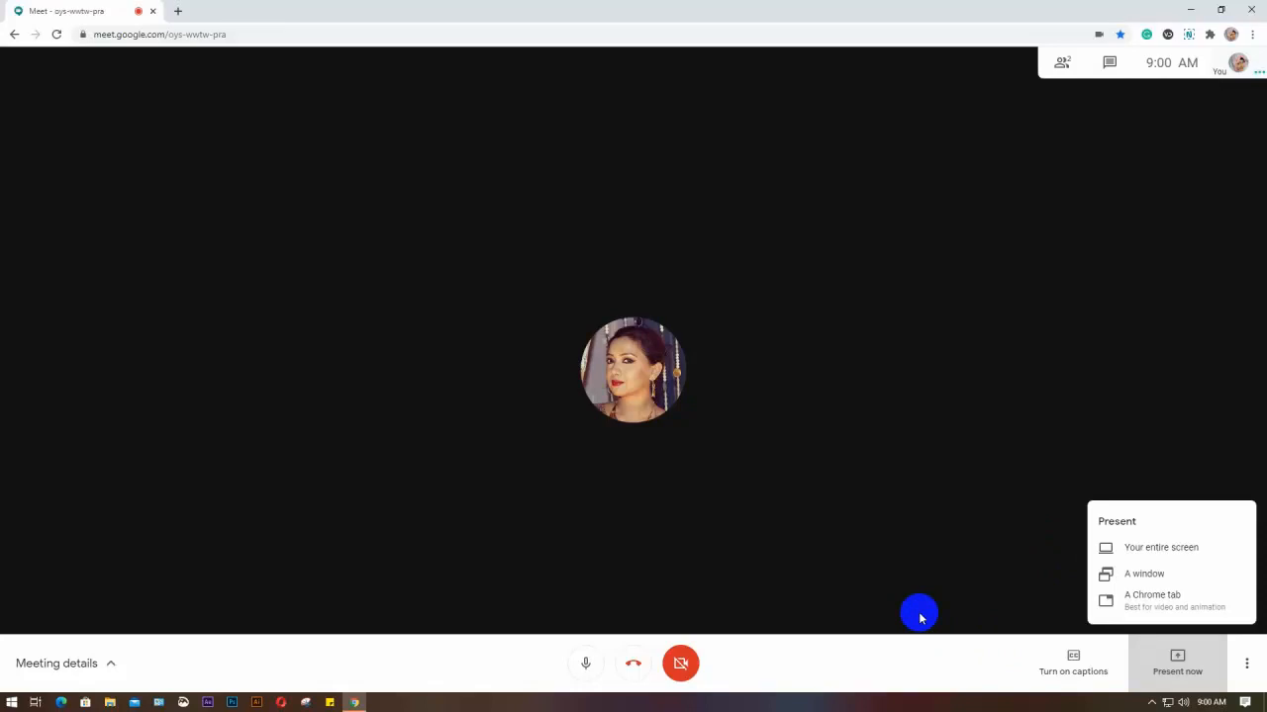
# Step: Present the entire screen to everyone in the meeting and hide the screen-sharing notice
pyautogui.click(1169, 548)
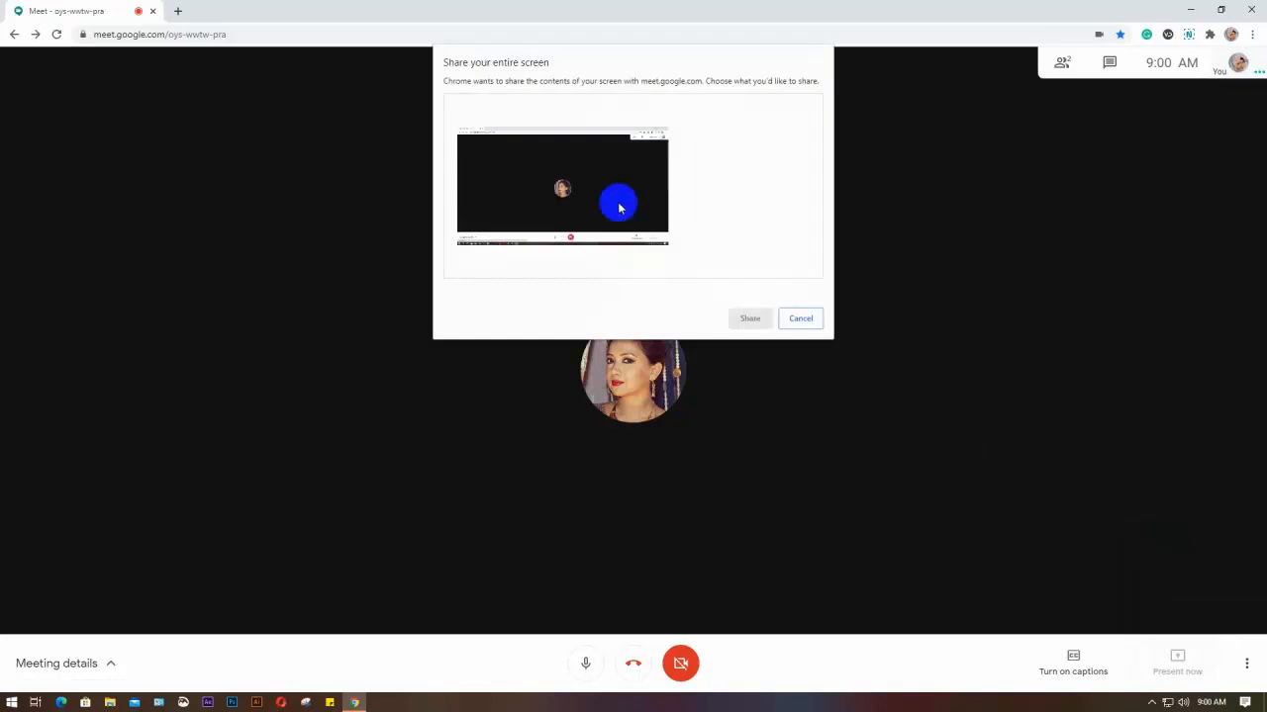
pyautogui.click(606, 222)
pyautogui.click(750, 318)
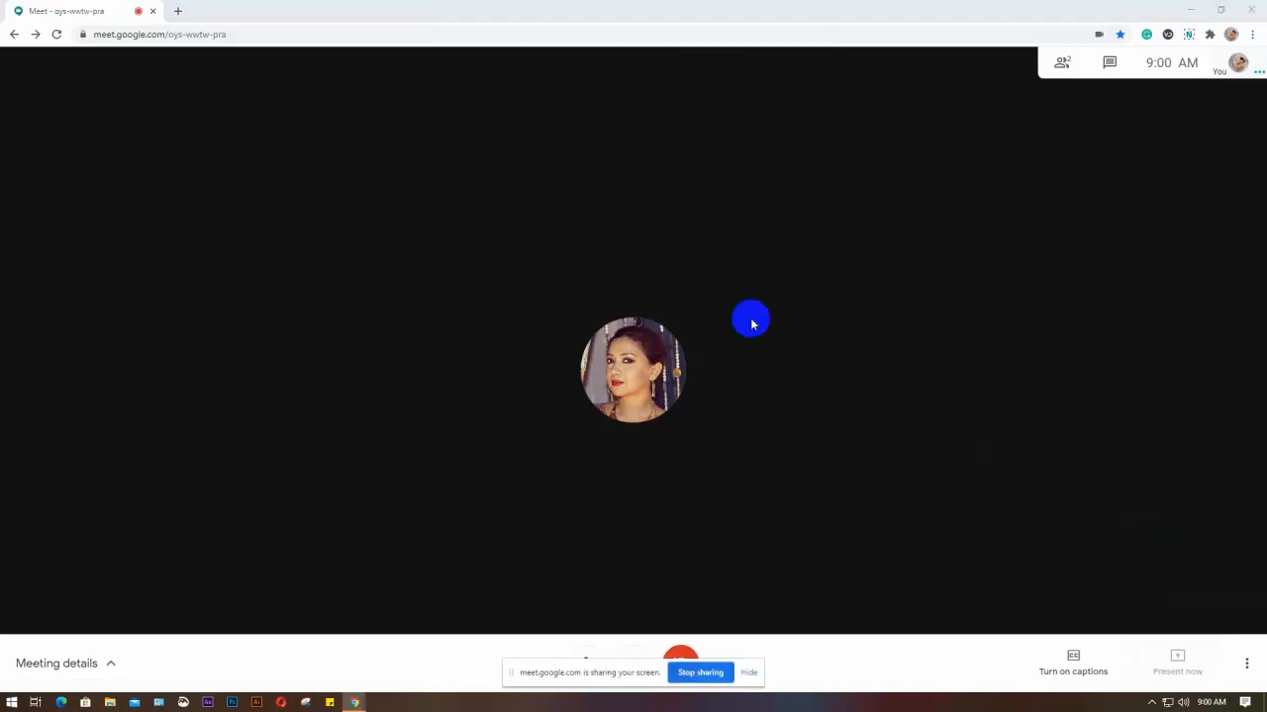
pyautogui.click(749, 673)
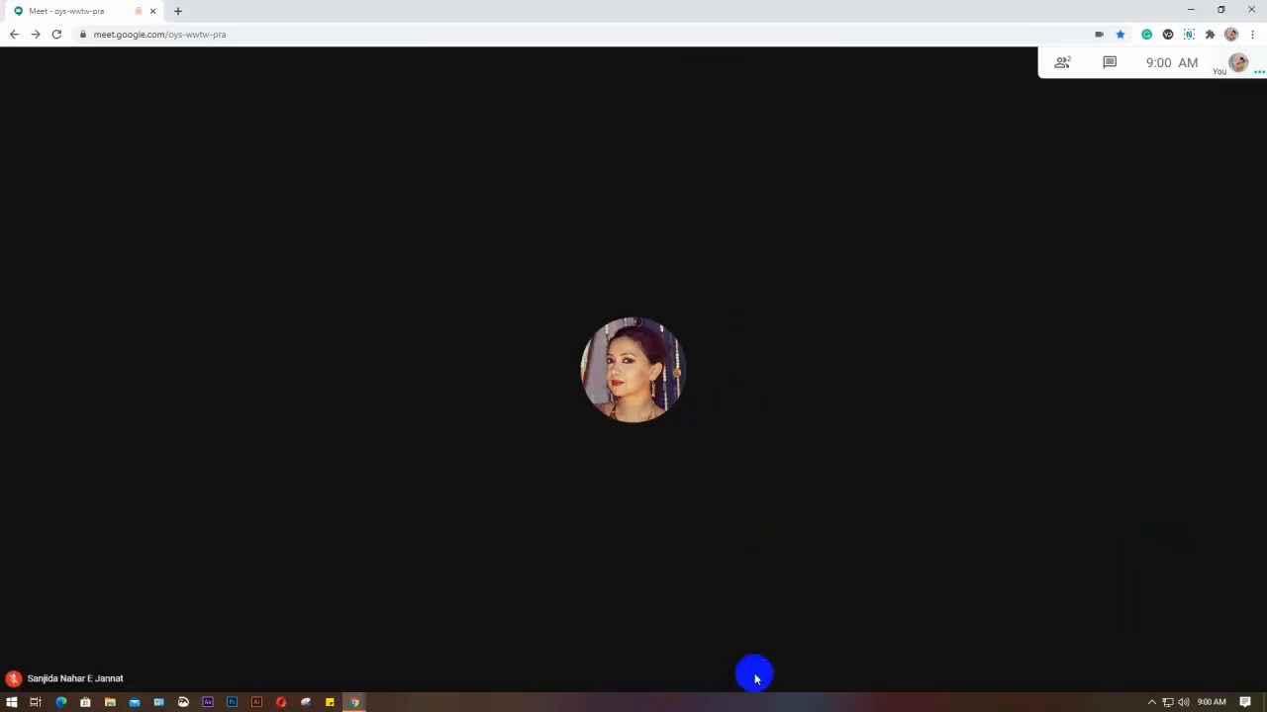
# Step: Open the meeting chat and send everyone a message addressing a participant by name, followed by "mam sunte pacchen ?"
pyautogui.click(1060, 61)
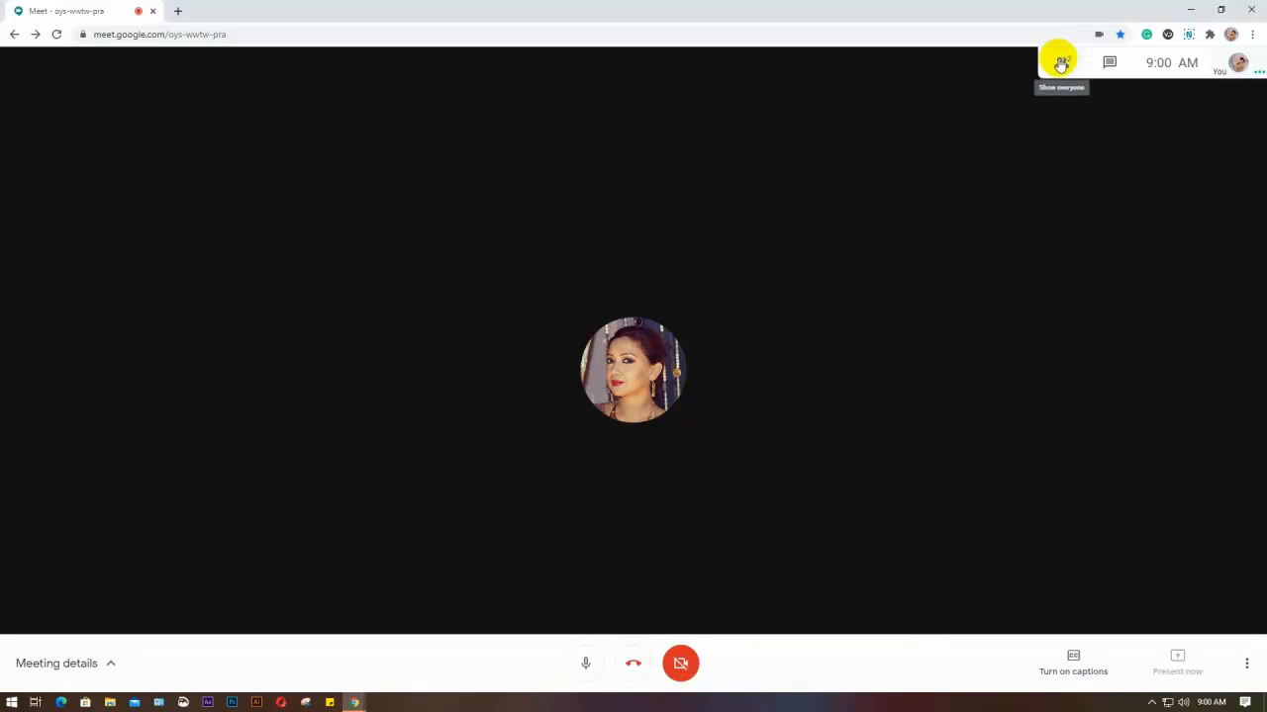
pyautogui.click(1059, 62)
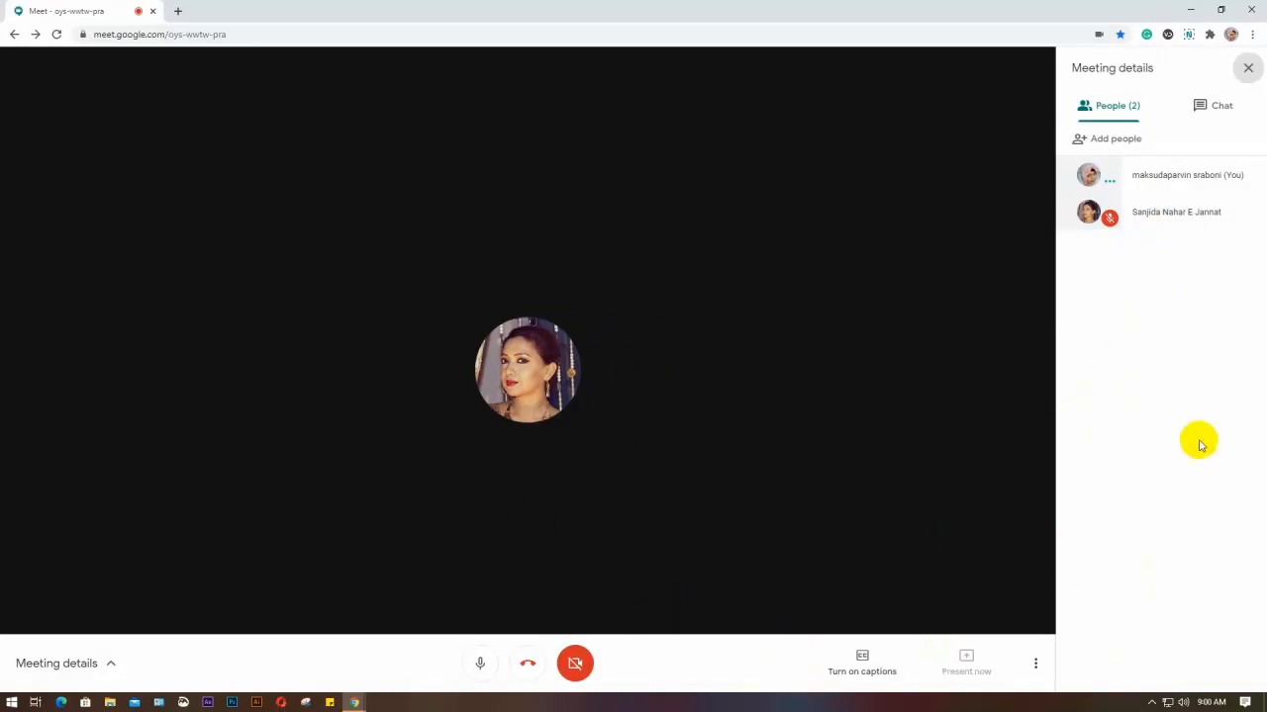
pyautogui.click(1222, 105)
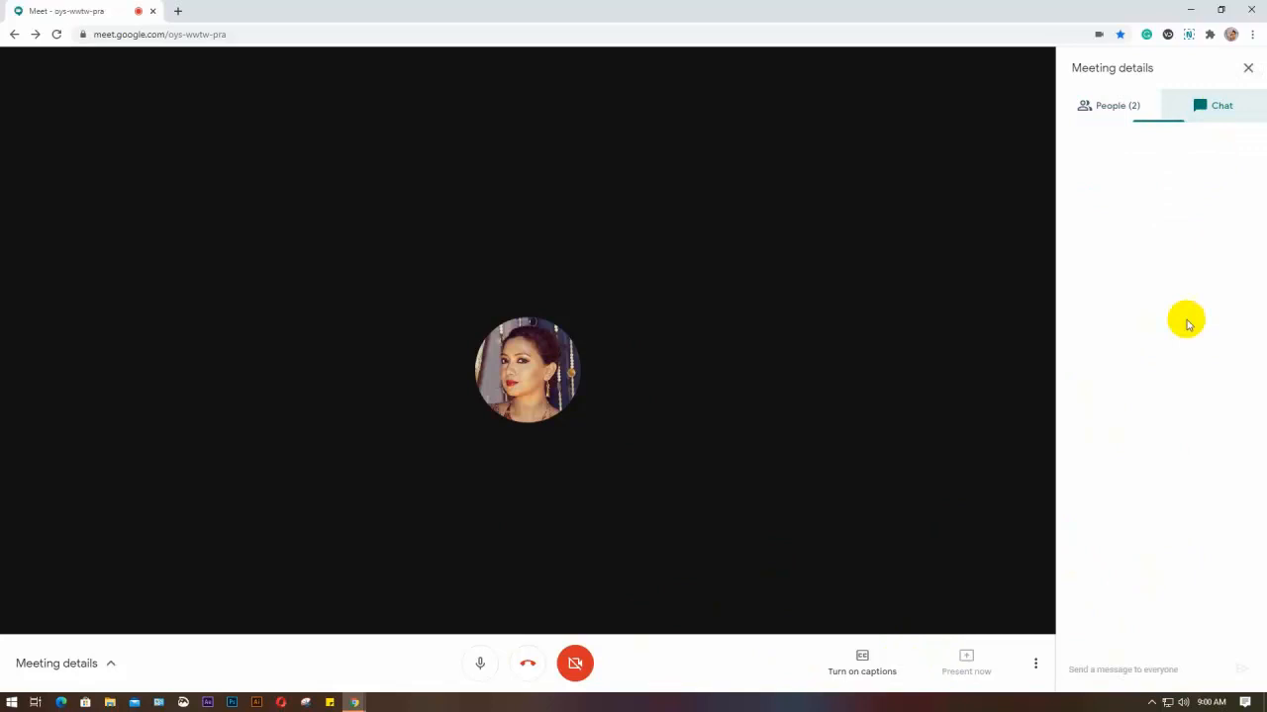
pyautogui.click(1134, 665)
pyautogui.write('s')
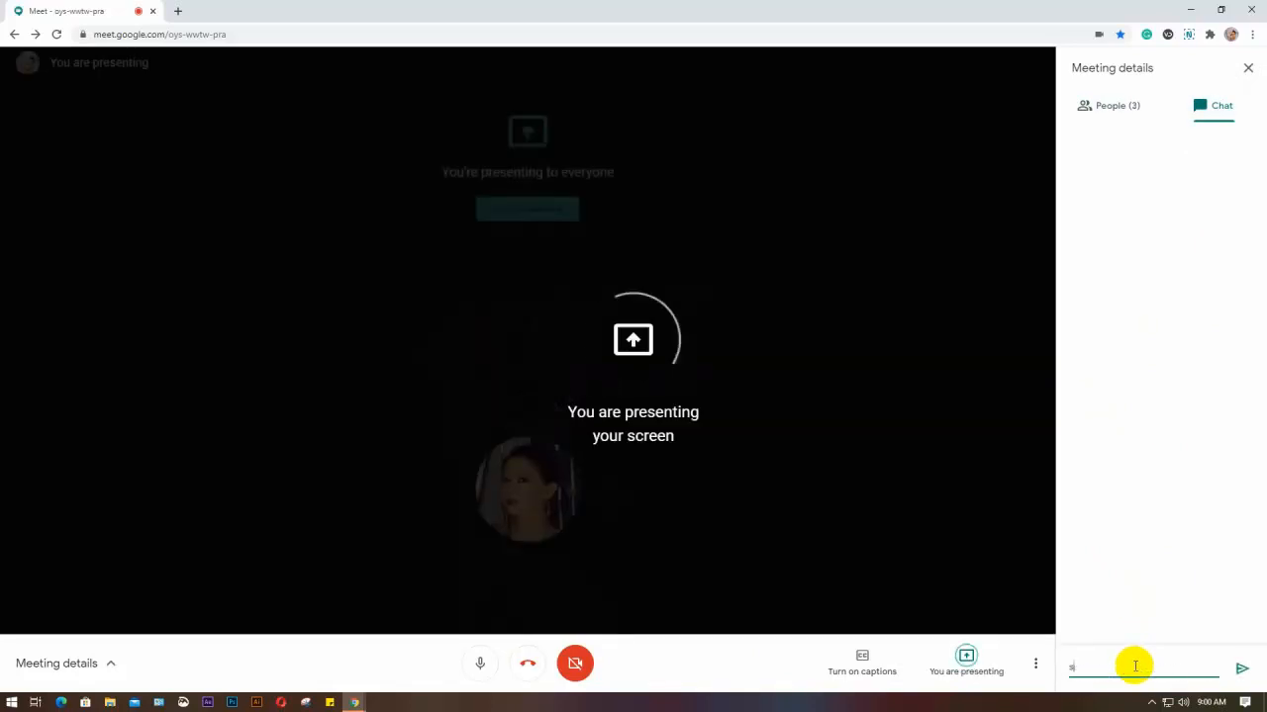
pyautogui.write('anjida')
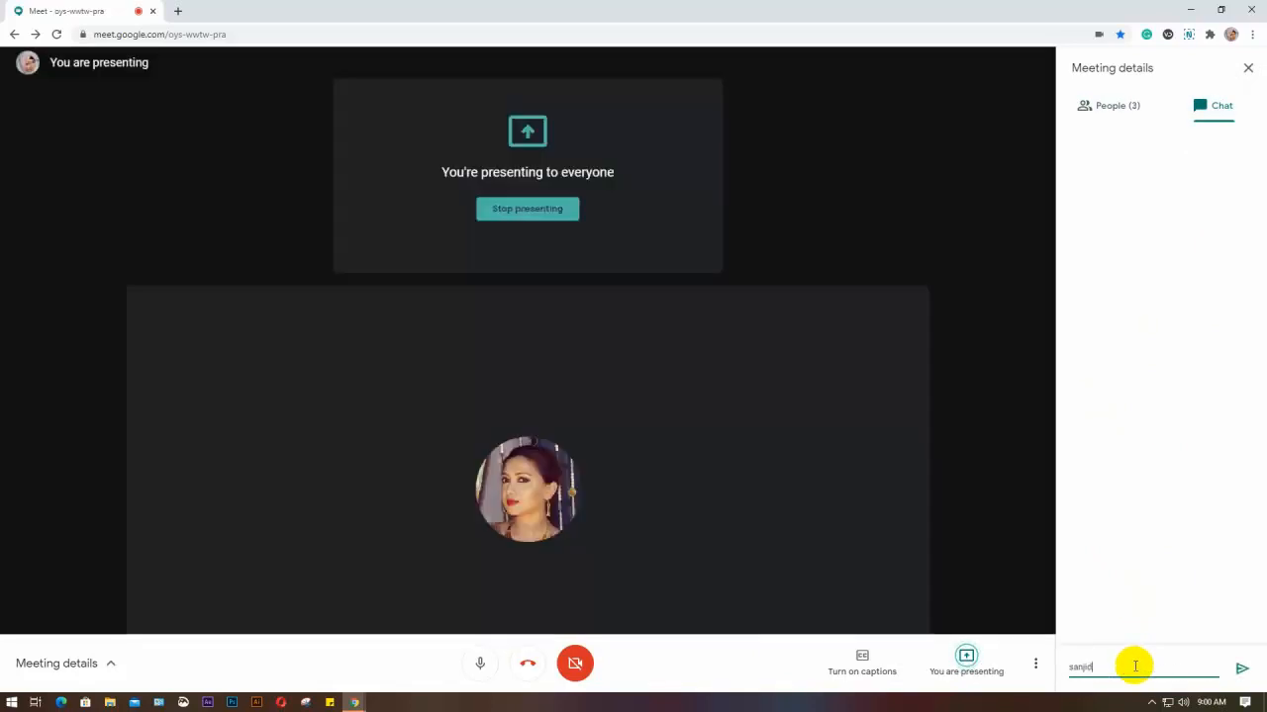
pyautogui.write(' mam sunte pacchen ?')
pyautogui.press('Return')
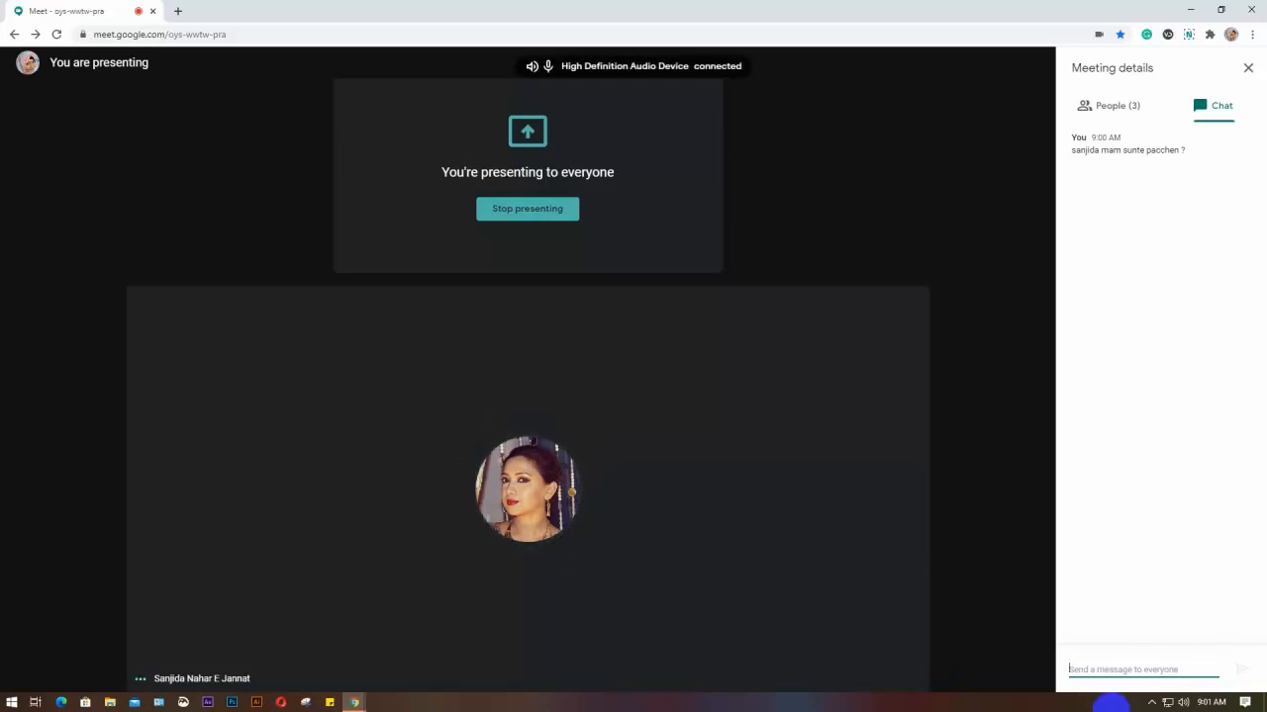
# Step: Show the meeting's participant list and turn the camera off and back on
pyautogui.click(1117, 106)
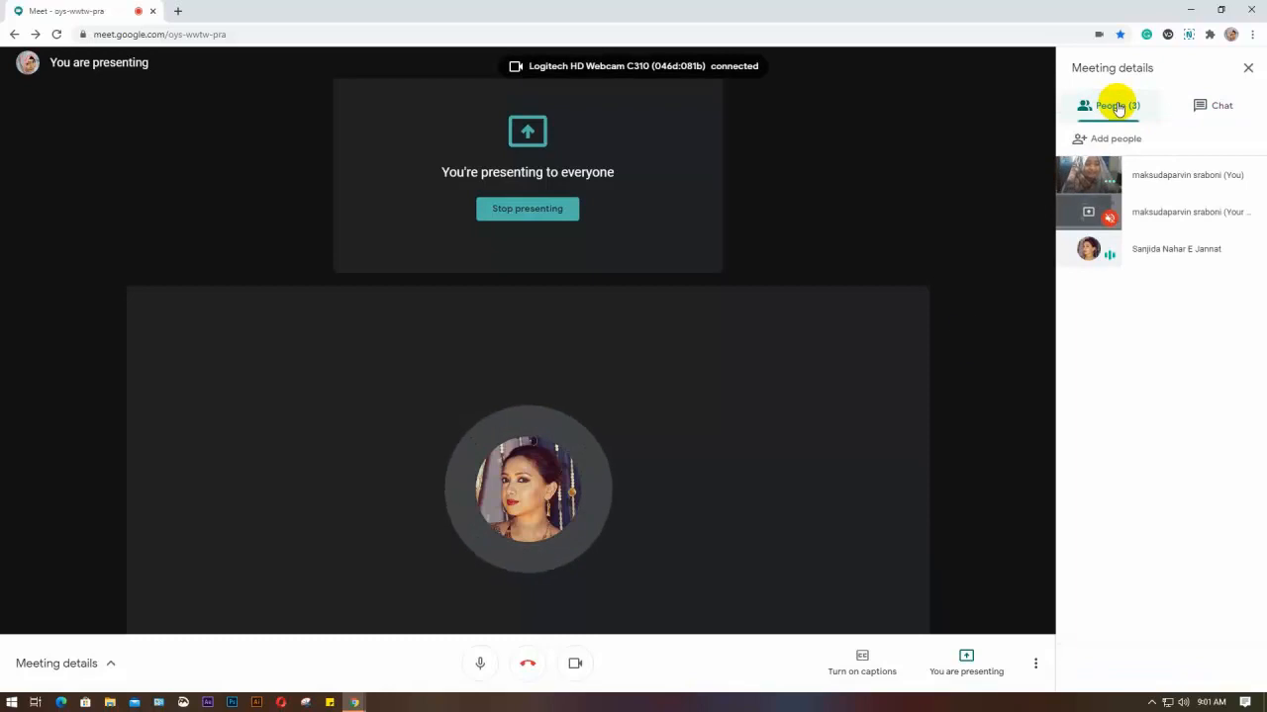
pyautogui.click(574, 671)
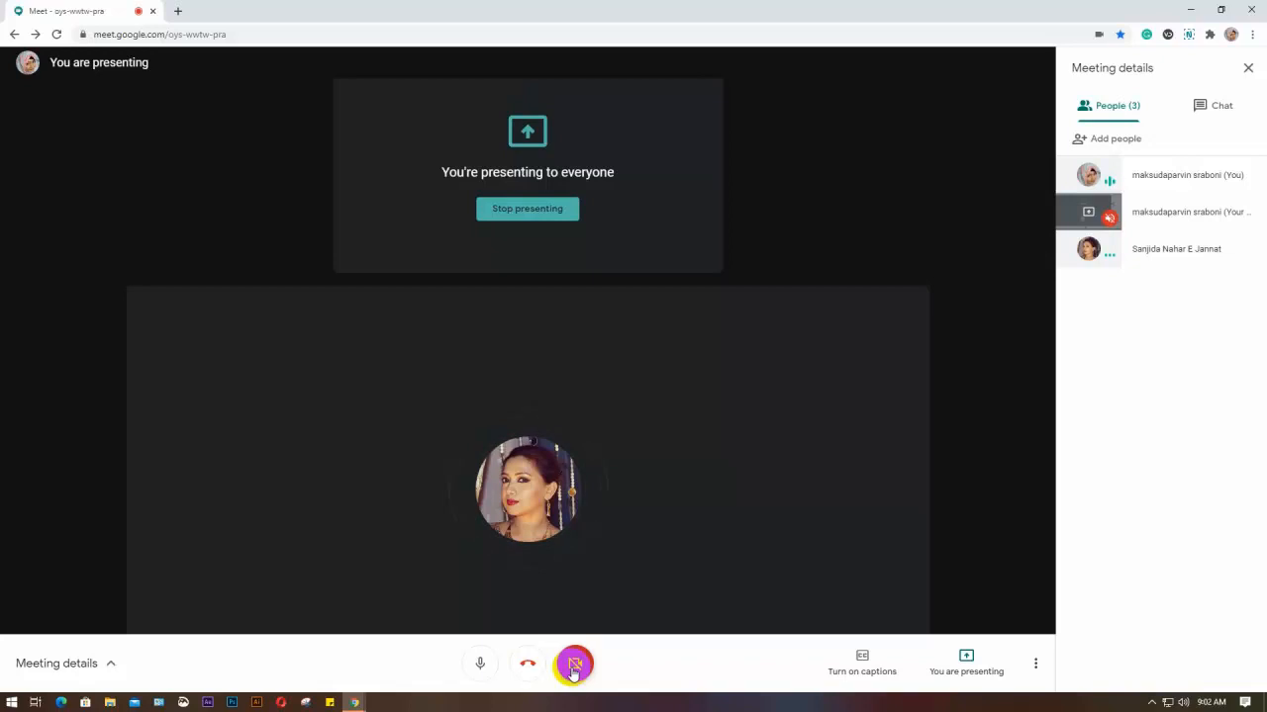
pyautogui.click(573, 673)
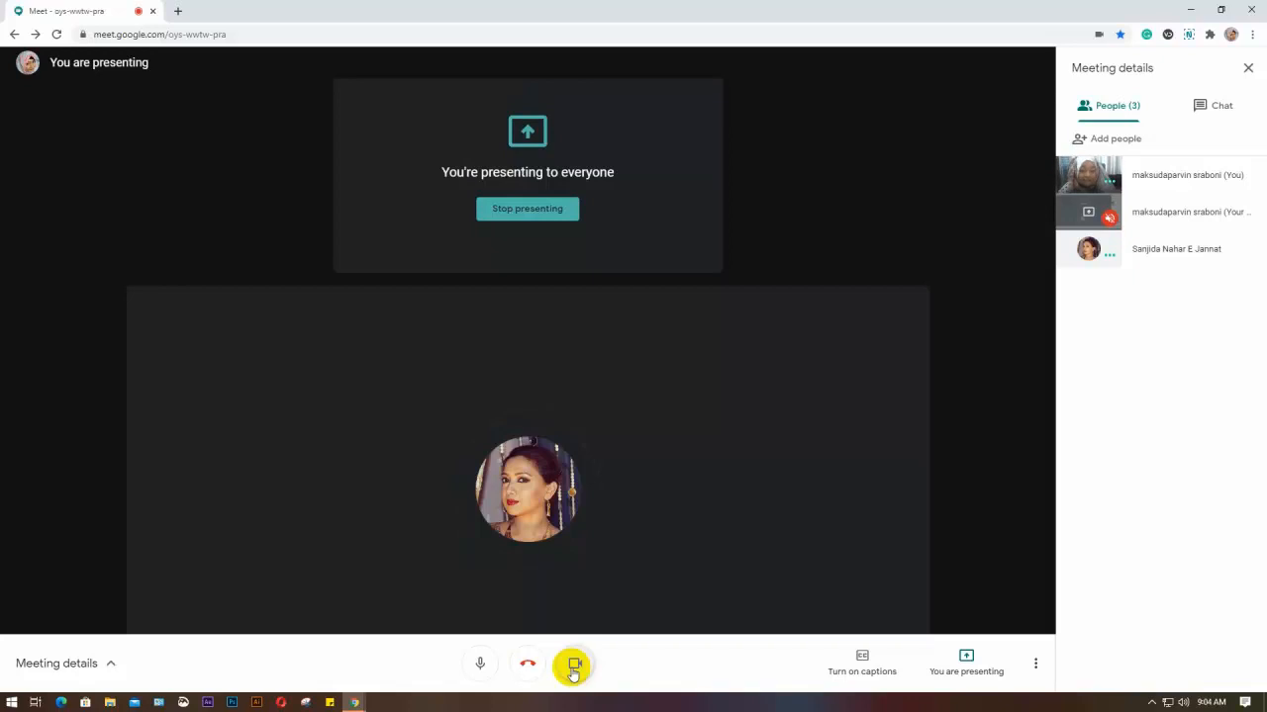
# Step: Open the Windows sound settings to check the selected output and input devices, and close them again
pyautogui.click(1183, 702)
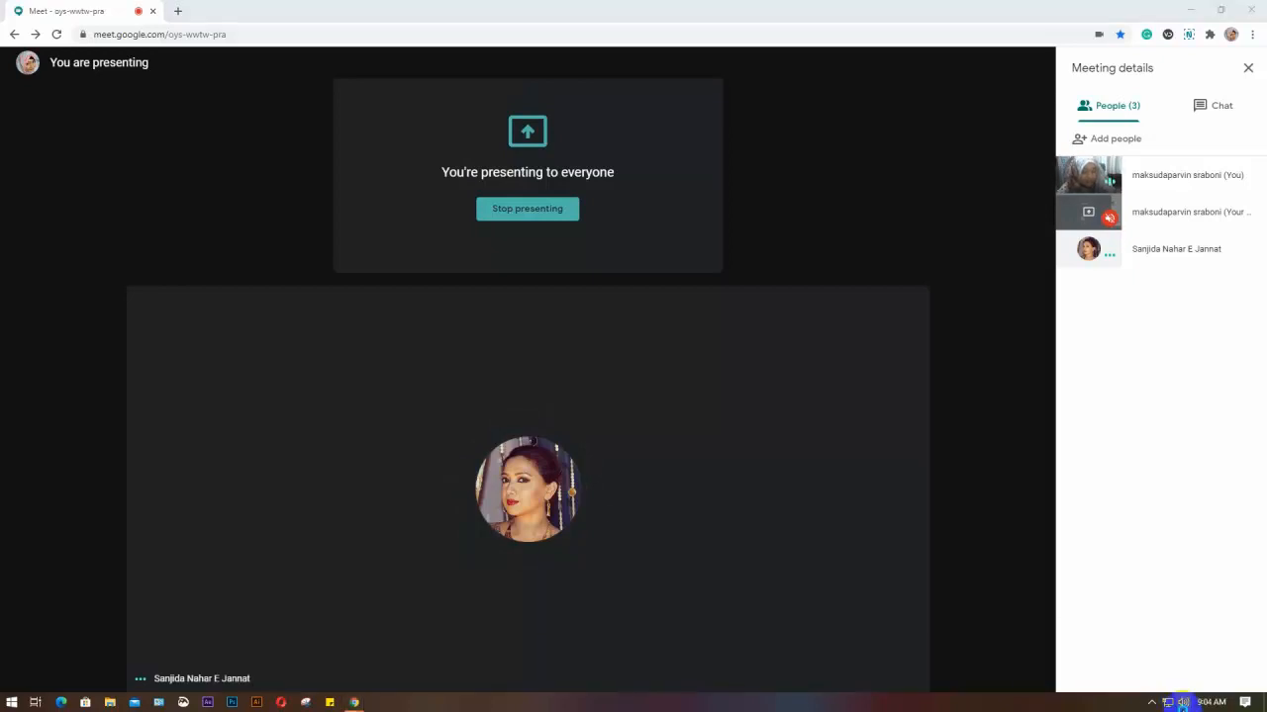
pyautogui.rightClick(1183, 703)
pyautogui.click(1166, 631)
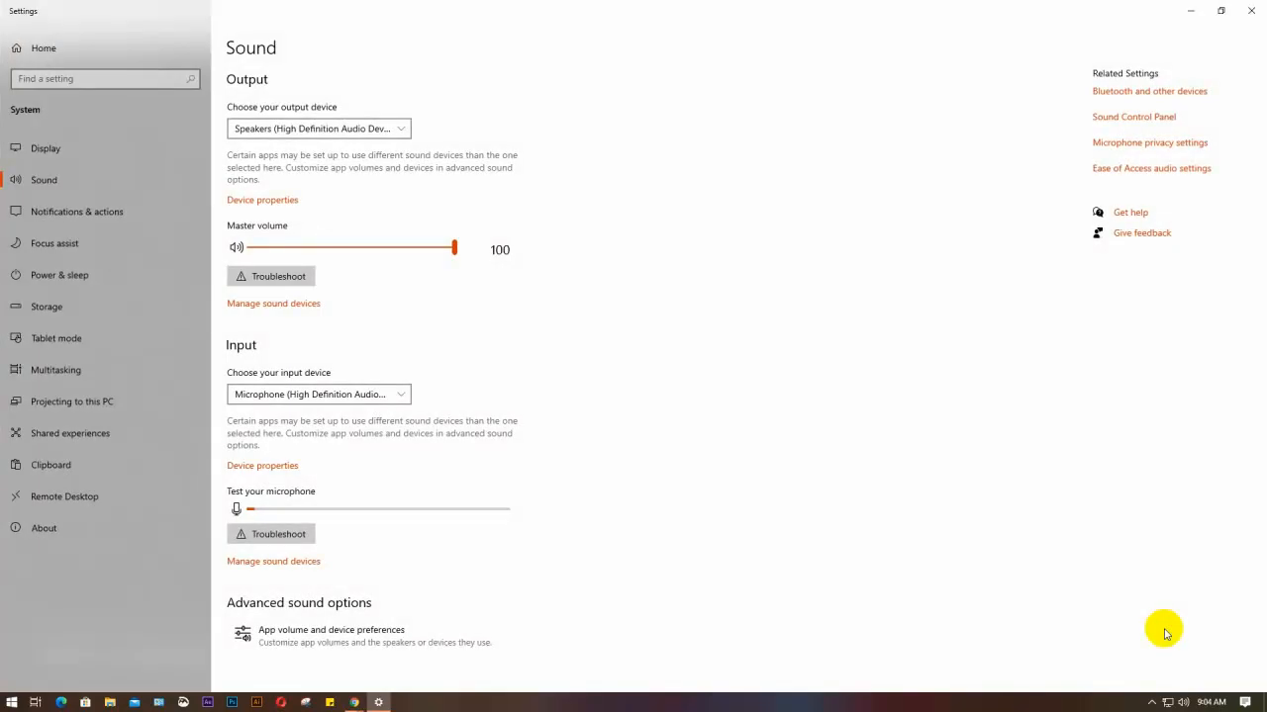
pyautogui.click(1252, 17)
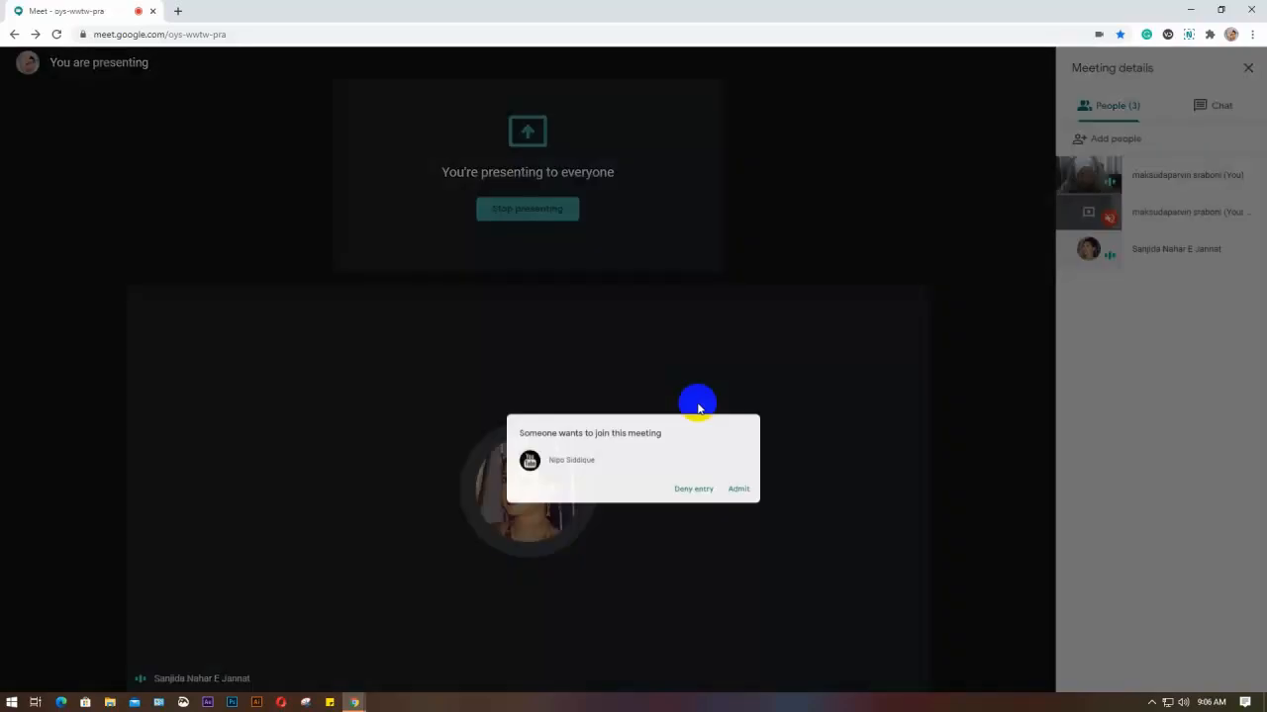
# Step: Admit the person asking to join the meeting
pyautogui.click(699, 405)
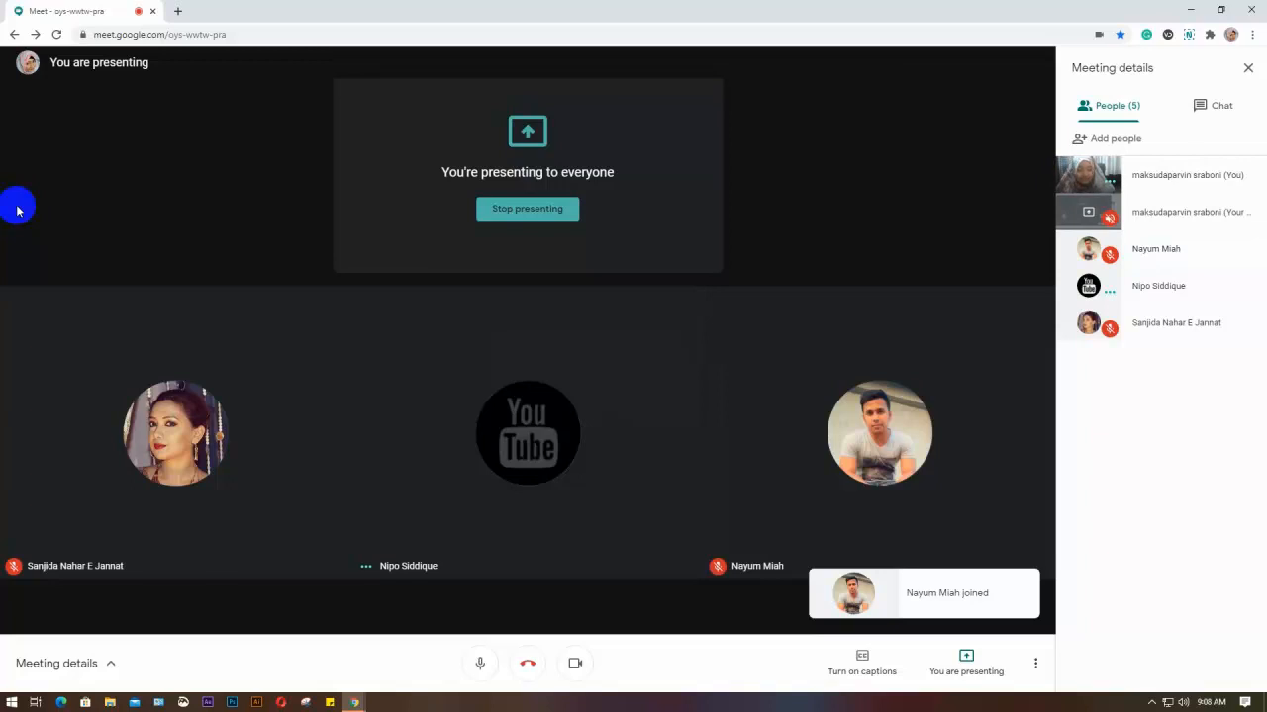
# Step: Launch Adobe Illustrator while the screen is being presented
pyautogui.click(256, 703)
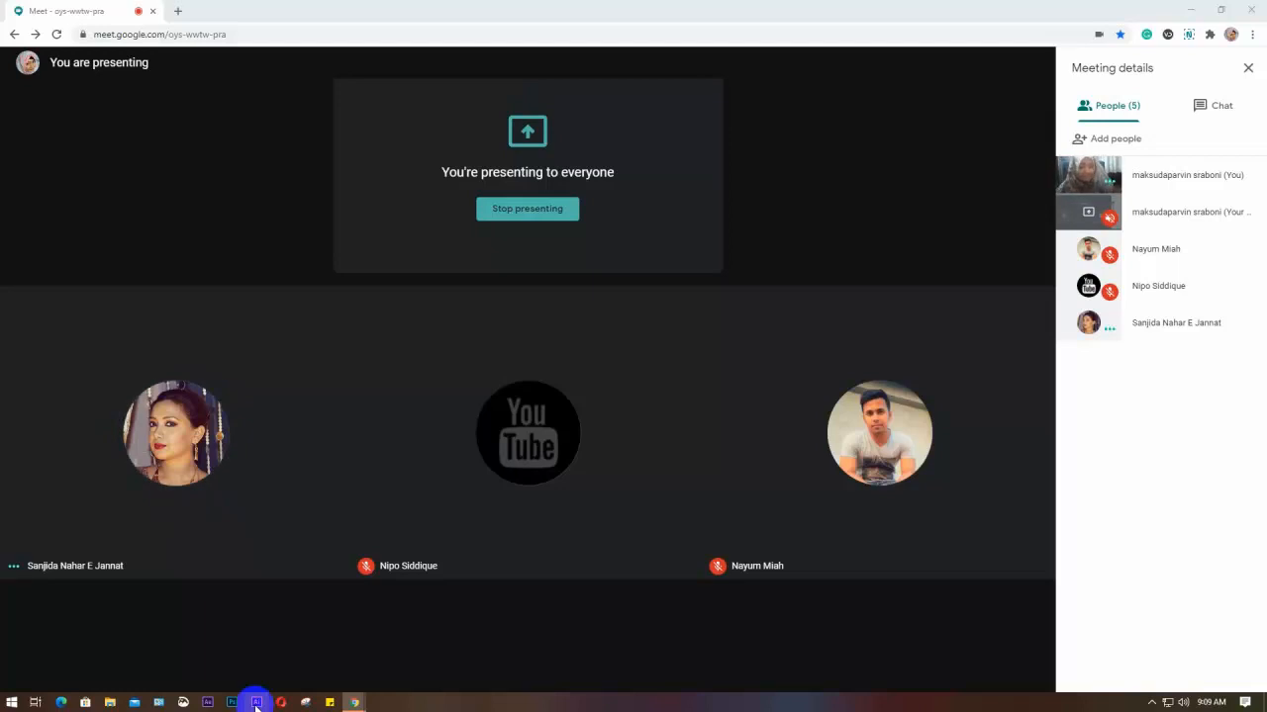
pyautogui.click(255, 704)
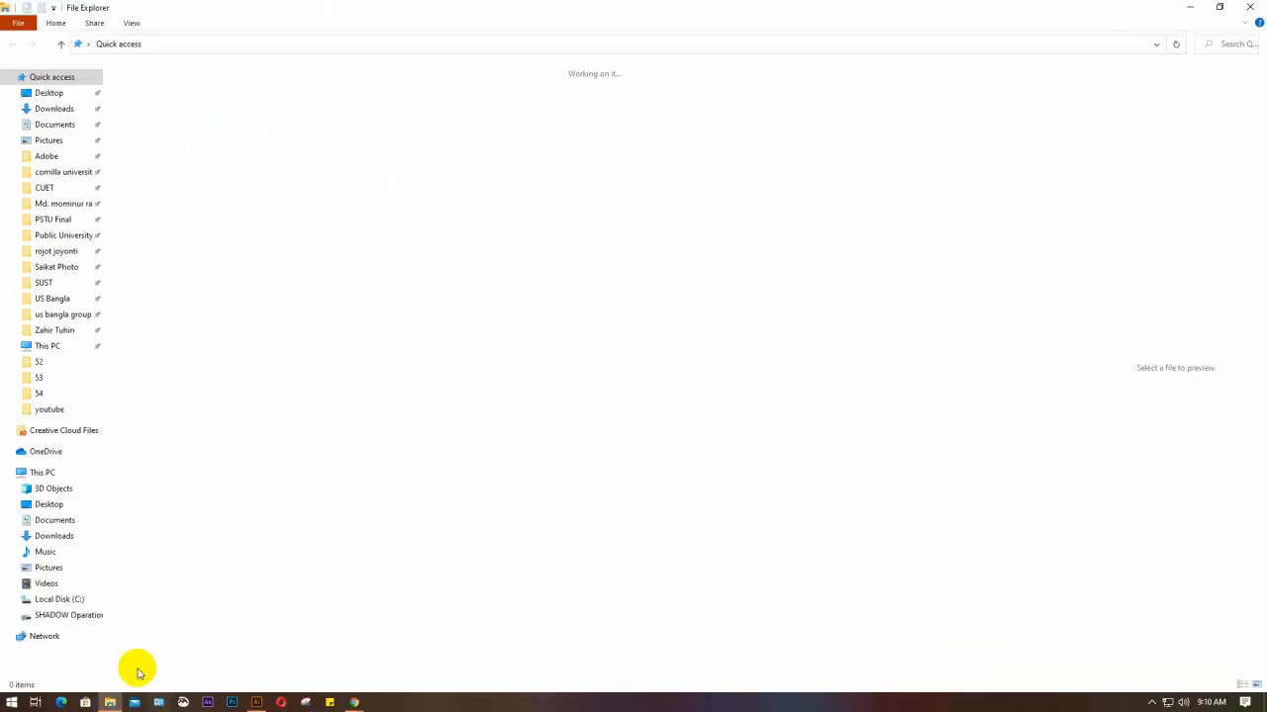
# Step: In File Explorer, copy the "d drive" folder from Local Disk (C:) to the SHADOW Oparation Team (D:) drive
pyautogui.click(65, 617)
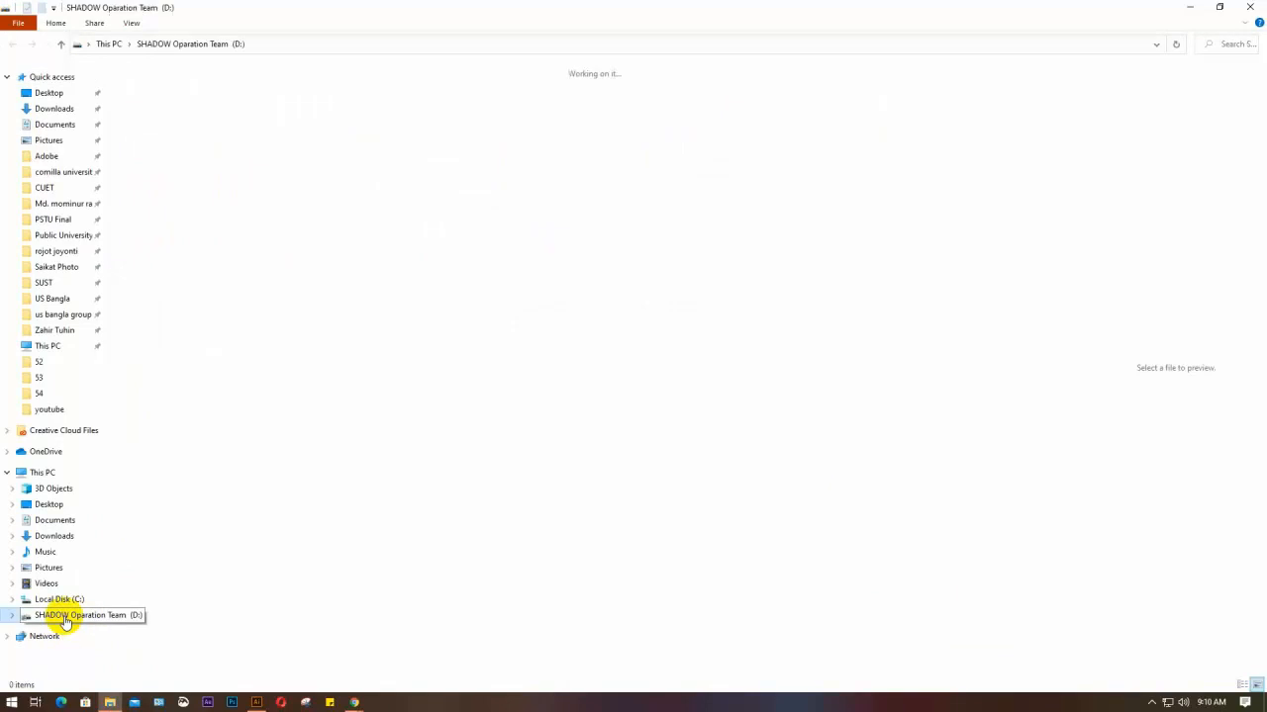
pyautogui.click(42, 473)
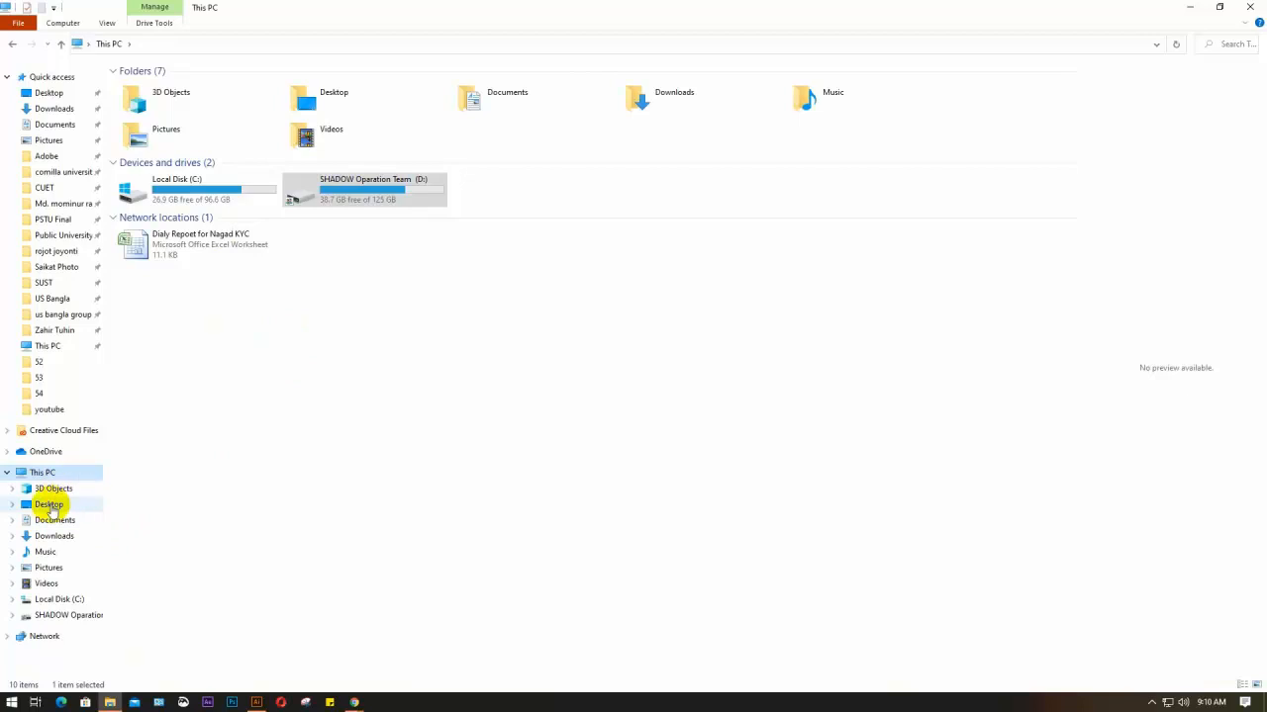
pyautogui.click(58, 600)
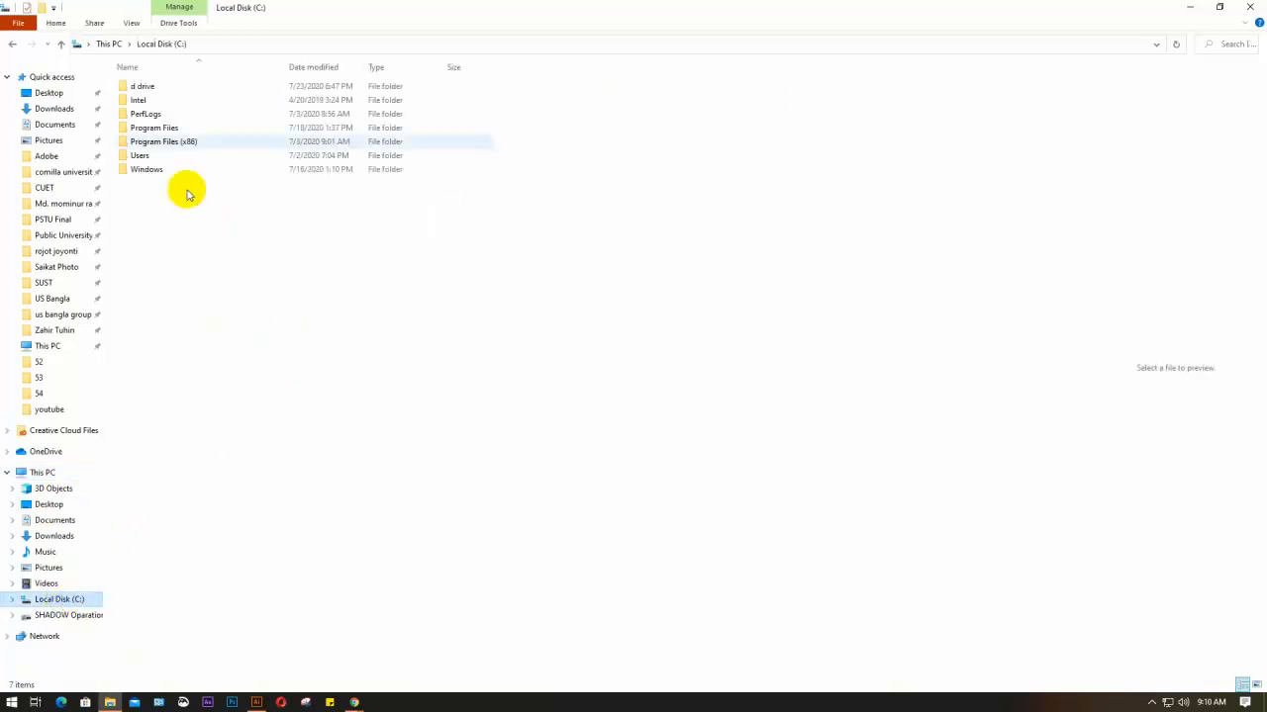
pyautogui.click(183, 91)
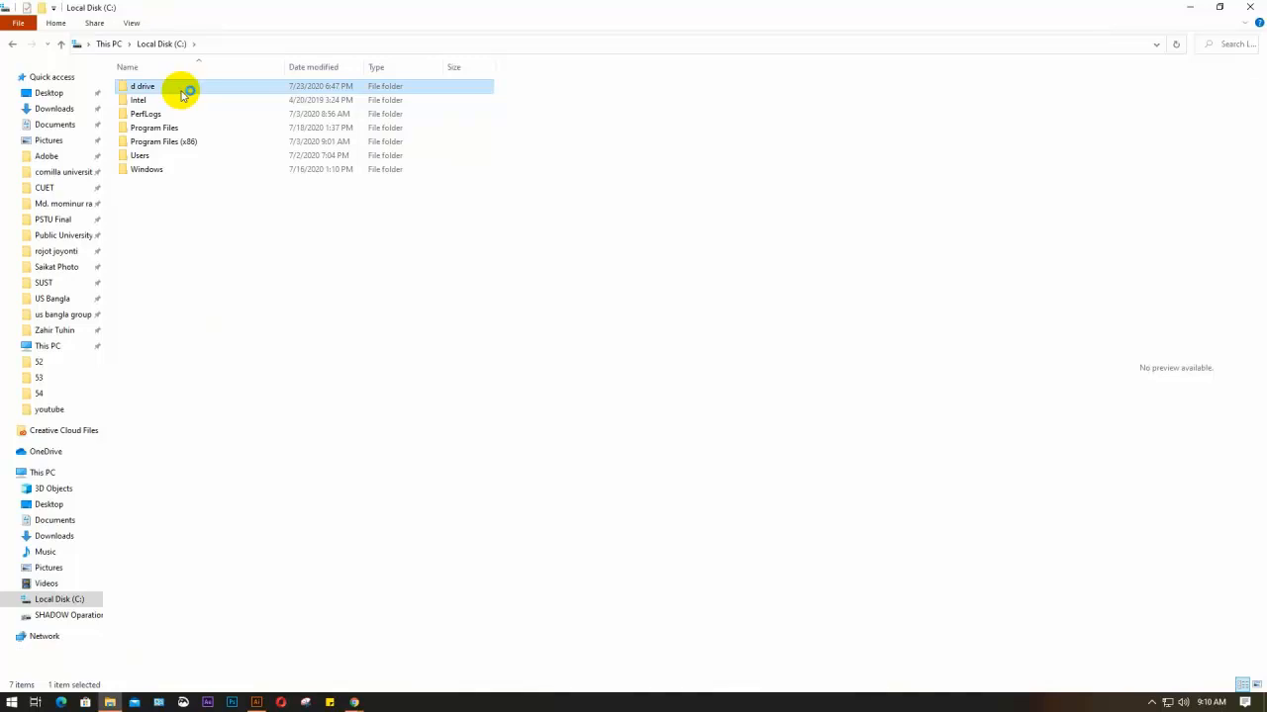
pyautogui.click(79, 616)
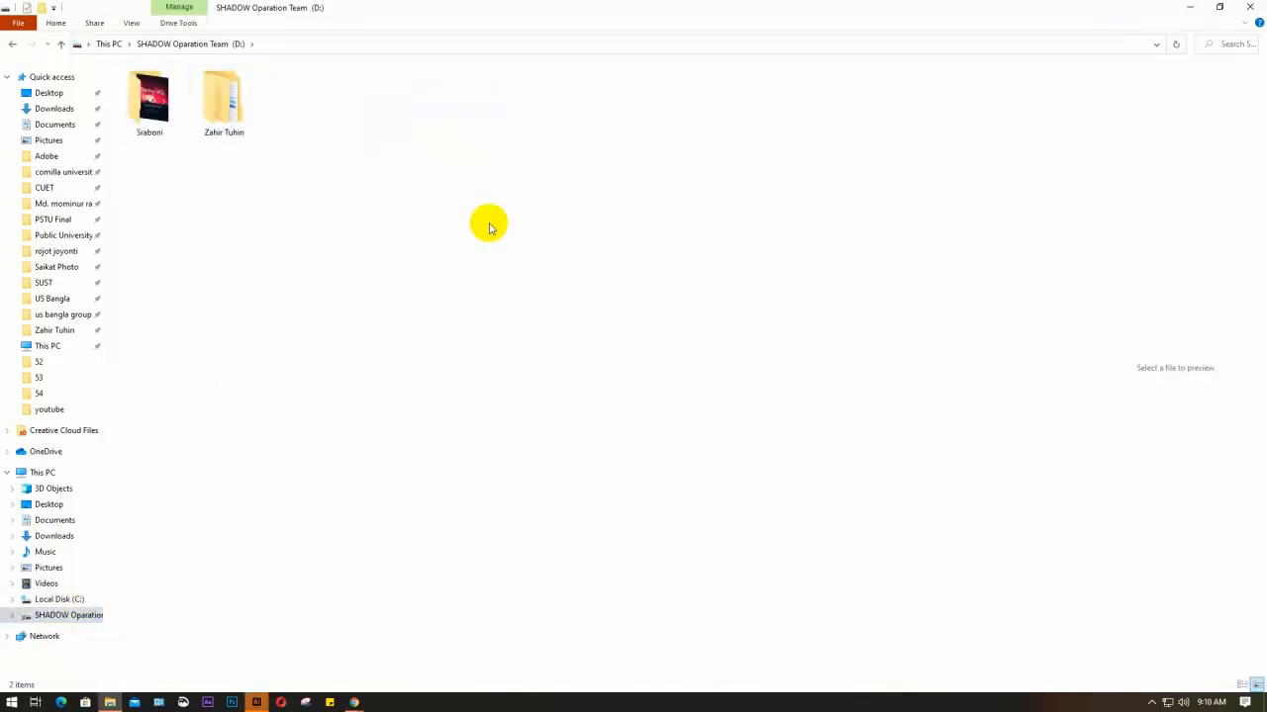
pyautogui.hotkey('ctrl', 'v')
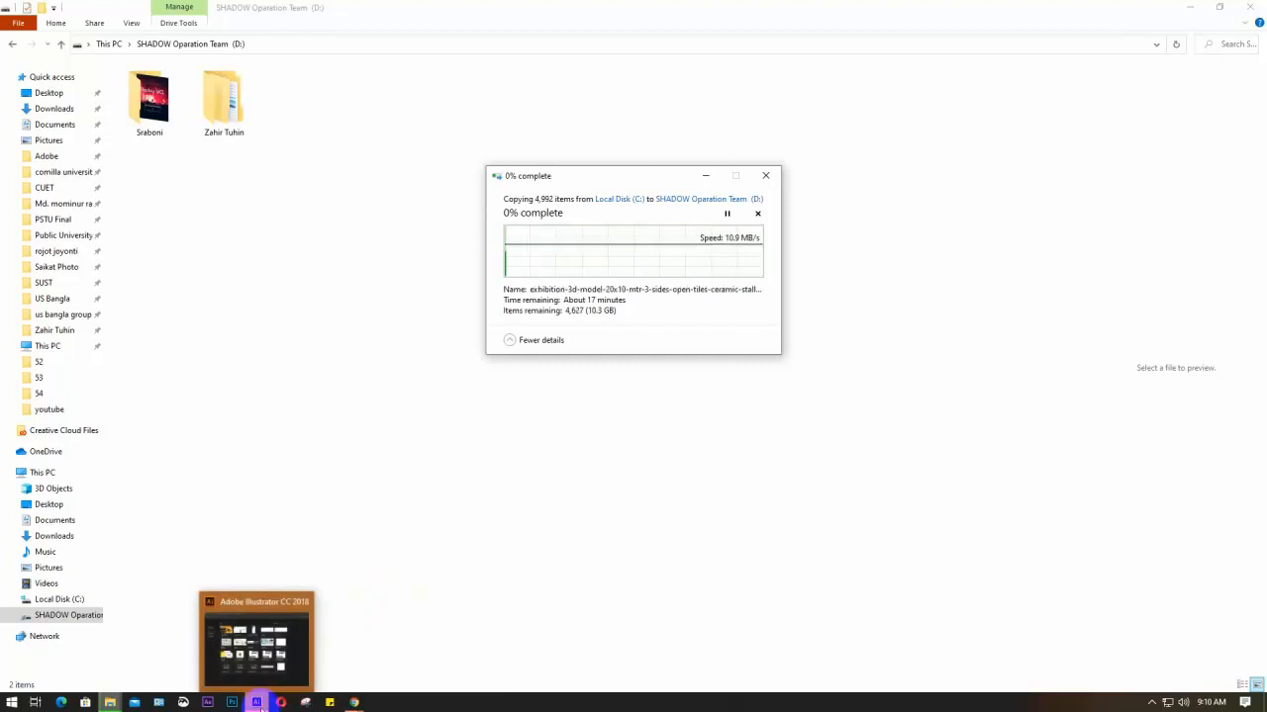
# Step: Return to the D: drive in File Explorer and open the GD-51 (9am-11am) folder inside GD-lot-15 to look over its class folders
pyautogui.click(256, 702)
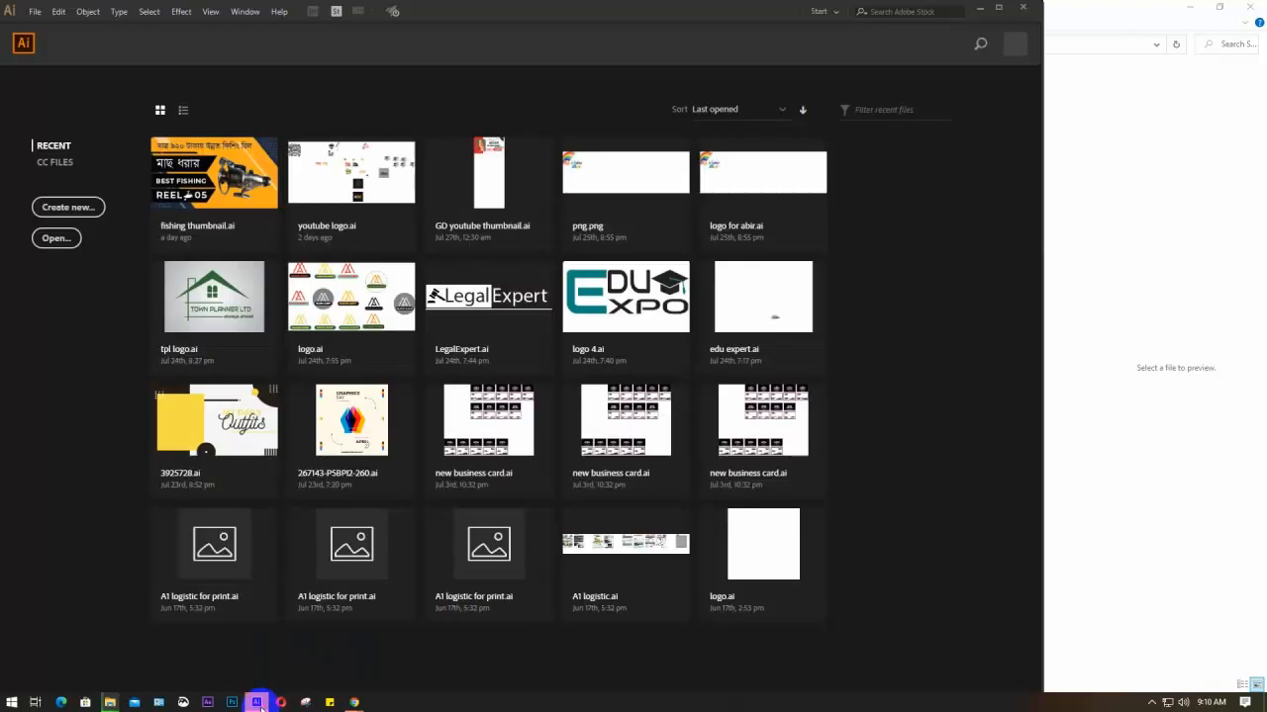
pyautogui.moveTo(110, 701)
pyautogui.click(114, 677)
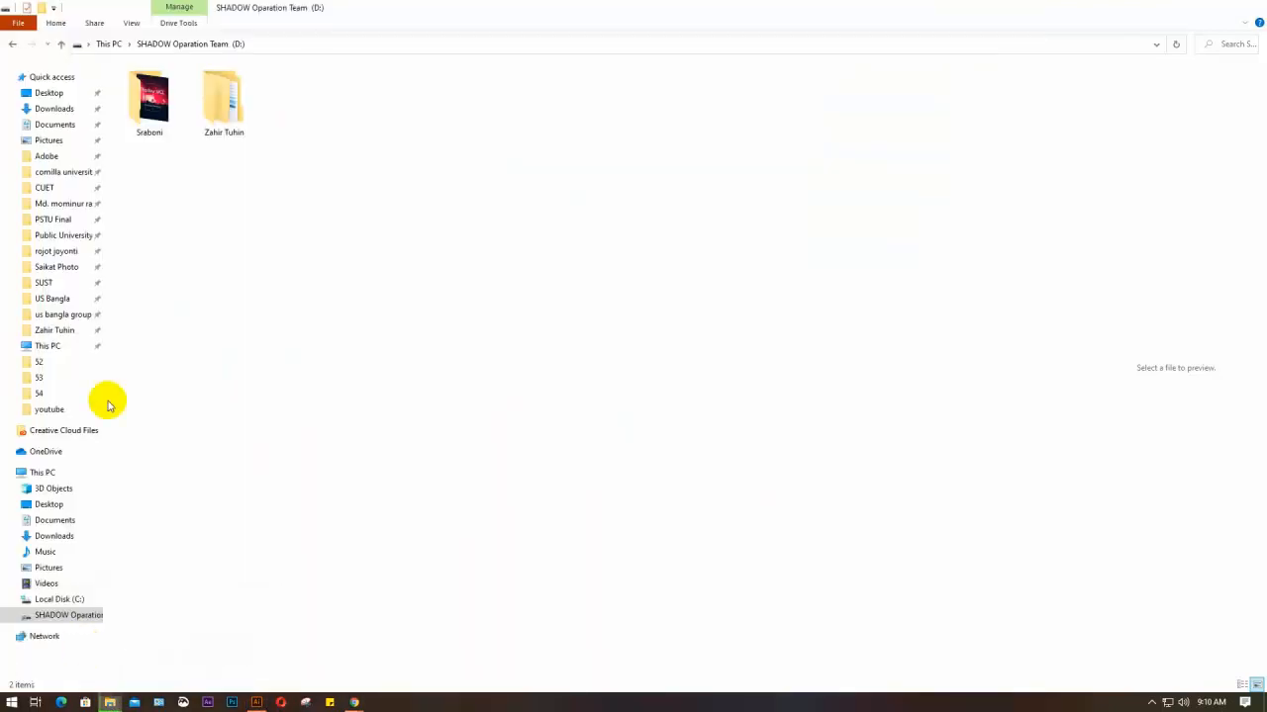
pyautogui.click(156, 99)
pyautogui.doubleClick(158, 99)
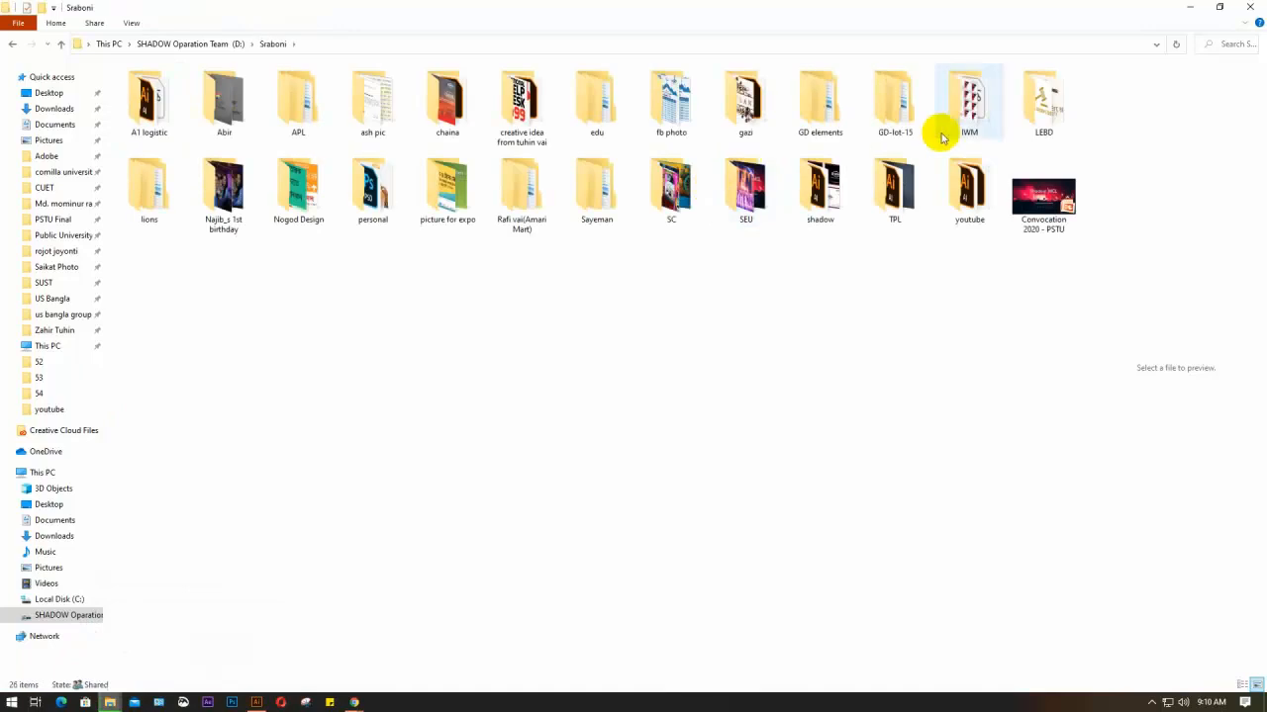
pyautogui.doubleClick(887, 117)
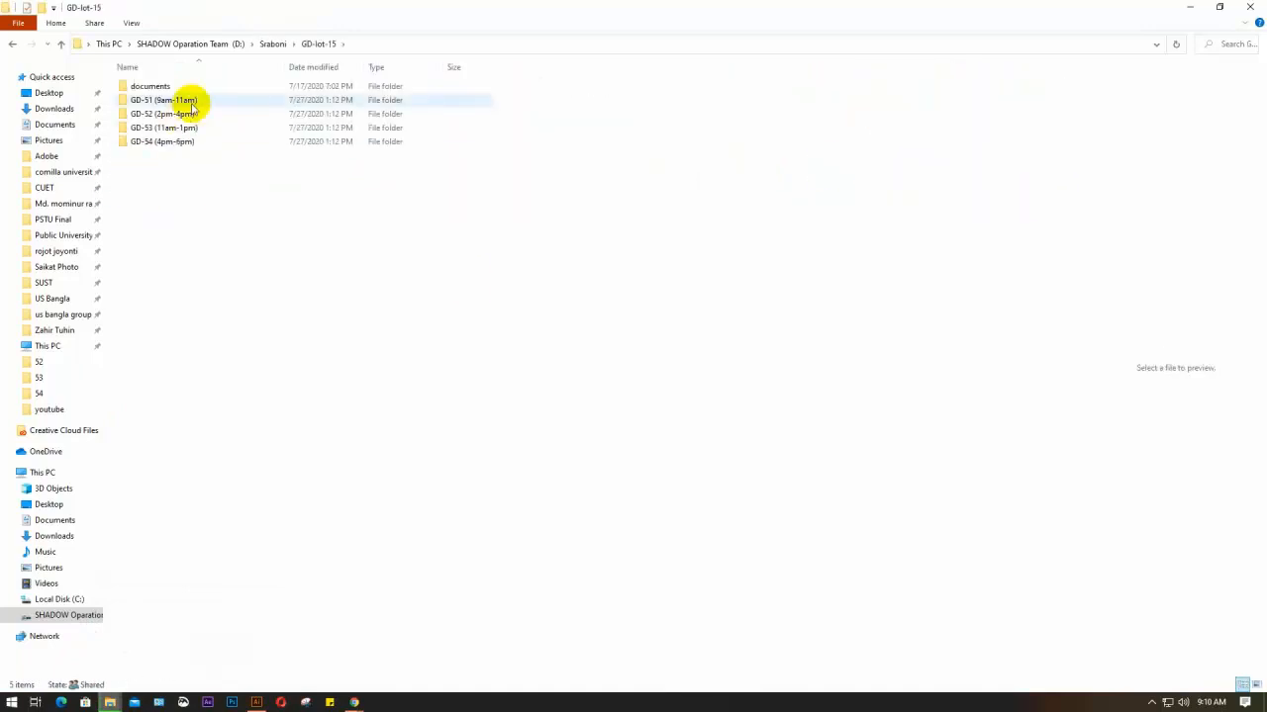
pyautogui.doubleClick(186, 101)
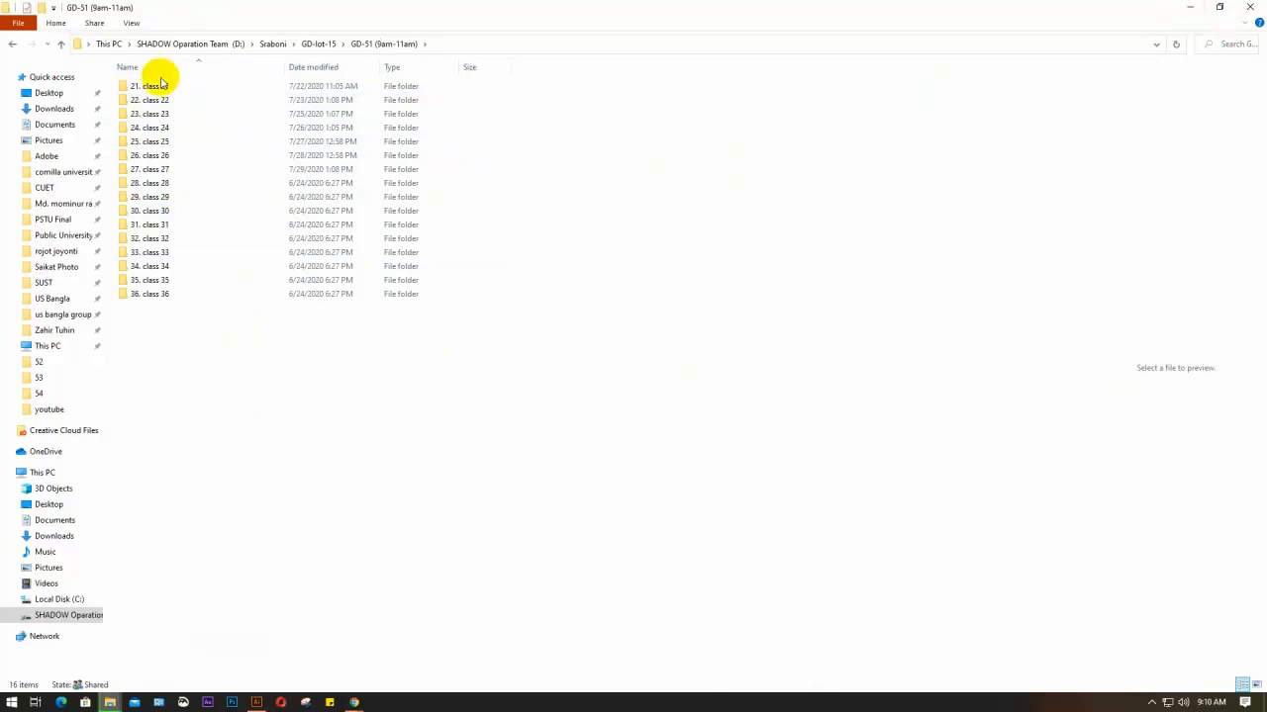
# Step: Bring up the file copy progress, and minimize both the File Explorer window and the progress window
pyautogui.moveTo(110, 701)
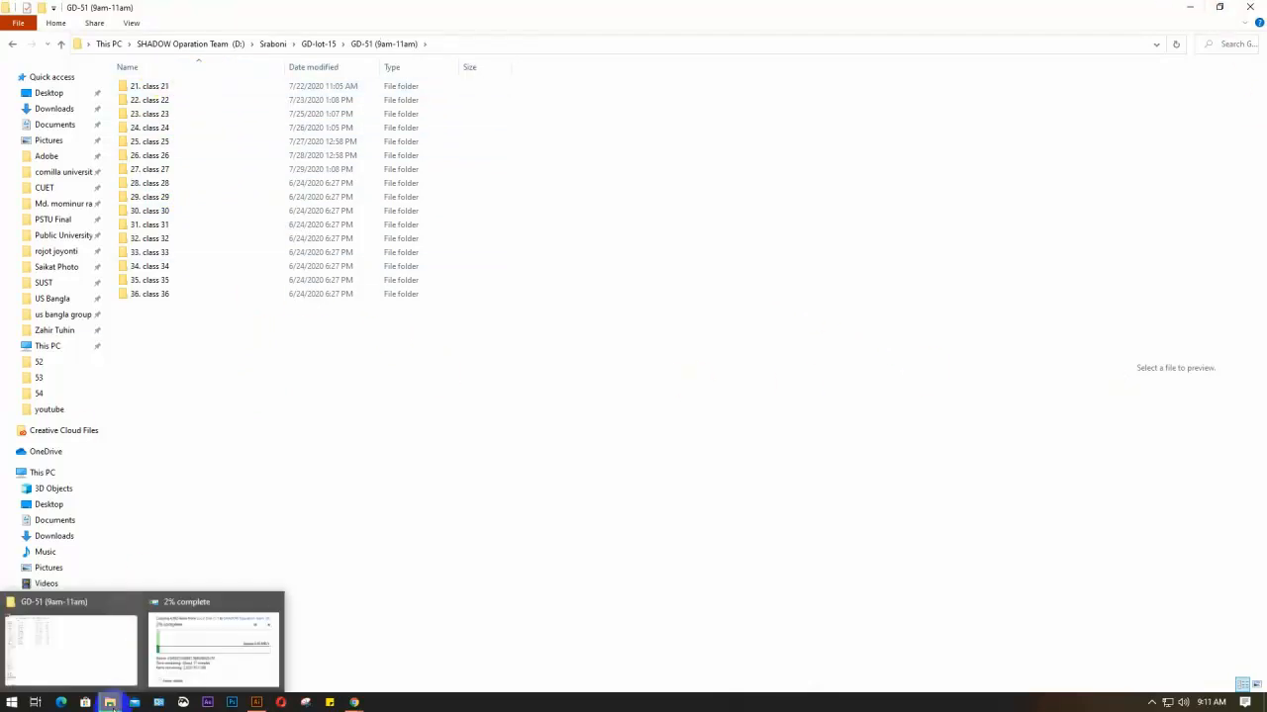
pyautogui.click(237, 650)
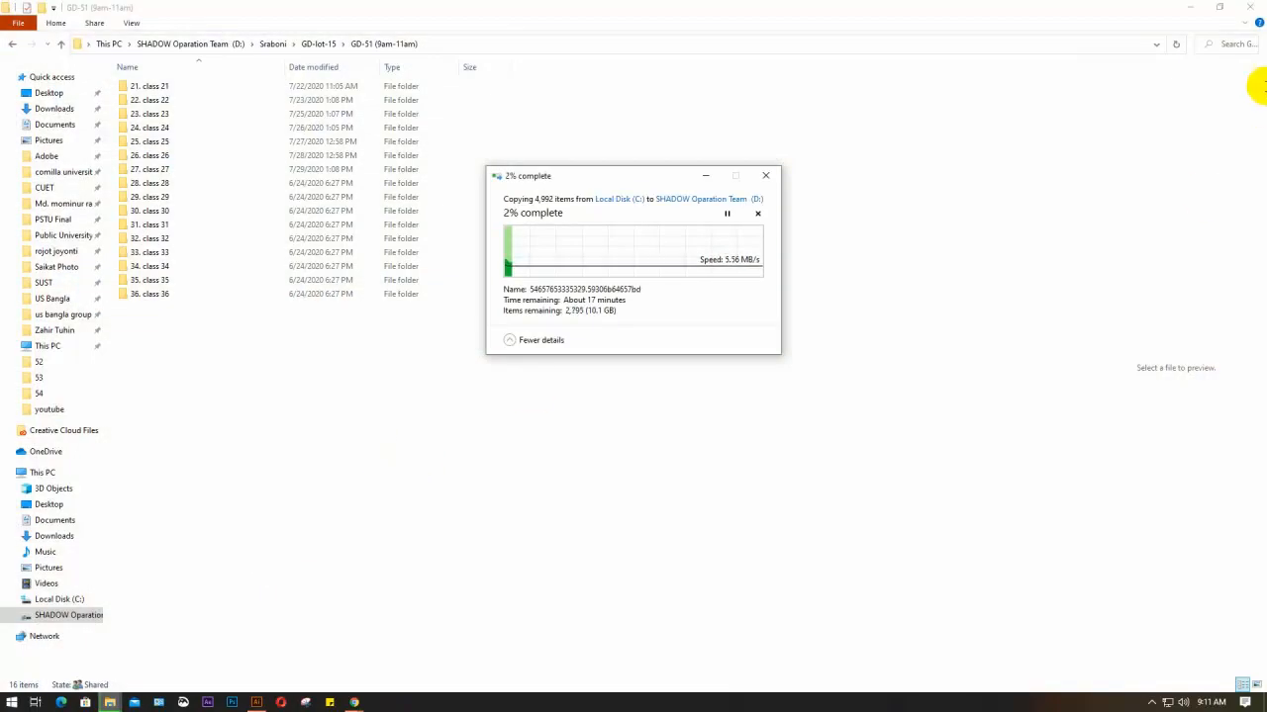
pyautogui.click(1190, 8)
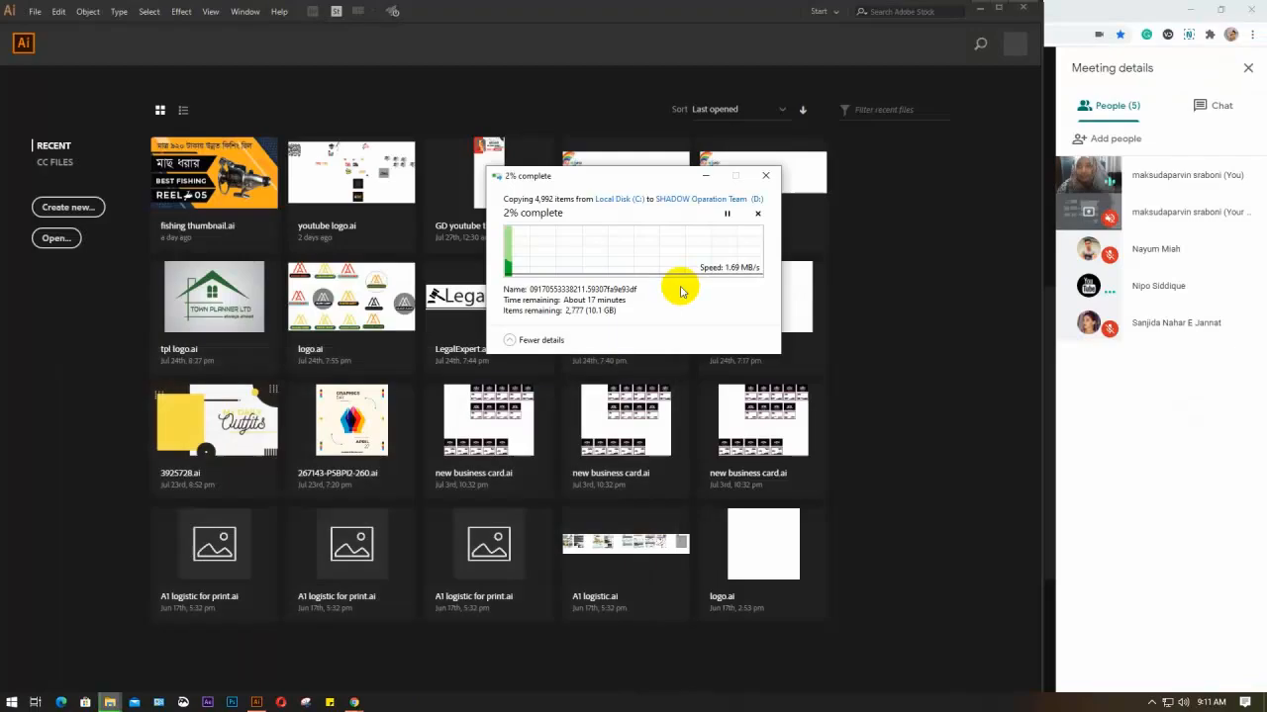
pyautogui.click(704, 176)
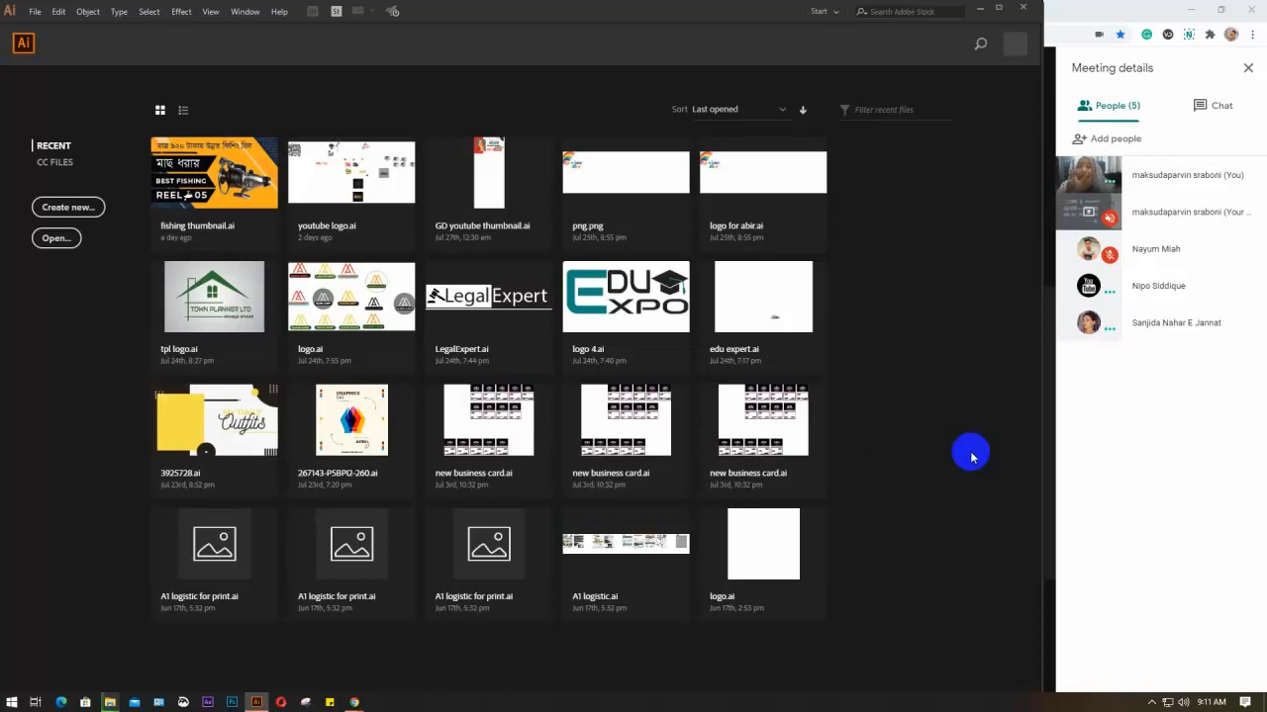
# Step: In Illustrator, create a new landscape document 7 in wide and 5 in high with one artboard
pyautogui.click(63, 209)
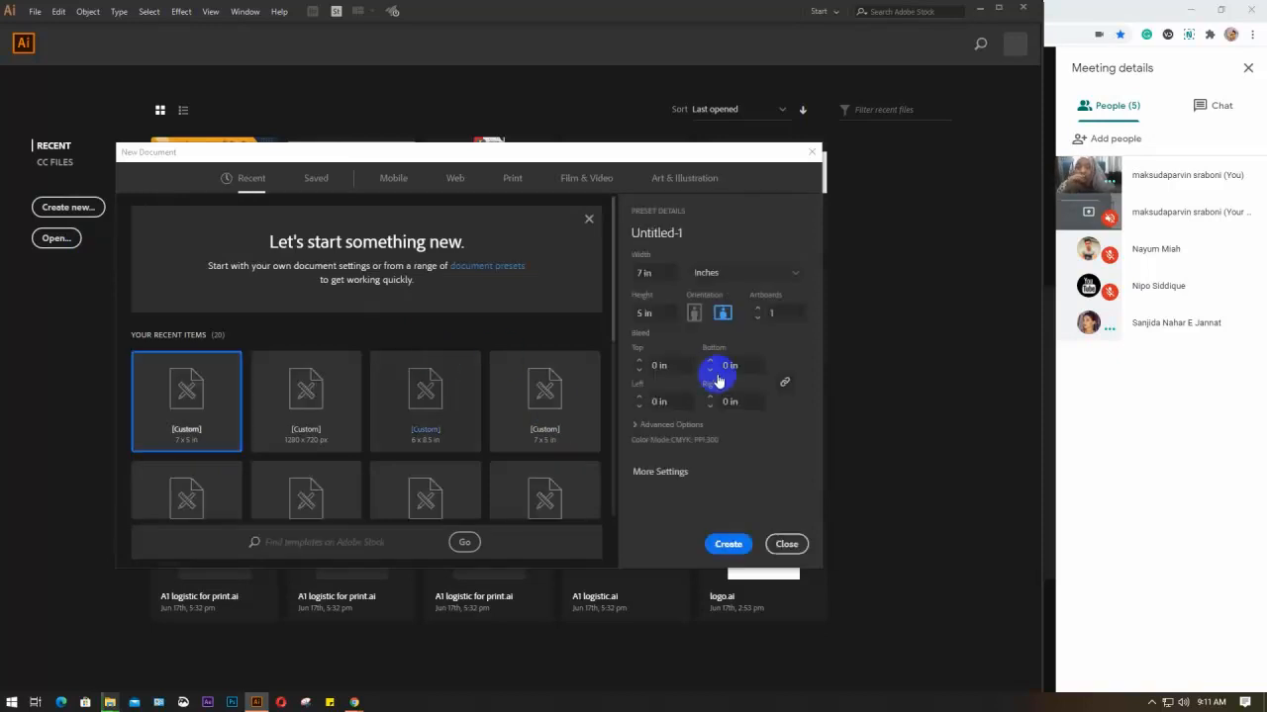
pyautogui.click(727, 543)
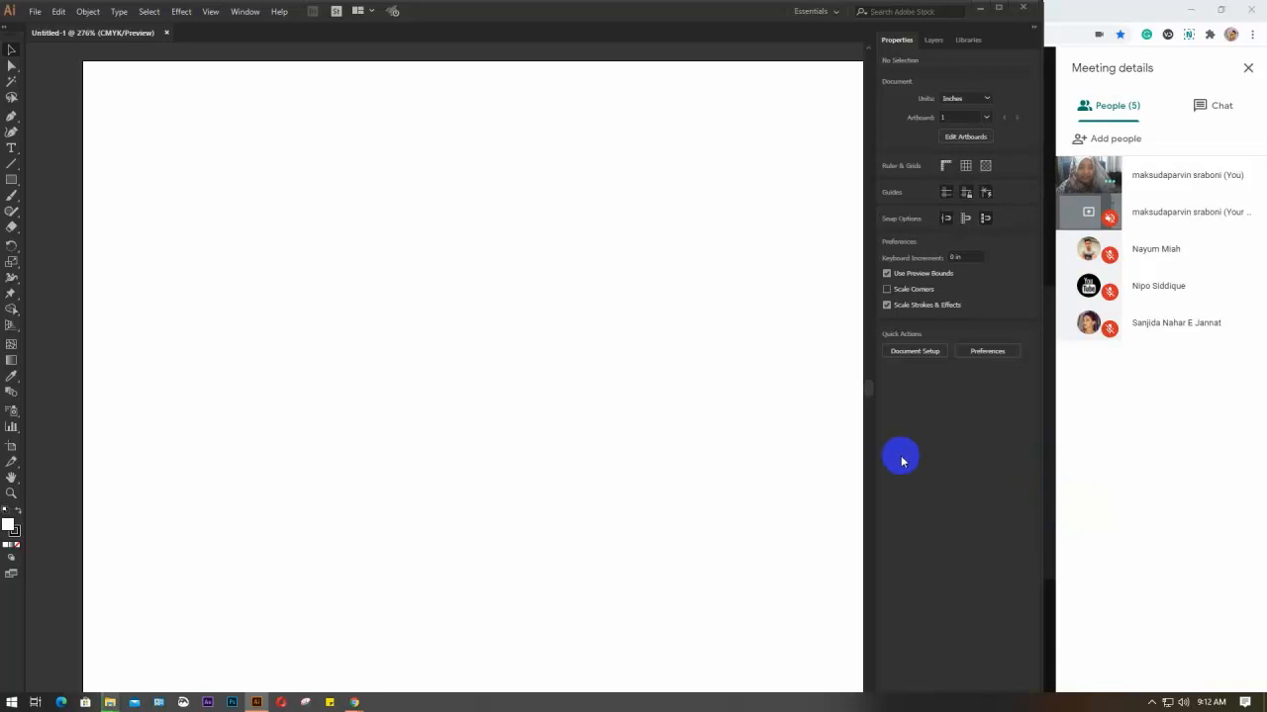
# Step: Switch to the Google Meet window to check on the class participants, and return to Illustrator
pyautogui.click(1177, 481)
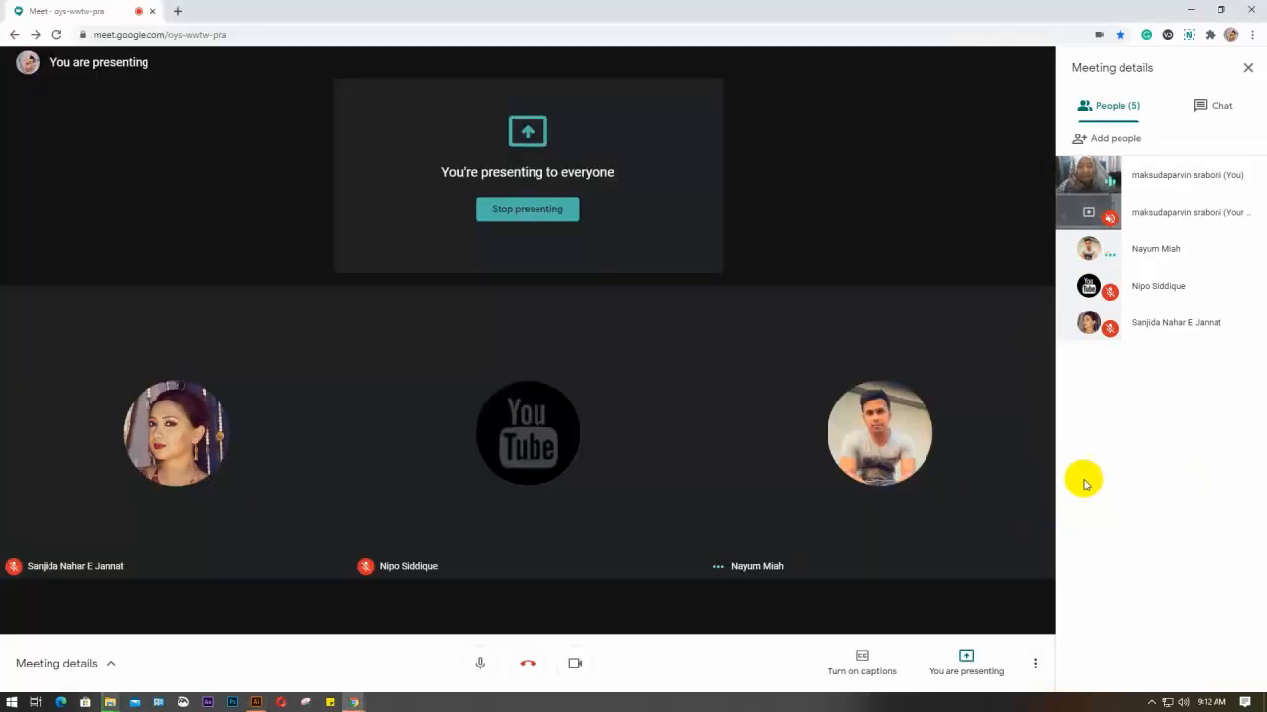
pyautogui.click(256, 703)
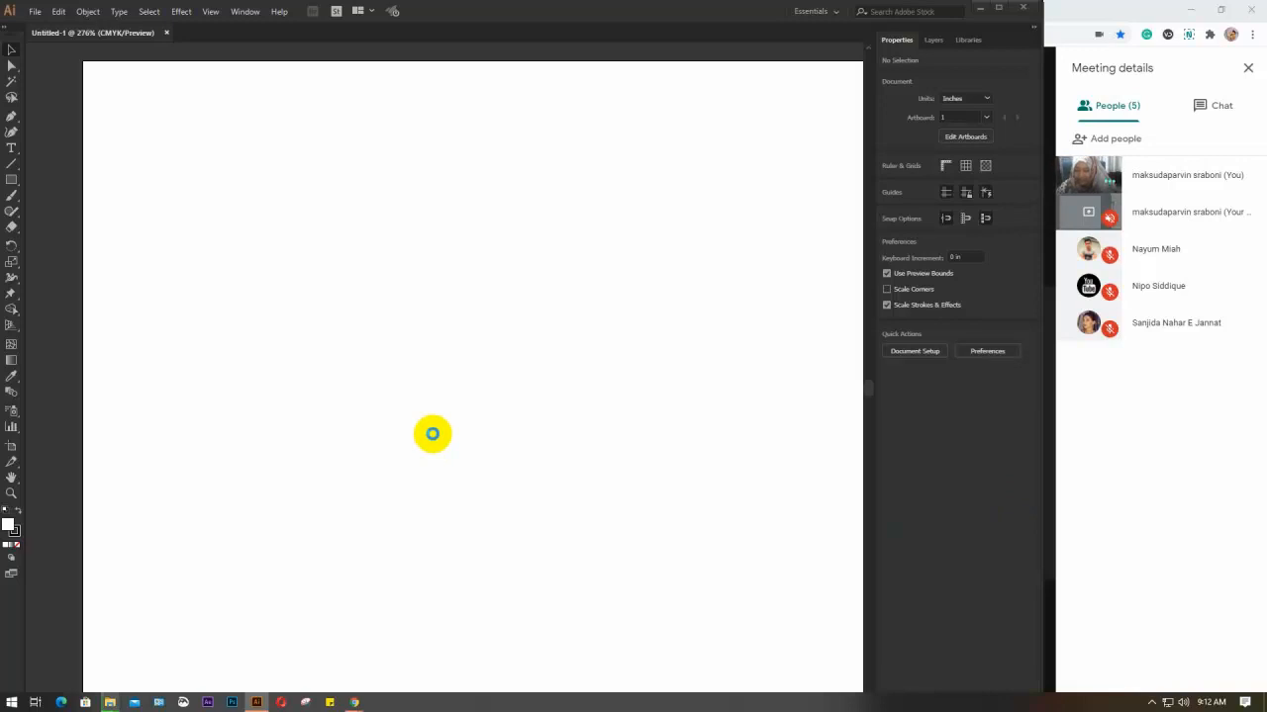
# Step: Launch the tree command several times in a row through the Windows Run dialog
pyautogui.press('super+r')
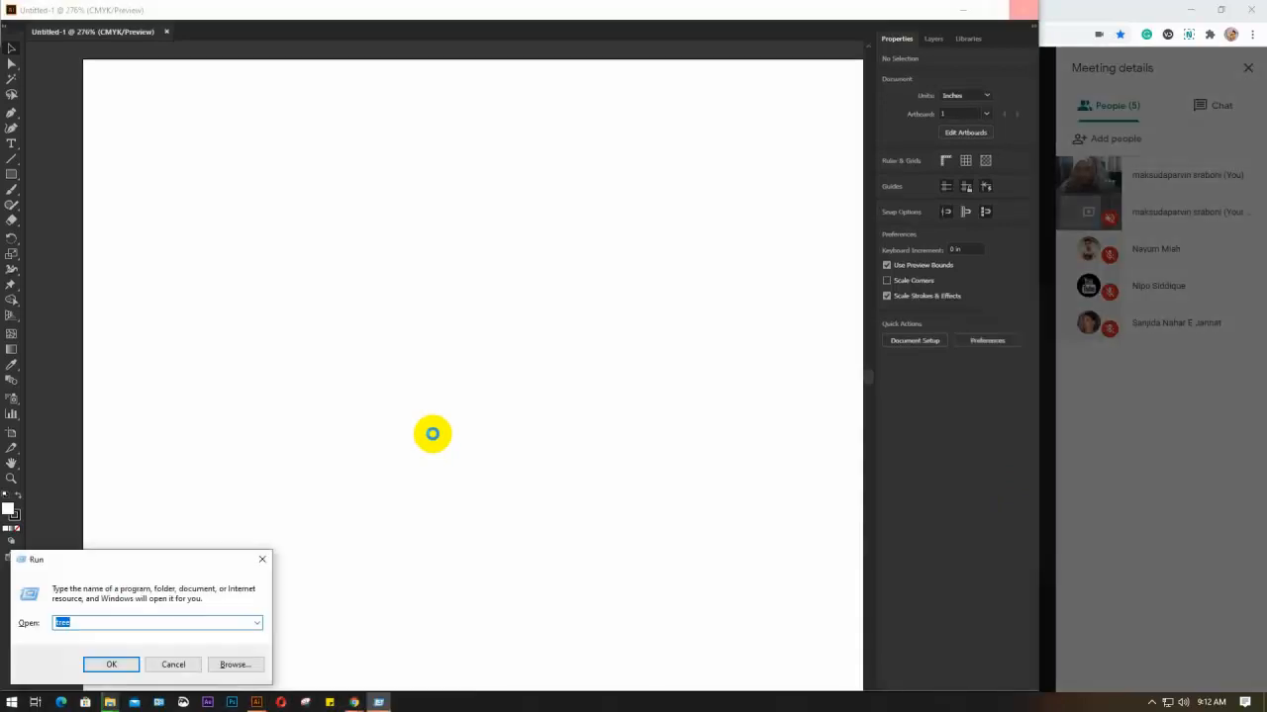
pyautogui.press('Escape')
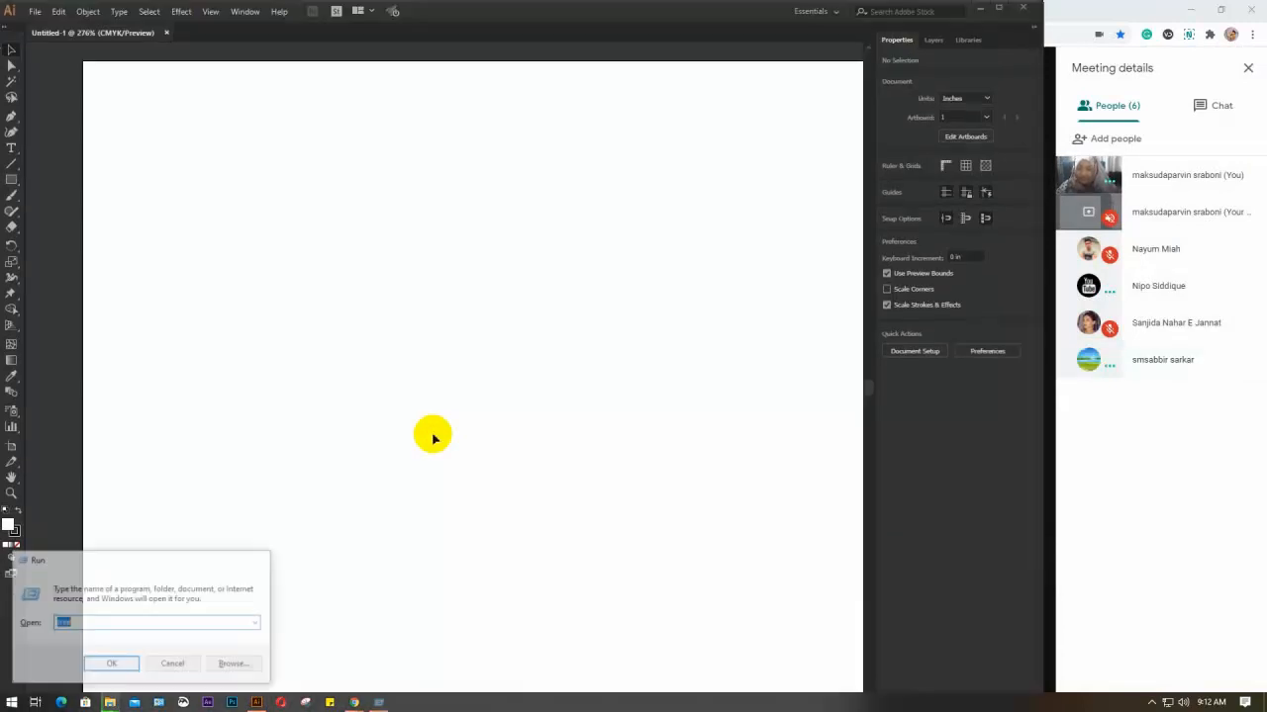
pyautogui.press('super+r')
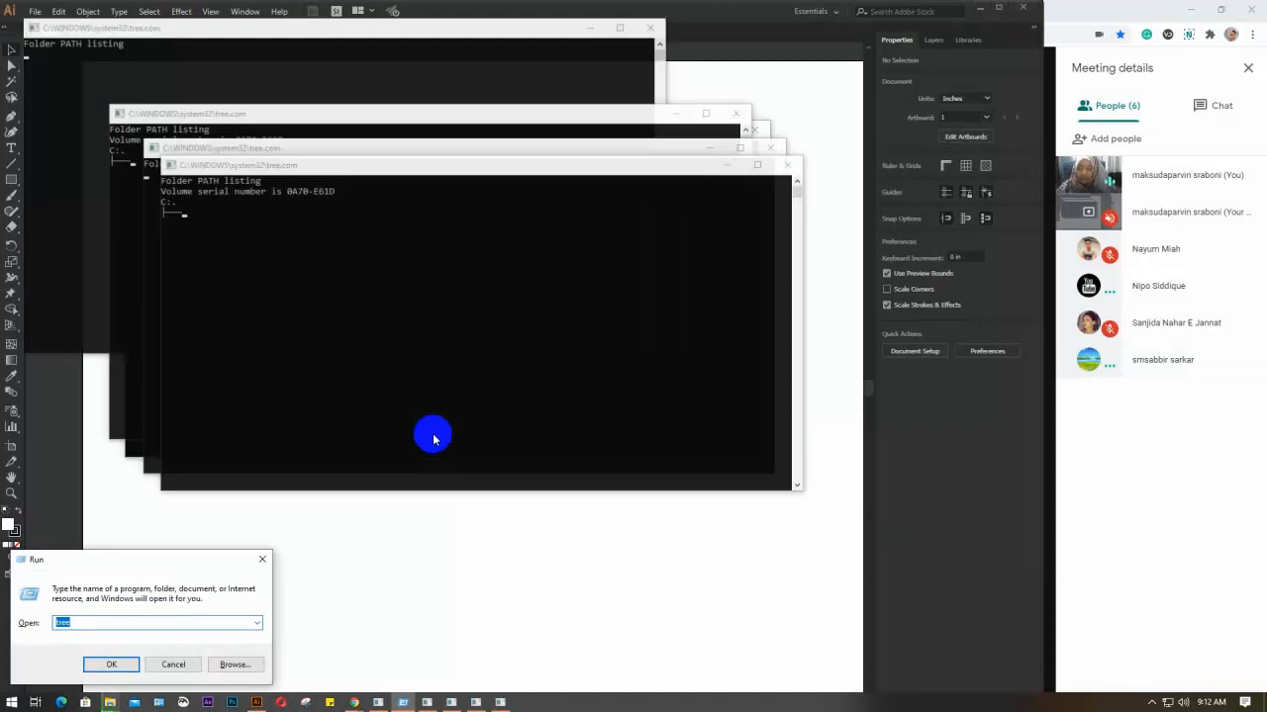
pyautogui.press('Return')
pyautogui.press('super+r')
pyautogui.press('Return')
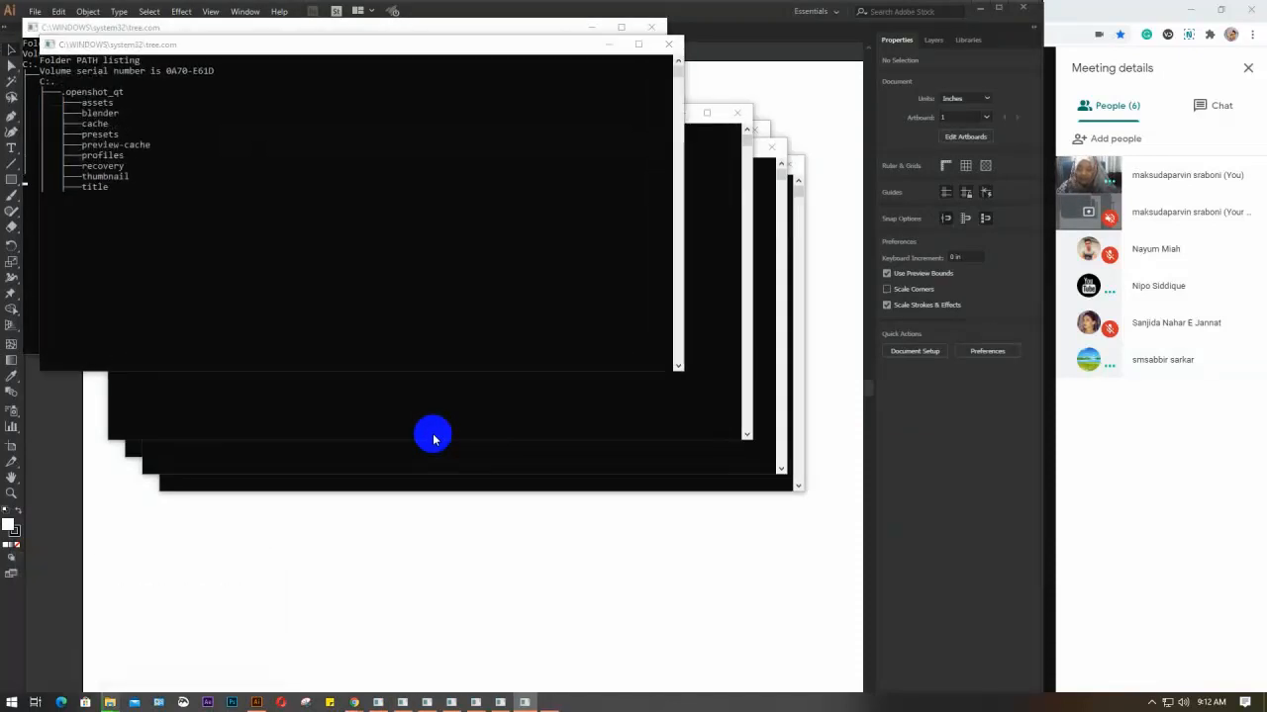
pyautogui.press('super+r')
pyautogui.press('Return')
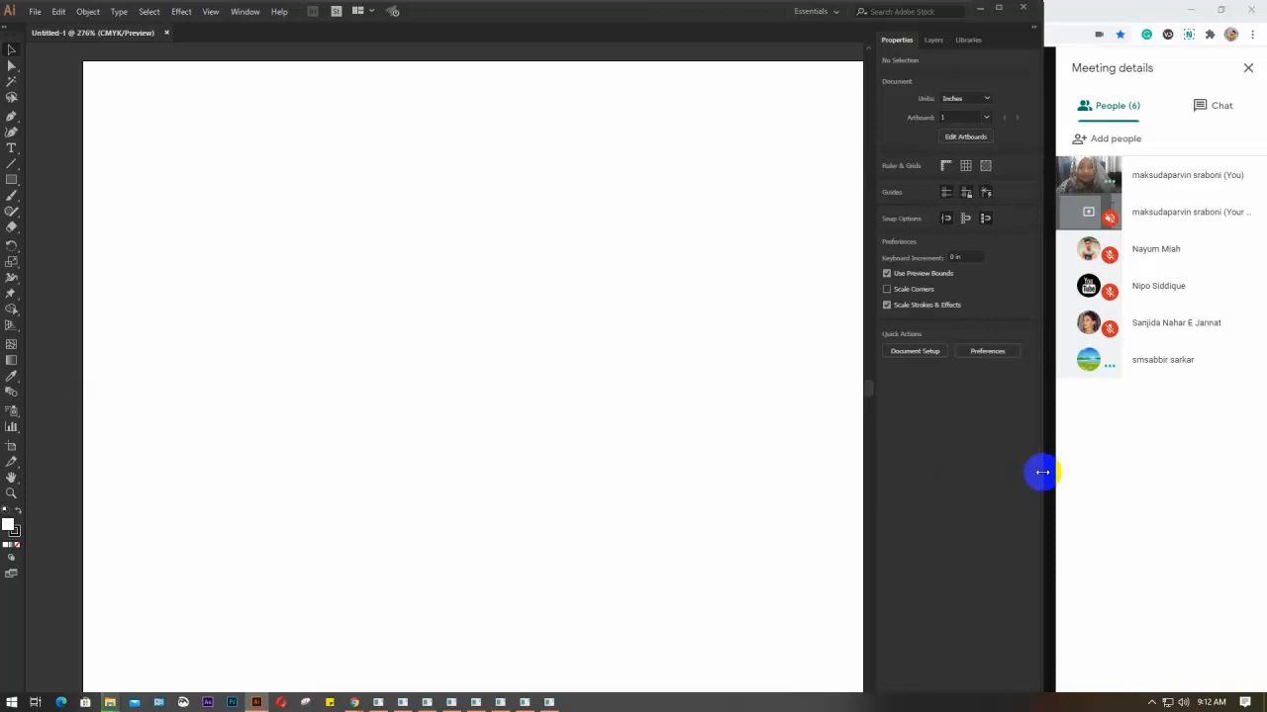
# Step: Widen the Illustrator window slightly and centre the whole artboard in view at 150% zoom
pyautogui.moveTo(1042, 472); pyautogui.dragTo(1071, 462)
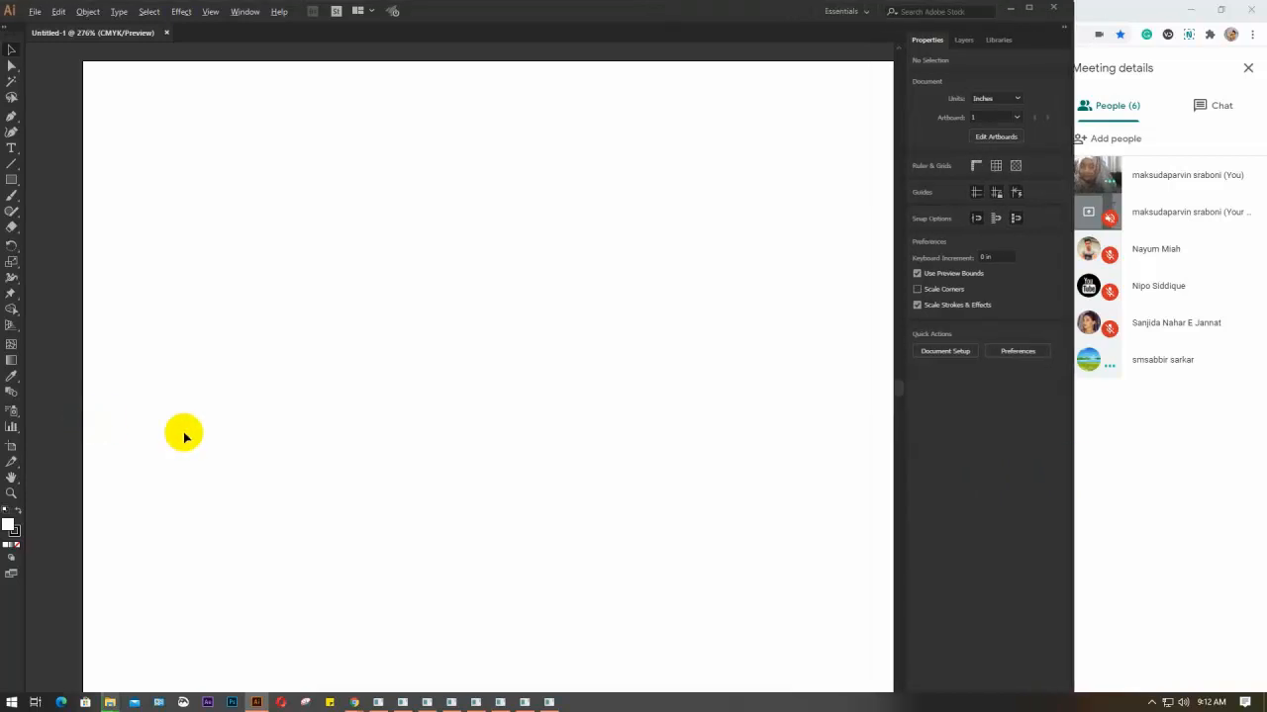
pyautogui.scroll(-3, 184, 436)
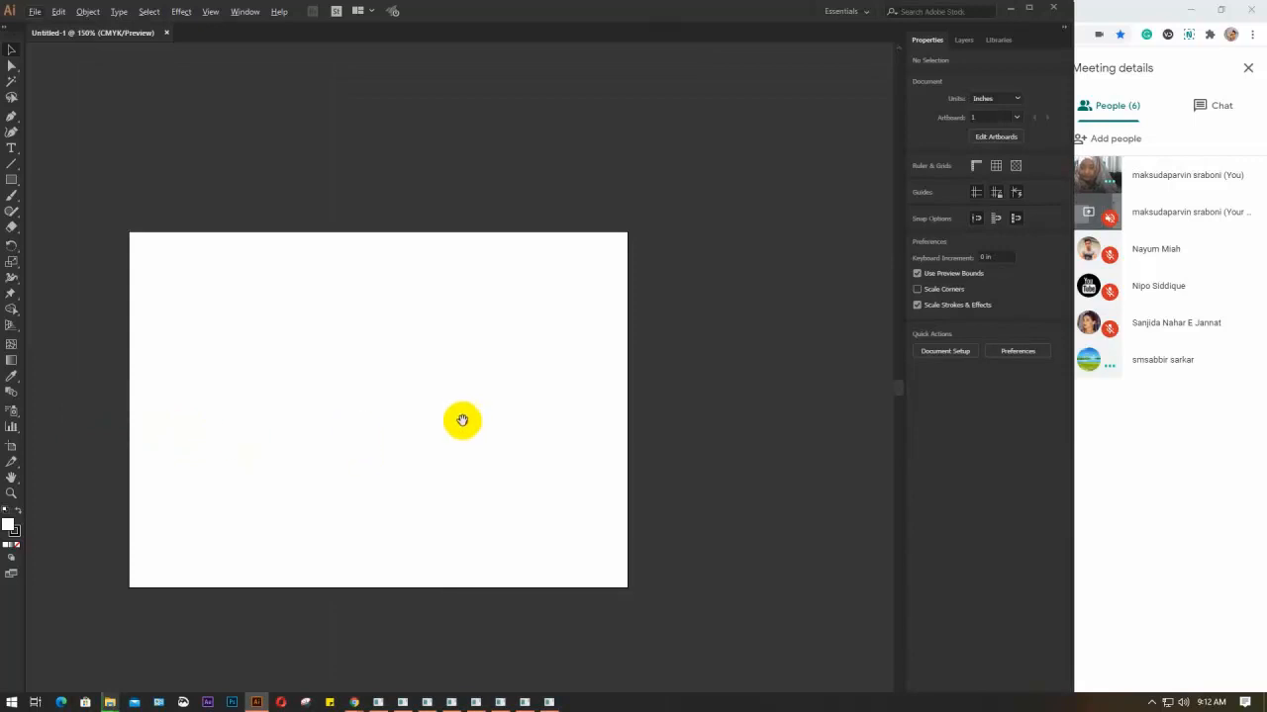
pyautogui.moveTo(462, 420); pyautogui.dragTo(472, 409)
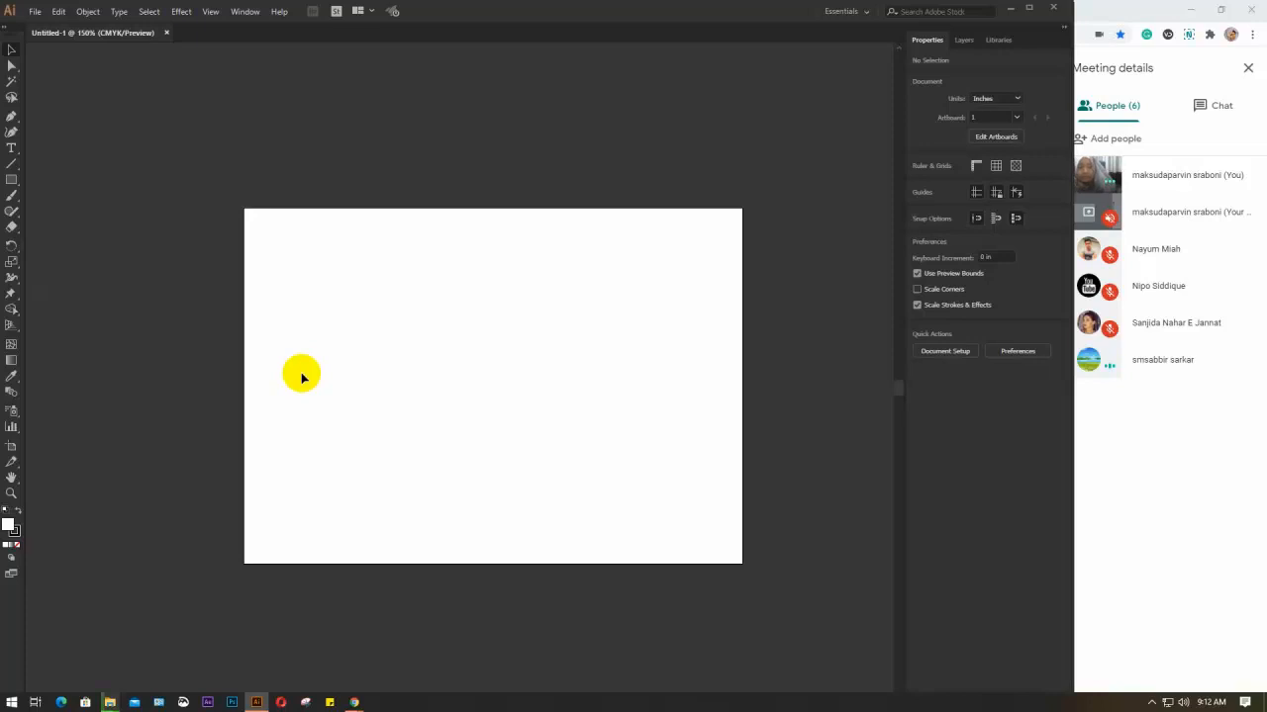
# Step: Show the tools grouped with the Width Tool, and return to the Selection tool
pyautogui.click(9, 283)
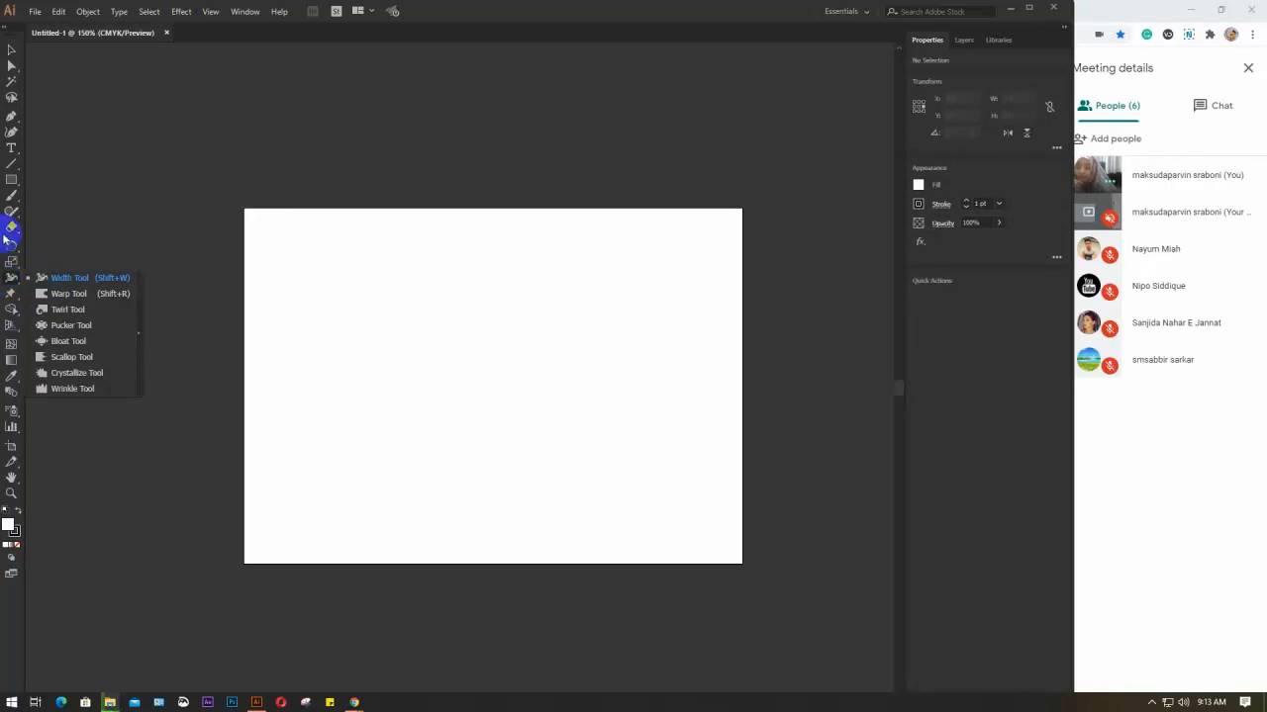
pyautogui.click(12, 50)
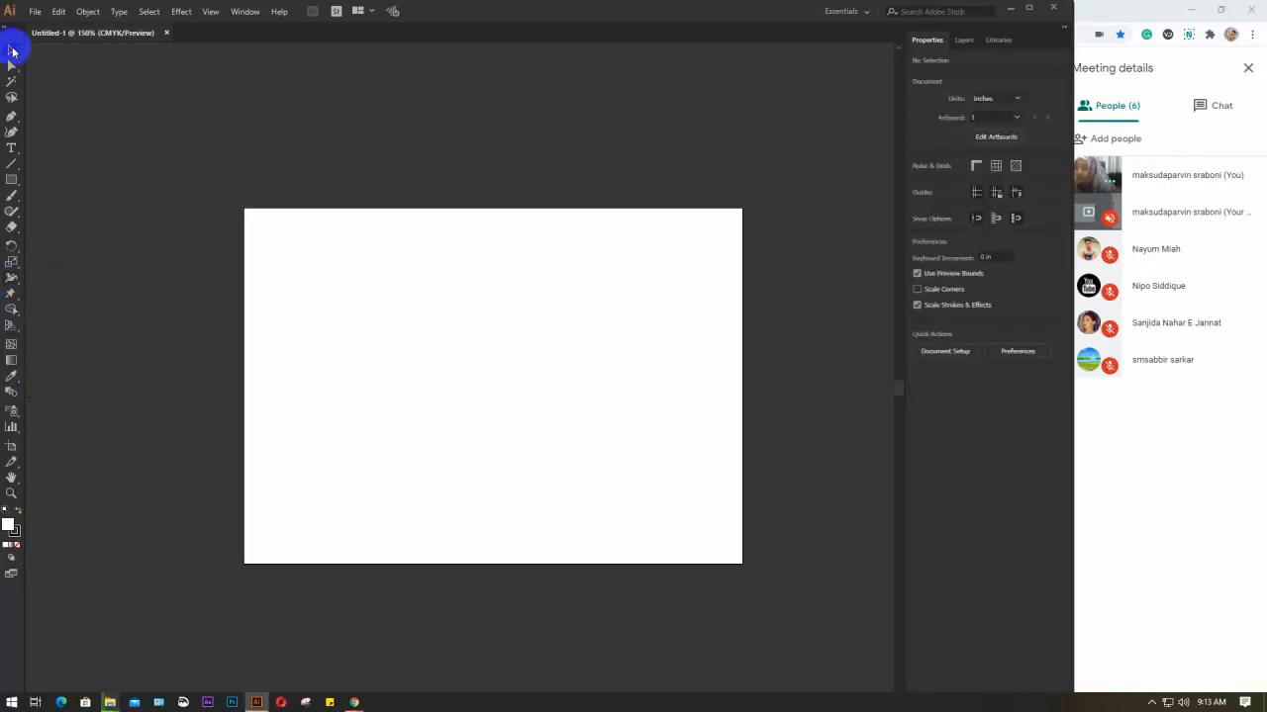
# Step: Draw an open wavy path across the middle of the artboard with the Pen tool and remove its fill
pyautogui.click(10, 118)
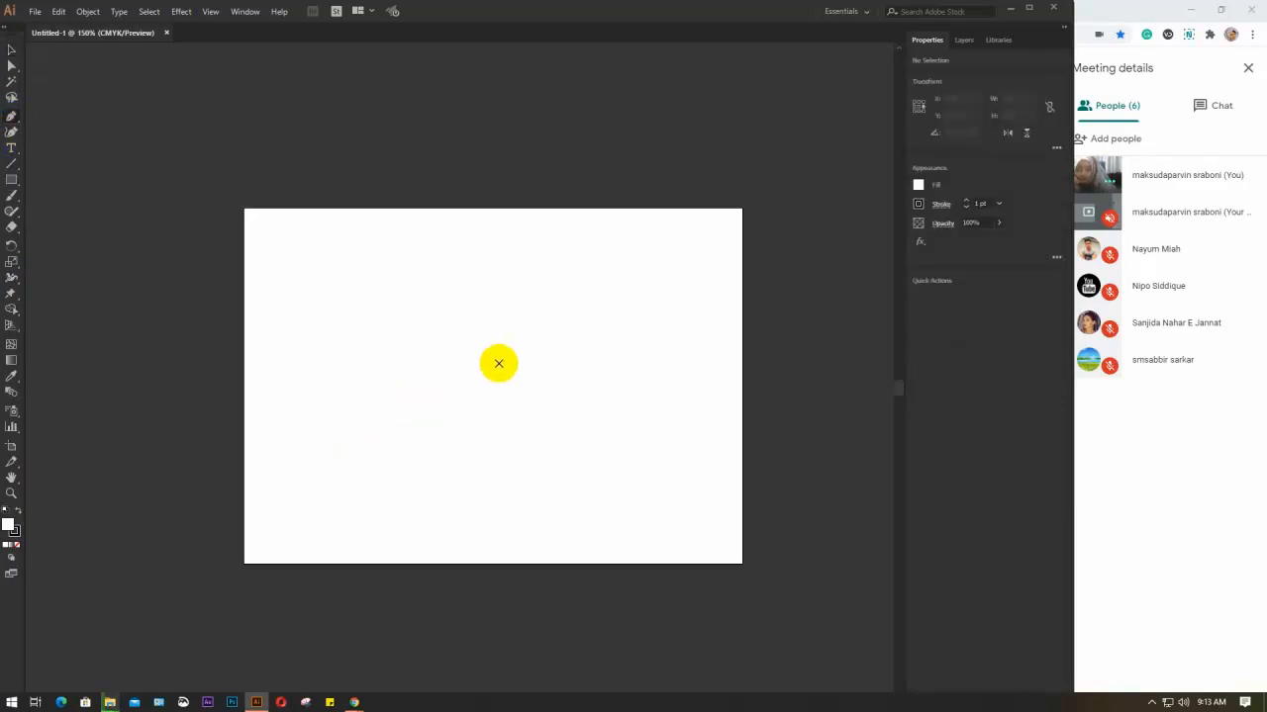
pyautogui.moveTo(484, 362)
pyautogui.mouseDown()
pyautogui.moveTo(571, 382)
pyautogui.moveTo(629, 337)
pyautogui.moveTo(644, 299)
pyautogui.mouseUp()
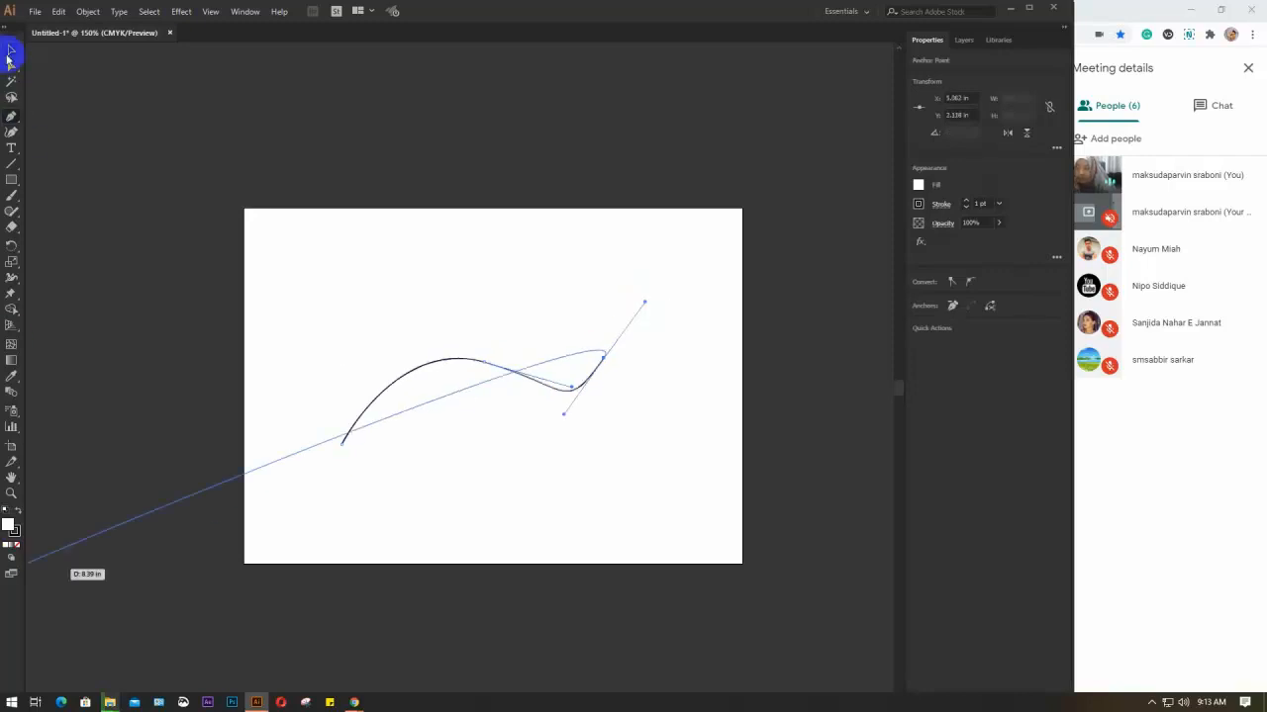
pyautogui.click(10, 52)
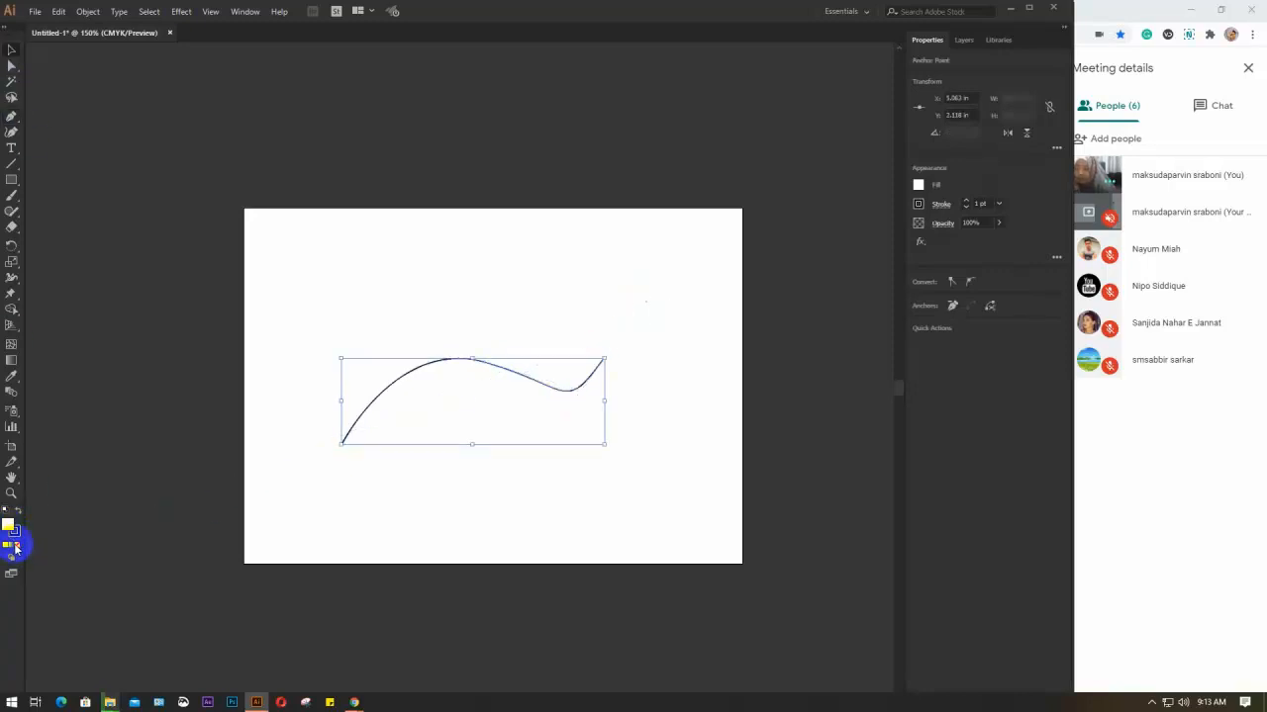
pyautogui.click(297, 413)
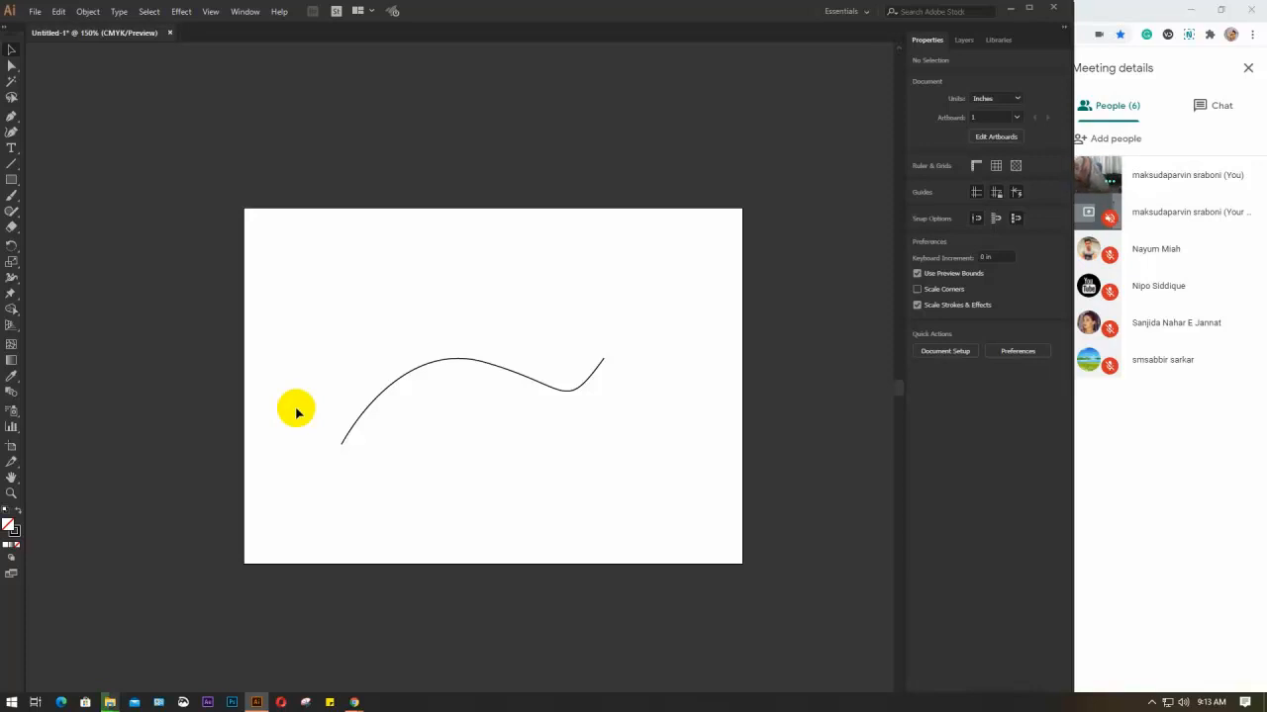
# Step: Select the wavy path and set its stroke weight to 9 pt
pyautogui.click(469, 360)
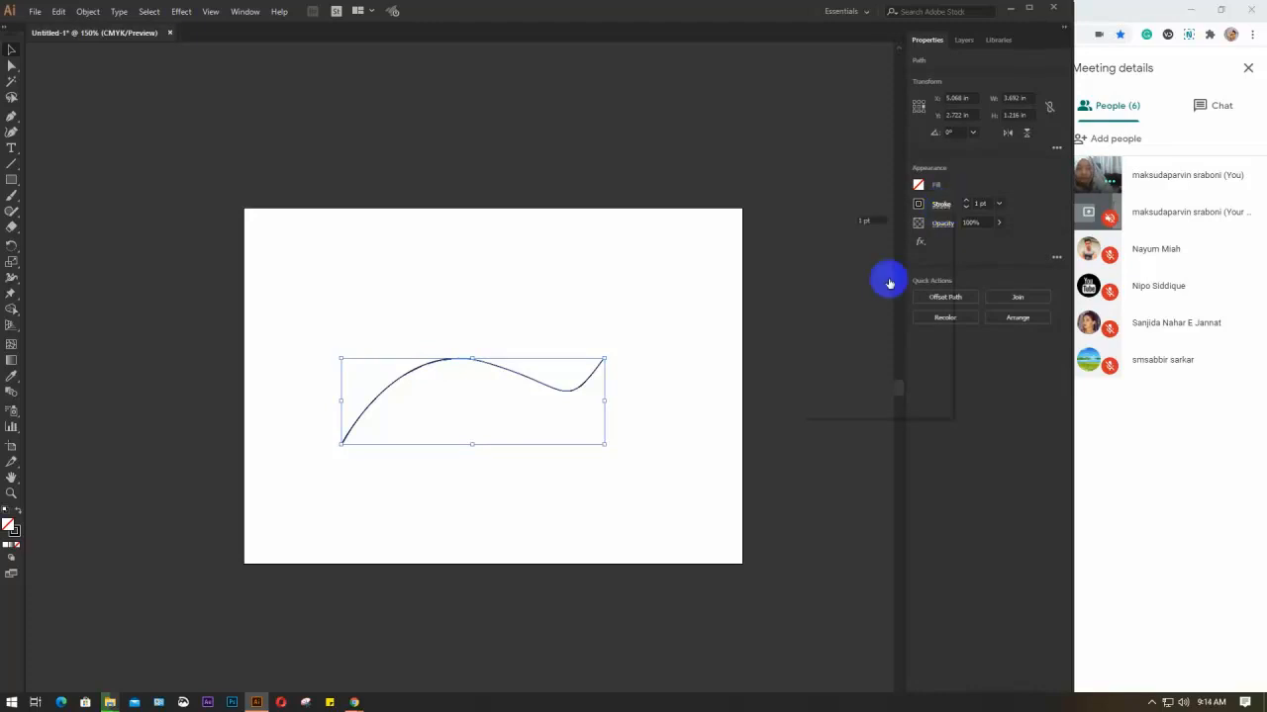
pyautogui.click(943, 398)
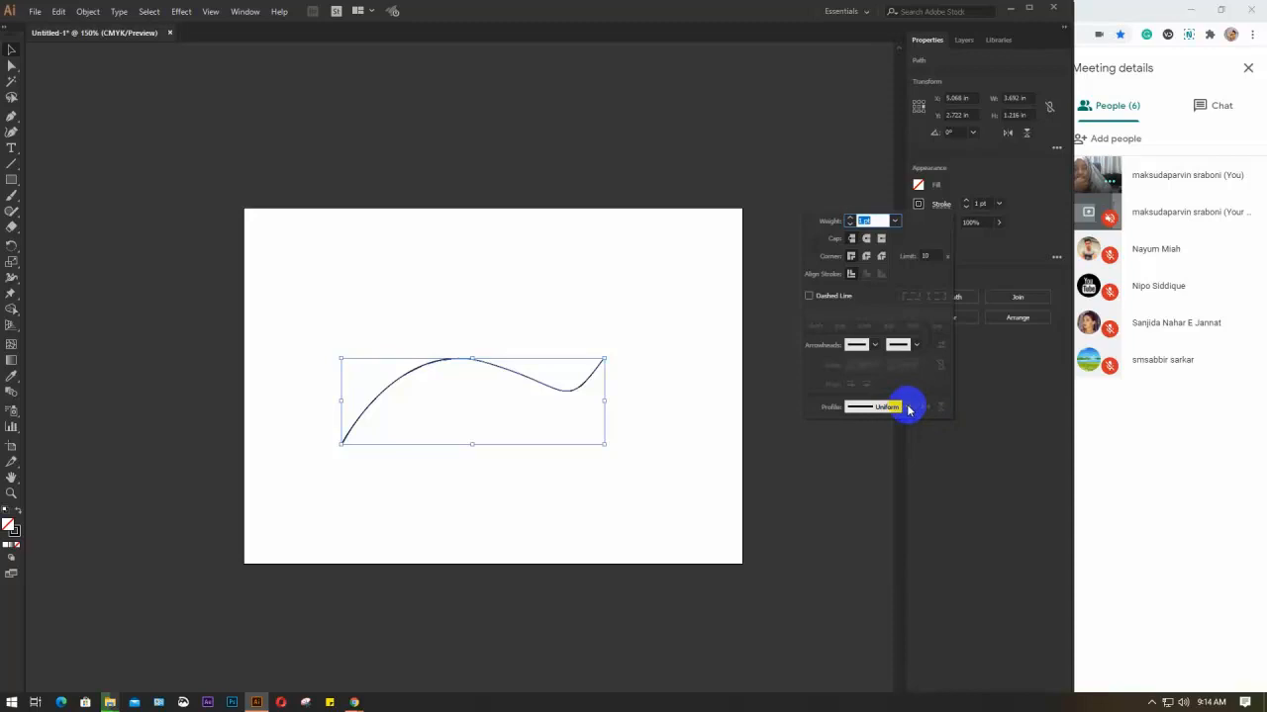
pyautogui.click(867, 221)
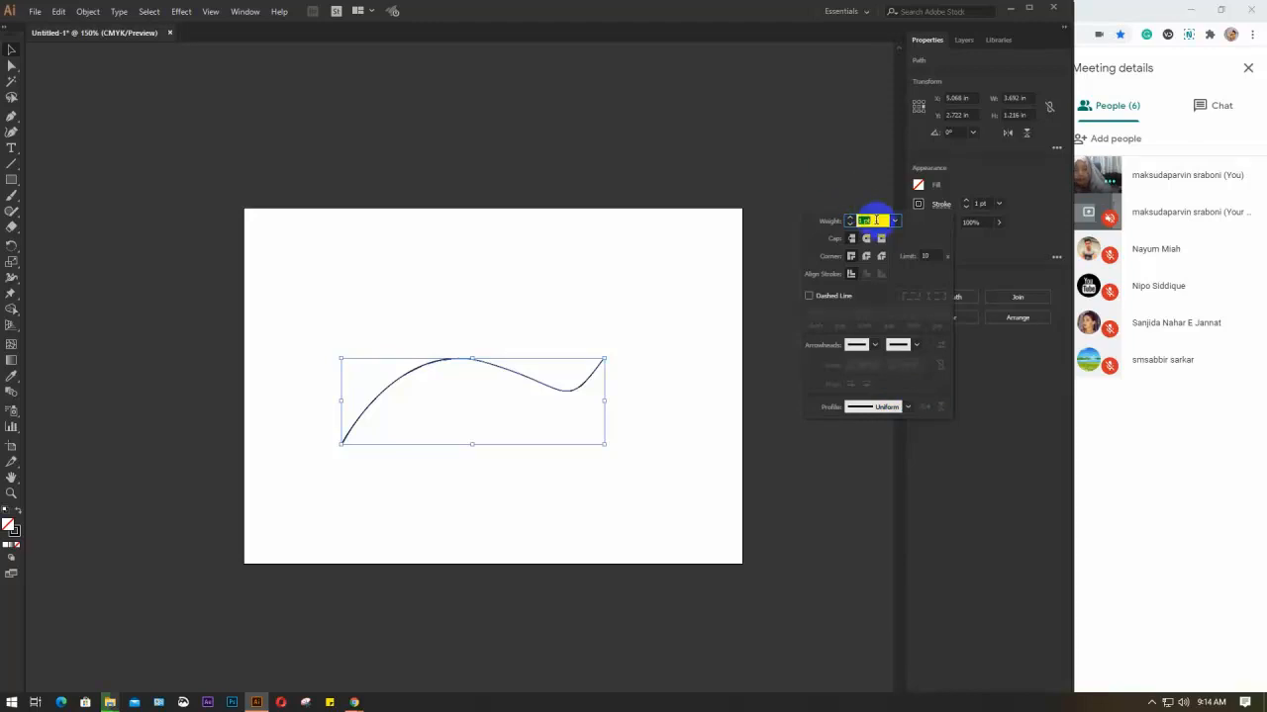
pyautogui.scroll(8, 875, 221)
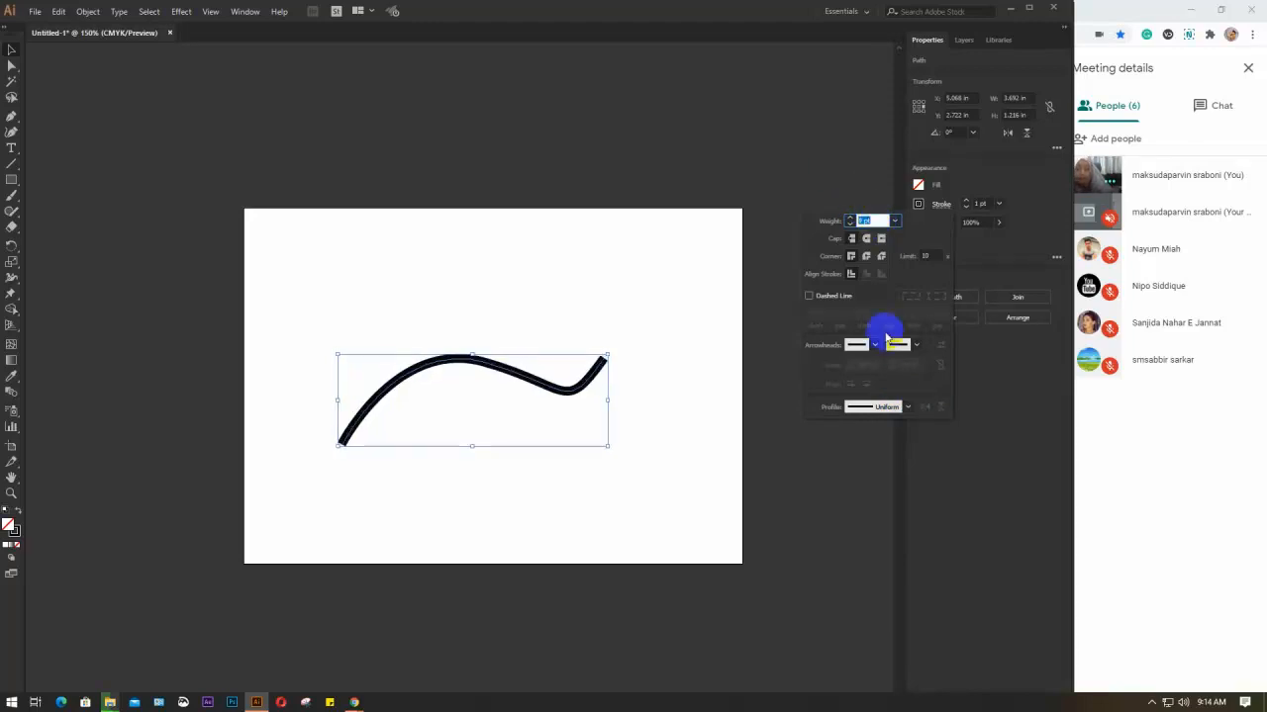
# Step: Try Width Profile 4 and the next tapered profile on the path's stroke, and restore the Uniform profile
pyautogui.click(905, 407)
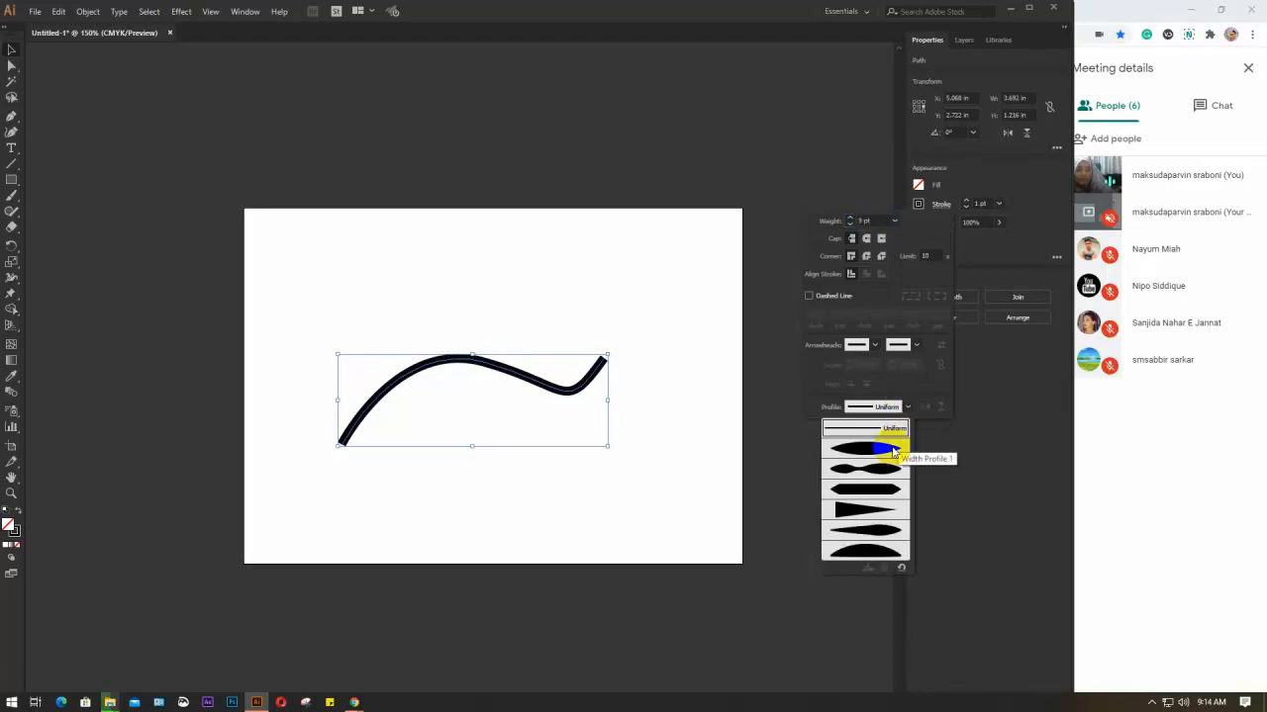
pyautogui.click(860, 510)
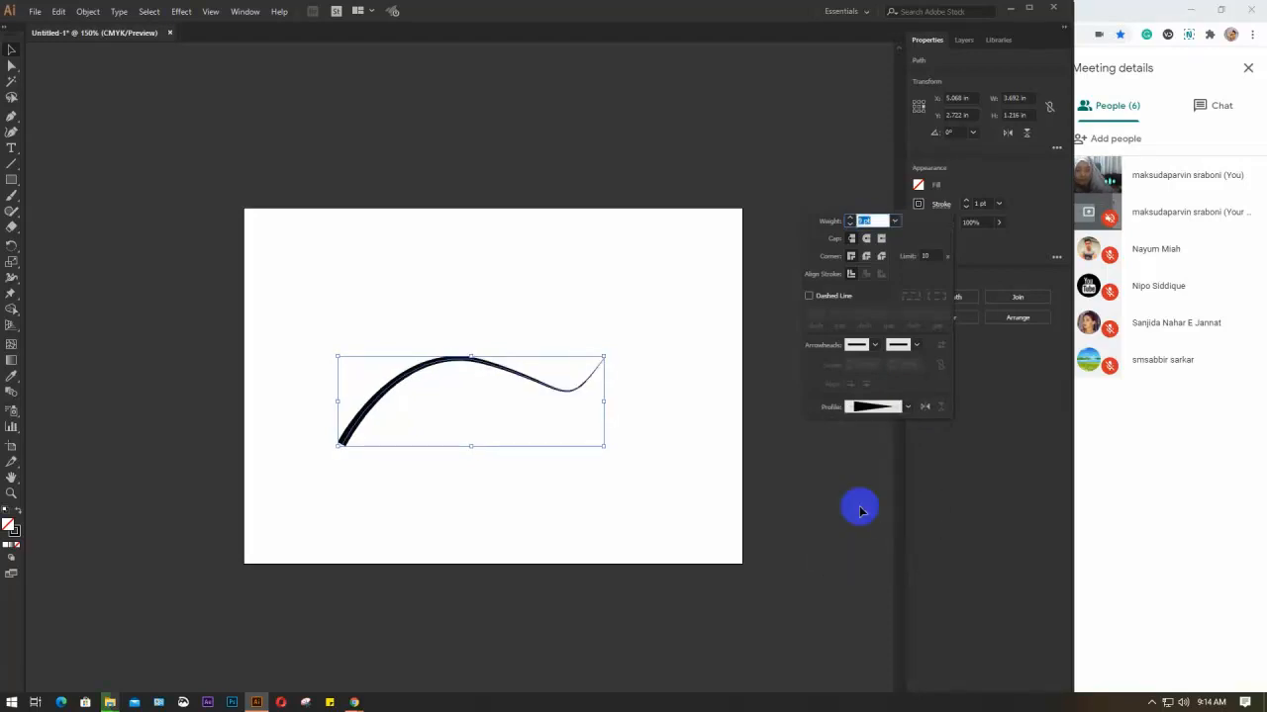
pyautogui.click(908, 408)
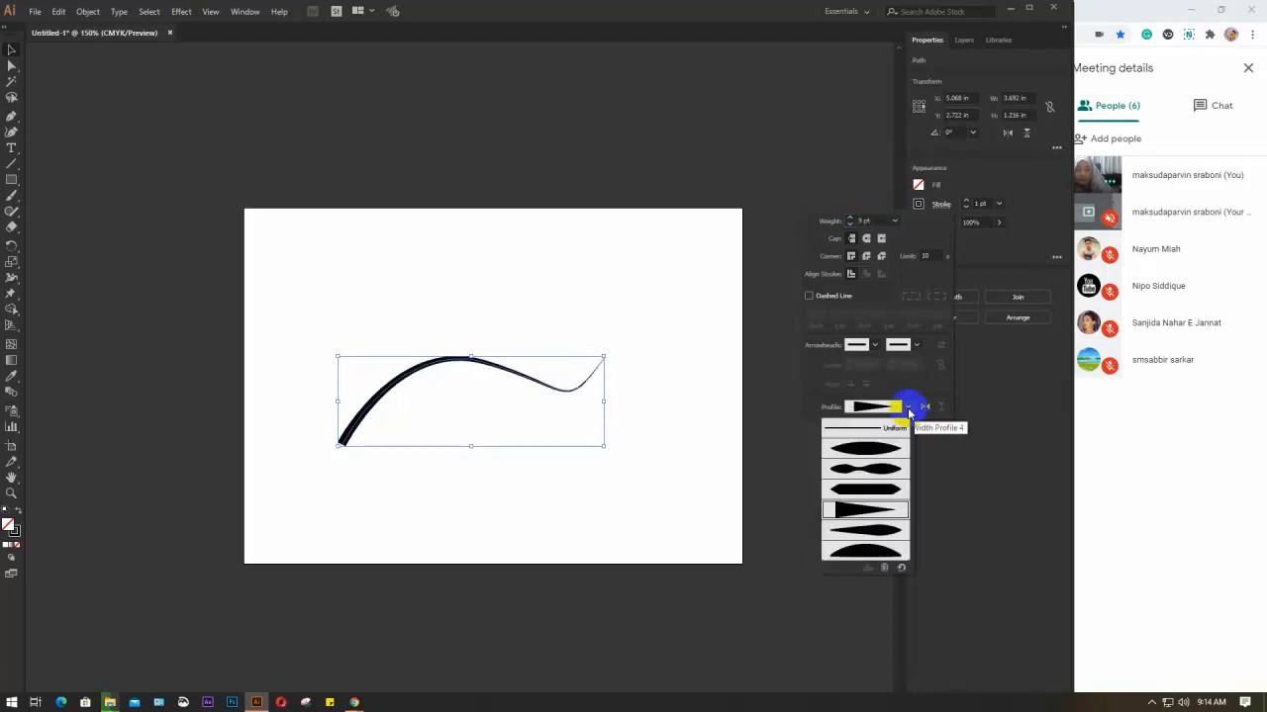
pyautogui.click(884, 529)
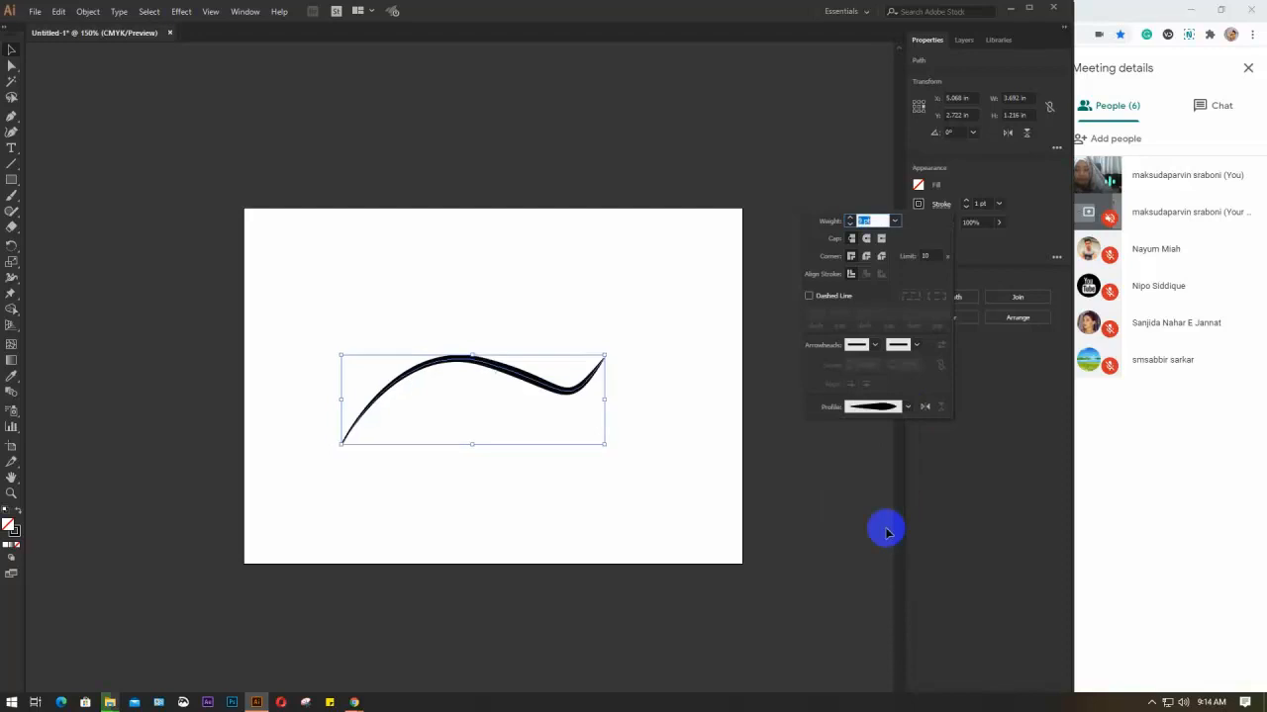
pyautogui.click(903, 413)
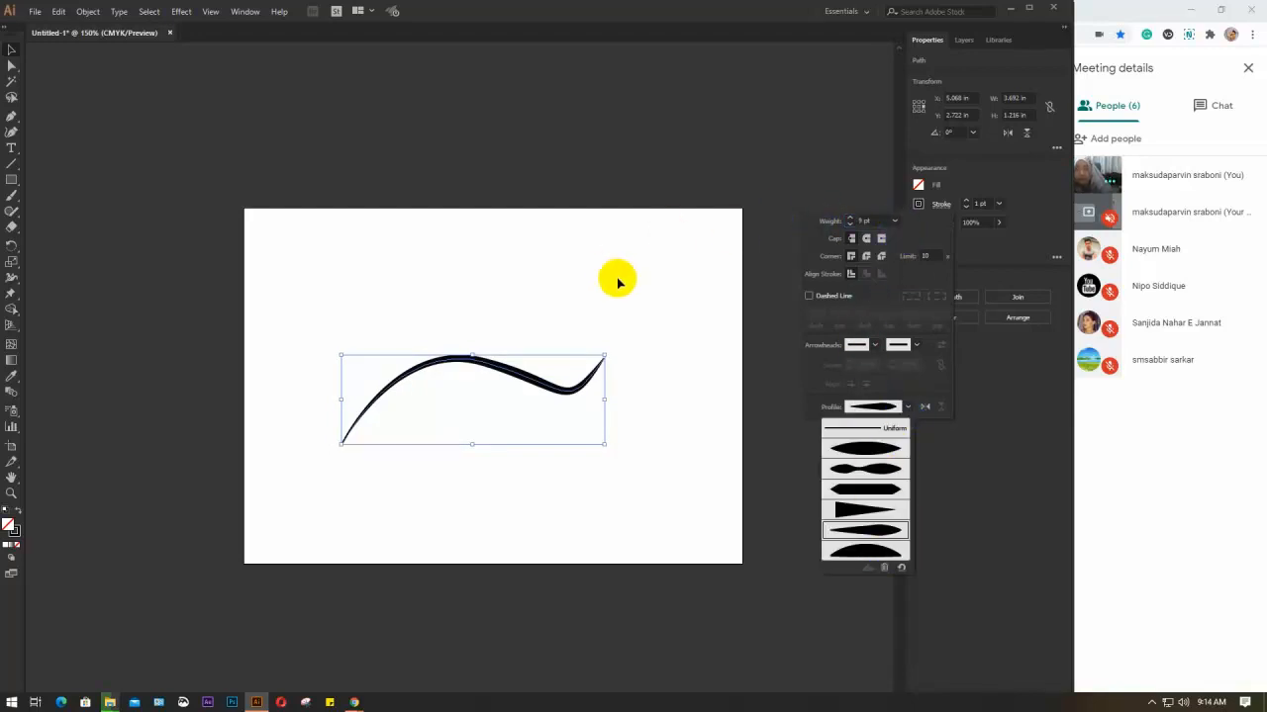
pyautogui.click(851, 428)
pyautogui.click(529, 229)
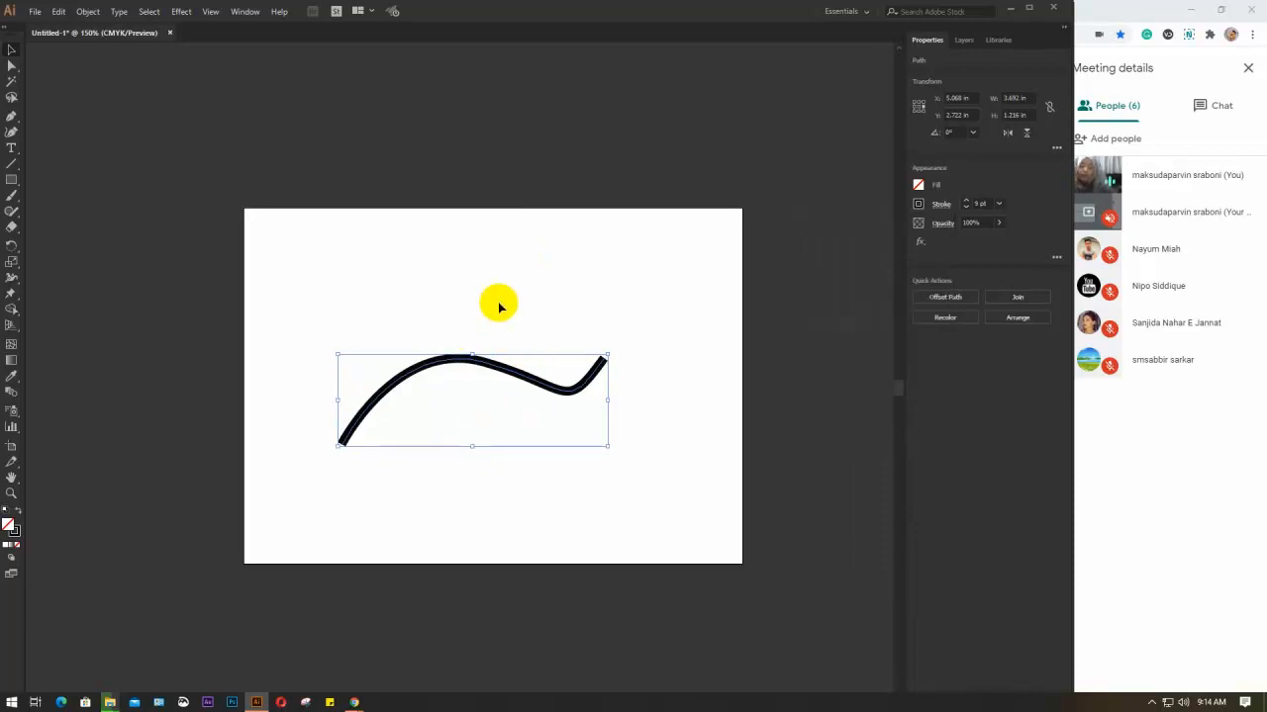
# Step: Delete the wavy path and draw a vertical line about 3.11 in long near the artboard's centre
pyautogui.press('Delete')
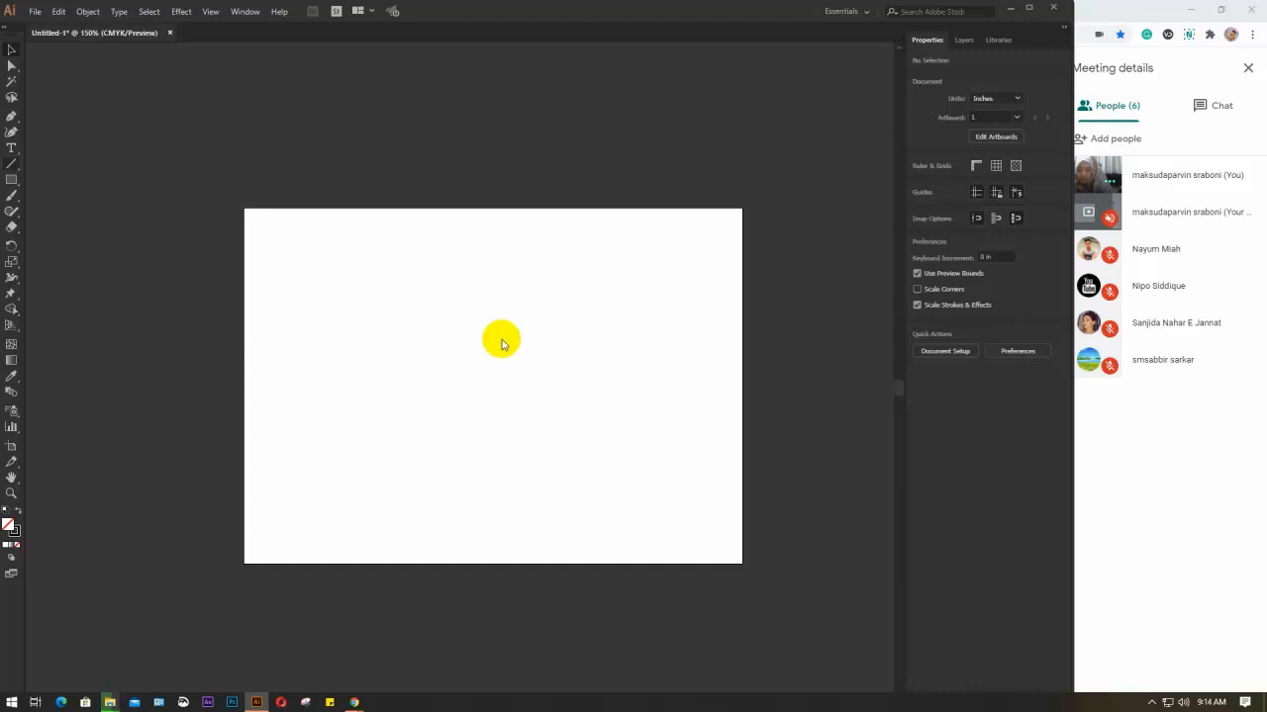
pyautogui.press('\\')
pyautogui.scroll(1, 503, 340)
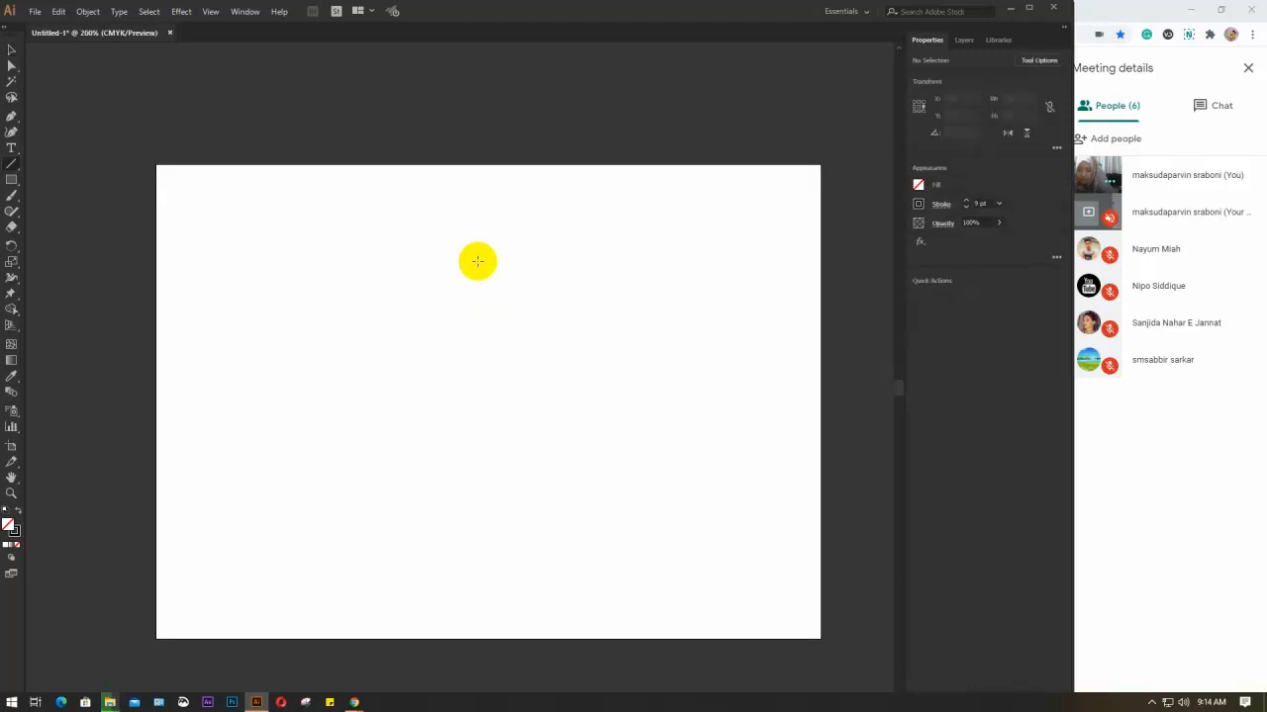
pyautogui.moveTo(478, 262); pyautogui.dragTo(480, 559)
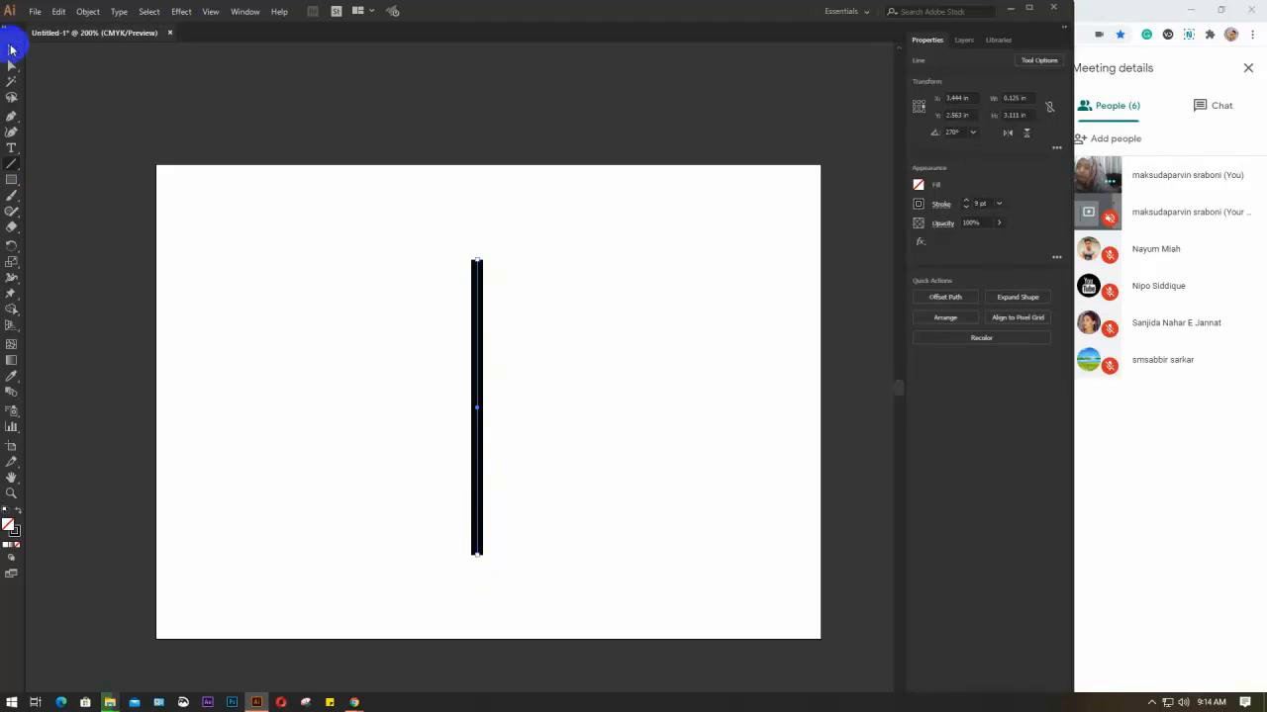
pyautogui.click(12, 50)
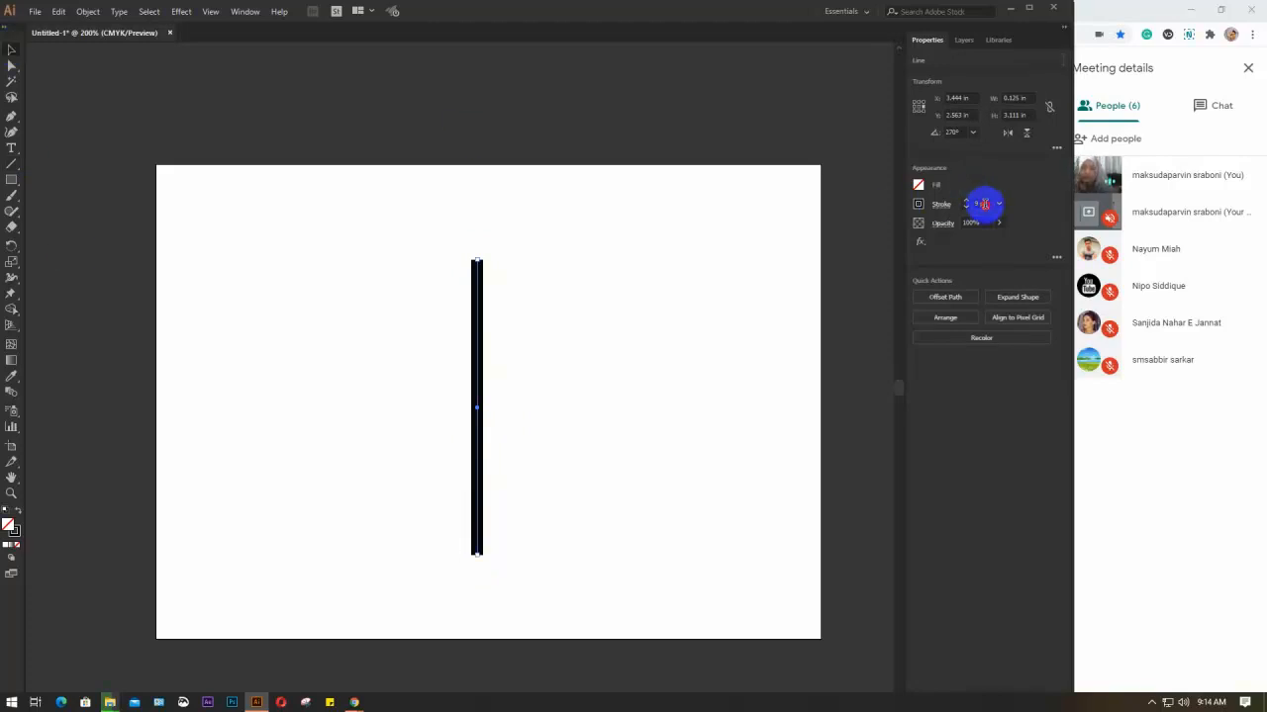
# Step: Set the vertical line's stroke weight to 30 pt and deselect it
pyautogui.scroll(10, 985, 204)
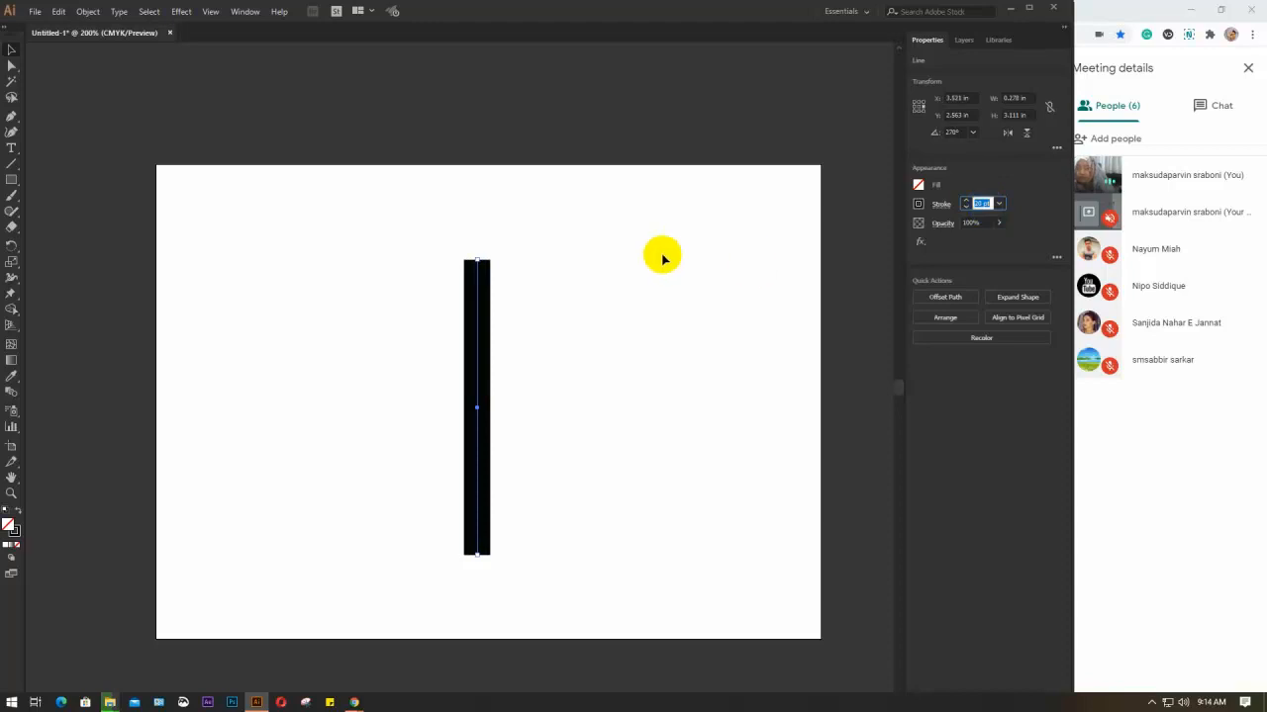
pyautogui.scroll(10, 980, 203)
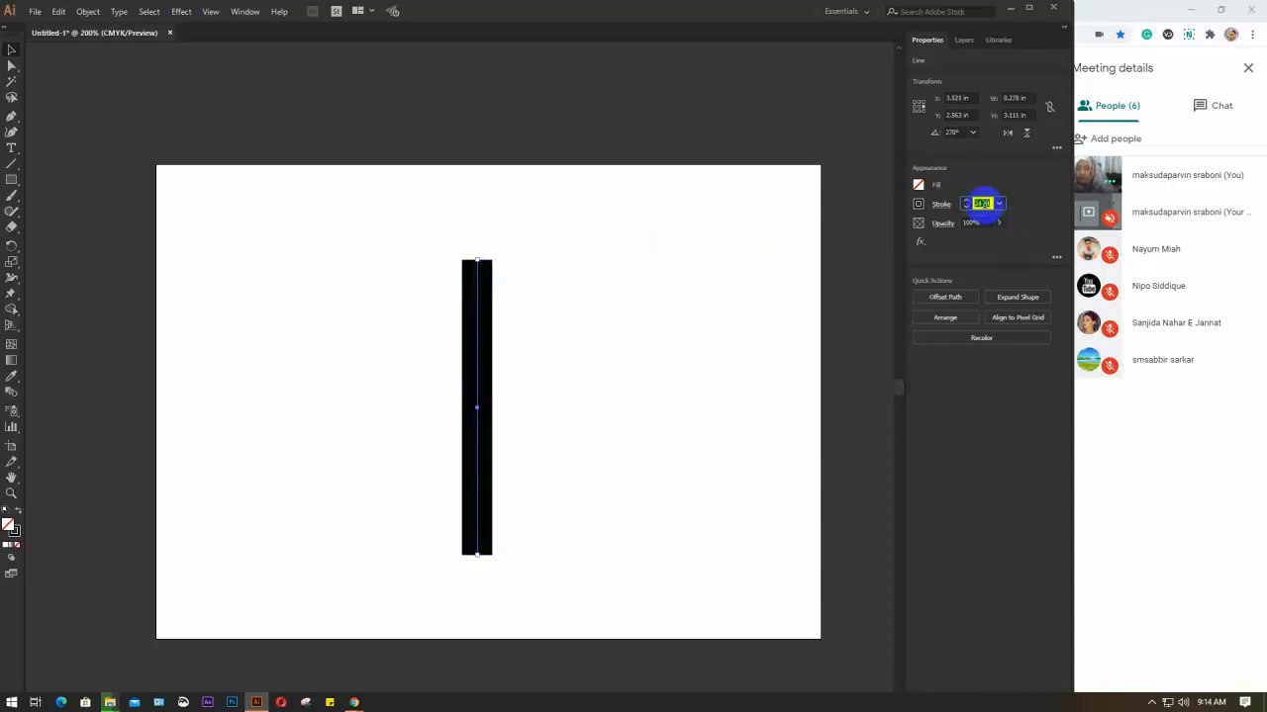
pyautogui.click(588, 271)
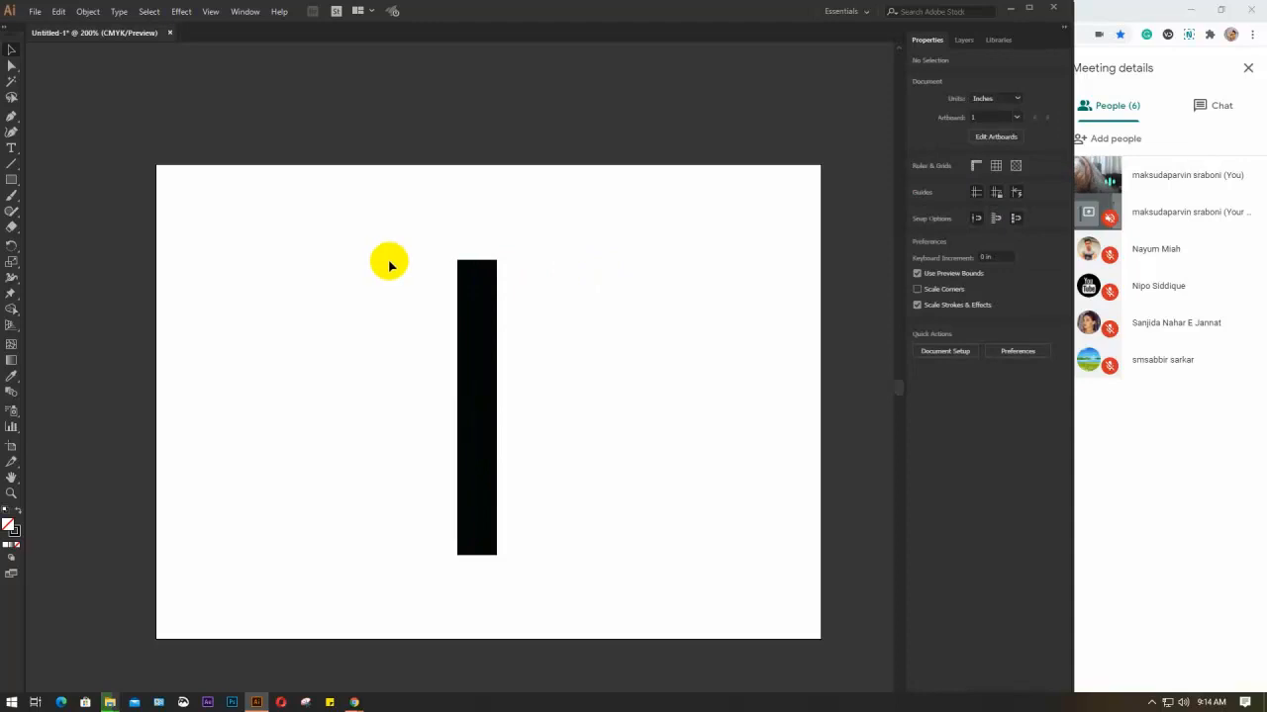
# Step: Select the vertical line and widen its lower end to about 0.58 in with the Width Tool
pyautogui.moveTo(433, 237); pyautogui.dragTo(543, 590)
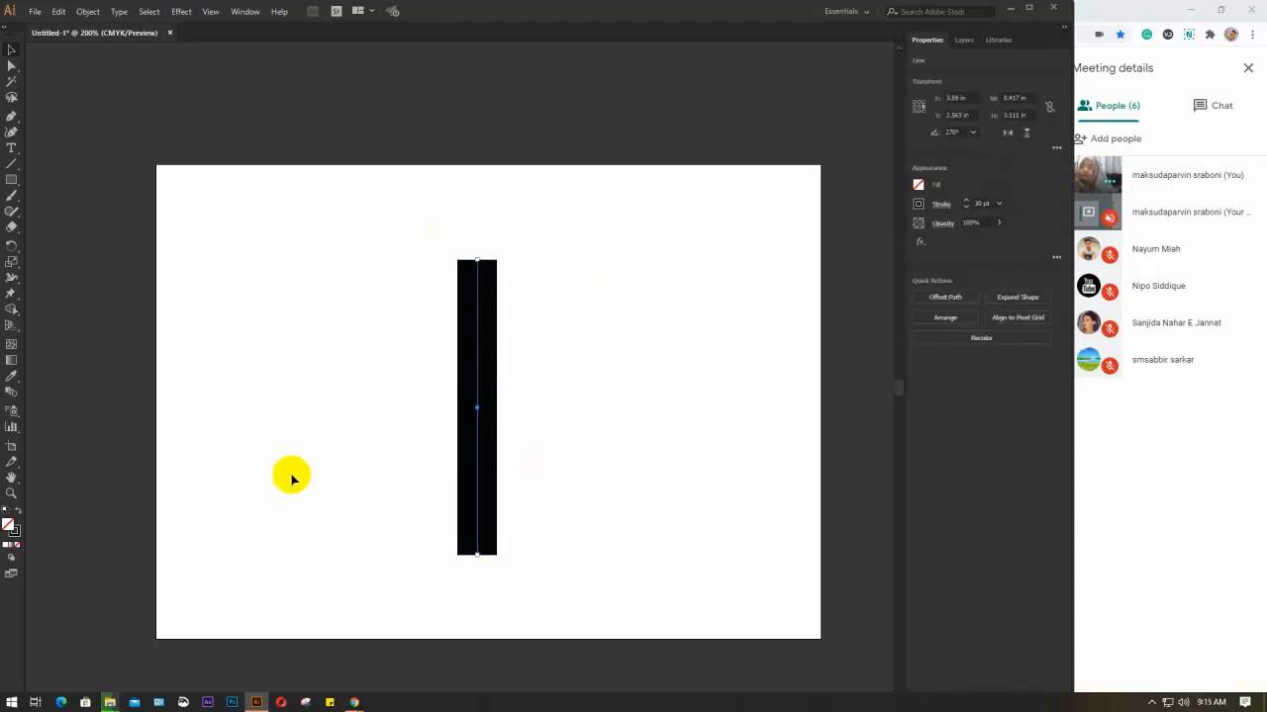
pyautogui.moveTo(10, 284); pyautogui.dragTo(99, 284)
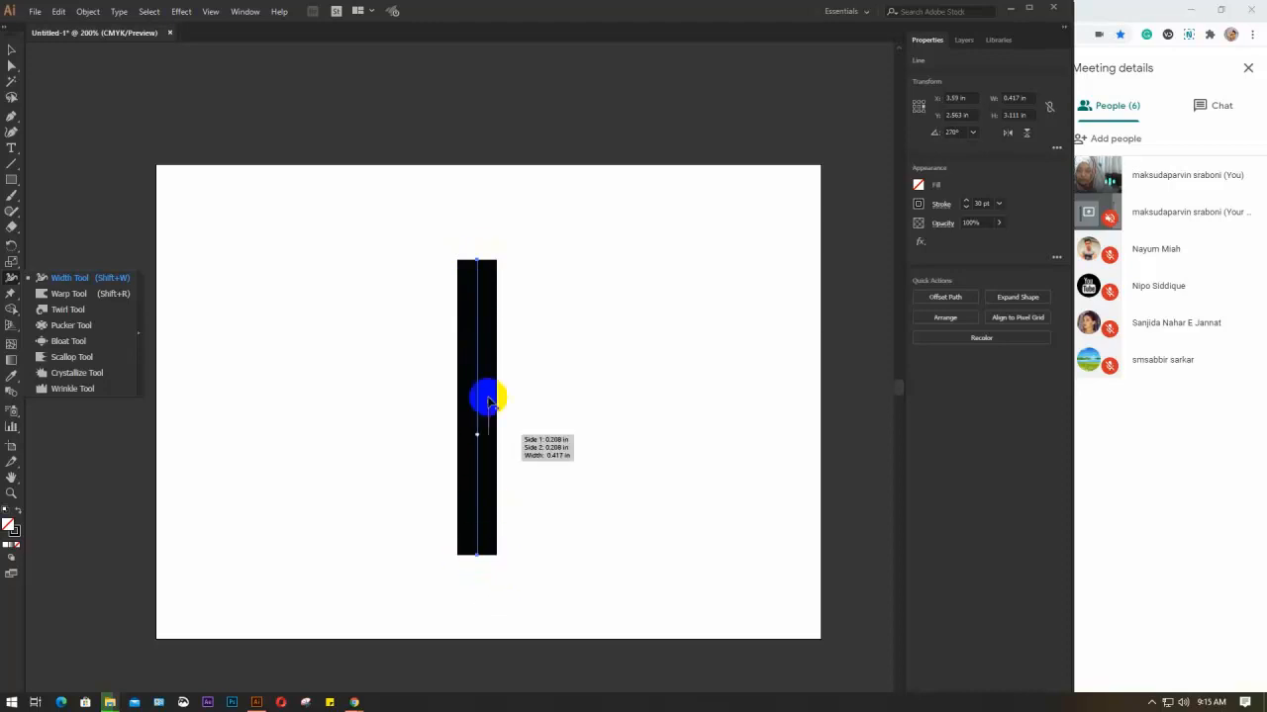
pyautogui.click(55, 277)
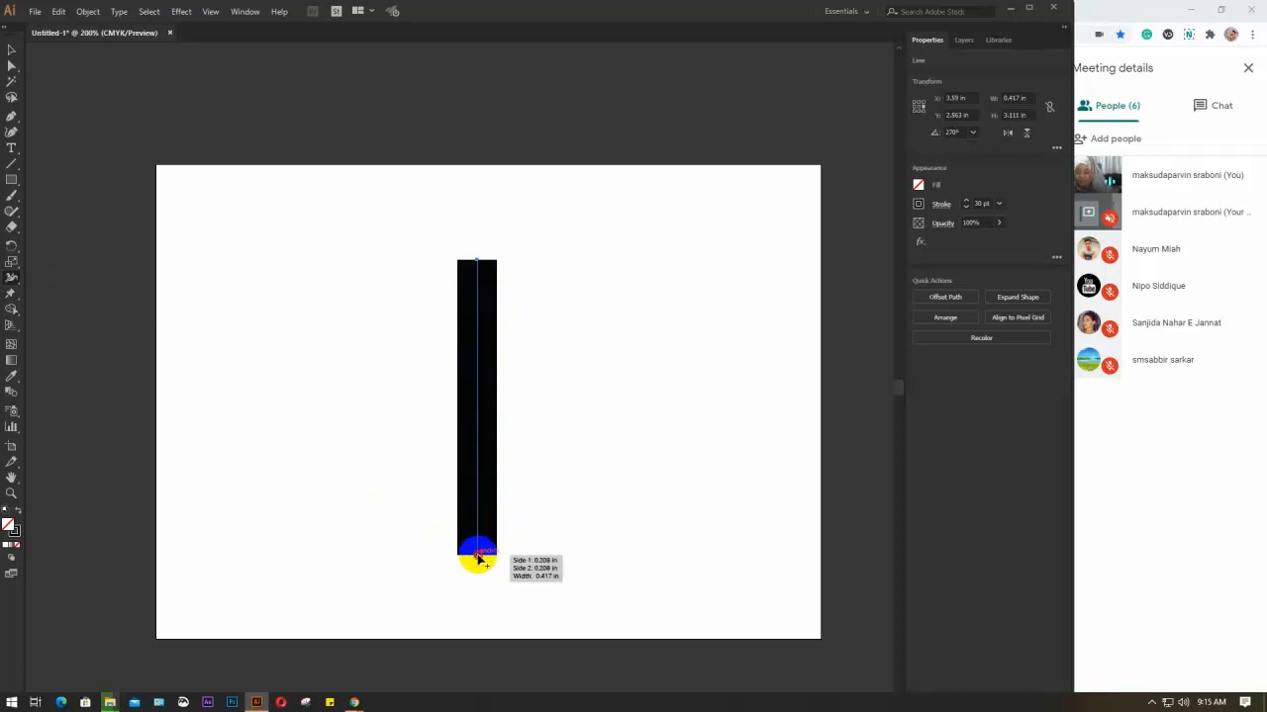
pyautogui.moveTo(478, 560)
pyautogui.mouseDown()
pyautogui.moveTo(511, 557)
pyautogui.moveTo(413, 590)
pyautogui.moveTo(514, 588)
pyautogui.moveTo(425, 608)
pyautogui.moveTo(574, 586)
pyautogui.mouseUp()
pyautogui.scroll(1, 489, 561)
pyautogui.scroll(5, 488, 564)
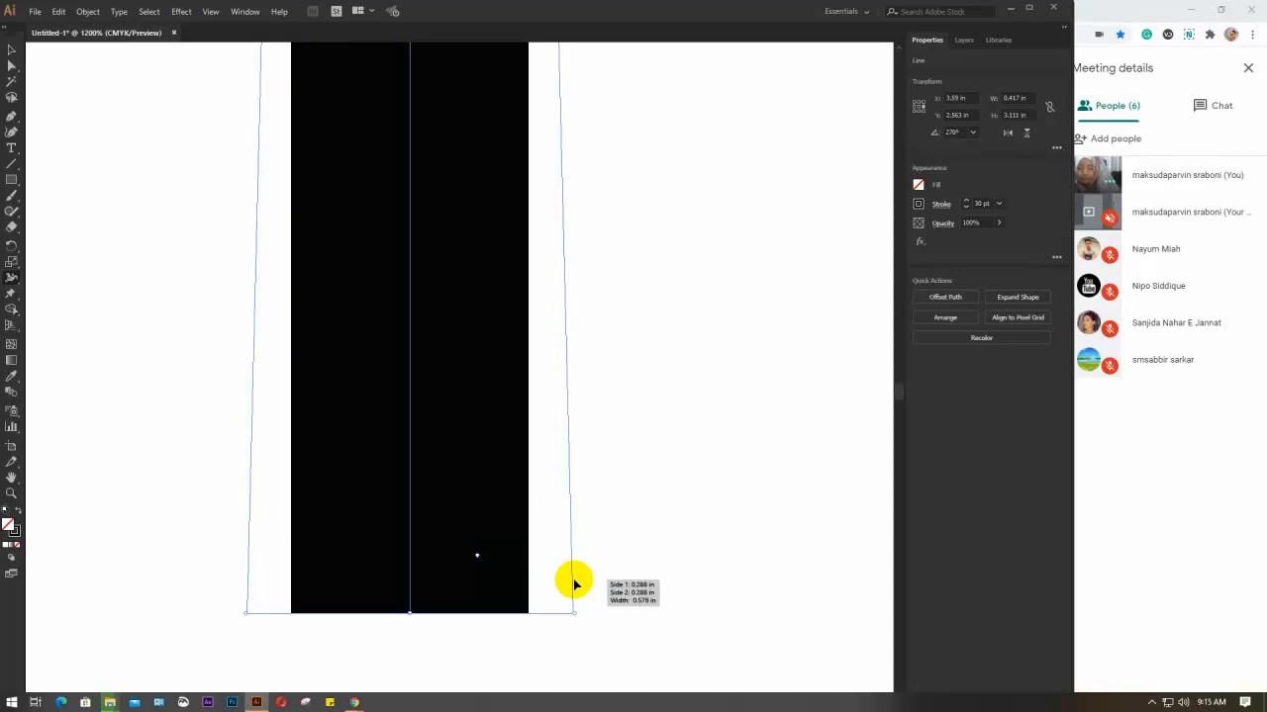
pyautogui.moveTo(574, 585); pyautogui.dragTo(573, 584)
pyautogui.scroll(-2, 569, 582)
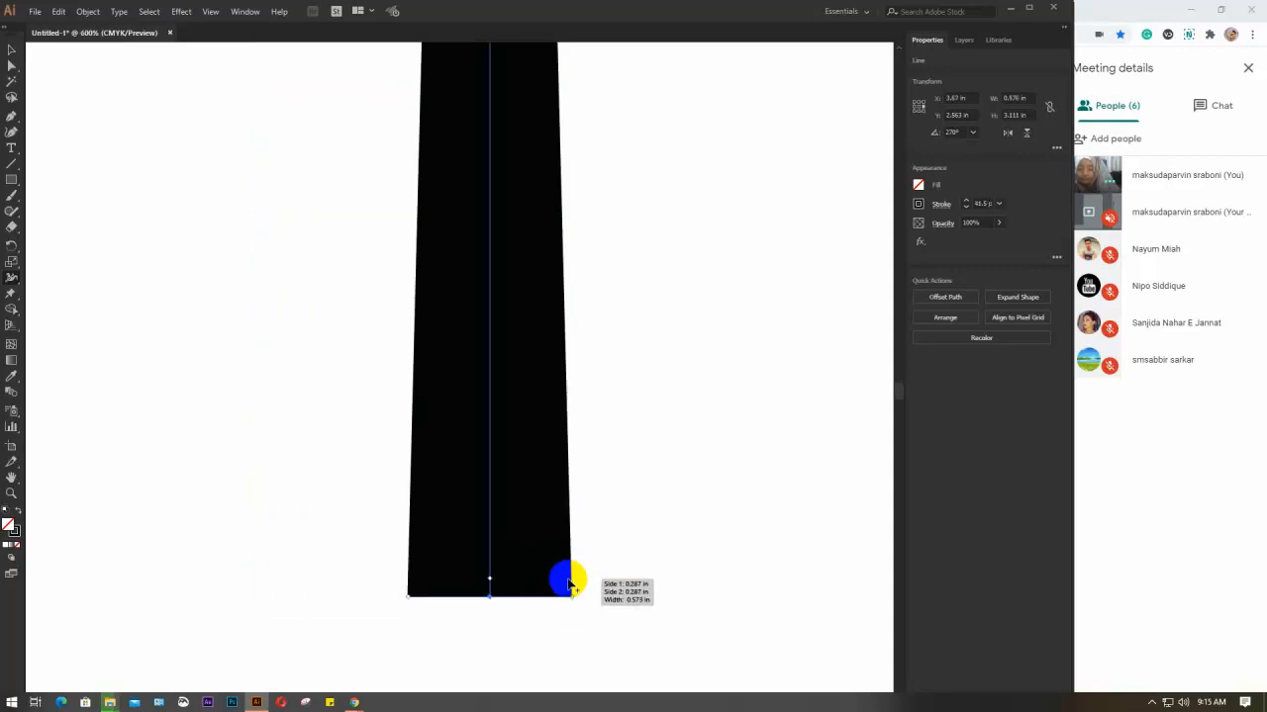
pyautogui.scroll(-1, 569, 584)
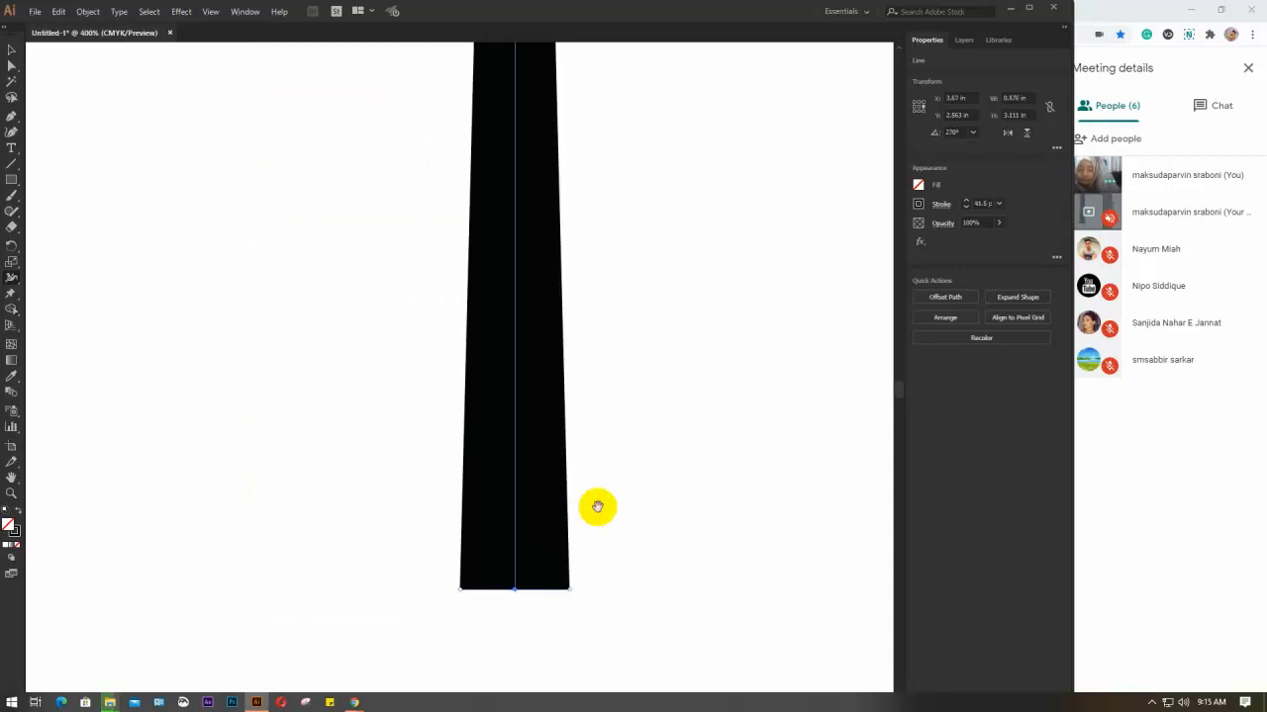
# Step: Add a width point about a third of the way up the line and widen the stroke there to about 0.97 in
pyautogui.moveTo(594, 506); pyautogui.dragTo(594, 538)
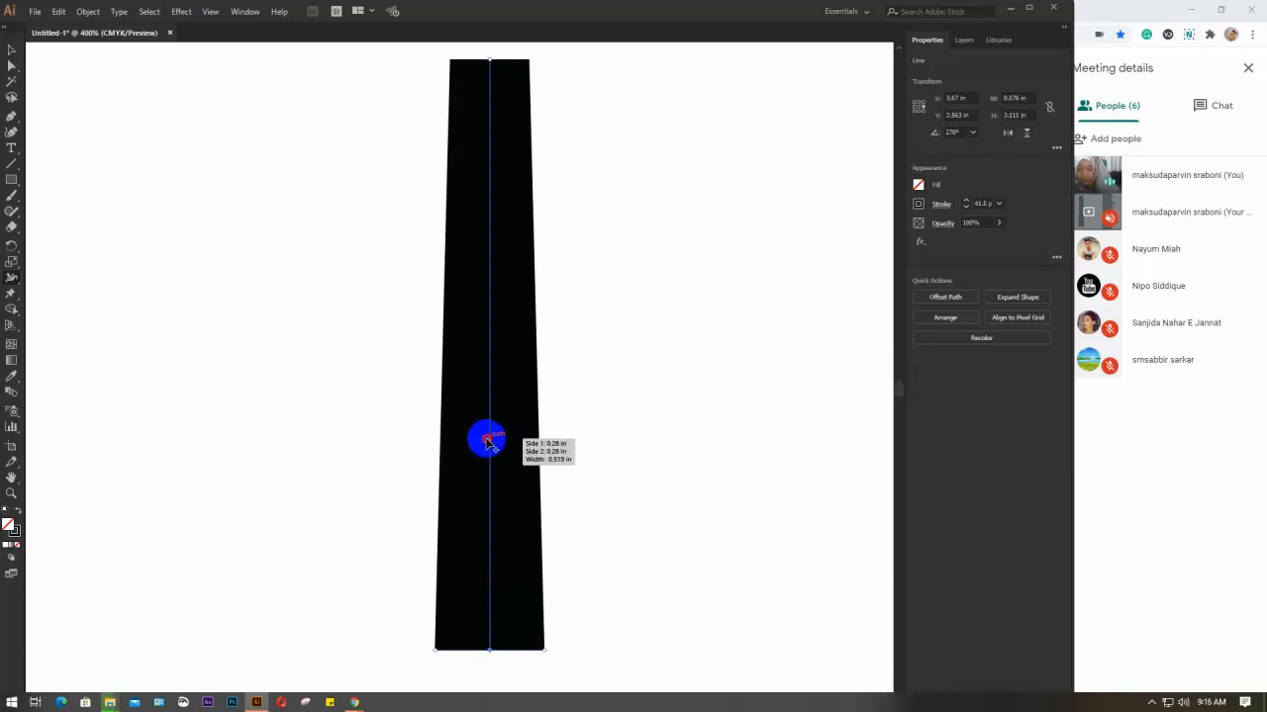
pyautogui.moveTo(485, 440); pyautogui.dragTo(481, 439)
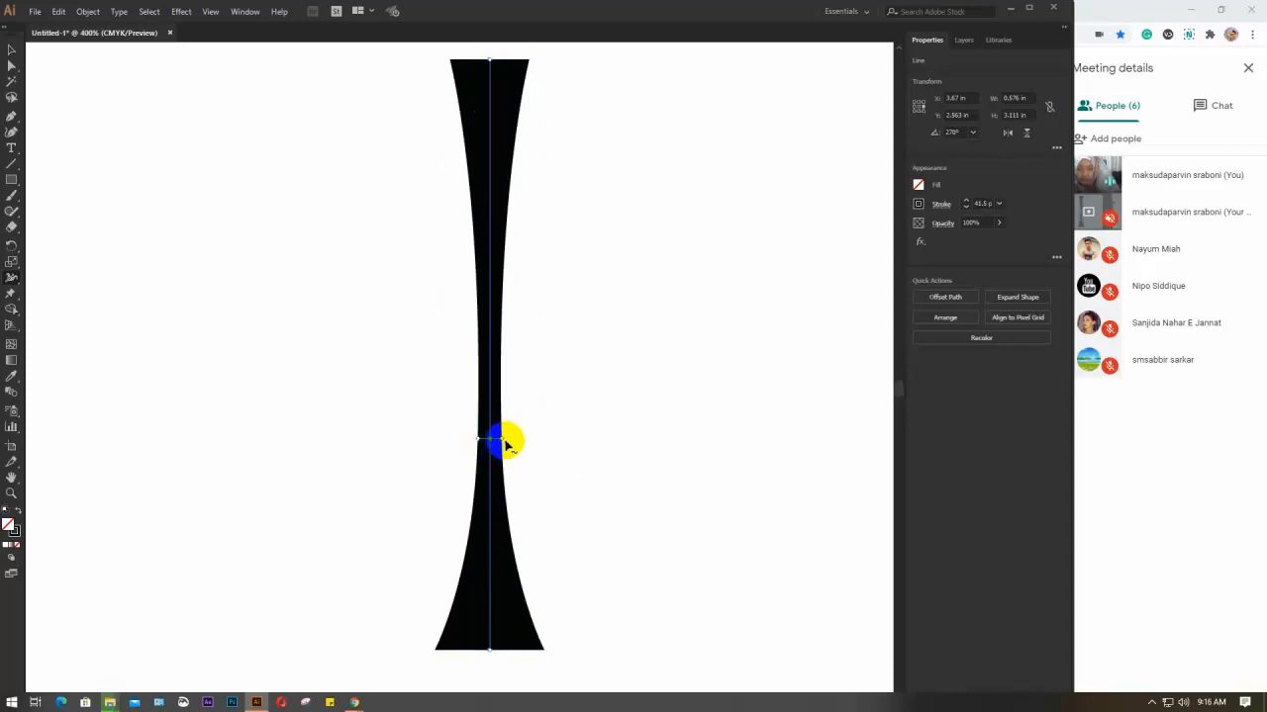
pyautogui.moveTo(502, 439); pyautogui.dragTo(584, 450)
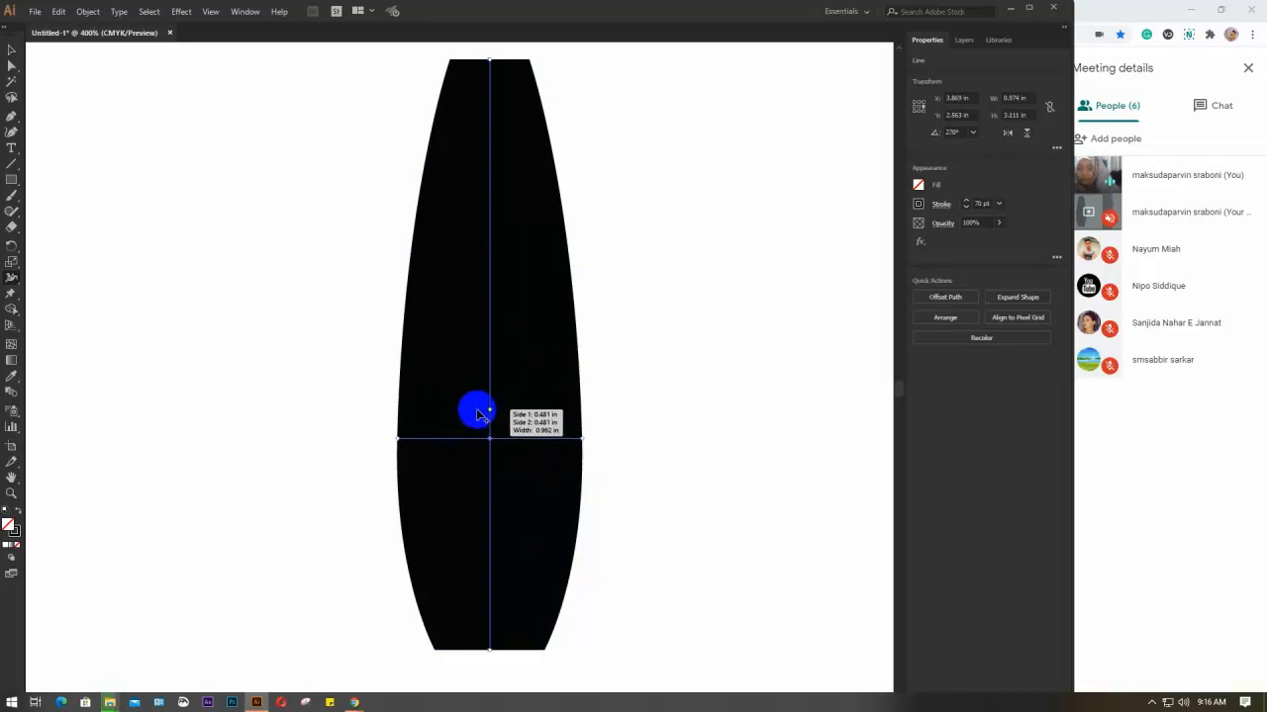
# Step: Add a second width point just above the bulge and shape the stroke there into a shoulder about 0.81 in wide
pyautogui.moveTo(492, 407); pyautogui.dragTo(535, 412)
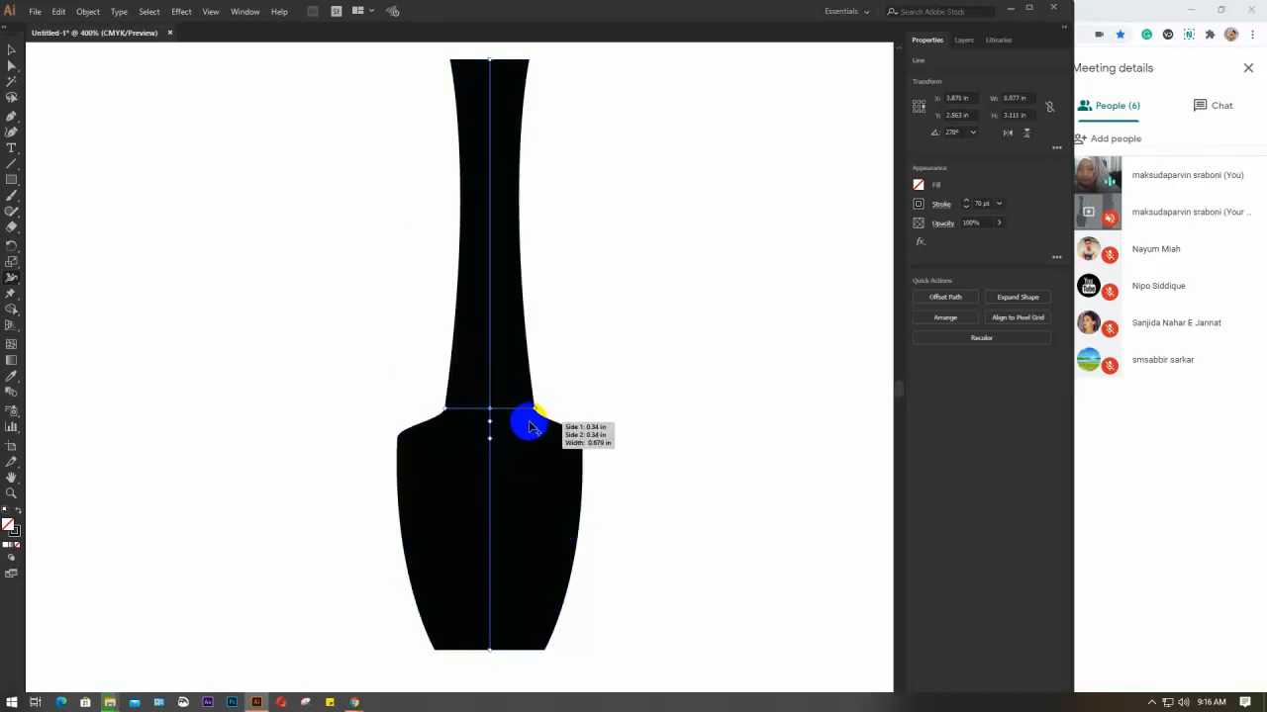
pyautogui.moveTo(457, 411); pyautogui.dragTo(514, 427)
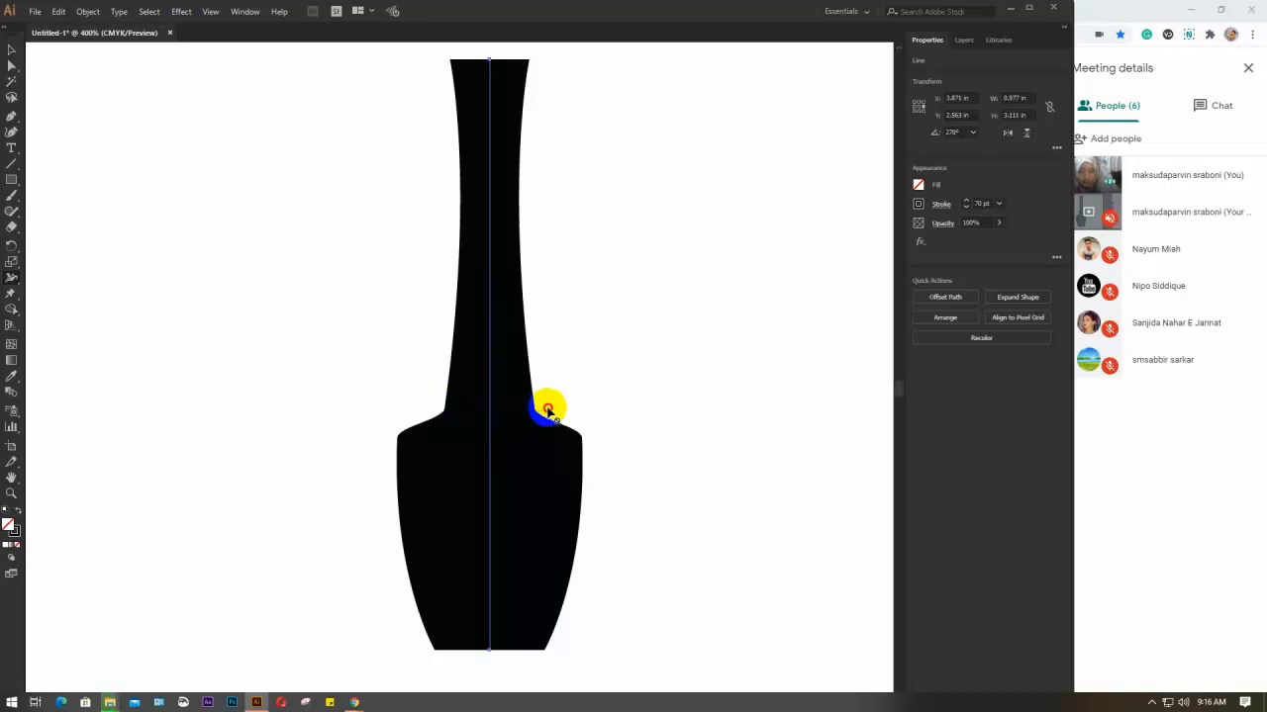
pyautogui.moveTo(489, 414); pyautogui.dragTo(535, 414)
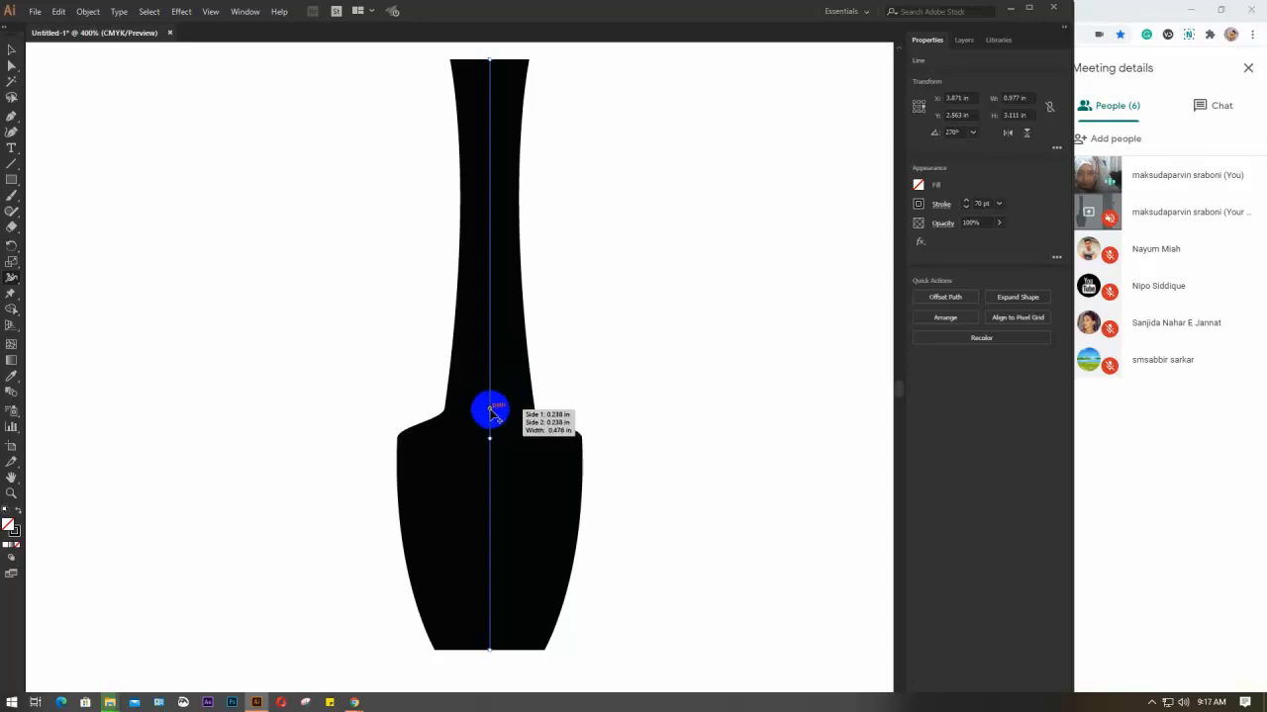
pyautogui.moveTo(492, 414); pyautogui.dragTo(566, 407)
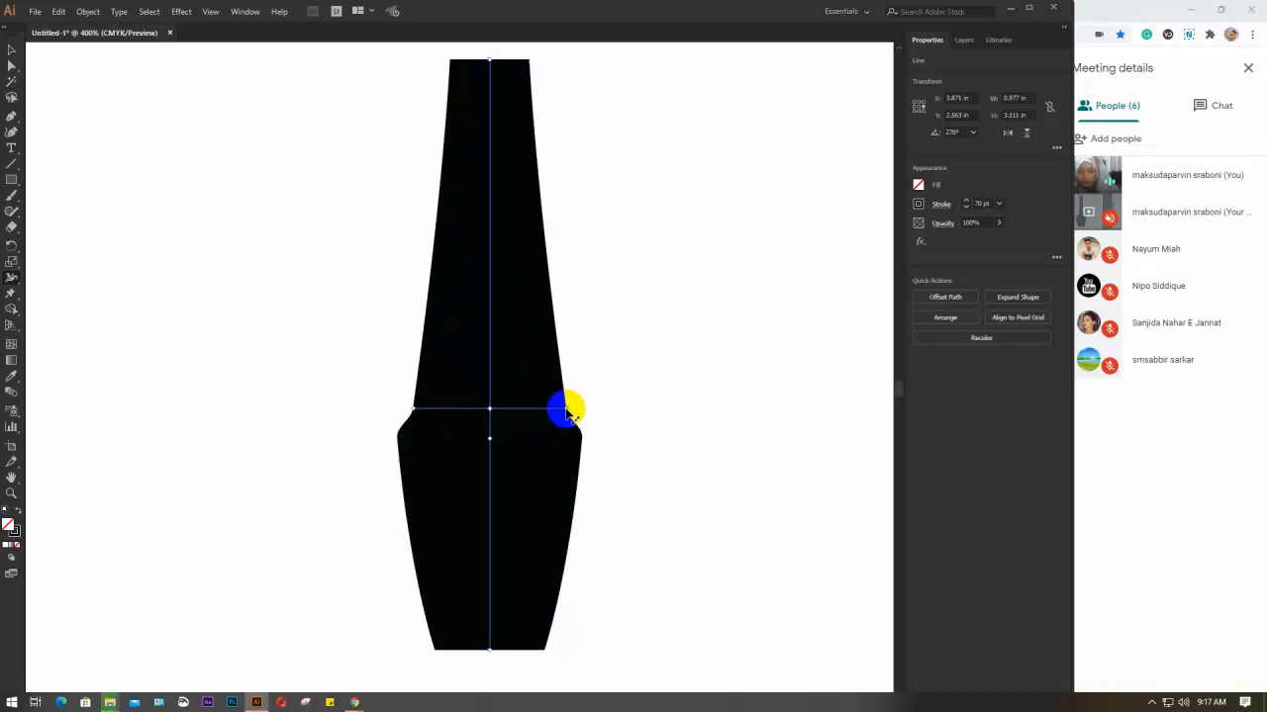
# Step: Move the bulge's width point further down the path and widen the stroke there to about 1.27 in
pyautogui.moveTo(489, 438); pyautogui.dragTo(488, 508)
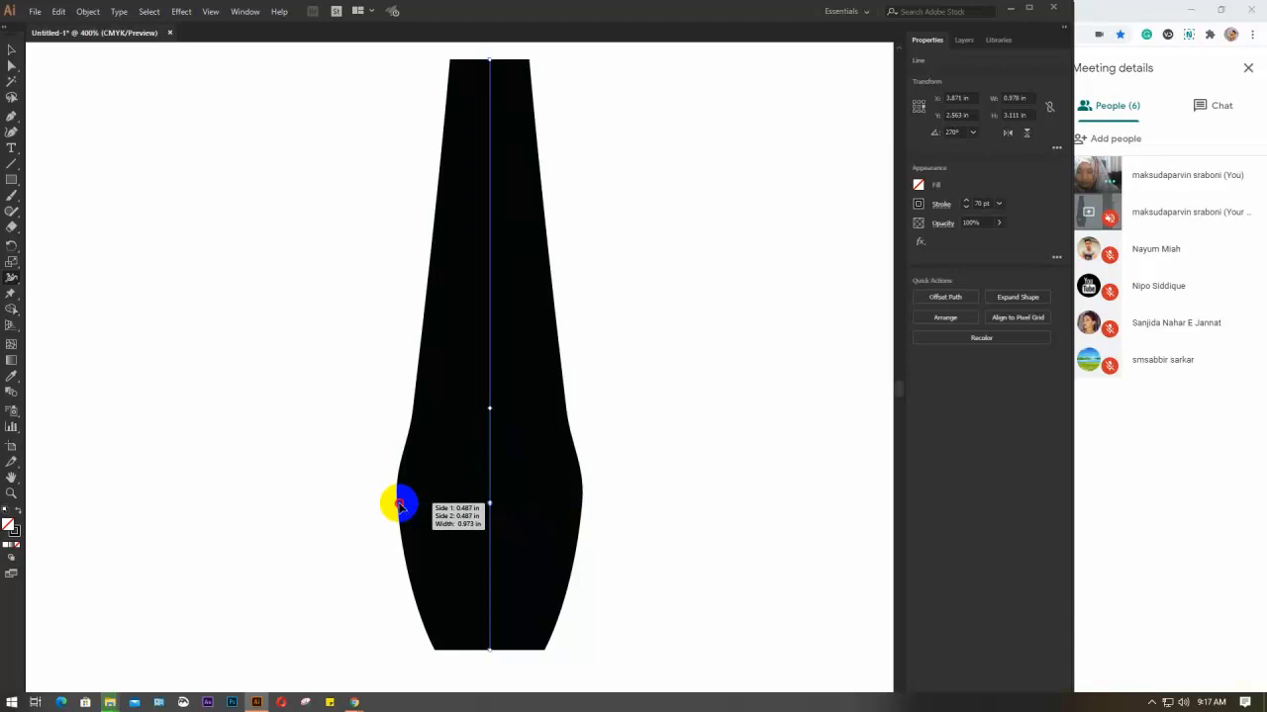
pyautogui.moveTo(397, 506); pyautogui.dragTo(369, 516)
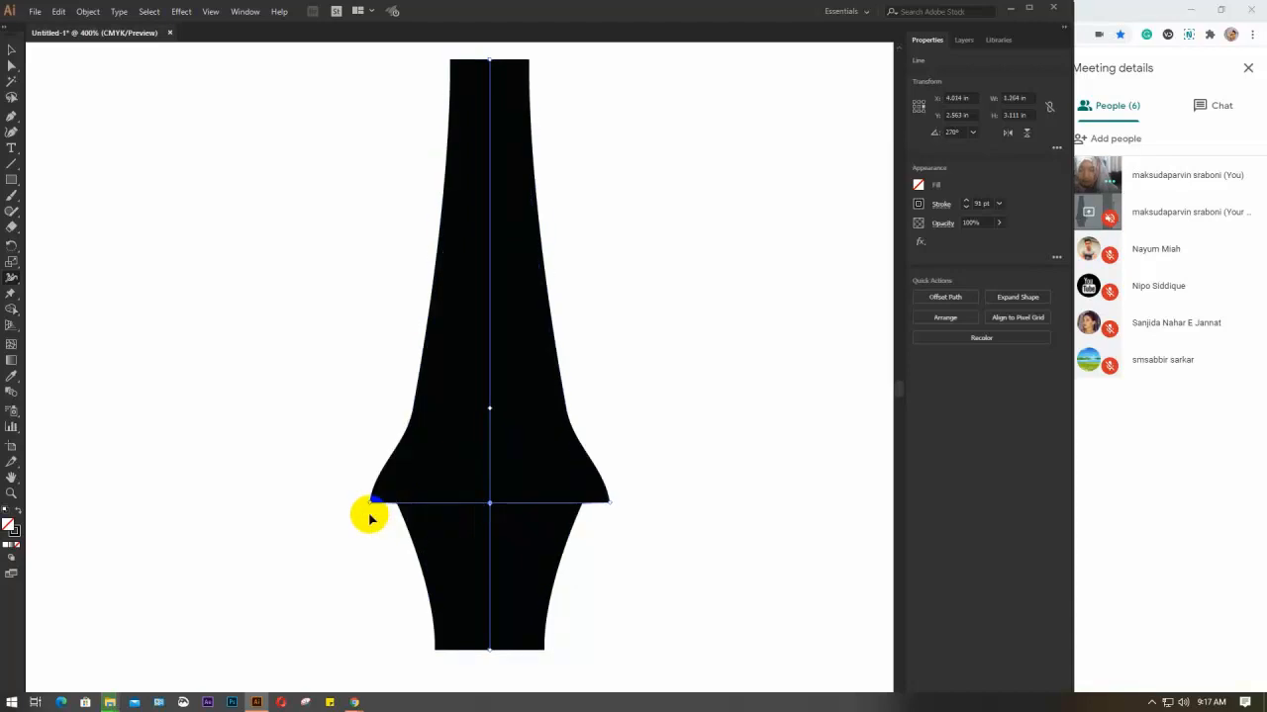
pyautogui.hotkey('ctrl', 'z')
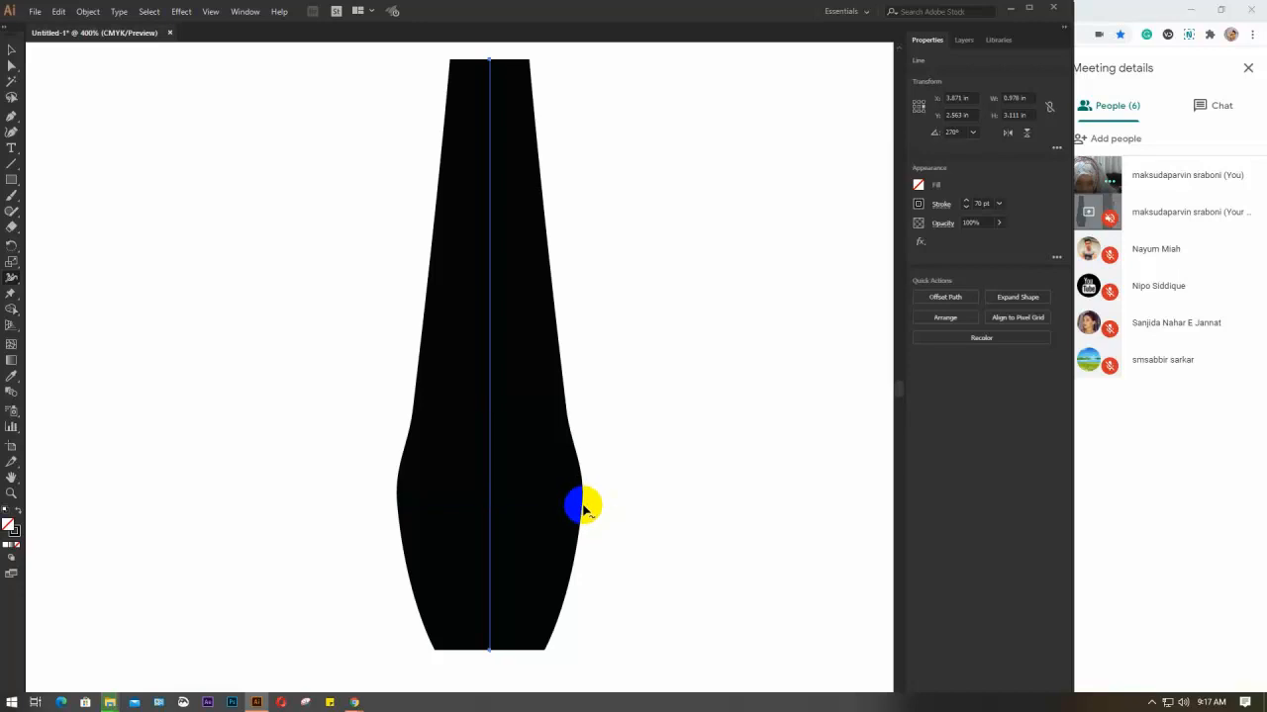
pyautogui.moveTo(582, 506); pyautogui.dragTo(605, 505)
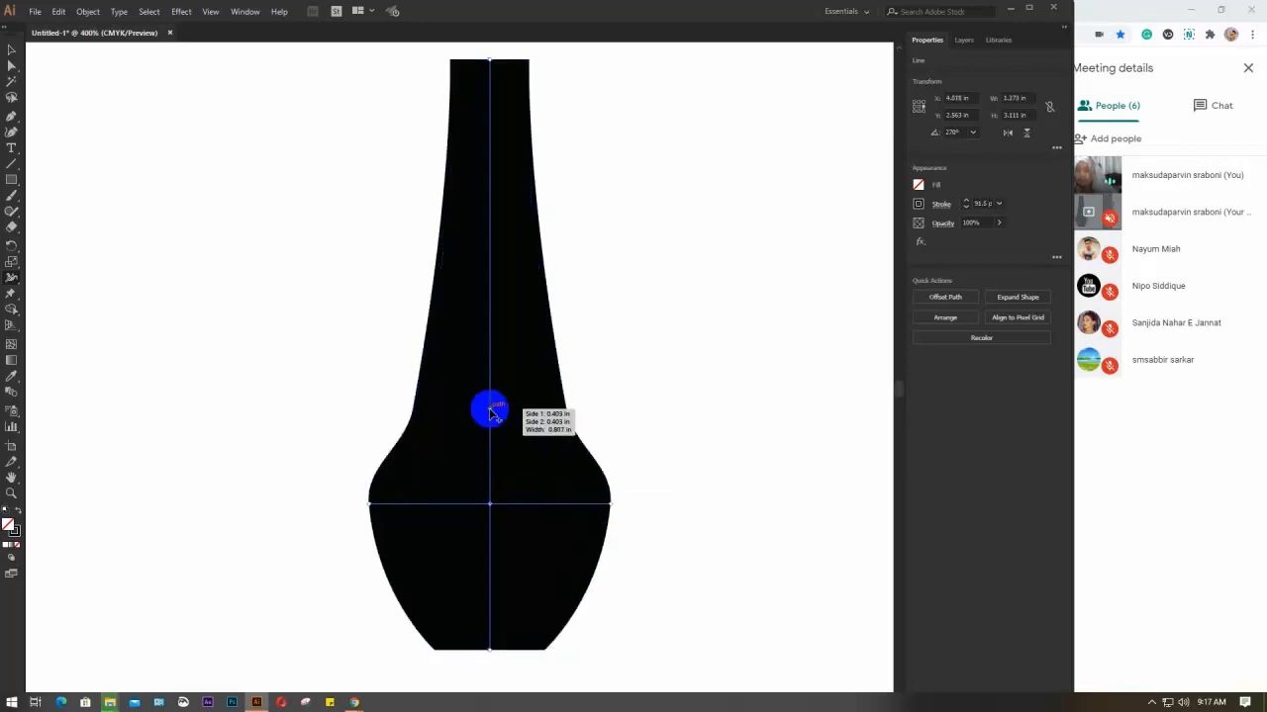
pyautogui.moveTo(489, 411); pyautogui.dragTo(486, 371)
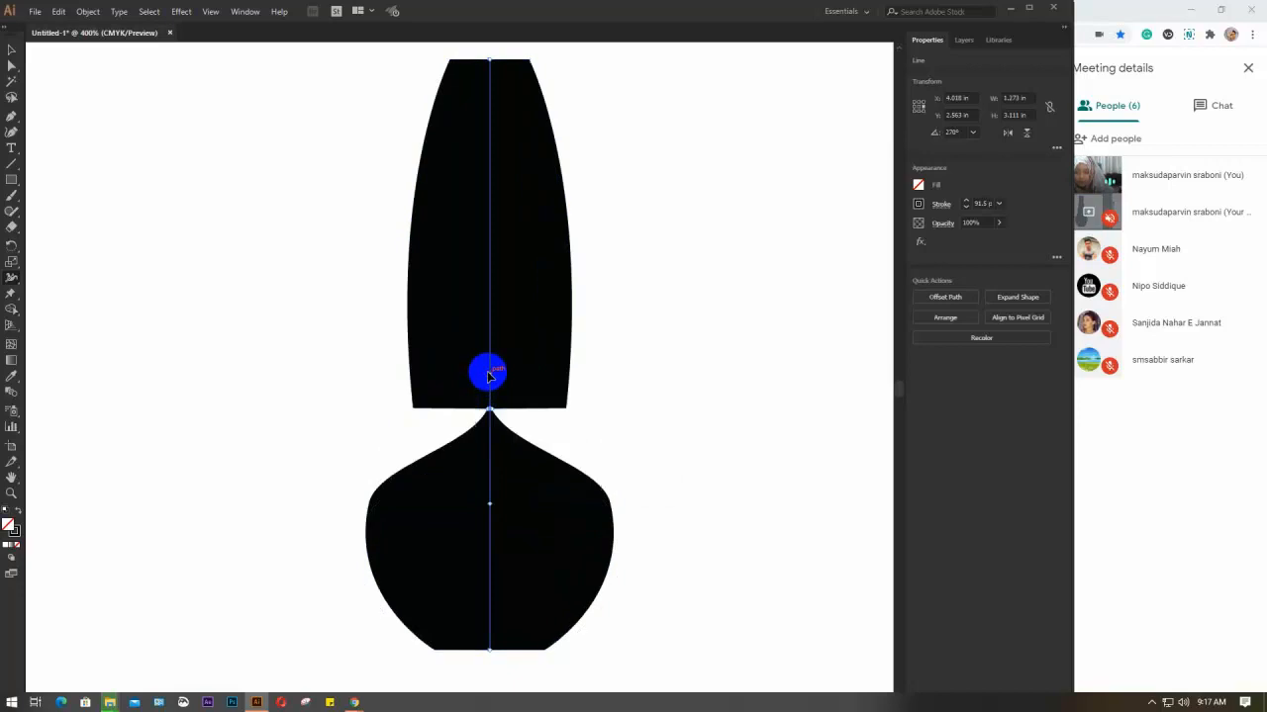
pyautogui.hotkey('ctrl', 'z')
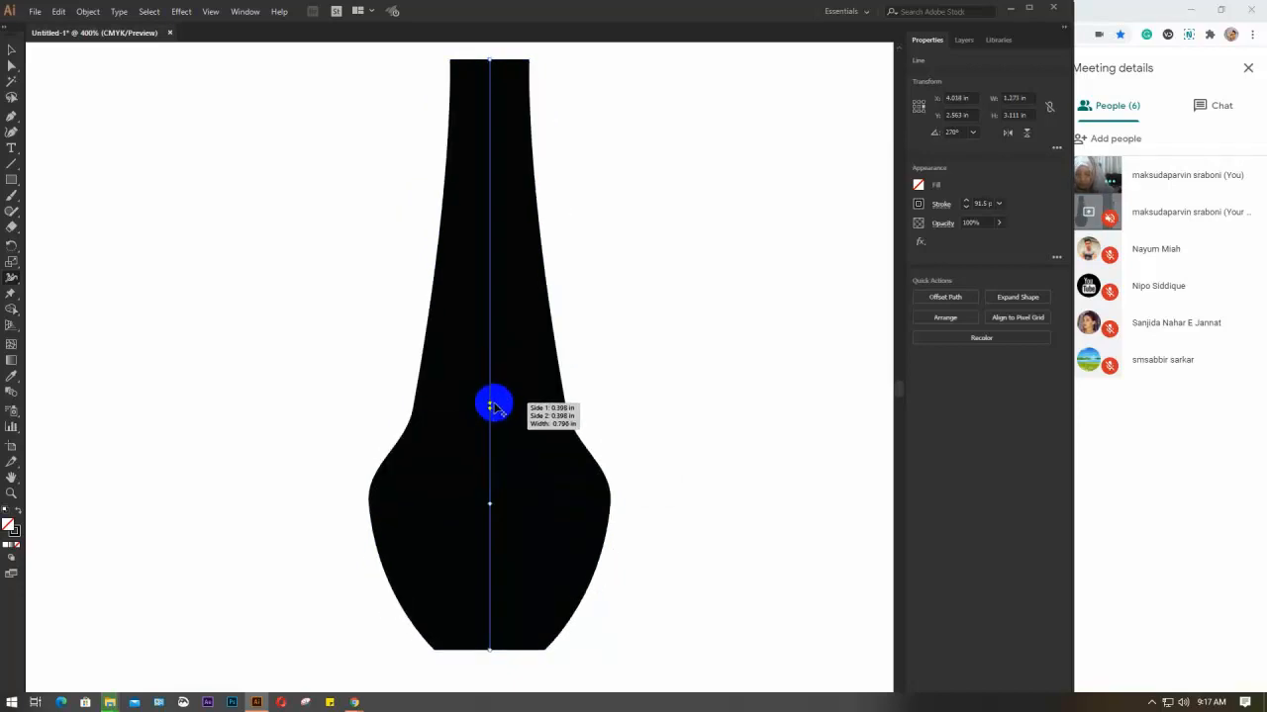
pyautogui.moveTo(490, 409); pyautogui.dragTo(491, 400)
pyautogui.hotkey('ctrl', 'z')
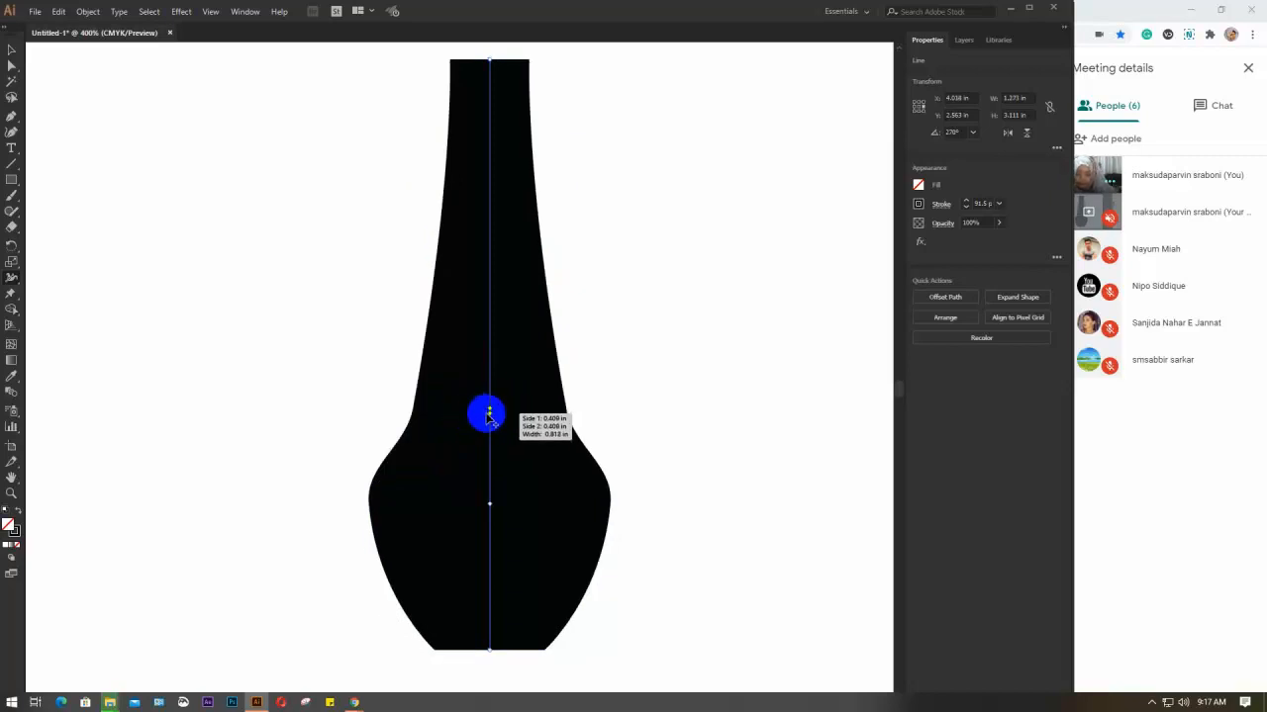
pyautogui.moveTo(492, 413); pyautogui.dragTo(492, 400)
pyautogui.hotkey('ctrl', 'z')
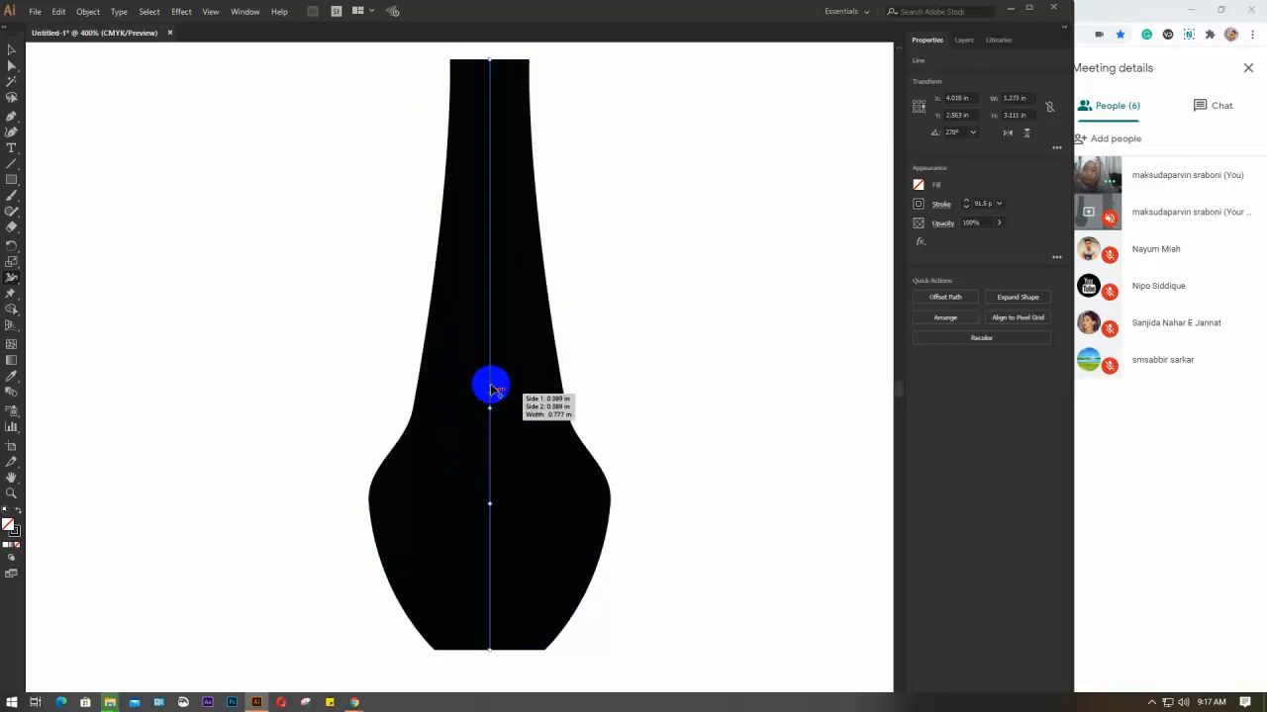
# Step: Narrow the vase's neck near the line's middle, flare its upper rim with a narrower width point just below, and deselect the shape
pyautogui.moveTo(489, 334); pyautogui.dragTo(536, 320)
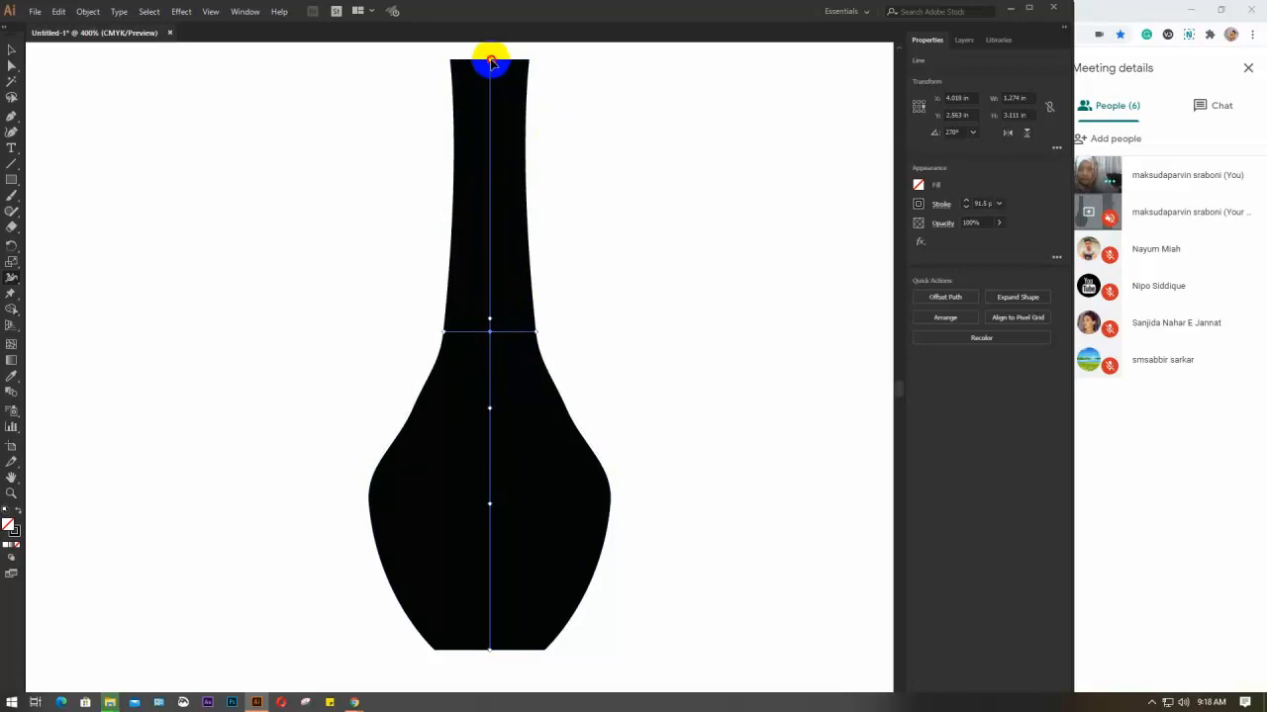
pyautogui.moveTo(504, 59); pyautogui.dragTo(533, 63)
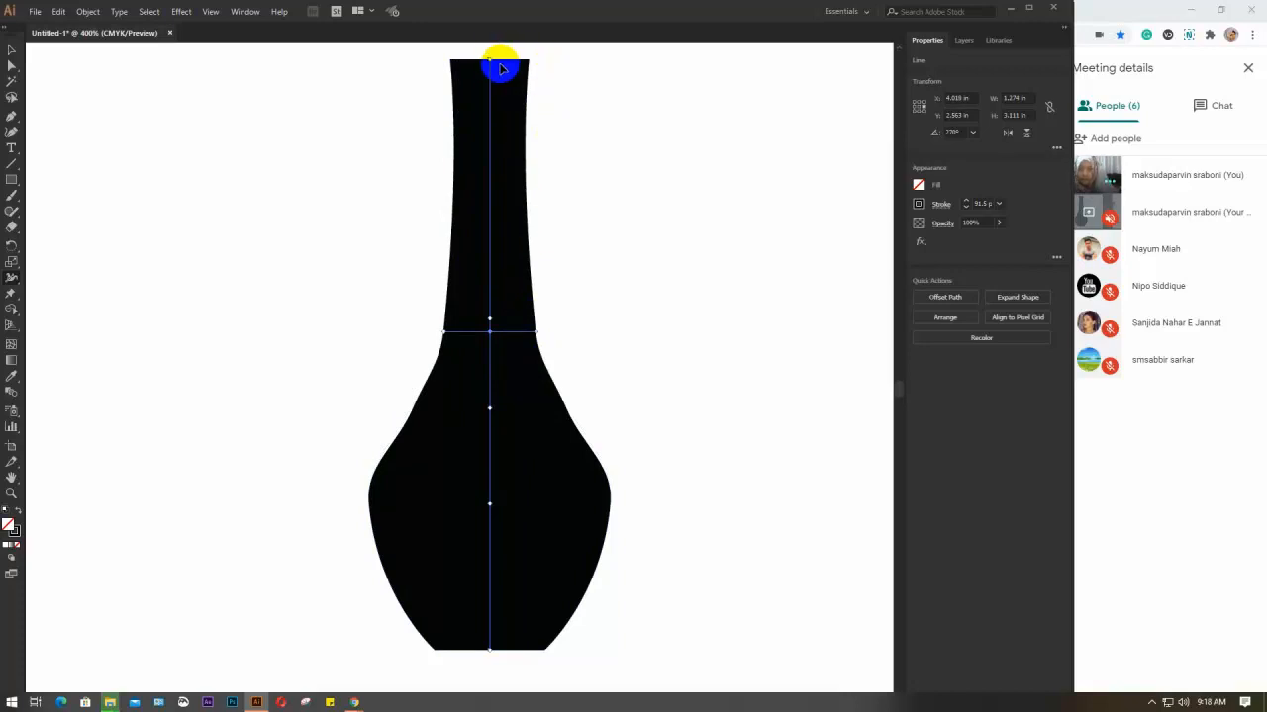
pyautogui.moveTo(489, 64)
pyautogui.mouseDown()
pyautogui.moveTo(484, 117)
pyautogui.moveTo(540, 112)
pyautogui.moveTo(504, 135)
pyautogui.moveTo(481, 132)
pyautogui.moveTo(492, 152)
pyautogui.moveTo(481, 142)
pyautogui.moveTo(456, 158)
pyautogui.mouseUp()
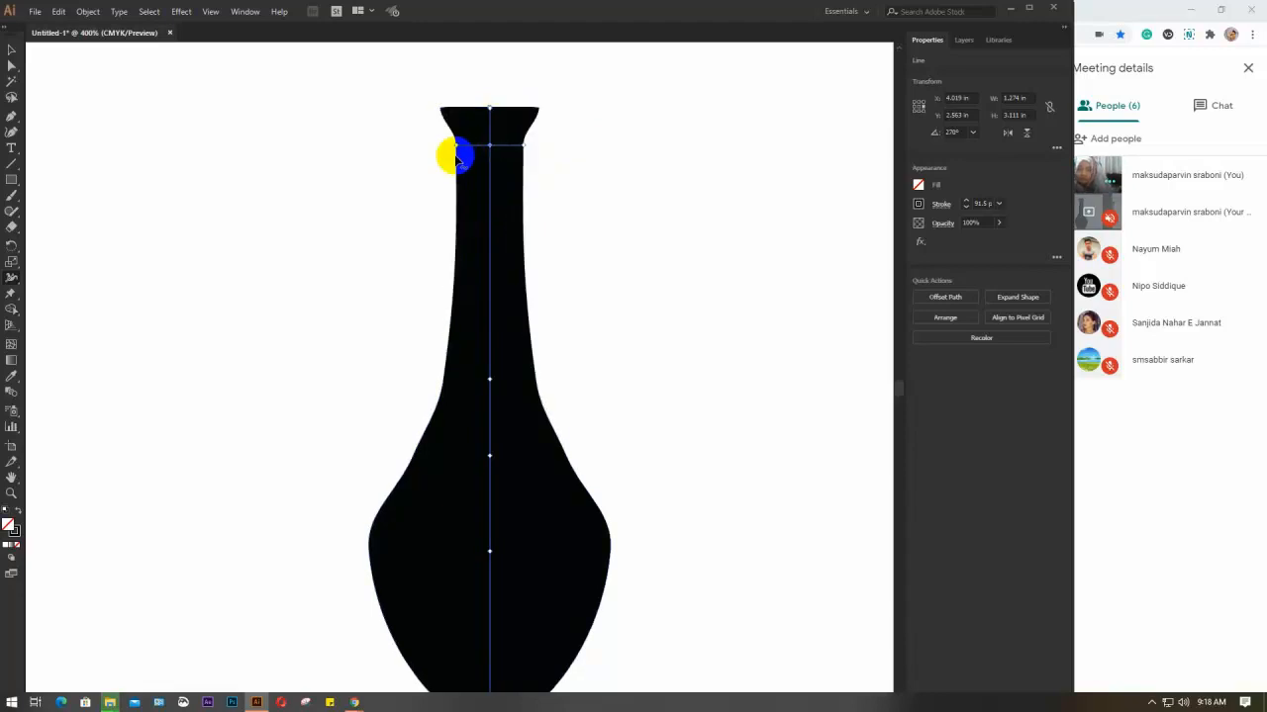
pyautogui.click(621, 393)
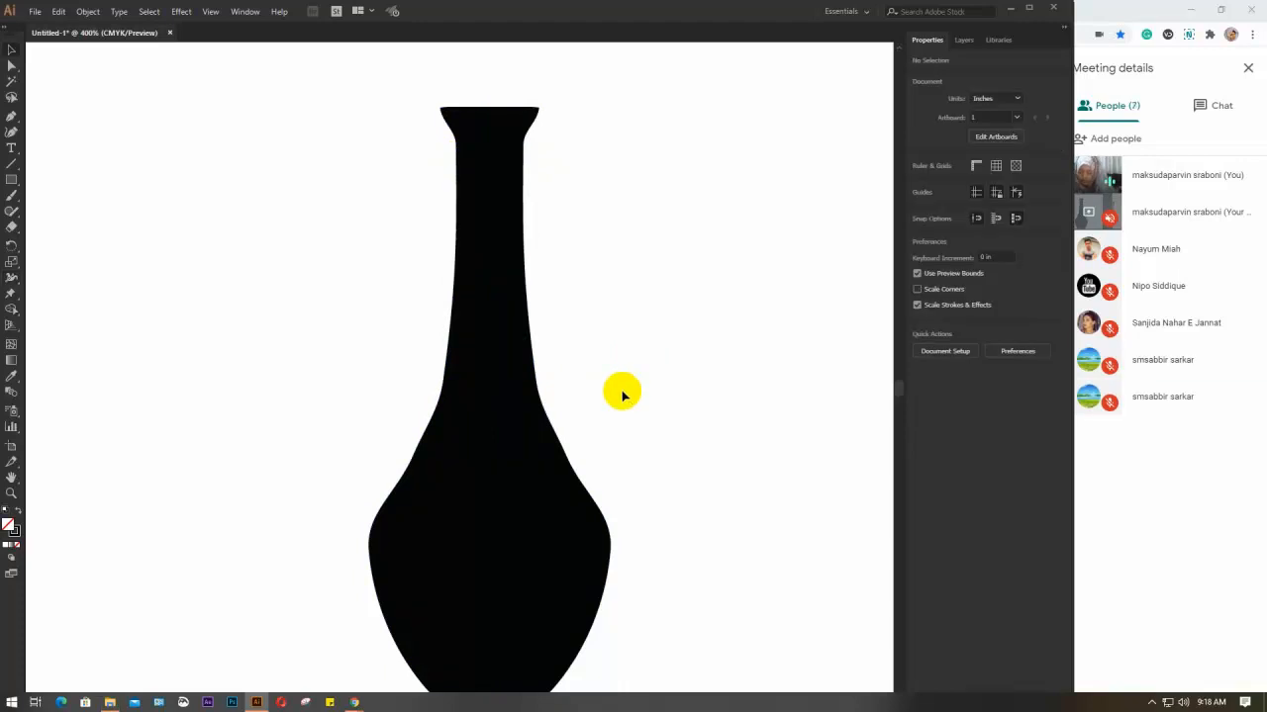
pyautogui.hotkey('ctrl', '0')
pyautogui.moveTo(733, 484); pyautogui.dragTo(656, 441)
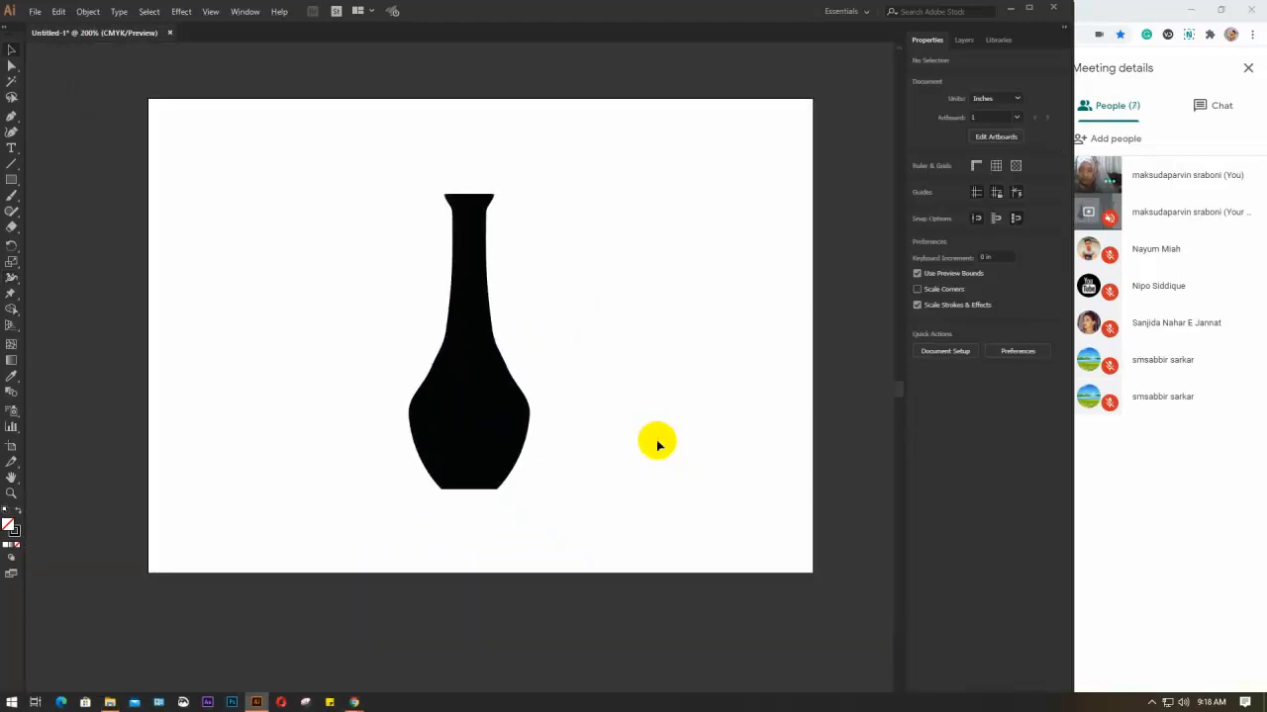
# Step: Select the vase shape, try the Round Cap on its stroke, and restore the Butt Cap
pyautogui.click(450, 365)
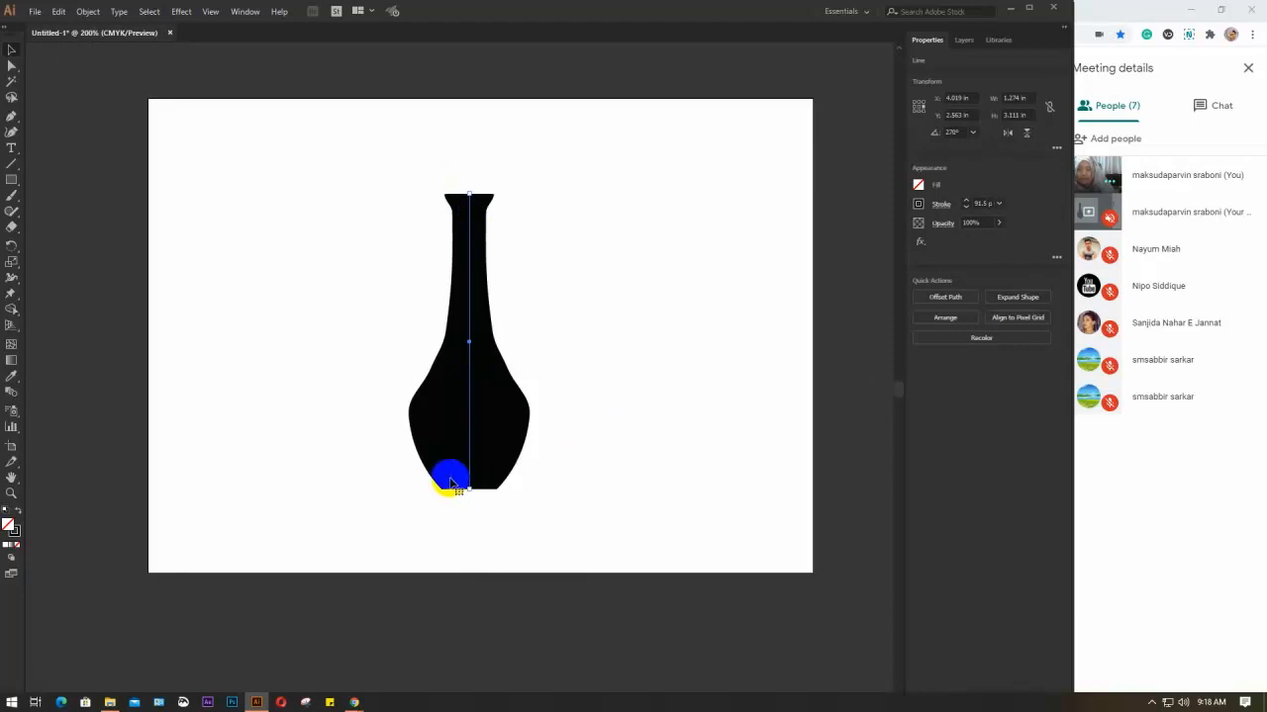
pyautogui.click(12, 278)
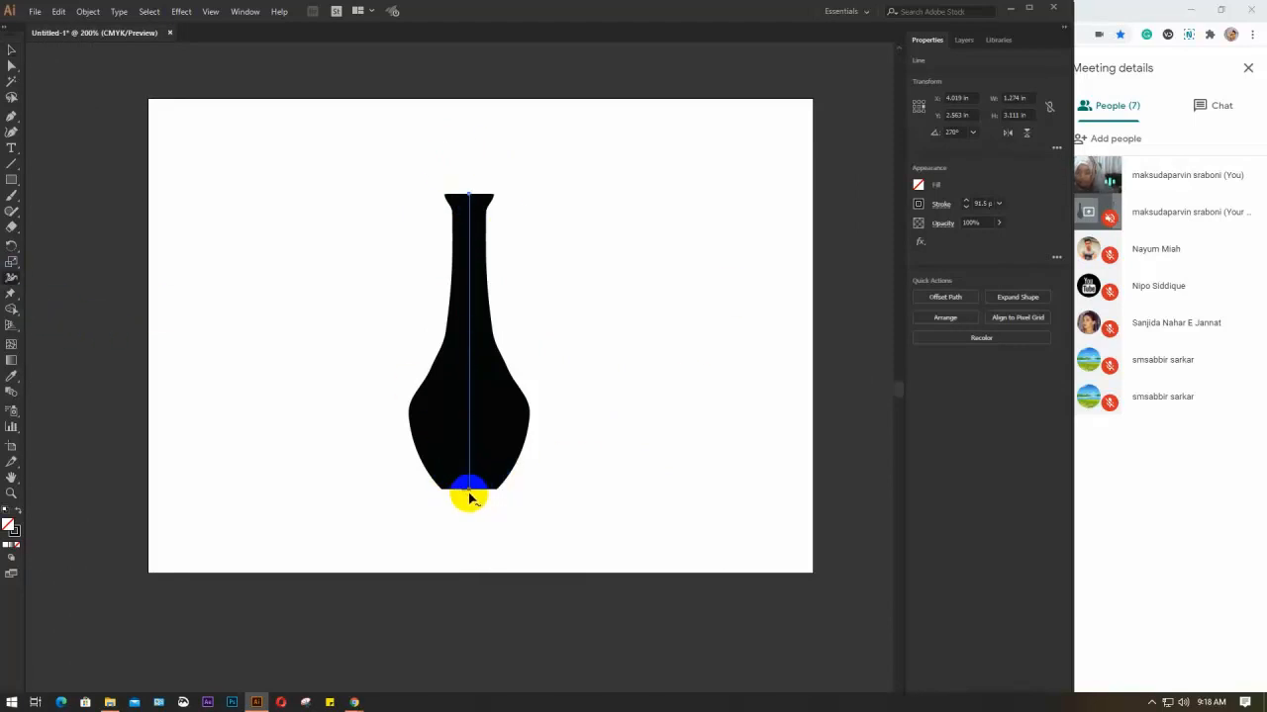
pyautogui.click(943, 209)
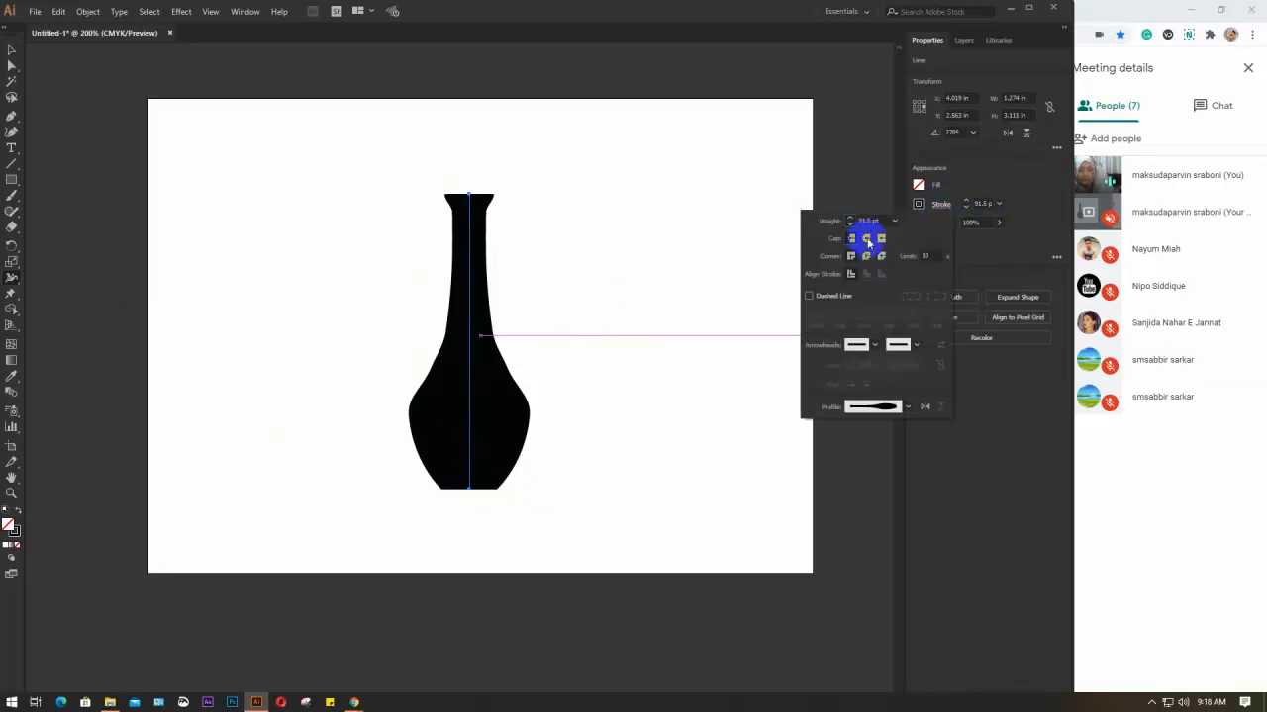
pyautogui.click(868, 240)
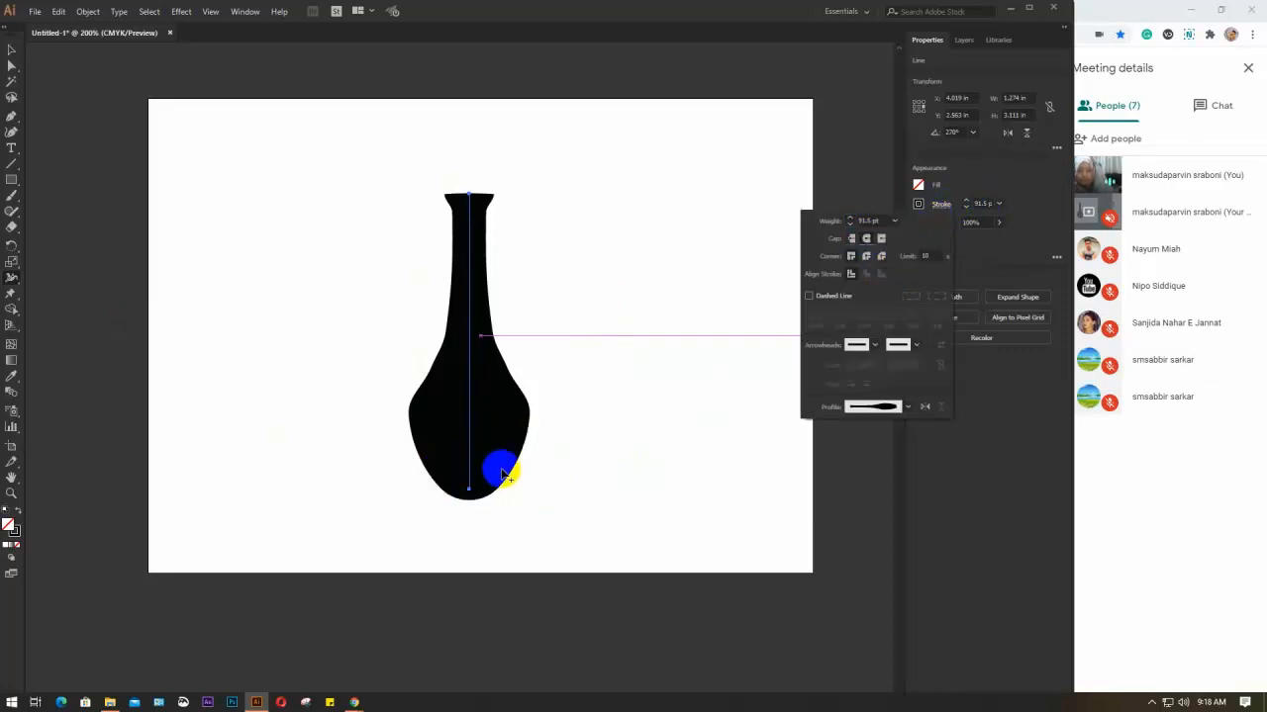
pyautogui.click(851, 239)
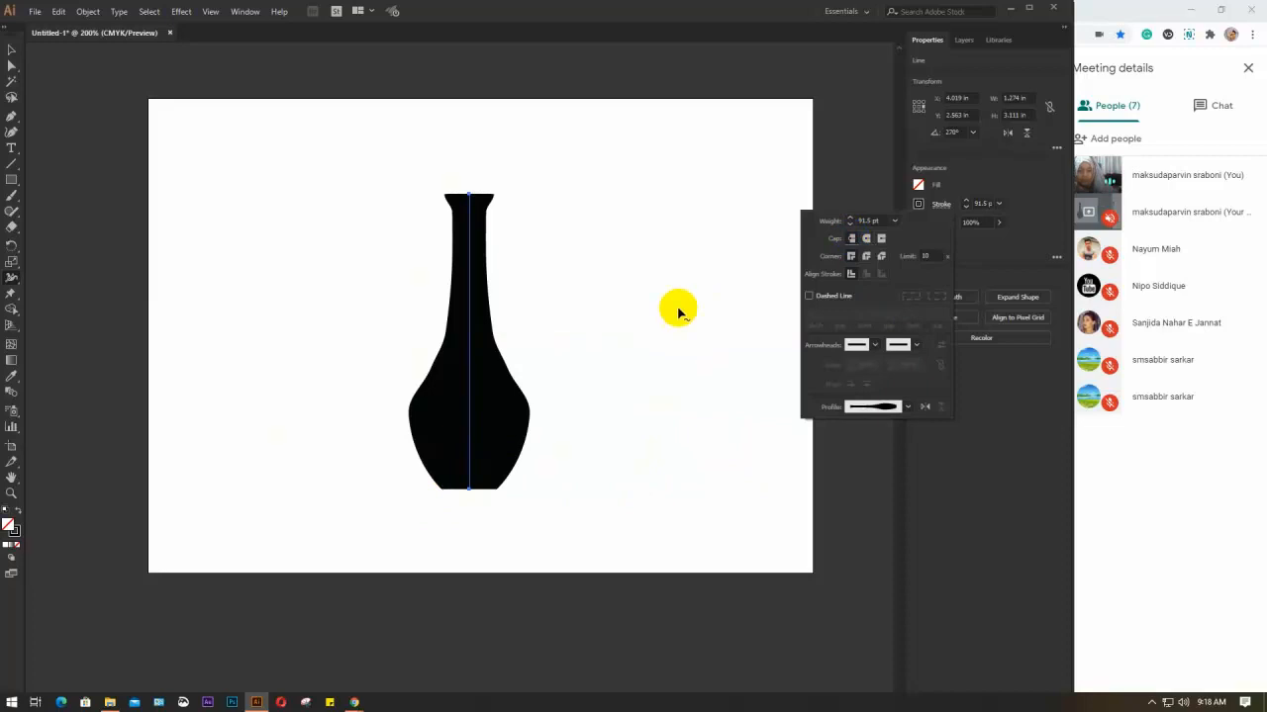
pyautogui.click(469, 495)
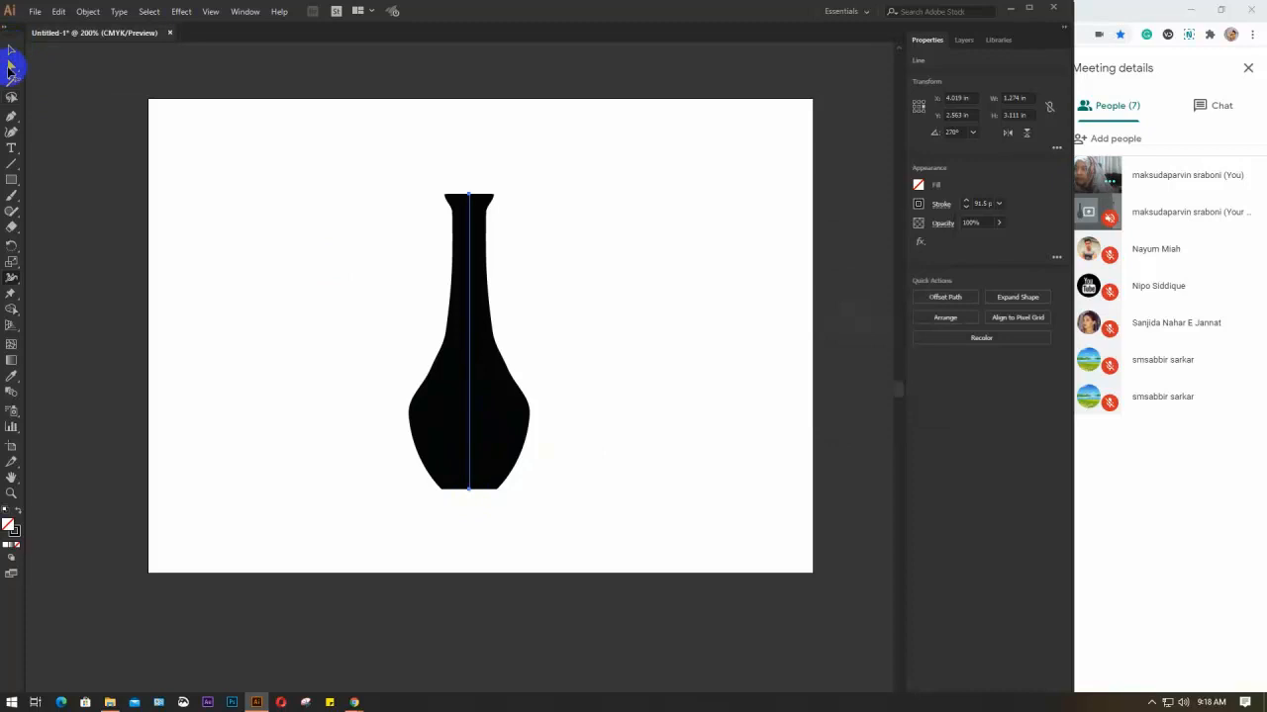
# Step: Set the vase's stroke colour to a pinkish red swatch and replace it with a dark magenta one
pyautogui.click(921, 203)
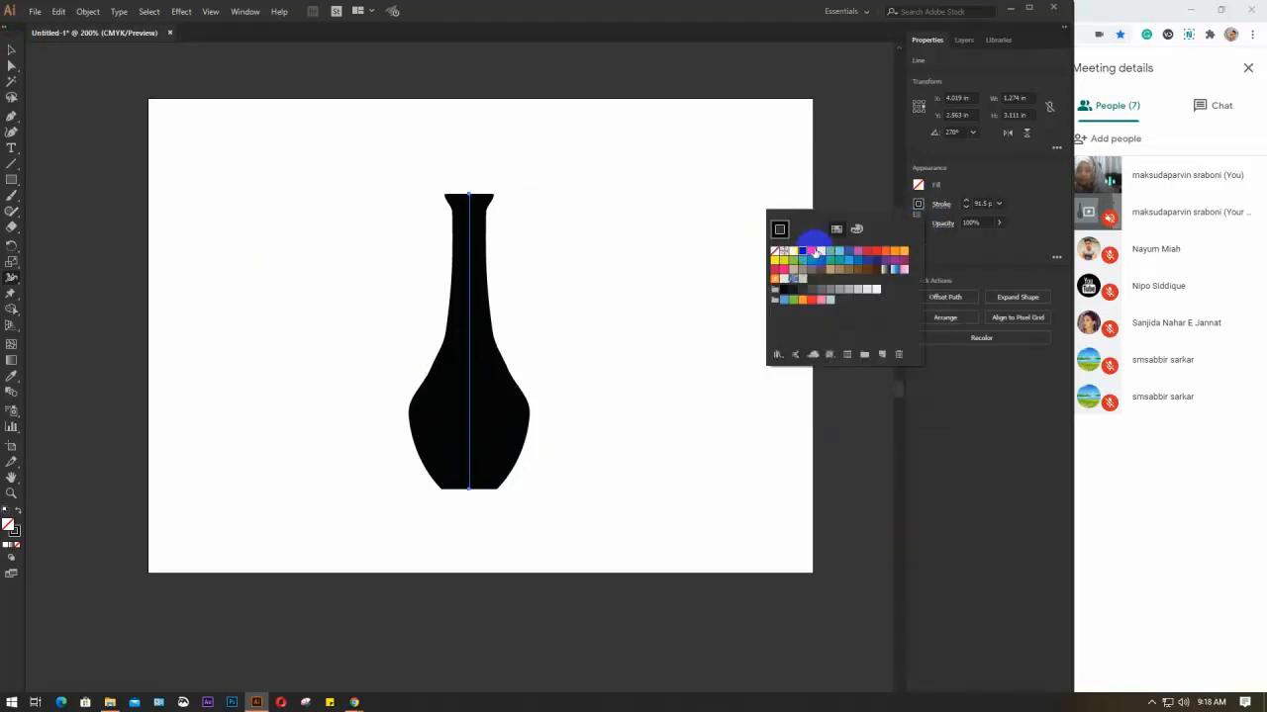
pyautogui.click(777, 270)
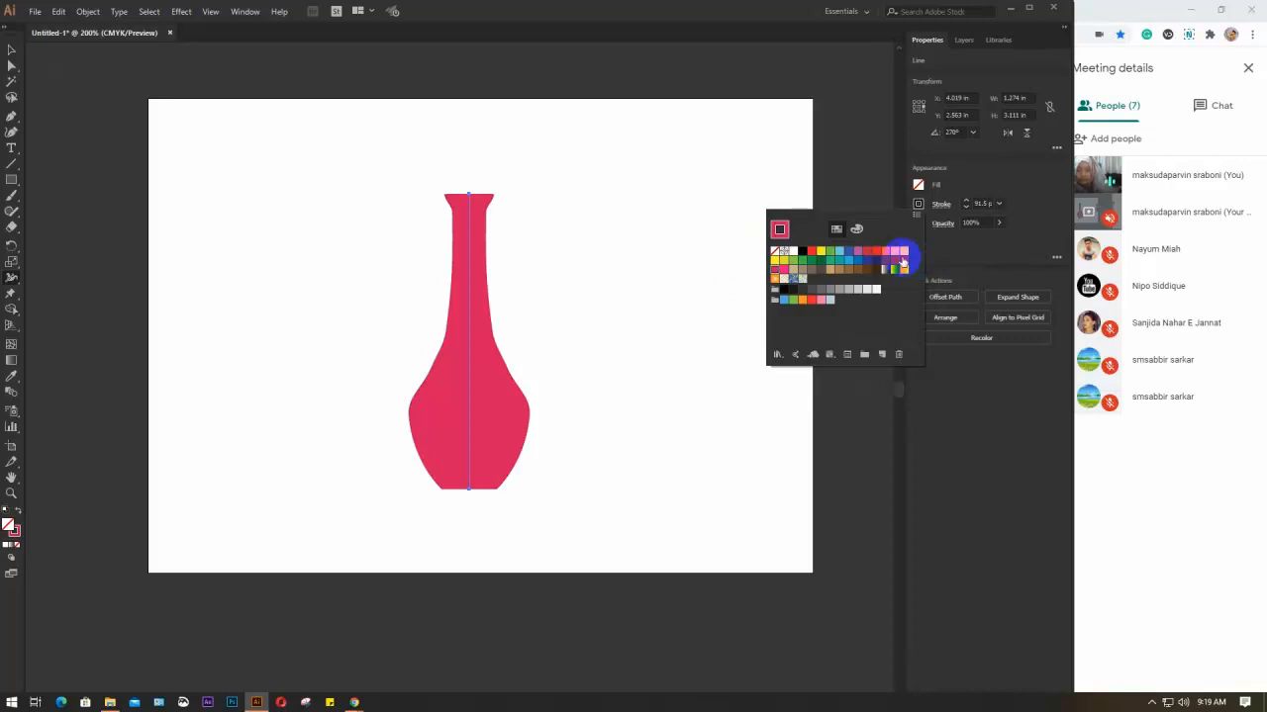
pyautogui.click(903, 259)
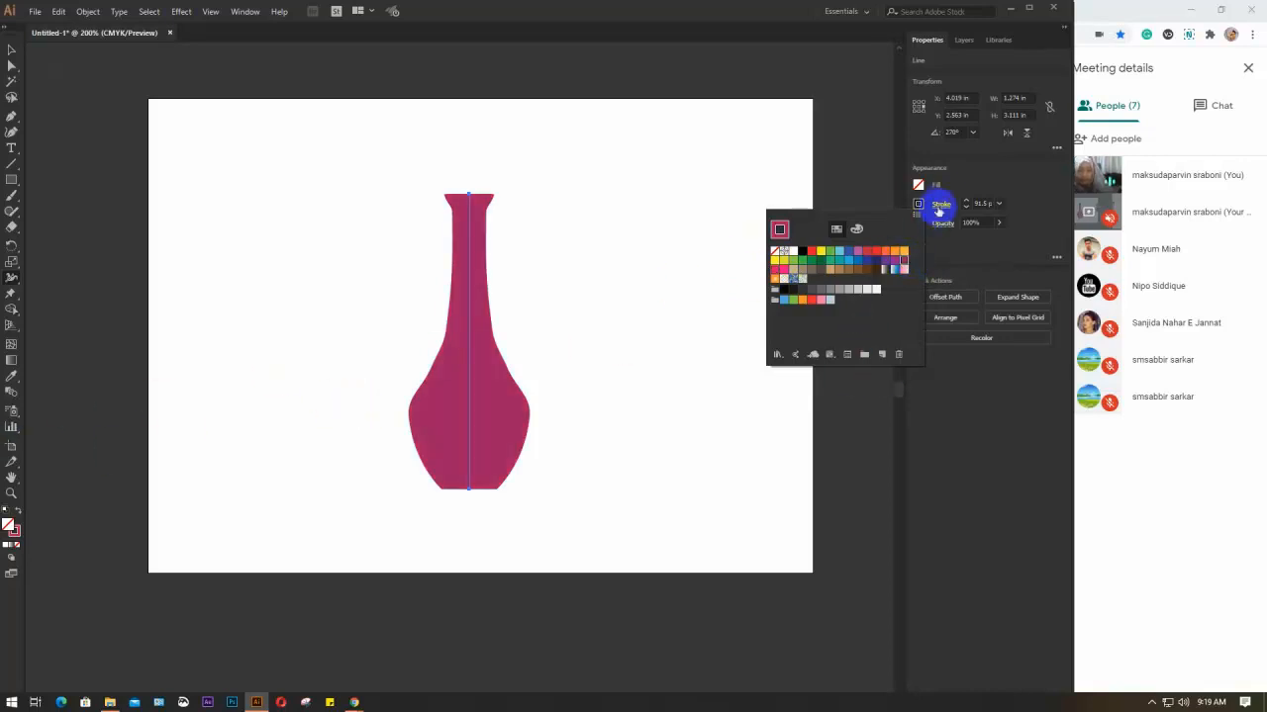
pyautogui.click(943, 213)
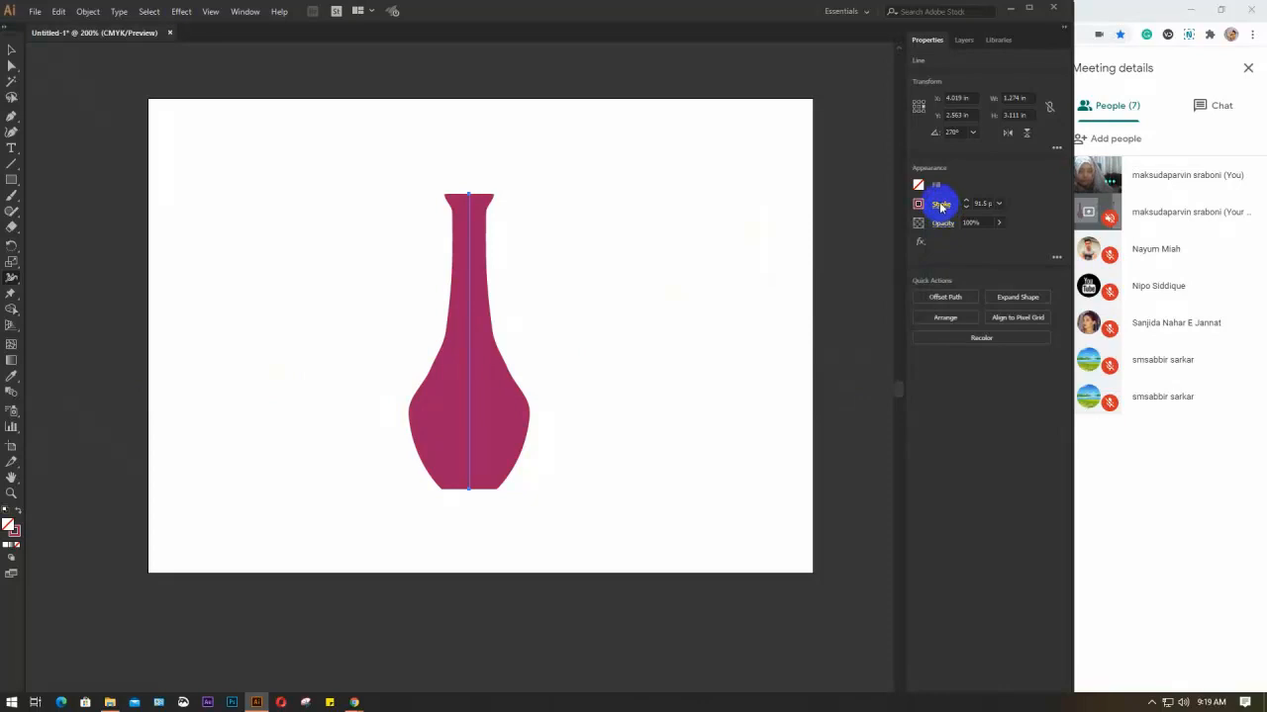
pyautogui.click(941, 205)
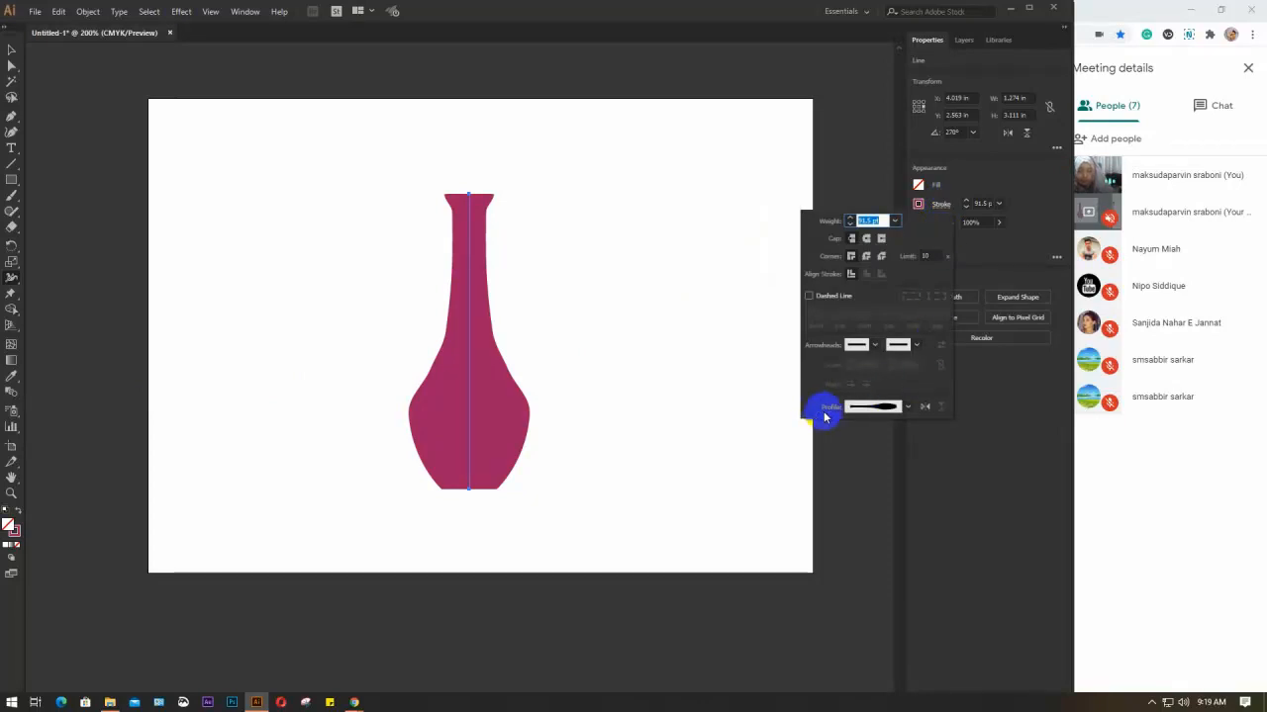
pyautogui.click(471, 360)
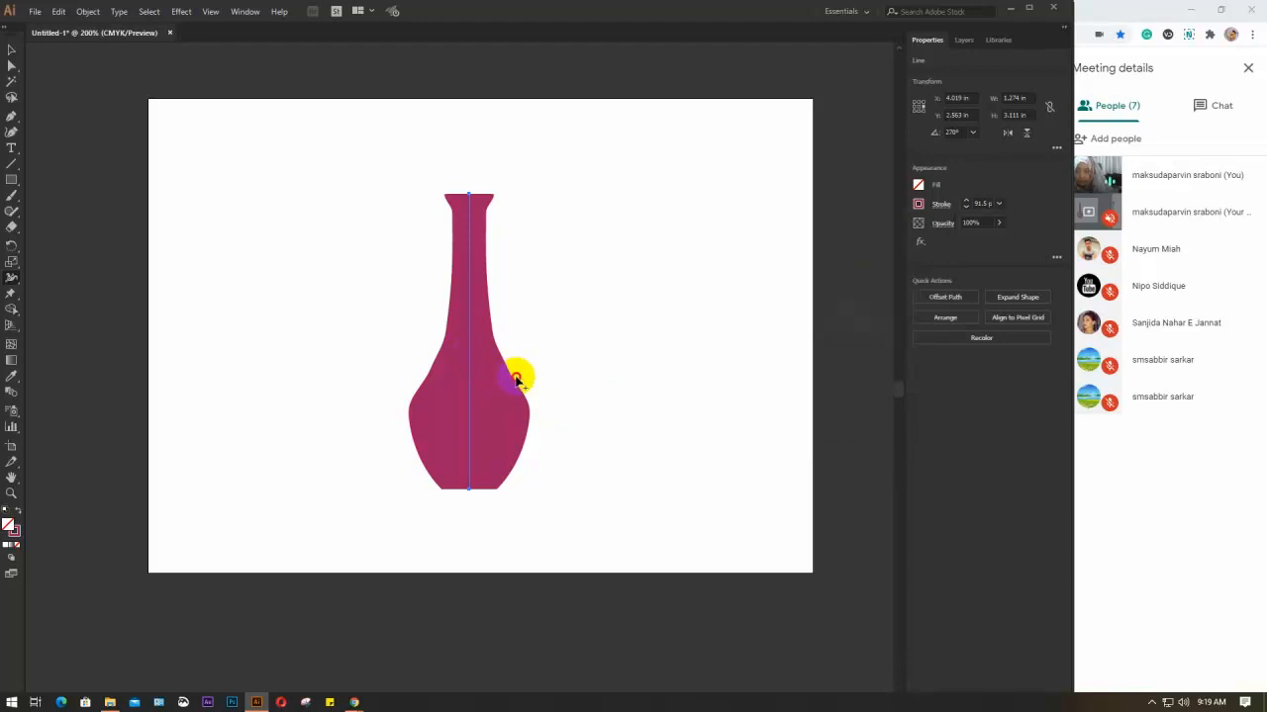
# Step: Save the vase stroke's shape as a variable width profile named "flower vase" and check it in the profile list
pyautogui.click(11, 50)
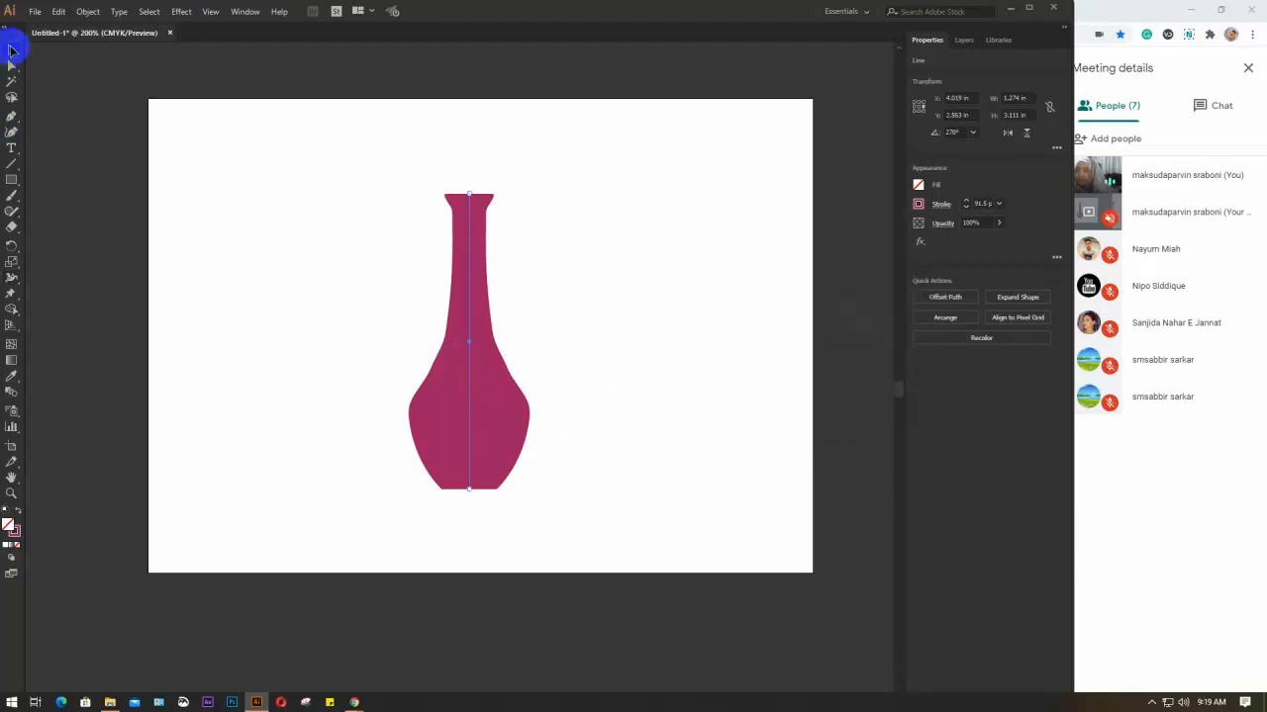
pyautogui.click(943, 205)
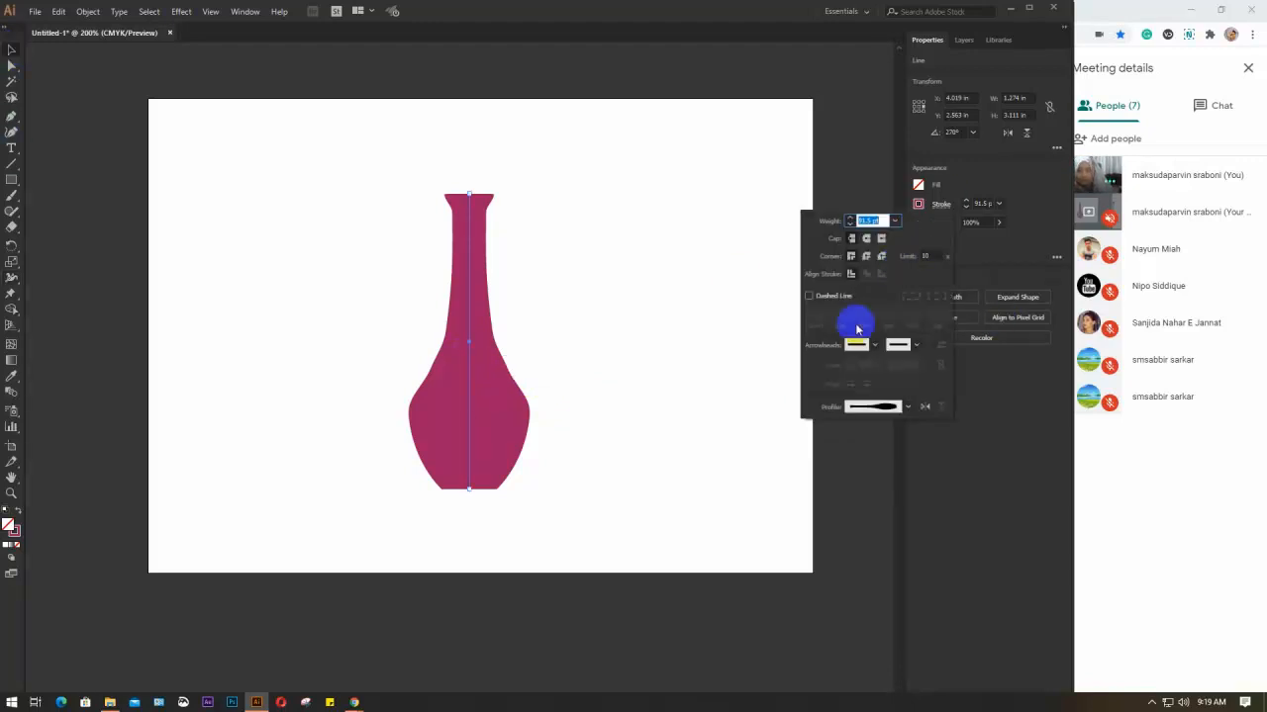
pyautogui.click(471, 374)
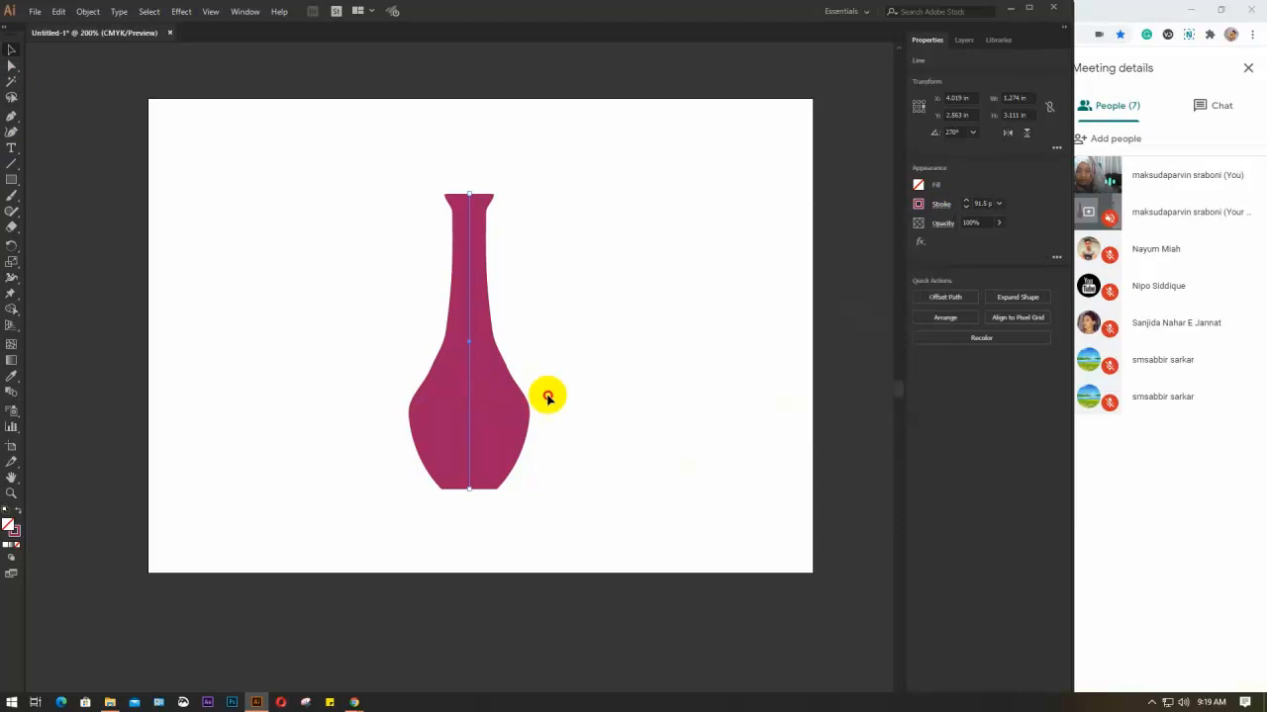
pyautogui.click(943, 205)
pyautogui.click(907, 407)
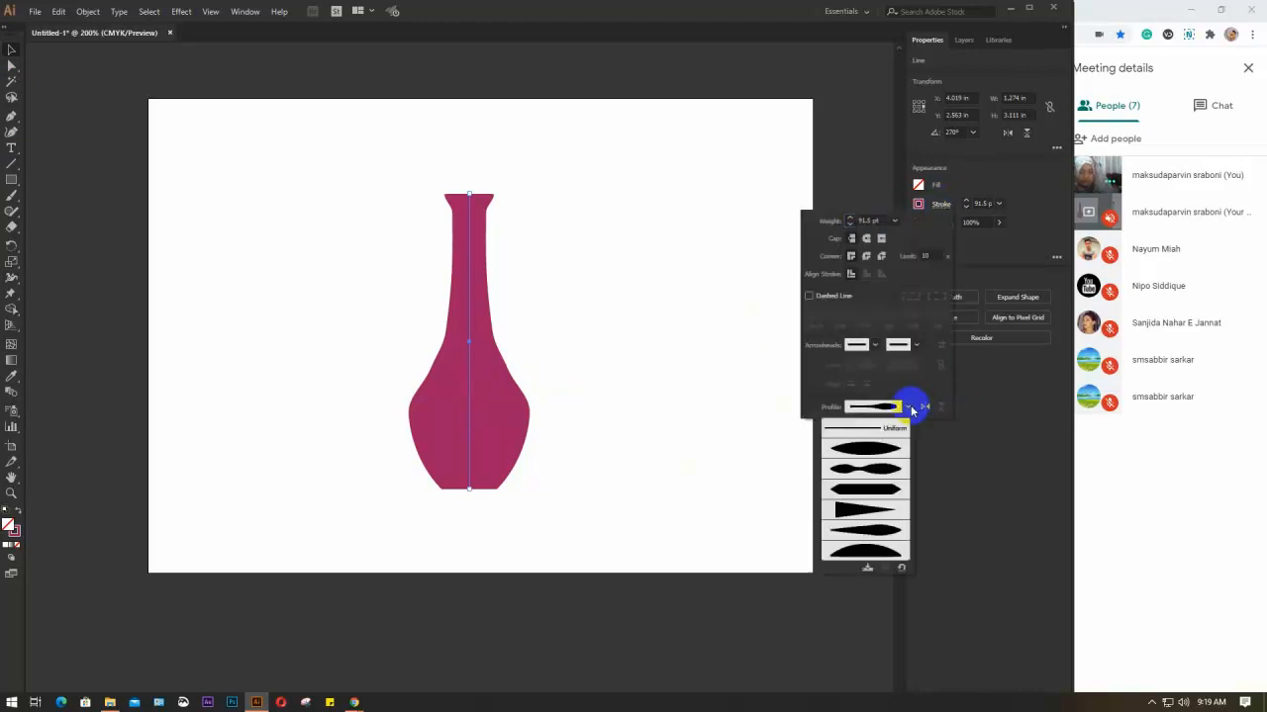
pyautogui.click(866, 569)
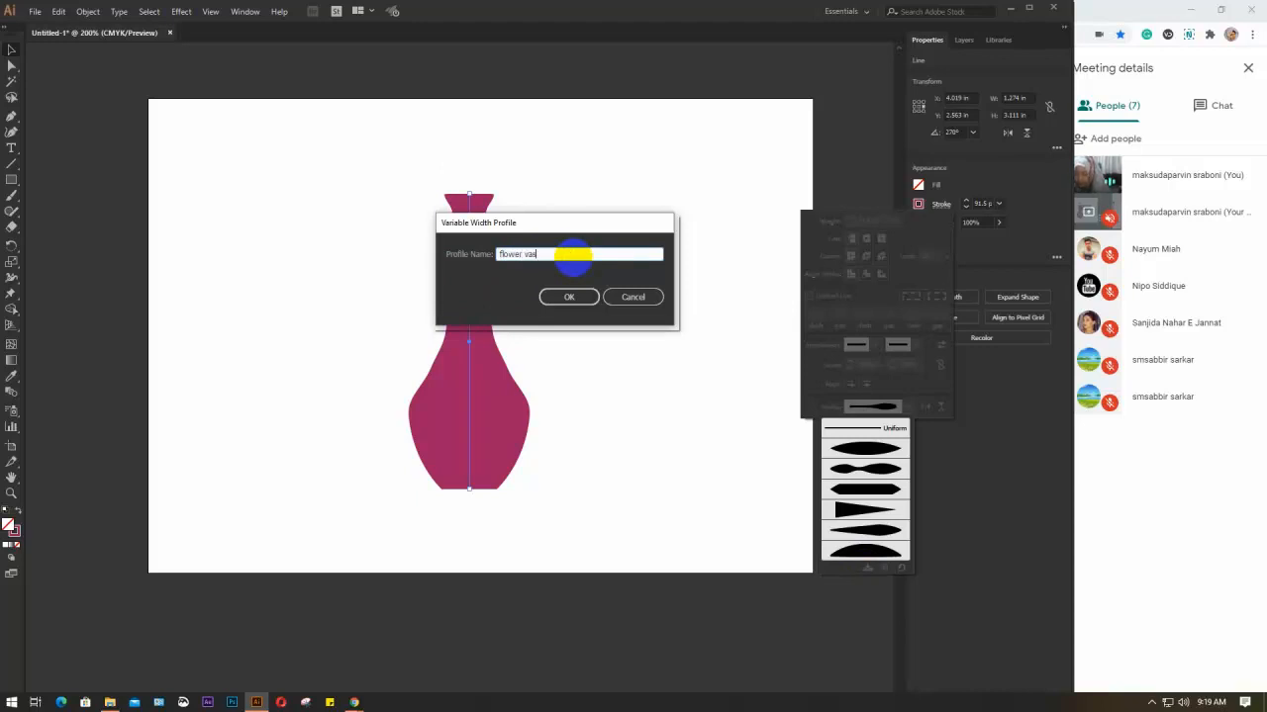
pyautogui.press('Return')
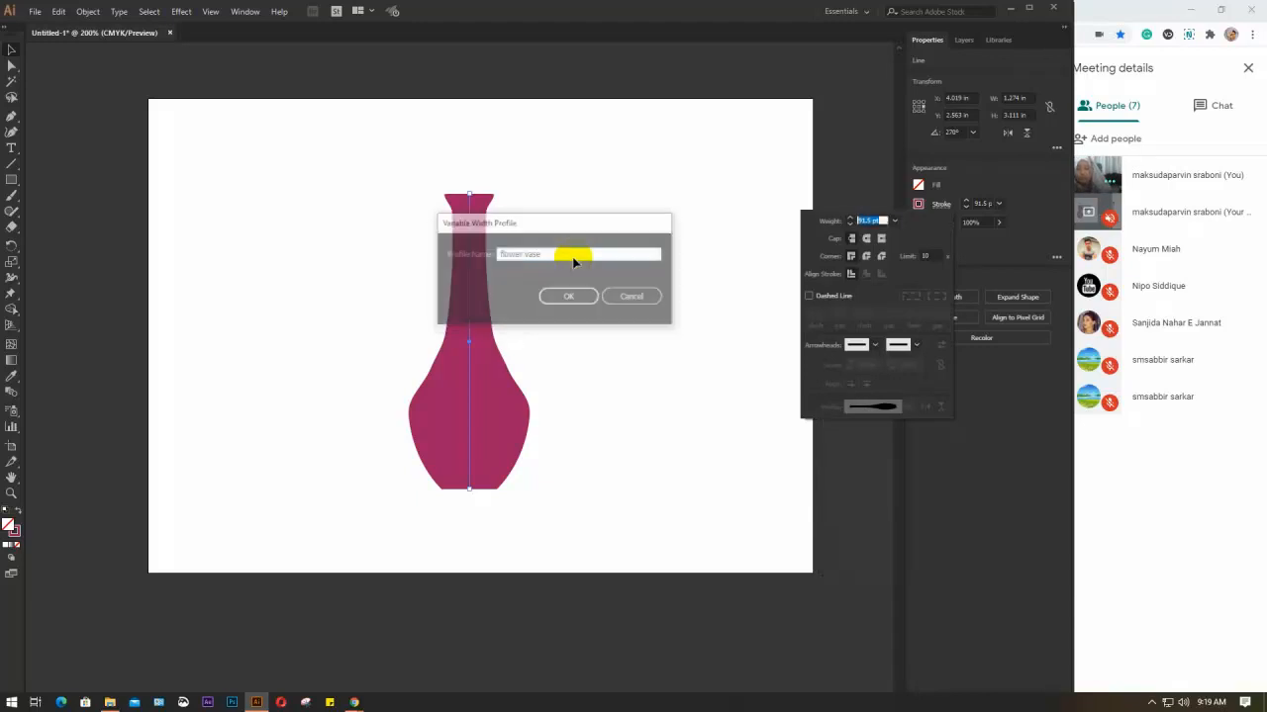
pyautogui.click(907, 408)
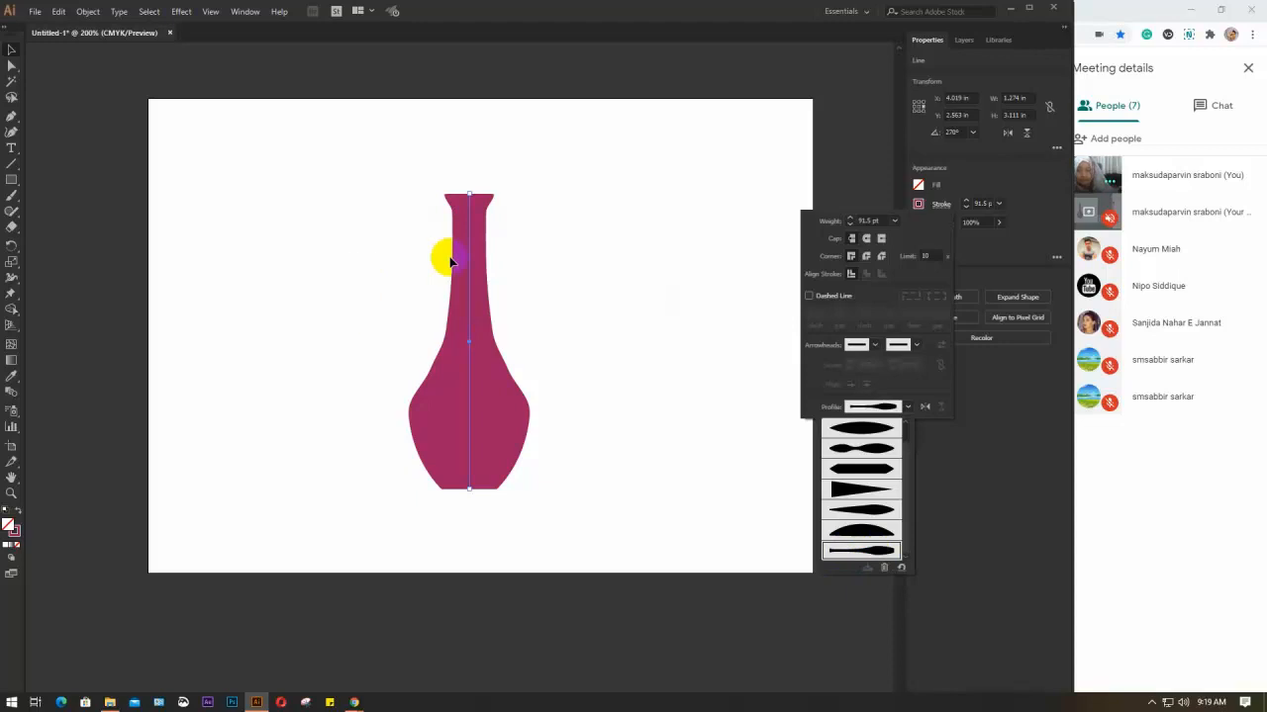
pyautogui.click(538, 264)
pyautogui.click(603, 490)
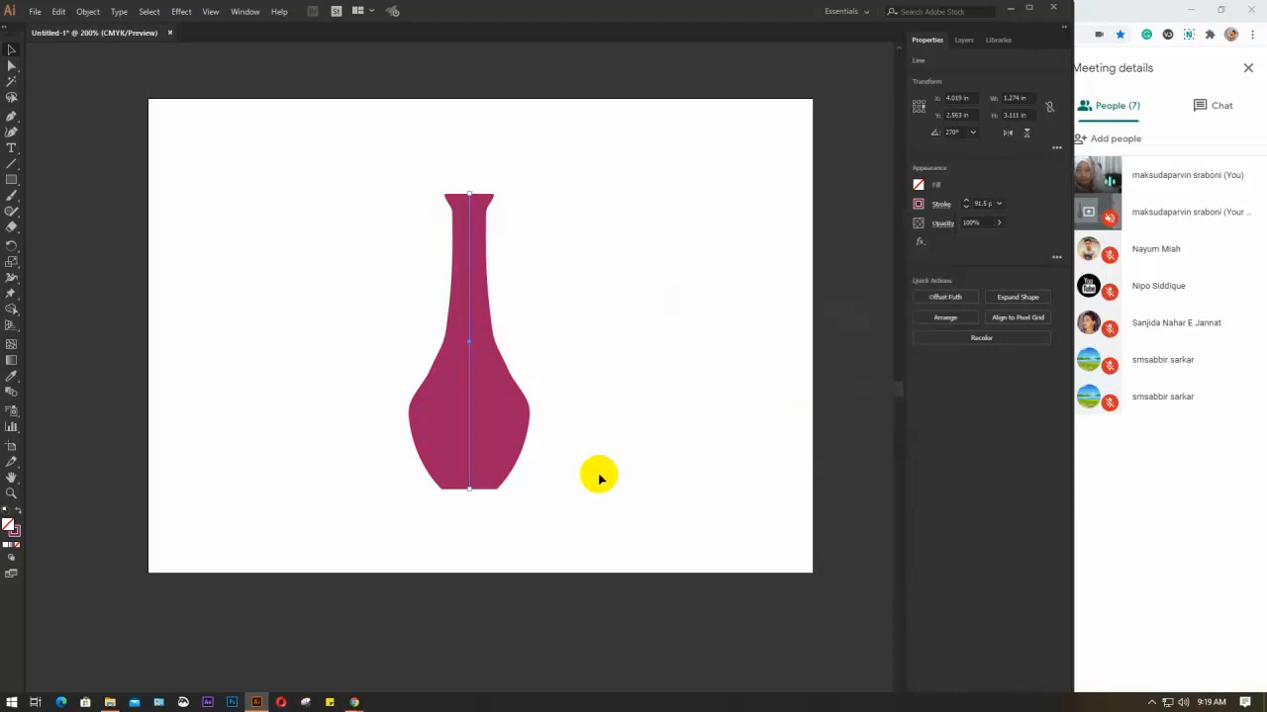
# Step: Delete the vase and draw a vertical line about 2.61 in long, slightly left of the artboard's centre
pyautogui.click(484, 382)
pyautogui.press('Delete')
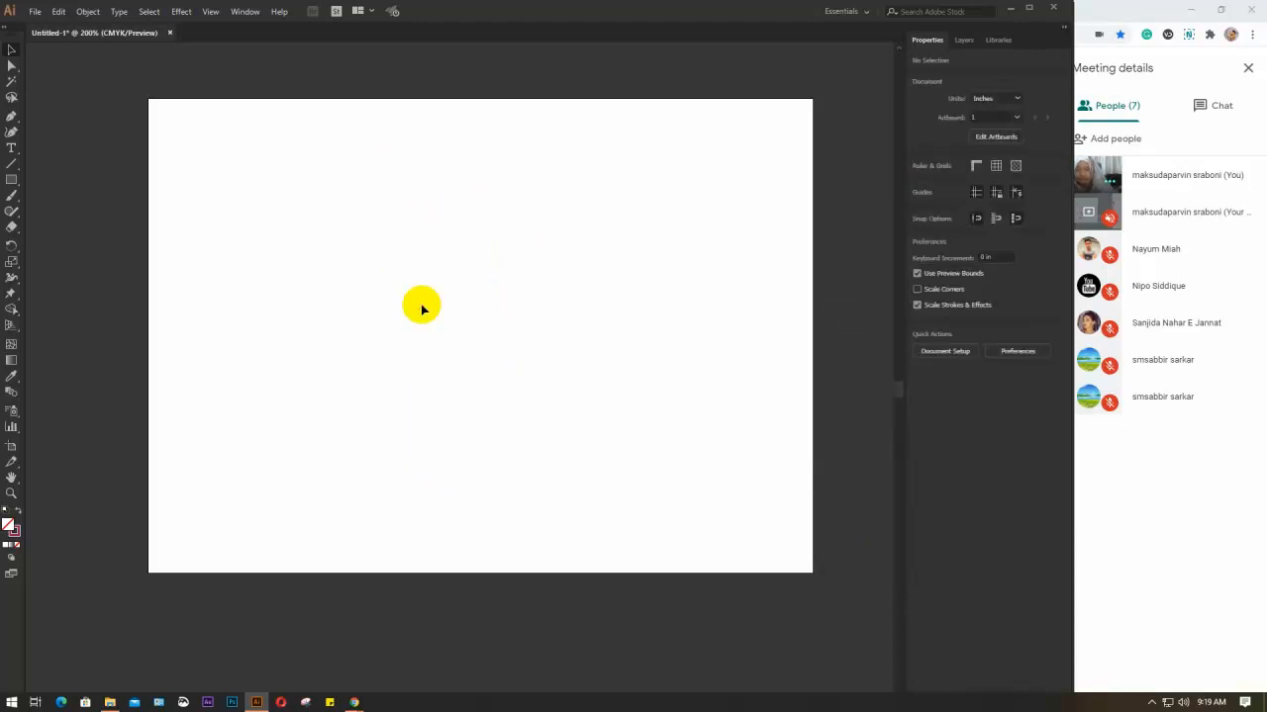
pyautogui.click(17, 167)
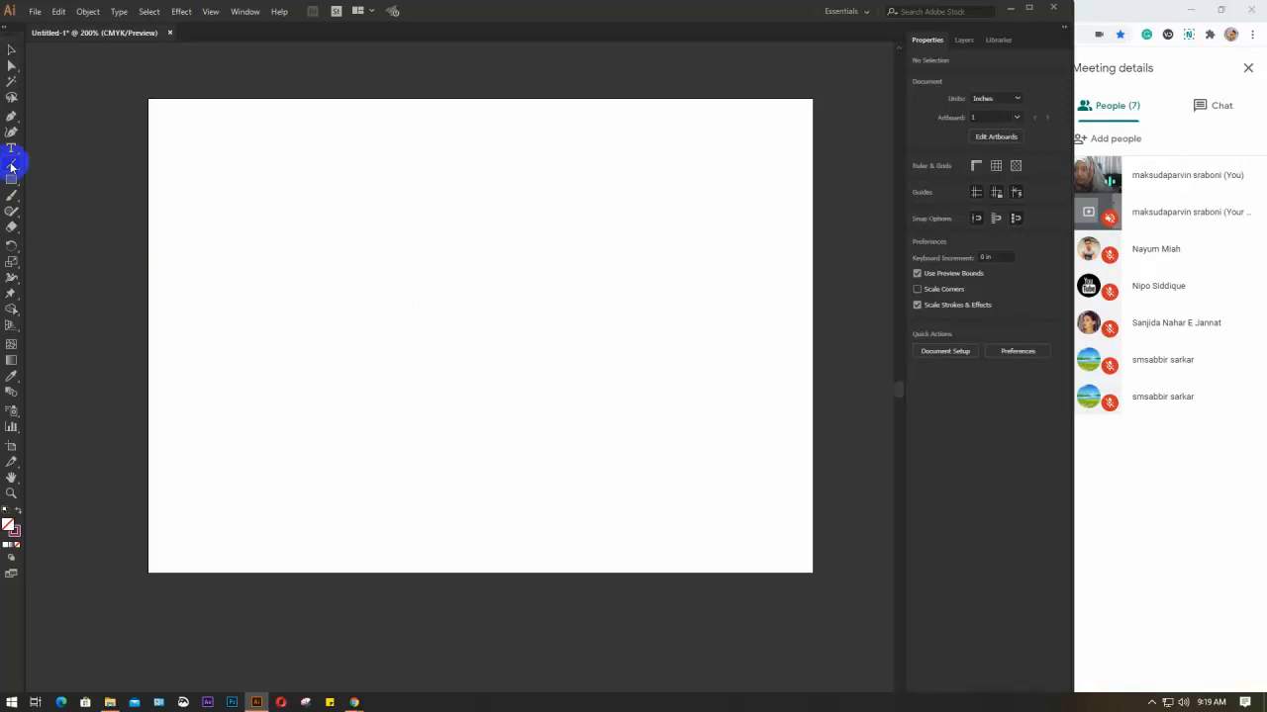
pyautogui.moveTo(422, 202)
pyautogui.mouseDown()
pyautogui.moveTo(438, 306)
pyautogui.moveTo(435, 450)
pyautogui.mouseUp()
# Step: Set the new line's stroke weight to 24 pt and apply the saved flower vase width profile
pyautogui.click(964, 208)
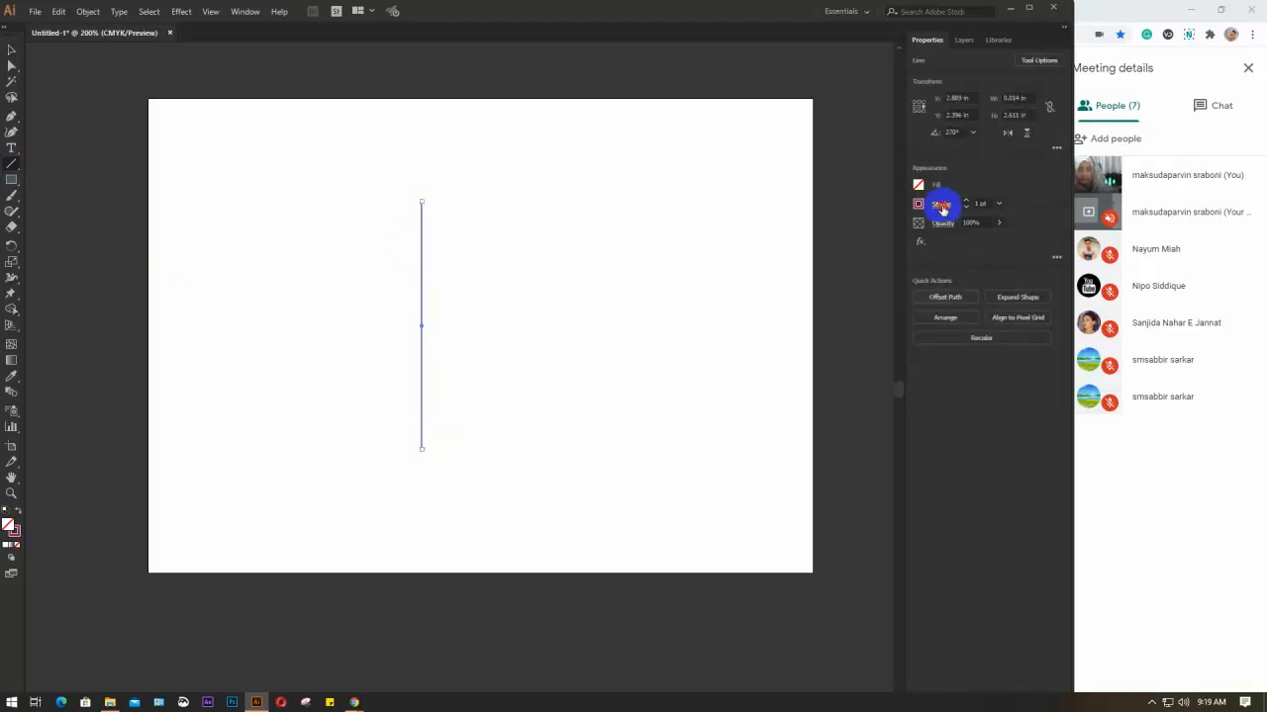
pyautogui.click(942, 208)
pyautogui.click(877, 222)
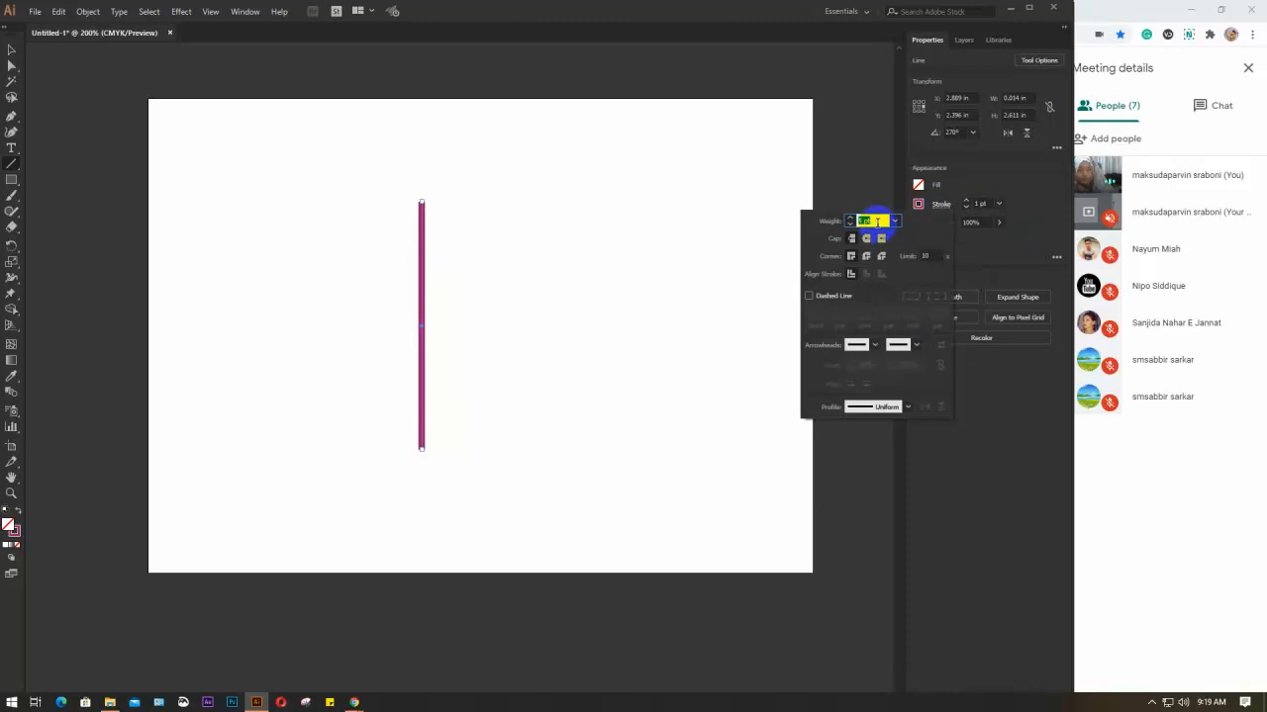
pyautogui.scroll(18, 876, 221)
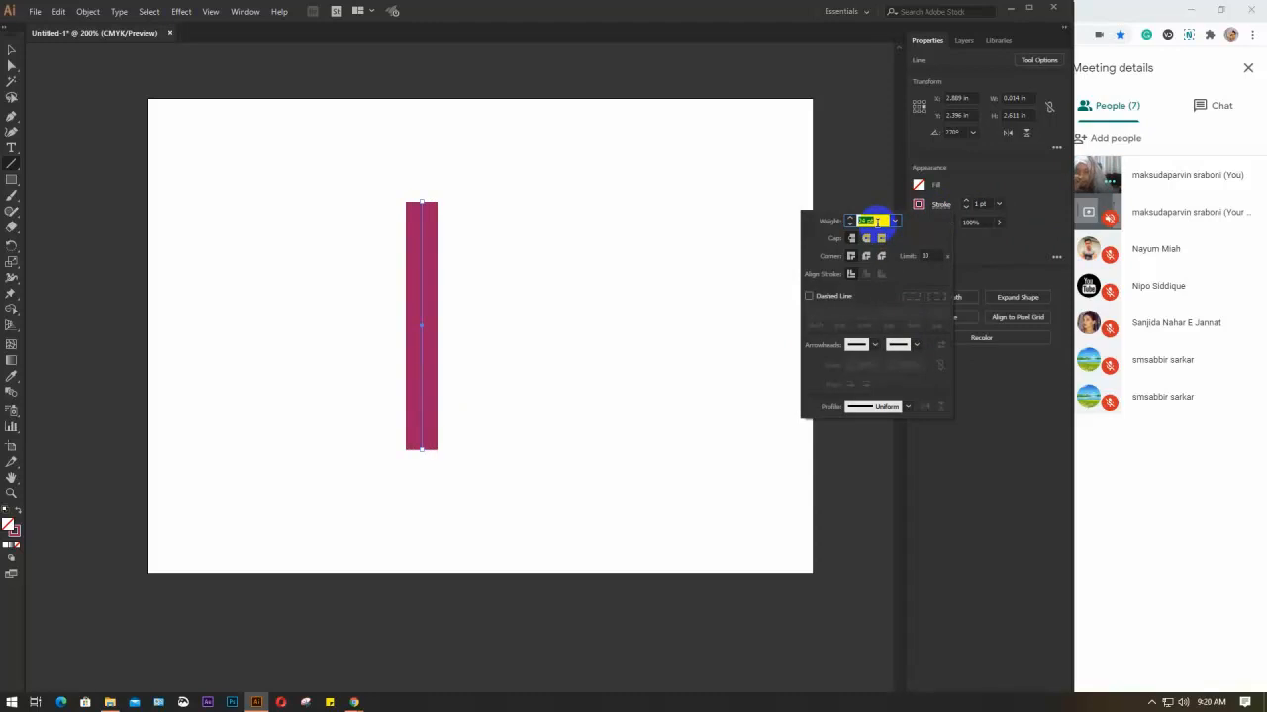
pyautogui.click(901, 407)
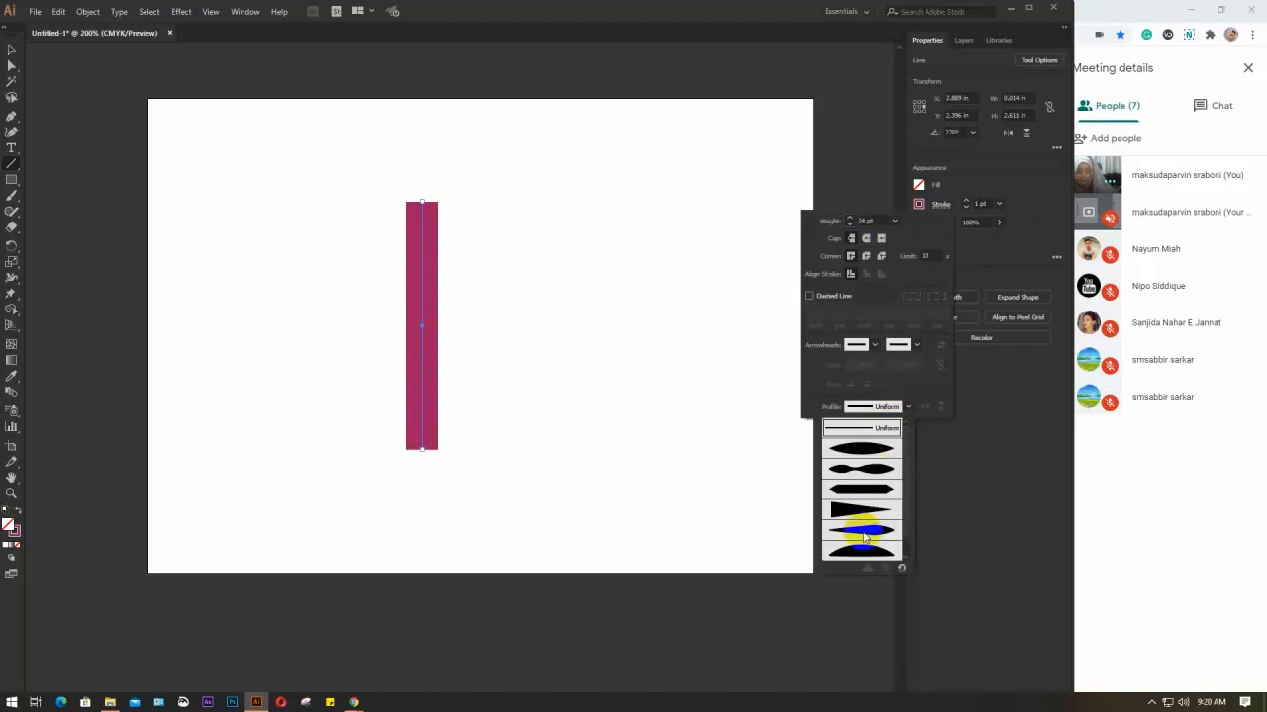
pyautogui.scroll(-1, 864, 537)
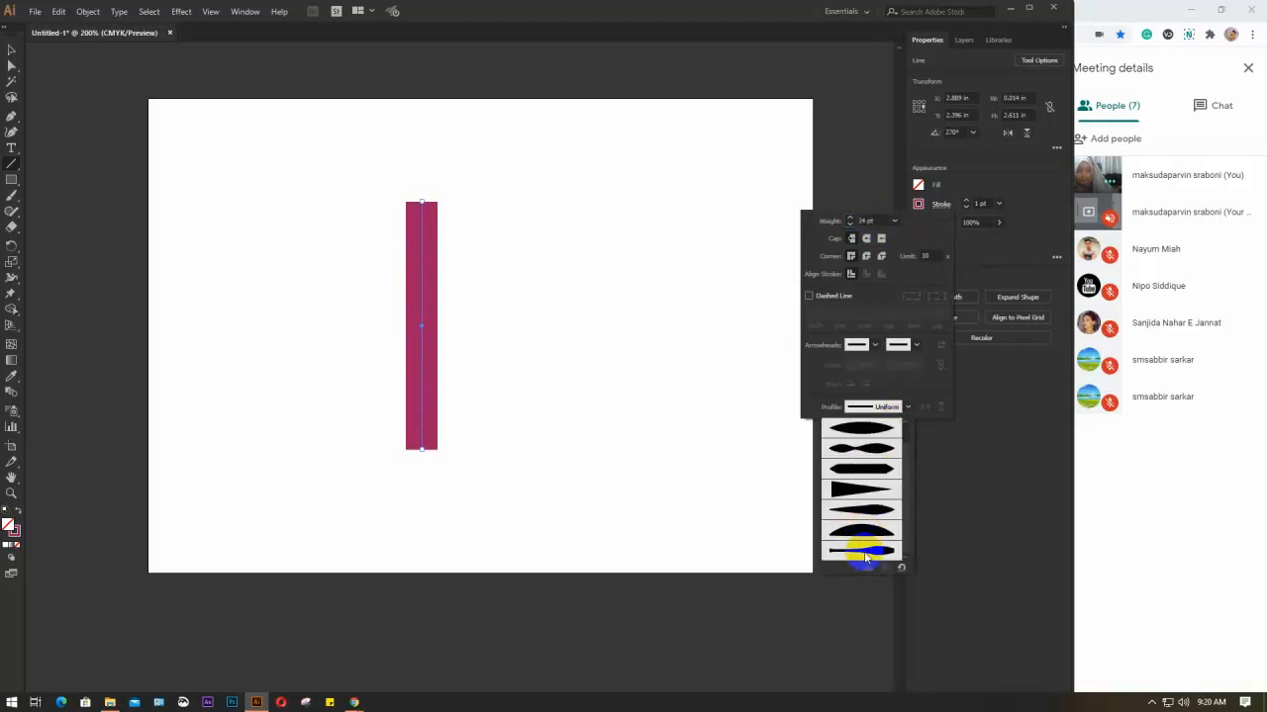
pyautogui.click(865, 557)
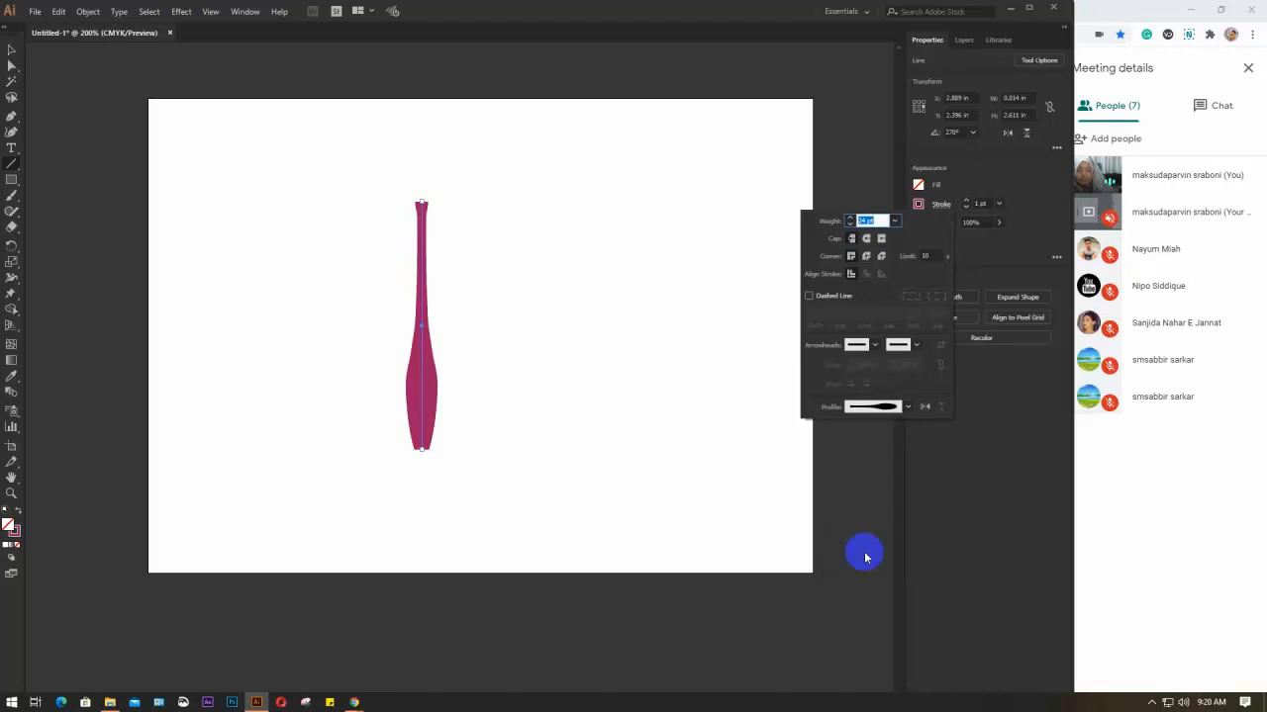
# Step: Increase the stroke weight of the vase-shaped line to 69 pt
pyautogui.click(878, 239)
pyautogui.press('Up')
pyautogui.press('Up')
pyautogui.press('Up')
pyautogui.press('Up')
pyautogui.press('Up')
pyautogui.press('Up')
pyautogui.press('Up')
pyautogui.press('Up')
pyautogui.press('Up')
pyautogui.press('Up')
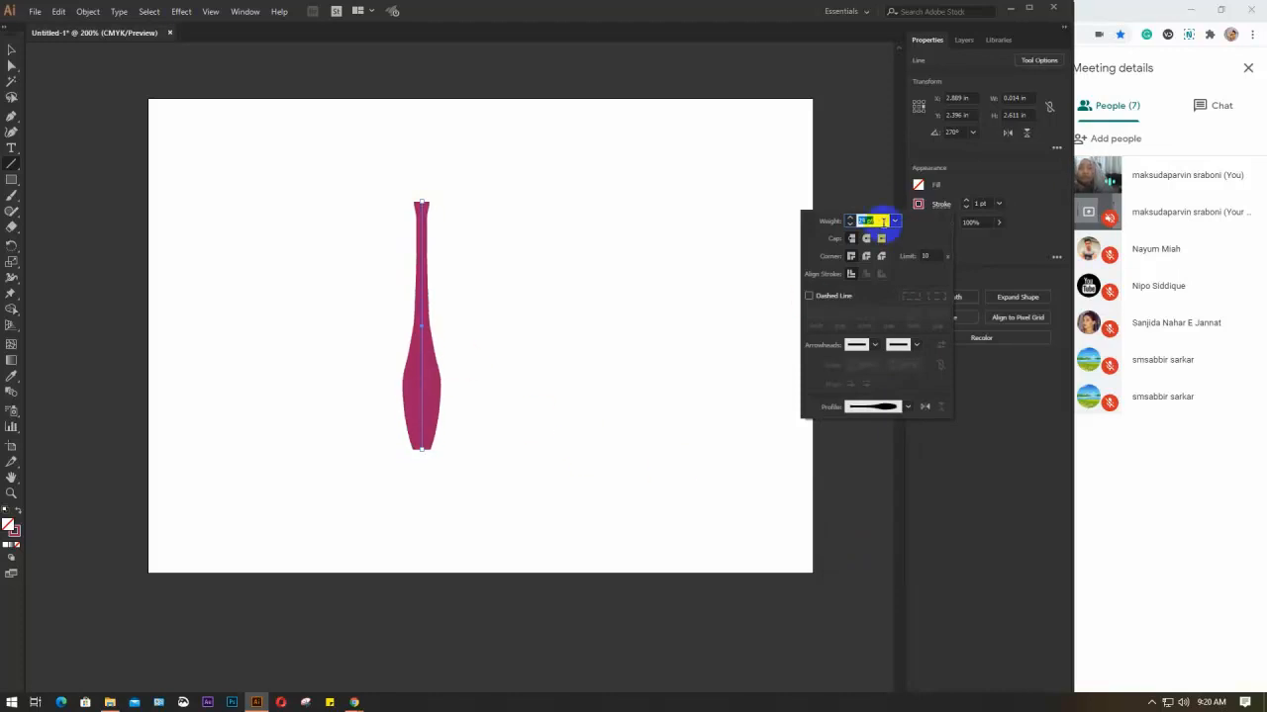
pyautogui.press('Up')
pyautogui.press('Up')
pyautogui.press('Up')
pyautogui.press('Up')
pyautogui.press('Up')
pyautogui.press('Up')
pyautogui.press('Up')
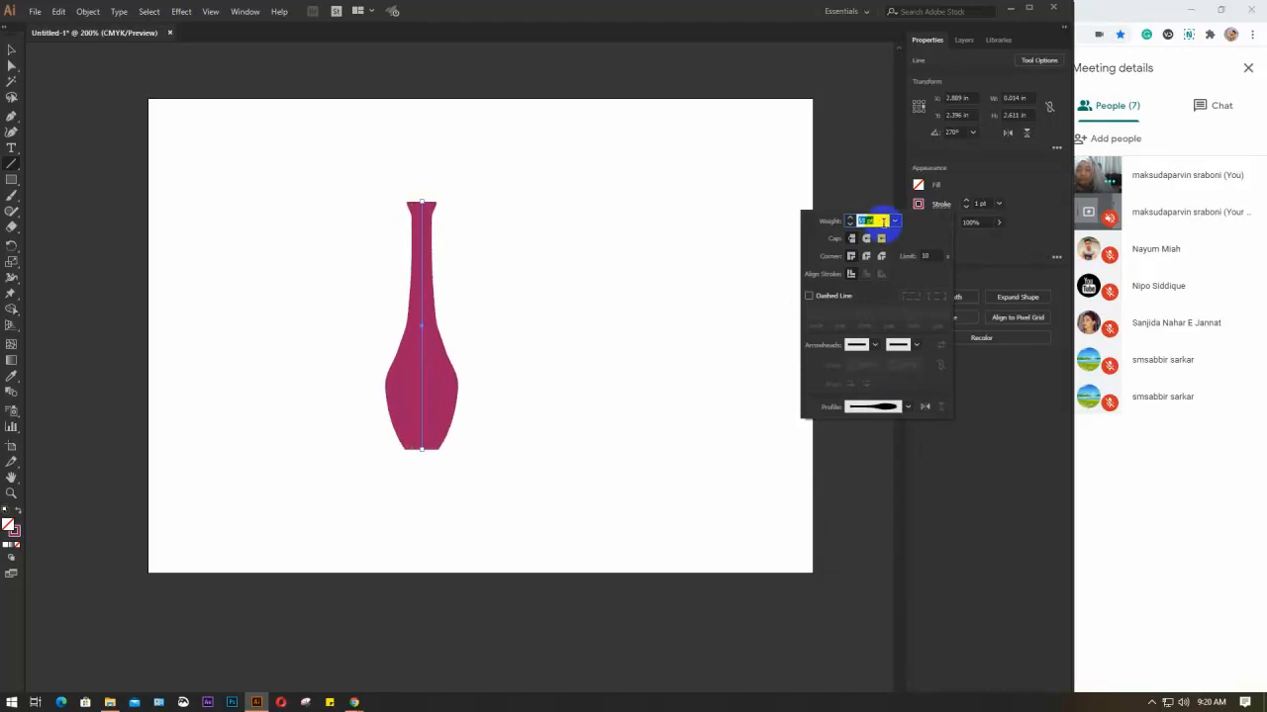
pyautogui.press('Up')
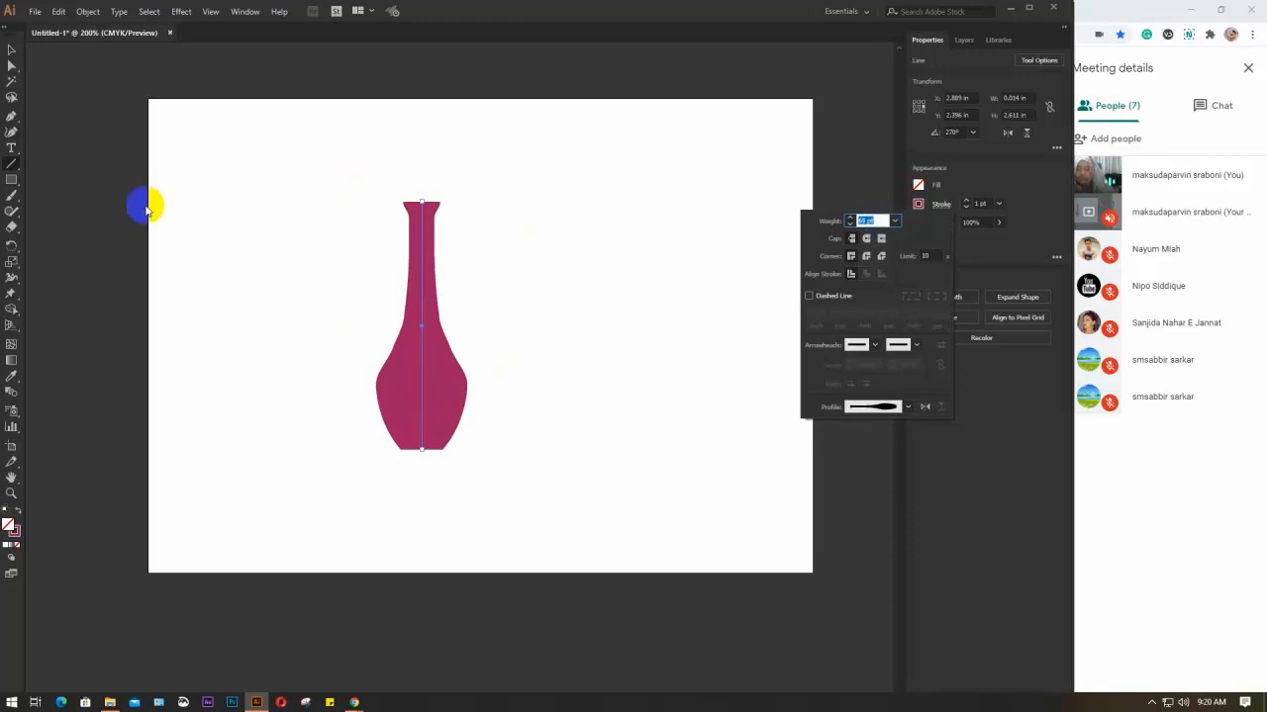
pyautogui.click(10, 49)
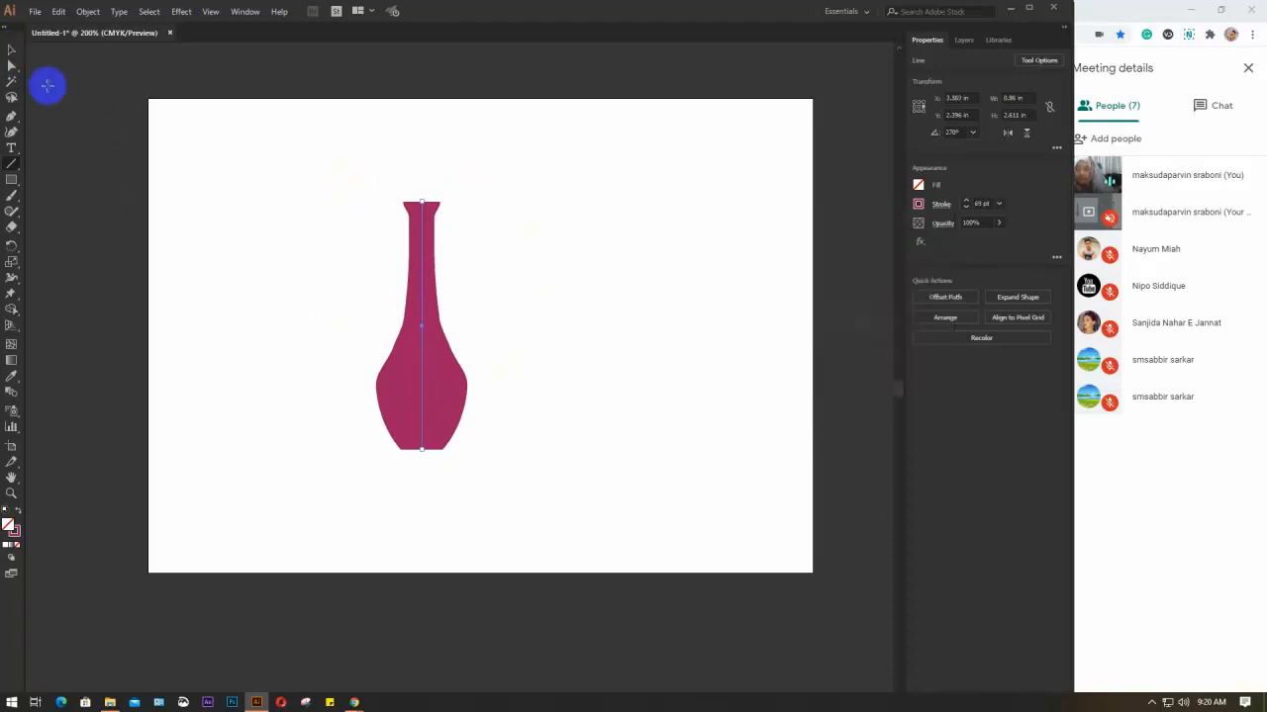
# Step: Delete the vase-shaped line and draw a spiral about 3.95 in wide and 3.2 in high with the Spiral Tool
pyautogui.click(11, 52)
pyautogui.press('Delete')
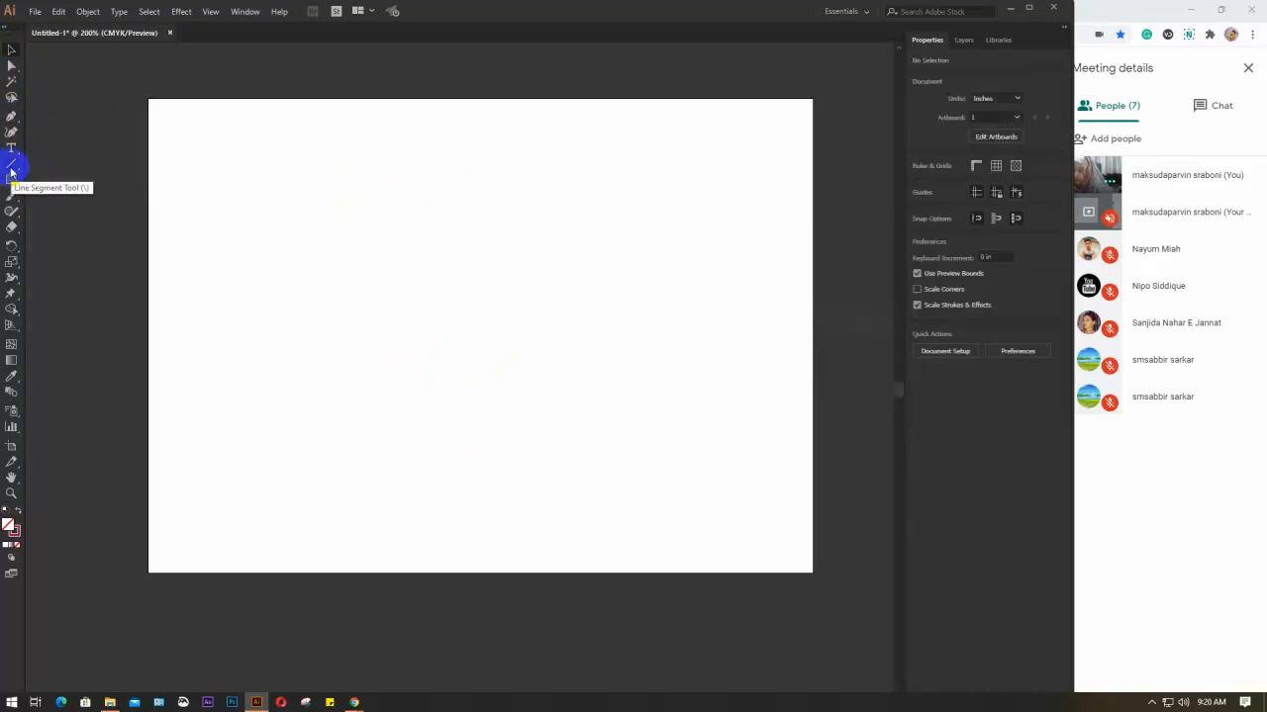
pyautogui.moveTo(11, 170); pyautogui.dragTo(81, 197)
pyautogui.moveTo(371, 289); pyautogui.dragTo(576, 323)
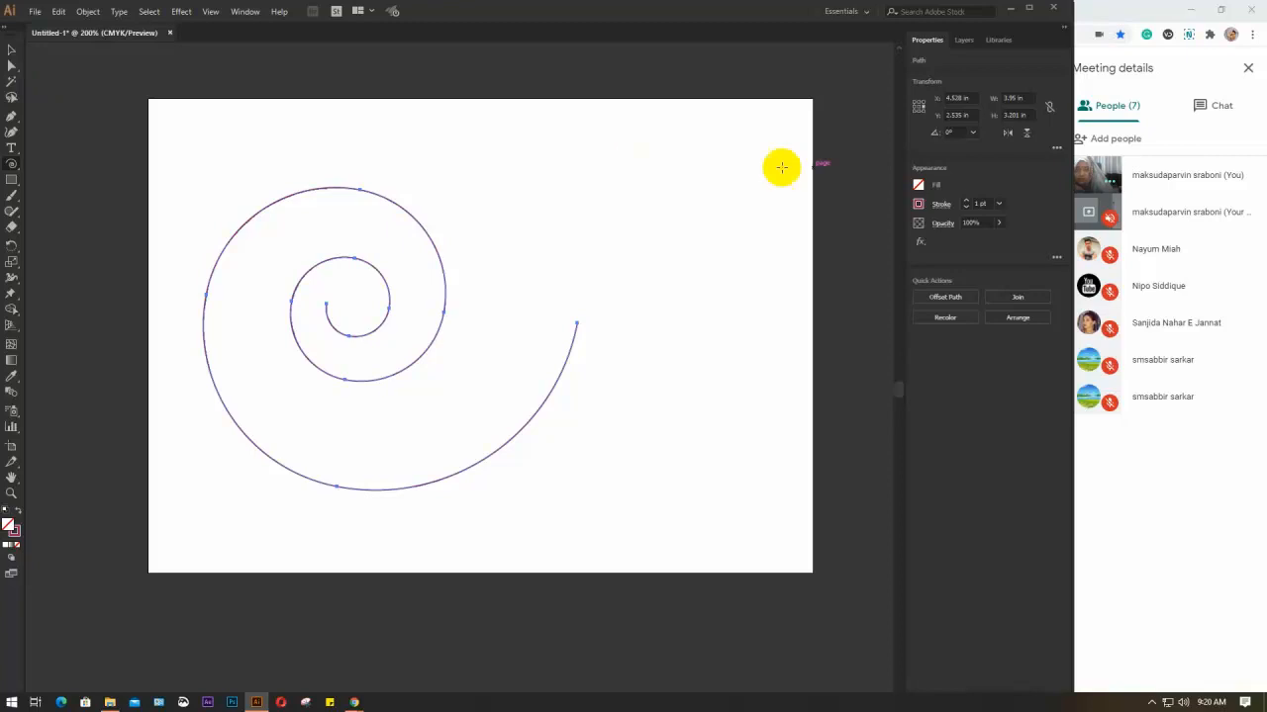
# Step: Set the spiral's stroke weight to 13 pt
pyautogui.click(983, 209)
pyautogui.press('Up')
pyautogui.press('Up')
pyautogui.press('Up')
pyautogui.press('Up')
pyautogui.press('Up')
pyautogui.press('Up')
pyautogui.press('Up')
pyautogui.press('Up')
pyautogui.press('Up')
pyautogui.press('Up')
pyautogui.press('Up')
pyautogui.press('Up')
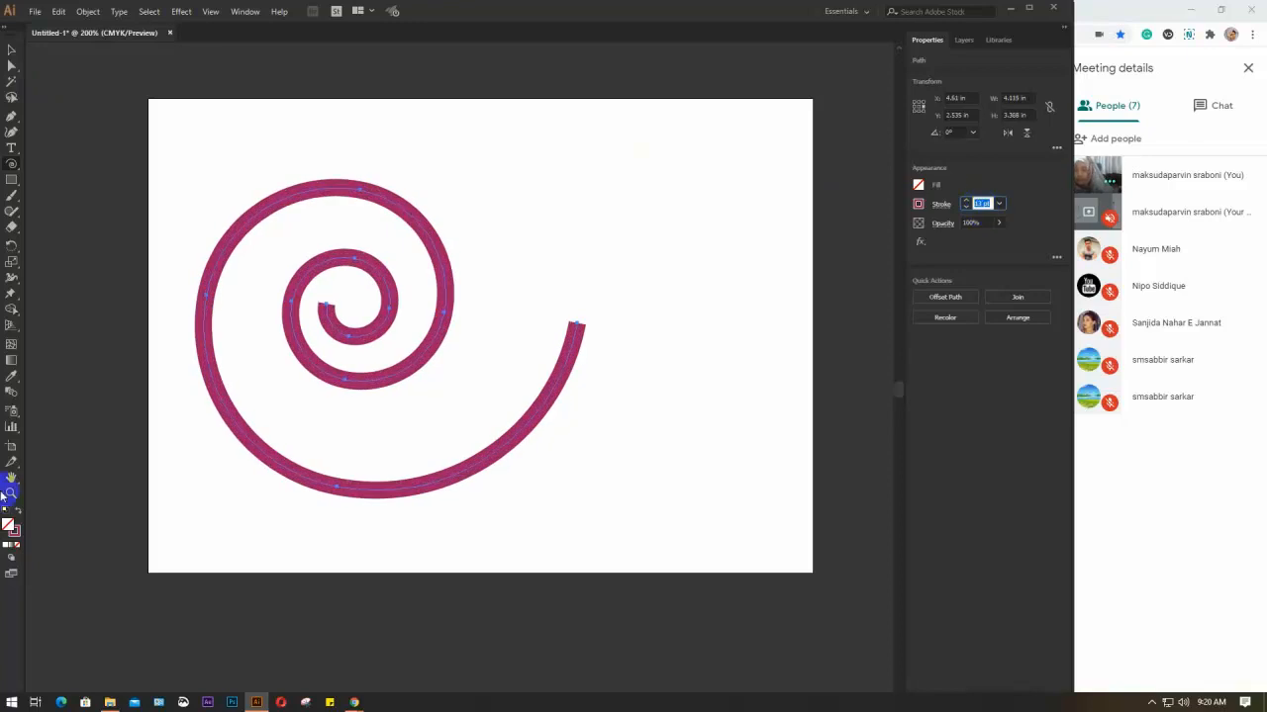
# Step: Widen the spiral's outer end to about 38 pt with the Width Tool so the stroke tapers toward the centre
pyautogui.click(10, 282)
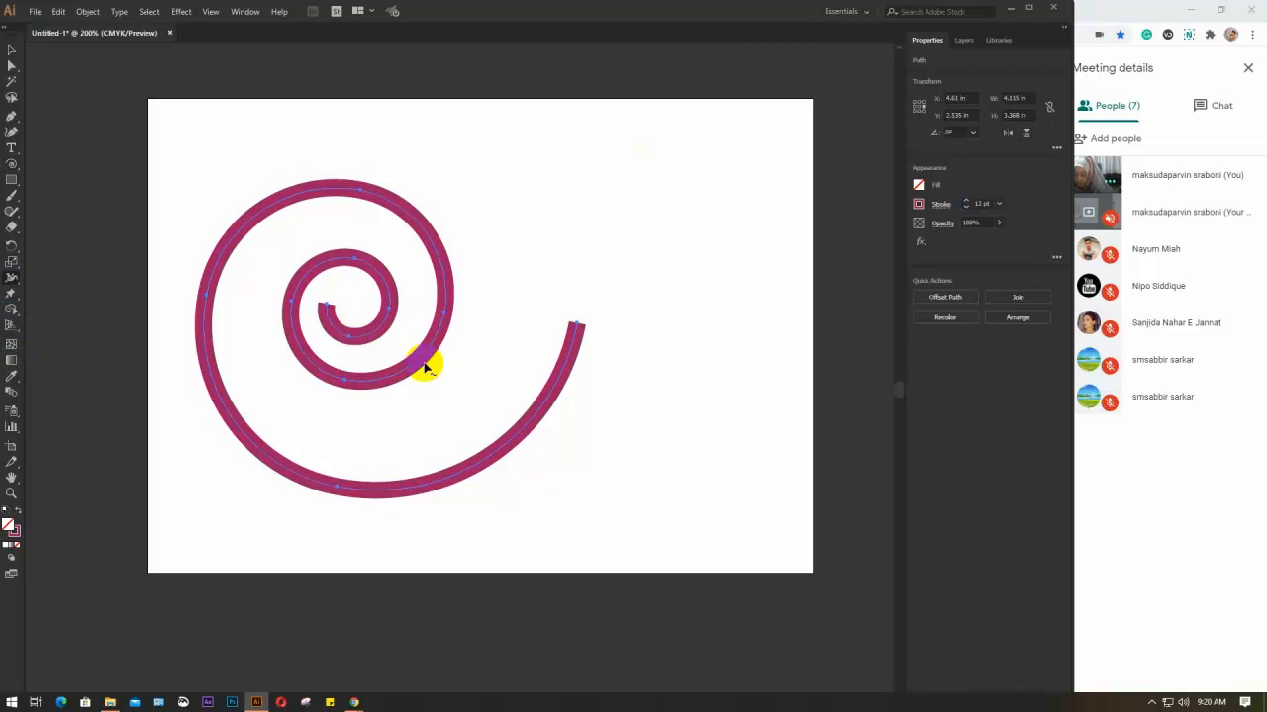
pyautogui.scroll(7, 575, 330)
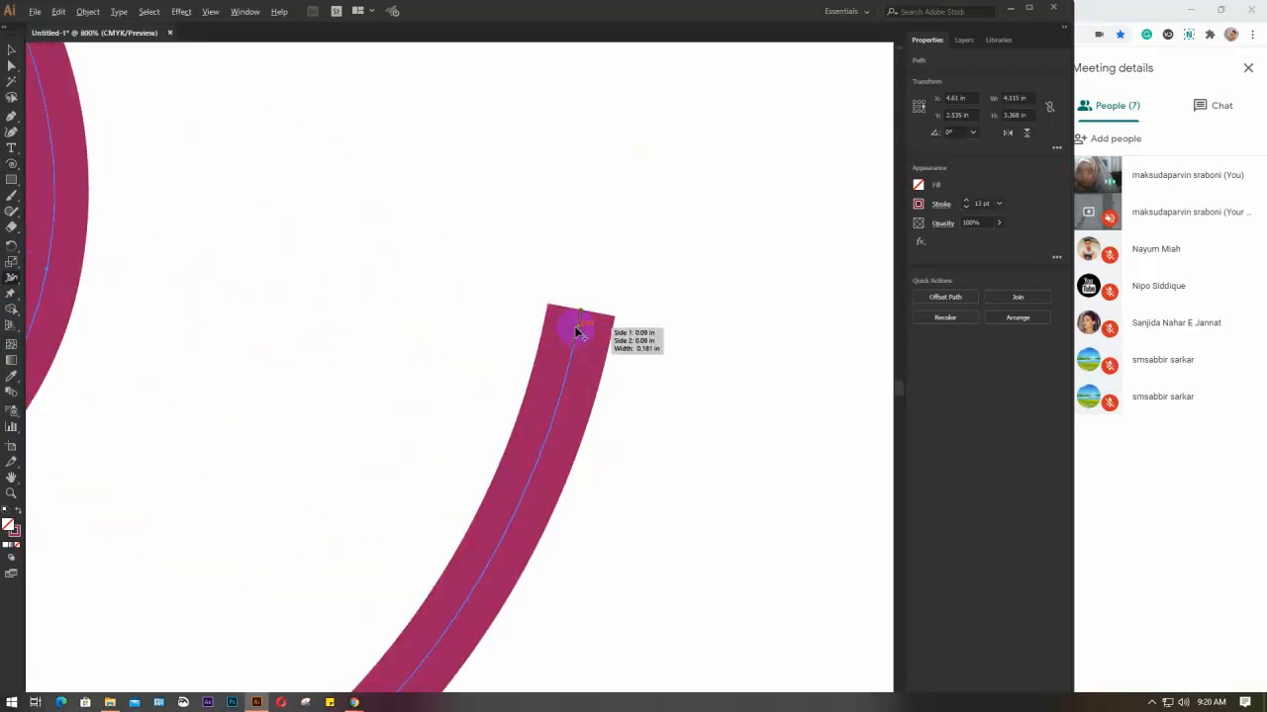
pyautogui.scroll(1, 597, 301)
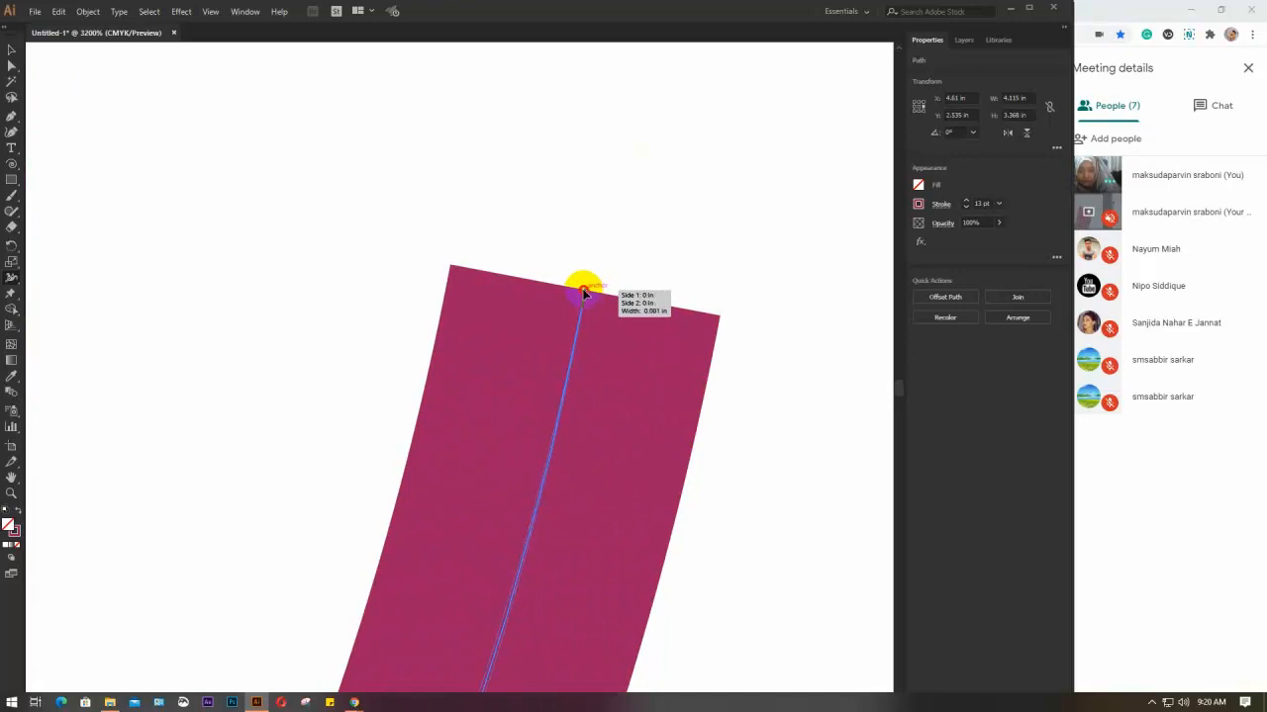
pyautogui.moveTo(584, 293)
pyautogui.mouseDown()
pyautogui.moveTo(286, 212)
pyautogui.moveTo(194, 201)
pyautogui.mouseUp()
pyautogui.scroll(-5, 194, 201)
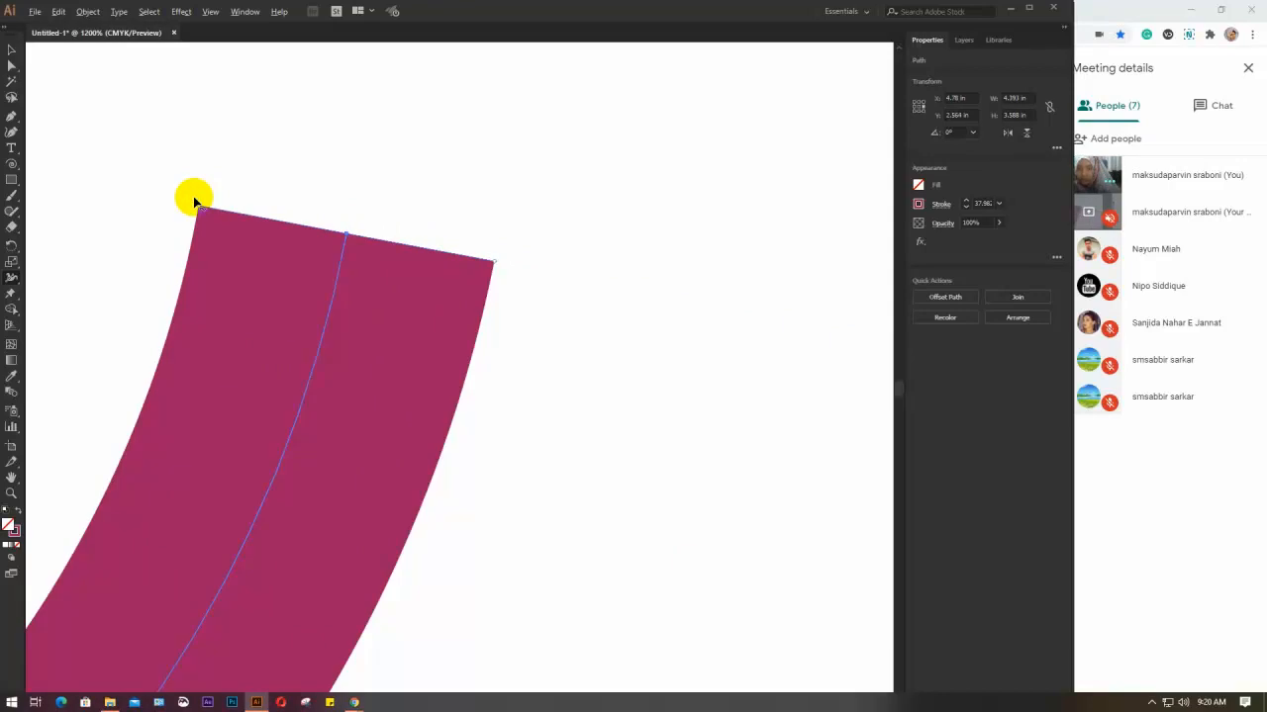
pyautogui.scroll(-3, 188, 204)
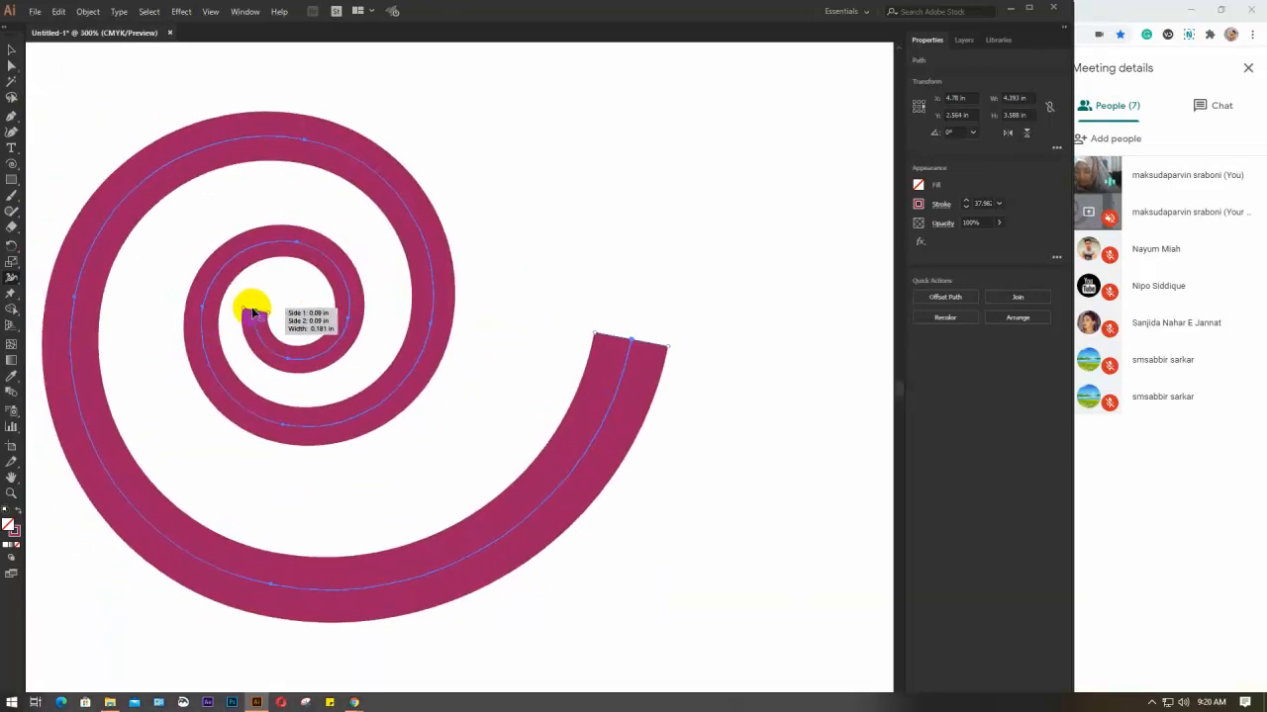
# Step: Apply the Round Cap to both ends of the spiral's stroke
pyautogui.click(941, 208)
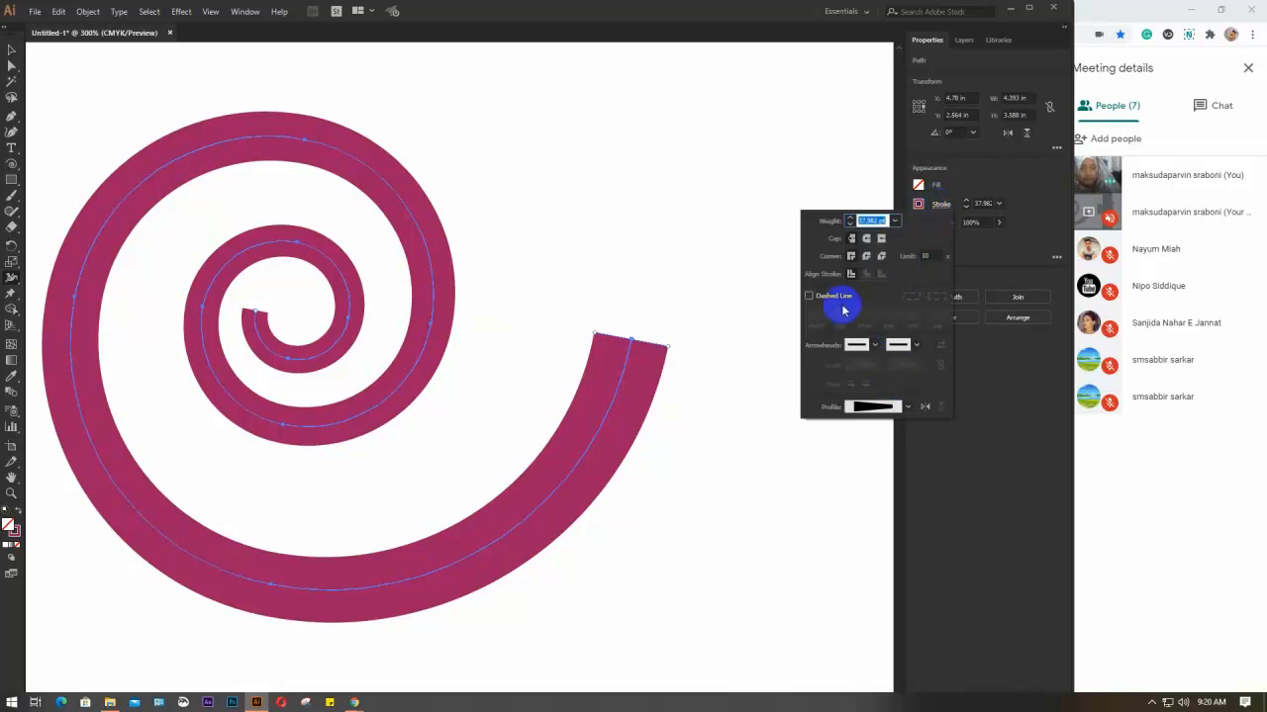
pyautogui.click(867, 240)
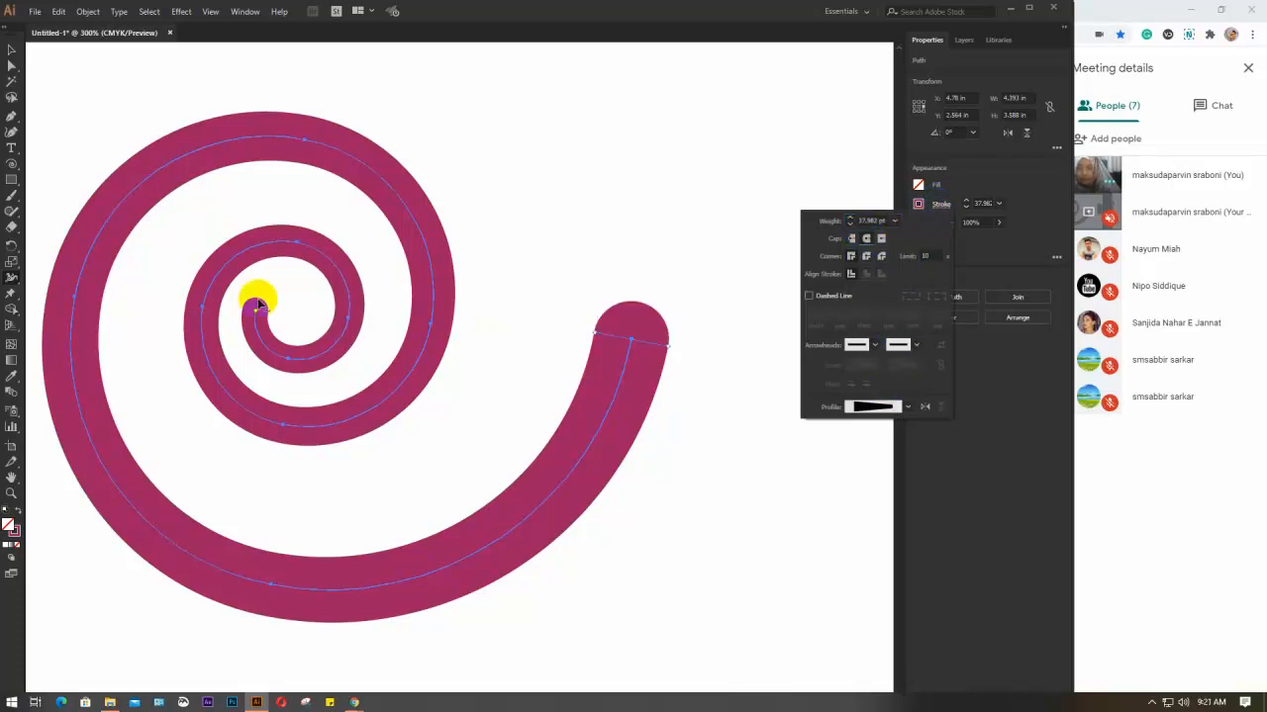
pyautogui.click(919, 195)
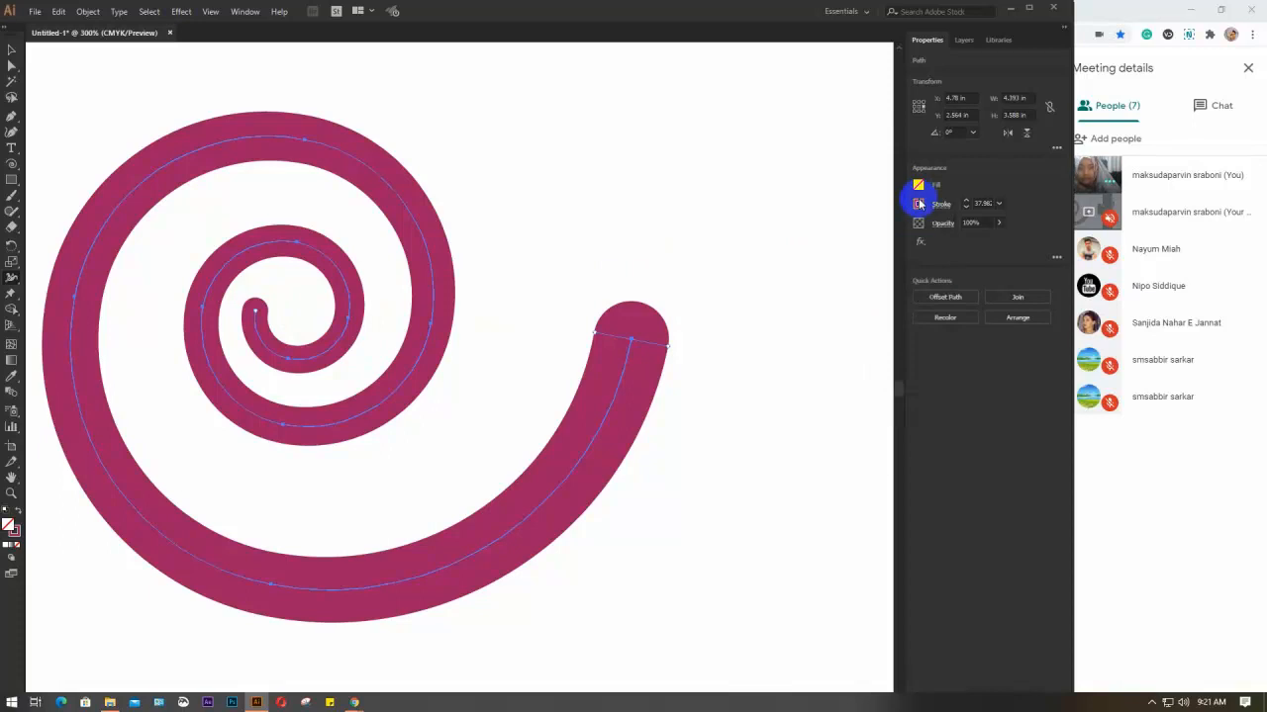
# Step: Narrow the spiral's inner end to zero width with the Width Tool so the stroke tapers to a point
pyautogui.scroll(2, 258, 313)
pyautogui.scroll(4, 255, 311)
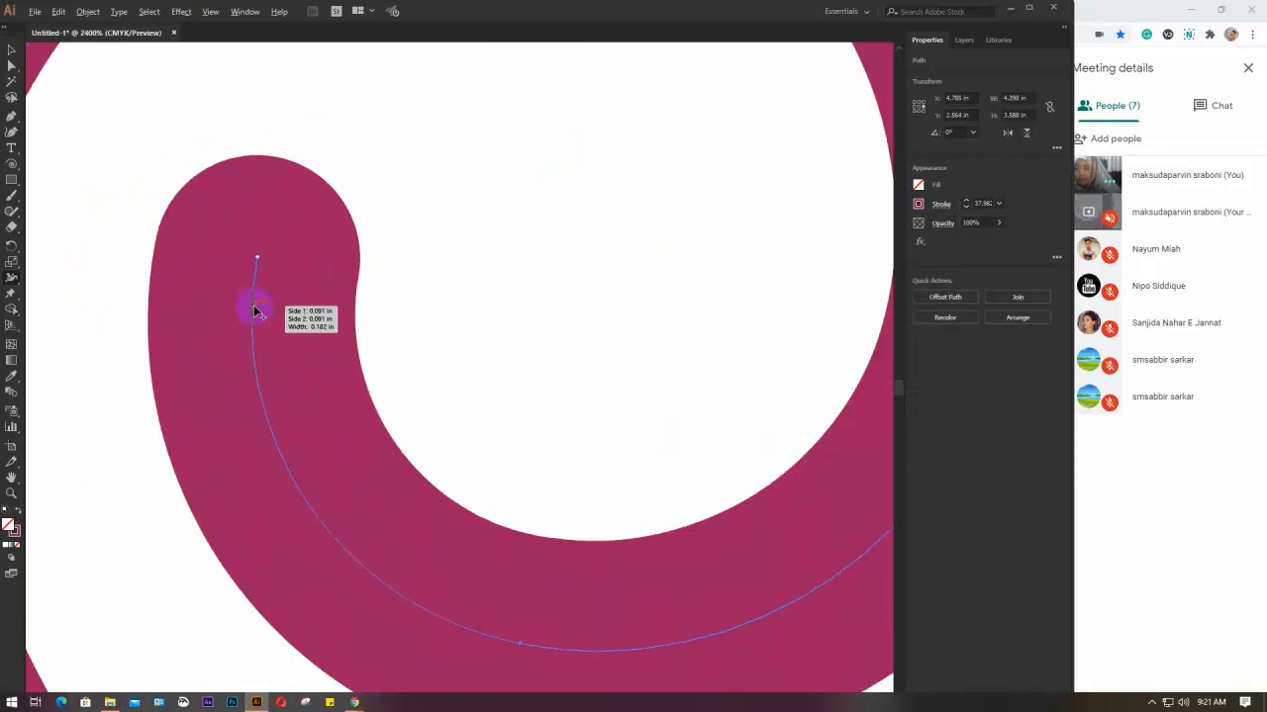
pyautogui.scroll(2, 266, 248)
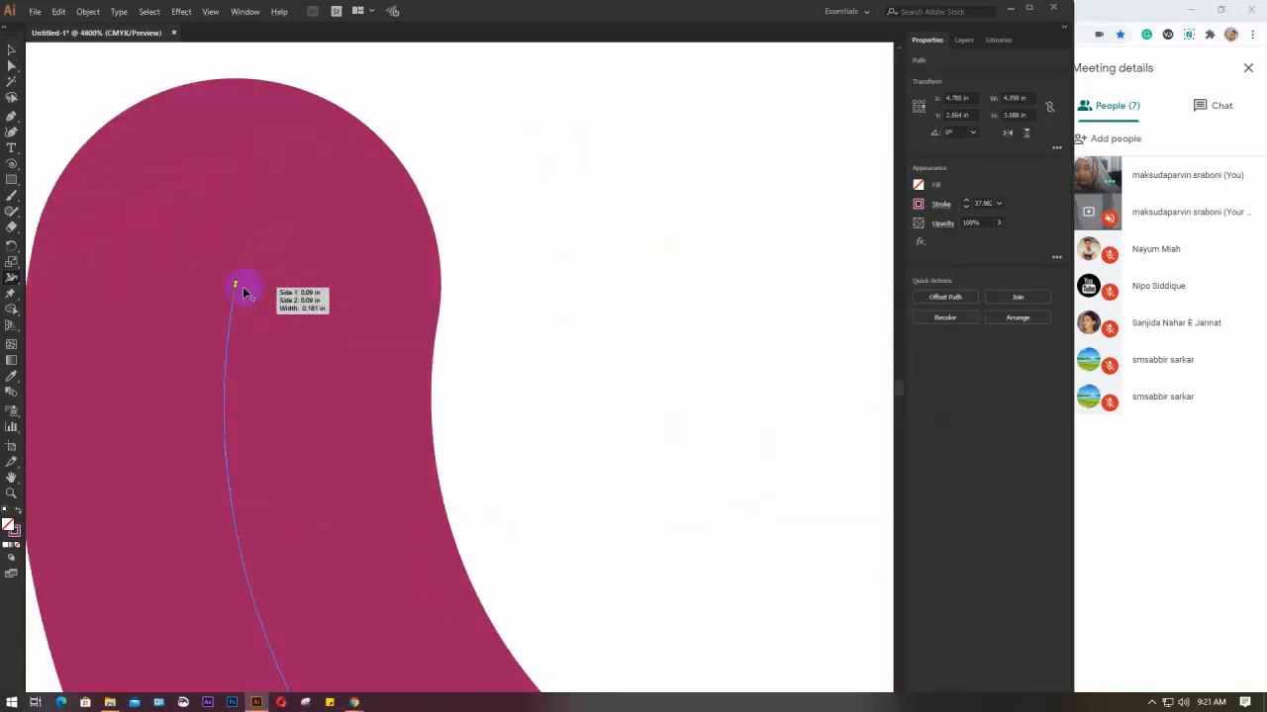
pyautogui.moveTo(243, 287); pyautogui.dragTo(618, 352)
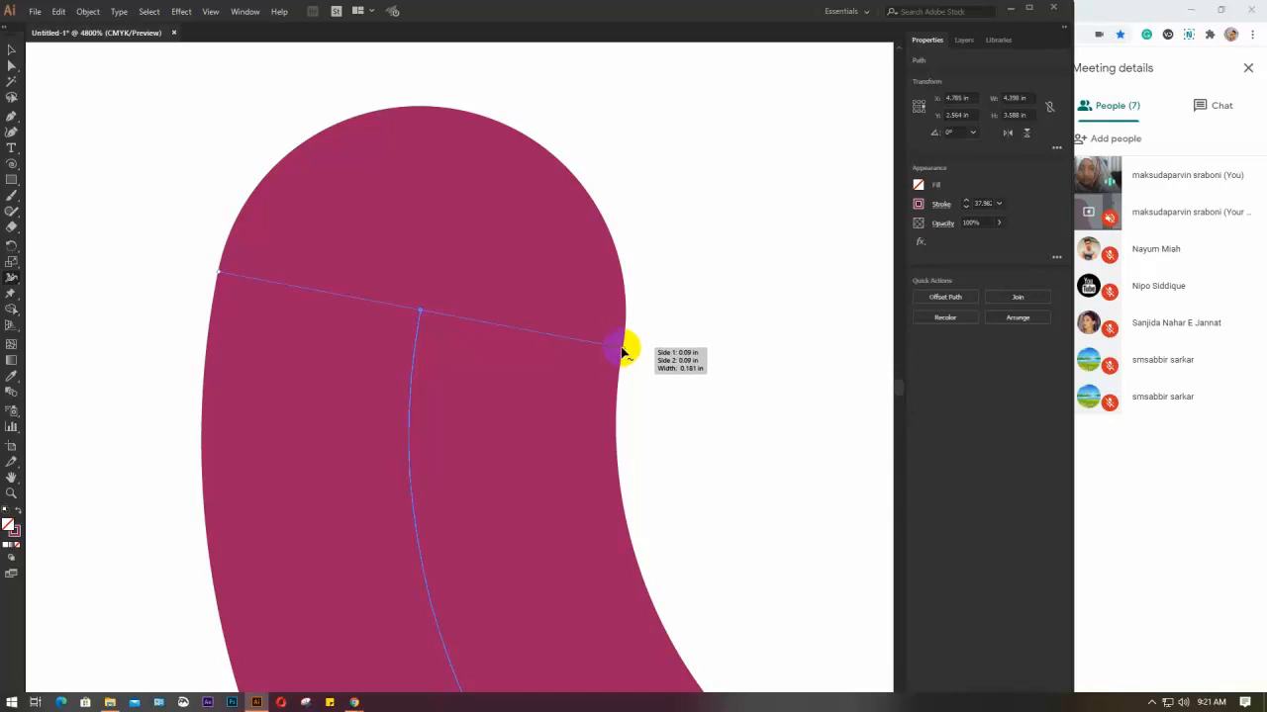
pyautogui.moveTo(622, 351); pyautogui.dragTo(411, 313)
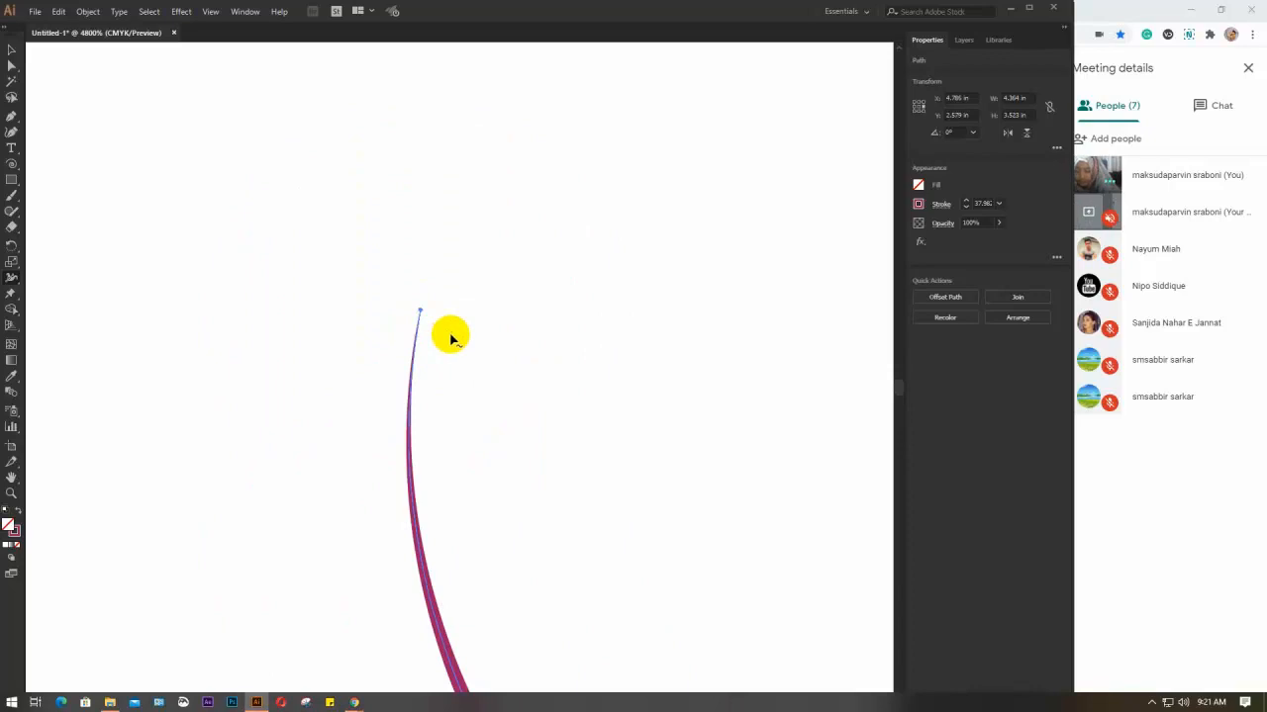
# Step: Pinch the lower-right part of the spiral's outer turn with the Width Tool and widen the stroke at its lower left
pyautogui.hotkey('ctrl', '-')
pyautogui.hotkey('ctrl', '-')
pyautogui.hotkey('ctrl', '-')
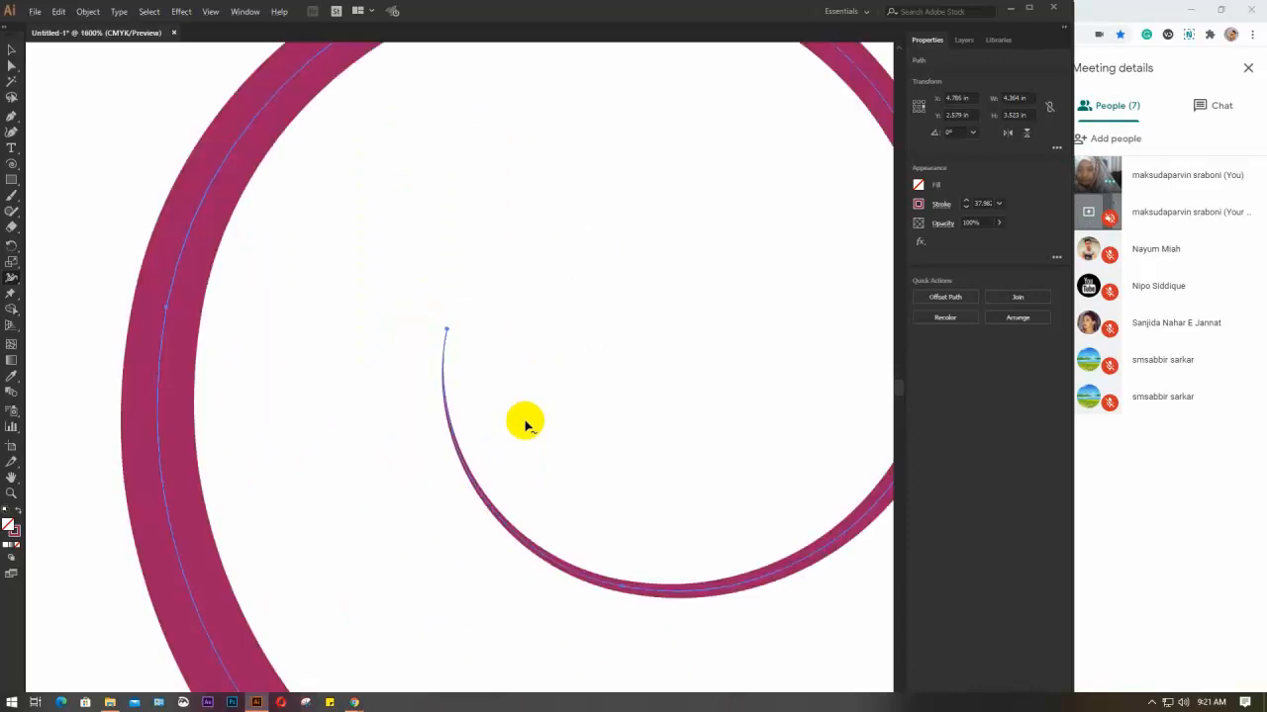
pyautogui.hotkey('ctrl', '-')
pyautogui.hotkey('ctrl', '-')
pyautogui.hotkey('ctrl', '-')
pyautogui.hotkey('ctrl', '-')
pyautogui.hotkey('ctrl', '-')
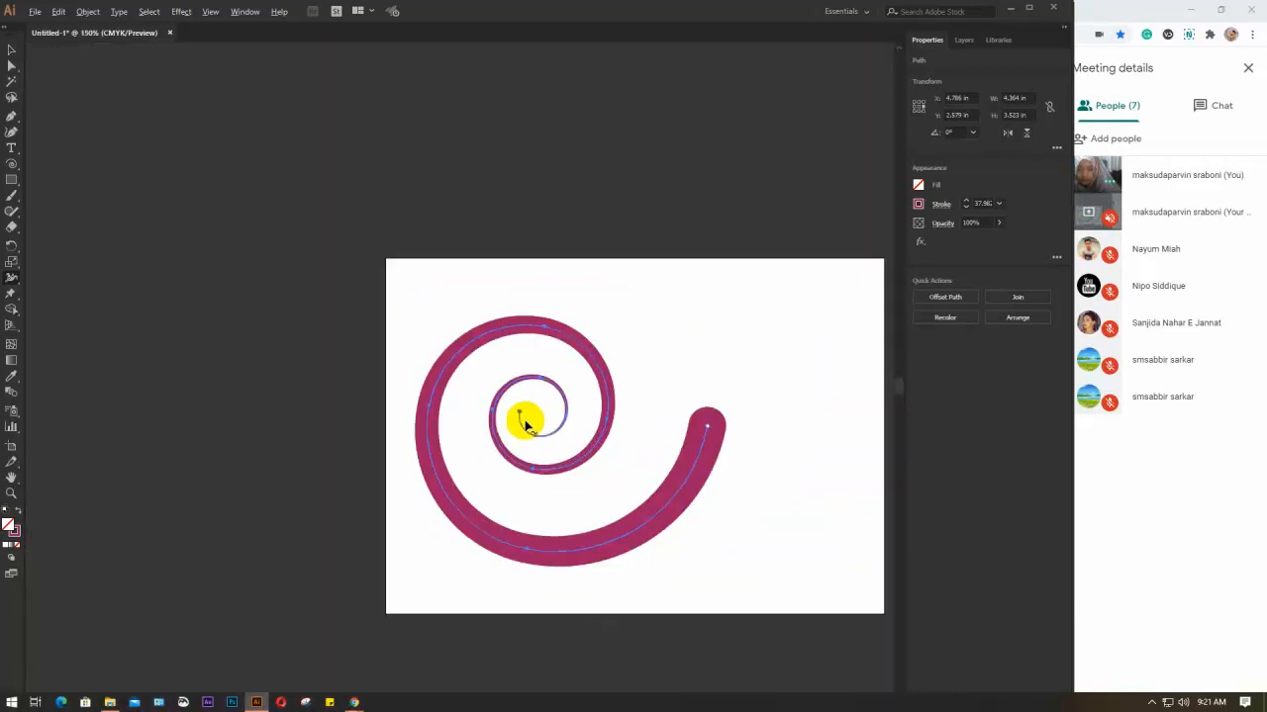
pyautogui.moveTo(545, 438); pyautogui.dragTo(339, 347)
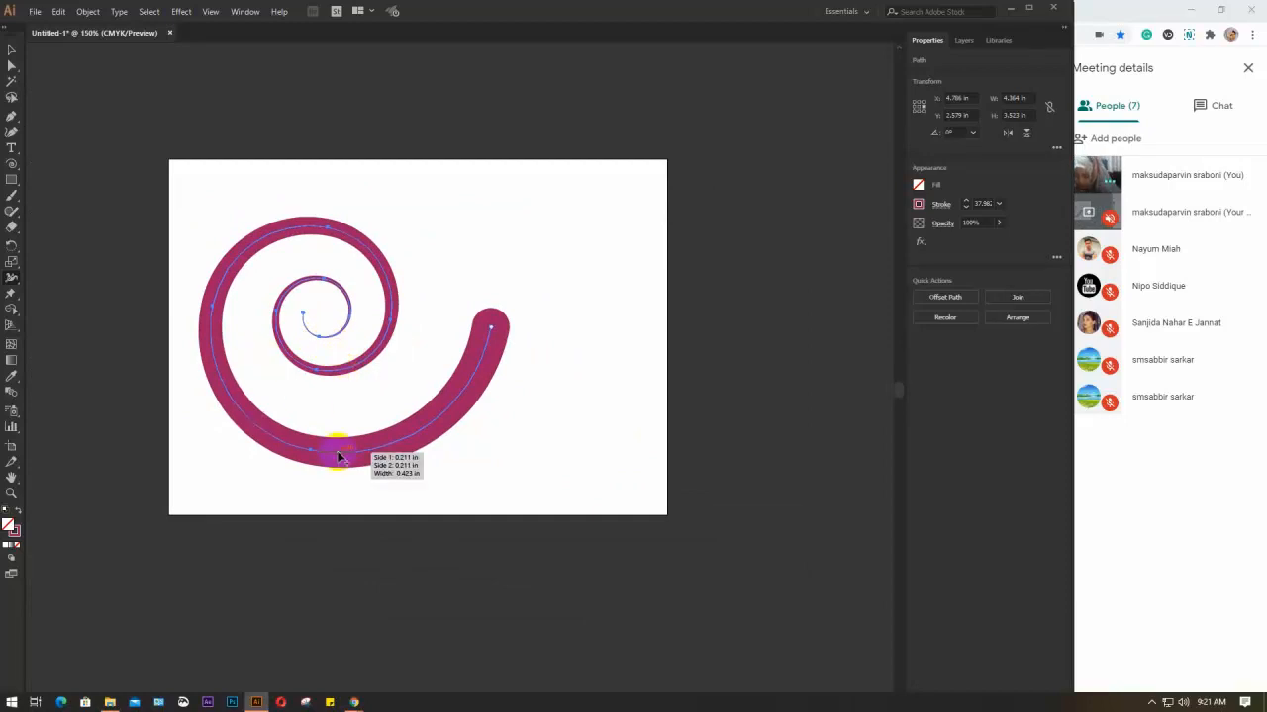
pyautogui.scroll(3, 336, 450)
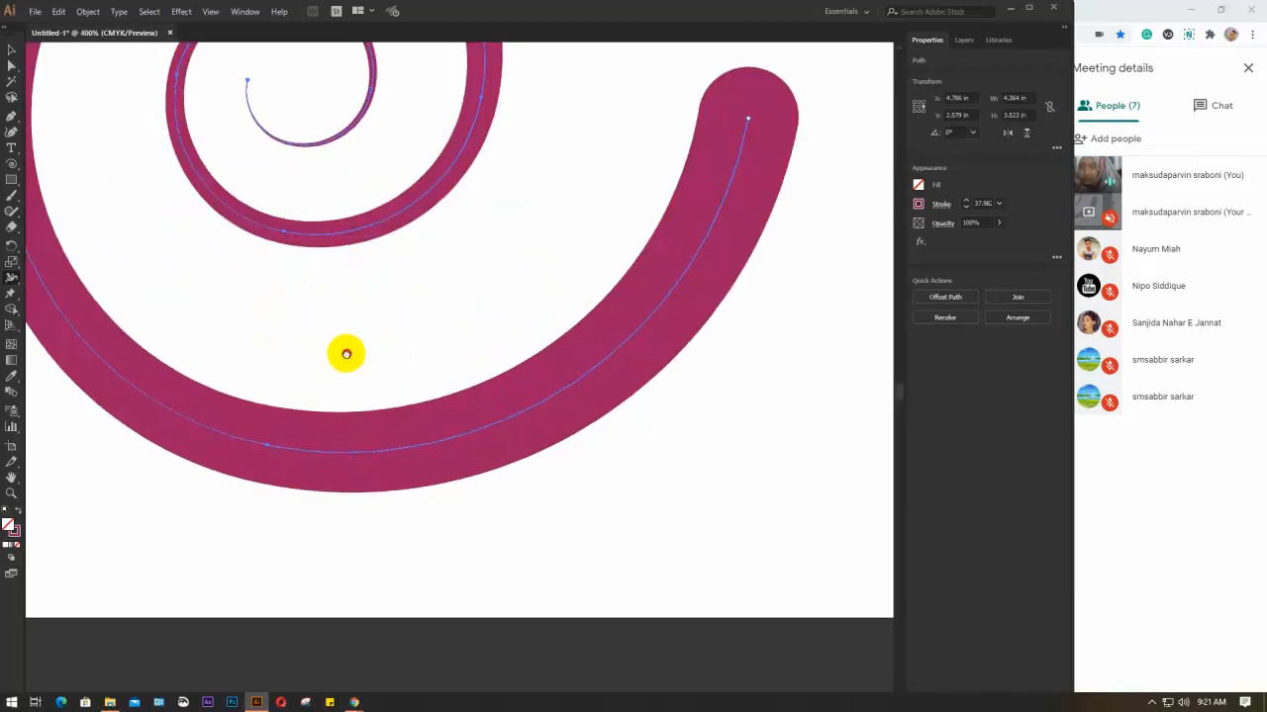
pyautogui.moveTo(345, 353); pyautogui.dragTo(443, 443)
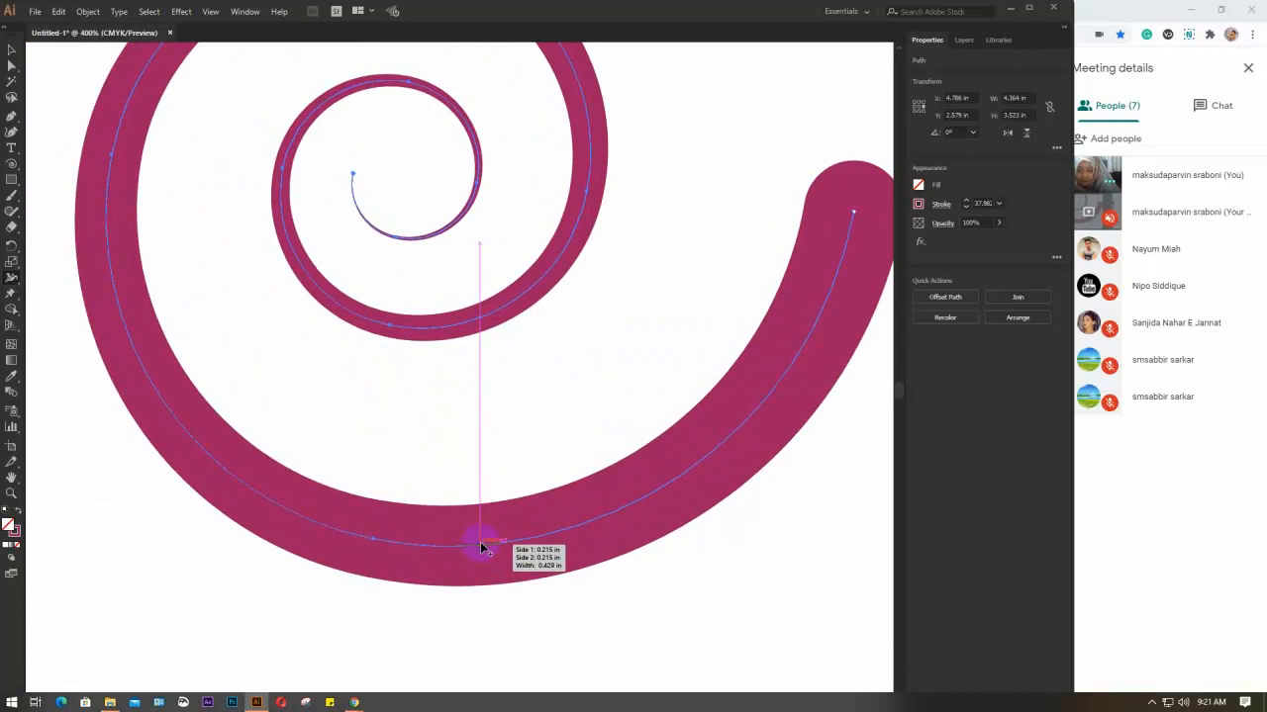
pyautogui.moveTo(565, 531); pyautogui.dragTo(565, 557)
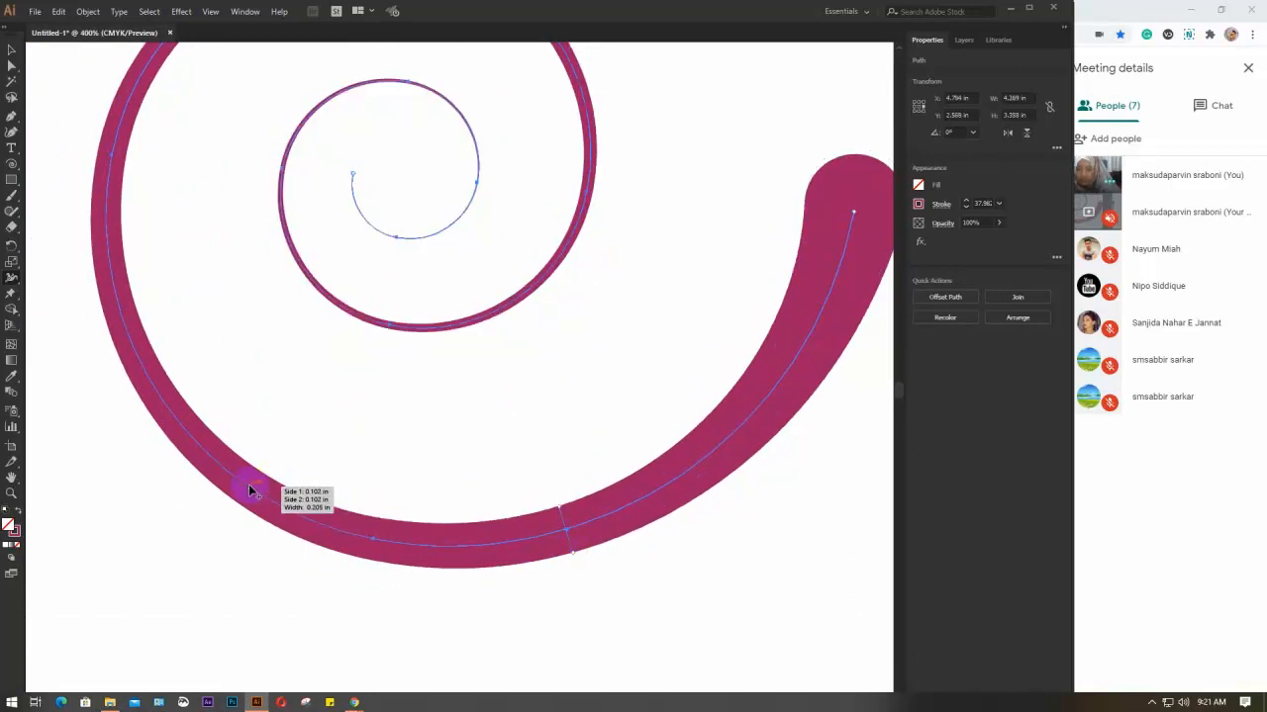
pyautogui.moveTo(248, 492); pyautogui.dragTo(274, 445)
# Step: Pinch the stroke at the outer turn's upper left and upper right, and widen it between them at the crest
pyautogui.scroll(3, 283, 416)
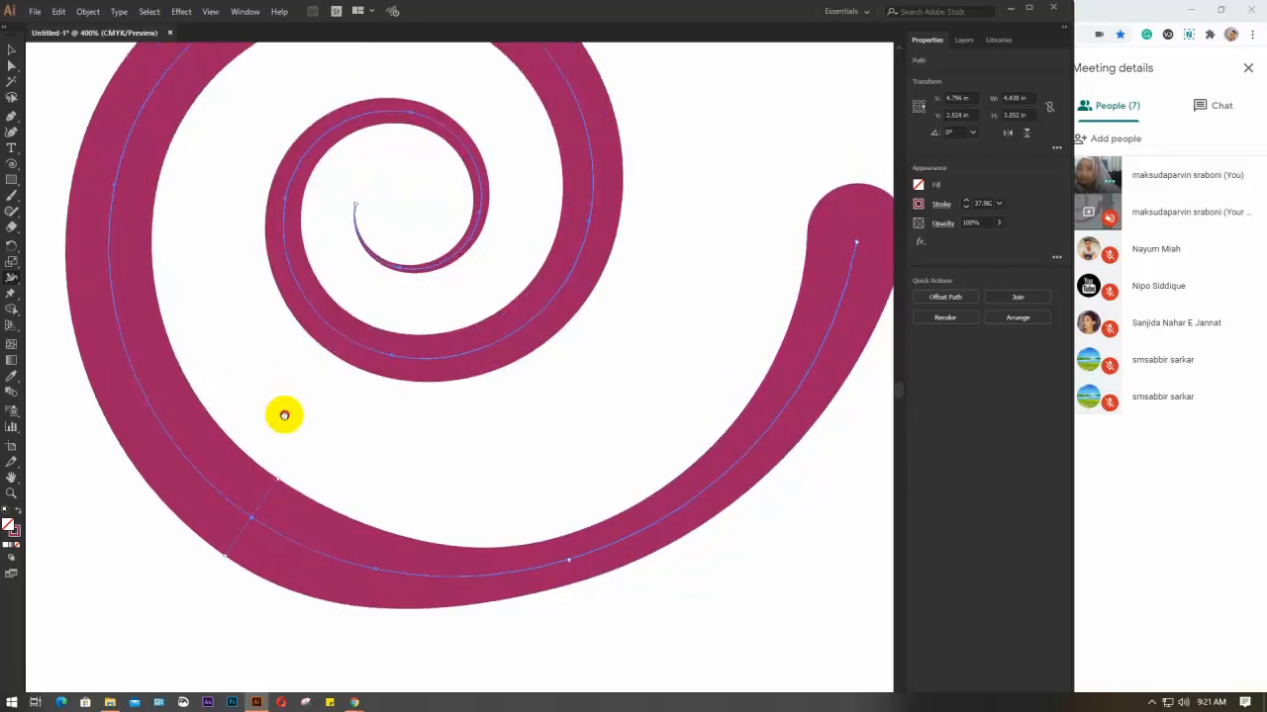
pyautogui.moveTo(198, 142); pyautogui.dragTo(203, 148)
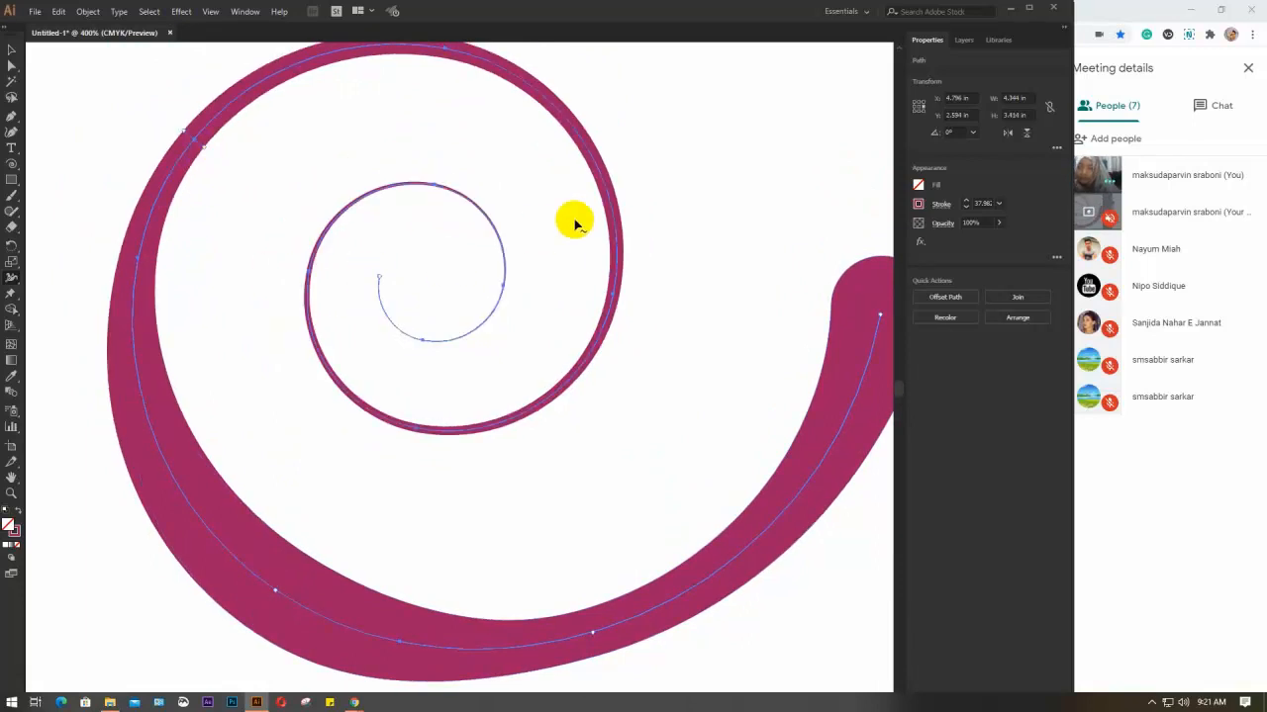
pyautogui.moveTo(593, 170)
pyautogui.mouseDown()
pyautogui.moveTo(580, 169)
pyautogui.moveTo(592, 171)
pyautogui.mouseUp()
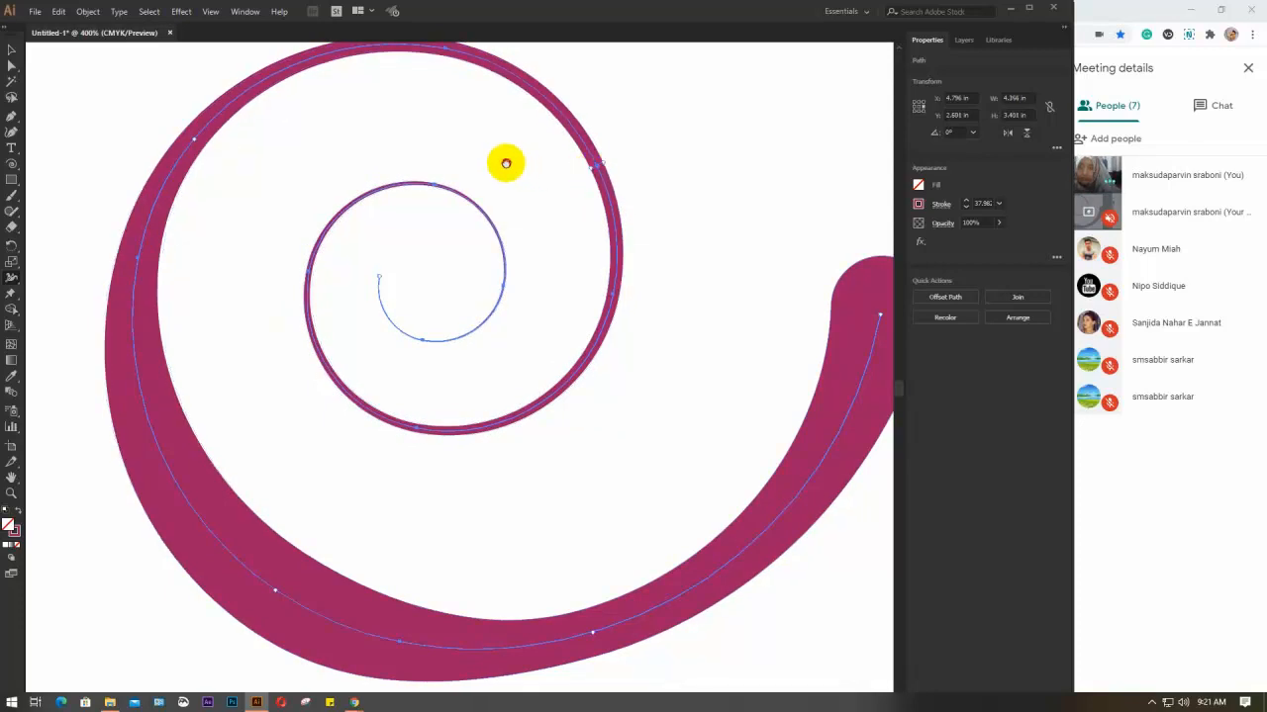
pyautogui.moveTo(502, 161); pyautogui.dragTo(518, 228)
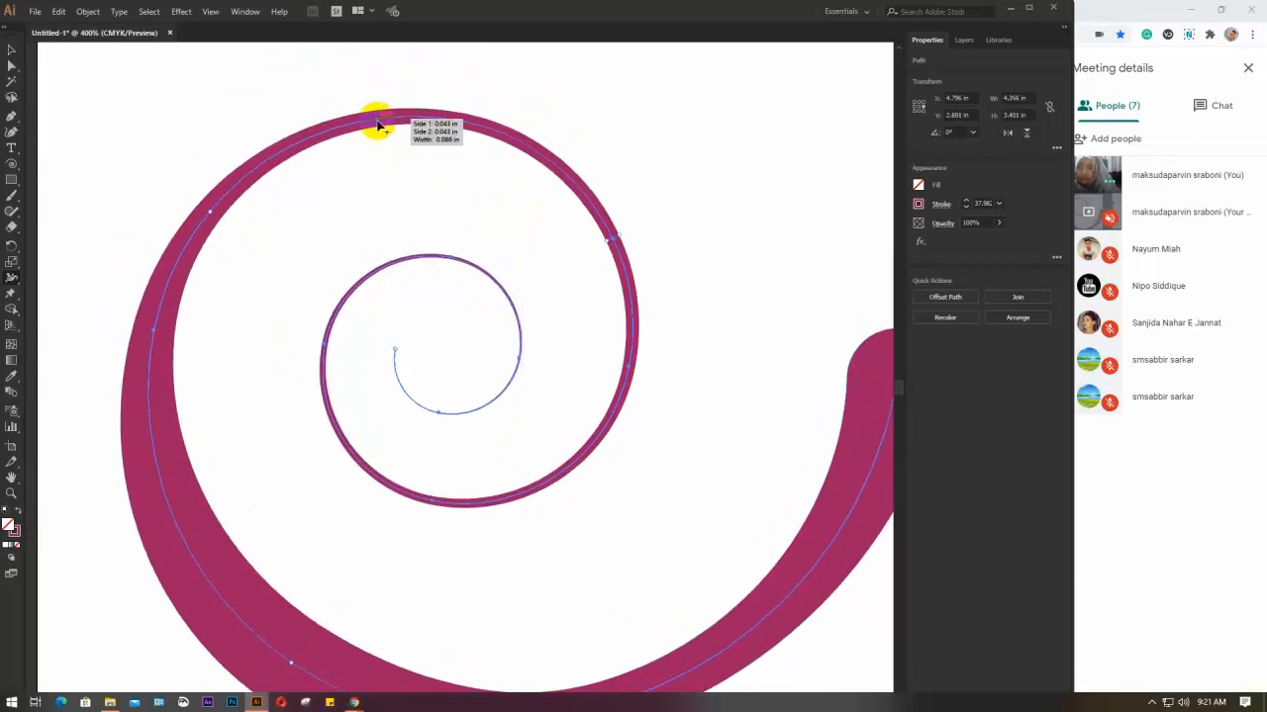
pyautogui.moveTo(376, 122); pyautogui.dragTo(376, 150)
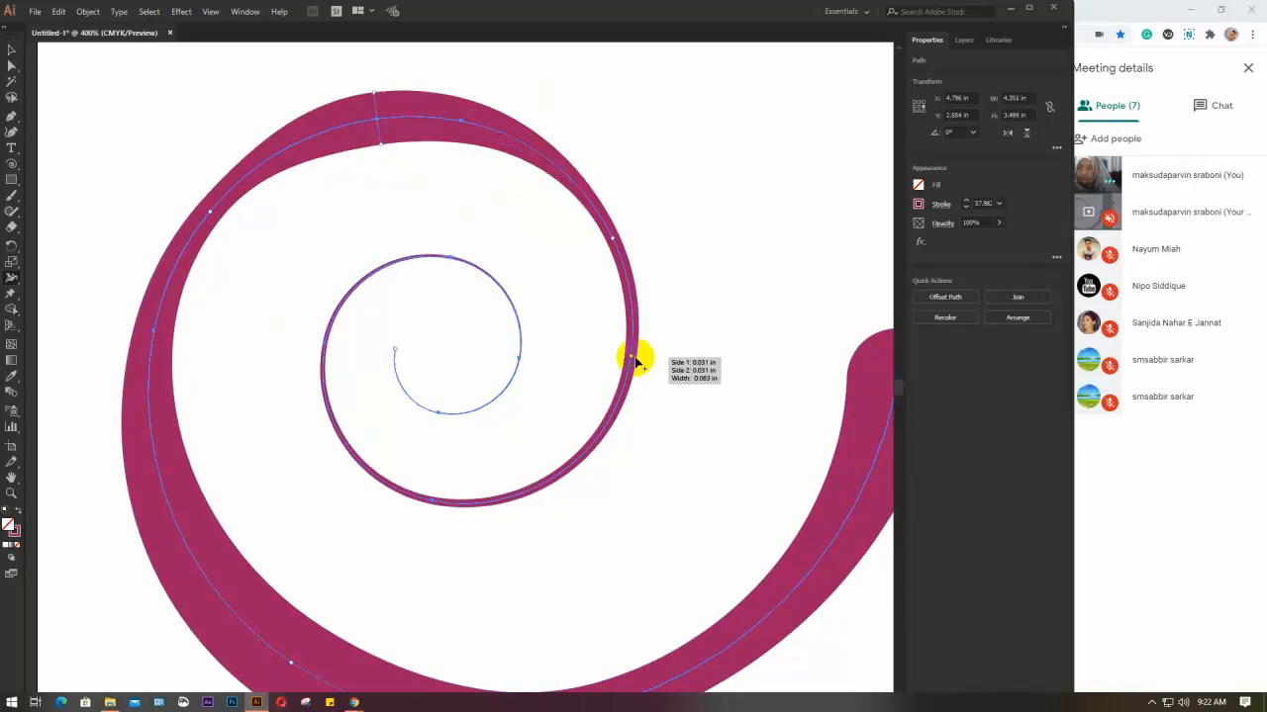
pyautogui.hotkey('ctrl', 'shift', 'a')
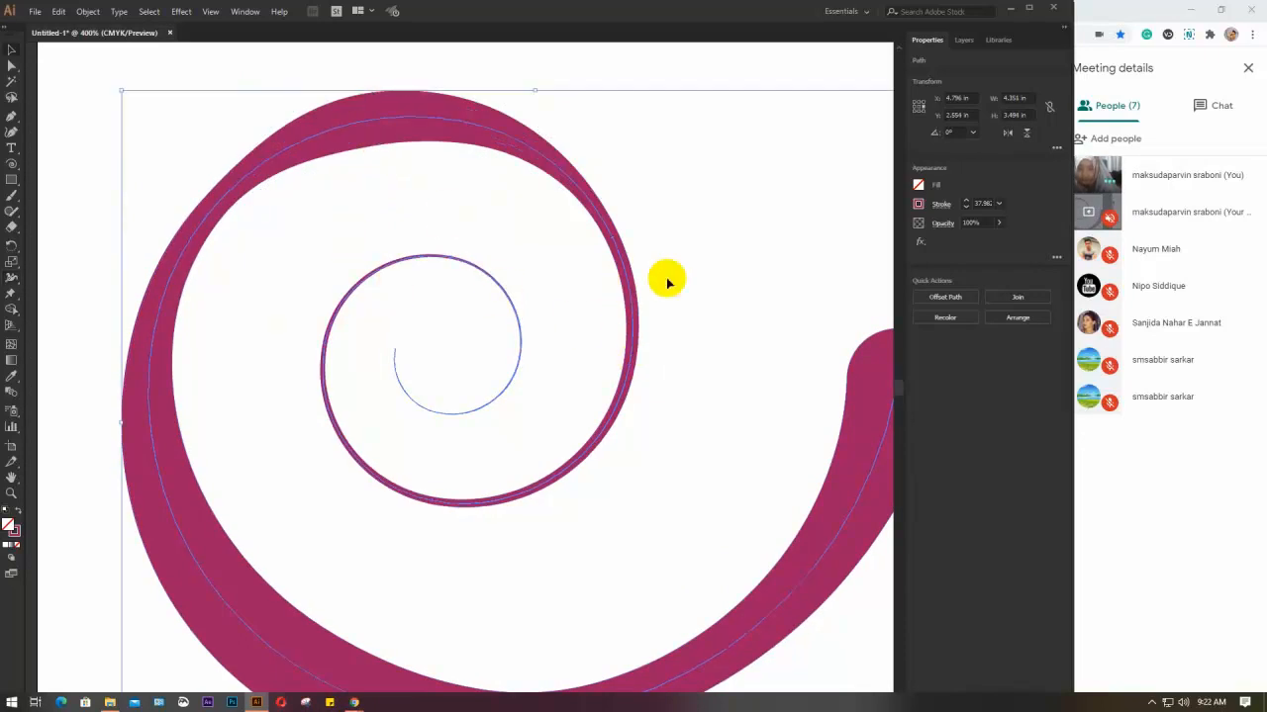
# Step: Move the spiral up and right on the artboard to about X 5.44 in, Y 2.37 in
pyautogui.scroll(-2, 745, 282)
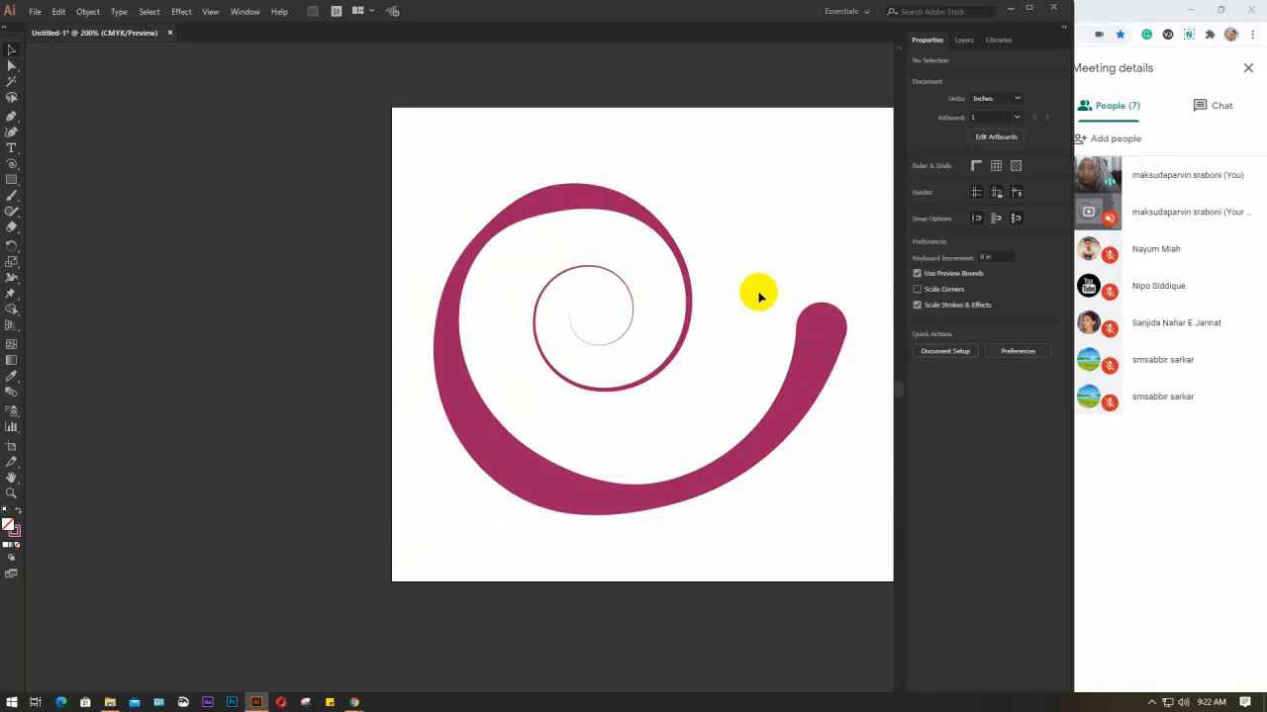
pyautogui.moveTo(758, 291); pyautogui.dragTo(472, 280)
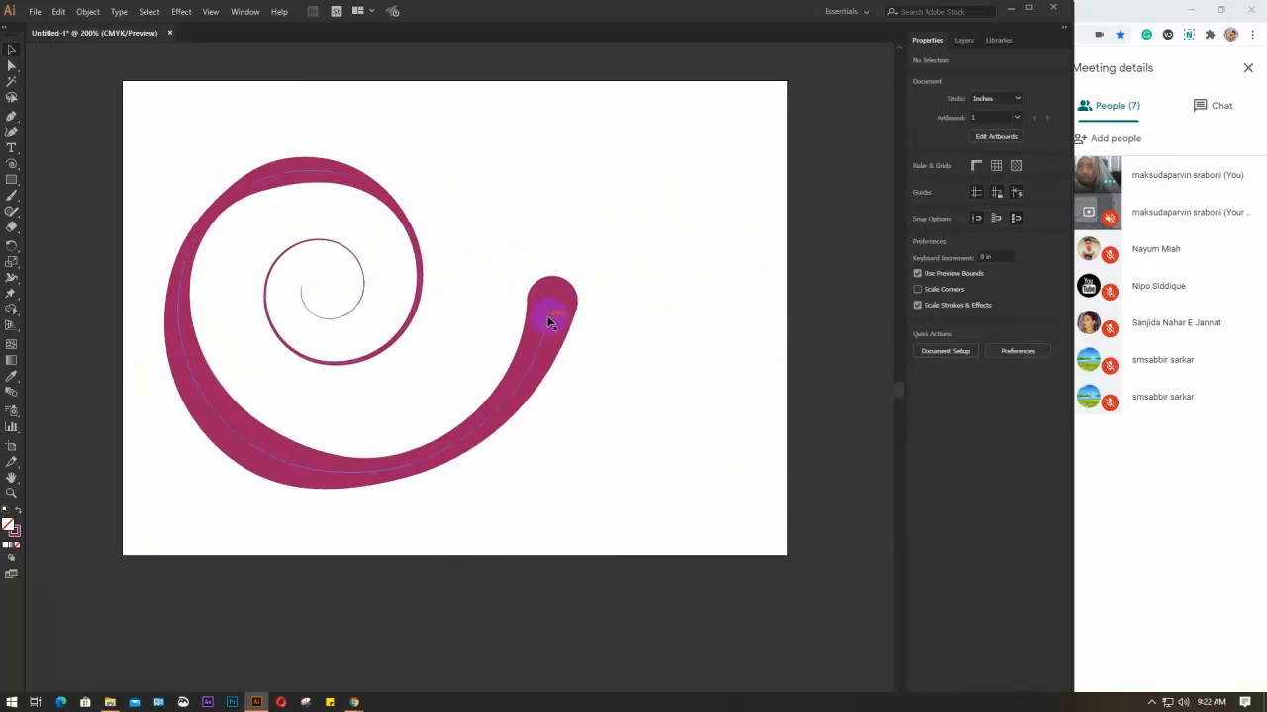
pyautogui.moveTo(548, 319); pyautogui.dragTo(608, 305)
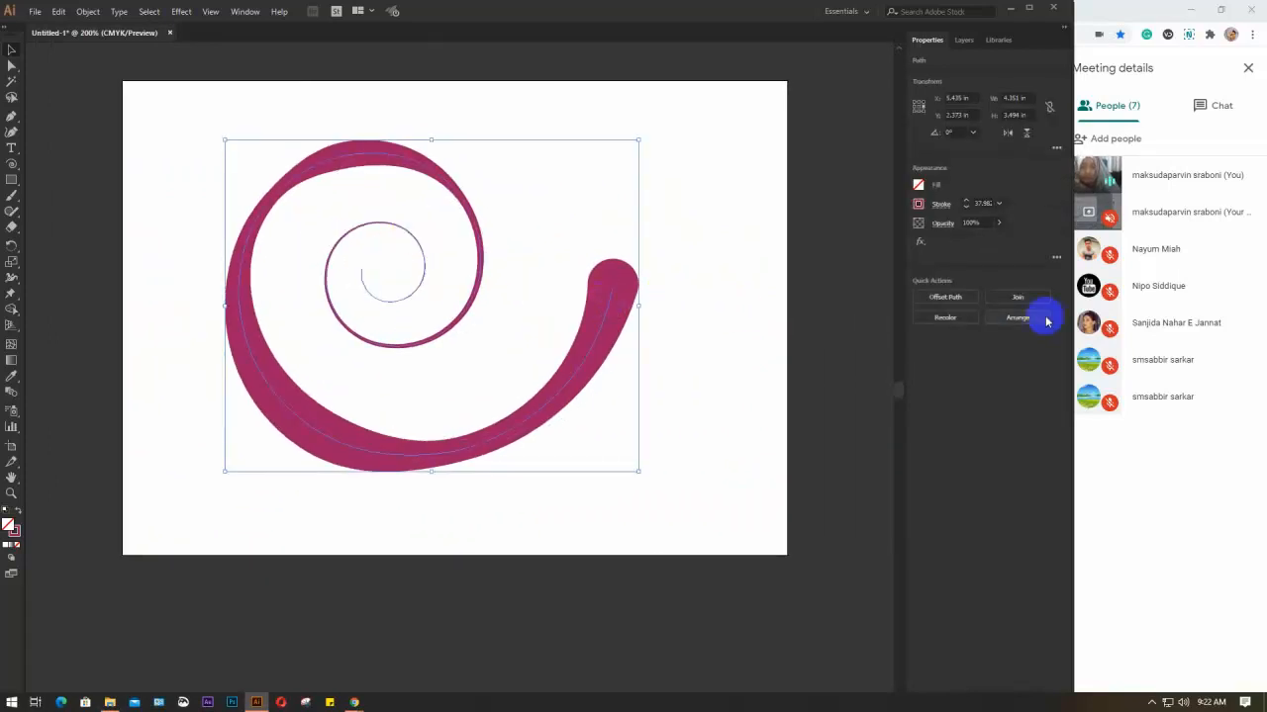
# Step: Save the spiral's stroke shape as a variable width profile named "spiral 1" and deselect the spiral
pyautogui.click(941, 206)
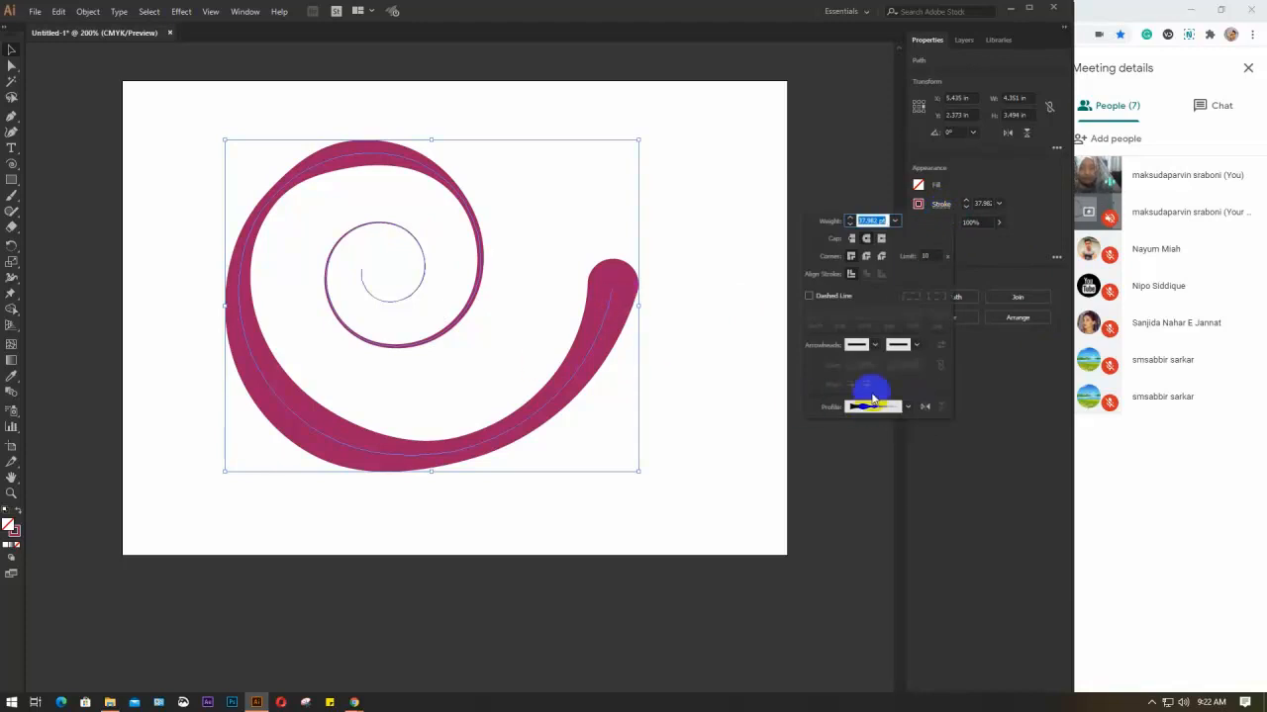
pyautogui.click(906, 409)
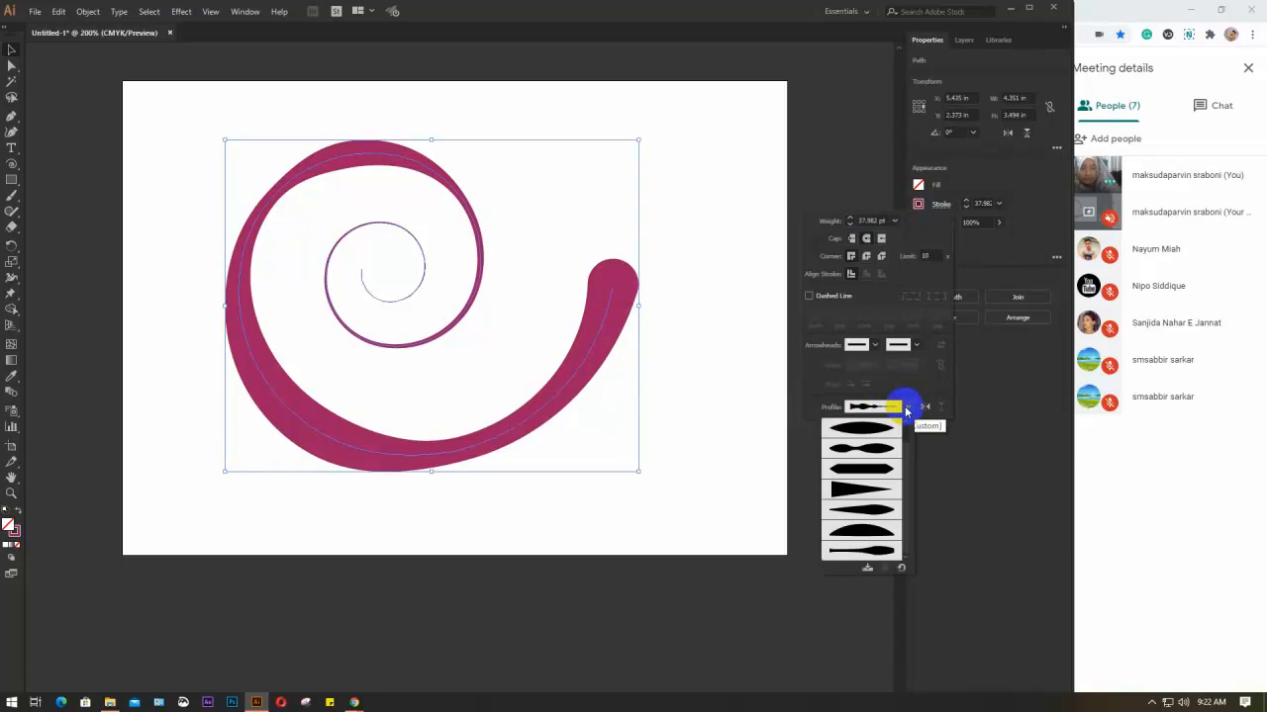
pyautogui.click(867, 568)
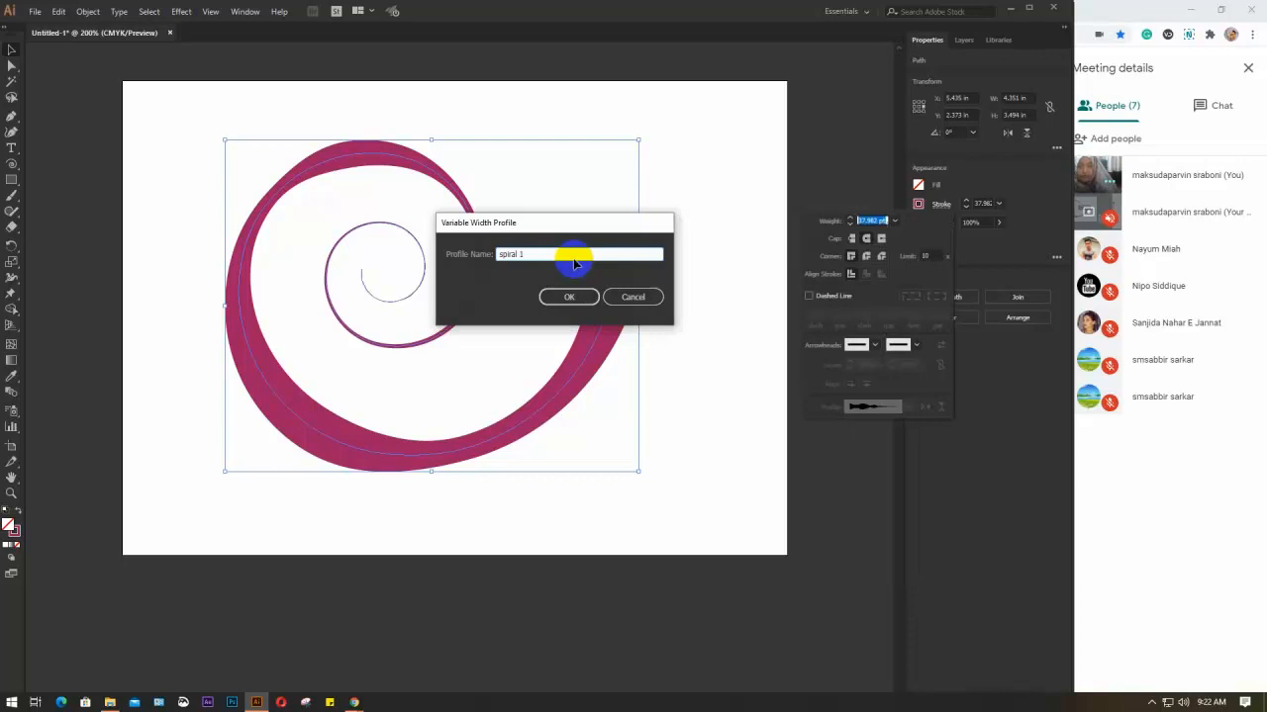
pyautogui.press('Return')
pyautogui.click(909, 408)
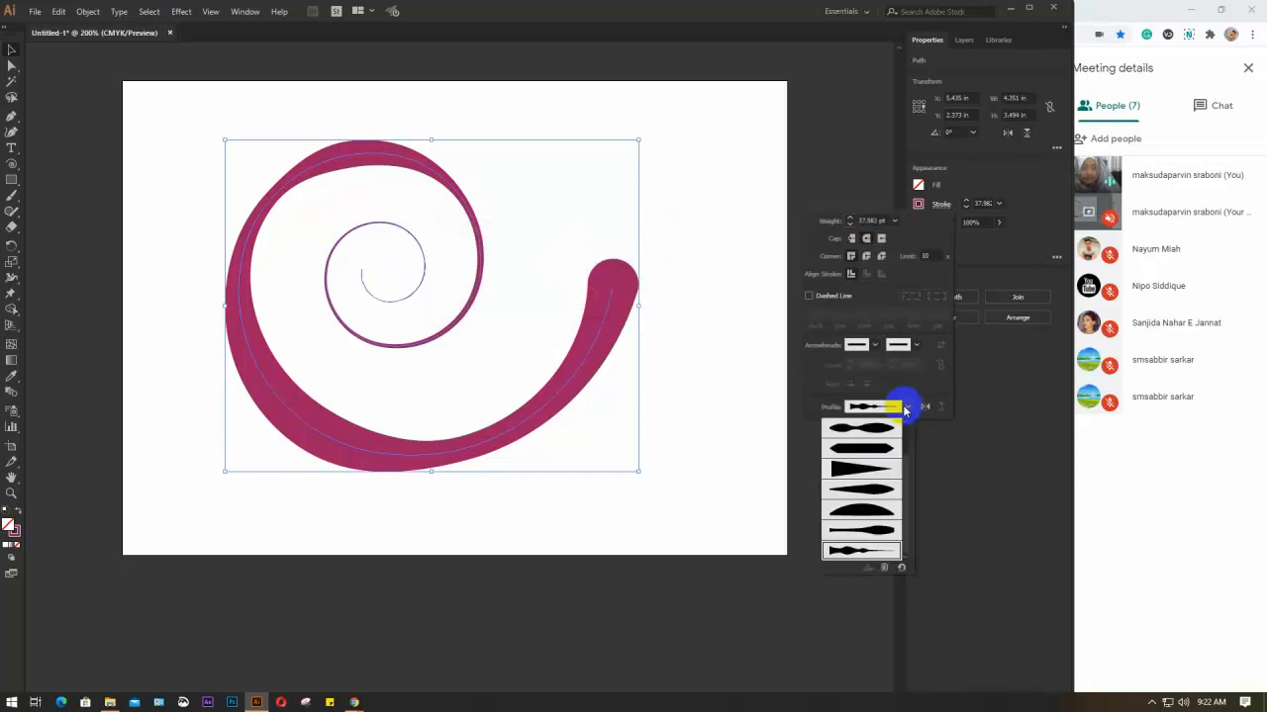
pyautogui.click(638, 272)
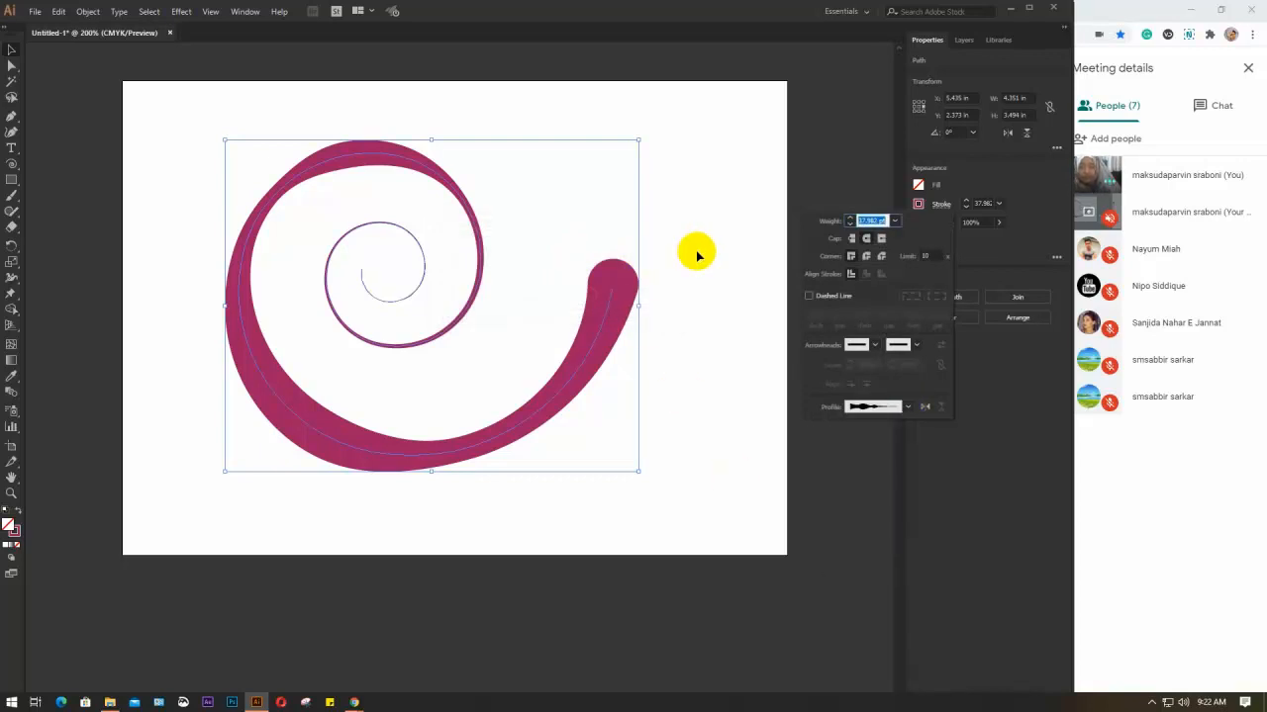
pyautogui.click(431, 229)
pyautogui.click(430, 229)
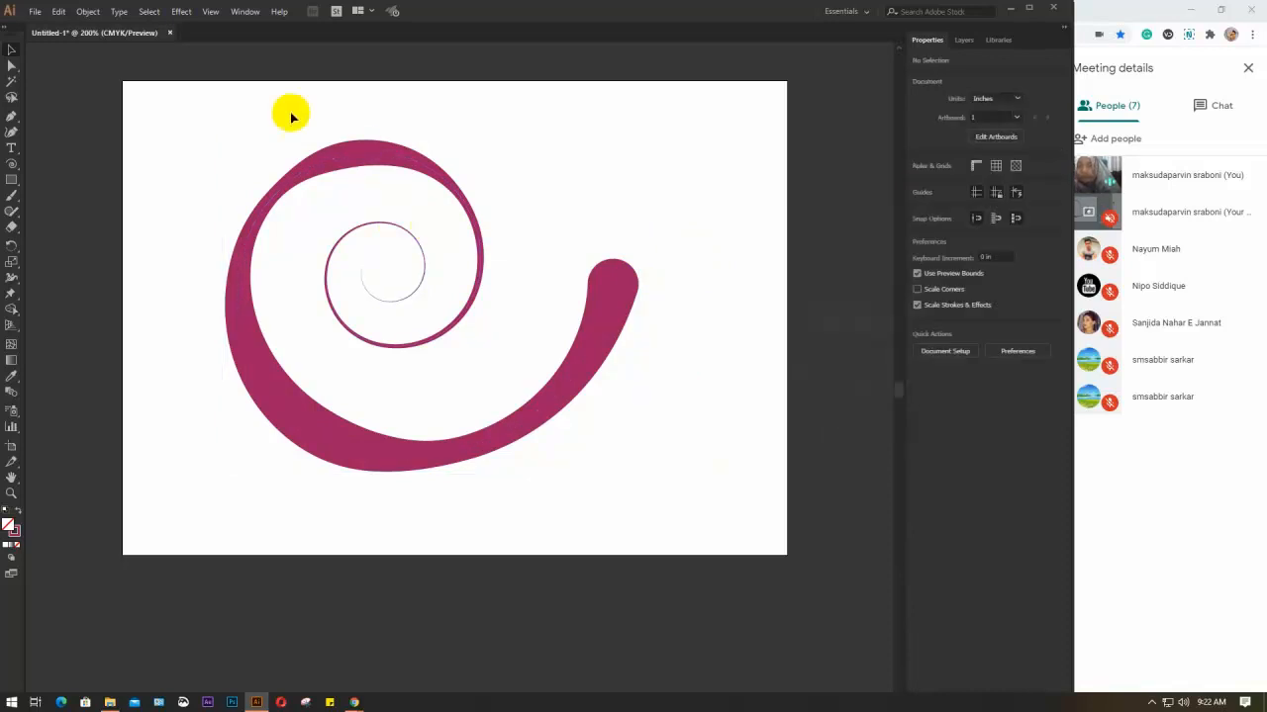
# Step: Delete the shaped spiral and draw a new one about 3.03 in wide and 2.85 in high with the Spiral Tool
pyautogui.moveTo(288, 113); pyautogui.dragTo(382, 248)
pyautogui.press('Delete')
pyautogui.click(10, 212)
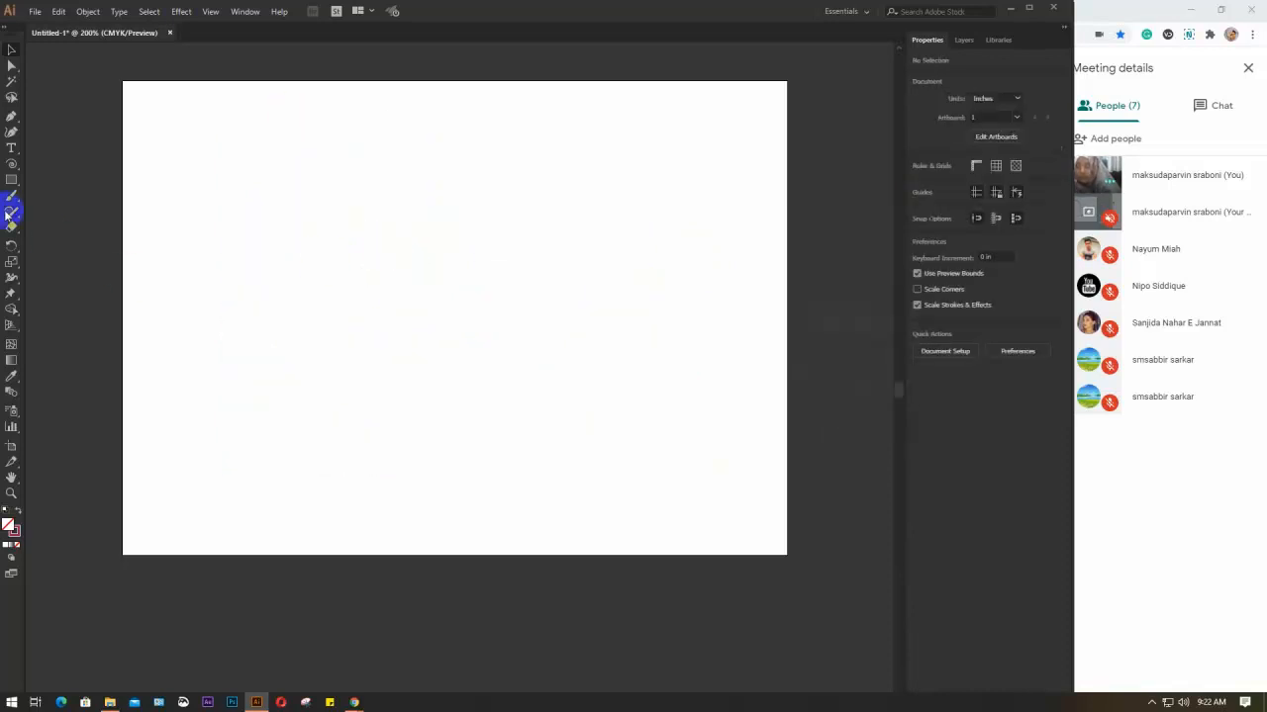
pyautogui.click(10, 165)
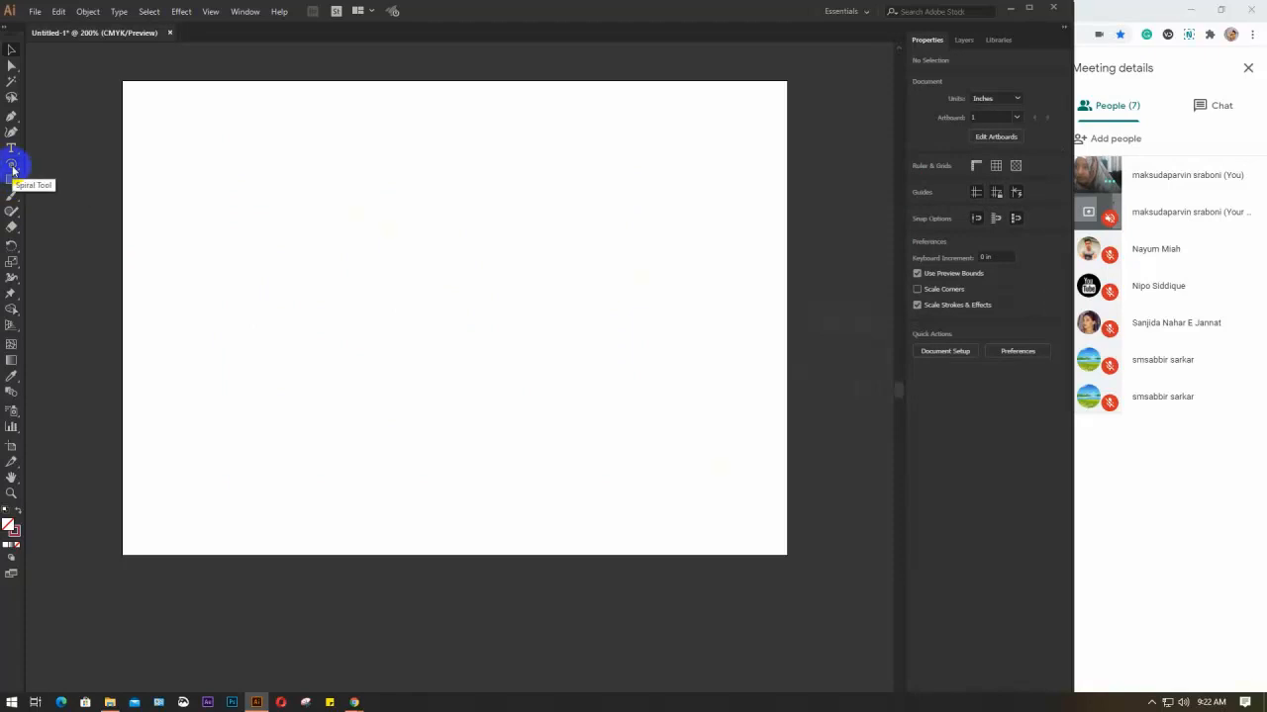
pyautogui.moveTo(319, 217); pyautogui.dragTo(453, 332)
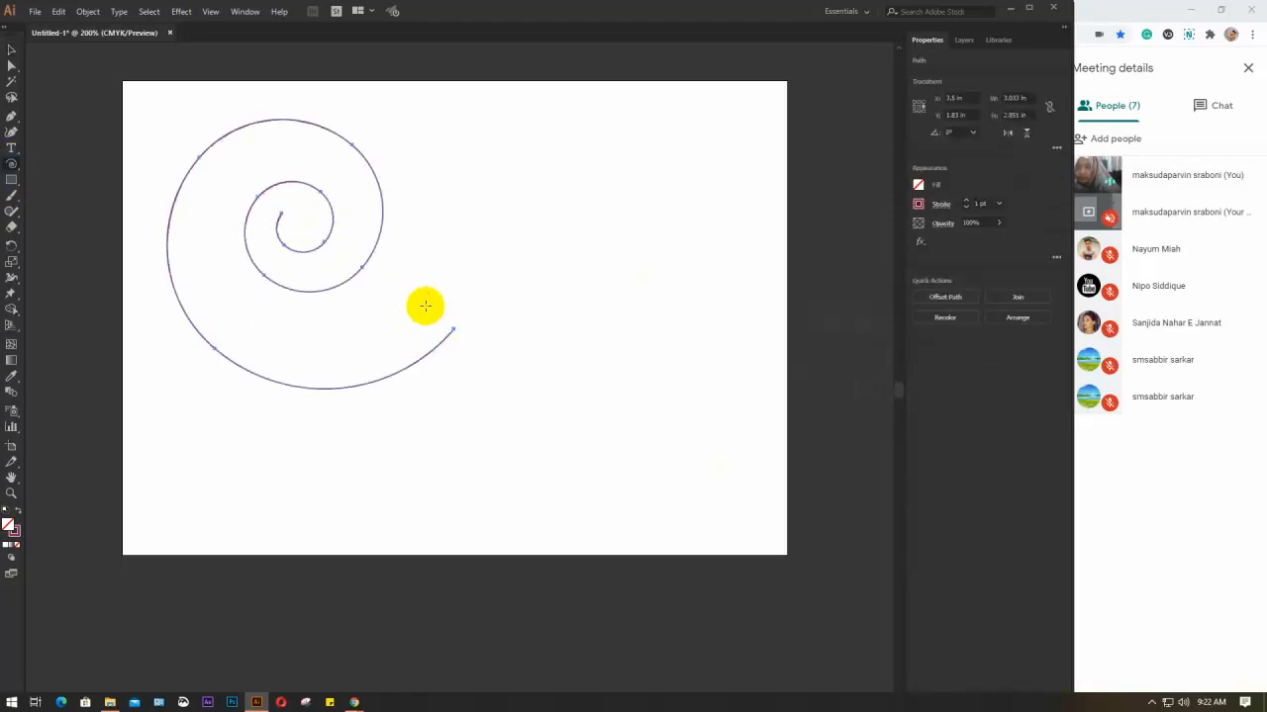
# Step: Apply the saved "spiral 1" width profile to the new spiral and set its stroke weight to 29 pt
pyautogui.click(939, 205)
pyautogui.click(906, 402)
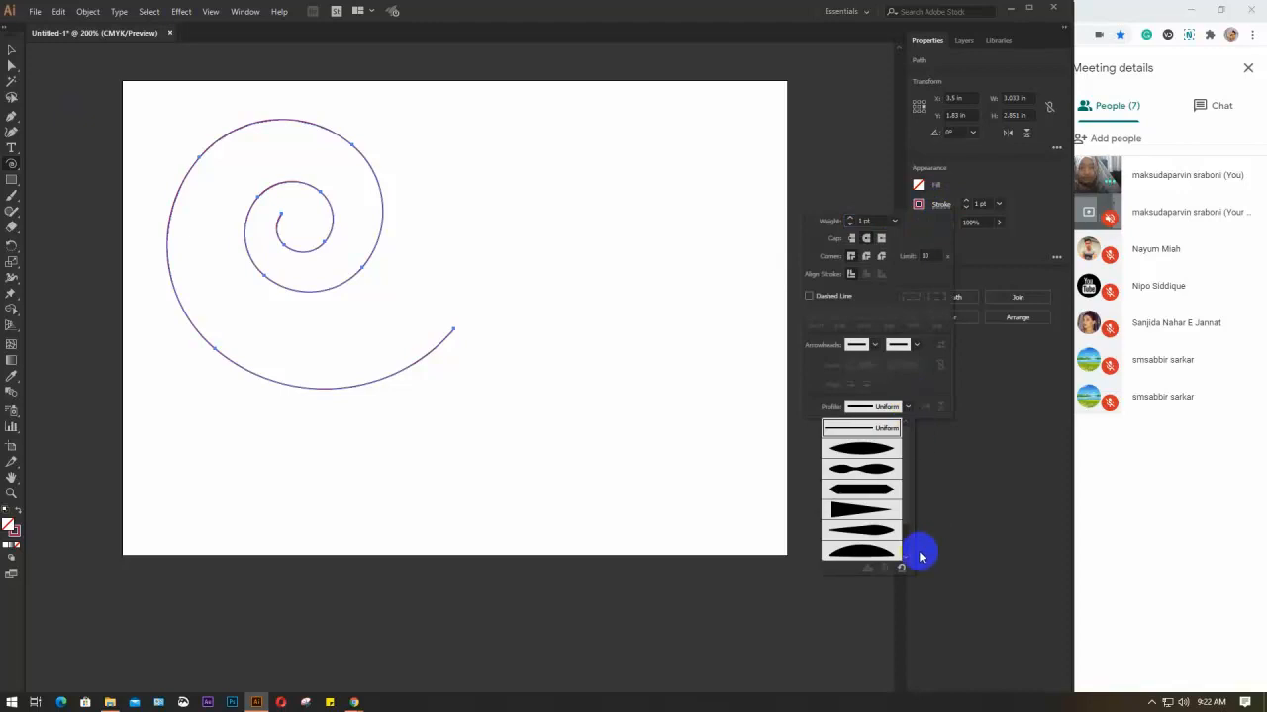
pyautogui.scroll(-2, 893, 517)
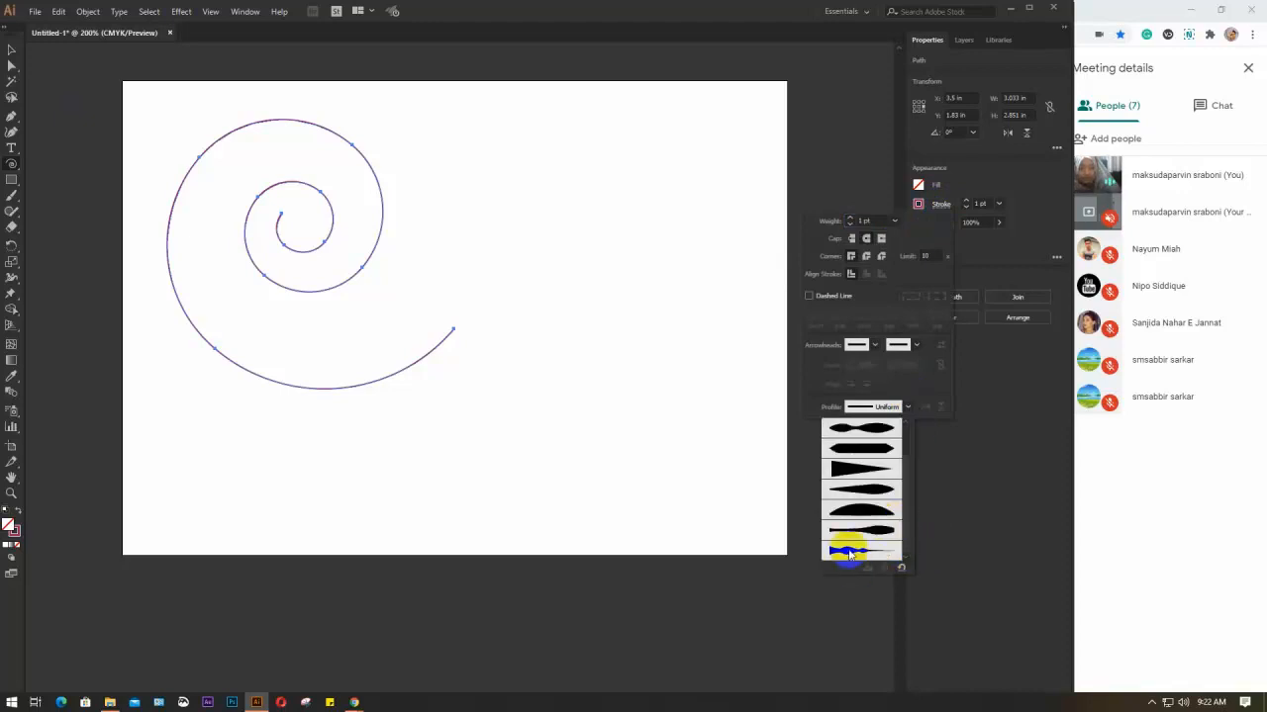
pyautogui.click(848, 552)
pyautogui.click(867, 220)
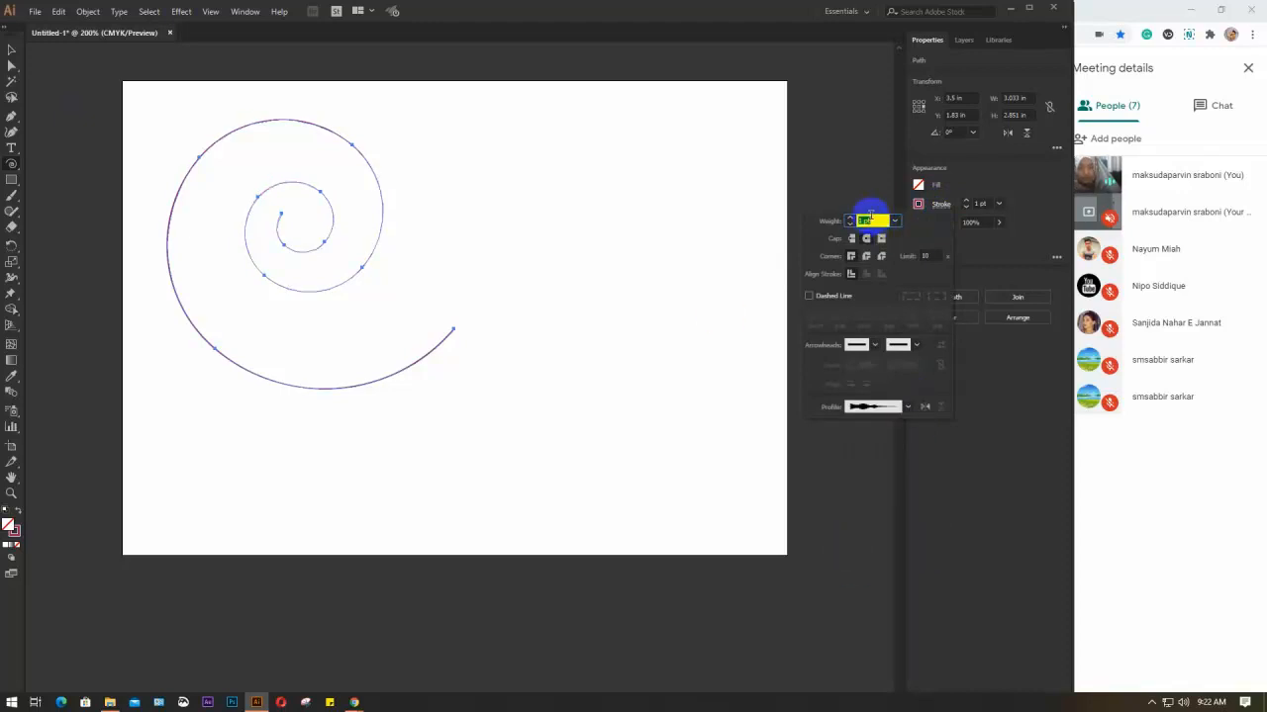
pyautogui.scroll(20, 881, 222)
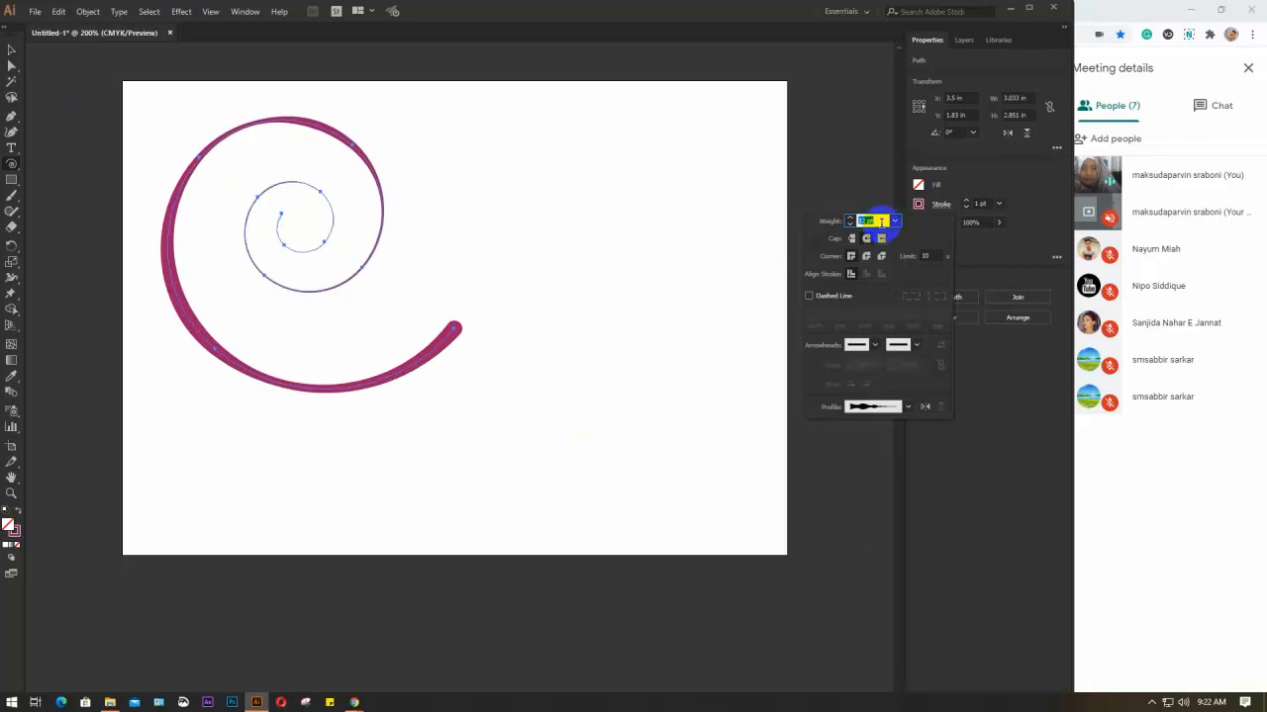
pyautogui.scroll(3, 881, 221)
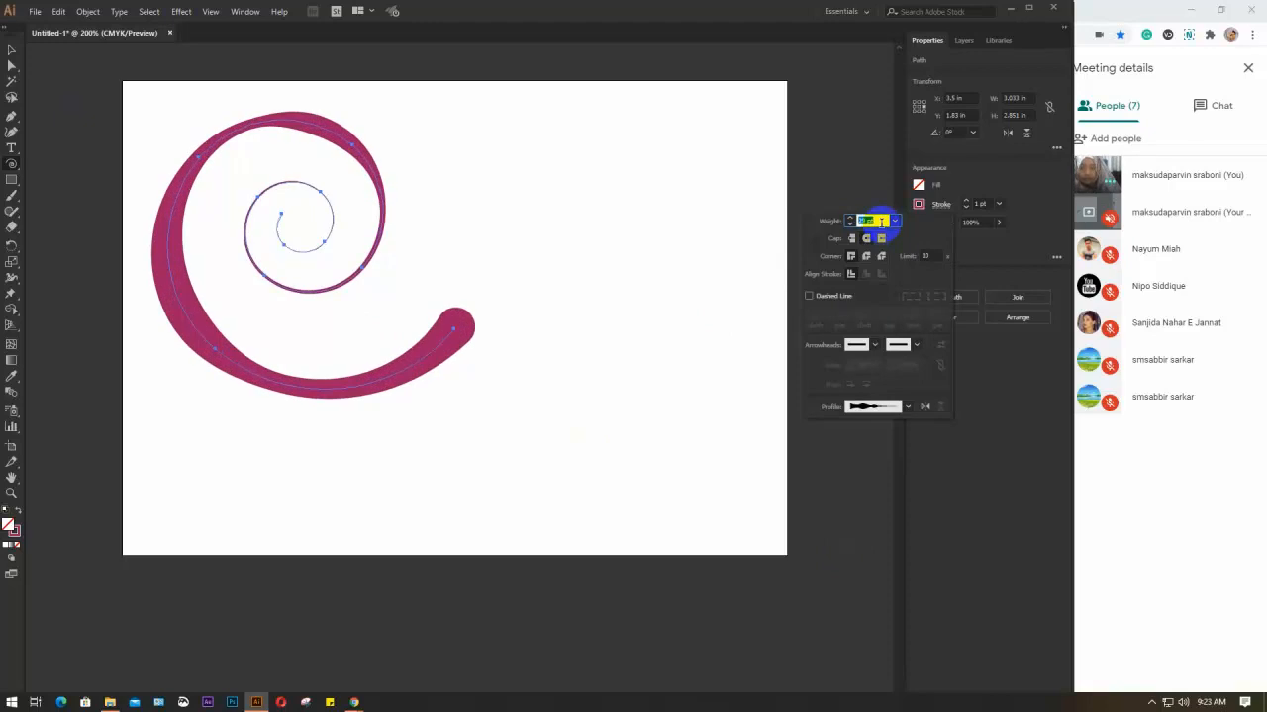
# Step: Delete the profiled spiral from the artboard
pyautogui.click(11, 49)
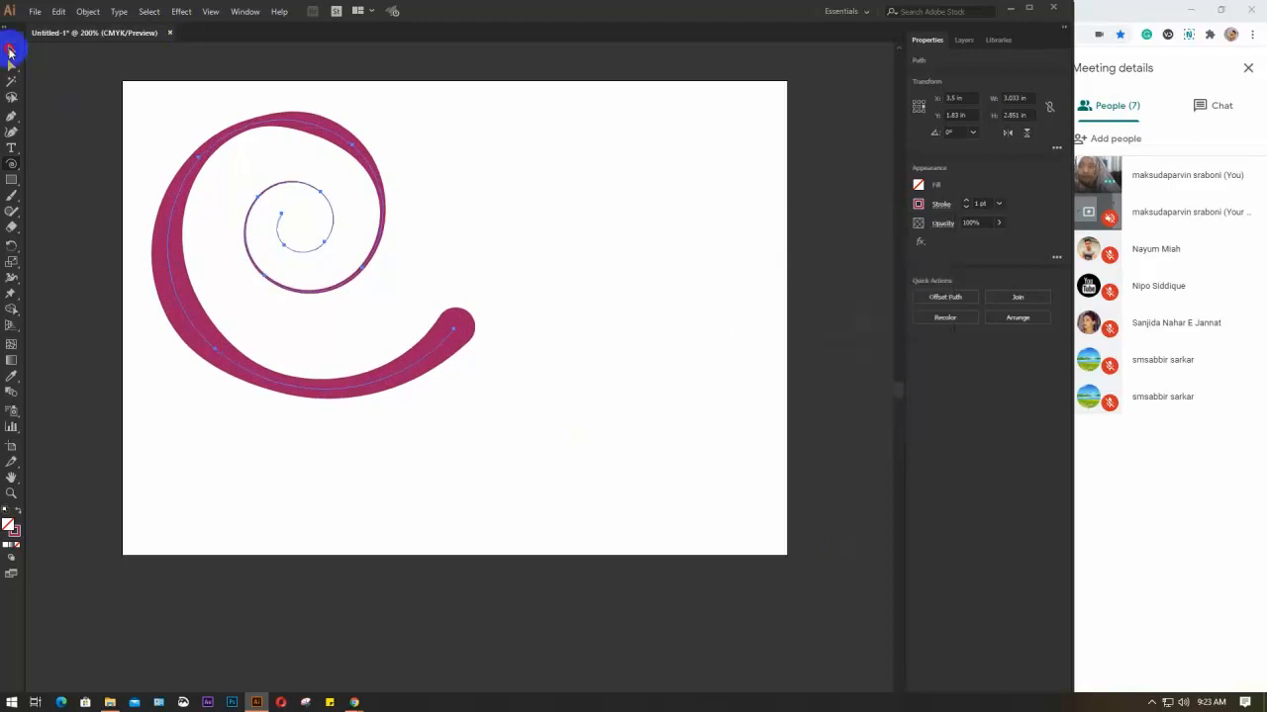
pyautogui.press('Delete')
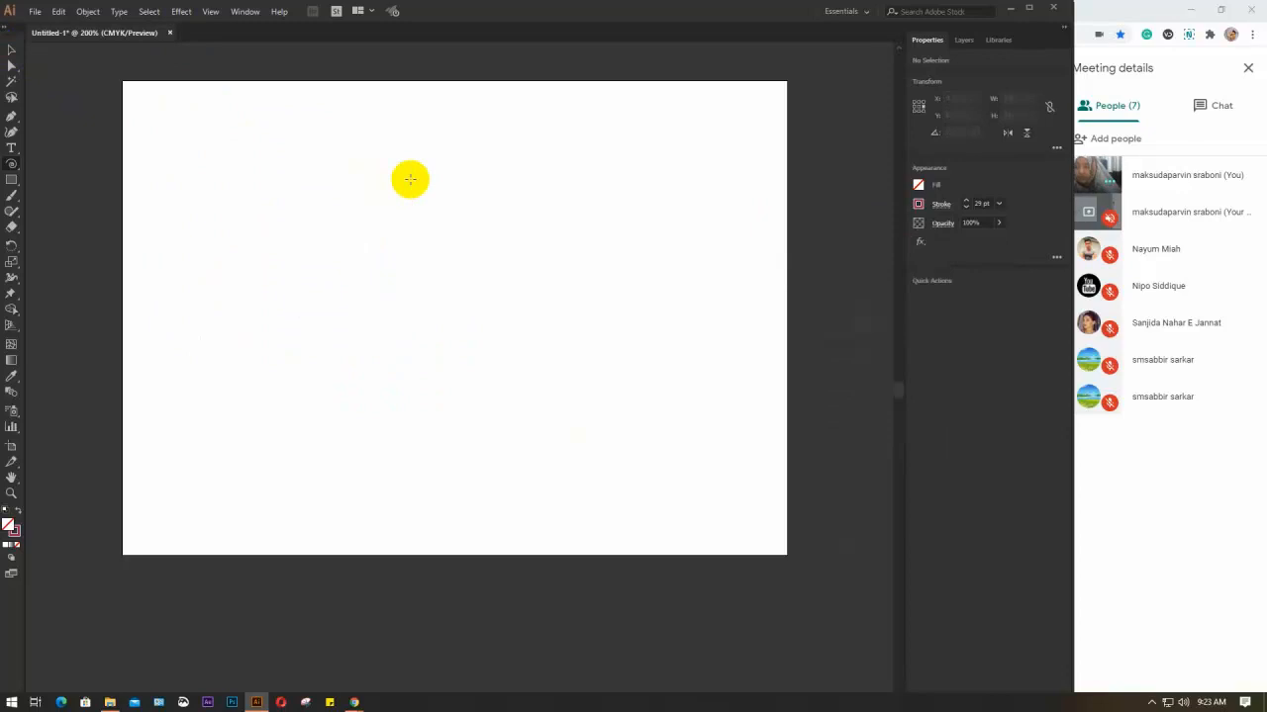
# Step: Draw an open S-like curved path with four anchor points across the artboard using the Pen tool
pyautogui.click(11, 118)
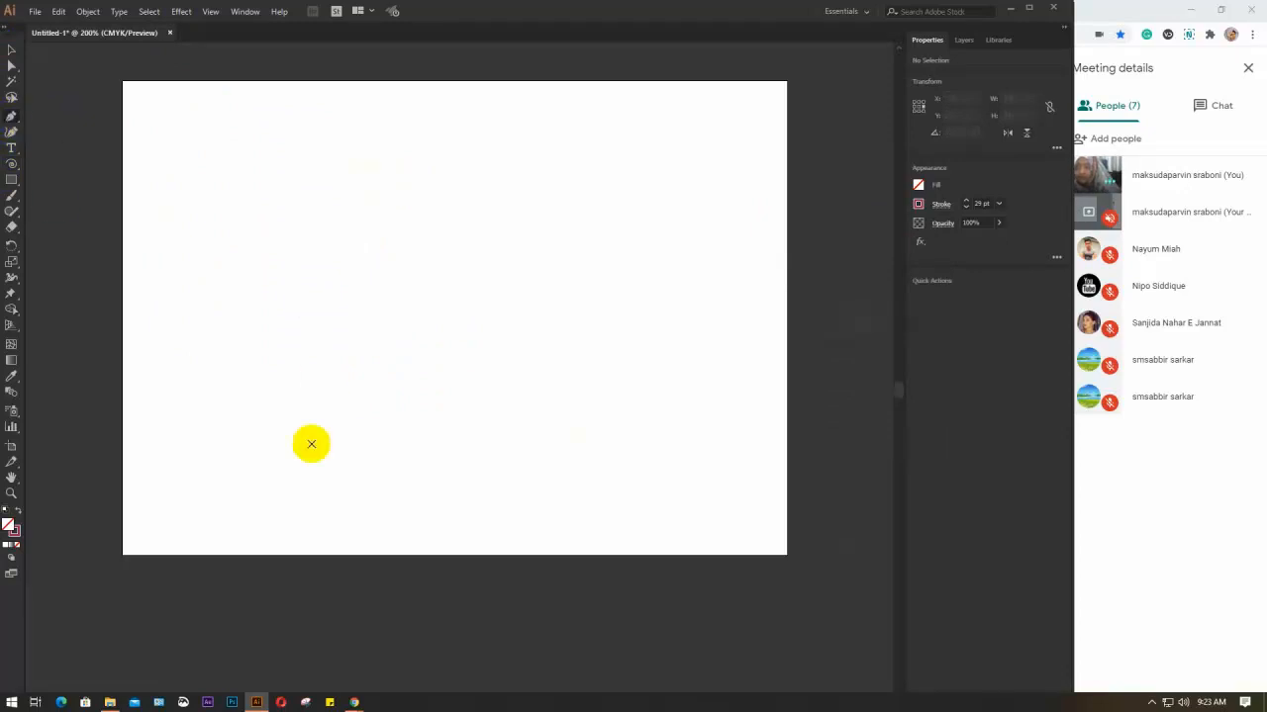
pyautogui.click(190, 467)
pyautogui.moveTo(284, 338); pyautogui.dragTo(397, 349)
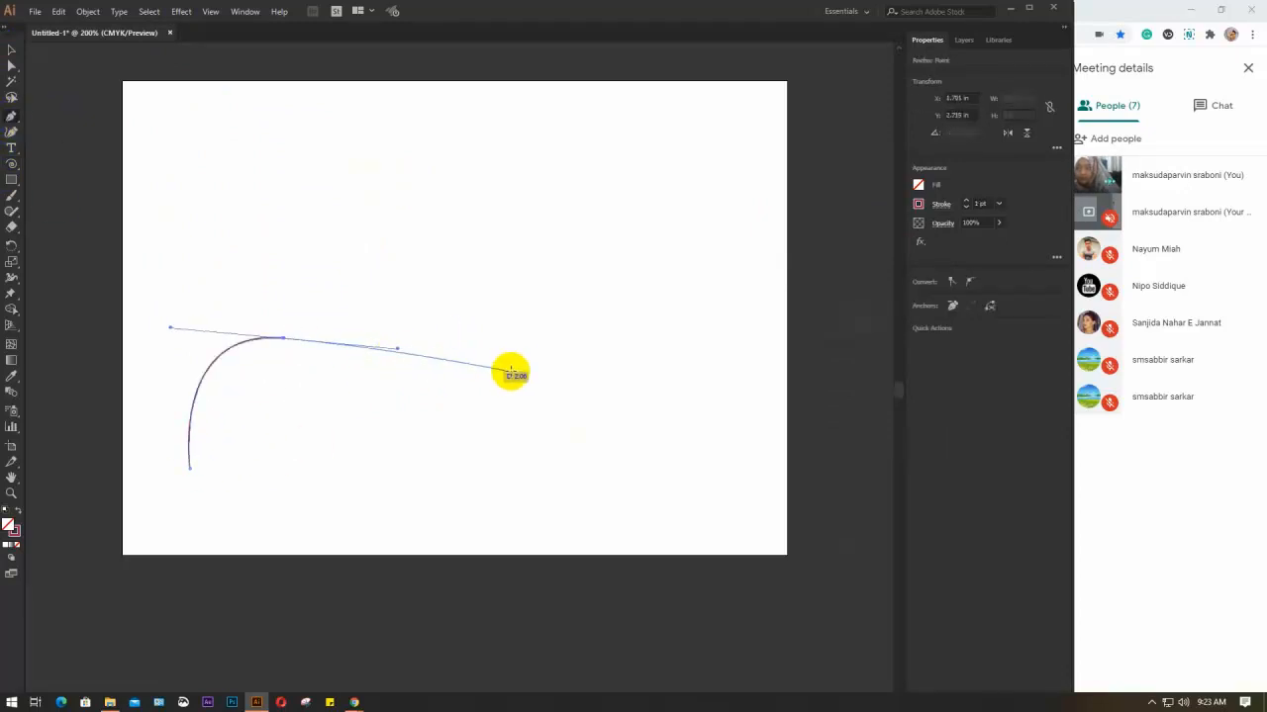
pyautogui.moveTo(525, 348); pyautogui.dragTo(539, 301)
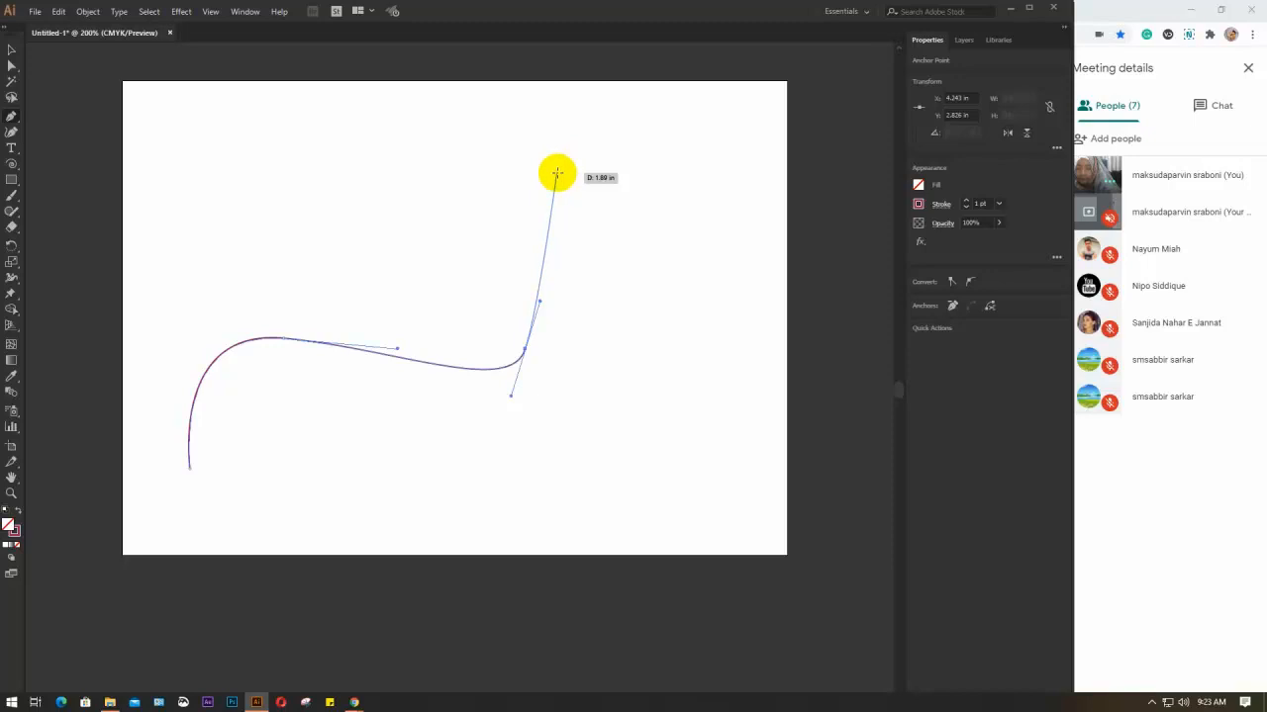
pyautogui.moveTo(578, 164); pyautogui.dragTo(670, 253)
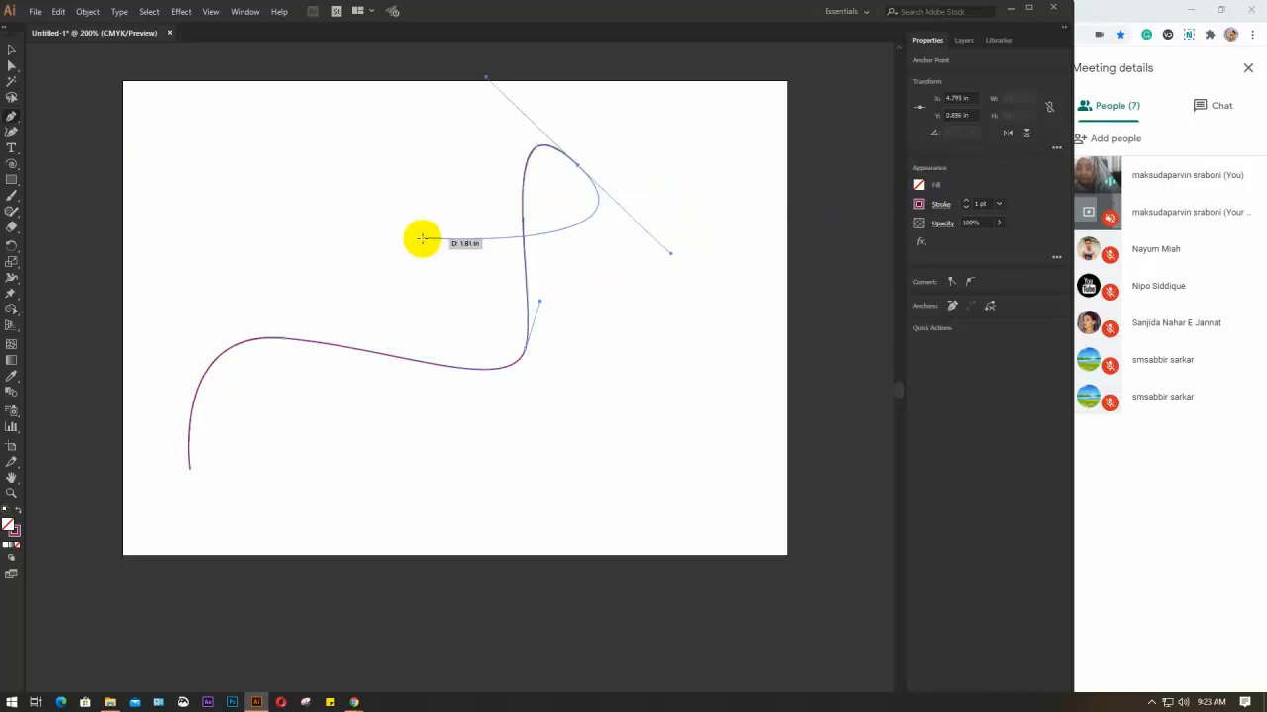
pyautogui.press('v')
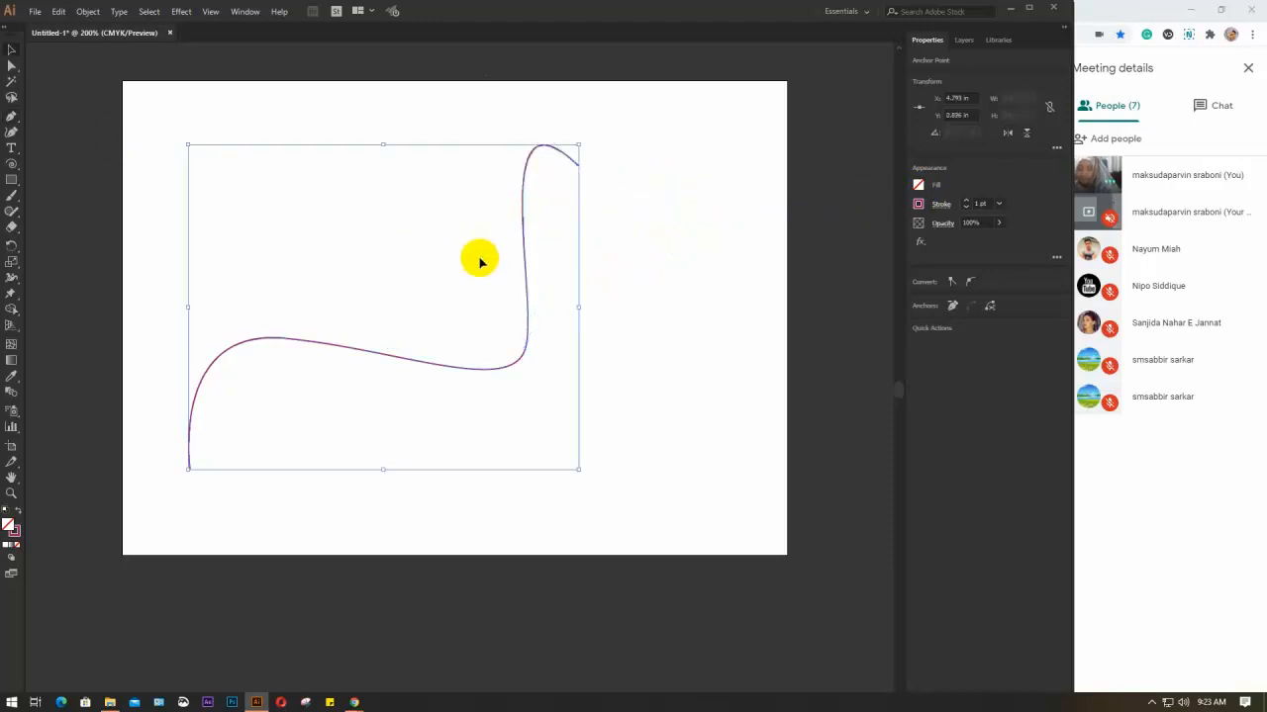
# Step: Apply the saved "spiral 1" width profile to the curved path, increase its stroke weight to thicken it, and deselect it
pyautogui.click(939, 206)
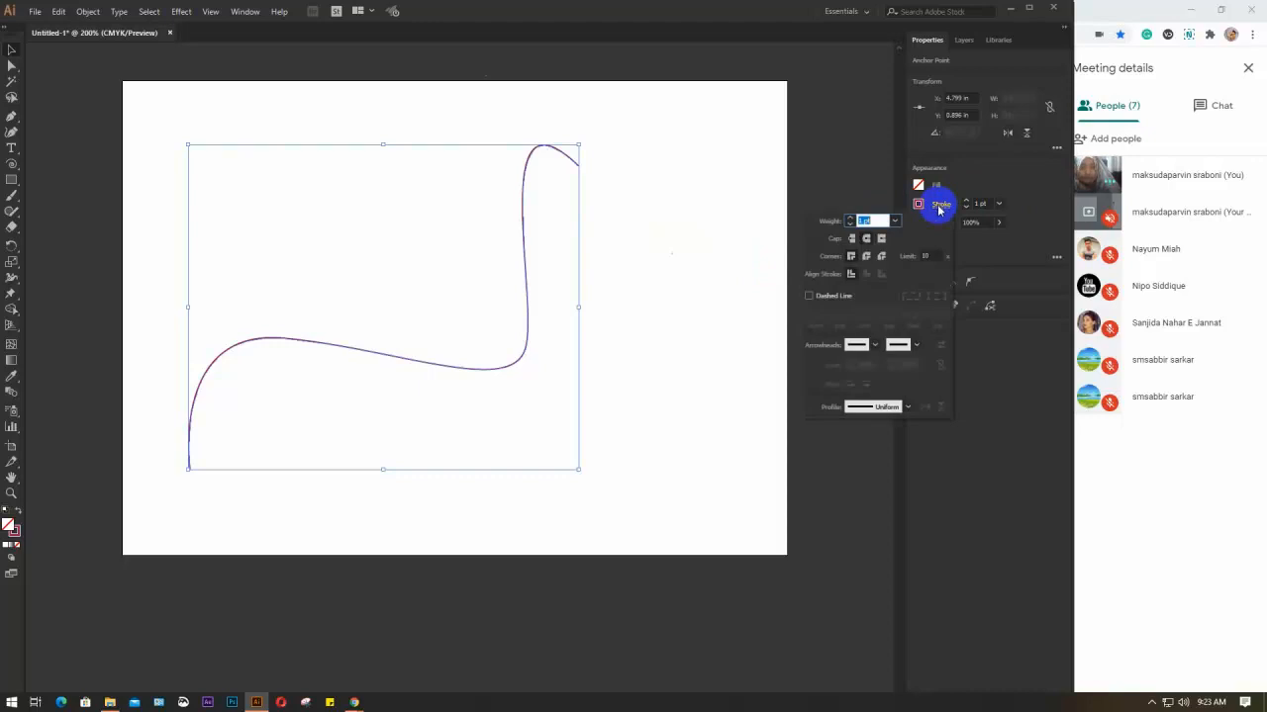
pyautogui.click(903, 407)
pyautogui.scroll(-2, 886, 524)
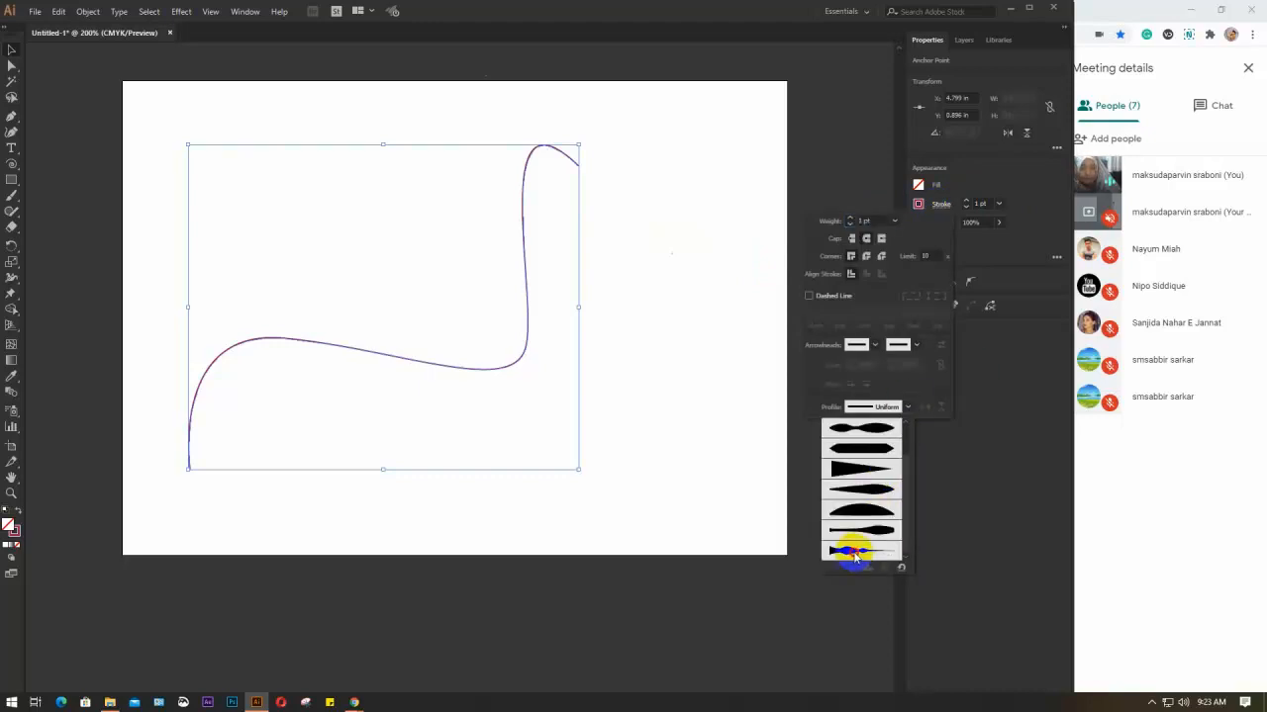
pyautogui.click(851, 547)
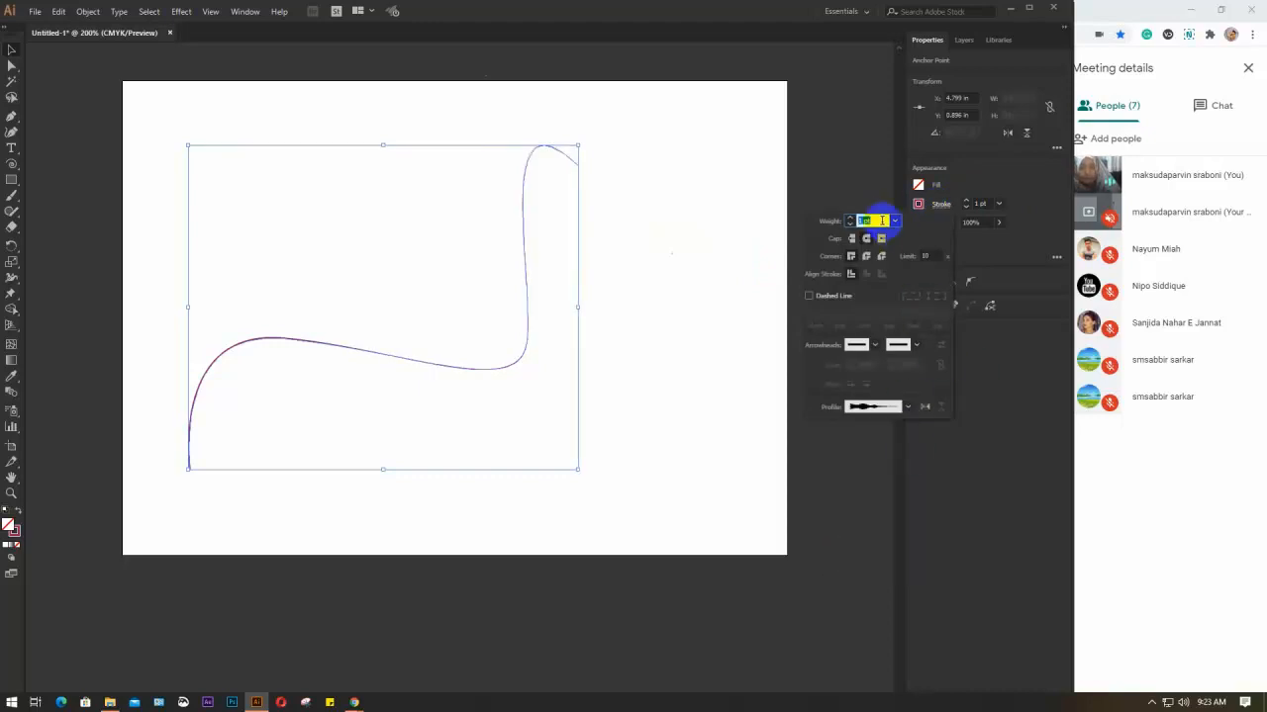
pyautogui.scroll(9, 881, 220)
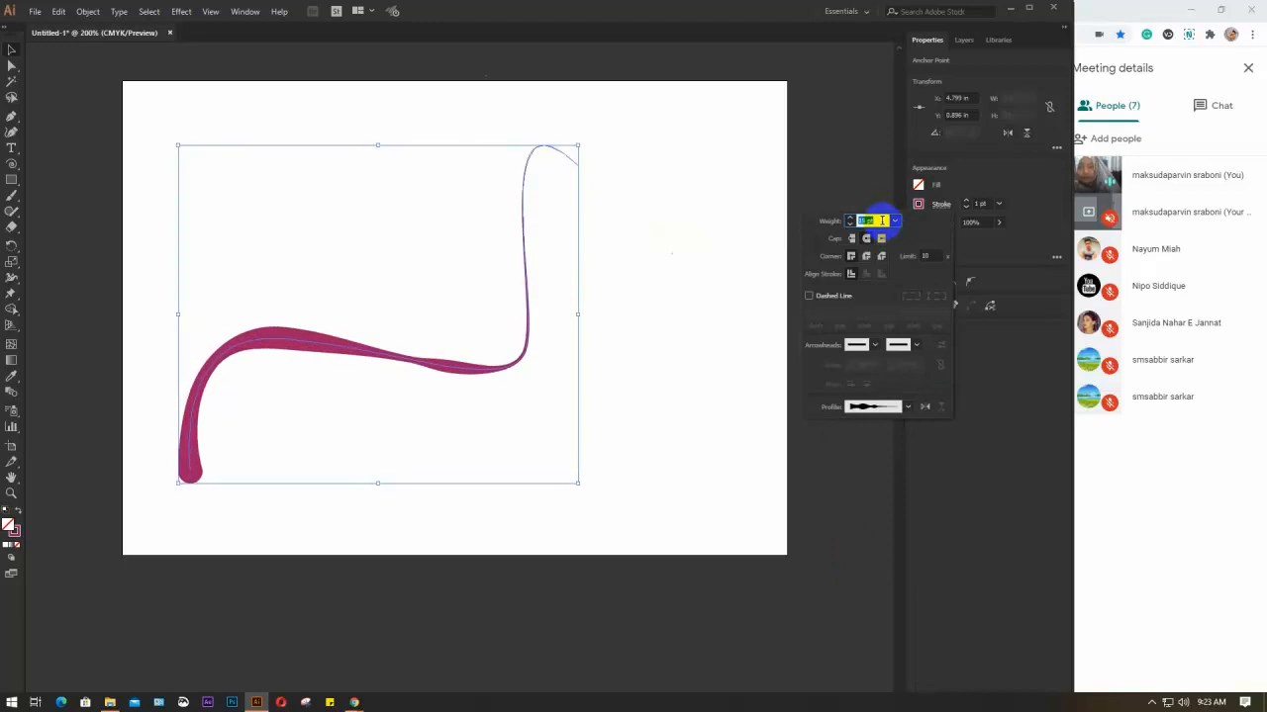
pyautogui.scroll(2, 882, 219)
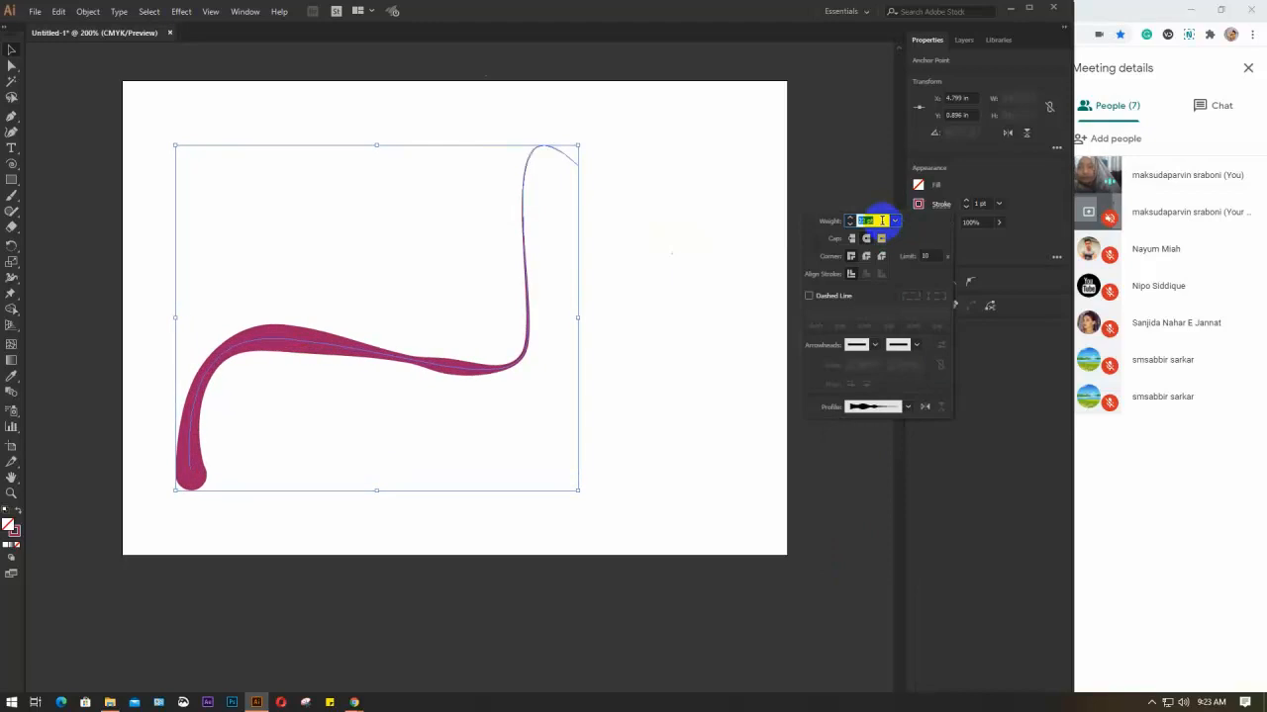
pyautogui.click(629, 234)
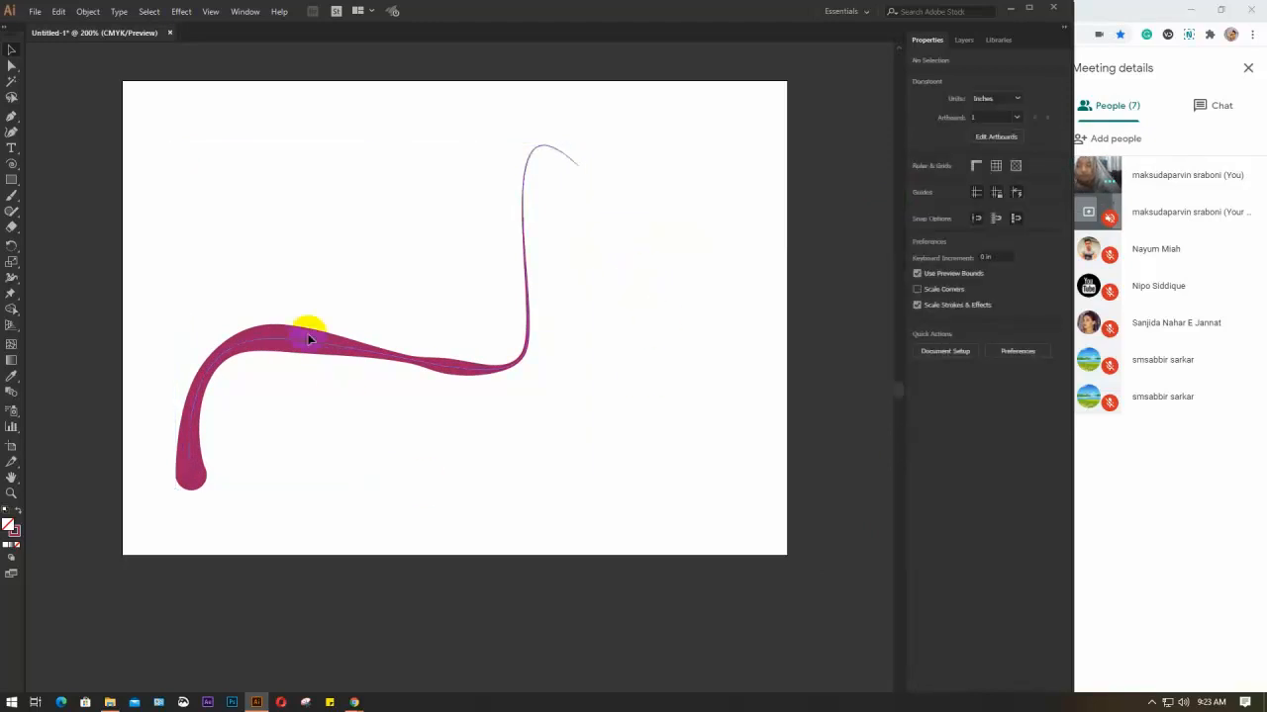
# Step: Delete the curved path and draw an unfilled square about 1.28 in wide near the artboard's upper-left corner
pyautogui.moveTo(291, 276); pyautogui.dragTo(391, 426)
pyautogui.press('Delete')
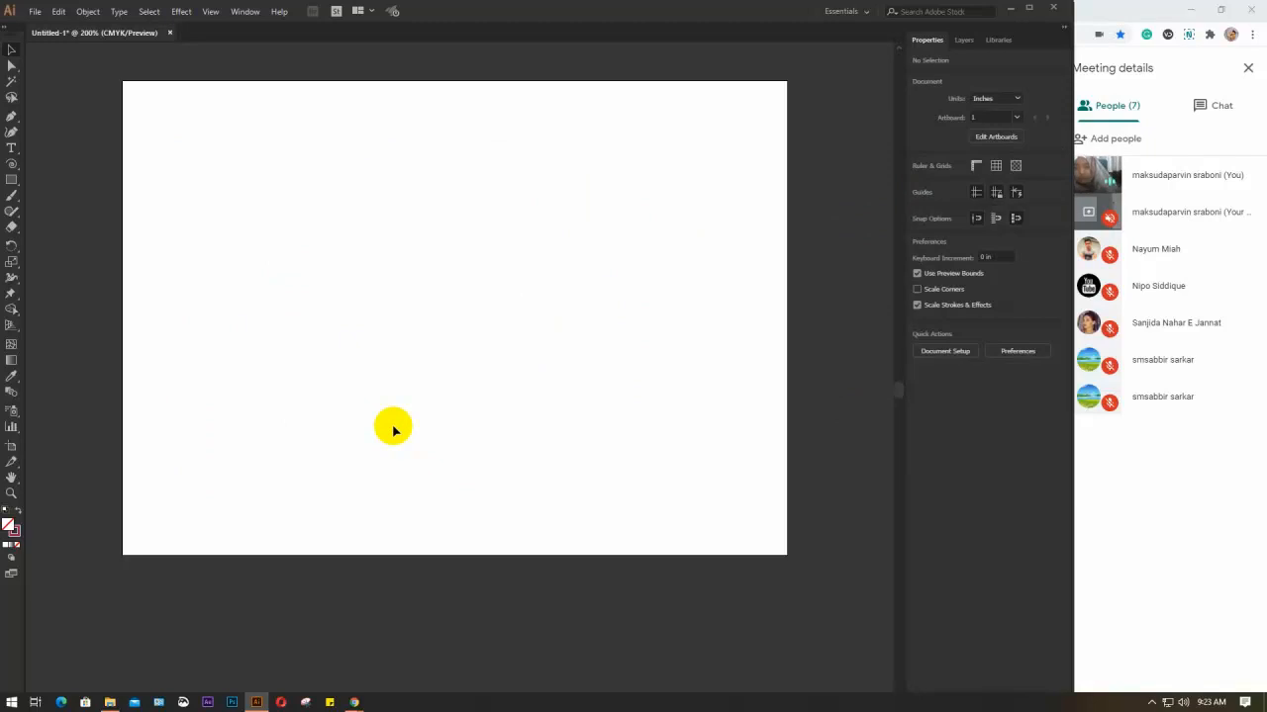
pyautogui.scroll(1, 393, 427)
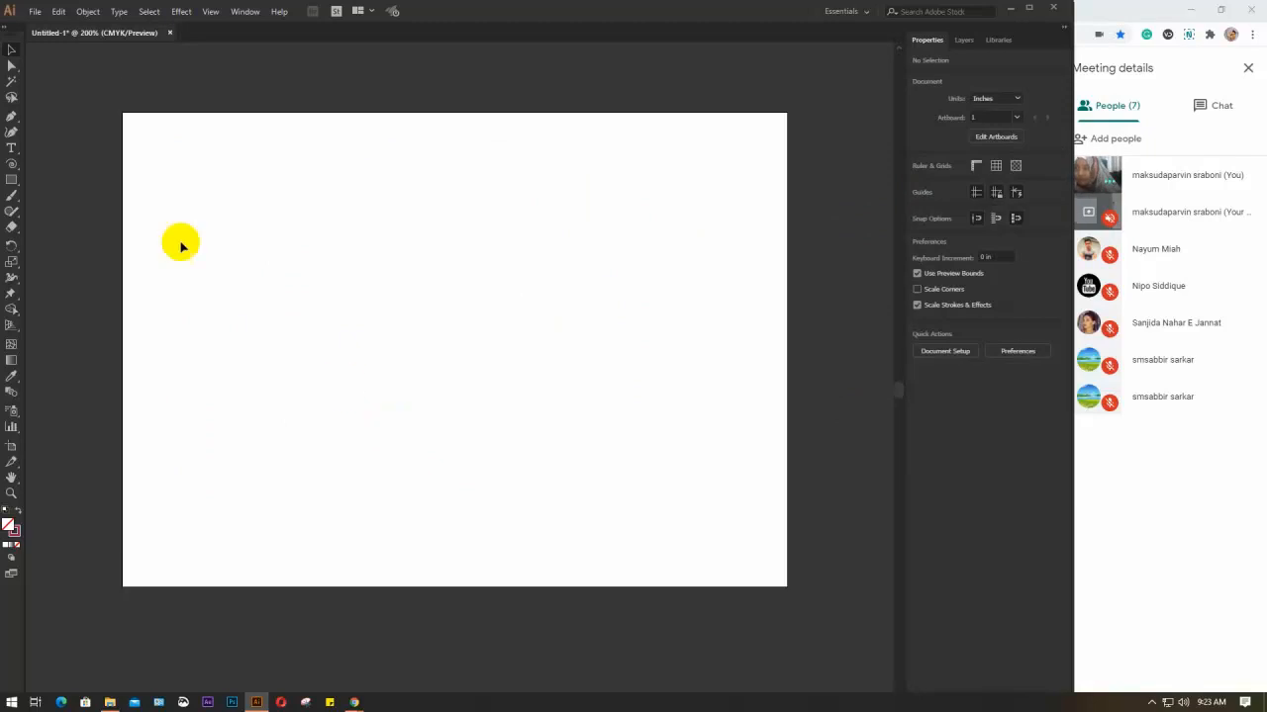
pyautogui.click(11, 179)
pyautogui.moveTo(170, 159); pyautogui.dragTo(277, 275)
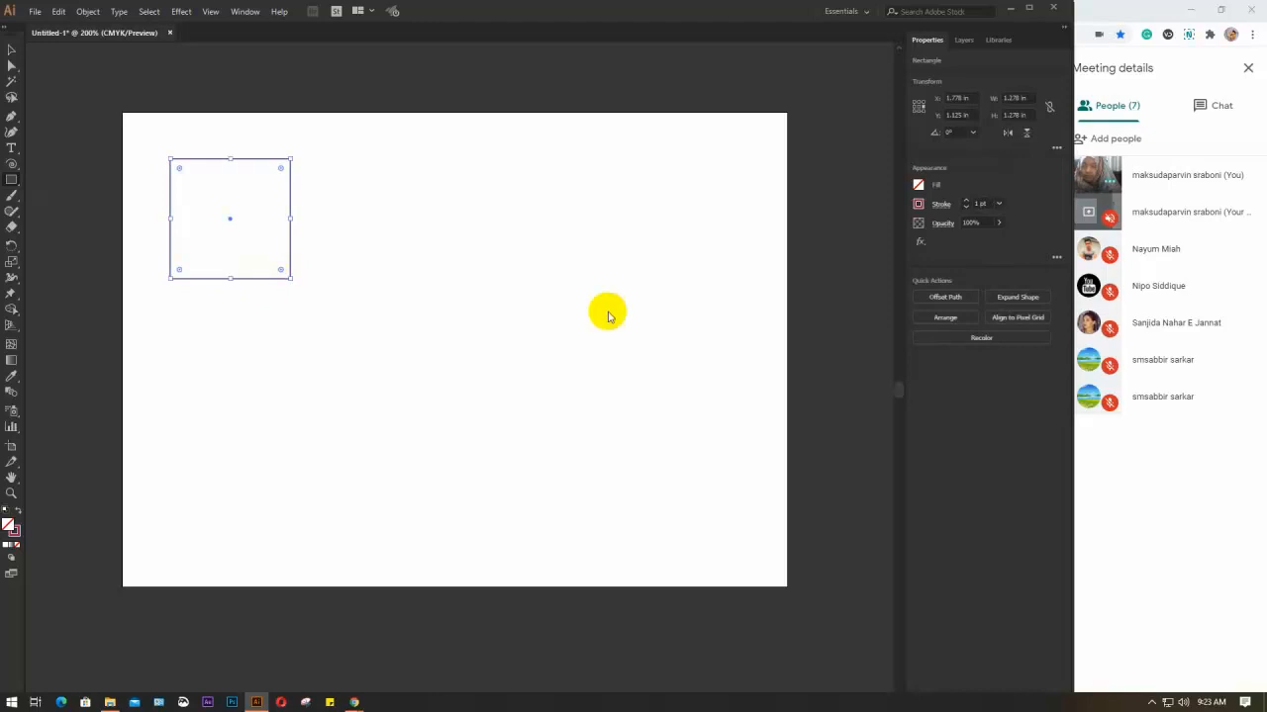
pyautogui.click(918, 186)
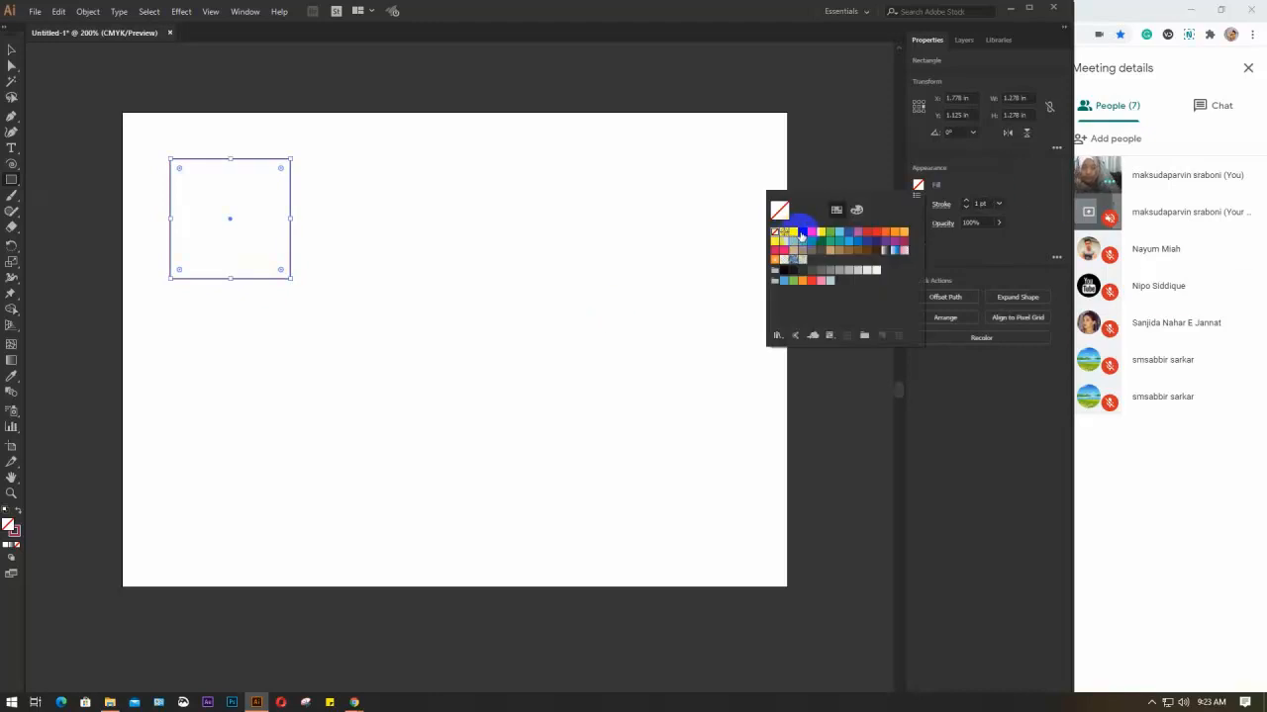
pyautogui.click(916, 185)
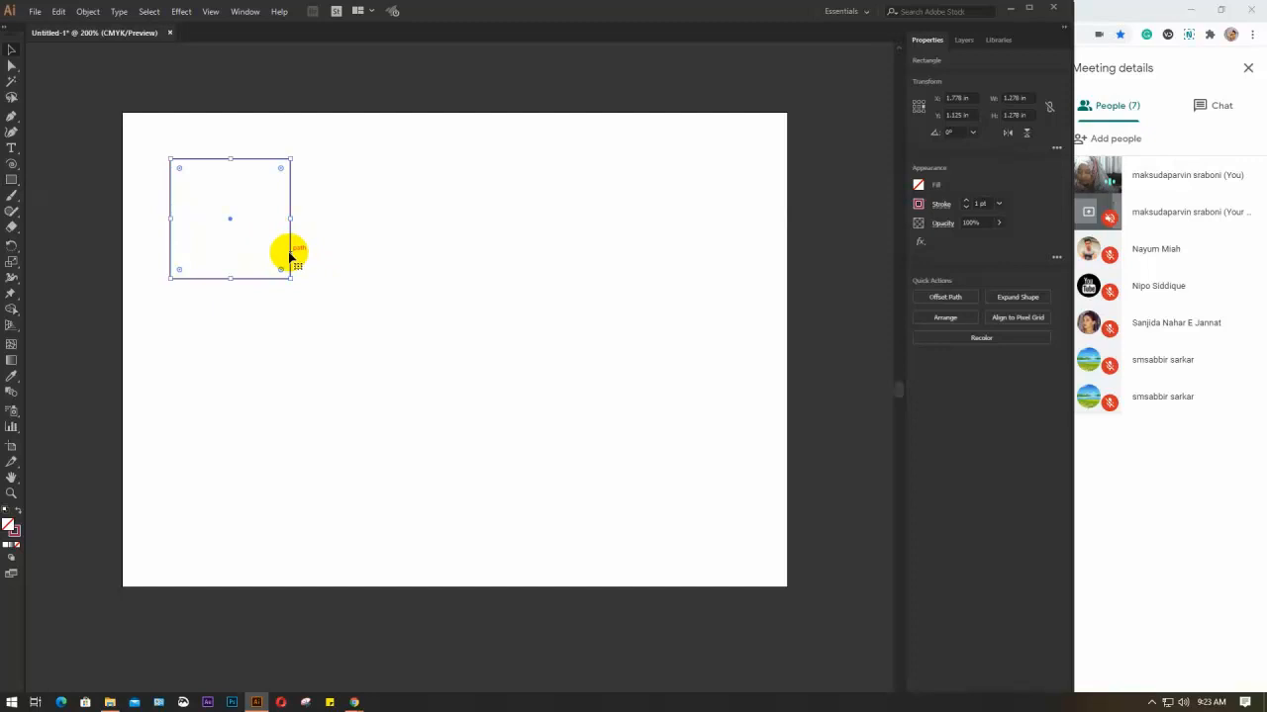
# Step: Duplicate the square twice to the right at equal spacing to form a row of three
pyautogui.moveTo(290, 255); pyautogui.dragTo(461, 267)
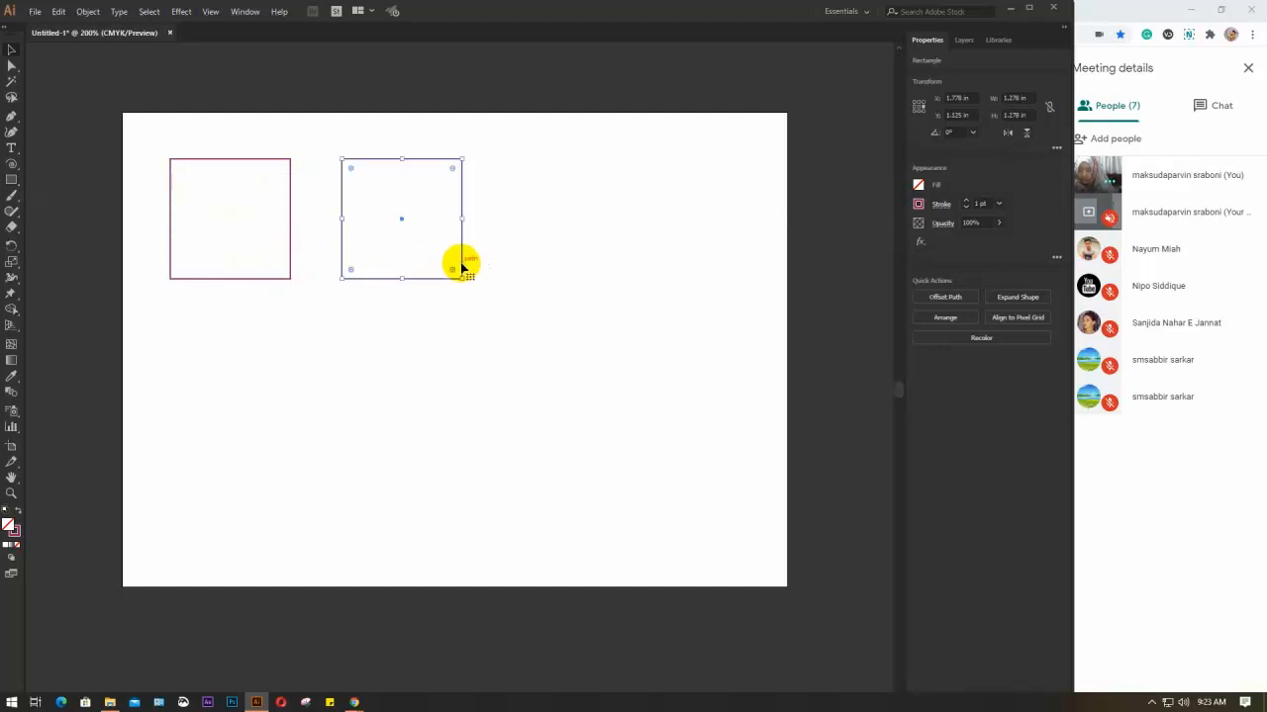
pyautogui.hotkey('ctrl', 'd')
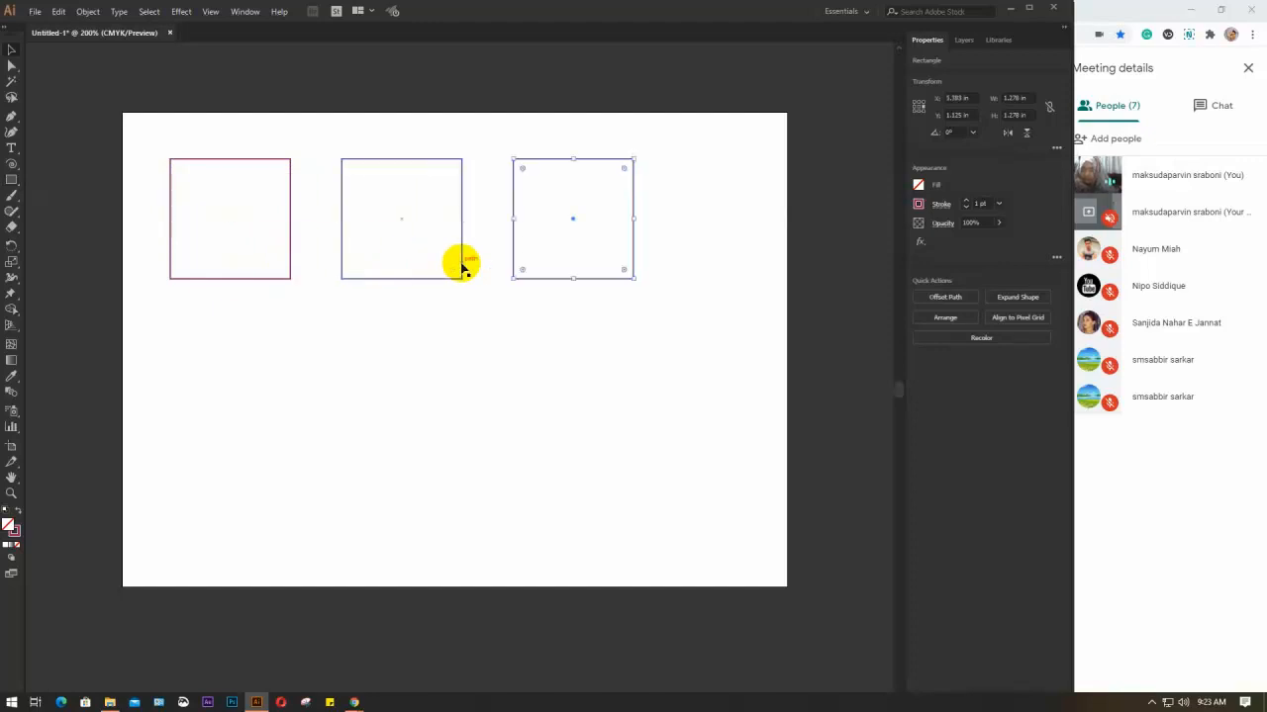
pyautogui.click(350, 340)
# Step: Set the stroke weight of all three squares to 4 pt and deselect them
pyautogui.moveTo(176, 115); pyautogui.dragTo(638, 285)
pyautogui.click(980, 203)
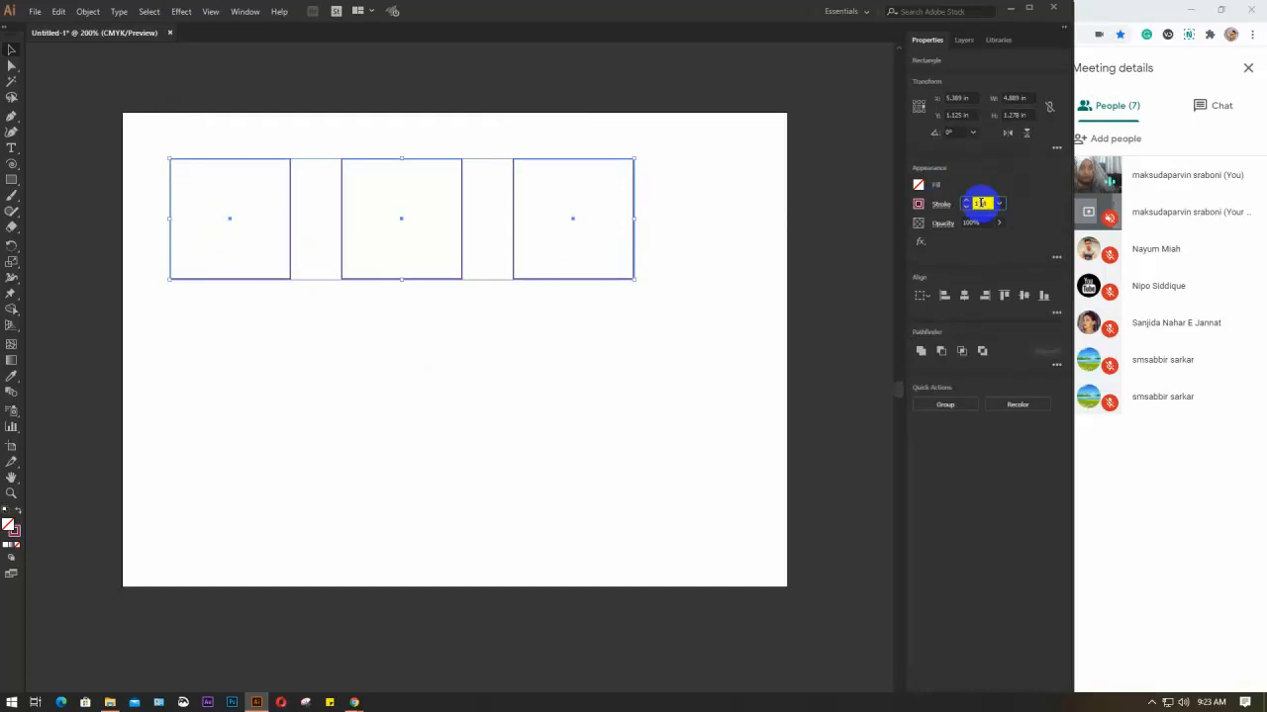
pyautogui.scroll(3, 981, 203)
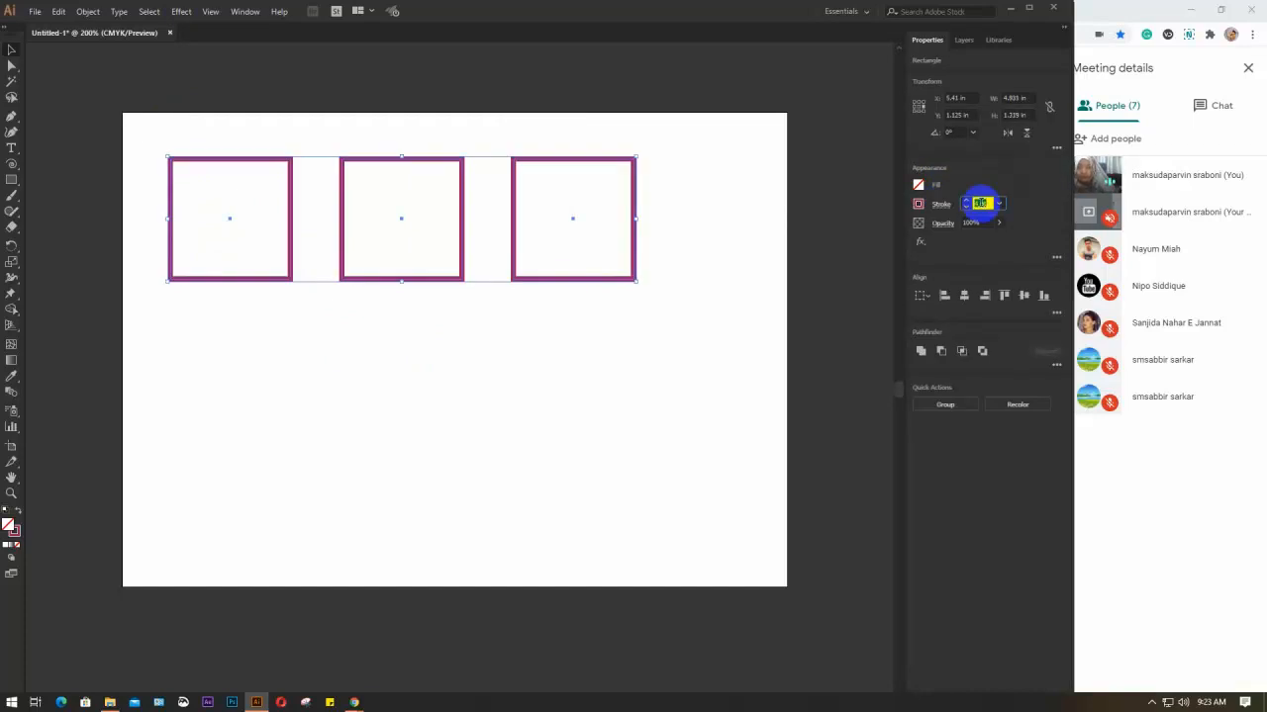
pyautogui.click(223, 327)
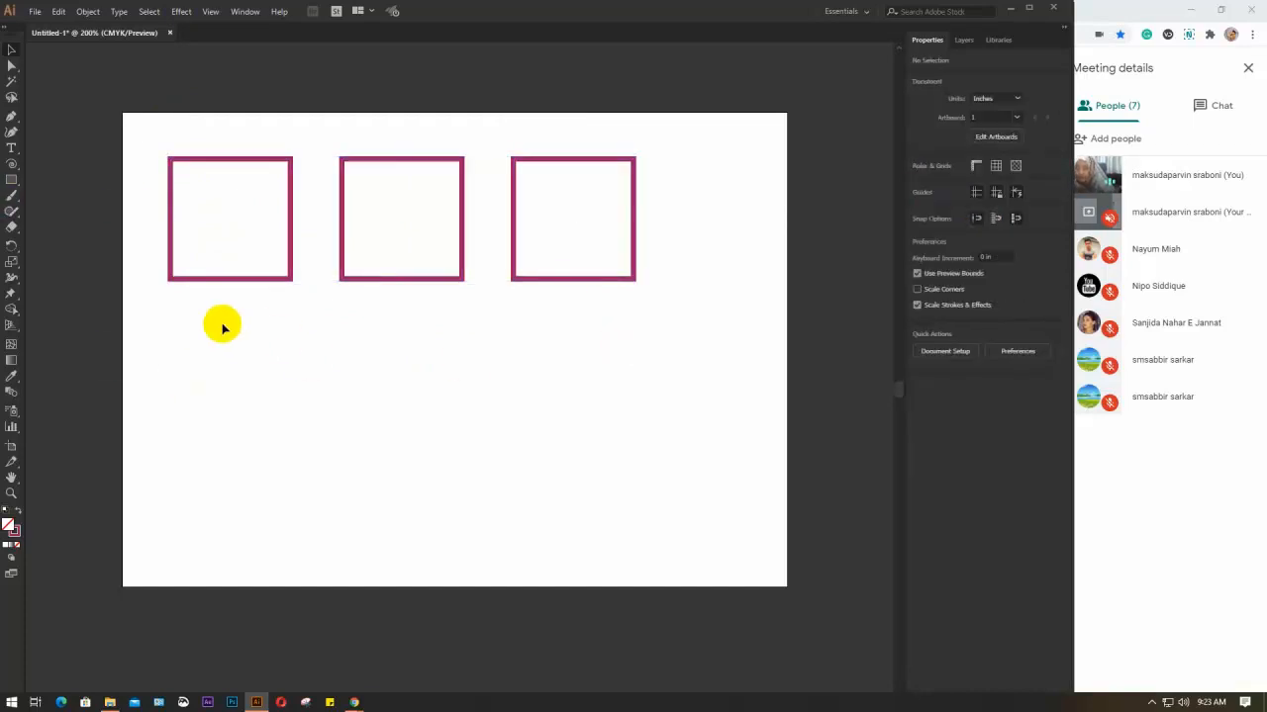
# Step: Widen the stroke at the first square's top-left and top-right corners to about 12.7 pt with the Width Tool
pyautogui.moveTo(193, 134); pyautogui.dragTo(225, 190)
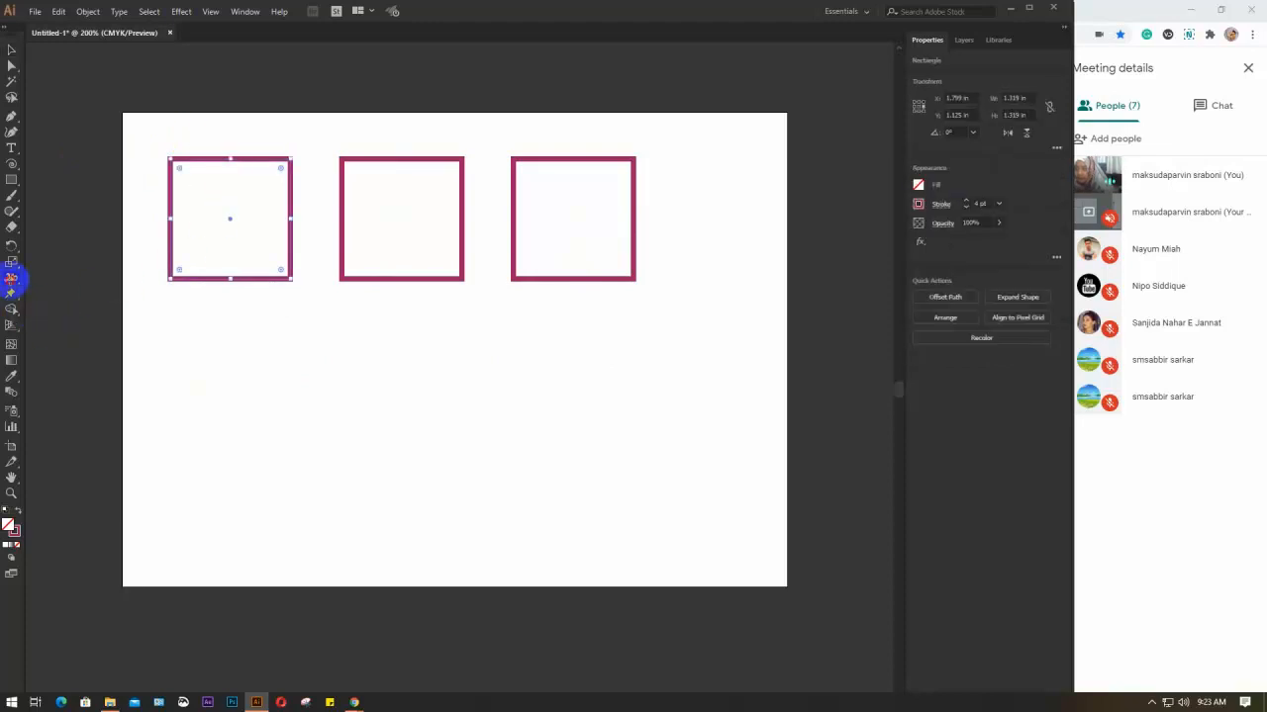
pyautogui.click(10, 278)
pyautogui.scroll(3, 179, 179)
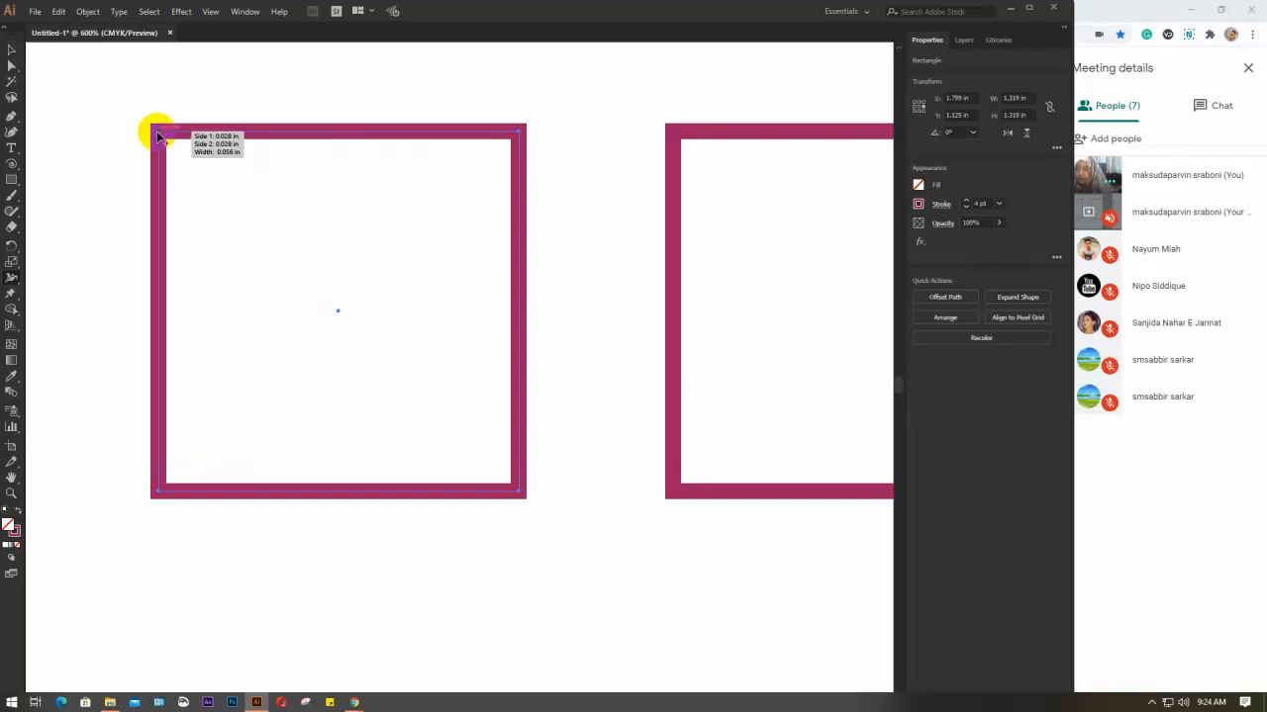
pyautogui.moveTo(158, 134)
pyautogui.mouseDown()
pyautogui.moveTo(178, 153)
pyautogui.moveTo(129, 120)
pyautogui.mouseUp()
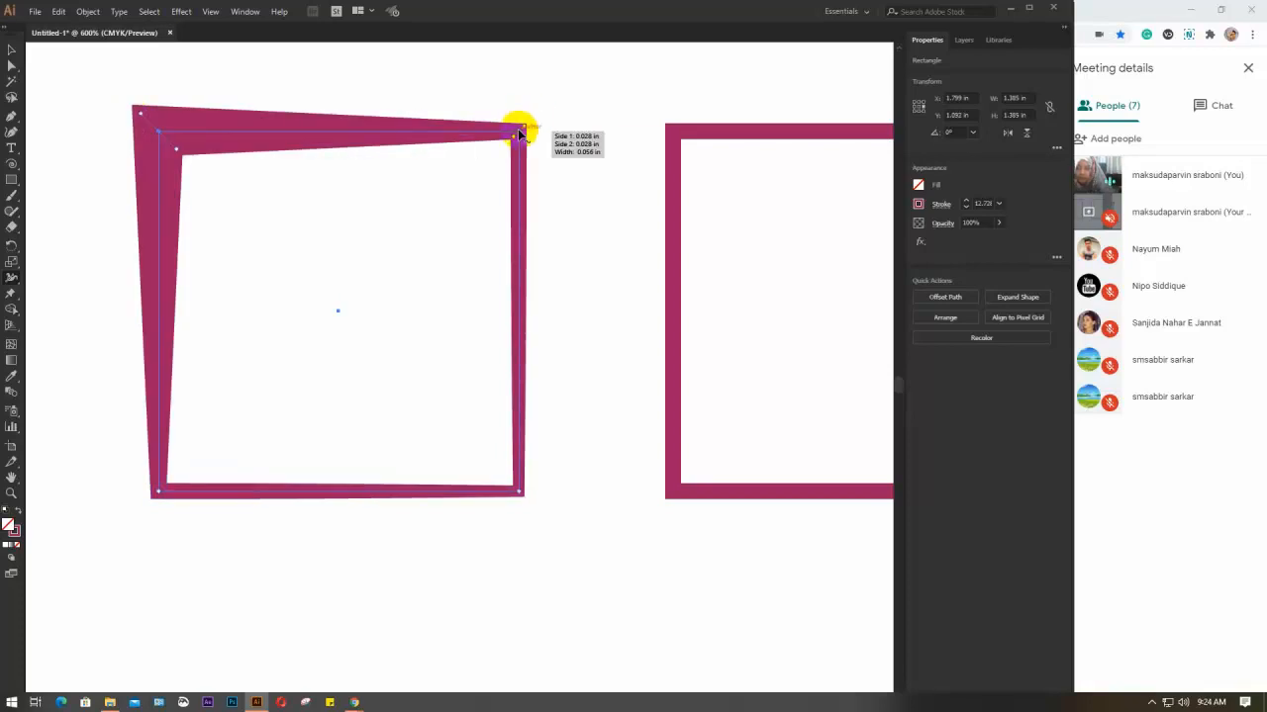
pyautogui.moveTo(519, 133); pyautogui.dragTo(538, 113)
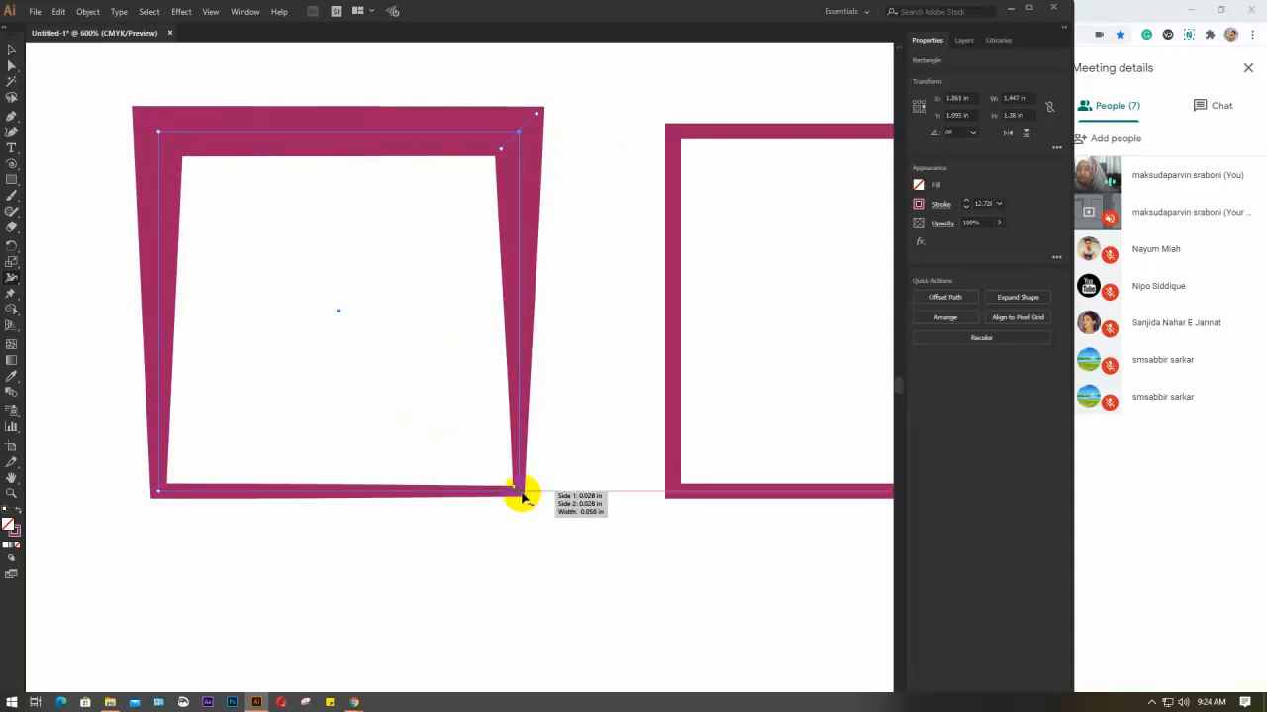
# Step: Narrow the stroke at the first square's bottom-right corner to a sharp zero-width point and deselect the square
pyautogui.scroll(3, 518, 492)
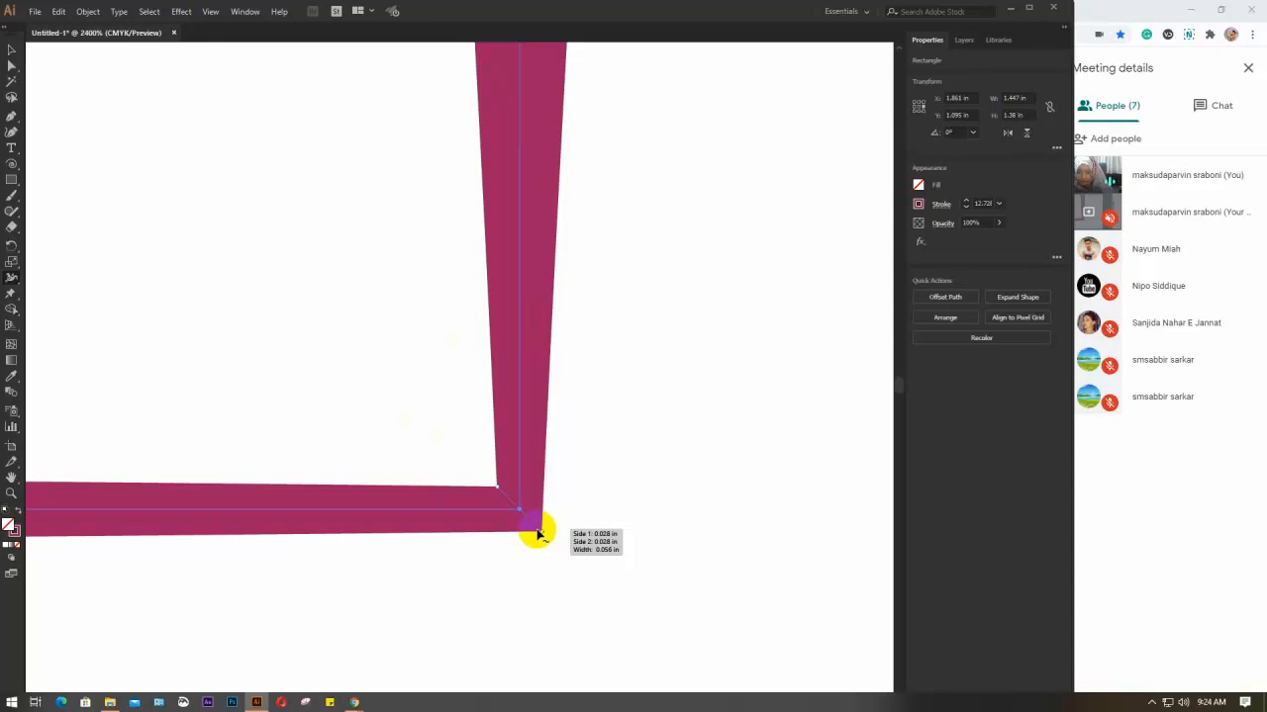
pyautogui.moveTo(541, 534); pyautogui.dragTo(517, 509)
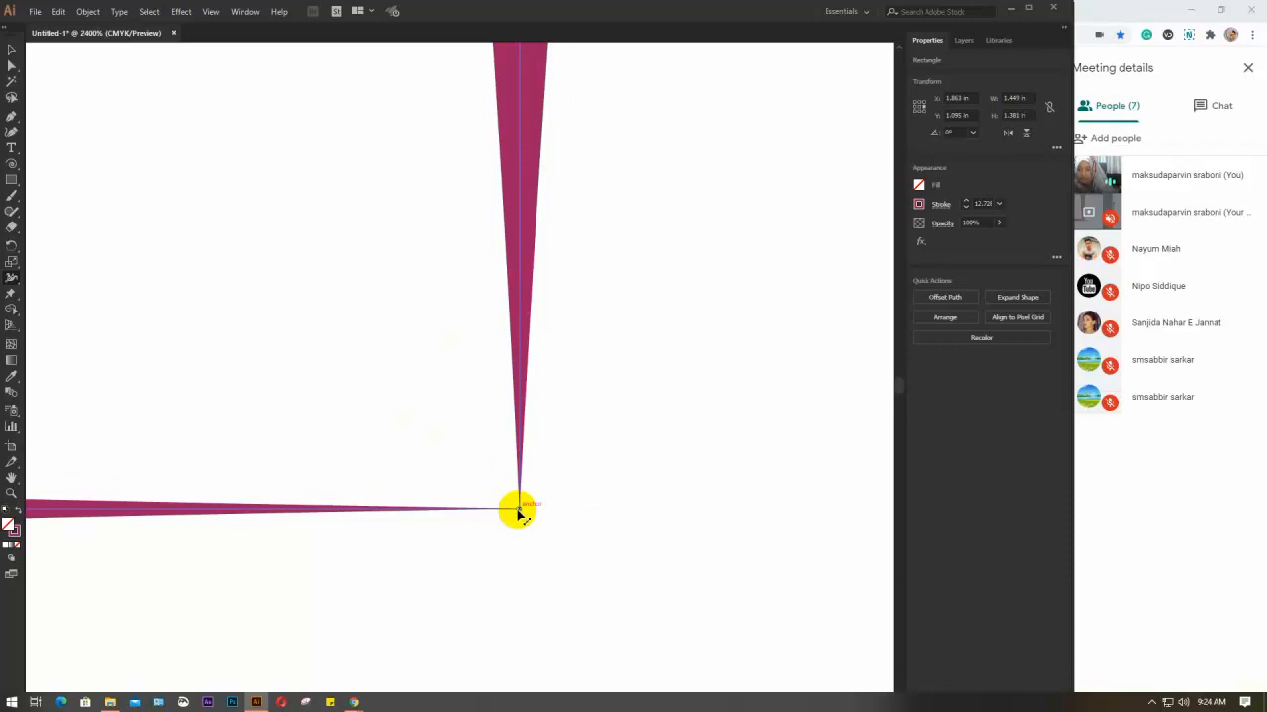
pyautogui.scroll(-1, 517, 509)
pyautogui.scroll(-1, 516, 509)
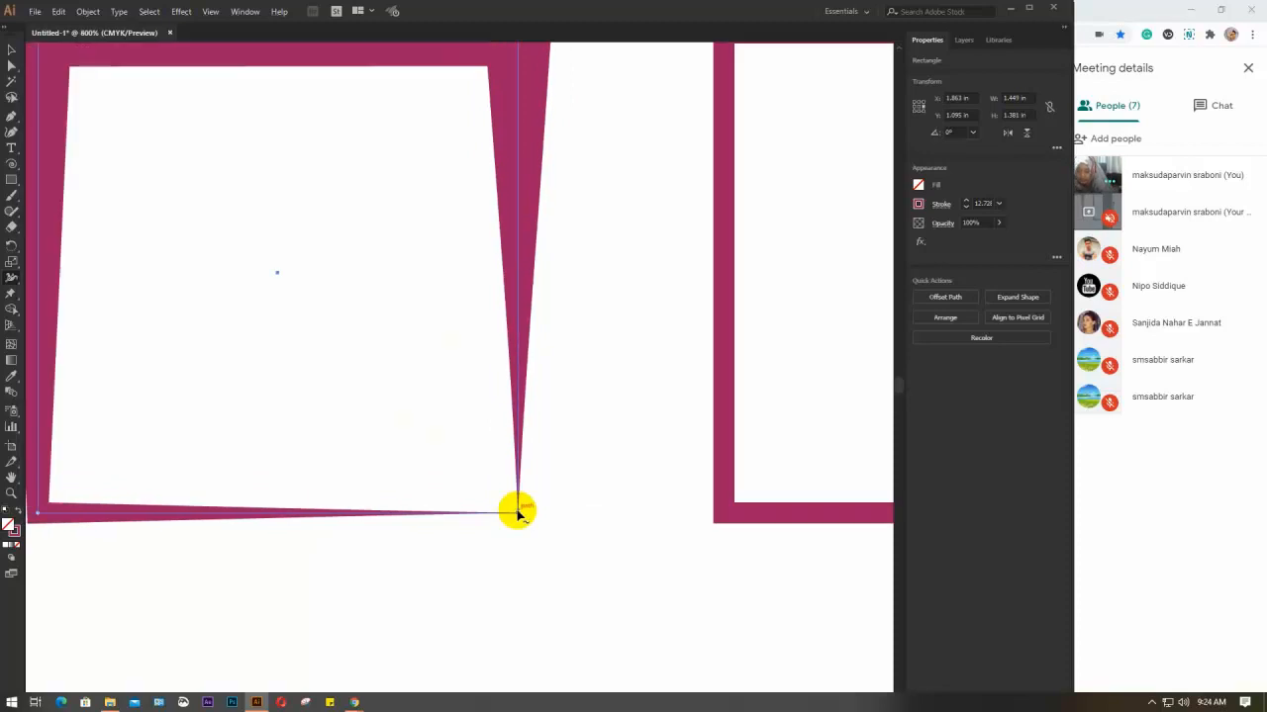
pyautogui.scroll(-1, 516, 511)
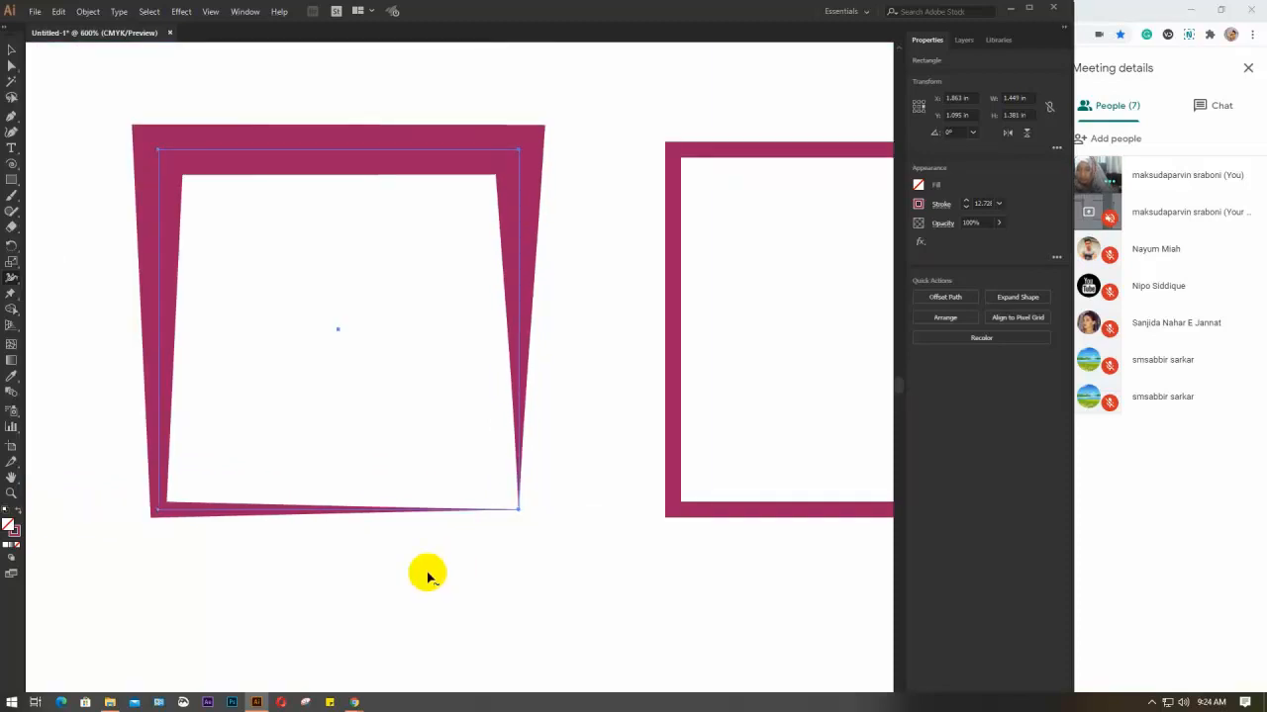
pyautogui.scroll(-1, 550, 330)
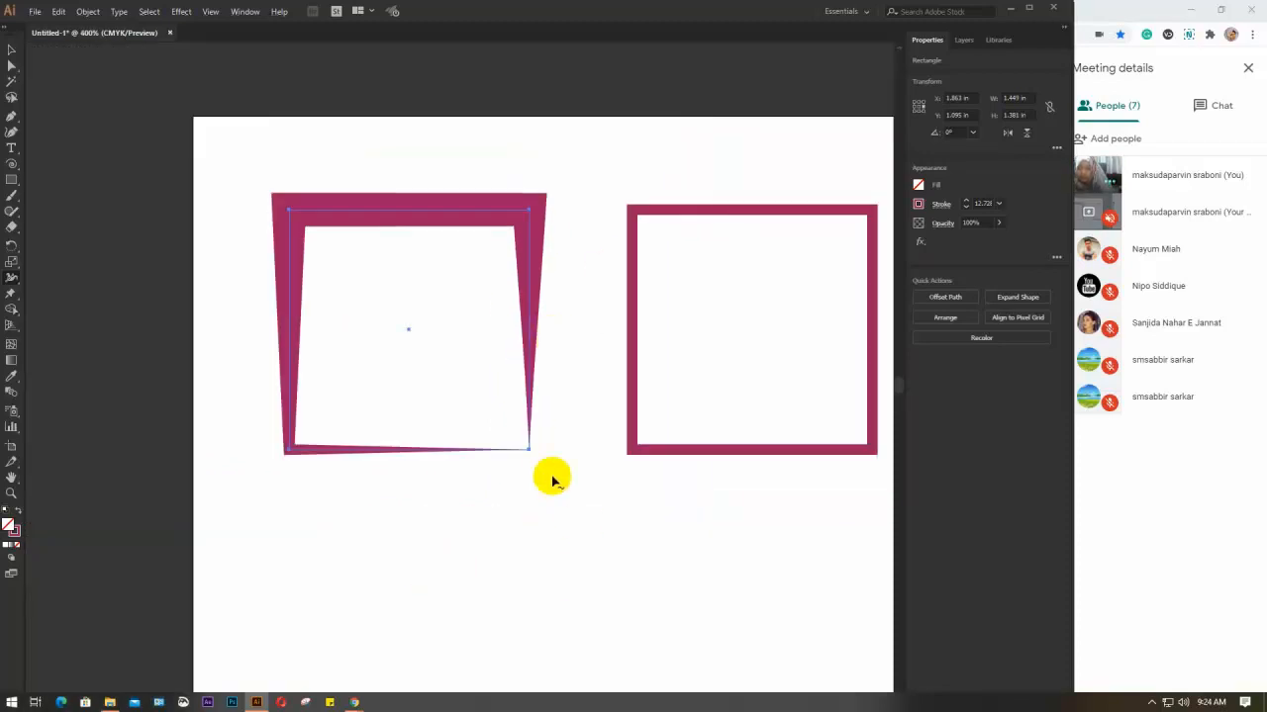
pyautogui.click(497, 477)
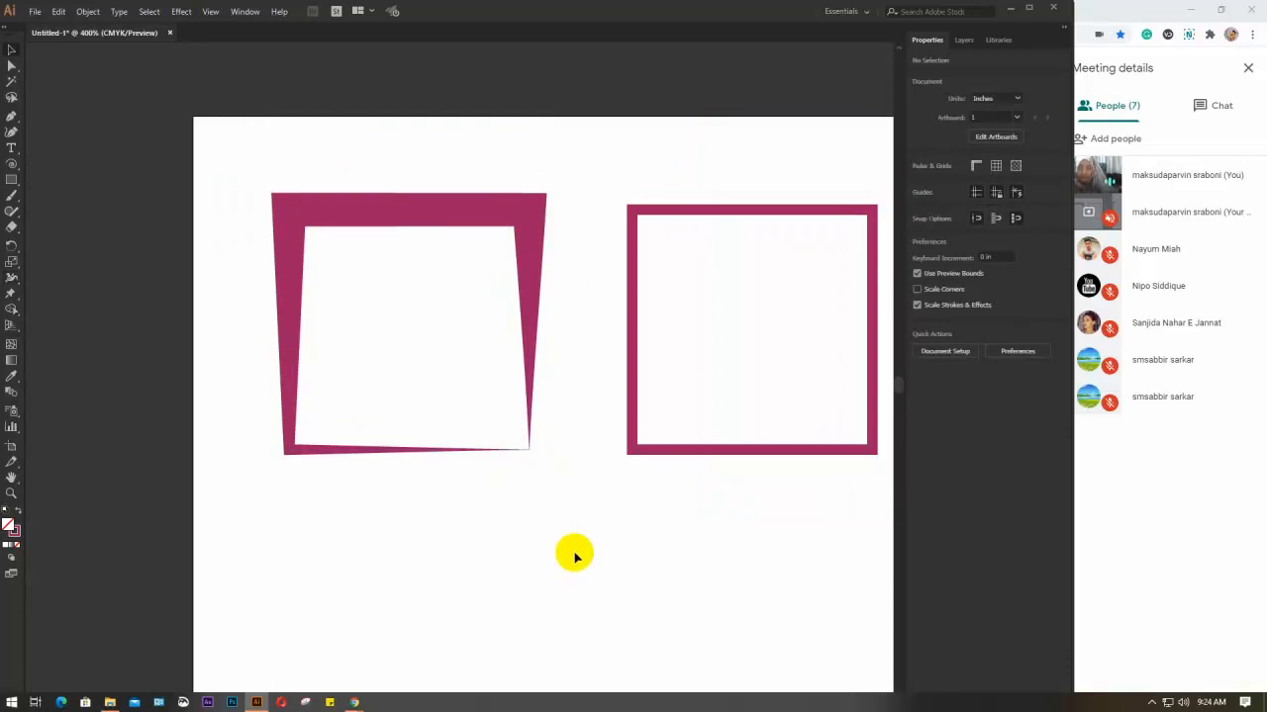
pyautogui.moveTo(574, 554); pyautogui.dragTo(511, 521)
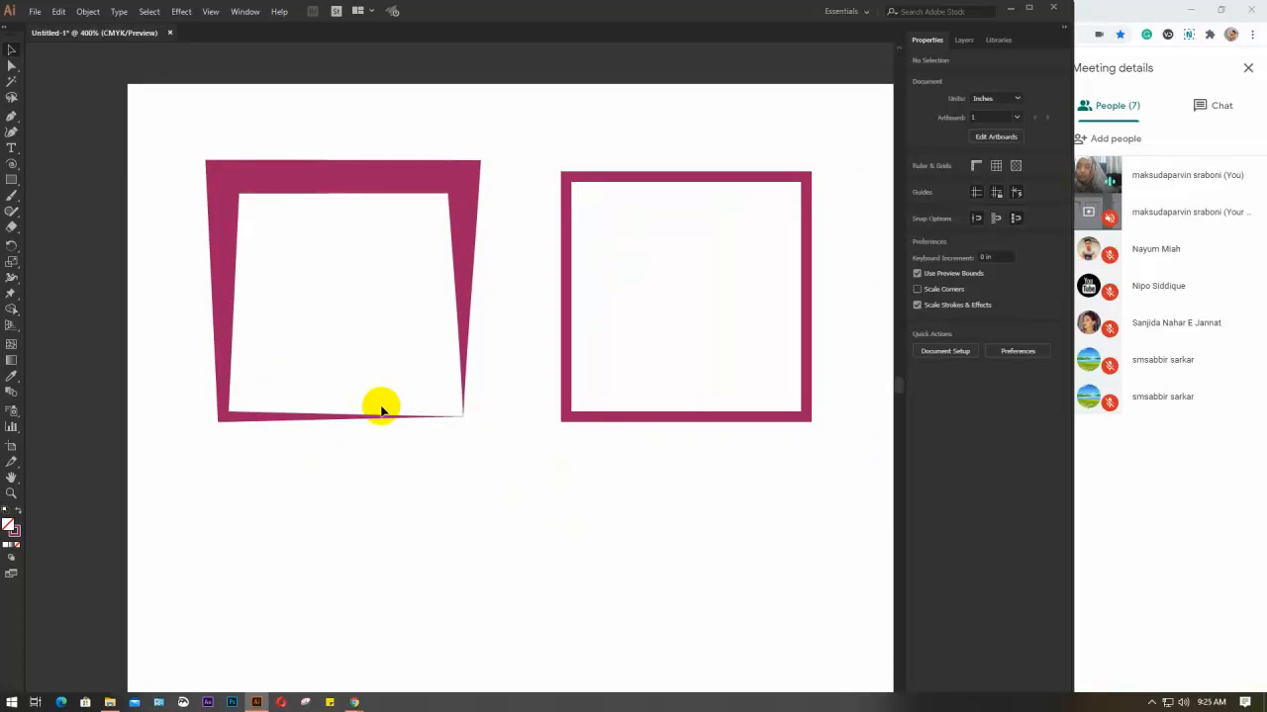
pyautogui.click(375, 176)
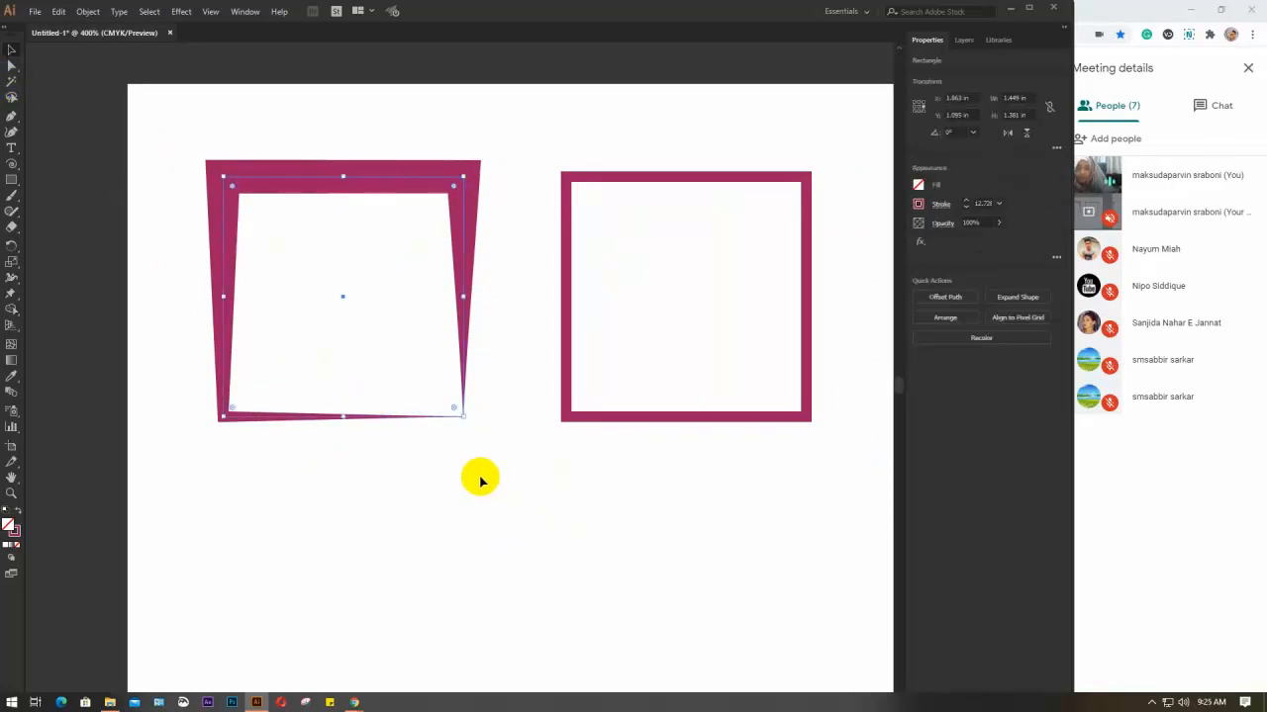
pyautogui.click(480, 482)
# Step: Widen the stroke at the second square's top-left and top-right corners to about 19.6 pt with the Width Tool
pyautogui.moveTo(644, 447); pyautogui.dragTo(480, 476)
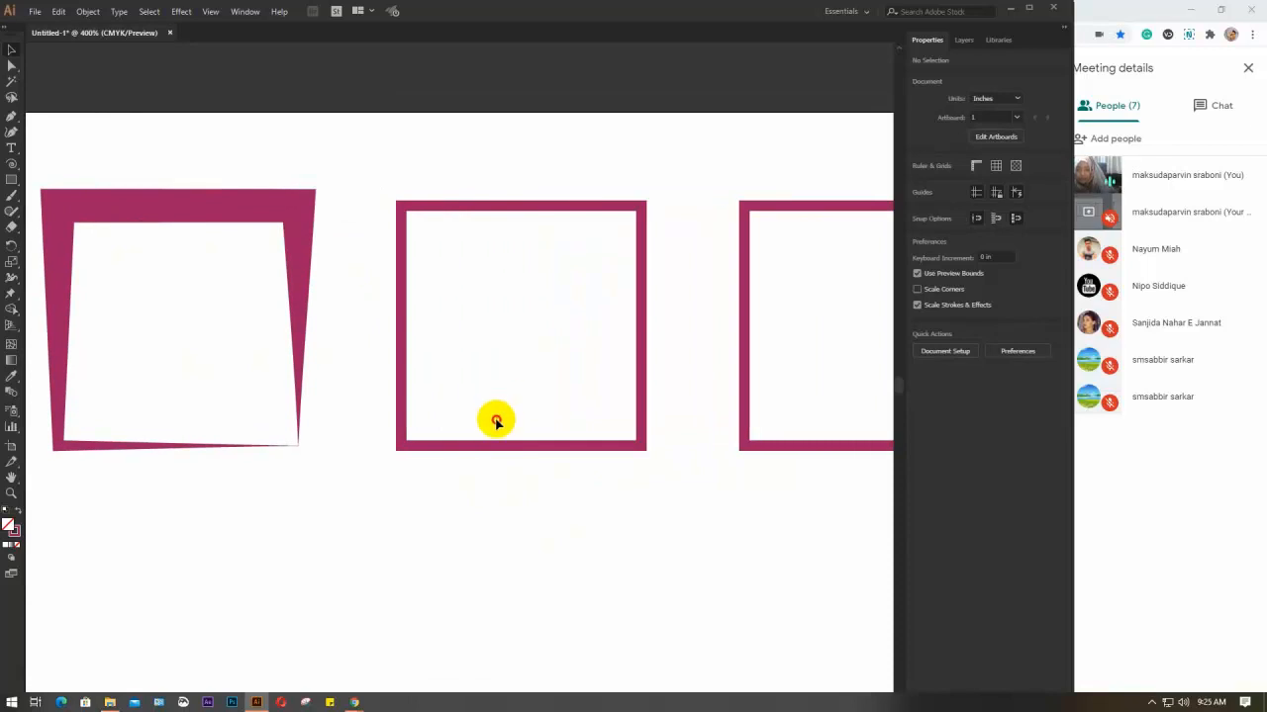
pyautogui.click(509, 448)
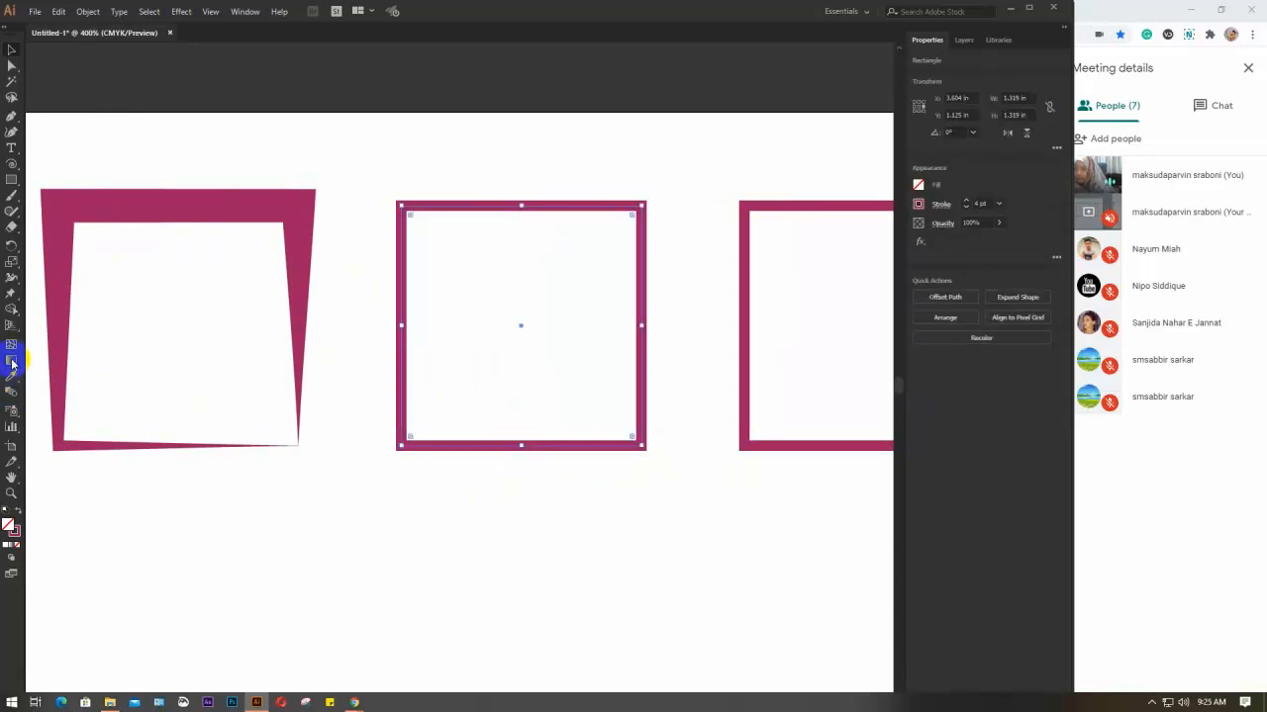
pyautogui.click(11, 281)
pyautogui.hotkey('ctrl', '=')
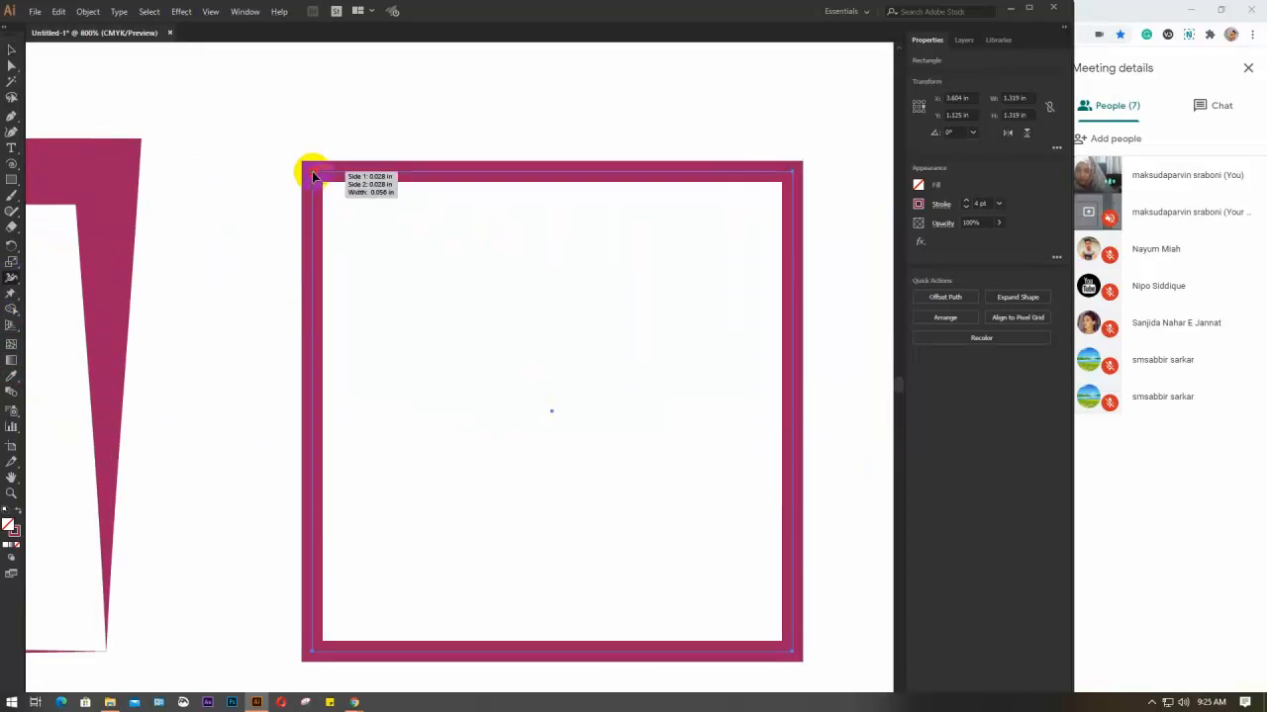
pyautogui.moveTo(313, 177); pyautogui.dragTo(275, 131)
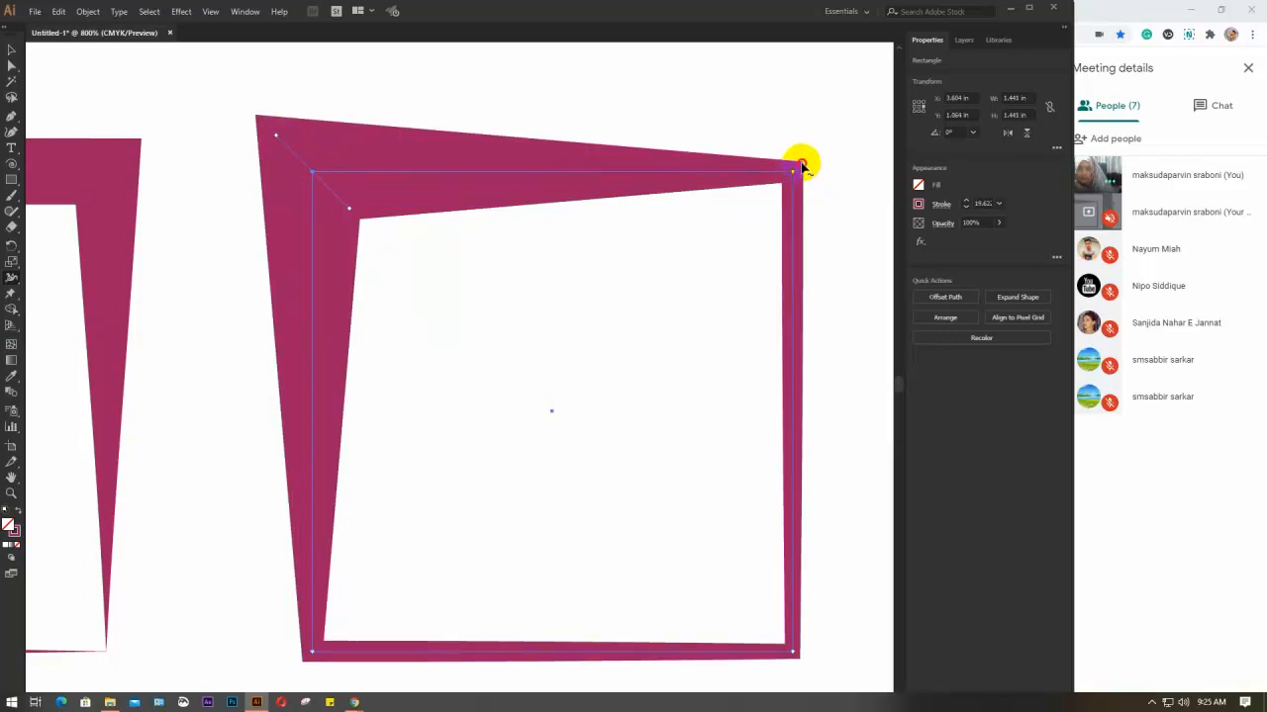
pyautogui.moveTo(801, 165)
pyautogui.mouseDown()
pyautogui.moveTo(828, 124)
pyautogui.moveTo(818, 133)
pyautogui.mouseUp()
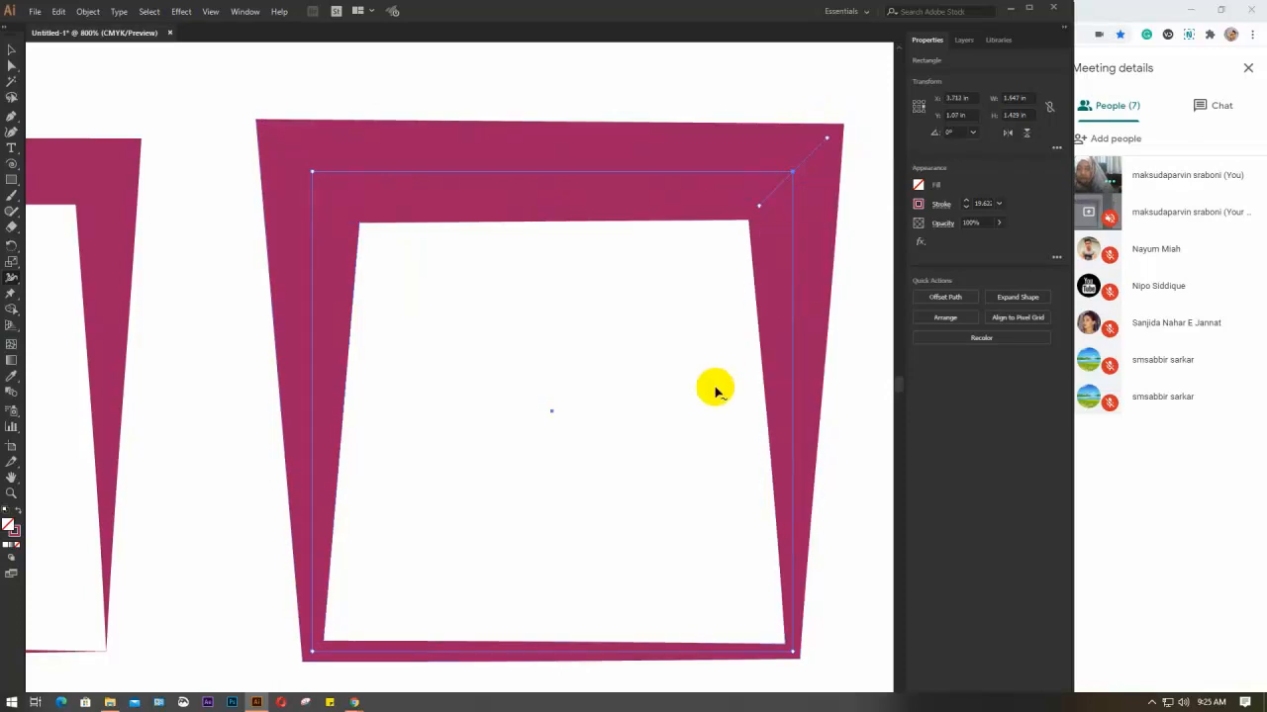
# Step: Widen the stroke at the second square's bottom-right and bottom-left corners to nearly match its thick upper corners
pyautogui.moveTo(695, 415); pyautogui.dragTo(656, 331)
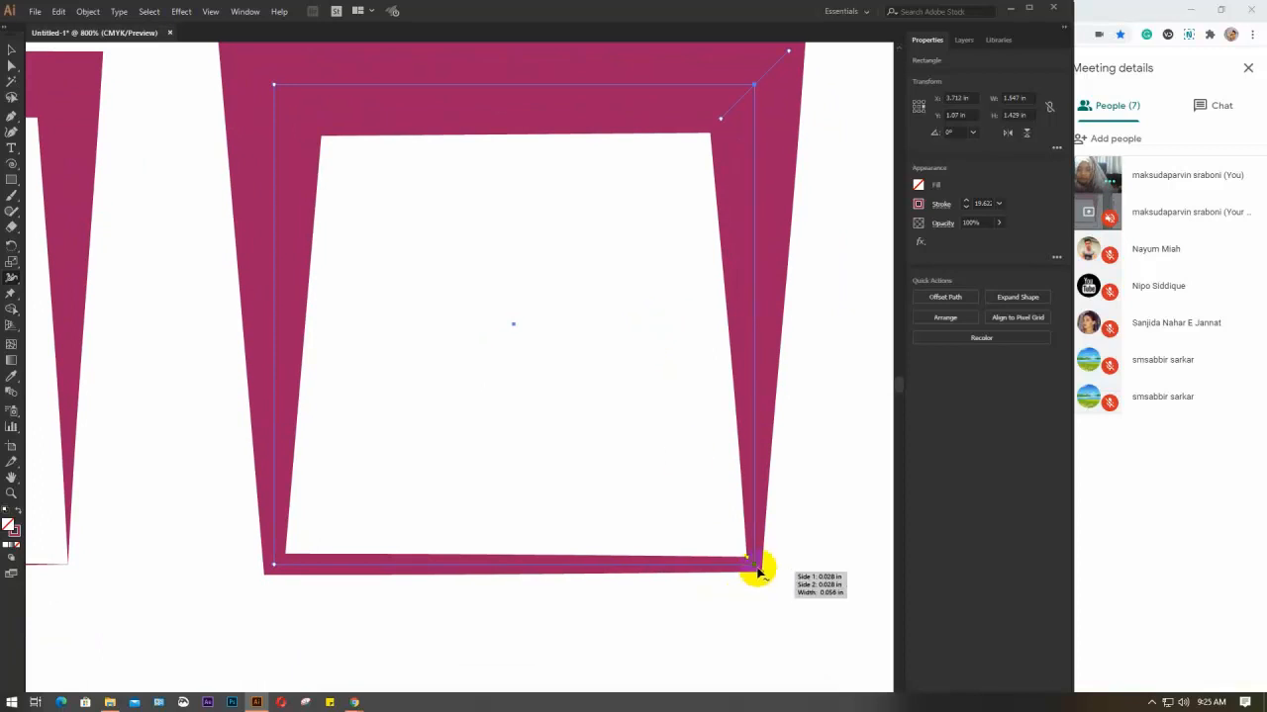
pyautogui.moveTo(758, 573); pyautogui.dragTo(785, 605)
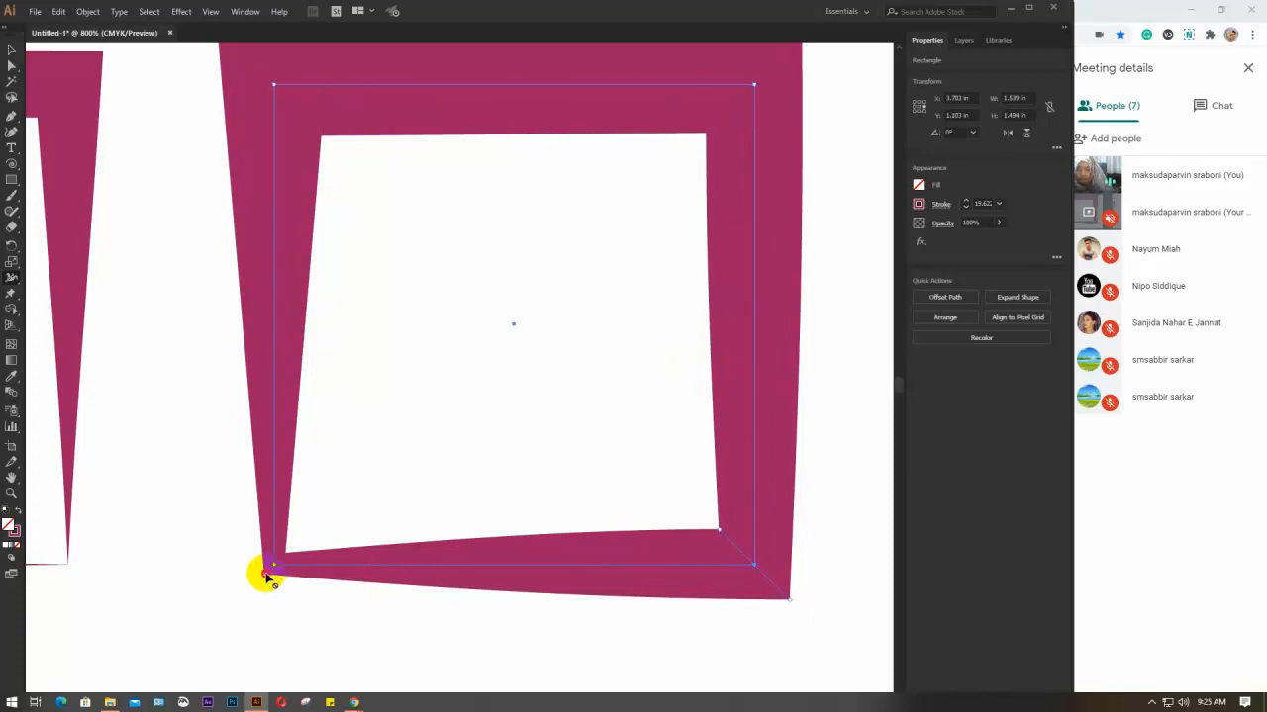
pyautogui.moveTo(263, 571); pyautogui.dragTo(244, 596)
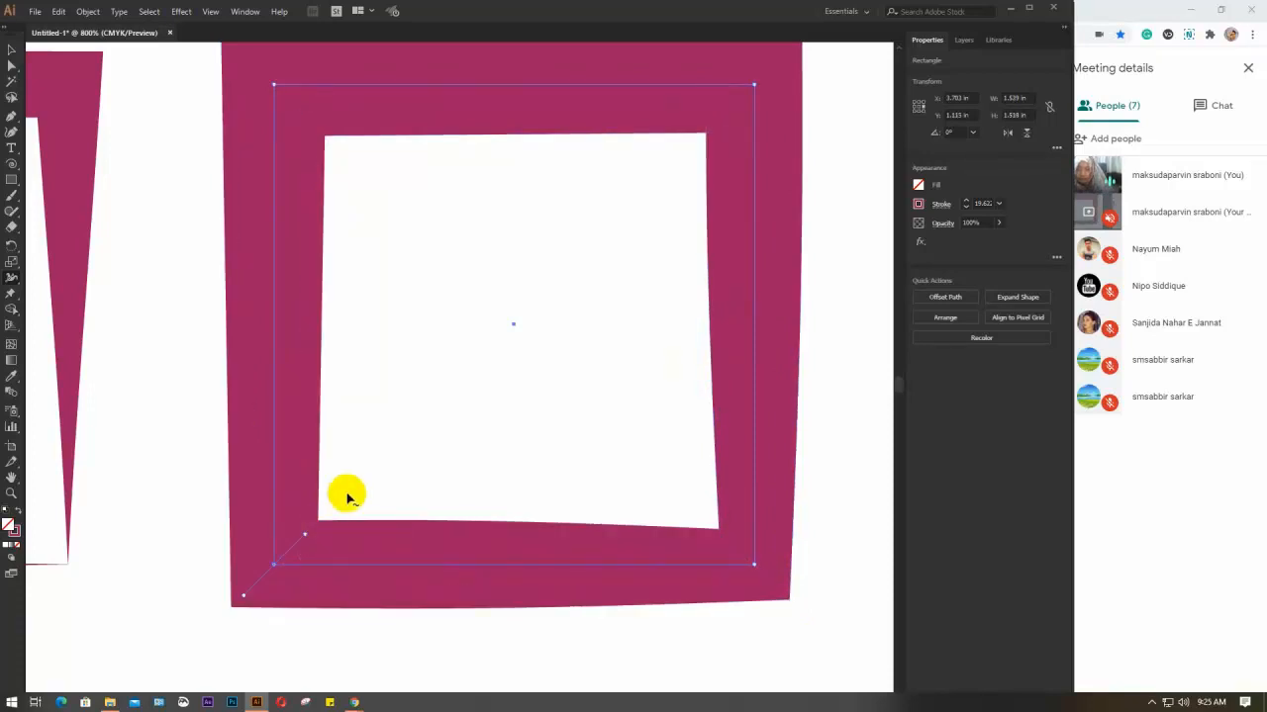
# Step: Try converting the second square's top-left anchor point to smooth and convert it back to a corner
pyautogui.scroll(-2, 426, 484)
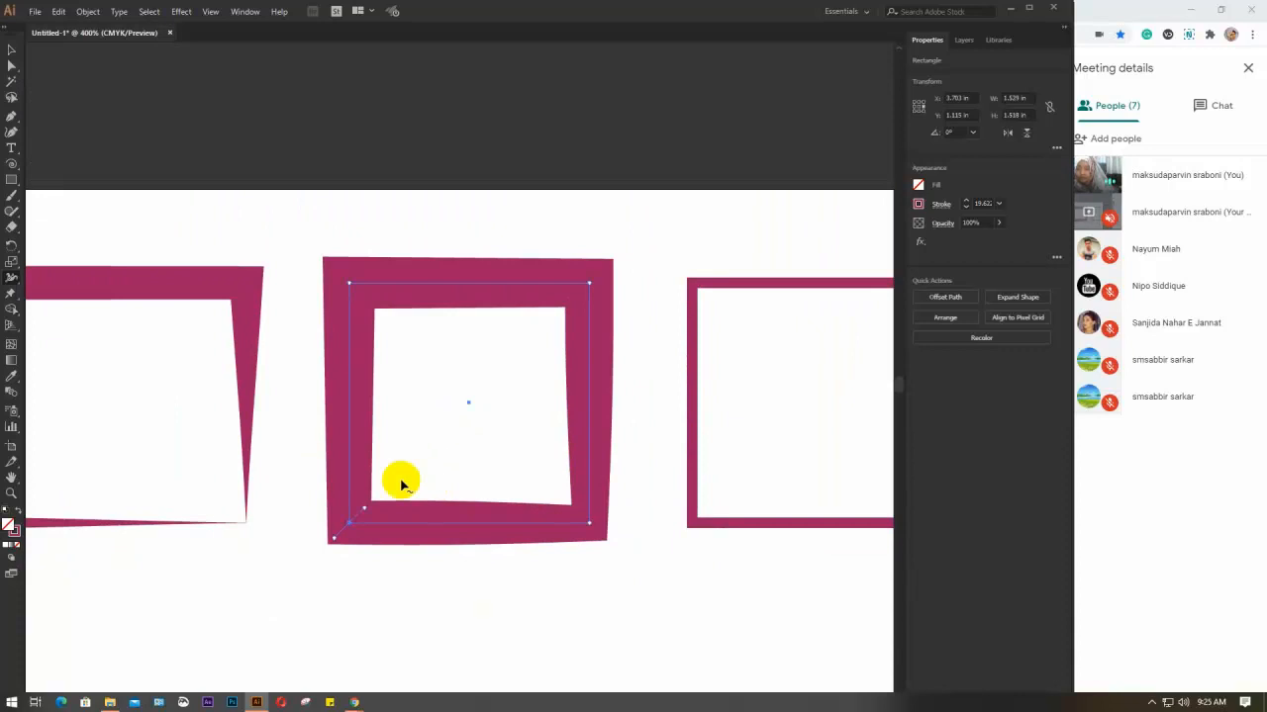
pyautogui.click(12, 67)
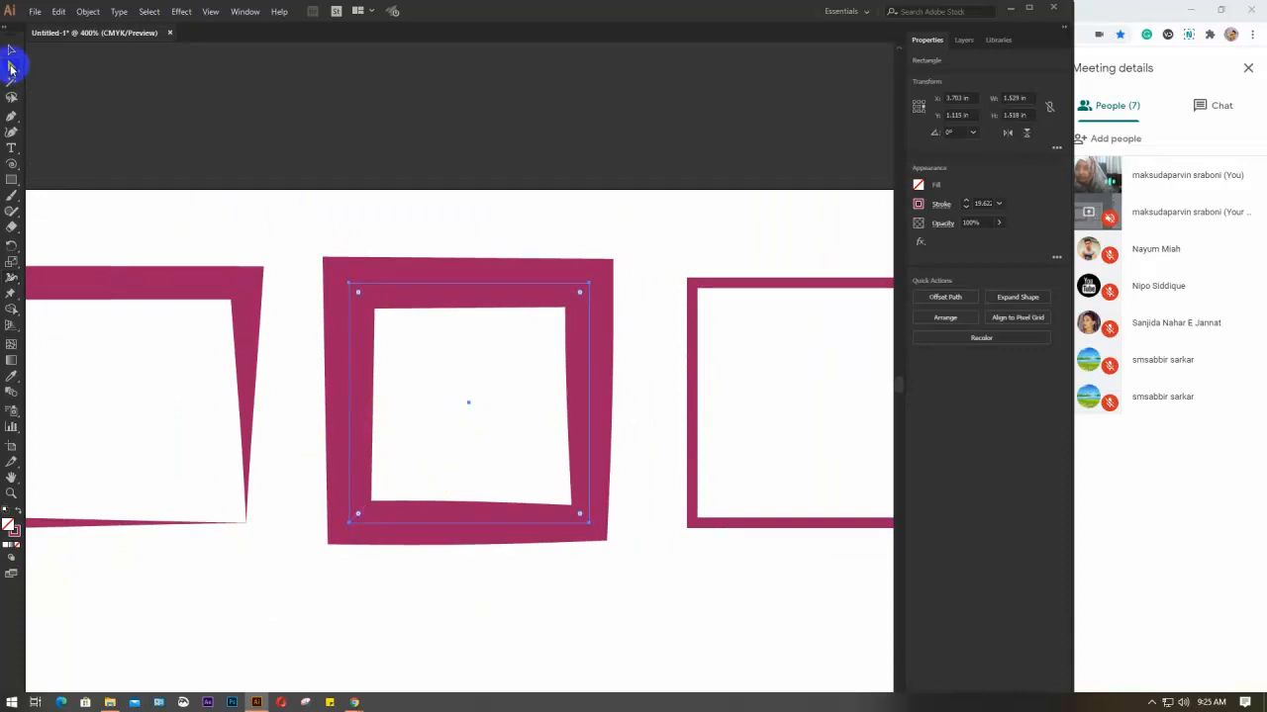
pyautogui.click(352, 288)
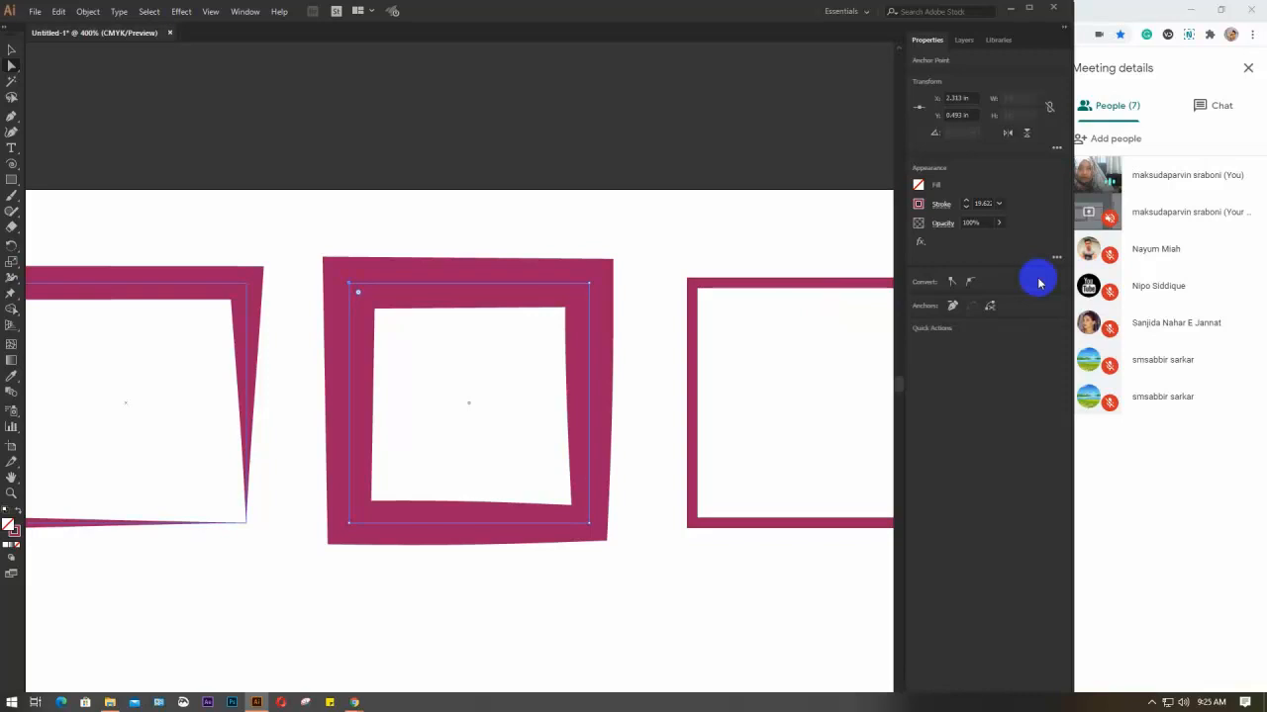
pyautogui.click(971, 283)
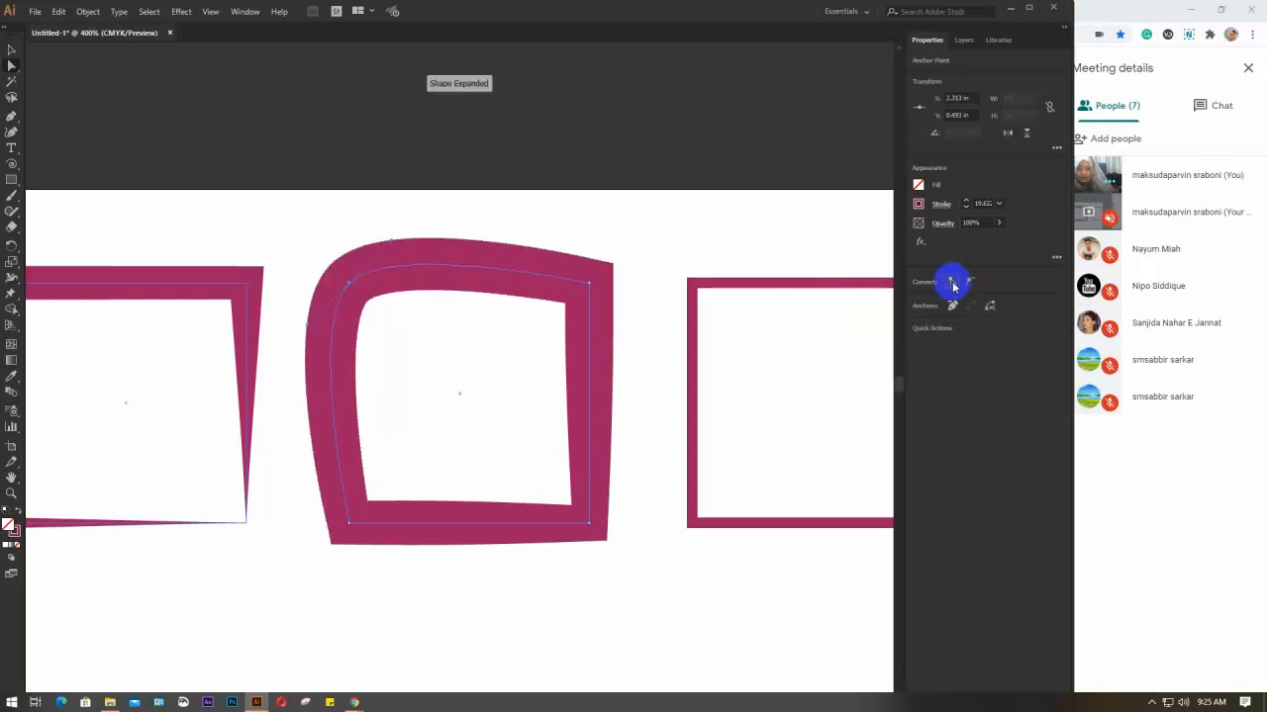
pyautogui.click(950, 283)
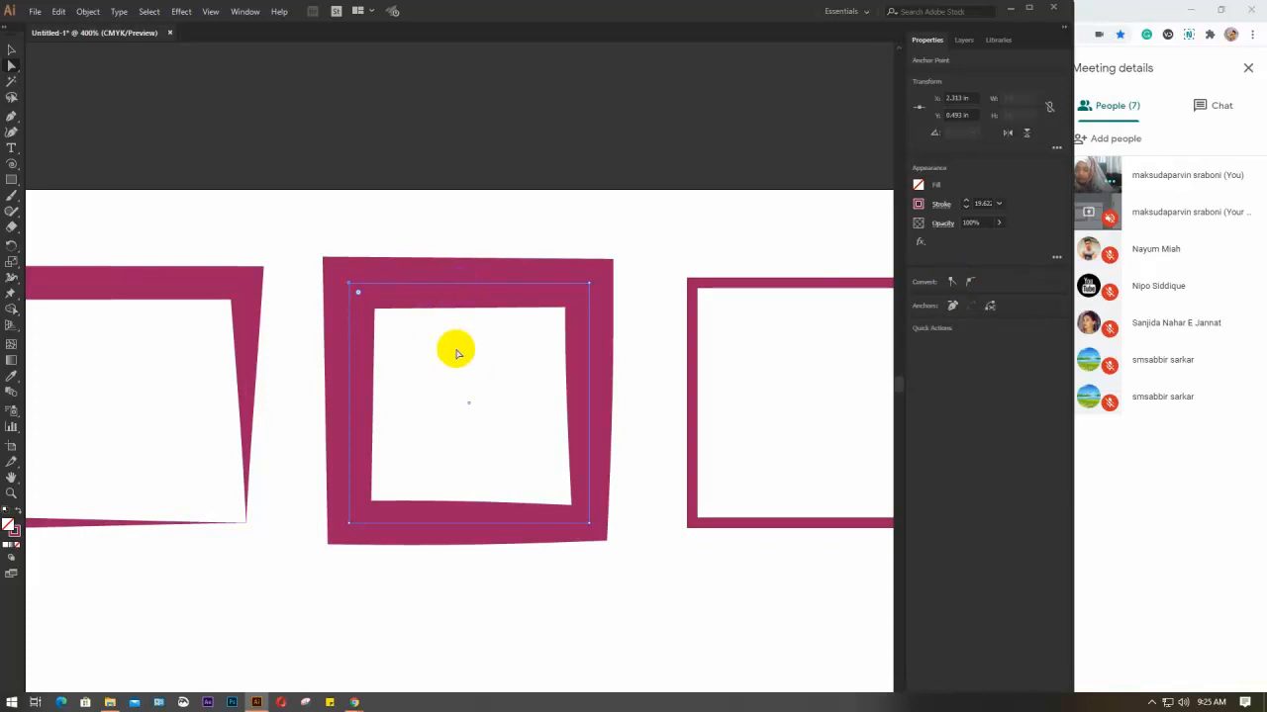
# Step: Widen the stroke at the midpoints of the second square's four sides with the Width Tool, up to about 33.5 pt
pyautogui.click(10, 278)
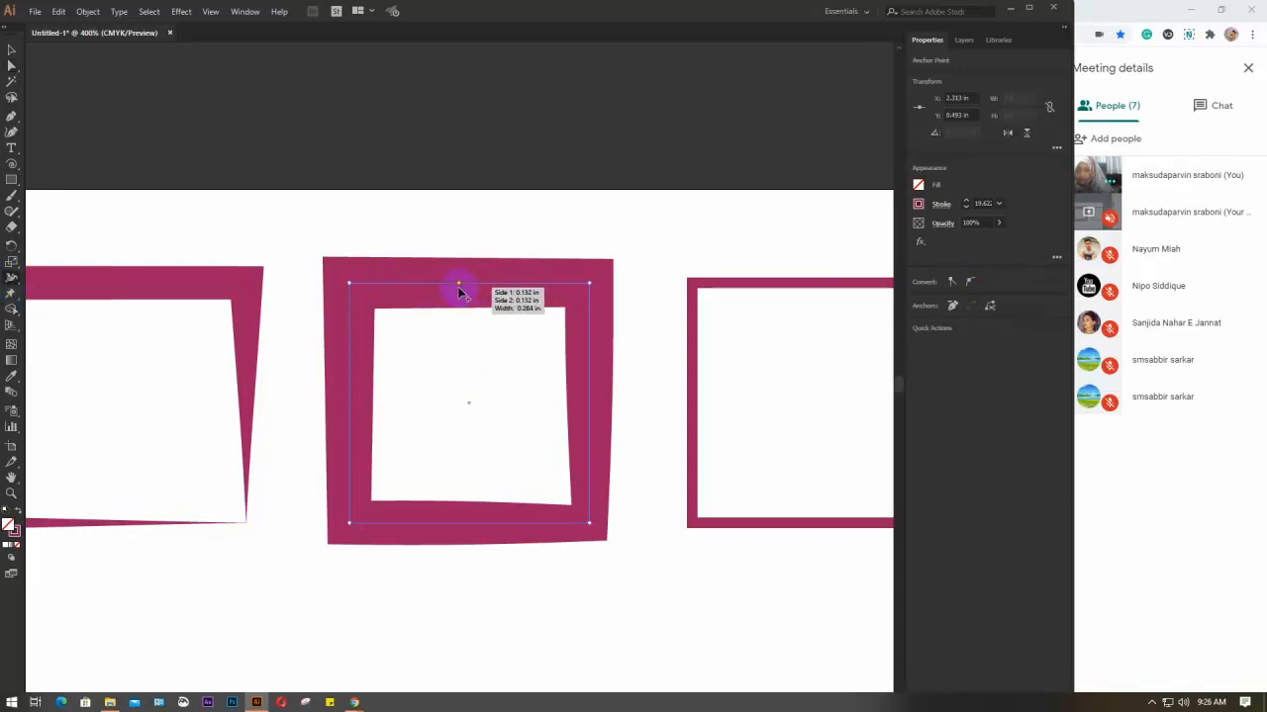
pyautogui.moveTo(465, 285); pyautogui.dragTo(467, 327)
pyautogui.moveTo(351, 407); pyautogui.dragTo(391, 408)
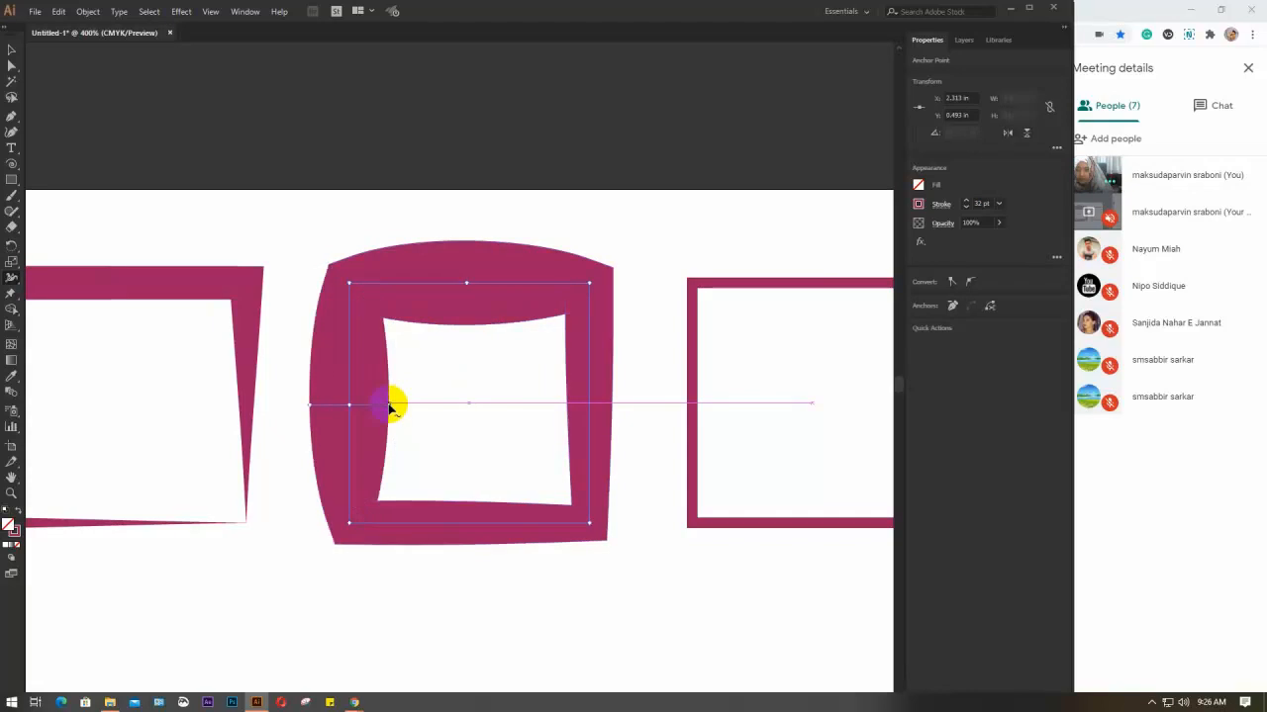
pyautogui.moveTo(565, 410); pyautogui.dragTo(539, 419)
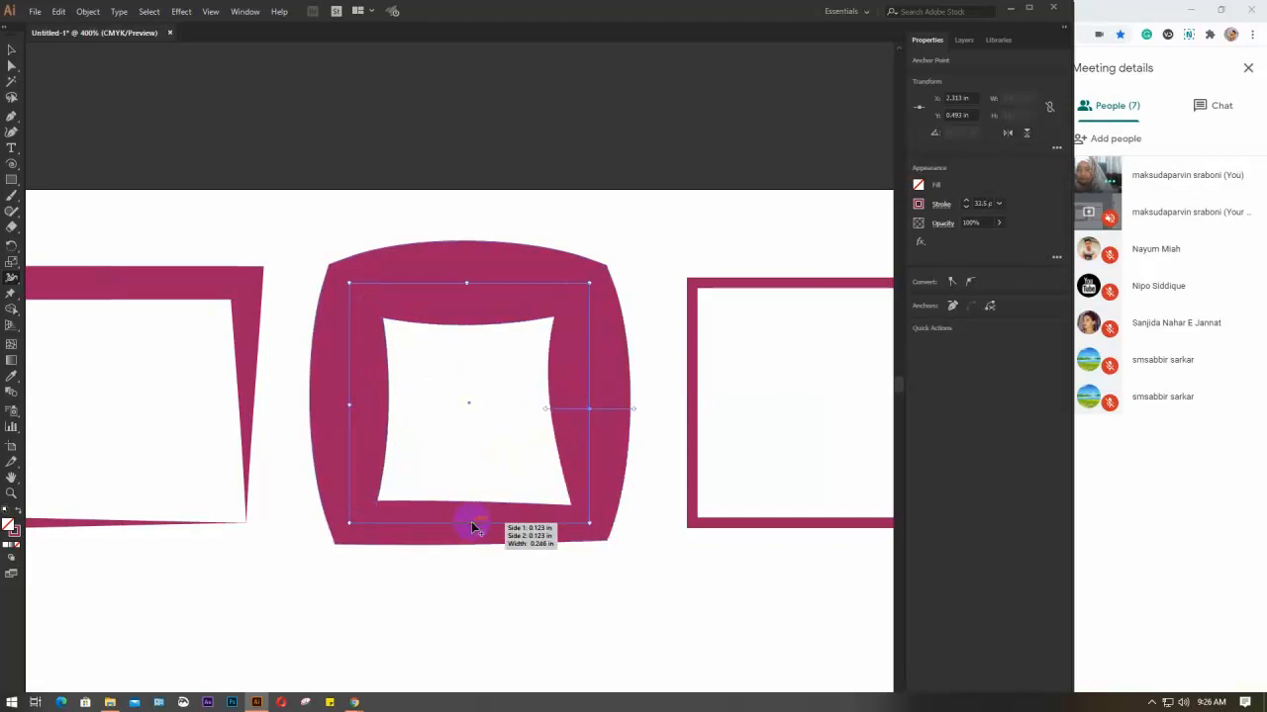
pyautogui.moveTo(467, 521); pyautogui.dragTo(467, 483)
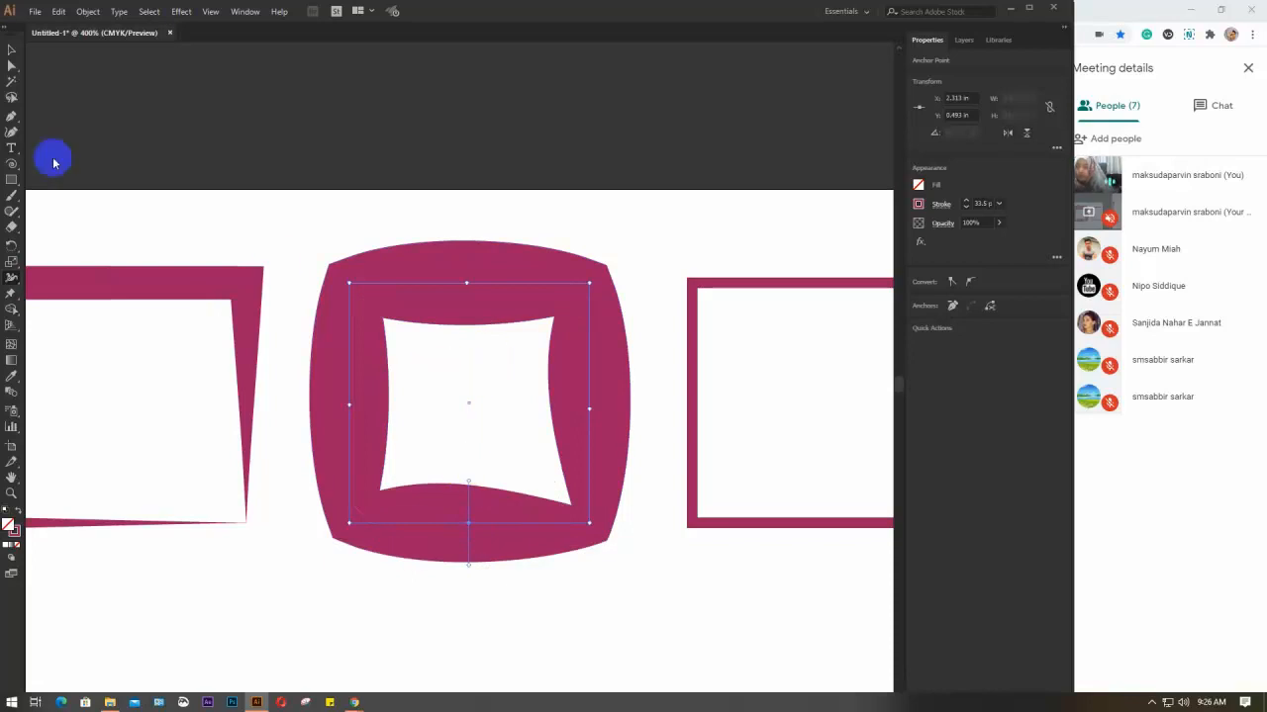
# Step: Try rounding only the second square's top-left corner to a radius of about 0.12 in
pyautogui.click(11, 66)
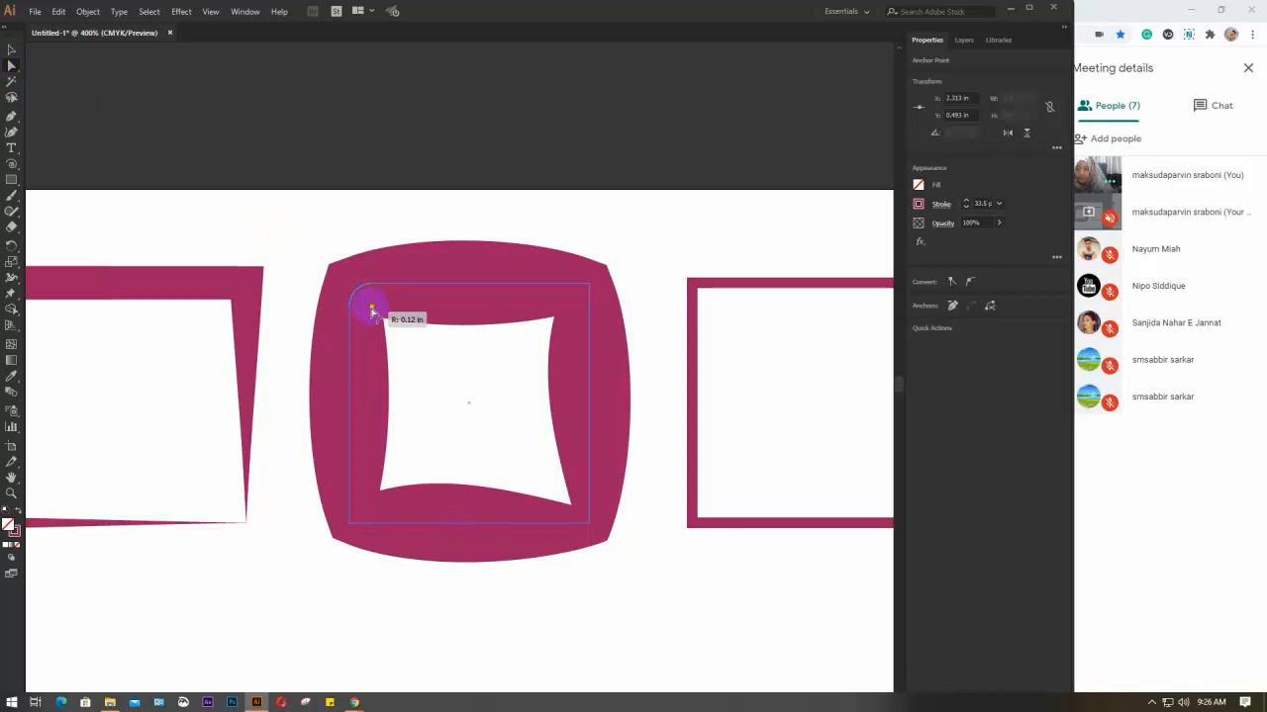
pyautogui.moveTo(372, 312); pyautogui.dragTo(375, 315)
pyautogui.click(372, 313)
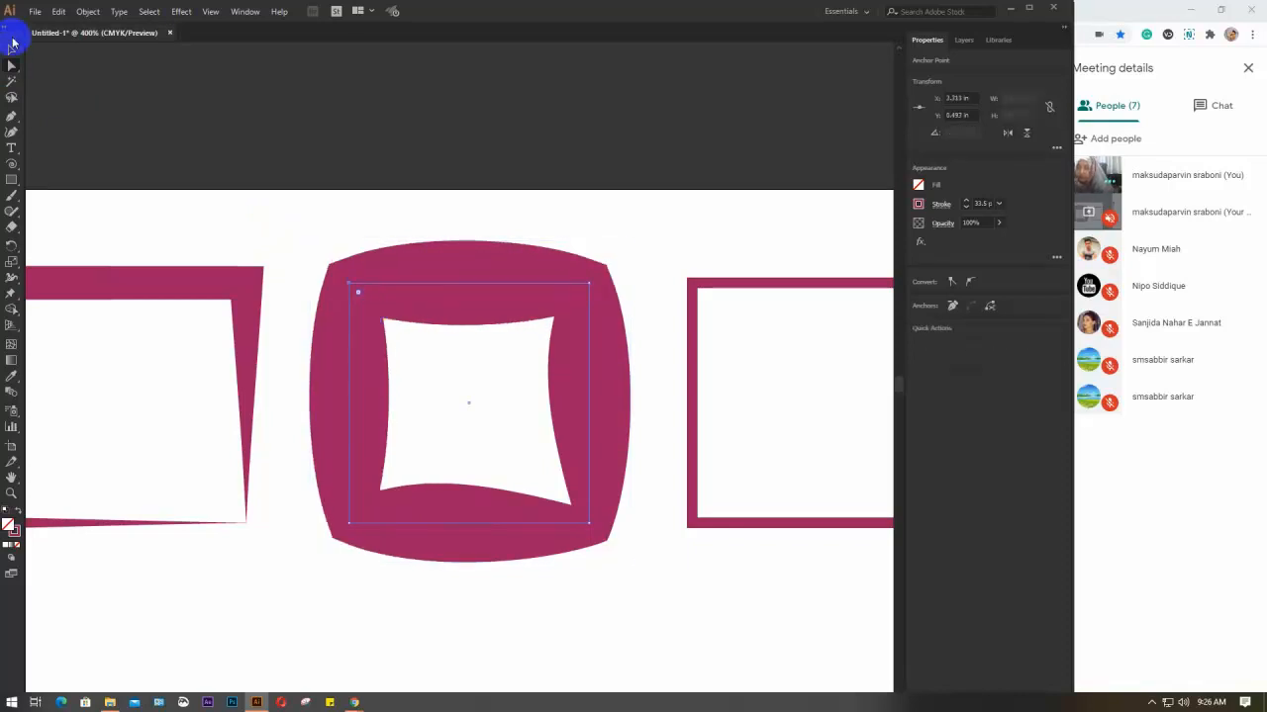
# Step: Select the whole second square, round all four of its corners together with the Direct Selection tool, and deselect it
pyautogui.click(11, 50)
pyautogui.click(458, 198)
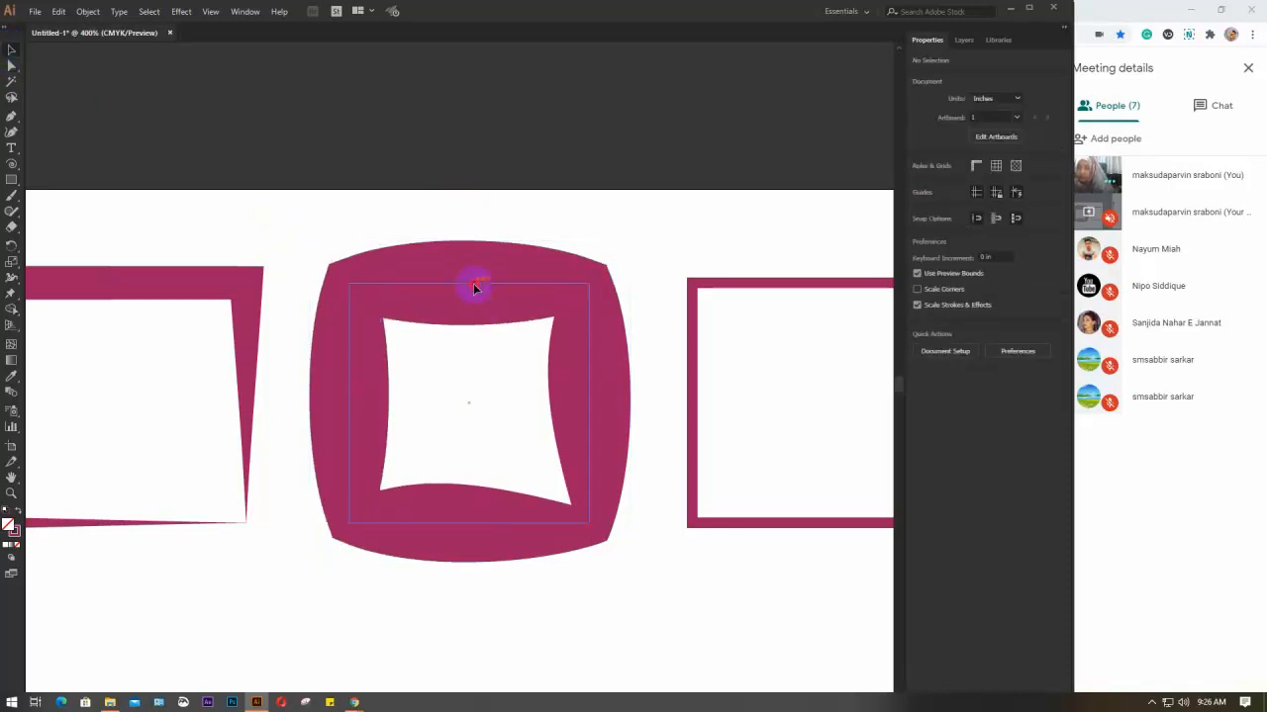
pyautogui.click(473, 283)
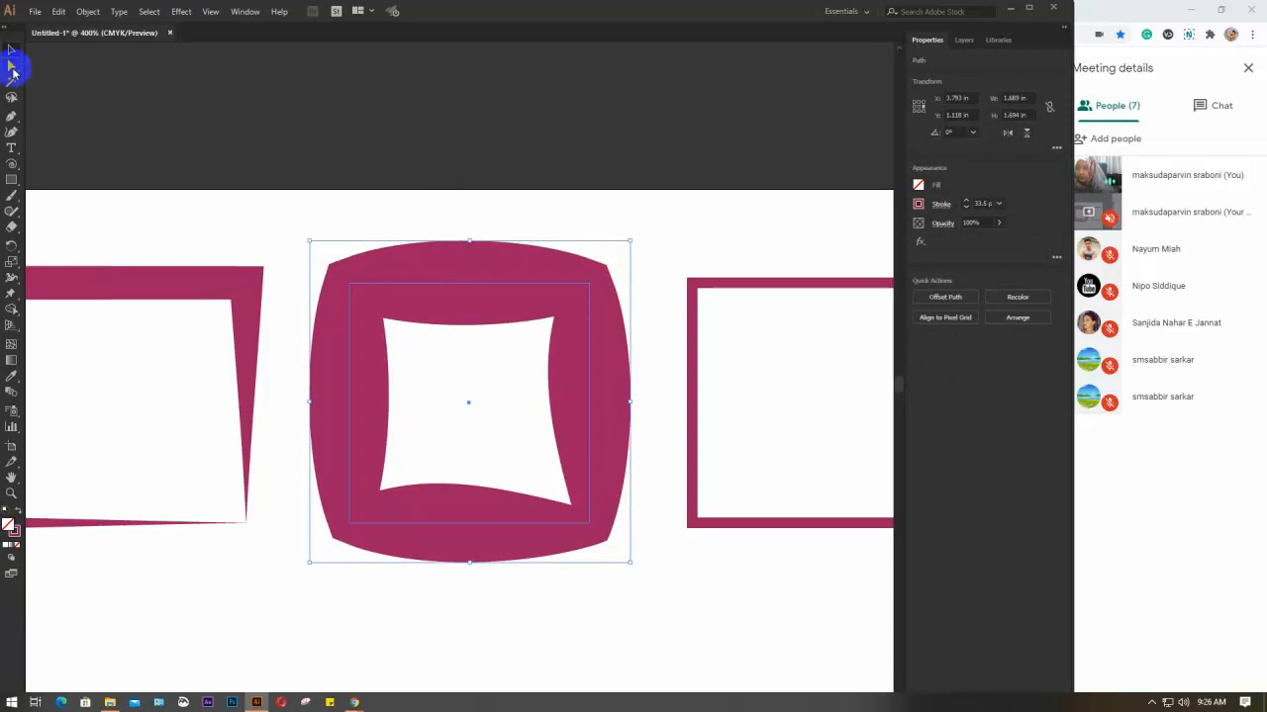
pyautogui.click(12, 67)
pyautogui.click(362, 296)
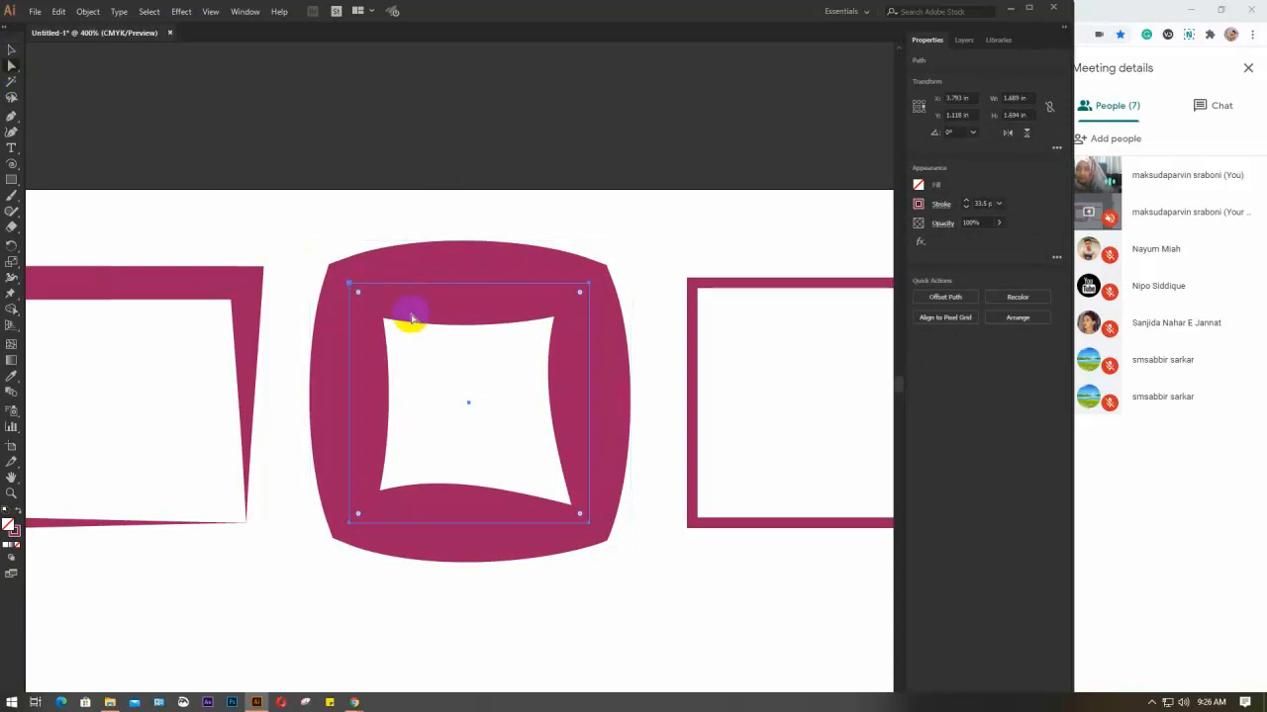
pyautogui.moveTo(360, 296); pyautogui.dragTo(393, 343)
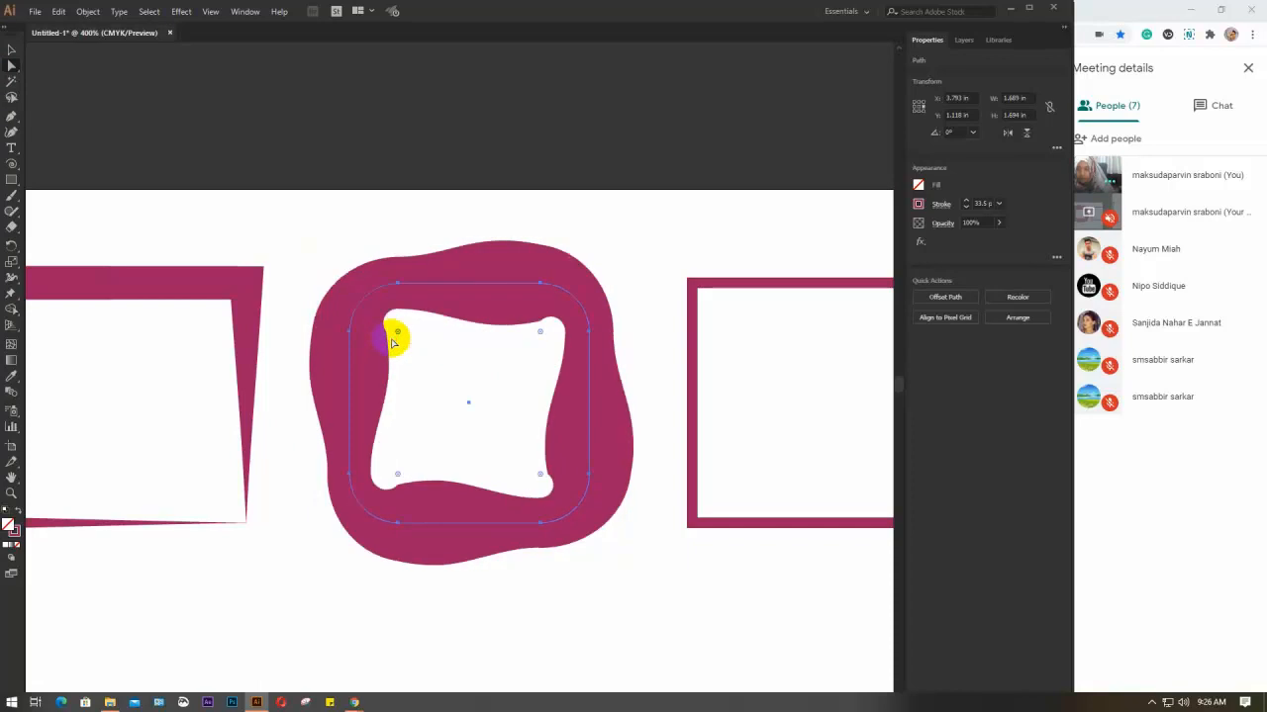
pyautogui.press('v')
pyautogui.click(359, 225)
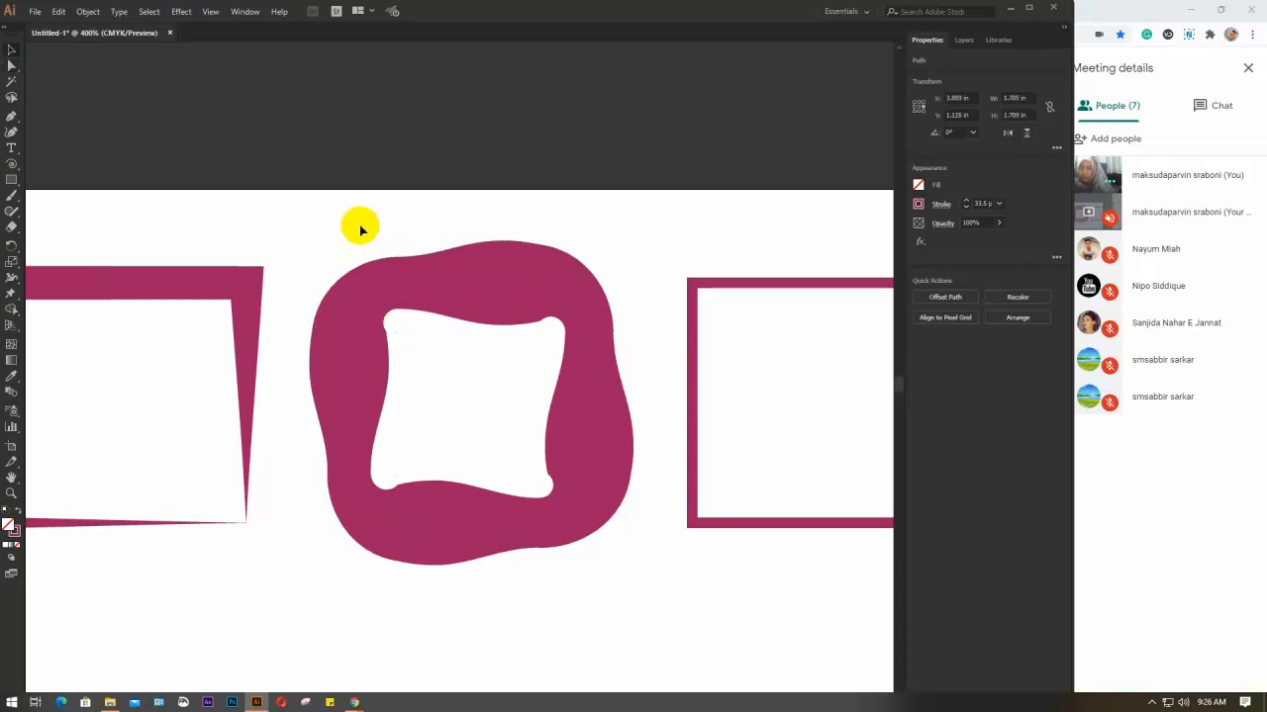
# Step: Reduce the rounded second square's stroke weight to 6 pt and deselect it
pyautogui.click(588, 452)
pyautogui.click(983, 209)
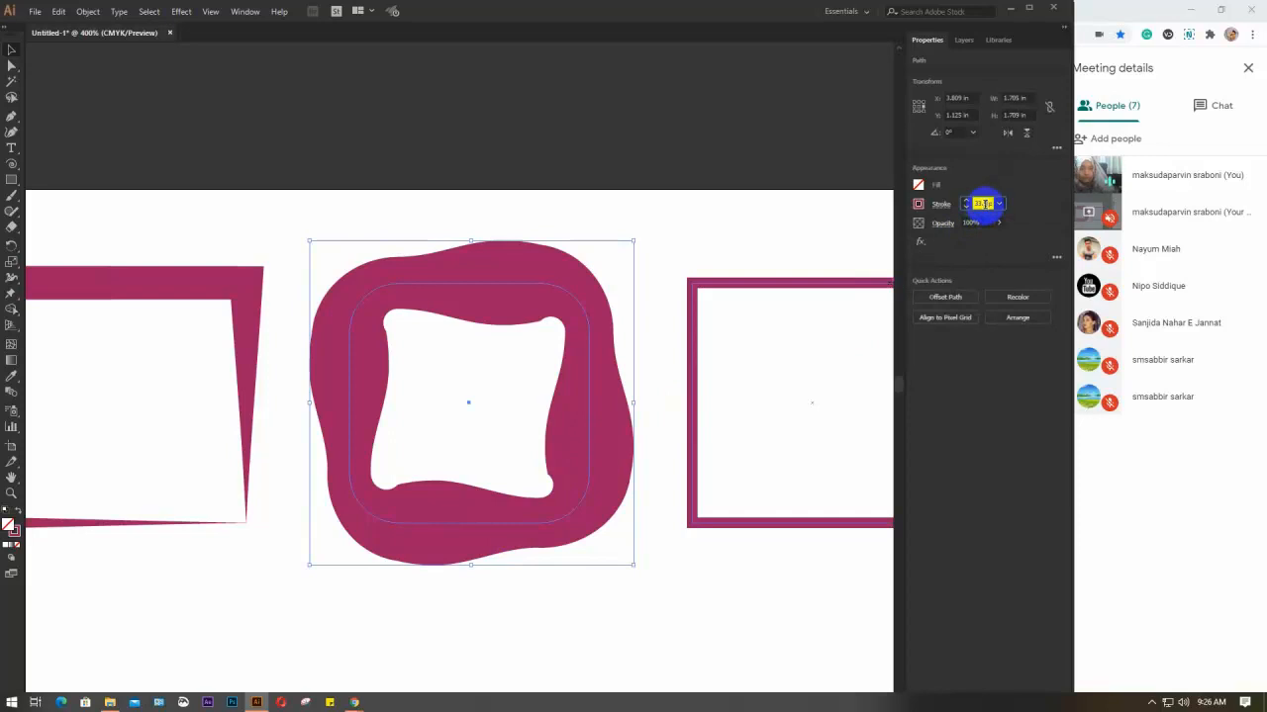
pyautogui.scroll(-18, 985, 205)
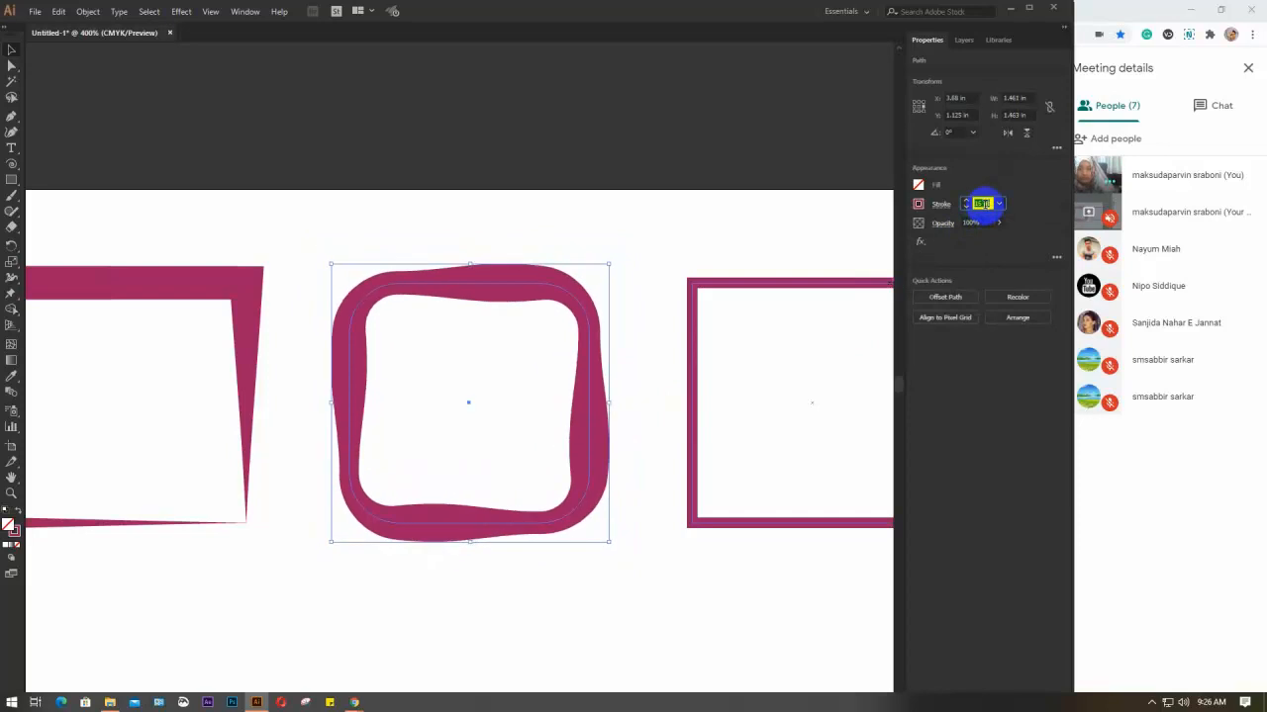
pyautogui.scroll(-8, 980, 204)
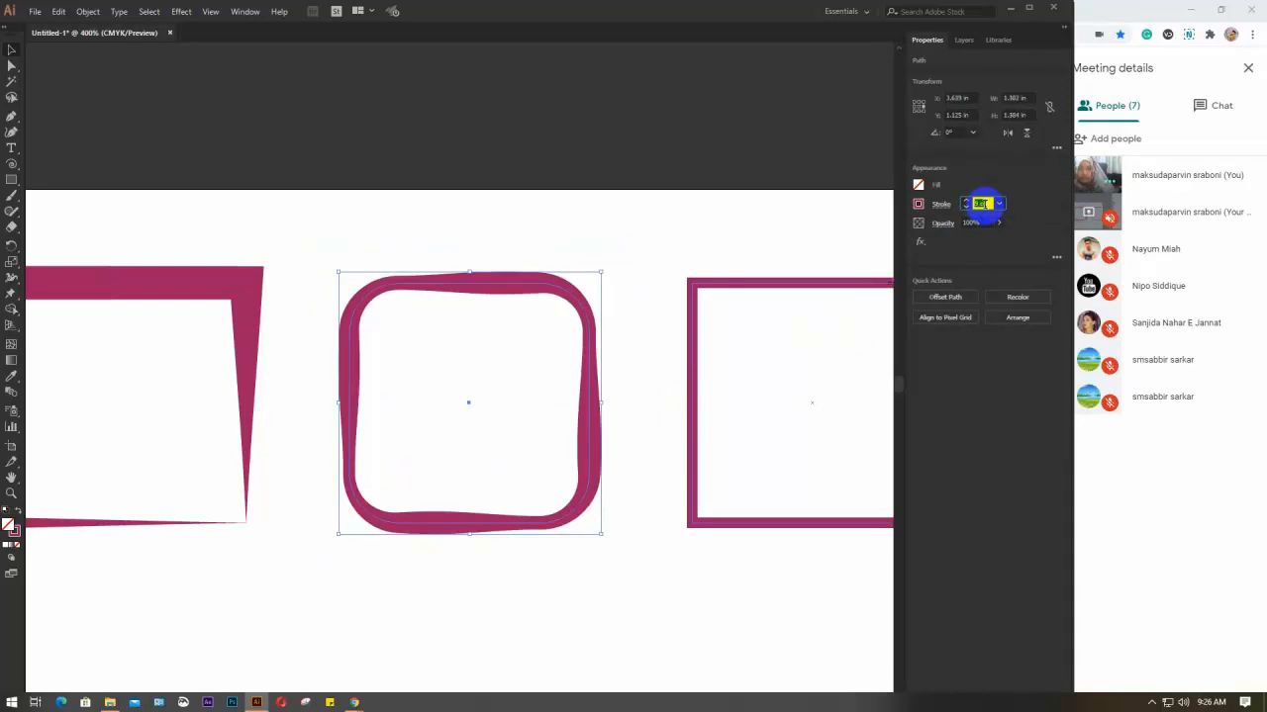
pyautogui.scroll(-2, 980, 204)
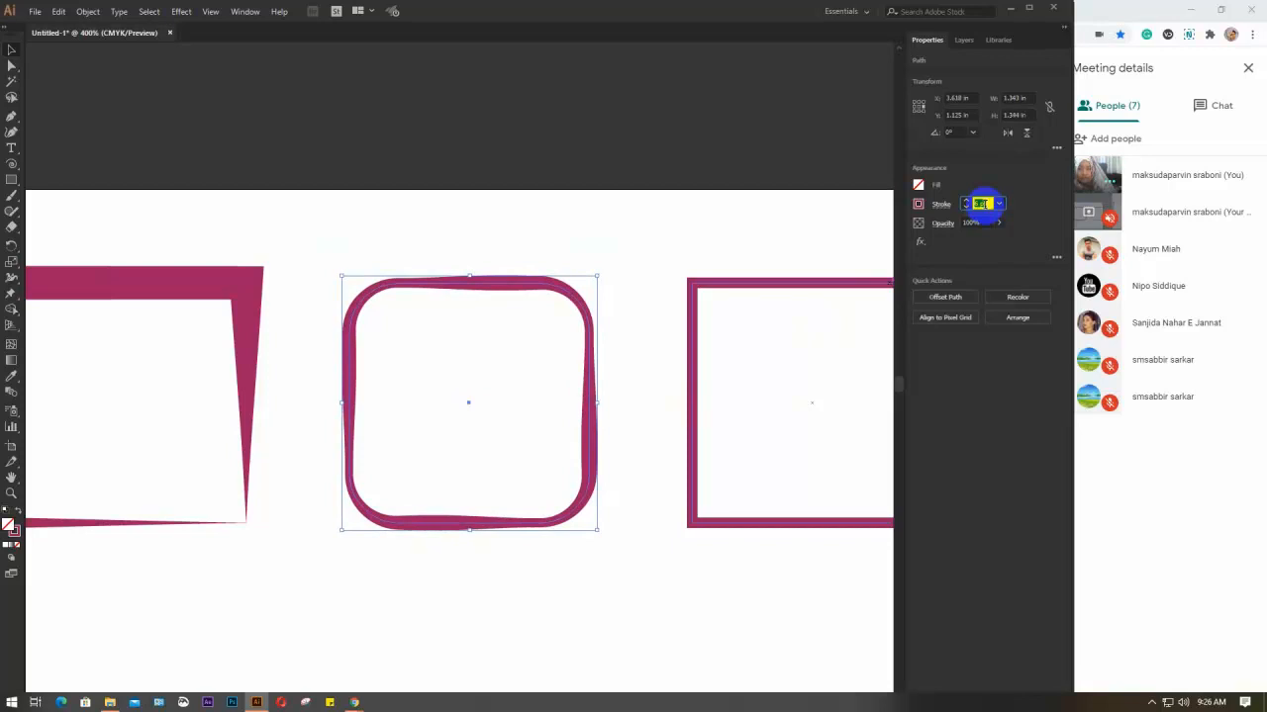
pyautogui.click(319, 246)
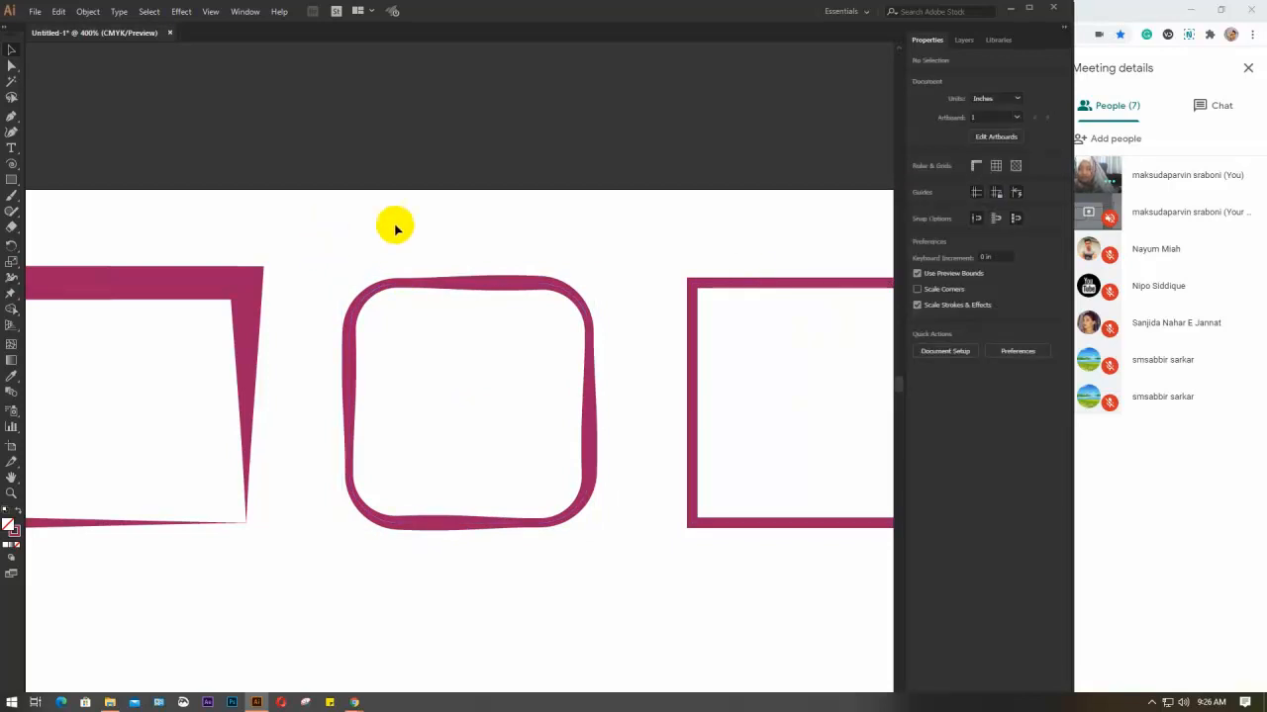
# Step: Widen the rounded square's stroke on its left, top and right sides with the Width Tool, up to about 12.6 pt, and deselect it
pyautogui.click(589, 495)
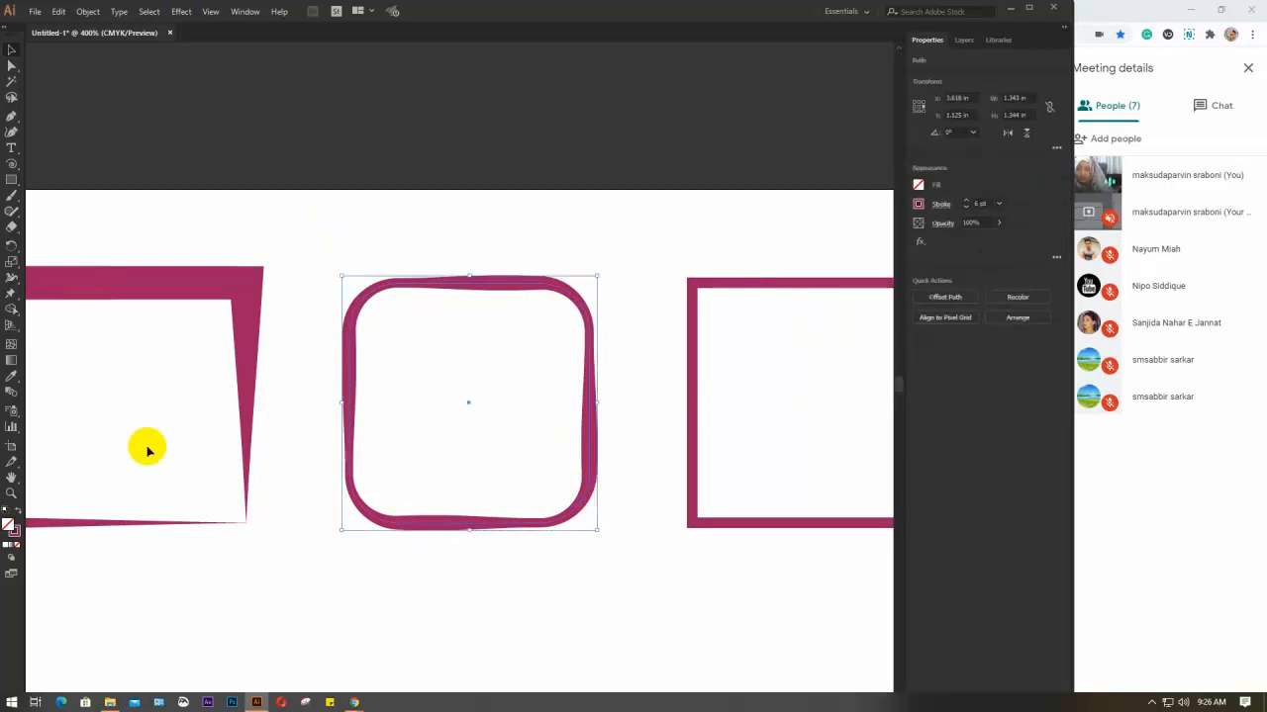
pyautogui.click(9, 283)
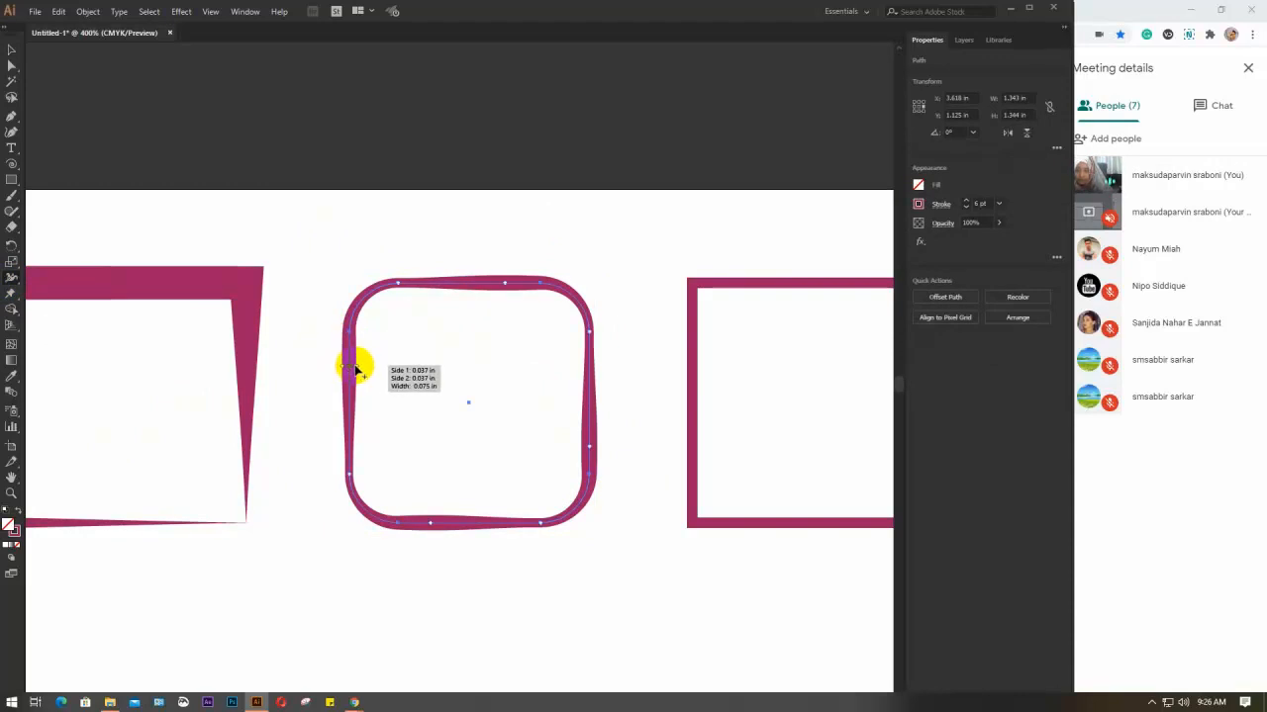
pyautogui.moveTo(358, 369); pyautogui.dragTo(368, 372)
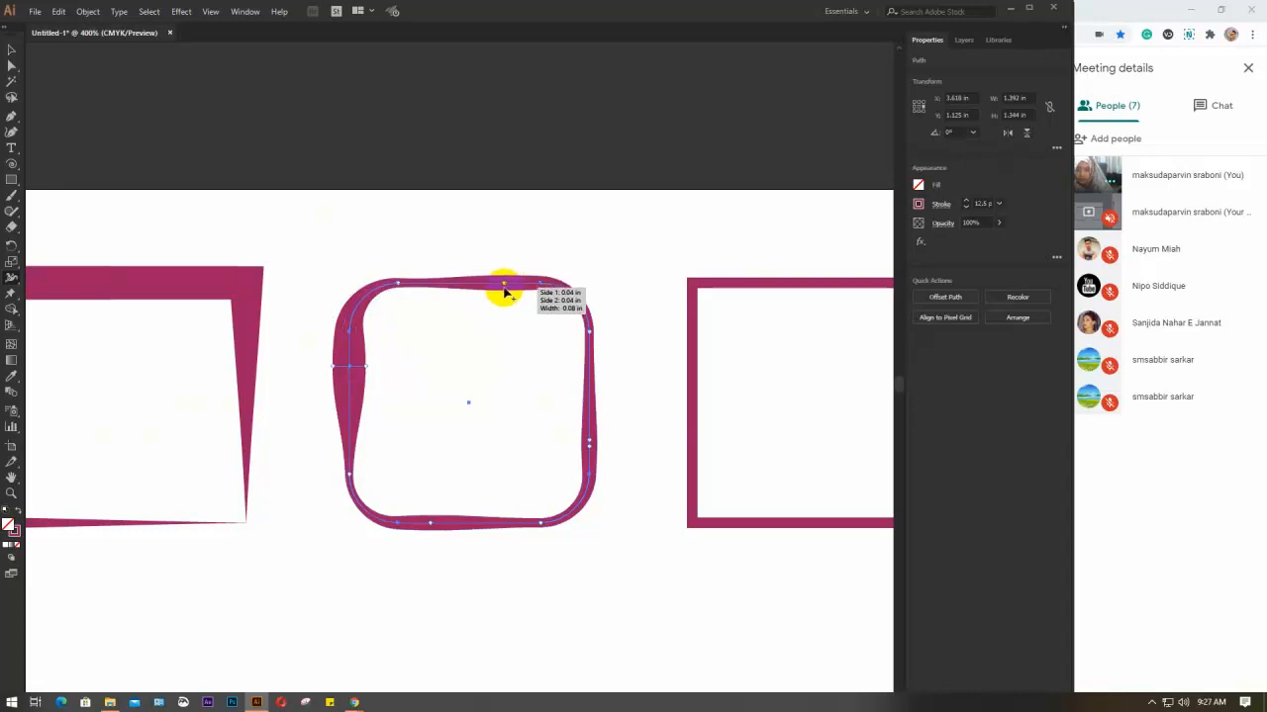
pyautogui.moveTo(505, 293); pyautogui.dragTo(504, 301)
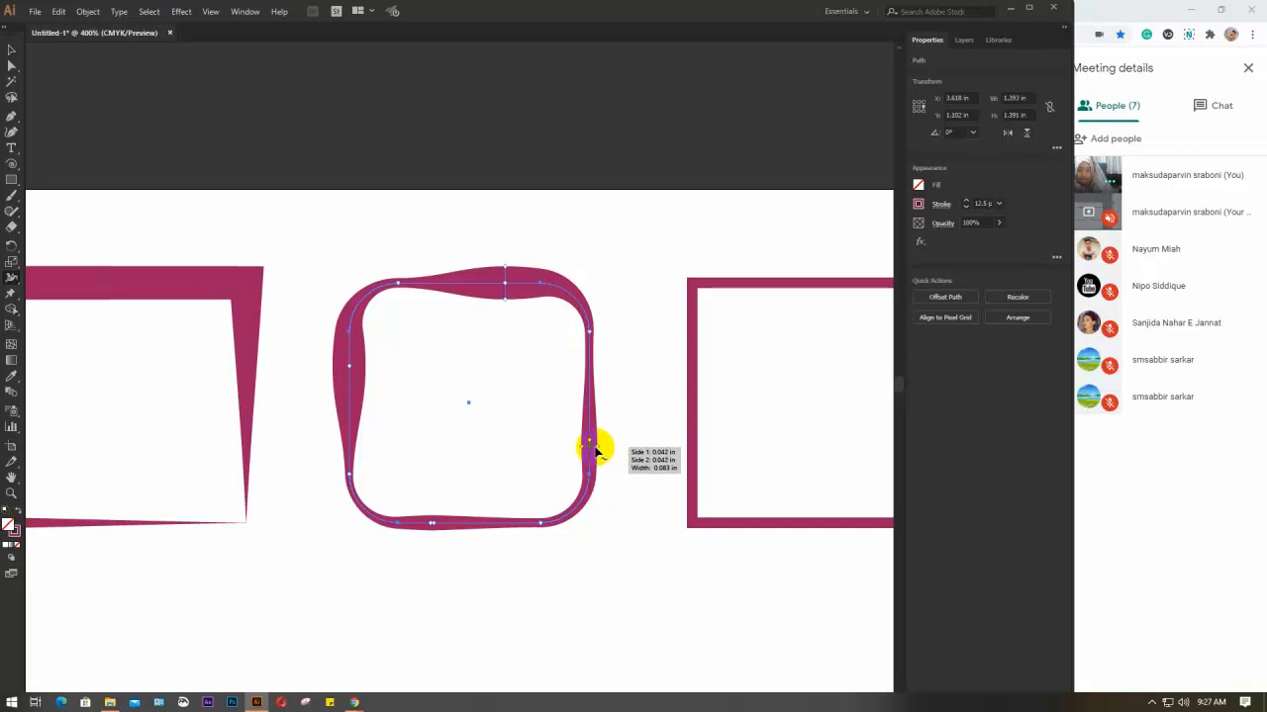
pyautogui.moveTo(598, 450); pyautogui.dragTo(591, 391)
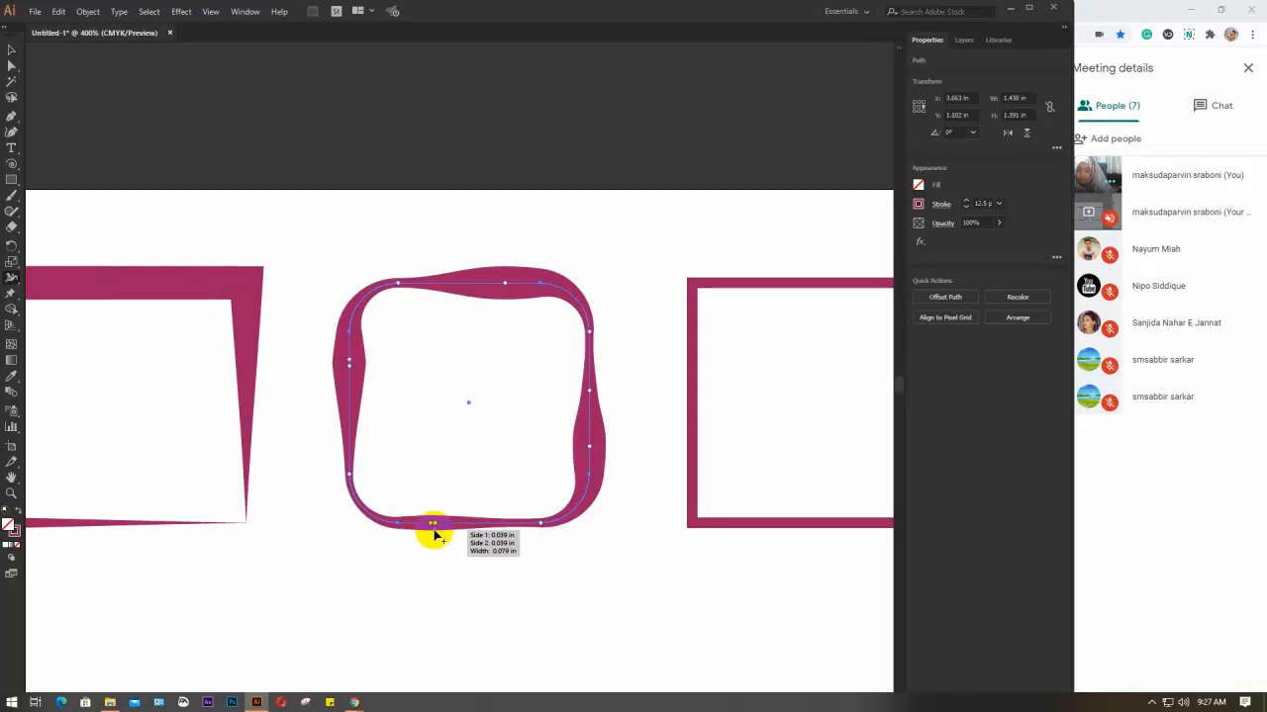
pyautogui.click(10, 51)
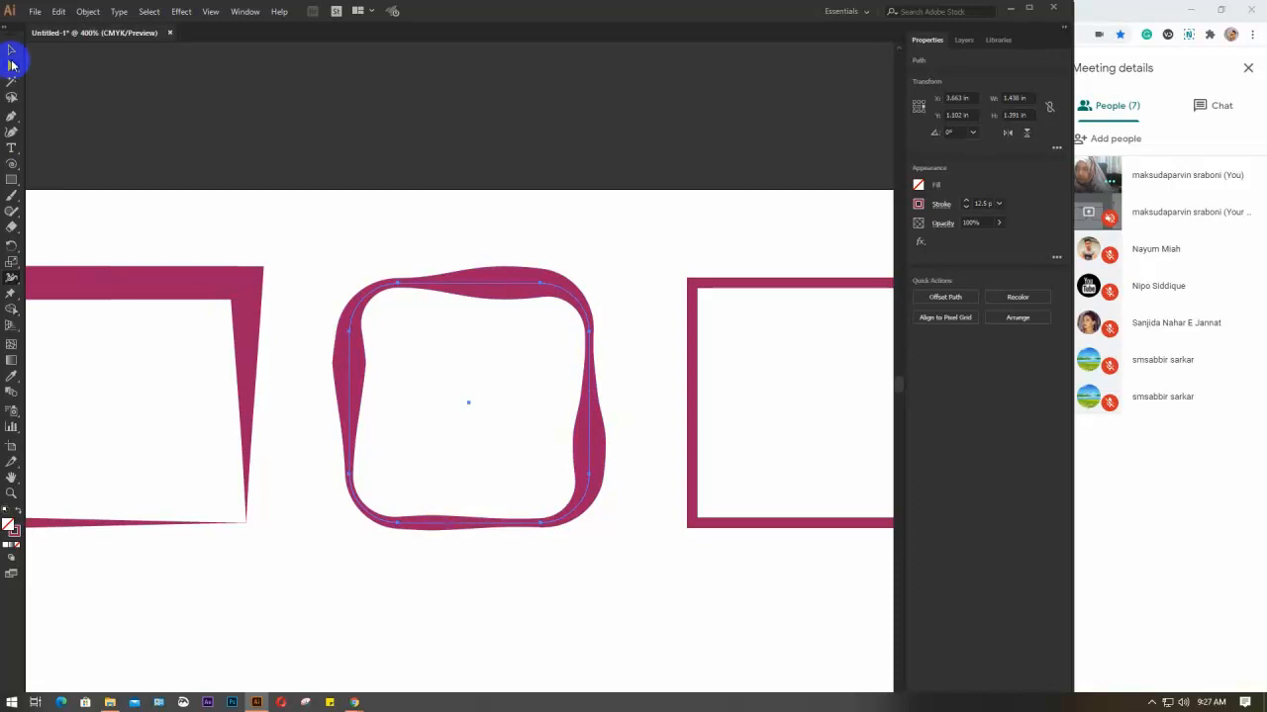
pyautogui.click(415, 248)
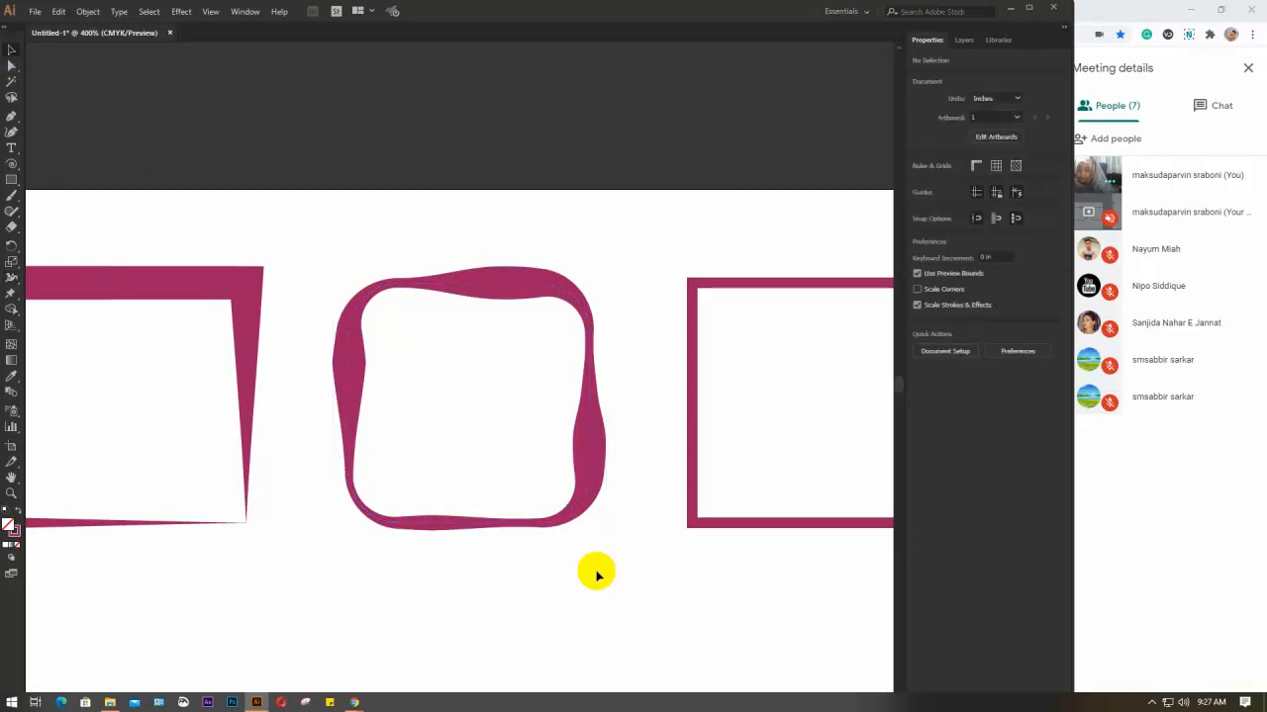
# Step: Delete the third square, the one with the uniform stroke, leaving the two reshaped squares
pyautogui.scroll(-2, 594, 574)
pyautogui.moveTo(598, 622); pyautogui.dragTo(502, 470)
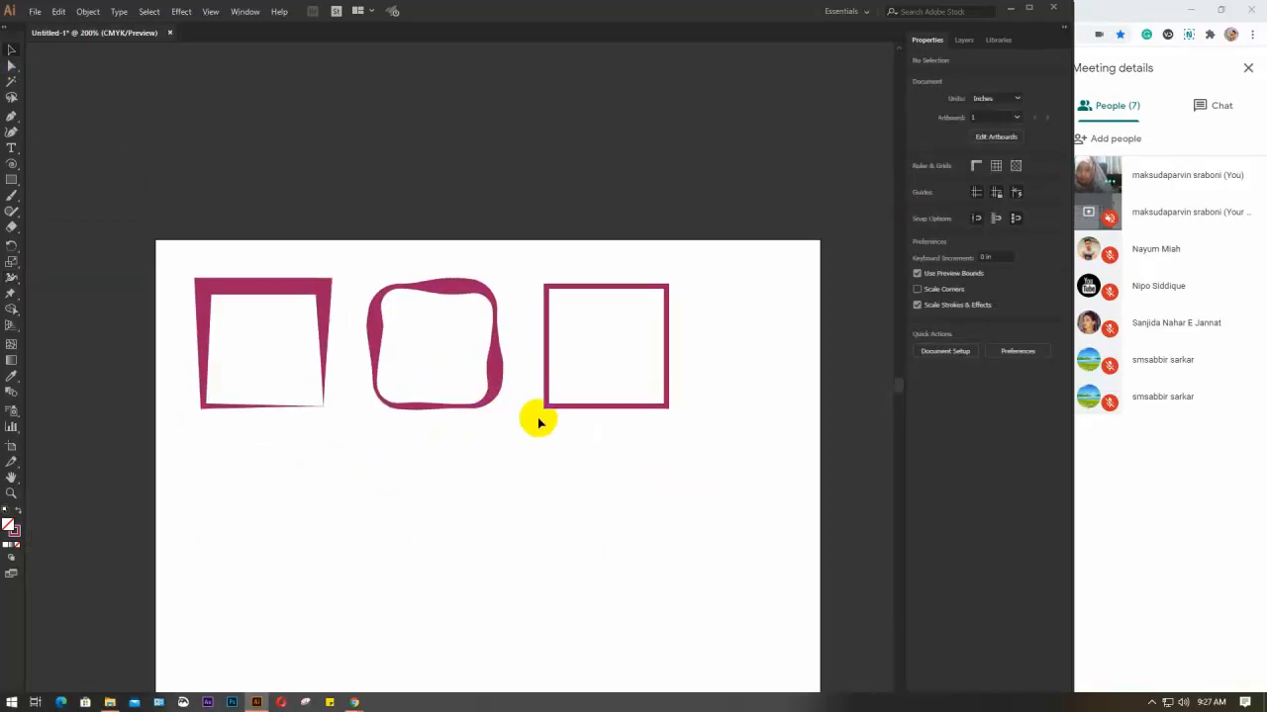
pyautogui.click(626, 379)
pyautogui.press('Delete')
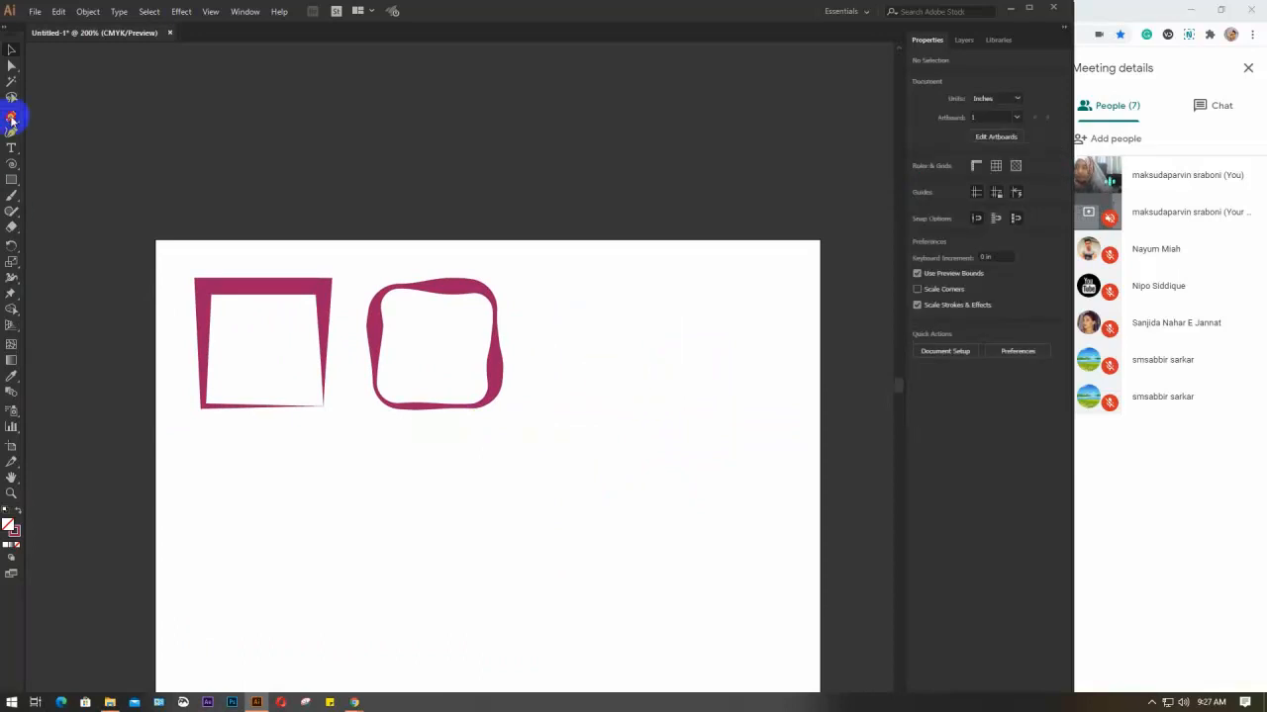
# Step: Draw an open, upward-arching curve with the Pen tool below the two squares
pyautogui.click(330, 572)
pyautogui.moveTo(555, 512); pyautogui.dragTo(688, 520)
pyautogui.press('v')
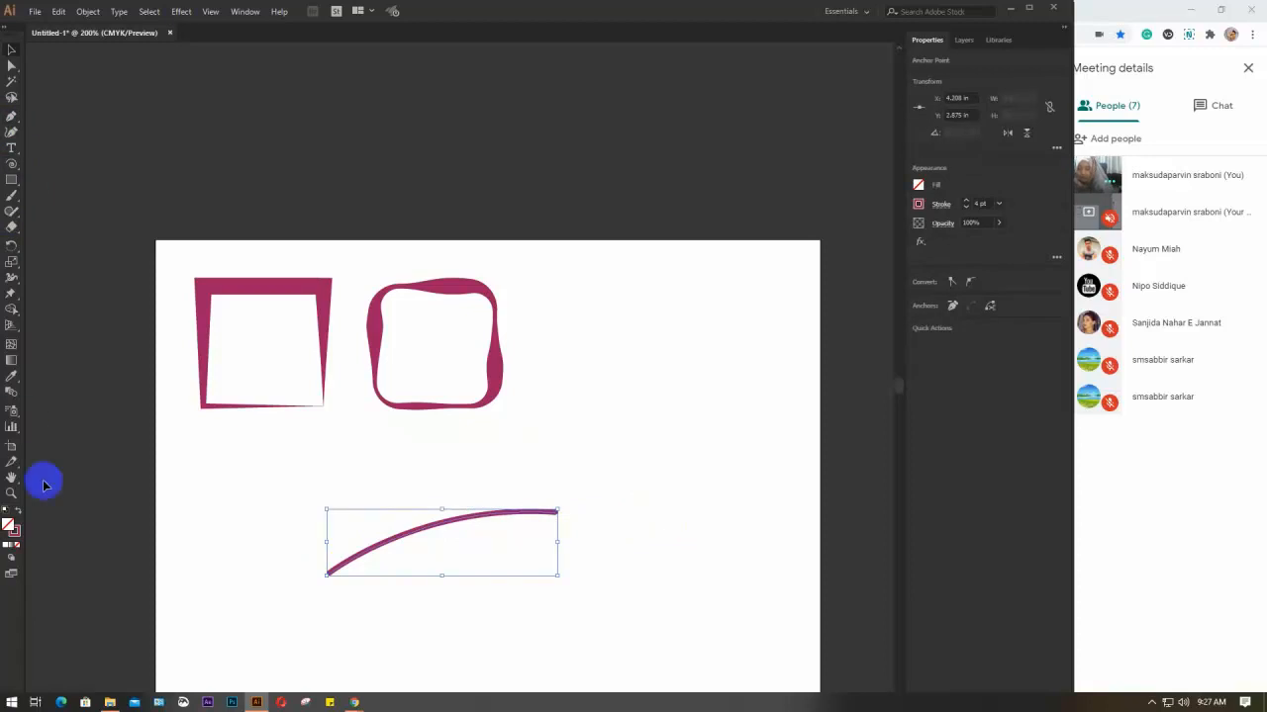
# Step: Widen the stroke at the curve's right end to about 64.5 pt with the Width Tool
pyautogui.click(12, 280)
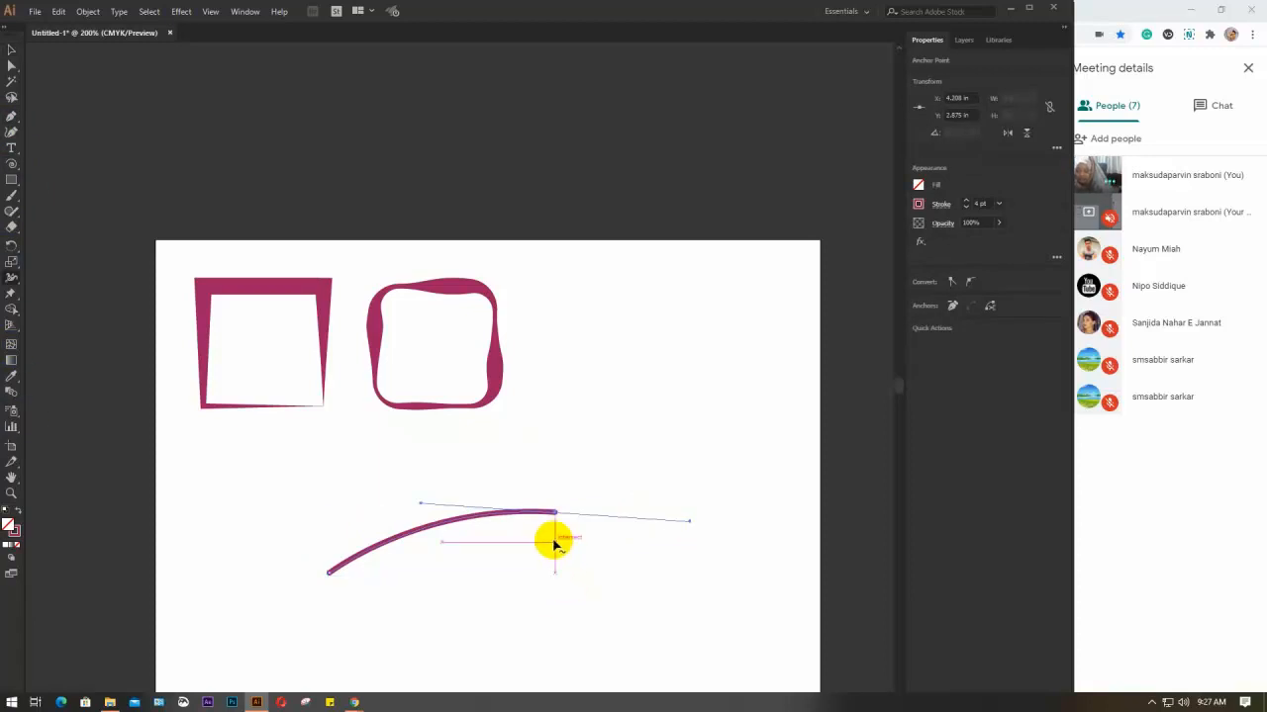
pyautogui.scroll(3, 554, 538)
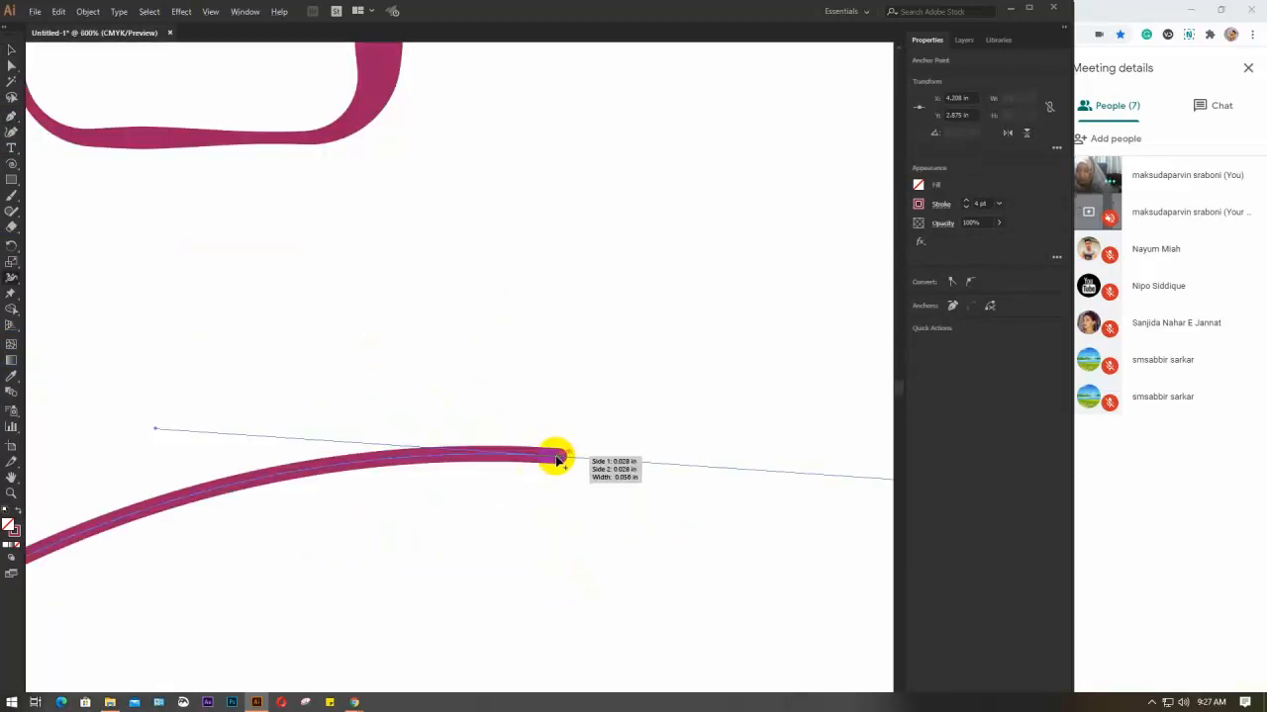
pyautogui.moveTo(558, 459); pyautogui.dragTo(568, 590)
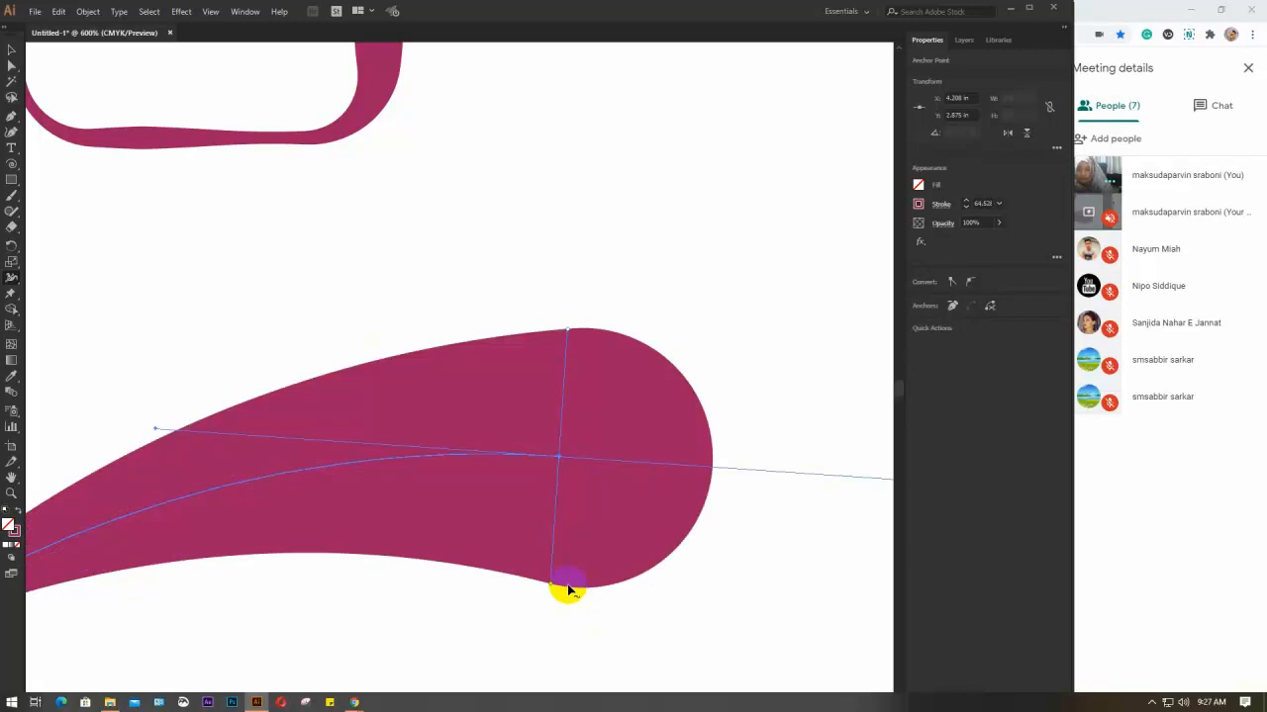
pyautogui.scroll(-2, 568, 591)
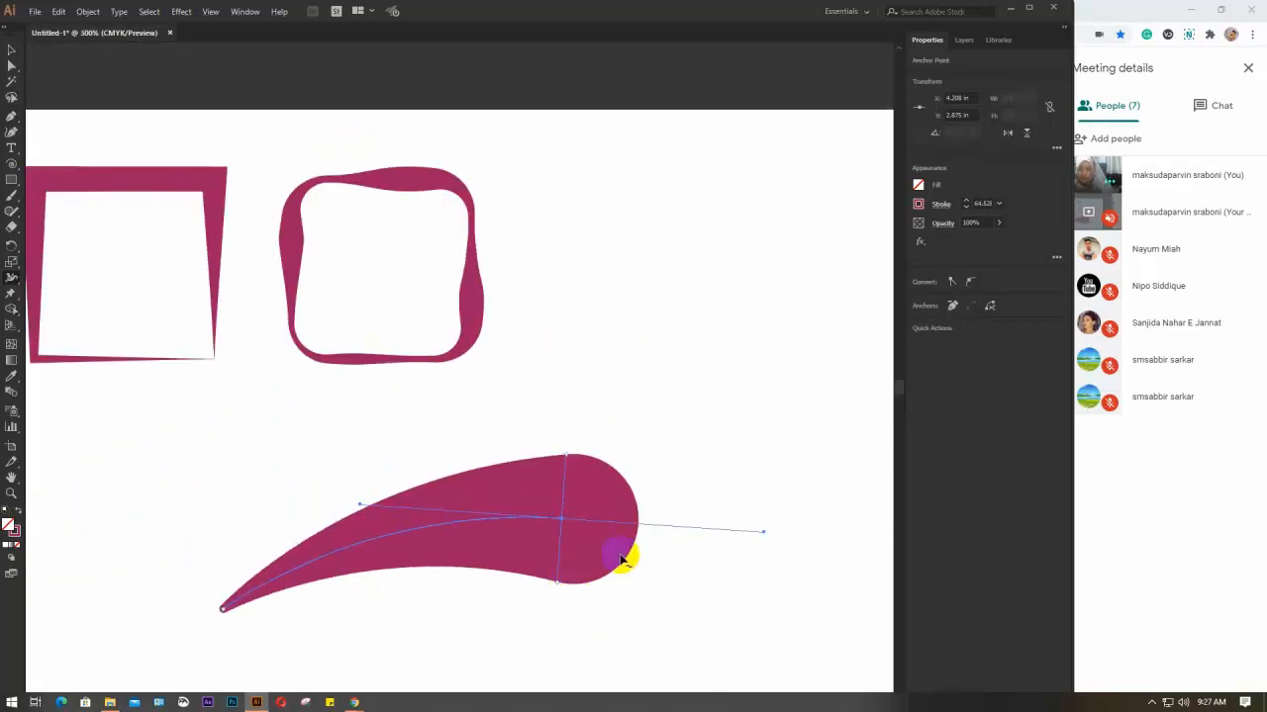
# Step: Add and shift width points along the curve to form a leaf-like bulge and a narrow neck before the thick end, and deselect it
pyautogui.moveTo(368, 545)
pyautogui.mouseDown()
pyautogui.moveTo(355, 525)
pyautogui.moveTo(369, 560)
pyautogui.mouseUp()
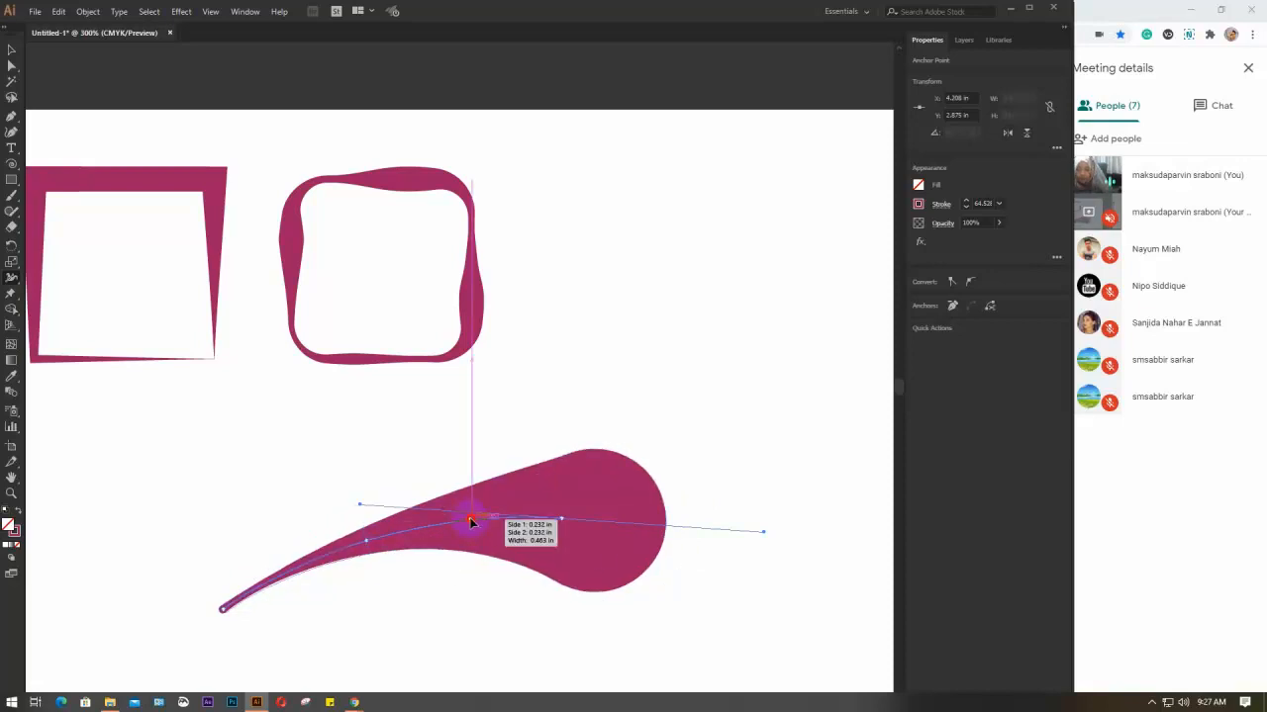
pyautogui.moveTo(469, 511); pyautogui.dragTo(472, 533)
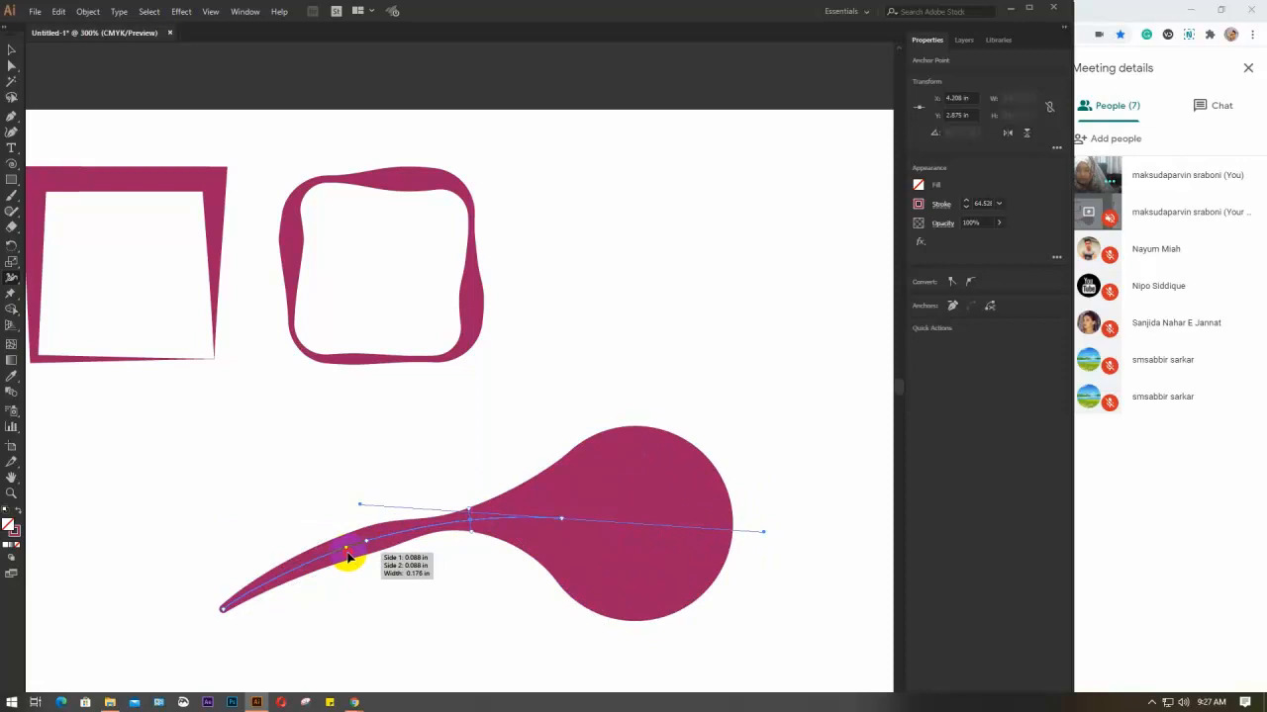
pyautogui.moveTo(348, 559); pyautogui.dragTo(345, 586)
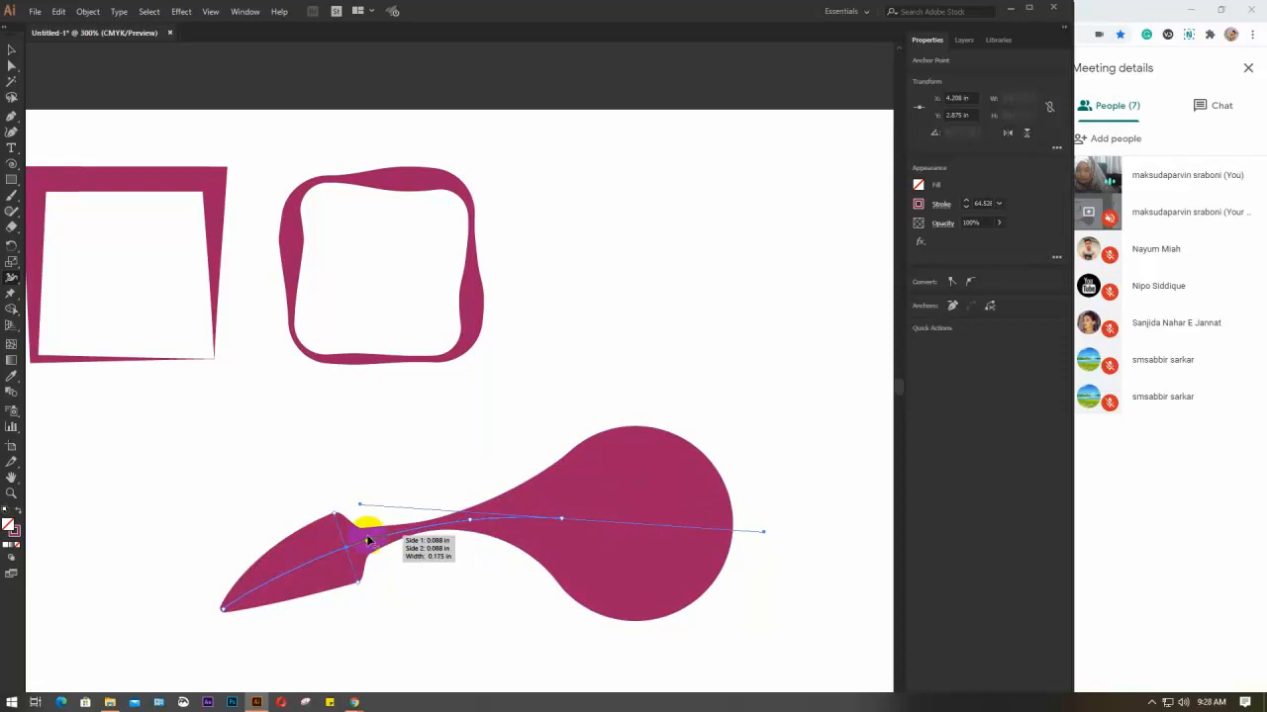
pyautogui.moveTo(369, 542); pyautogui.dragTo(436, 526)
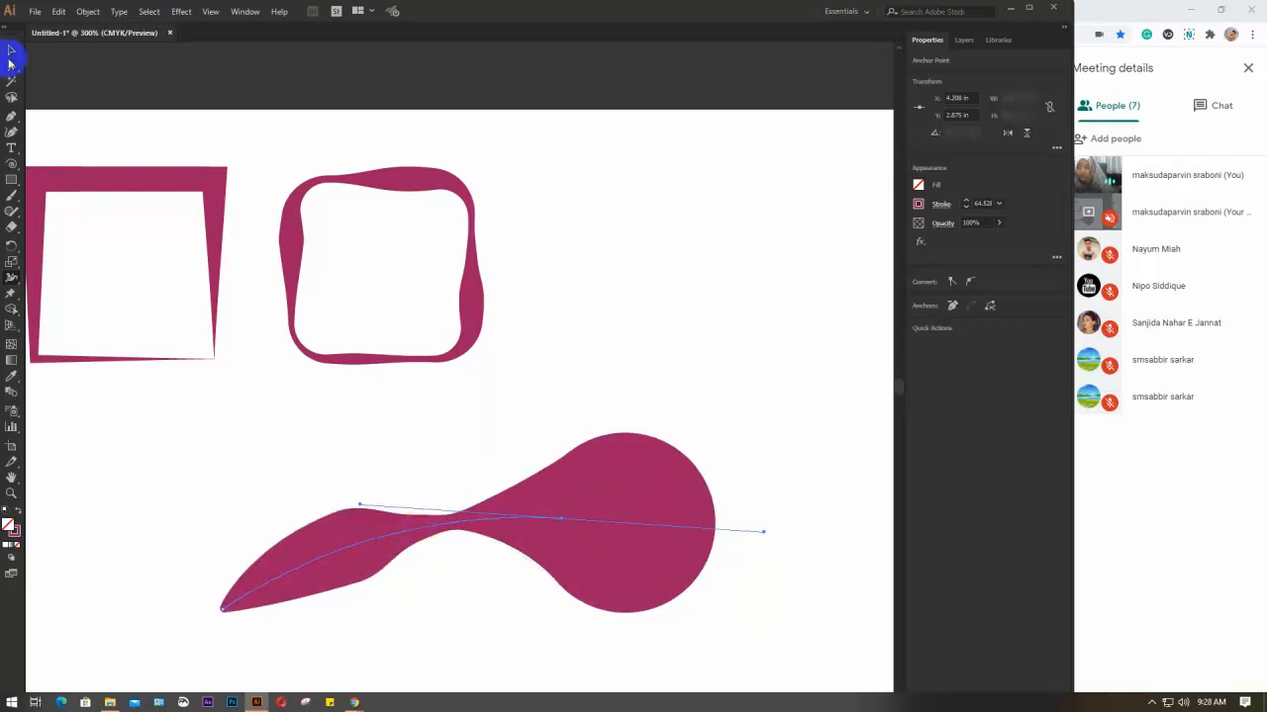
pyautogui.click(12, 52)
pyautogui.click(560, 289)
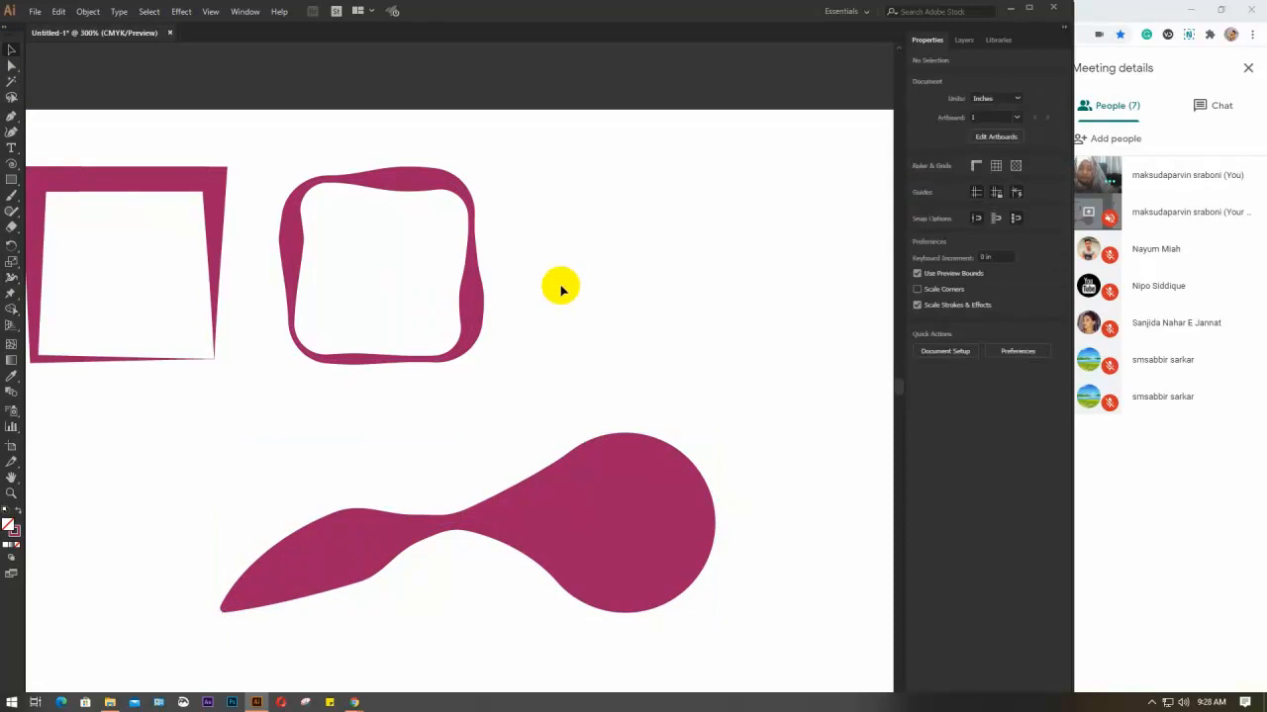
# Step: Select both squares and the curved shape together and delete them to empty the artboard
pyautogui.scroll(-2, 560, 289)
pyautogui.moveTo(198, 161); pyautogui.dragTo(685, 560)
pyautogui.press('Delete')
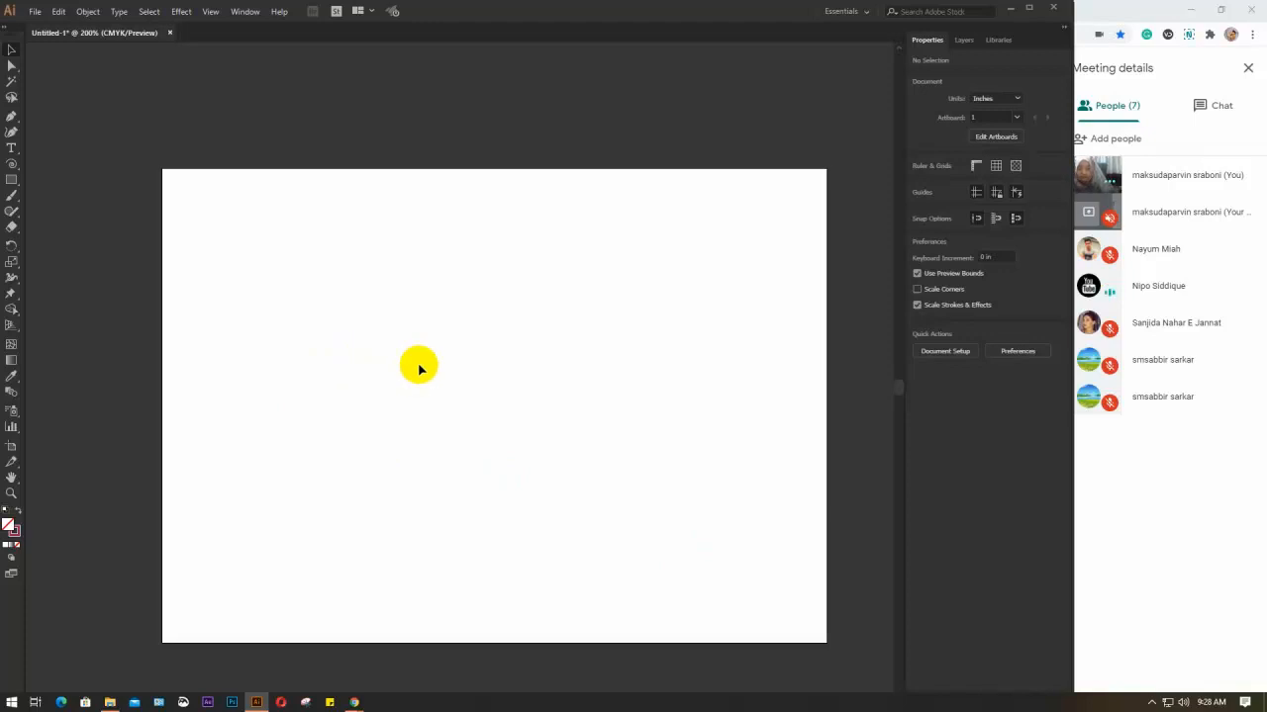
pyautogui.moveTo(488, 401); pyautogui.dragTo(455, 385)
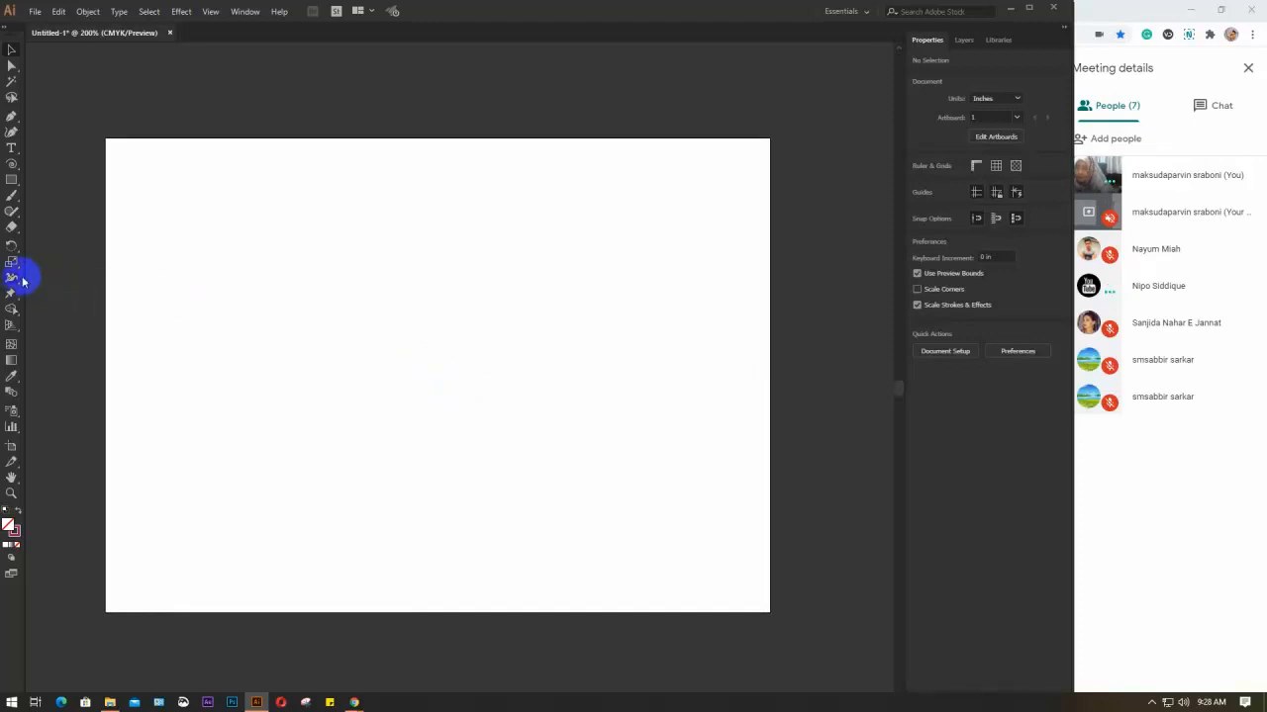
# Step: Set the stroke to none and the fill to pinkish red, and draw a rectangle of about 3.11 x 1.76 in
pyautogui.moveTo(9, 281); pyautogui.dragTo(82, 299)
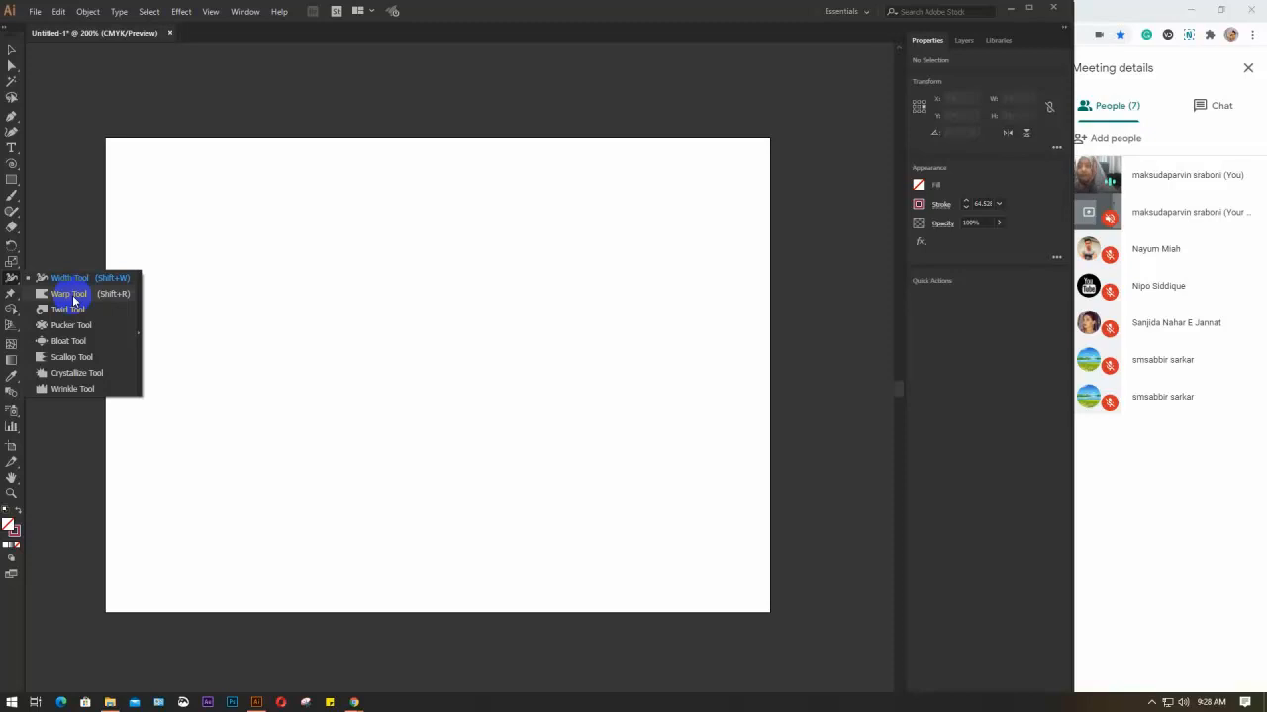
pyautogui.click(9, 181)
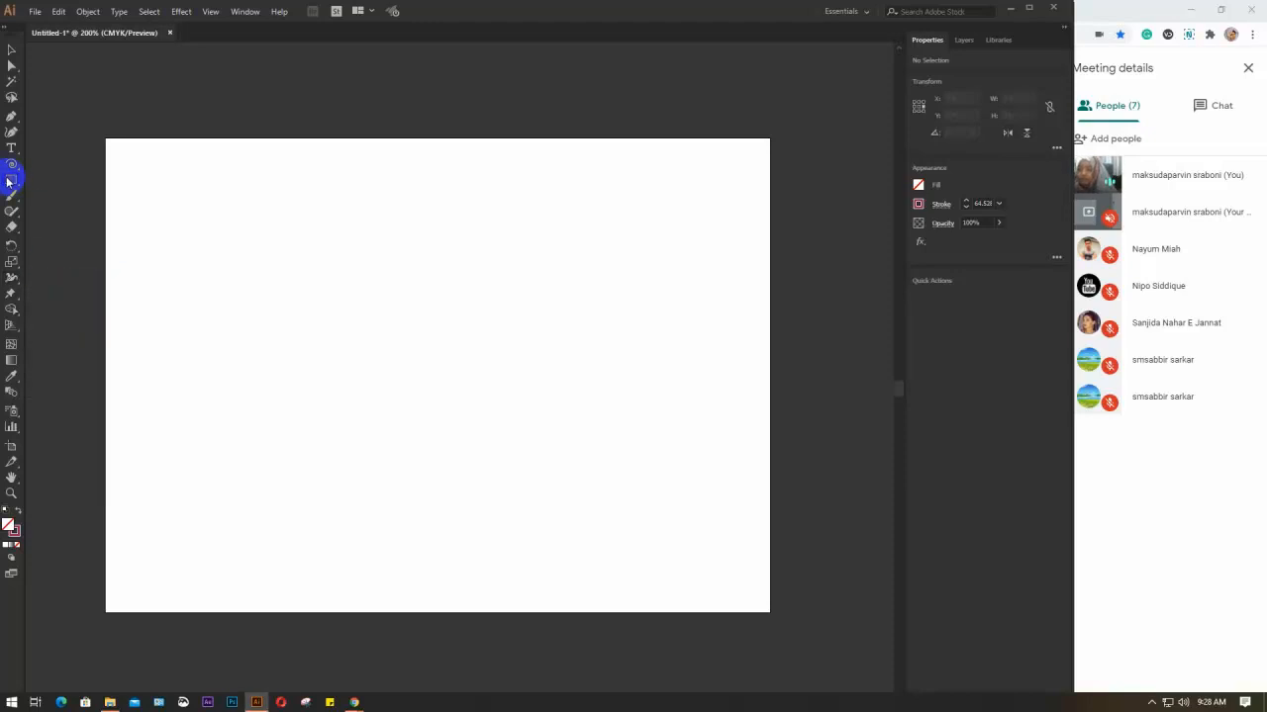
pyautogui.click(918, 205)
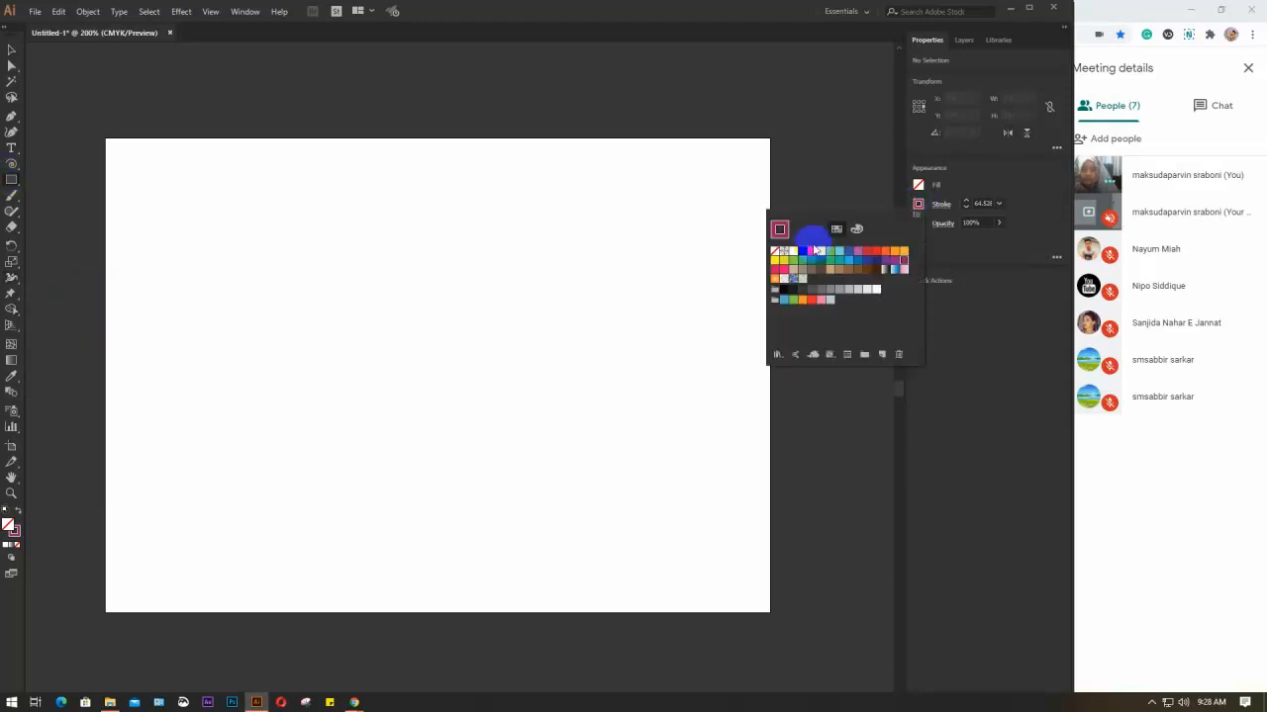
pyautogui.click(774, 252)
pyautogui.click(918, 185)
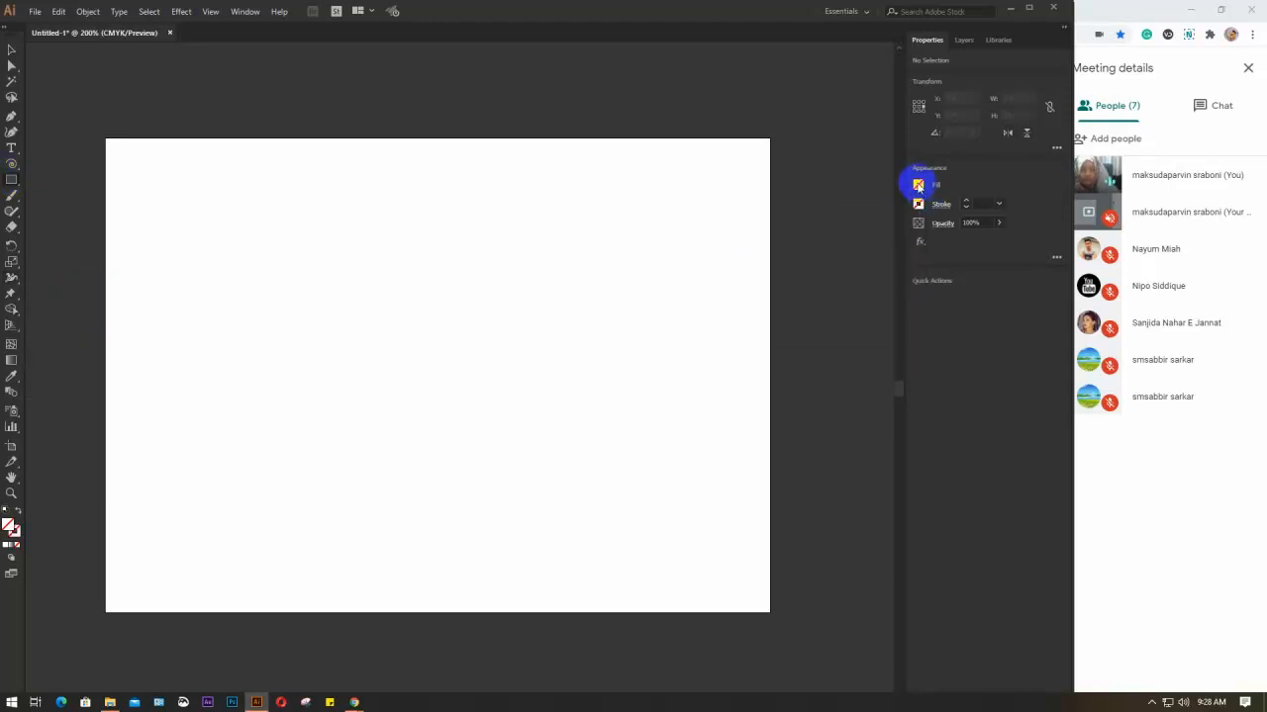
pyautogui.click(916, 183)
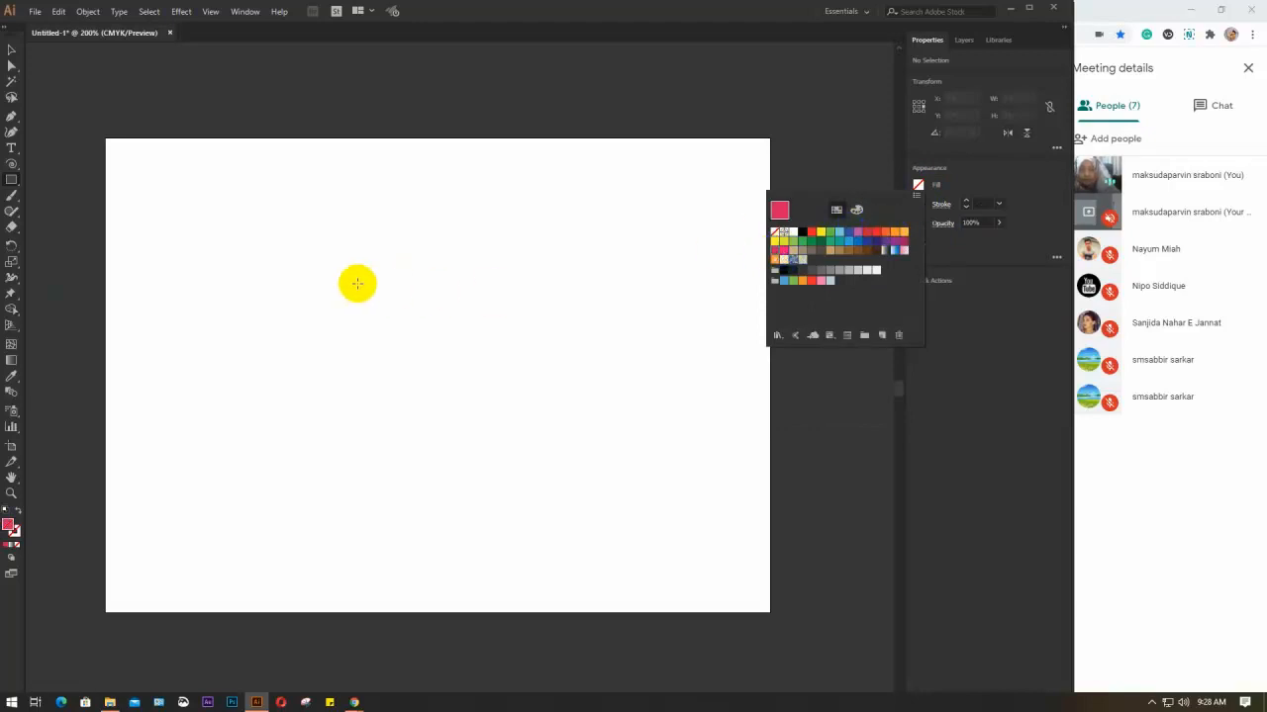
pyautogui.click(373, 339)
pyautogui.moveTo(235, 270); pyautogui.dragTo(531, 437)
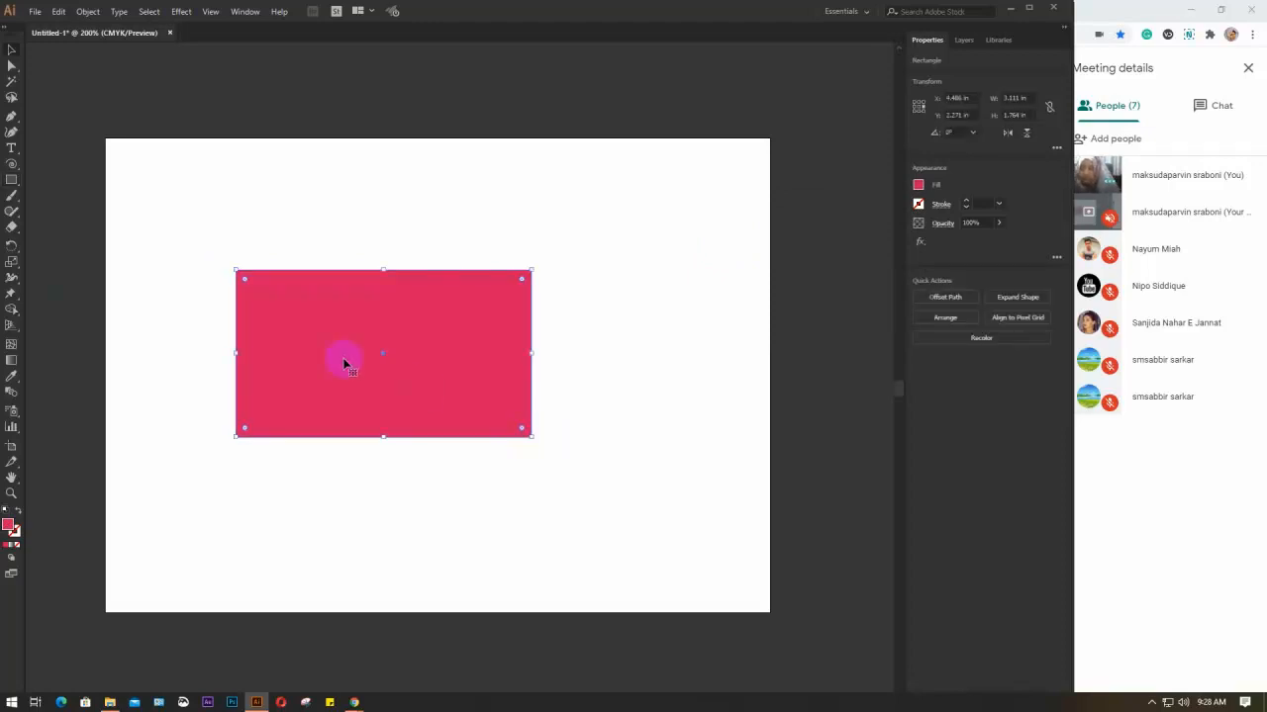
# Step: Change the rectangle's fill to the purple-magenta swatch R=158 G=0 B=93
pyautogui.scroll(2, 310, 359)
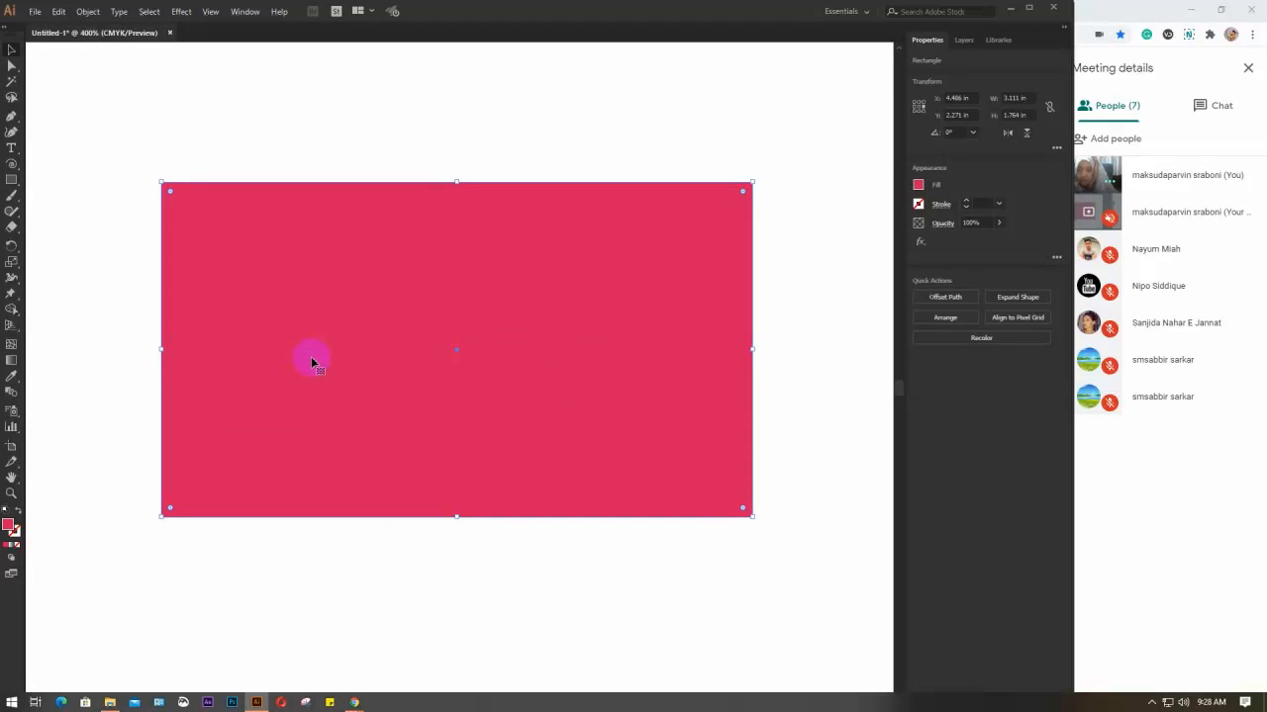
pyautogui.click(917, 185)
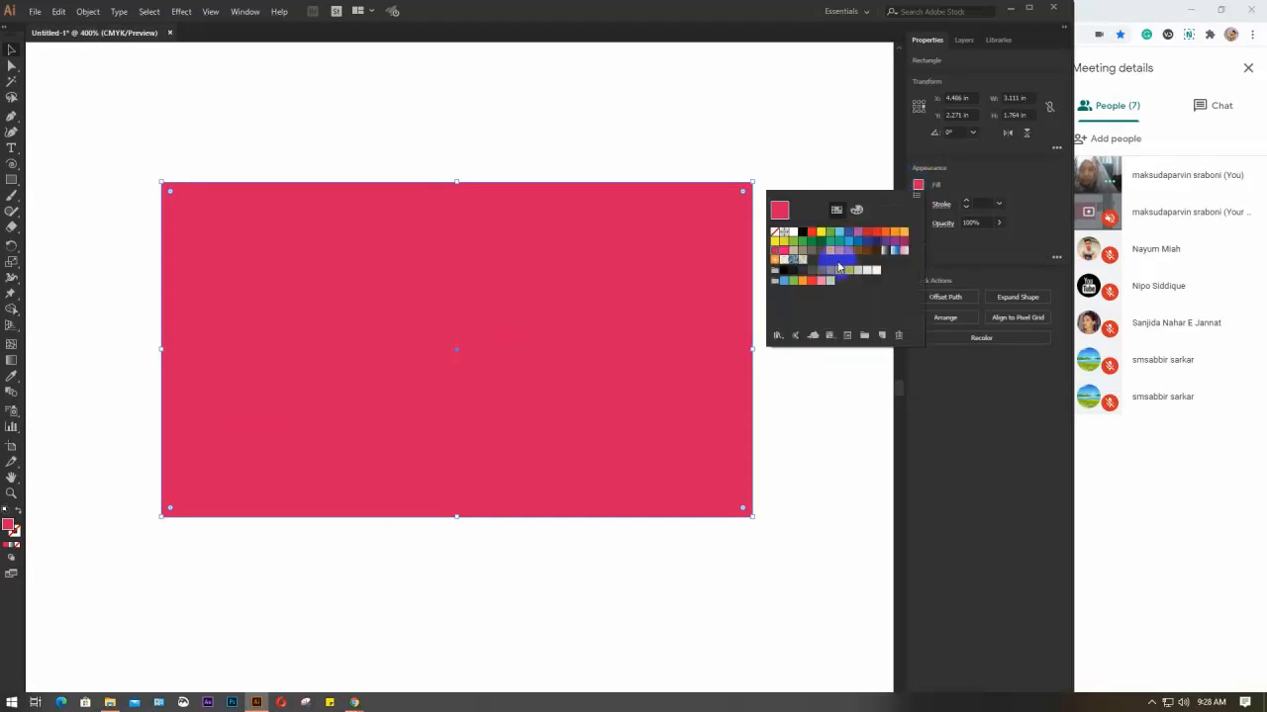
pyautogui.click(904, 240)
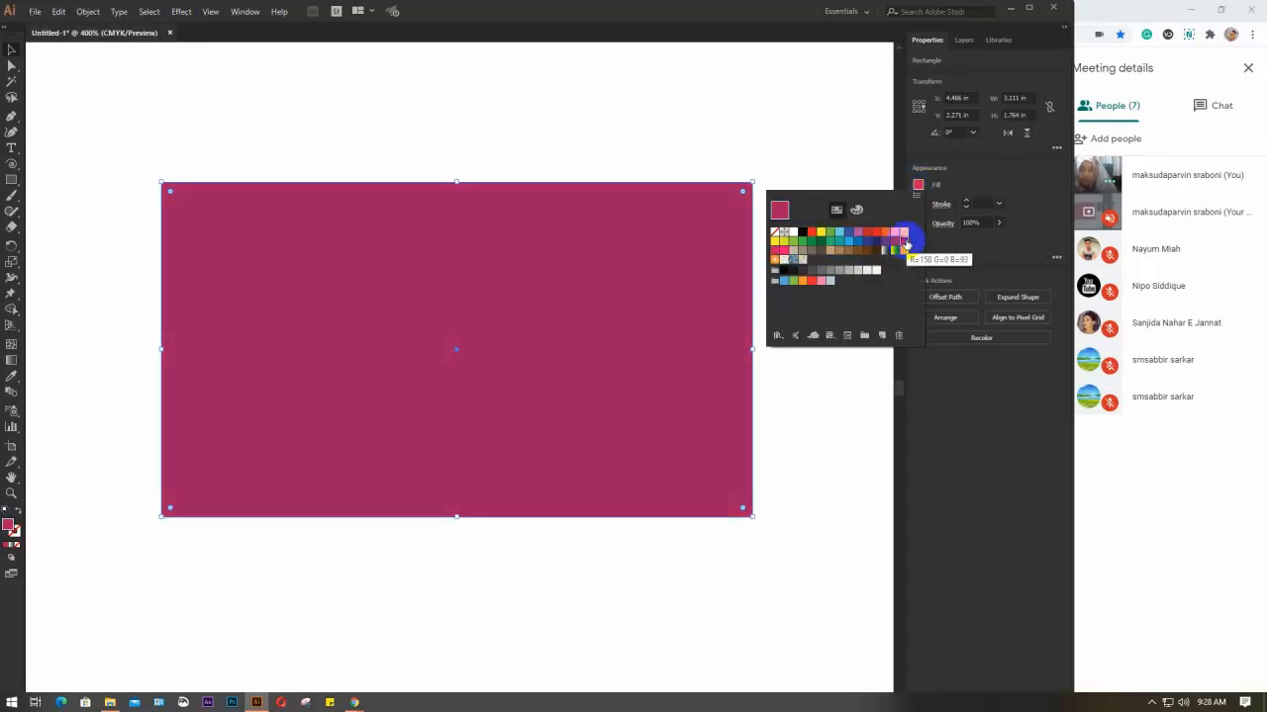
pyautogui.click(579, 271)
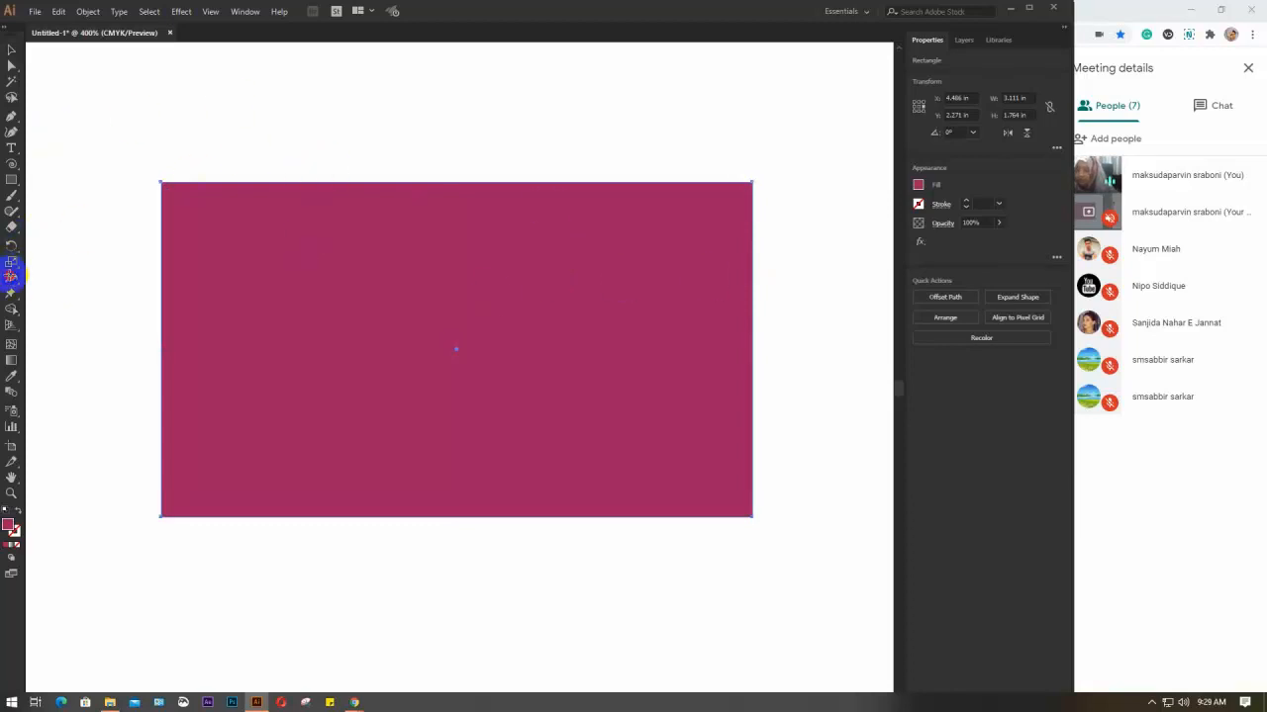
# Step: Push the rectangle's top-left corner and the right part of its top edge inward with the Warp Tool
pyautogui.moveTo(11, 277); pyautogui.dragTo(87, 295)
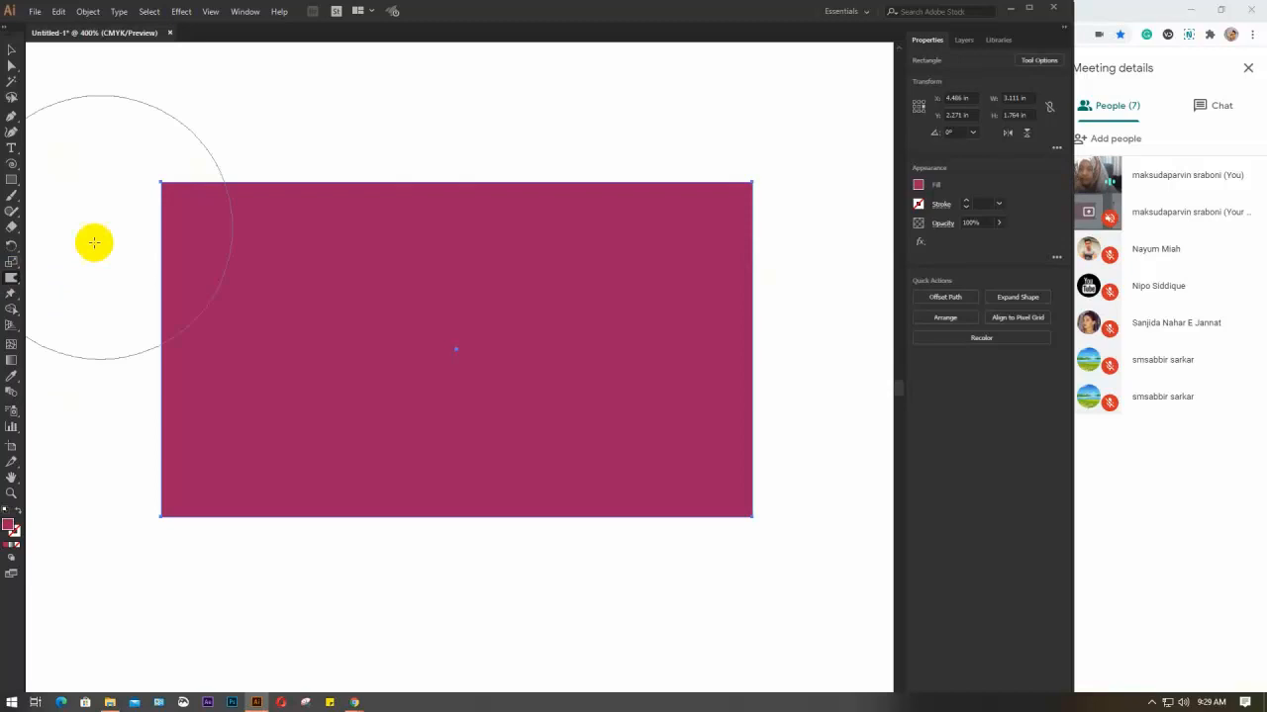
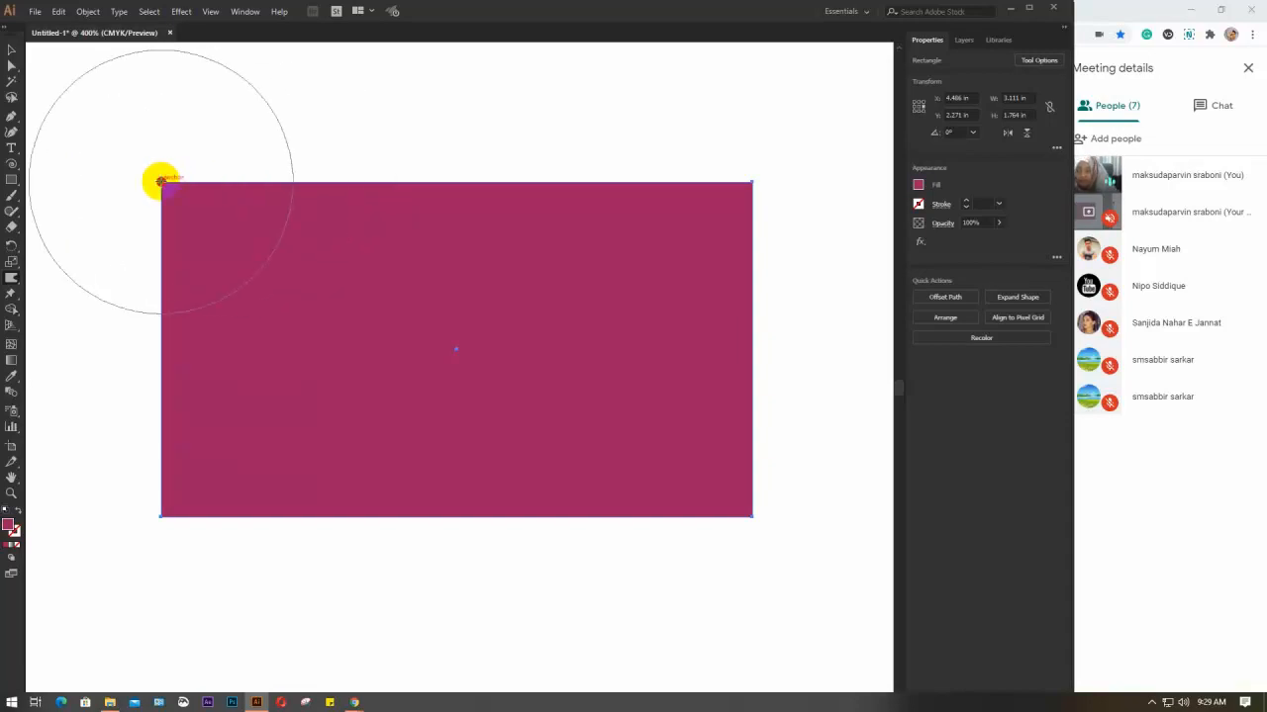
pyautogui.moveTo(161, 181); pyautogui.dragTo(188, 224)
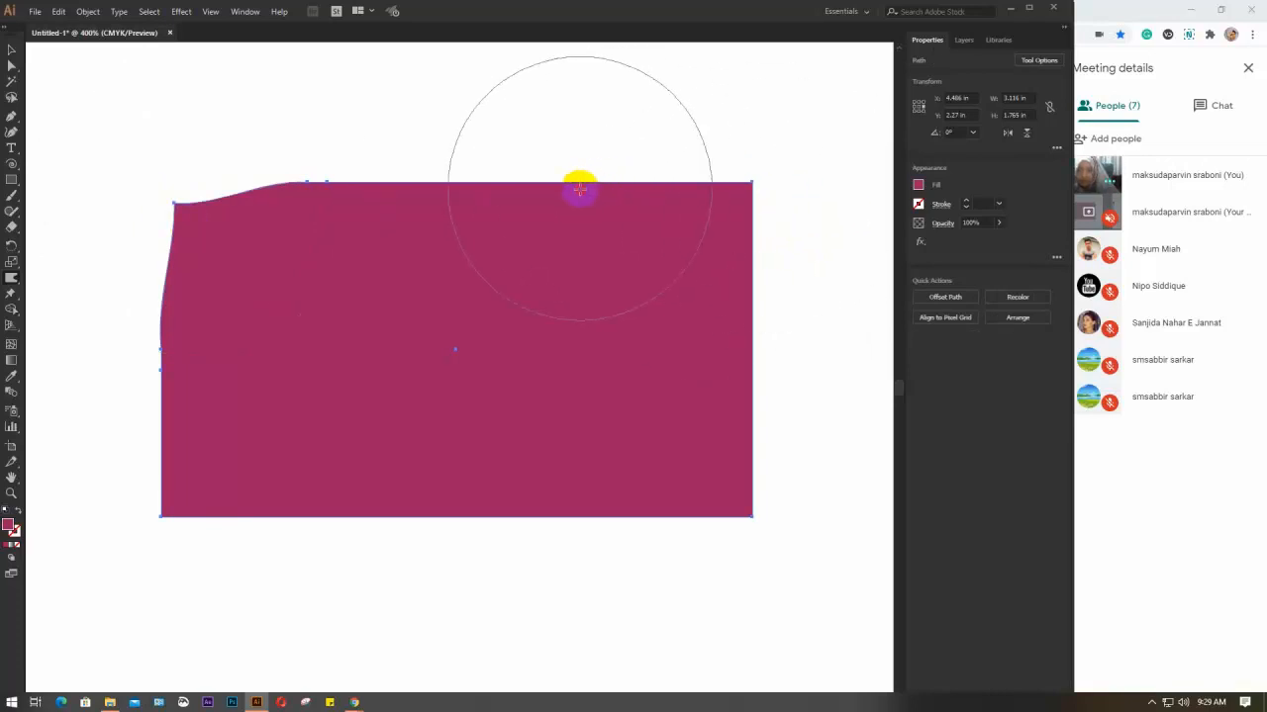
pyautogui.moveTo(580, 184); pyautogui.dragTo(580, 211)
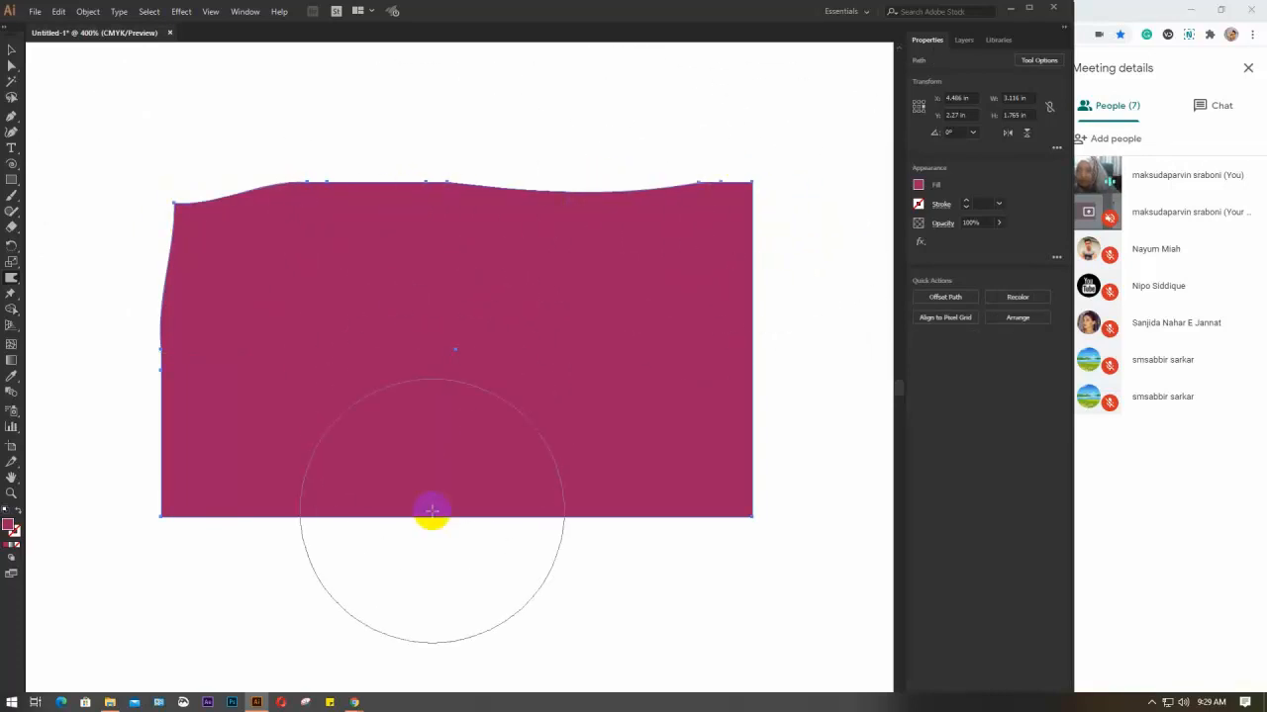
# Step: Push the middle of the rectangle's bottom edge and its bottom-right corner inward with the Warp Tool
pyautogui.moveTo(430, 515); pyautogui.dragTo(426, 481)
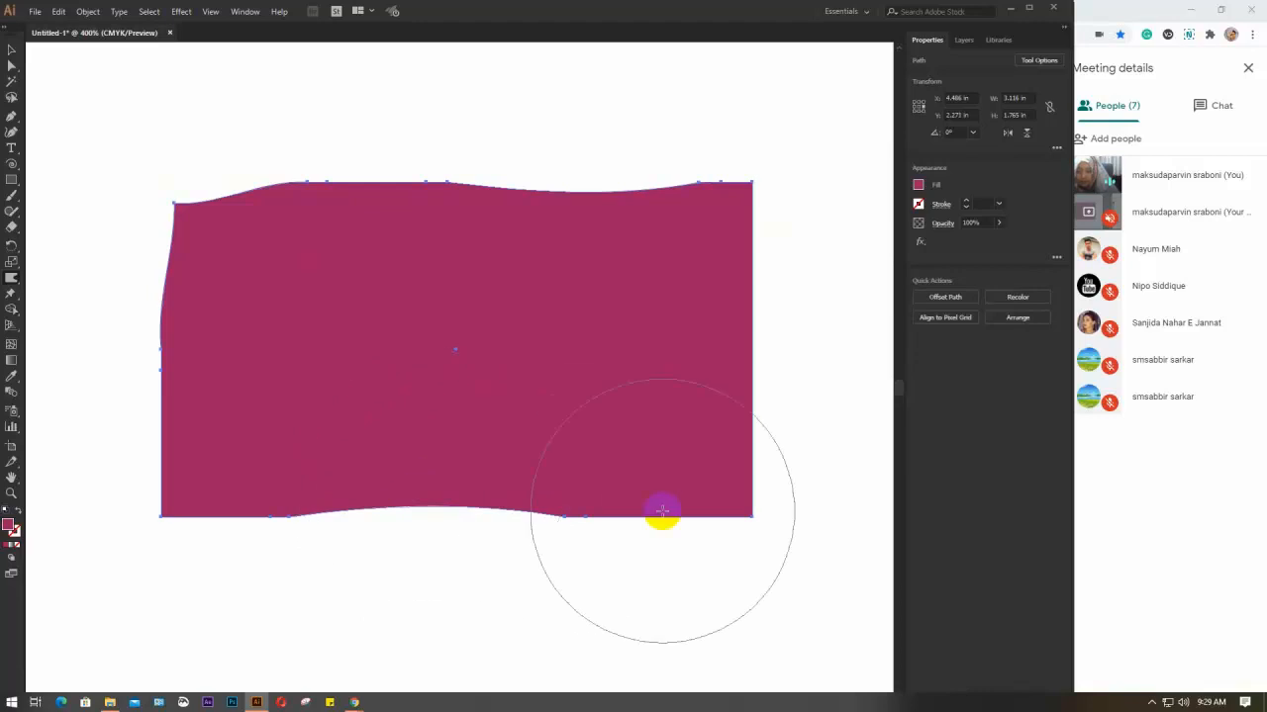
pyautogui.moveTo(746, 511)
pyautogui.mouseDown()
pyautogui.moveTo(795, 572)
pyautogui.moveTo(699, 475)
pyautogui.mouseUp()
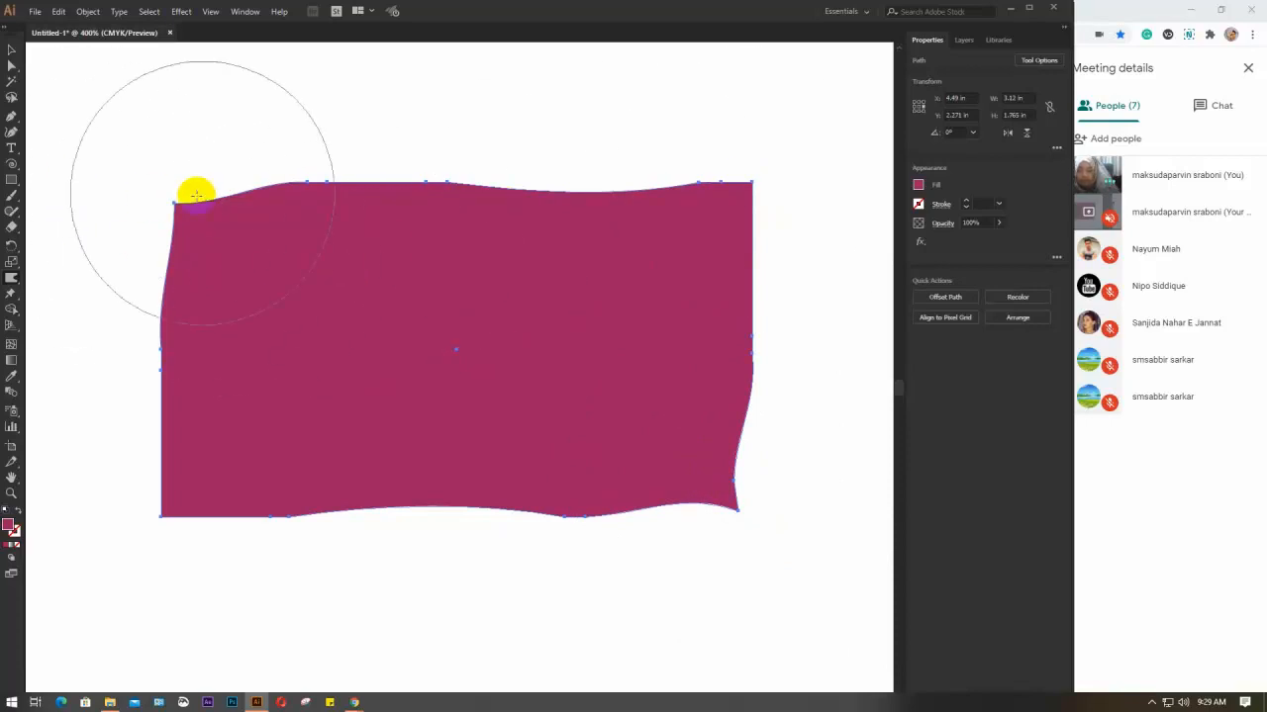
# Step: Undo all the warp strokes back to the plain rectangle, keeping its purple-magenta fill
pyautogui.press('ctrl')
pyautogui.hotkey('ctrl', 'z')
pyautogui.hotkey('ctrl', 'z')
pyautogui.hotkey('ctrl', 'z')
pyautogui.hotkey('ctrl', 'z')
pyautogui.hotkey('ctrl', 'z')
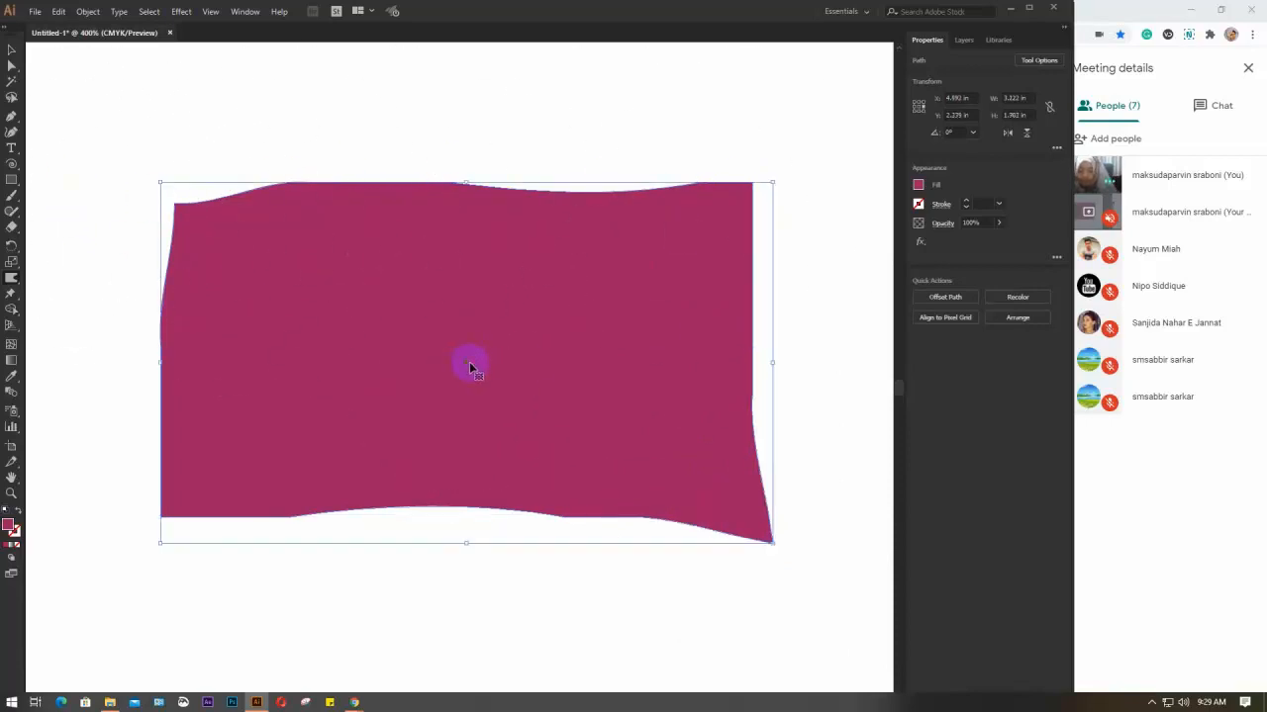
pyautogui.hotkey('ctrl', 'z')
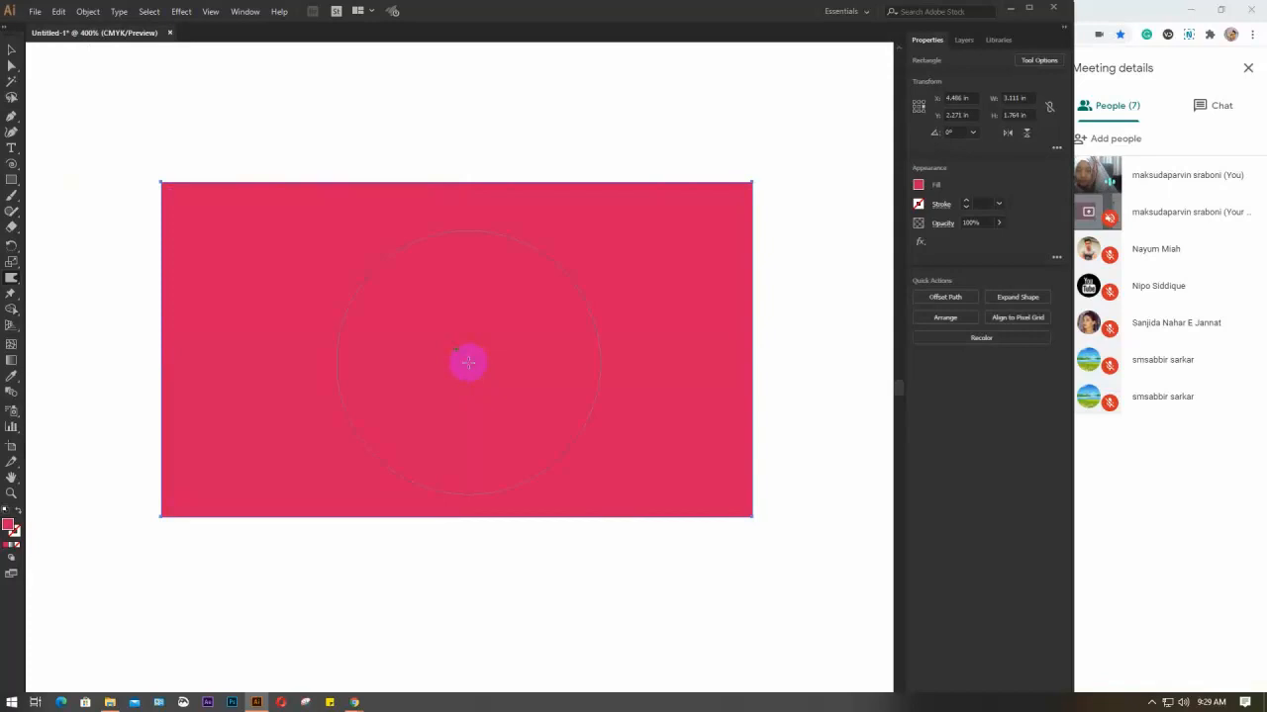
pyautogui.hotkey('ctrl', 'shift', 'z')
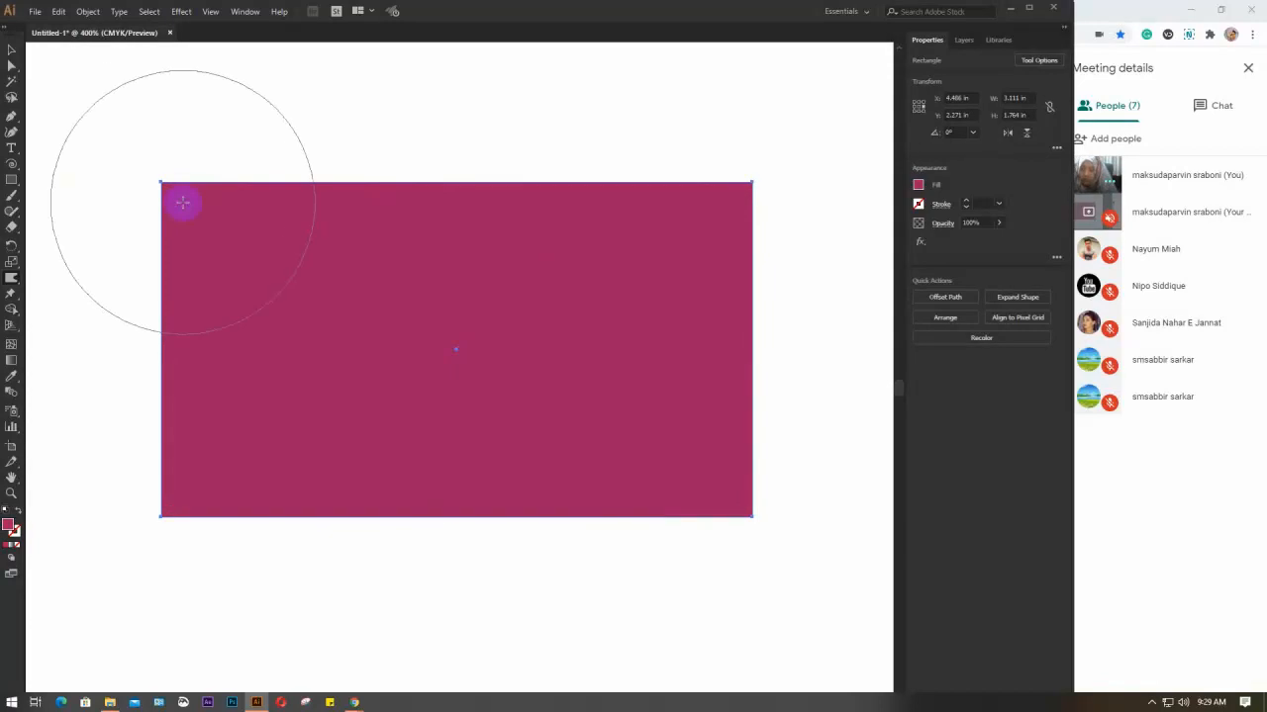
# Step: Reshape the rectangle's corners and edges with the Warp Tool into a wavy flag of about 3.31 x 1.94 in
pyautogui.scroll(-2, 272, 302)
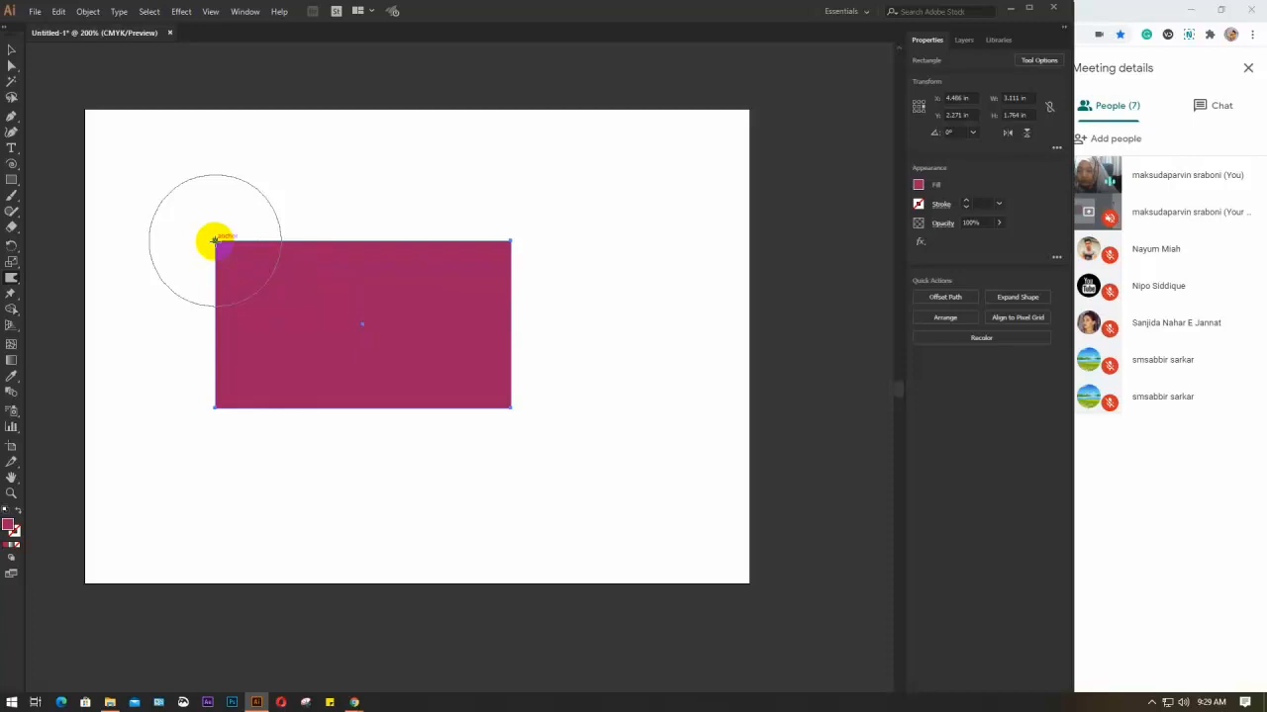
pyautogui.moveTo(215, 241); pyautogui.dragTo(202, 233)
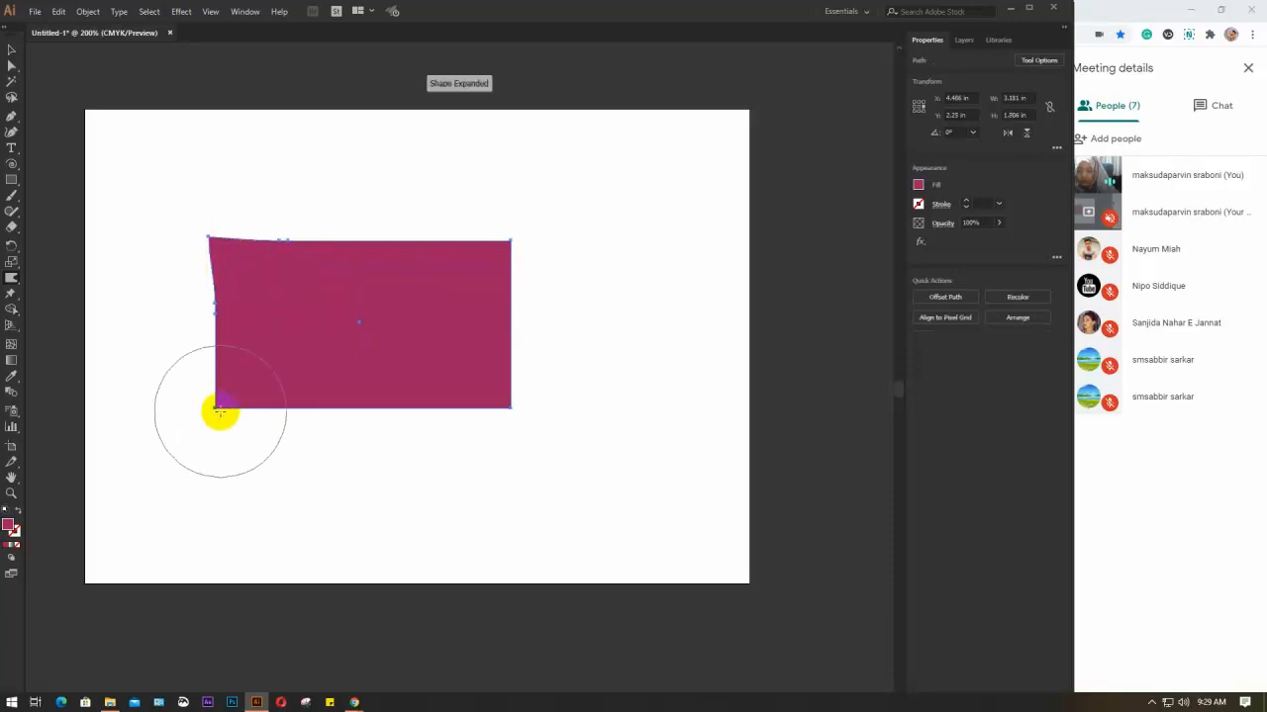
pyautogui.moveTo(217, 410)
pyautogui.mouseDown()
pyautogui.moveTo(390, 421)
pyautogui.moveTo(537, 402)
pyautogui.moveTo(448, 412)
pyautogui.moveTo(433, 390)
pyautogui.moveTo(472, 376)
pyautogui.moveTo(528, 308)
pyautogui.moveTo(492, 240)
pyautogui.moveTo(512, 223)
pyautogui.moveTo(396, 248)
pyautogui.moveTo(396, 215)
pyautogui.moveTo(311, 240)
pyautogui.moveTo(303, 229)
pyautogui.moveTo(291, 263)
pyautogui.mouseUp()
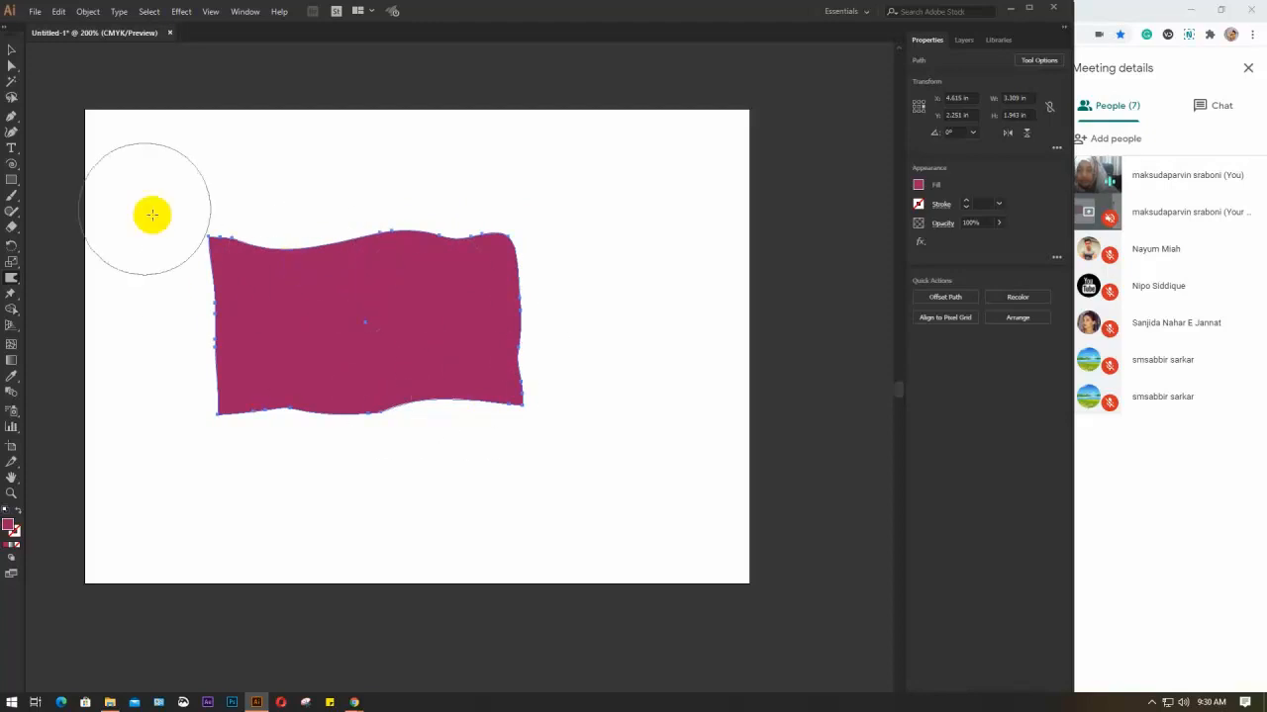
# Step: Move the wavy flag shape to the upper-left area of the artboard
pyautogui.click(10, 68)
pyautogui.click(10, 51)
pyautogui.click(613, 248)
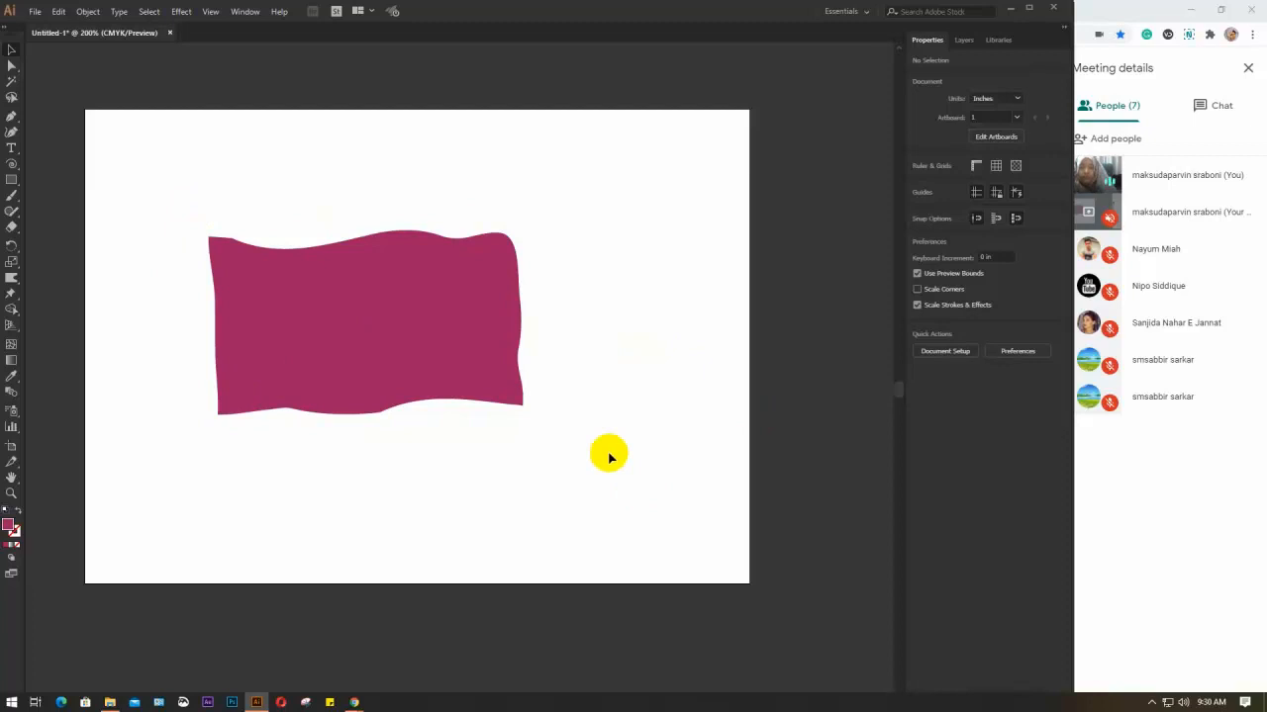
pyautogui.click(312, 341)
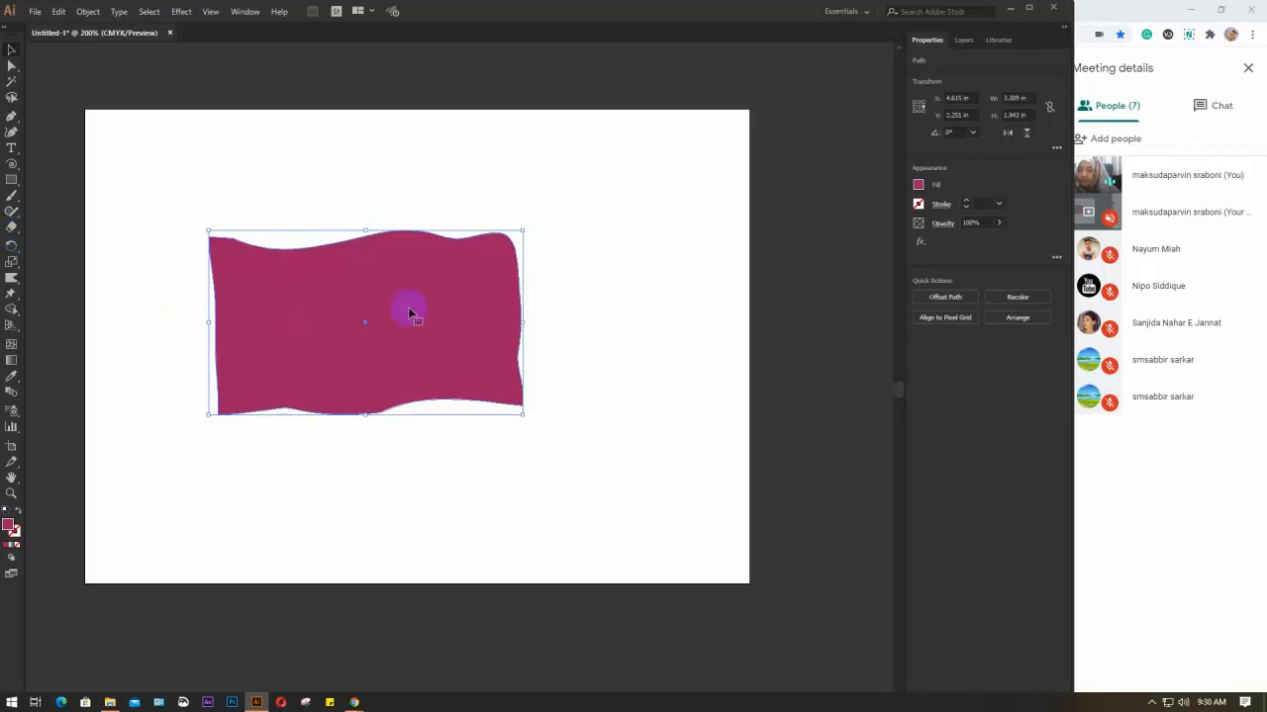
pyautogui.moveTo(409, 309); pyautogui.dragTo(329, 205)
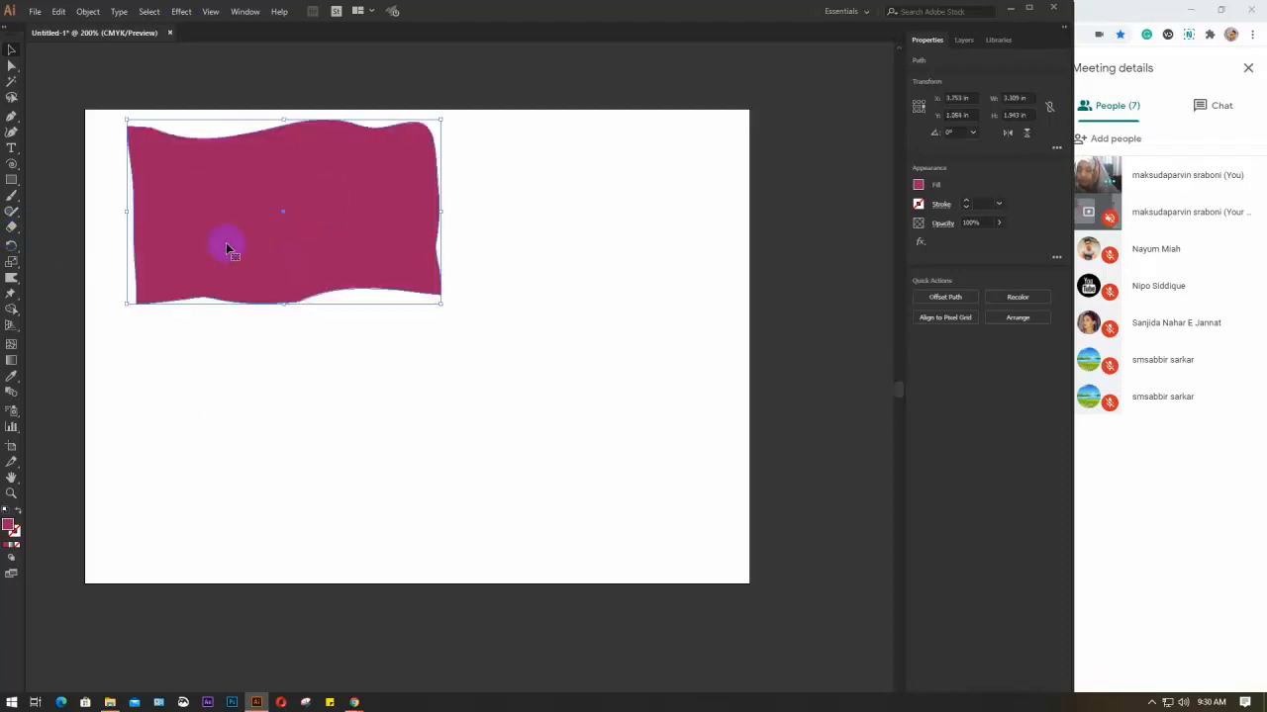
# Step: Draw an open S-shaped curve with the Pen tool from the lower left to the upper right of the artboard
pyautogui.click(11, 116)
pyautogui.click(205, 495)
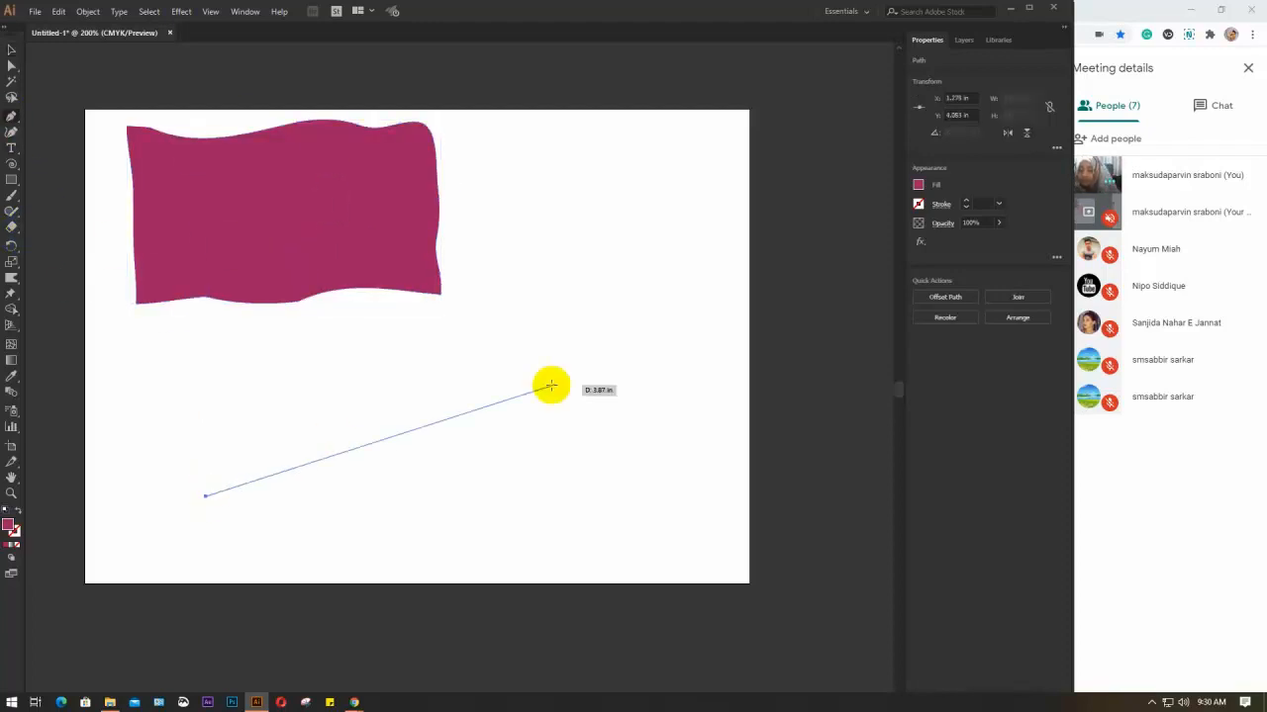
pyautogui.moveTo(551, 386); pyautogui.dragTo(763, 439)
pyautogui.moveTo(722, 240); pyautogui.dragTo(737, 228)
pyautogui.press('v')
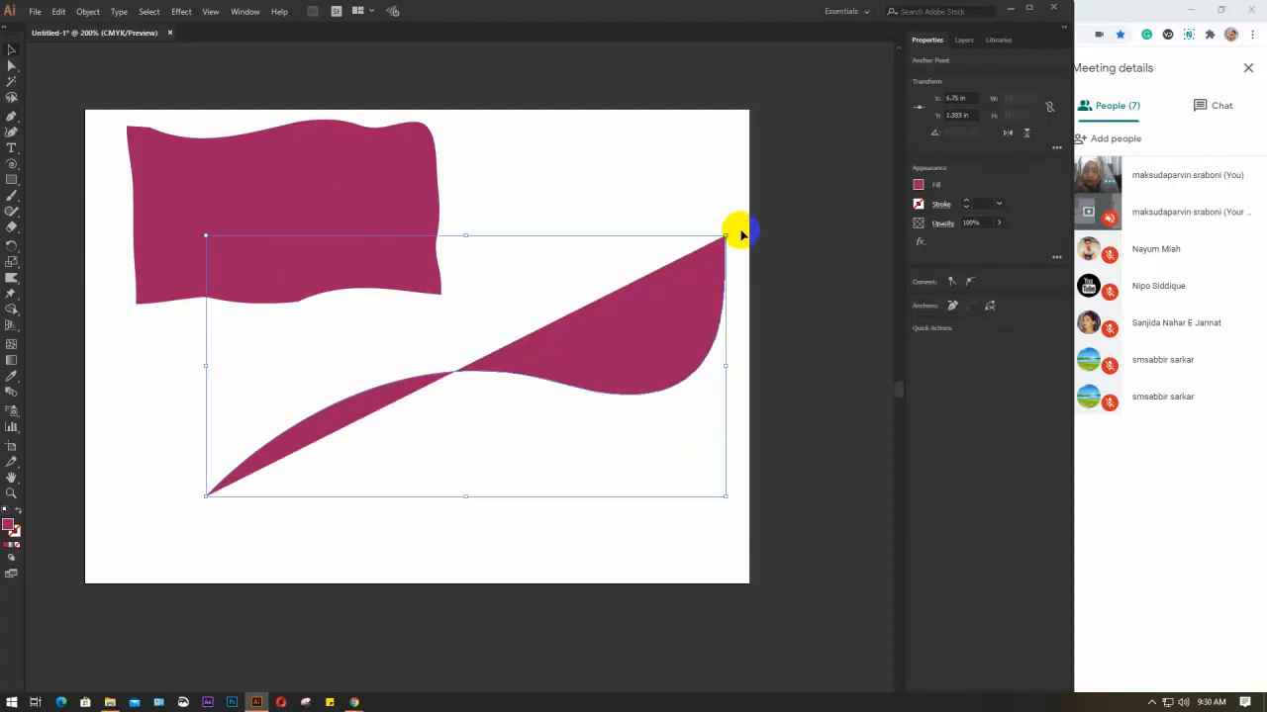
# Step: Give the S-curve no fill and a purple-magenta stroke with a weight of 15 pt
pyautogui.click(18, 551)
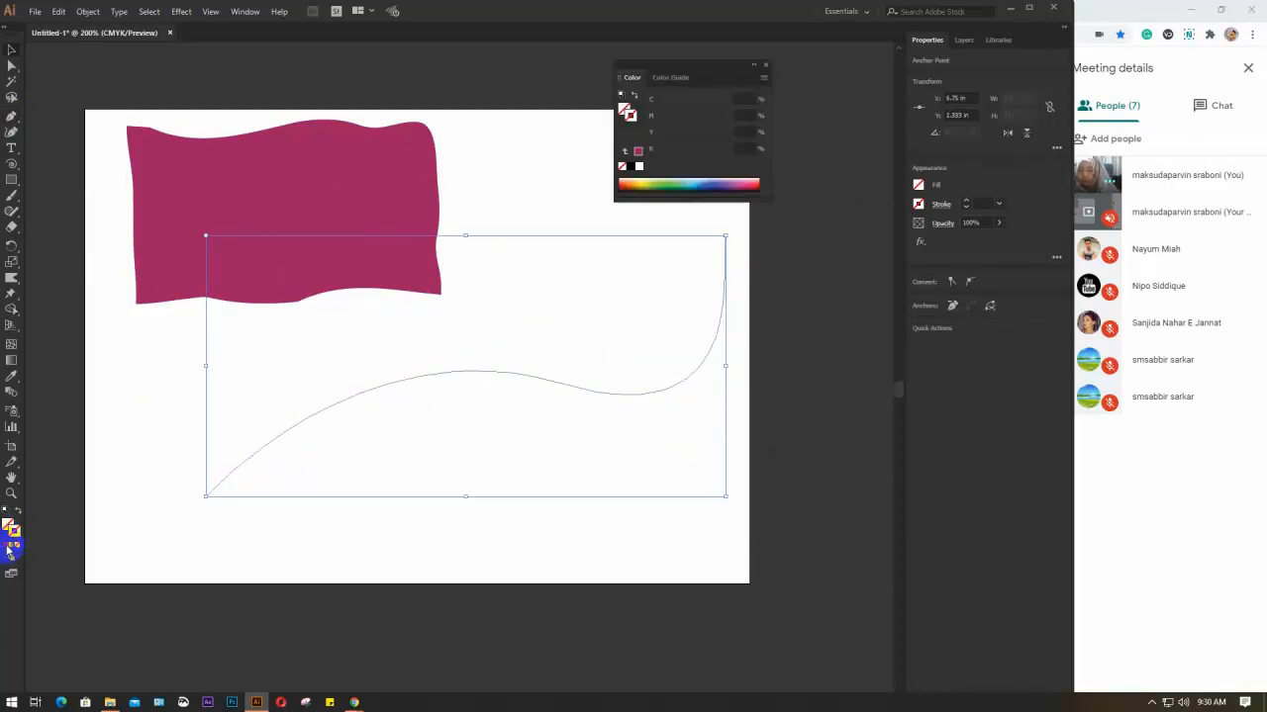
pyautogui.click(8, 552)
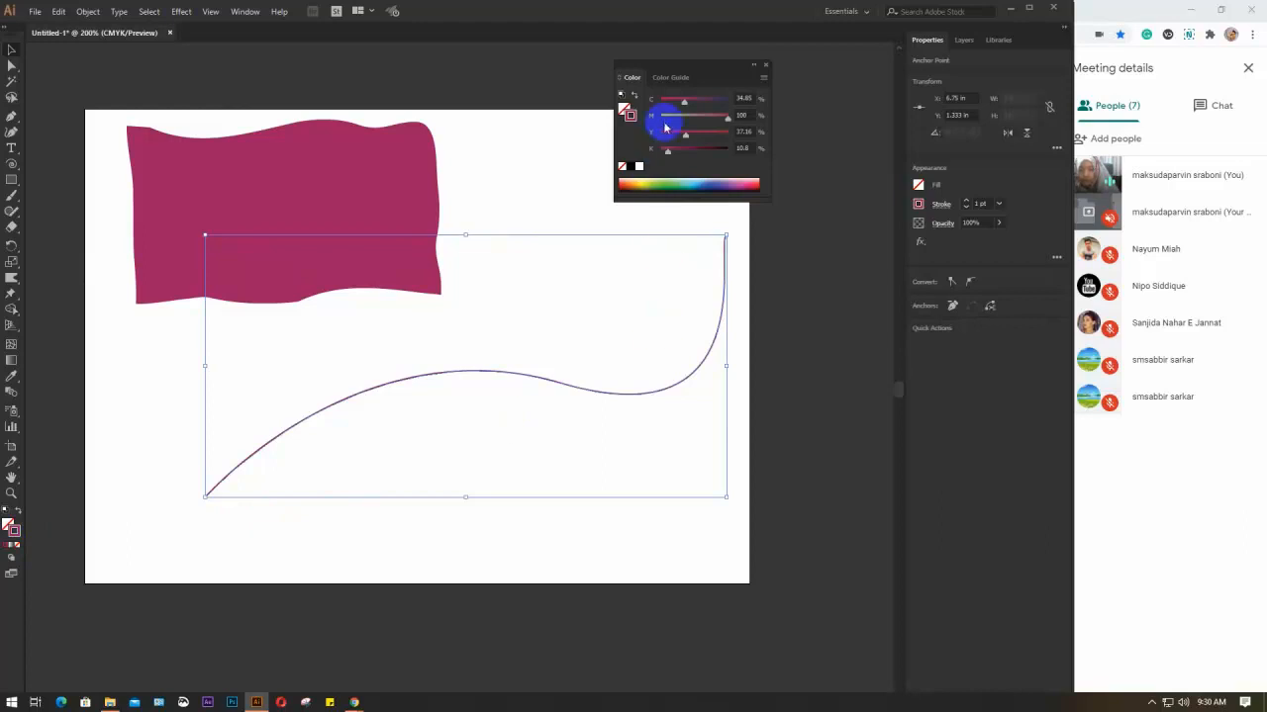
pyautogui.click(981, 204)
pyautogui.scroll(11, 982, 204)
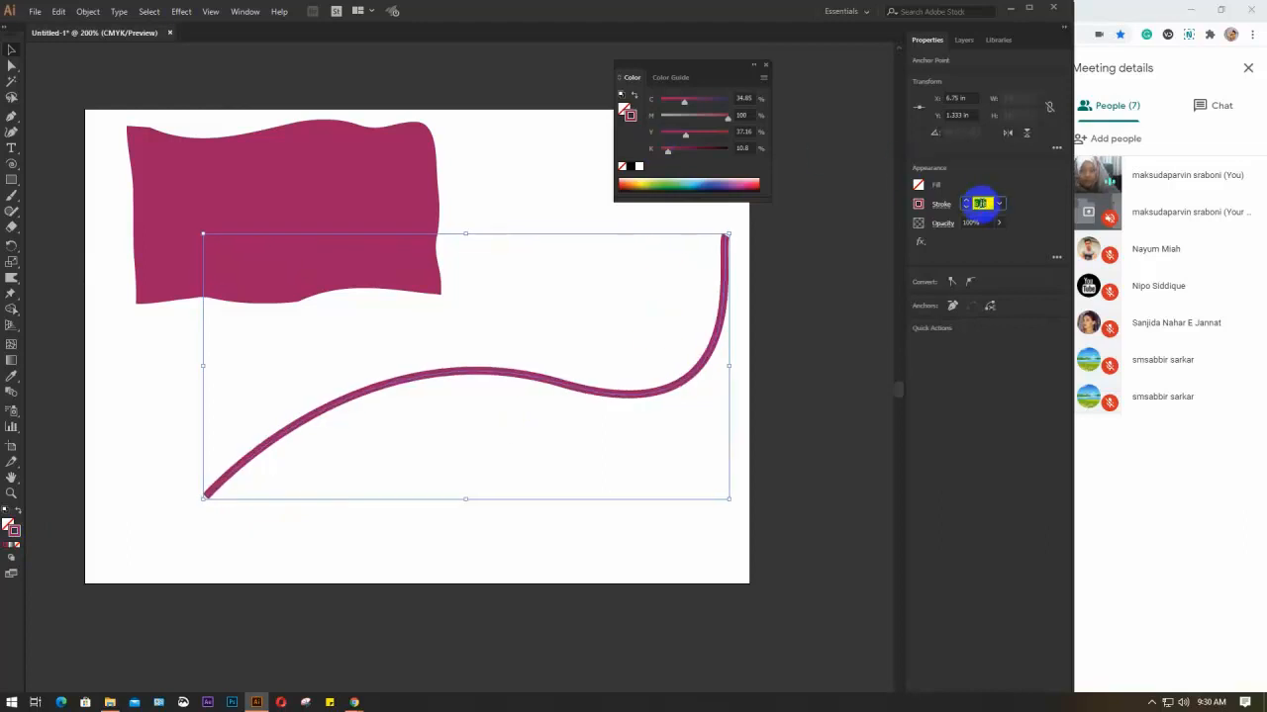
pyautogui.scroll(2, 981, 204)
# Step: Bend the S-curve downward around its middle anchor point with the Warp Tool, forming a sharp kink and uneven waves
pyautogui.click(9, 227)
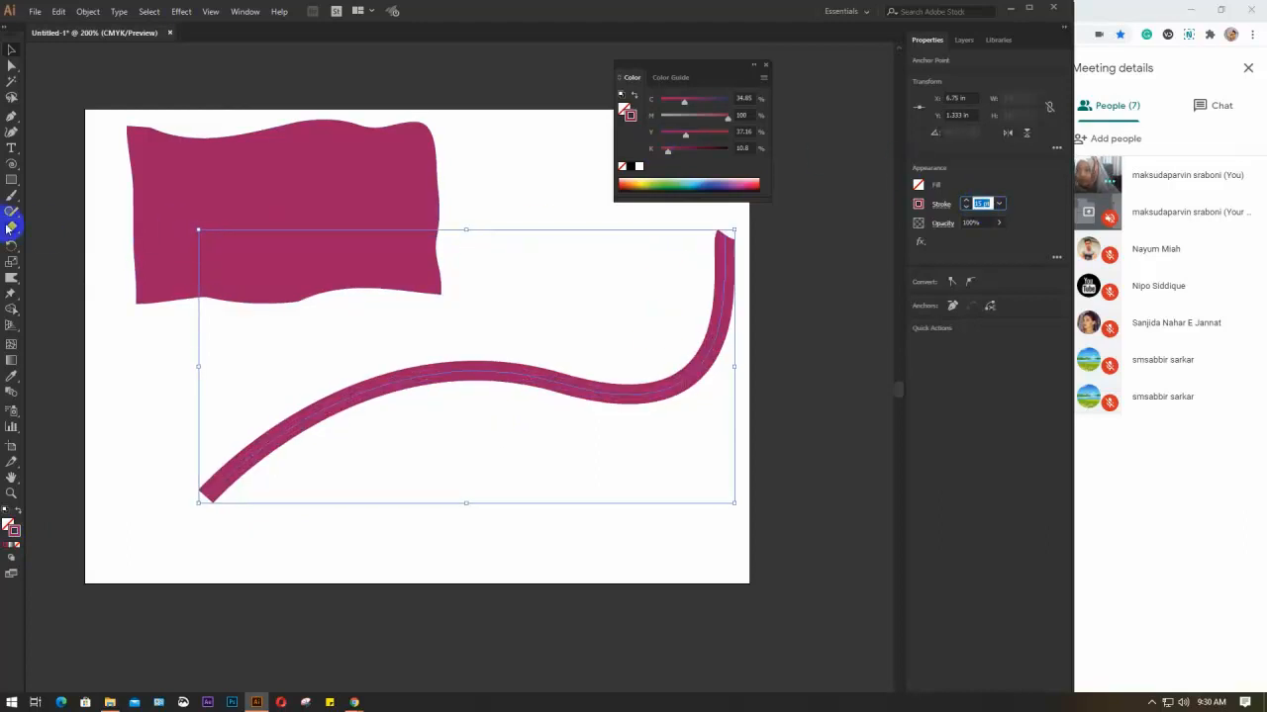
pyautogui.click(11, 280)
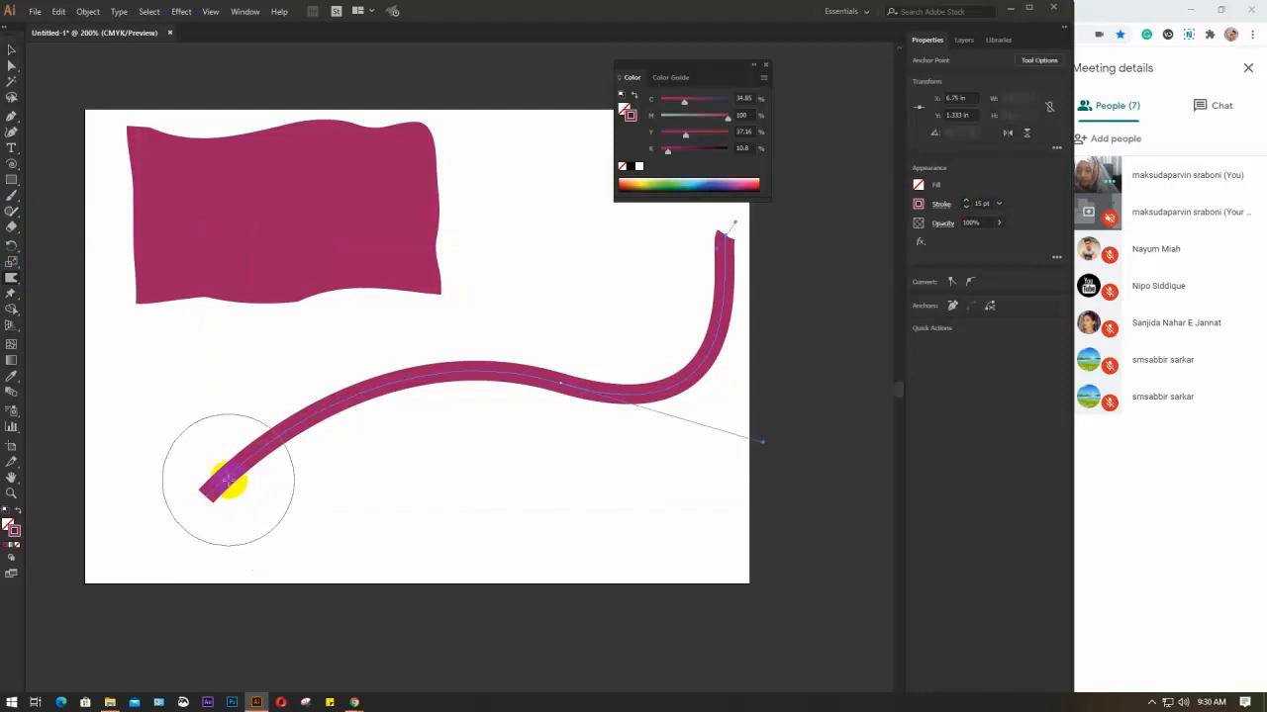
pyautogui.click(212, 475)
pyautogui.click(175, 512)
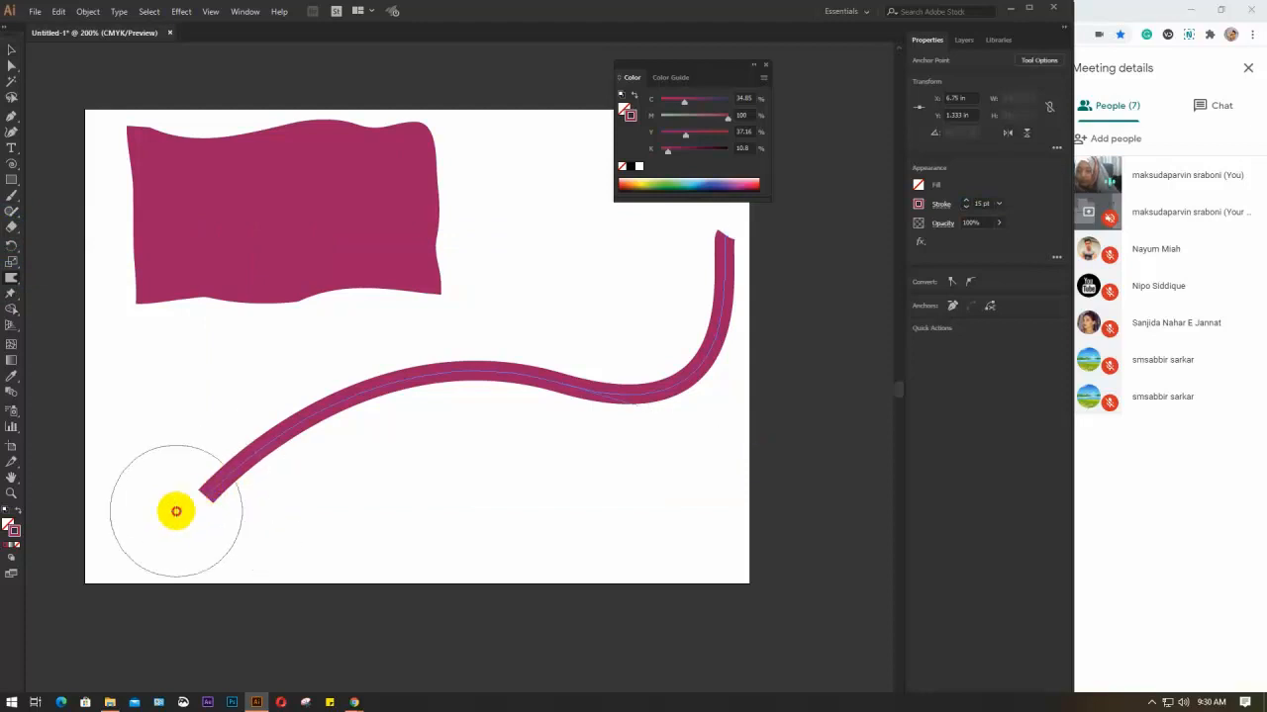
pyautogui.click(264, 464)
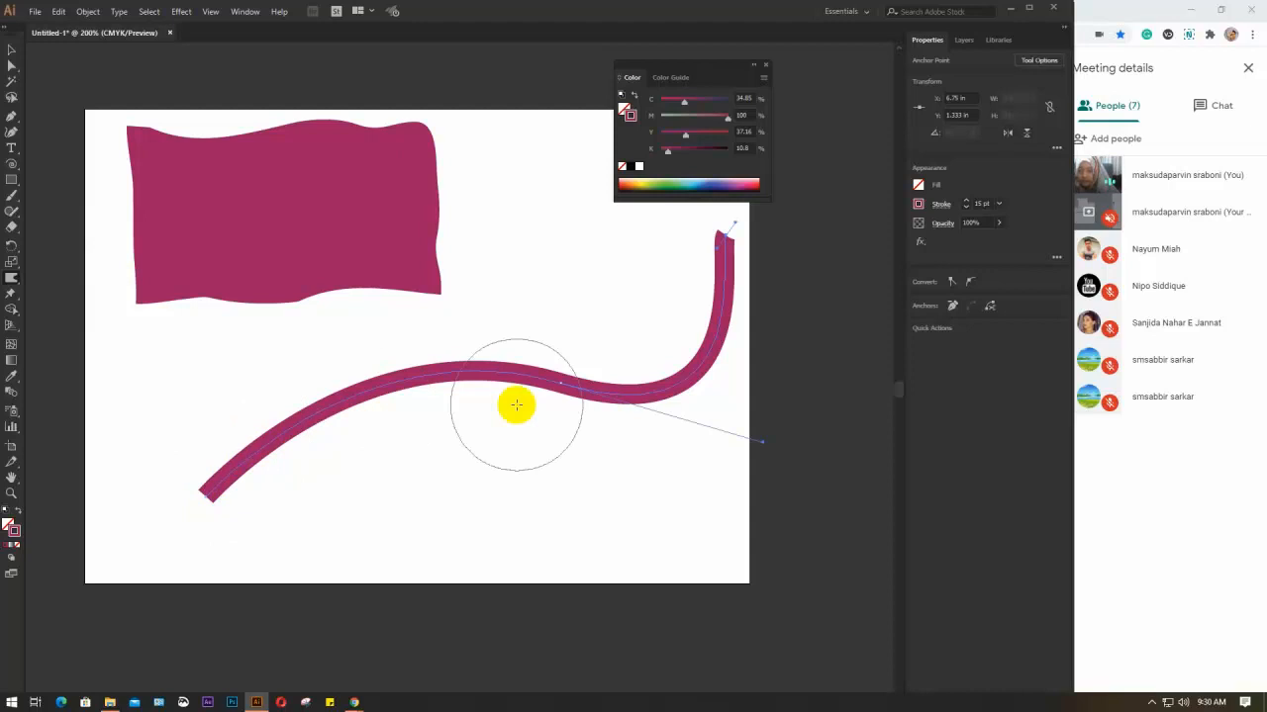
pyautogui.moveTo(561, 383)
pyautogui.mouseDown()
pyautogui.moveTo(549, 391)
pyautogui.moveTo(561, 383)
pyautogui.moveTo(525, 342)
pyautogui.moveTo(644, 498)
pyautogui.moveTo(557, 386)
pyautogui.moveTo(592, 394)
pyautogui.moveTo(562, 382)
pyautogui.moveTo(517, 396)
pyautogui.moveTo(560, 381)
pyautogui.mouseUp()
pyautogui.moveTo(338, 385)
pyautogui.mouseDown()
pyautogui.moveTo(351, 432)
pyautogui.moveTo(365, 373)
pyautogui.moveTo(494, 385)
pyautogui.moveTo(642, 370)
pyautogui.moveTo(644, 347)
pyautogui.moveTo(308, 325)
pyautogui.moveTo(603, 422)
pyautogui.moveTo(618, 396)
pyautogui.moveTo(656, 455)
pyautogui.moveTo(684, 376)
pyautogui.moveTo(724, 453)
pyautogui.moveTo(679, 382)
pyautogui.mouseUp()
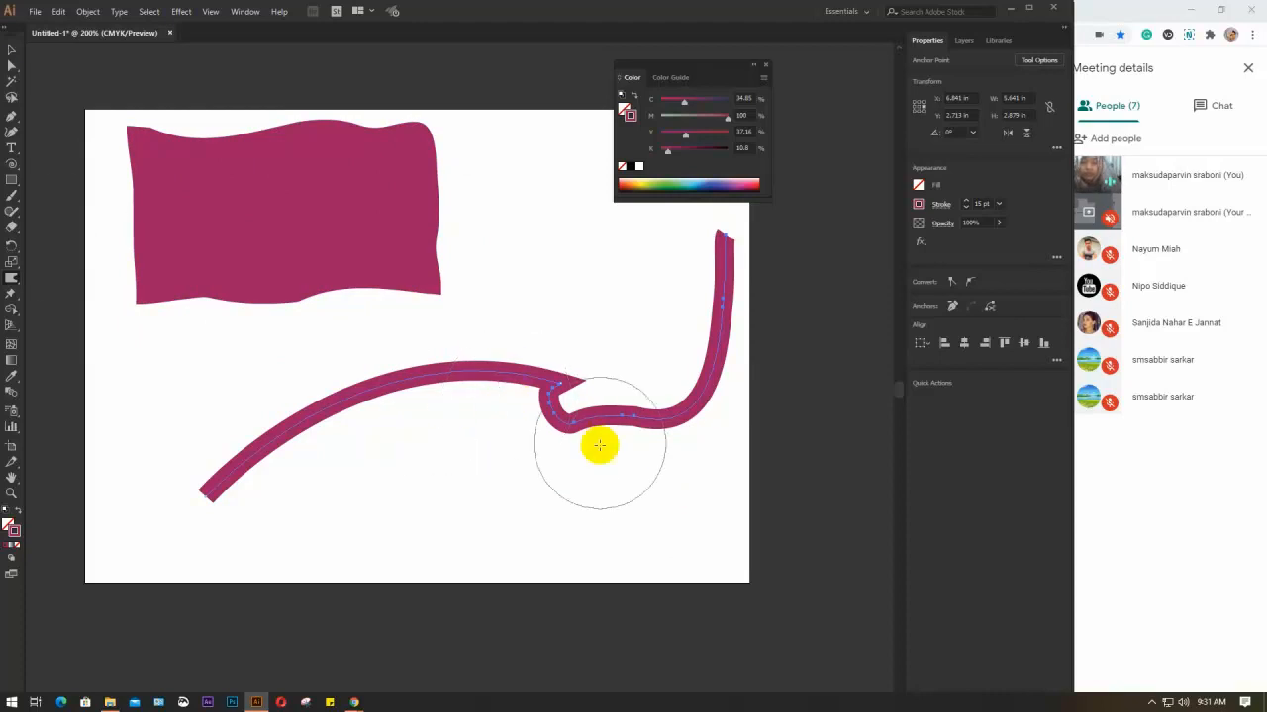
# Step: Select the warped curve and delete it, keeping the flag shape
pyautogui.click(12, 50)
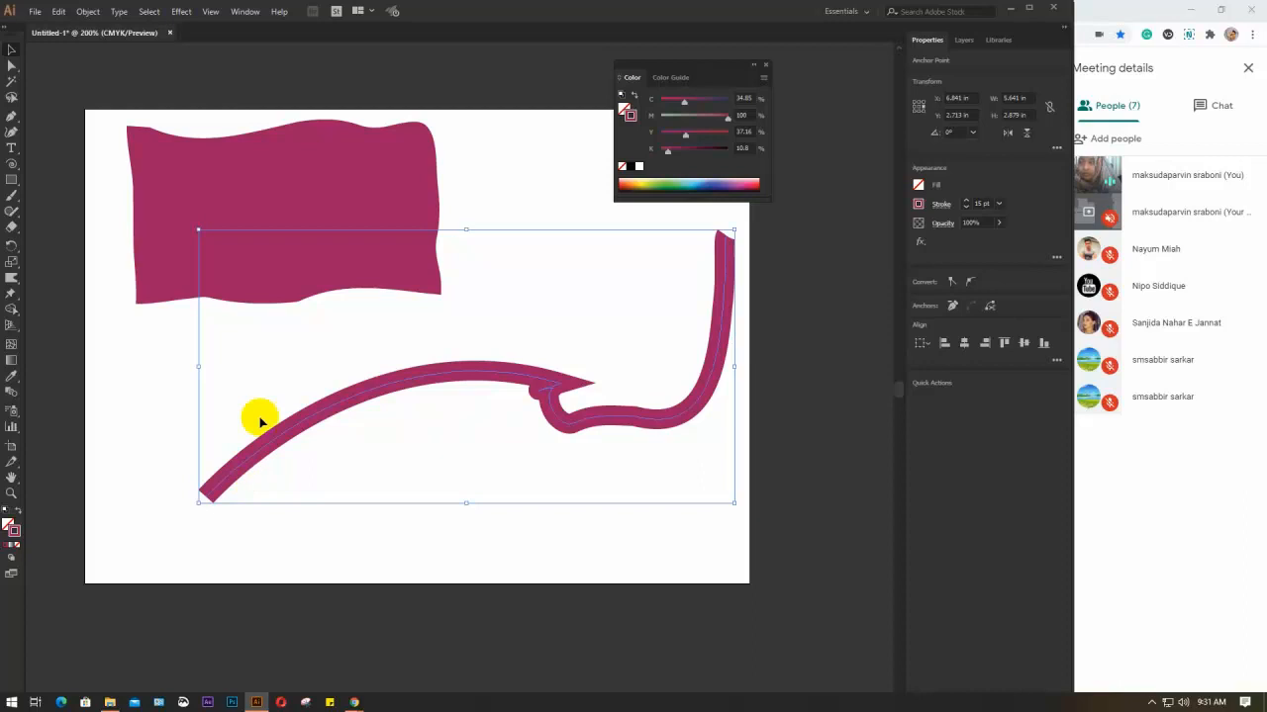
pyautogui.moveTo(572, 378); pyautogui.dragTo(403, 422)
pyautogui.press('Delete')
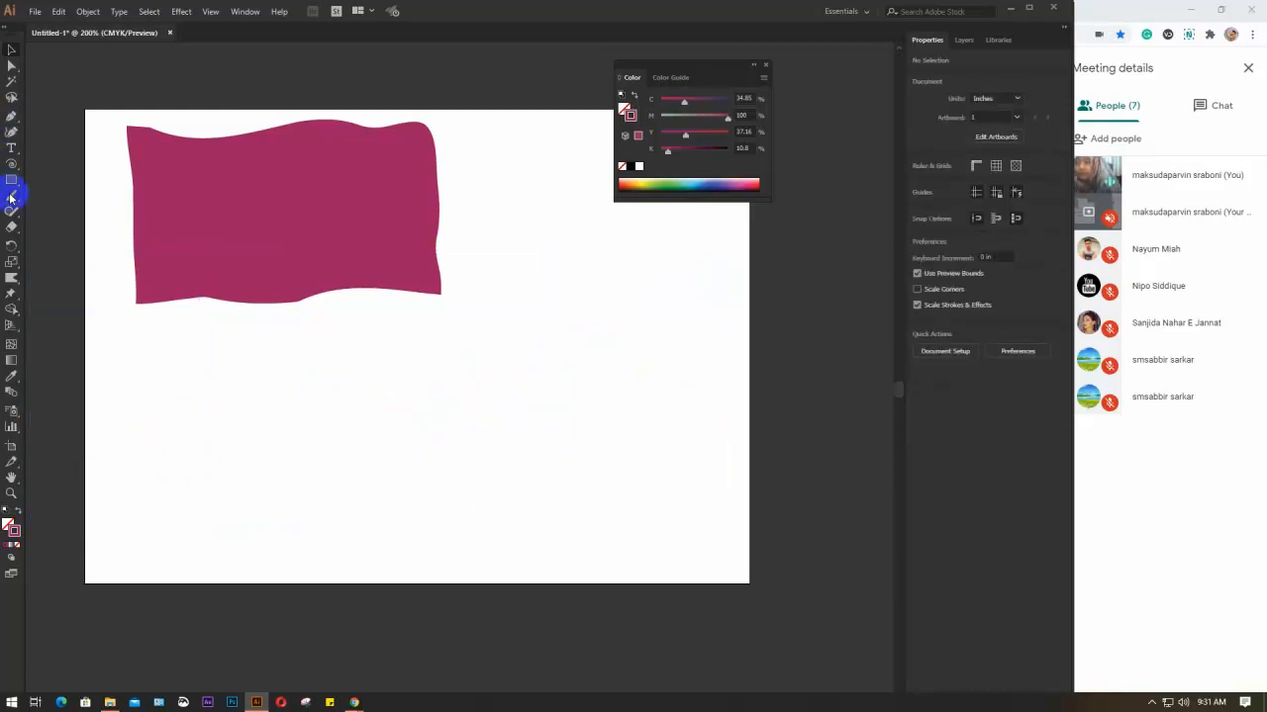
# Step: Draw a horizontal line about 4.58 in long below the flag shape and set its stroke weight to 28 pt
pyautogui.moveTo(11, 165); pyautogui.dragTo(99, 162)
pyautogui.moveTo(181, 457); pyautogui.dragTo(617, 456)
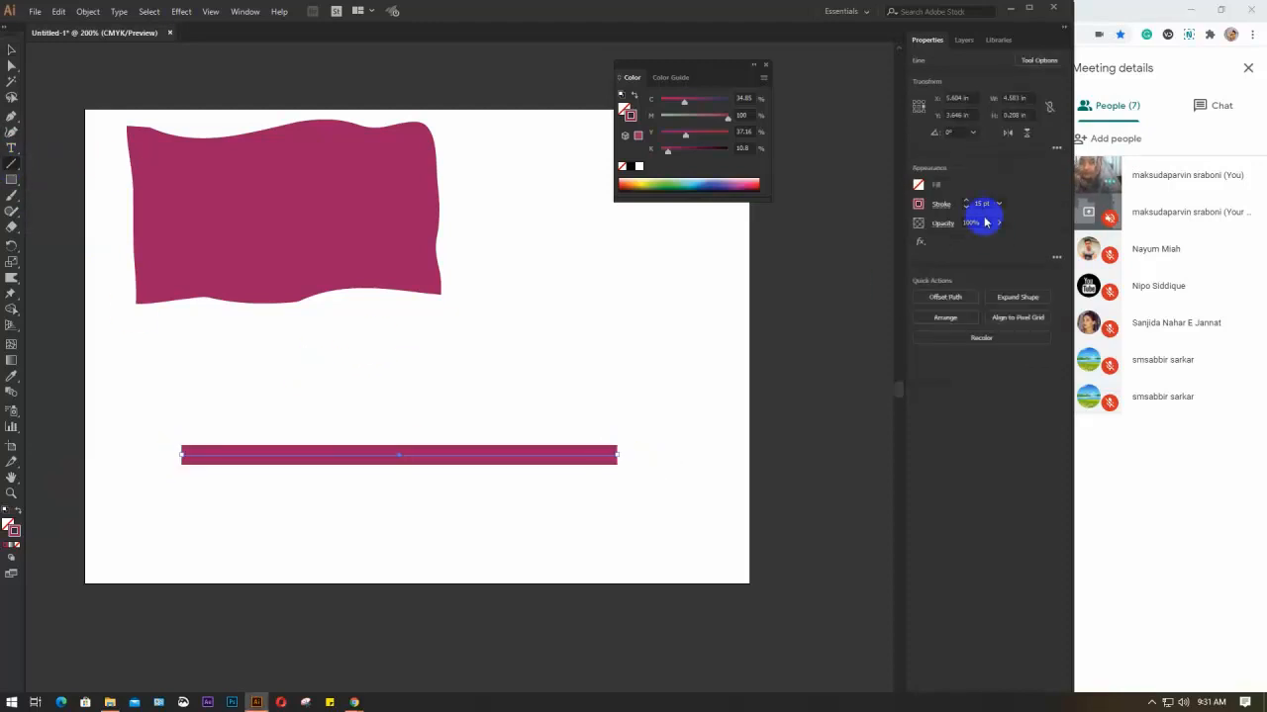
pyautogui.scroll(13, 985, 202)
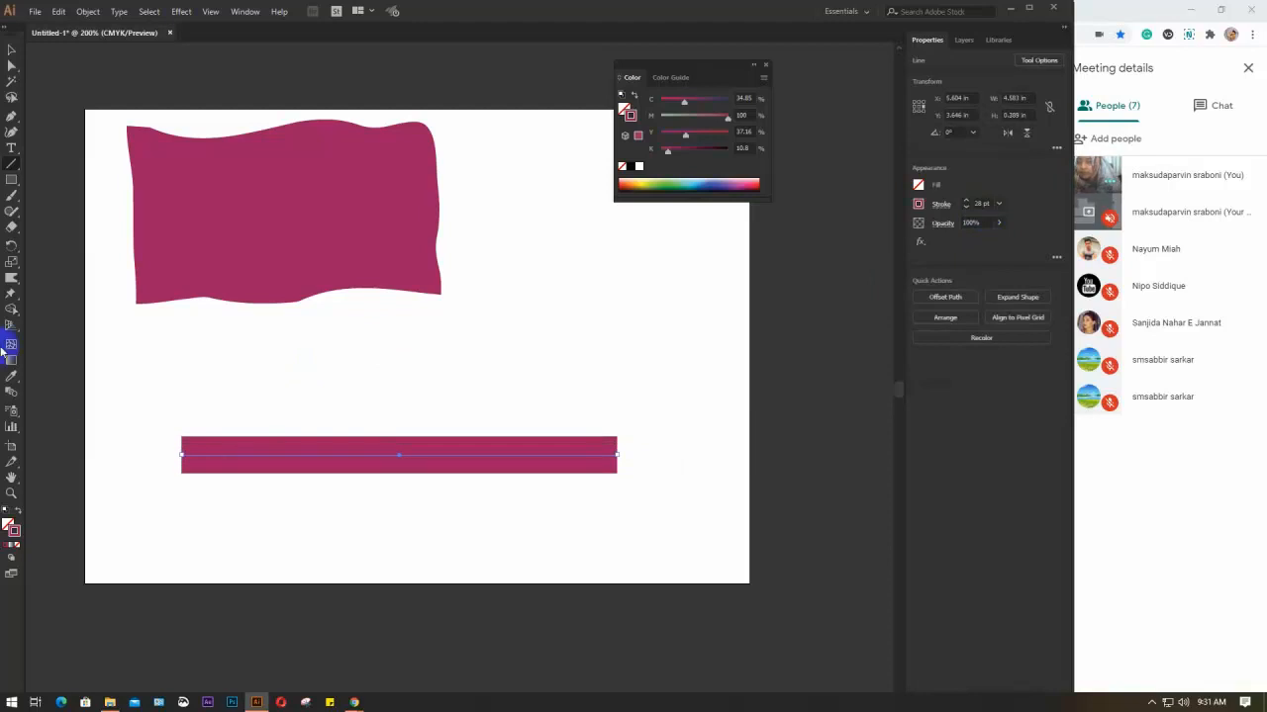
# Step: Push the ends and several middle sections of the thick line up and down with the Warp Tool to make it wavy
pyautogui.click(8, 282)
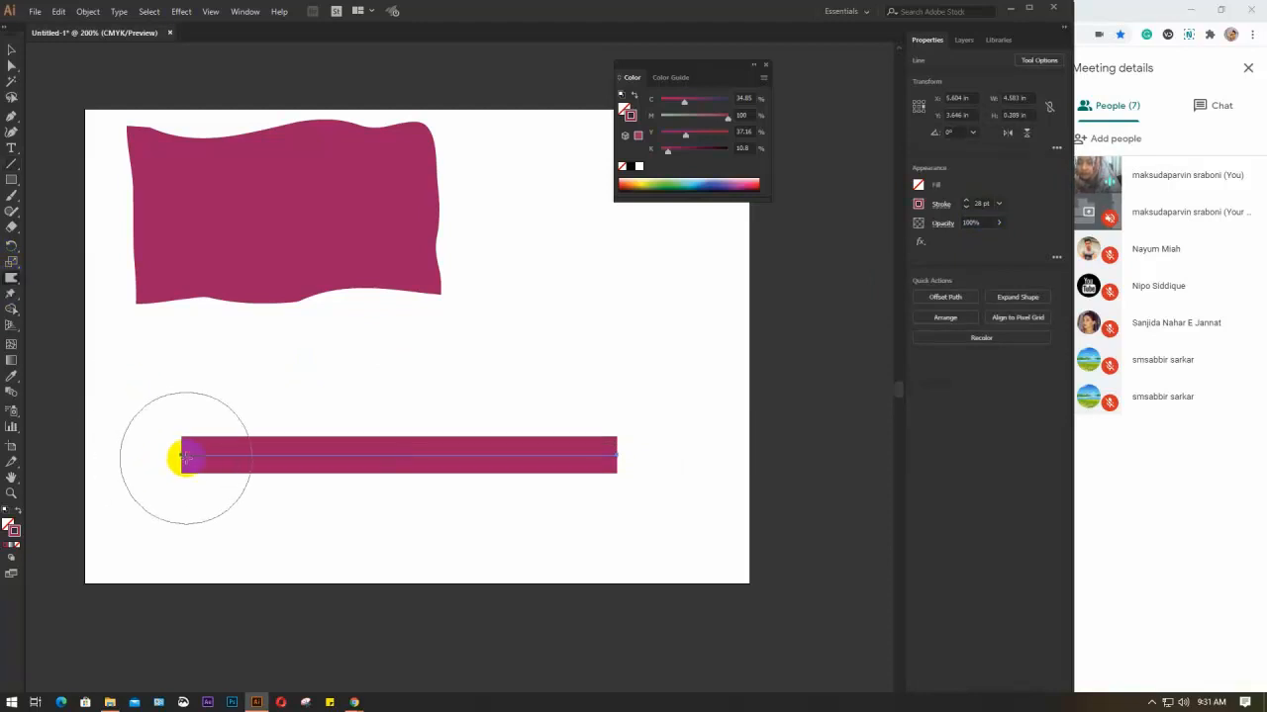
pyautogui.moveTo(175, 453)
pyautogui.mouseDown()
pyautogui.moveTo(176, 433)
pyautogui.moveTo(175, 445)
pyautogui.mouseUp()
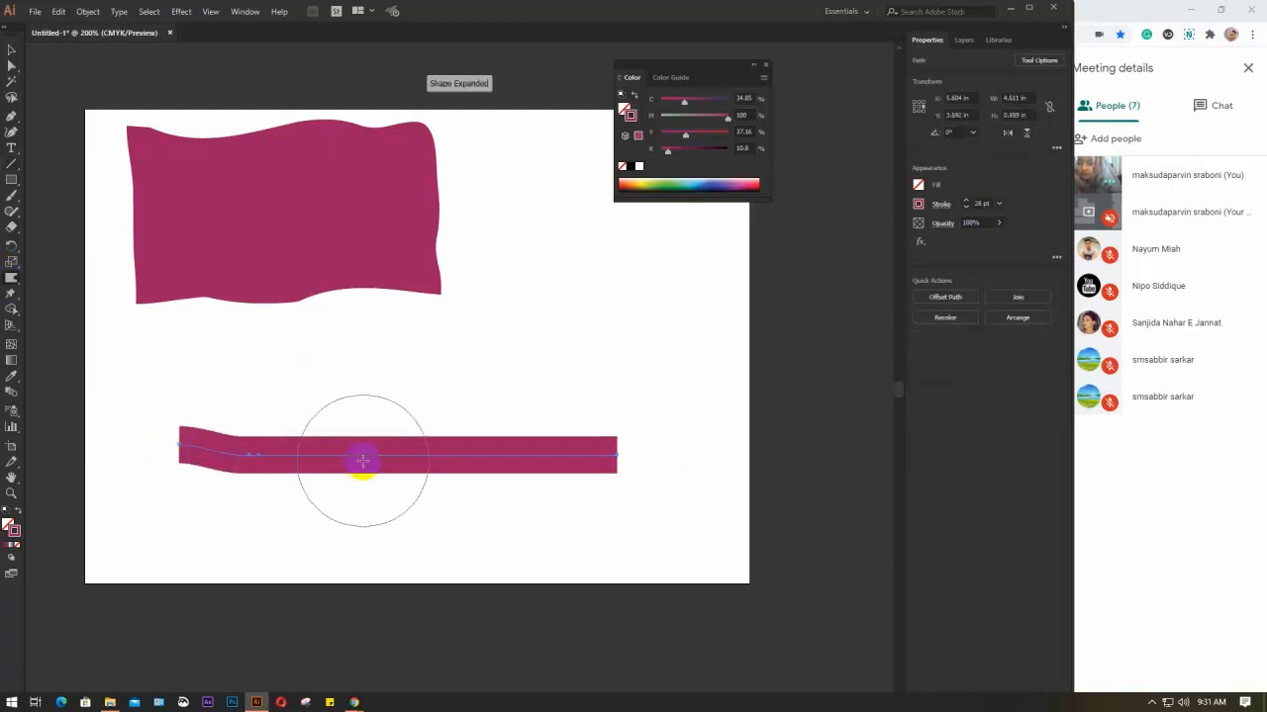
pyautogui.moveTo(362, 452); pyautogui.dragTo(366, 406)
pyautogui.moveTo(466, 458)
pyautogui.mouseDown()
pyautogui.moveTo(495, 452)
pyautogui.moveTo(498, 489)
pyautogui.moveTo(527, 492)
pyautogui.mouseUp()
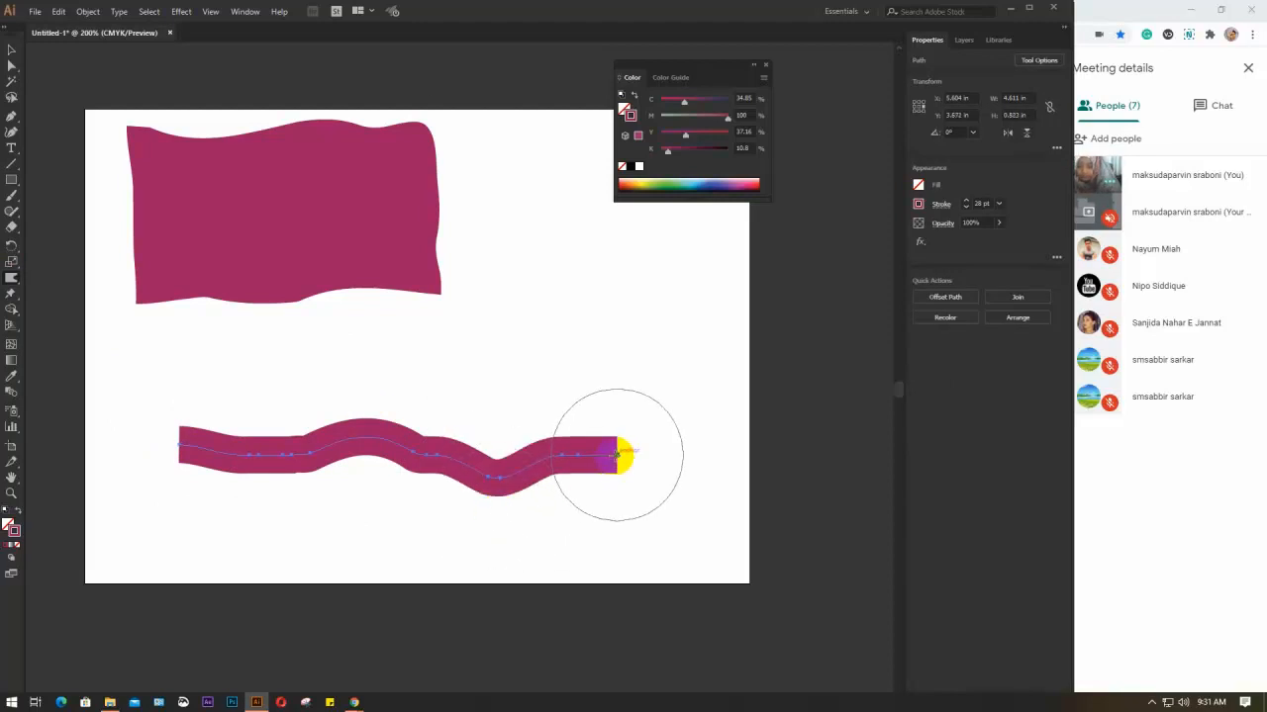
pyautogui.moveTo(625, 453); pyautogui.dragTo(653, 387)
pyautogui.moveTo(198, 438)
pyautogui.mouseDown()
pyautogui.moveTo(283, 427)
pyautogui.moveTo(220, 451)
pyautogui.moveTo(194, 493)
pyautogui.mouseUp()
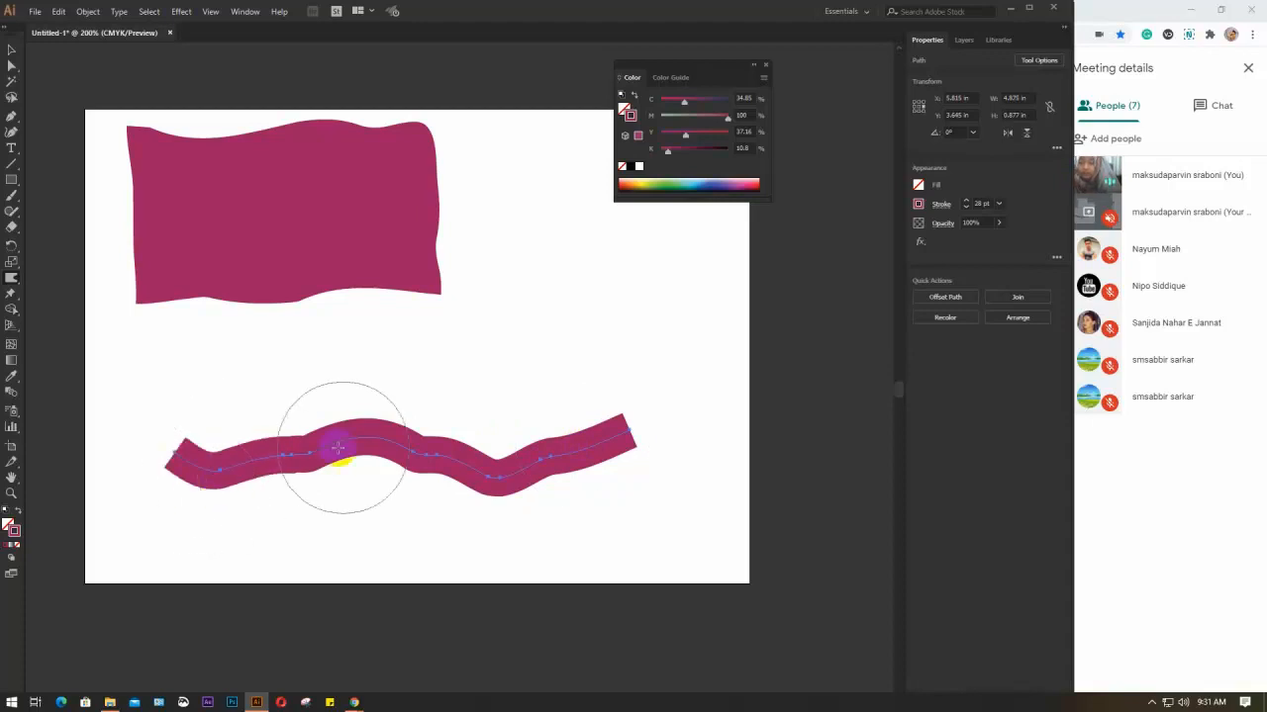
pyautogui.moveTo(495, 492); pyautogui.dragTo(495, 492)
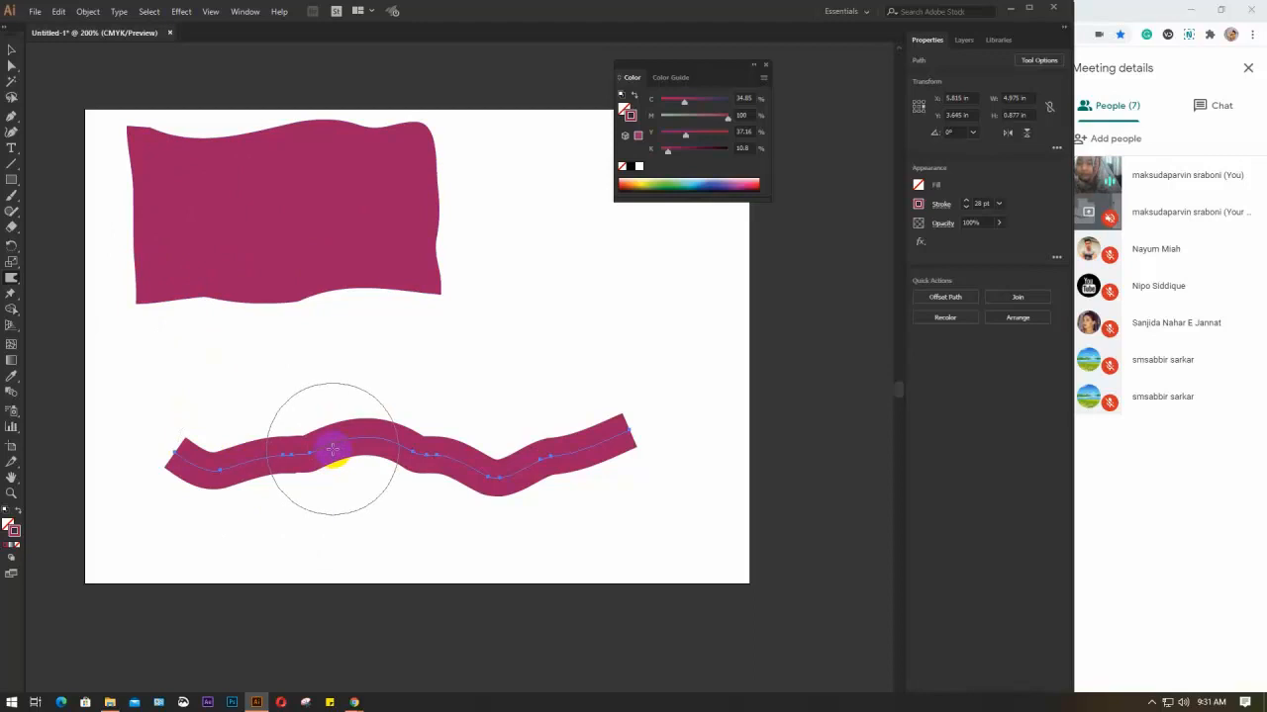
pyautogui.moveTo(331, 446)
pyautogui.mouseDown()
pyautogui.moveTo(345, 557)
pyautogui.moveTo(353, 457)
pyautogui.moveTo(428, 431)
pyautogui.moveTo(619, 436)
pyautogui.moveTo(544, 451)
pyautogui.moveTo(377, 442)
pyautogui.mouseUp()
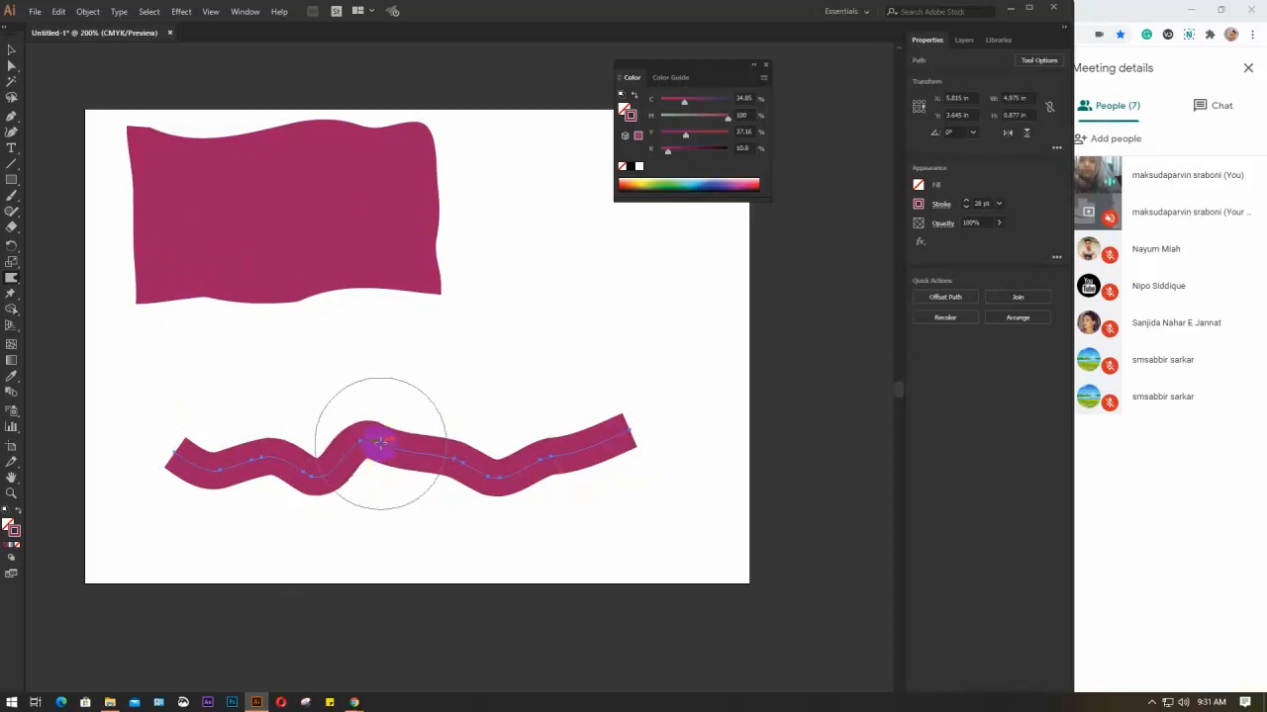
# Step: Select the wavy line and the flag shape together and delete them to empty the artboard
pyautogui.click(11, 49)
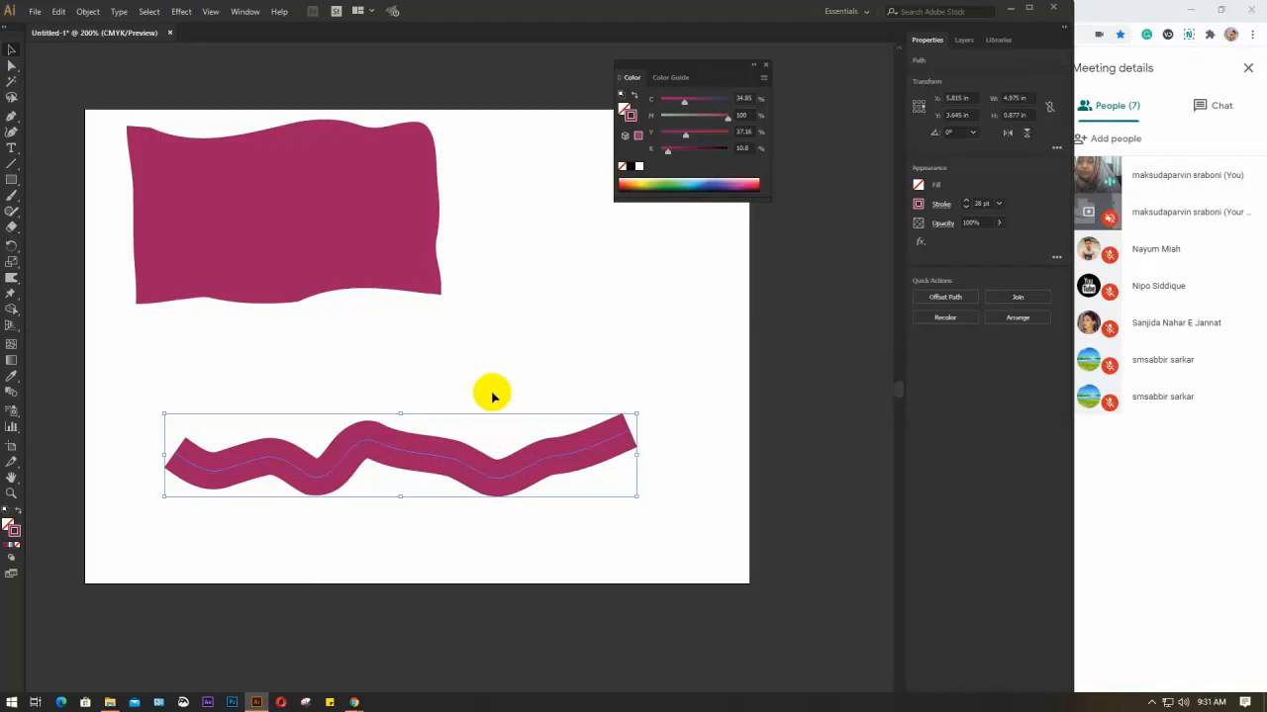
pyautogui.click(508, 367)
pyautogui.moveTo(608, 526)
pyautogui.mouseDown()
pyautogui.moveTo(498, 376)
pyautogui.moveTo(366, 257)
pyautogui.mouseUp()
pyautogui.press('Delete')
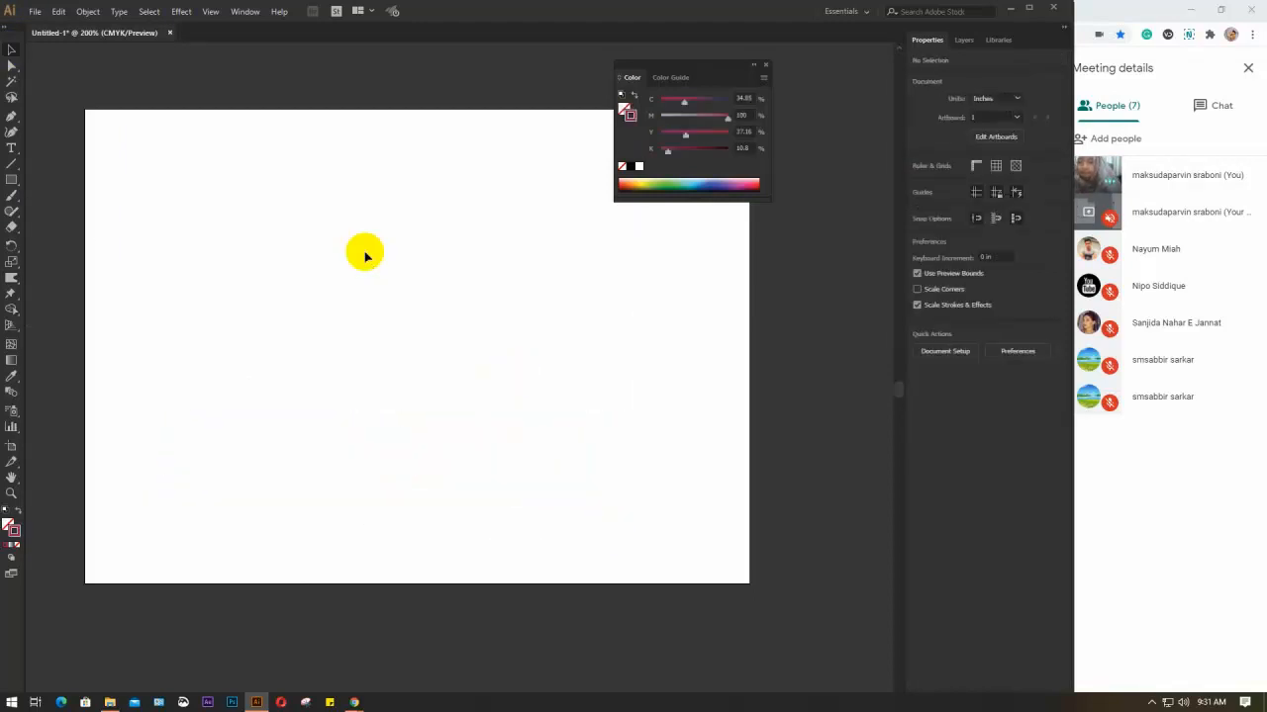
pyautogui.click(18, 216)
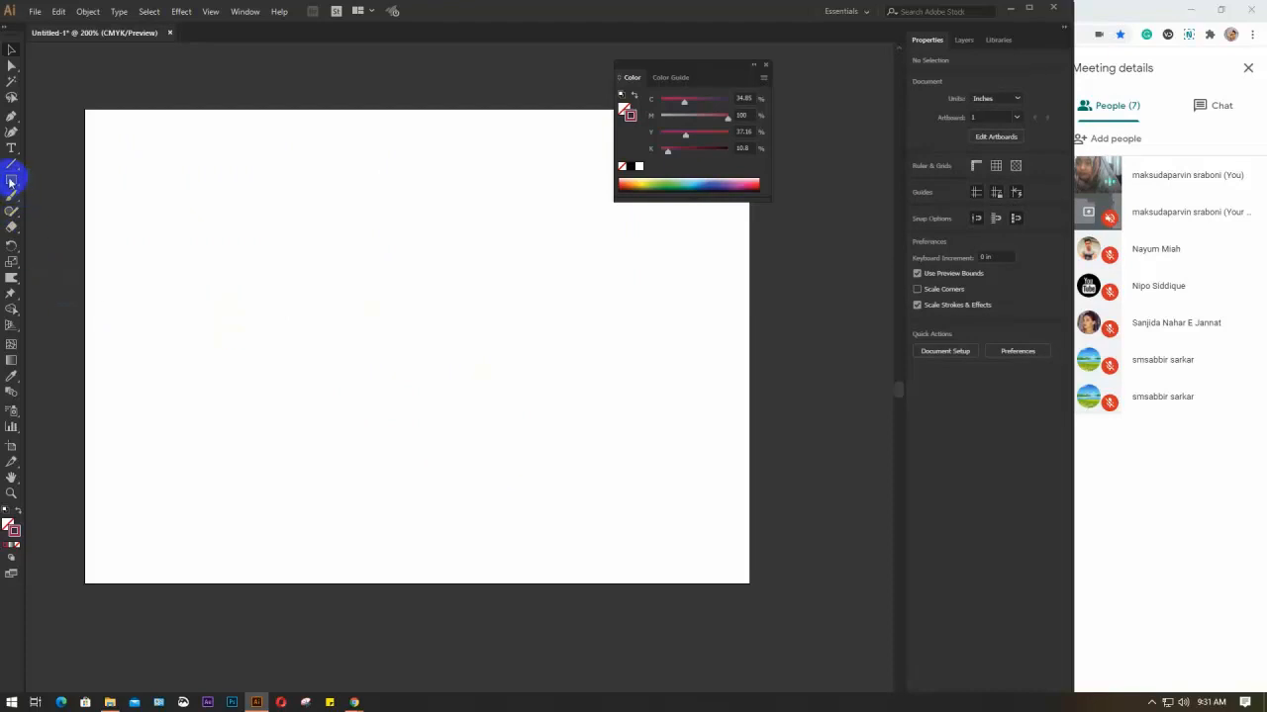
pyautogui.click(10, 181)
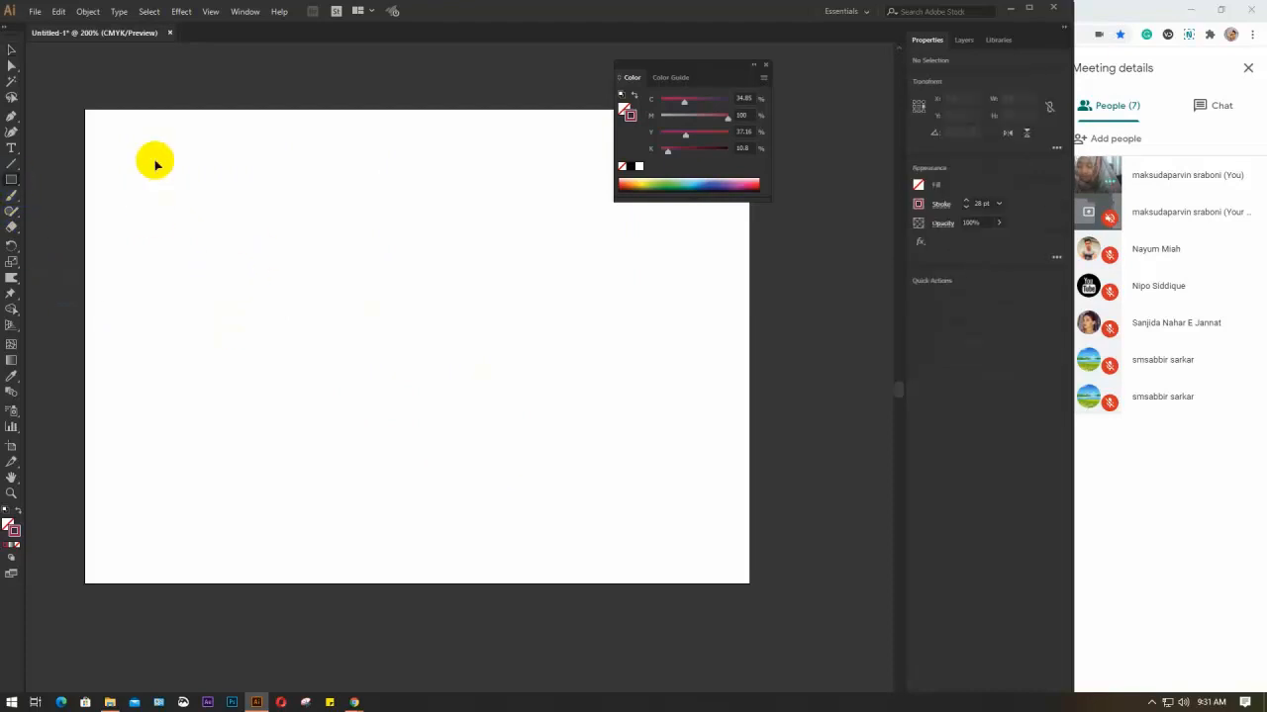
pyautogui.hotkey('ctrl', 'z')
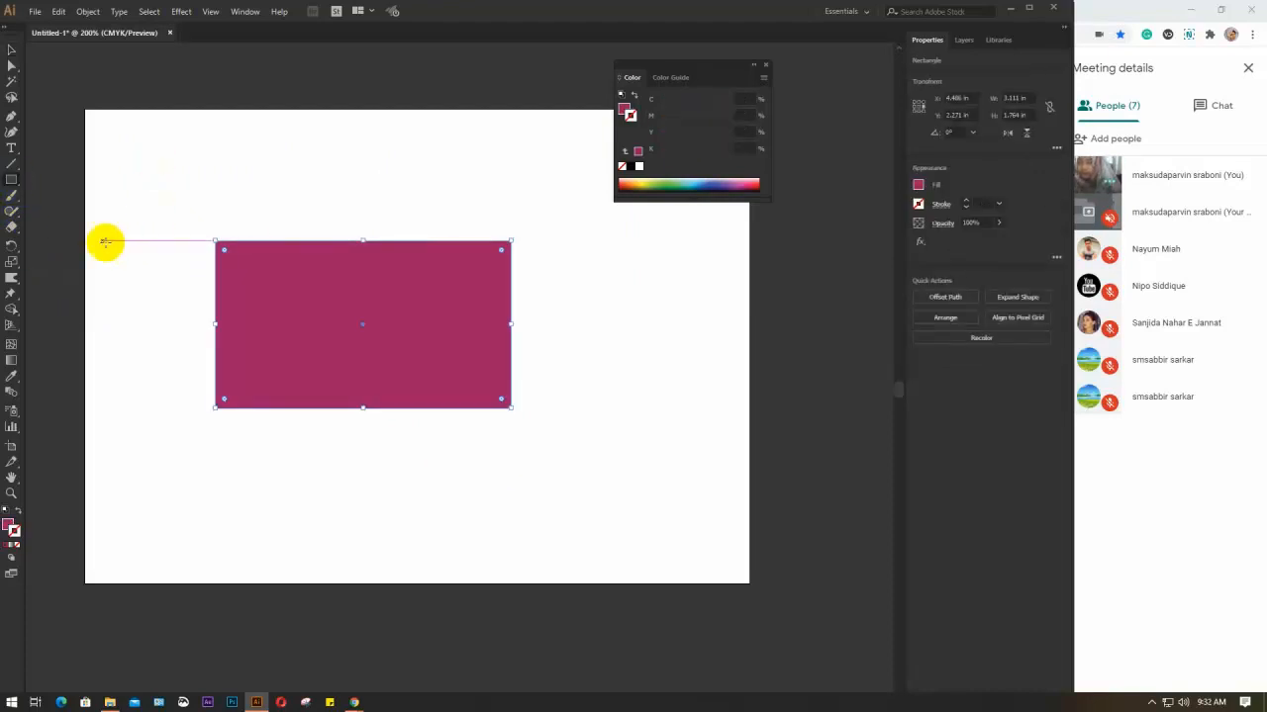
pyautogui.moveTo(8, 280); pyautogui.dragTo(60, 313)
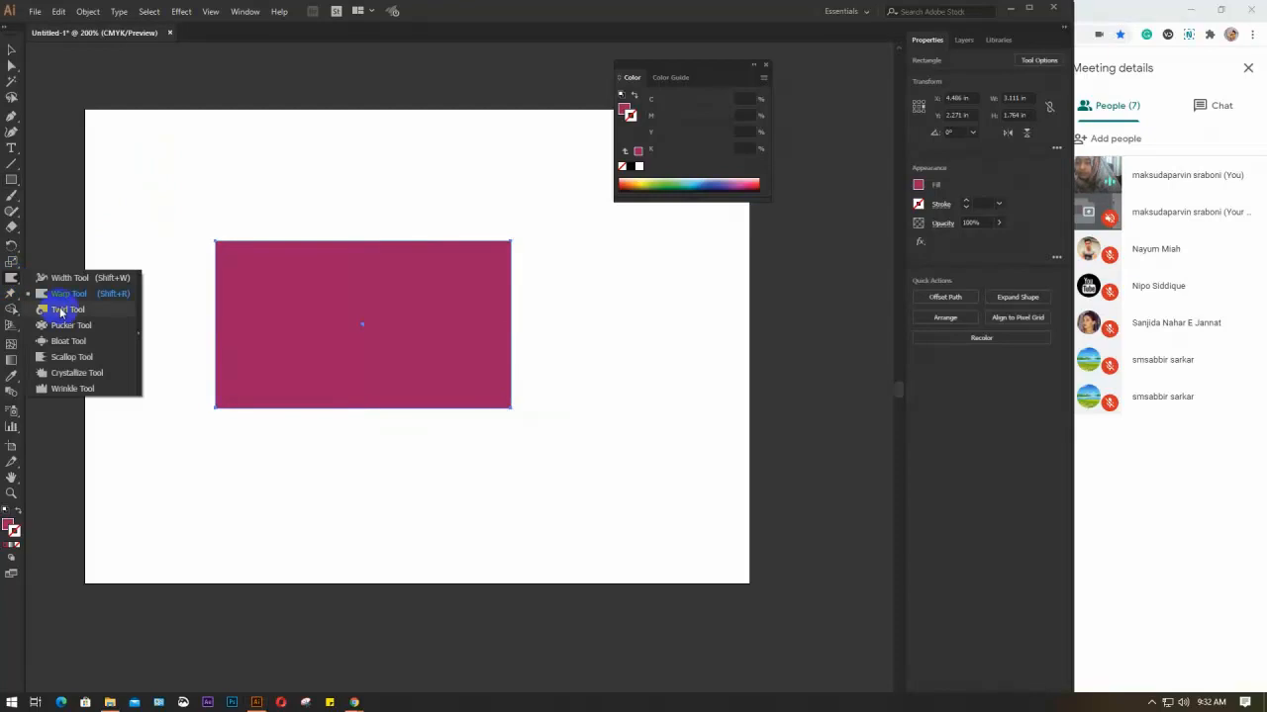
pyautogui.click(11, 48)
pyautogui.click(344, 341)
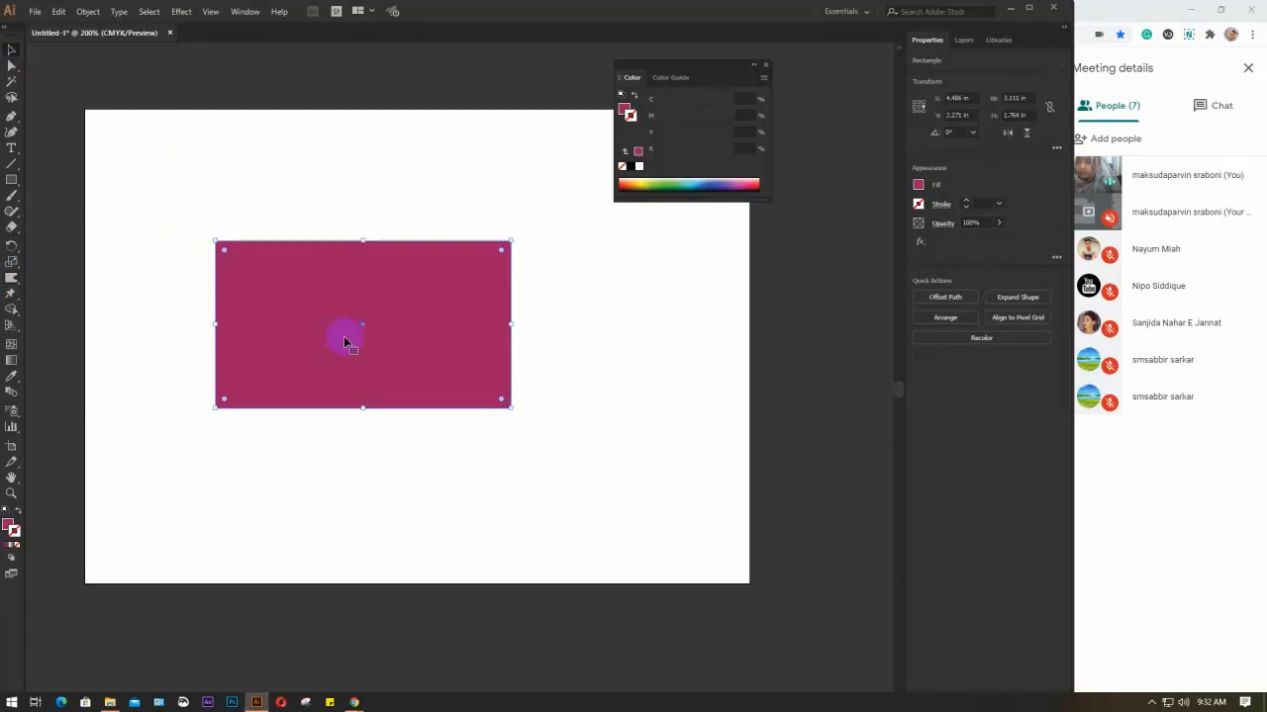
pyautogui.press('Delete')
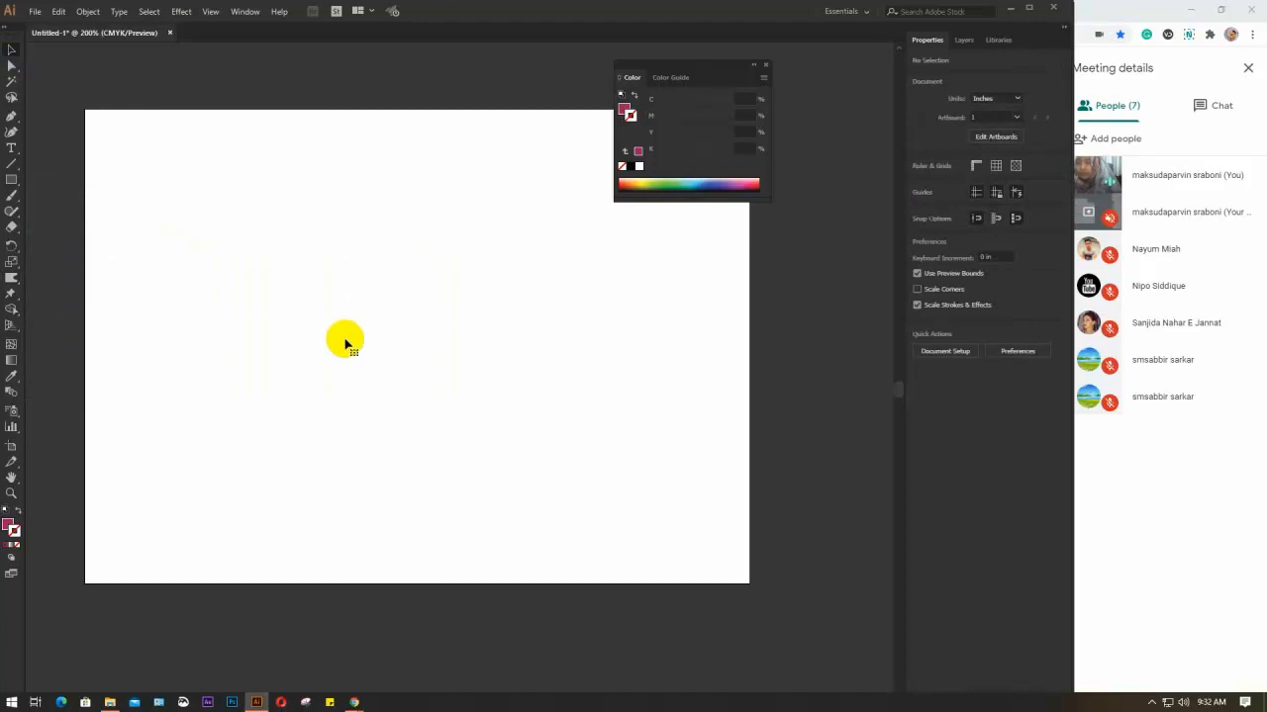
# Step: Draw a diagonal line about 1.28 in wide and 2.35 in high on the artboard and set its stroke weight to 2 pt
pyautogui.click(9, 165)
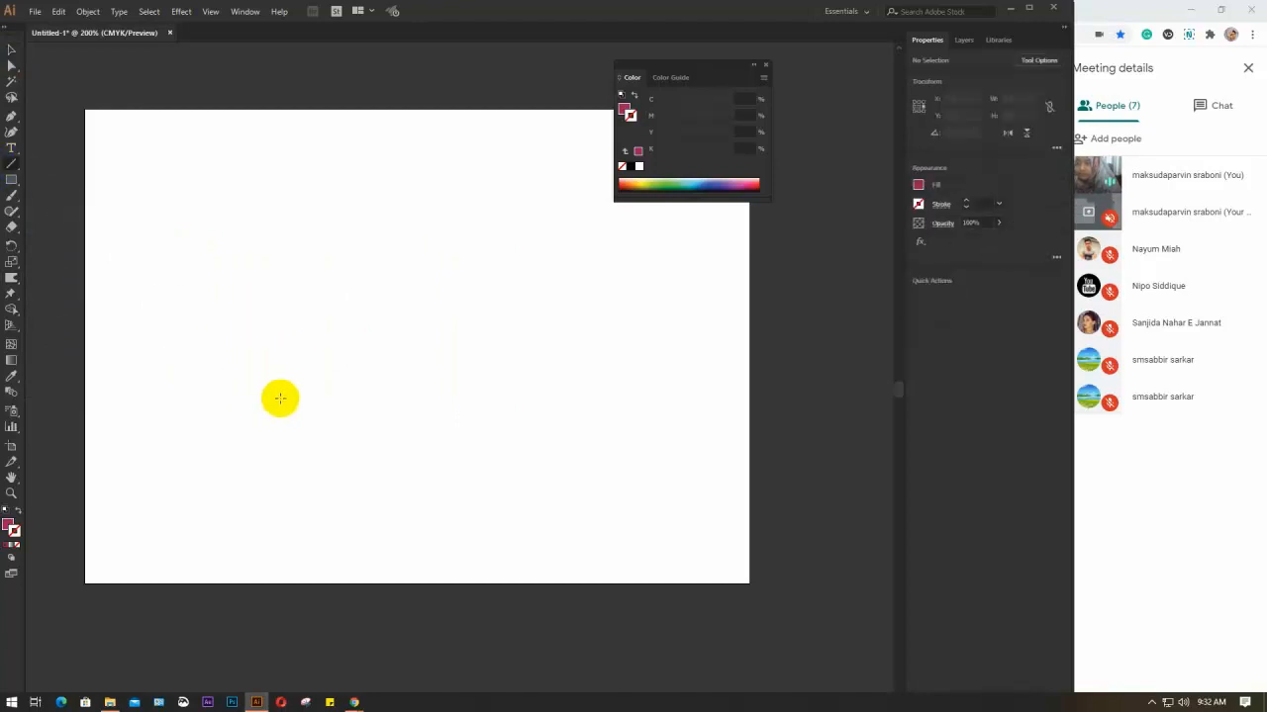
pyautogui.moveTo(274, 492); pyautogui.dragTo(395, 269)
pyautogui.click(970, 234)
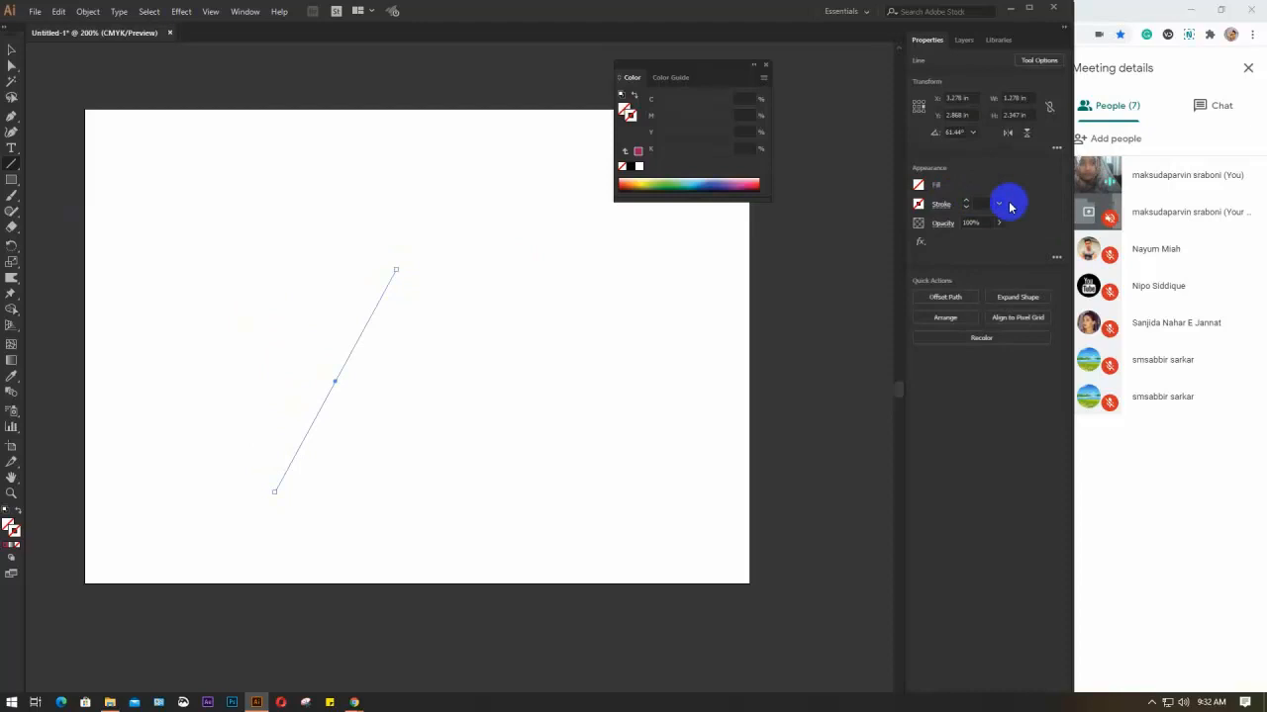
pyautogui.click(980, 203)
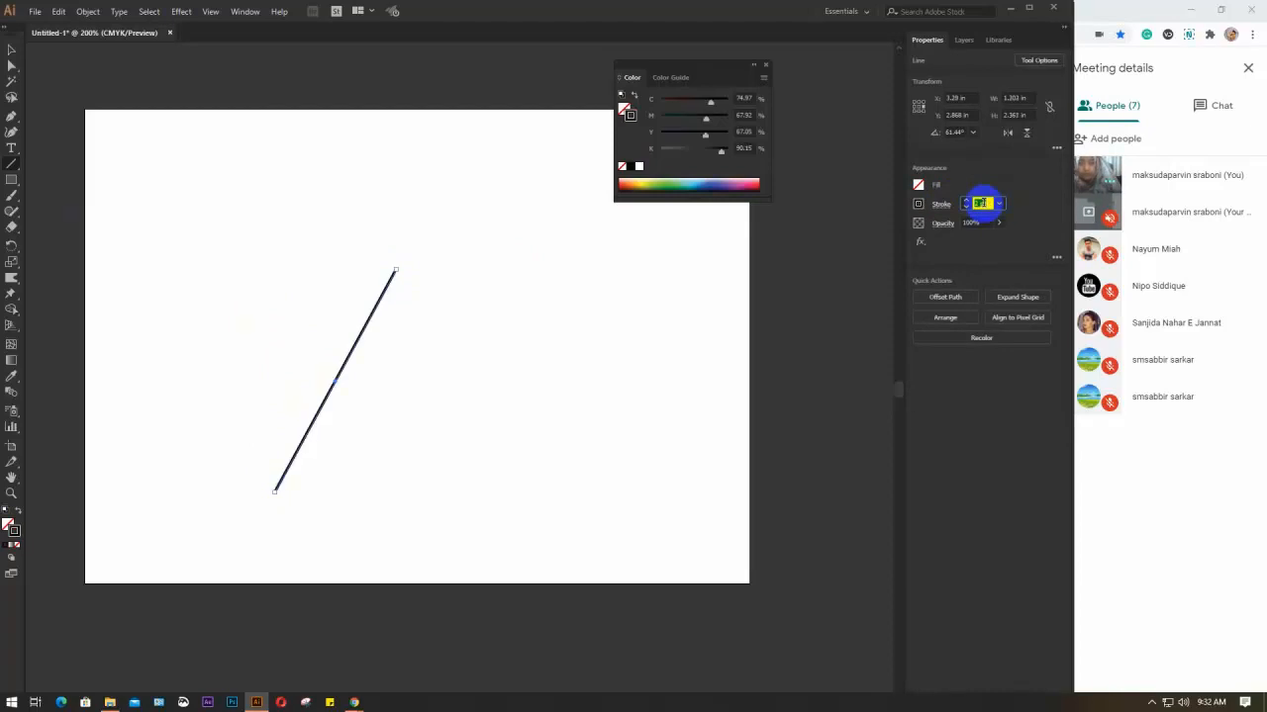
pyautogui.scroll(3, 983, 203)
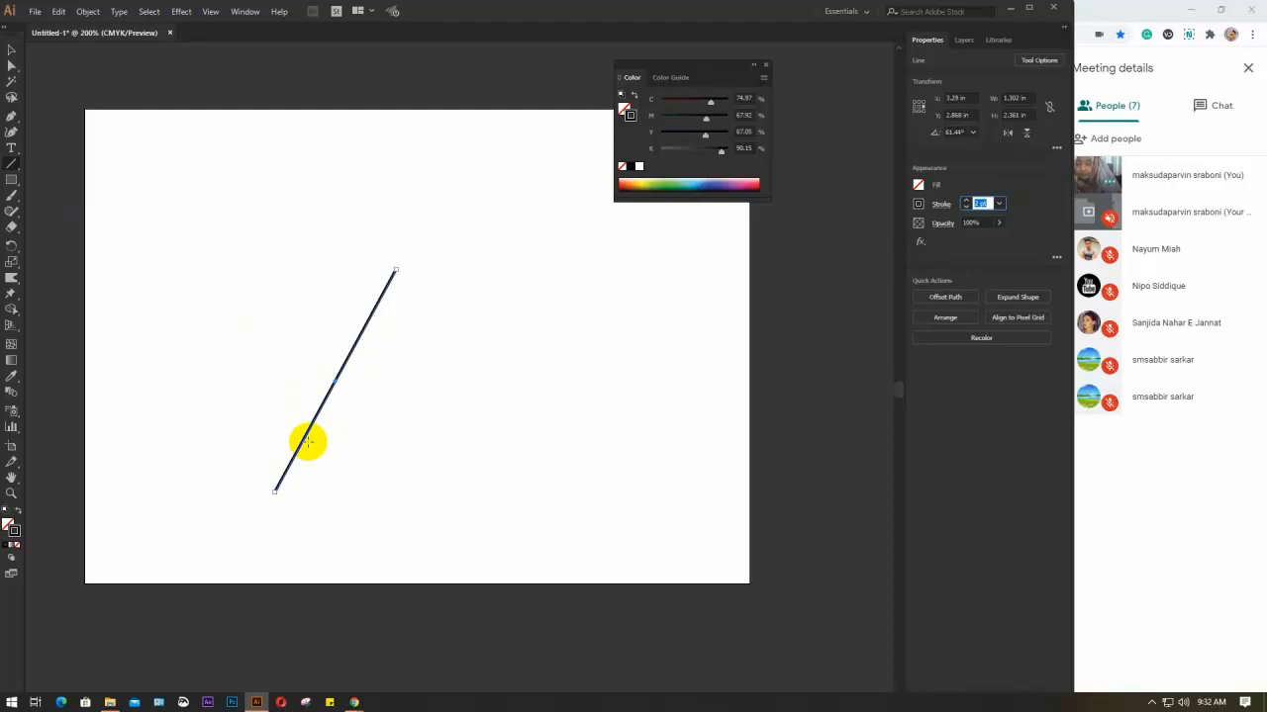
# Step: Draw three curved branches off the diagonal line with the Arc Tool, two to its right and one to its left
pyautogui.click(21, 133)
pyautogui.click(10, 116)
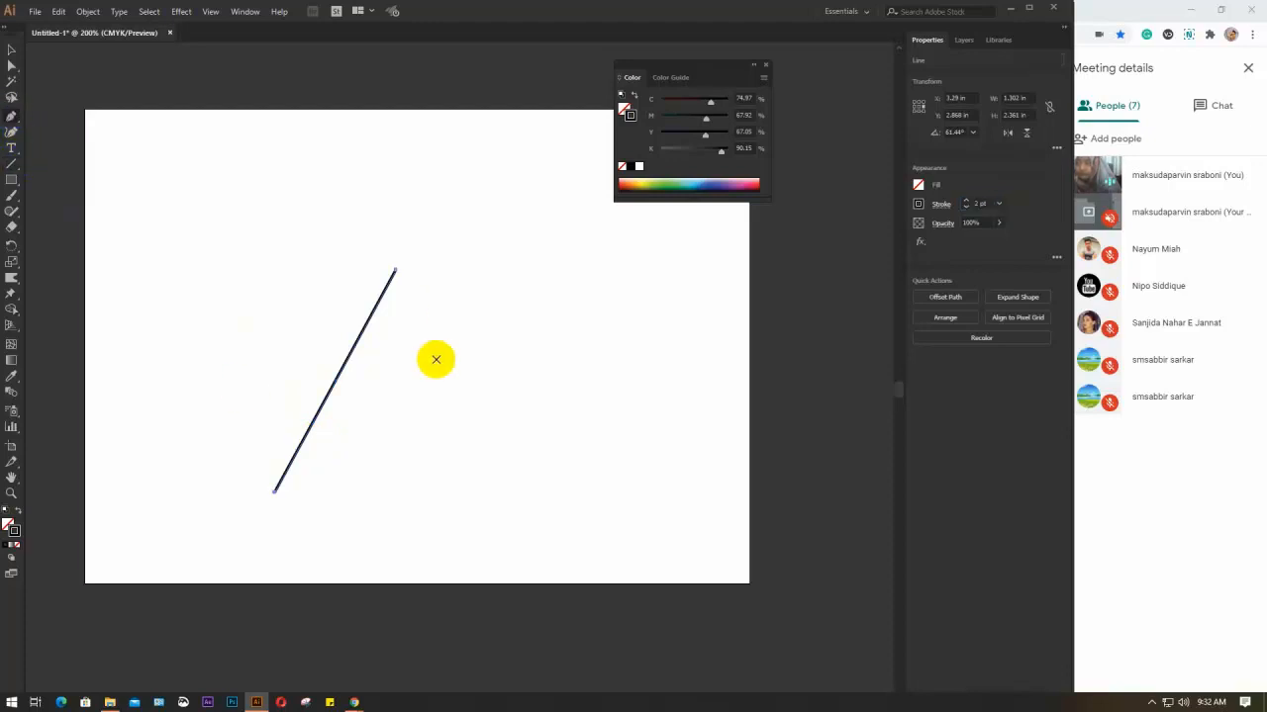
pyautogui.click(29, 343)
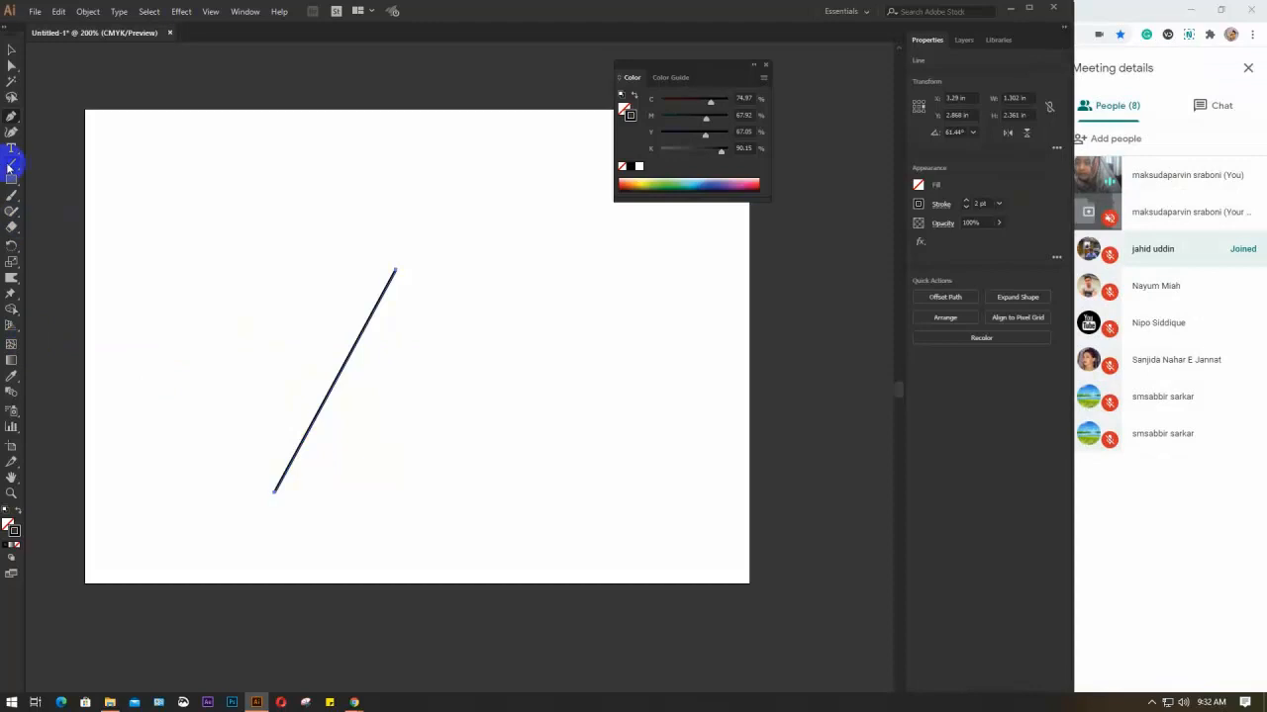
pyautogui.moveTo(8, 168); pyautogui.dragTo(68, 182)
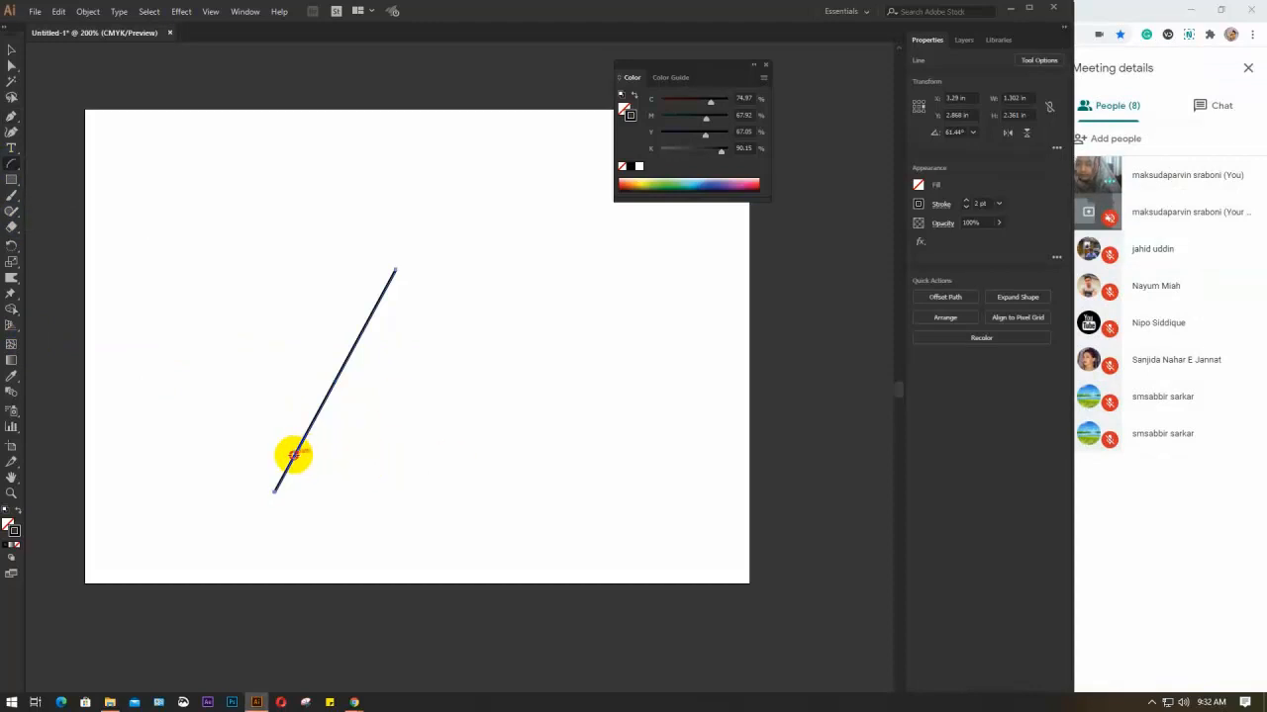
pyautogui.click(292, 455)
pyautogui.click(649, 346)
pyautogui.moveTo(303, 433); pyautogui.dragTo(431, 396)
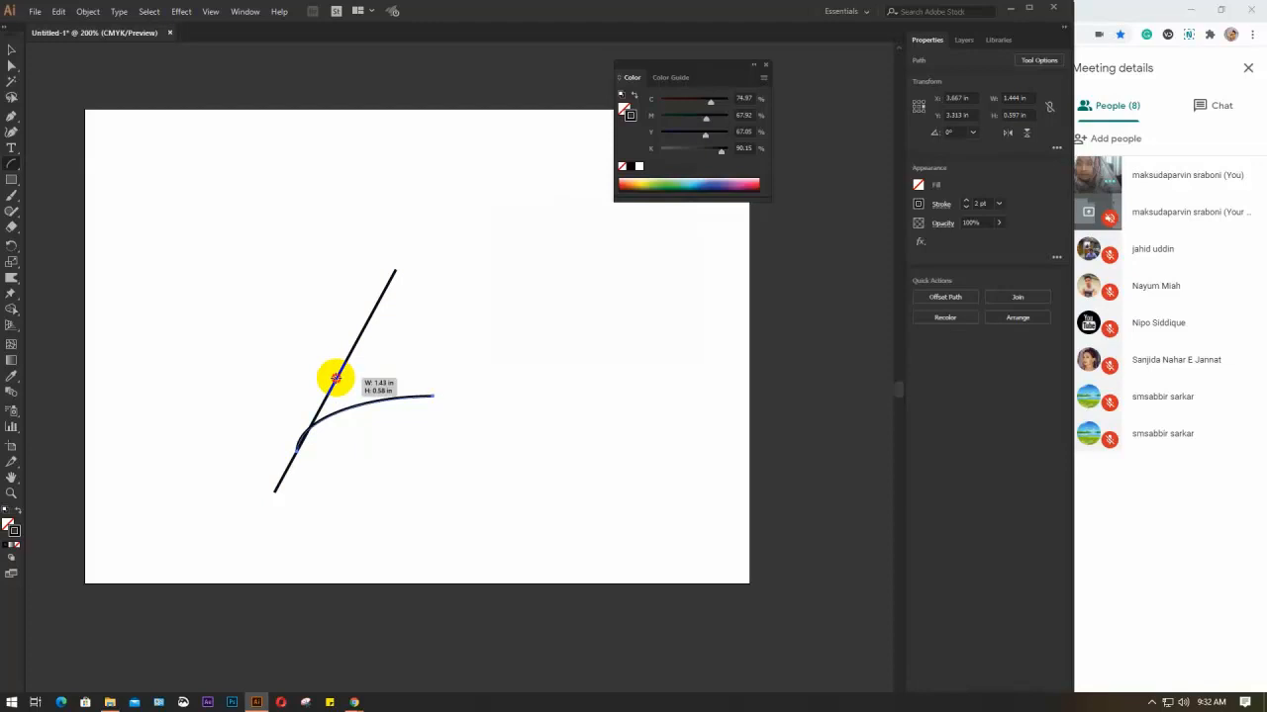
pyautogui.moveTo(337, 377); pyautogui.dragTo(281, 276)
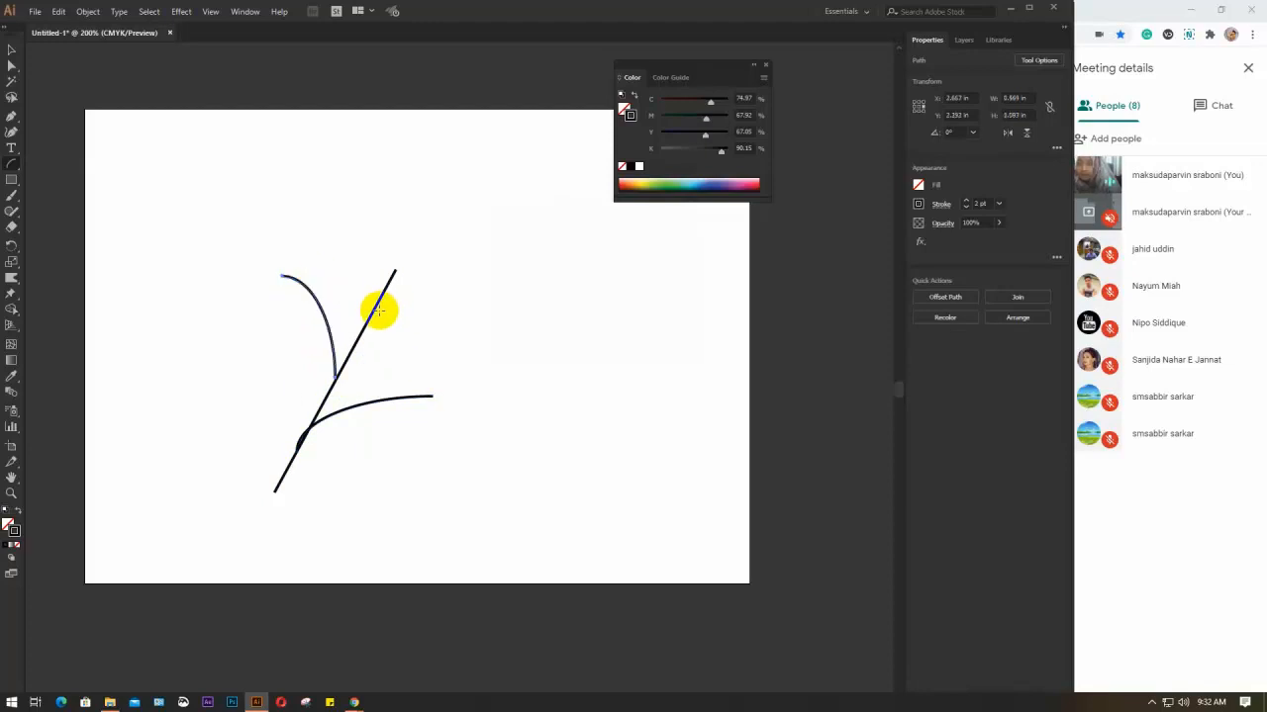
pyautogui.moveTo(378, 301); pyautogui.dragTo(448, 294)
pyautogui.click(11, 51)
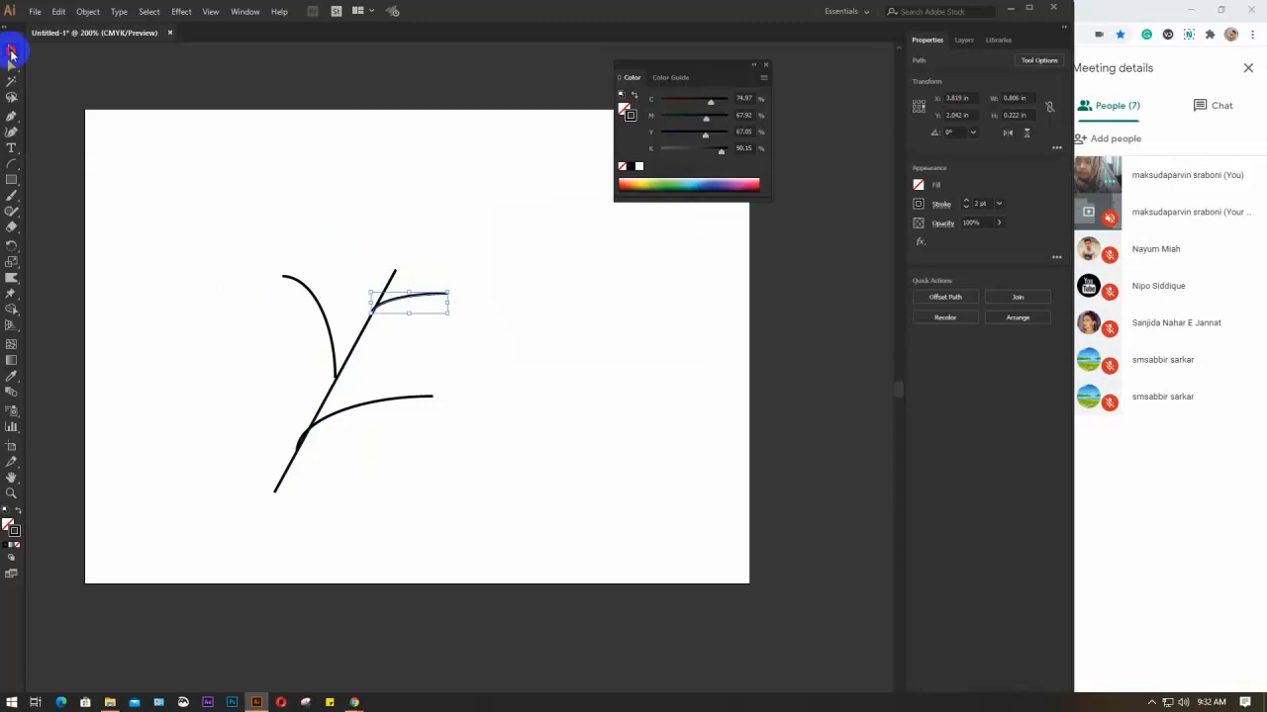
pyautogui.click(204, 184)
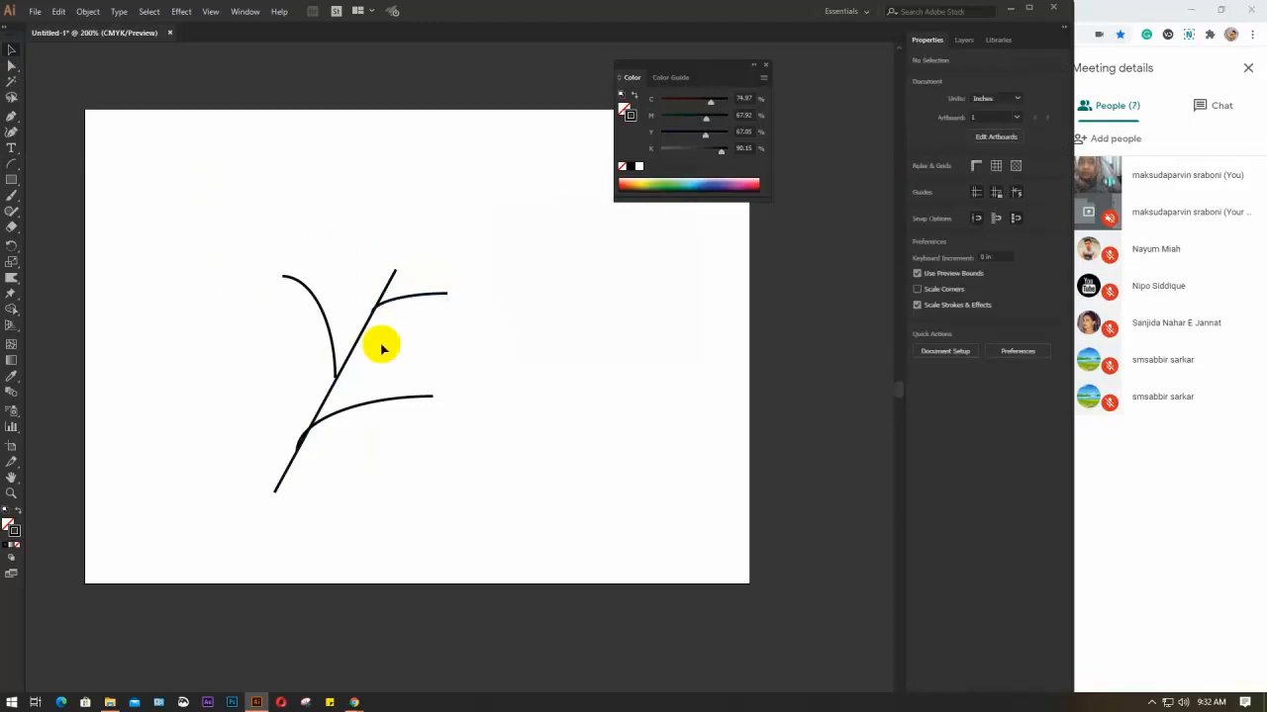
# Step: Rotate the lowest branch curve to nearly upright and reflect it across the vertical axis
pyautogui.click(351, 409)
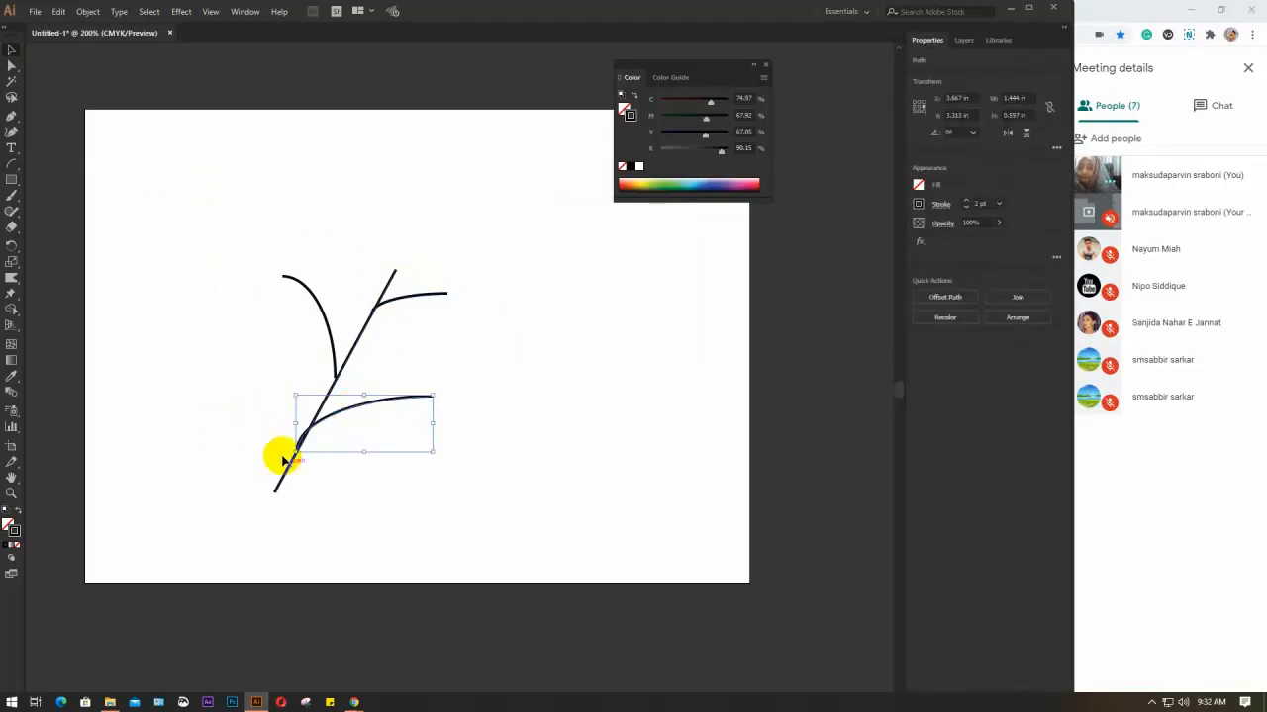
pyautogui.moveTo(440, 459); pyautogui.dragTo(407, 310)
pyautogui.rightClick(359, 455)
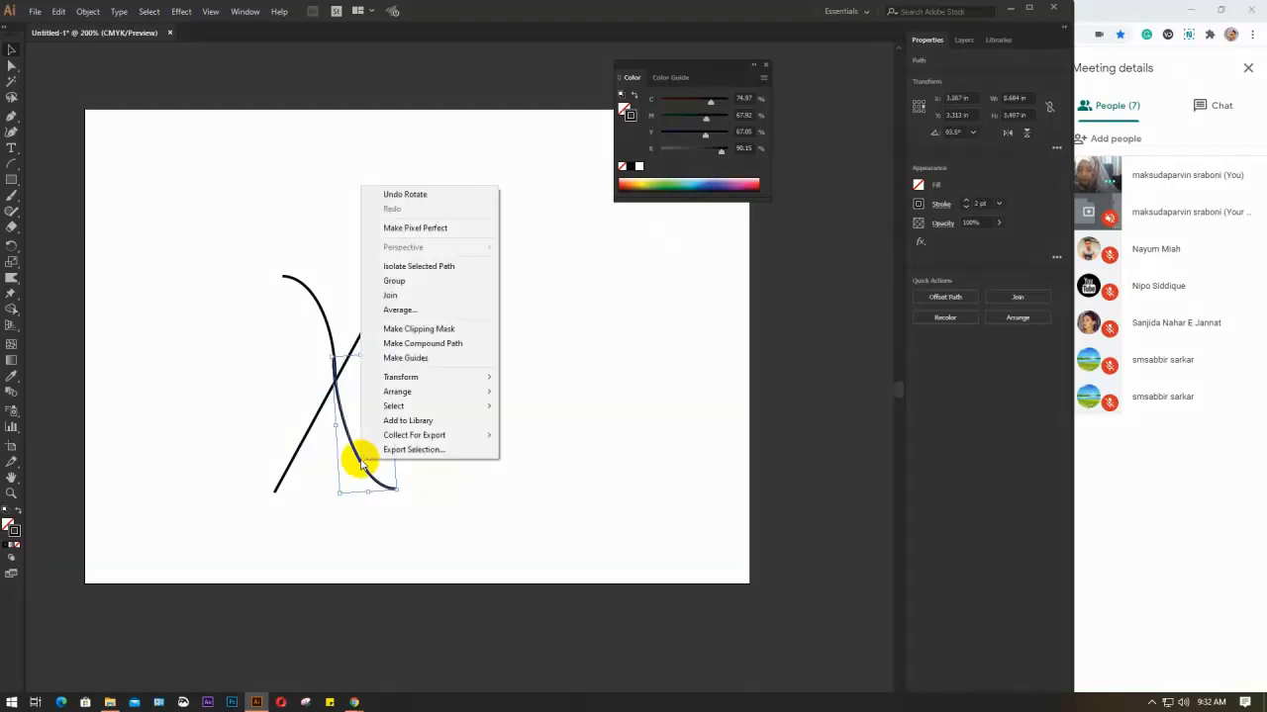
pyautogui.click(564, 424)
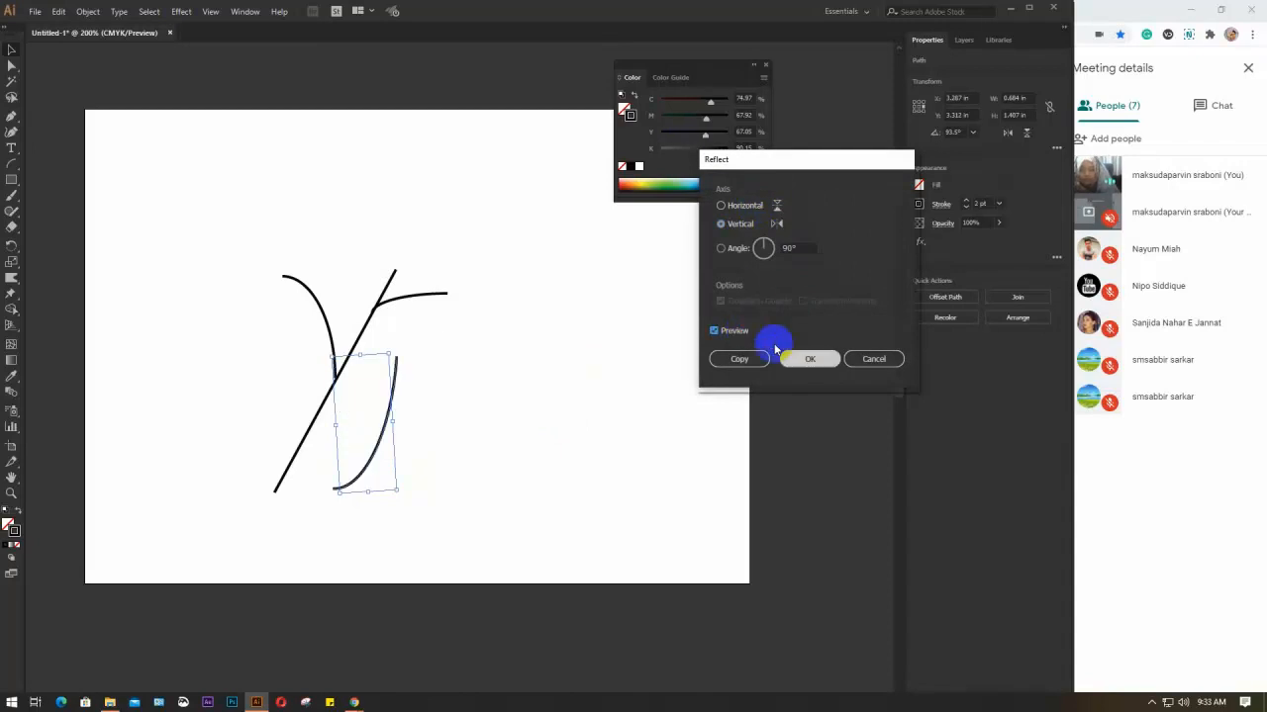
pyautogui.click(810, 359)
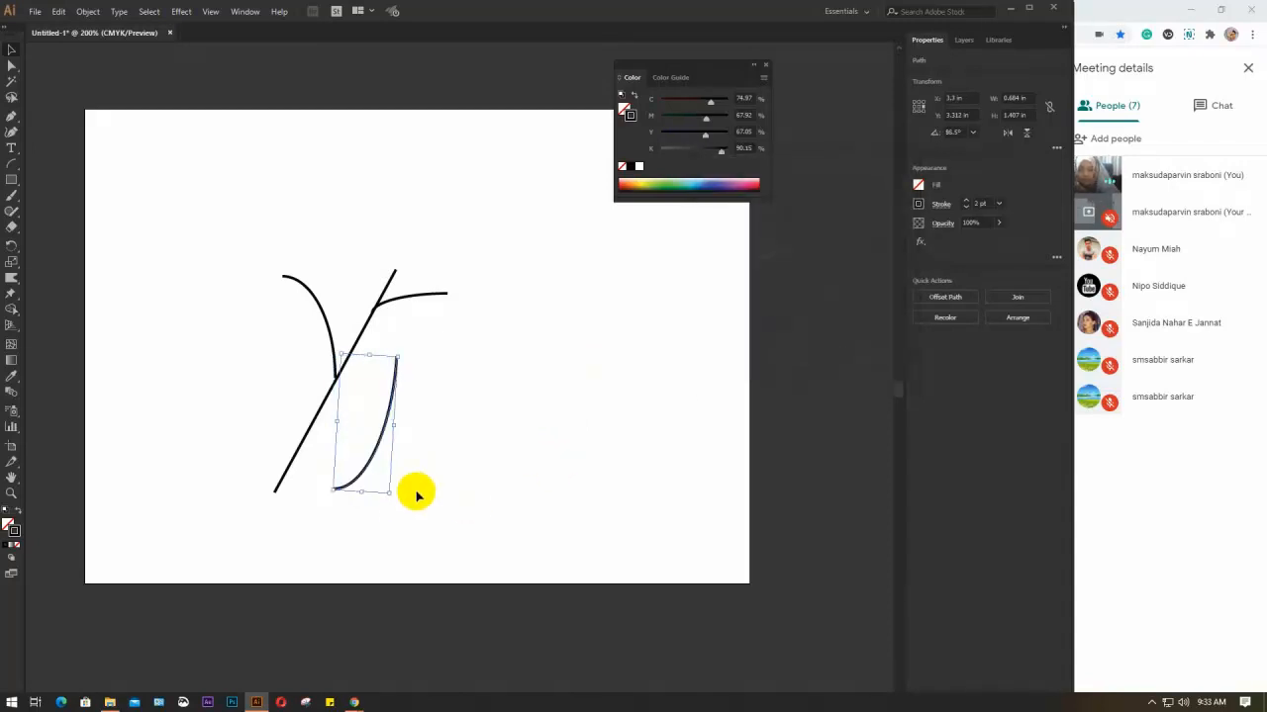
# Step: Rotate the reflected curve so its base meets the diagonal stem and nudge it slightly left
pyautogui.moveTo(395, 493); pyautogui.dragTo(415, 238)
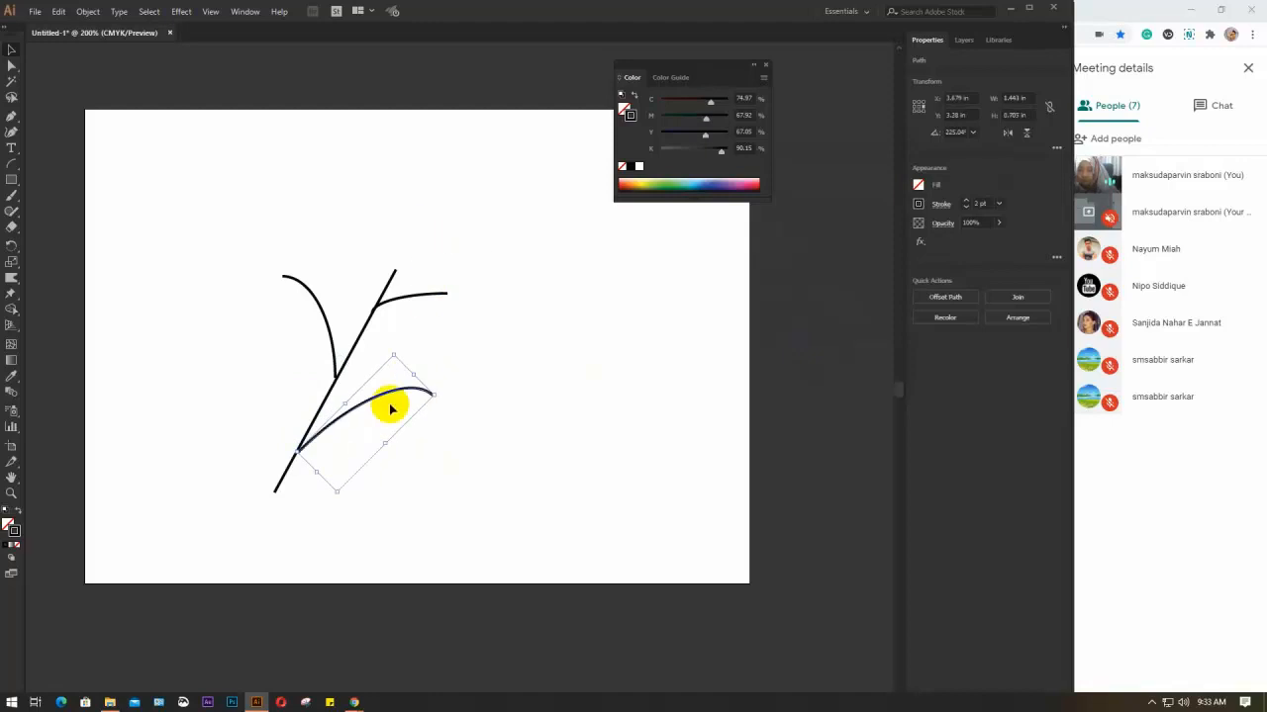
pyautogui.press('Left')
pyautogui.click(541, 423)
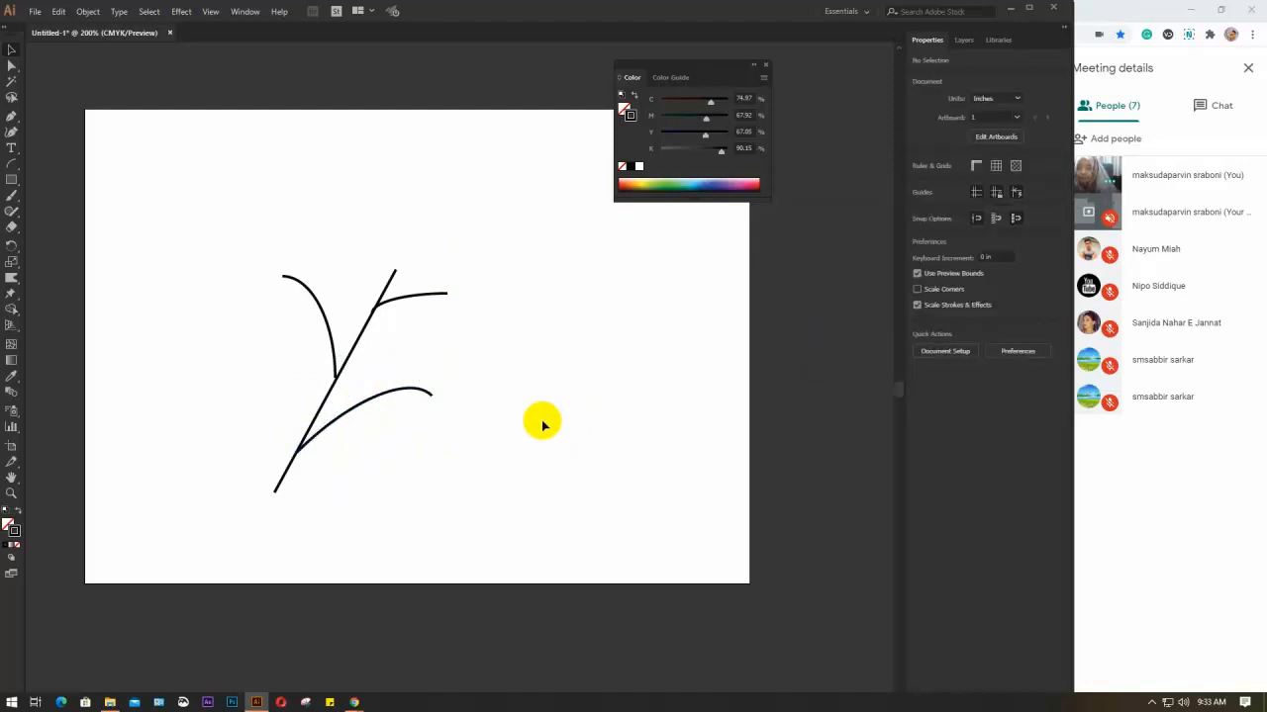
# Step: Curl the tip of the lowest branch into a multi-turn spiral with the Twirl Tool
pyautogui.moveTo(174, 234); pyautogui.dragTo(512, 518)
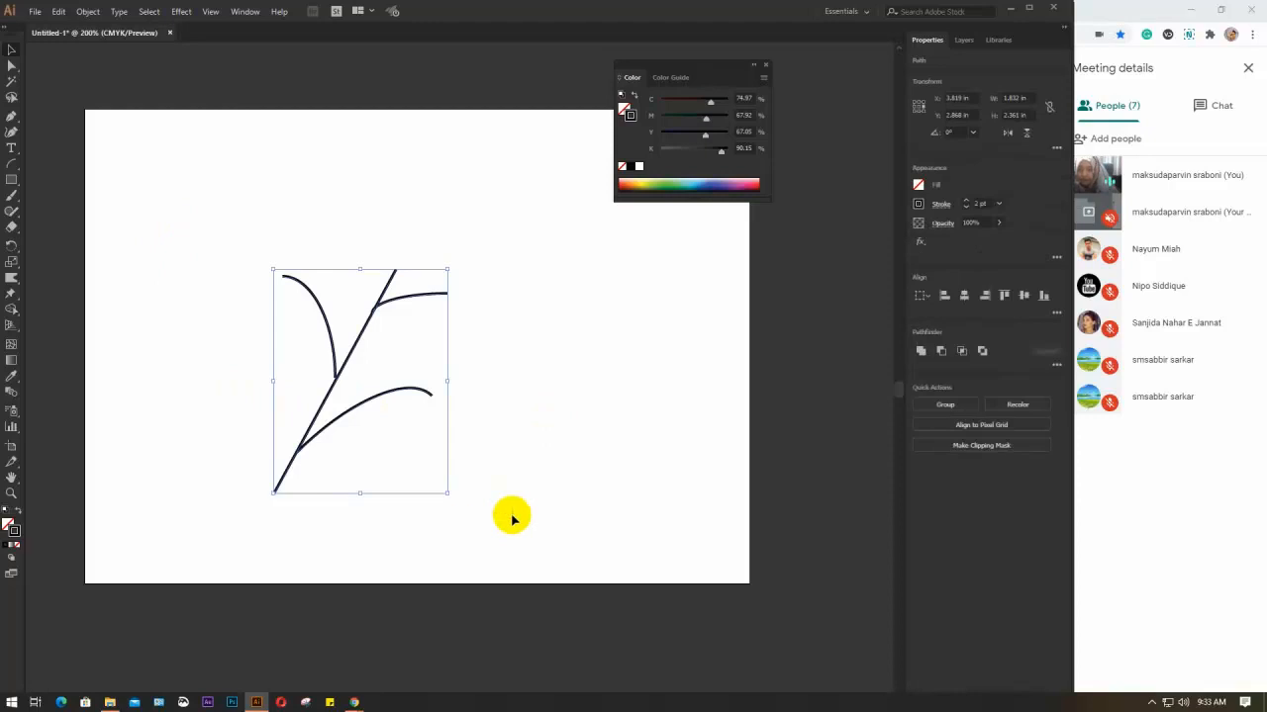
pyautogui.click(220, 232)
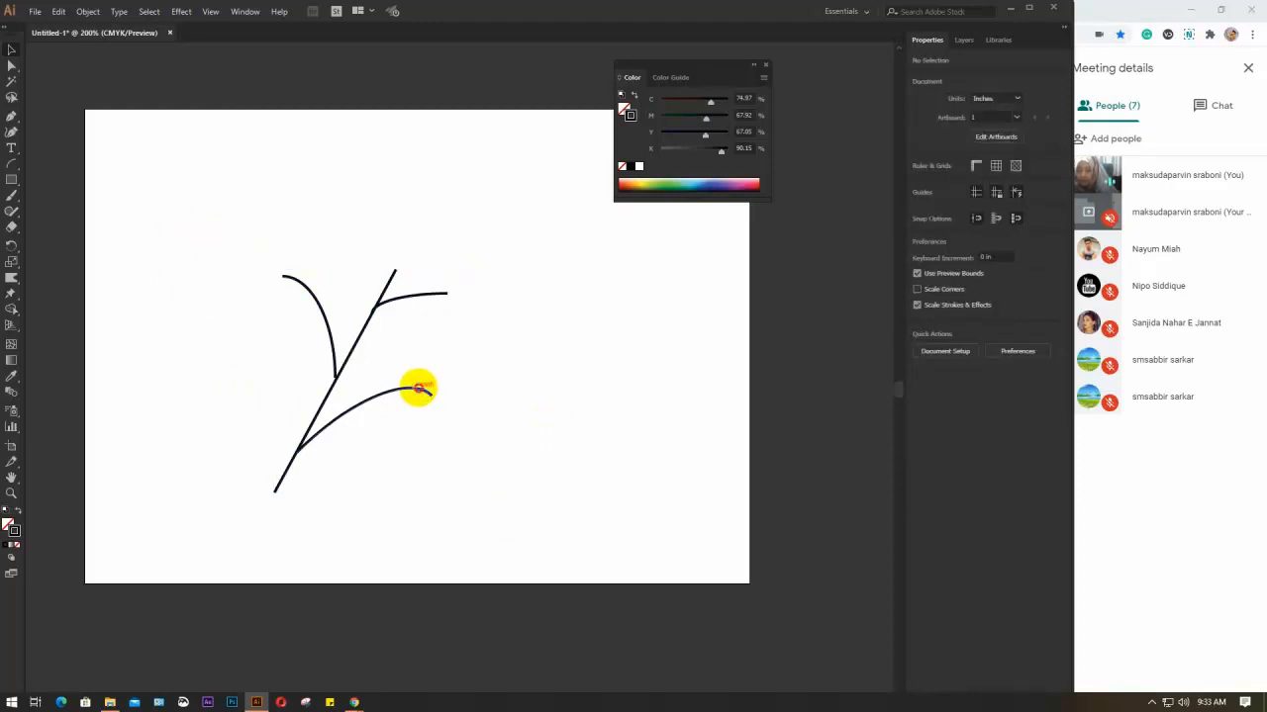
pyautogui.click(419, 388)
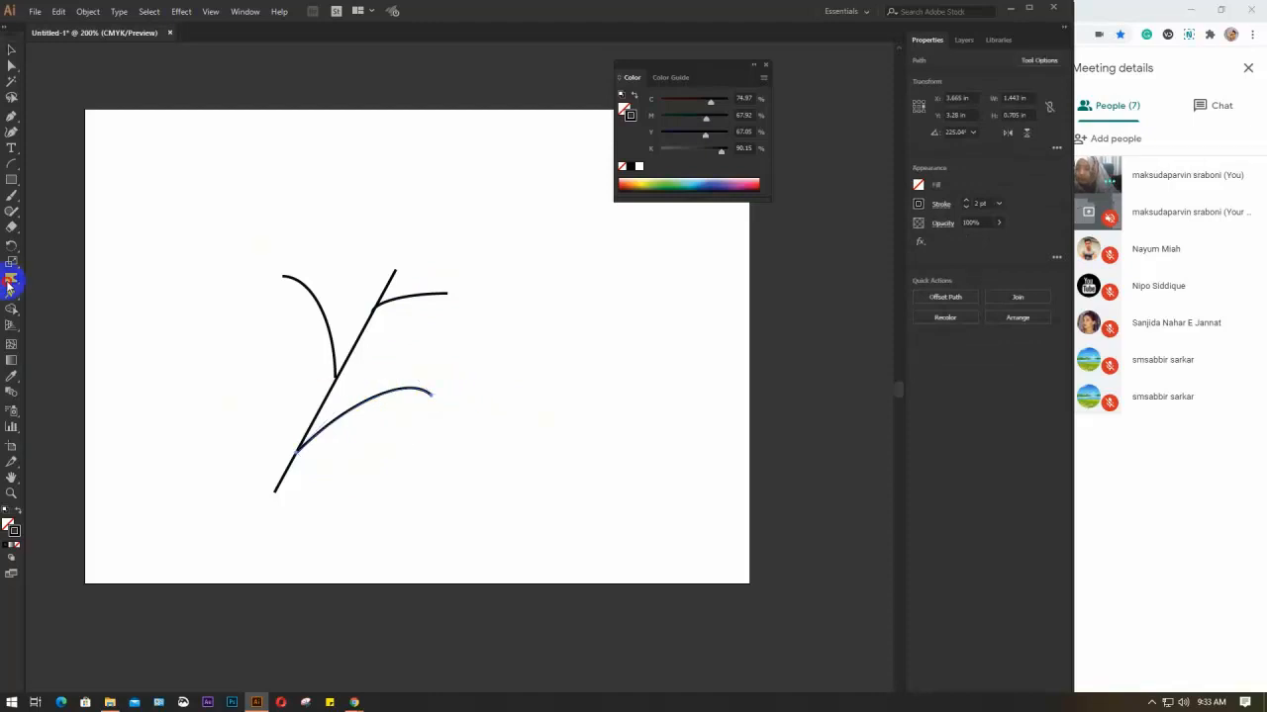
pyautogui.moveTo(9, 285); pyautogui.dragTo(77, 315)
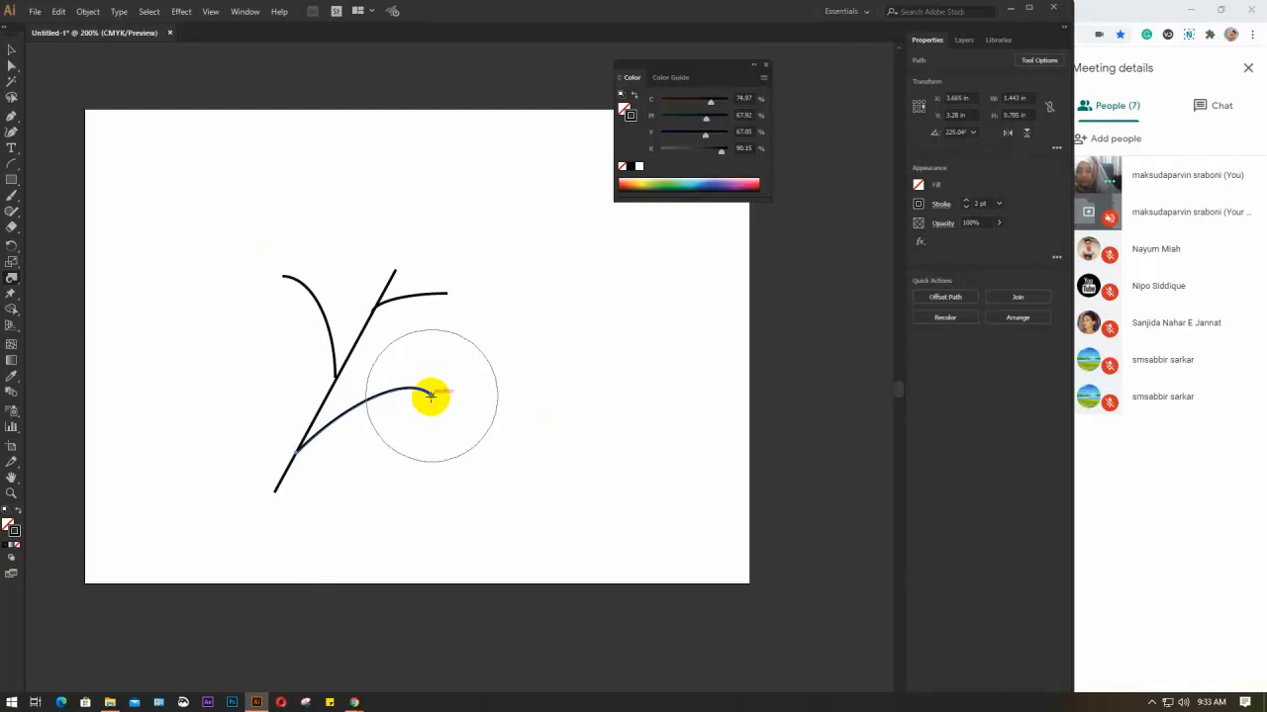
pyautogui.moveTo(431, 396); pyautogui.dragTo(430, 396)
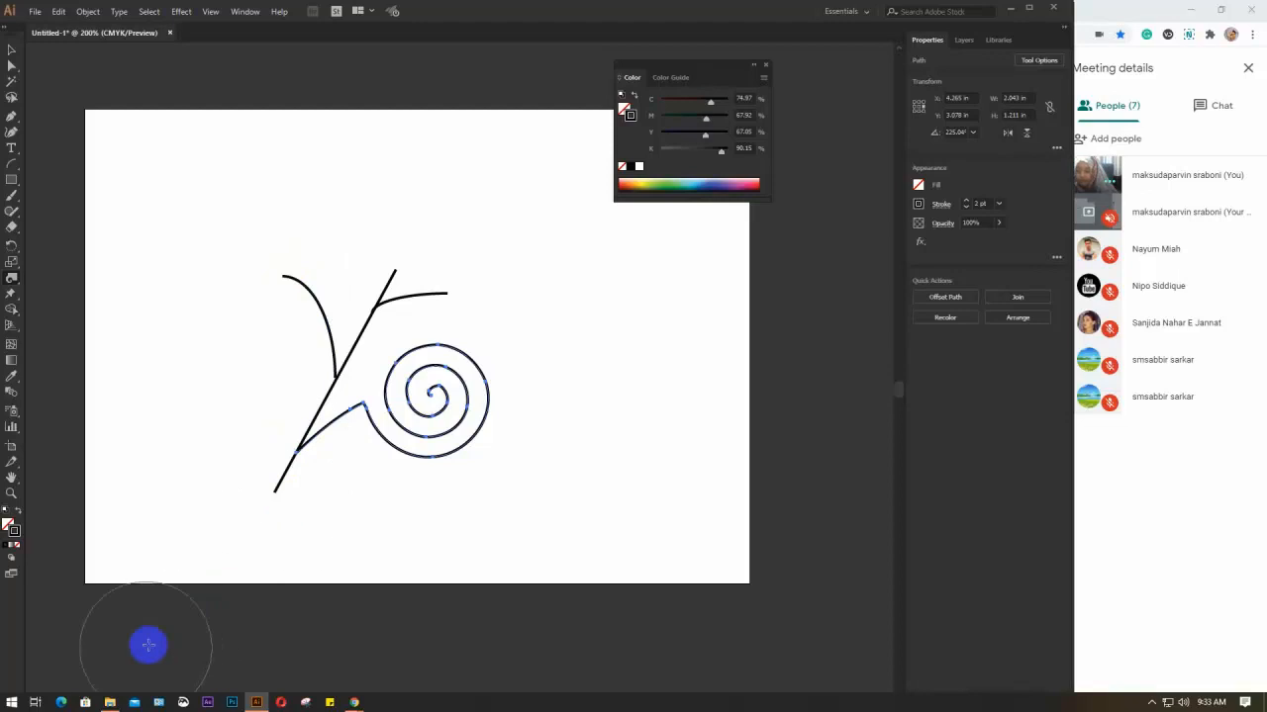
# Step: Switch to File Explorer, view the contents of the D: drive, and close the window
pyautogui.click(110, 702)
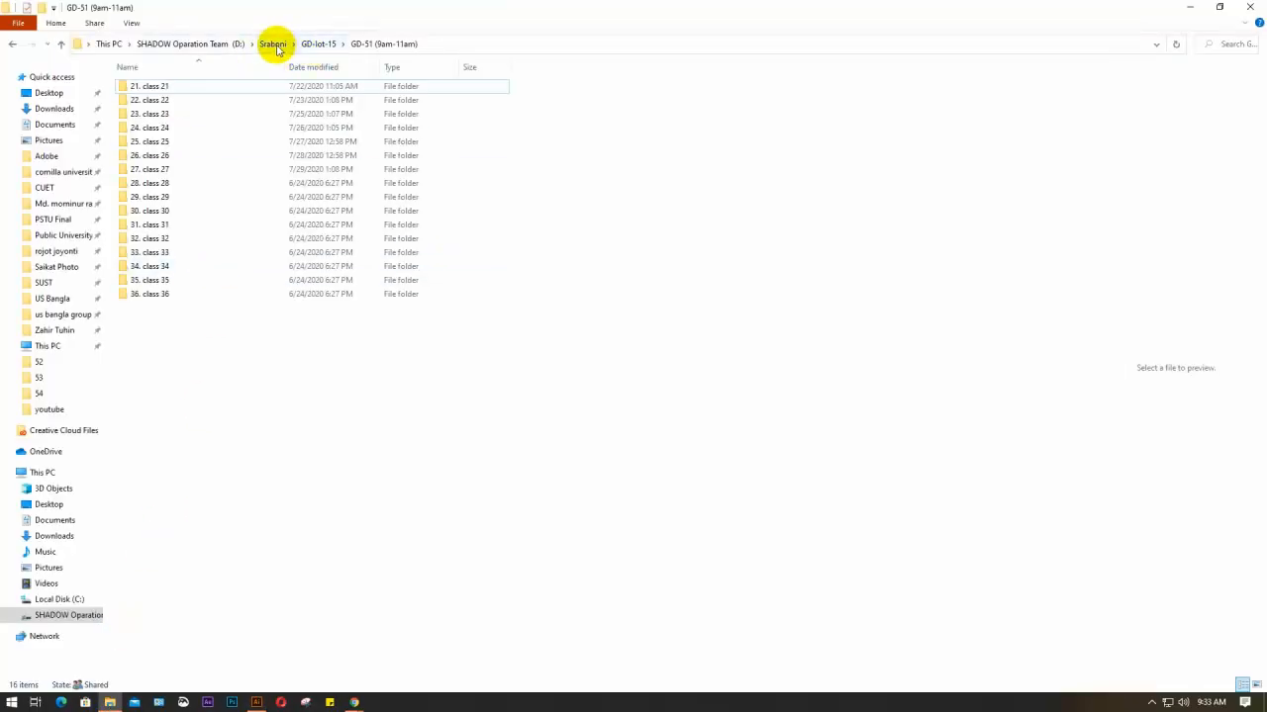
pyautogui.click(190, 46)
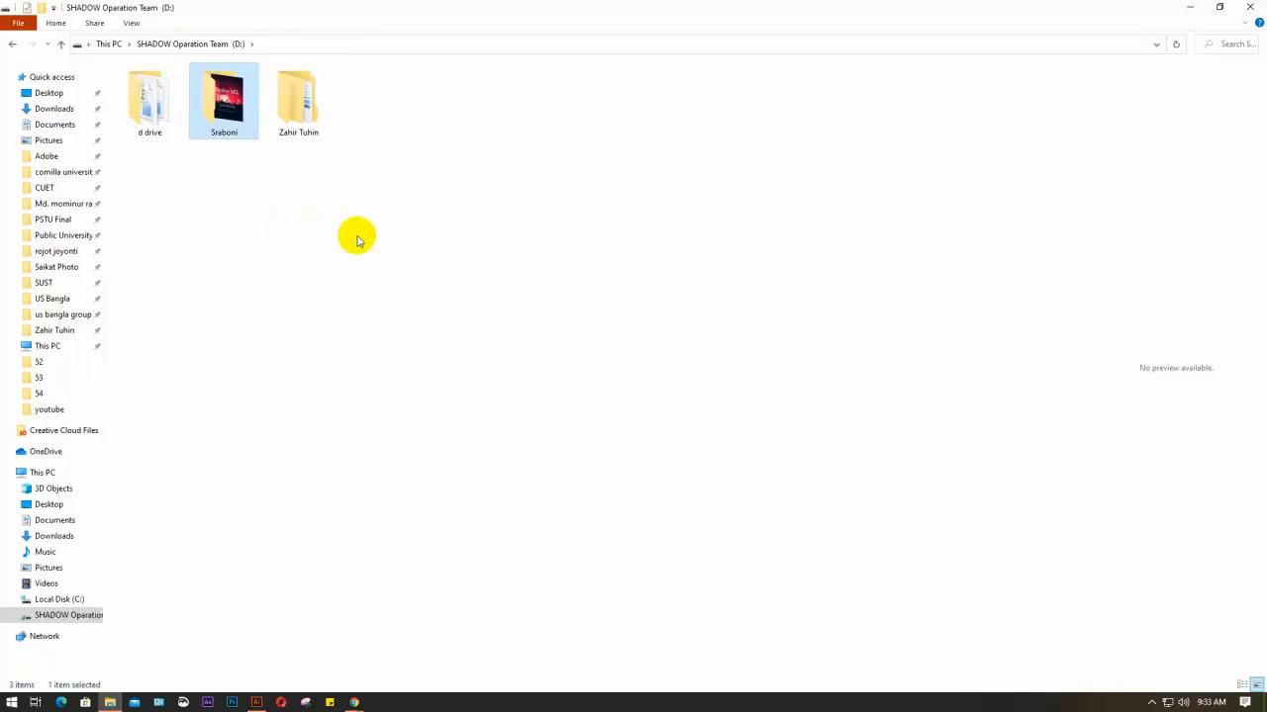
pyautogui.click(1251, 9)
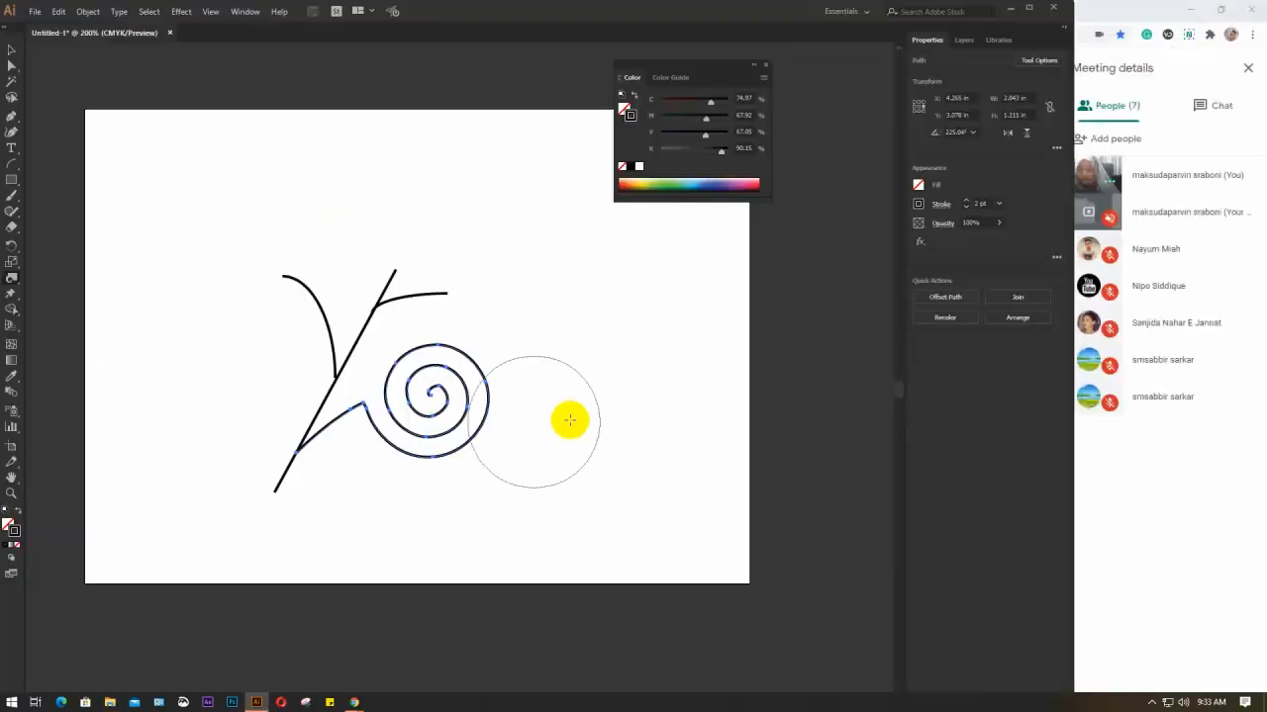
# Step: Run the tree command repeatedly from the Windows Run dialog
pyautogui.press('super+r')
pyautogui.press('Return')
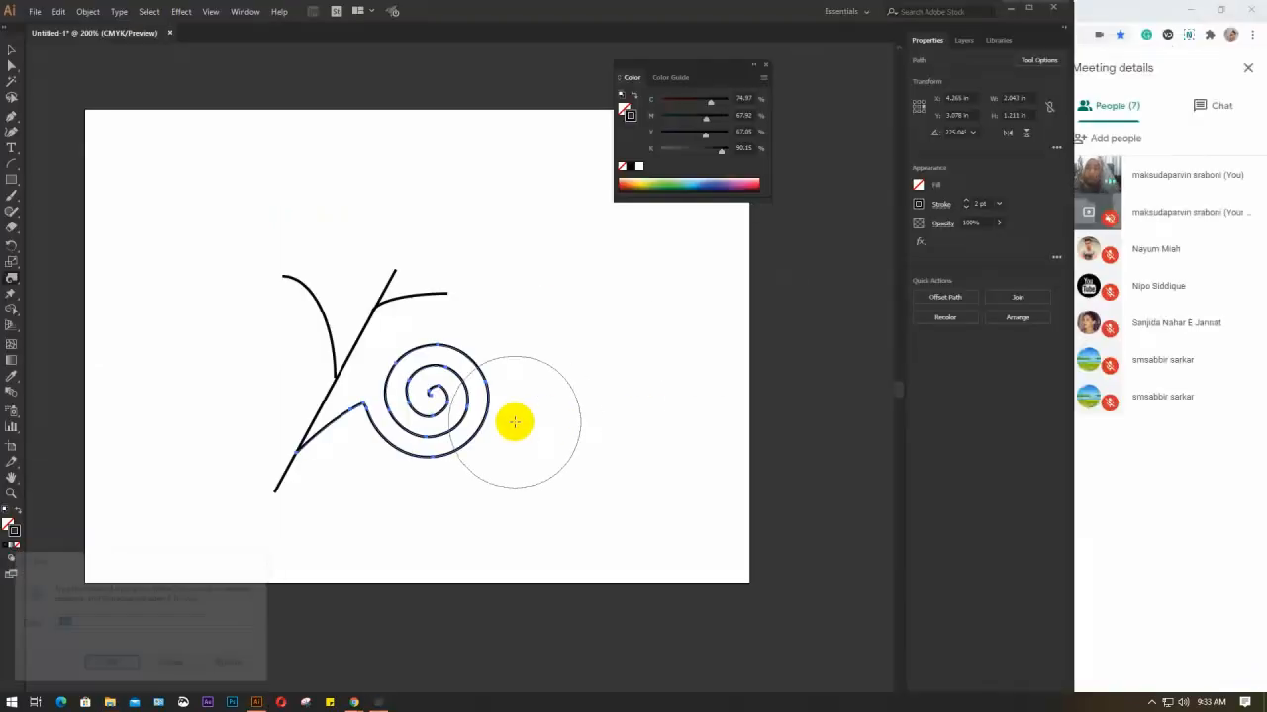
pyautogui.press('super+r')
pyautogui.press('Return')
pyautogui.press('super+r')
pyautogui.press('Return')
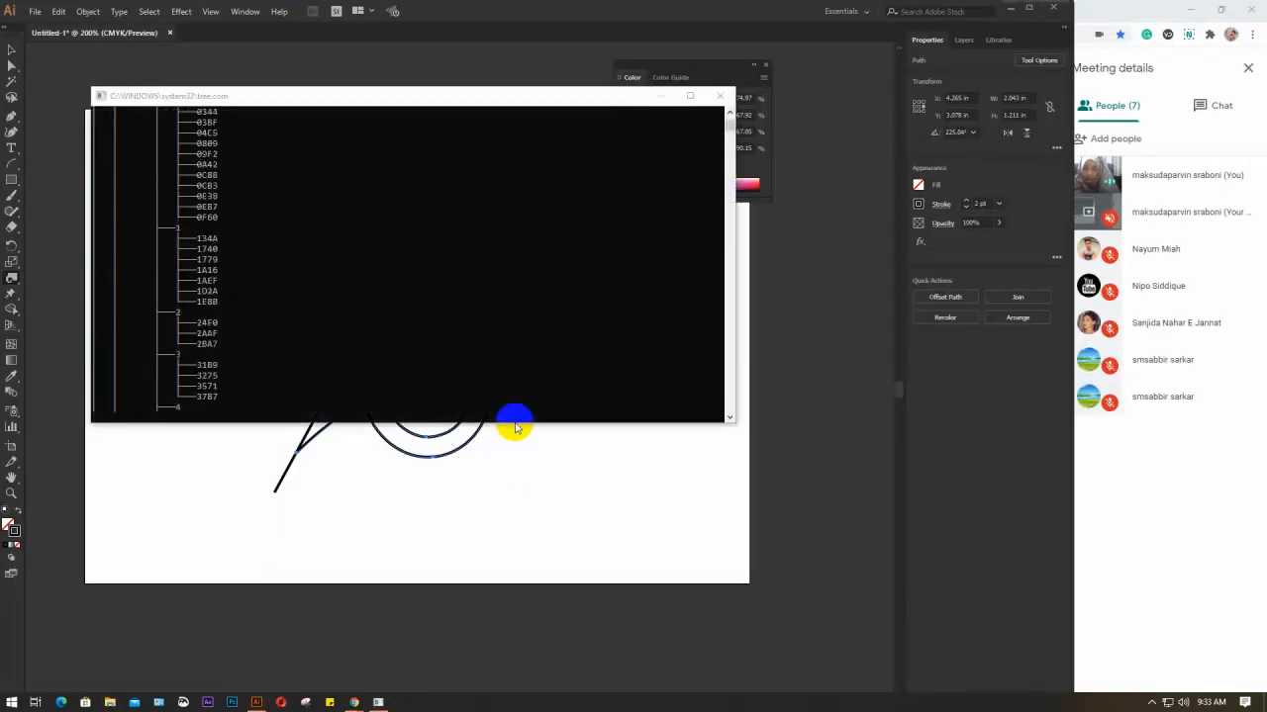
pyautogui.press('super+r')
pyautogui.press('Return')
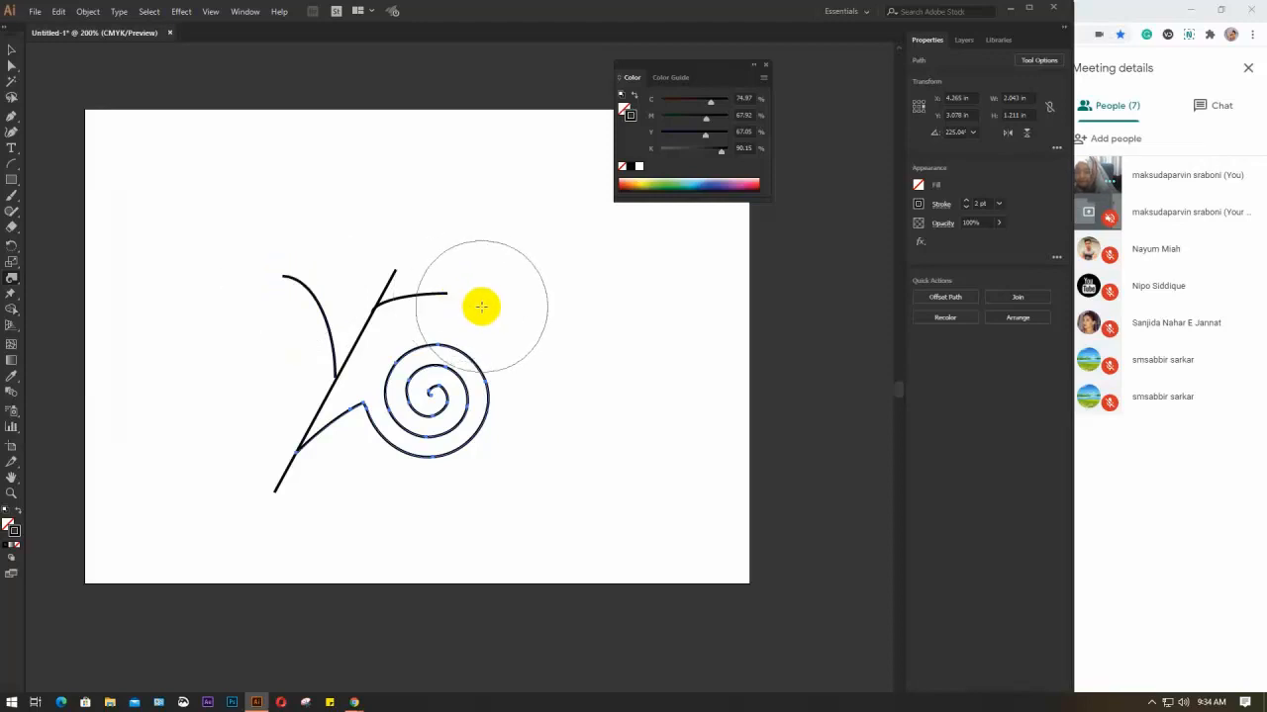
# Step: Curl the tip of the upper-left branch into a multi-turn spiral with the Twirl Tool
pyautogui.press('v')
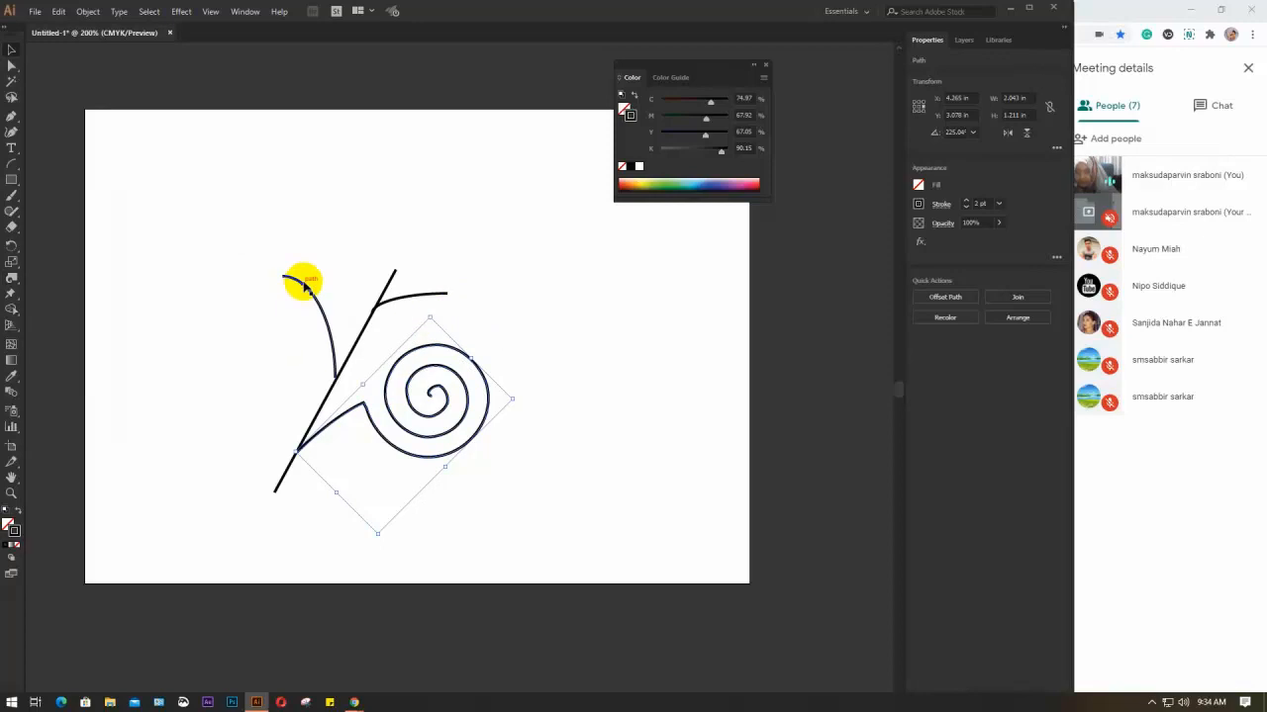
pyautogui.click(303, 282)
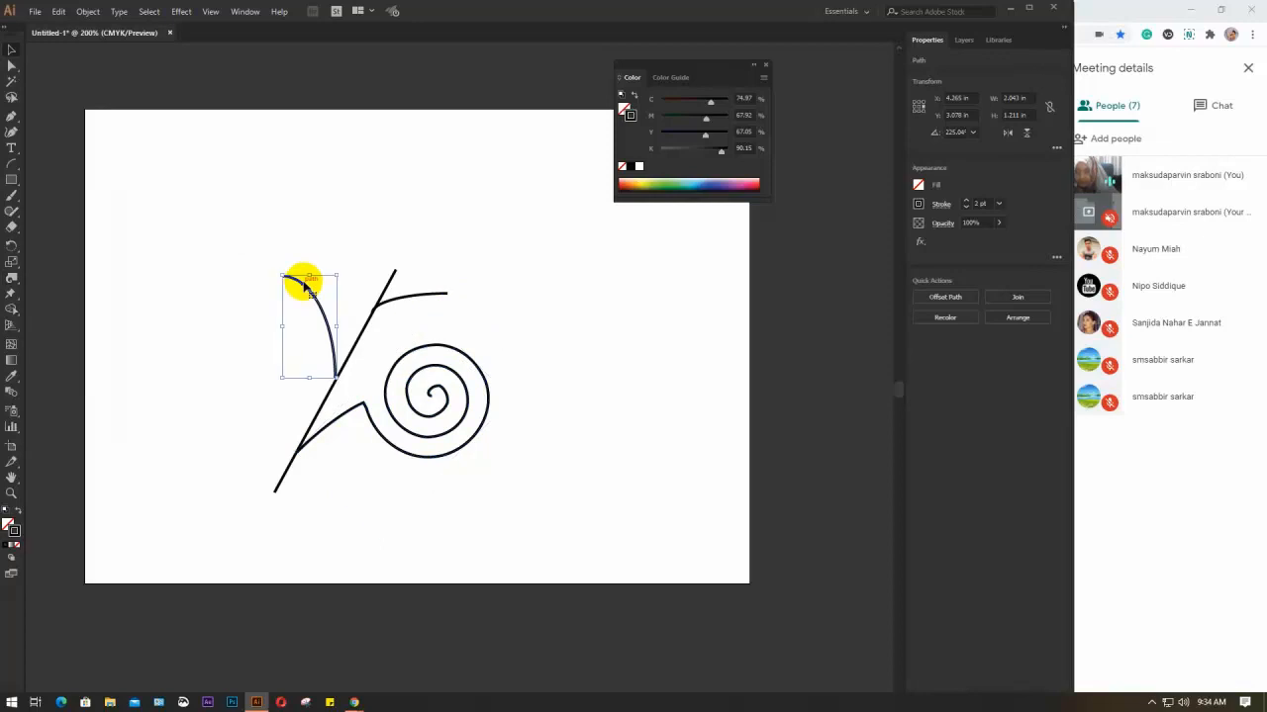
pyautogui.click(12, 280)
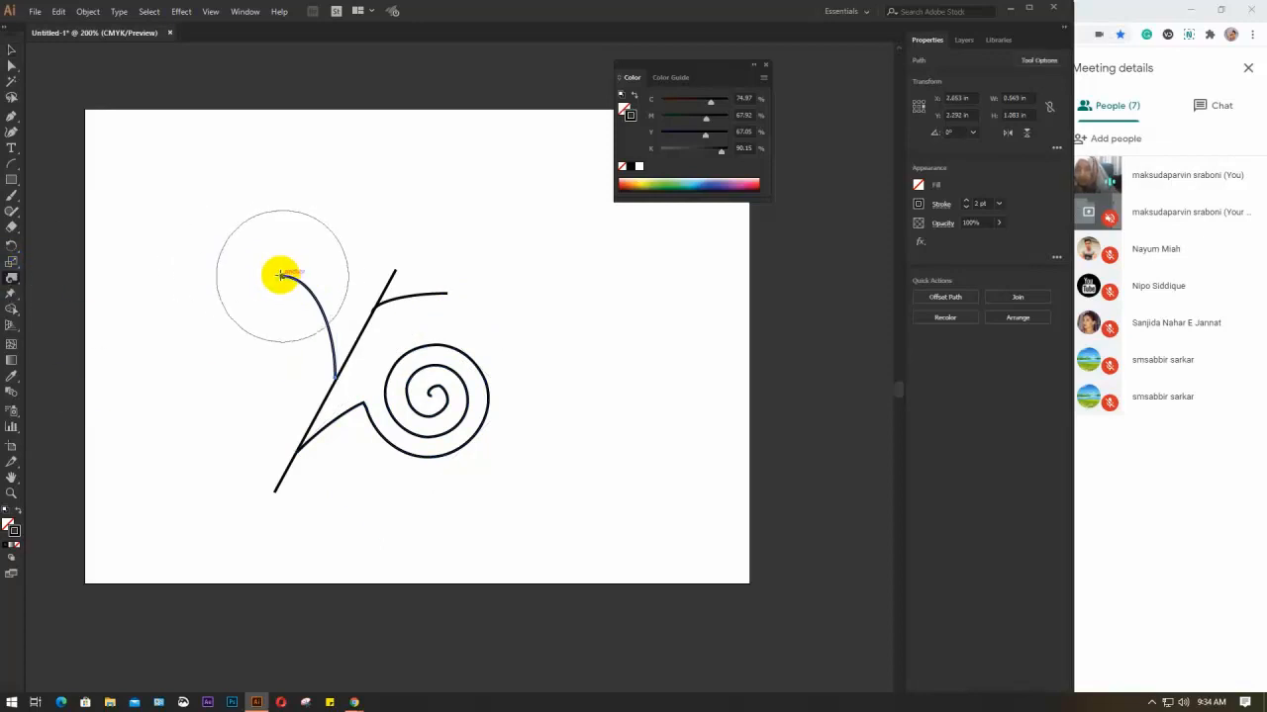
pyautogui.moveTo(282, 275); pyautogui.dragTo(282, 275)
# Step: Select the short upper-right branch and open the Twirl Tool's options
pyautogui.press('v')
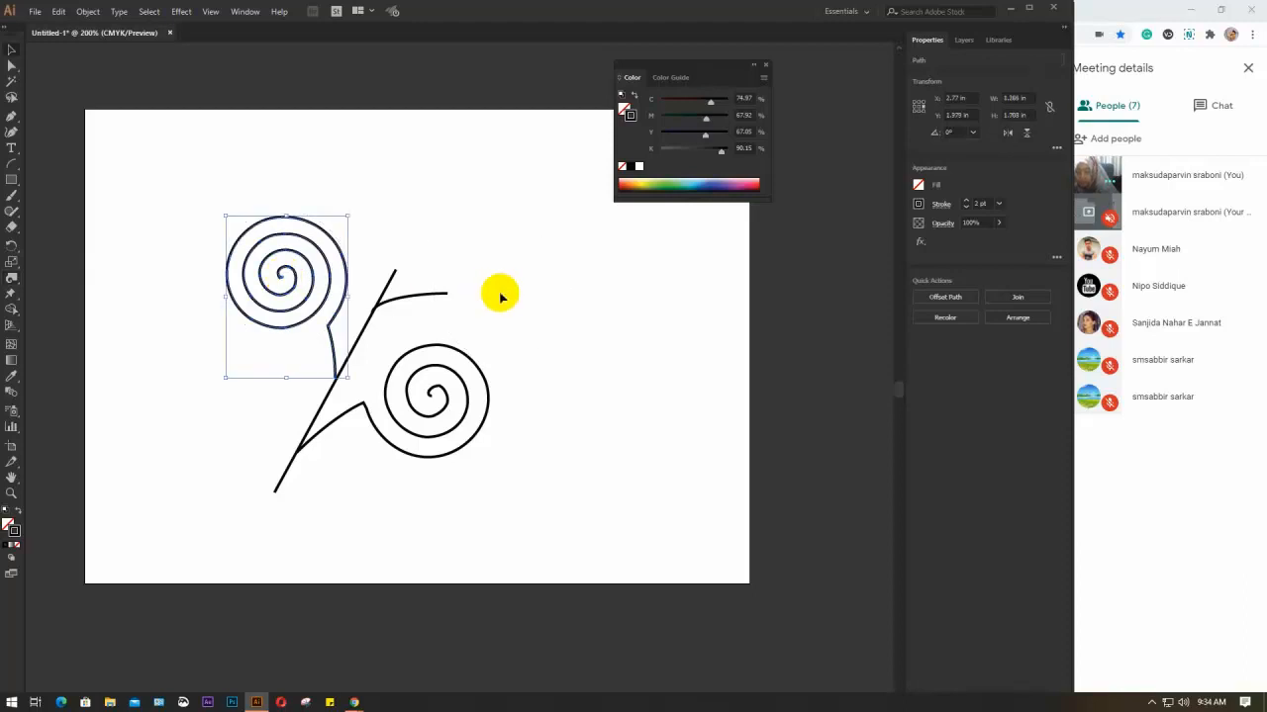
pyautogui.click(433, 295)
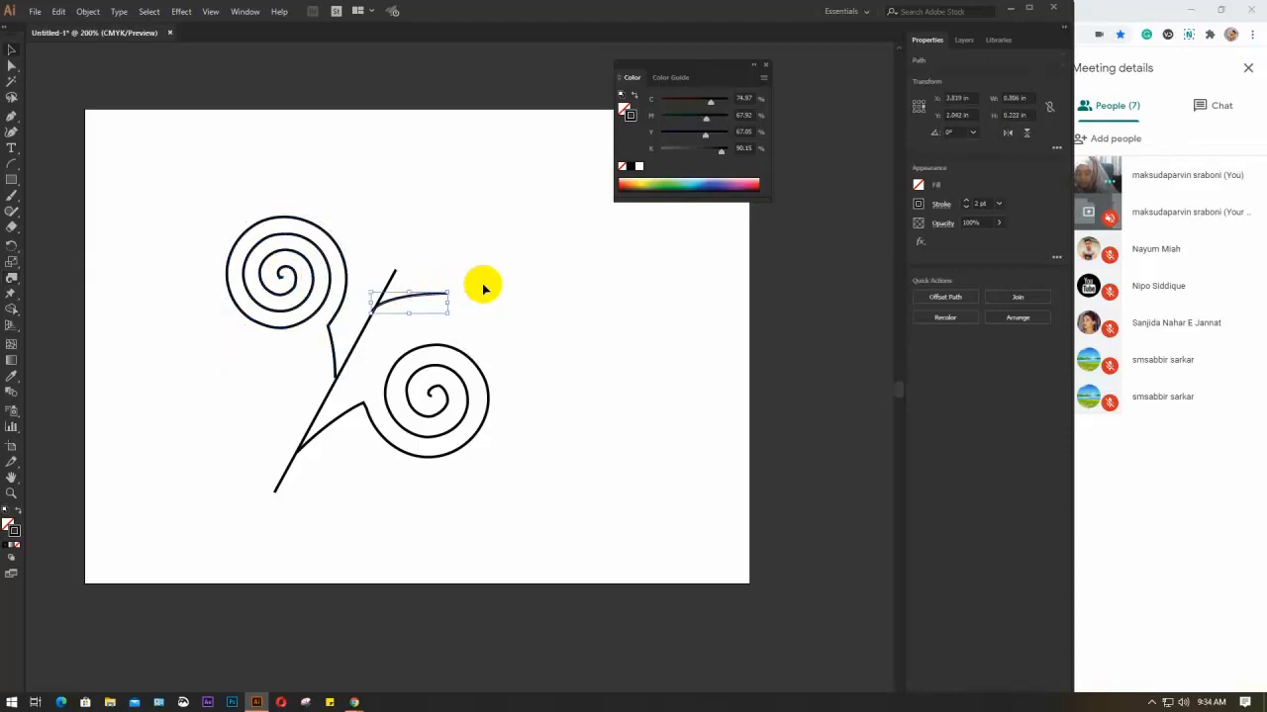
pyautogui.click(12, 278)
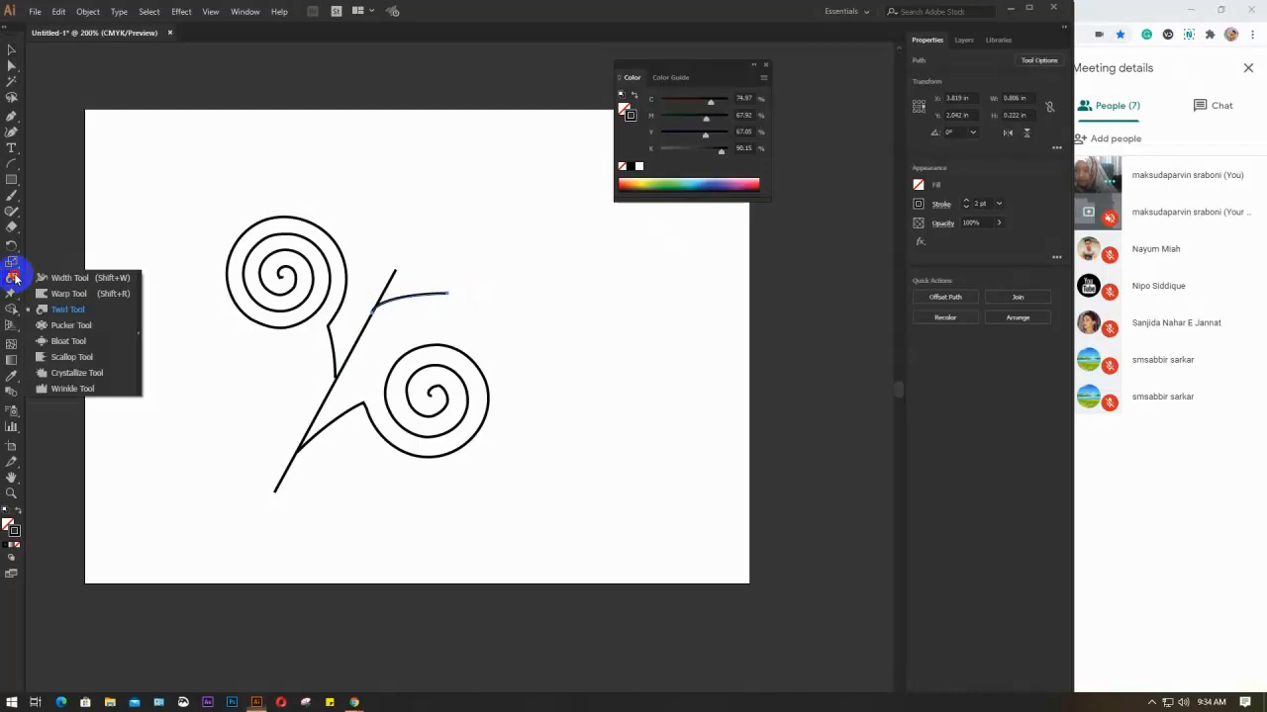
pyautogui.click(89, 308)
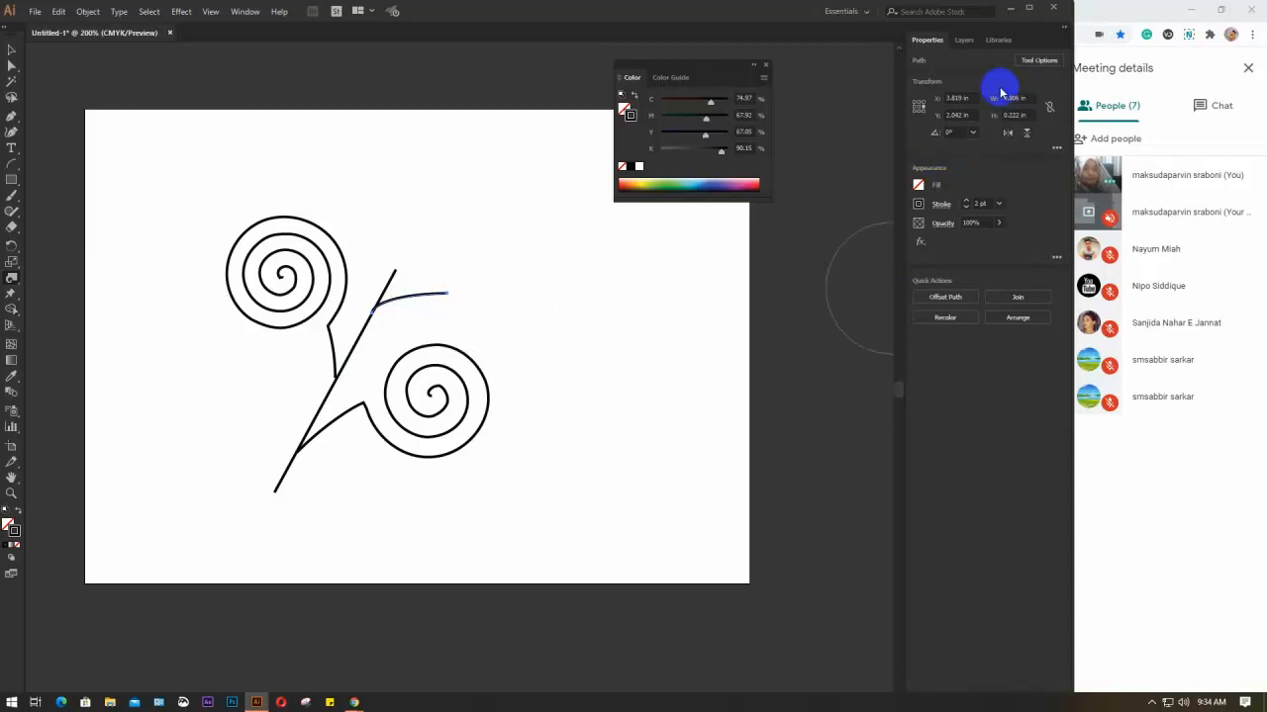
pyautogui.click(1037, 61)
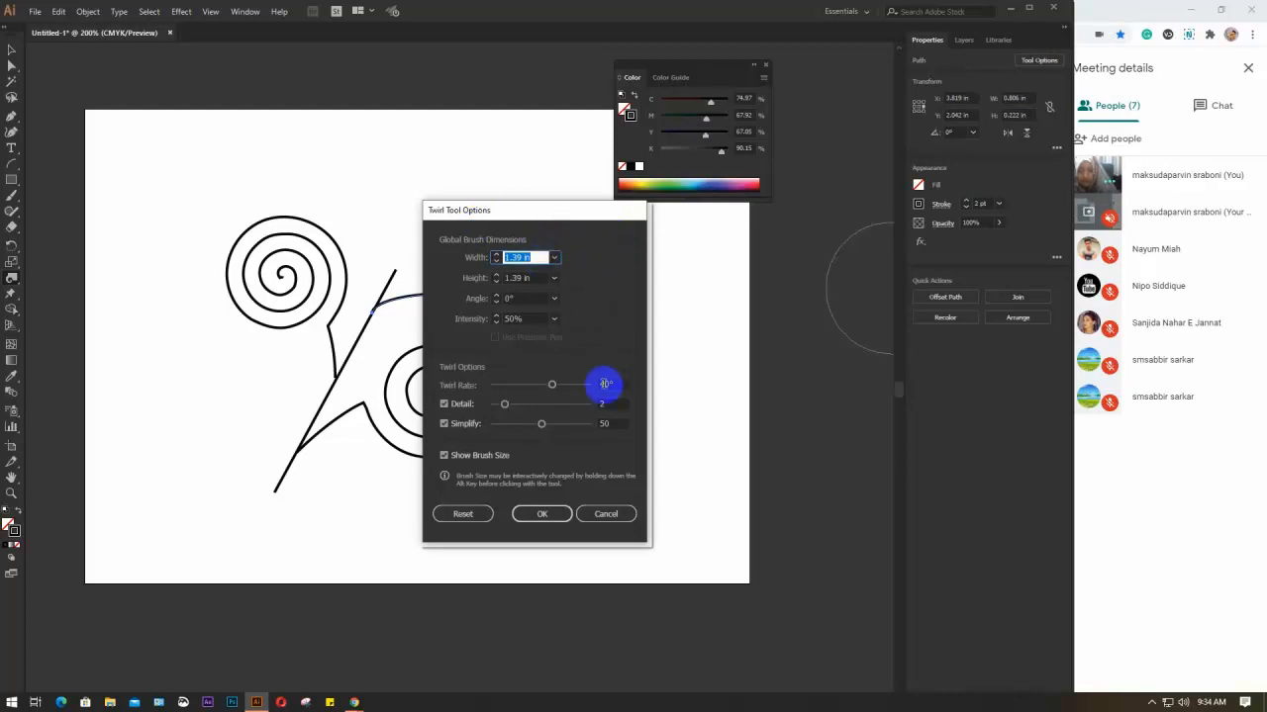
# Step: Set the Twirl tool's global brush dimensions to 0.5 in width and 0.5 in height
pyautogui.moveTo(526, 207); pyautogui.dragTo(672, 228)
pyautogui.click(760, 535)
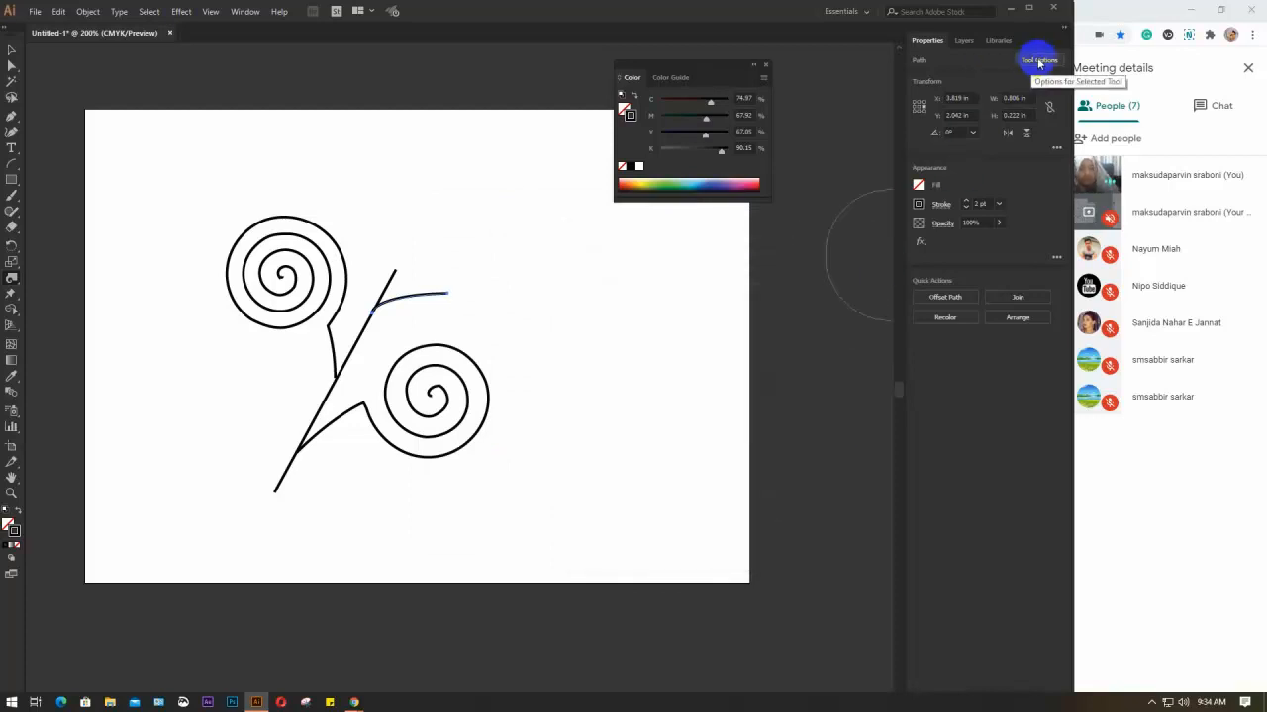
pyautogui.doubleClick(11, 279)
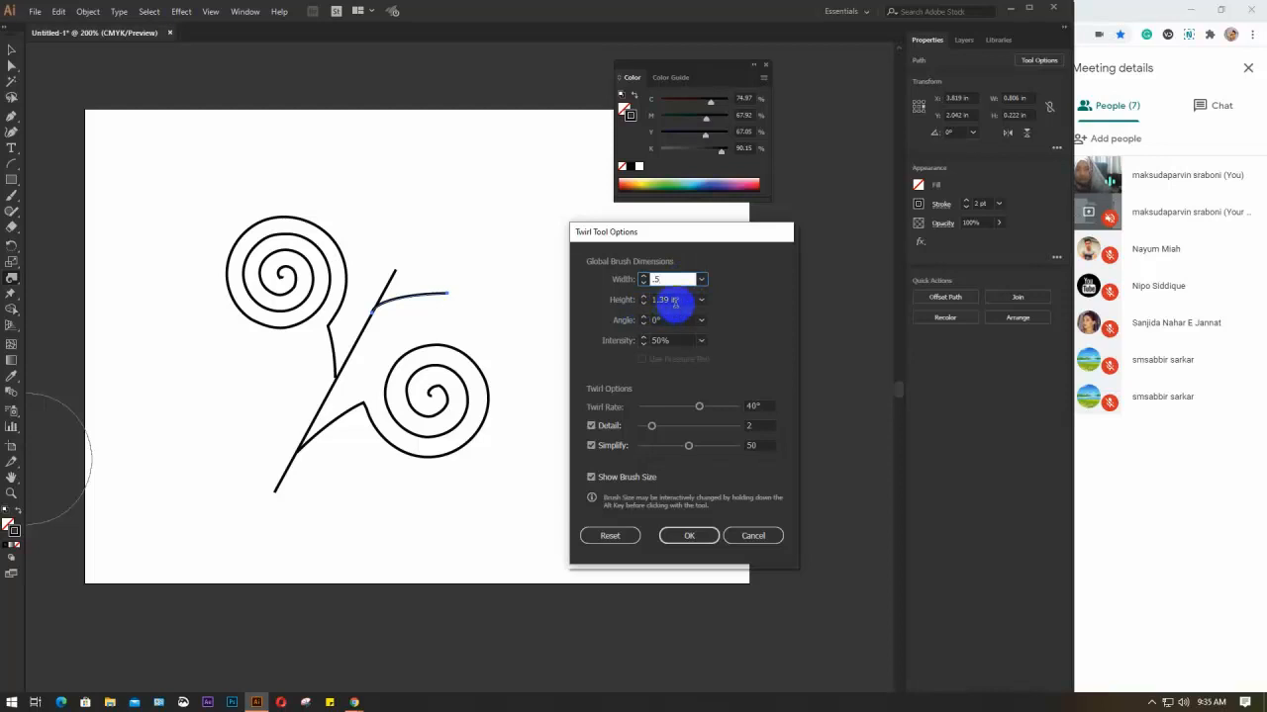
pyautogui.click(678, 299)
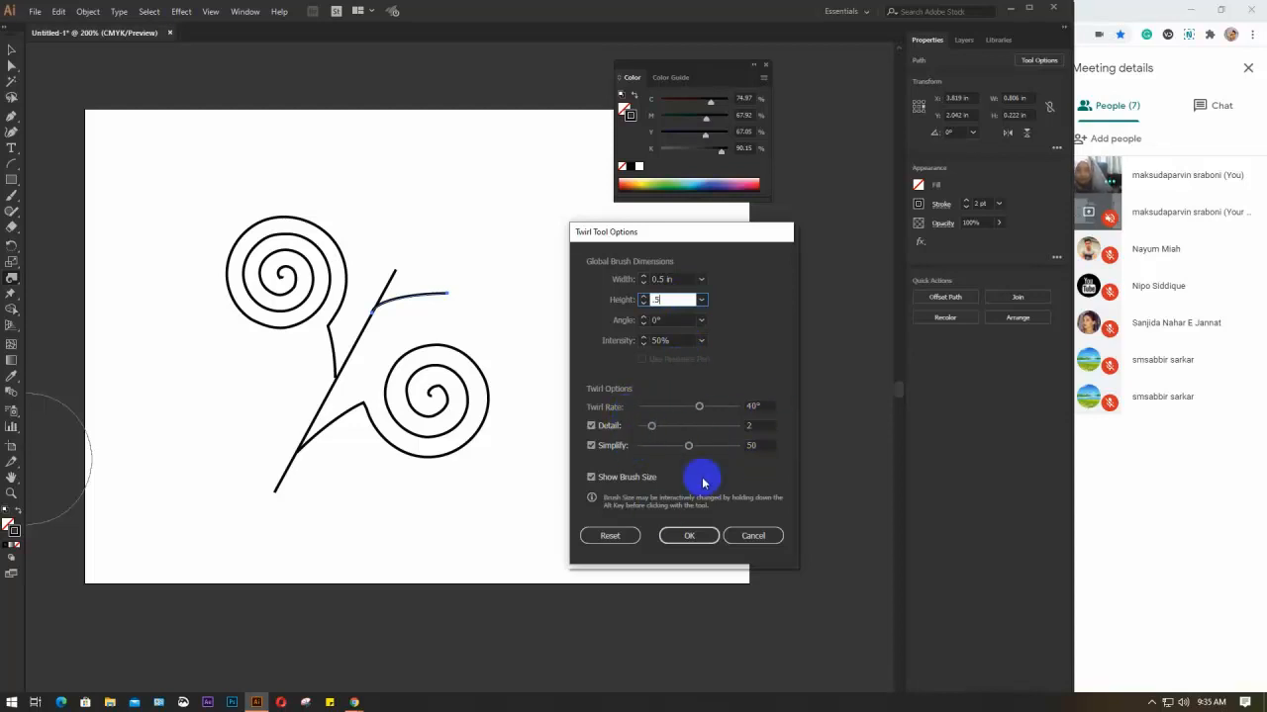
pyautogui.click(667, 538)
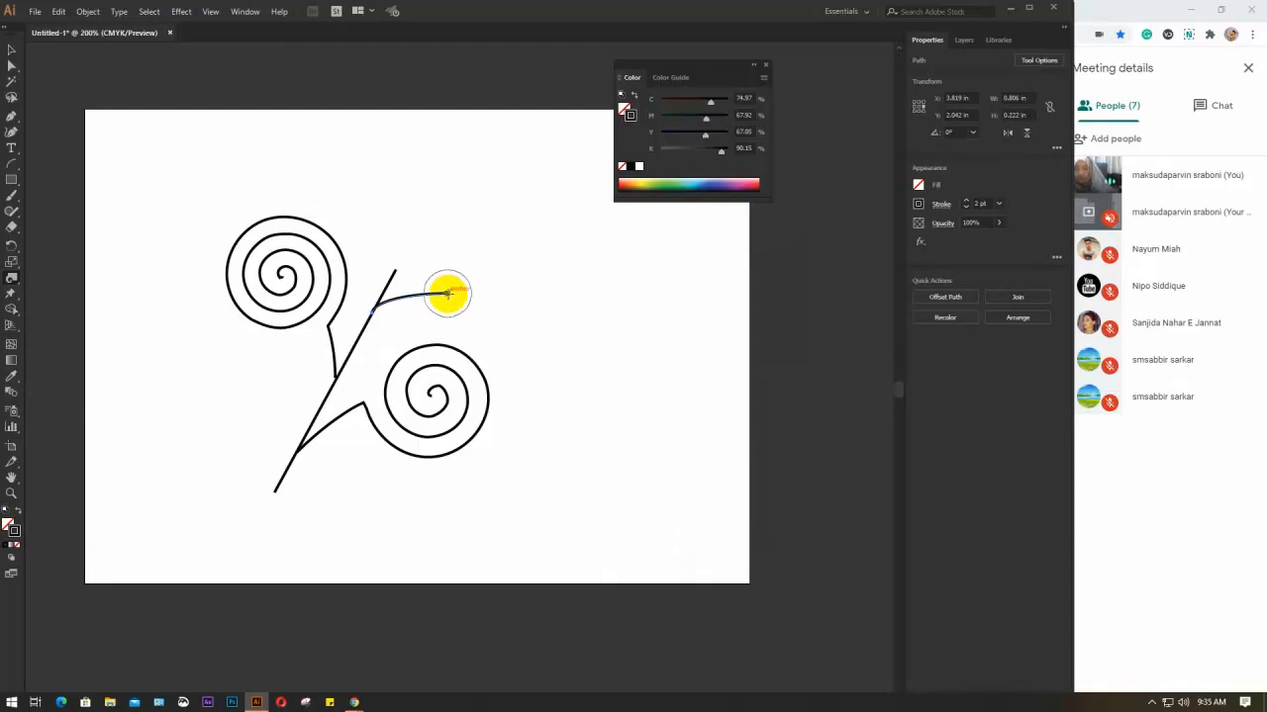
# Step: Twirl the free end of the short curved branch and the upper end of the straight stem into small spirals
pyautogui.click(448, 293)
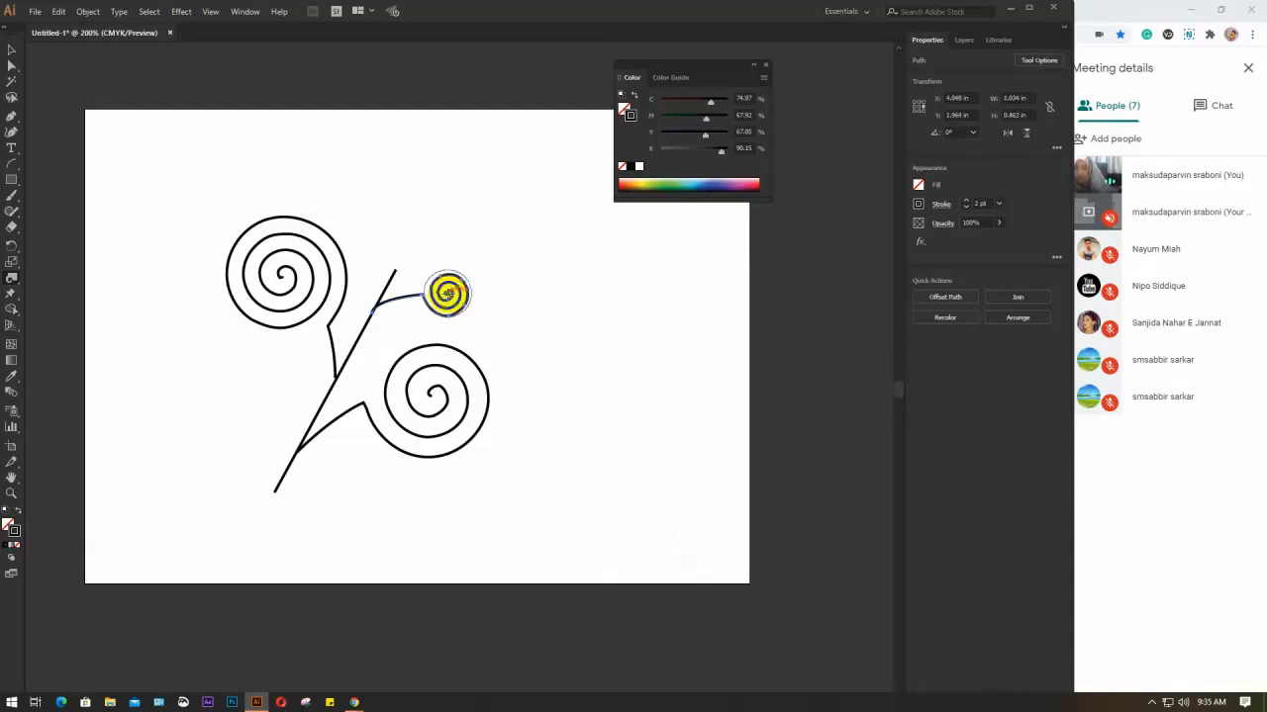
pyautogui.press('v')
pyautogui.click(393, 273)
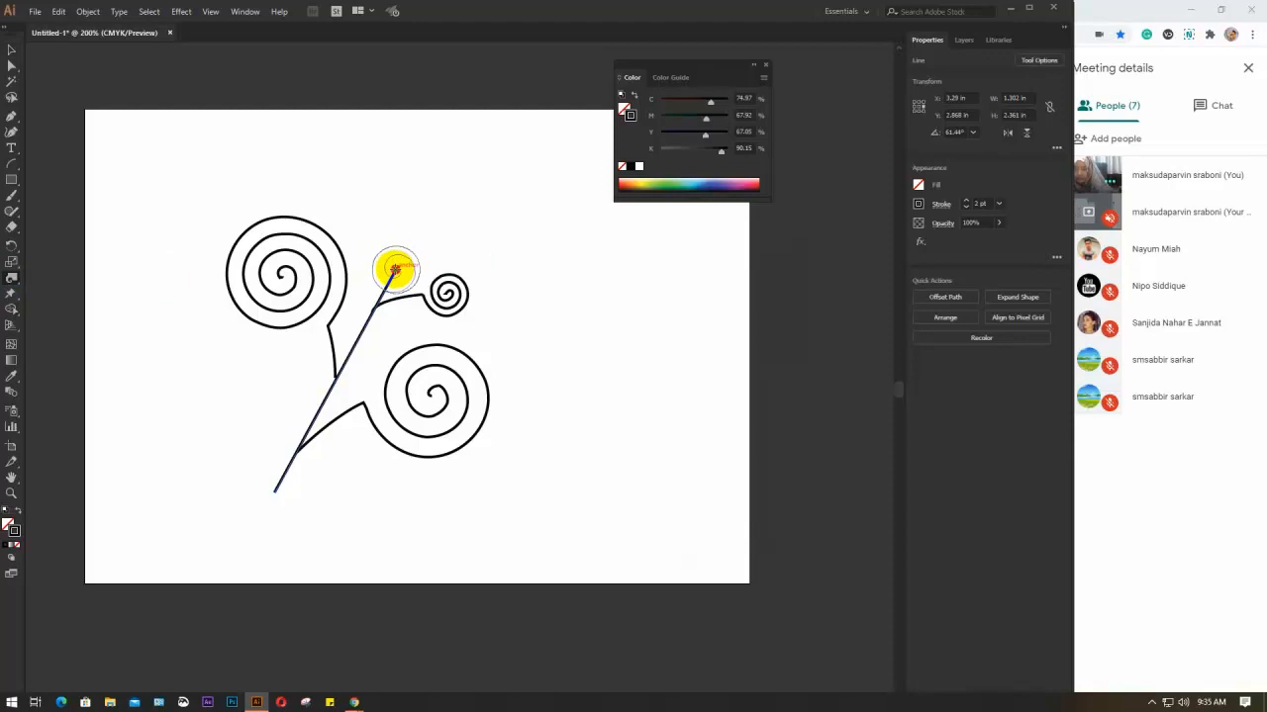
pyautogui.click(394, 269)
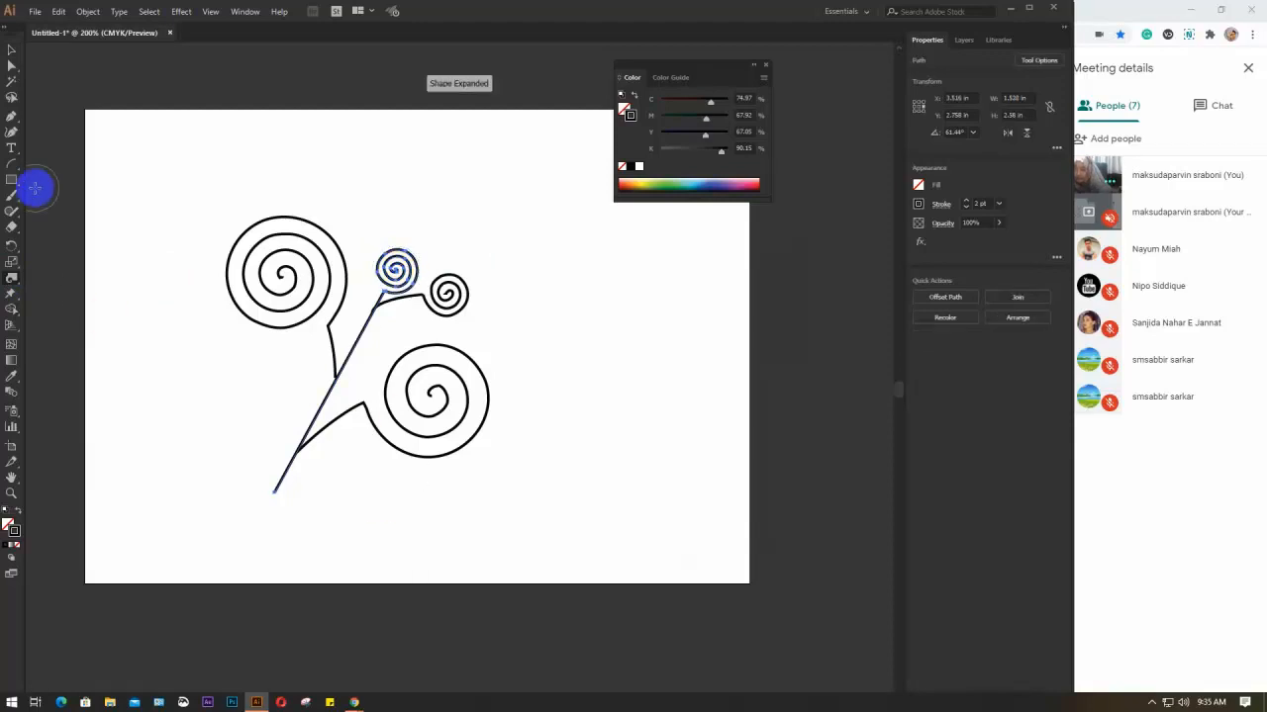
# Step: Select the large spiral path at the stem's upper left and twirl its centre into a tighter spiral
pyautogui.click(282, 278)
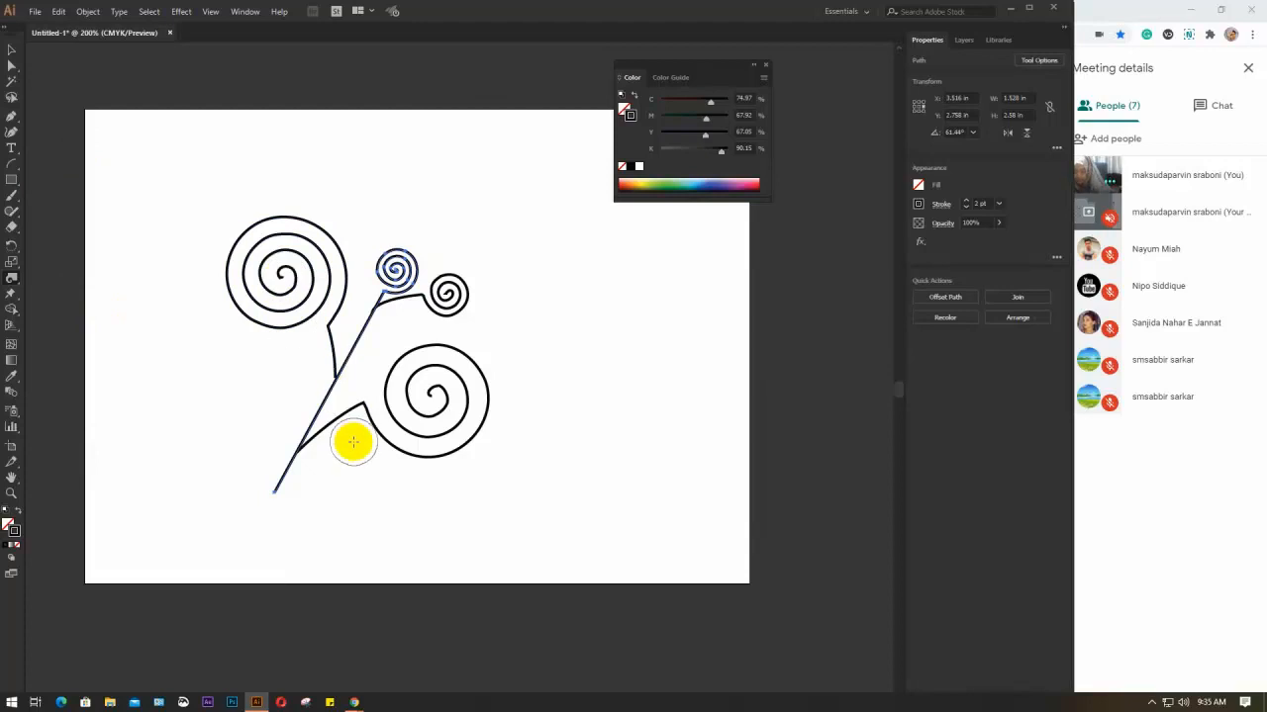
pyautogui.press('v')
pyautogui.click(287, 269)
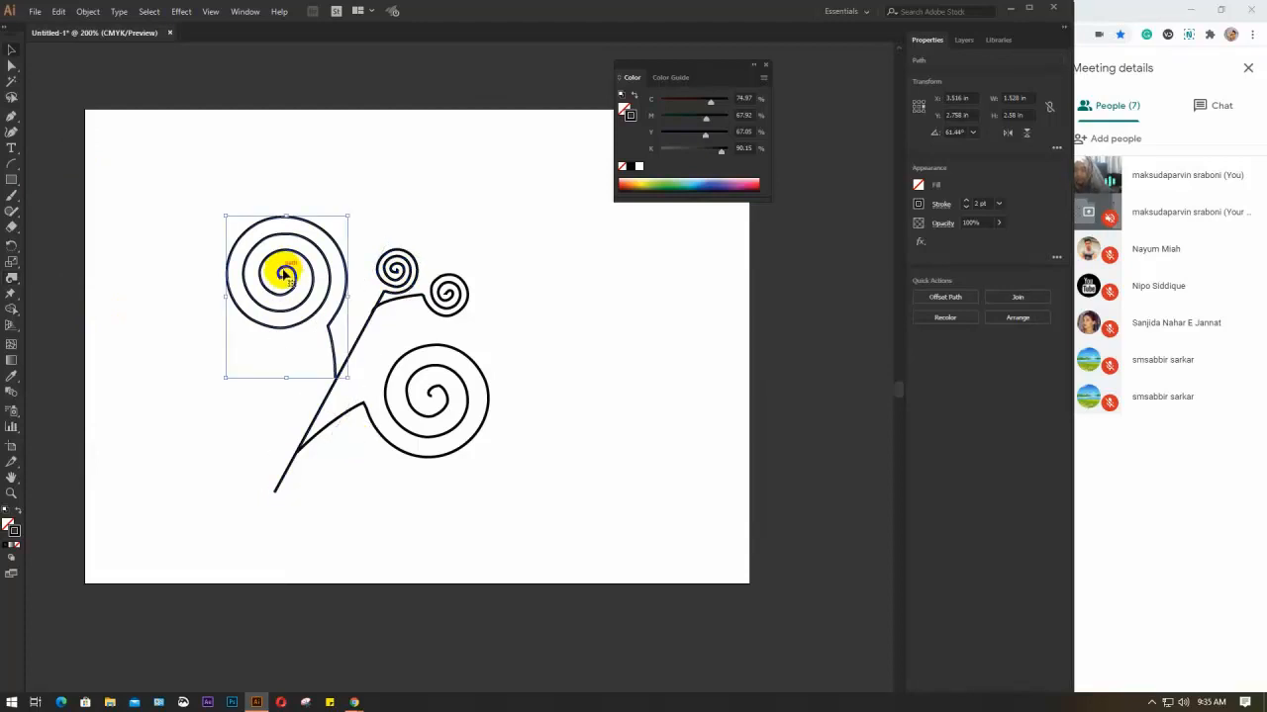
pyautogui.click(7, 282)
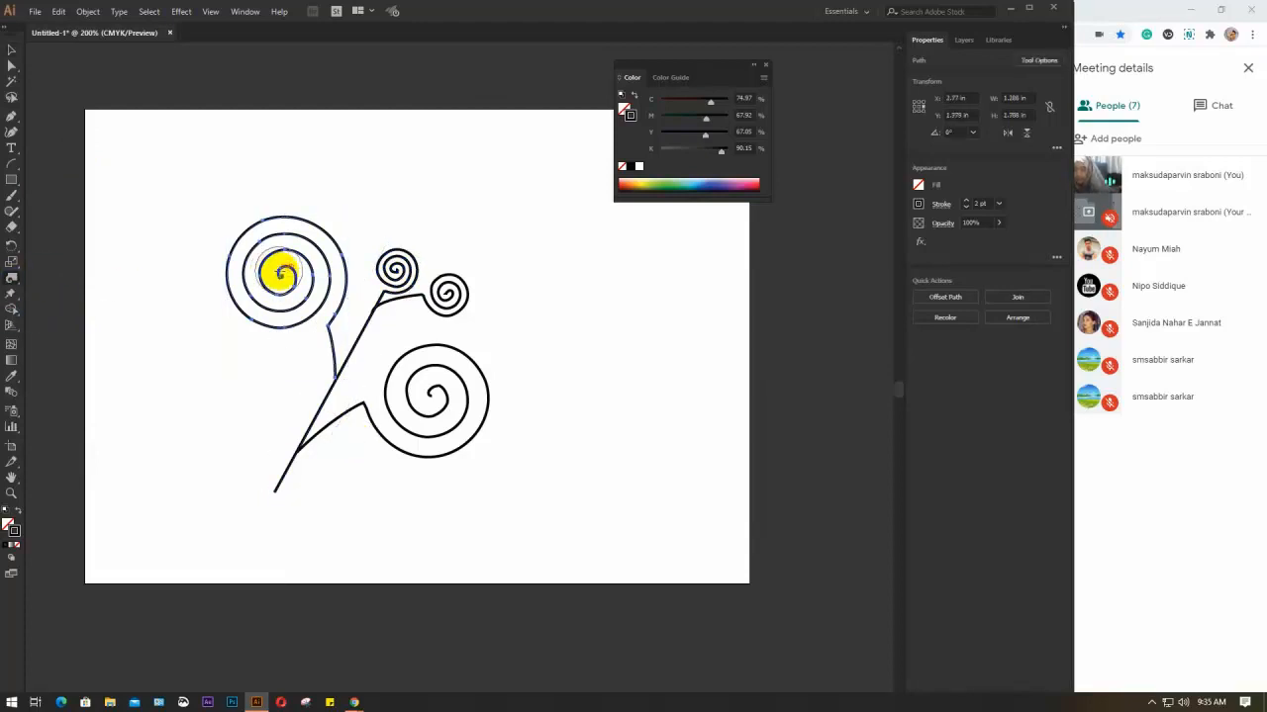
pyautogui.moveTo(280, 274); pyautogui.dragTo(280, 274)
# Step: Select the whole spiral branch drawing and delete it from the artboard
pyautogui.click(11, 48)
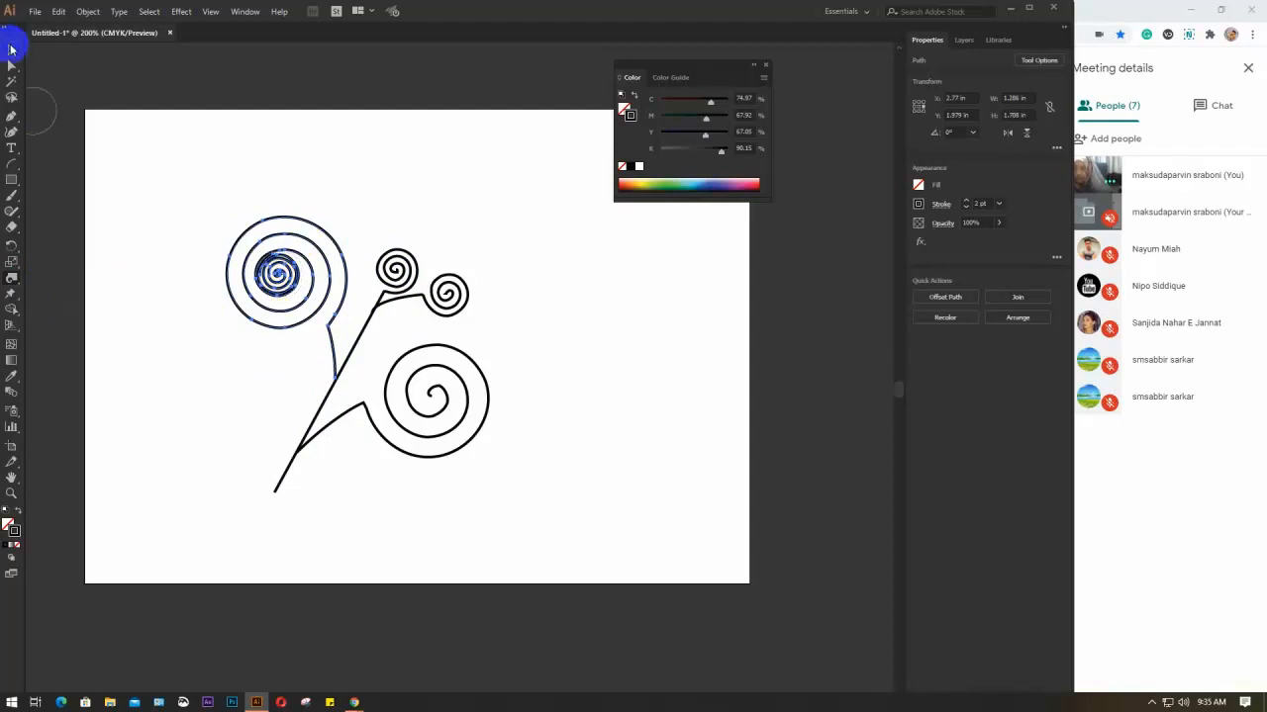
pyautogui.click(162, 329)
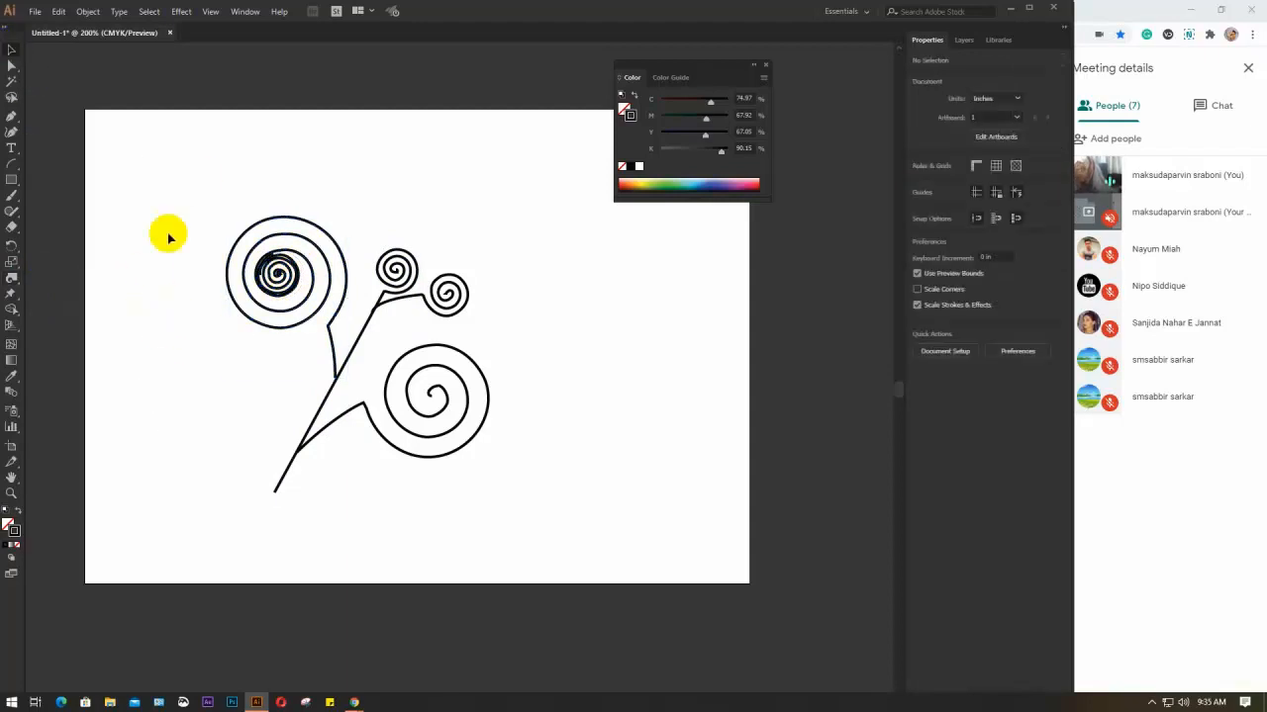
pyautogui.moveTo(178, 194); pyautogui.dragTo(570, 579)
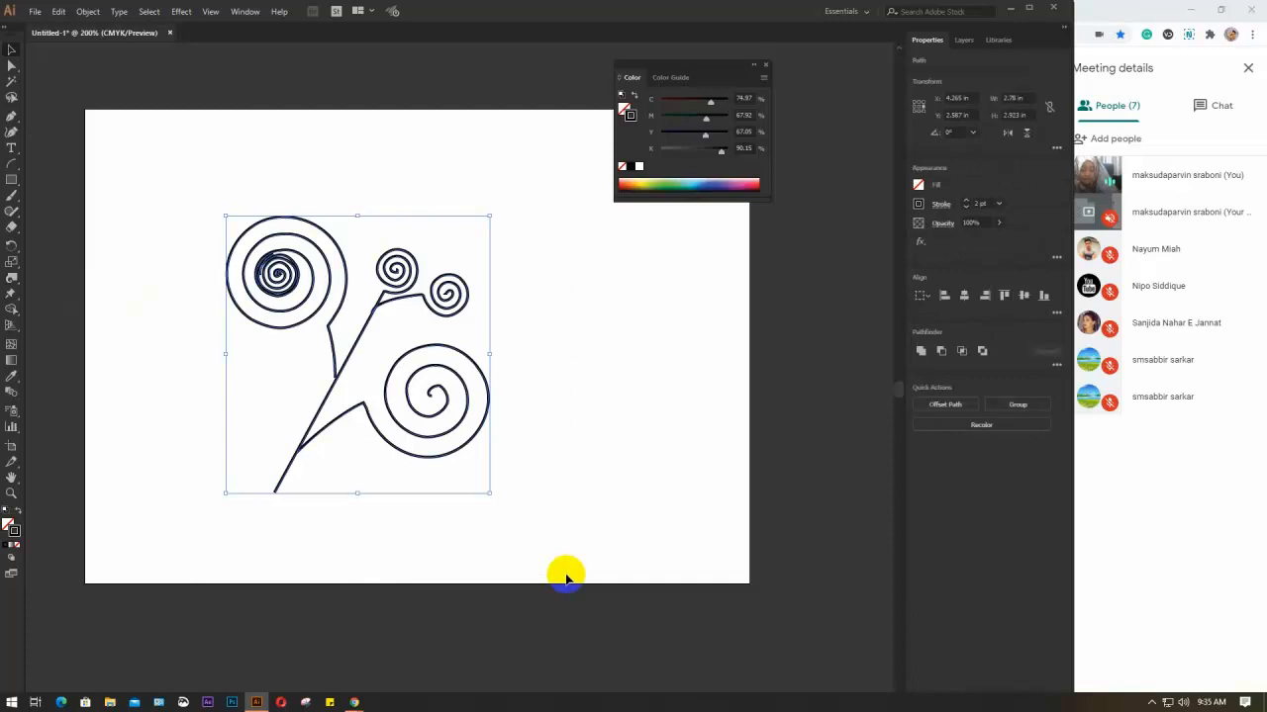
pyautogui.press('Delete')
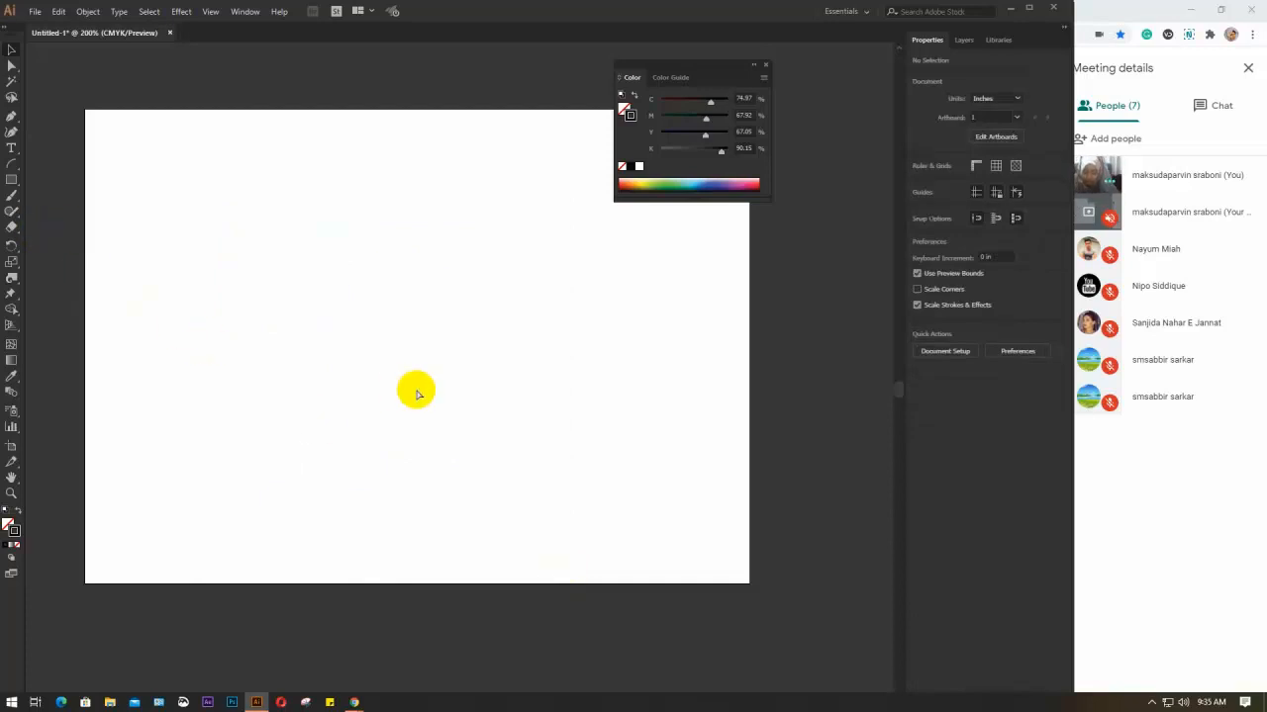
# Step: Bring back the magenta rectangle and twirl four evenly spaced spirals along its upper edge
pyautogui.hotkey('ctrl', 'z')
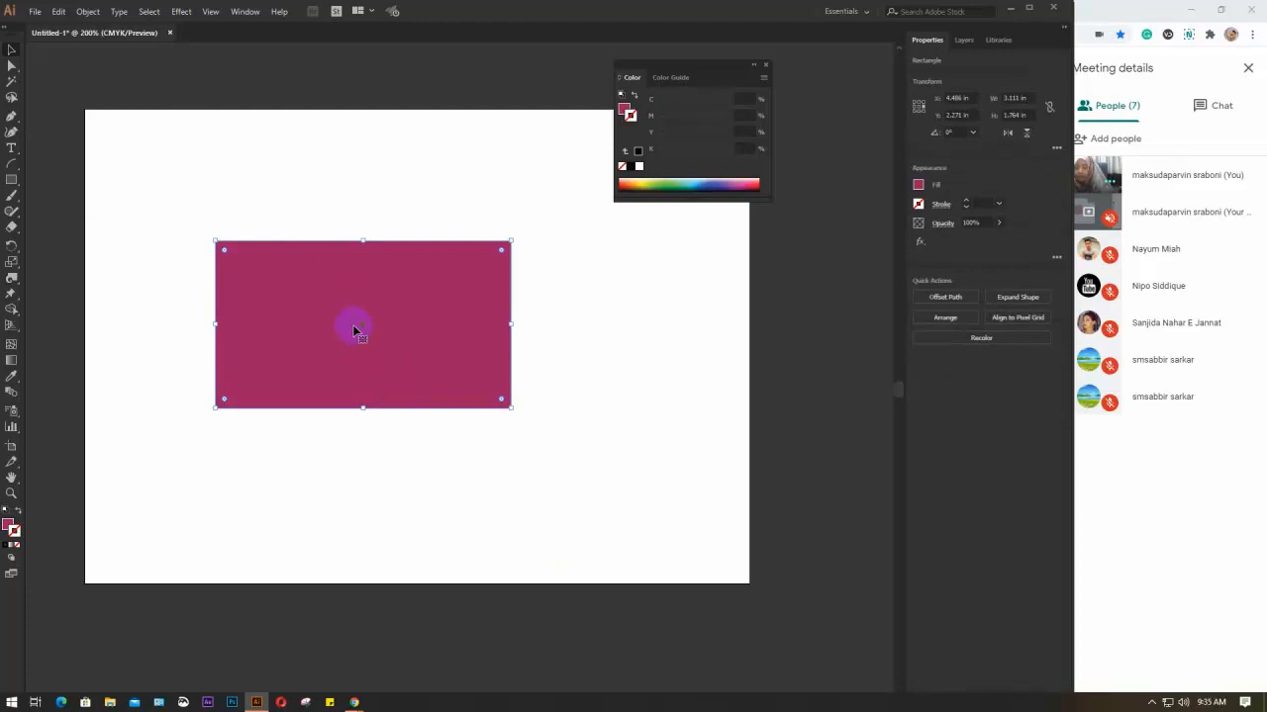
pyautogui.click(20, 285)
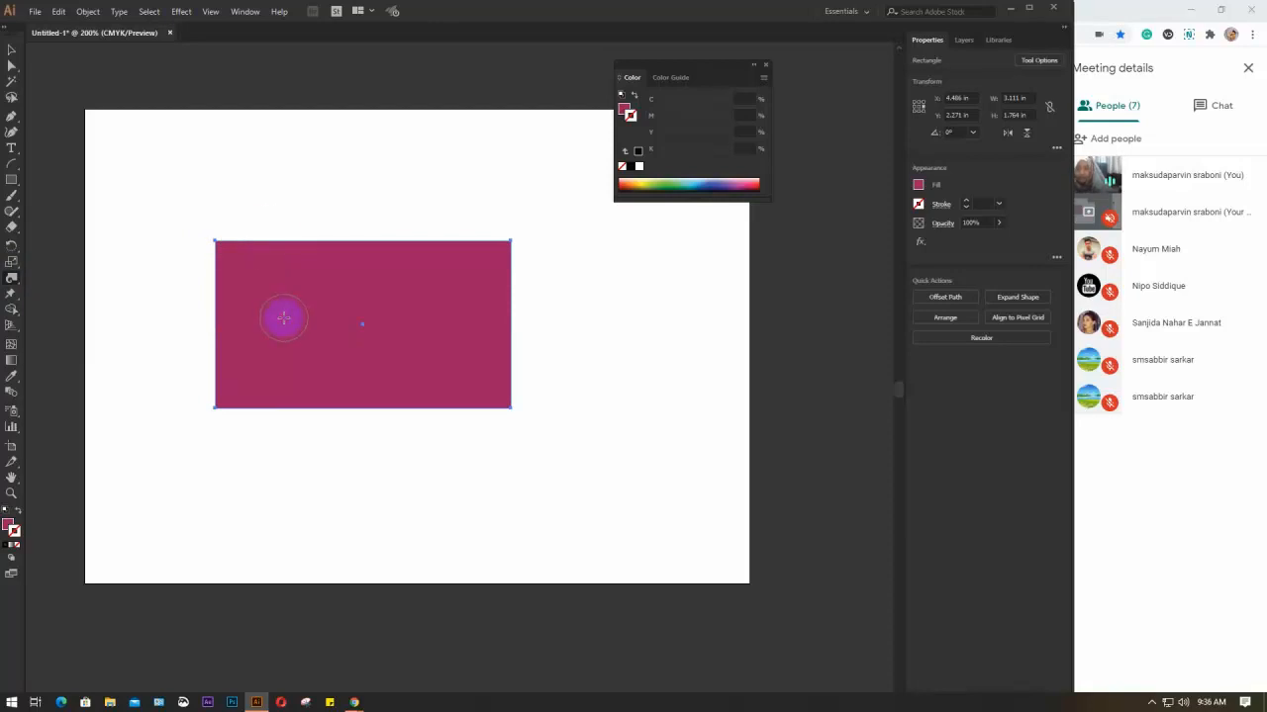
pyautogui.moveTo(269, 238); pyautogui.dragTo(269, 239)
pyautogui.moveTo(333, 234); pyautogui.dragTo(344, 240)
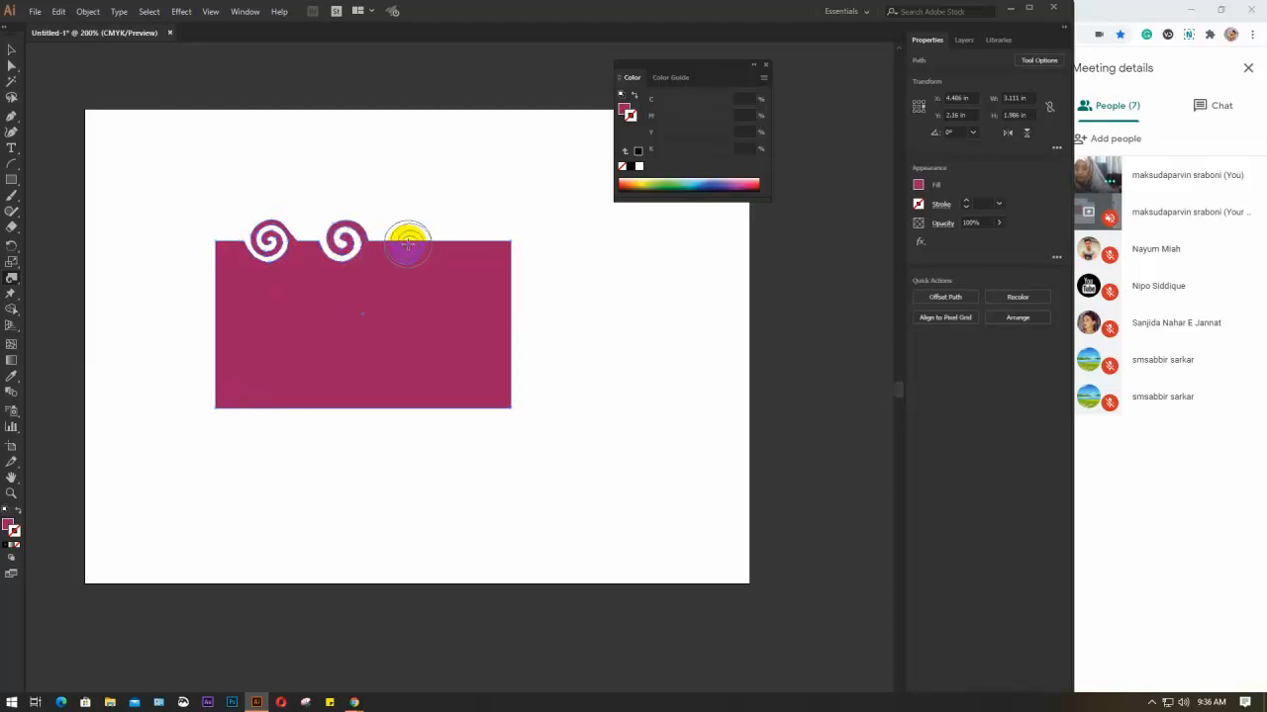
pyautogui.moveTo(408, 242); pyautogui.dragTo(473, 241)
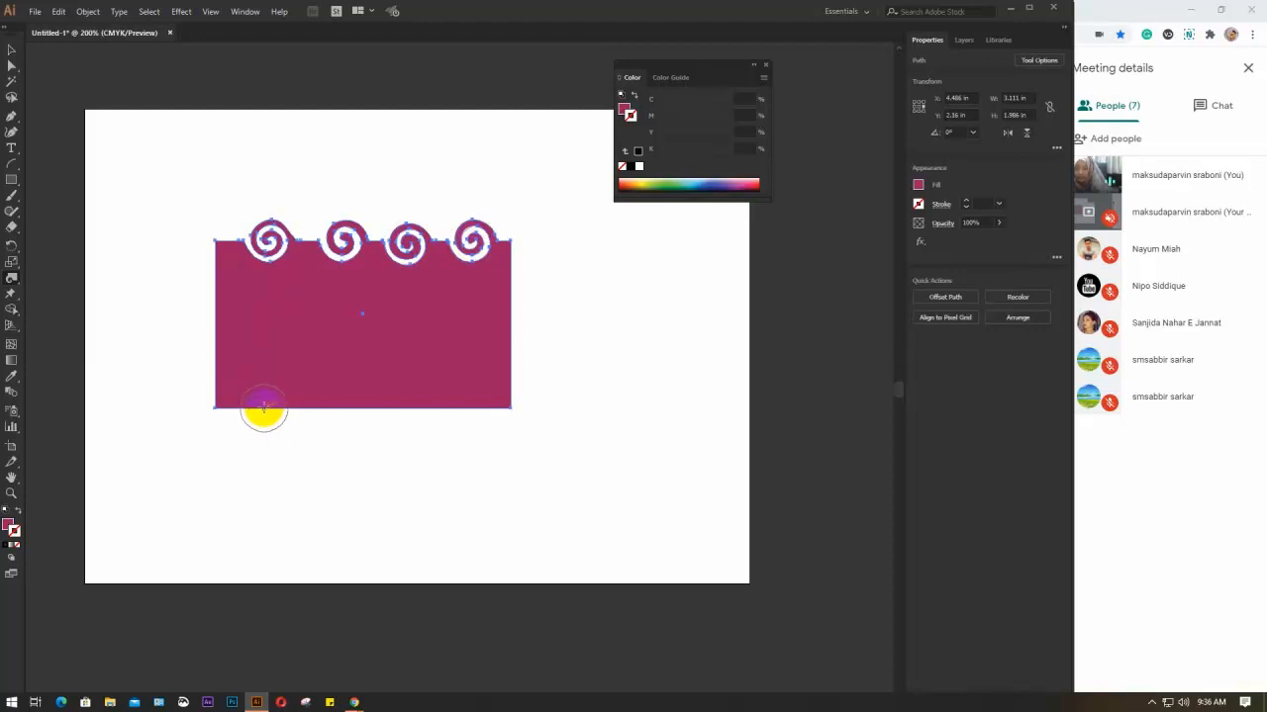
# Step: Twirl four spirals along the rectangle's lower edge and one near the middle of each side edge, and deselect it
pyautogui.moveTo(263, 408); pyautogui.dragTo(264, 408)
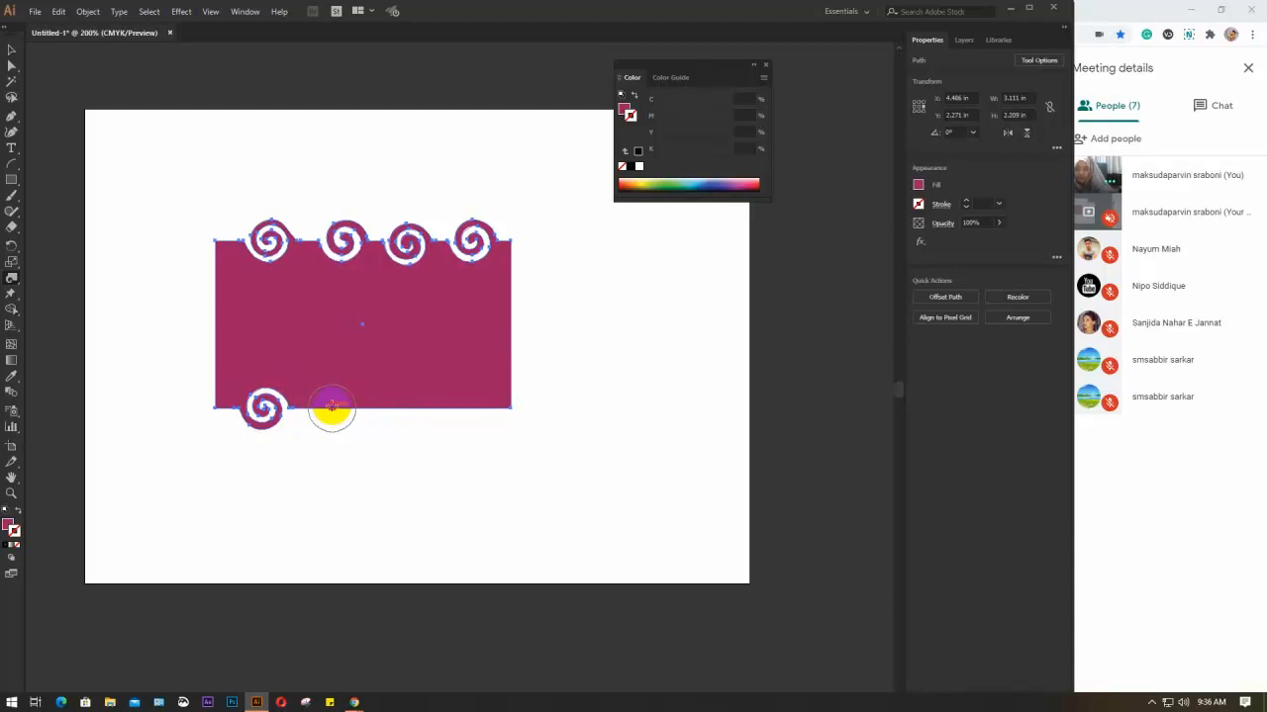
pyautogui.moveTo(332, 407); pyautogui.dragTo(331, 407)
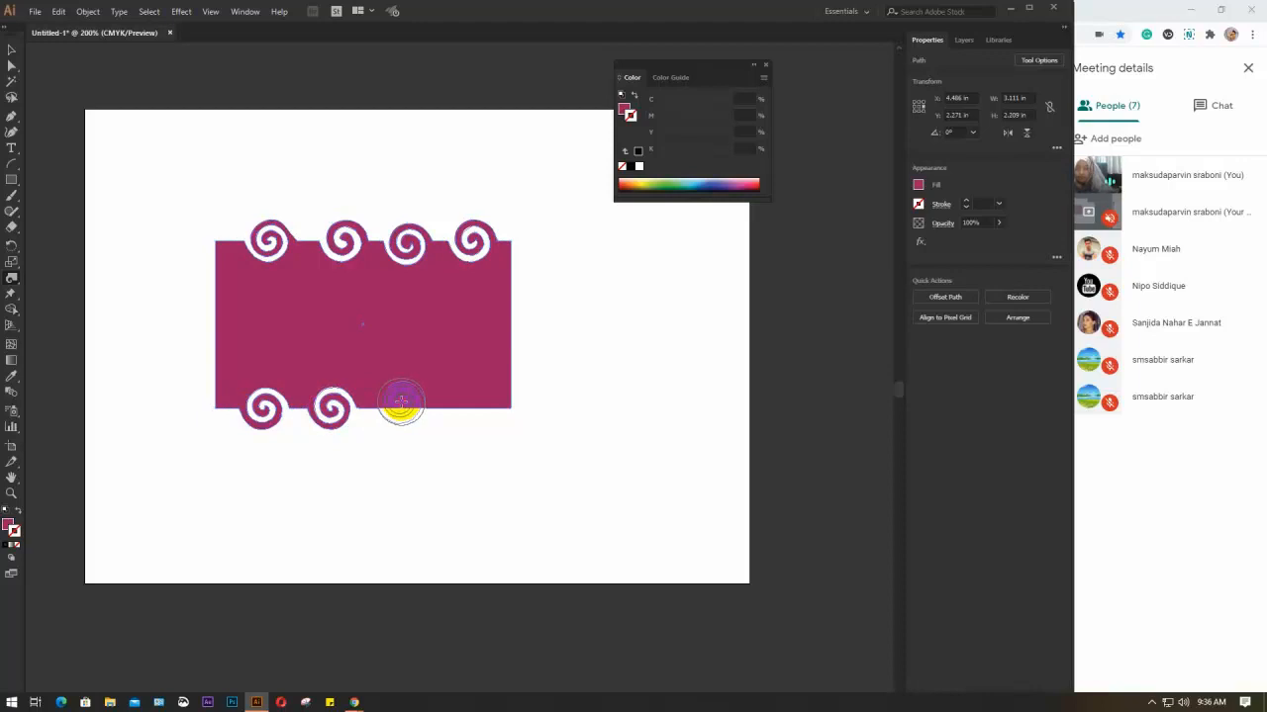
pyautogui.moveTo(401, 402); pyautogui.dragTo(465, 398)
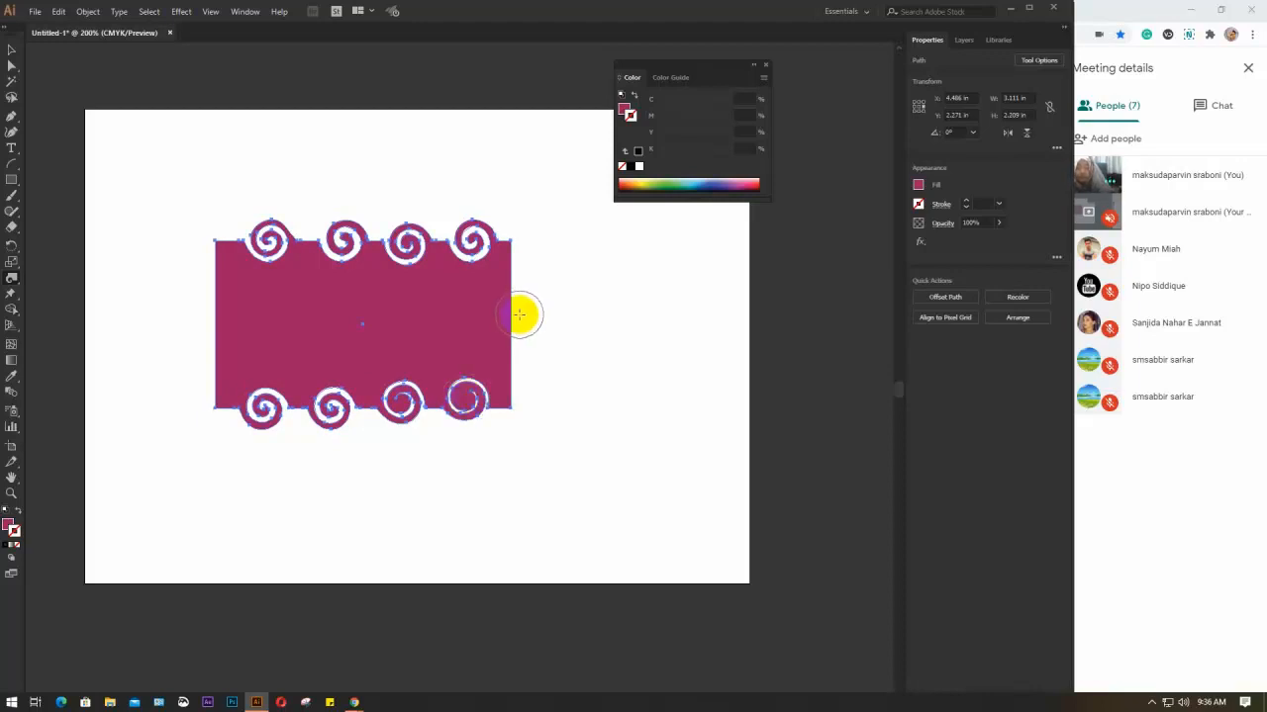
pyautogui.moveTo(516, 315); pyautogui.dragTo(512, 310)
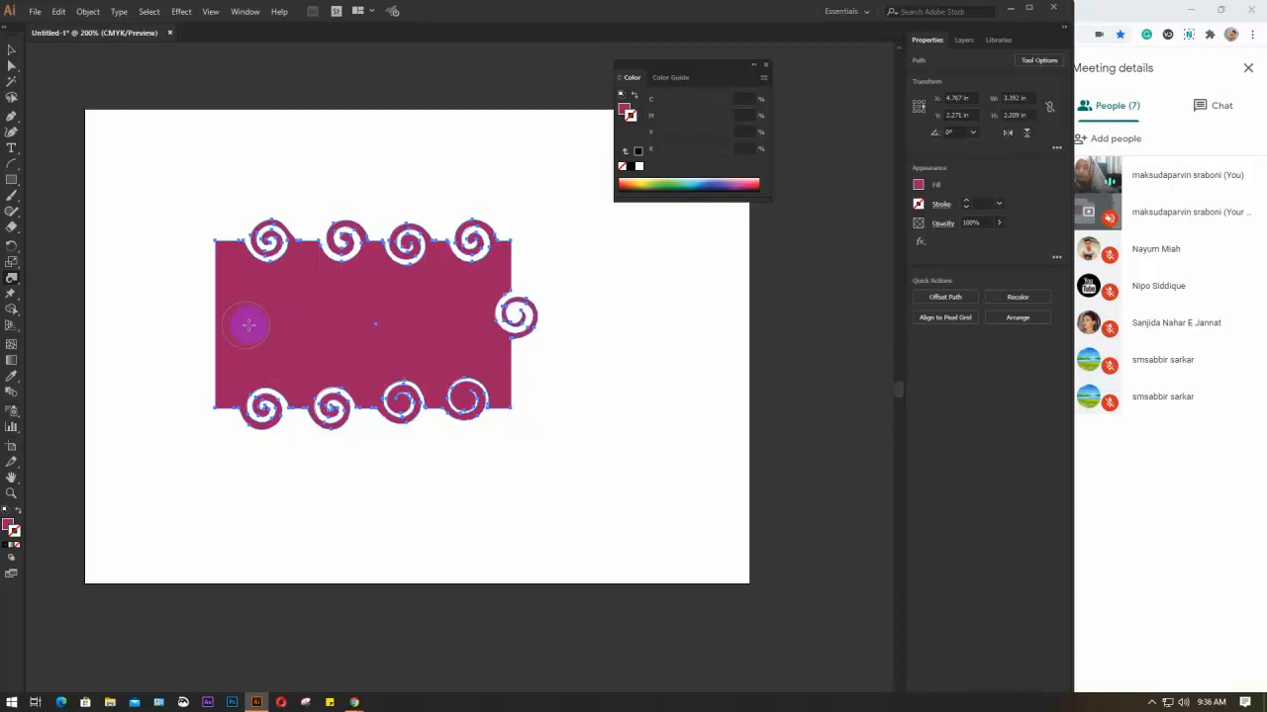
pyautogui.moveTo(204, 317); pyautogui.dragTo(210, 315)
pyautogui.click(12, 52)
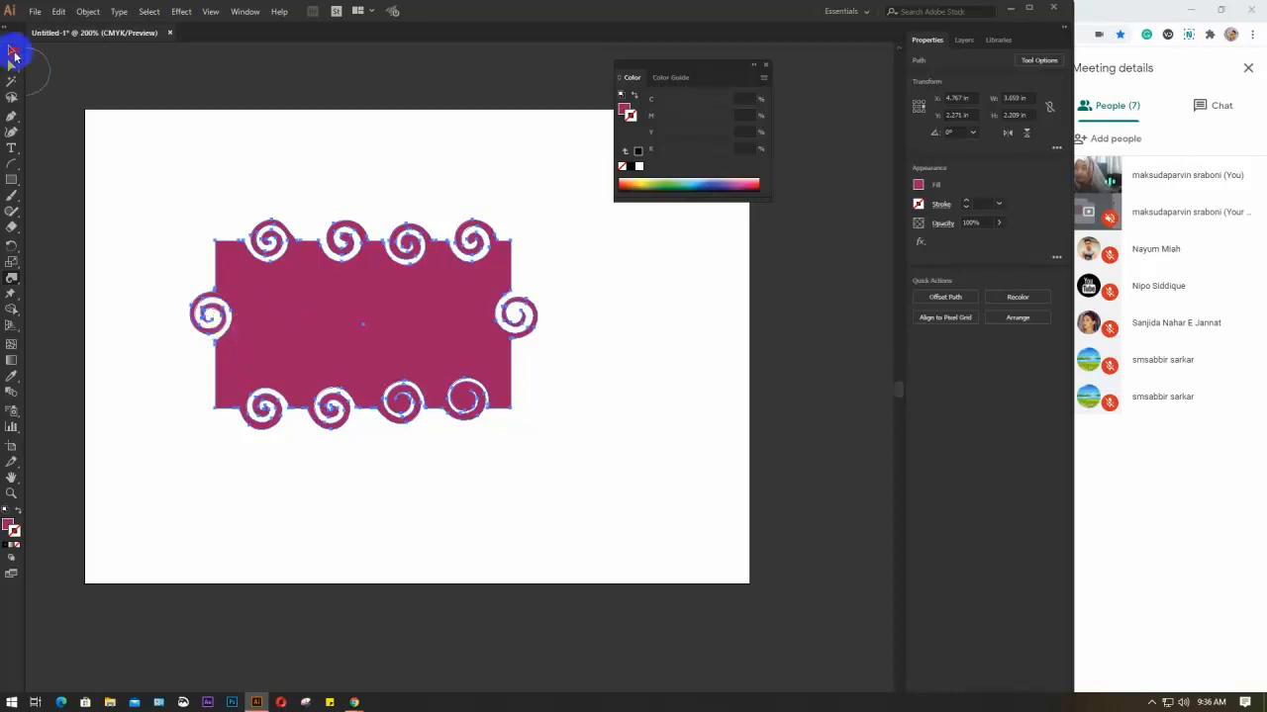
pyautogui.click(578, 354)
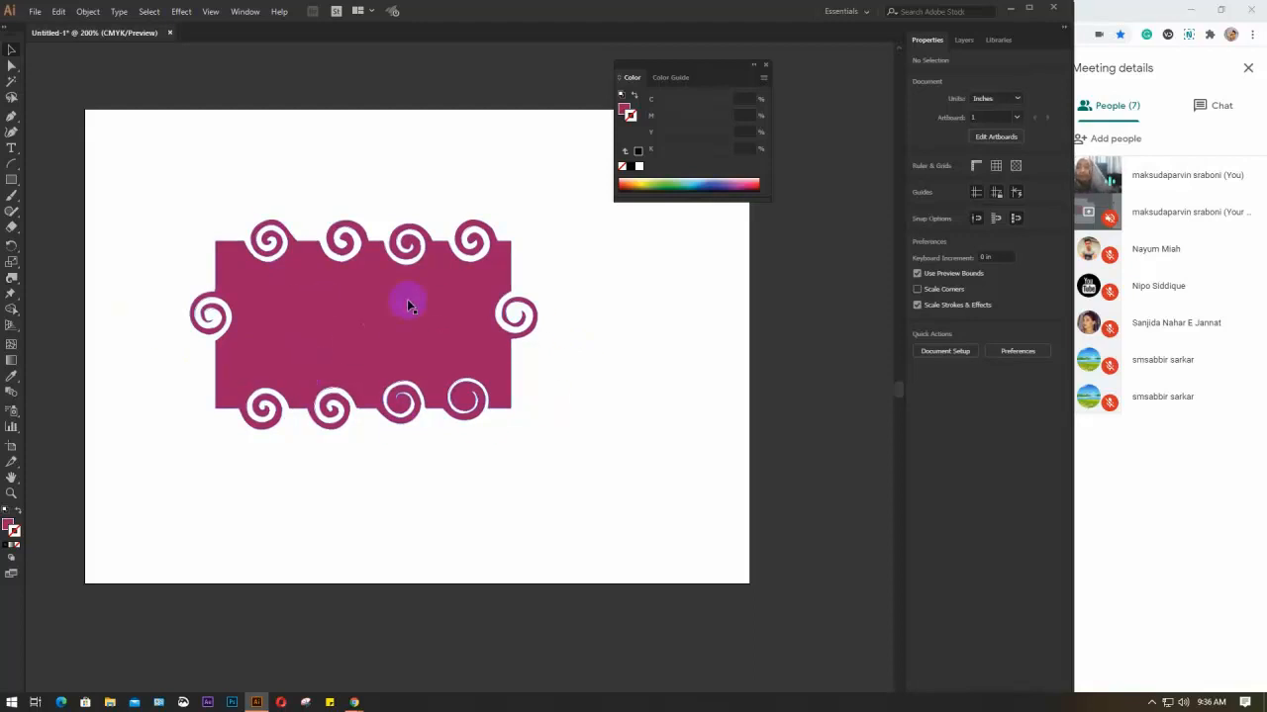
# Step: Delete the twirled rectangle and place a "Lorem ipsum" text line at 46 pt in the middle of the artboard
pyautogui.click(338, 358)
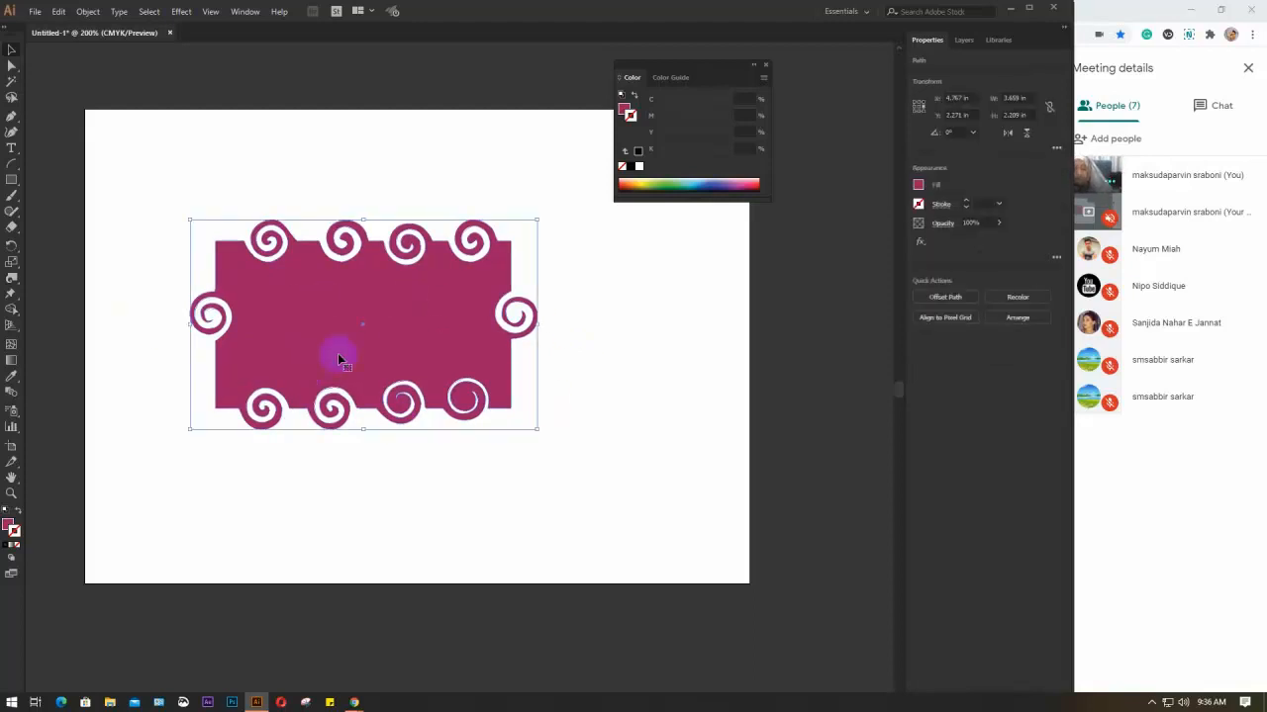
pyautogui.press('Delete')
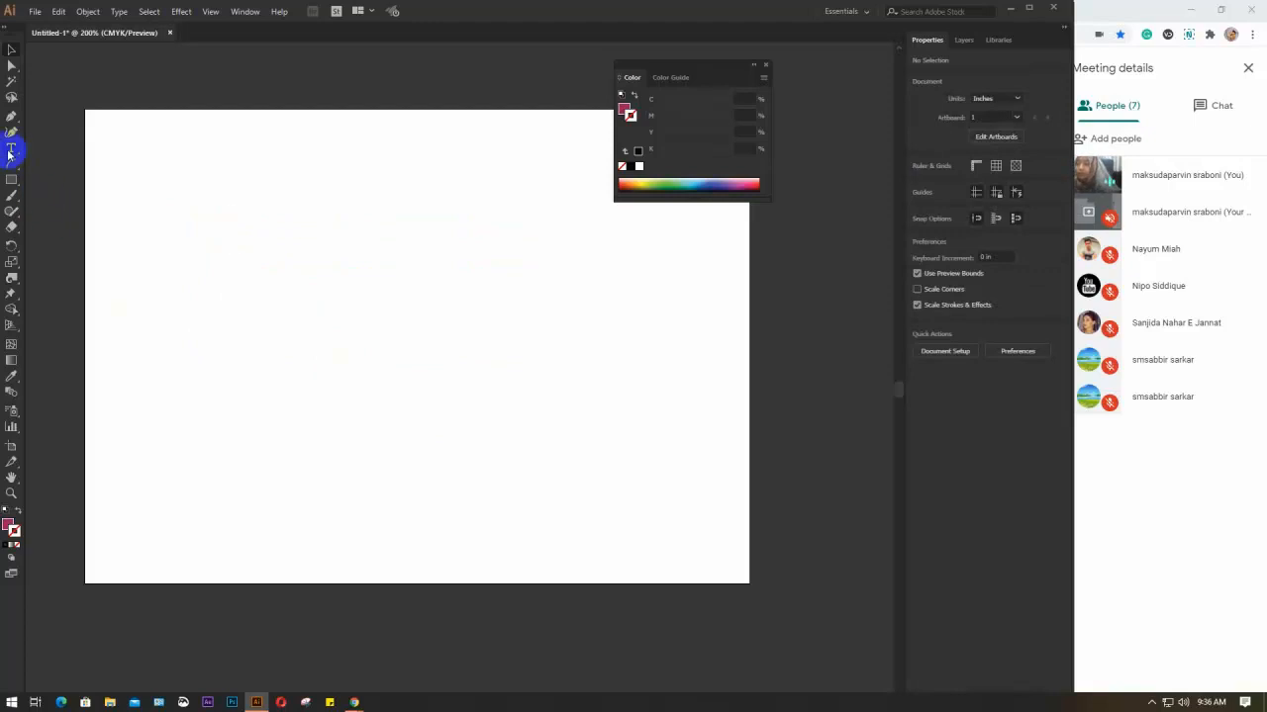
pyautogui.press('t')
pyautogui.click(269, 353)
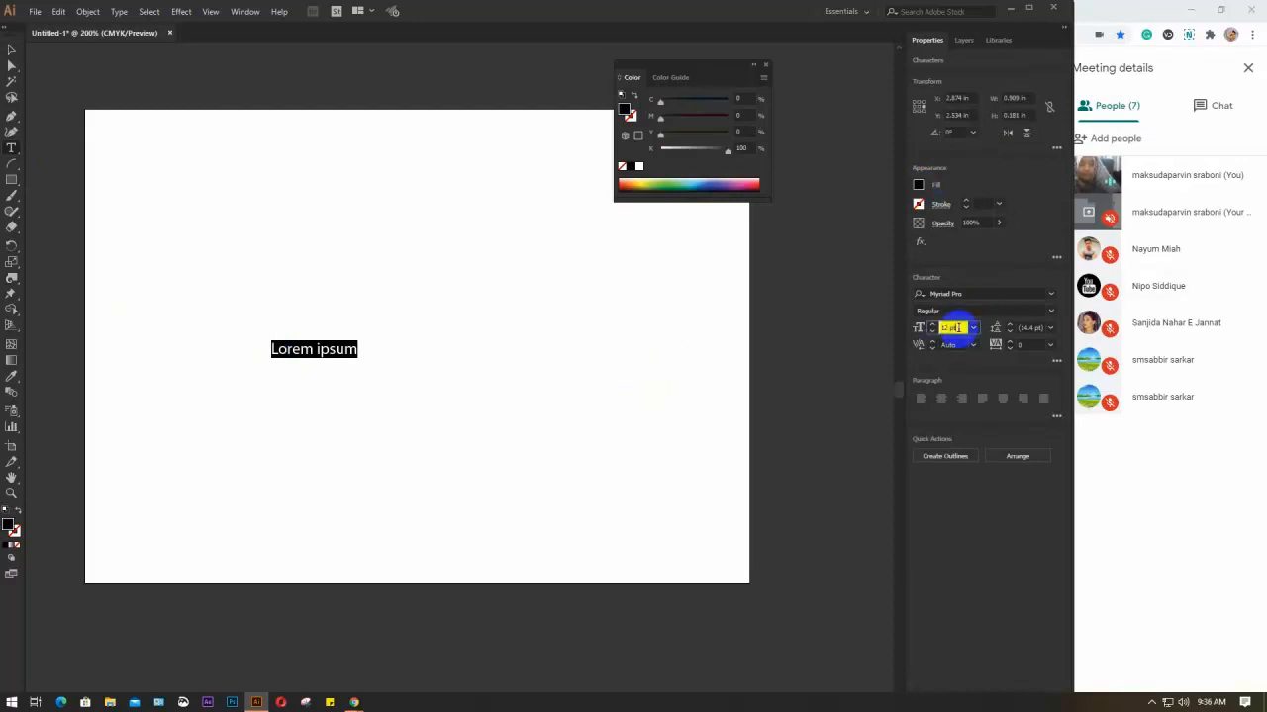
pyautogui.scroll(20, 956, 328)
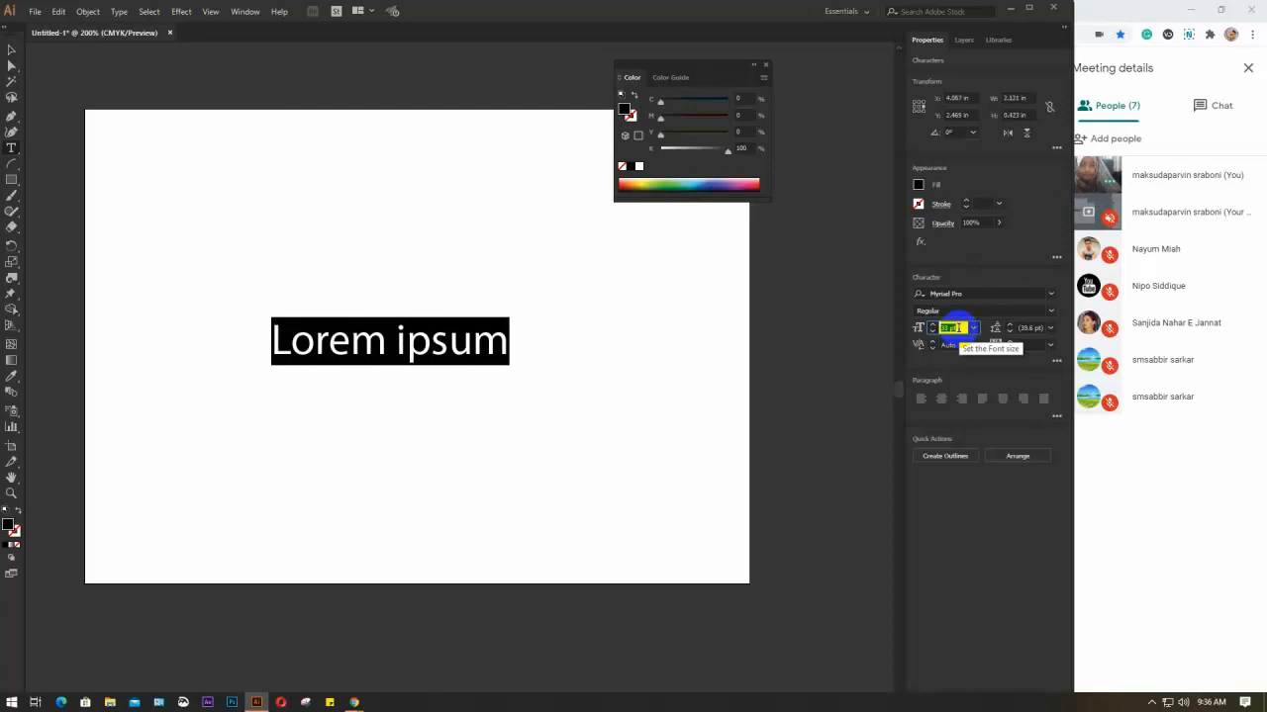
pyautogui.scroll(15, 956, 327)
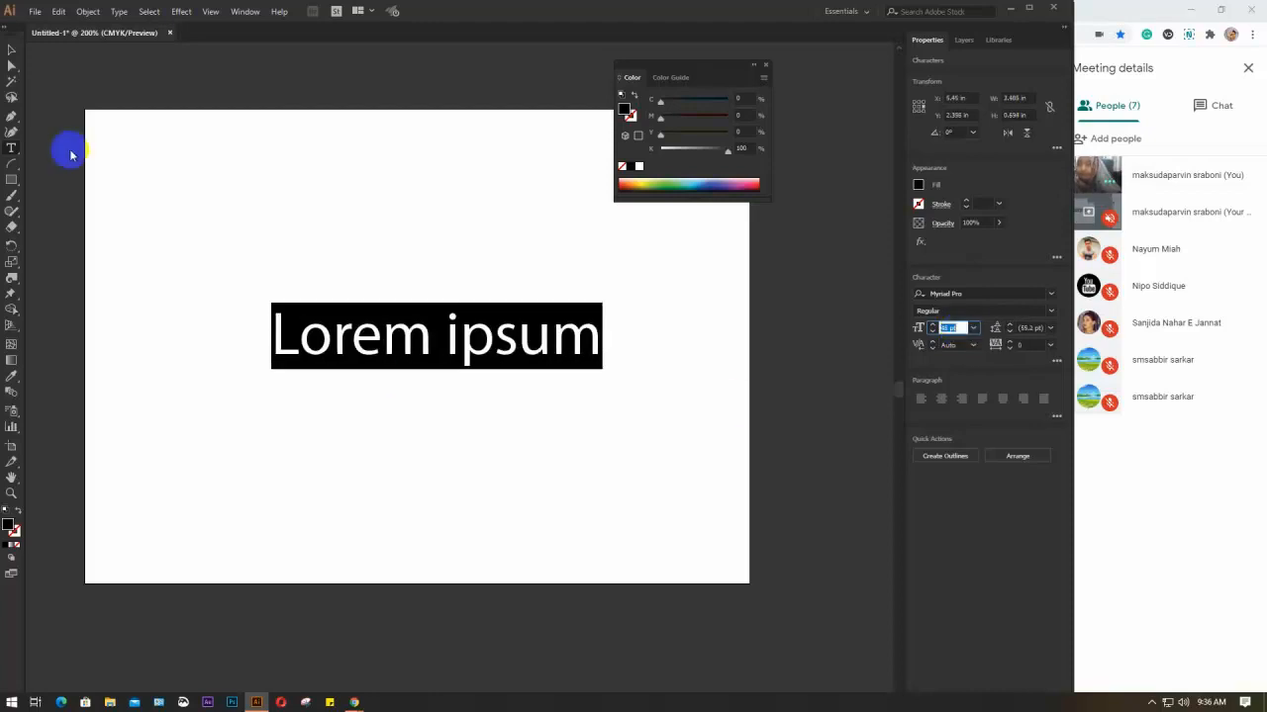
pyautogui.click(10, 50)
pyautogui.moveTo(340, 335); pyautogui.dragTo(326, 338)
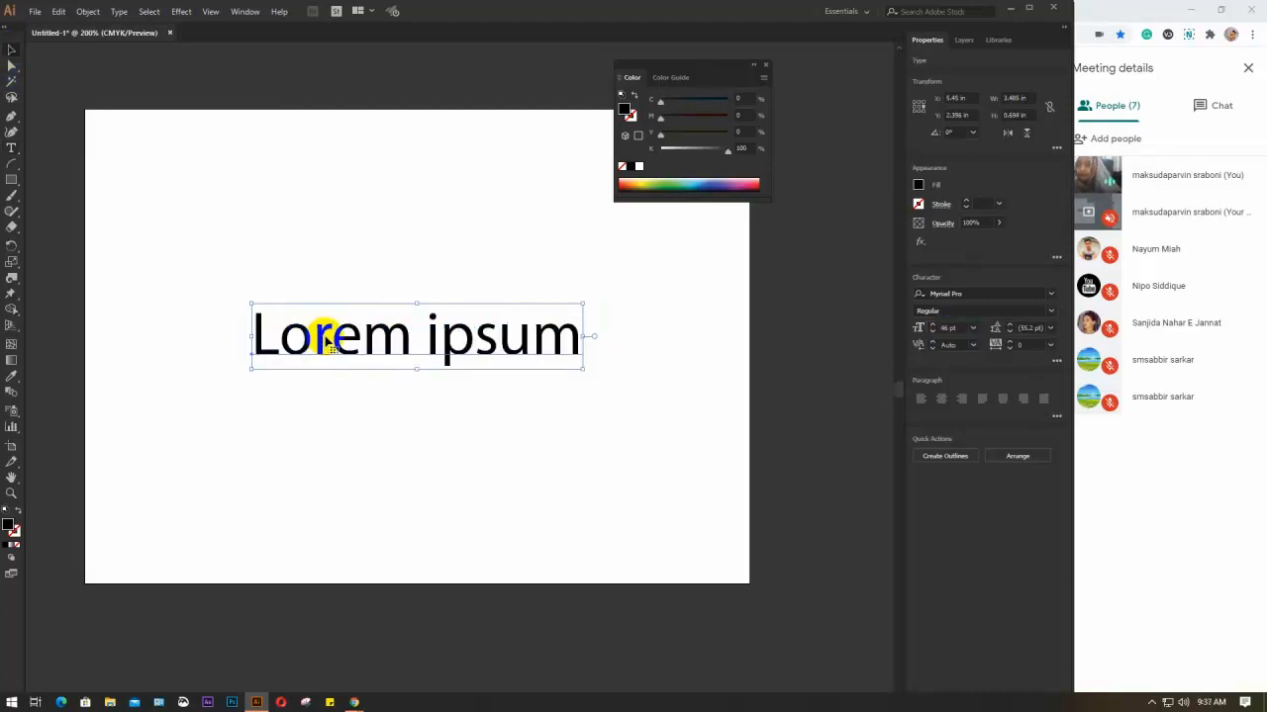
# Step: Try to apply the Twirl tool to the letters of the live "Lorem ipsum" text
pyautogui.click(12, 284)
pyautogui.click(299, 336)
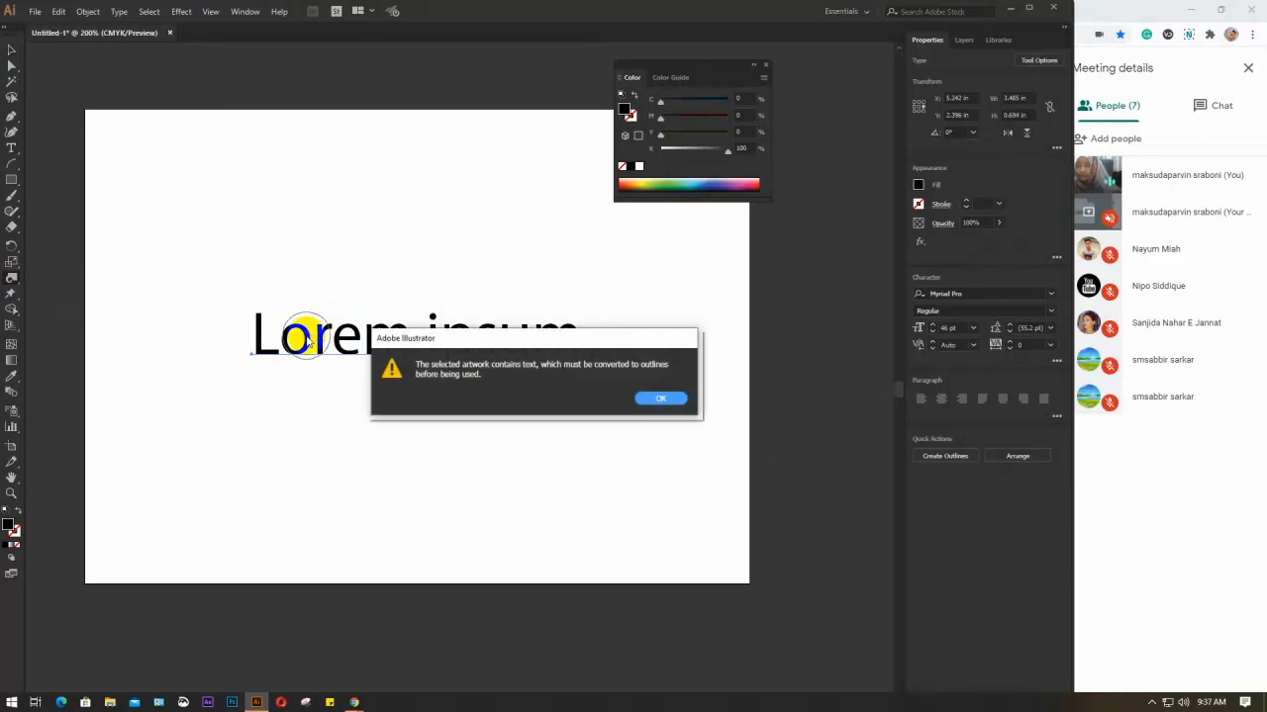
pyautogui.click(662, 399)
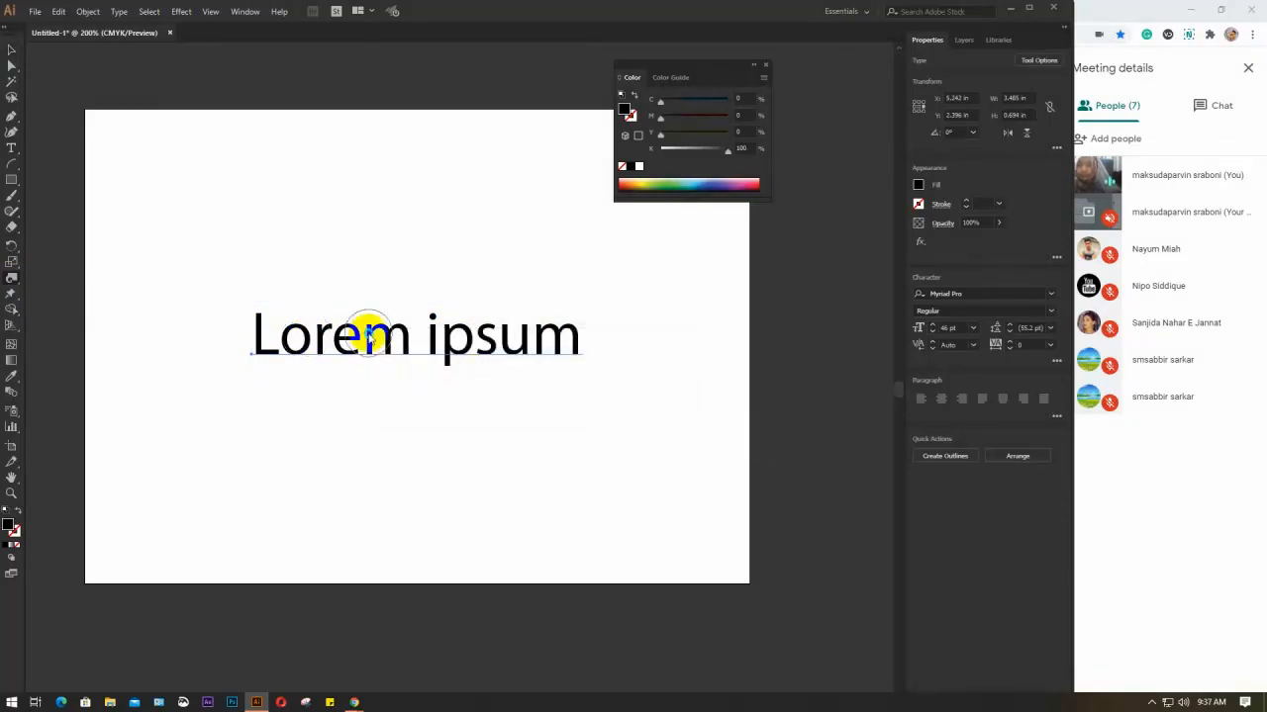
# Step: Convert the text to outlines and twirl the top of the L, the i's dot, the p's descender and the last m's foot
pyautogui.rightClick(368, 337)
pyautogui.click(427, 428)
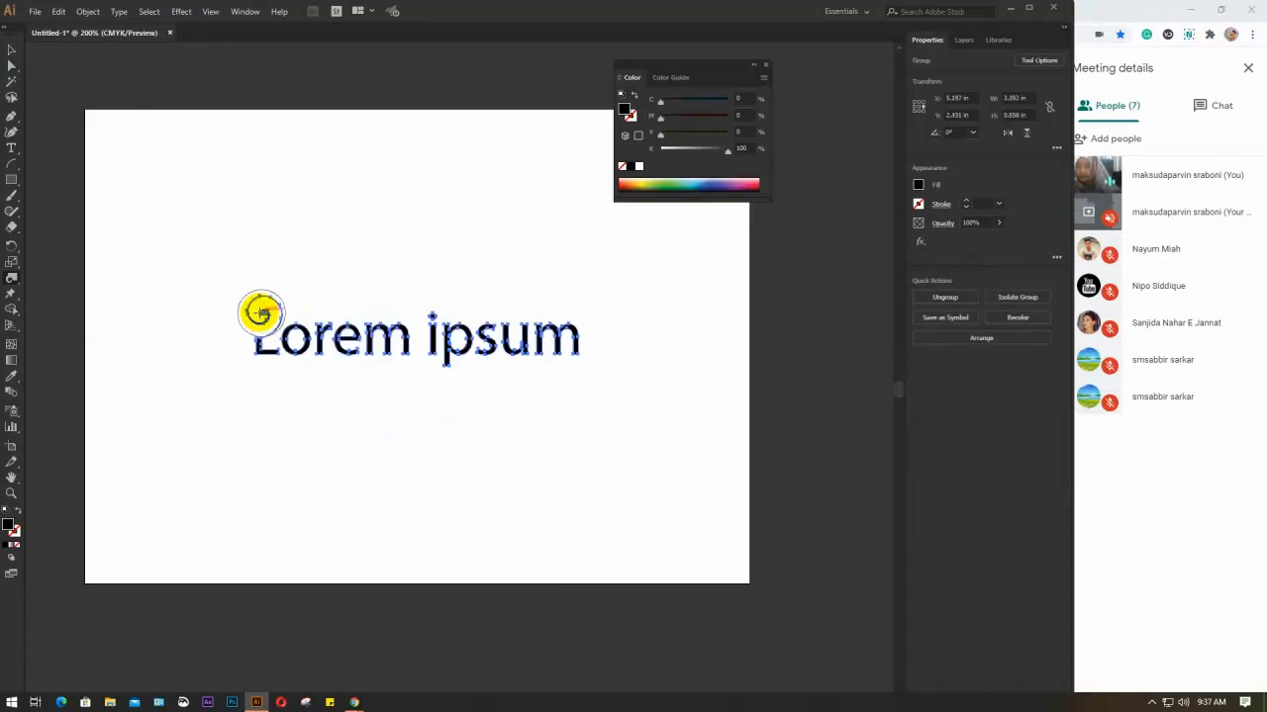
pyautogui.moveTo(261, 313); pyautogui.dragTo(262, 315)
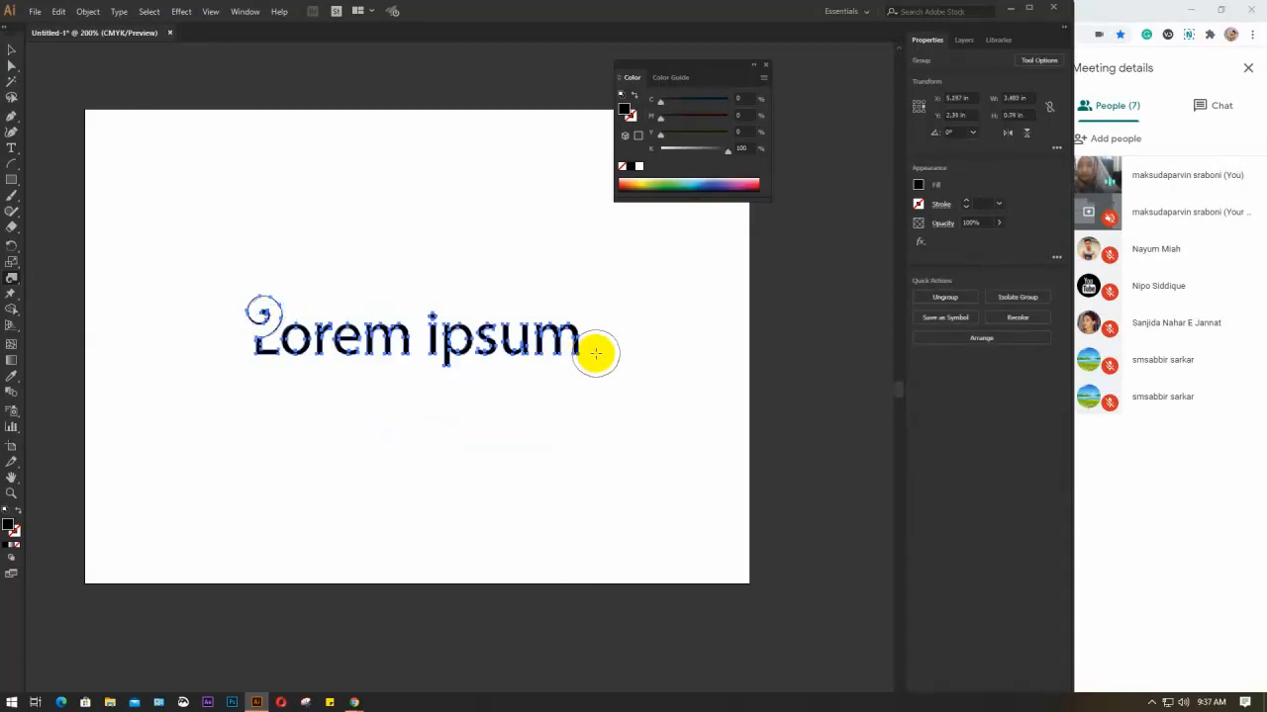
pyautogui.moveTo(590, 354); pyautogui.dragTo(591, 355)
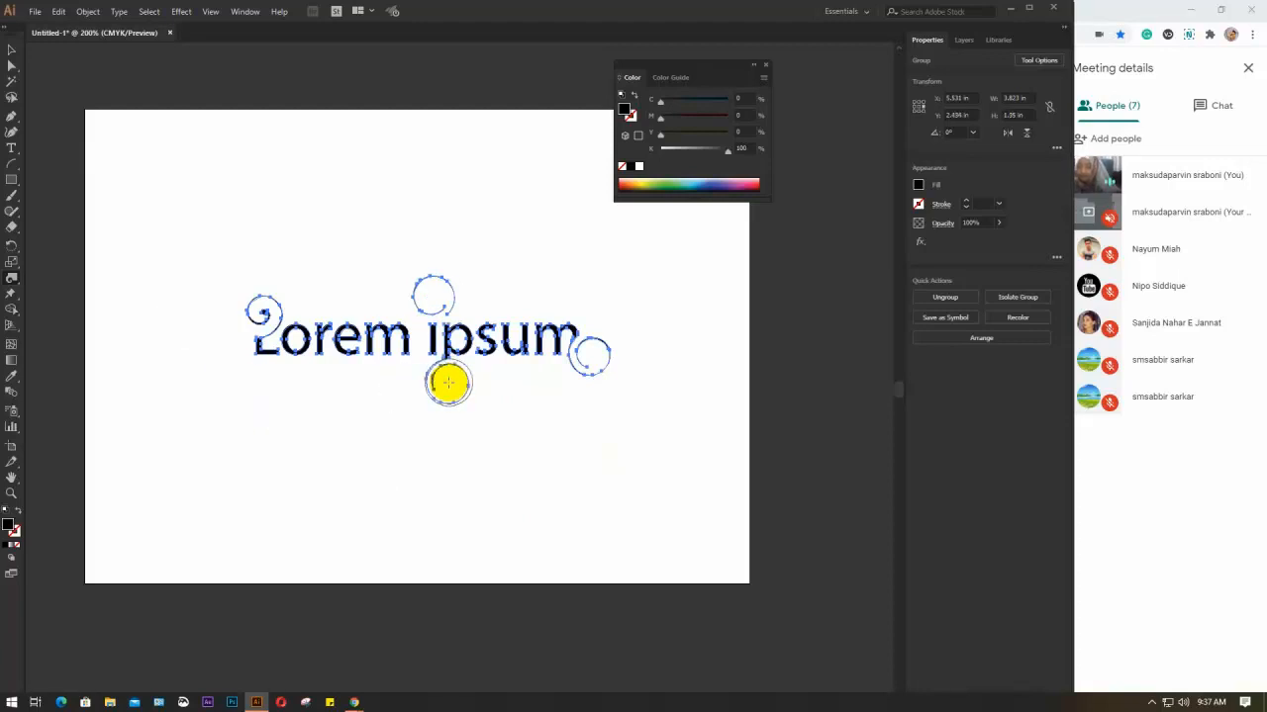
# Step: Deselect the twirled lettering and examine its spirals up close, especially the one under the p
pyautogui.press('v')
pyautogui.click(389, 479)
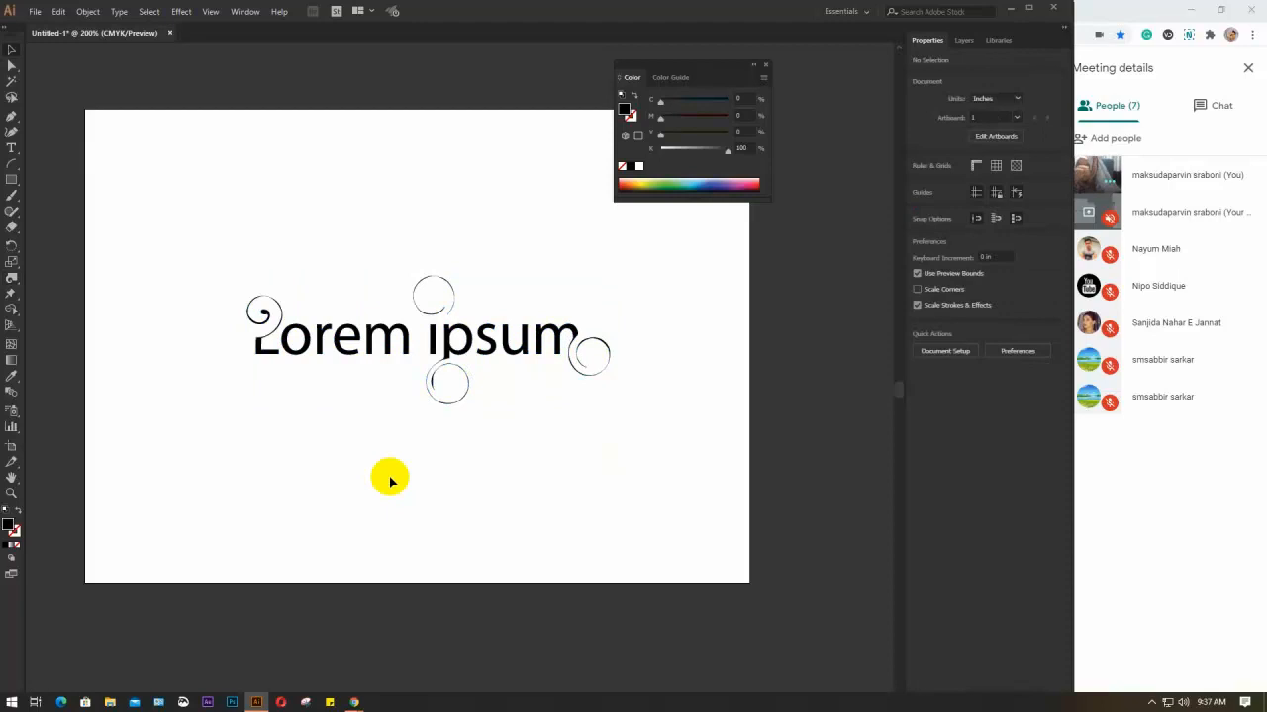
pyautogui.click(313, 345)
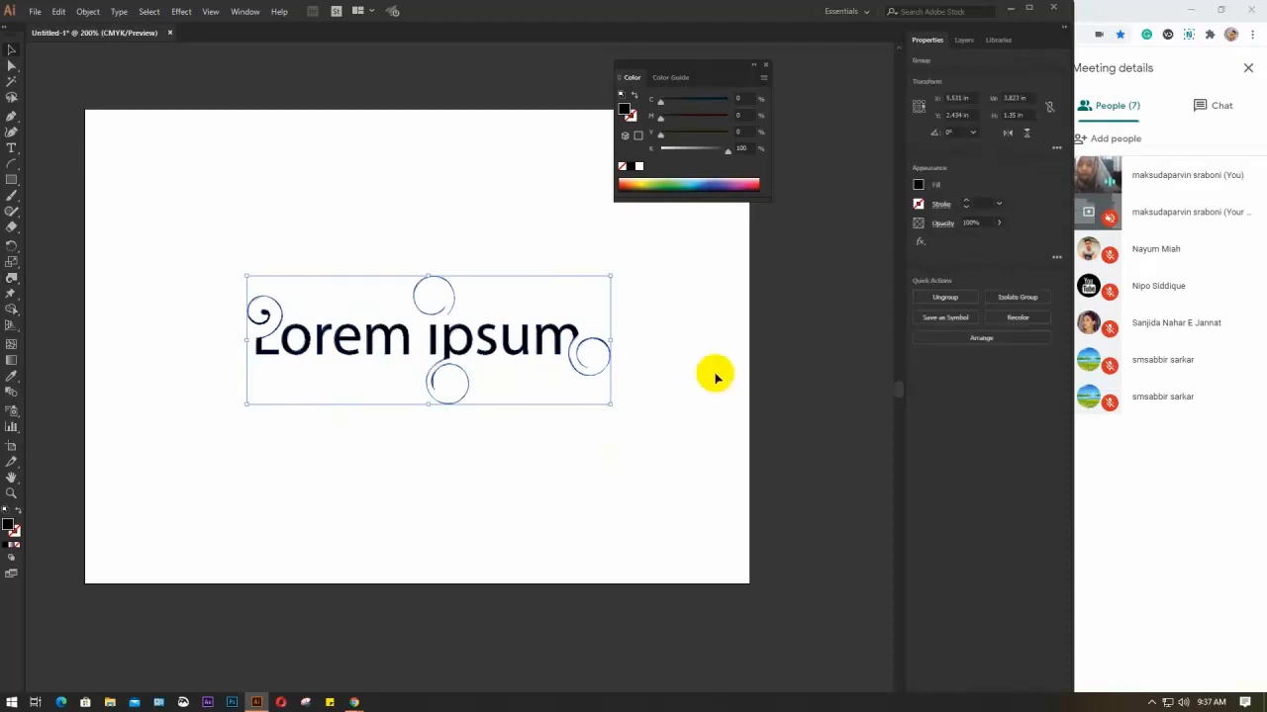
pyautogui.click(634, 363)
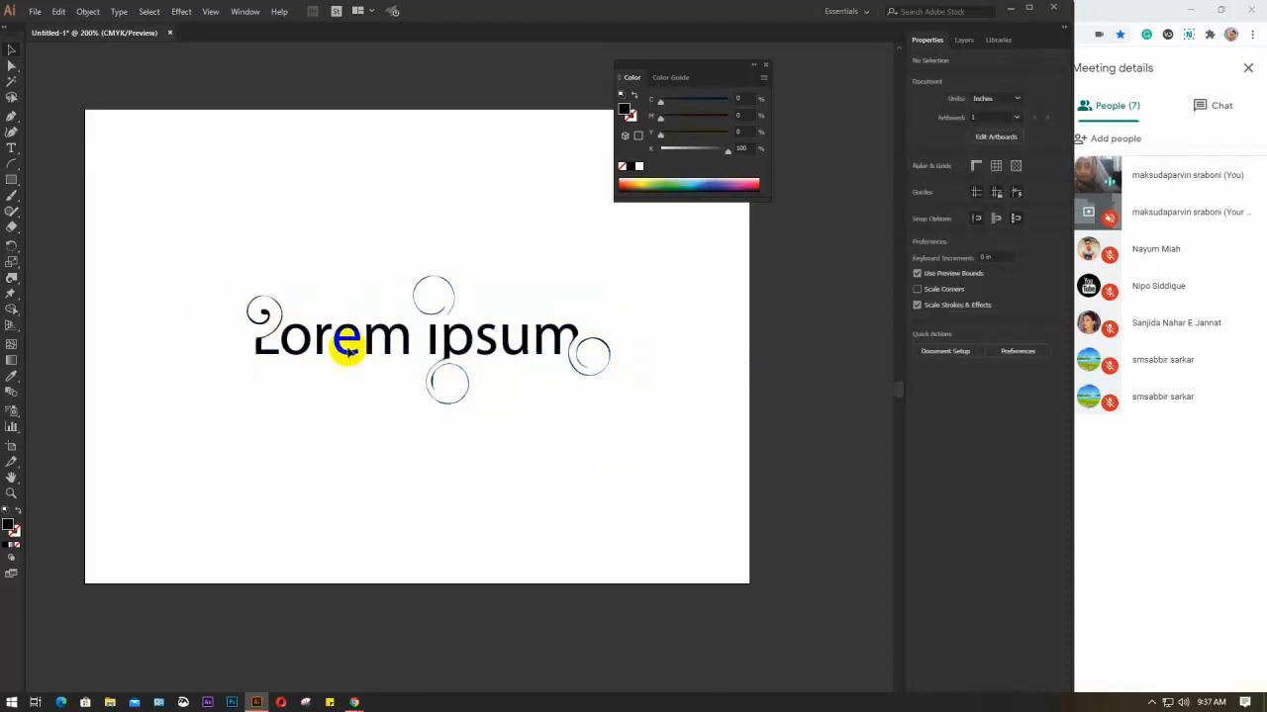
pyautogui.scroll(2, 348, 351)
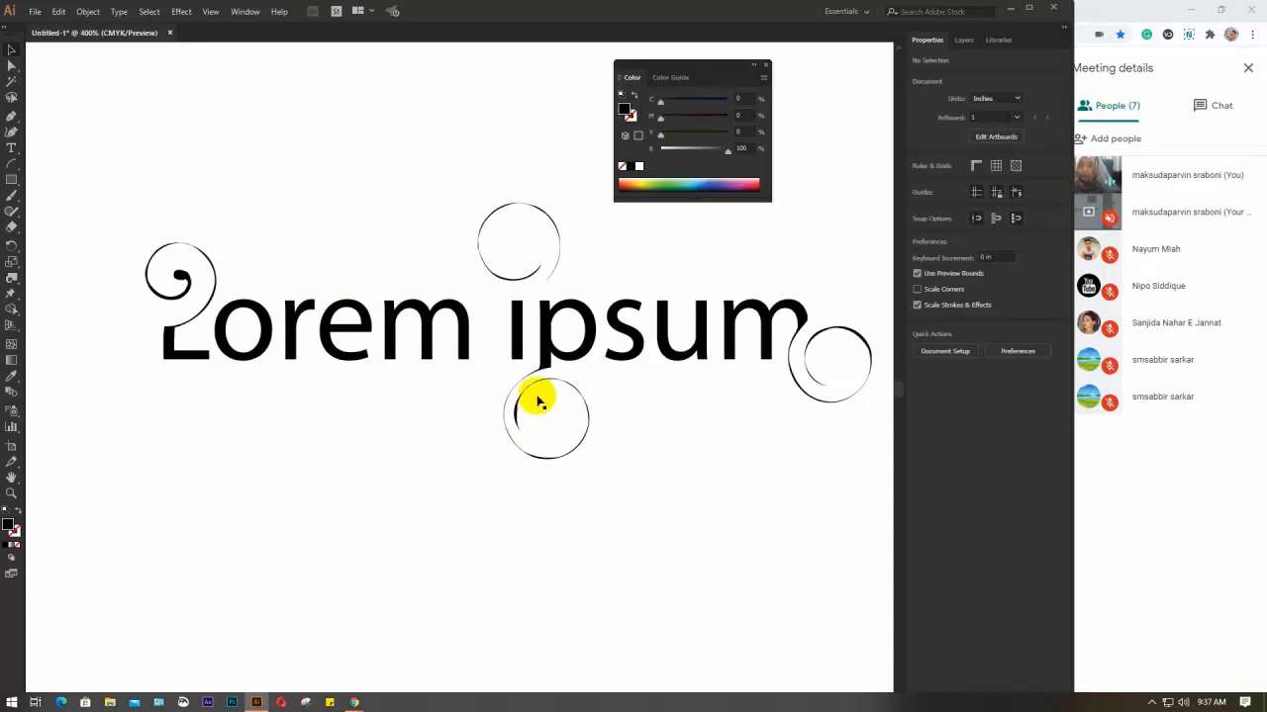
pyautogui.scroll(1, 557, 403)
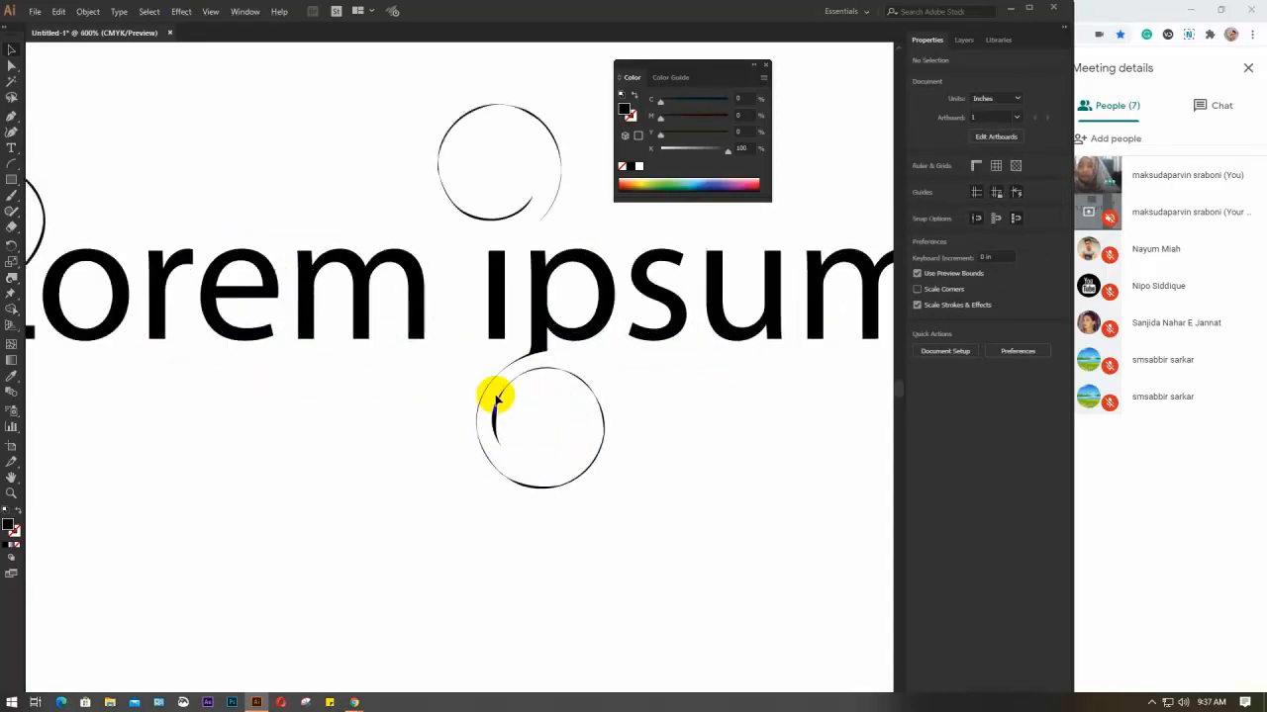
pyautogui.click(497, 419)
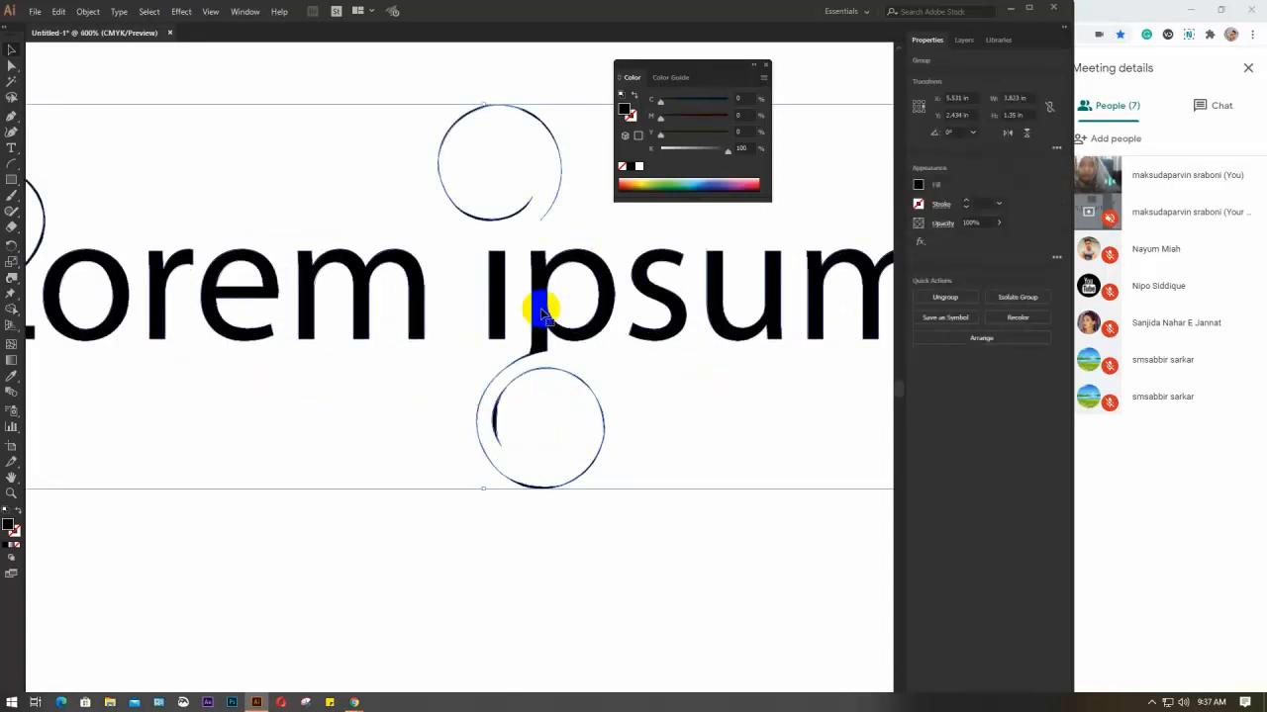
pyautogui.click(574, 426)
pyautogui.scroll(3, 574, 426)
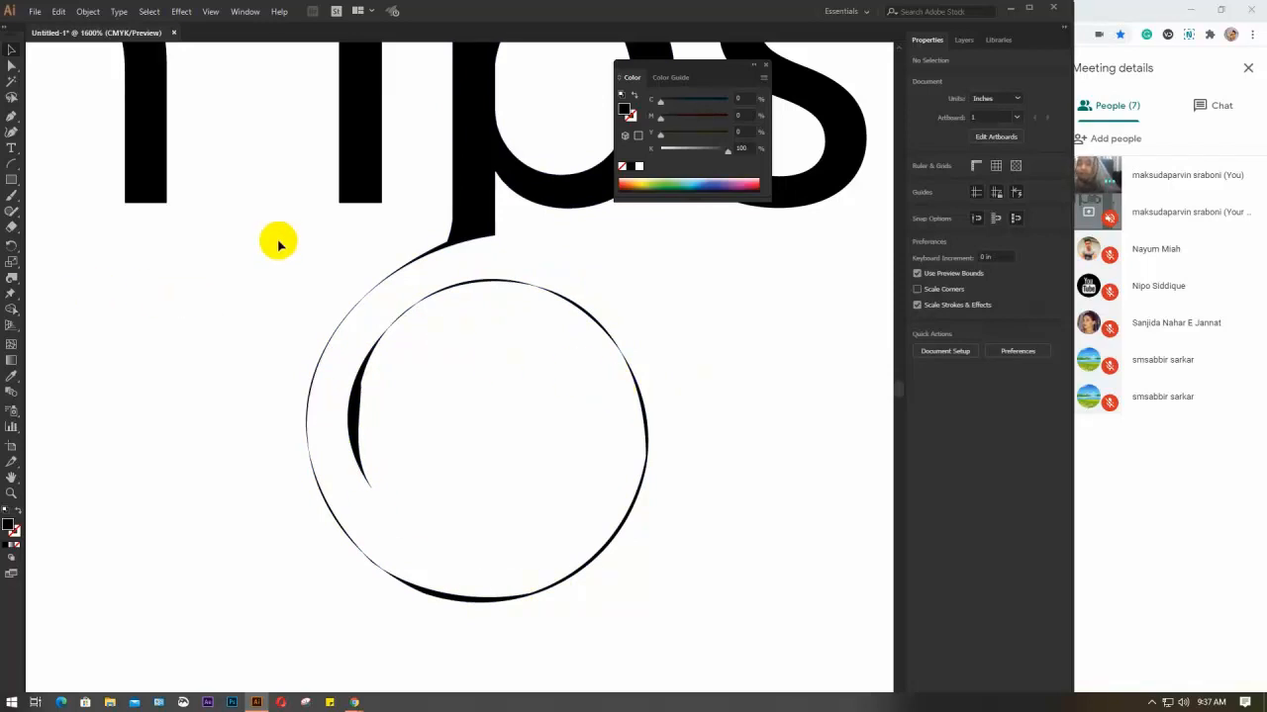
pyautogui.click(364, 145)
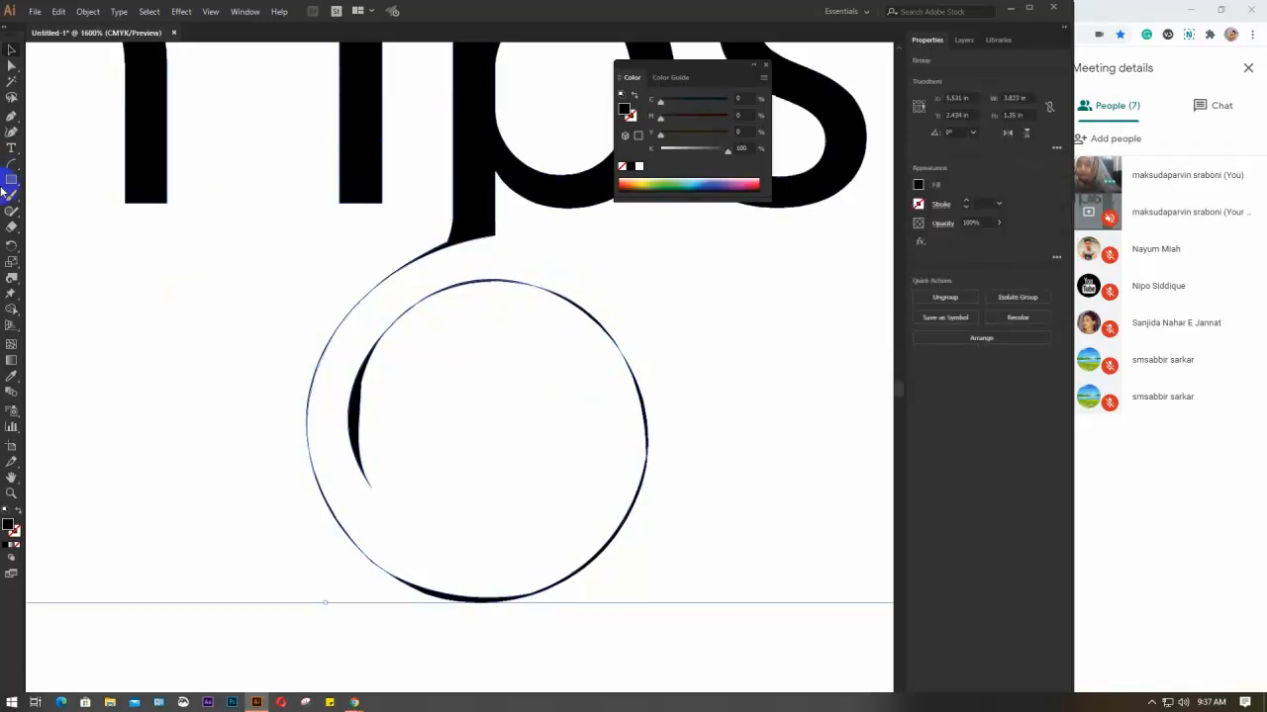
pyautogui.click(15, 286)
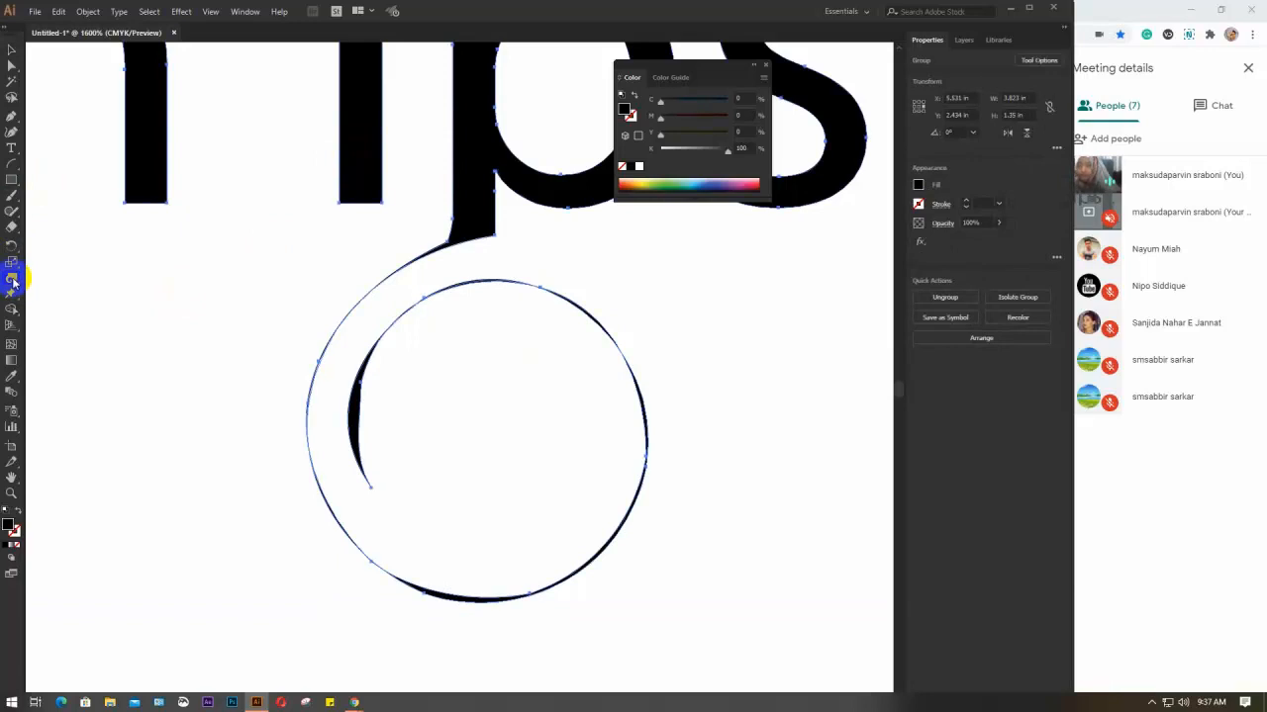
pyautogui.click(965, 223)
pyautogui.click(940, 204)
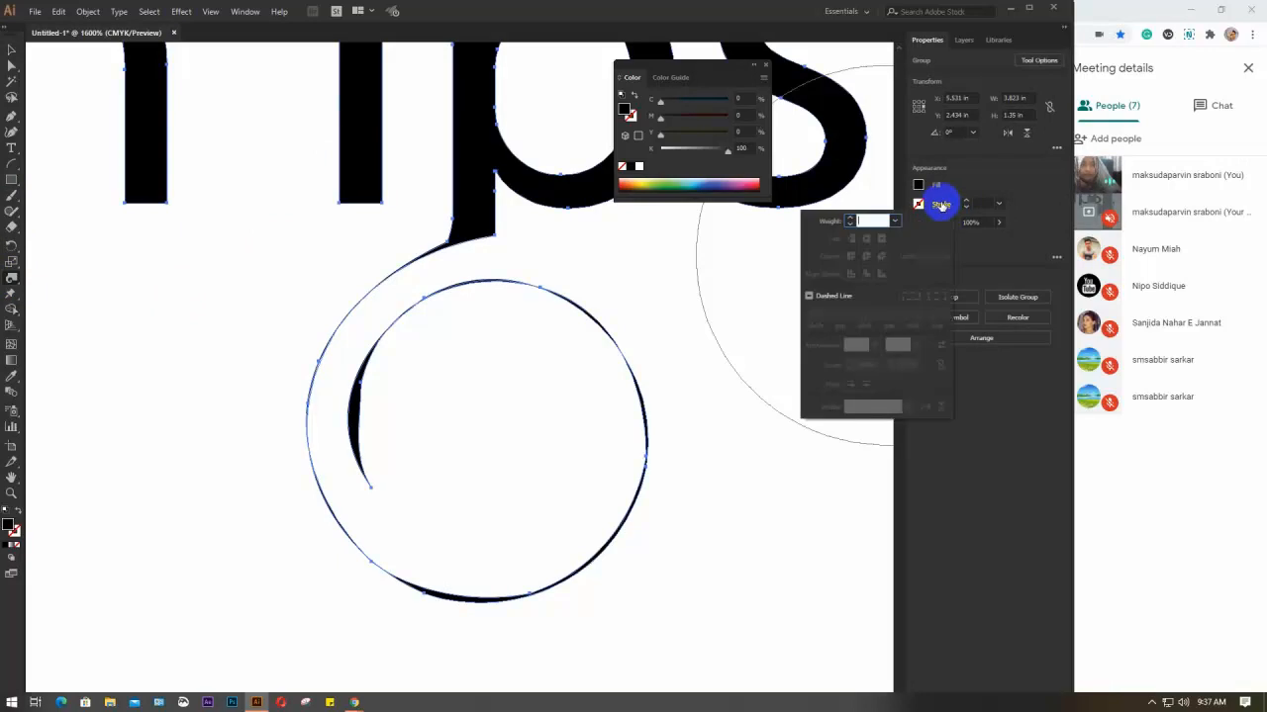
pyautogui.click(940, 204)
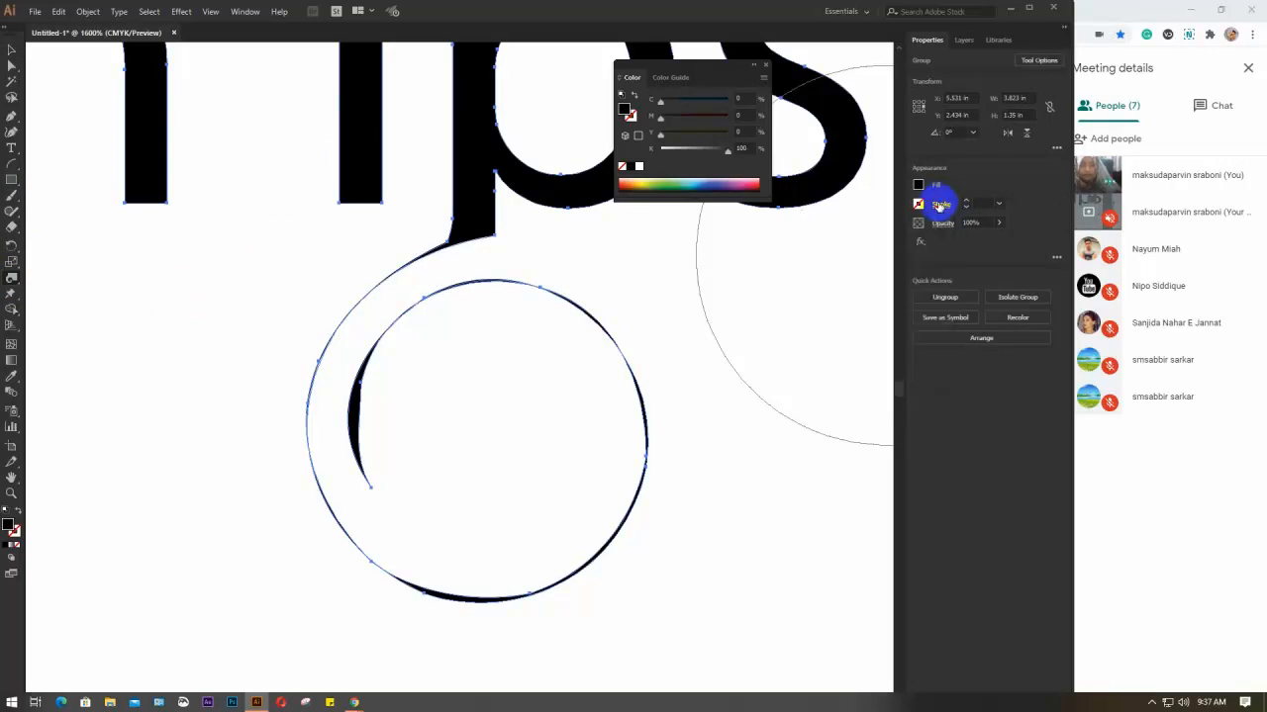
pyautogui.click(941, 204)
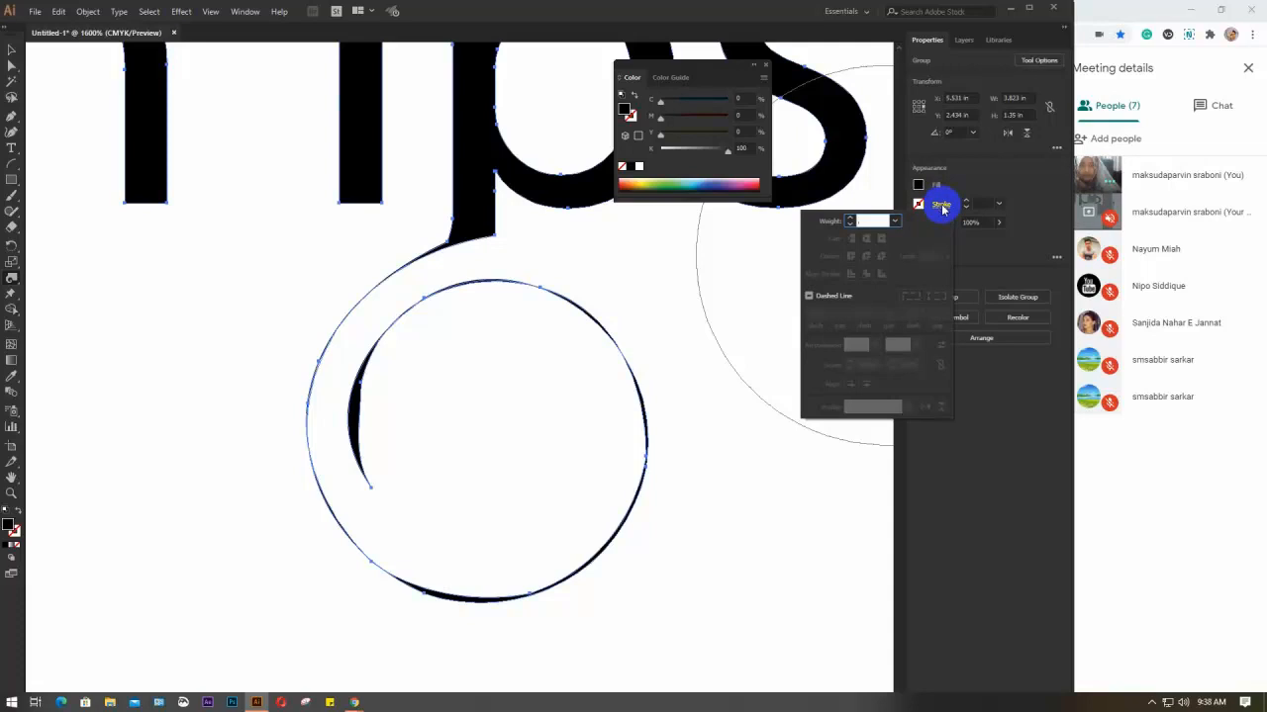
pyautogui.click(12, 244)
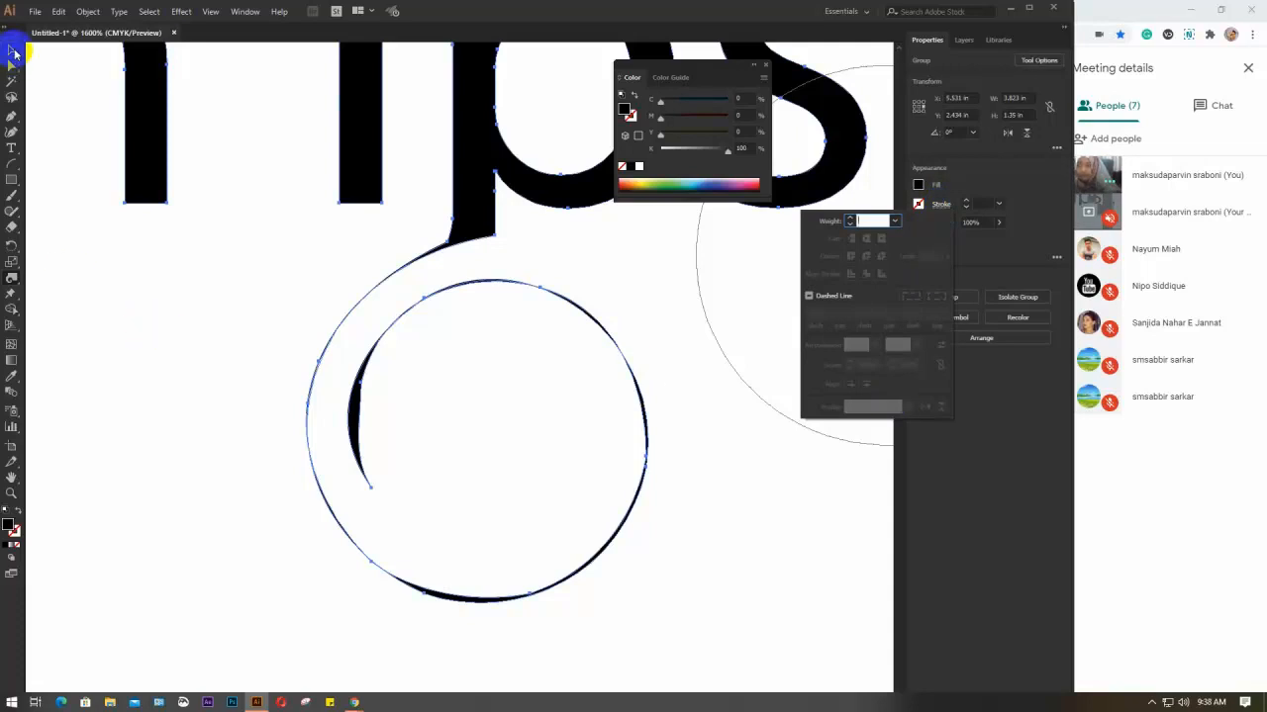
pyautogui.click(14, 54)
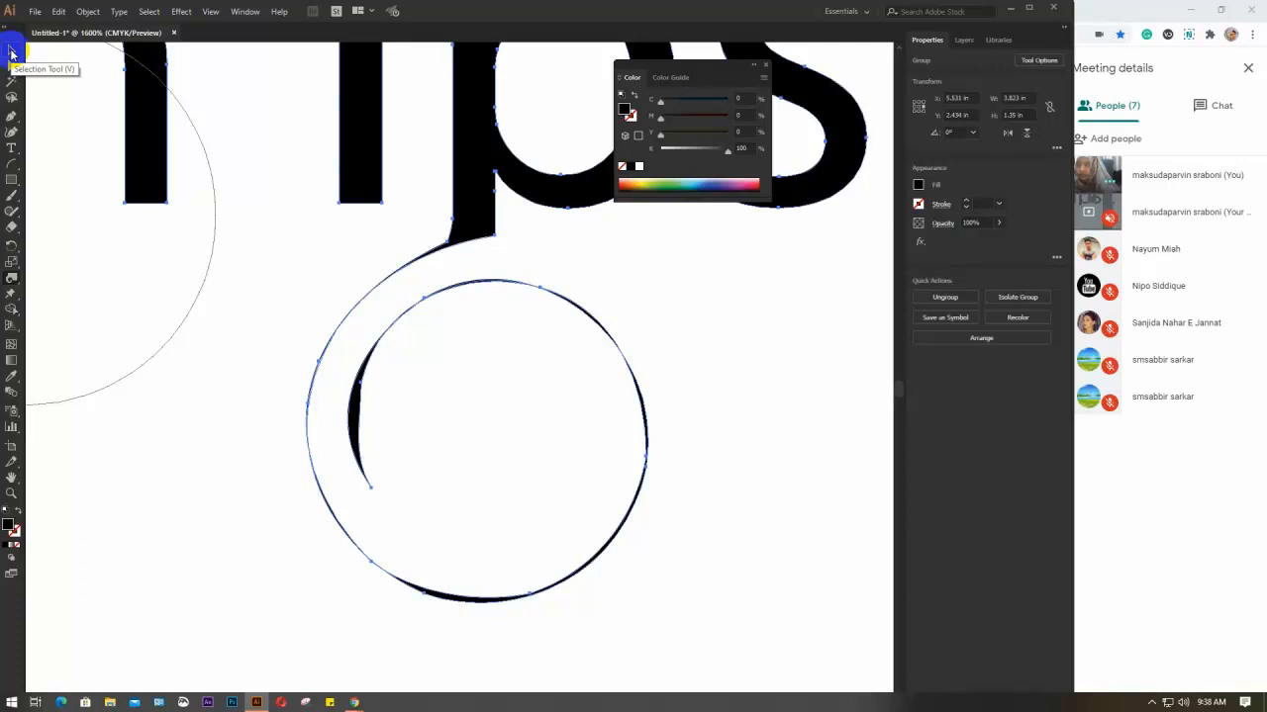
pyautogui.click(941, 205)
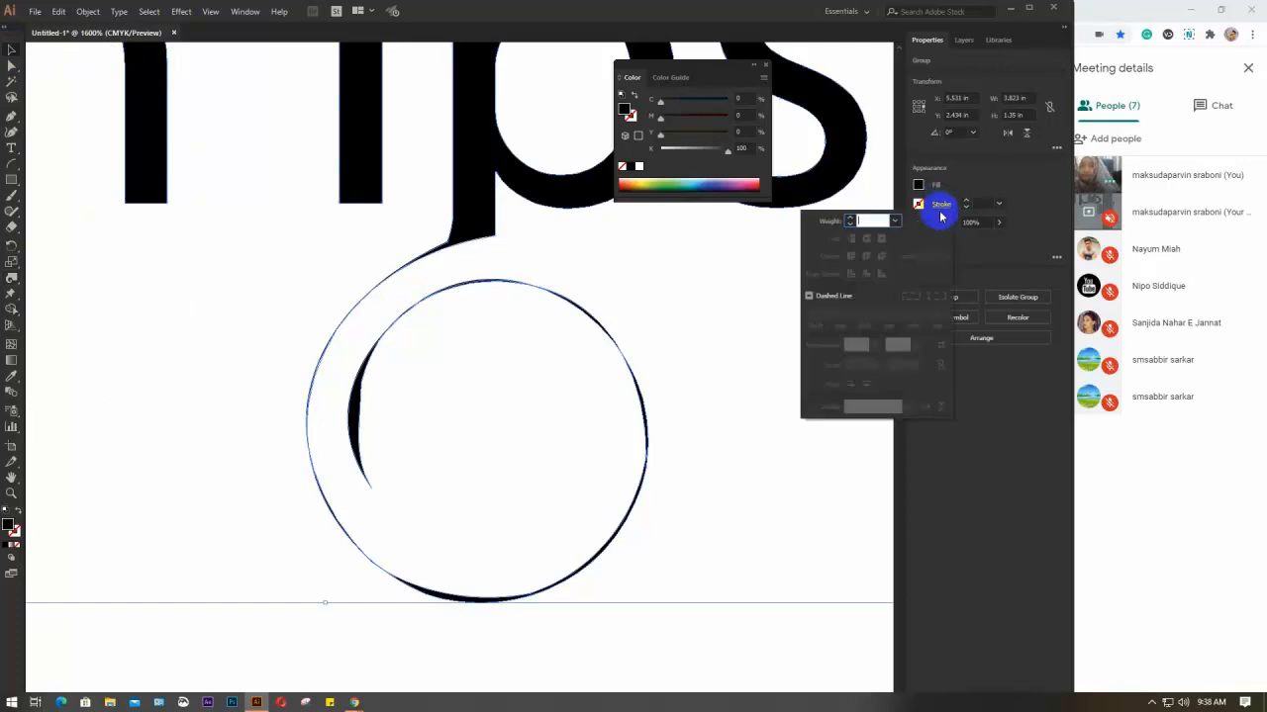
pyautogui.click(721, 333)
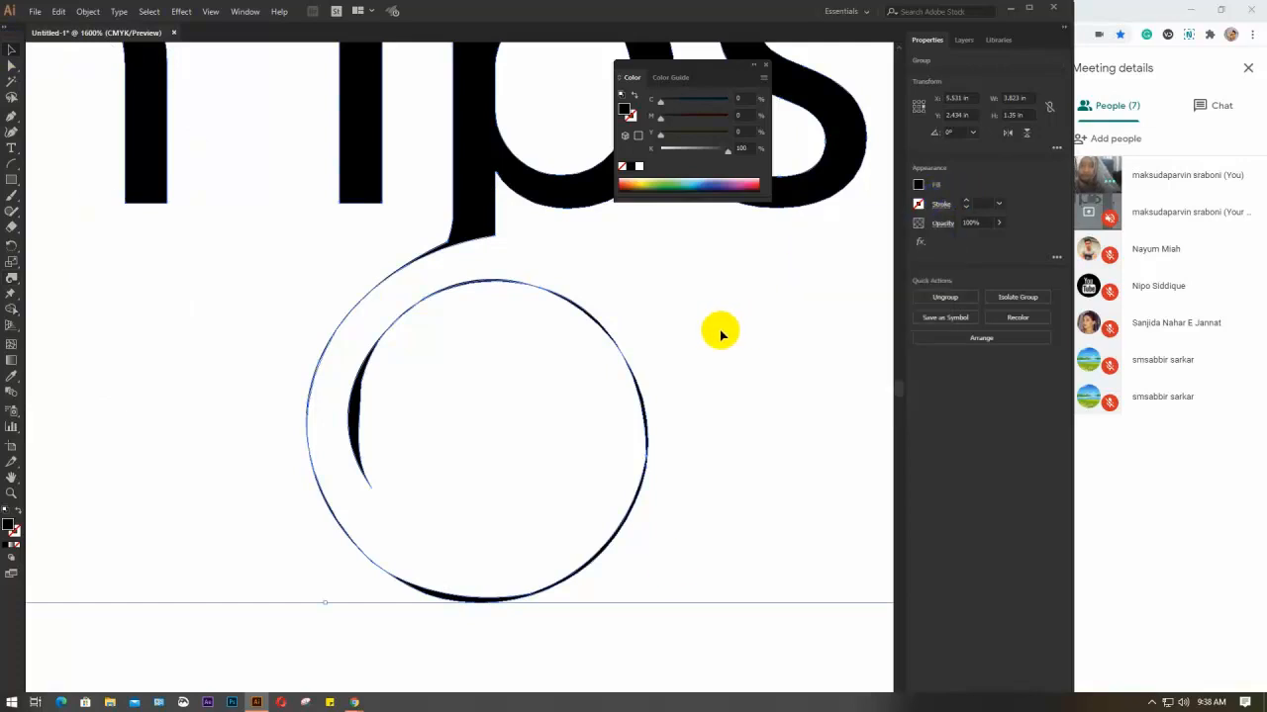
pyautogui.click(663, 658)
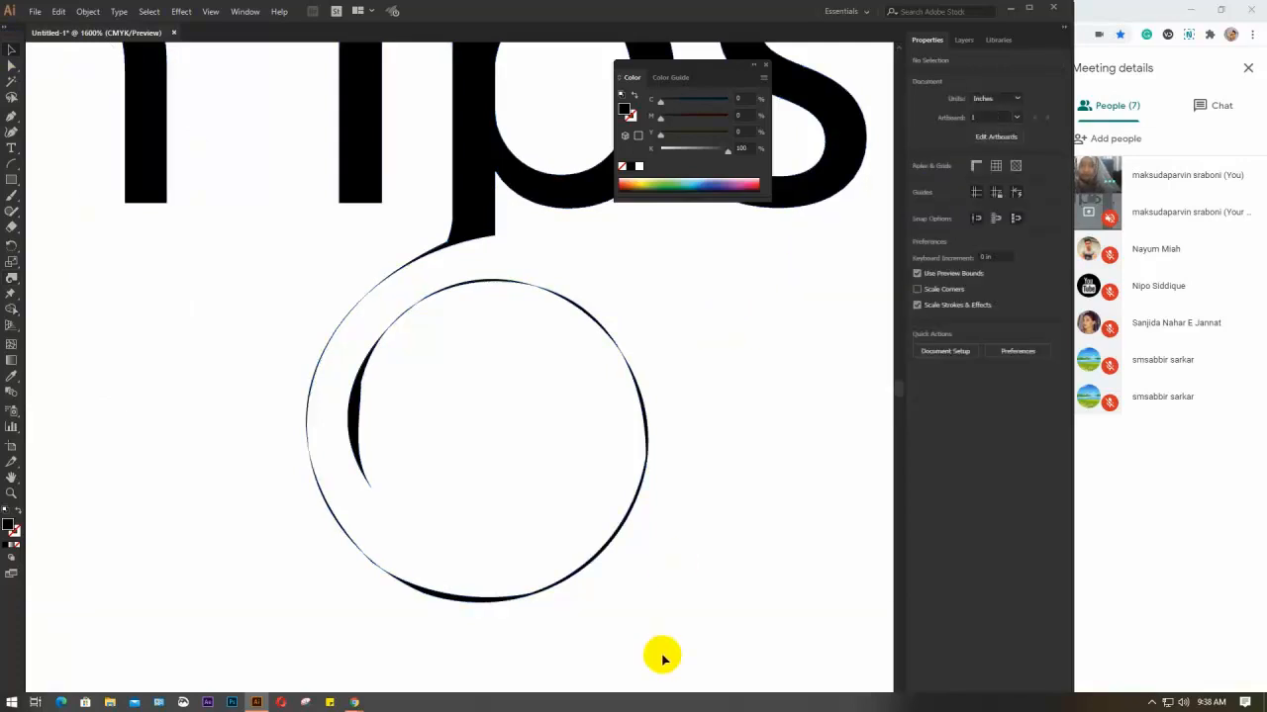
# Step: Select the outlined lettering and apply a green swatch as its stroke colour
pyautogui.click(649, 424)
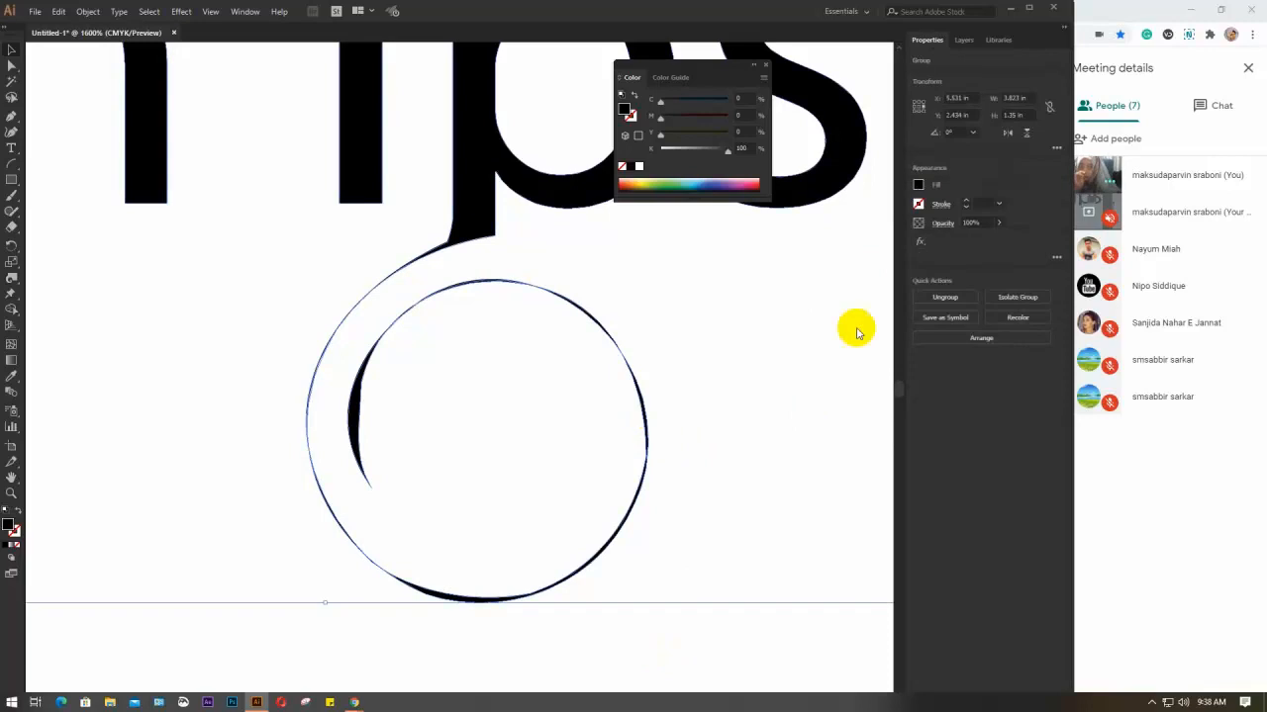
pyautogui.click(917, 203)
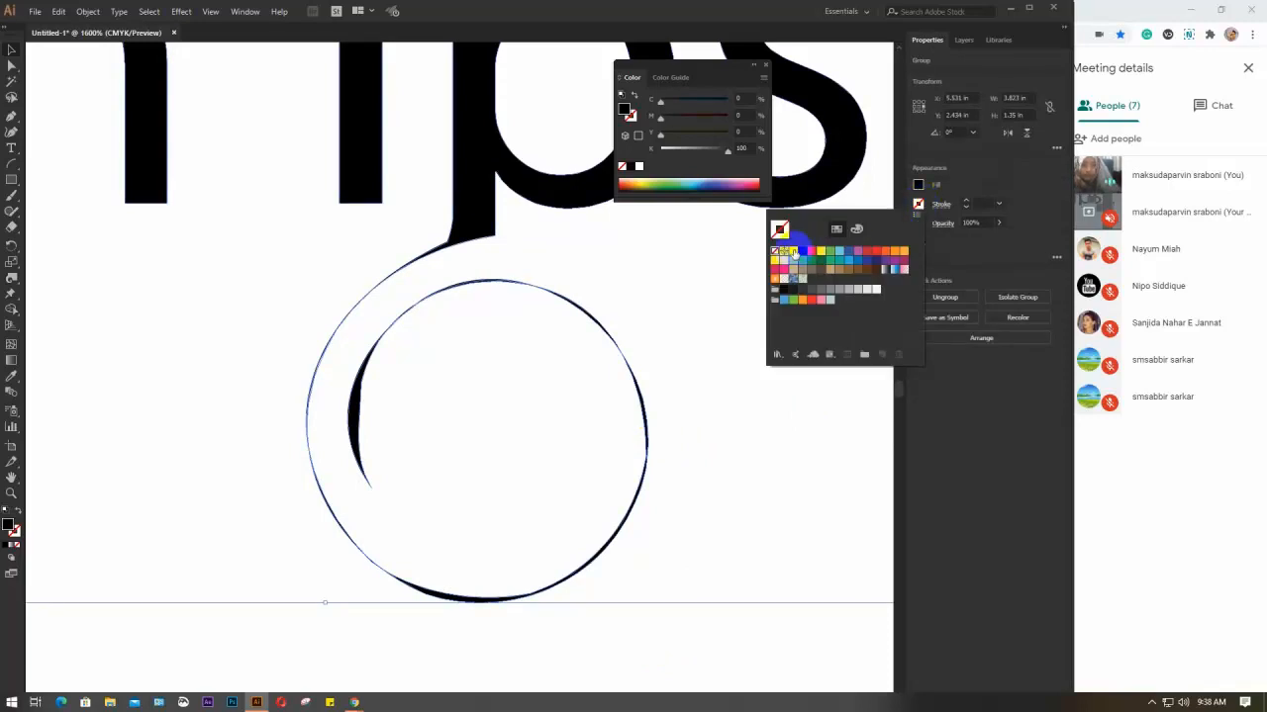
pyautogui.click(831, 250)
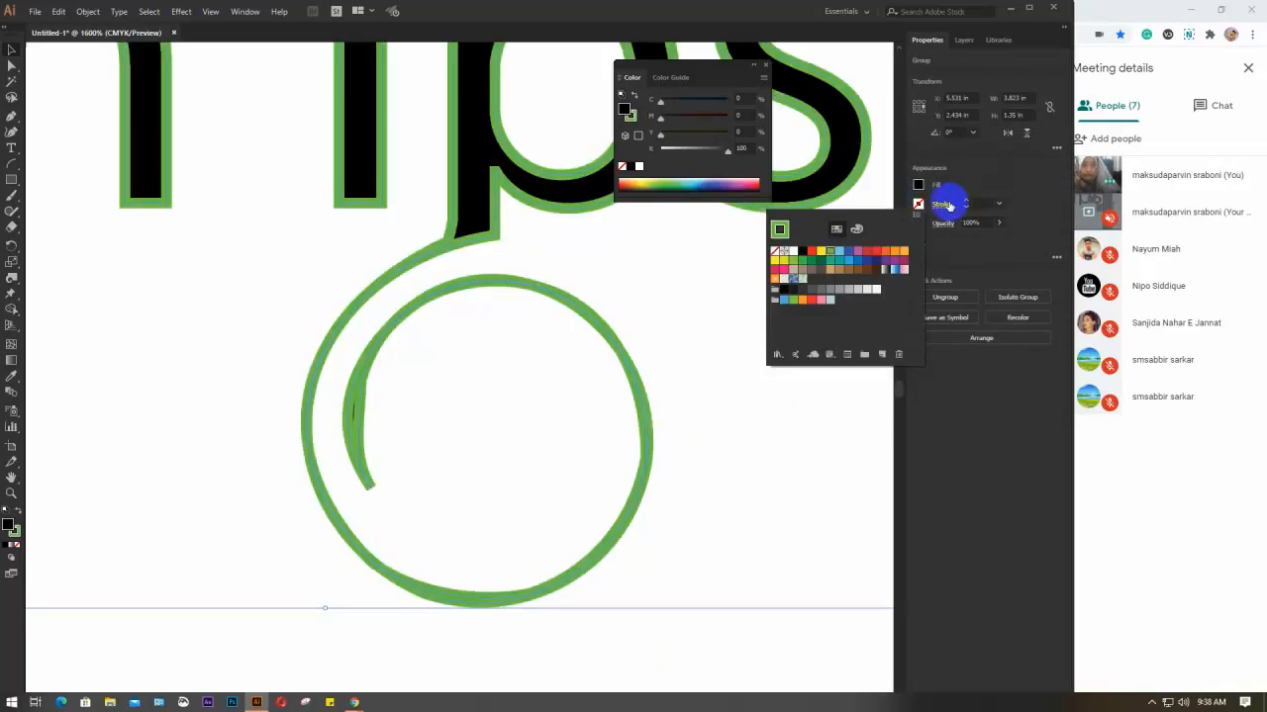
# Step: Check the stroke's width profile option, and twirl the left side of the spiral under the p
pyautogui.click(945, 203)
pyautogui.click(948, 204)
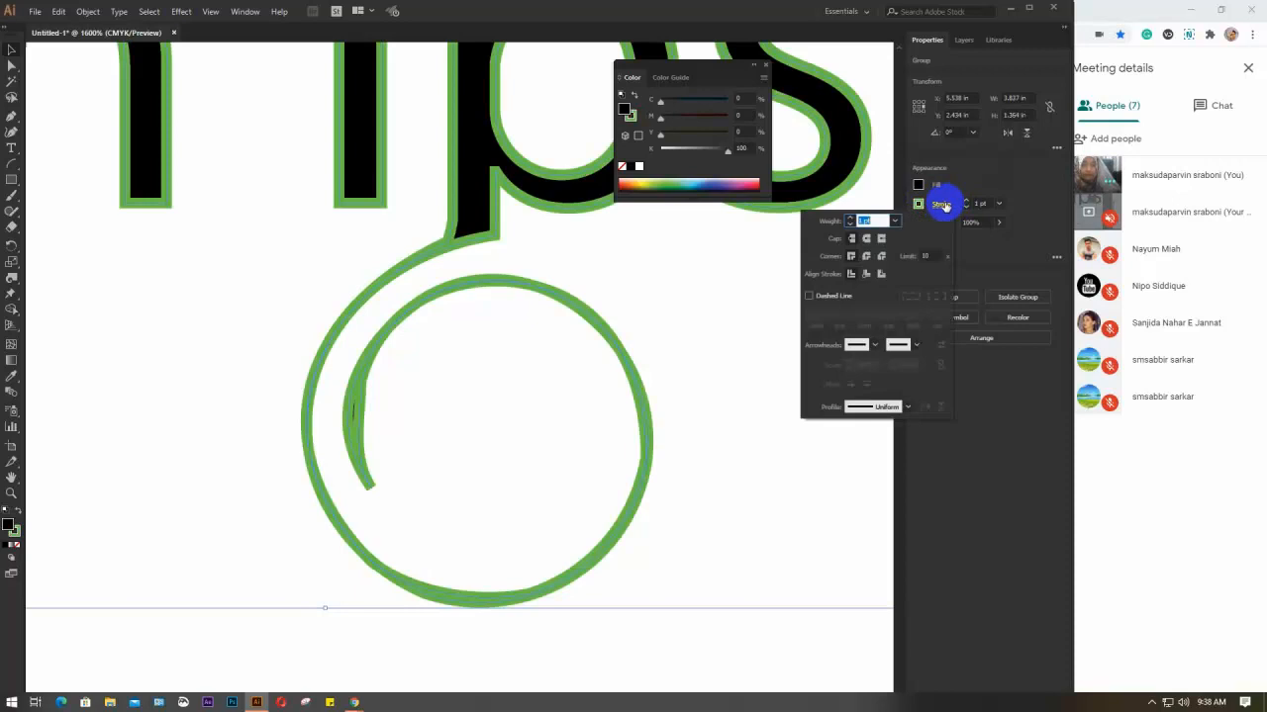
pyautogui.click(910, 409)
pyautogui.click(910, 408)
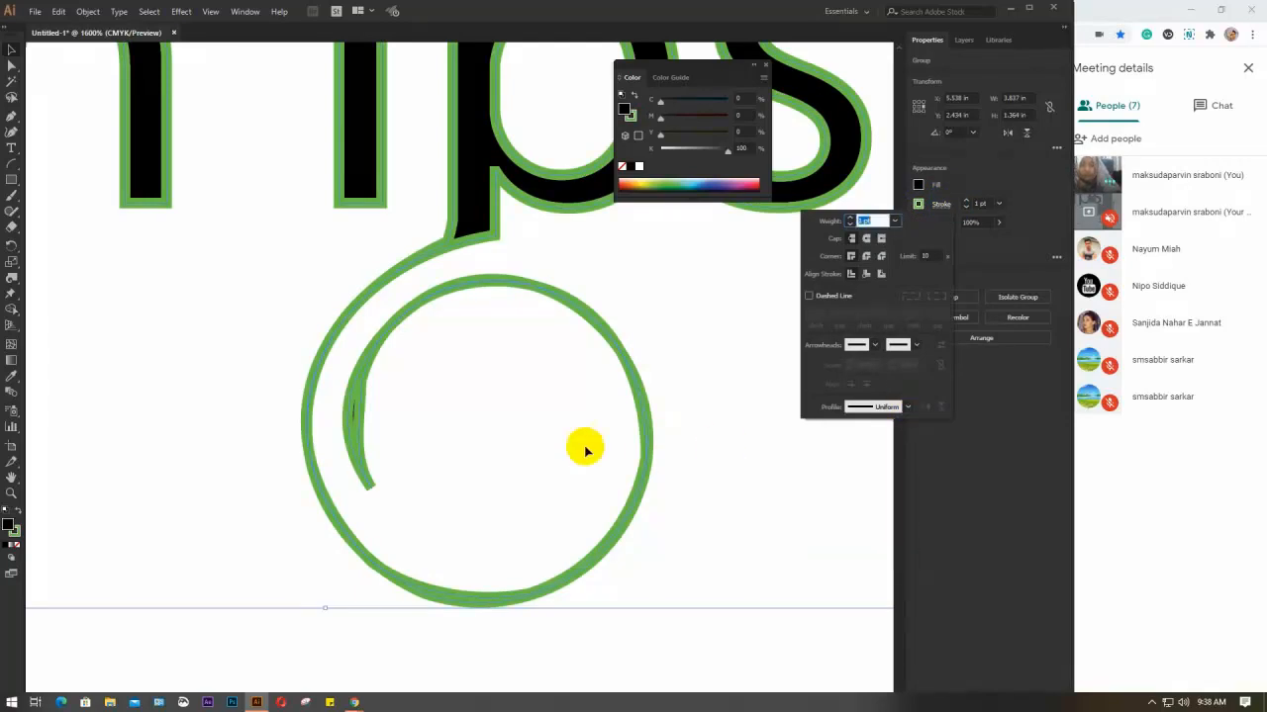
pyautogui.click(18, 287)
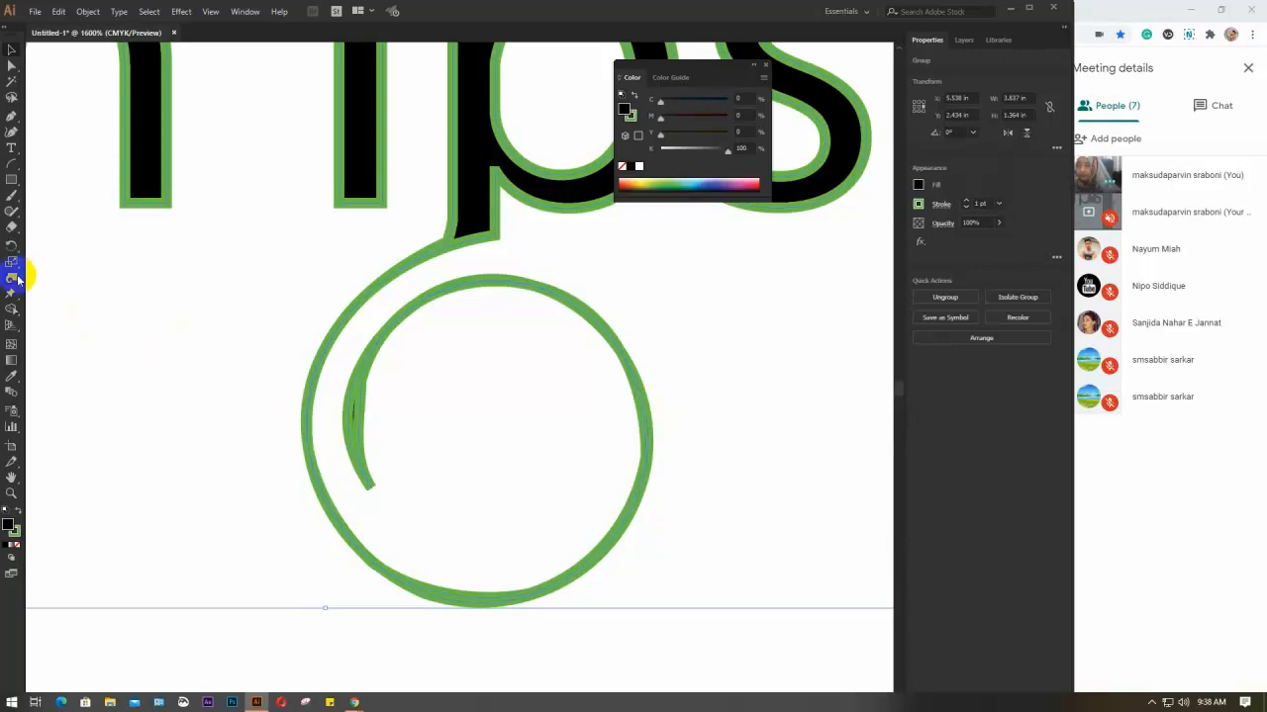
pyautogui.moveTo(286, 438); pyautogui.dragTo(304, 439)
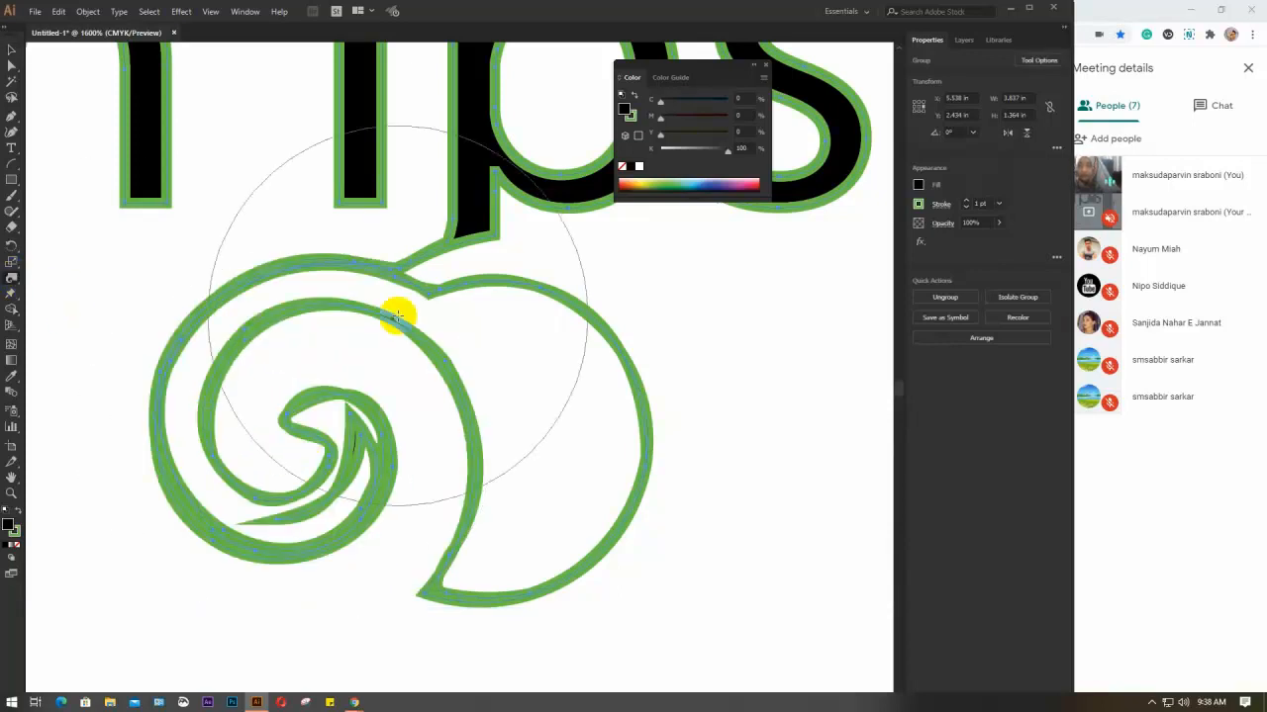
# Step: Look through the available width profiles for the lettering's stroke without applying one
pyautogui.click(947, 205)
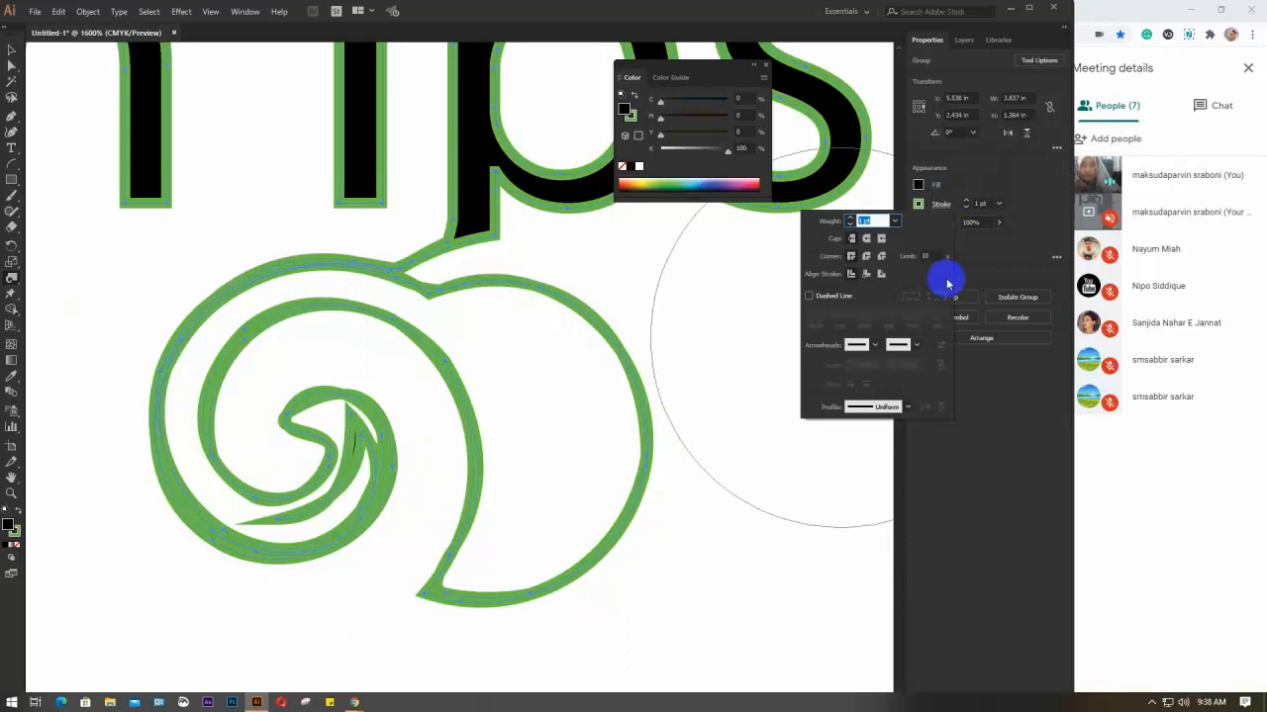
pyautogui.click(910, 408)
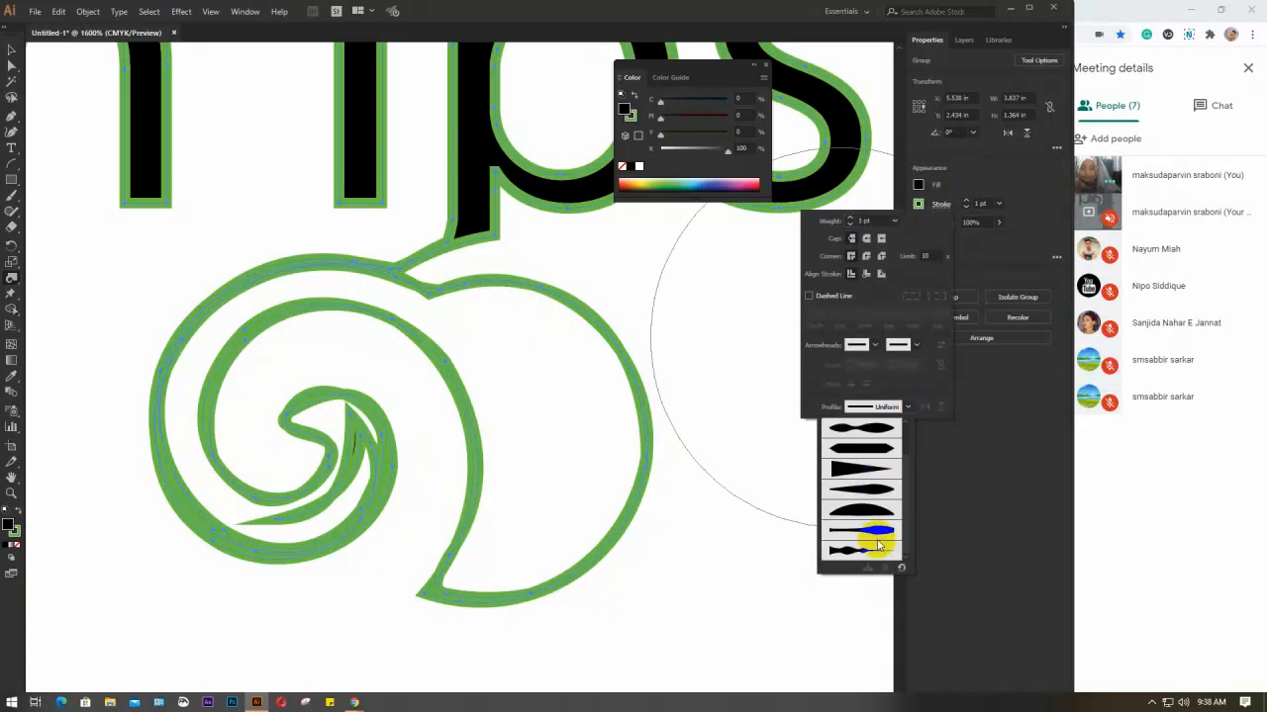
pyautogui.scroll(2, 878, 465)
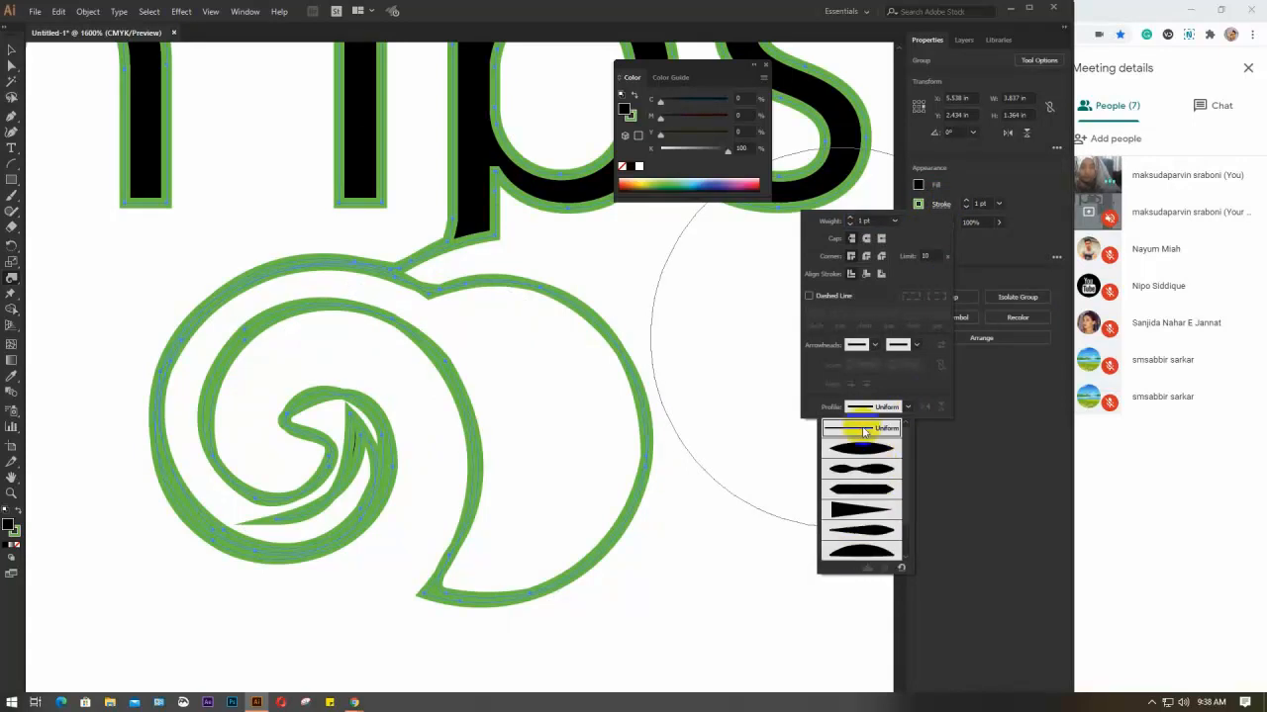
pyautogui.press('Escape')
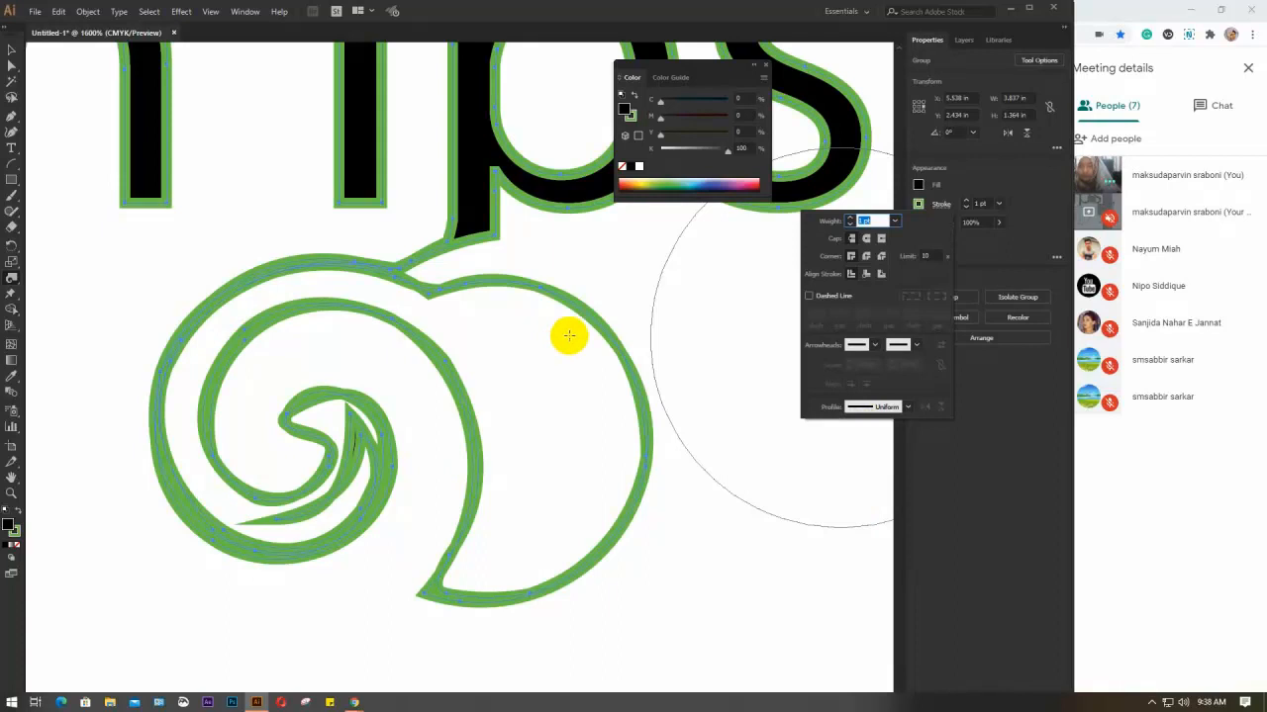
pyautogui.press('Escape')
# Step: Twirl the upper right of the p's spiral, the top of the r and the ring above the i
pyautogui.moveTo(600, 317); pyautogui.dragTo(597, 312)
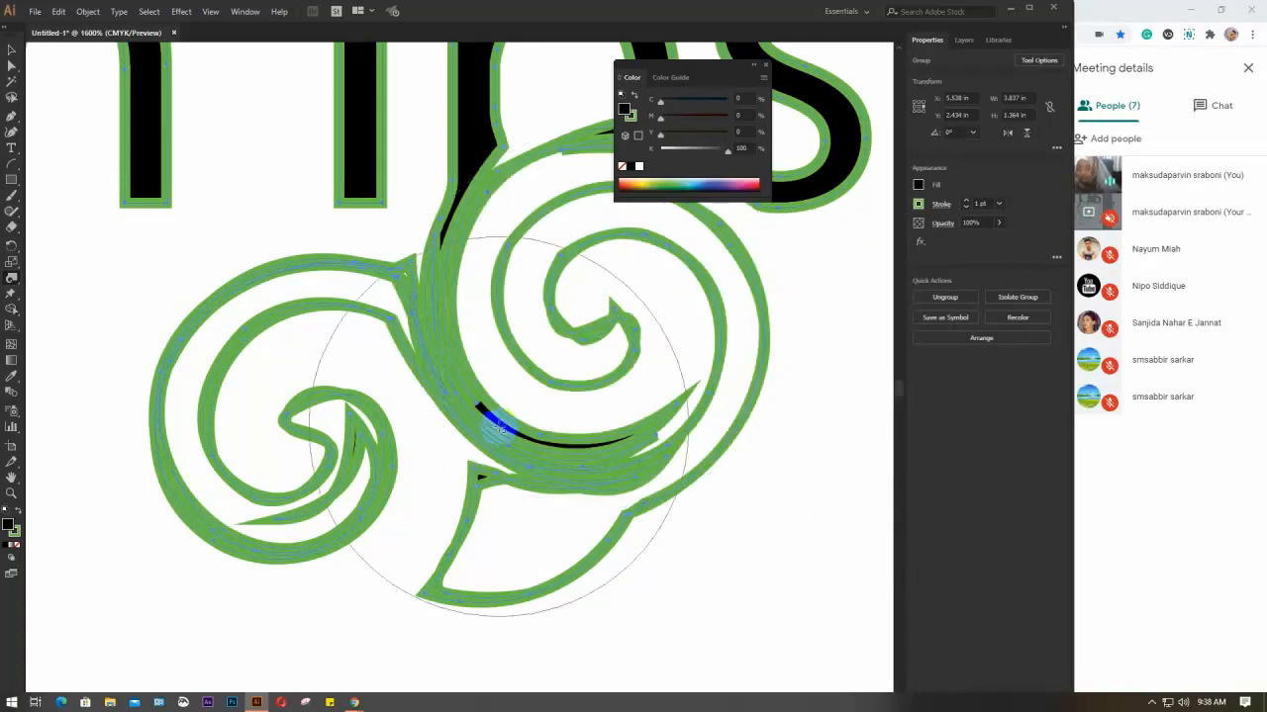
pyautogui.scroll(-2, 501, 426)
pyautogui.scroll(-2, 500, 426)
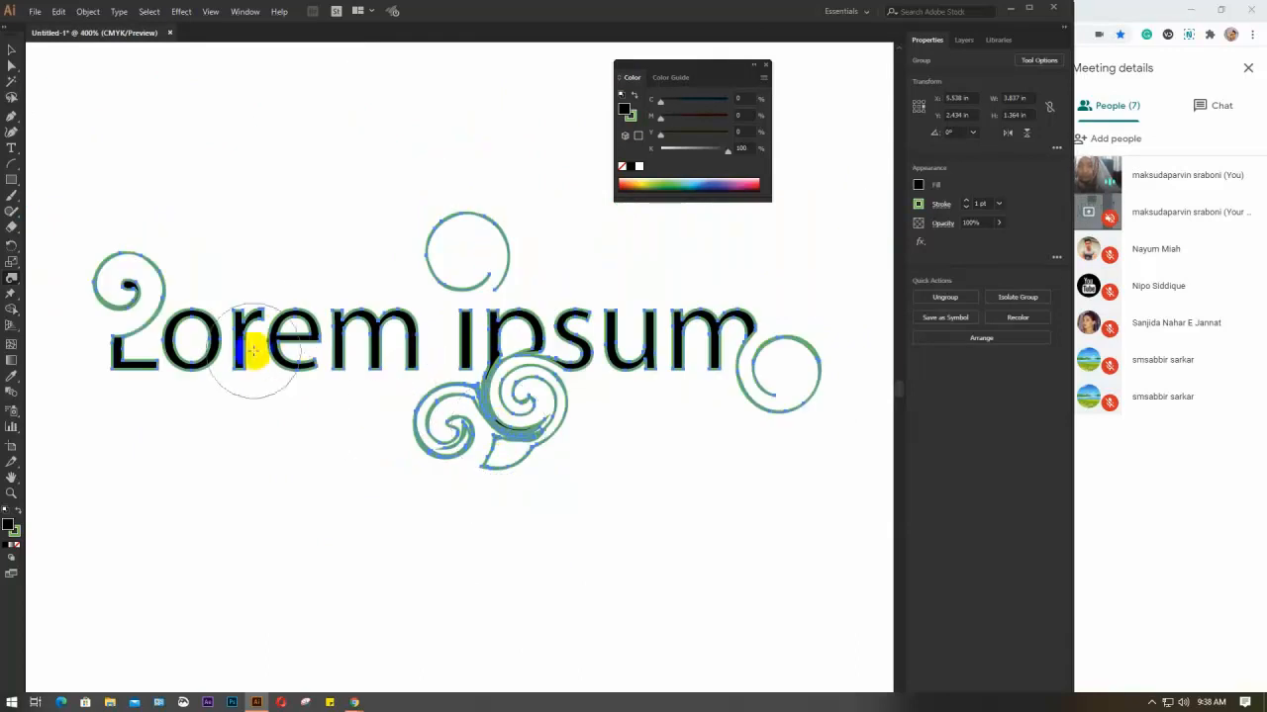
pyautogui.moveTo(257, 303)
pyautogui.mouseDown()
pyautogui.moveTo(294, 284)
pyautogui.moveTo(279, 313)
pyautogui.mouseUp()
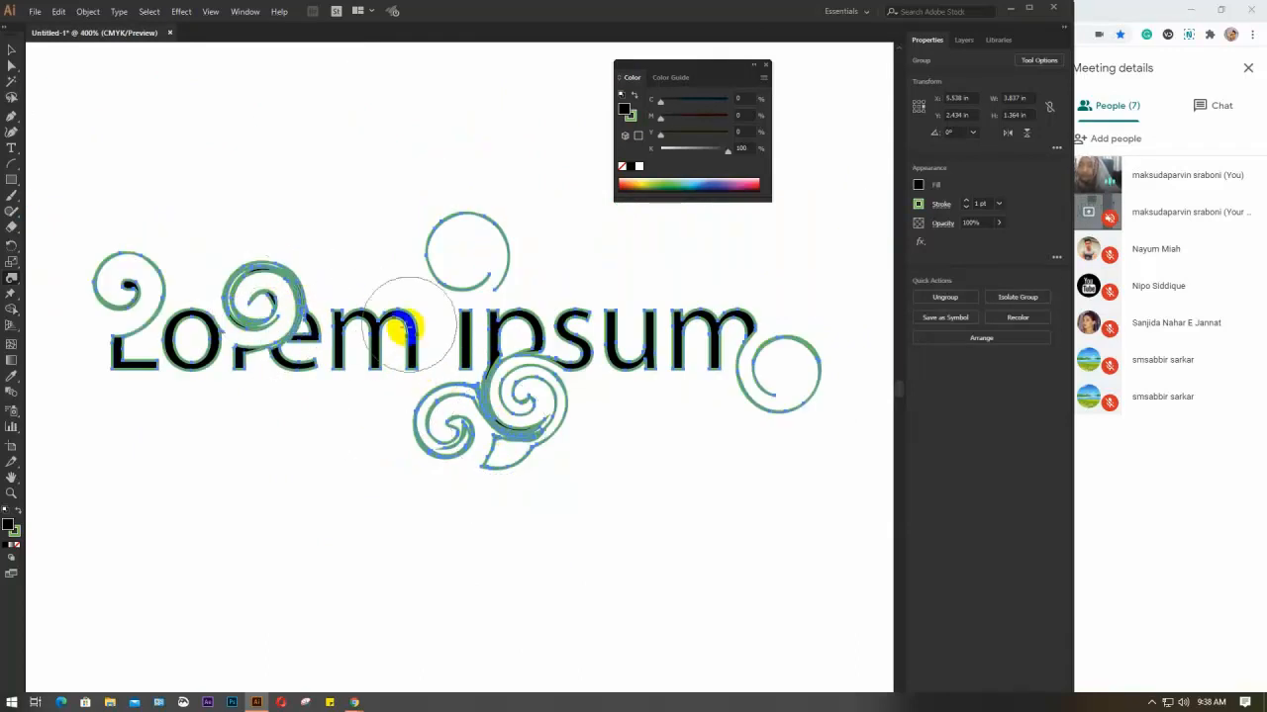
pyautogui.moveTo(463, 241); pyautogui.dragTo(466, 247)
# Step: Examine the twirled ring above the i up close, and delete the whole lettering group
pyautogui.click(9, 49)
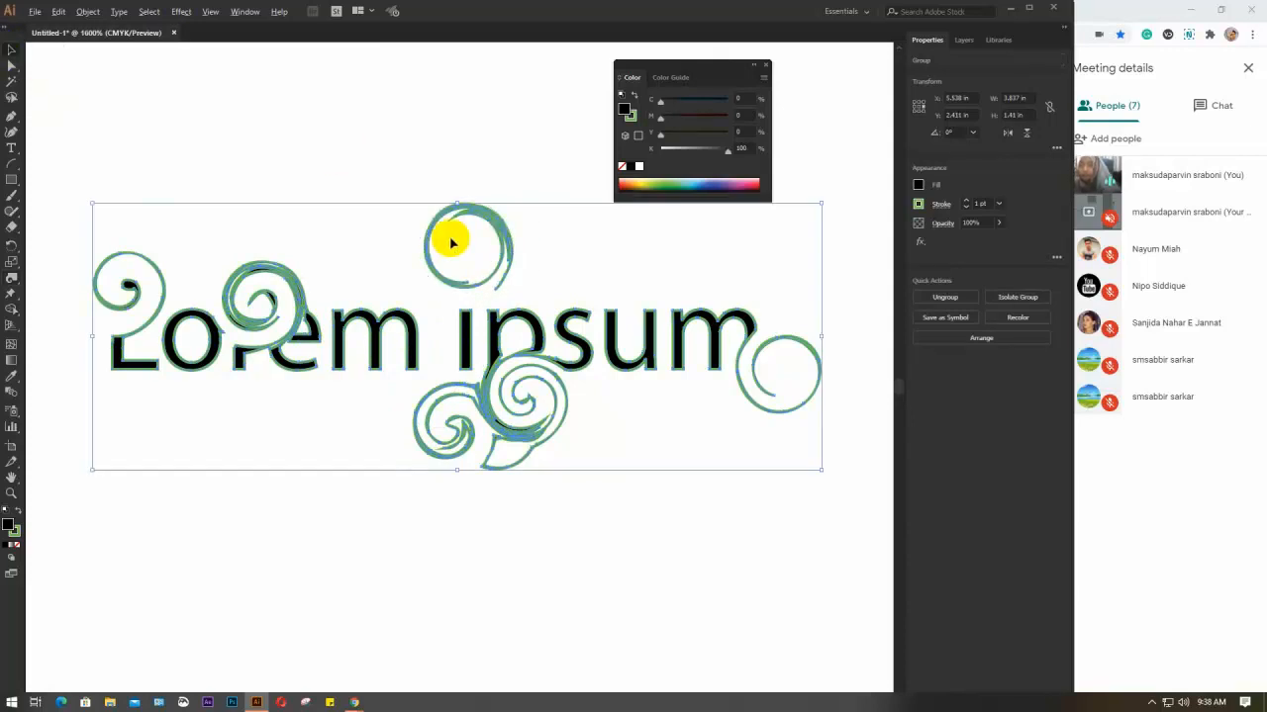
pyautogui.scroll(4, 452, 241)
pyautogui.moveTo(524, 244); pyautogui.dragTo(325, 314)
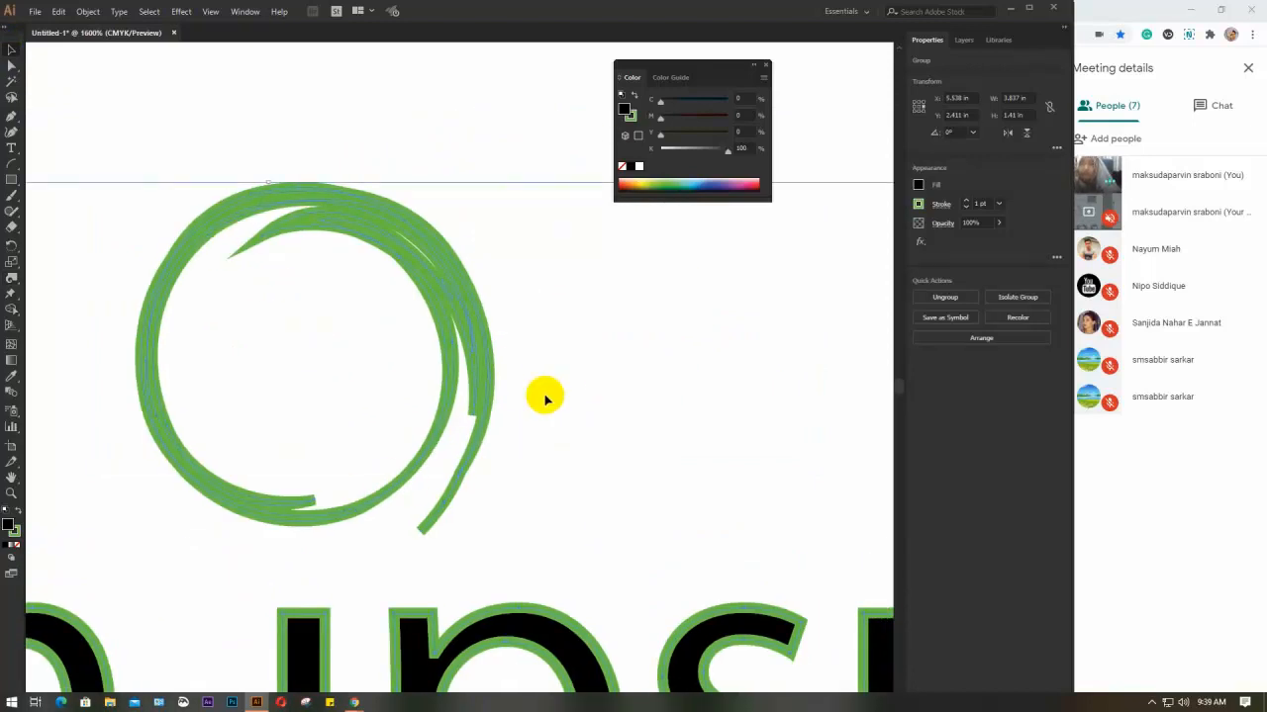
pyautogui.scroll(-4, 545, 399)
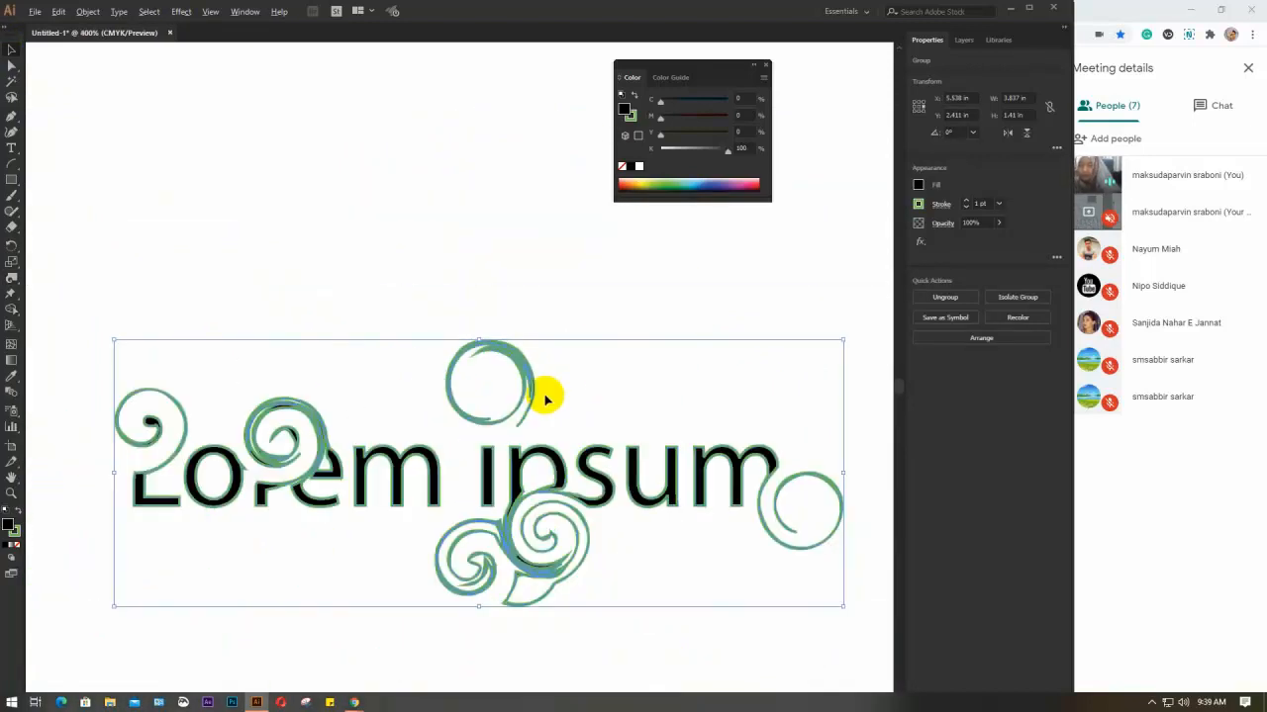
pyautogui.scroll(-1, 545, 398)
pyautogui.press('Delete')
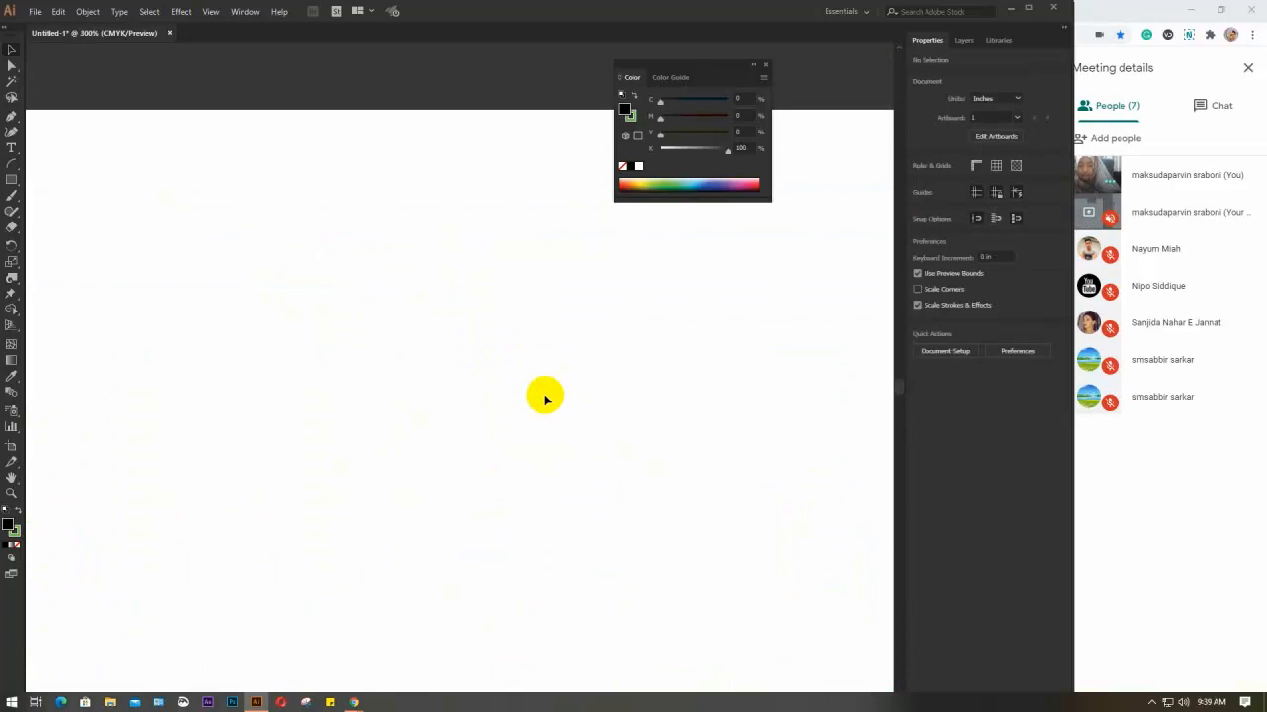
# Step: Paste the copied magenta rectangle onto the empty artboard and activate the Pucker tool
pyautogui.scroll(-1, 473, 374)
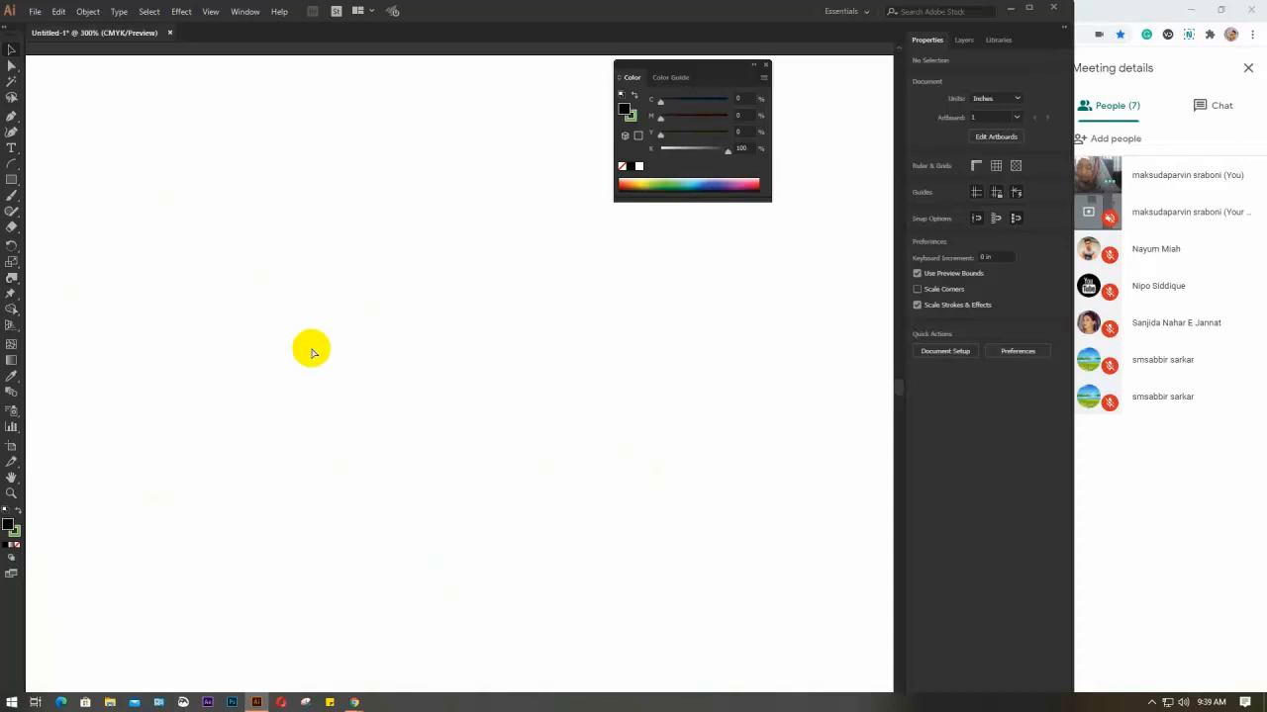
pyautogui.hotkey('ctrl', 'v')
pyautogui.moveTo(231, 346); pyautogui.dragTo(355, 367)
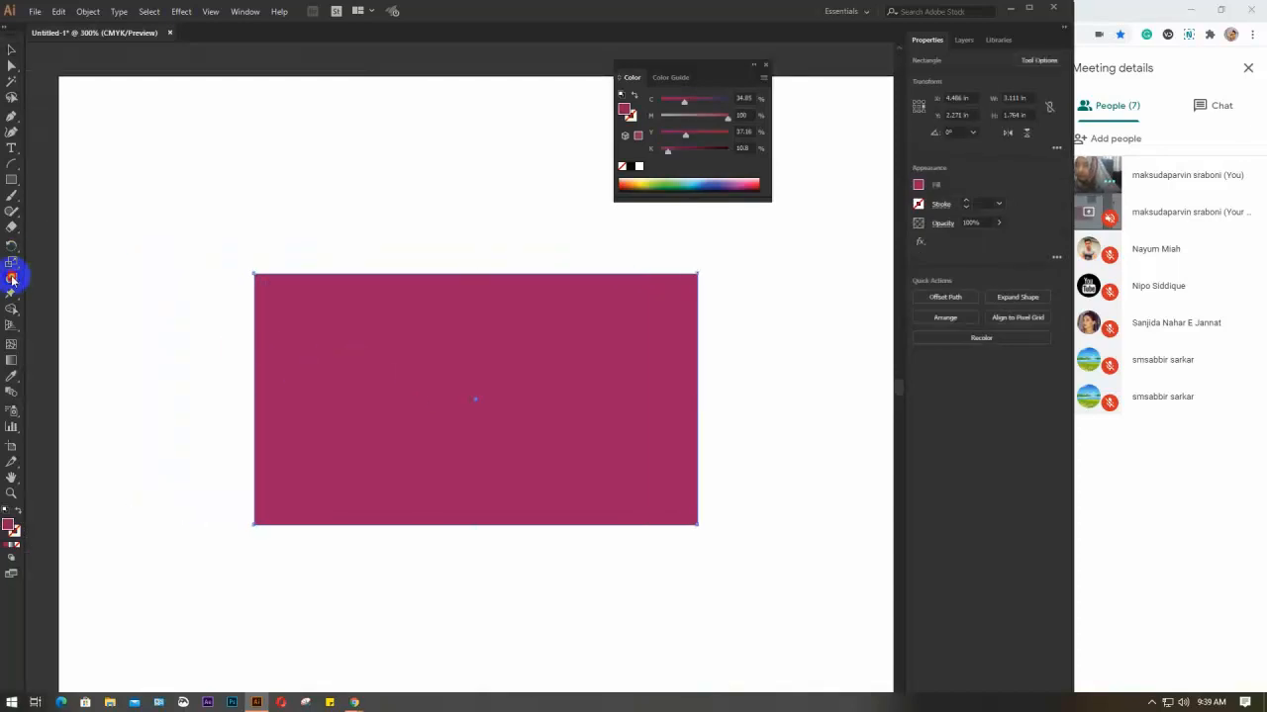
pyautogui.moveTo(12, 280); pyautogui.dragTo(82, 330)
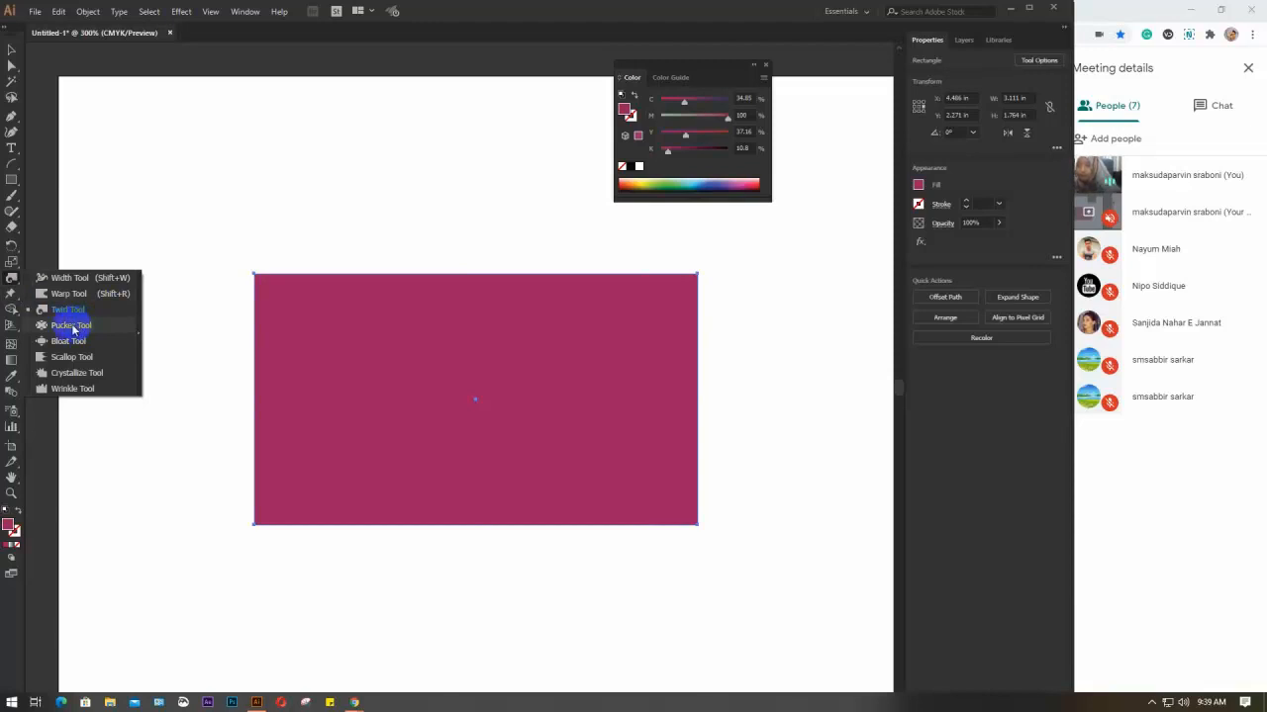
pyautogui.moveTo(73, 330); pyautogui.dragTo(71, 327)
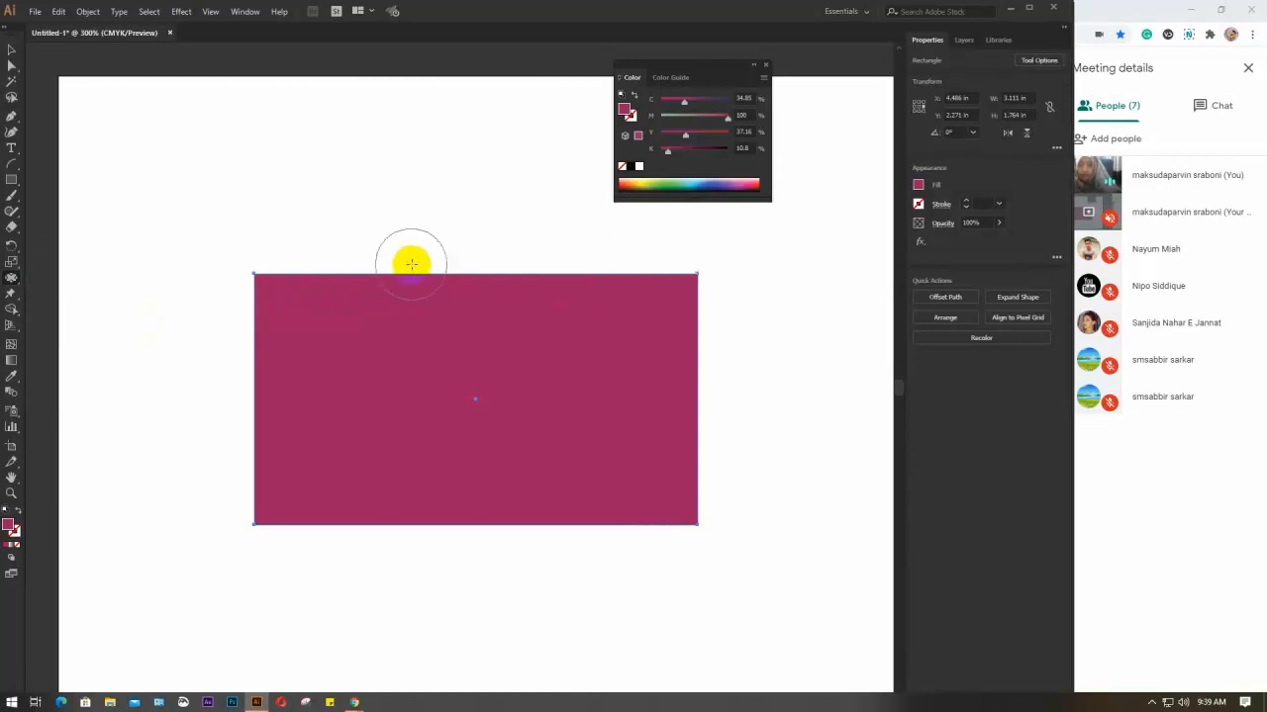
# Step: Pucker the rectangle's top edge, upper-left corner, left edge and bottom edge into outward and inward spikes
pyautogui.moveTo(403, 274); pyautogui.dragTo(404, 244)
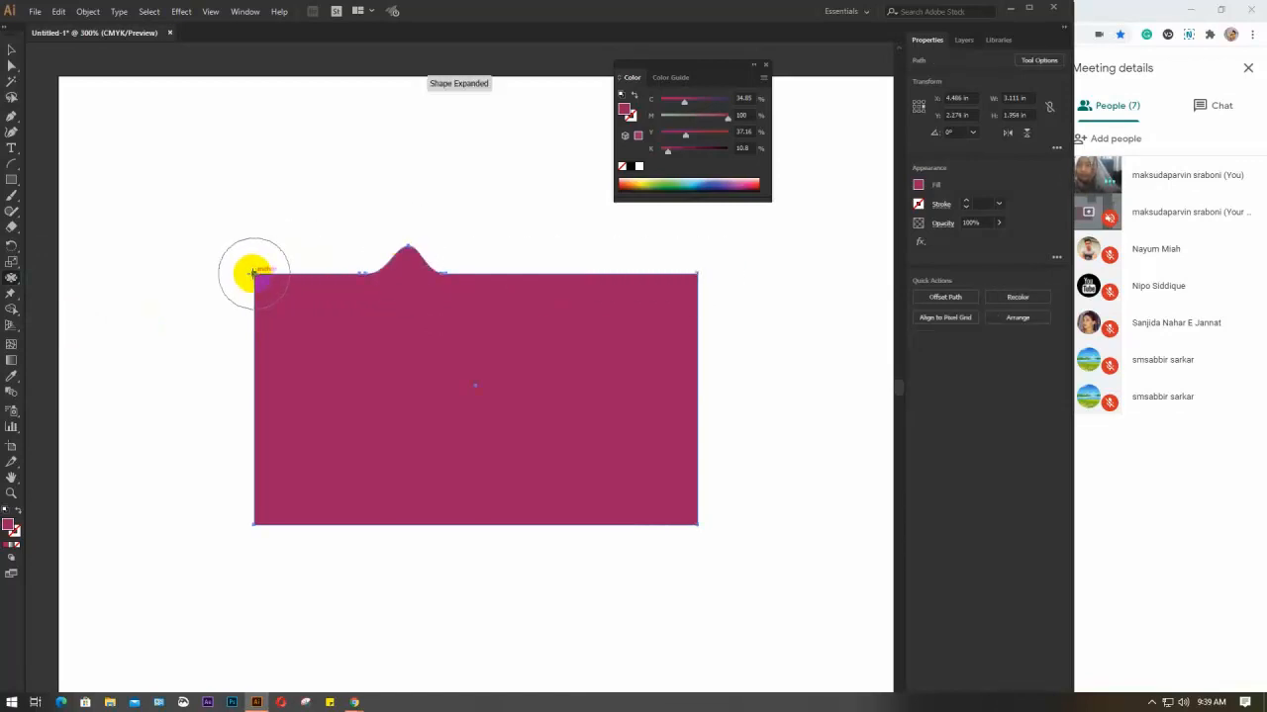
pyautogui.moveTo(254, 273); pyautogui.dragTo(285, 305)
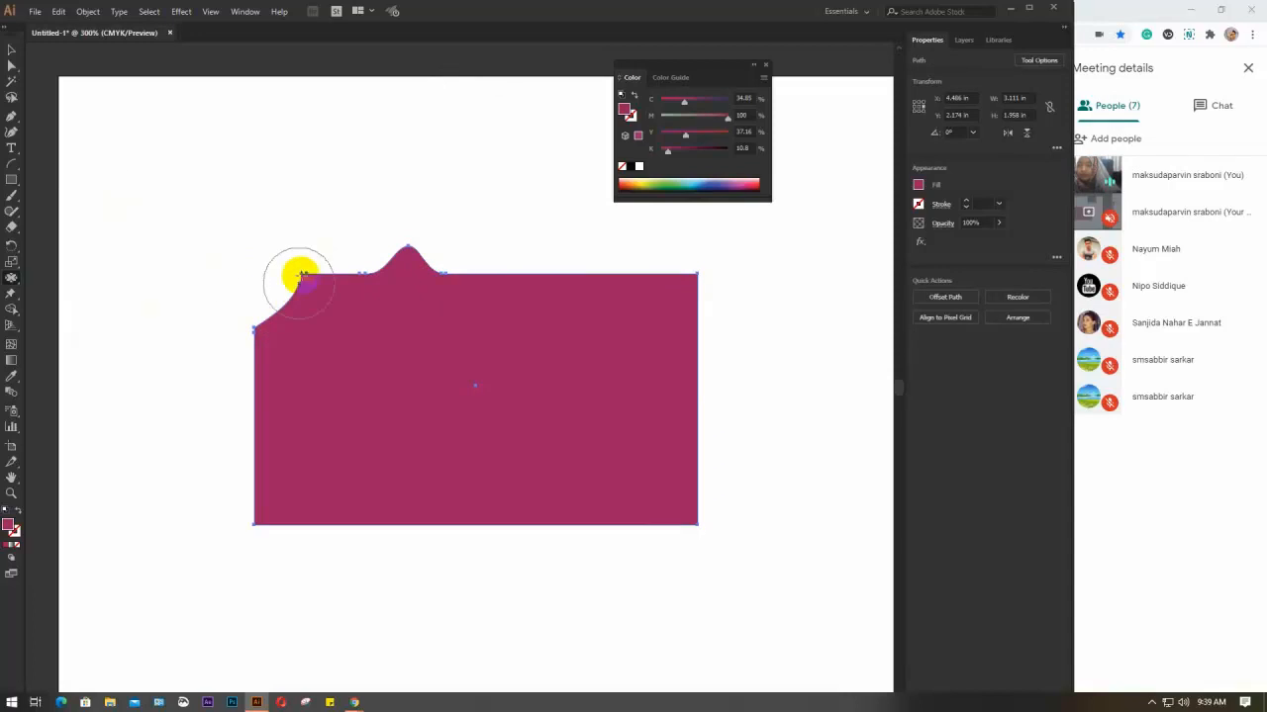
pyautogui.moveTo(254, 394)
pyautogui.mouseDown()
pyautogui.moveTo(181, 396)
pyautogui.moveTo(248, 484)
pyautogui.moveTo(162, 498)
pyautogui.mouseUp()
pyautogui.moveTo(297, 525)
pyautogui.mouseDown()
pyautogui.moveTo(302, 574)
pyautogui.moveTo(359, 563)
pyautogui.mouseUp()
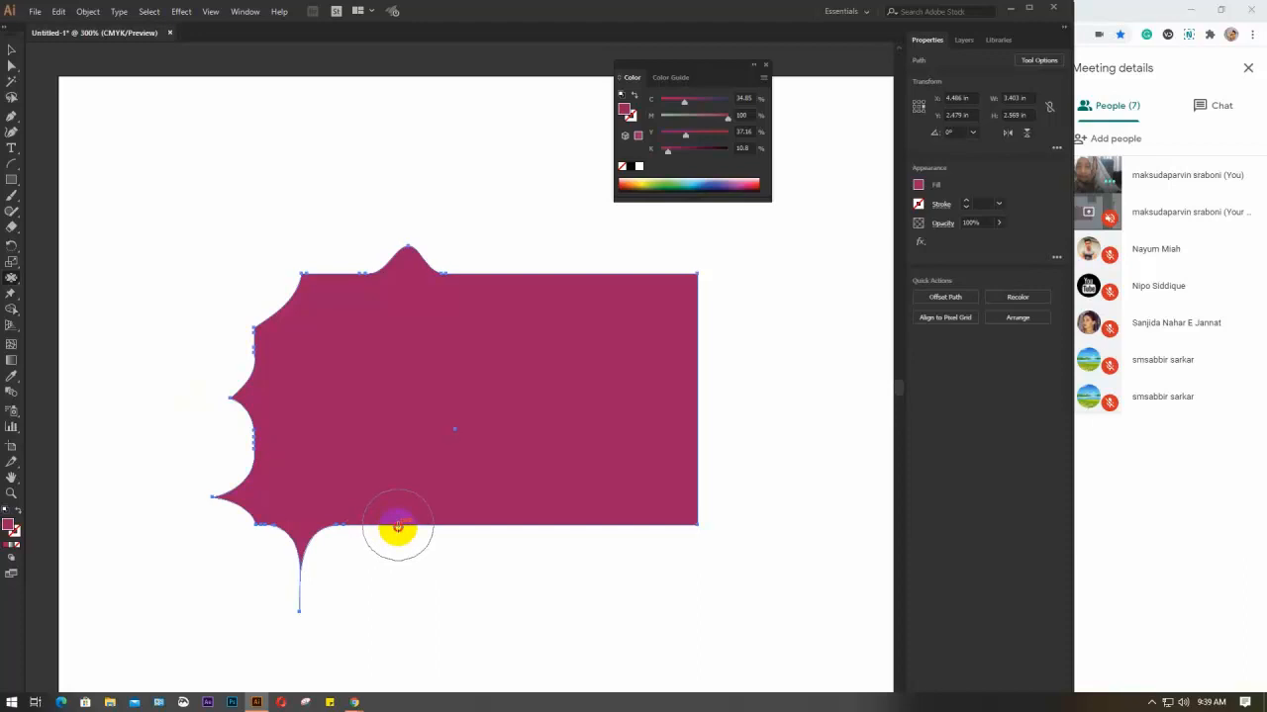
pyautogui.moveTo(389, 457); pyautogui.dragTo(390, 458)
pyautogui.moveTo(491, 525); pyautogui.dragTo(493, 599)
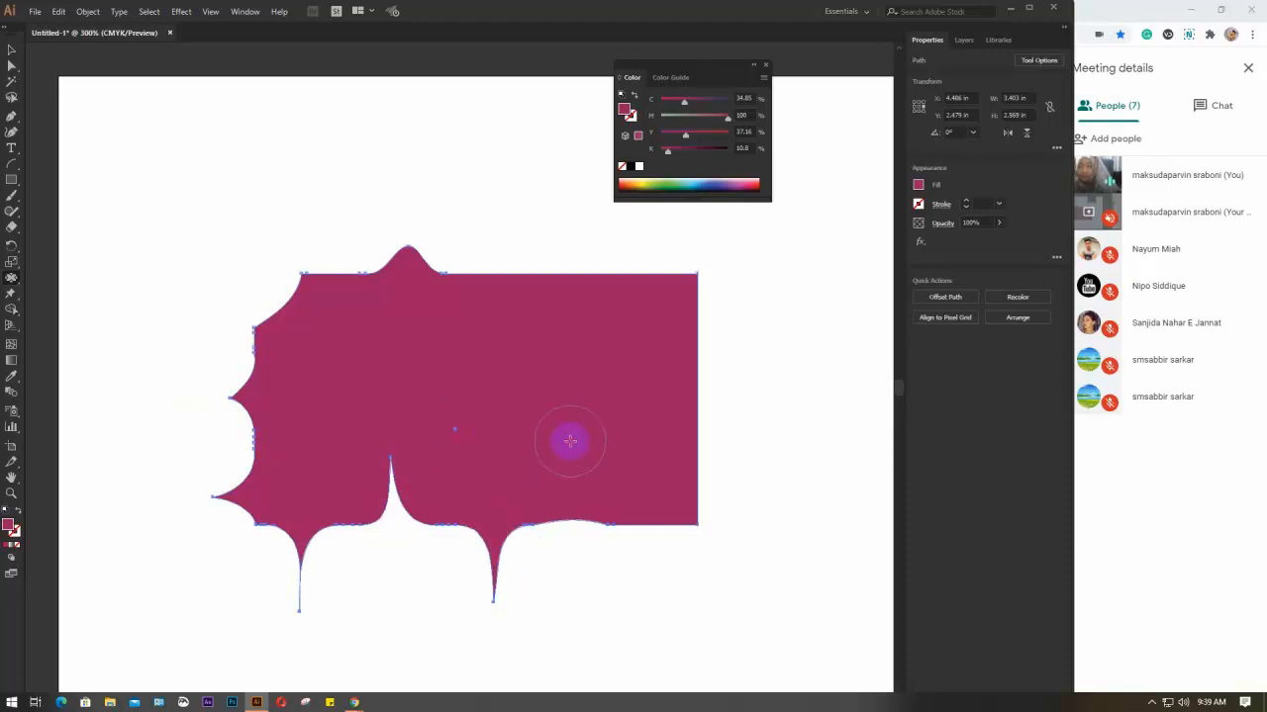
# Step: Open the Pucker tool's options, set Simplify to 77 and accept the settings
pyautogui.doubleClick(11, 280)
pyautogui.moveTo(525, 215); pyautogui.dragTo(751, 231)
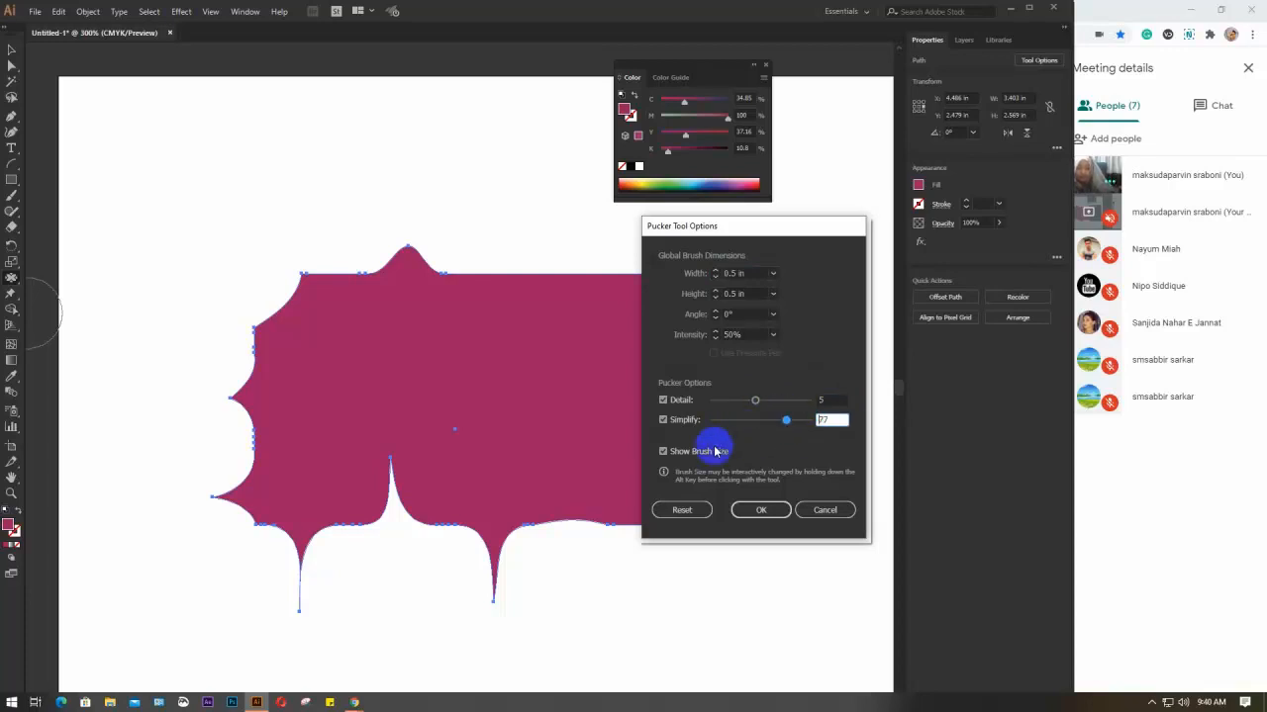
pyautogui.click(758, 510)
# Step: Pucker outward points on the shape's top and right edges, and an inward spike near the right end of its bottom edge
pyautogui.moveTo(509, 274); pyautogui.dragTo(512, 212)
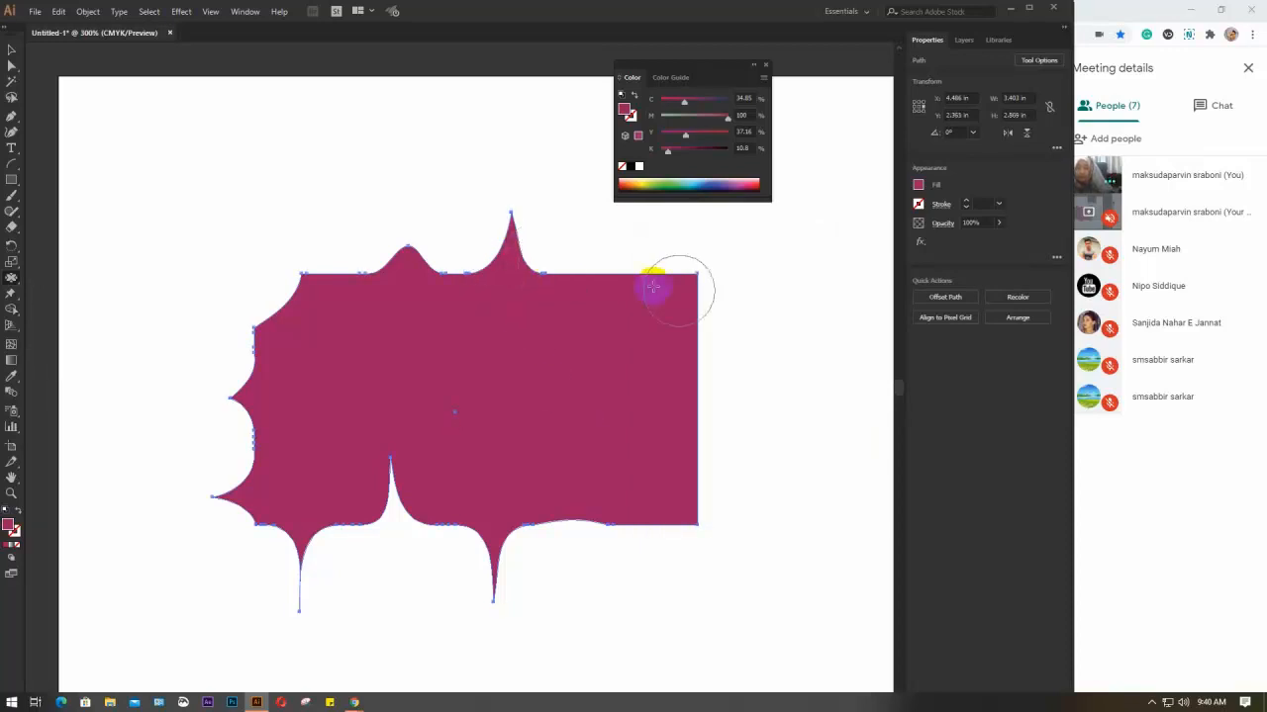
pyautogui.moveTo(701, 324); pyautogui.dragTo(726, 322)
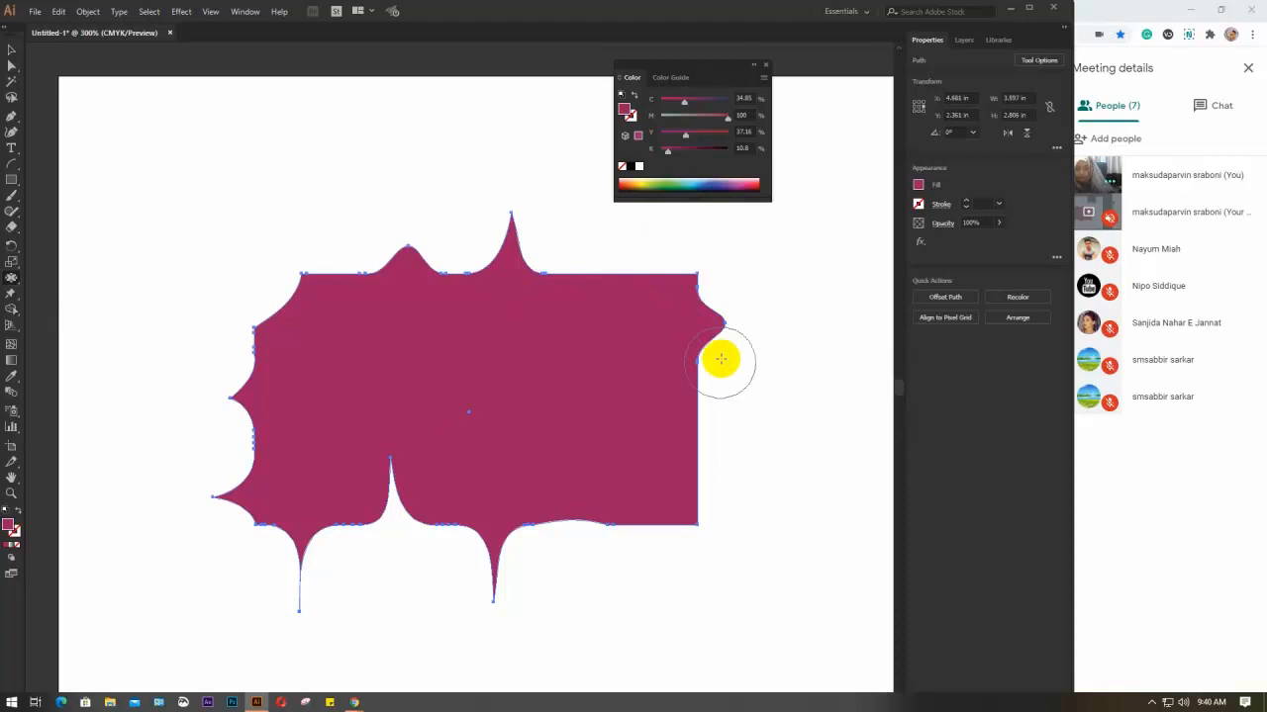
pyautogui.moveTo(722, 414); pyautogui.dragTo(735, 419)
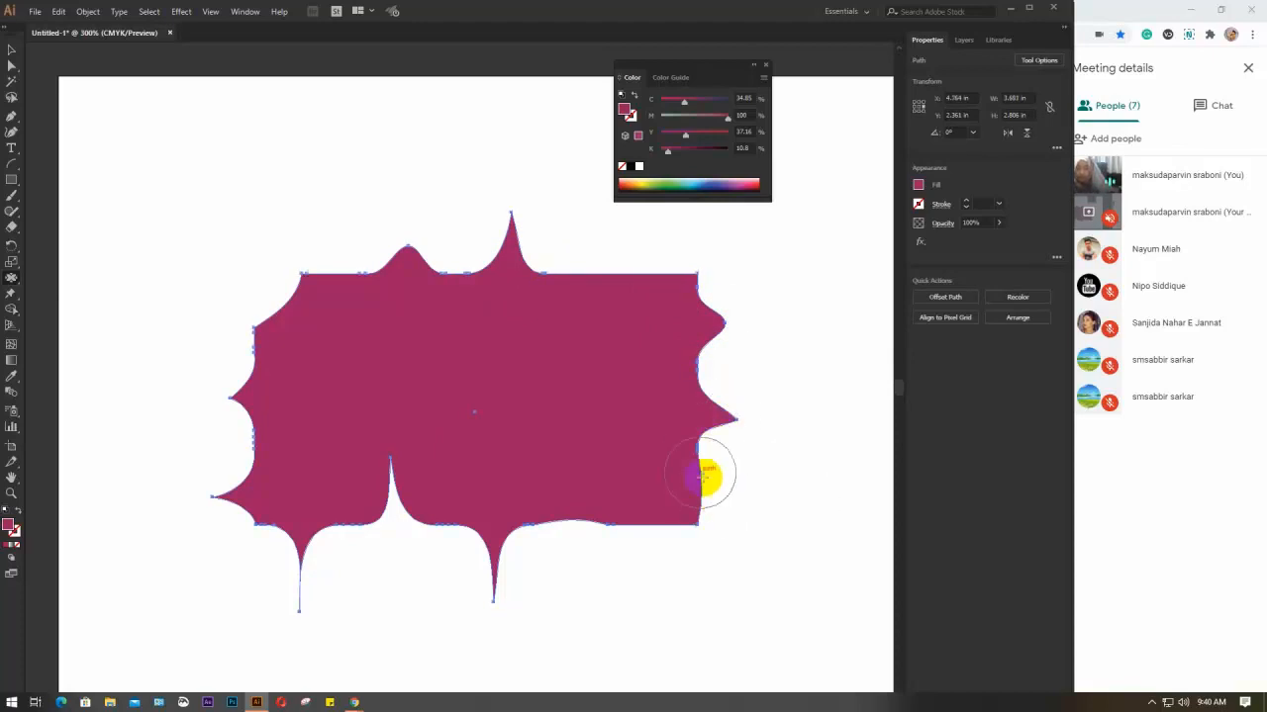
pyautogui.moveTo(702, 477)
pyautogui.mouseDown()
pyautogui.moveTo(703, 498)
pyautogui.moveTo(641, 521)
pyautogui.mouseUp()
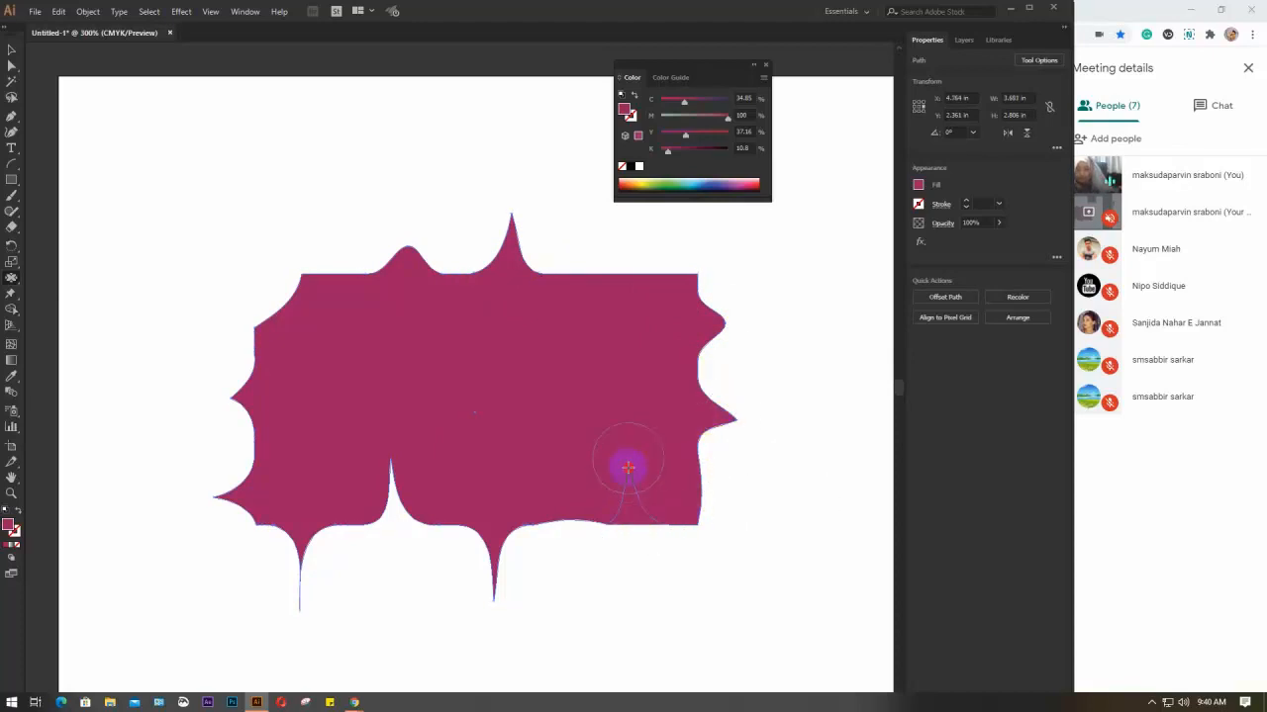
pyautogui.moveTo(629, 467); pyautogui.dragTo(617, 404)
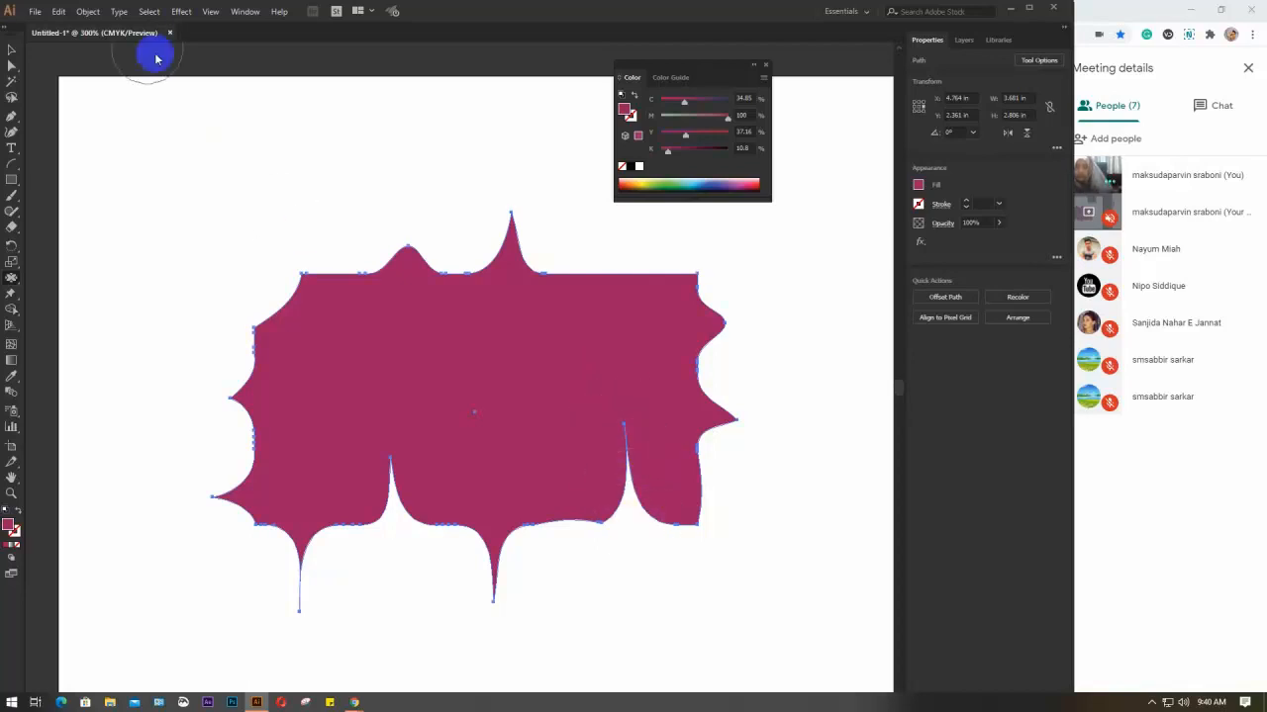
# Step: Move the puckered shape to the artboard's upper-left corner and paste a fresh magenta rectangle in the middle
pyautogui.click(11, 48)
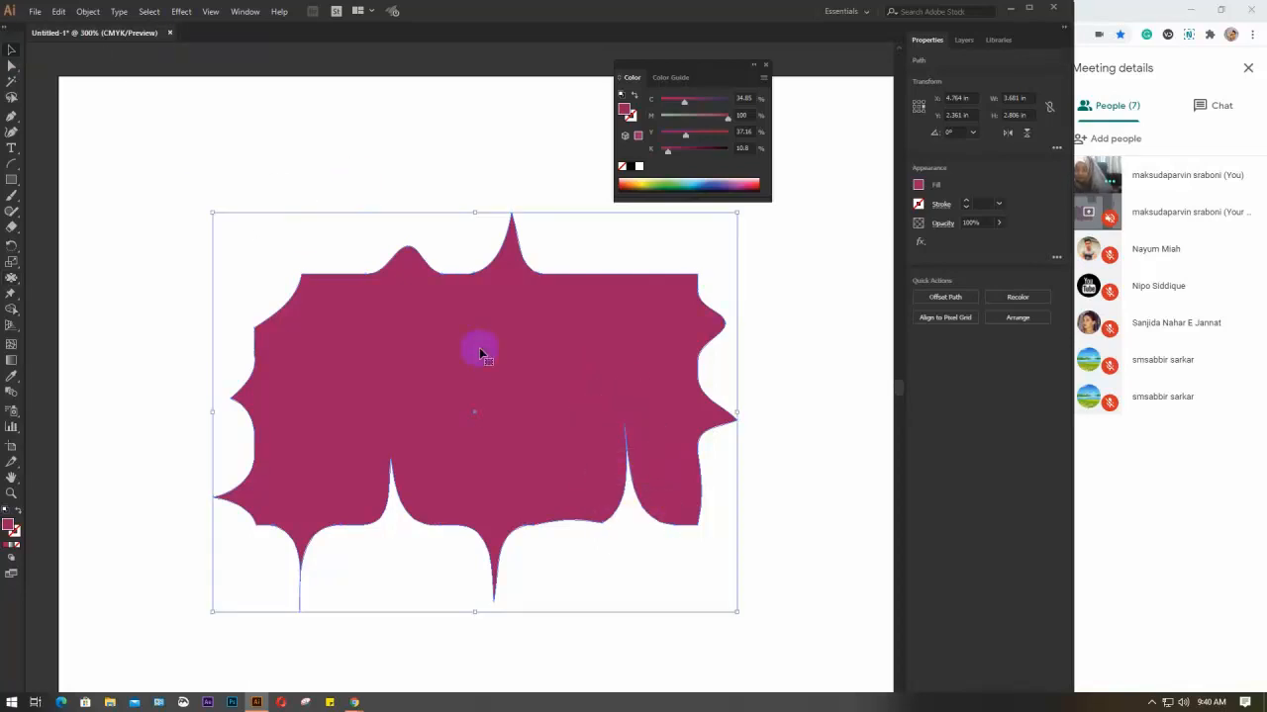
pyautogui.hotkey('ctrl', '-')
pyautogui.hotkey('ctrl', '-')
pyautogui.moveTo(480, 352); pyautogui.dragTo(225, 186)
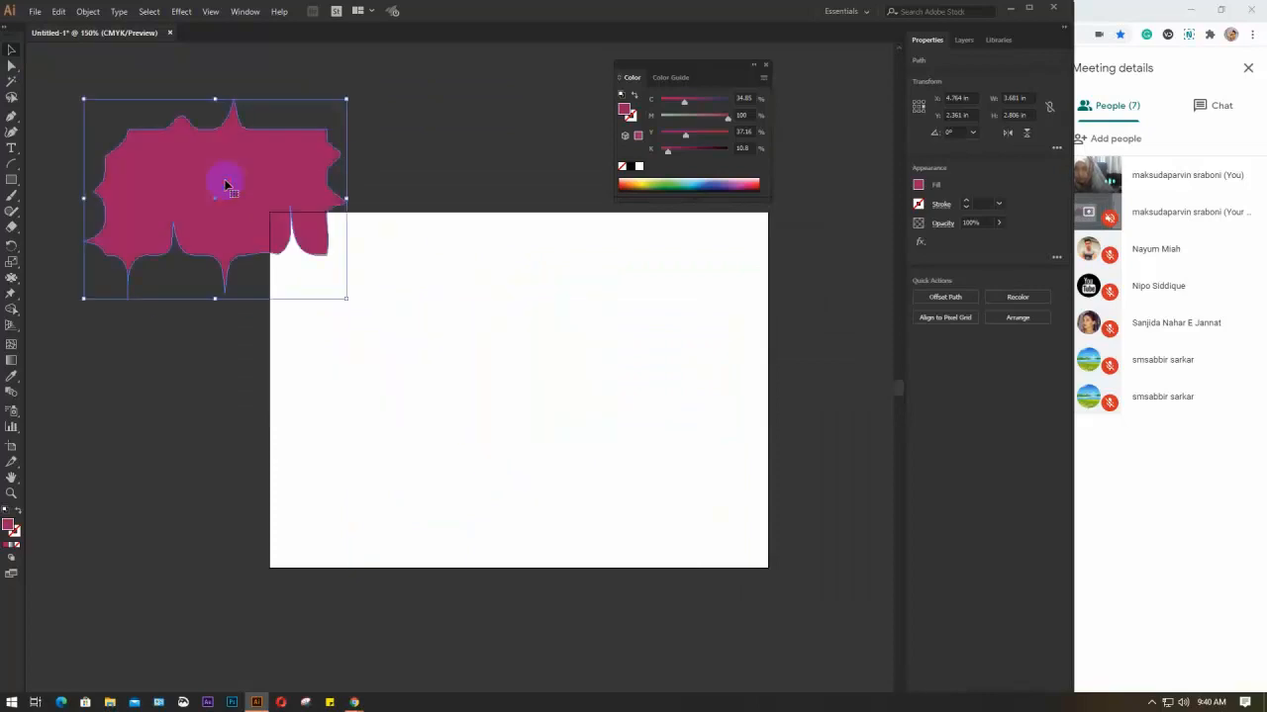
pyautogui.press('ctrl')
pyautogui.hotkey('ctrl', 'v')
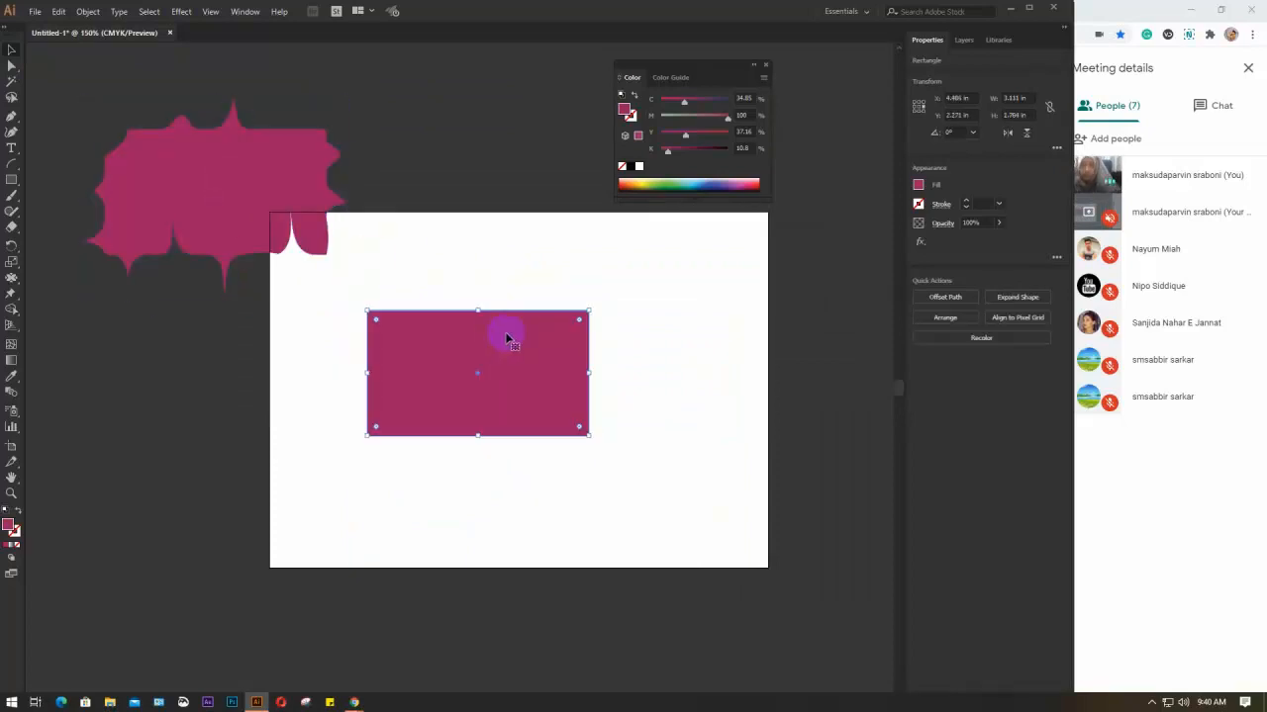
pyautogui.scroll(2, 464, 349)
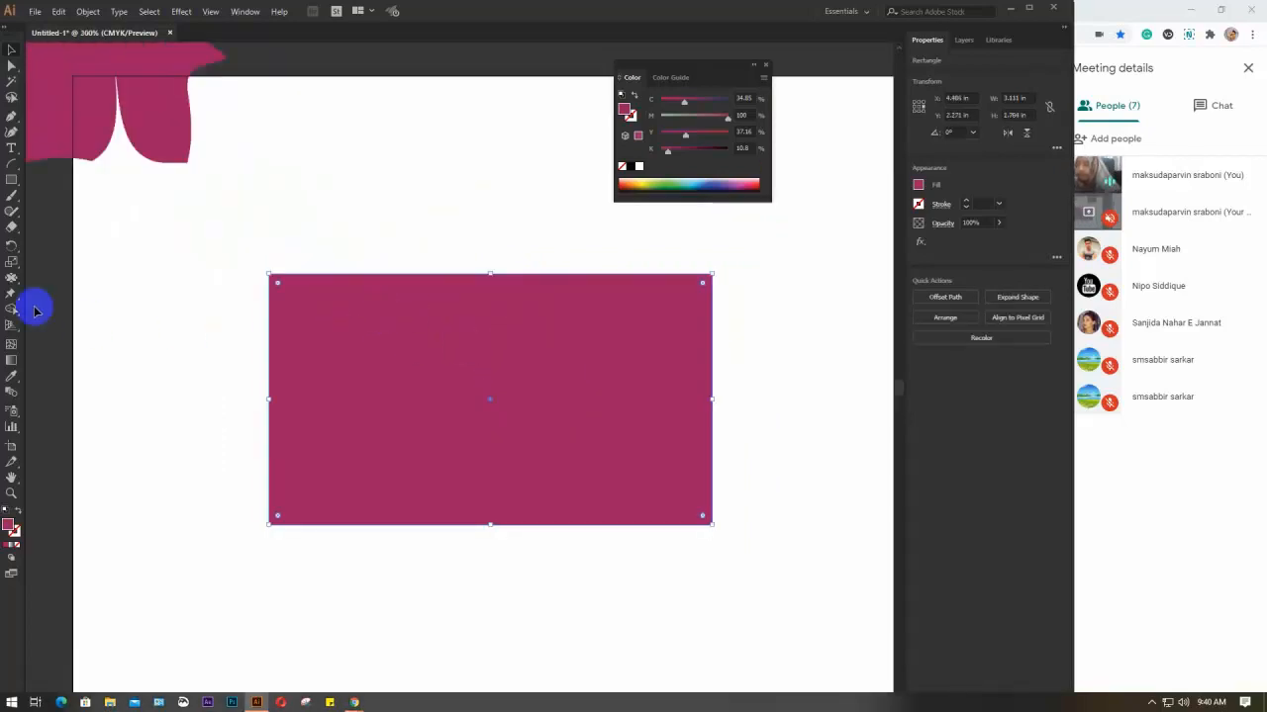
# Step: Use the Bloat tool to form a round notch in the new rectangle's left edge and a rounded bulge on its top edge
pyautogui.moveTo(11, 277); pyautogui.dragTo(73, 344)
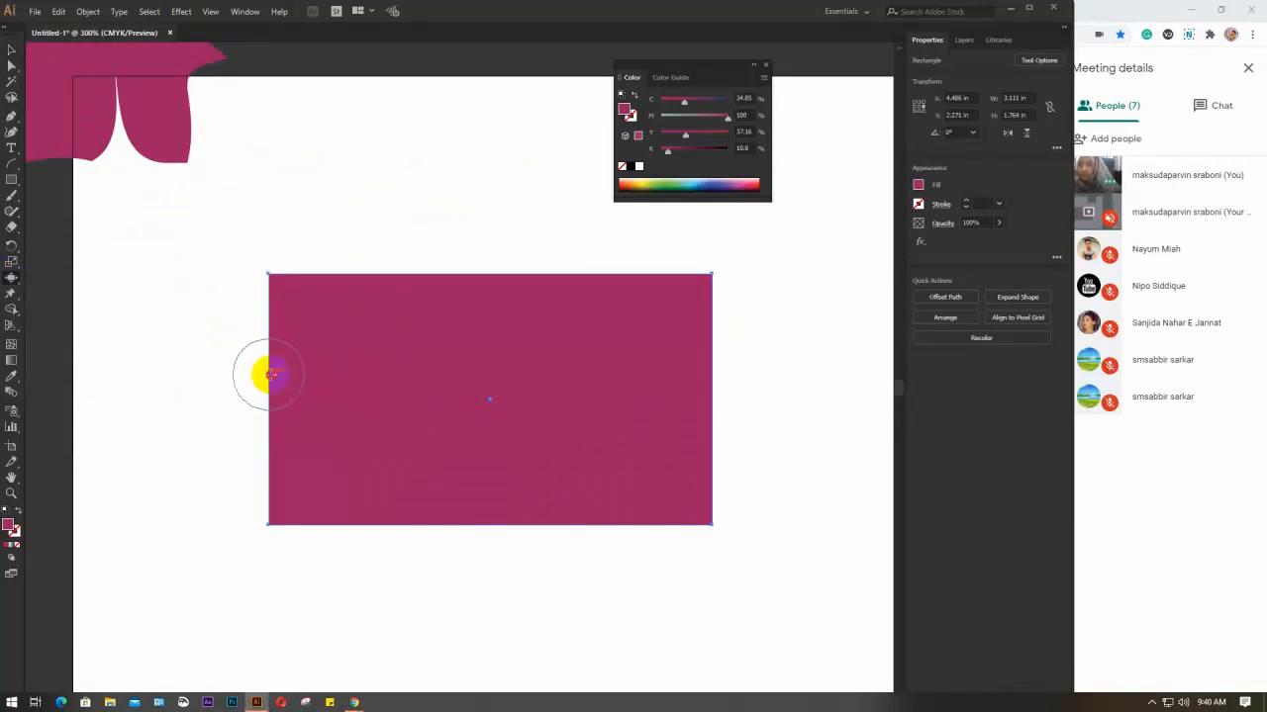
pyautogui.click(189, 362)
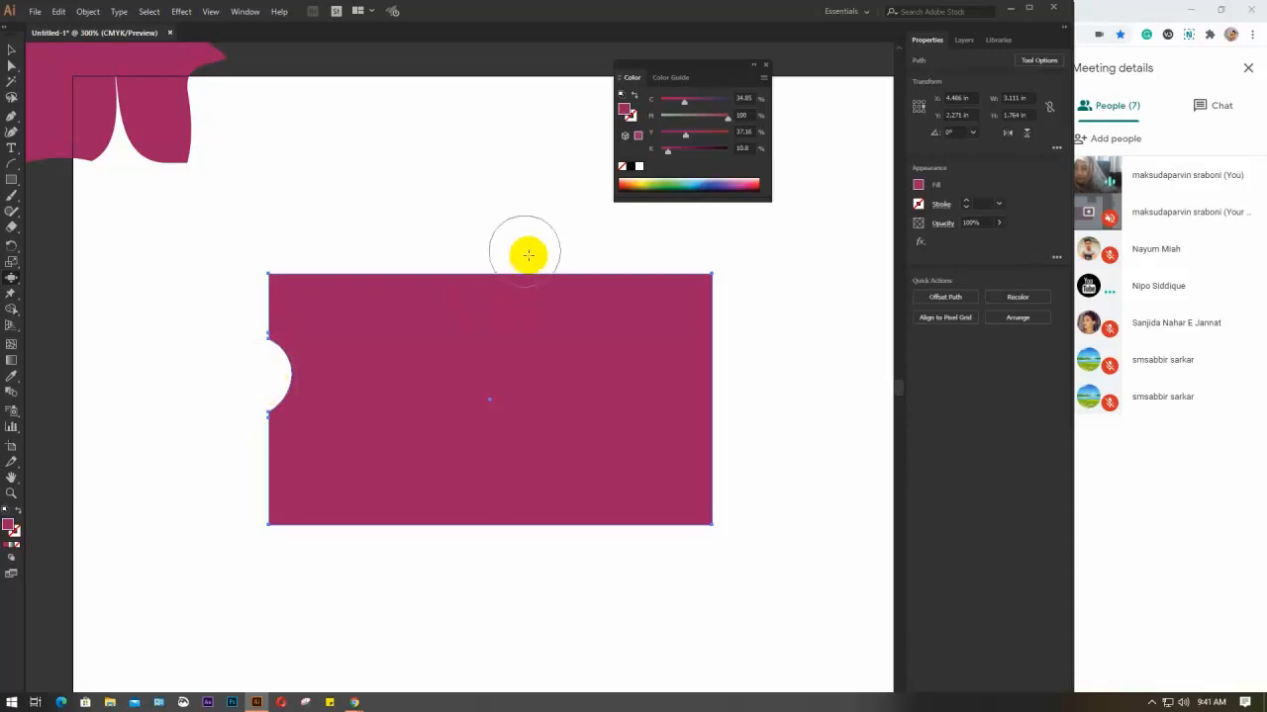
pyautogui.moveTo(483, 302); pyautogui.dragTo(482, 246)
# Step: Try to bloat the rectangle's right edge outward, and undo that bulge
pyautogui.moveTo(701, 400); pyautogui.dragTo(626, 402)
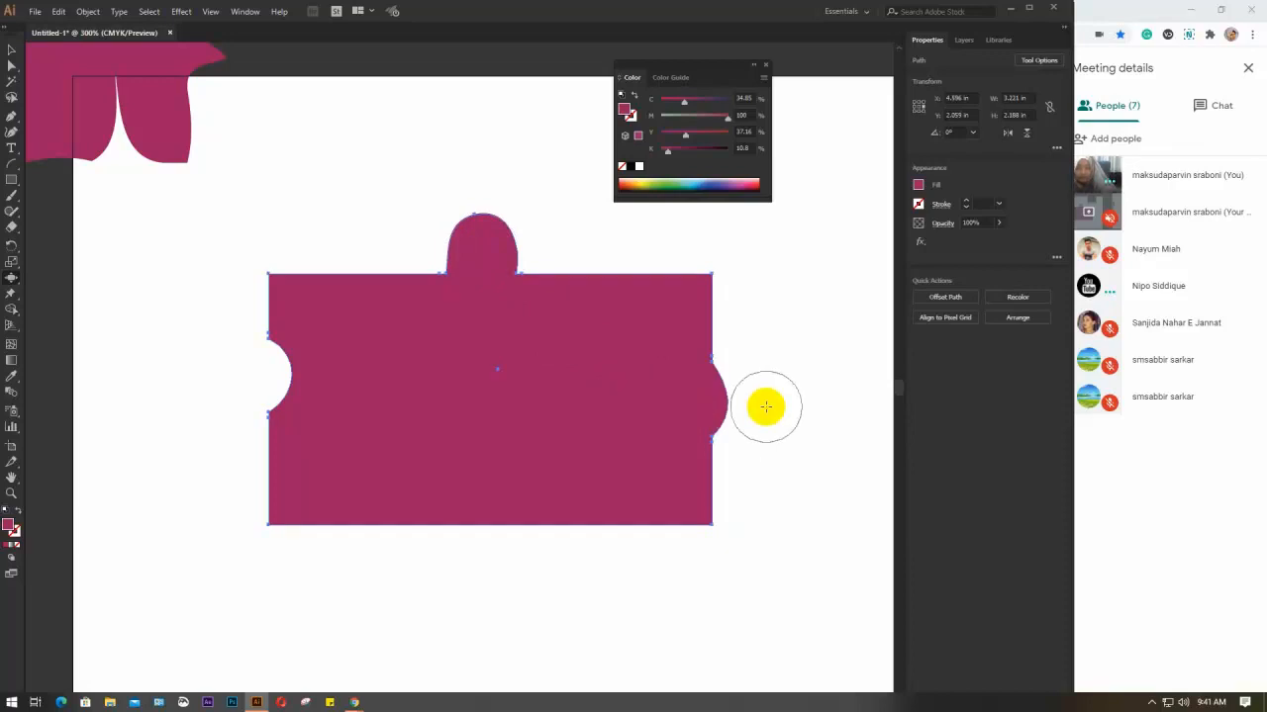
pyautogui.moveTo(702, 405)
pyautogui.mouseDown()
pyautogui.moveTo(644, 398)
pyautogui.moveTo(675, 404)
pyautogui.mouseUp()
pyautogui.hotkey('ctrl', 'z')
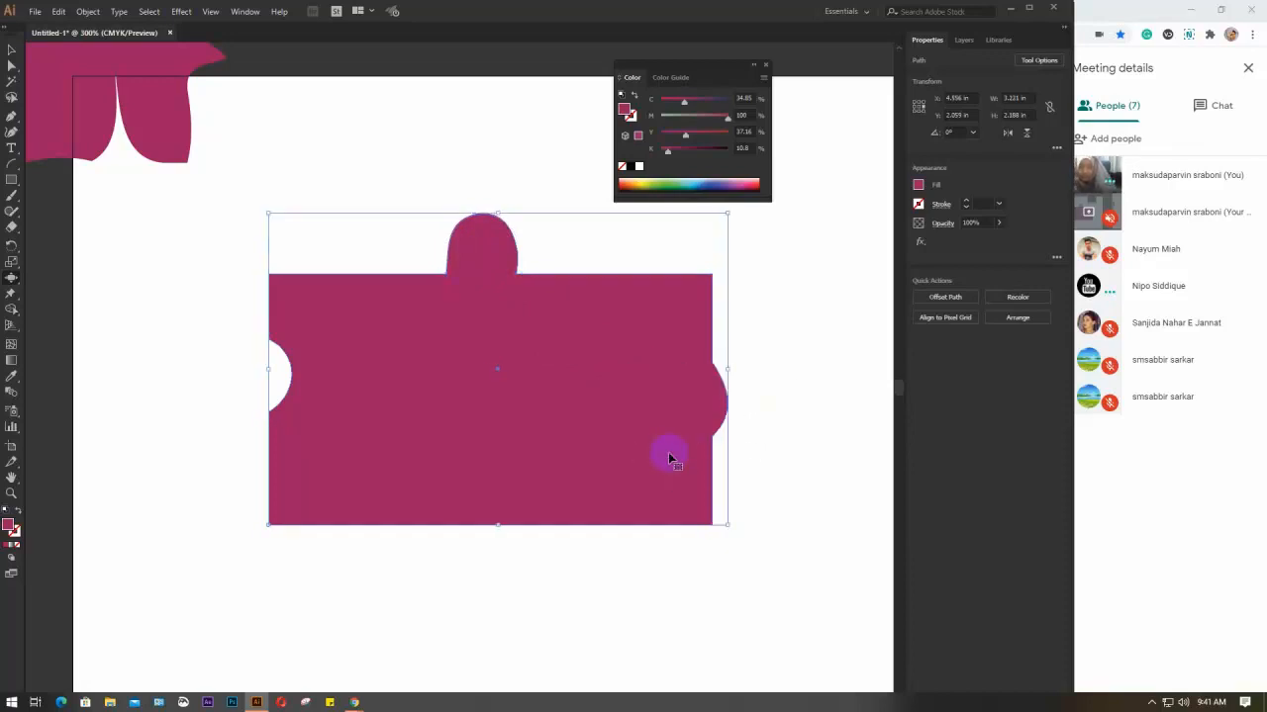
pyautogui.hotkey('ctrl', 'z')
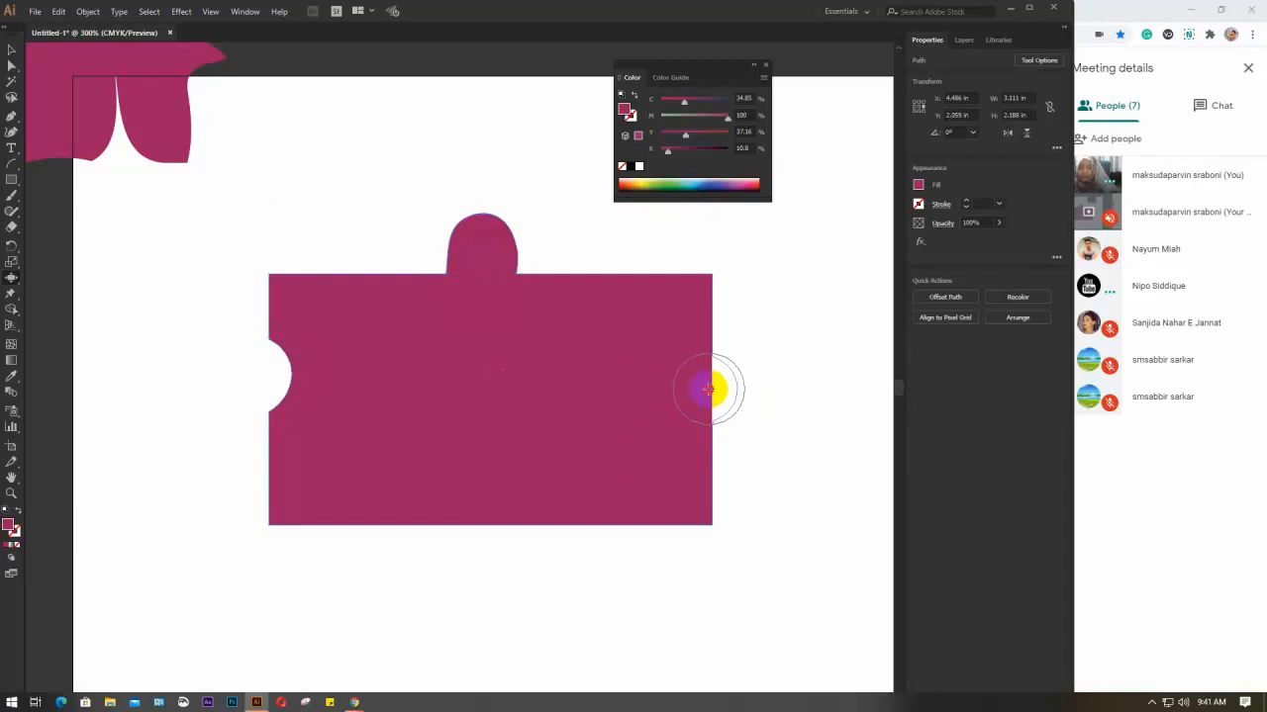
# Step: Bloat a round notch into the rectangle's right edge and deepen the notch in its left edge
pyautogui.click(709, 390)
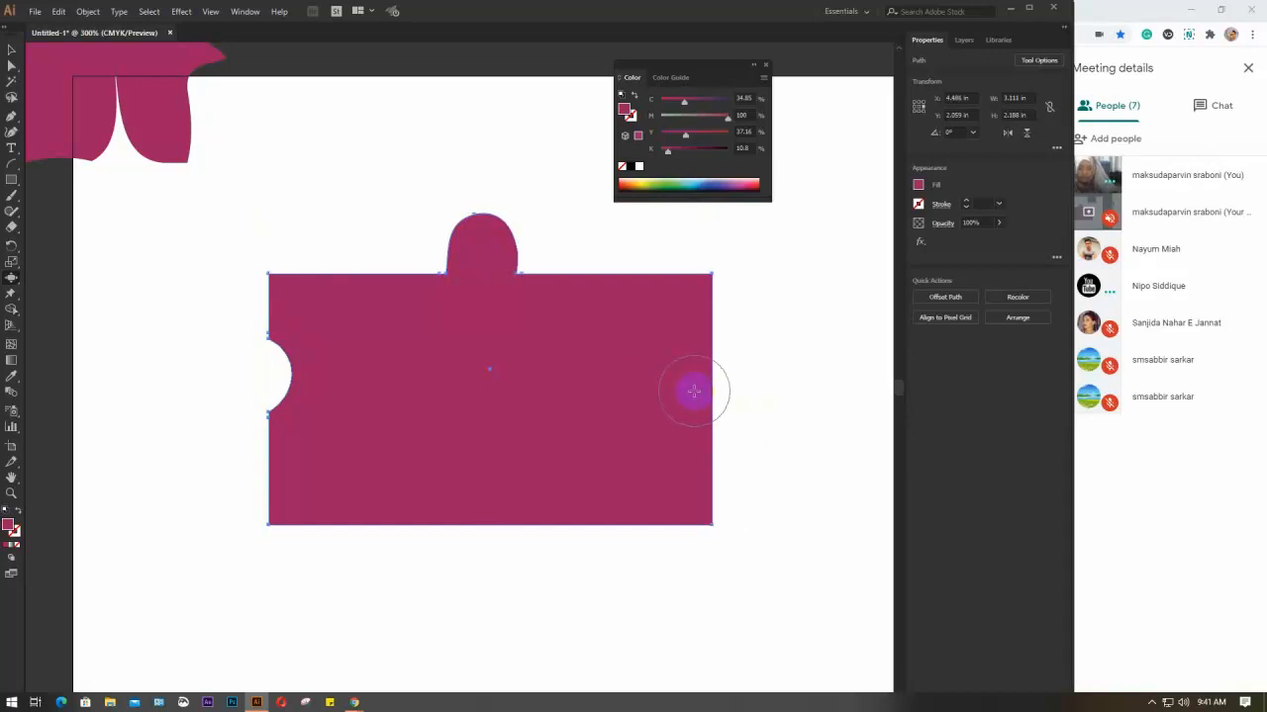
pyautogui.click(693, 391)
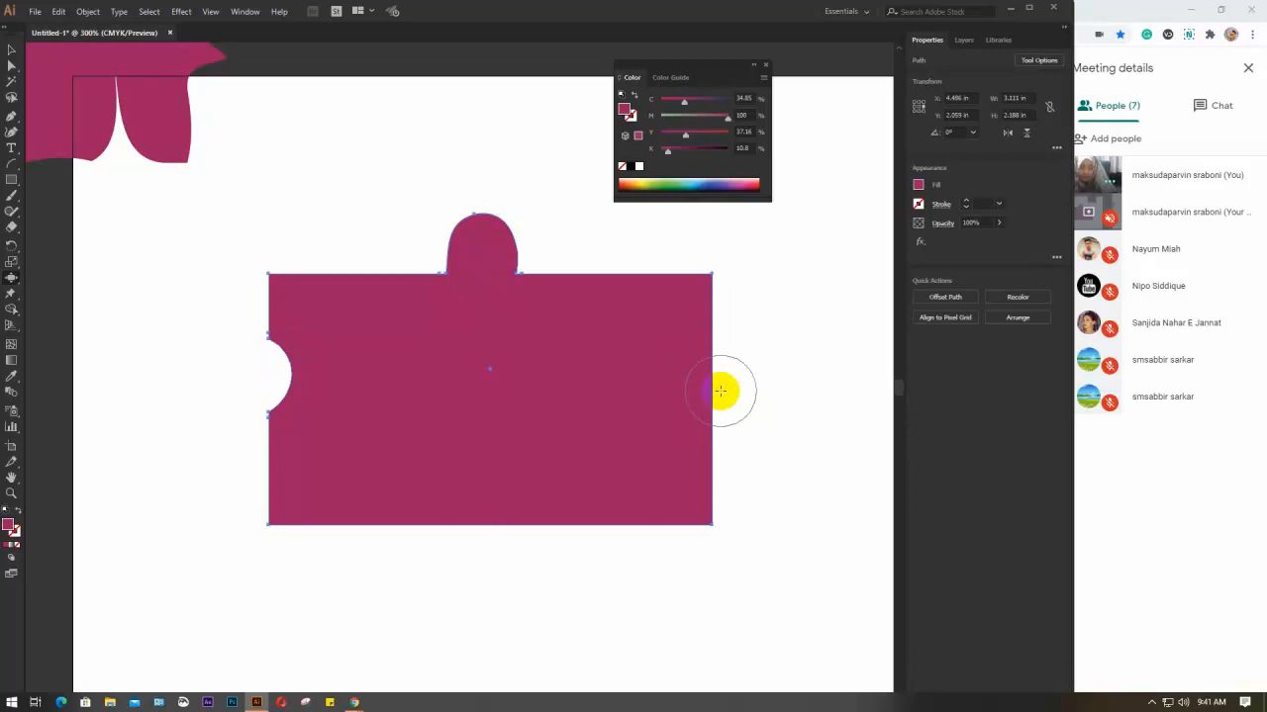
pyautogui.moveTo(721, 392); pyautogui.dragTo(704, 392)
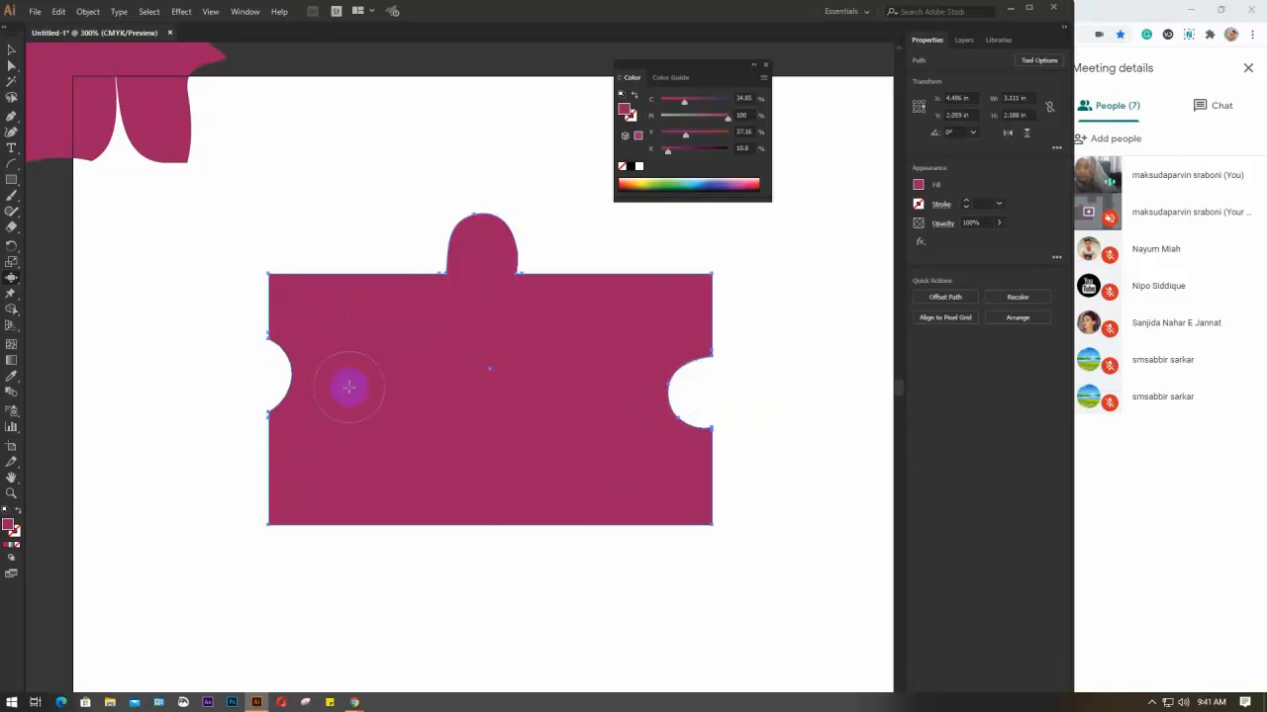
pyautogui.moveTo(309, 369); pyautogui.dragTo(245, 371)
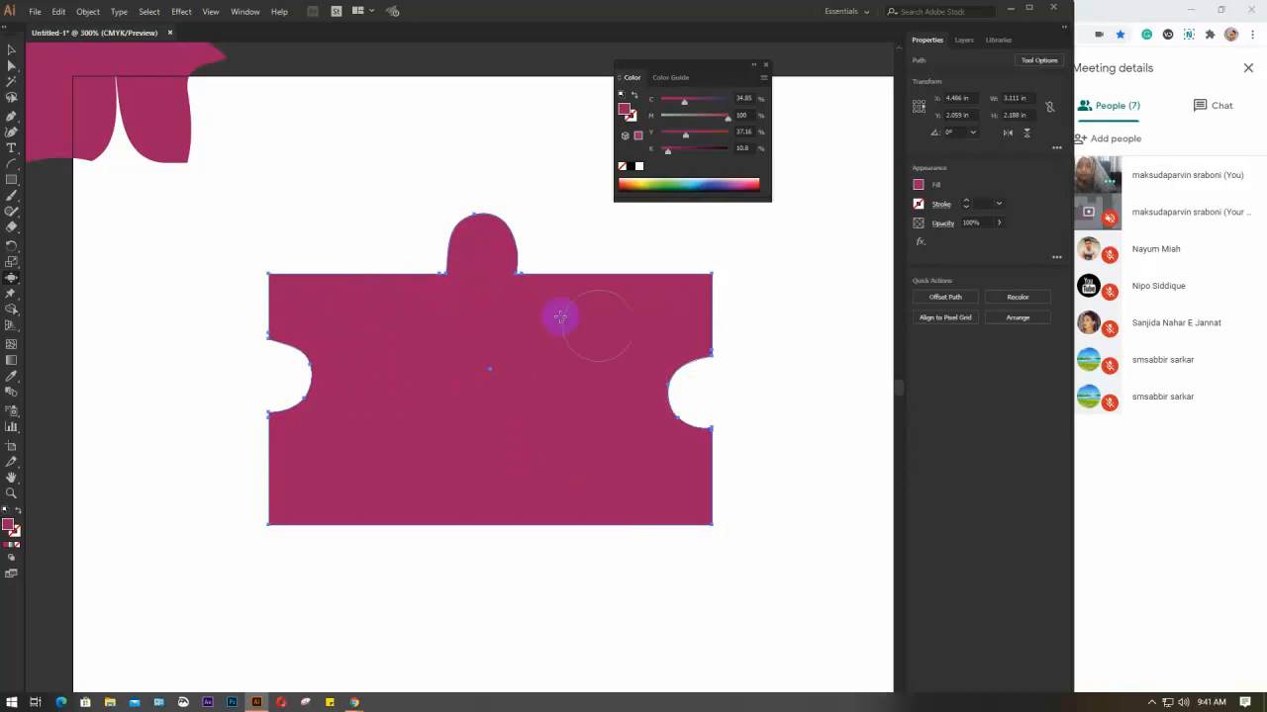
pyautogui.click(710, 397)
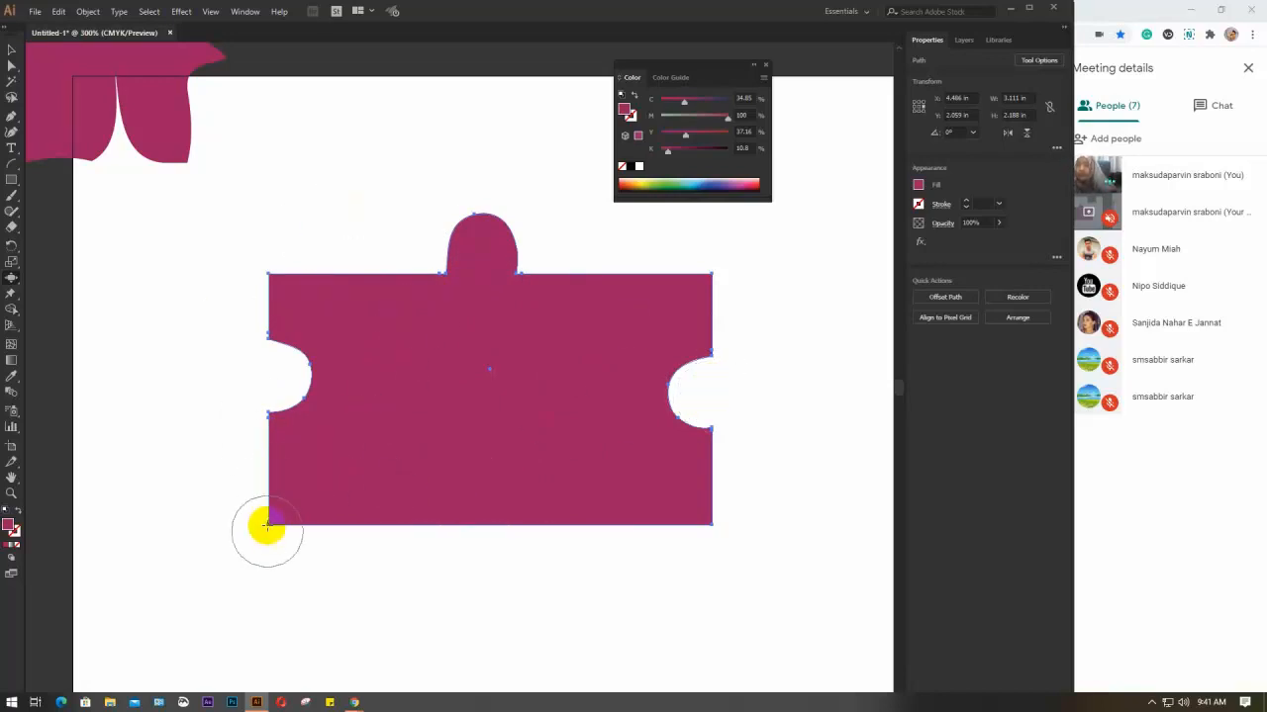
# Step: Bloat the rectangle's lower corners, the middle of its bottom edge, the left part of its top edge and its upper-left corner
pyautogui.moveTo(268, 527)
pyautogui.mouseDown()
pyautogui.moveTo(263, 517)
pyautogui.moveTo(244, 556)
pyautogui.mouseUp()
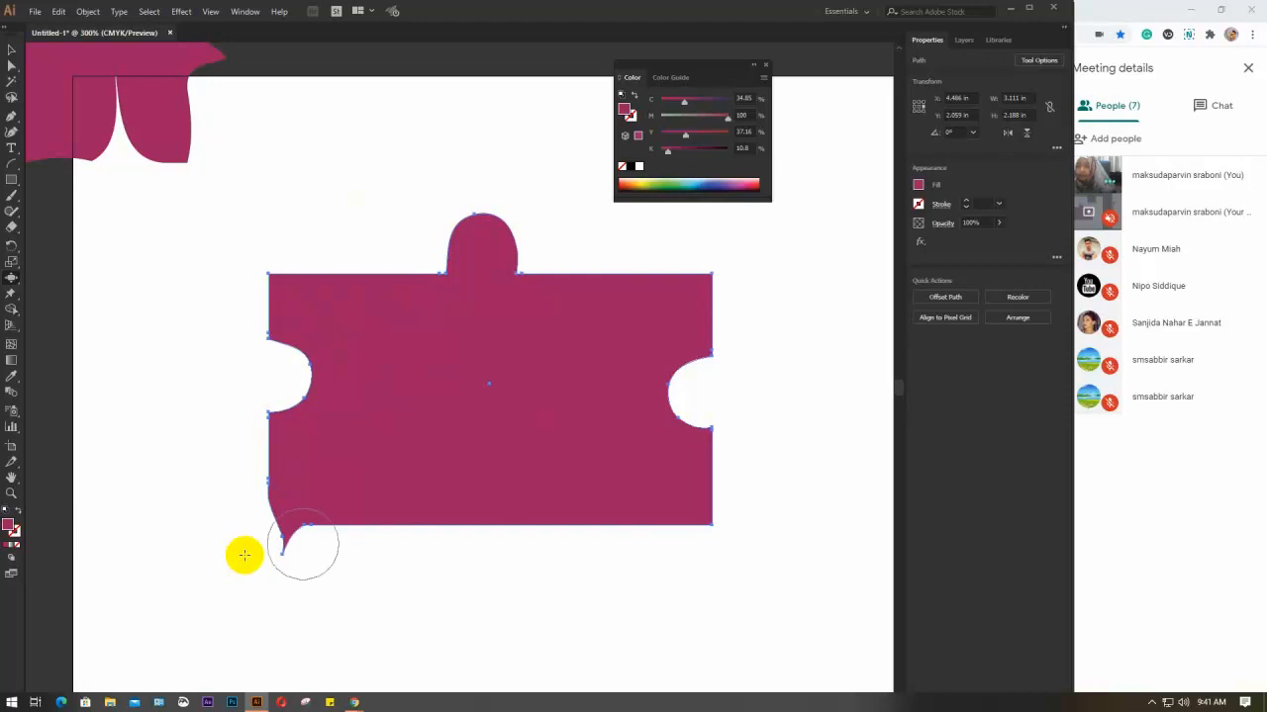
pyautogui.moveTo(704, 522); pyautogui.dragTo(680, 503)
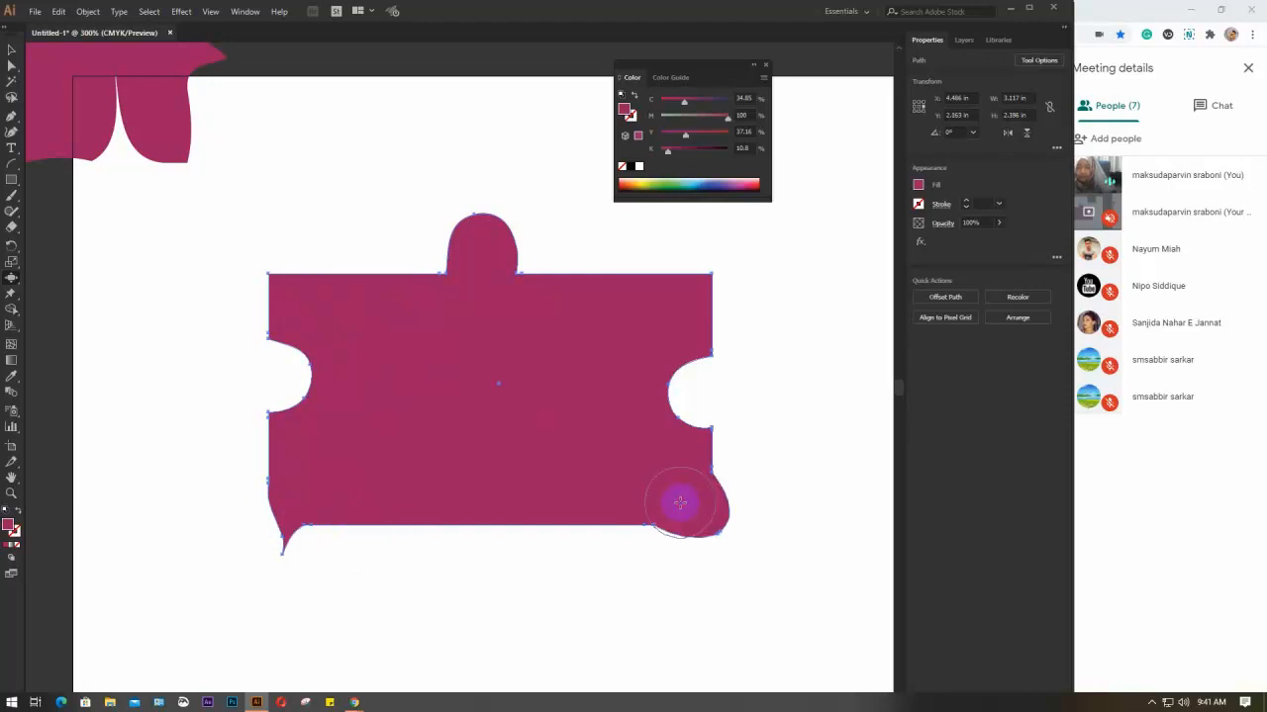
pyautogui.moveTo(488, 530); pyautogui.dragTo(484, 556)
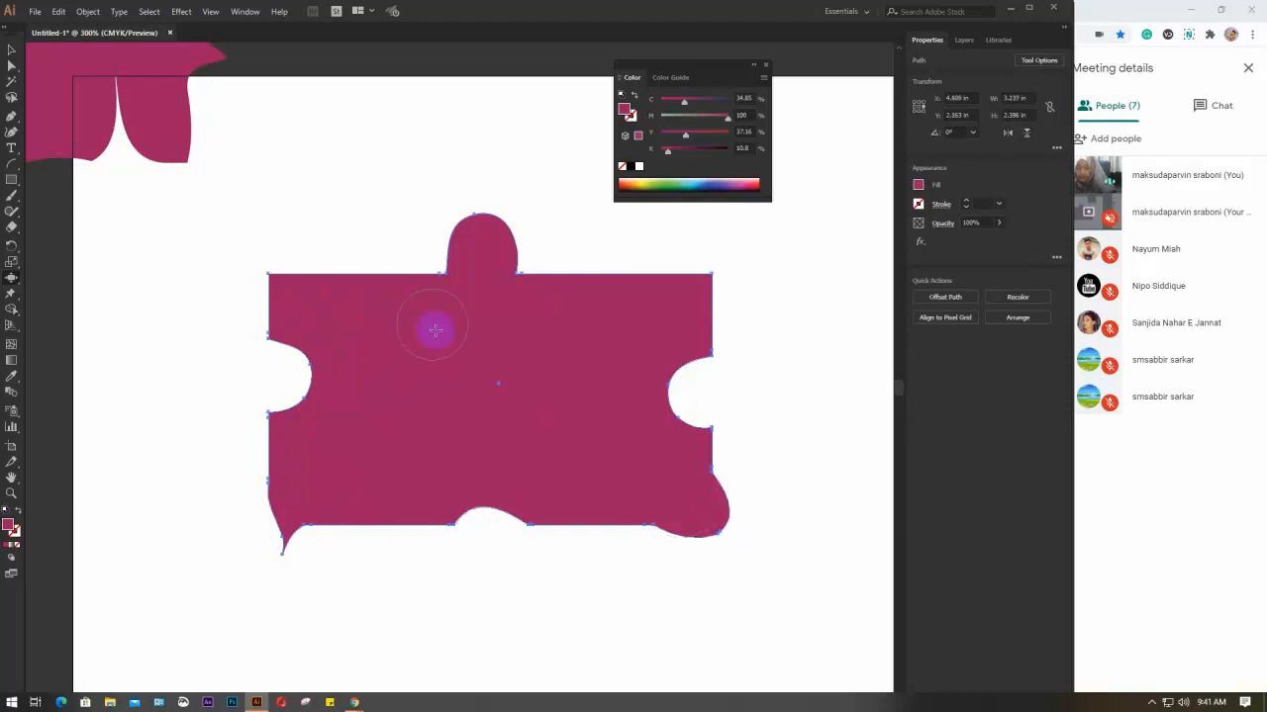
pyautogui.moveTo(376, 268)
pyautogui.mouseDown()
pyautogui.moveTo(378, 232)
pyautogui.moveTo(290, 289)
pyautogui.moveTo(259, 257)
pyautogui.mouseUp()
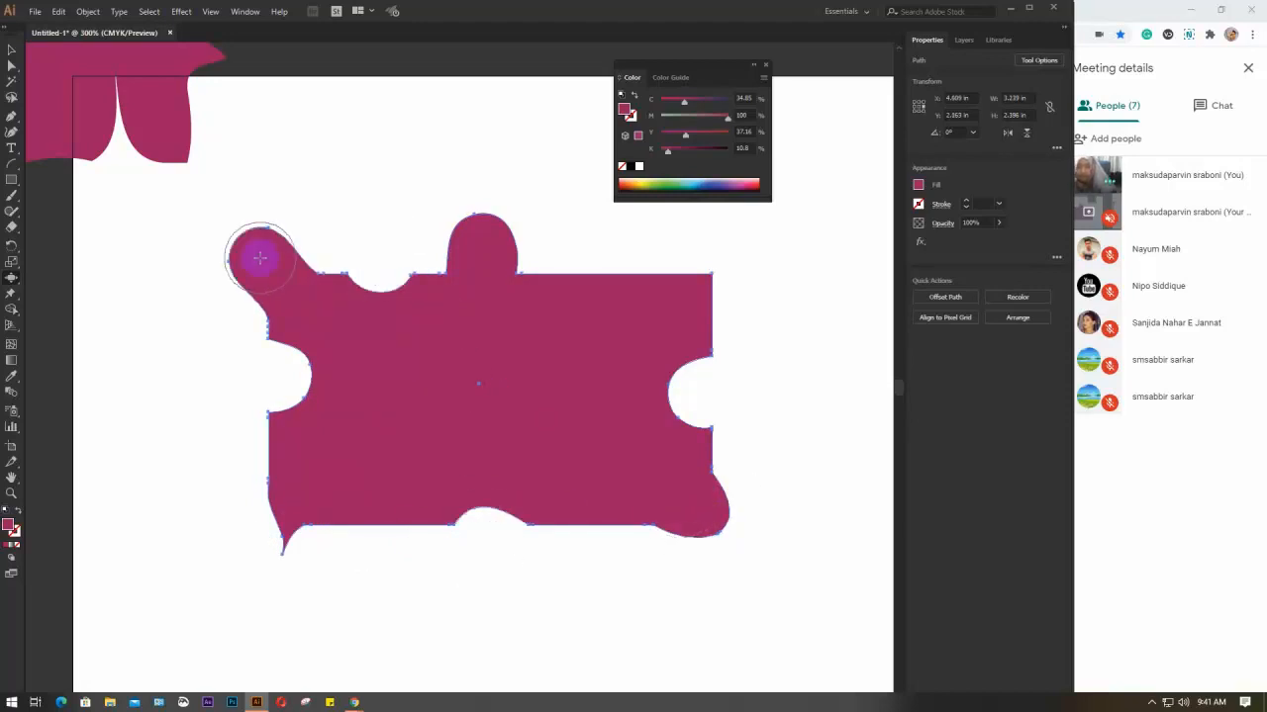
# Step: Select both the puckered and the bloated shape and delete them from the artboard
pyautogui.press('v')
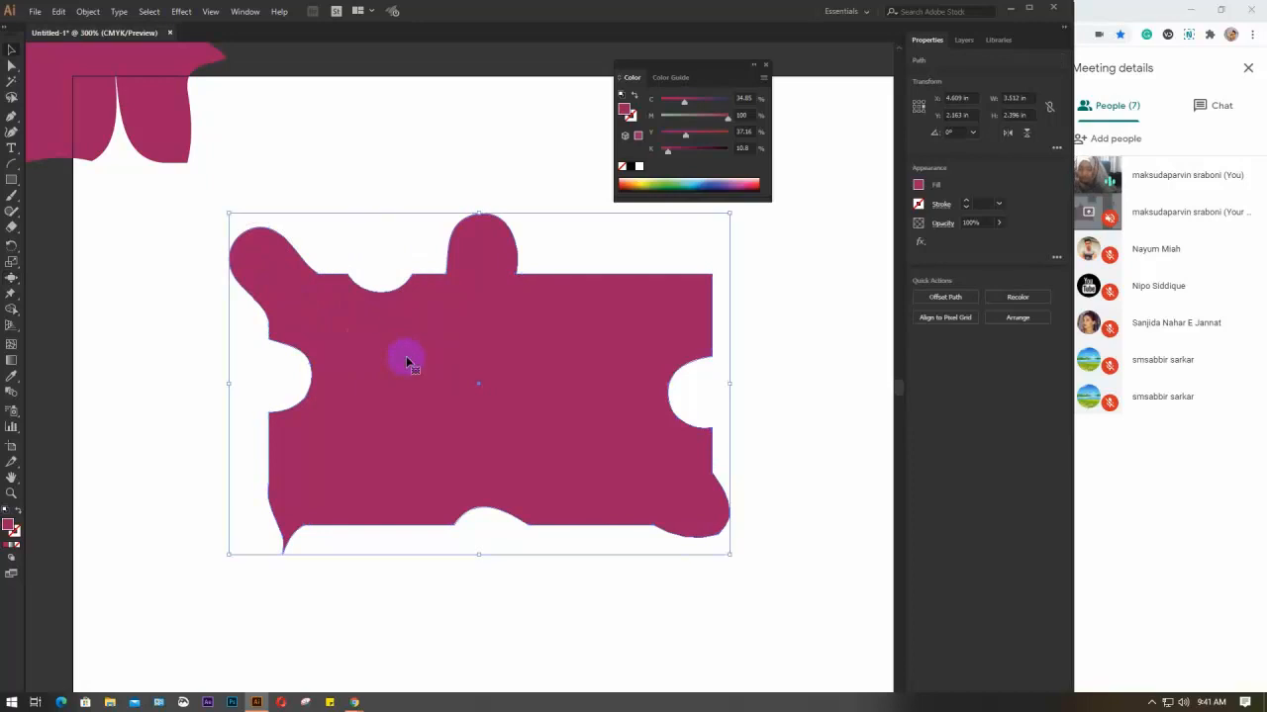
pyautogui.scroll(-2, 406, 362)
pyautogui.moveTo(241, 85); pyautogui.dragTo(332, 238)
pyautogui.press('Delete')
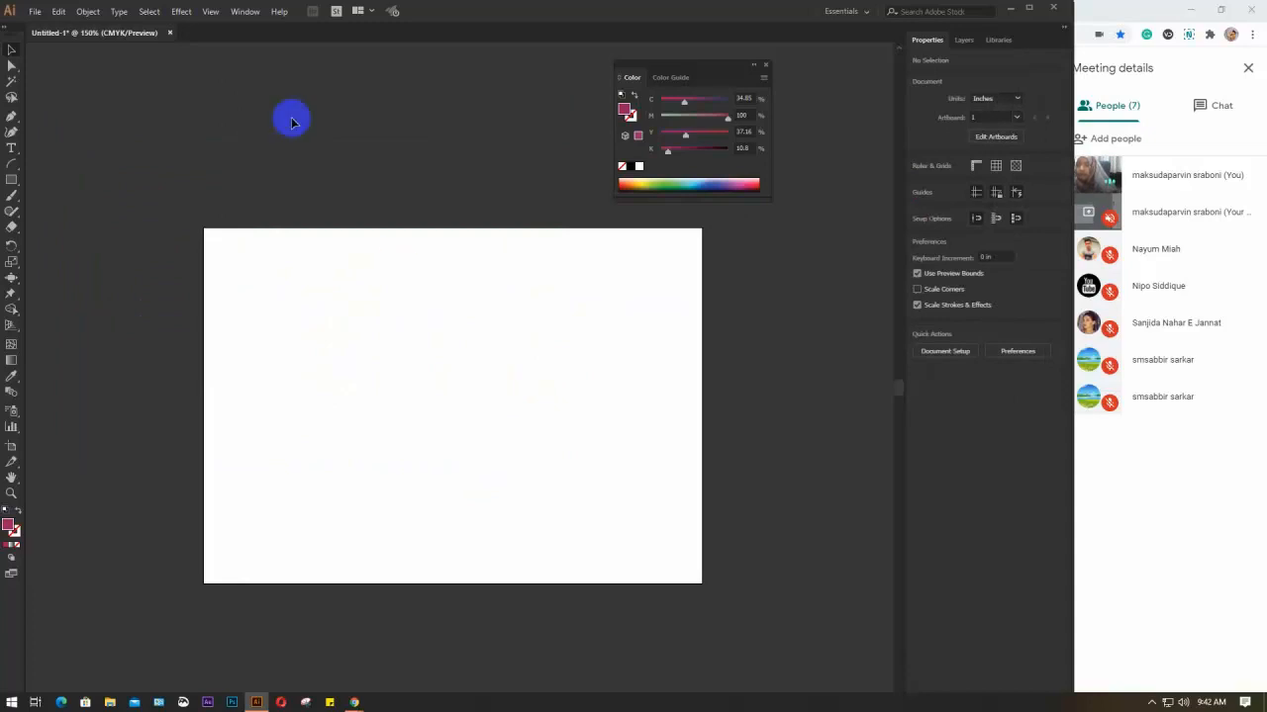
pyautogui.click(180, 12)
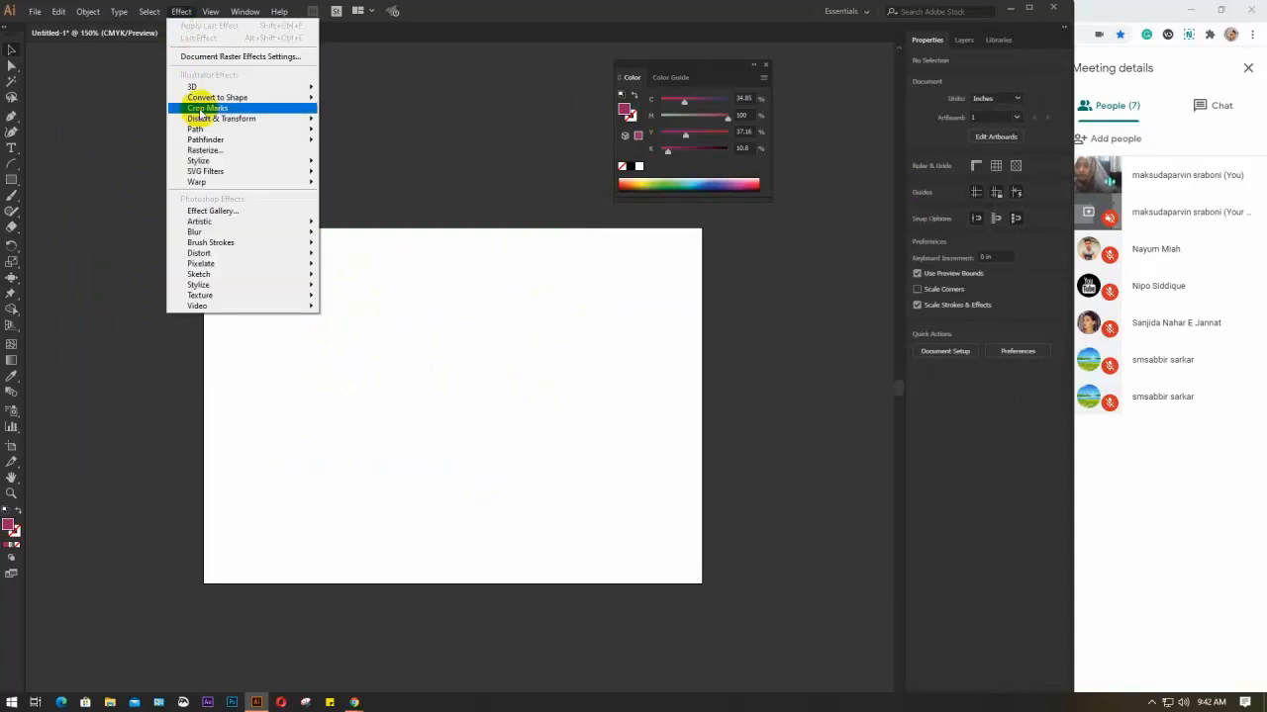
pyautogui.moveTo(208, 174)
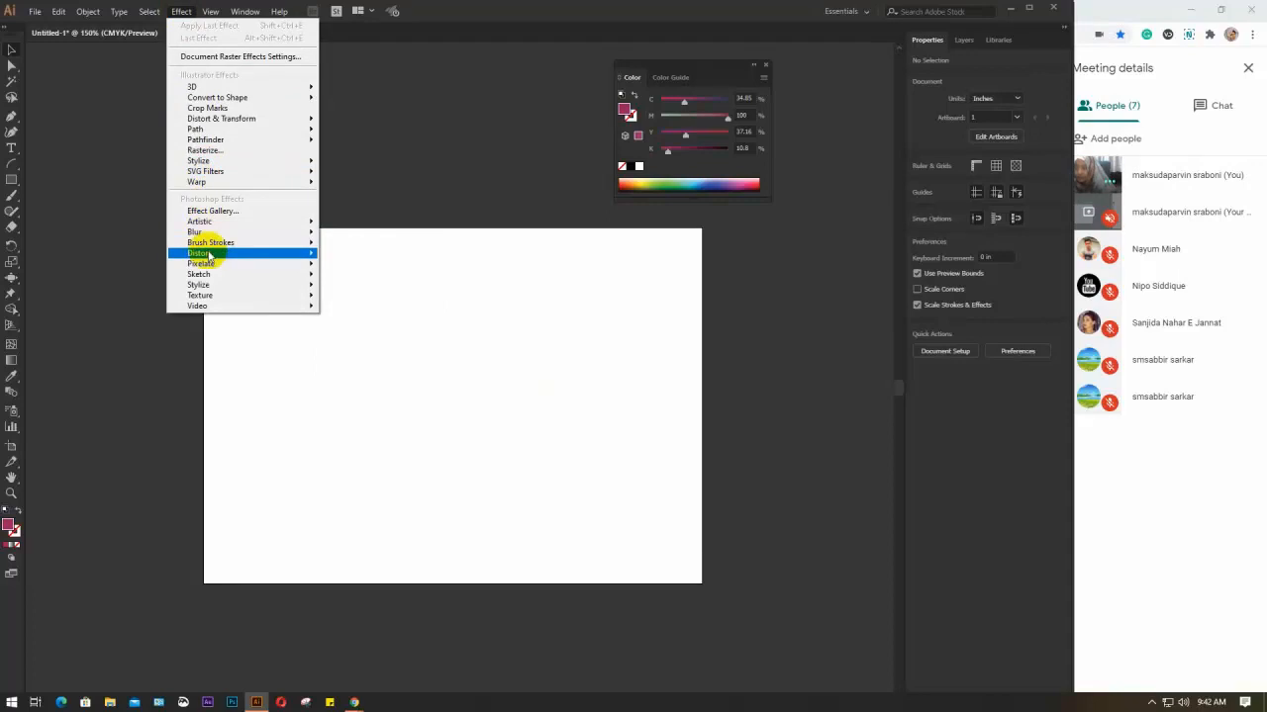
pyautogui.moveTo(210, 254)
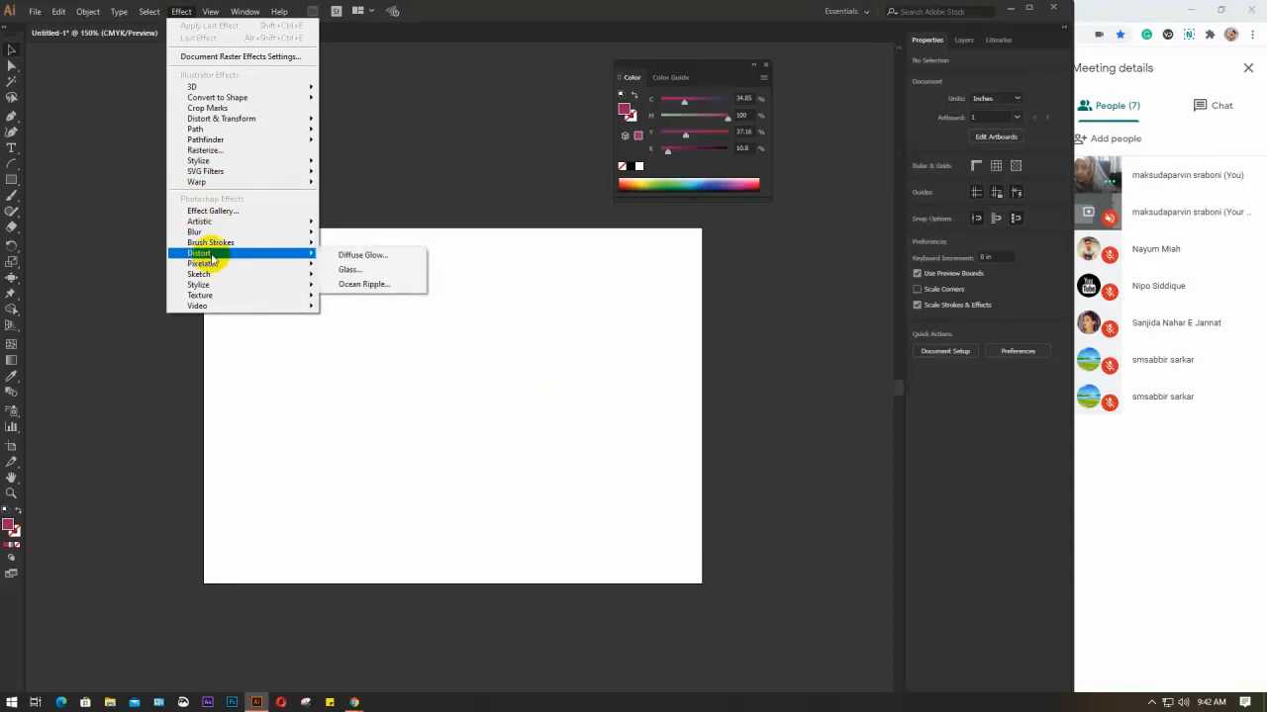
pyautogui.moveTo(218, 119)
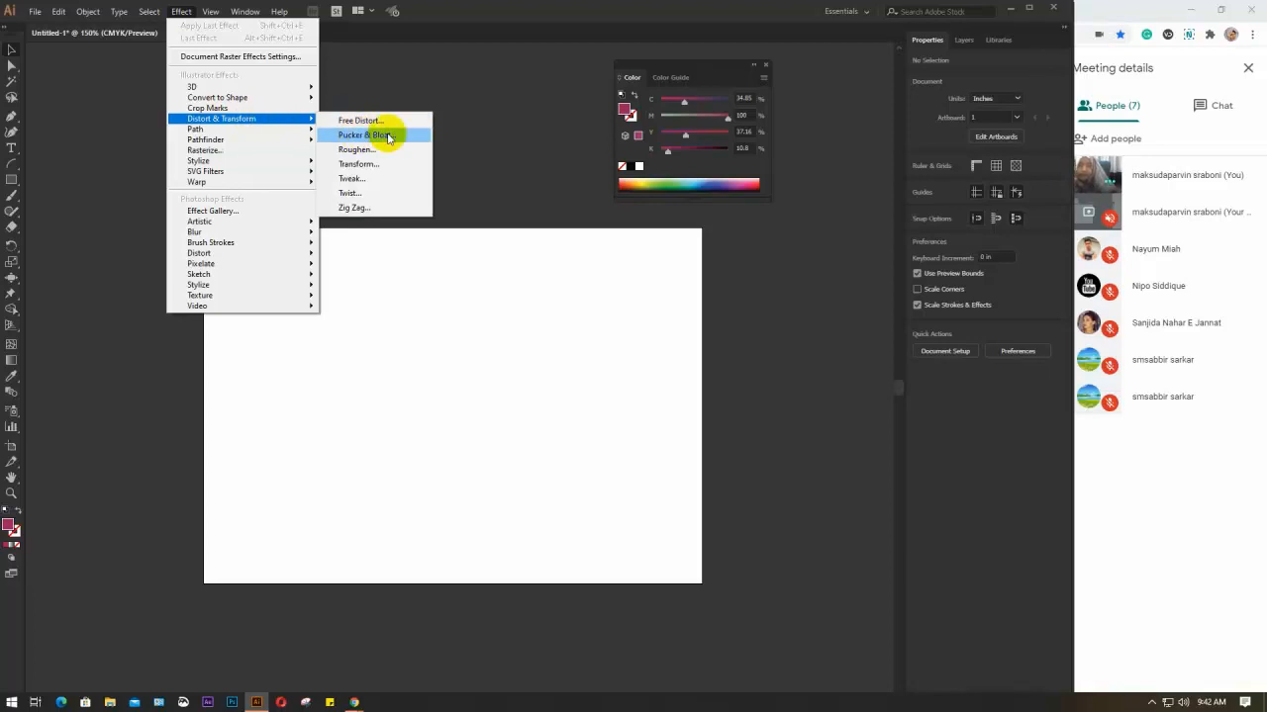
pyautogui.click(93, 163)
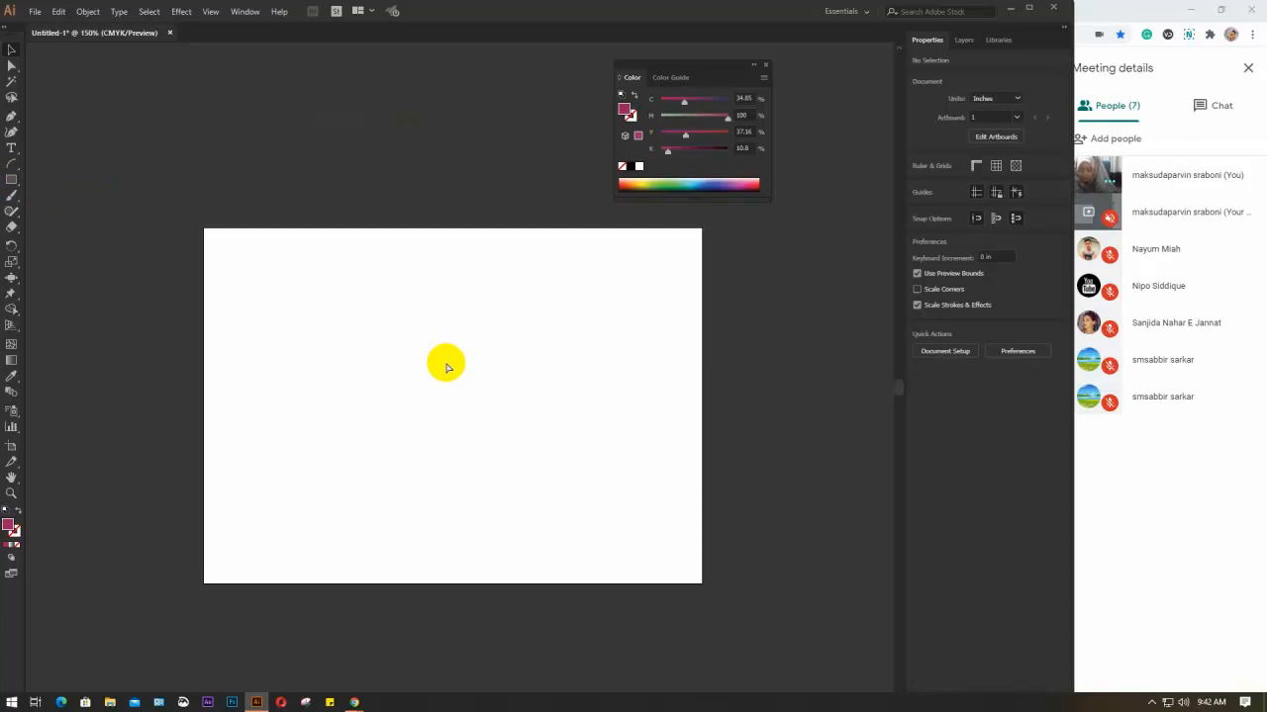
# Step: Undo the last changes to restore the plain magenta rectangle on the artboard
pyautogui.hotkey('ctrl', 'z')
pyautogui.scroll(2, 442, 369)
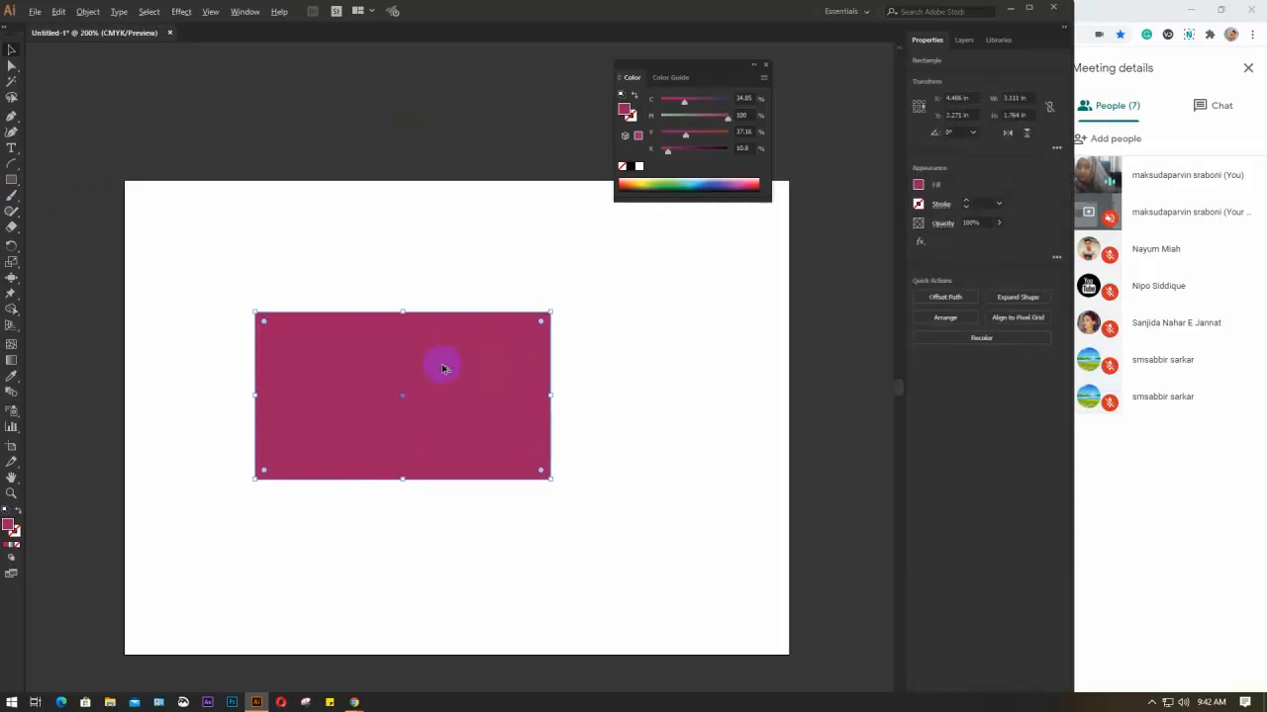
# Step: Start the Pucker & Bloat effect on the magenta rectangle with preview on and try a slight bloat
pyautogui.click(181, 11)
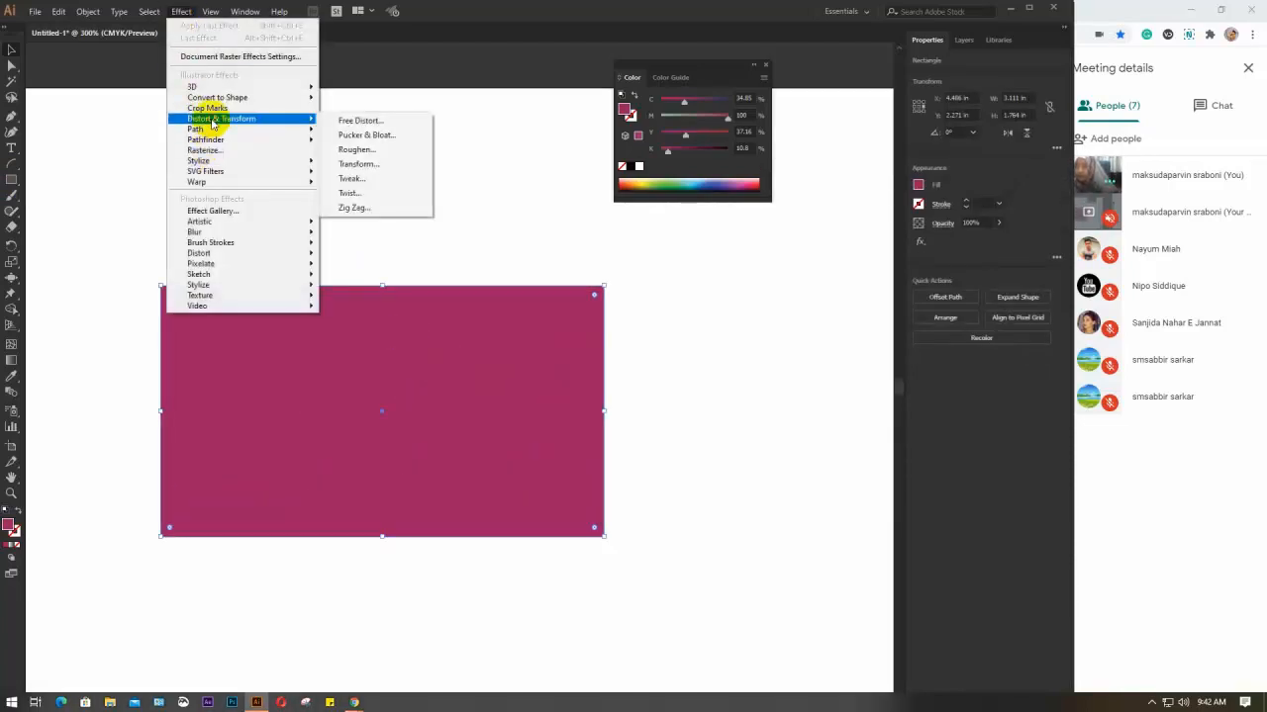
pyautogui.click(355, 137)
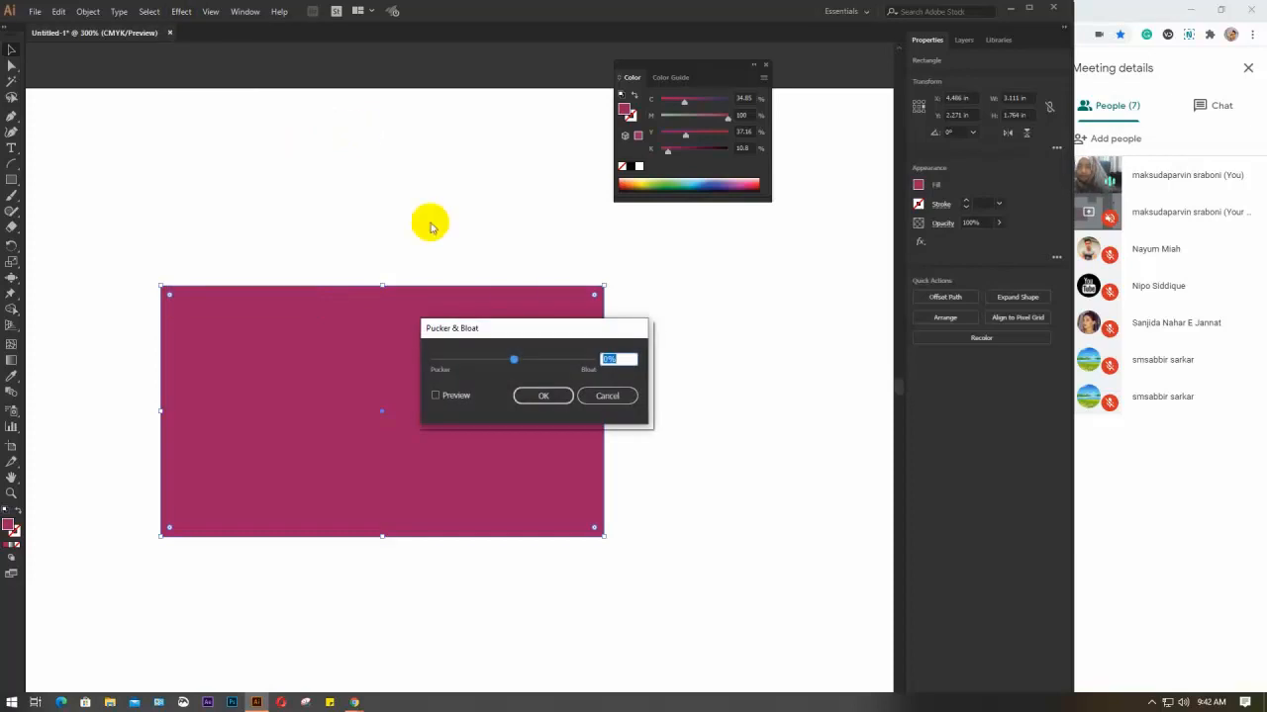
pyautogui.moveTo(518, 326); pyautogui.dragTo(716, 261)
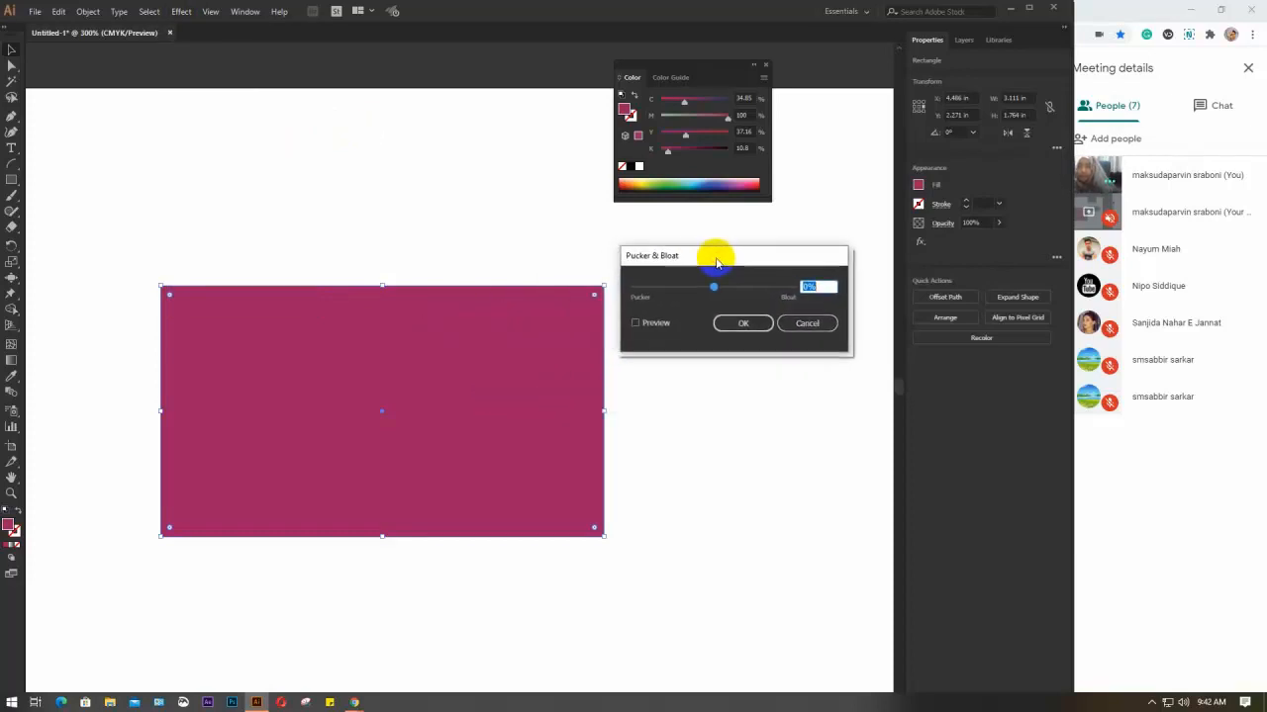
pyautogui.click(656, 324)
pyautogui.click(812, 286)
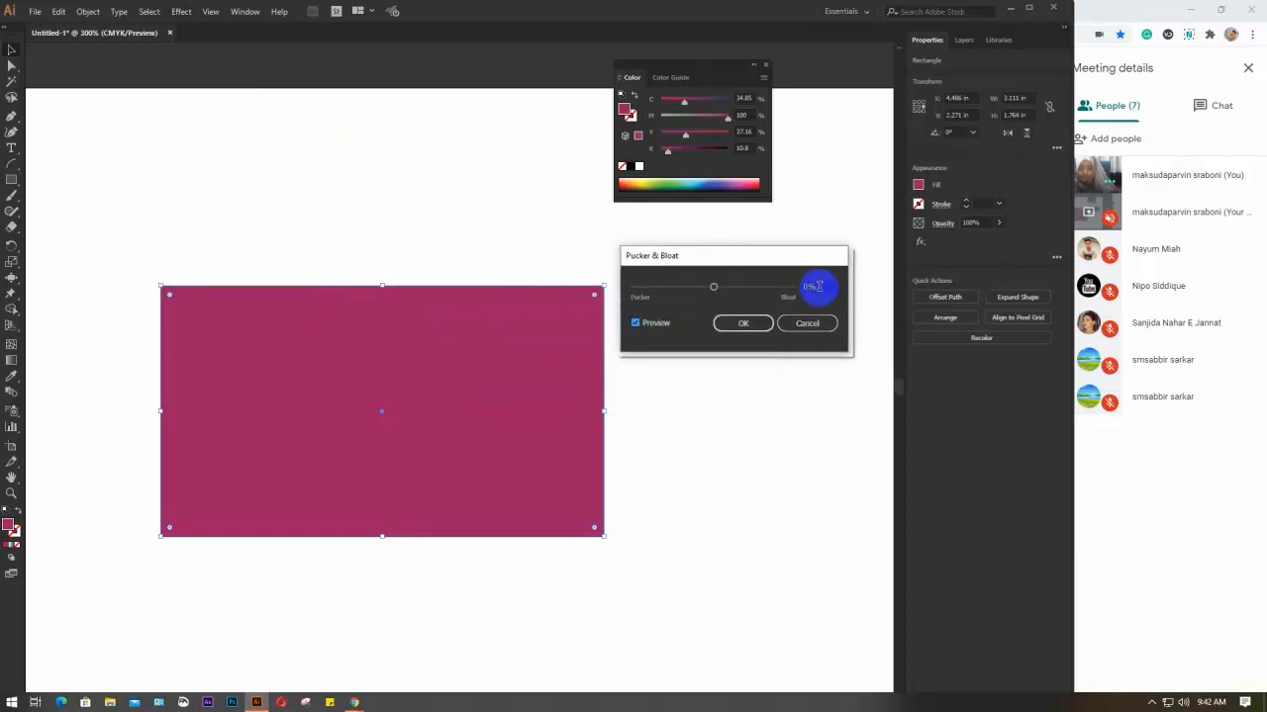
pyautogui.click(827, 286)
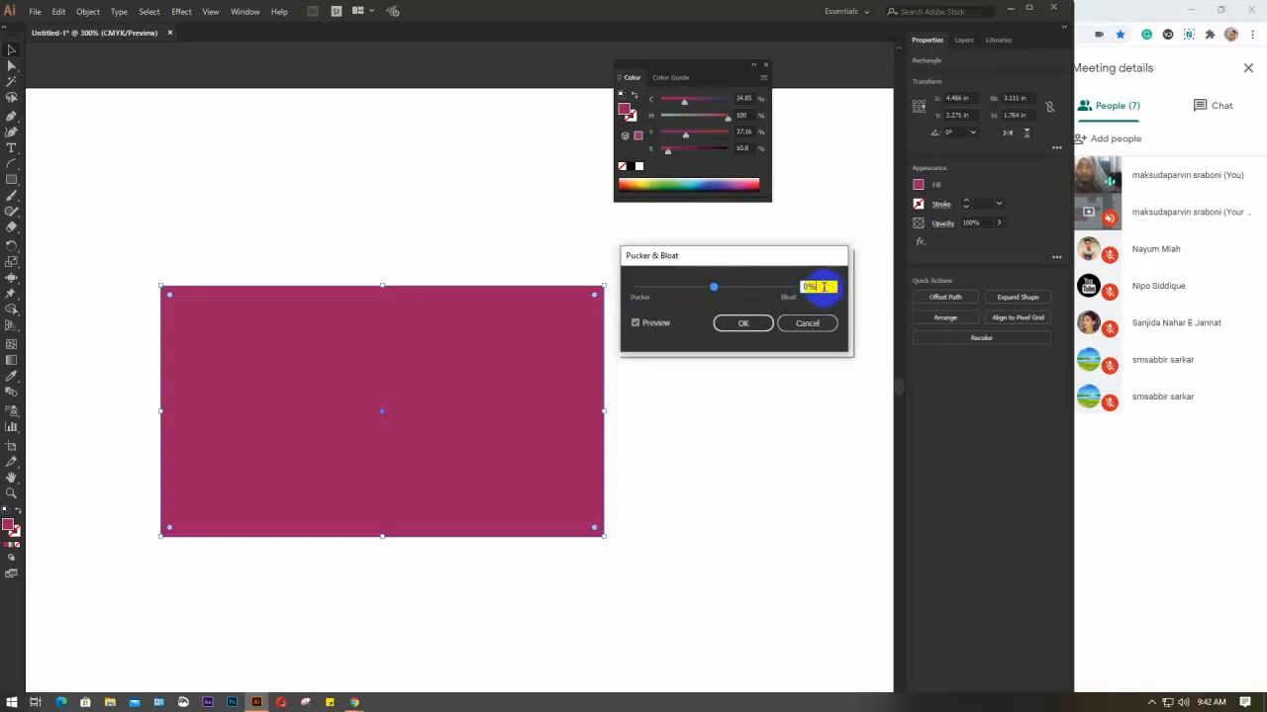
pyautogui.press('Up')
pyautogui.press('Up')
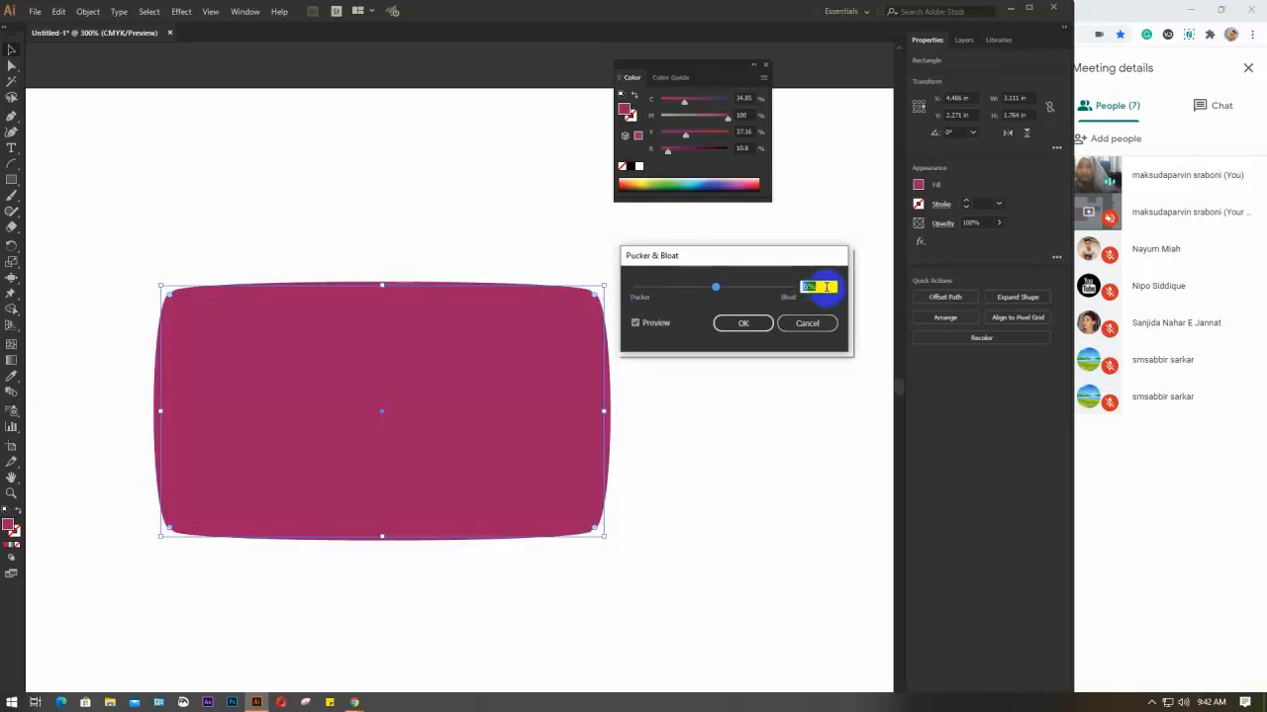
pyautogui.press('Up')
pyautogui.press('Up')
pyautogui.press('Up')
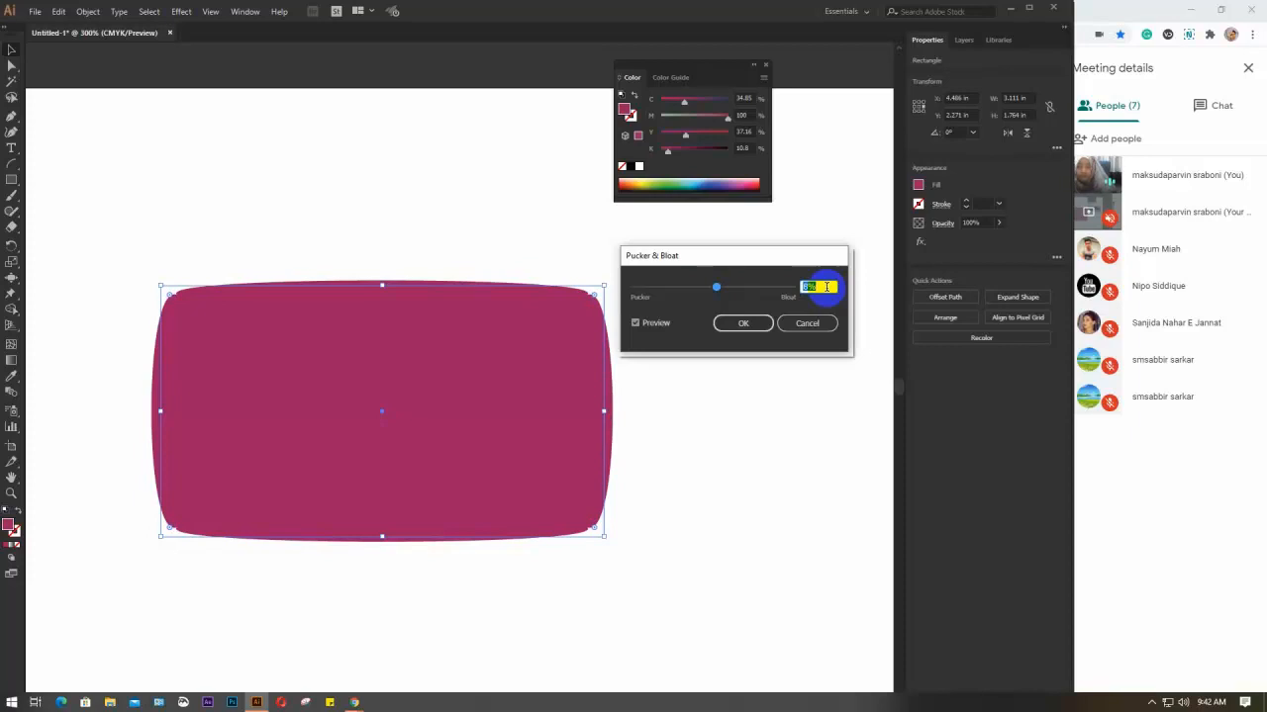
# Step: Preview puckering the rectangle to -10% and cancel the effect, keeping the plain rectangle on the artboard
pyautogui.press('Down')
pyautogui.press('Down')
pyautogui.press('Down')
pyautogui.press('Down')
pyautogui.press('Down')
pyautogui.press('Down')
pyautogui.press('Down')
pyautogui.press('Down')
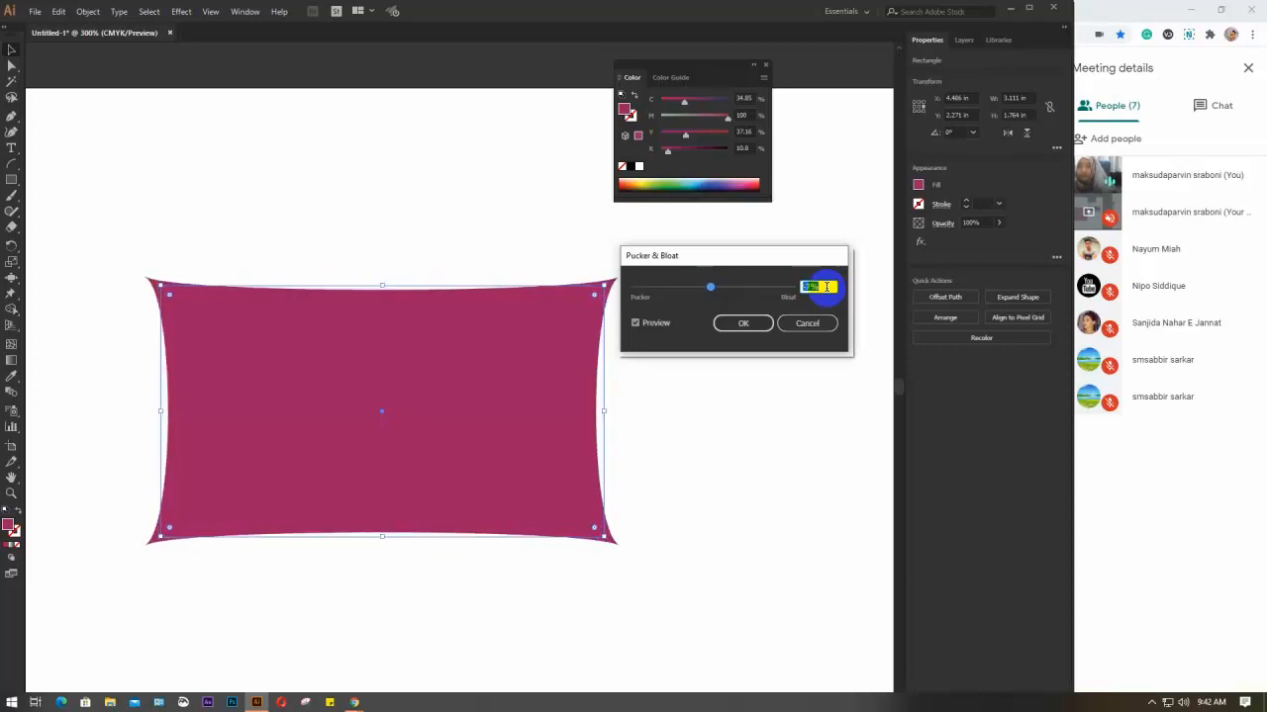
pyautogui.press('Down')
pyautogui.press('Down')
pyautogui.press('Down')
pyautogui.click(807, 323)
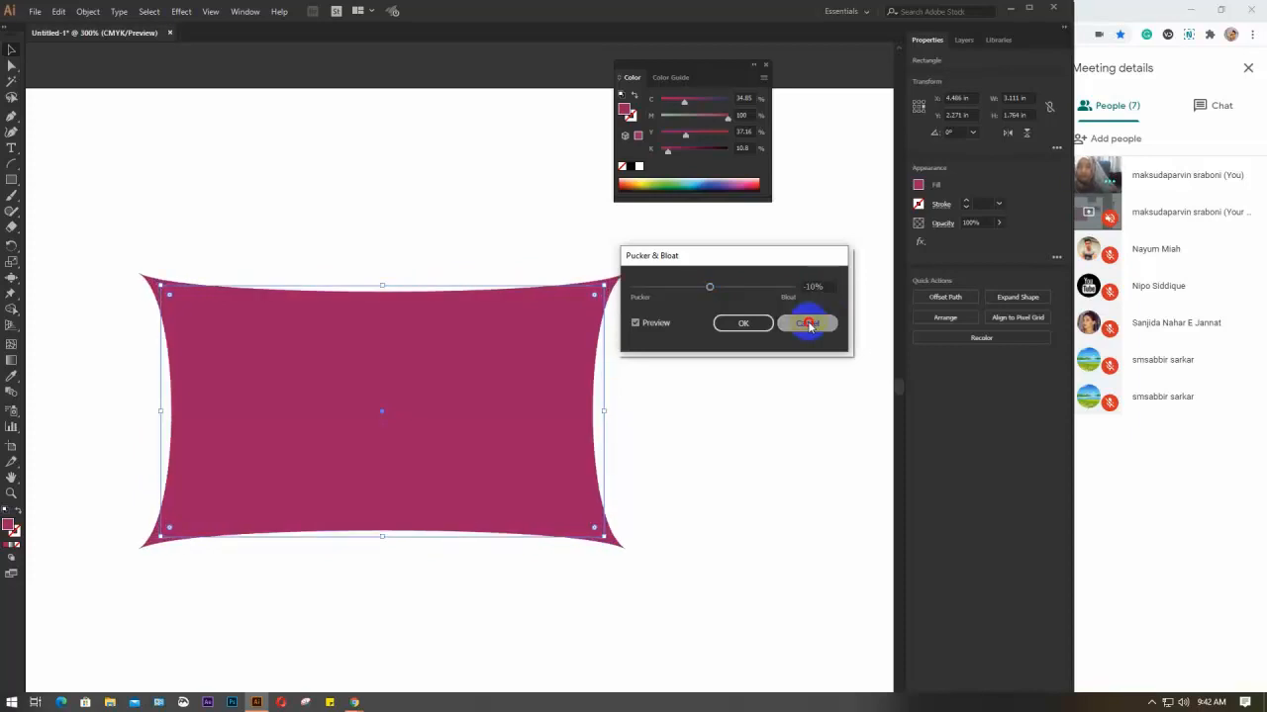
pyautogui.press('Delete')
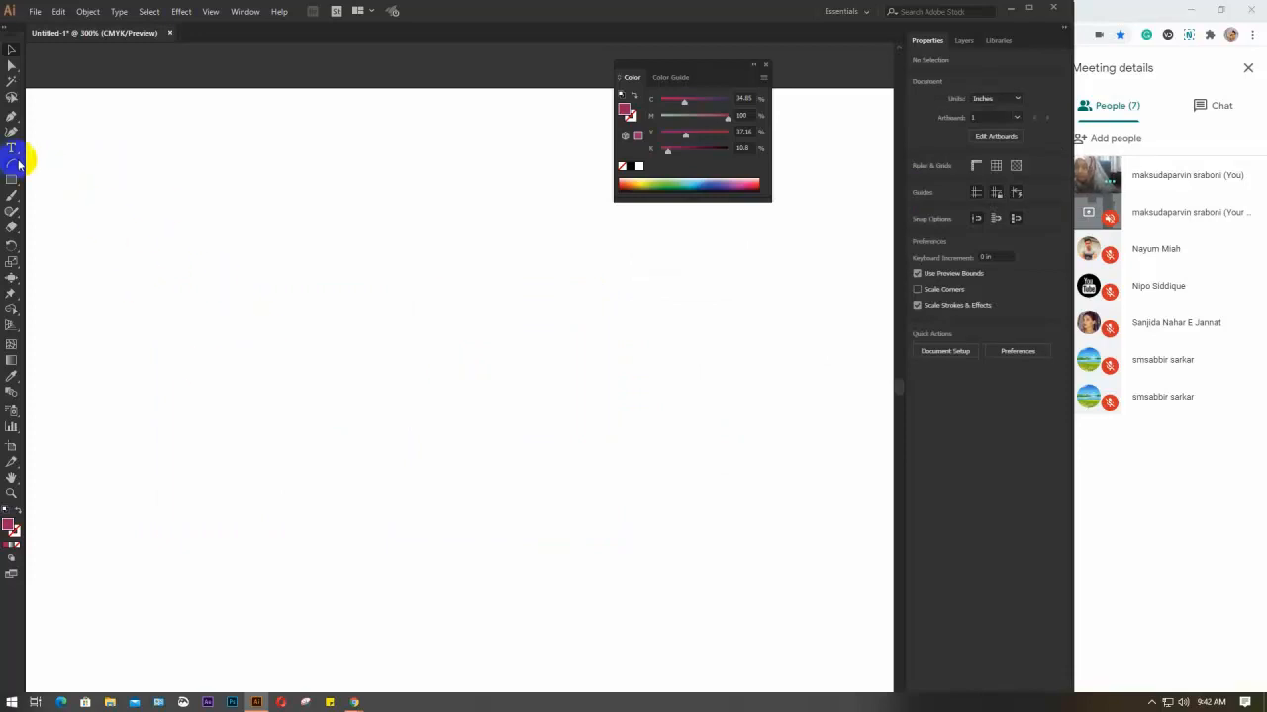
pyautogui.hotkey('ctrl', 'z')
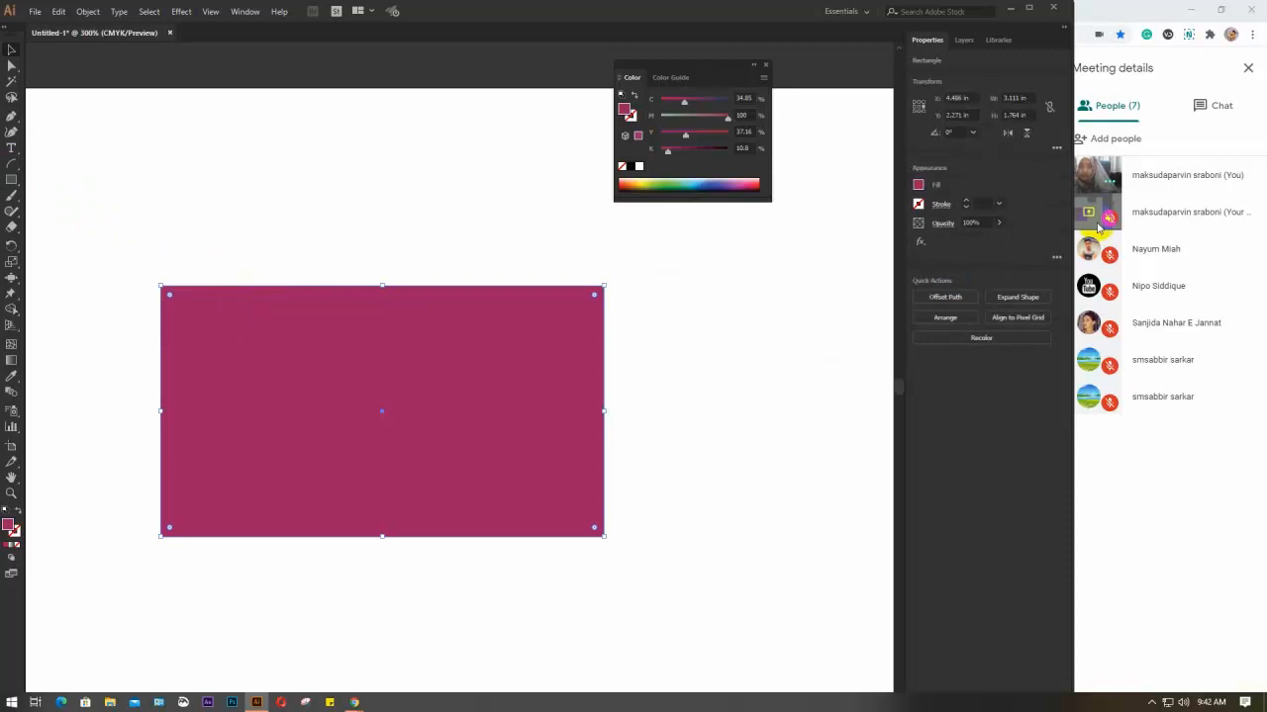
# Step: Remove the rectangle's fill and give it a red 3 pt stroke
pyautogui.click(919, 185)
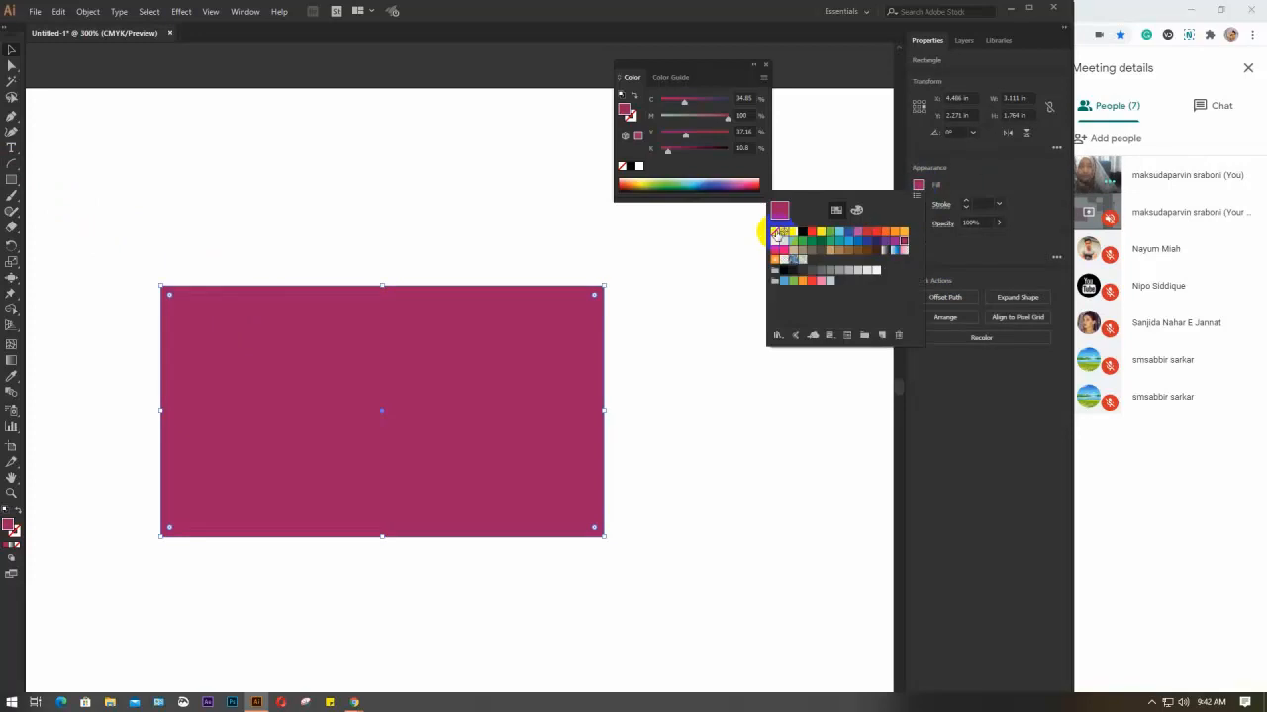
pyautogui.click(774, 232)
pyautogui.click(916, 181)
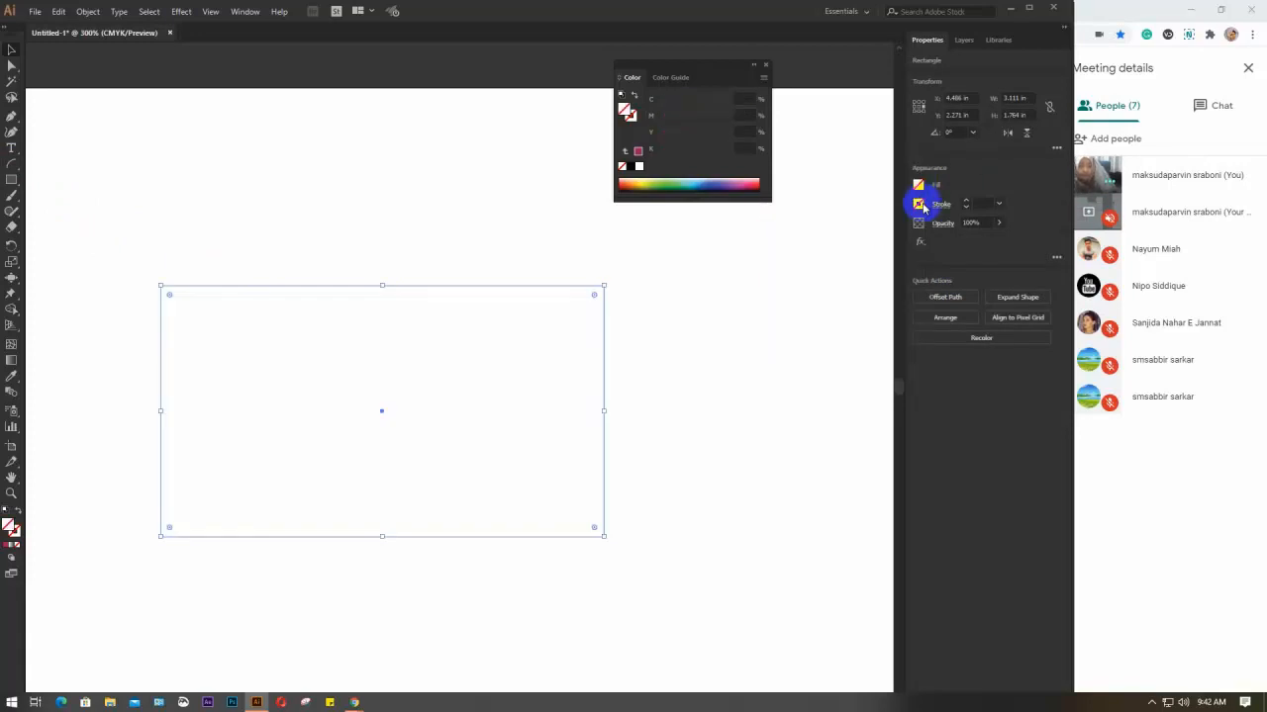
pyautogui.click(919, 204)
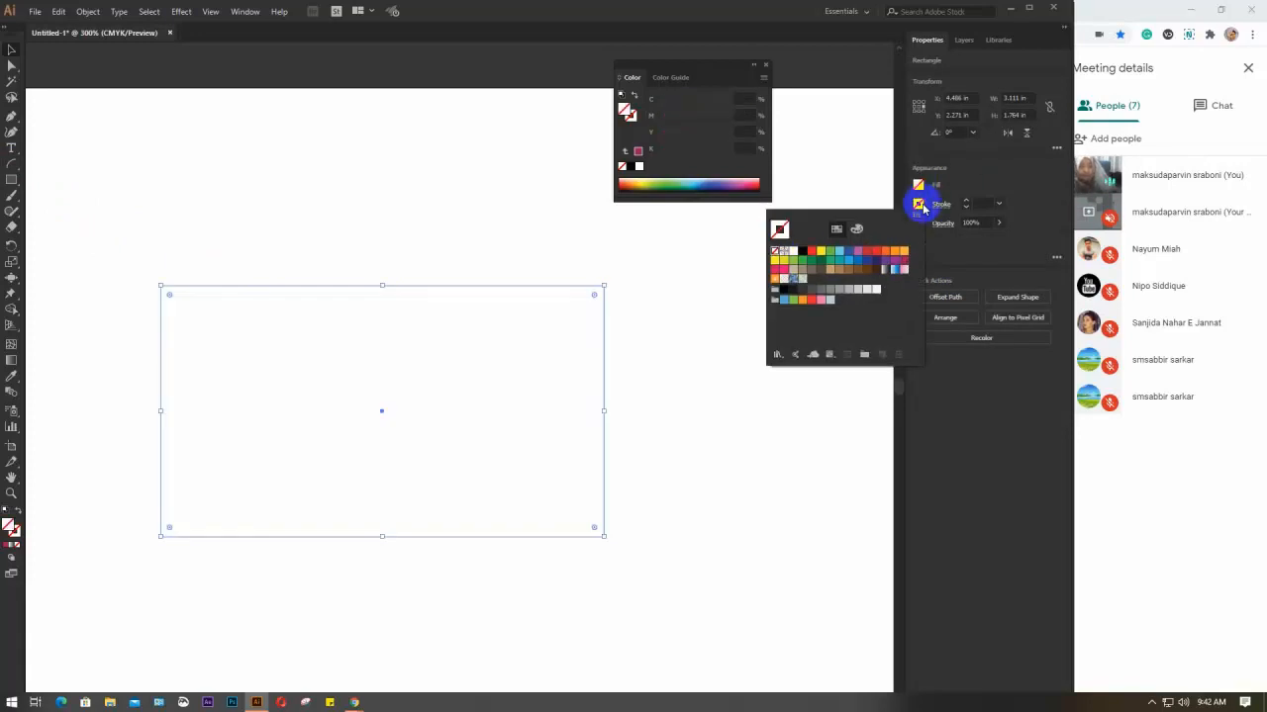
pyautogui.click(812, 252)
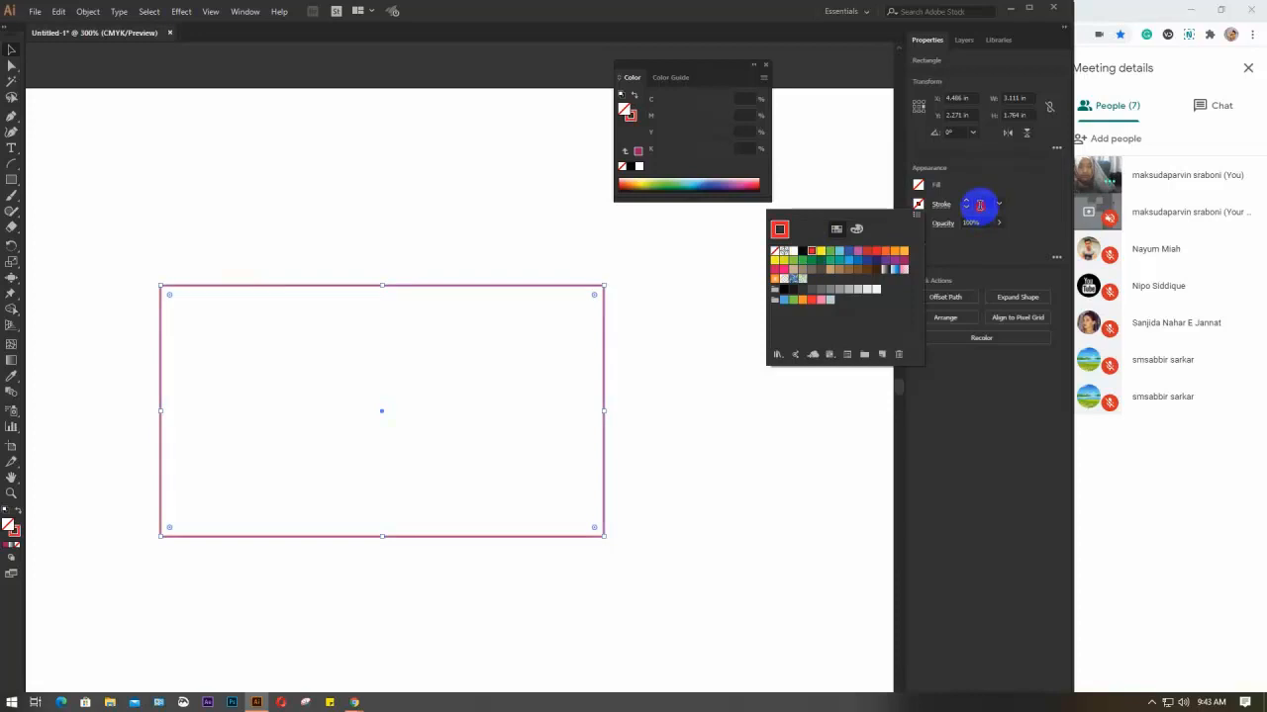
pyautogui.click(980, 206)
pyautogui.scroll(1, 982, 202)
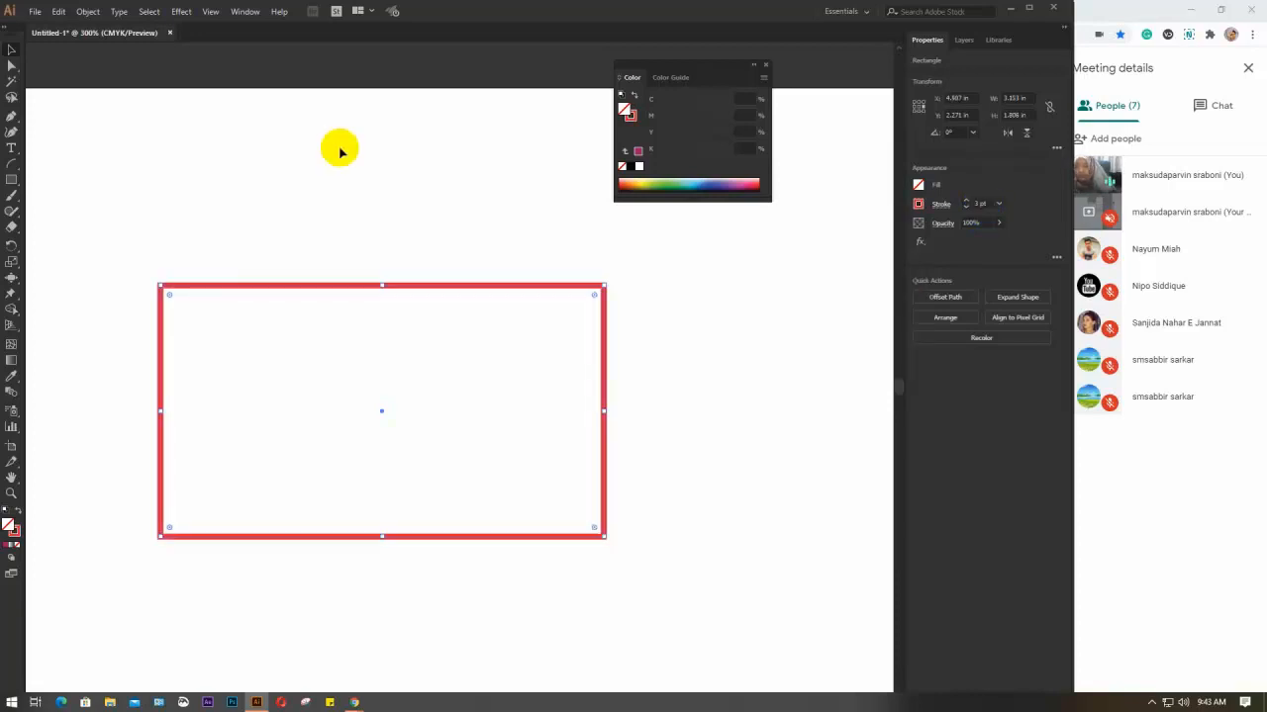
# Step: Start the Pucker & Bloat effect on the red-stroked rectangle with preview on and raise the bloat gradually to 200%
pyautogui.click(188, 11)
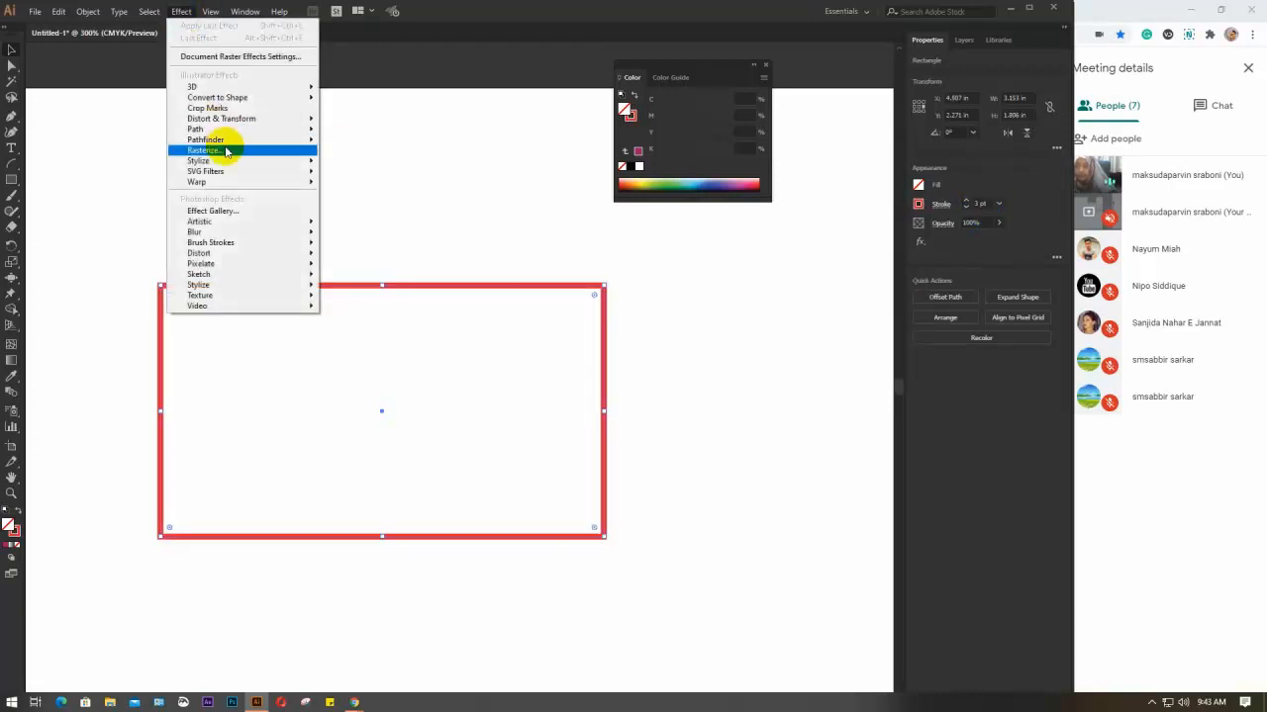
pyautogui.moveTo(229, 126)
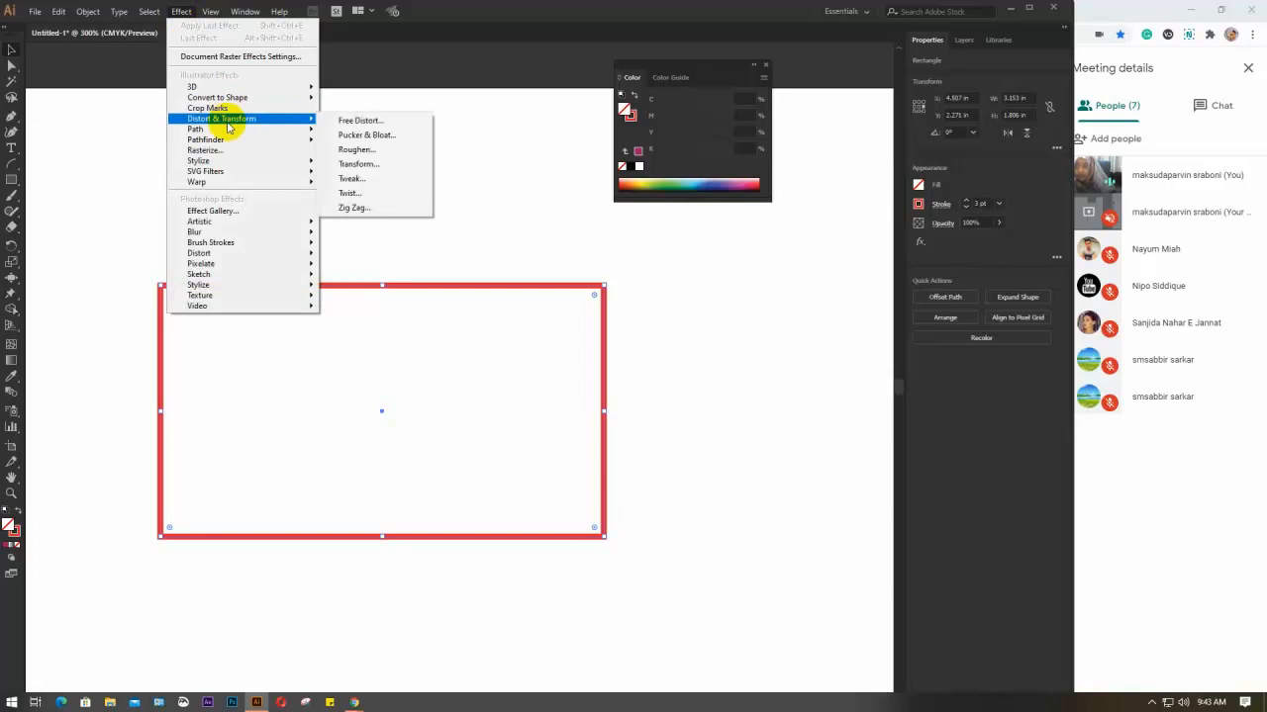
pyautogui.click(399, 136)
pyautogui.click(656, 326)
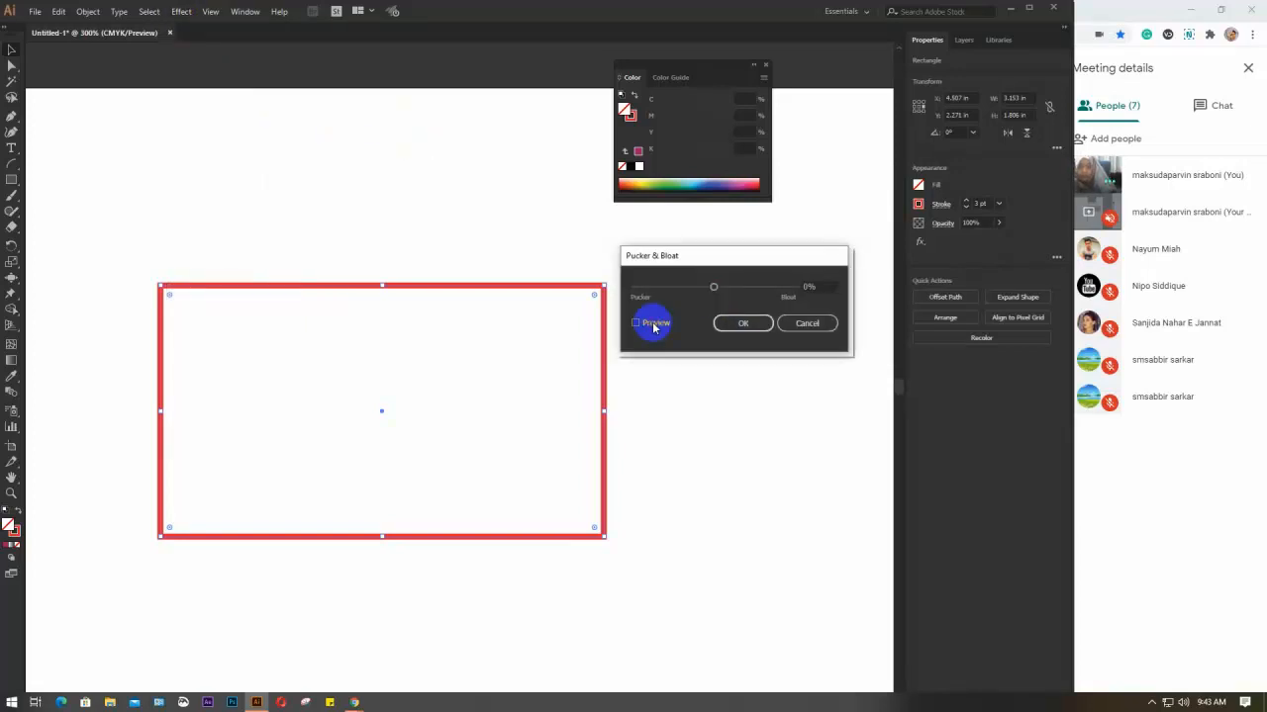
pyautogui.click(823, 285)
pyautogui.press('Up')
pyautogui.press('Up')
pyautogui.press('Up')
pyautogui.press('Up')
pyautogui.press('Up')
pyautogui.press('Up')
pyautogui.press('Up')
pyautogui.press('Up')
pyautogui.press('Up')
pyautogui.press('Up')
pyautogui.press('Up')
pyautogui.press('Up')
pyautogui.press('Up')
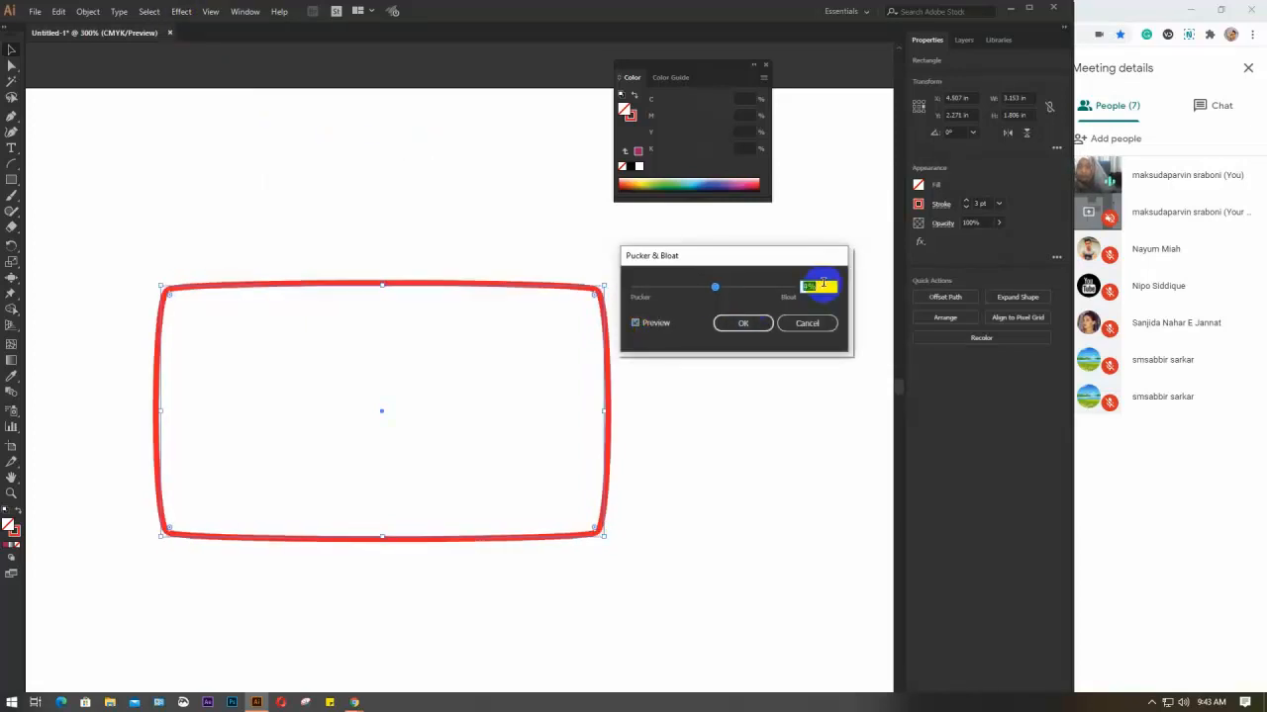
pyautogui.press('Up')
pyautogui.press('Up')
pyautogui.press('Up')
pyautogui.press('Up')
pyautogui.press('Up')
pyautogui.press('Up')
pyautogui.press('Up')
pyautogui.press('Up')
pyautogui.press('Up')
pyautogui.press('Up')
pyautogui.press('Up')
pyautogui.press('Up')
pyautogui.press('Up')
pyautogui.press('Up')
pyautogui.press('Up')
pyautogui.press('Up')
pyautogui.press('Up')
pyautogui.press('Up')
pyautogui.press('Up')
pyautogui.press('Up')
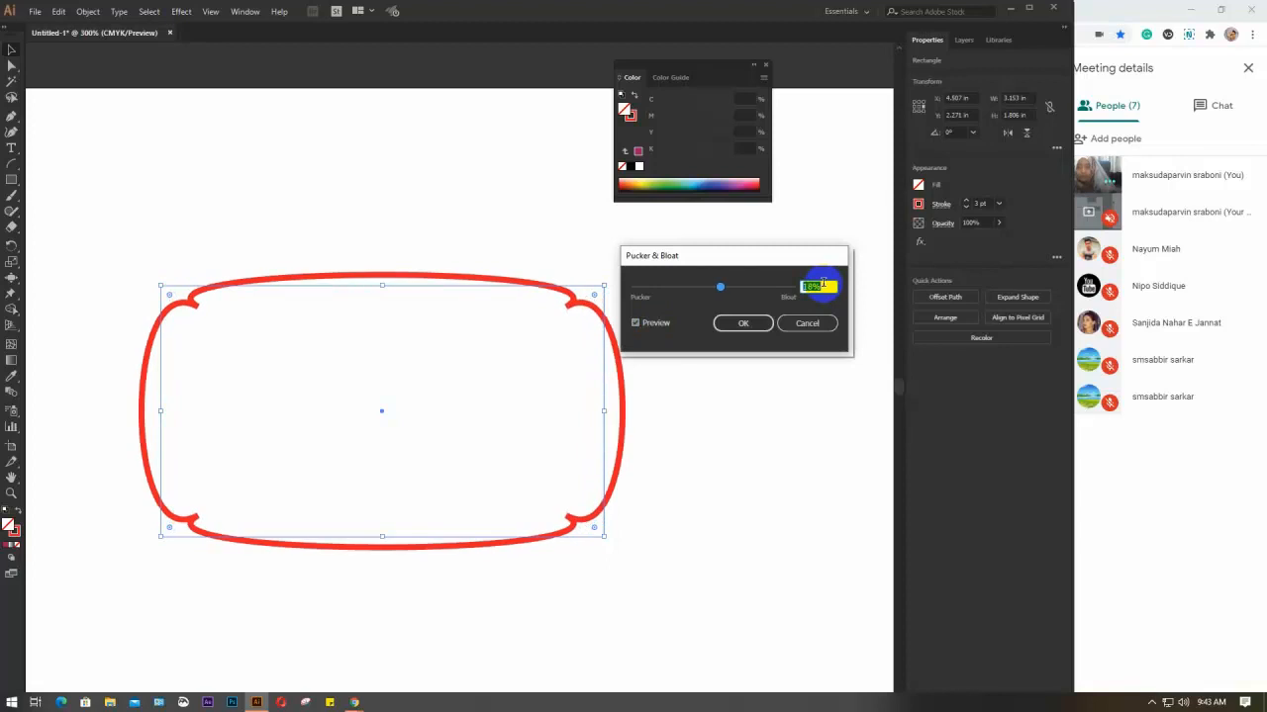
pyautogui.press('Up')
pyautogui.press('Up')
pyautogui.press('Up')
pyautogui.press('Up')
pyautogui.press('Up')
pyautogui.press('Up')
pyautogui.press('Up')
pyautogui.press('Up')
pyautogui.press('Up')
pyautogui.press('Up')
pyautogui.press('Up')
pyautogui.press('Up')
pyautogui.press('Up')
pyautogui.press('Up')
pyautogui.press('Up')
pyautogui.press('Up')
pyautogui.press('Up')
pyautogui.press('Up')
pyautogui.press('Up')
pyautogui.press('Up')
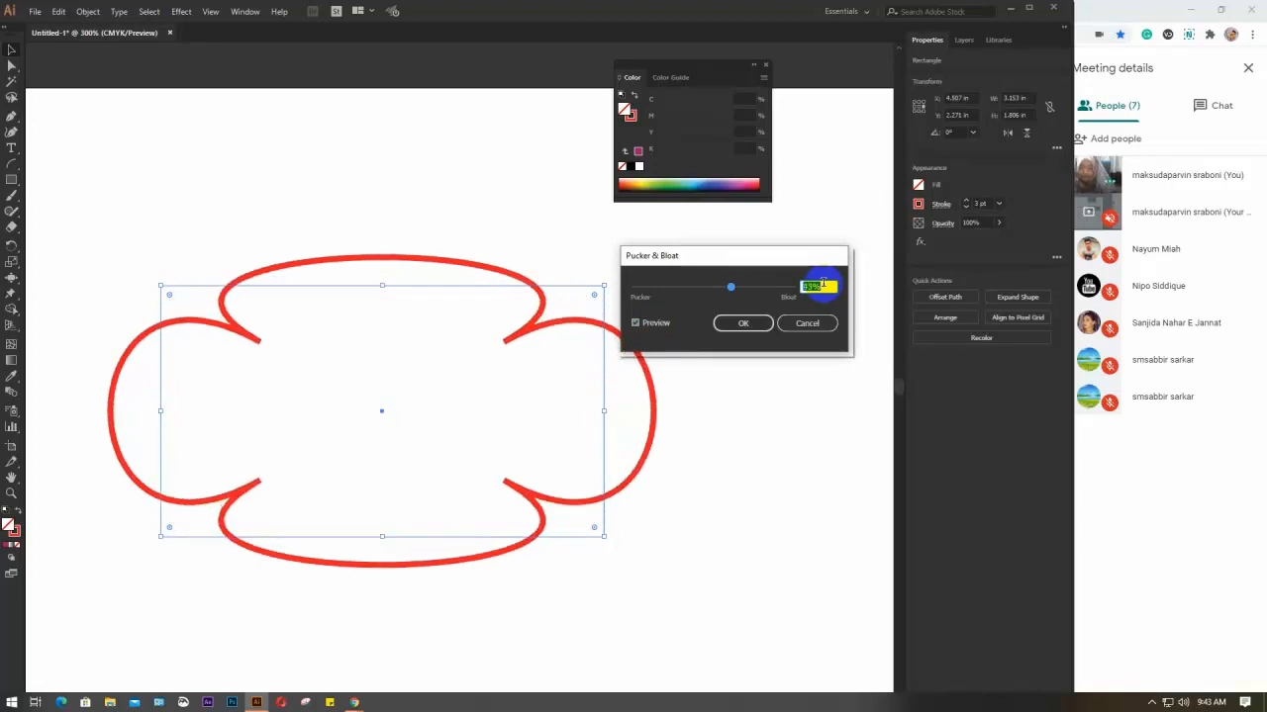
pyautogui.press('Up')
pyautogui.press('Up')
pyautogui.press('Up')
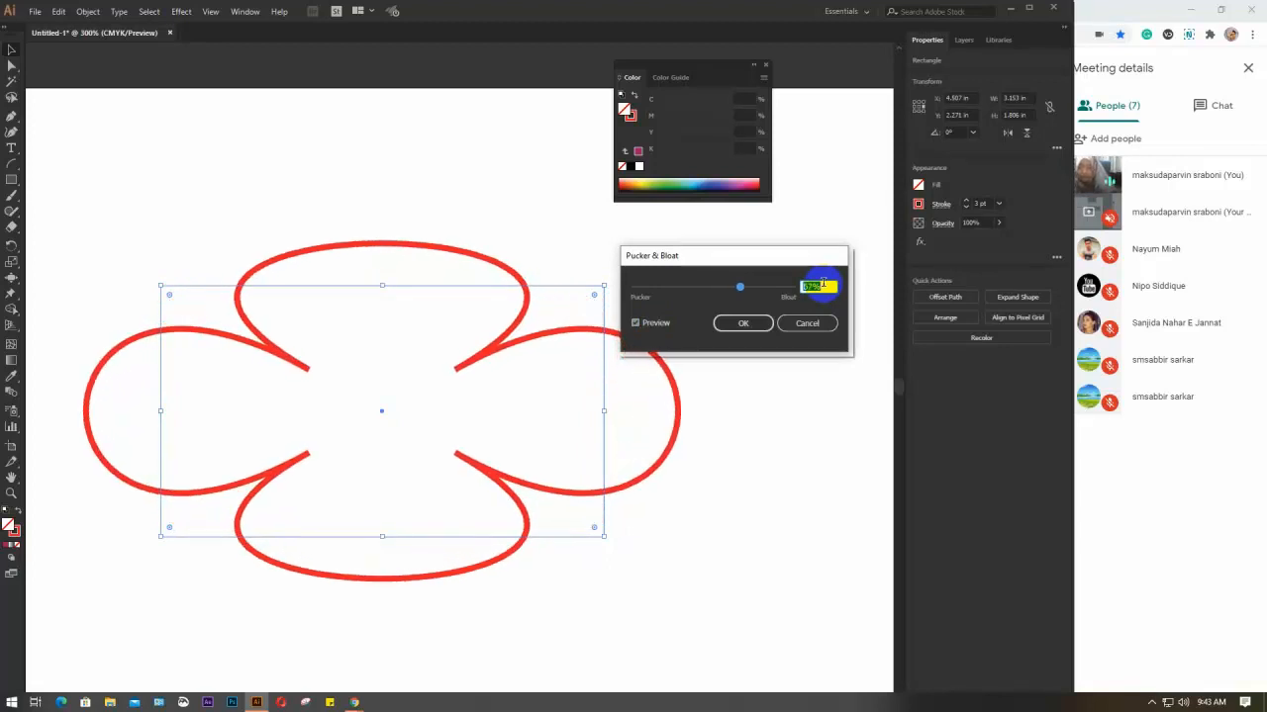
pyautogui.press('Up')
pyautogui.press('Up')
pyautogui.press('Up')
pyautogui.press('Up')
pyautogui.press('Up')
pyautogui.press('Up')
pyautogui.press('Up')
pyautogui.press('Up')
pyautogui.press('Up')
pyautogui.press('Up')
pyautogui.press('Up')
pyautogui.press('Up')
pyautogui.press('Up')
pyautogui.press('Up')
pyautogui.press('Up')
pyautogui.press('Up')
pyautogui.press('Up')
pyautogui.press('Up')
pyautogui.press('Up')
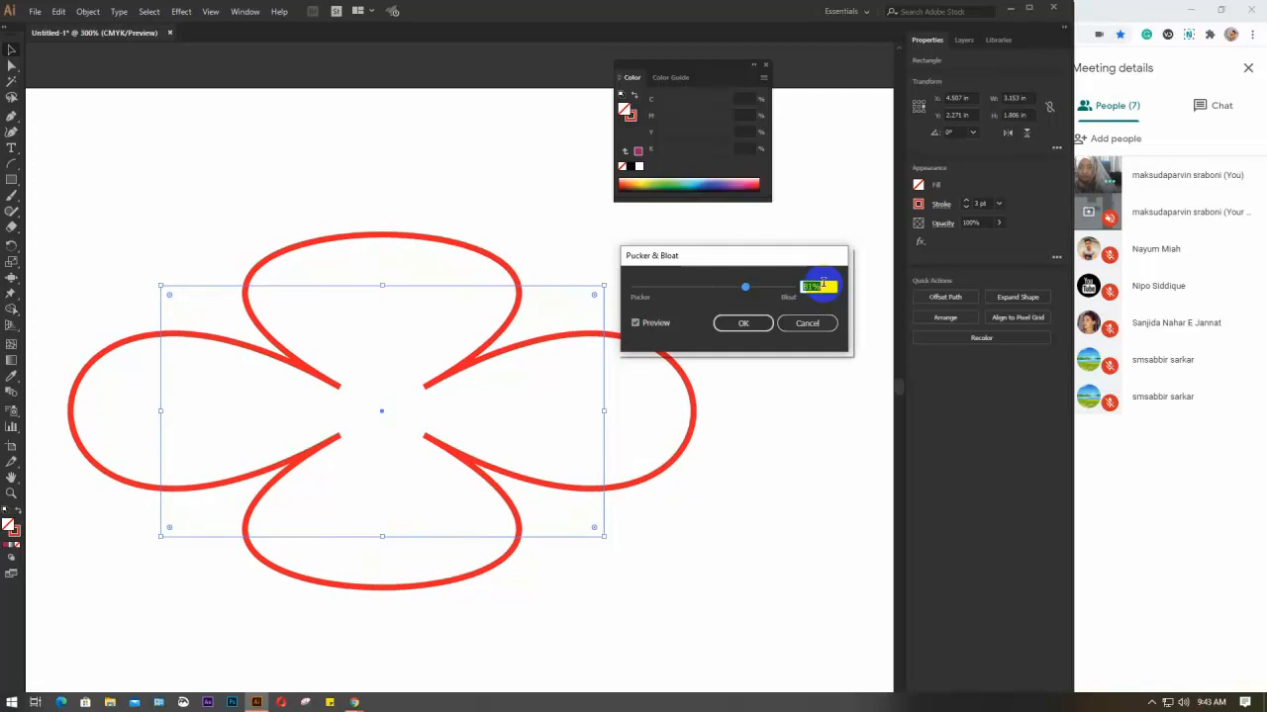
pyautogui.press('Up')
pyautogui.press('Up')
pyautogui.press('Up')
pyautogui.press('Up')
pyautogui.press('Up')
pyautogui.press('Up')
pyautogui.press('Up')
pyautogui.press('Up')
pyautogui.press('Up')
pyautogui.press('Up')
pyautogui.press('Up')
pyautogui.press('Up')
pyautogui.press('Up')
pyautogui.press('Up')
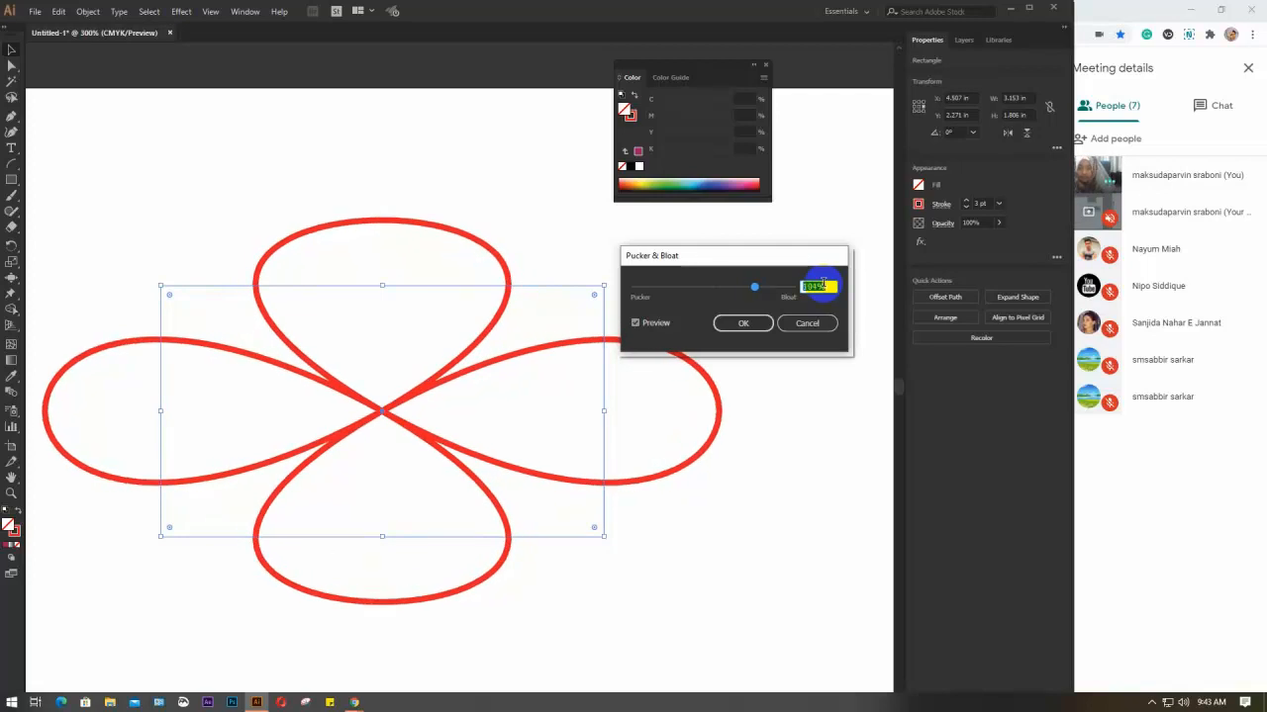
pyautogui.press('Up')
pyautogui.press('Up')
pyautogui.press('Up')
pyautogui.press('Up')
pyautogui.press('Up')
pyautogui.press('Up')
pyautogui.press('Up')
pyautogui.press('Up')
pyautogui.press('Up')
pyautogui.press('Up')
pyautogui.press('Up')
pyautogui.press('Up')
pyautogui.press('Up')
pyautogui.press('Up')
pyautogui.press('Up')
pyautogui.press('Up')
pyautogui.press('Up')
pyautogui.press('Up')
pyautogui.press('Up')
pyautogui.press('Up')
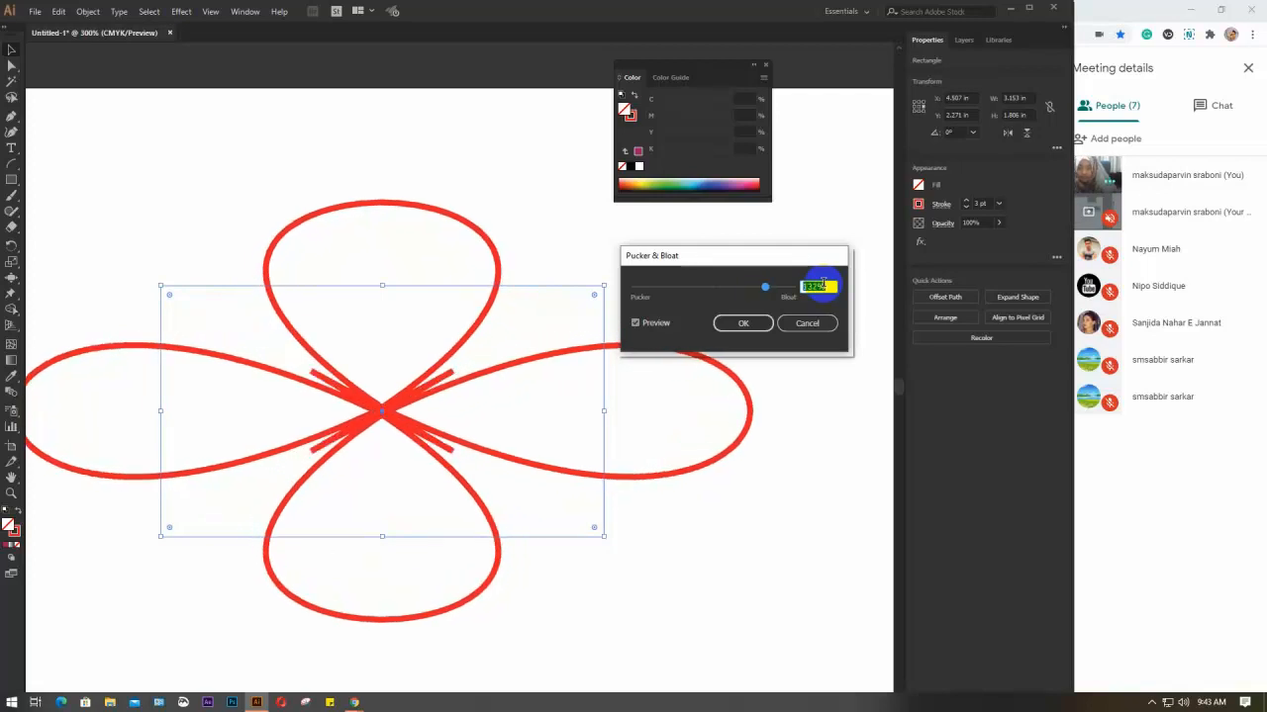
pyautogui.press('Up')
pyautogui.press('Up')
pyautogui.press('Up')
pyautogui.press('Up')
pyautogui.press('Up')
pyautogui.press('Up')
pyautogui.press('Up')
pyautogui.press('Up')
pyautogui.press('Up')
pyautogui.press('Up')
pyautogui.press('Up')
pyautogui.press('Up')
pyautogui.press('Up')
pyautogui.press('Up')
pyautogui.press('Up')
pyautogui.press('Up')
pyautogui.press('Up')
pyautogui.press('Up')
pyautogui.press('Up')
pyautogui.press('Up')
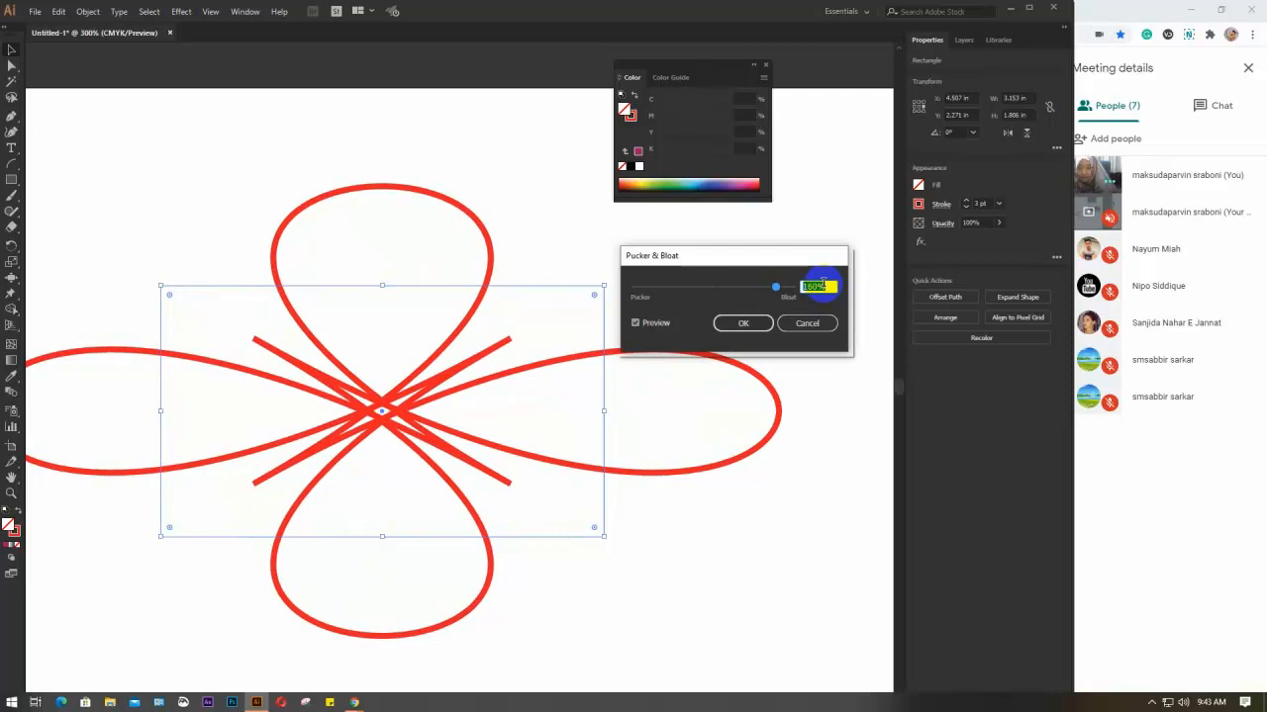
pyautogui.press('Up')
pyautogui.press('Up')
pyautogui.press('Up')
pyautogui.press('Up')
pyautogui.press('Up')
pyautogui.press('Up')
pyautogui.press('Up')
pyautogui.press('Up')
pyautogui.press('Up')
pyautogui.press('Up')
pyautogui.press('Up')
pyautogui.press('Up')
pyautogui.press('Up')
pyautogui.press('Up')
pyautogui.press('Up')
pyautogui.press('Up')
pyautogui.press('Up')
pyautogui.press('Up')
pyautogui.press('Up')
pyautogui.press('Up')
pyautogui.press('Up')
pyautogui.press('Up')
pyautogui.press('Up')
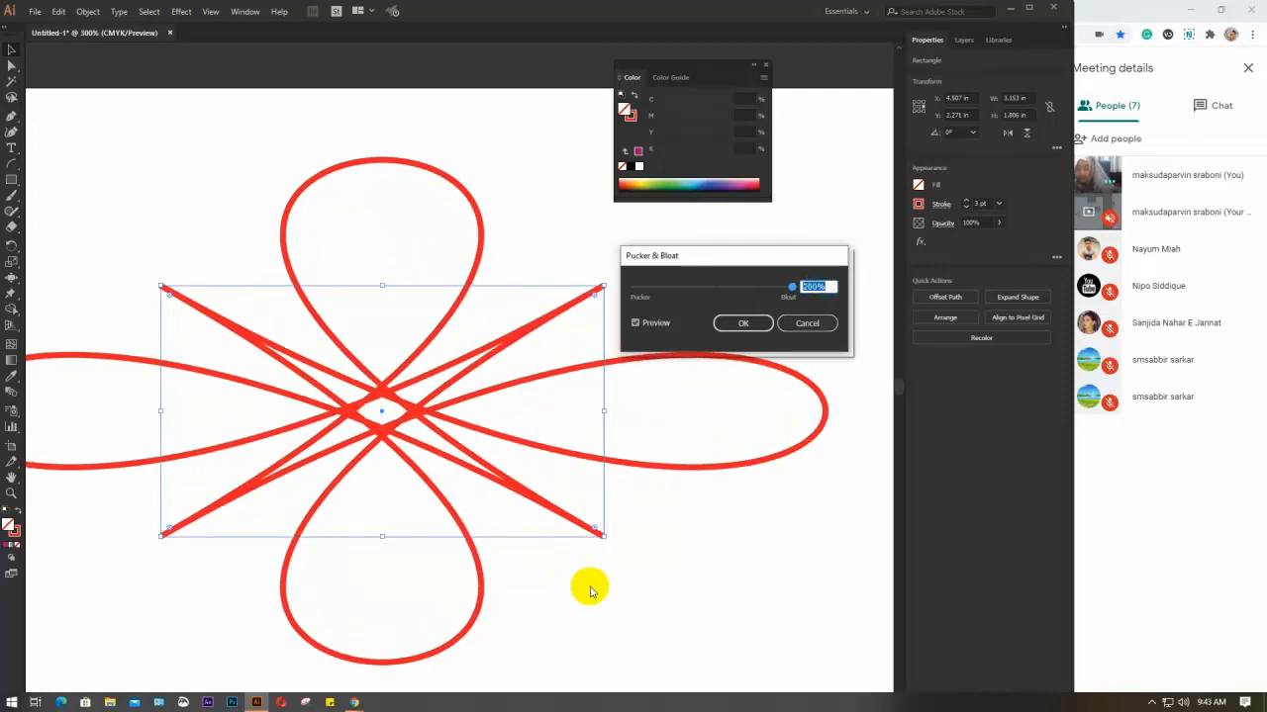
# Step: Apply the 200% bloat to the red-stroked rectangle
pyautogui.click(742, 323)
pyautogui.scroll(-2, 673, 571)
pyautogui.moveTo(679, 600); pyautogui.dragTo(590, 542)
pyautogui.moveTo(496, 419); pyautogui.dragTo(488, 311)
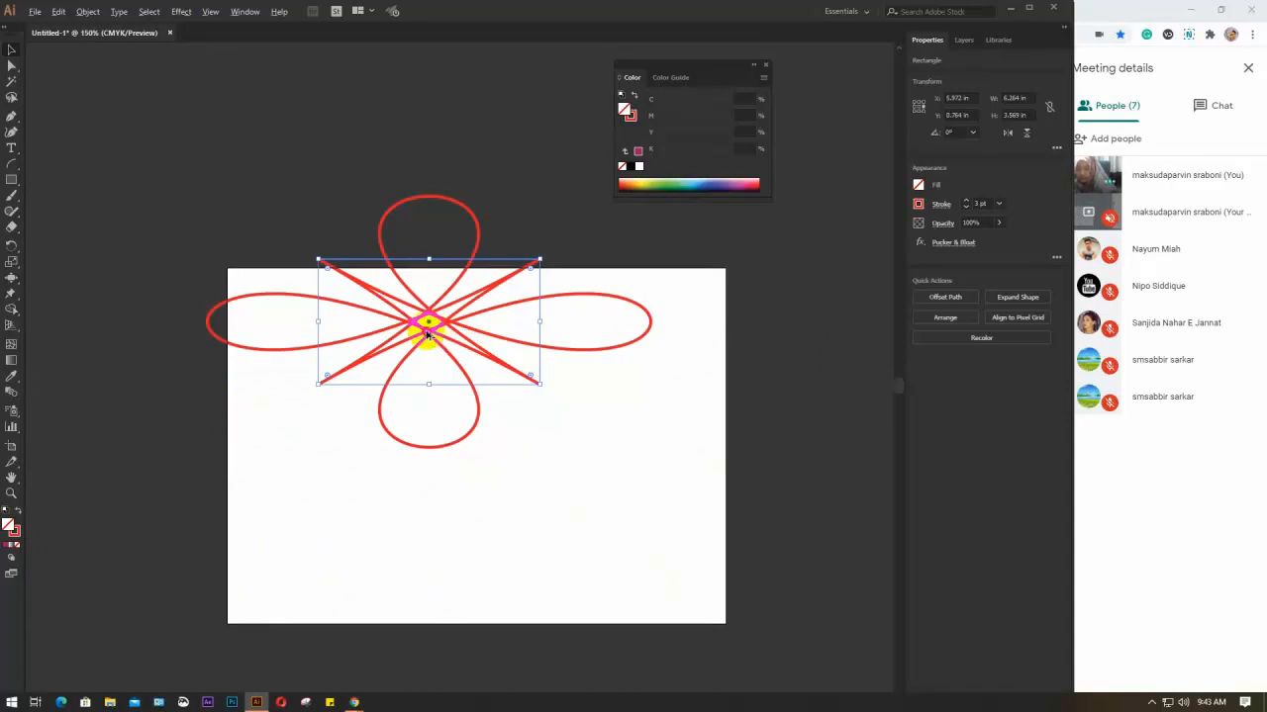
pyautogui.moveTo(426, 335); pyautogui.dragTo(450, 560)
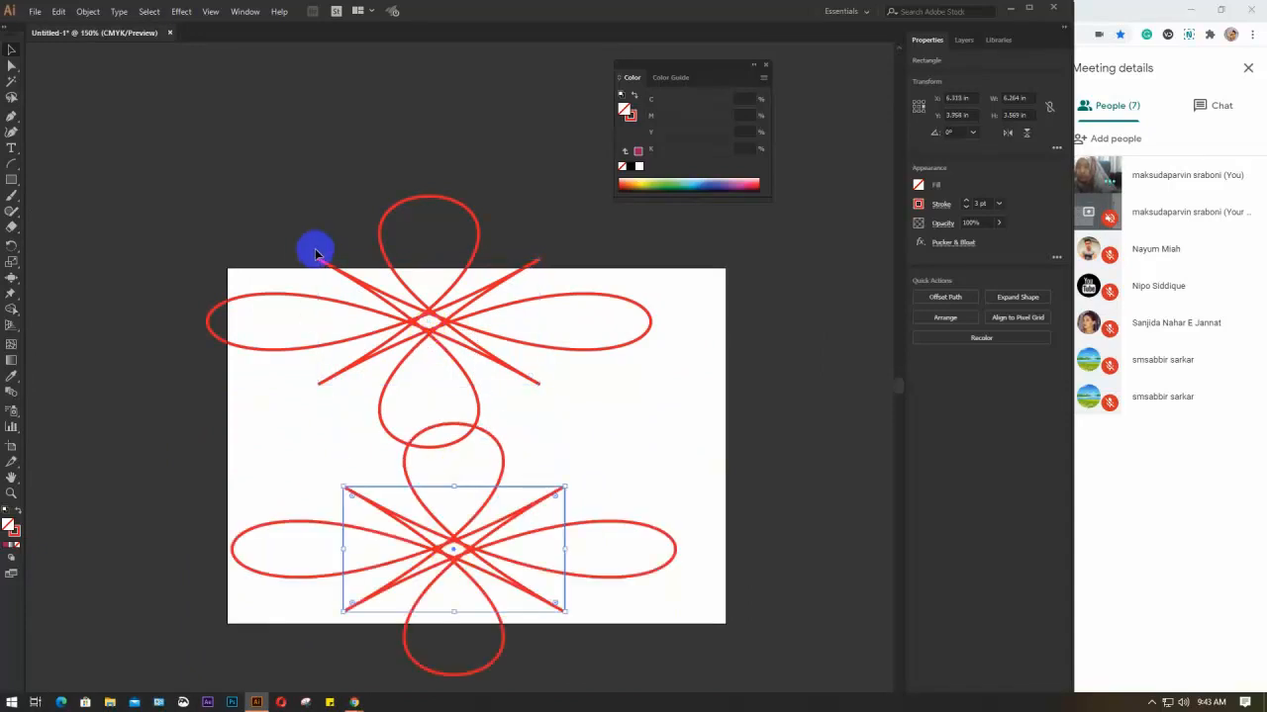
pyautogui.click(179, 13)
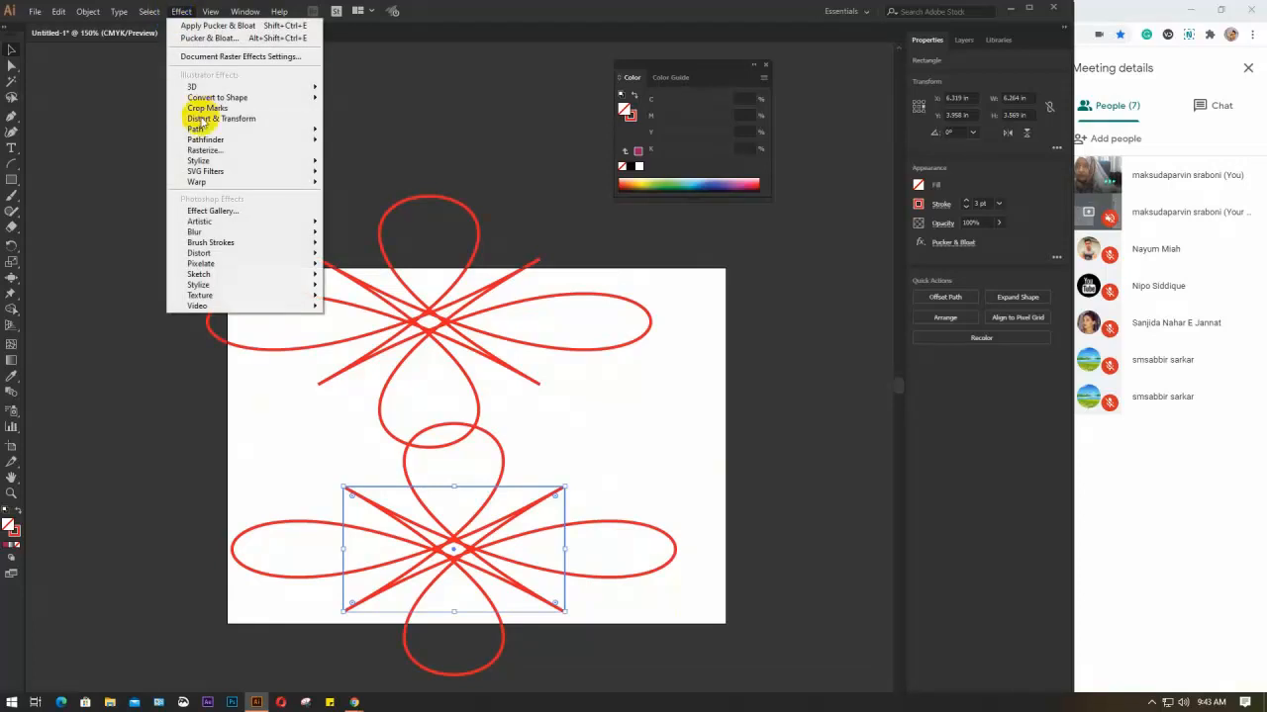
pyautogui.moveTo(211, 119)
pyautogui.click(368, 139)
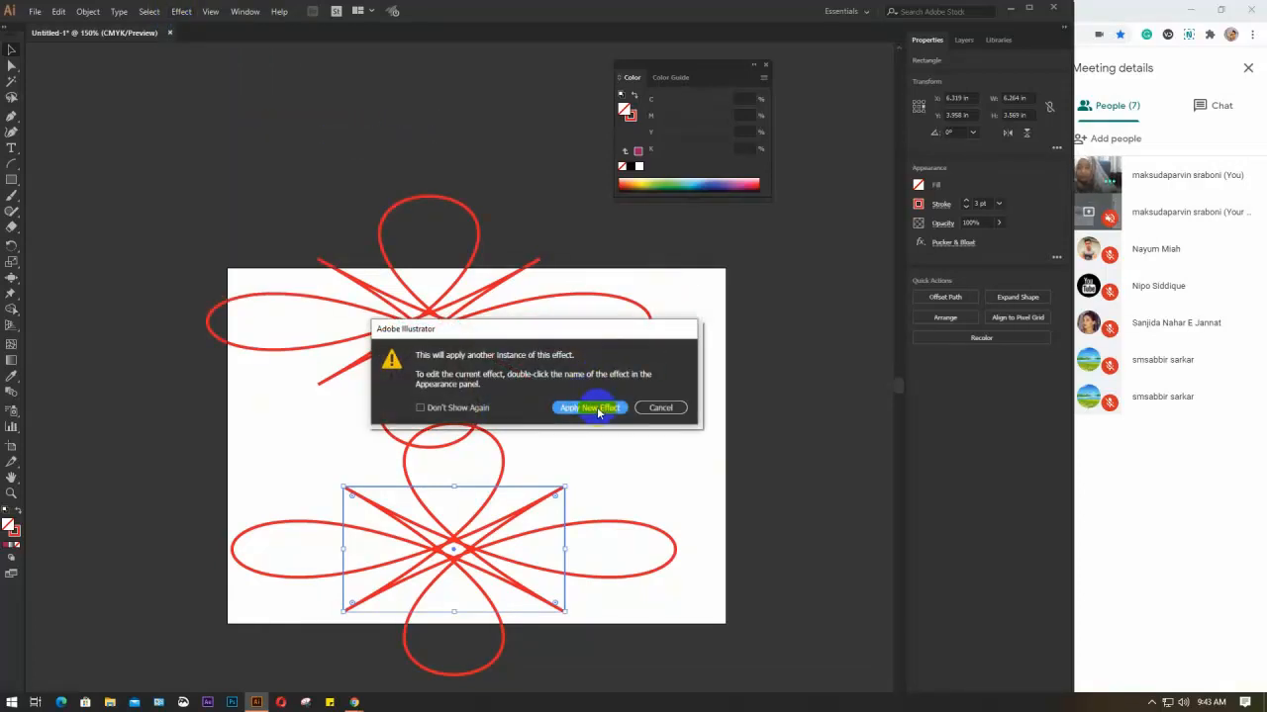
pyautogui.click(660, 408)
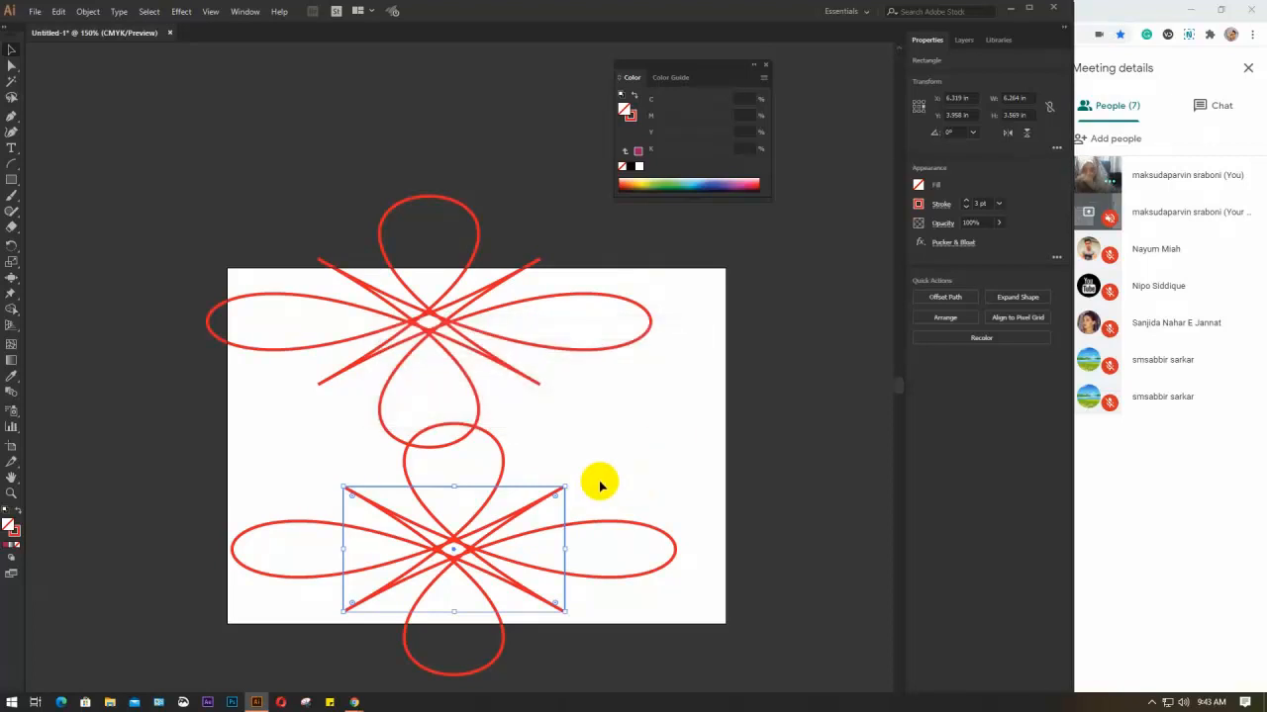
pyautogui.press('Delete')
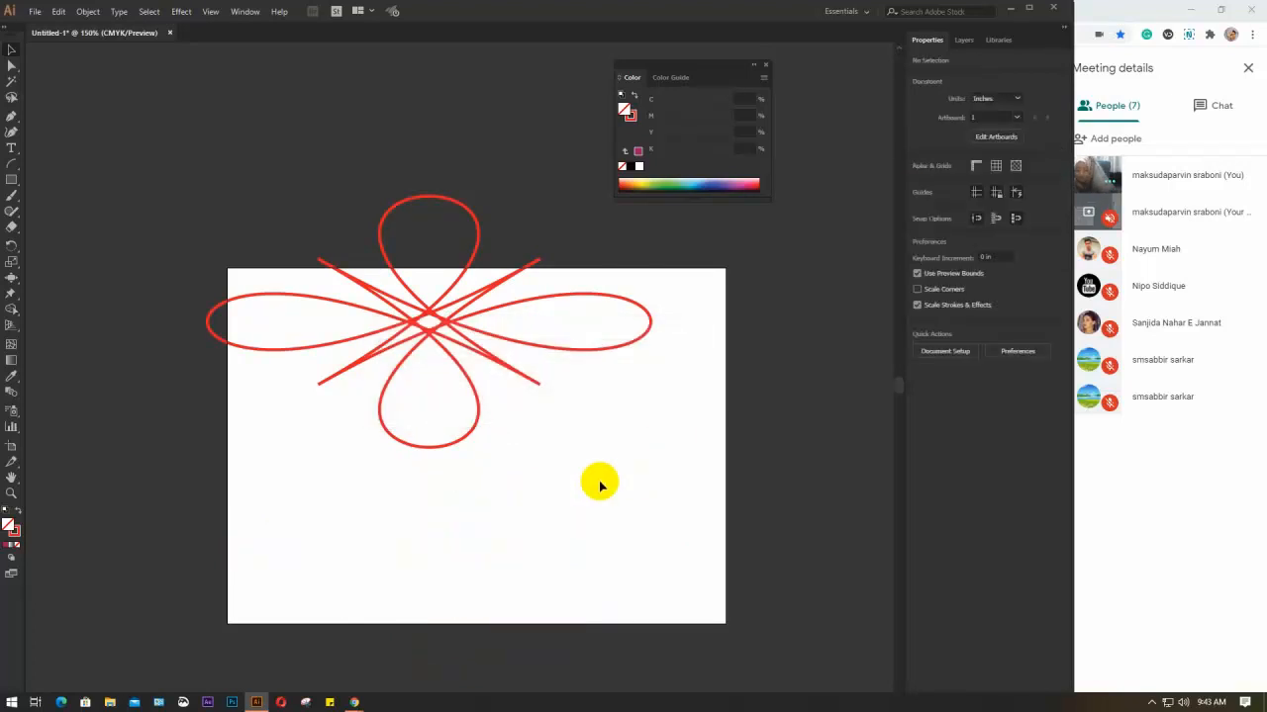
# Step: Paste the plain magenta rectangle below the red flower and restyle it with no fill and a blue stroke
pyautogui.hotkey('ctrl', 'v')
pyautogui.moveTo(464, 402); pyautogui.dragTo(517, 519)
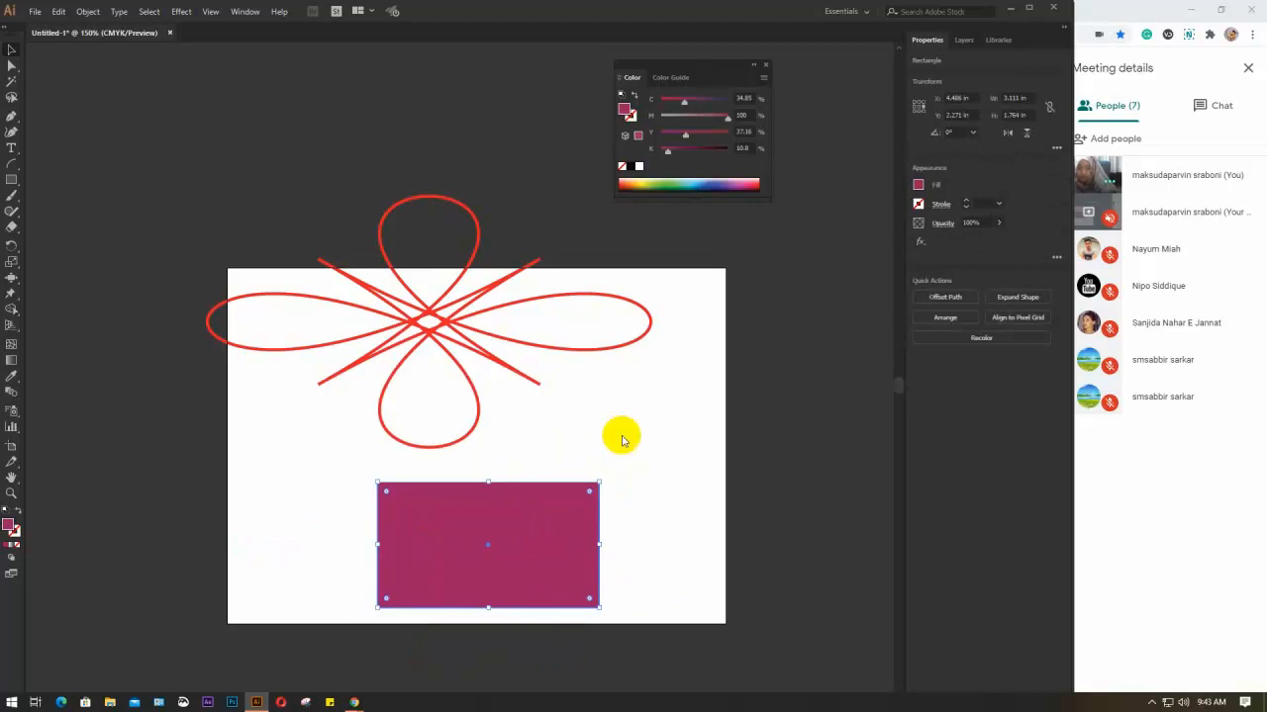
pyautogui.click(918, 186)
pyautogui.click(775, 235)
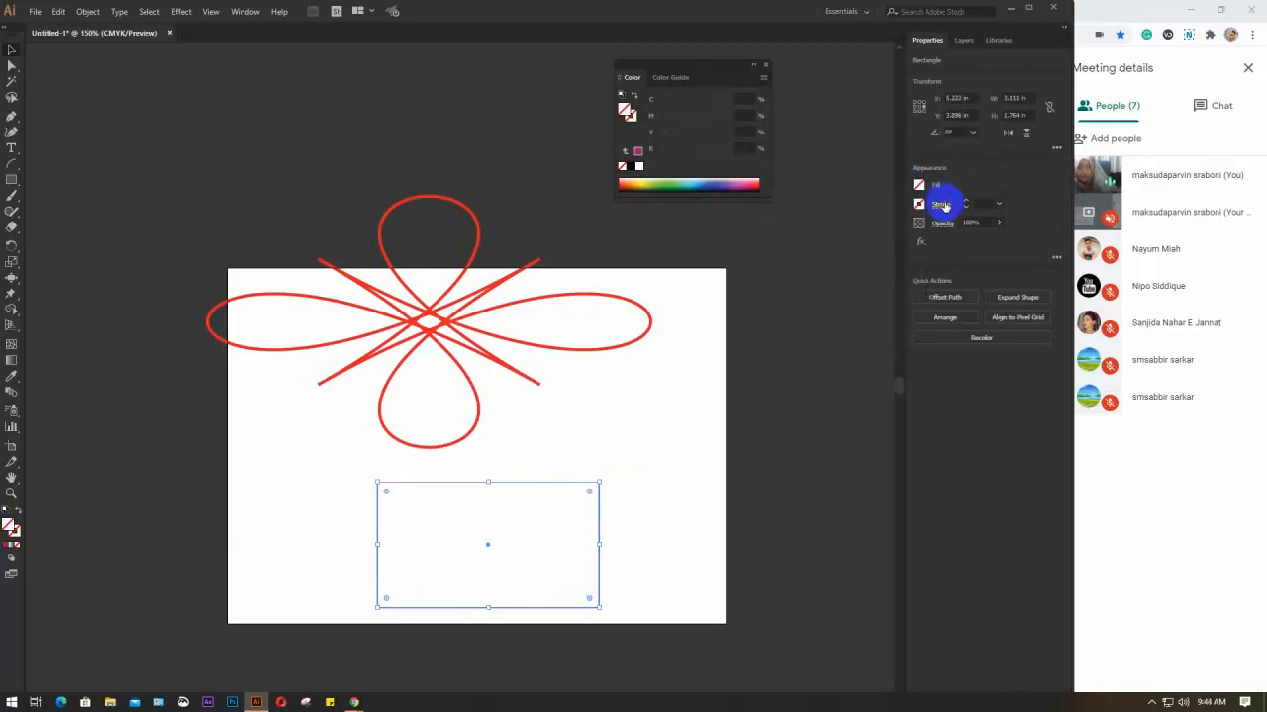
pyautogui.click(919, 203)
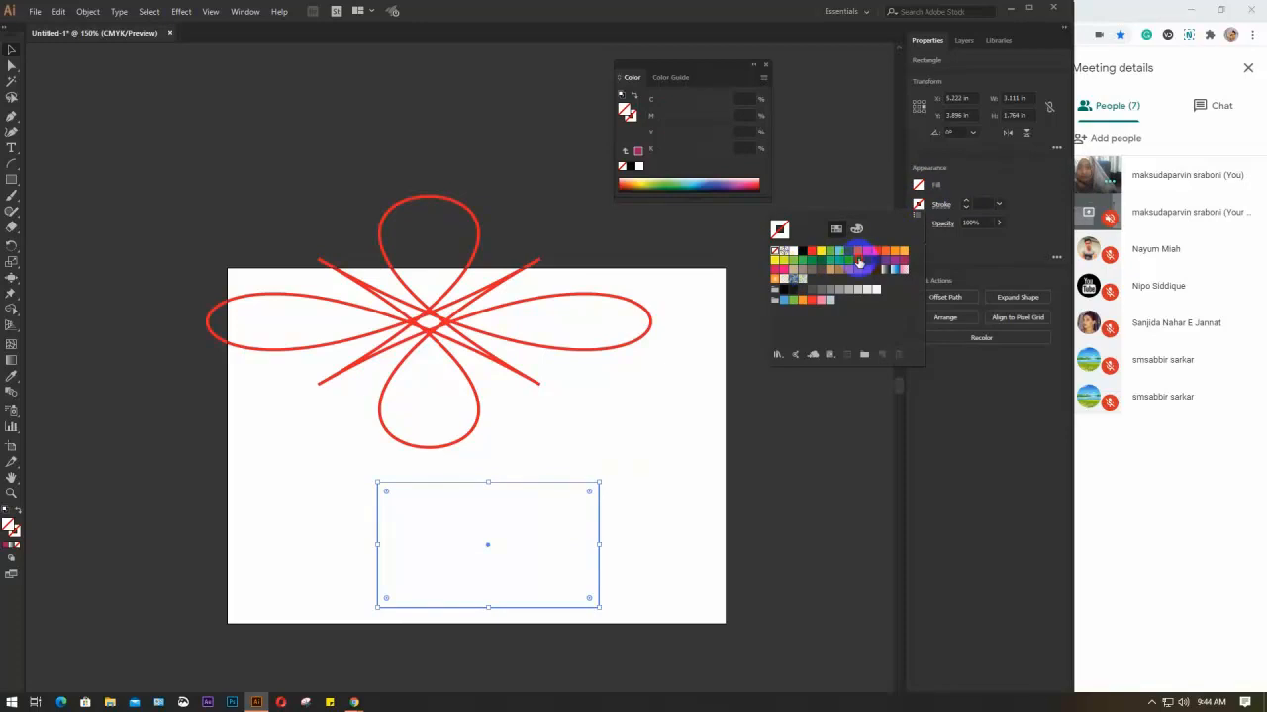
pyautogui.click(859, 262)
pyautogui.click(982, 204)
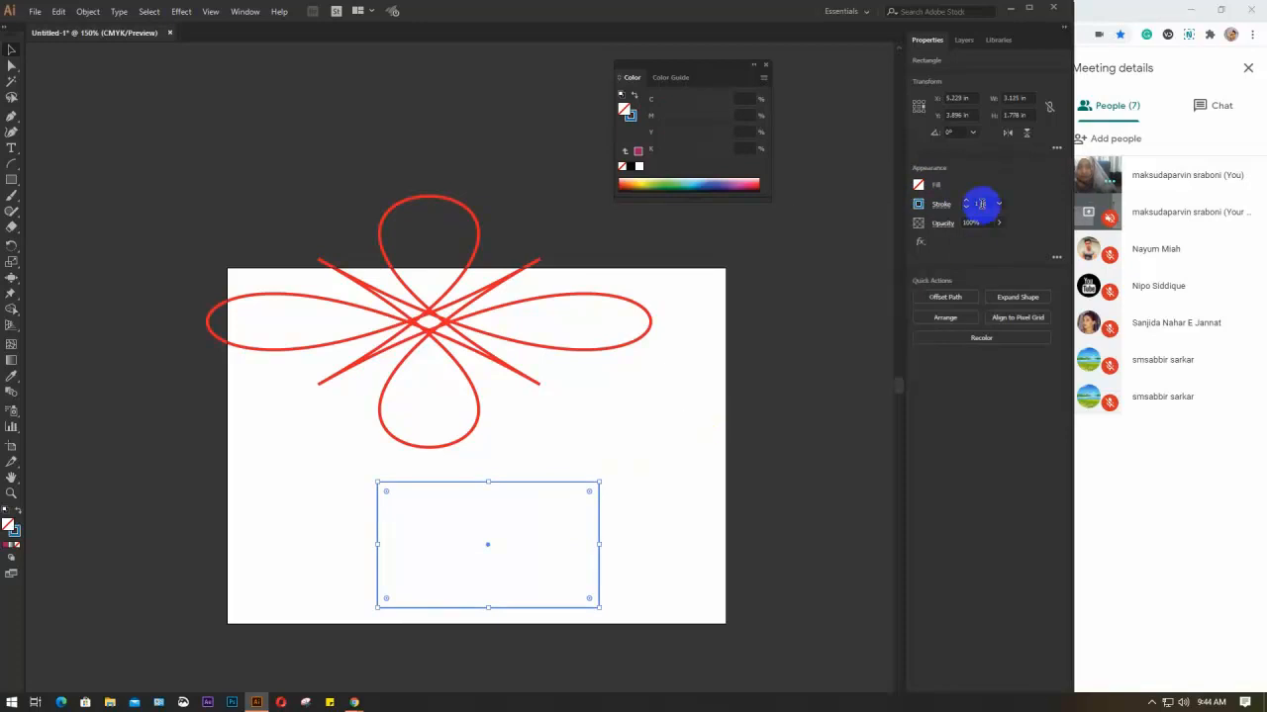
# Step: Use the Pucker & Bloat effect with preview on the blue-stroked rectangle, trying -200% pucker and applying a 71% bloat
pyautogui.click(178, 12)
pyautogui.moveTo(198, 119)
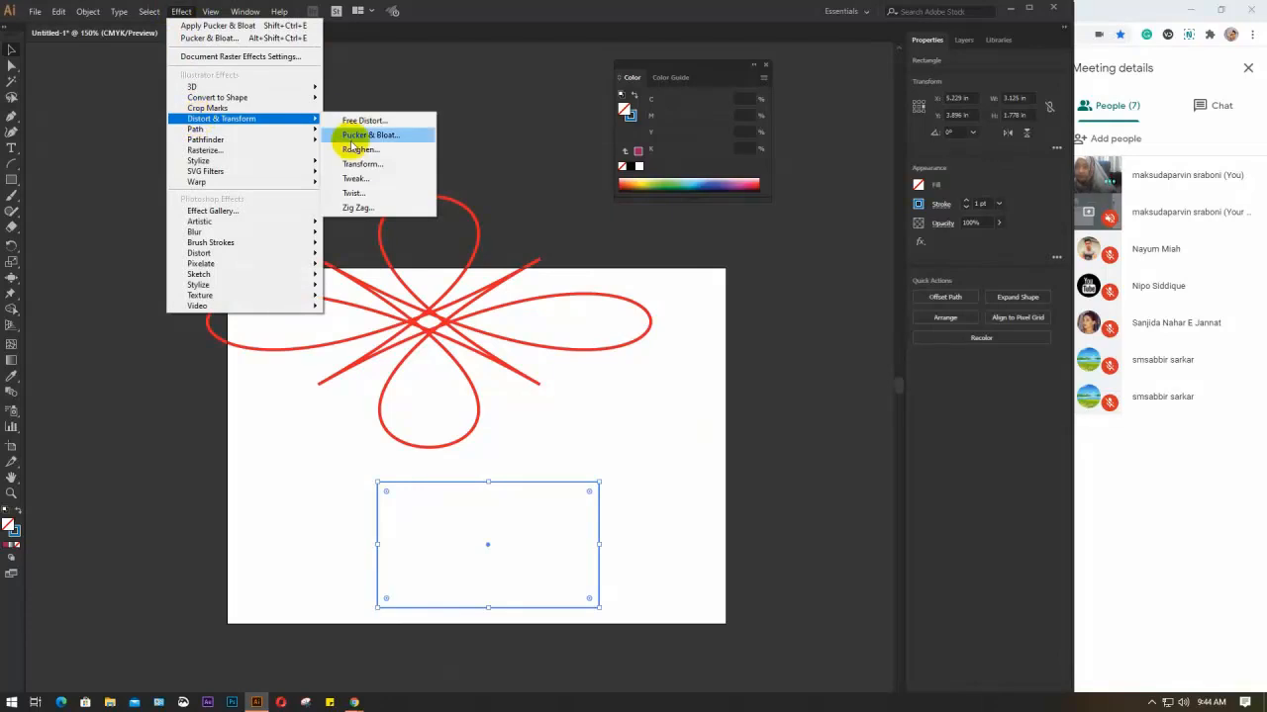
pyautogui.click(356, 136)
pyautogui.click(653, 323)
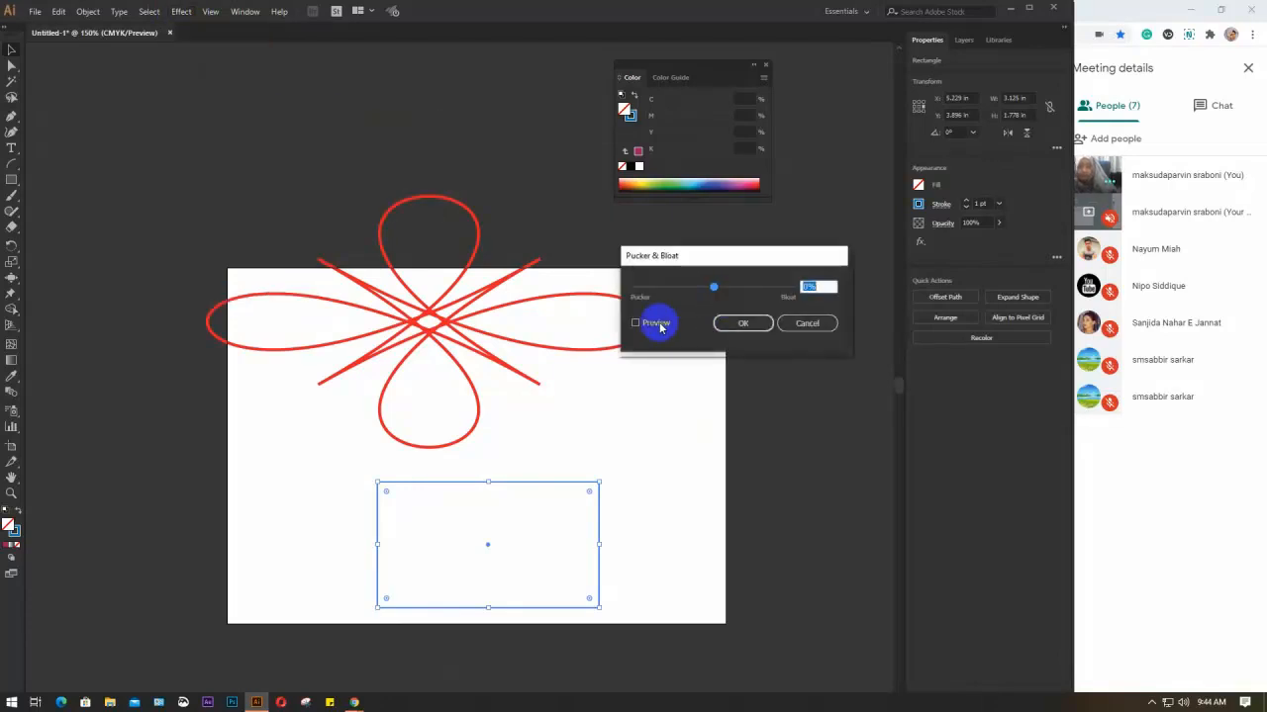
pyautogui.moveTo(715, 293); pyautogui.dragTo(600, 296)
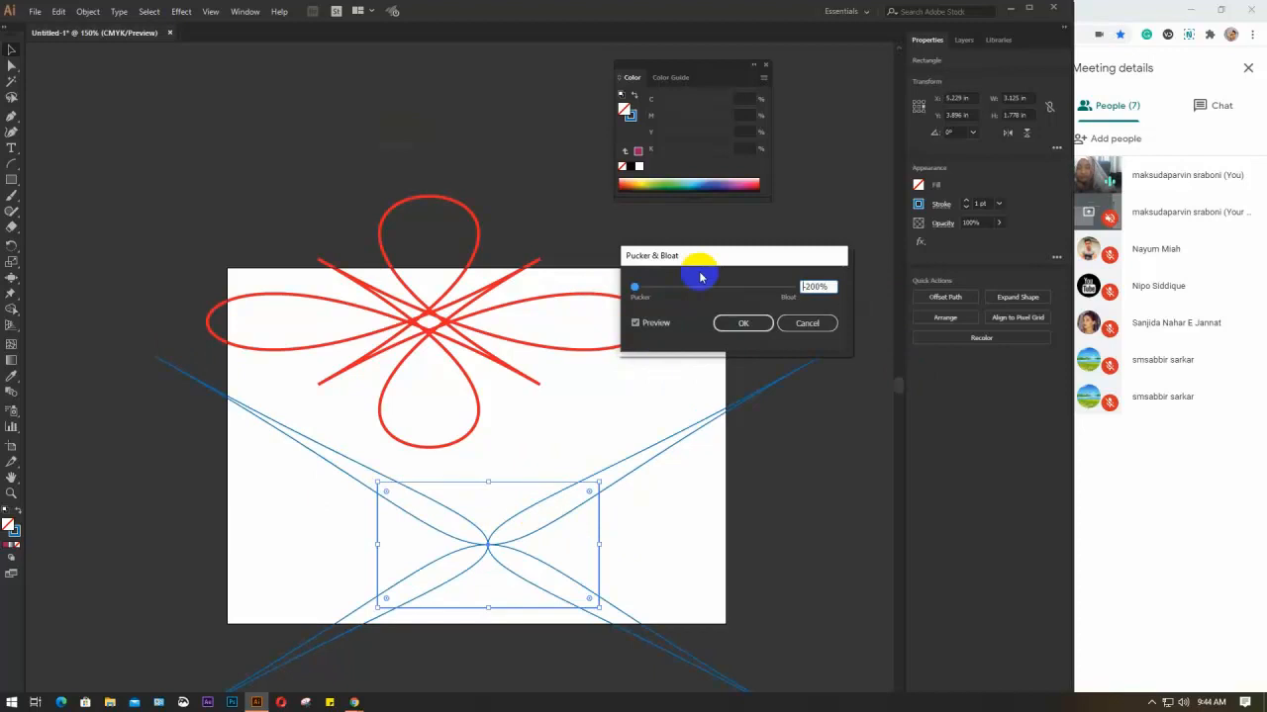
pyautogui.moveTo(634, 285); pyautogui.dragTo(743, 287)
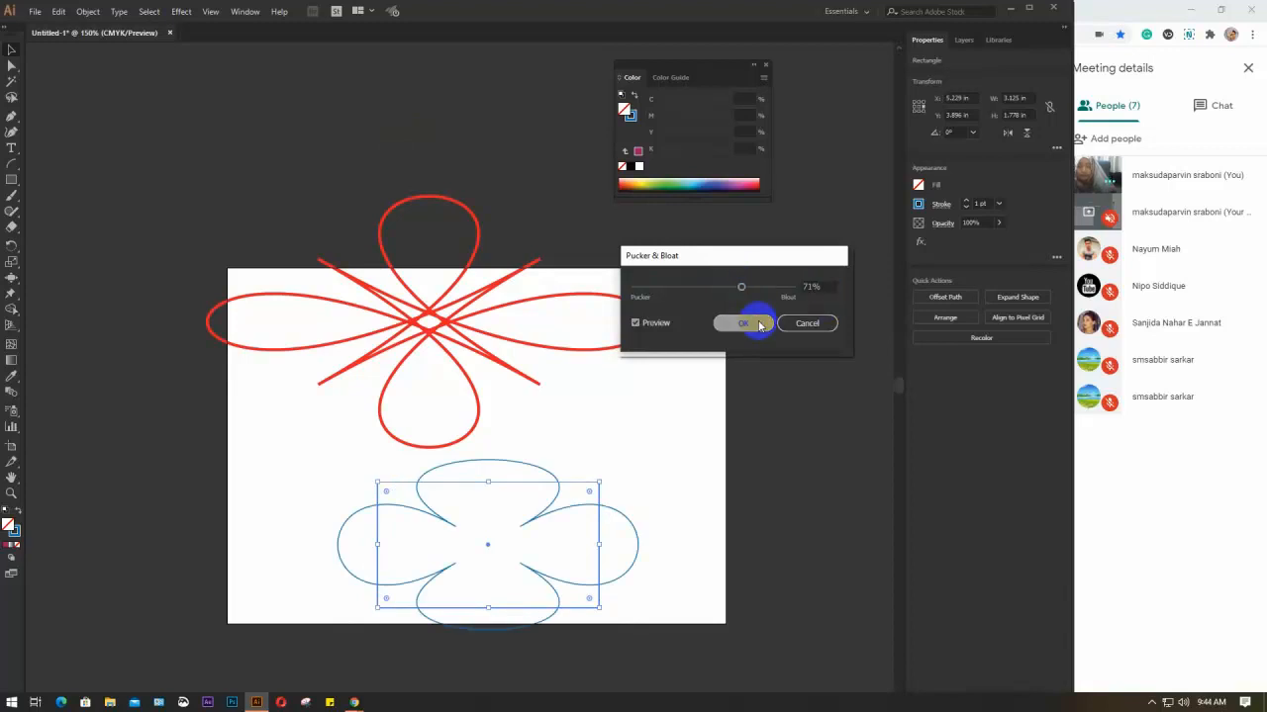
pyautogui.click(743, 323)
# Step: Fill the blue-outlined flower with a pinkish-red swatch and deselect it
pyautogui.moveTo(616, 439); pyautogui.dragTo(405, 311)
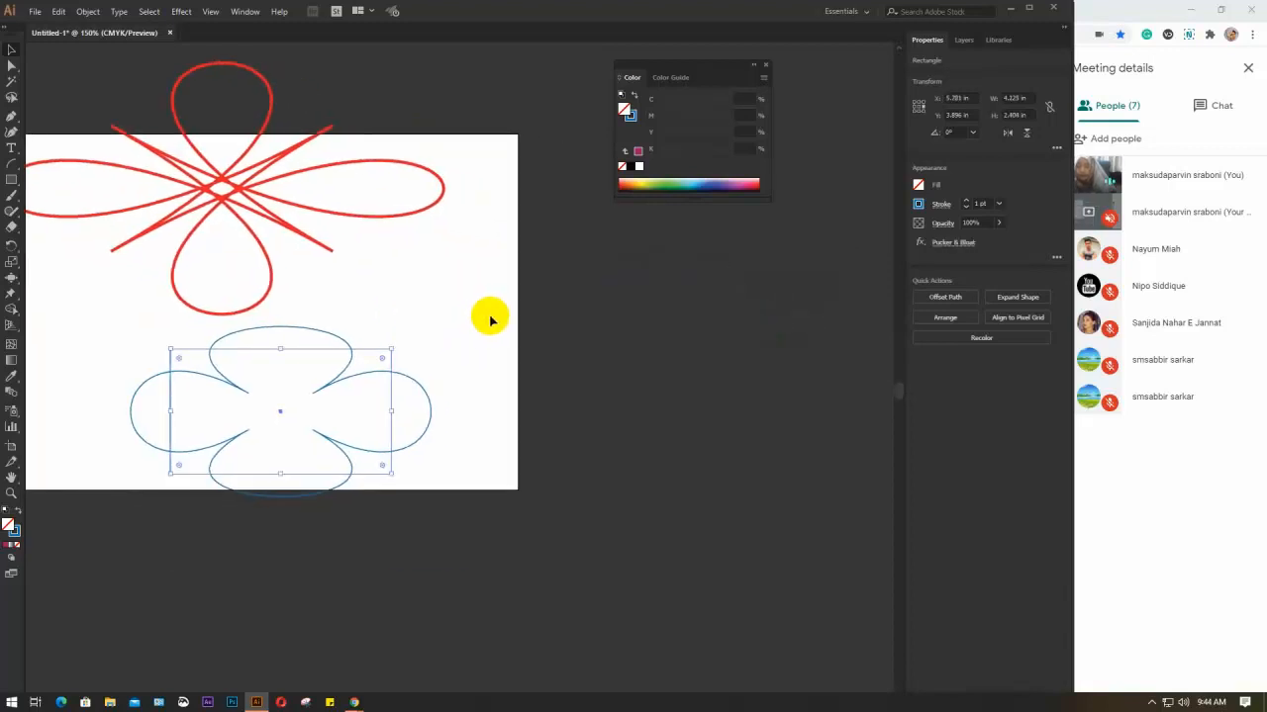
pyautogui.click(917, 187)
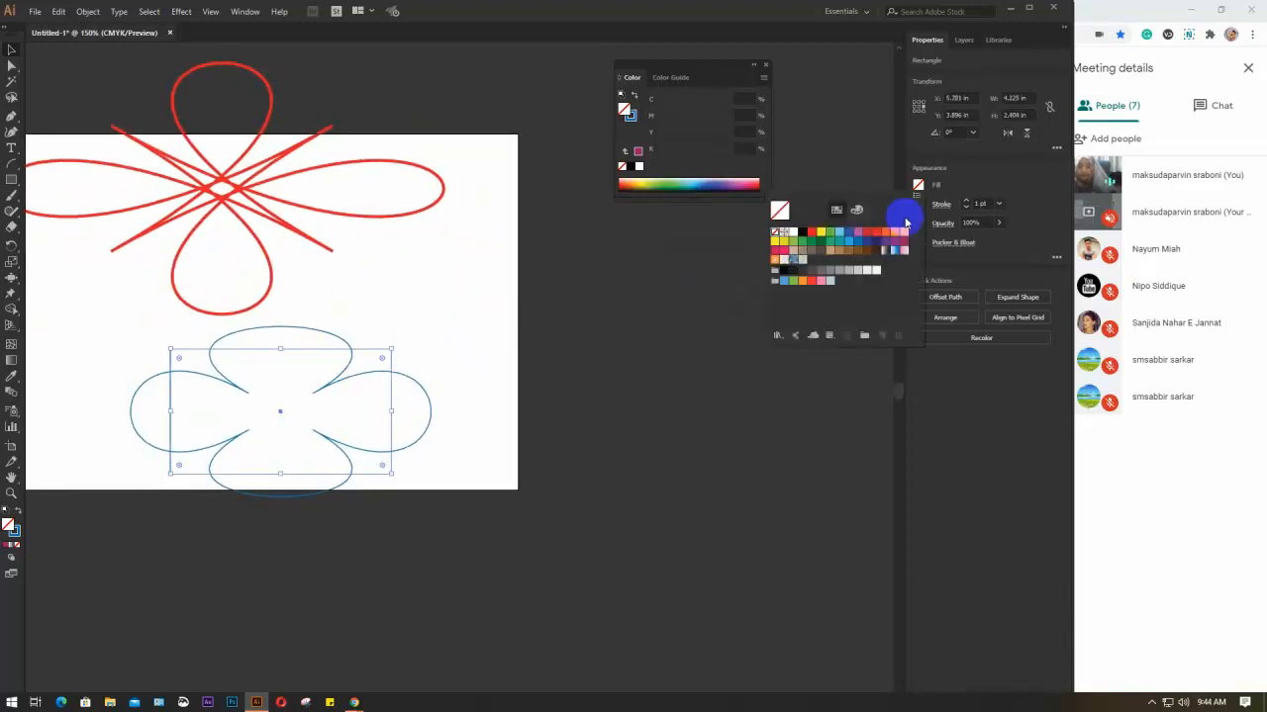
pyautogui.click(779, 253)
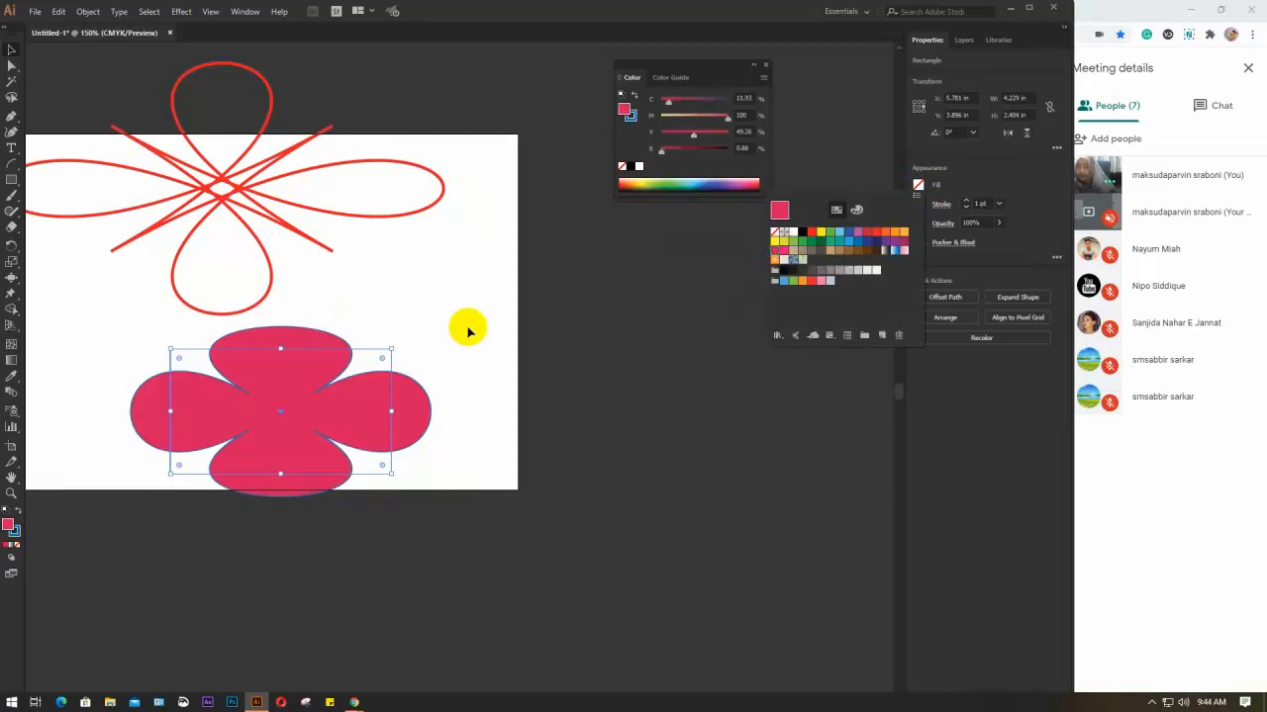
pyautogui.click(448, 285)
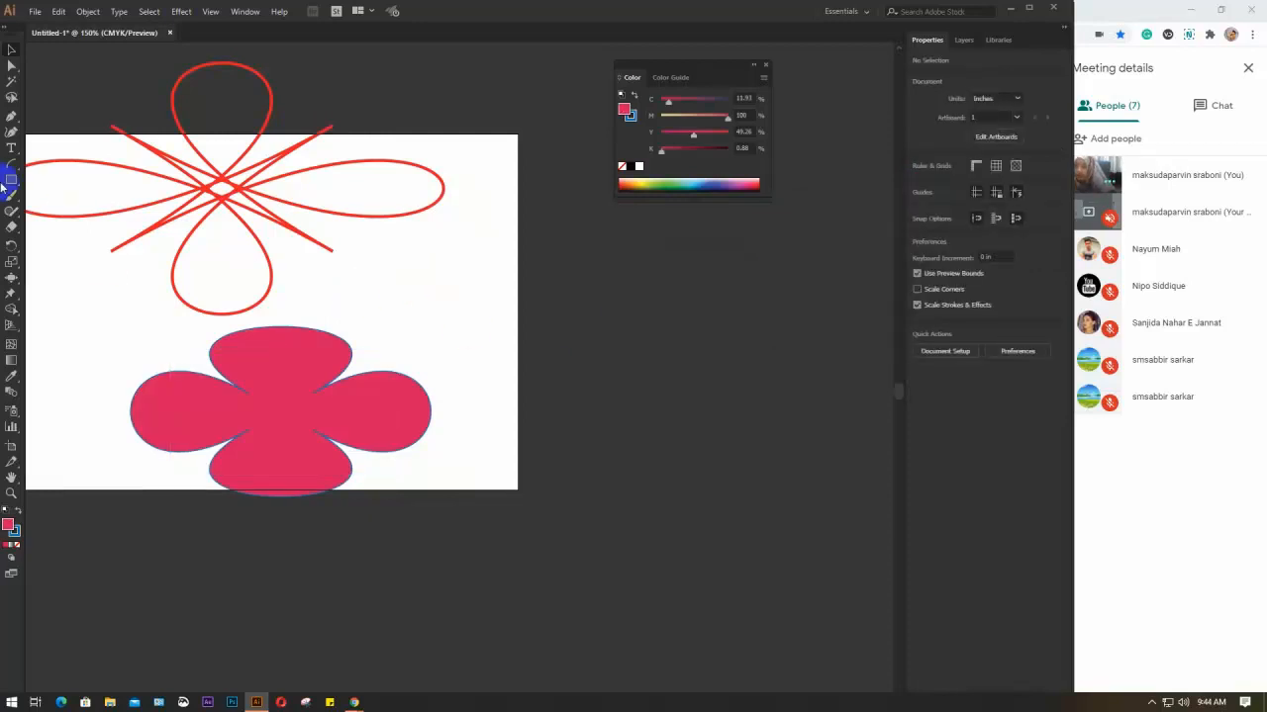
# Step: Paste another magenta rectangle, place it beside the artboard and fill it with light orange
pyautogui.hotkey('ctrl', 'alt', '3')
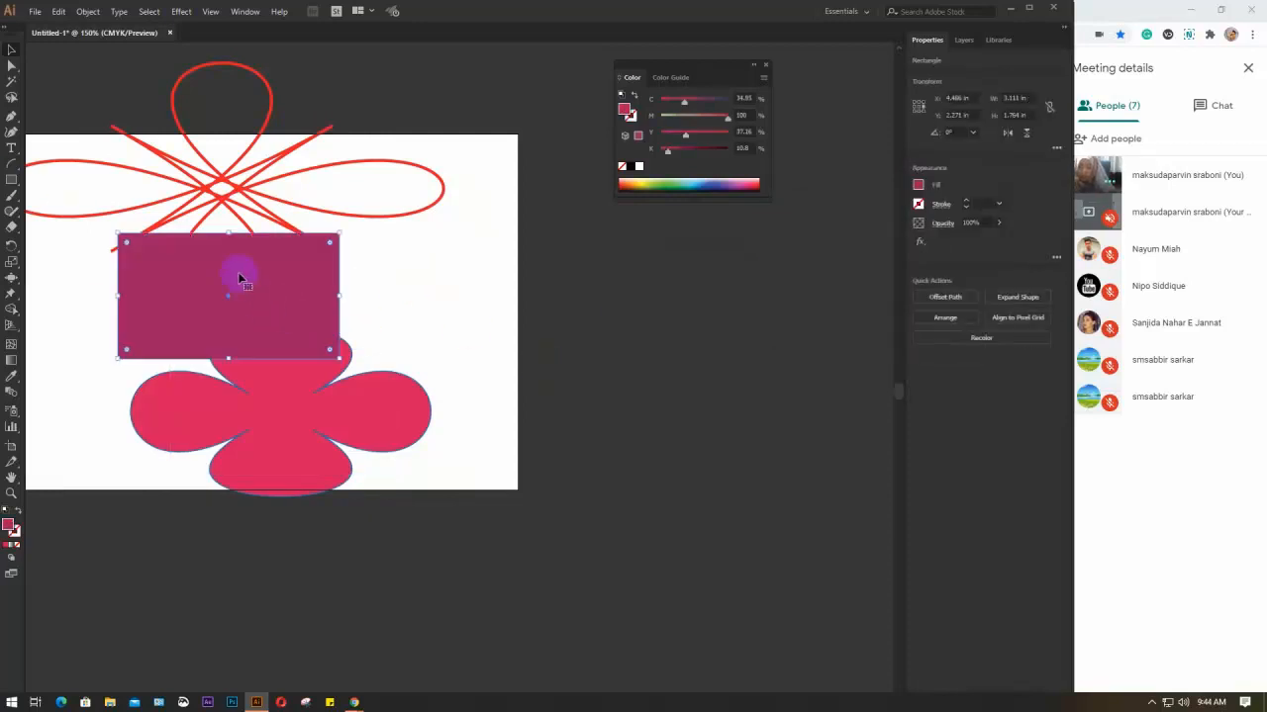
pyautogui.moveTo(241, 276); pyautogui.dragTo(691, 402)
pyautogui.moveTo(640, 421); pyautogui.dragTo(566, 382)
pyautogui.click(919, 185)
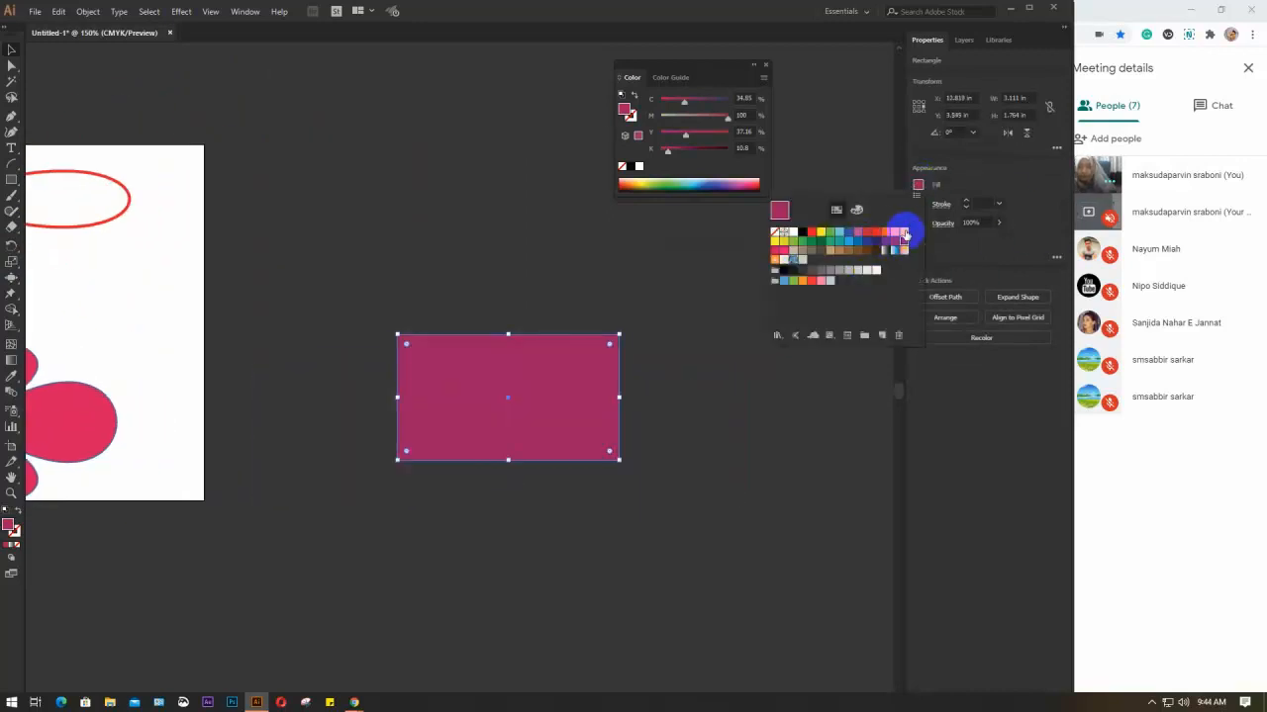
pyautogui.click(897, 231)
pyautogui.moveTo(688, 377); pyautogui.dragTo(630, 404)
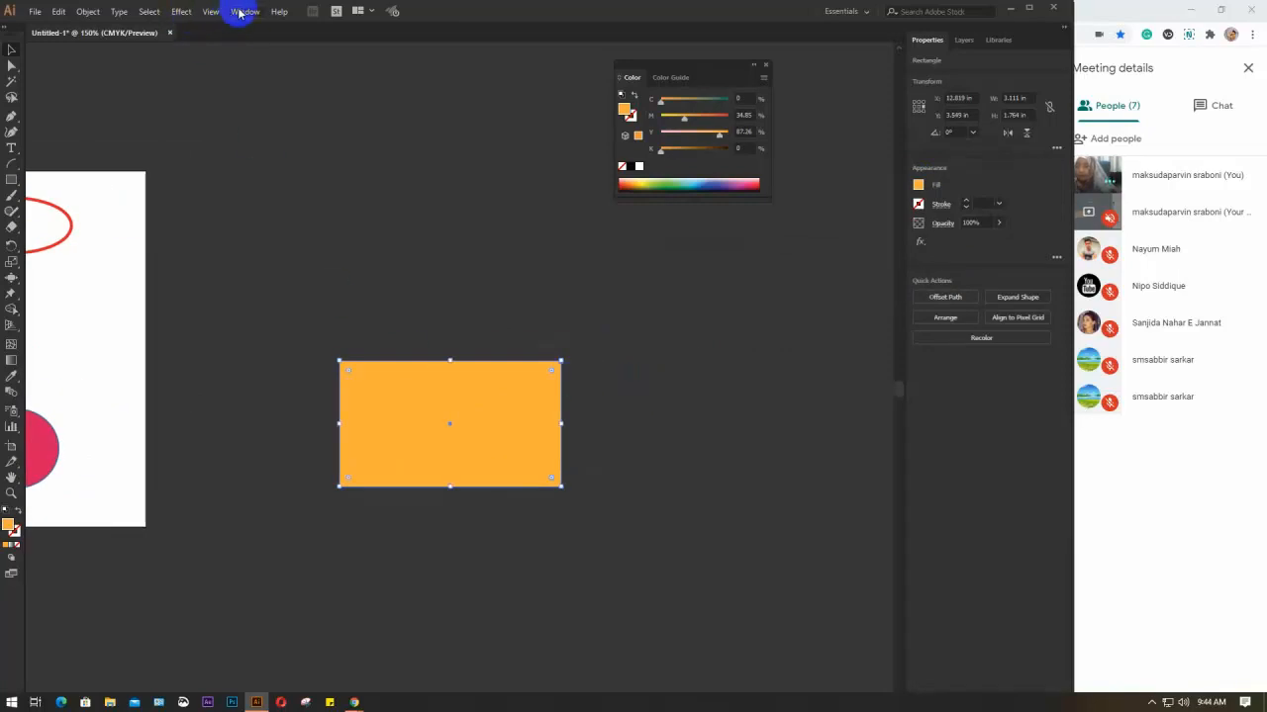
# Step: Apply the Pucker & Bloat effect with preview to the orange rectangle, varying the bloat and settling on 200%
pyautogui.click(181, 11)
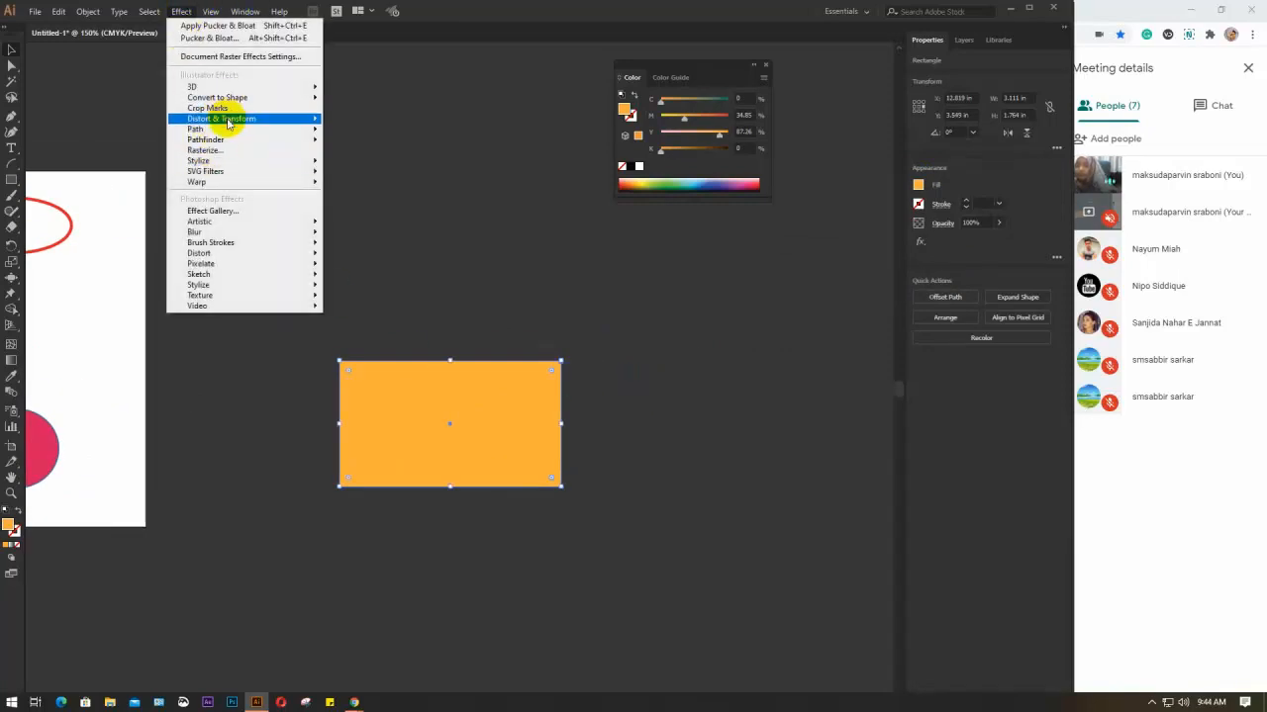
pyautogui.moveTo(226, 119)
pyautogui.click(408, 130)
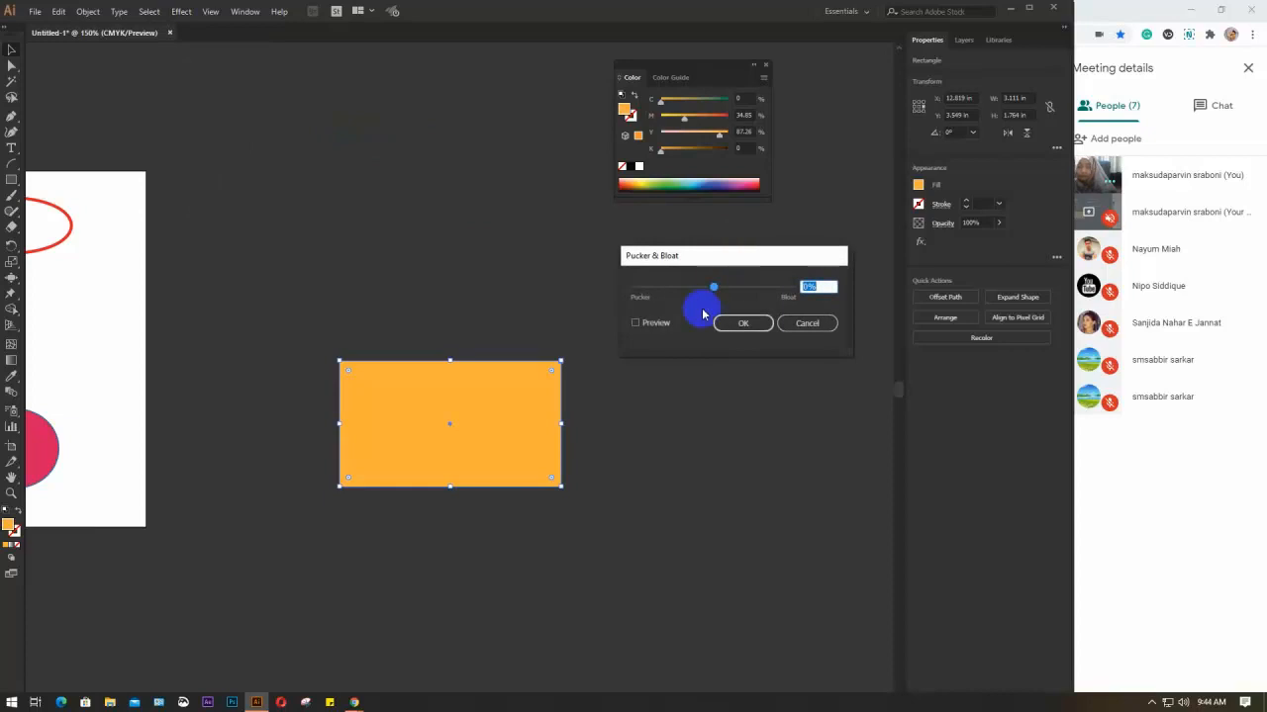
pyautogui.moveTo(713, 286); pyautogui.dragTo(812, 286)
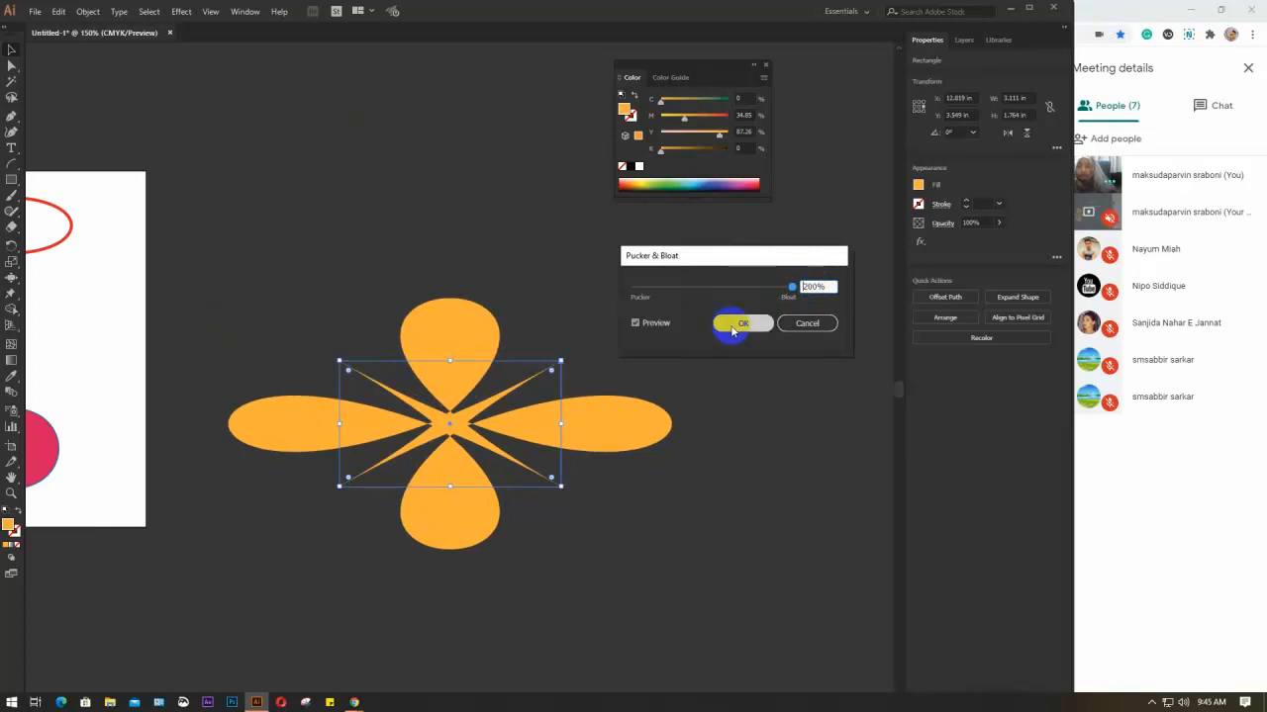
pyautogui.moveTo(777, 293); pyautogui.dragTo(868, 310)
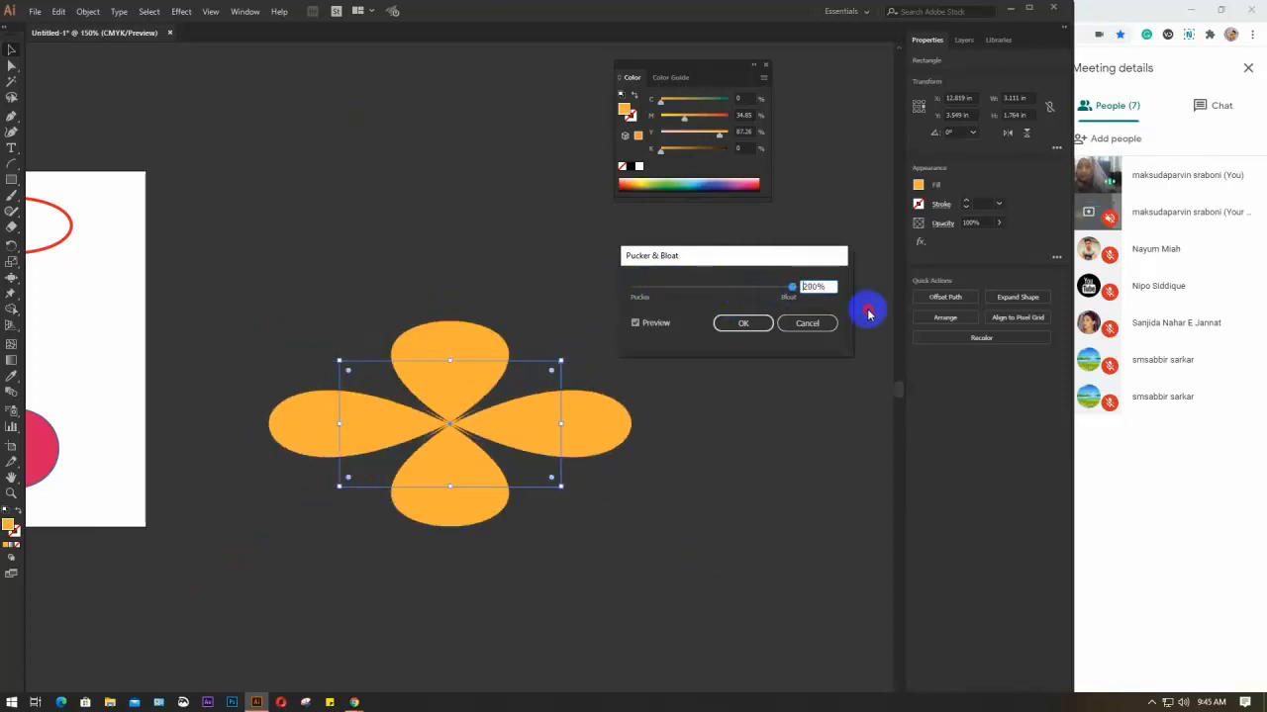
pyautogui.click(753, 324)
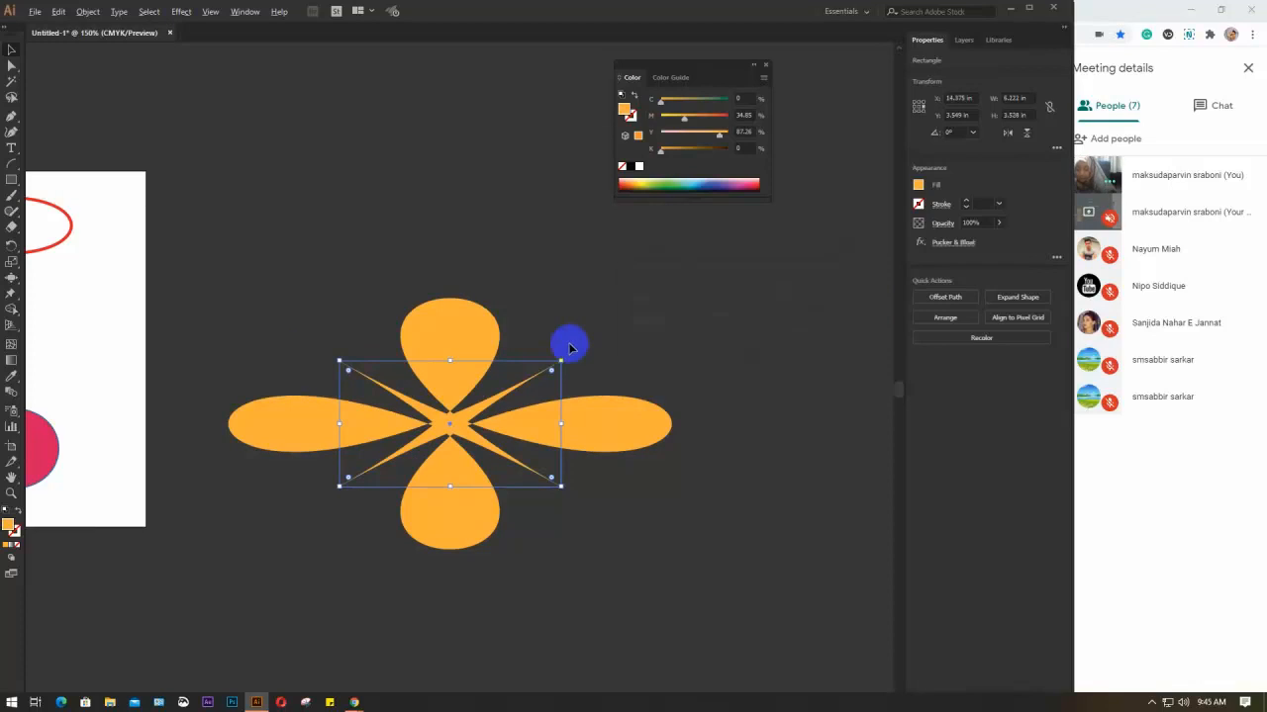
# Step: Move the floating Color panel off the canvas and delete all three flower shapes
pyautogui.scroll(-1, 569, 347)
pyautogui.moveTo(405, 248); pyautogui.dragTo(495, 269)
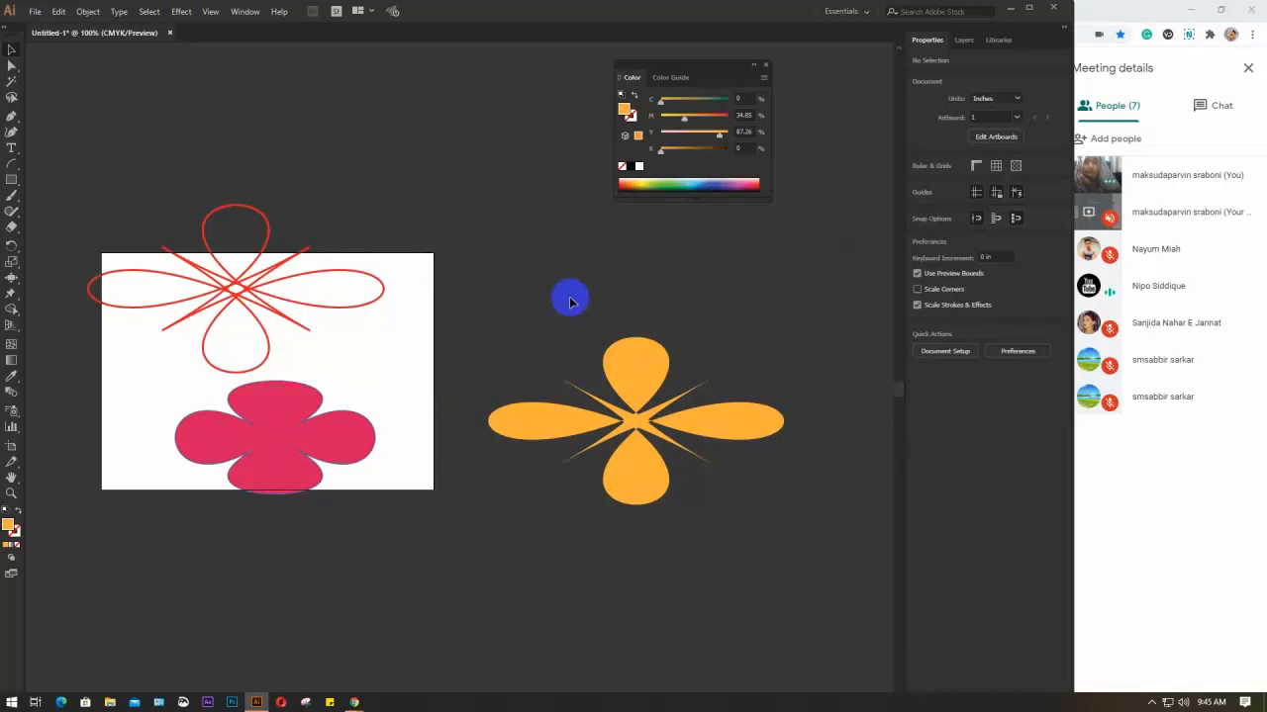
pyautogui.moveTo(706, 66); pyautogui.dragTo(987, 396)
pyautogui.moveTo(718, 557); pyautogui.dragTo(112, 195)
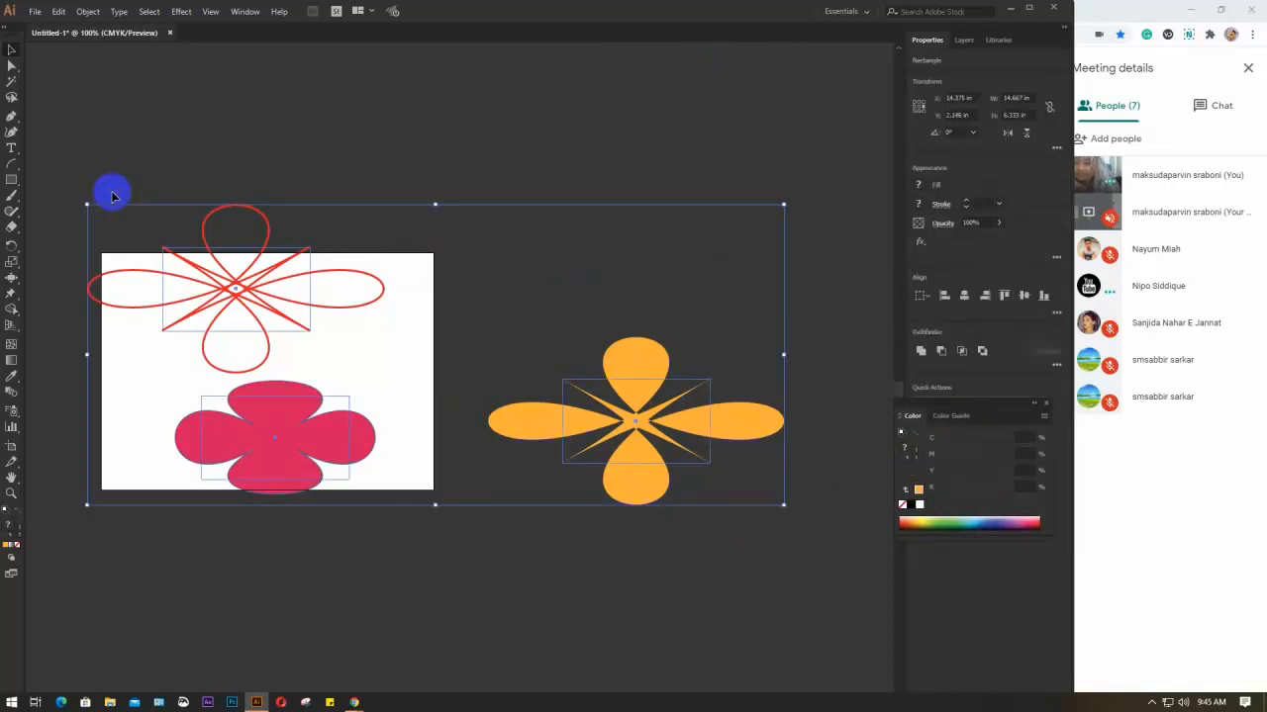
pyautogui.press('Delete')
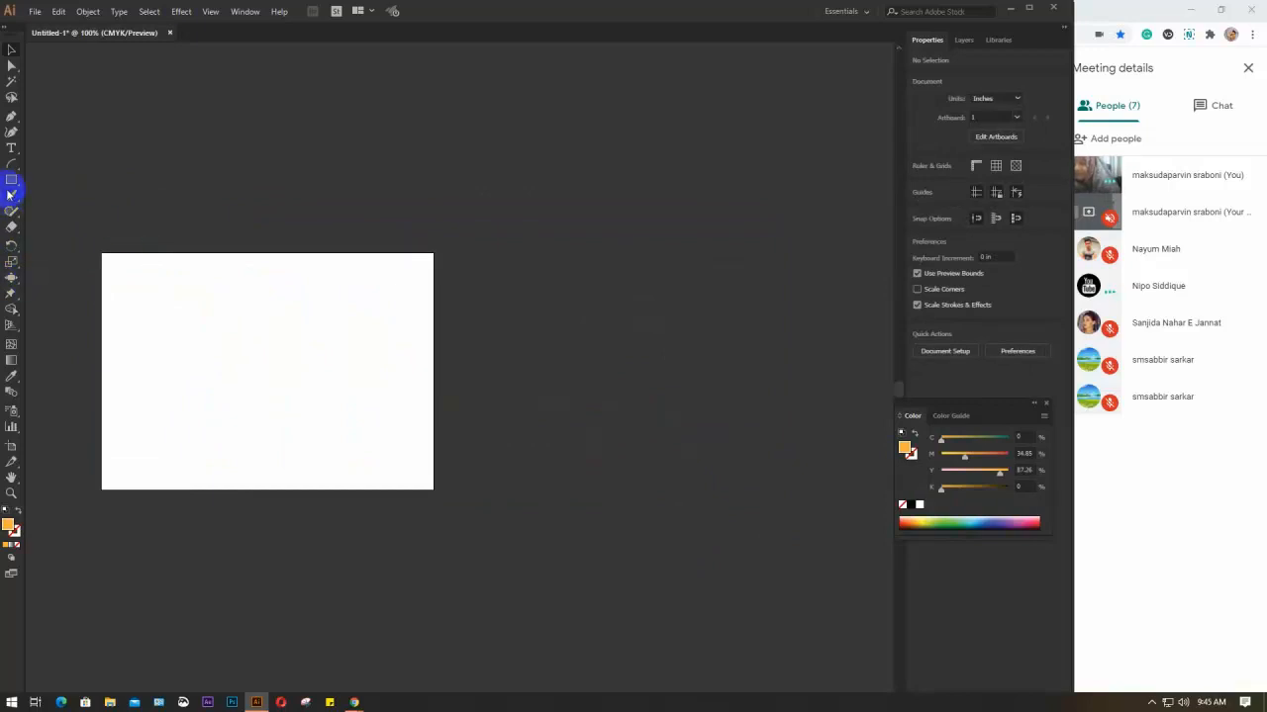
# Step: Paste the magenta rectangle onto the empty artboard, recolour it orange and shift it towards the artboard's centre
pyautogui.moveTo(267, 371); pyautogui.dragTo(268, 317)
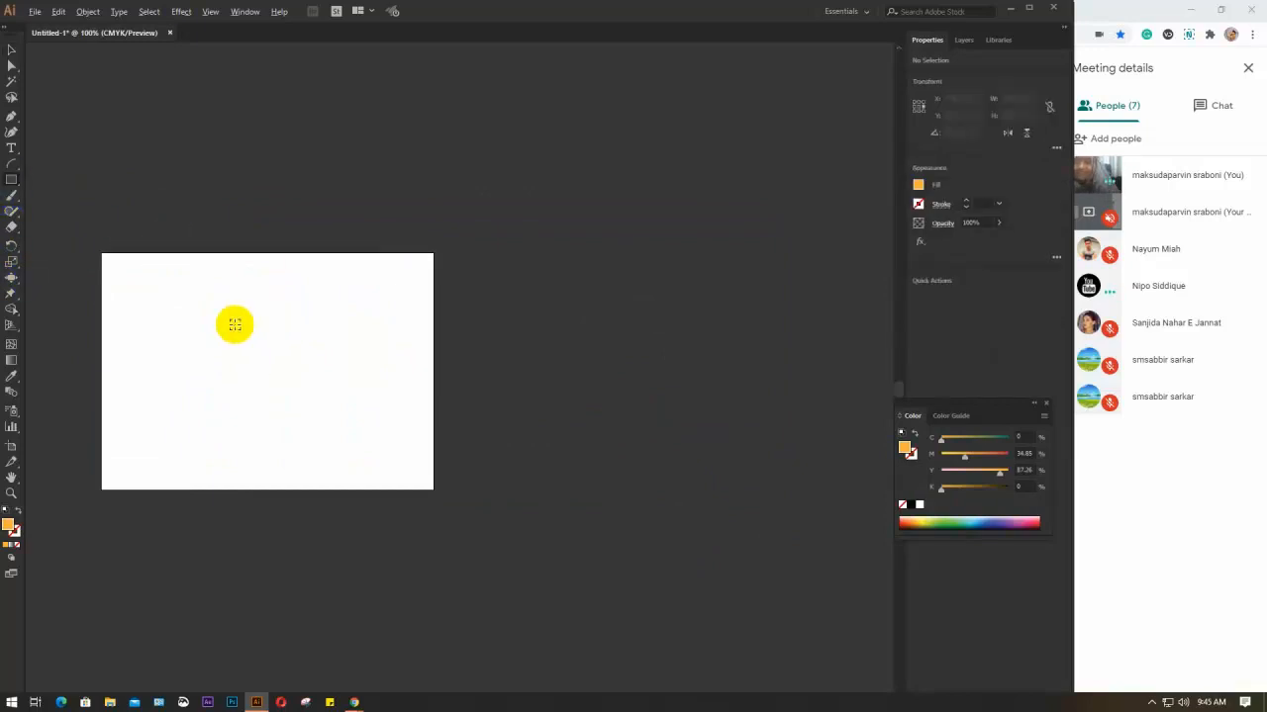
pyautogui.click(235, 325)
pyautogui.moveTo(201, 345); pyautogui.dragTo(376, 316)
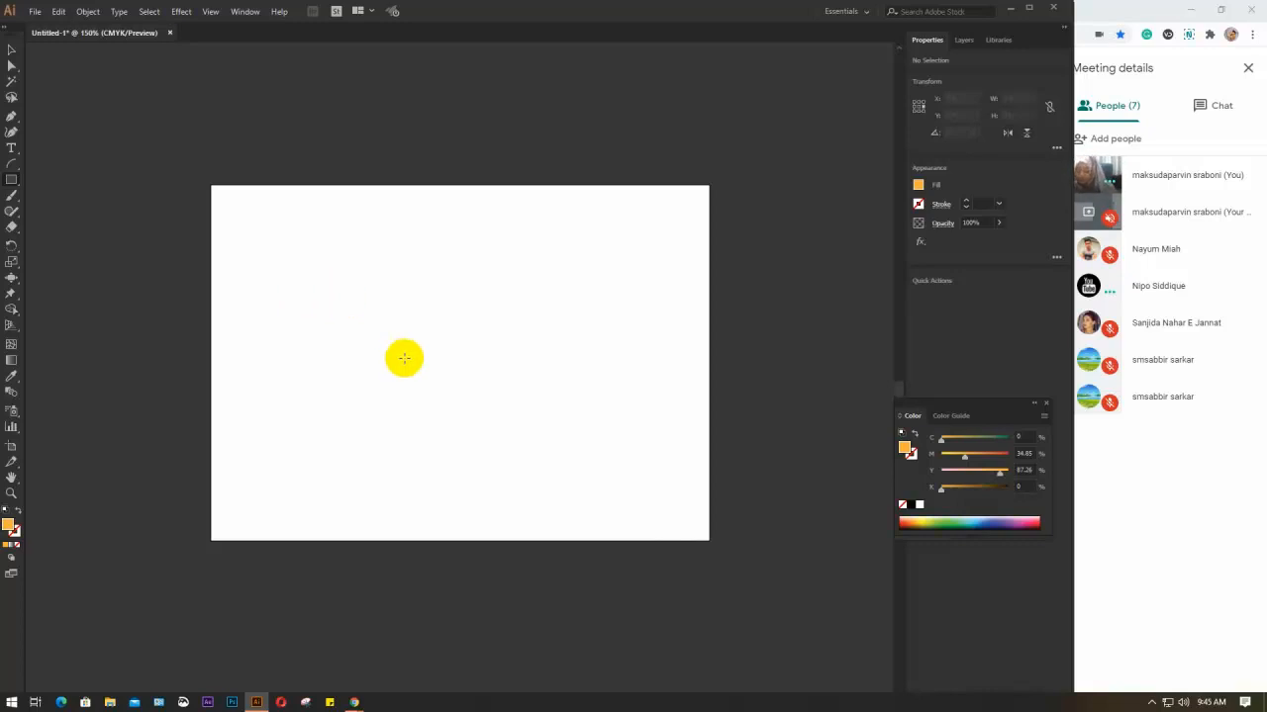
pyautogui.hotkey('ctrl', 'z')
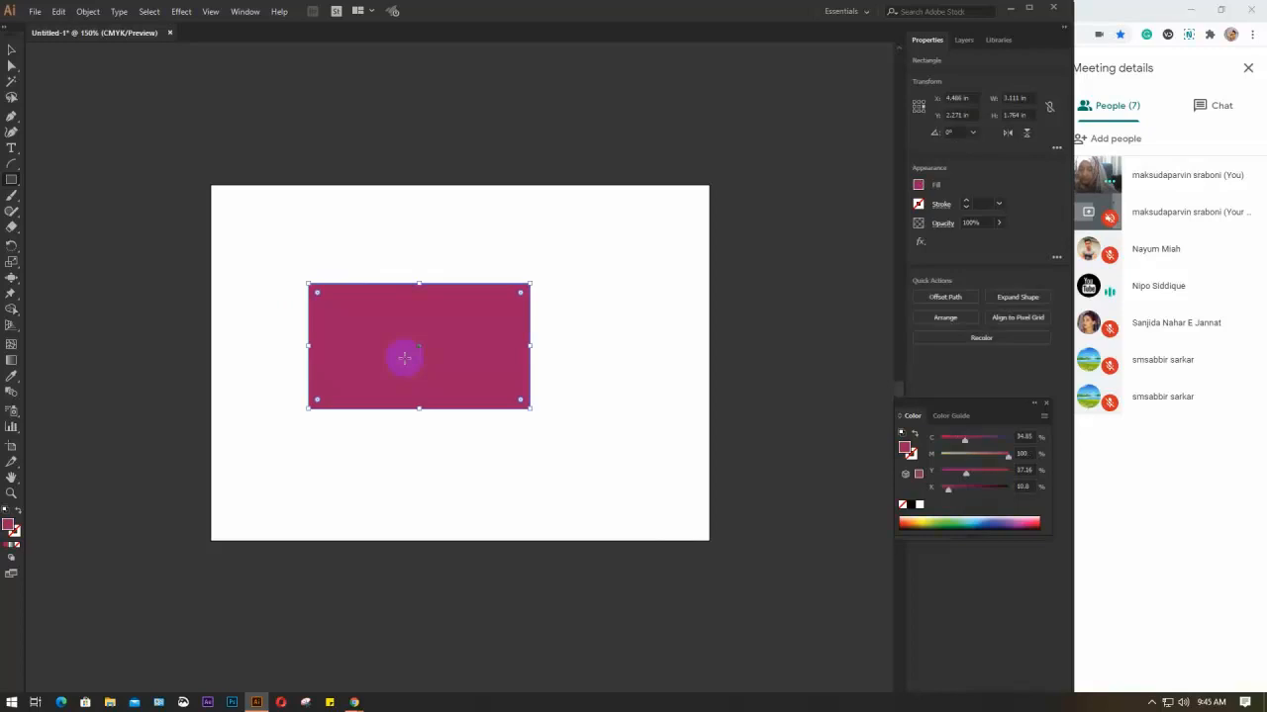
pyautogui.click(912, 519)
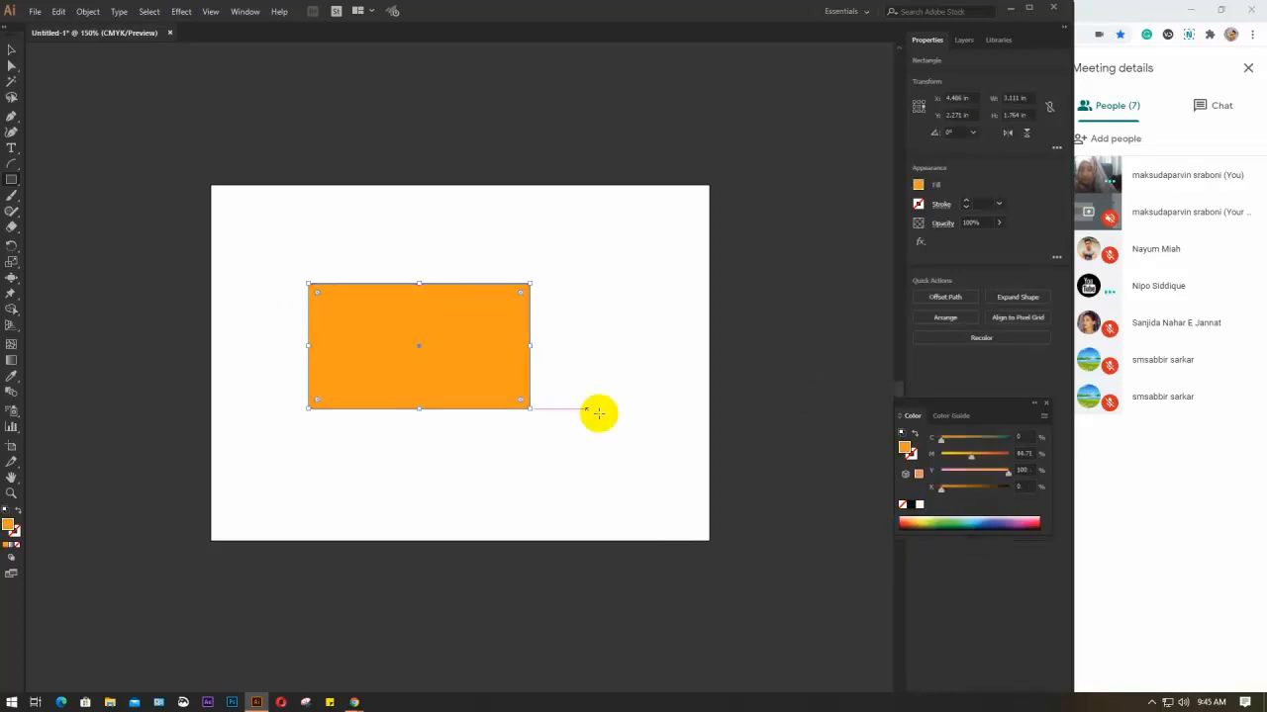
pyautogui.moveTo(424, 321); pyautogui.dragTo(495, 348)
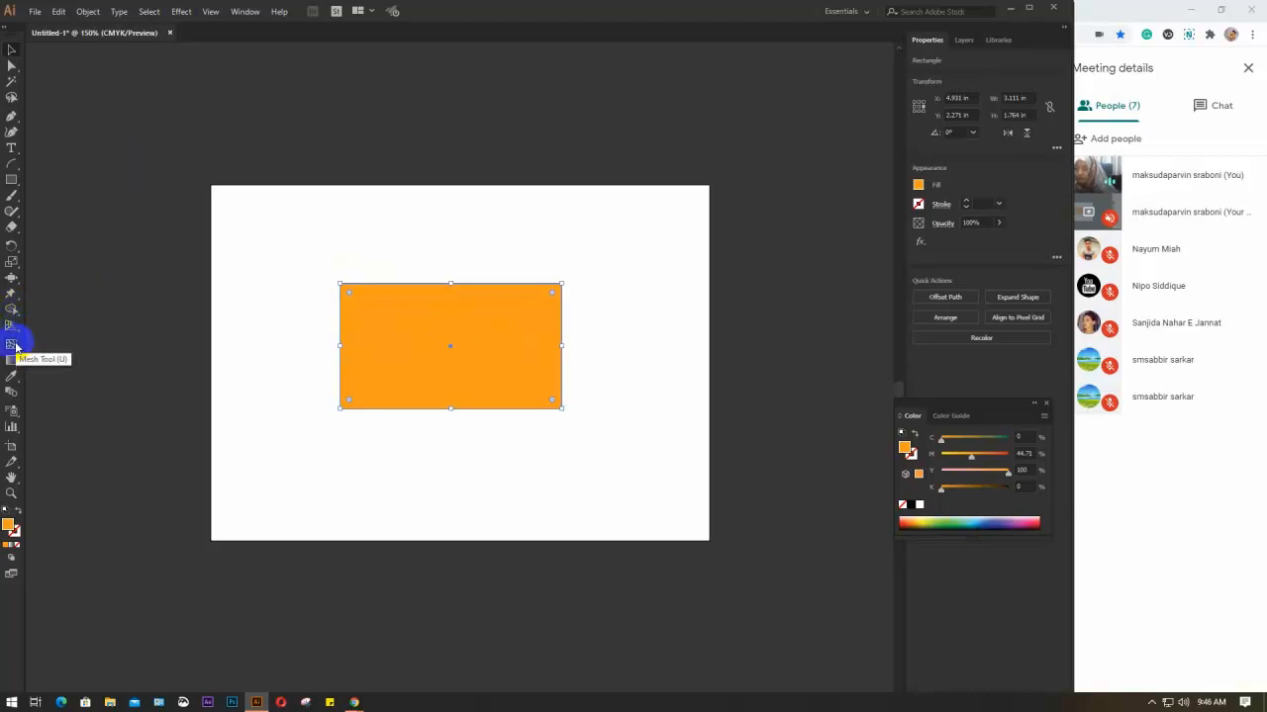
# Step: Choose the Scallop tool and pull several small peaks out of the orange rectangle's upper edge
pyautogui.moveTo(10, 287); pyautogui.dragTo(63, 358)
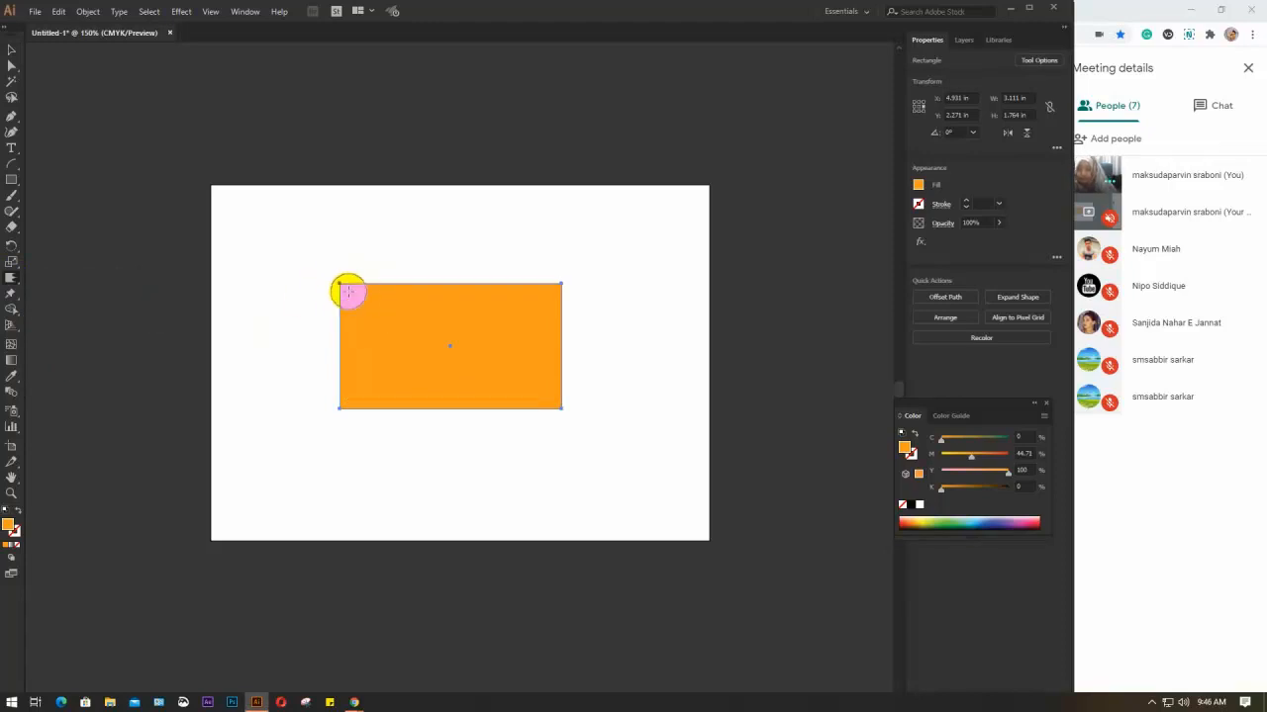
pyautogui.moveTo(350, 266)
pyautogui.mouseDown()
pyautogui.moveTo(390, 286)
pyautogui.moveTo(390, 272)
pyautogui.mouseUp()
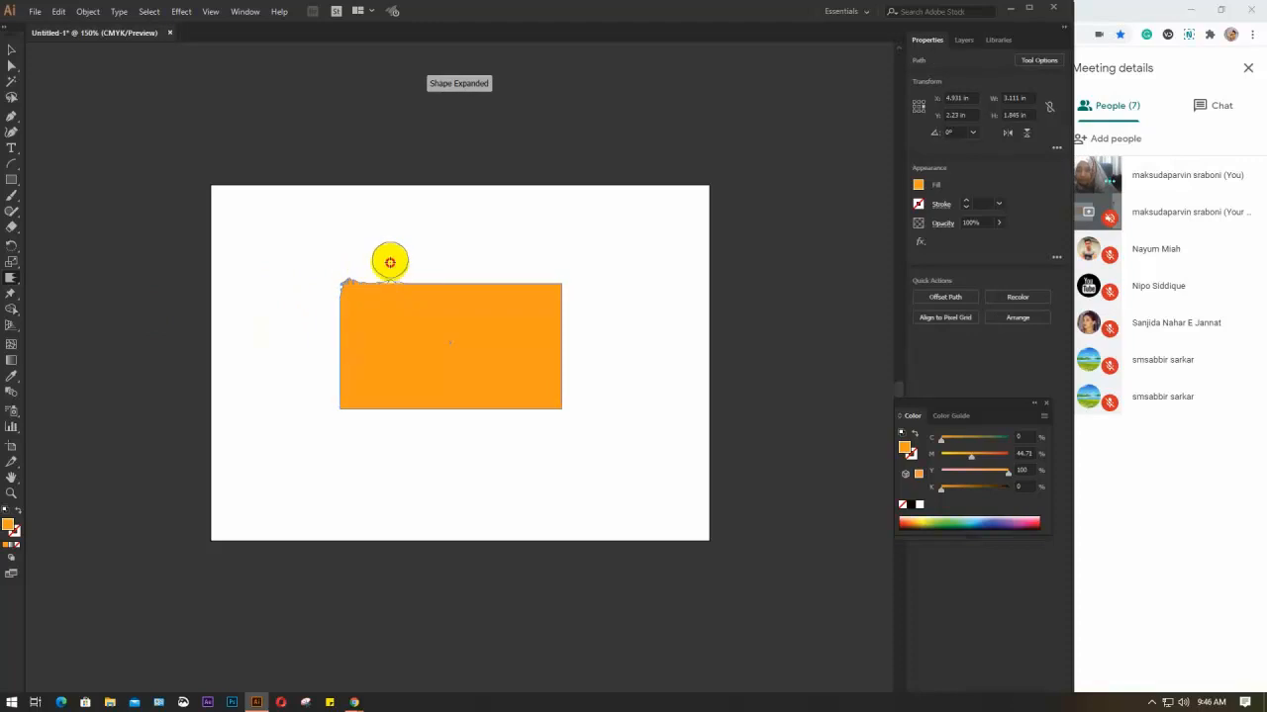
pyautogui.scroll(3, 376, 313)
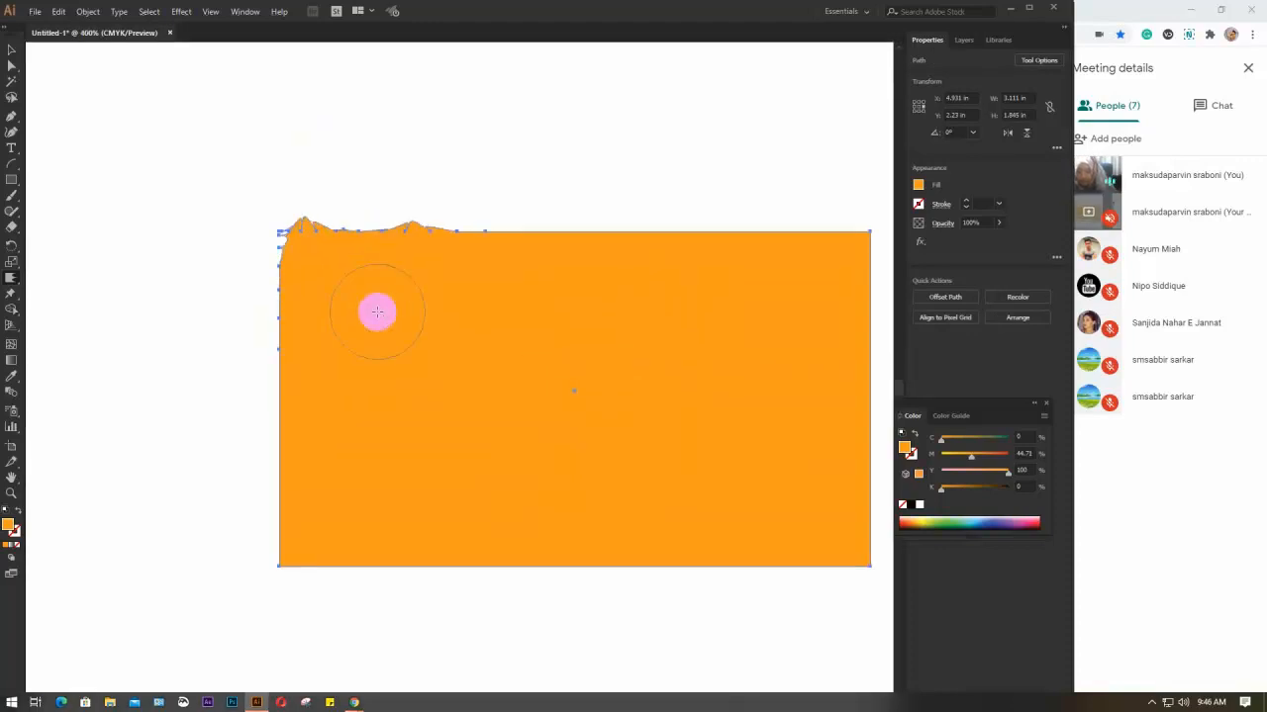
pyautogui.moveTo(530, 289); pyautogui.dragTo(415, 273)
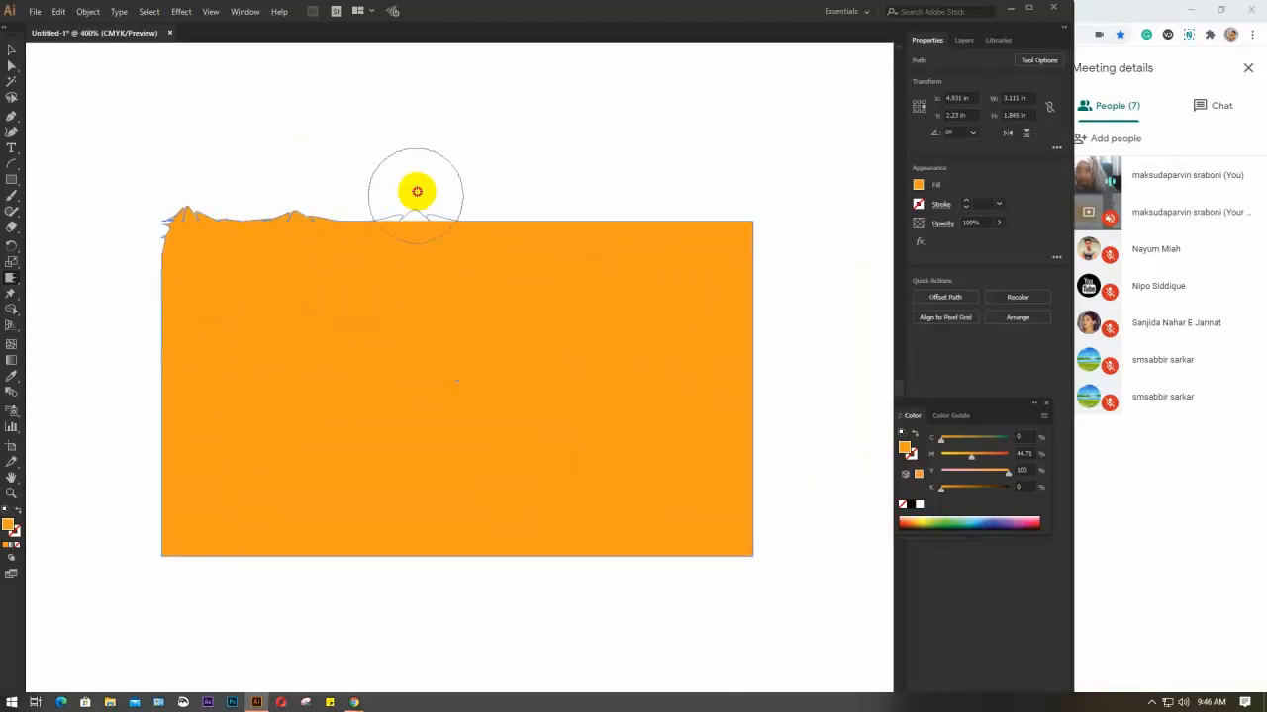
pyautogui.moveTo(531, 218); pyautogui.dragTo(534, 213)
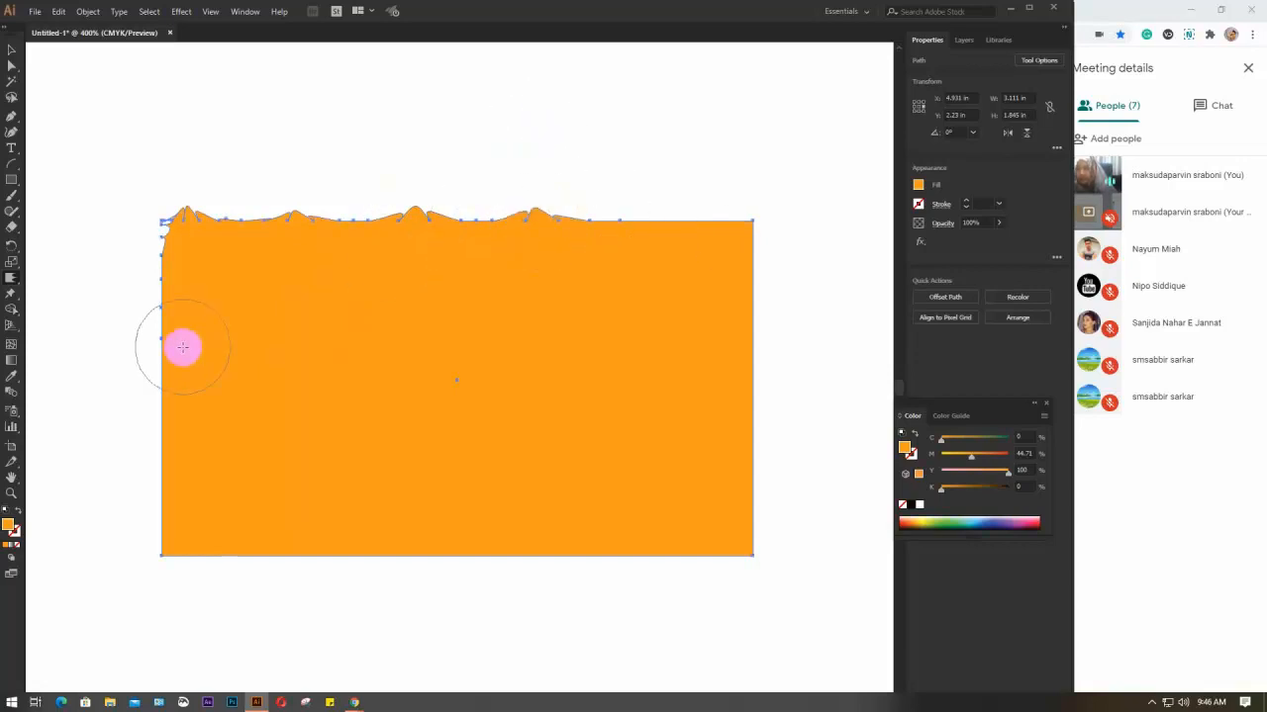
# Step: Configure the Scallop tool with 1 in brush width and height, 10° angle, 70% intensity, complexity 3 and detail 5
pyautogui.doubleClick(8, 280)
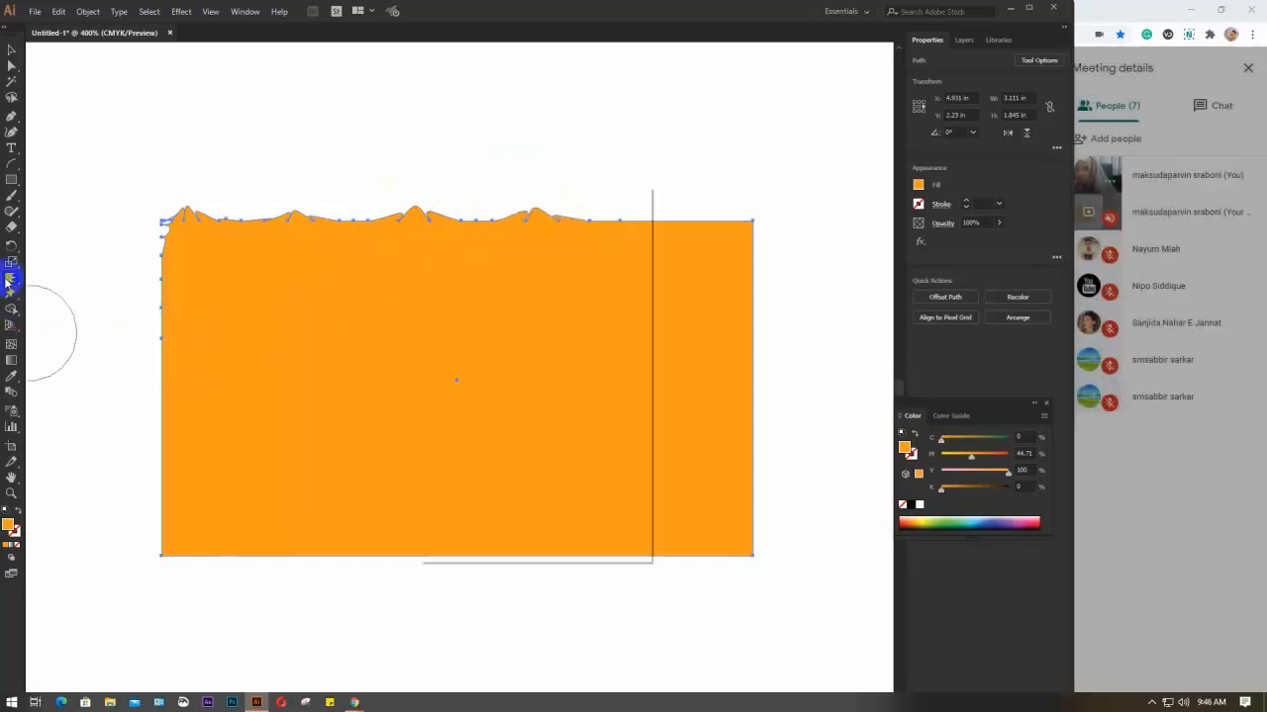
pyautogui.moveTo(538, 189); pyautogui.dragTo(864, 149)
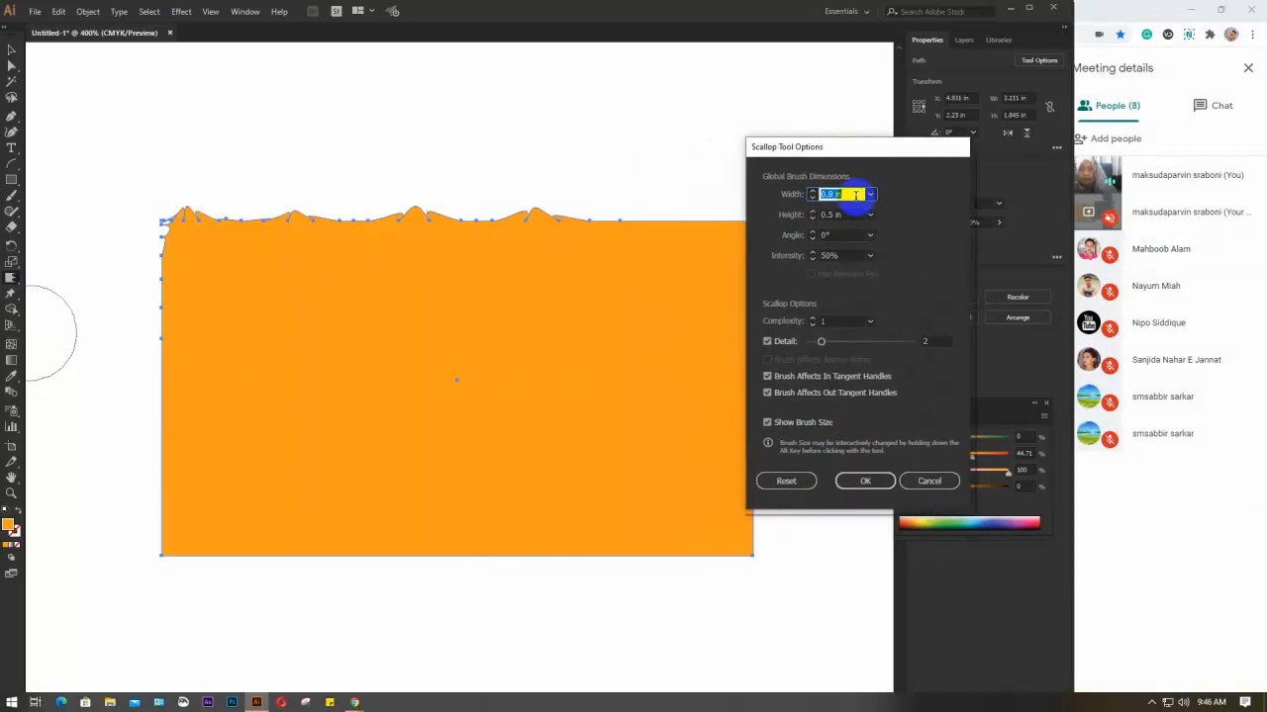
pyautogui.click(843, 213)
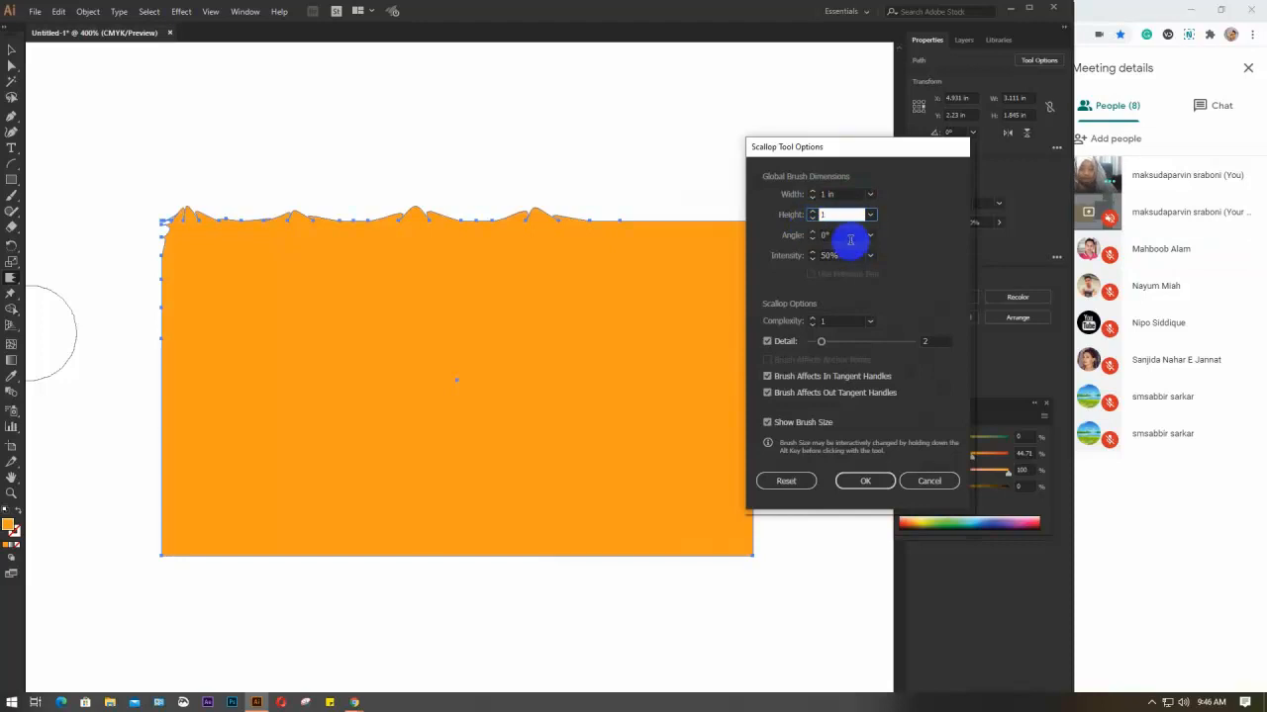
pyautogui.click(848, 235)
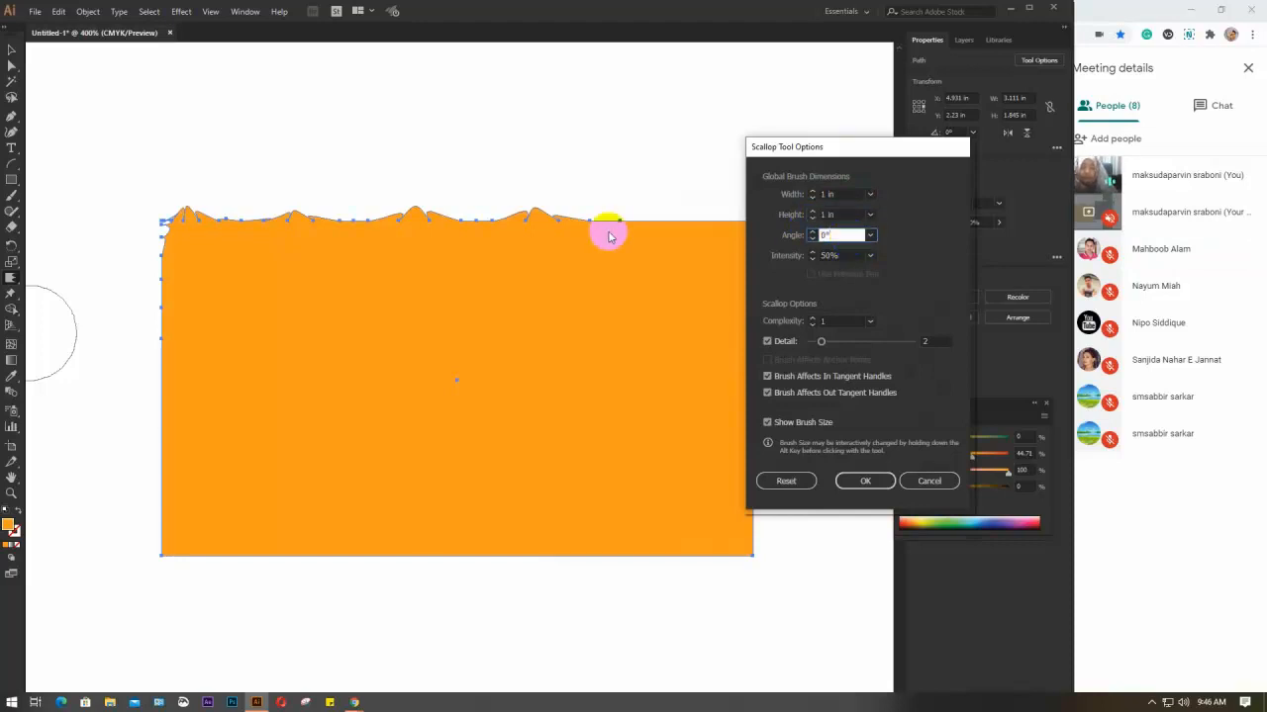
pyautogui.click(853, 234)
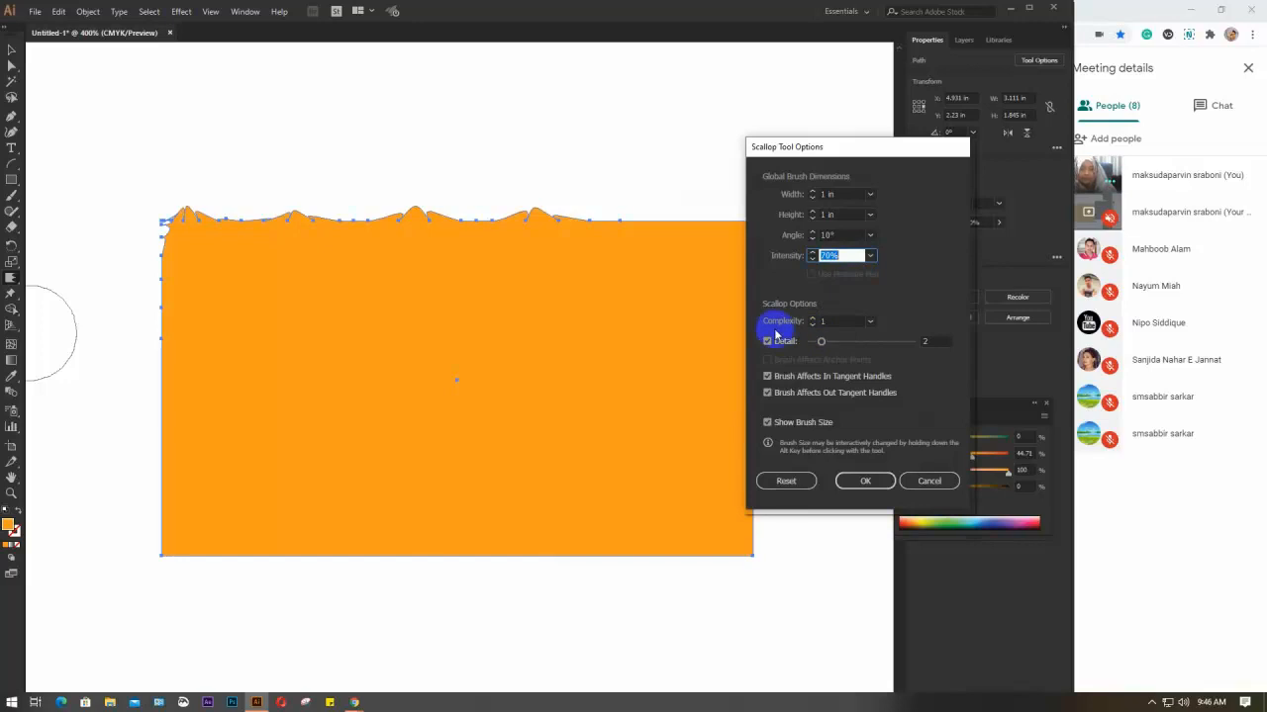
pyautogui.click(540, 229)
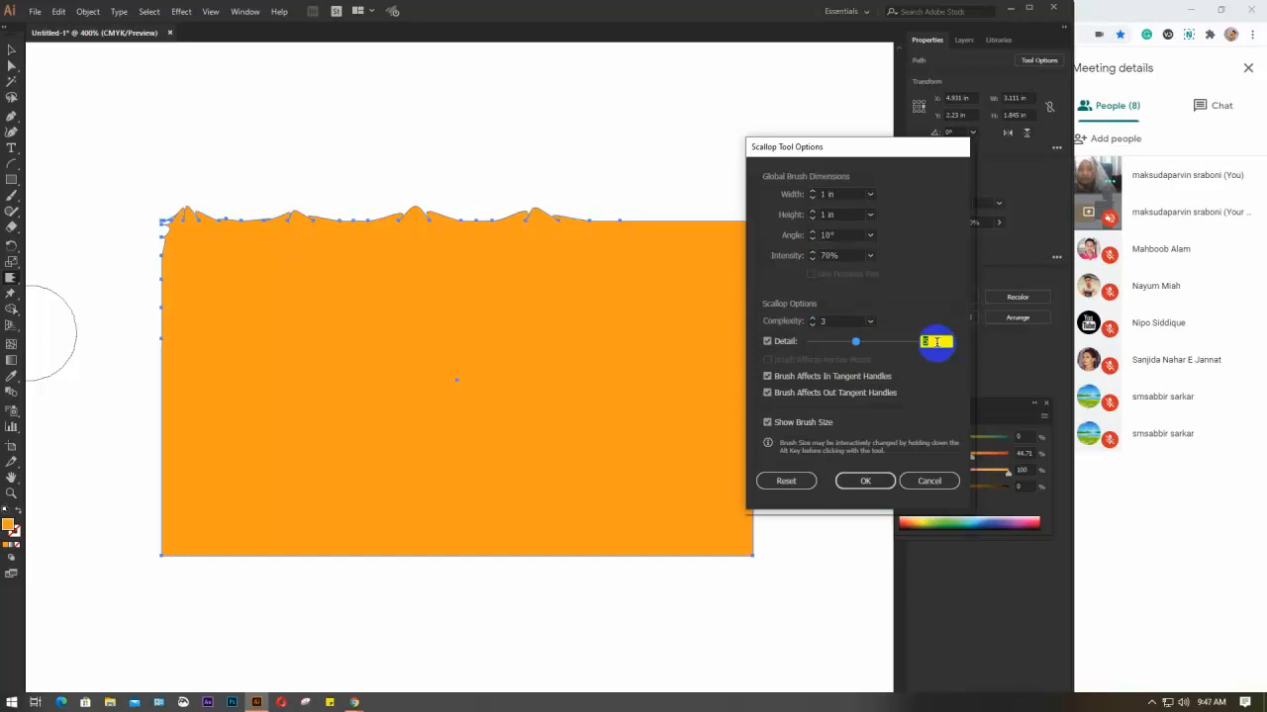
pyautogui.click(863, 481)
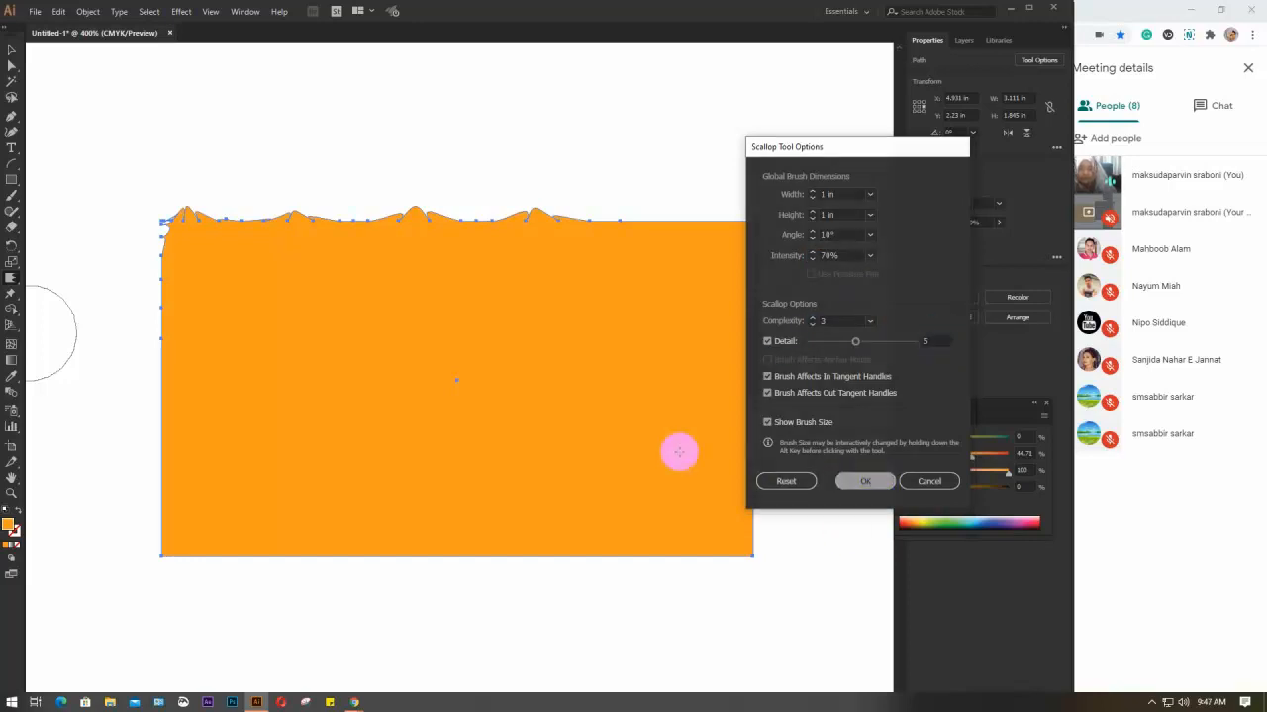
# Step: Scallop all four sides of the orange rectangle with the enlarged brush, making both outward peaks and inward notches
pyautogui.moveTo(653, 220)
pyautogui.mouseDown()
pyautogui.moveTo(664, 218)
pyautogui.moveTo(658, 156)
pyautogui.mouseUp()
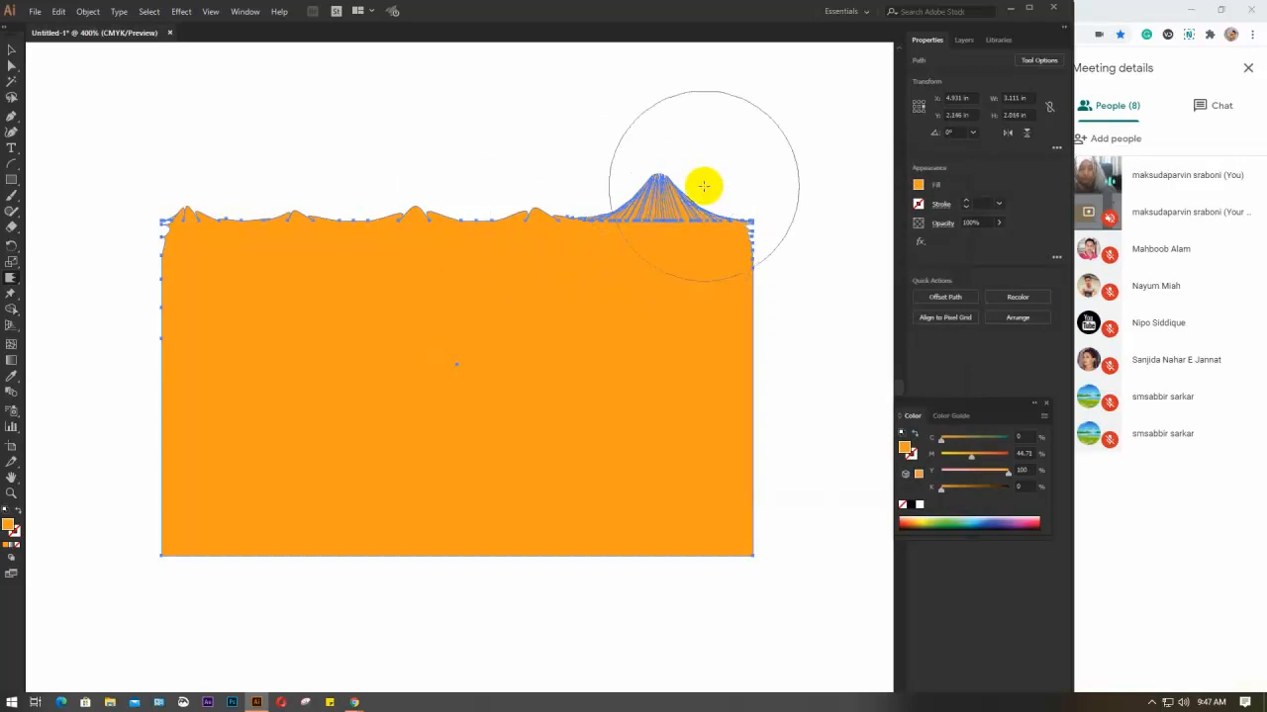
pyautogui.moveTo(495, 237)
pyautogui.mouseDown()
pyautogui.moveTo(353, 229)
pyautogui.moveTo(410, 208)
pyautogui.moveTo(427, 216)
pyautogui.moveTo(416, 203)
pyautogui.moveTo(434, 218)
pyautogui.moveTo(413, 217)
pyautogui.moveTo(411, 203)
pyautogui.moveTo(383, 226)
pyautogui.moveTo(424, 230)
pyautogui.moveTo(391, 204)
pyautogui.moveTo(446, 227)
pyautogui.moveTo(444, 192)
pyautogui.moveTo(199, 427)
pyautogui.moveTo(162, 399)
pyautogui.moveTo(65, 393)
pyautogui.mouseUp()
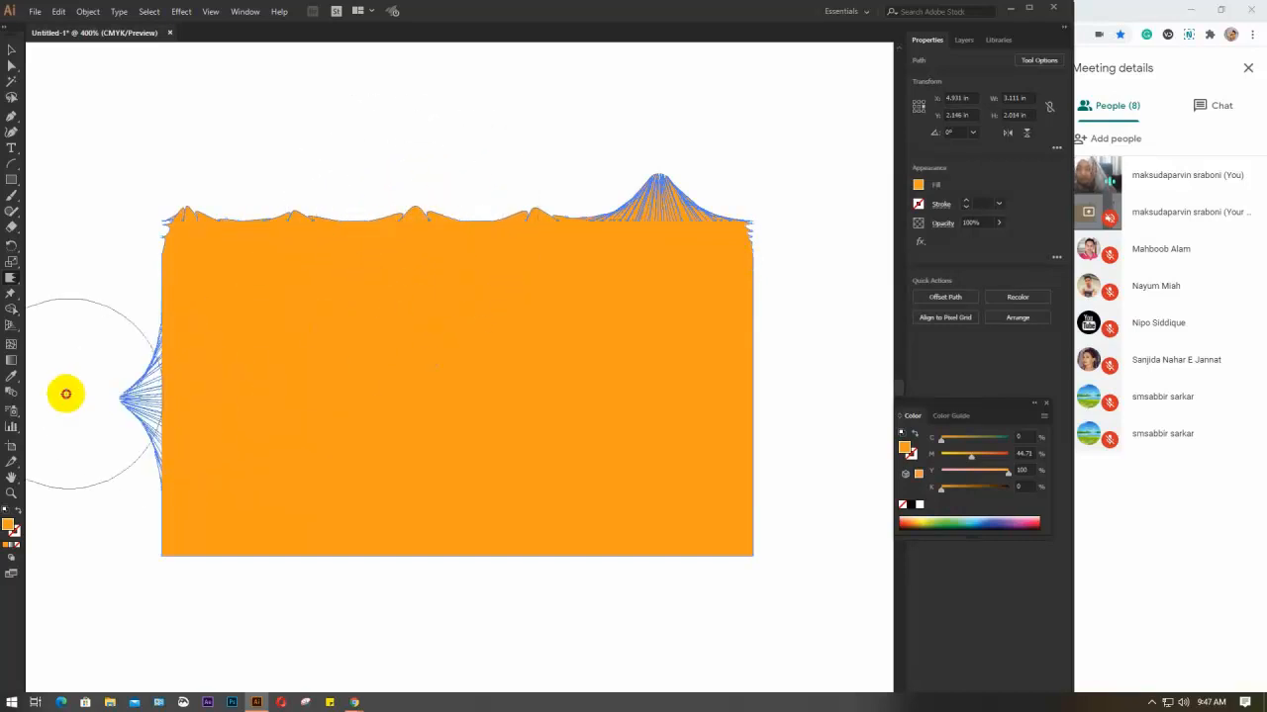
pyautogui.moveTo(528, 357)
pyautogui.mouseDown()
pyautogui.moveTo(418, 521)
pyautogui.moveTo(421, 550)
pyautogui.moveTo(415, 446)
pyautogui.moveTo(610, 525)
pyautogui.moveTo(604, 644)
pyautogui.moveTo(732, 421)
pyautogui.moveTo(762, 418)
pyautogui.moveTo(545, 421)
pyautogui.moveTo(873, 410)
pyautogui.mouseUp()
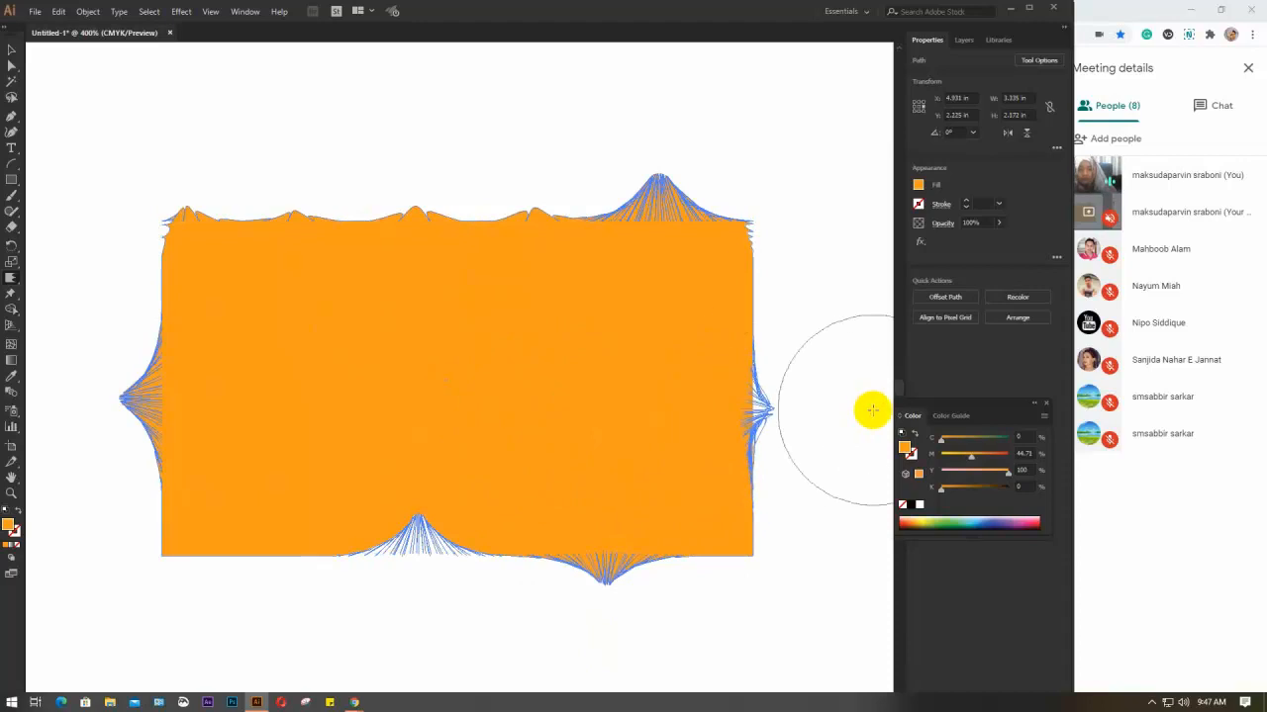
pyautogui.moveTo(426, 361)
pyautogui.mouseDown()
pyautogui.moveTo(405, 350)
pyautogui.moveTo(412, 379)
pyautogui.moveTo(391, 302)
pyautogui.moveTo(389, 414)
pyautogui.mouseUp()
# Step: Deselect the scalloped rectangle to show its plain outline, and delete the shape
pyautogui.press('v')
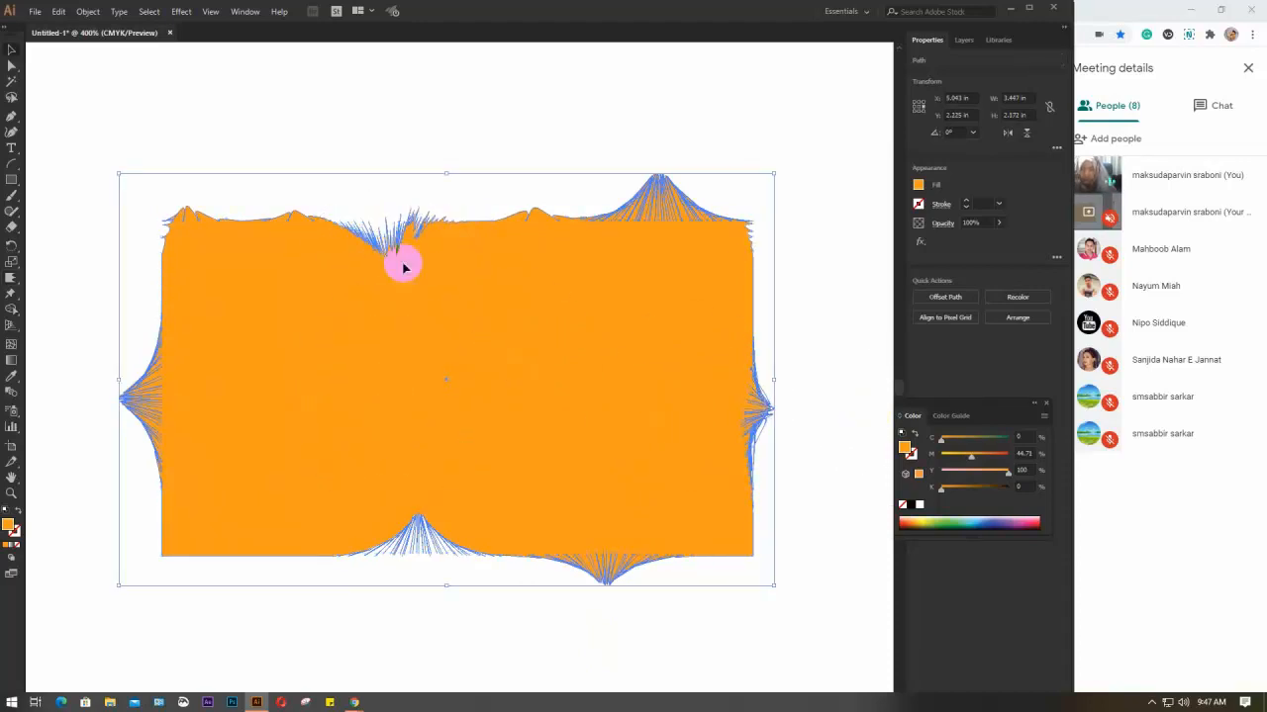
pyautogui.click(424, 125)
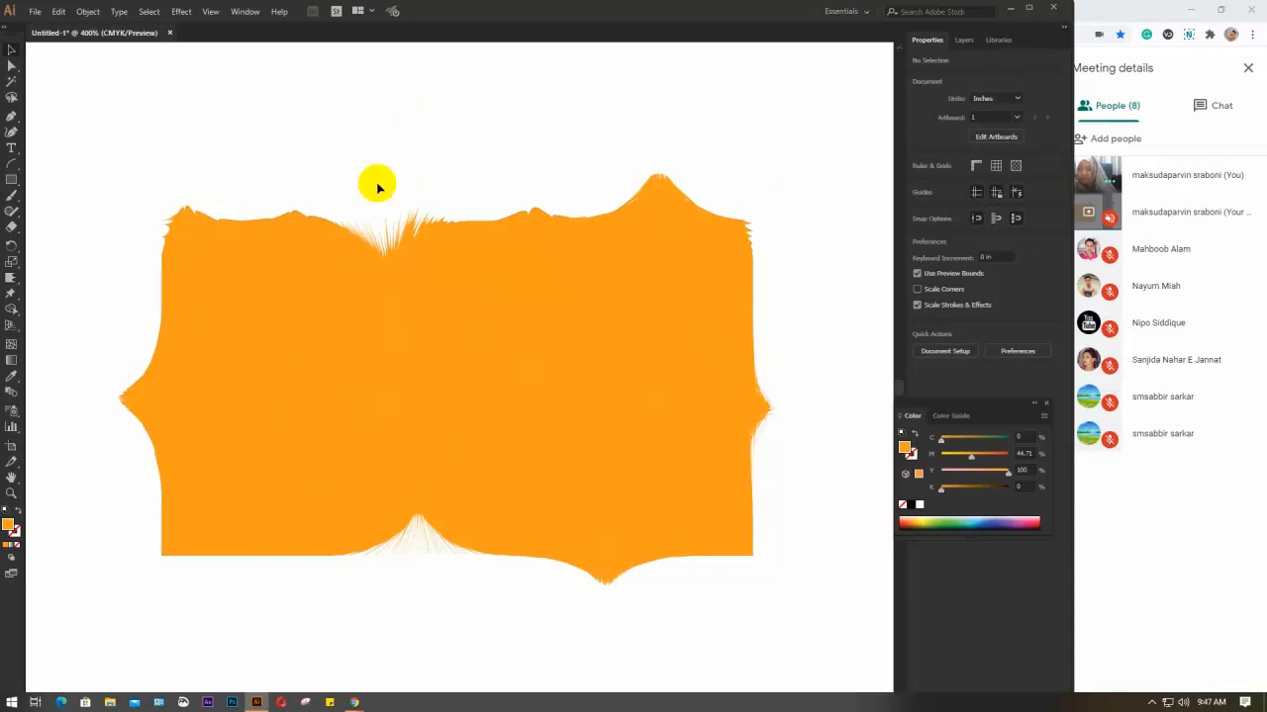
pyautogui.moveTo(593, 413); pyautogui.dragTo(502, 387)
pyautogui.press('Delete')
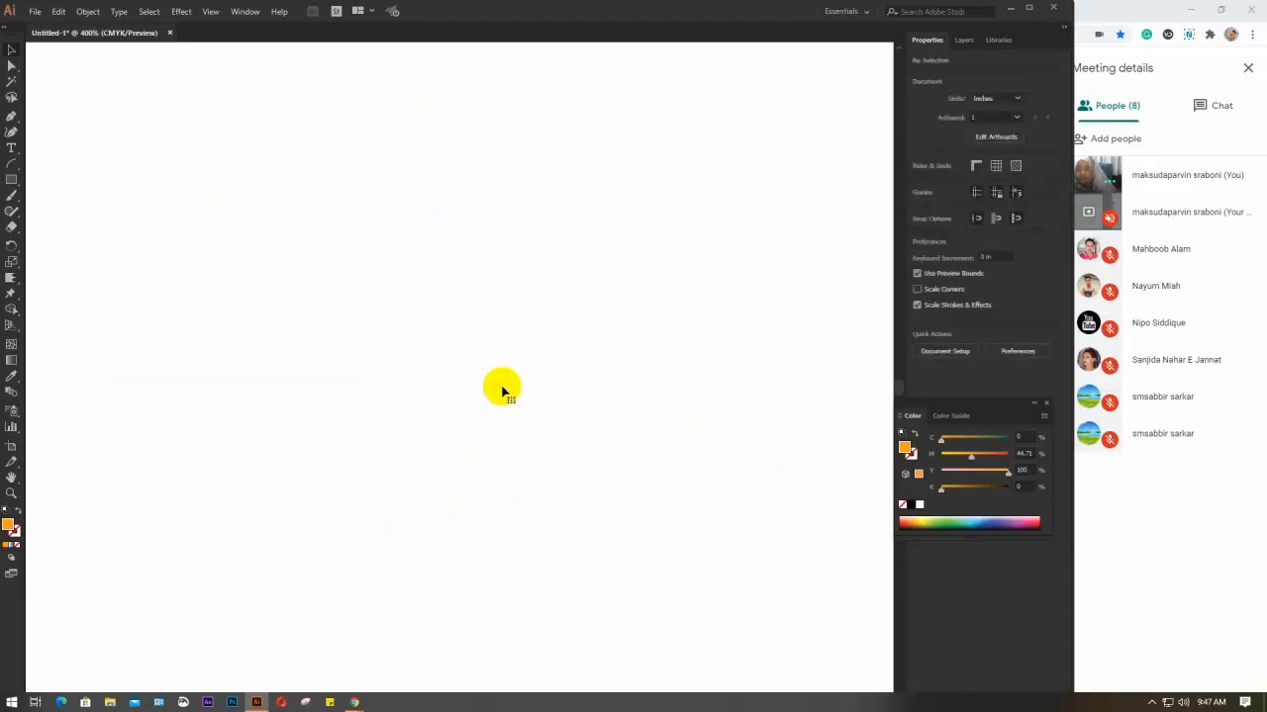
# Step: Draw an orange rectangle about 3.65 by 3.58 in on the empty artboard and move it to the artboard's centre
pyautogui.hotkey('ctrl', '-')
pyautogui.hotkey('ctrl', '-')
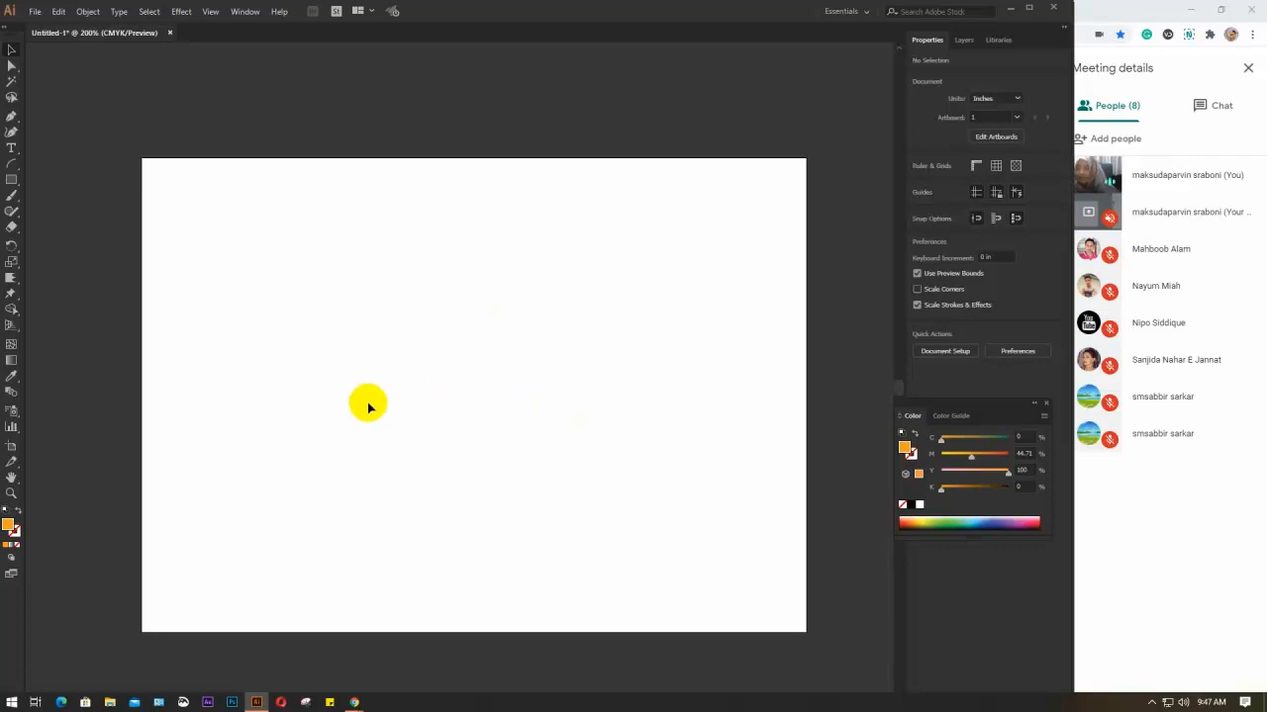
pyautogui.click(21, 176)
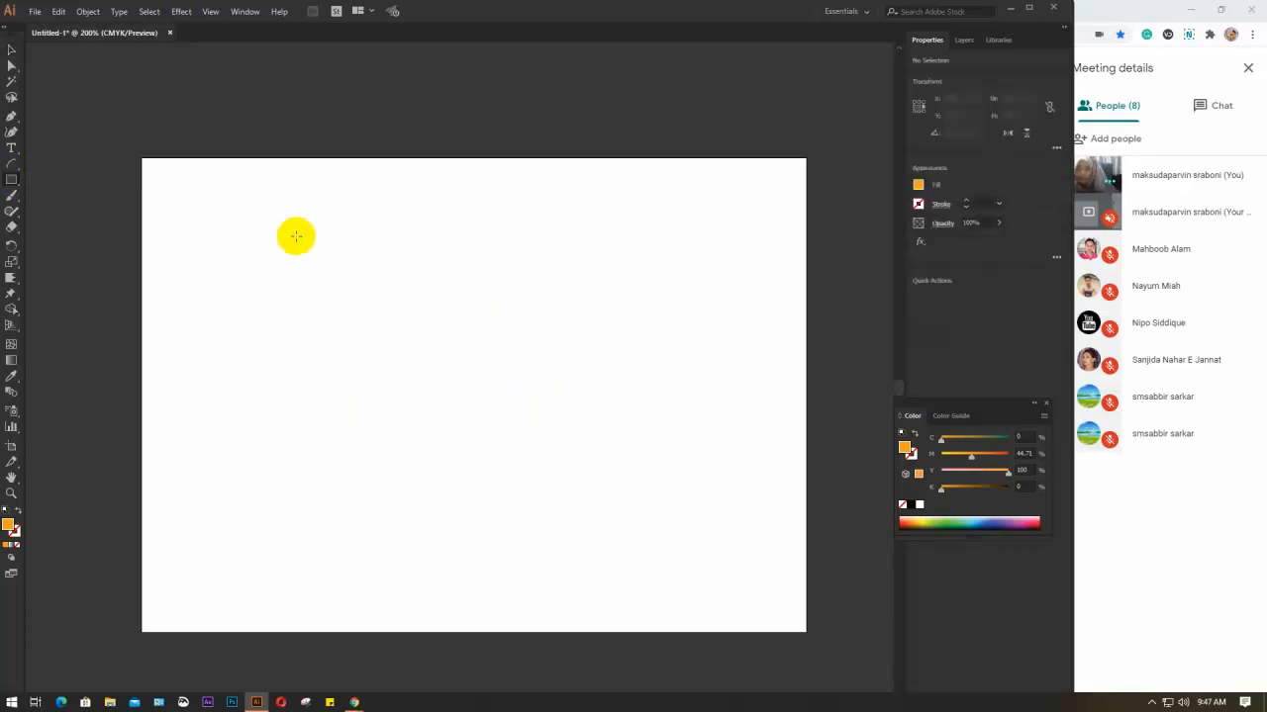
pyautogui.moveTo(341, 227); pyautogui.dragTo(687, 565)
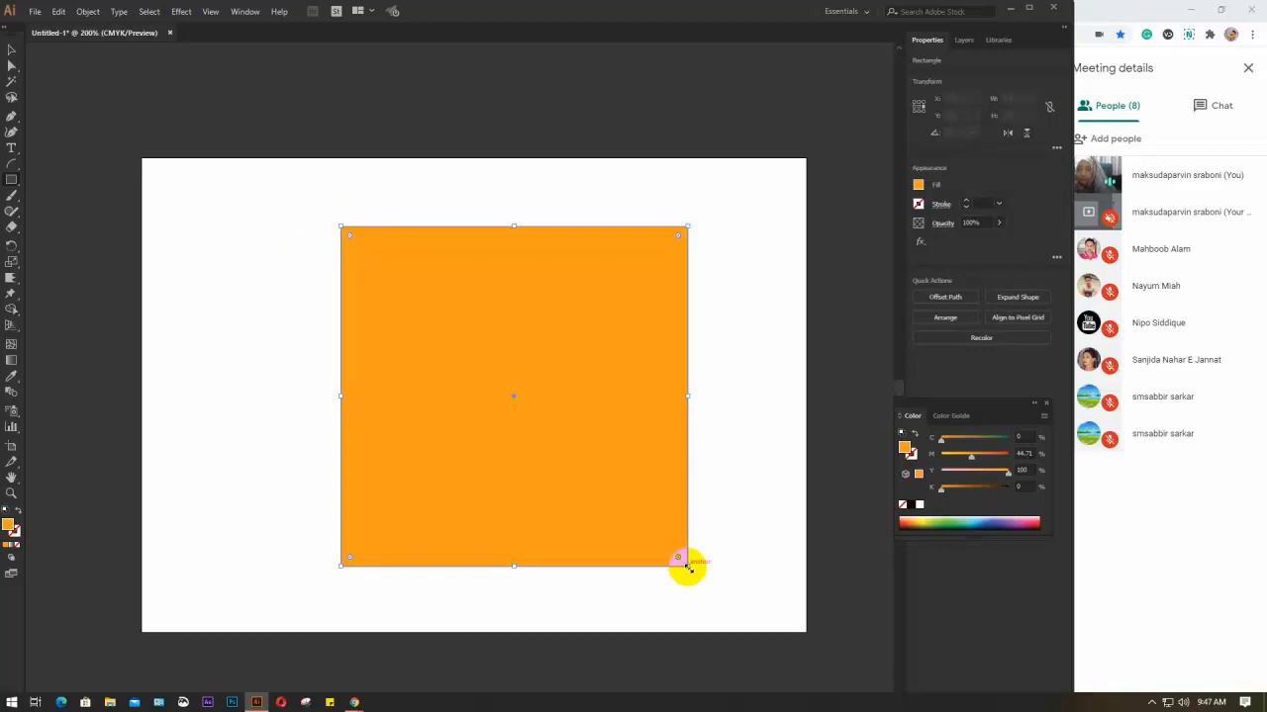
pyautogui.press('v')
pyautogui.moveTo(495, 410); pyautogui.dragTo(453, 401)
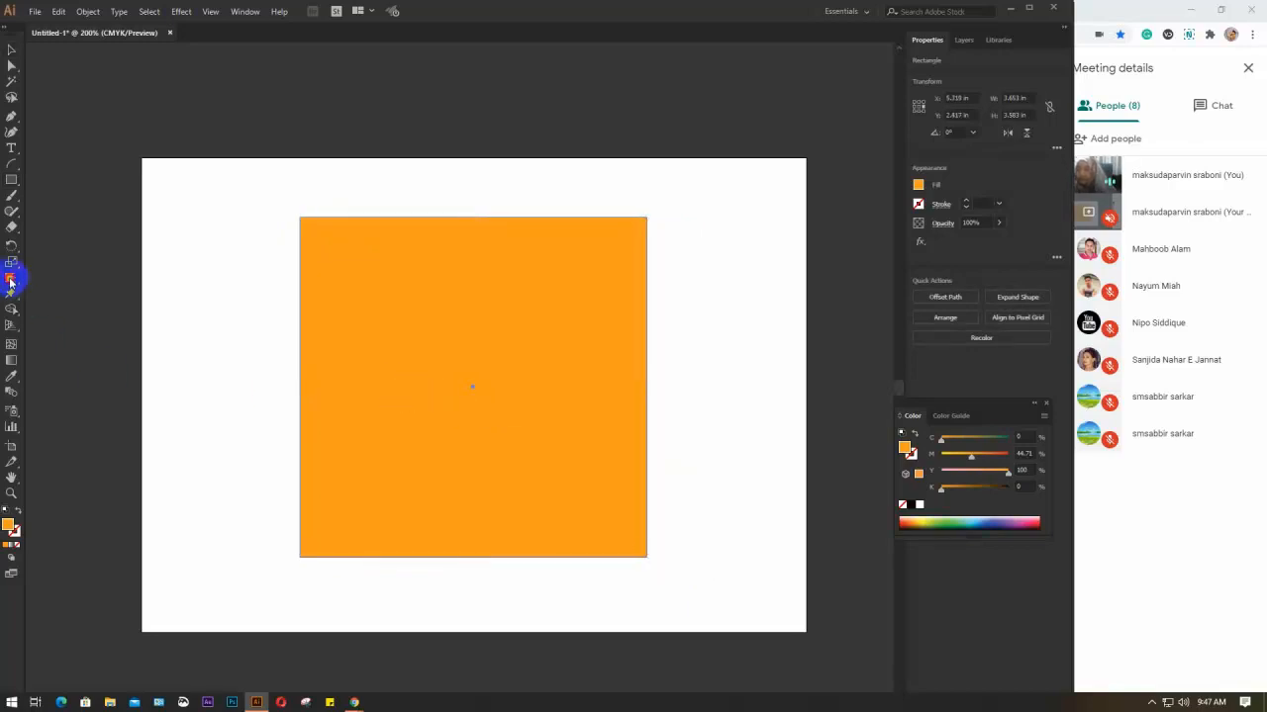
# Step: Scallop all four edges and the corners of the new orange rectangle into an irregular fringed outline, and deselect it
pyautogui.click(11, 281)
pyautogui.moveTo(314, 233)
pyautogui.mouseDown()
pyautogui.moveTo(266, 193)
pyautogui.moveTo(363, 210)
pyautogui.moveTo(367, 189)
pyautogui.moveTo(394, 181)
pyautogui.moveTo(471, 191)
pyautogui.moveTo(541, 212)
pyautogui.moveTo(576, 254)
pyautogui.moveTo(607, 227)
pyautogui.moveTo(653, 215)
pyautogui.mouseUp()
pyautogui.moveTo(653, 291)
pyautogui.mouseDown()
pyautogui.moveTo(646, 395)
pyautogui.moveTo(603, 489)
pyautogui.moveTo(623, 547)
pyautogui.moveTo(638, 516)
pyautogui.moveTo(633, 564)
pyautogui.moveTo(240, 561)
pyautogui.moveTo(307, 529)
pyautogui.moveTo(283, 442)
pyautogui.moveTo(335, 291)
pyautogui.moveTo(279, 269)
pyautogui.moveTo(293, 325)
pyautogui.moveTo(261, 354)
pyautogui.mouseUp()
pyautogui.moveTo(361, 566); pyautogui.dragTo(429, 609)
pyautogui.click(10, 55)
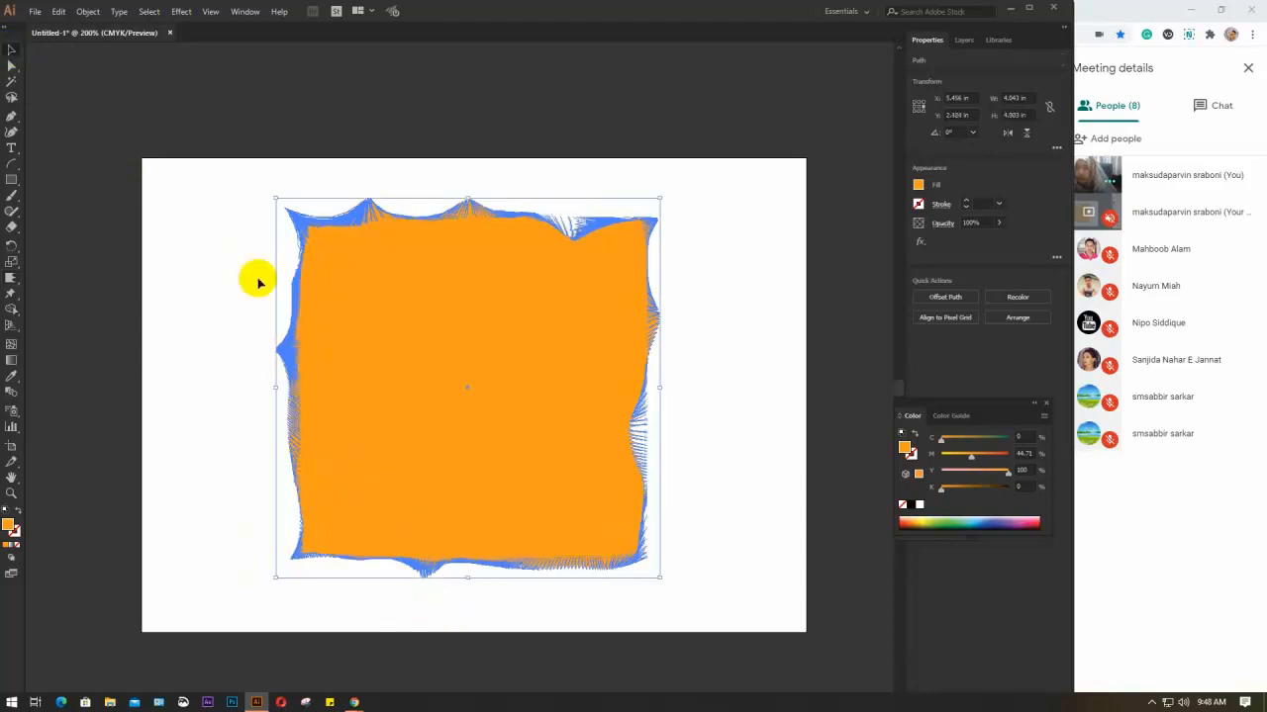
pyautogui.click(257, 287)
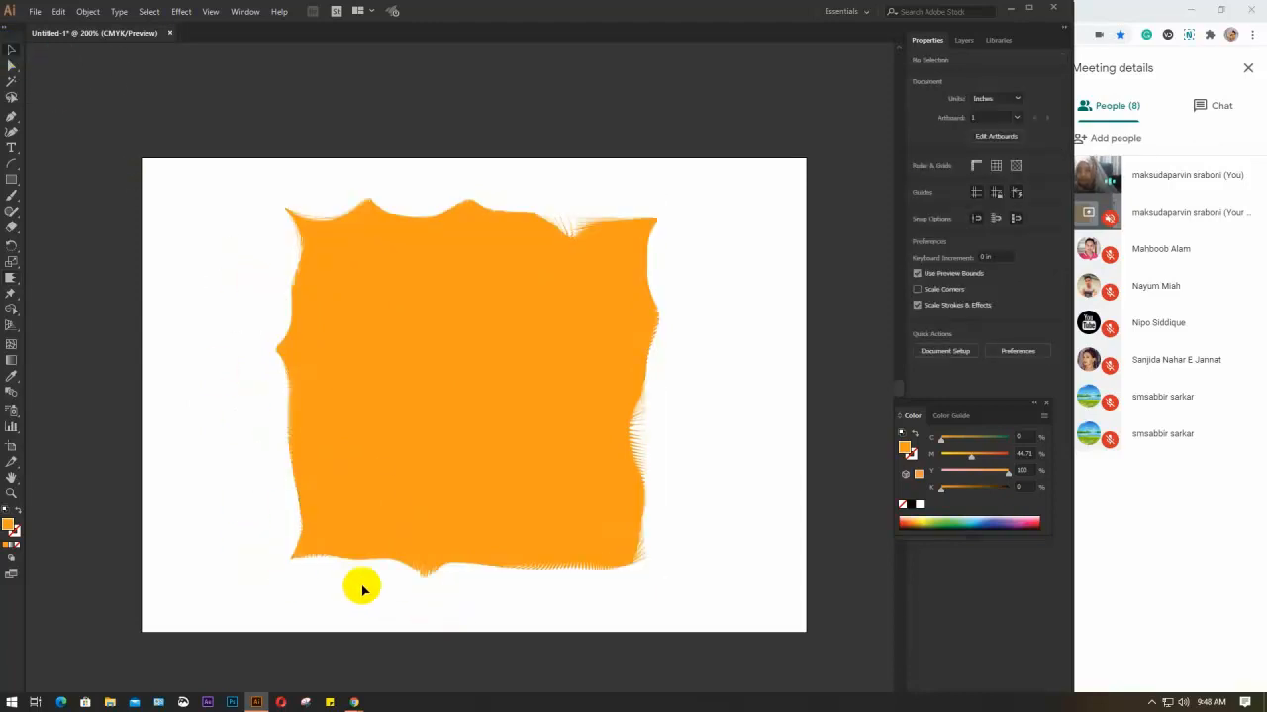
pyautogui.click(611, 249)
pyautogui.click(249, 382)
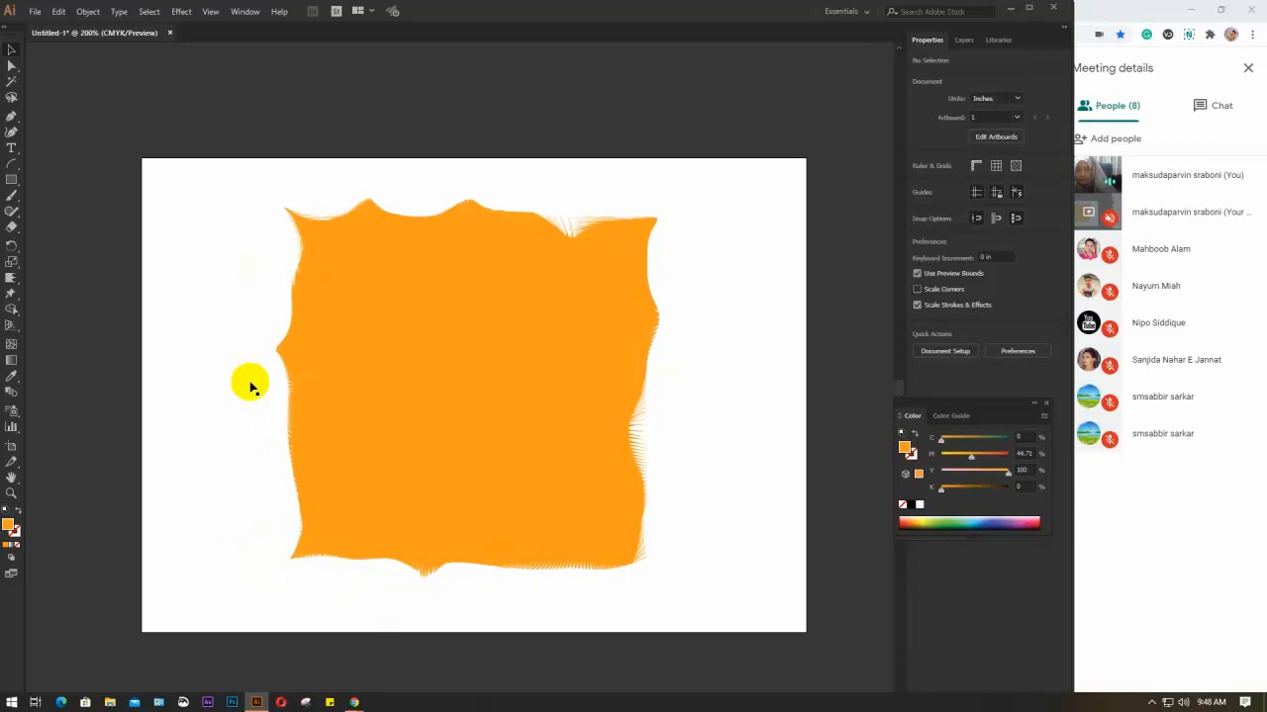
pyautogui.click(464, 416)
pyautogui.click(762, 297)
pyautogui.click(441, 370)
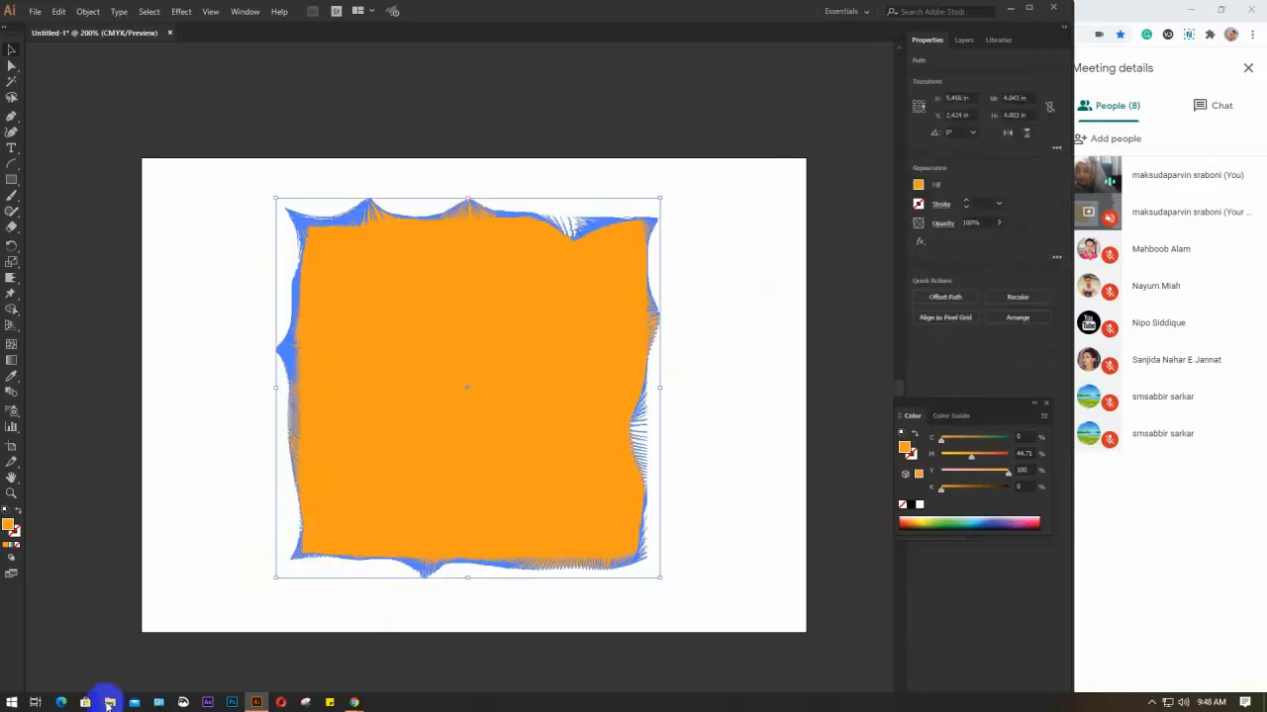
# Step: Switch to File Explorer and select the young-girl-student-smiling photo in the Desktop's class folder
pyautogui.click(108, 702)
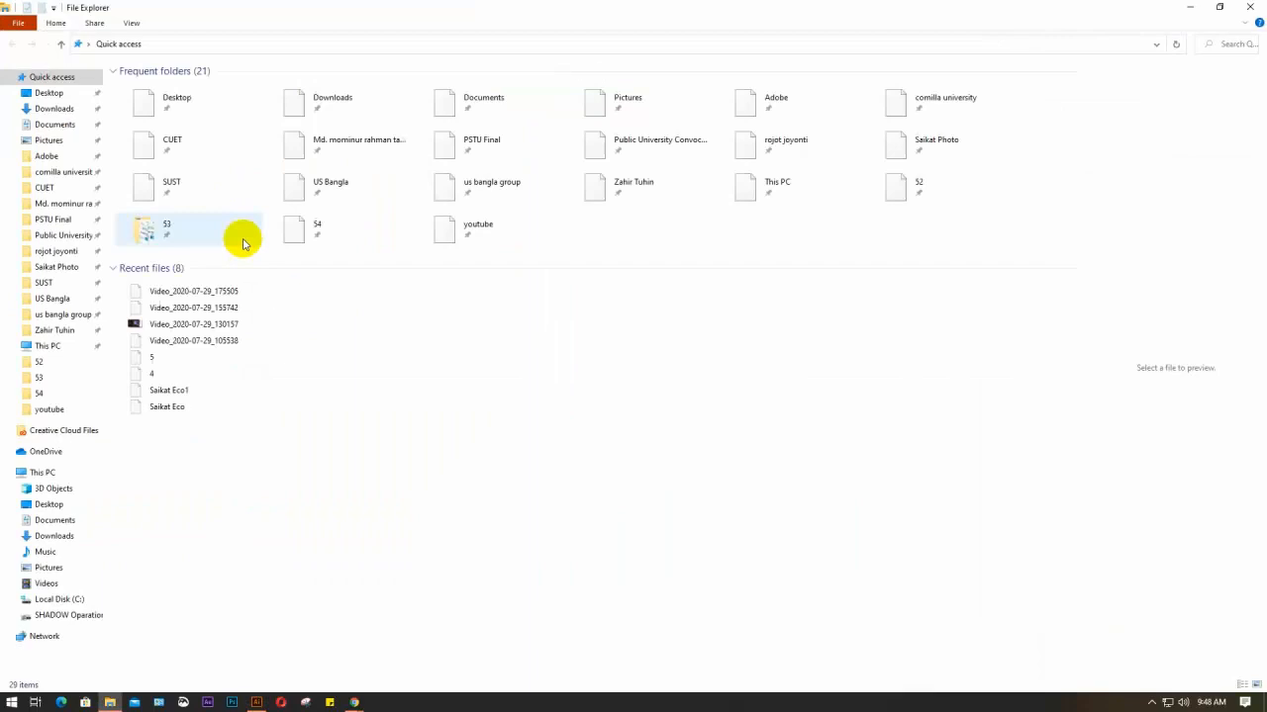
pyautogui.click(48, 93)
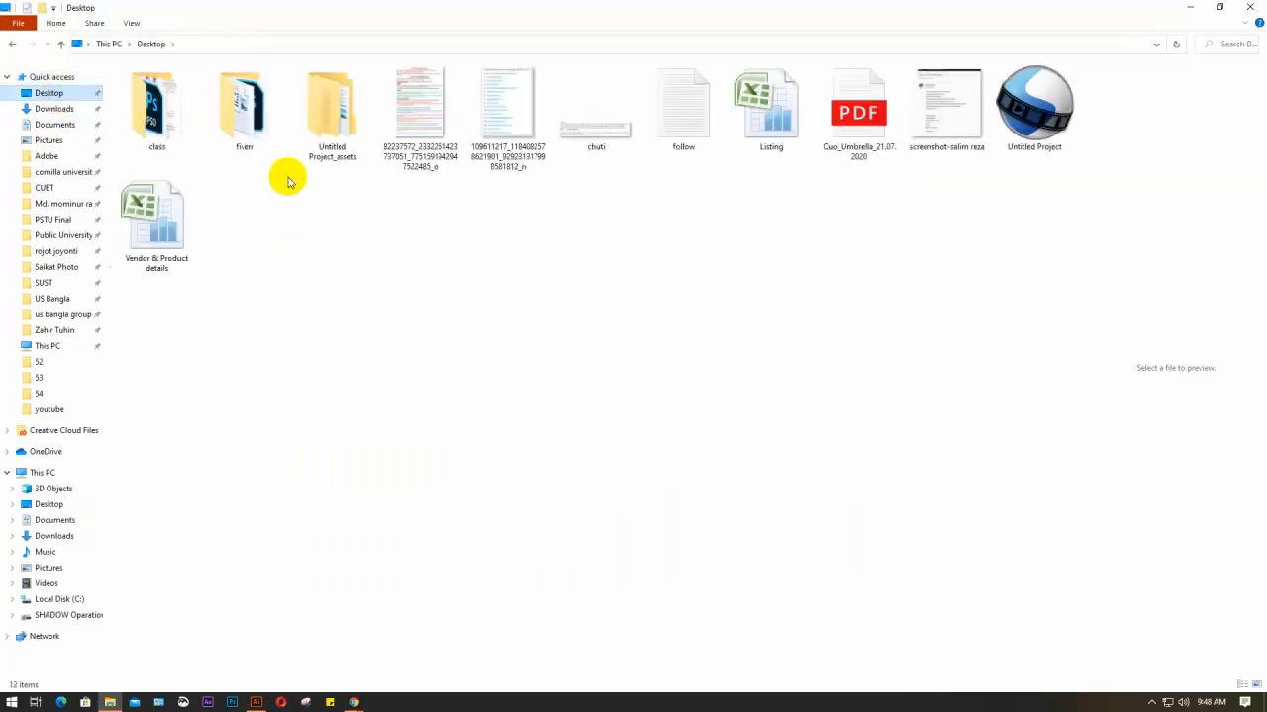
pyautogui.click(158, 116)
pyautogui.doubleClick(158, 117)
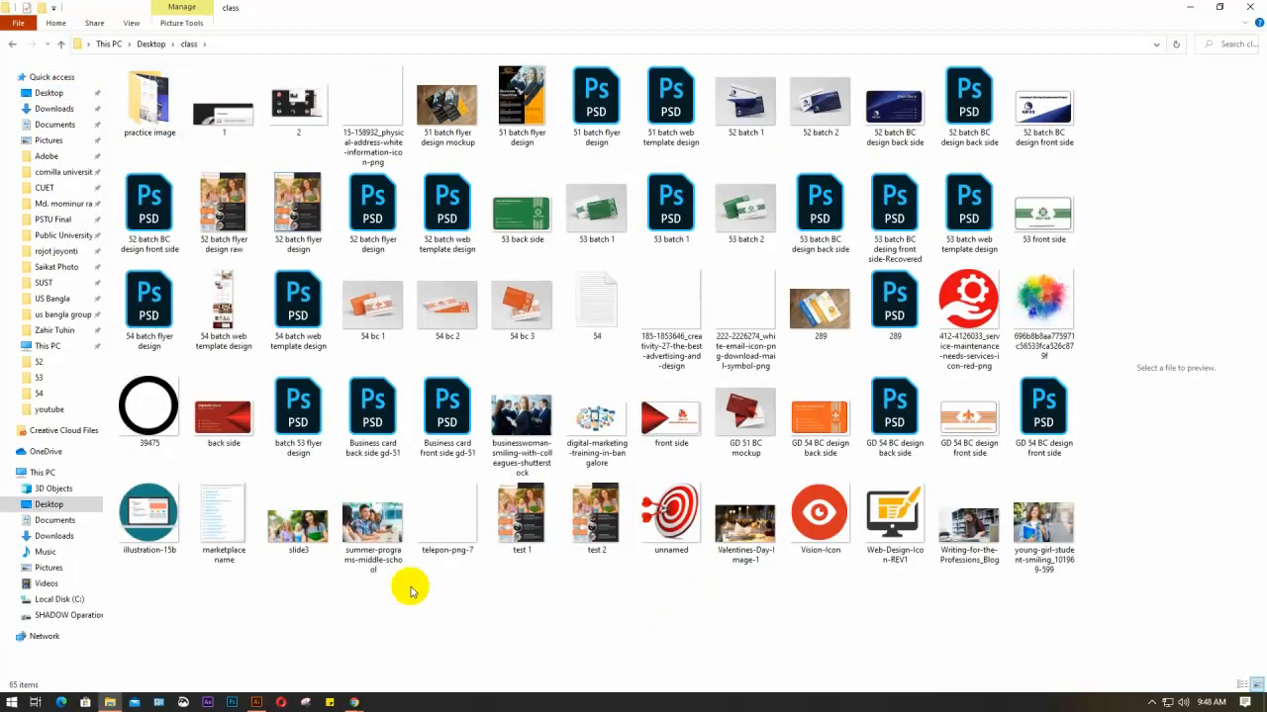
pyautogui.click(1039, 535)
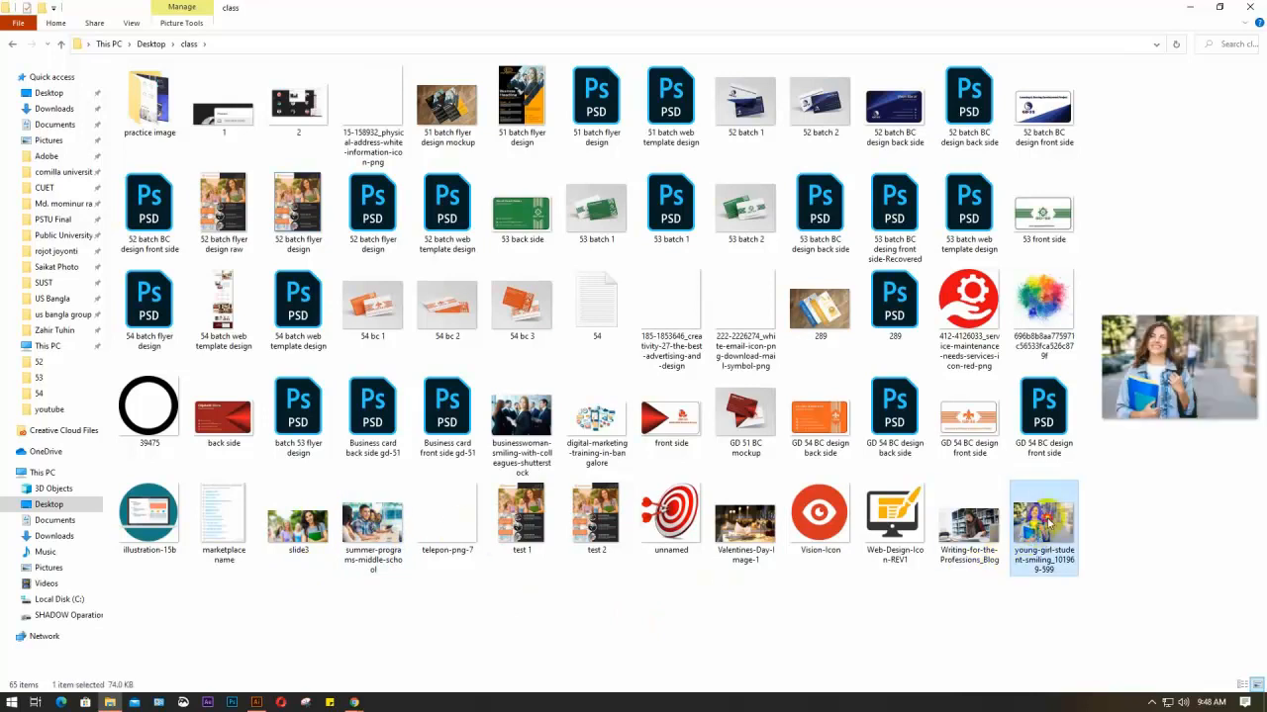
# Step: Place the selected student photo in the Illustrator document as an embedded image and position it over the orange shape
pyautogui.click(257, 702)
pyautogui.moveTo(260, 702); pyautogui.dragTo(422, 528)
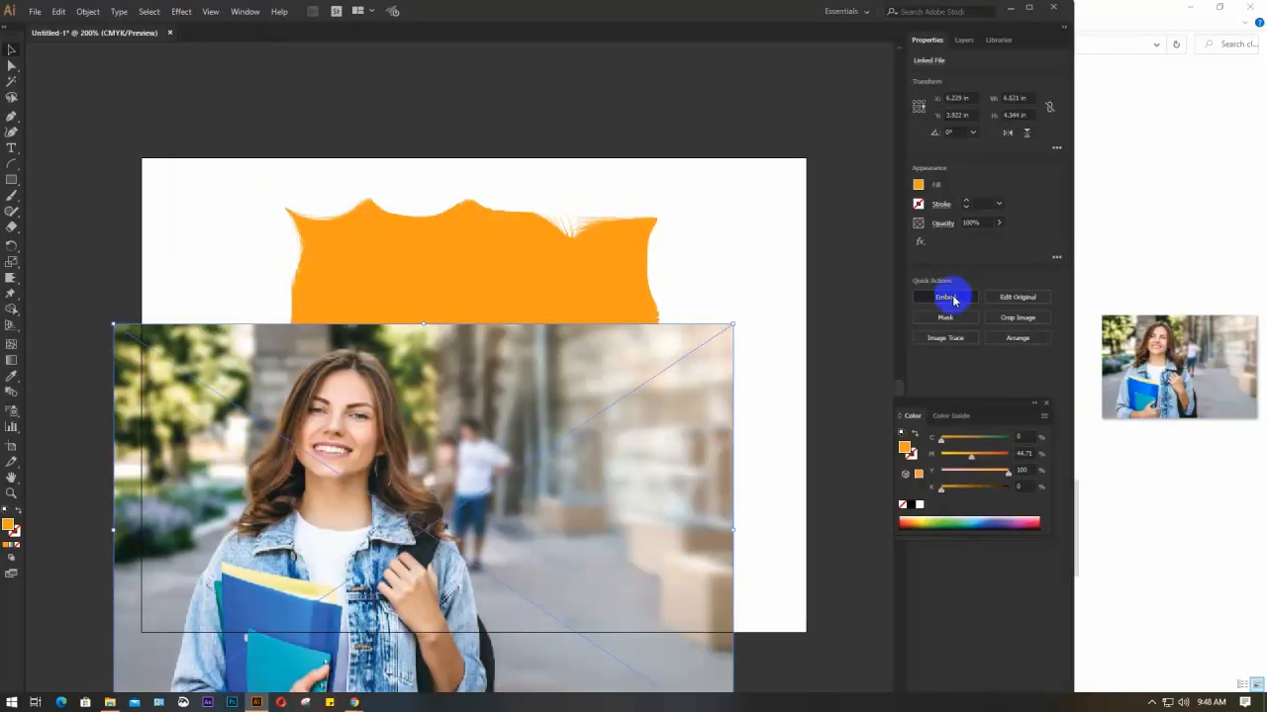
pyautogui.click(947, 297)
pyautogui.moveTo(568, 527); pyautogui.dragTo(647, 351)
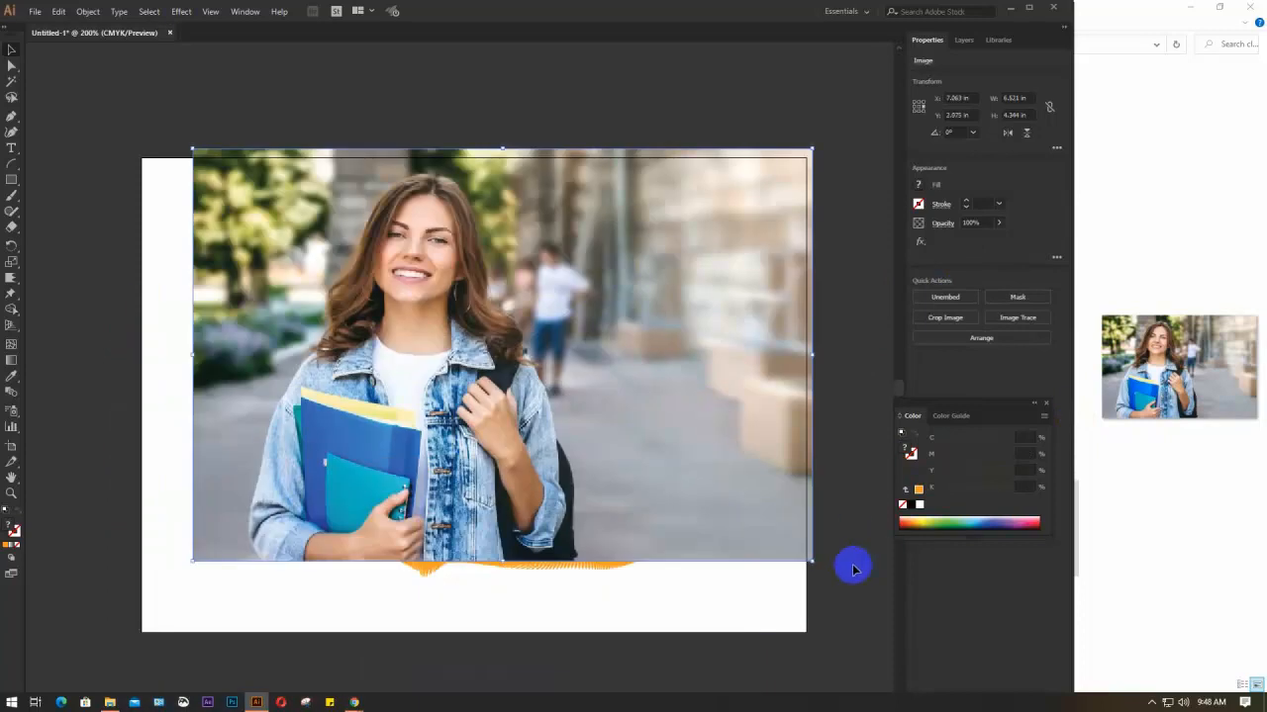
# Step: Bring the orange scalloped shape in front of the photo and position it over the woman
pyautogui.click(557, 572)
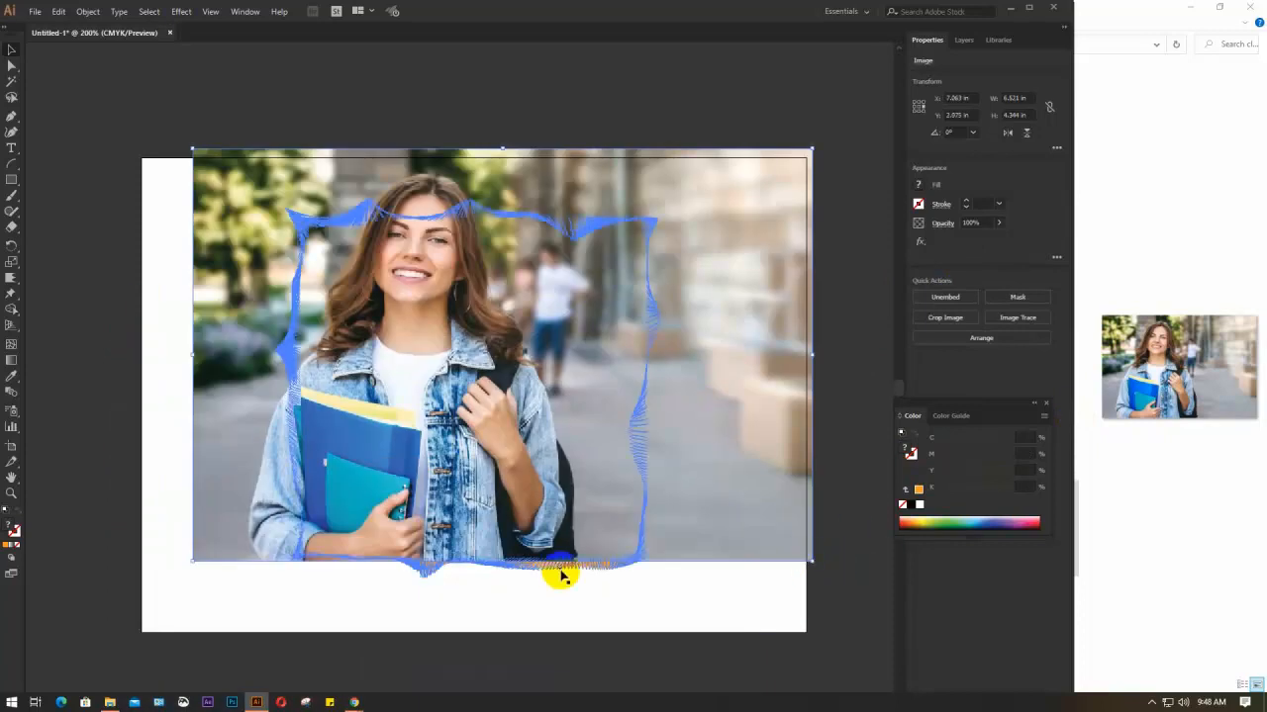
pyautogui.rightClick(475, 435)
pyautogui.moveTo(519, 365)
pyautogui.click(704, 365)
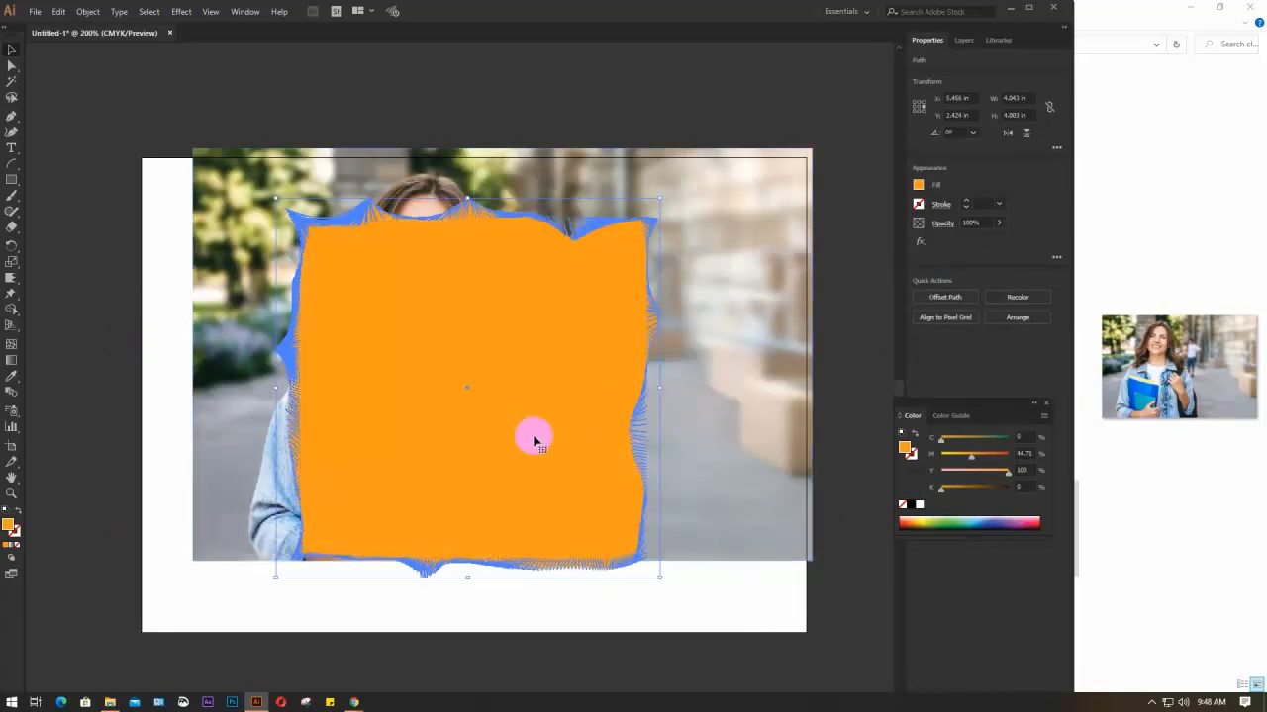
pyautogui.moveTo(531, 438); pyautogui.dragTo(449, 359)
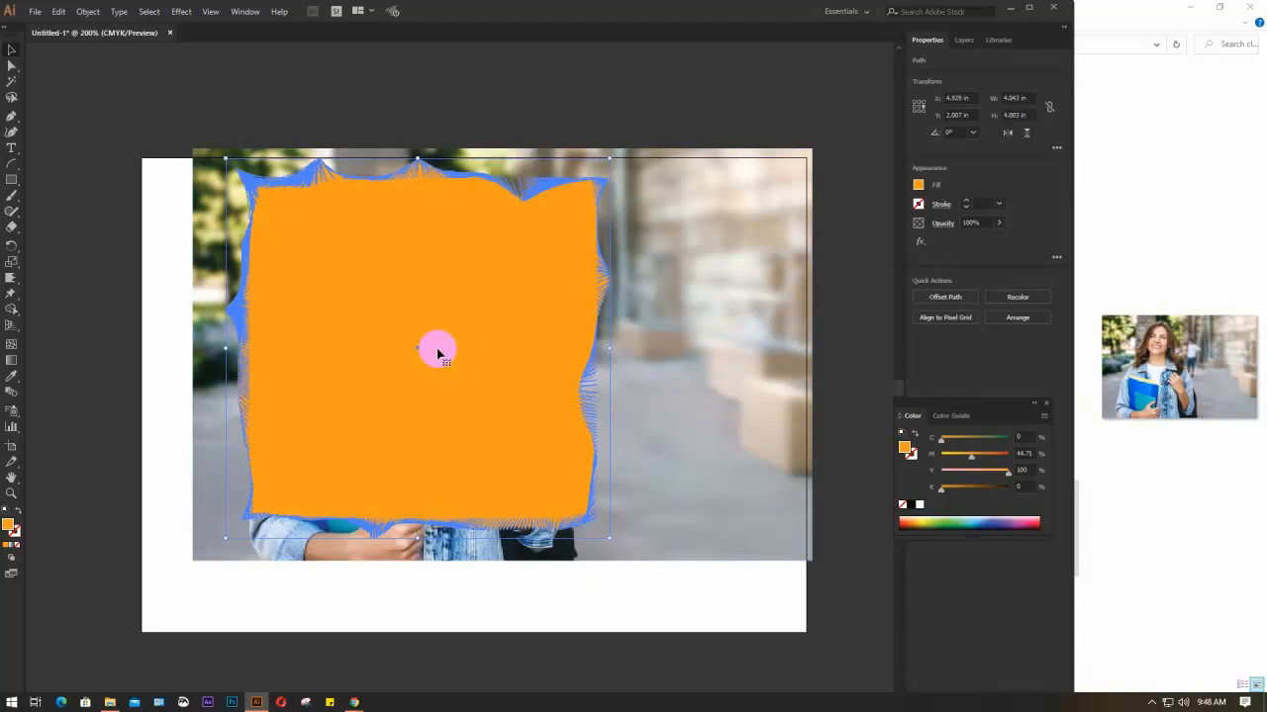
# Step: Set the Scallop tool's intensity to 50% and detail to 3, and scallop further parts of the orange shape's edges
pyautogui.doubleClick(12, 280)
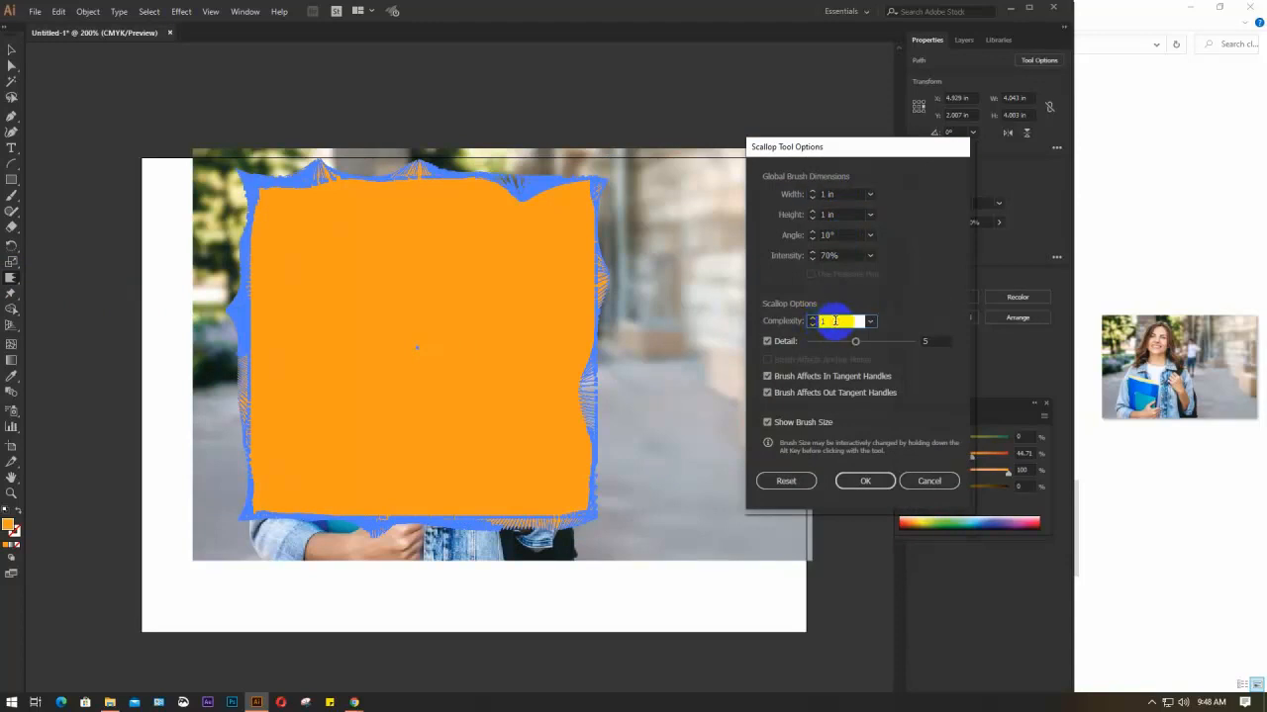
pyautogui.doubleClick(925, 342)
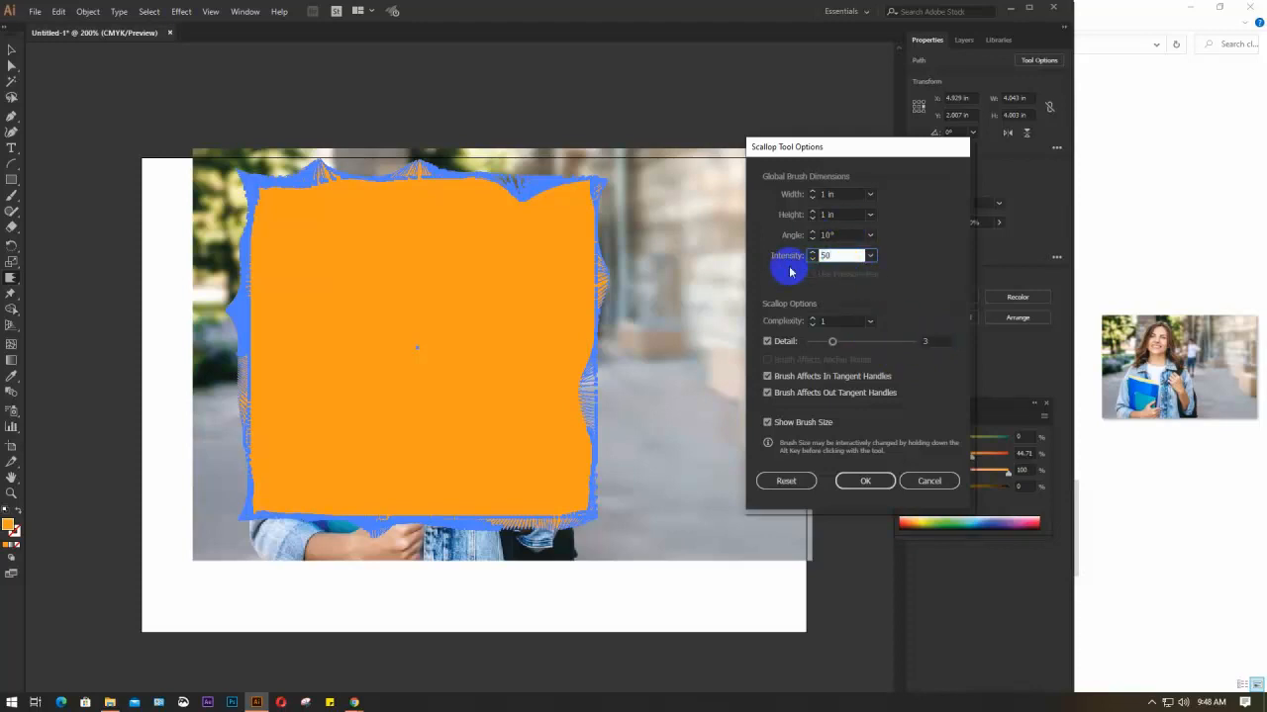
pyautogui.click(865, 481)
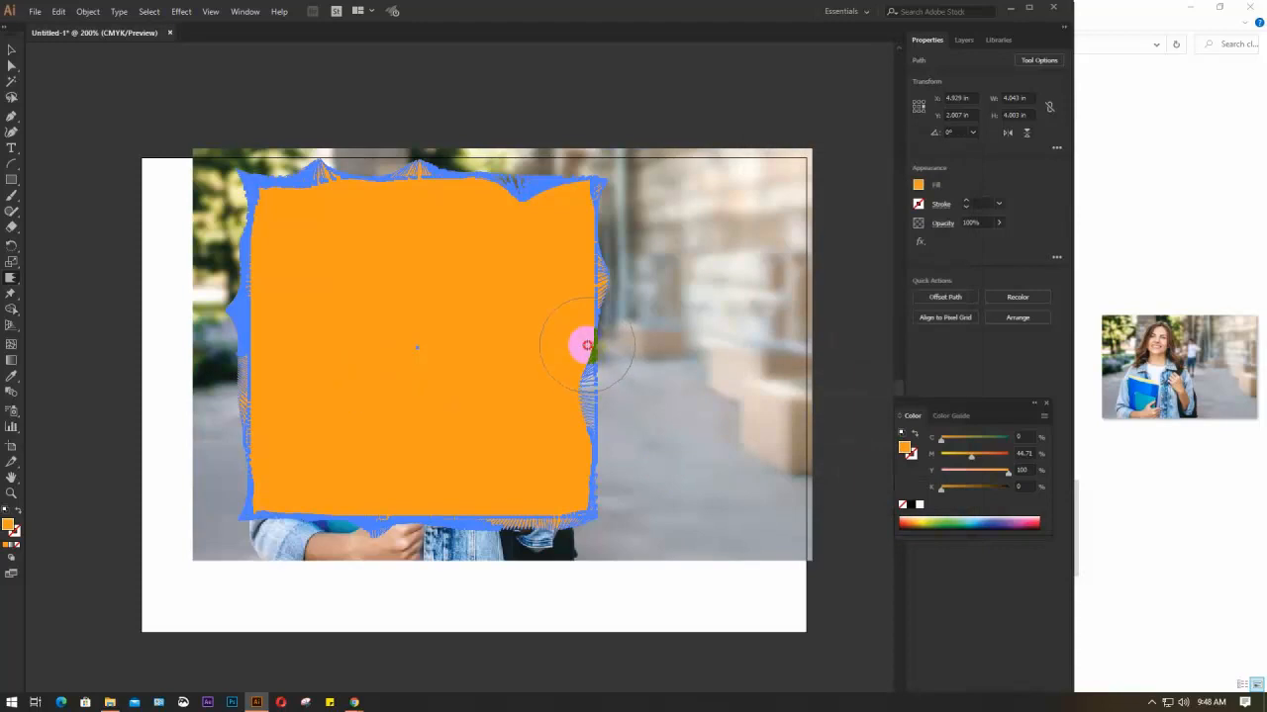
pyautogui.moveTo(589, 342)
pyautogui.mouseDown()
pyautogui.moveTo(630, 351)
pyautogui.moveTo(560, 496)
pyautogui.moveTo(559, 469)
pyautogui.moveTo(514, 507)
pyautogui.moveTo(467, 515)
pyautogui.moveTo(437, 512)
pyautogui.moveTo(408, 484)
pyautogui.moveTo(310, 533)
pyautogui.moveTo(309, 487)
pyautogui.moveTo(249, 480)
pyautogui.moveTo(277, 438)
pyautogui.moveTo(259, 347)
pyautogui.moveTo(242, 338)
pyautogui.moveTo(258, 395)
pyautogui.moveTo(283, 407)
pyautogui.moveTo(262, 256)
pyautogui.moveTo(282, 196)
pyautogui.moveTo(259, 194)
pyautogui.moveTo(292, 220)
pyautogui.moveTo(439, 225)
pyautogui.moveTo(421, 182)
pyautogui.moveTo(382, 159)
pyautogui.moveTo(377, 198)
pyautogui.moveTo(356, 155)
pyautogui.moveTo(322, 180)
pyautogui.moveTo(407, 196)
pyautogui.moveTo(468, 186)
pyautogui.mouseUp()
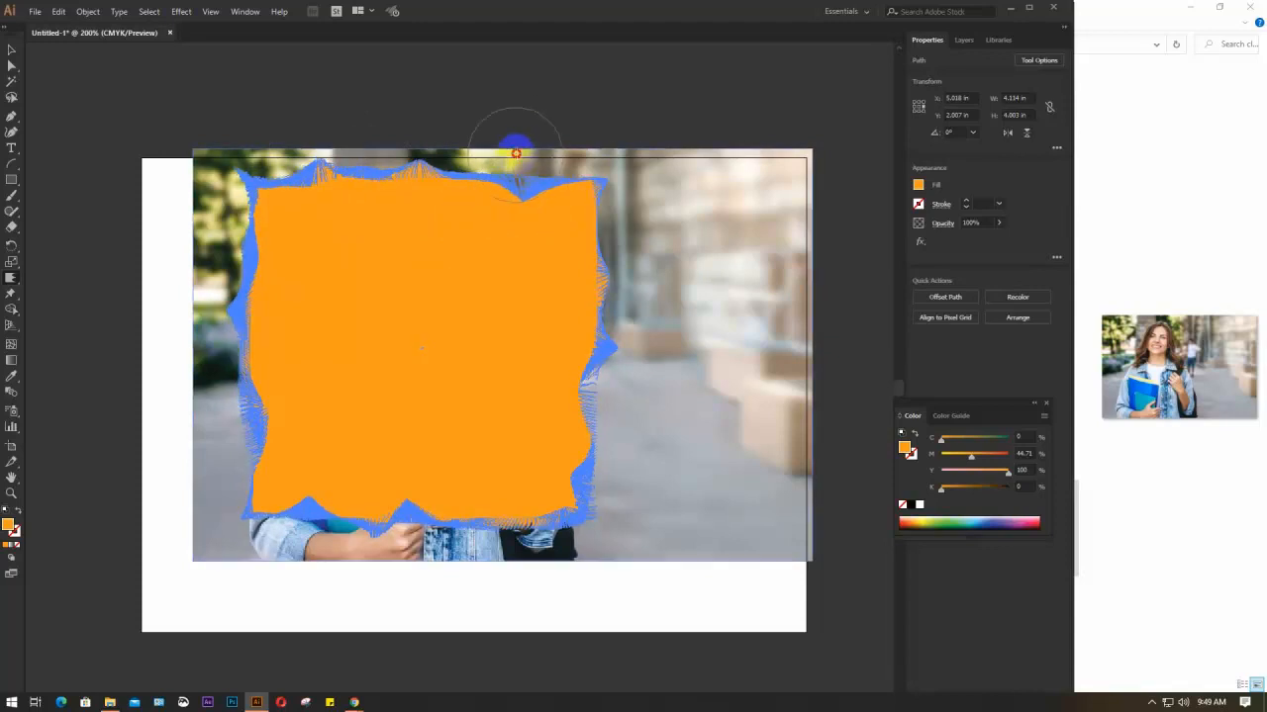
# Step: Nudge the orange fringed shape over the woman and make it a clipping mask for the photo, accepting the complex-mask warning
pyautogui.click(12, 51)
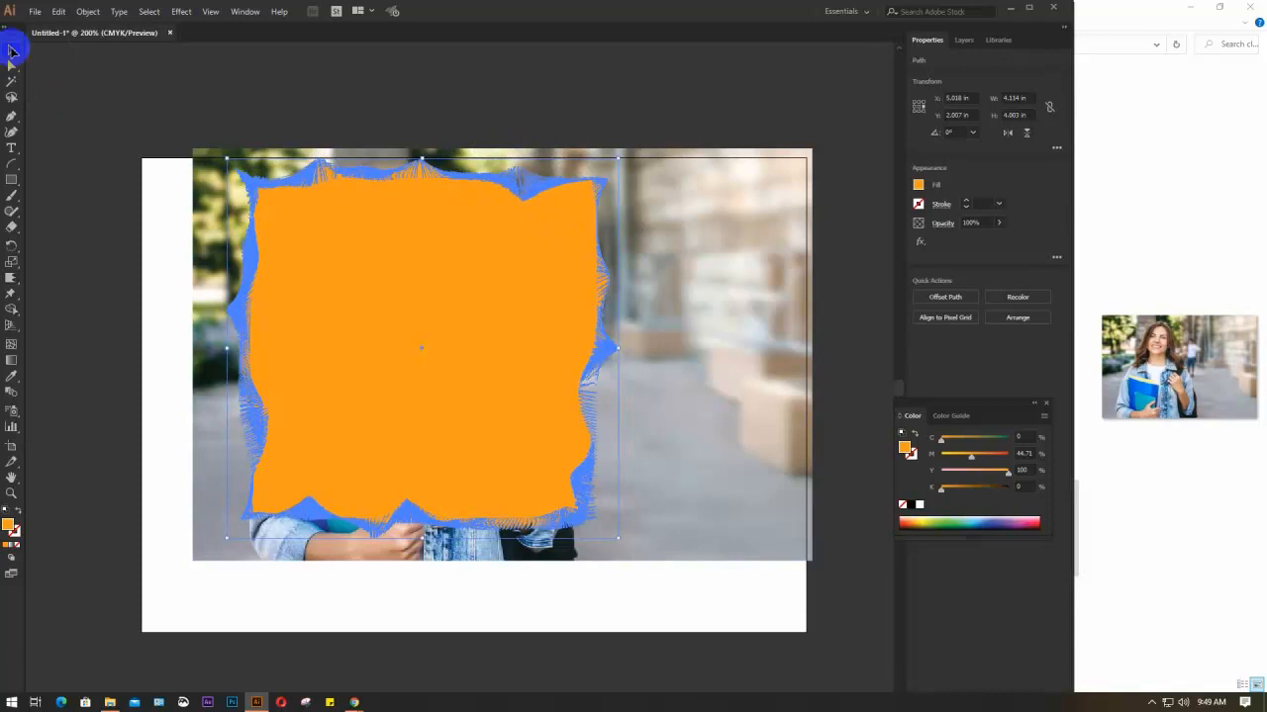
pyautogui.click(366, 89)
pyautogui.moveTo(462, 308)
pyautogui.mouseDown()
pyautogui.moveTo(455, 330)
pyautogui.moveTo(473, 296)
pyautogui.mouseUp()
pyautogui.hotkey('ctrl', 'a')
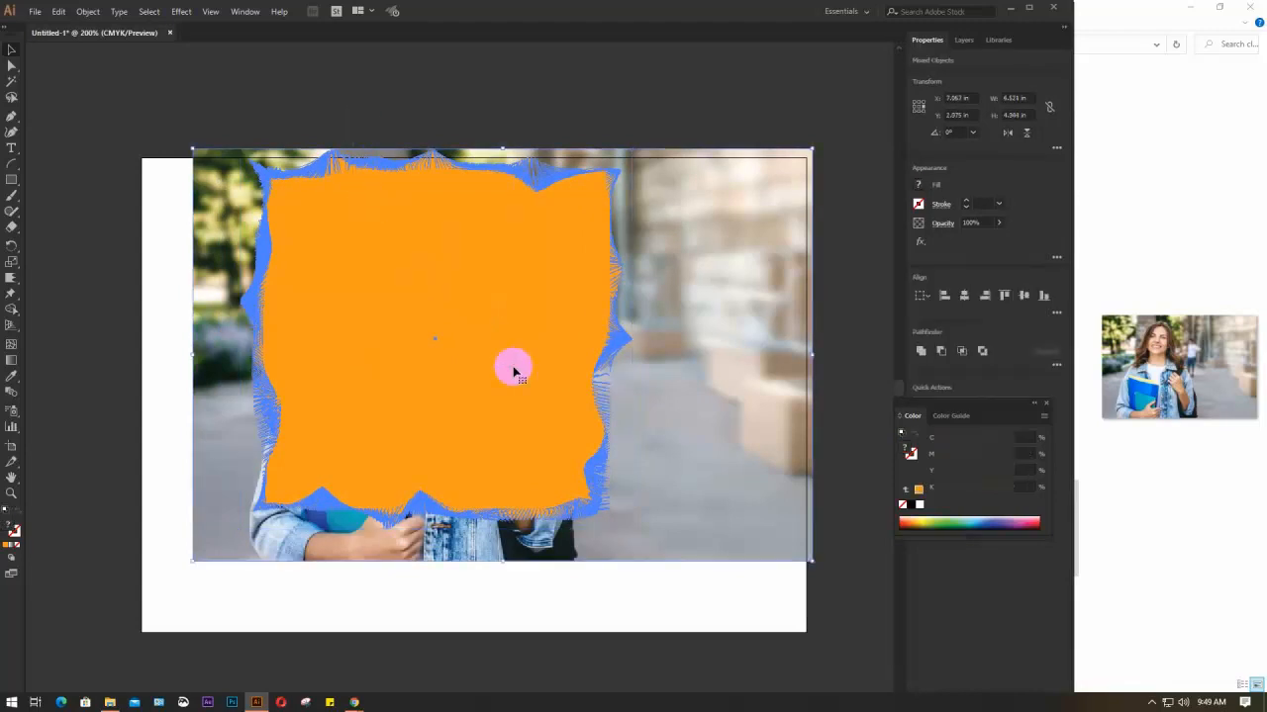
pyautogui.rightClick(504, 319)
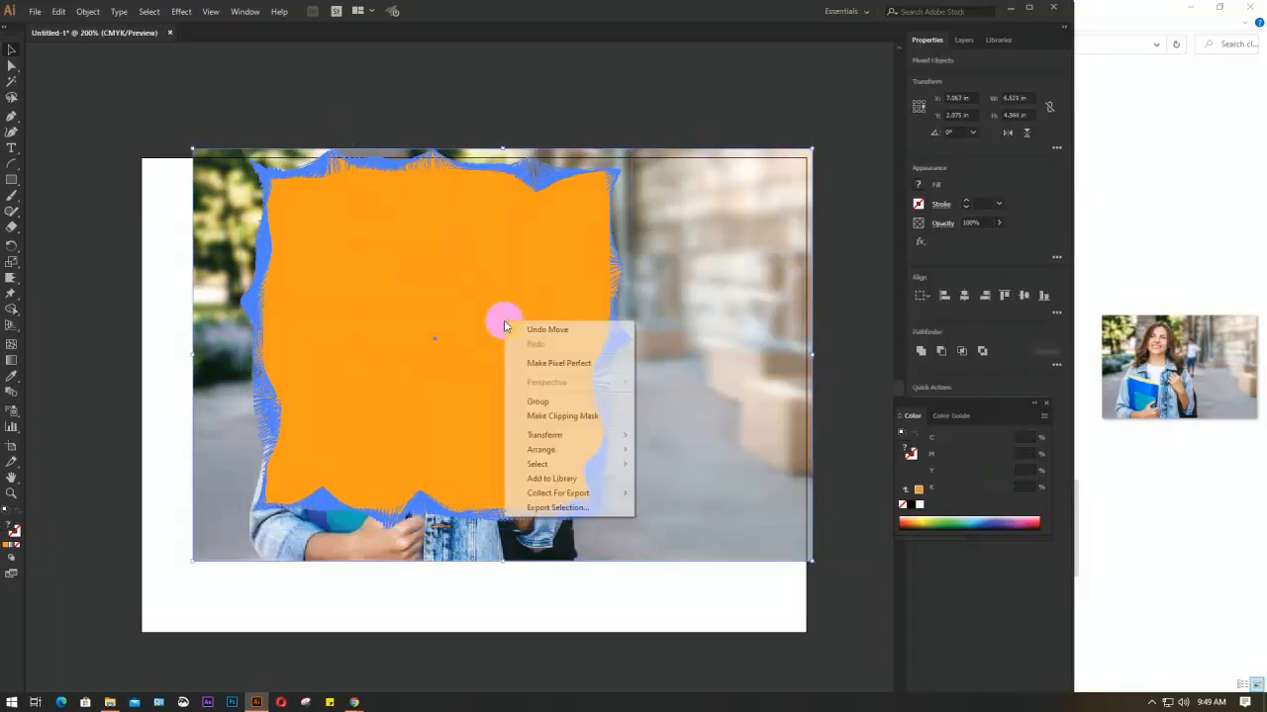
pyautogui.click(554, 416)
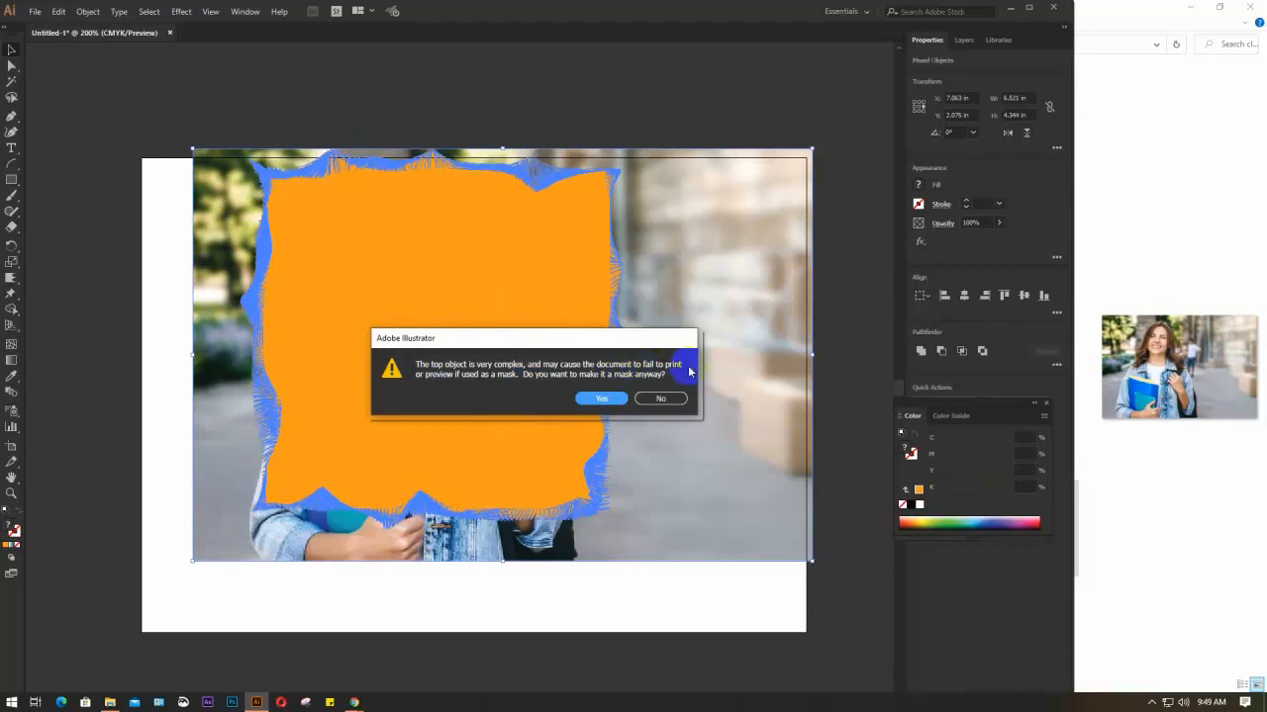
pyautogui.click(603, 399)
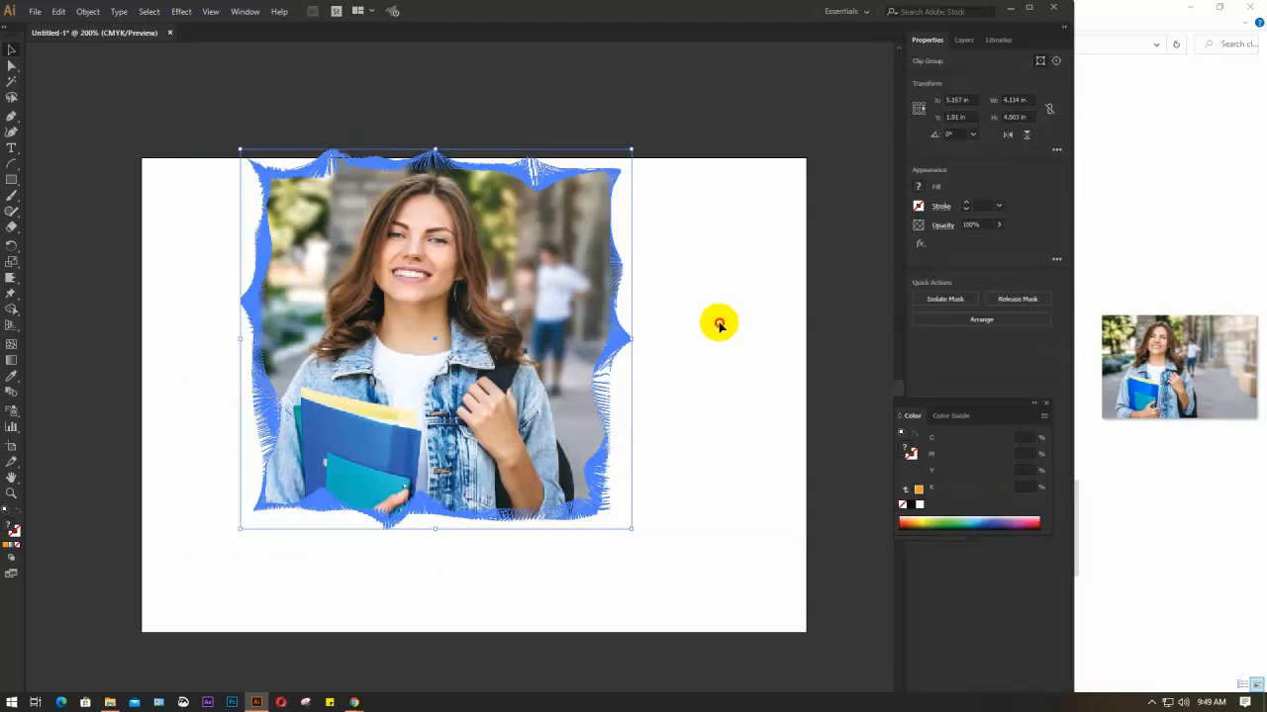
# Step: Move the clipped photo down so it lies fully inside the artboard, deselect it and inspect its fringed edges up close
pyautogui.click(719, 323)
pyautogui.moveTo(503, 339); pyautogui.dragTo(513, 394)
pyautogui.click(673, 360)
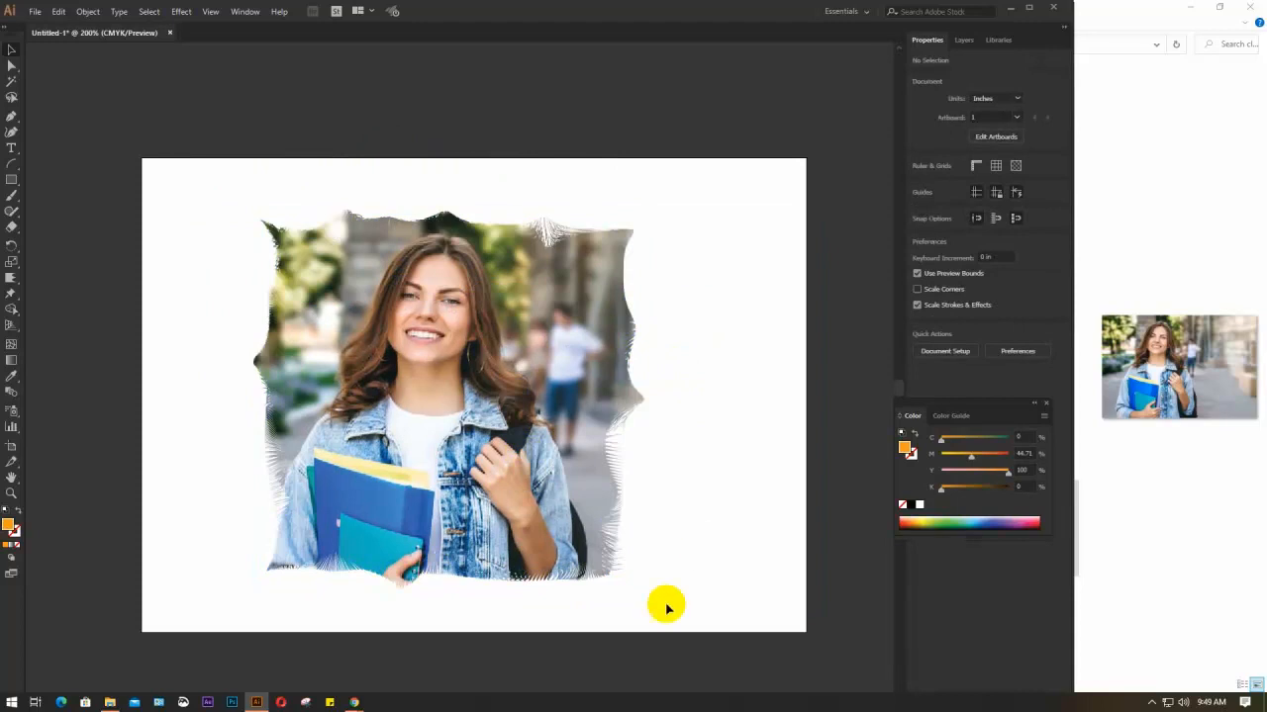
pyautogui.scroll(2, 554, 490)
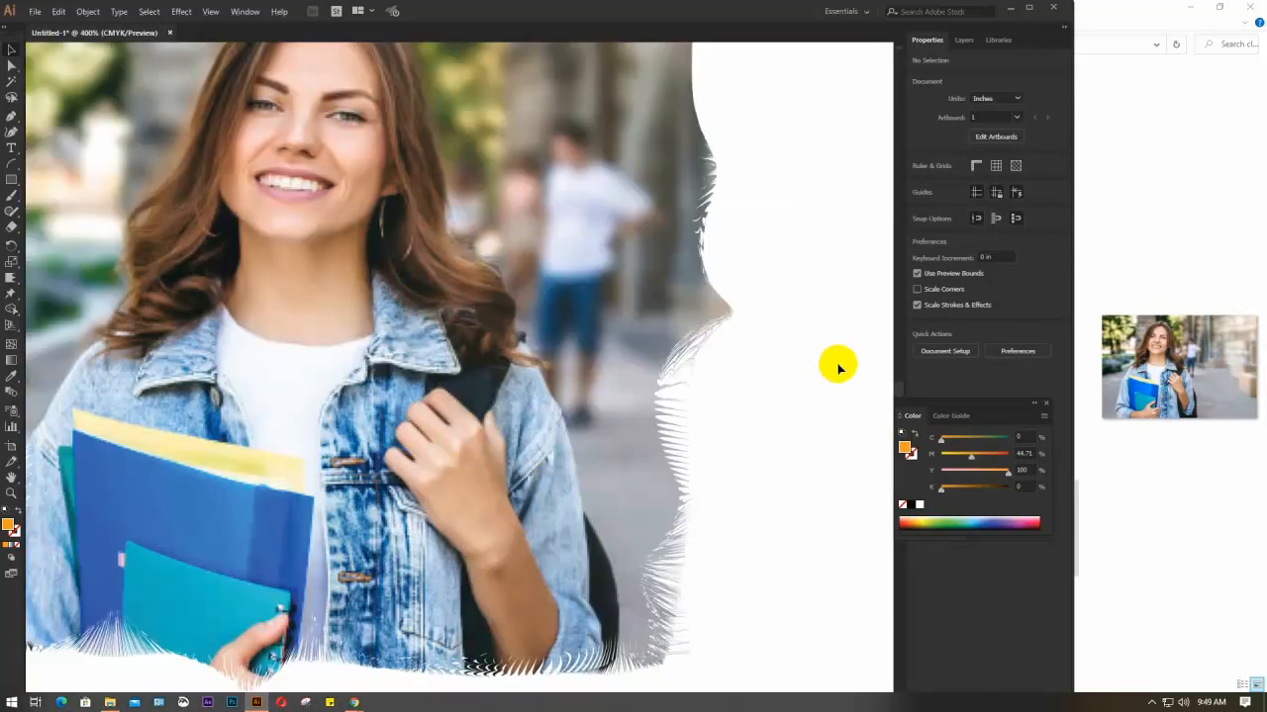
pyautogui.scroll(-1, 654, 488)
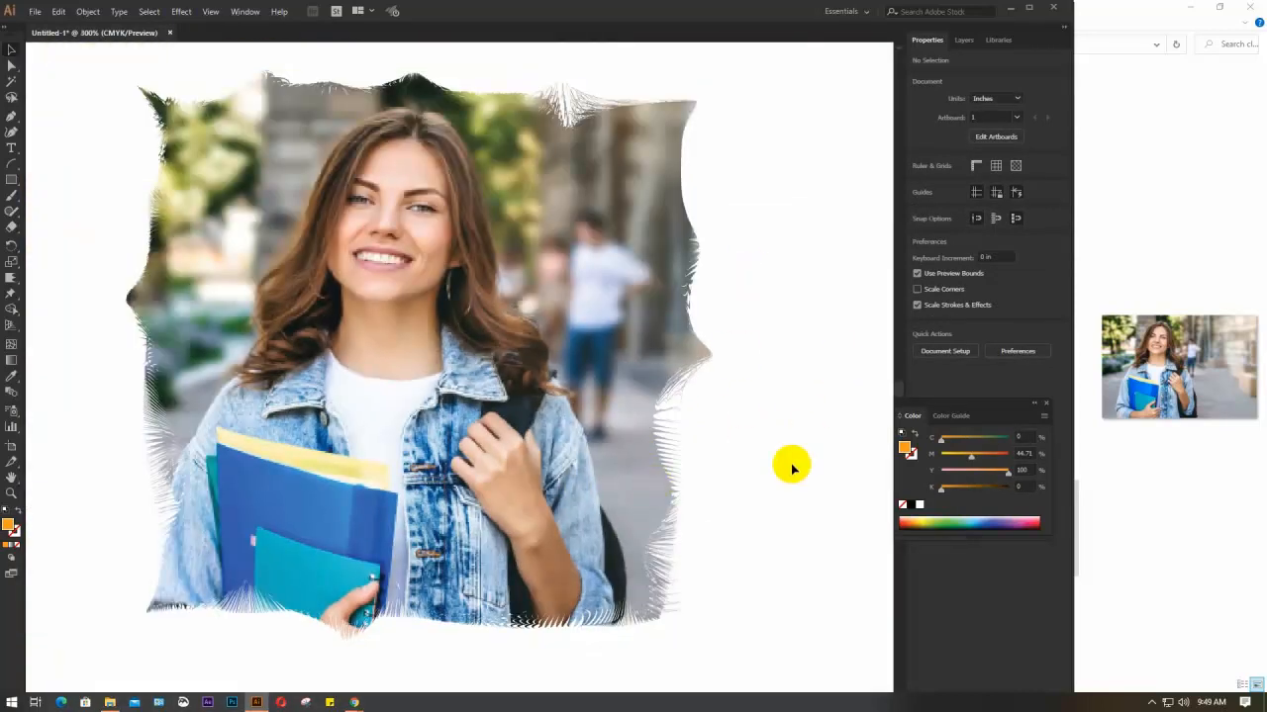
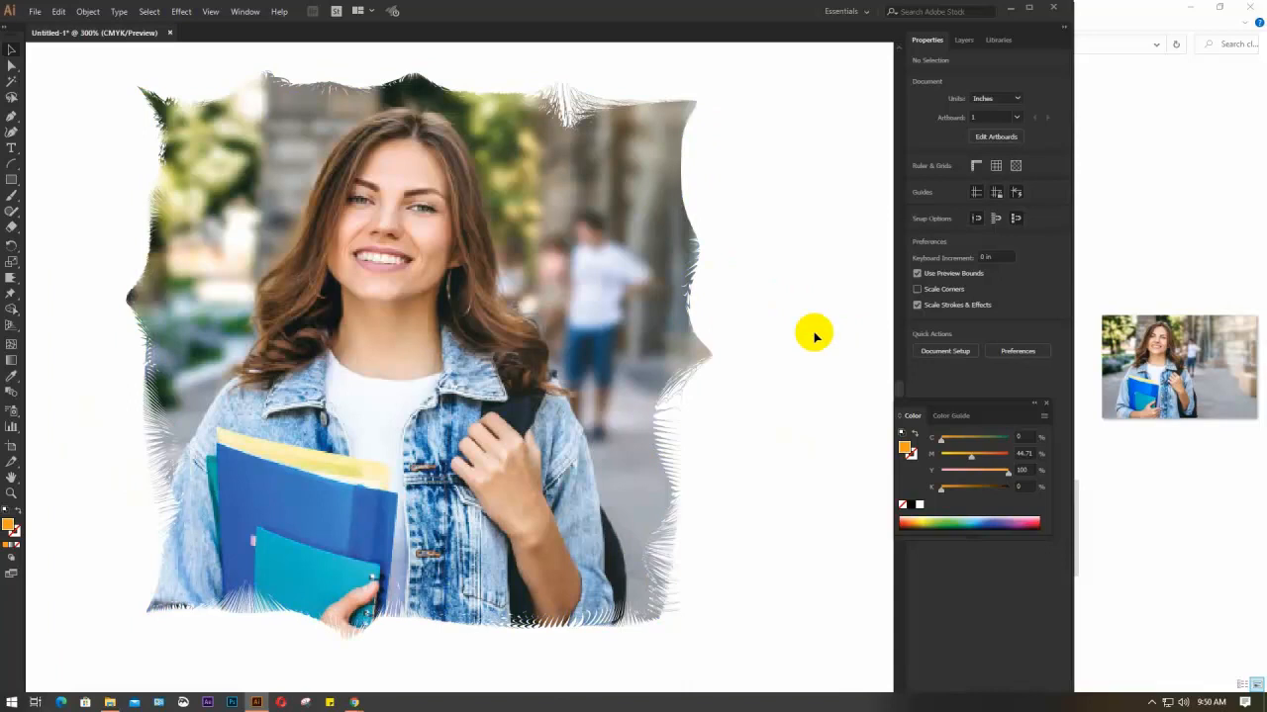
# Step: Release the photo's clipping mask and delete the fringed mask path
pyautogui.click(655, 324)
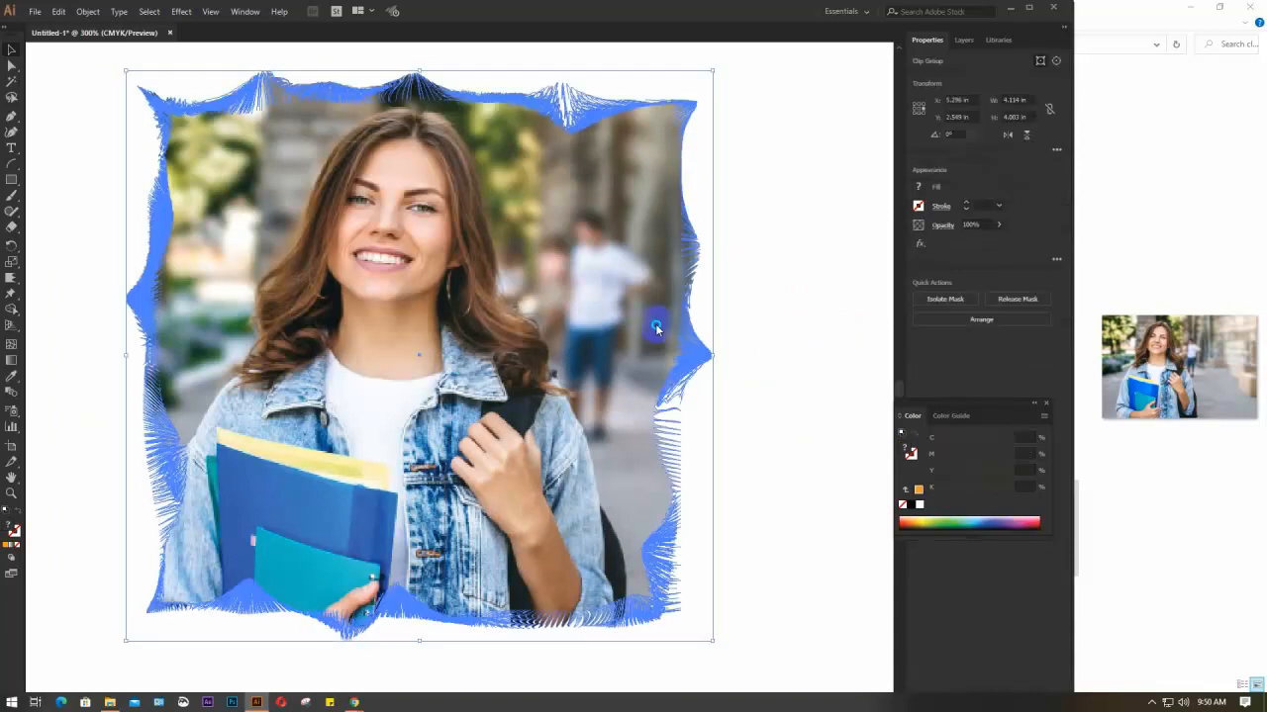
pyautogui.rightClick(655, 324)
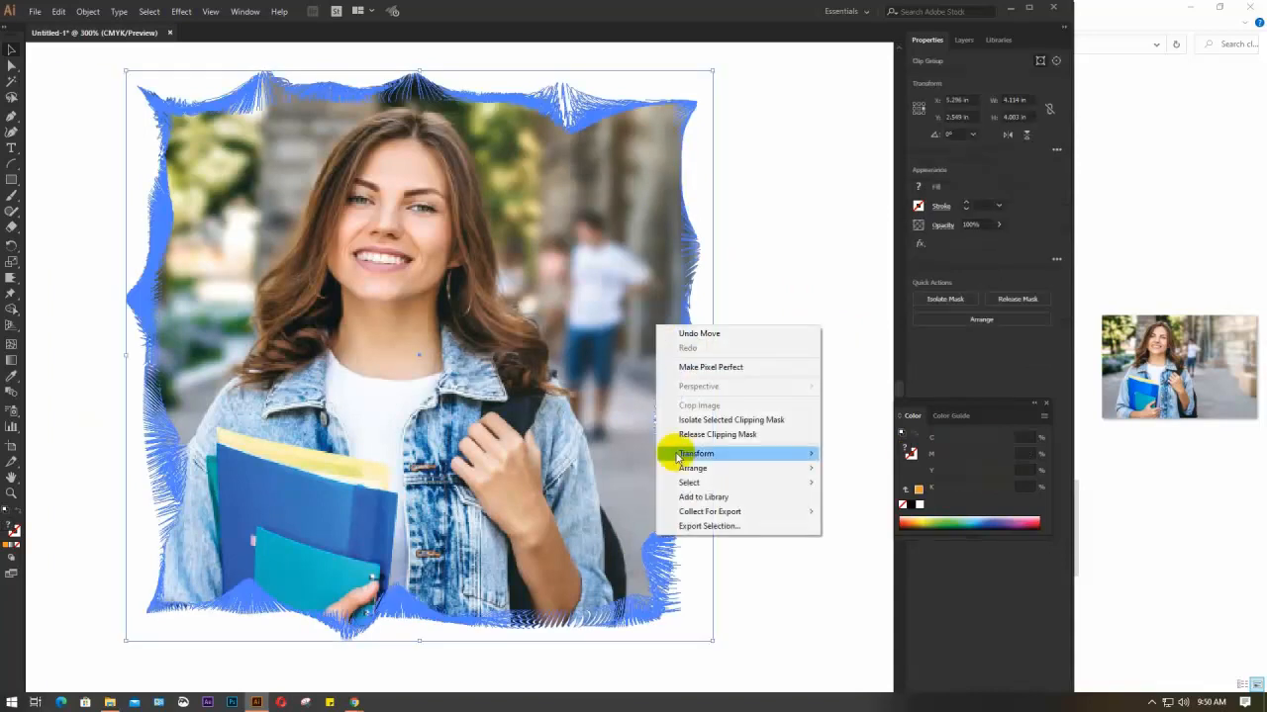
pyautogui.click(721, 433)
pyautogui.click(700, 56)
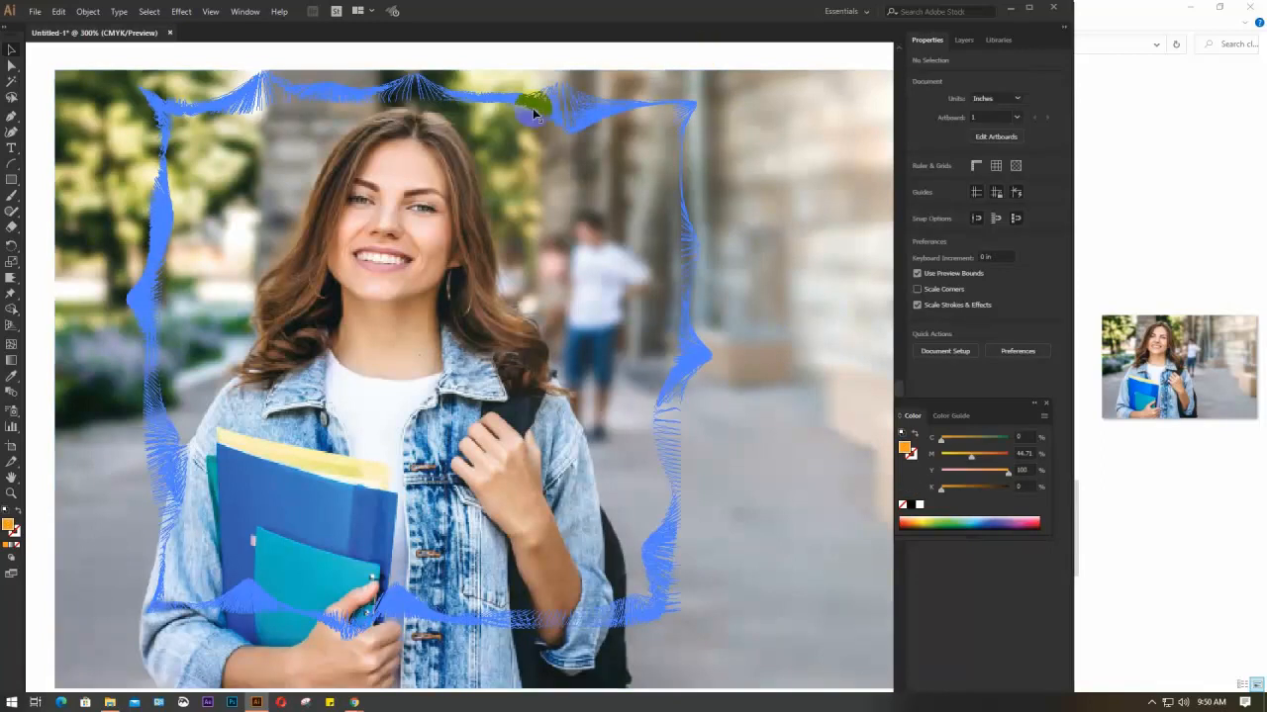
pyautogui.click(564, 110)
pyautogui.press('Delete')
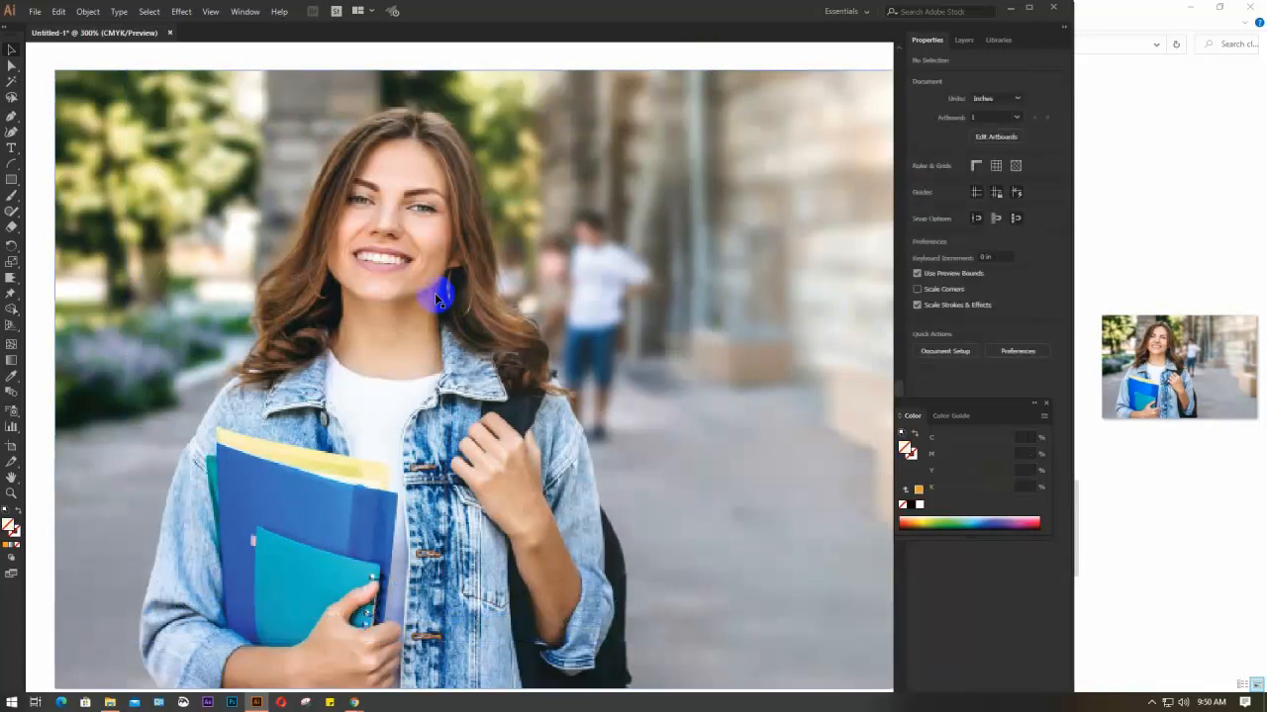
# Step: Delete the full student photo from the artboard
pyautogui.scroll(-2, 438, 291)
pyautogui.click(558, 312)
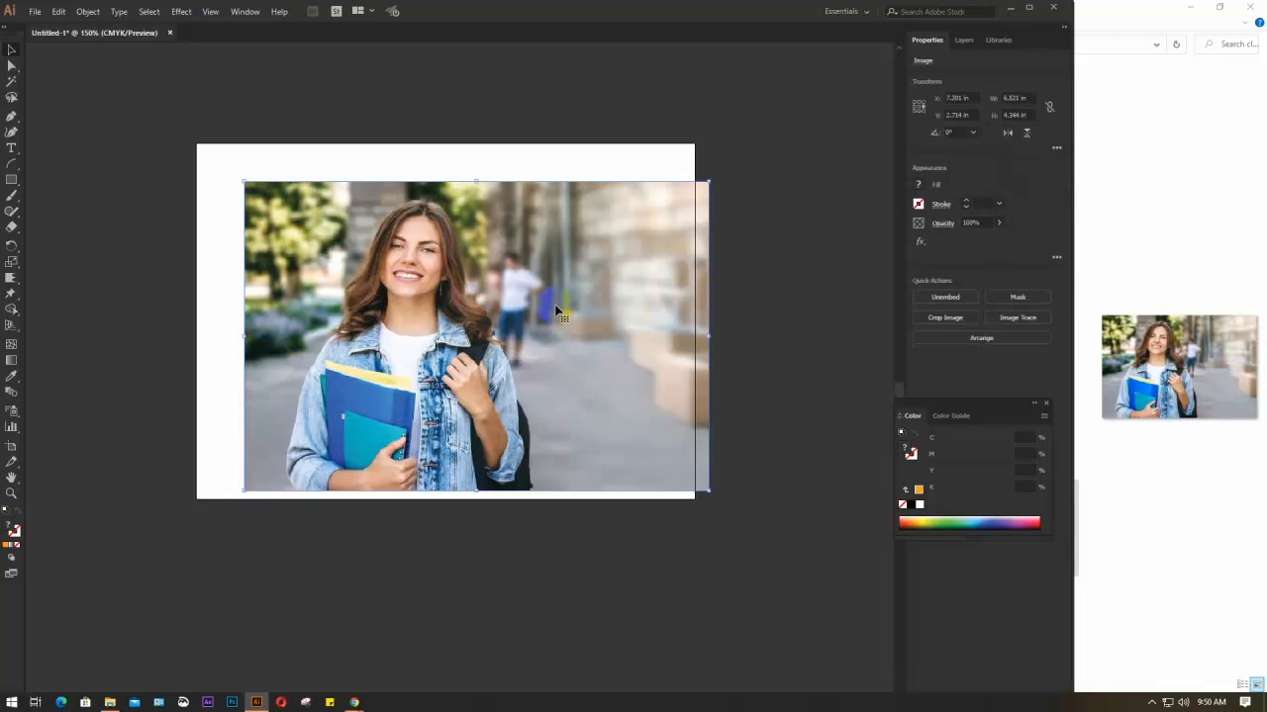
pyautogui.press('Delete')
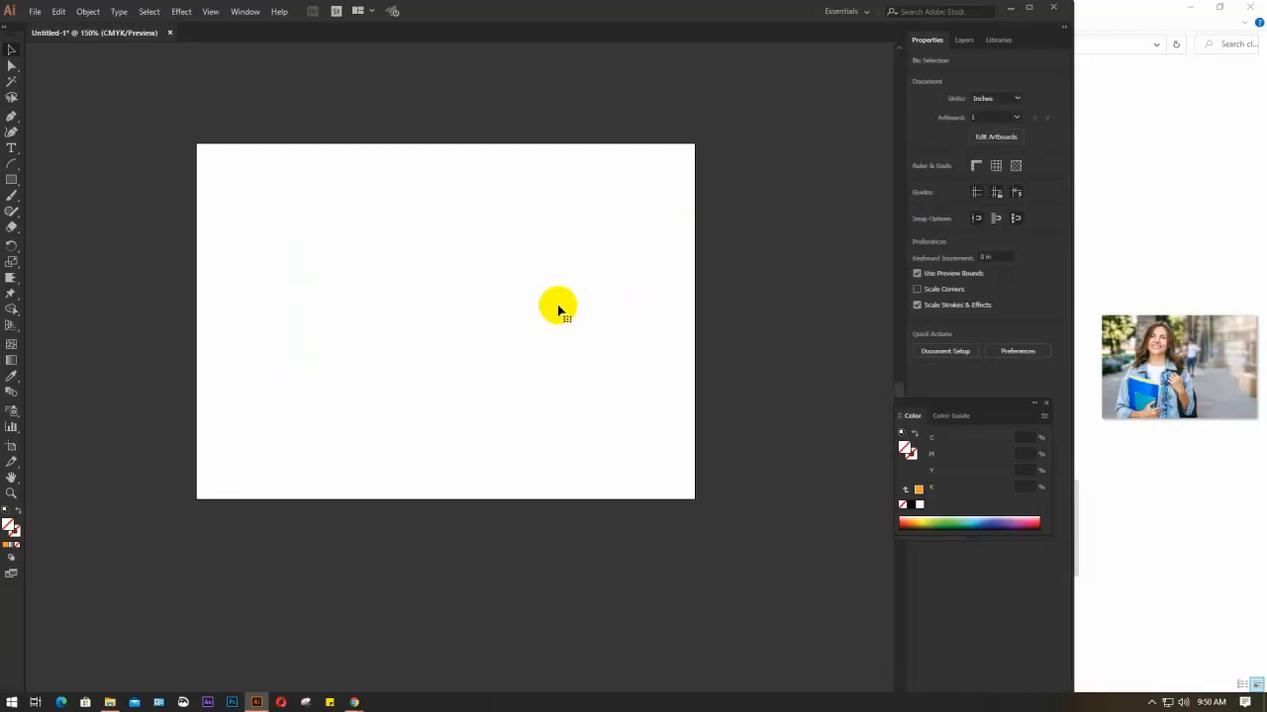
# Step: Draw a rectangle about 3.85 by 2.21 in, fill it with dark green and shift it slightly towards the artboard's centre
pyautogui.moveTo(495, 294); pyautogui.dragTo(508, 362)
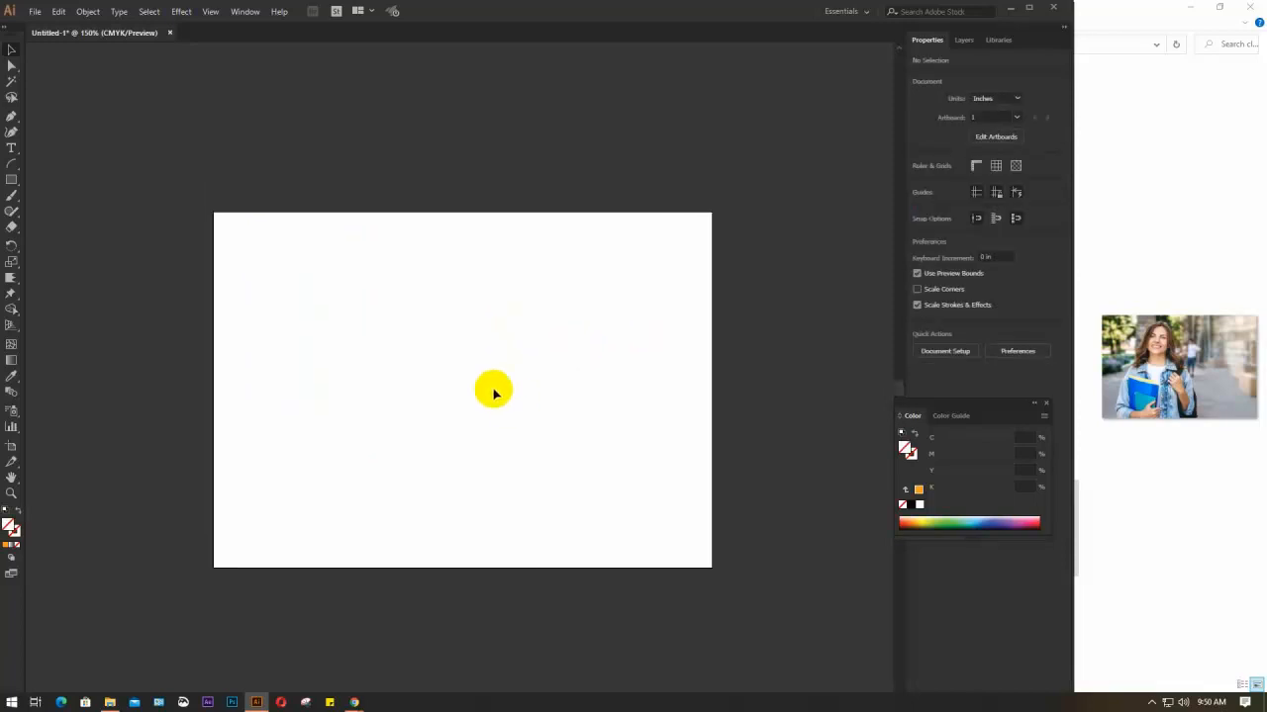
pyautogui.click(12, 181)
pyautogui.moveTo(284, 314); pyautogui.dragTo(558, 467)
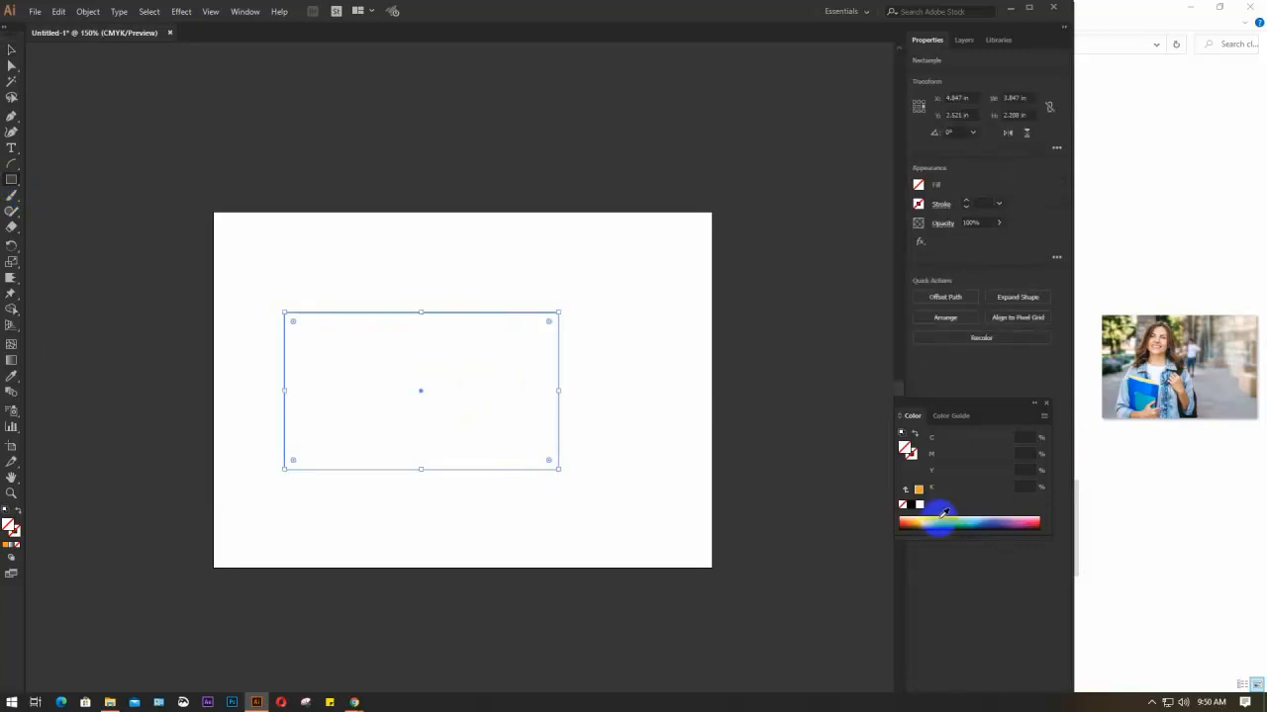
pyautogui.click(914, 524)
pyautogui.click(919, 522)
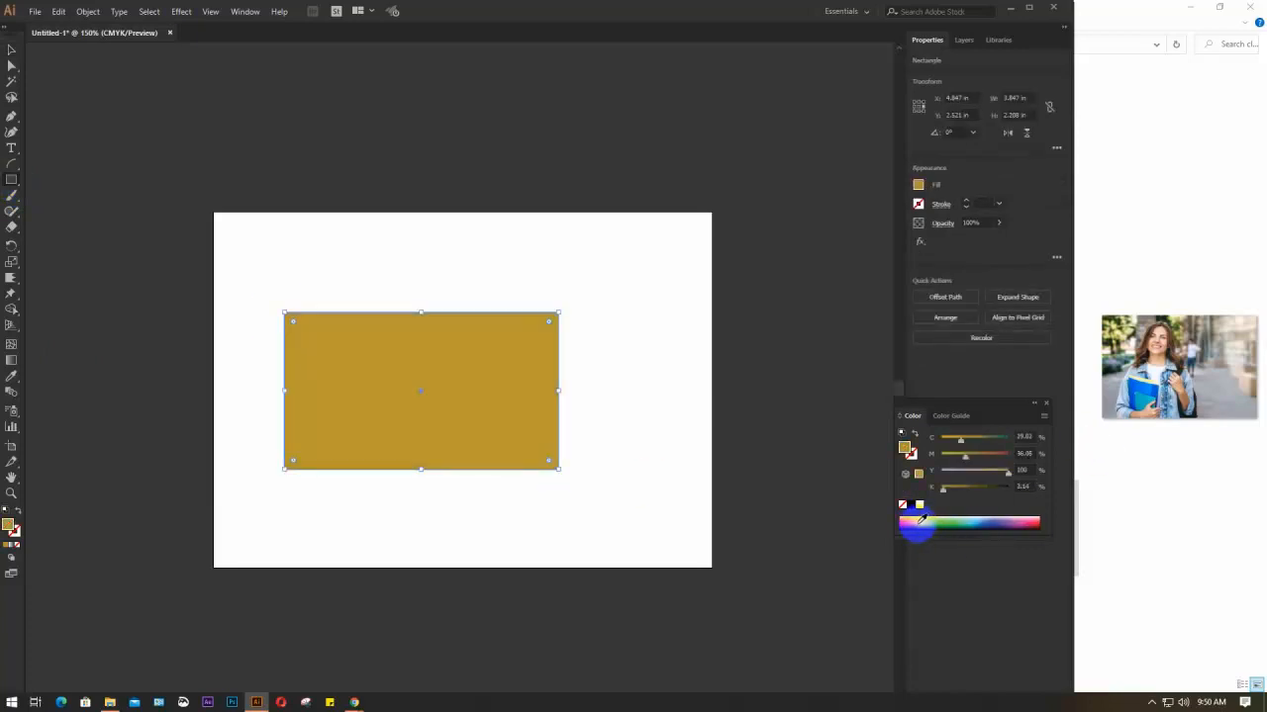
pyautogui.click(956, 522)
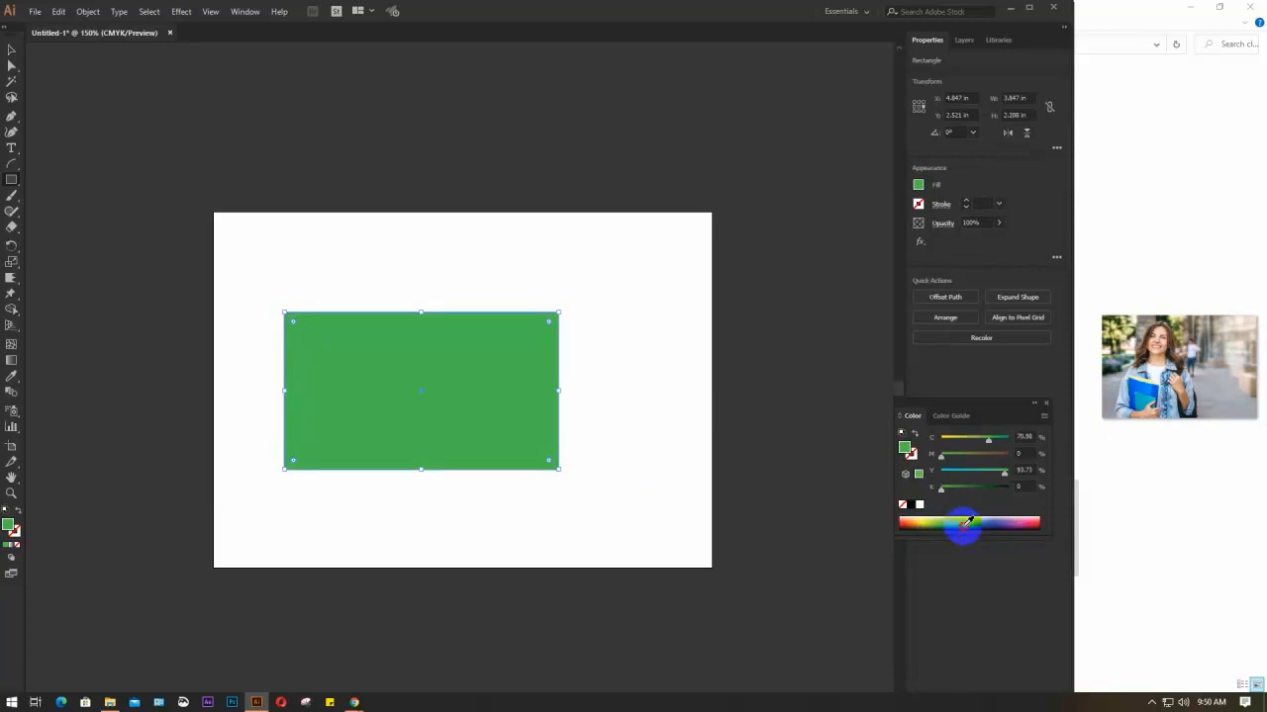
pyautogui.click(968, 521)
pyautogui.press('v')
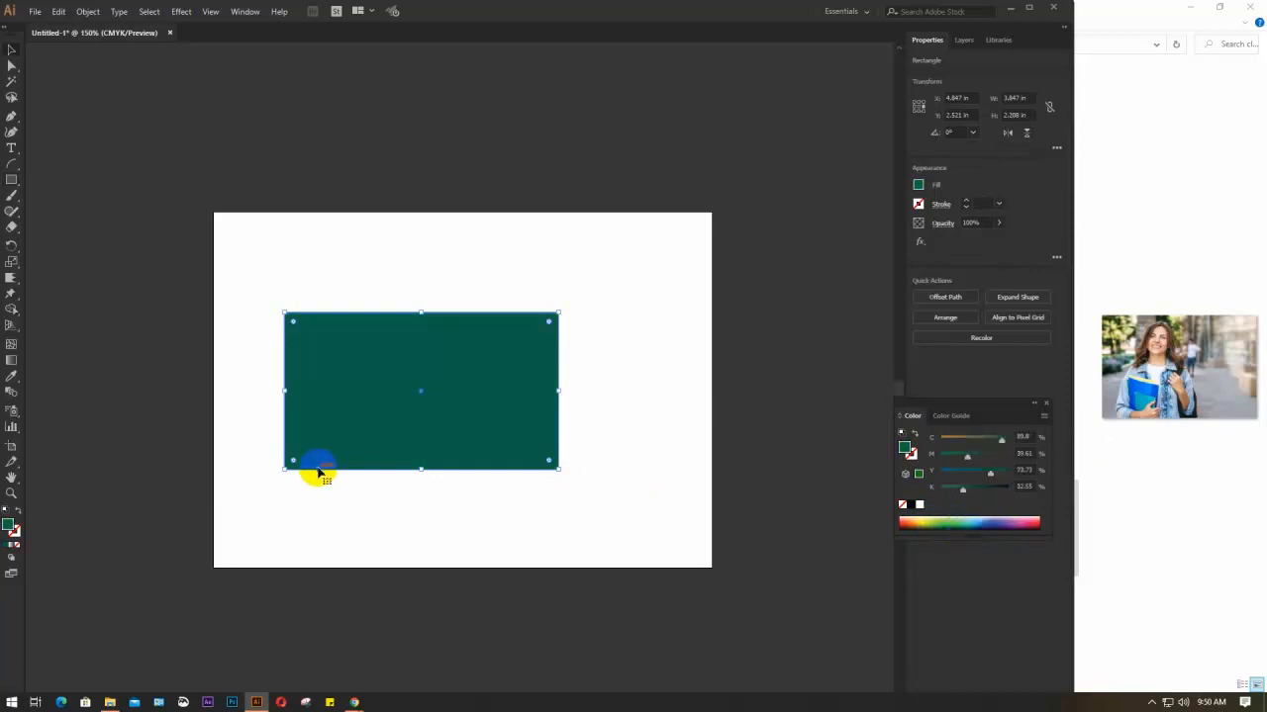
pyautogui.moveTo(405, 402); pyautogui.dragTo(438, 391)
# Step: Minimize File Explorer and use the Crystallize tool to spike the green rectangle's top, left and right edges and lower-right corner
pyautogui.click(10, 284)
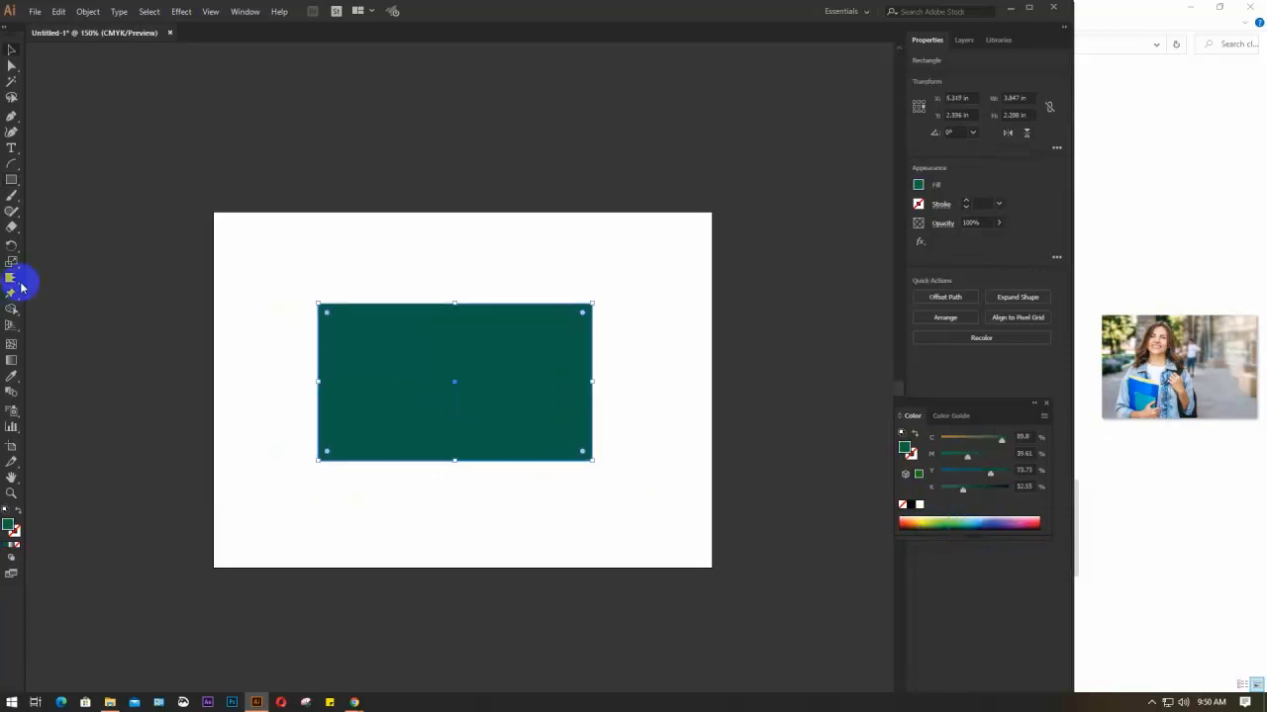
pyautogui.moveTo(10, 284); pyautogui.dragTo(72, 383)
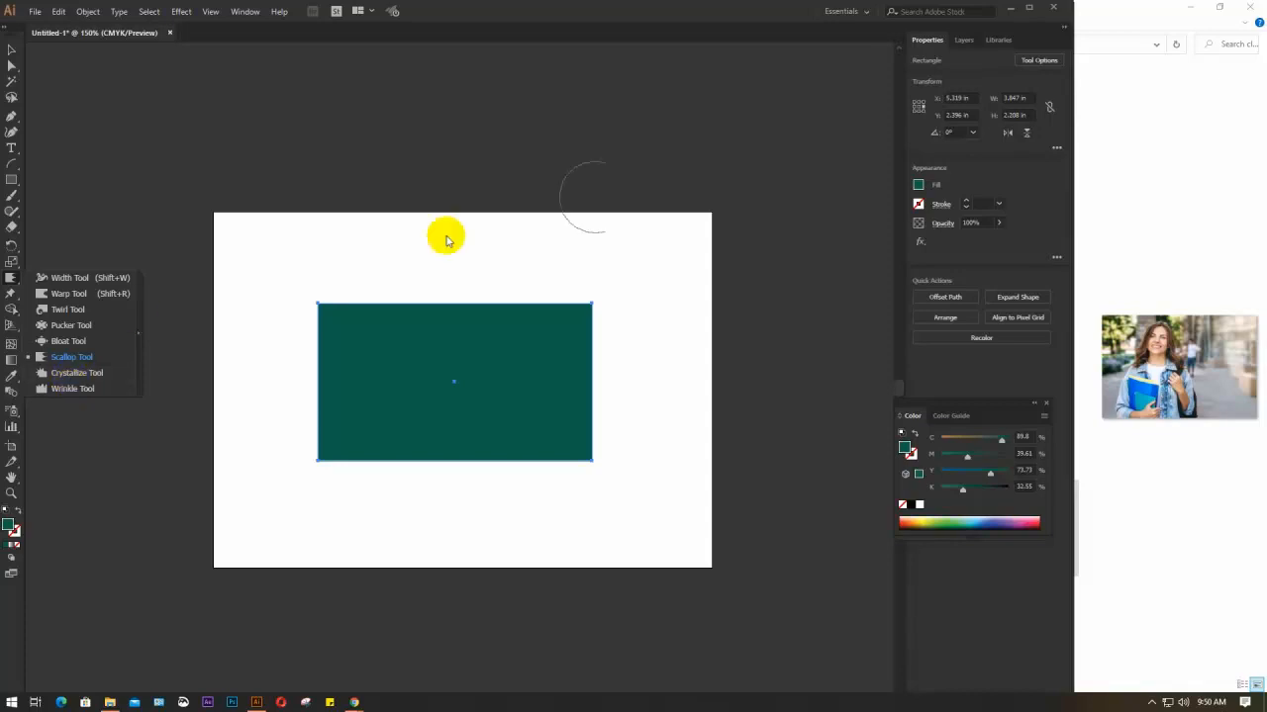
pyautogui.click(1189, 7)
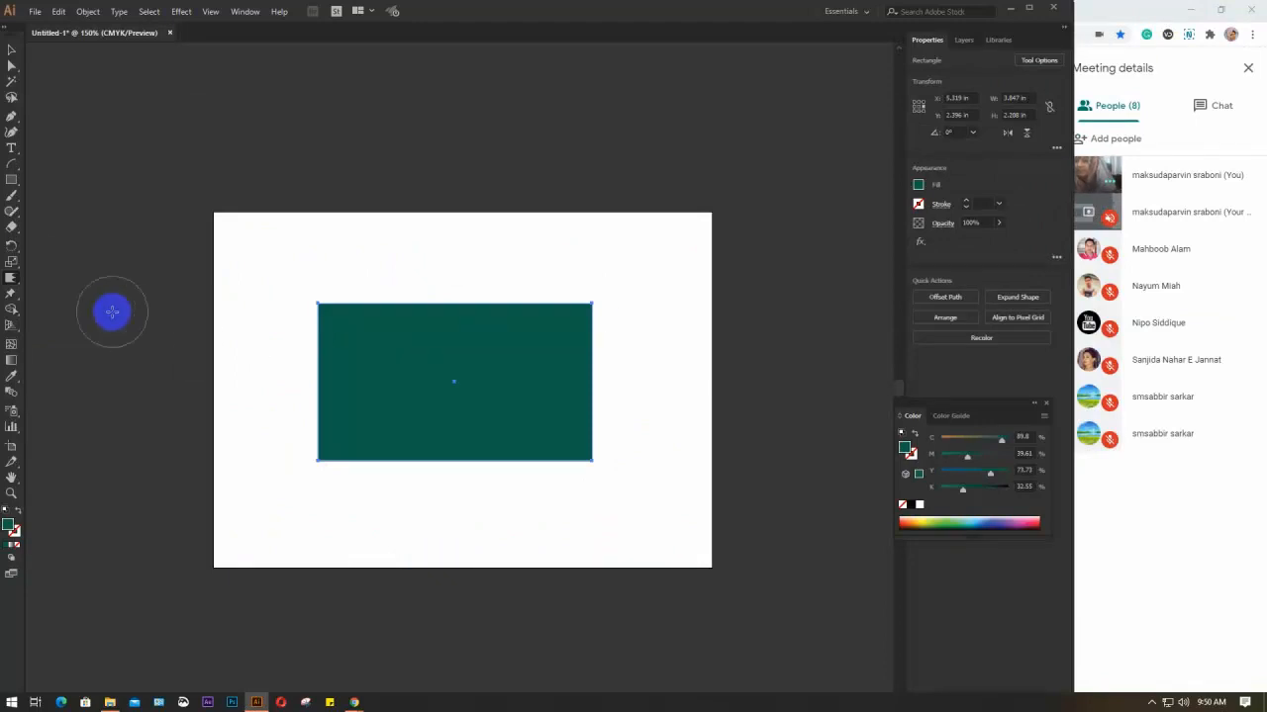
pyautogui.moveTo(11, 277); pyautogui.dragTo(84, 368)
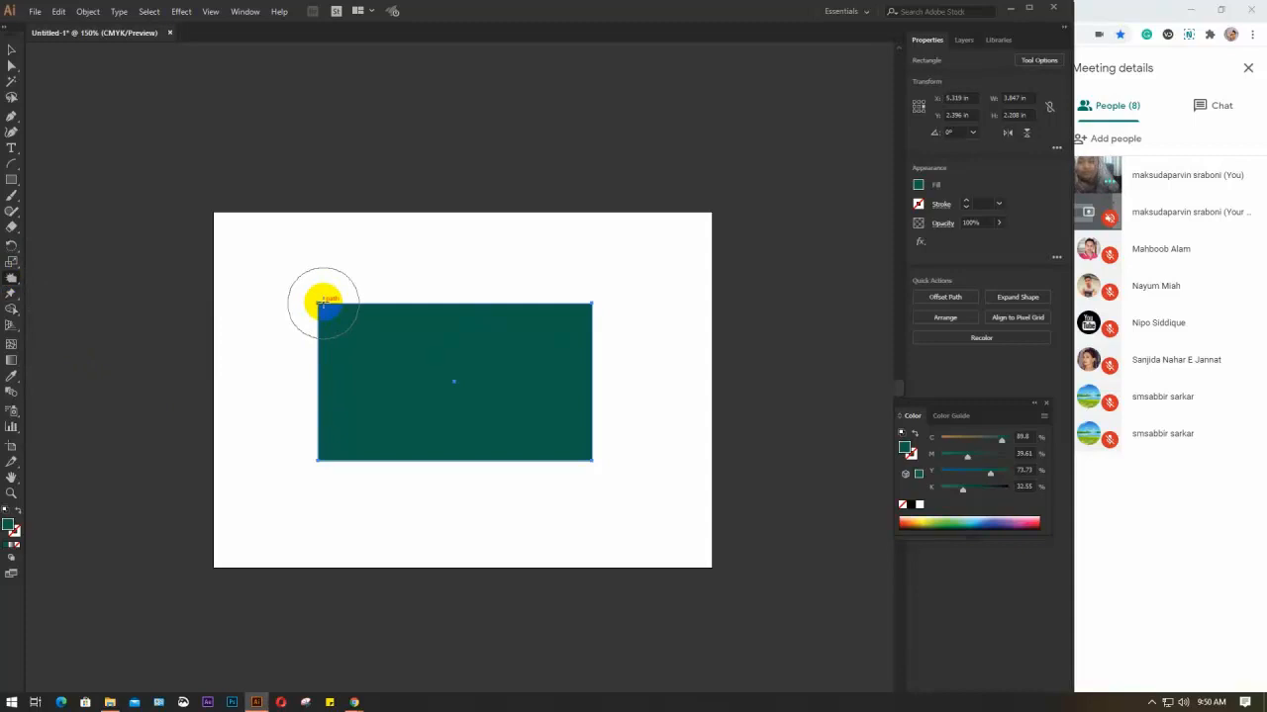
pyautogui.moveTo(323, 303)
pyautogui.mouseDown()
pyautogui.moveTo(391, 300)
pyautogui.moveTo(396, 317)
pyautogui.moveTo(395, 306)
pyautogui.moveTo(461, 300)
pyautogui.mouseUp()
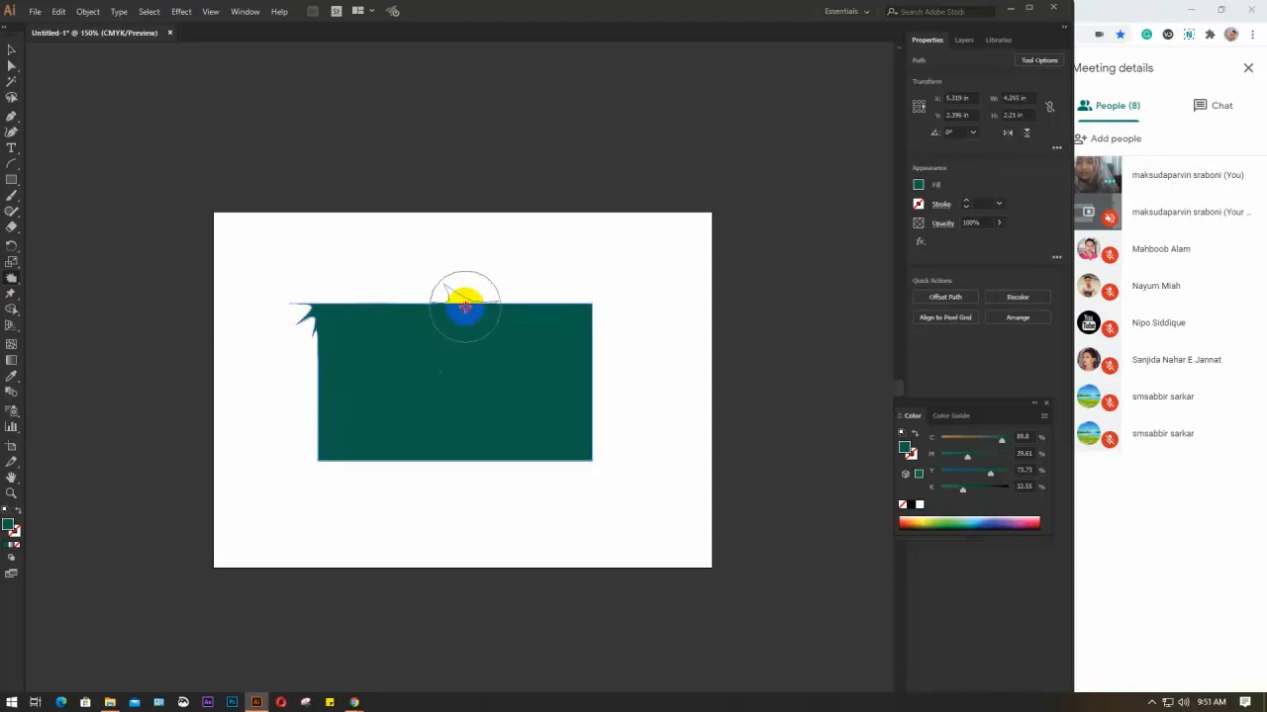
pyautogui.moveTo(538, 302)
pyautogui.mouseDown()
pyautogui.moveTo(593, 363)
pyautogui.moveTo(286, 370)
pyautogui.moveTo(306, 376)
pyautogui.mouseUp()
pyautogui.moveTo(580, 376)
pyautogui.mouseDown()
pyautogui.moveTo(592, 377)
pyautogui.moveTo(579, 430)
pyautogui.moveTo(584, 359)
pyautogui.moveTo(587, 457)
pyautogui.mouseUp()
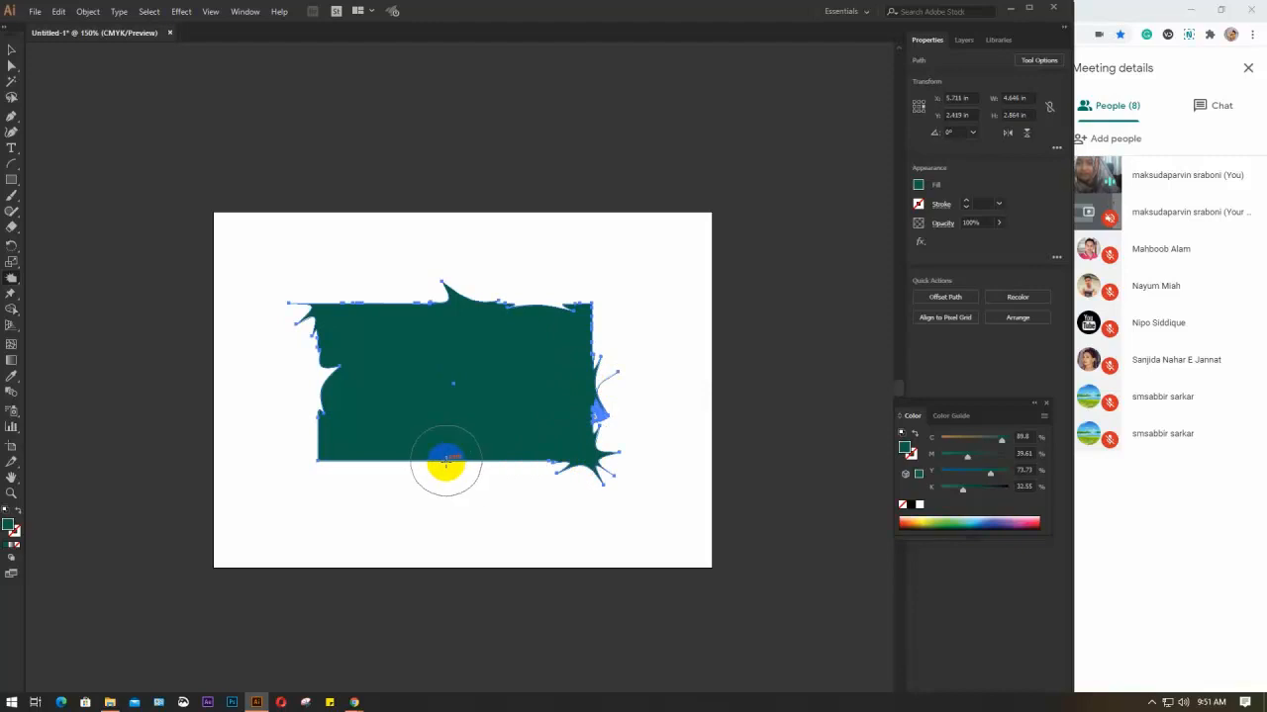
# Step: Crystallize the green shape's bottom edge, lower-left corner and upper-right corner into spikes, and deselect the shape
pyautogui.click(444, 462)
pyautogui.click(444, 462)
pyautogui.click(445, 462)
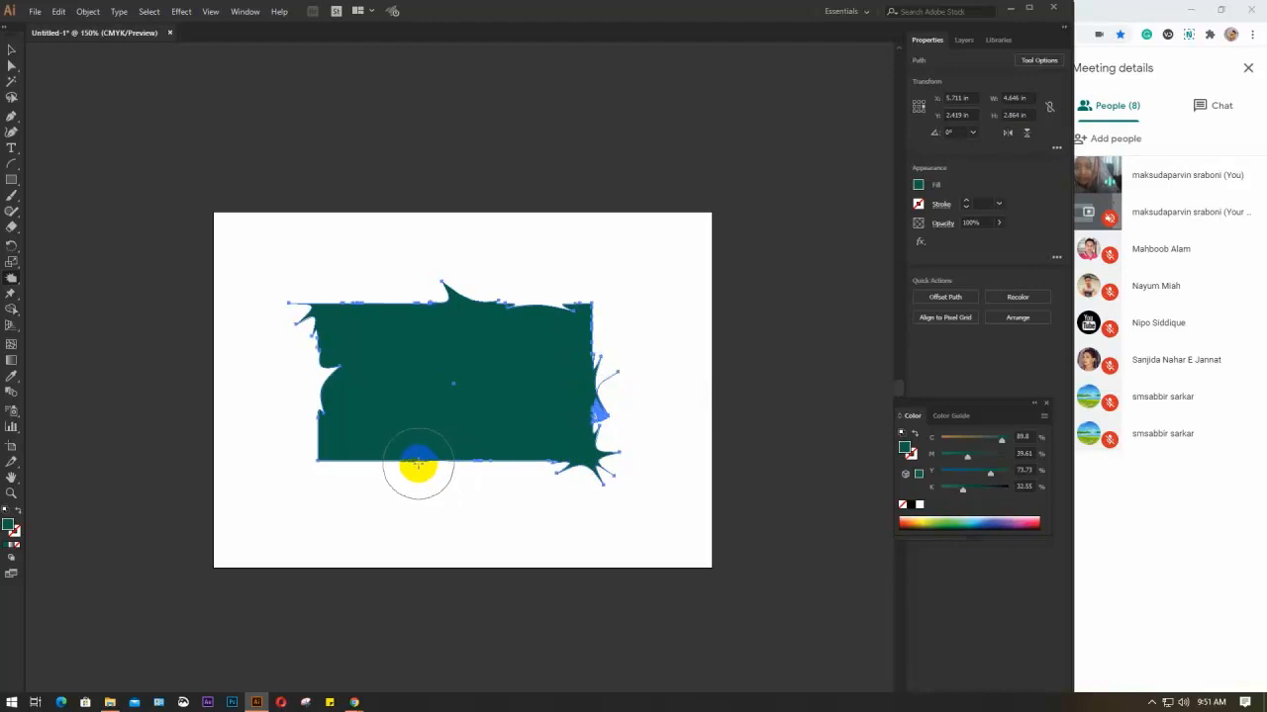
pyautogui.moveTo(411, 460)
pyautogui.mouseDown()
pyautogui.moveTo(410, 489)
pyautogui.moveTo(447, 461)
pyautogui.moveTo(446, 494)
pyautogui.moveTo(503, 440)
pyautogui.mouseUp()
pyautogui.moveTo(324, 461)
pyautogui.mouseDown()
pyautogui.moveTo(361, 464)
pyautogui.moveTo(348, 490)
pyautogui.moveTo(372, 457)
pyautogui.mouseUp()
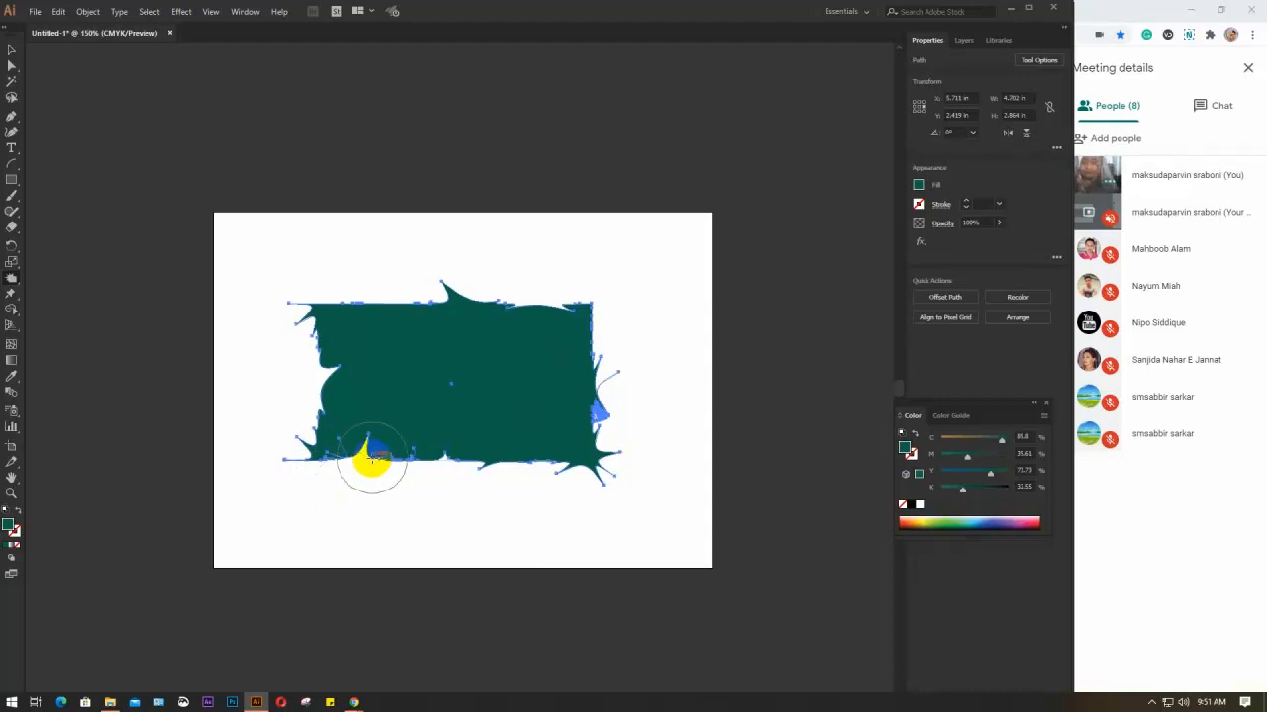
pyautogui.click(592, 314)
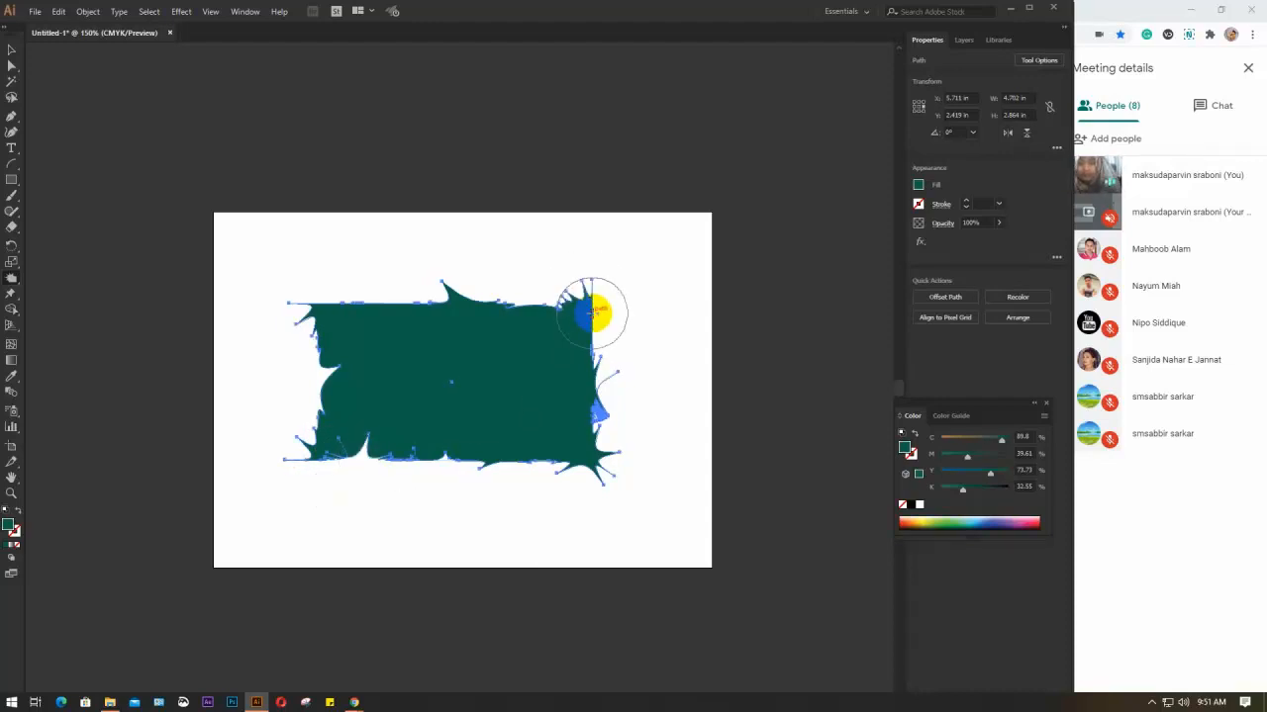
pyautogui.moveTo(591, 314); pyautogui.dragTo(604, 314)
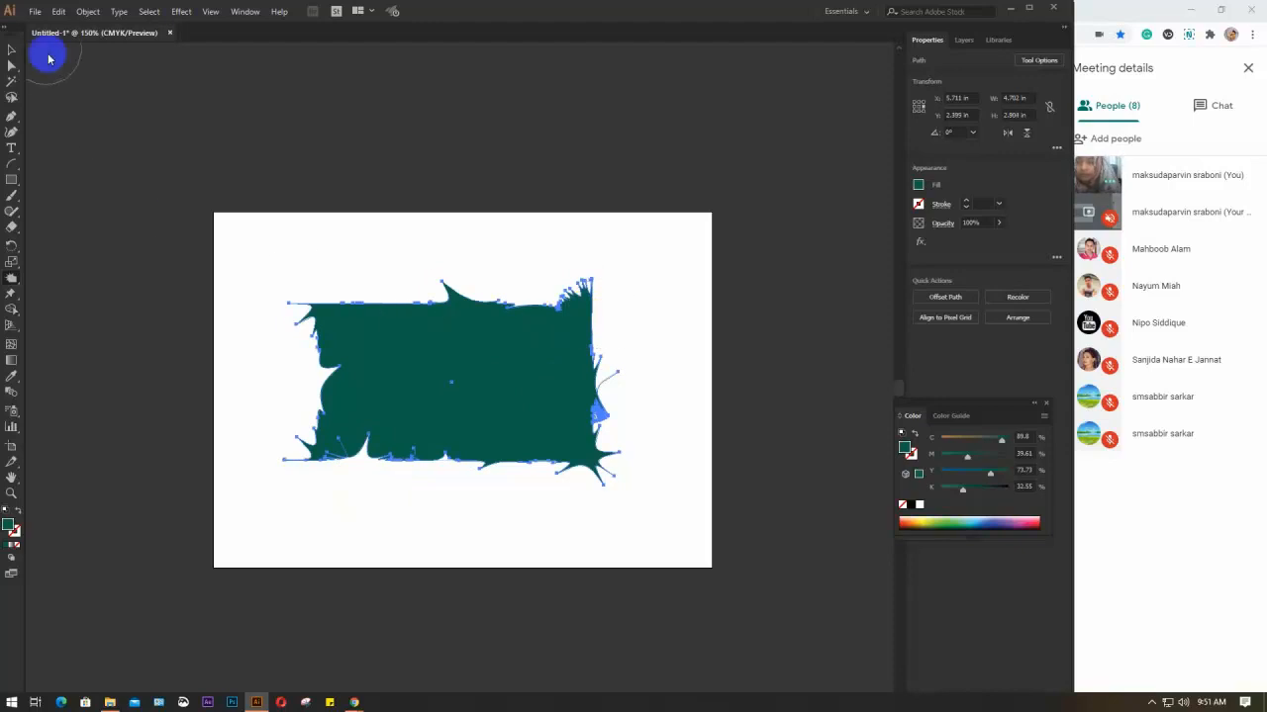
pyautogui.click(8, 49)
pyautogui.click(237, 241)
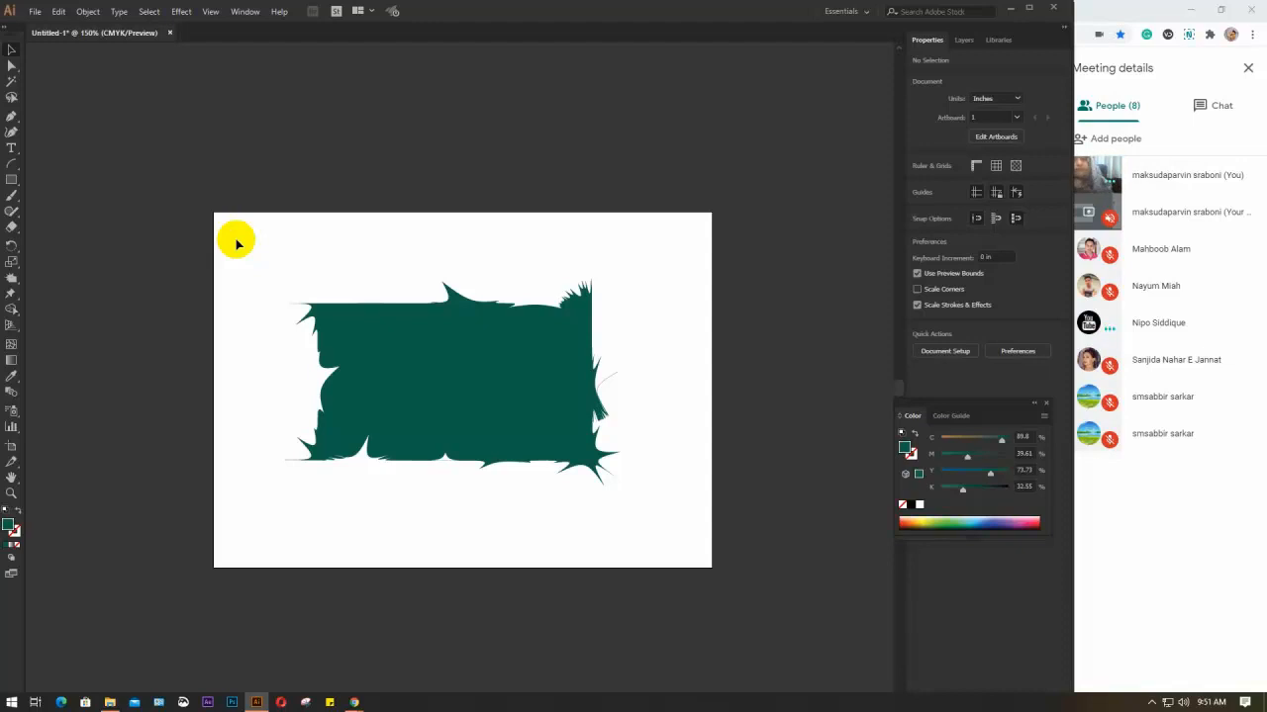
# Step: Delete the crystallized green shape and draw a new dark green rectangle about 3.94 by 2.36 in on the artboard
pyautogui.click(427, 396)
pyautogui.press('Delete')
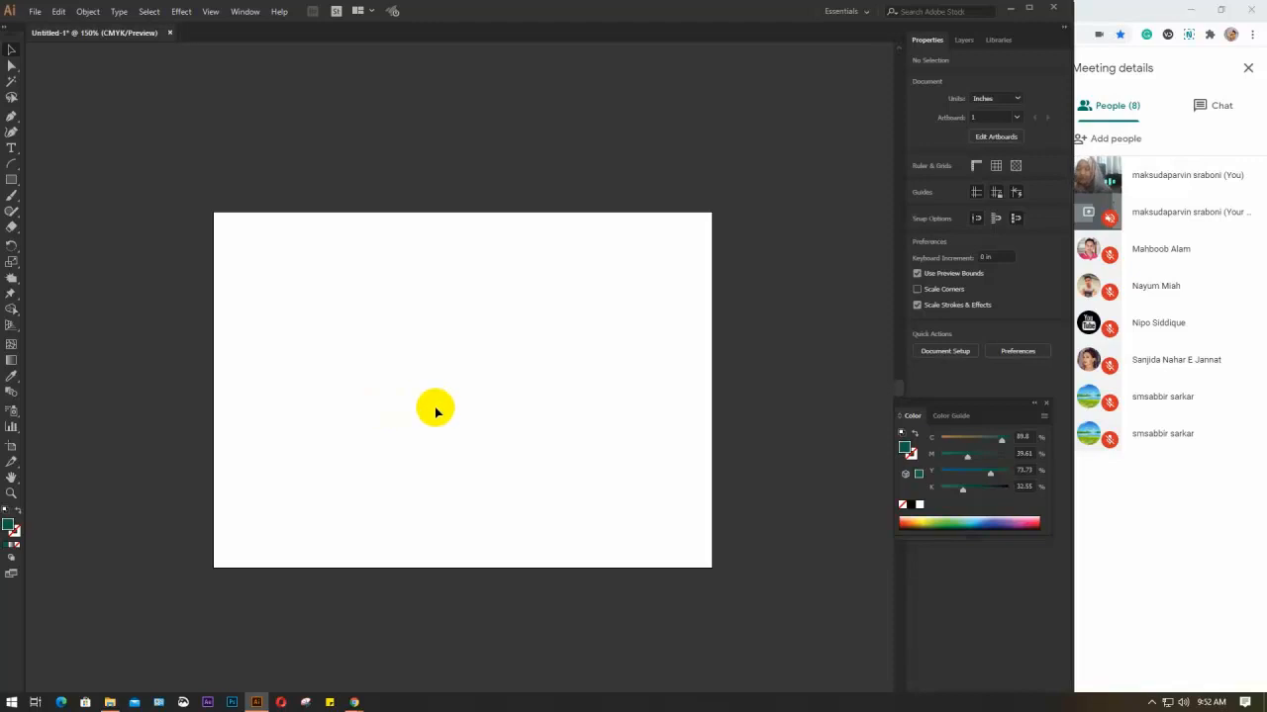
pyautogui.scroll(1, 435, 412)
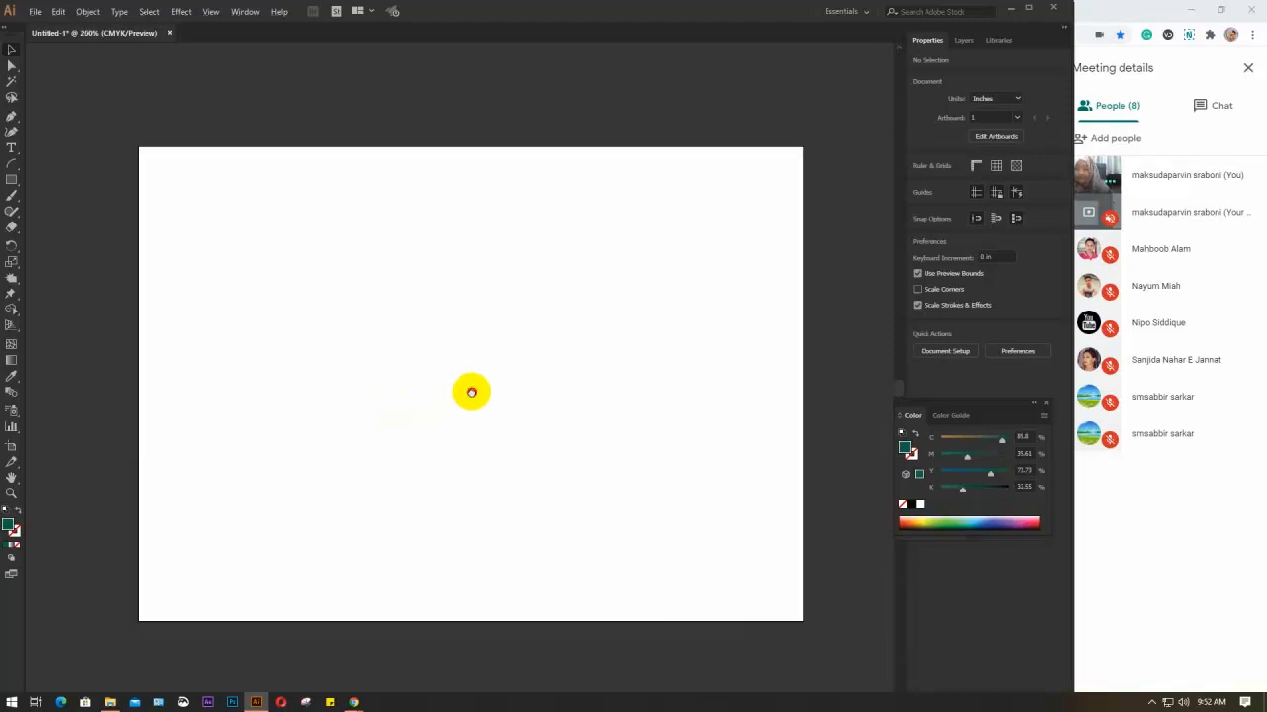
pyautogui.moveTo(473, 392); pyautogui.dragTo(442, 383)
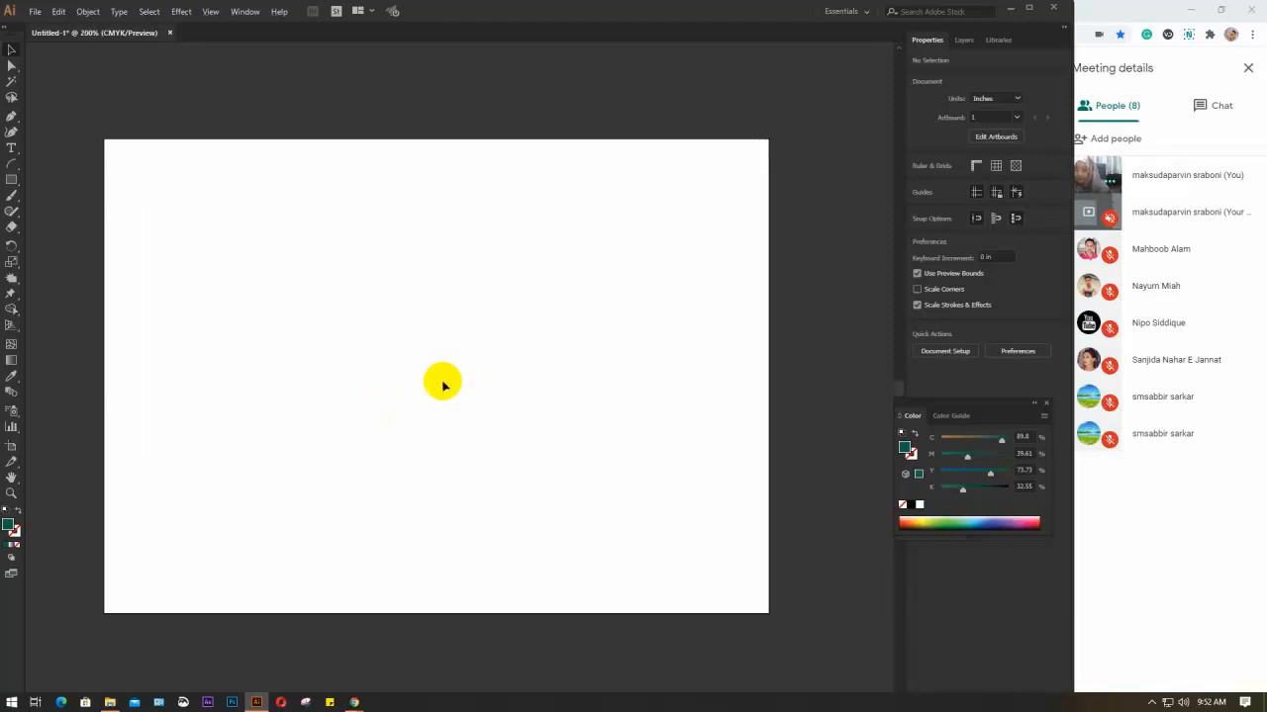
pyautogui.click(11, 180)
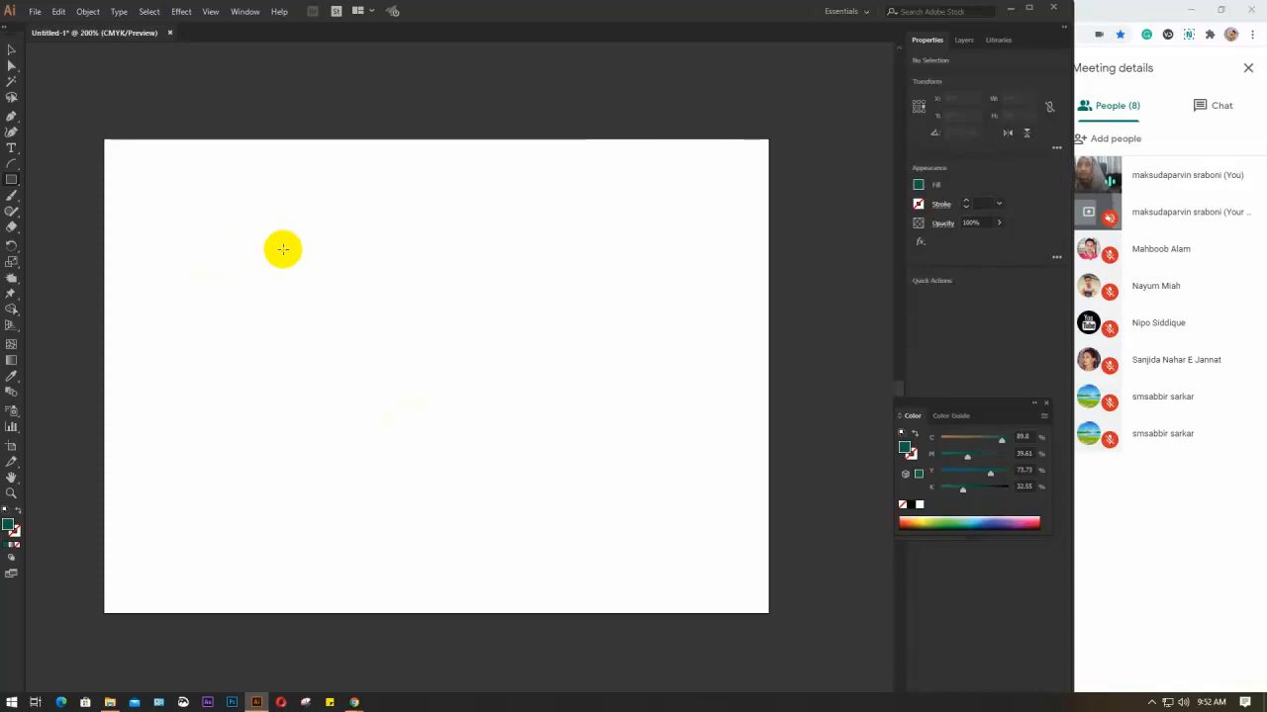
pyautogui.moveTo(107, 698)
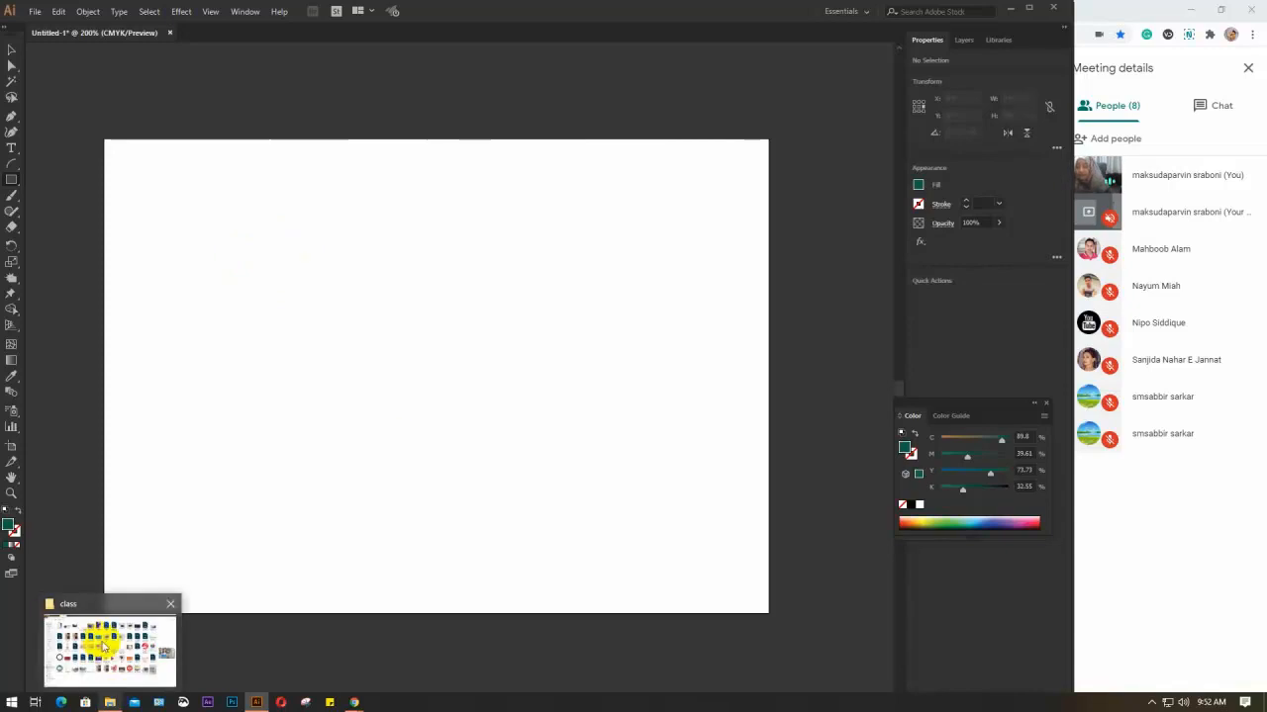
pyautogui.click(105, 638)
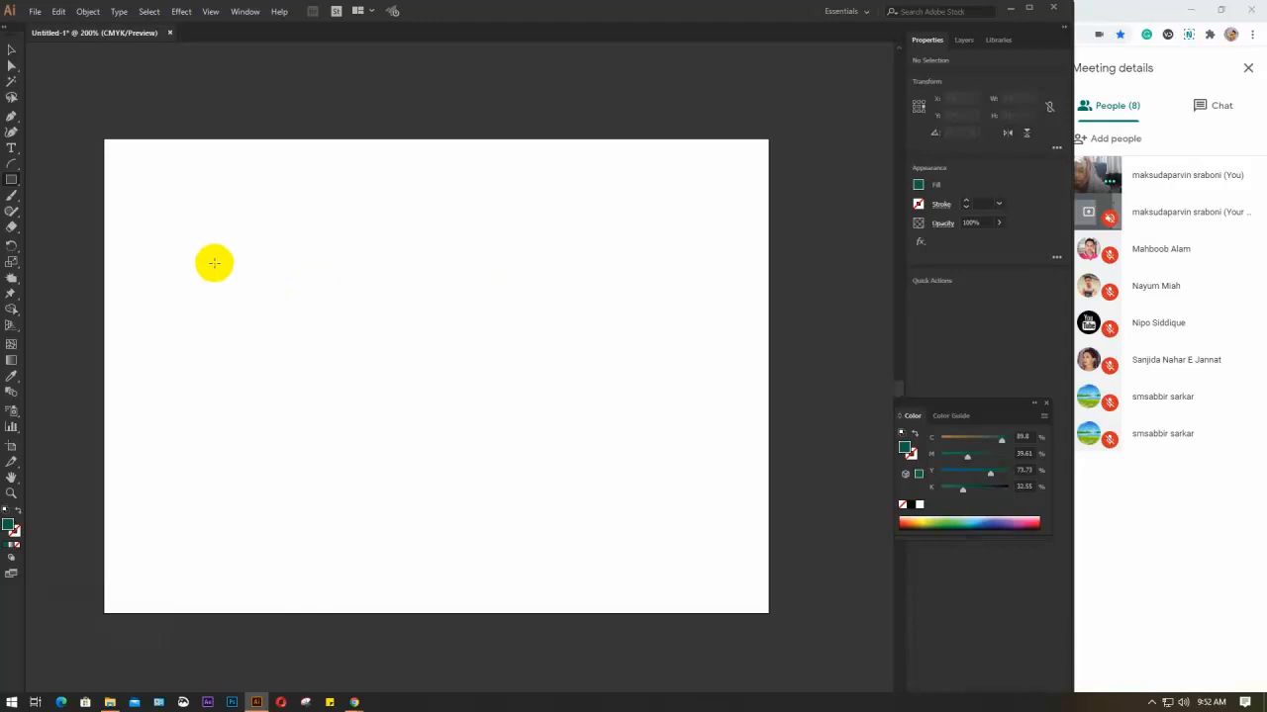
pyautogui.moveTo(217, 258); pyautogui.dragTo(593, 482)
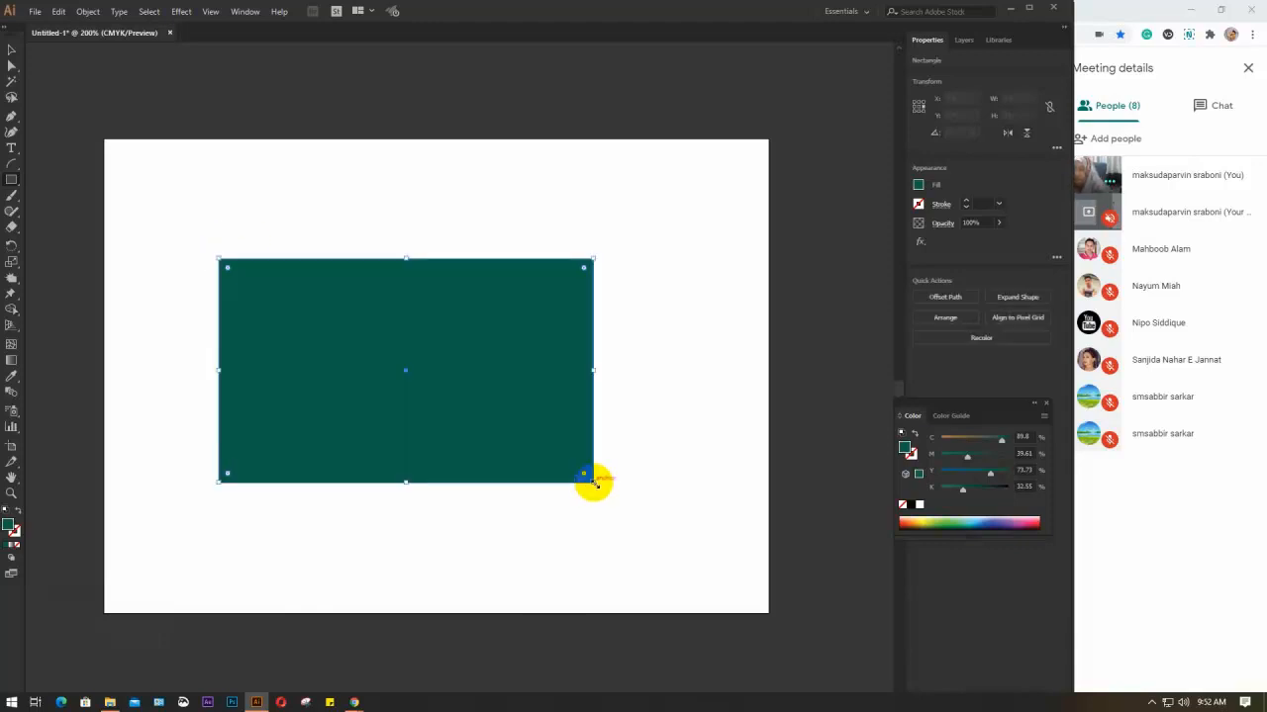
# Step: Review the Crystallize tool's brush dimensions and crystallize options, leaving the settings as they are
pyautogui.doubleClick(11, 280)
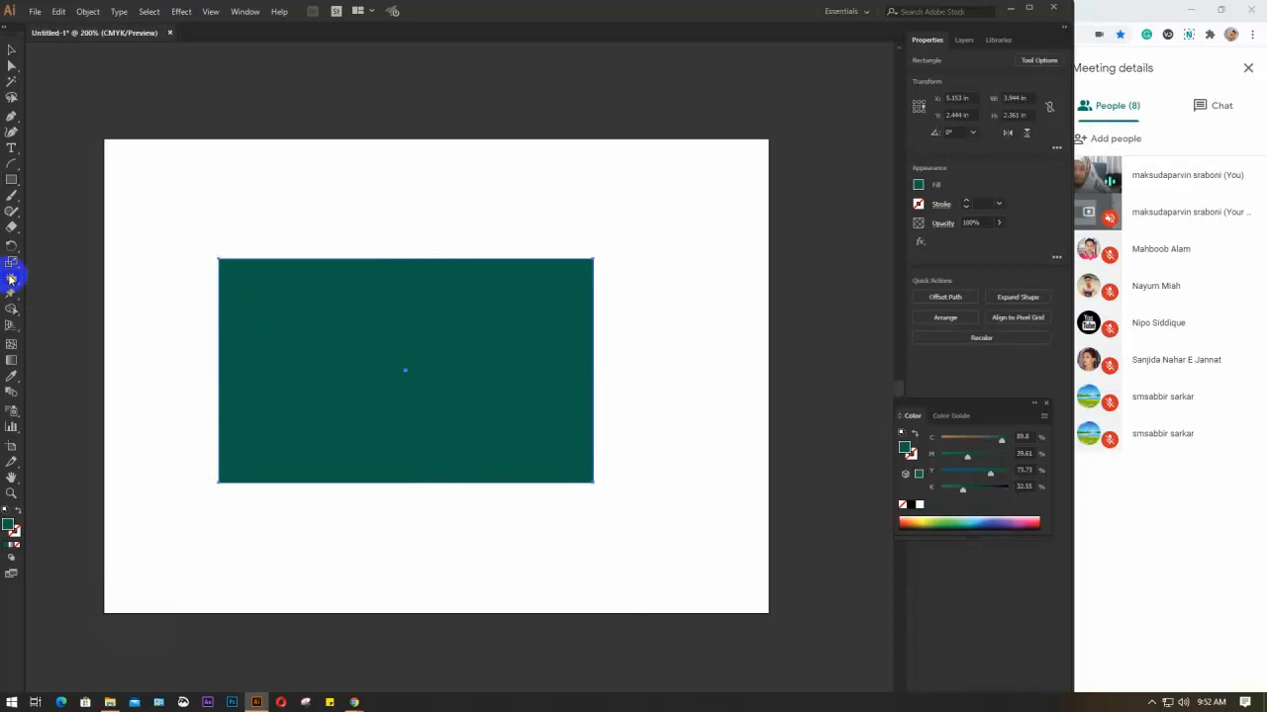
pyautogui.moveTo(550, 190); pyautogui.dragTo(771, 163)
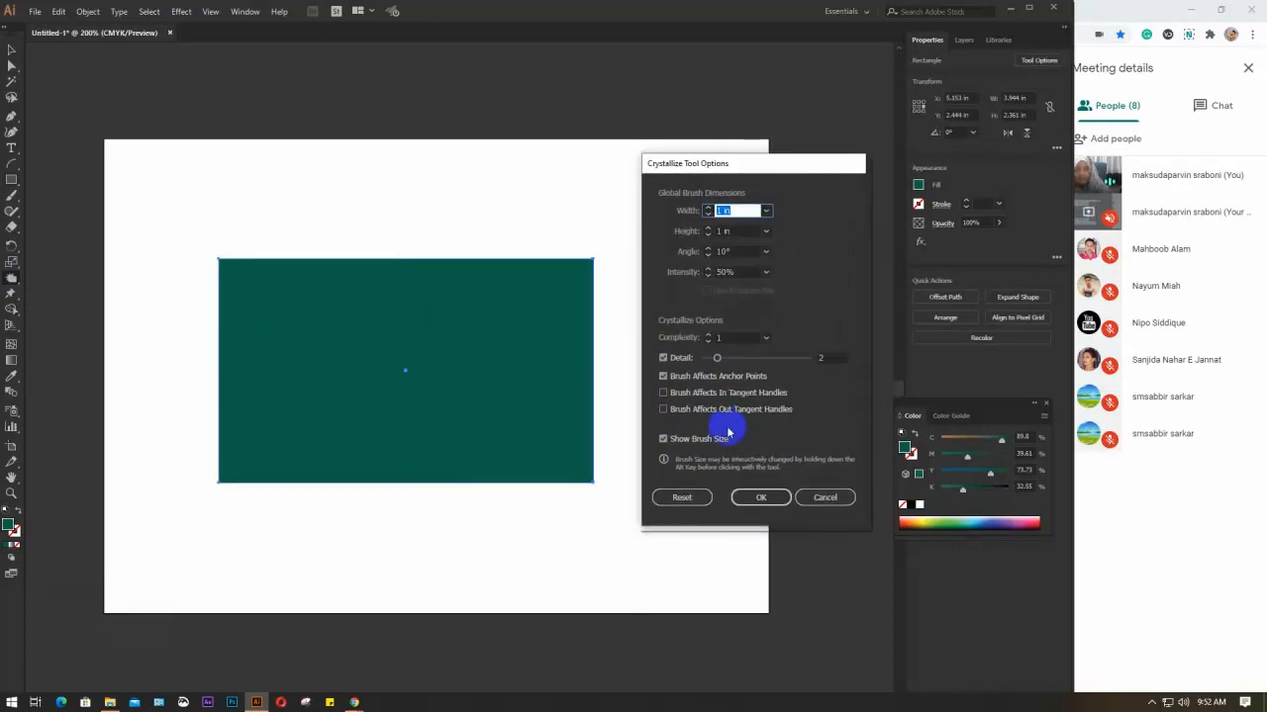
pyautogui.click(822, 498)
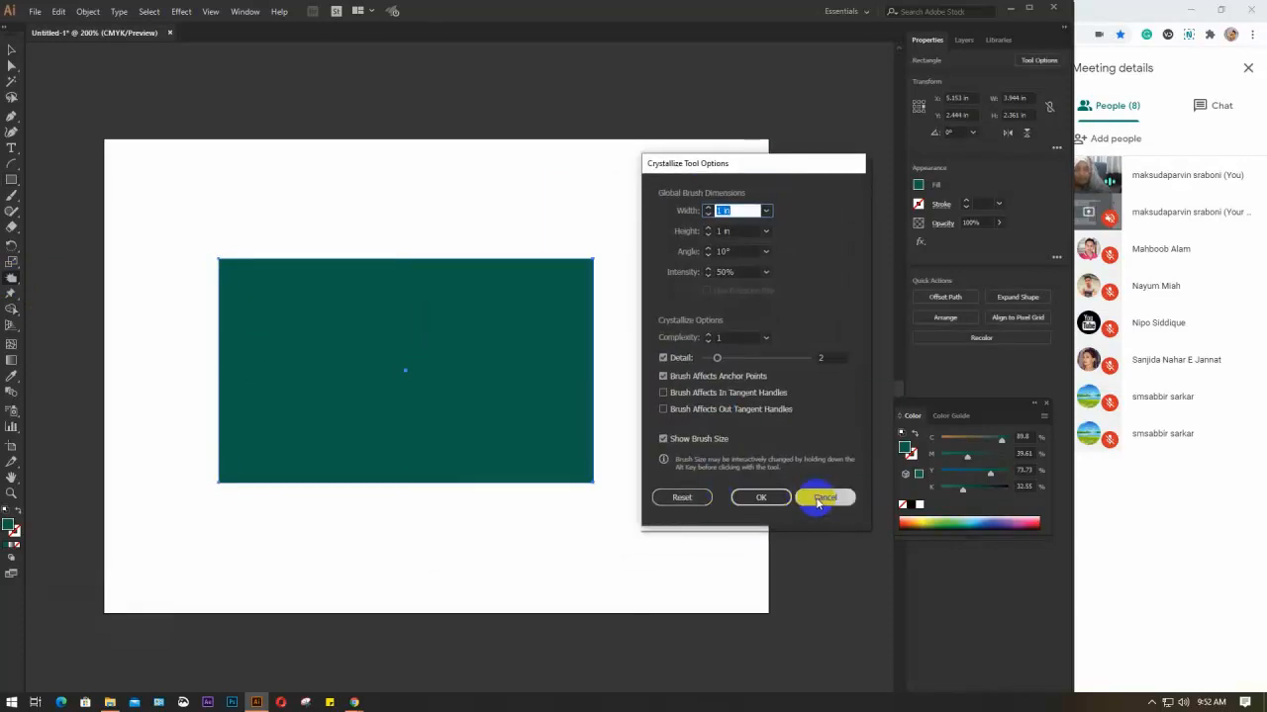
pyautogui.click(1035, 59)
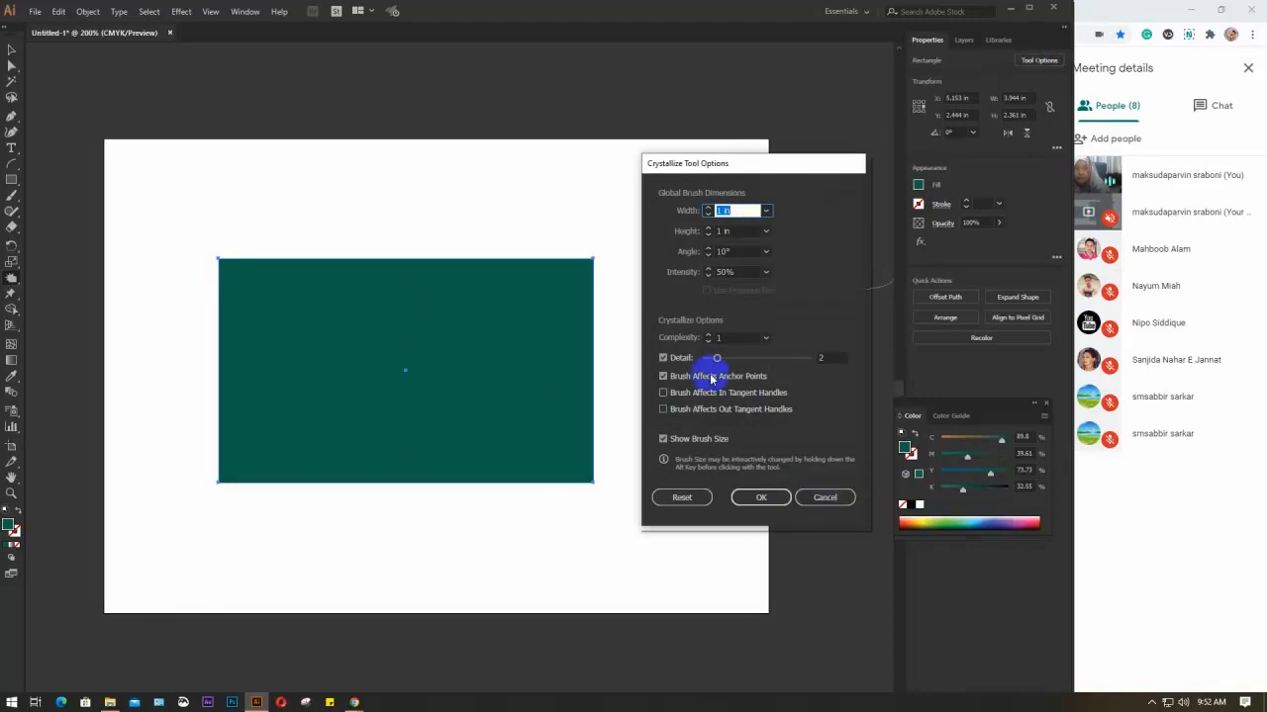
pyautogui.click(827, 497)
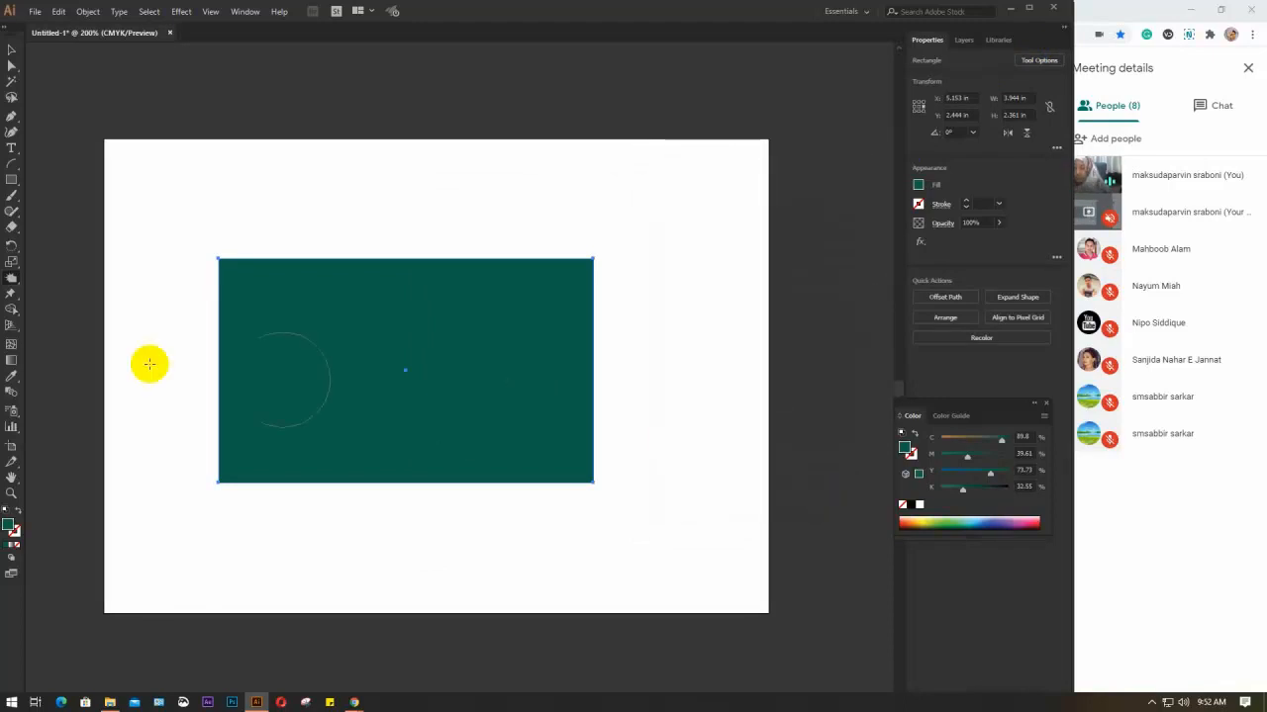
# Step: Use the Wrinkle tool to roughen the whole top edge of the green rectangle
pyautogui.click(12, 280)
pyautogui.moveTo(12, 287); pyautogui.dragTo(70, 401)
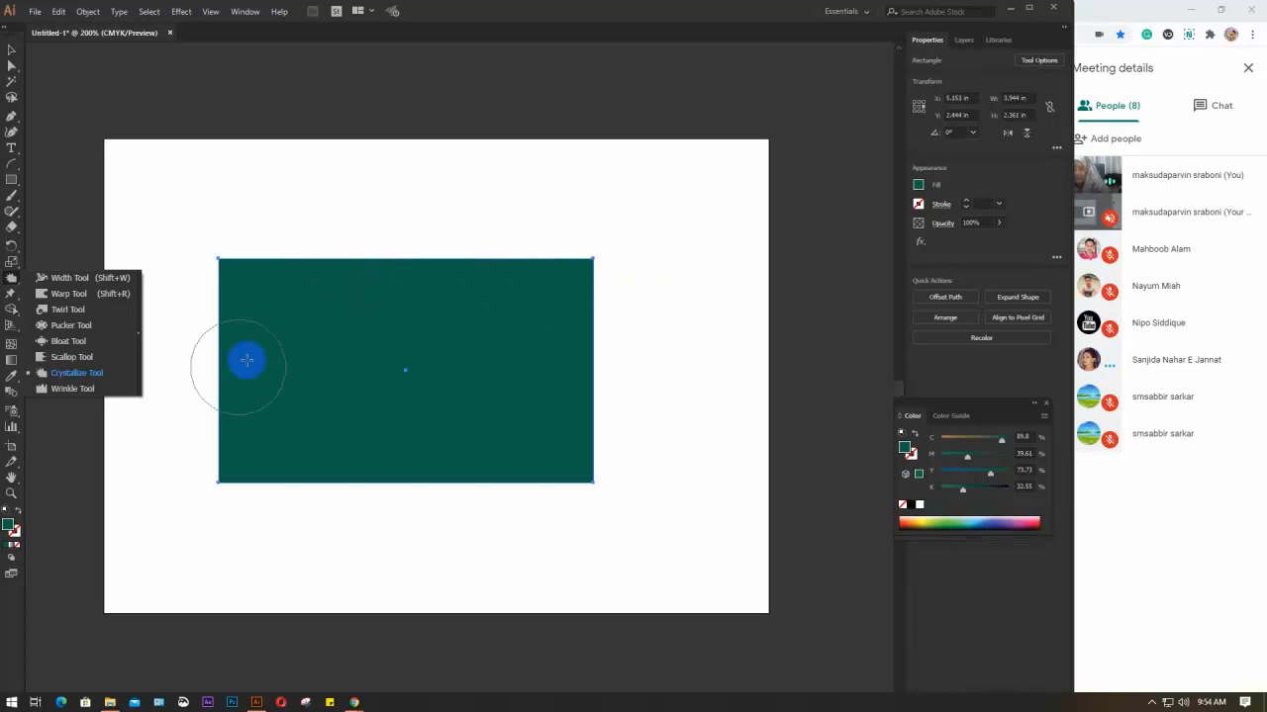
pyautogui.click(69, 389)
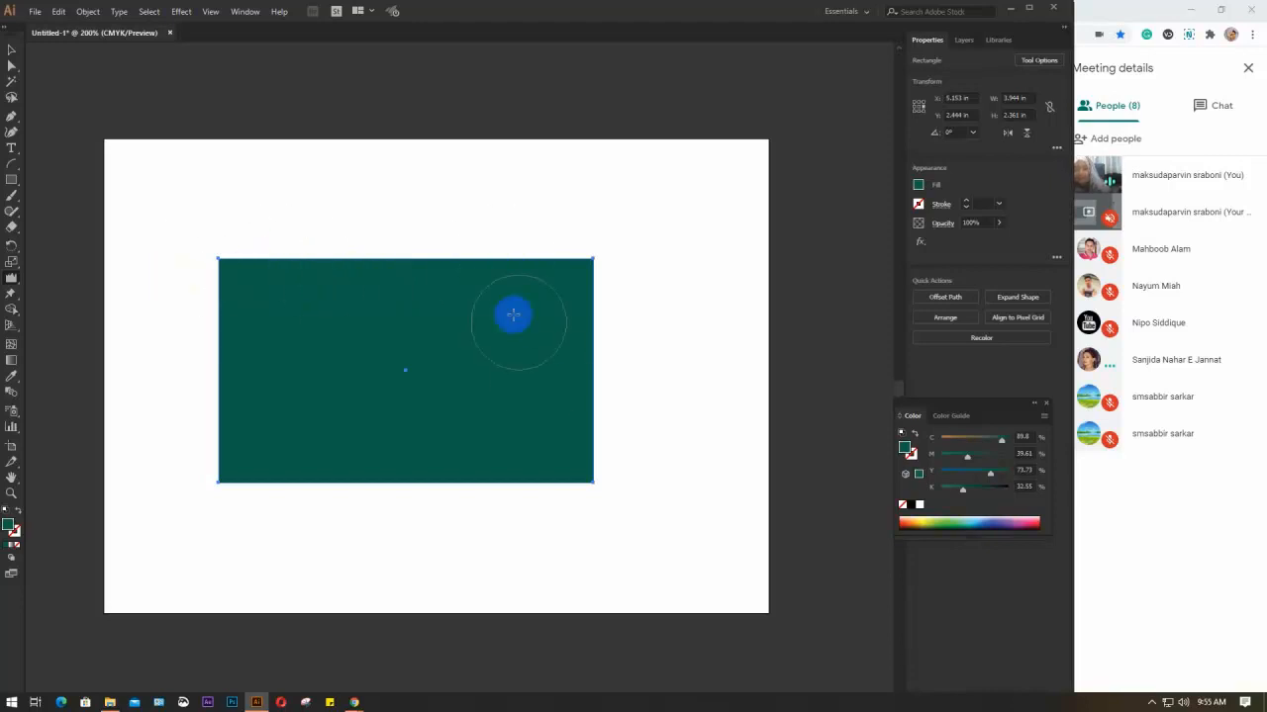
pyautogui.moveTo(252, 258)
pyautogui.mouseDown()
pyautogui.moveTo(257, 242)
pyautogui.moveTo(420, 262)
pyautogui.moveTo(458, 230)
pyautogui.mouseUp()
pyautogui.moveTo(534, 255)
pyautogui.mouseDown()
pyautogui.moveTo(522, 266)
pyautogui.moveTo(525, 223)
pyautogui.moveTo(516, 303)
pyautogui.moveTo(419, 260)
pyautogui.mouseUp()
# Step: Wrinkle the green rectangle's right, bottom and left edges
pyautogui.click(599, 353)
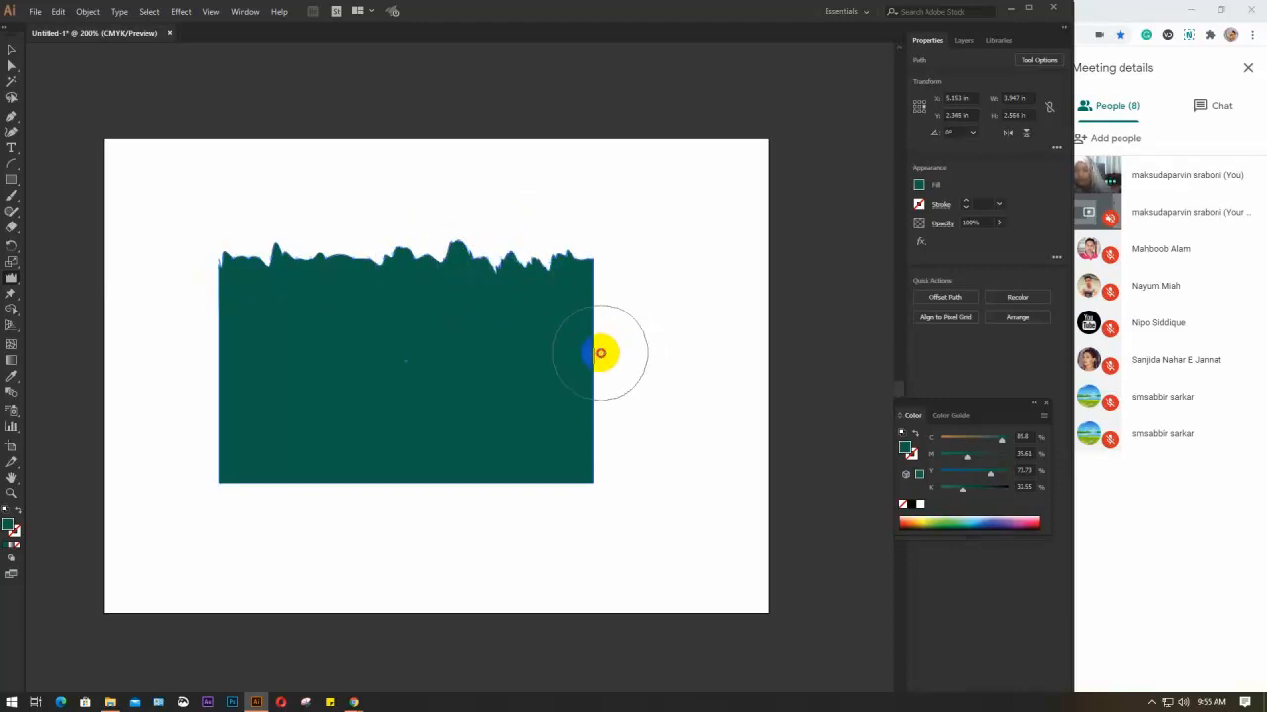
pyautogui.click(598, 354)
pyautogui.moveTo(598, 354); pyautogui.dragTo(592, 334)
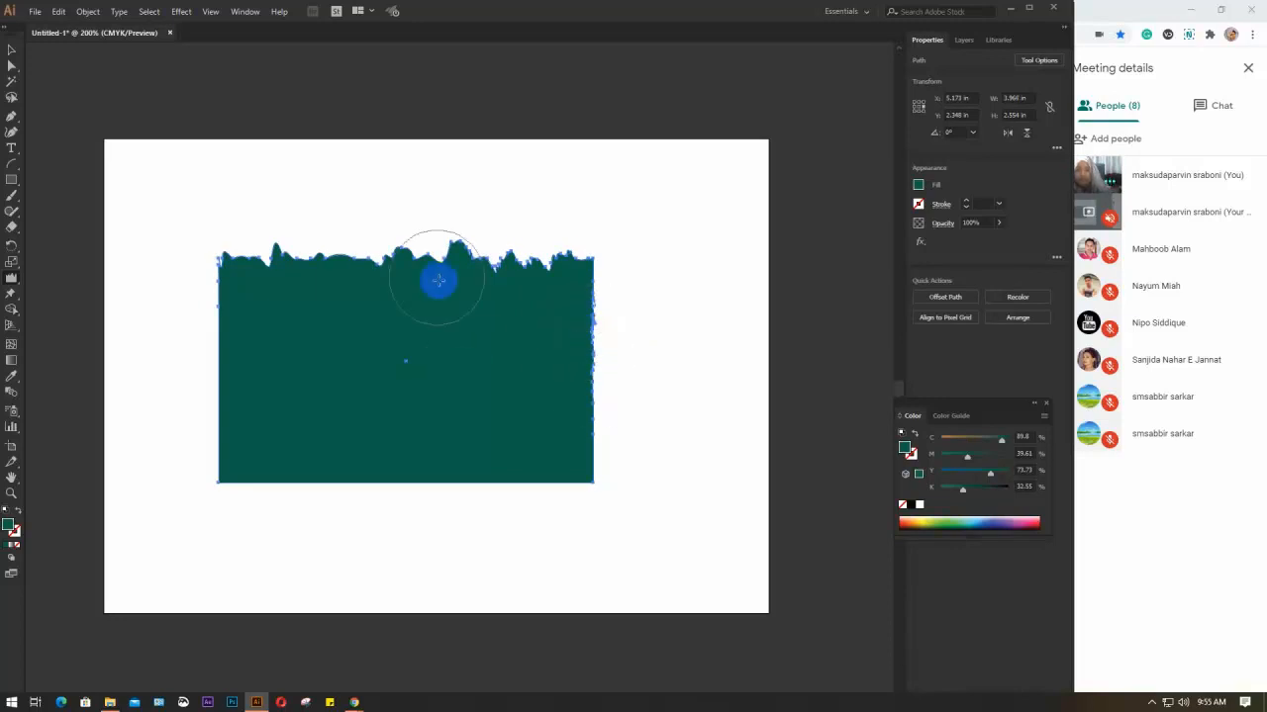
pyautogui.moveTo(245, 476); pyautogui.dragTo(460, 486)
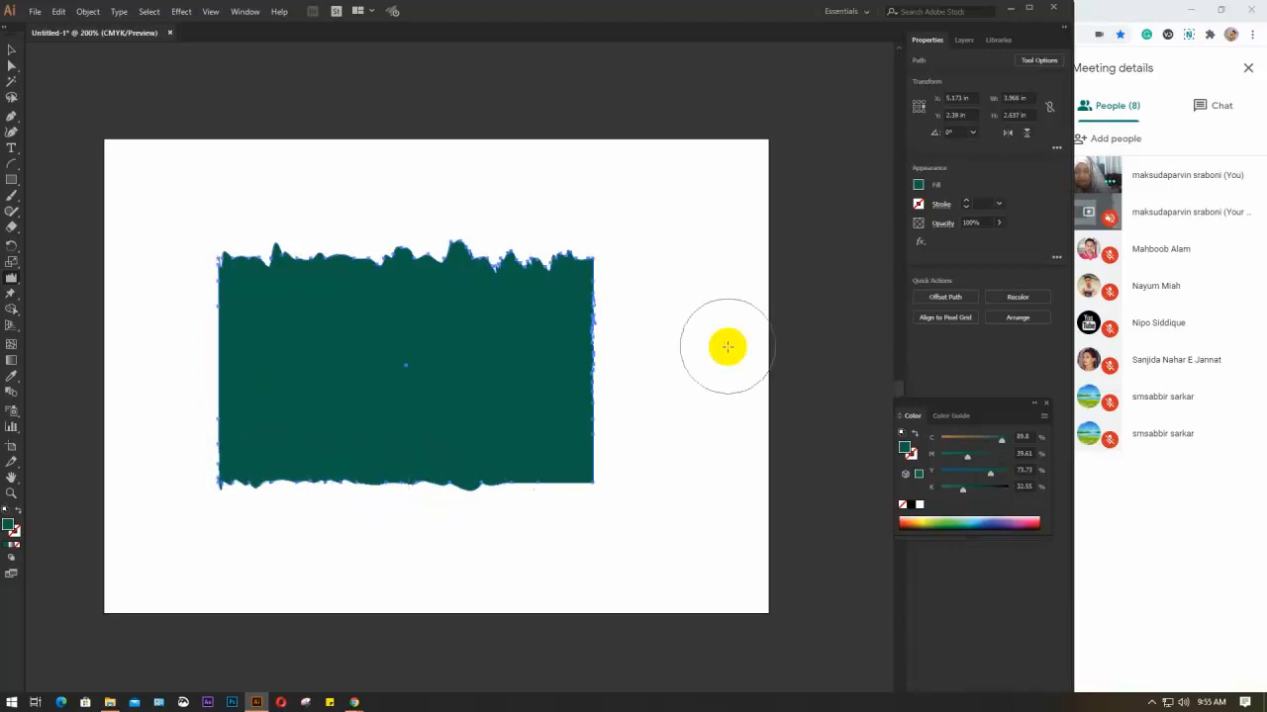
pyautogui.click(598, 419)
pyautogui.moveTo(212, 353)
pyautogui.mouseDown()
pyautogui.moveTo(320, 274)
pyautogui.moveTo(396, 291)
pyautogui.mouseUp()
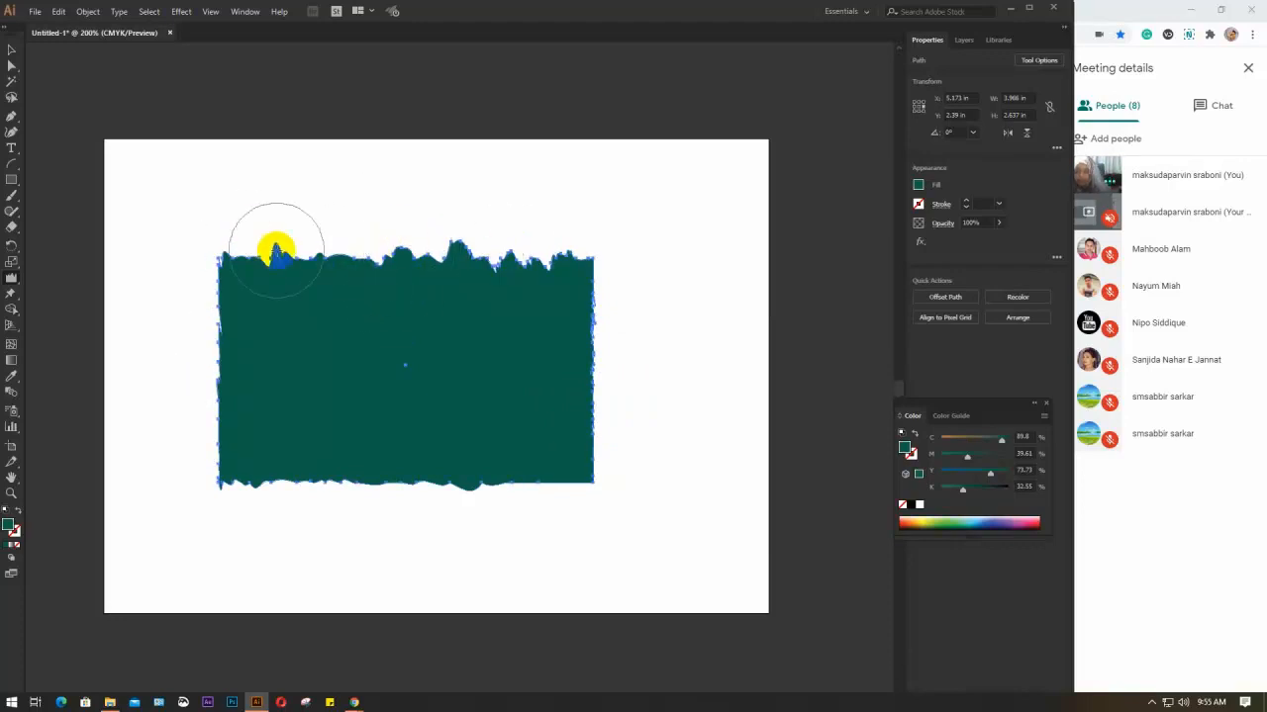
pyautogui.moveTo(559, 482)
pyautogui.mouseDown()
pyautogui.moveTo(605, 356)
pyautogui.moveTo(595, 370)
pyautogui.moveTo(485, 255)
pyautogui.mouseUp()
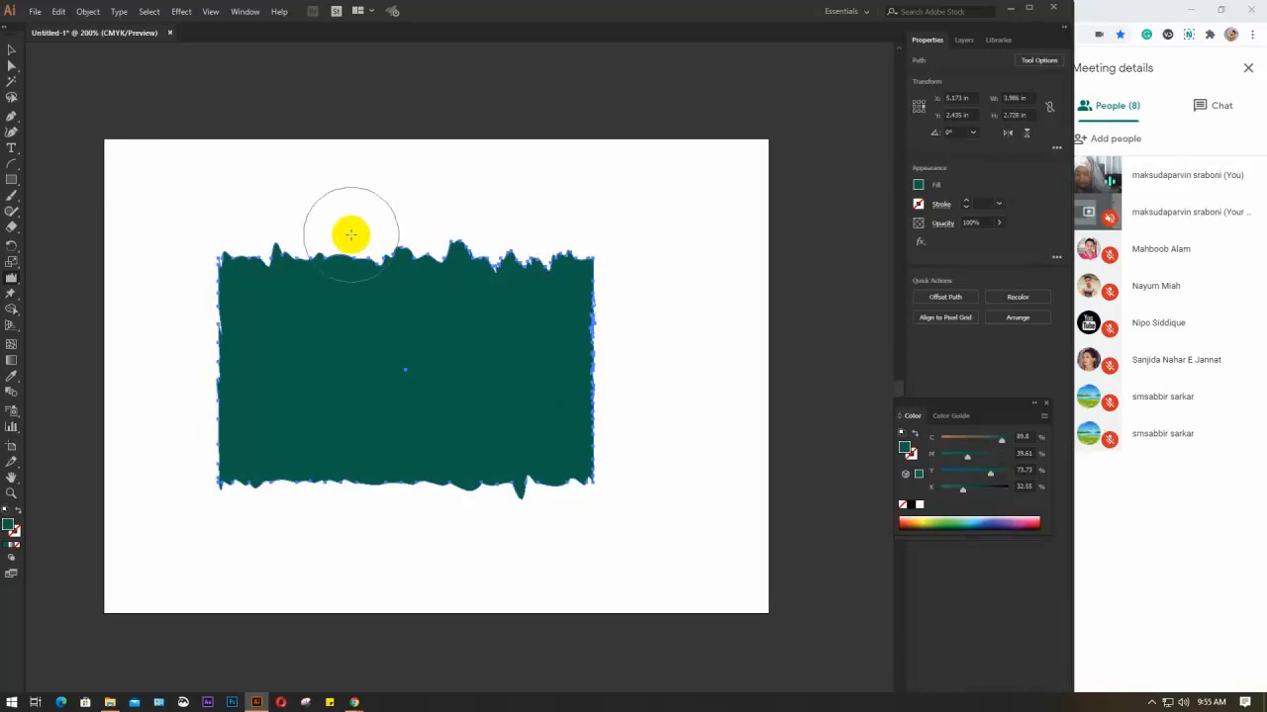
# Step: Rotate the wrinkled shape to 270° so it stands upright and wrinkle its upper short edge
pyautogui.press('v')
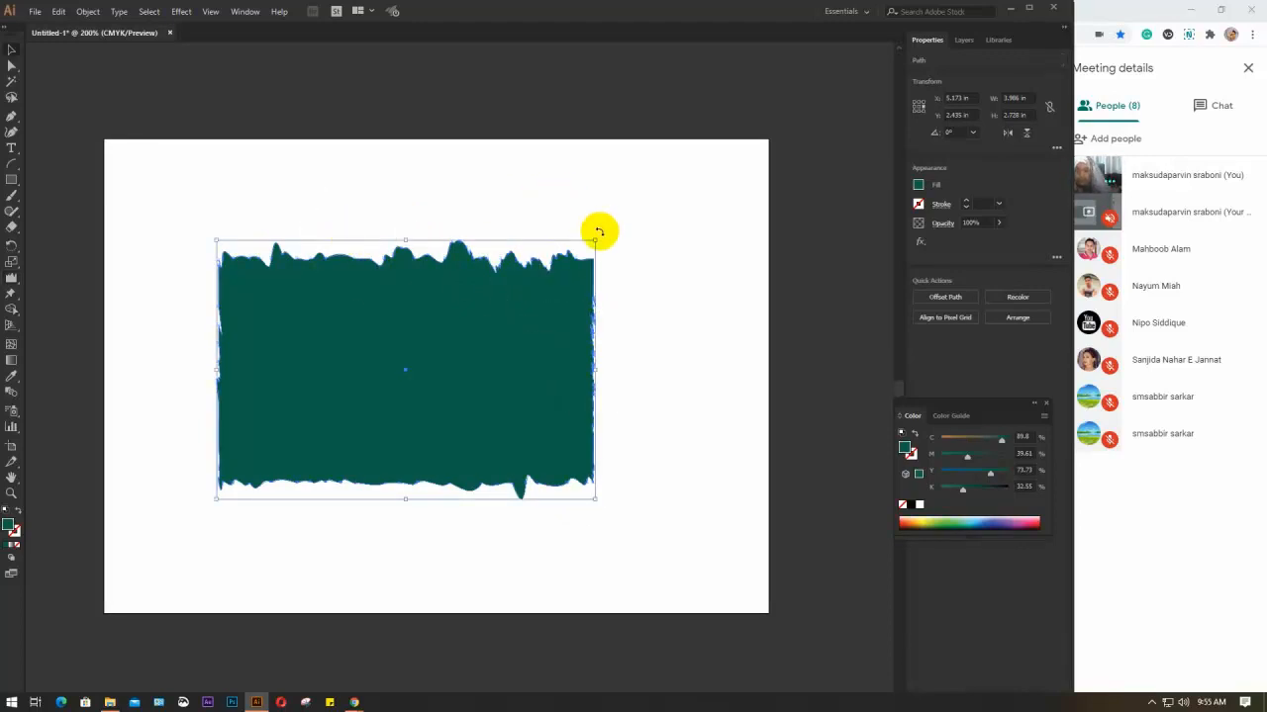
pyautogui.moveTo(599, 231)
pyautogui.mouseDown()
pyautogui.moveTo(637, 320)
pyautogui.moveTo(551, 526)
pyautogui.moveTo(521, 547)
pyautogui.mouseUp()
pyautogui.click(12, 278)
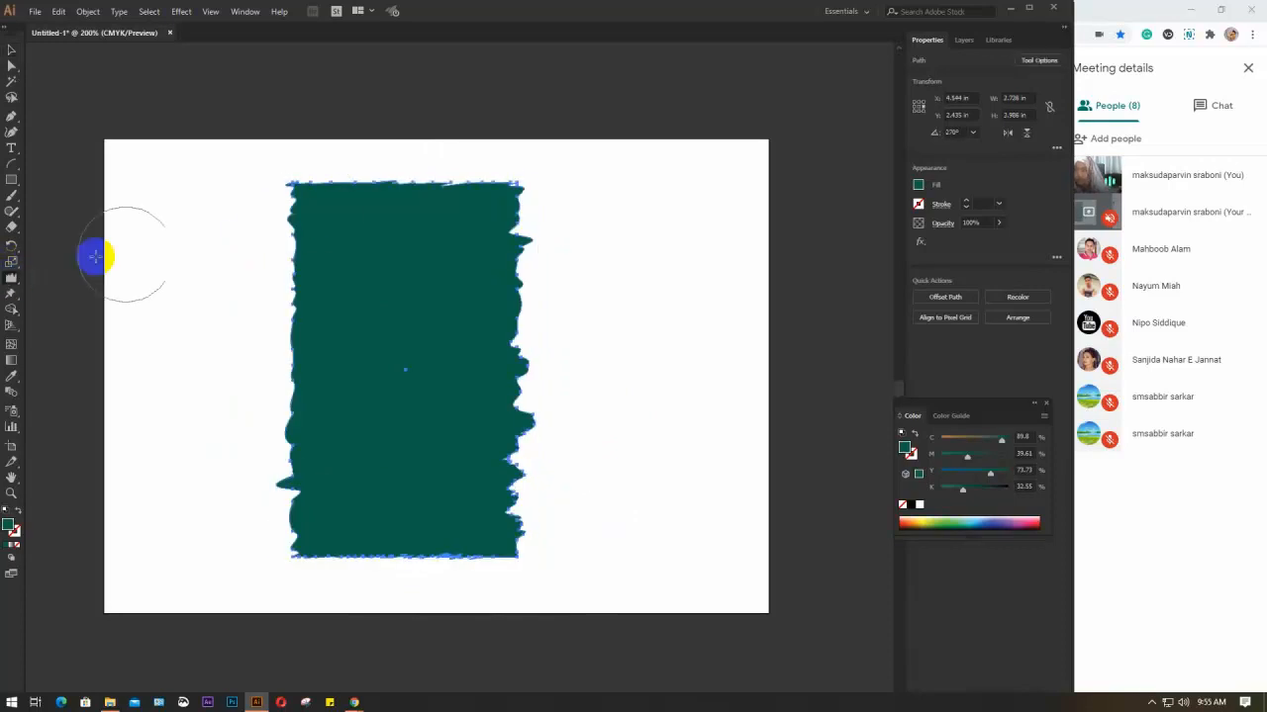
pyautogui.click(350, 187)
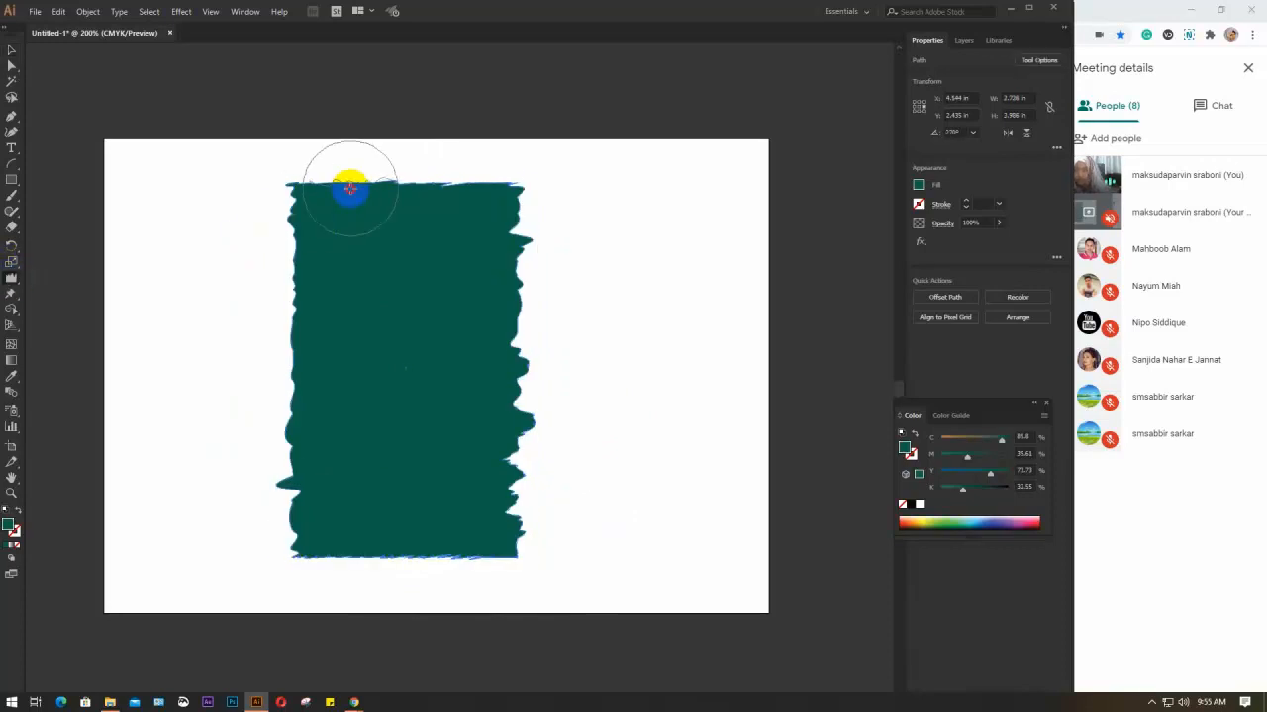
pyautogui.click(453, 188)
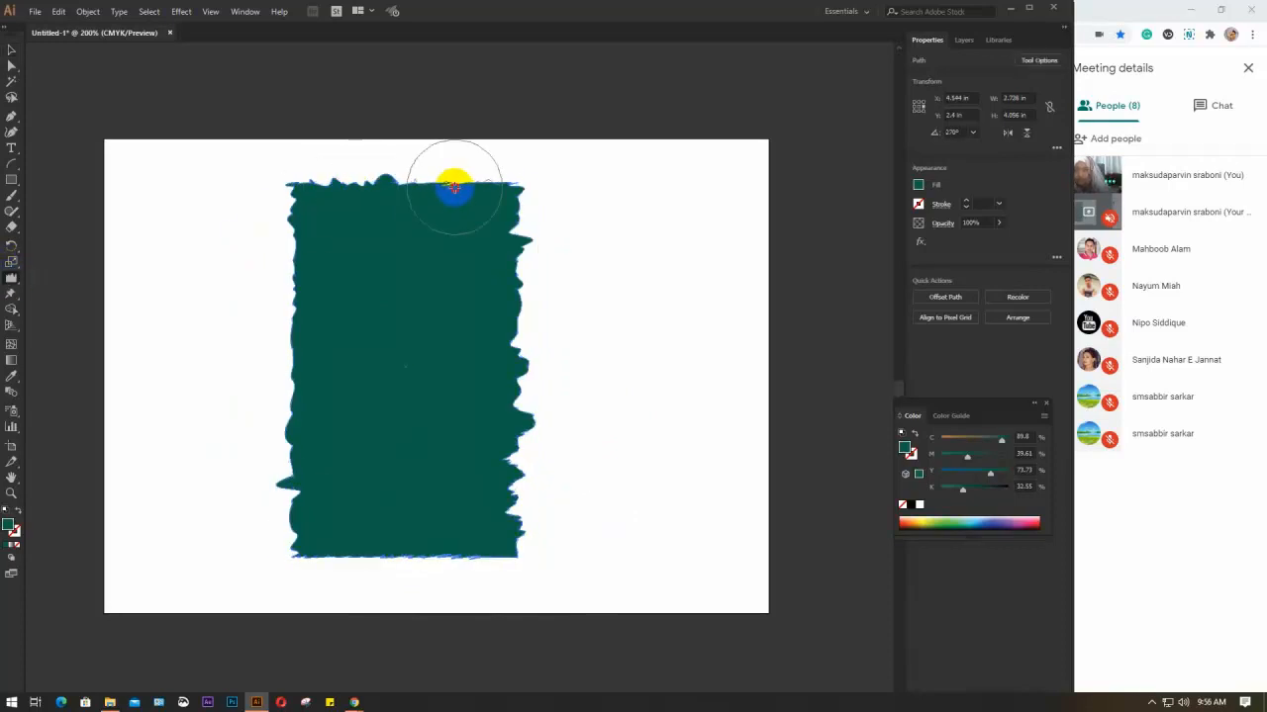
# Step: Wrinkle the upright shape's lower short edge and the middle of its right side, and deselect the shape
pyautogui.click(345, 557)
pyautogui.moveTo(349, 560)
pyautogui.mouseDown()
pyautogui.moveTo(469, 573)
pyautogui.moveTo(432, 562)
pyautogui.mouseUp()
pyautogui.moveTo(518, 318)
pyautogui.mouseDown()
pyautogui.moveTo(501, 347)
pyautogui.moveTo(452, 326)
pyautogui.mouseUp()
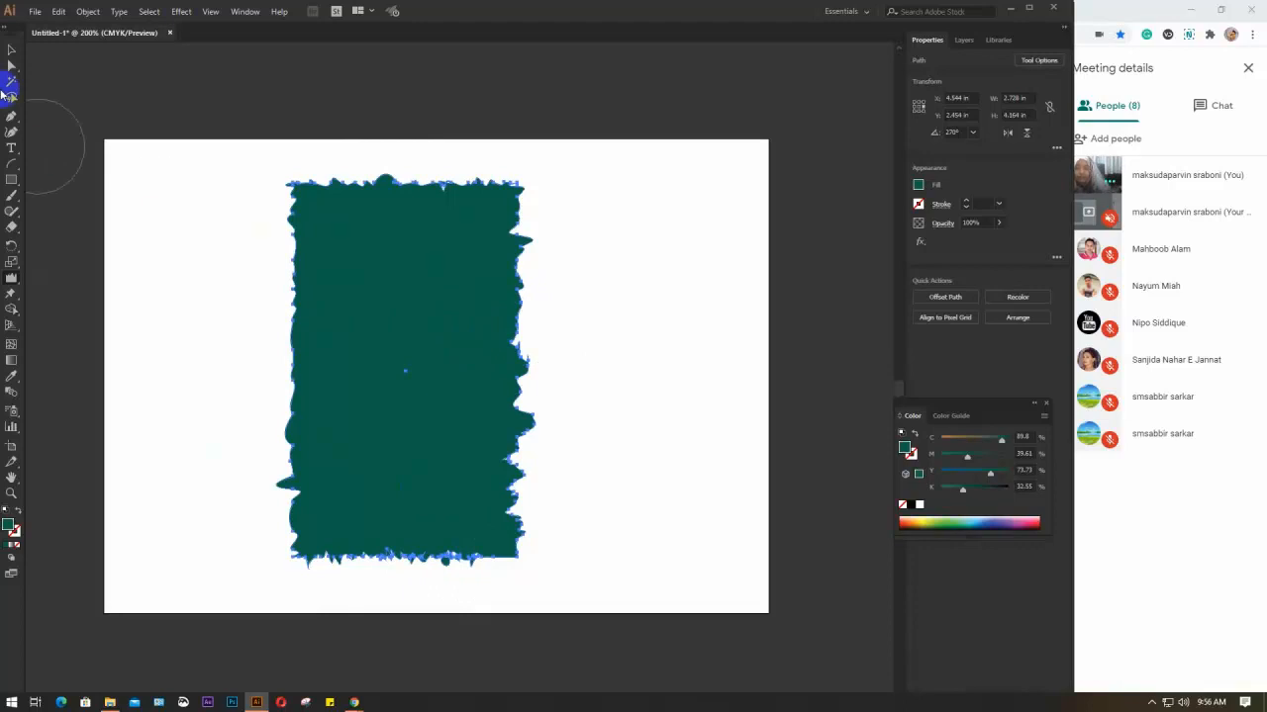
pyautogui.click(11, 49)
pyautogui.click(208, 269)
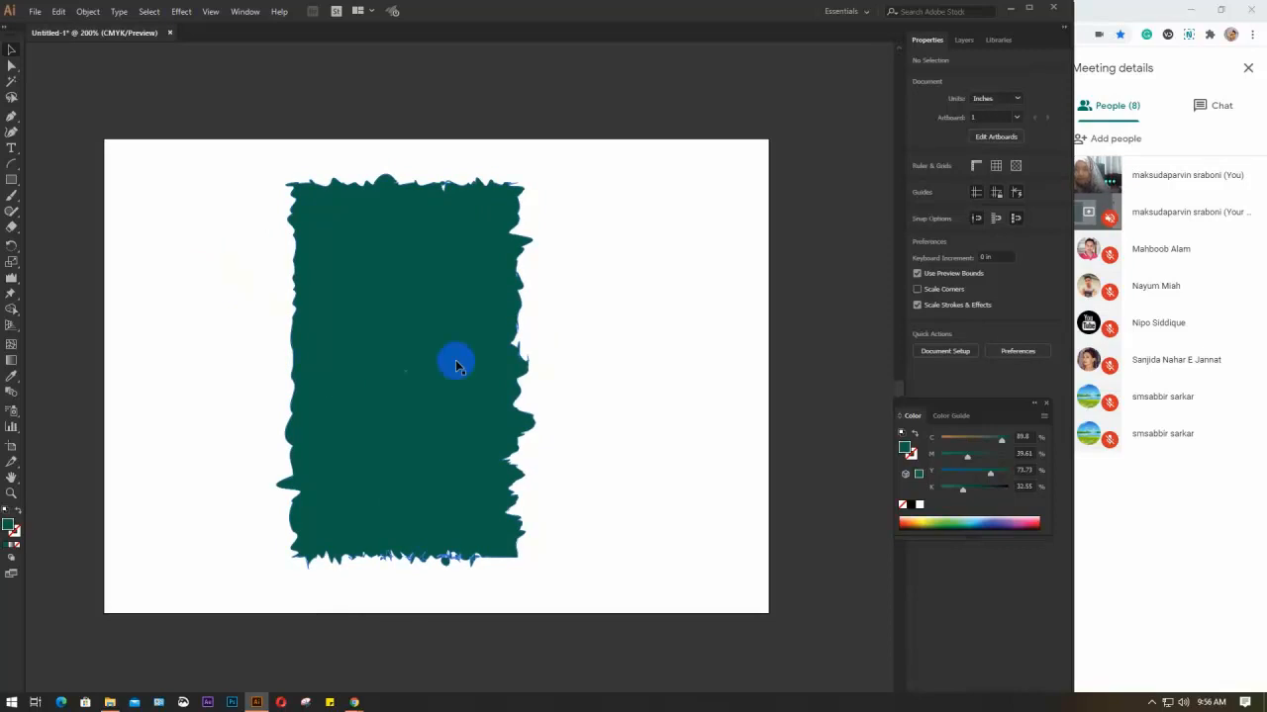
# Step: Review the Wrinkle tool's brush dimensions and wrinkle options, leaving the settings as they are
pyautogui.click(11, 280)
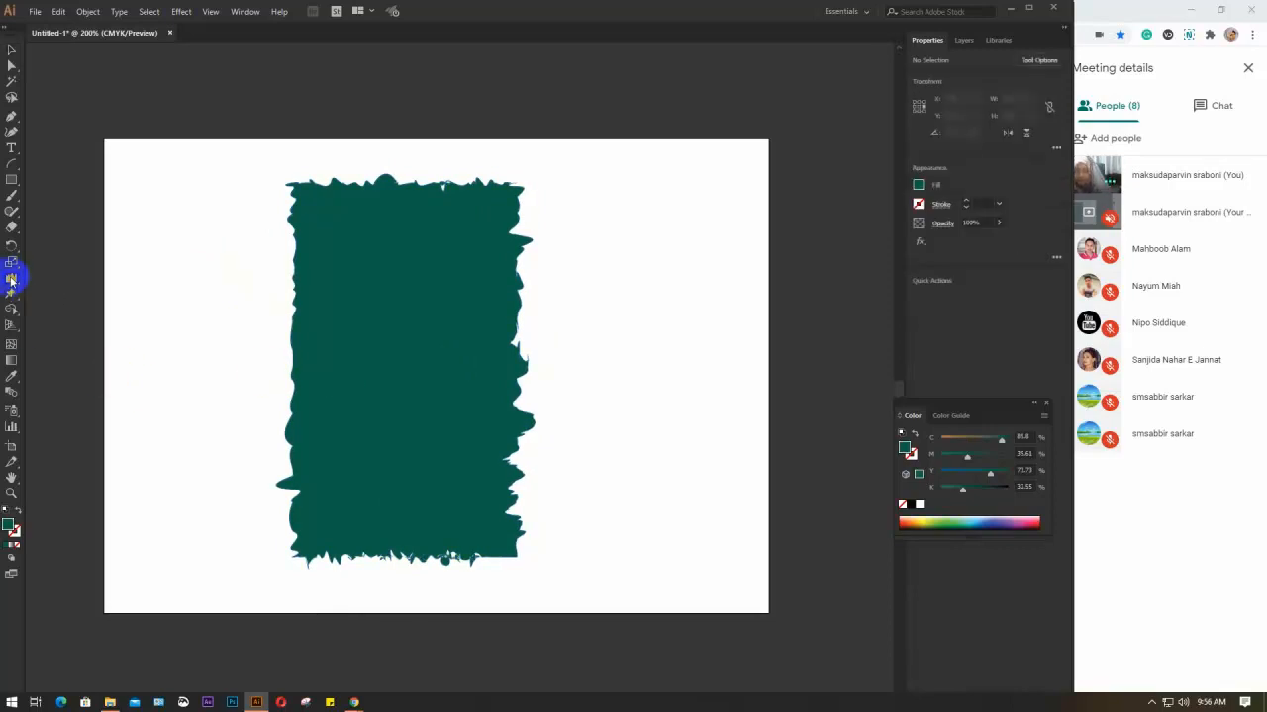
pyautogui.doubleClick(11, 280)
pyautogui.moveTo(534, 171); pyautogui.dragTo(707, 146)
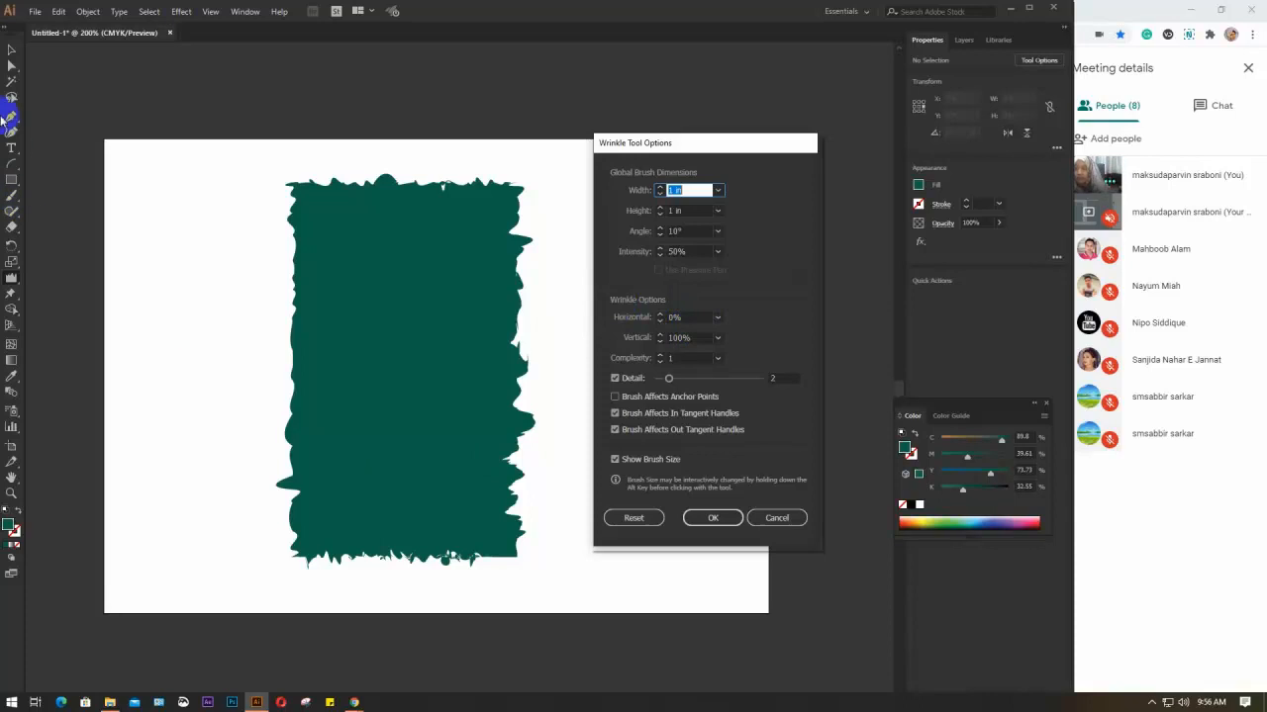
pyautogui.click(772, 518)
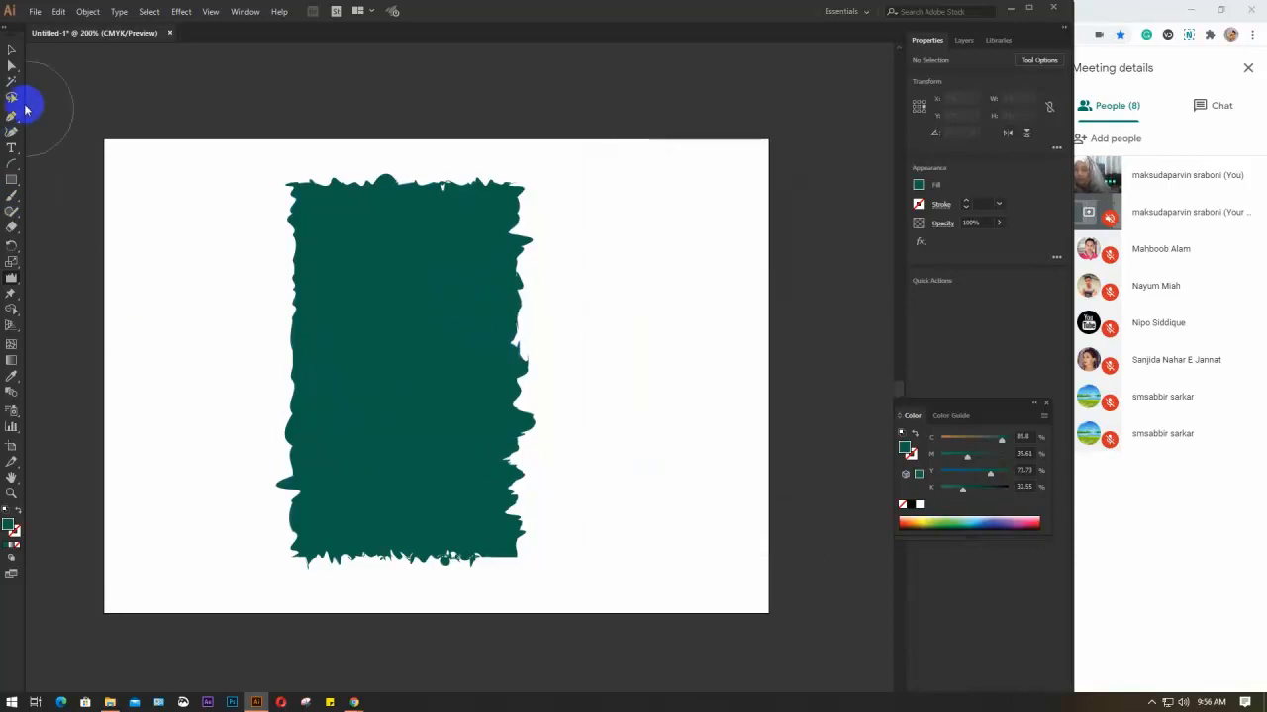
# Step: Move the green shape over the artboard's left edge and place a magenta rectangle about 3.11 by 1.76 in near the artboard's centre
pyautogui.click(11, 50)
pyautogui.click(395, 330)
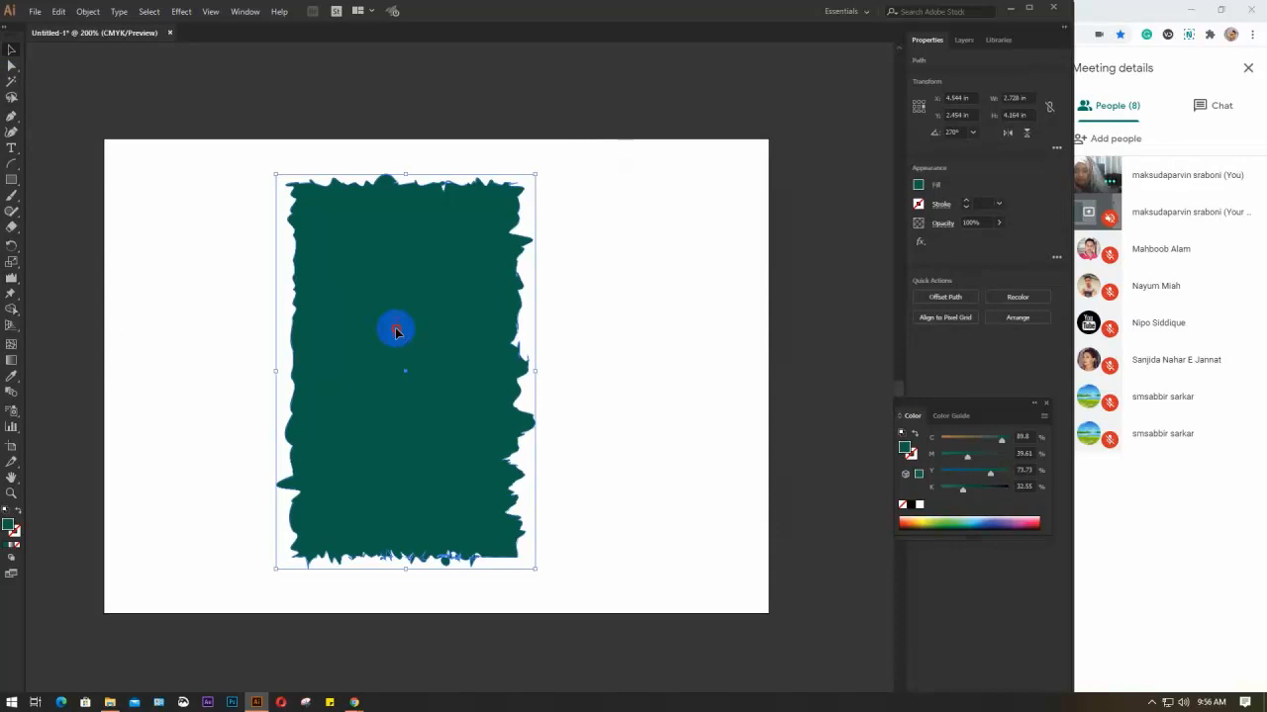
pyautogui.moveTo(395, 329); pyautogui.dragTo(49, 300)
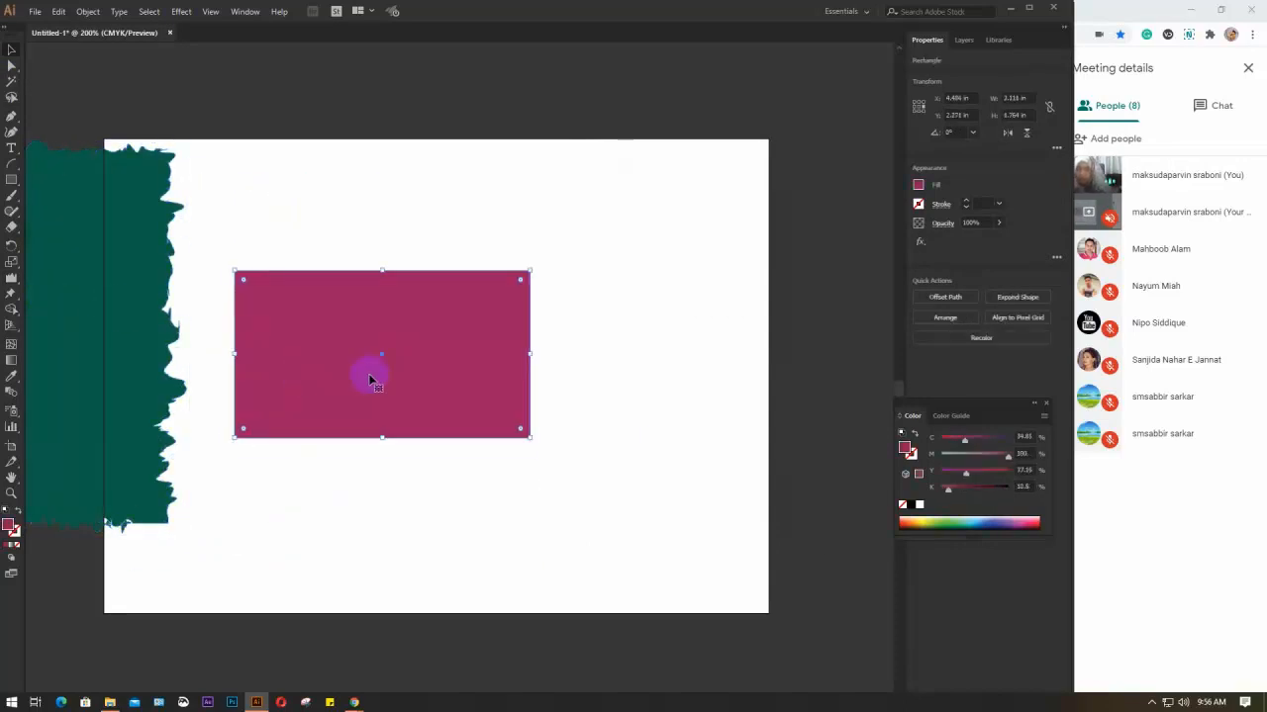
pyautogui.moveTo(370, 377); pyautogui.dragTo(384, 398)
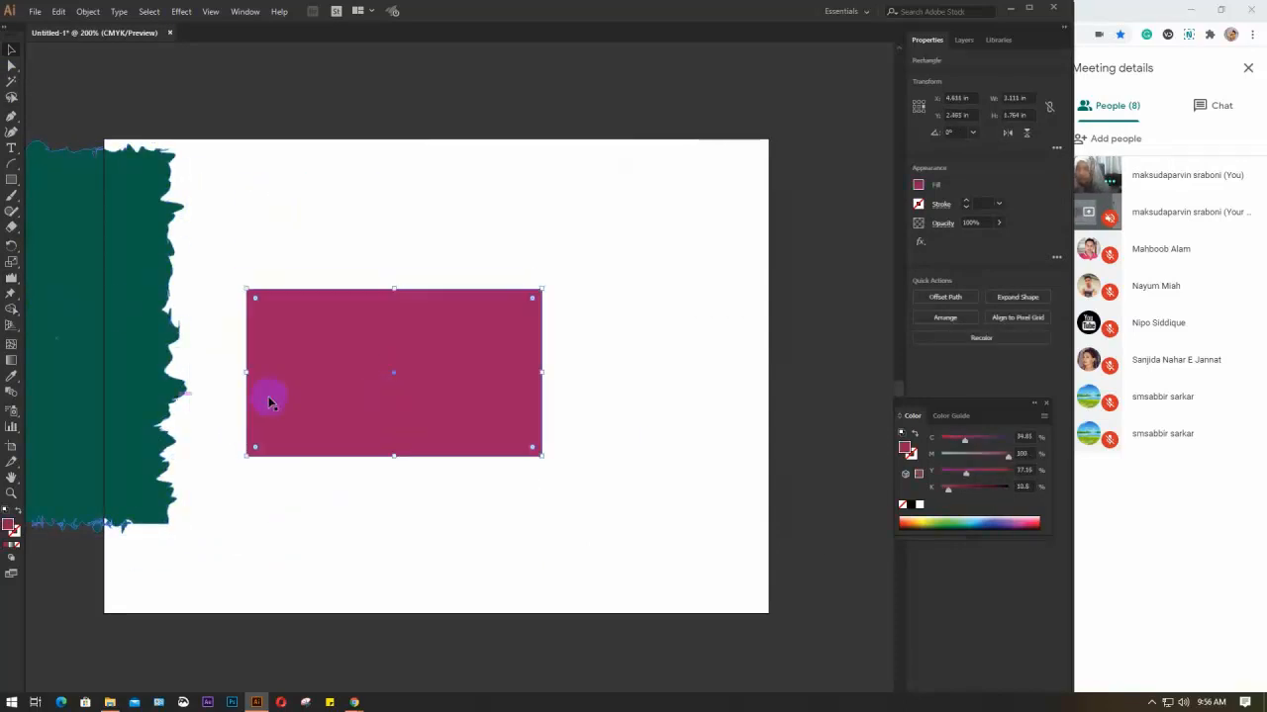
# Step: Set the Wrinkle tool's horizontal amount to 50%, complexity to 2 and detail to 3, keeping vertical at 100%
pyautogui.click(10, 280)
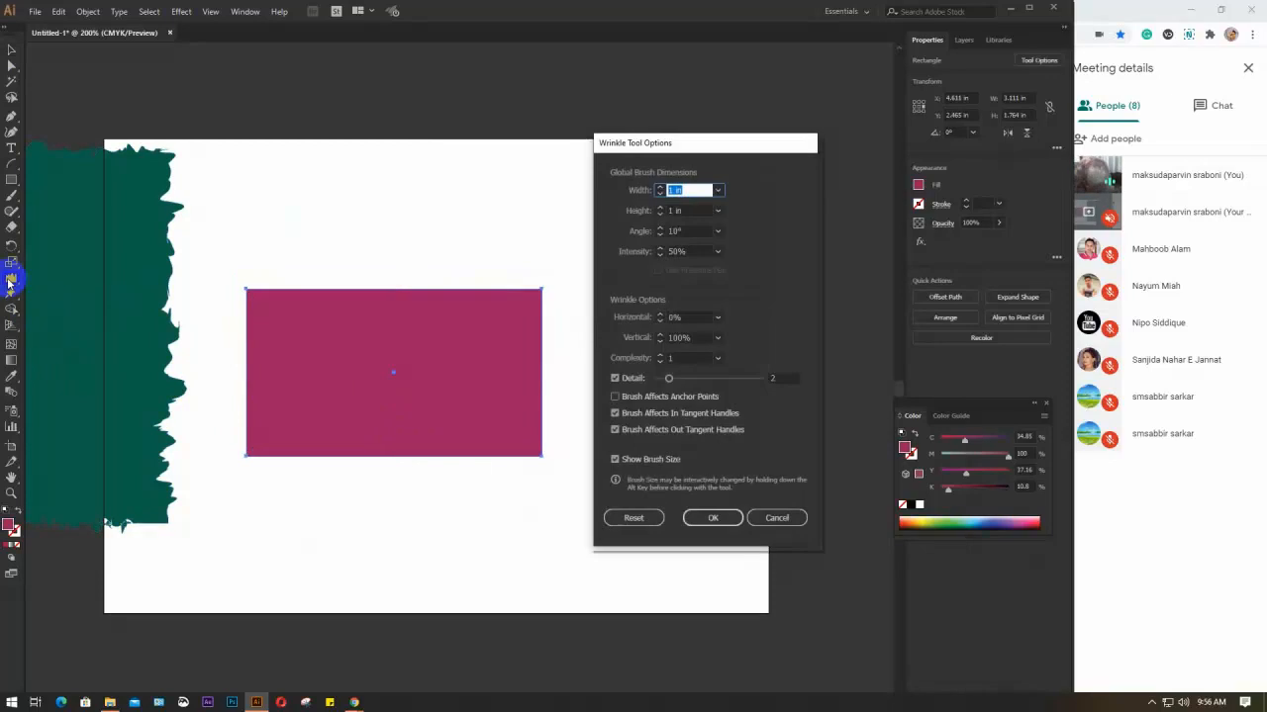
pyautogui.click(687, 316)
pyautogui.click(717, 317)
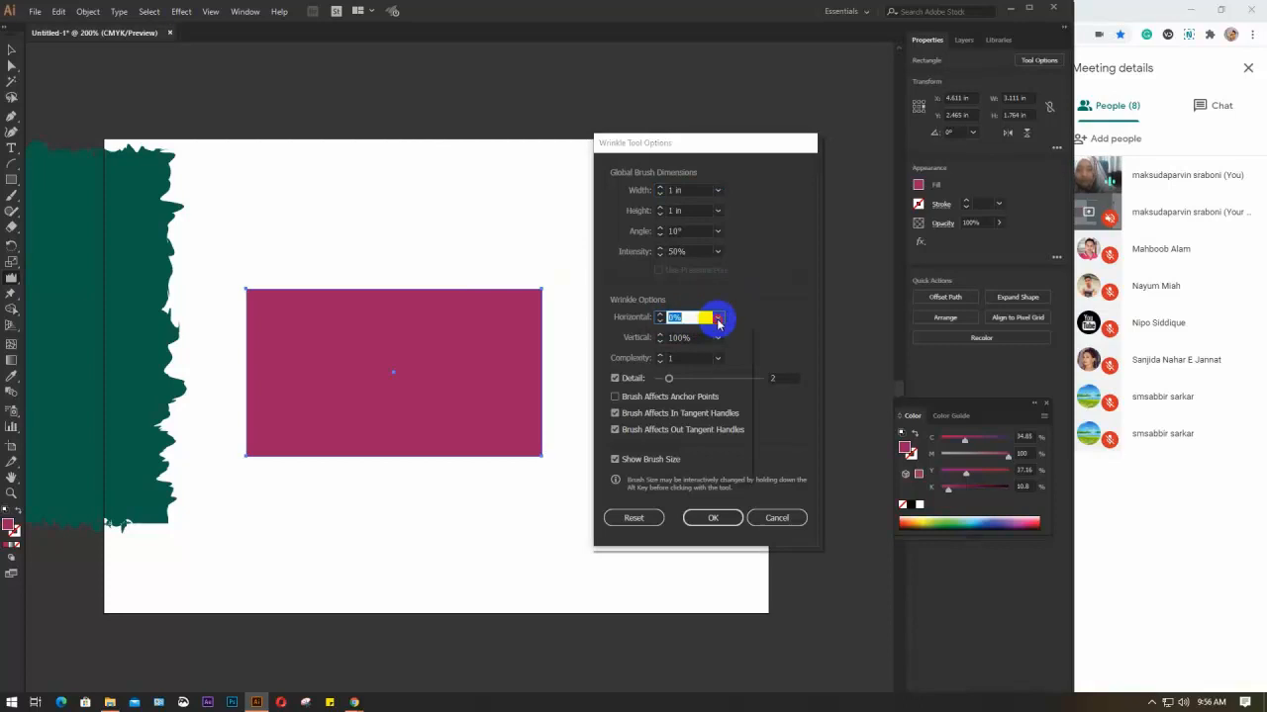
pyautogui.click(733, 405)
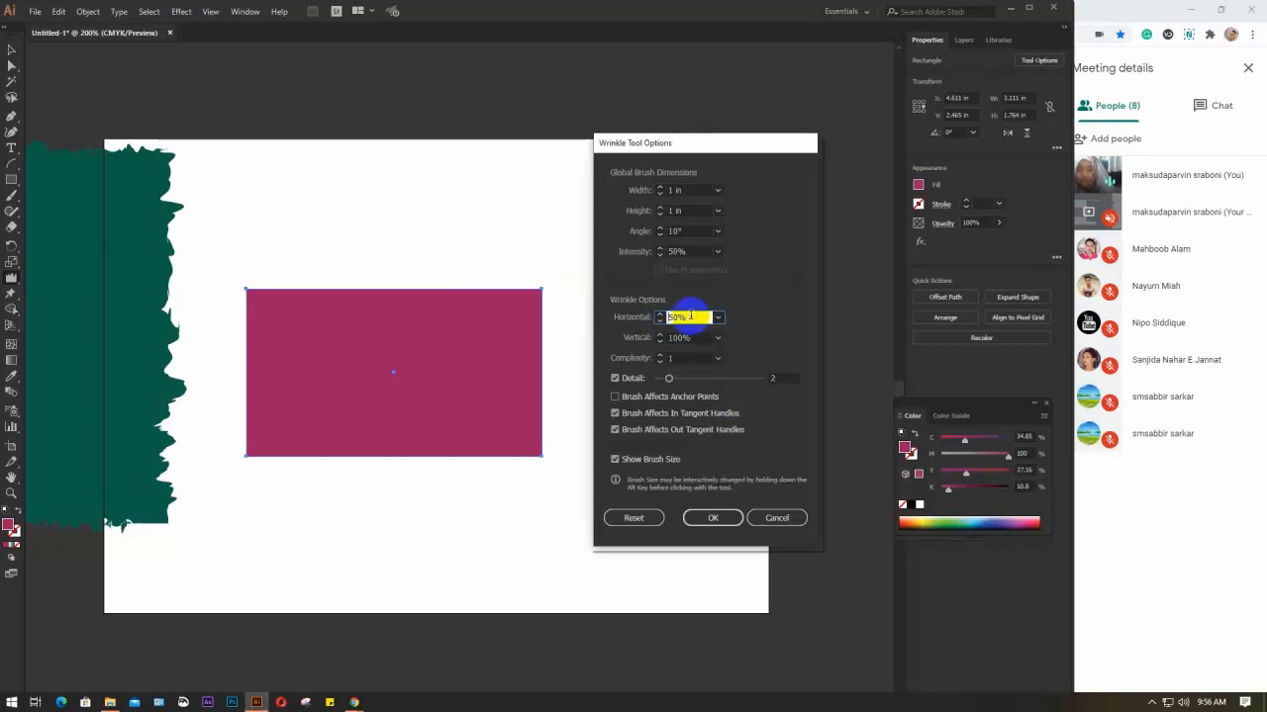
pyautogui.click(698, 337)
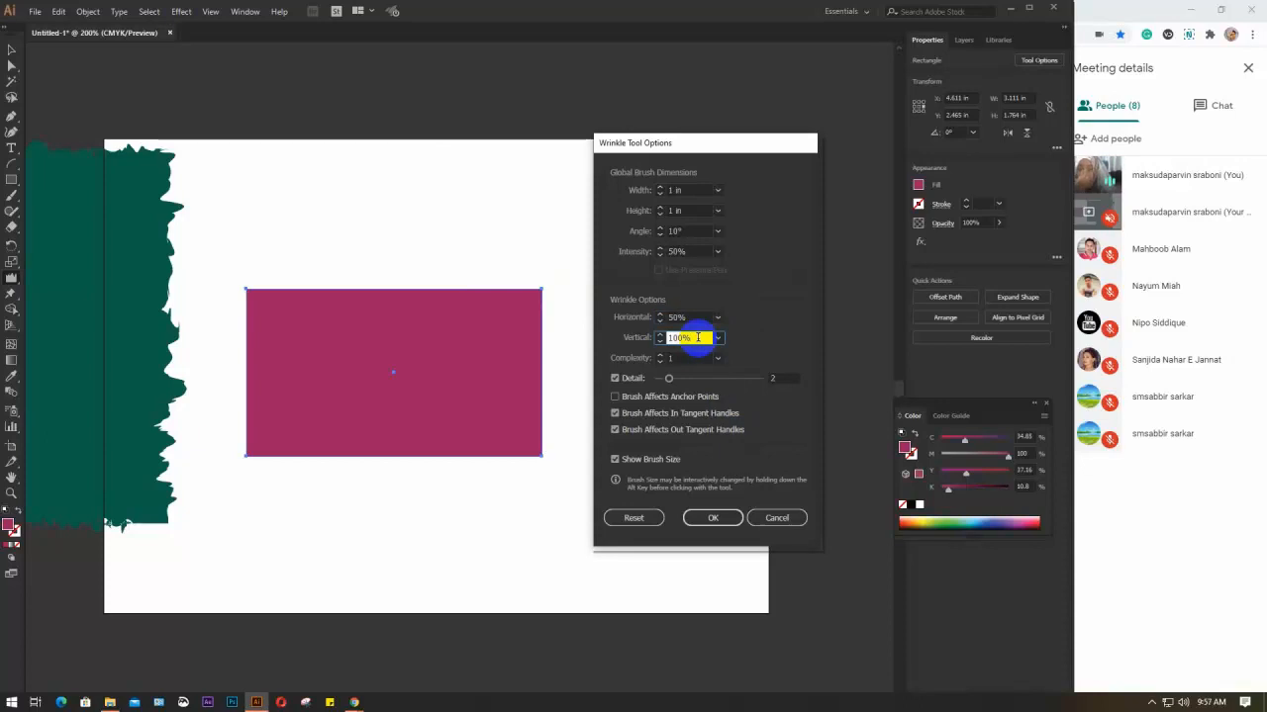
pyautogui.click(699, 340)
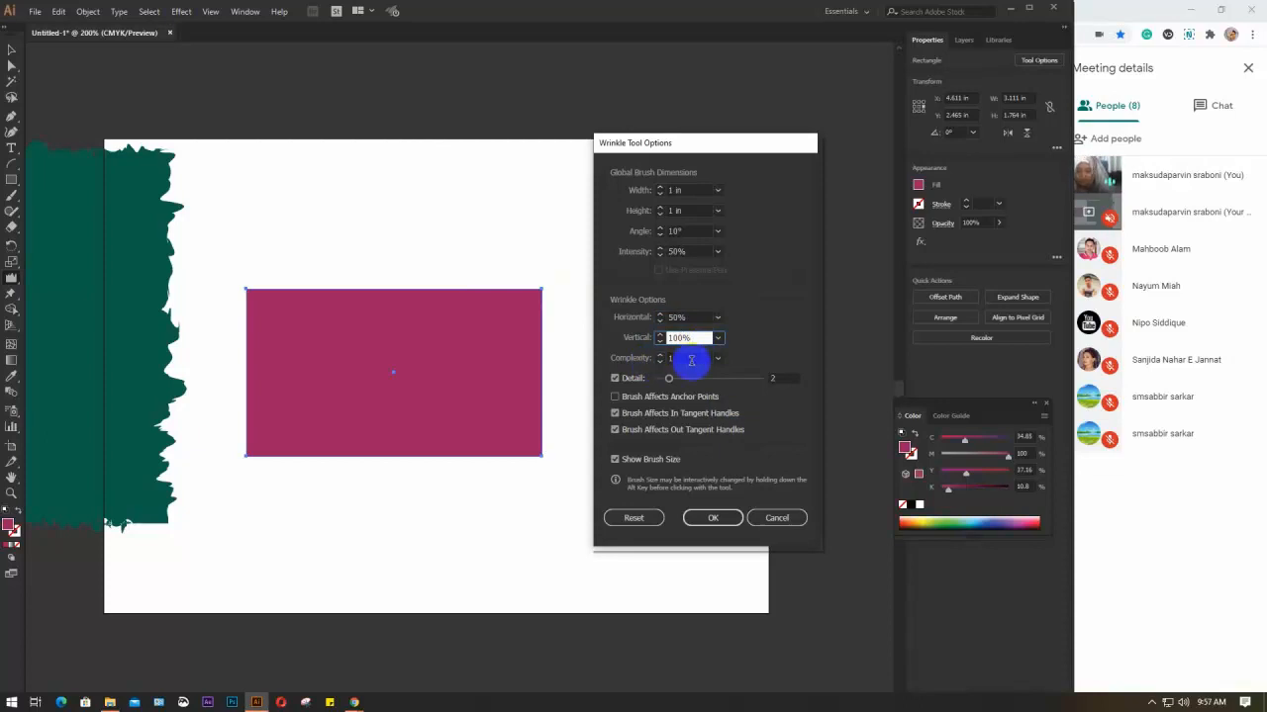
pyautogui.doubleClick(674, 349)
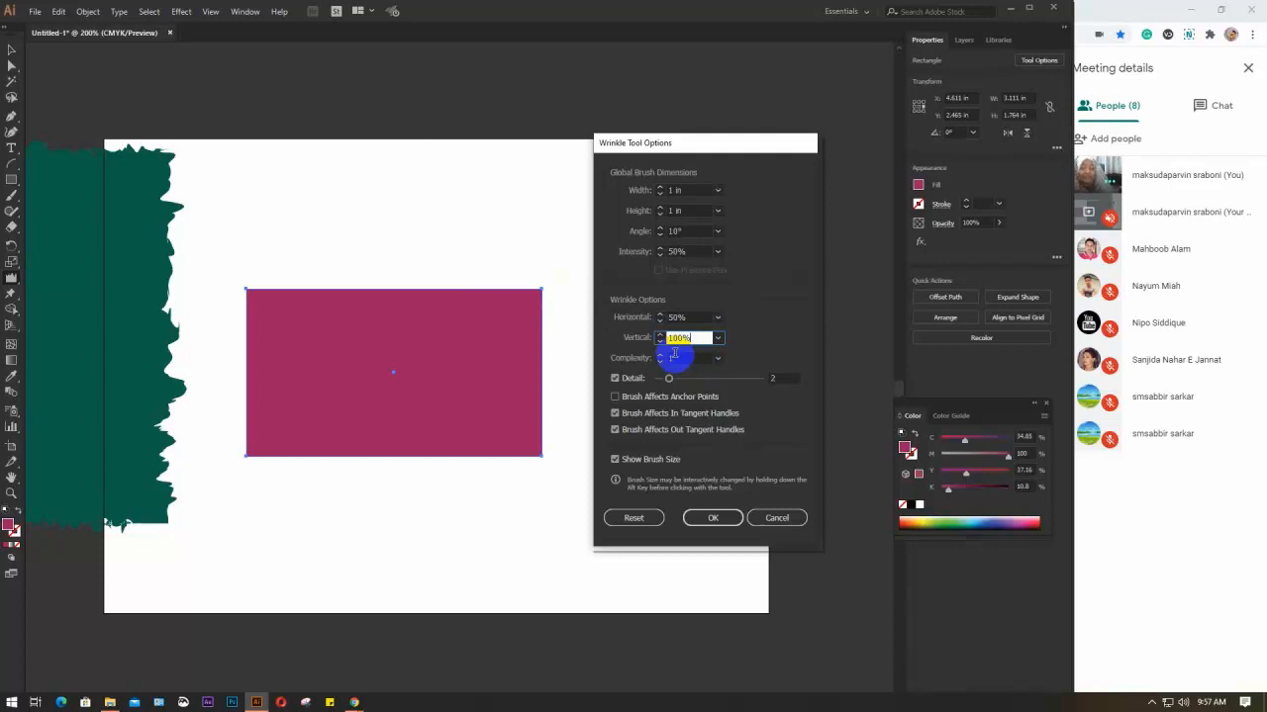
pyautogui.doubleClick(691, 357)
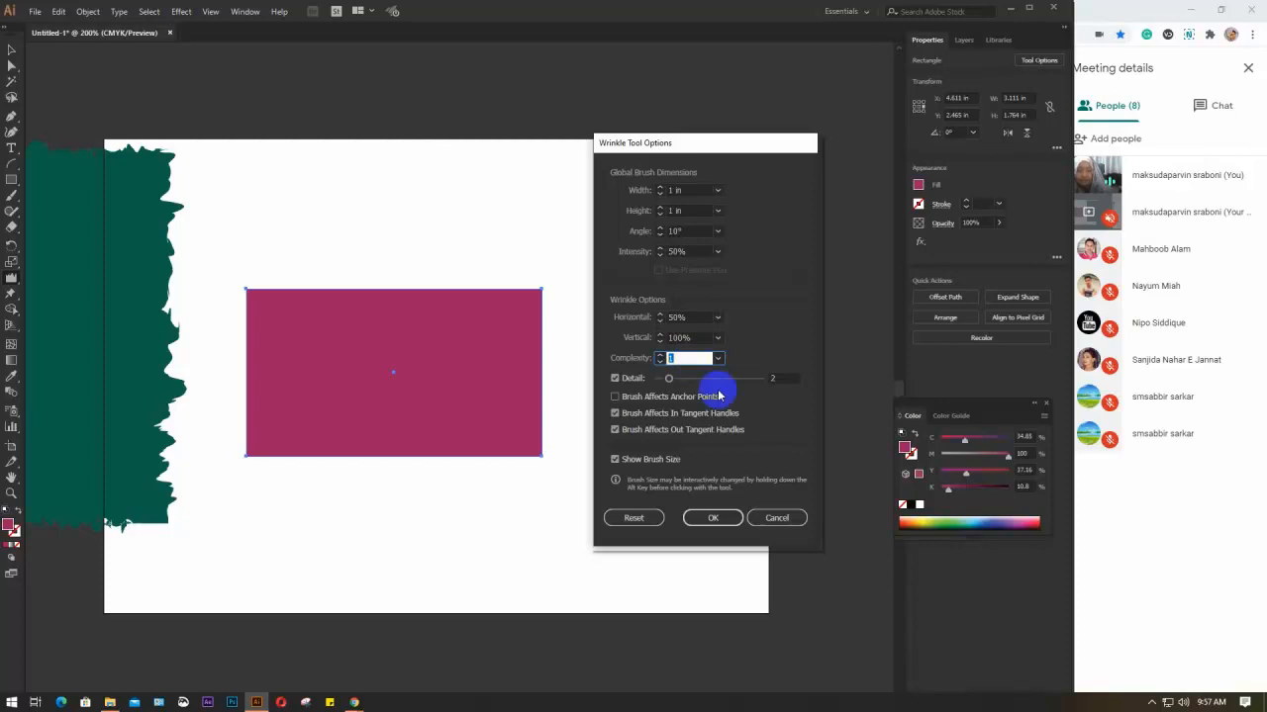
pyautogui.doubleClick(783, 377)
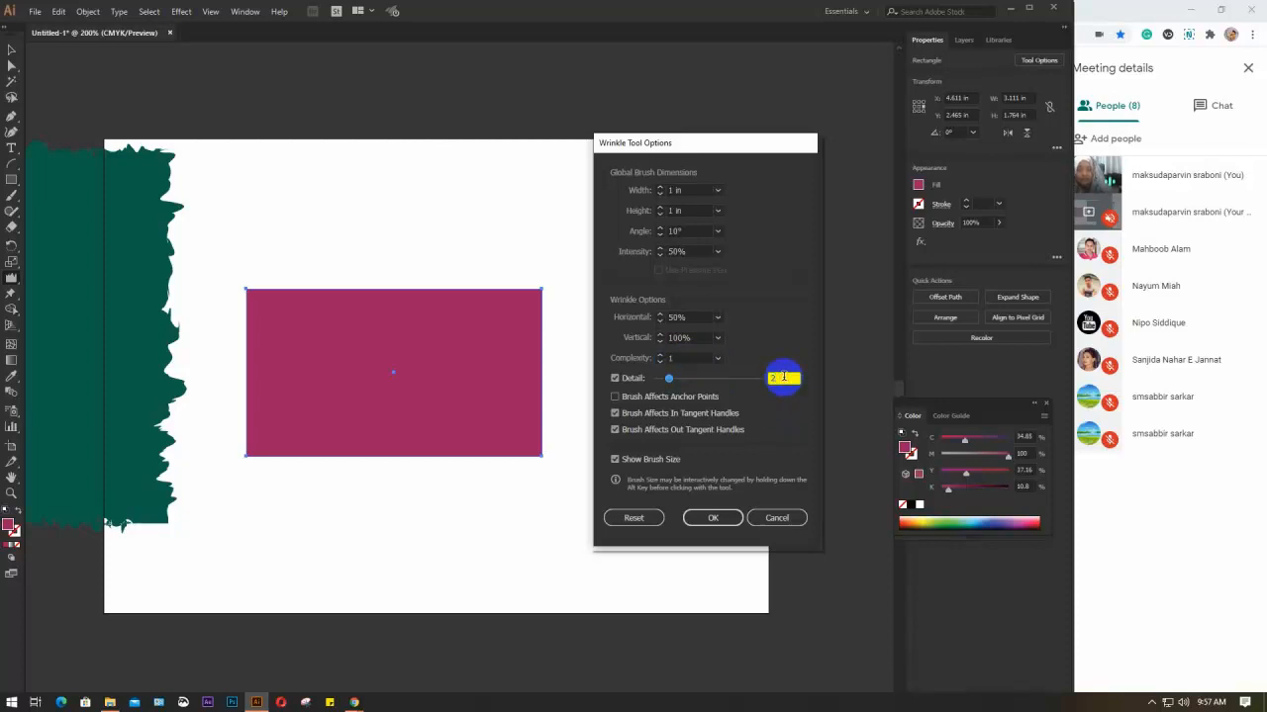
pyautogui.press('Up')
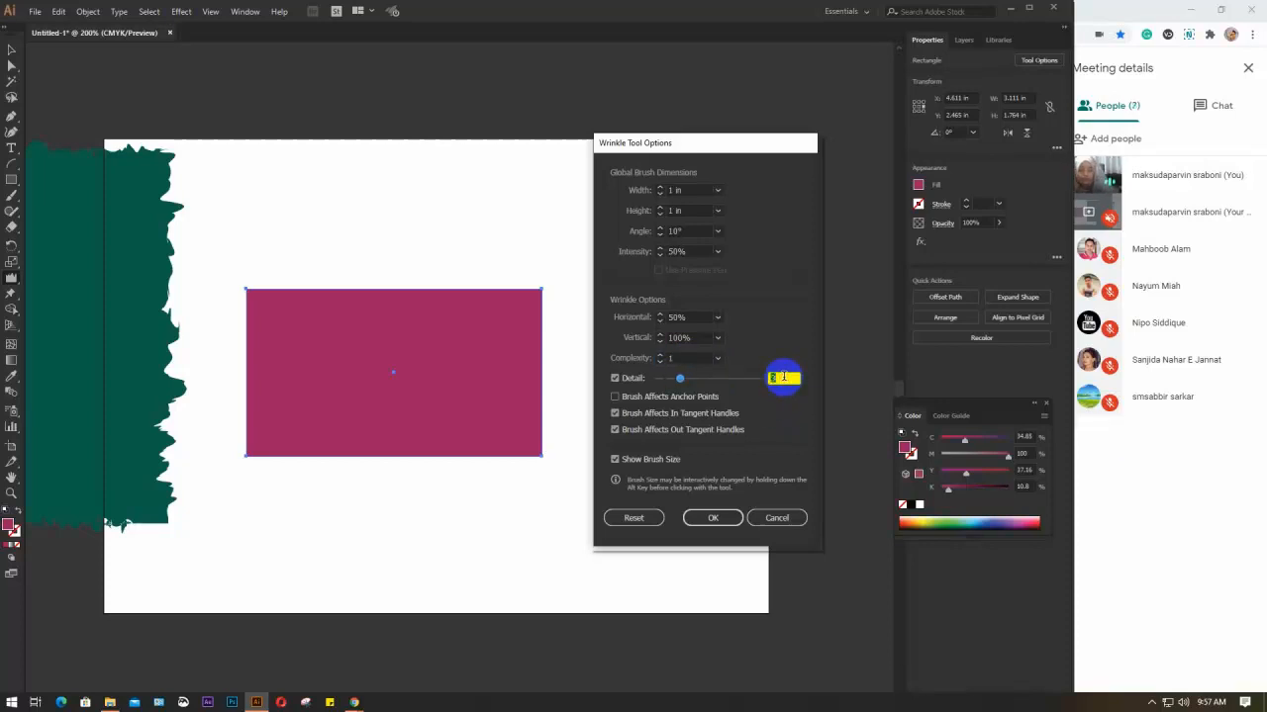
pyautogui.doubleClick(685, 356)
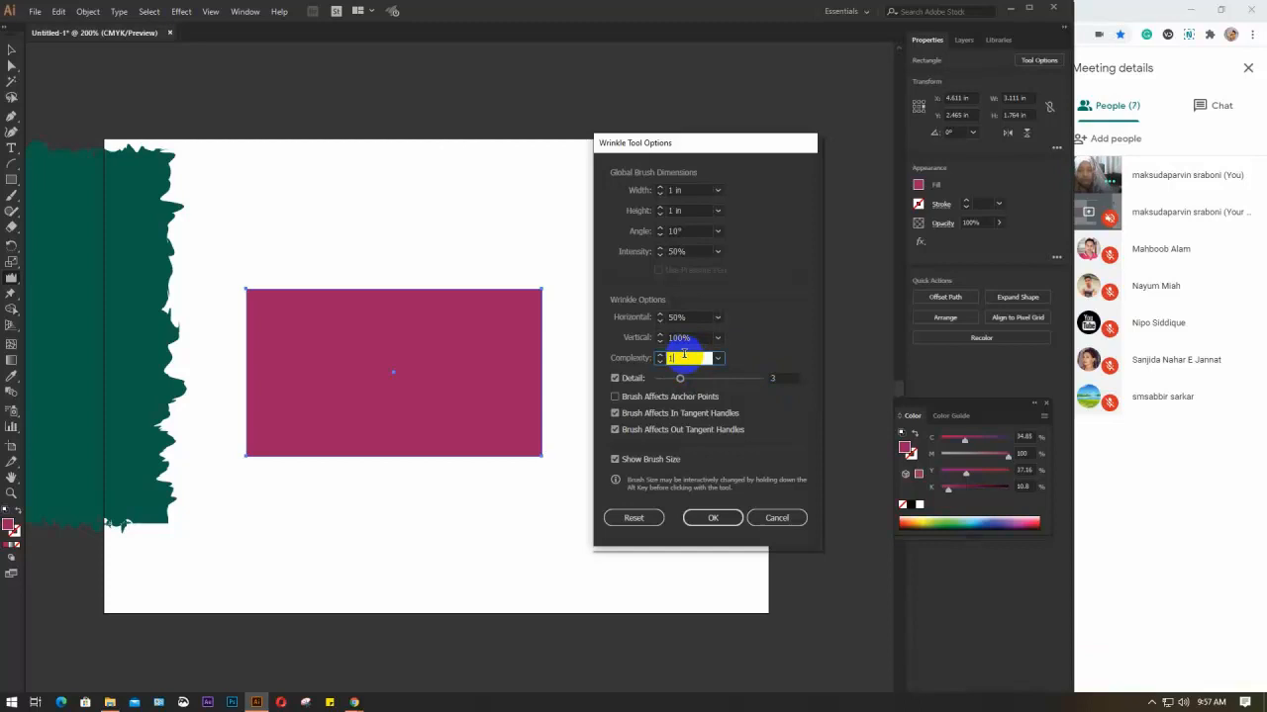
pyautogui.click(703, 521)
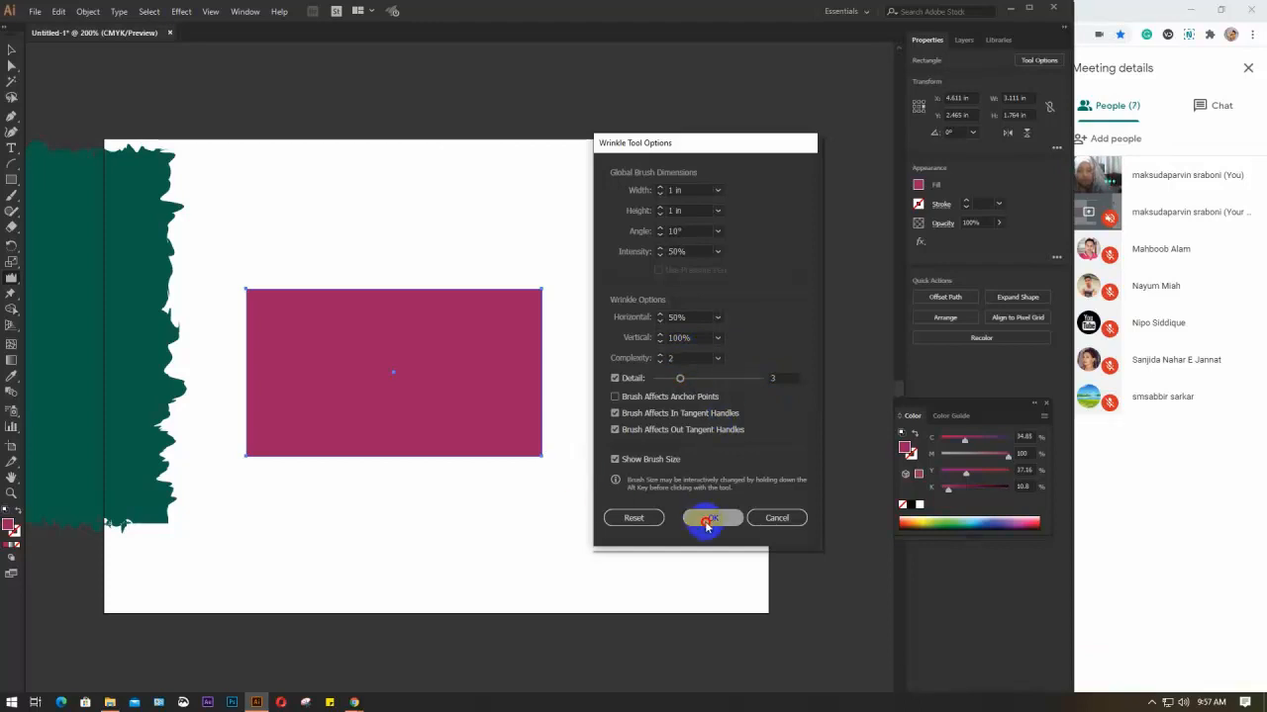
# Step: Wrinkle the magenta rectangle's upper edge, right edge and the right half of its lower edge
pyautogui.moveTo(543, 301)
pyautogui.mouseDown()
pyautogui.moveTo(446, 280)
pyautogui.moveTo(291, 286)
pyautogui.mouseUp()
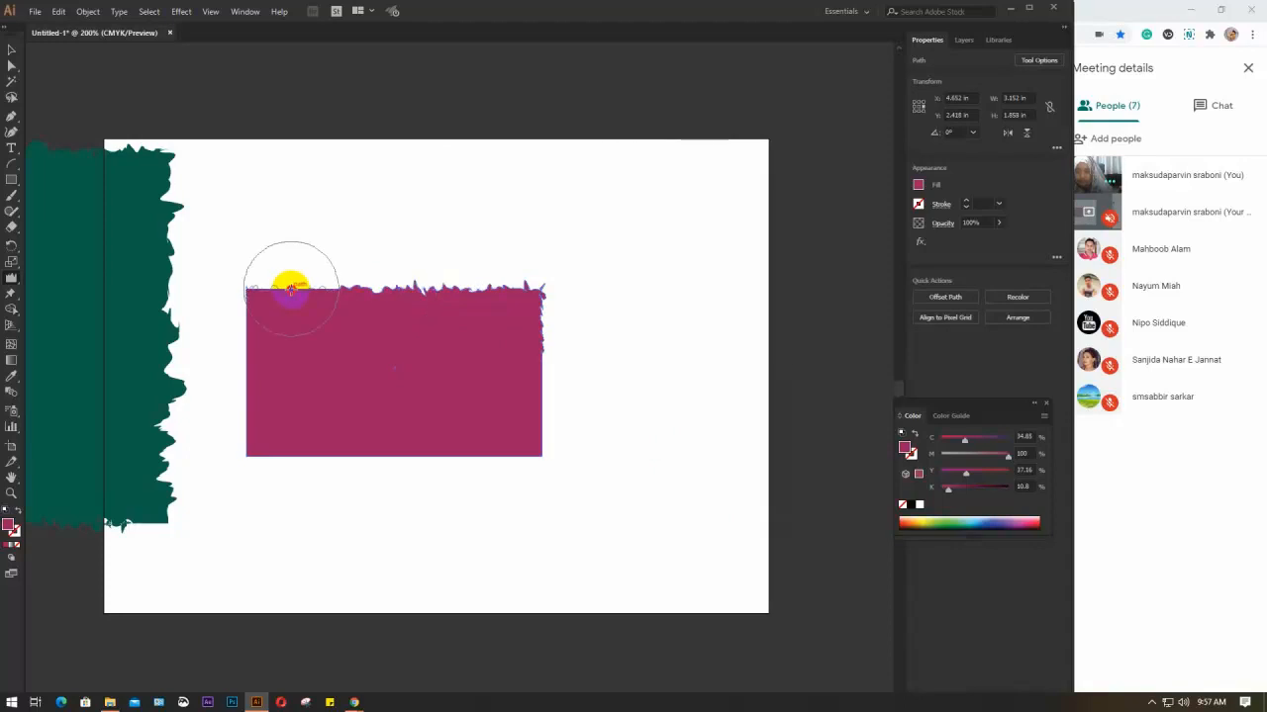
pyautogui.moveTo(545, 390); pyautogui.dragTo(542, 394)
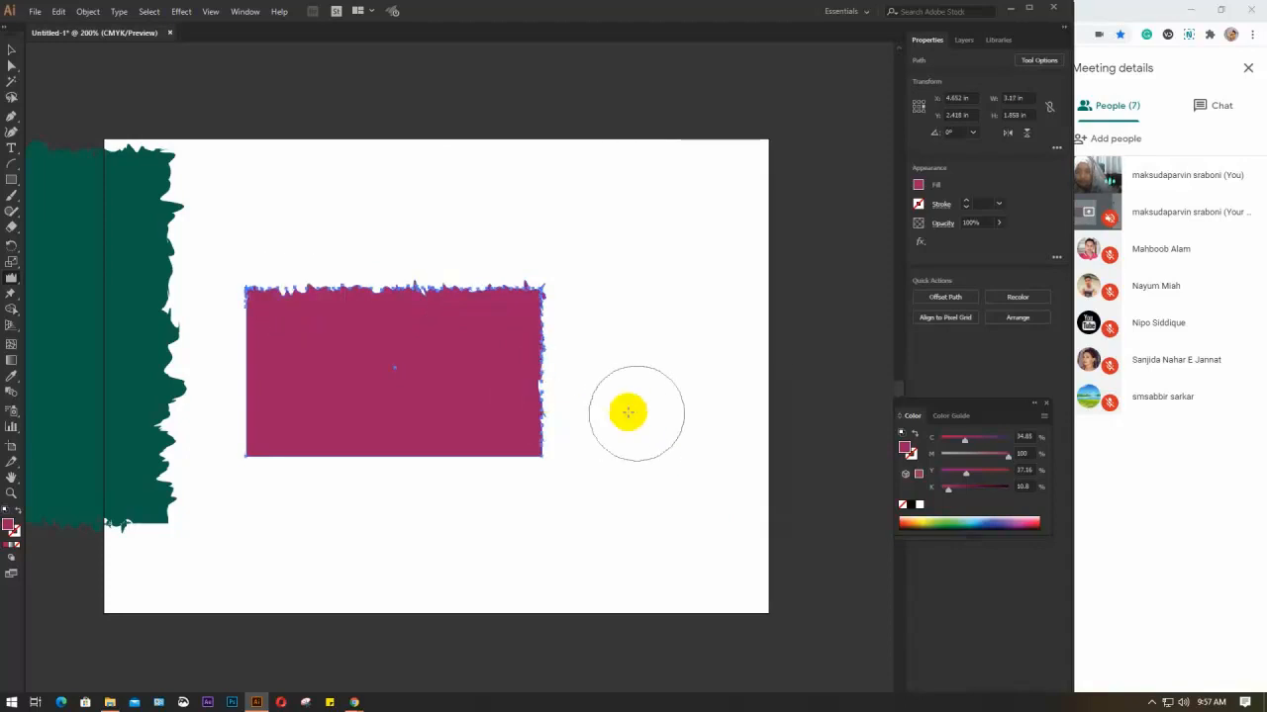
pyautogui.moveTo(501, 452); pyautogui.dragTo(393, 461)
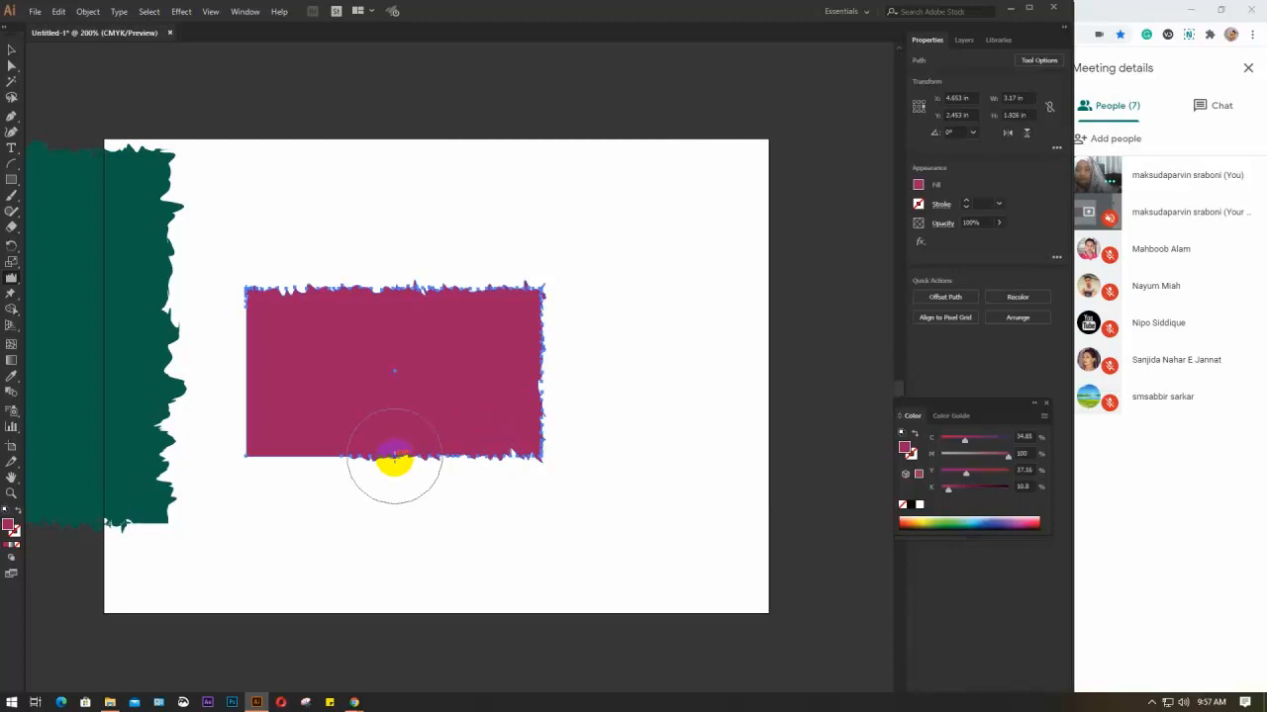
# Step: Set the Wrinkle tool's horizontal amount to 100%, complexity to 1 and detail to 1
pyautogui.doubleClick(10, 277)
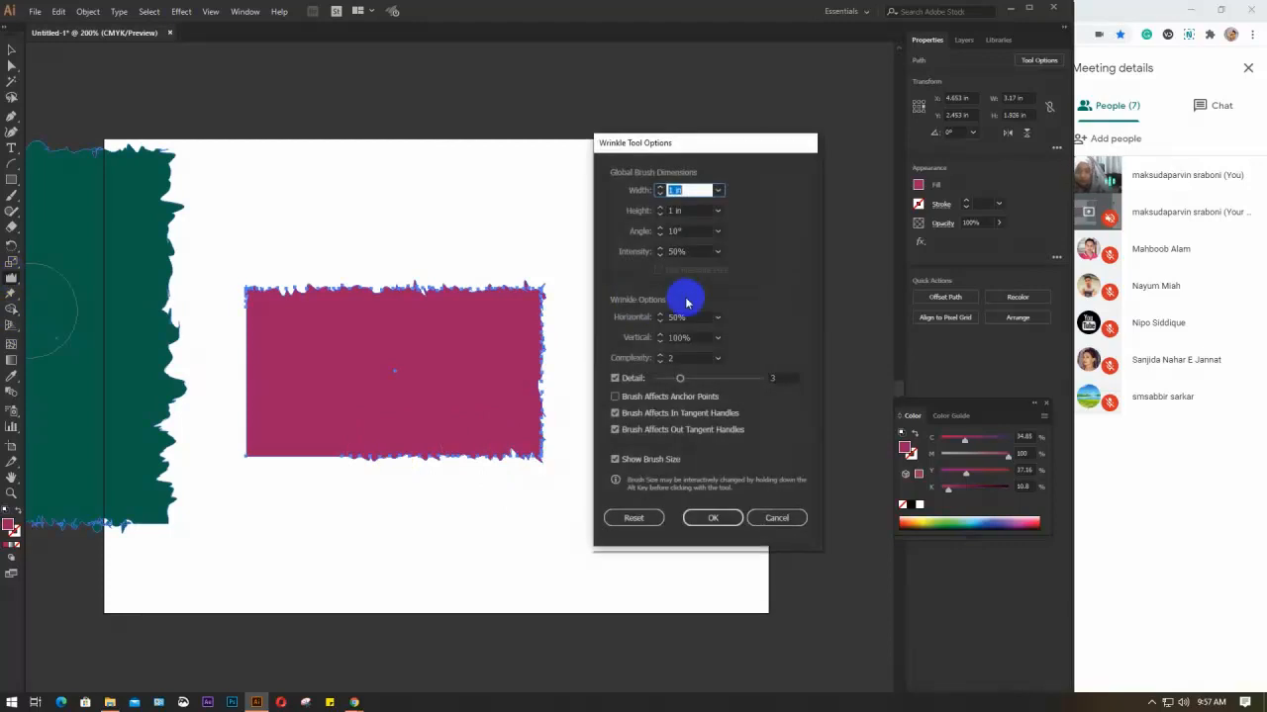
pyautogui.click(719, 318)
pyautogui.click(734, 478)
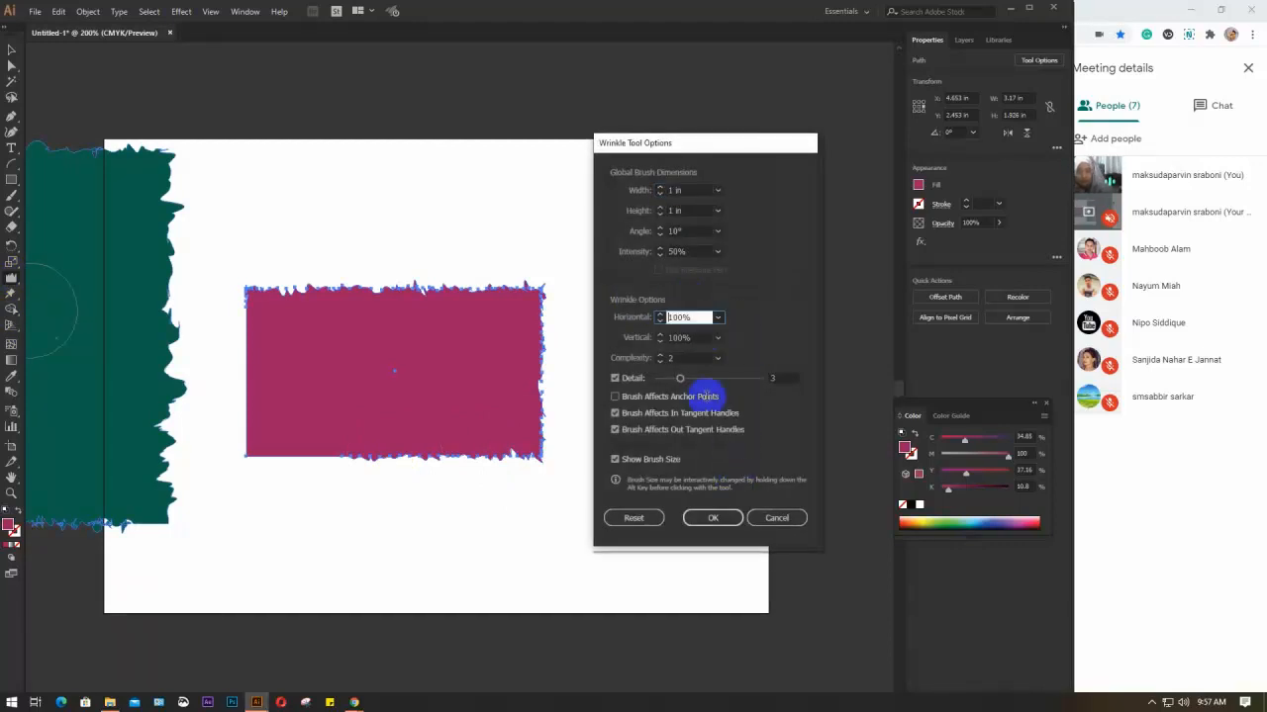
pyautogui.click(679, 358)
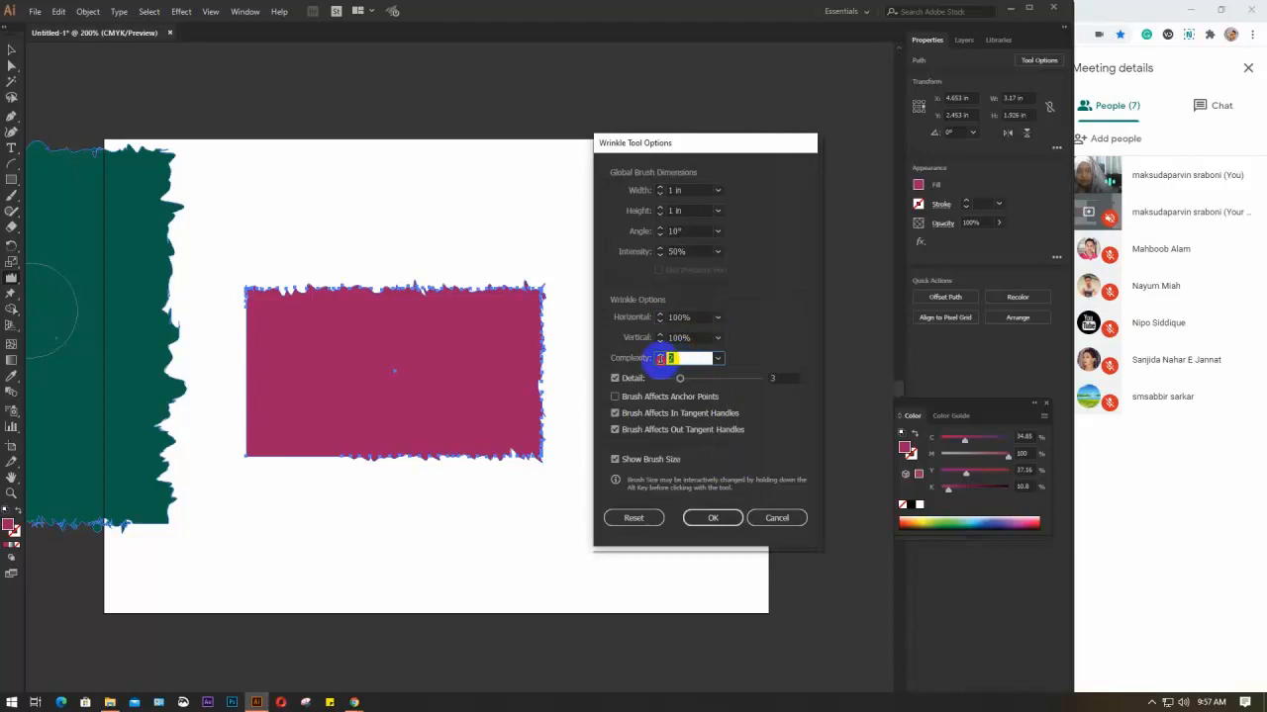
pyautogui.click(660, 363)
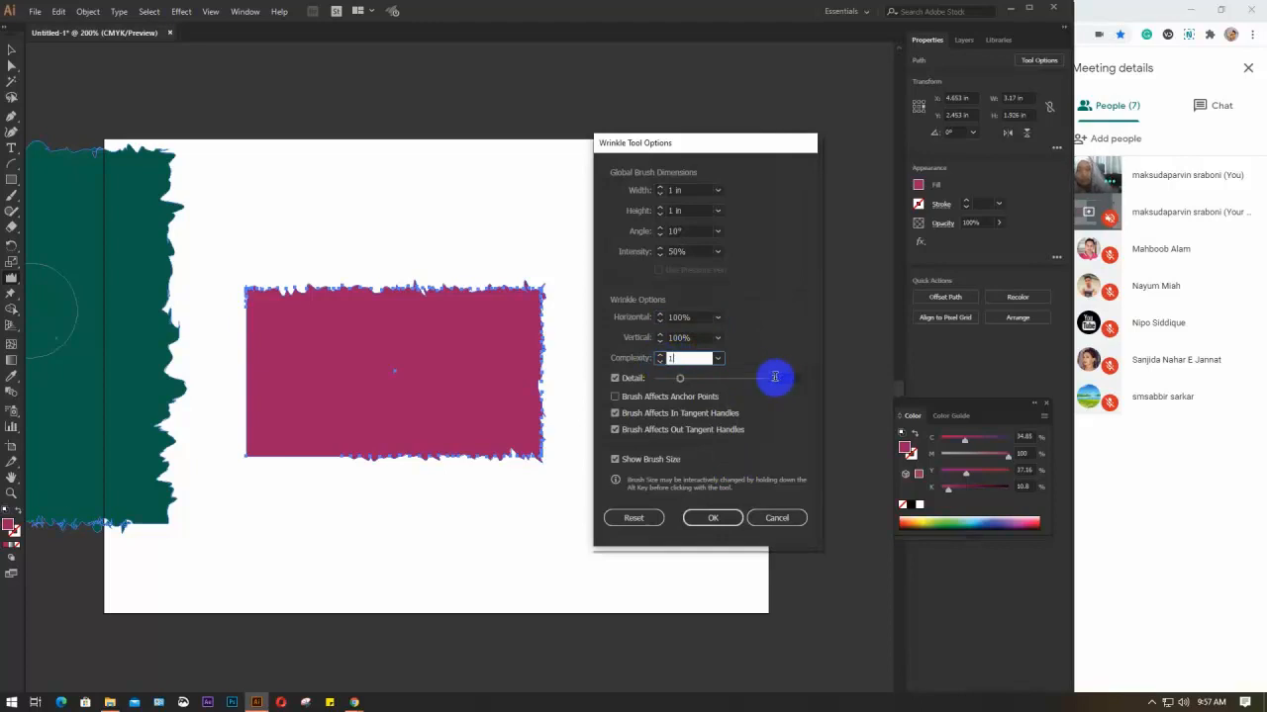
pyautogui.moveTo(783, 378); pyautogui.dragTo(766, 380)
pyautogui.write('1')
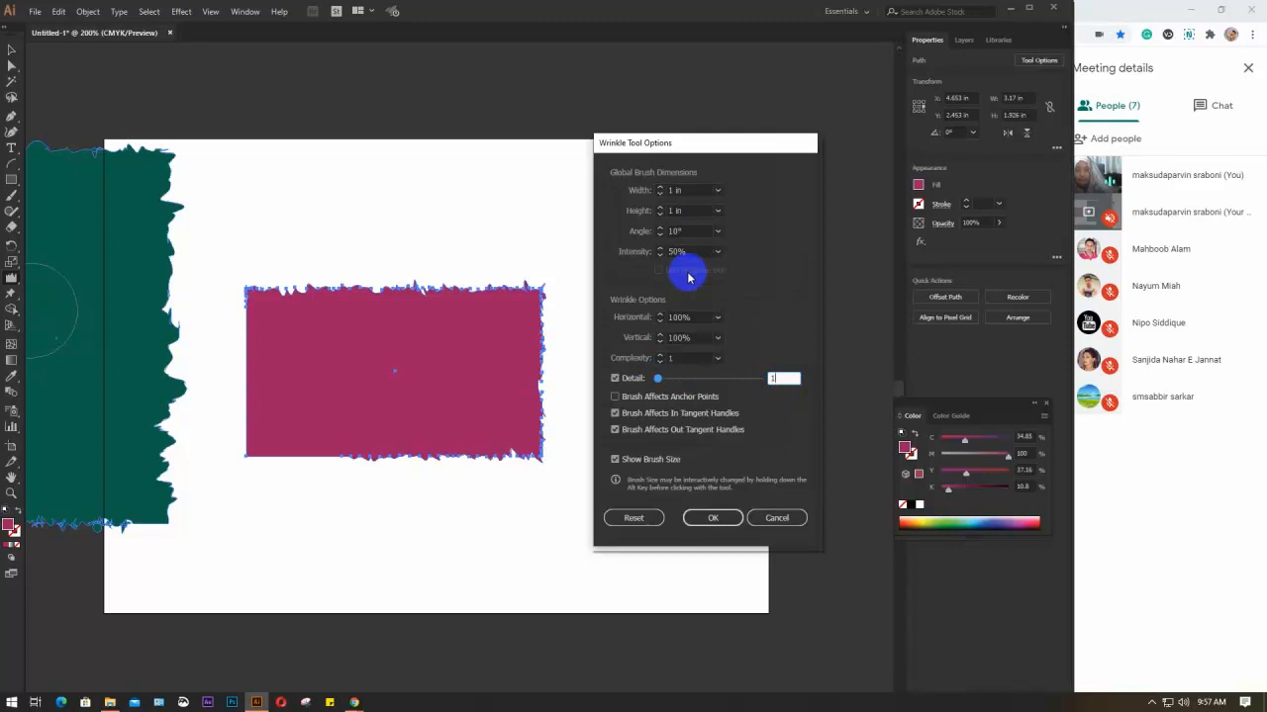
pyautogui.click(712, 518)
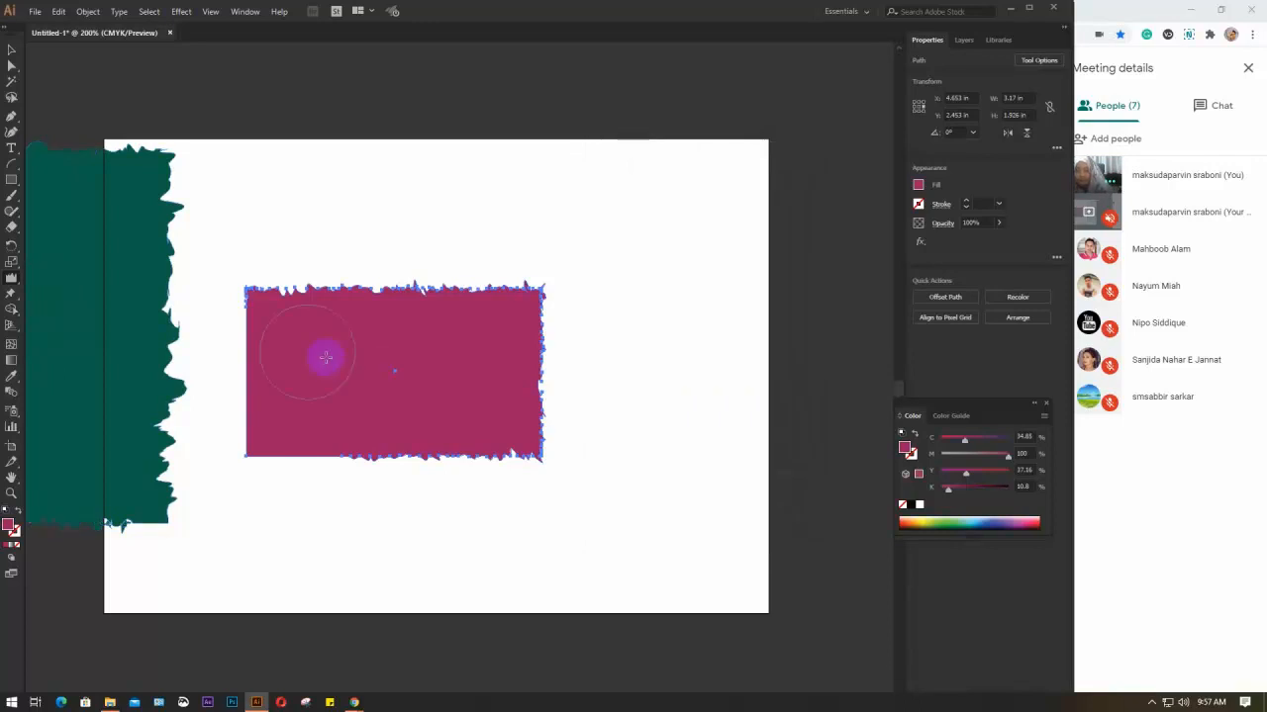
# Step: Wrinkle the magenta rectangle's remaining edges, move the shape up and to the right, and deselect it
pyautogui.moveTo(248, 349)
pyautogui.mouseDown()
pyautogui.moveTo(233, 422)
pyautogui.moveTo(263, 417)
pyautogui.moveTo(299, 452)
pyautogui.moveTo(263, 402)
pyautogui.moveTo(271, 424)
pyautogui.moveTo(247, 347)
pyautogui.moveTo(334, 306)
pyautogui.moveTo(333, 340)
pyautogui.moveTo(429, 311)
pyautogui.moveTo(525, 375)
pyautogui.moveTo(577, 373)
pyautogui.mouseUp()
pyautogui.moveTo(415, 396); pyautogui.dragTo(480, 341)
pyautogui.click(483, 461)
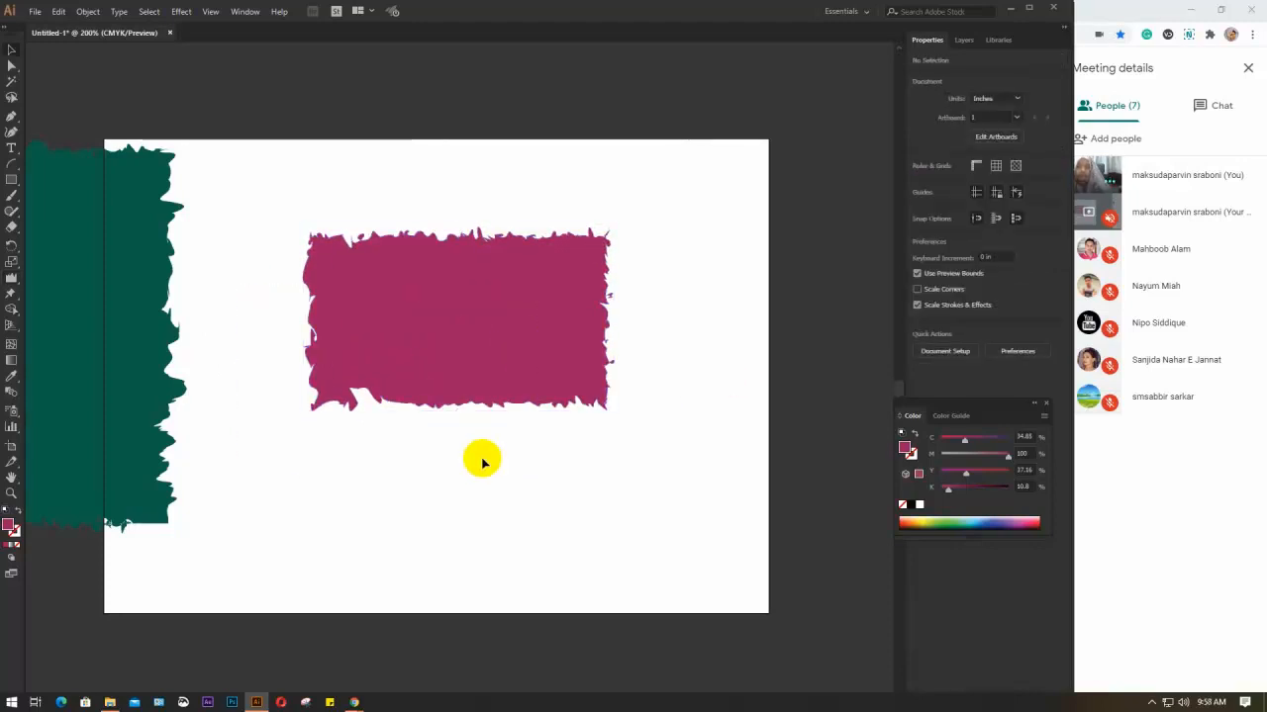
# Step: Shift the green shape slightly to the right, select it together with the magenta shape, and delete both
pyautogui.moveTo(63, 340); pyautogui.dragTo(147, 351)
pyautogui.moveTo(485, 511); pyautogui.dragTo(213, 261)
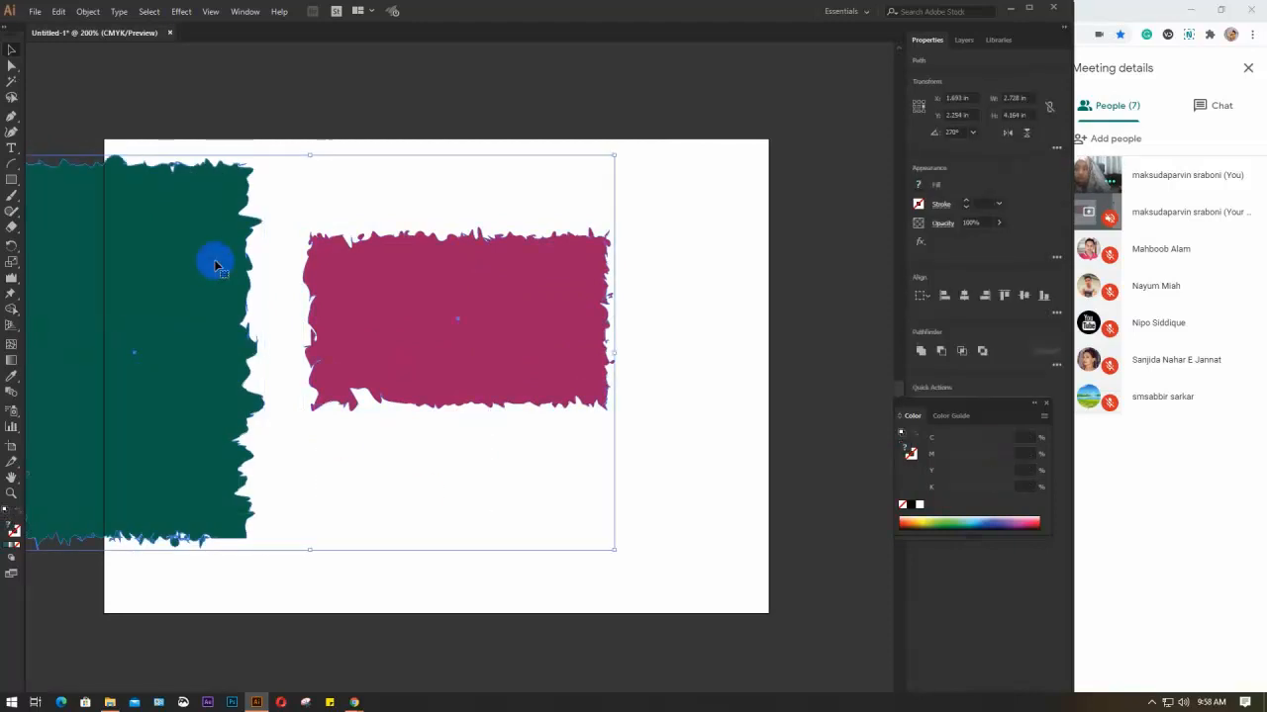
pyautogui.press('Delete')
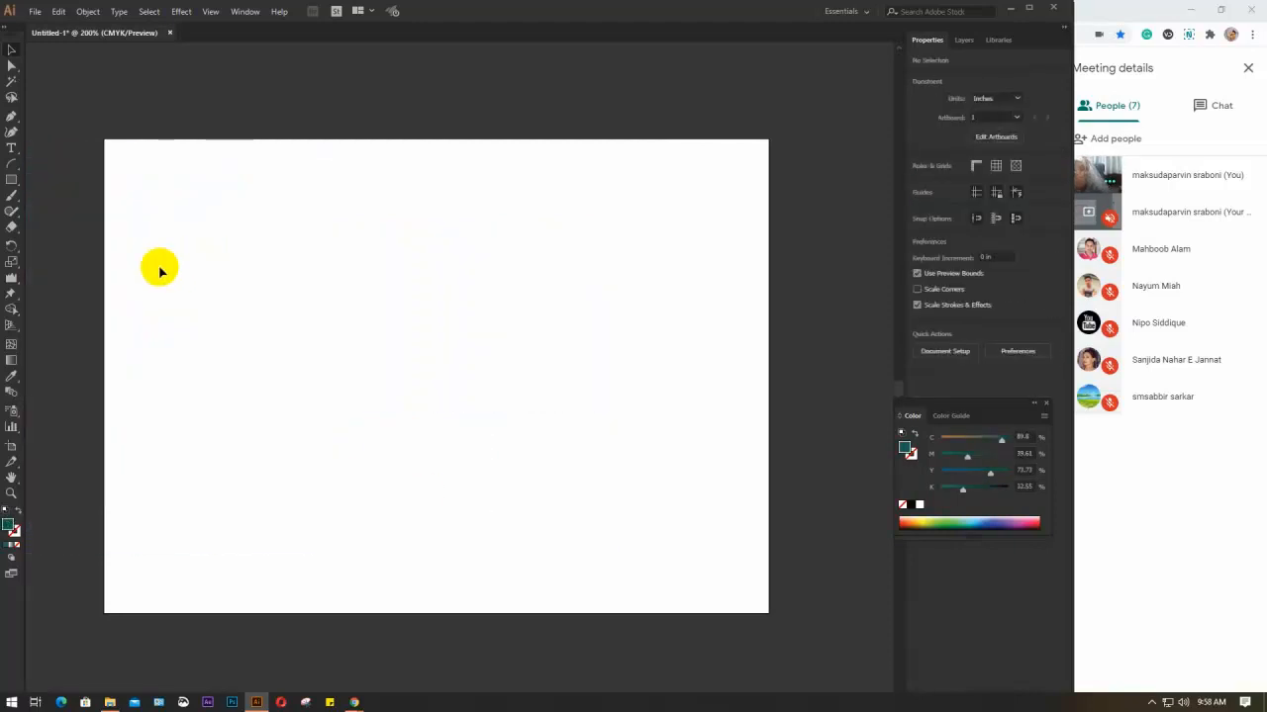
# Step: Review the tools grouped with the Wrinkle, Puppet Warp and Shape Builder tools
pyautogui.moveTo(7, 284); pyautogui.dragTo(93, 388)
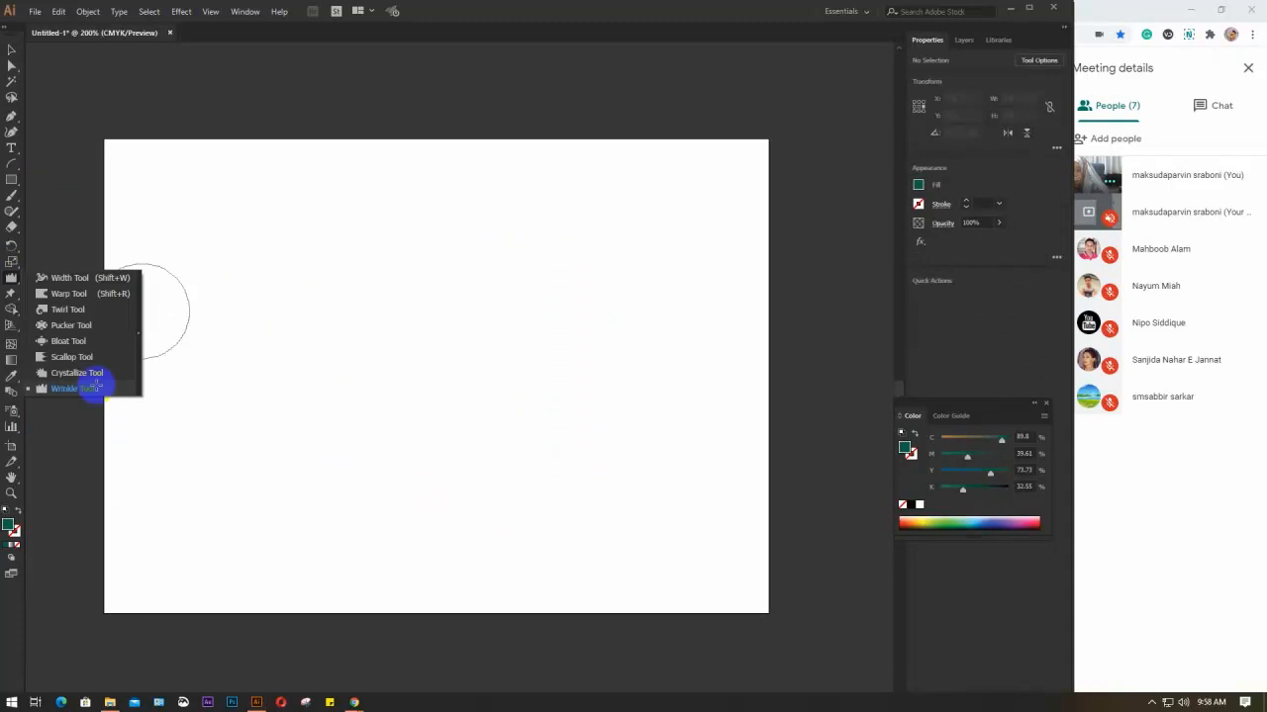
pyautogui.click(11, 49)
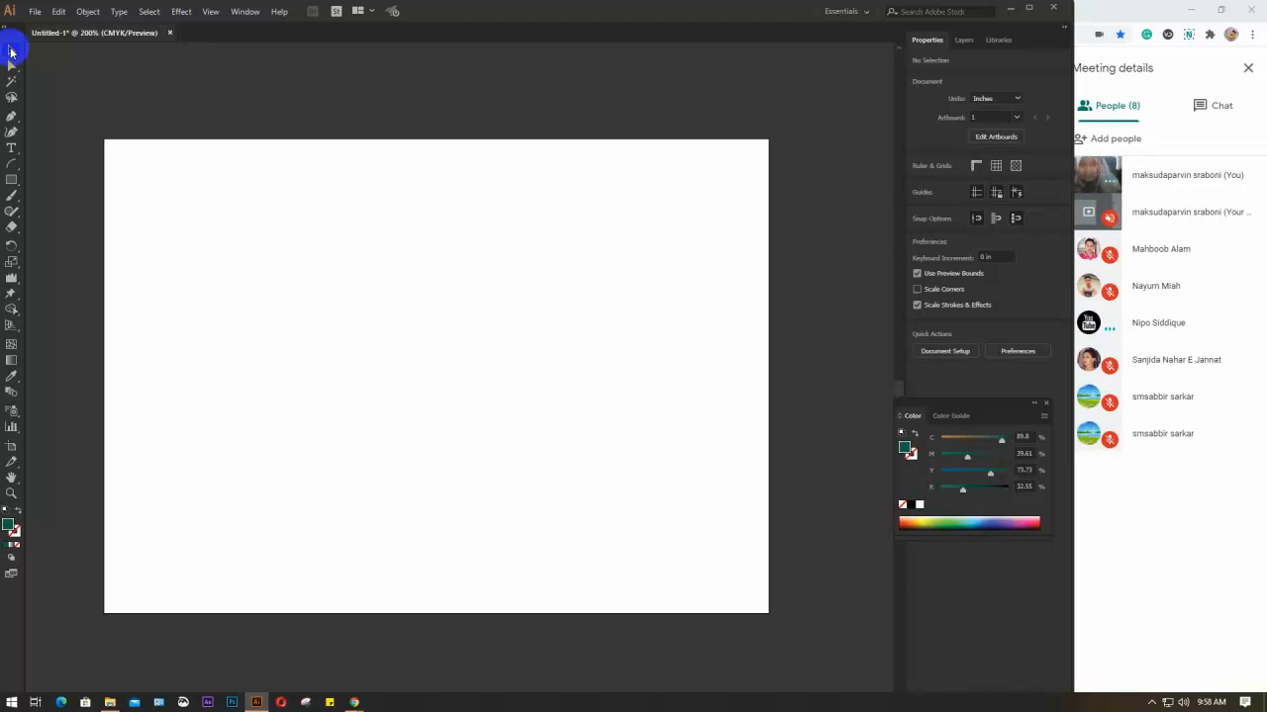
pyautogui.click(11, 51)
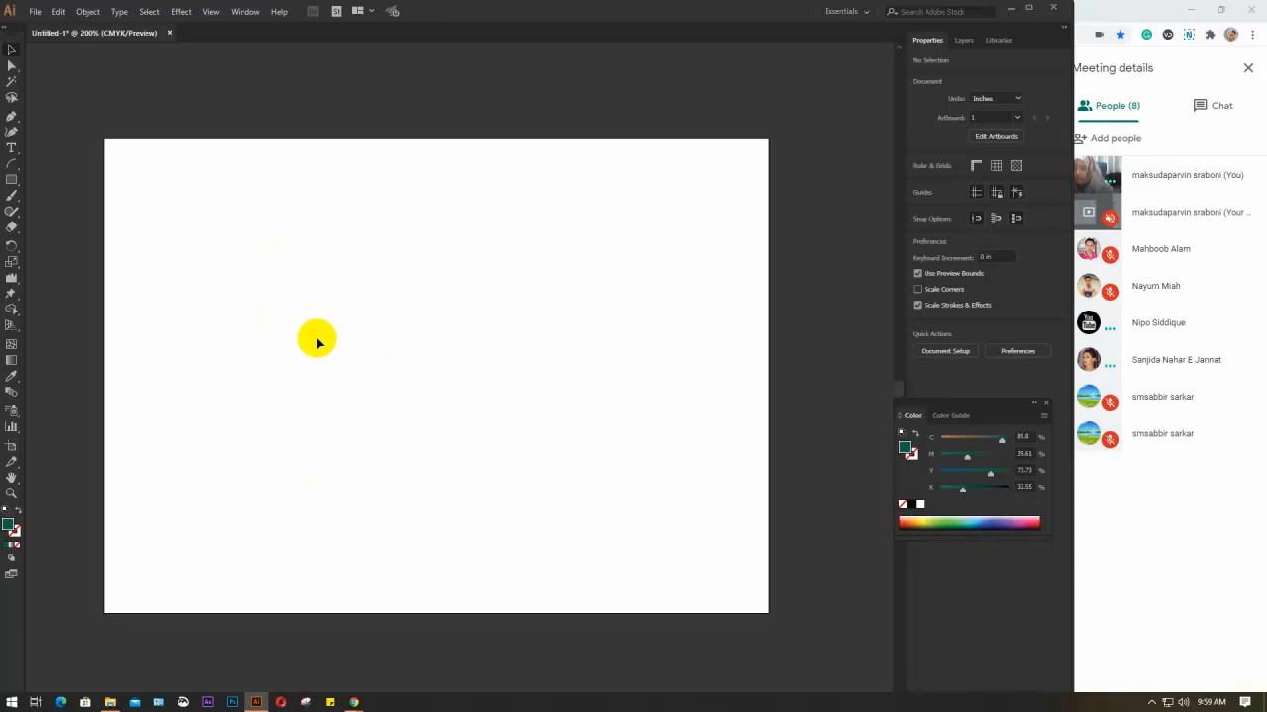
pyautogui.click(10, 280)
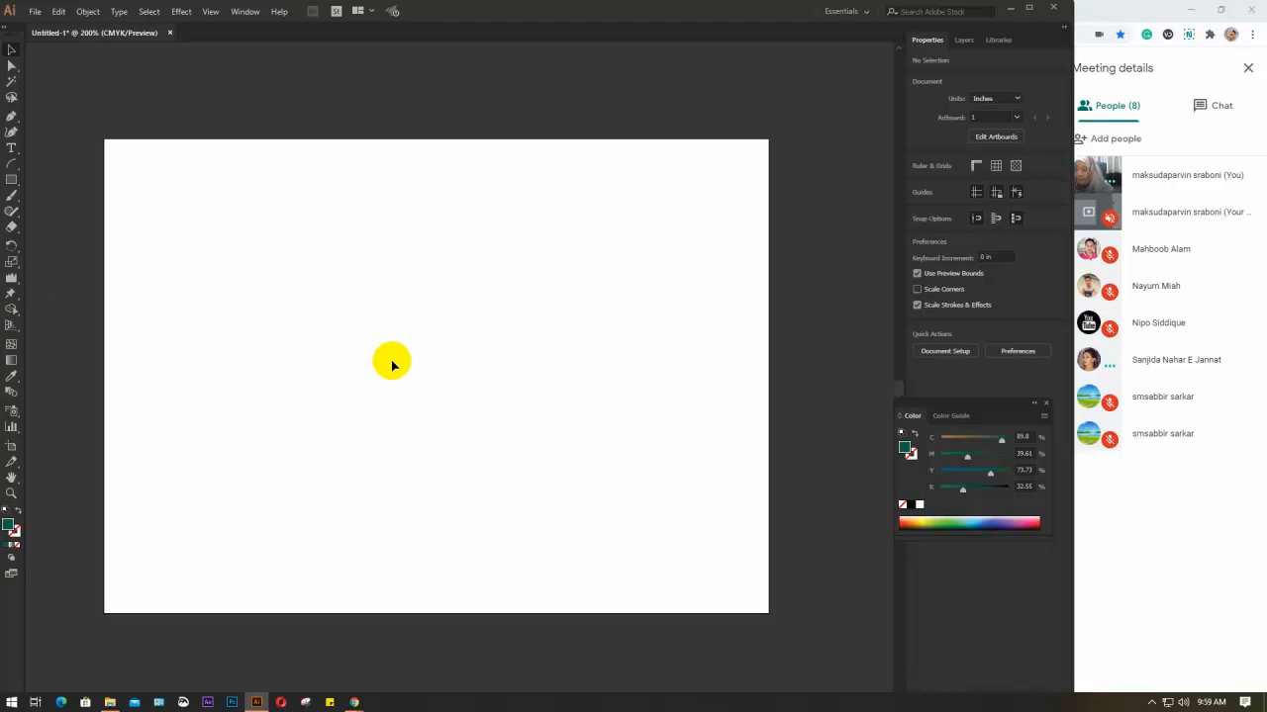
pyautogui.click(11, 280)
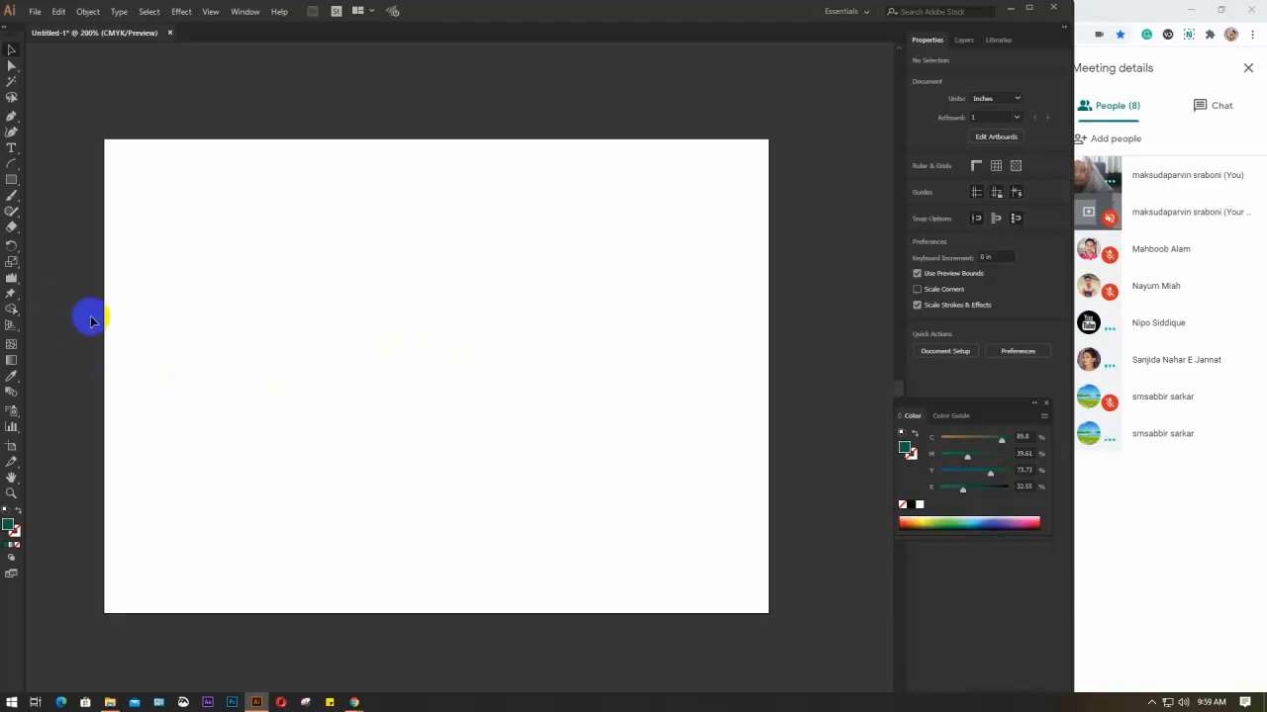
pyautogui.click(10, 296)
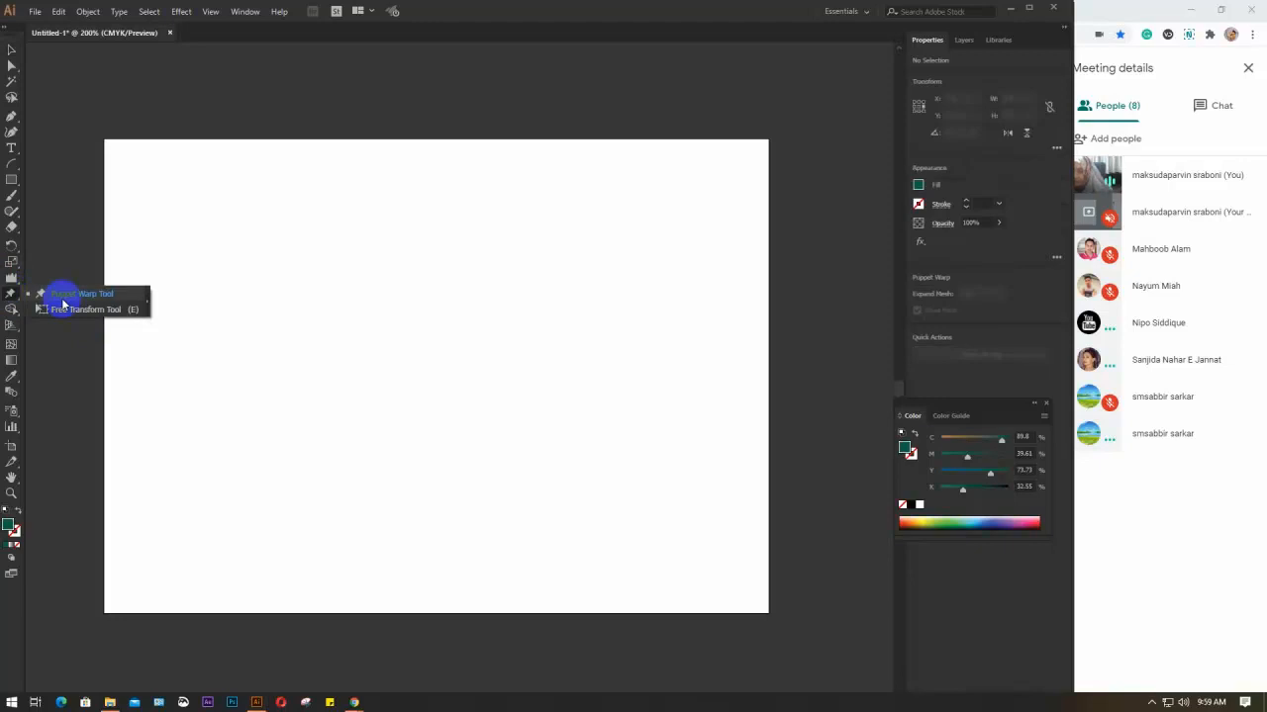
pyautogui.click(11, 310)
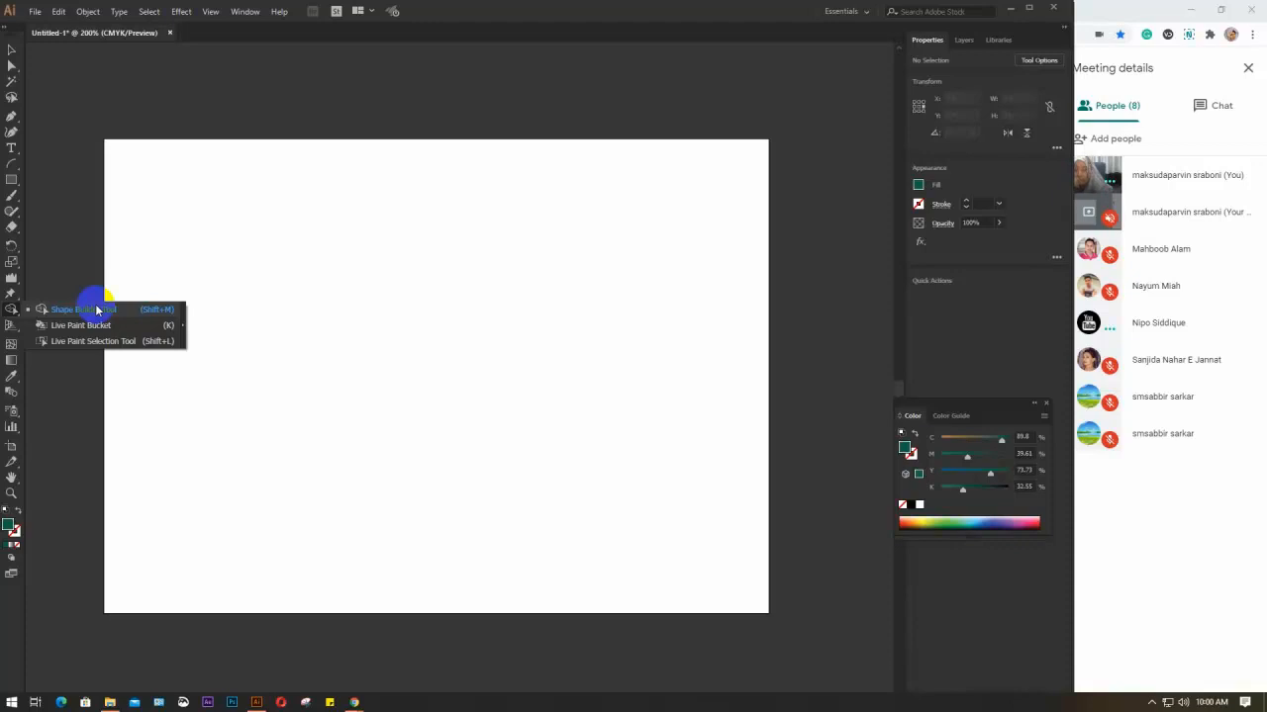
# Step: Draw a circle about 1.76 in across with the Ellipse tool, slightly above and left of the artboard's centre
pyautogui.click(11, 180)
pyautogui.moveTo(11, 180); pyautogui.dragTo(119, 209)
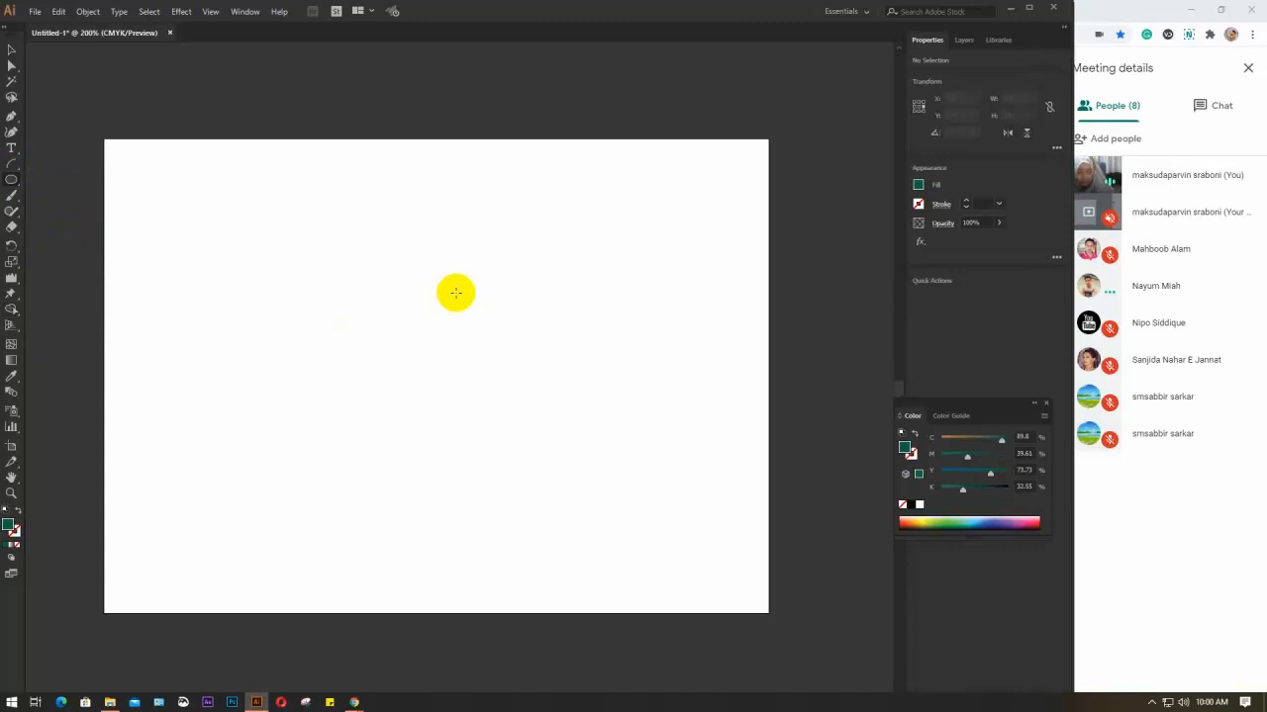
pyautogui.moveTo(300, 240); pyautogui.dragTo(443, 407)
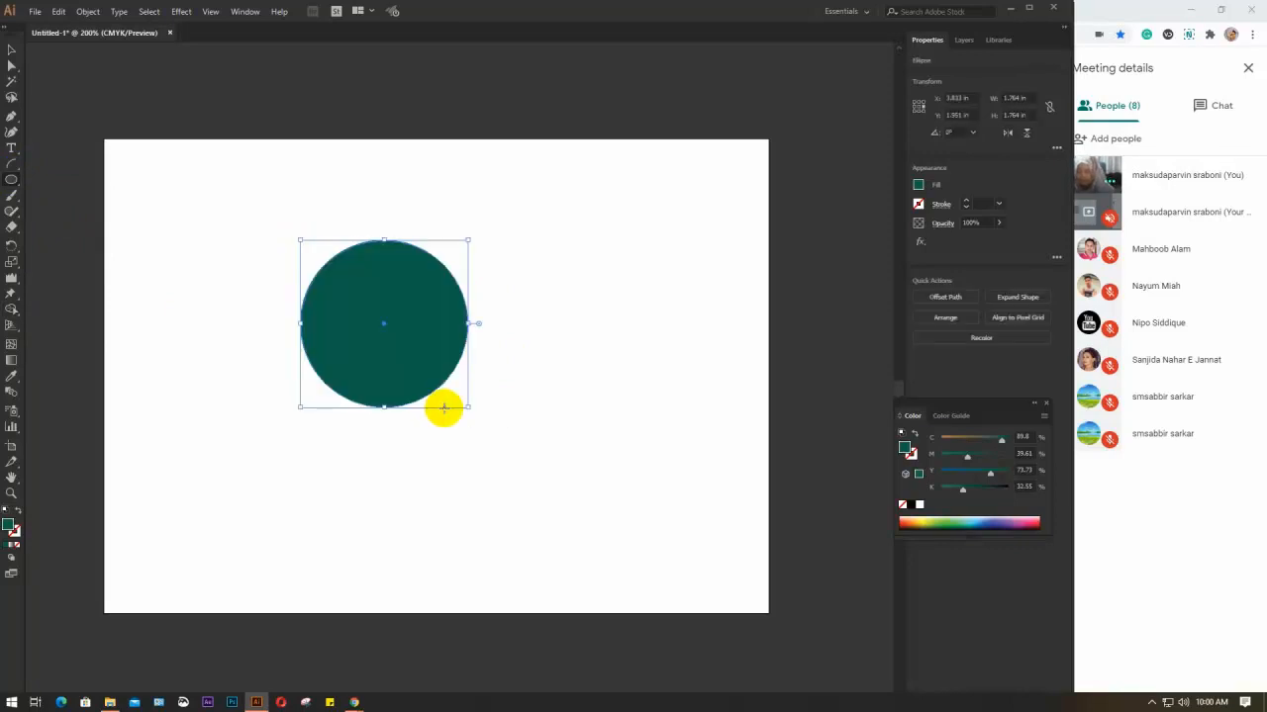
# Step: Remove the circle's fill and give it a black stroke
pyautogui.press('v')
pyautogui.click(918, 185)
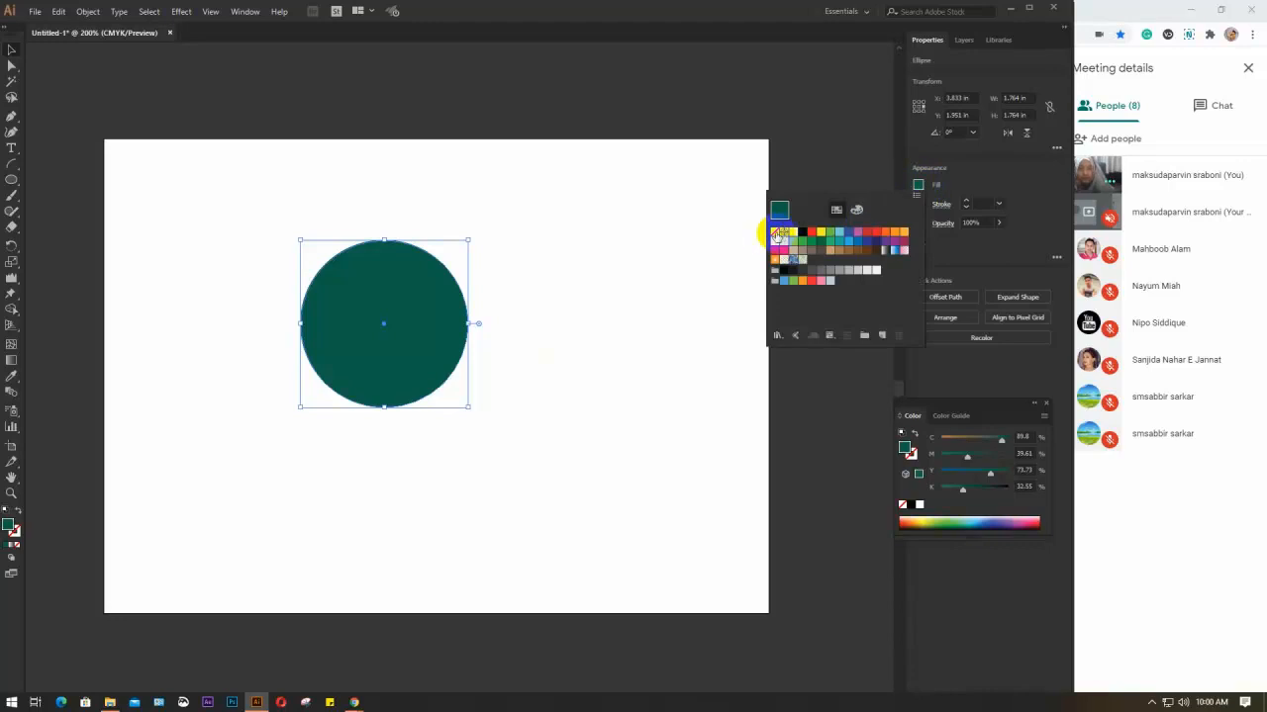
pyautogui.click(774, 231)
pyautogui.click(919, 186)
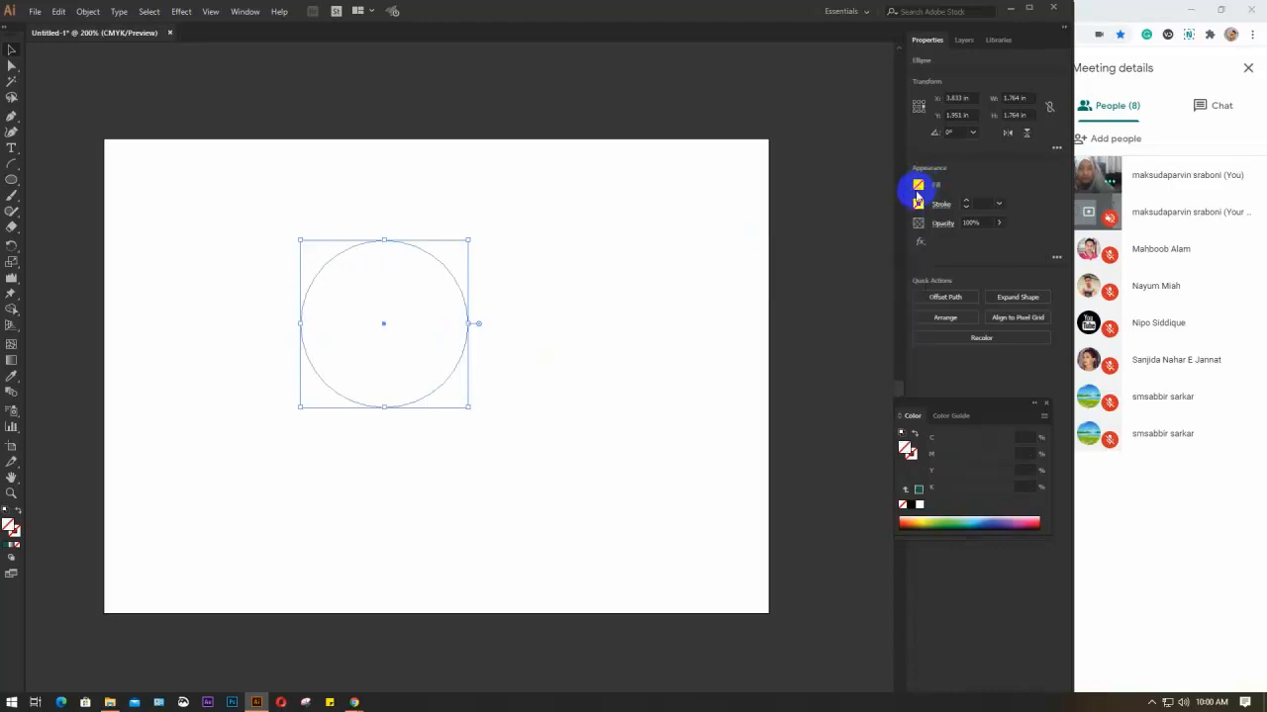
pyautogui.click(918, 204)
pyautogui.click(799, 251)
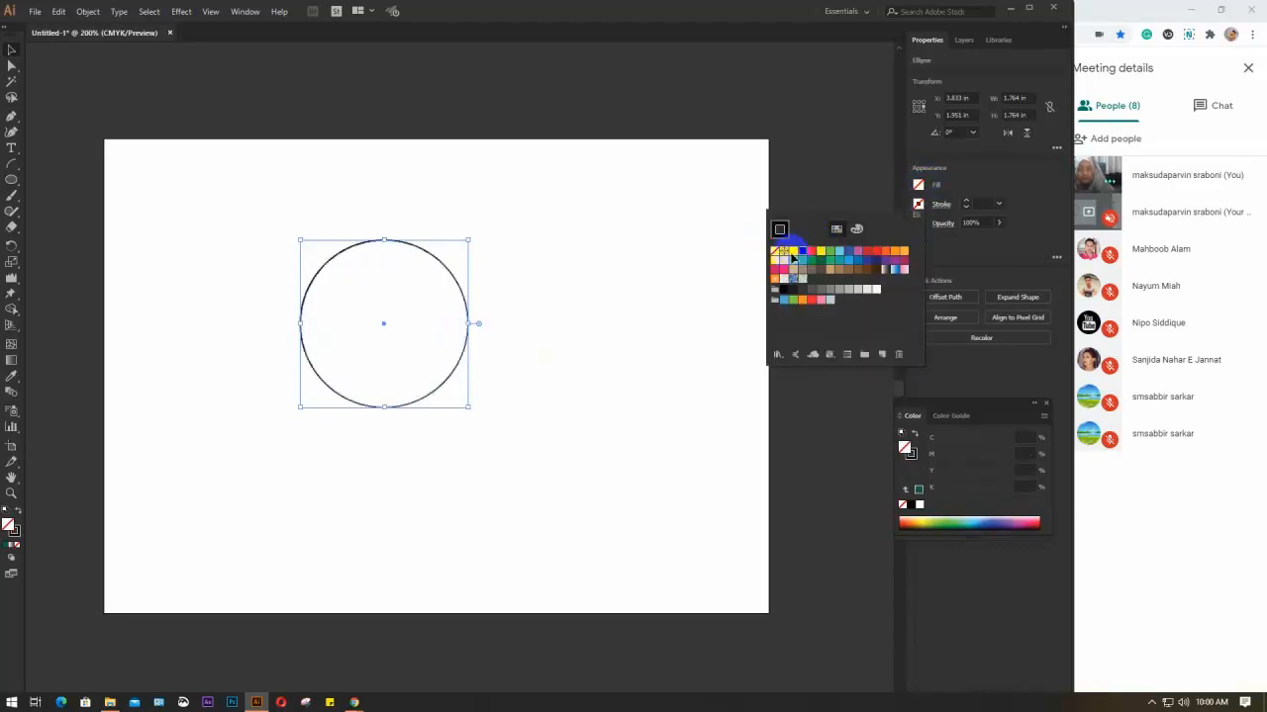
# Step: Move the outlined circle up and to the right, and create a copy rotated 20° about its bottom anchor point
pyautogui.moveTo(454, 282); pyautogui.dragTo(495, 220)
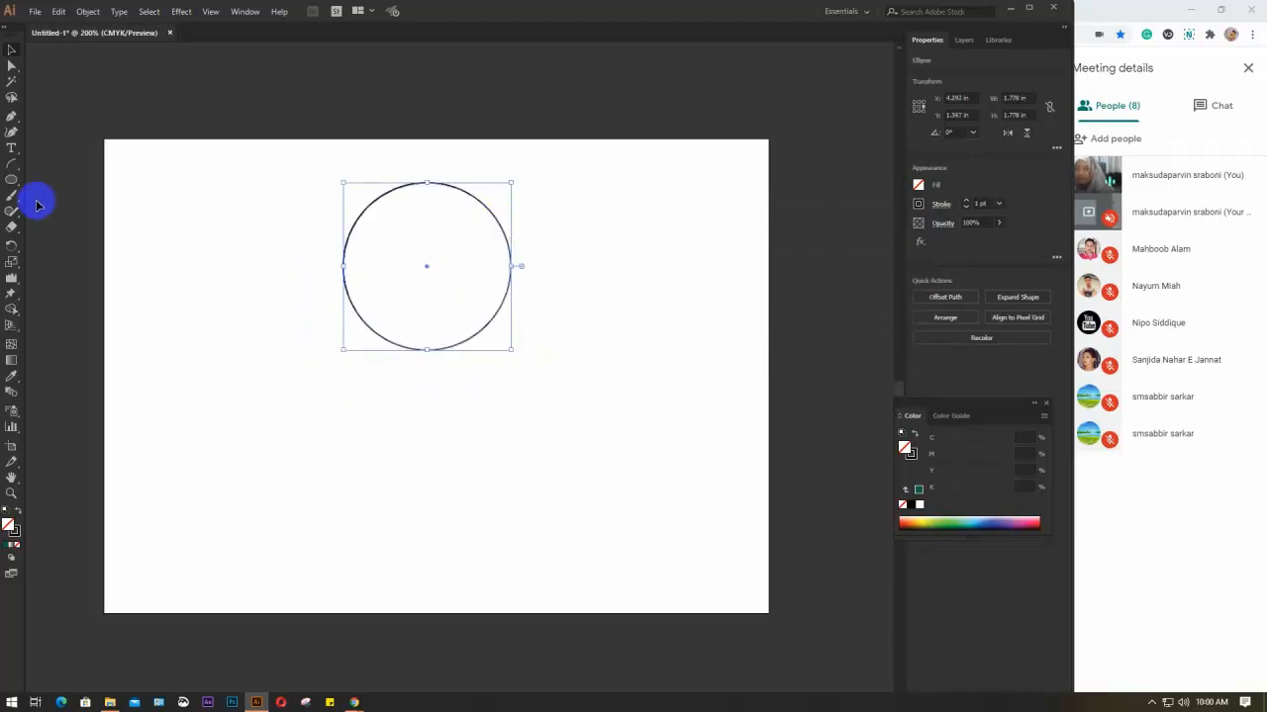
pyautogui.click(13, 246)
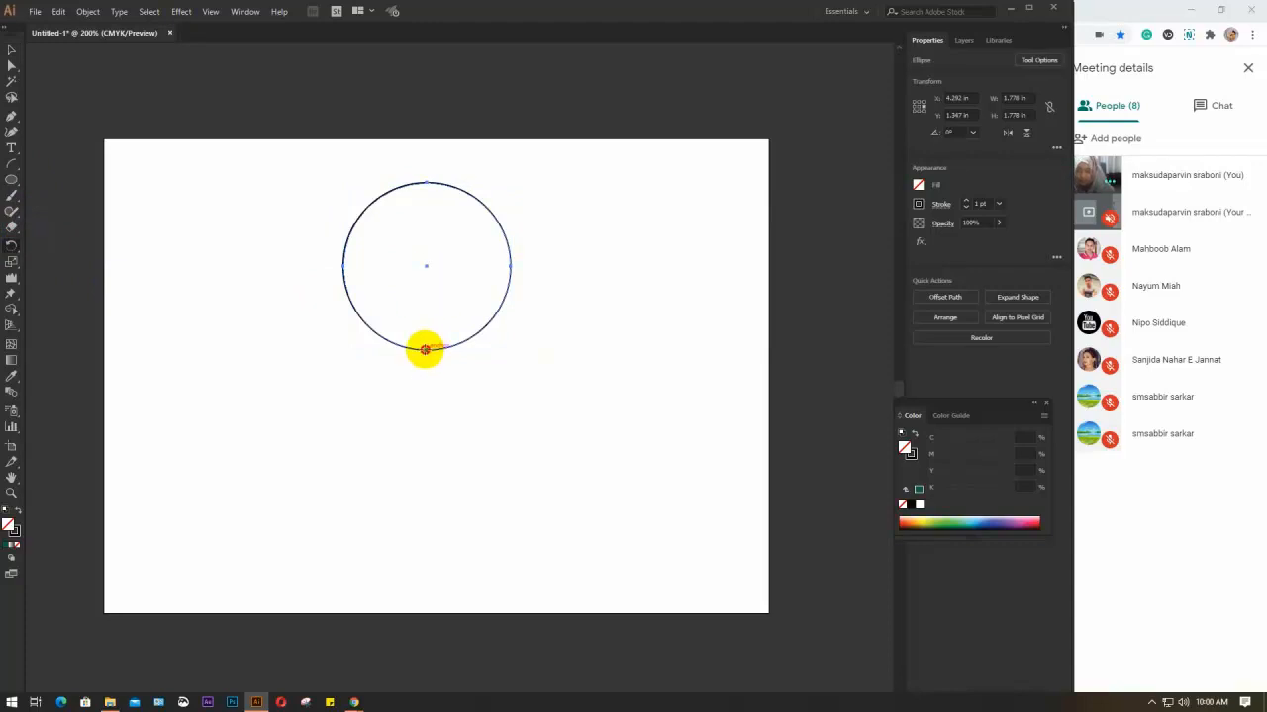
pyautogui.keyDown('alt'); pyautogui.click(424, 349); pyautogui.keyUp('alt')
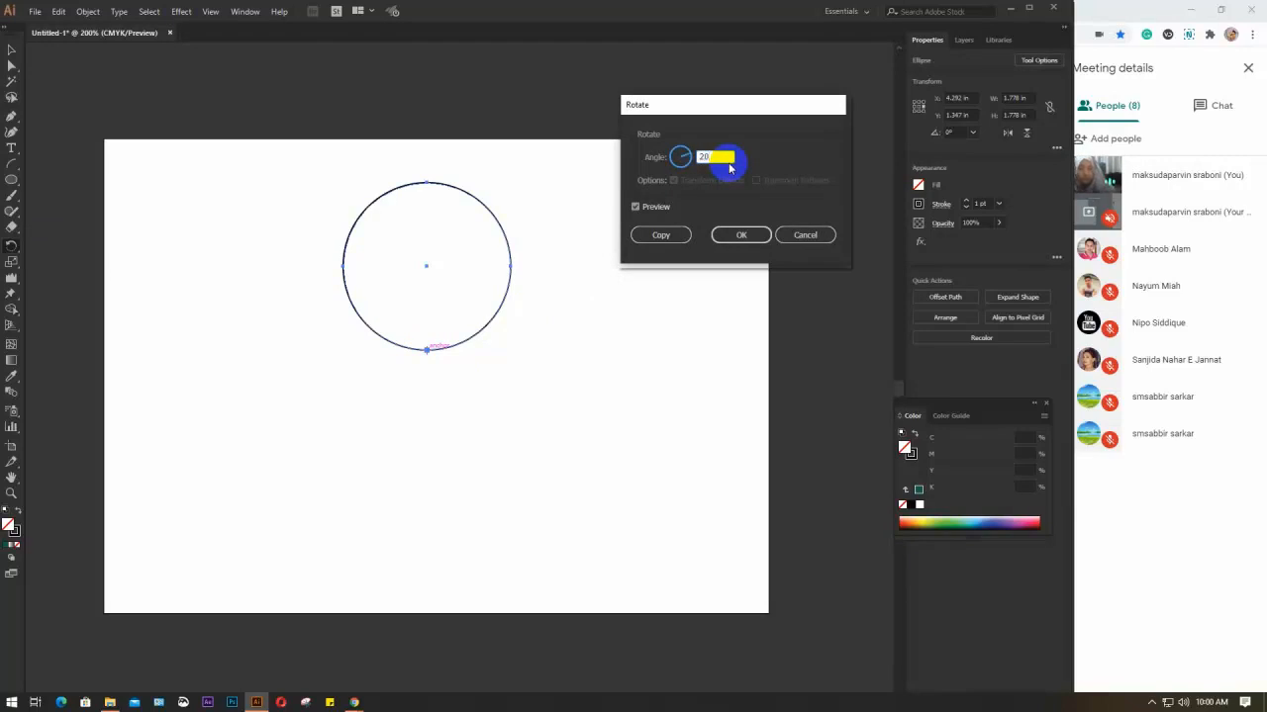
pyautogui.write('20')
pyautogui.click(660, 234)
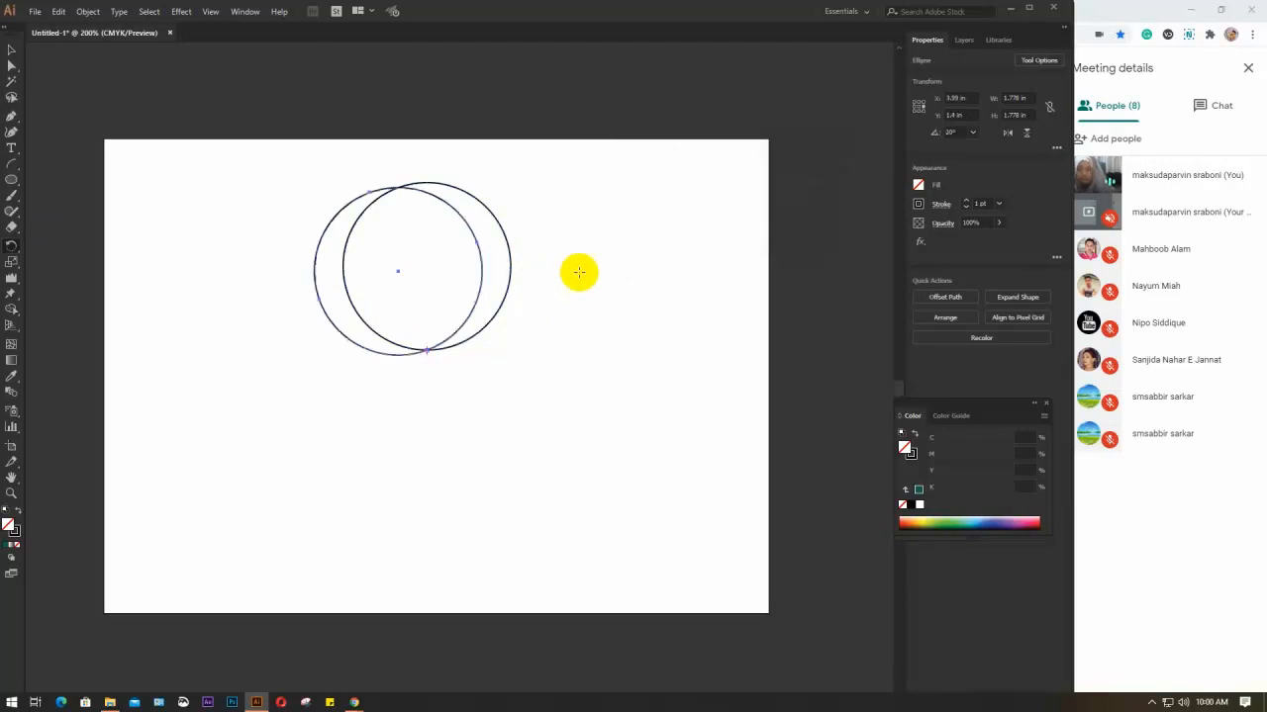
# Step: Repeat the 20° rotated copy of the circle until the copies complete a full rosette
pyautogui.press('v')
pyautogui.hotkey('ctrl', 'd')
pyautogui.hotkey('ctrl', 'd')
pyautogui.hotkey('ctrl', 'd')
pyautogui.hotkey('ctrl', 'd')
pyautogui.hotkey('ctrl', 'd')
pyautogui.hotkey('ctrl', 'd')
pyautogui.hotkey('ctrl', 'd')
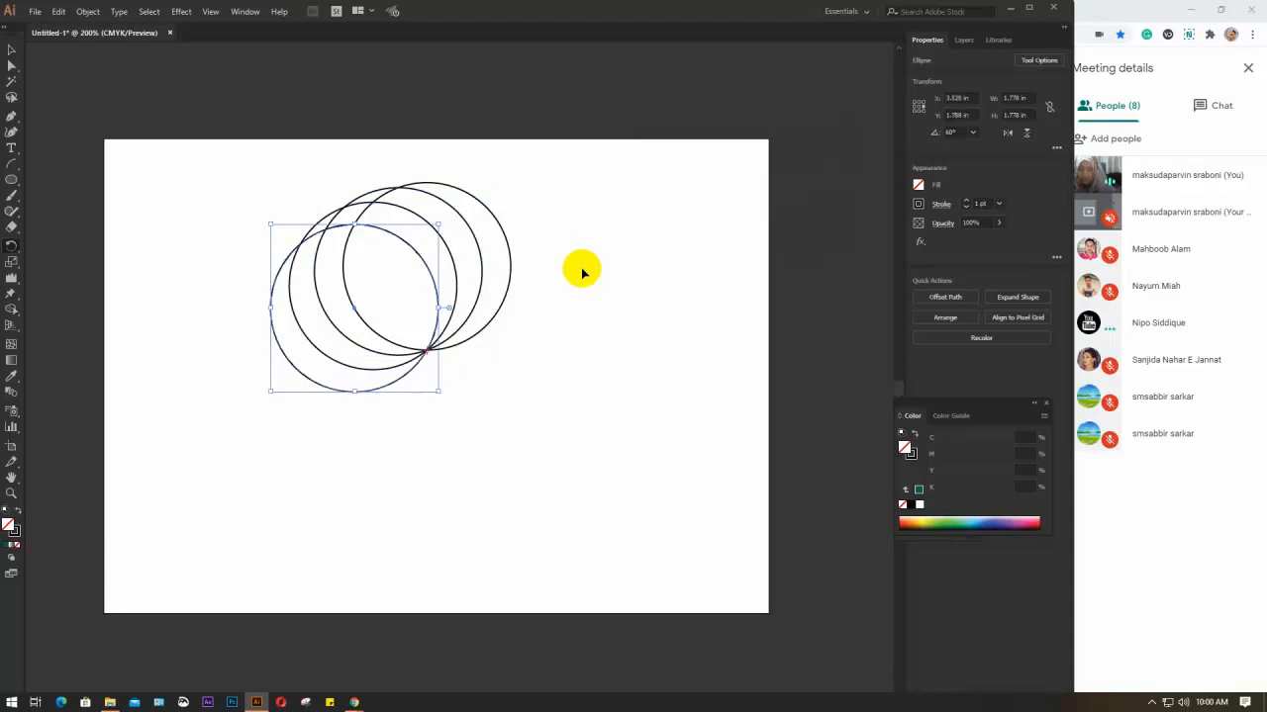
pyautogui.hotkey('ctrl', 'd')
pyautogui.hotkey('ctrl', 'd')
pyautogui.hotkey('ctrl', 'd')
pyautogui.hotkey('ctrl', 'd')
pyautogui.hotkey('ctrl', 'd')
pyautogui.hotkey('ctrl', 'd')
pyautogui.hotkey('ctrl', 'd')
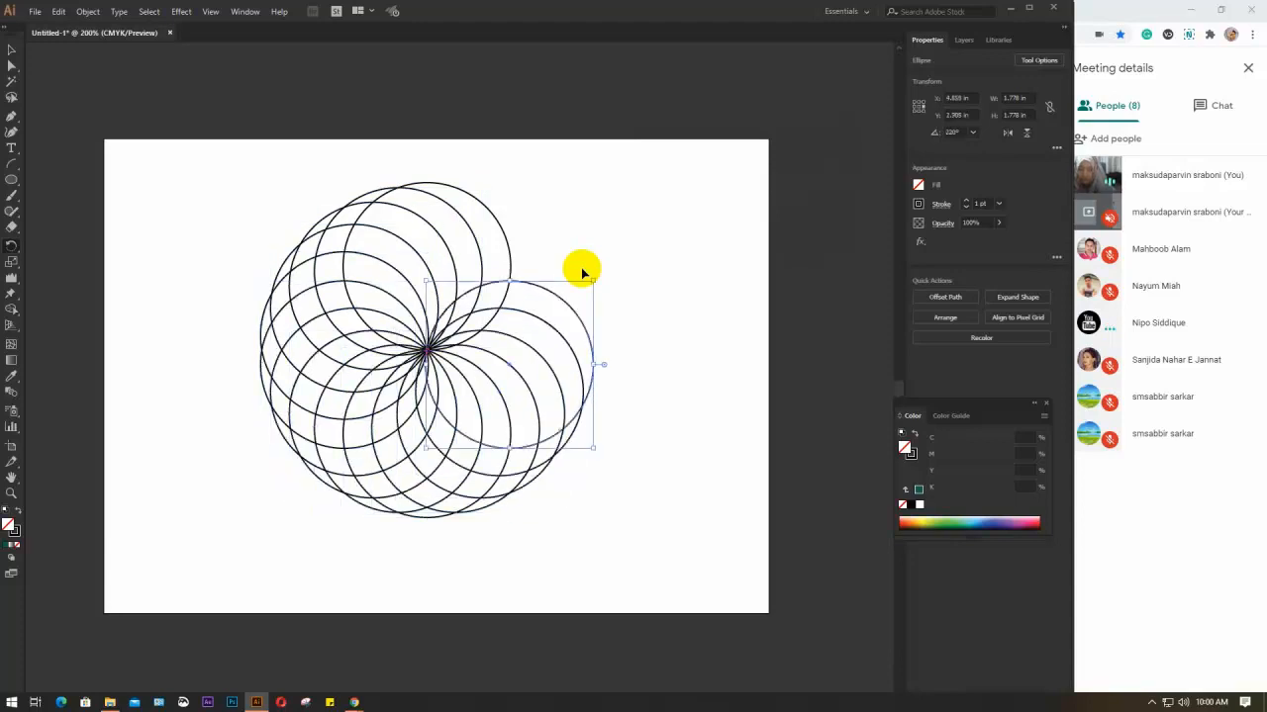
pyautogui.hotkey('ctrl', 'd')
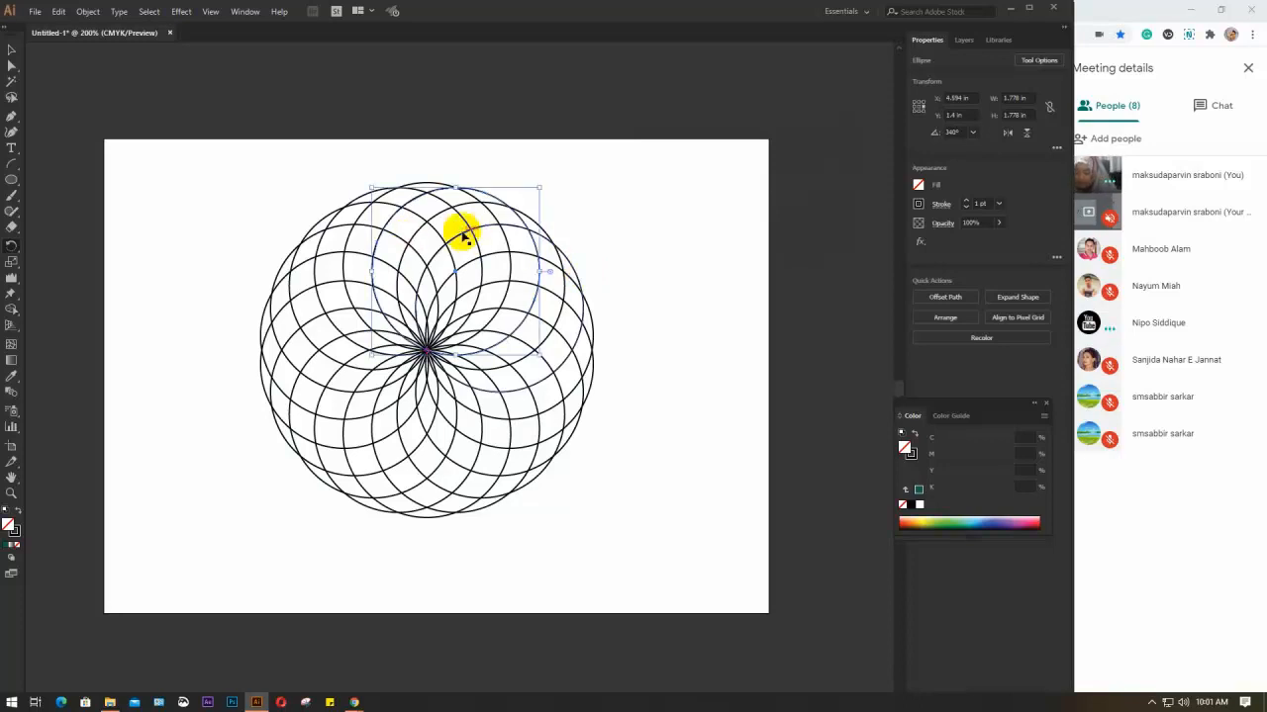
pyautogui.hotkey('ctrl', 'd')
pyautogui.hotkey('ctrl', 'd')
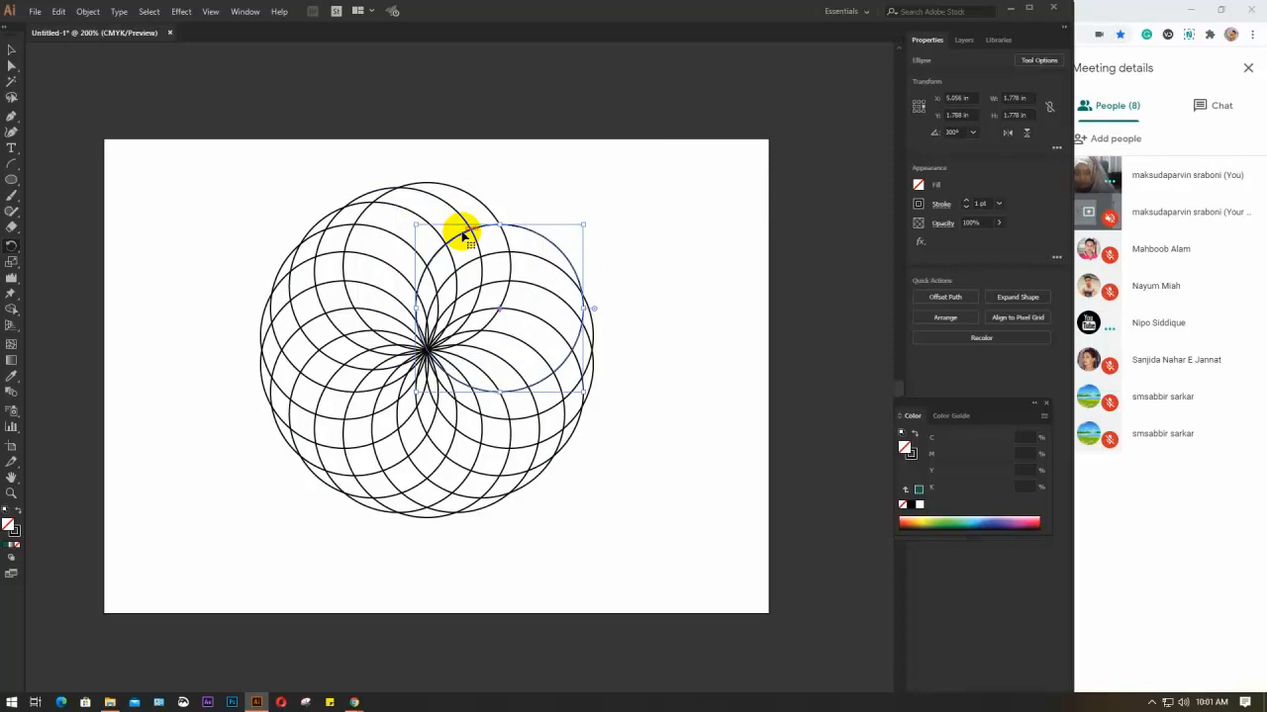
# Step: Undo the rotated copies, the circle's move and its outline styling, back to the green-filled circle
pyautogui.hotkey('ctrl', 'z')
pyautogui.hotkey('ctrl', 'z')
pyautogui.hotkey('ctrl', 'z')
pyautogui.hotkey('ctrl', 'z')
pyautogui.hotkey('ctrl', 'z')
pyautogui.hotkey('ctrl', 'z')
pyautogui.hotkey('ctrl', 'z')
pyautogui.hotkey('ctrl', 'z')
pyautogui.hotkey('ctrl', 'z')
pyautogui.hotkey('ctrl', 'z')
pyautogui.hotkey('ctrl', 'z')
pyautogui.hotkey('ctrl', 'z')
pyautogui.hotkey('ctrl', 'z')
pyautogui.hotkey('ctrl', 'z')
pyautogui.hotkey('ctrl', 'z')
pyautogui.hotkey('ctrl', 'z')
pyautogui.hotkey('ctrl', 'z')
pyautogui.hotkey('ctrl', 'z')
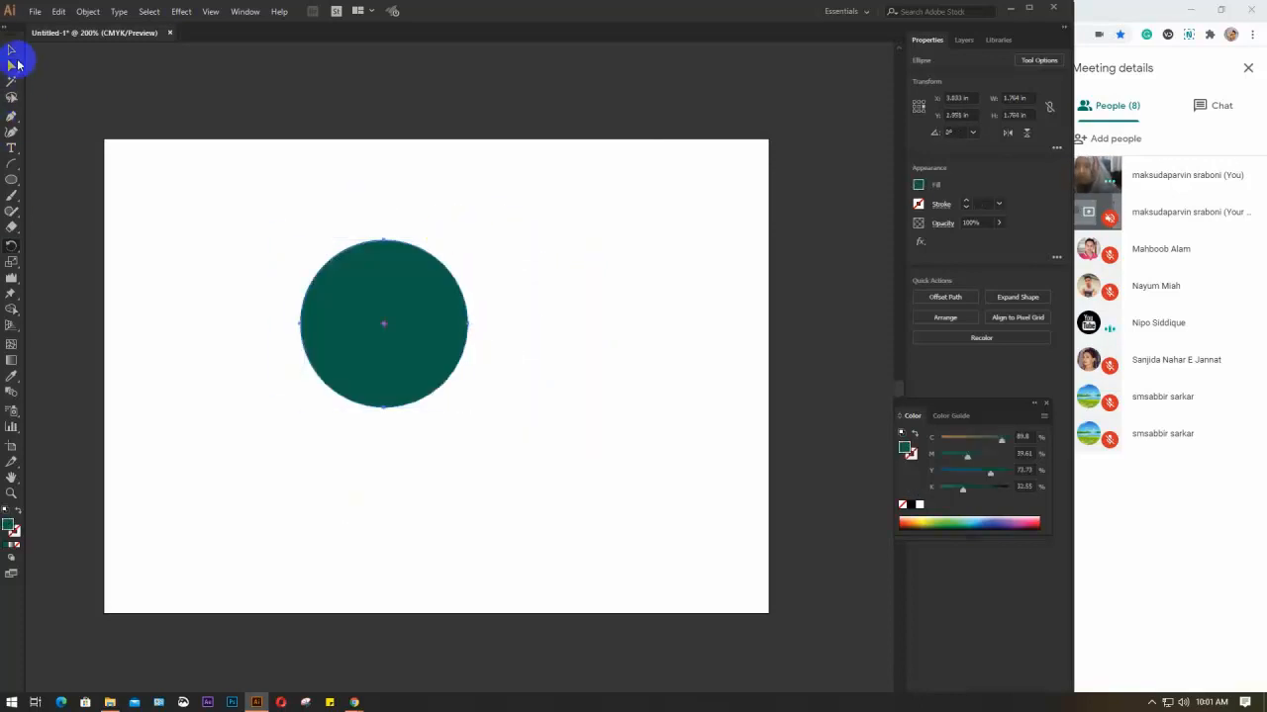
# Step: Move the green circle up and to the right, near the artboard's upper centre
pyautogui.click(12, 49)
pyautogui.moveTo(405, 286); pyautogui.dragTo(440, 247)
pyautogui.click(460, 290)
# Step: Create a copy of the green circle rotated 36° about a point just below the circle
pyautogui.click(12, 245)
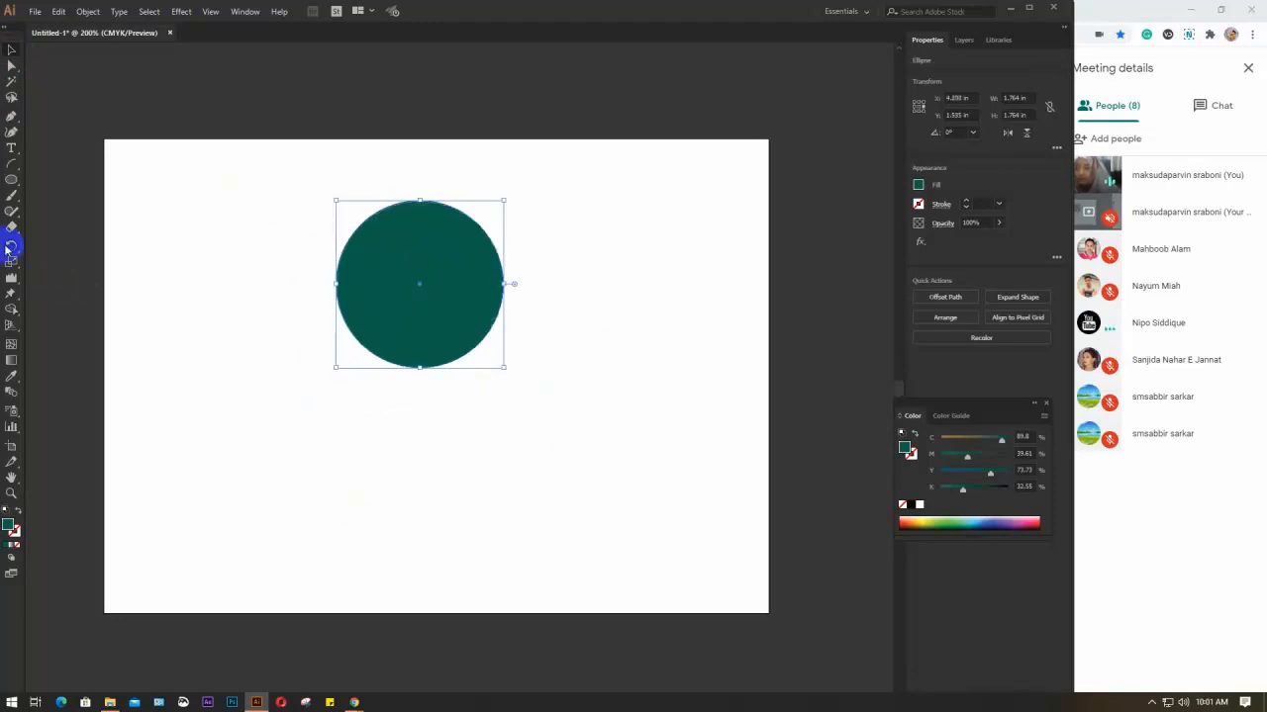
pyautogui.moveTo(418, 325); pyautogui.dragTo(415, 288)
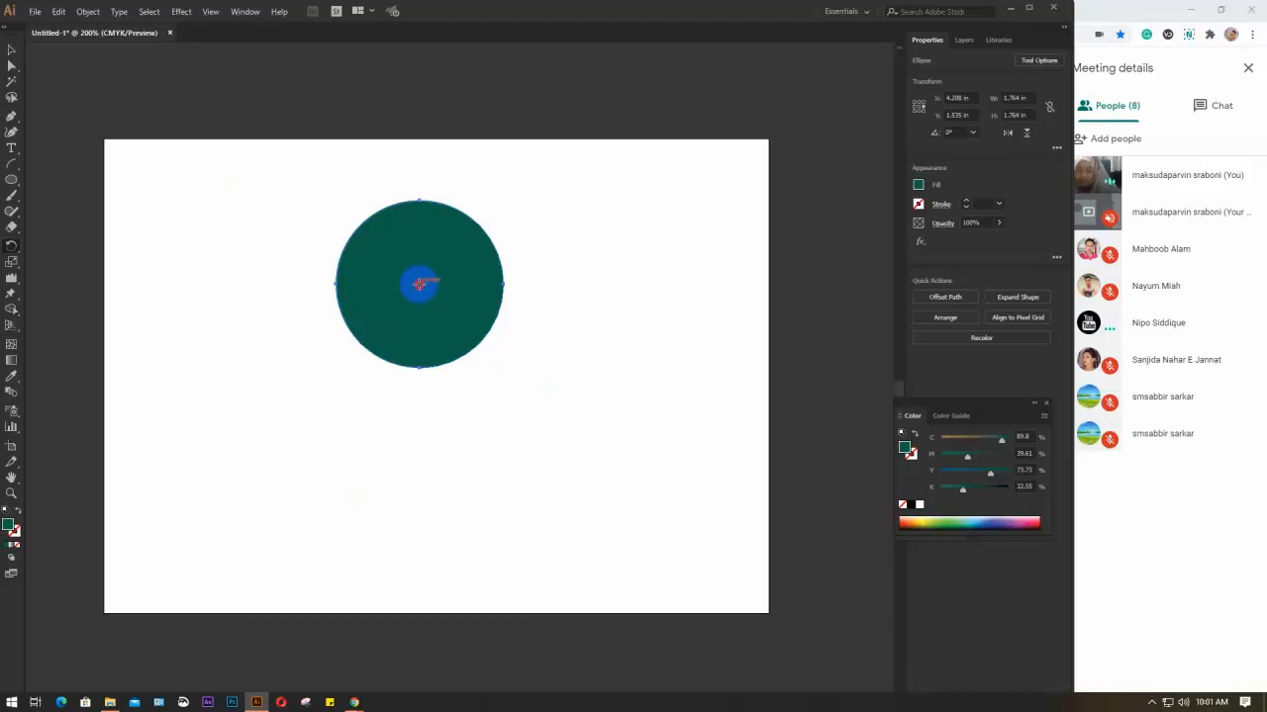
pyautogui.moveTo(418, 284); pyautogui.dragTo(398, 351)
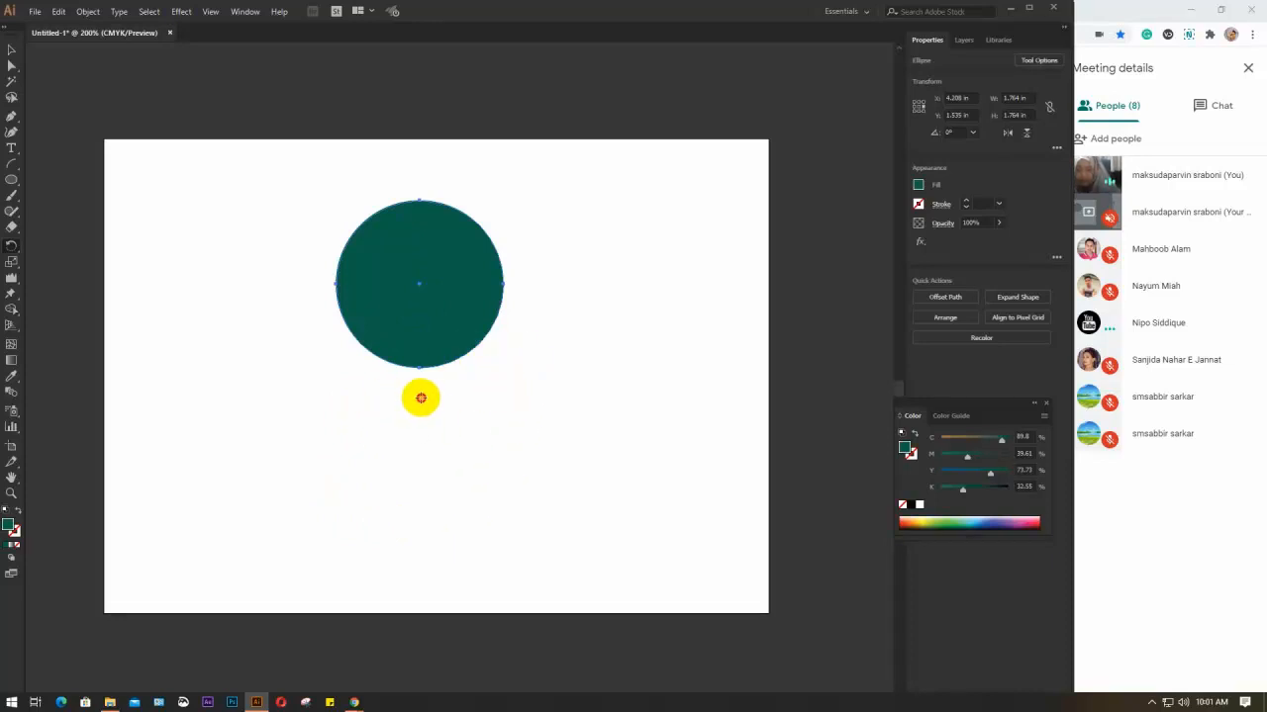
pyautogui.keyDown('alt'); pyautogui.click(421, 398); pyautogui.keyUp('alt')
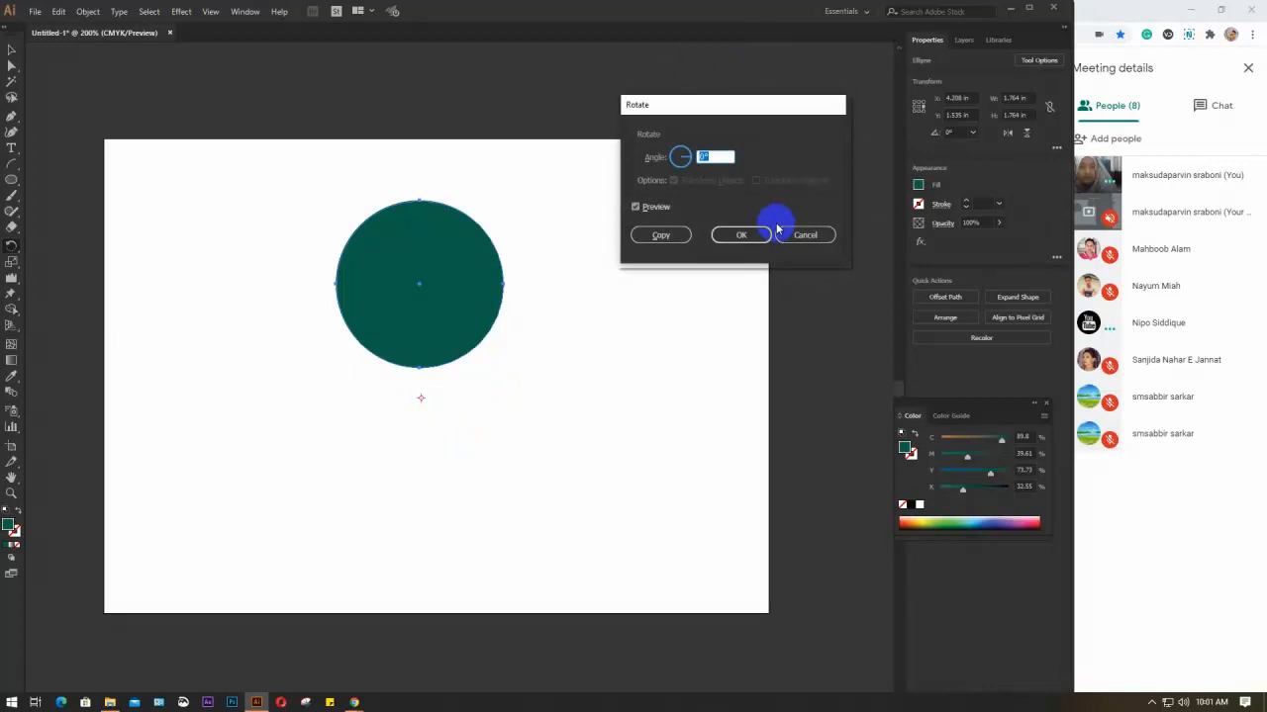
pyautogui.click(706, 157)
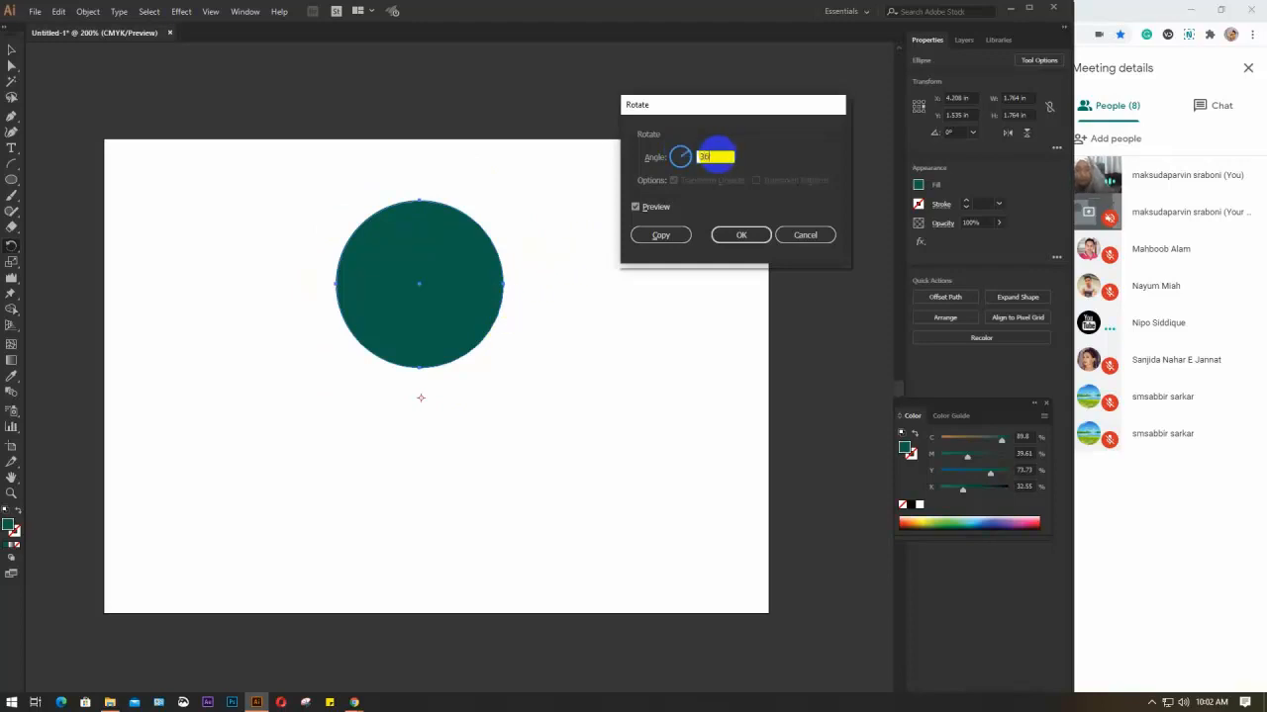
pyautogui.moveTo(723, 155); pyautogui.dragTo(694, 168)
pyautogui.moveTo(725, 157); pyautogui.dragTo(697, 157)
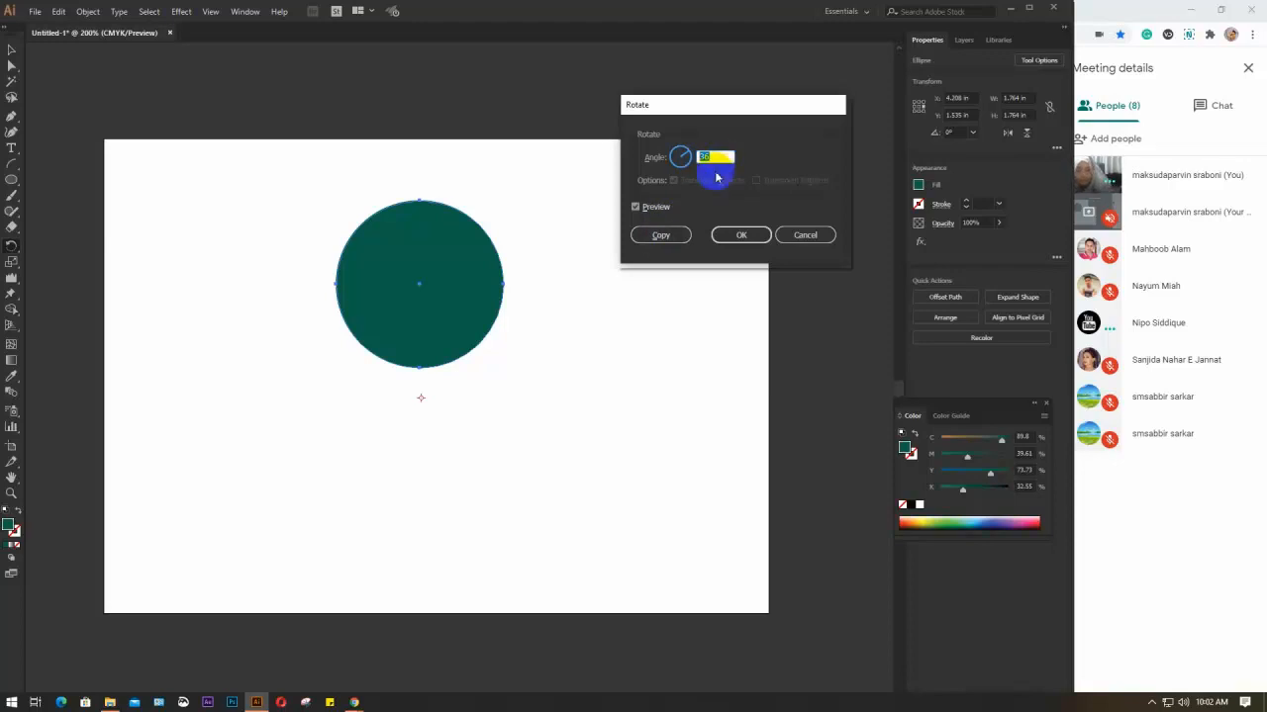
pyautogui.click(660, 235)
pyautogui.press('v')
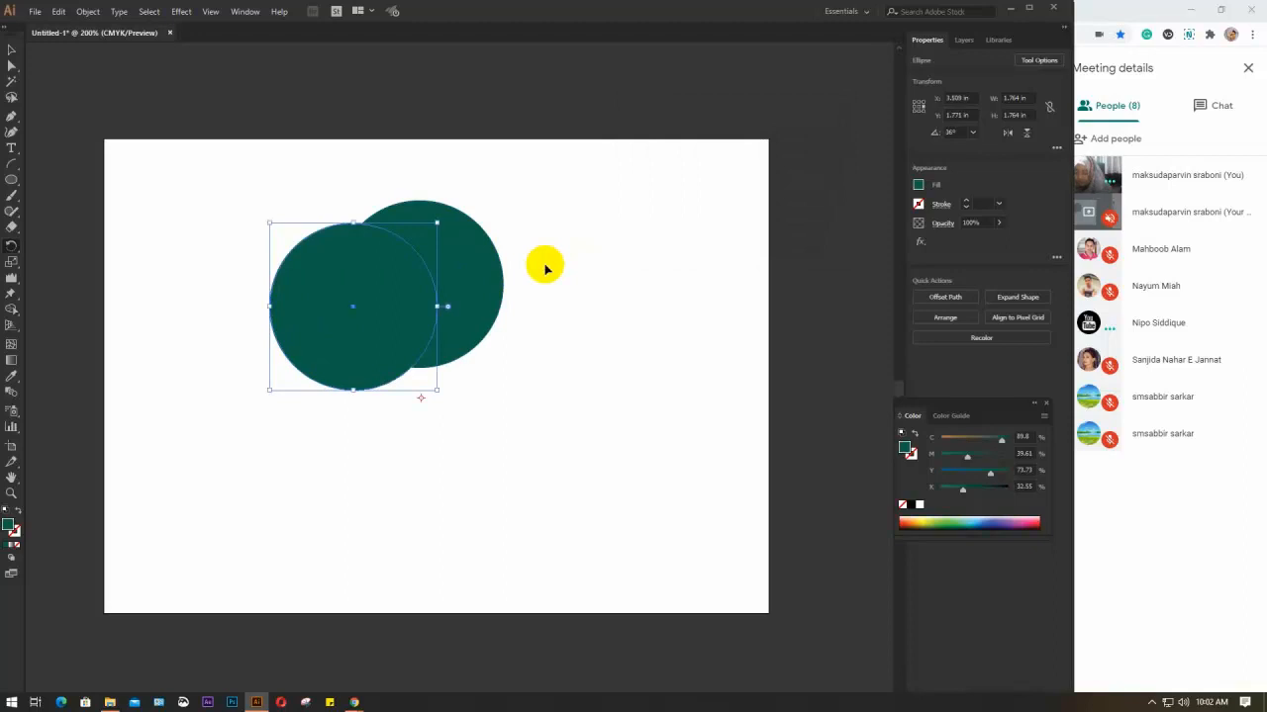
# Step: Repeat the 36° rotated copy until ten circles form a complete ring around the pivot point
pyautogui.hotkey('ctrl', 'd')
pyautogui.hotkey('ctrl', 'd')
pyautogui.hotkey('ctrl', 'd')
pyautogui.hotkey('ctrl', 'd')
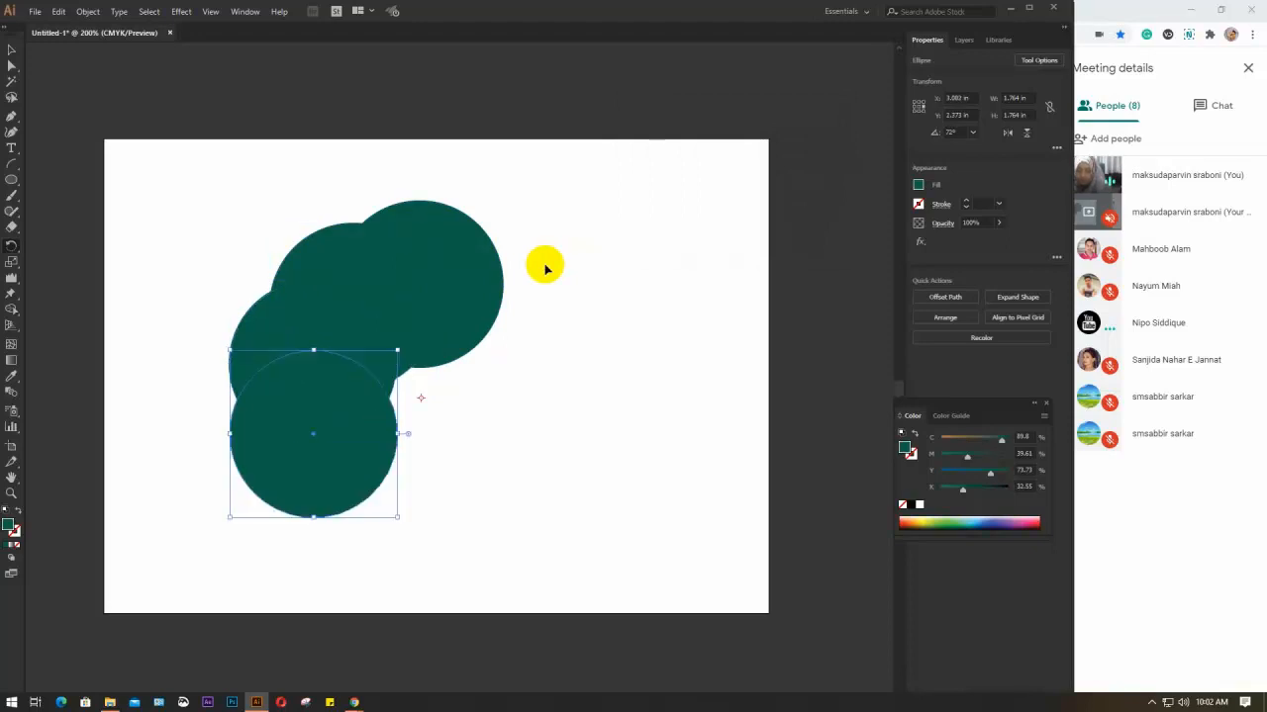
pyautogui.hotkey('ctrl', 'd')
pyautogui.hotkey('ctrl', 'd')
pyautogui.hotkey('ctrl', 'd')
pyautogui.hotkey('ctrl', 'd')
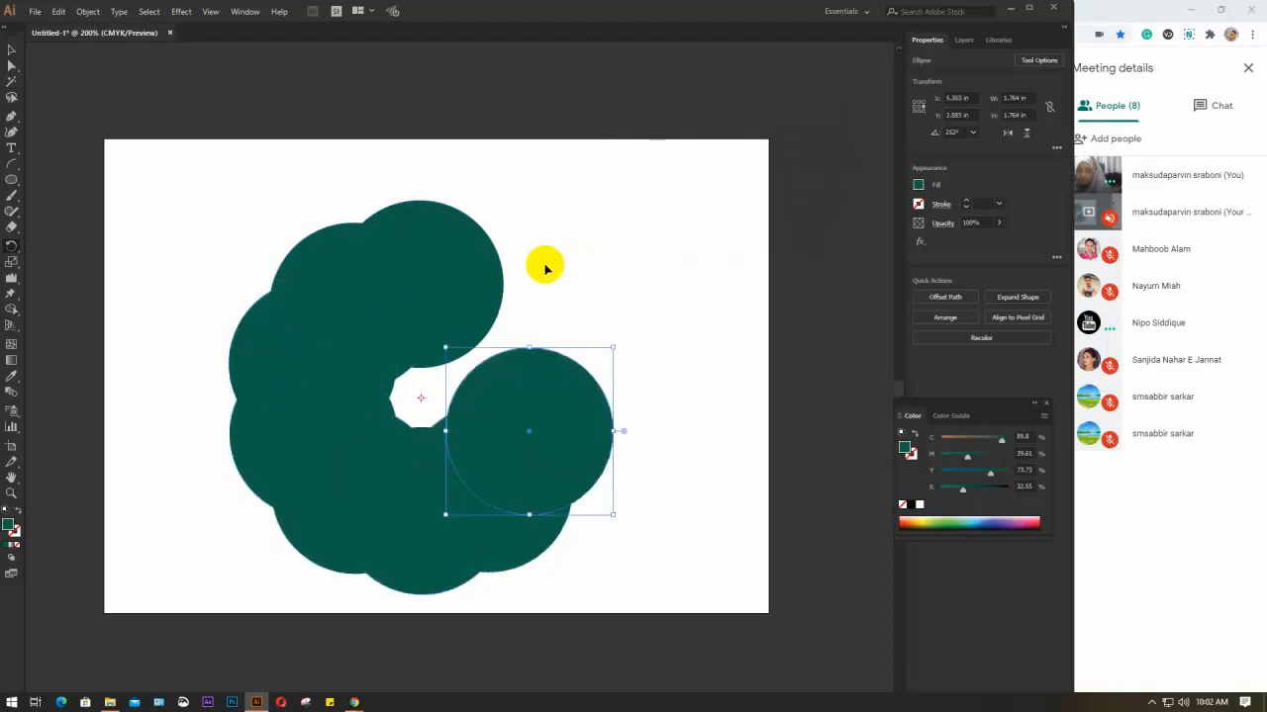
pyautogui.press('r')
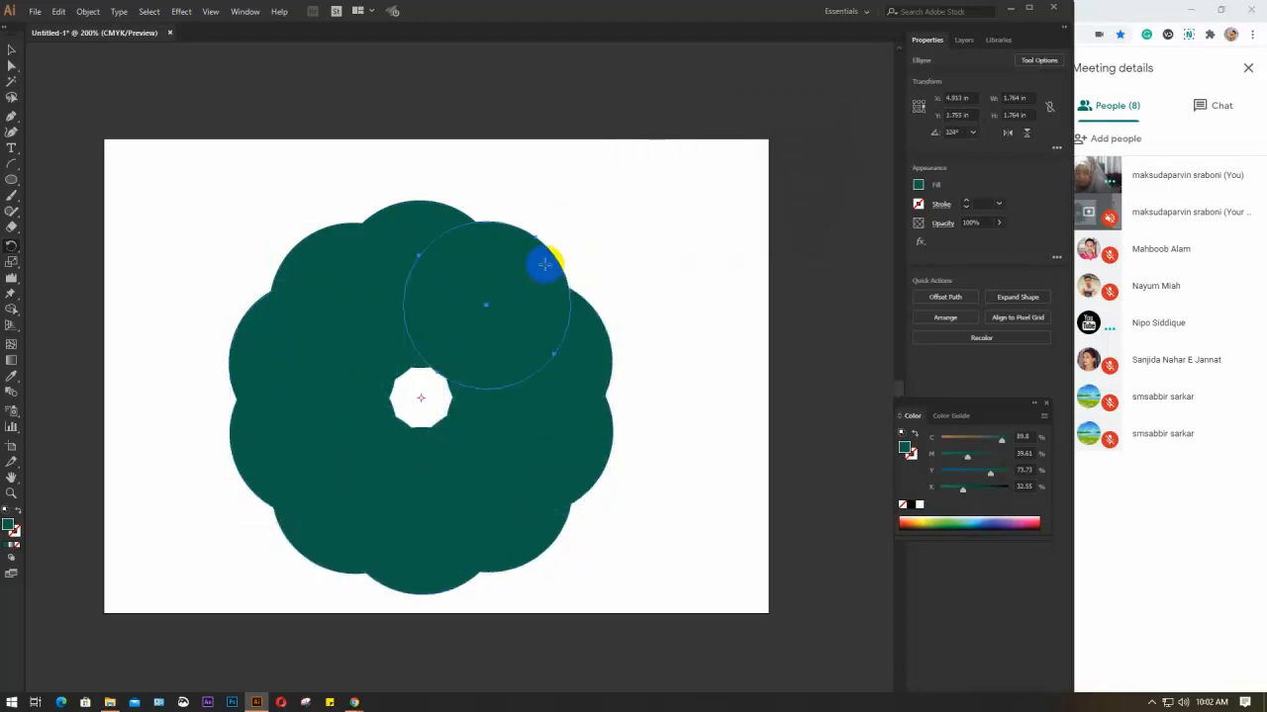
# Step: Select all ten circles of the ring and remove their fill
pyautogui.press('v')
pyautogui.moveTo(227, 158); pyautogui.dragTo(606, 596)
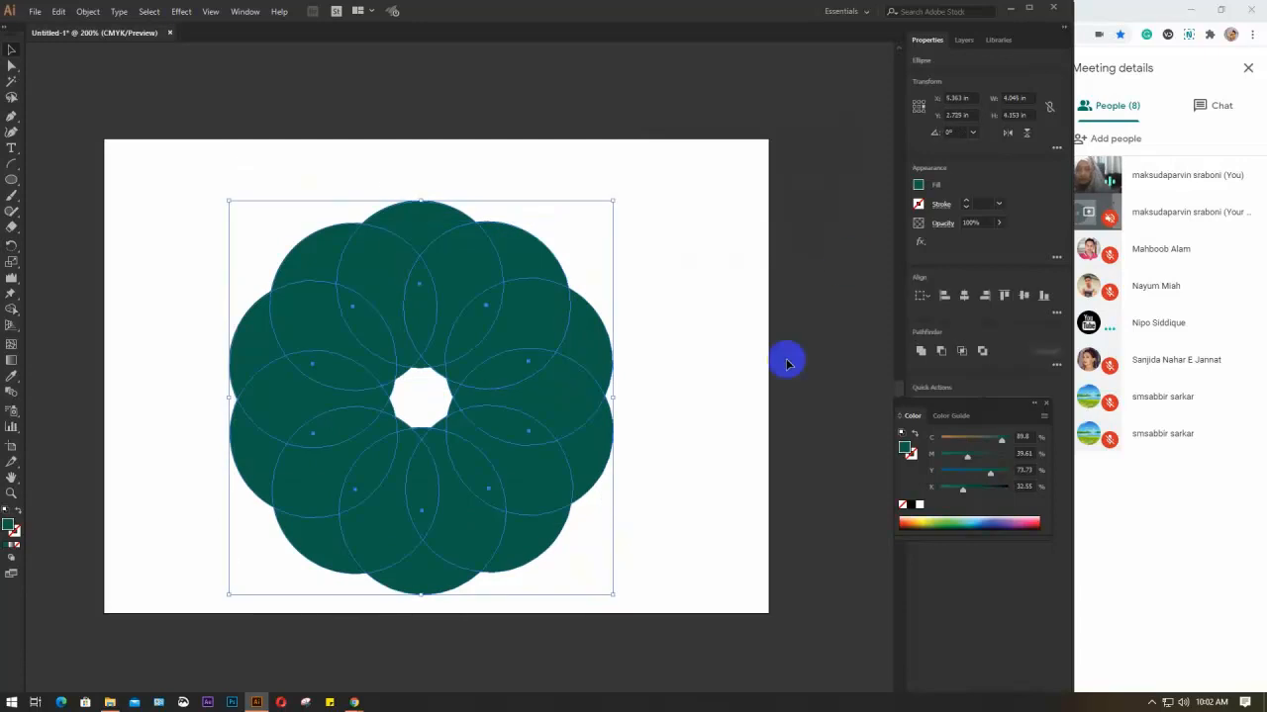
pyautogui.click(919, 185)
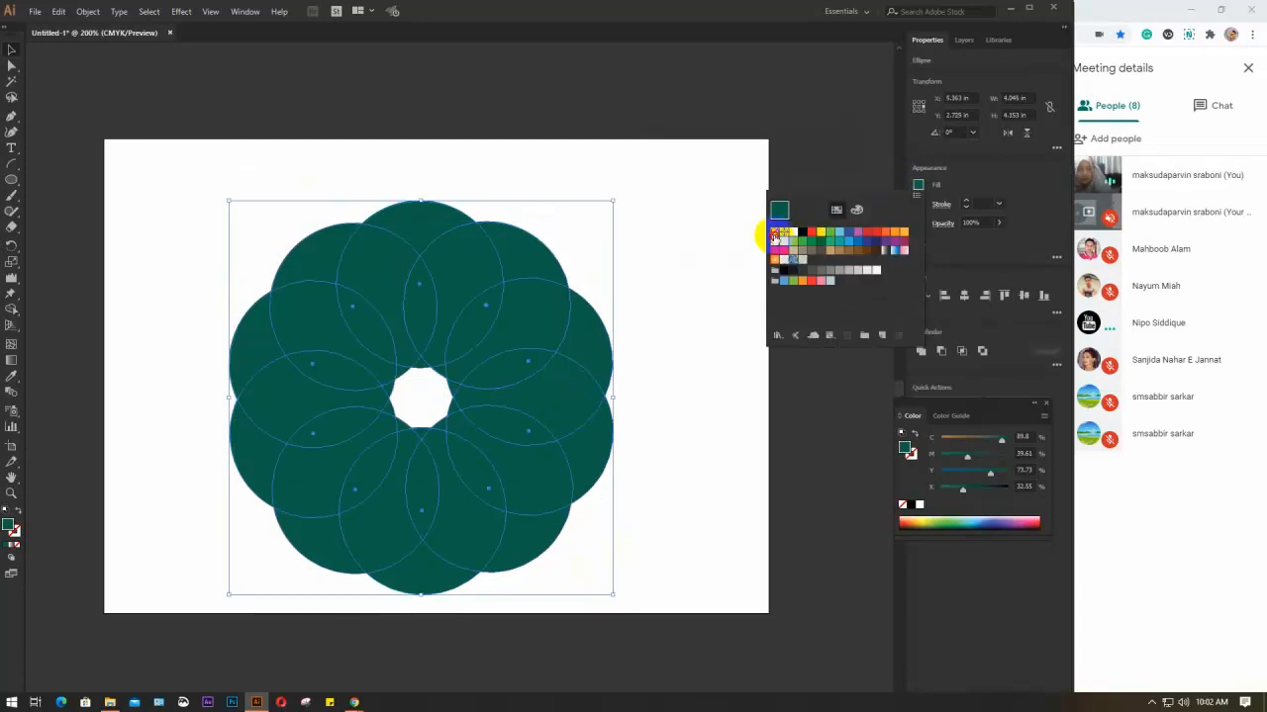
pyautogui.click(774, 234)
pyautogui.click(914, 186)
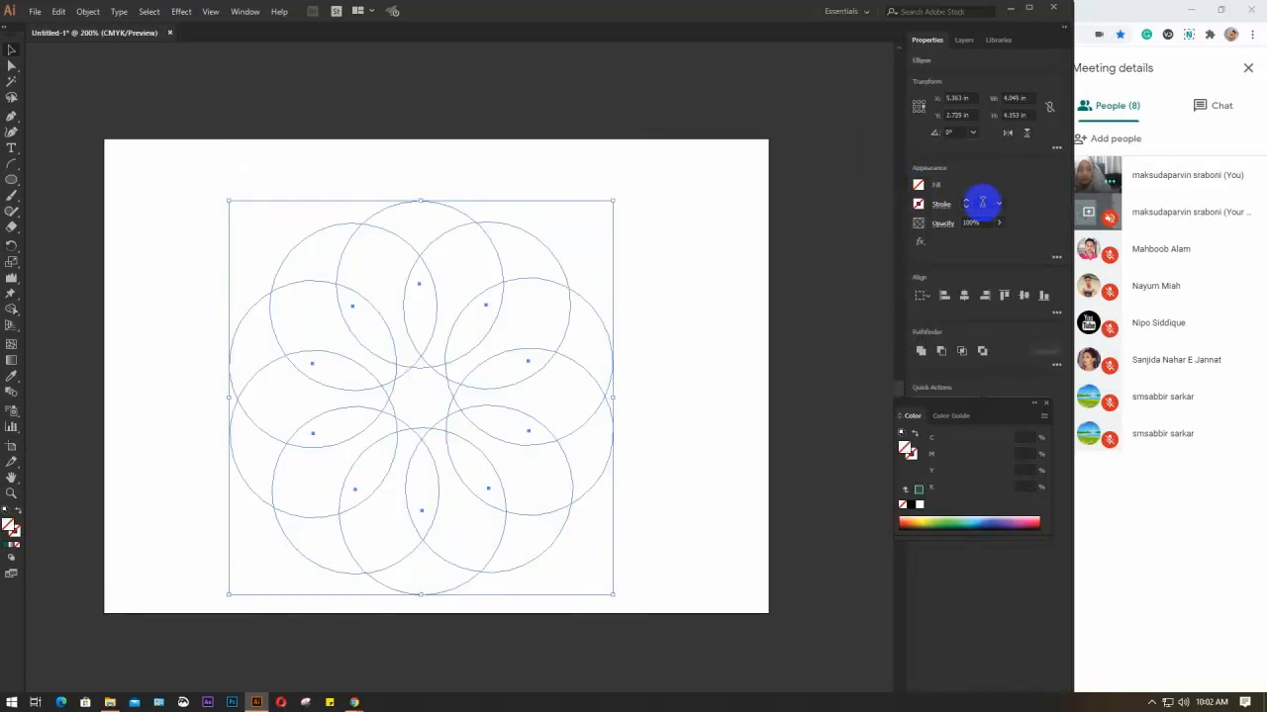
# Step: Give all the ring's circles a 1 pt stroke and deselect them
pyautogui.click(982, 203)
pyautogui.scroll(1, 982, 203)
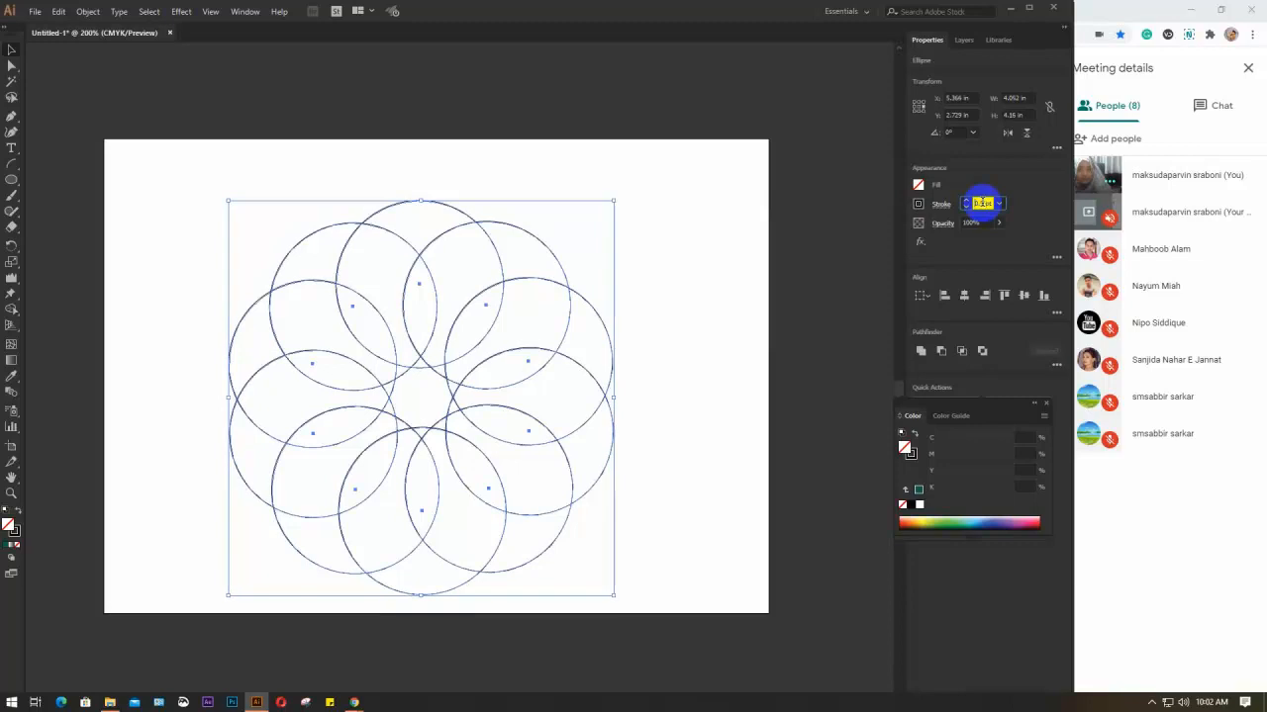
pyautogui.scroll(1, 982, 203)
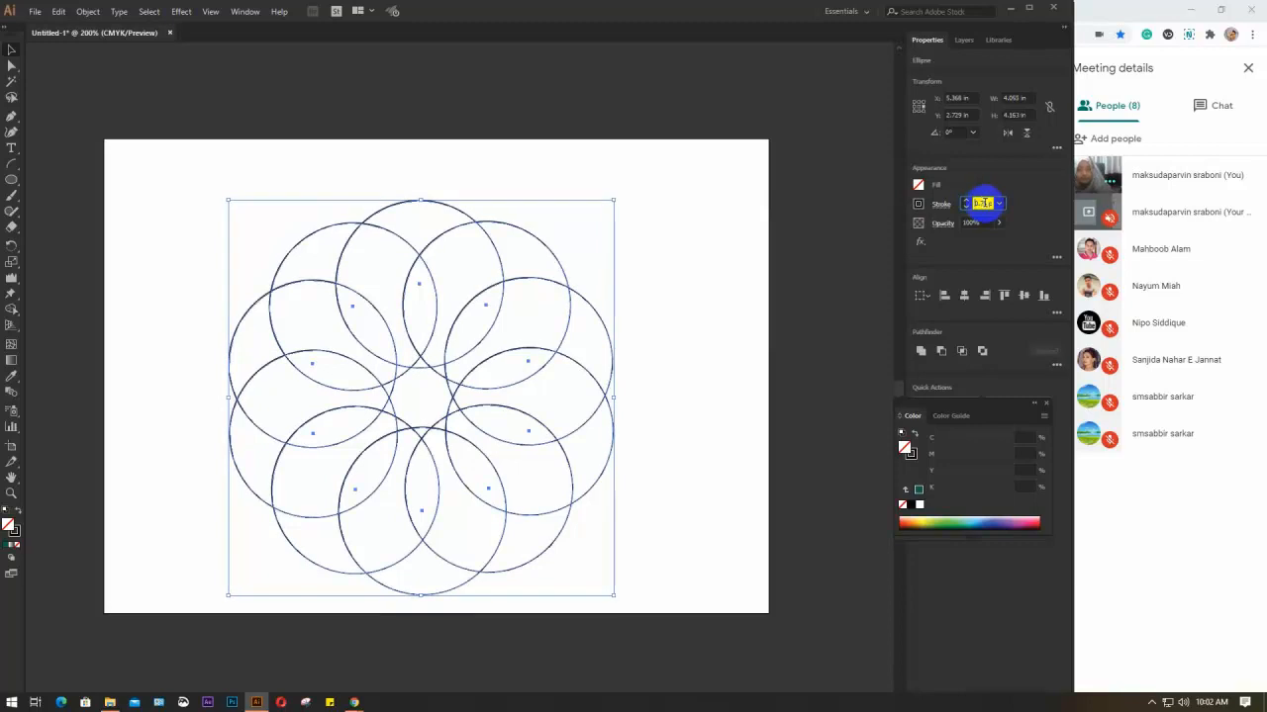
pyautogui.scroll(1, 982, 203)
pyautogui.click(828, 234)
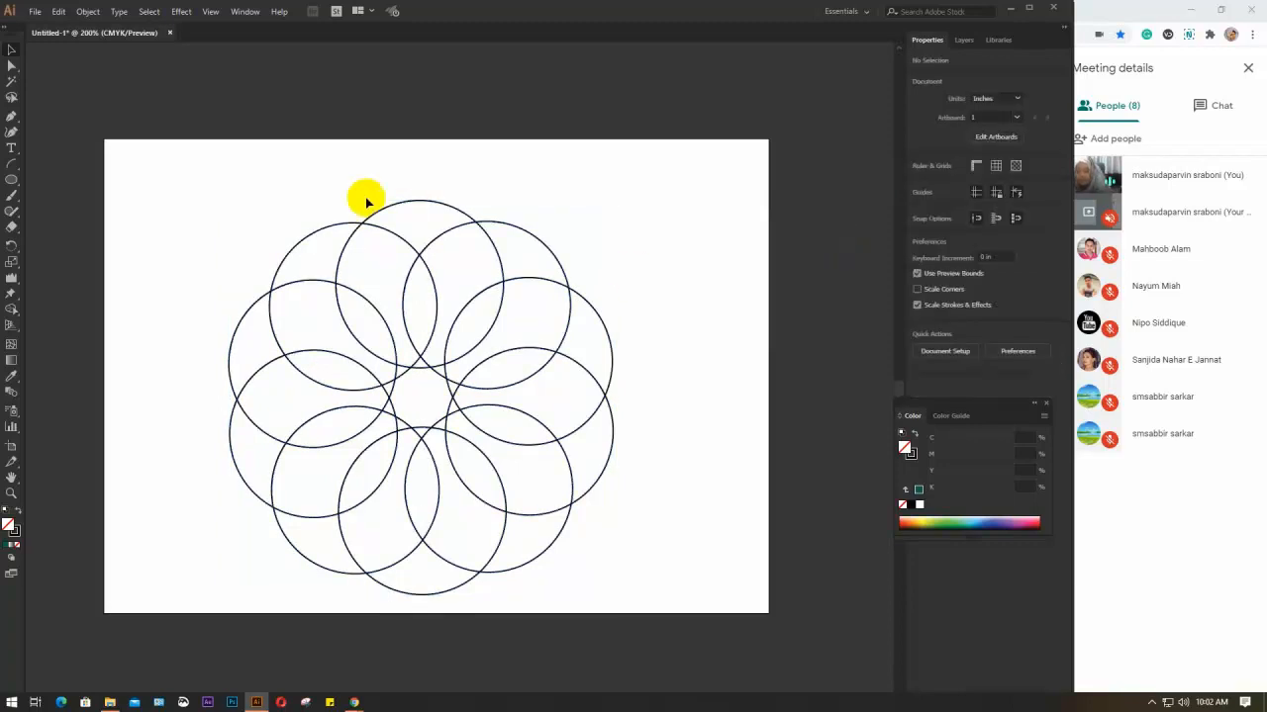
# Step: Select the whole ring of circles and shift it slightly up and to the right
pyautogui.click(512, 227)
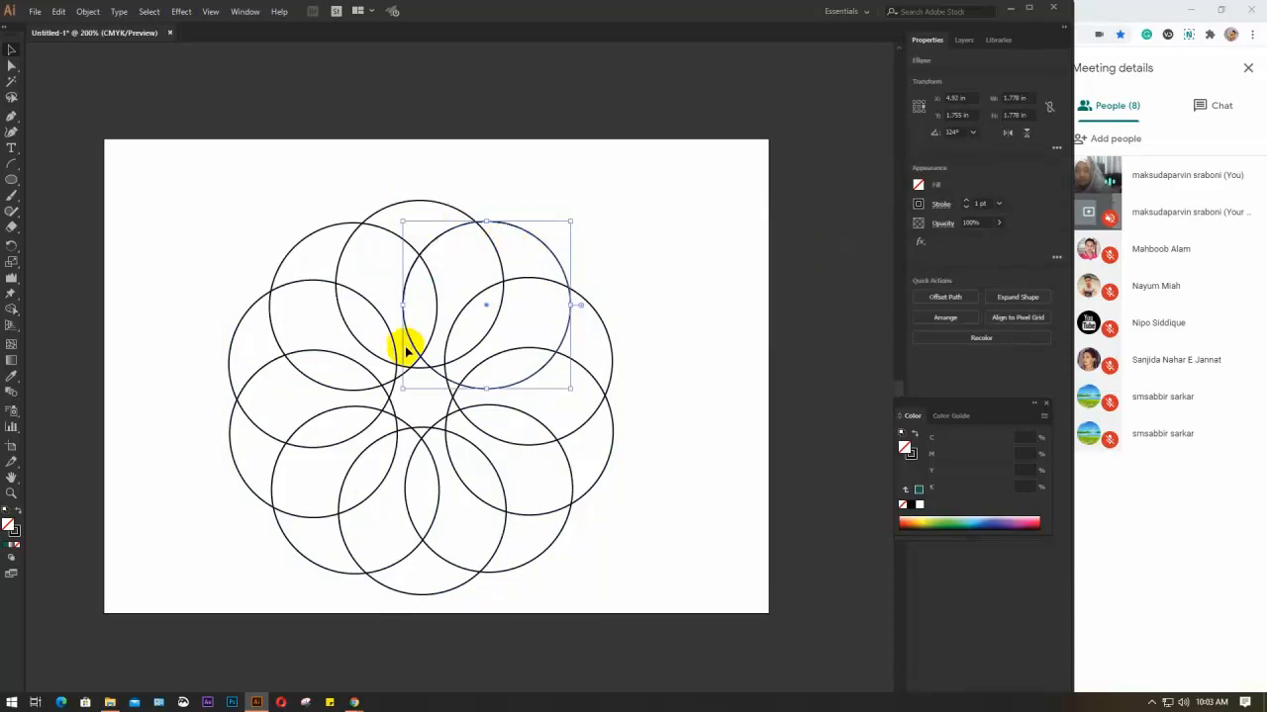
pyautogui.click(277, 184)
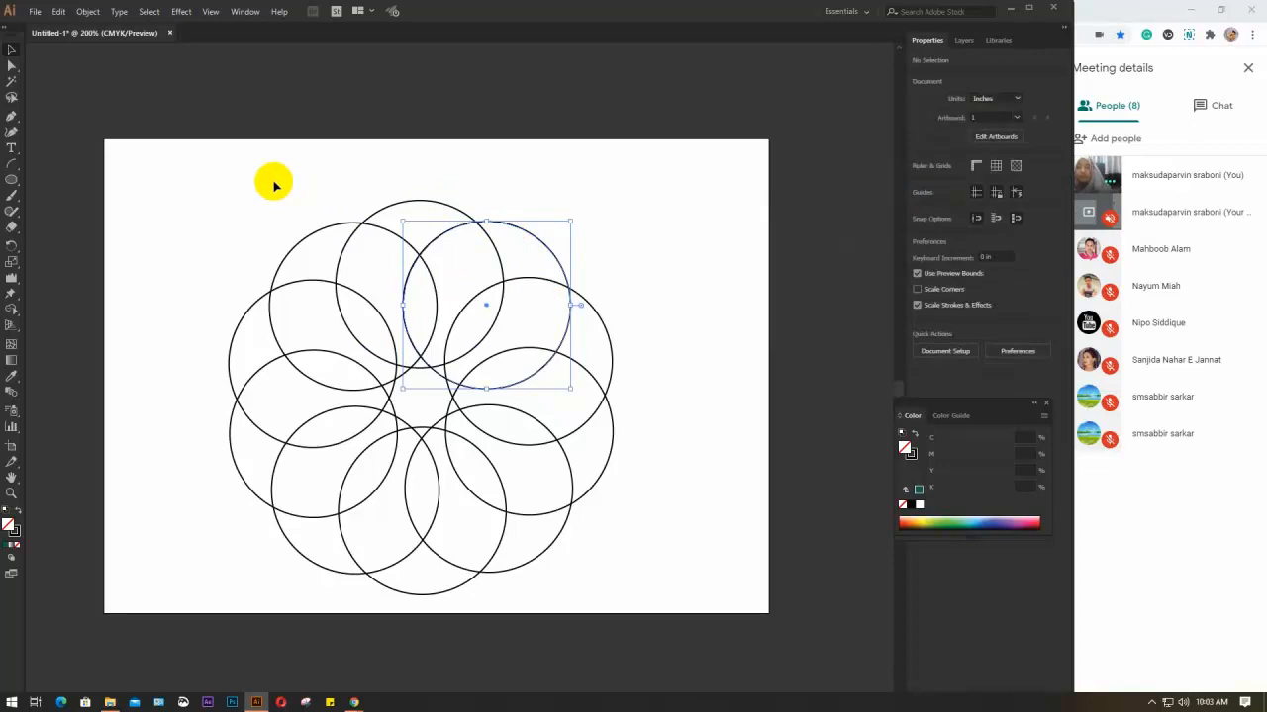
pyautogui.moveTo(227, 185); pyautogui.dragTo(643, 590)
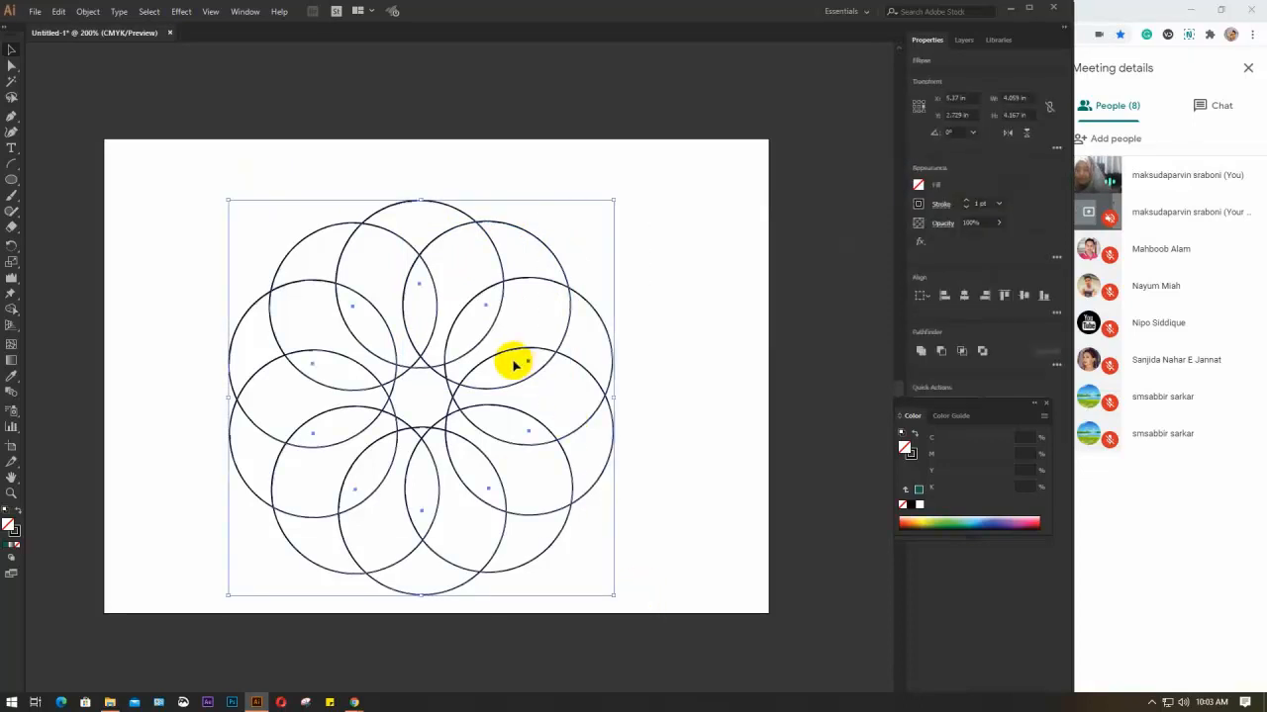
pyautogui.click(457, 285)
pyautogui.moveTo(212, 172); pyautogui.dragTo(615, 593)
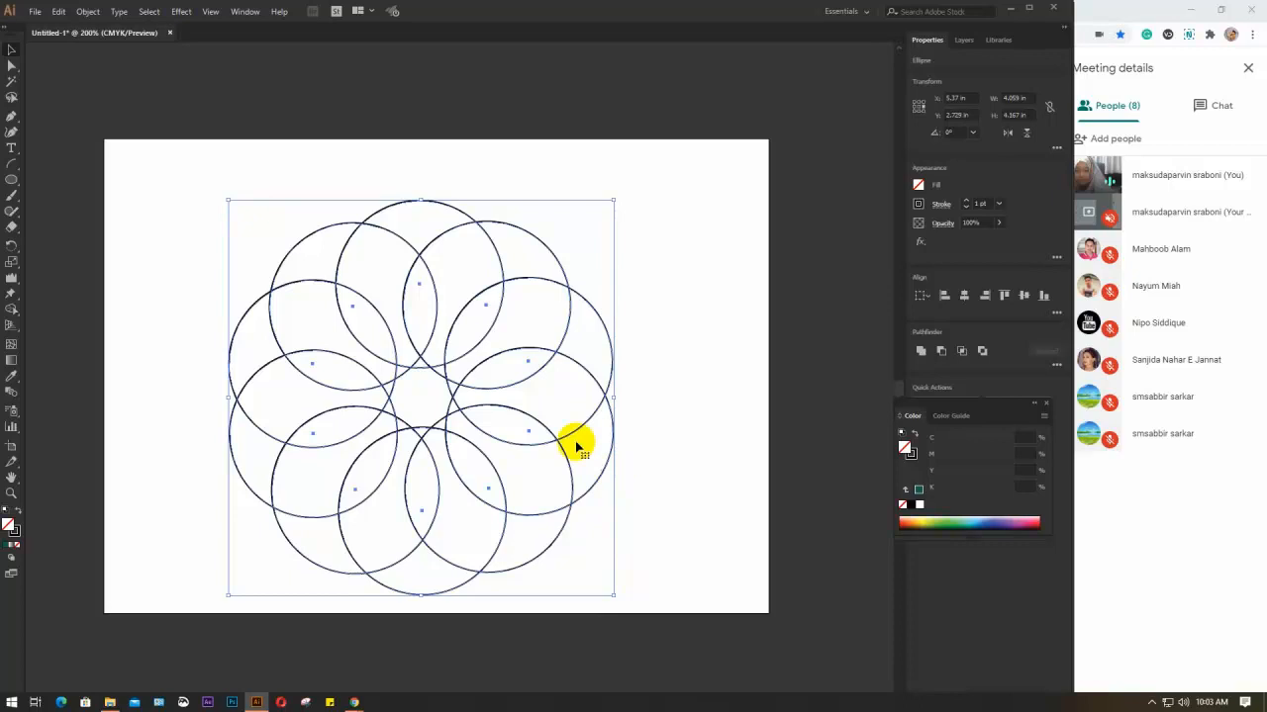
pyautogui.moveTo(554, 442); pyautogui.dragTo(569, 419)
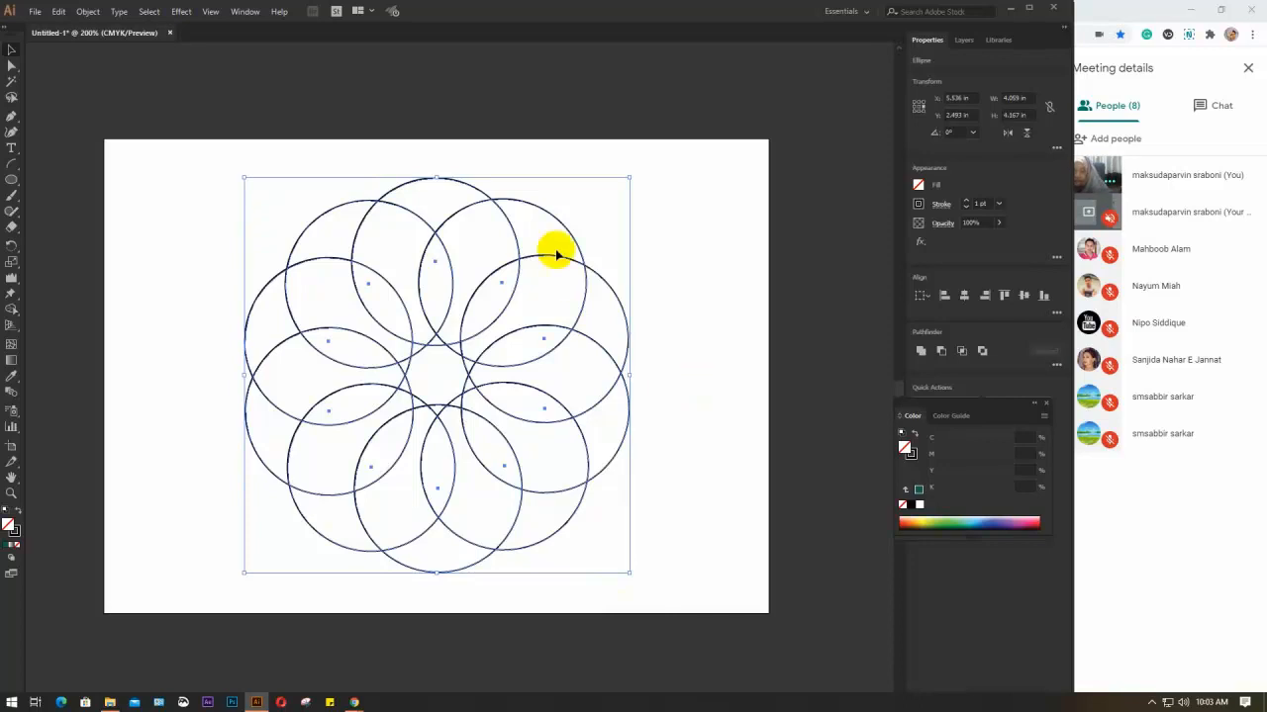
# Step: Reselect all the ring's circles and preview their overlap regions around the centre with the Shape Builder tool
pyautogui.moveTo(176, 177); pyautogui.dragTo(704, 628)
pyautogui.click(686, 340)
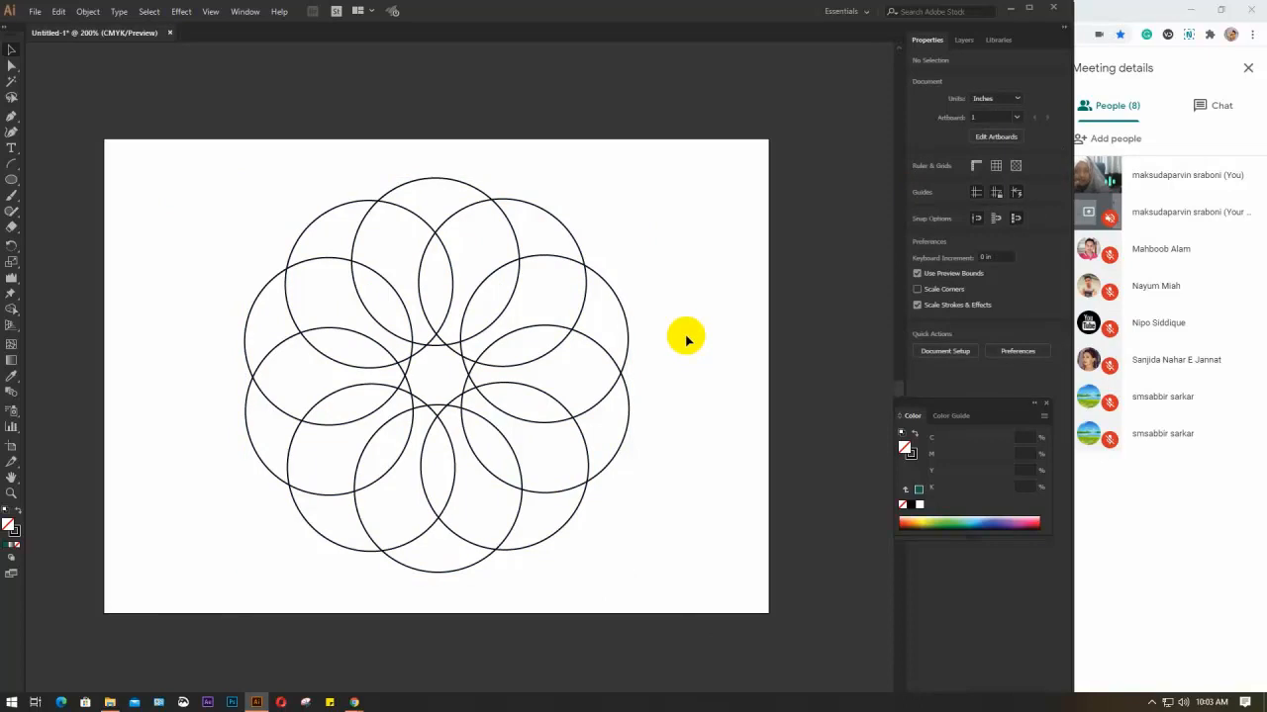
pyautogui.moveTo(192, 173); pyautogui.dragTo(678, 643)
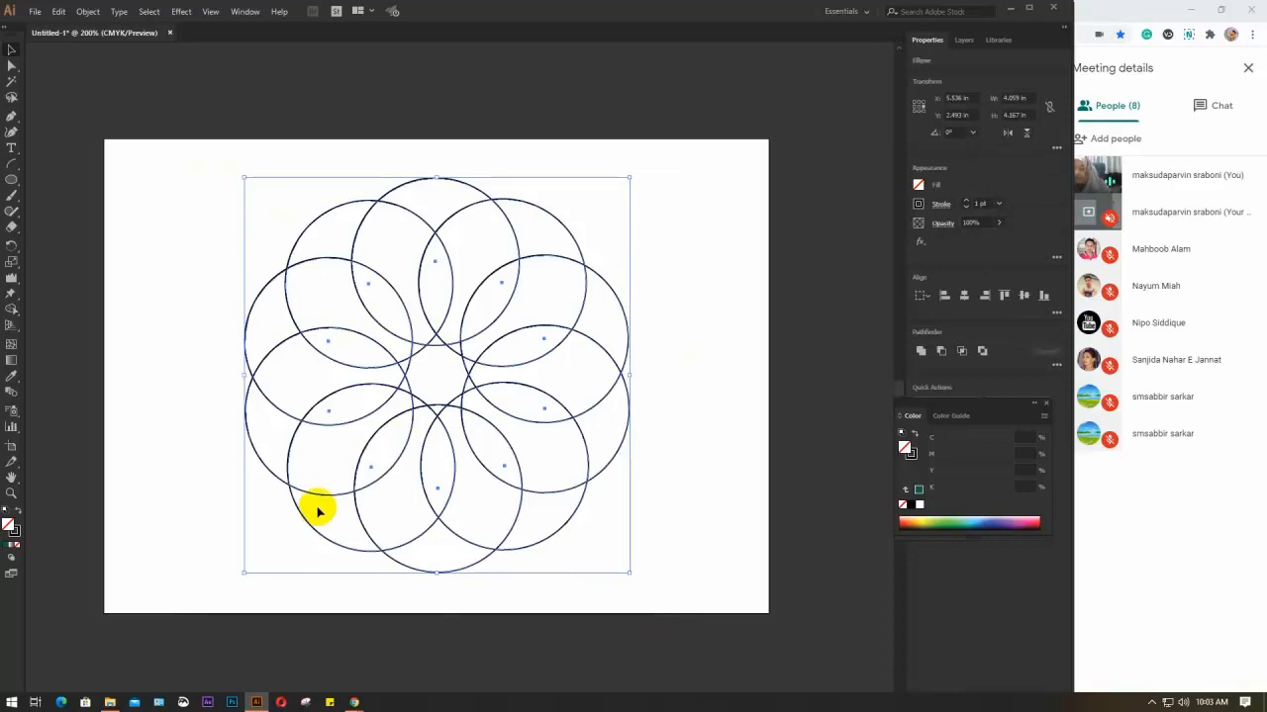
pyautogui.click(11, 311)
pyautogui.moveTo(10, 311); pyautogui.dragTo(71, 311)
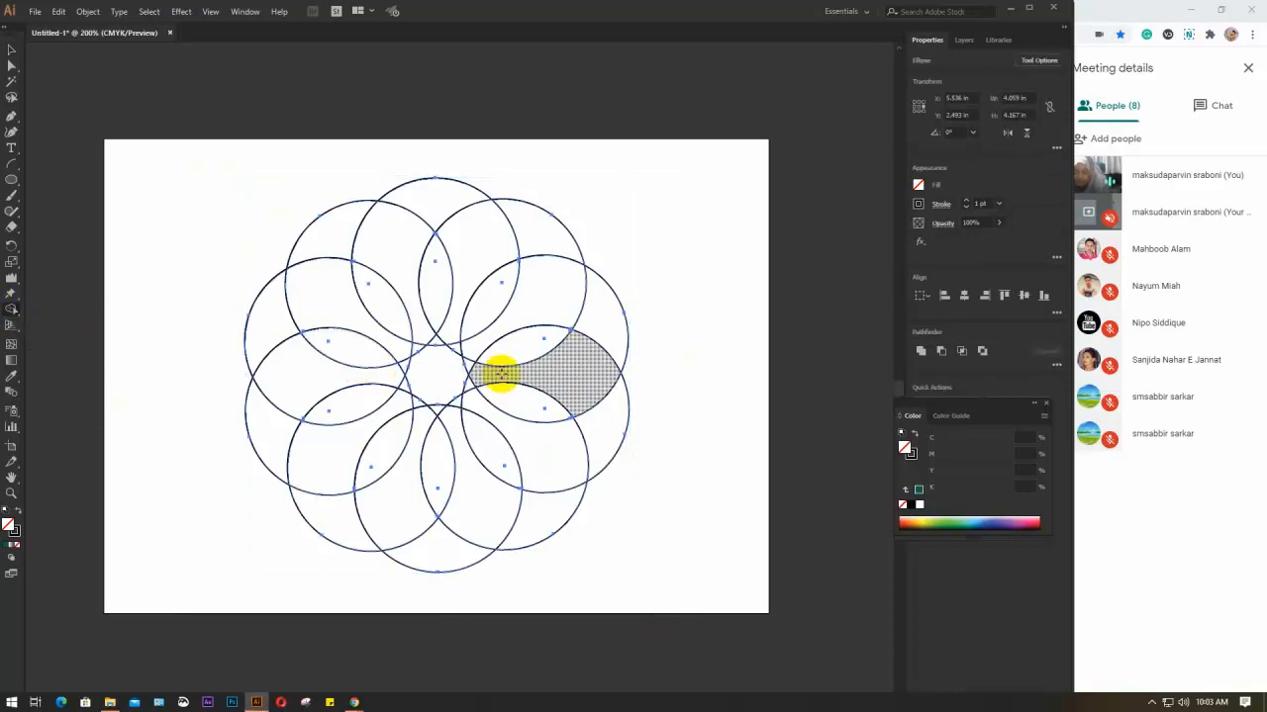
pyautogui.scroll(3, 472, 359)
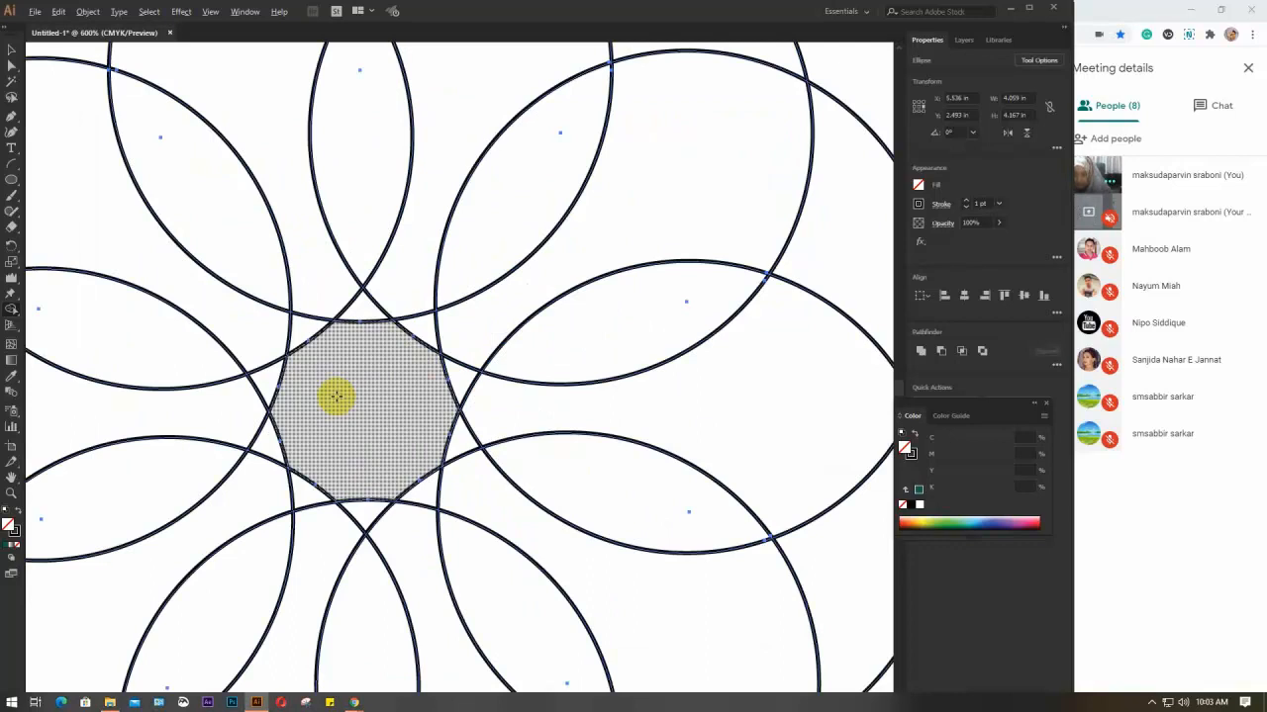
pyautogui.moveTo(371, 399); pyautogui.dragTo(426, 353)
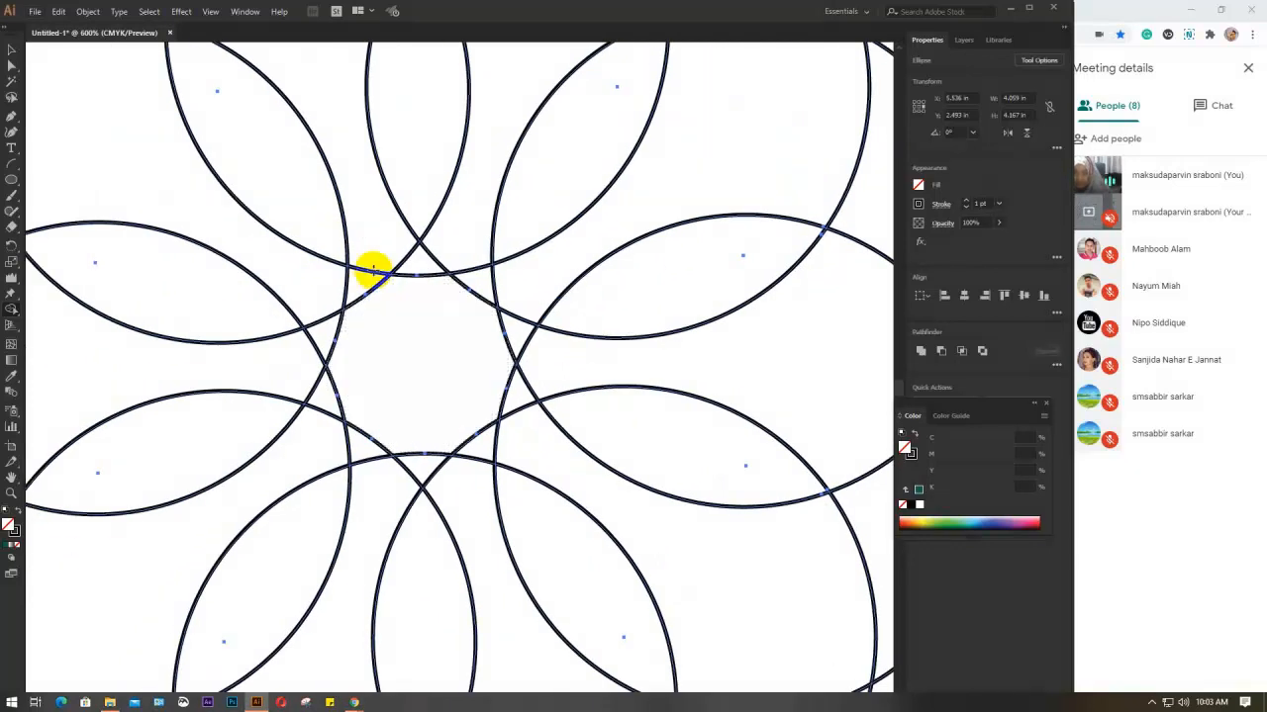
pyautogui.click(12, 50)
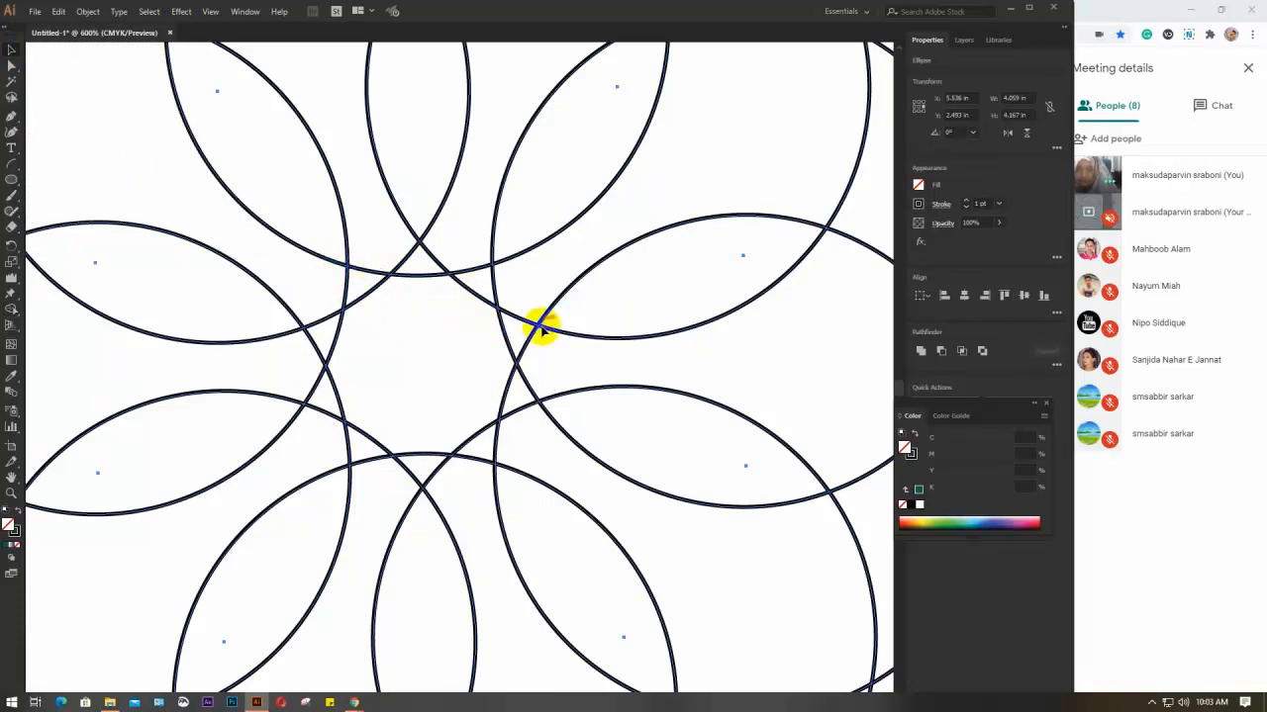
# Step: Merge the central area of the overlapping circles with the ten small surrounding triangles into one ten-pointed star using the Shape Builder tool
pyautogui.scroll(-1, 136, 161)
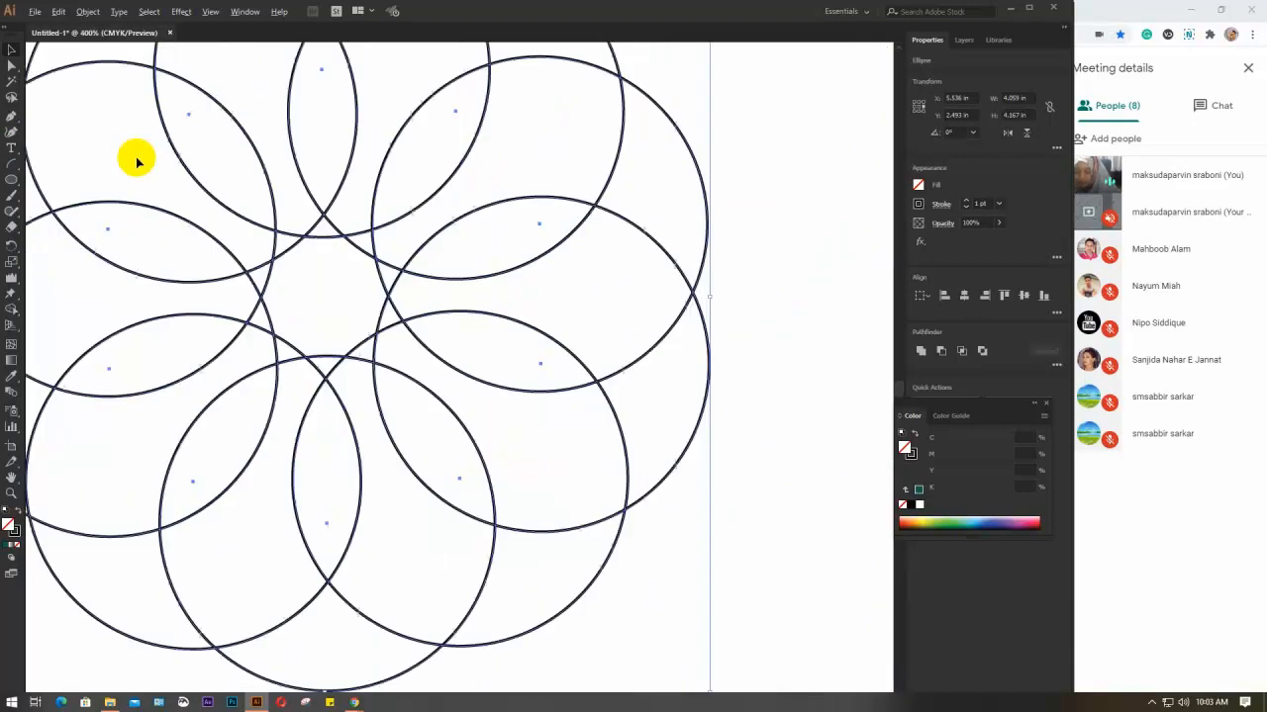
pyautogui.moveTo(174, 230); pyautogui.dragTo(364, 266)
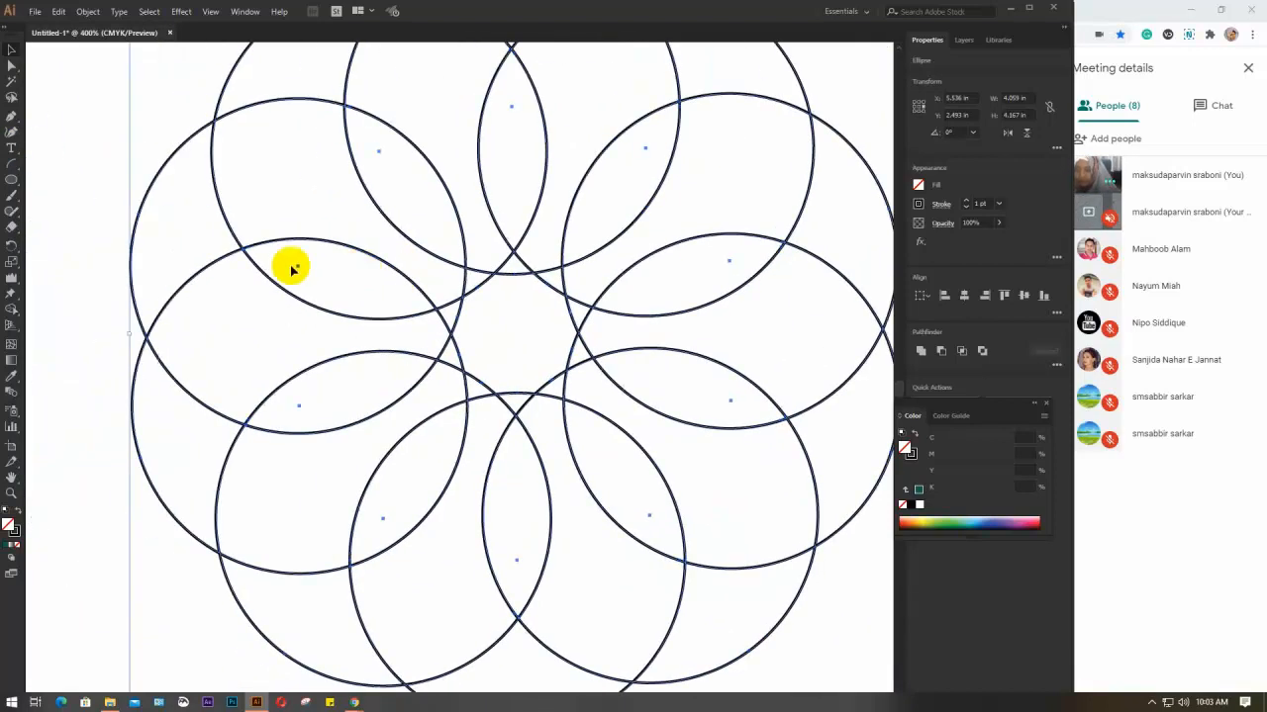
pyautogui.click(12, 311)
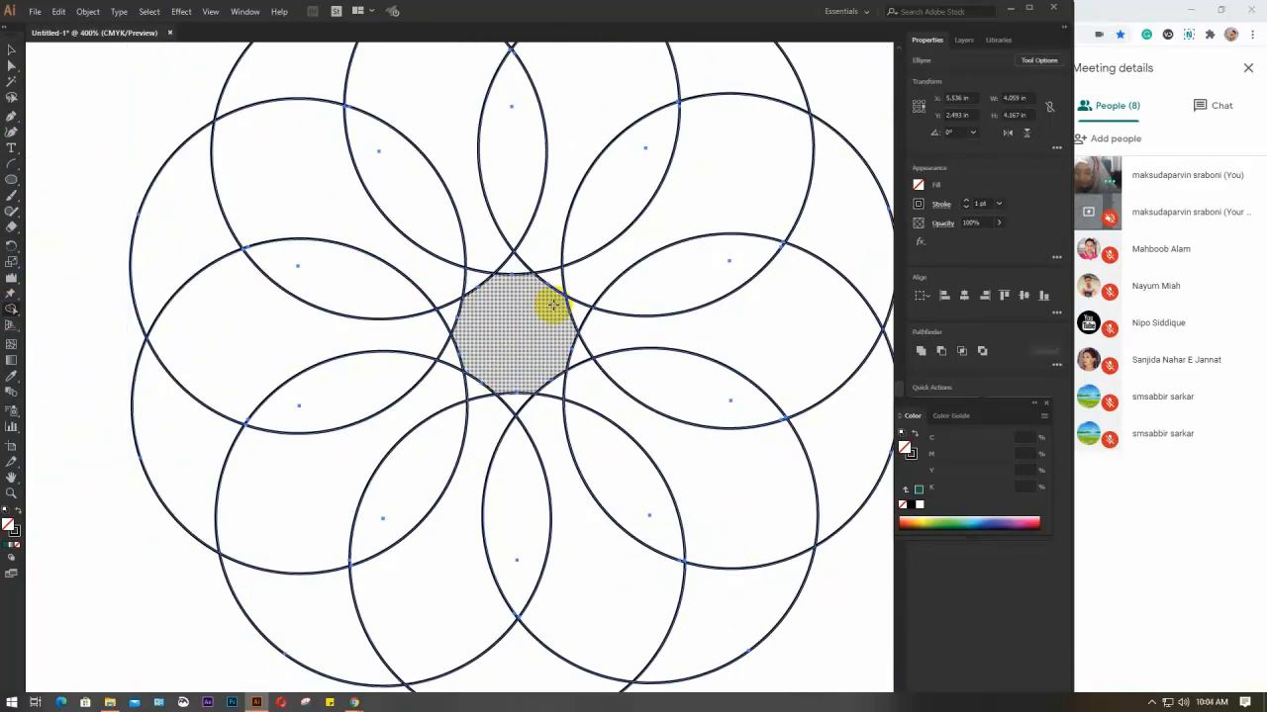
pyautogui.scroll(1, 551, 306)
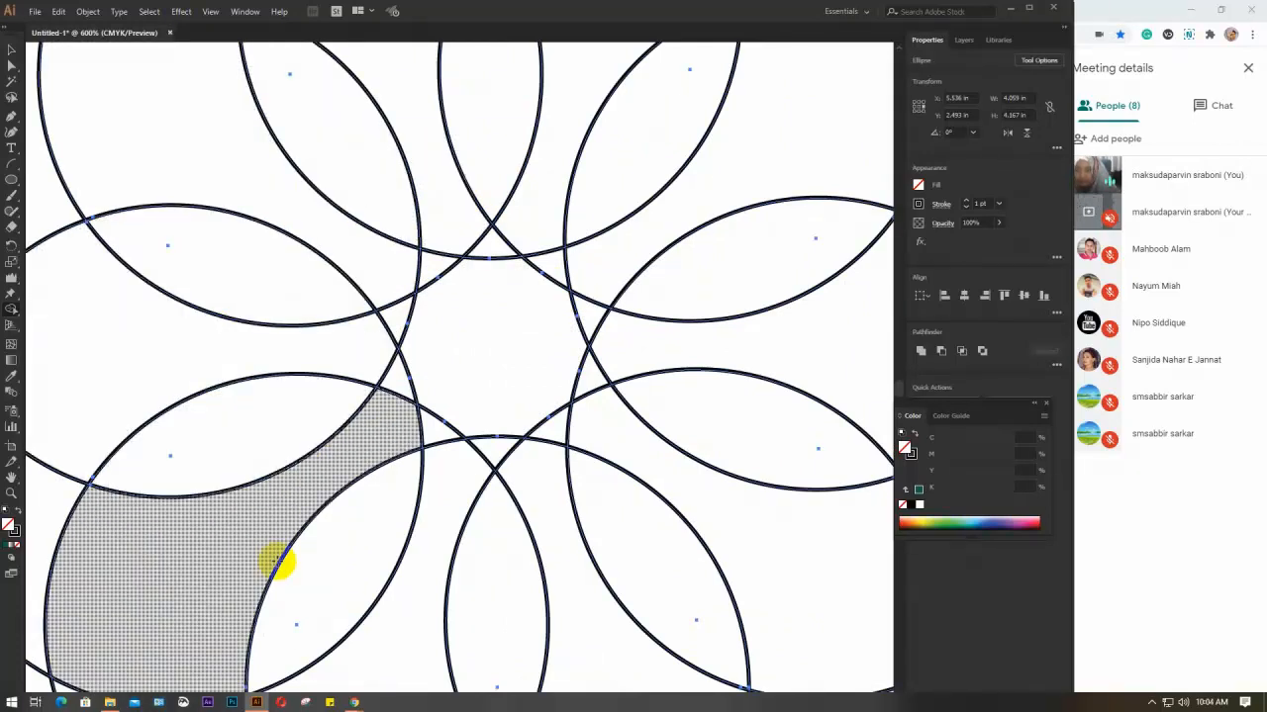
pyautogui.moveTo(515, 444); pyautogui.dragTo(452, 481)
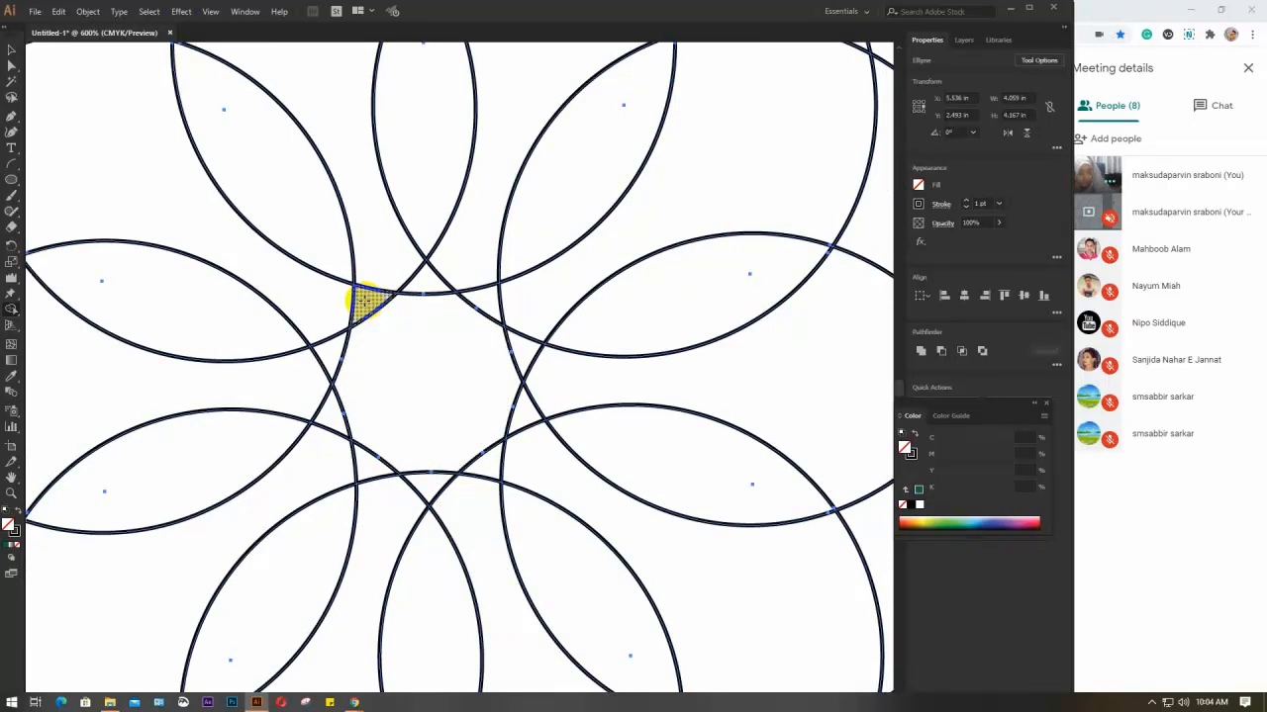
pyautogui.moveTo(365, 301); pyautogui.dragTo(385, 309)
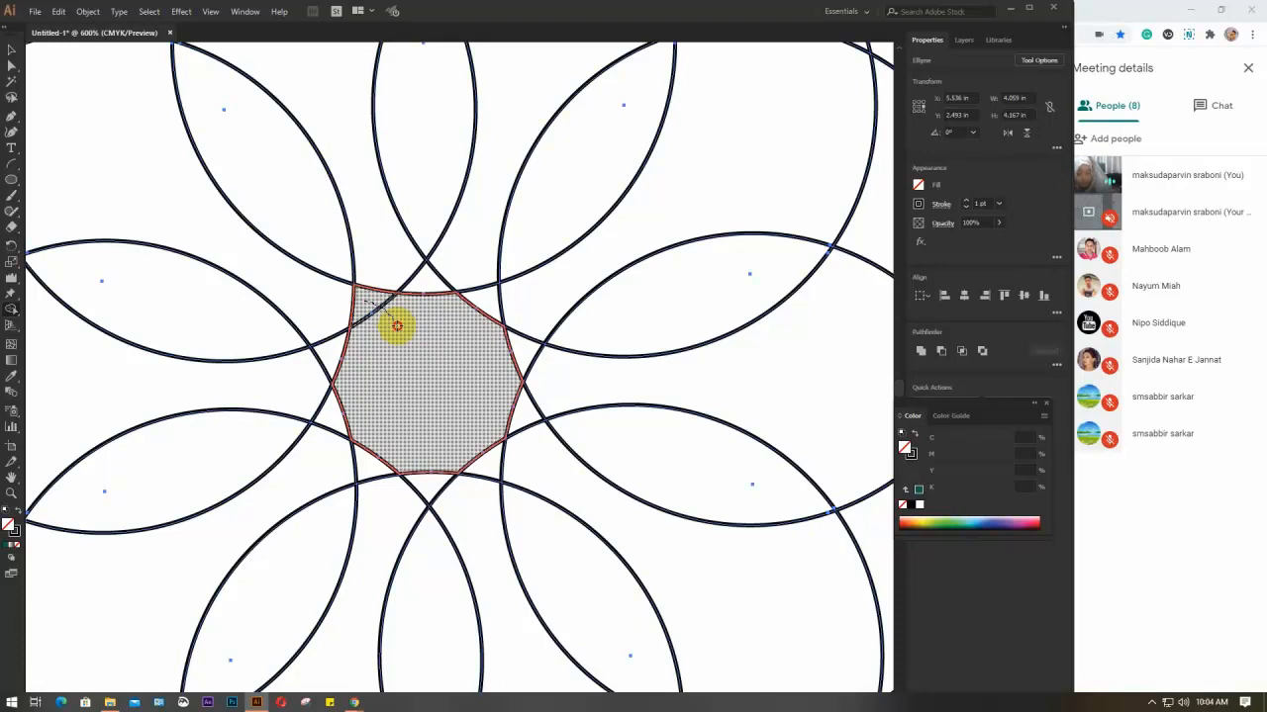
pyautogui.moveTo(397, 325); pyautogui.dragTo(404, 349)
pyautogui.press('Return')
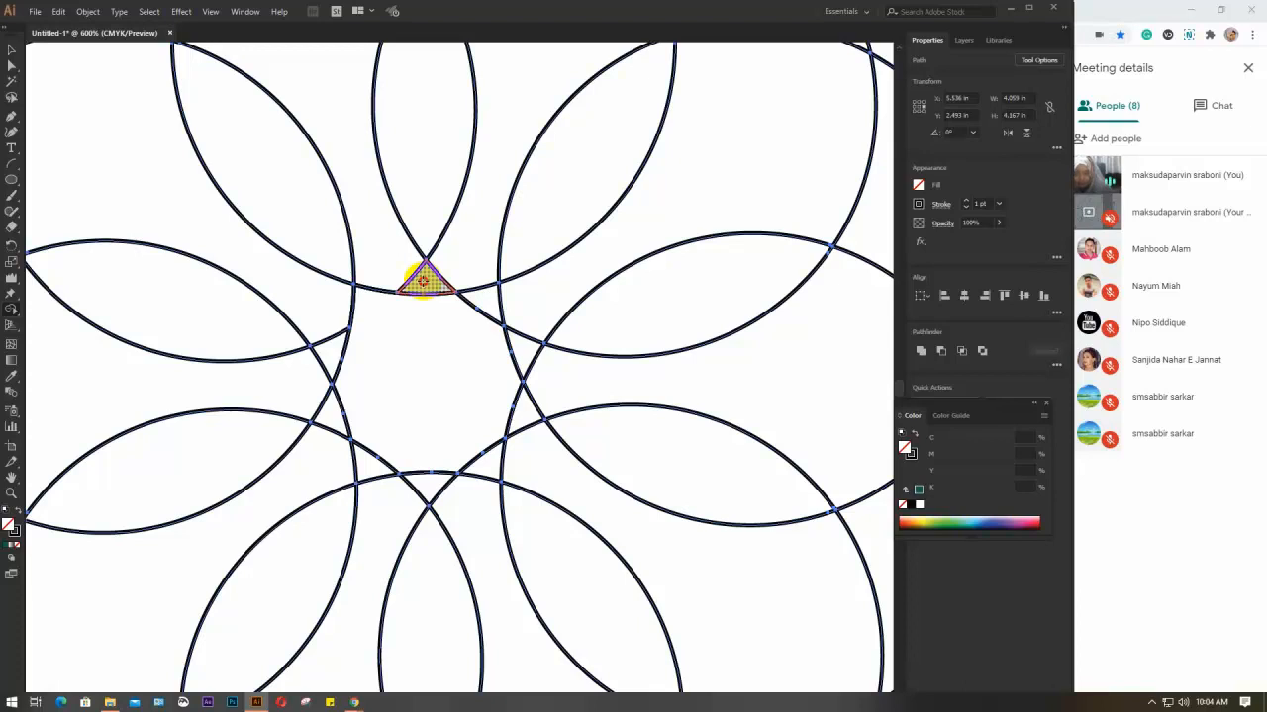
pyautogui.moveTo(423, 281)
pyautogui.mouseDown()
pyautogui.moveTo(422, 324)
pyautogui.moveTo(446, 328)
pyautogui.moveTo(487, 302)
pyautogui.moveTo(484, 340)
pyautogui.moveTo(520, 346)
pyautogui.moveTo(496, 369)
pyautogui.moveTo(497, 393)
pyautogui.moveTo(523, 411)
pyautogui.moveTo(483, 425)
pyautogui.moveTo(493, 461)
pyautogui.moveTo(468, 444)
pyautogui.moveTo(433, 465)
pyautogui.moveTo(435, 489)
pyautogui.moveTo(433, 462)
pyautogui.moveTo(401, 444)
pyautogui.moveTo(368, 468)
pyautogui.moveTo(373, 423)
pyautogui.moveTo(326, 411)
pyautogui.moveTo(349, 392)
pyautogui.moveTo(351, 367)
pyautogui.moveTo(334, 350)
pyautogui.moveTo(440, 345)
pyautogui.moveTo(380, 287)
pyautogui.mouseUp()
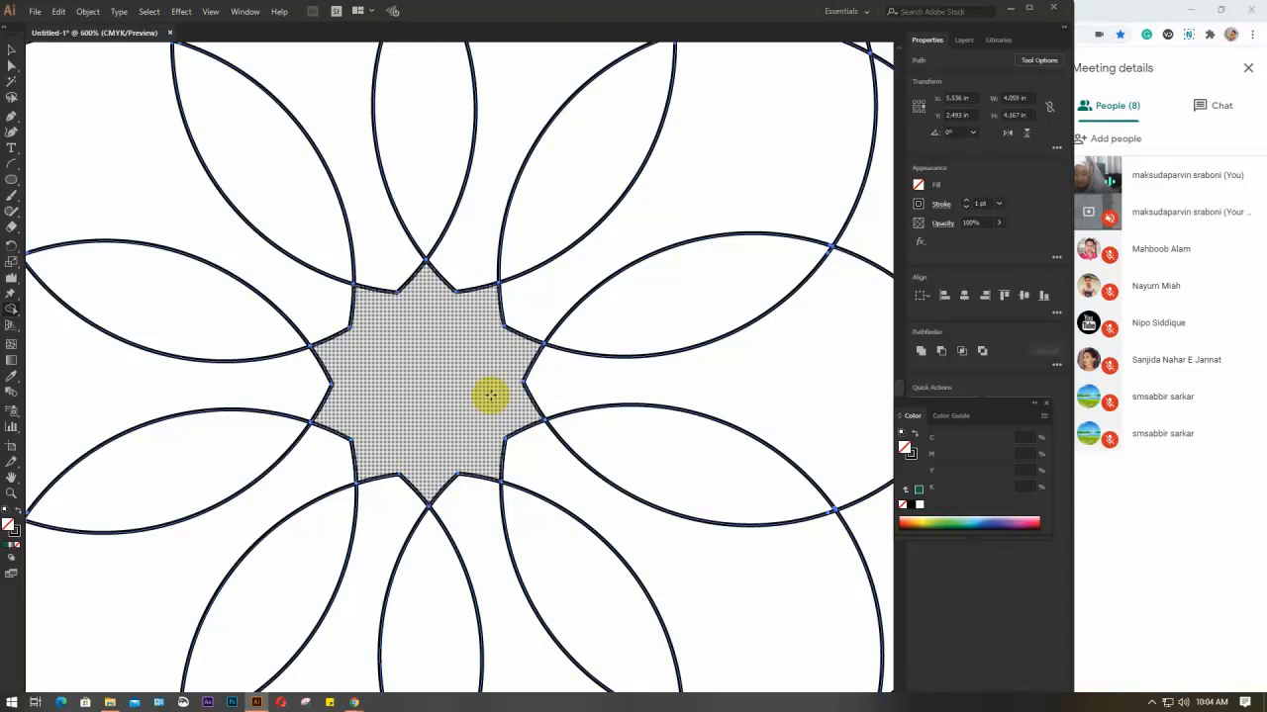
# Step: Merge neighbouring outer segments all around the flower's rim with the Shape Builder, then deselect the artwork
pyautogui.scroll(-1, 491, 395)
pyautogui.scroll(-1, 491, 395)
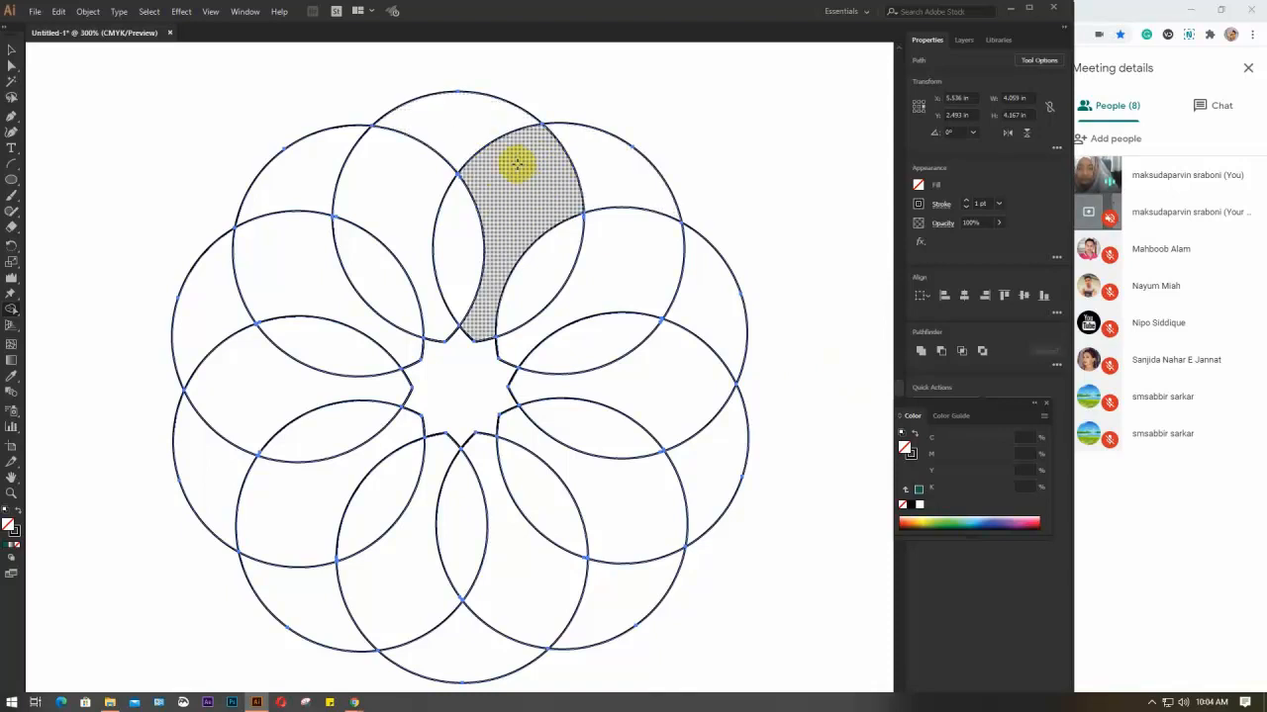
pyautogui.moveTo(458, 125)
pyautogui.mouseDown()
pyautogui.moveTo(499, 156)
pyautogui.moveTo(507, 182)
pyautogui.moveTo(540, 161)
pyautogui.moveTo(603, 161)
pyautogui.mouseUp()
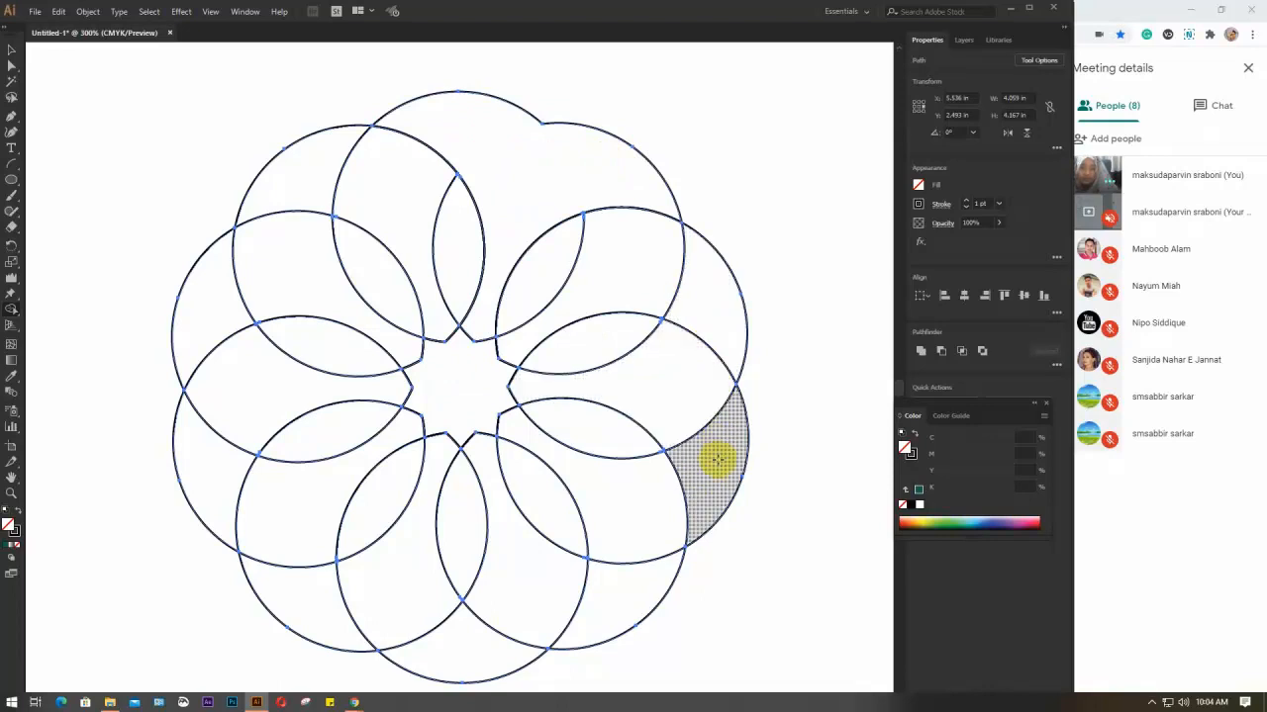
pyautogui.moveTo(703, 305)
pyautogui.mouseDown()
pyautogui.moveTo(670, 385)
pyautogui.moveTo(709, 438)
pyautogui.moveTo(686, 550)
pyautogui.mouseUp()
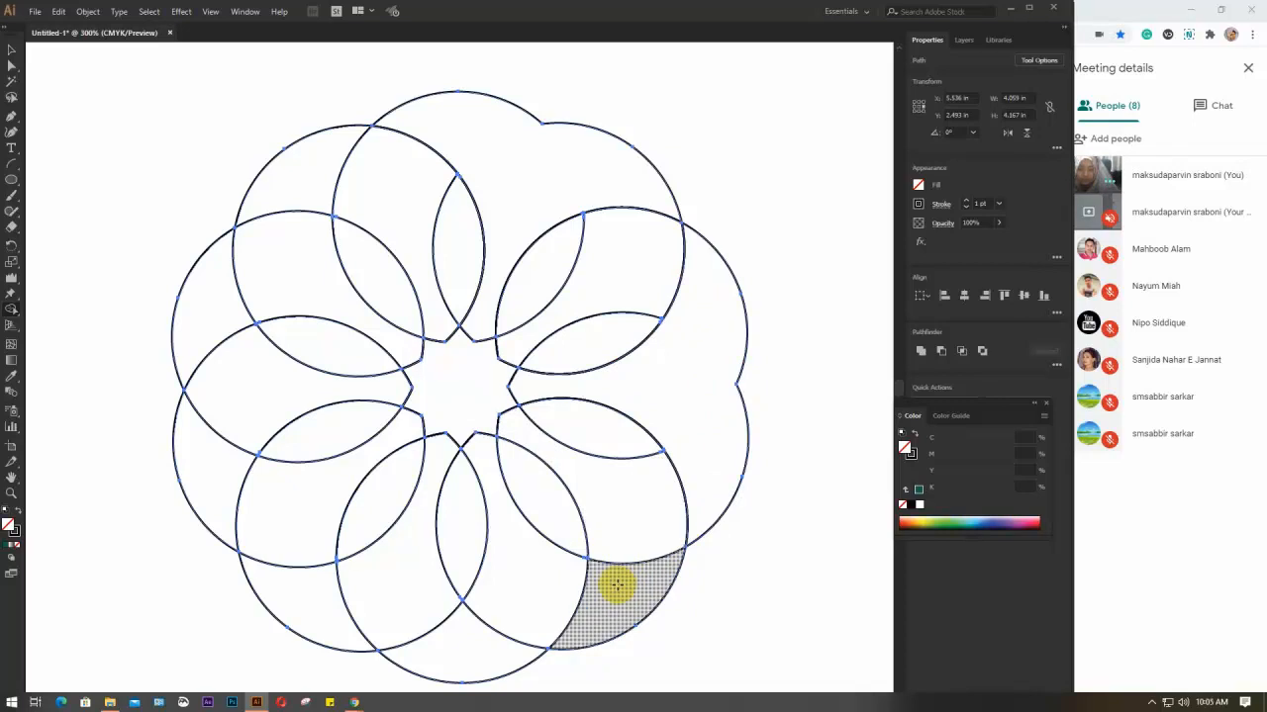
pyautogui.scroll(-3, 631, 457)
pyautogui.moveTo(624, 482)
pyautogui.mouseDown()
pyautogui.moveTo(537, 464)
pyautogui.moveTo(465, 541)
pyautogui.moveTo(304, 499)
pyautogui.moveTo(301, 408)
pyautogui.moveTo(212, 359)
pyautogui.mouseUp()
pyautogui.scroll(1, 213, 360)
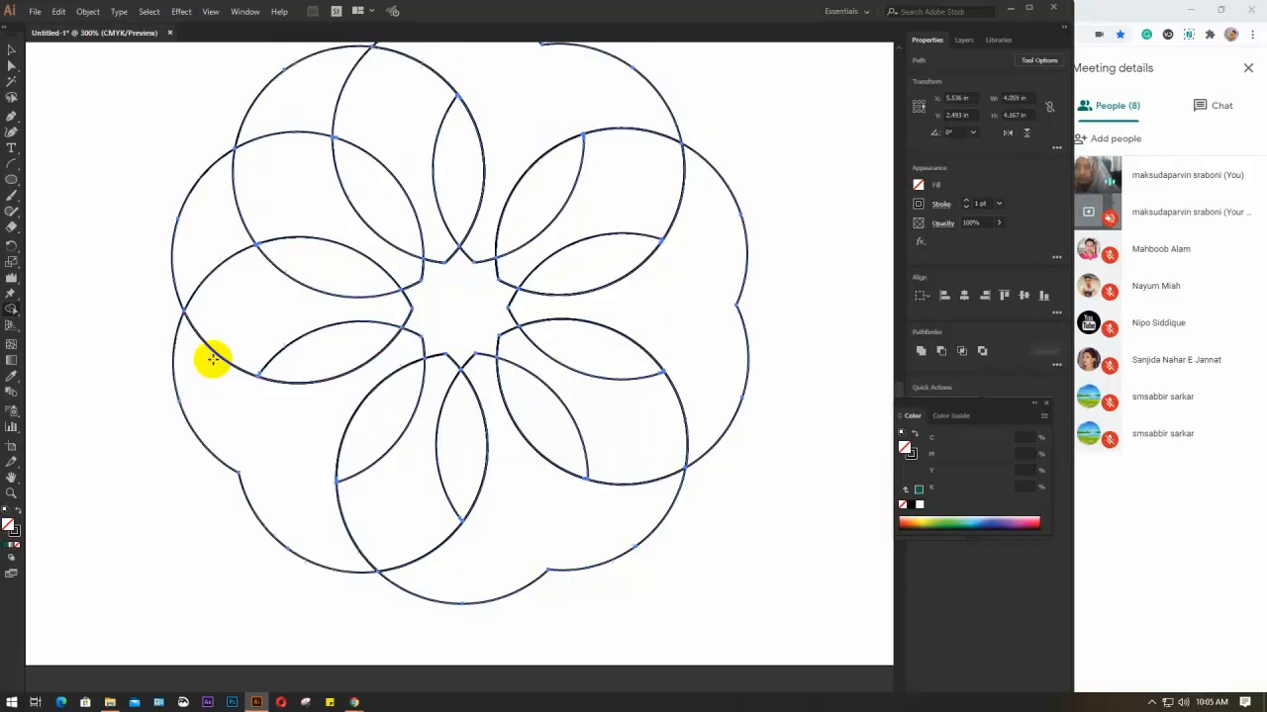
pyautogui.moveTo(206, 250)
pyautogui.mouseDown()
pyautogui.moveTo(294, 214)
pyautogui.moveTo(305, 133)
pyautogui.mouseUp()
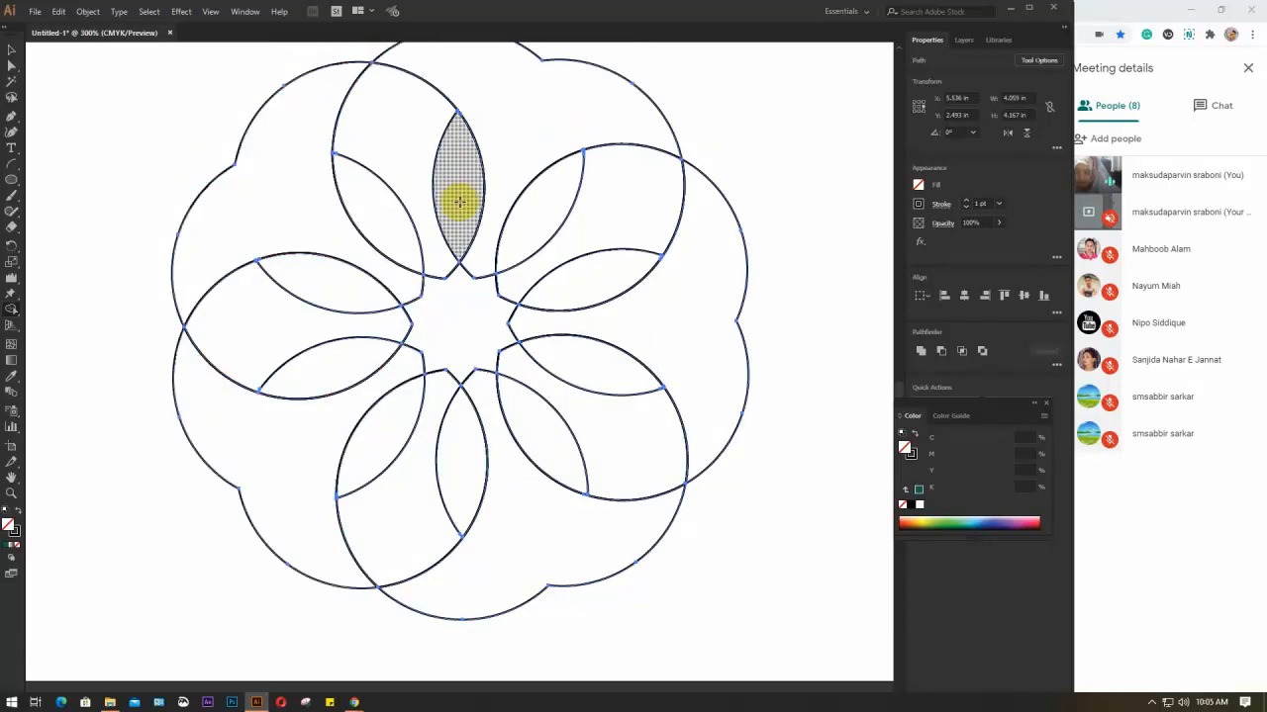
pyautogui.press('v')
pyautogui.scroll(-1, 702, 341)
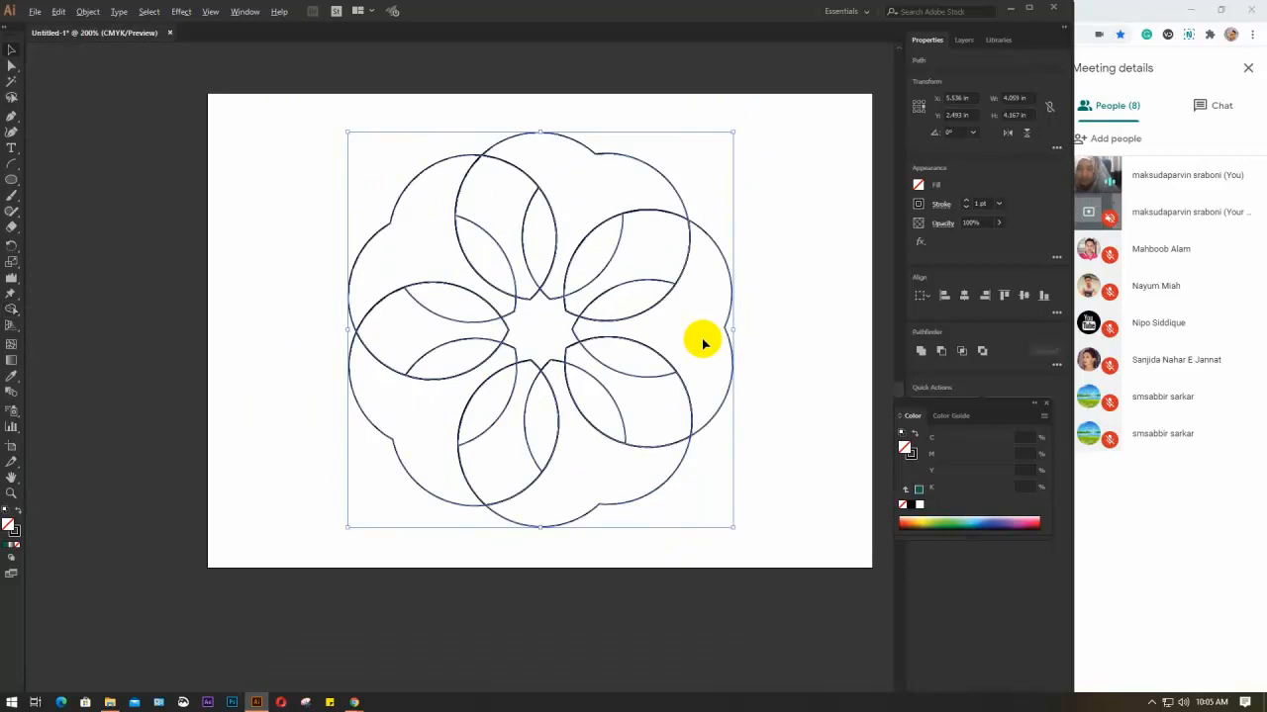
pyautogui.moveTo(673, 346); pyautogui.dragTo(574, 331)
pyautogui.click(684, 304)
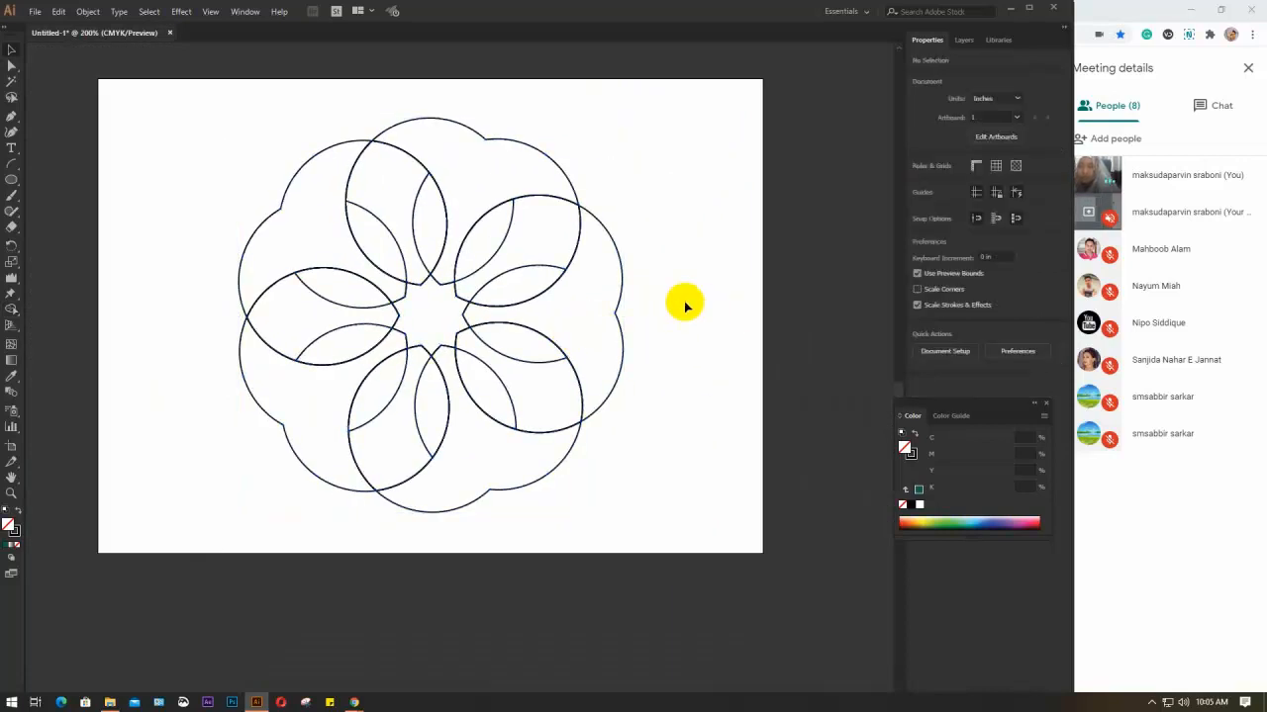
# Step: Select the ten-pointed star at the flower's centre and fill it with the crimson-pink swatch
pyautogui.click(405, 302)
pyautogui.click(664, 188)
pyautogui.scroll(3, 446, 331)
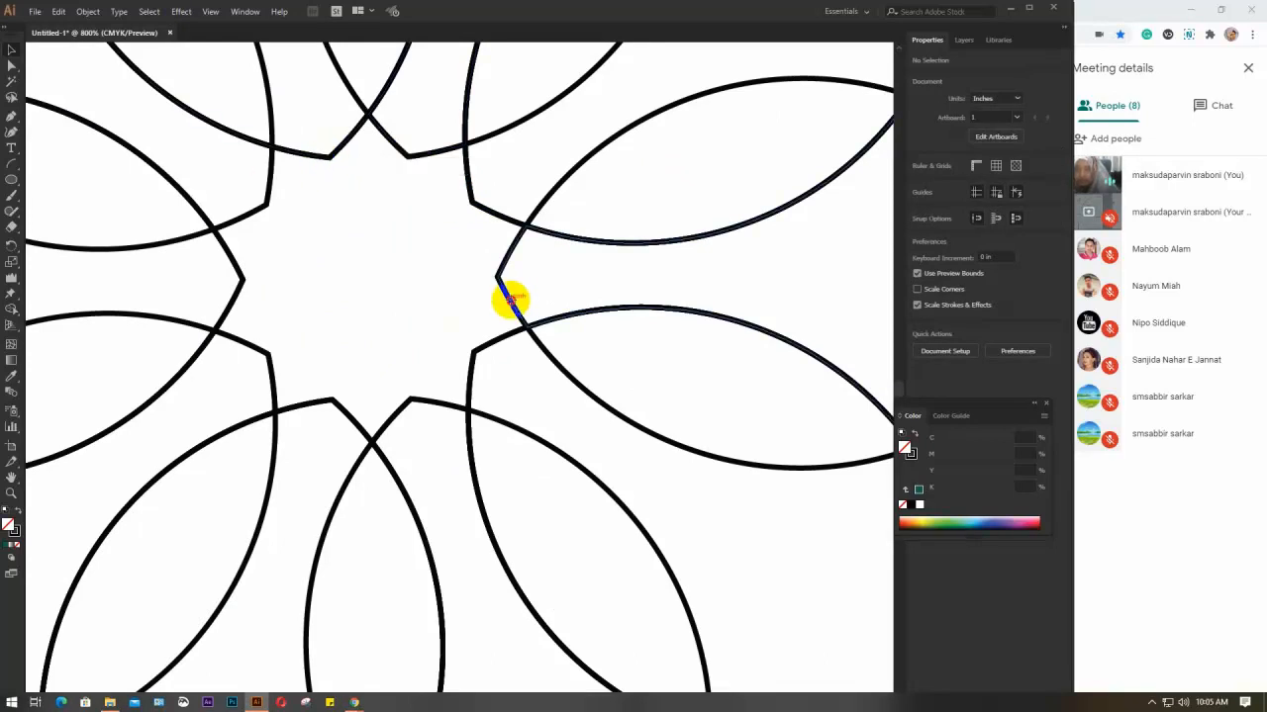
pyautogui.click(509, 300)
pyautogui.click(511, 303)
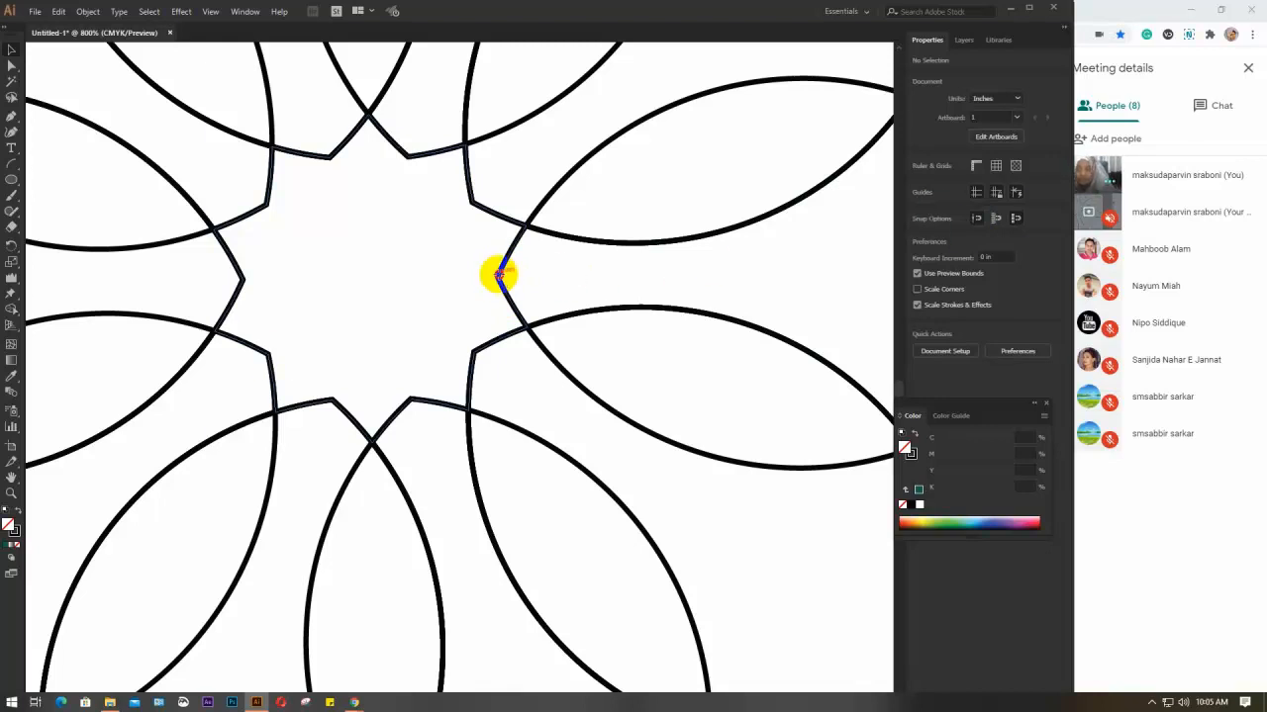
pyautogui.click(500, 275)
pyautogui.click(917, 184)
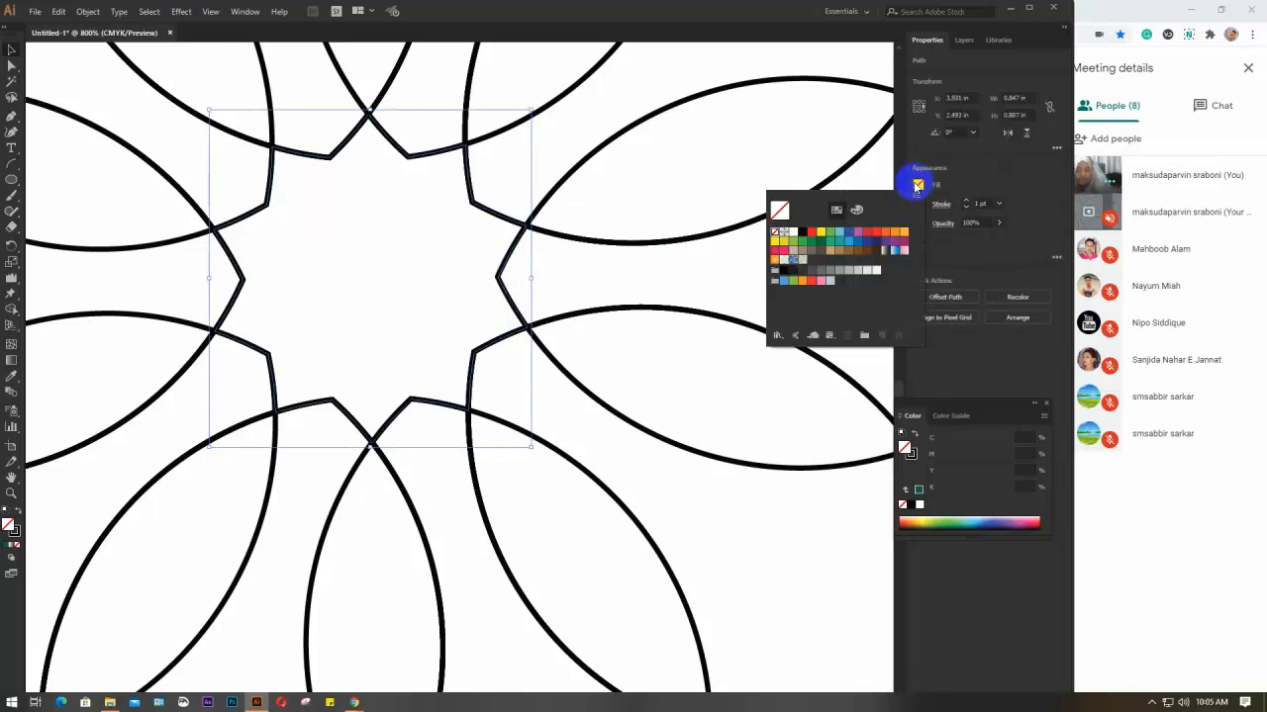
pyautogui.click(774, 249)
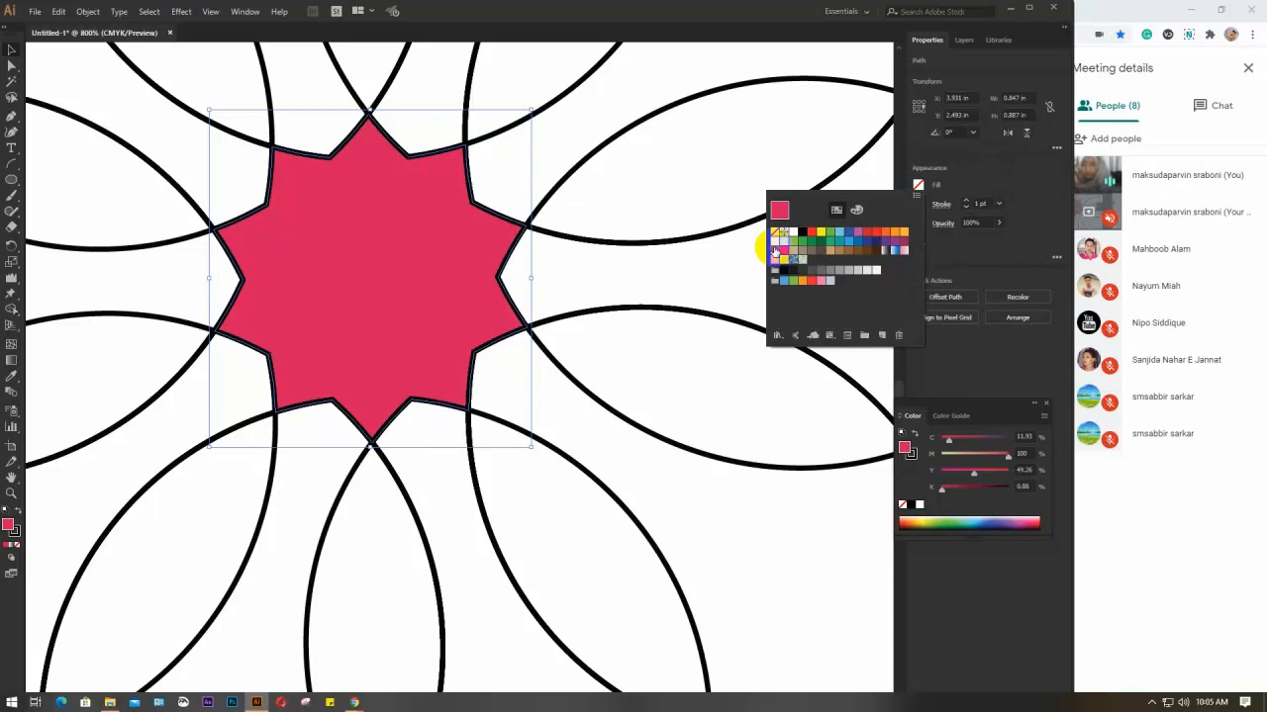
pyautogui.press('Escape')
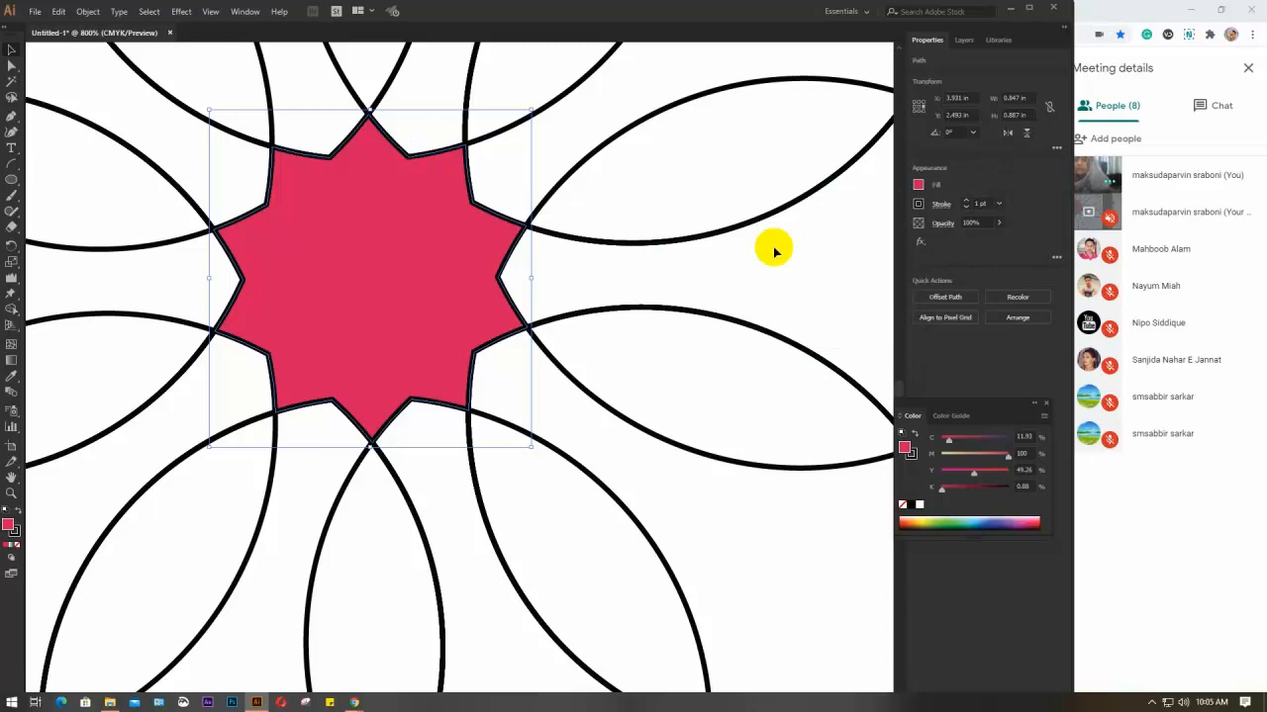
# Step: Place a copy of the star in front, scale it about its centre to about 0.68 × 0.71 in and fill it orange (R=247 G=147 B=30)
pyautogui.hotkey('ctrl', 'alt', '3')
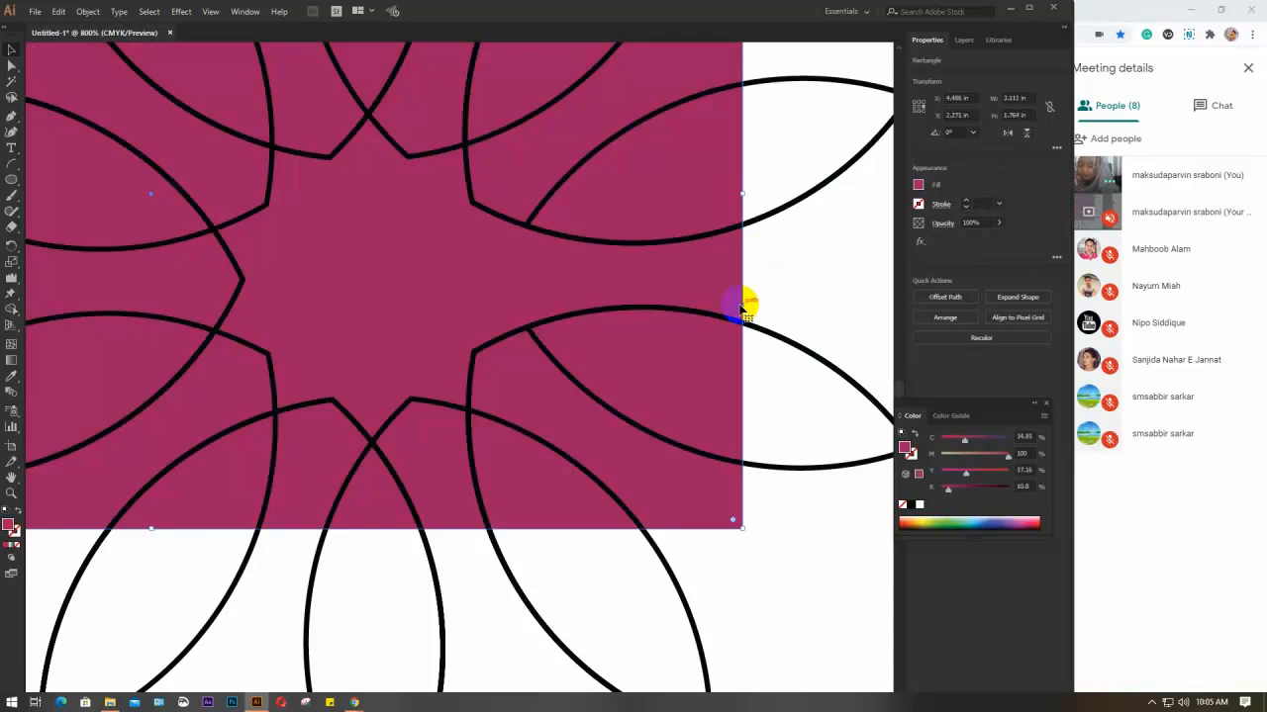
pyautogui.hotkey('ctrl', 'z')
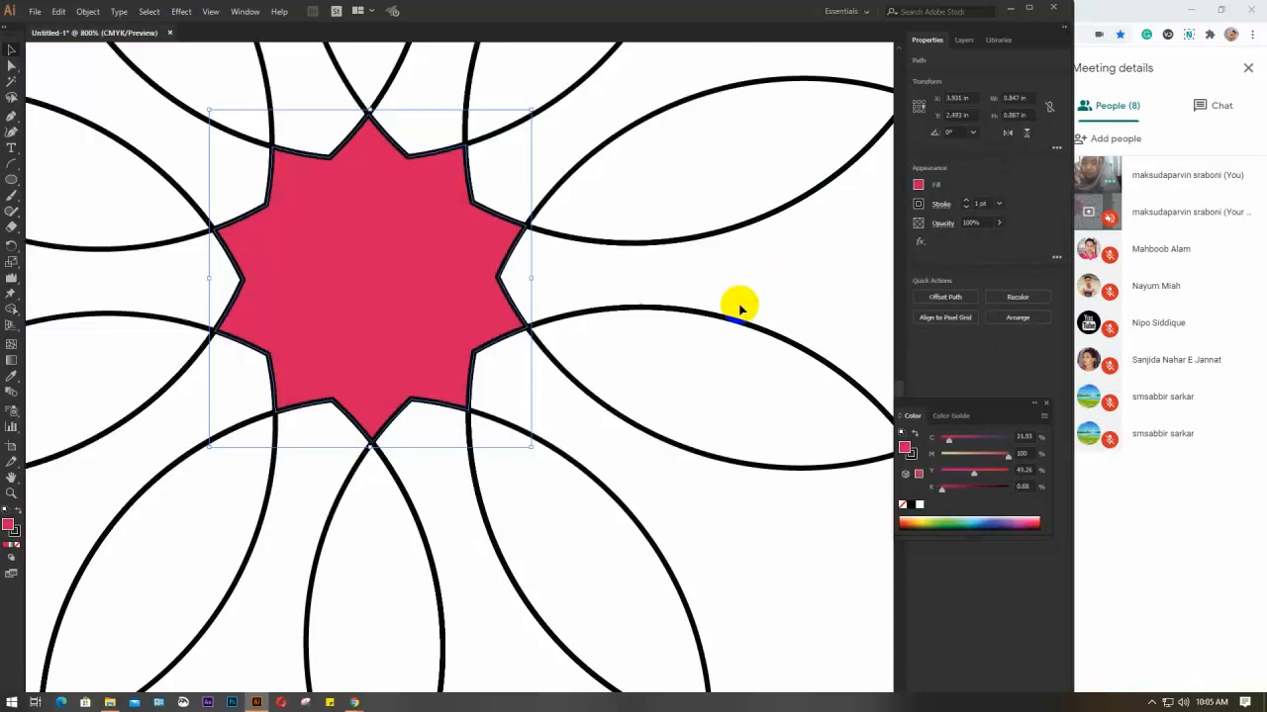
pyautogui.press('a')
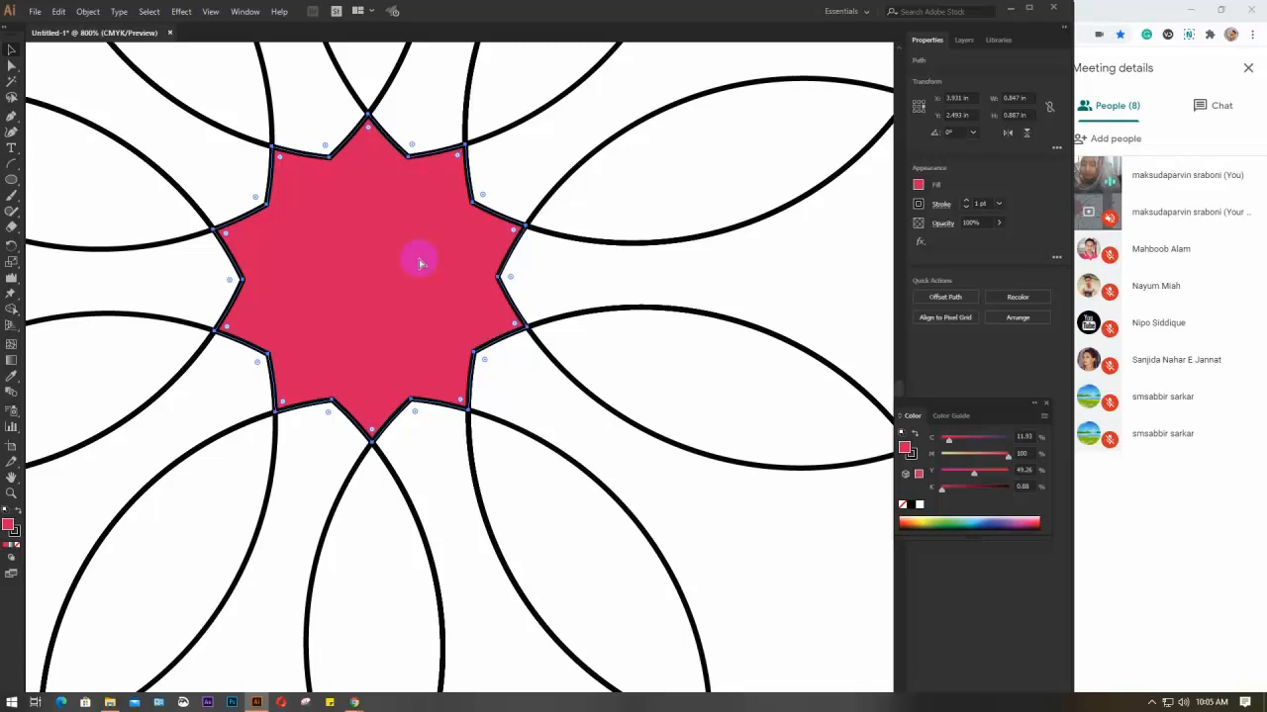
pyautogui.press('v')
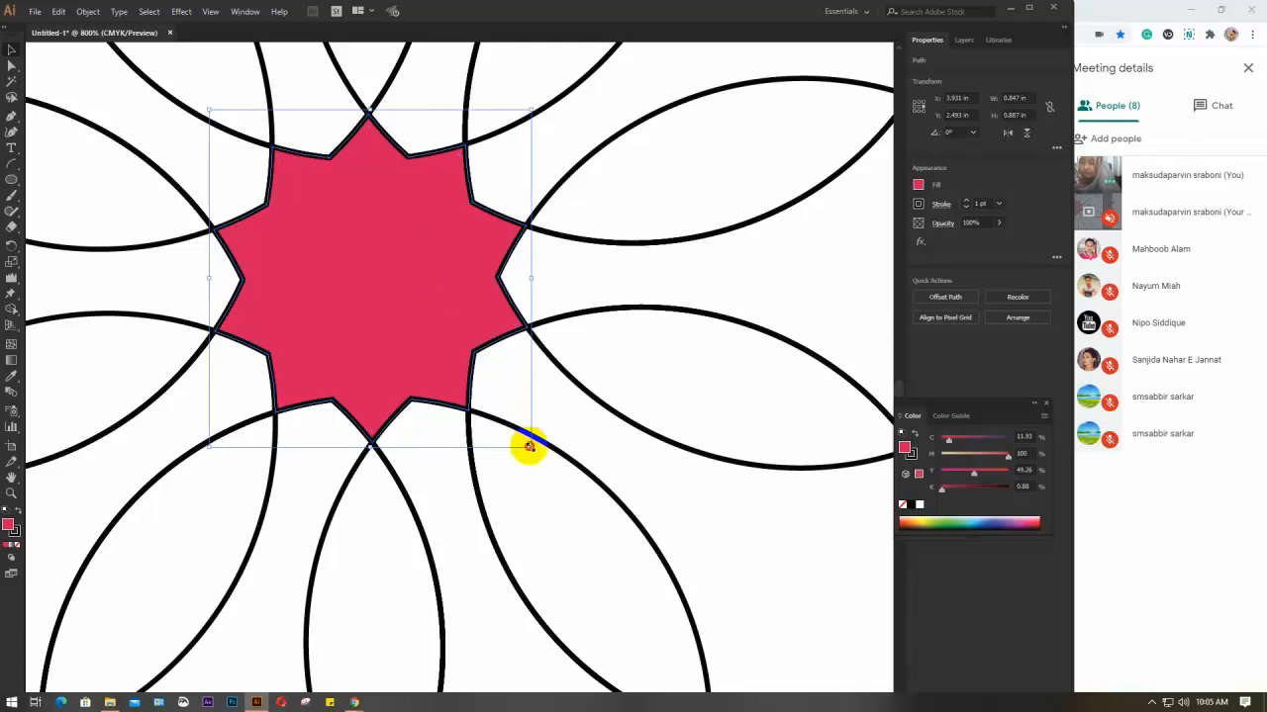
pyautogui.moveTo(530, 445); pyautogui.dragTo(498, 414)
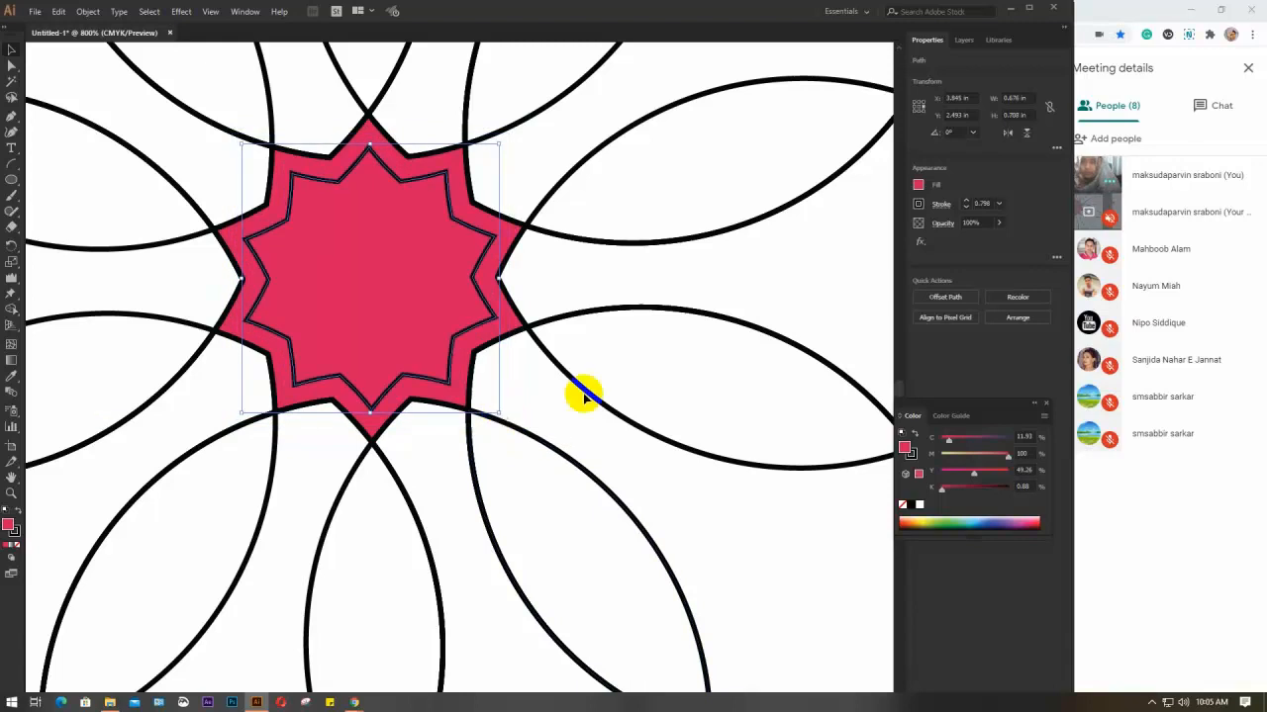
pyautogui.click(930, 187)
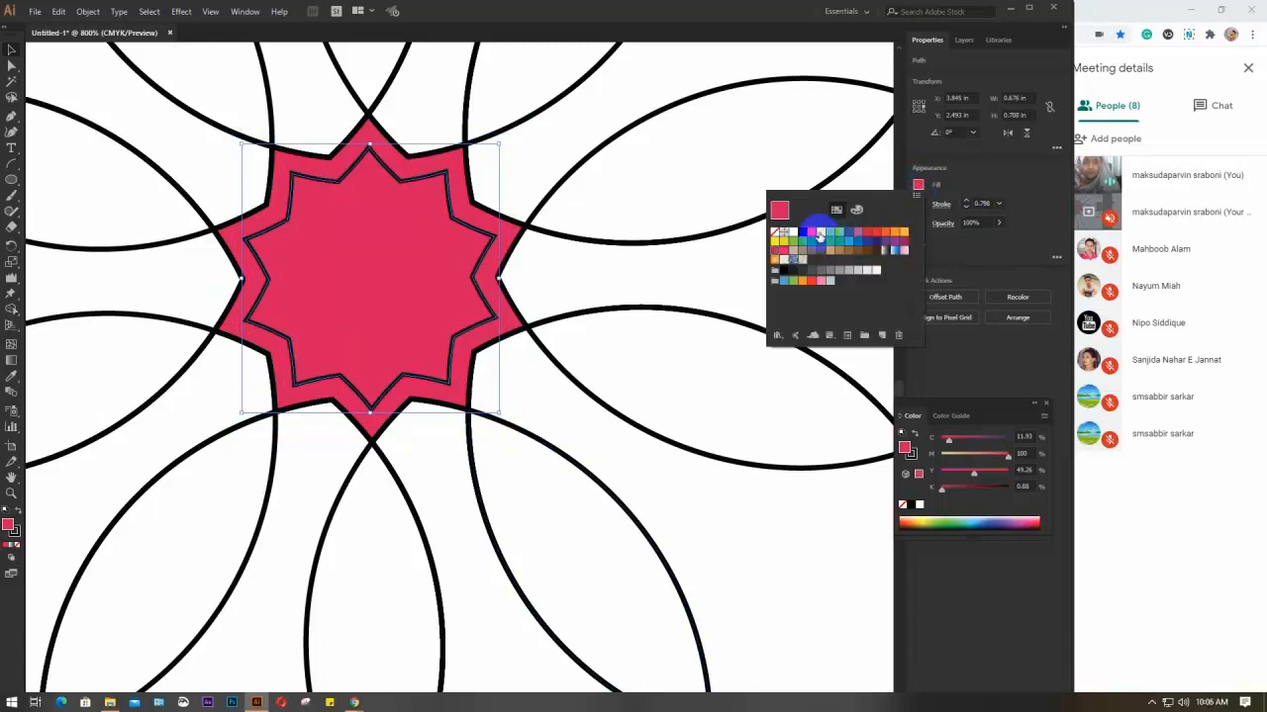
pyautogui.click(893, 233)
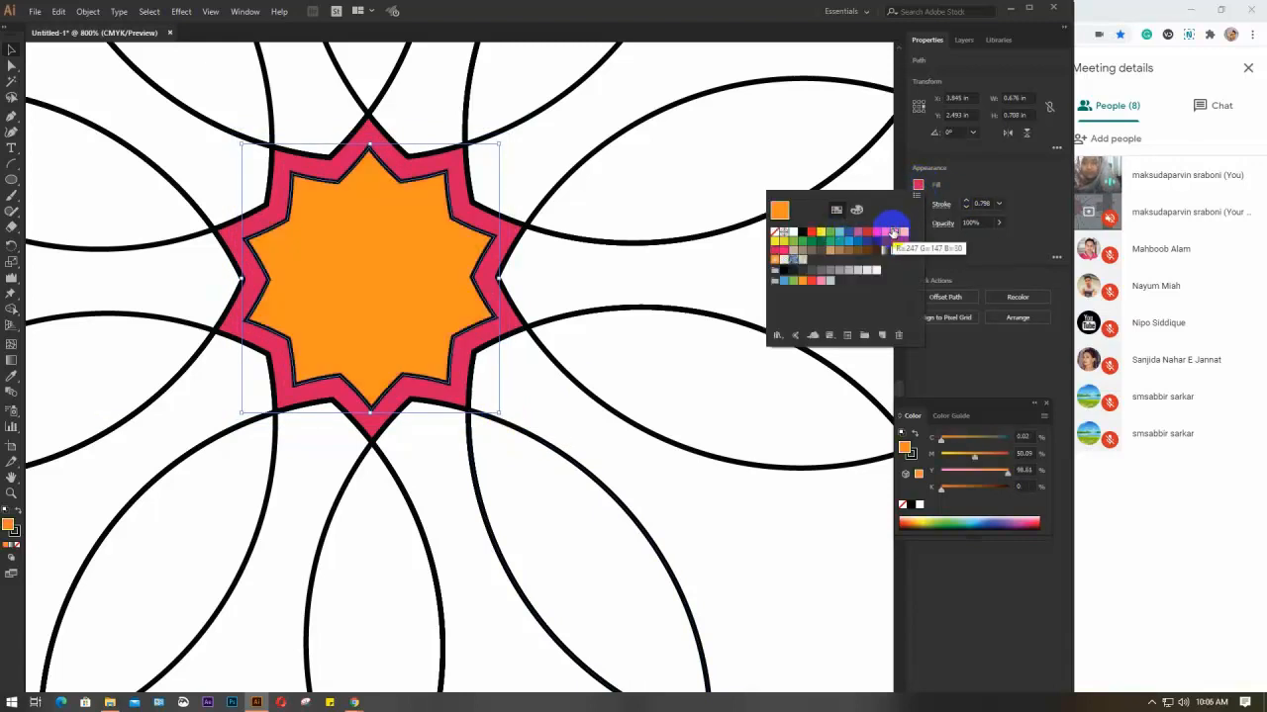
# Step: Place a copy of the orange star in front, scale it about its centre to about 0.60 × 0.63 in and fill it yellow (R=217 G=224 B=33)
pyautogui.click(445, 271)
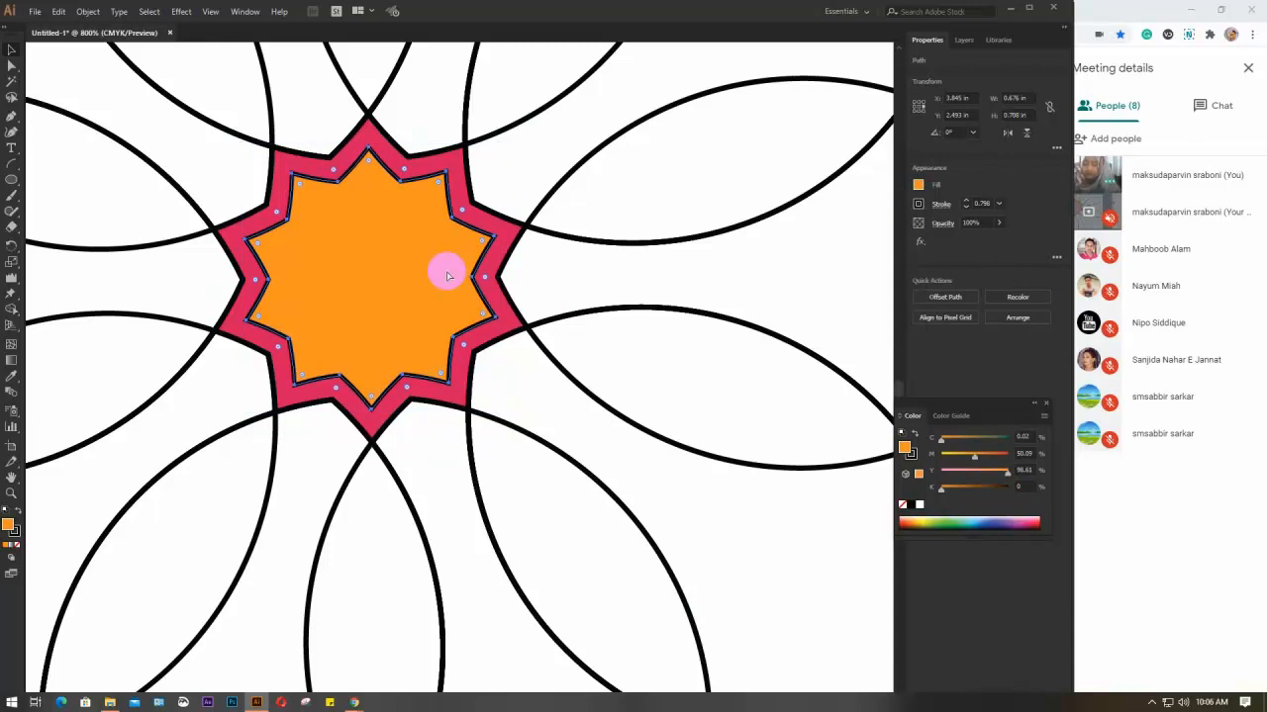
pyautogui.click(448, 275)
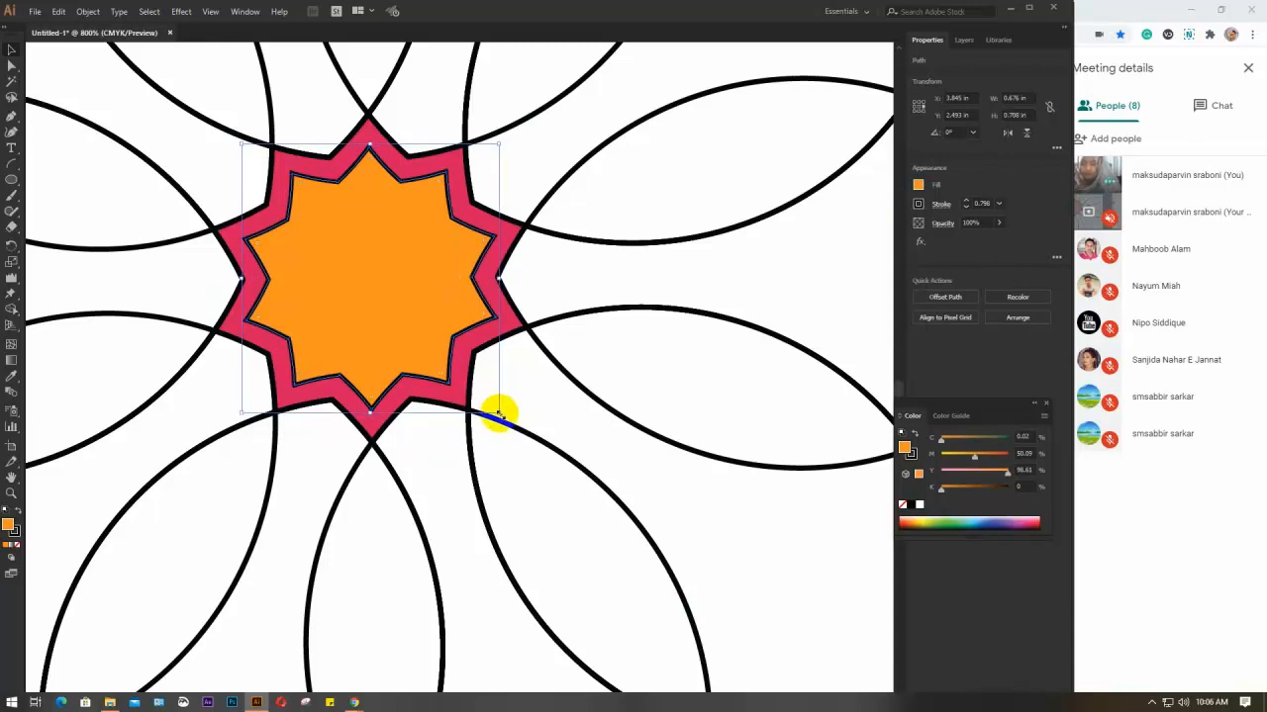
pyautogui.moveTo(500, 413); pyautogui.dragTo(484, 399)
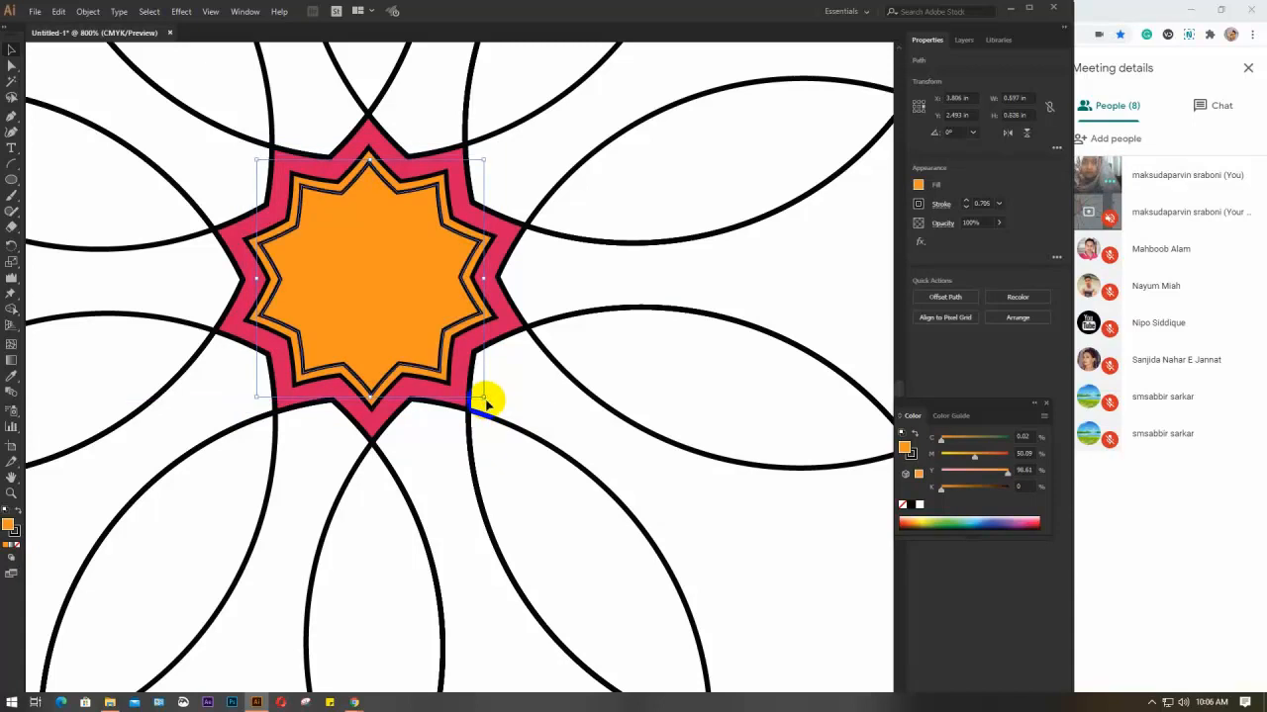
pyautogui.click(917, 185)
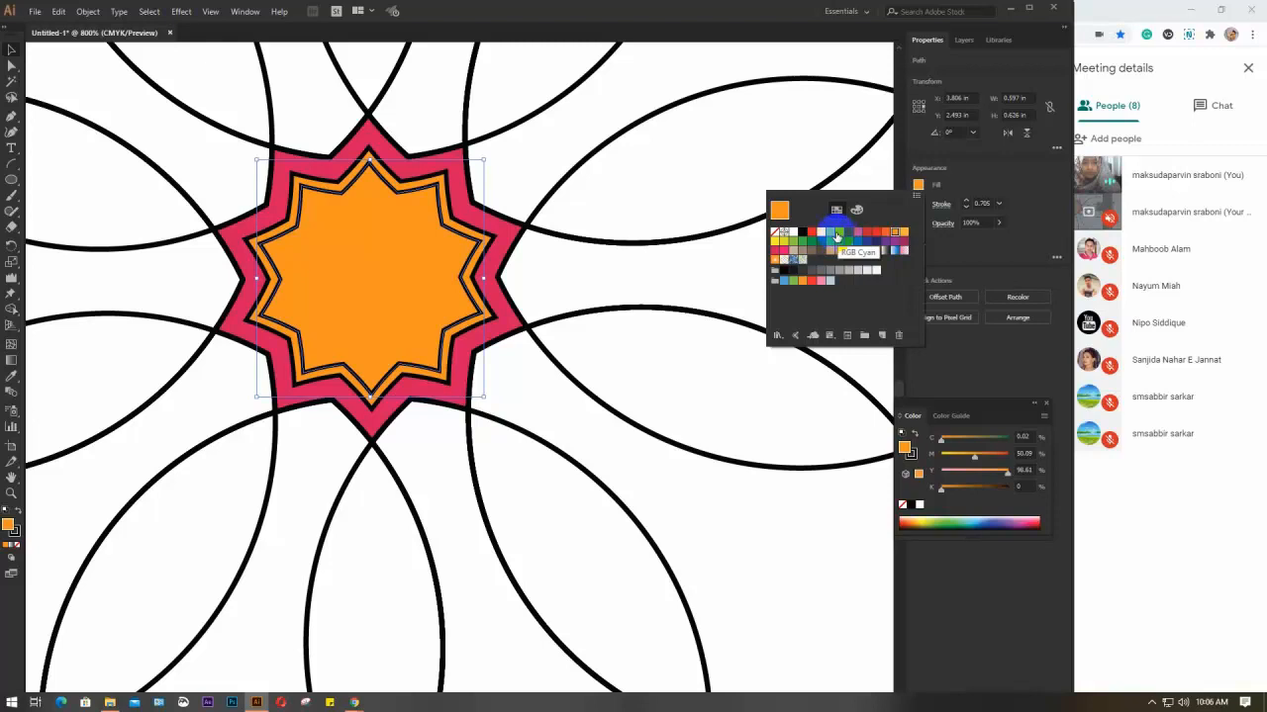
pyautogui.click(820, 242)
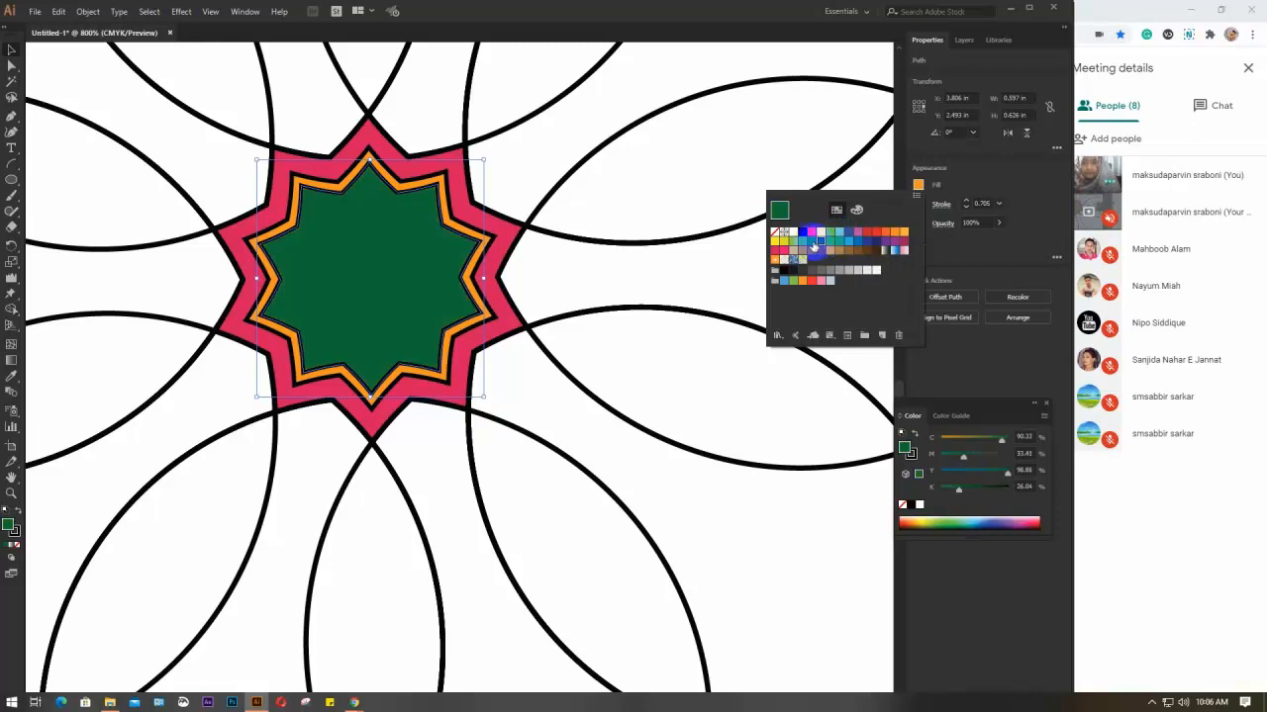
pyautogui.click(857, 270)
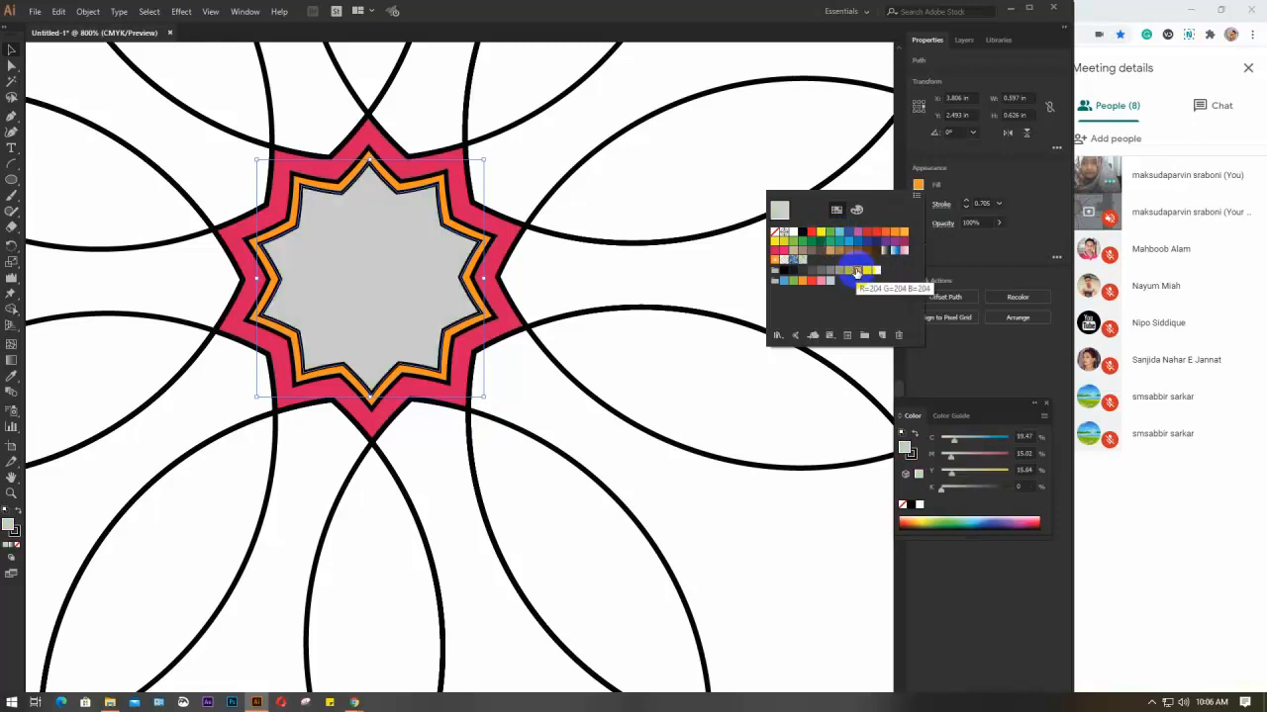
pyautogui.click(903, 232)
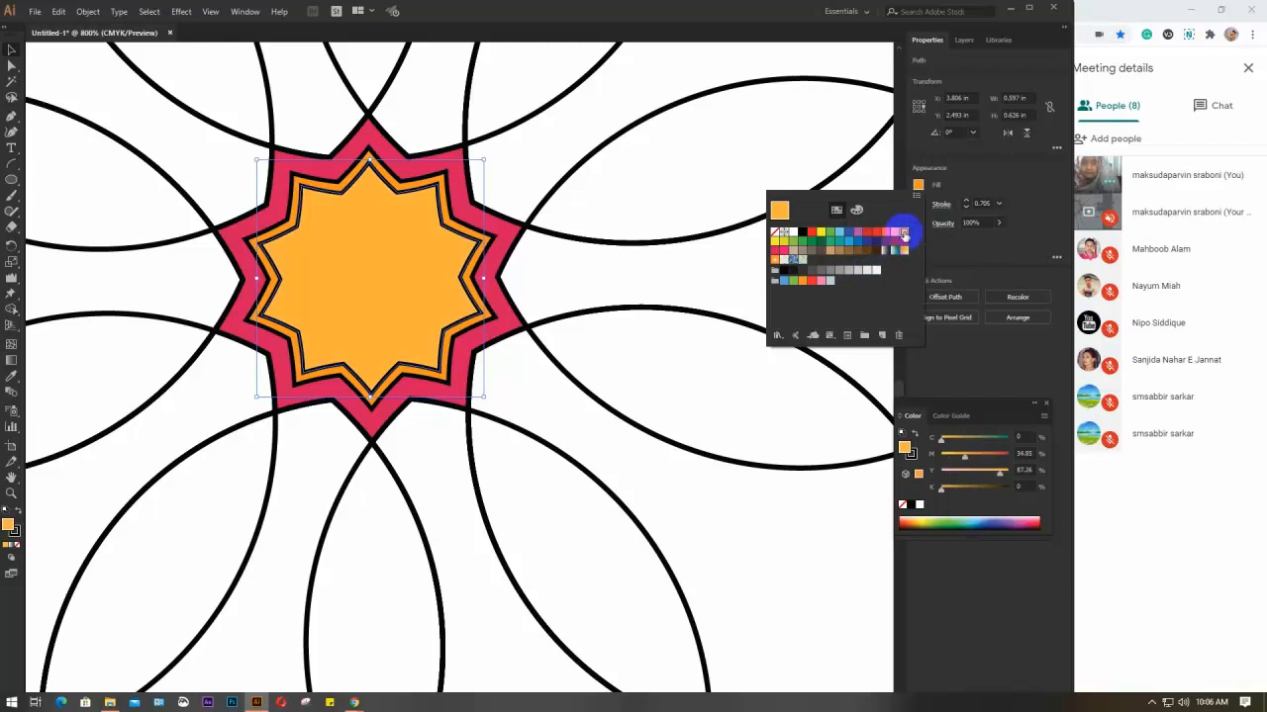
pyautogui.click(787, 239)
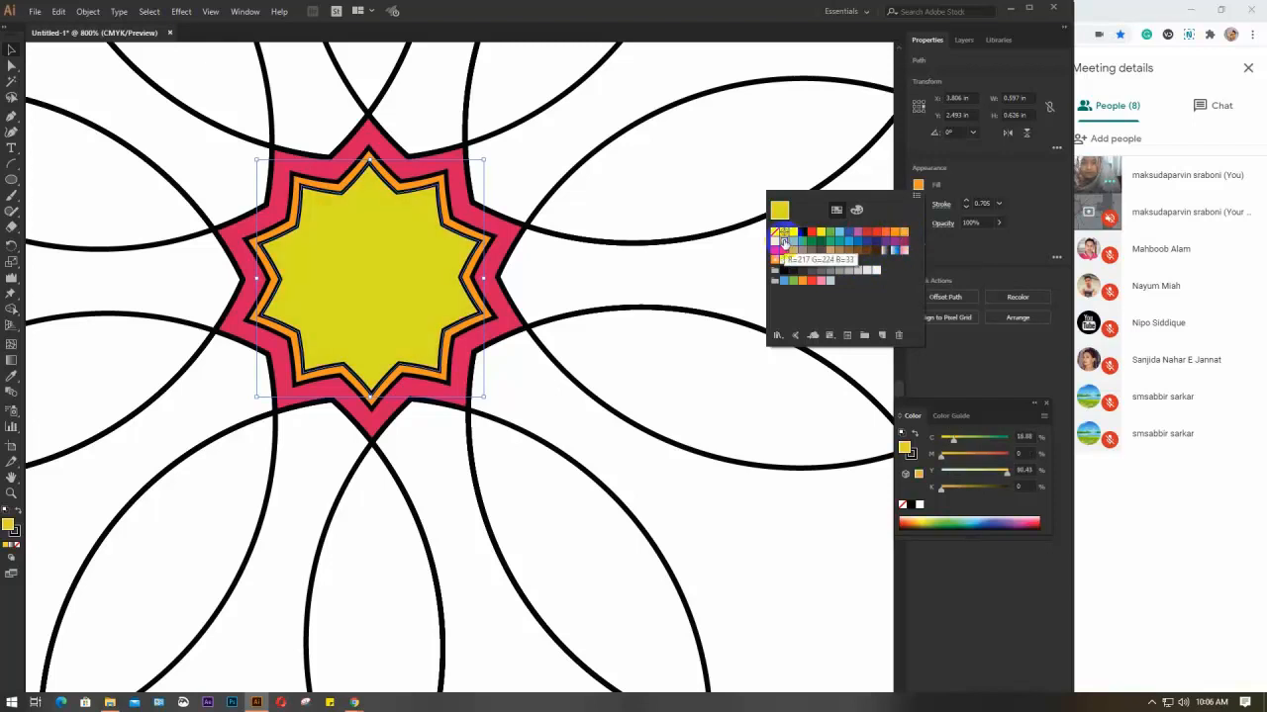
pyautogui.click(594, 270)
pyautogui.scroll(-4, 594, 269)
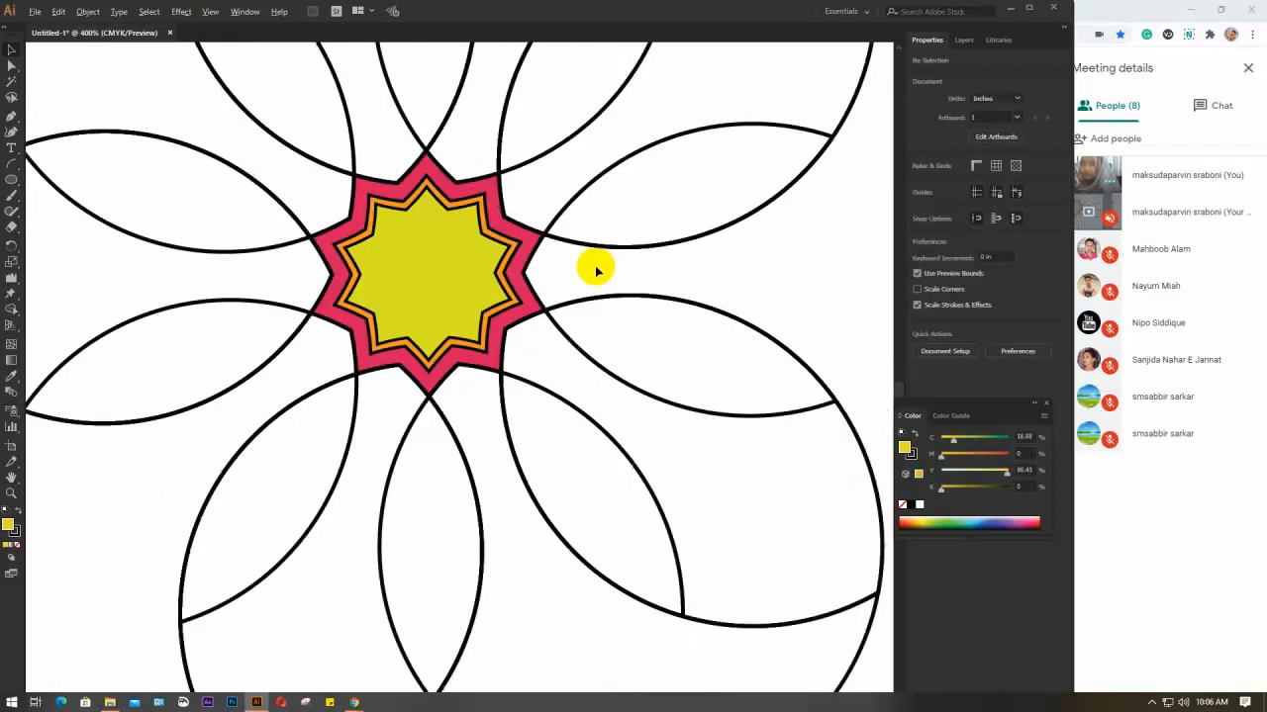
pyautogui.moveTo(730, 285); pyautogui.dragTo(627, 384)
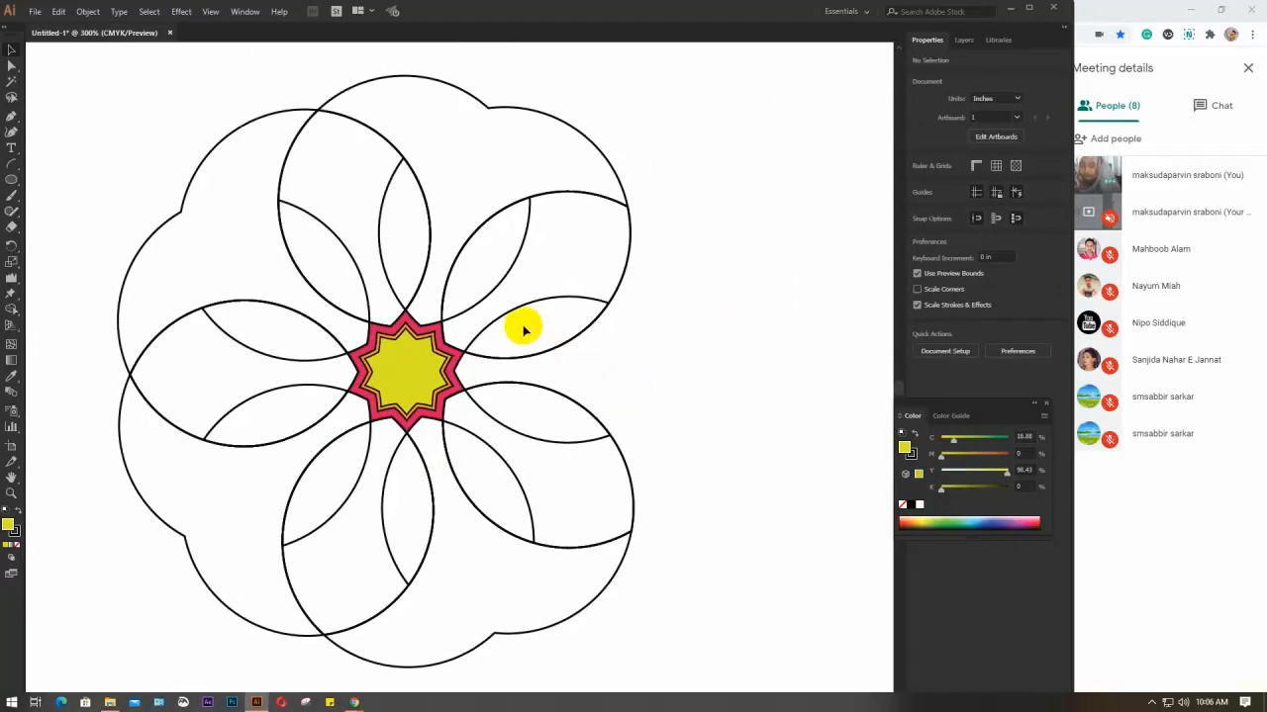
pyautogui.scroll(1, 524, 330)
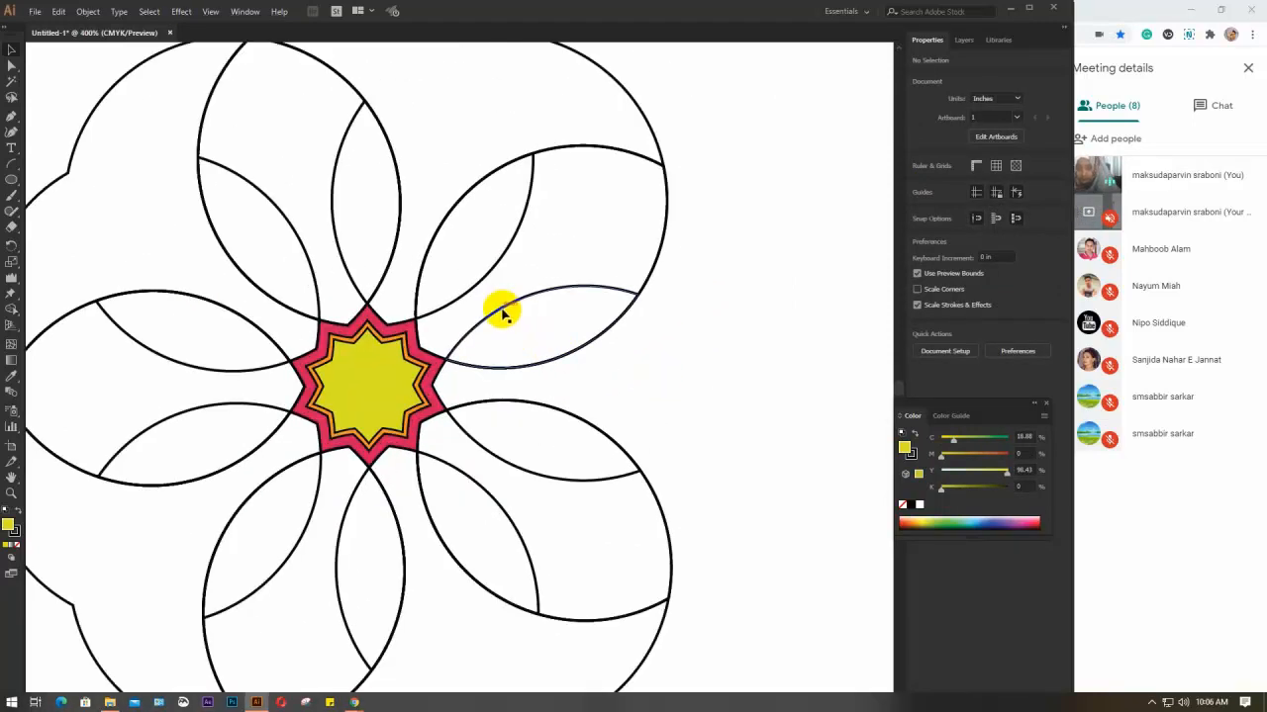
pyautogui.click(502, 312)
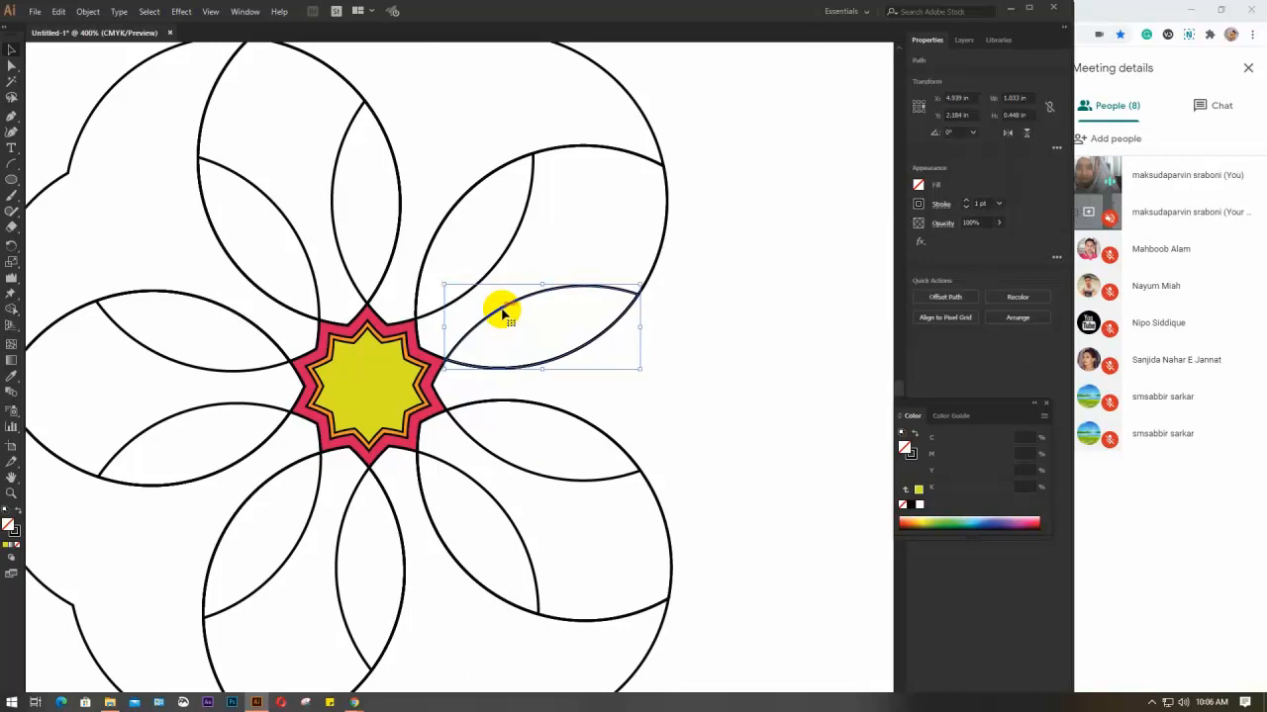
pyautogui.keyDown('shift'); pyautogui.click(451, 220); pyautogui.keyUp('shift')
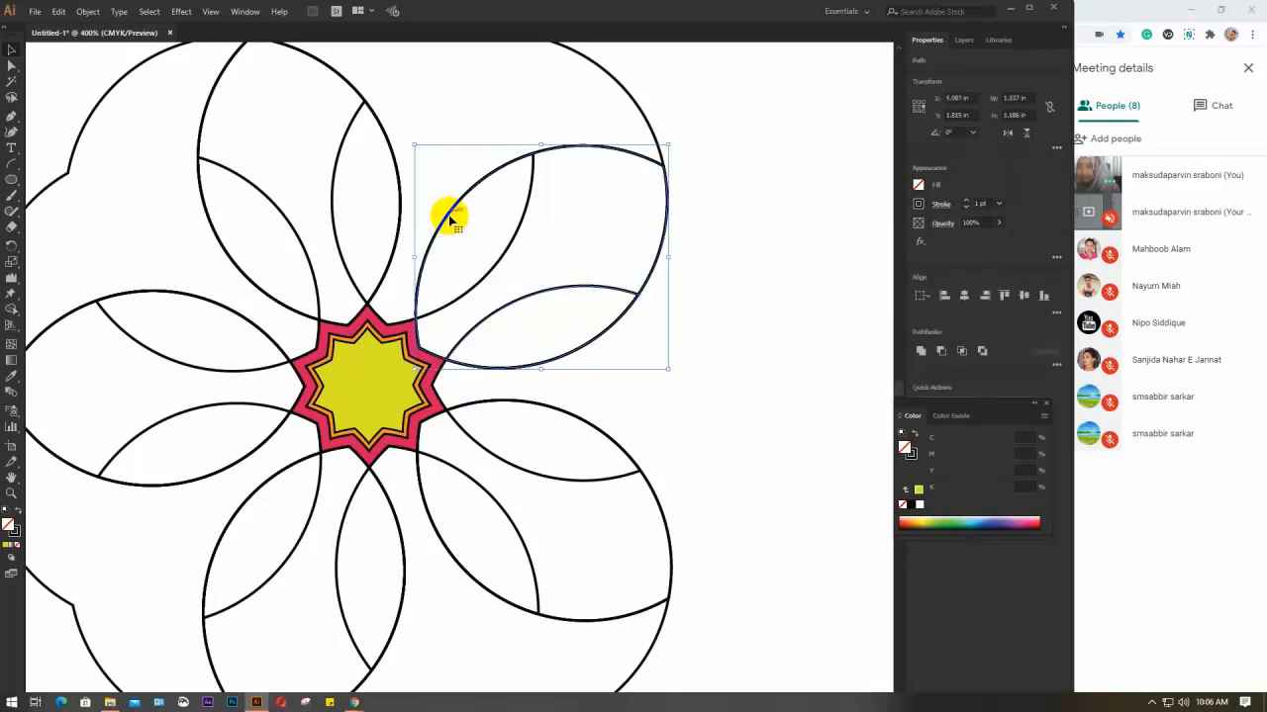
pyautogui.click(758, 249)
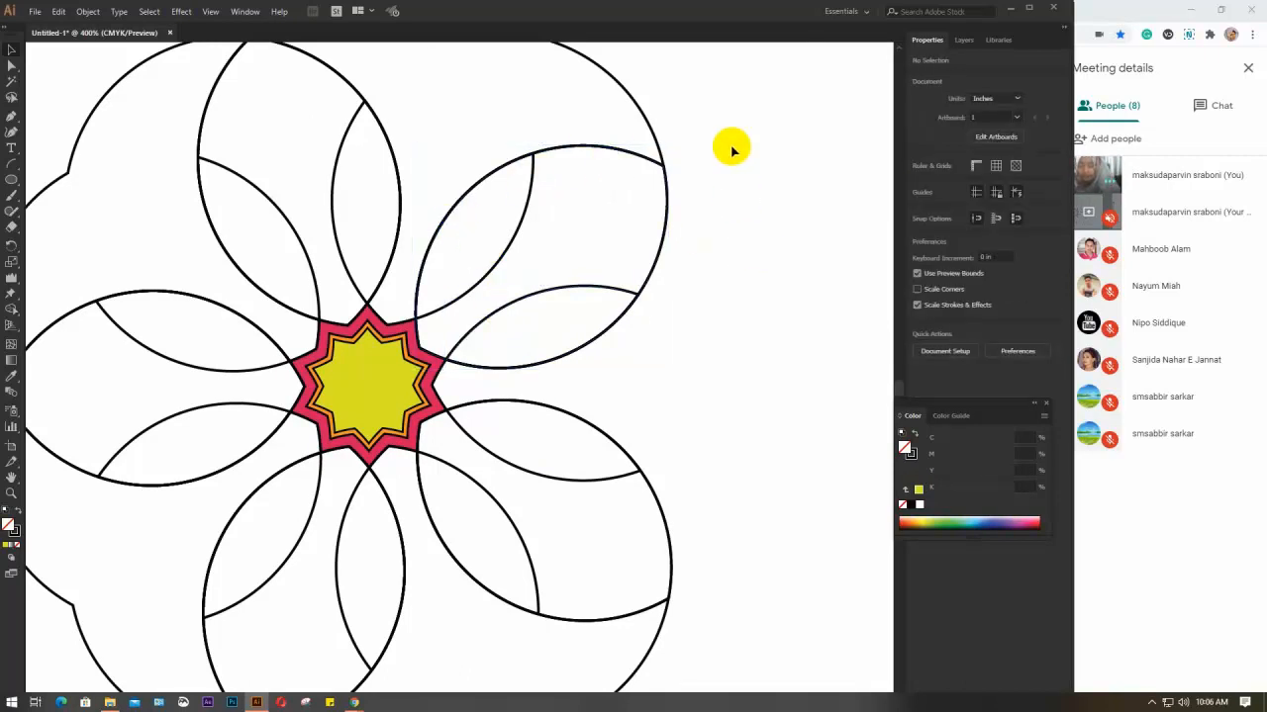
# Step: Hide the outer rim shapes and the large rounded petals, leaving only the ten narrow petals around the central star
pyautogui.keyDown('alt'); pyautogui.scroll(-2, 732, 148); pyautogui.keyUp('alt')
pyautogui.moveTo(723, 372); pyautogui.dragTo(679, 432)
pyautogui.press('Delete')
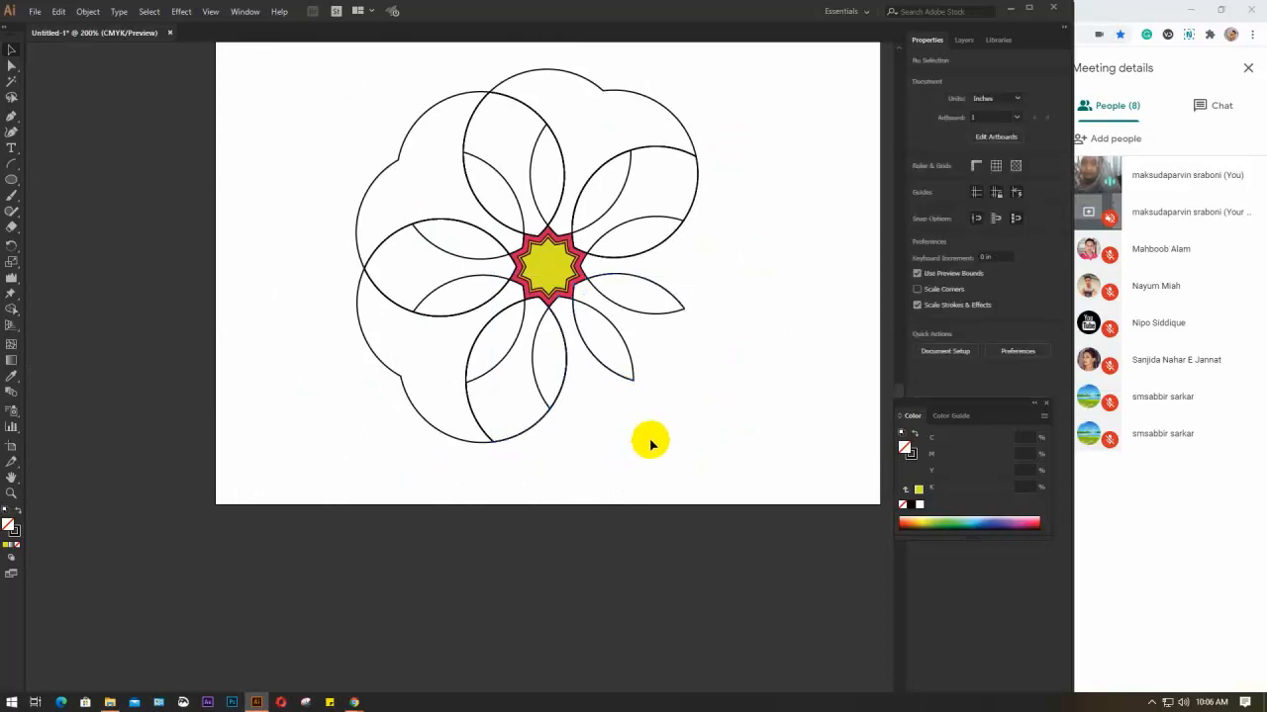
pyautogui.moveTo(718, 168); pyautogui.dragTo(651, 85)
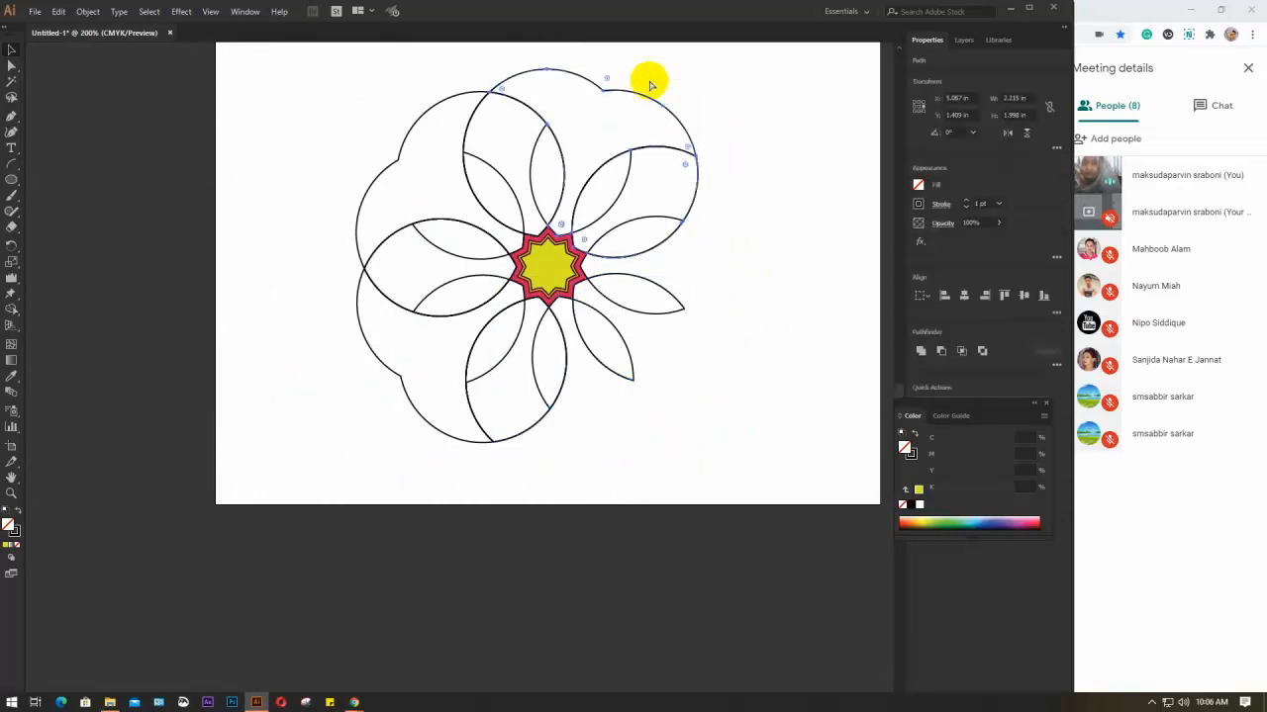
pyautogui.press('Delete')
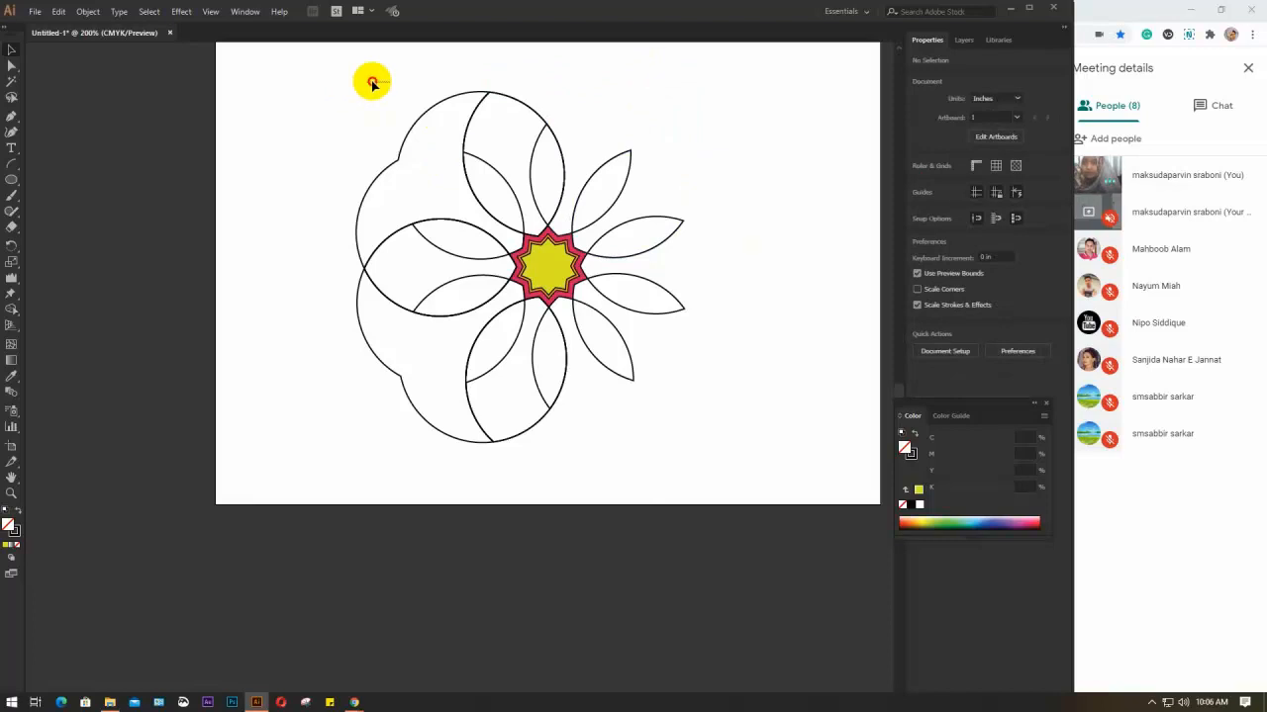
pyautogui.moveTo(368, 85); pyautogui.dragTo(489, 119)
pyautogui.press('Delete')
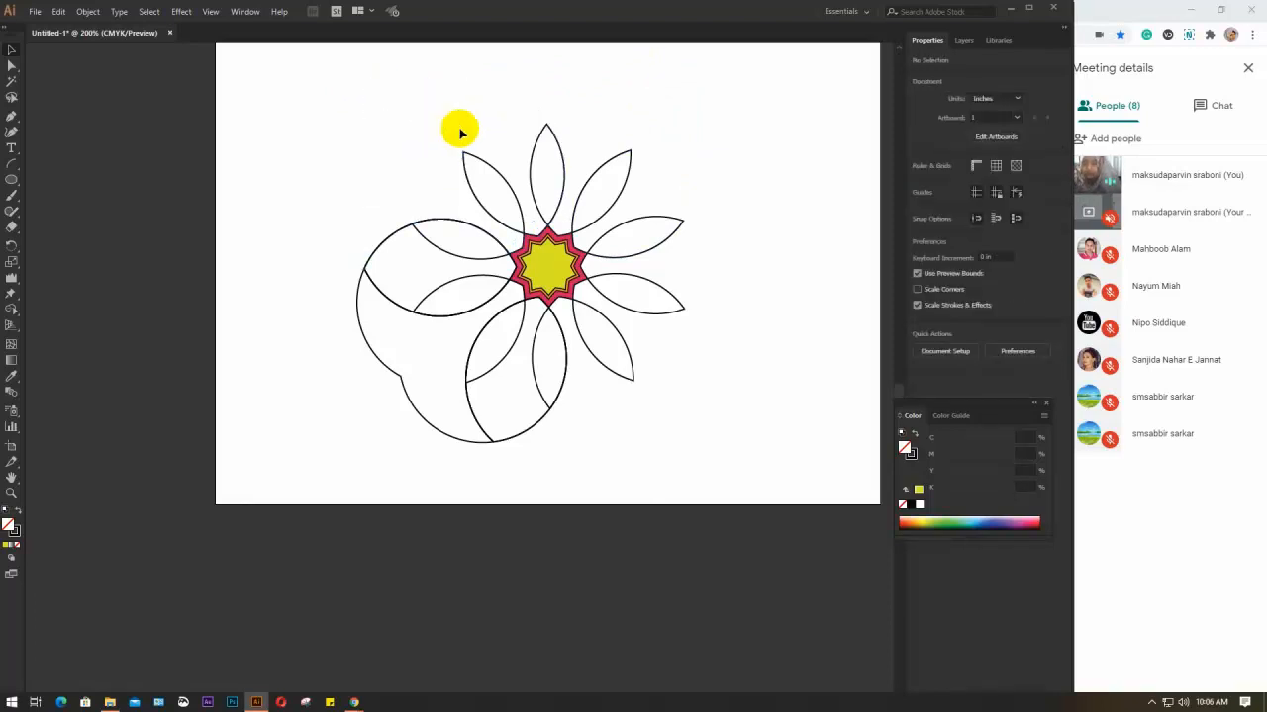
pyautogui.moveTo(294, 212); pyautogui.dragTo(379, 320)
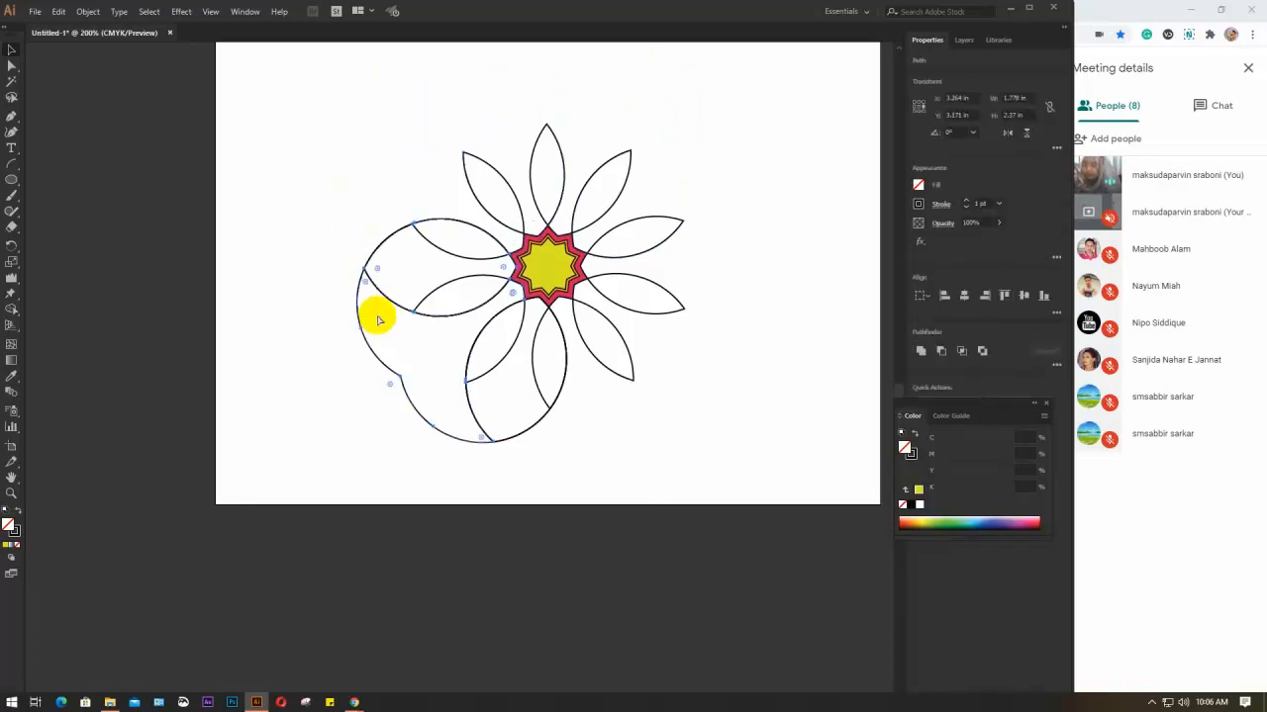
pyautogui.press('Delete')
pyautogui.moveTo(427, 442); pyautogui.dragTo(501, 430)
pyautogui.press('Delete')
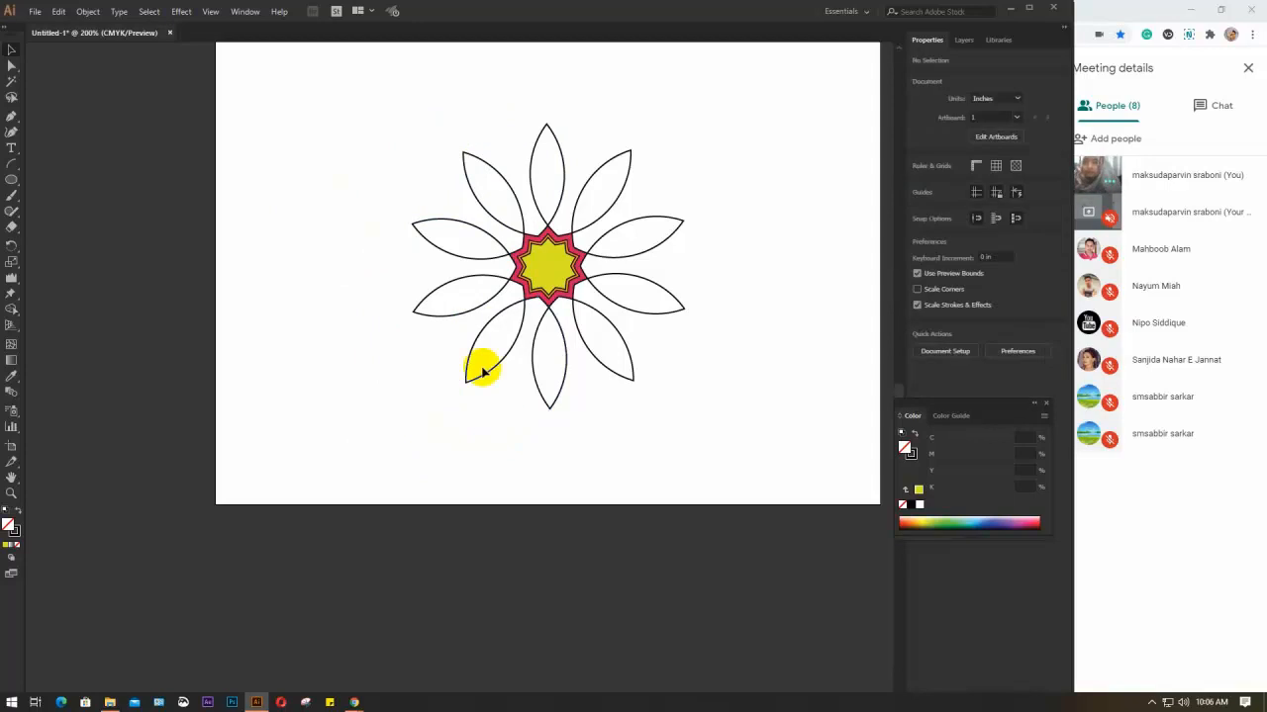
# Step: Select all ten narrow petals, fill them with the orange swatch, and deselect them
pyautogui.moveTo(393, 115); pyautogui.dragTo(418, 424)
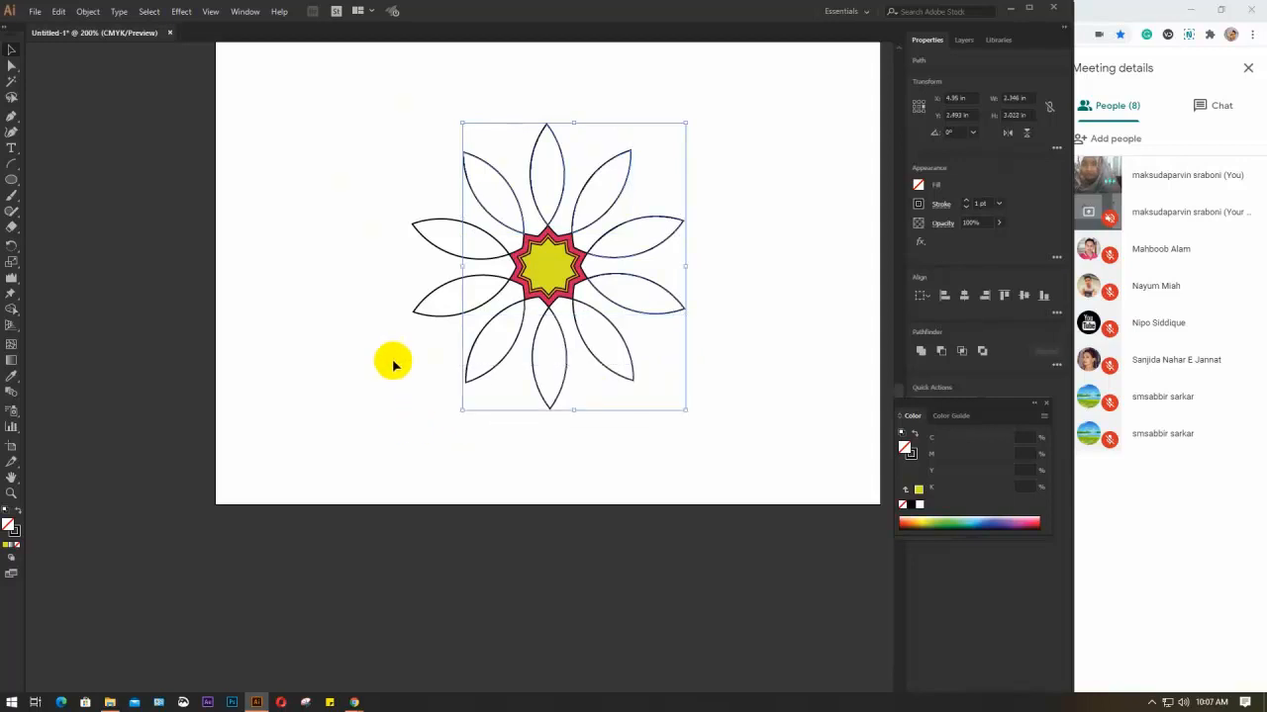
pyautogui.moveTo(385, 175); pyautogui.dragTo(435, 353)
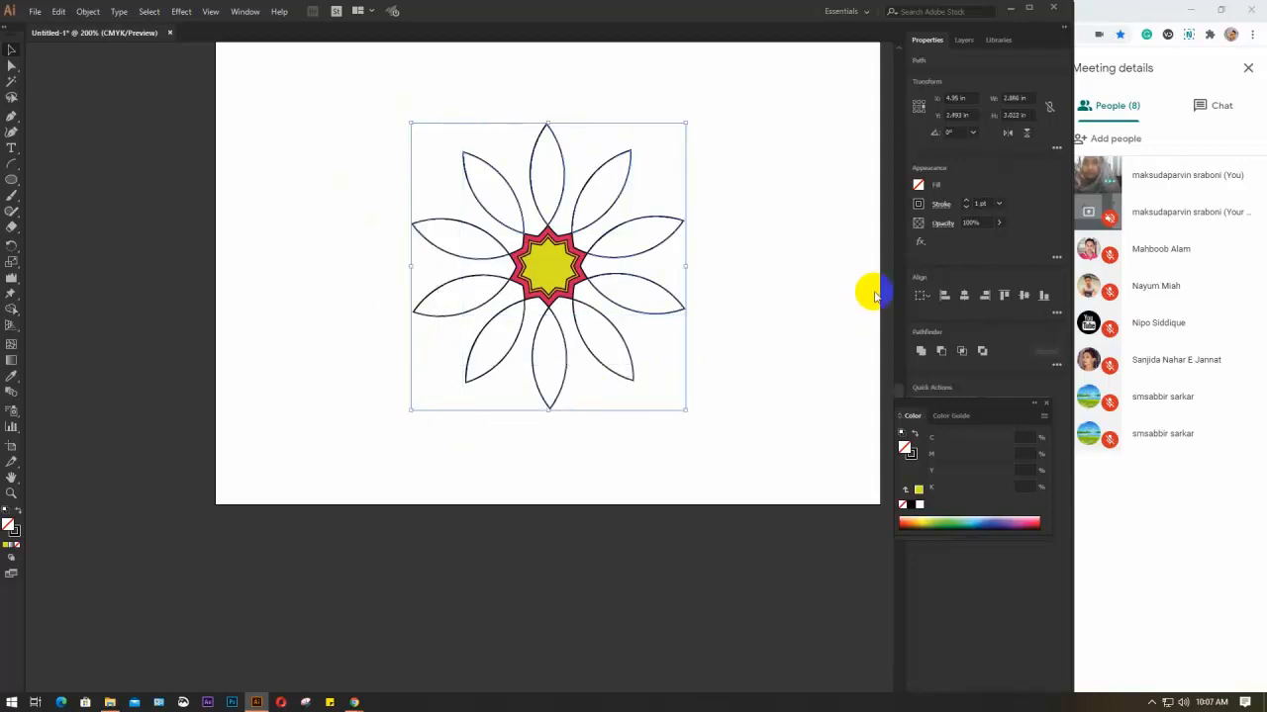
pyautogui.click(918, 185)
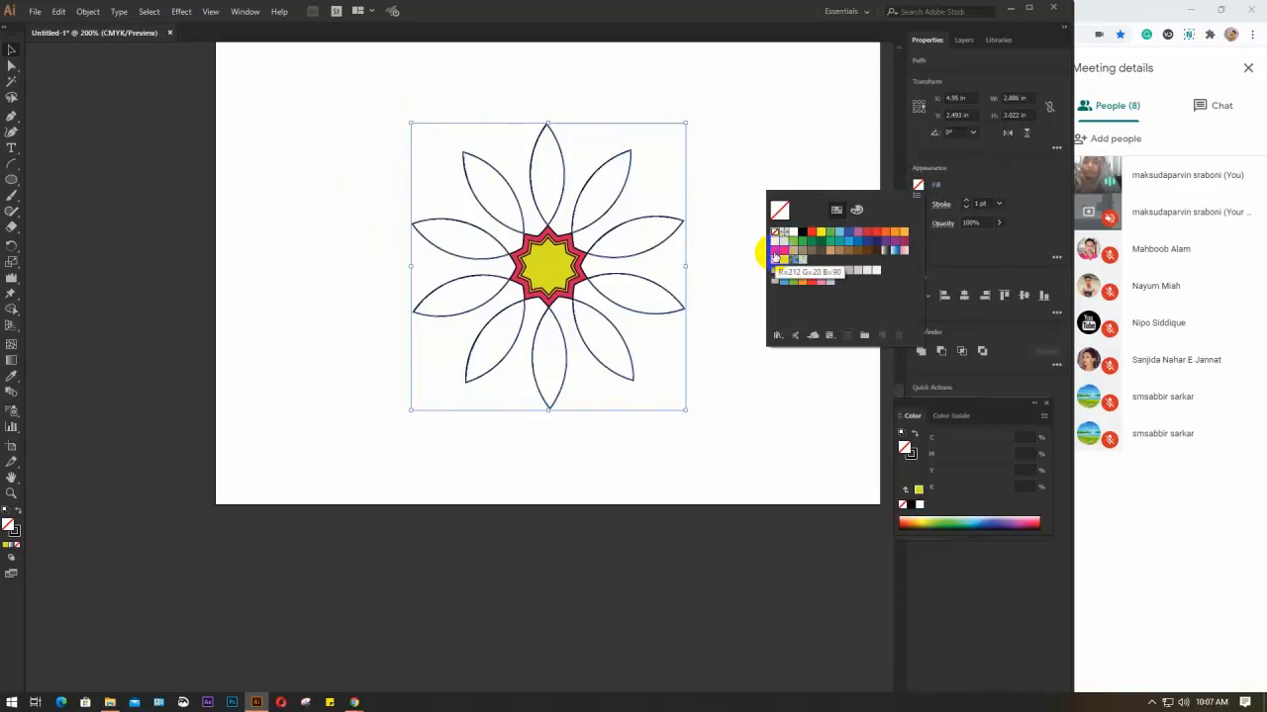
pyautogui.click(896, 232)
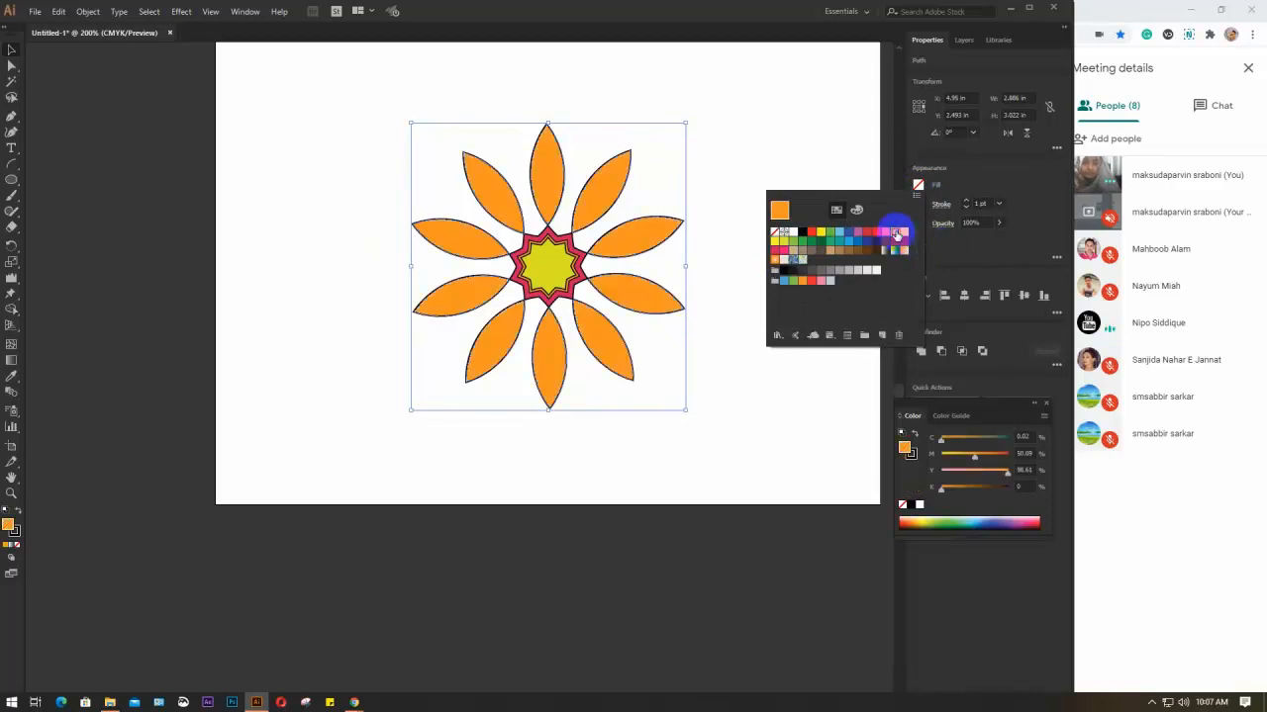
pyautogui.click(737, 412)
pyautogui.click(737, 412)
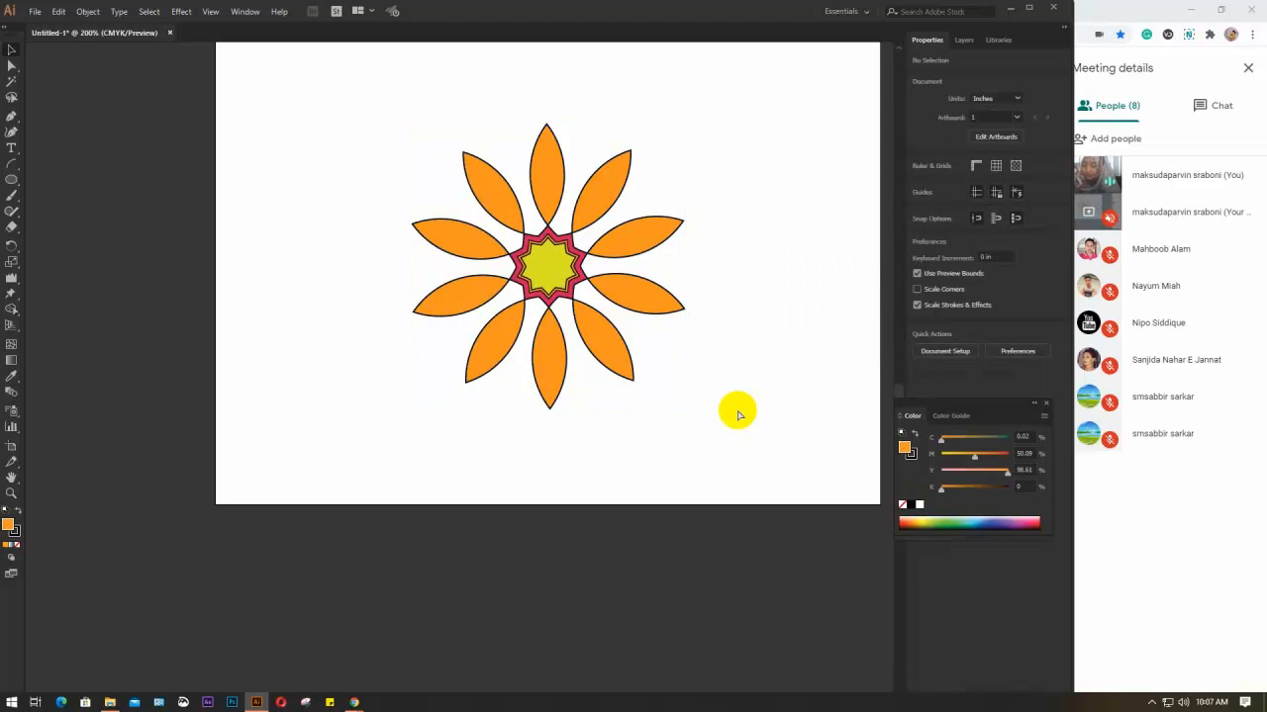
# Step: Show all hidden shapes and fill the five outer rim shapes around the flower with the teal swatch
pyautogui.hotkey('ctrl', 'alt', '3')
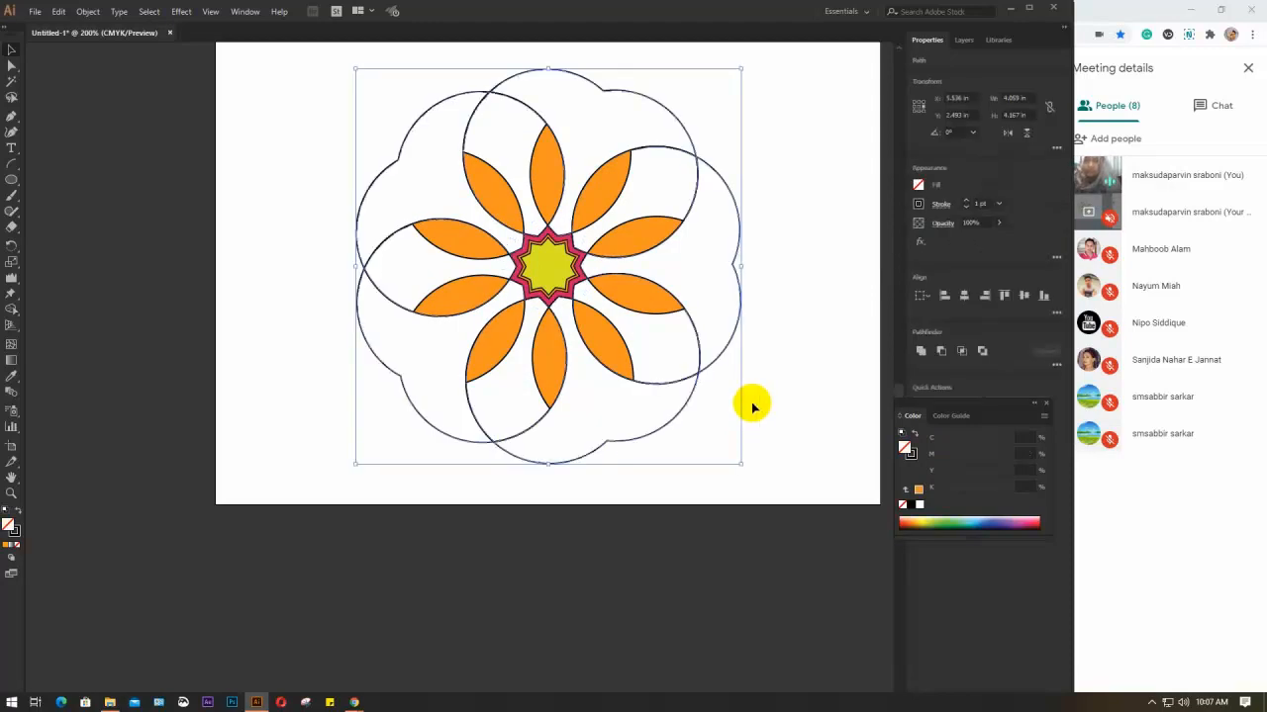
pyautogui.click(790, 369)
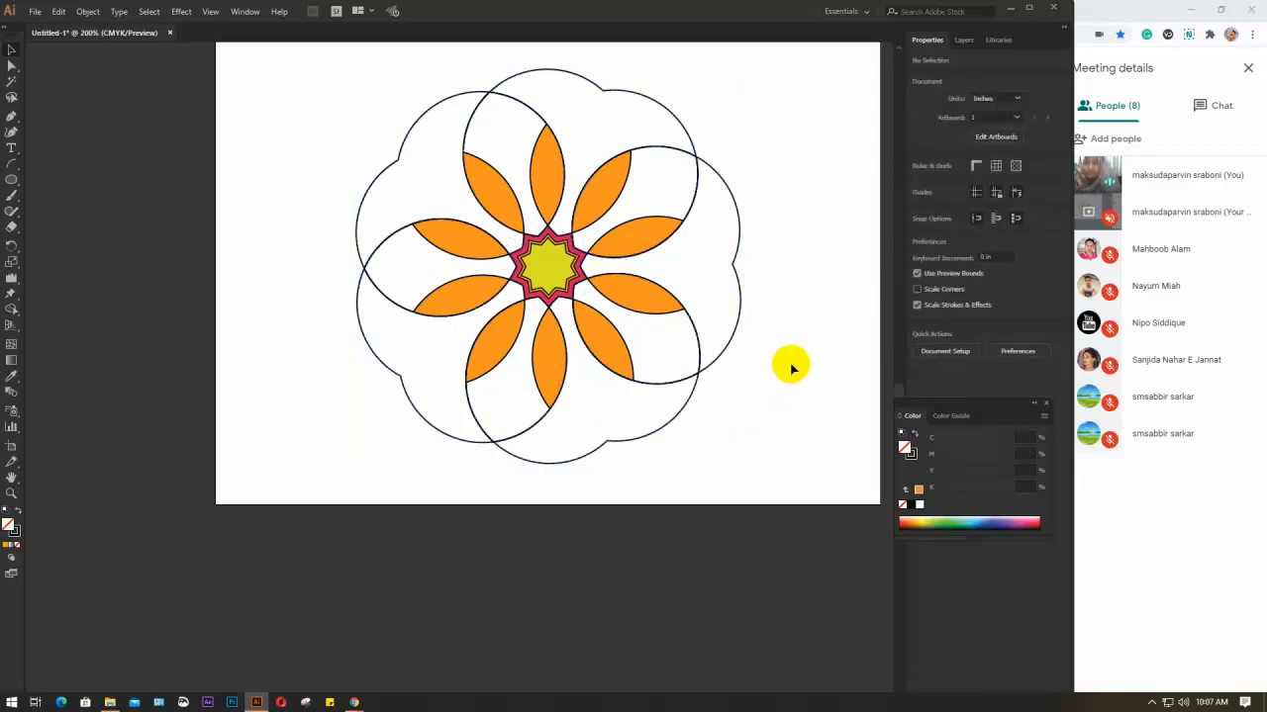
pyautogui.click(728, 274)
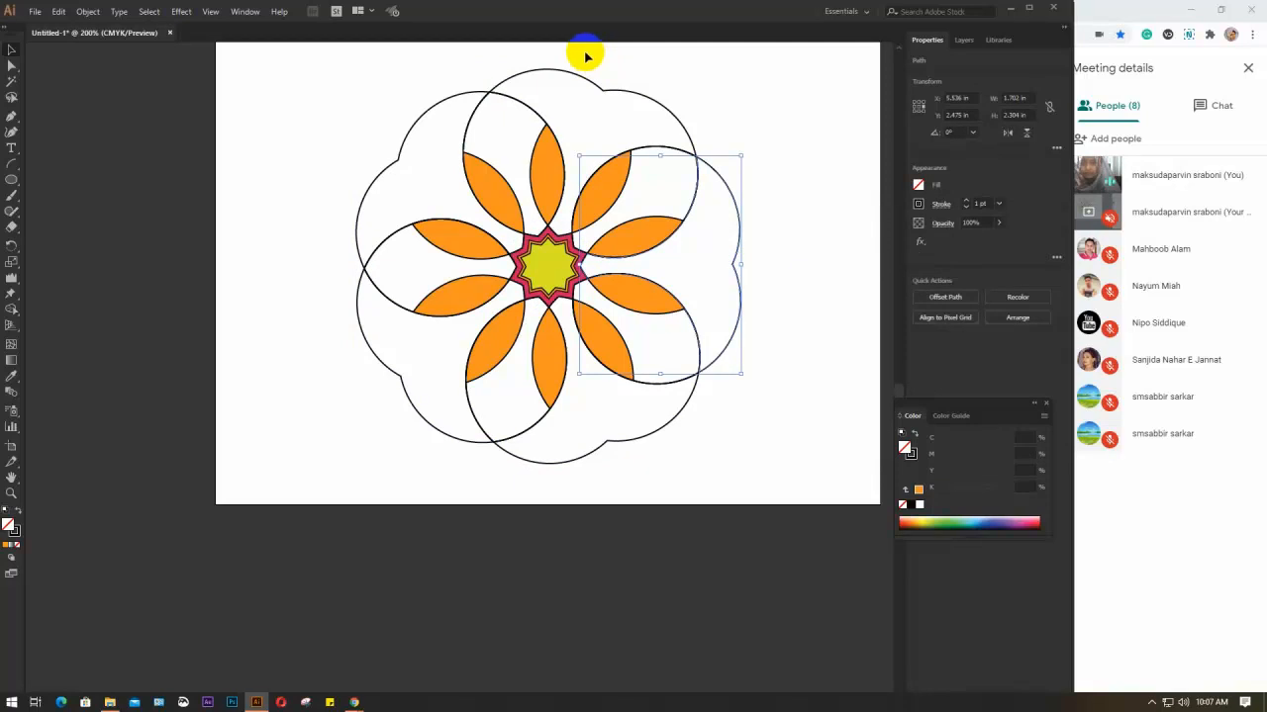
pyautogui.keyDown('shift'); pyautogui.click(609, 97); pyautogui.keyUp('shift')
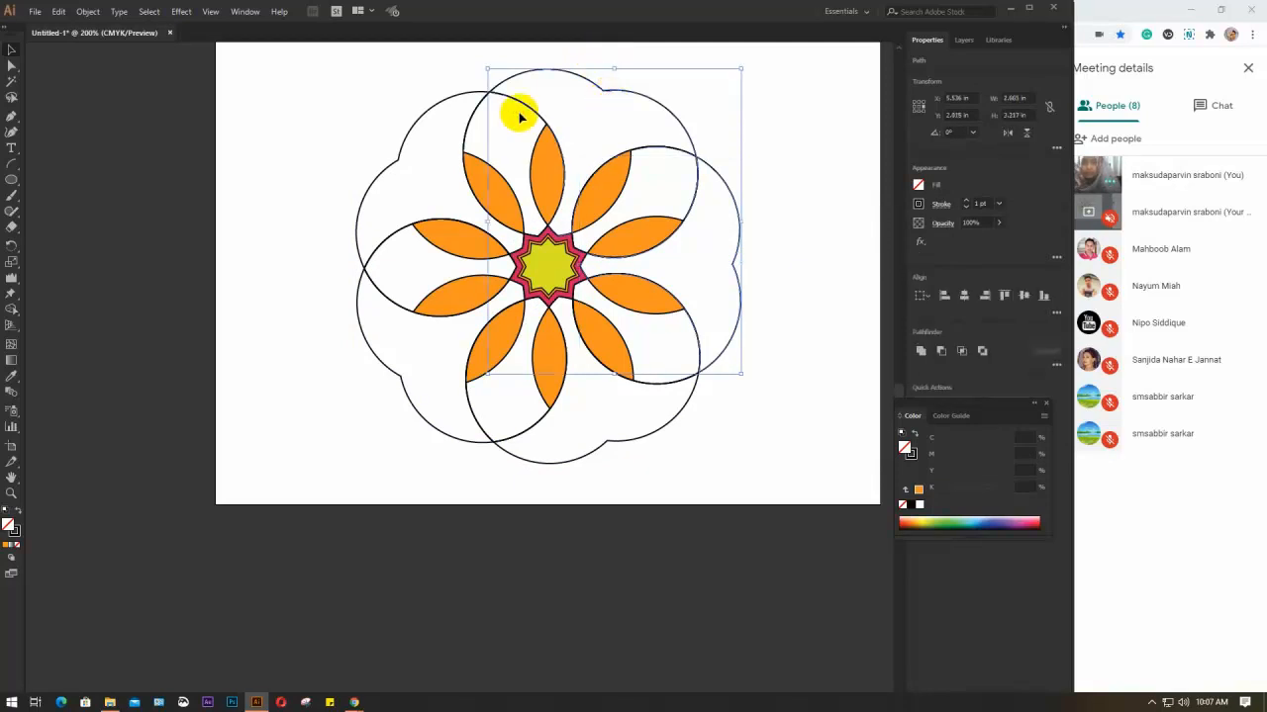
pyautogui.keyDown('shift'); pyautogui.click(405, 158); pyautogui.keyUp('shift')
pyautogui.moveTo(376, 431); pyautogui.dragTo(413, 398)
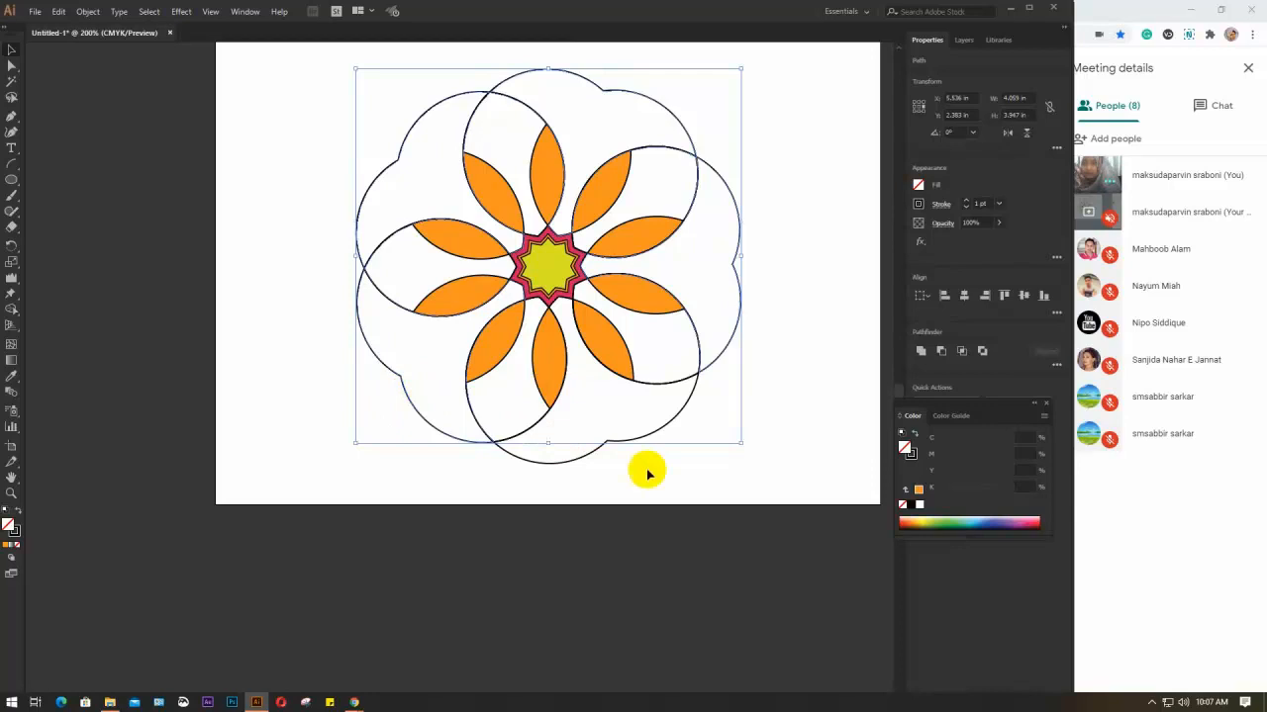
pyautogui.moveTo(602, 479); pyautogui.dragTo(559, 456)
pyautogui.click(950, 228)
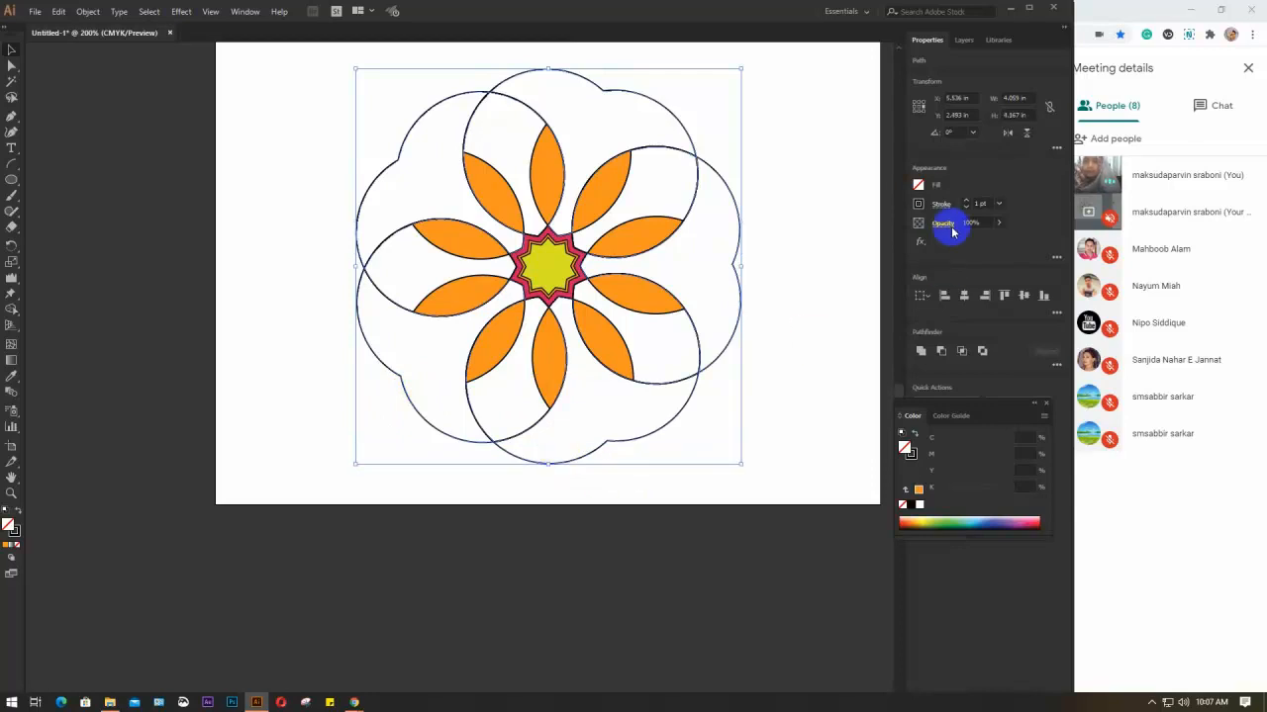
pyautogui.click(918, 185)
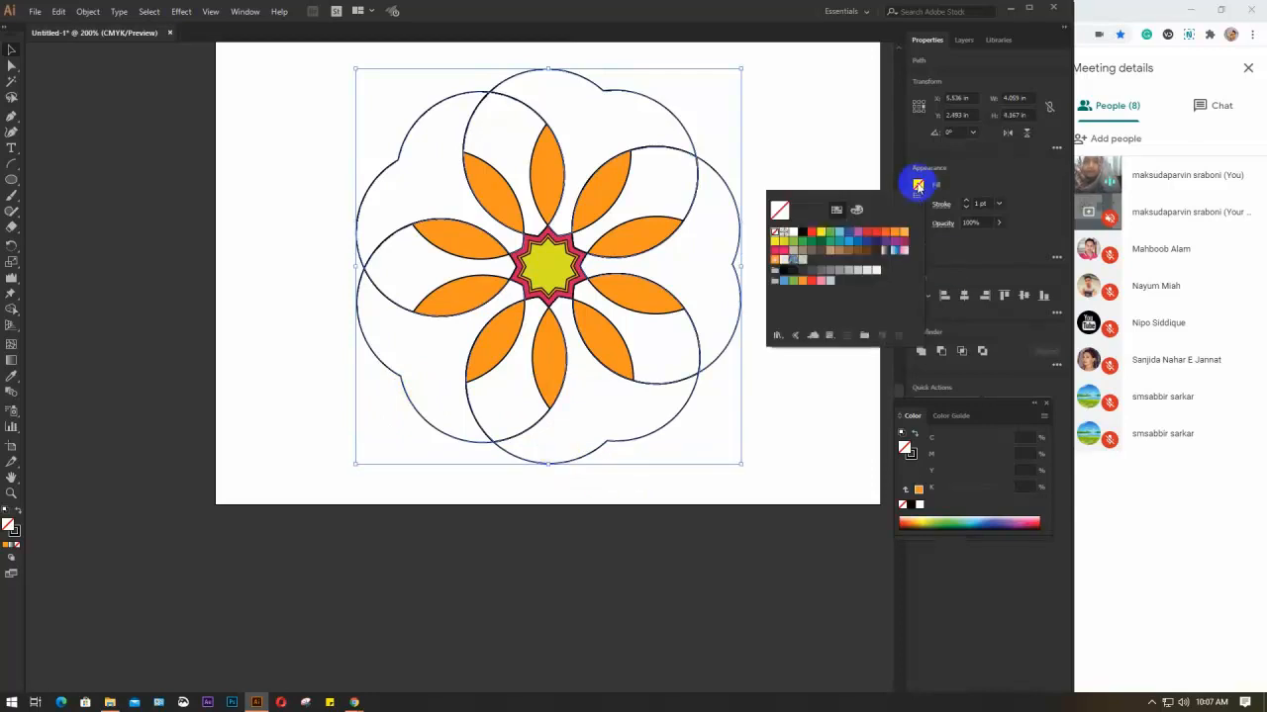
pyautogui.click(841, 240)
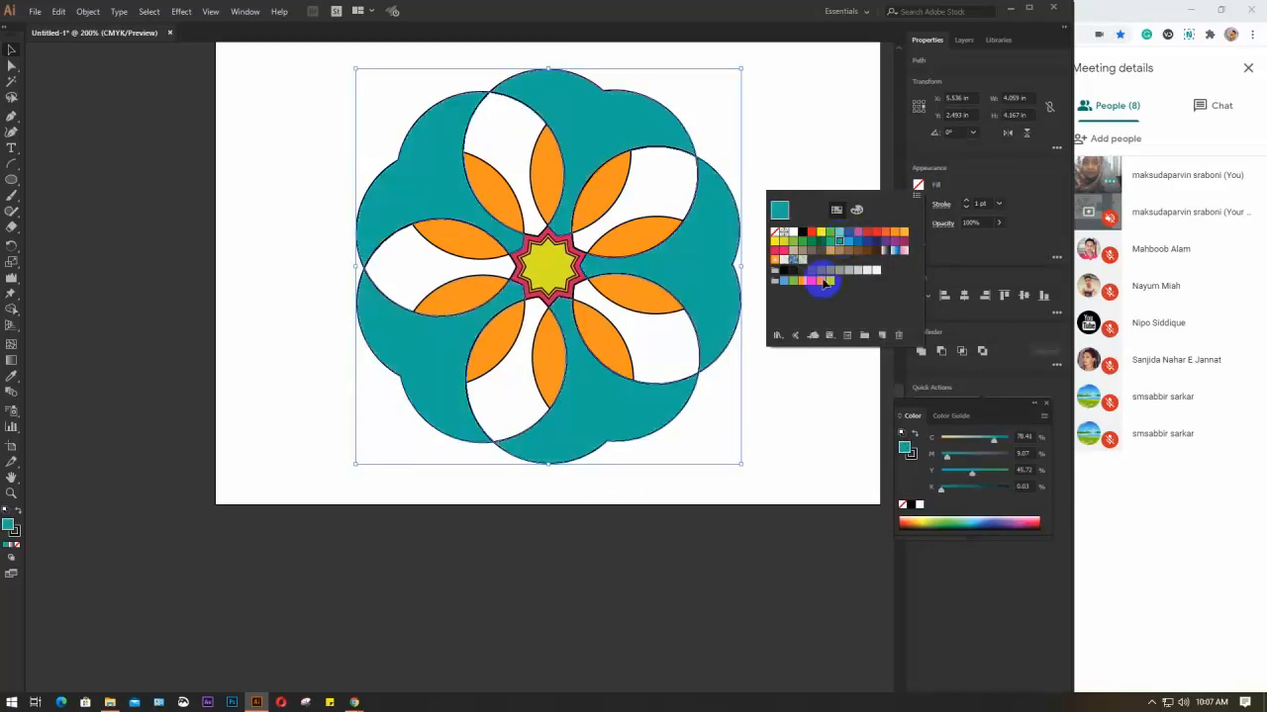
pyautogui.click(808, 394)
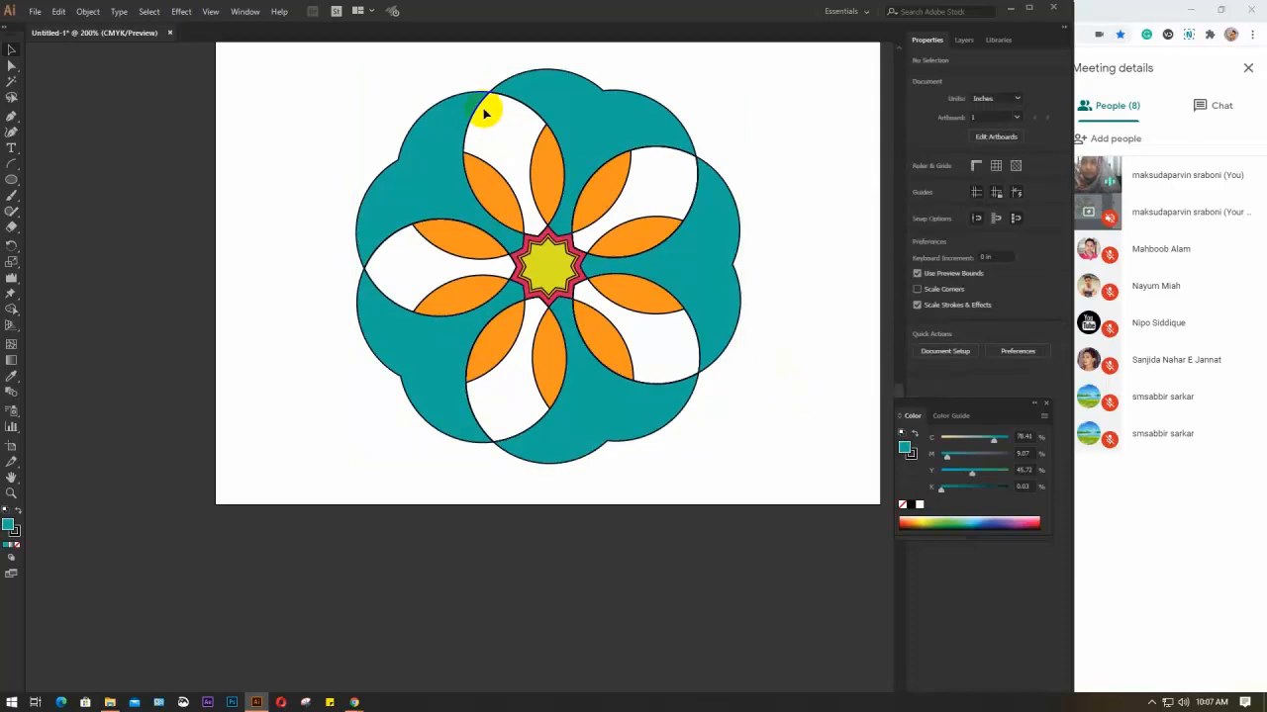
# Step: Select the five large rounded petals and fill them with the magenta swatch (R=158 G=0 B=93)
pyautogui.click(479, 115)
pyautogui.click(507, 111)
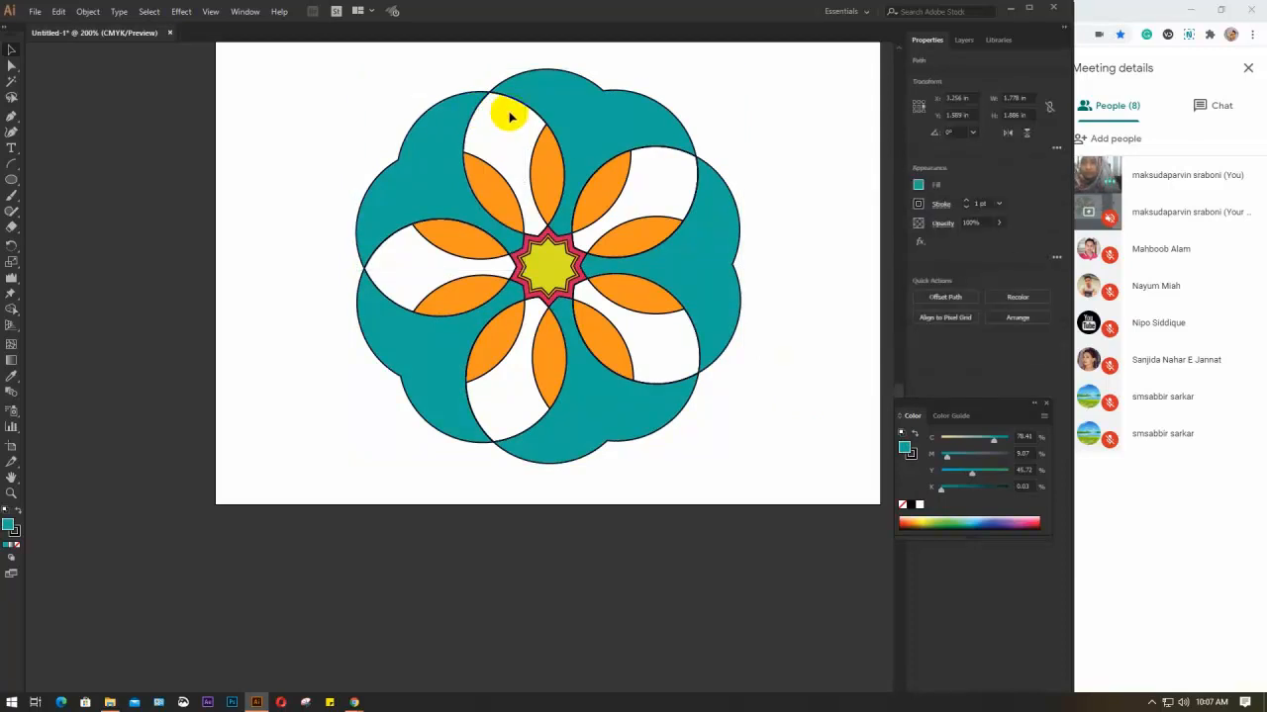
pyautogui.click(503, 109)
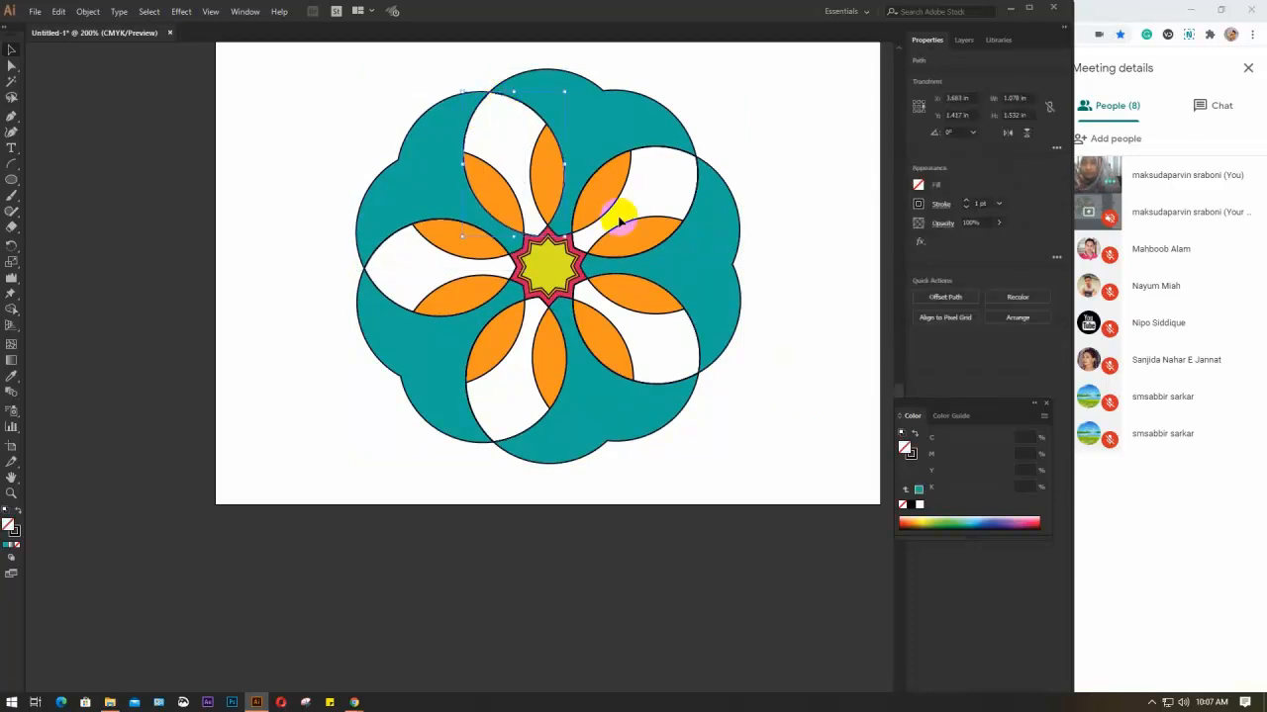
pyautogui.keyDown('shift'); pyautogui.click(671, 155); pyautogui.keyUp('shift')
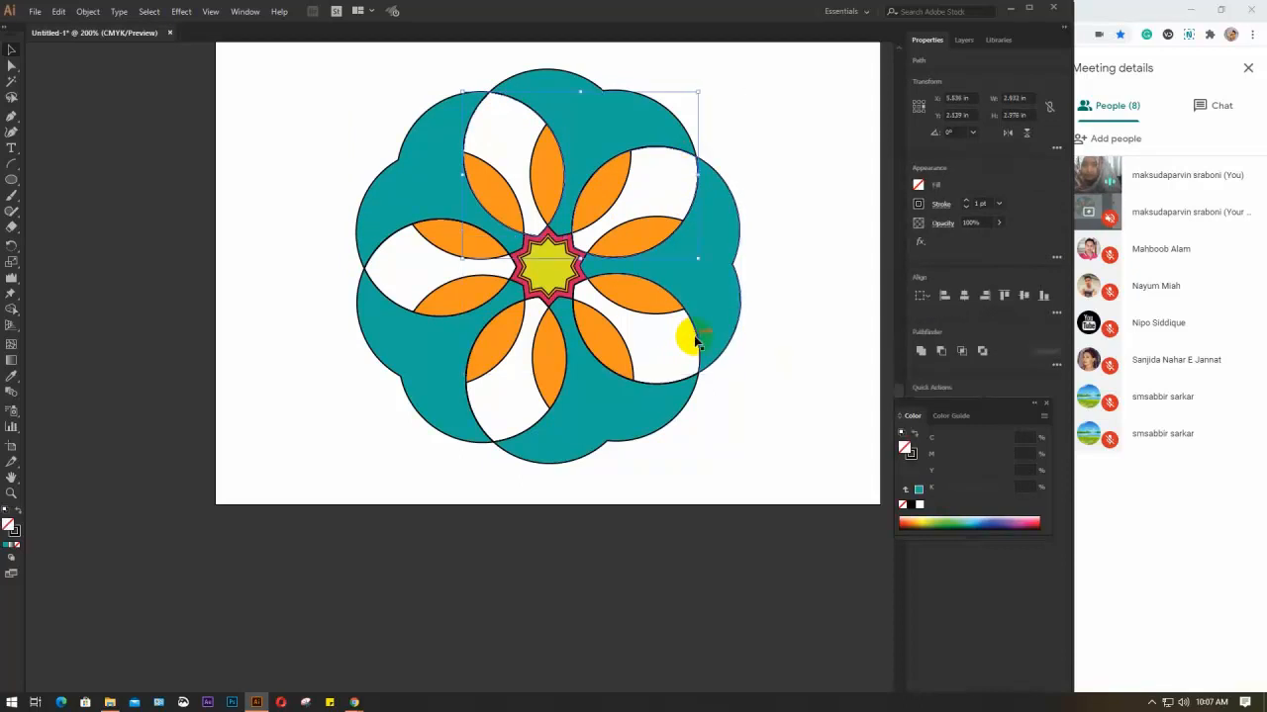
pyautogui.keyDown('shift'); pyautogui.click(658, 380); pyautogui.keyUp('shift')
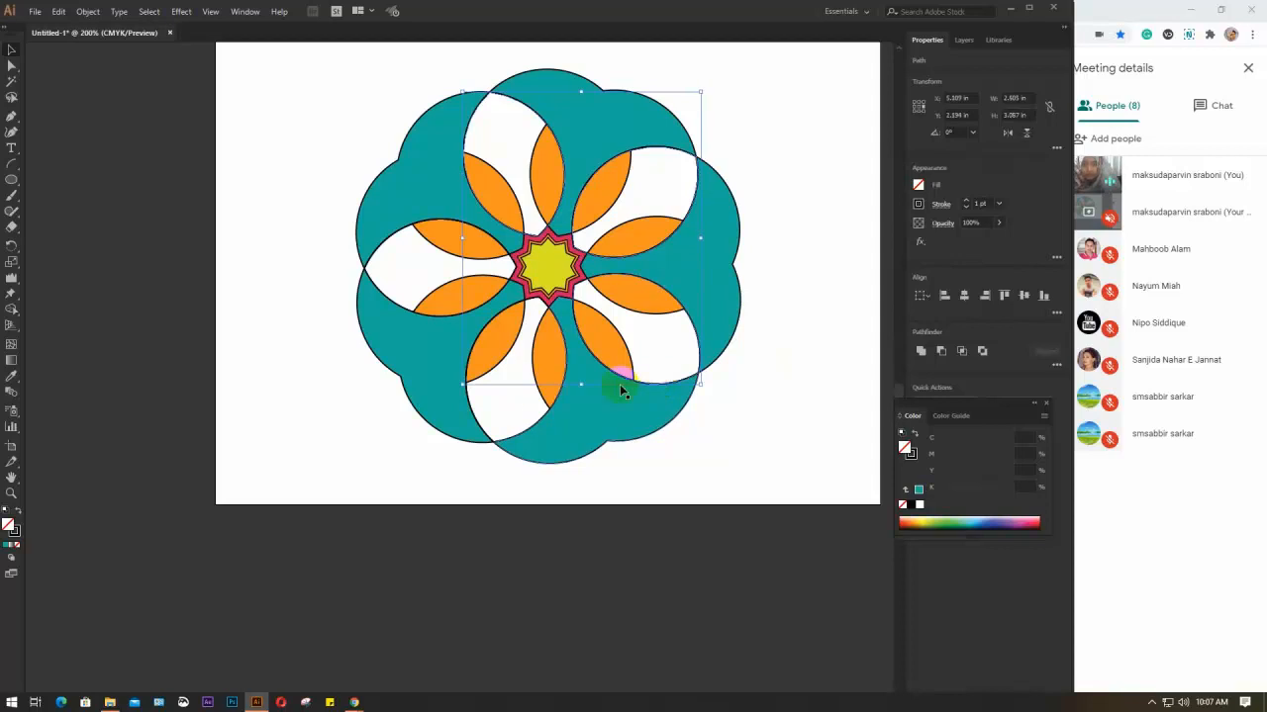
pyautogui.keyDown('shift'); pyautogui.click(475, 411); pyautogui.keyUp('shift')
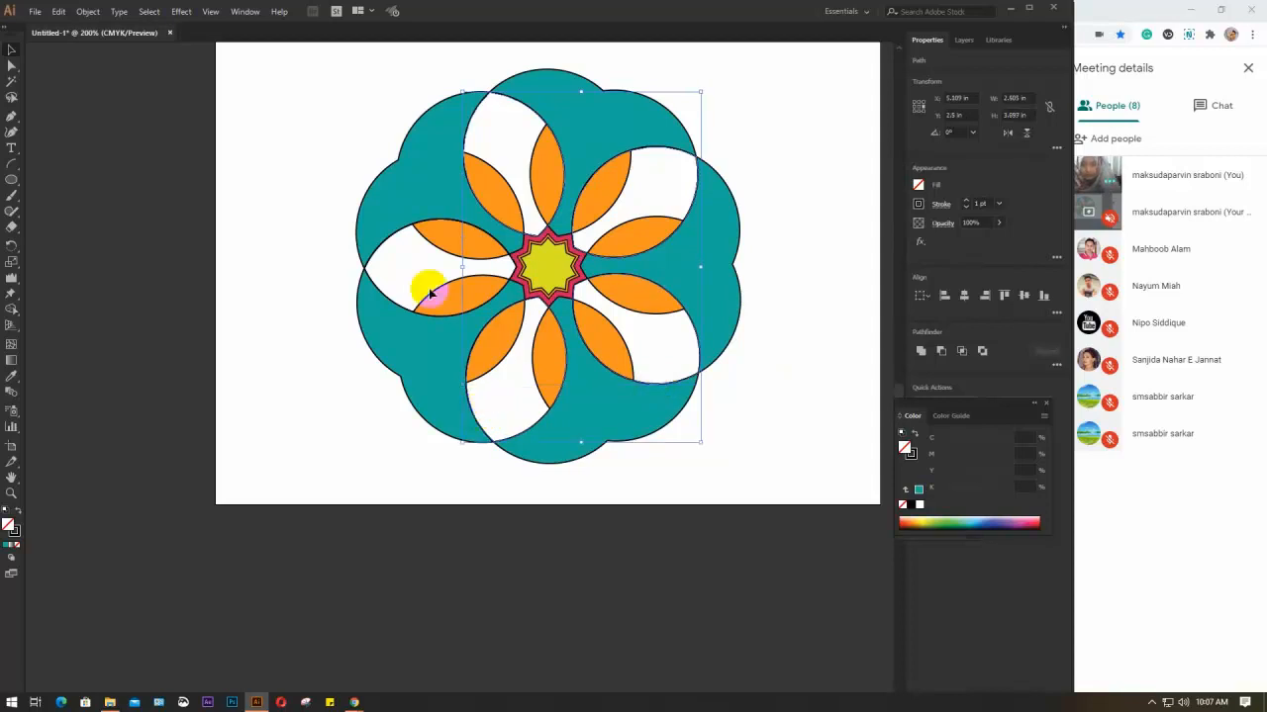
pyautogui.keyDown('shift'); pyautogui.click(386, 248); pyautogui.keyUp('shift')
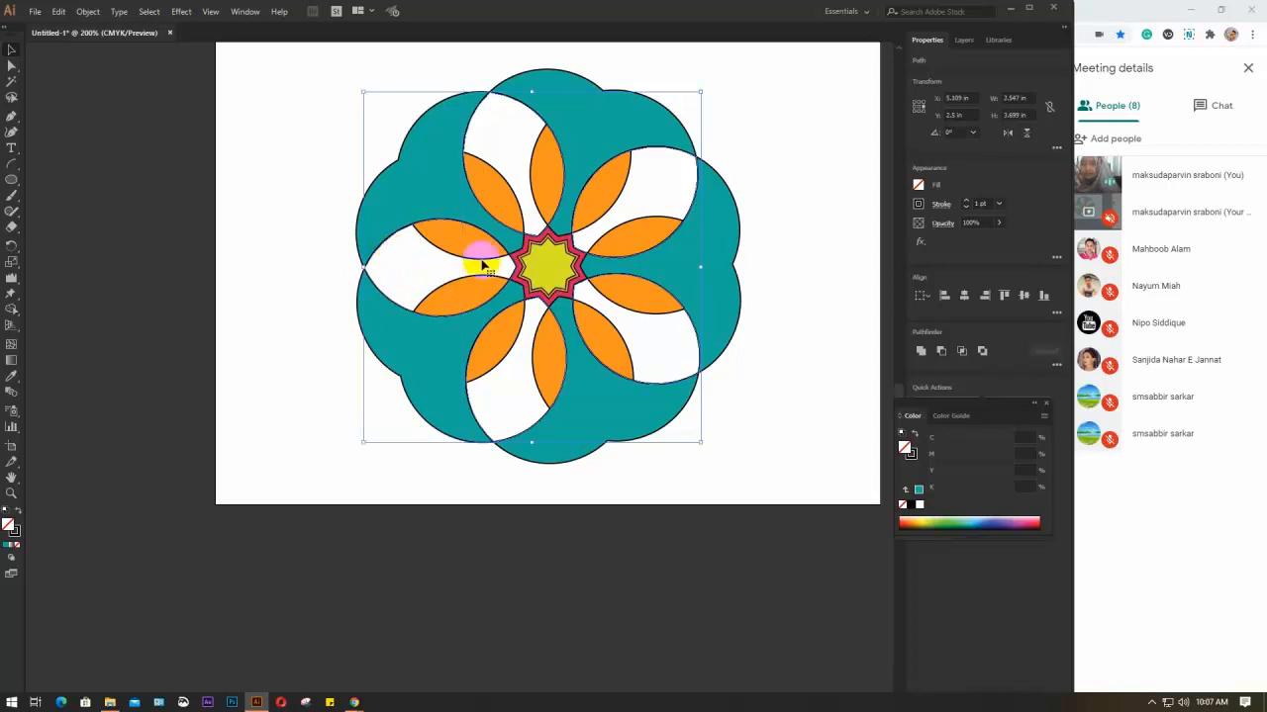
pyautogui.click(918, 185)
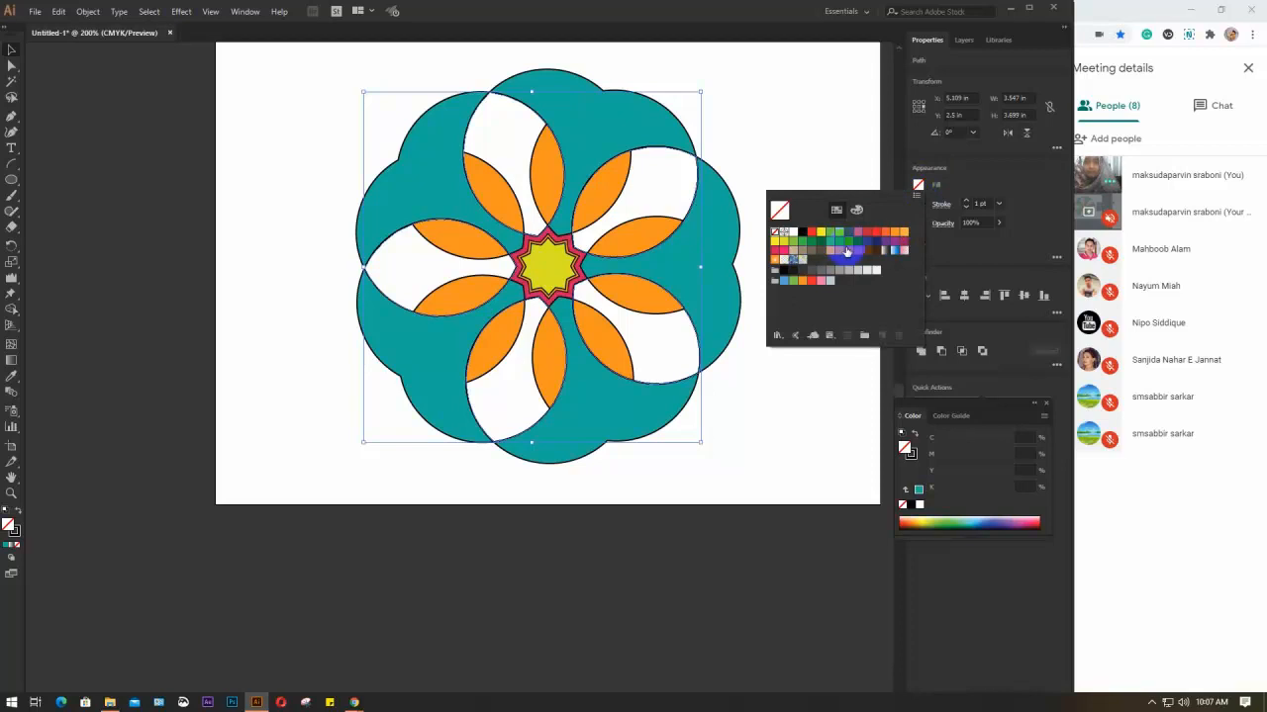
pyautogui.click(895, 241)
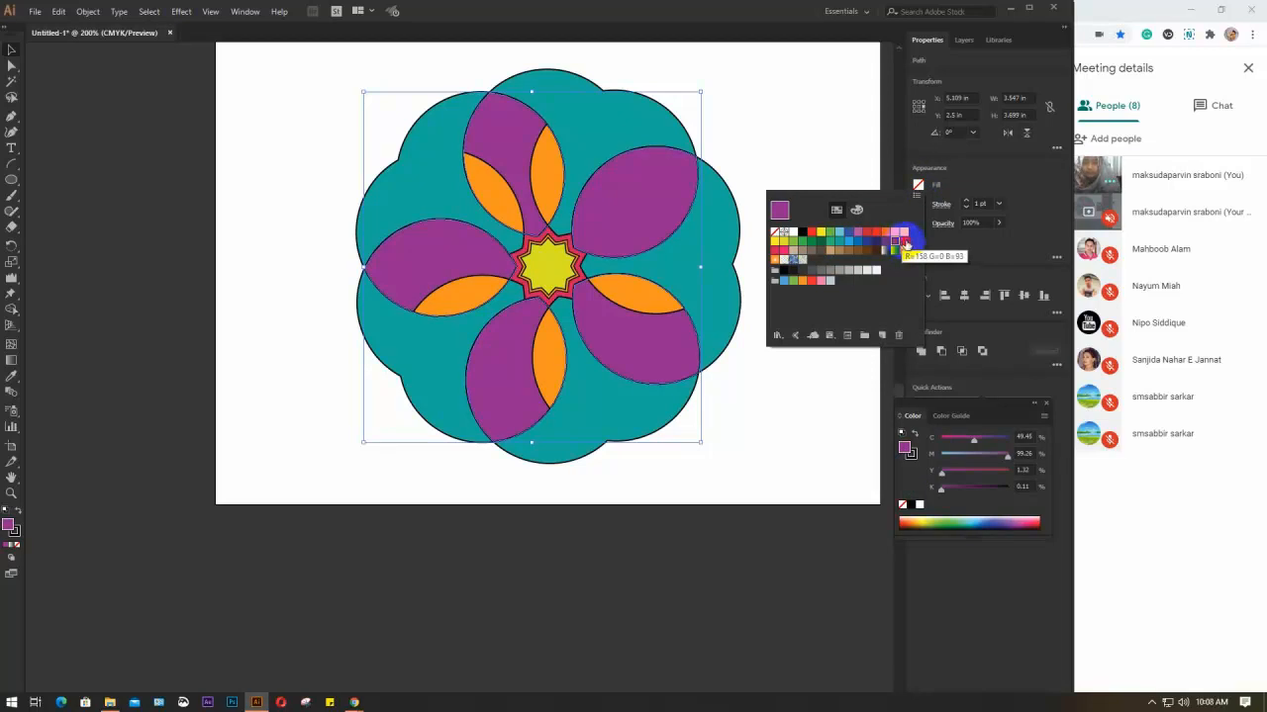
pyautogui.click(903, 241)
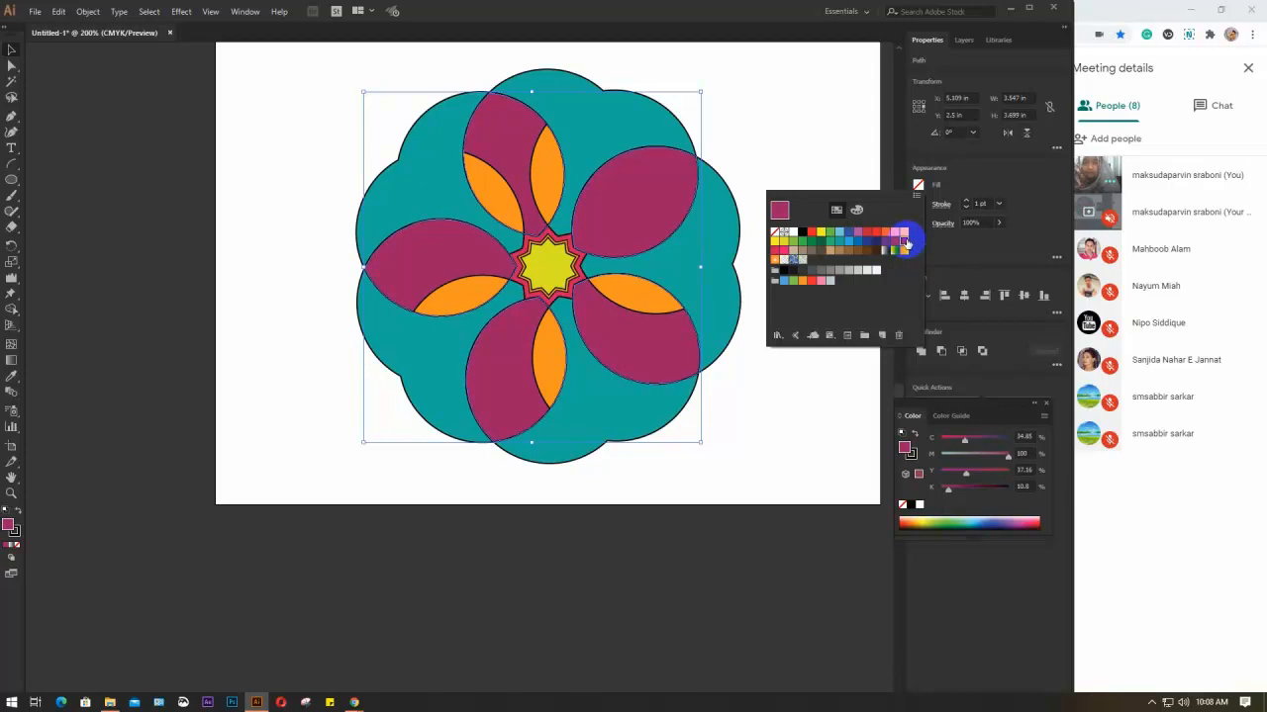
# Step: Change the fill of the five large rounded petals to the pinkish-red swatch and deselect them
pyautogui.moveTo(904, 241); pyautogui.dragTo(797, 243)
pyautogui.click(777, 254)
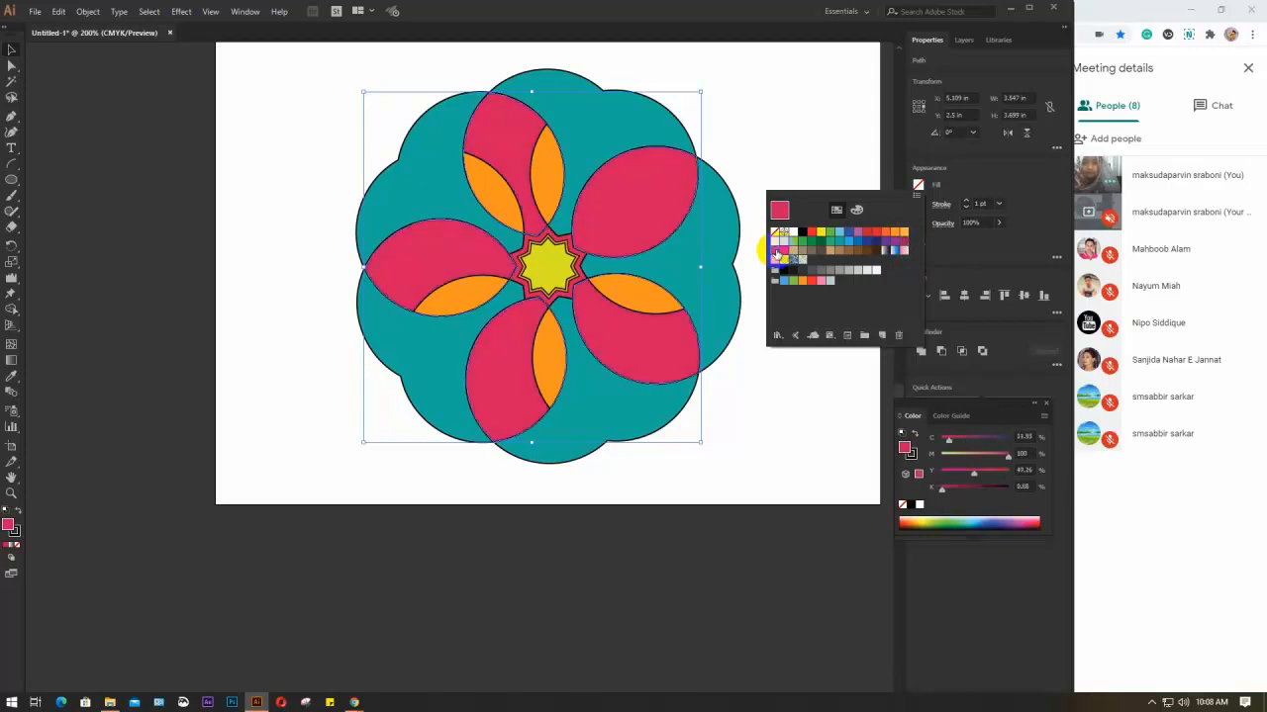
pyautogui.click(743, 125)
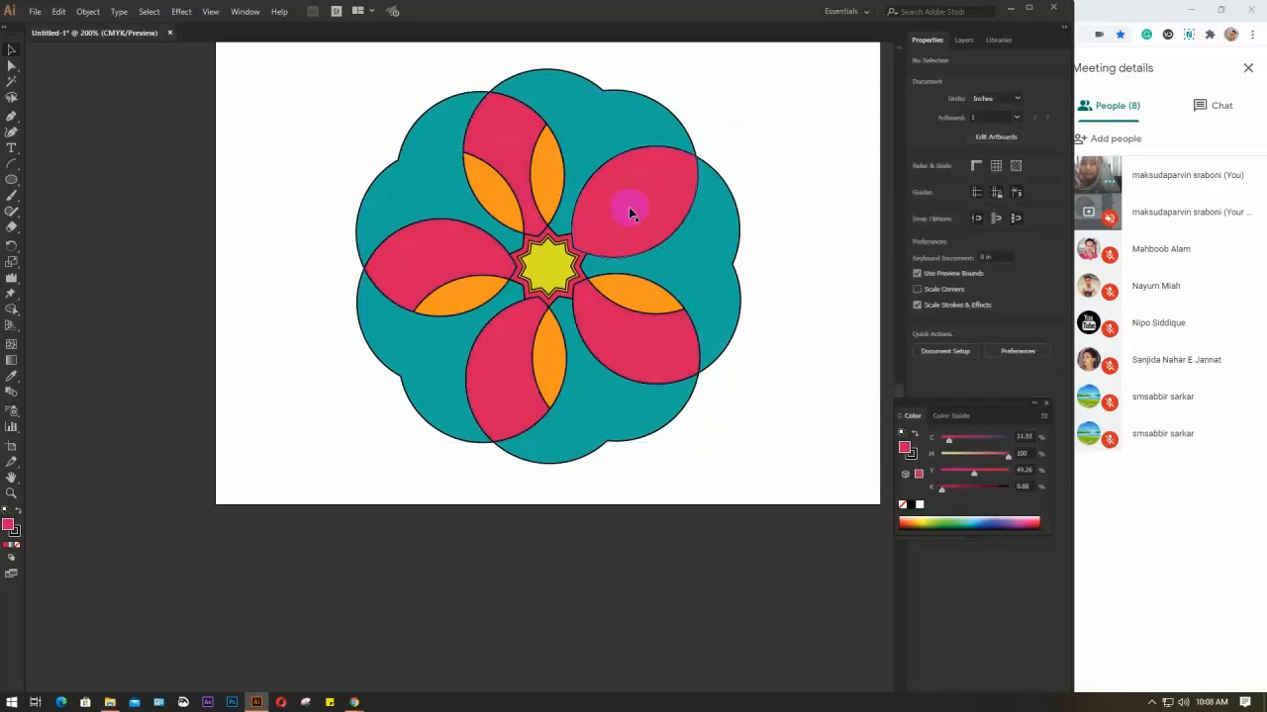
# Step: Send the flower's upper-right and lower-right large petals to the back, behind their narrow orange petals
pyautogui.scroll(2, 588, 252)
pyautogui.moveTo(673, 240); pyautogui.dragTo(581, 337)
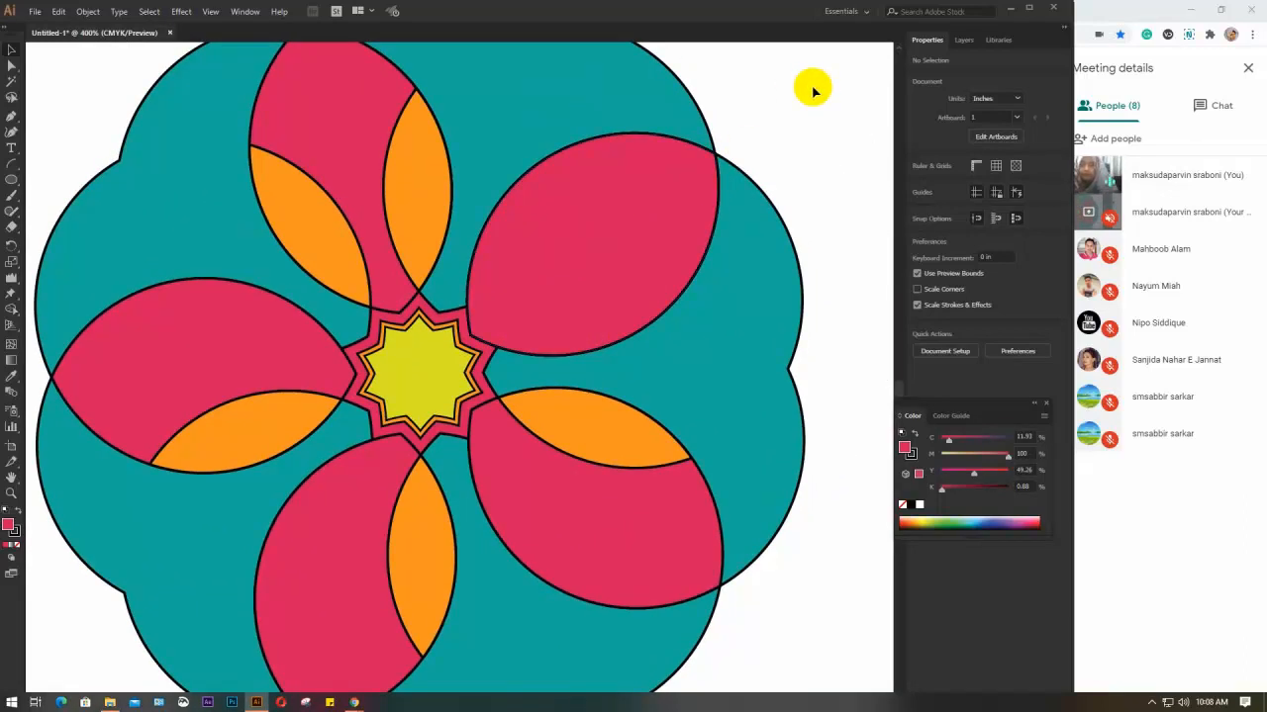
pyautogui.click(610, 254)
pyautogui.rightClick(611, 255)
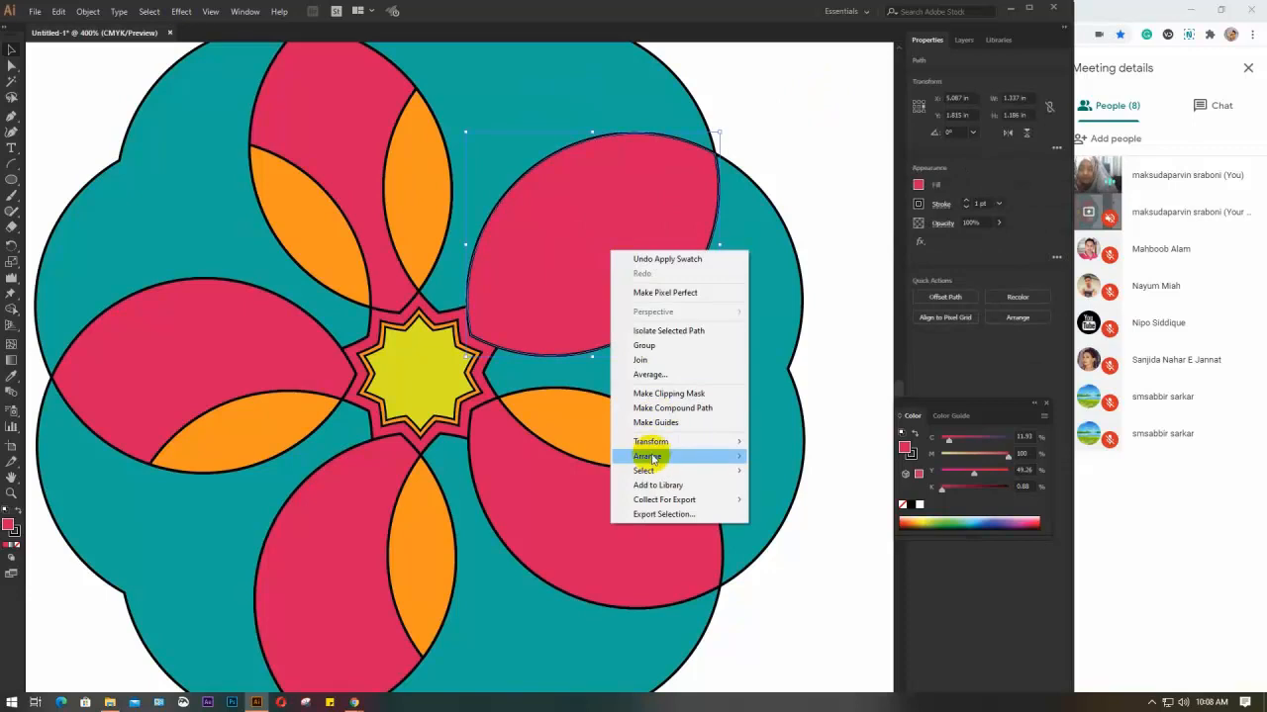
pyautogui.moveTo(648, 456)
pyautogui.click(795, 508)
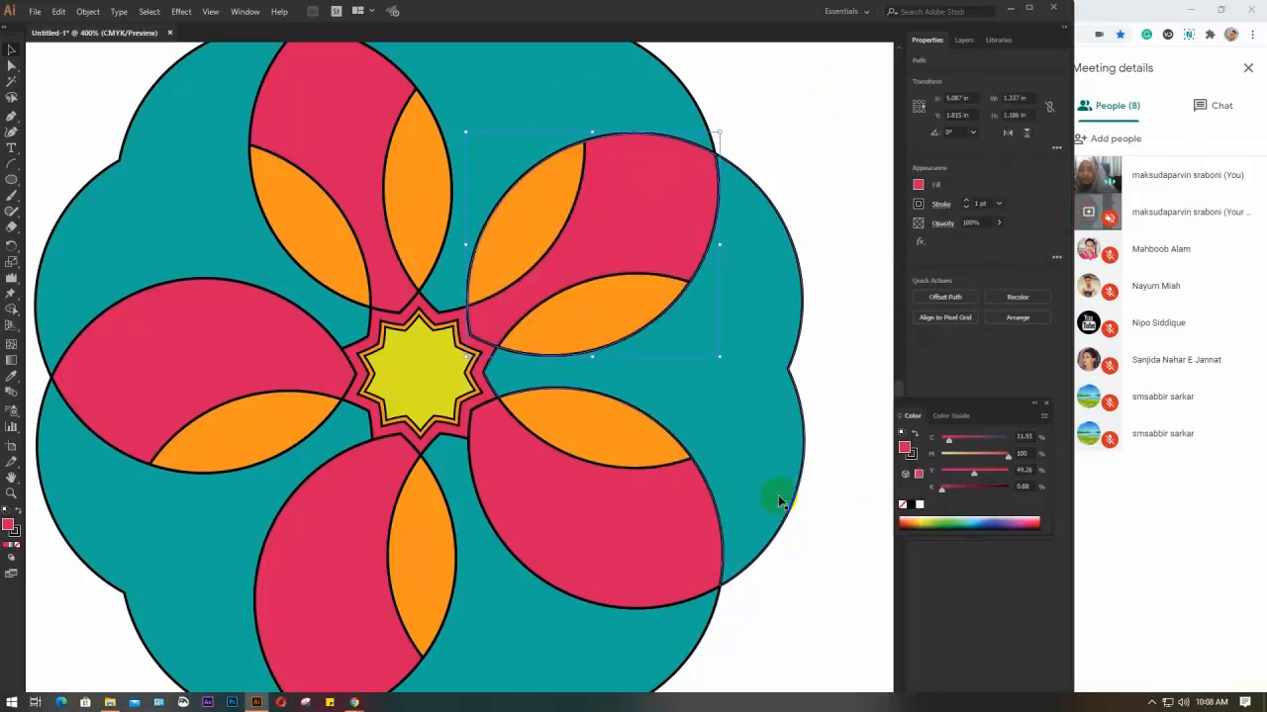
pyautogui.click(620, 509)
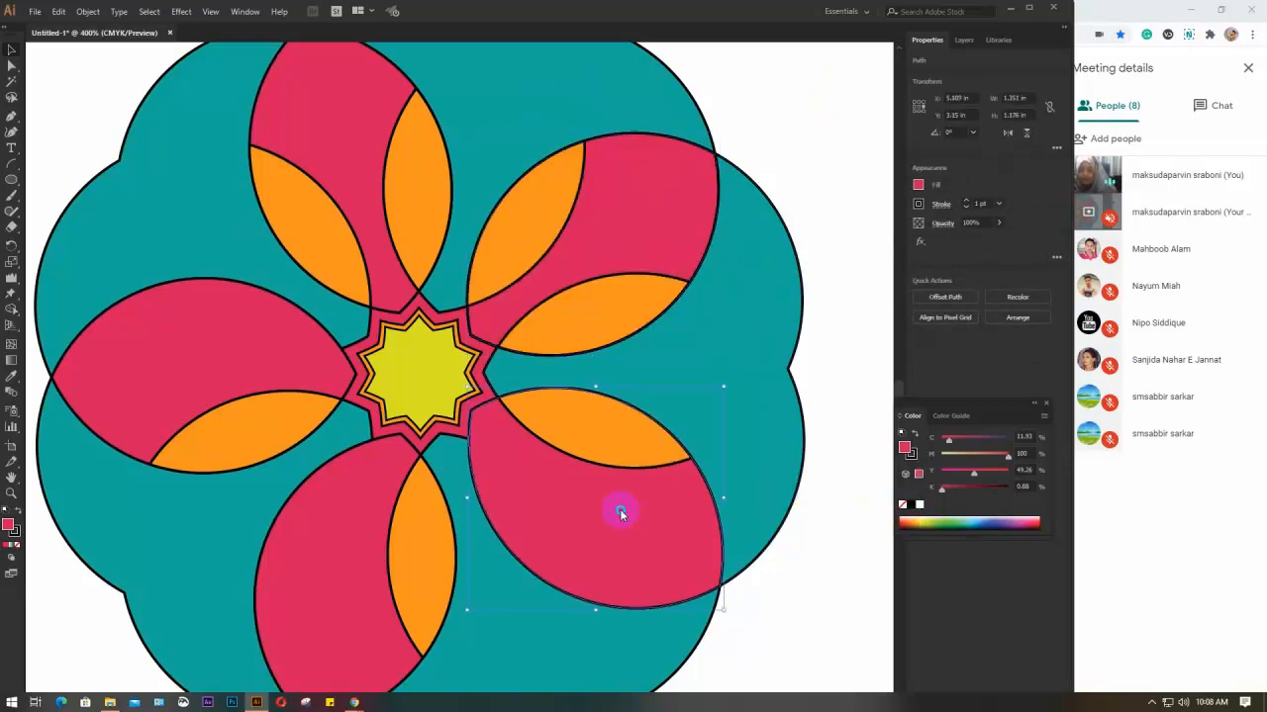
pyautogui.rightClick(619, 509)
pyautogui.moveTo(661, 445)
pyautogui.click(780, 492)
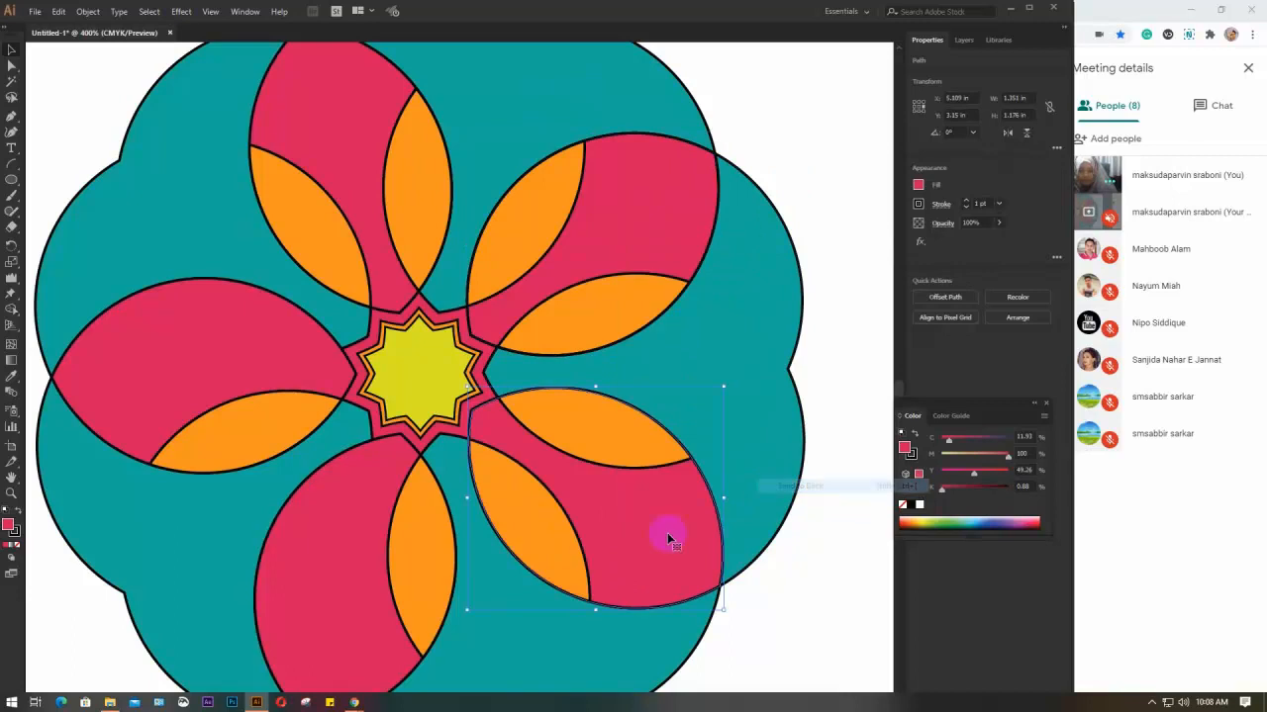
# Step: Send the flower's bottom and left large petals to the back, behind their orange petals, and clear the selection
pyautogui.click(327, 551)
pyautogui.rightClick(328, 552)
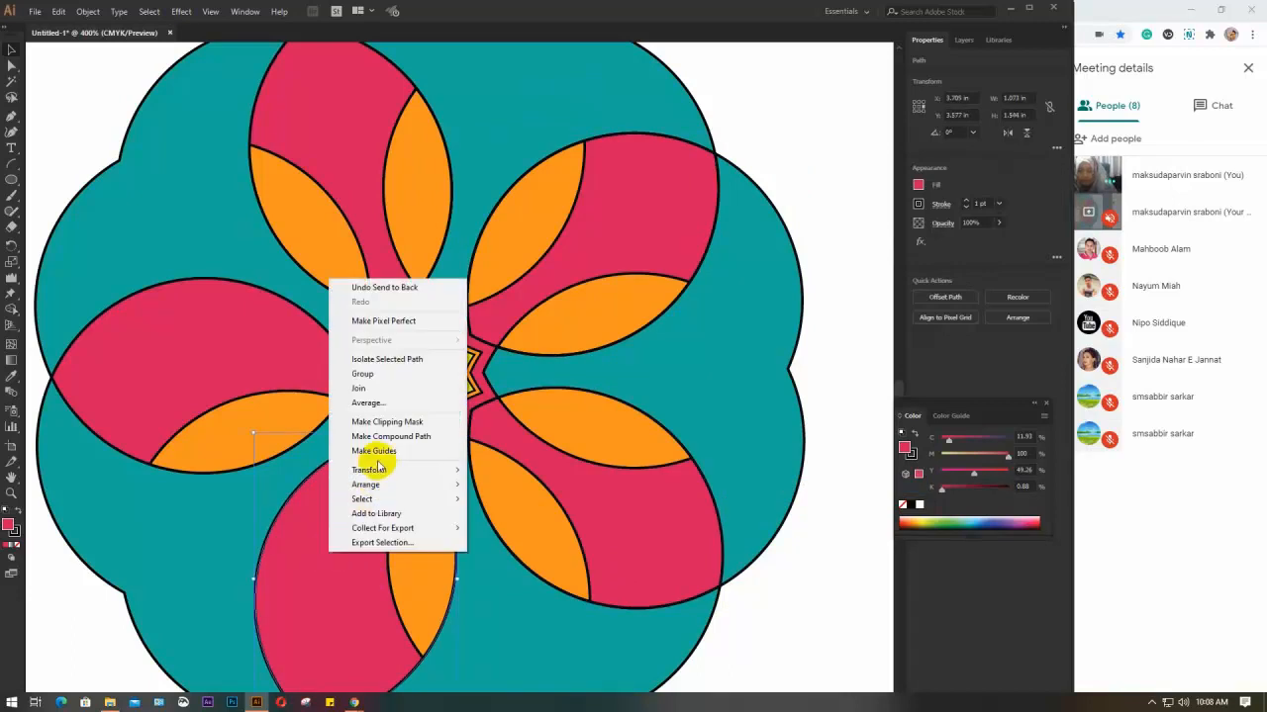
pyautogui.moveTo(367, 484)
pyautogui.click(500, 528)
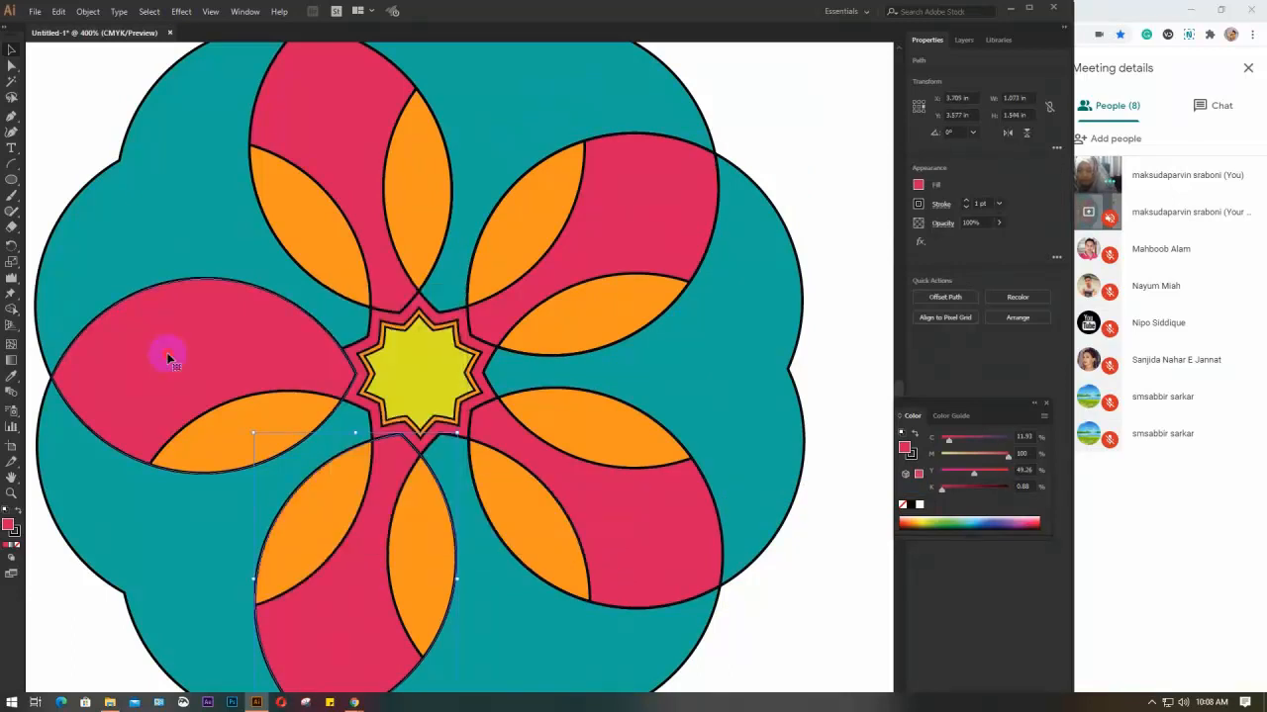
pyautogui.rightClick(167, 353)
pyautogui.moveTo(277, 559)
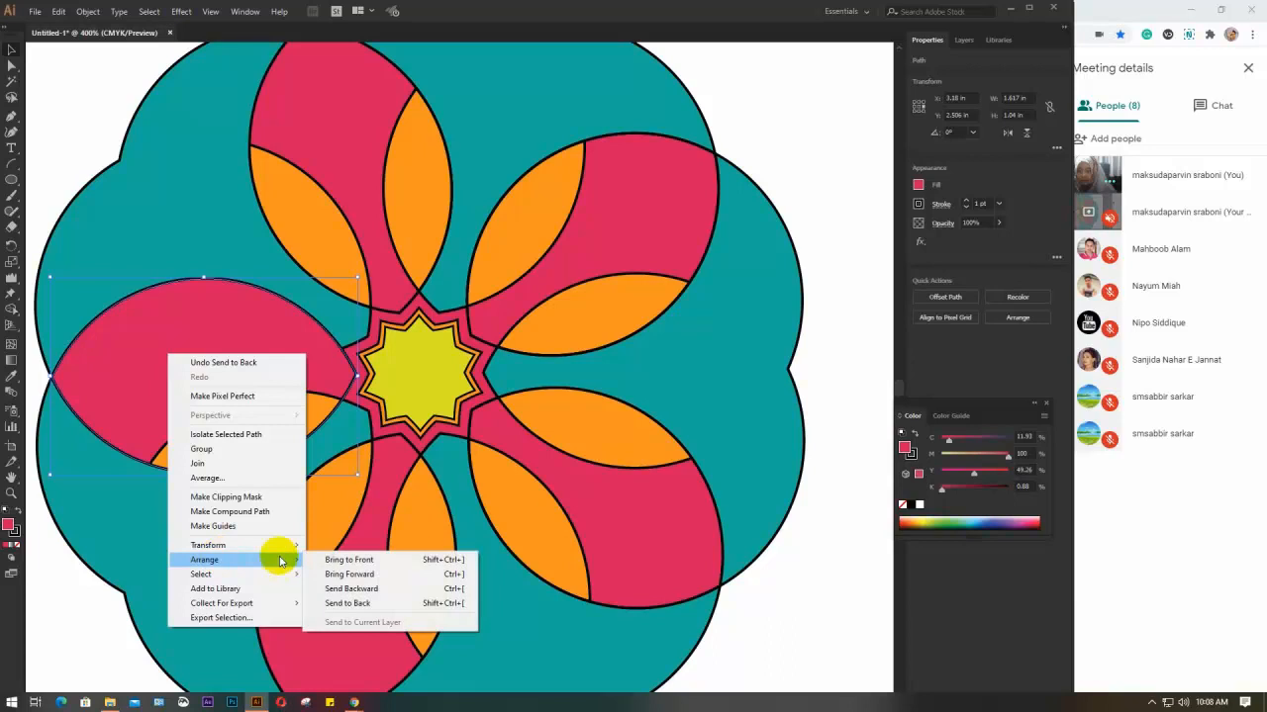
pyautogui.click(365, 600)
pyautogui.click(821, 565)
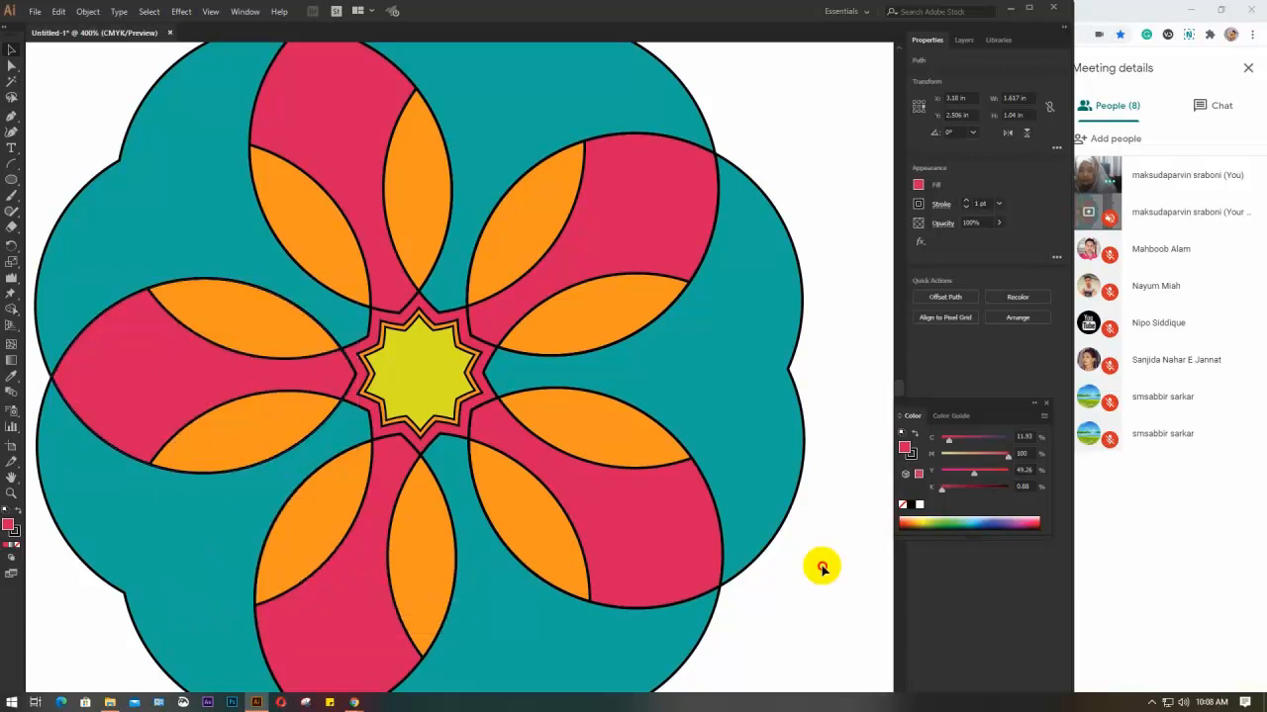
# Step: Review the whole flower on the artboard, selecting all of its shapes
pyautogui.scroll(-2, 821, 569)
pyautogui.moveTo(820, 636); pyautogui.dragTo(659, 512)
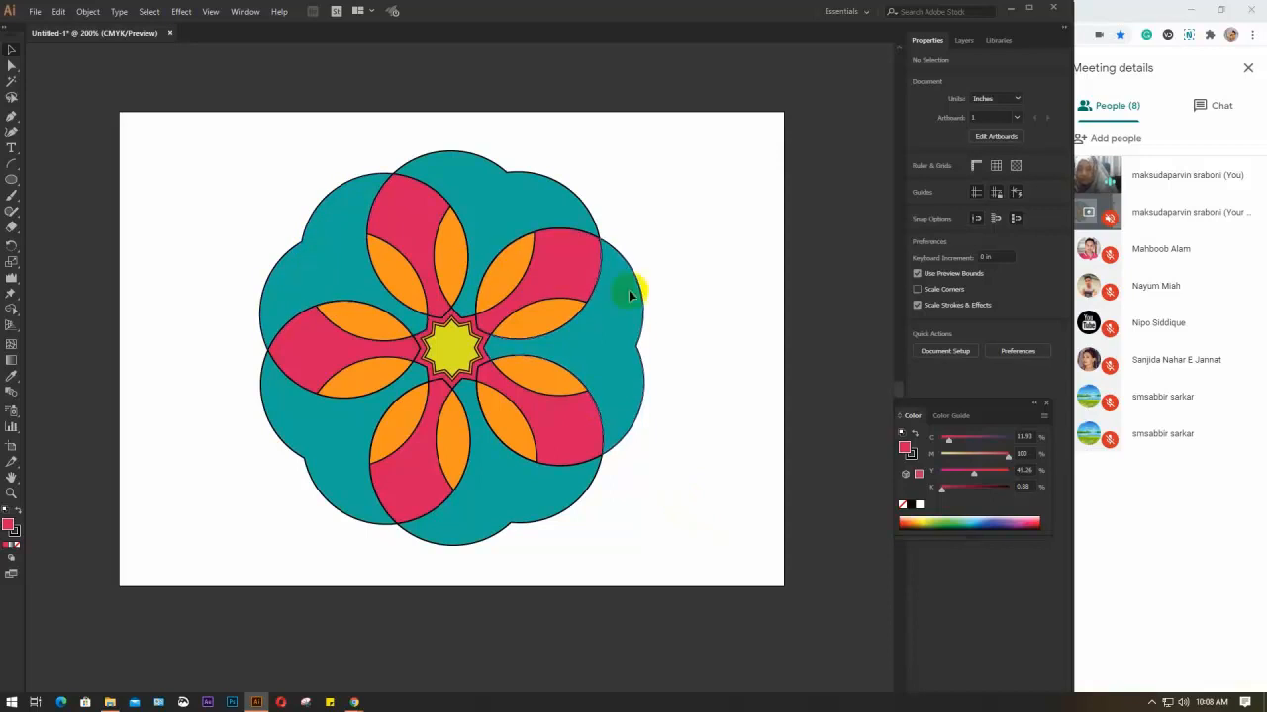
pyautogui.moveTo(203, 124); pyautogui.dragTo(684, 579)
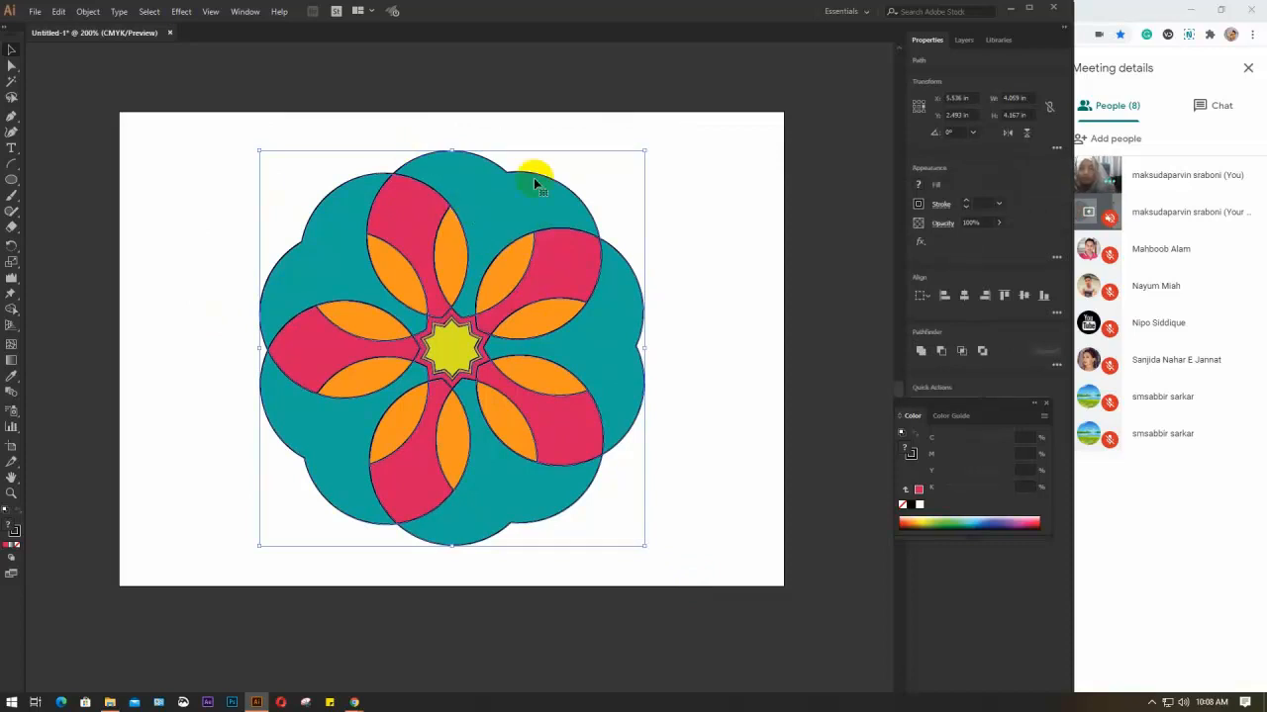
pyautogui.click(724, 392)
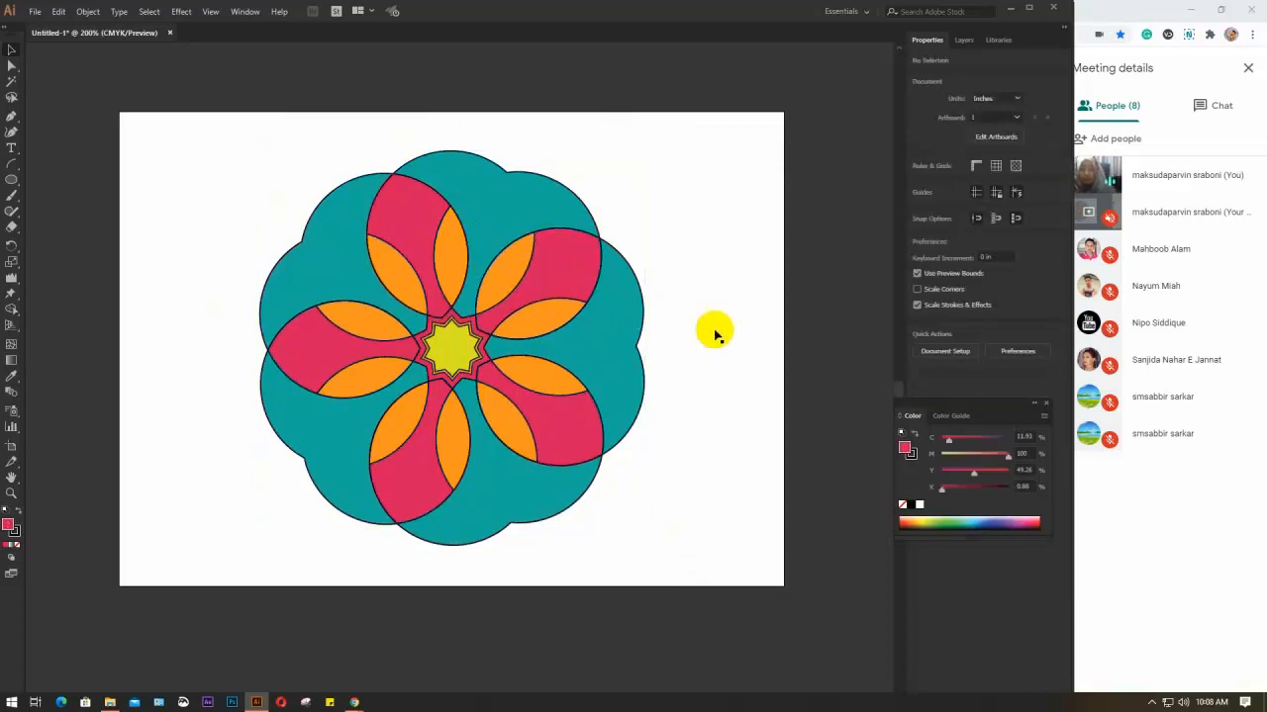
pyautogui.moveTo(204, 149); pyautogui.dragTo(729, 569)
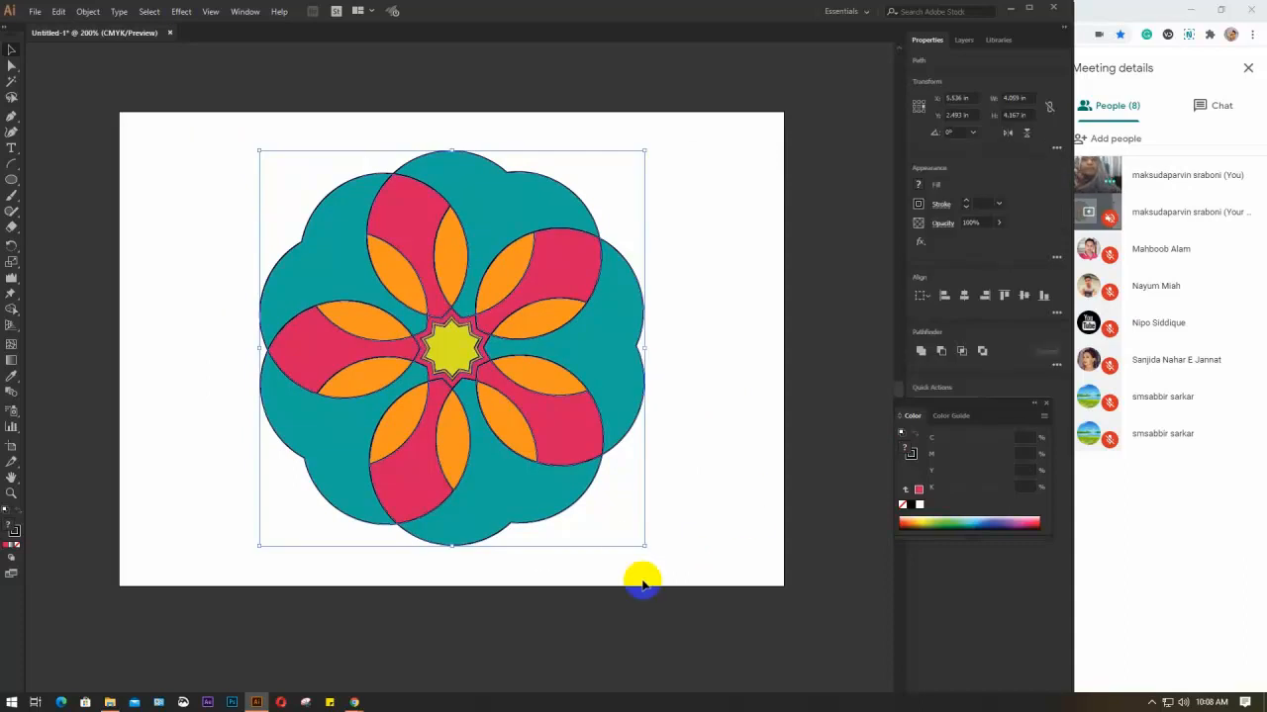
# Step: Switch to Google Chrome and search Google for "logo design with golden ratio" in a new tab
pyautogui.click(1082, 19)
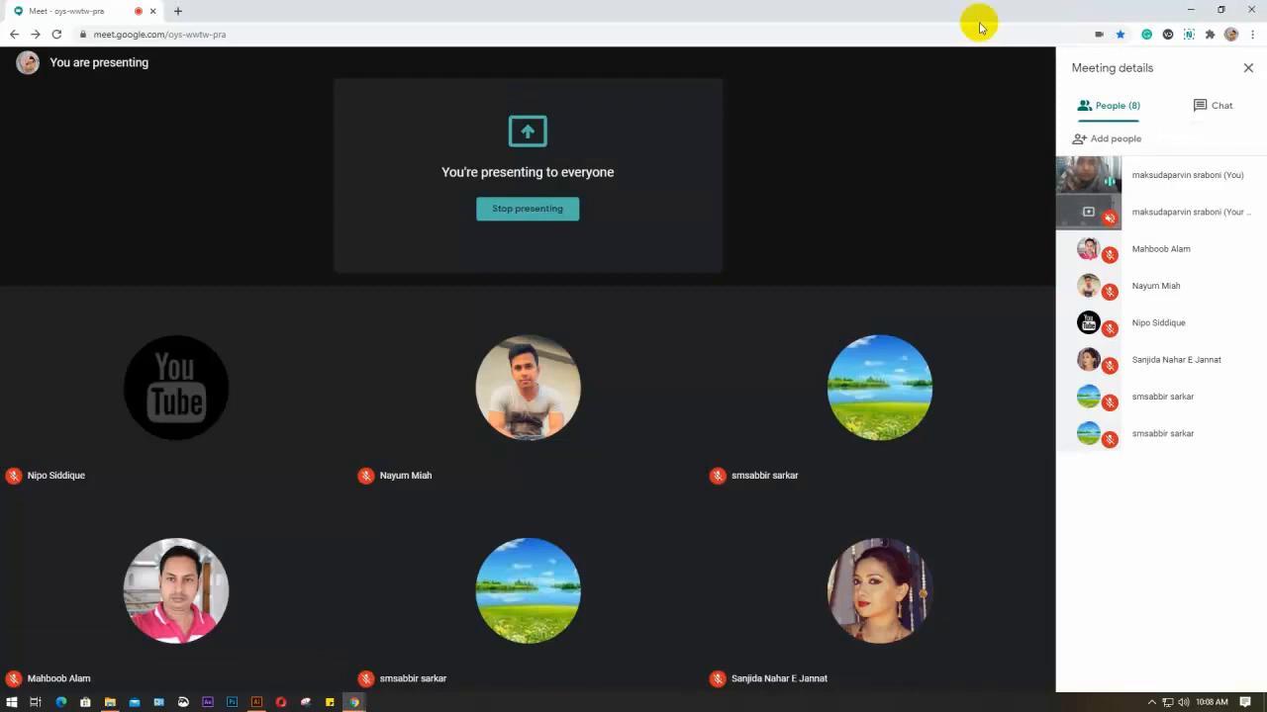
pyautogui.click(179, 11)
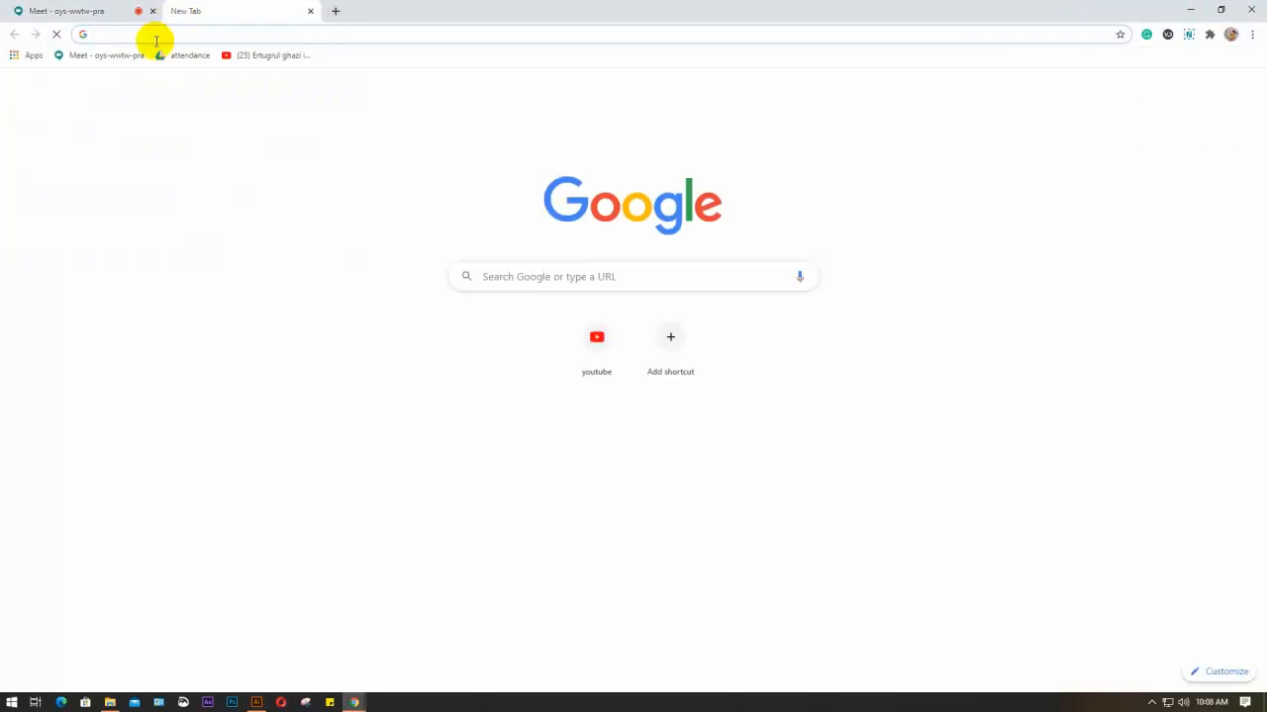
pyautogui.write('l')
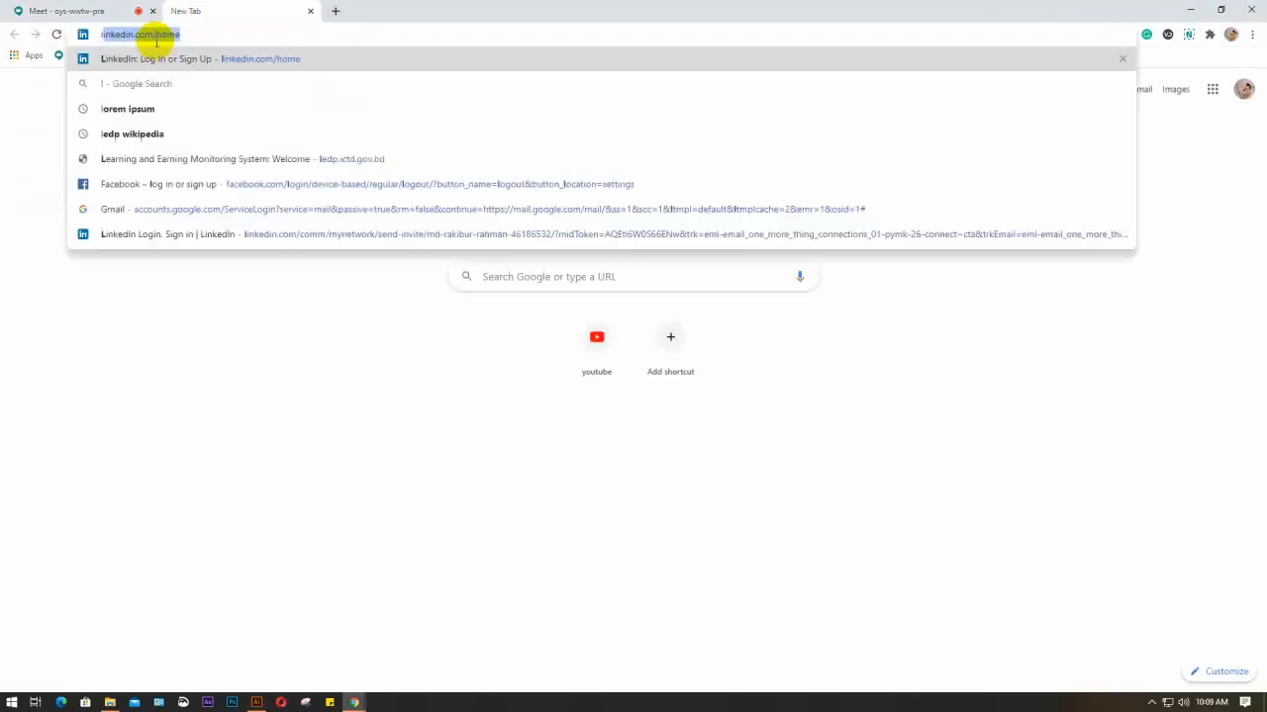
pyautogui.write('ogo des')
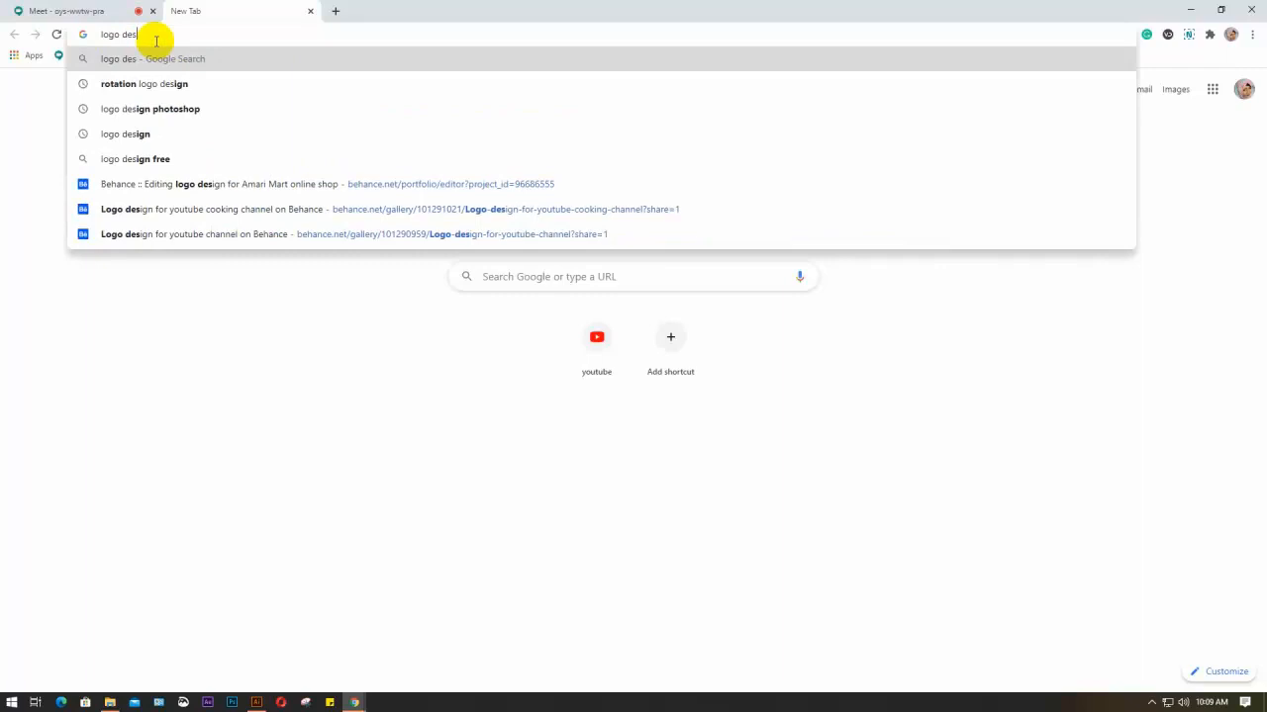
pyautogui.write('ign wi')
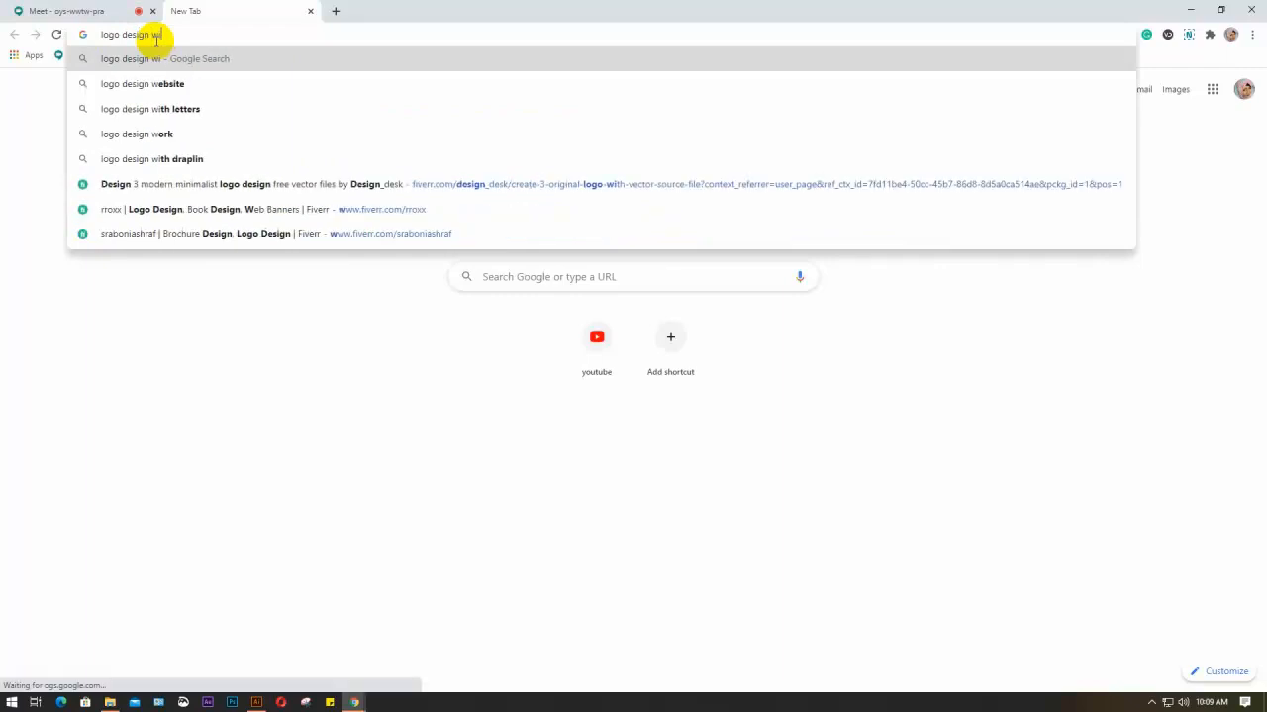
pyautogui.write('th g')
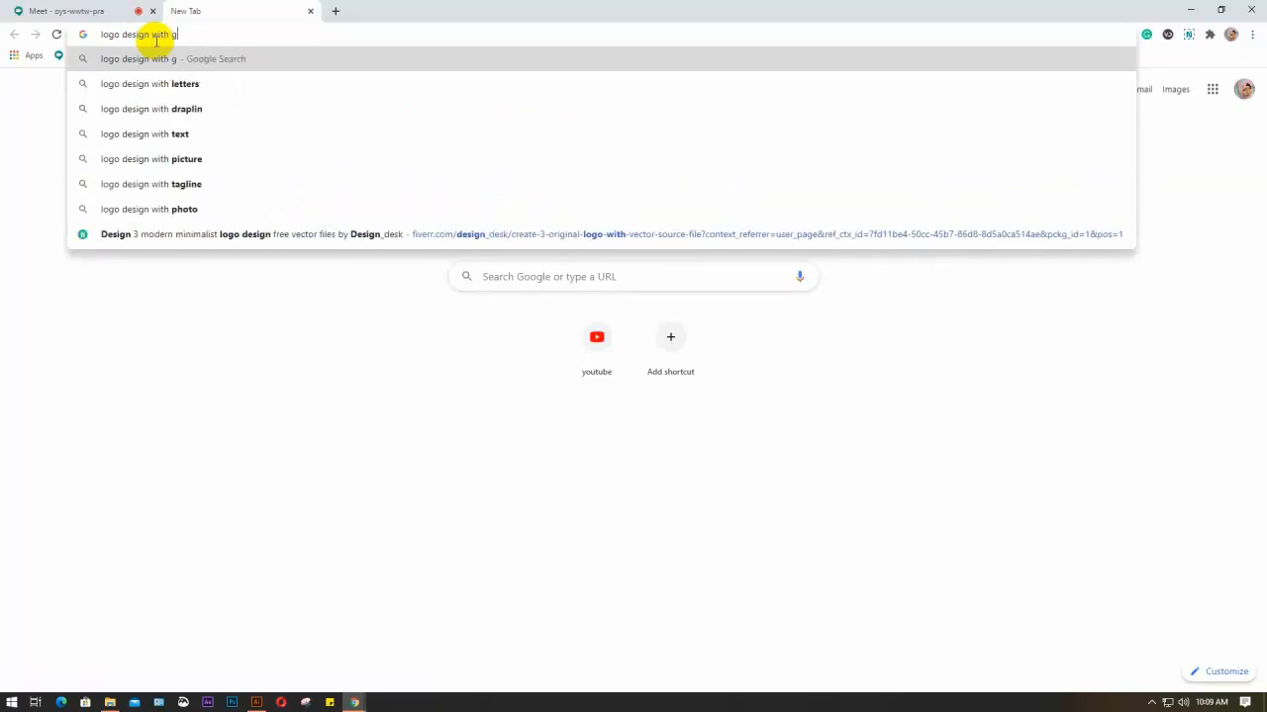
pyautogui.write('olde')
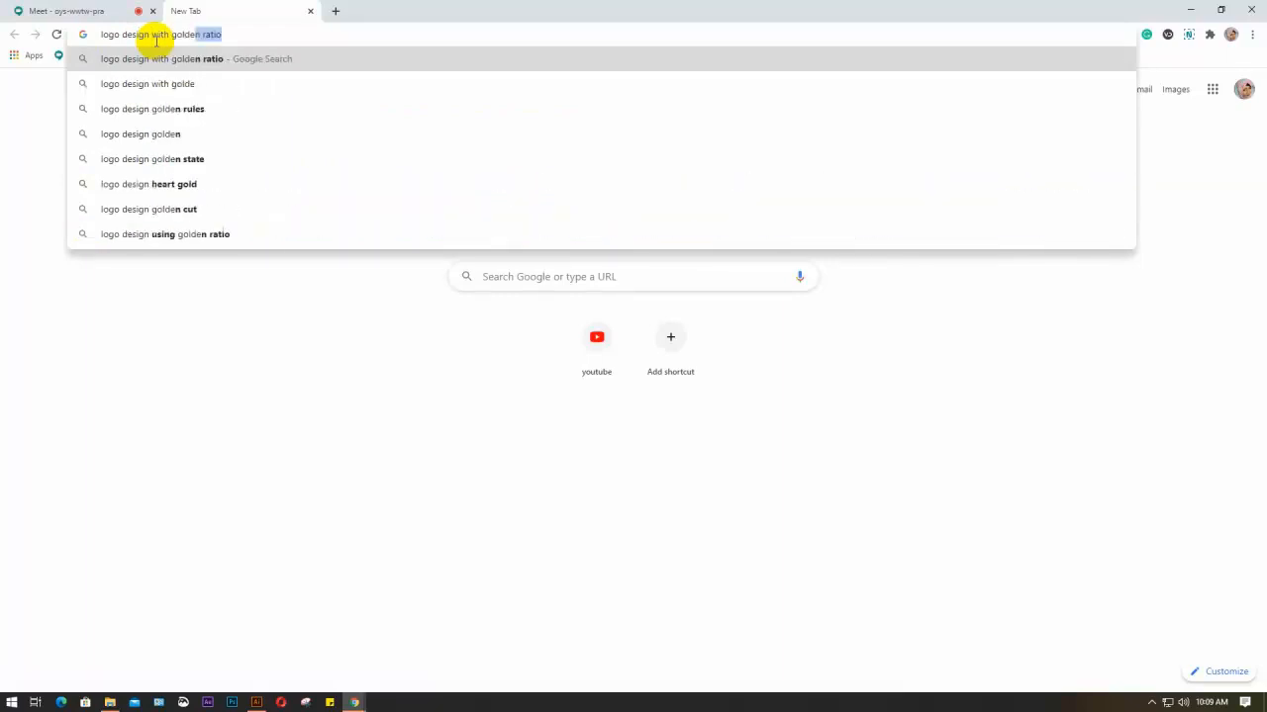
pyautogui.press('Return')
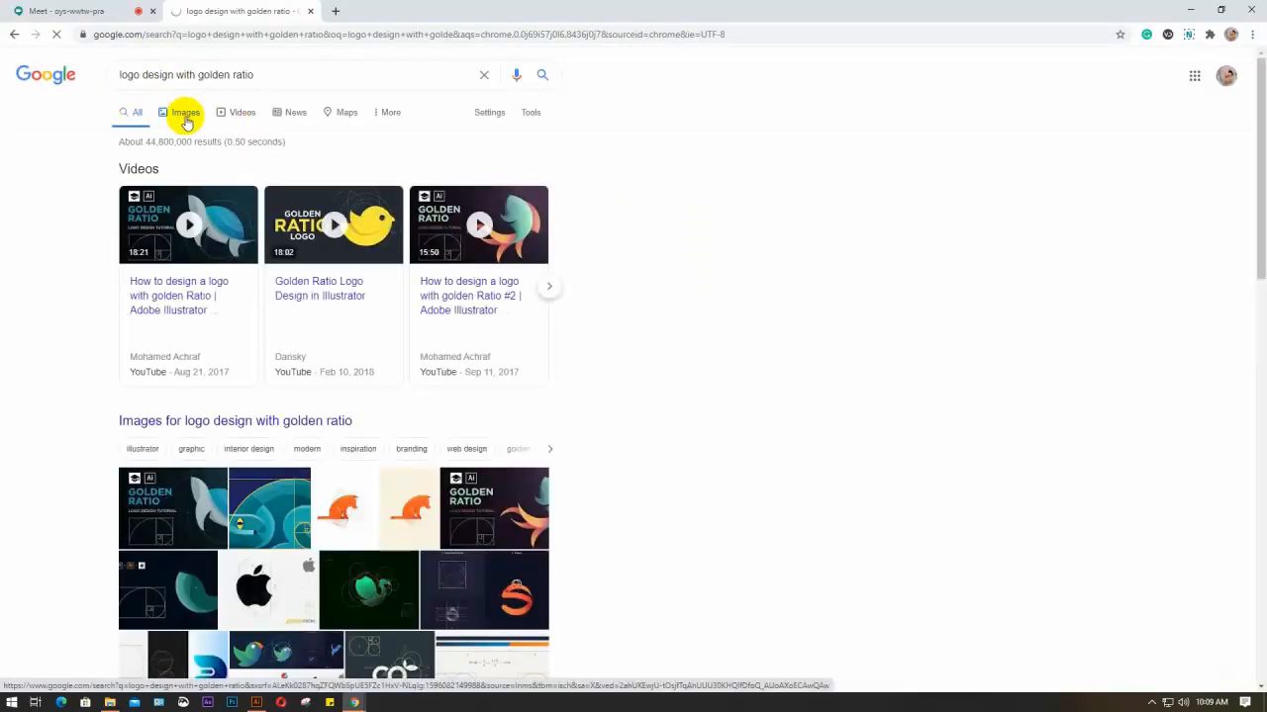
# Step: View the image results, preview the Apple golden ratio logo, and open its related image "6 tips for using grids in logo design"
pyautogui.click(186, 121)
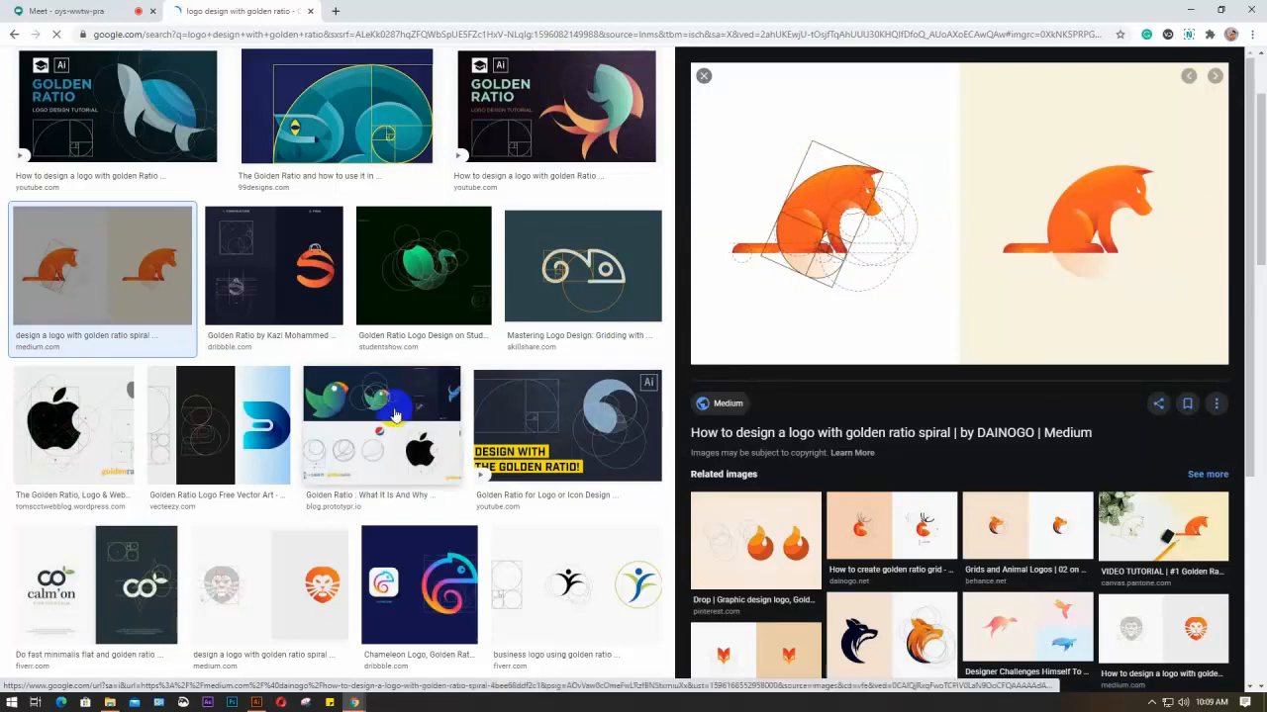
pyautogui.click(45, 413)
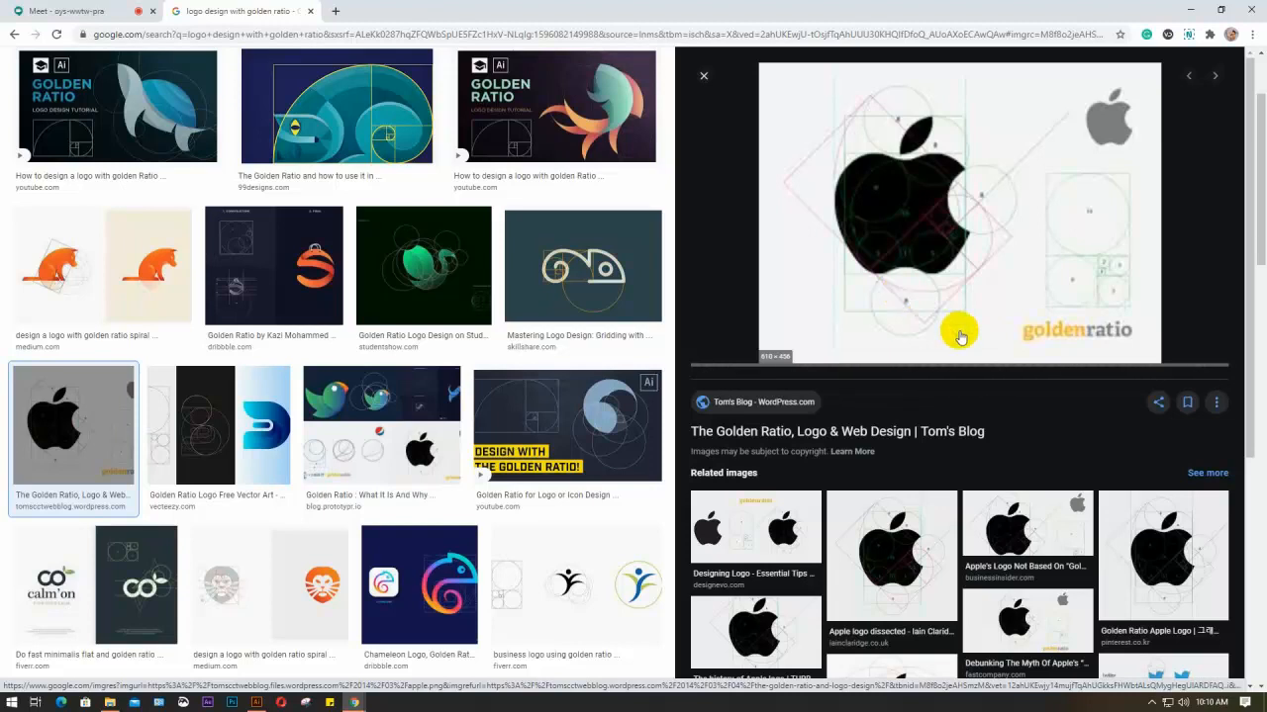
pyautogui.scroll(-3, 961, 330)
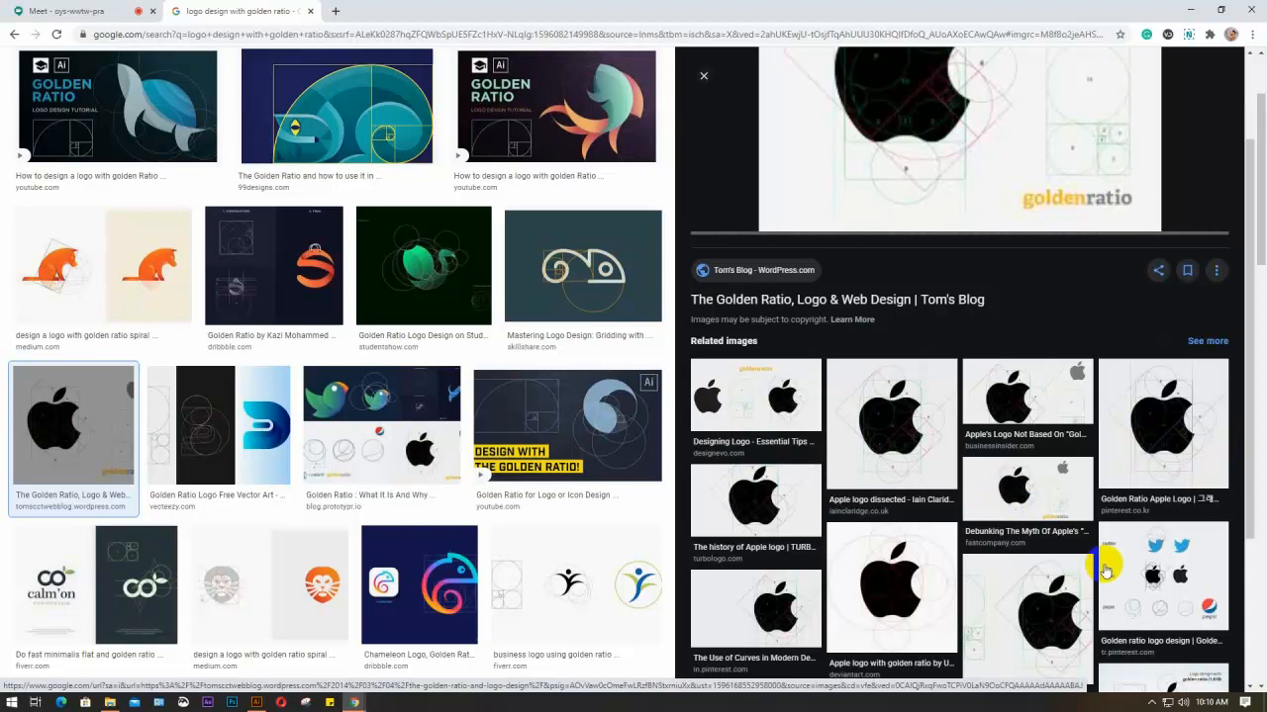
pyautogui.scroll(-3, 1019, 495)
pyautogui.scroll(-1, 1019, 494)
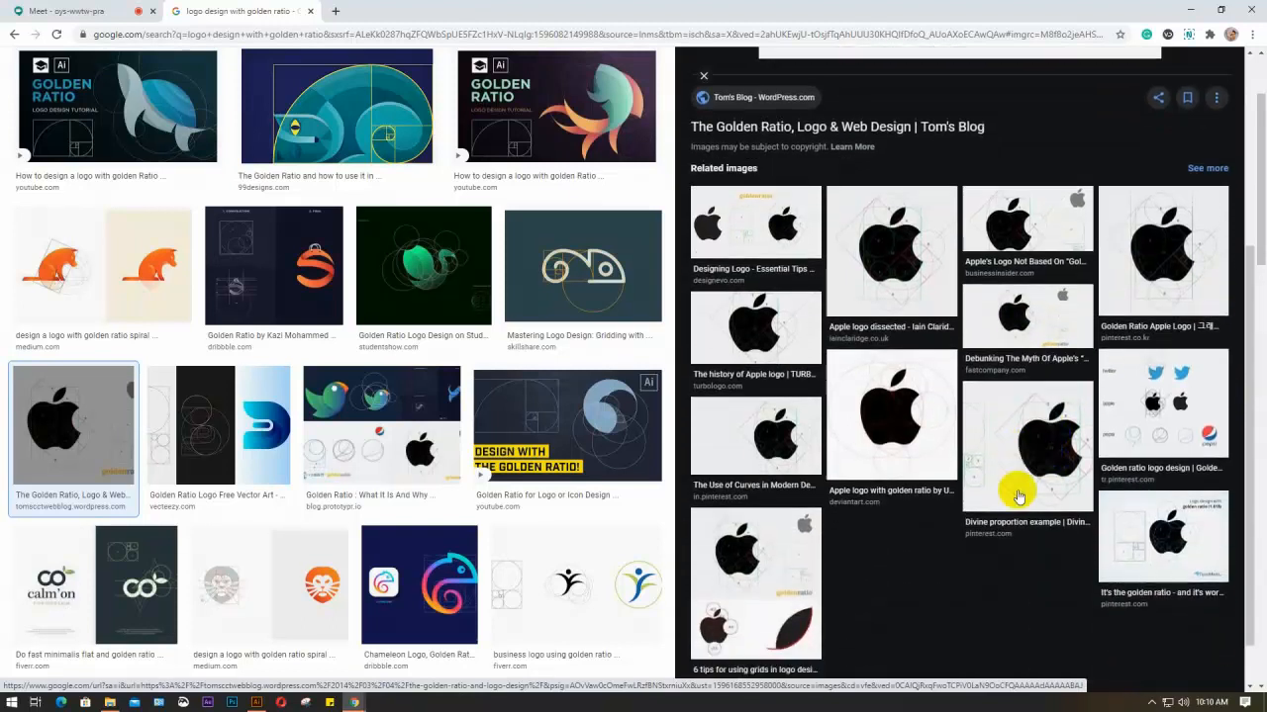
pyautogui.click(778, 534)
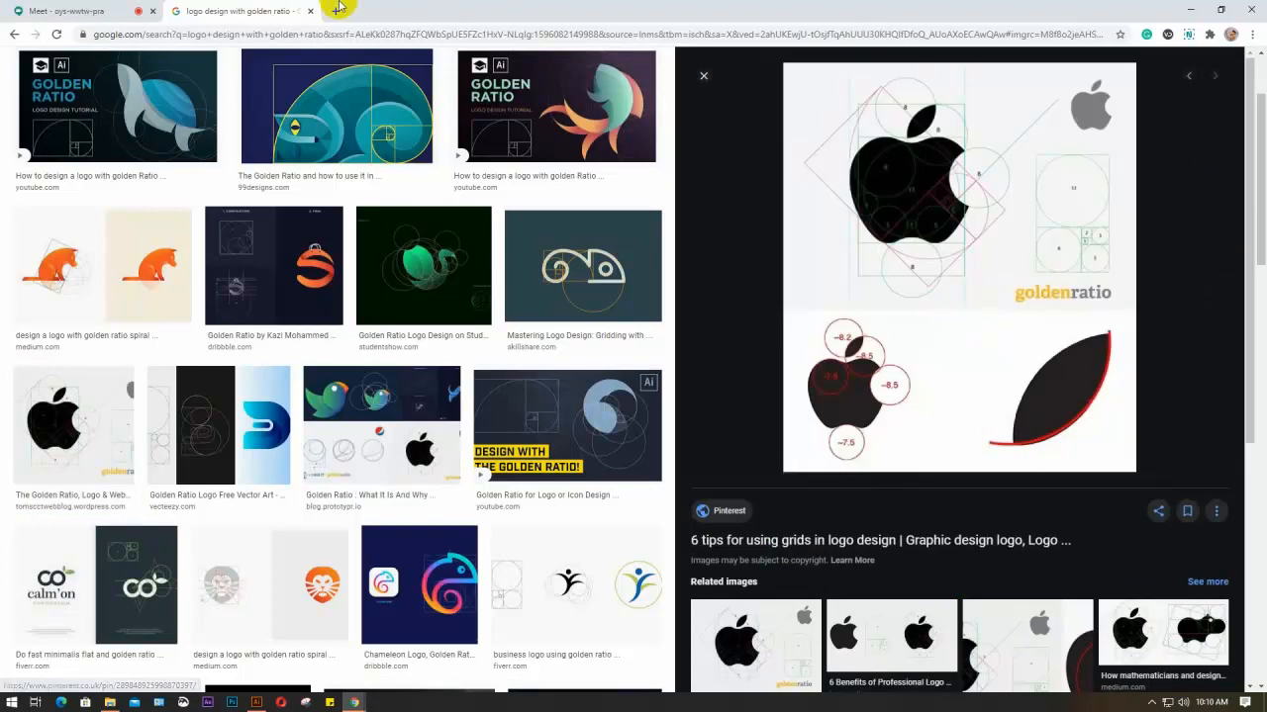
# Step: Turn off the camera in the Google Meet call and return to the golden ratio image results
pyautogui.click(61, 11)
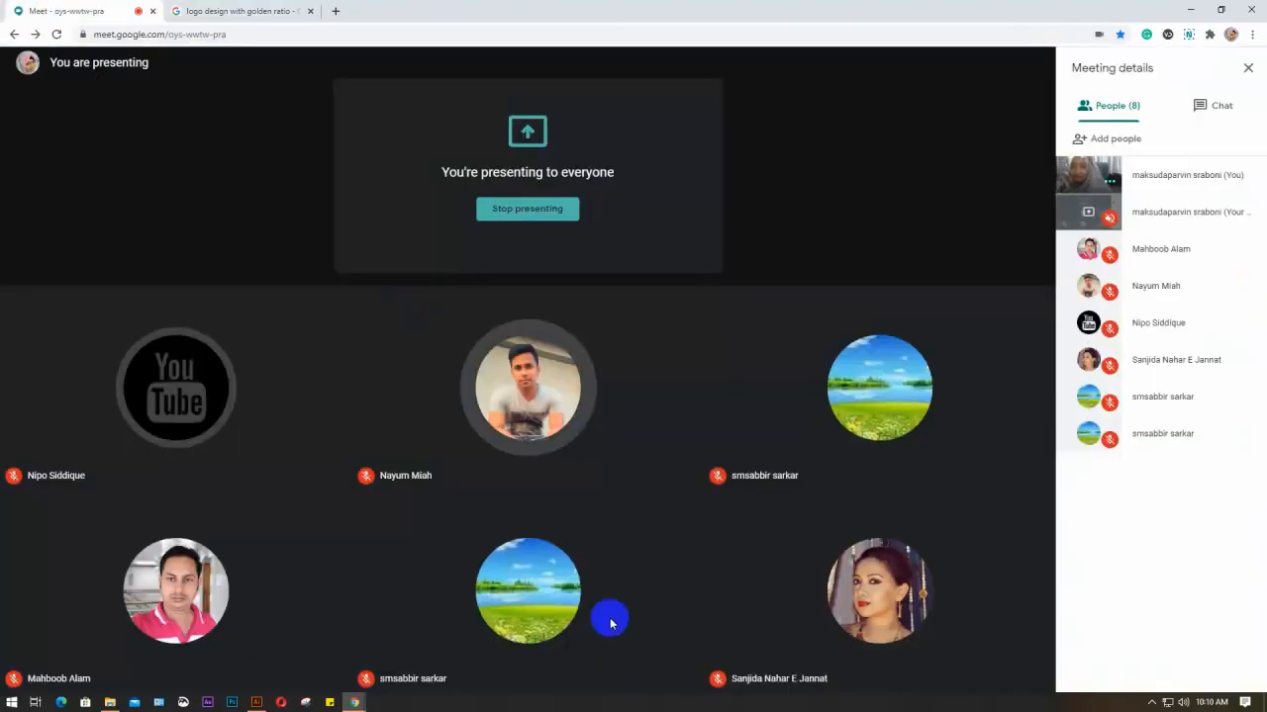
pyautogui.click(574, 668)
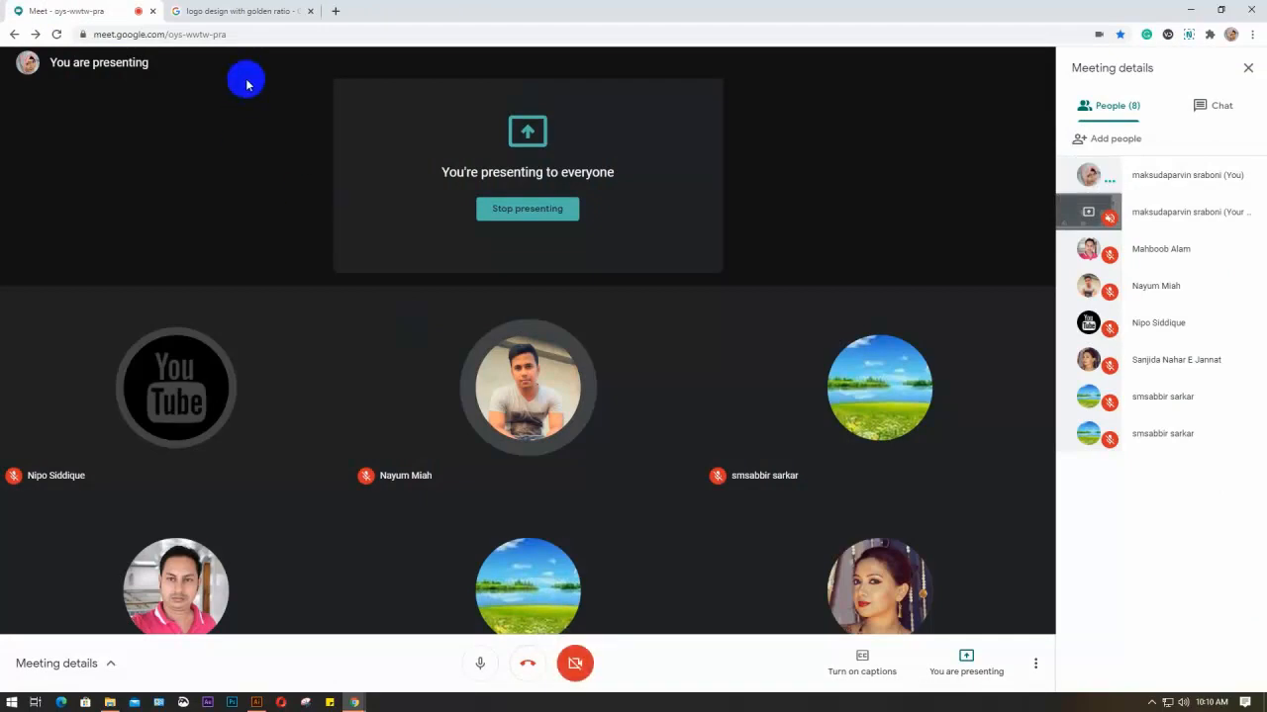
pyautogui.click(220, 11)
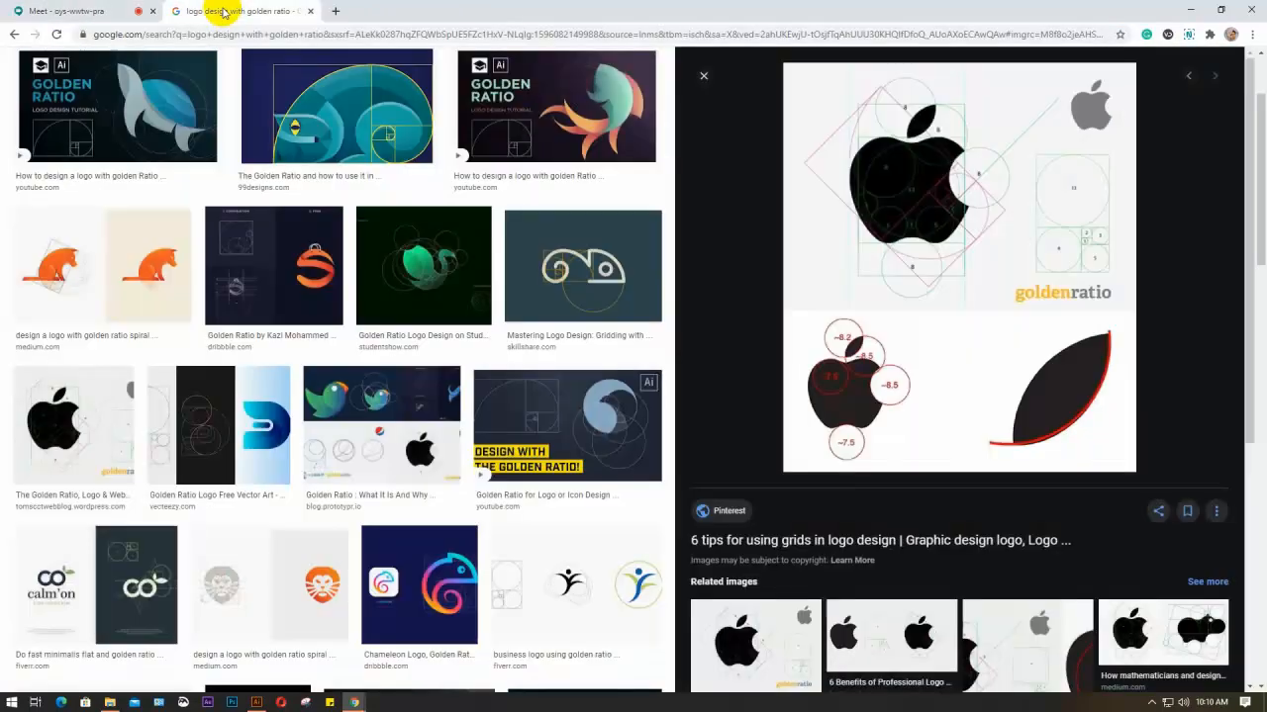
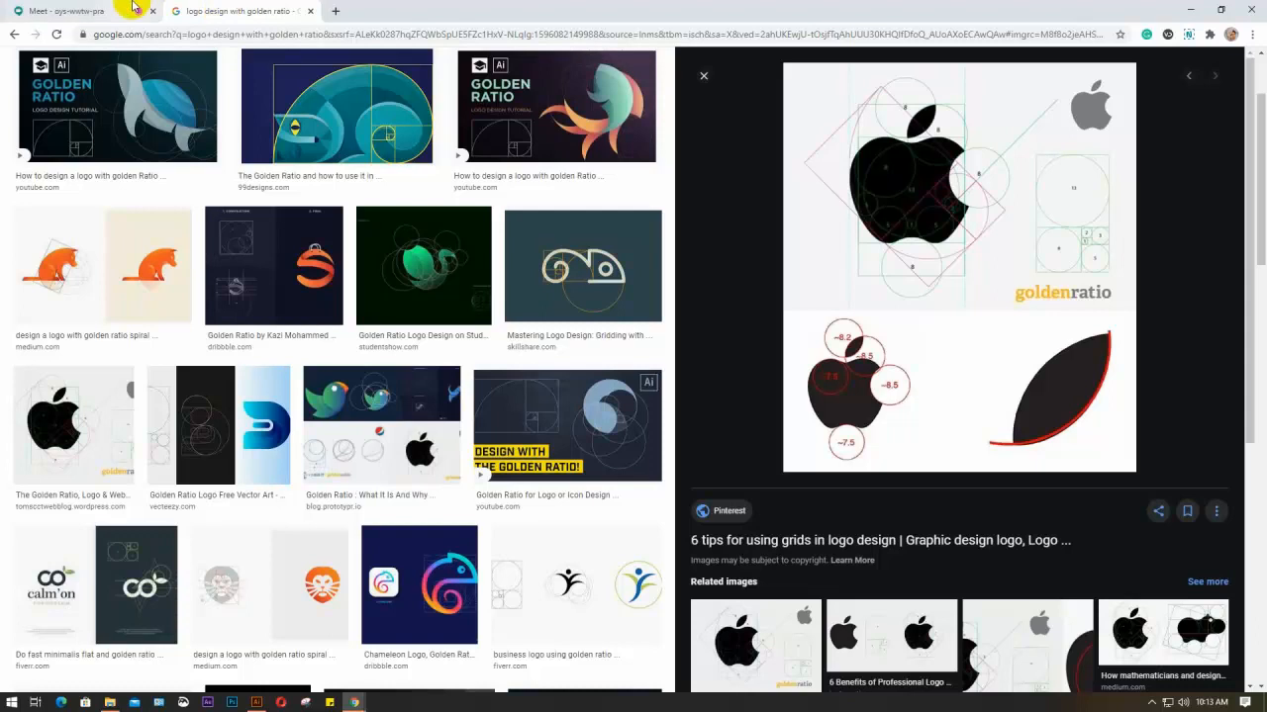
# Step: Check the Google Meet call, then return to the Apple logo image and examine its construction circles
pyautogui.click(57, 11)
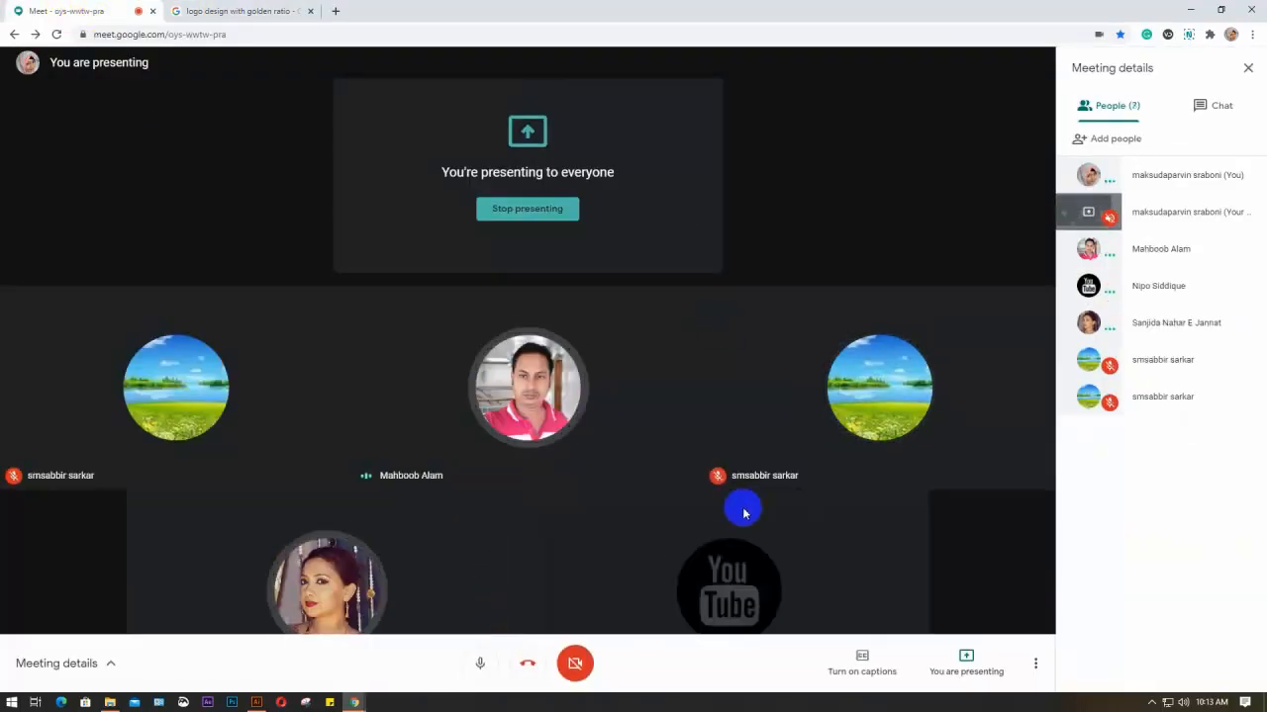
pyautogui.click(226, 11)
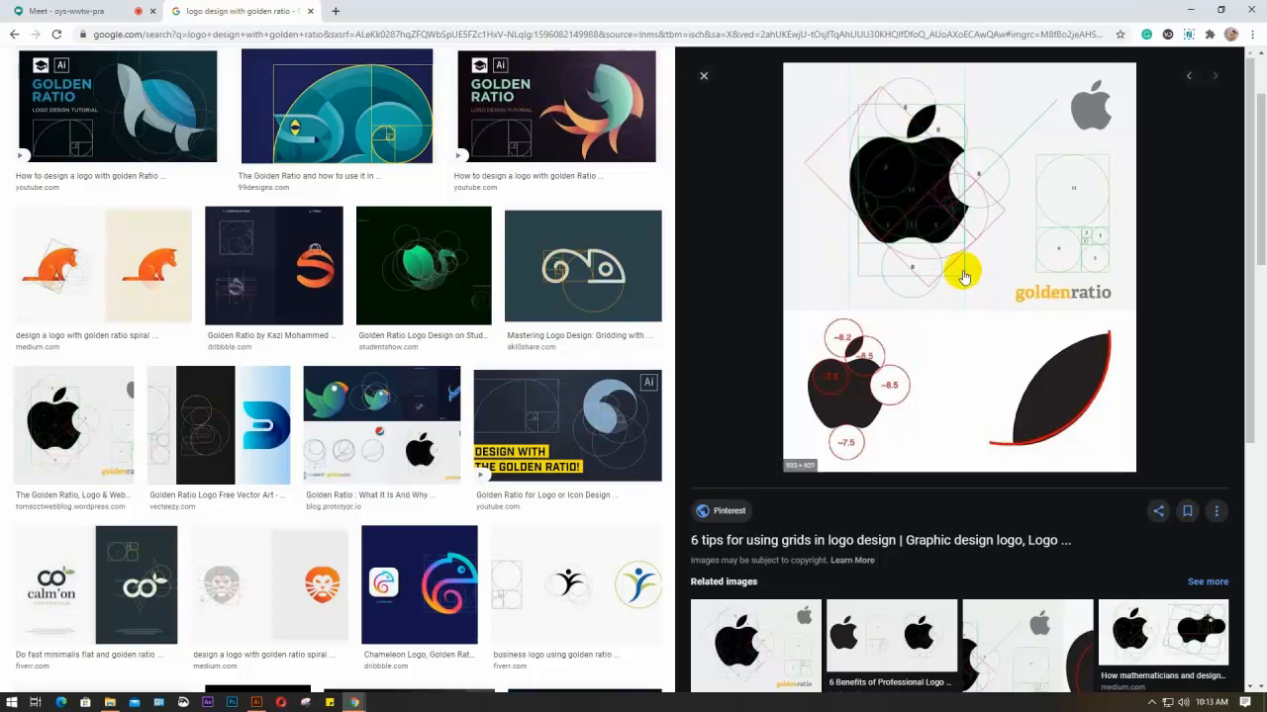
pyautogui.moveTo(946, 178)
pyautogui.mouseDown()
pyautogui.moveTo(950, 209)
pyautogui.moveTo(917, 166)
pyautogui.mouseUp()
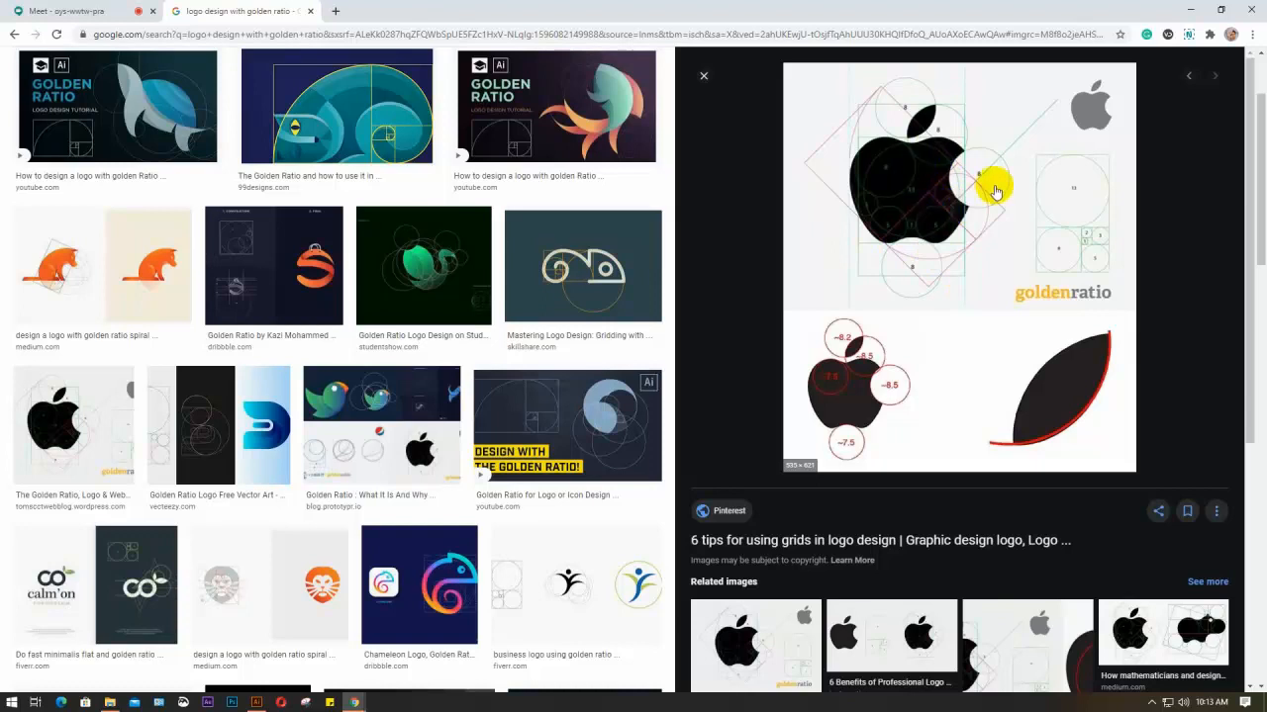
# Step: Preview the "Design your business logo using golden ratio" image, then switch to Illustrator and deselect the flower
pyautogui.click(760, 164)
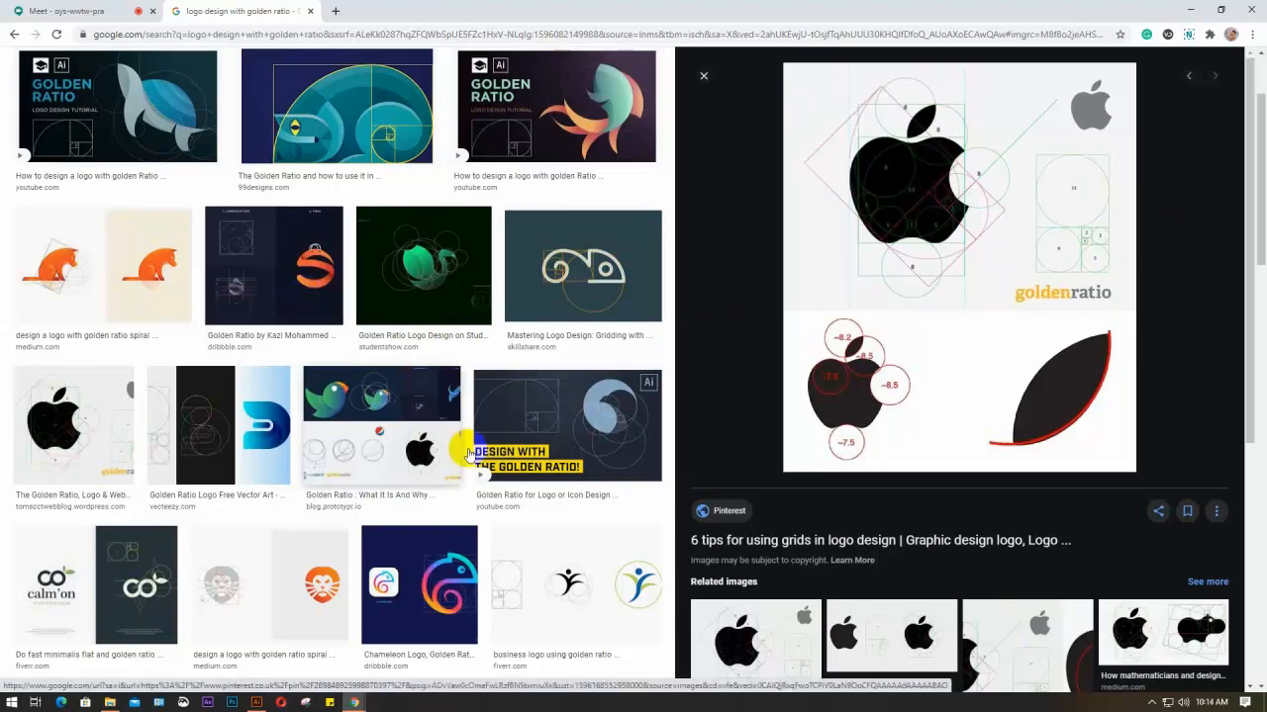
pyautogui.click(579, 574)
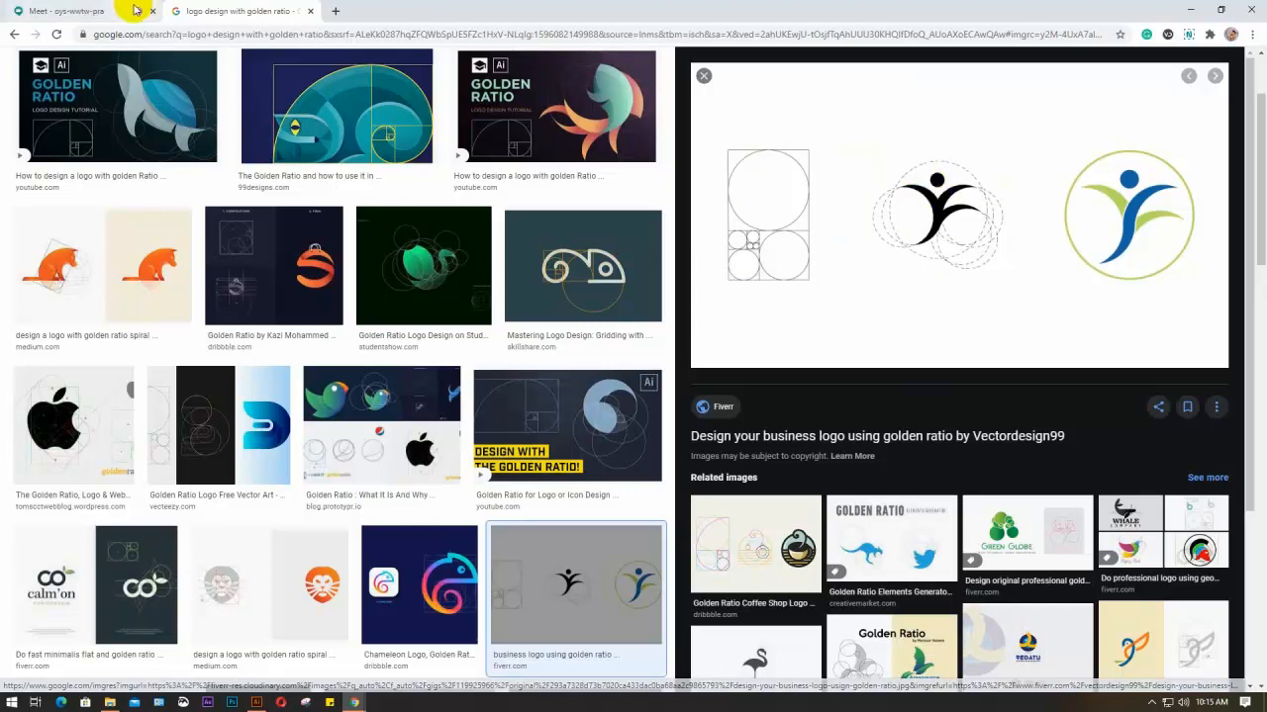
pyautogui.click(135, 10)
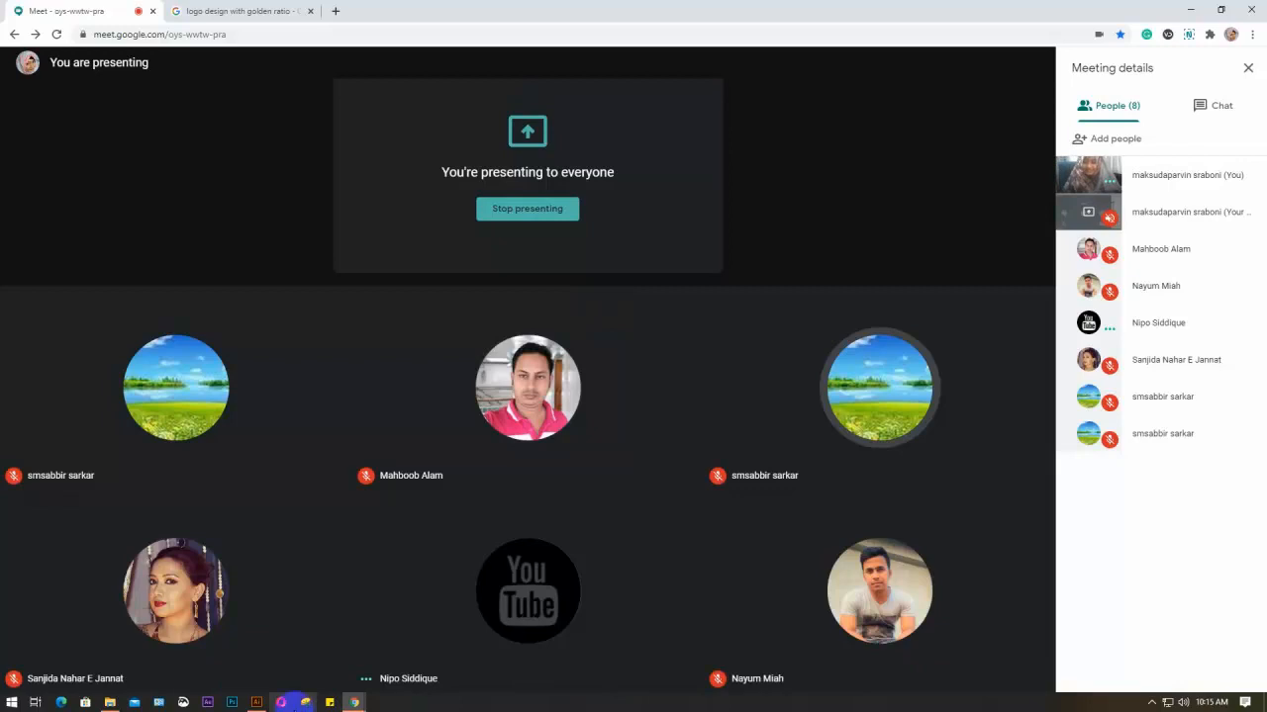
pyautogui.click(256, 701)
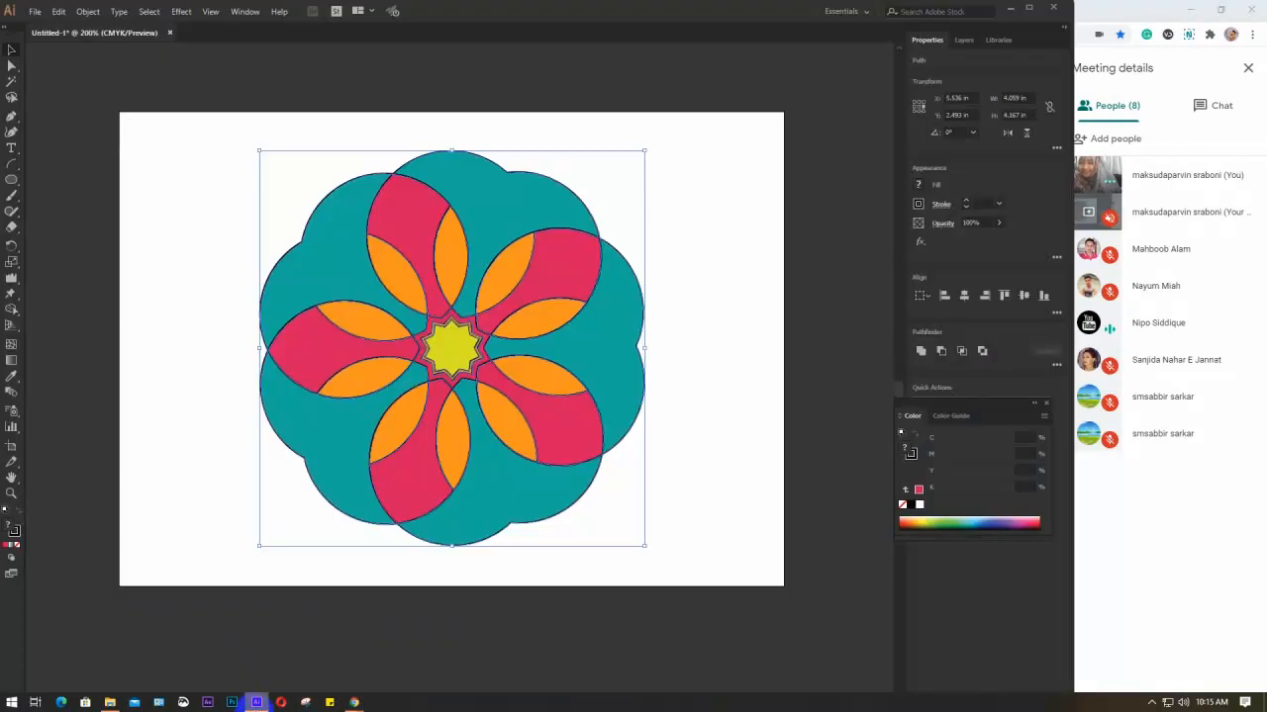
pyautogui.click(719, 470)
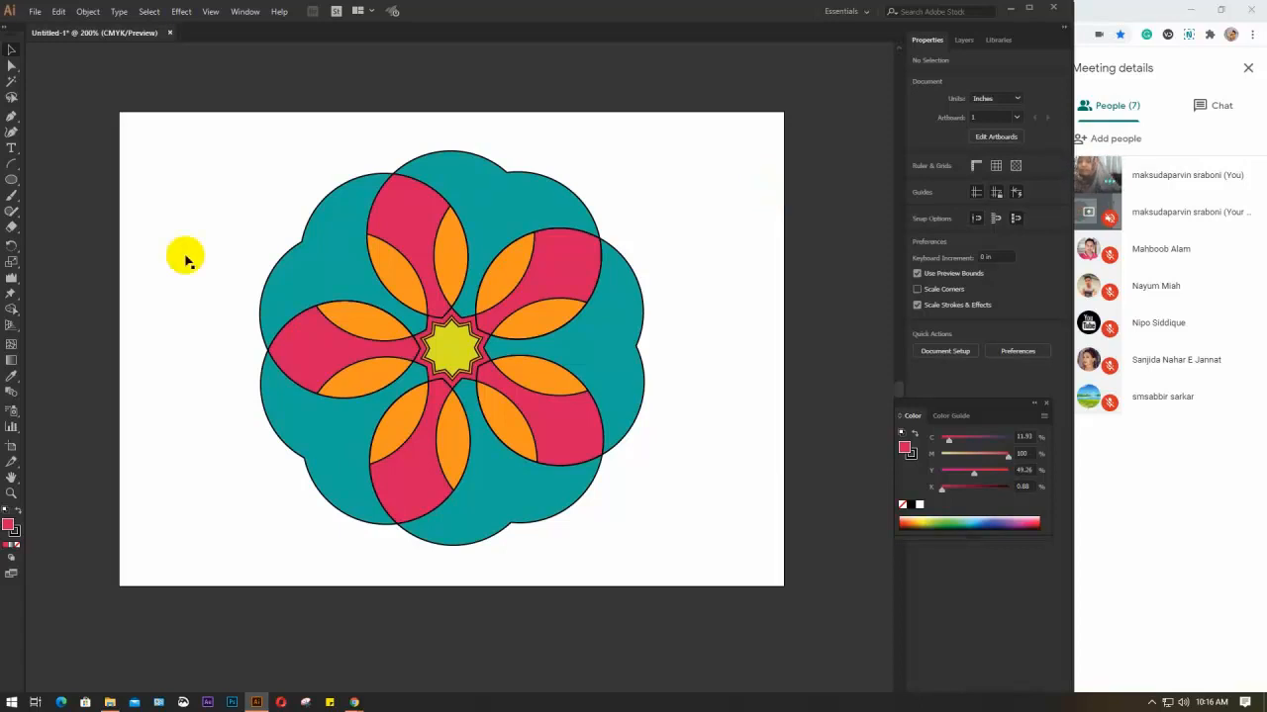
# Step: Try placing the red hand-and-gear icon from the Desktop class folder over the flower as an embedded image
pyautogui.click(110, 703)
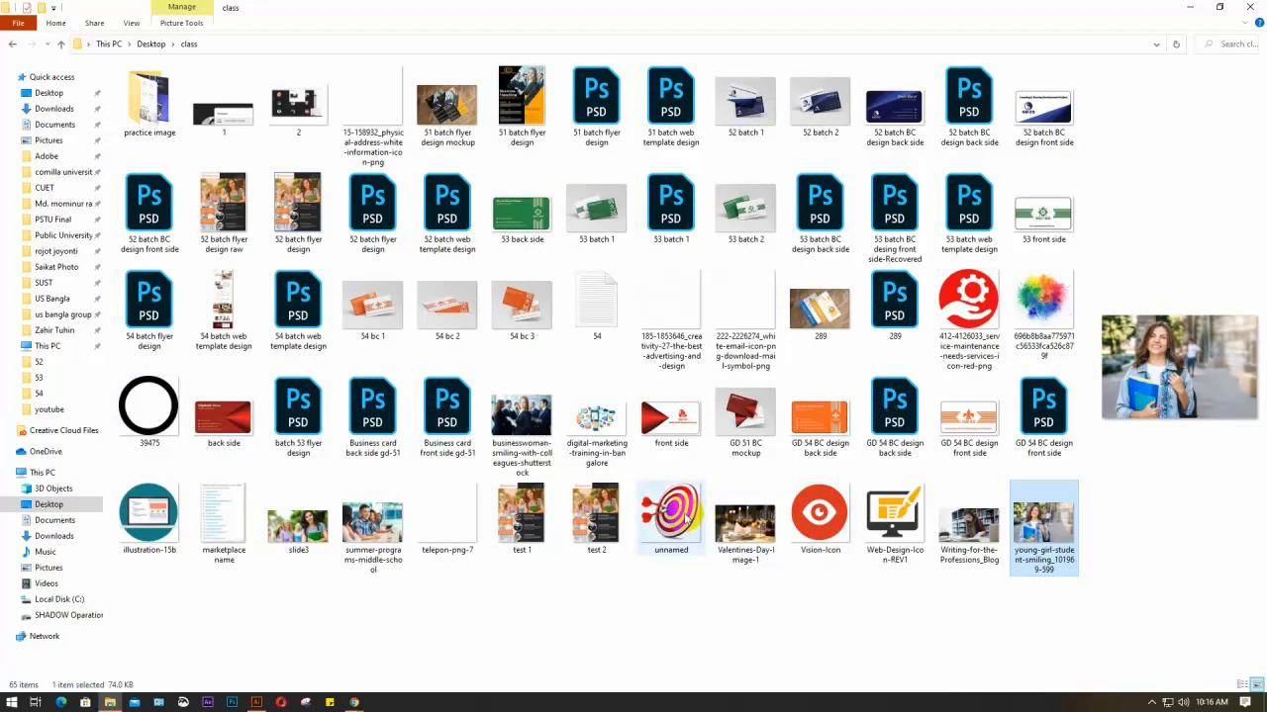
pyautogui.click(970, 289)
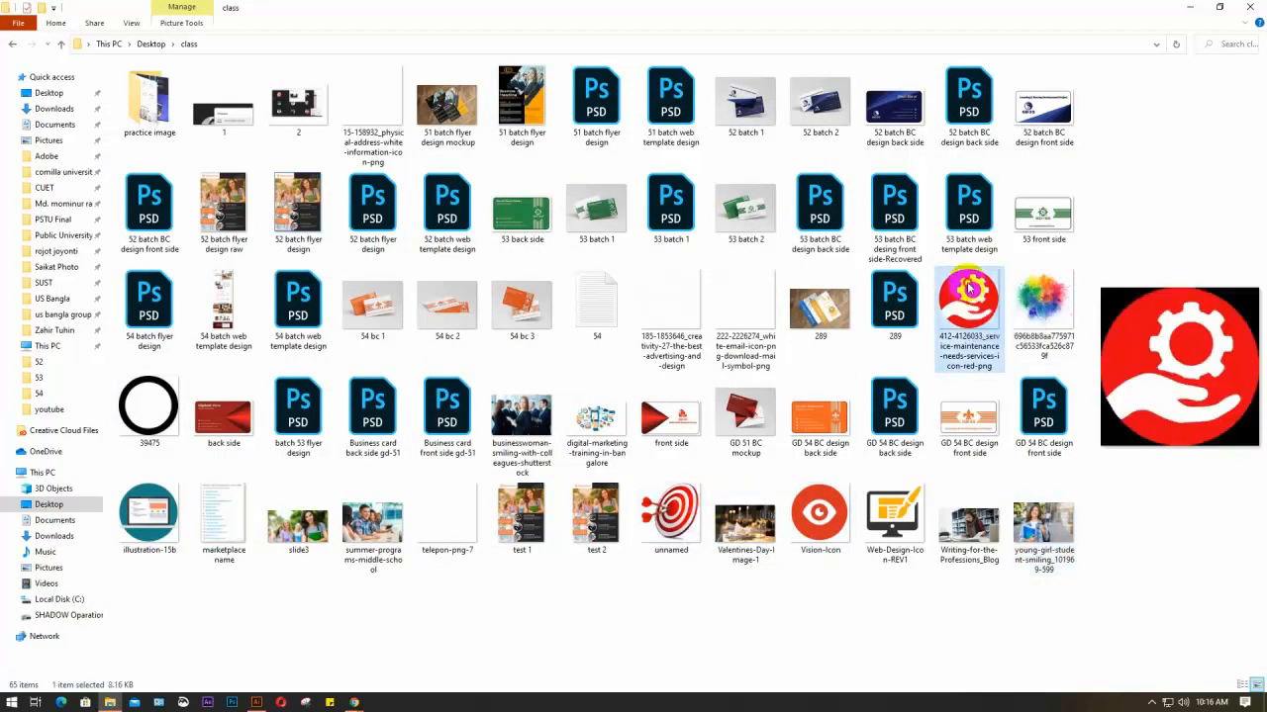
pyautogui.moveTo(970, 289); pyautogui.dragTo(430, 447)
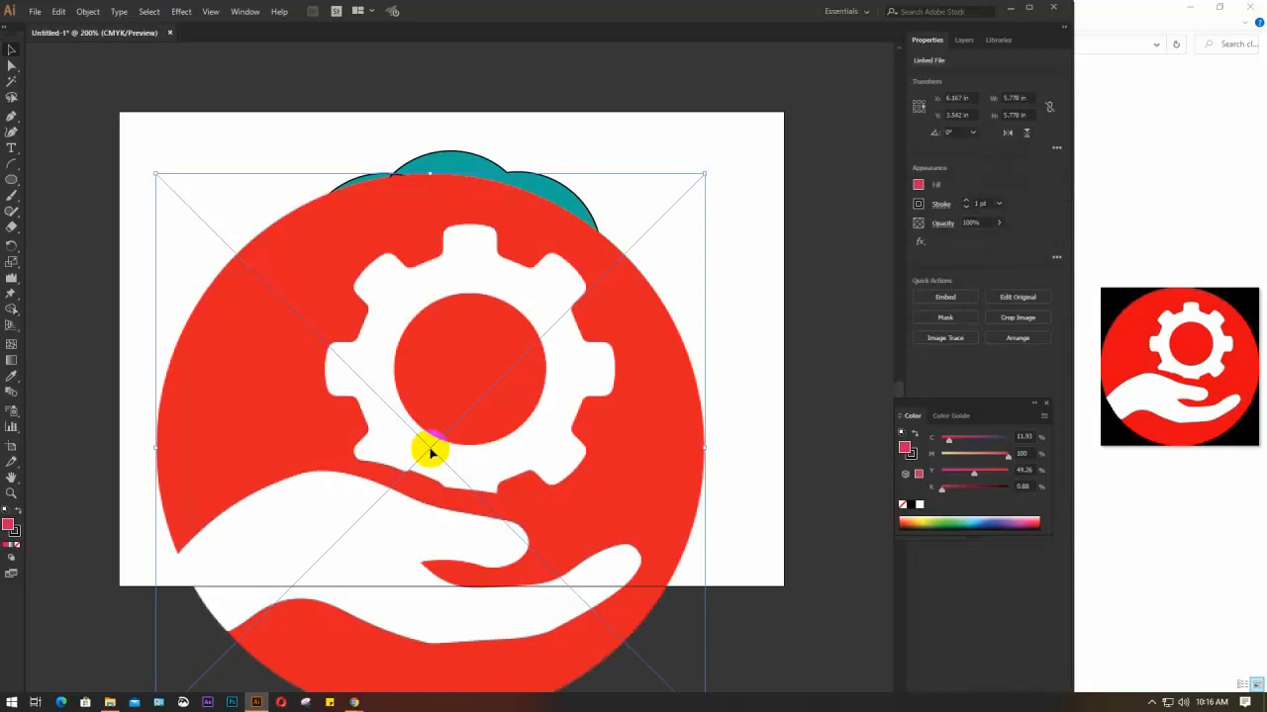
pyautogui.click(936, 301)
pyautogui.moveTo(603, 458); pyautogui.dragTo(614, 404)
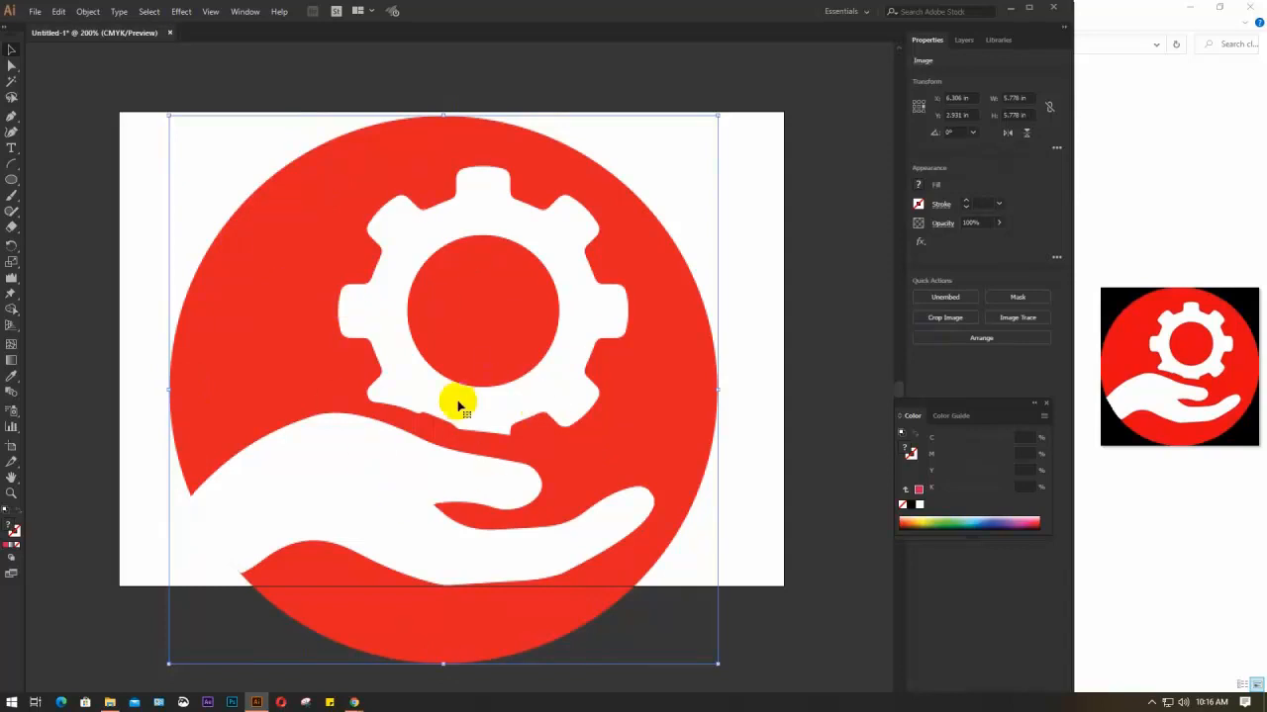
pyautogui.moveTo(467, 325); pyautogui.dragTo(478, 310)
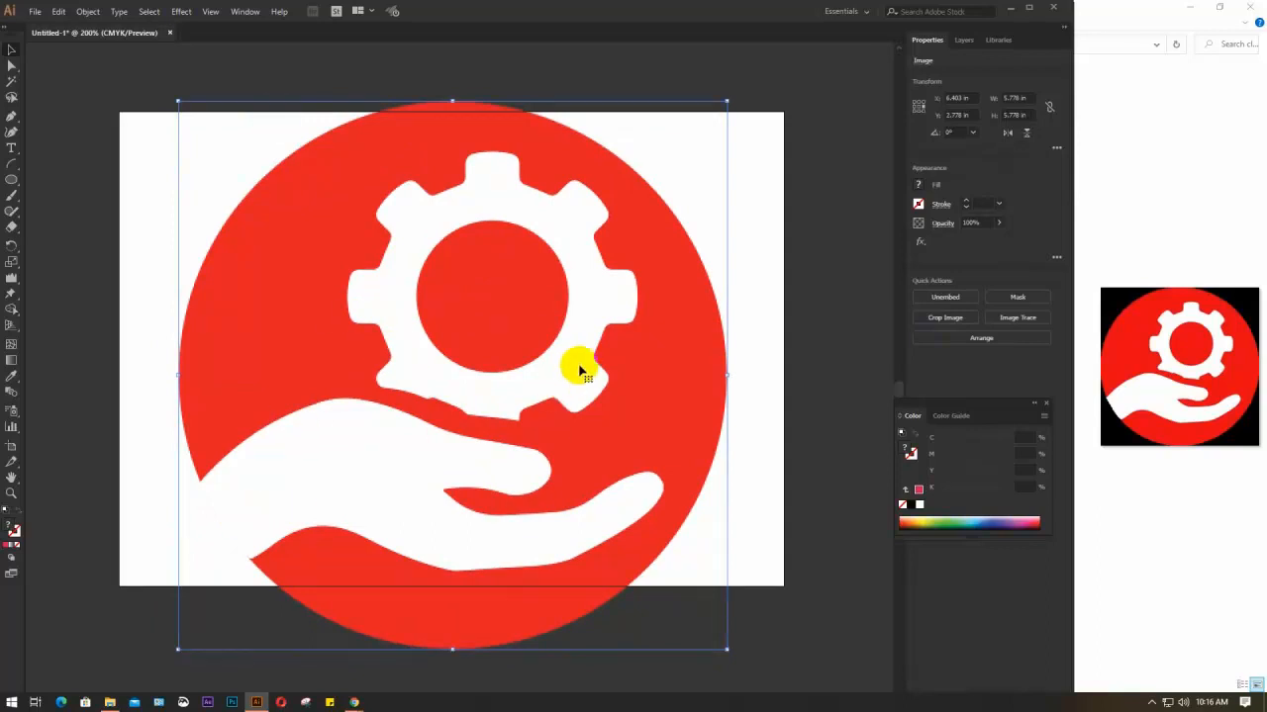
pyautogui.press('Delete')
pyautogui.click(1172, 9)
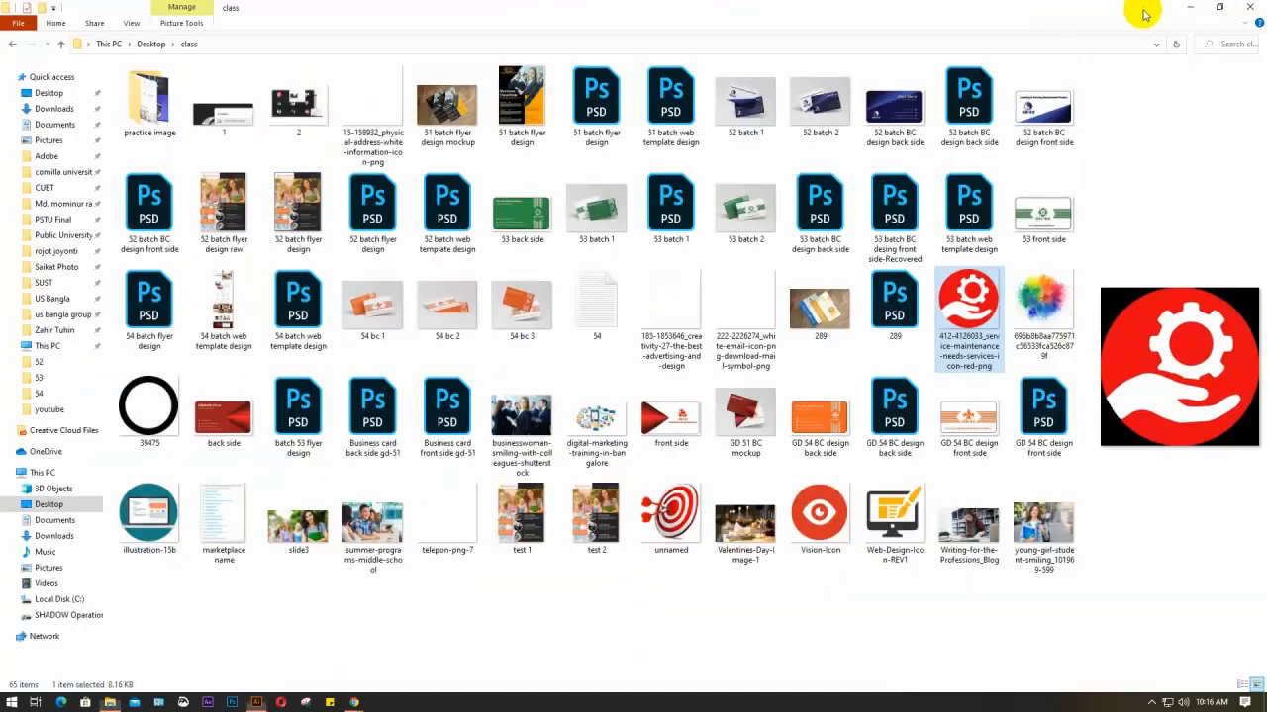
pyautogui.click(1190, 8)
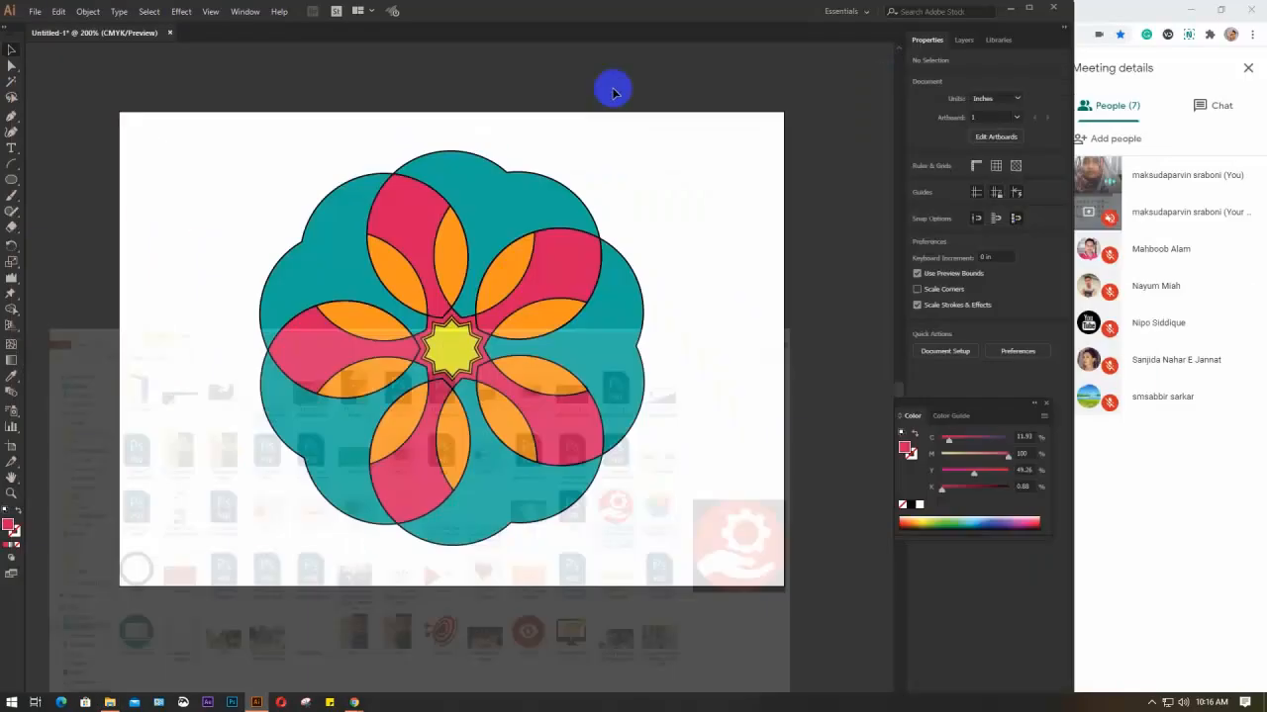
# Step: Switch to the golden ratio results in Google Chrome and search Google Images for "logo design pepsi"
pyautogui.click(1098, 14)
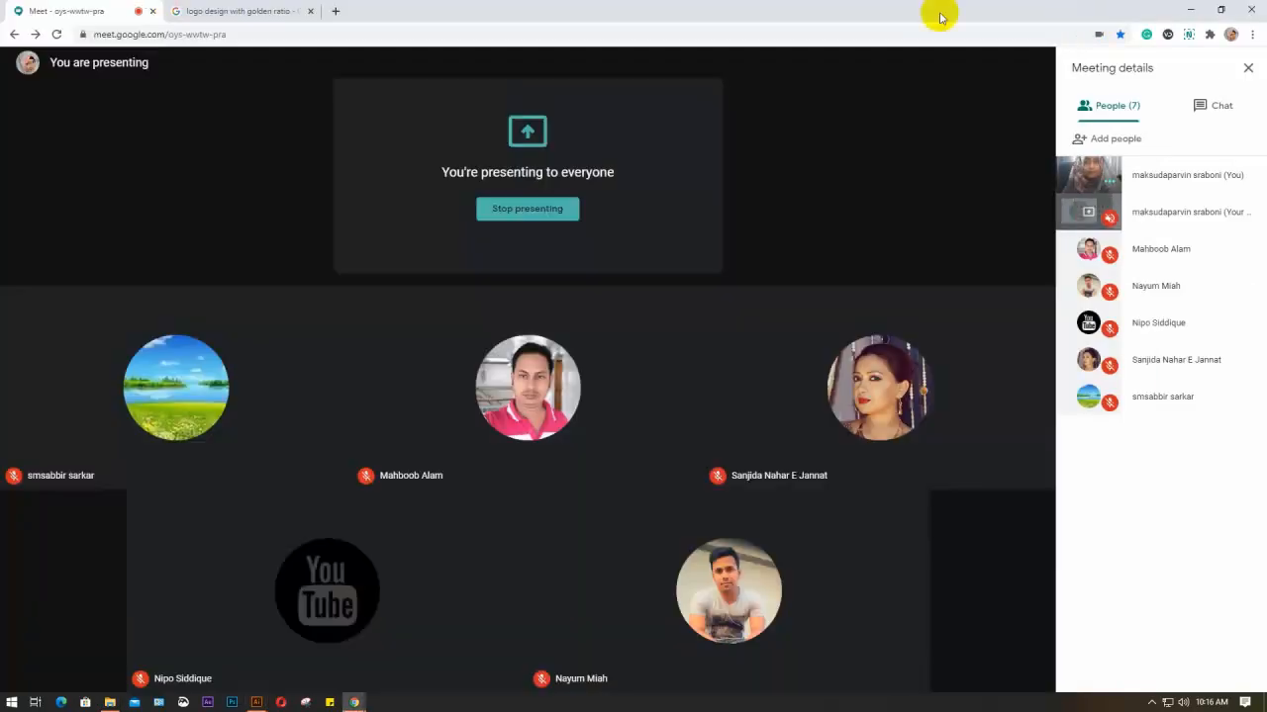
pyautogui.click(217, 10)
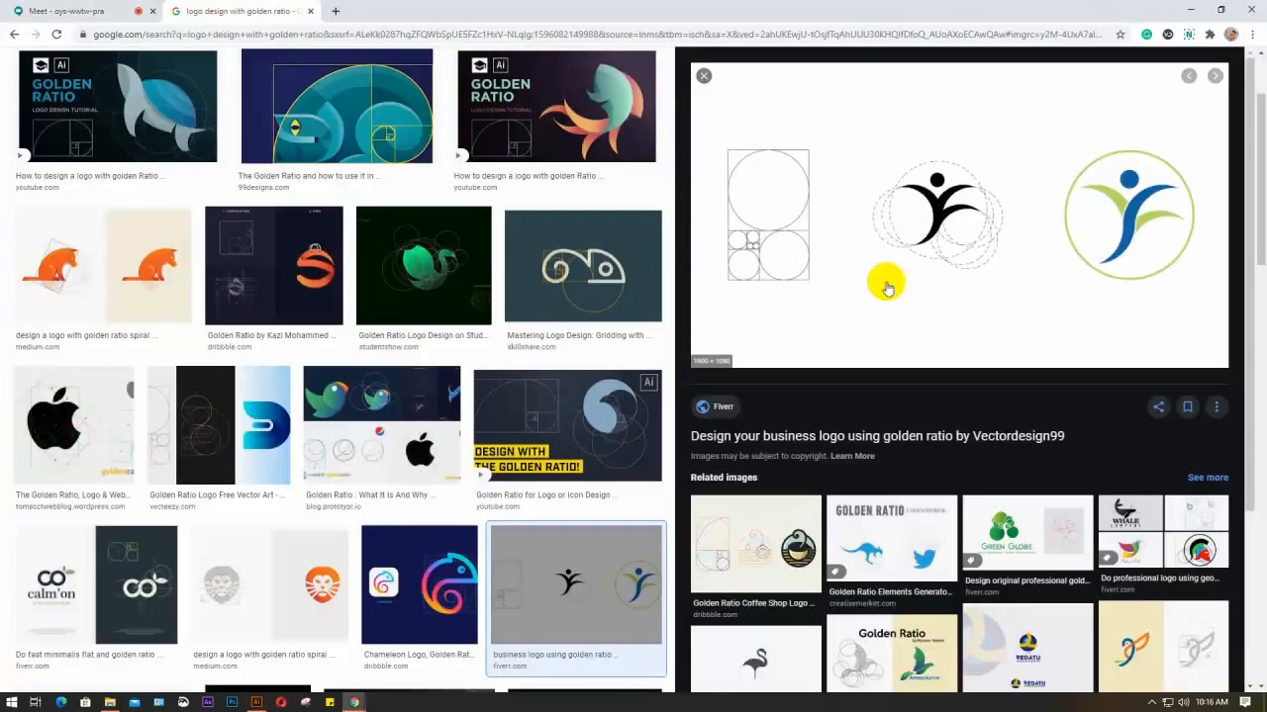
pyautogui.scroll(2, 500, 368)
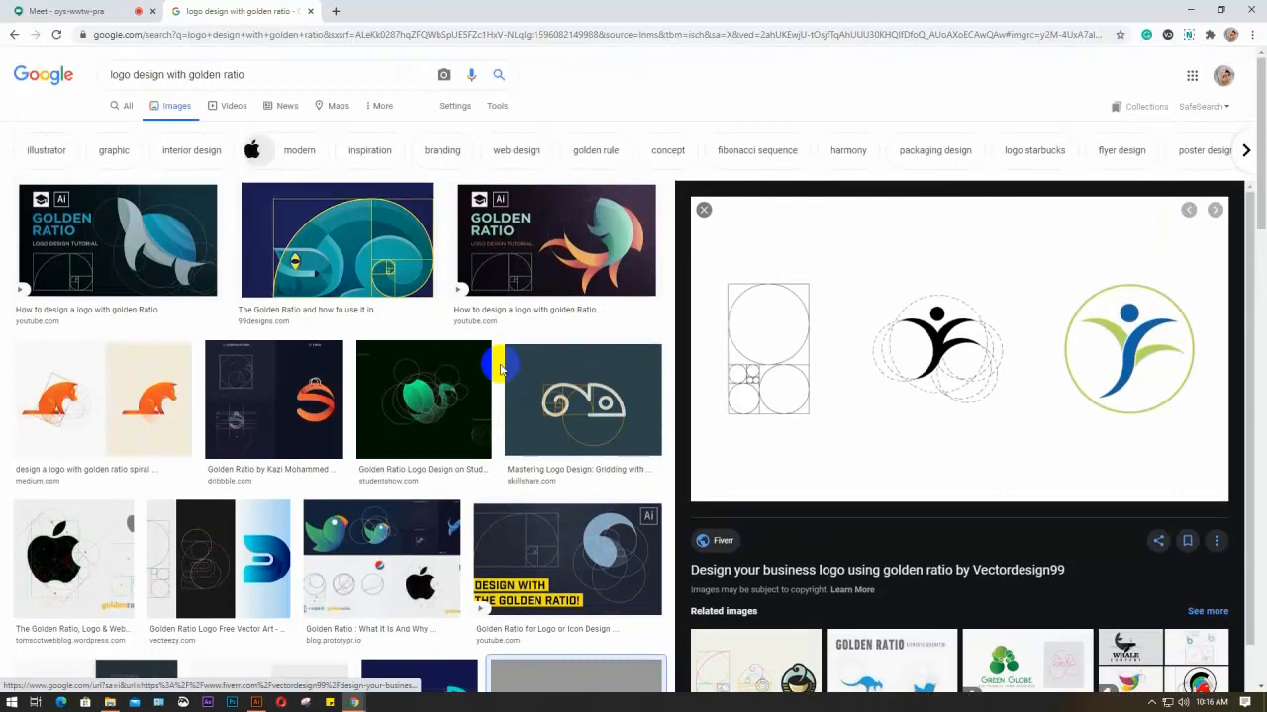
pyautogui.moveTo(290, 76); pyautogui.dragTo(166, 94)
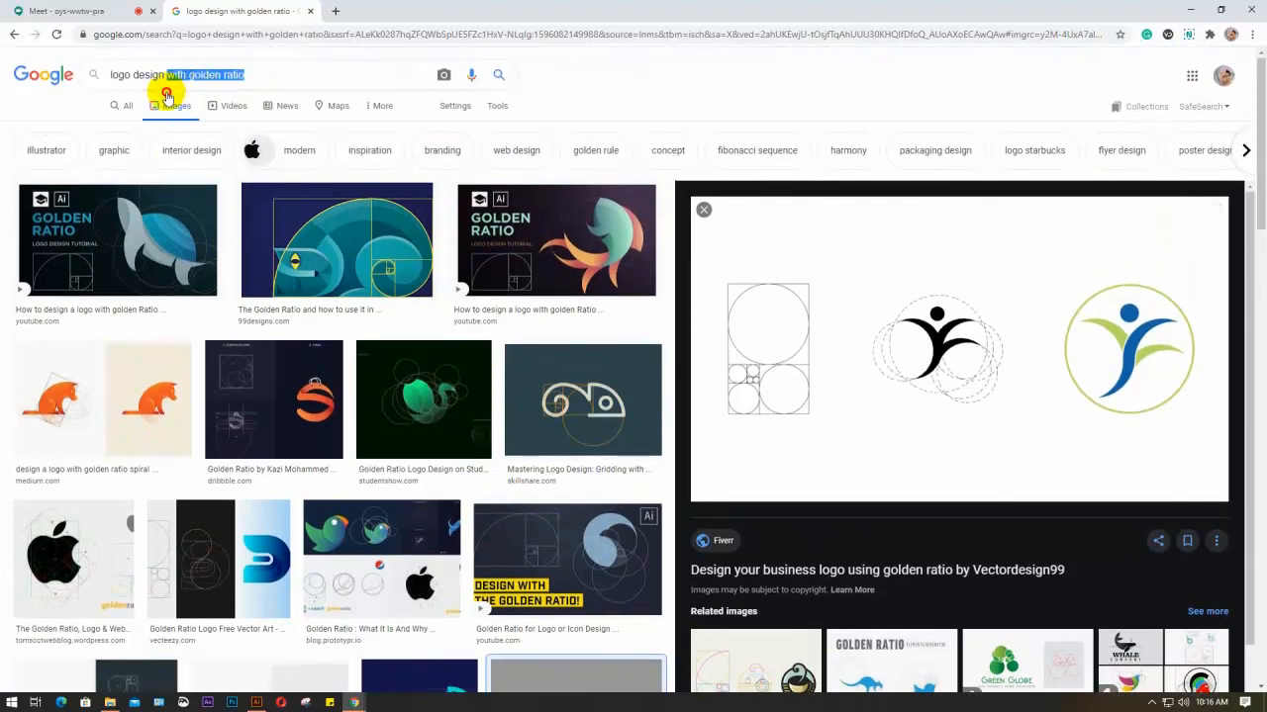
pyautogui.press('Return')
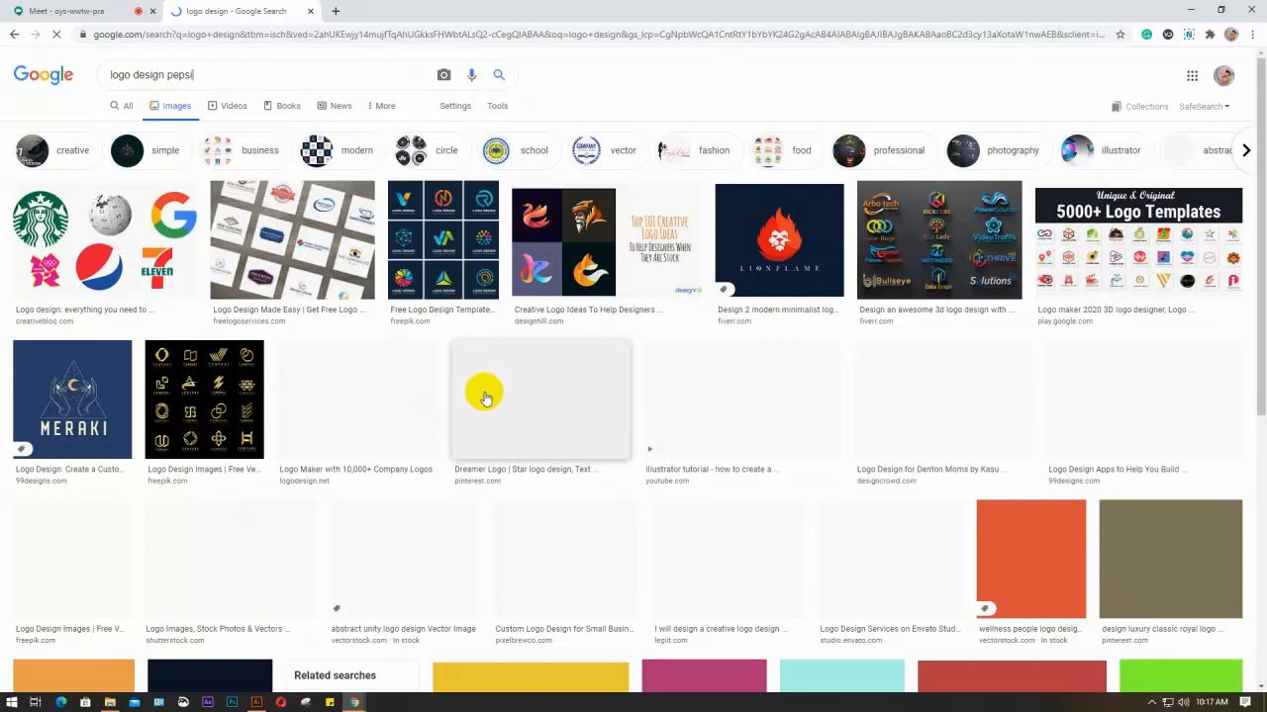
# Step: Run the Windows tree command repeatedly while the Pepsi image results load
pyautogui.press('super+r')
pyautogui.press('Return')
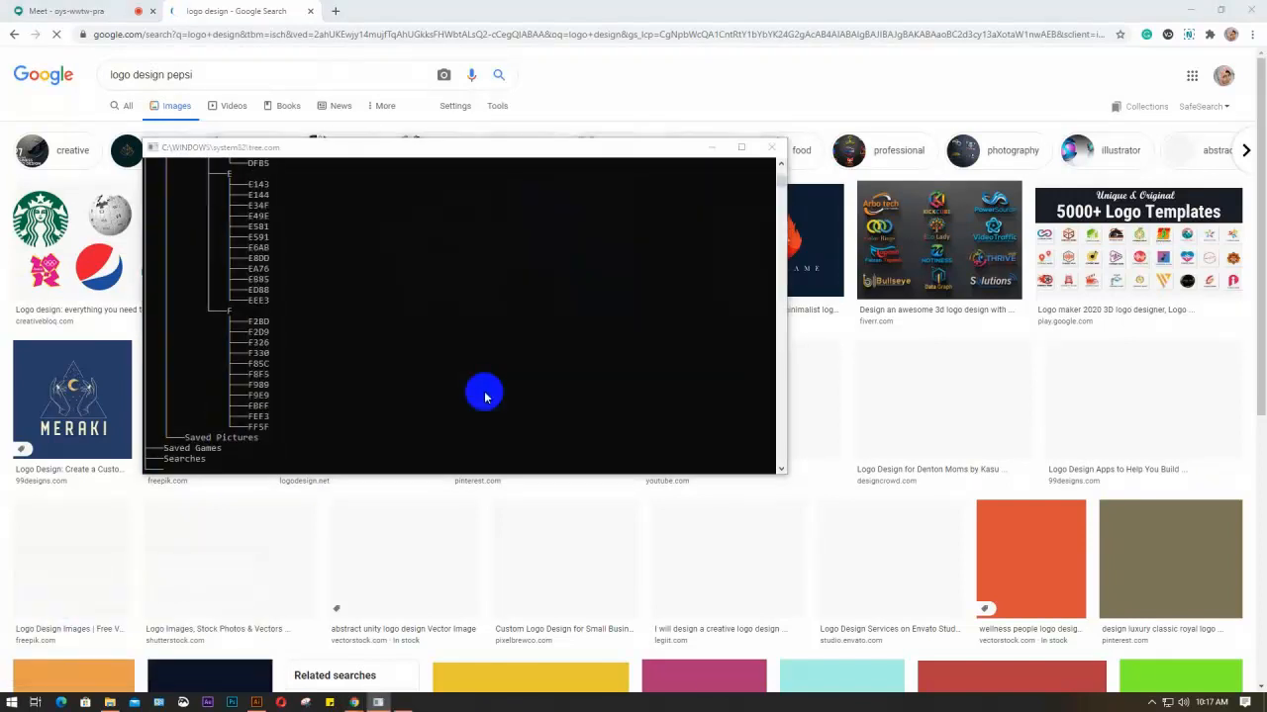
pyautogui.press('super+r')
pyautogui.press('Return')
pyautogui.press('super+r')
pyautogui.press('Return')
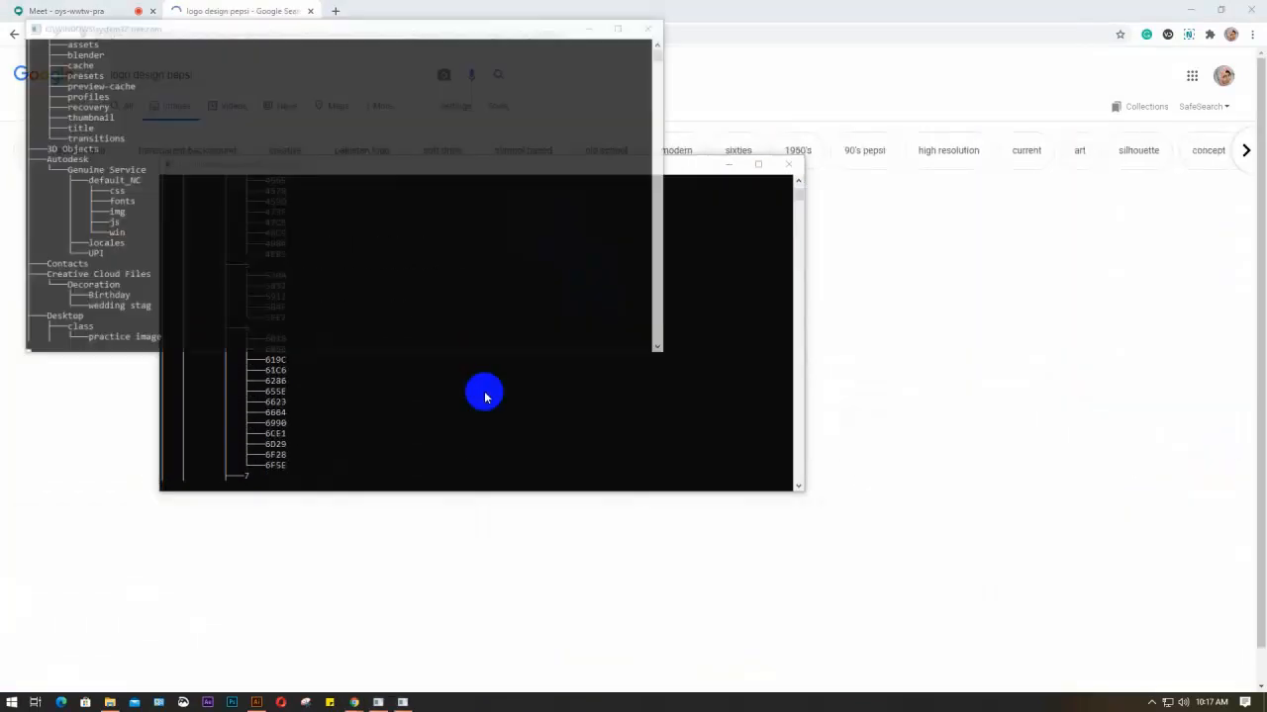
pyautogui.press('super+r')
pyautogui.press('Return')
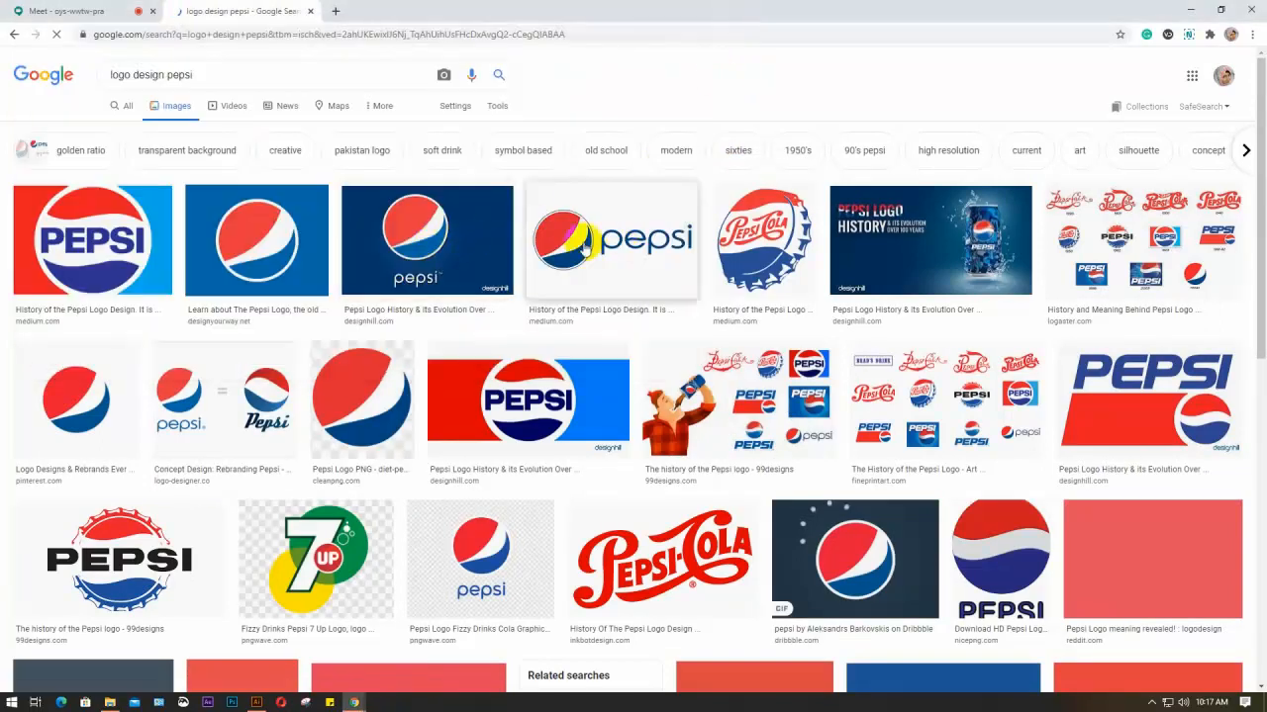
# Step: Open the Medium "History of the Pepsi Logo Design" image showing the emblem and wordmark, and copy it
pyautogui.click(616, 248)
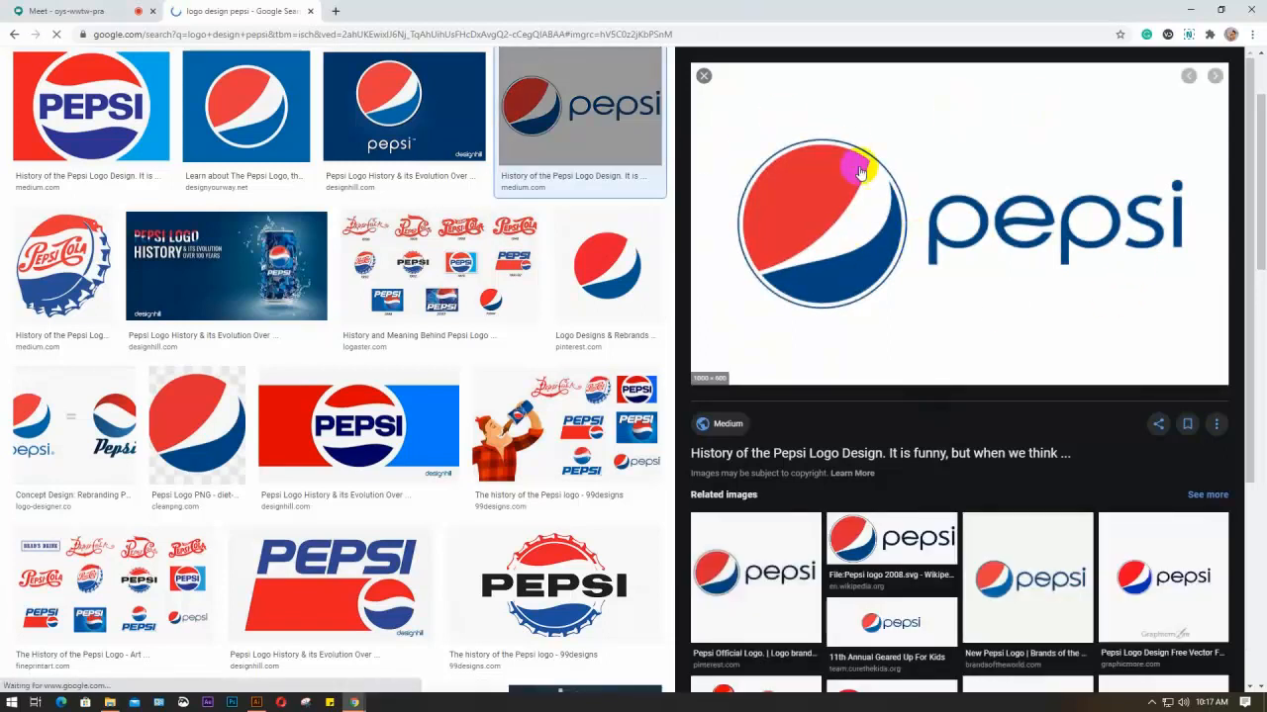
pyautogui.rightClick(860, 172)
pyautogui.click(914, 293)
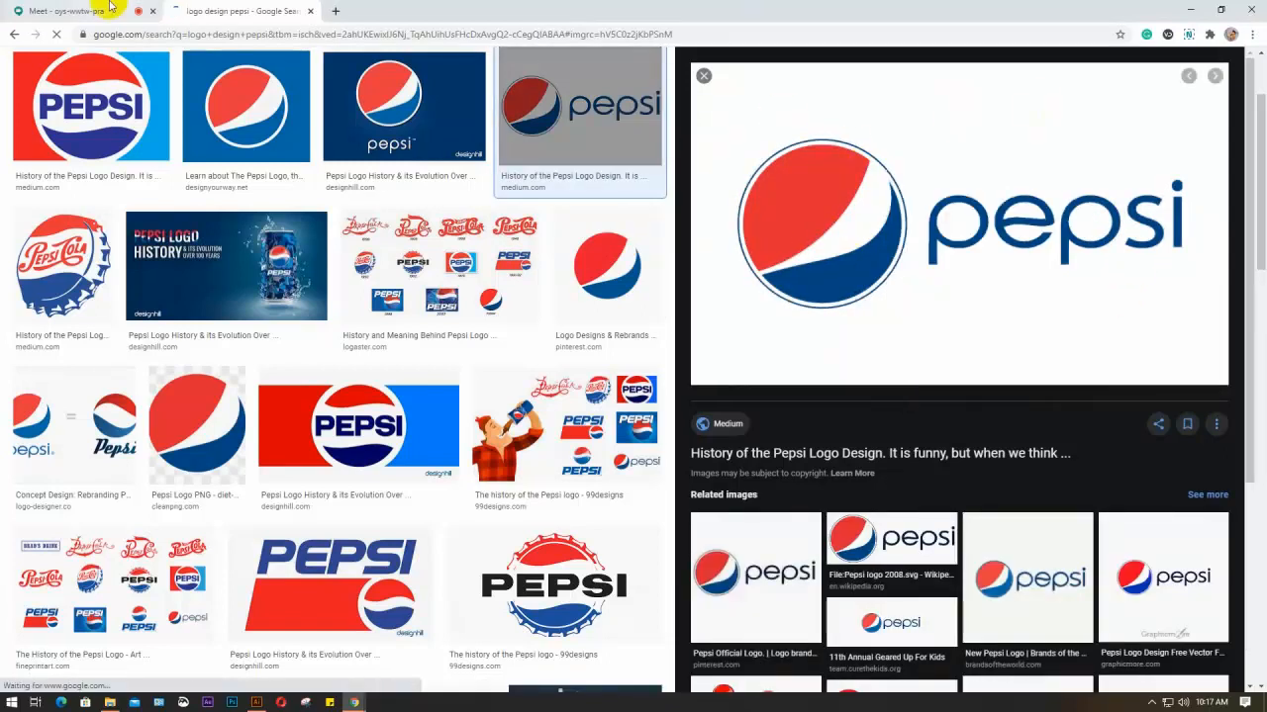
# Step: Switch to Illustrator and paste the copied Pepsi logo image into the flower document
pyautogui.click(108, 10)
pyautogui.moveTo(257, 701)
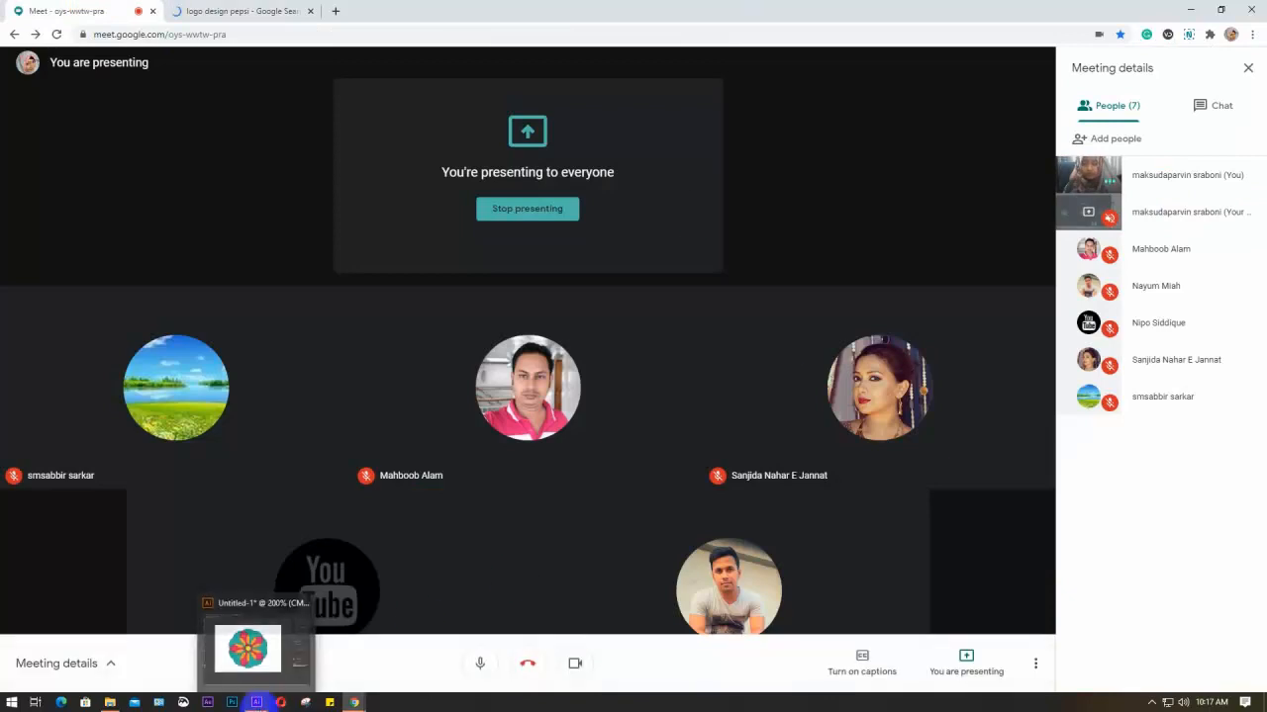
pyautogui.click(248, 648)
pyautogui.click(527, 508)
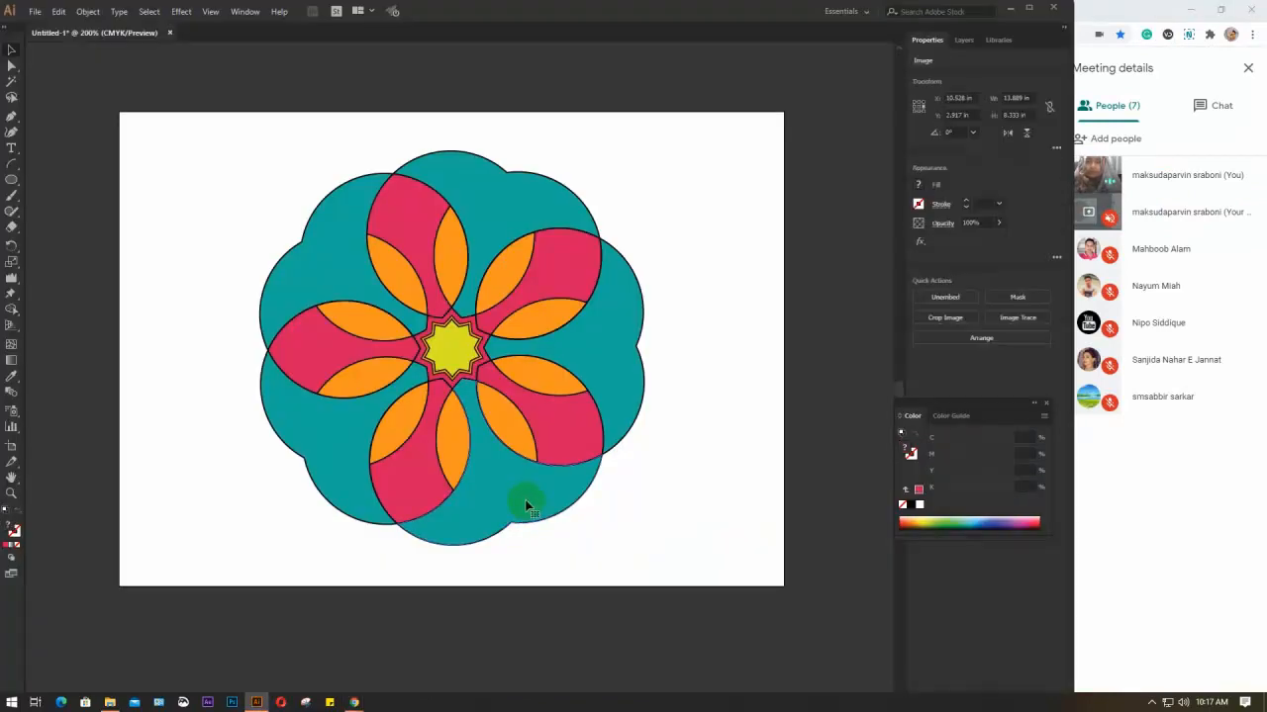
pyautogui.hotkey('ctrl', 'v')
# Step: Scale the Pepsi image to about 6.94 by 4.17 in, place it beside the flower artboard, and deselect it
pyautogui.scroll(-4, 804, 383)
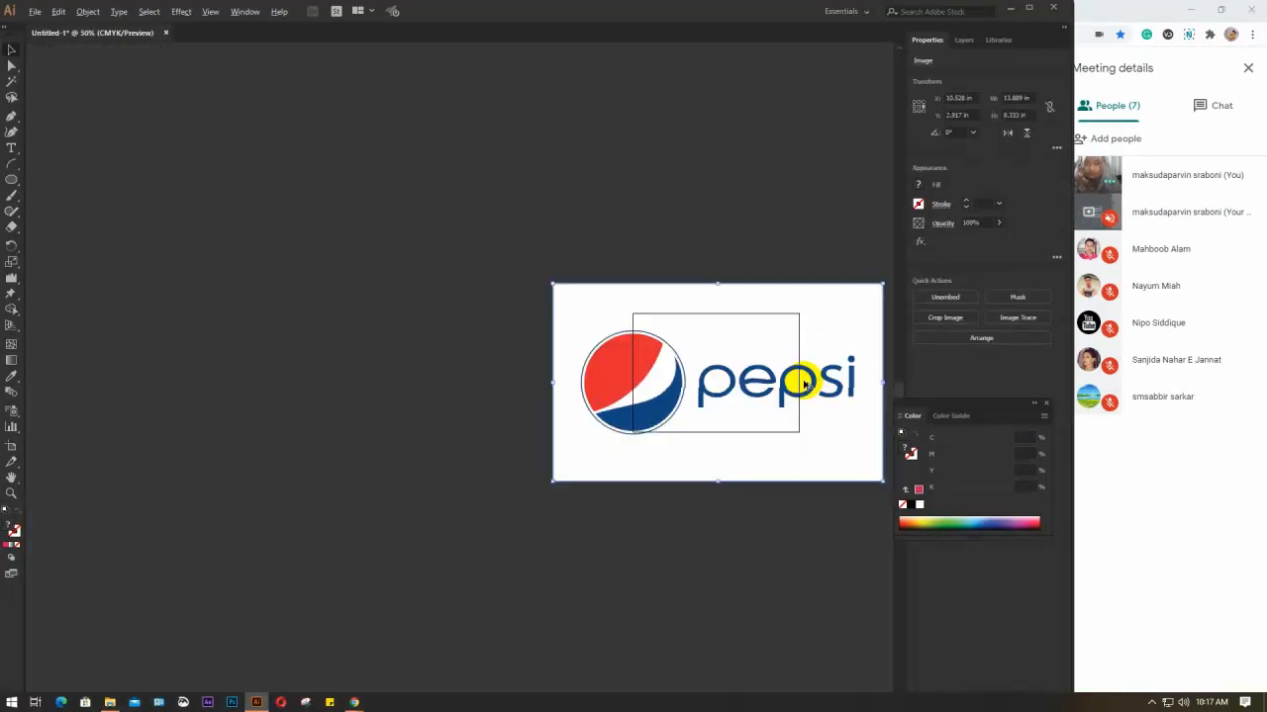
pyautogui.moveTo(819, 473); pyautogui.dragTo(591, 366)
pyautogui.scroll(3, 591, 366)
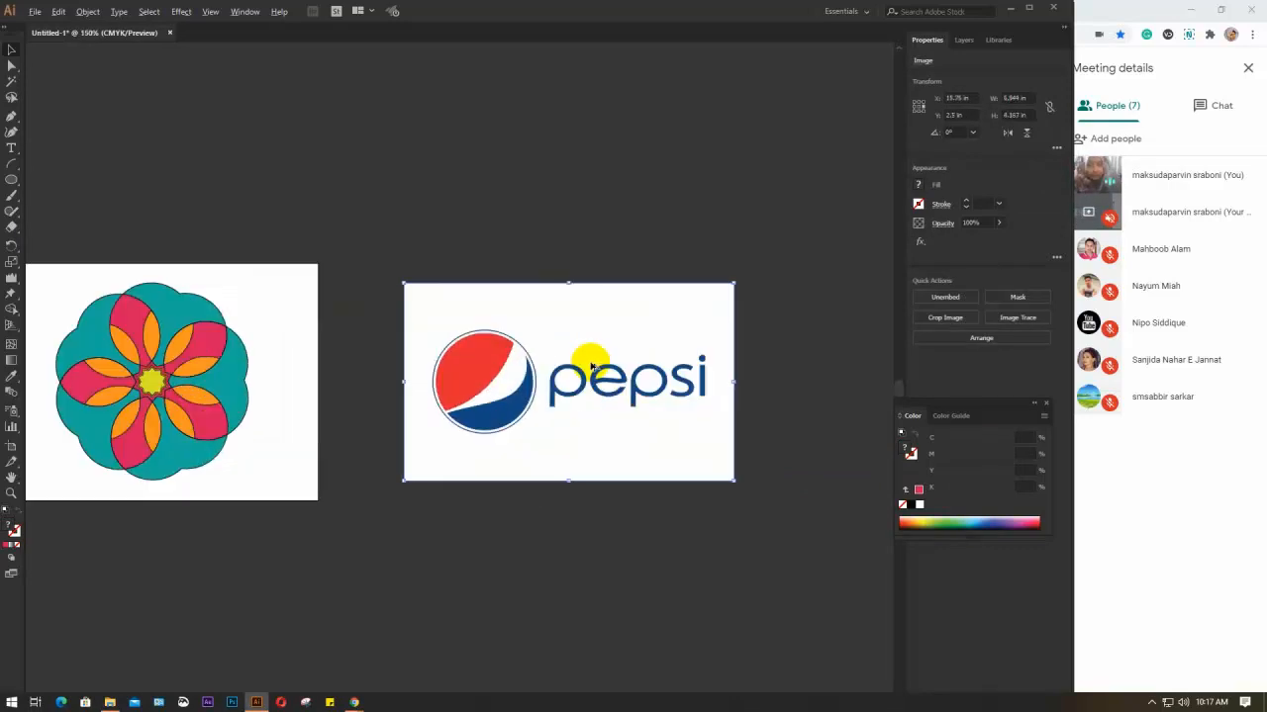
pyautogui.scroll(1, 591, 366)
pyautogui.moveTo(650, 415); pyautogui.dragTo(556, 353)
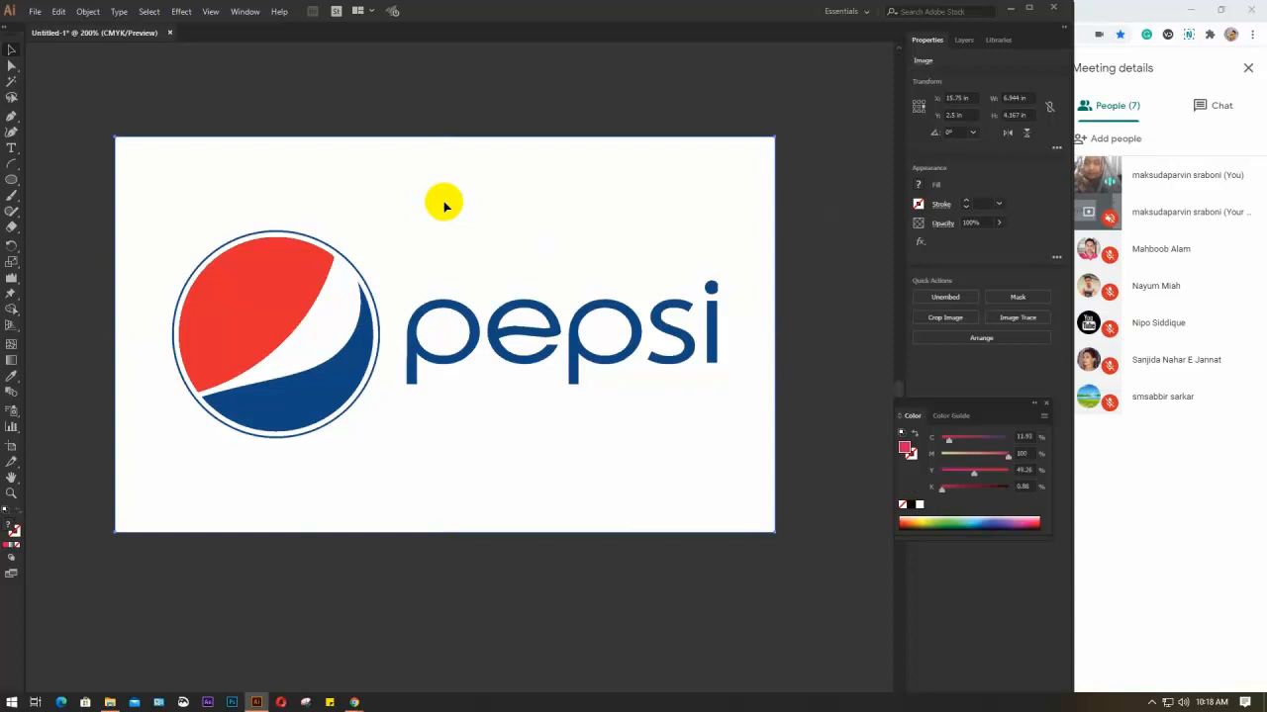
pyautogui.hotkey('ctrl', 'shift', 'a')
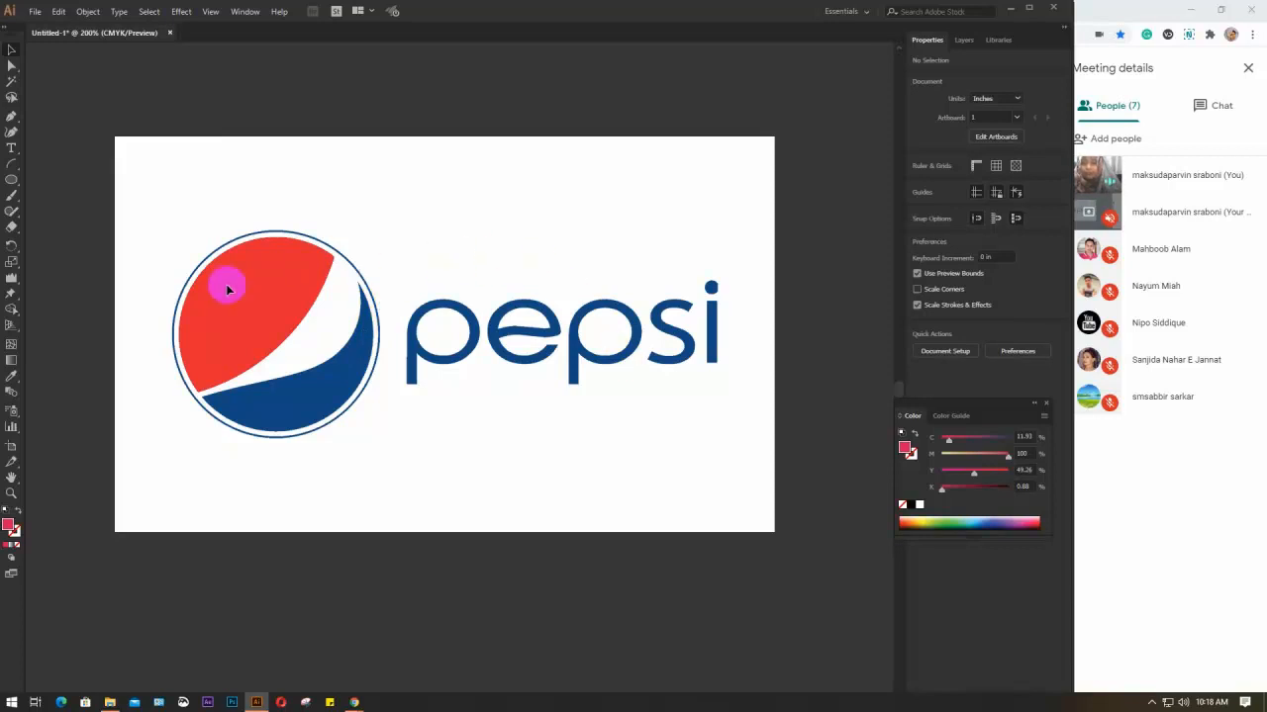
# Step: Draw a circle about 2.03 in across with the Ellipse Tool over the Pepsi emblem's inner disc
pyautogui.click(12, 181)
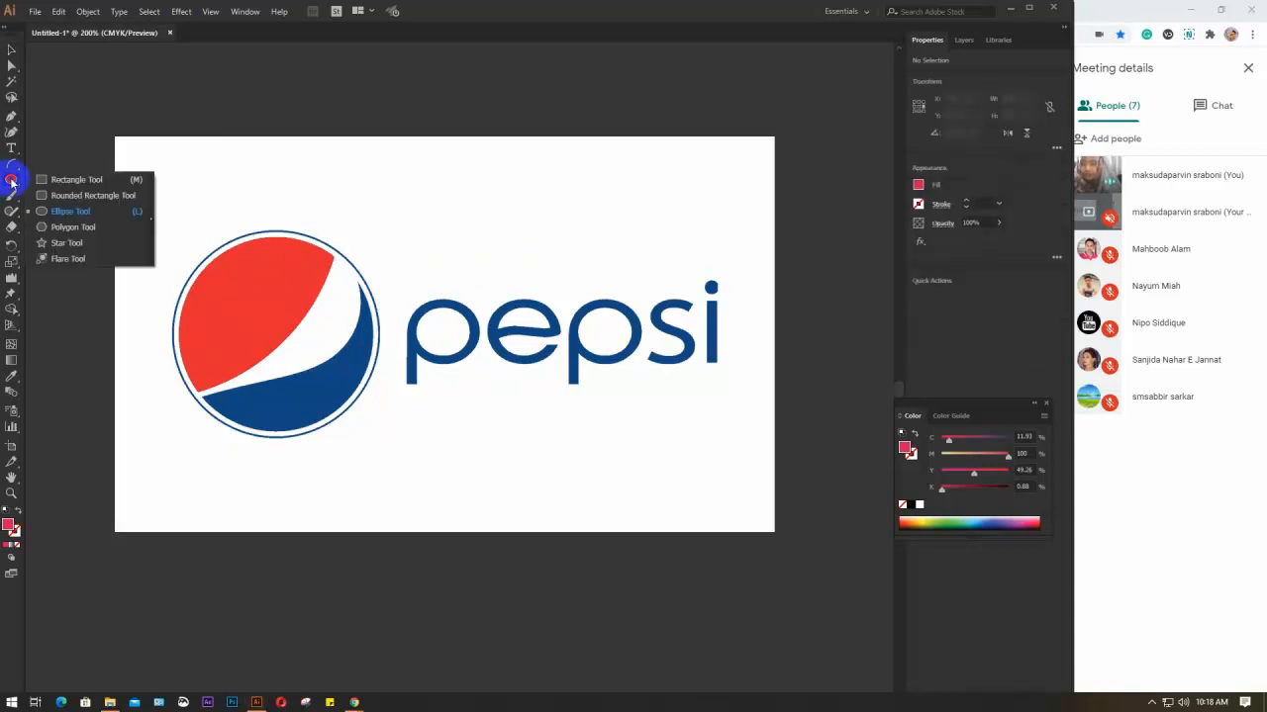
pyautogui.click(85, 211)
pyautogui.moveTo(196, 170); pyautogui.dragTo(340, 429)
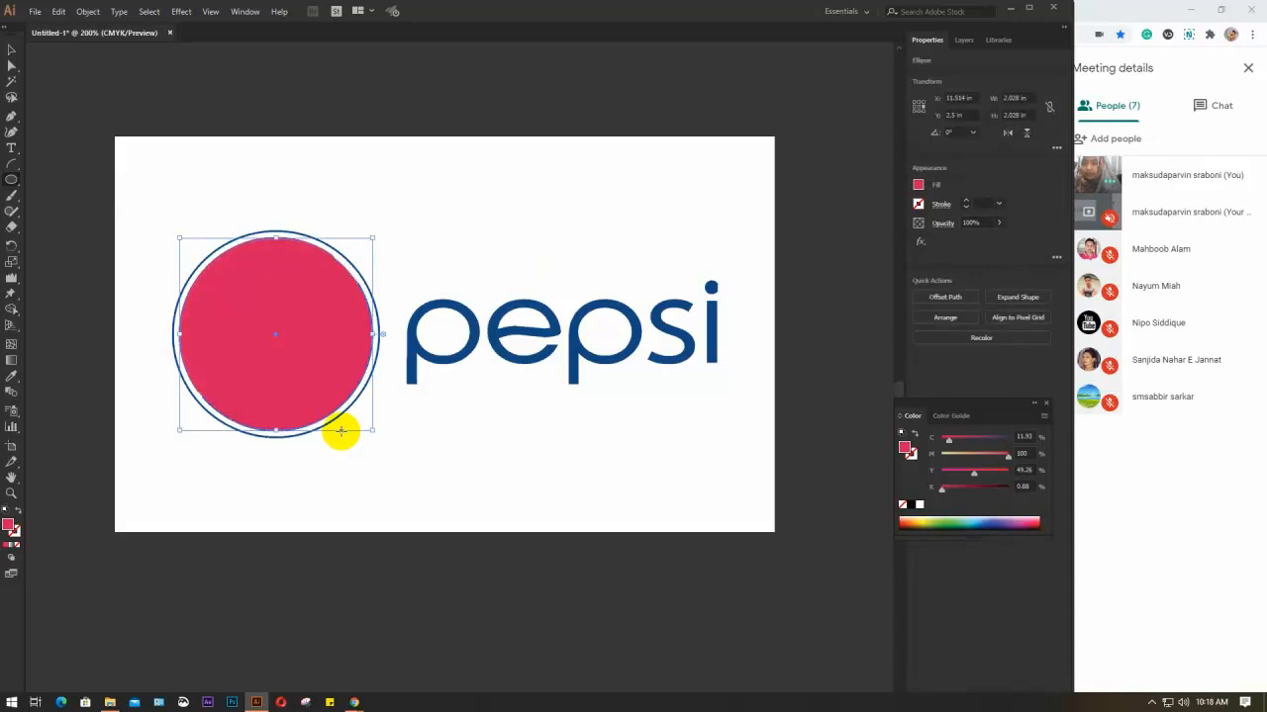
# Step: Remove the circle's fill and give it a black stroke so it outlines the emblem's inner disc
pyautogui.click(918, 185)
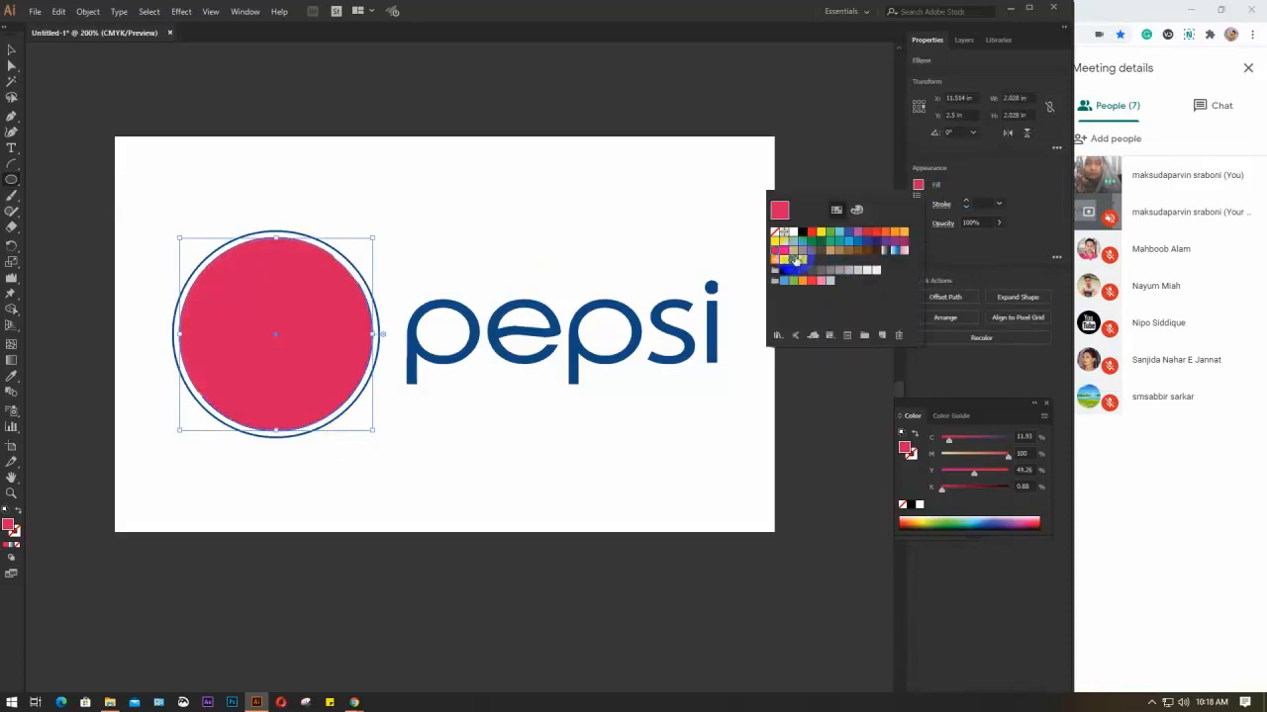
pyautogui.click(899, 503)
pyautogui.click(901, 505)
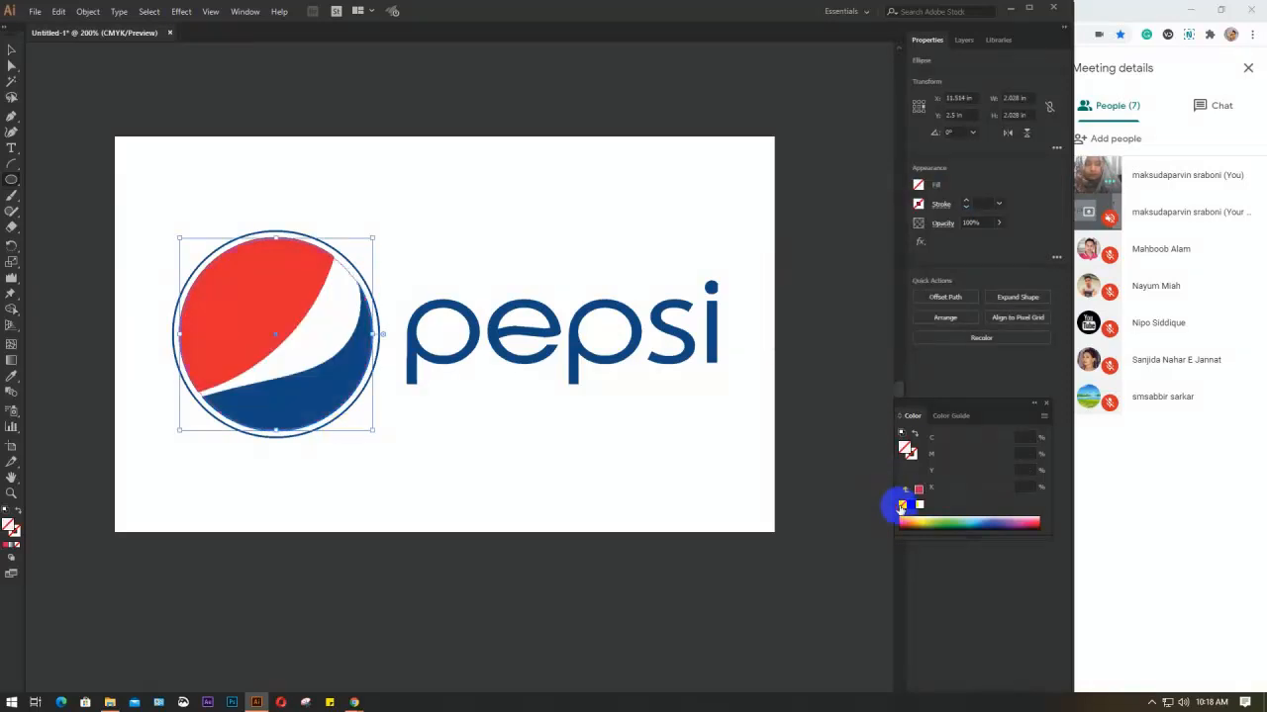
pyautogui.click(912, 455)
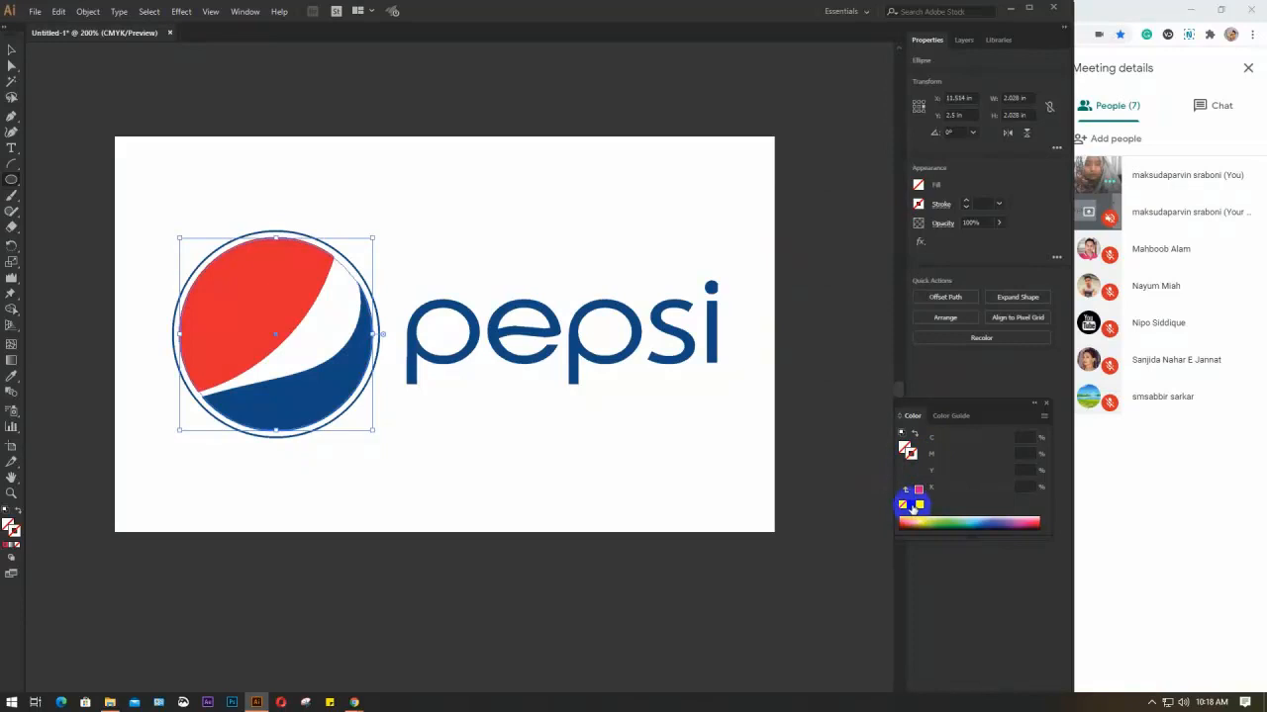
pyautogui.click(912, 507)
pyautogui.click(488, 231)
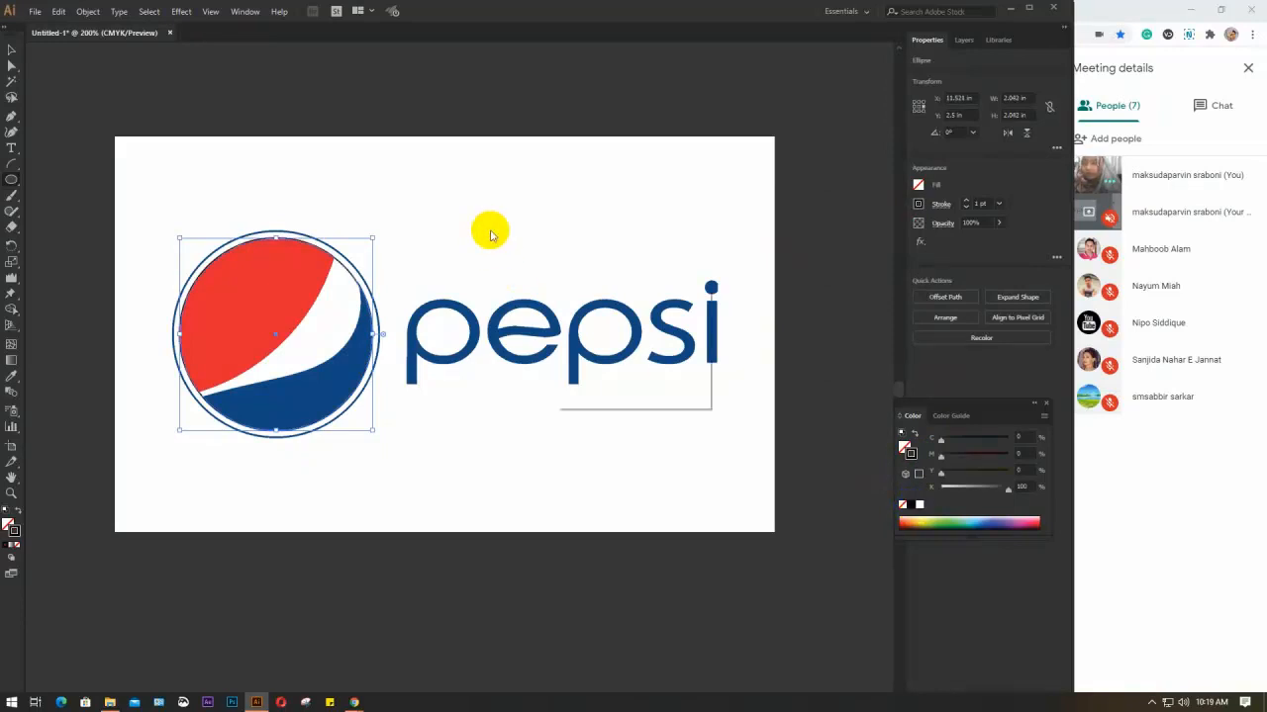
pyautogui.click(664, 375)
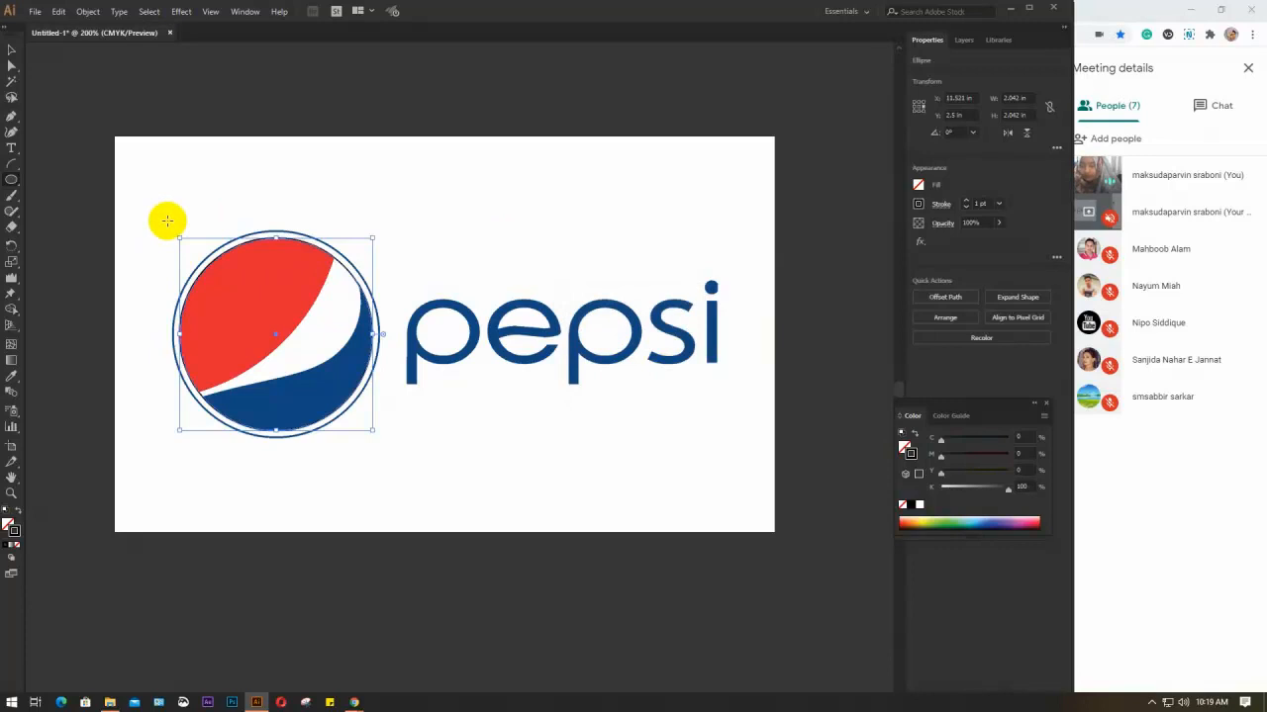
# Step: Draw a circle about 3.82 in across with the Ellipse Tool so its curve follows the red area's lower edge
pyautogui.scroll(-1, 237, 270)
pyautogui.moveTo(229, 220); pyautogui.dragTo(420, 280)
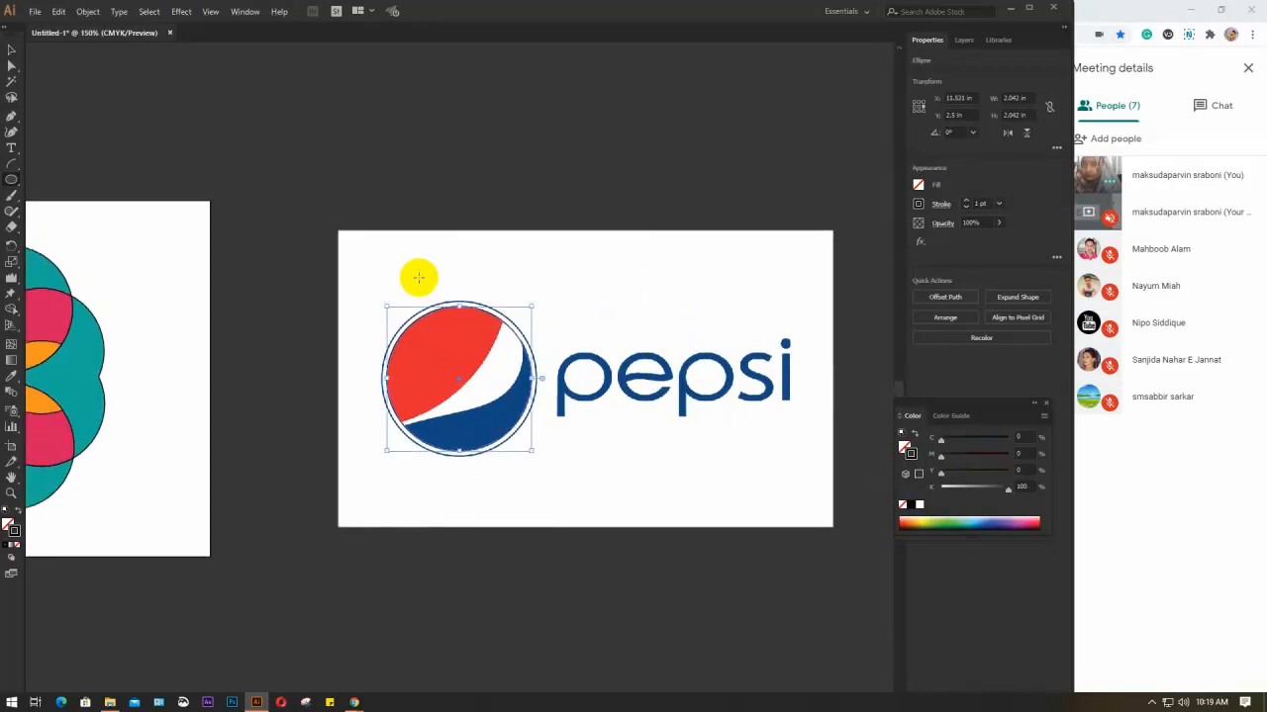
pyautogui.moveTo(235, 144)
pyautogui.mouseDown()
pyautogui.moveTo(511, 414)
pyautogui.moveTo(505, 424)
pyautogui.mouseUp()
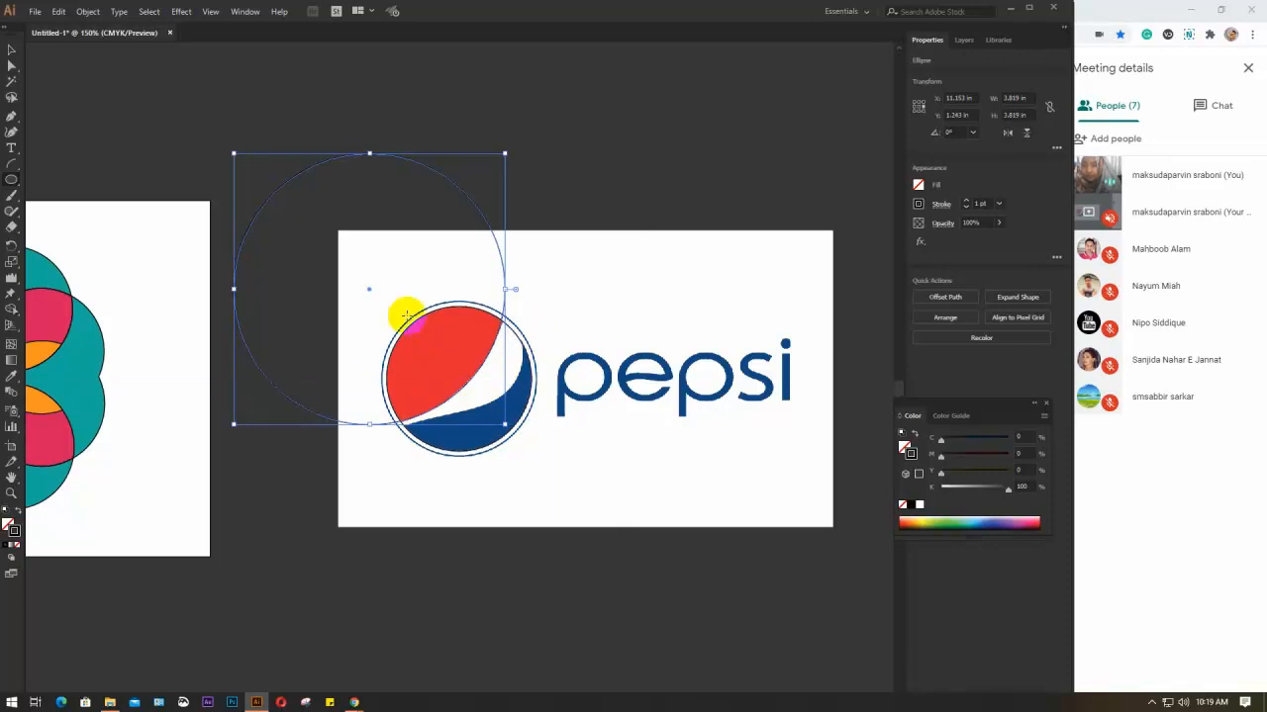
# Step: Draw a spiral about 2.06 by 2.04 in with the Spiral Tool so its curve follows the white wave's rounded end
pyautogui.click(13, 165)
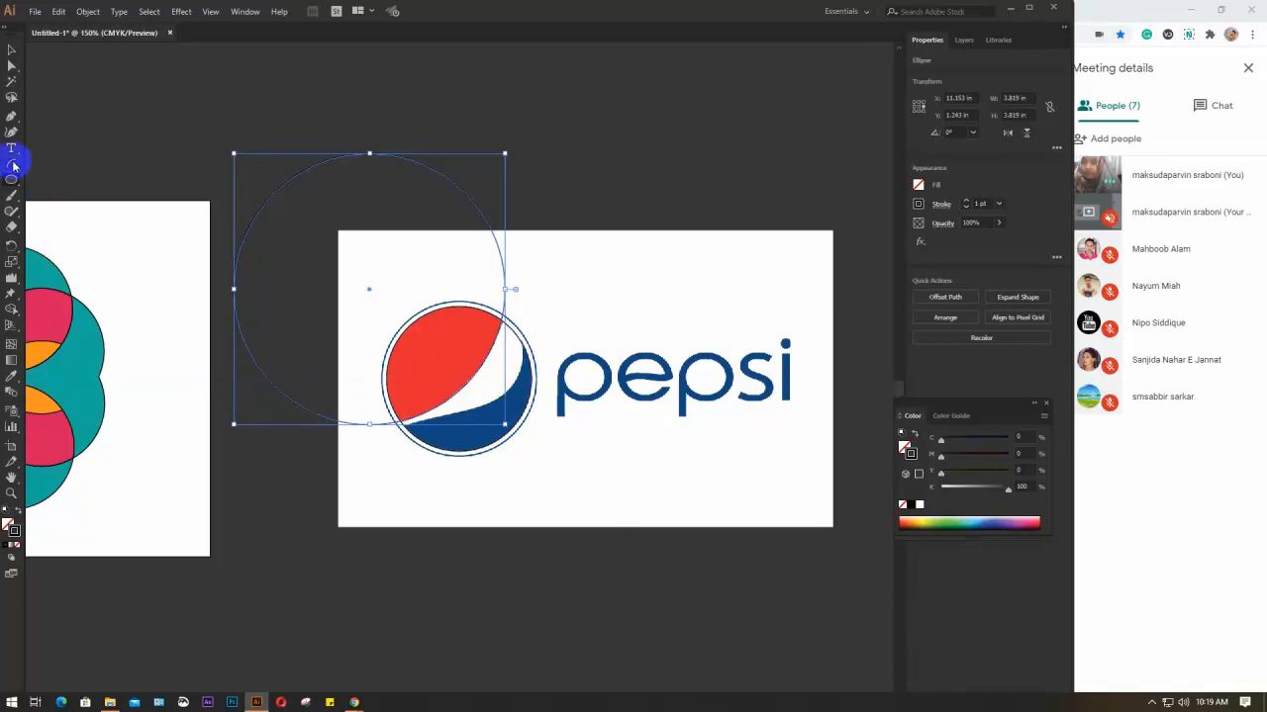
pyautogui.moveTo(12, 168); pyautogui.dragTo(99, 192)
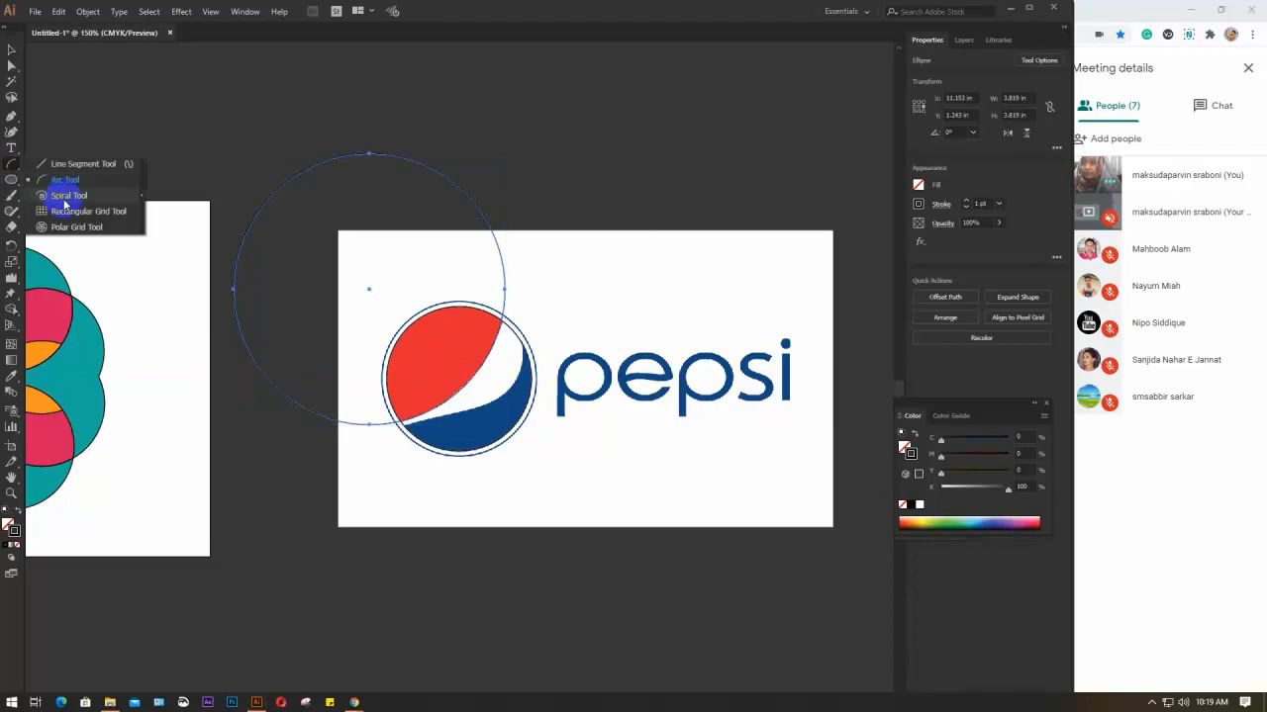
pyautogui.moveTo(303, 477); pyautogui.dragTo(399, 433)
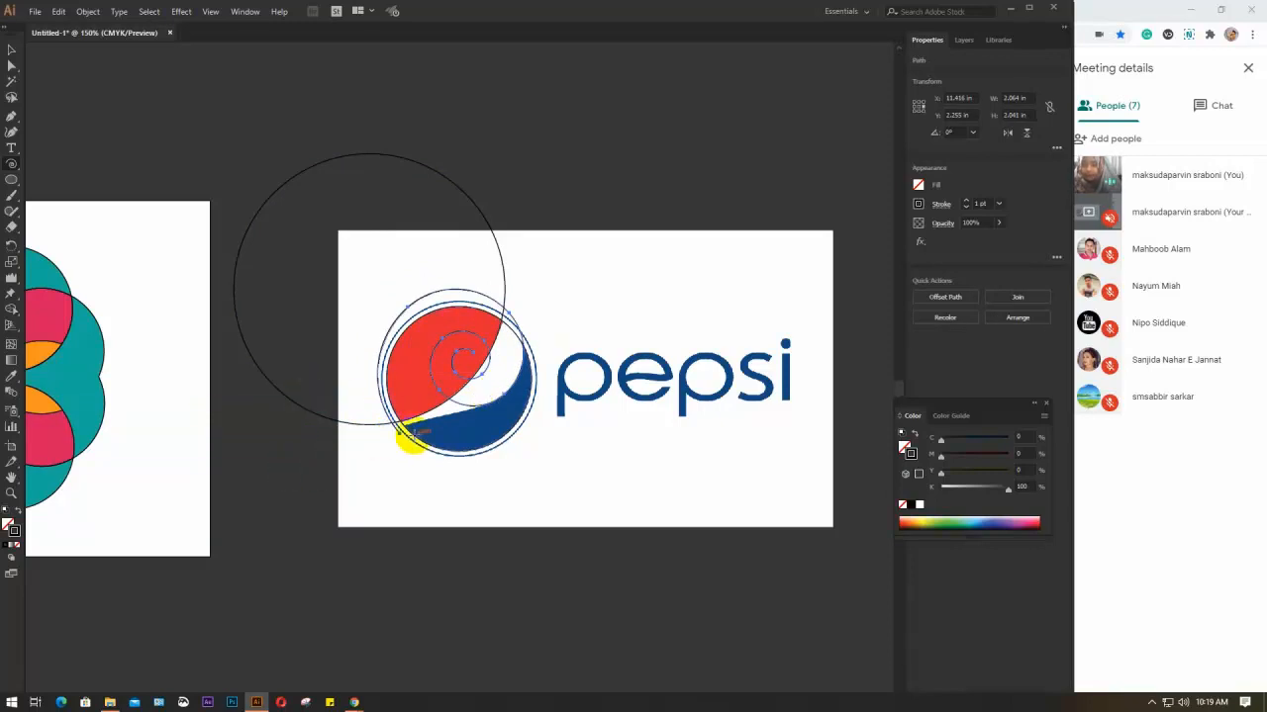
# Step: Draw an arc about 2.19 by 0.33 in with the Arc Tool across the lower part of the emblem
pyautogui.moveTo(13, 165); pyautogui.dragTo(54, 180)
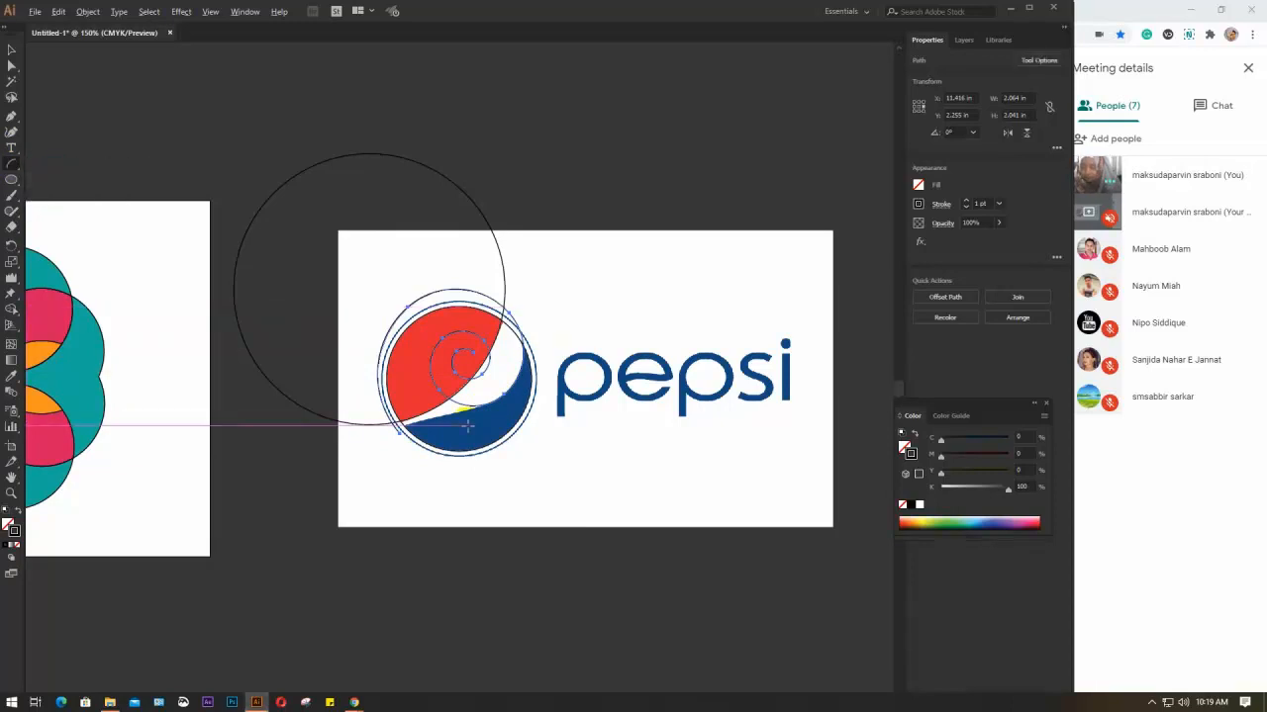
pyautogui.scroll(2, 467, 425)
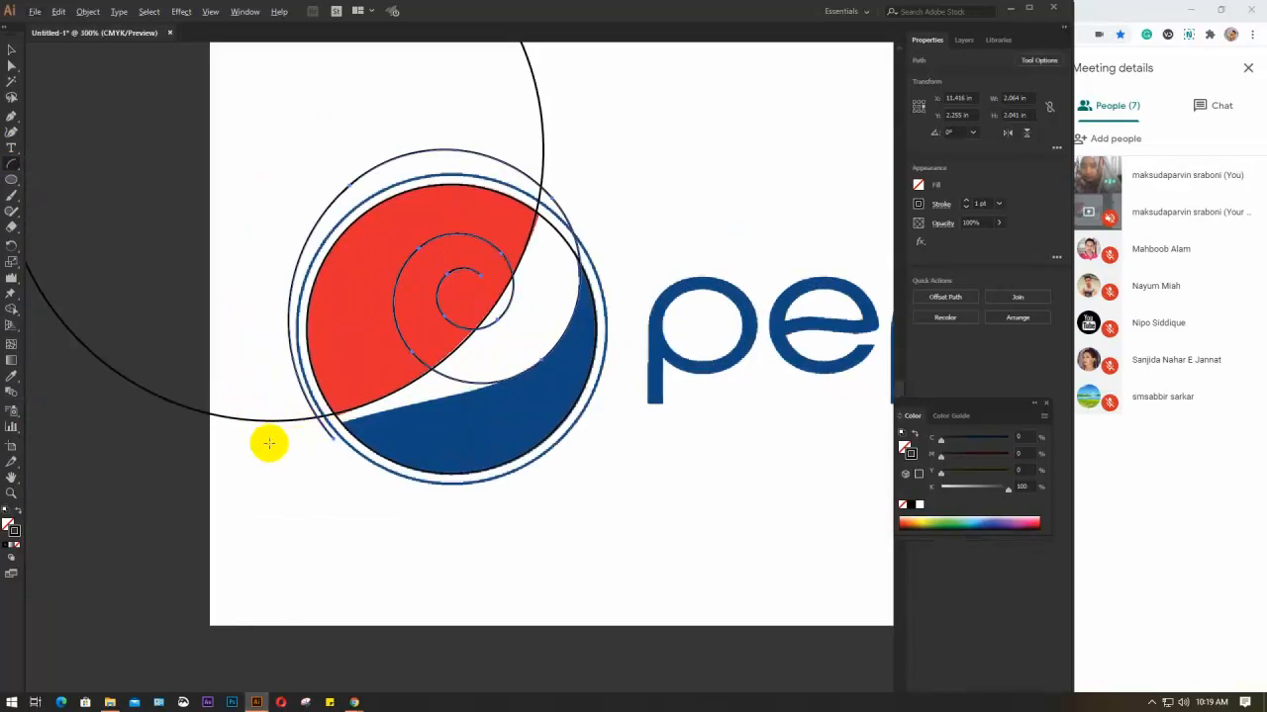
pyautogui.moveTo(253, 424); pyautogui.dragTo(560, 471)
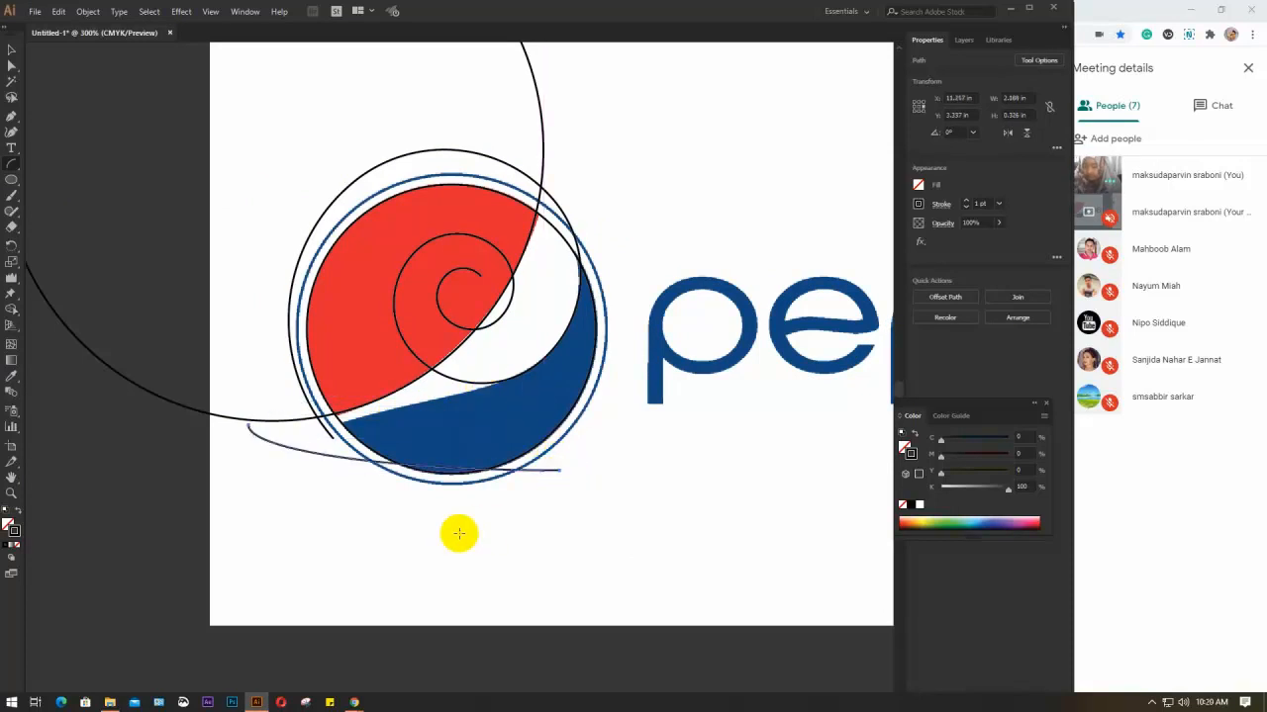
# Step: Reflect the arc across the vertical axis and place it, tilted about 13°, near the blue area's upper edge
pyautogui.press('v')
pyautogui.rightClick(475, 469)
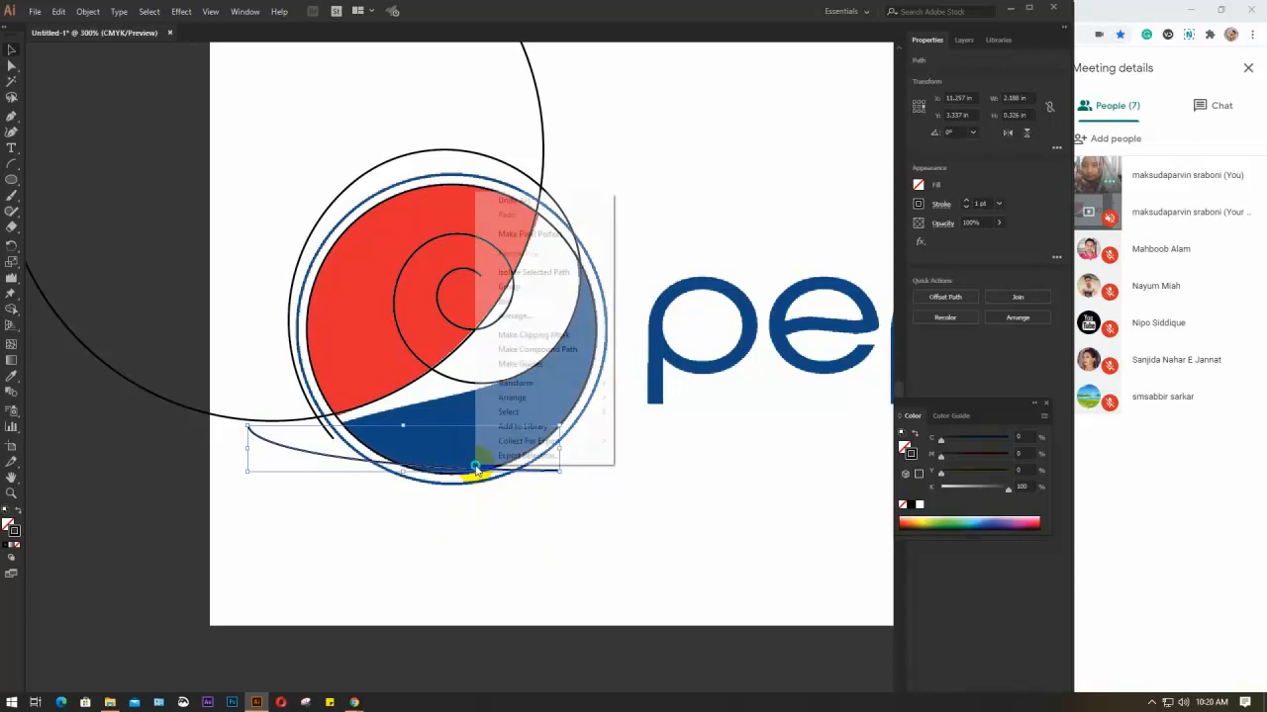
pyautogui.moveTo(529, 399)
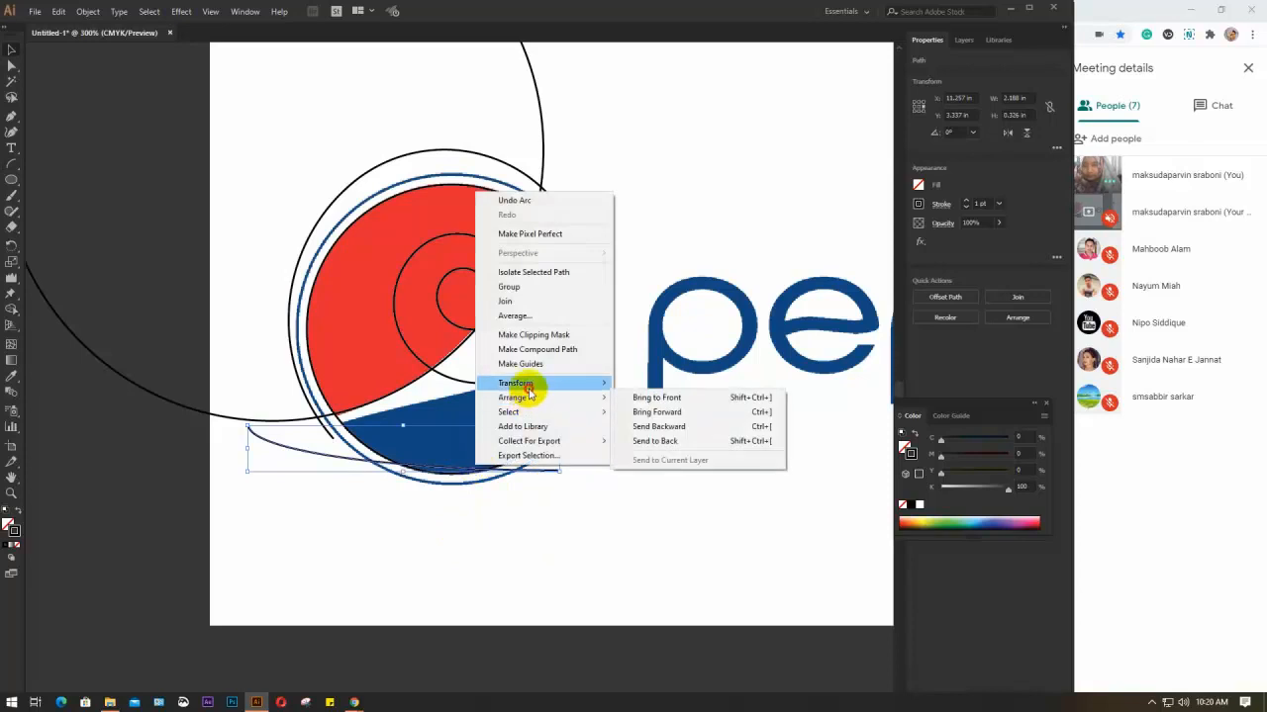
pyautogui.click(645, 431)
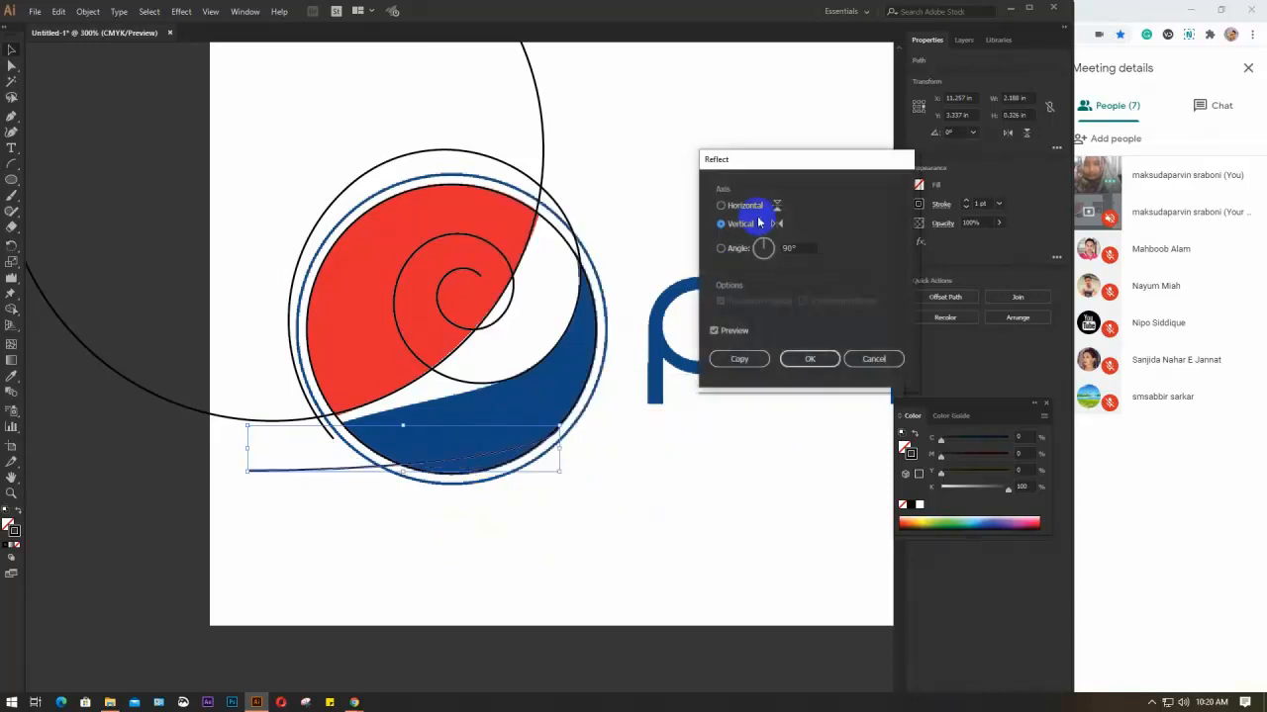
pyautogui.click(826, 361)
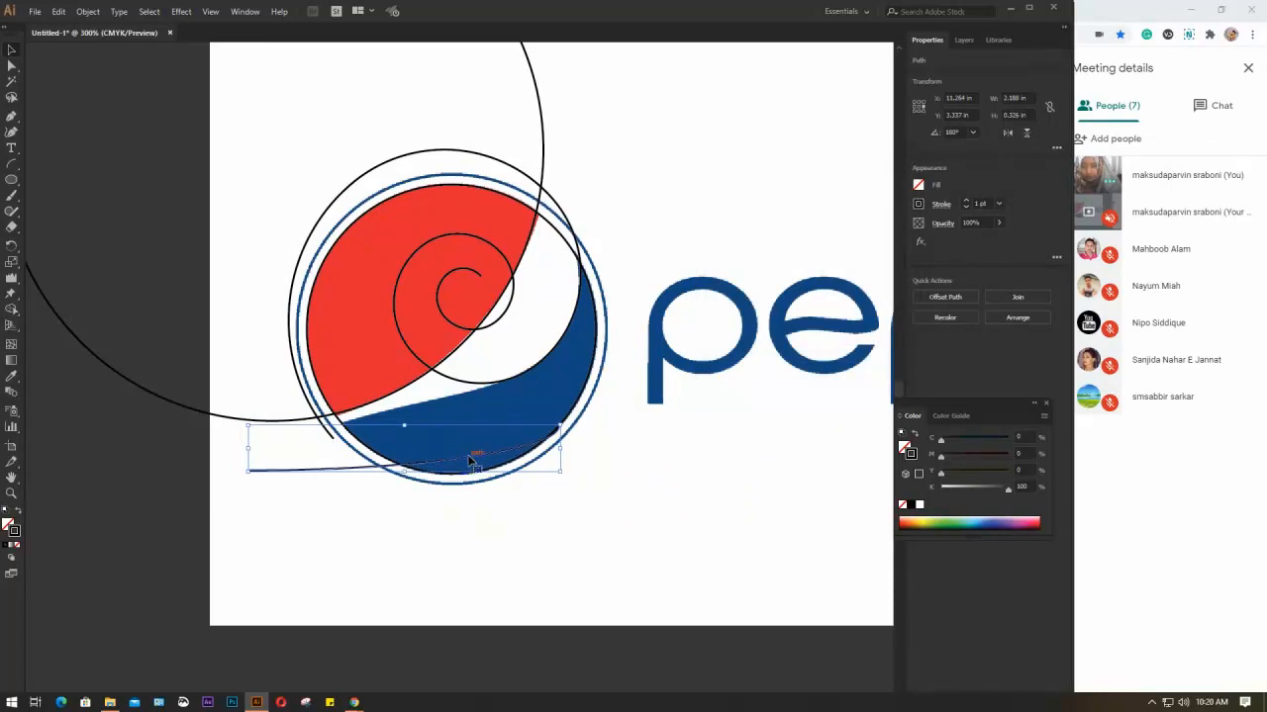
pyautogui.moveTo(469, 457); pyautogui.dragTo(452, 384)
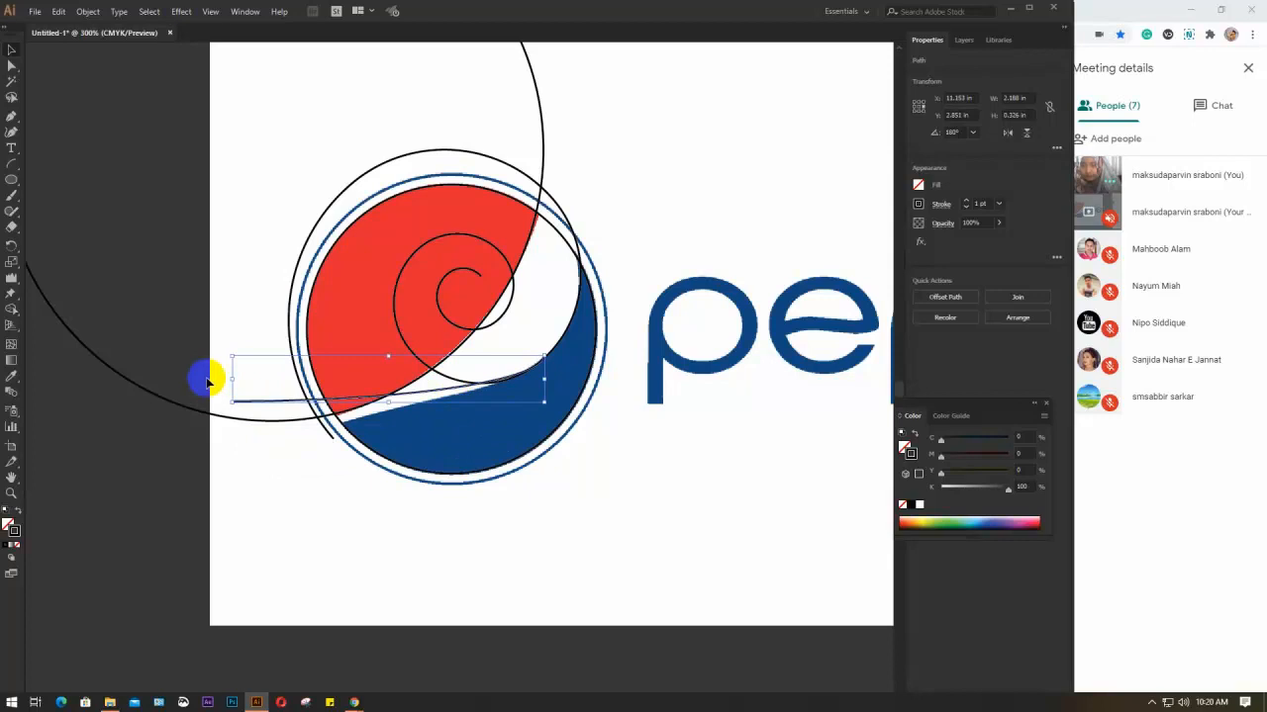
pyautogui.moveTo(224, 354); pyautogui.dragTo(414, 404)
# Step: Reflect the tilted arc across the horizontal axis
pyautogui.rightClick(414, 404)
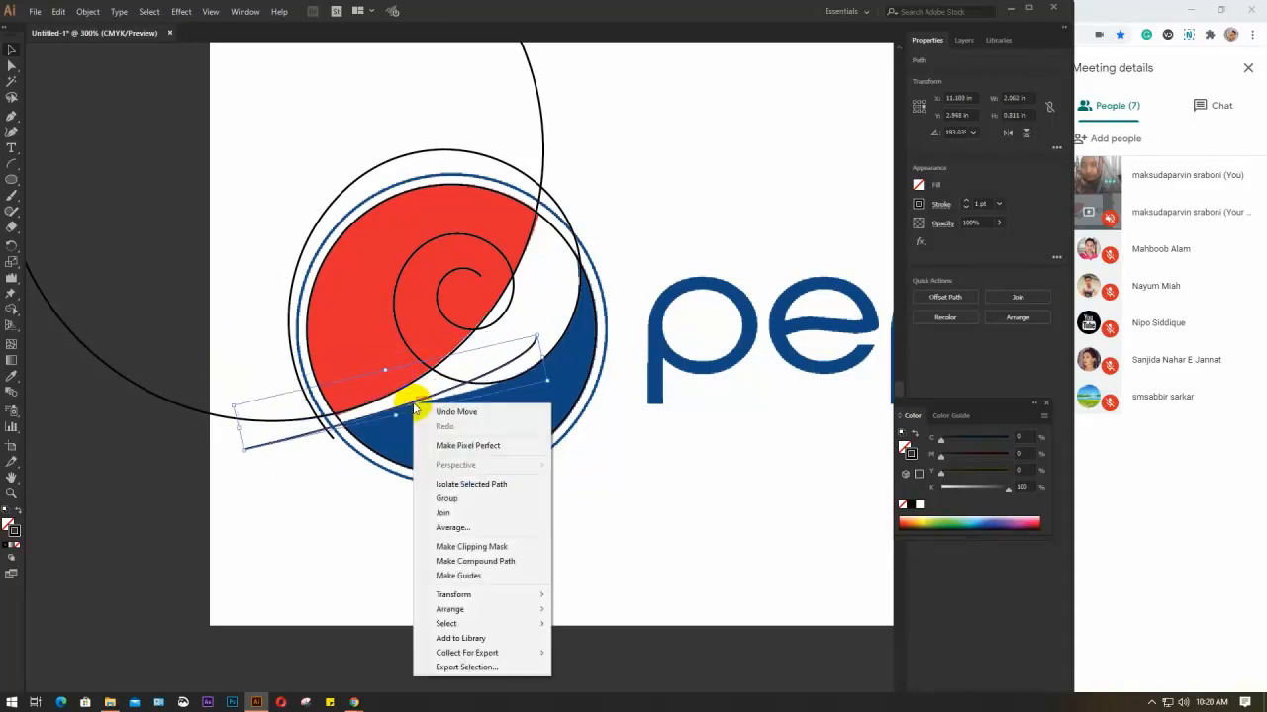
pyautogui.moveTo(461, 597)
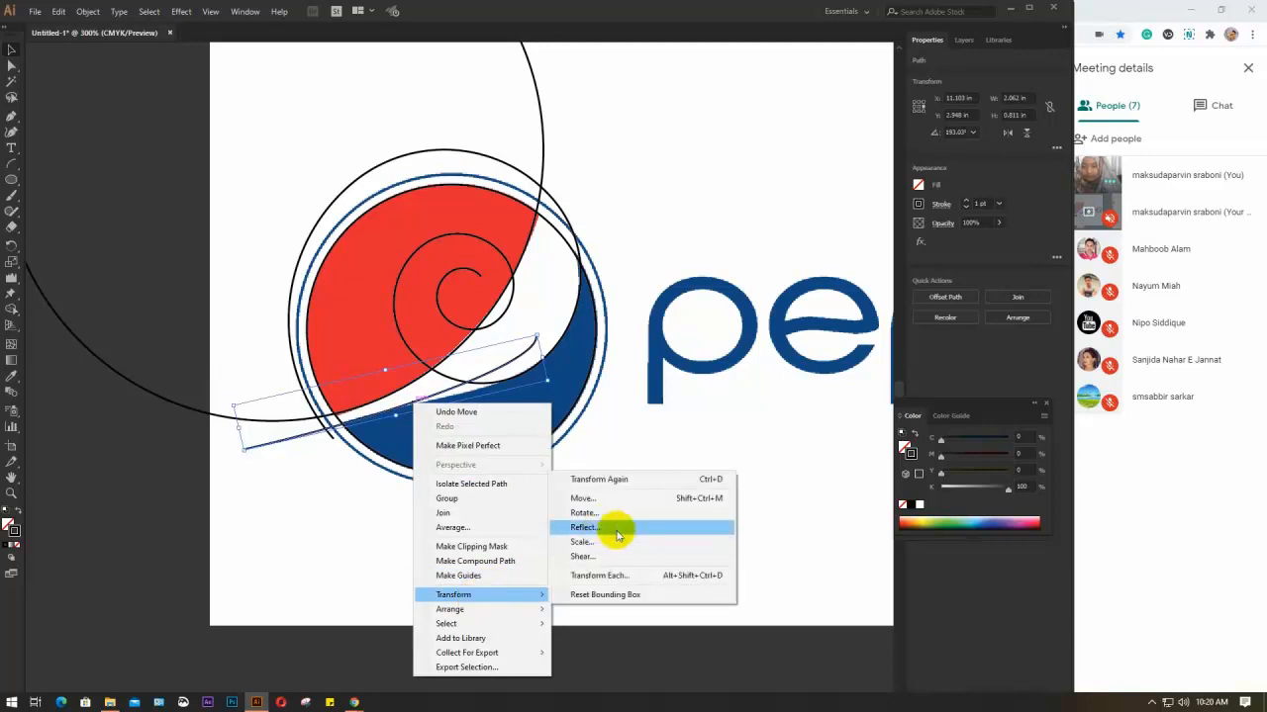
pyautogui.click(600, 525)
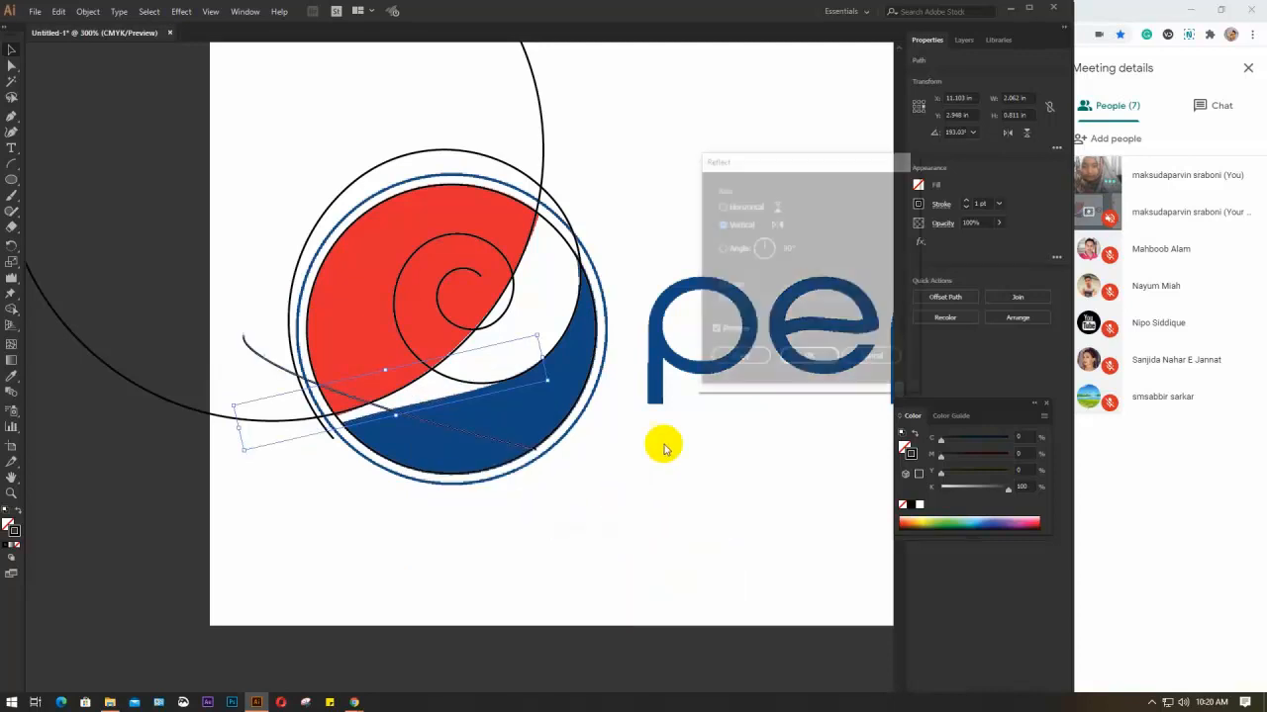
pyautogui.click(747, 209)
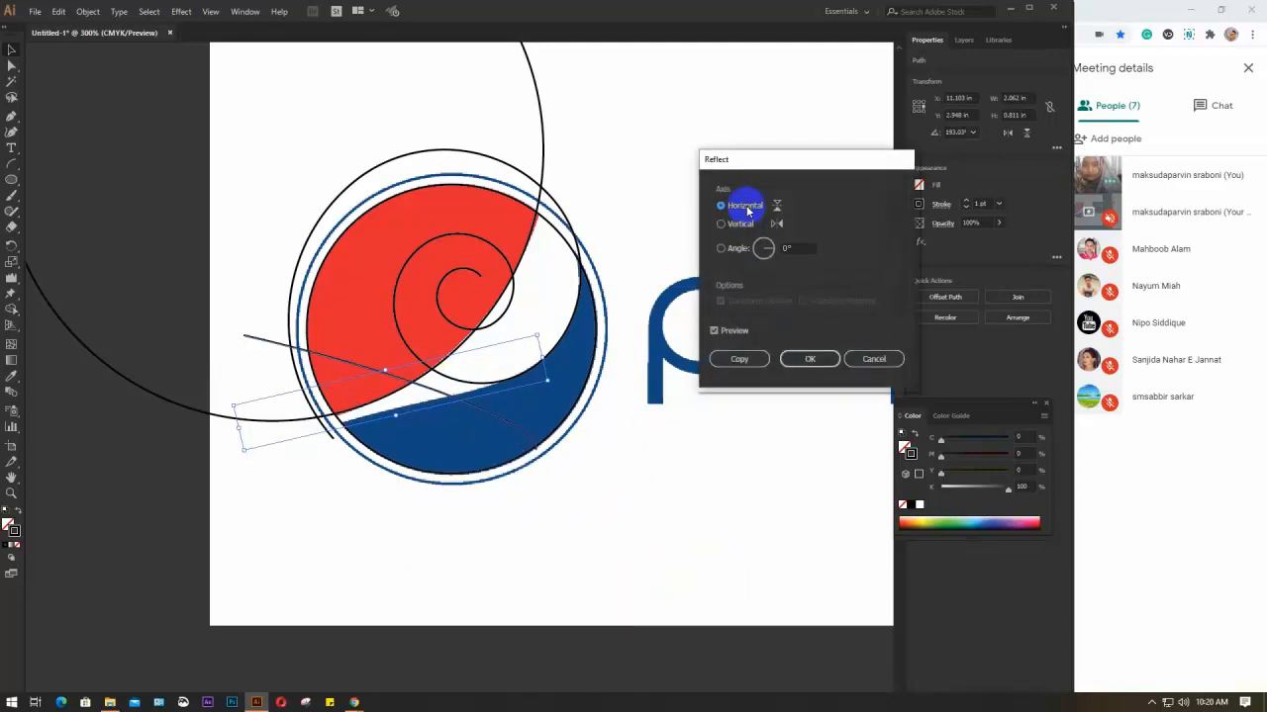
pyautogui.click(810, 358)
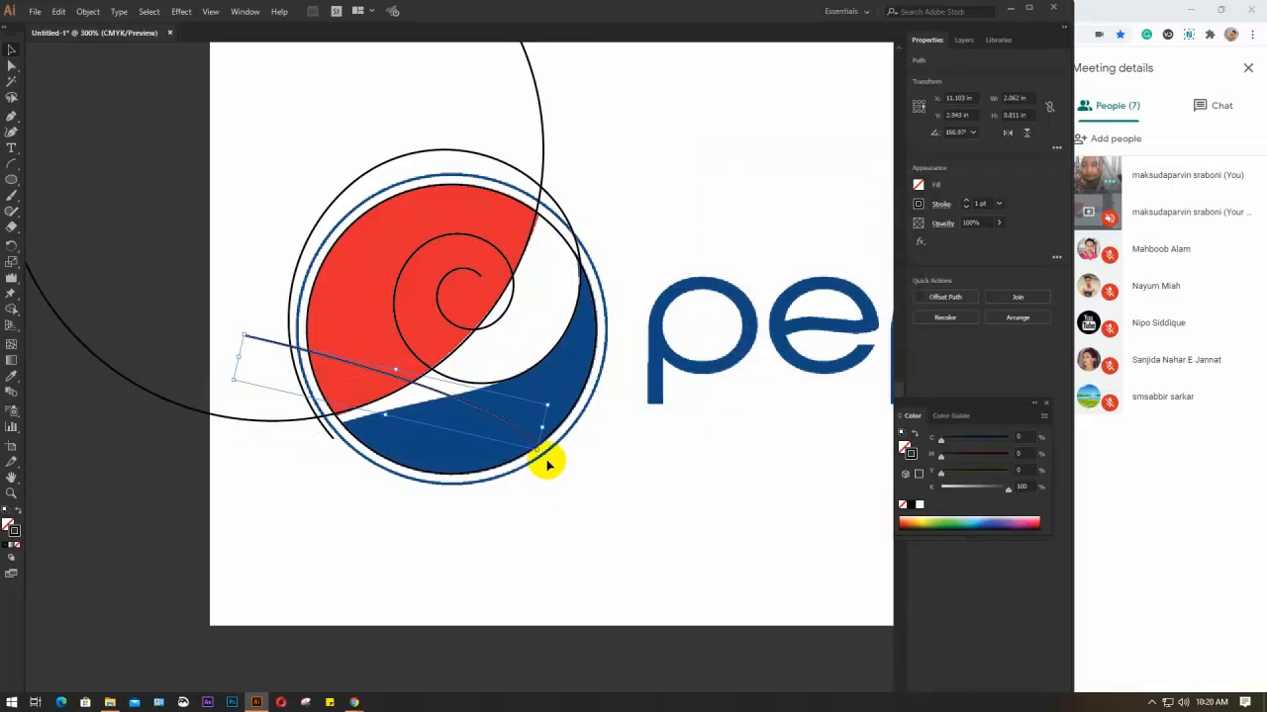
# Step: Rotate the arc to about 20° and move it against the upper edge of the emblem's blue area
pyautogui.moveTo(542, 456); pyautogui.dragTo(545, 336)
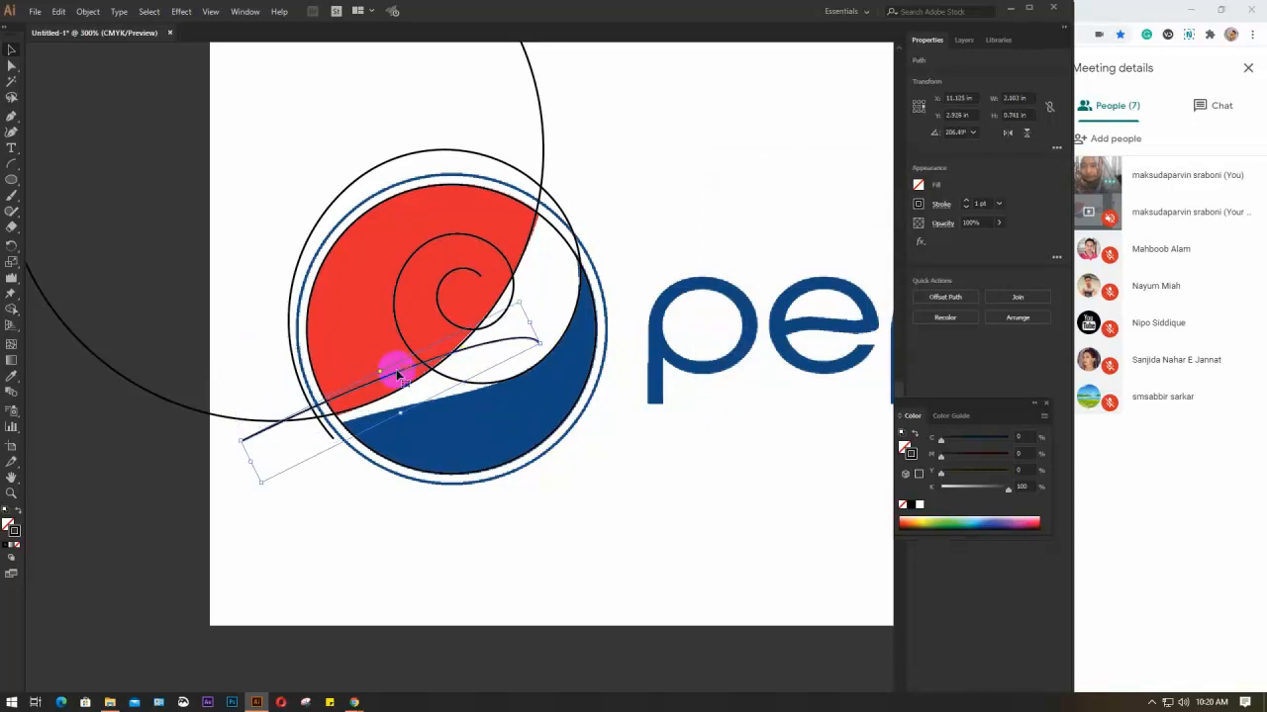
pyautogui.moveTo(396, 362); pyautogui.dragTo(412, 415)
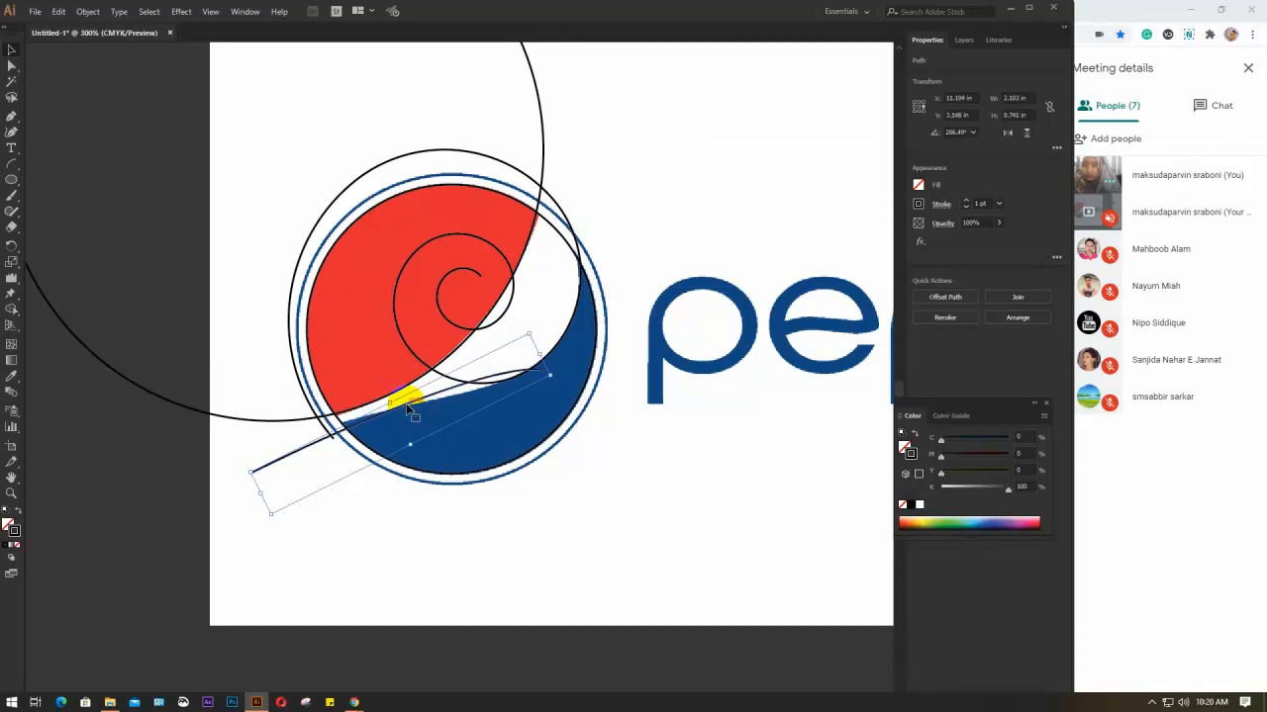
pyautogui.moveTo(270, 521); pyautogui.dragTo(495, 350)
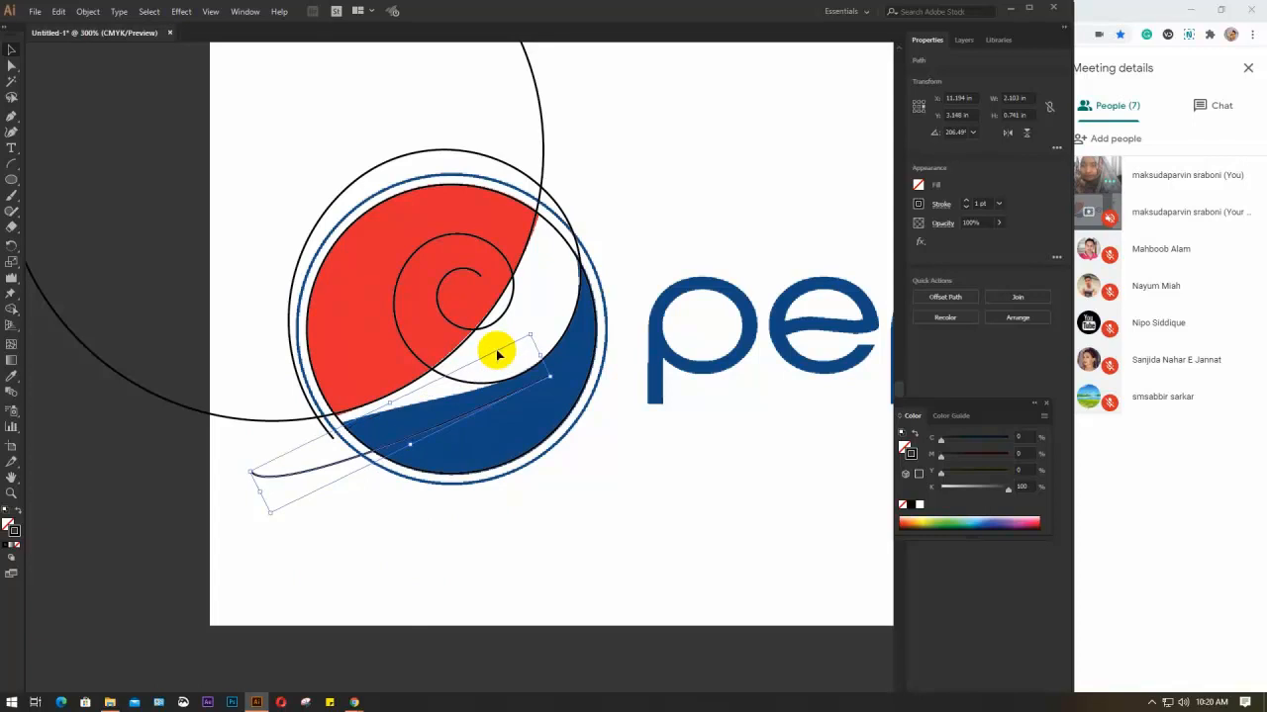
pyautogui.moveTo(345, 458); pyautogui.dragTo(338, 445)
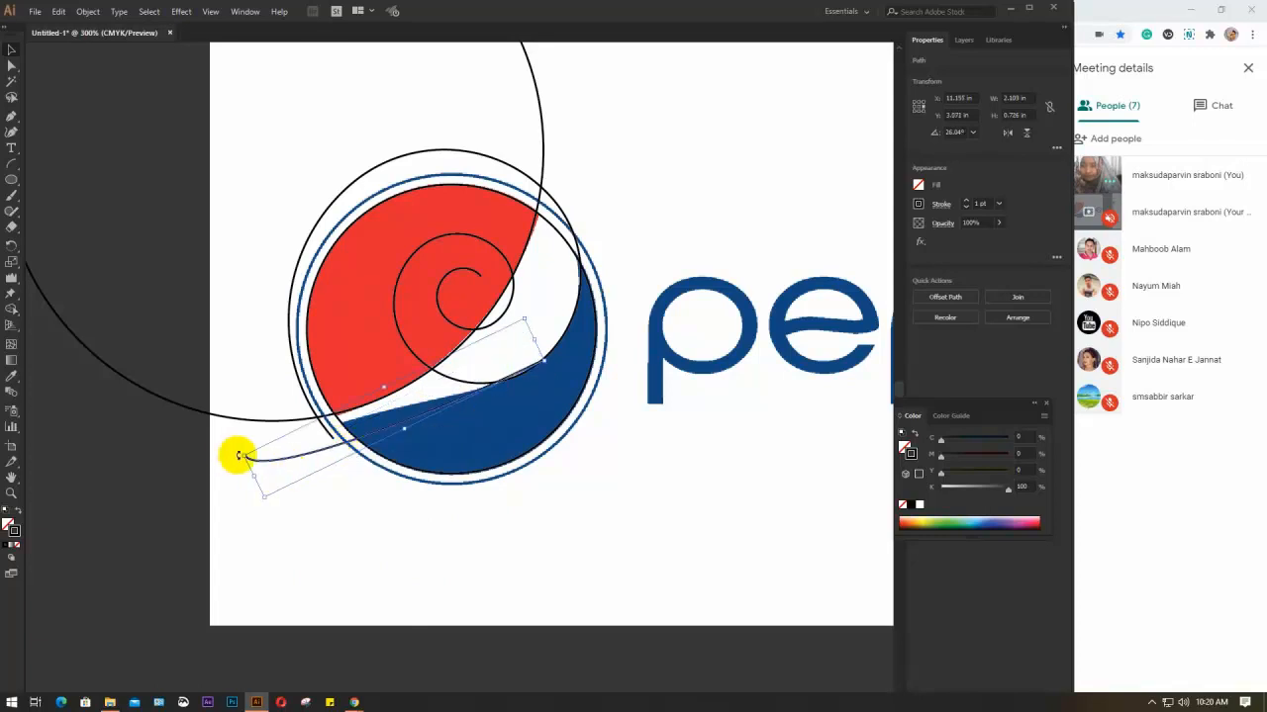
pyautogui.moveTo(239, 456); pyautogui.dragTo(240, 441)
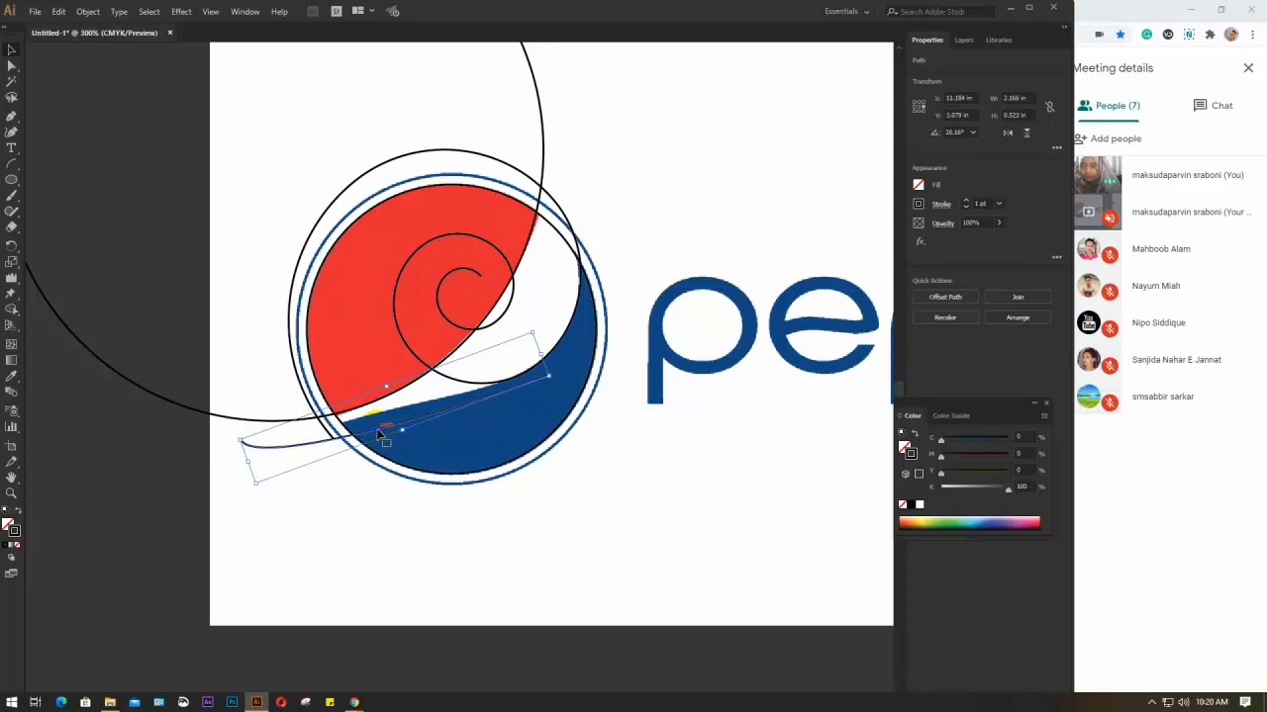
pyautogui.moveTo(377, 432); pyautogui.dragTo(374, 426)
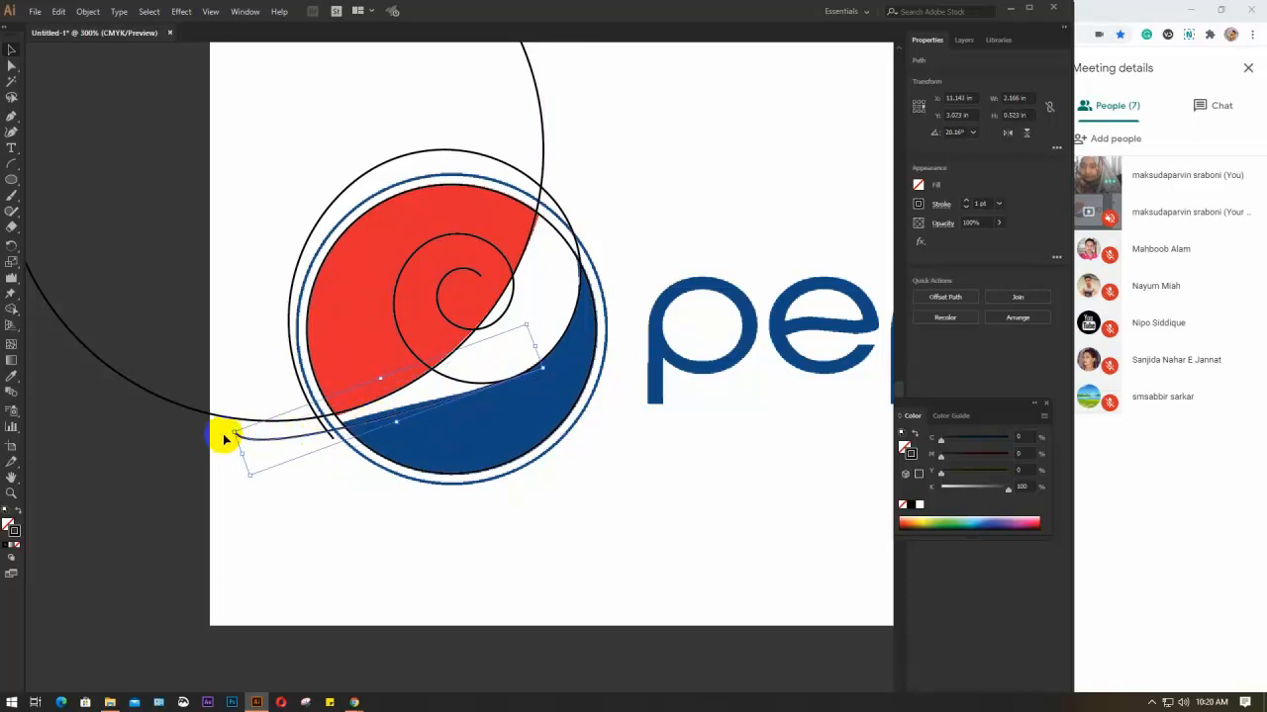
# Step: Reflect the arc across the horizontal axis again so its bend faces the other way
pyautogui.rightClick(327, 432)
pyautogui.moveTo(370, 356)
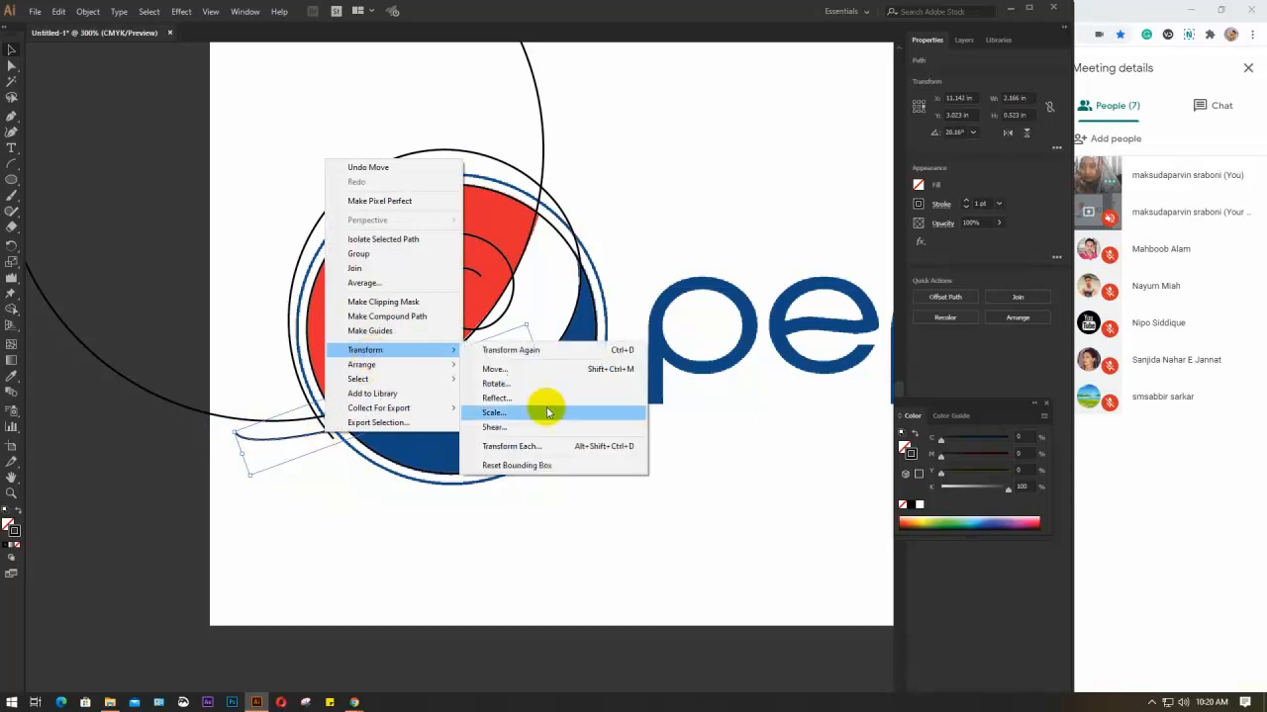
pyautogui.click(516, 400)
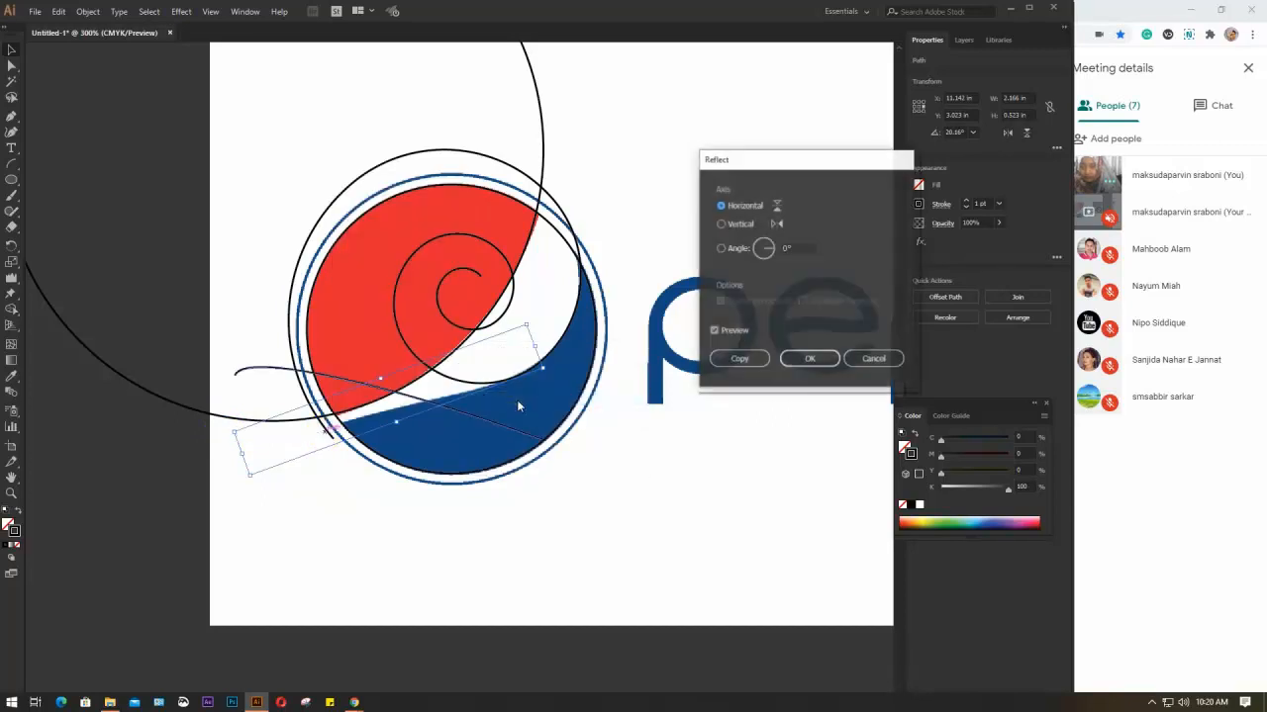
pyautogui.click(808, 359)
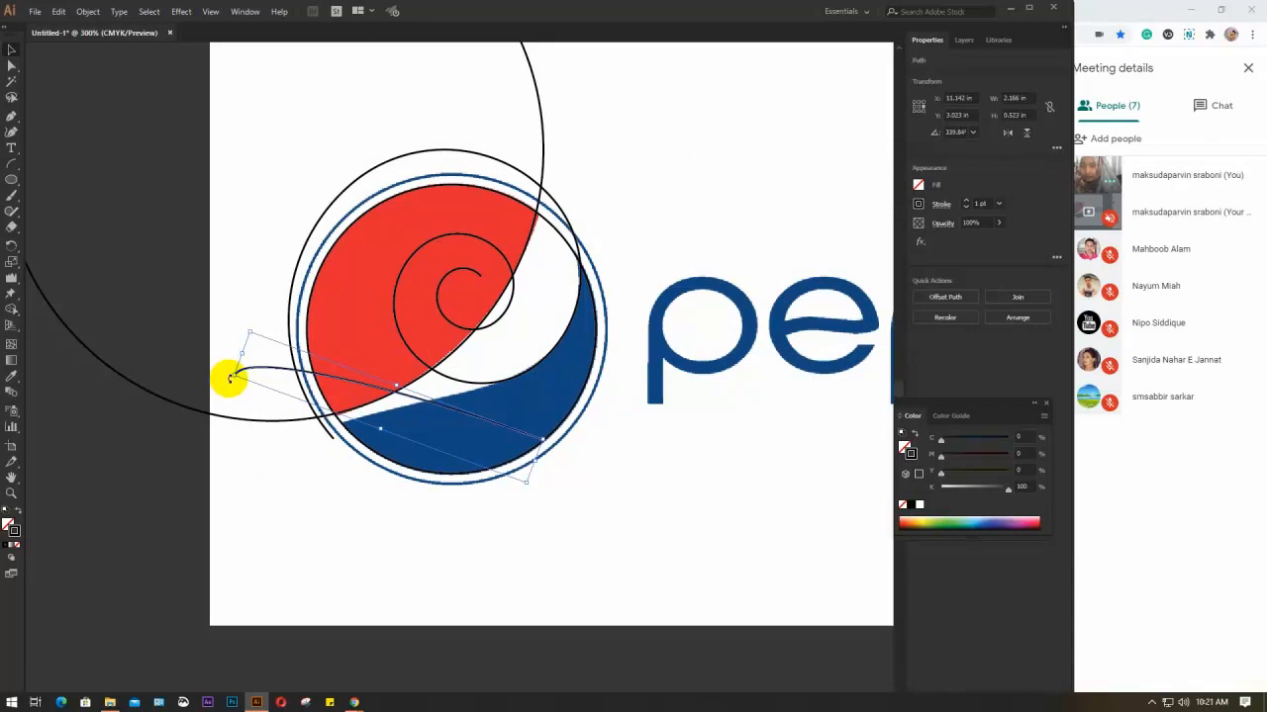
# Step: Rotate the arc to about 11° and fit it along the boundary between the white wave and the blue area
pyautogui.moveTo(230, 377); pyautogui.dragTo(233, 455)
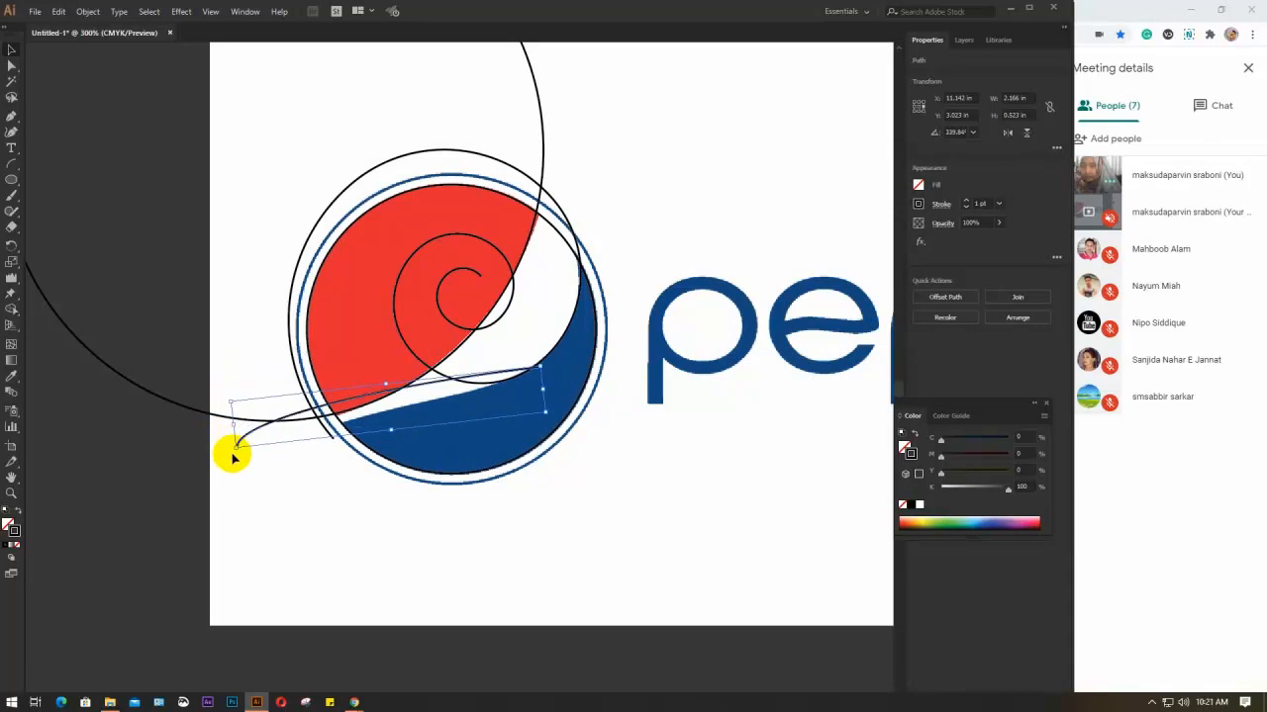
pyautogui.moveTo(289, 417); pyautogui.dragTo(338, 429)
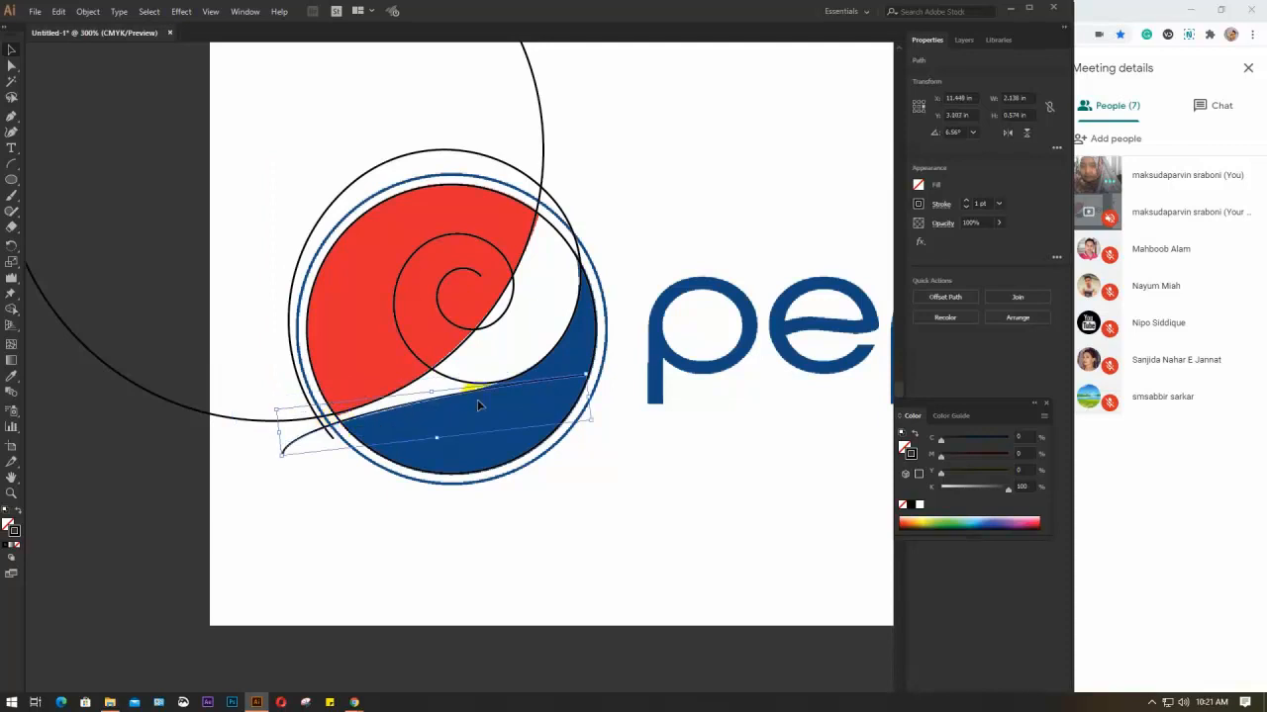
pyautogui.click(595, 427)
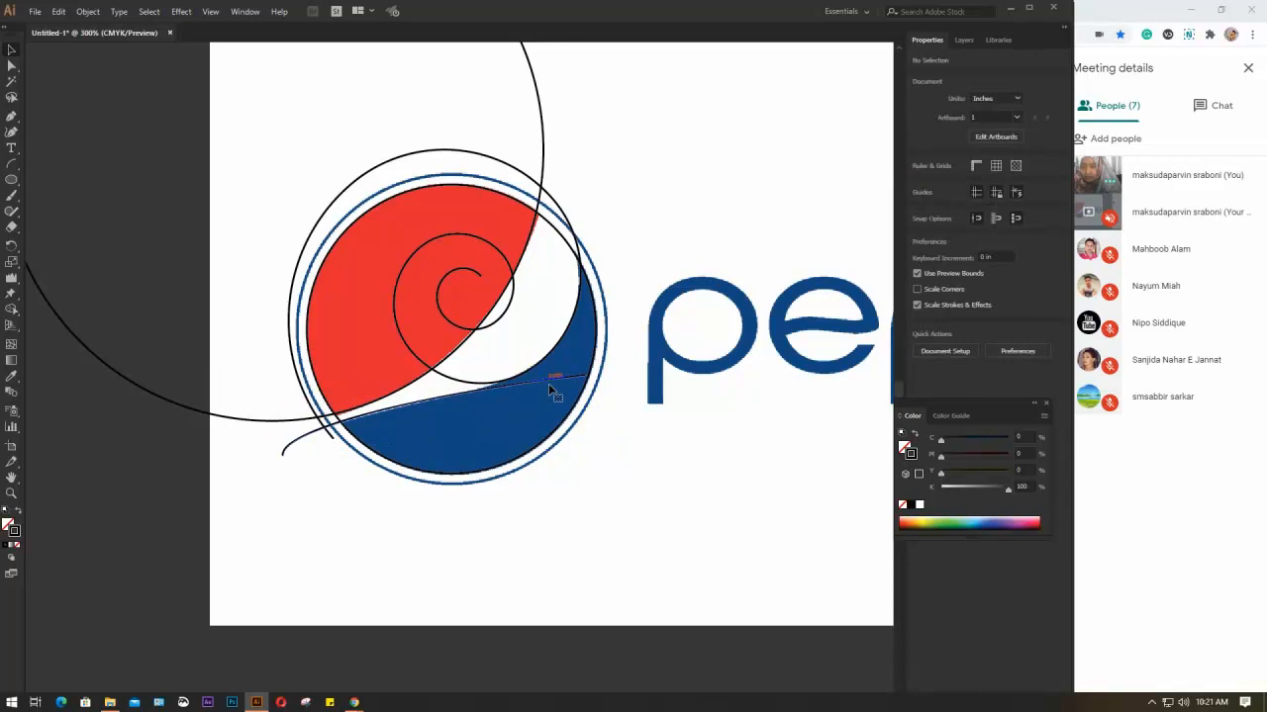
pyautogui.click(597, 416)
pyautogui.moveTo(597, 416); pyautogui.dragTo(601, 410)
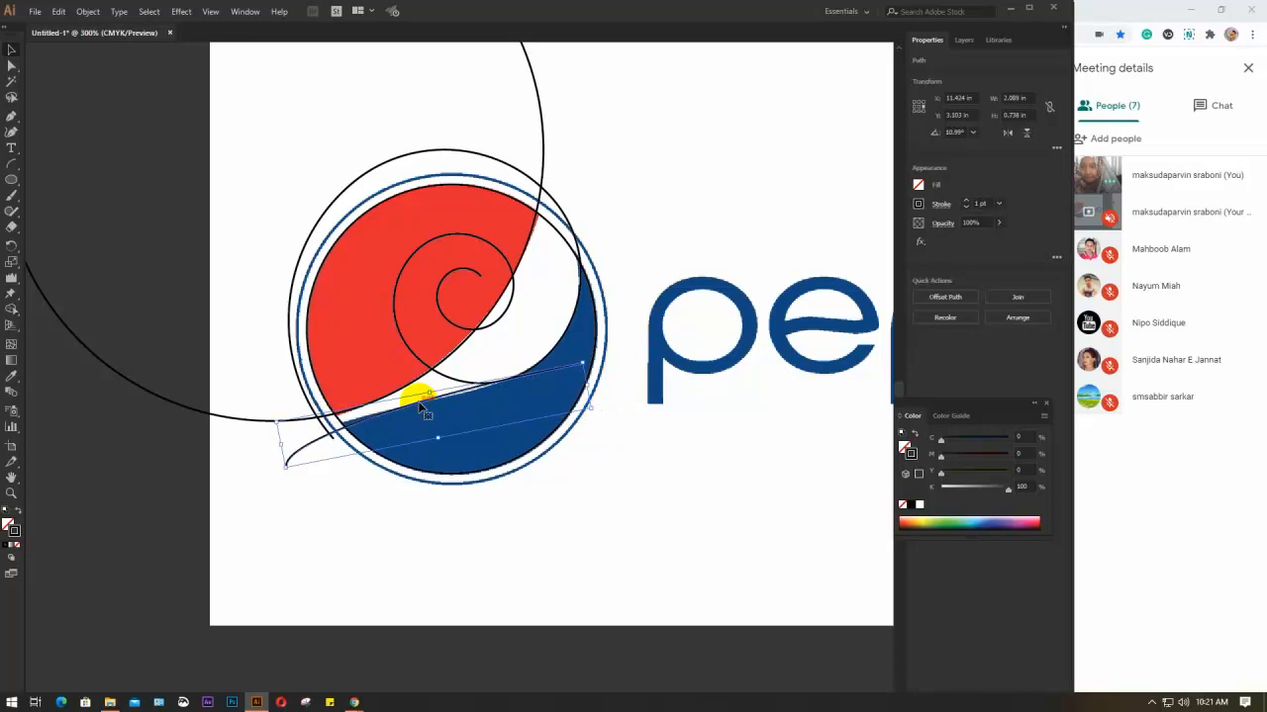
# Step: Select all the emblem's tracing paths and merge the regions over the red area into one shape with Shape Builder
pyautogui.scroll(3, 420, 406)
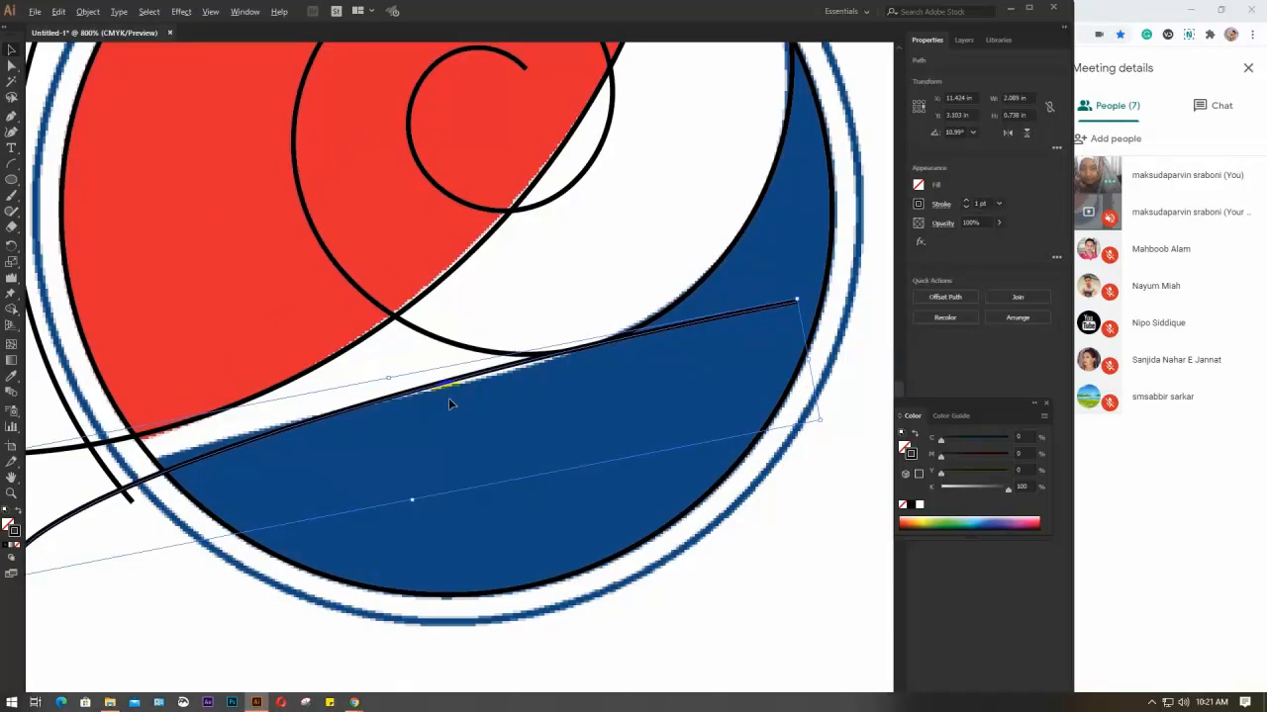
pyautogui.scroll(2, 449, 403)
pyautogui.scroll(-2, 448, 398)
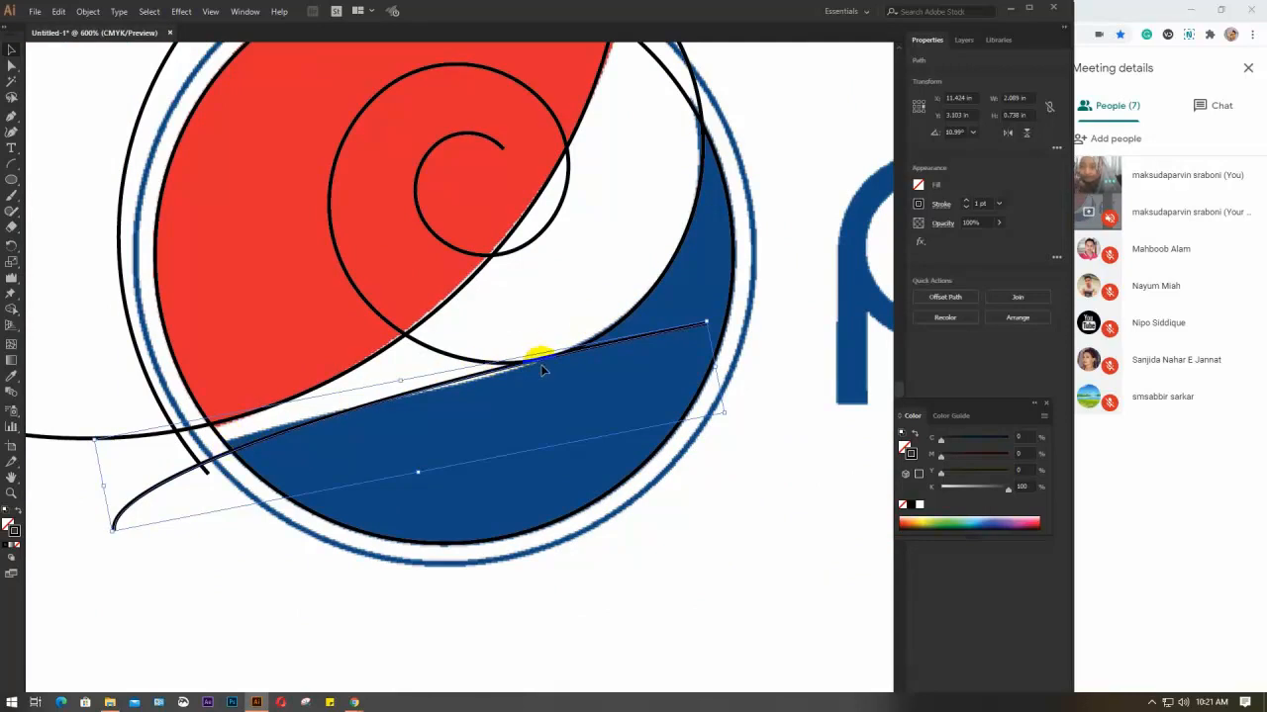
pyautogui.scroll(-2, 540, 364)
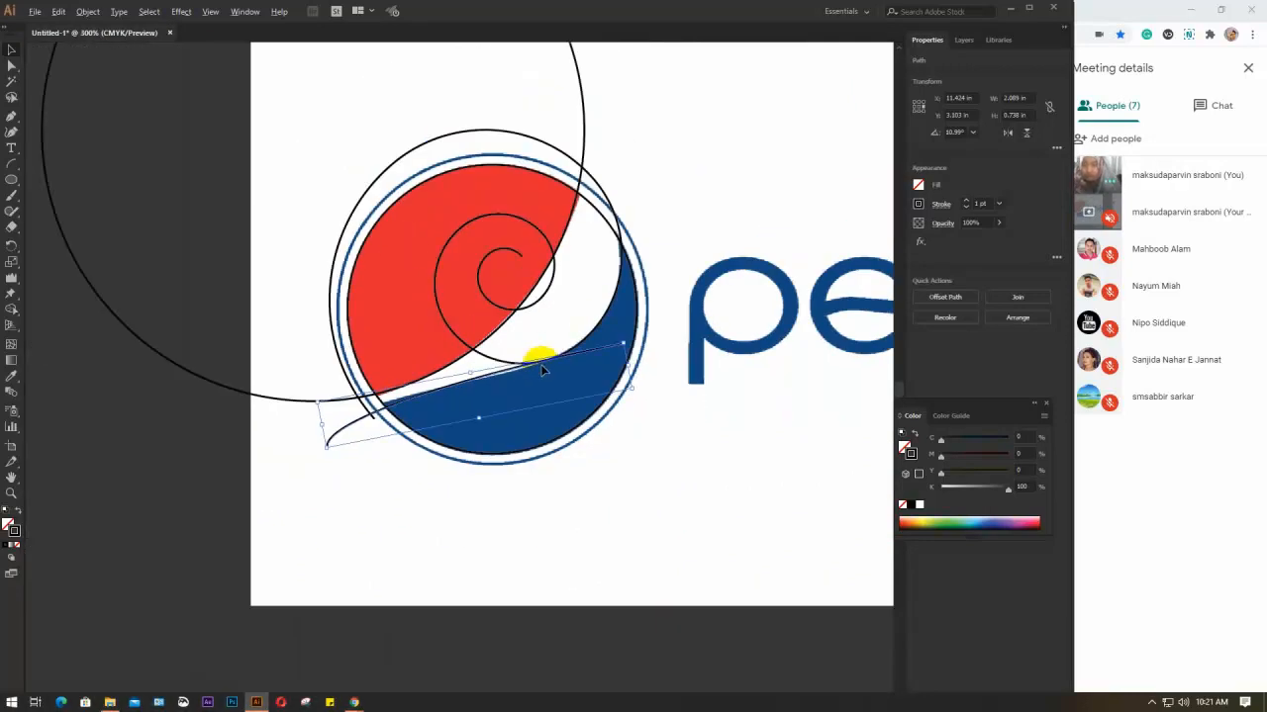
pyautogui.click(572, 482)
pyautogui.moveTo(593, 453); pyautogui.dragTo(362, 150)
pyautogui.click(13, 294)
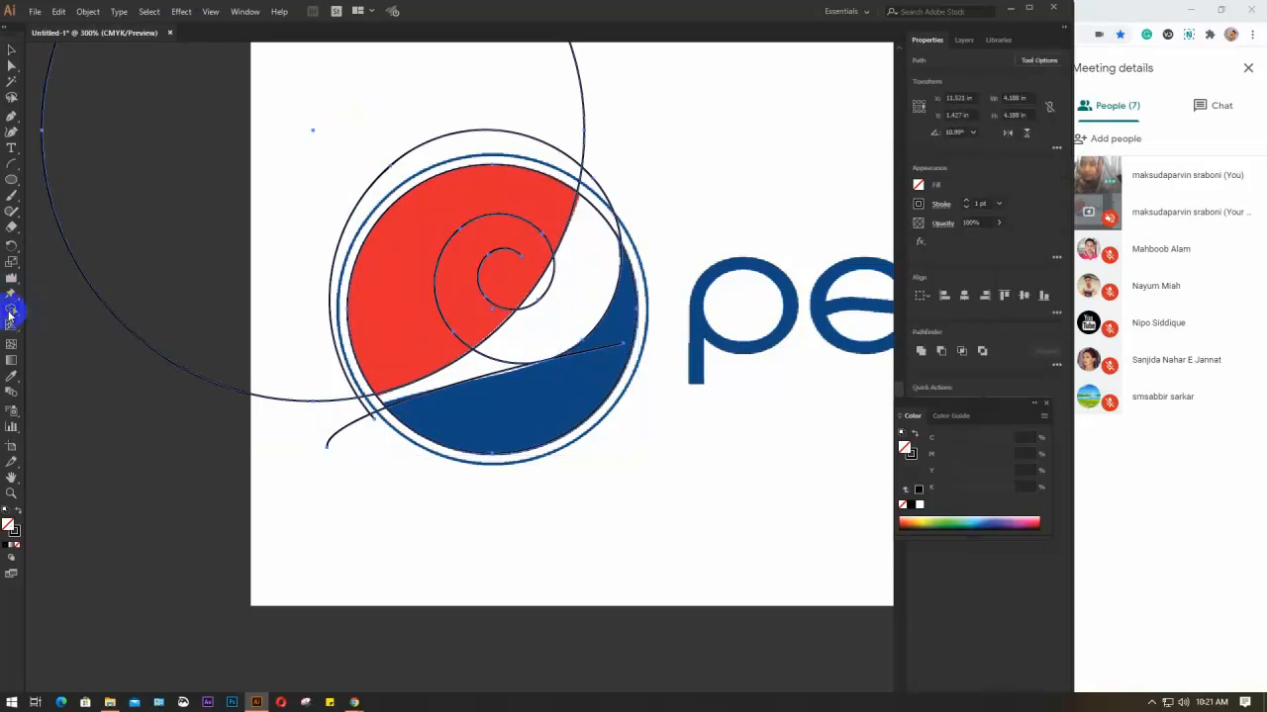
pyautogui.moveTo(484, 259)
pyautogui.mouseDown()
pyautogui.moveTo(523, 237)
pyautogui.moveTo(530, 200)
pyautogui.moveTo(452, 206)
pyautogui.moveTo(467, 191)
pyautogui.moveTo(418, 164)
pyautogui.mouseUp()
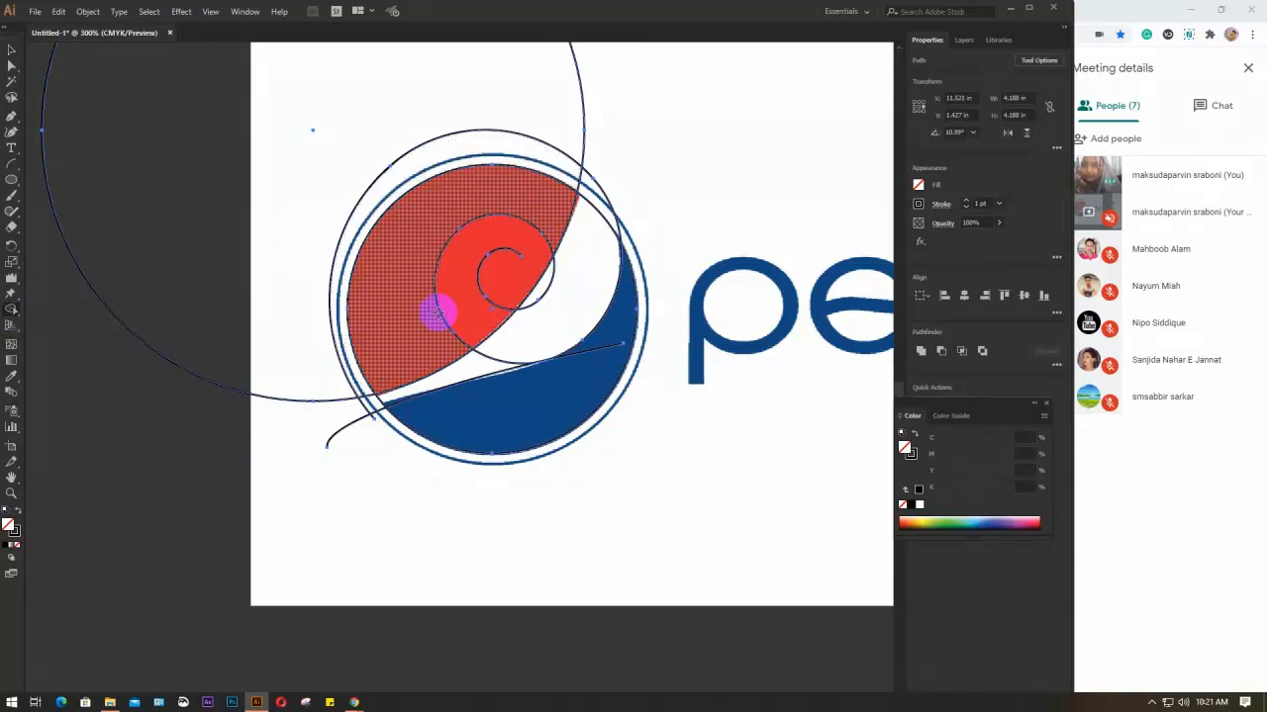
pyautogui.moveTo(427, 216)
pyautogui.mouseDown()
pyautogui.moveTo(504, 220)
pyautogui.moveTo(511, 282)
pyautogui.moveTo(456, 340)
pyautogui.moveTo(408, 338)
pyautogui.moveTo(388, 251)
pyautogui.moveTo(446, 208)
pyautogui.moveTo(496, 206)
pyautogui.moveTo(509, 240)
pyautogui.moveTo(481, 283)
pyautogui.mouseUp()
pyautogui.moveTo(526, 206)
pyautogui.mouseDown()
pyautogui.moveTo(469, 319)
pyautogui.moveTo(493, 247)
pyautogui.moveTo(516, 300)
pyautogui.moveTo(490, 317)
pyautogui.moveTo(481, 274)
pyautogui.mouseUp()
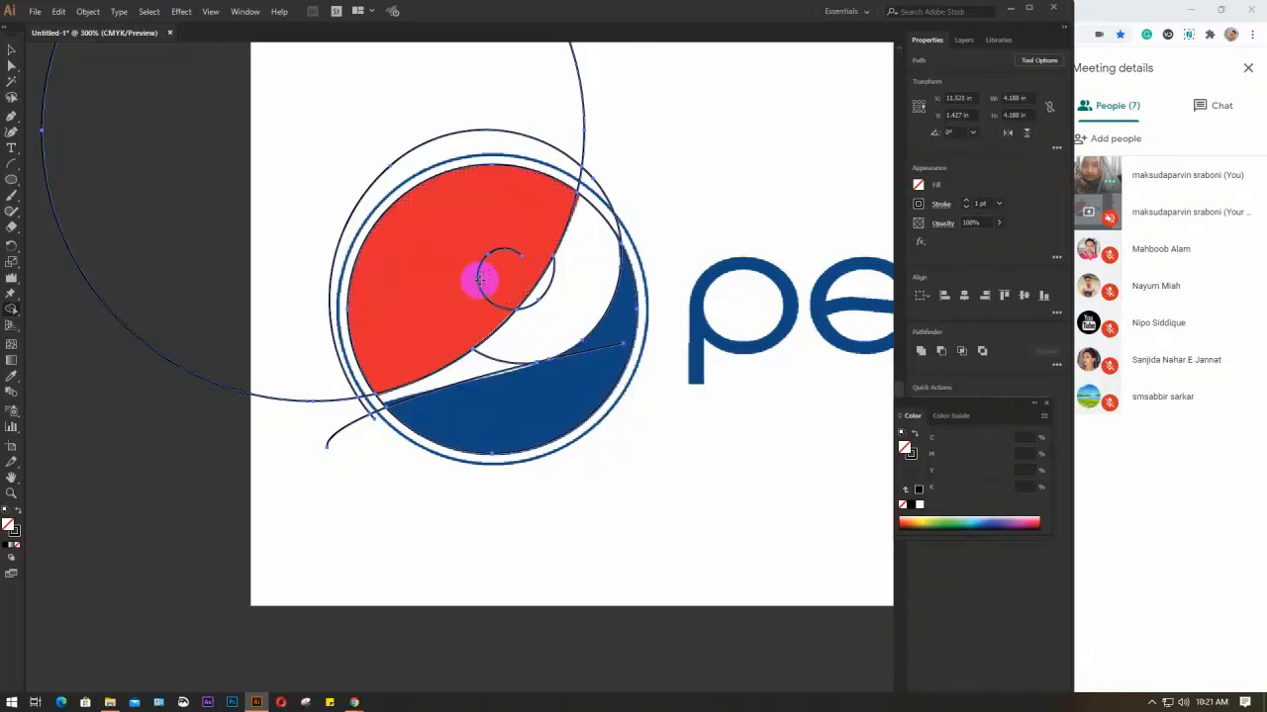
# Step: Merge the regions of the white wave into one shape and those of the blue area into another with Shape Builder
pyautogui.moveTo(585, 262)
pyautogui.mouseDown()
pyautogui.moveTo(538, 283)
pyautogui.moveTo(528, 320)
pyautogui.moveTo(474, 368)
pyautogui.moveTo(463, 362)
pyautogui.mouseUp()
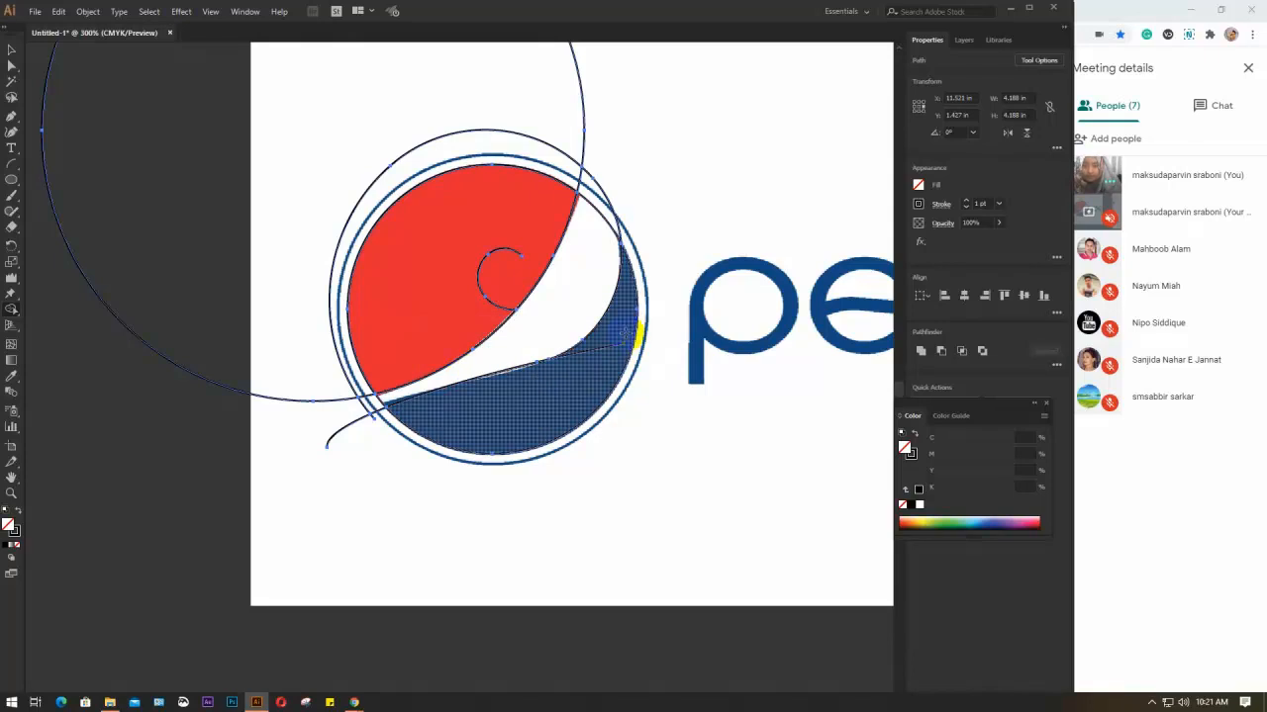
pyautogui.click(477, 416)
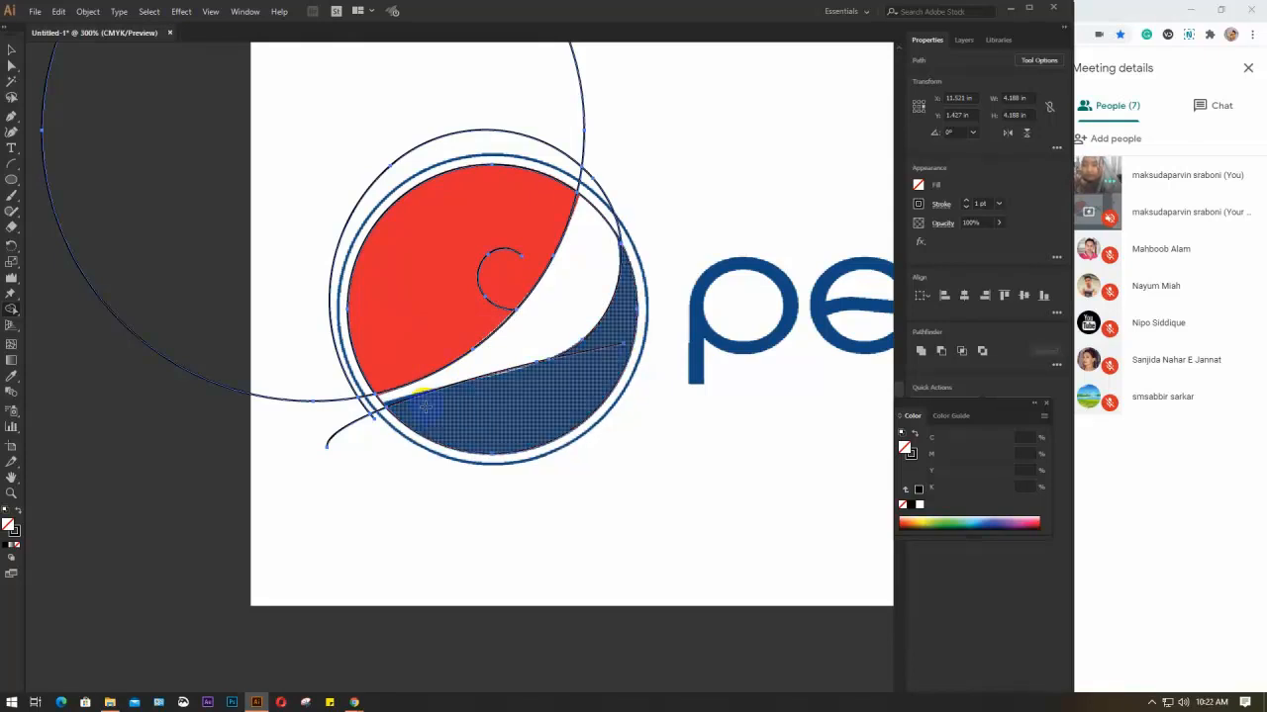
pyautogui.click(13, 48)
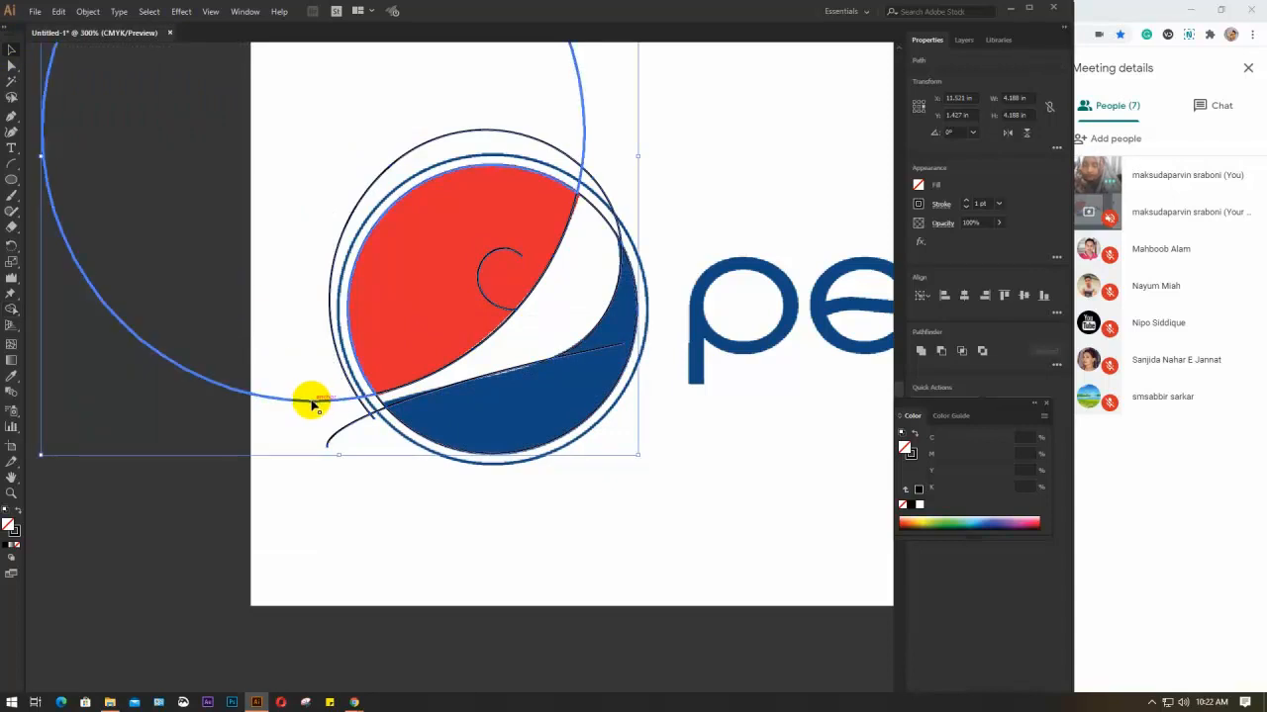
pyautogui.press('Delete')
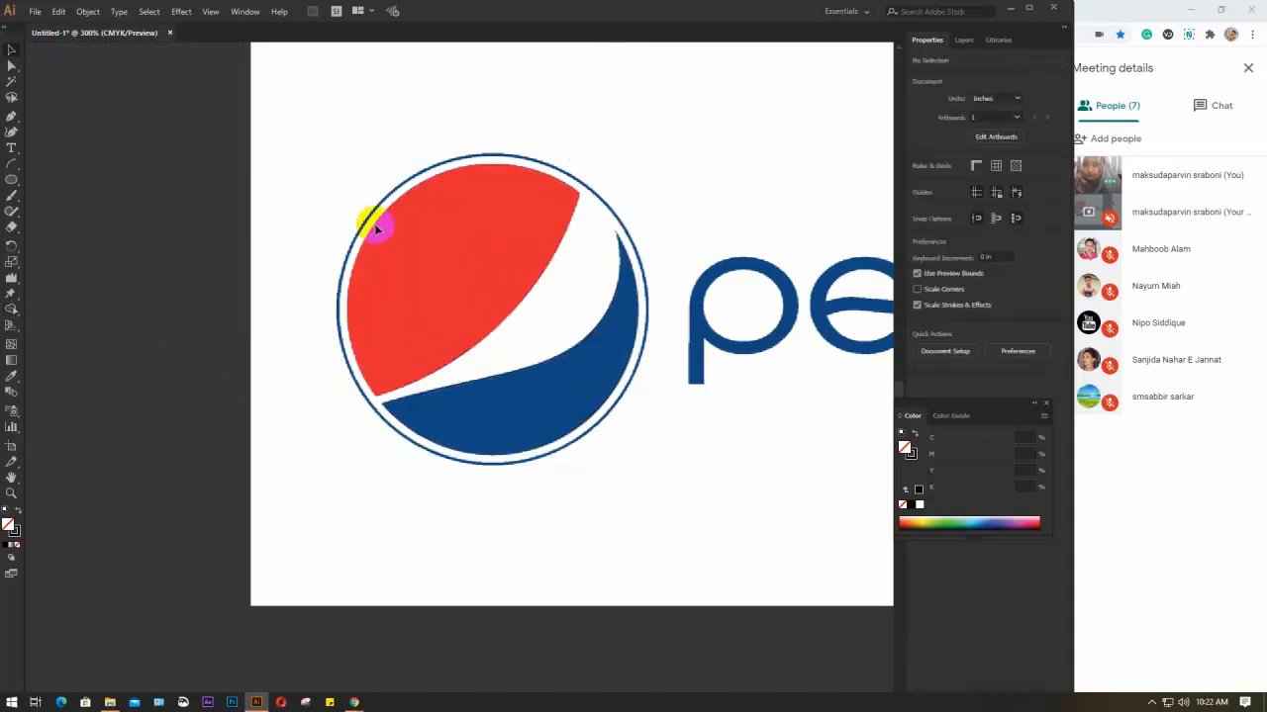
pyautogui.hotkey('ctrl', 'z')
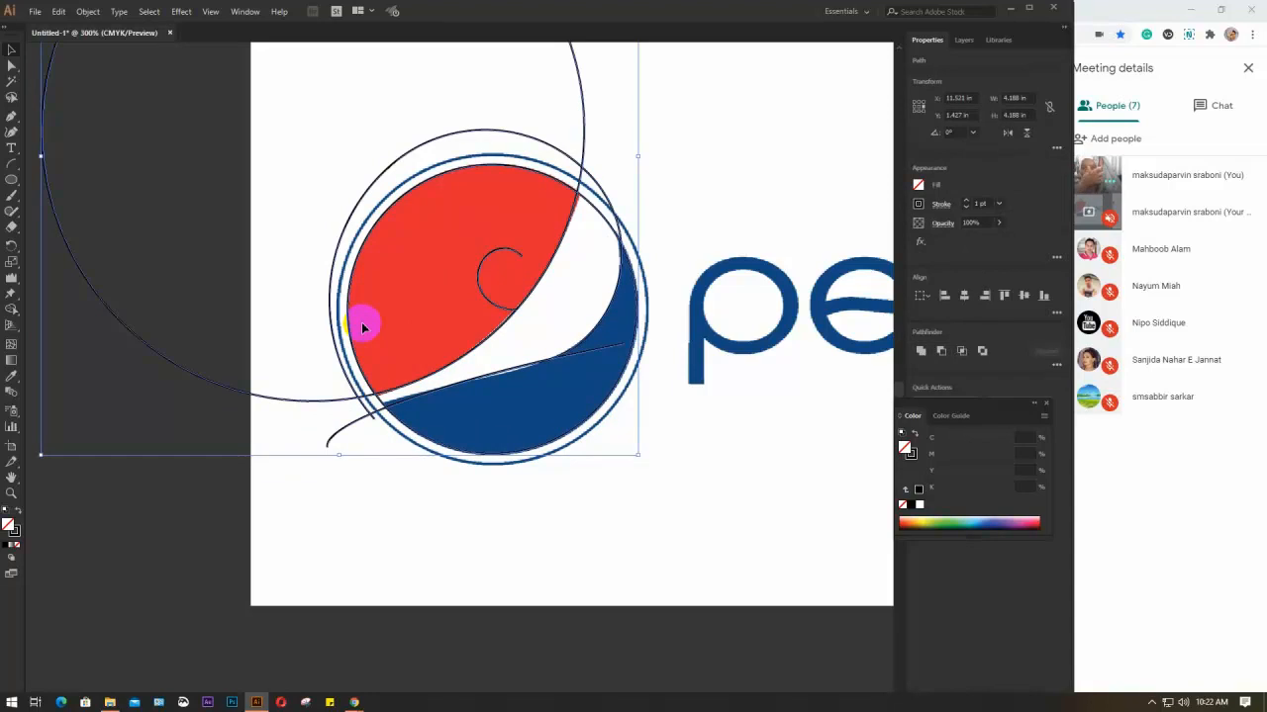
pyautogui.moveTo(556, 541); pyautogui.dragTo(336, 245)
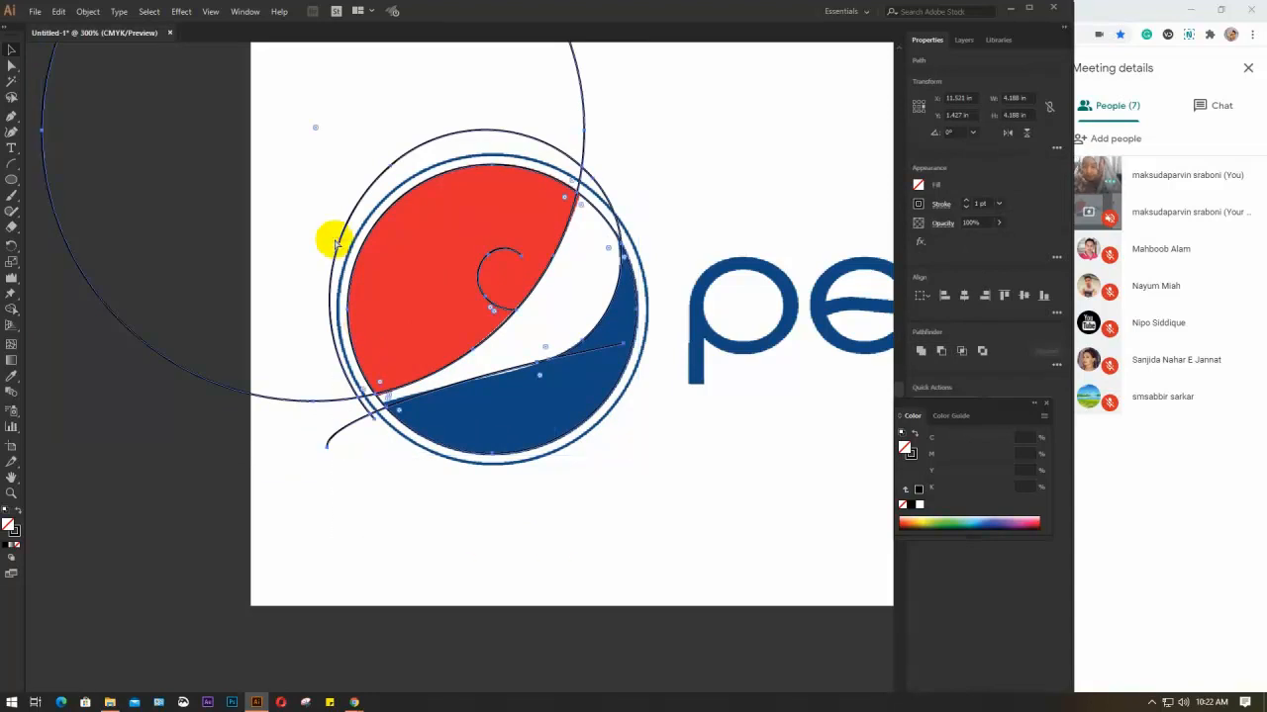
pyautogui.click(311, 475)
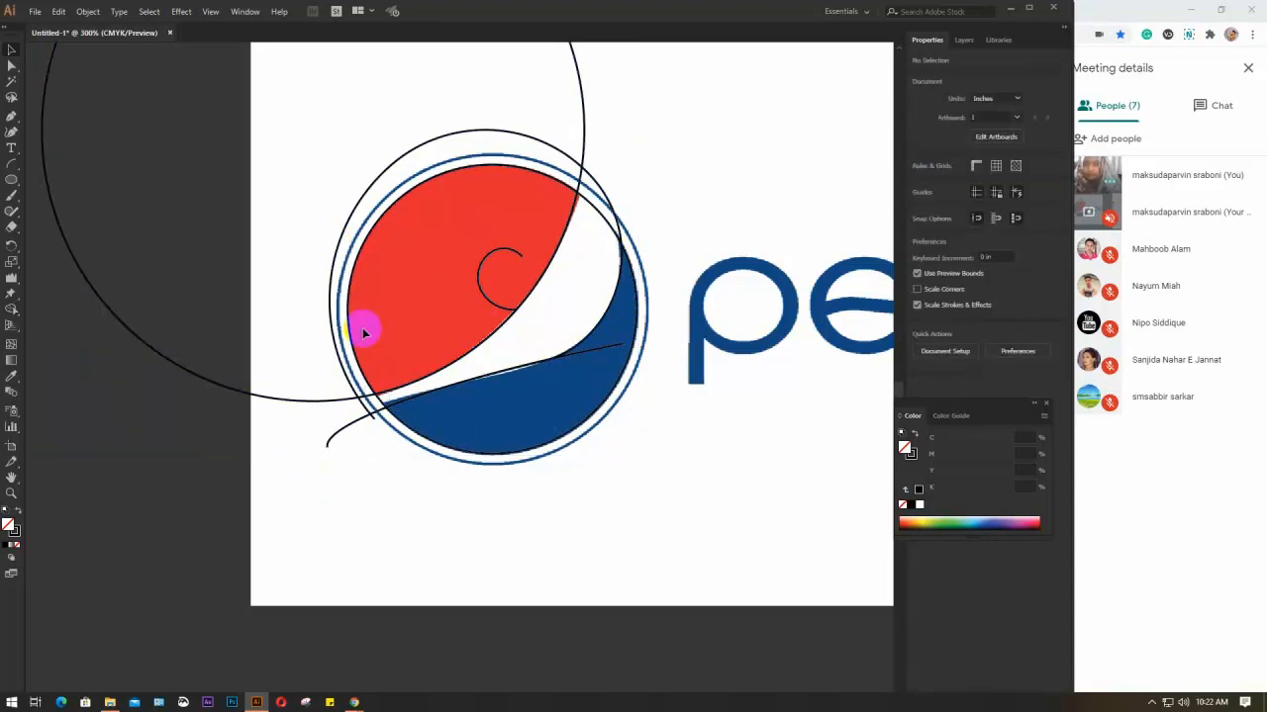
# Step: Delete the leftover large circle, the inner spiral piece and the stray arc ends inside the blue area and outside the emblem
pyautogui.click(300, 404)
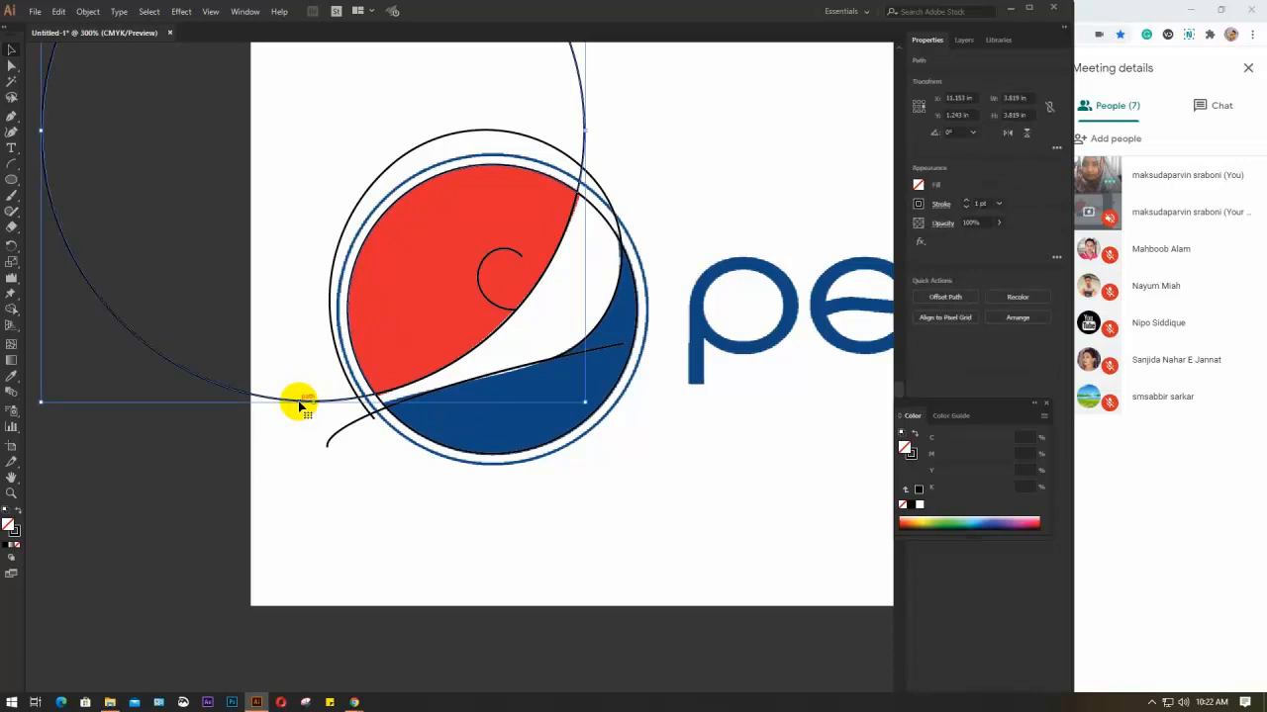
pyautogui.press('Delete')
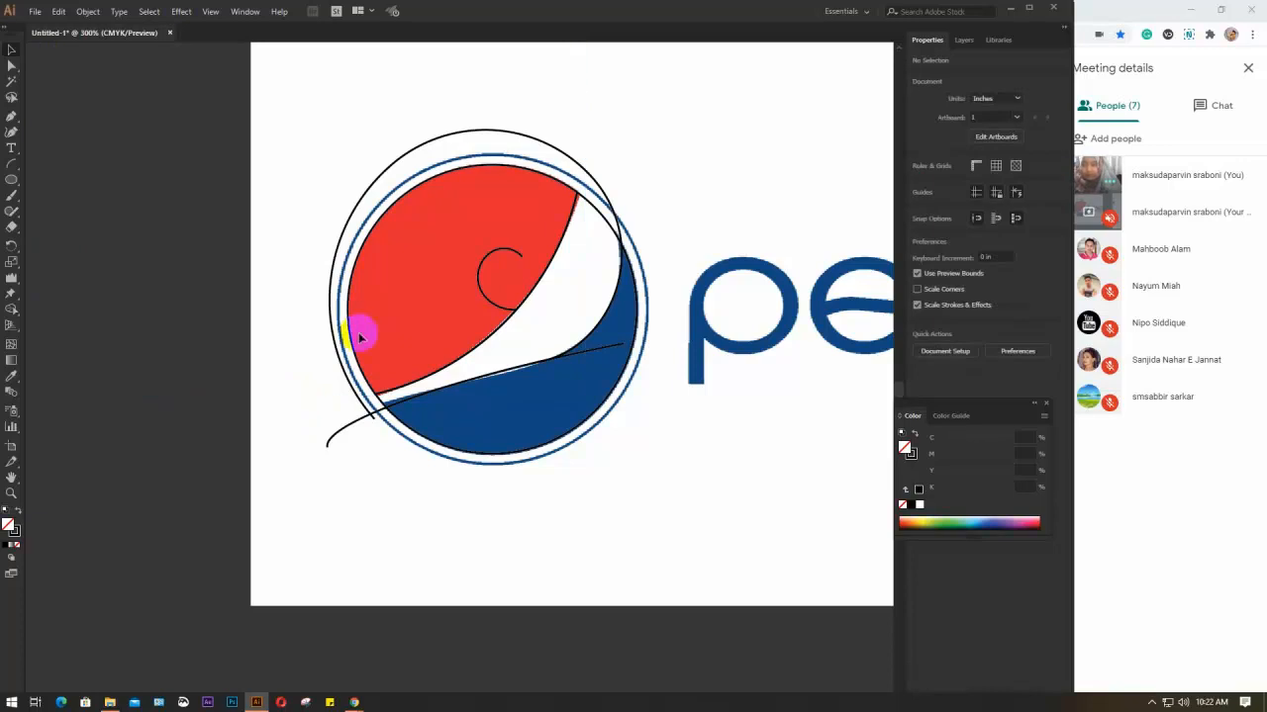
pyautogui.click(358, 262)
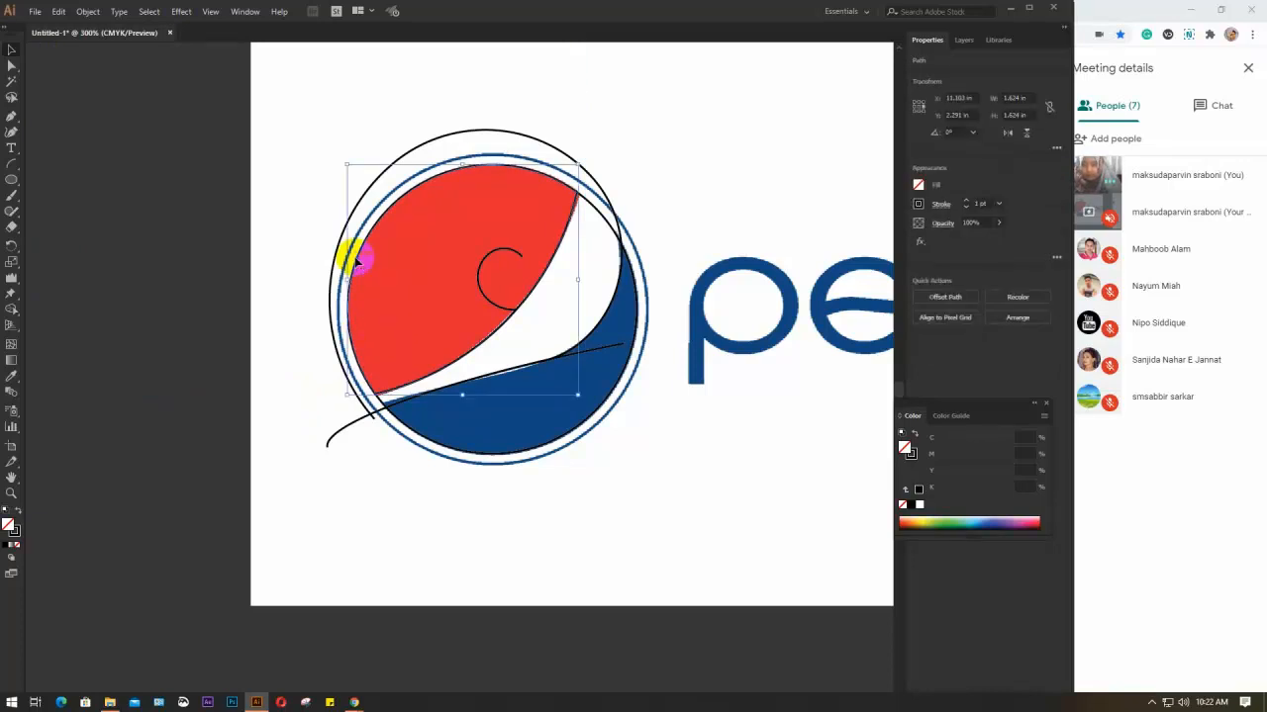
pyautogui.click(484, 295)
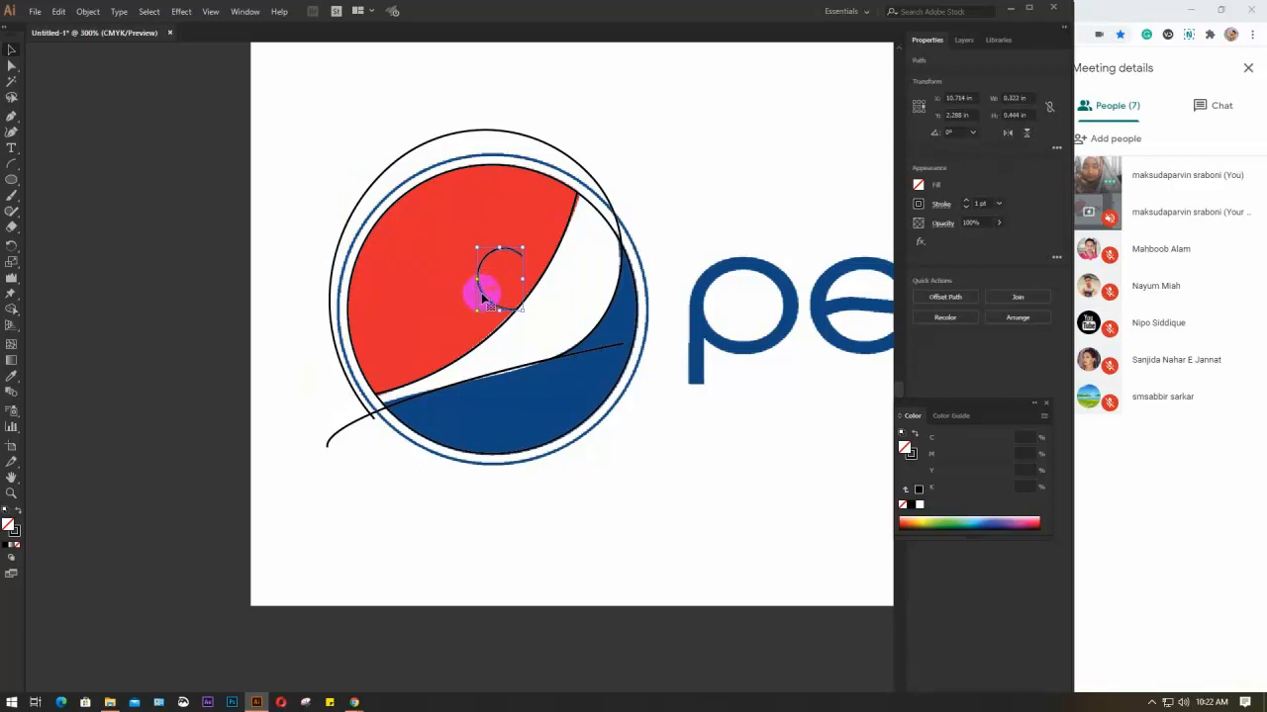
pyautogui.press('Delete')
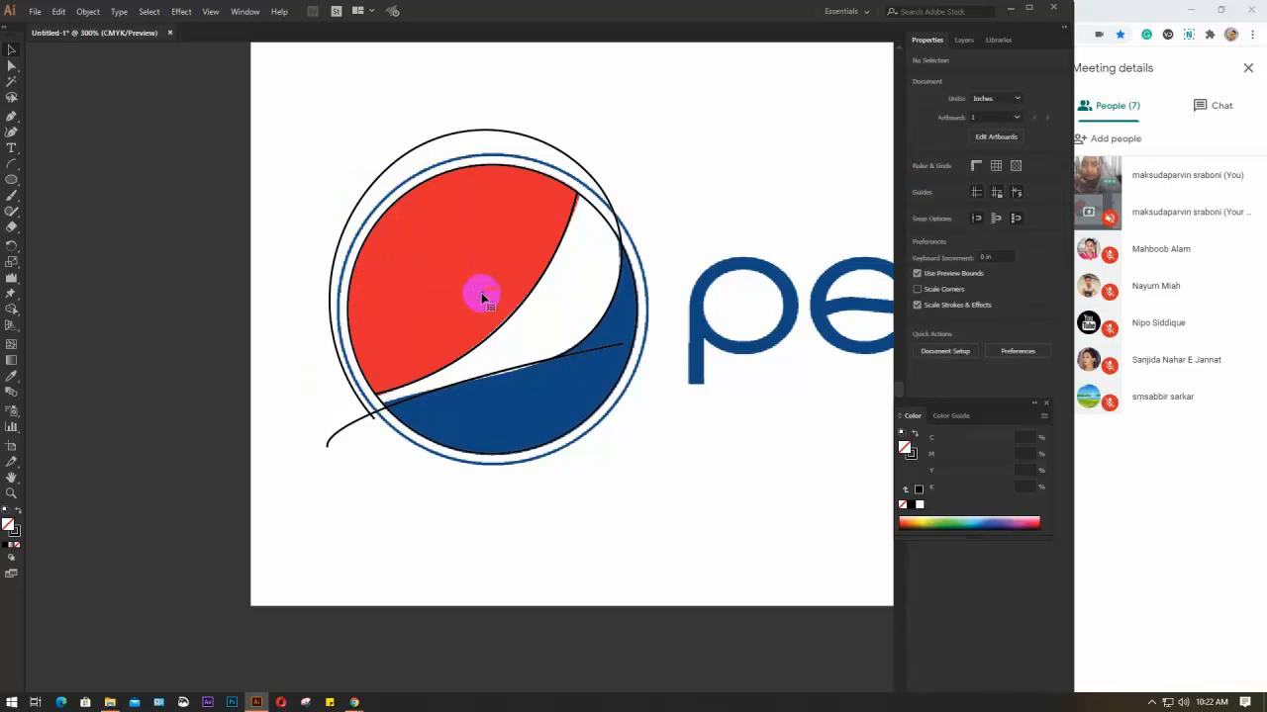
pyautogui.click(614, 346)
pyautogui.press('Delete')
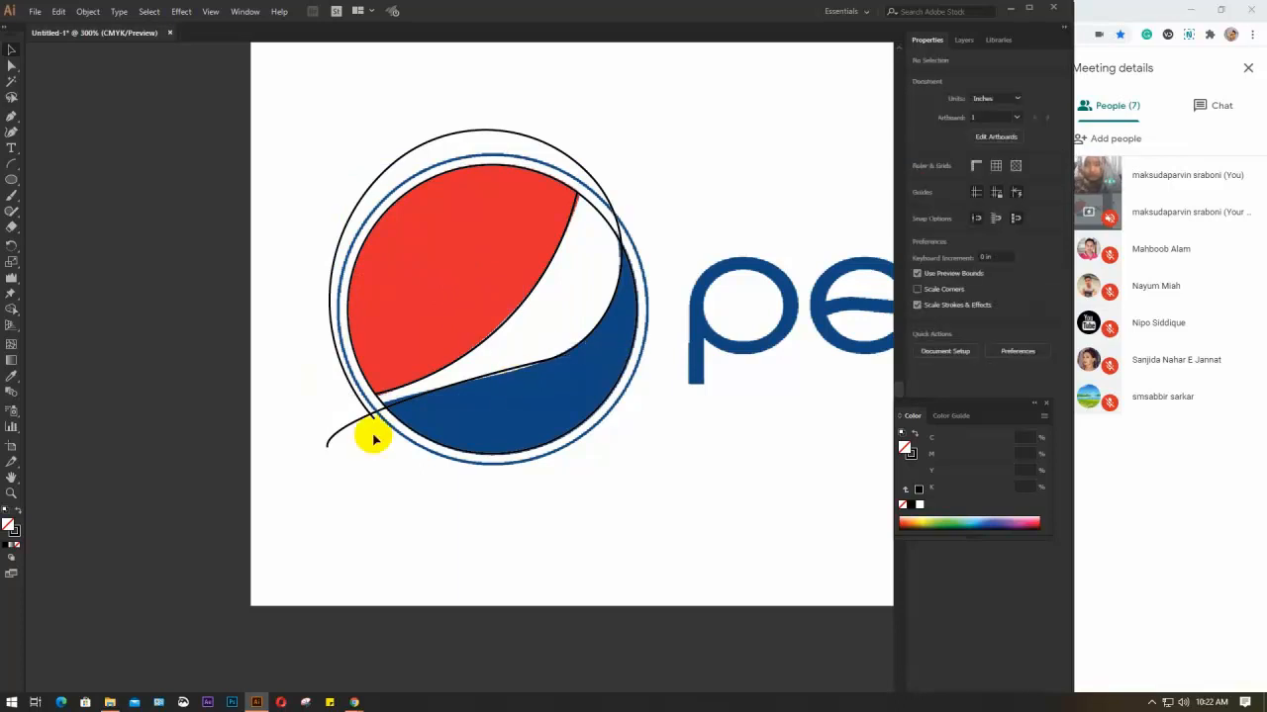
pyautogui.click(344, 434)
pyautogui.press('Delete')
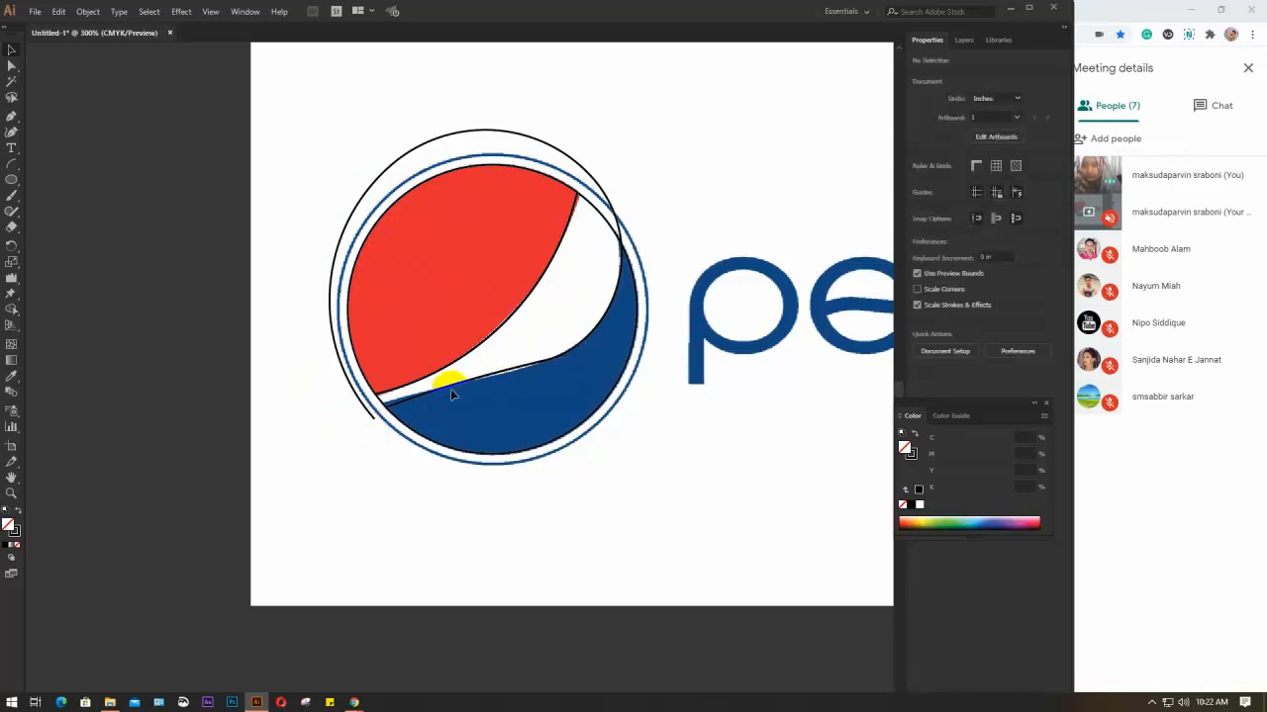
# Step: Select all the traced emblem paths and move them off the reference logo into the space between the two artboards
pyautogui.click(456, 382)
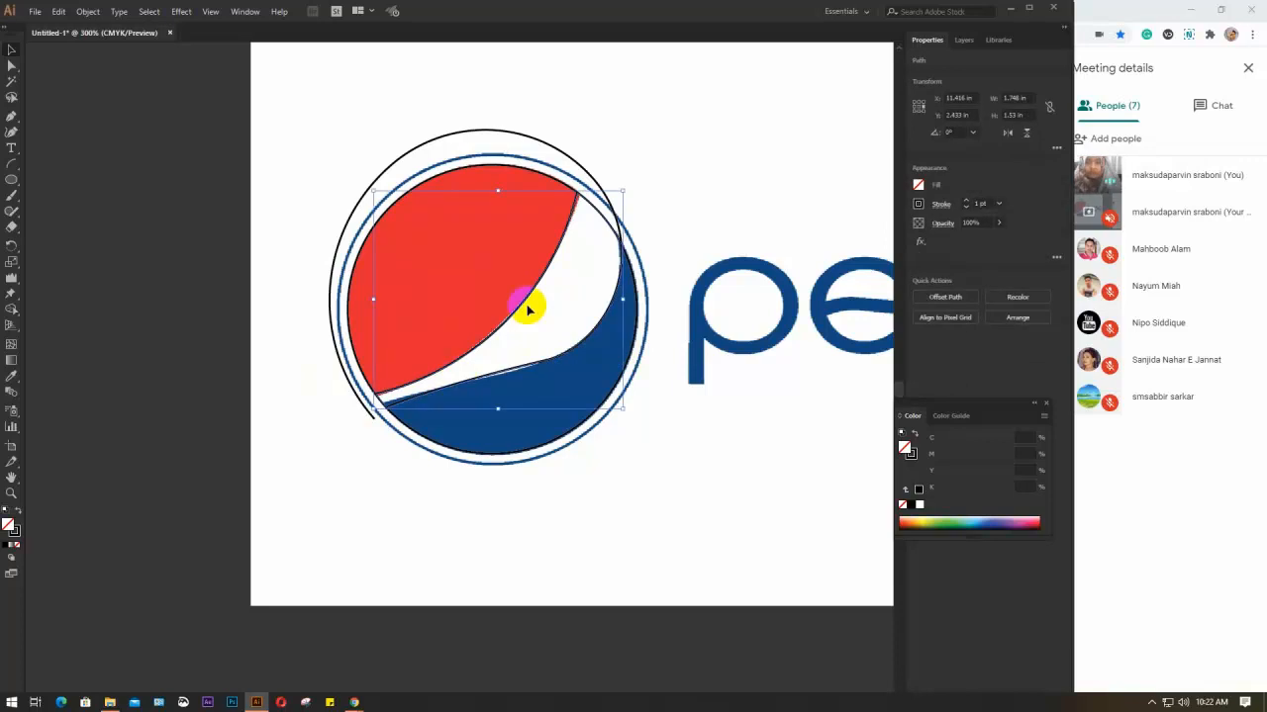
pyautogui.click(499, 170)
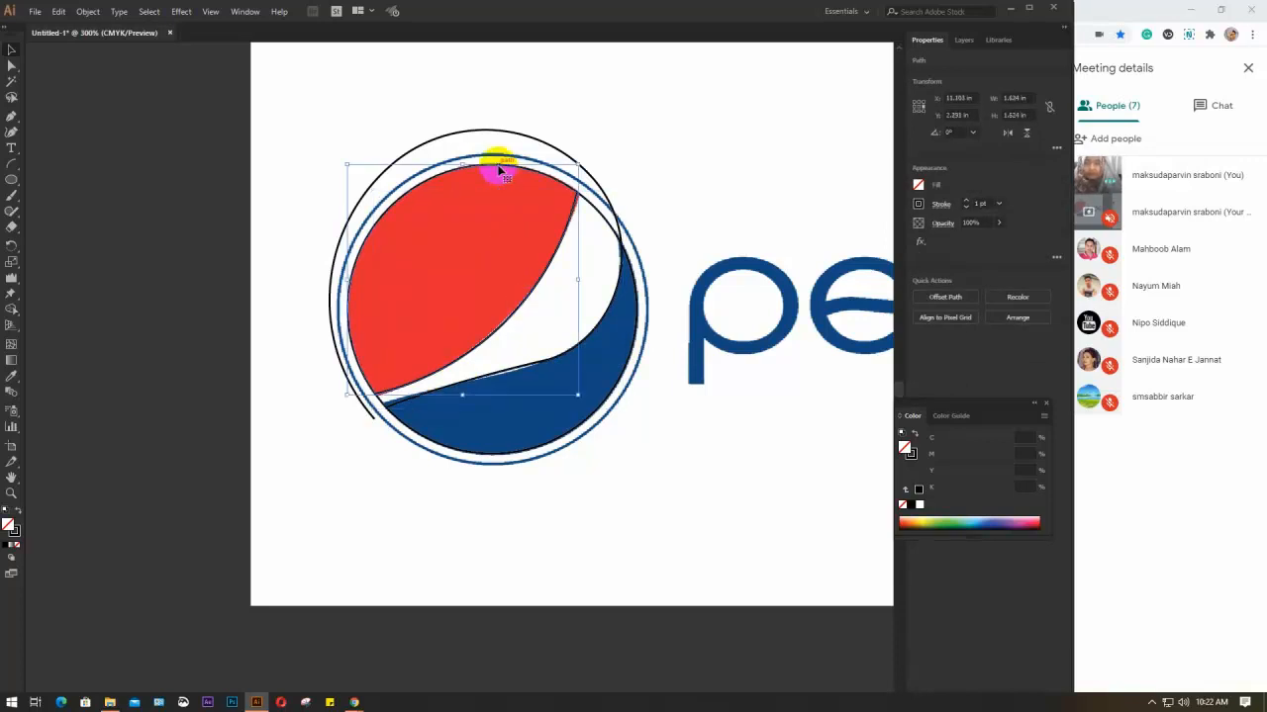
pyautogui.moveTo(285, 96); pyautogui.dragTo(595, 486)
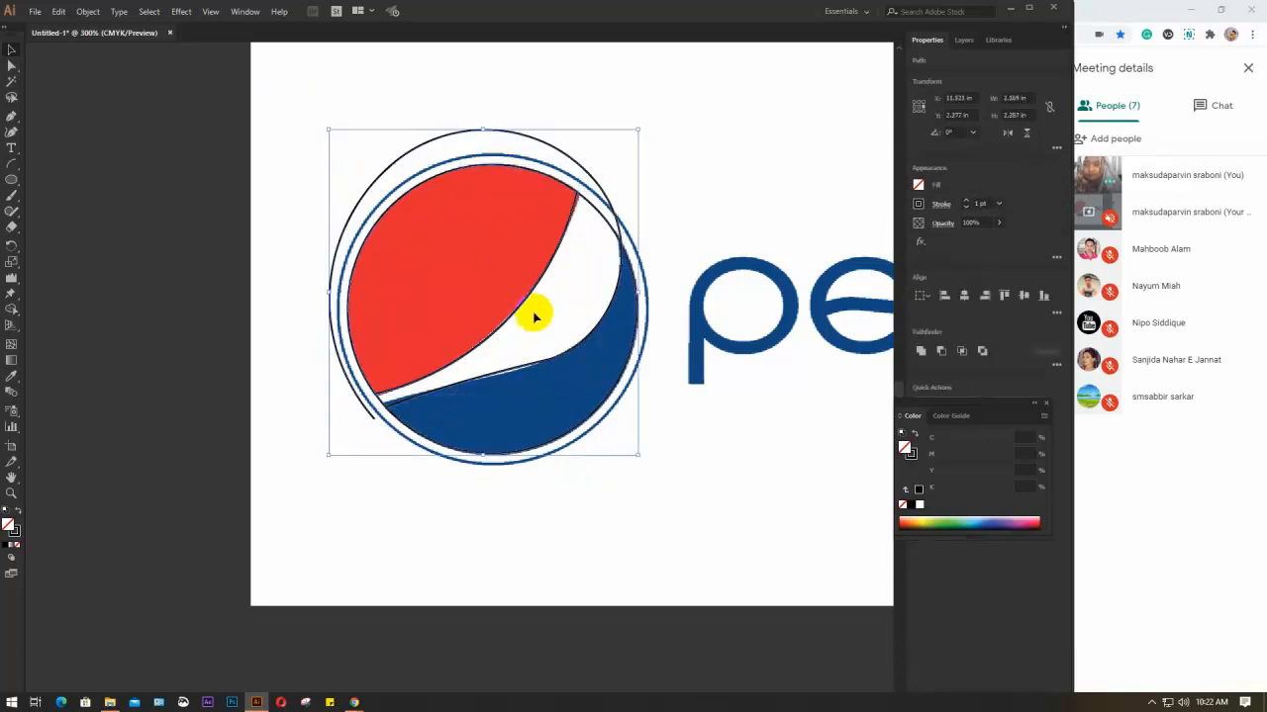
pyautogui.moveTo(520, 307)
pyautogui.mouseDown()
pyautogui.moveTo(288, 302)
pyautogui.moveTo(187, 274)
pyautogui.moveTo(217, 297)
pyautogui.mouseUp()
pyautogui.moveTo(395, 384); pyautogui.dragTo(532, 409)
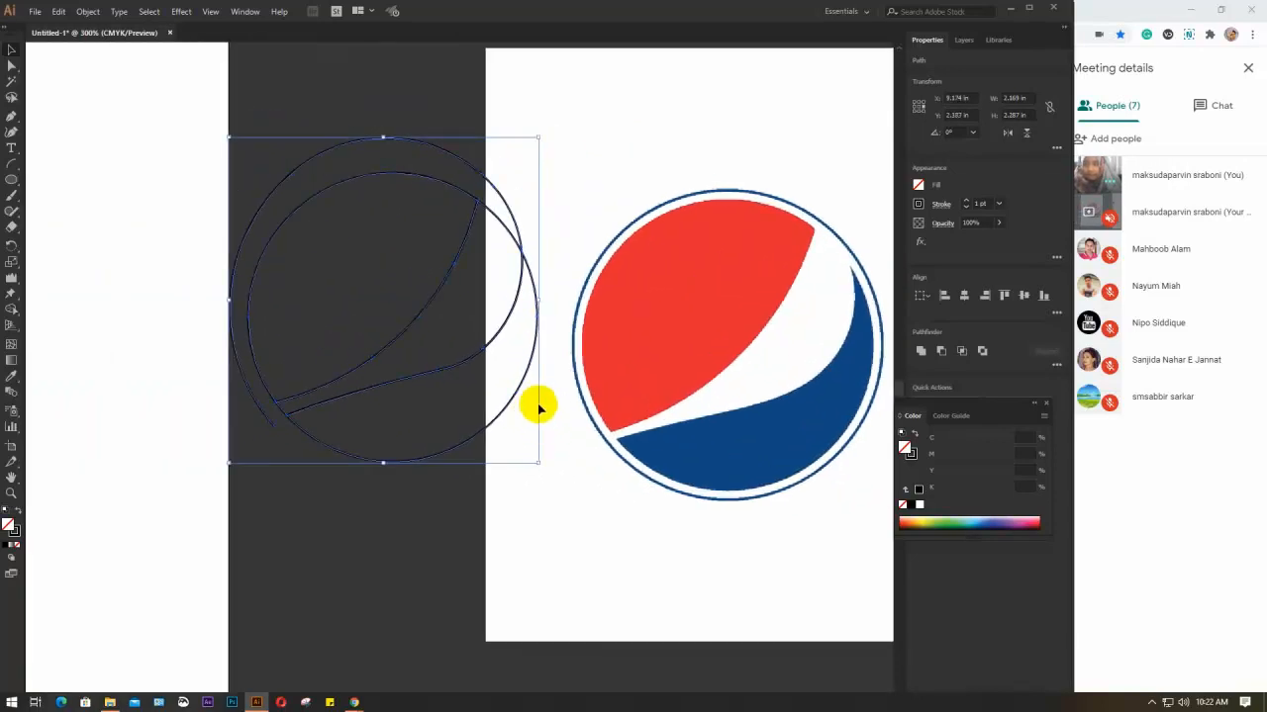
# Step: Delete the leftover outer spiral path around the traced emblem
pyautogui.click(578, 154)
pyautogui.click(471, 169)
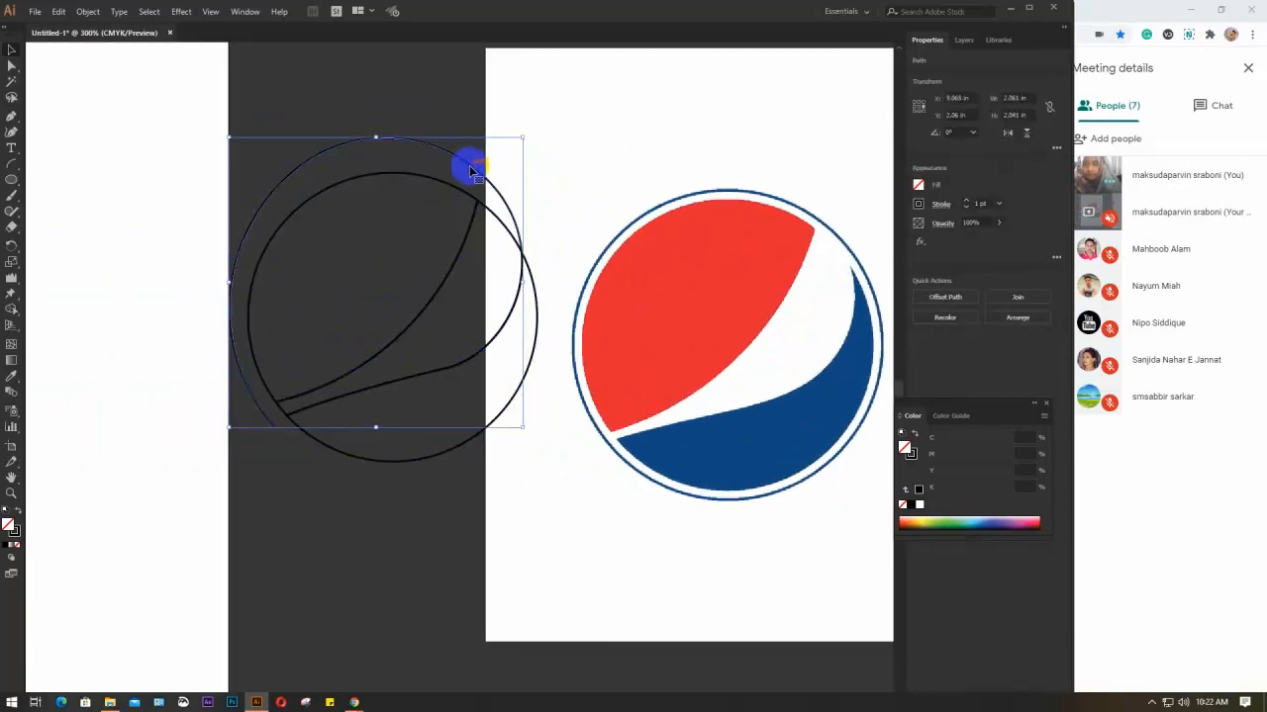
pyautogui.click(469, 165)
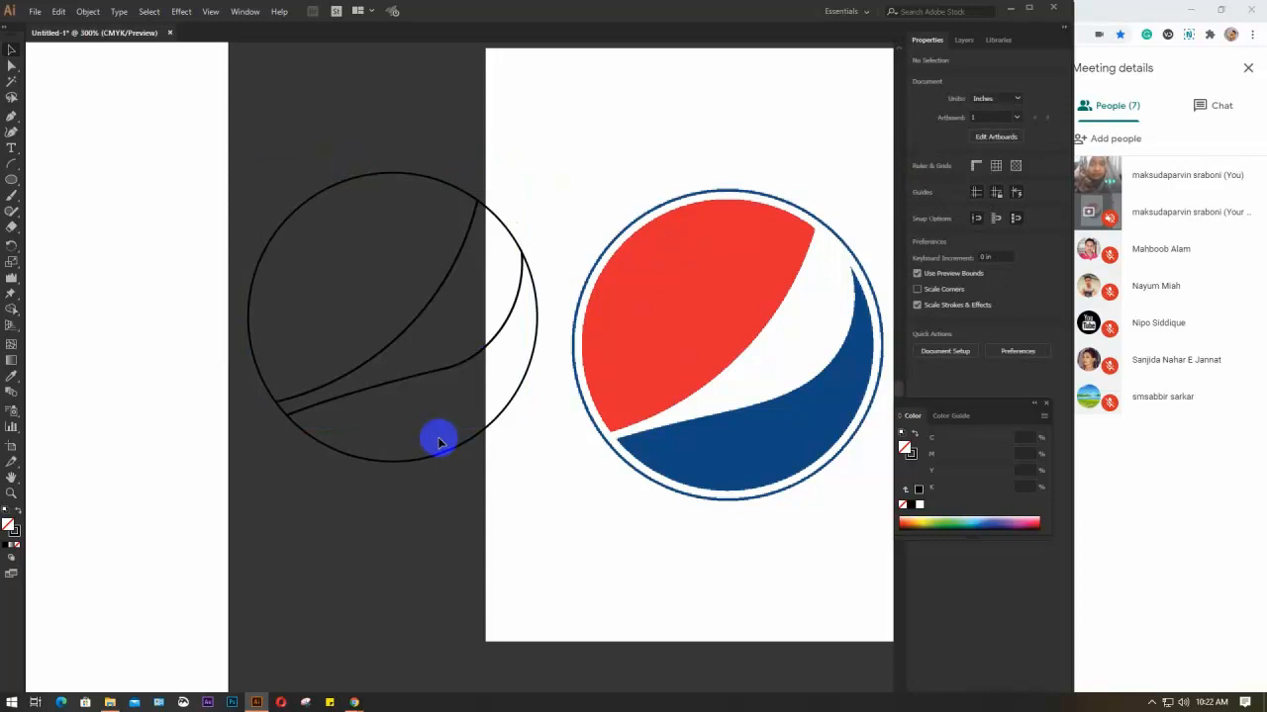
# Step: Fill the upper section of the traced emblem with the red sampled from the reference logo
pyautogui.click(378, 175)
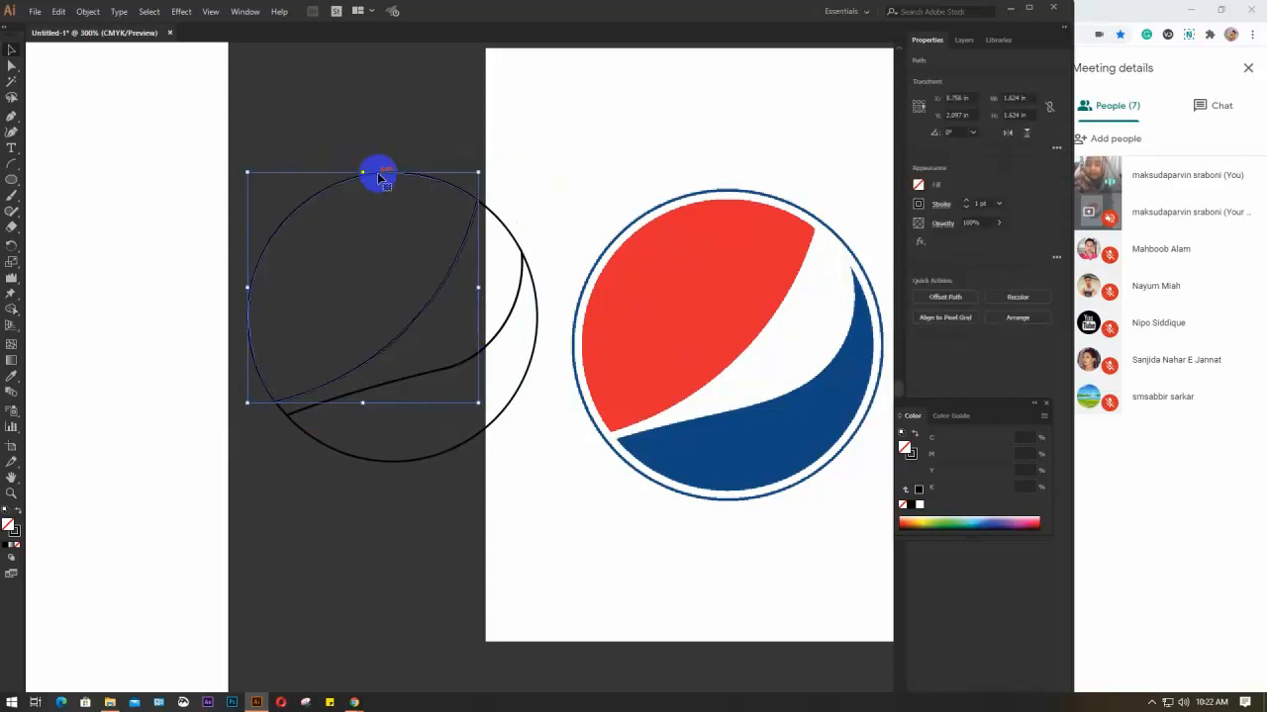
pyautogui.press('i')
pyautogui.click(683, 273)
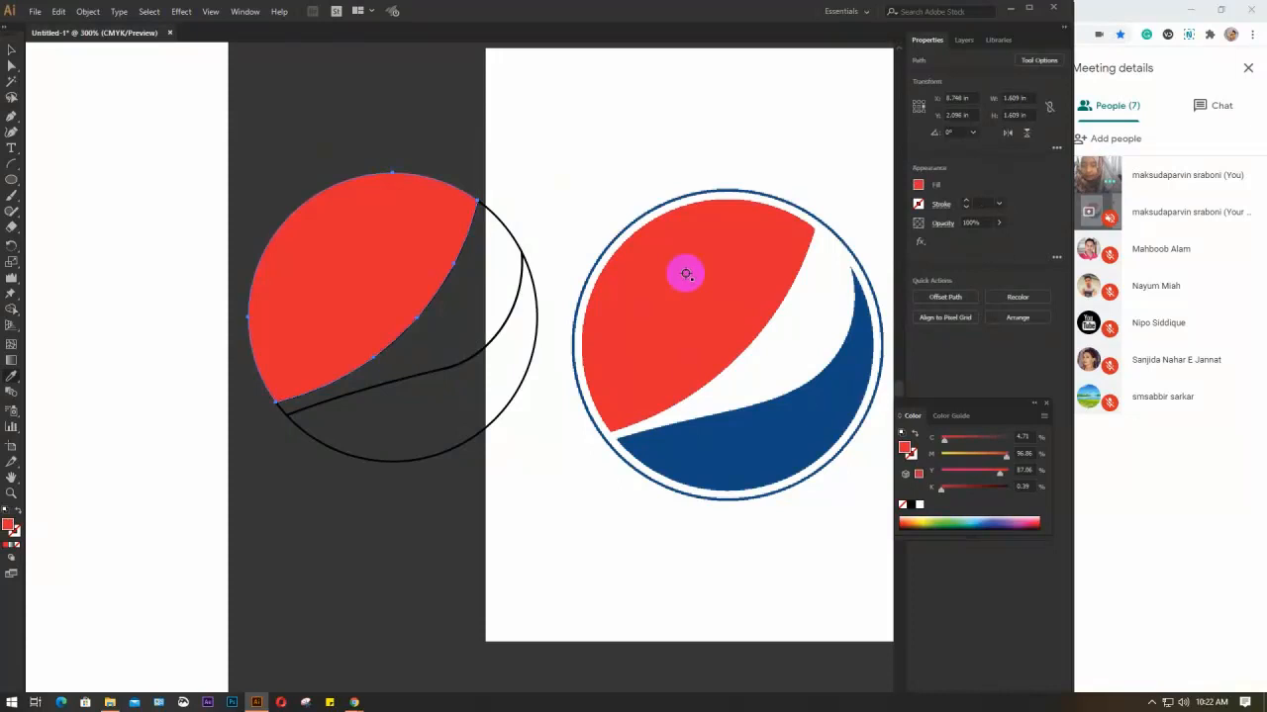
pyautogui.press('v')
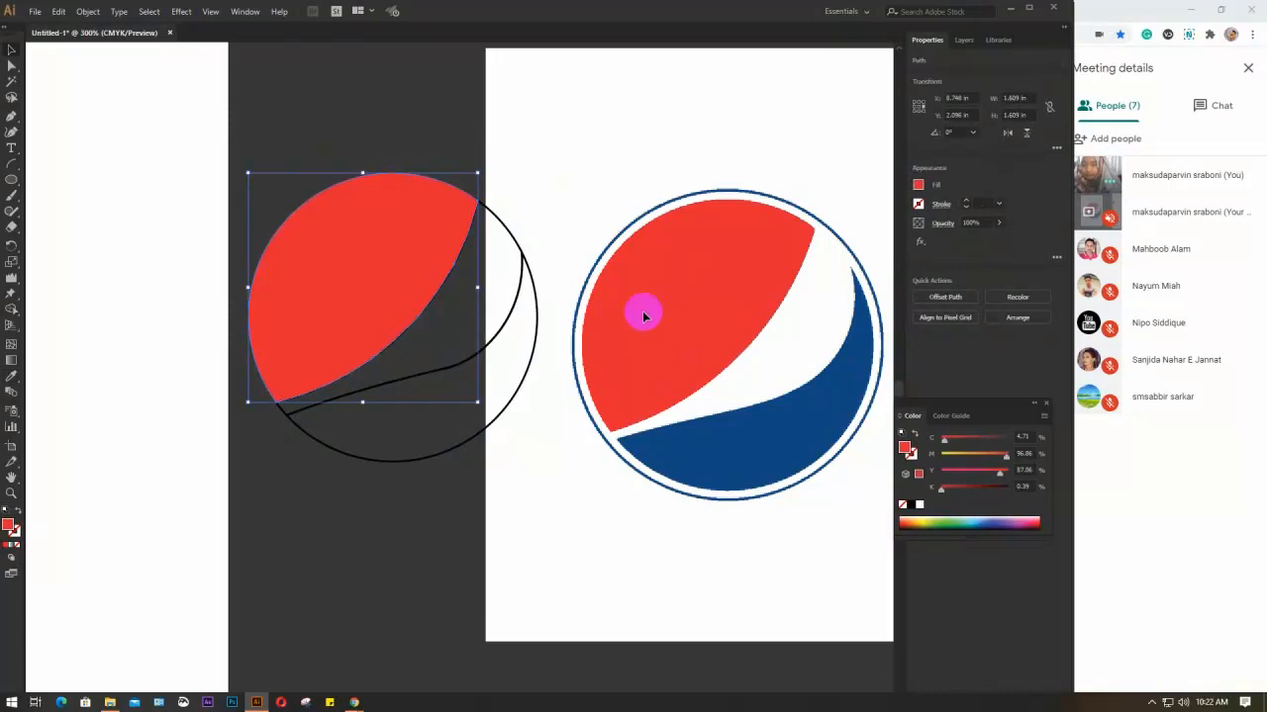
# Step: Fill the middle wave of the traced emblem with the white sampled from the reference logo
pyautogui.click(509, 317)
pyautogui.click(509, 316)
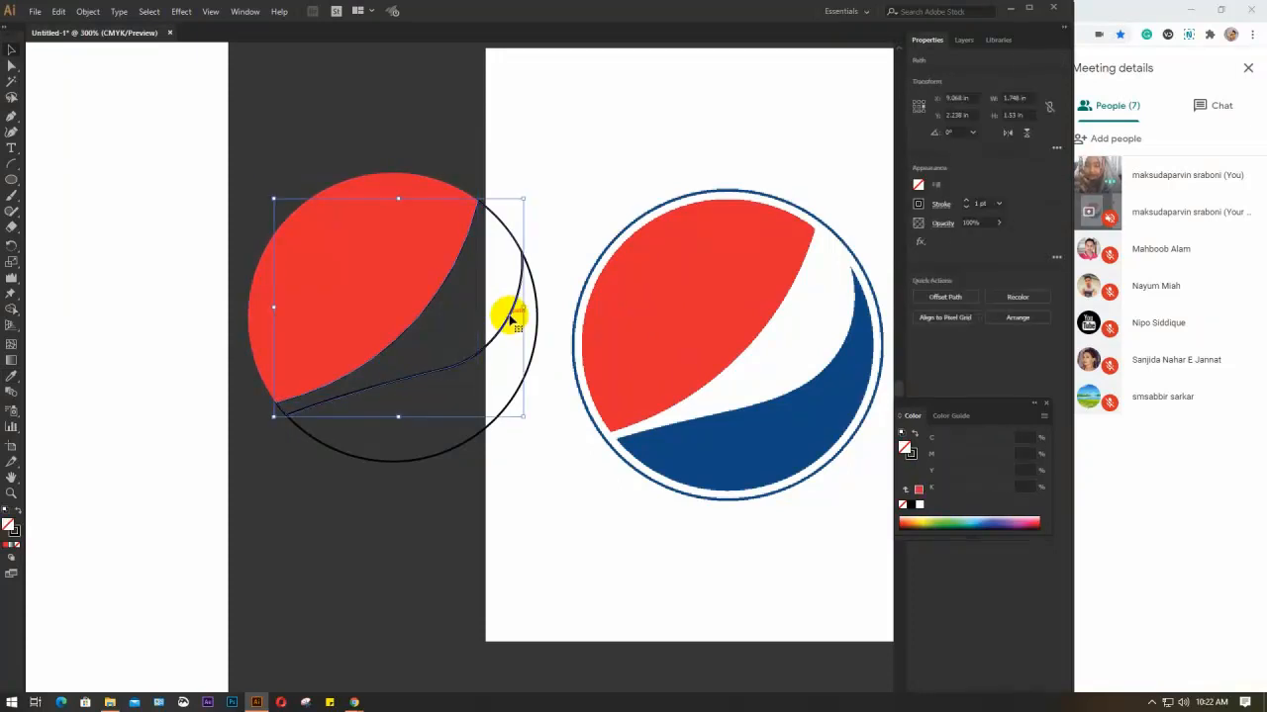
pyautogui.press('i')
pyautogui.click(699, 309)
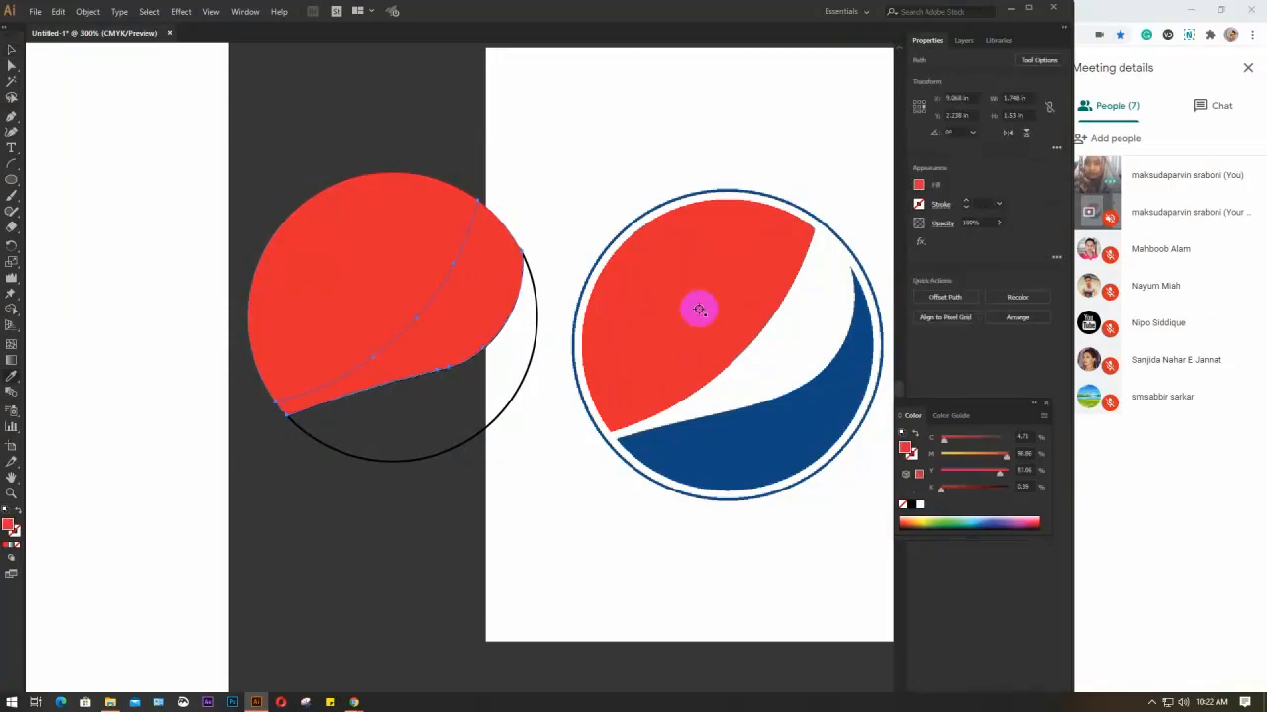
pyautogui.click(799, 347)
pyautogui.press('v')
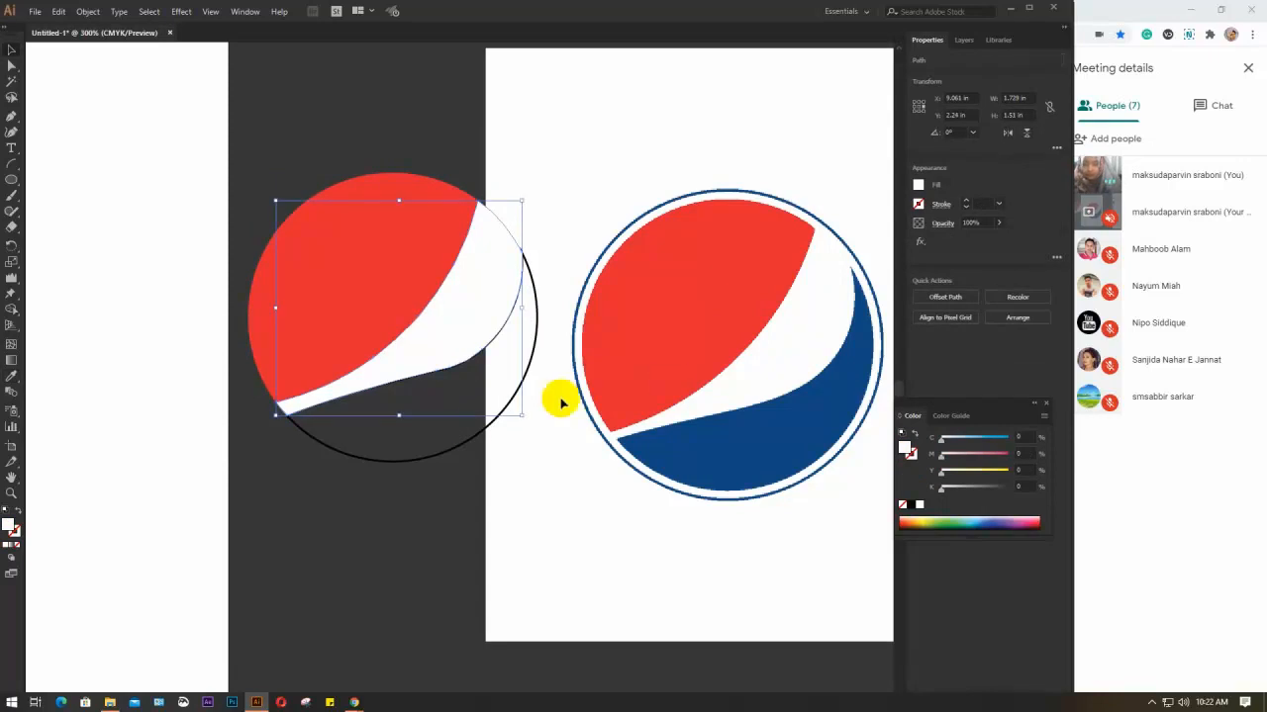
# Step: Fill the lower section of the traced emblem with the blue sampled from the reference logo
pyautogui.click(461, 441)
pyautogui.press('i')
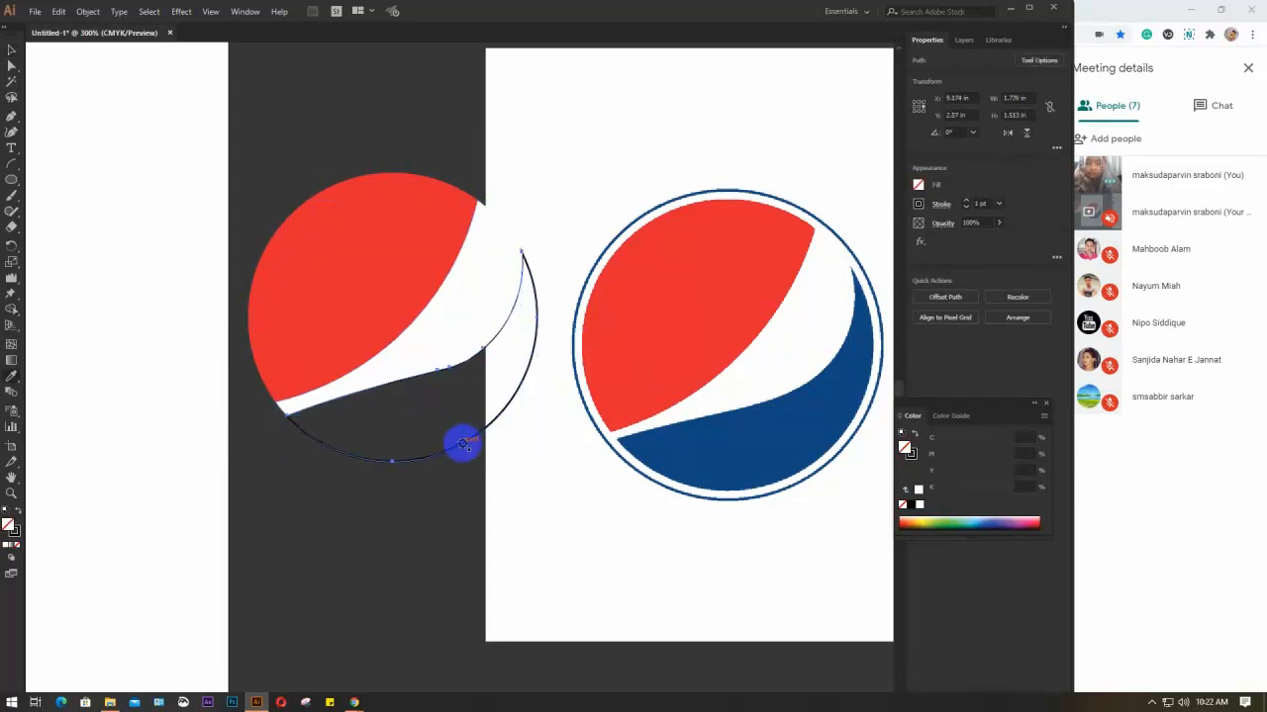
pyautogui.click(758, 444)
pyautogui.press('v')
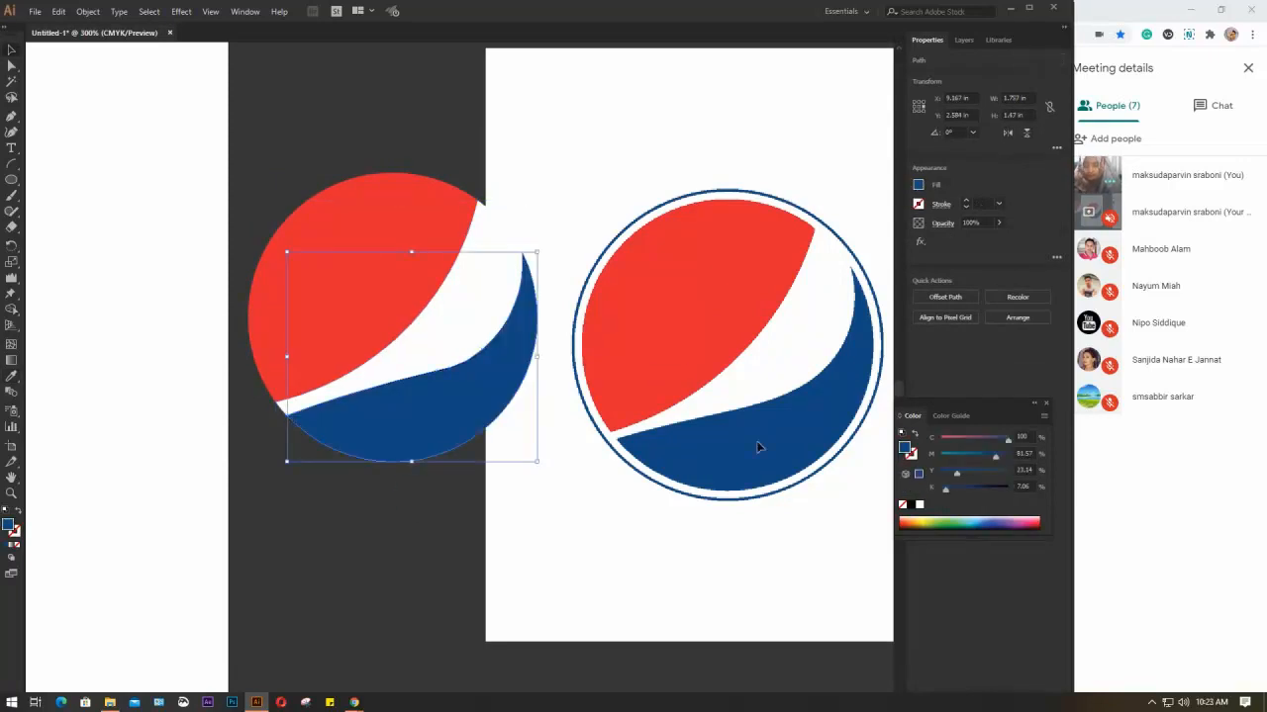
# Step: Move the whole coloured emblem off the reference image to the empty canvas above the artboards
pyautogui.click(396, 495)
pyautogui.moveTo(250, 152); pyautogui.dragTo(498, 501)
pyautogui.scroll(-2, 501, 502)
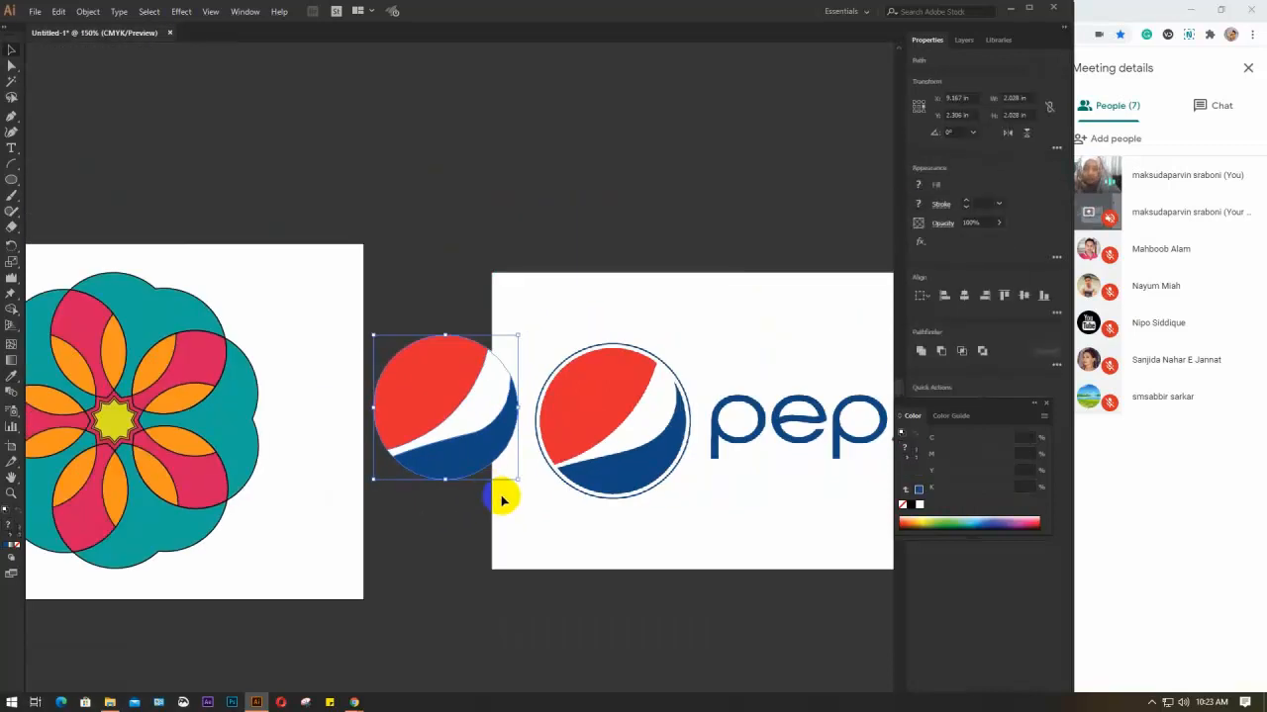
pyautogui.moveTo(441, 396); pyautogui.dragTo(442, 111)
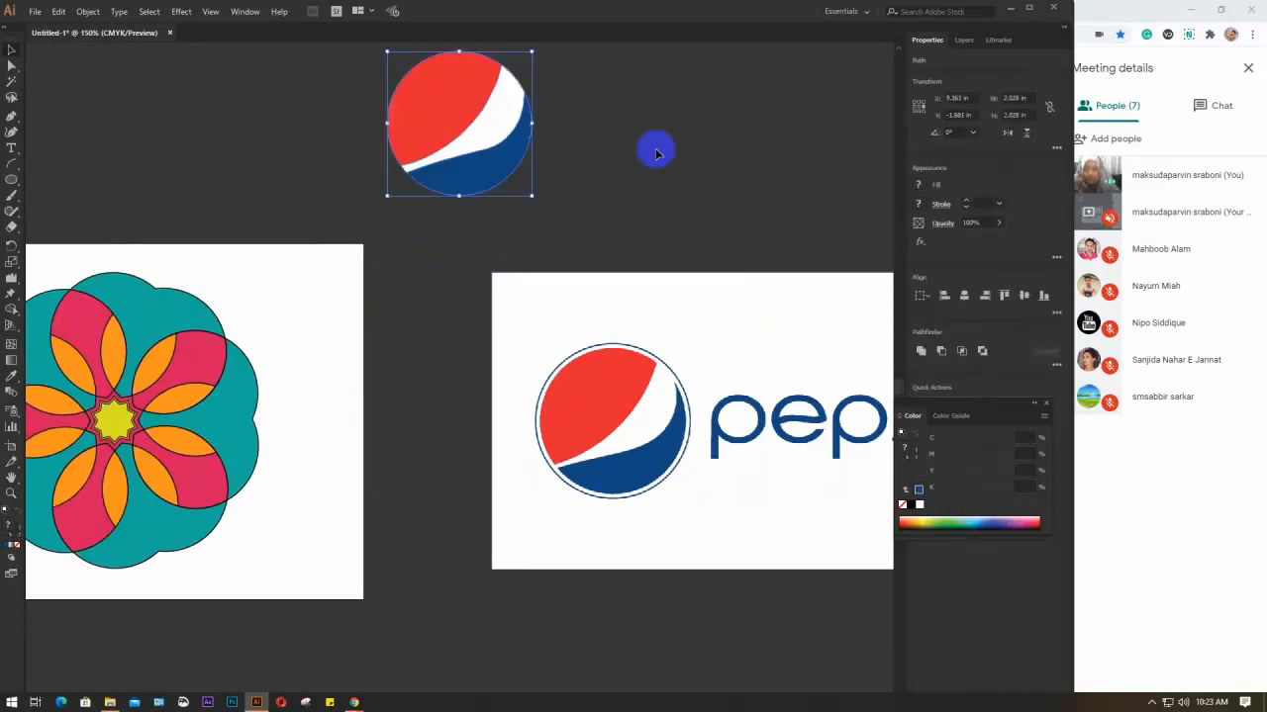
# Step: Delete the traced emblem and the Pepsi reference image from the canvas
pyautogui.click(630, 141)
pyautogui.scroll(1, 631, 164)
pyautogui.scroll(1, 631, 165)
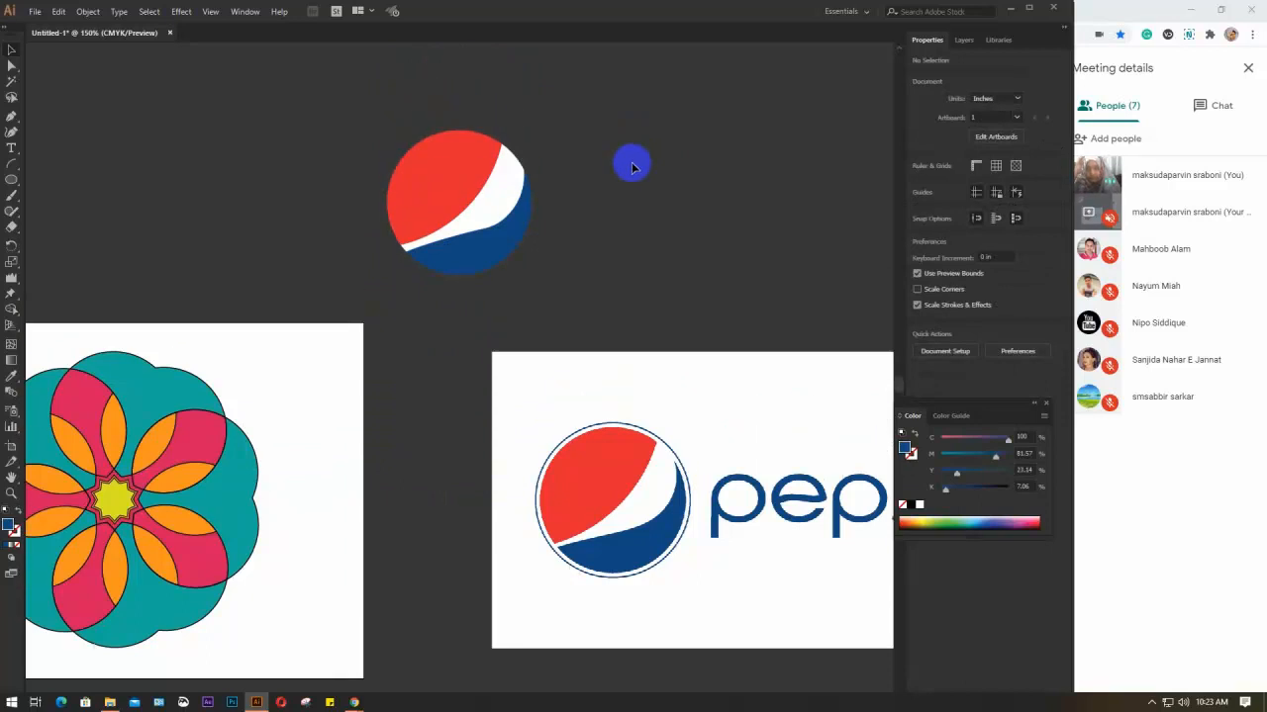
pyautogui.moveTo(370, 122); pyautogui.dragTo(577, 305)
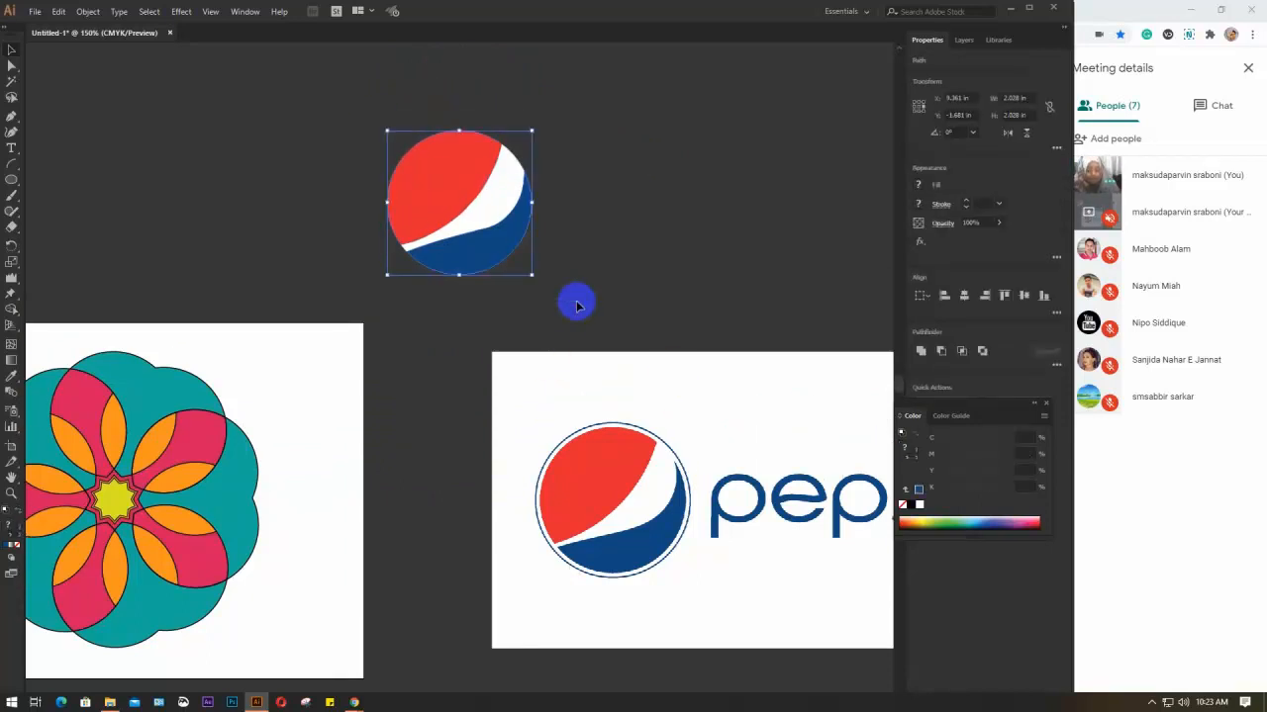
pyautogui.press('Delete')
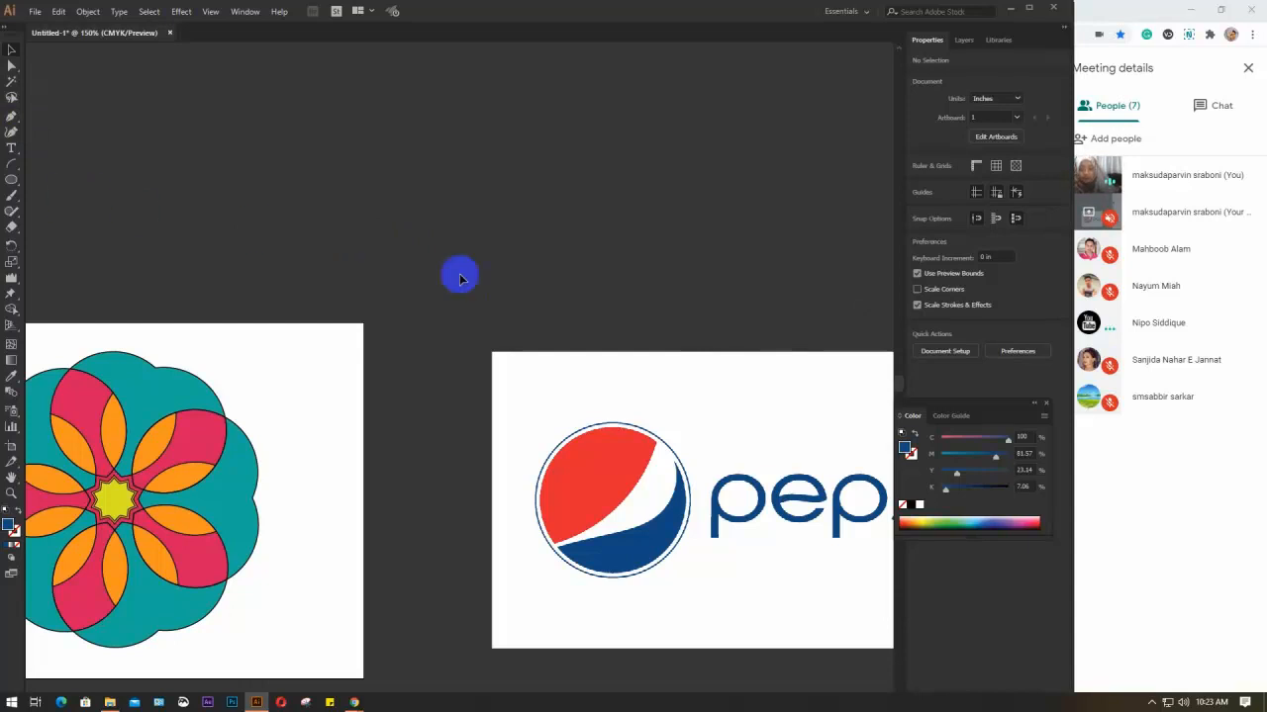
pyautogui.scroll(-2, 459, 278)
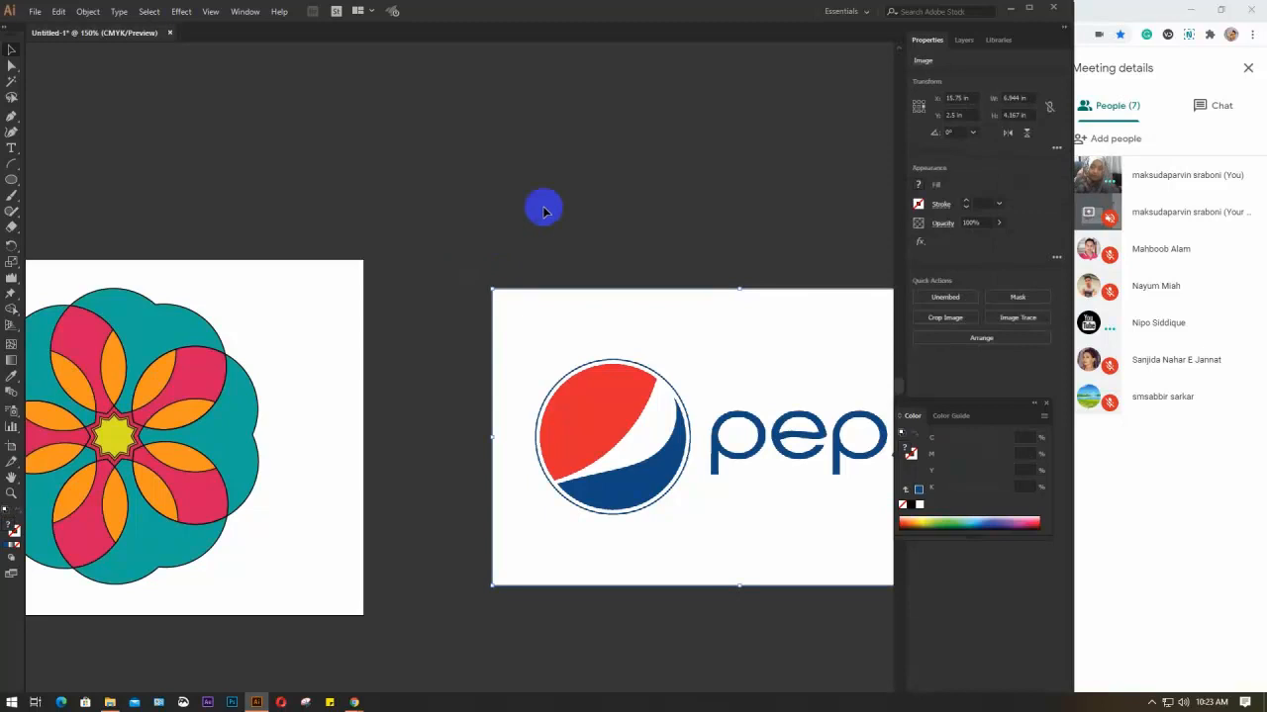
pyautogui.click(560, 343)
pyautogui.press('Delete')
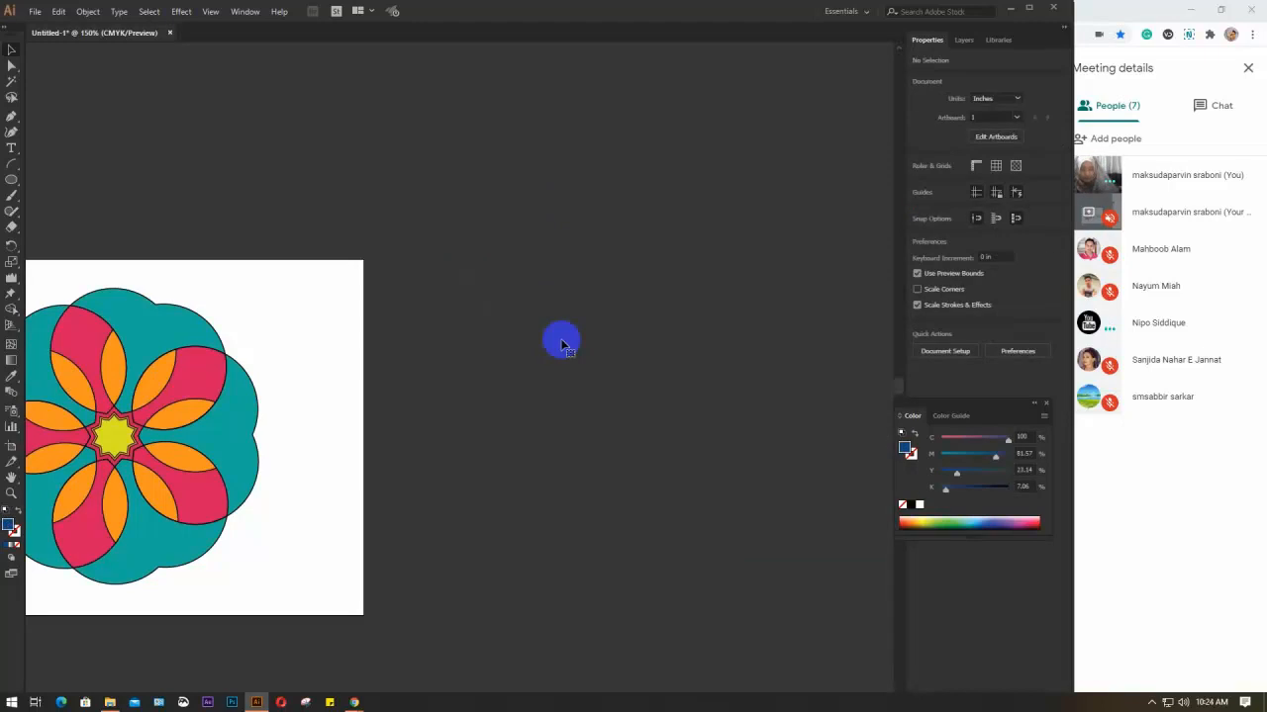
pyautogui.moveTo(642, 431); pyautogui.dragTo(557, 403)
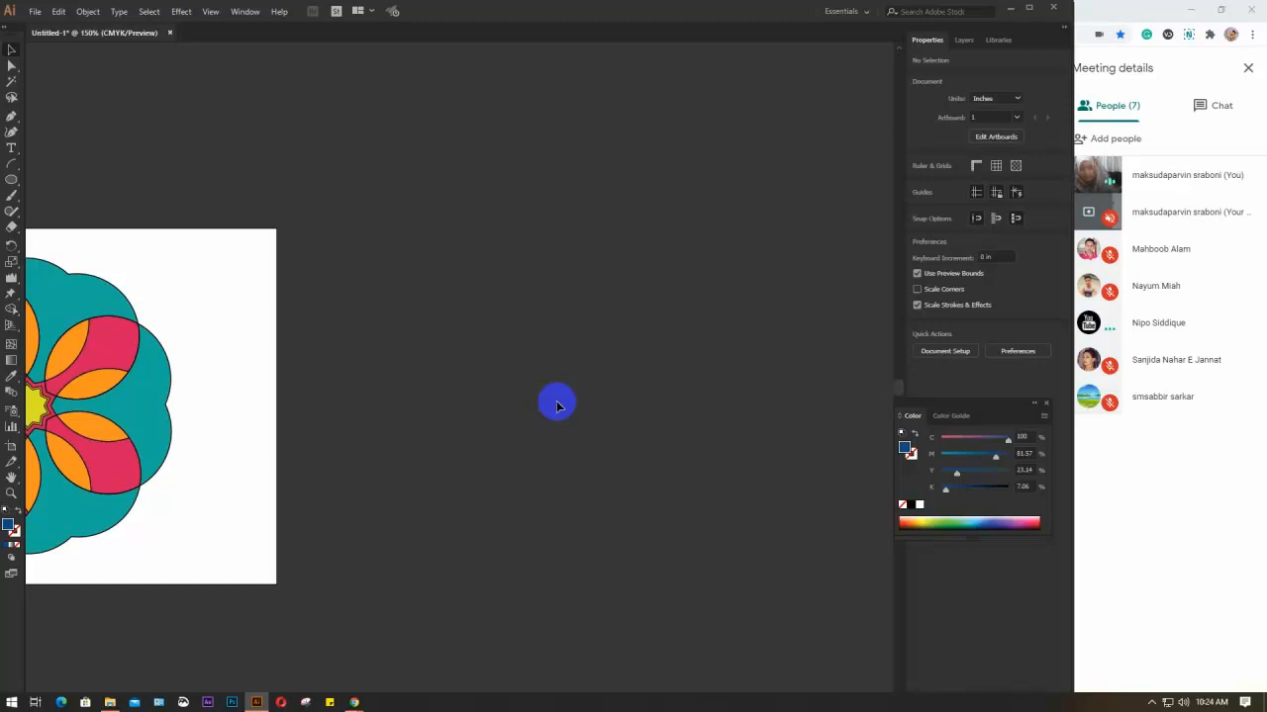
# Step: Switch to Chrome and return to the earlier image results for "logo design with golden ratio"
pyautogui.click(1097, 18)
pyautogui.click(222, 12)
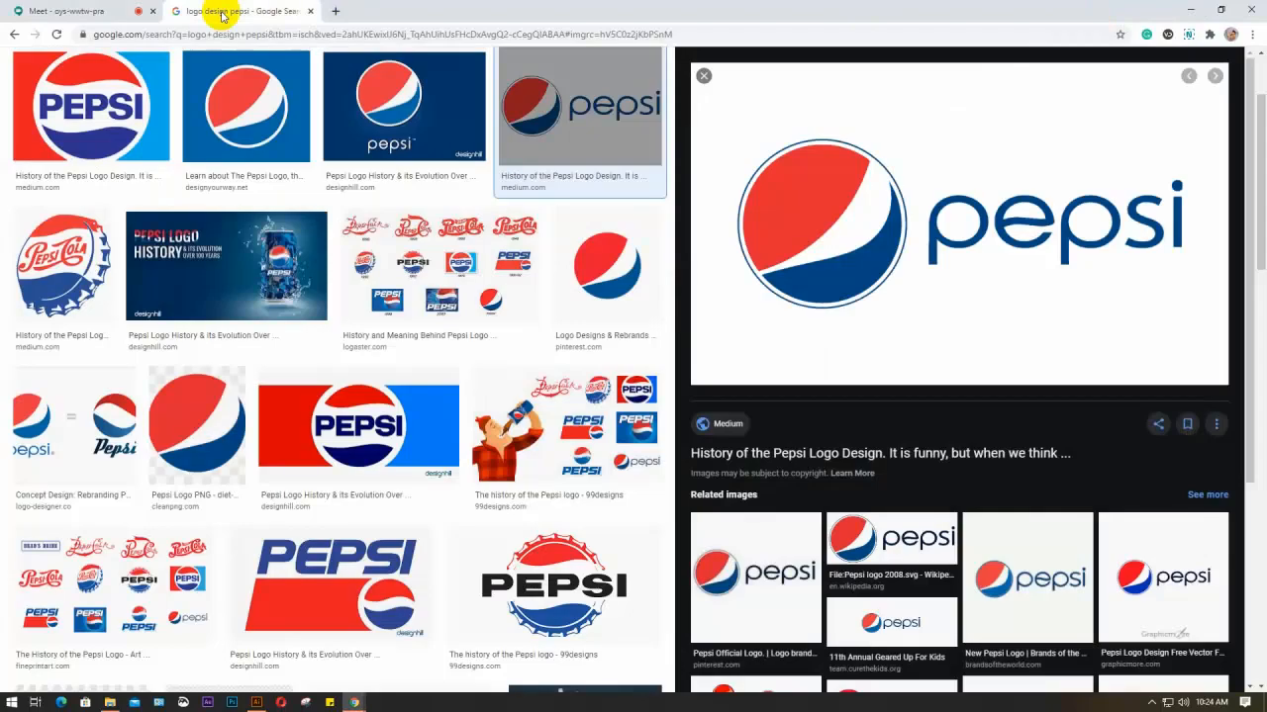
pyautogui.click(11, 36)
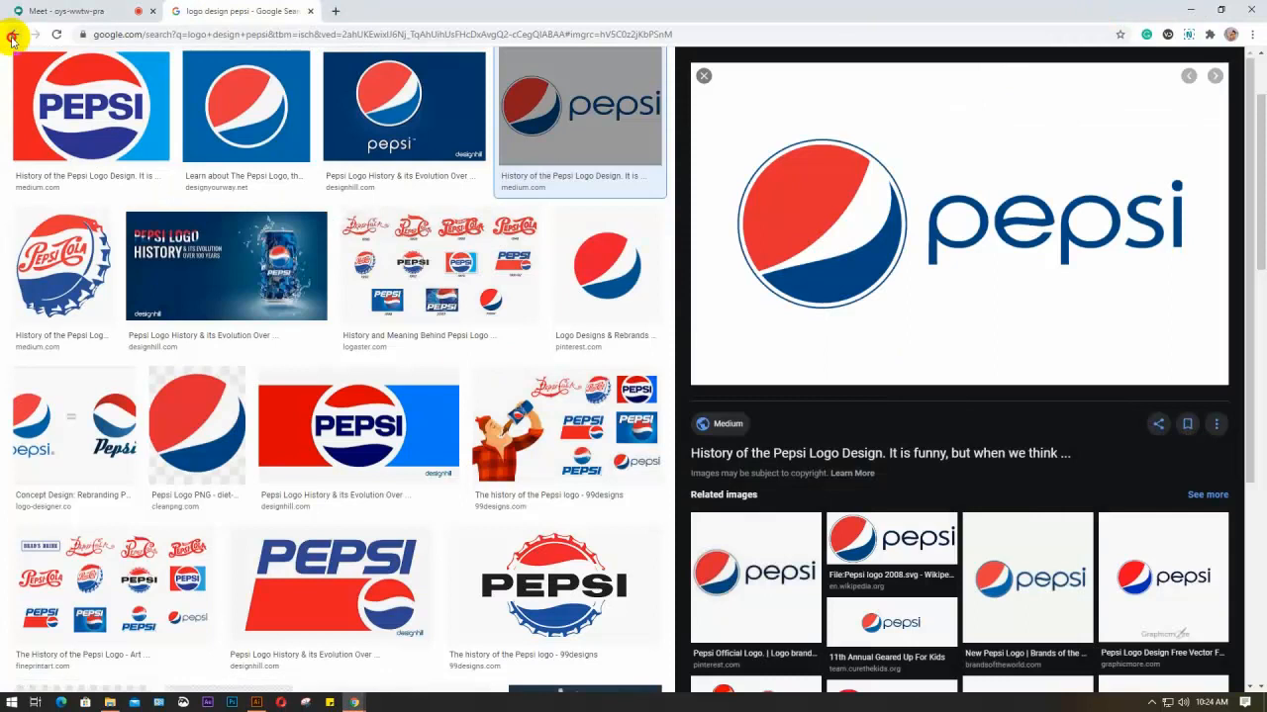
pyautogui.click(11, 36)
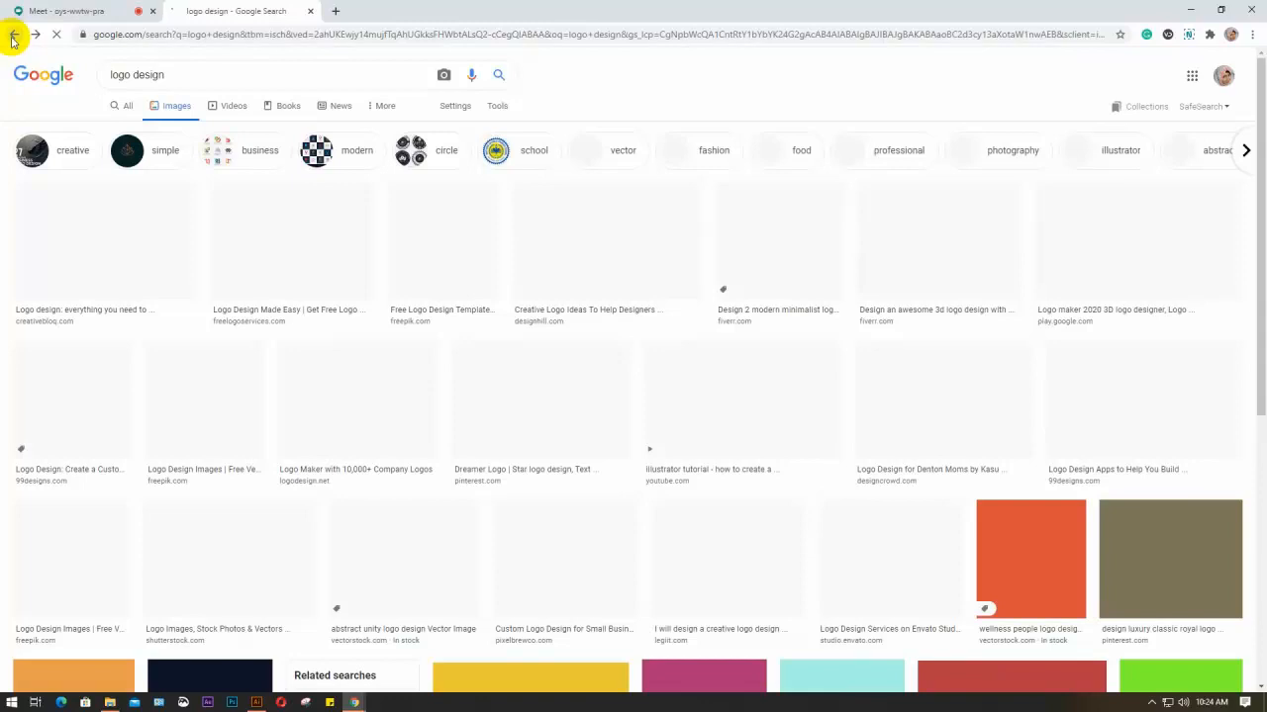
pyautogui.click(12, 37)
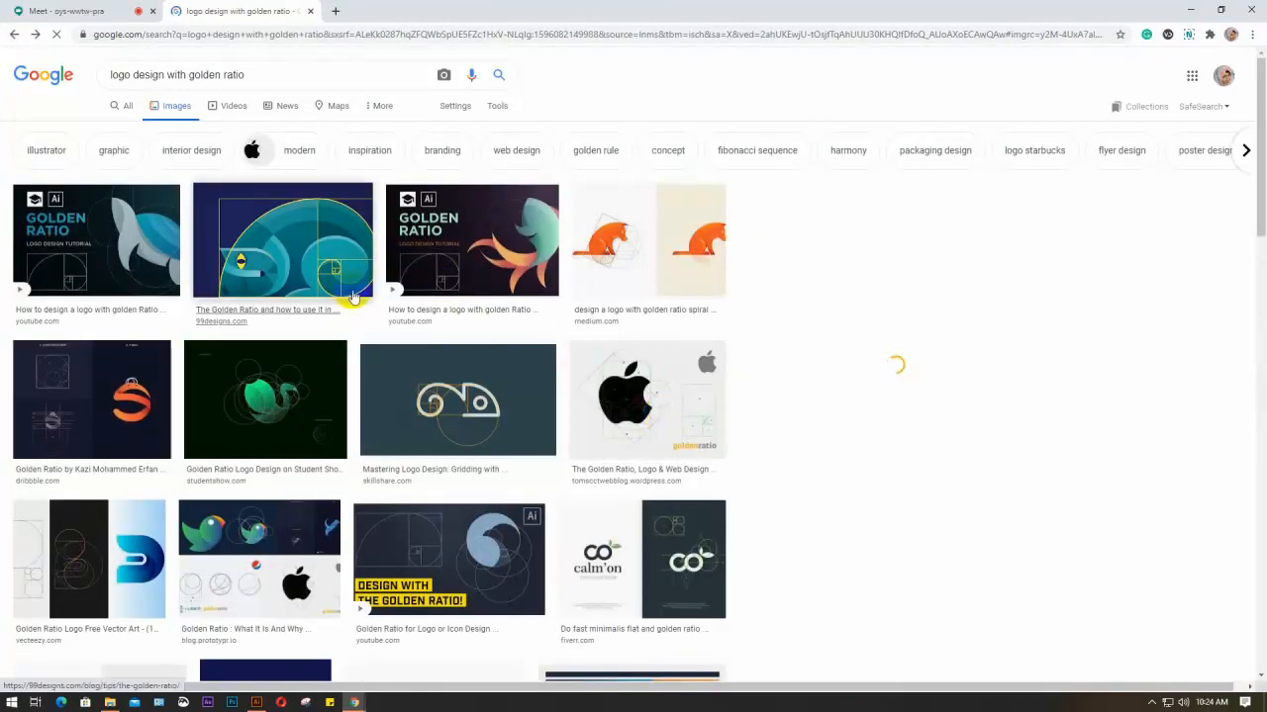
# Step: Preview the golden ratio examples: the Fiverr business logo, the Illustrator icon tutorial, the calm'on logo and the Student Show bird
pyautogui.click(505, 377)
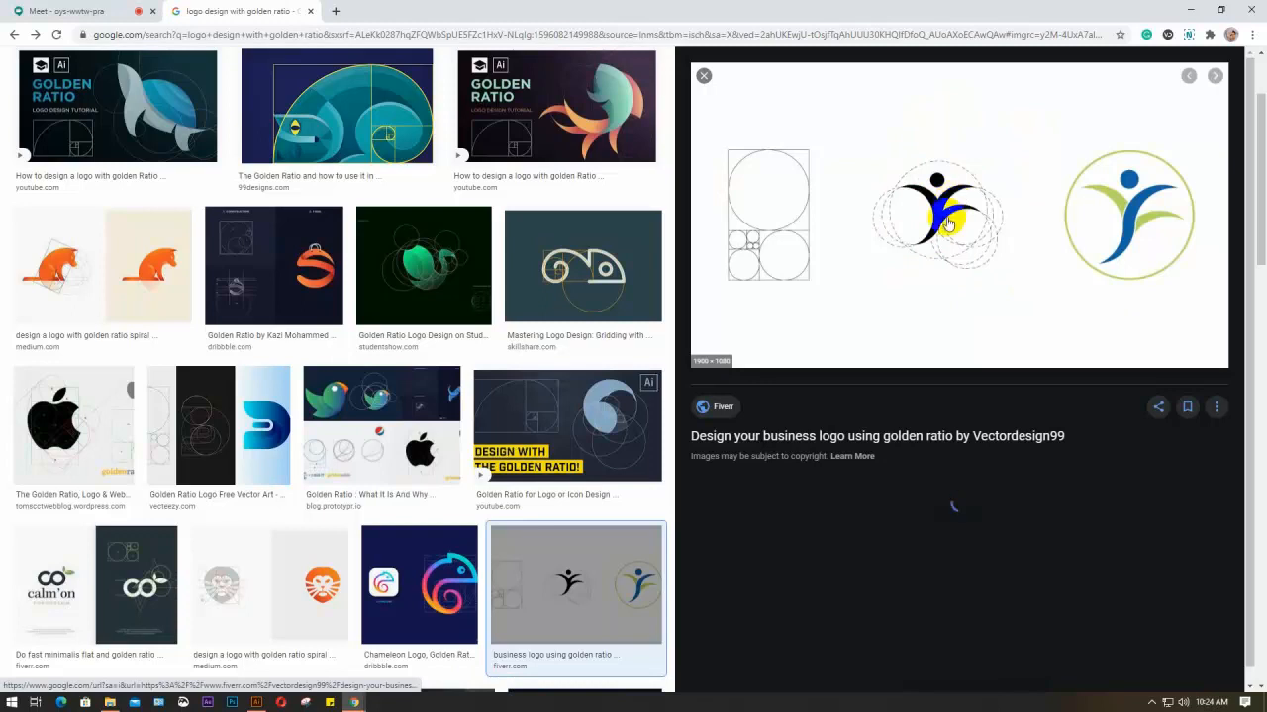
pyautogui.click(595, 422)
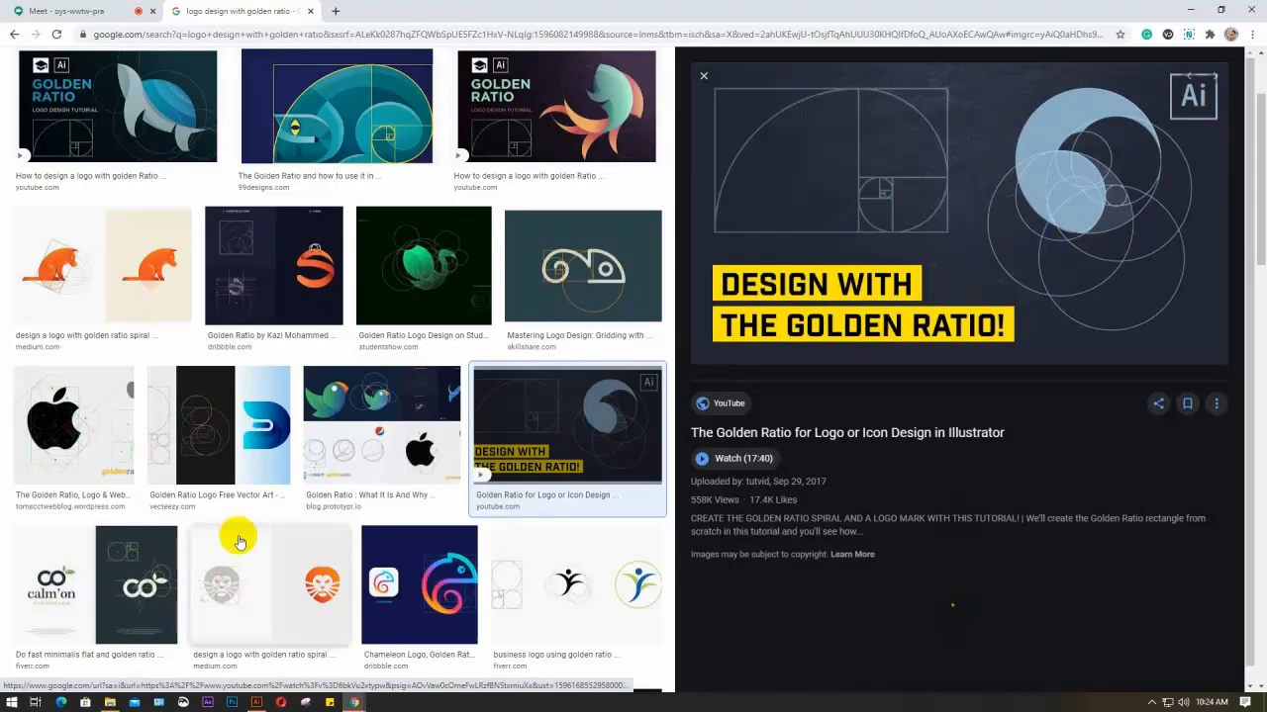
pyautogui.click(144, 587)
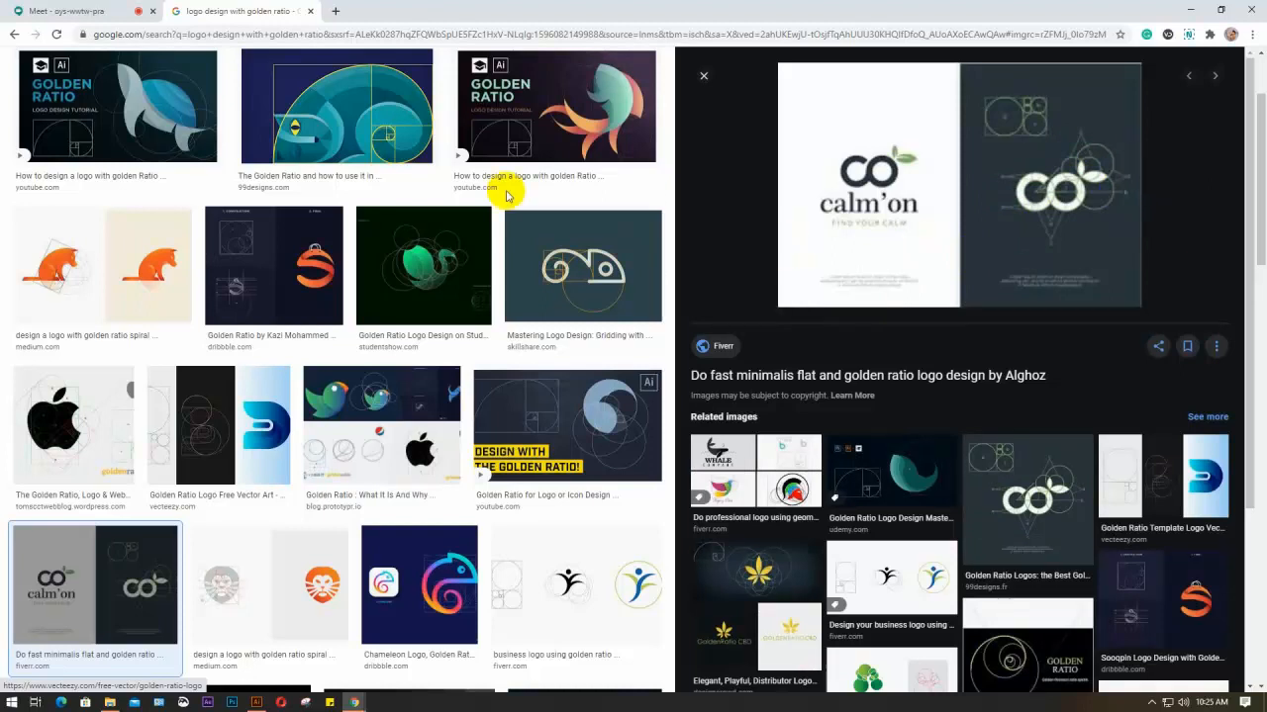
pyautogui.click(412, 219)
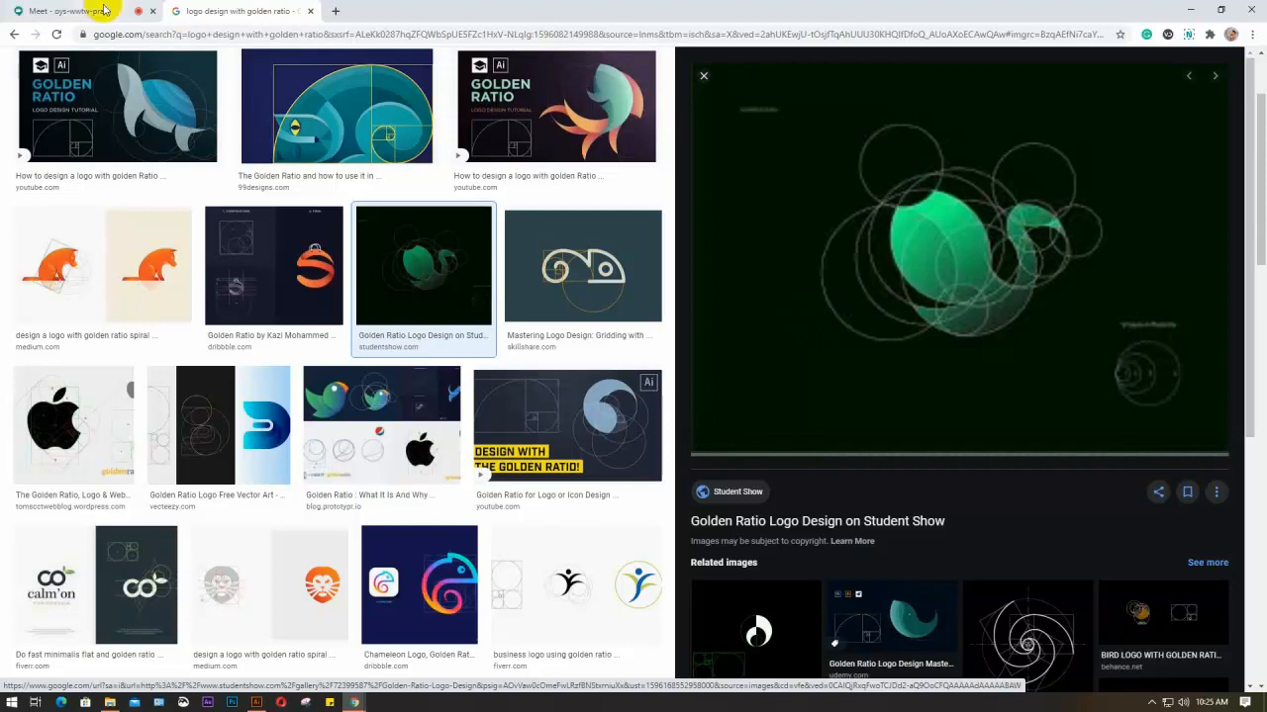
# Step: Return to Illustrator and delete the entire flower pattern from the artboard
pyautogui.click(54, 10)
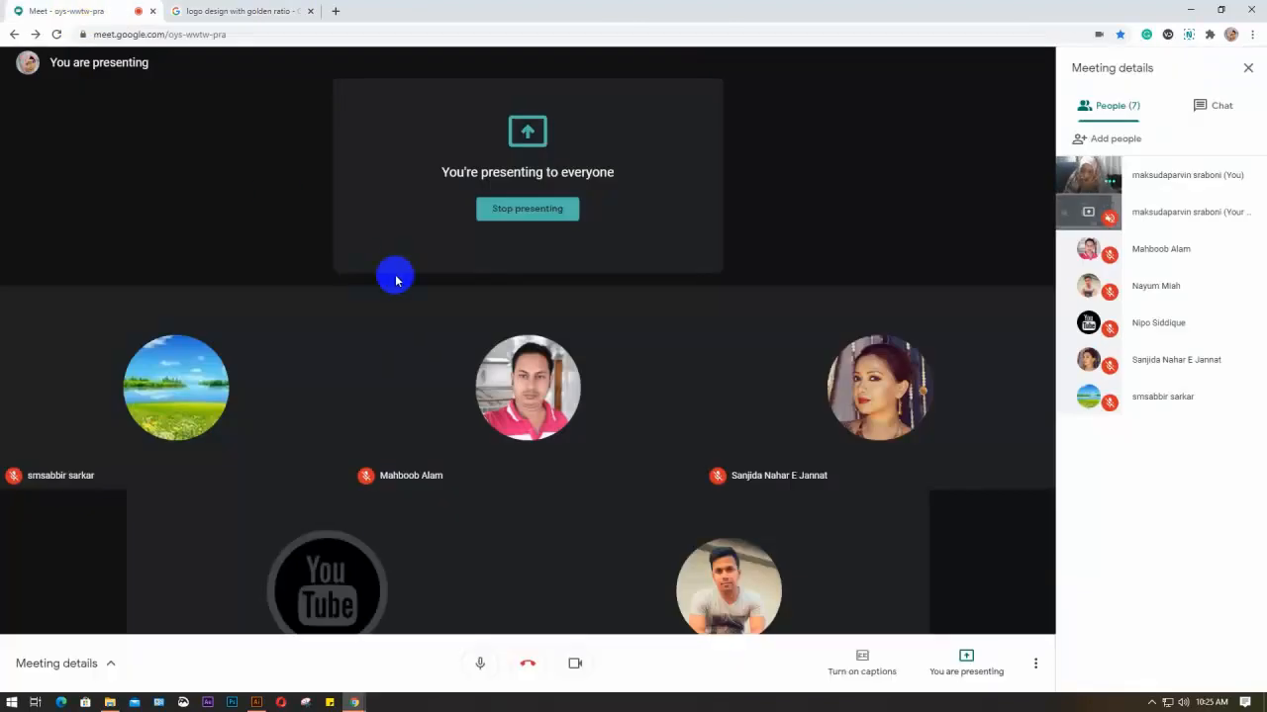
pyautogui.click(257, 704)
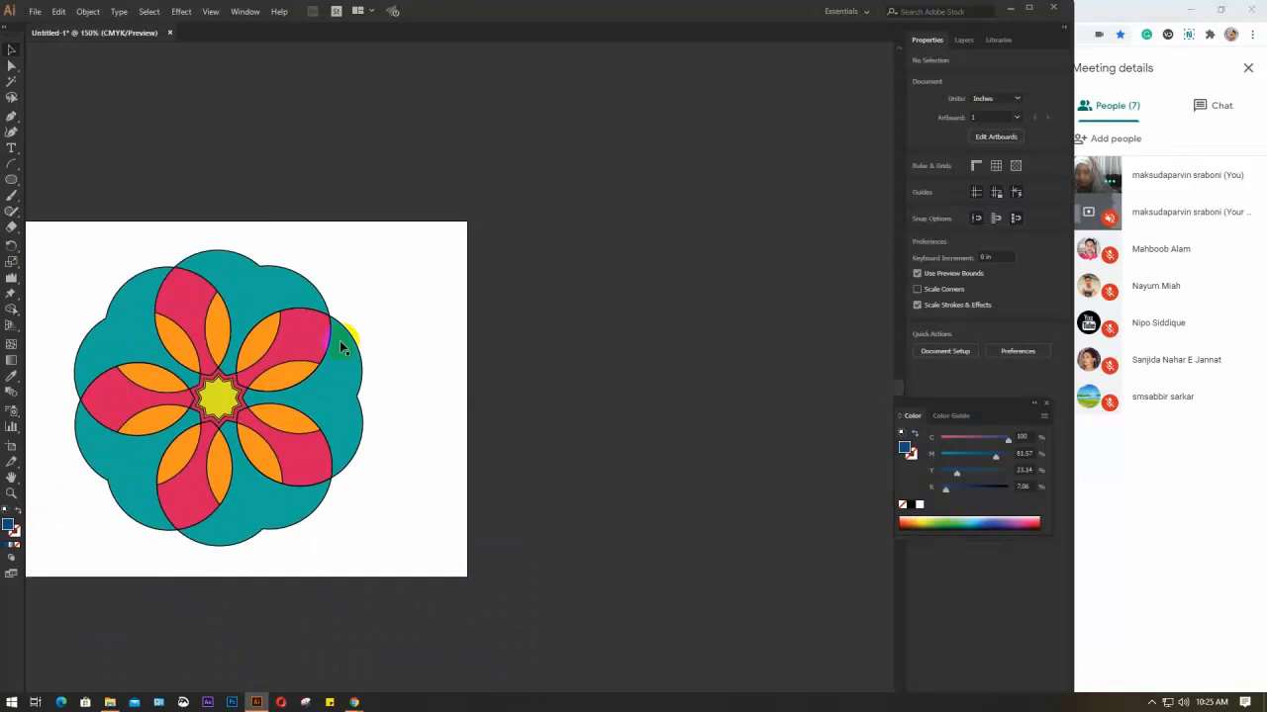
pyautogui.moveTo(108, 232); pyautogui.dragTo(421, 544)
pyautogui.press('Delete')
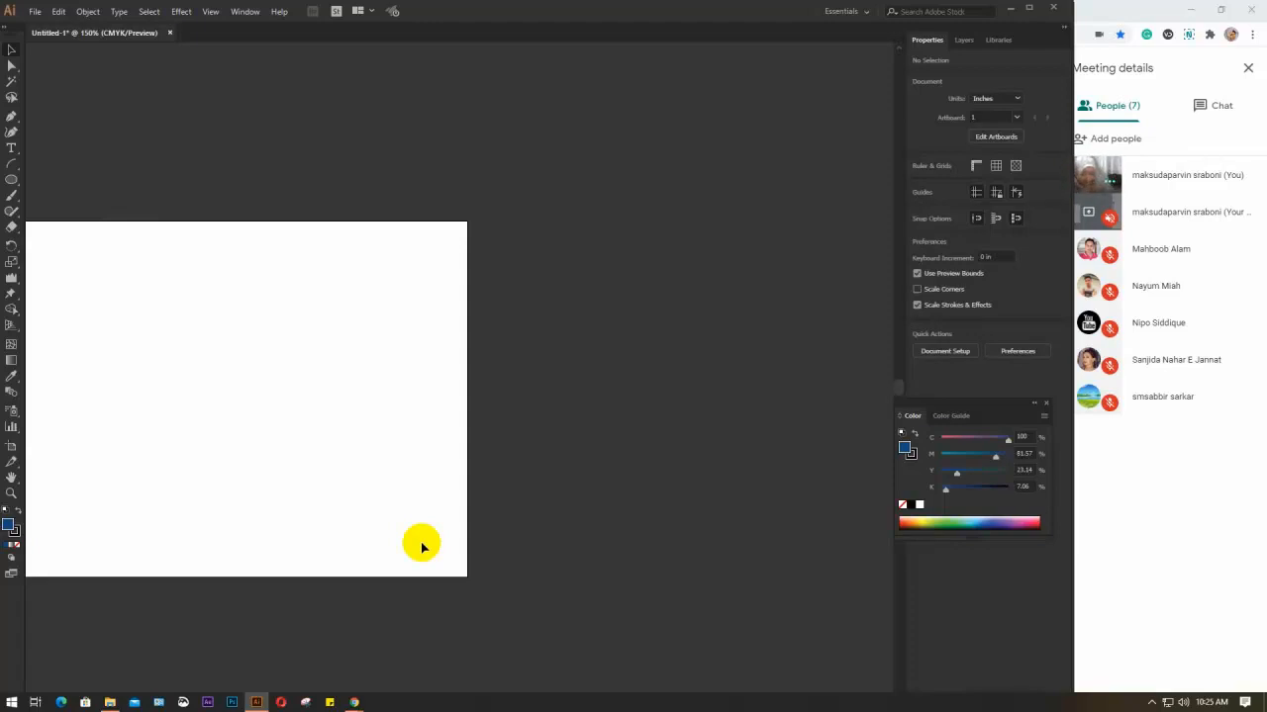
# Step: Display the two-point perspective grid over the empty artboard with the Perspective Grid tool
pyautogui.moveTo(228, 407); pyautogui.dragTo(420, 406)
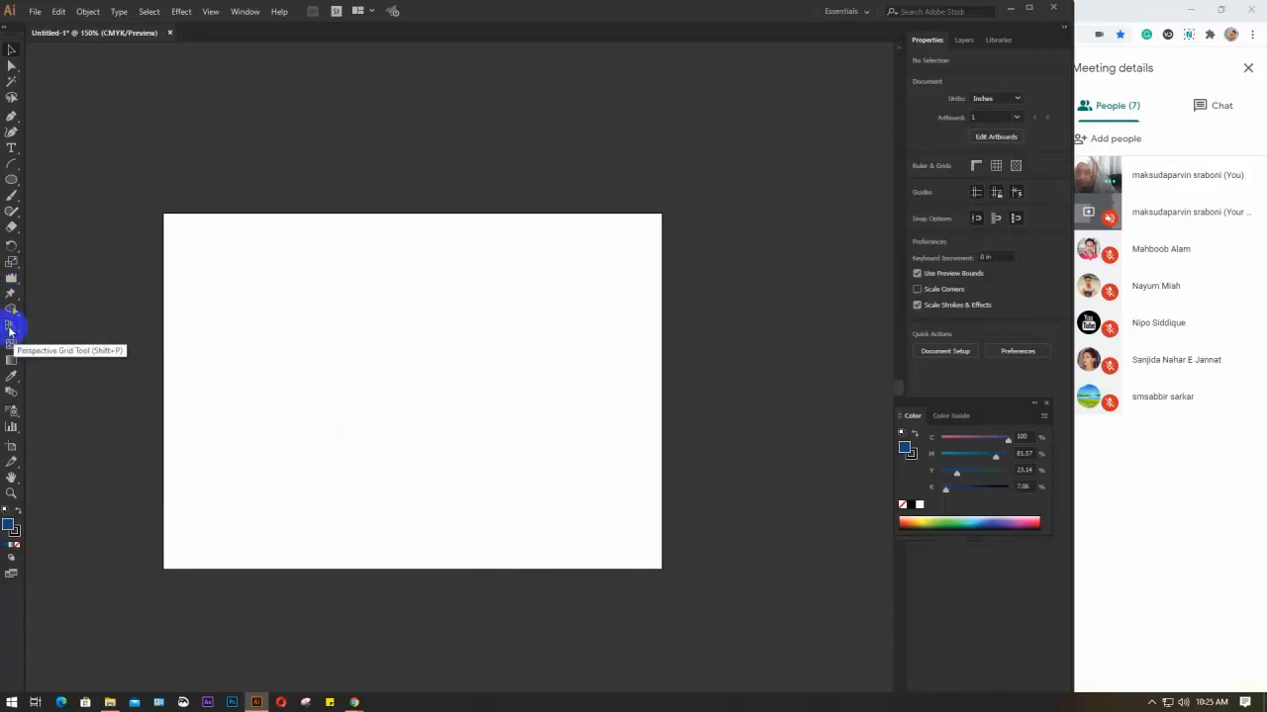
pyautogui.scroll(2, 320, 369)
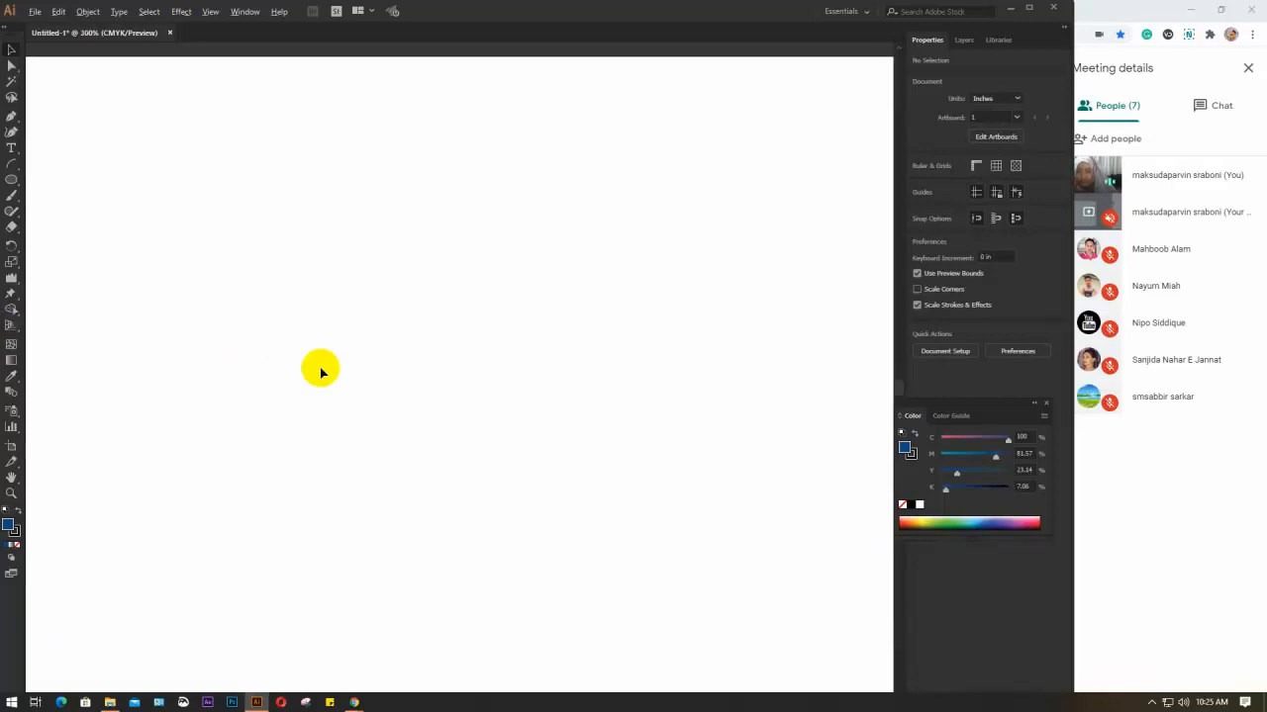
pyautogui.scroll(-1, 321, 372)
pyautogui.moveTo(422, 431); pyautogui.dragTo(428, 414)
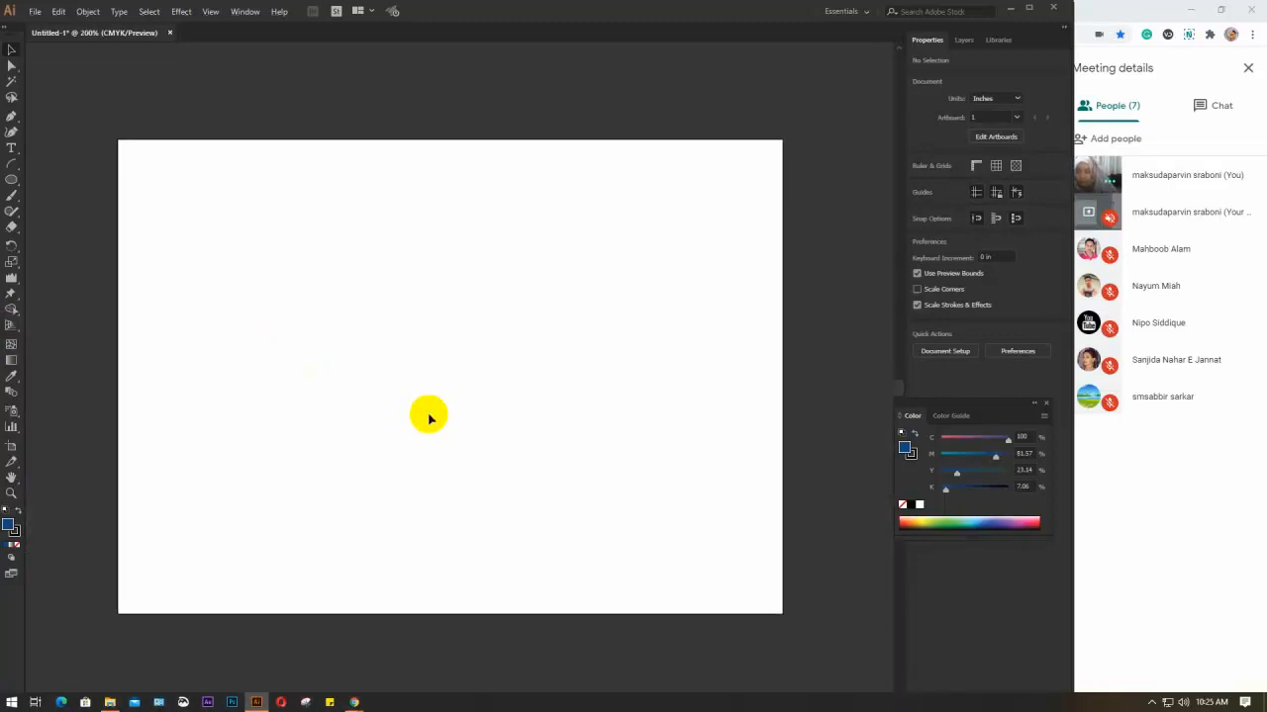
pyautogui.click(9, 328)
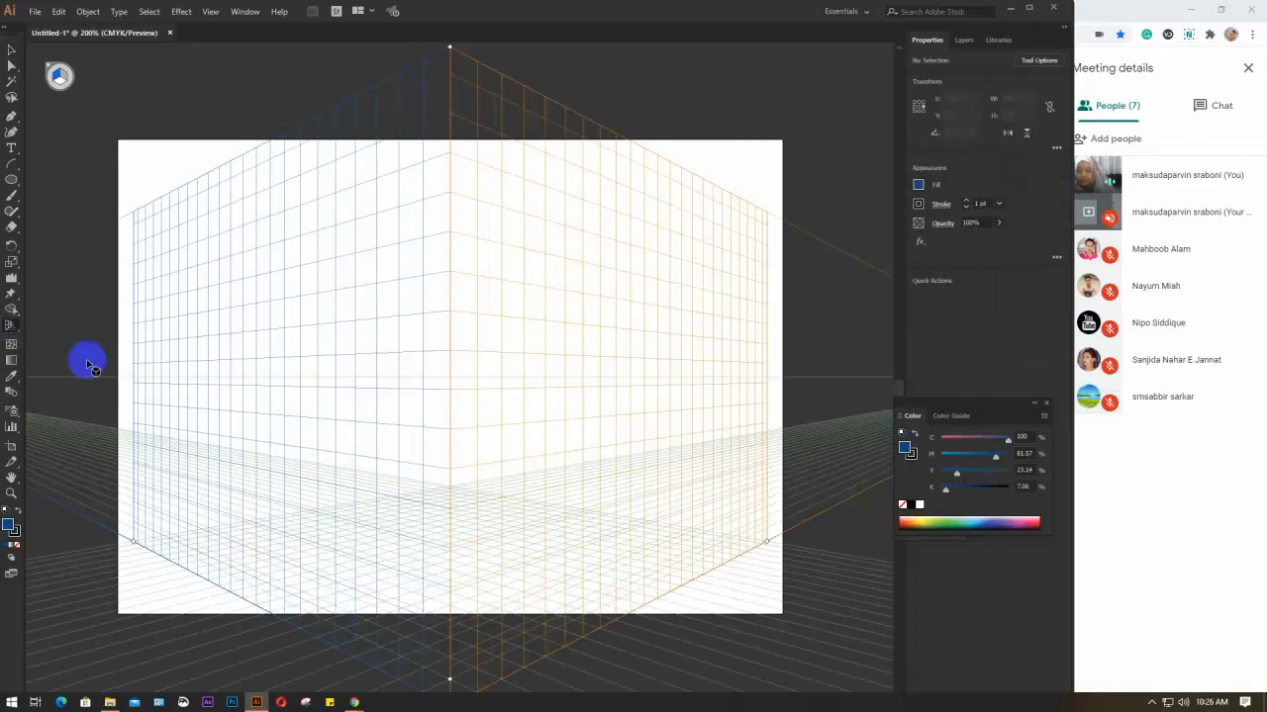
pyautogui.scroll(-2, 311, 409)
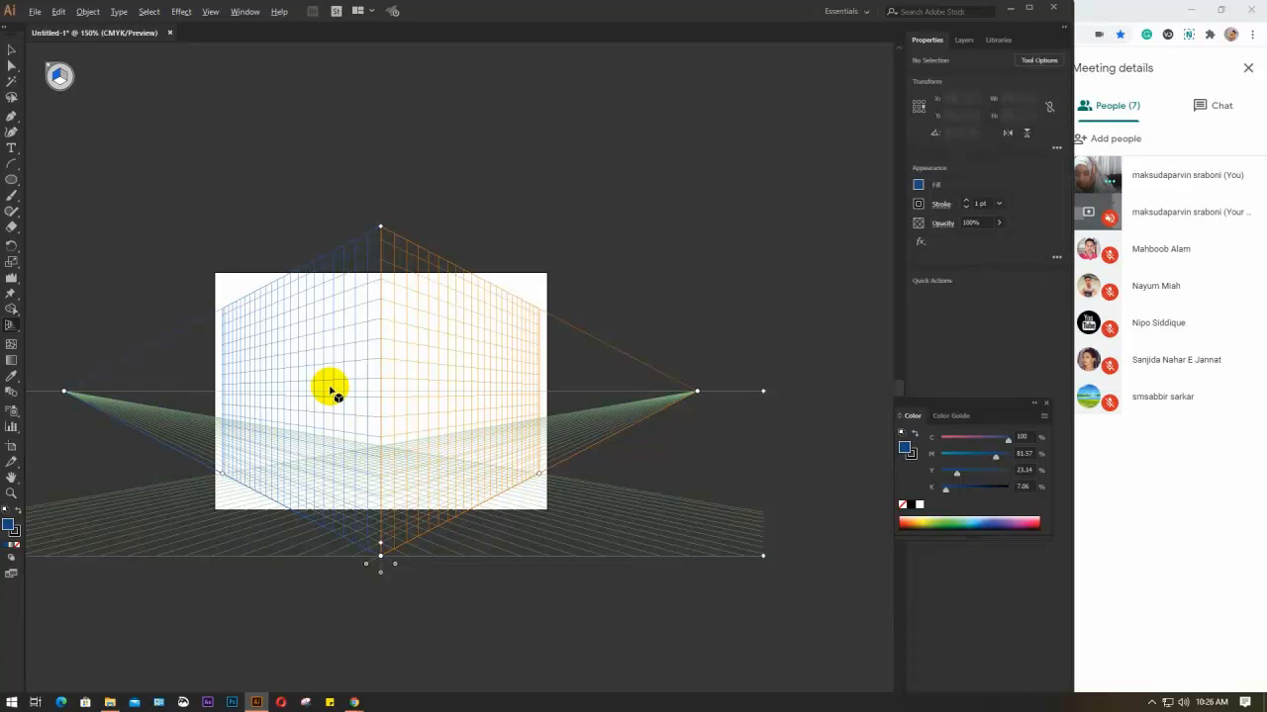
pyautogui.scroll(1, 329, 391)
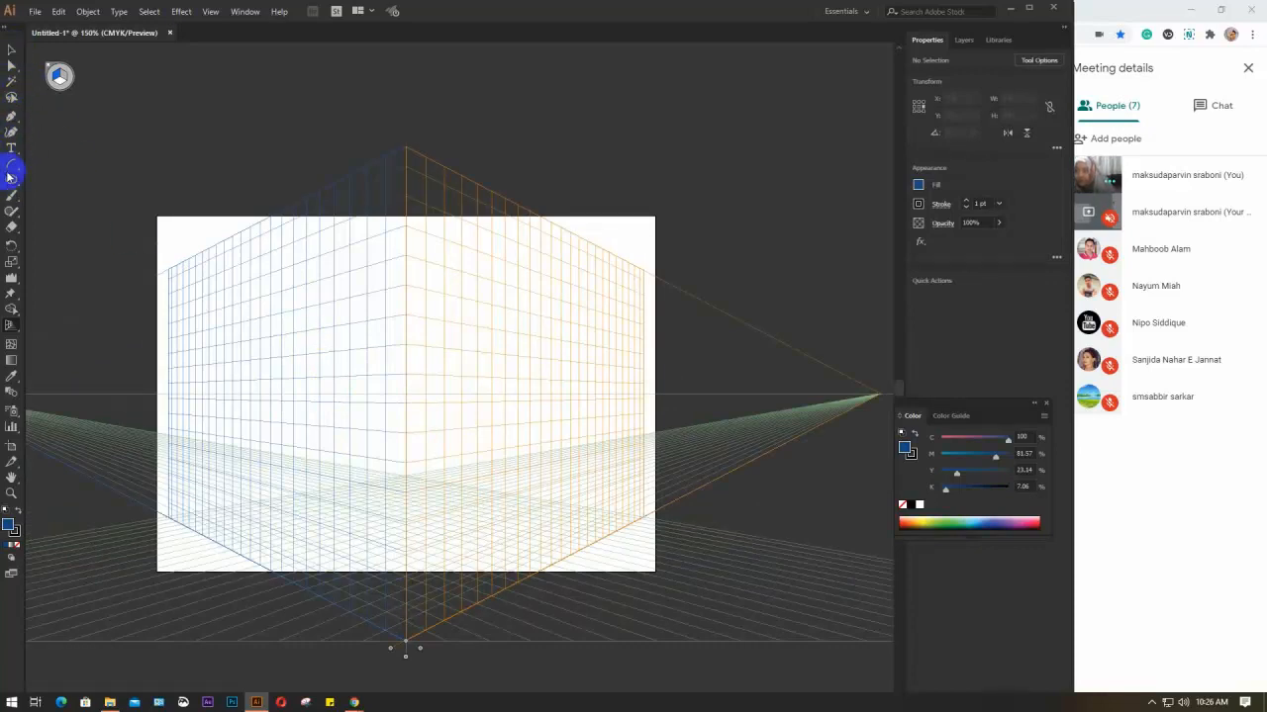
# Step: Draw a closed four-sided Pen path on the orange grid plane from the centre edge, about 2.4 in wide and 4.4 in tall
pyautogui.click(10, 117)
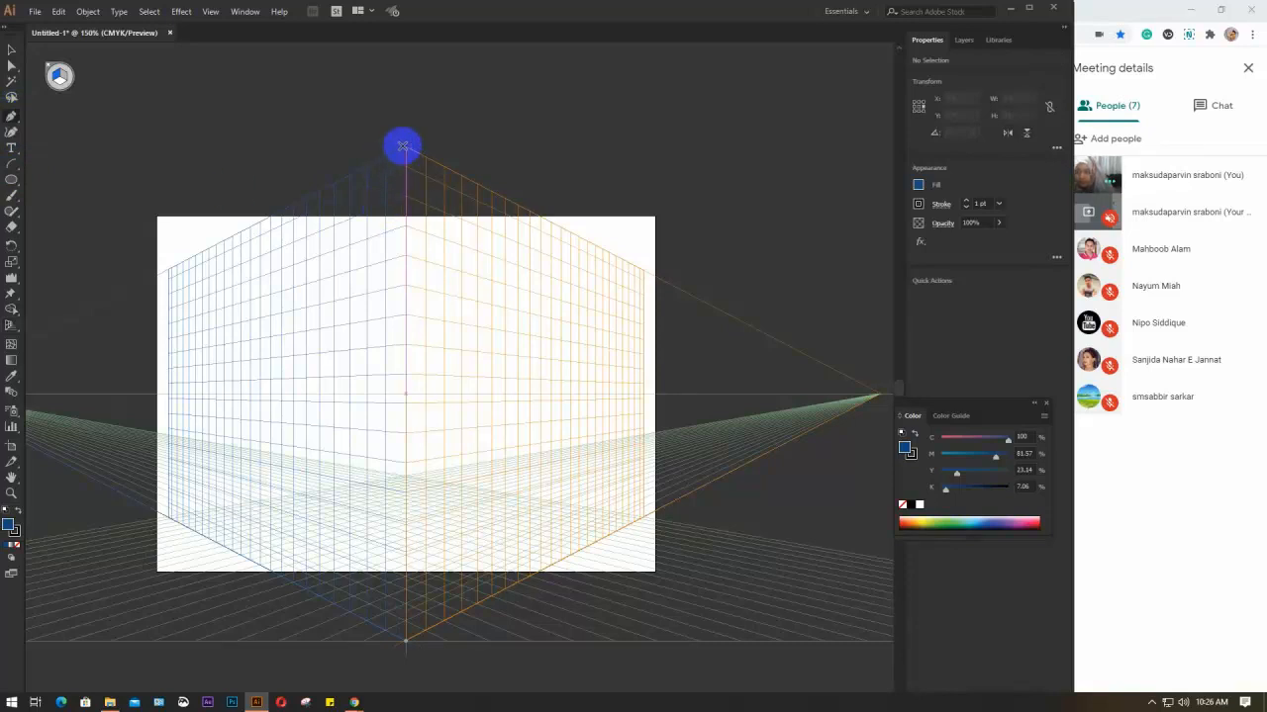
pyautogui.click(404, 148)
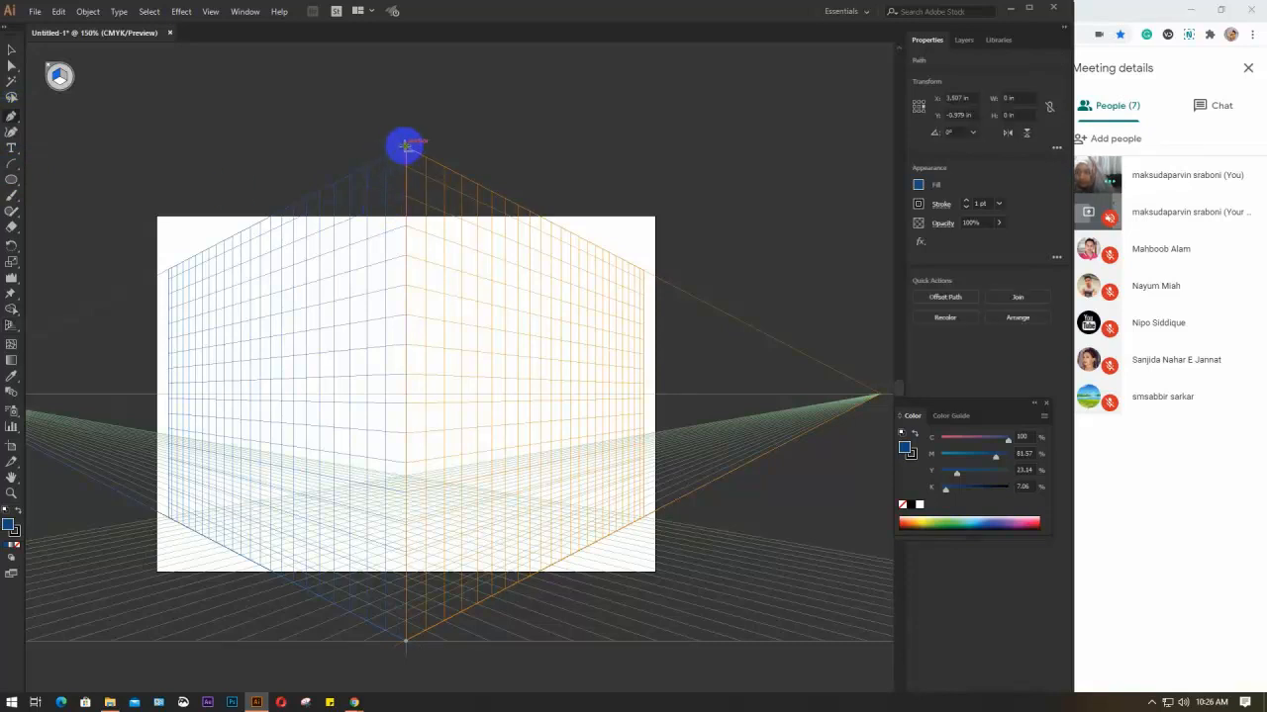
pyautogui.click(405, 461)
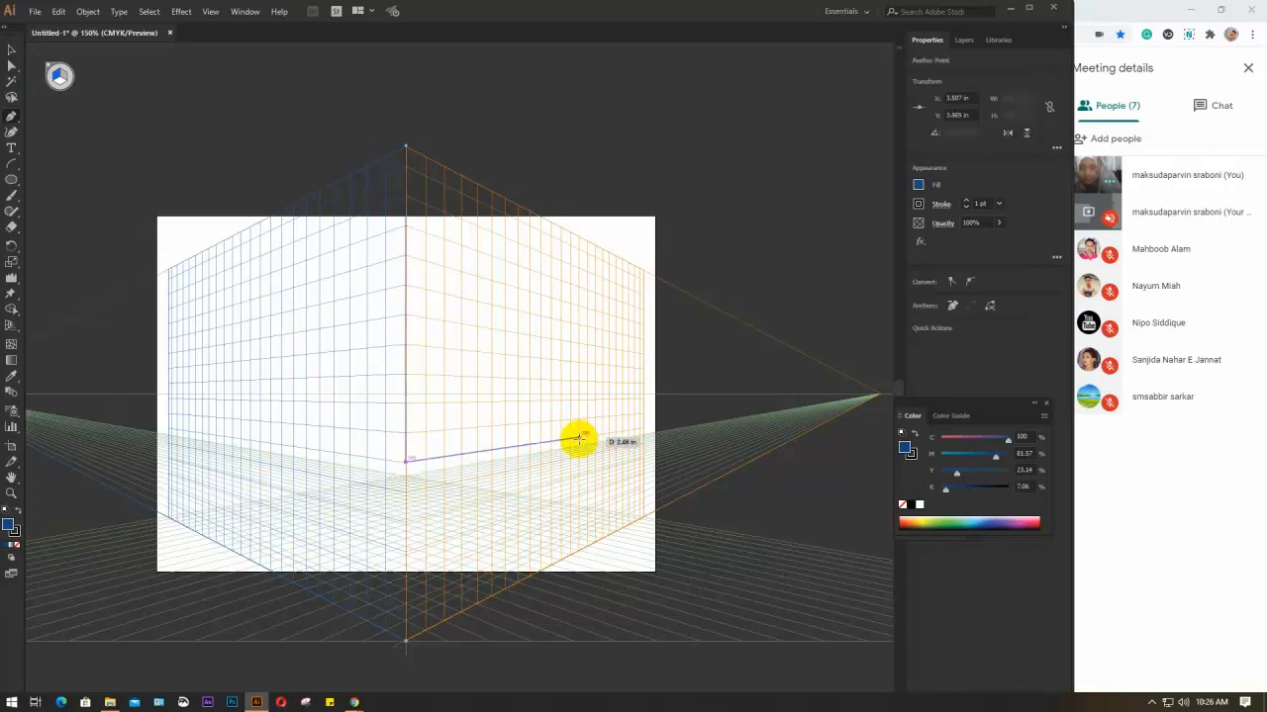
pyautogui.click(578, 438)
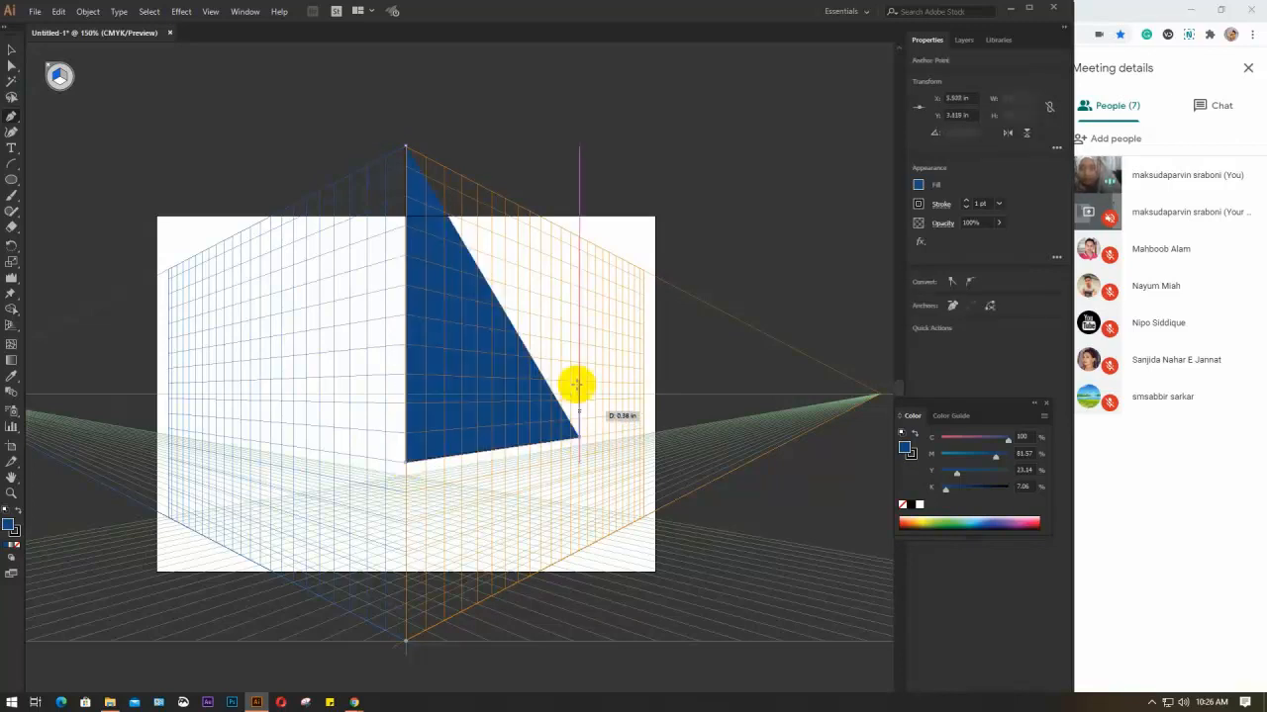
pyautogui.click(579, 237)
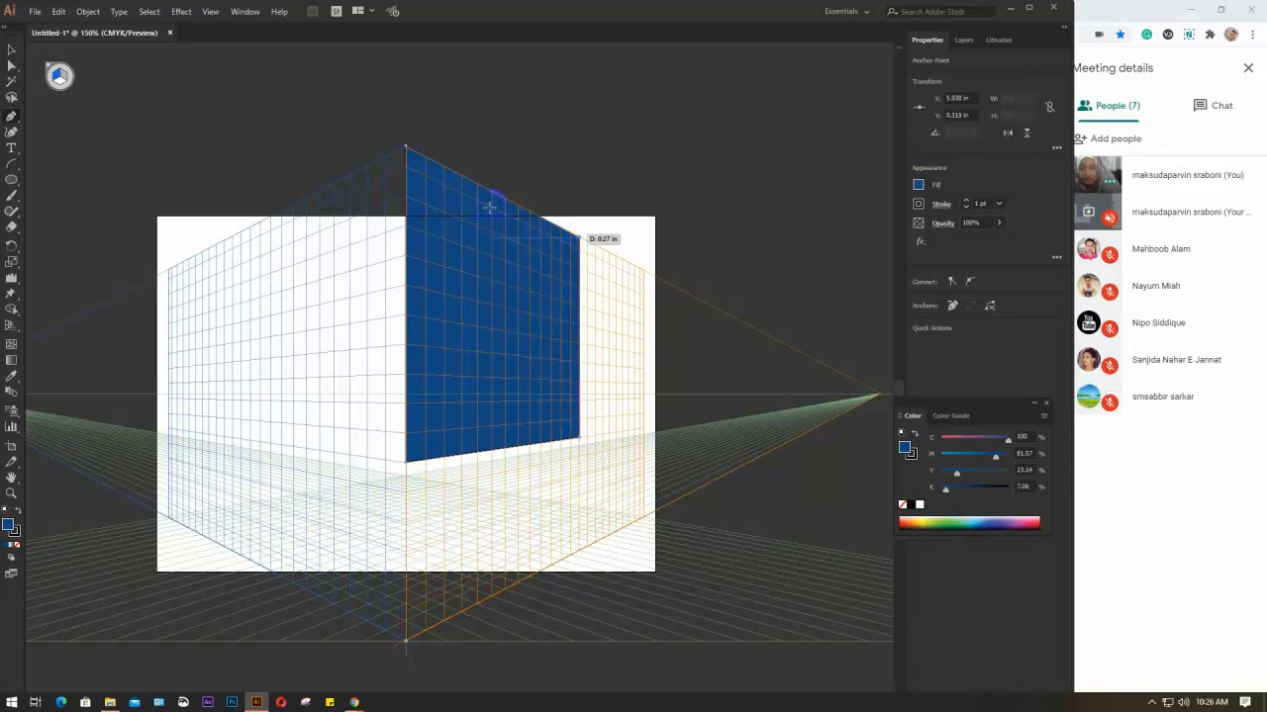
pyautogui.click(405, 146)
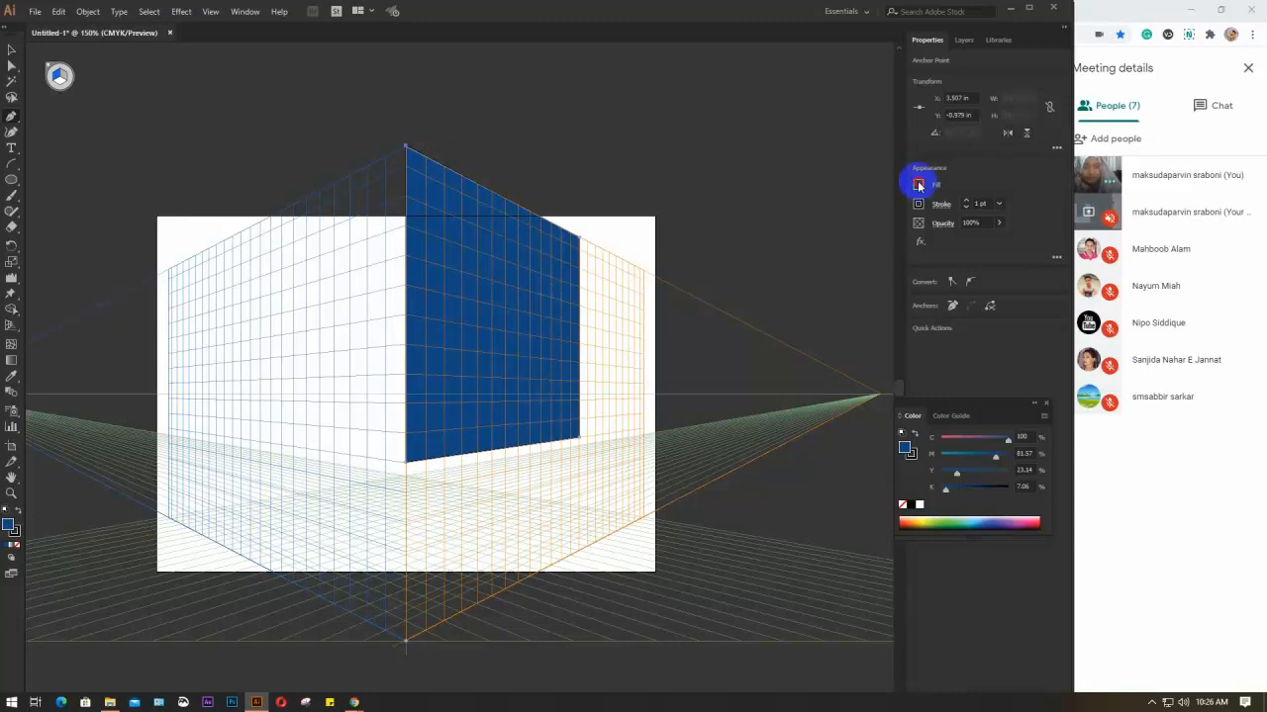
# Step: Set the fill of the four-sided shape on the orange plane to none, keeping its black stroke
pyautogui.click(918, 186)
pyautogui.click(901, 506)
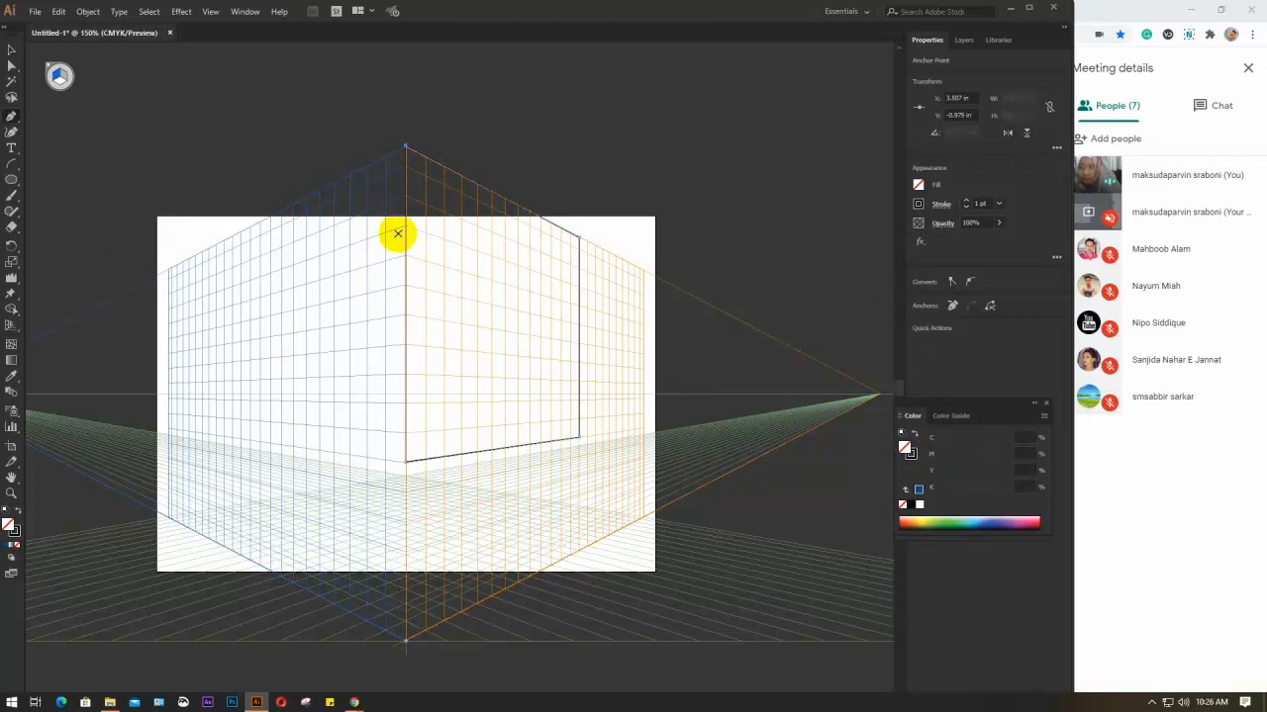
pyautogui.click(444, 207)
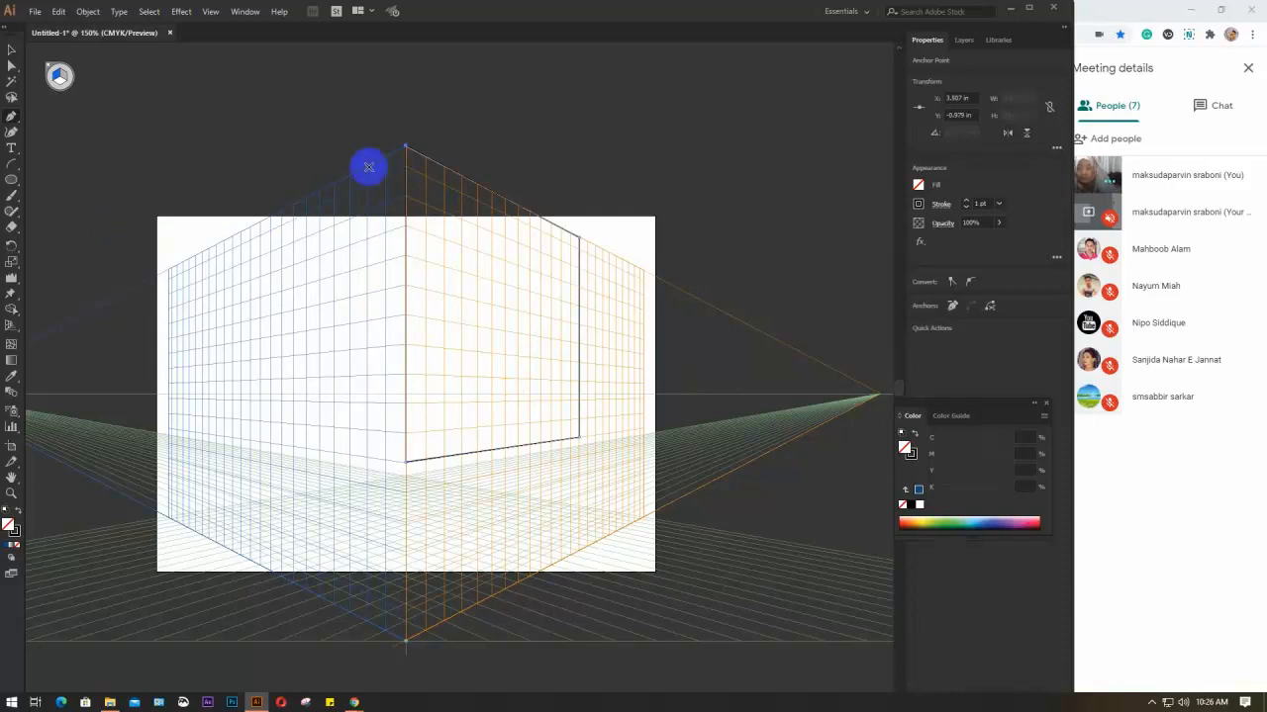
# Step: Create a copy of the orange-plane box face reflected across the vertical axis
pyautogui.click(10, 52)
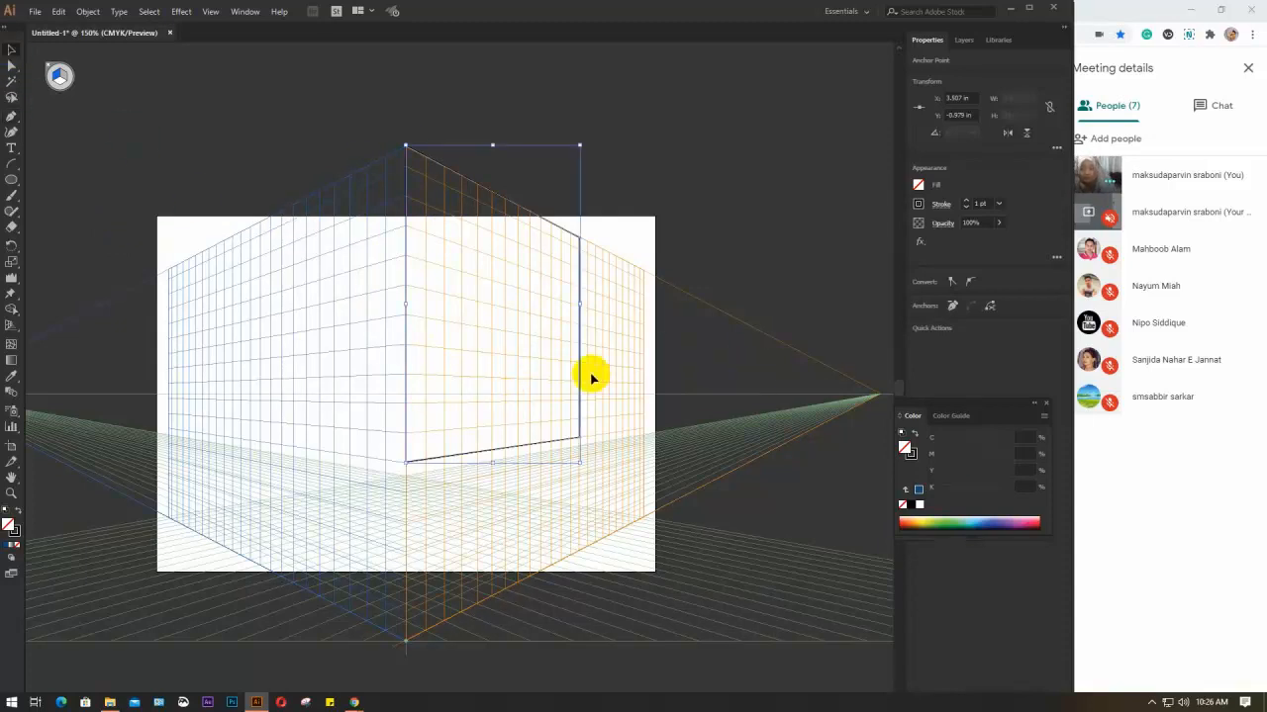
pyautogui.rightClick(581, 384)
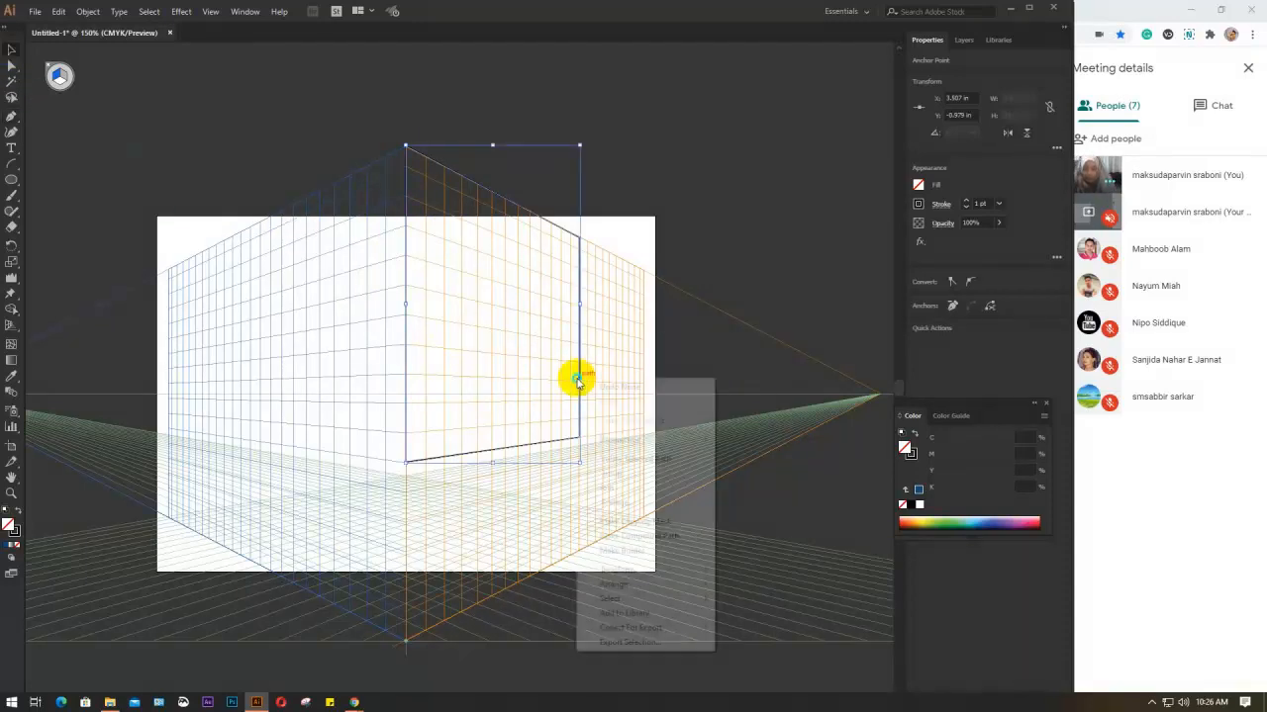
pyautogui.moveTo(633, 570)
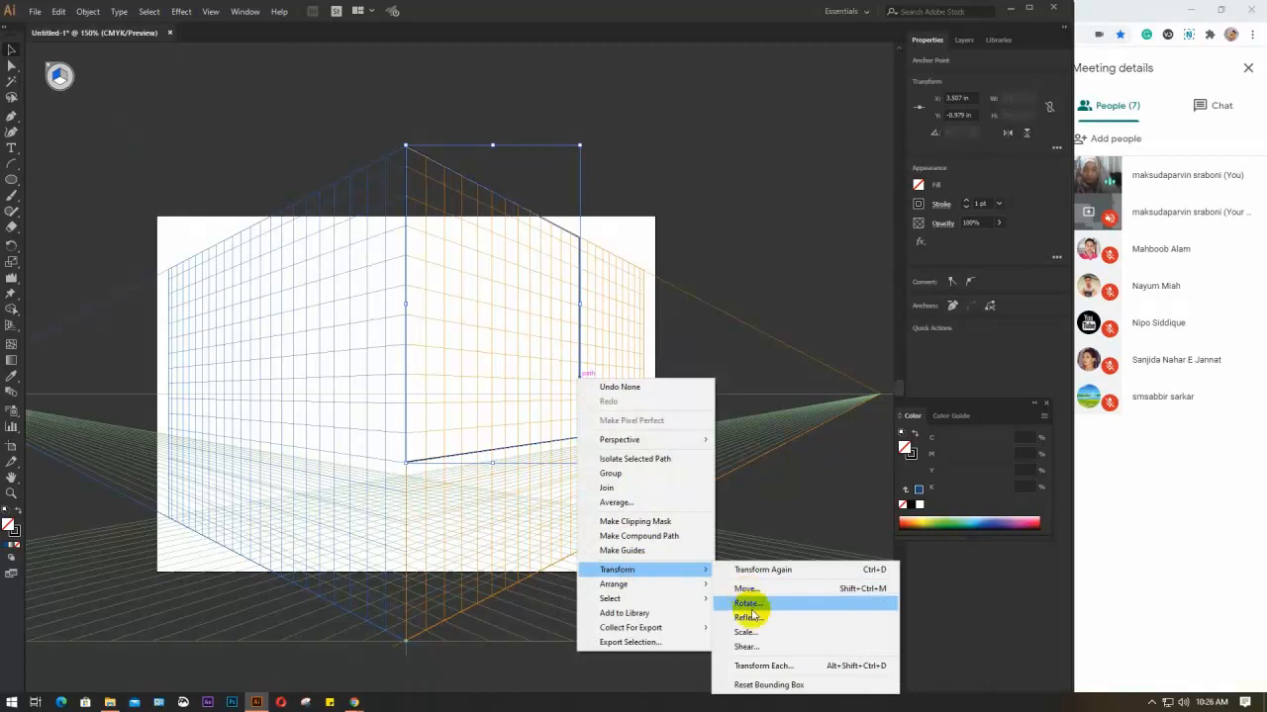
pyautogui.click(747, 618)
pyautogui.click(733, 223)
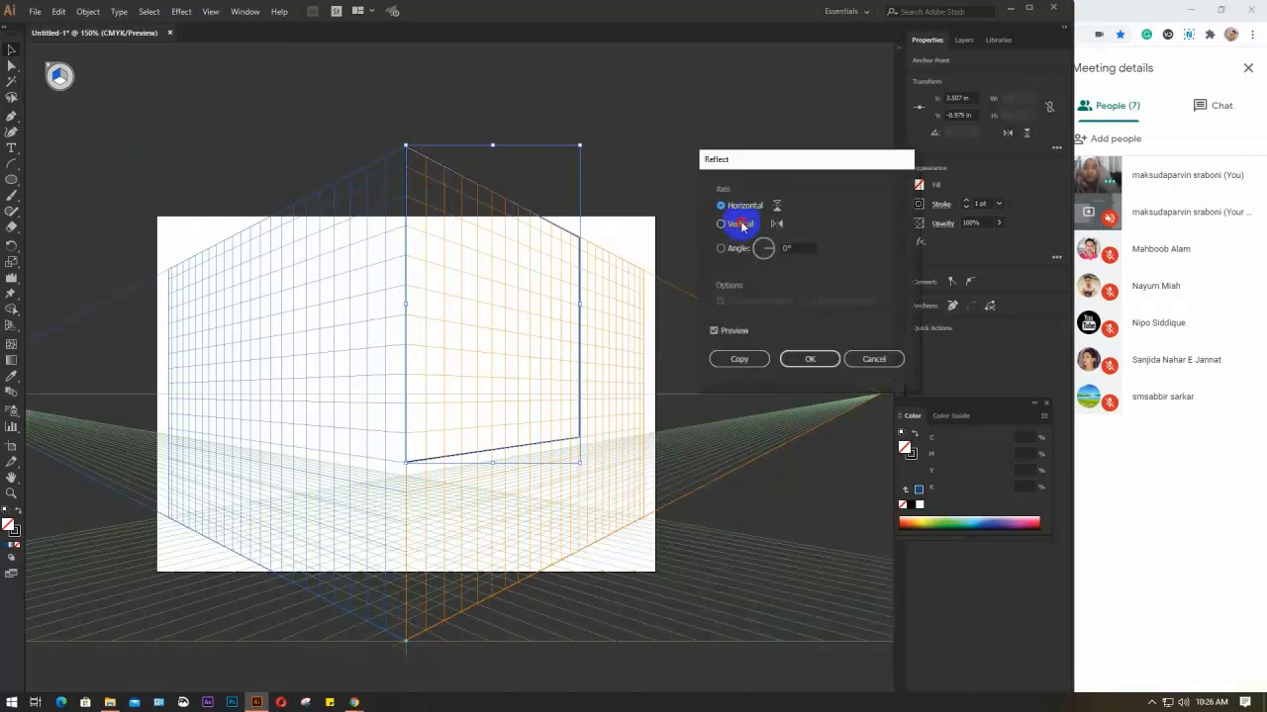
pyautogui.click(739, 359)
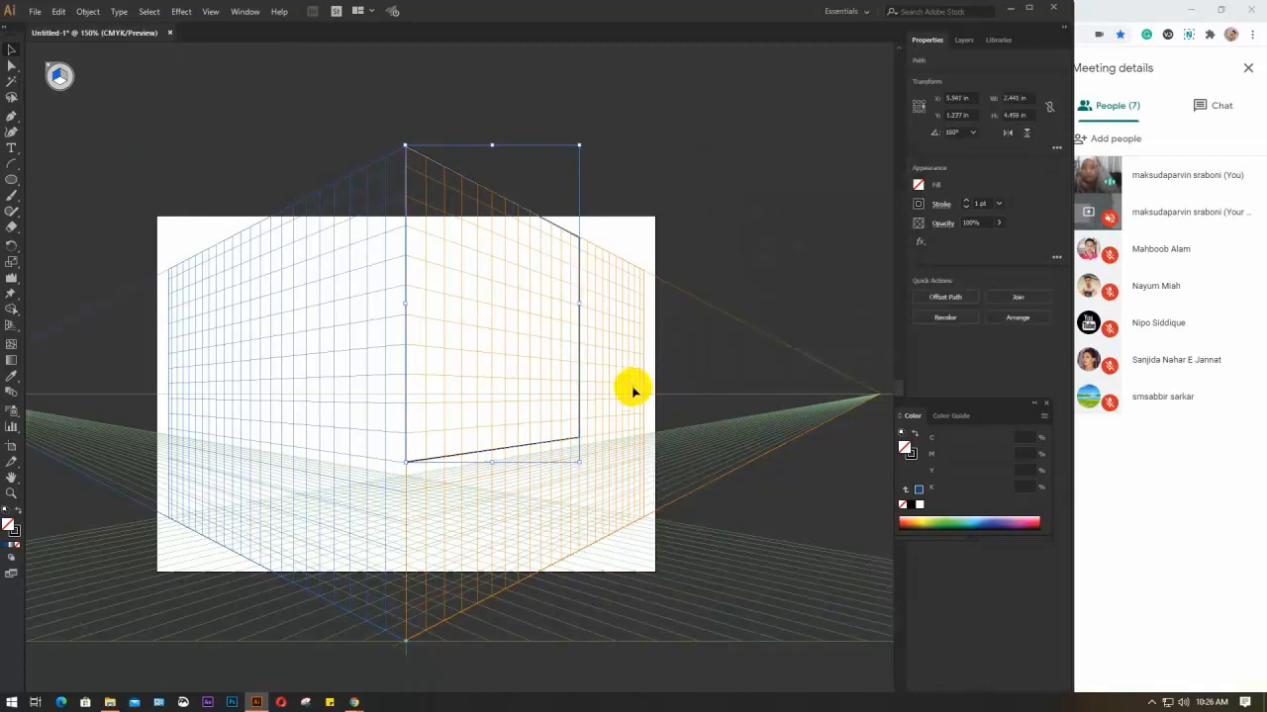
# Step: Move the reflected copy about 2.45 in left onto the blue grid plane, aligning its inner edge with the centre line
pyautogui.press('Left')
pyautogui.press('Left')
pyautogui.press('Left')
pyautogui.press('Left')
pyautogui.press('Left')
pyautogui.press('Left')
pyautogui.press('Left')
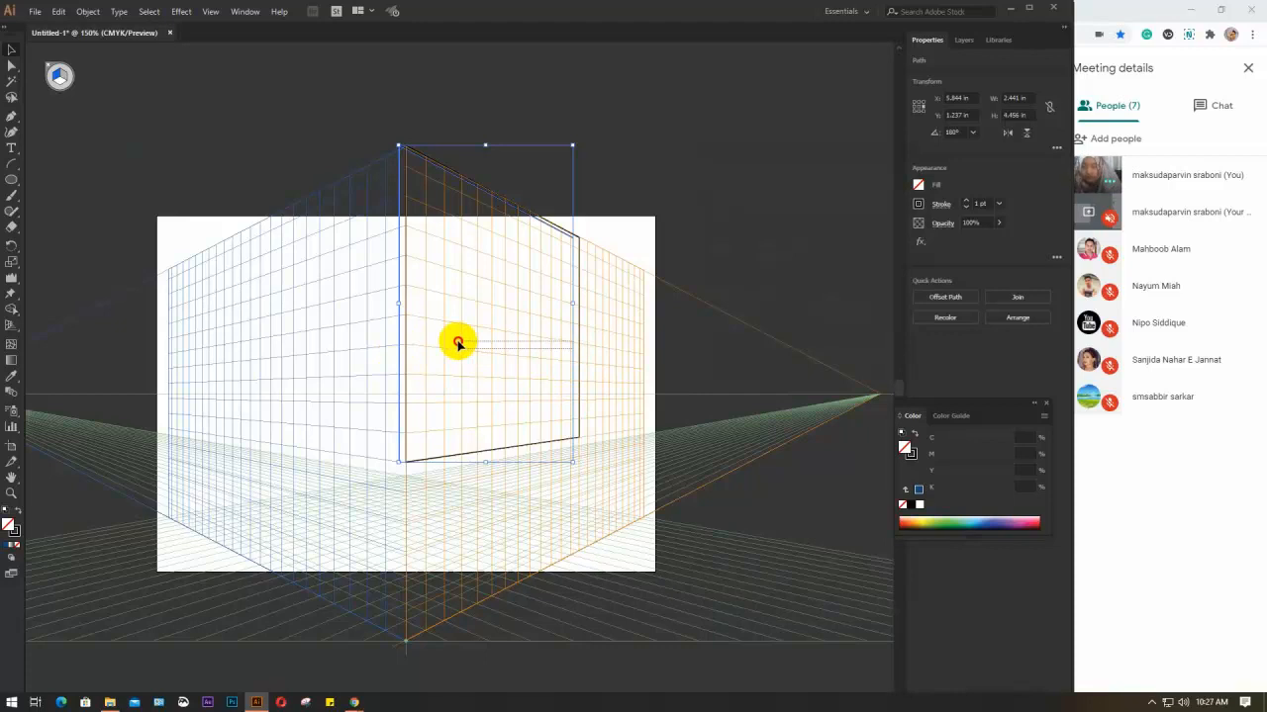
pyautogui.moveTo(458, 342); pyautogui.dragTo(232, 347)
pyautogui.click(398, 349)
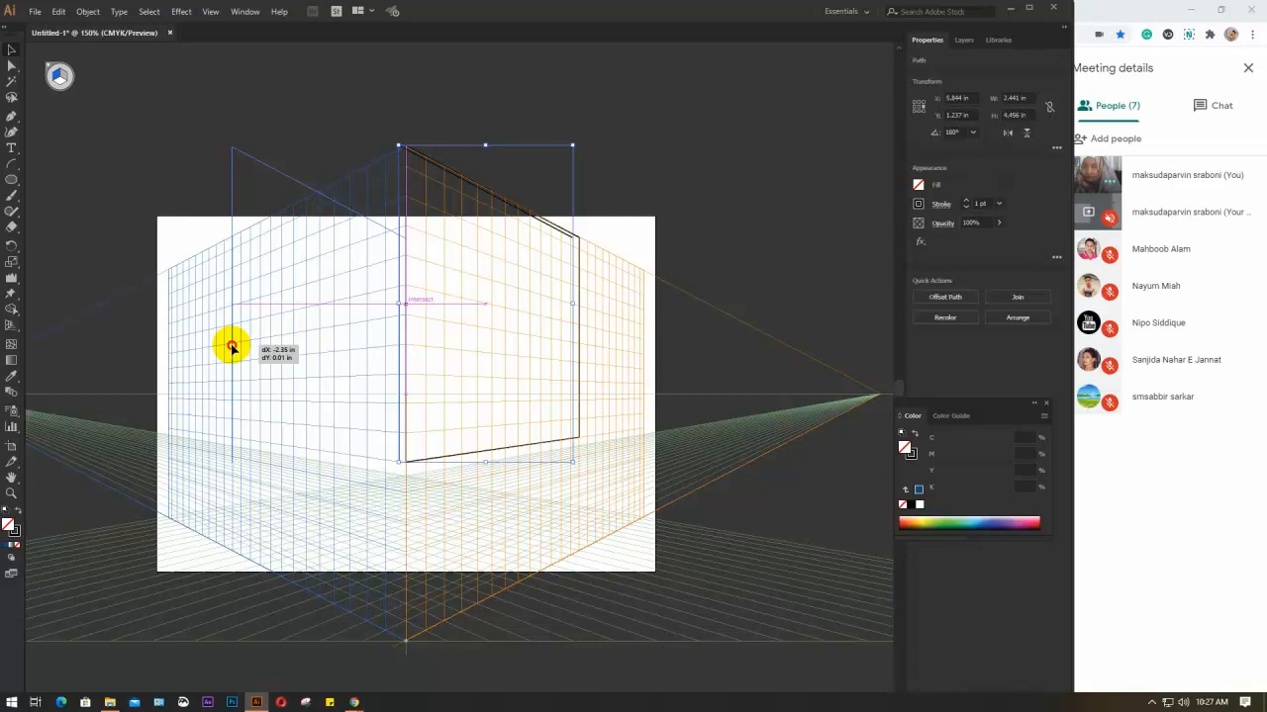
pyautogui.moveTo(232, 349); pyautogui.dragTo(233, 348)
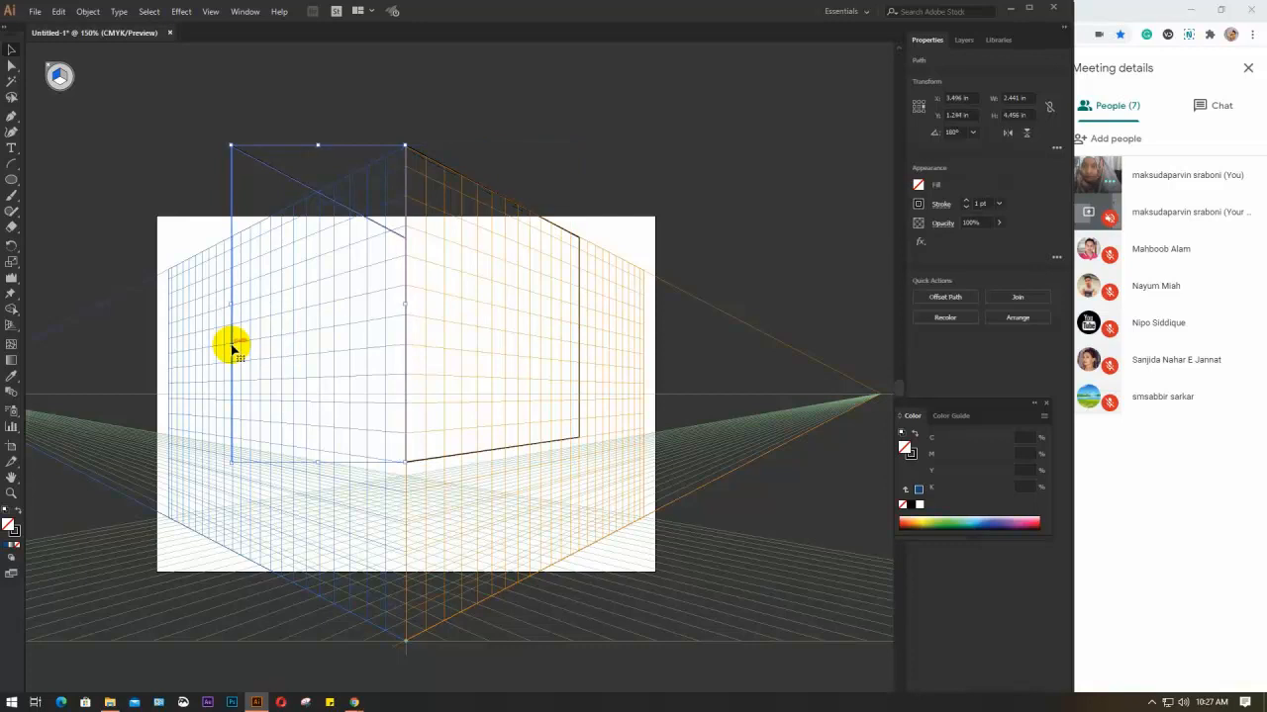
# Step: Reflect the face on the blue plane across the vertical axis so it mirrors the orange-plane face, then deselect it
pyautogui.rightClick(232, 346)
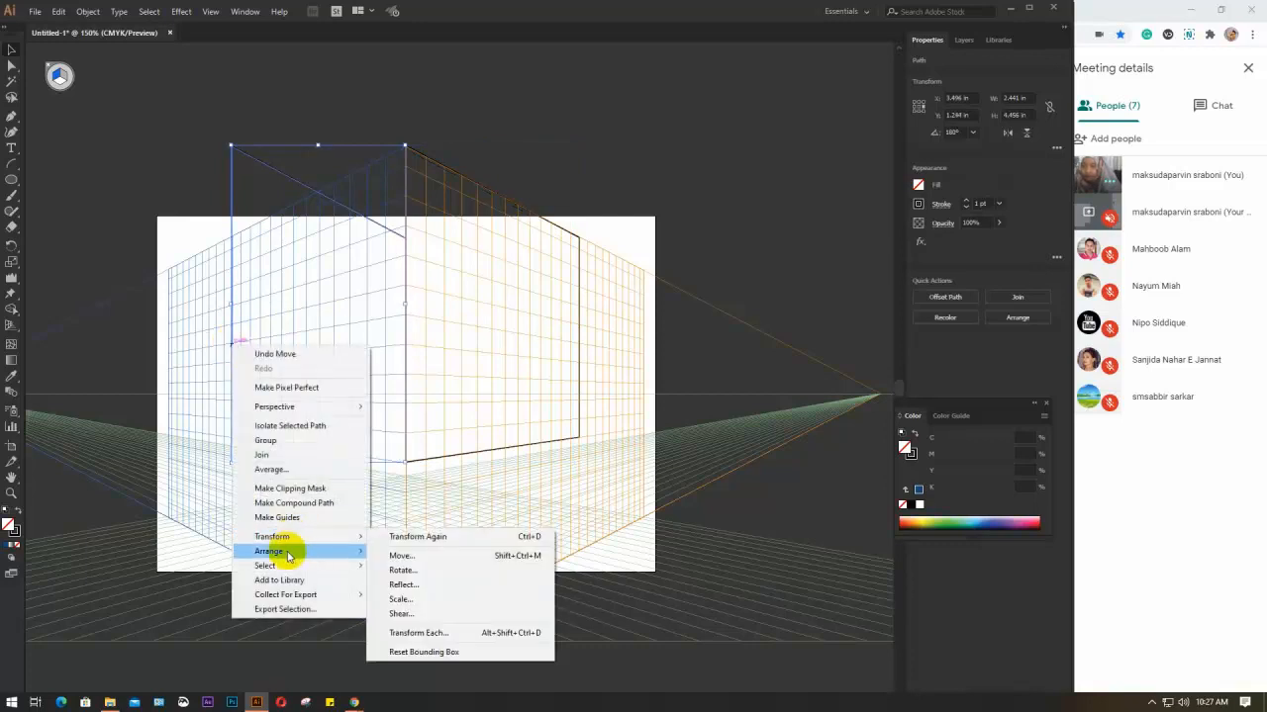
pyautogui.moveTo(292, 539)
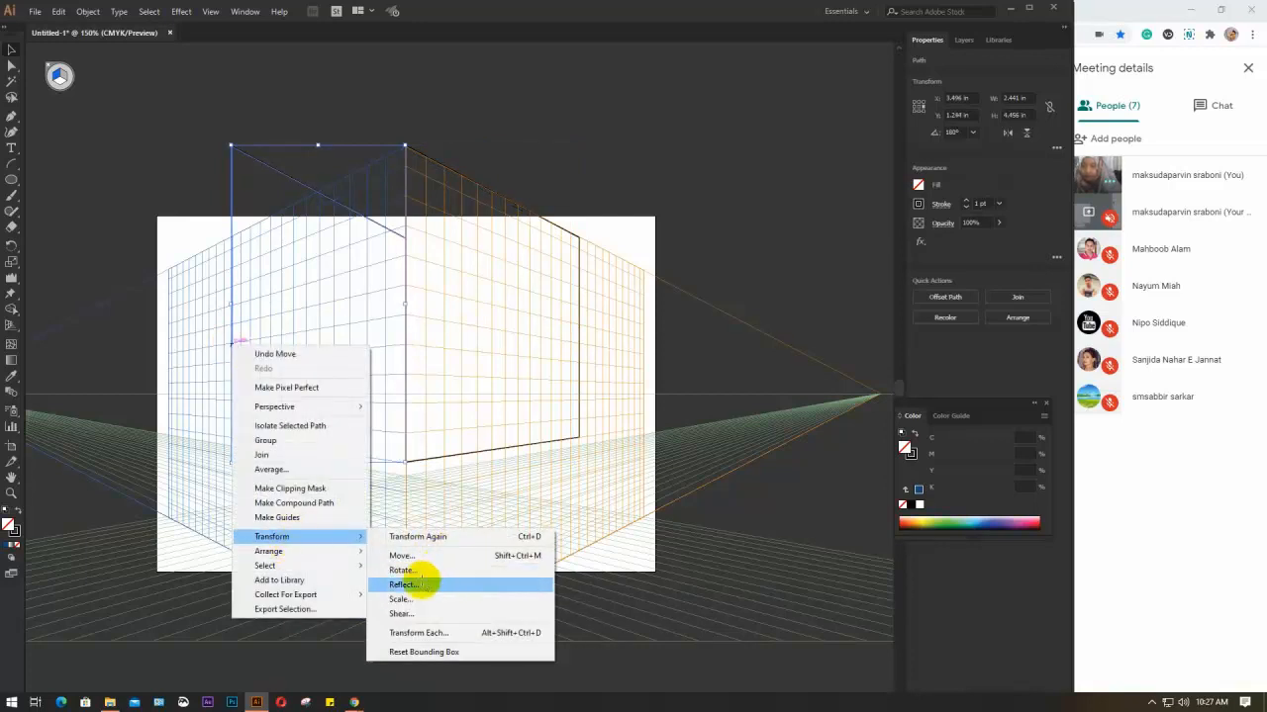
pyautogui.click(426, 582)
pyautogui.click(735, 331)
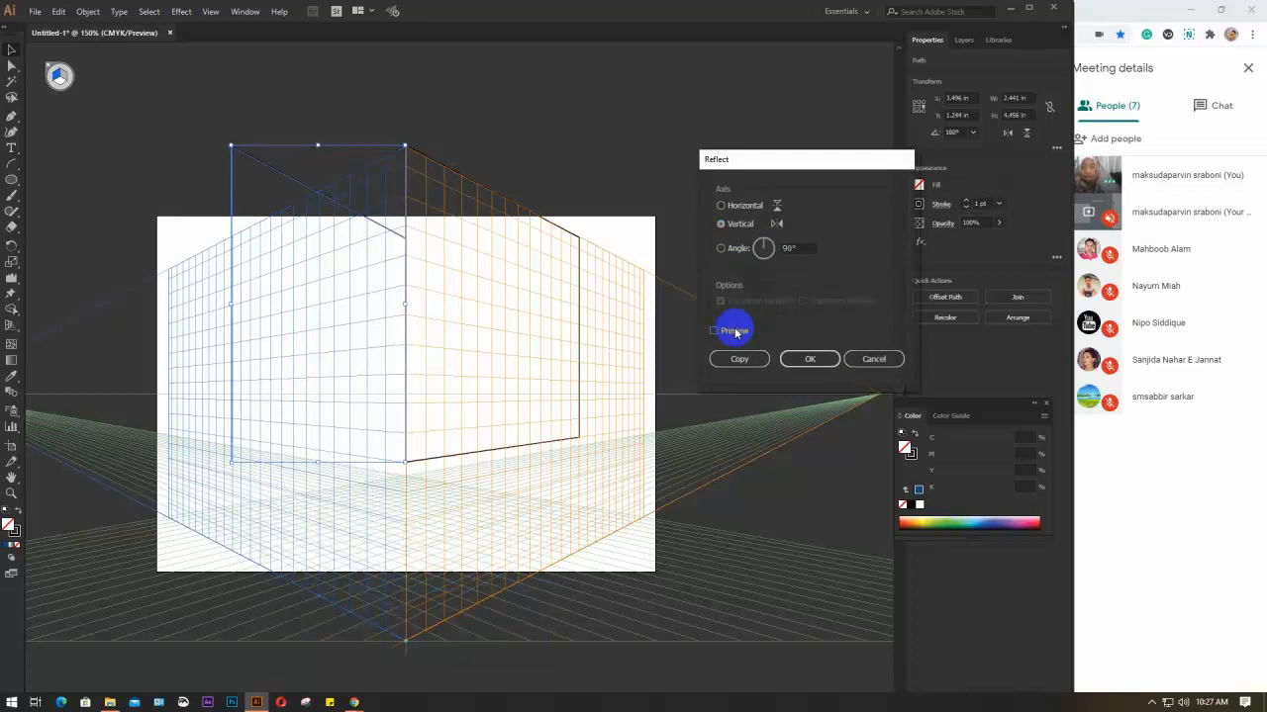
pyautogui.click(735, 331)
pyautogui.click(809, 358)
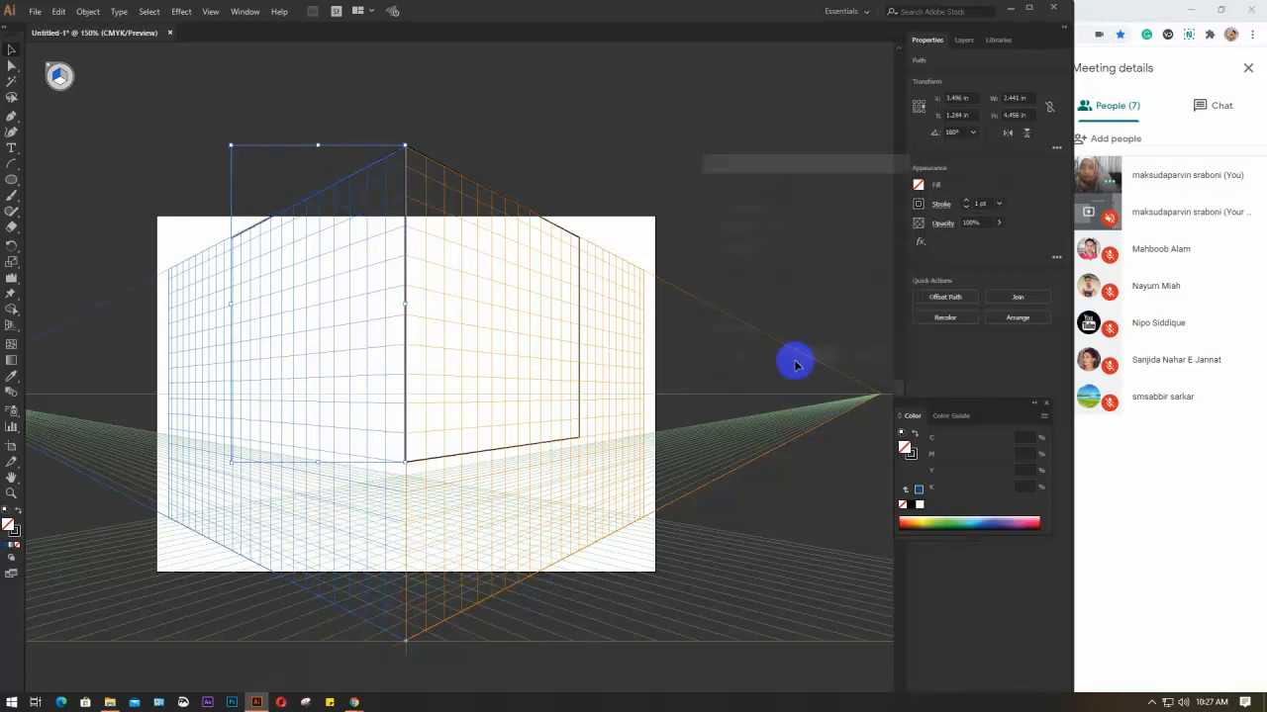
pyautogui.click(512, 156)
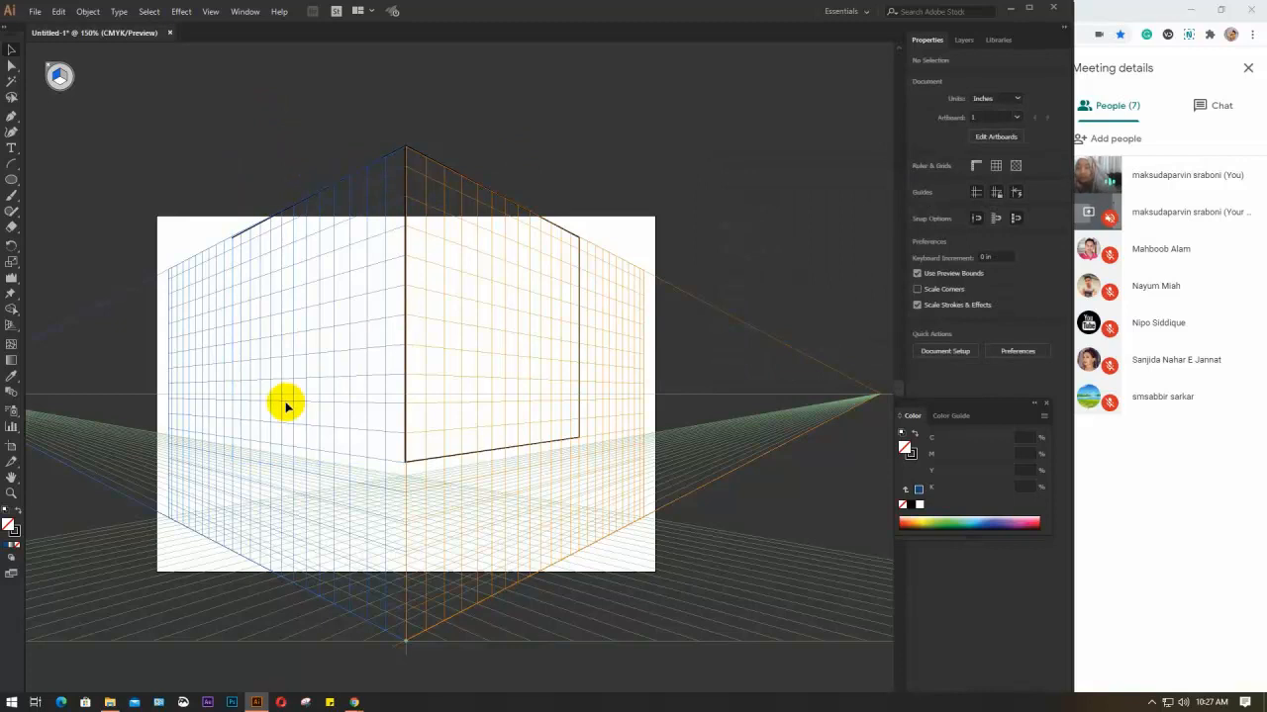
# Step: Add the placeholder text "Lorem ipsum" in 46 pt Myriad Pro below the box faces and convert it to outlines
pyautogui.click(12, 149)
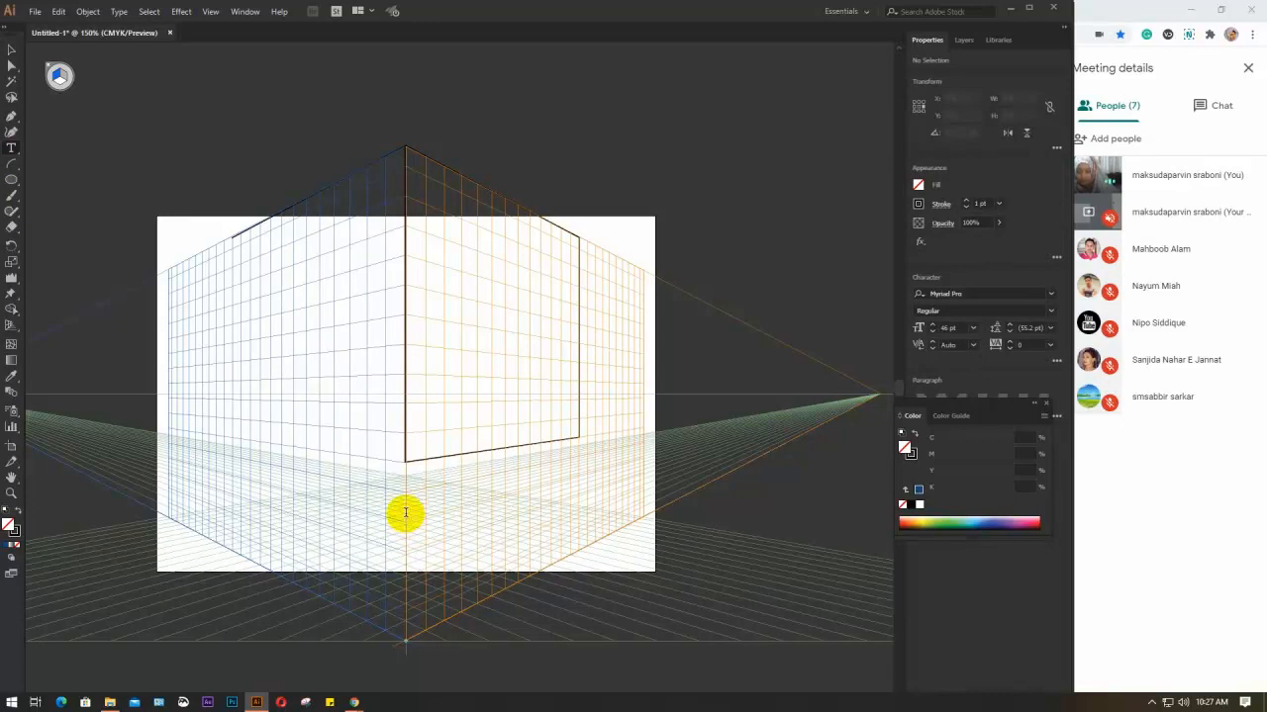
pyautogui.click(405, 513)
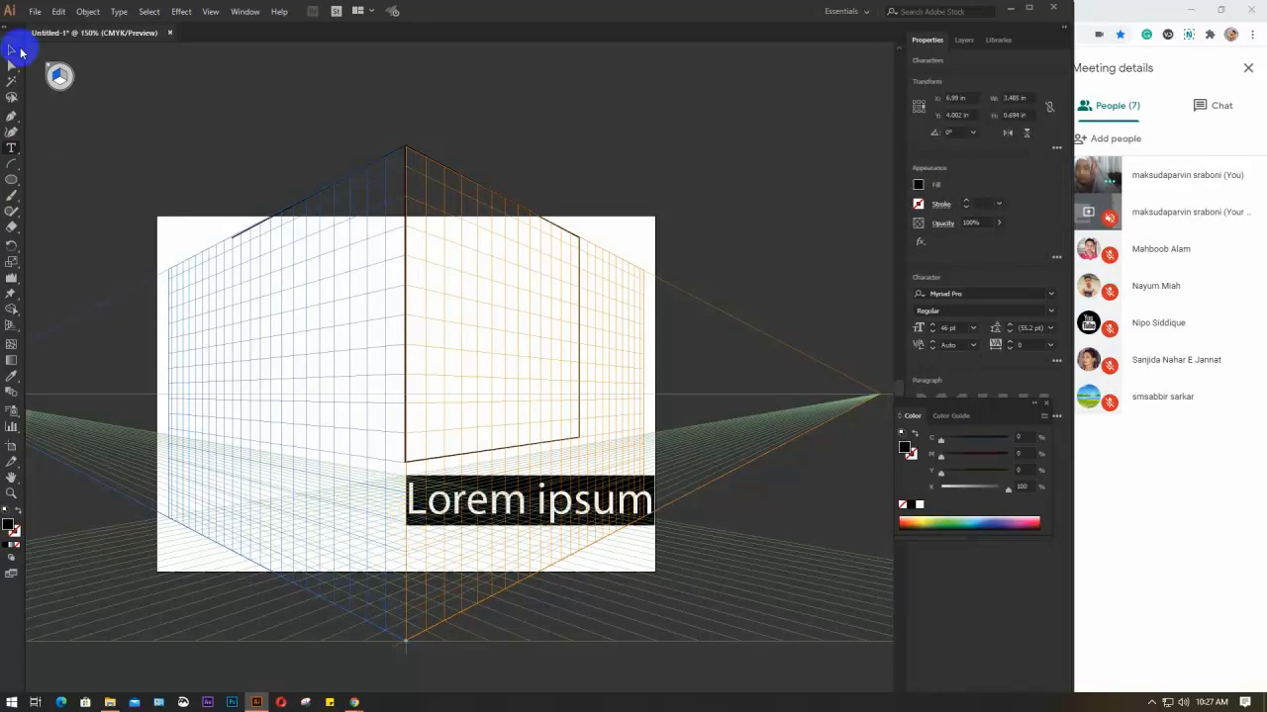
pyautogui.click(12, 50)
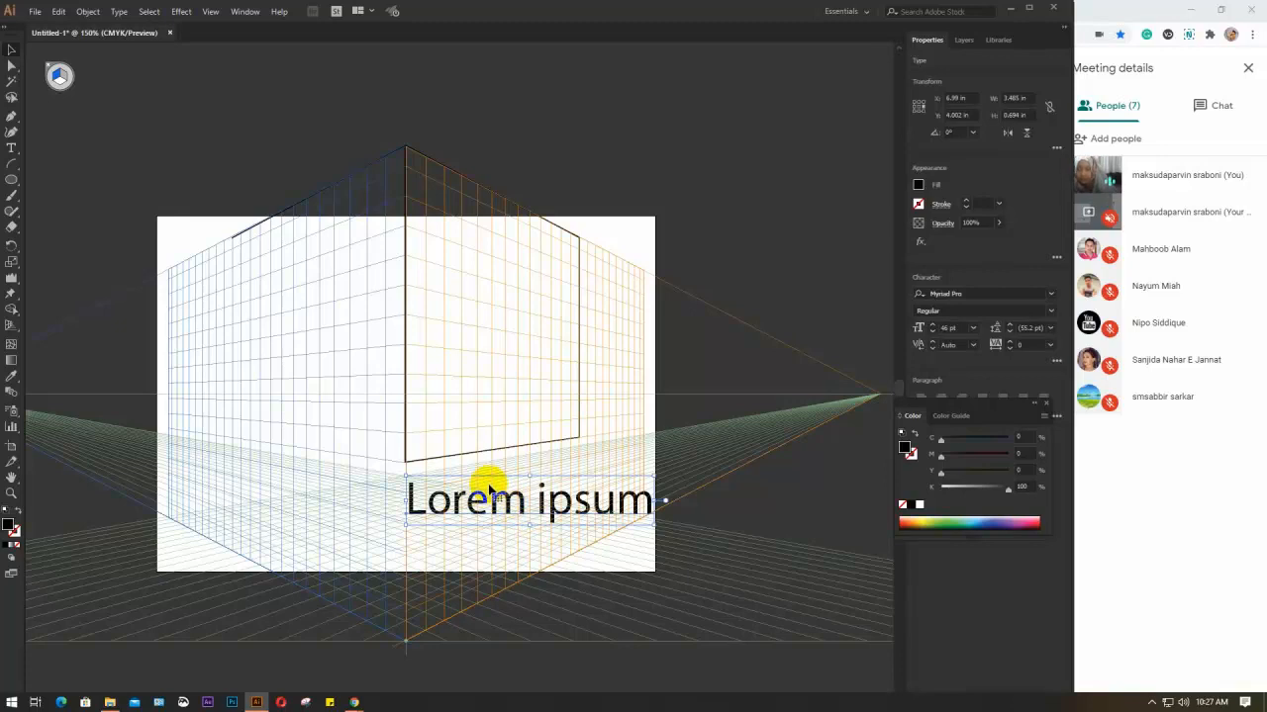
pyautogui.moveTo(484, 493); pyautogui.dragTo(484, 495)
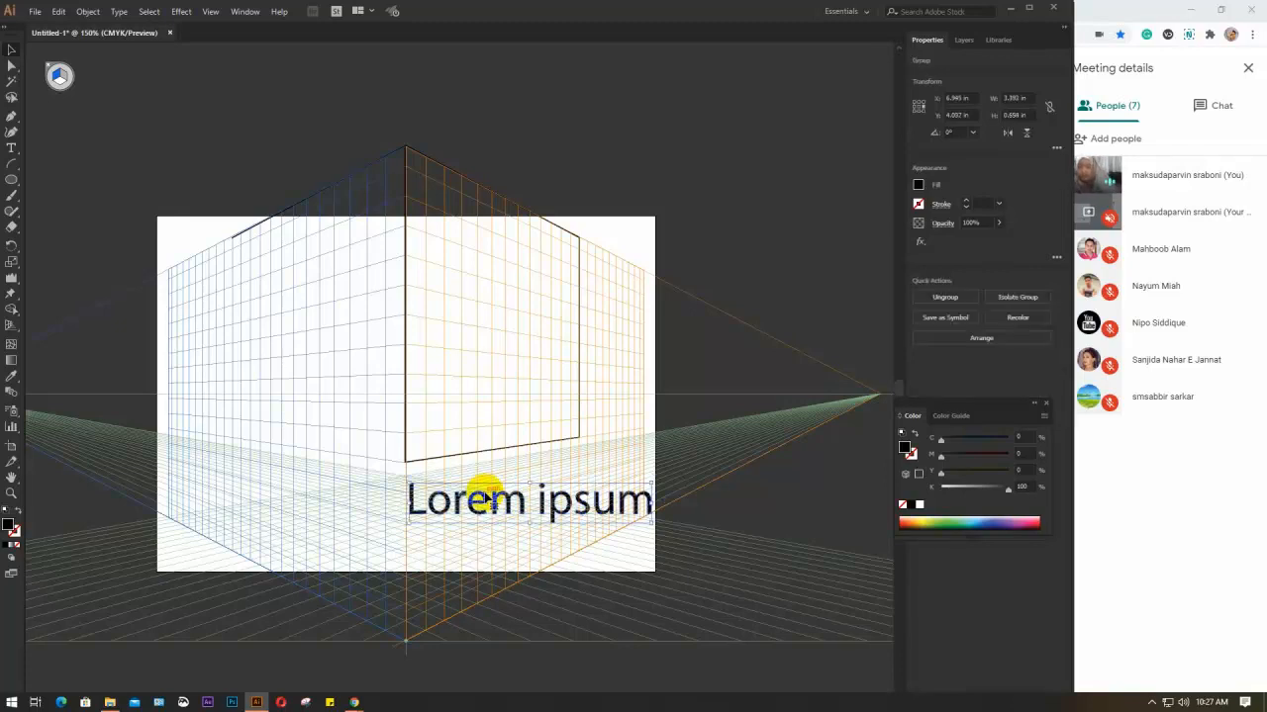
pyautogui.click(87, 14)
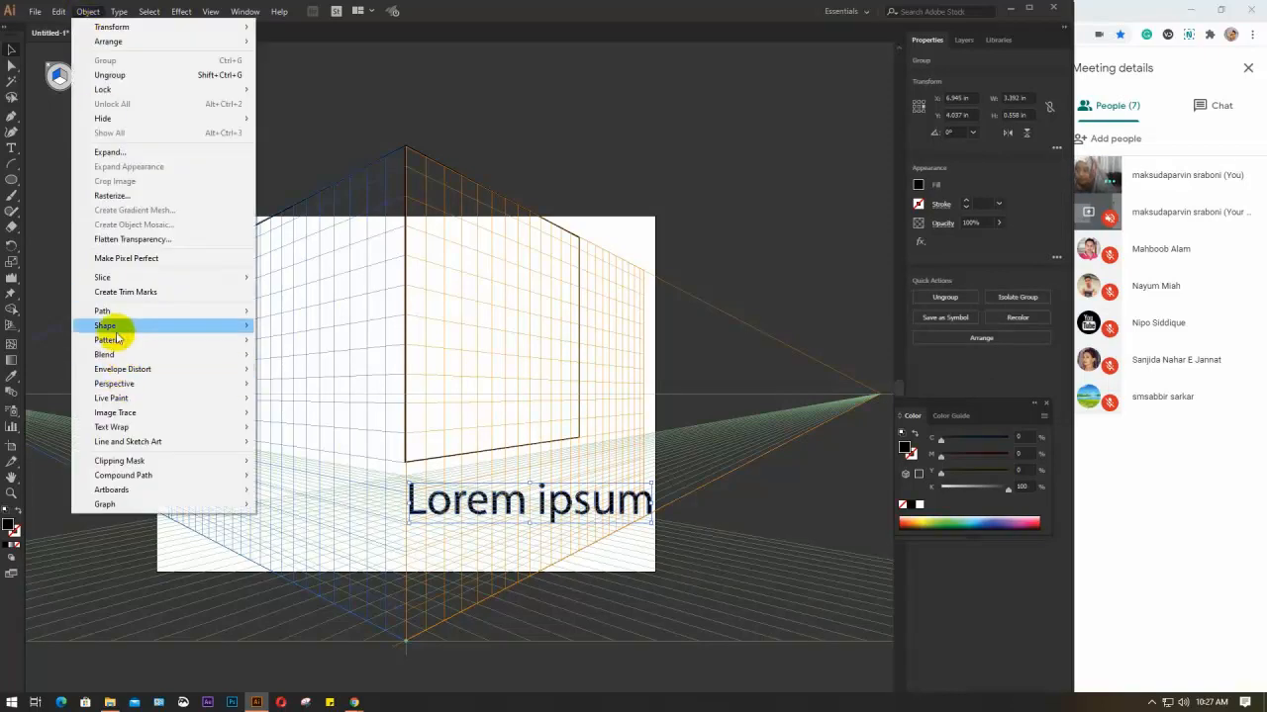
pyautogui.moveTo(131, 371)
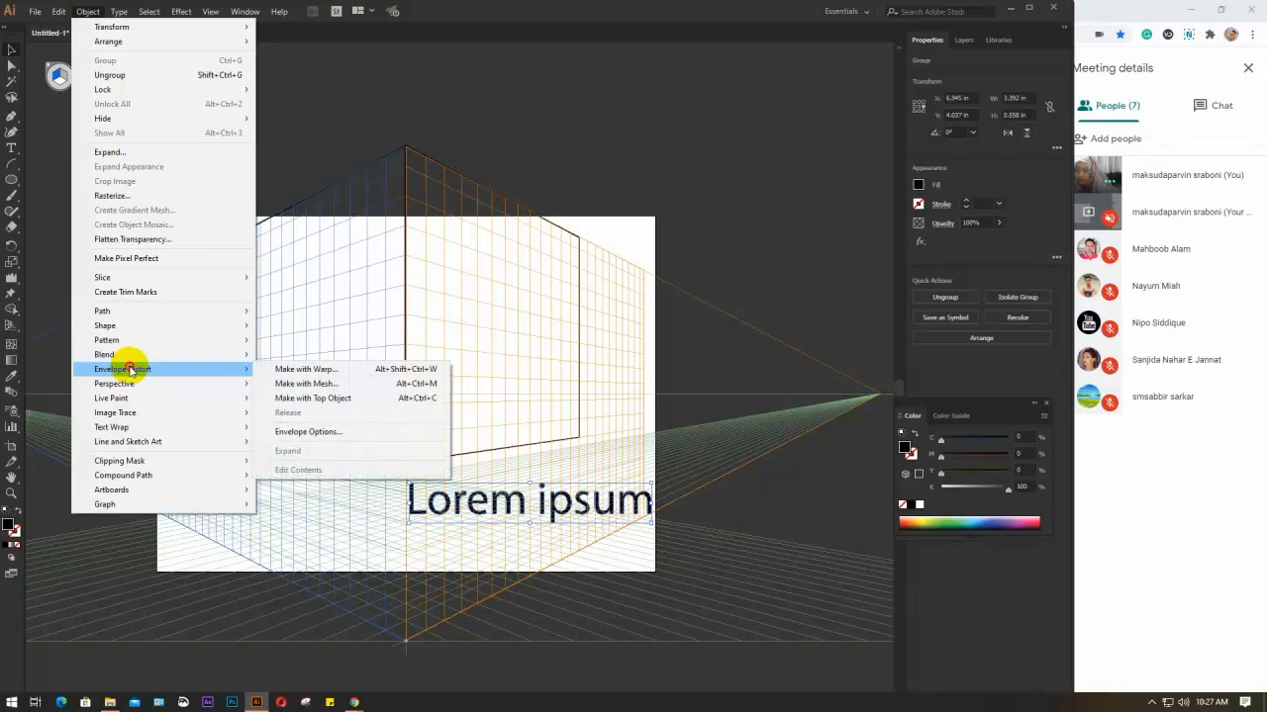
pyautogui.click(306, 369)
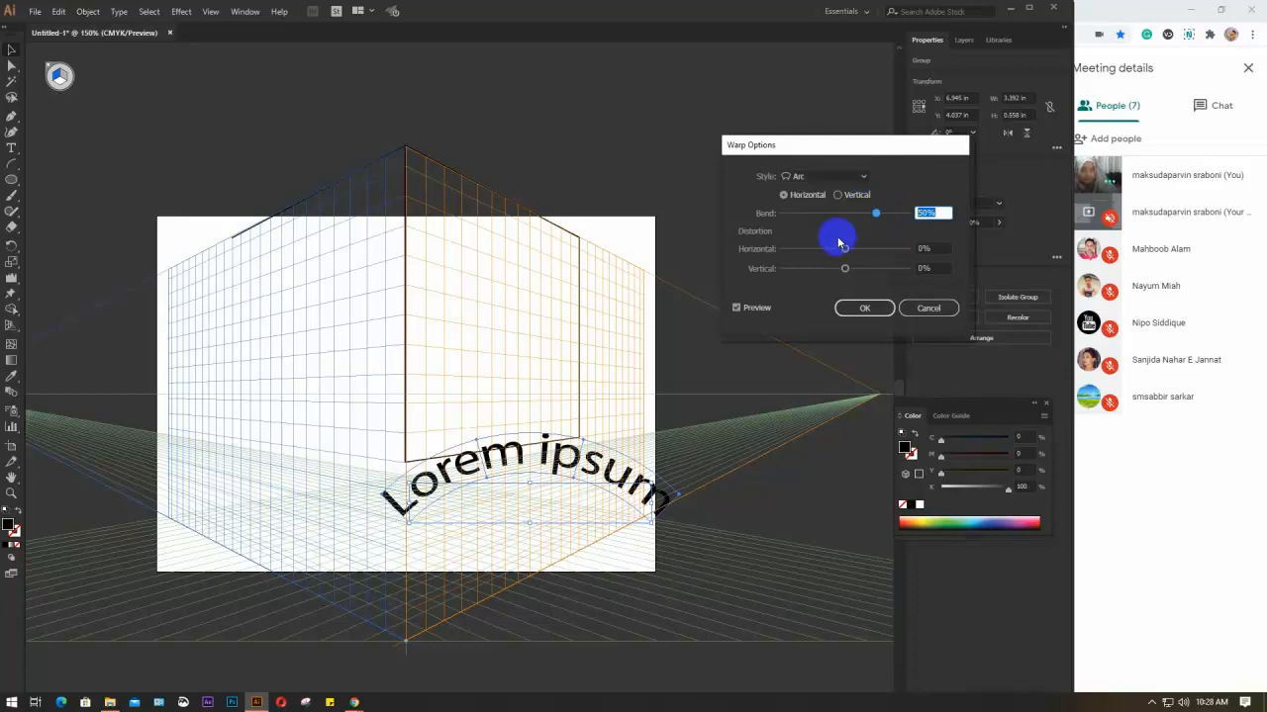
pyautogui.click(859, 177)
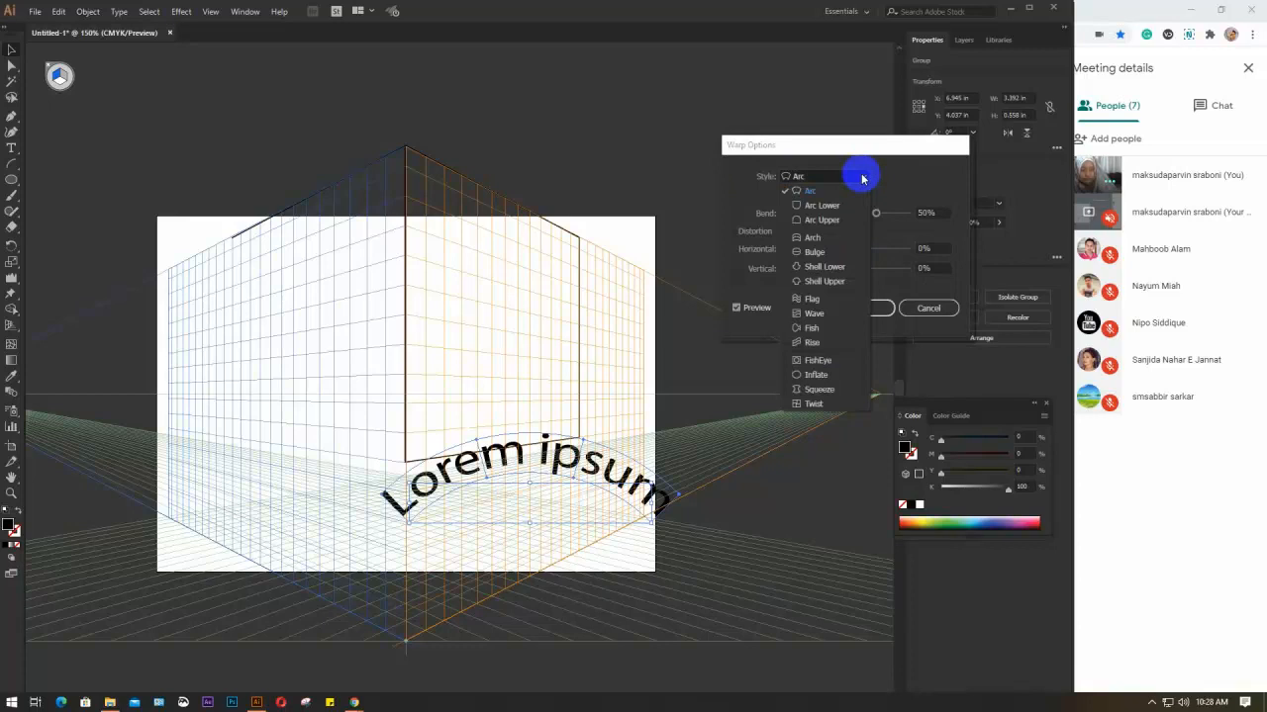
pyautogui.click(817, 238)
pyautogui.click(857, 179)
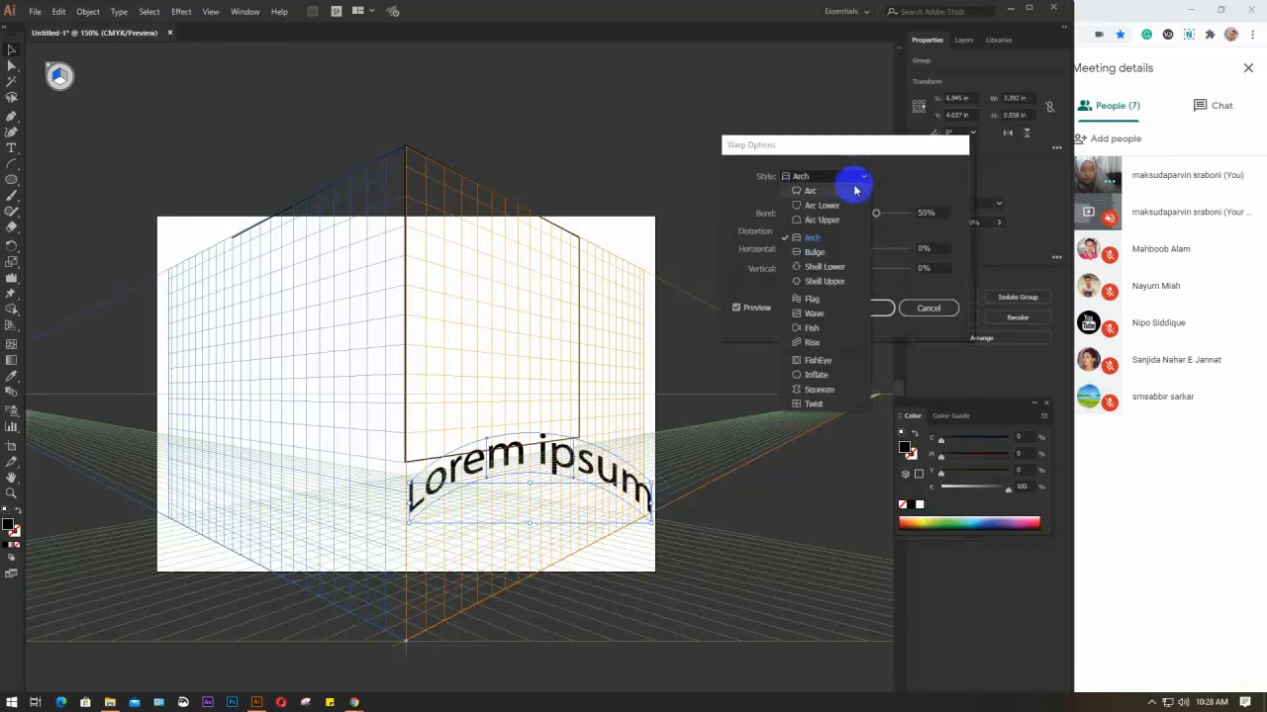
pyautogui.click(848, 188)
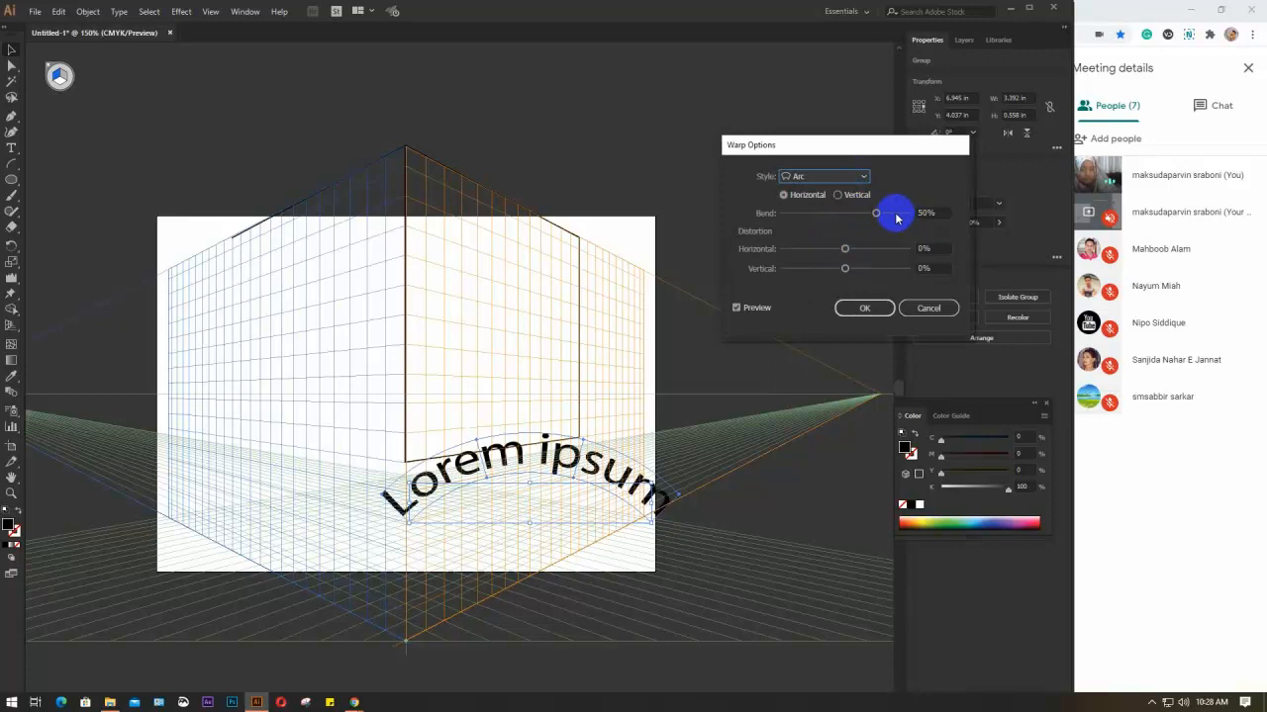
pyautogui.click(943, 213)
pyautogui.press('Down')
pyautogui.press('Down')
pyautogui.press('Down')
pyautogui.press('Down')
pyautogui.press('Down')
pyautogui.press('Down')
pyautogui.press('Down')
pyautogui.press('Down')
pyautogui.press('Down')
pyautogui.press('Down')
pyautogui.press('Down')
pyautogui.press('Down')
pyautogui.press('Down')
pyautogui.press('Down')
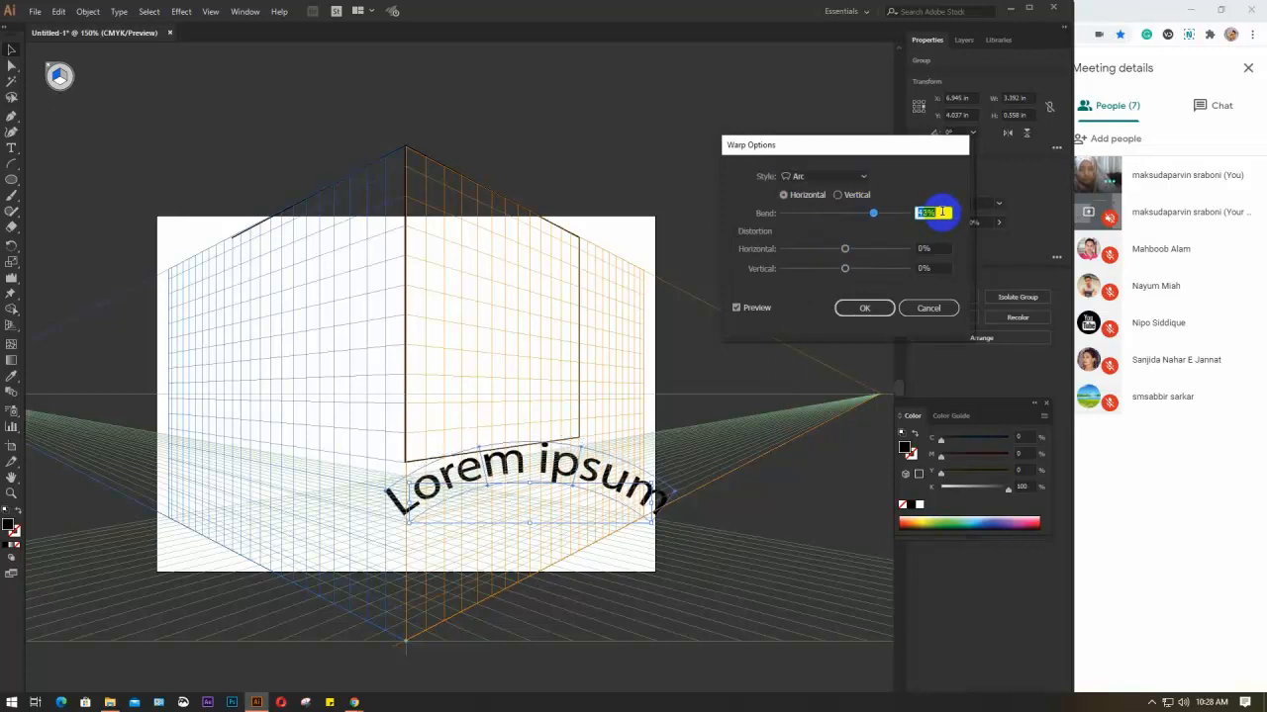
pyautogui.press('Down')
pyautogui.press('Down')
pyautogui.press('Down')
pyautogui.press('Down')
pyautogui.press('Down')
pyautogui.press('Down')
pyautogui.press('Down')
pyautogui.press('Down')
pyautogui.press('Down')
pyautogui.press('Down')
pyautogui.press('Down')
pyautogui.press('Down')
pyautogui.press('Down')
pyautogui.press('Down')
pyautogui.press('Down')
pyautogui.press('Down')
pyautogui.press('Down')
pyautogui.press('Down')
pyautogui.press('Down')
pyautogui.press('Down')
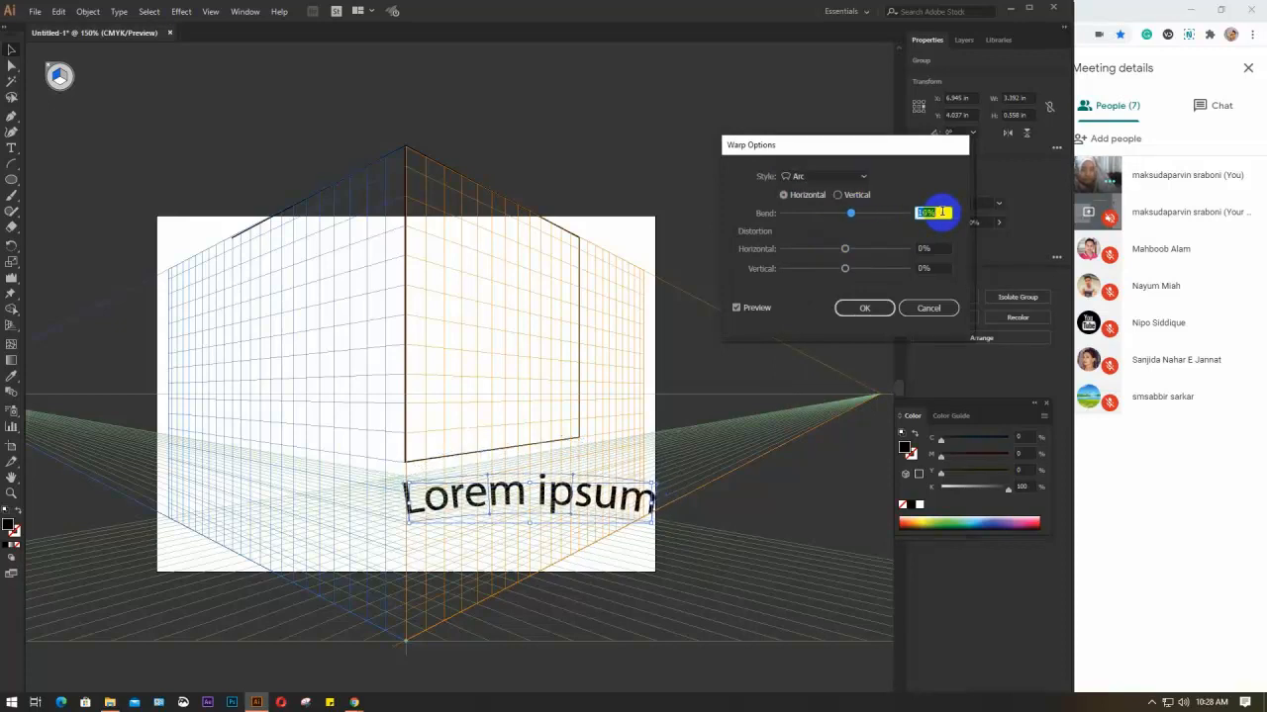
pyautogui.moveTo(844, 248); pyautogui.dragTo(818, 253)
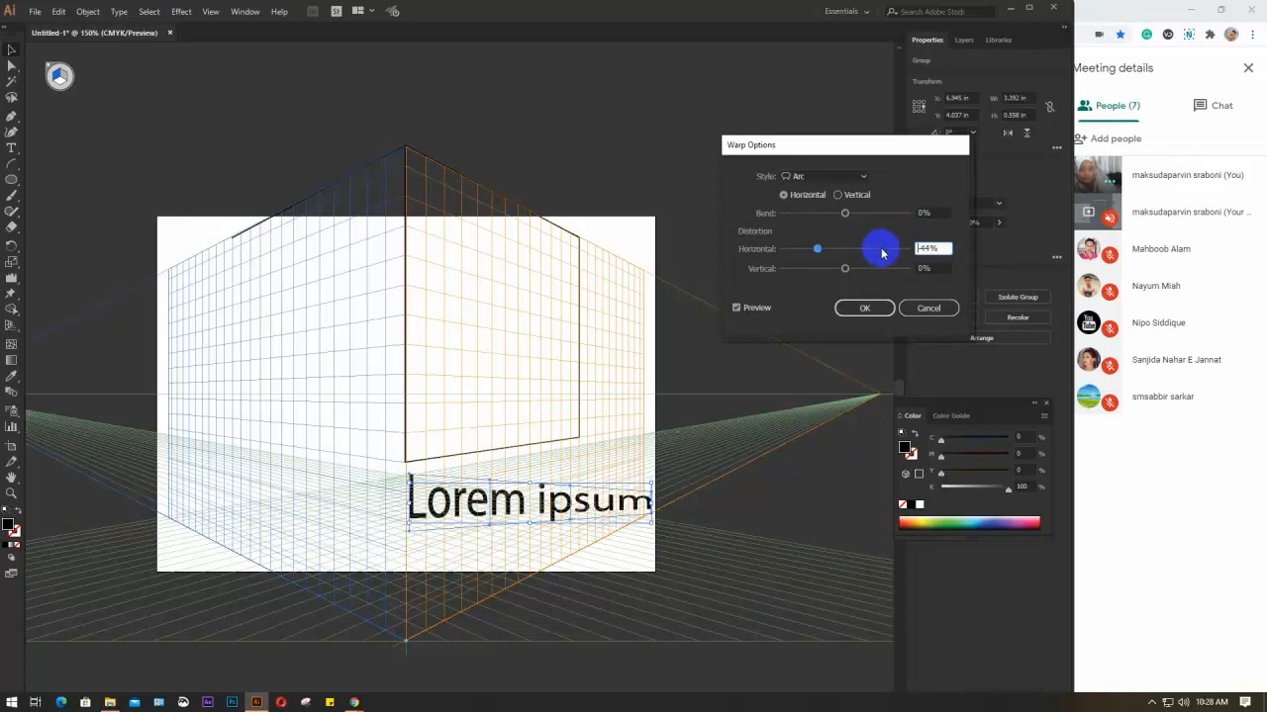
pyautogui.click(921, 312)
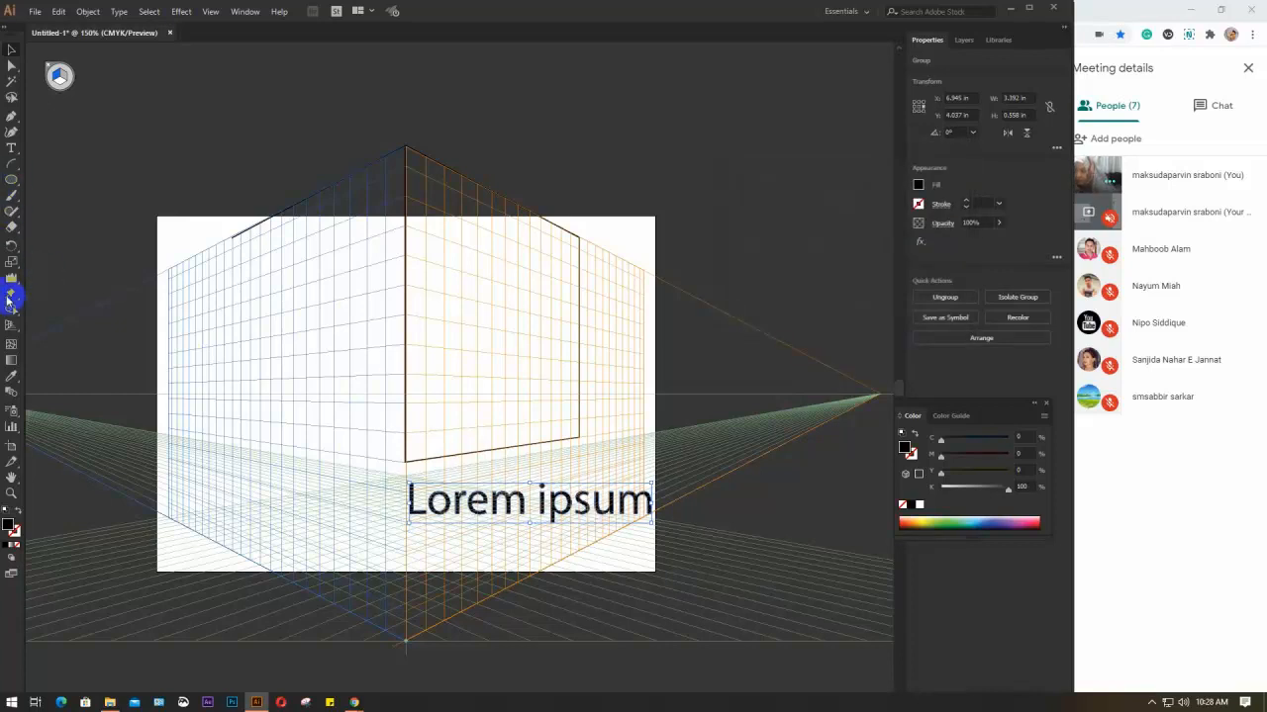
# Step: Taper the outlined "Lorem ipsum" text towards its right end with the Free Transform tool's Perspective Distort option
pyautogui.moveTo(9, 297); pyautogui.dragTo(76, 313)
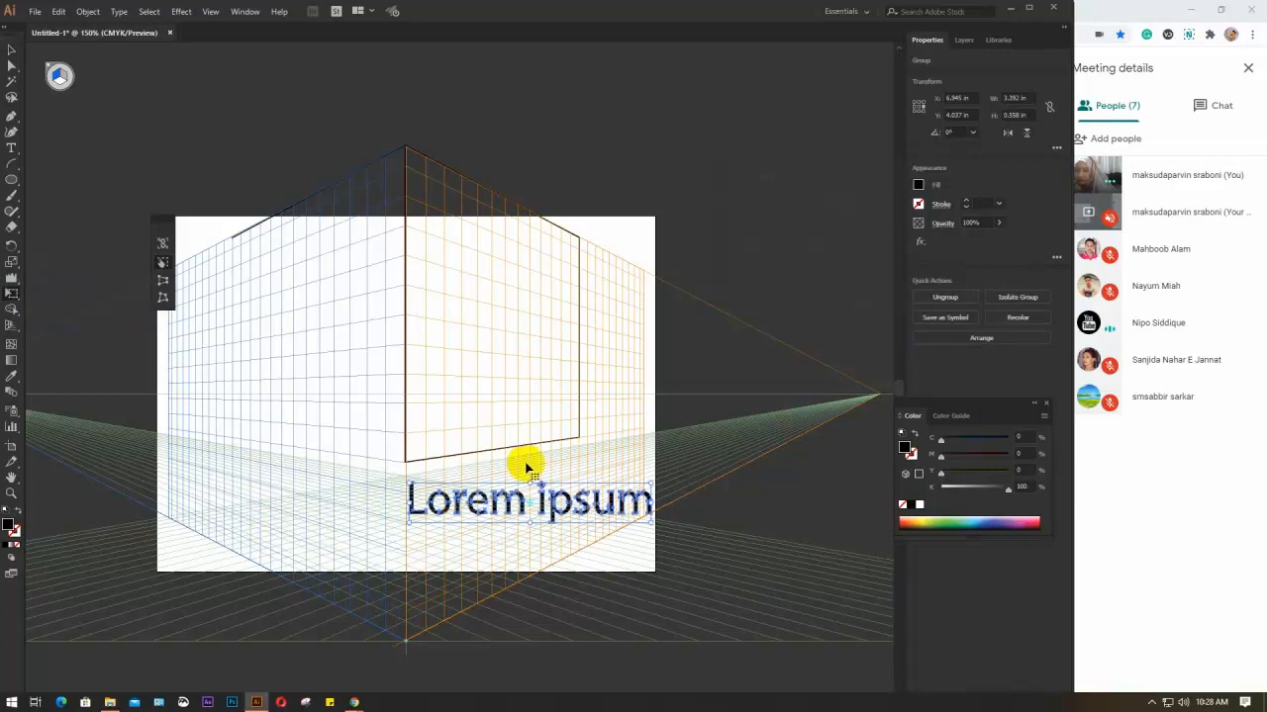
pyautogui.scroll(2, 639, 509)
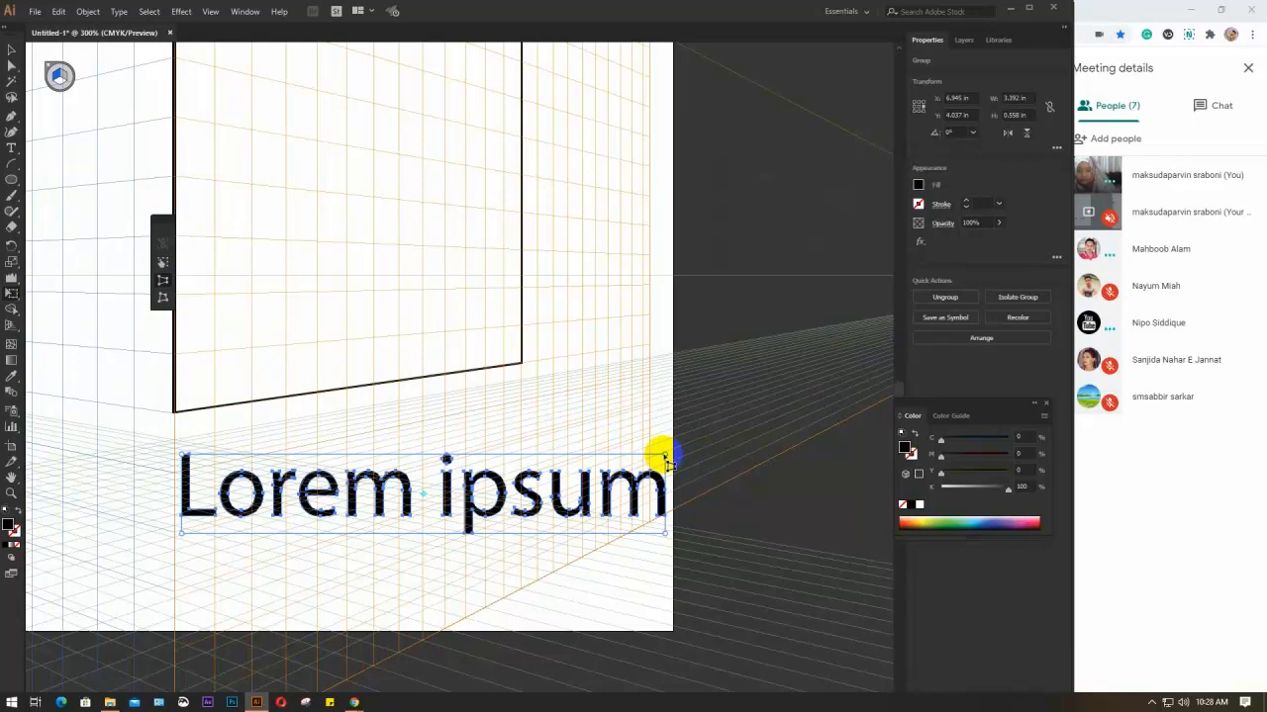
pyautogui.moveTo(667, 455)
pyautogui.mouseDown()
pyautogui.moveTo(668, 473)
pyautogui.moveTo(665, 463)
pyautogui.mouseUp()
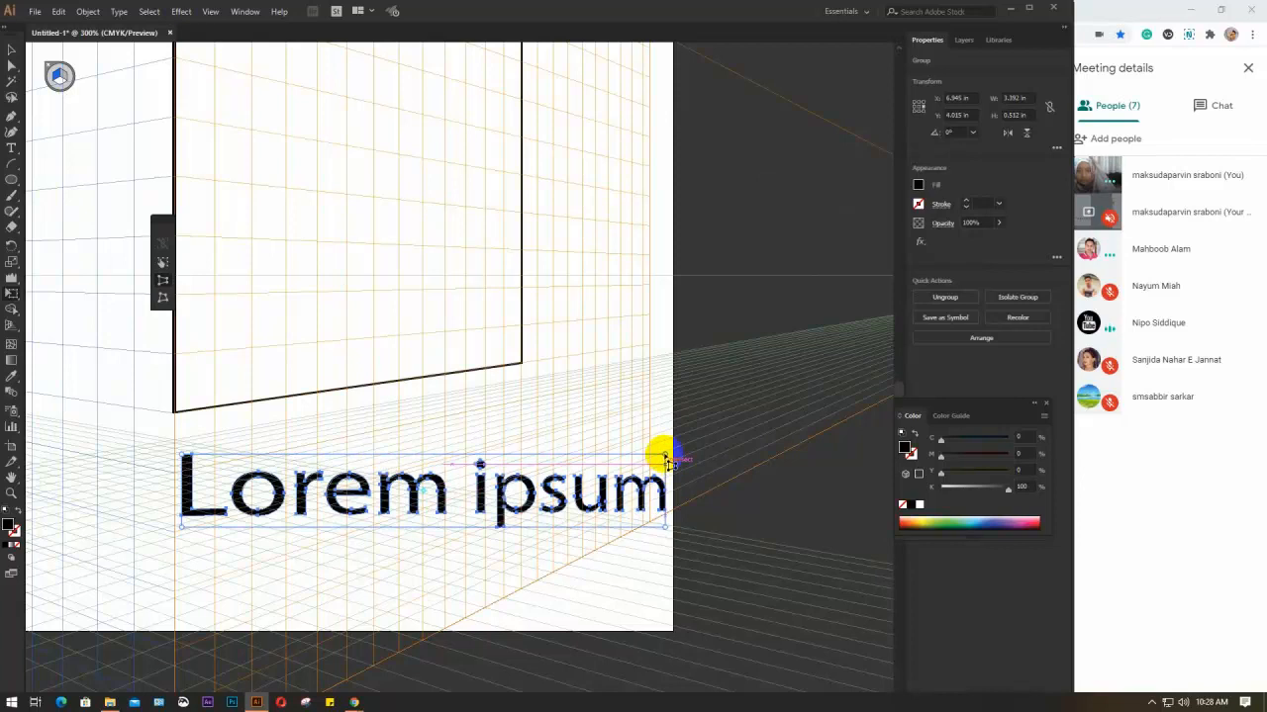
pyautogui.moveTo(666, 460)
pyautogui.mouseDown()
pyautogui.moveTo(577, 418)
pyautogui.moveTo(659, 446)
pyautogui.mouseUp()
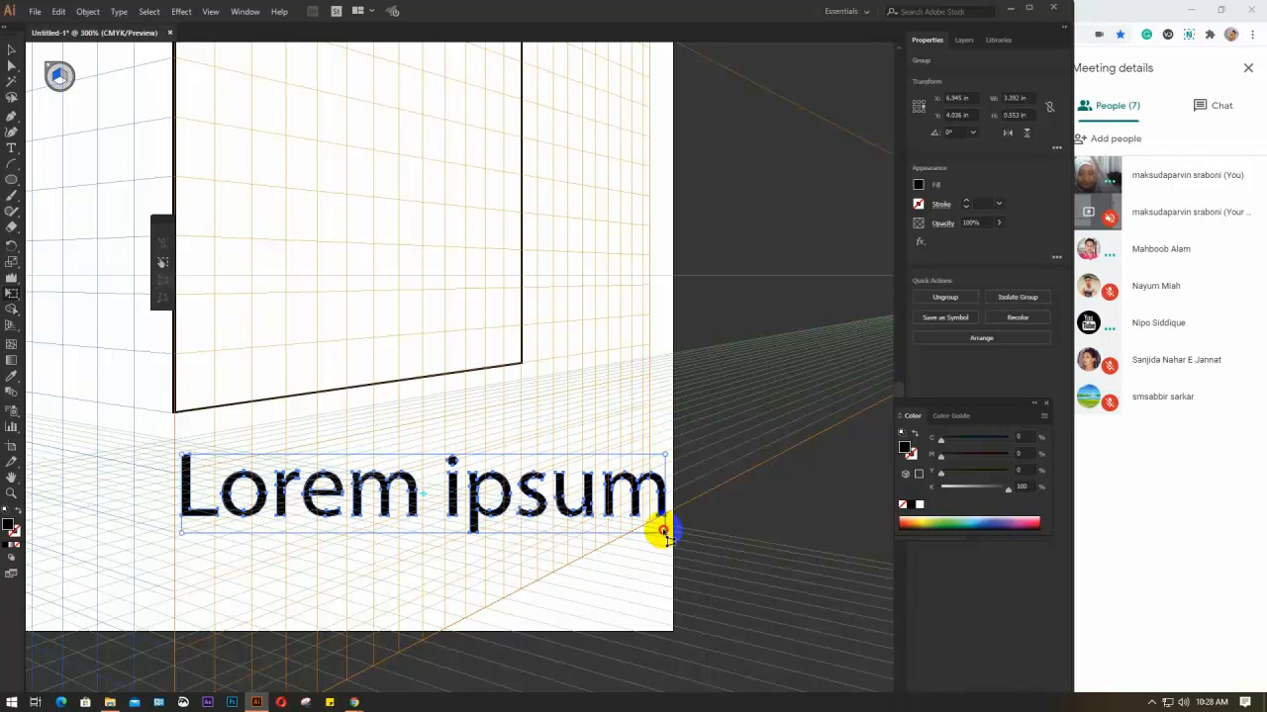
pyautogui.moveTo(663, 532); pyautogui.dragTo(657, 525)
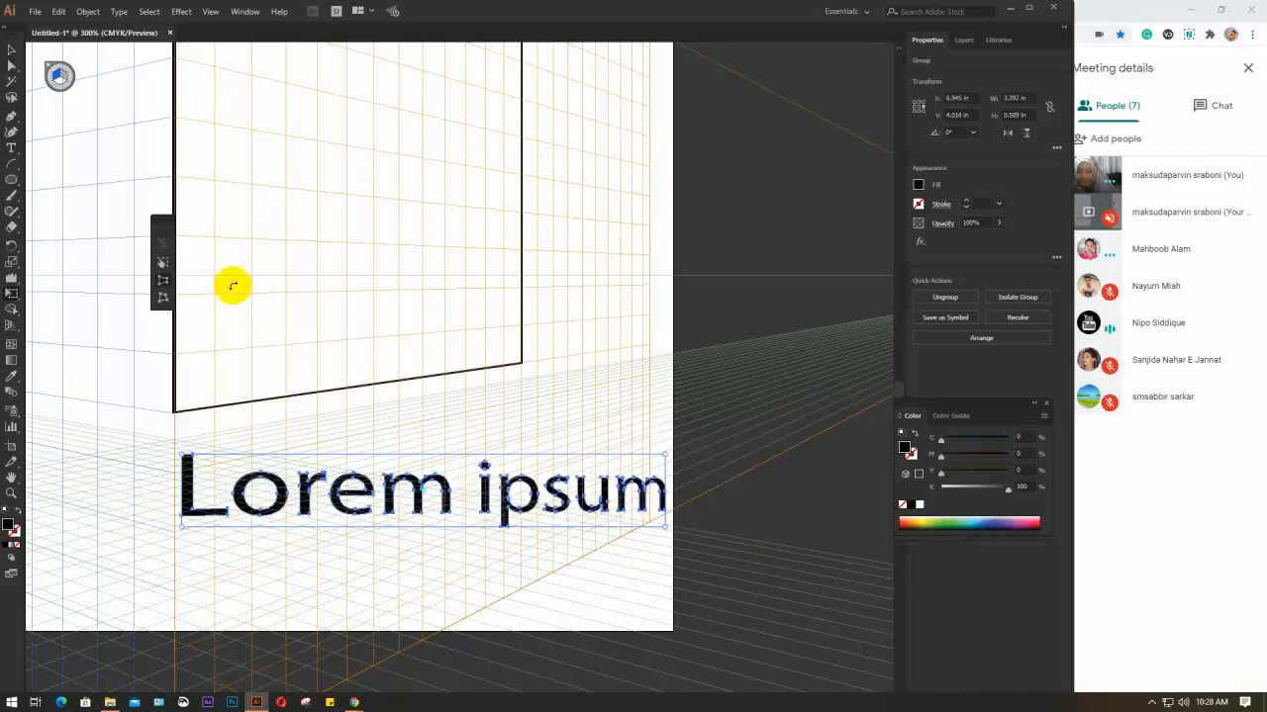
pyautogui.click(12, 65)
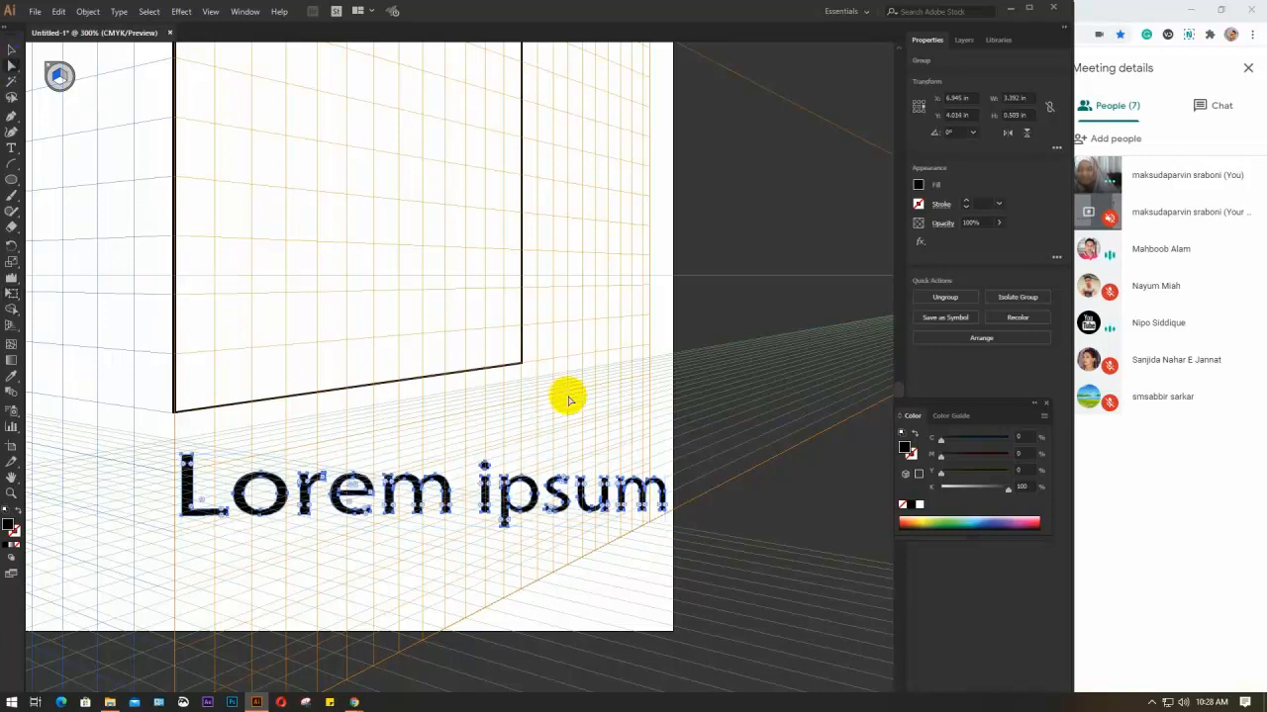
pyautogui.click(12, 49)
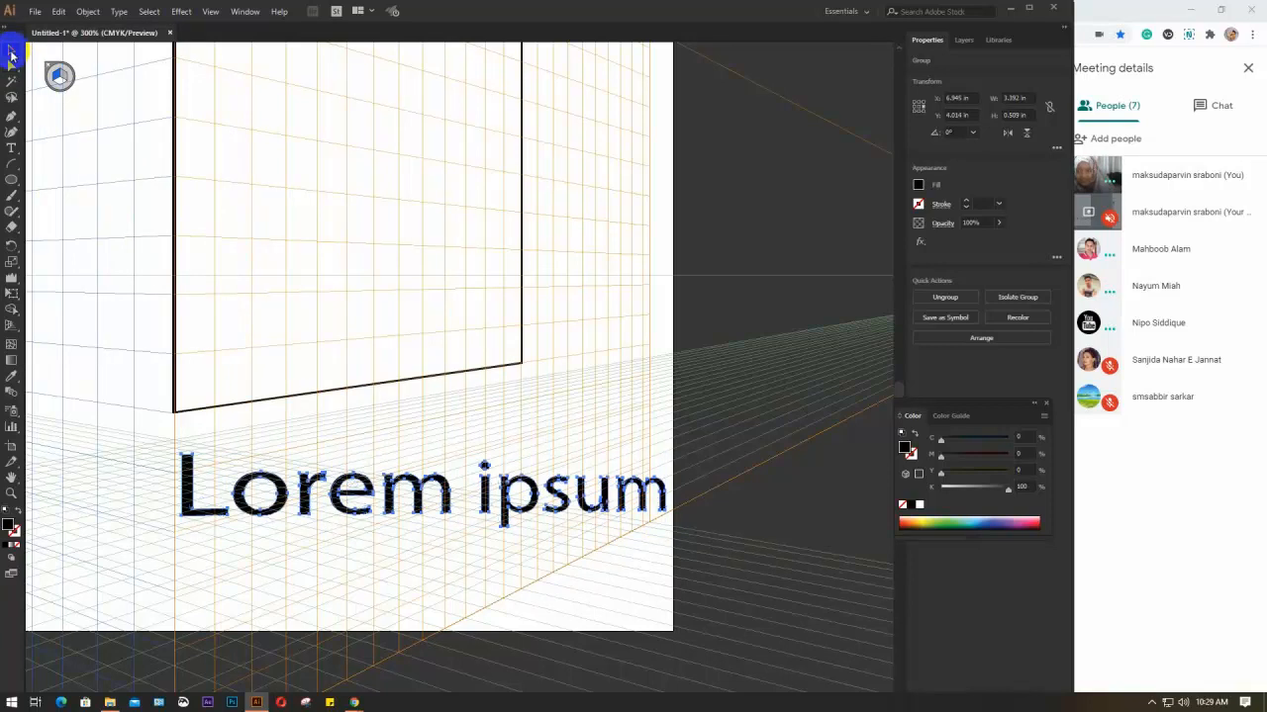
pyautogui.click(668, 455)
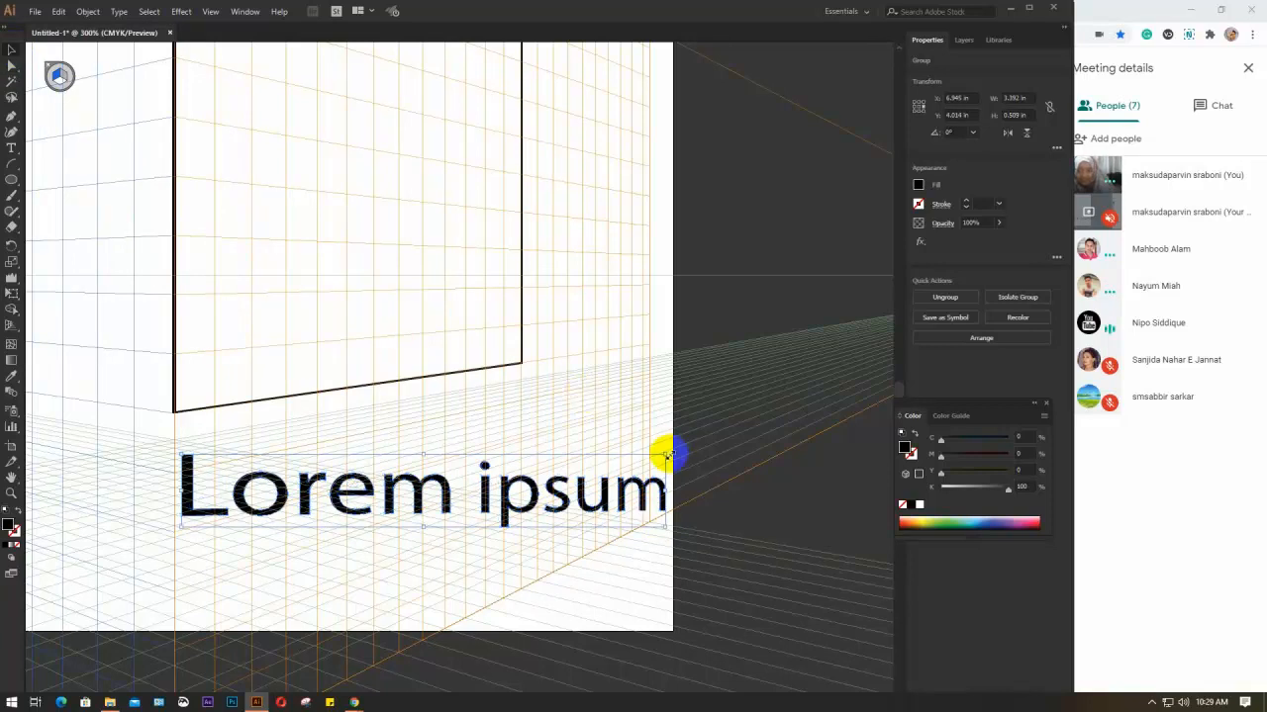
# Step: Delete the tapered outlined "Lorem ipsum" text below the box faces
pyautogui.press('Delete')
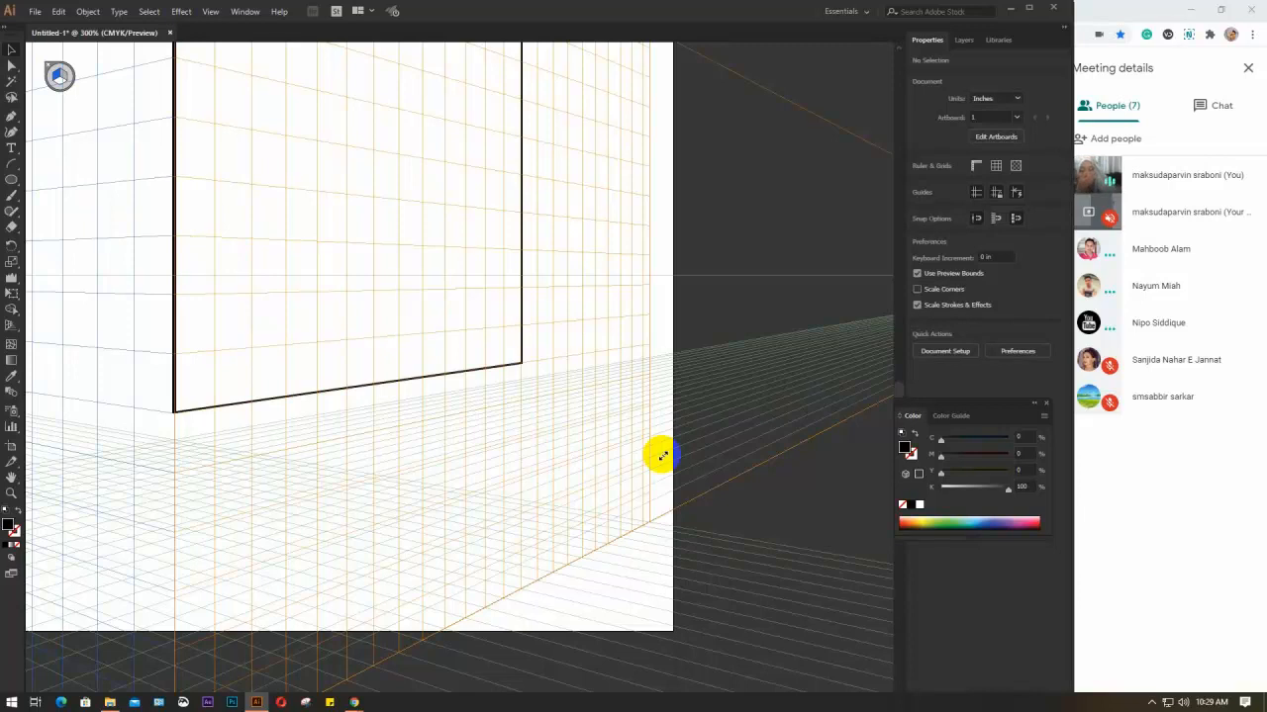
pyautogui.scroll(-2, 509, 437)
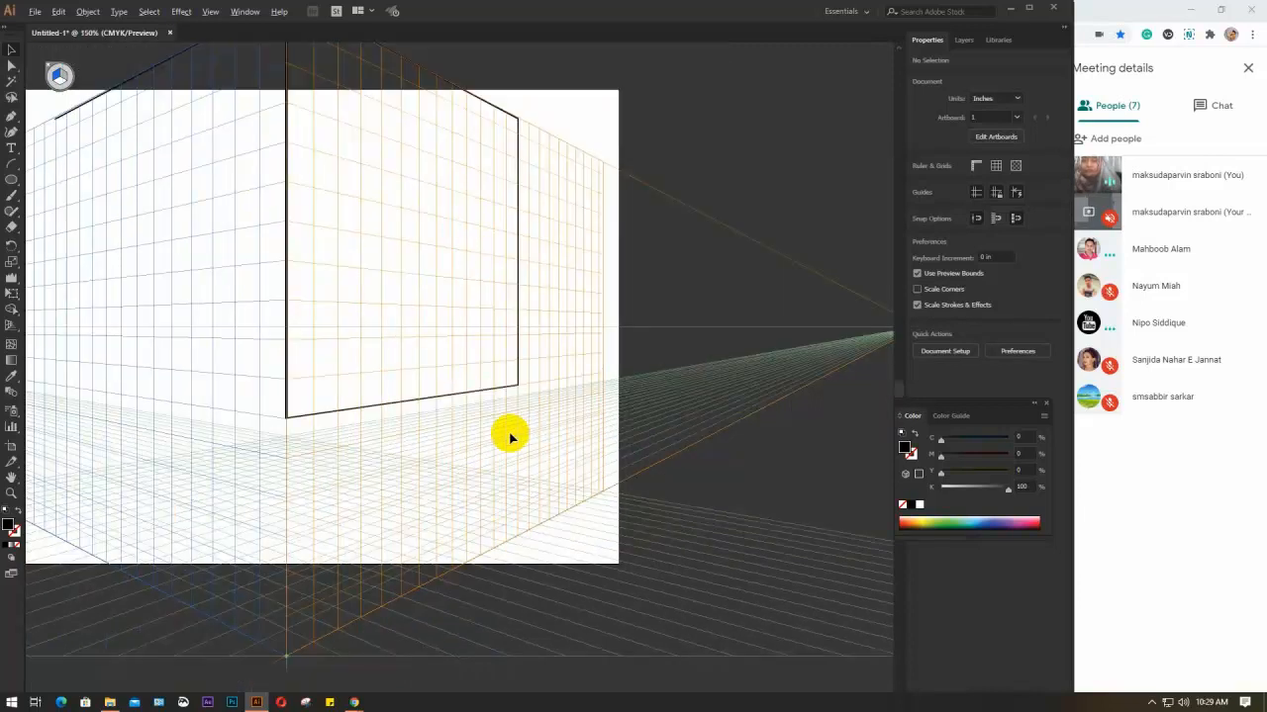
pyautogui.scroll(-1, 510, 437)
pyautogui.moveTo(489, 472); pyautogui.dragTo(562, 464)
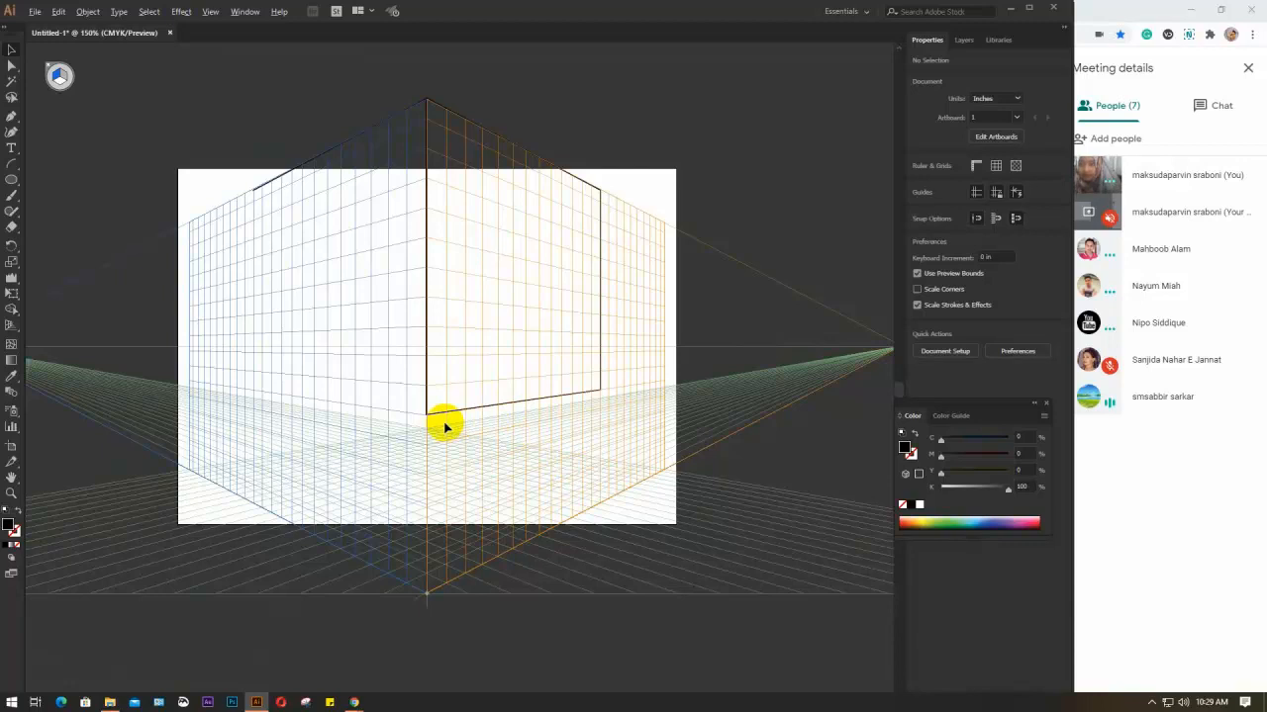
pyautogui.scroll(2, 444, 427)
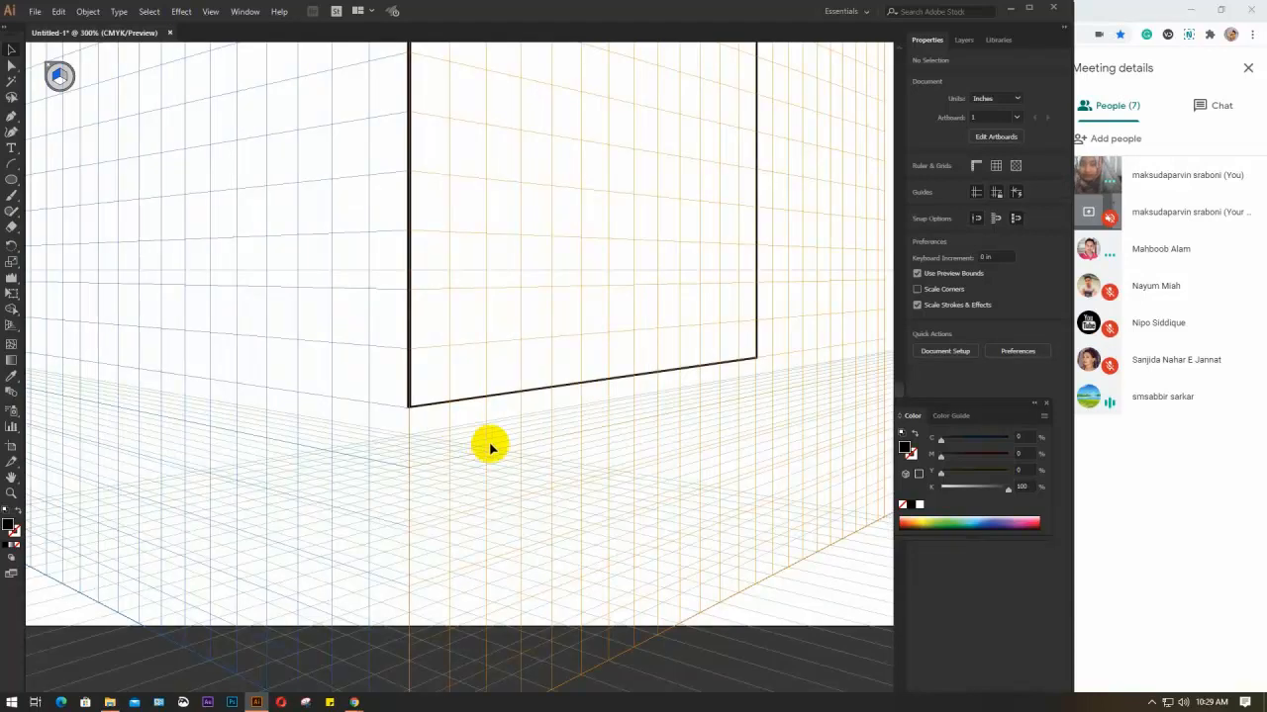
# Step: Switch to Google Meet, rejoin the ongoing call and unmute the microphone
pyautogui.click(1009, 10)
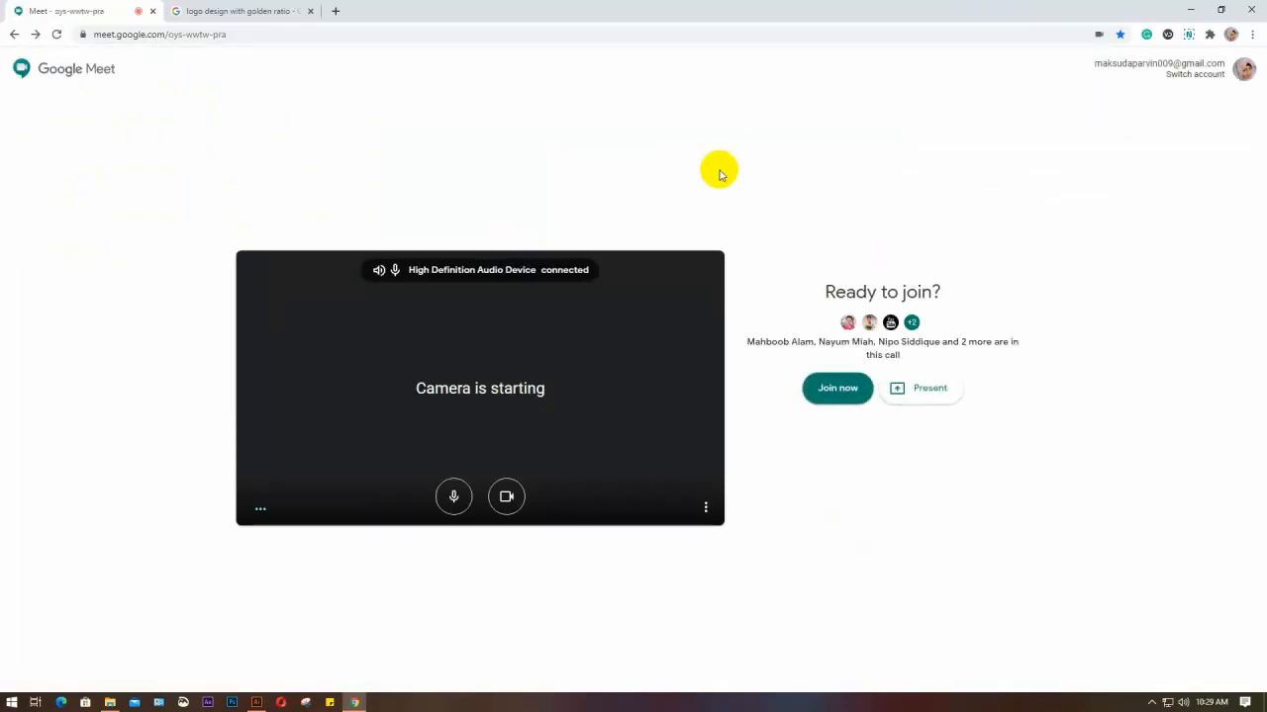
pyautogui.click(836, 390)
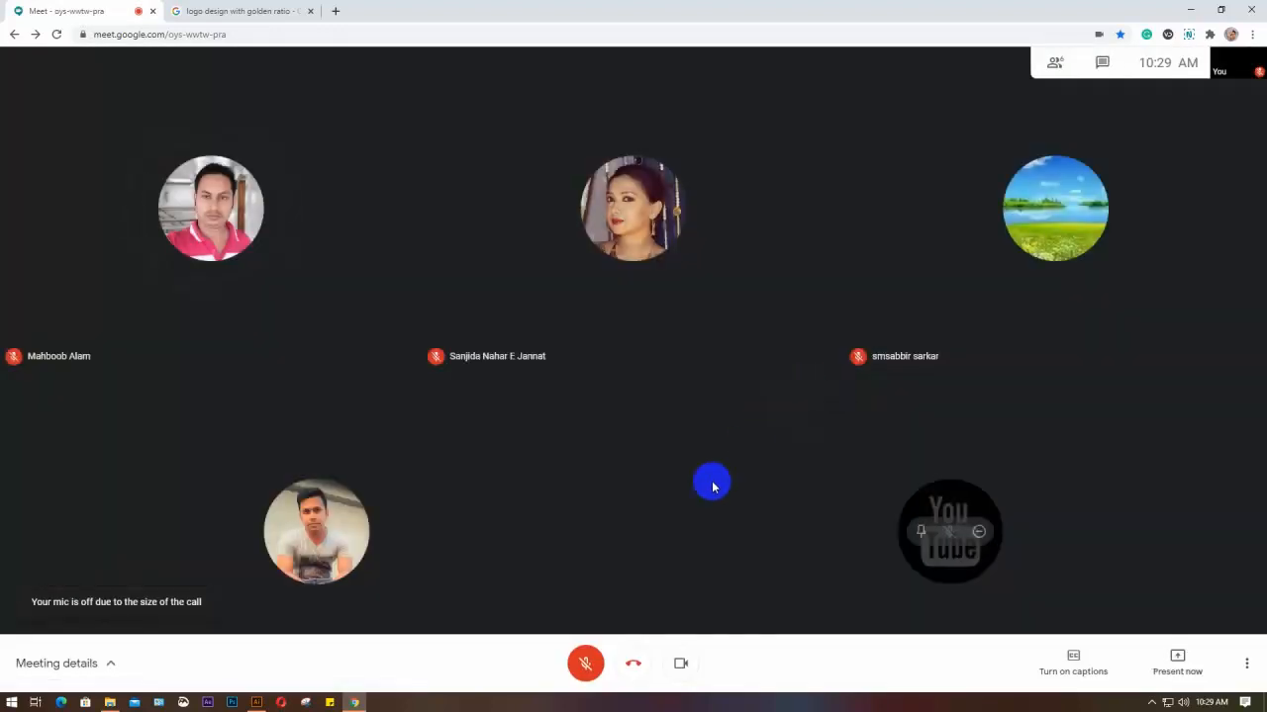
pyautogui.click(585, 664)
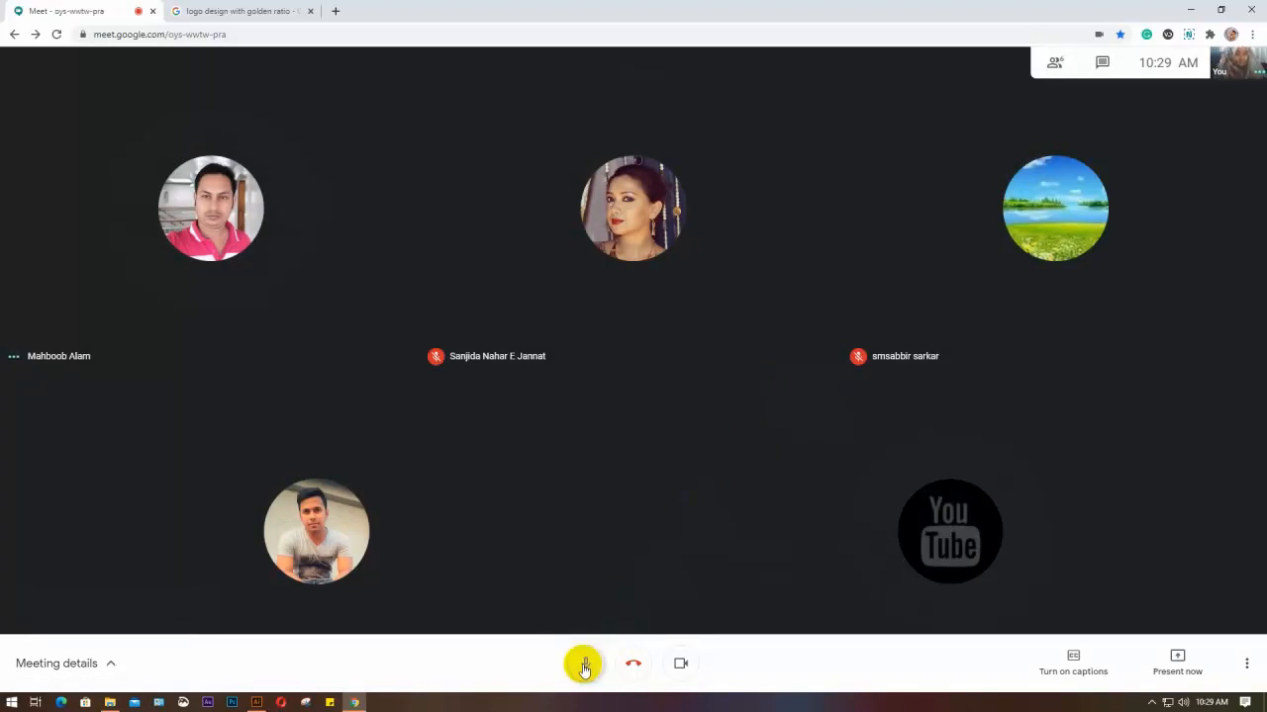
# Step: Disable and re-enable the High Definition Audio speakers among the playback devices in the Windows Sound settings
pyautogui.rightClick(1181, 703)
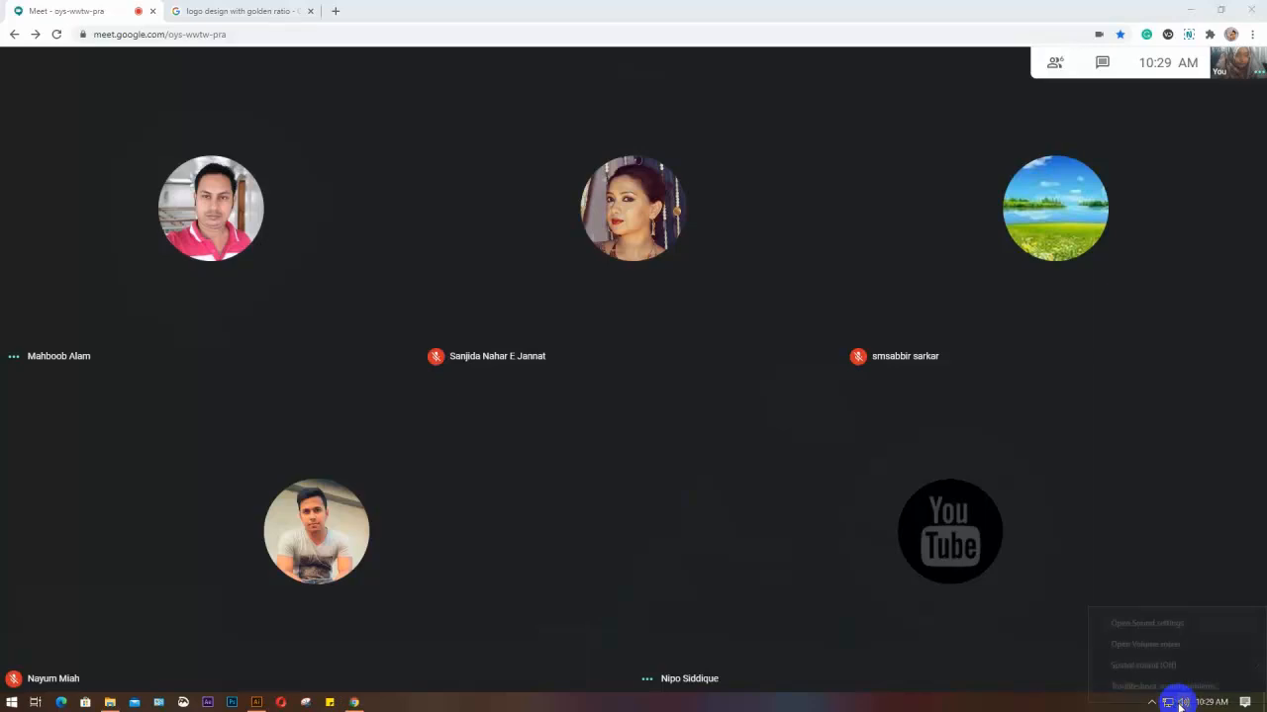
pyautogui.click(1138, 626)
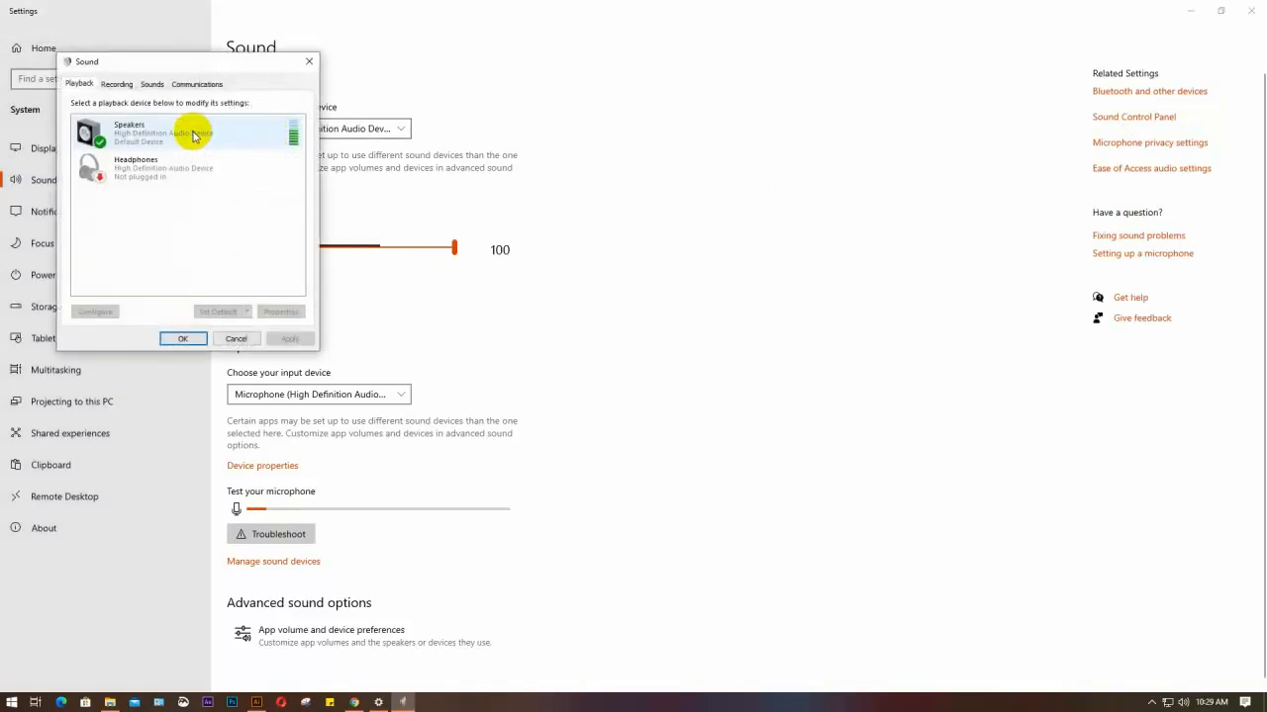
pyautogui.rightClick(193, 131)
pyautogui.click(220, 164)
pyautogui.rightClick(188, 146)
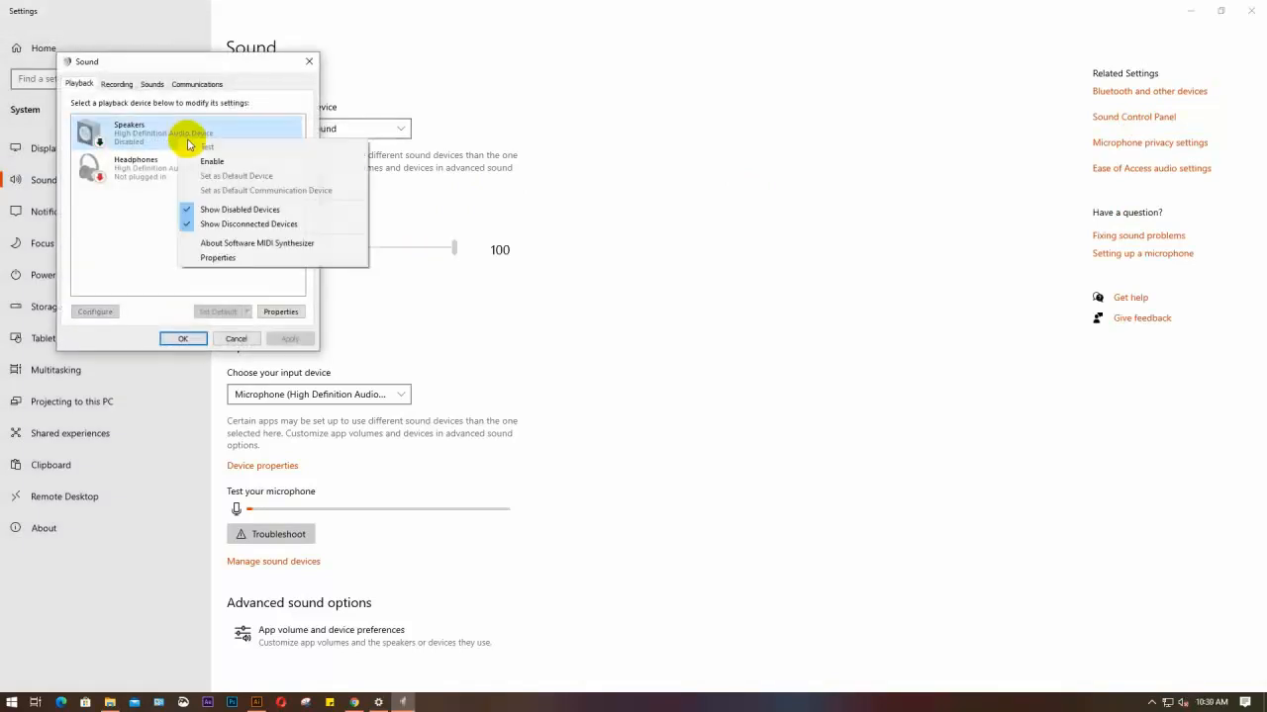
pyautogui.click(208, 161)
# Step: Disable the HD Webcam C310 microphone among the recording devices and select the default High Definition Audio microphone
pyautogui.click(115, 85)
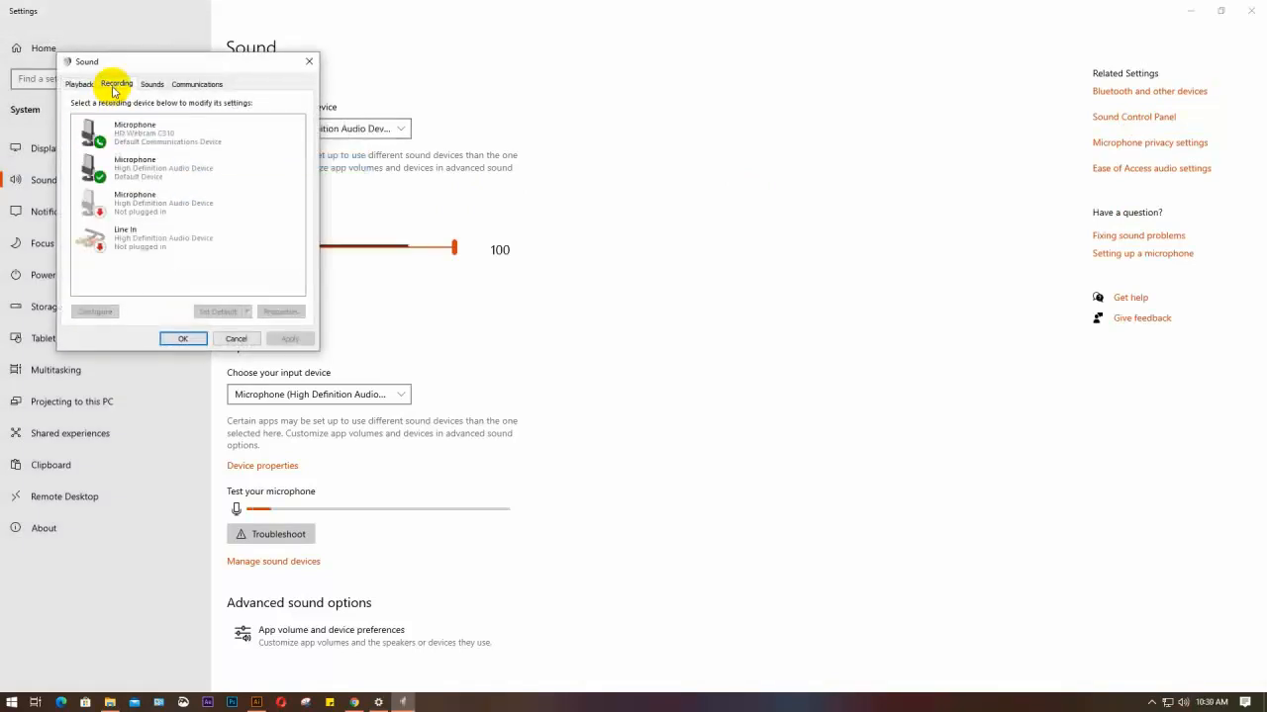
pyautogui.click(162, 132)
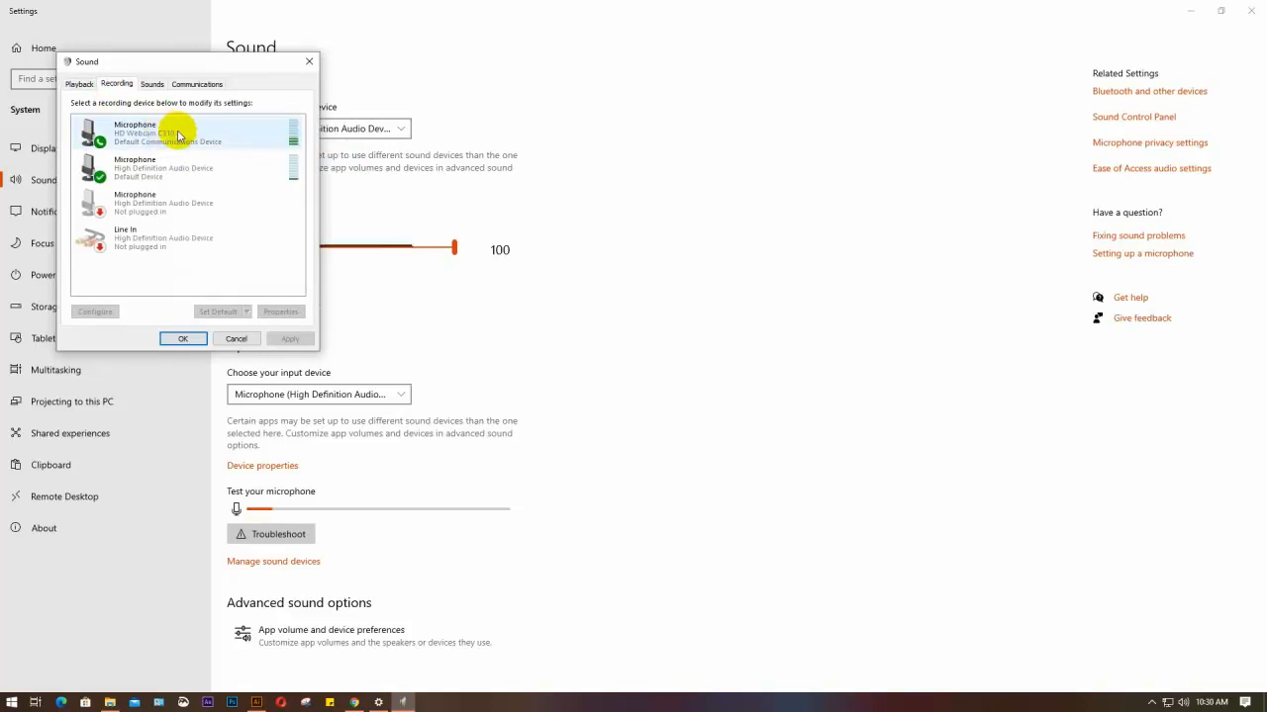
pyautogui.click(178, 134)
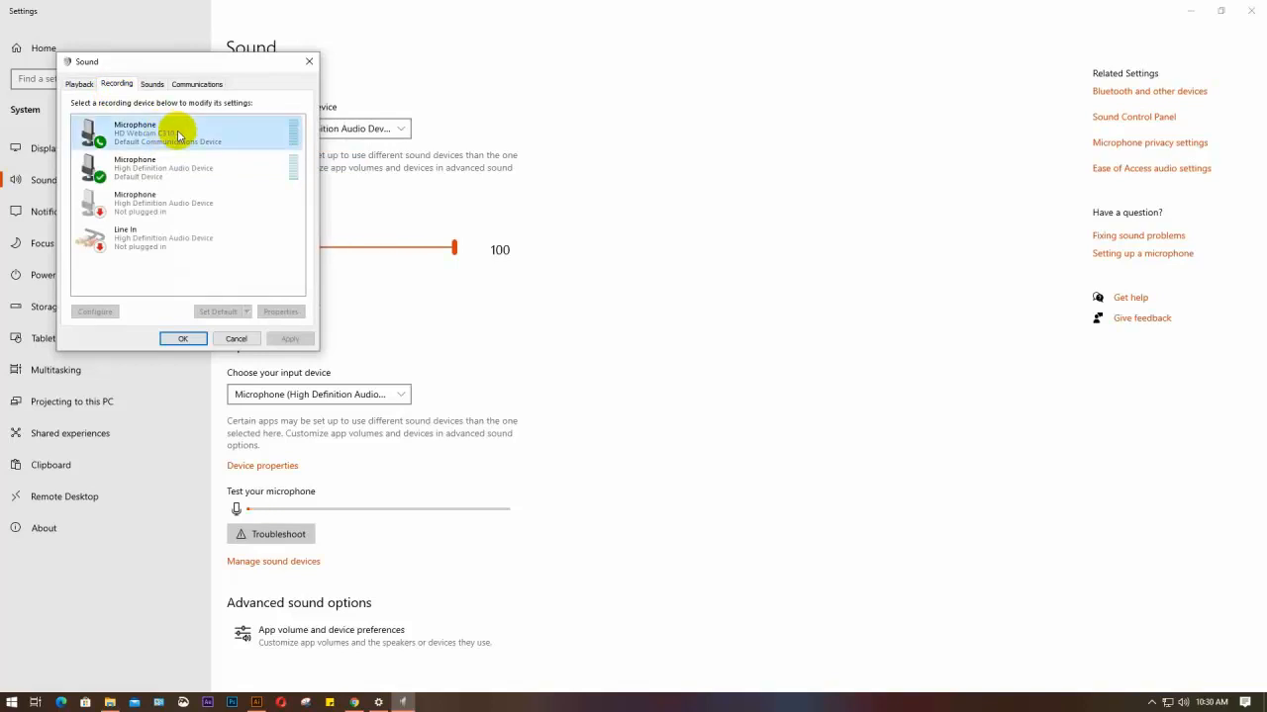
pyautogui.rightClick(176, 131)
pyautogui.click(195, 156)
pyautogui.click(191, 163)
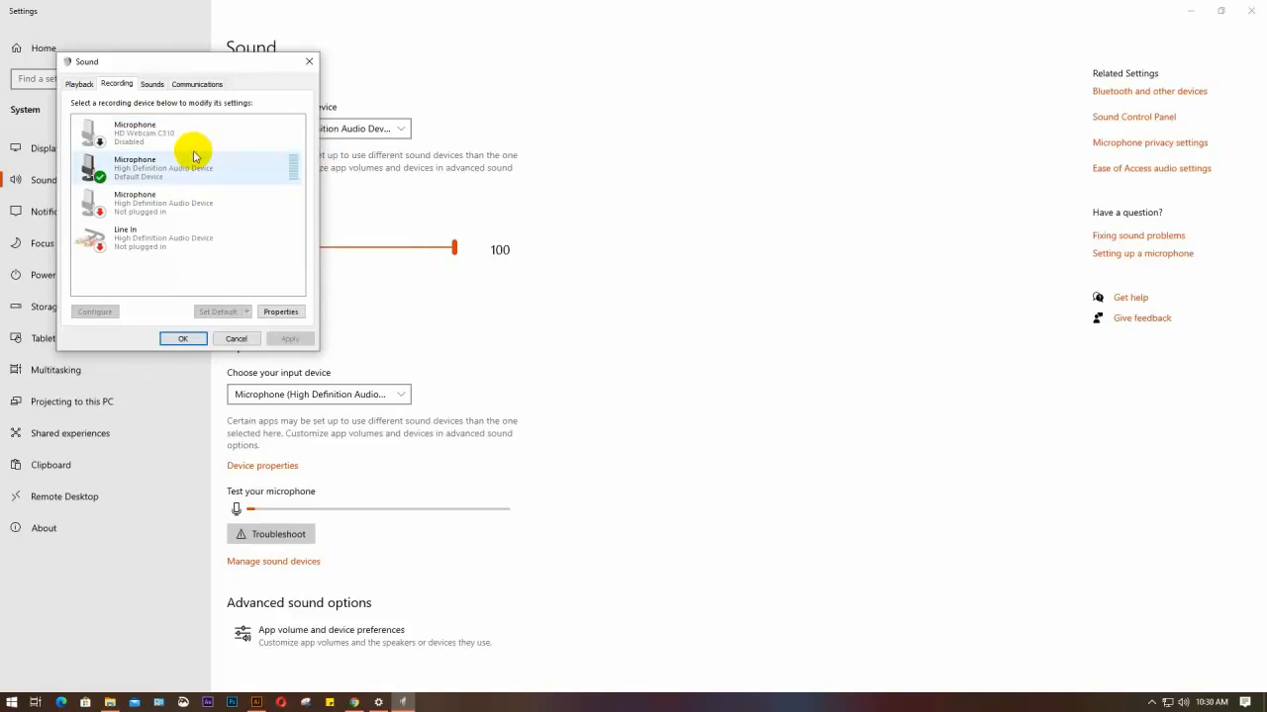
pyautogui.rightClick(166, 168)
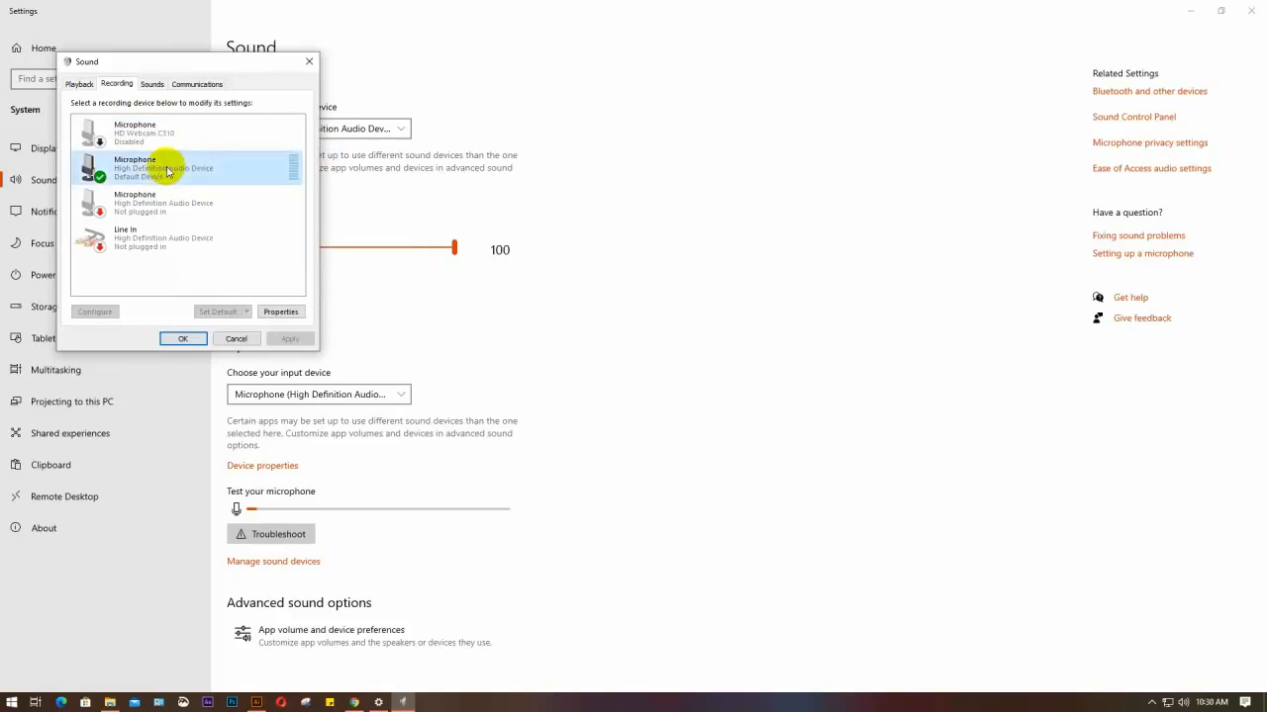
pyautogui.click(202, 190)
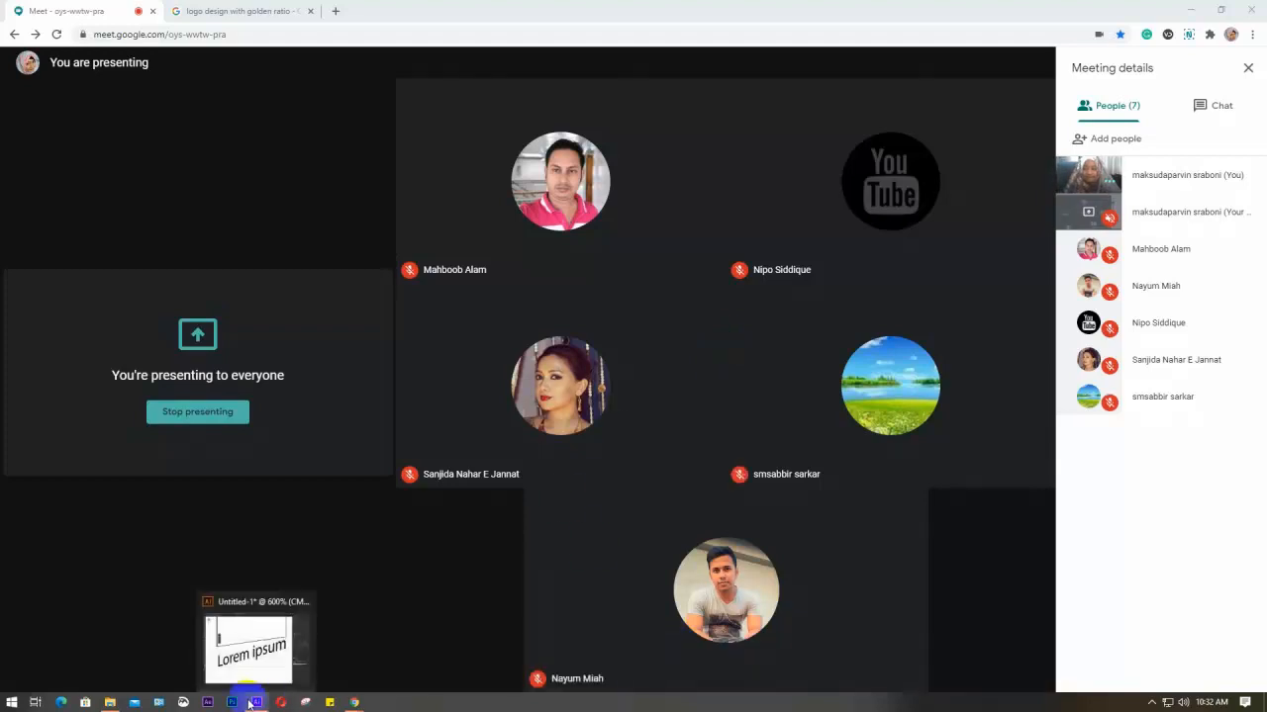
# Step: Switch back to Illustrator and nudge the slanted "Lorem ipsum" outlines left to X 5.875 in, aligning the L with the box's centre edge
pyautogui.click(257, 702)
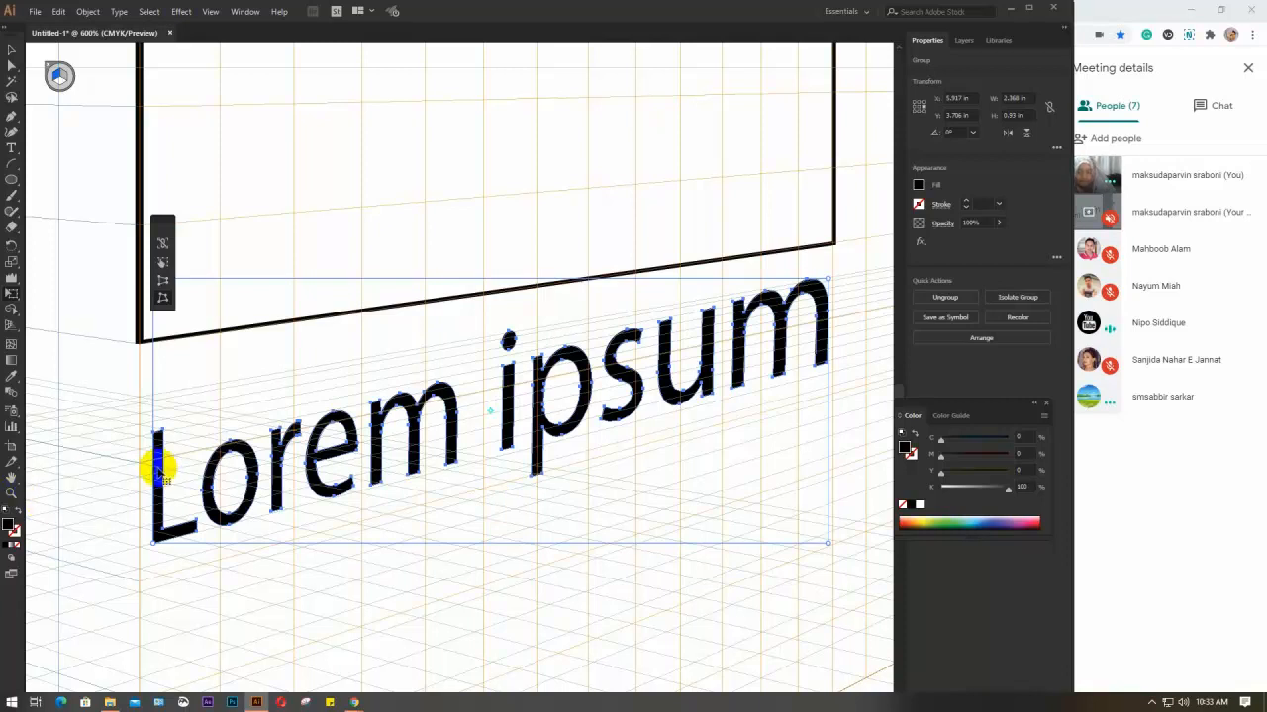
pyautogui.press('Left')
pyautogui.press('Left')
pyautogui.press('Left')
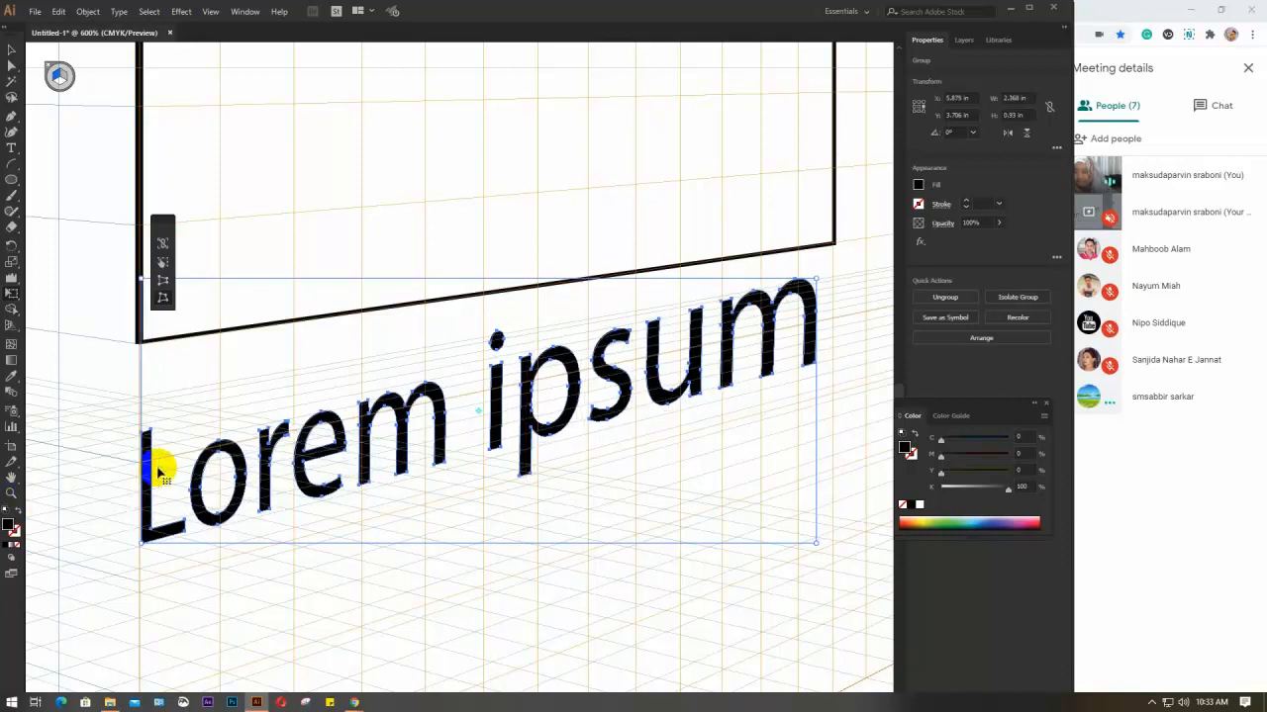
pyautogui.press('Left')
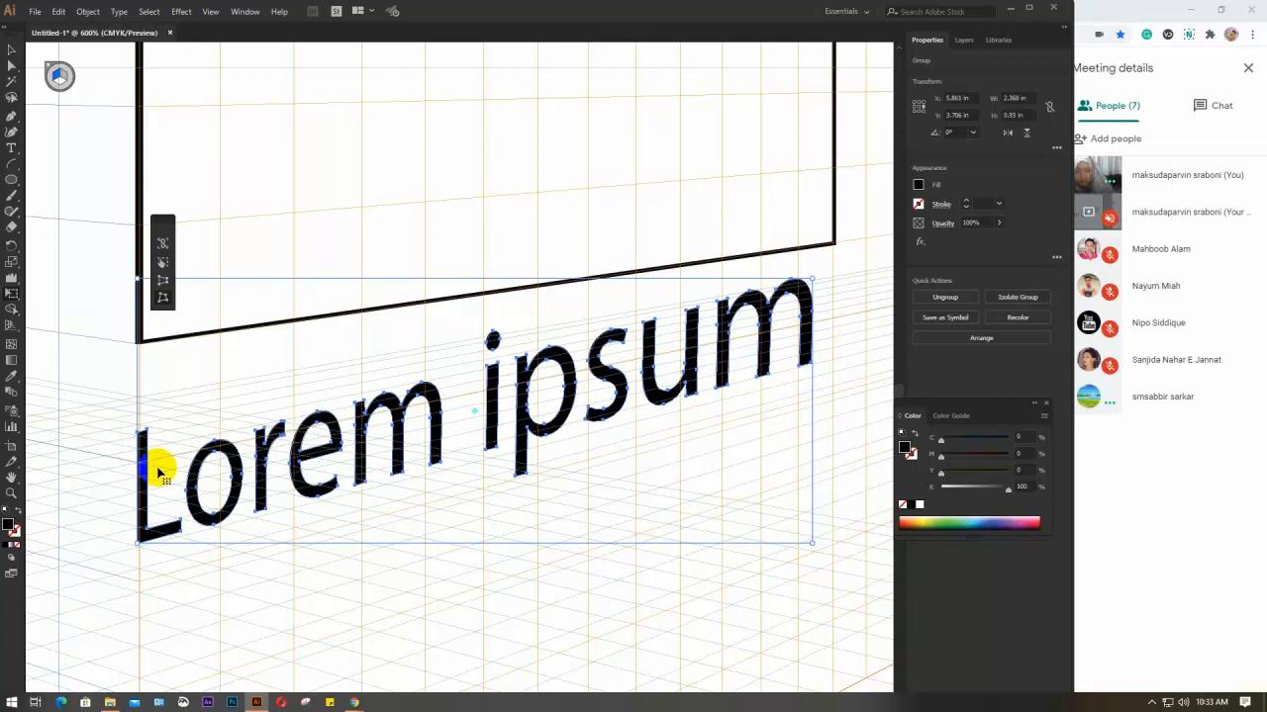
pyautogui.press('Right')
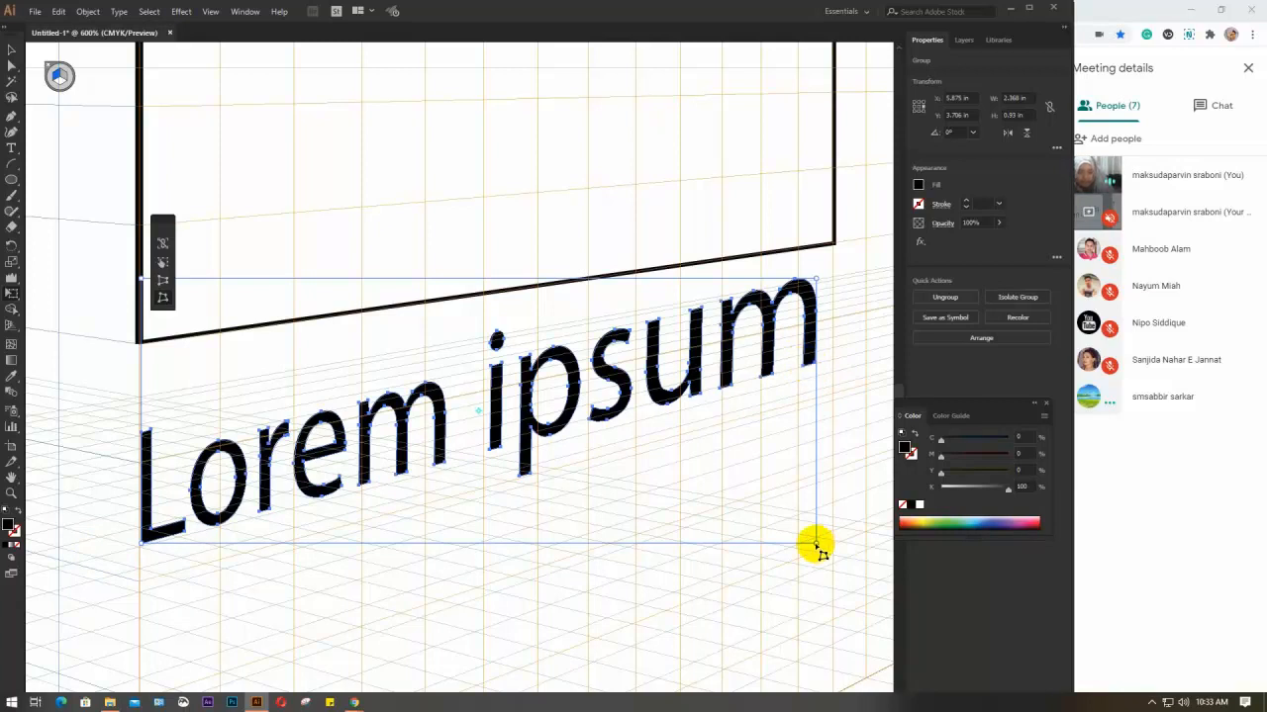
# Step: Free Distort the text's right end to follow the face's lower edge, making it about 2.34 in by 0.77 in overall, and deselect it
pyautogui.moveTo(816, 544); pyautogui.dragTo(814, 578)
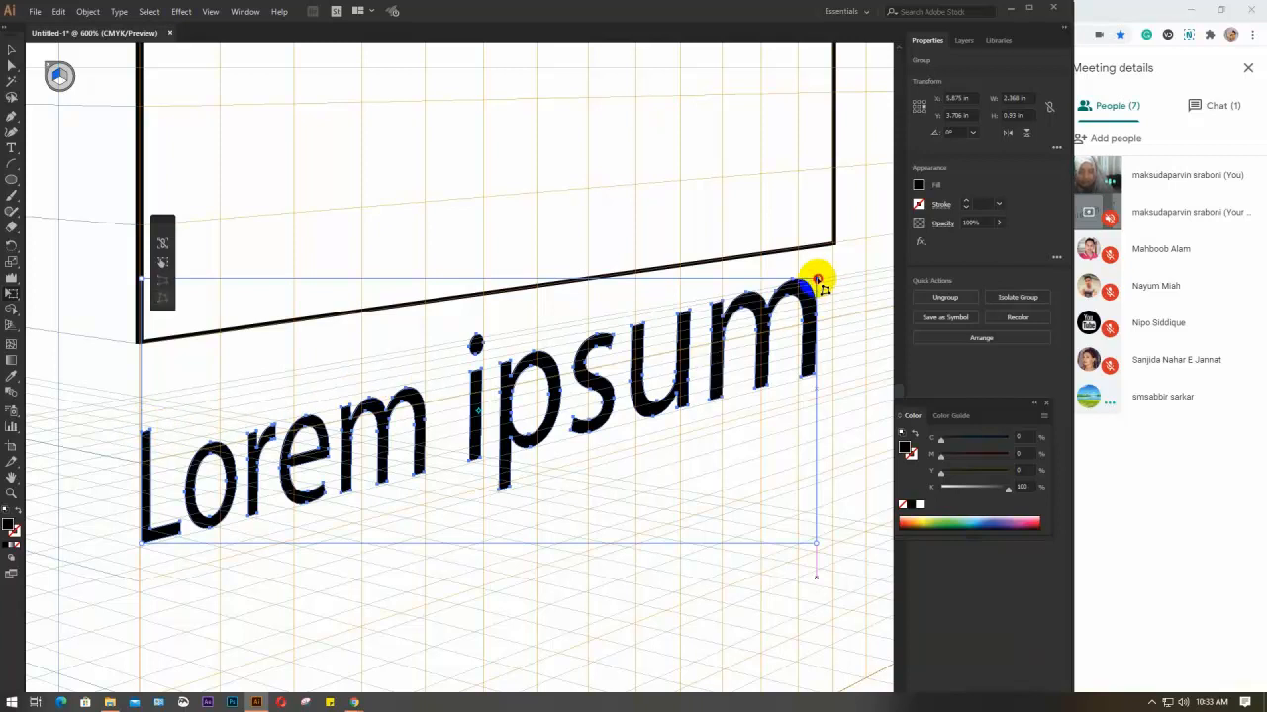
pyautogui.moveTo(816, 281); pyautogui.dragTo(823, 309)
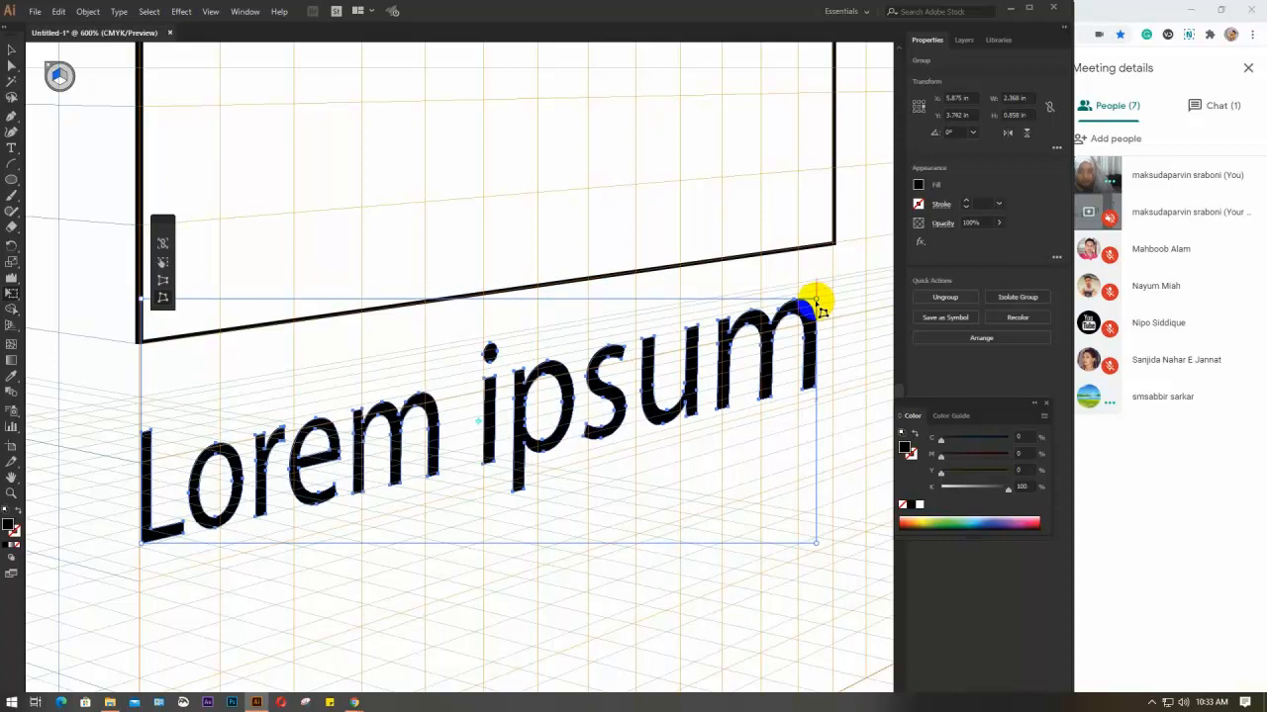
pyautogui.moveTo(822, 309); pyautogui.dragTo(824, 323)
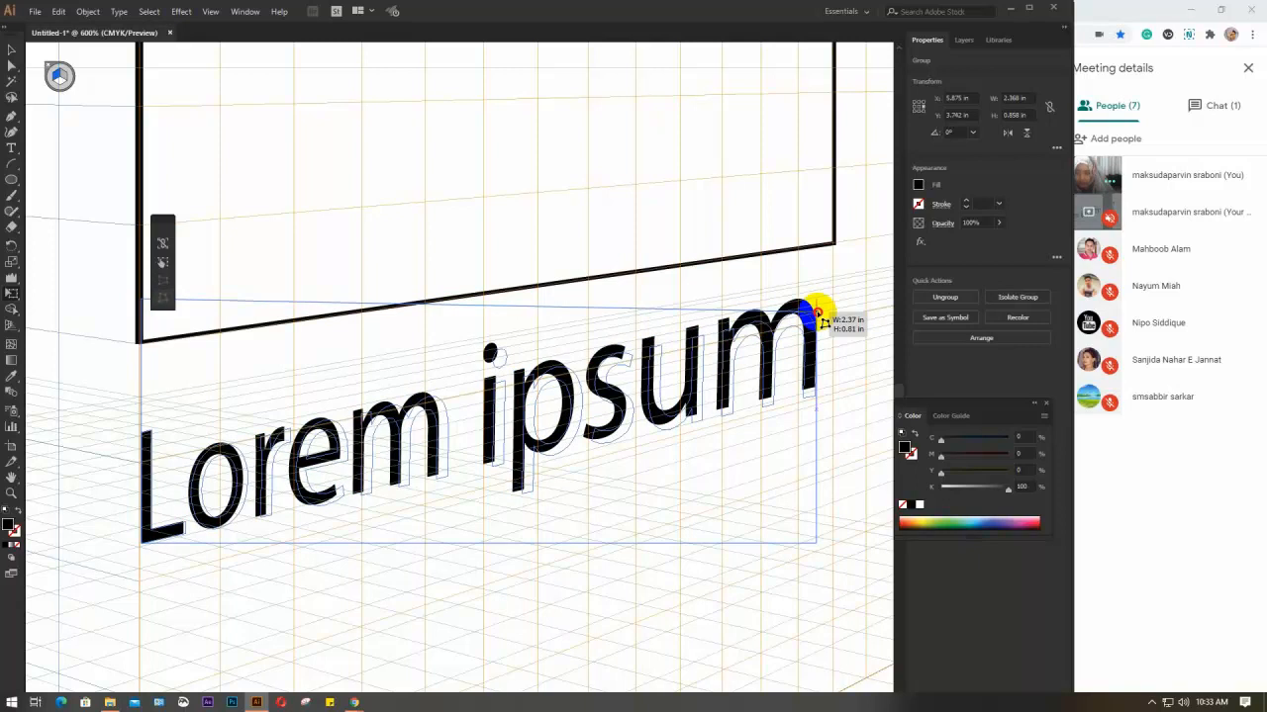
pyautogui.moveTo(825, 323); pyautogui.dragTo(824, 339)
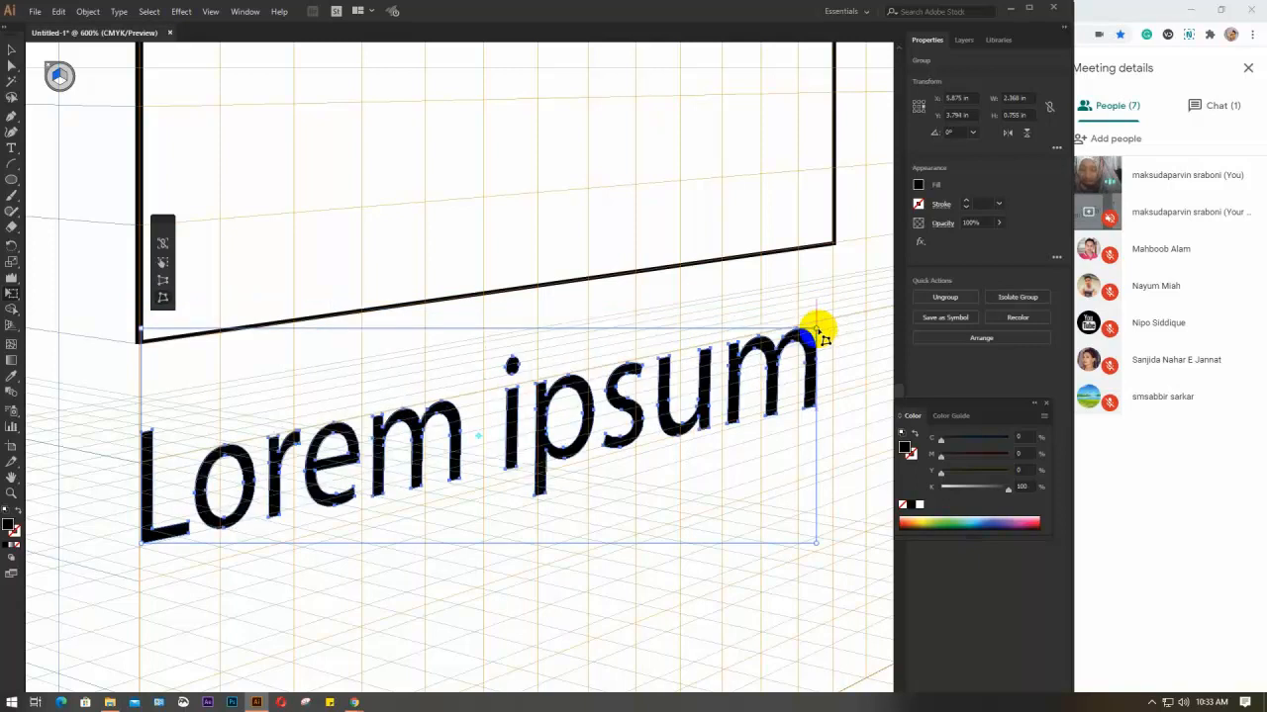
pyautogui.scroll(-3, 824, 340)
pyautogui.moveTo(769, 382); pyautogui.dragTo(623, 397)
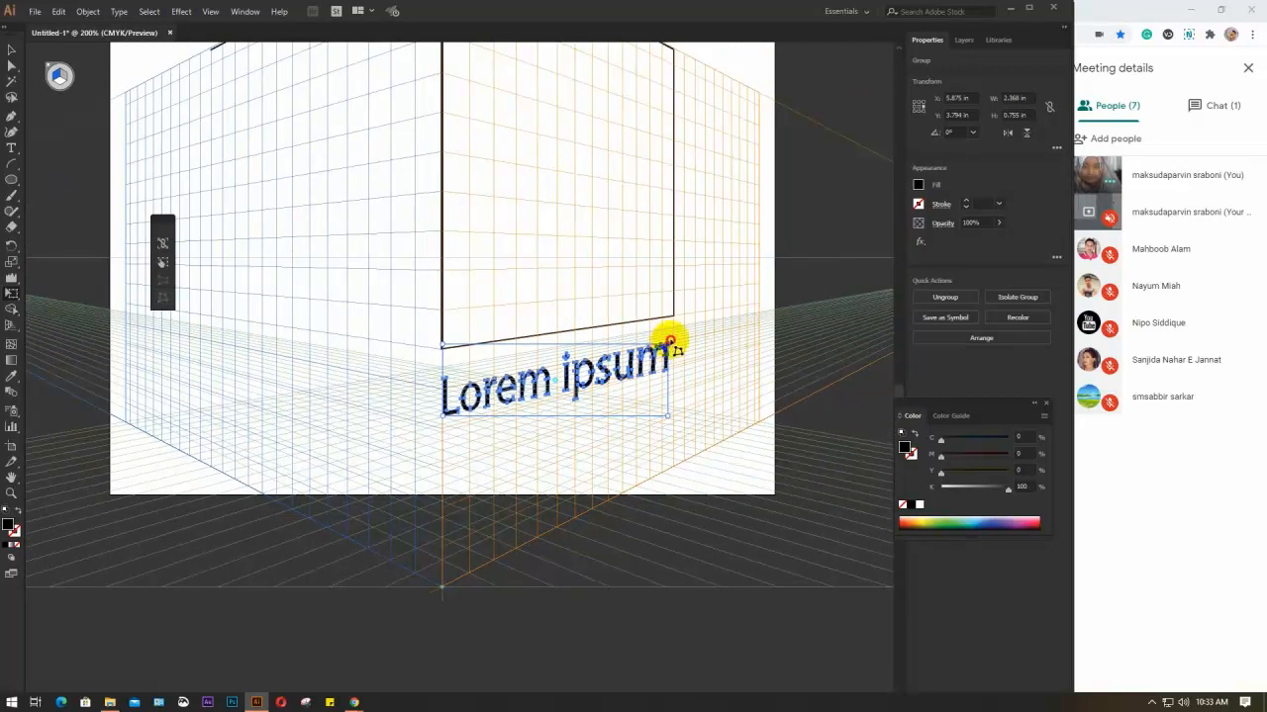
pyautogui.moveTo(668, 346)
pyautogui.mouseDown()
pyautogui.moveTo(671, 331)
pyautogui.moveTo(670, 353)
pyautogui.mouseUp()
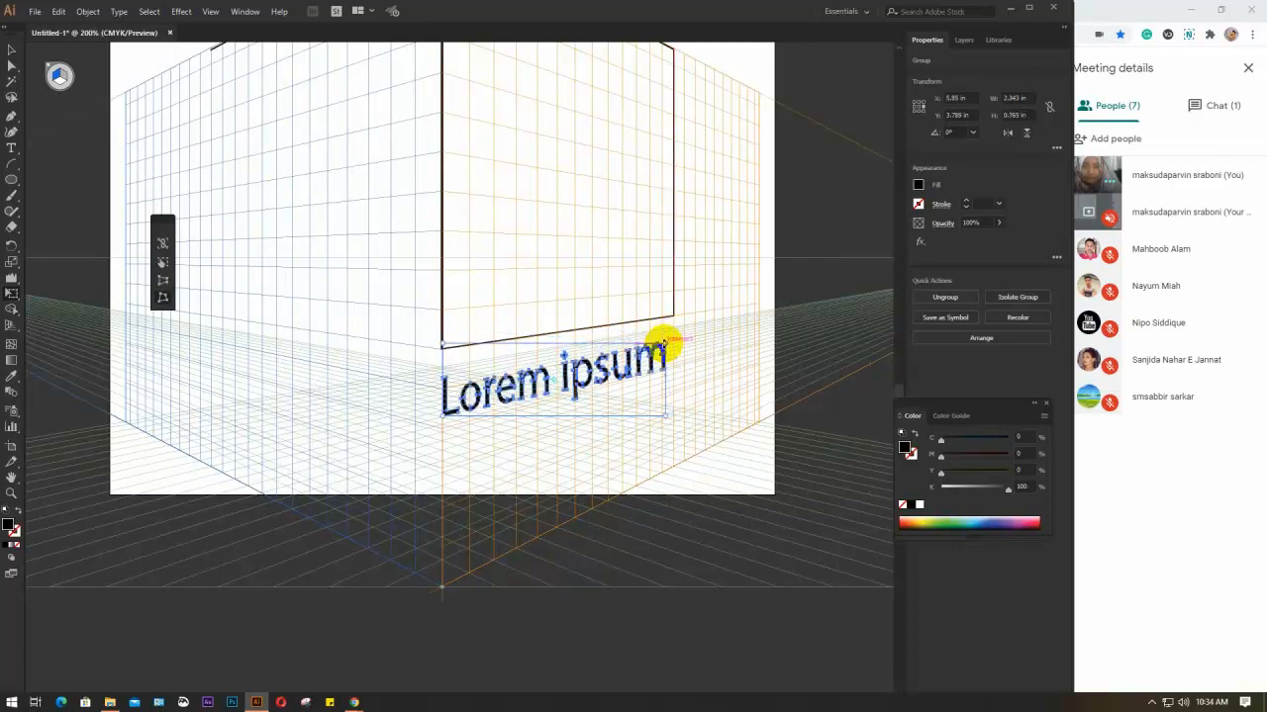
pyautogui.click(11, 49)
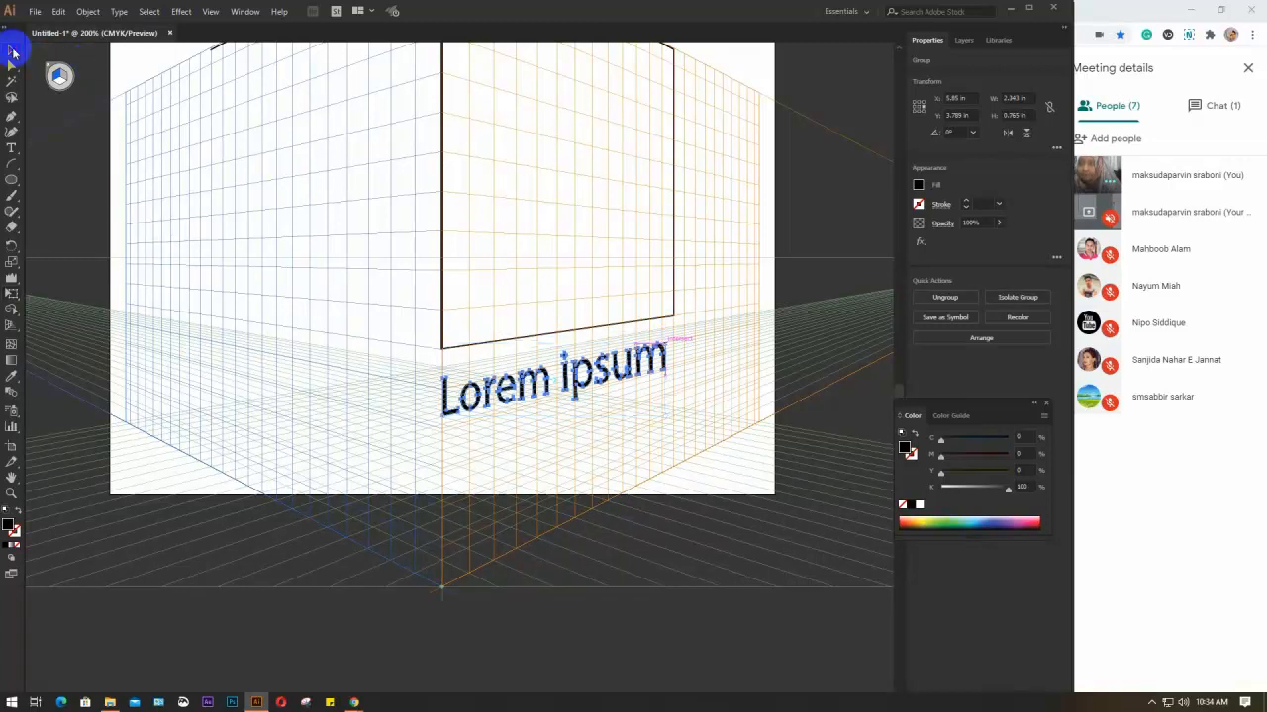
pyautogui.click(520, 440)
# Step: Hide the perspective grid so only the artwork is displayed
pyautogui.scroll(-1, 520, 440)
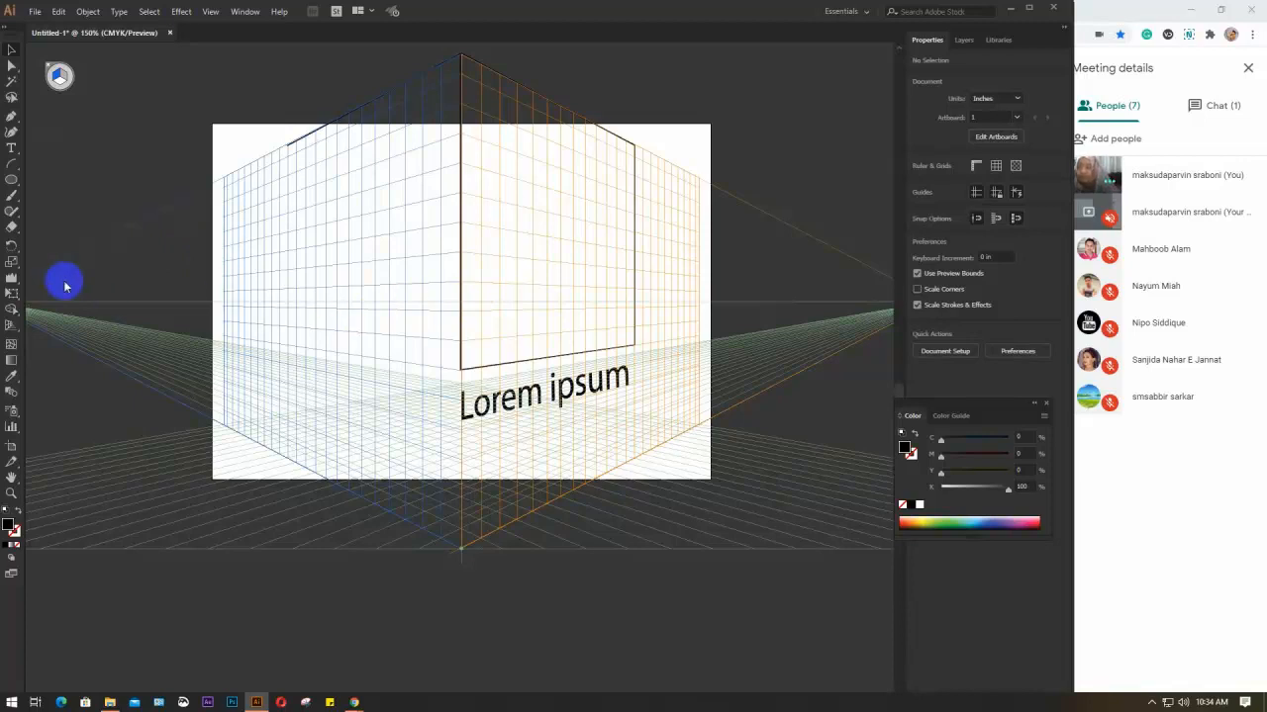
pyautogui.click(9, 326)
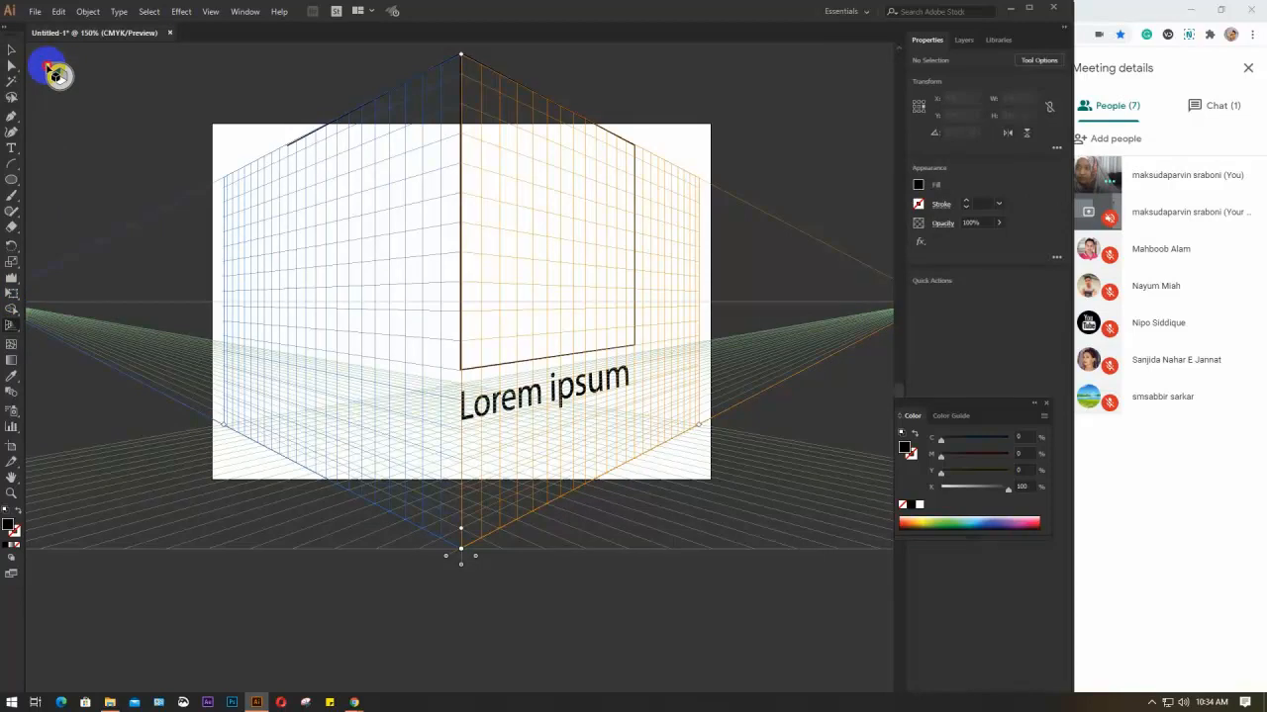
pyautogui.click(47, 68)
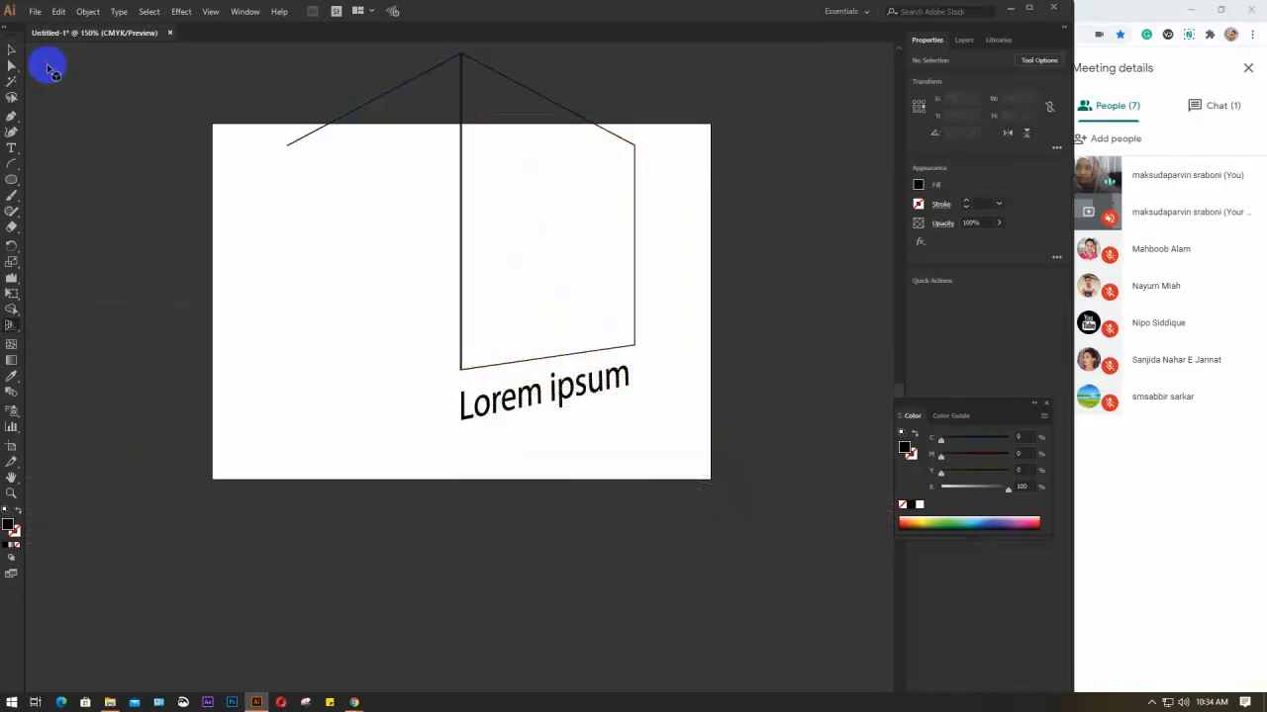
# Step: Delete the left box face drawn on the blue grid plane
pyautogui.click(11, 49)
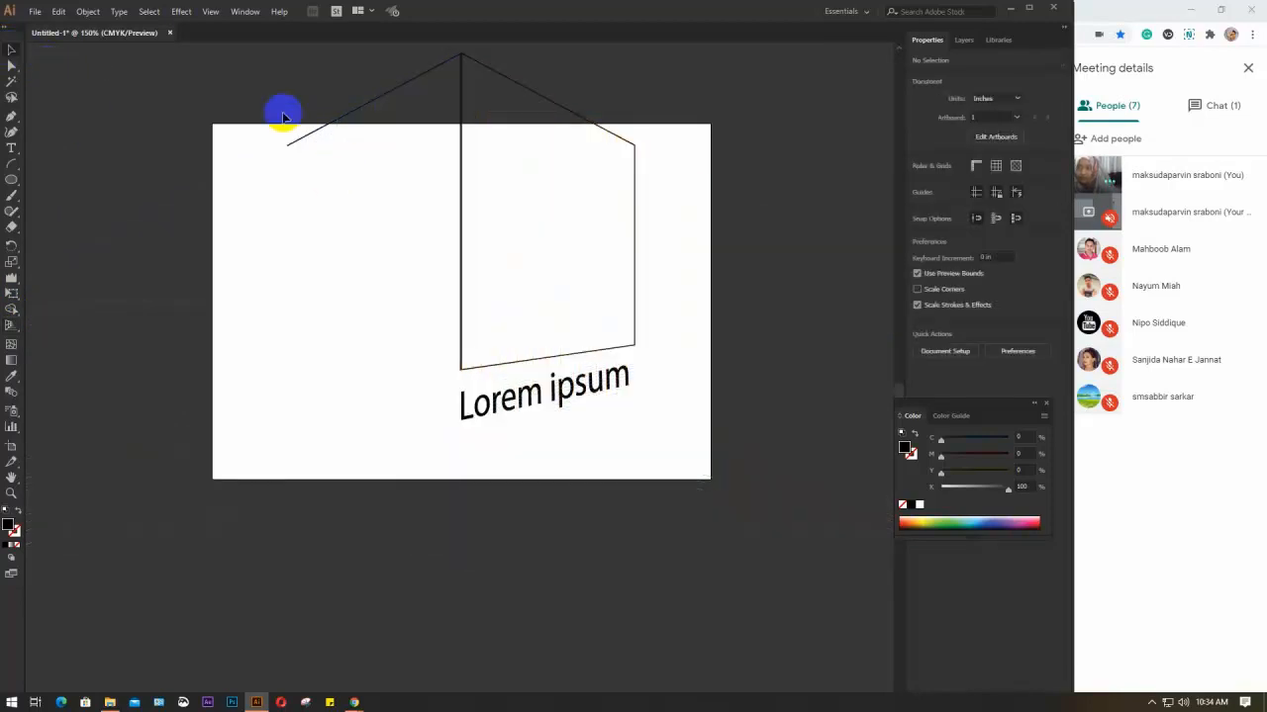
pyautogui.click(325, 156)
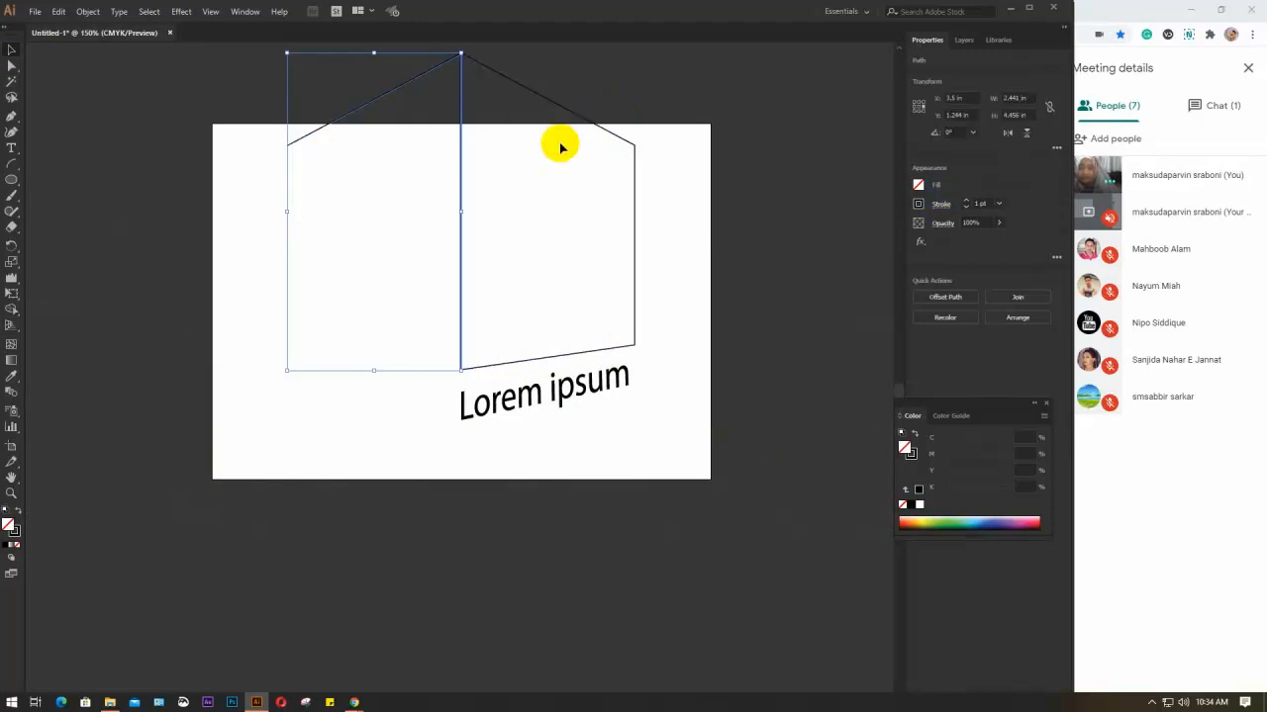
pyautogui.press('Delete')
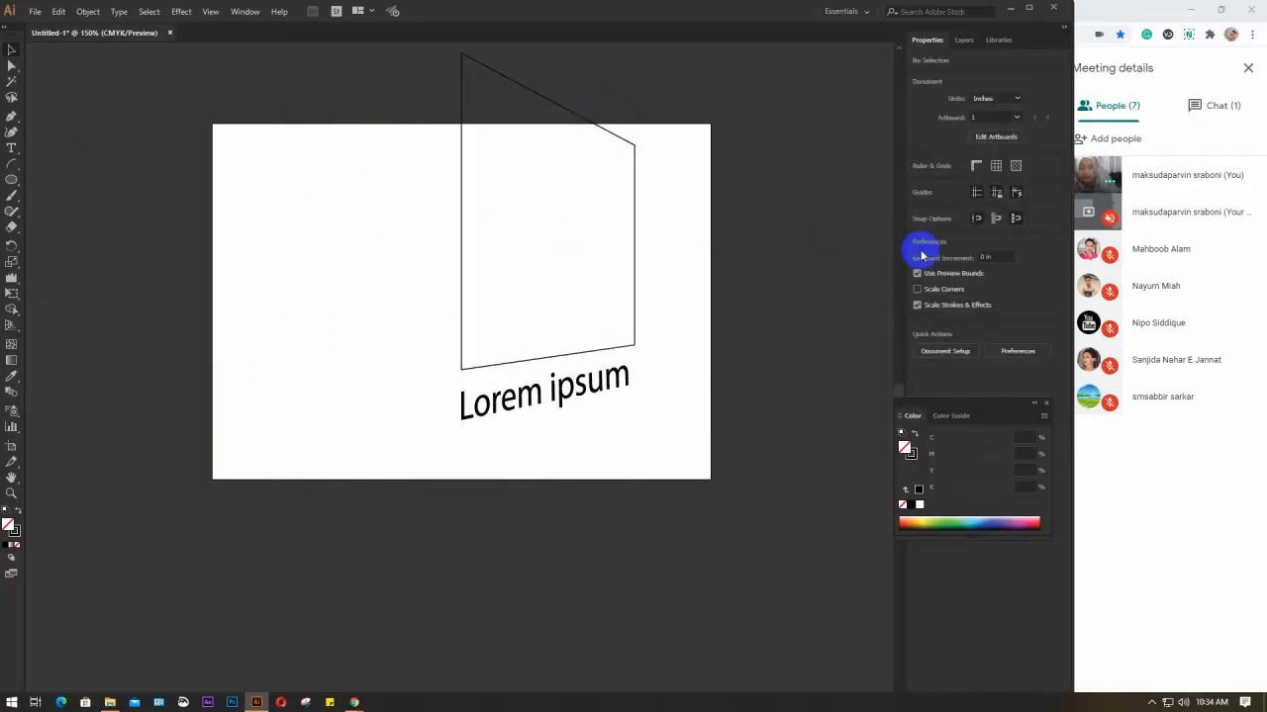
# Step: Move the remaining face and the "Lorem ipsum" text together about 0.56 in left and 0.9 in down onto the artboard
pyautogui.moveTo(329, 111); pyautogui.dragTo(610, 452)
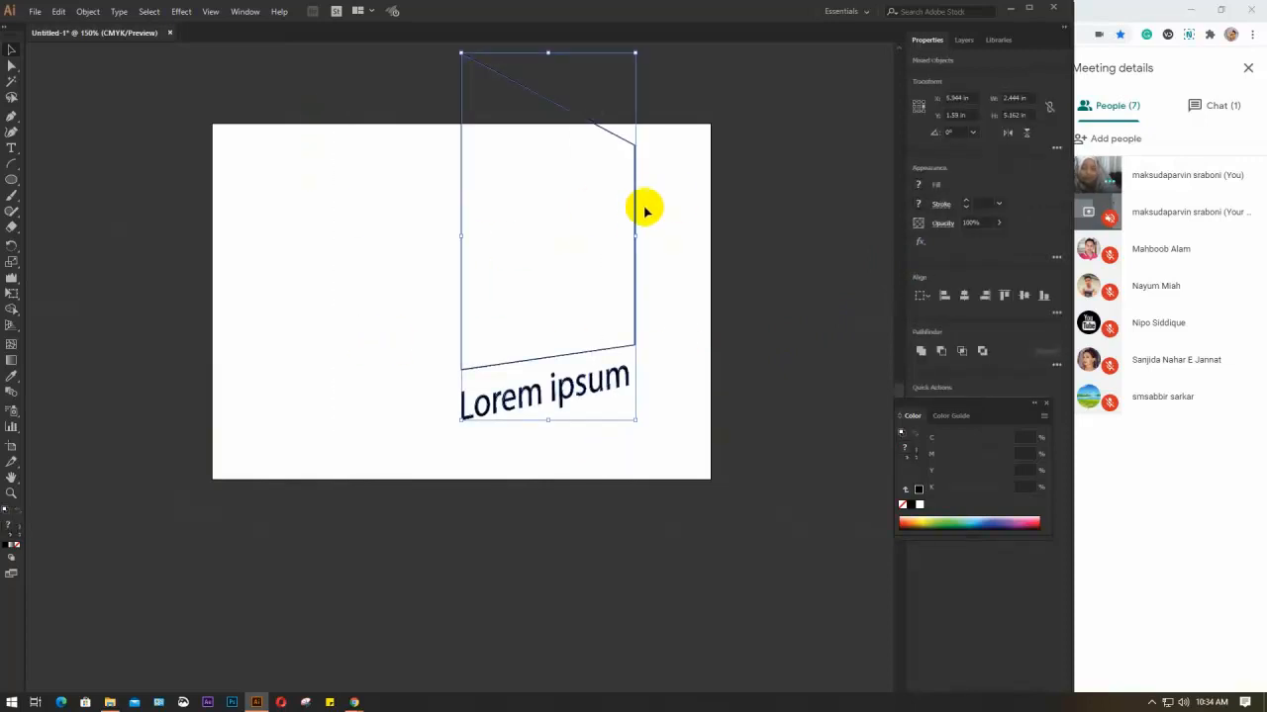
pyautogui.moveTo(634, 224); pyautogui.dragTo(597, 287)
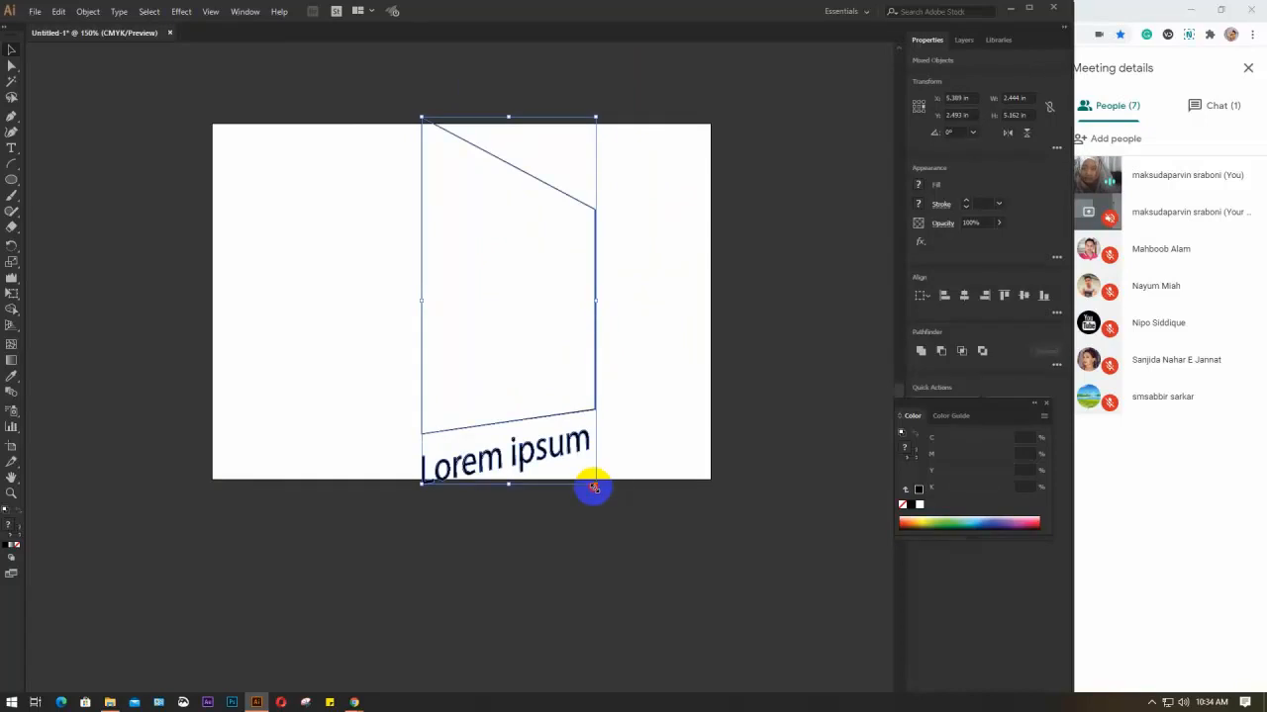
# Step: Scale the face and "Lorem ipsum" text together about their centre to about 1.22 in by 2.57 in
pyautogui.moveTo(594, 487); pyautogui.dragTo(563, 393)
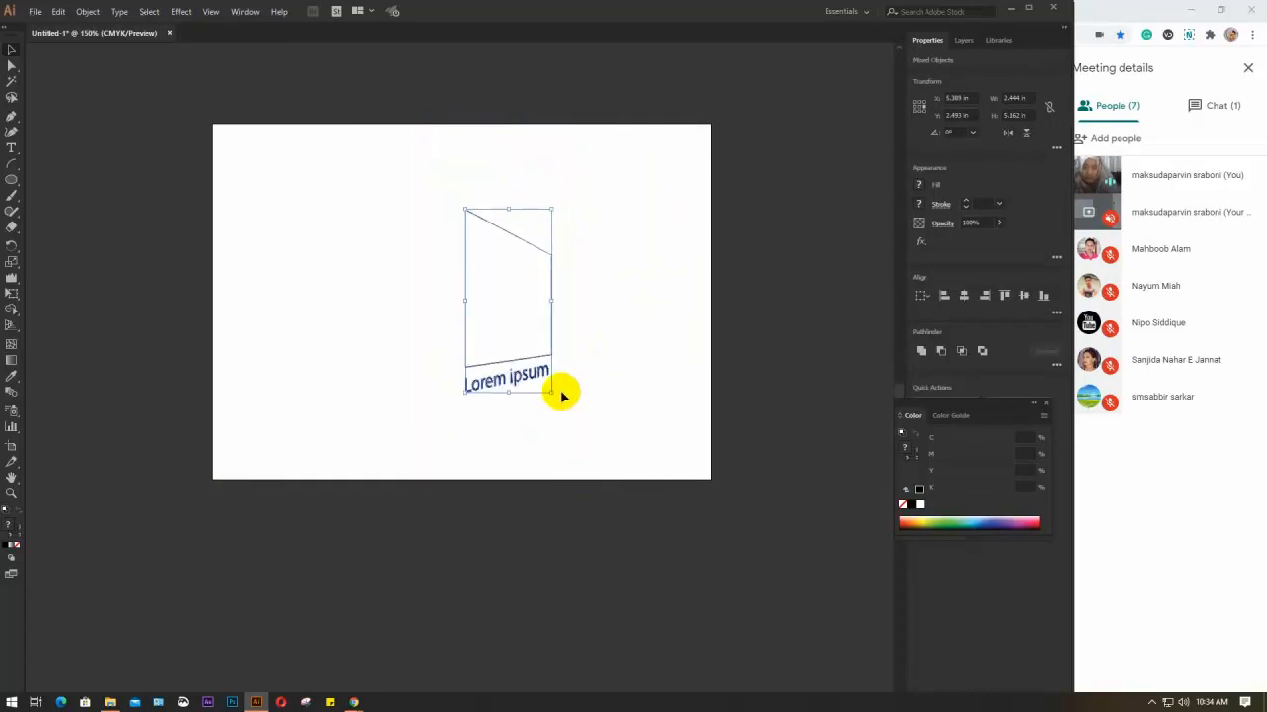
pyautogui.click(613, 310)
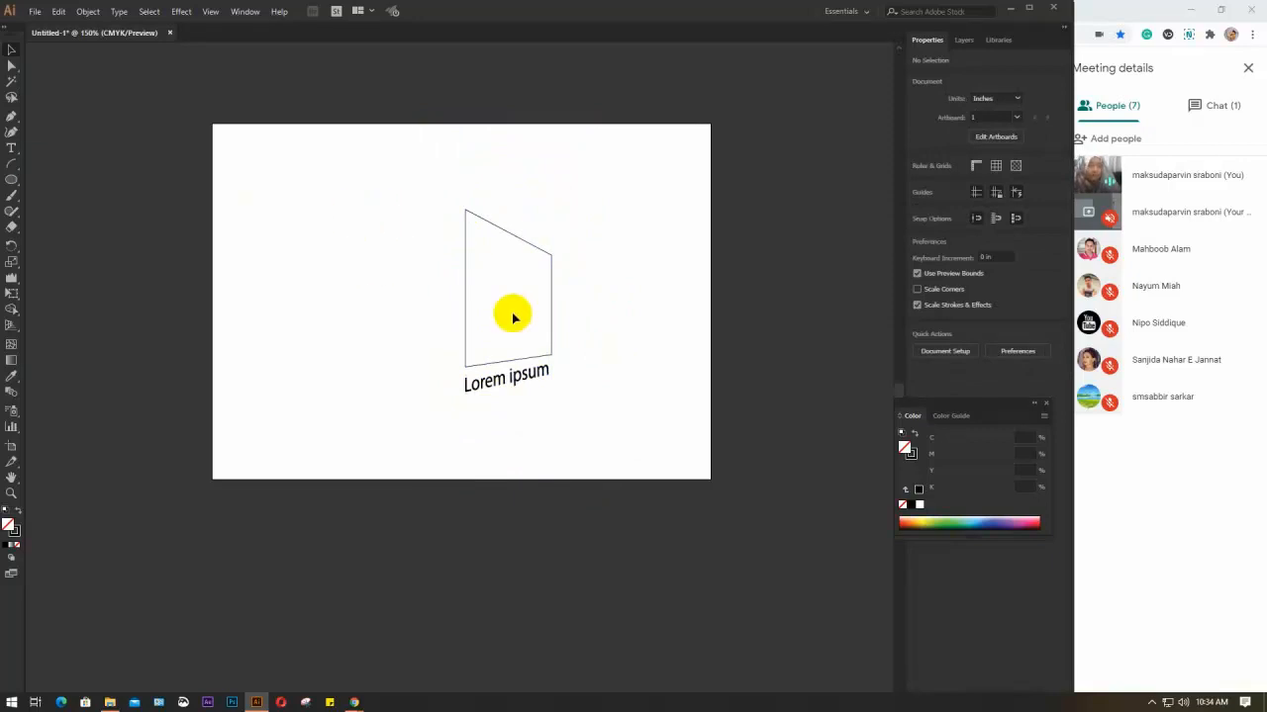
pyautogui.moveTo(415, 209); pyautogui.dragTo(597, 424)
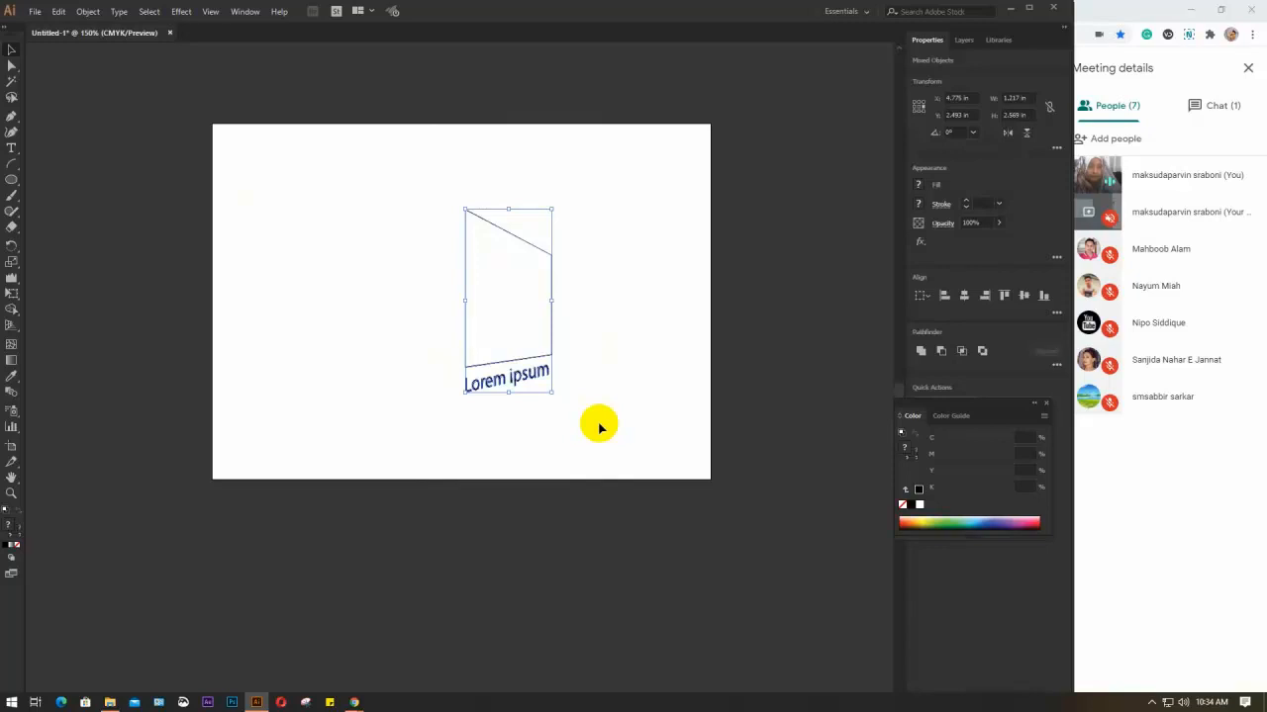
# Step: Check the chat in the Google Meet window, restore its participant list, and switch back to Illustrator
pyautogui.click(1232, 104)
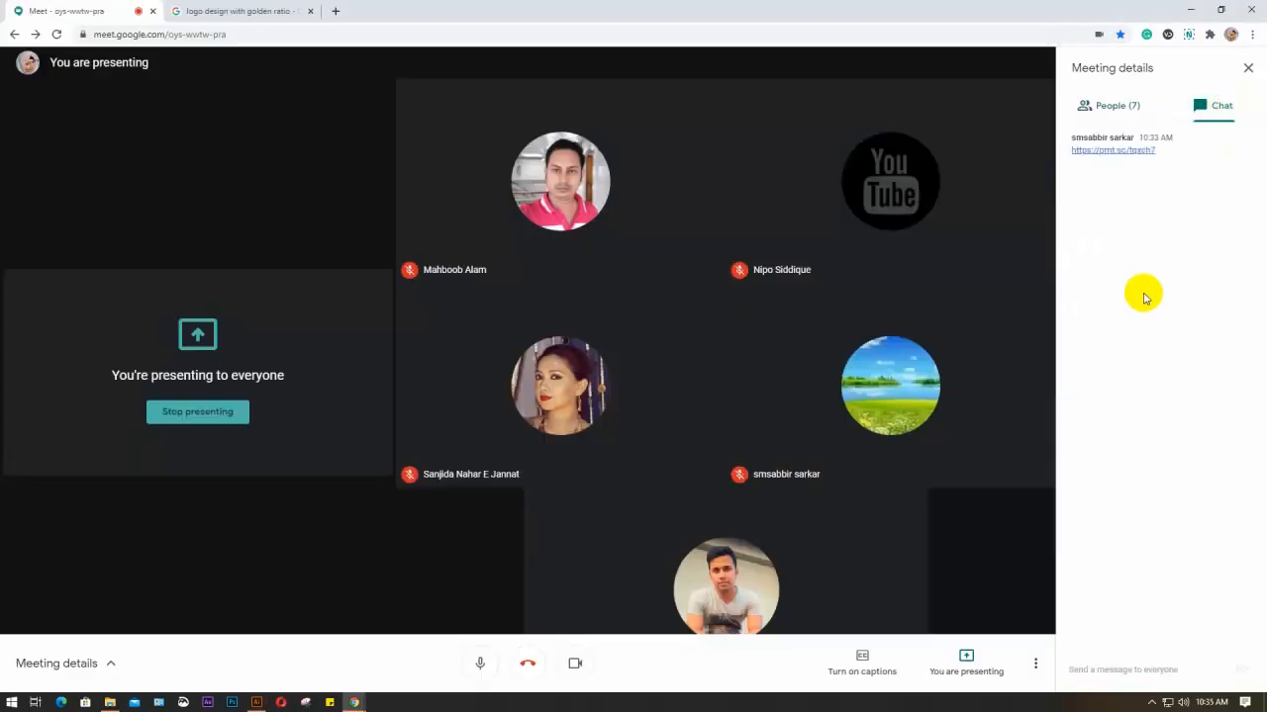
pyautogui.click(1104, 105)
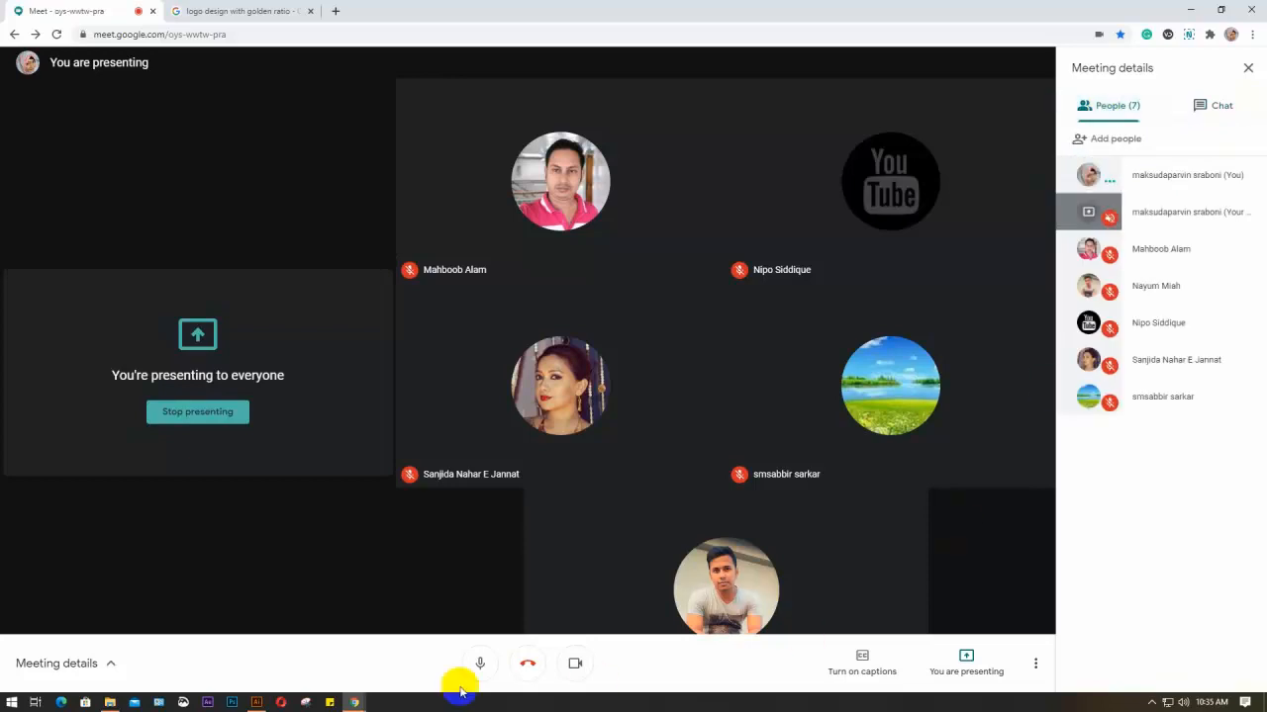
pyautogui.click(256, 703)
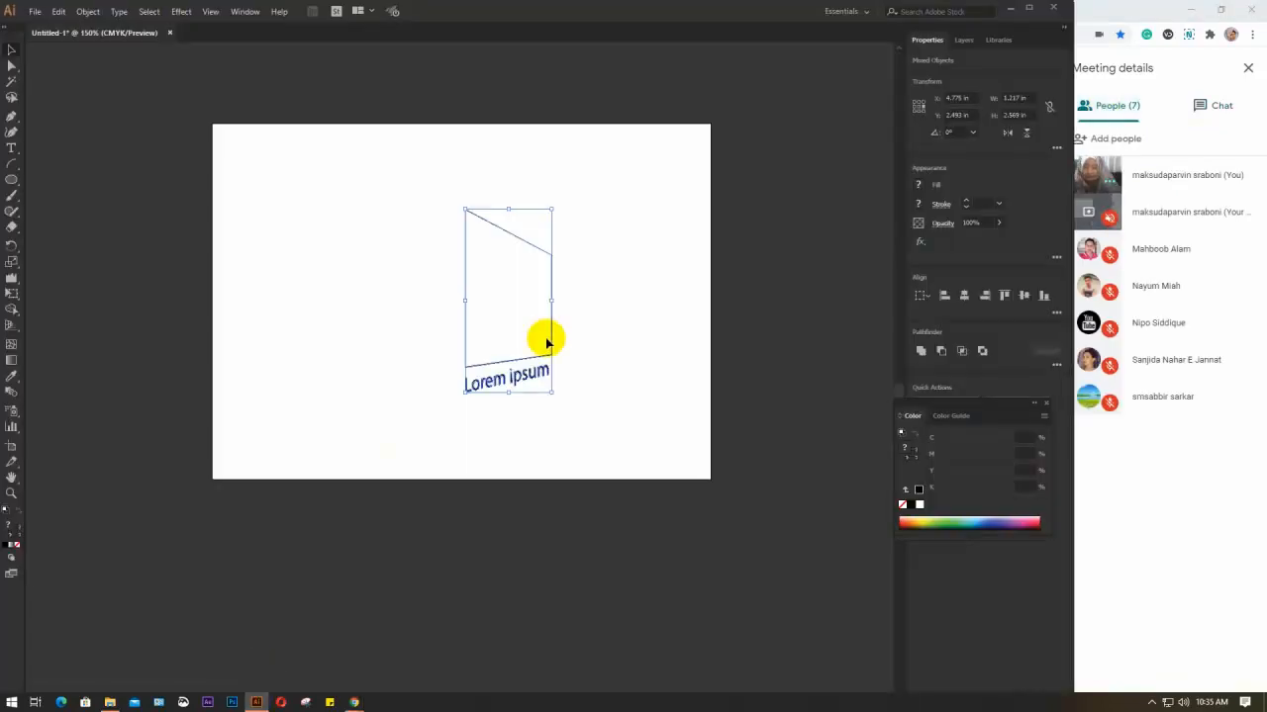
# Step: Delete the box face and "Lorem ipsum" text to clear the artboard
pyautogui.press('Delete')
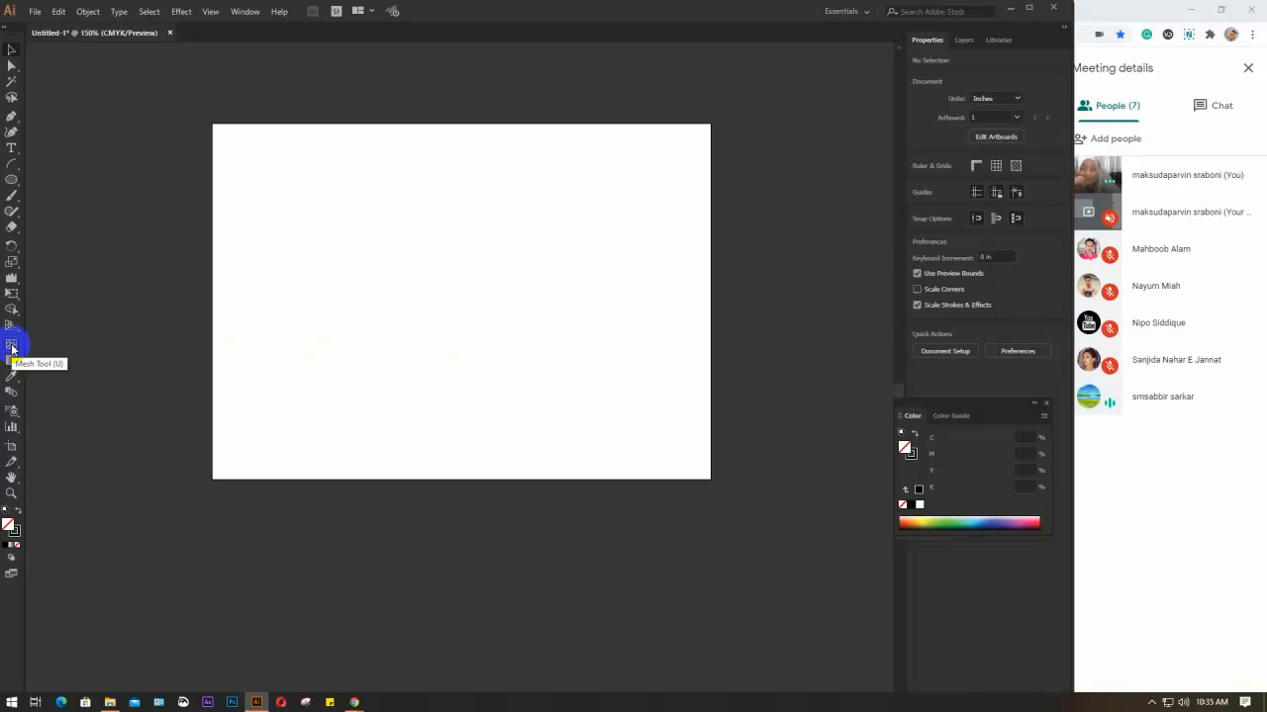
pyautogui.click(1151, 703)
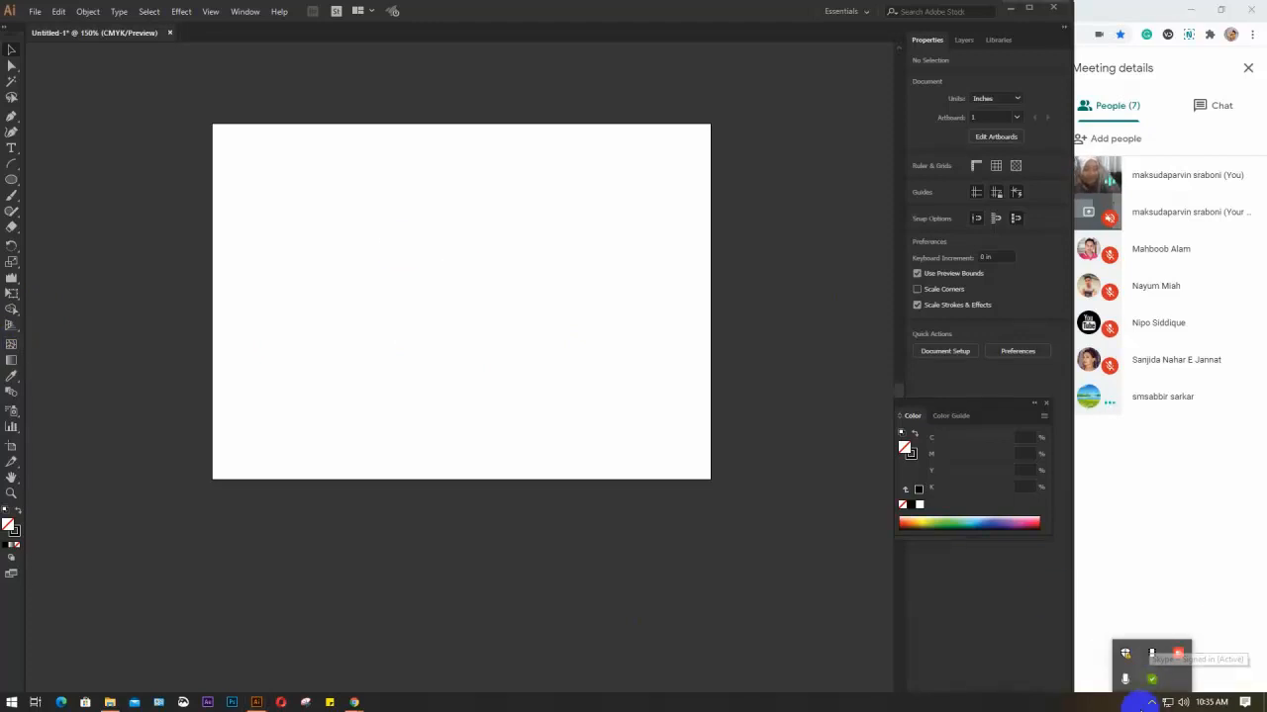
pyautogui.click(563, 369)
# Step: Draw a circle about 3.06 in in diameter near the middle of the artboard
pyautogui.scroll(1, 563, 369)
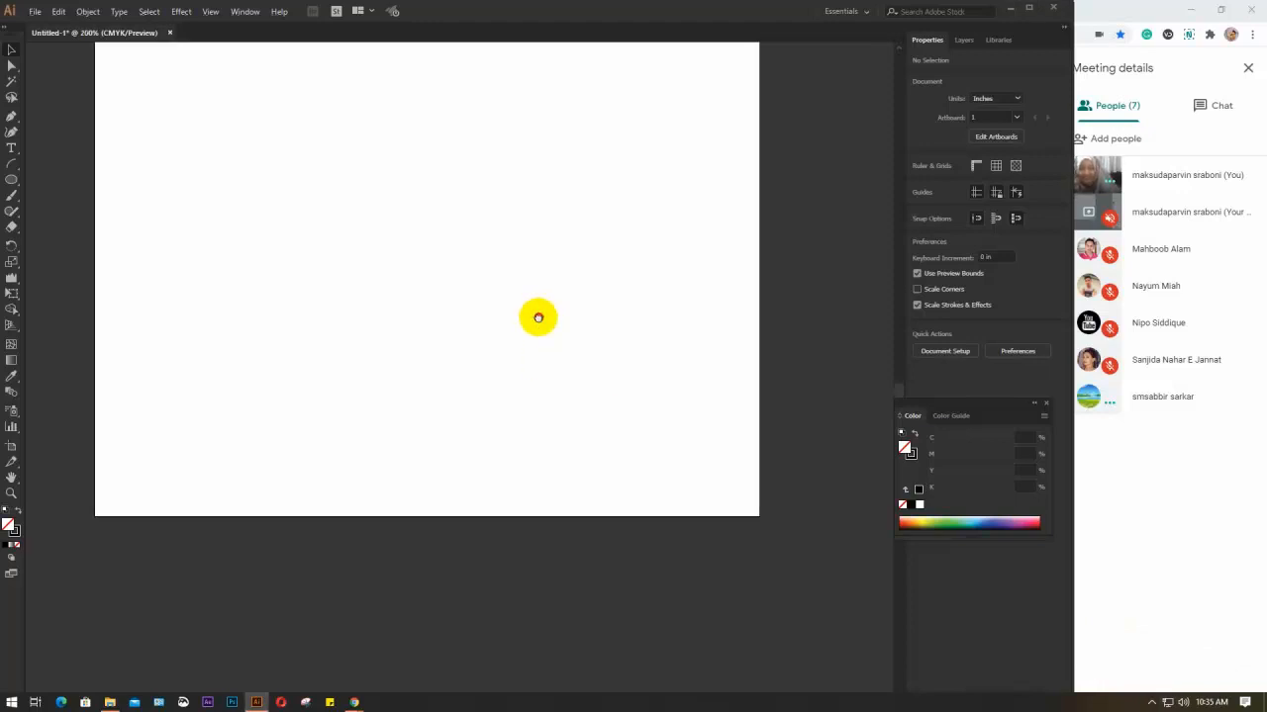
pyautogui.moveTo(537, 316); pyautogui.dragTo(538, 387)
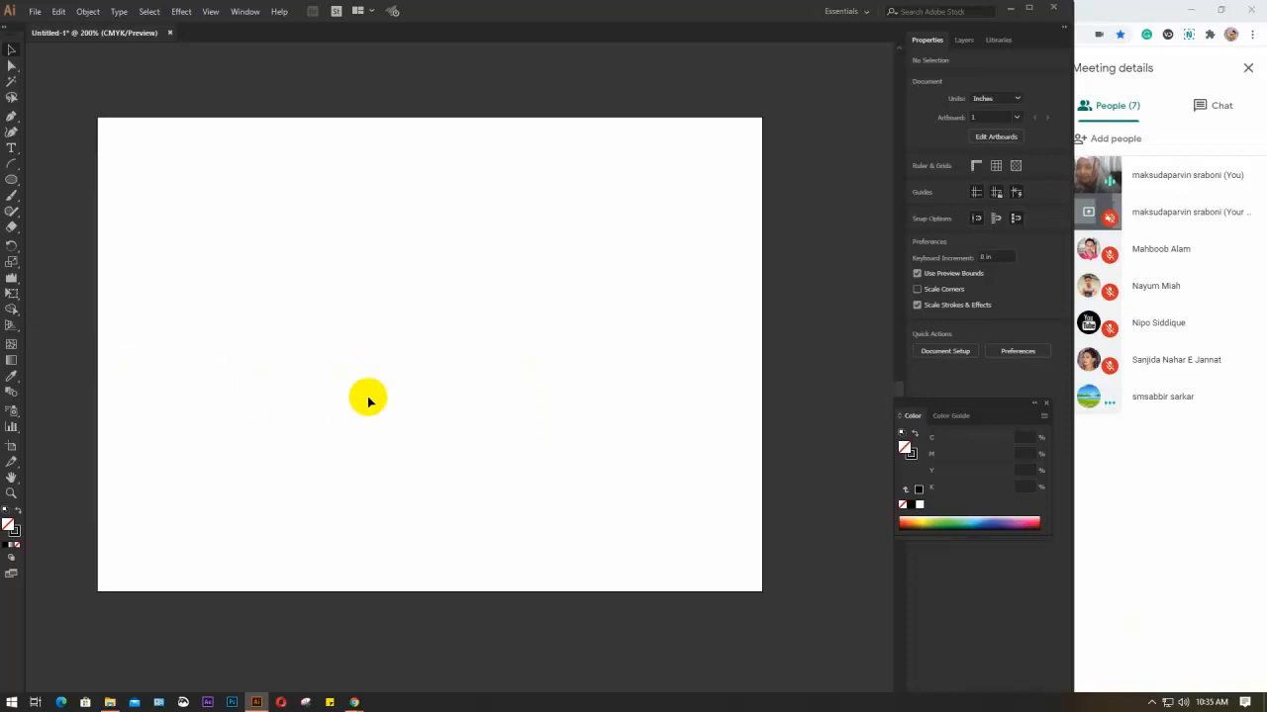
pyautogui.click(12, 179)
pyautogui.moveTo(281, 215); pyautogui.dragTo(546, 500)
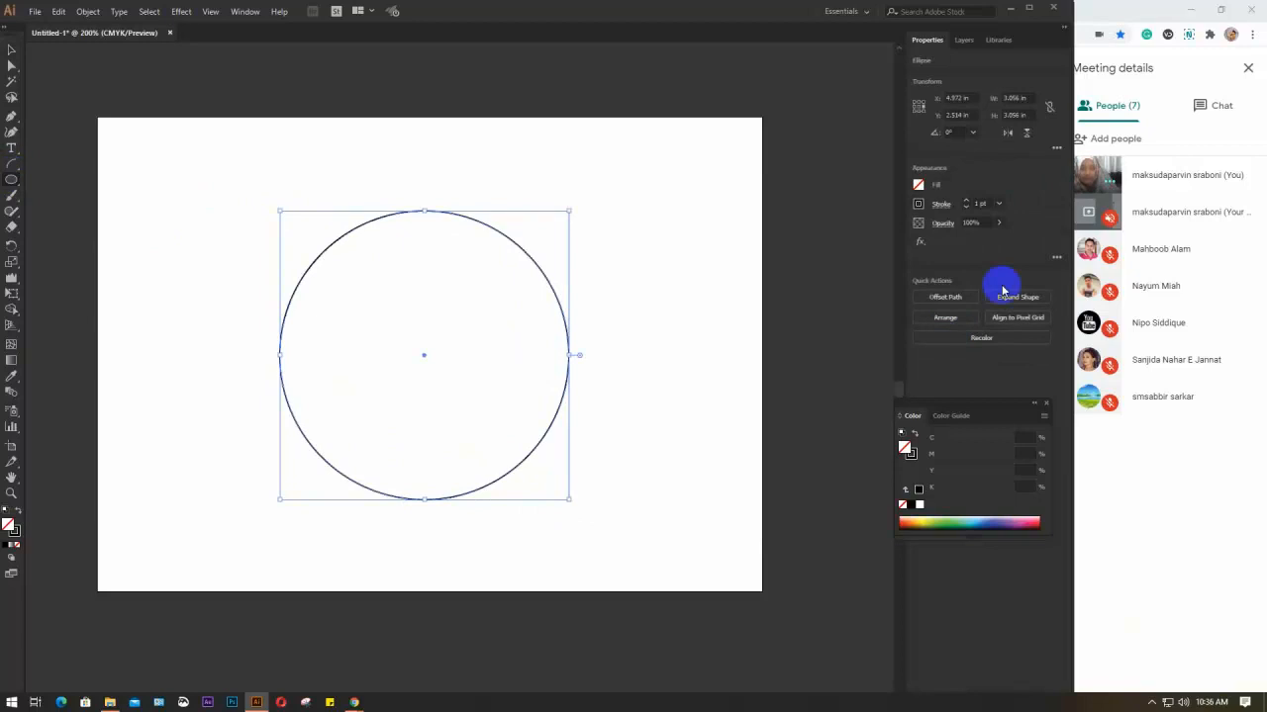
# Step: Fill the circle with a magenta pink picked from the colour spectrum, after trying olive and blue
pyautogui.click(924, 522)
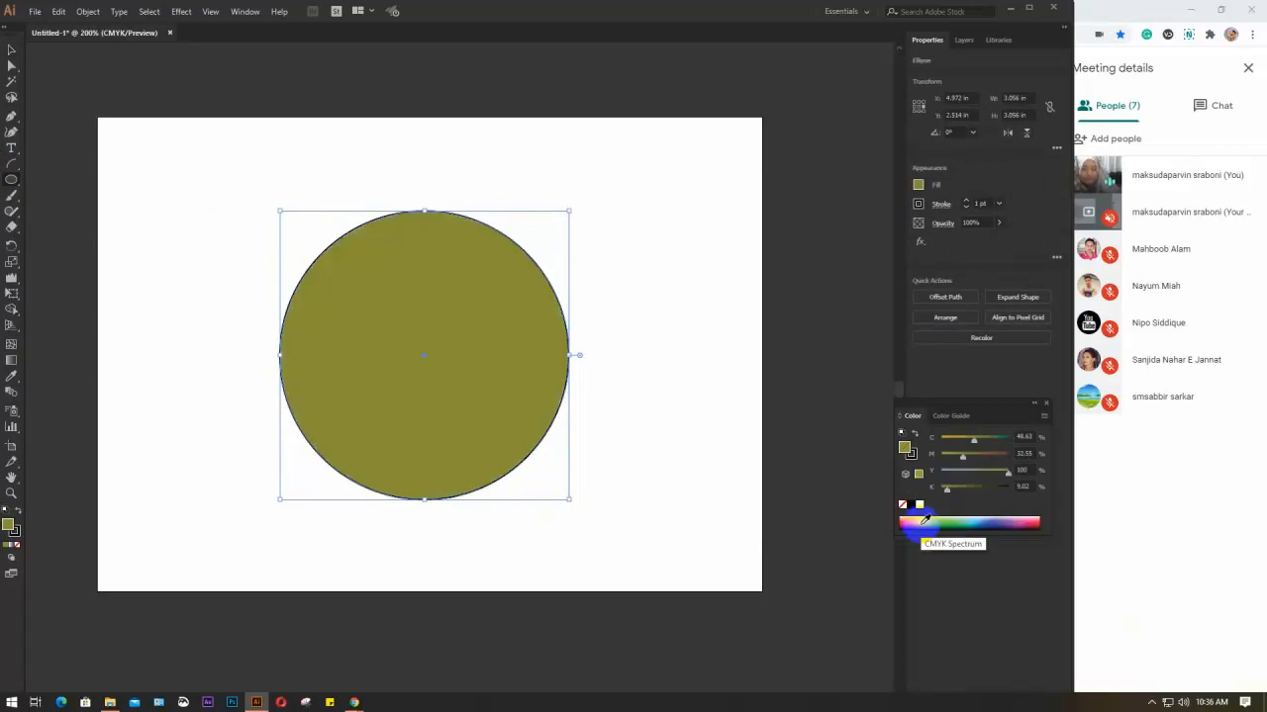
pyautogui.click(984, 517)
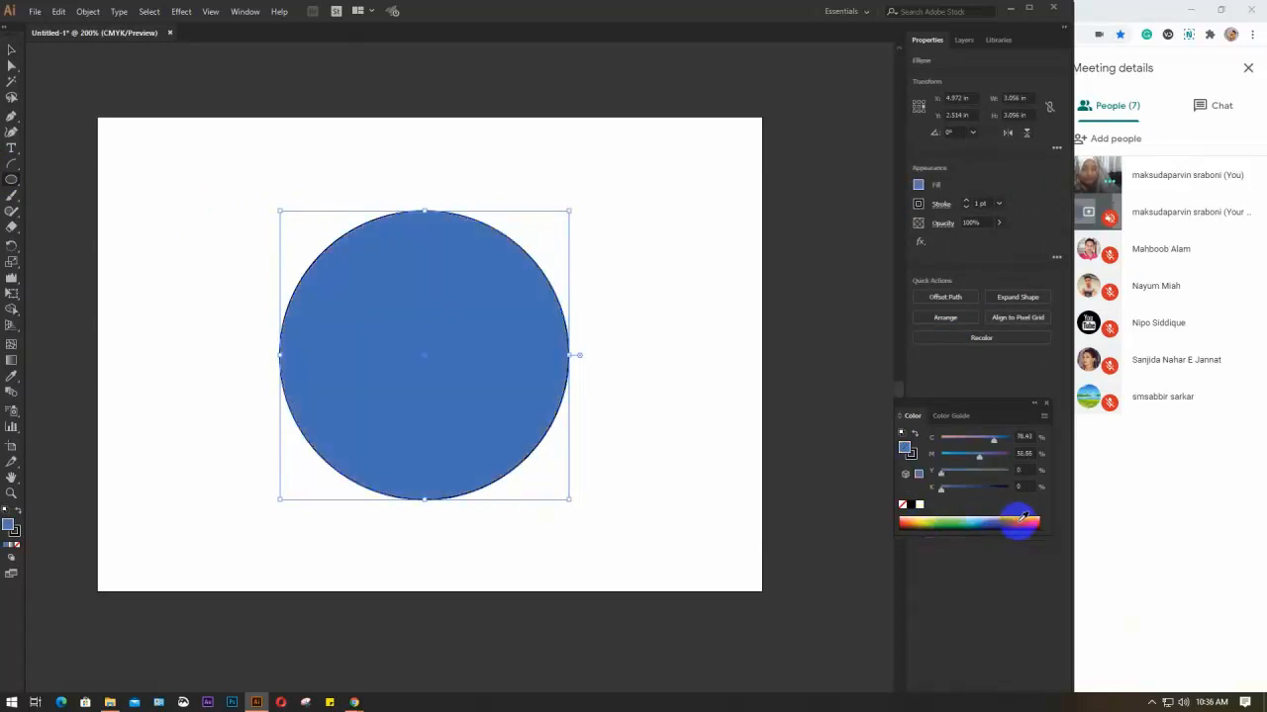
pyautogui.click(1016, 520)
pyautogui.press('v')
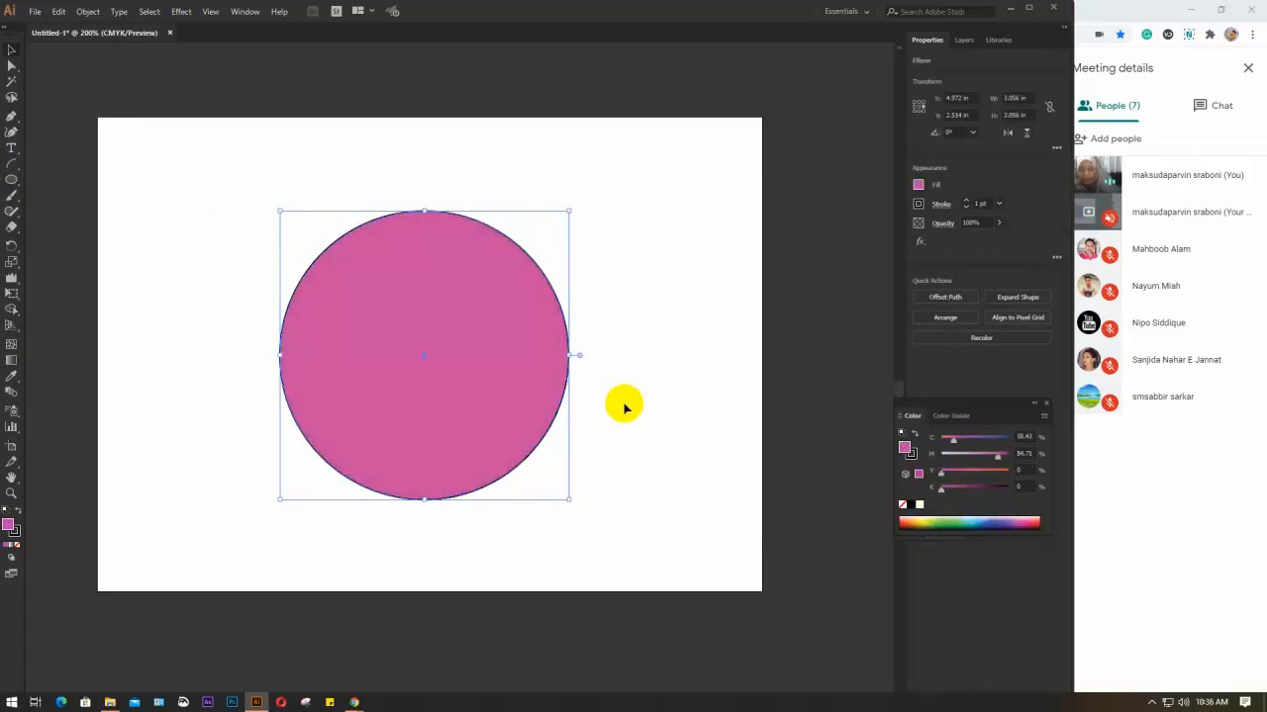
pyautogui.click(96, 12)
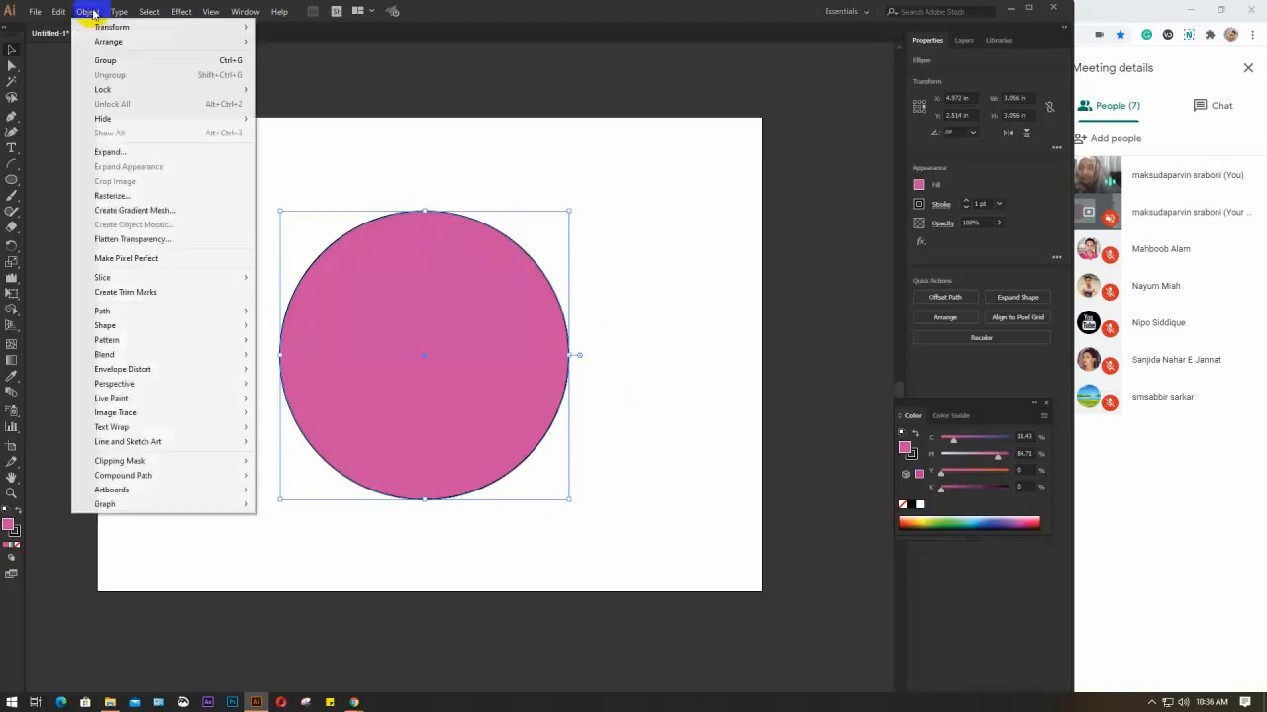
pyautogui.moveTo(160, 370)
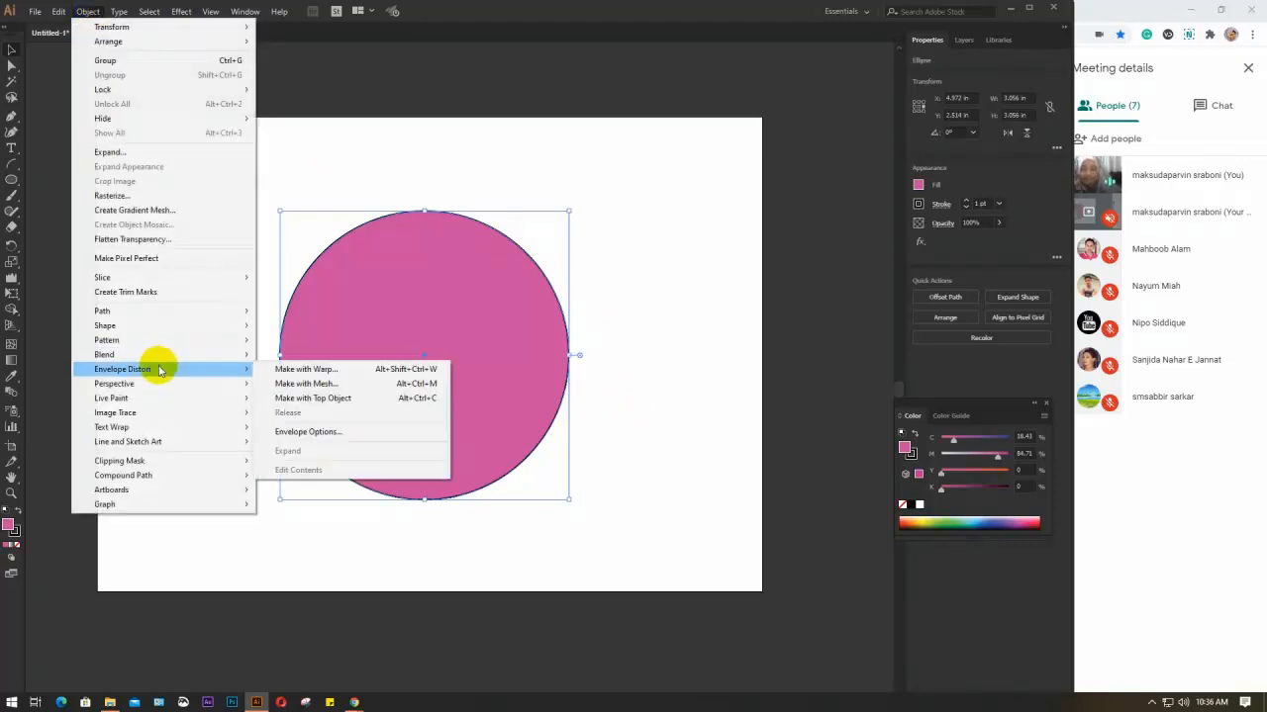
pyautogui.click(357, 386)
pyautogui.moveTo(706, 48); pyautogui.dragTo(719, 173)
pyautogui.click(646, 279)
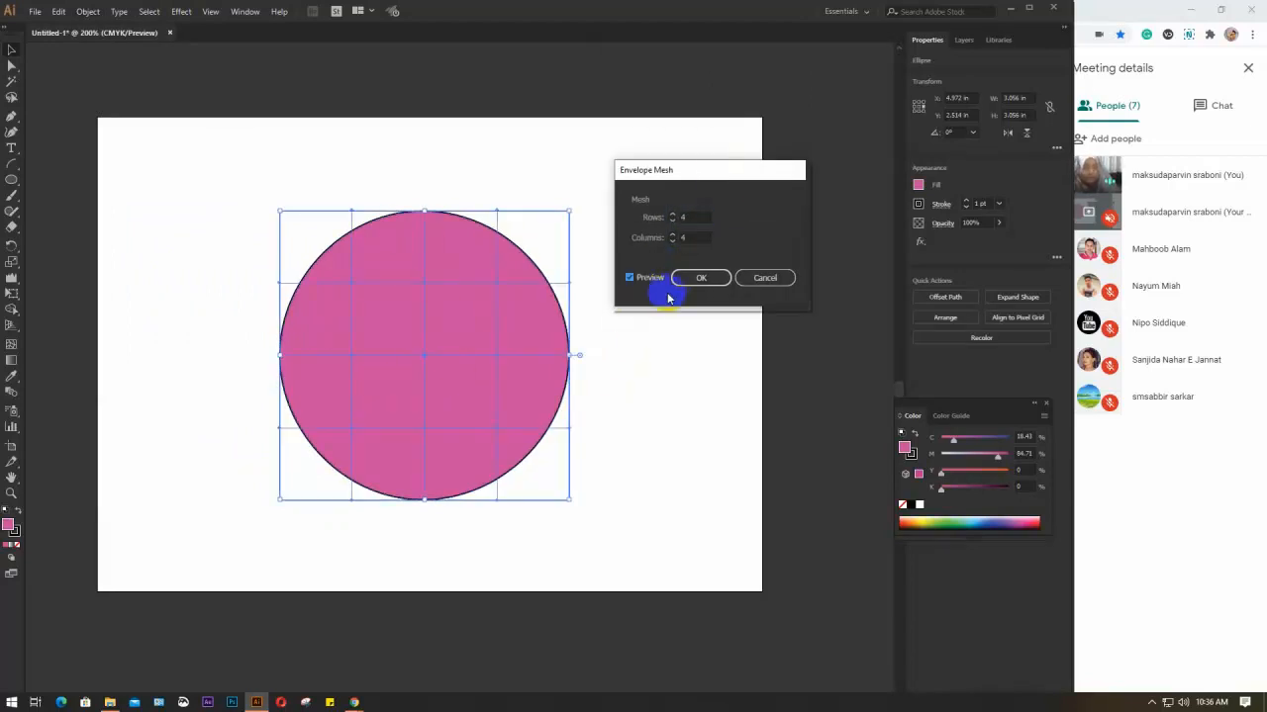
pyautogui.click(718, 282)
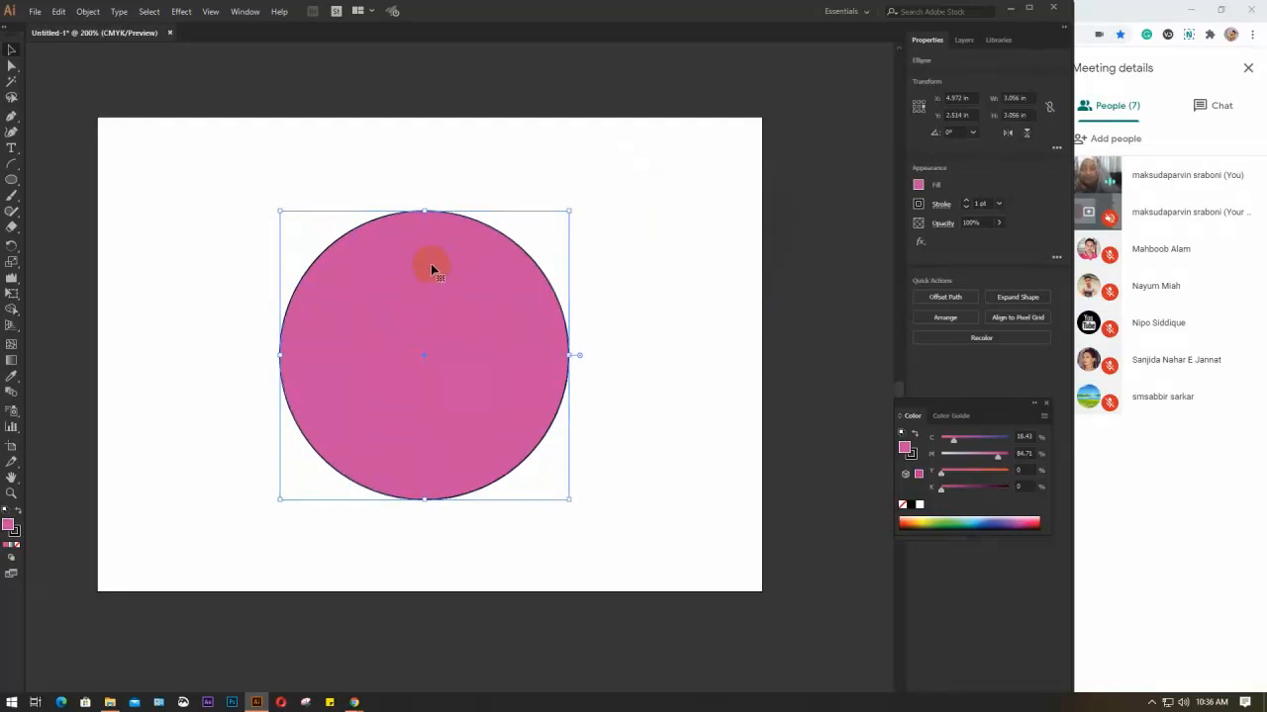
# Step: Apply an envelope mesh with 4 rows and 4 columns to the circle and select a mesh point on its upper edge
pyautogui.click(87, 12)
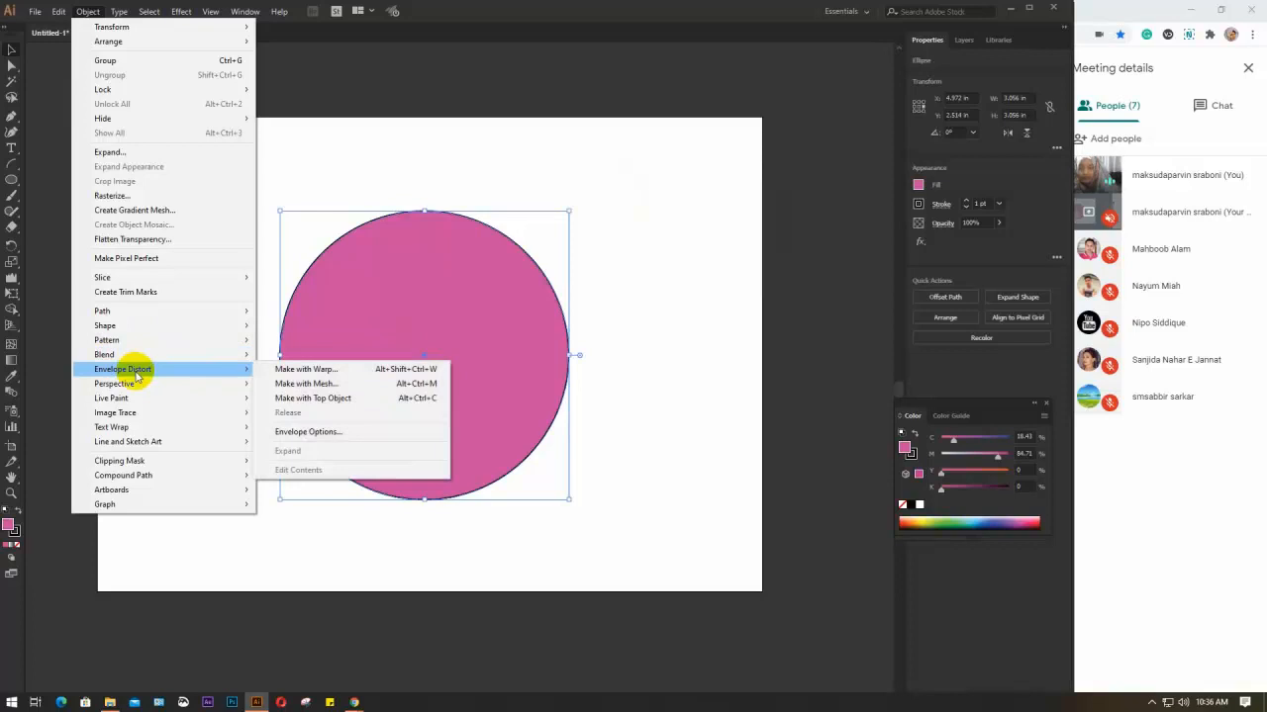
pyautogui.click(300, 386)
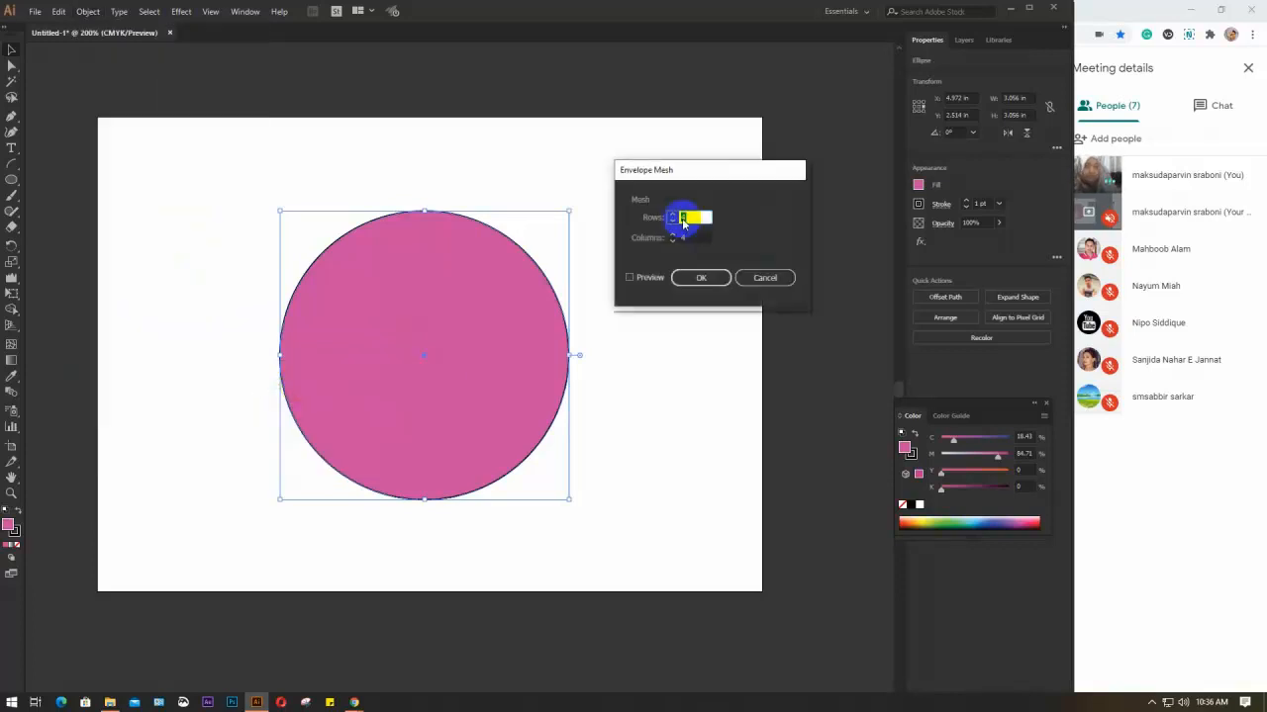
pyautogui.click(697, 281)
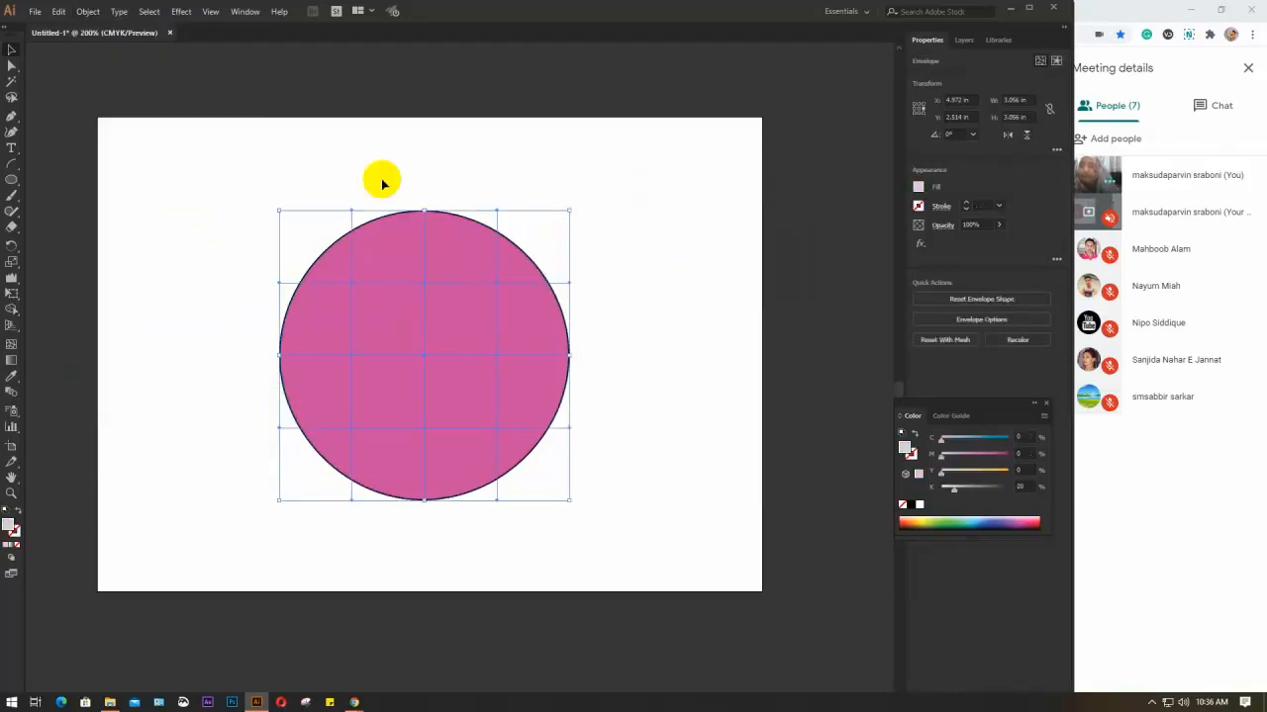
pyautogui.click(12, 66)
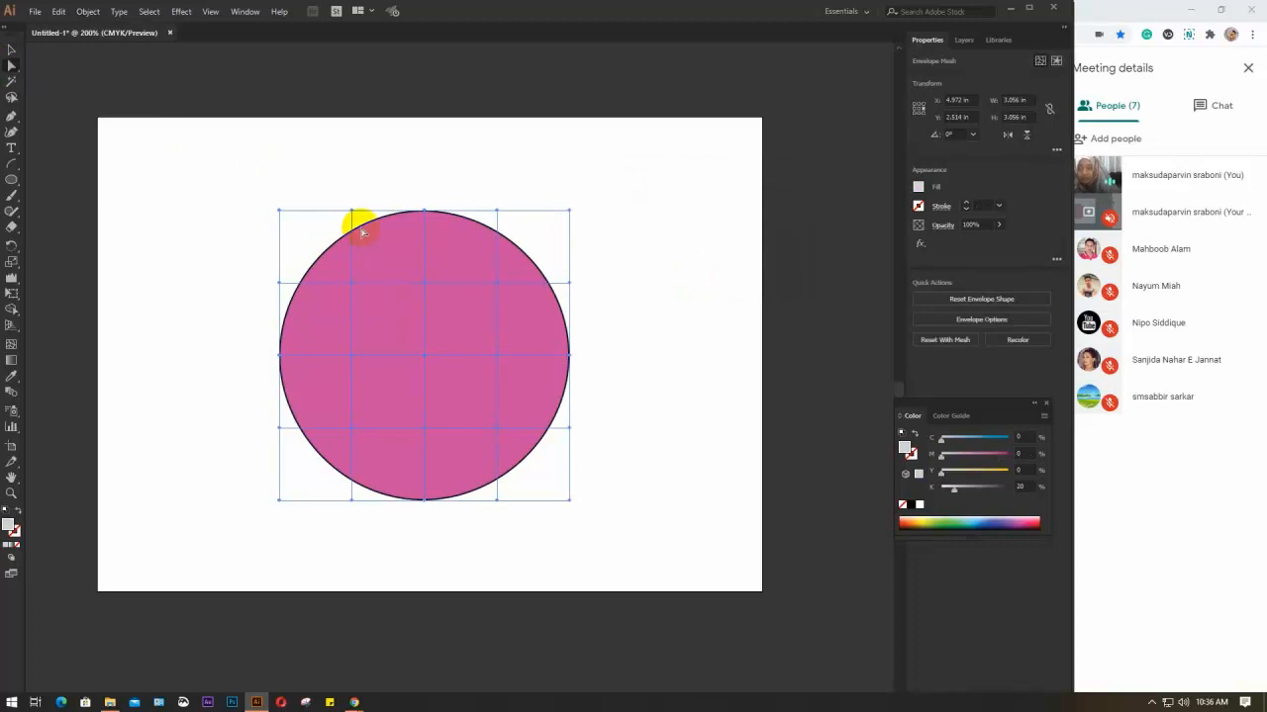
pyautogui.click(352, 211)
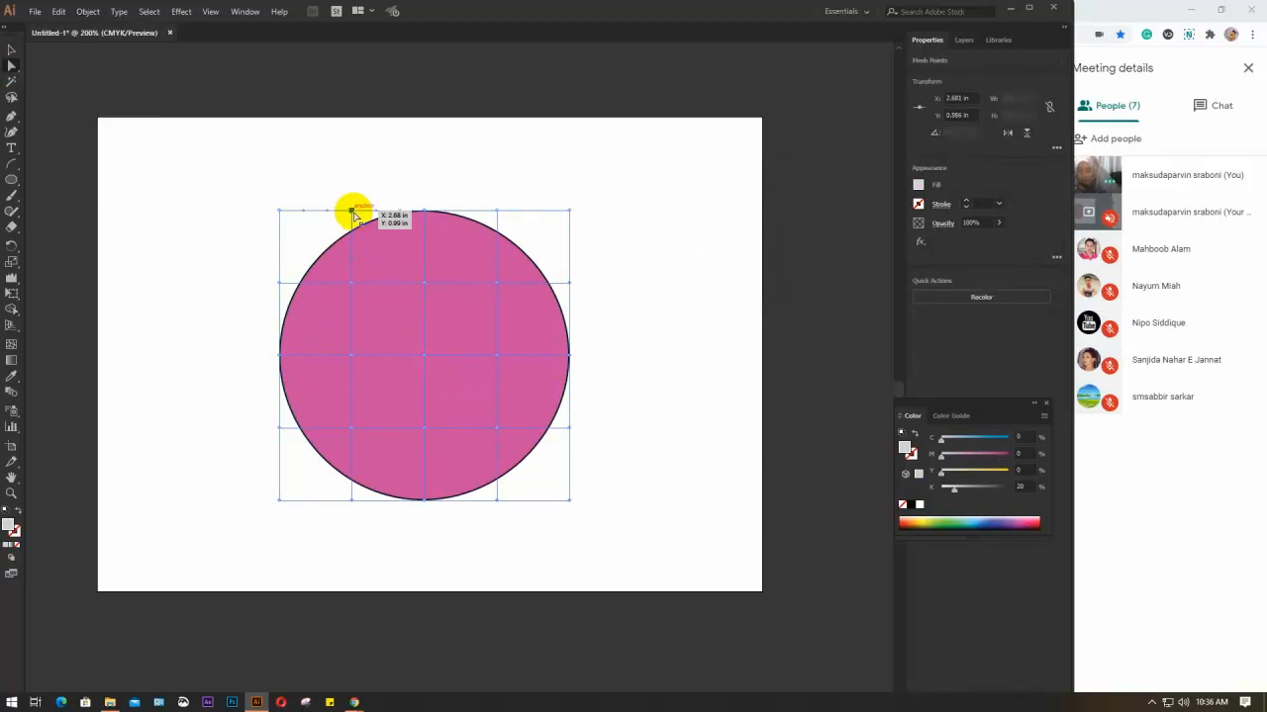
# Step: Undo the envelope mesh on the circle while keeping its magenta pink fill
pyautogui.hotkey('ctrl', 'z')
pyautogui.hotkey('ctrl', 'z')
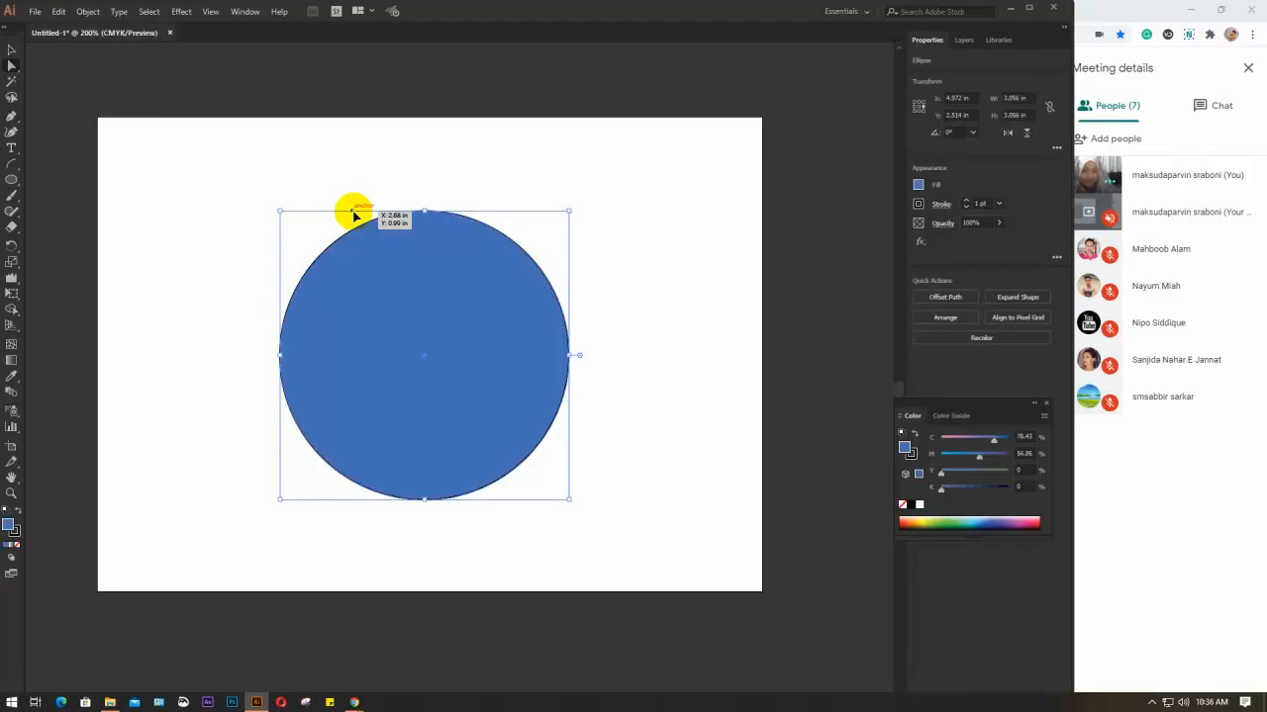
pyautogui.hotkey('ctrl', 'shift', 'z')
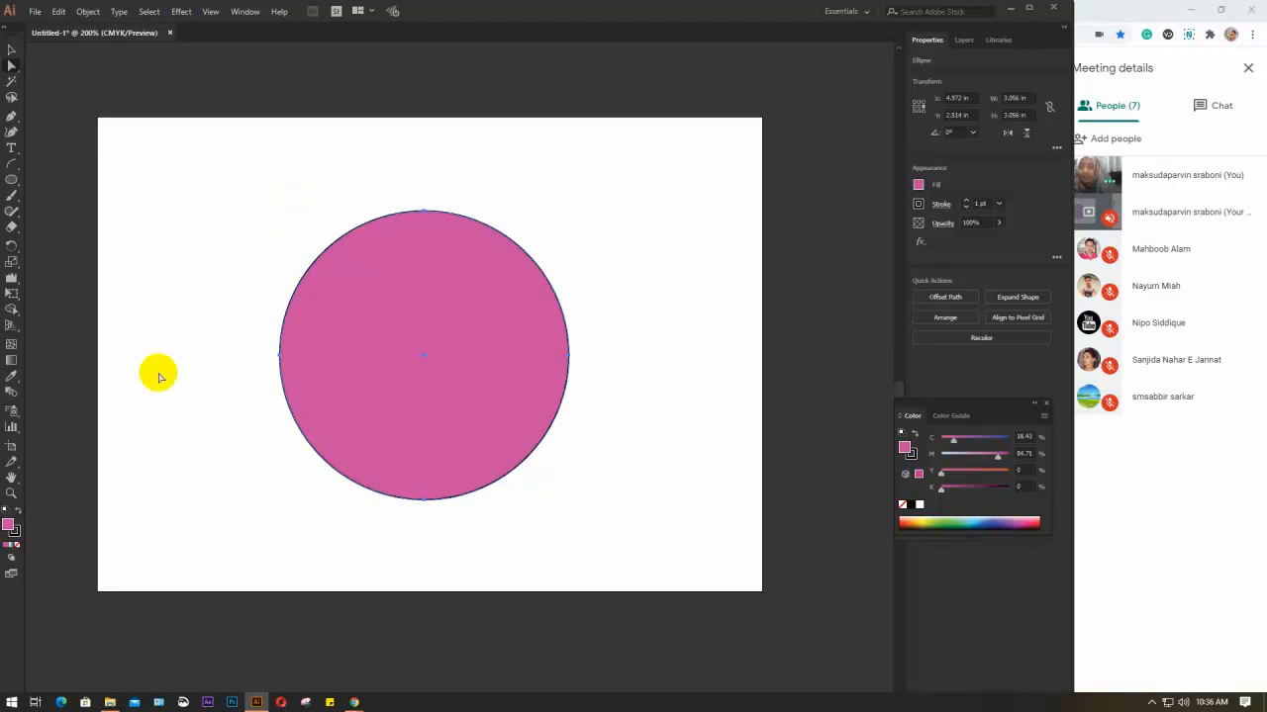
# Step: Add the first mesh lines across the circle's middle and upper half with the Mesh tool, including a vertical one near its centre
pyautogui.click(89, 12)
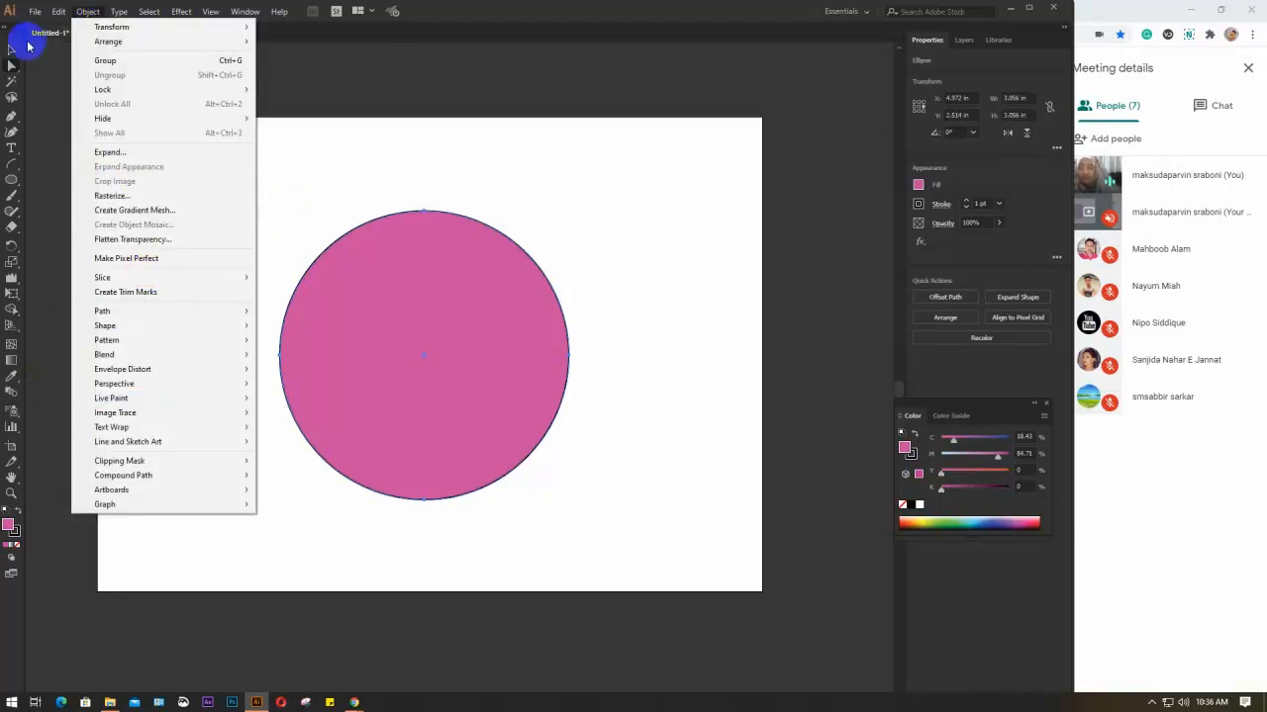
pyautogui.click(11, 48)
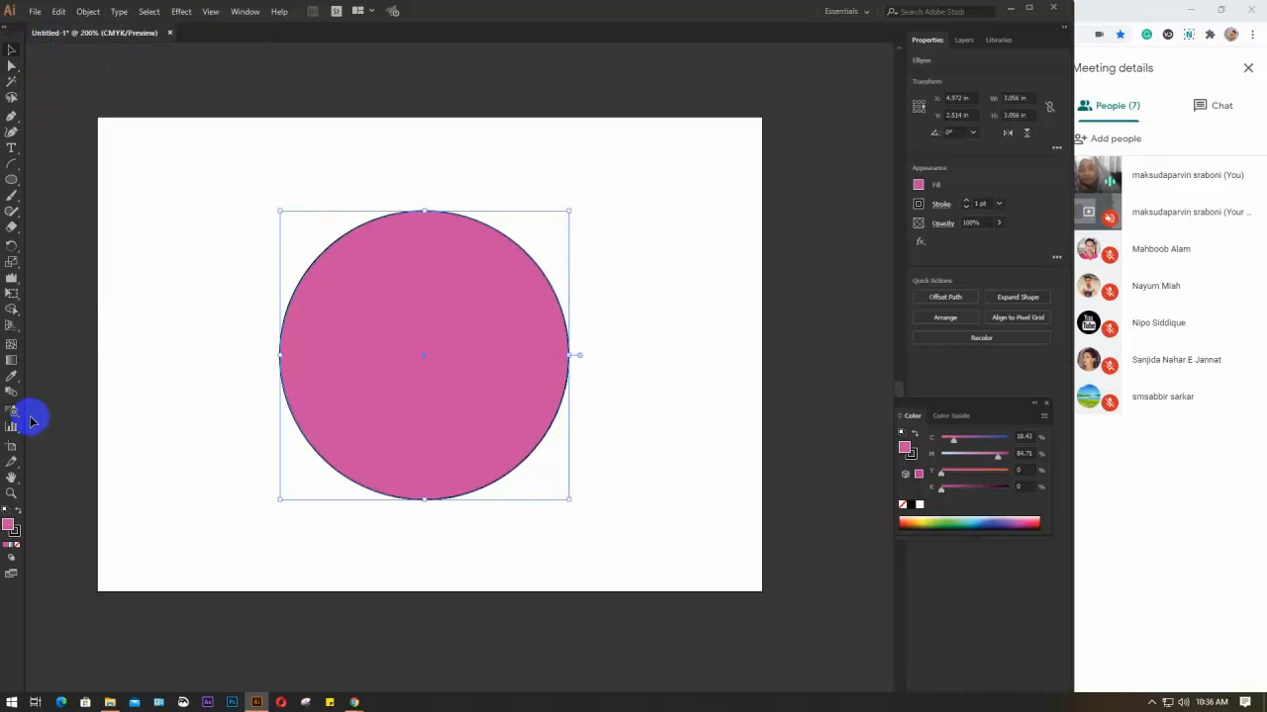
pyautogui.click(10, 346)
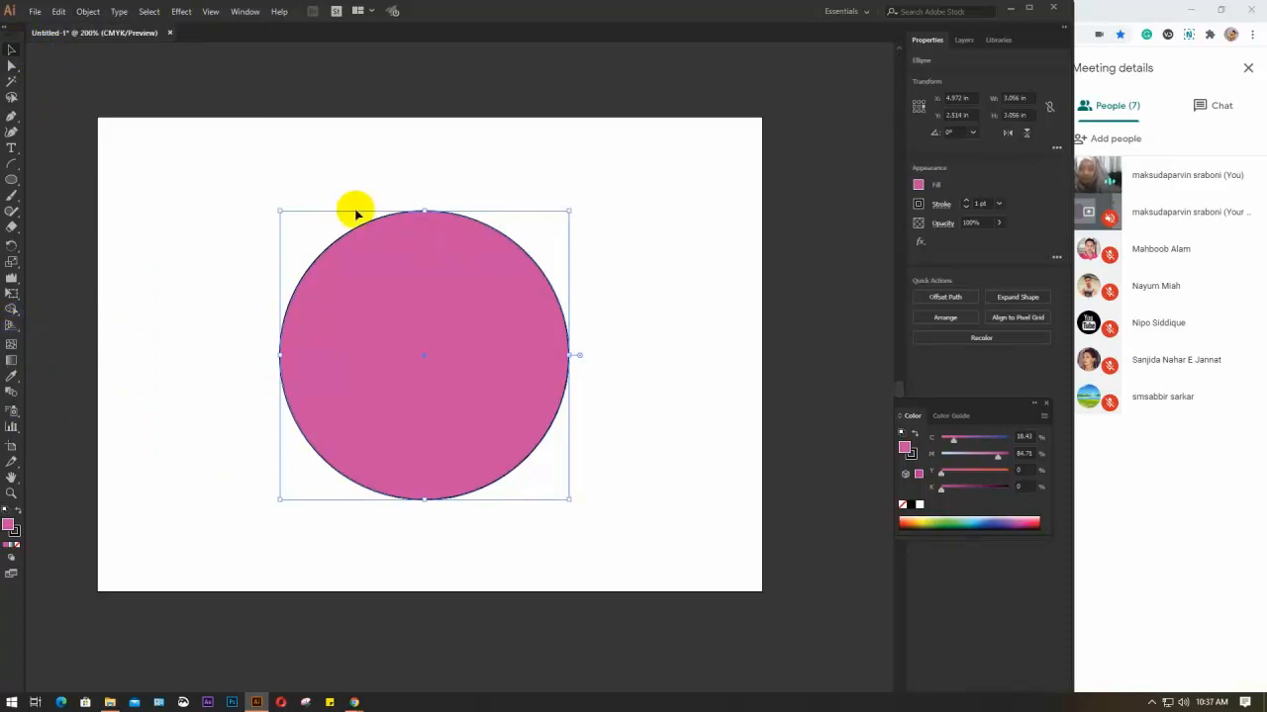
pyautogui.click(10, 347)
pyautogui.click(382, 295)
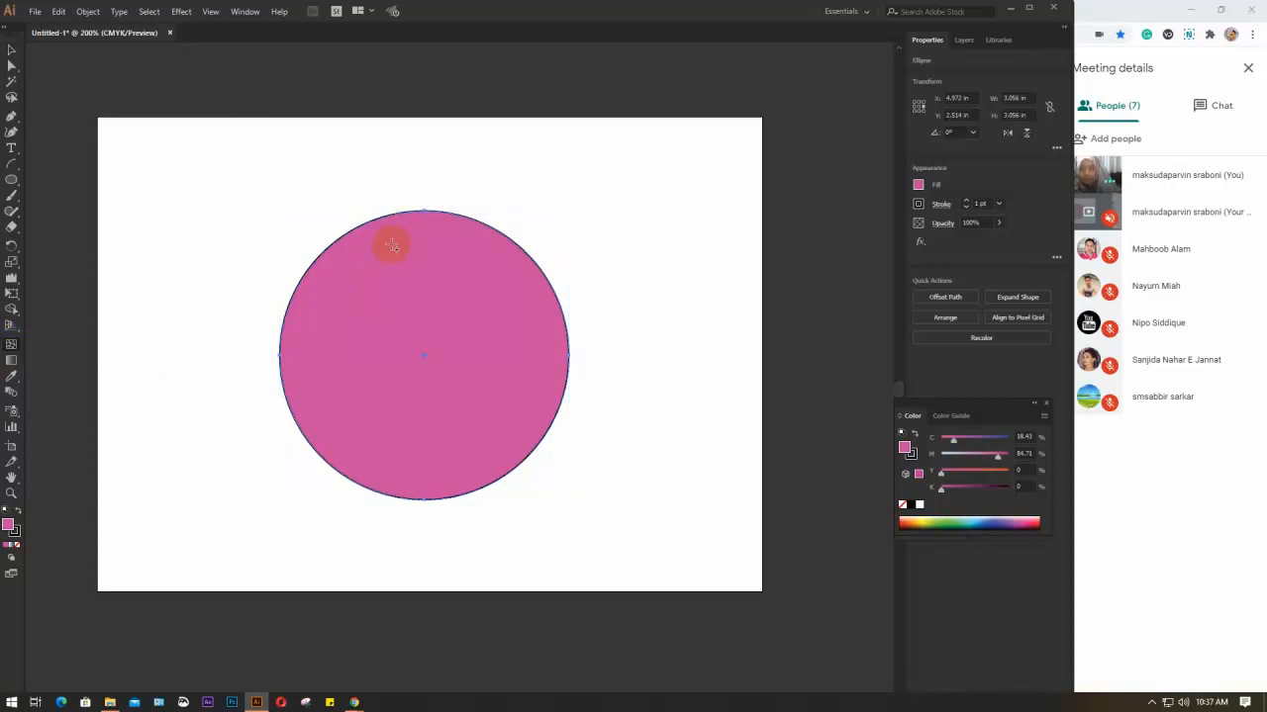
pyautogui.click(375, 280)
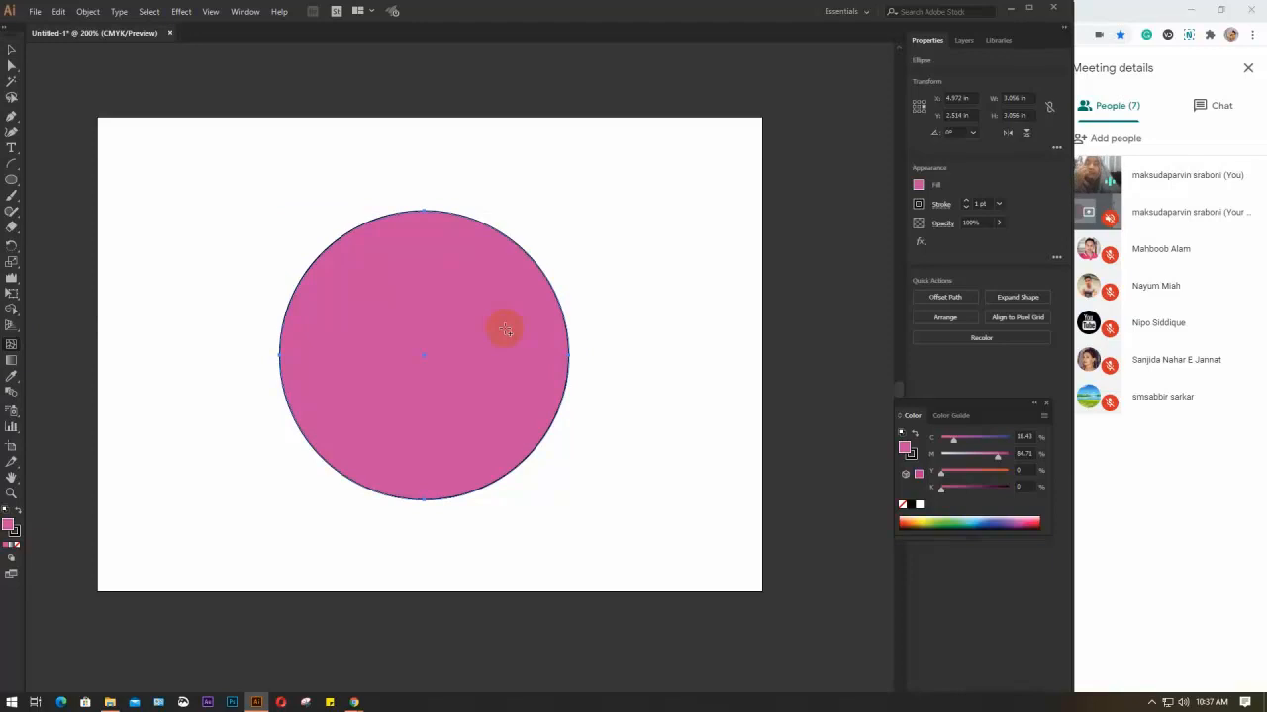
pyautogui.click(439, 272)
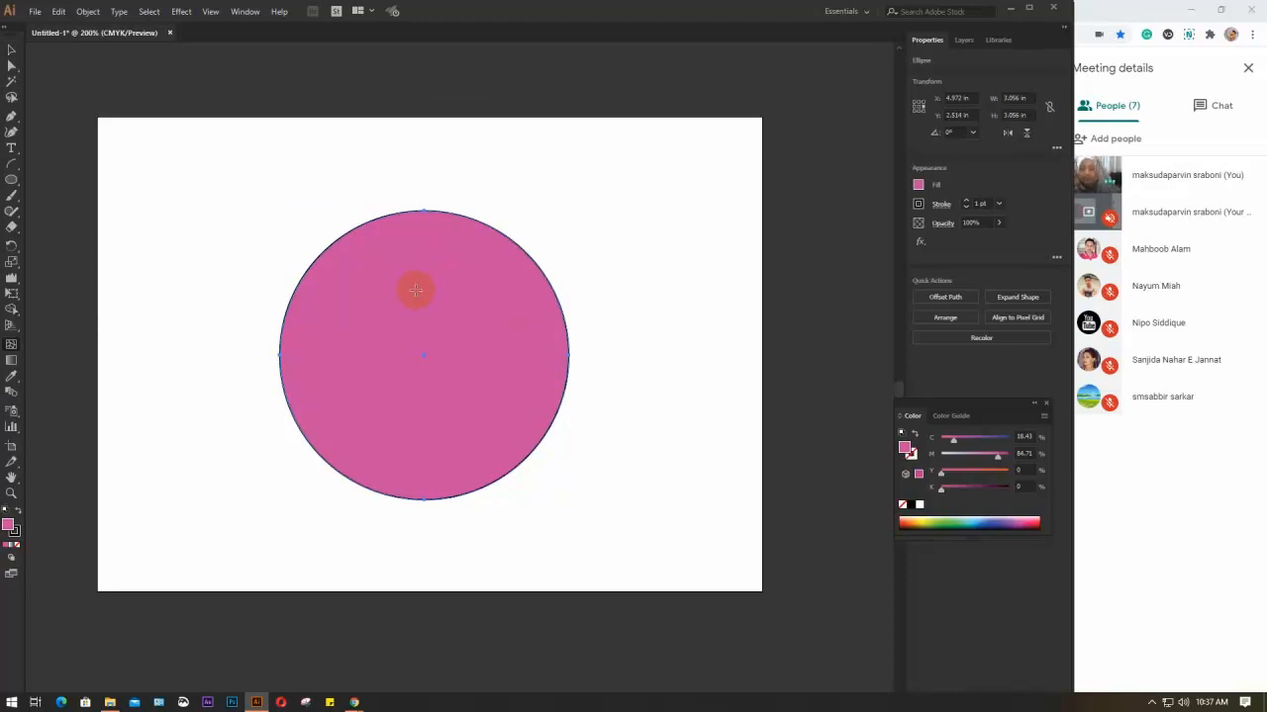
pyautogui.click(416, 290)
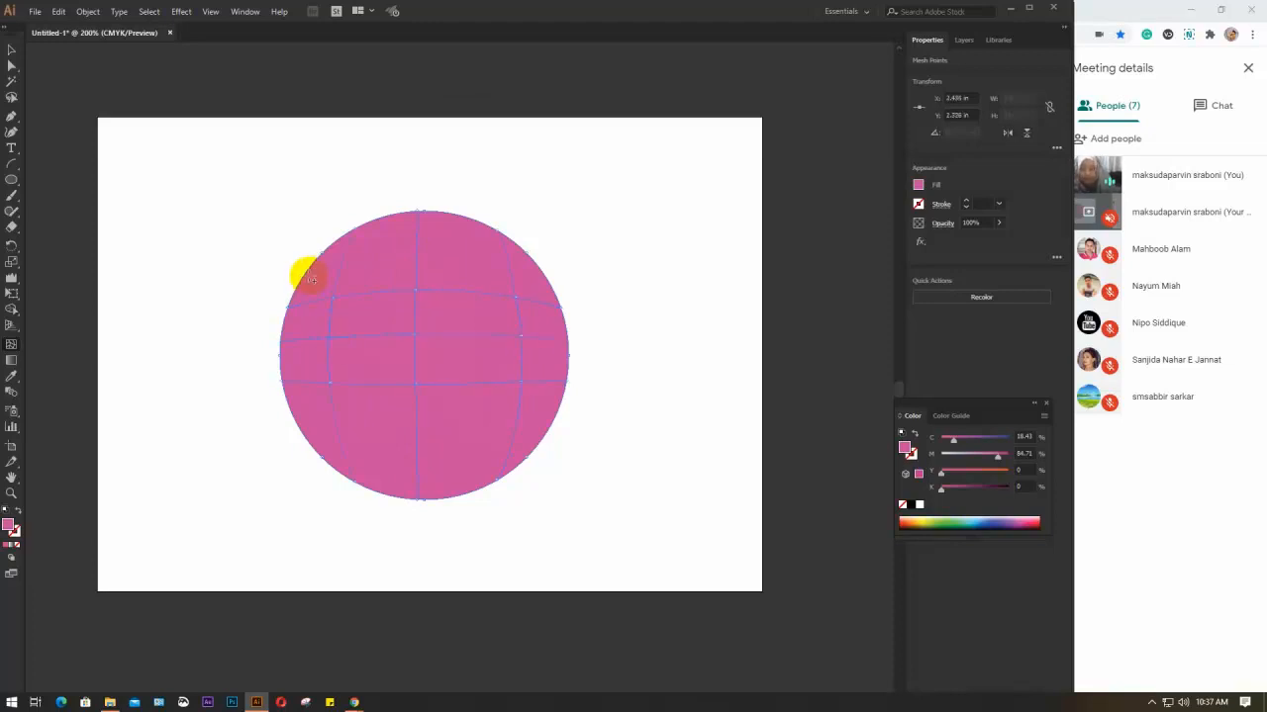
# Step: Add further mesh points across the circle to build a dense grid of rows and columns, working from the upper edge downward
pyautogui.click(319, 277)
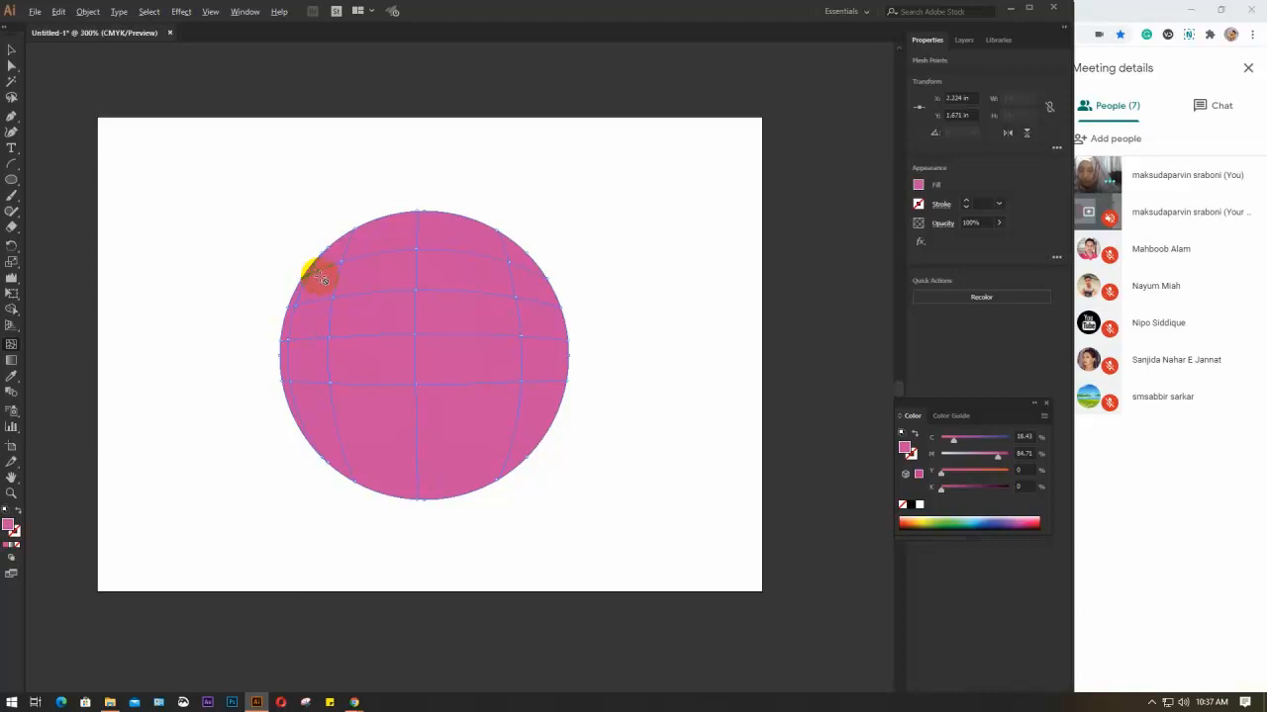
pyautogui.scroll(2, 319, 277)
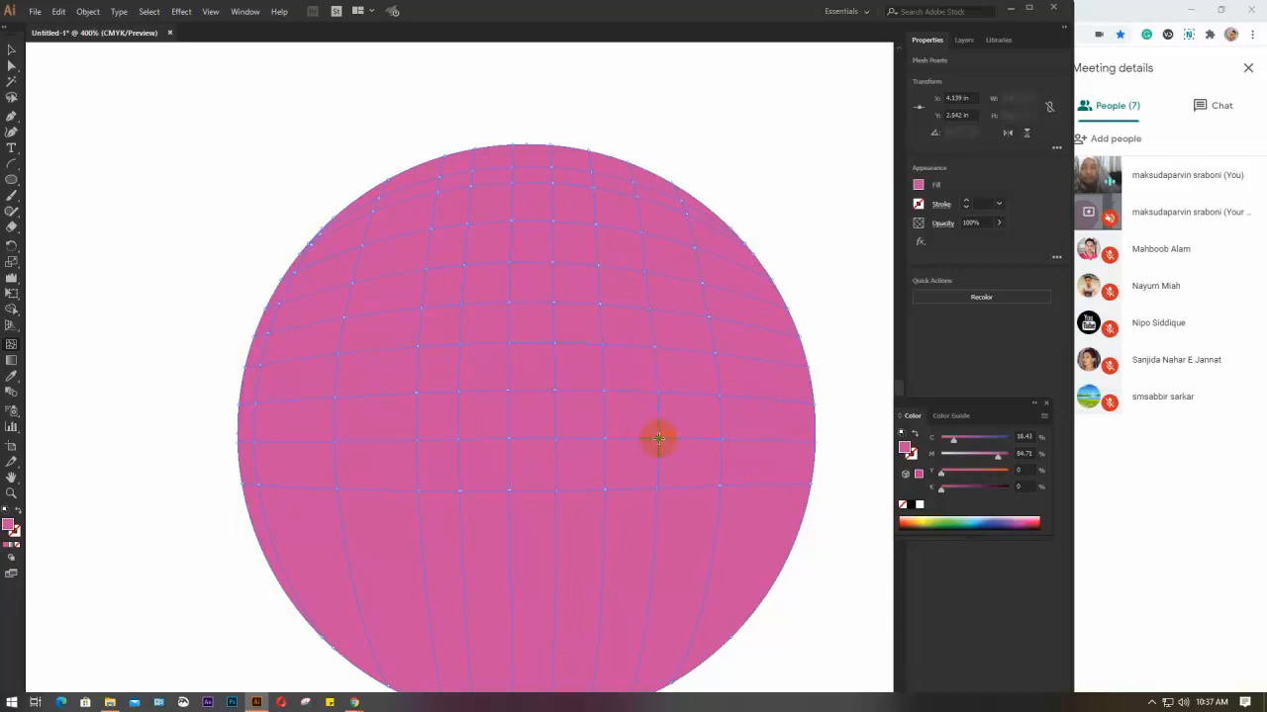
pyautogui.scroll(-2, 759, 534)
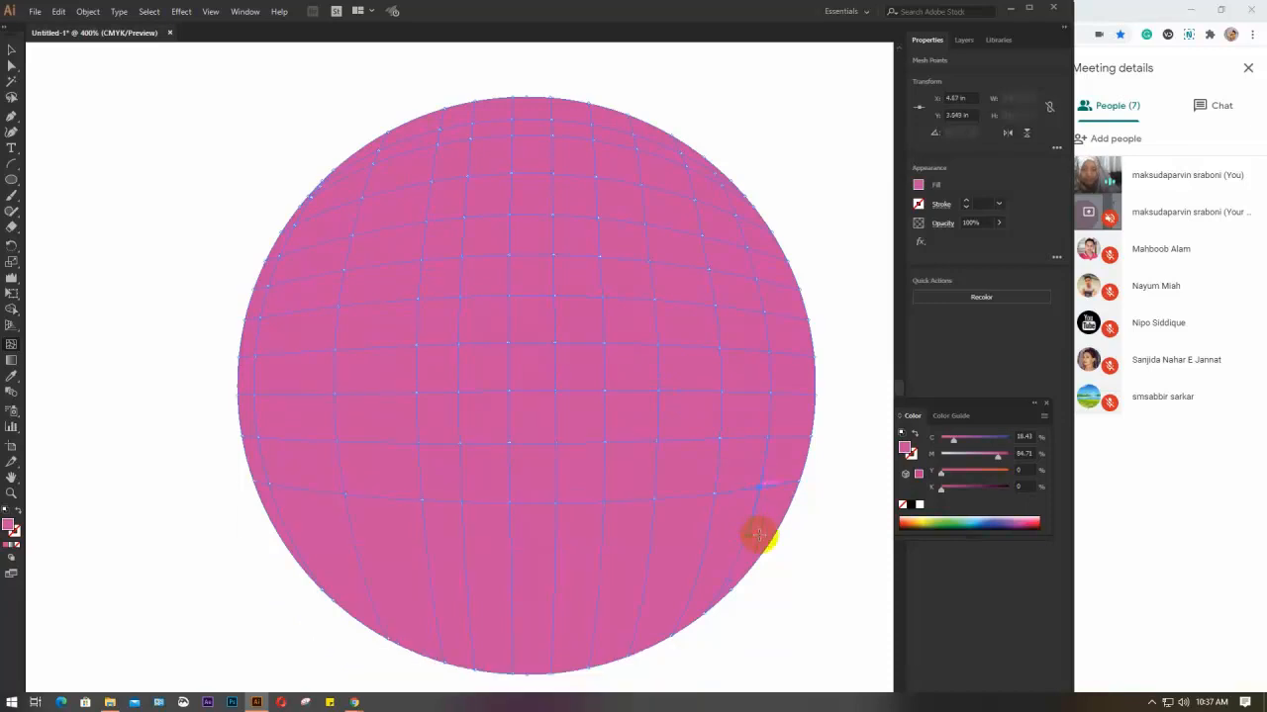
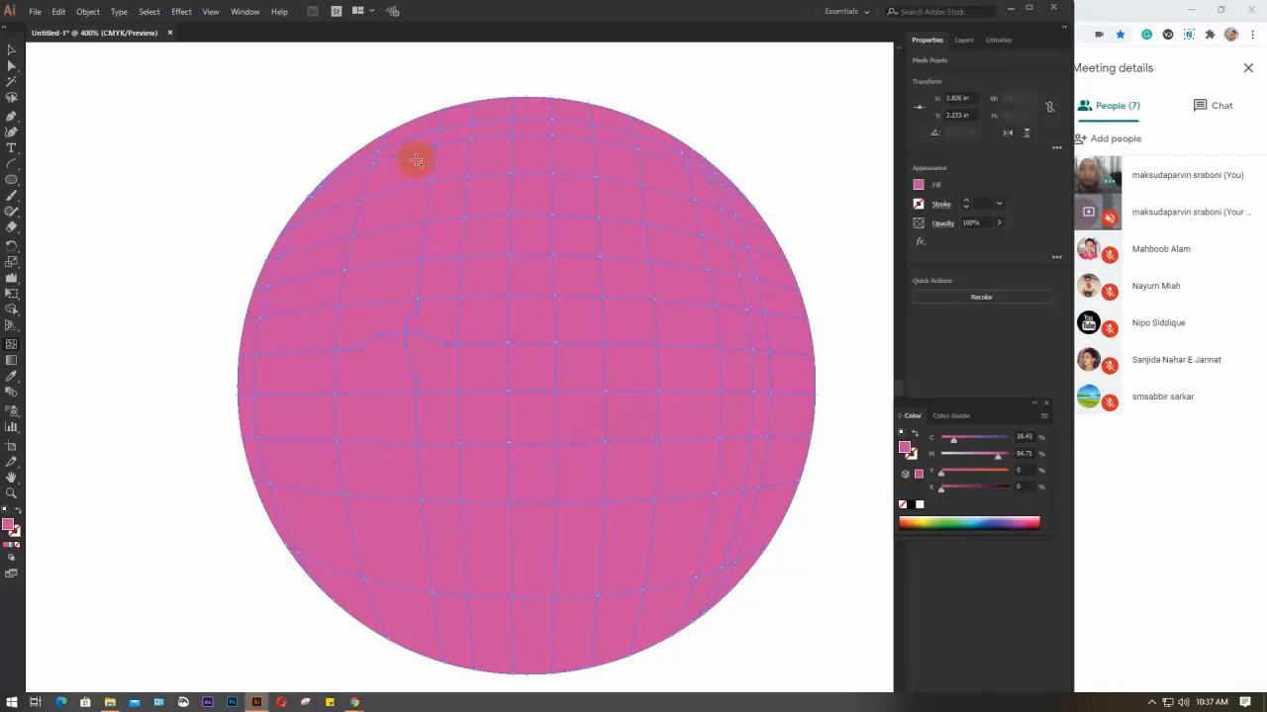
# Step: Pull the mesh points along the circle's upper-right edge outward one by one to form a row of pointed bumps
pyautogui.moveTo(575, 337); pyautogui.dragTo(484, 326)
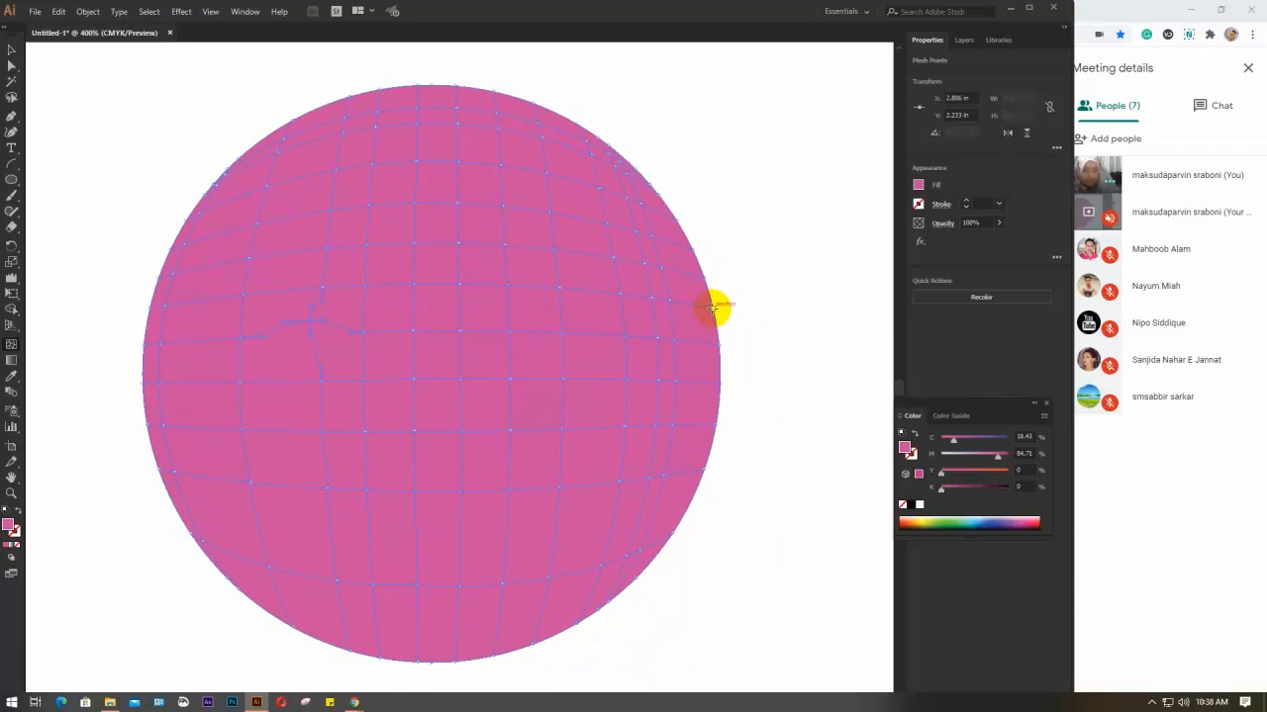
pyautogui.moveTo(712, 309); pyautogui.dragTo(734, 308)
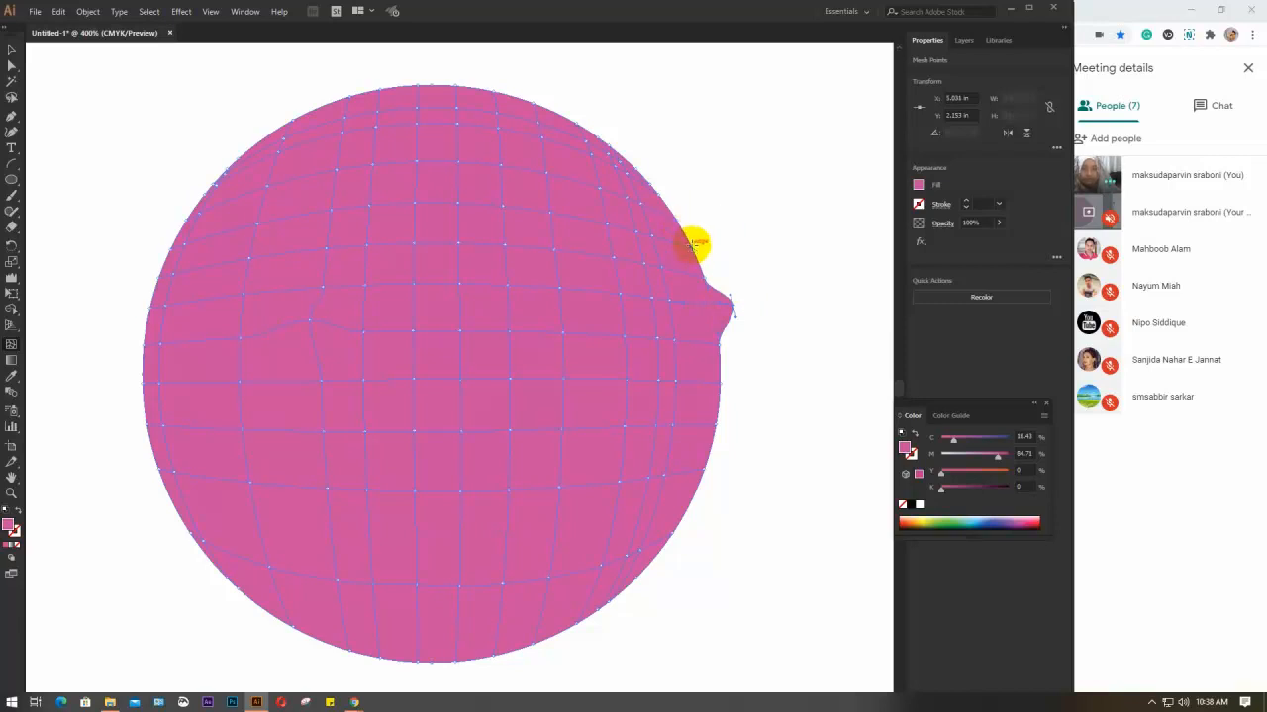
pyautogui.moveTo(692, 246); pyautogui.dragTo(715, 238)
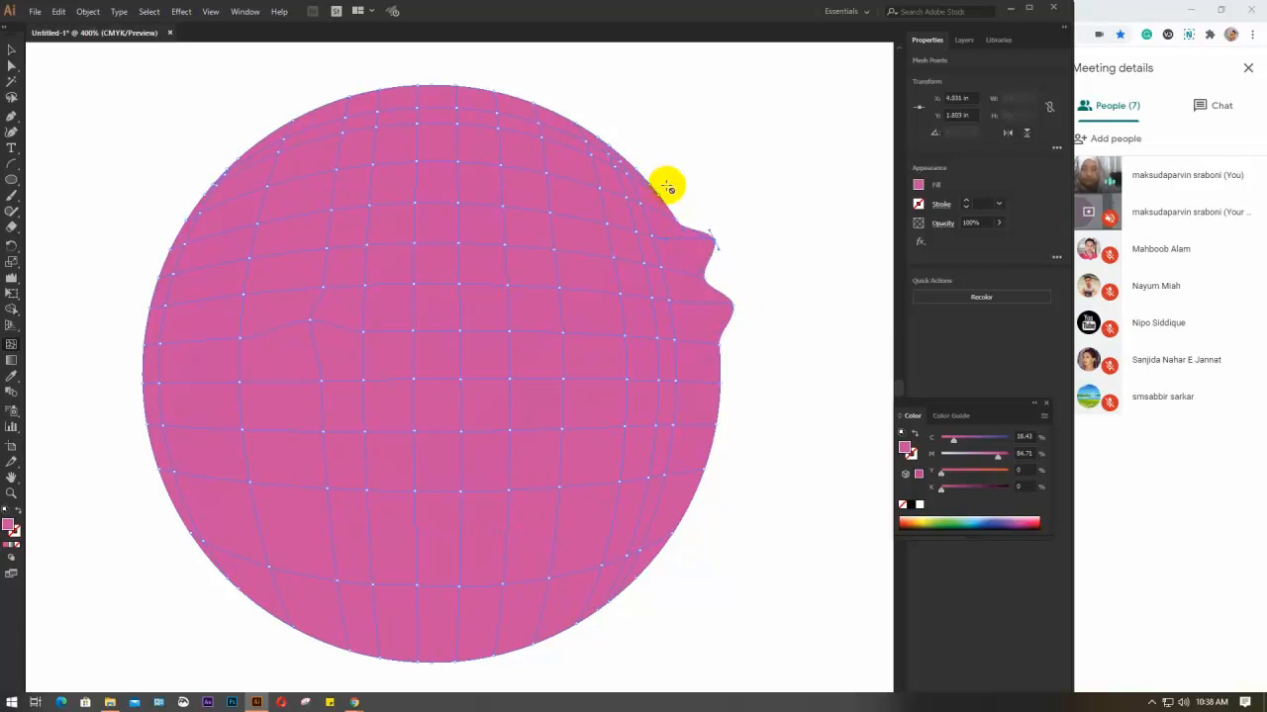
pyautogui.moveTo(656, 192); pyautogui.dragTo(607, 125)
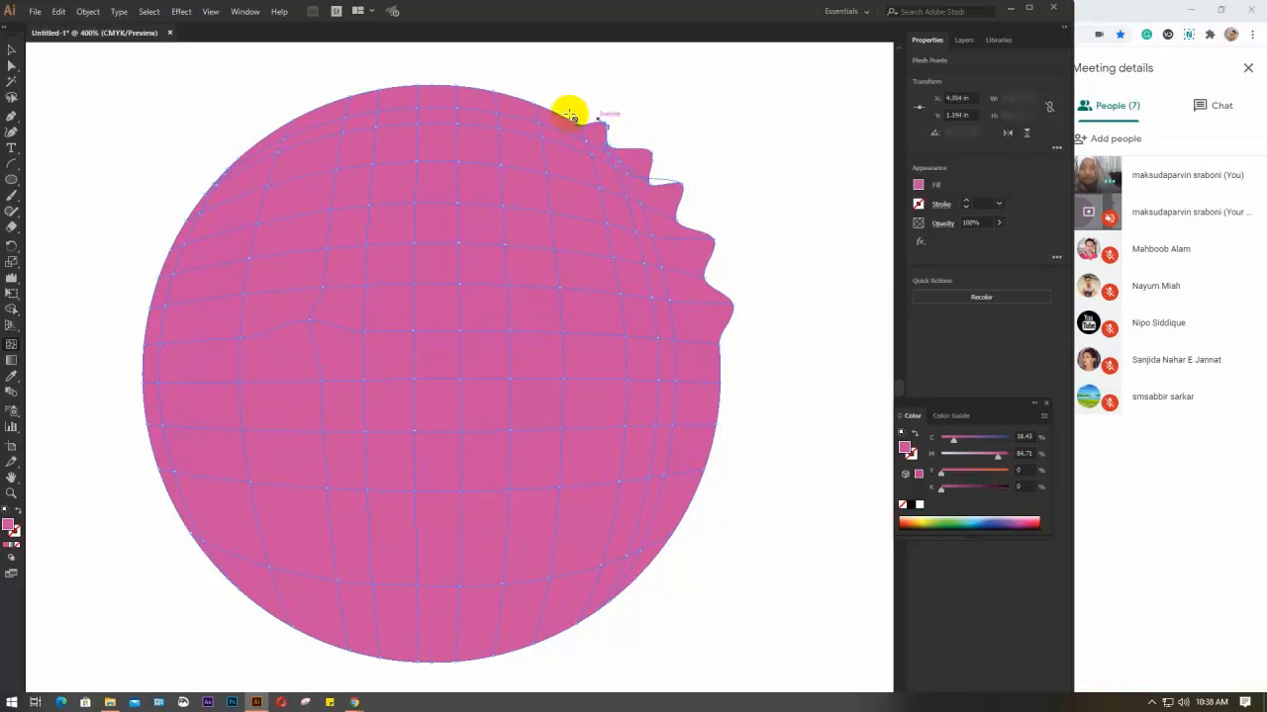
pyautogui.moveTo(532, 105); pyautogui.dragTo(552, 91)
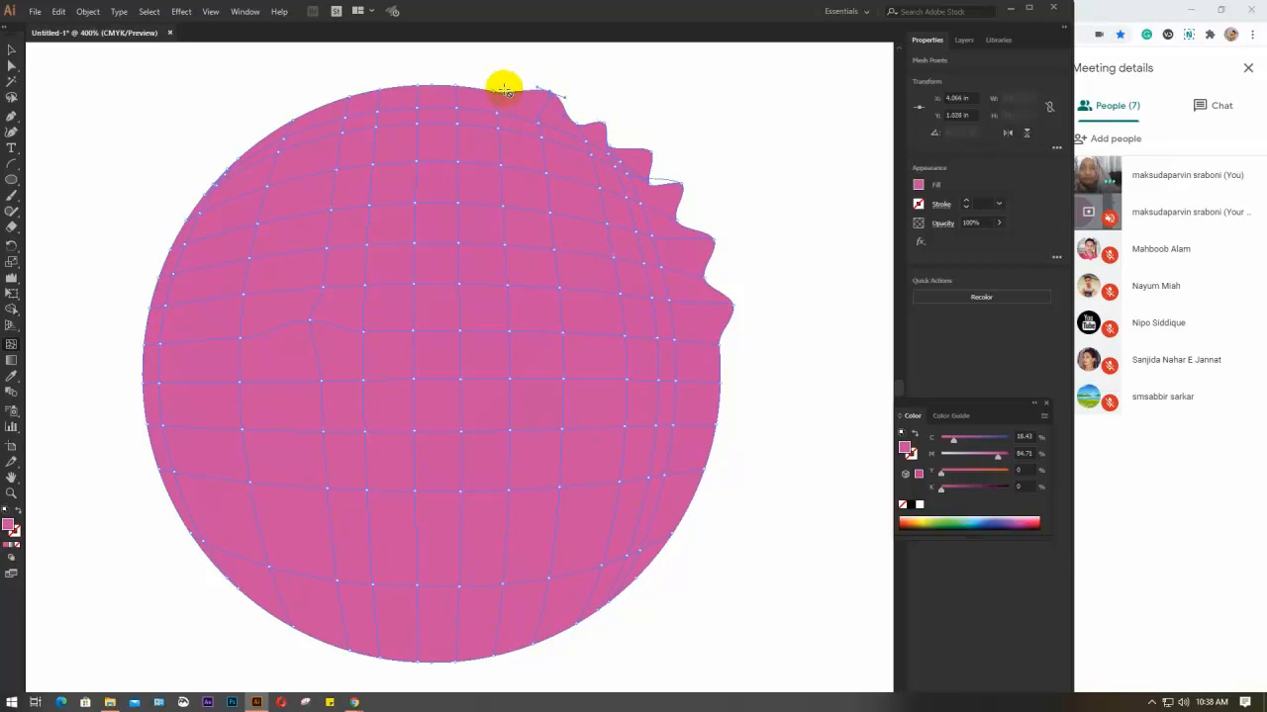
# Step: Pull the mesh points along the circle's top and upper-left edge outward to continue the spiky outline
pyautogui.moveTo(455, 85); pyautogui.dragTo(412, 68)
pyautogui.moveTo(348, 96); pyautogui.dragTo(329, 66)
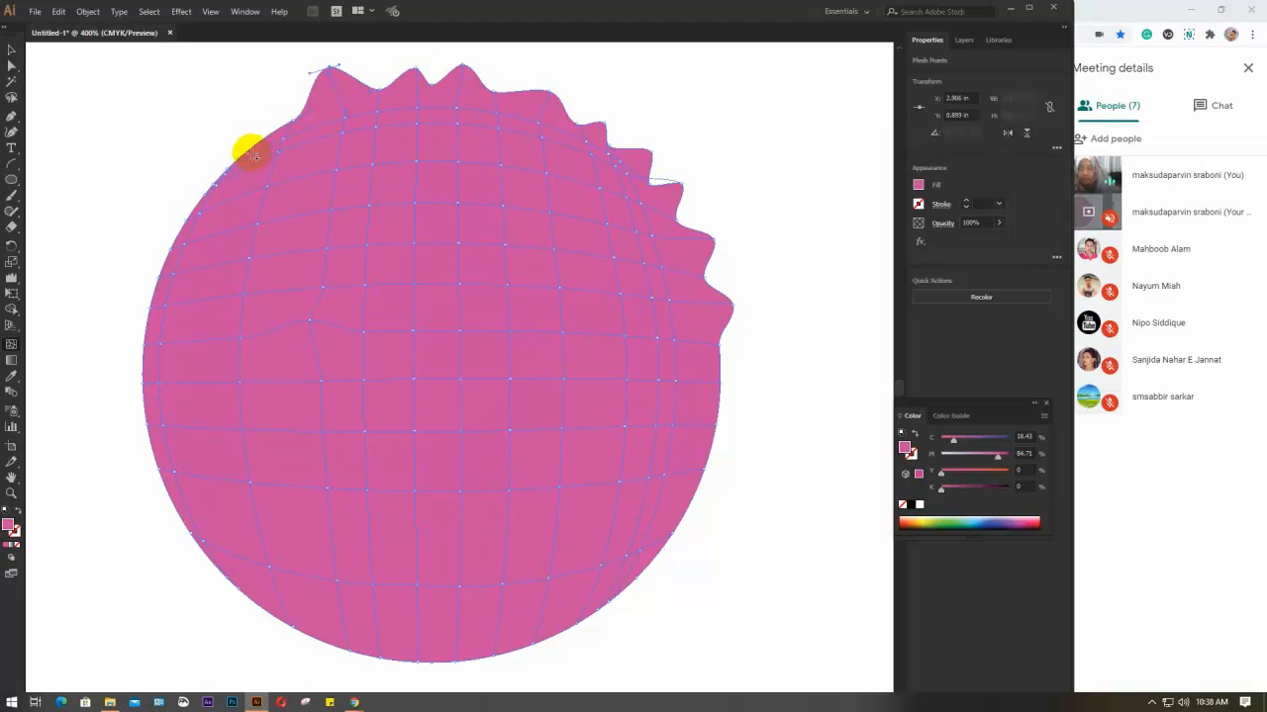
pyautogui.moveTo(237, 161); pyautogui.dragTo(224, 126)
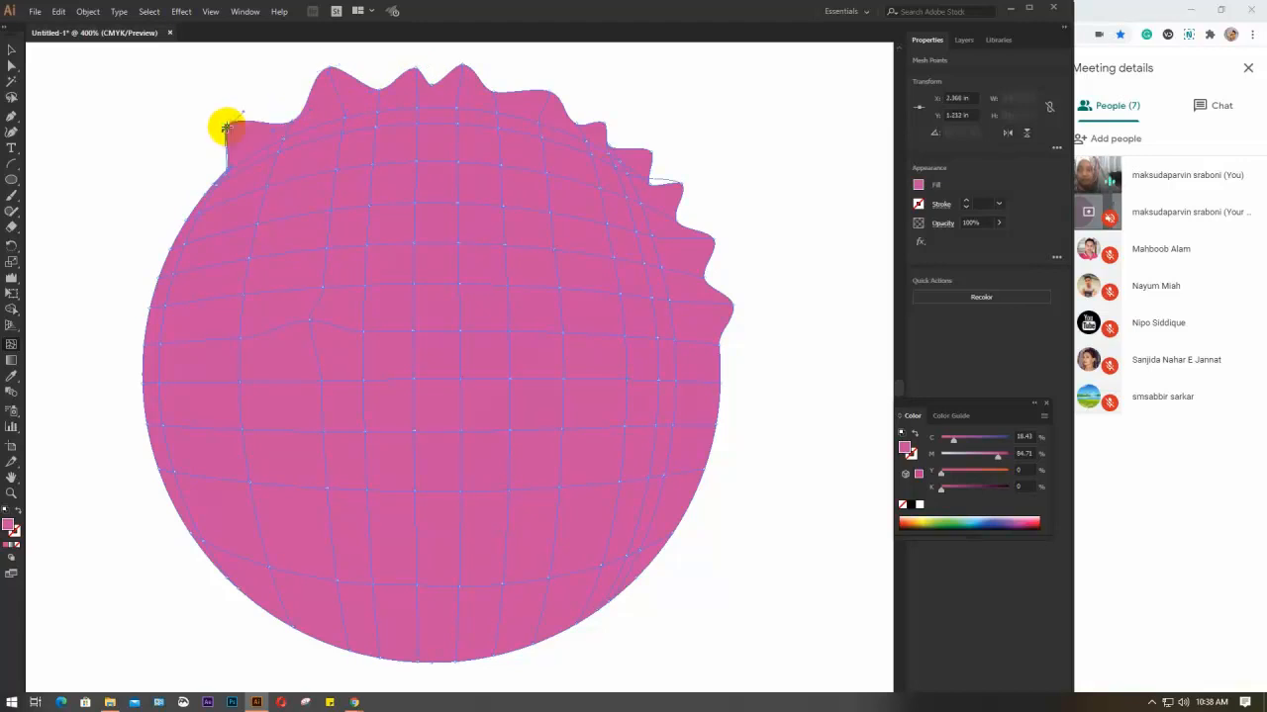
pyautogui.moveTo(212, 184); pyautogui.dragTo(188, 162)
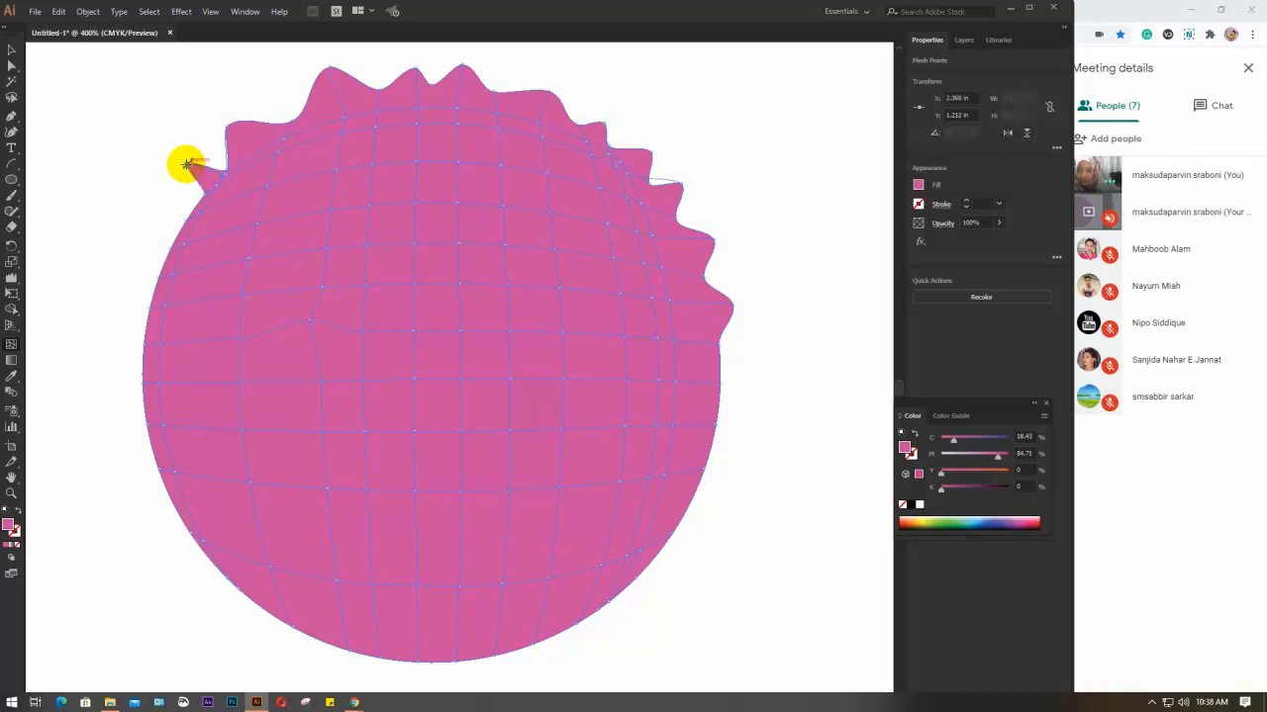
pyautogui.moveTo(186, 224); pyautogui.dragTo(151, 201)
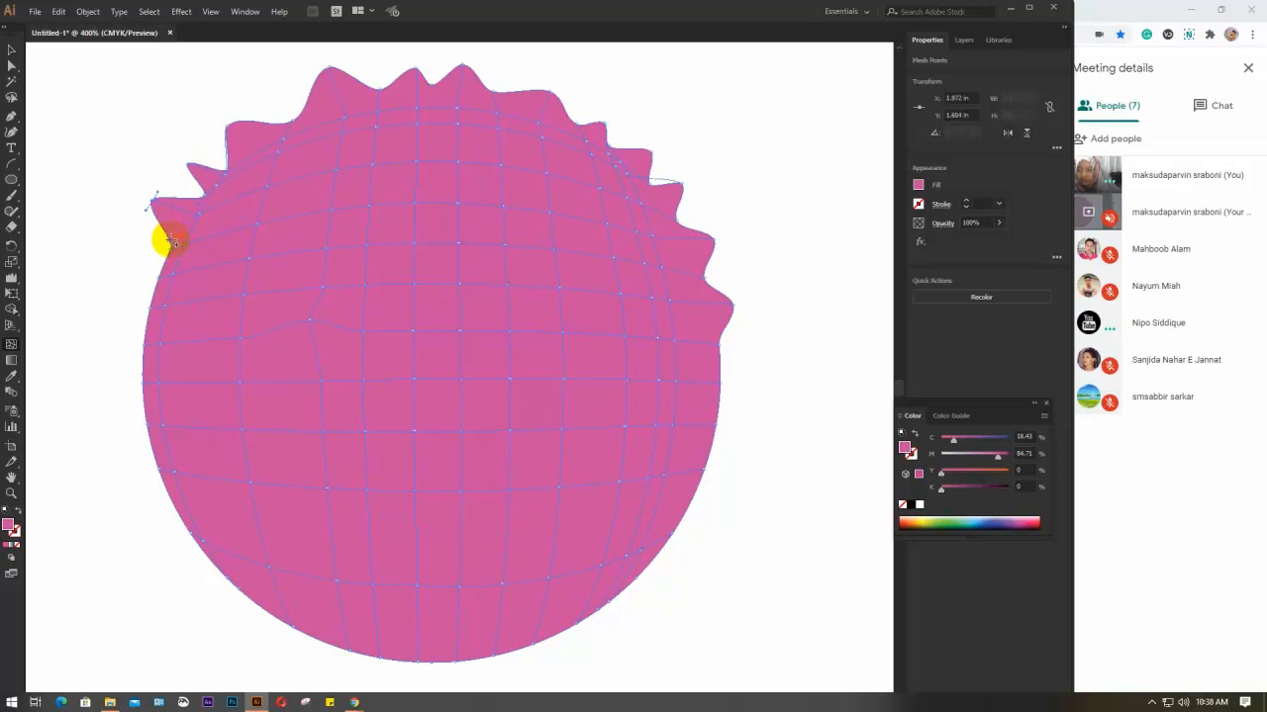
pyautogui.moveTo(156, 277); pyautogui.dragTo(126, 267)
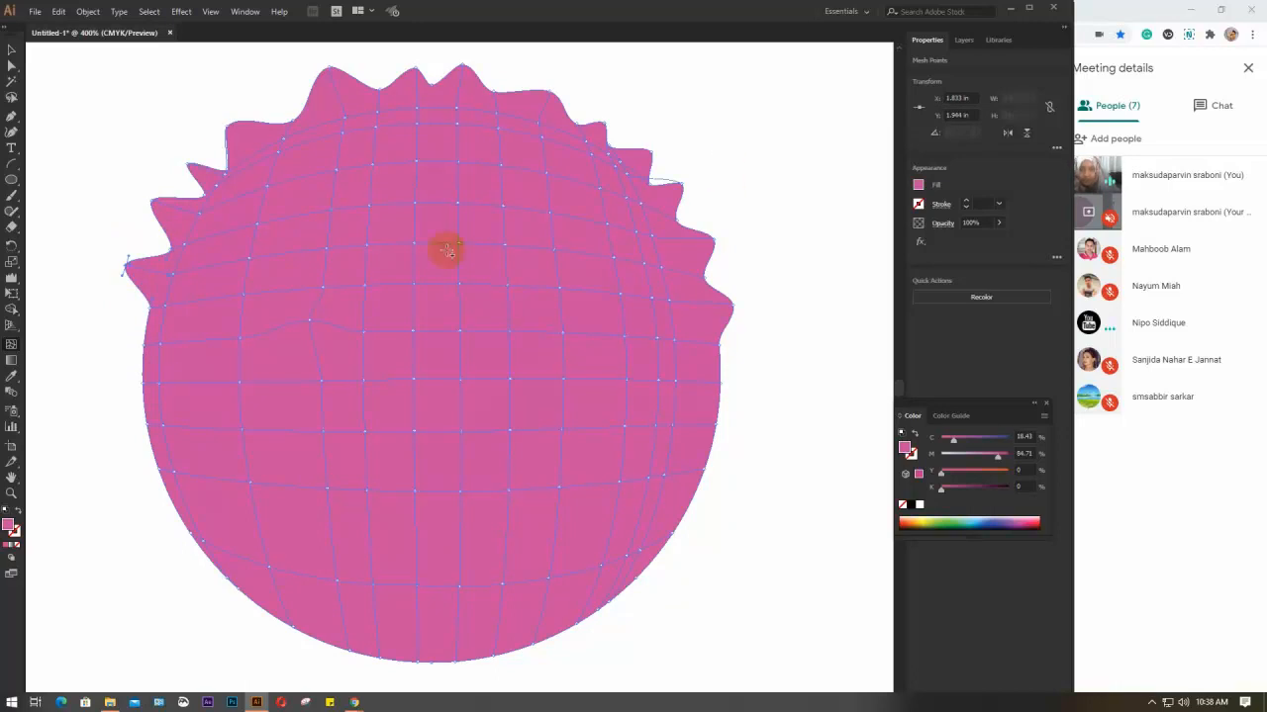
# Step: Lengthen the lower direction handle of the leftmost spike's mesh point to round out the spike's underside
pyautogui.scroll(5, 129, 268)
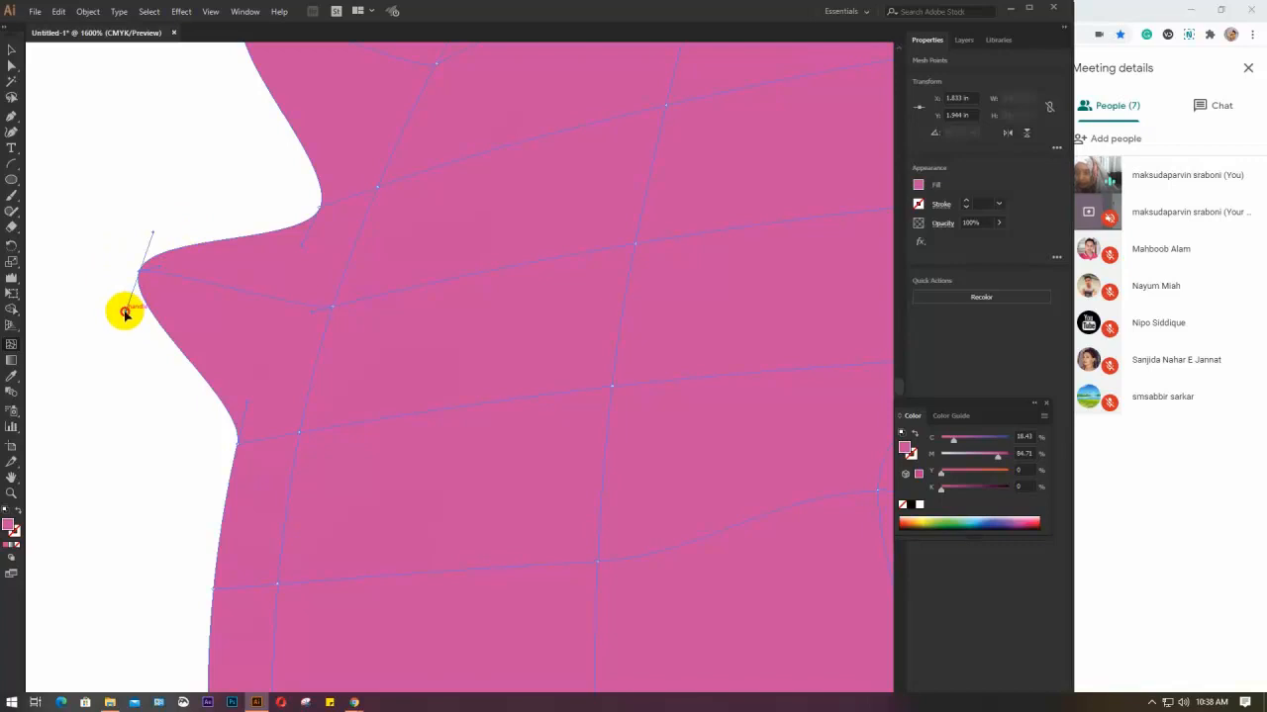
pyautogui.moveTo(124, 314); pyautogui.dragTo(98, 404)
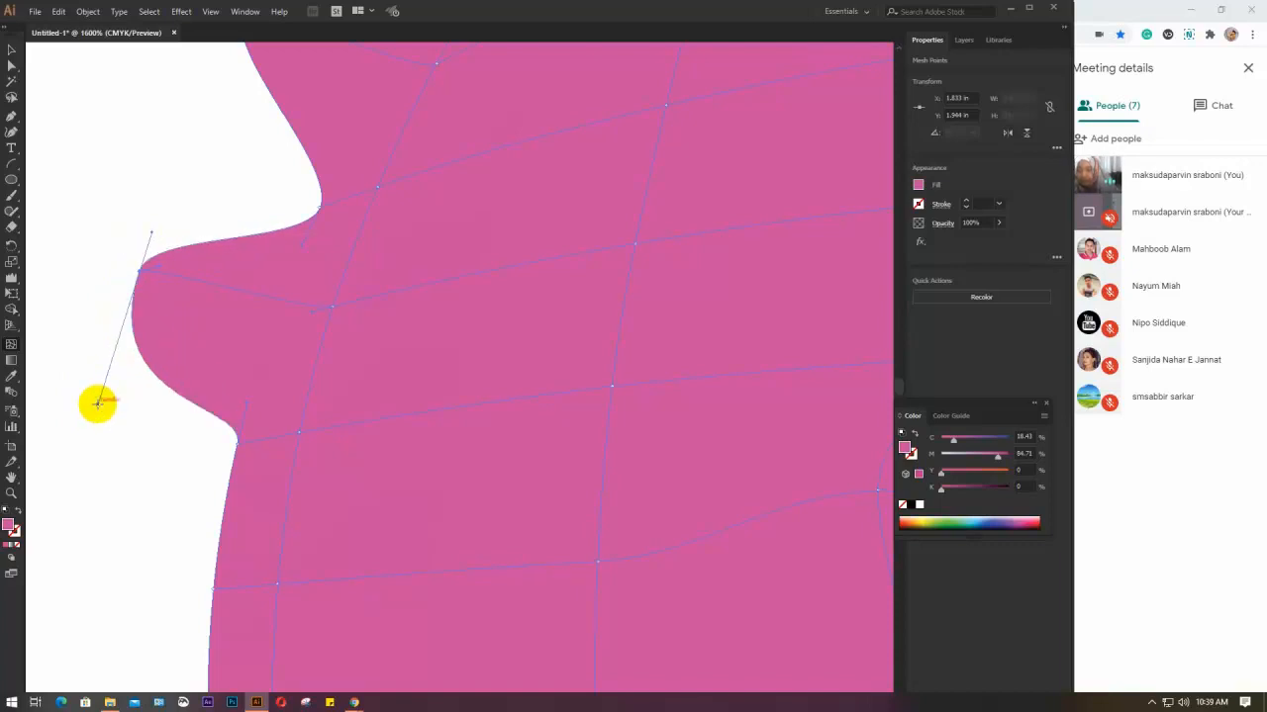
pyautogui.hotkey('ctrl', '-')
pyautogui.hotkey('ctrl', '-')
pyautogui.hotkey('ctrl', '-')
pyautogui.hotkey('ctrl', '-')
pyautogui.hotkey('ctrl', '-')
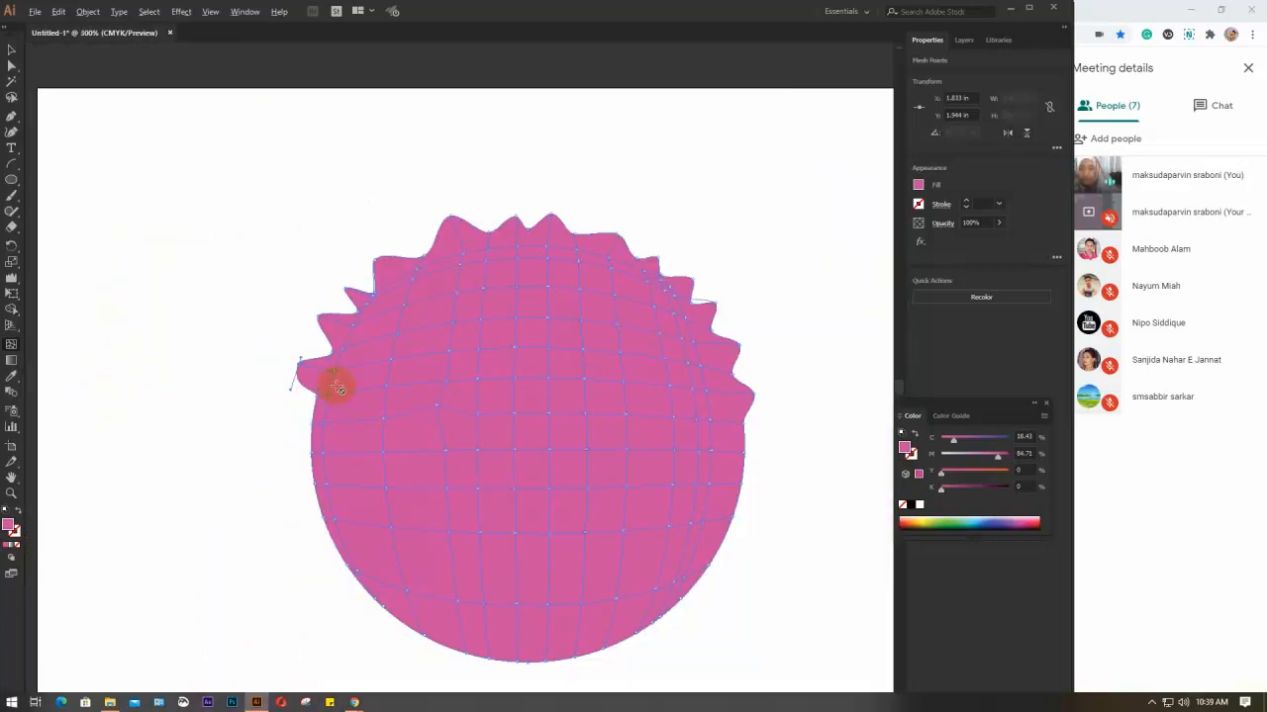
# Step: Pull the mesh point on the circle's right edge inward to form a wedge-shaped notch, and deselect the mesh
pyautogui.moveTo(516, 453); pyautogui.dragTo(431, 370)
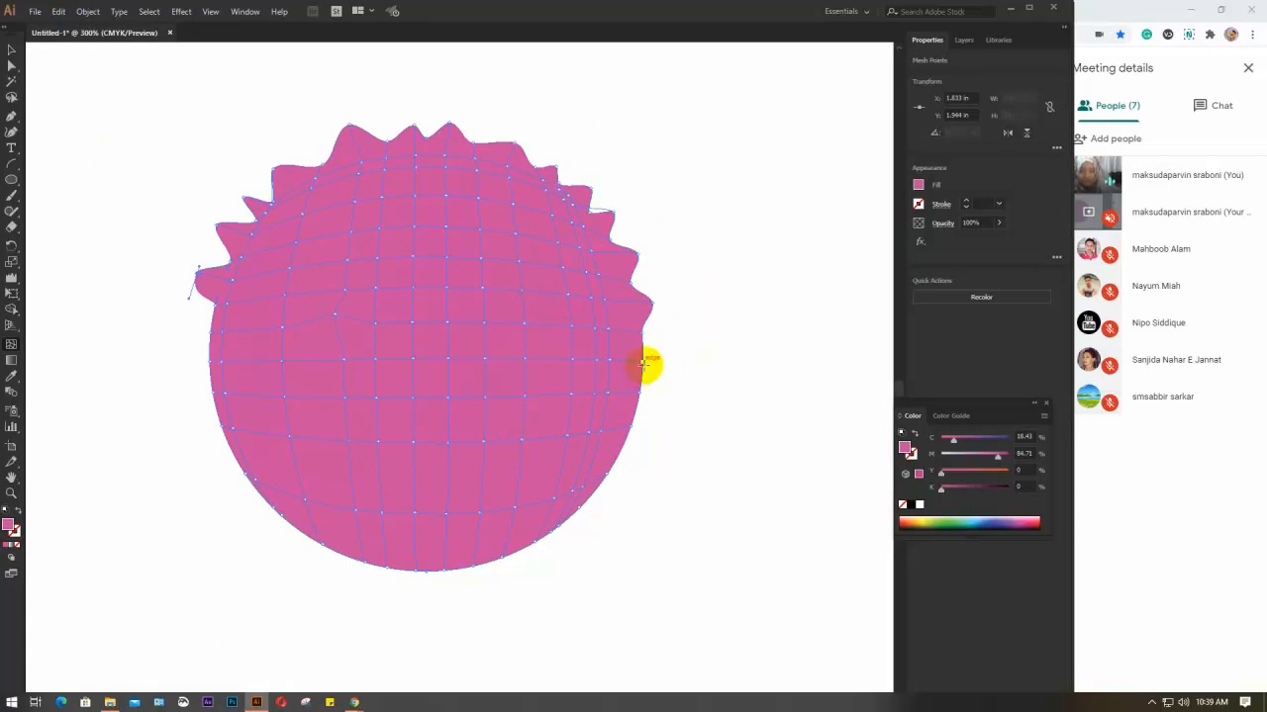
pyautogui.moveTo(643, 364); pyautogui.dragTo(552, 405)
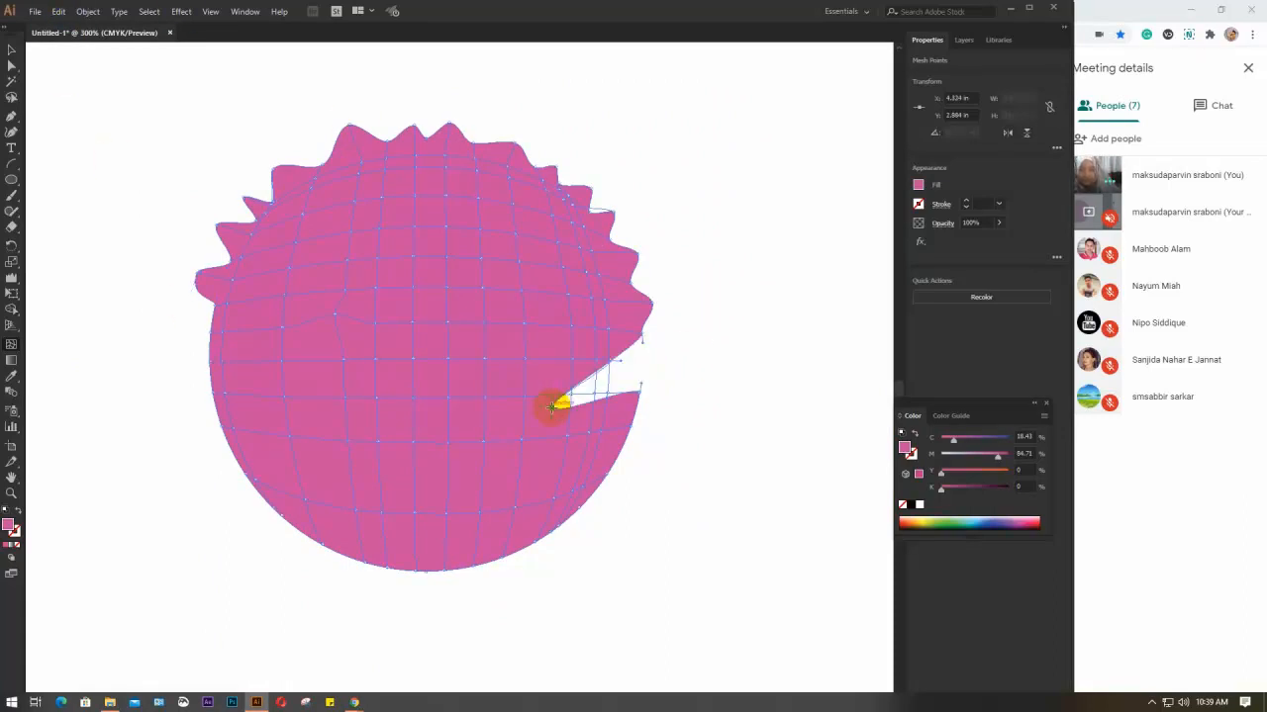
pyautogui.click(10, 50)
pyautogui.click(367, 184)
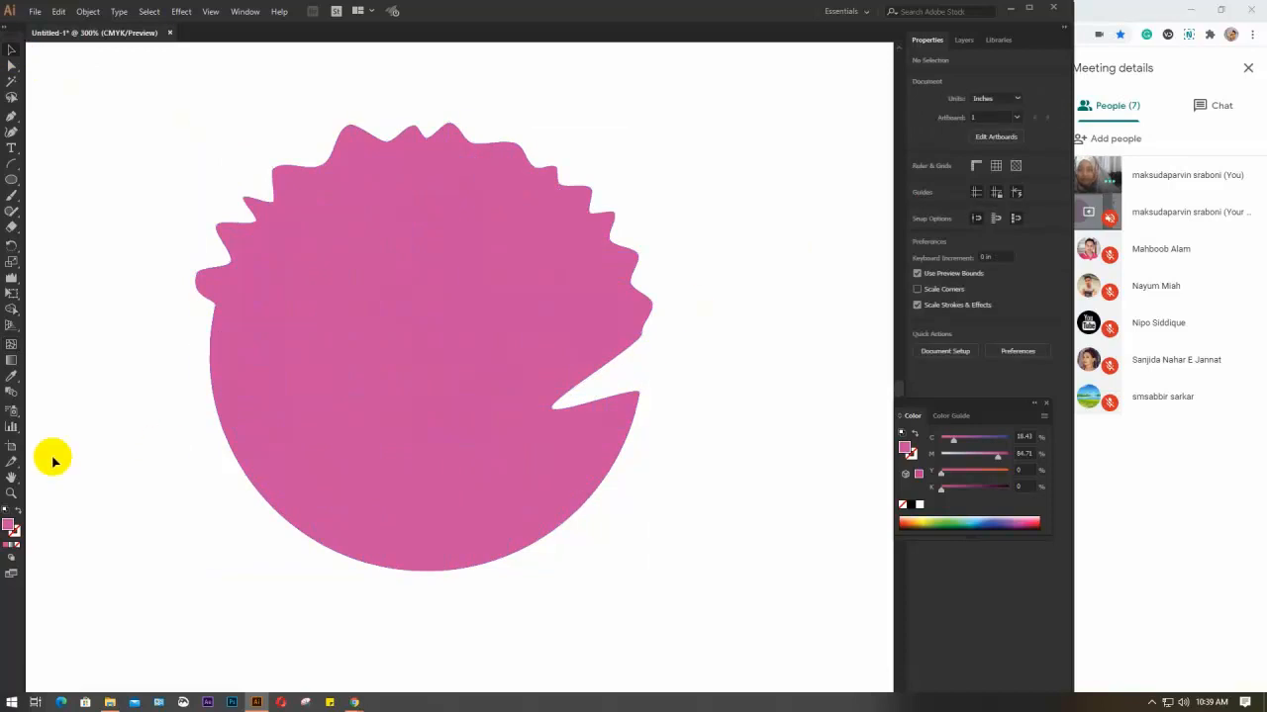
# Step: Select the whole pink mesh object and delete it from the artboard
pyautogui.click(12, 346)
pyautogui.click(402, 313)
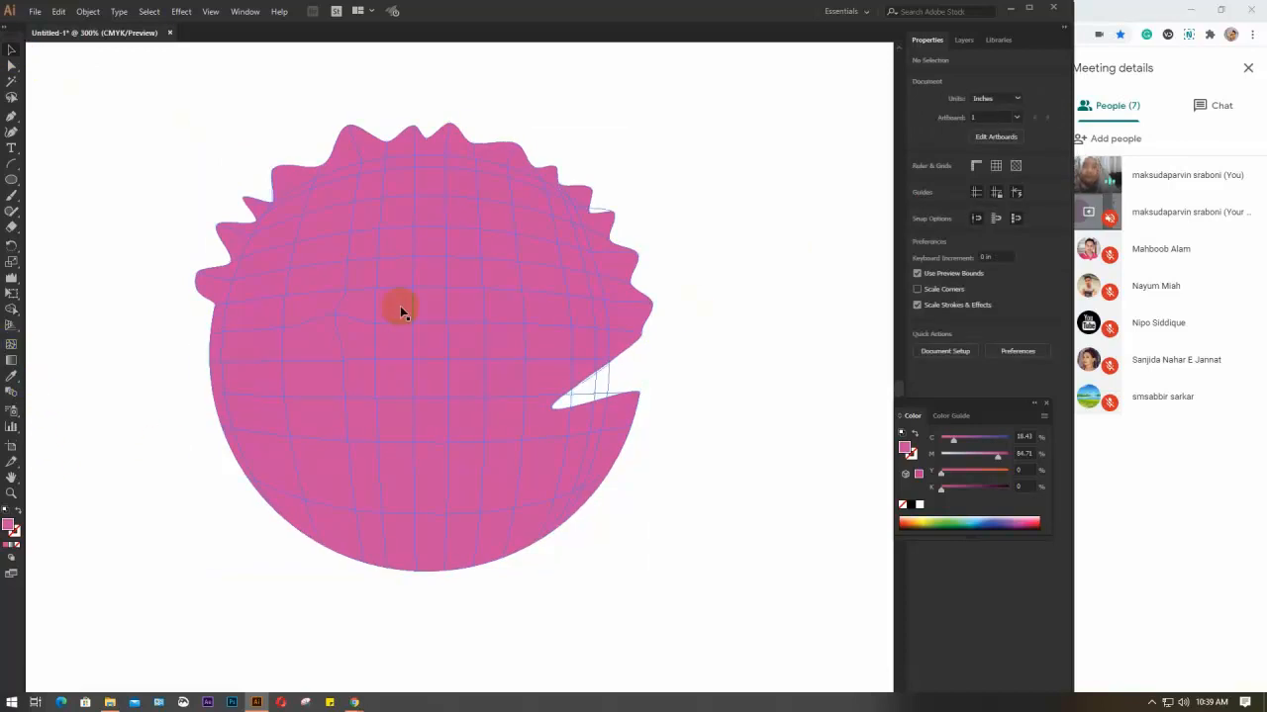
pyautogui.click(401, 307)
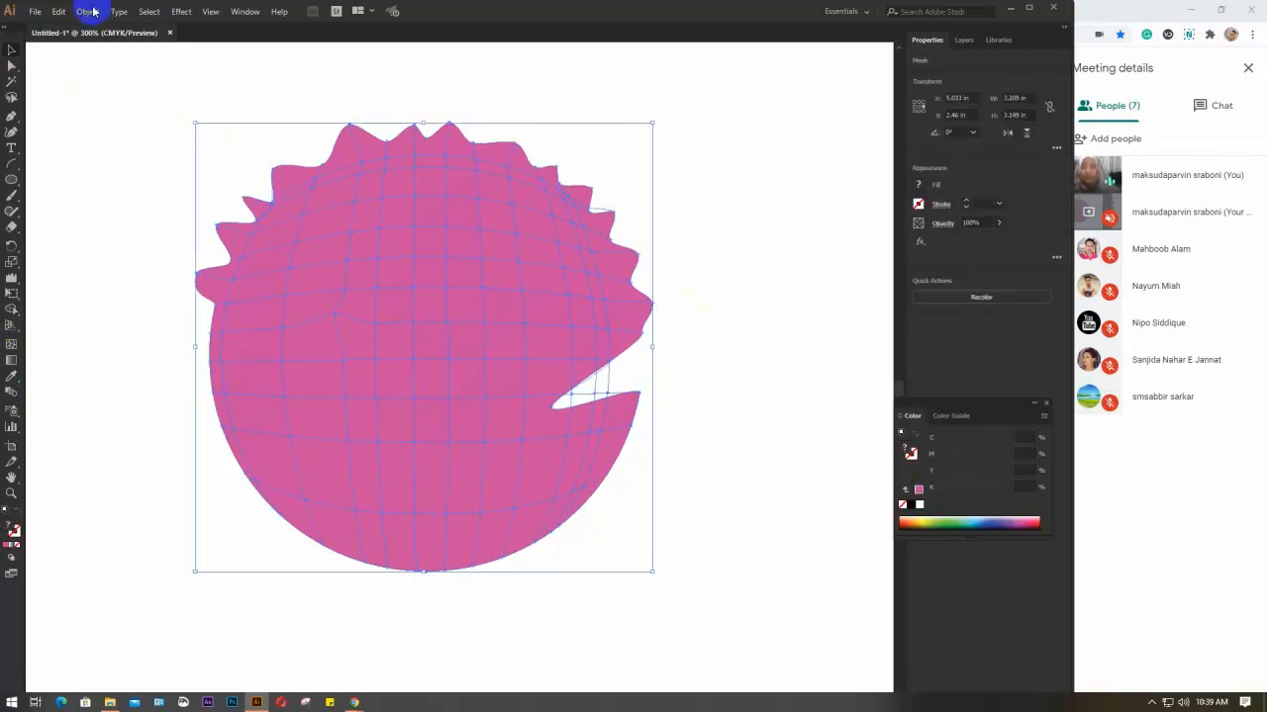
pyautogui.click(450, 362)
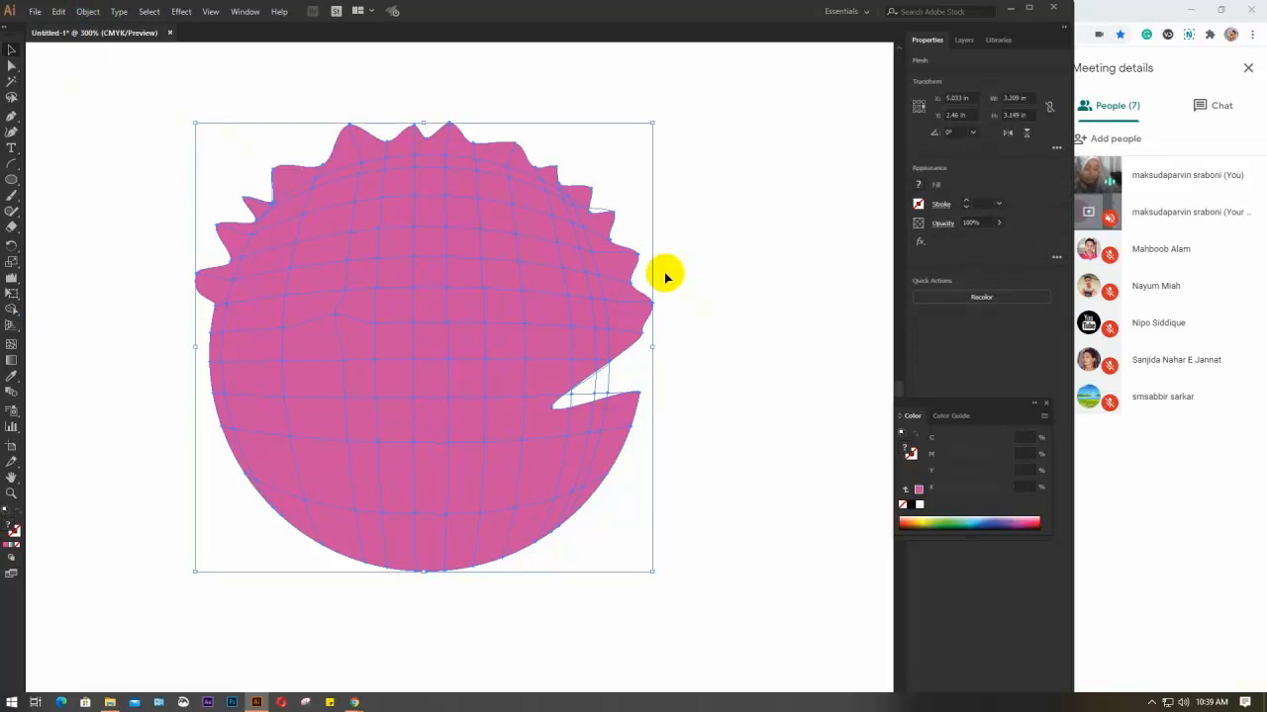
pyautogui.press('Delete')
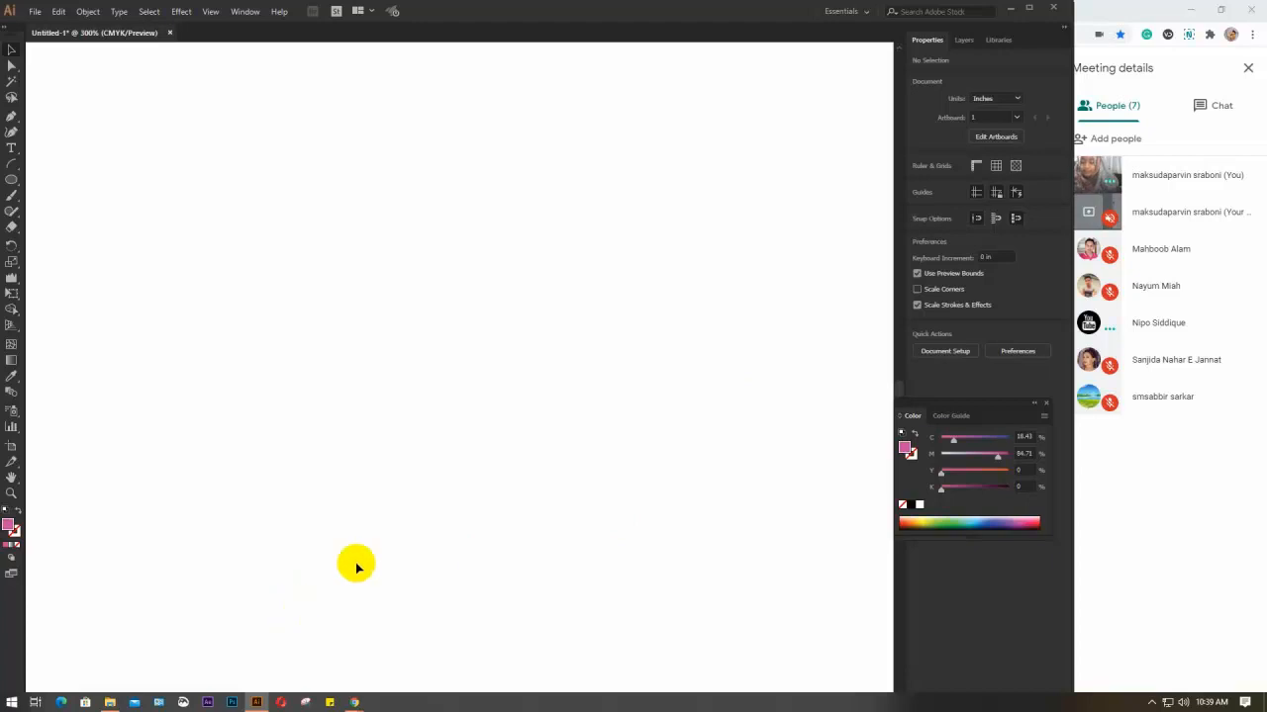
# Step: Switch to the Google Images page in Chrome and search for "apple"
pyautogui.click(1126, 18)
pyautogui.click(240, 12)
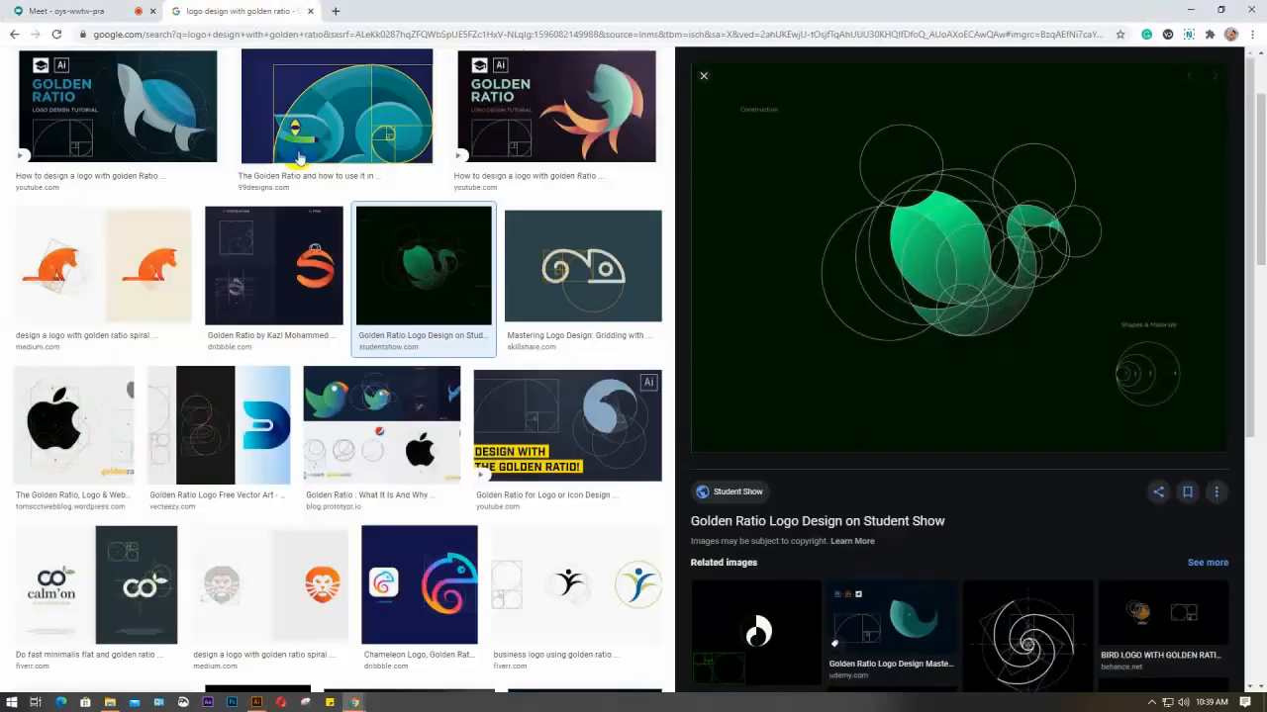
pyautogui.scroll(3, 299, 158)
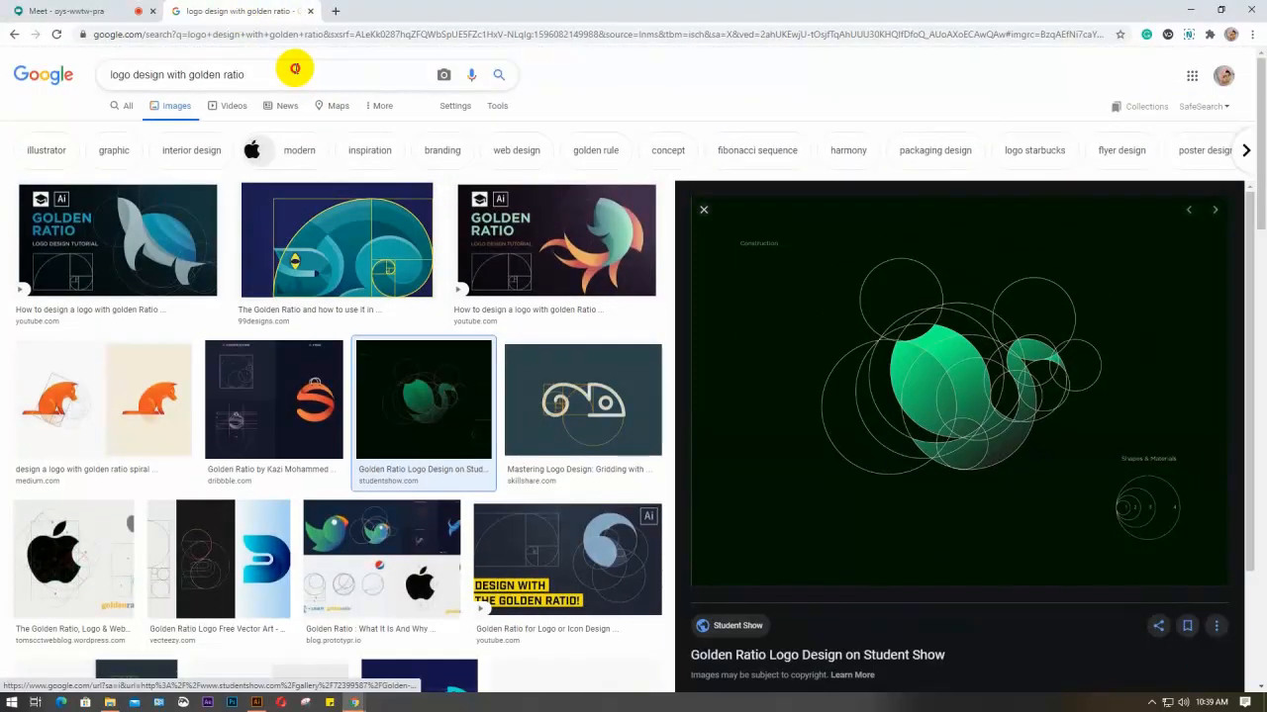
pyautogui.moveTo(295, 69); pyautogui.dragTo(85, 92)
pyautogui.write('apple')
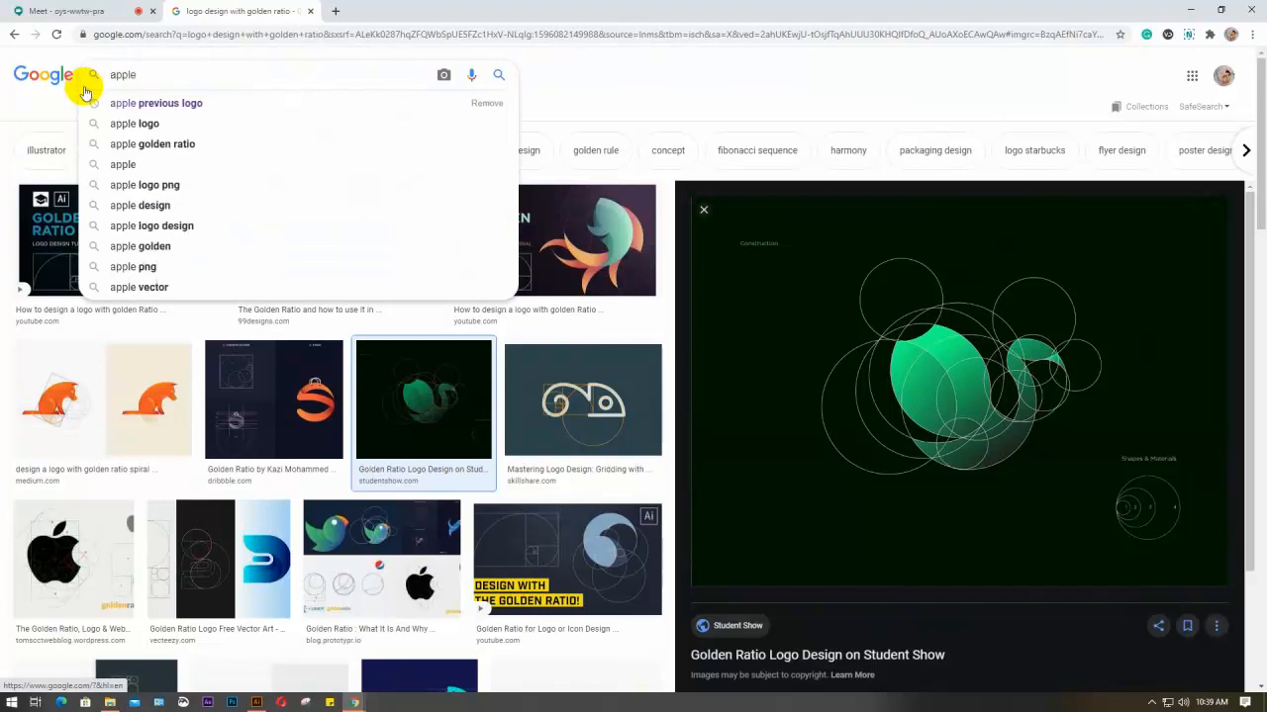
pyautogui.press('Return')
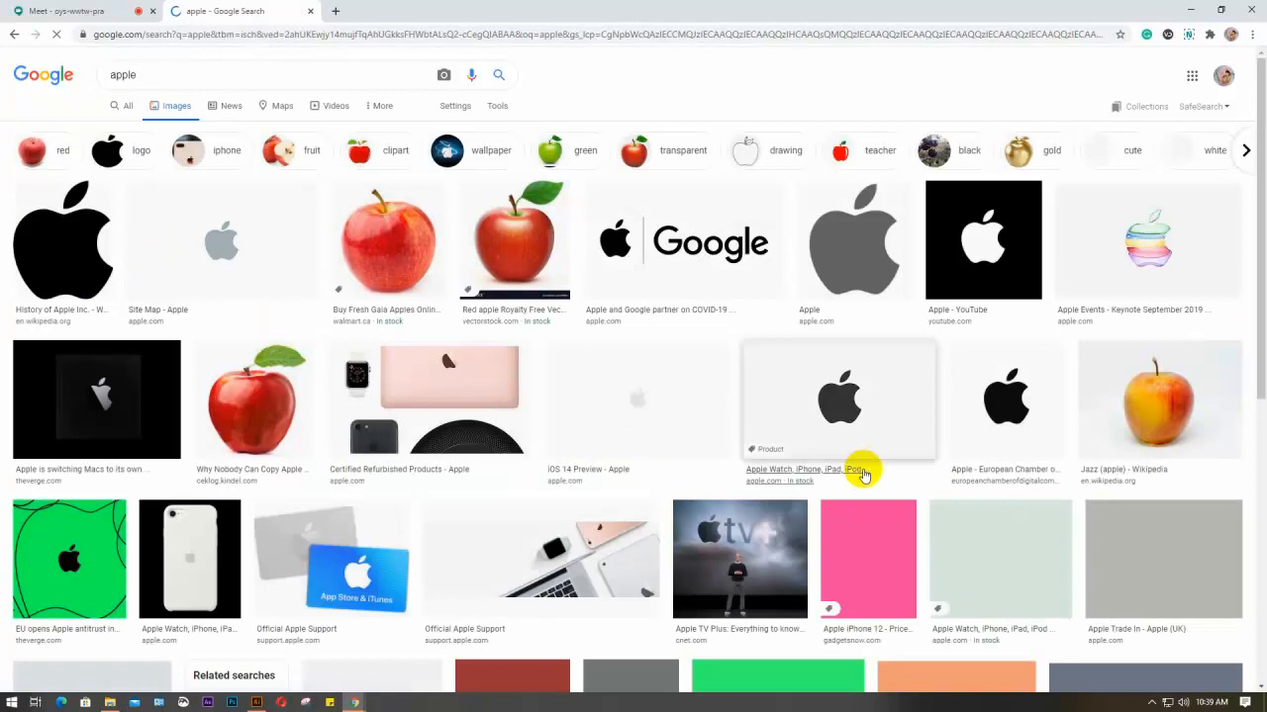
# Step: Open the Amazon.com image of a red apple with a green leaf from the related images and copy it
pyautogui.scroll(-2, 859, 477)
pyautogui.scroll(2, 359, 446)
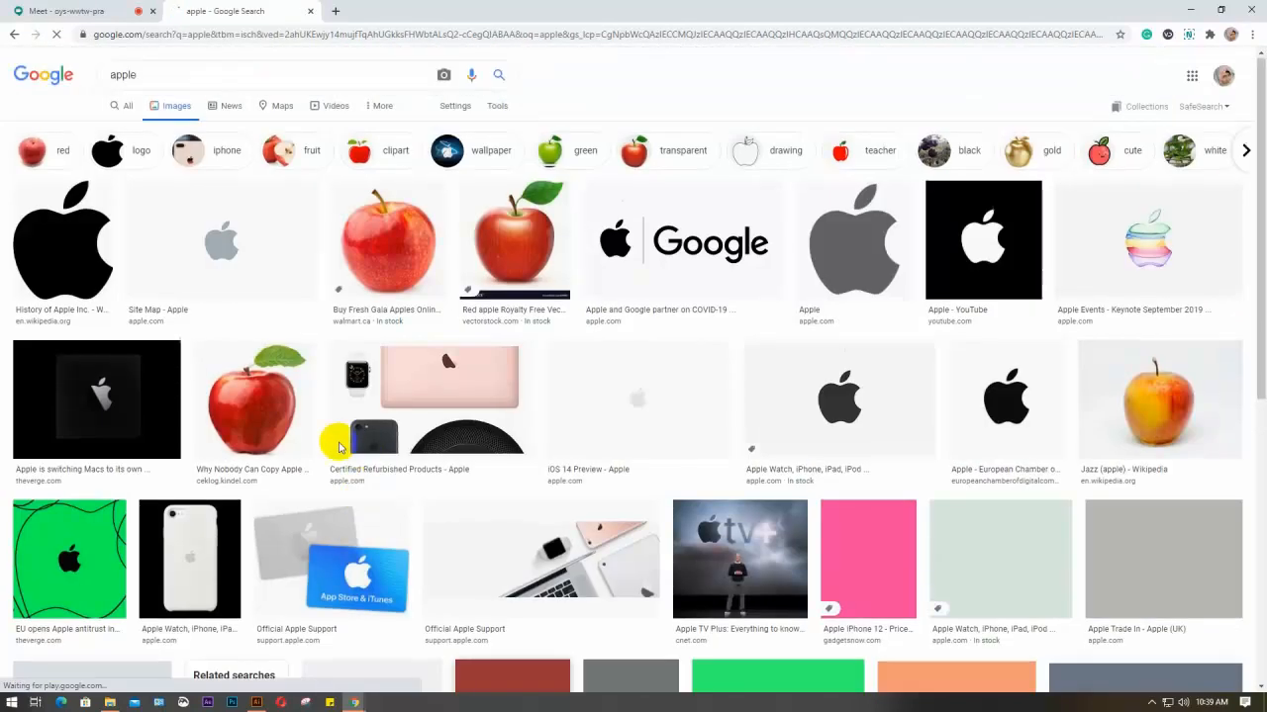
pyautogui.click(207, 396)
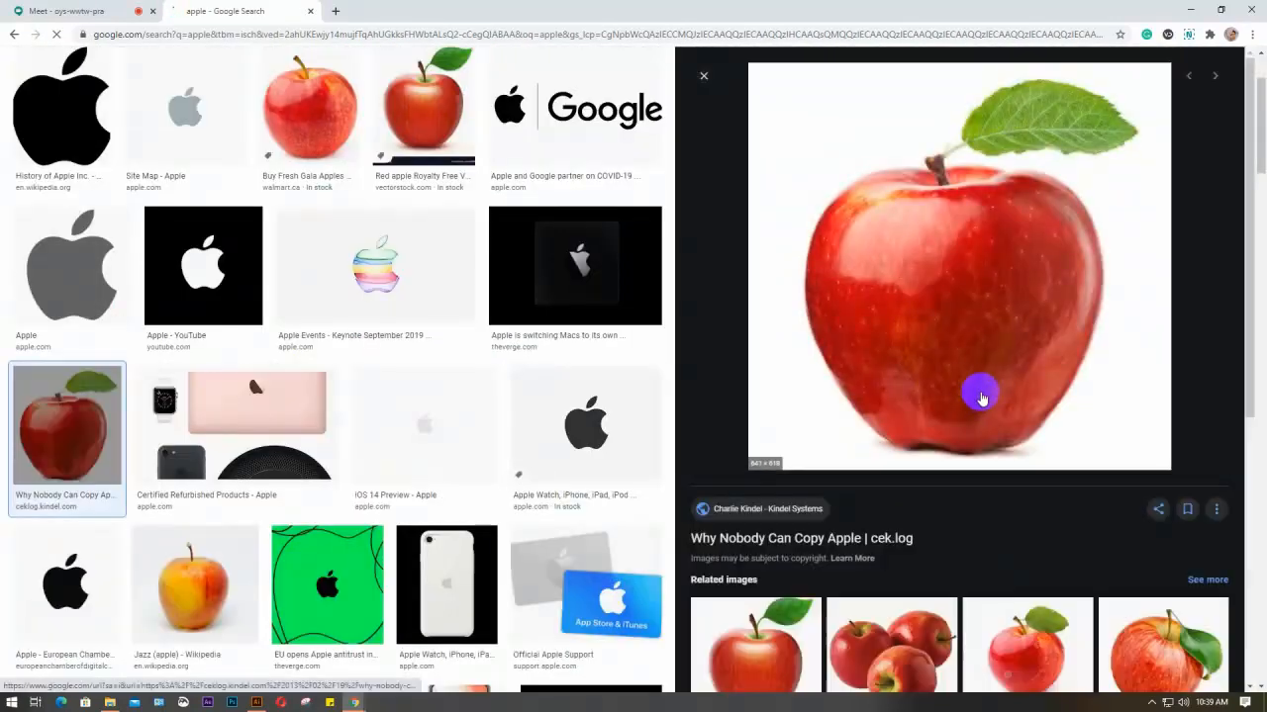
pyautogui.scroll(-3, 982, 381)
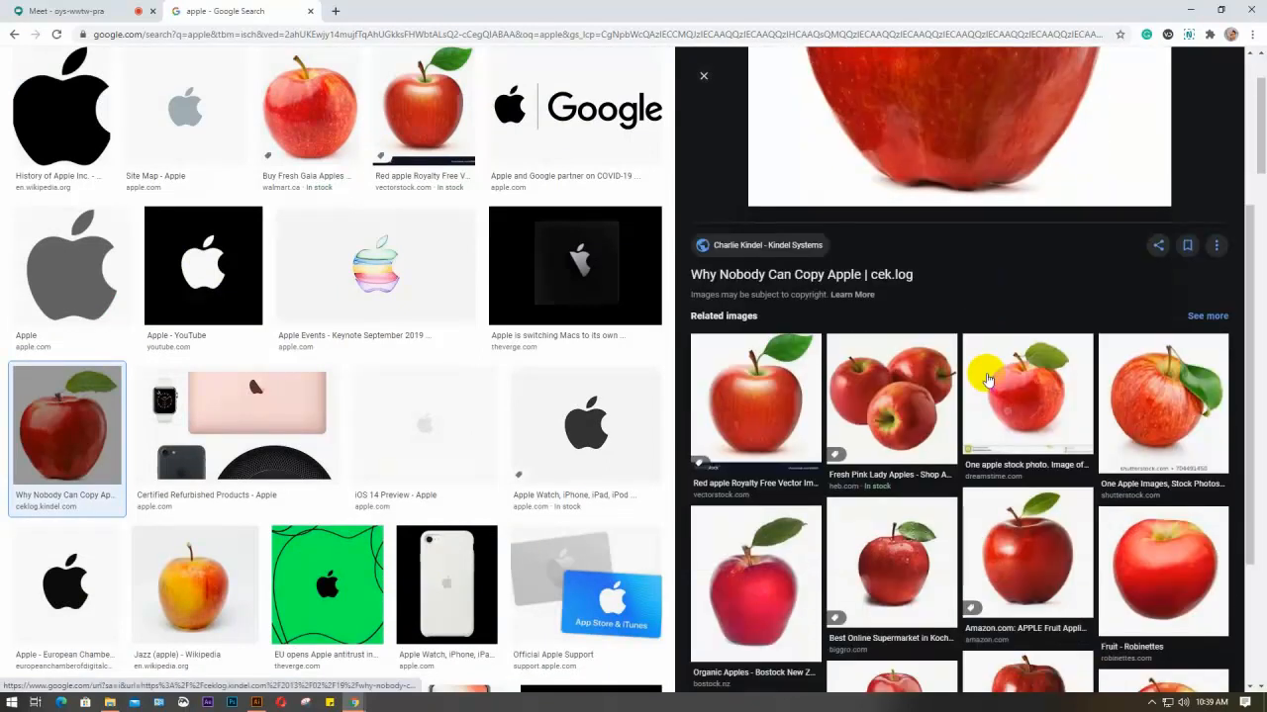
pyautogui.scroll(-1, 987, 381)
pyautogui.scroll(-1, 987, 380)
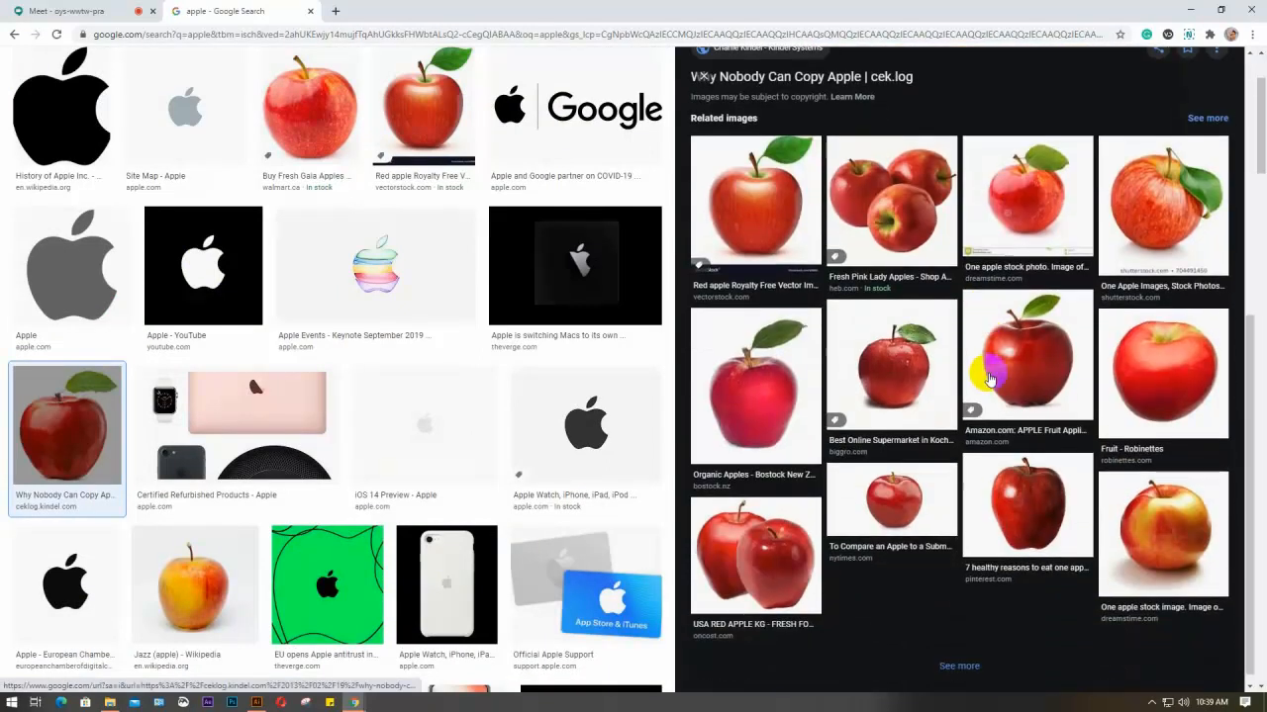
pyautogui.click(1043, 358)
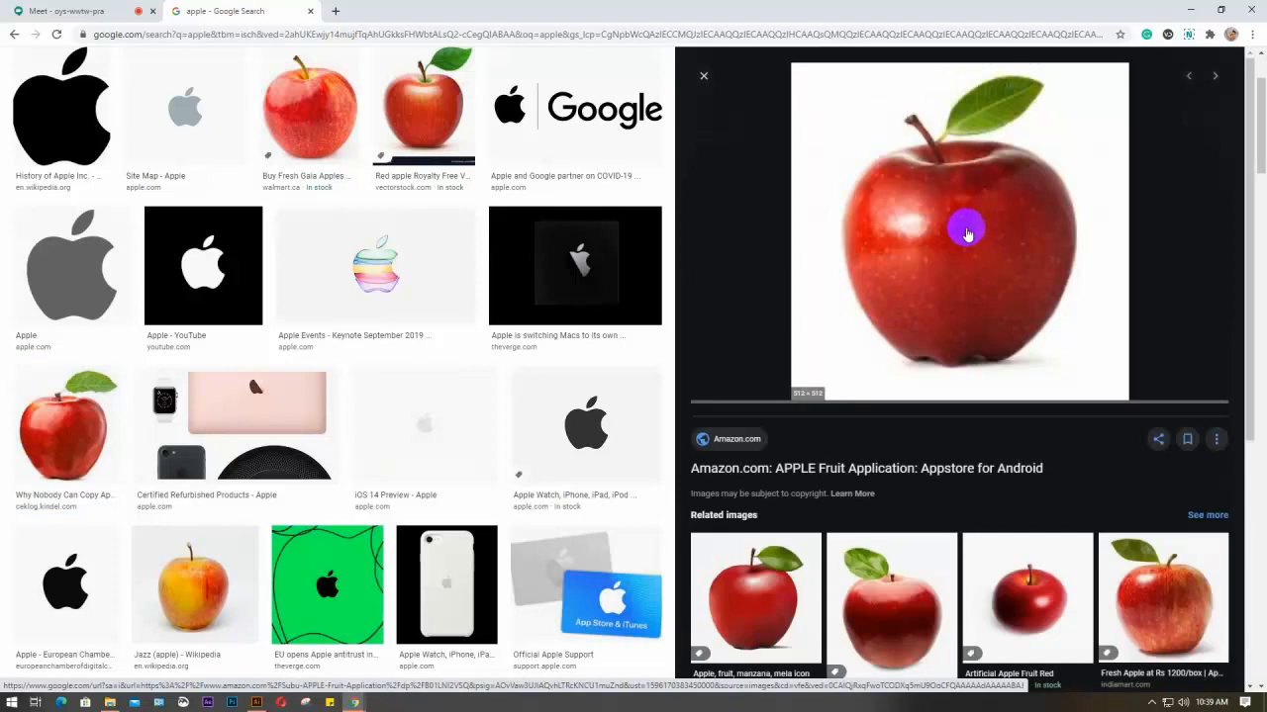
pyautogui.rightClick(968, 232)
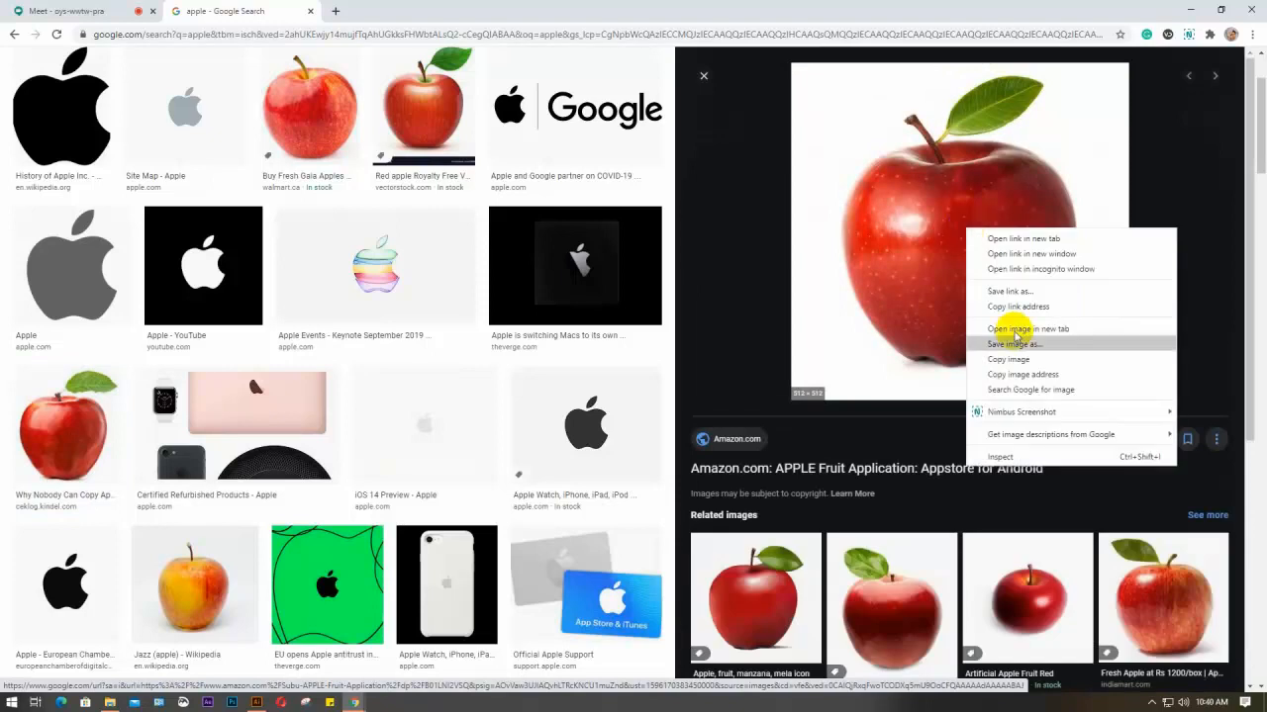
pyautogui.click(1001, 361)
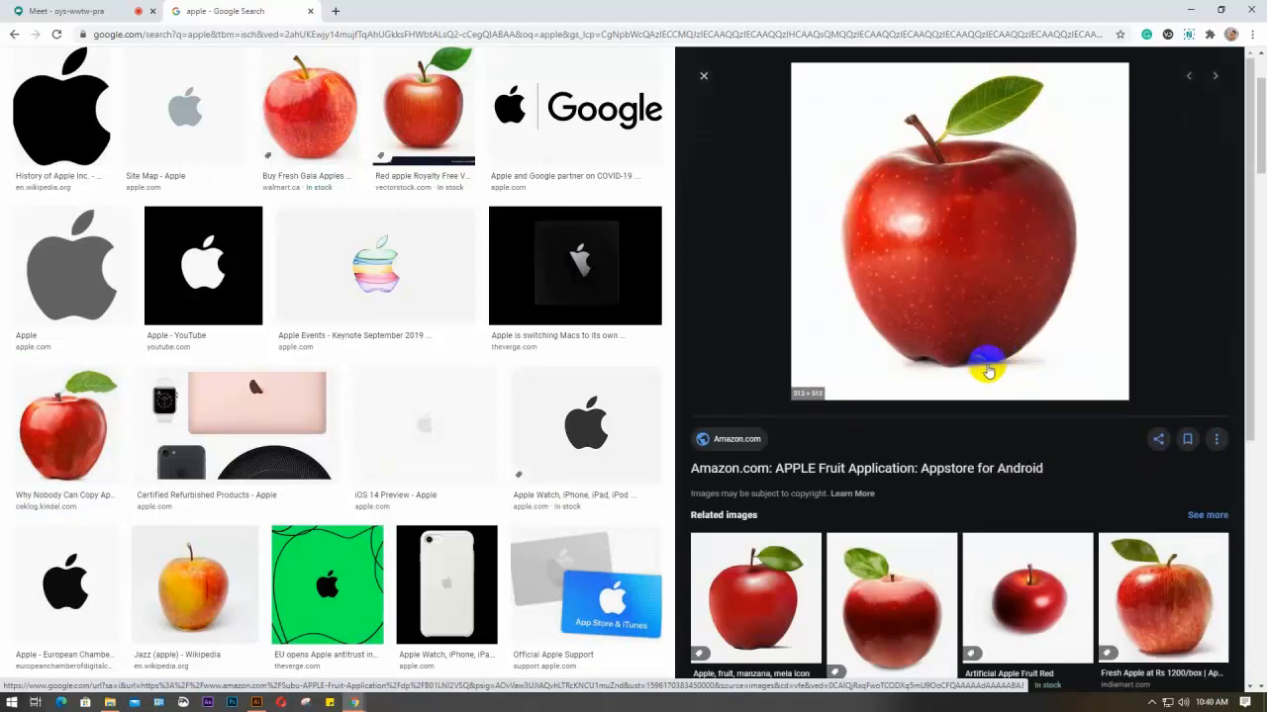
# Step: Switch back to Illustrator and paste the copied apple image into the empty document
pyautogui.click(62, 12)
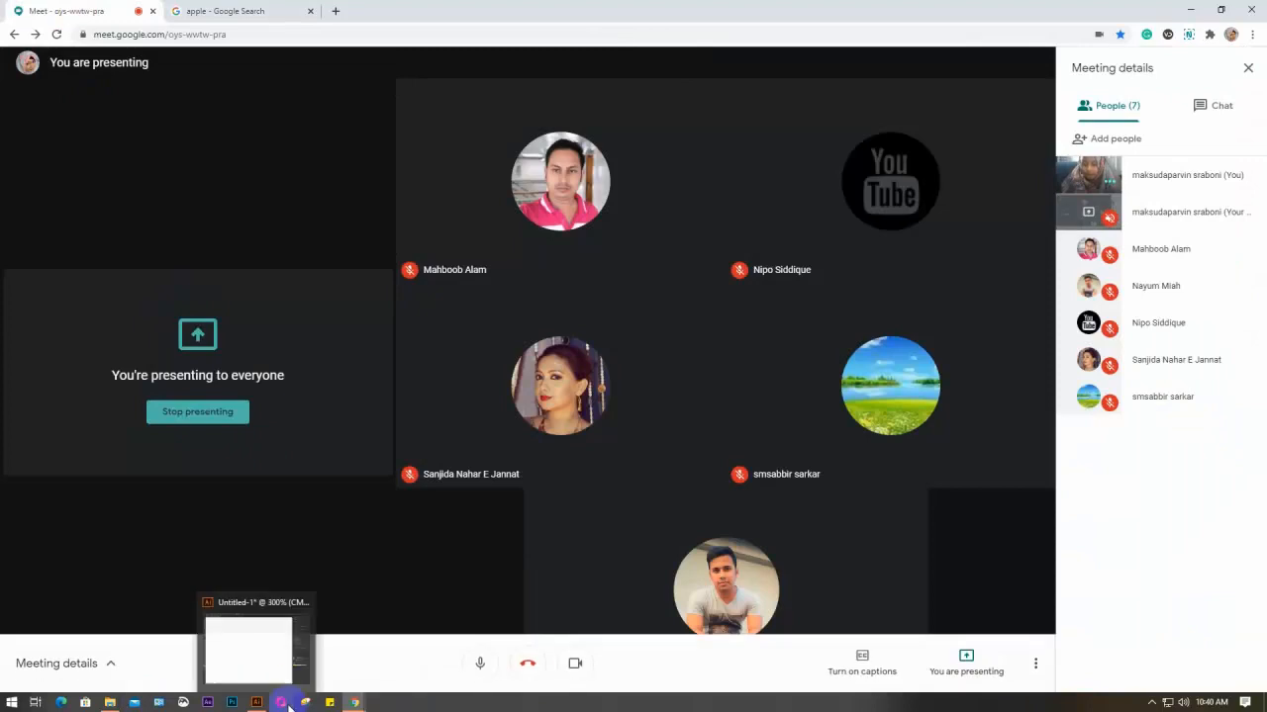
pyautogui.click(255, 702)
pyautogui.hotkey('ctrl', 'v')
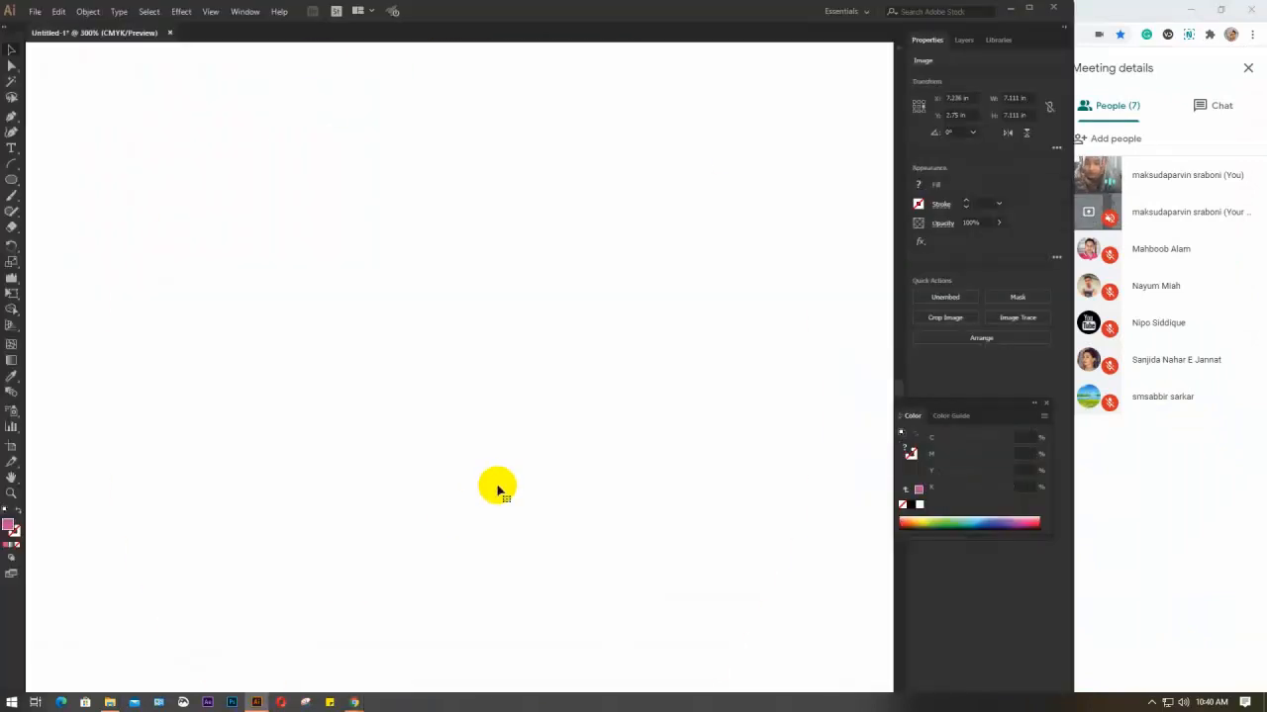
pyautogui.hotkey('ctrl', '-')
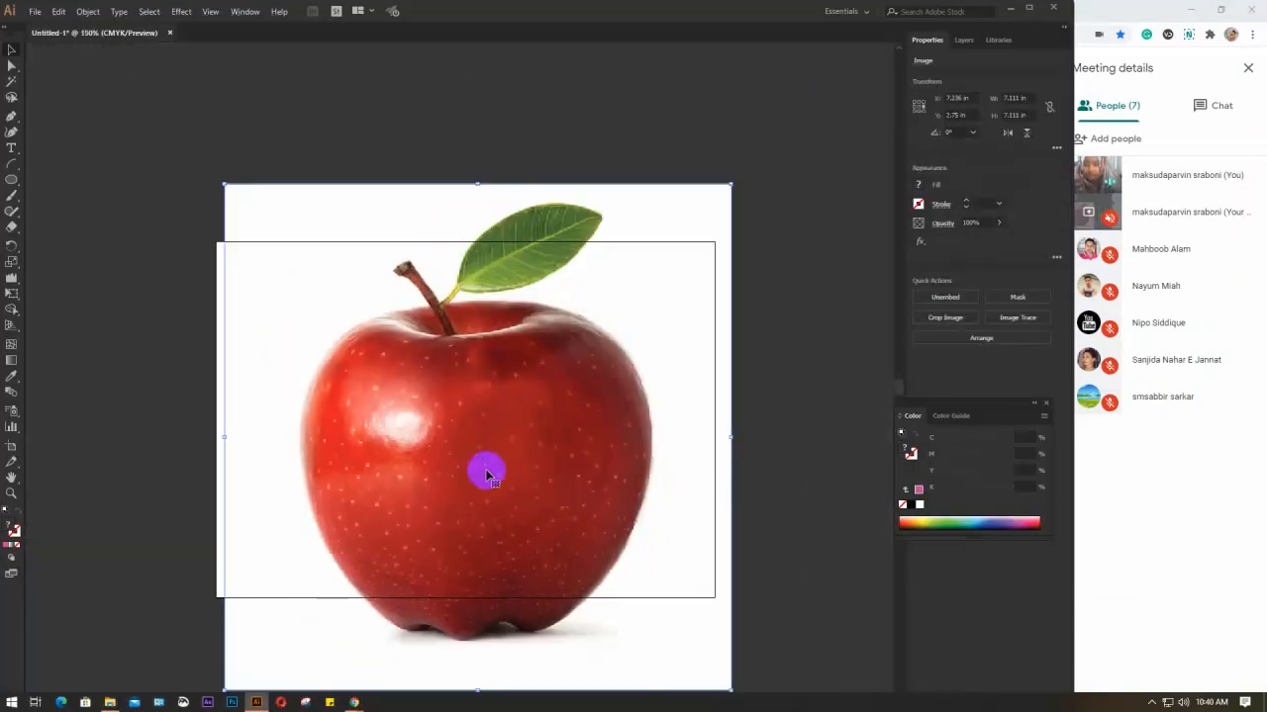
# Step: Move the apple image over the artboard and scale it down proportionally to about 4.97 in square to fit the artboard height
pyautogui.moveTo(485, 467); pyautogui.dragTo(485, 518)
pyautogui.scroll(-3, 485, 517)
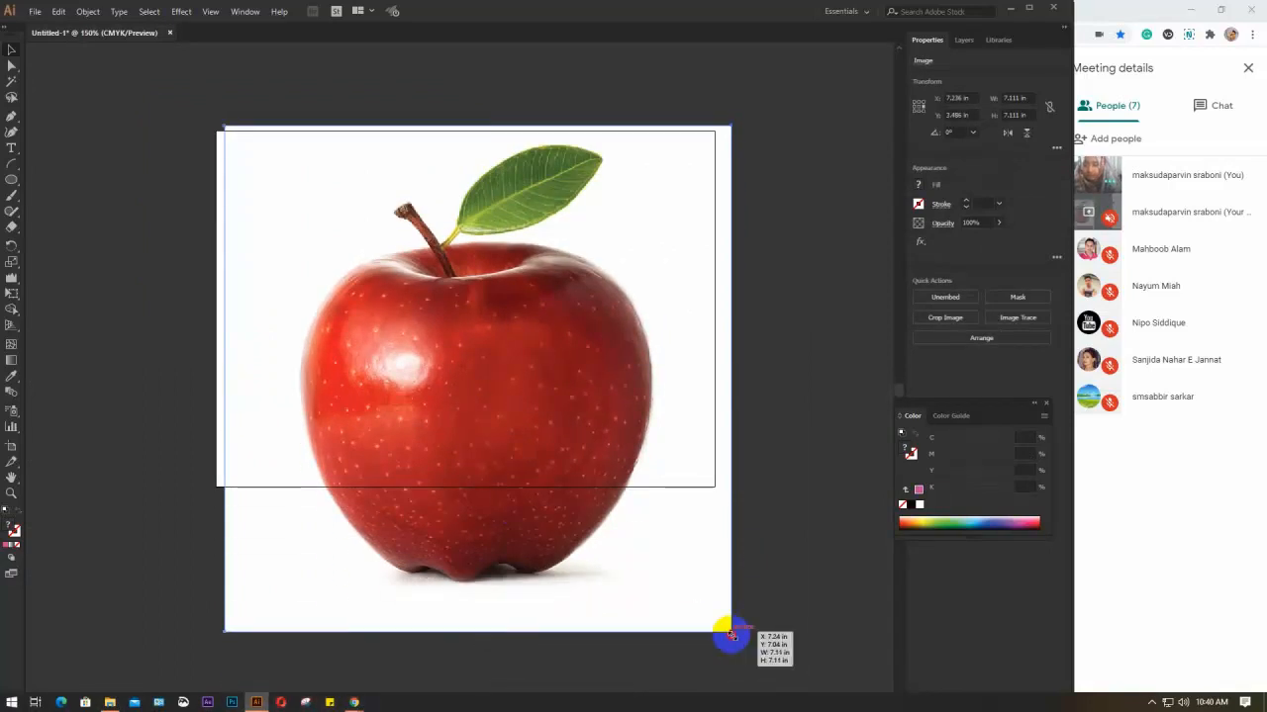
pyautogui.moveTo(732, 634); pyautogui.dragTo(691, 556)
pyautogui.moveTo(510, 405); pyautogui.dragTo(499, 331)
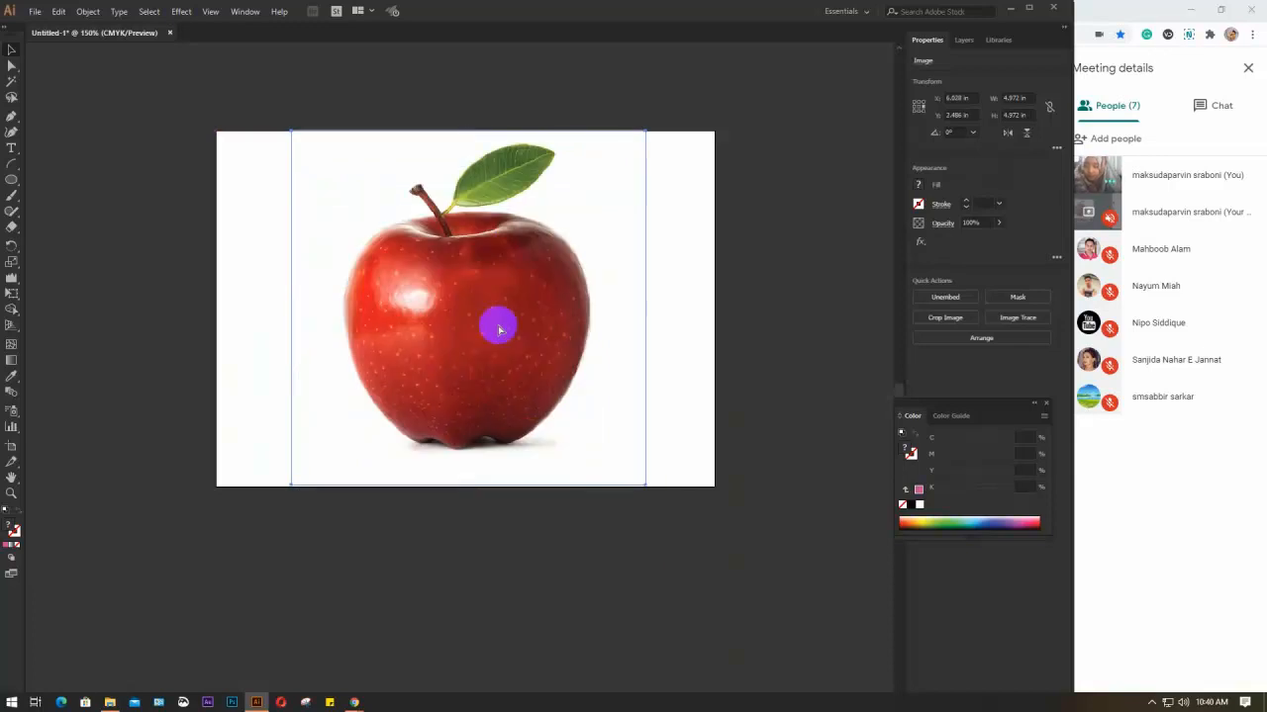
pyautogui.hotkey('ctrl', 'shift', 'a')
# Step: Start tracing the apple with the Pen tool from its upper-left shoulder, down the left side and along the bumpy bottom edge
pyautogui.scroll(2, 475, 277)
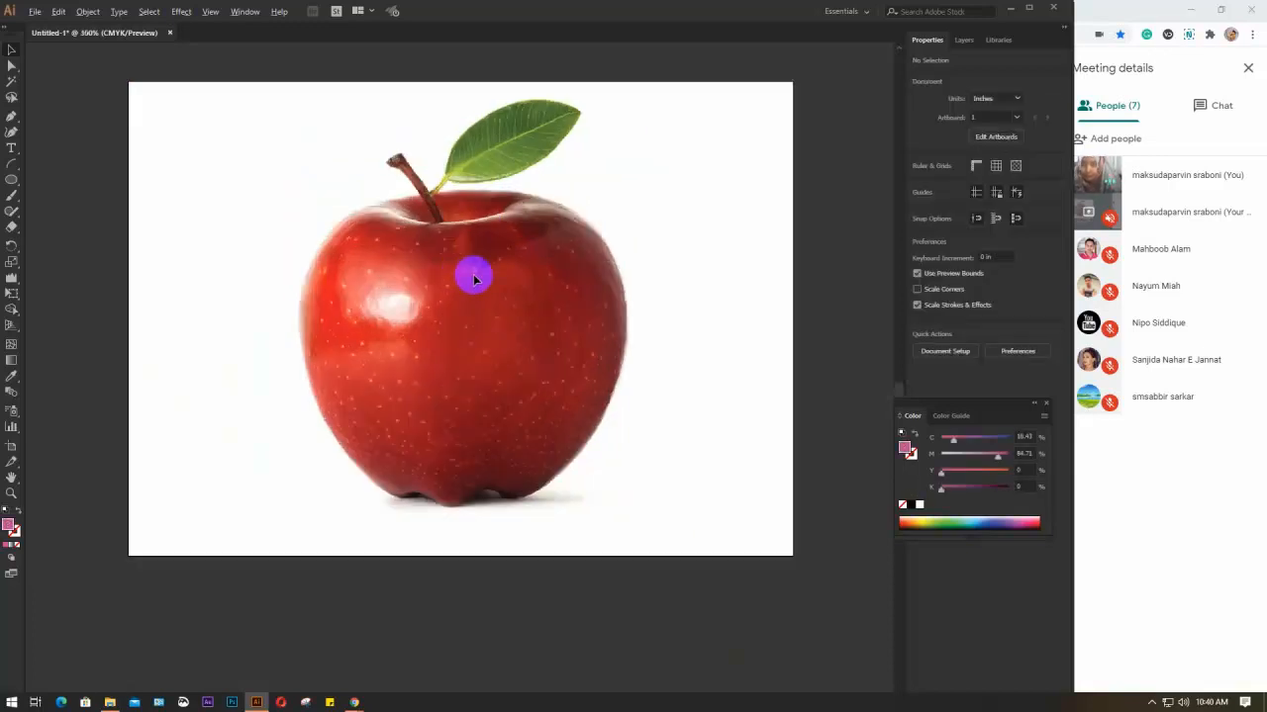
pyautogui.moveTo(501, 300); pyautogui.dragTo(522, 263)
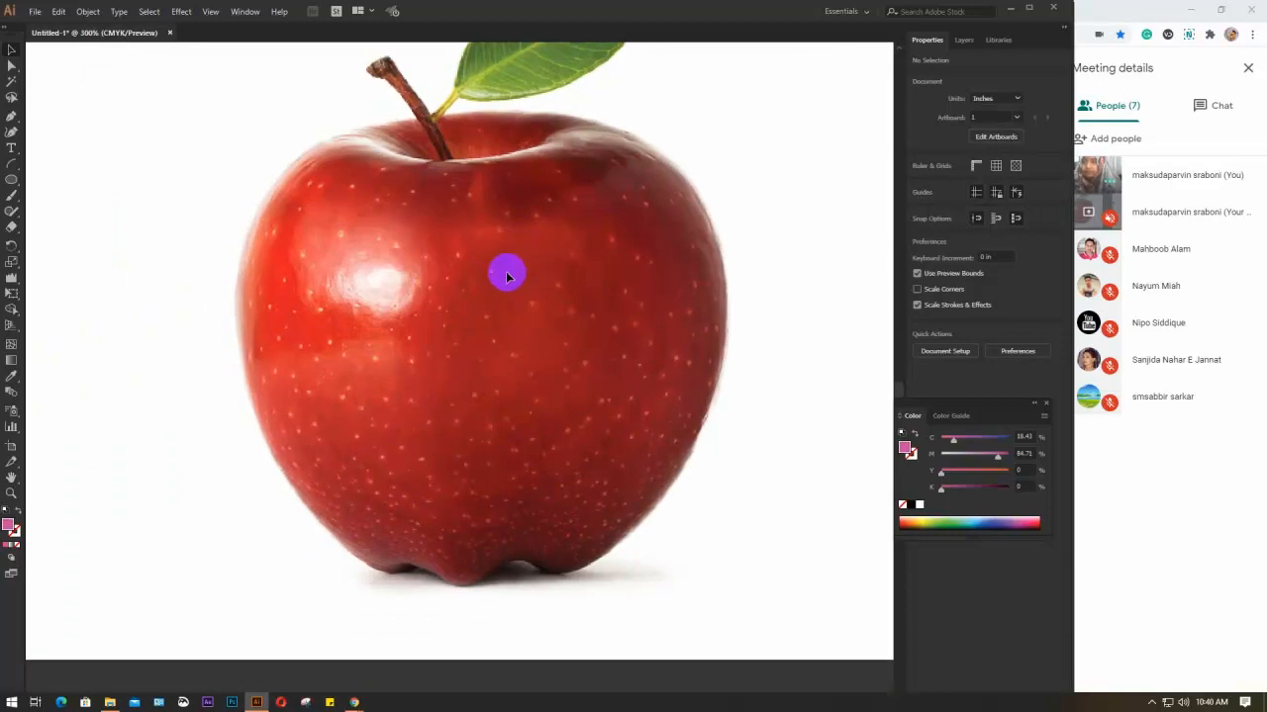
pyautogui.click(10, 117)
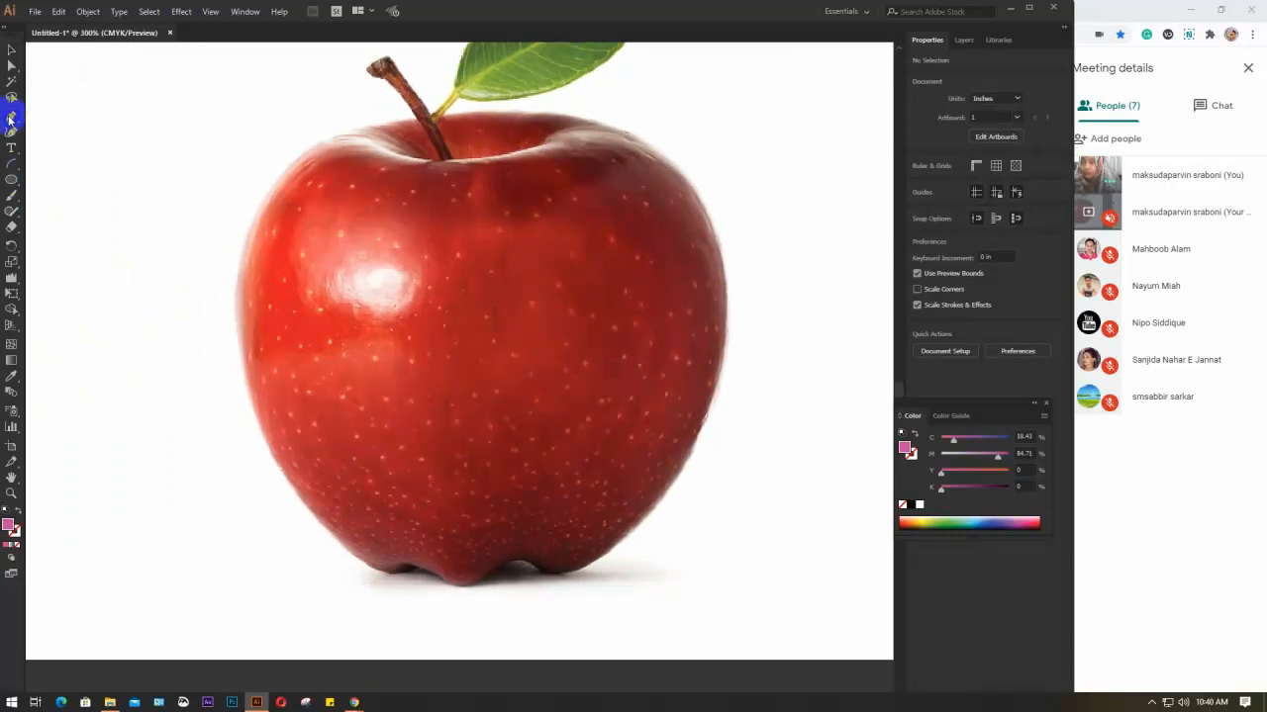
pyautogui.click(296, 160)
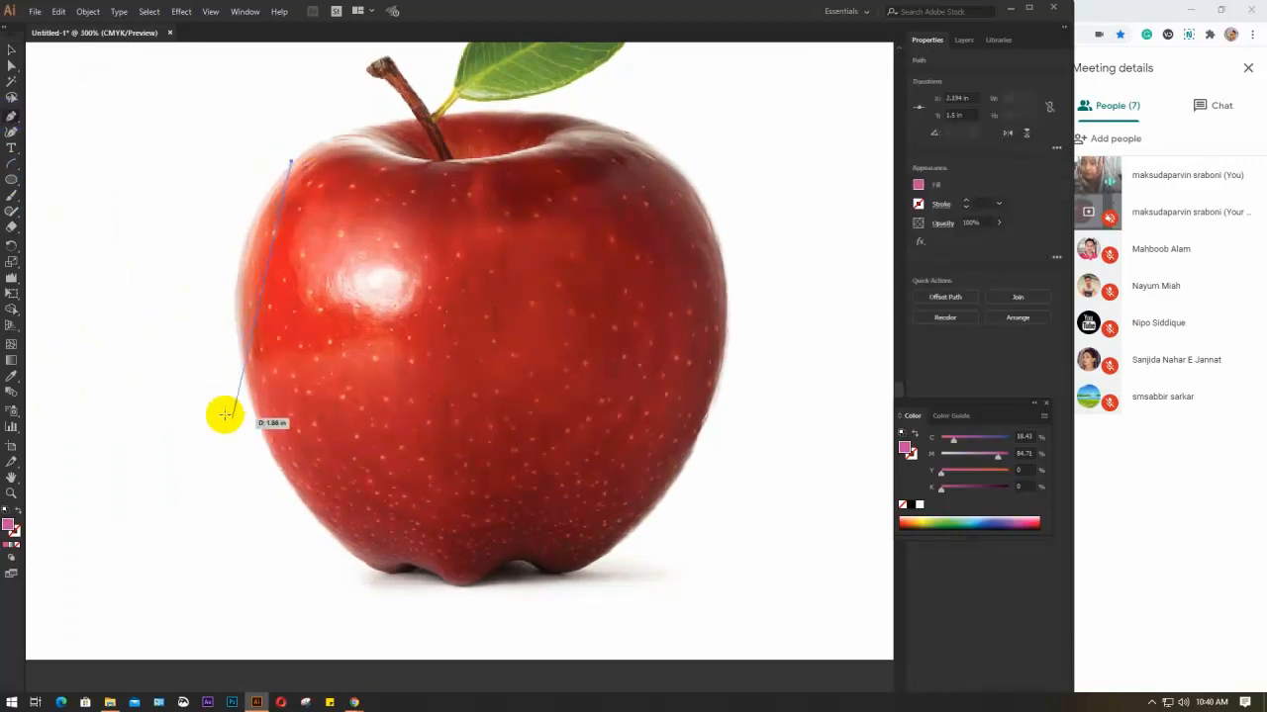
pyautogui.moveTo(256, 427); pyautogui.dragTo(334, 597)
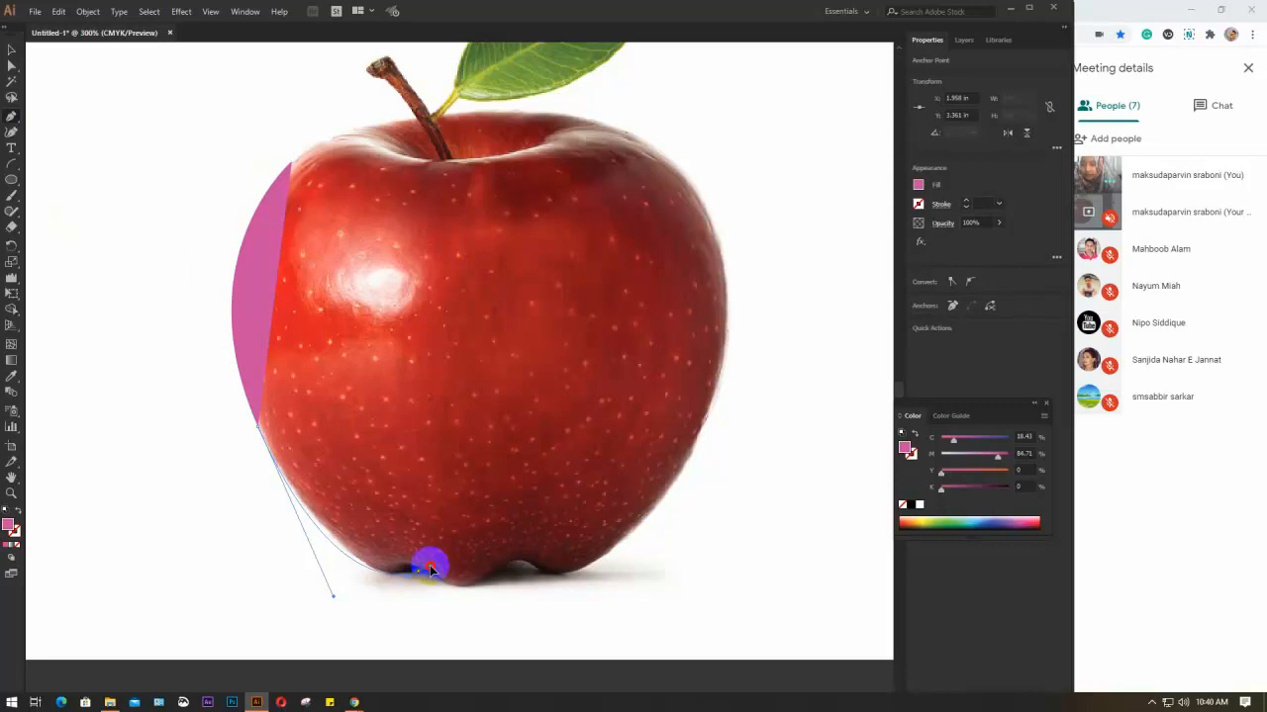
pyautogui.click(417, 572)
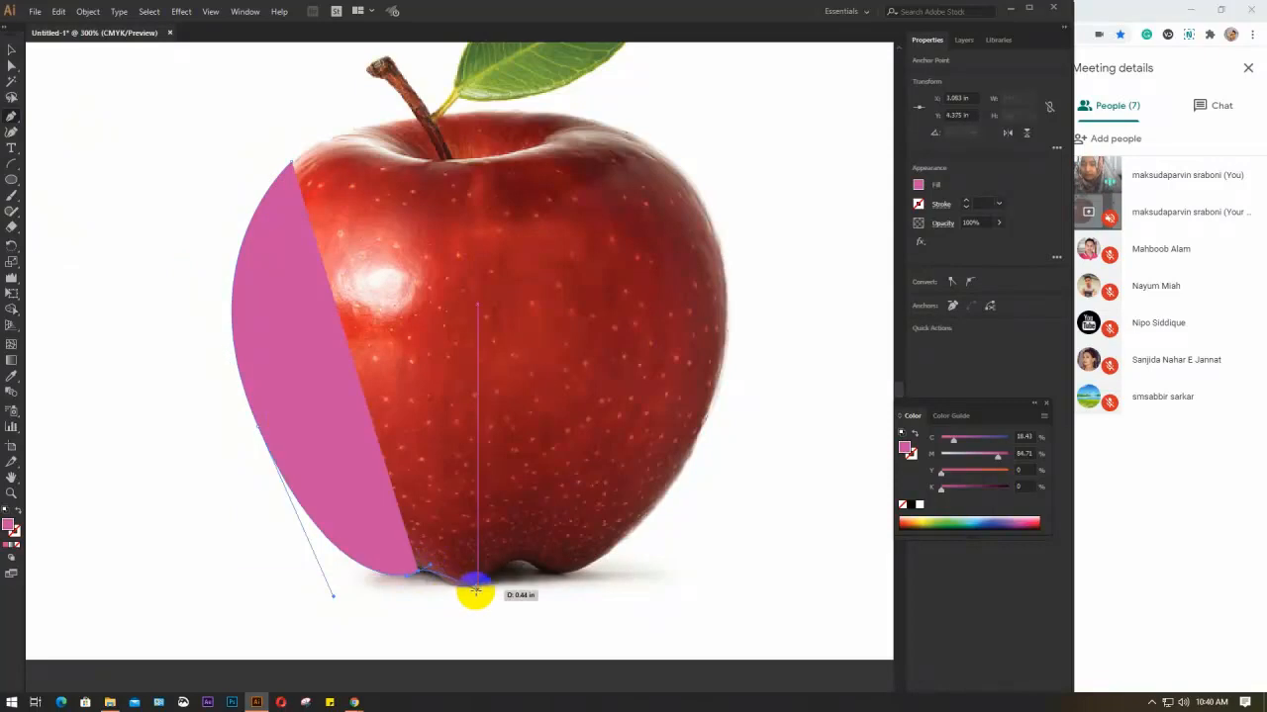
pyautogui.moveTo(482, 583); pyautogui.dragTo(599, 601)
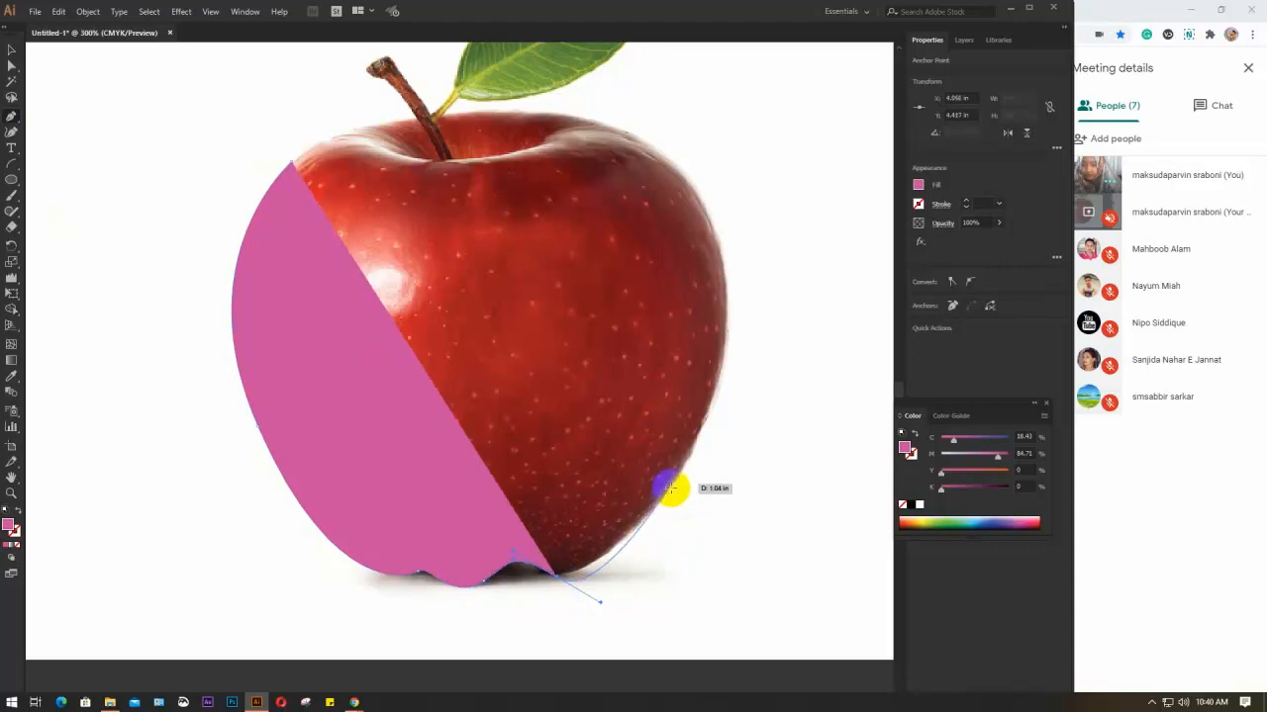
# Step: Continue the outline up the apple's right side to the upper-right shoulder, redoing the first side anchor lower down
pyautogui.moveTo(726, 283); pyautogui.dragTo(711, 155)
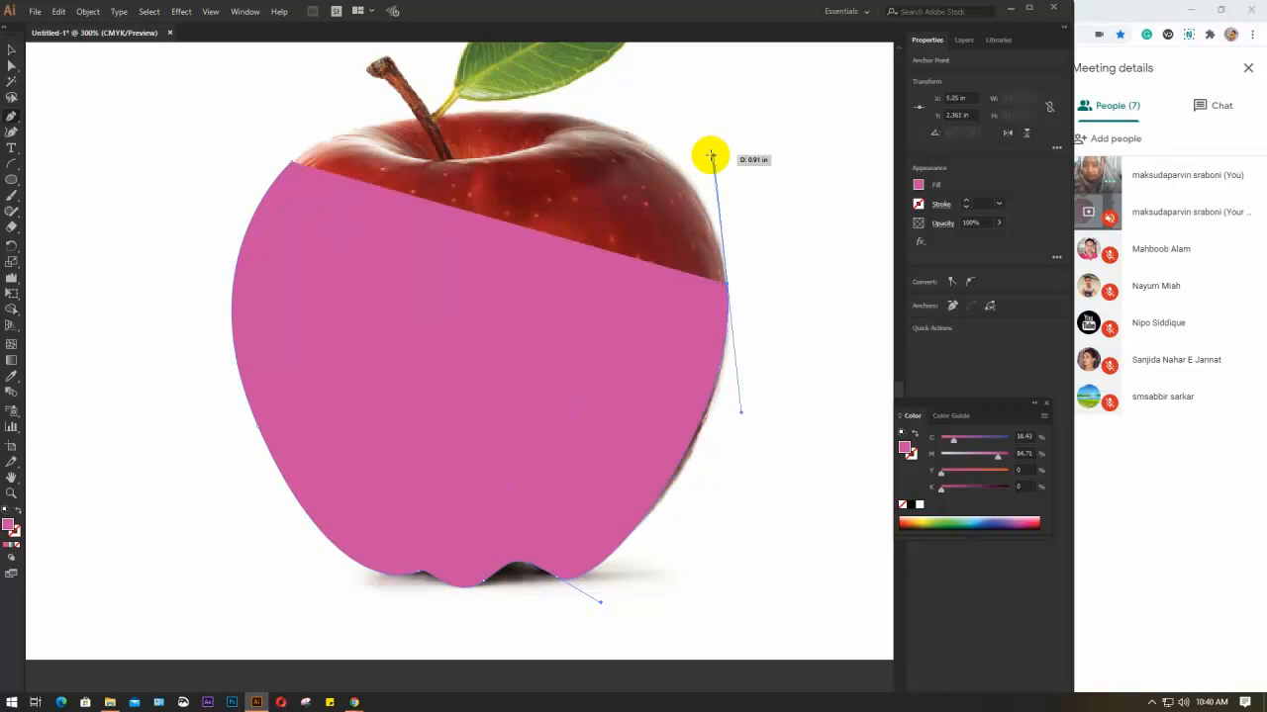
pyautogui.hotkey('ctrl', 'z')
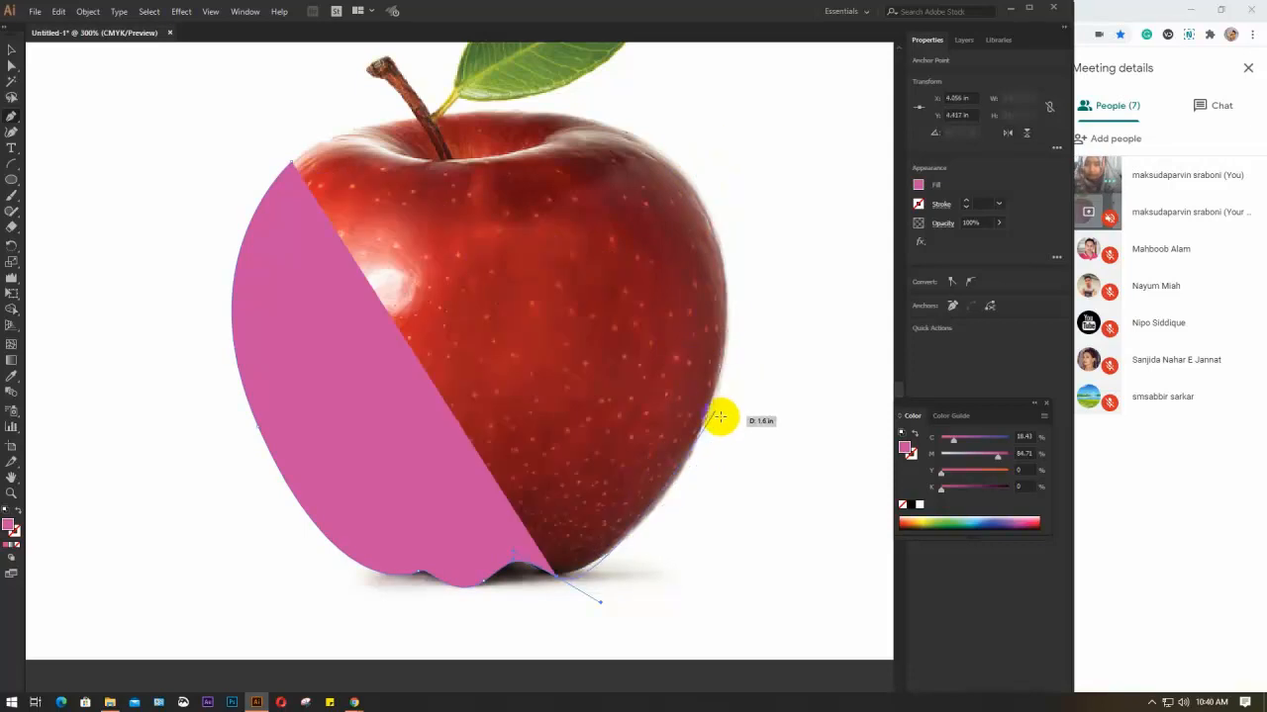
pyautogui.moveTo(711, 404); pyautogui.dragTo(730, 330)
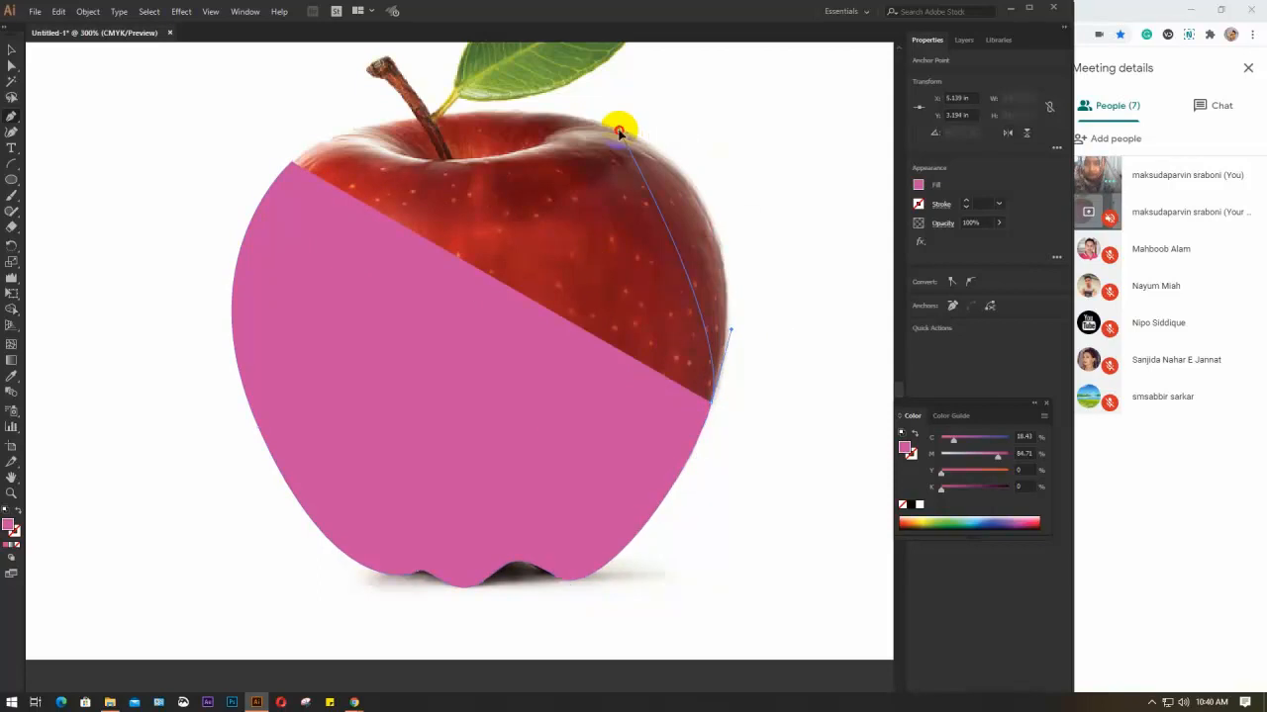
pyautogui.moveTo(587, 121); pyautogui.dragTo(487, 93)
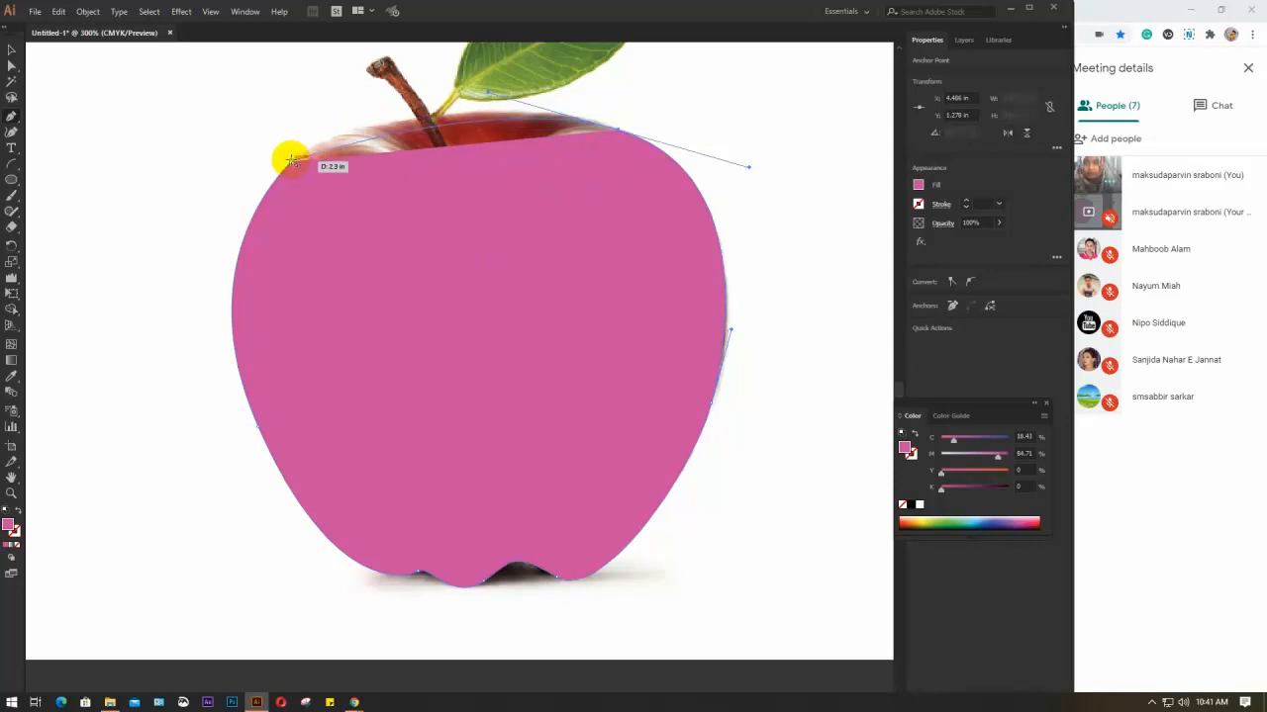
# Step: Close the apple outline across the top with a curved dip below the stem, ending at the starting anchor
pyautogui.moveTo(290, 160); pyautogui.dragTo(183, 257)
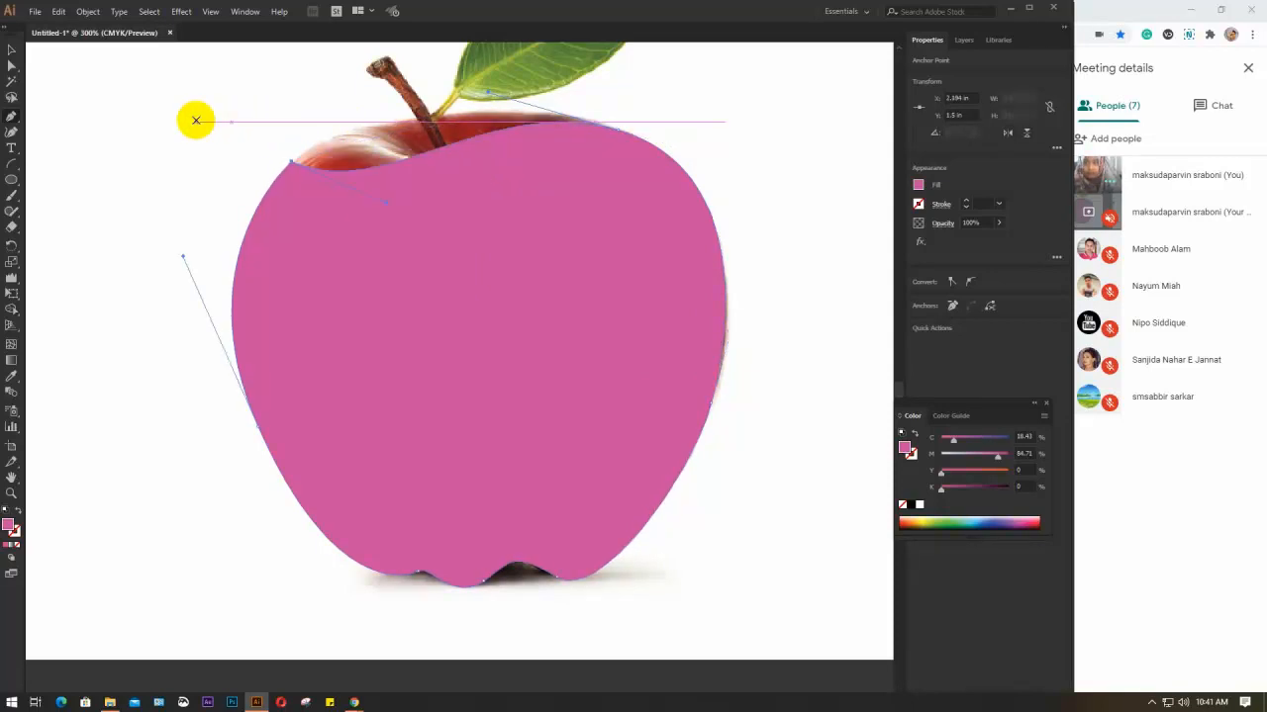
pyautogui.hotkey('ctrl', 'z')
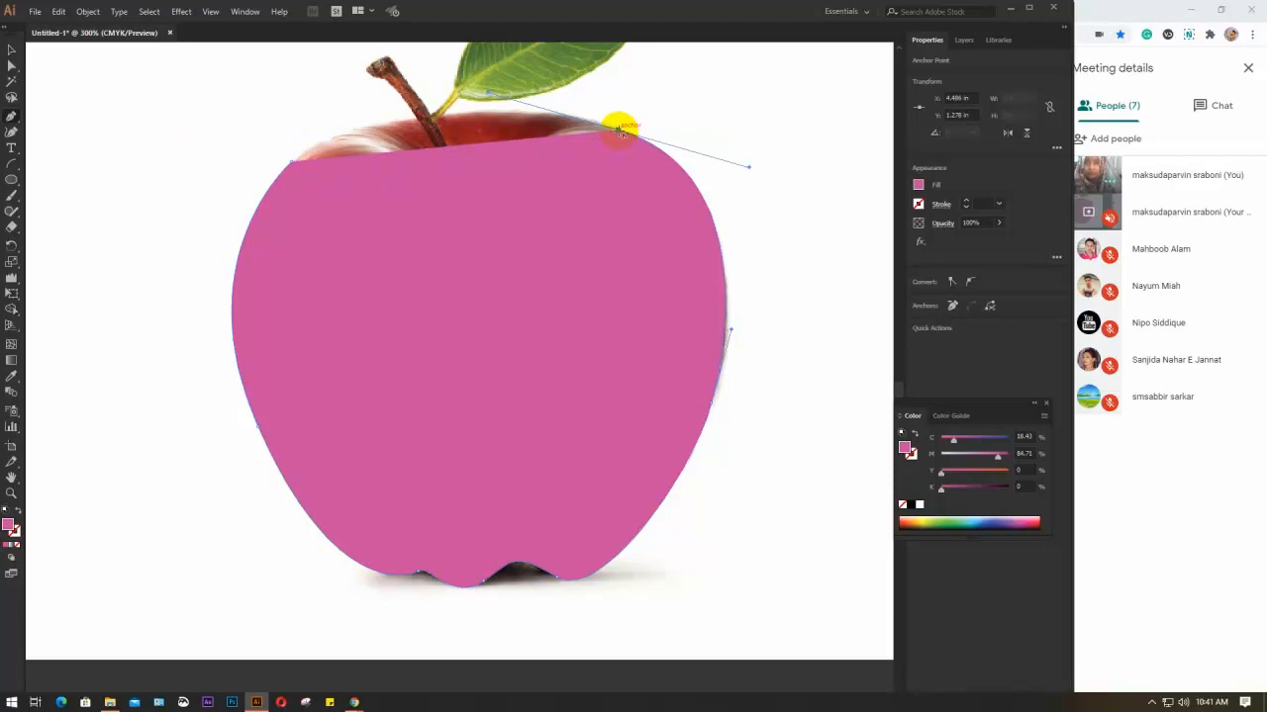
pyautogui.moveTo(618, 130); pyautogui.dragTo(572, 141)
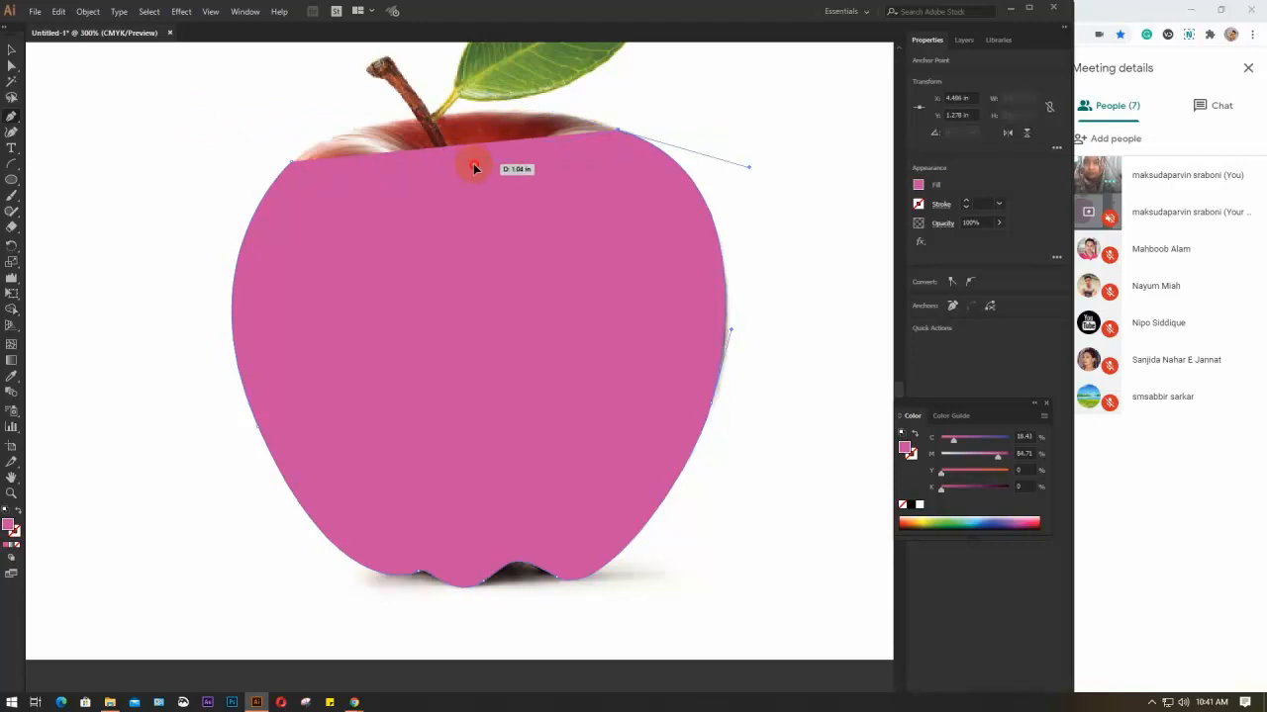
pyautogui.moveTo(411, 215); pyautogui.dragTo(414, 211)
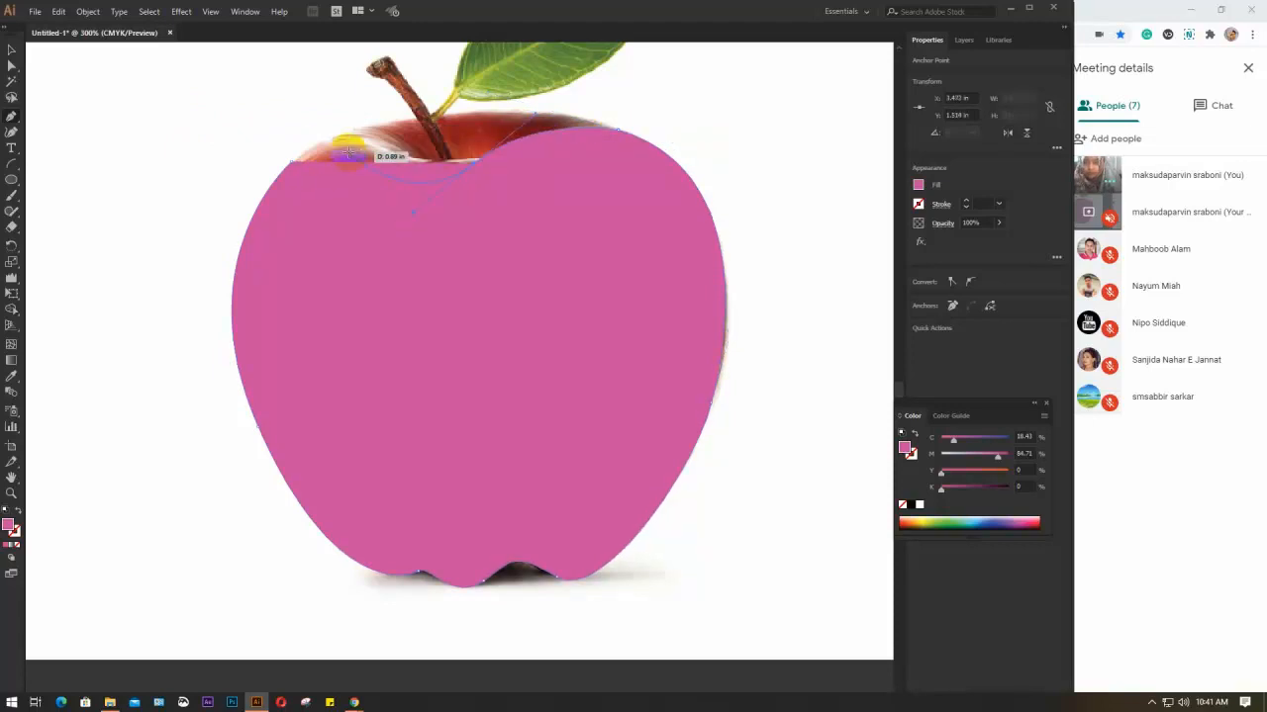
pyautogui.moveTo(291, 164); pyautogui.dragTo(149, 211)
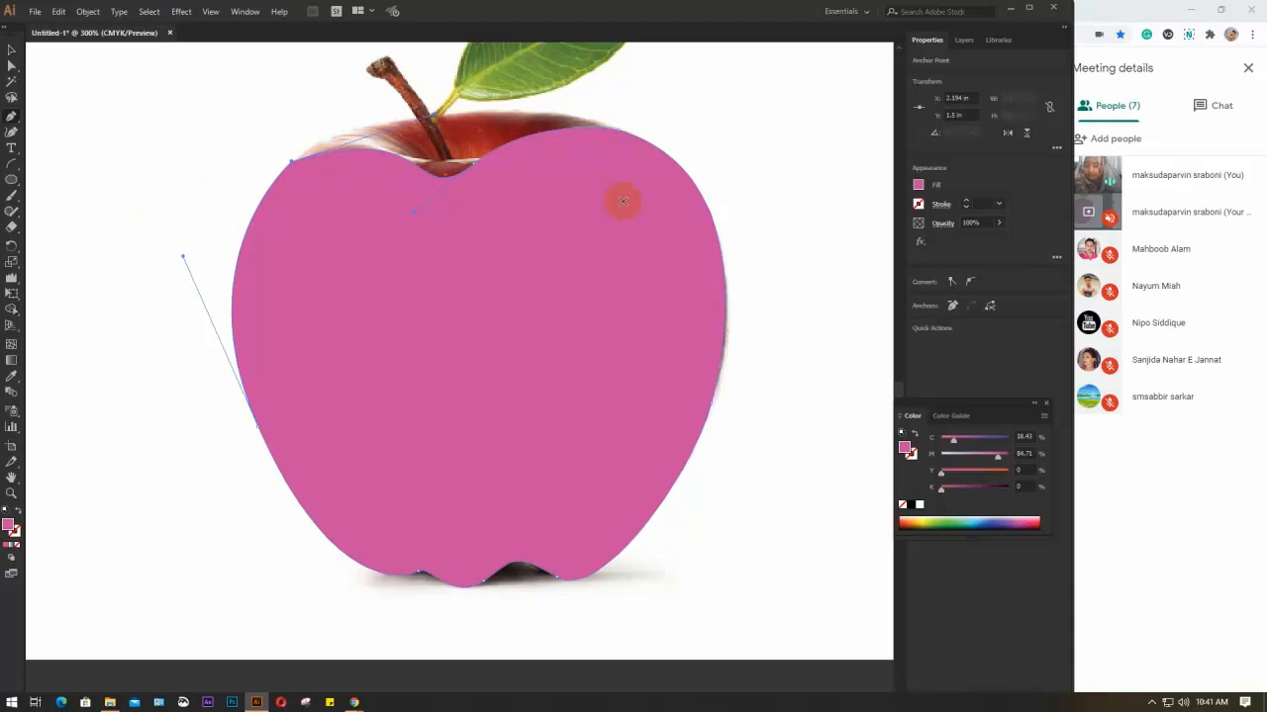
# Step: Move the traced pink apple shape off the photo onto the empty canvas to the right of the artboard
pyautogui.press('v')
pyautogui.click(536, 330)
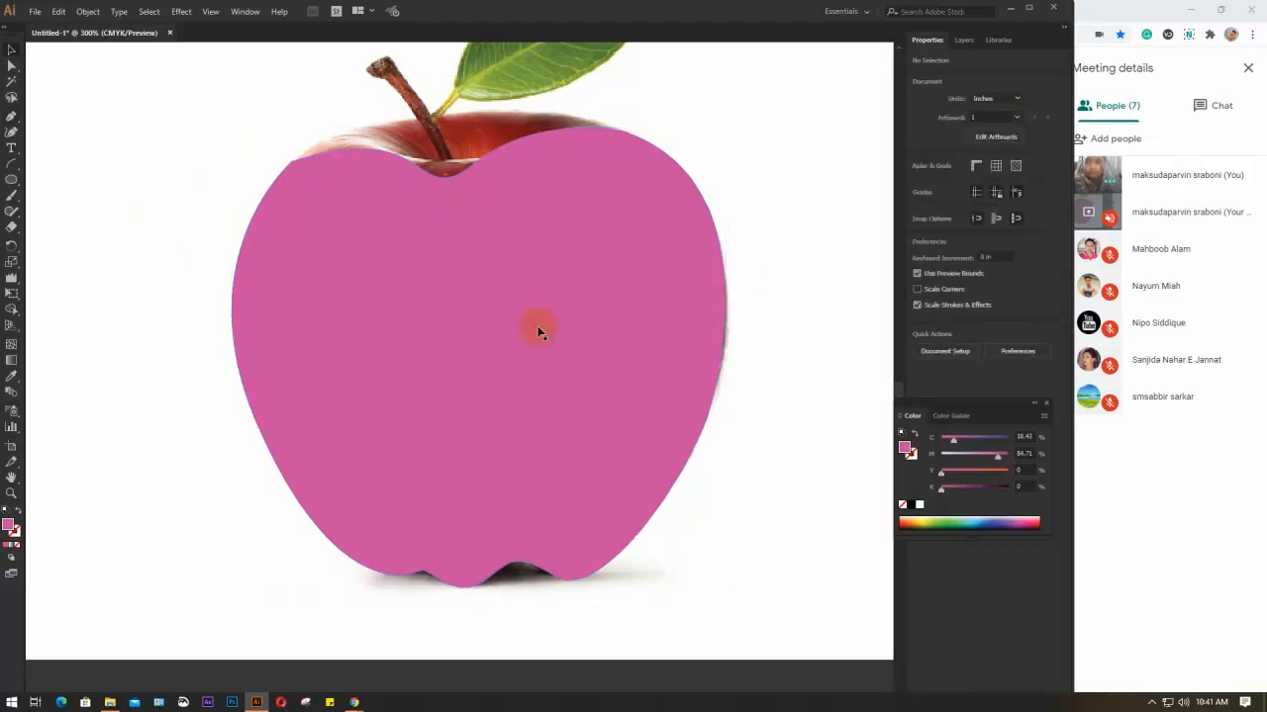
pyautogui.scroll(-2, 531, 330)
pyautogui.moveTo(643, 342); pyautogui.dragTo(472, 356)
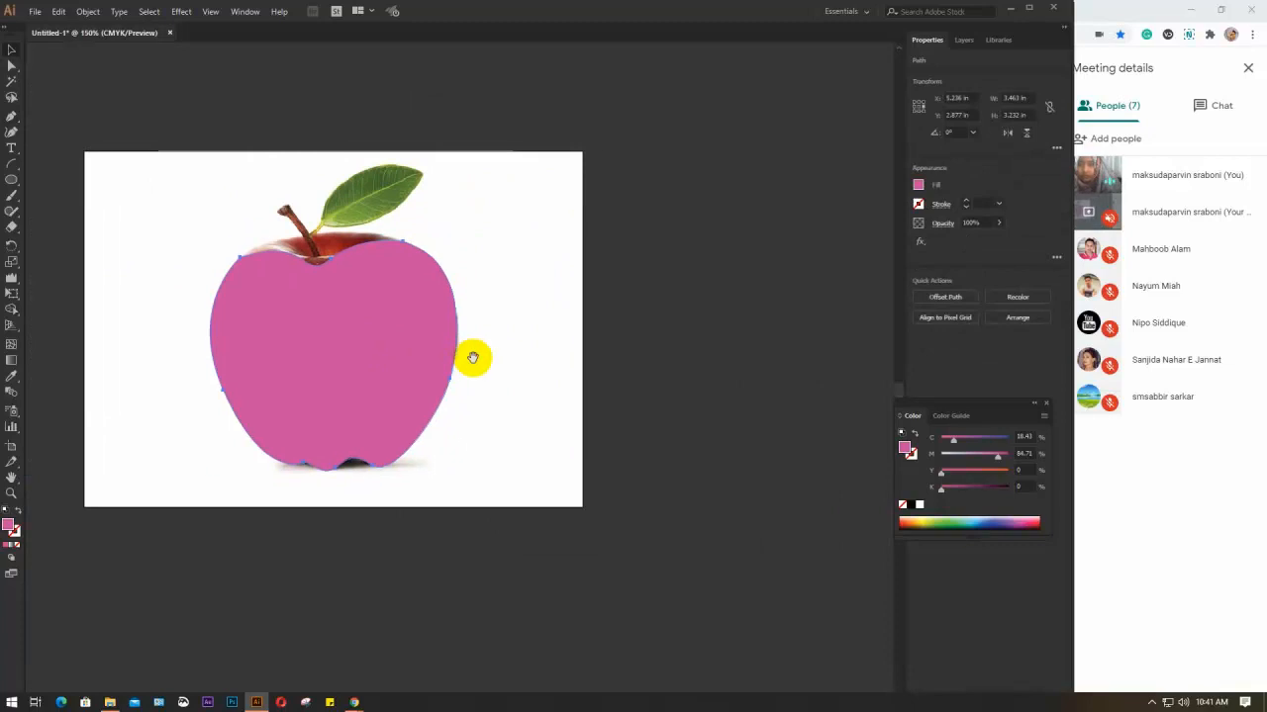
pyautogui.moveTo(349, 373); pyautogui.dragTo(587, 345)
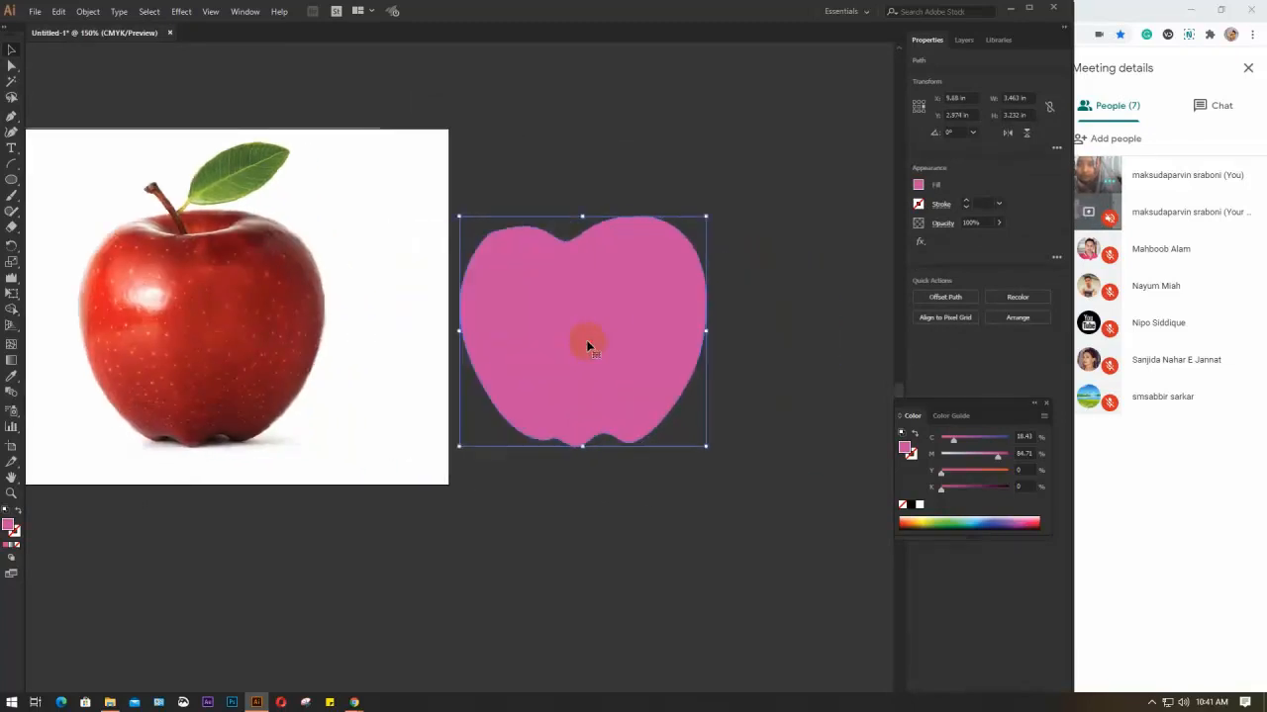
# Step: Fill the traced shape with a dark red sampled from the apple photo using the Eyedropper, and deselect it
pyautogui.press('i')
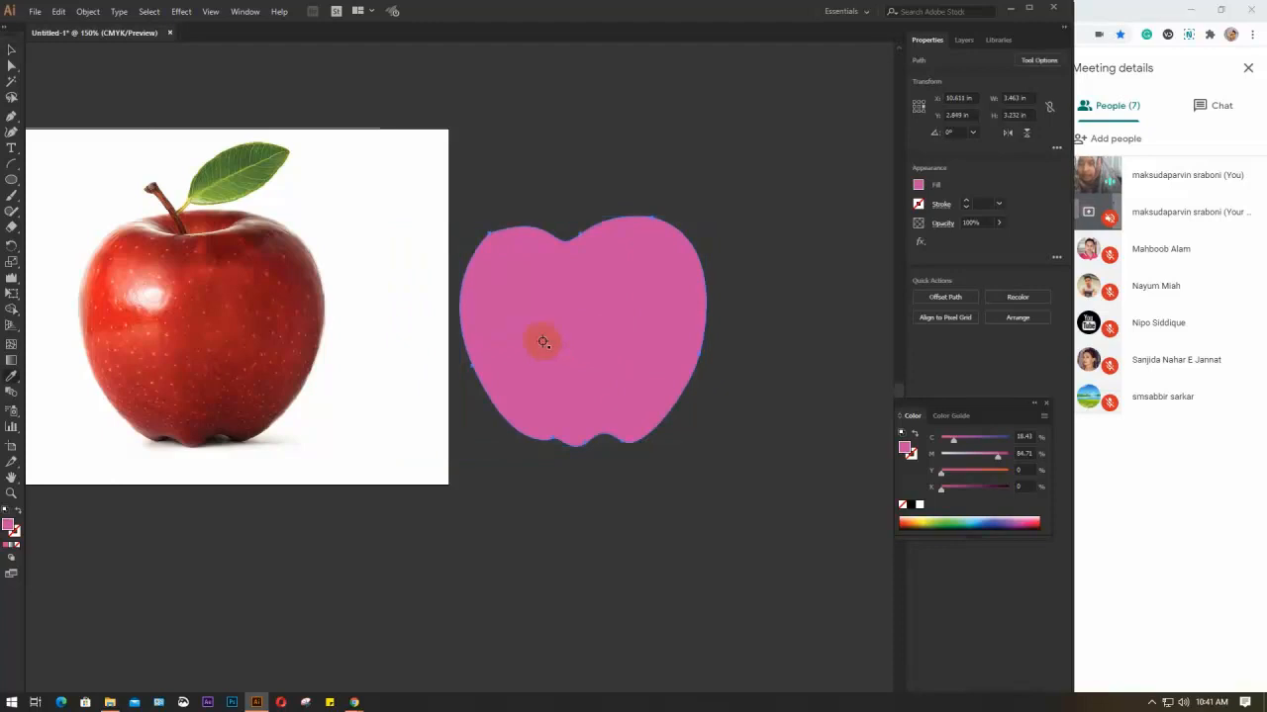
pyautogui.click(253, 306)
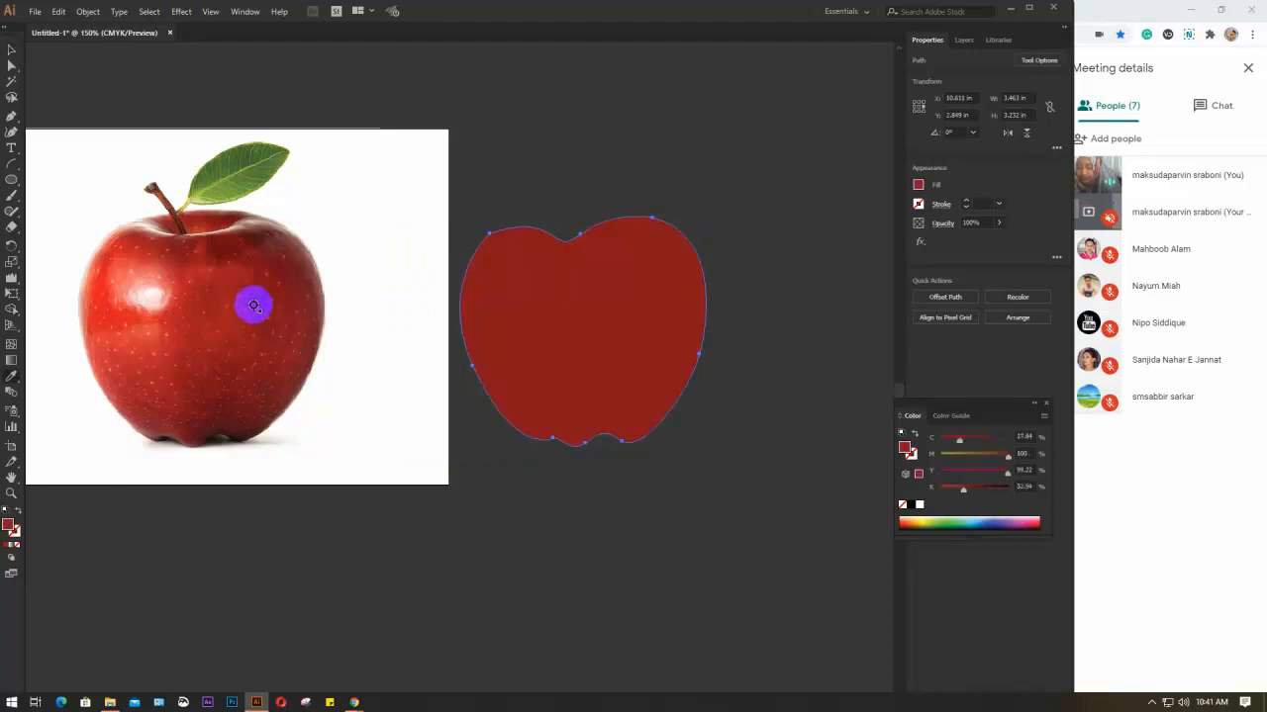
pyautogui.press('v')
pyautogui.click(444, 184)
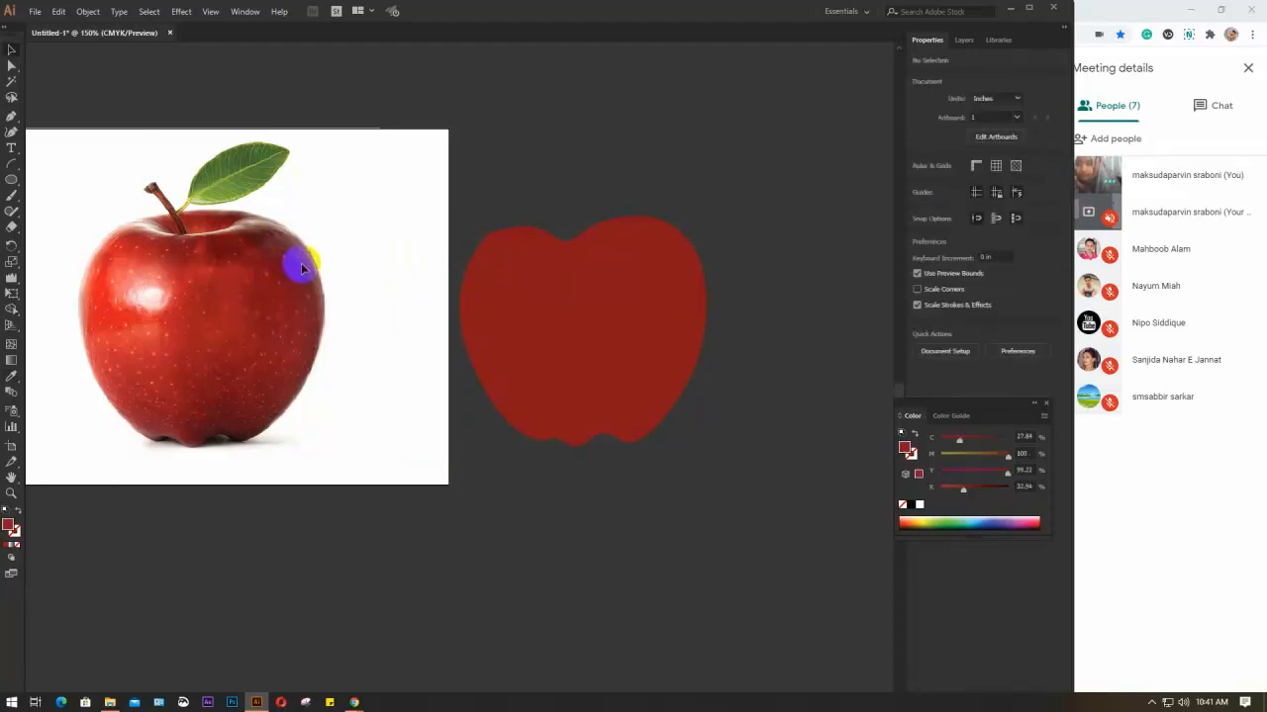
# Step: Draw a white rectangle about 5.46 by 5 in beside the artboard and send it to the back, behind the red shape
pyautogui.moveTo(11, 181); pyautogui.dragTo(79, 178)
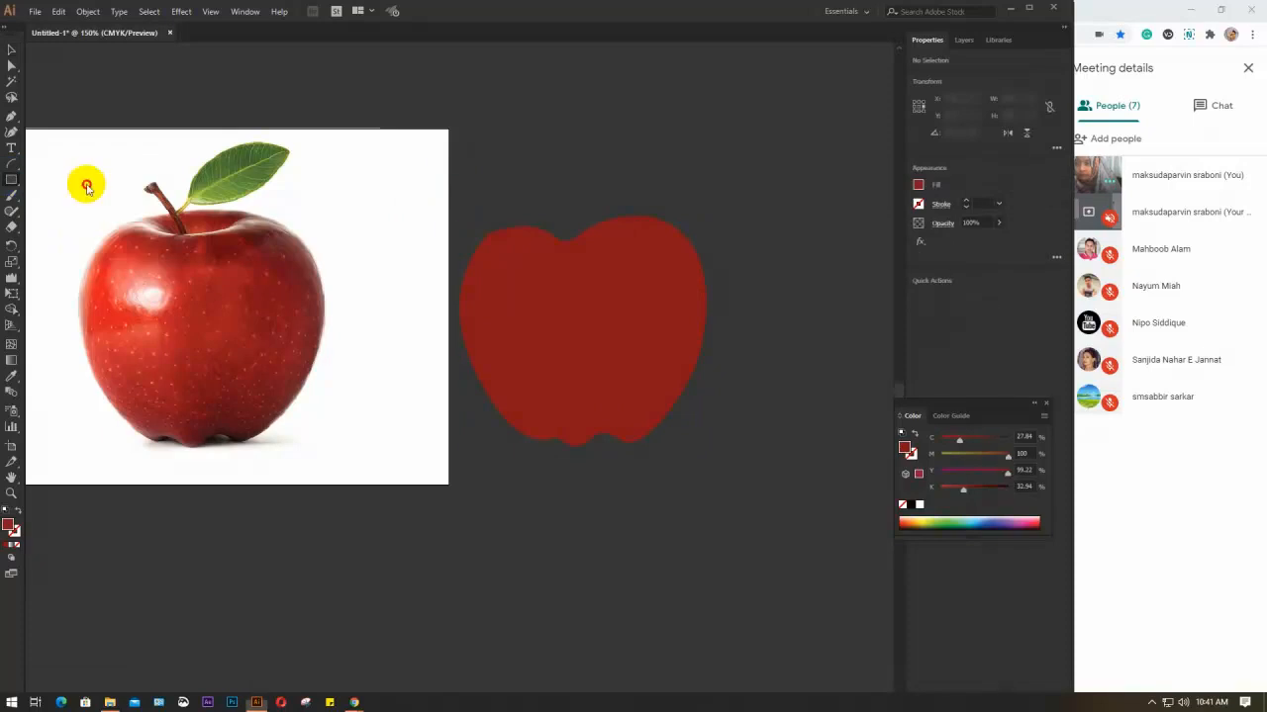
pyautogui.moveTo(448, 130); pyautogui.dragTo(837, 485)
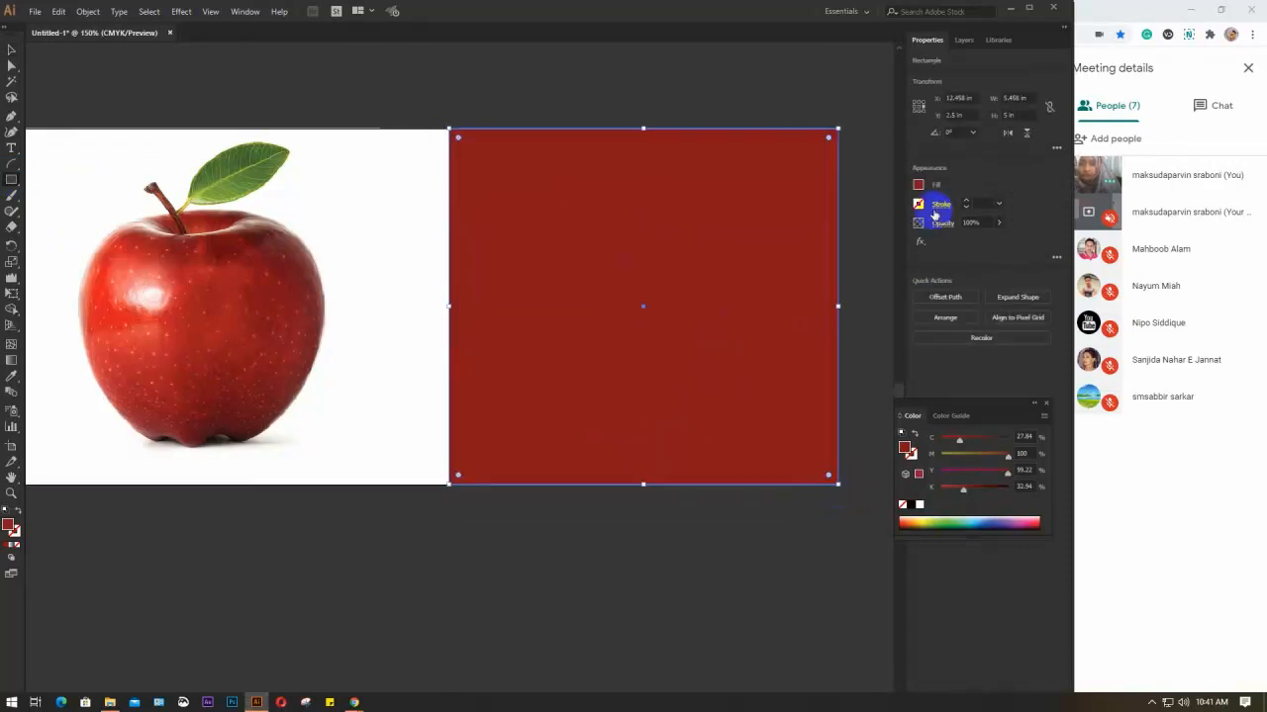
pyautogui.click(919, 505)
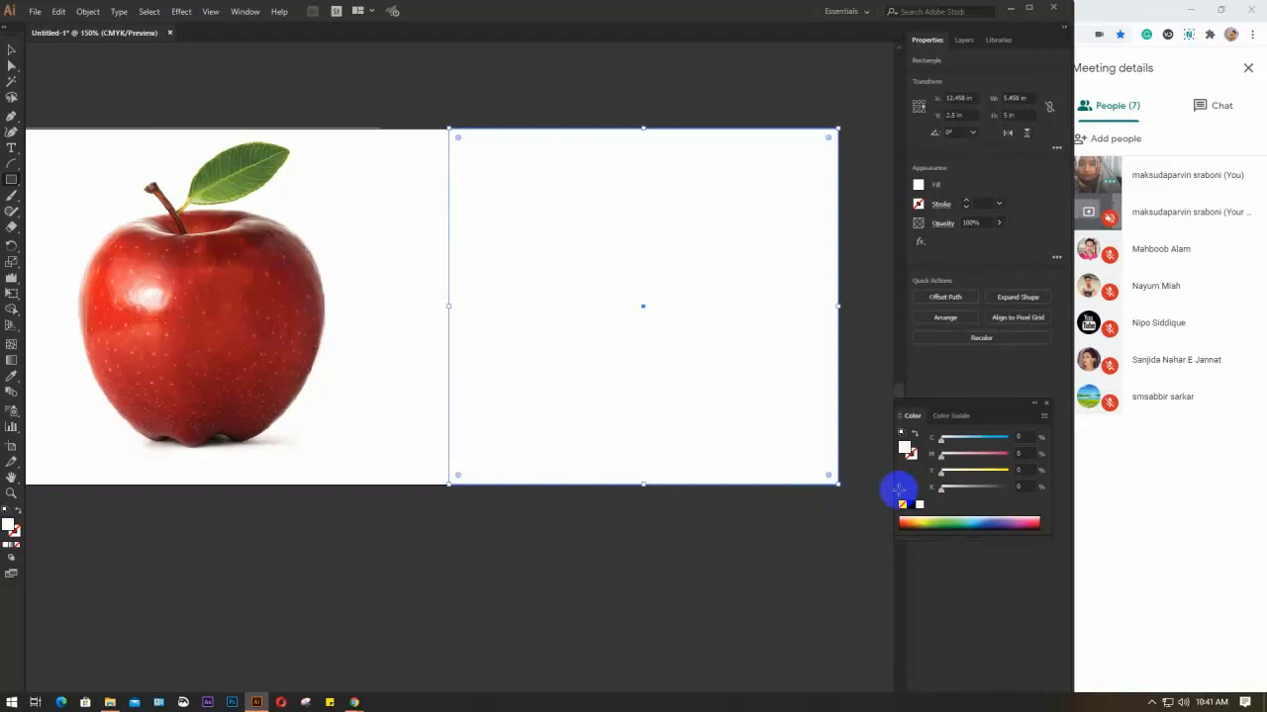
pyautogui.rightClick(650, 365)
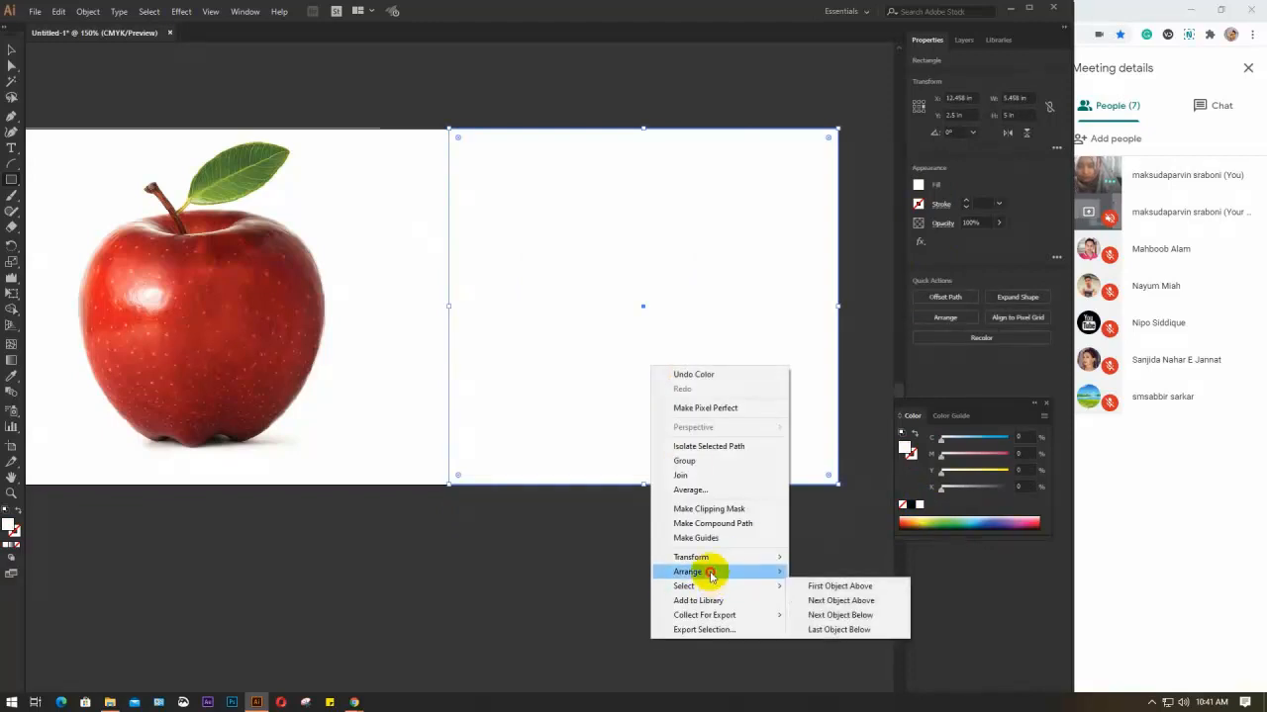
pyautogui.moveTo(702, 572)
pyautogui.click(831, 614)
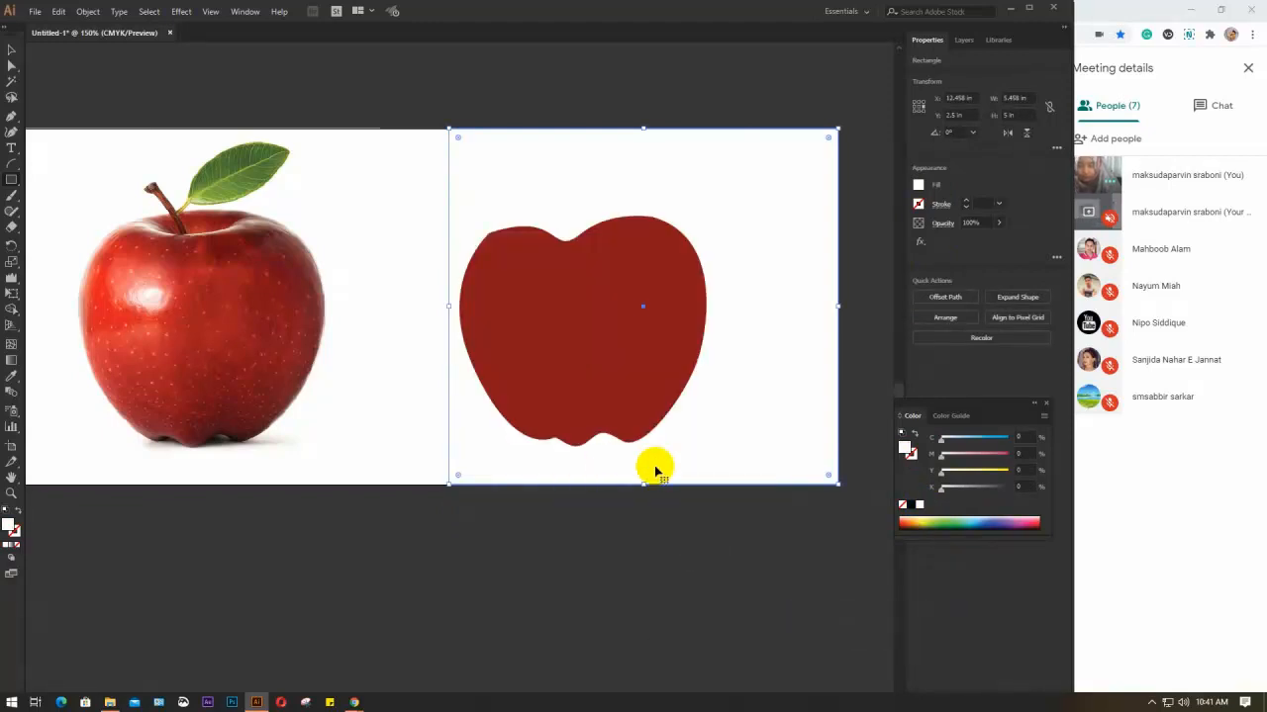
pyautogui.hotkey('ctrl', 'shift', 'a')
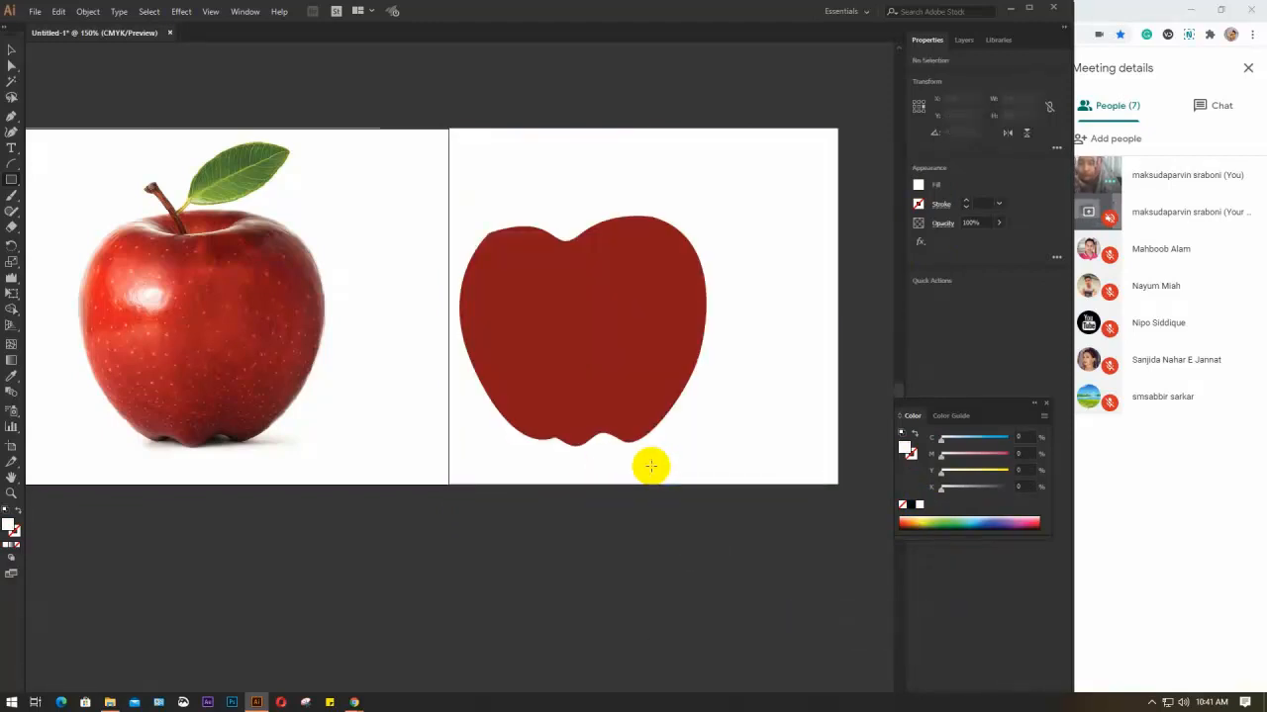
# Step: Move the red apple shape to the right, closer to the middle of the white rectangle
pyautogui.click(333, 350)
pyautogui.click(559, 305)
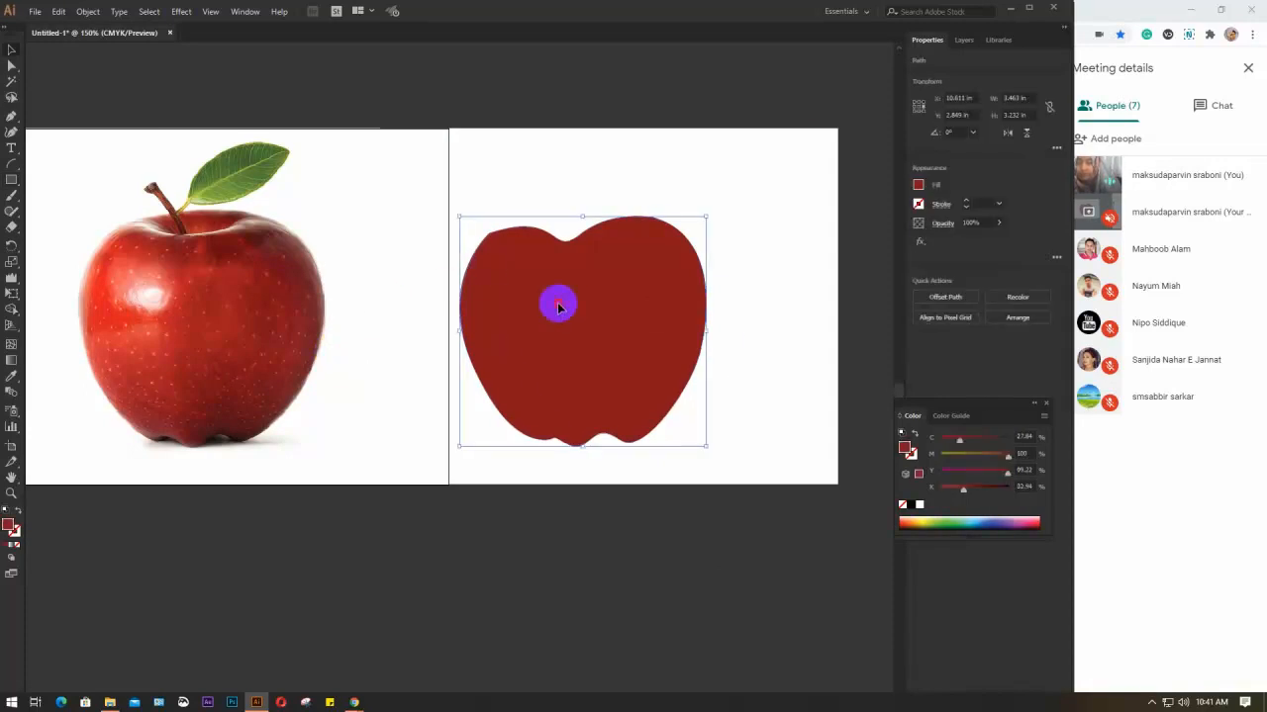
pyautogui.moveTo(559, 307); pyautogui.dragTo(607, 300)
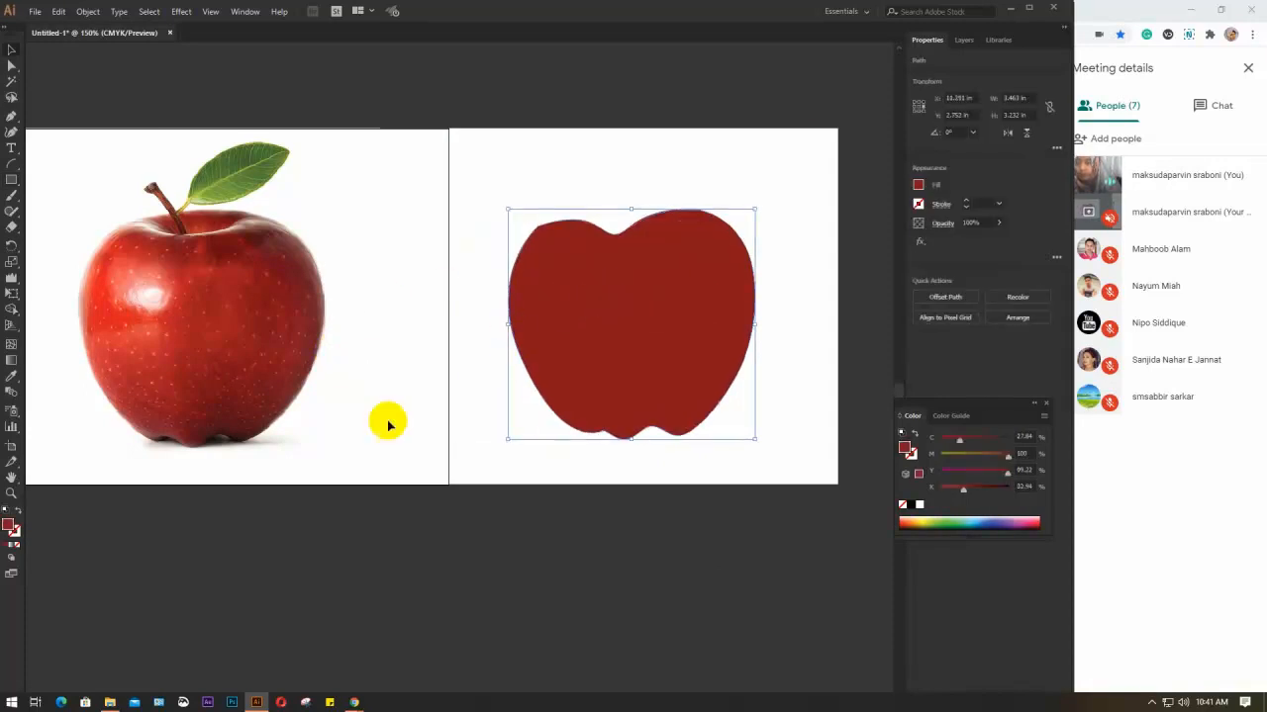
# Step: Add mesh points across the red apple shape with the Mesh tool, building a dense grid of rows and columns
pyautogui.click(11, 346)
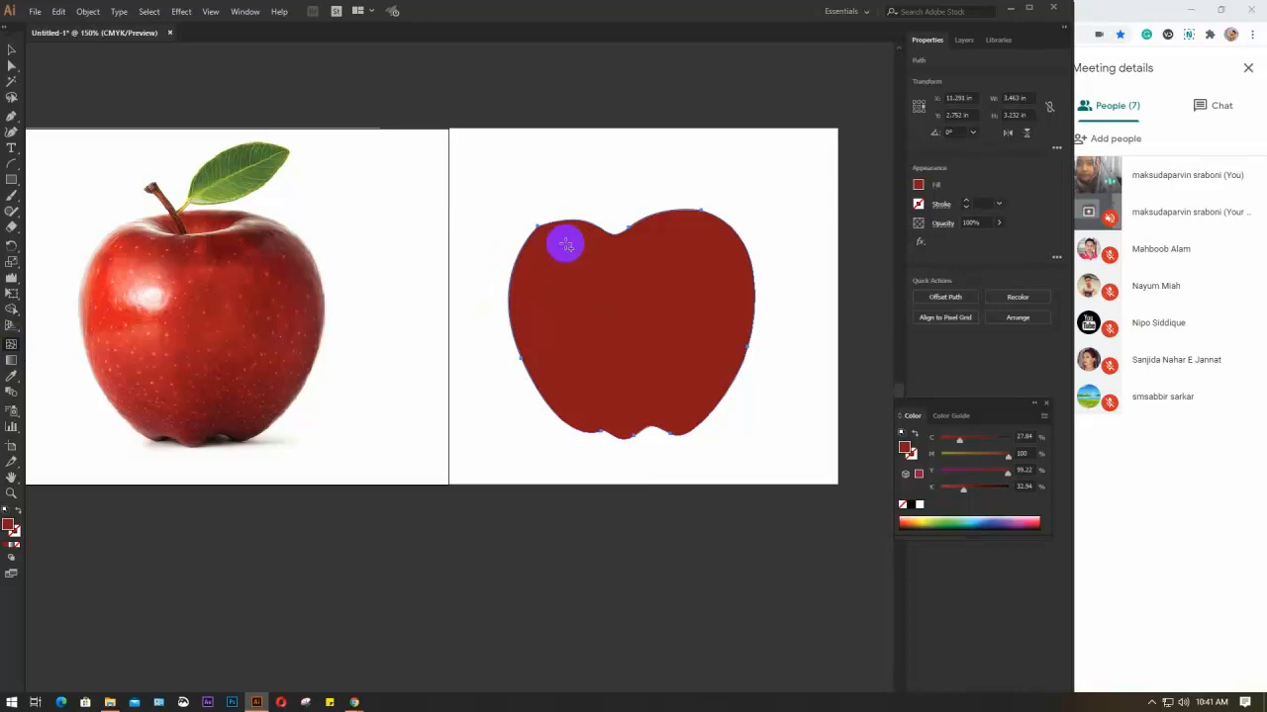
pyautogui.click(534, 262)
pyautogui.click(563, 252)
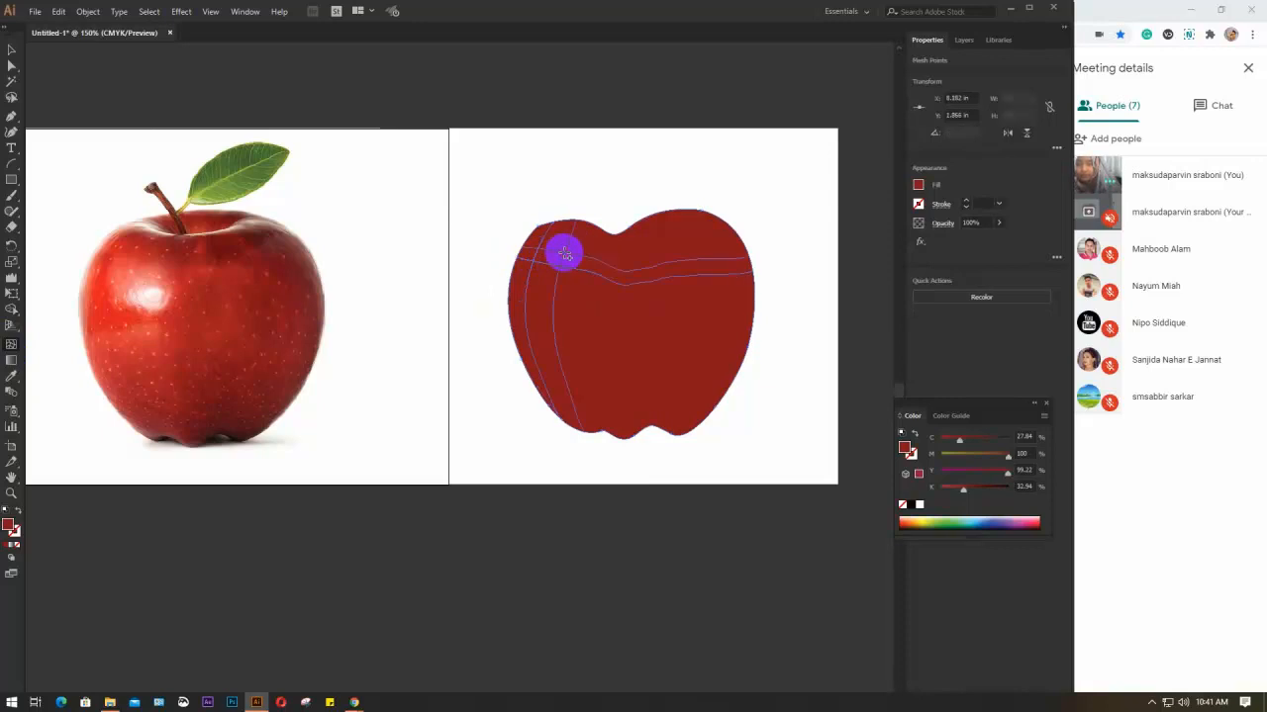
pyautogui.click(610, 248)
pyautogui.click(666, 233)
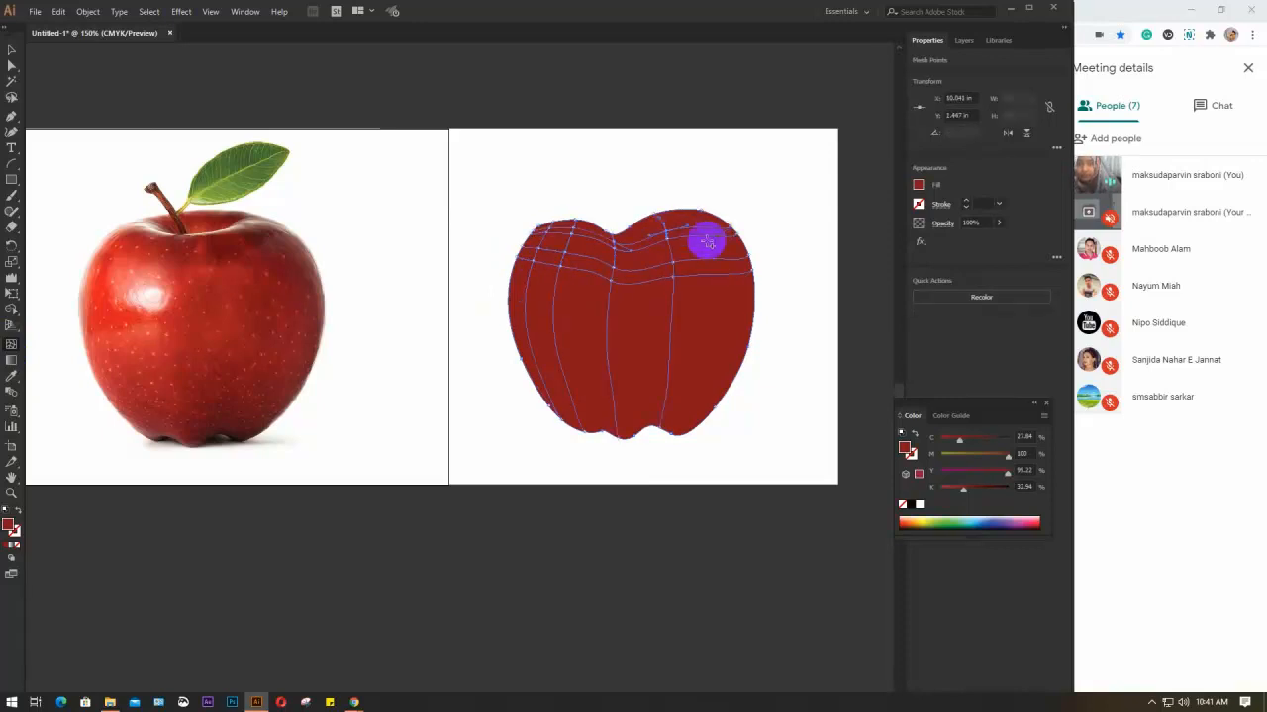
pyautogui.click(731, 330)
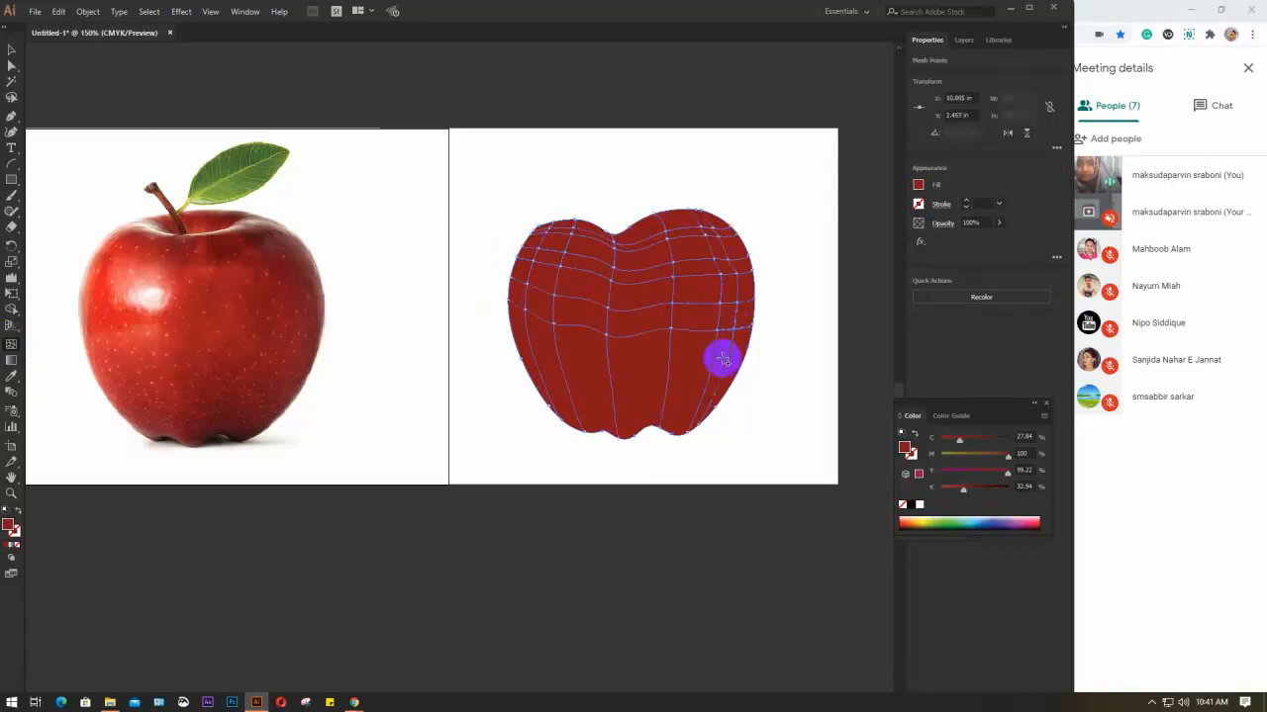
pyautogui.click(636, 388)
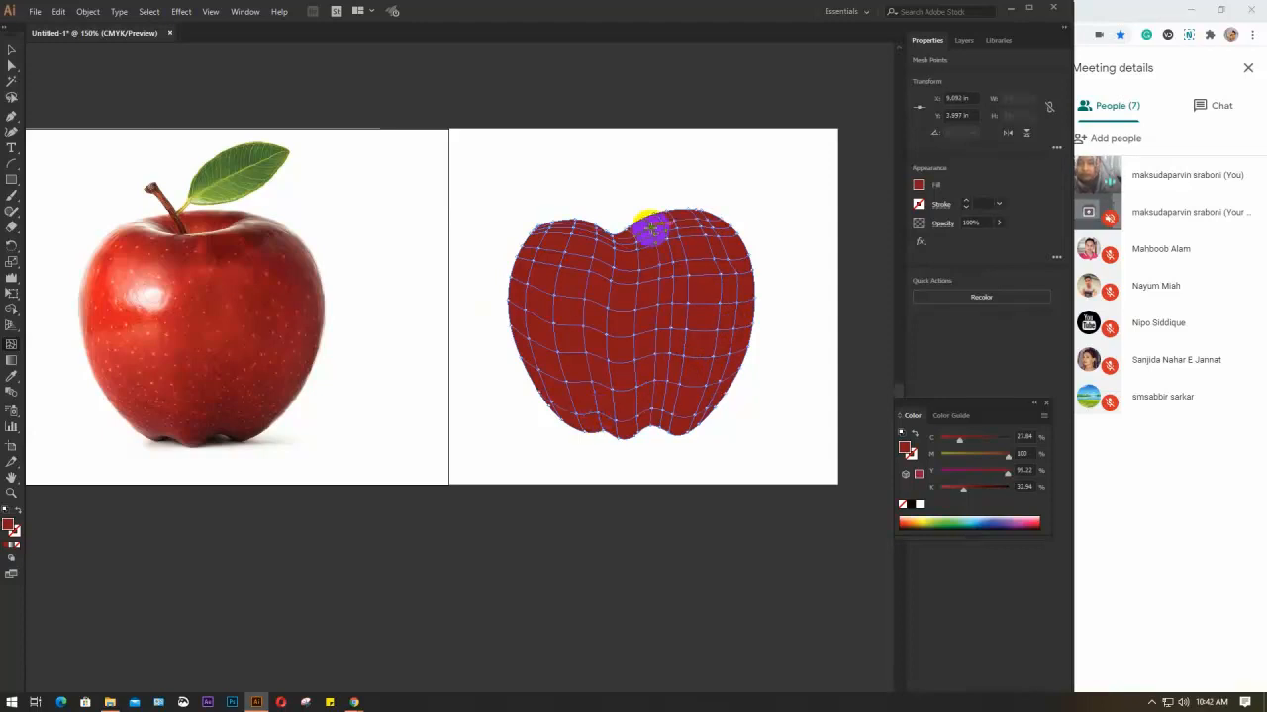
pyautogui.click(652, 229)
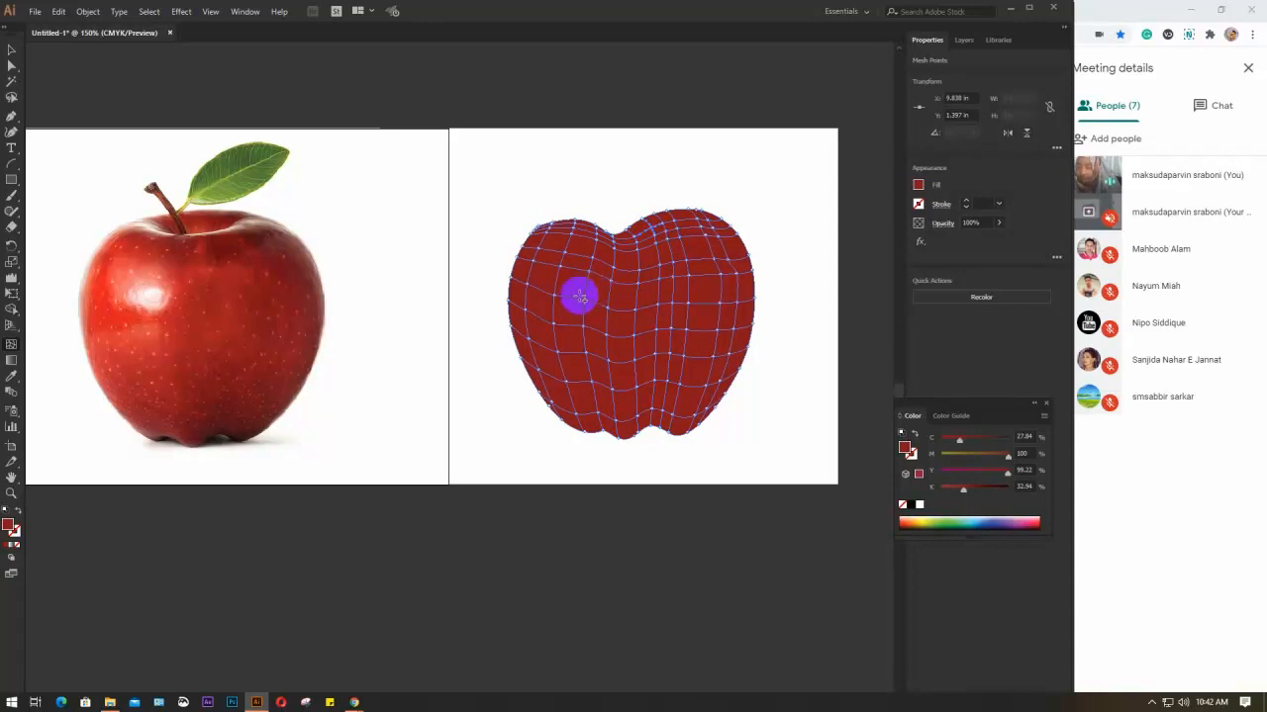
pyautogui.click(577, 294)
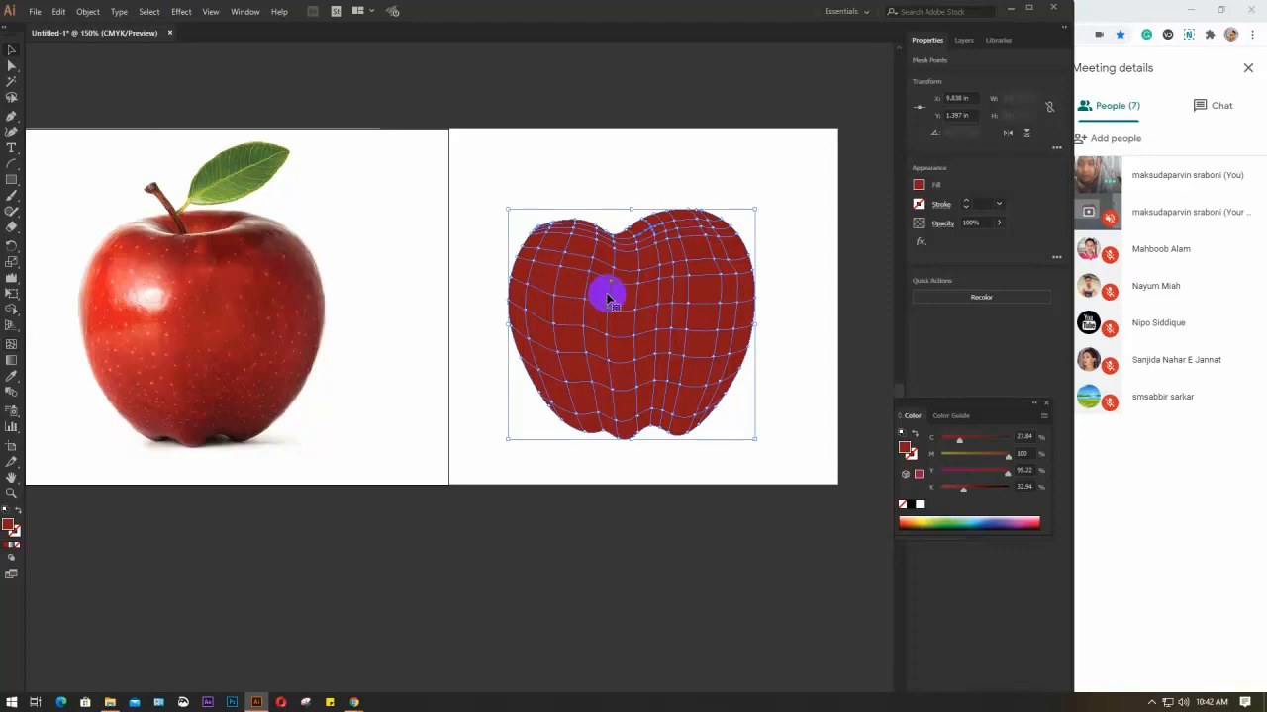
# Step: Move the meshed apple shape closer to the apple photo so both can be compared side by side
pyautogui.moveTo(603, 294); pyautogui.dragTo(445, 291)
pyautogui.click(10, 348)
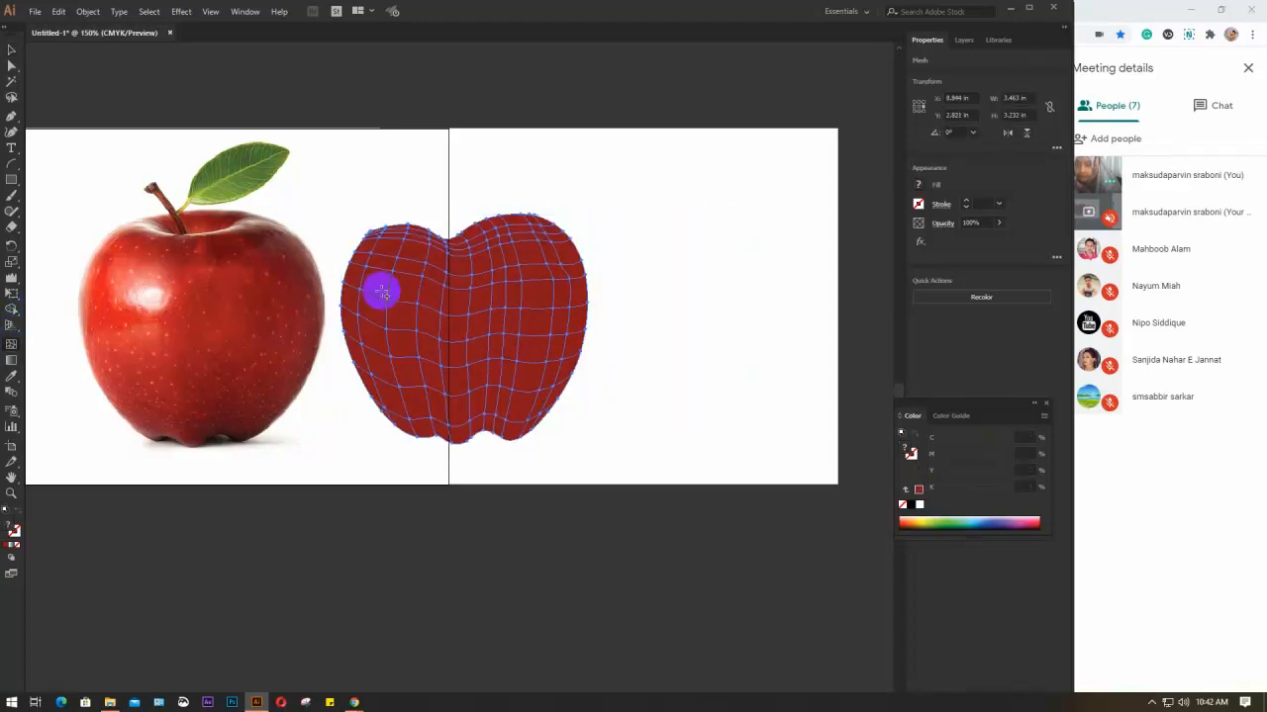
pyautogui.scroll(3, 382, 289)
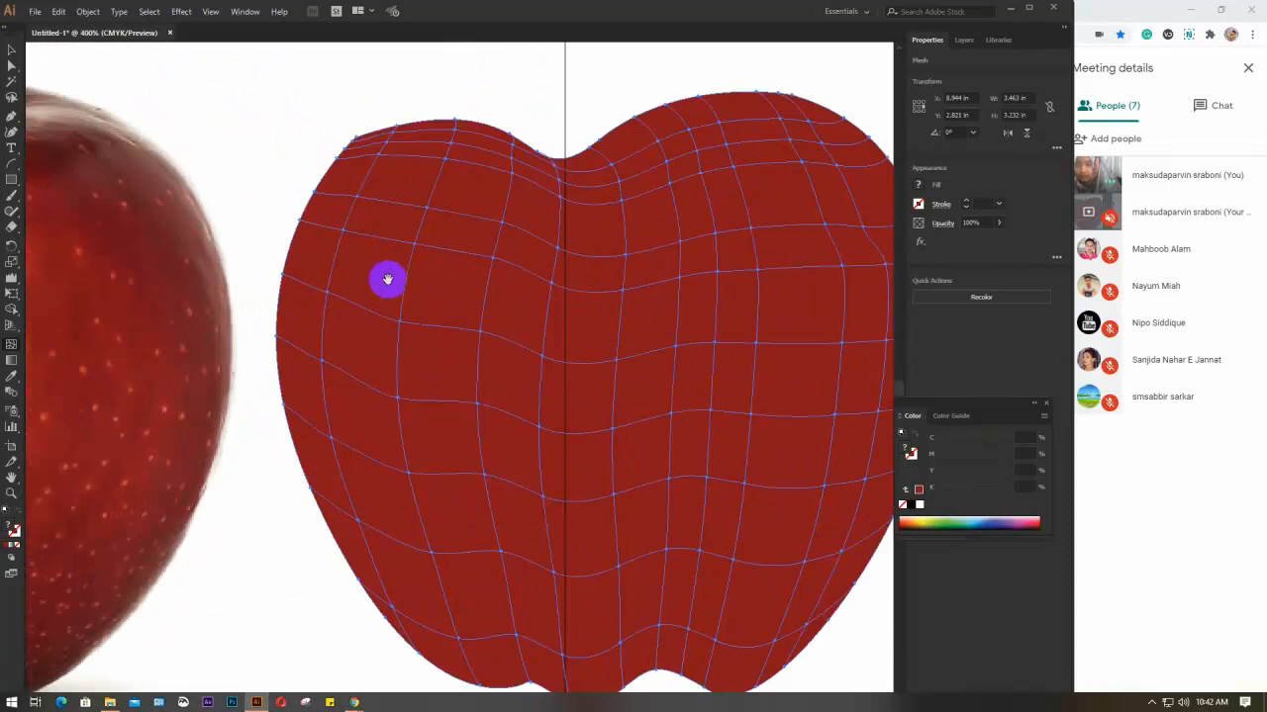
pyautogui.moveTo(387, 280); pyautogui.dragTo(557, 303)
pyautogui.scroll(-1, 588, 336)
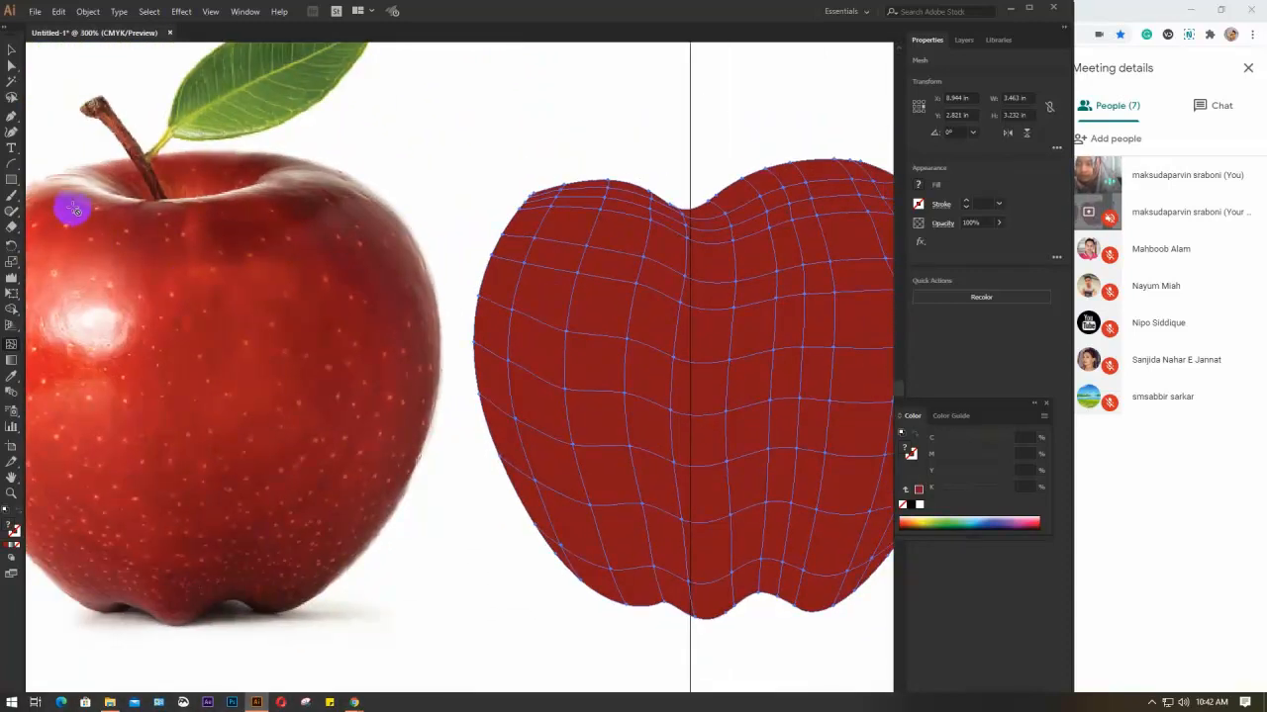
pyautogui.moveTo(188, 247); pyautogui.dragTo(221, 253)
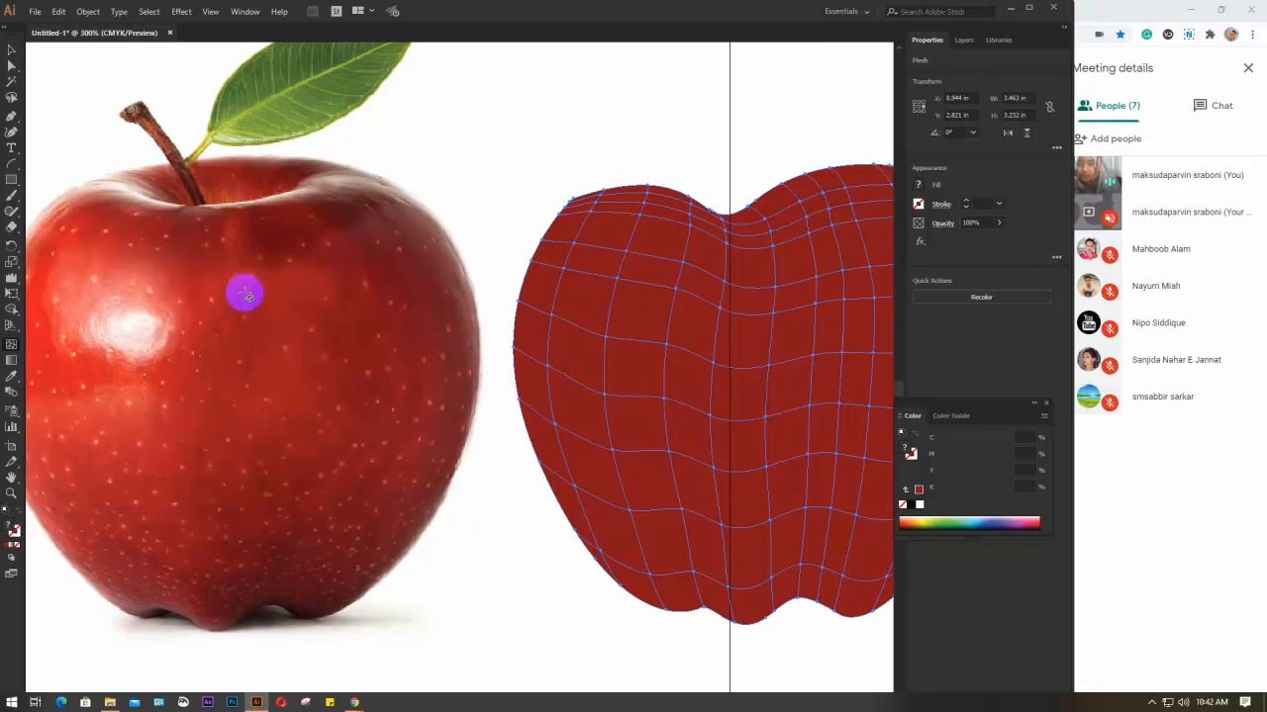
# Step: Move the meshed apple shape onto the photo so it covers the body of the reference apple
pyautogui.click(705, 336)
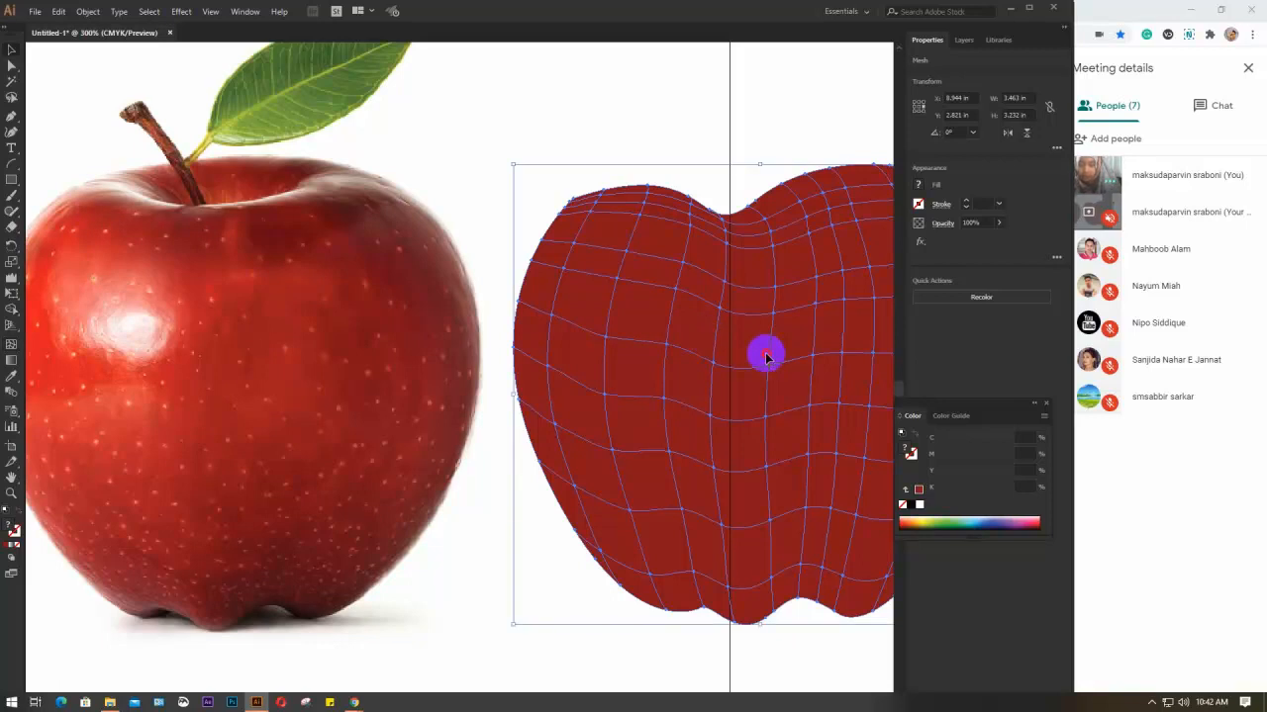
pyautogui.moveTo(763, 353); pyautogui.dragTo(285, 331)
pyautogui.moveTo(242, 343); pyautogui.dragTo(384, 345)
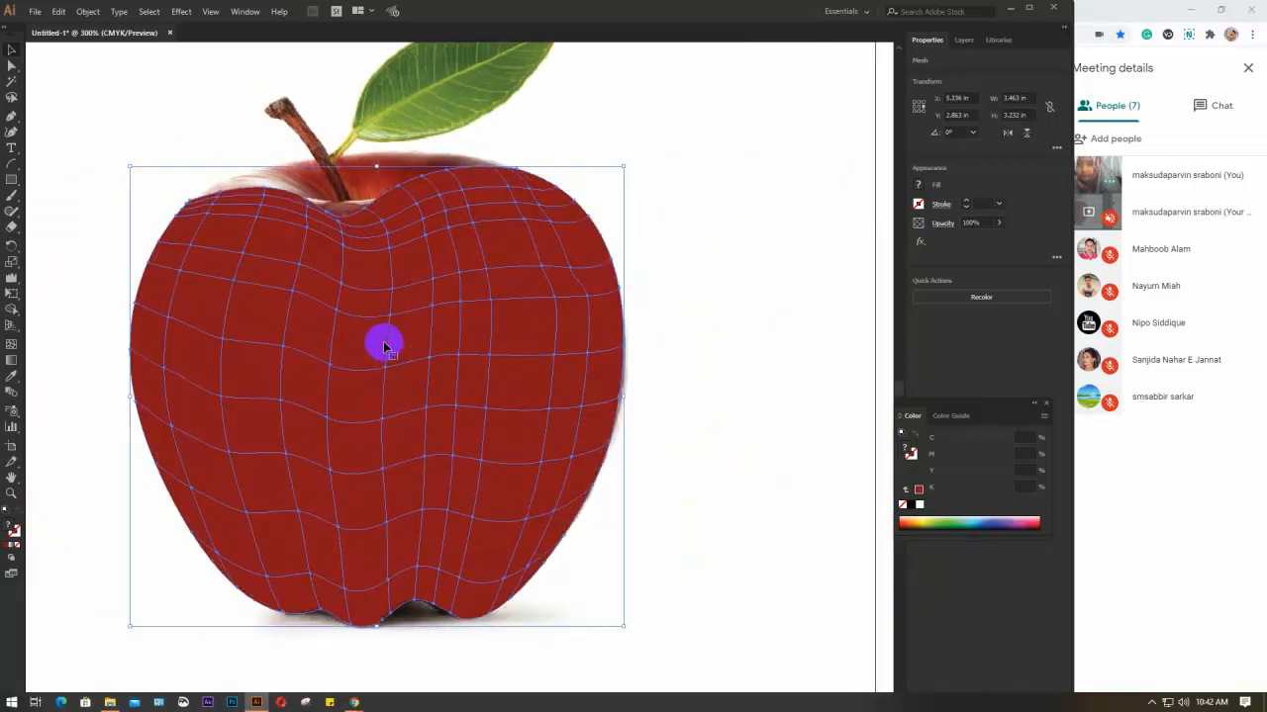
pyautogui.click(919, 187)
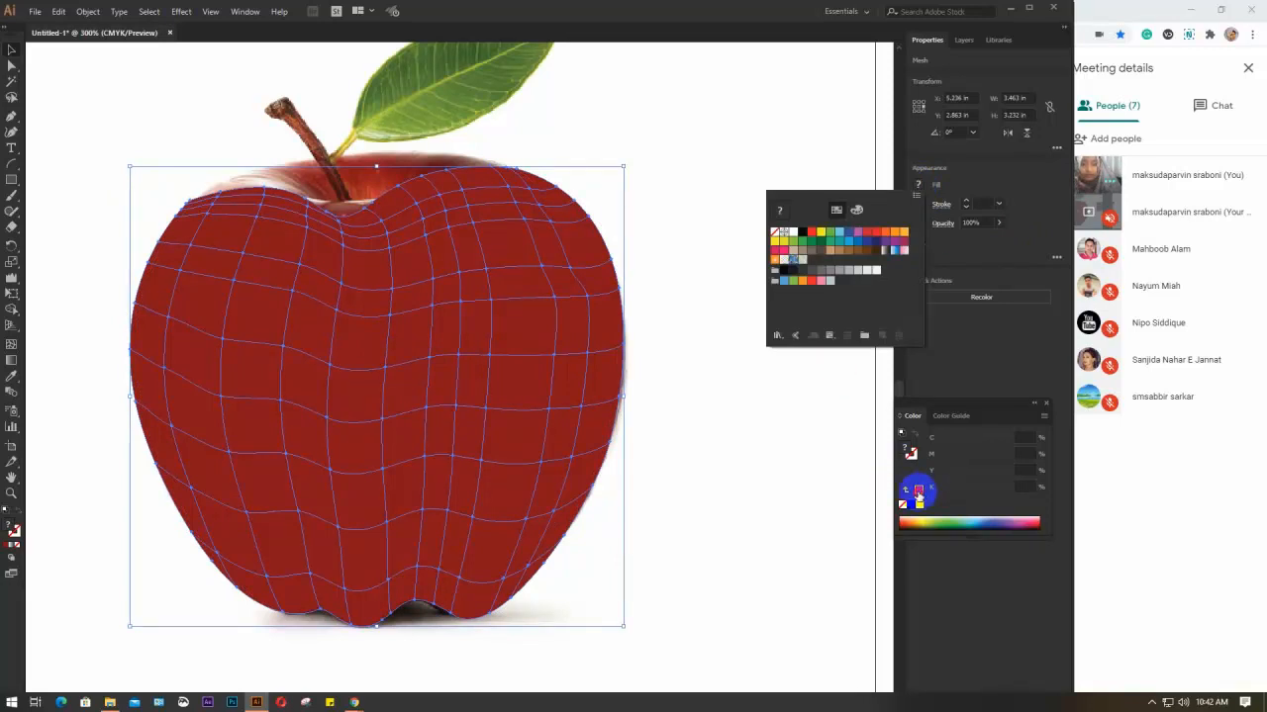
pyautogui.click(919, 492)
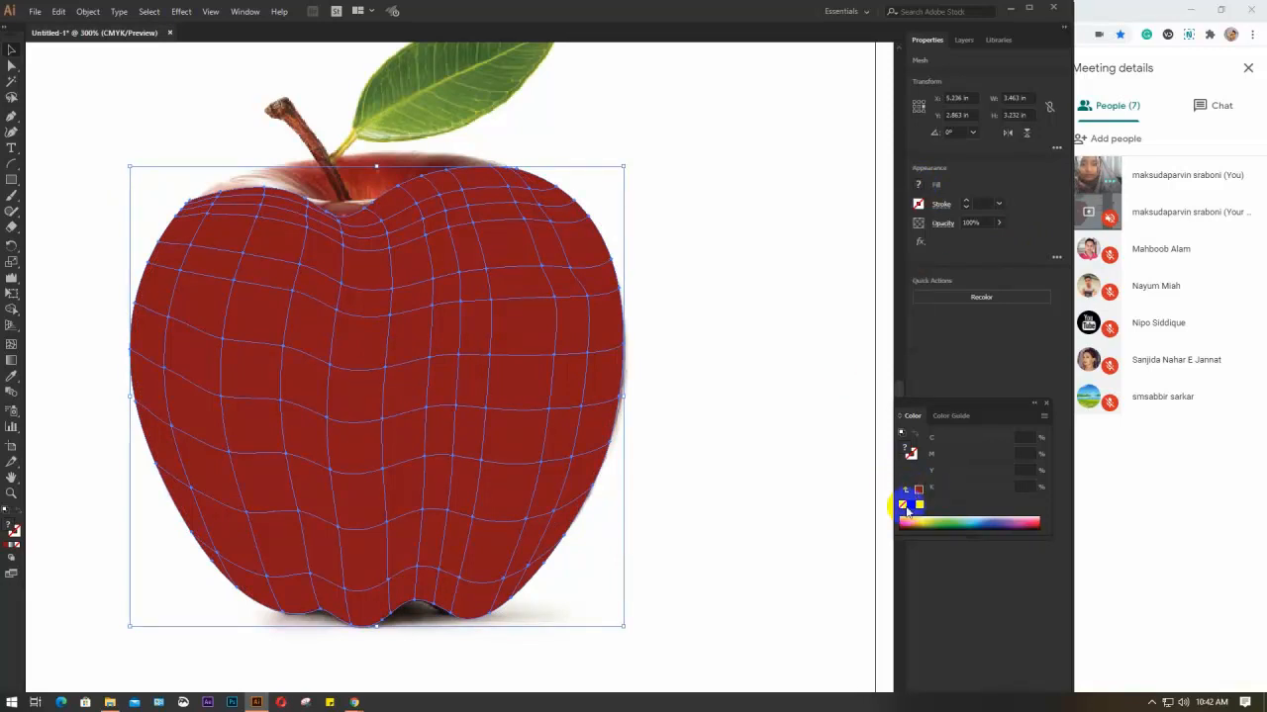
pyautogui.click(756, 358)
# Step: Shift the meshed apple shape to the right to uncover the left half of the photographed apple for colour sampling
pyautogui.click(510, 283)
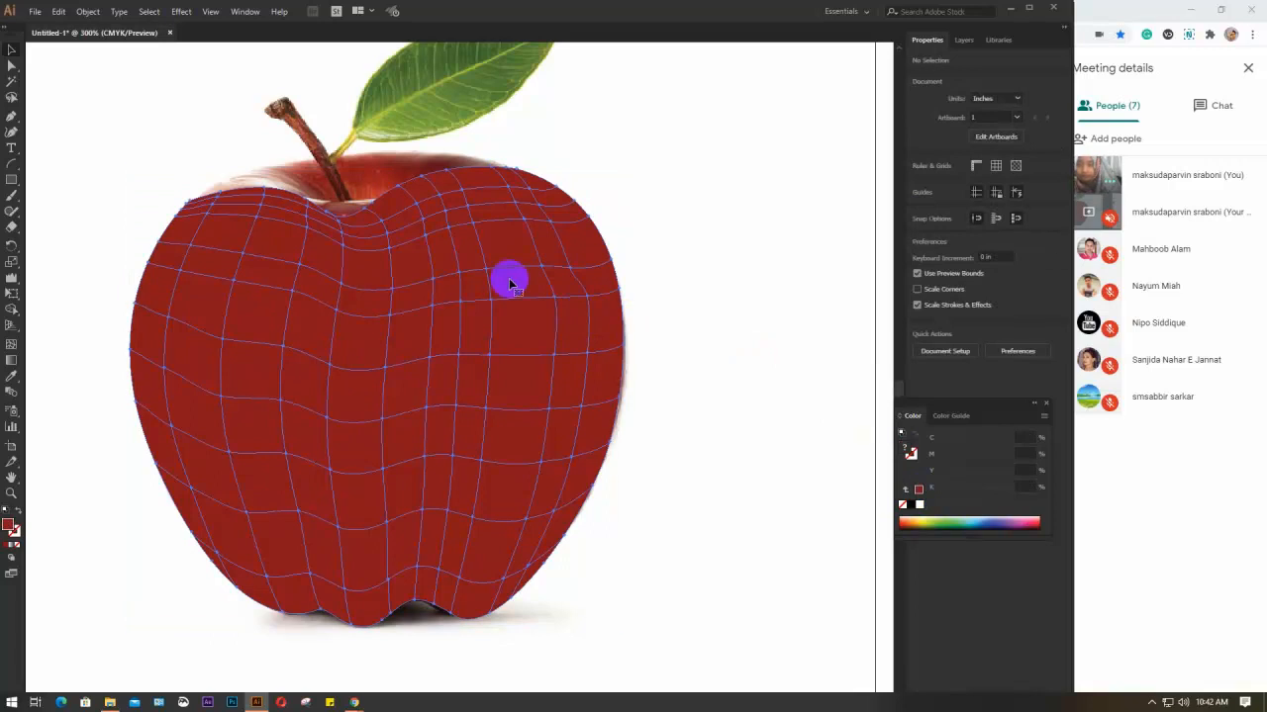
pyautogui.moveTo(350, 261); pyautogui.dragTo(583, 270)
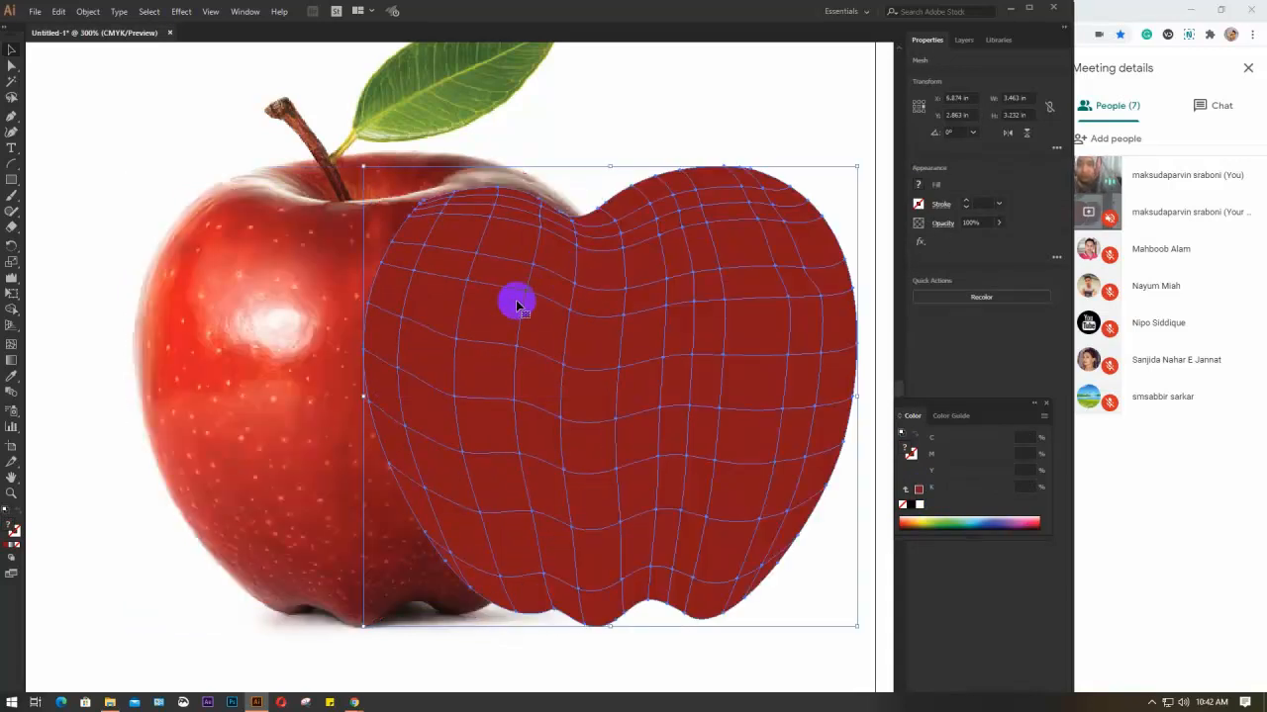
# Step: Colour the mesh point on the shape's upper-left edge with a light pink sampled from the photo apple's left edge
pyautogui.click(12, 345)
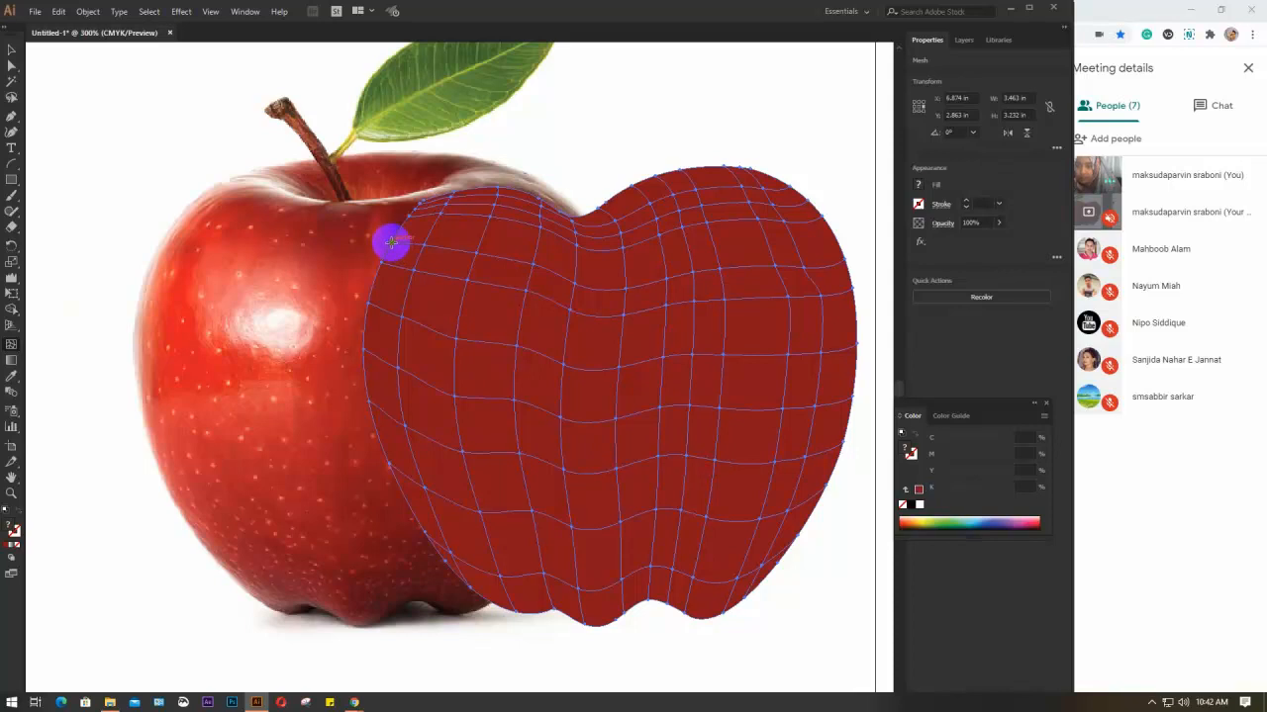
pyautogui.click(392, 241)
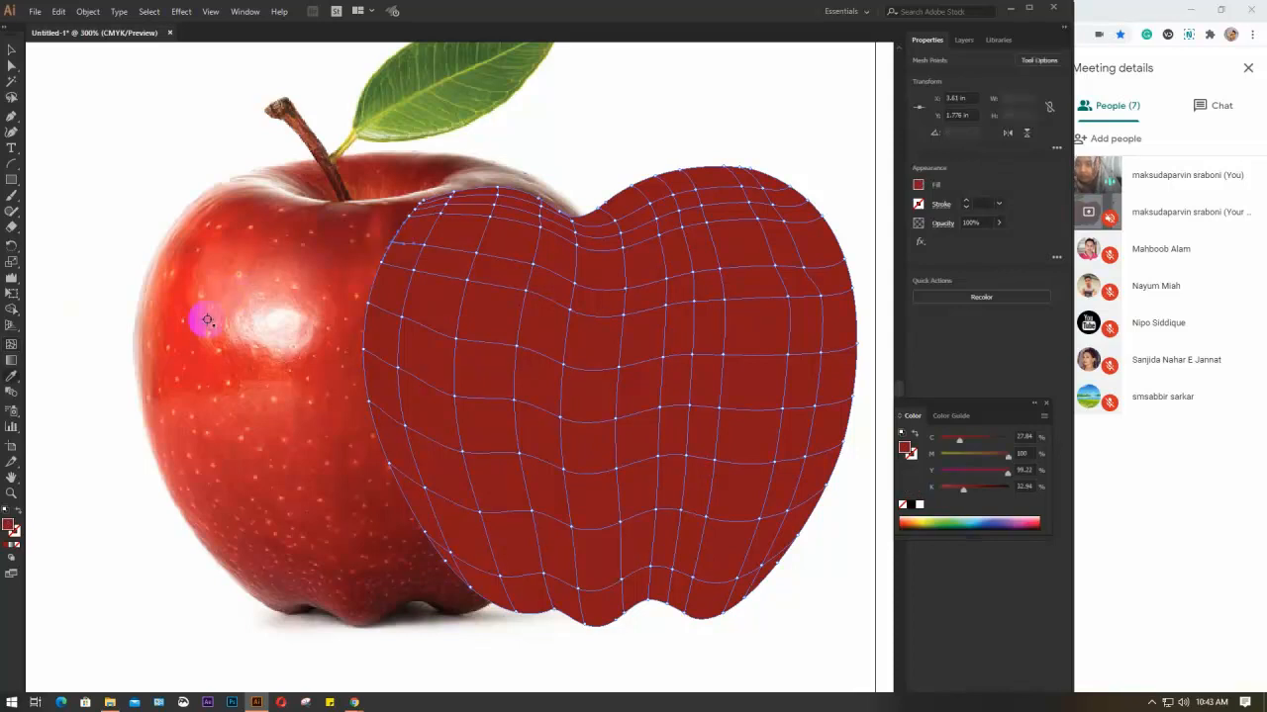
pyautogui.click(460, 284)
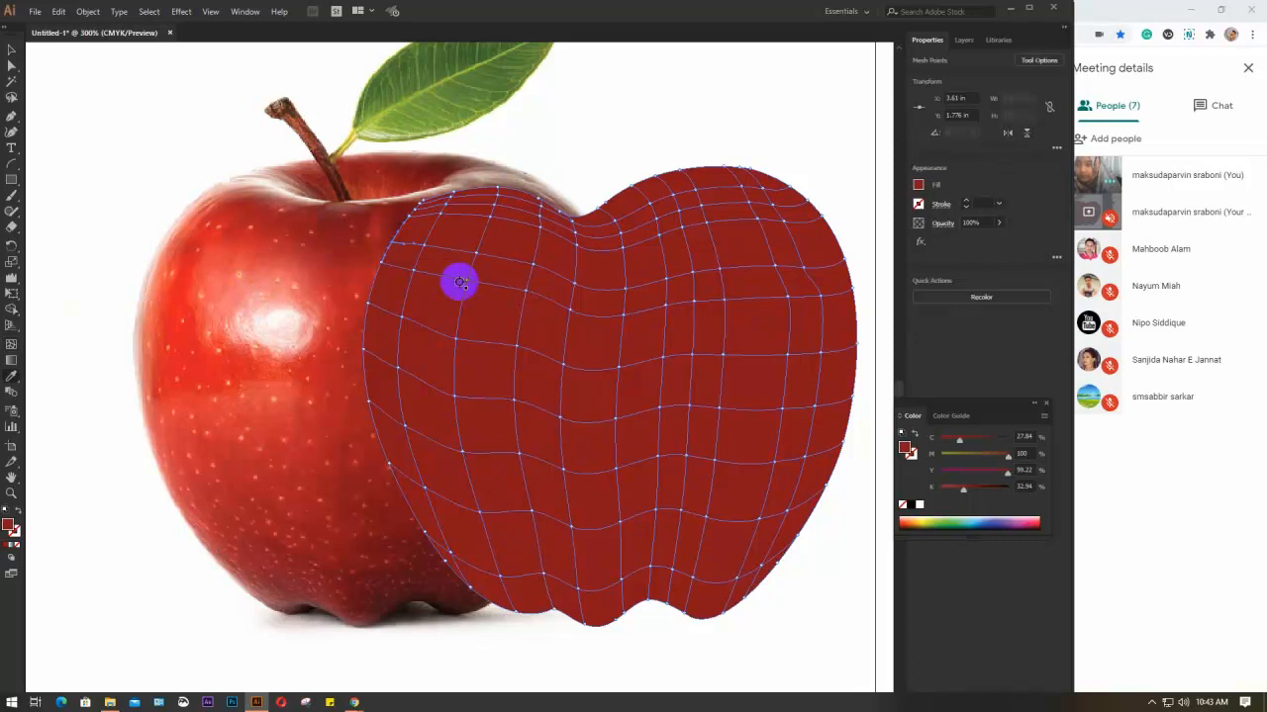
pyautogui.click(158, 281)
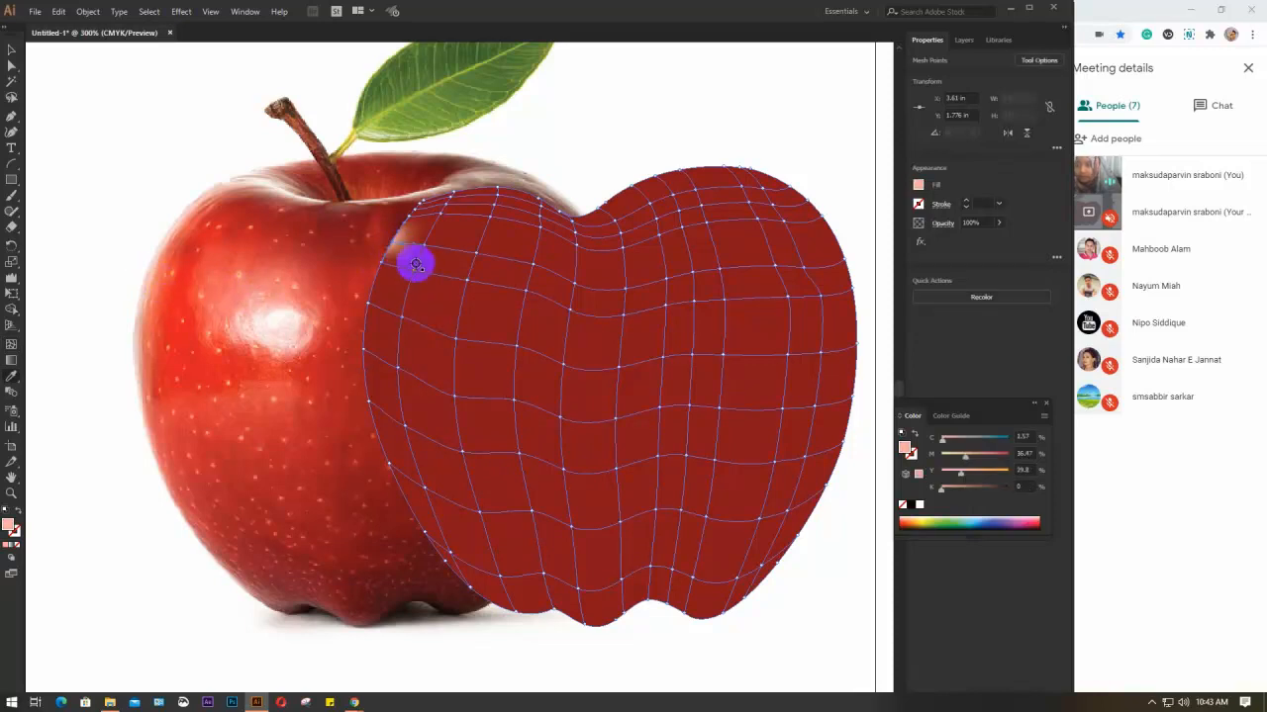
# Step: Colour the adjacent inner mesh point on the same row with a medium red sampled from the photo apple's upper left
pyautogui.click(11, 345)
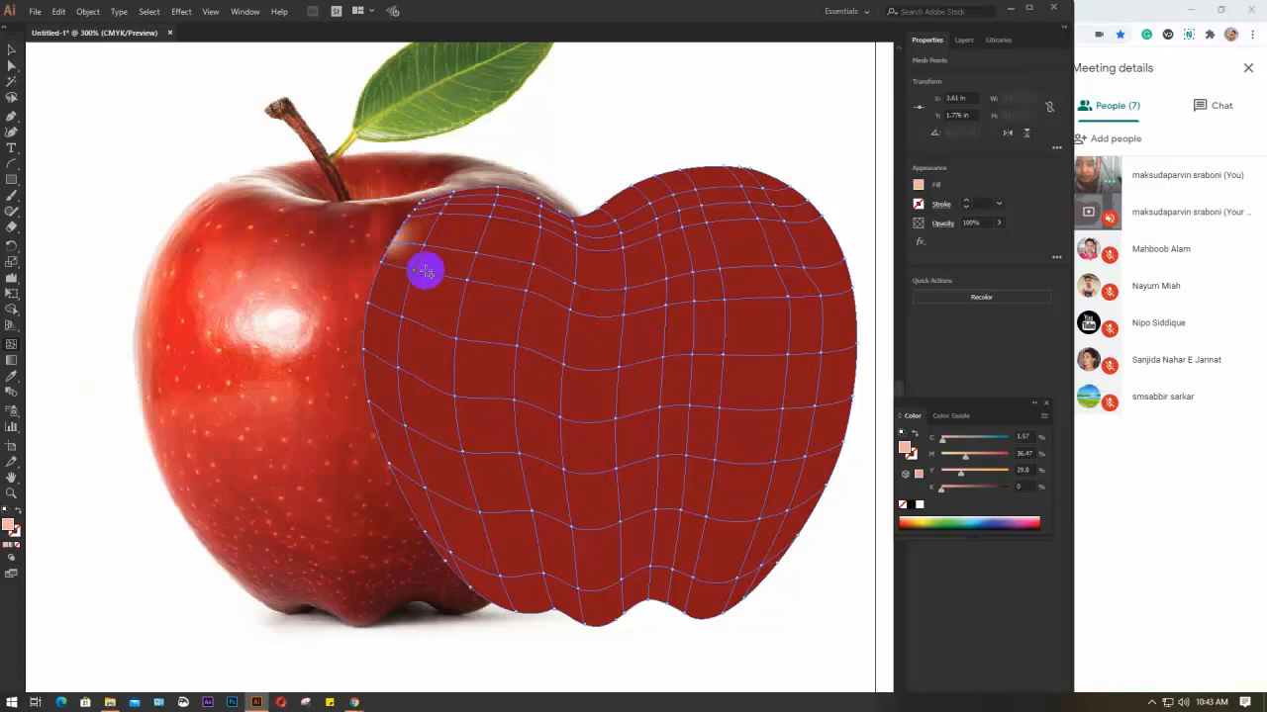
pyautogui.press('i')
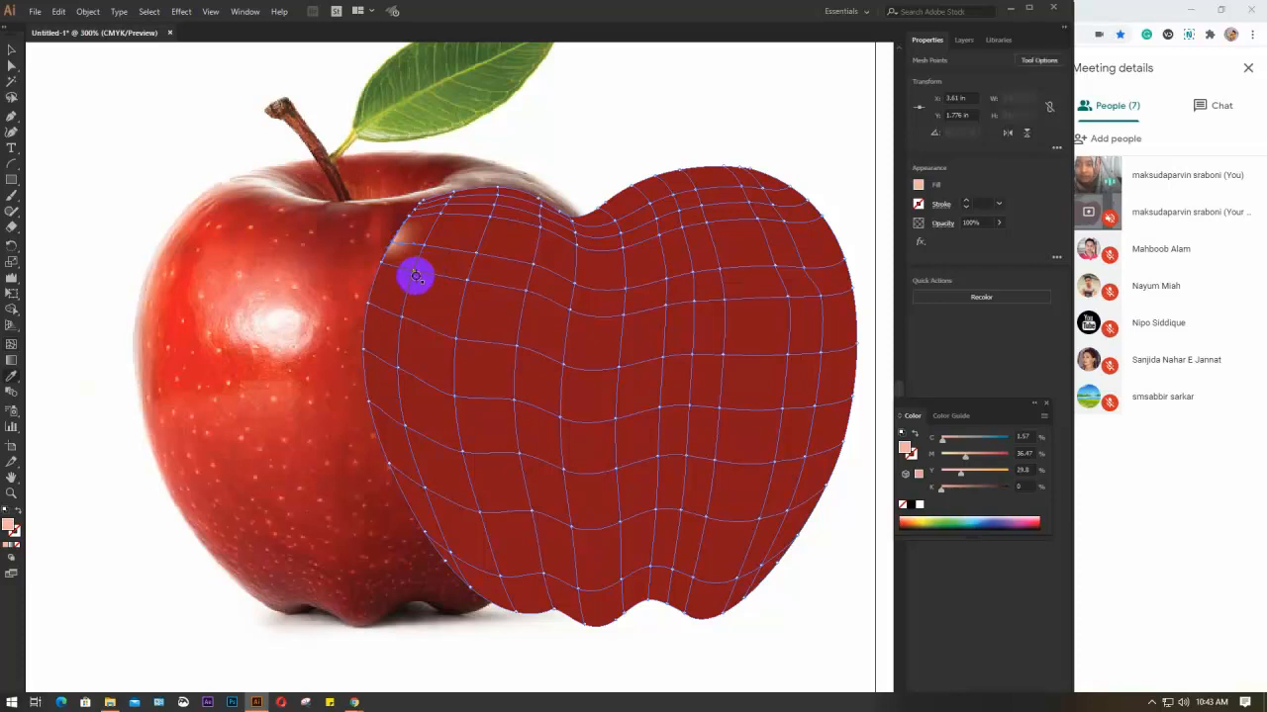
pyautogui.press('u')
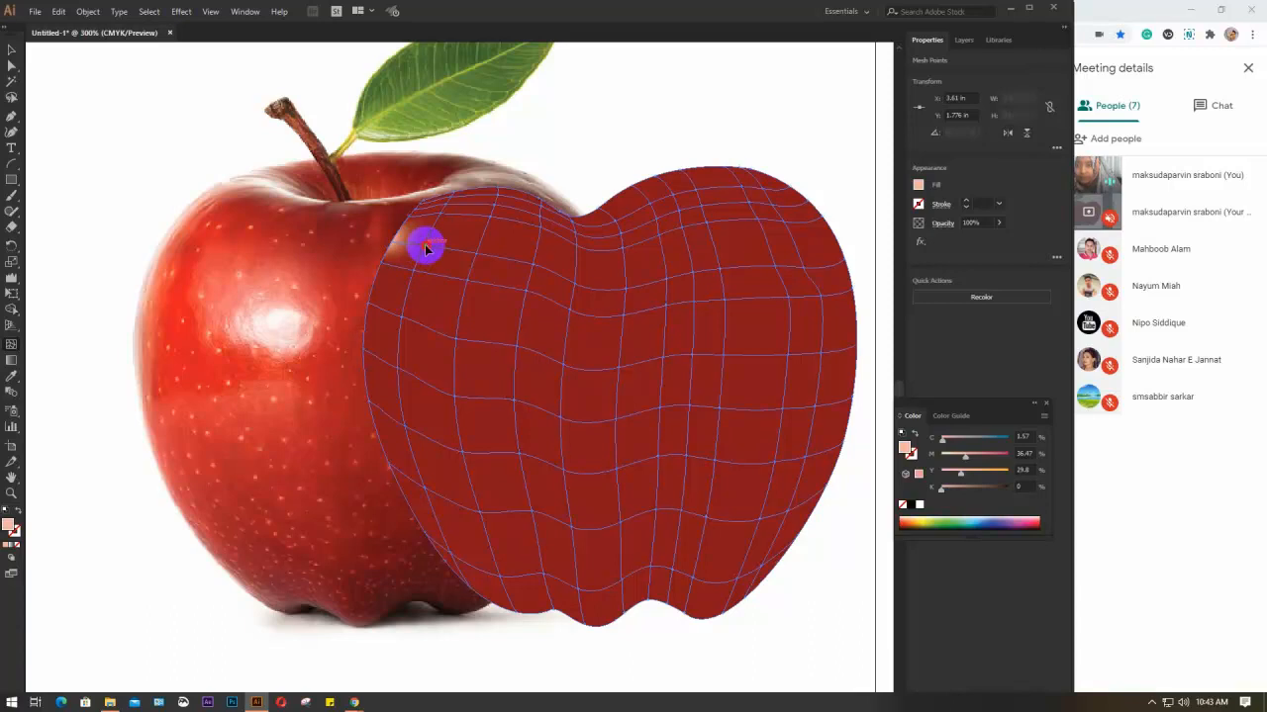
pyautogui.click(425, 245)
pyautogui.press('i')
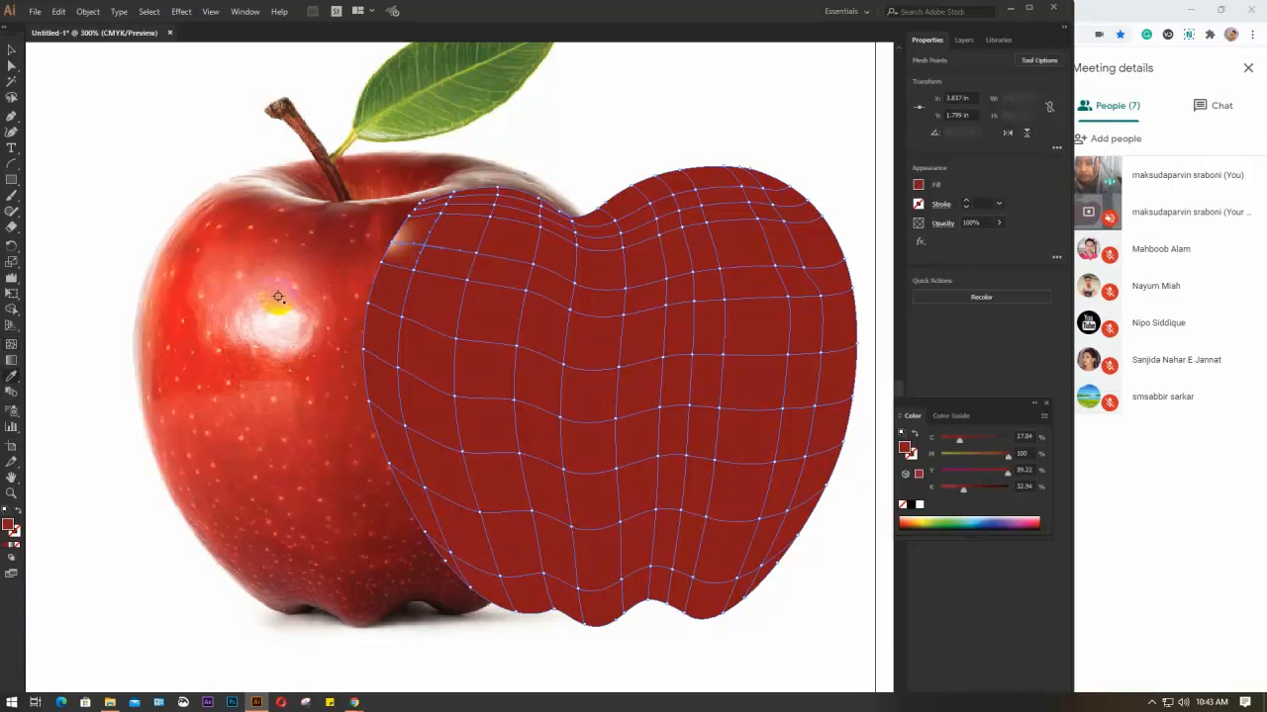
pyautogui.click(178, 247)
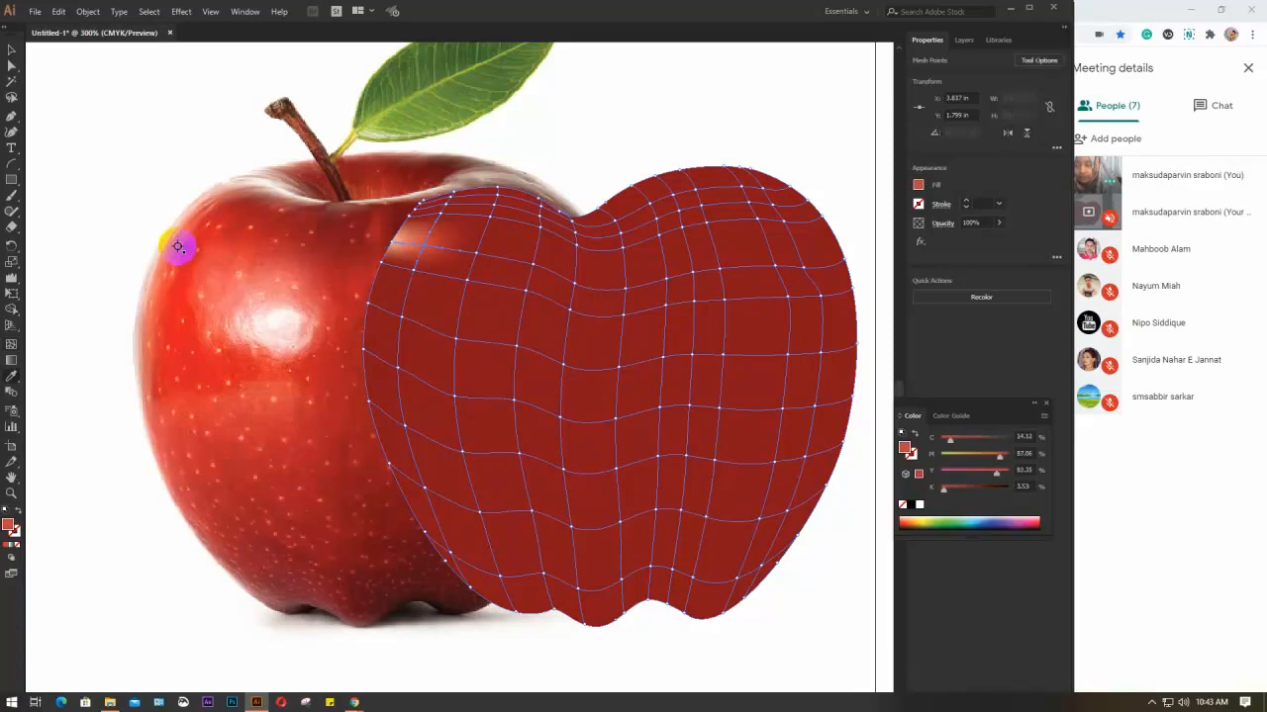
# Step: Colour the edge mesh point one row lower salmon and its inner neighbour red, sampling both from the photo apple's upper left
pyautogui.click(381, 263)
pyautogui.press('i')
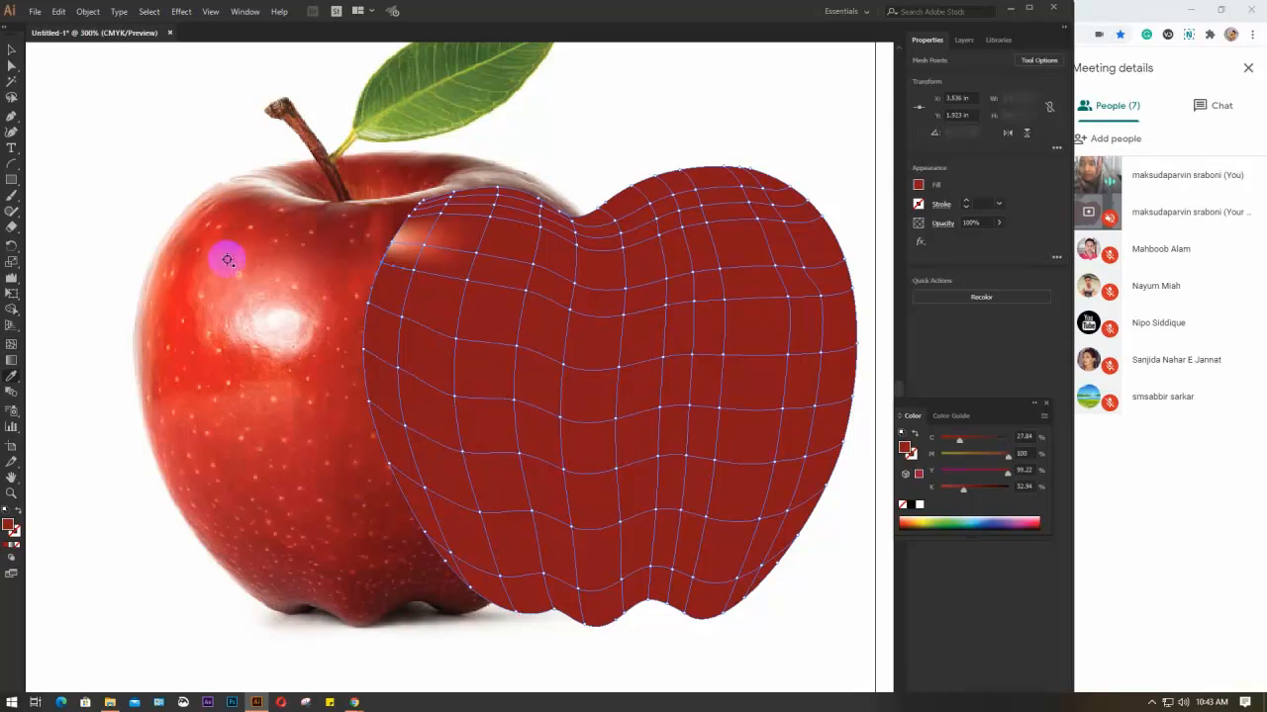
pyautogui.click(166, 249)
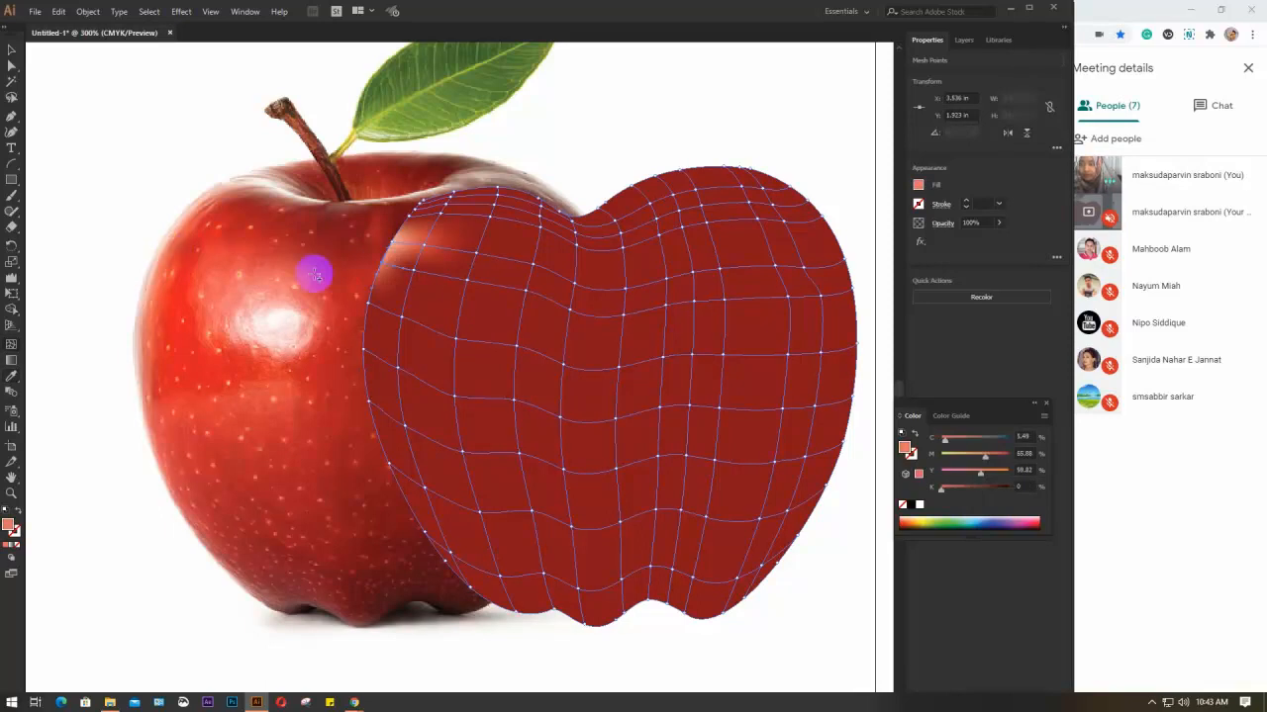
pyautogui.click(413, 274)
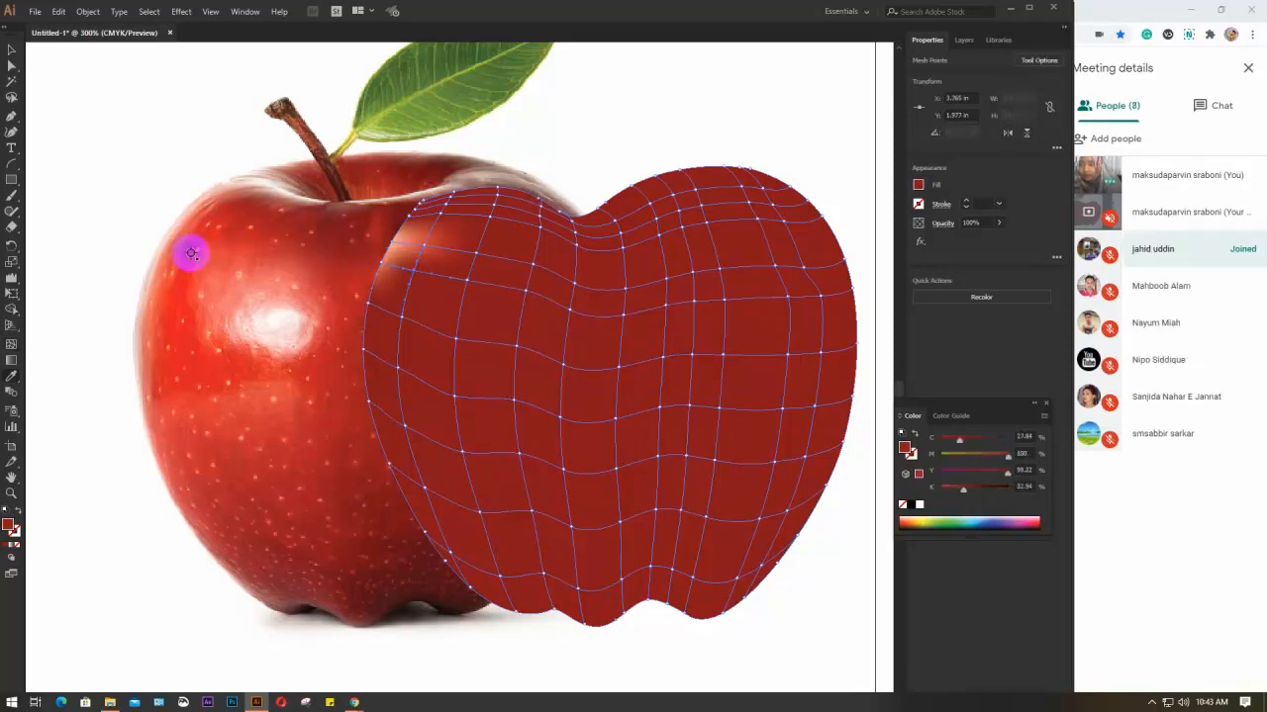
pyautogui.click(184, 248)
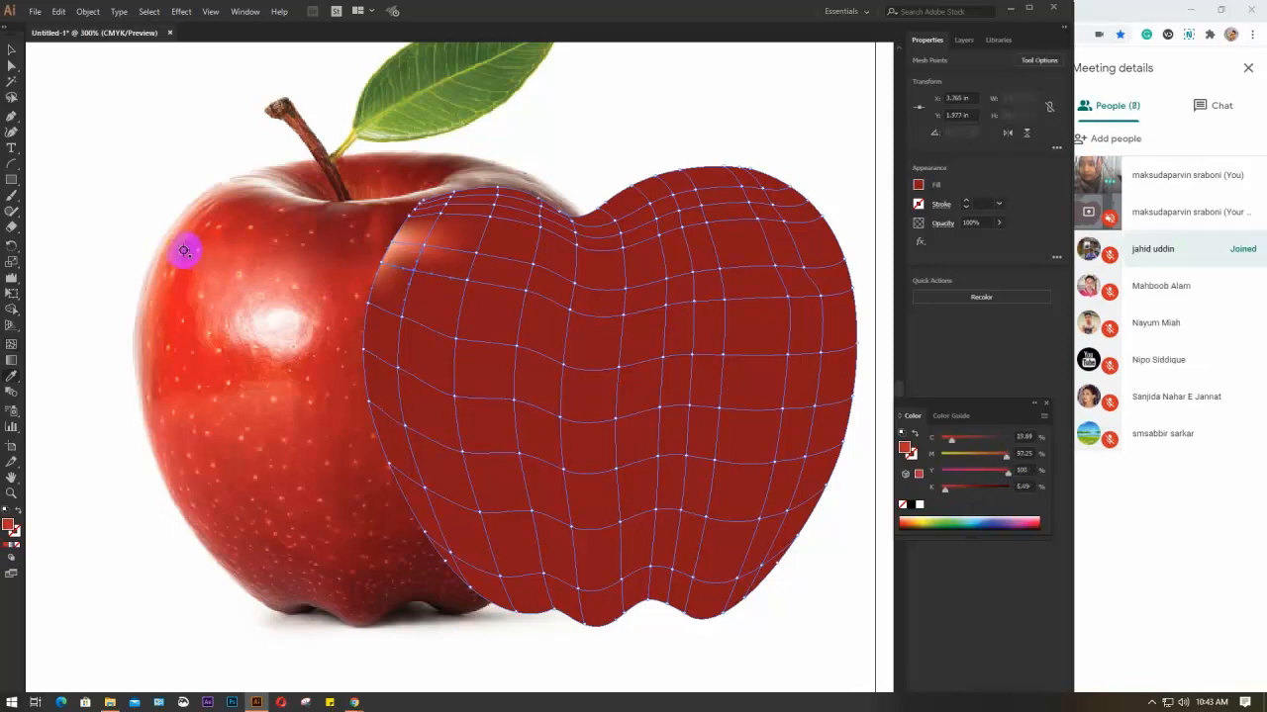
# Step: Colour the upper and lower mesh points of the next column inward with bright reds sampled from the photo apple's upper-left area
pyautogui.click(475, 255)
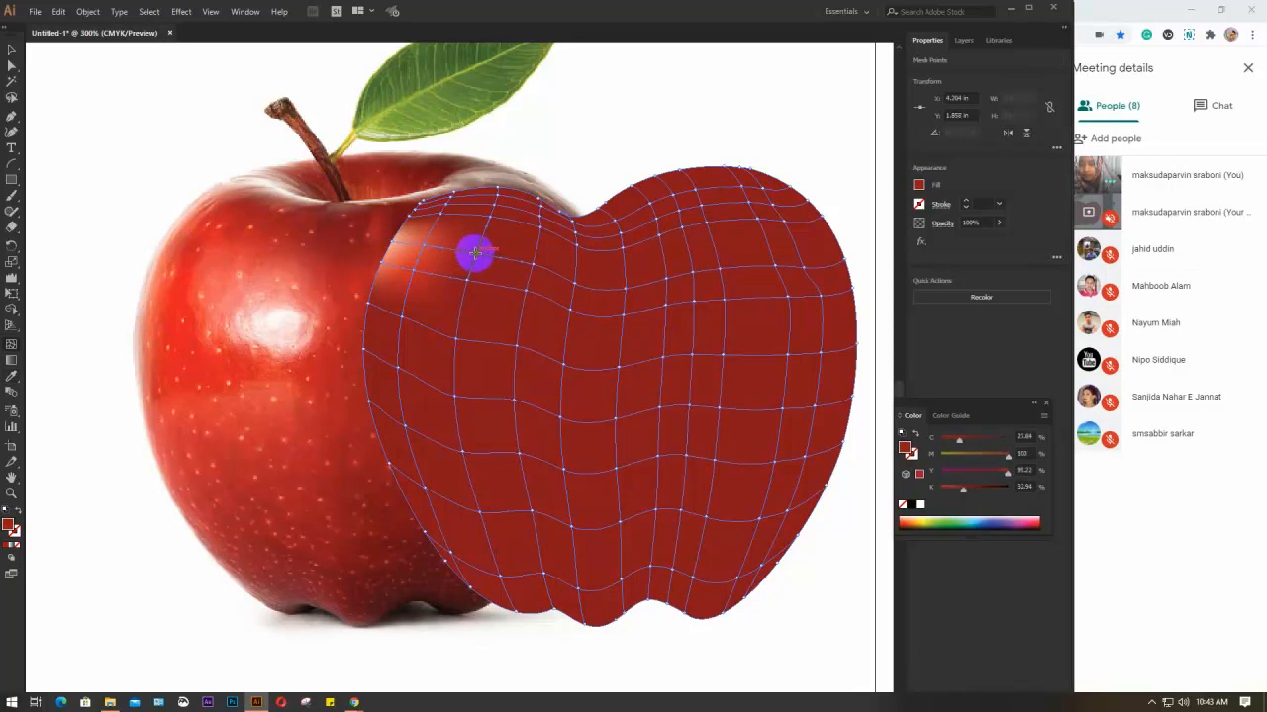
pyautogui.click(188, 290)
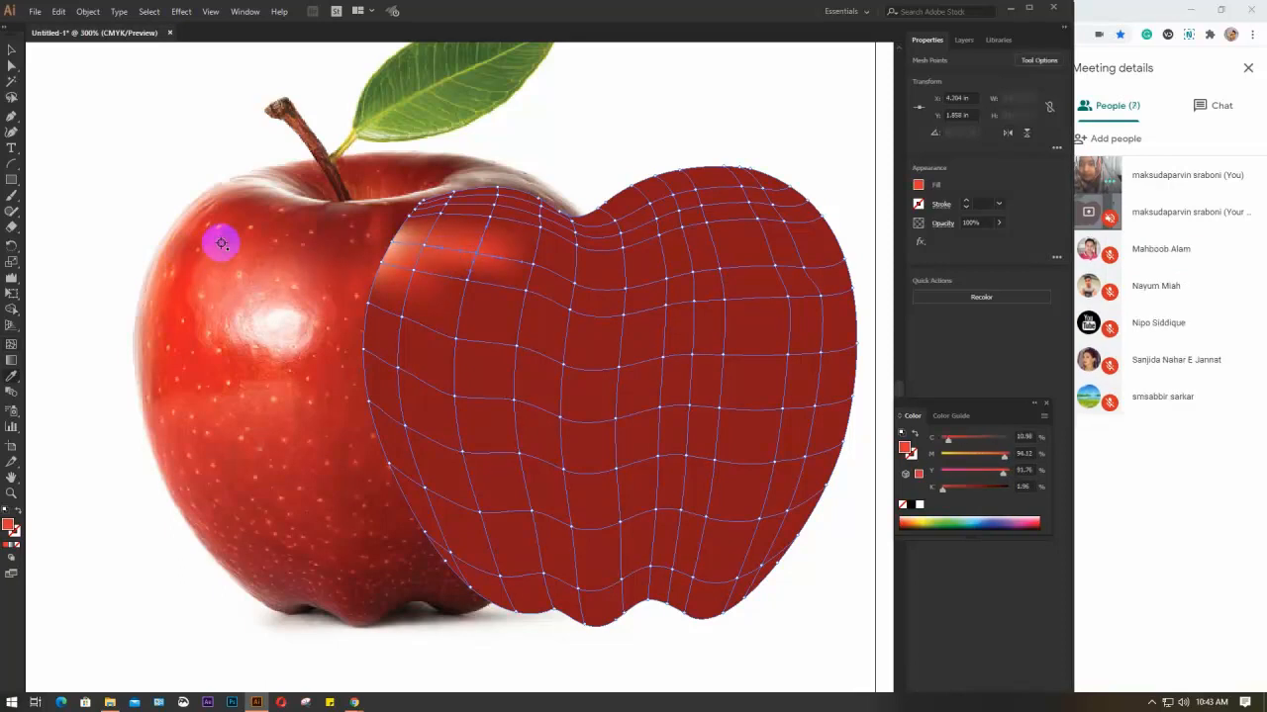
pyautogui.click(465, 280)
pyautogui.press('i')
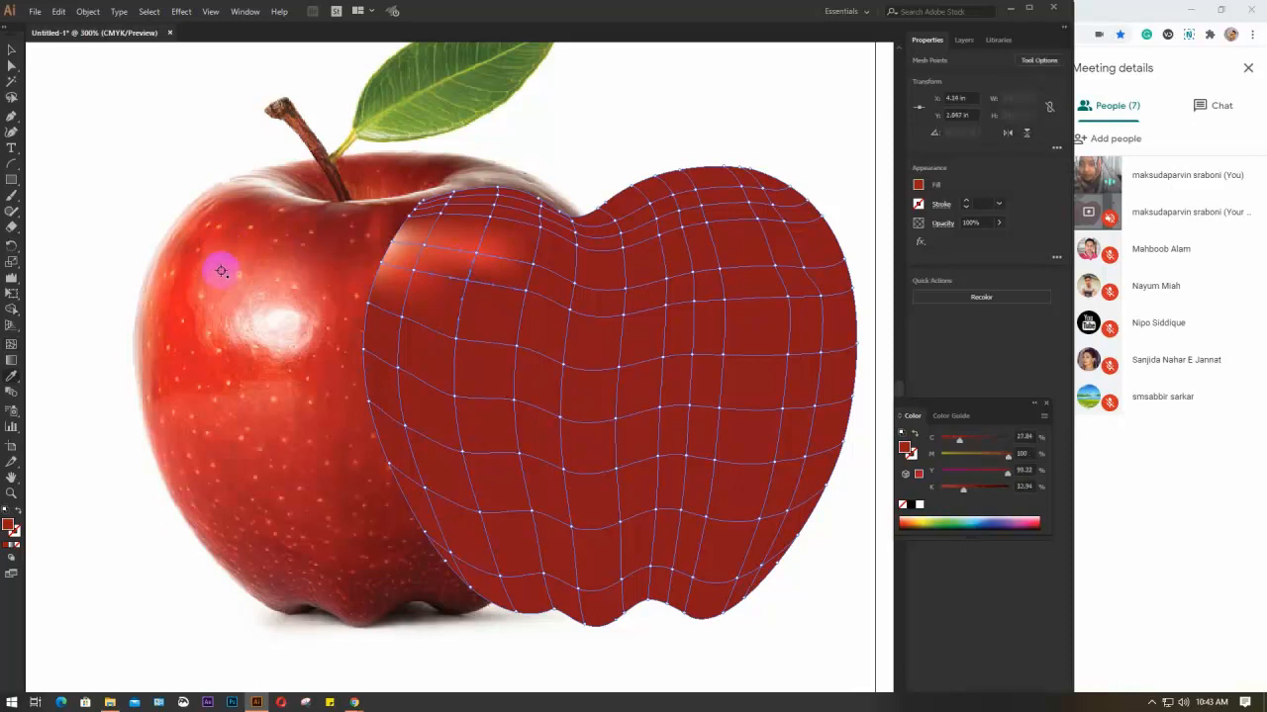
pyautogui.click(216, 268)
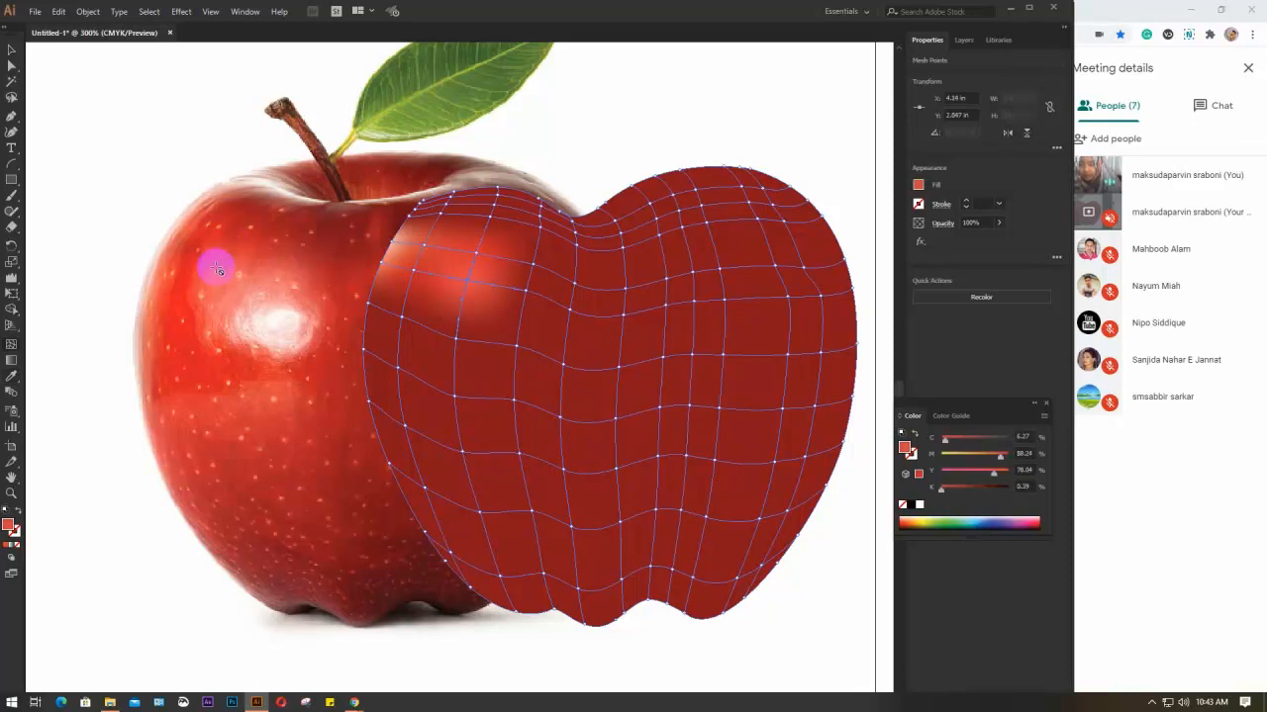
pyautogui.click(413, 270)
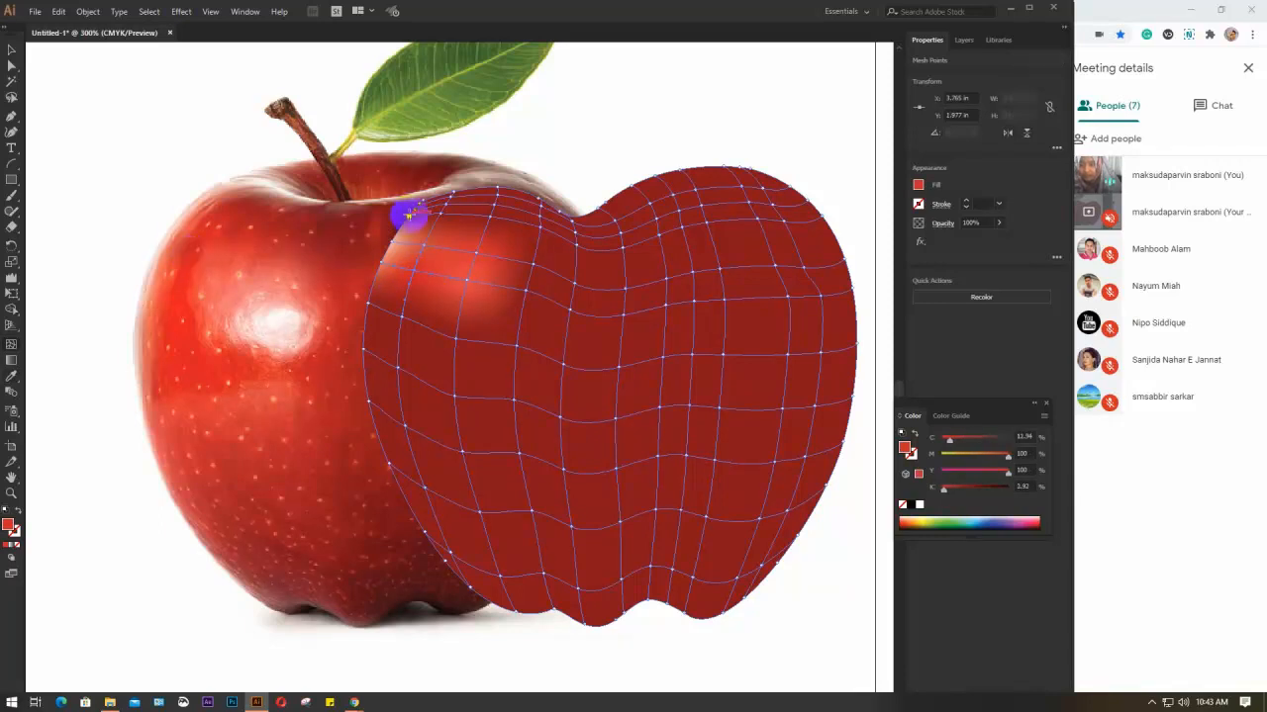
# Step: Colour the shape's upper-left edge mesh point salmon and its two inner neighbours dark red, sampling from the photo apple's upper-left area
pyautogui.click(409, 216)
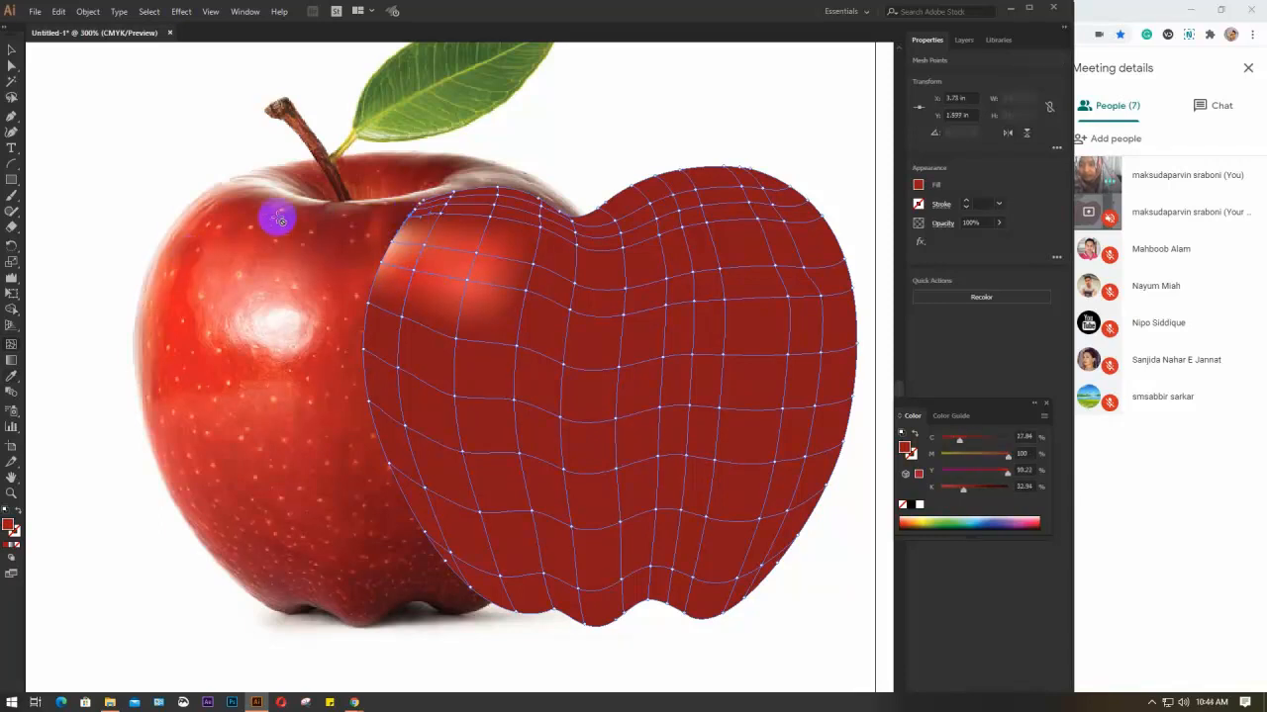
pyautogui.click(205, 201)
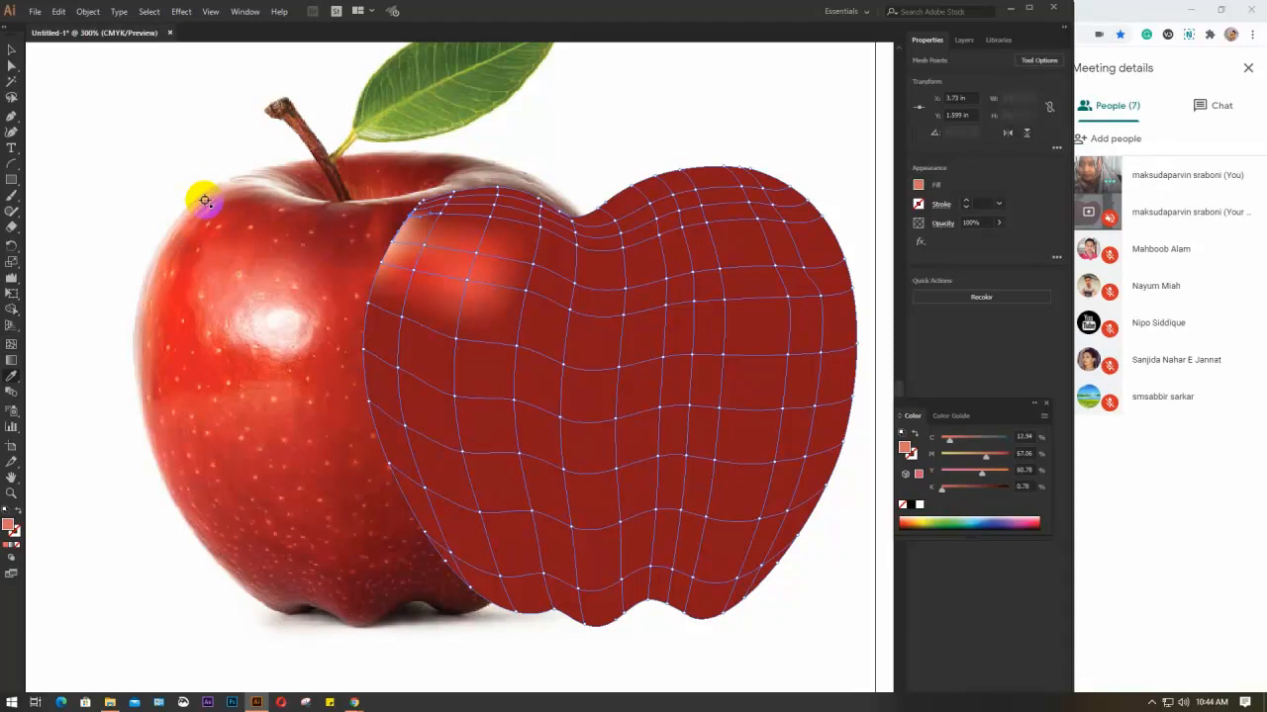
pyautogui.click(439, 213)
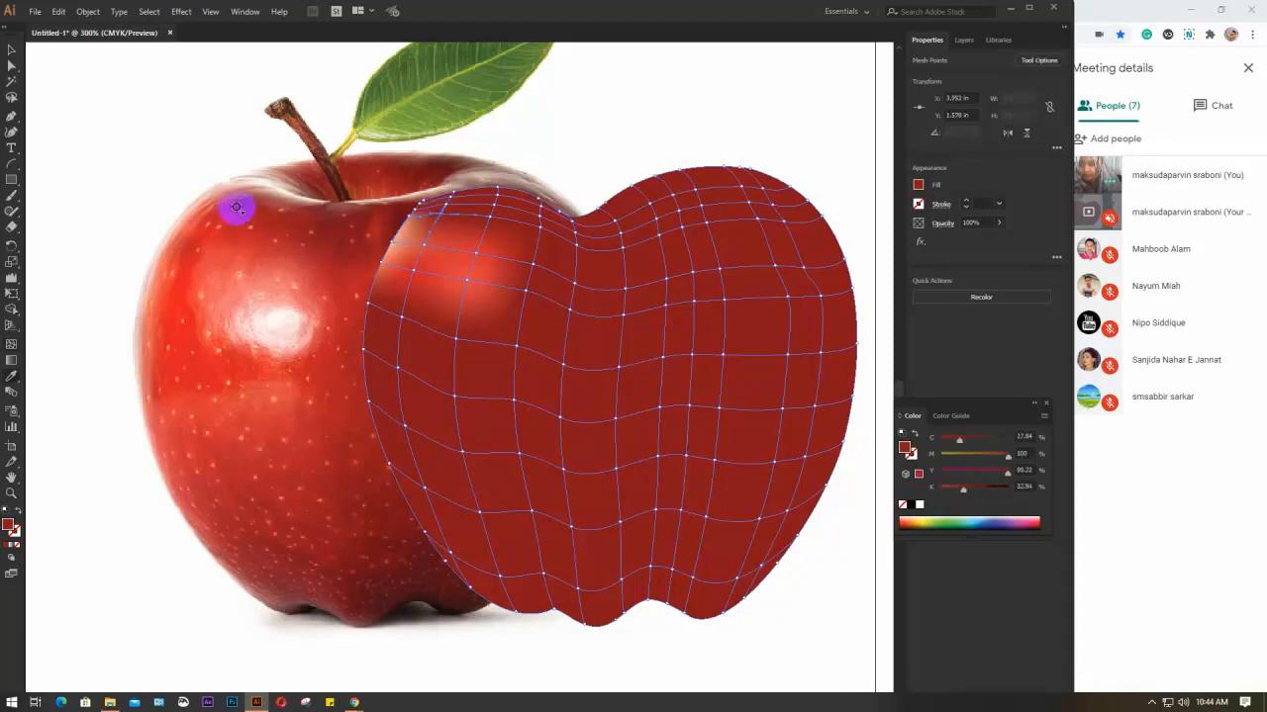
pyautogui.press('u')
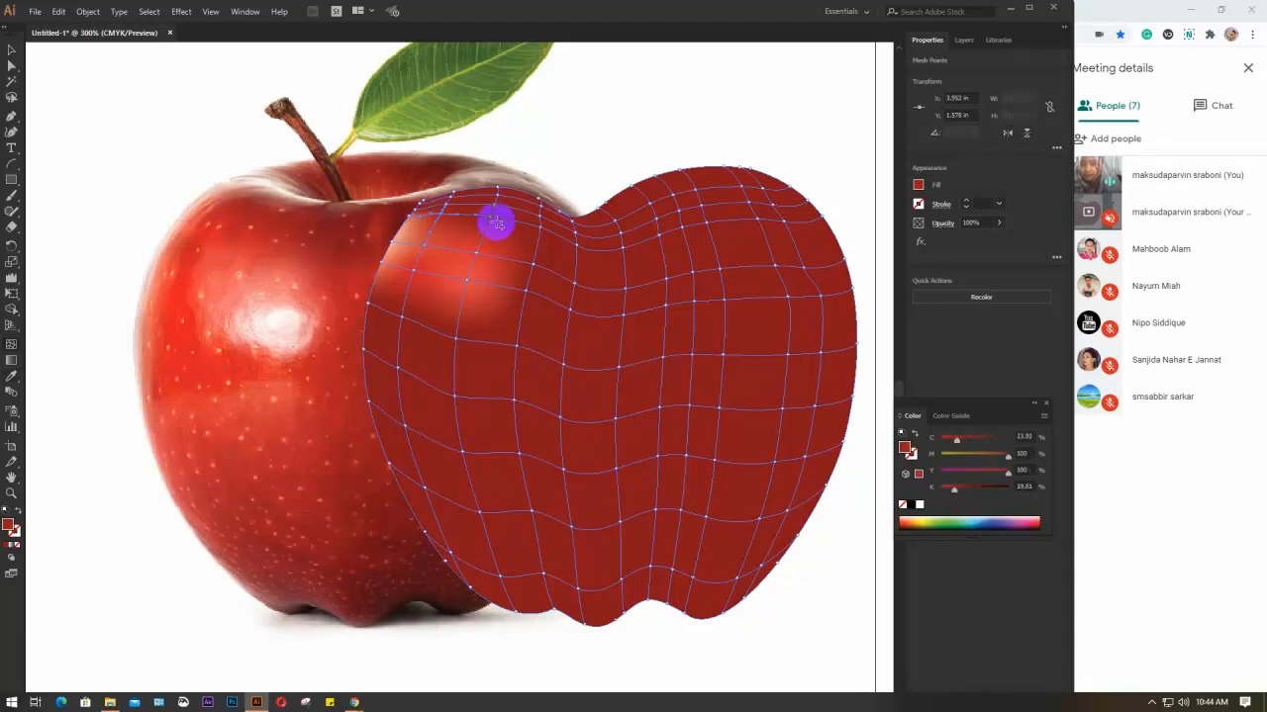
pyautogui.click(489, 216)
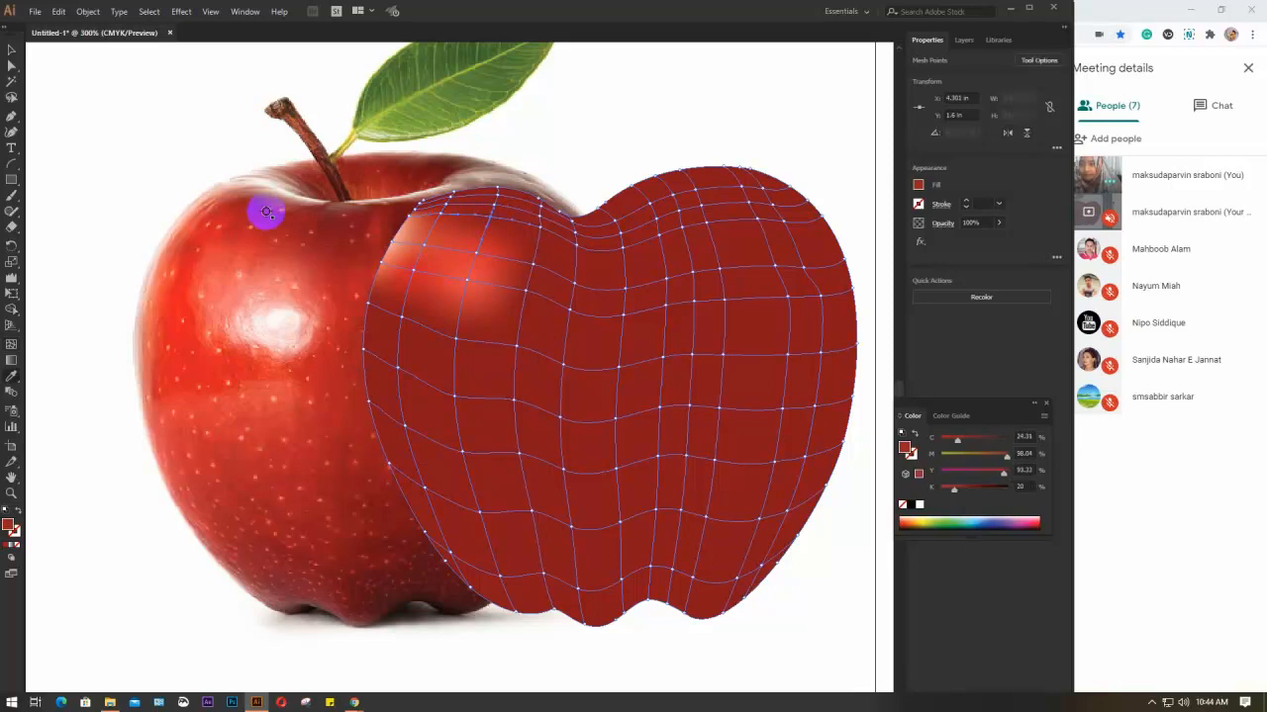
# Step: Examine the objects stacked inside Layer 1, then return to the mesh point properties
pyautogui.click(965, 42)
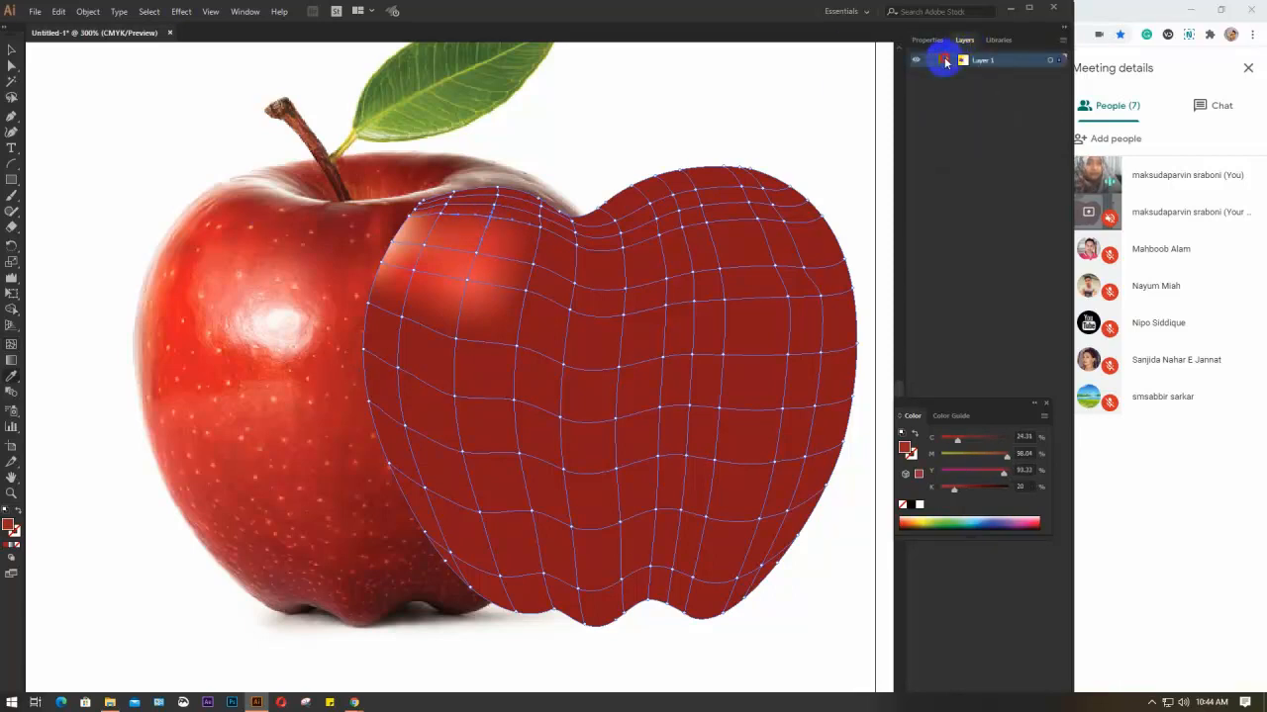
pyautogui.click(946, 62)
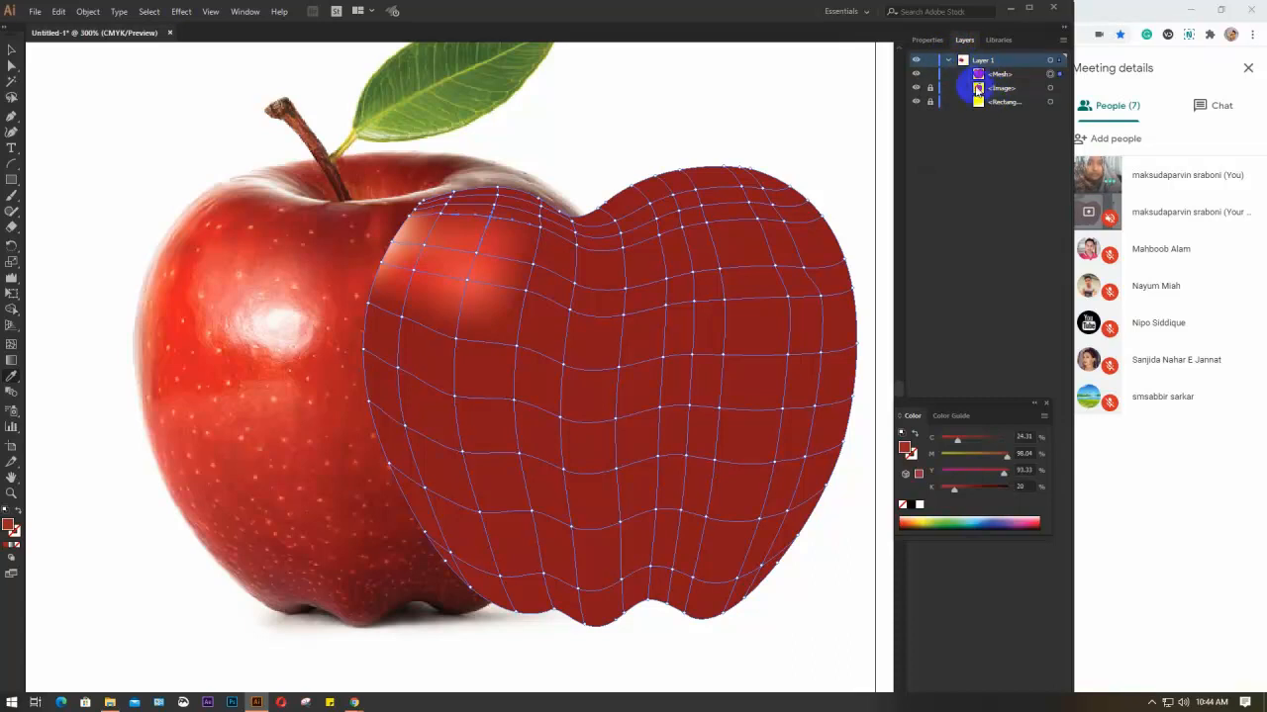
pyautogui.click(947, 61)
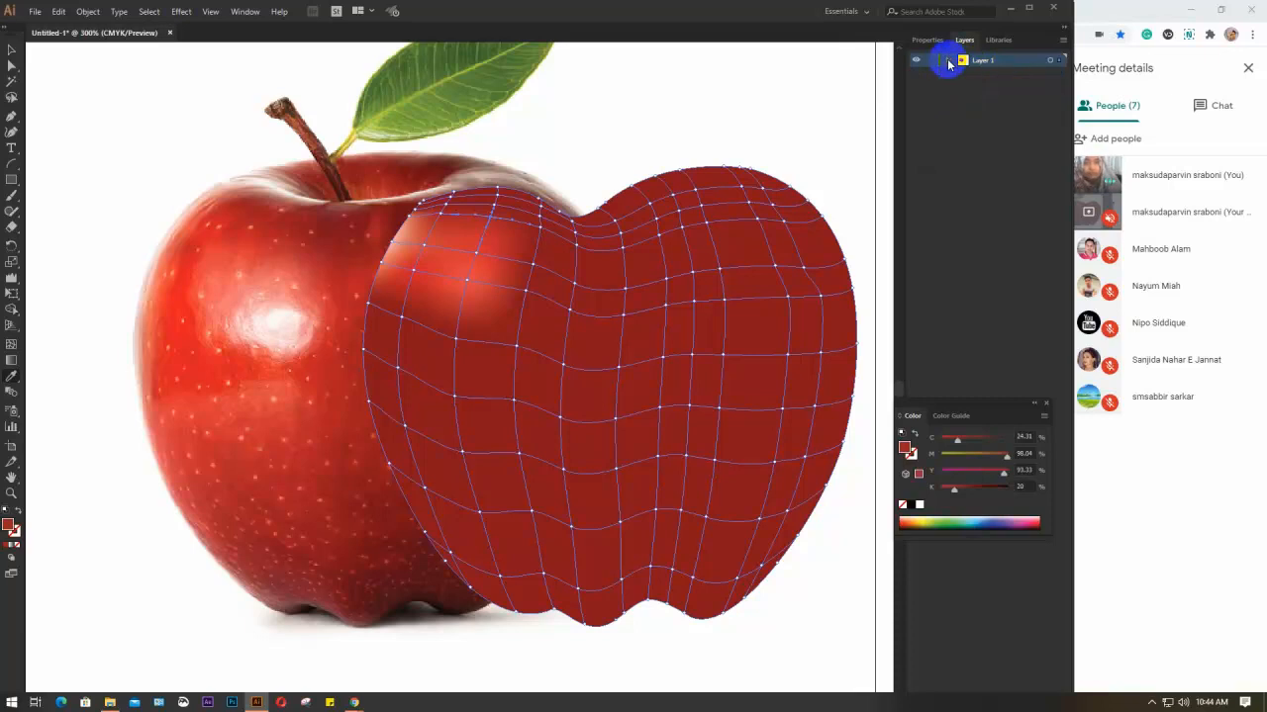
pyautogui.click(931, 41)
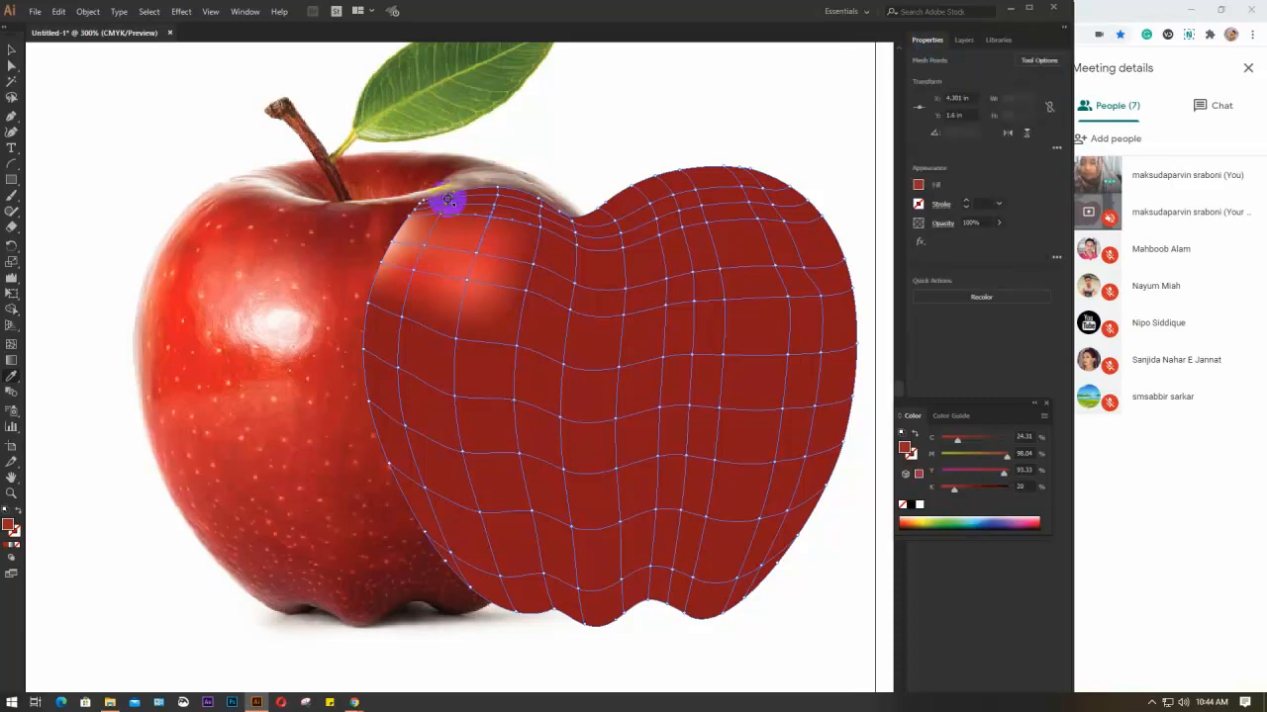
# Step: Colour two inner mesh points on the next row up with reds sampled from the photo apple's upper-left shoulder
pyautogui.click(441, 245)
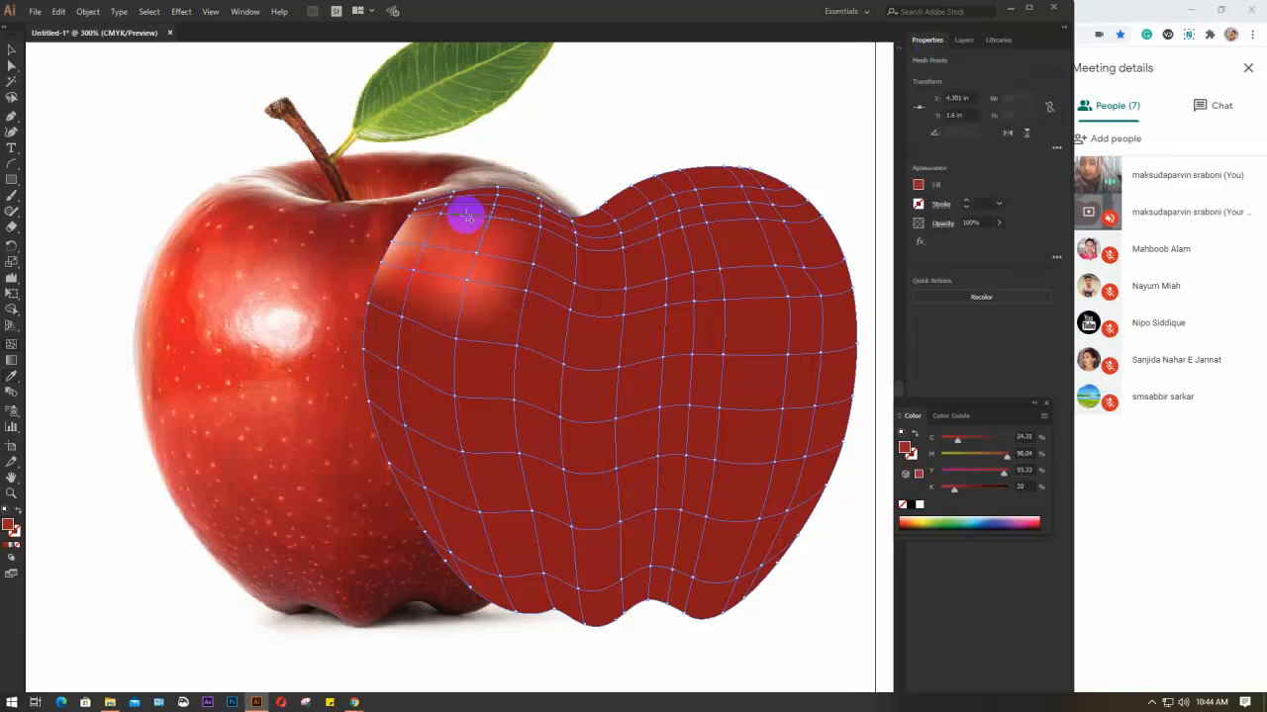
pyautogui.press('i')
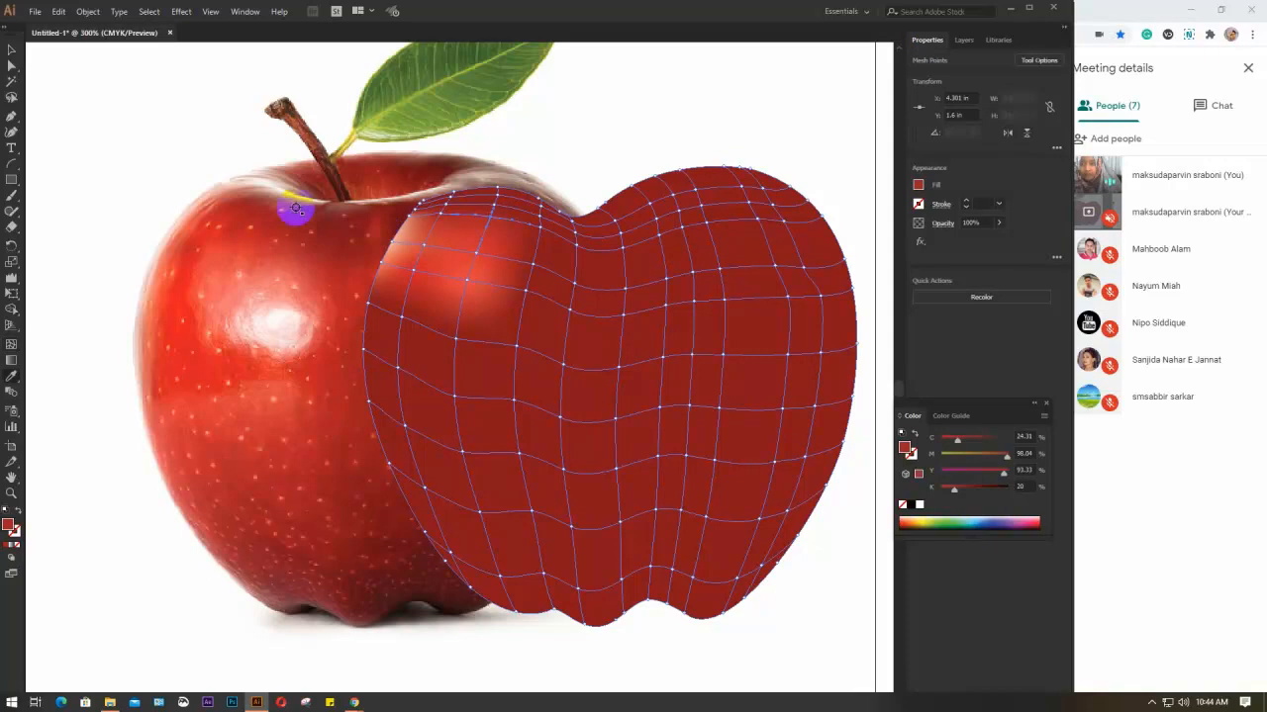
pyautogui.press('u')
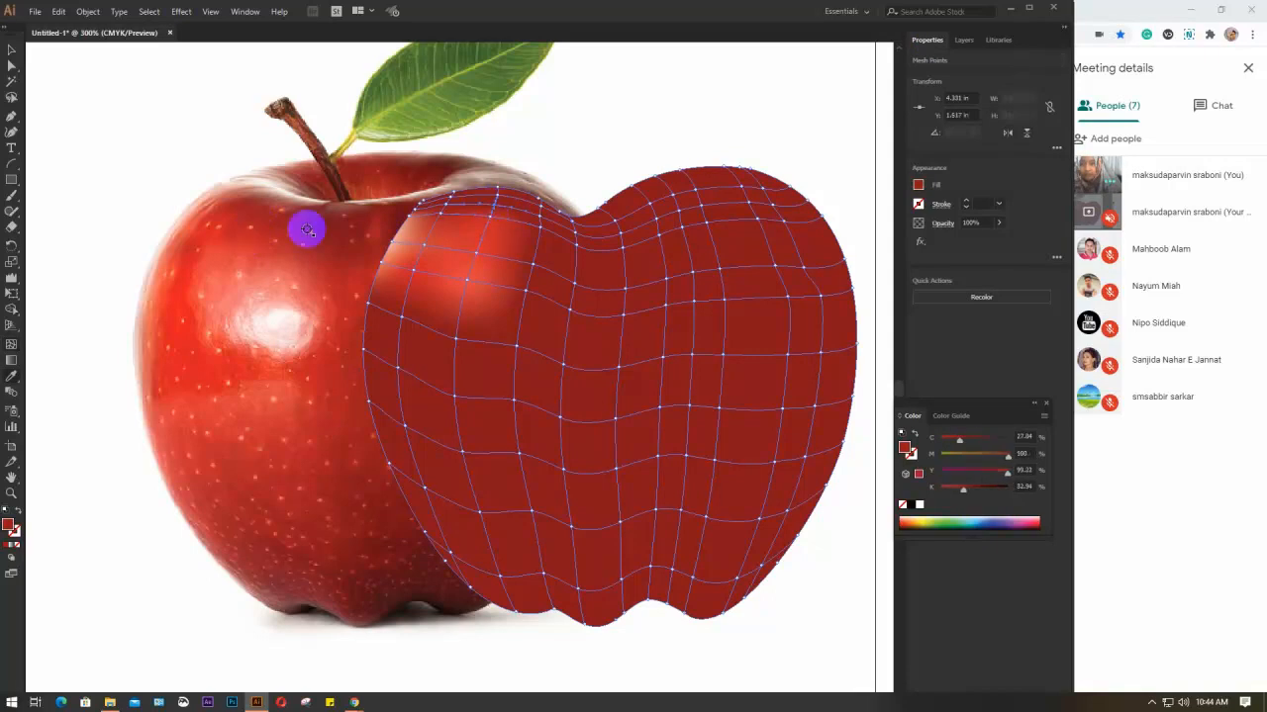
pyautogui.click(260, 206)
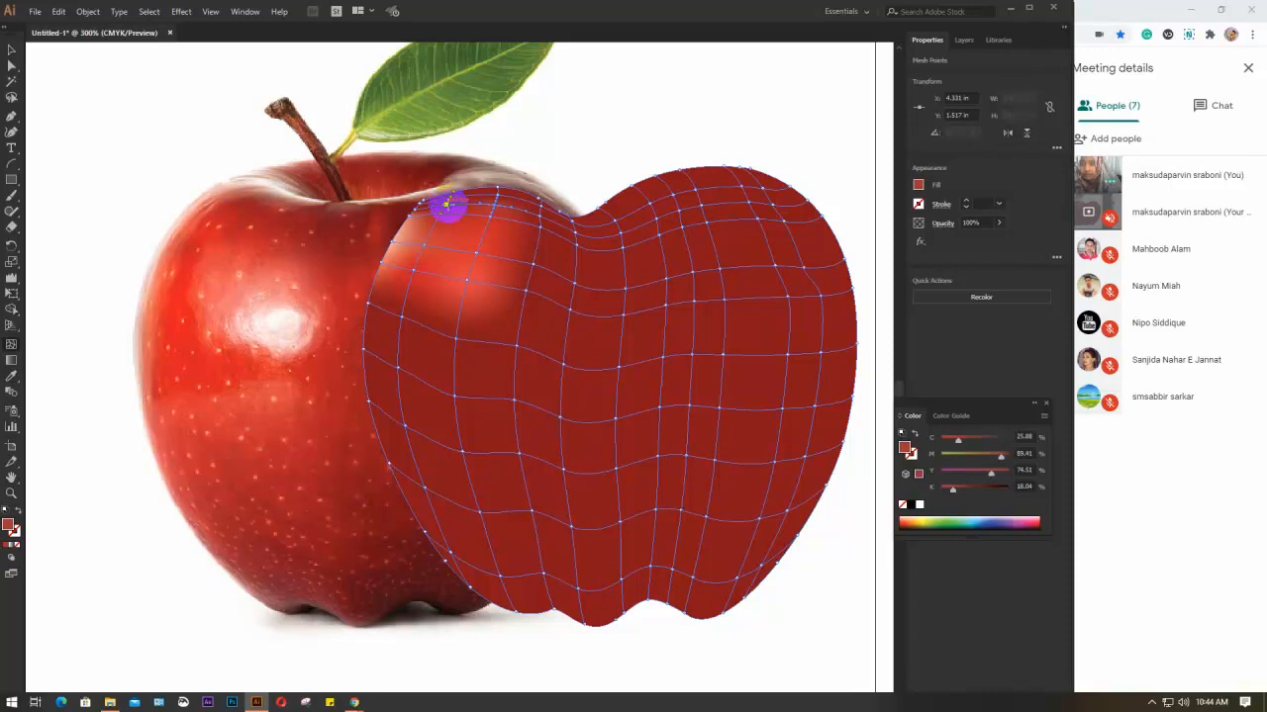
pyautogui.click(447, 205)
pyautogui.click(231, 206)
# Step: Colour the two topmost mesh points on the shape's upper-left edge with pale pinks sampled from the photo apple's upper-left rim
pyautogui.click(419, 205)
pyautogui.press('i')
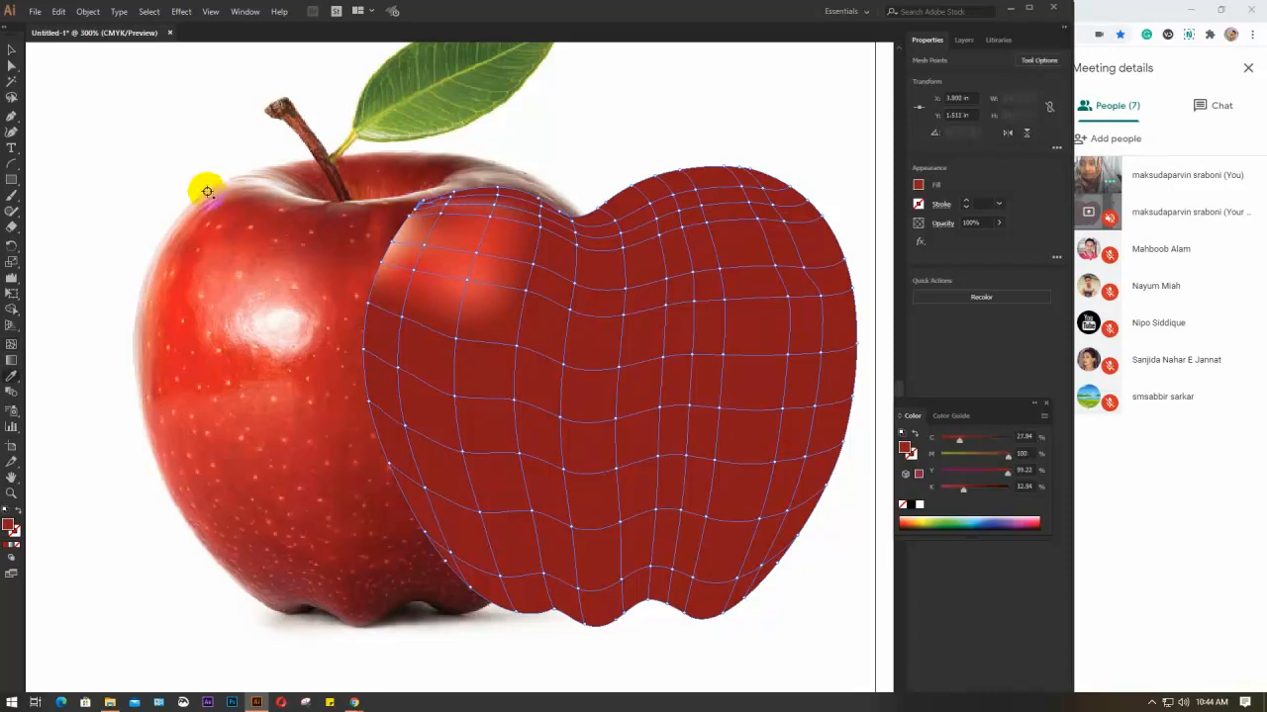
pyautogui.click(209, 195)
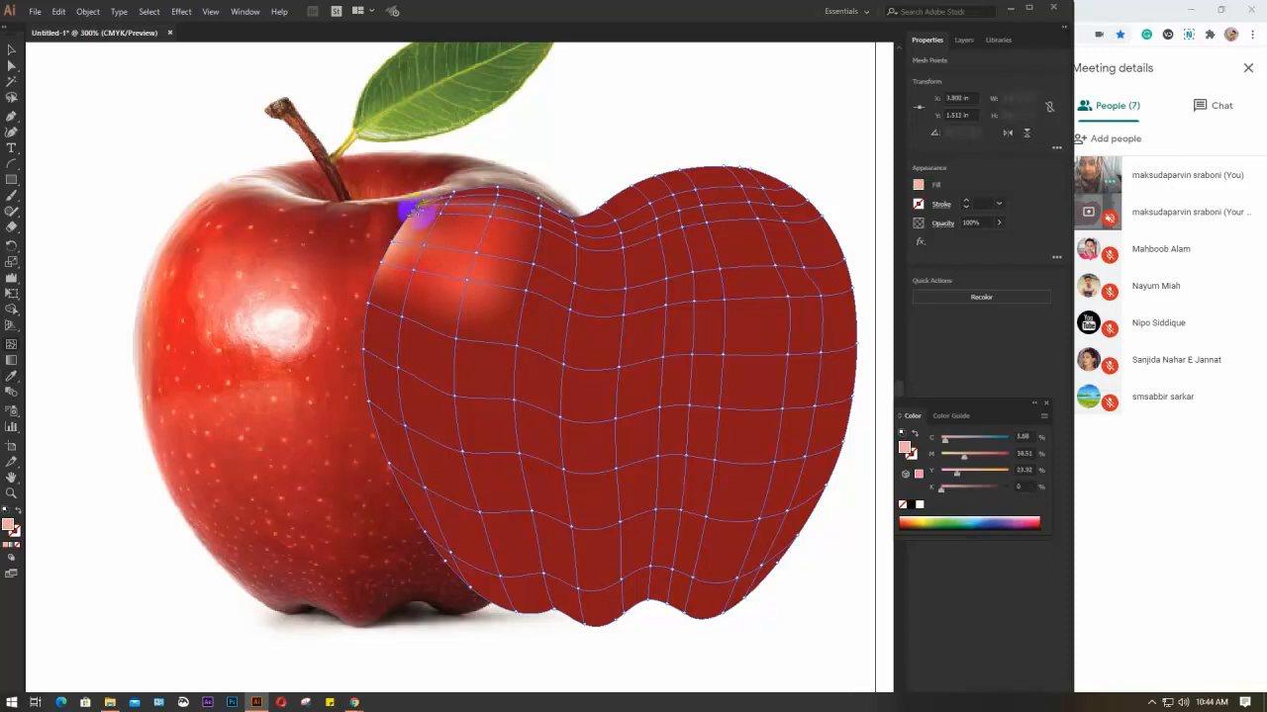
pyautogui.click(411, 208)
pyautogui.click(194, 202)
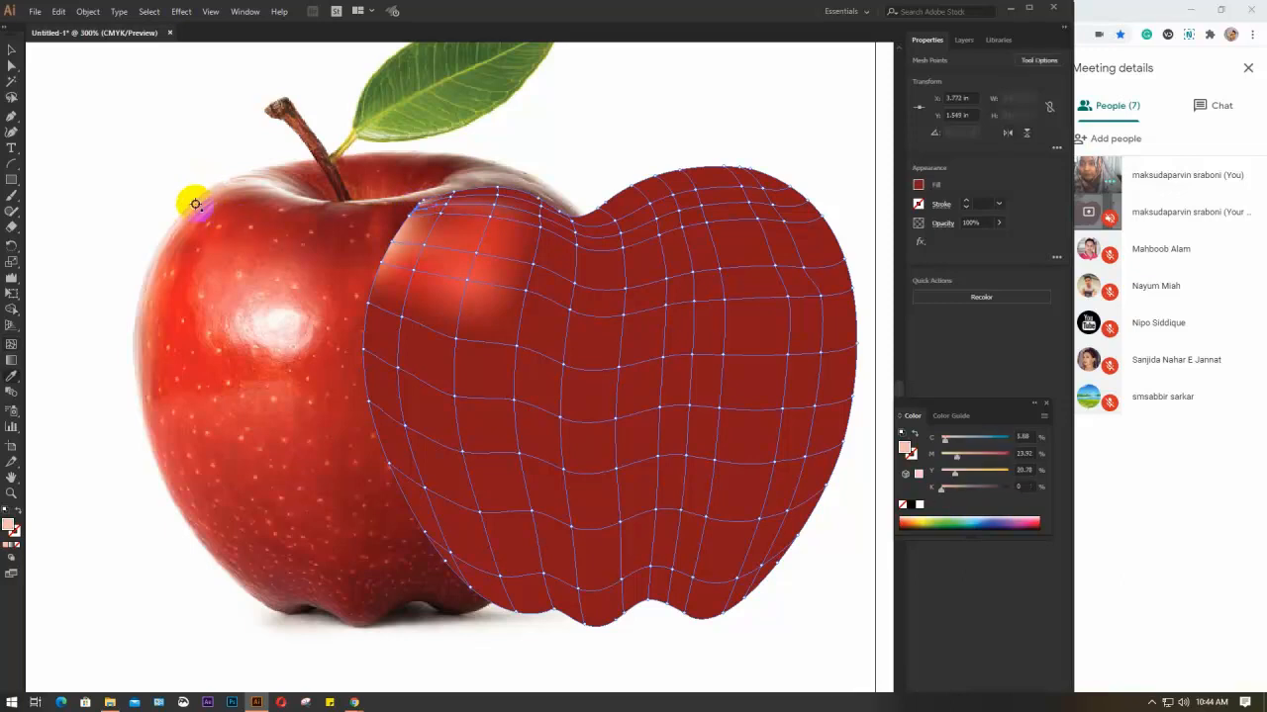
# Step: Recolour the edge mesh point just below light pink and its inner neighbour coral red, sampling both near the photo apple's upper-left rim
pyautogui.click(404, 213)
pyautogui.press('i')
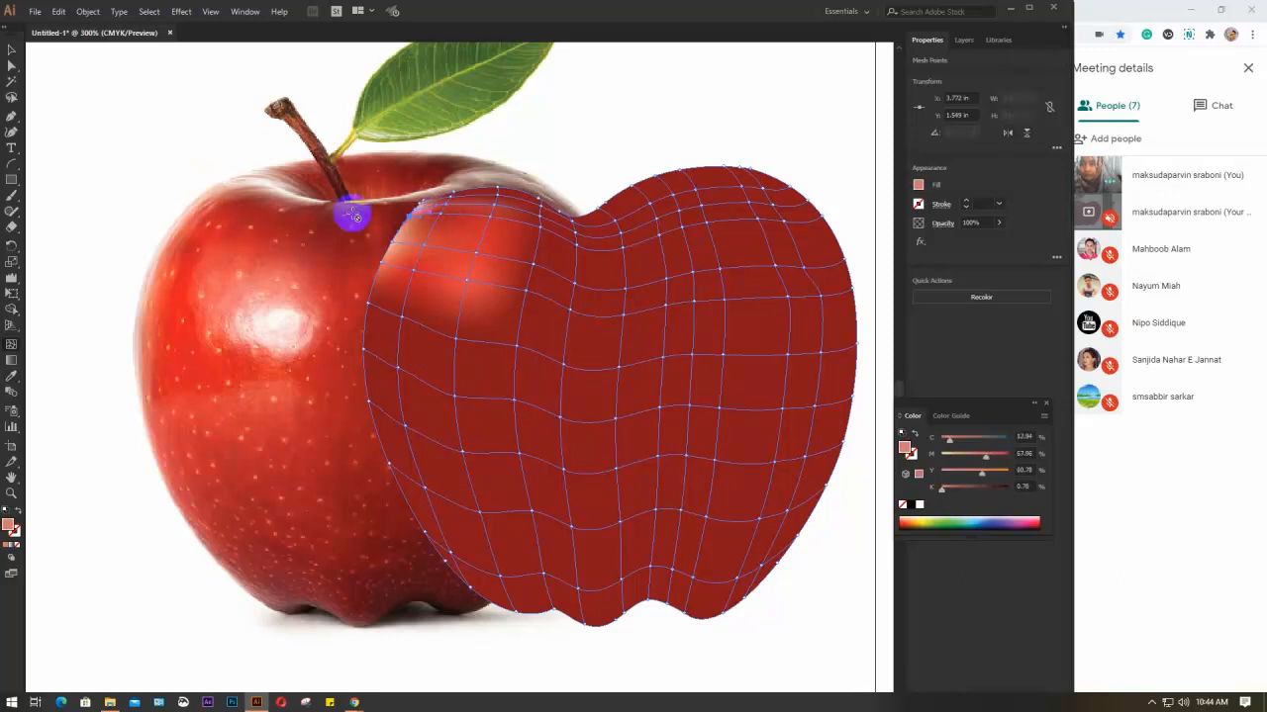
pyautogui.click(202, 210)
pyautogui.click(190, 213)
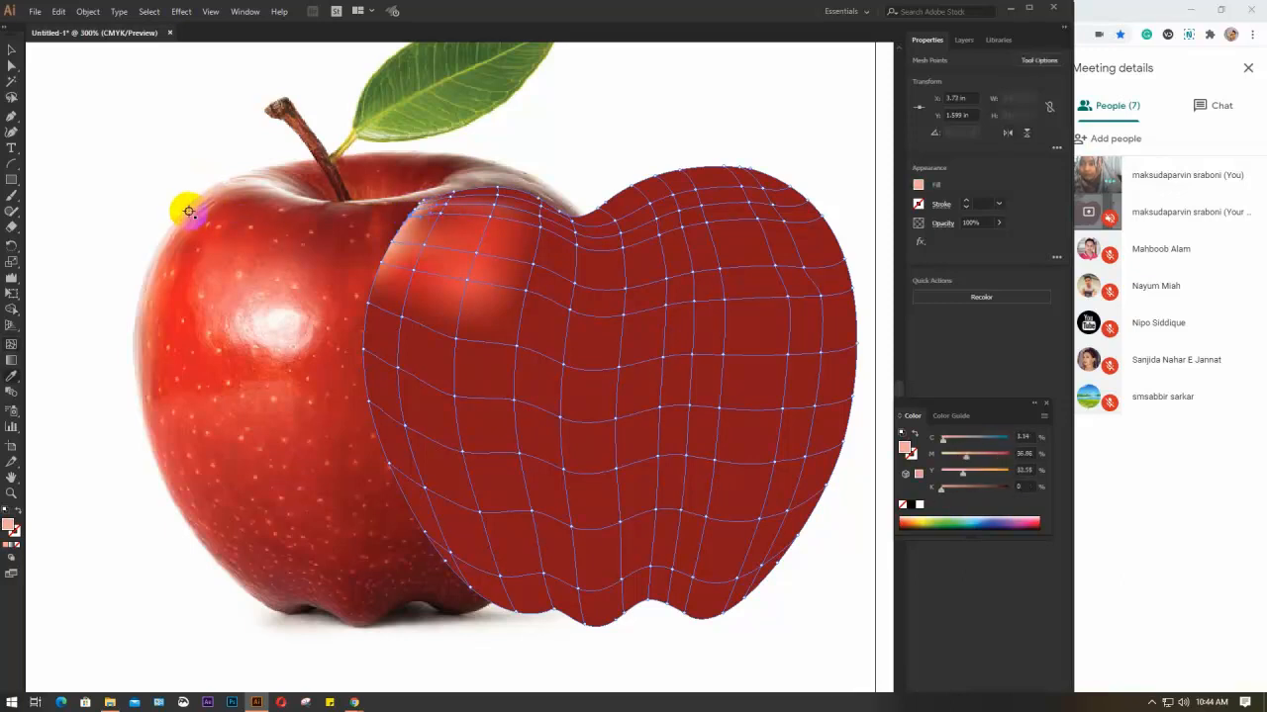
pyautogui.click(442, 215)
pyautogui.press('i')
pyautogui.click(210, 216)
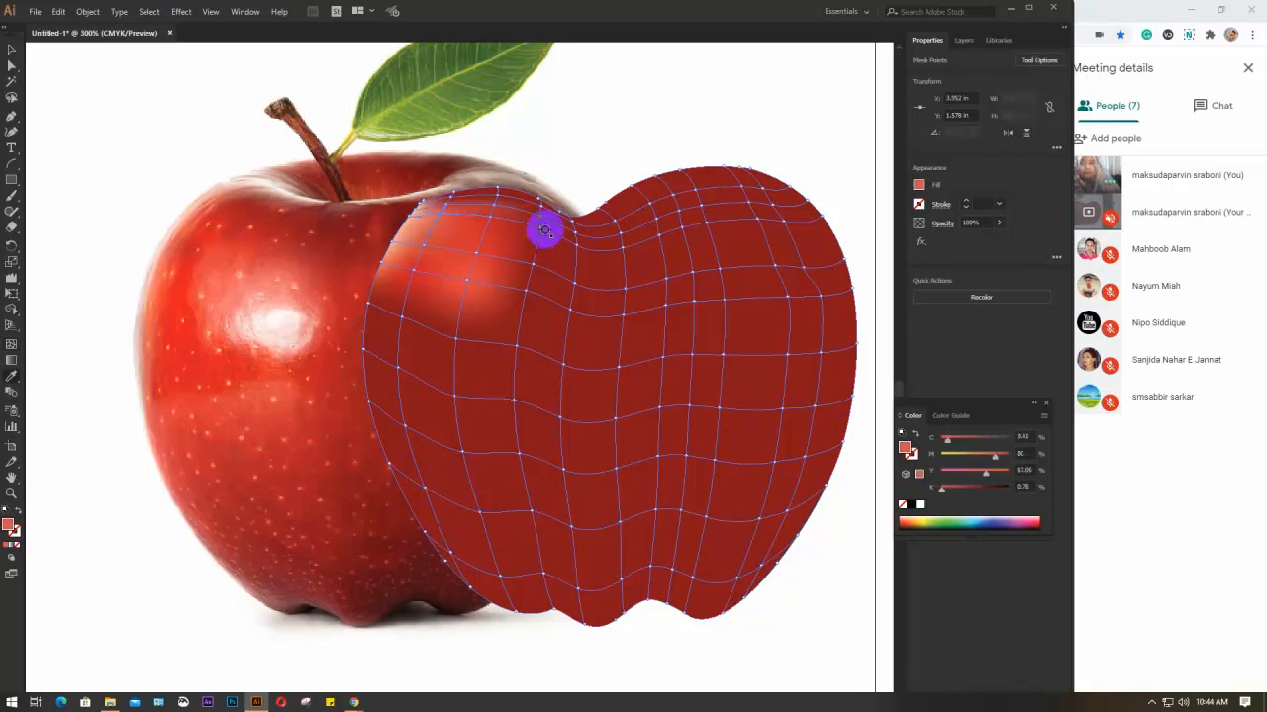
# Step: Colour the inner mesh point midway down the shape's left side bright red and its edge neighbour pale pink, sampling the photo apple's left side
pyautogui.press('a')
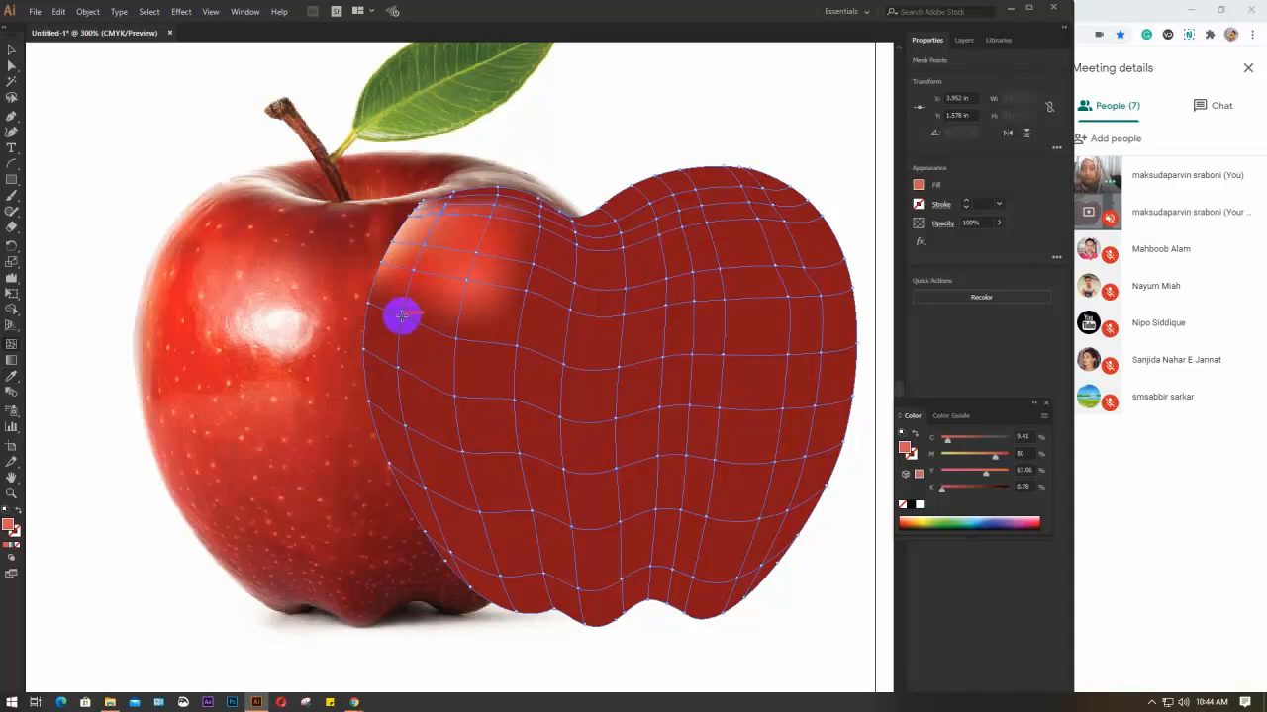
pyautogui.click(401, 316)
pyautogui.press('i')
pyautogui.click(163, 331)
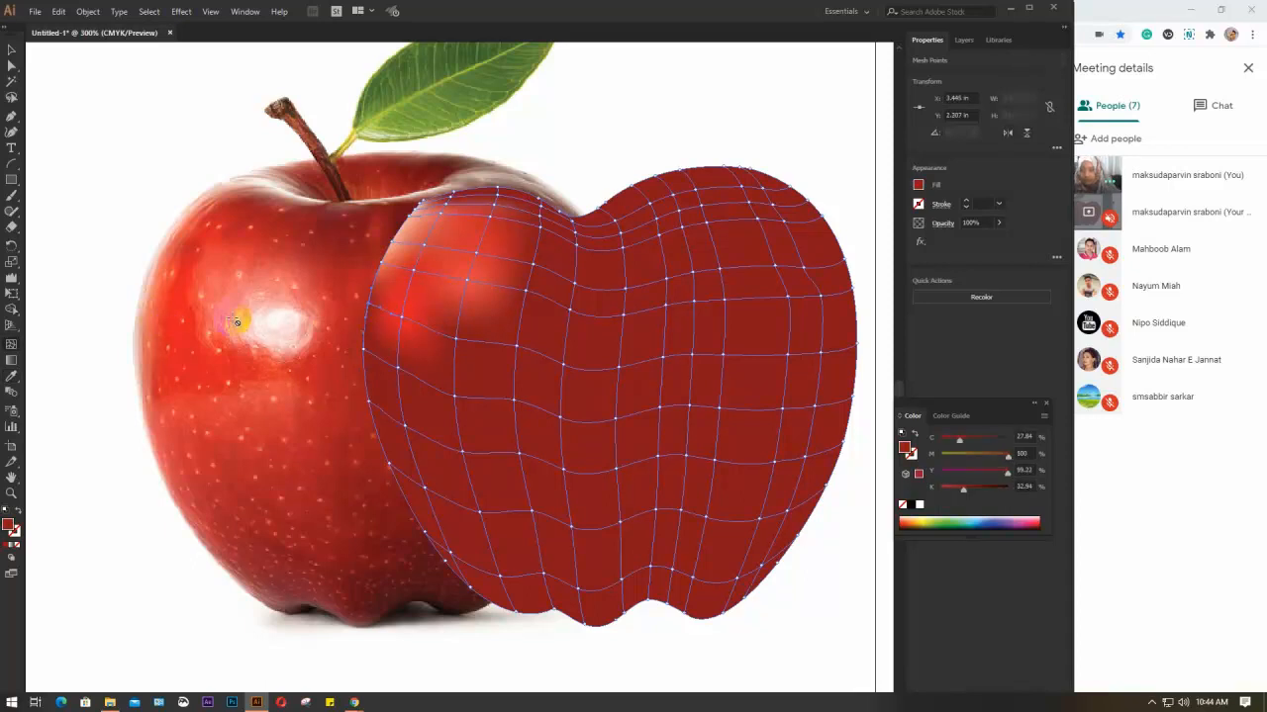
pyautogui.click(139, 306)
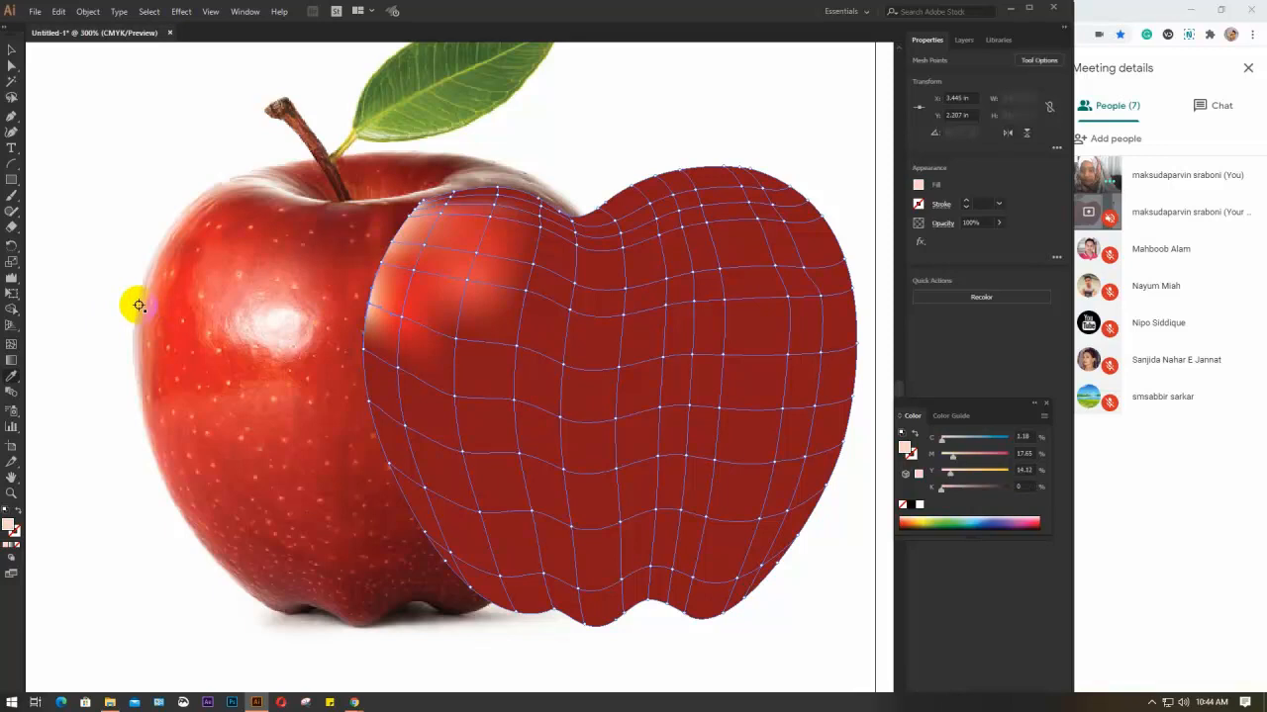
# Step: Colour the left-edge mesh point one row lower salmon pink and its inner neighbour bright red, sampling the photo apple's left side
pyautogui.press('u')
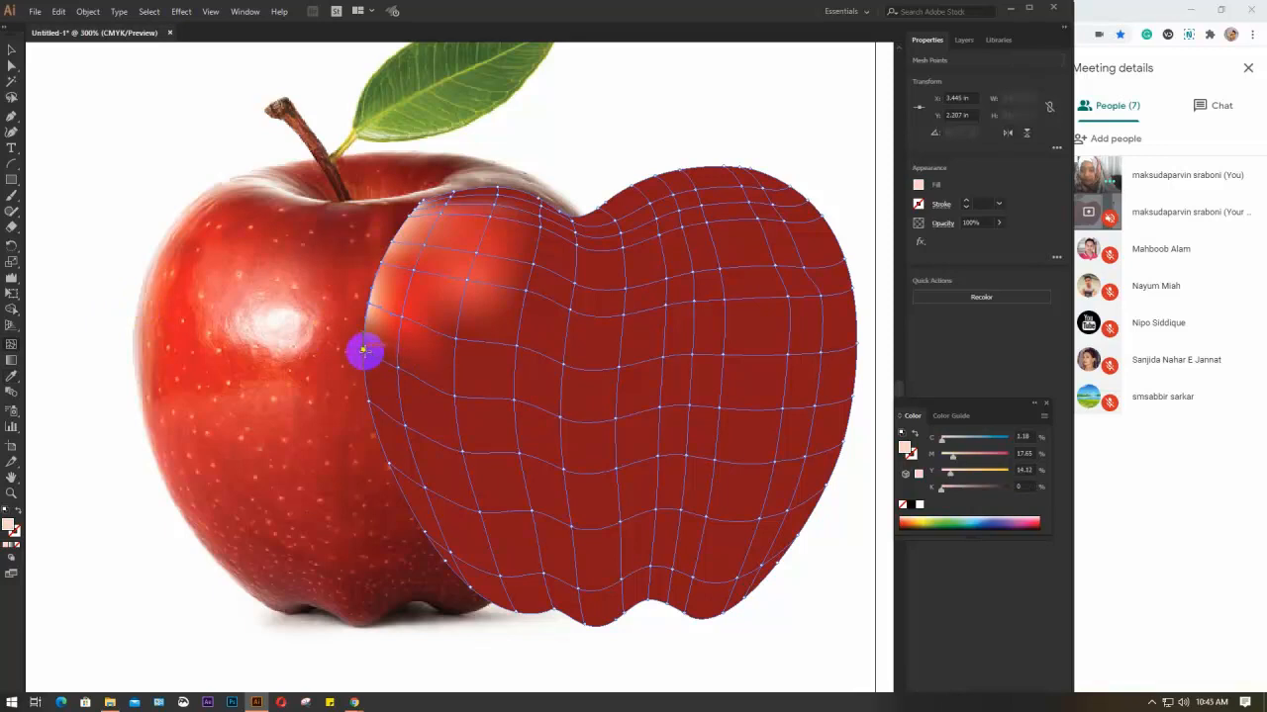
pyautogui.click(363, 349)
pyautogui.press('i')
pyautogui.click(139, 358)
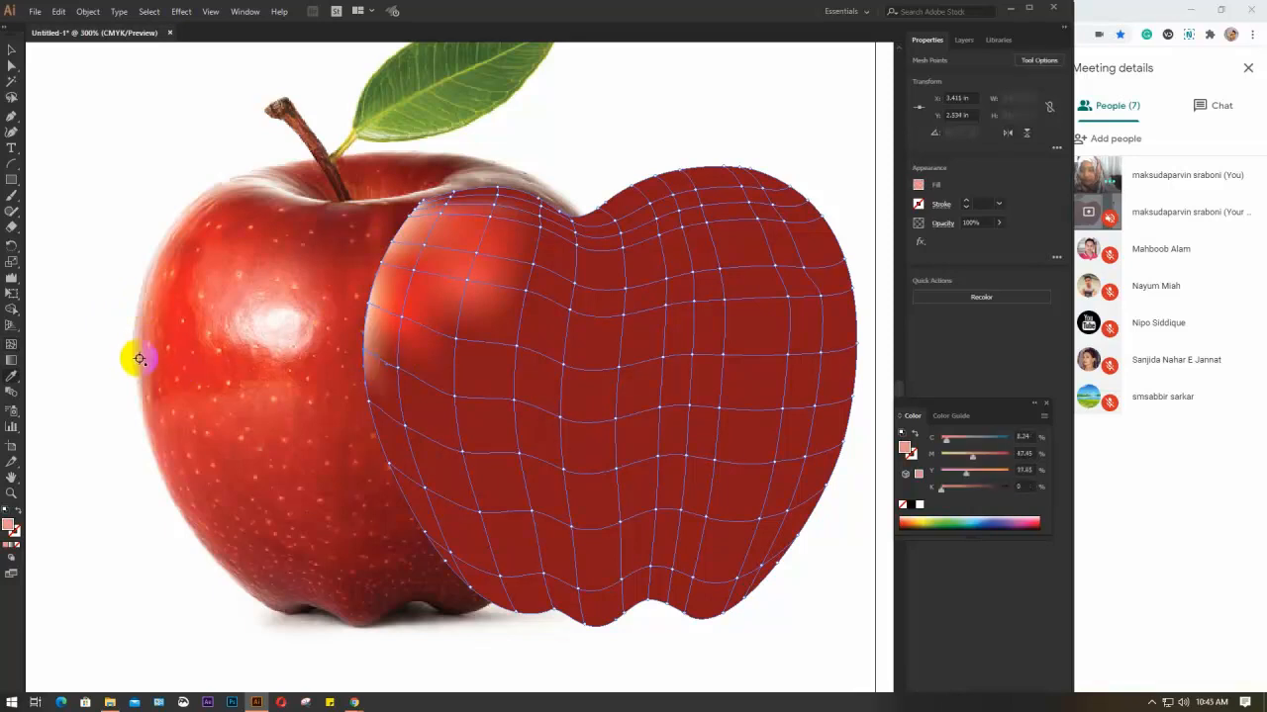
pyautogui.press('u')
pyautogui.click(397, 370)
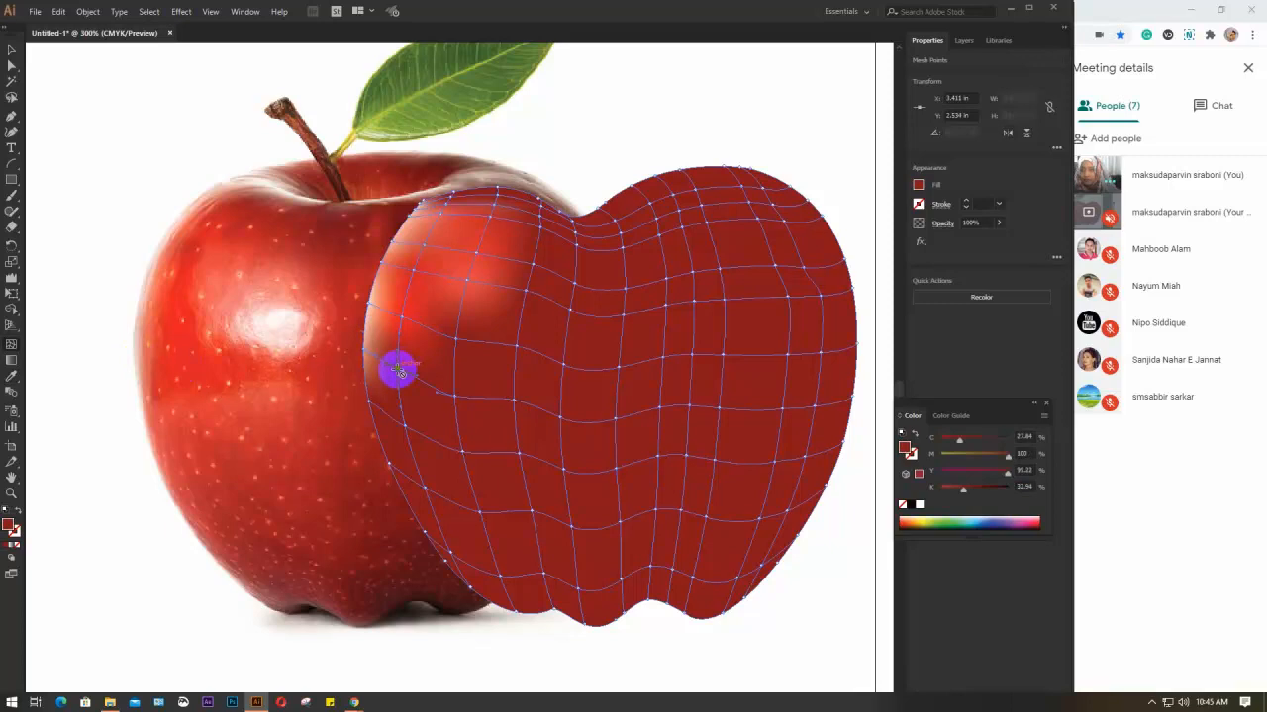
pyautogui.press('i')
pyautogui.click(164, 358)
# Step: Colour the third-column mesh point one row further down and the one above it with bright reds sampled below-left of the photo apple's highlight
pyautogui.press('u')
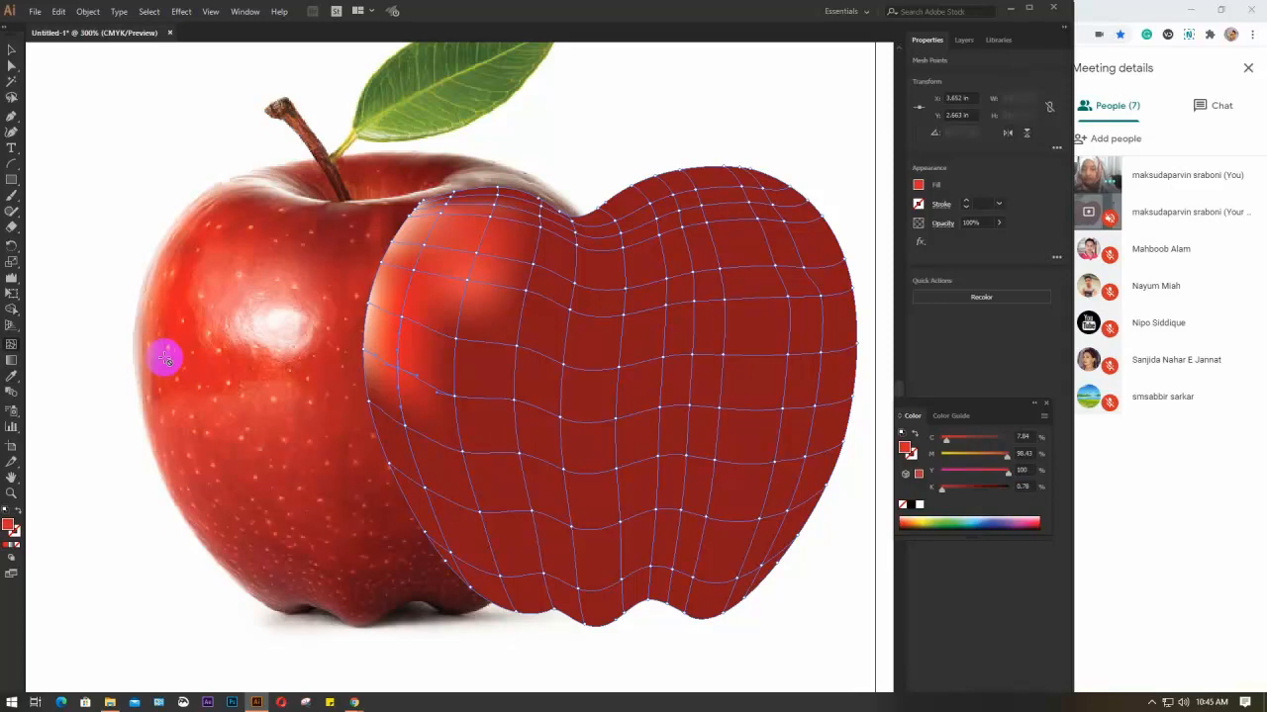
pyautogui.click(453, 395)
pyautogui.press('i')
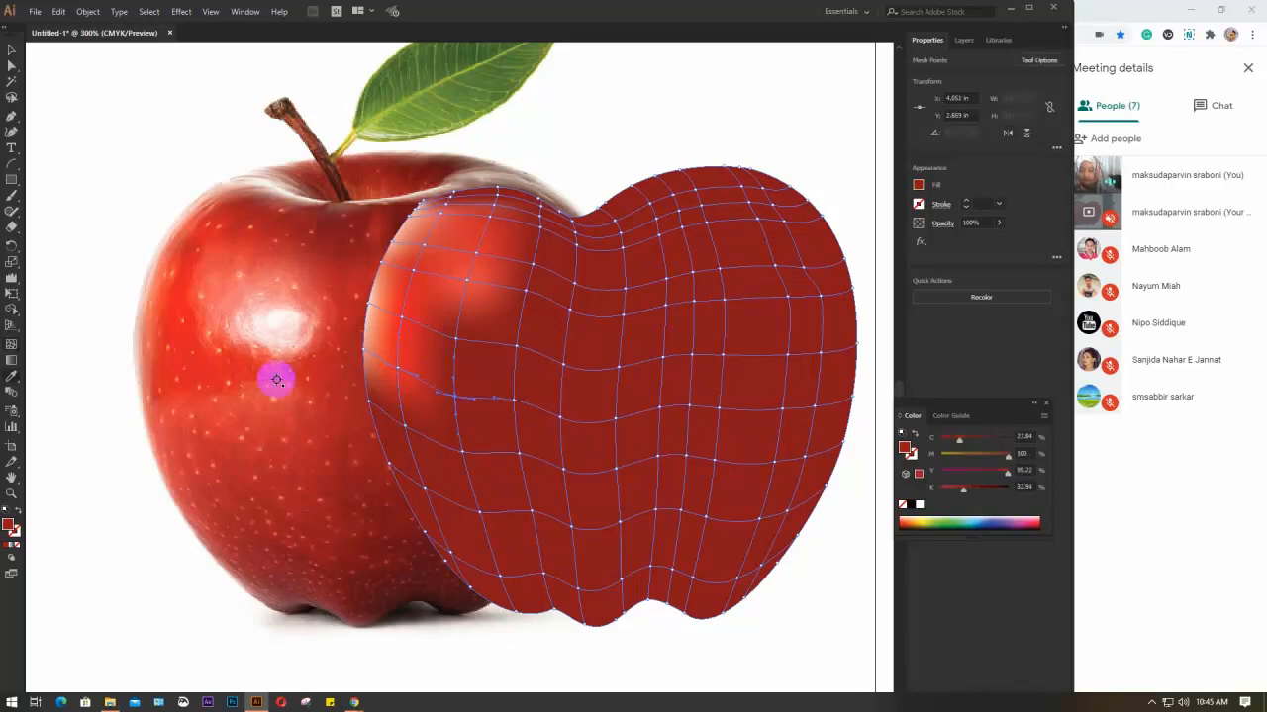
pyautogui.click(196, 391)
pyautogui.press('u')
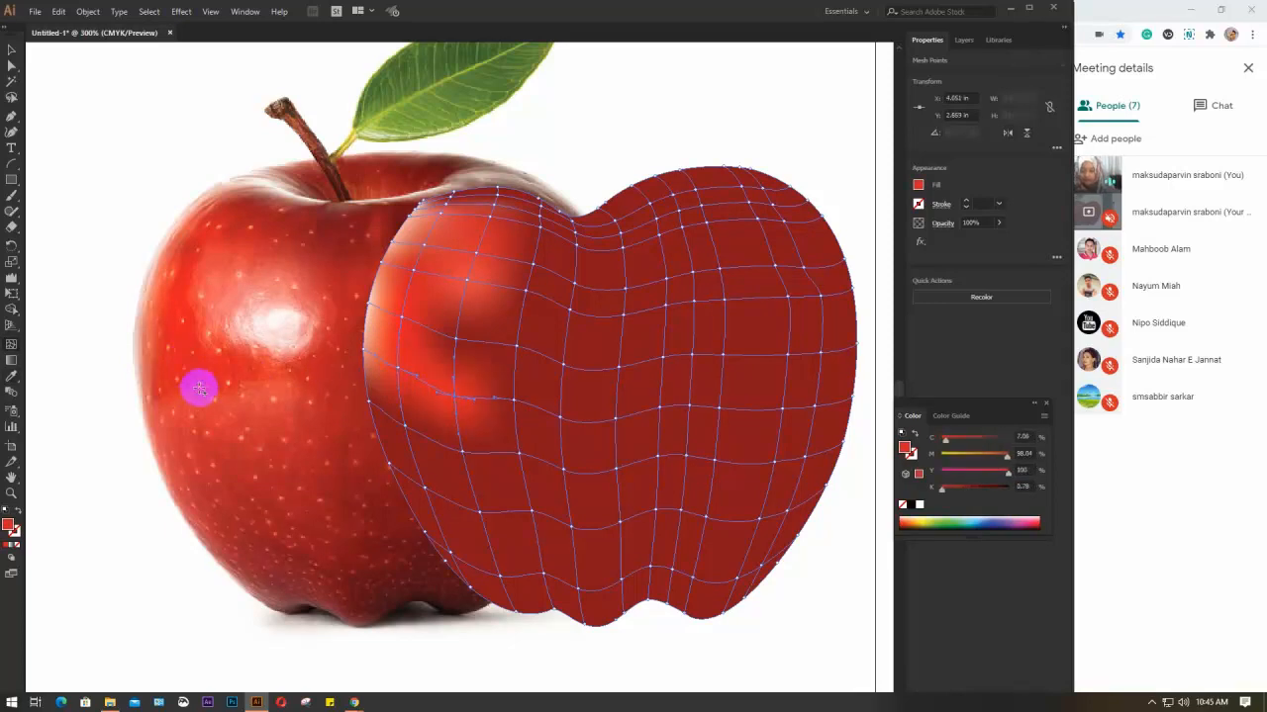
pyautogui.click(451, 339)
pyautogui.press('i')
pyautogui.click(217, 359)
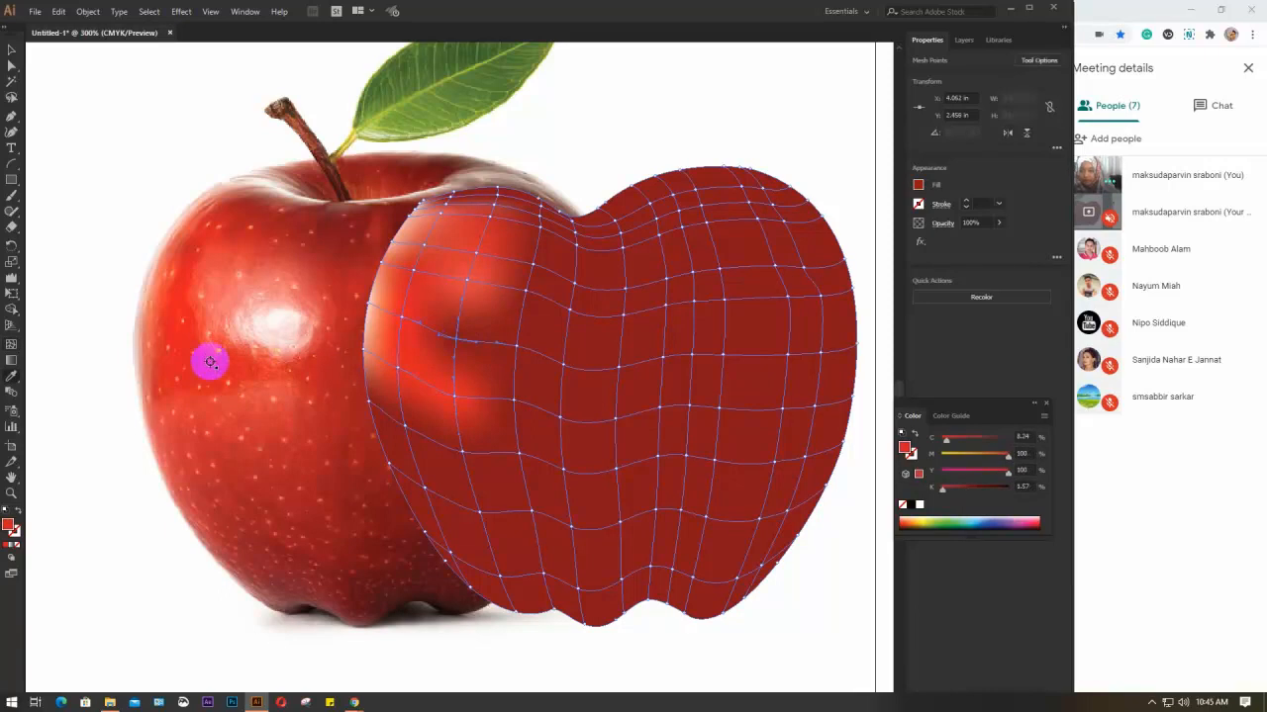
# Step: Colour the next column's mesh point pale pink and the one above it salmon pink, sampling both from the photo apple's white highlight
pyautogui.press('u')
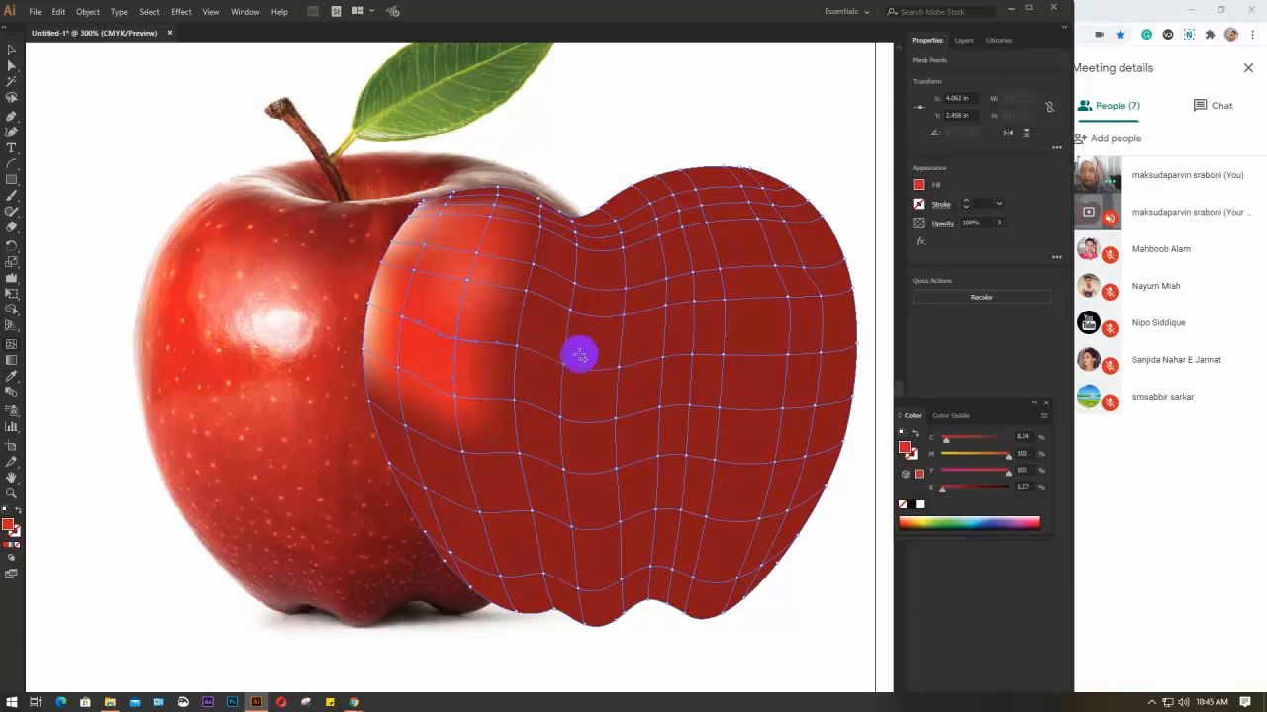
pyautogui.click(516, 346)
pyautogui.press('i')
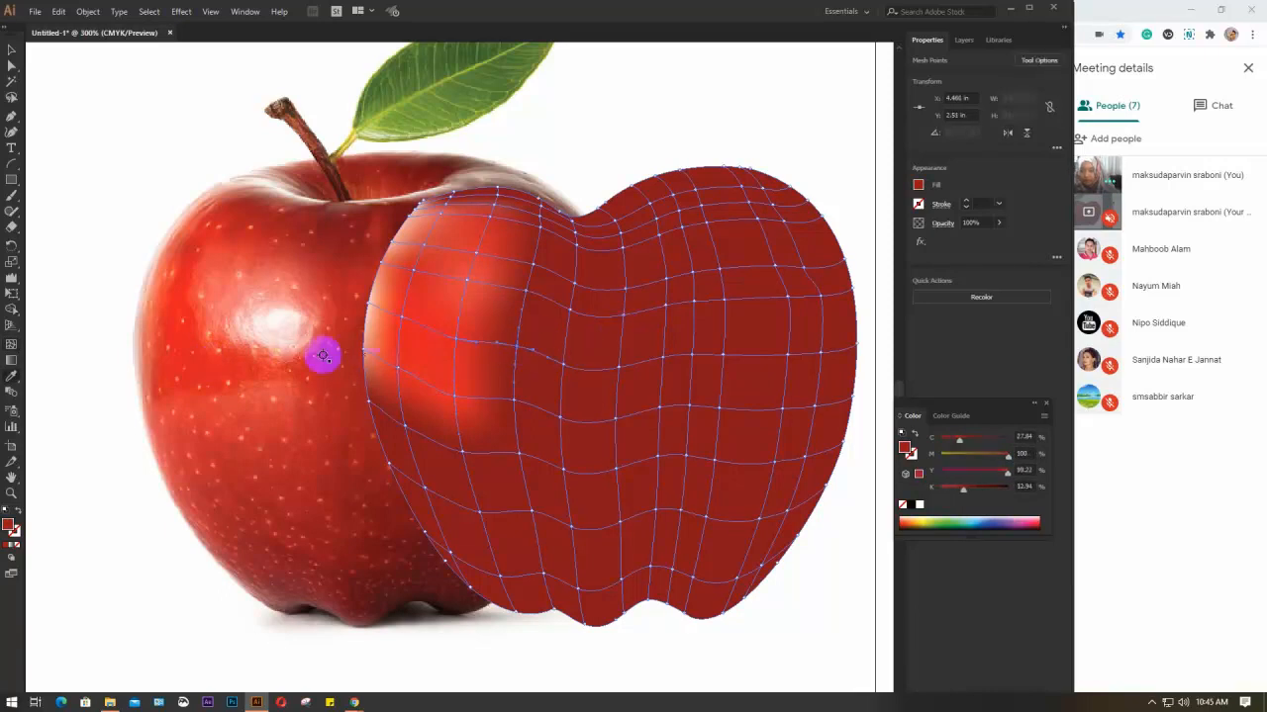
pyautogui.click(269, 344)
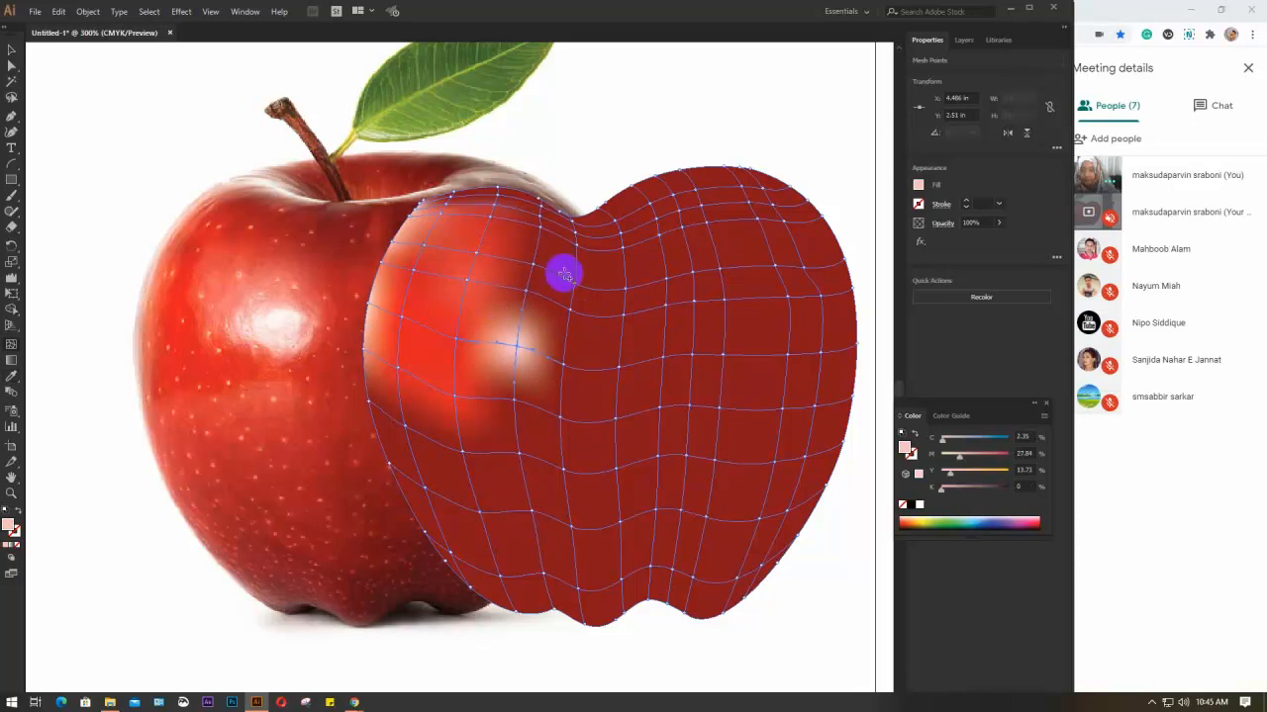
pyautogui.click(524, 292)
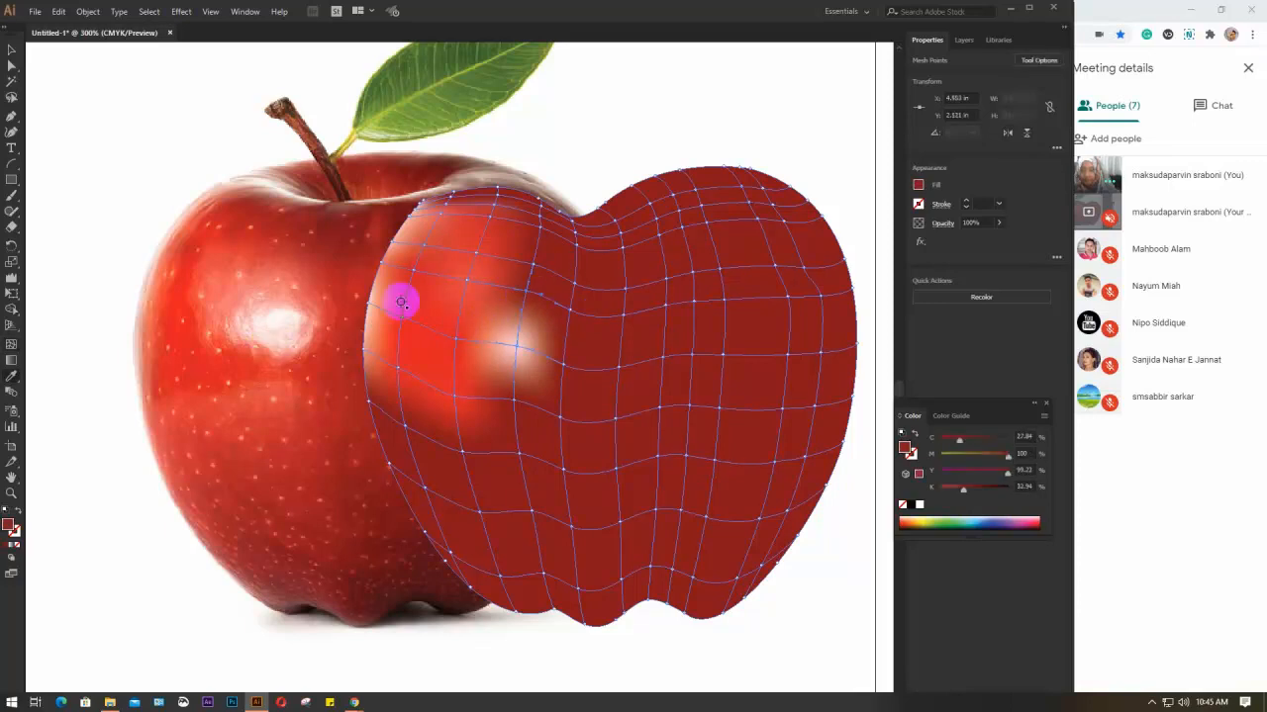
pyautogui.click(285, 304)
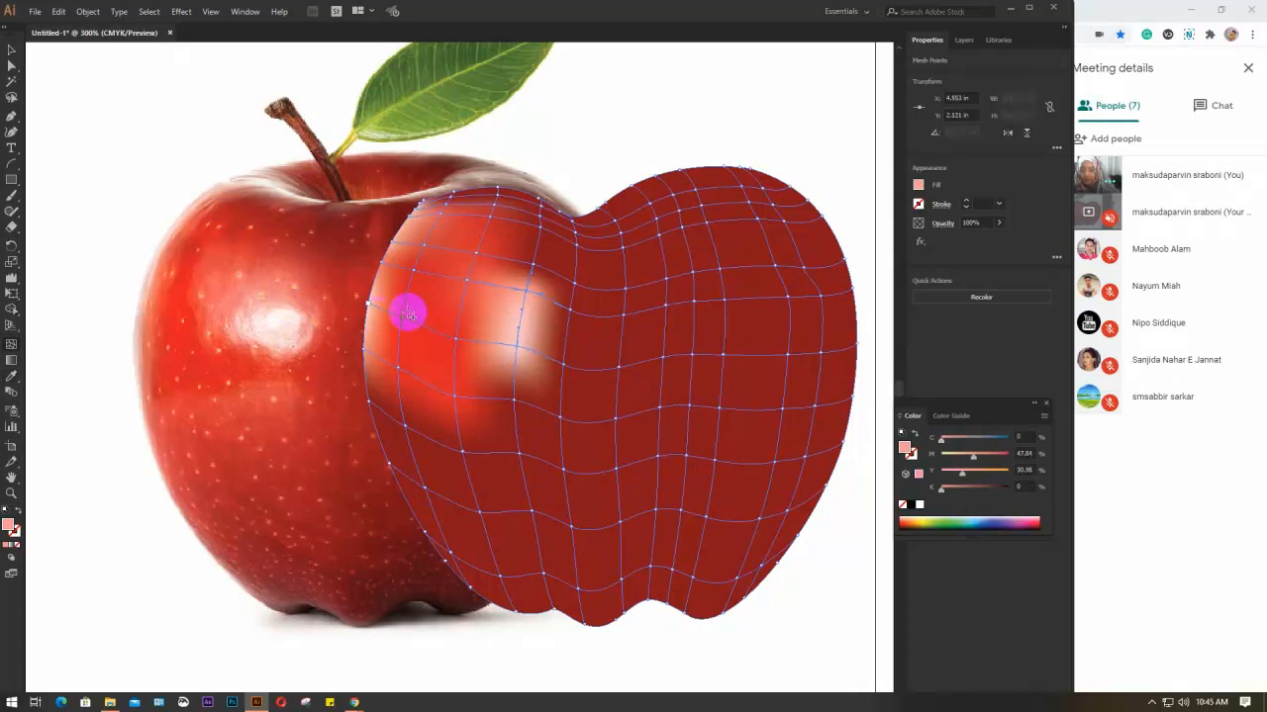
pyautogui.click(454, 338)
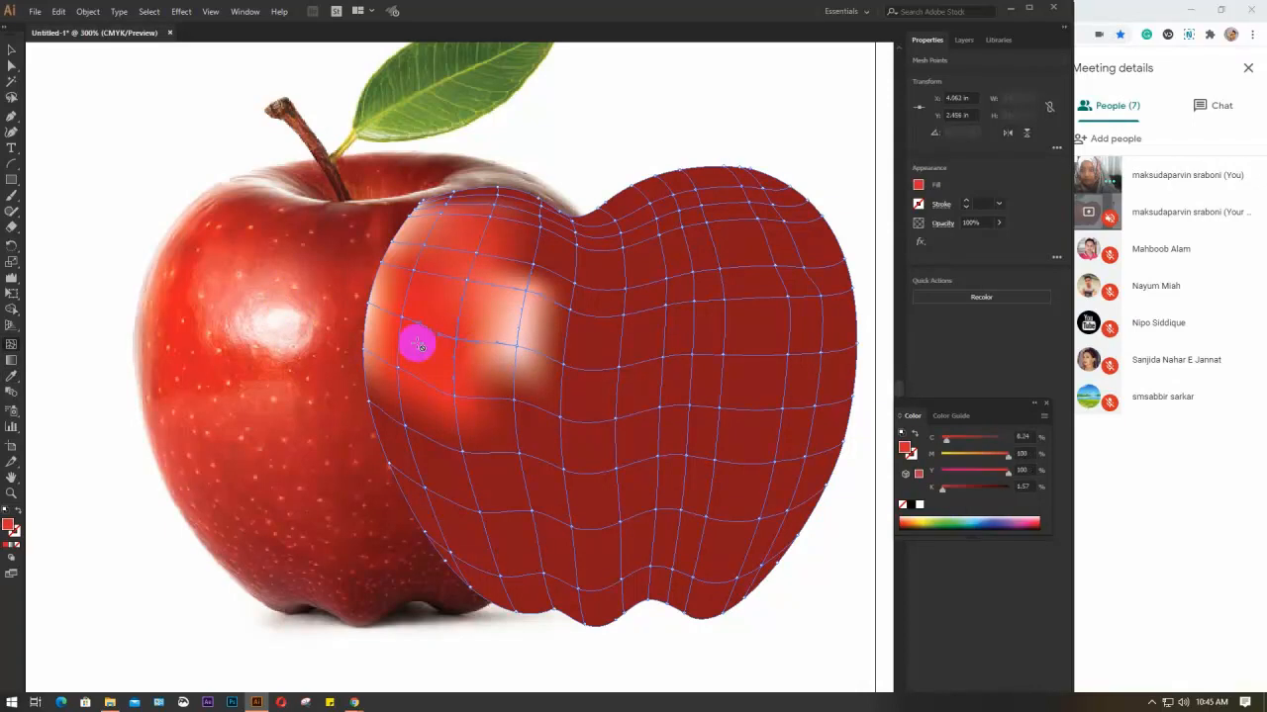
# Step: Colour the third-column mesh point beside the highlight salmon and the next column's upper point red, sampling both from the photo apple
pyautogui.click(203, 335)
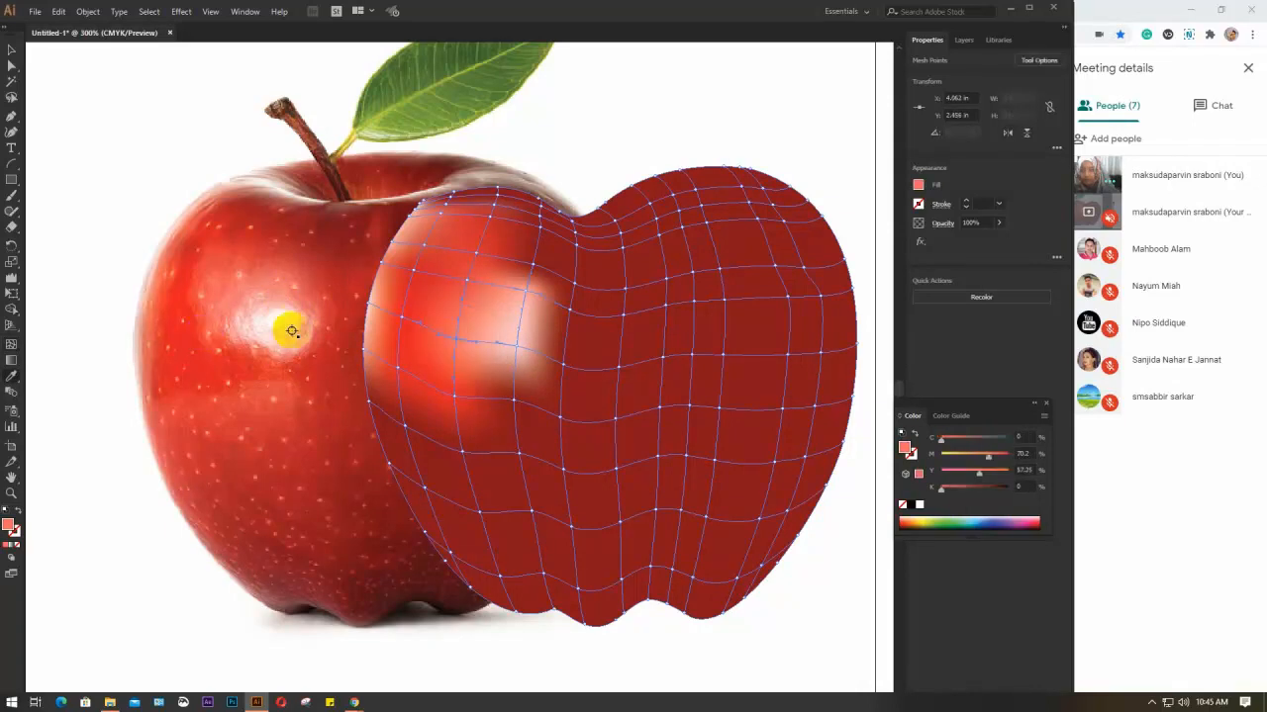
pyautogui.click(533, 263)
pyautogui.press('i')
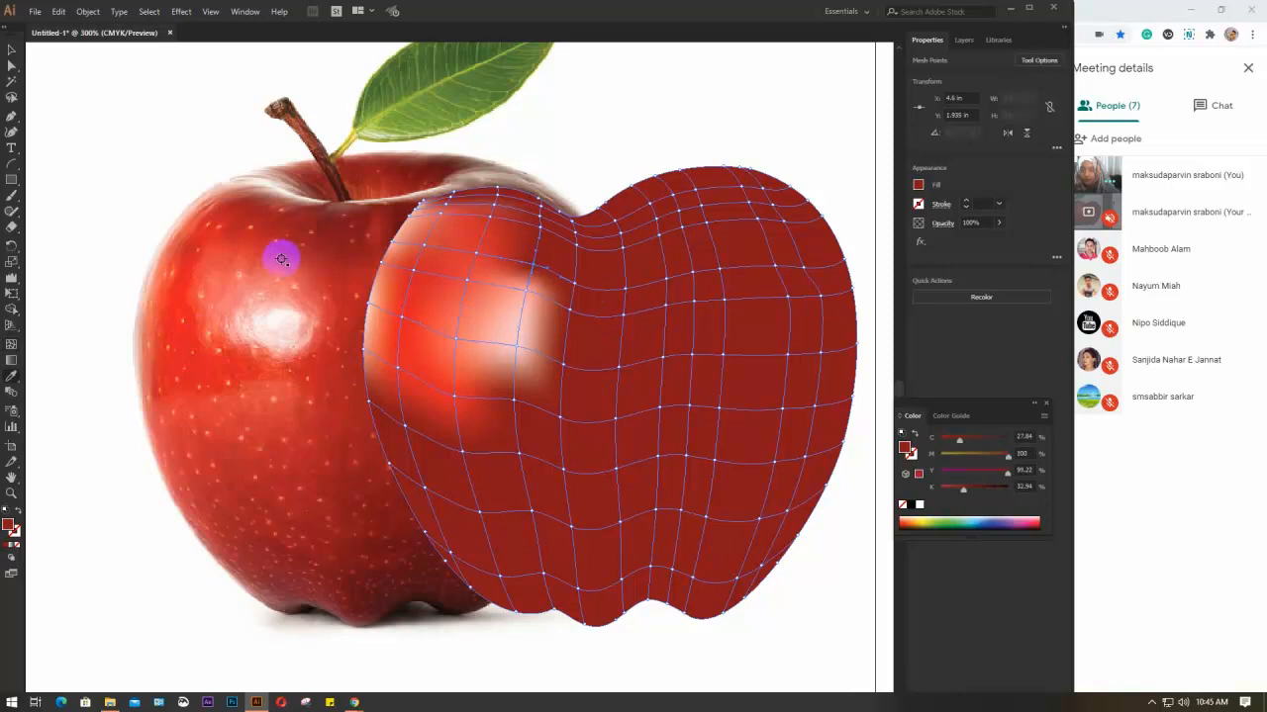
pyautogui.click(274, 258)
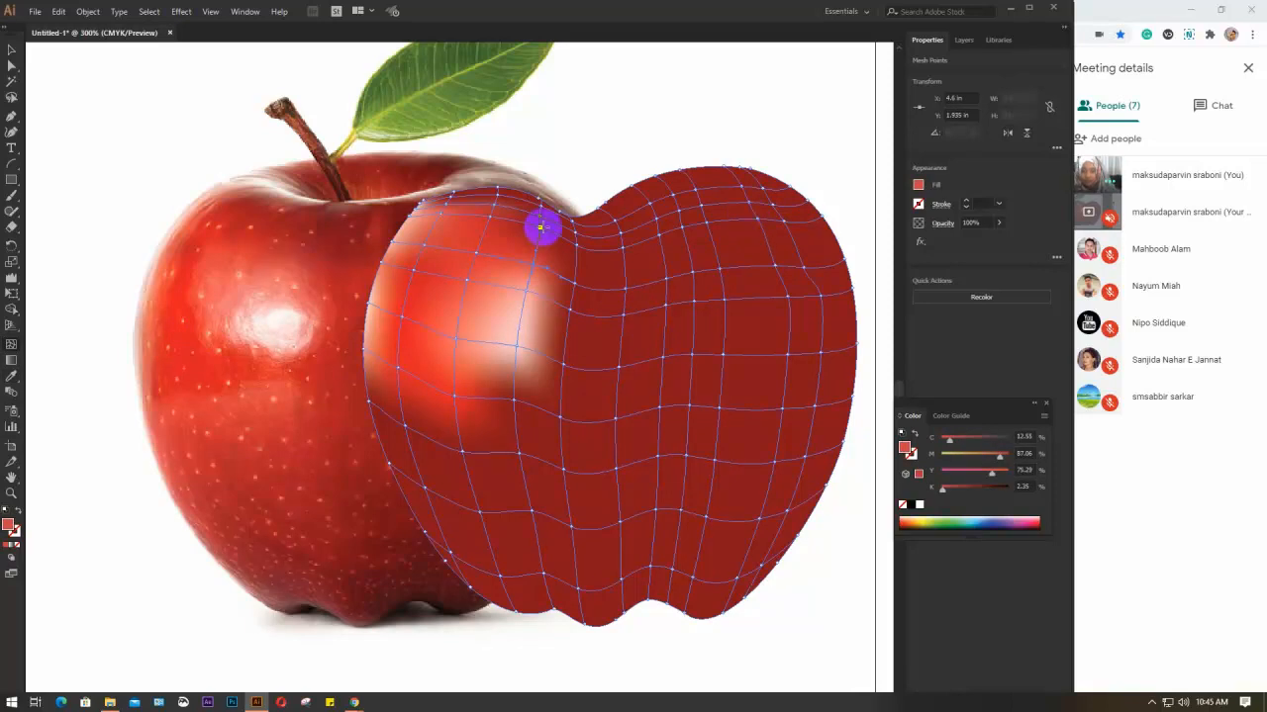
# Step: Colour the fourth column's topmost mesh points dark red, sampling the photo apple just below its stem hollow
pyautogui.click(540, 226)
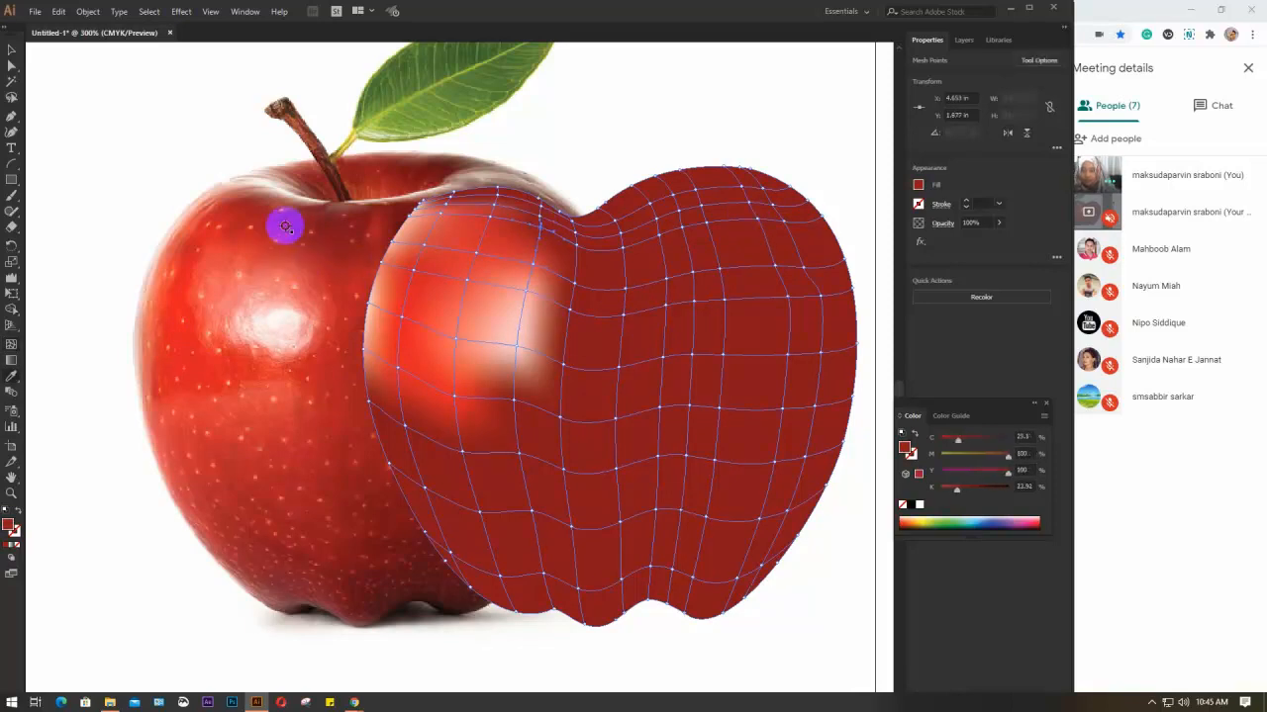
pyautogui.click(540, 217)
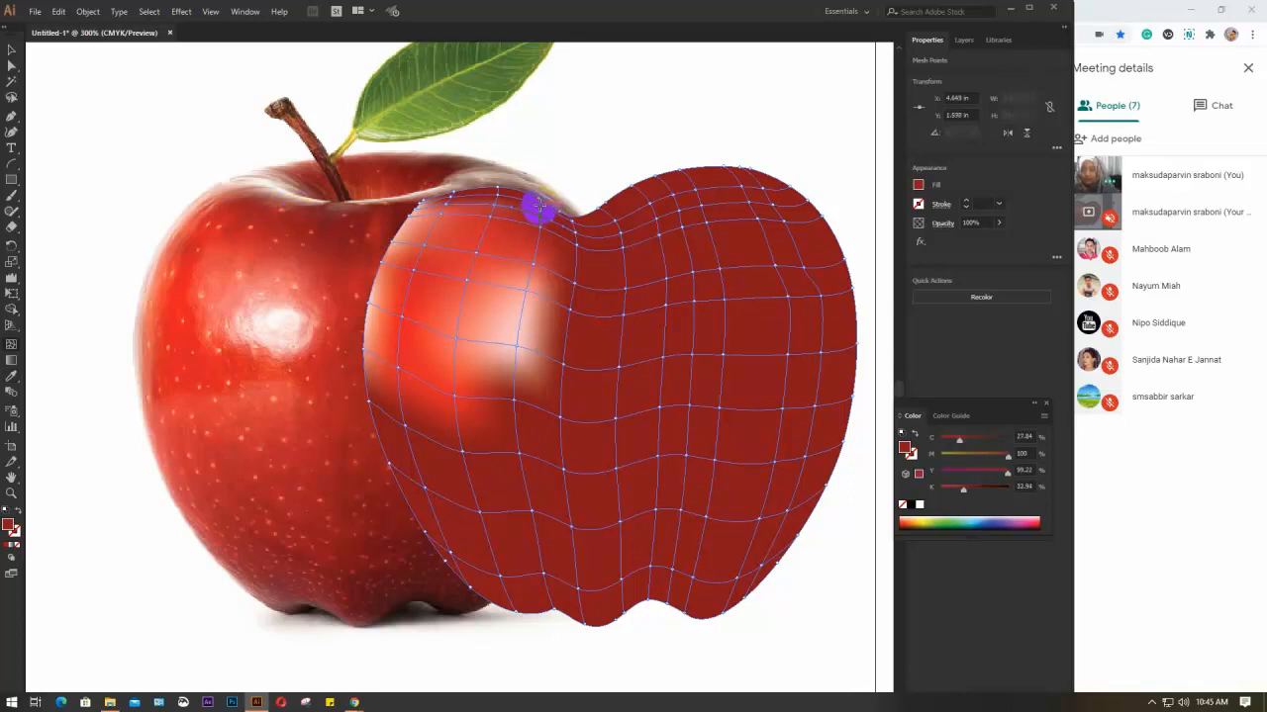
pyautogui.click(540, 206)
pyautogui.click(304, 201)
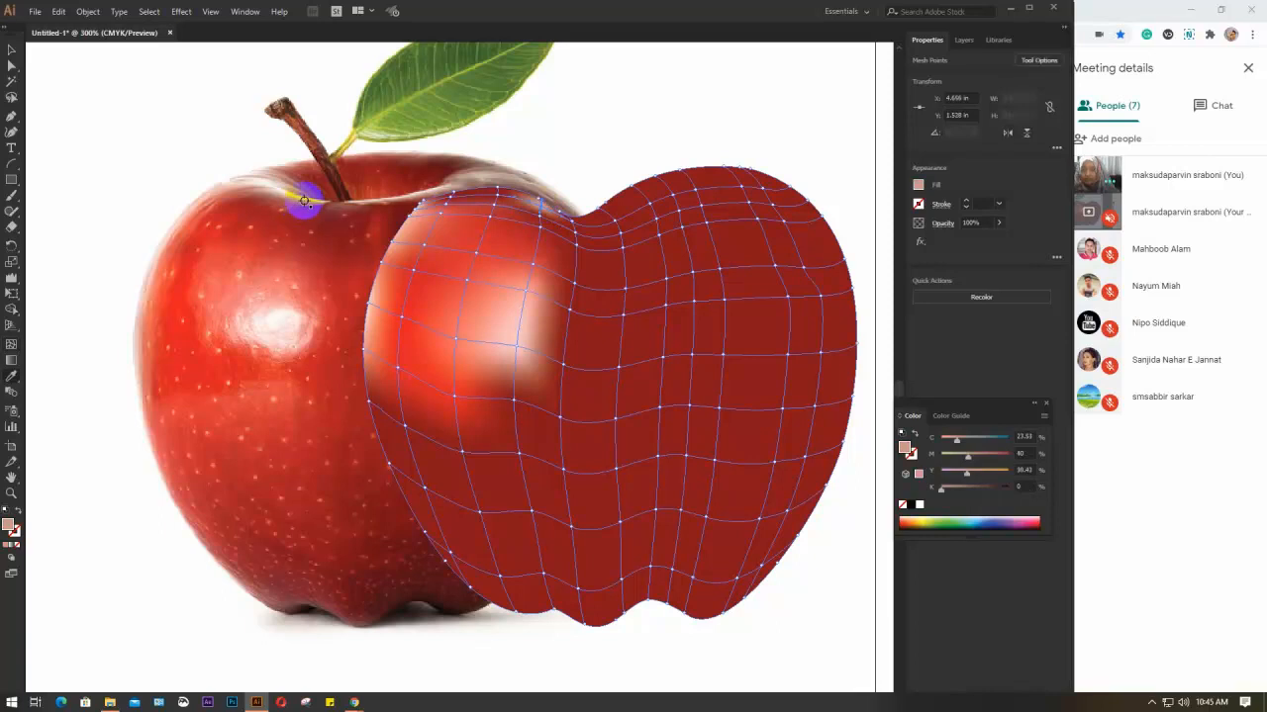
pyautogui.click(307, 212)
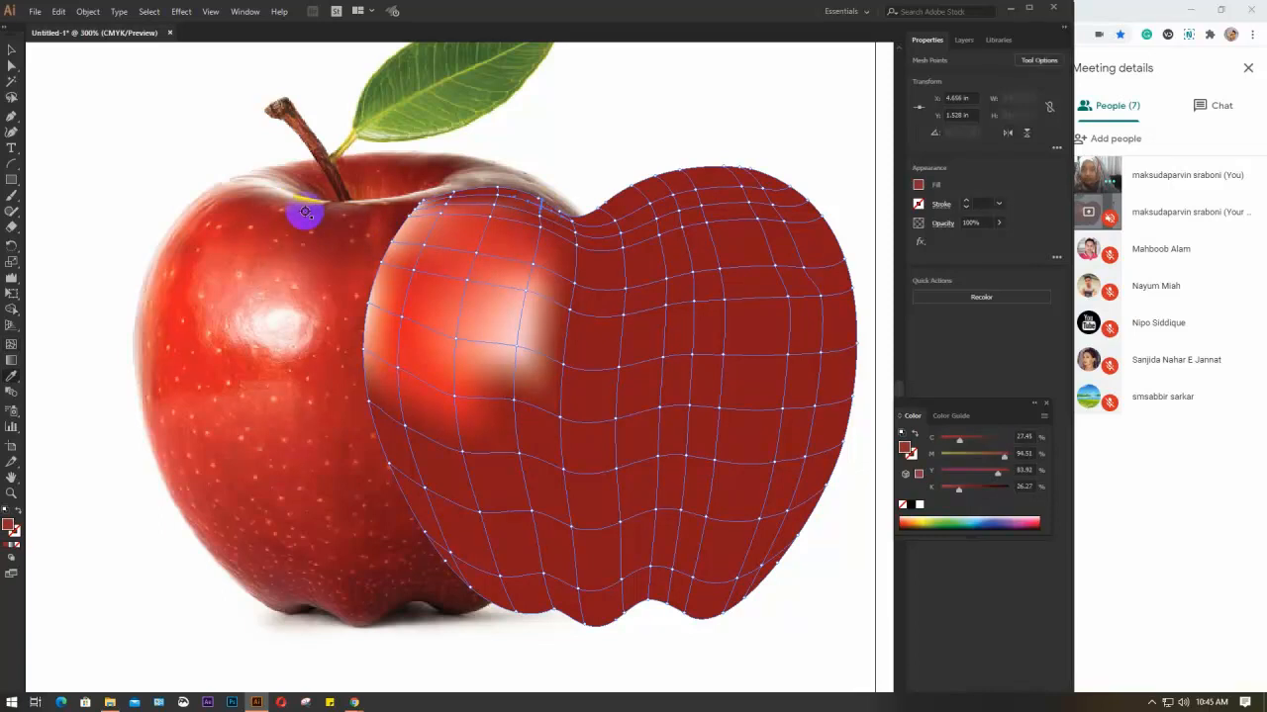
# Step: Move the whole mesh apple clear of the photo apple so the two stand side by side
pyautogui.press('v')
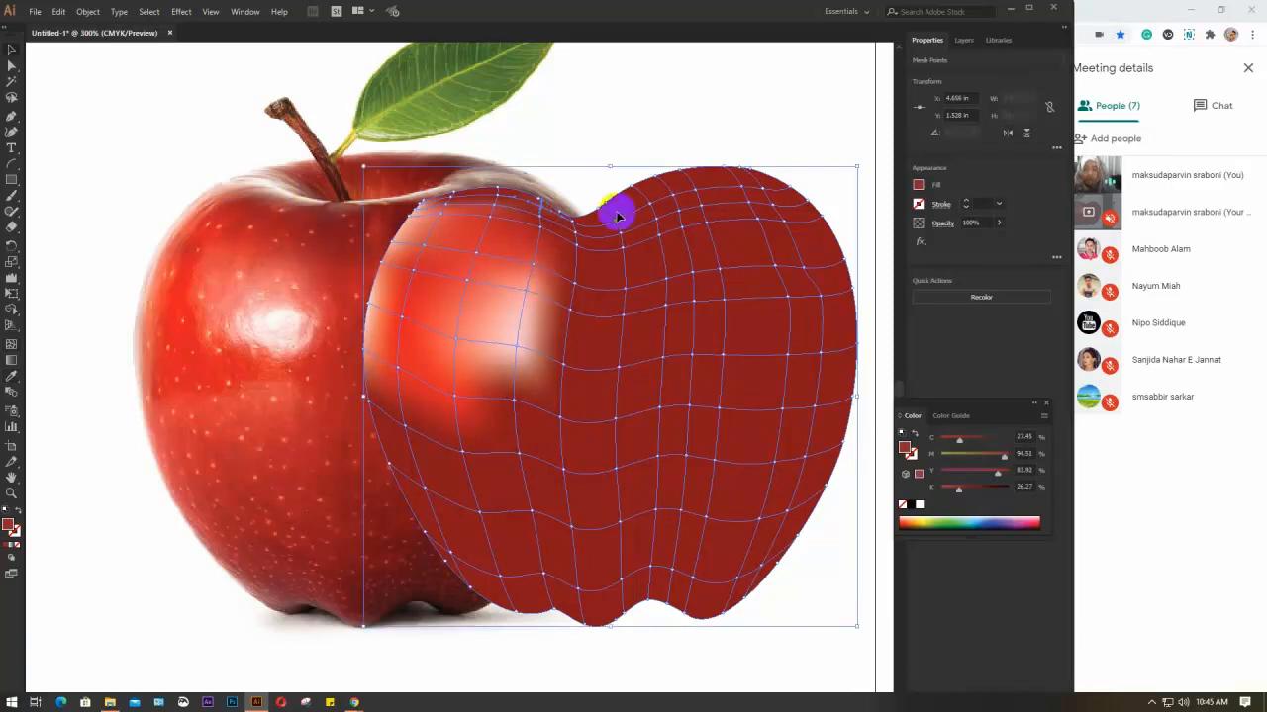
pyautogui.click(627, 136)
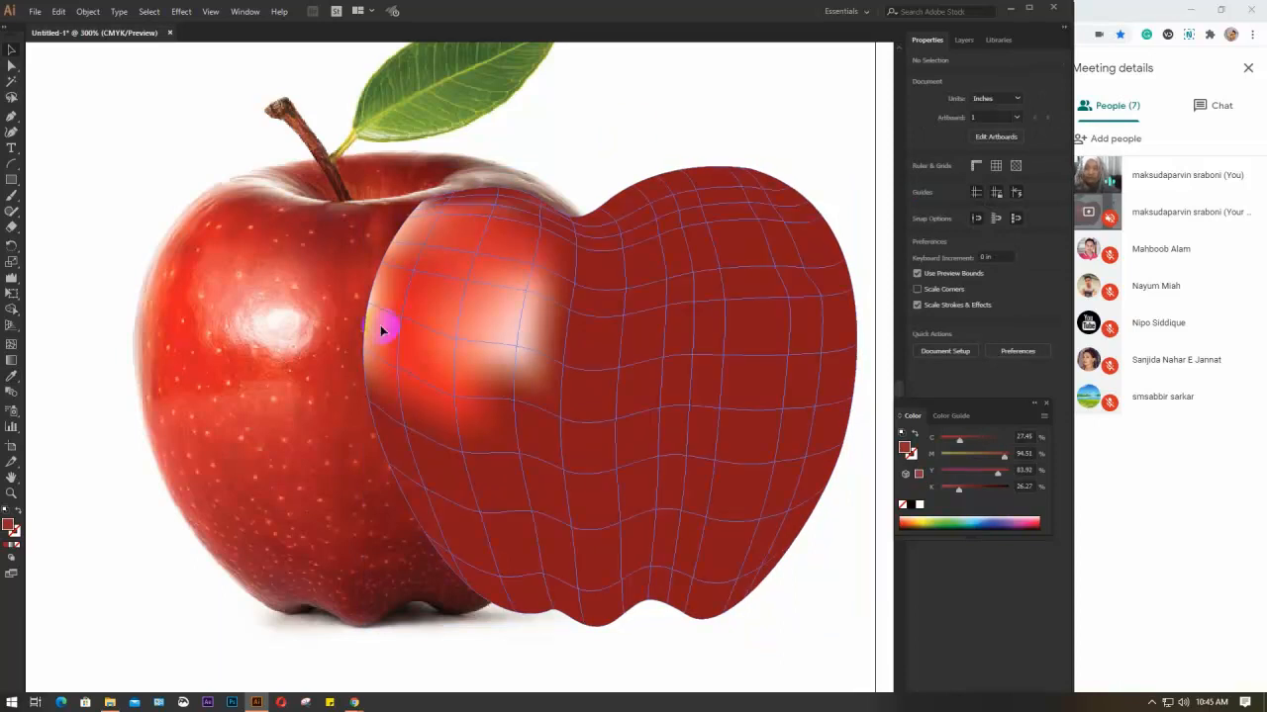
pyautogui.click(561, 311)
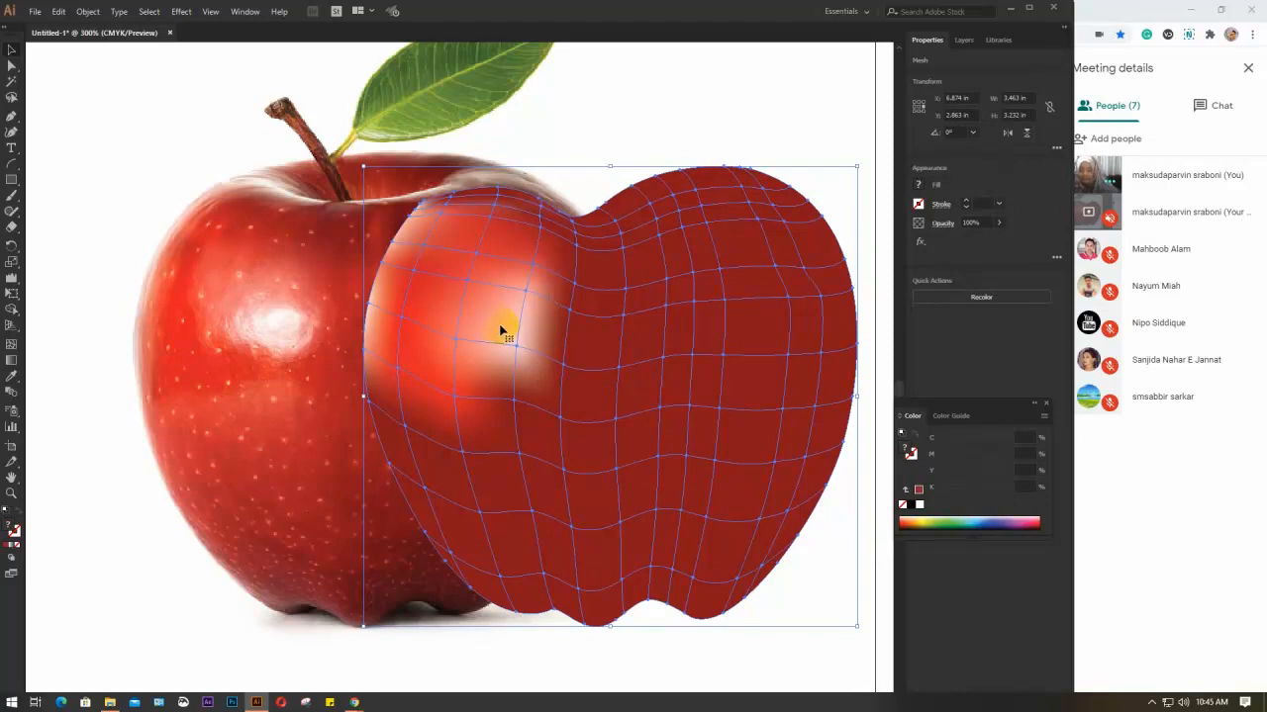
pyautogui.hotkey('ctrl', '-')
pyautogui.moveTo(560, 322)
pyautogui.mouseDown()
pyautogui.moveTo(699, 340)
pyautogui.moveTo(682, 368)
pyautogui.moveTo(560, 336)
pyautogui.mouseUp()
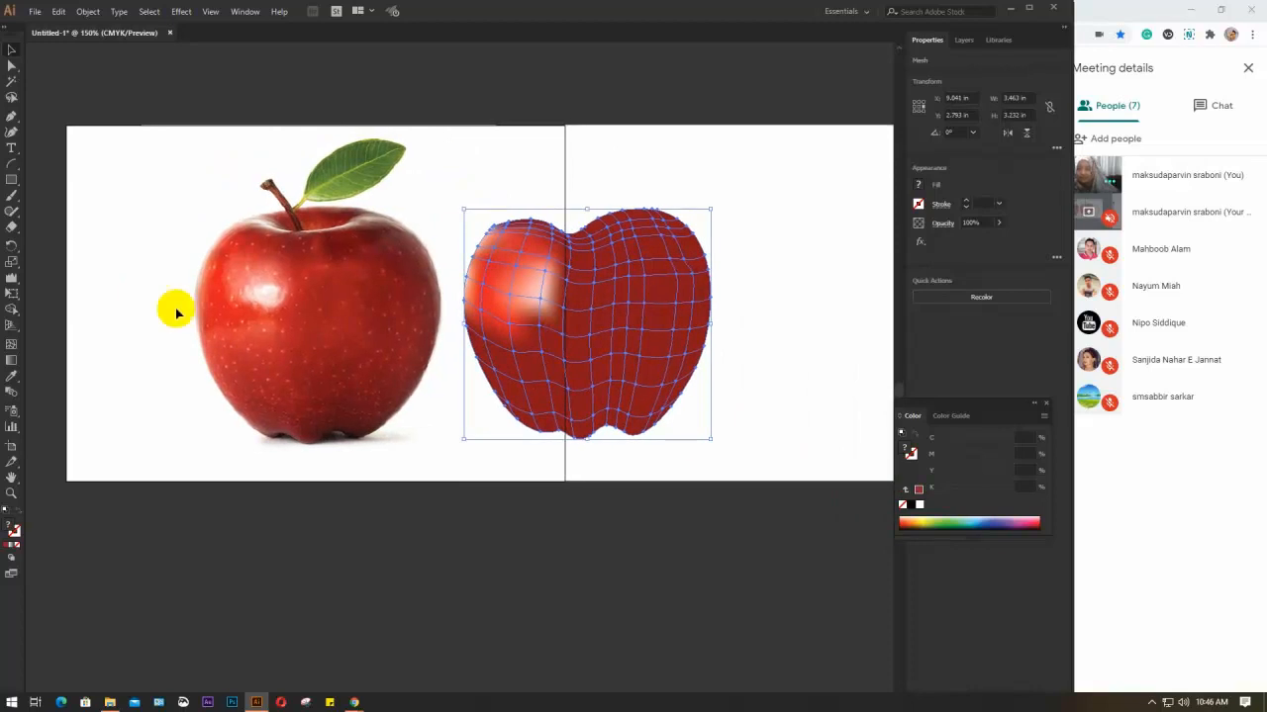
# Step: Delete all the artwork, both the photo and the mesh apple, leaving an empty artboard
pyautogui.click(627, 562)
pyautogui.hotkey('ctrl', 'a')
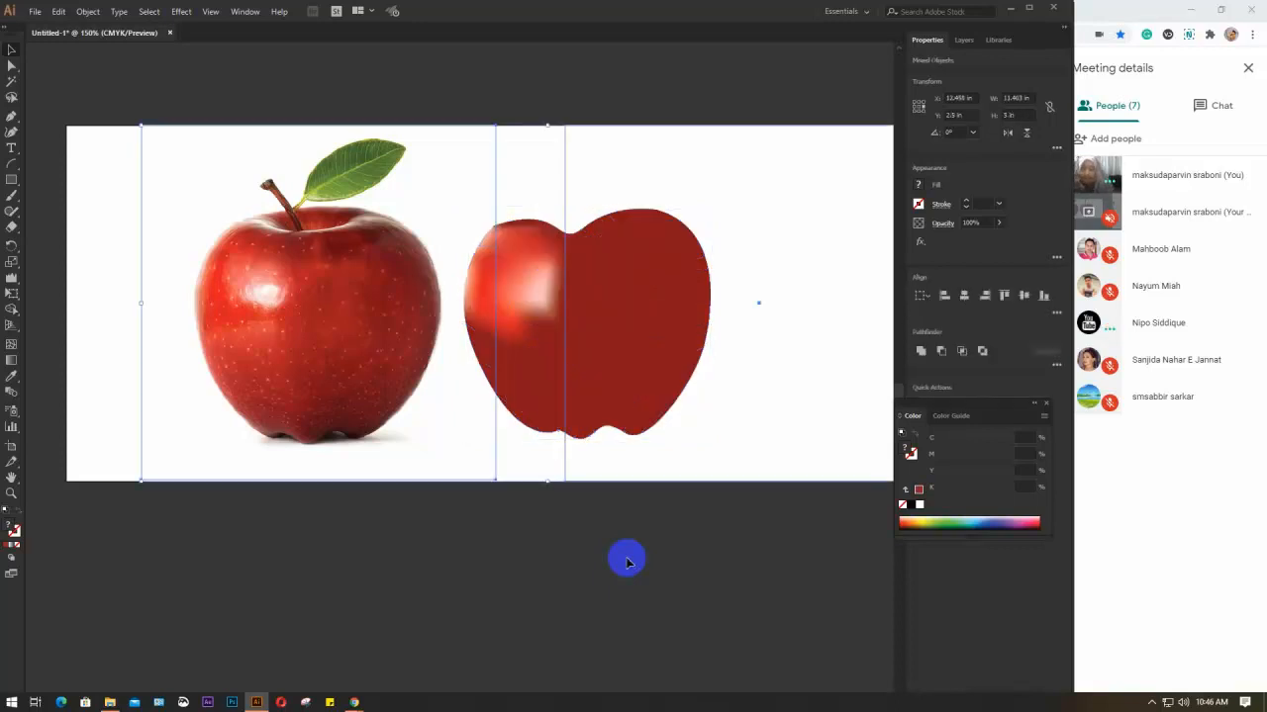
pyautogui.moveTo(742, 579); pyautogui.dragTo(302, 213)
pyautogui.press('Delete')
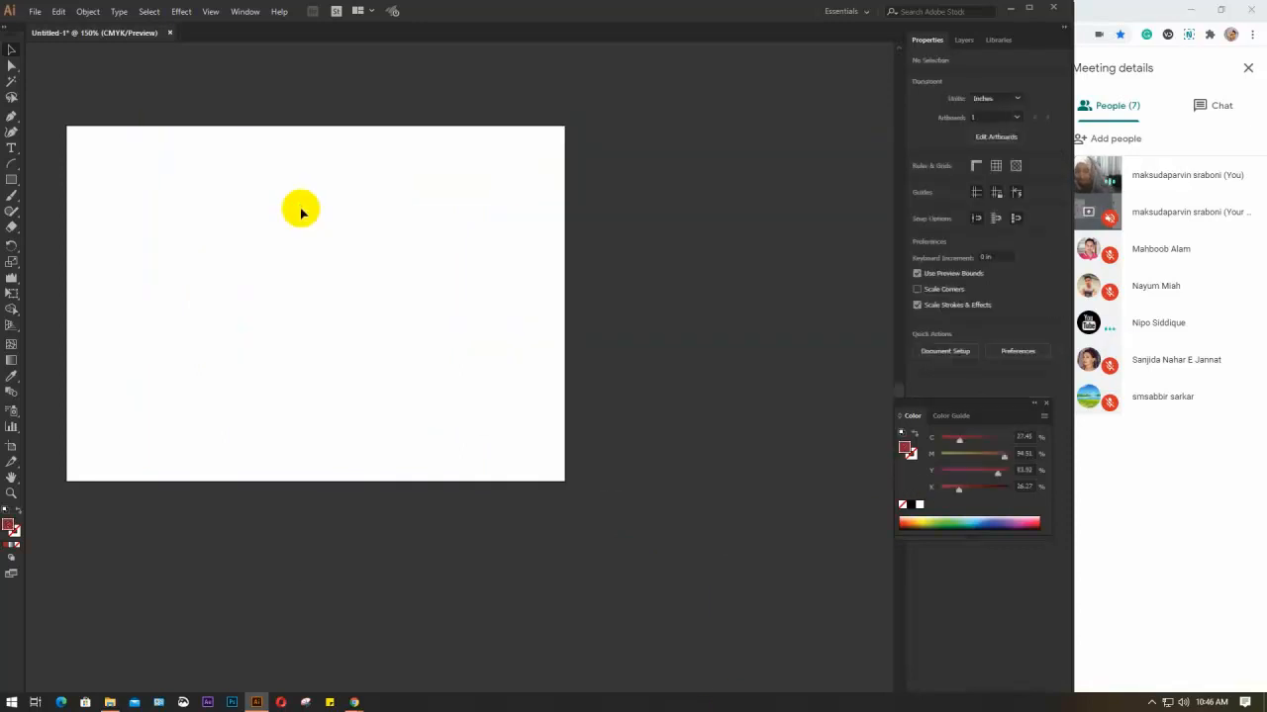
pyautogui.scroll(1, 302, 212)
pyautogui.moveTo(283, 211); pyautogui.dragTo(405, 234)
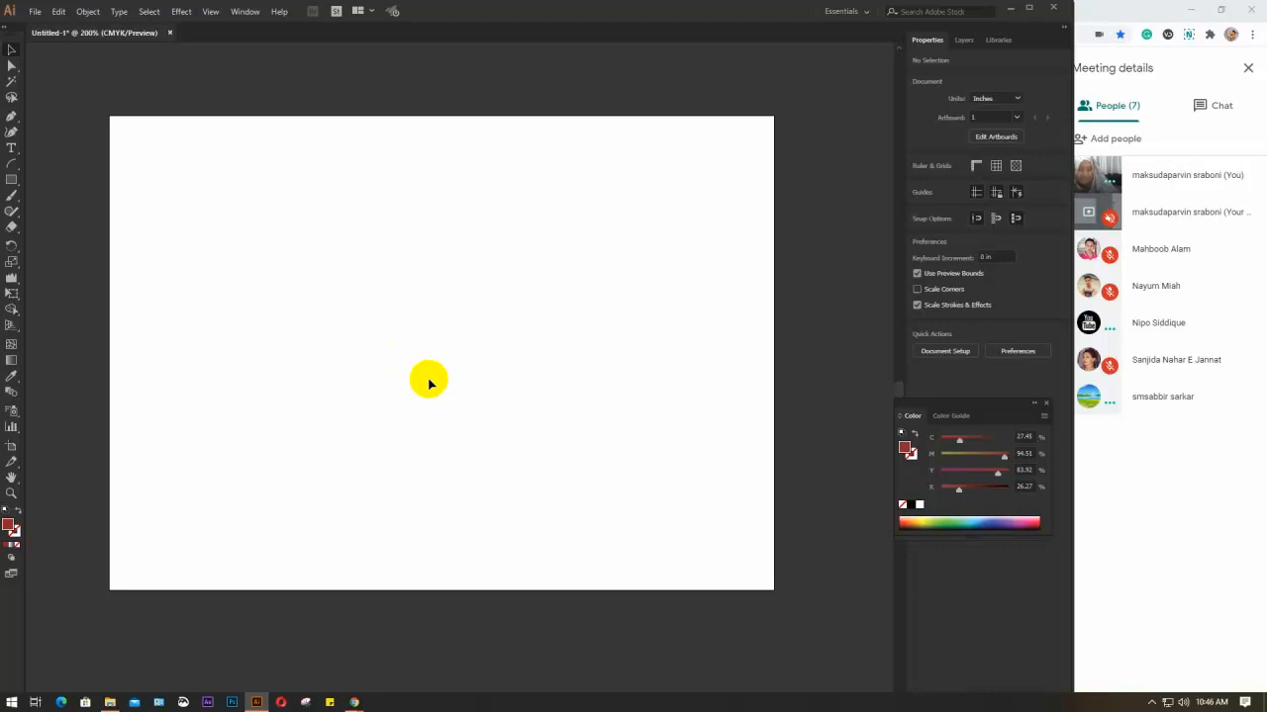
# Step: Switch to Chrome, load the bookmarked attendance Drive folder in a new tab and open "Batch- GD 51 & 52 & 53 & 54- Lot 15.xlsx" in Google Sheets
pyautogui.click(1128, 30)
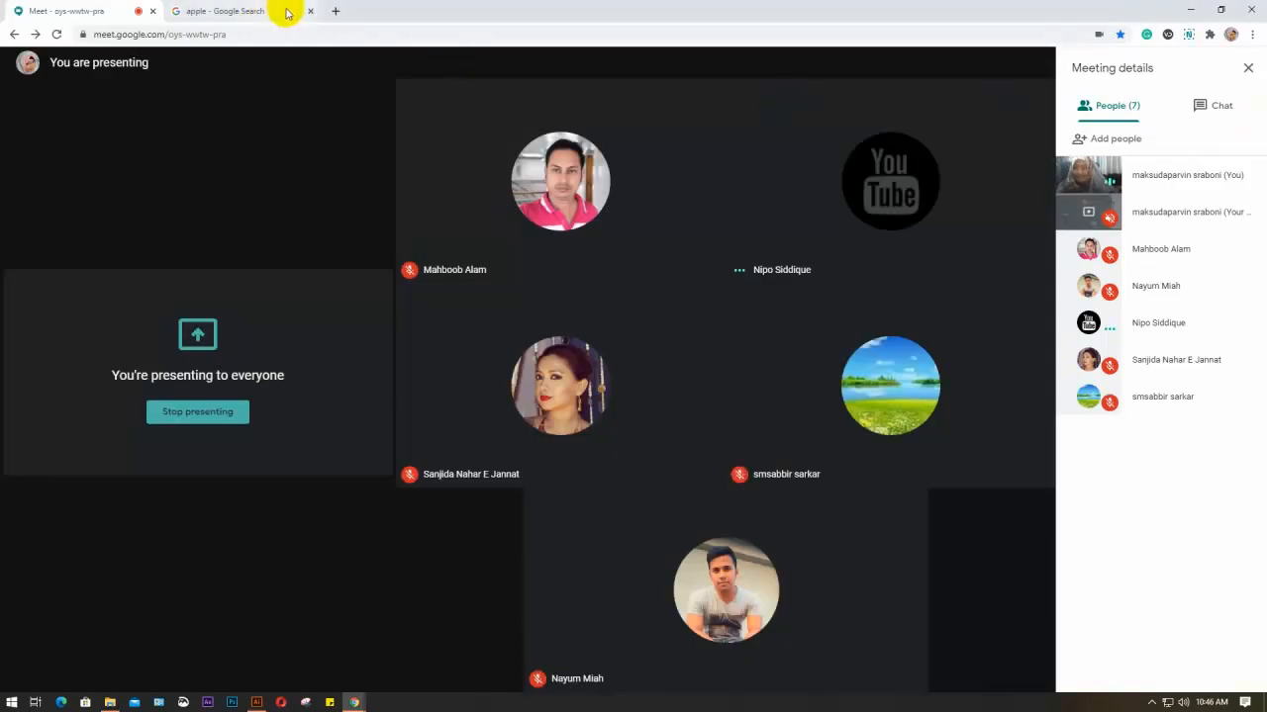
pyautogui.click(340, 12)
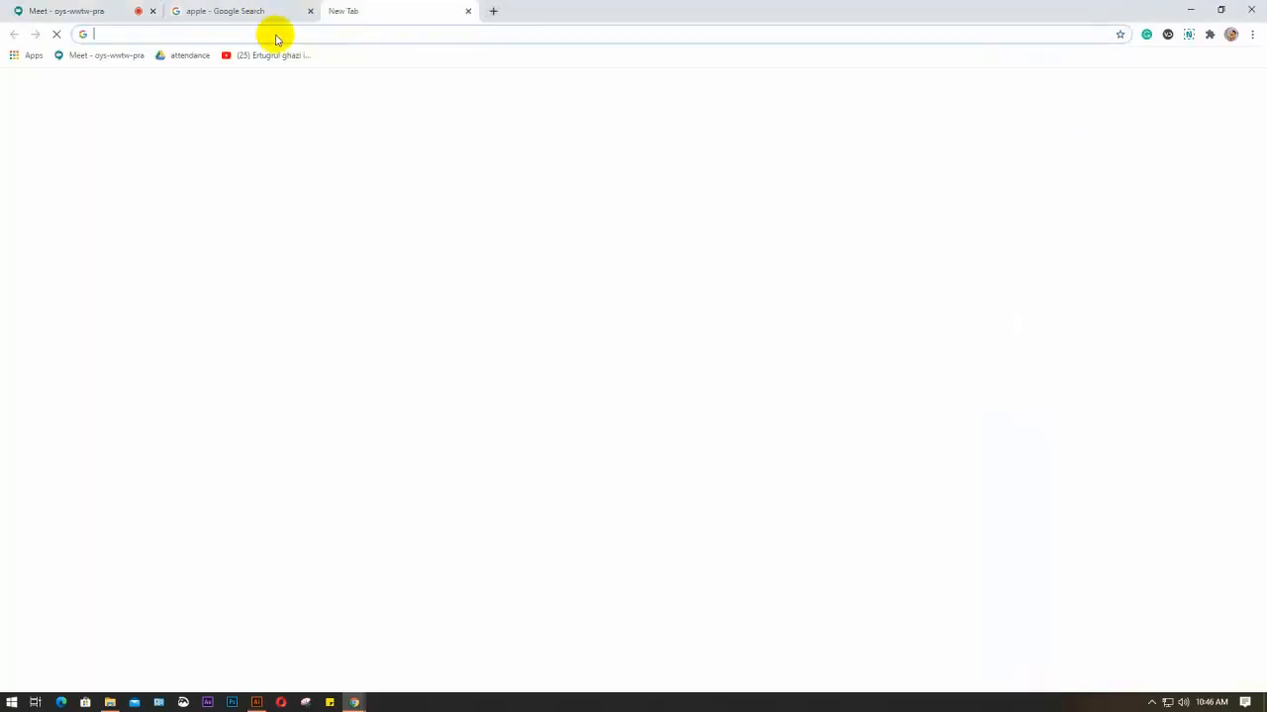
pyautogui.click(192, 56)
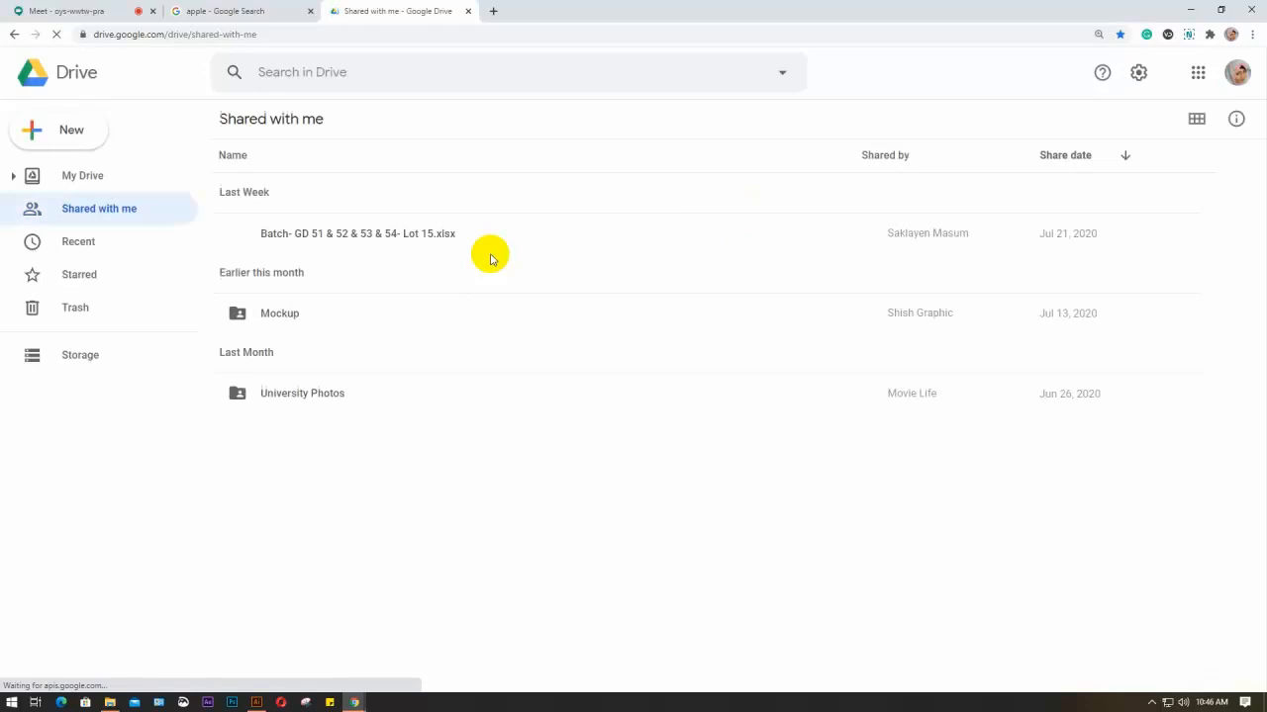
pyautogui.click(348, 236)
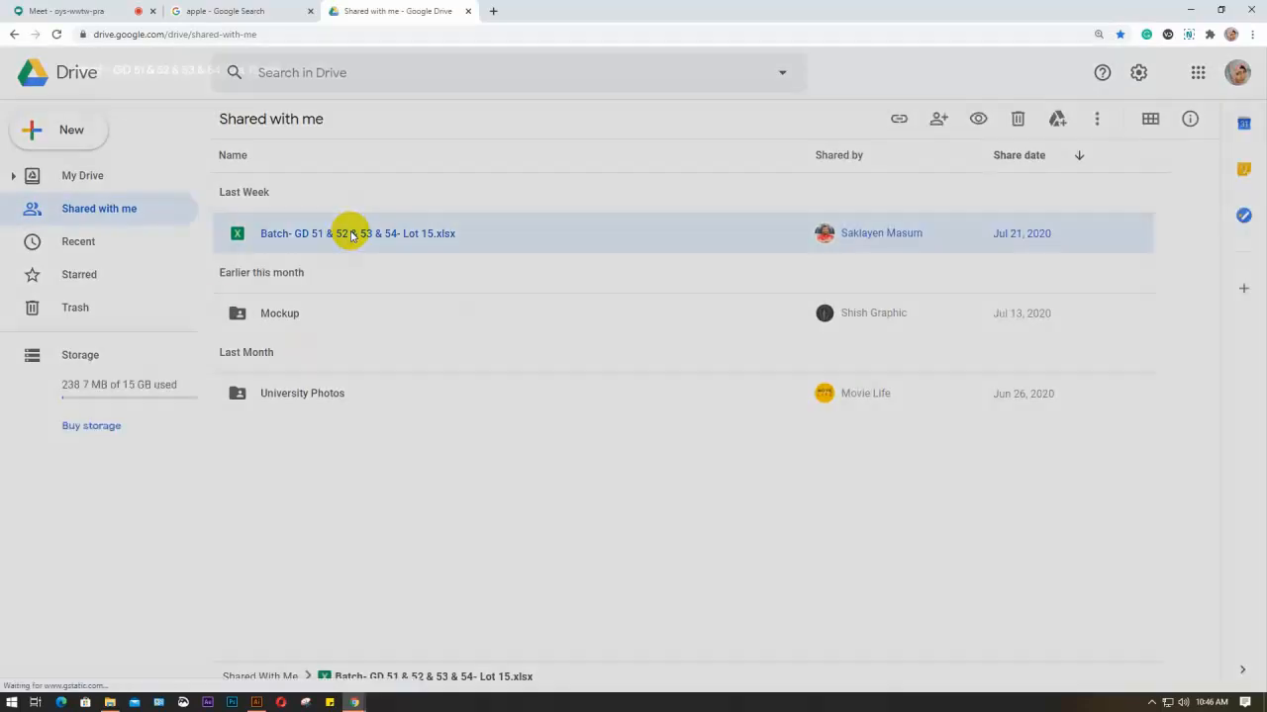
pyautogui.doubleClick(352, 236)
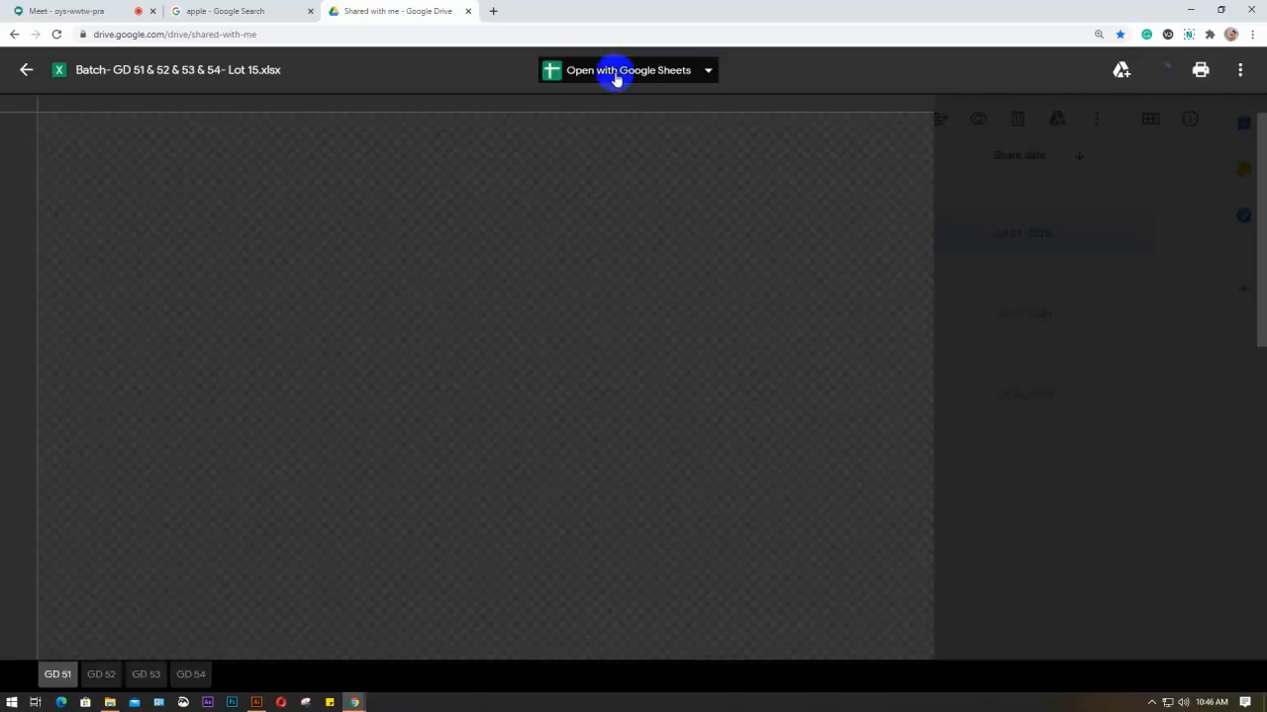
pyautogui.click(614, 75)
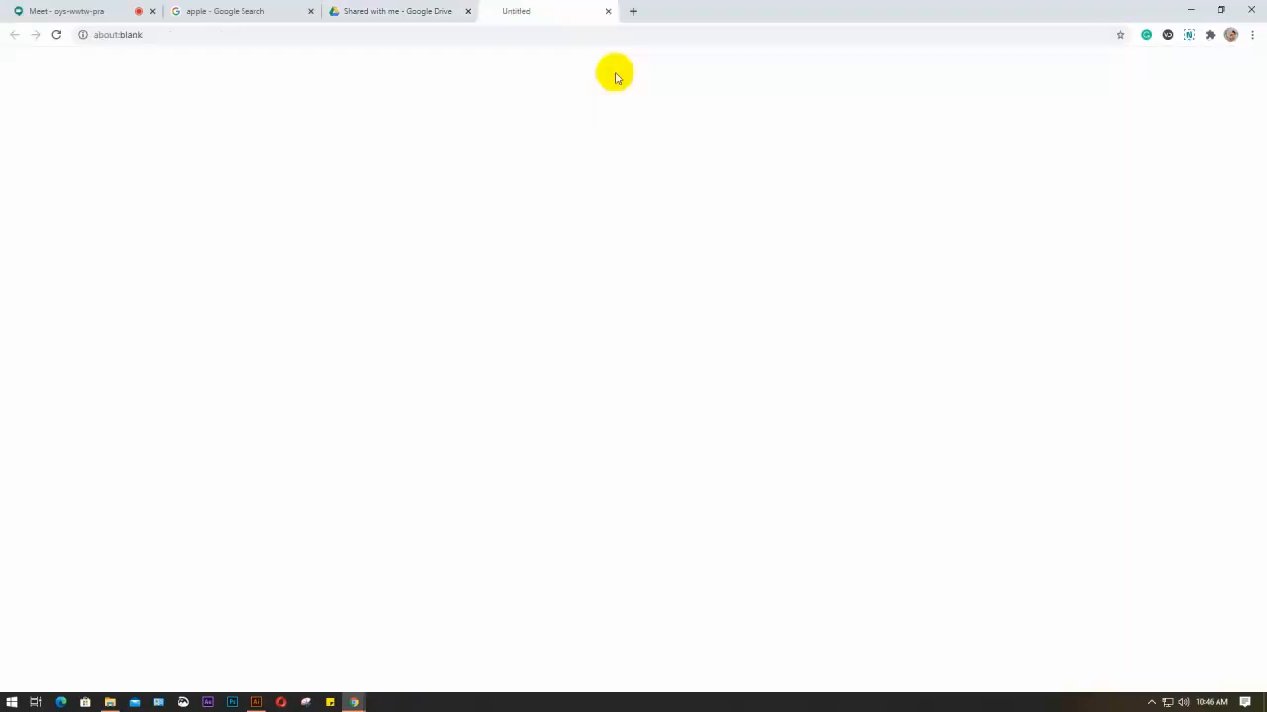
# Step: Close the apple search and Google Drive tabs and detach the batch spreadsheet into its own non-maximized window
pyautogui.click(309, 12)
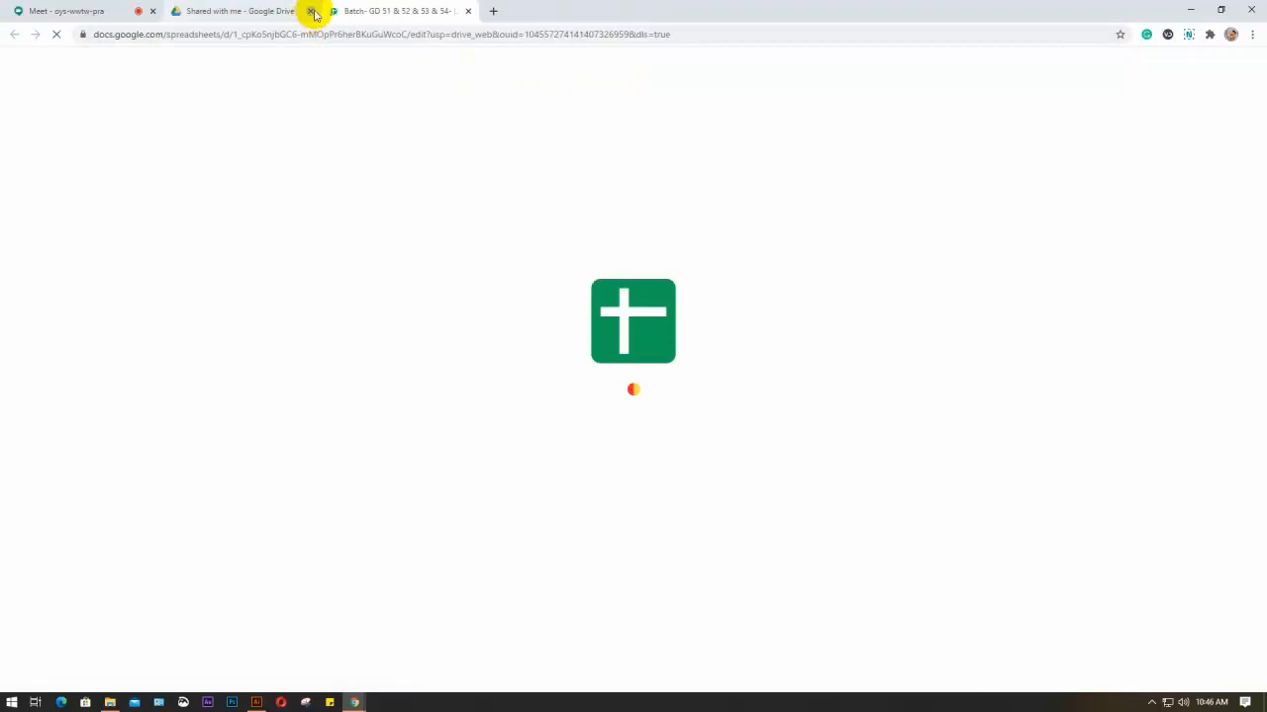
pyautogui.click(310, 12)
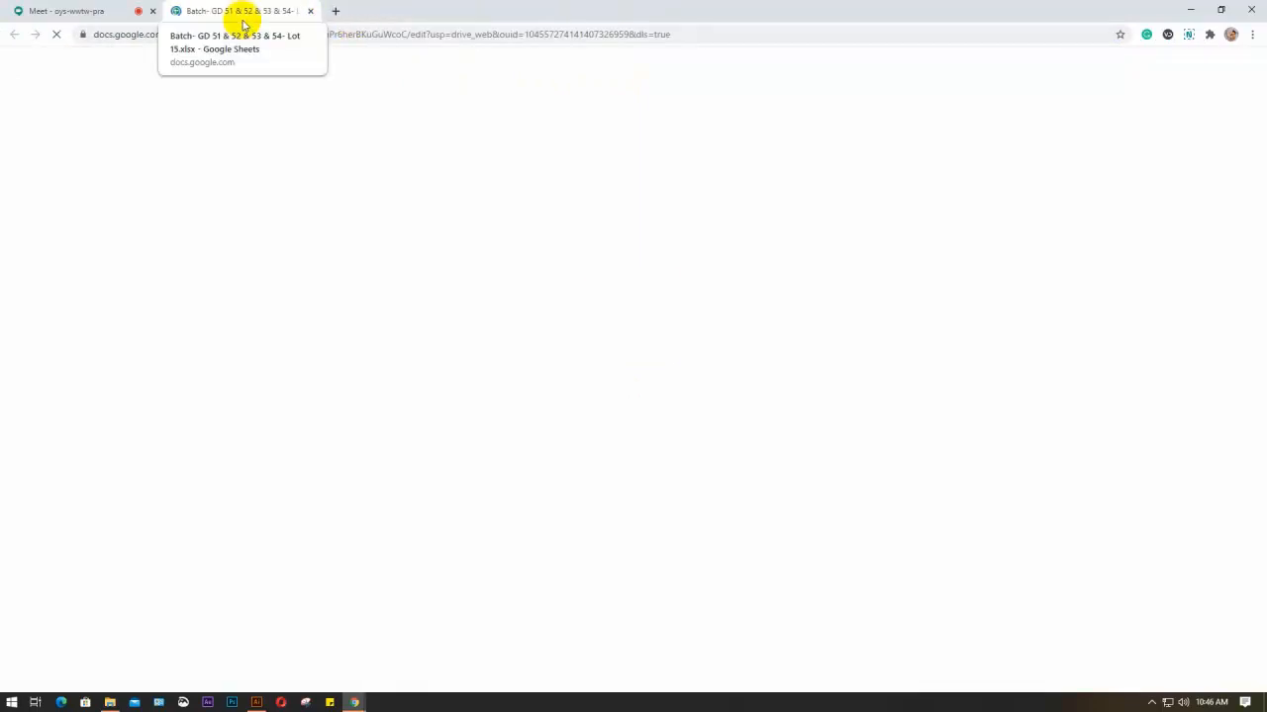
pyautogui.click(243, 78)
pyautogui.moveTo(238, 11); pyautogui.dragTo(296, 90)
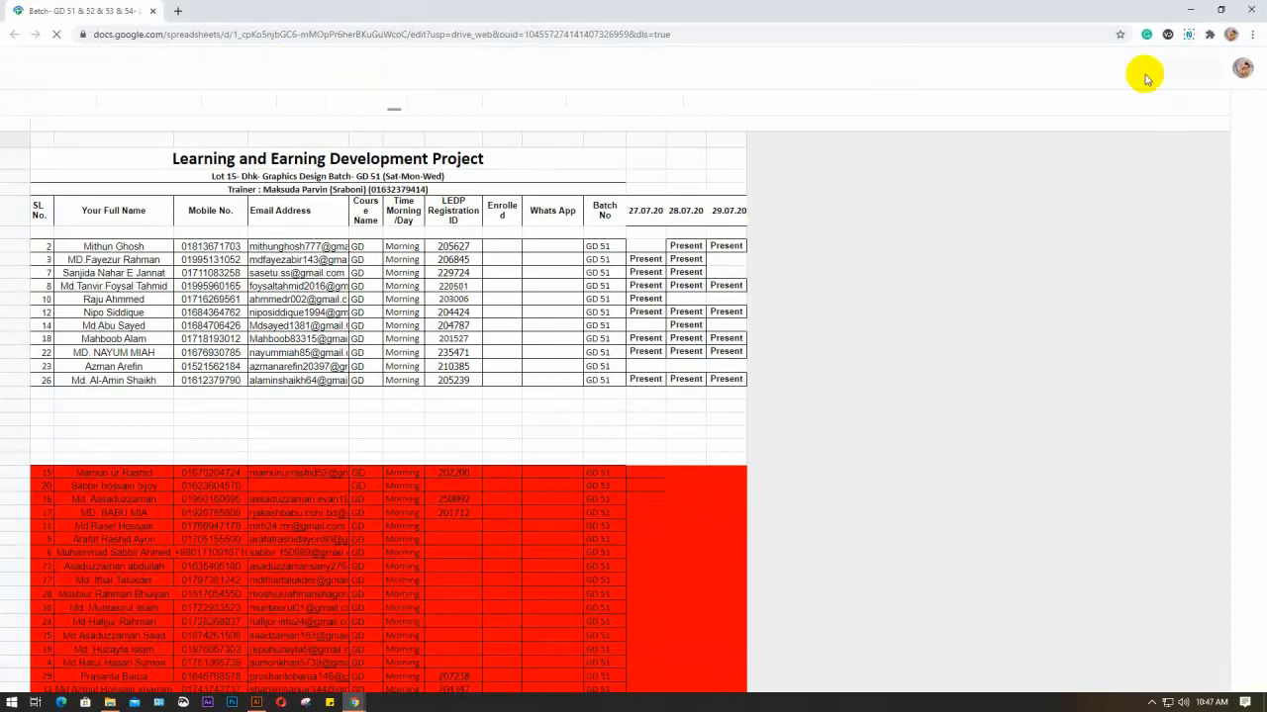
pyautogui.click(1220, 10)
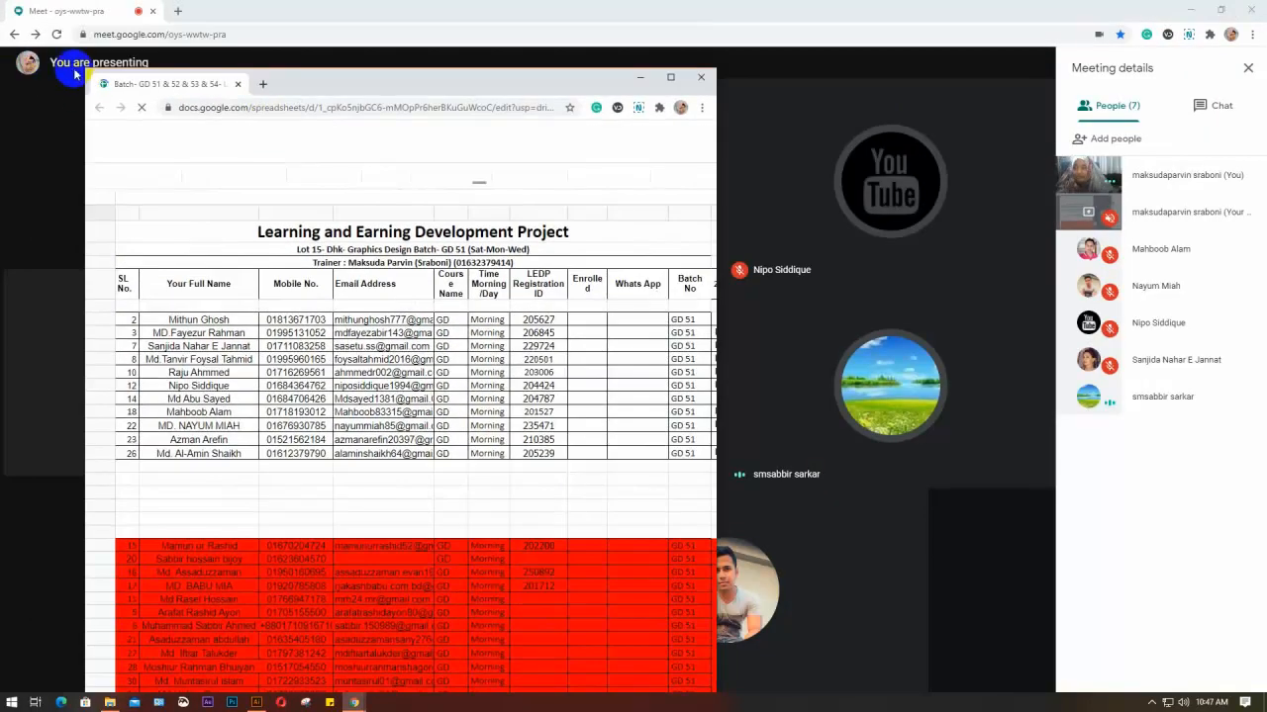
# Step: Place the spreadsheet window in the screen's corner and widen it up to the meeting's participant list
pyautogui.moveTo(83, 71); pyautogui.dragTo(5, 6)
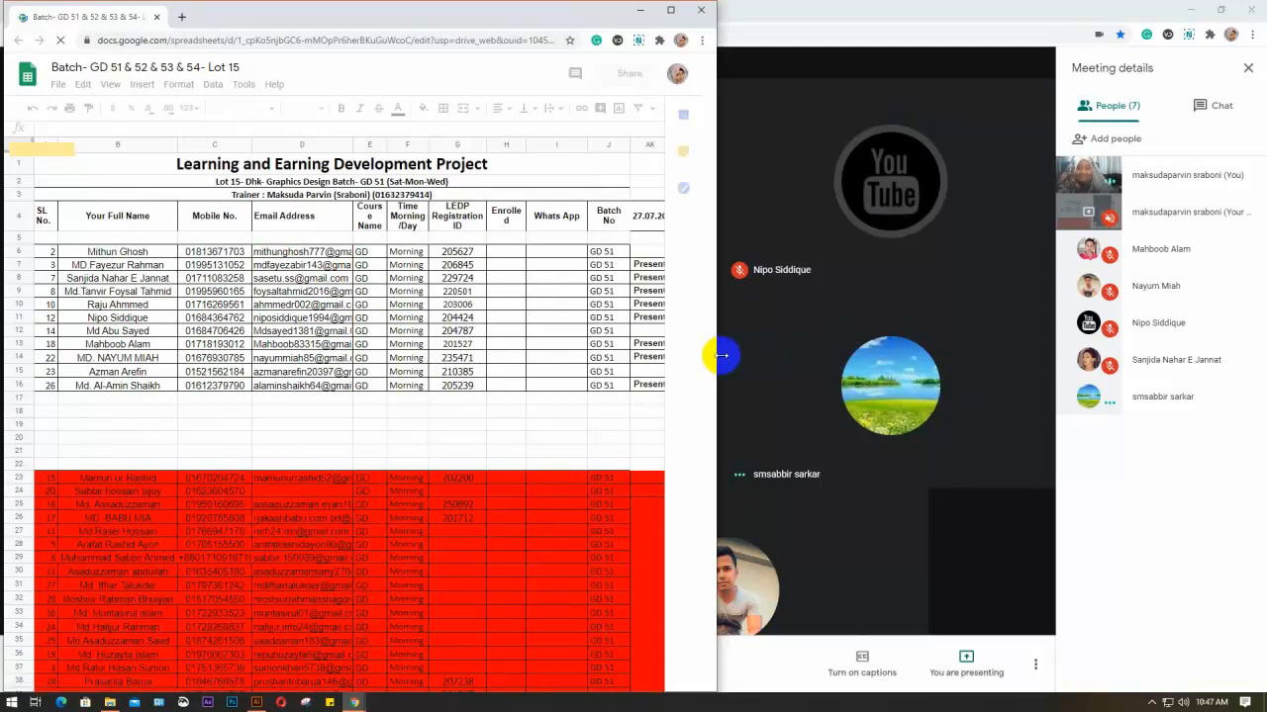
pyautogui.moveTo(722, 355); pyautogui.dragTo(821, 336)
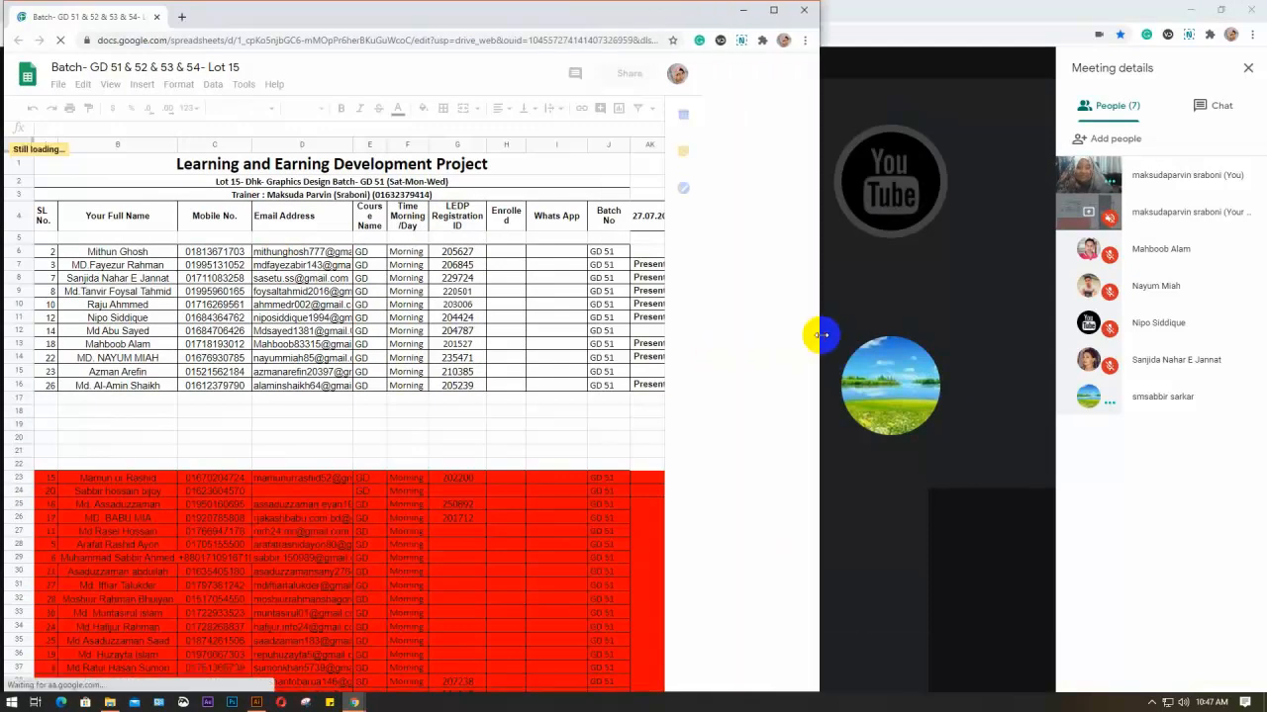
pyautogui.moveTo(821, 384); pyautogui.dragTo(987, 391)
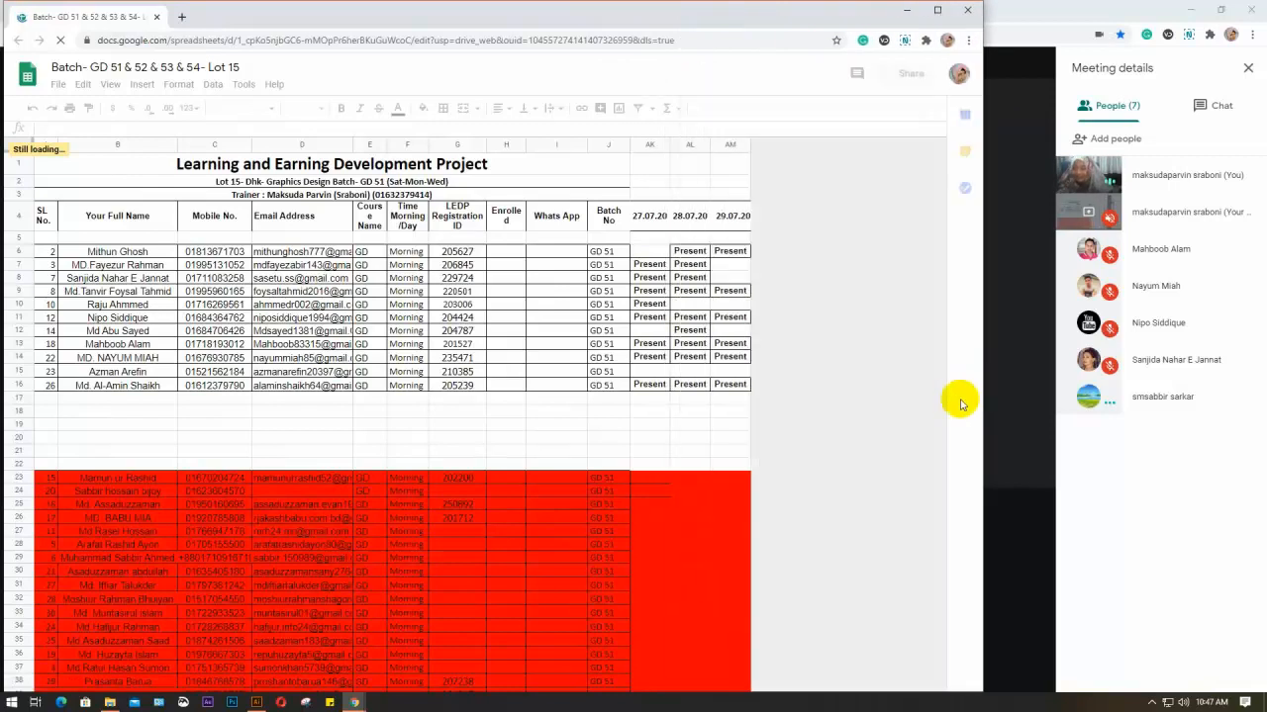
pyautogui.moveTo(987, 374); pyautogui.dragTo(1016, 372)
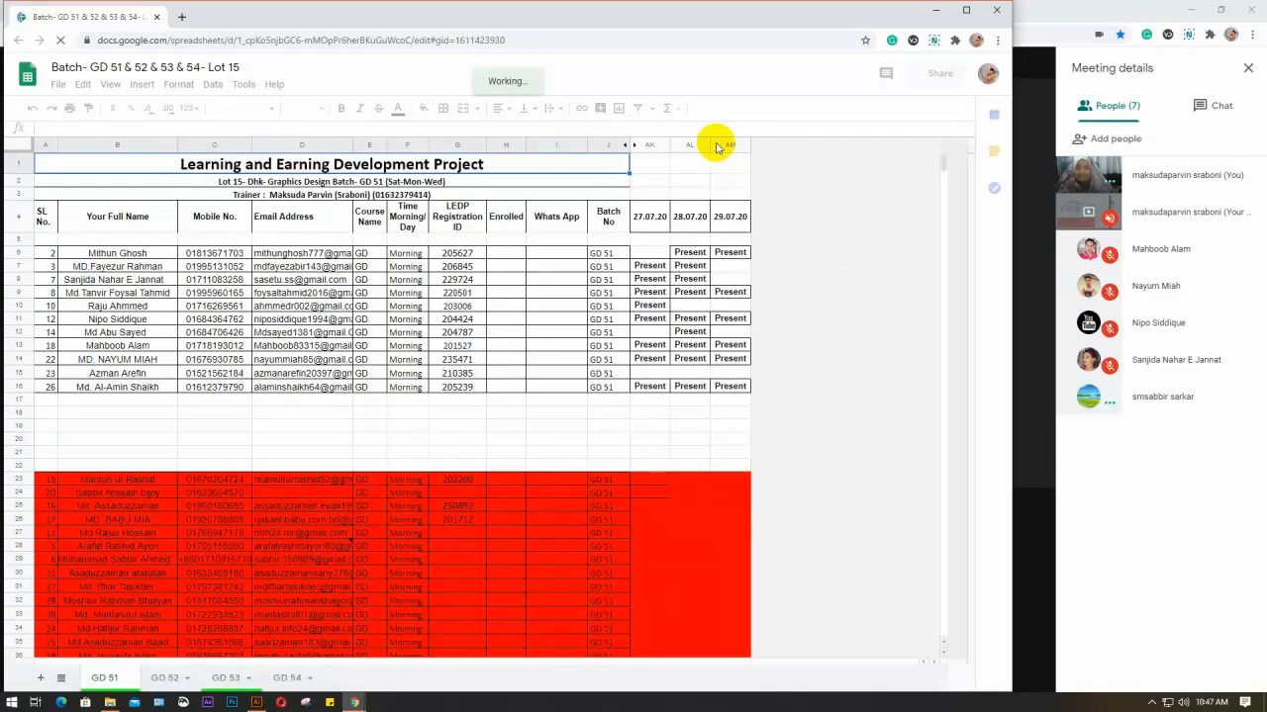
# Step: Insert one column to the right of the 29.07.20 attendance column on the GD 51 sheet
pyautogui.click(721, 145)
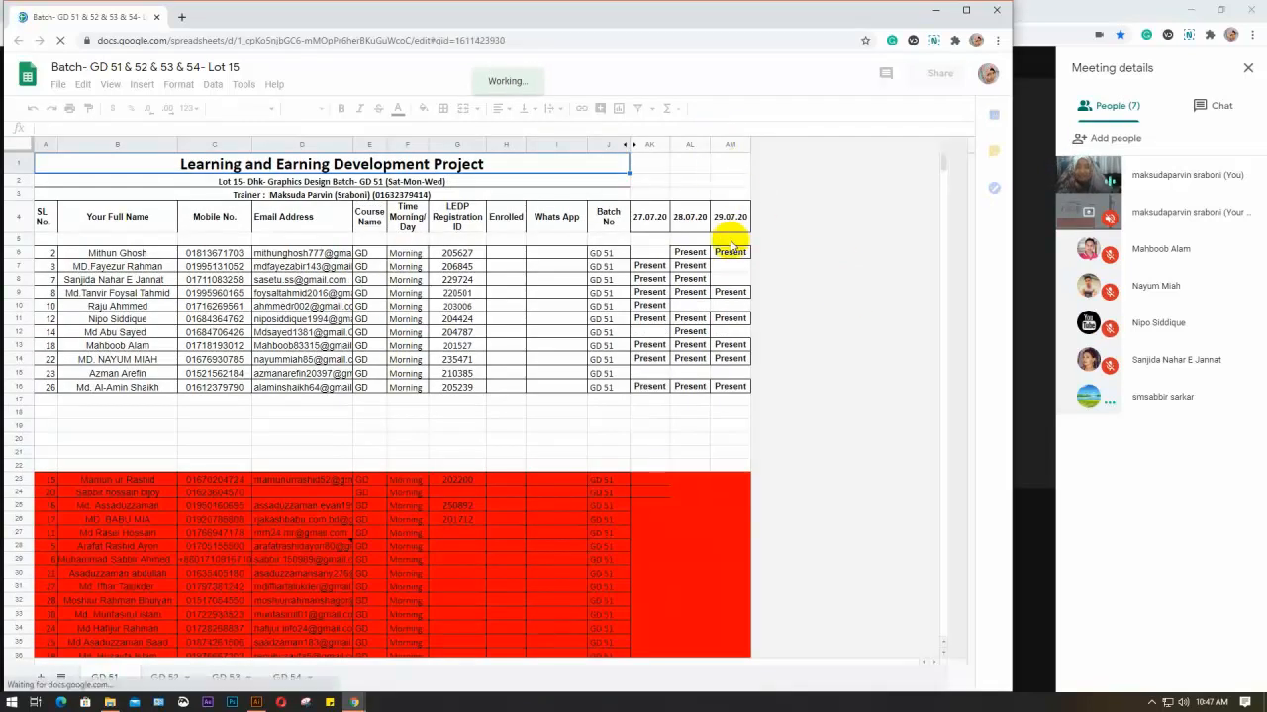
pyautogui.rightClick(727, 146)
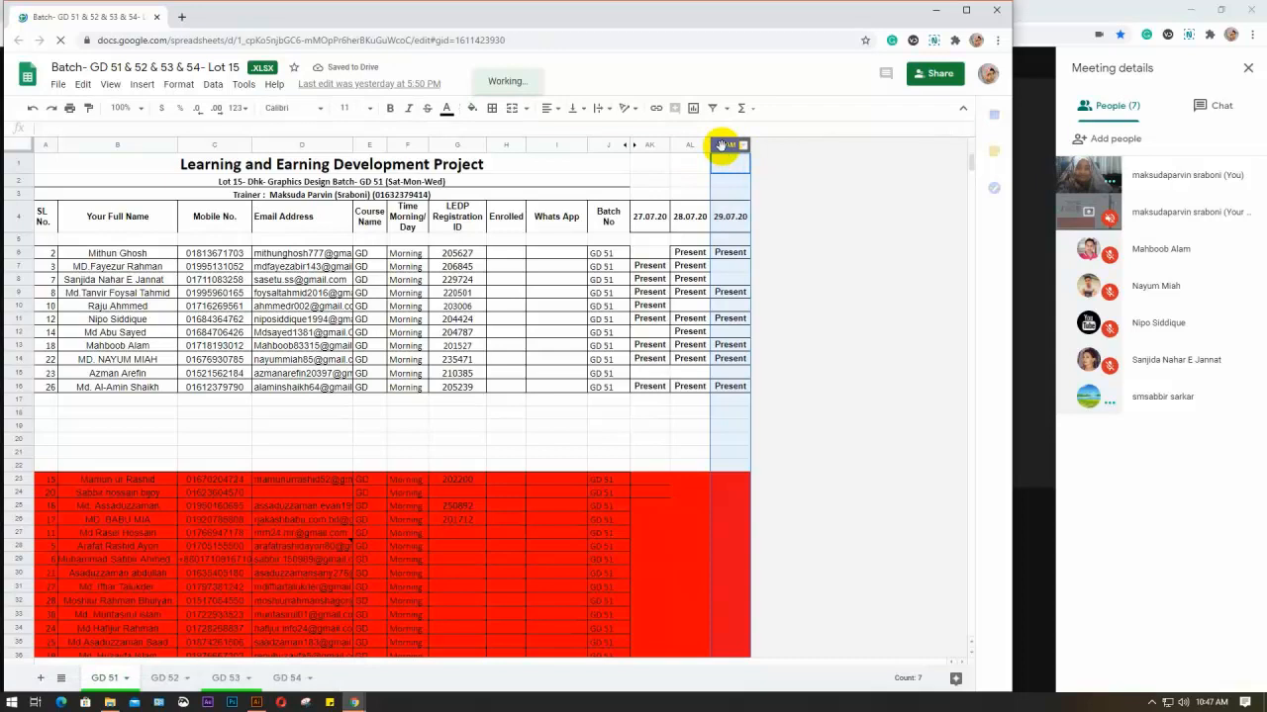
pyautogui.rightClick(724, 146)
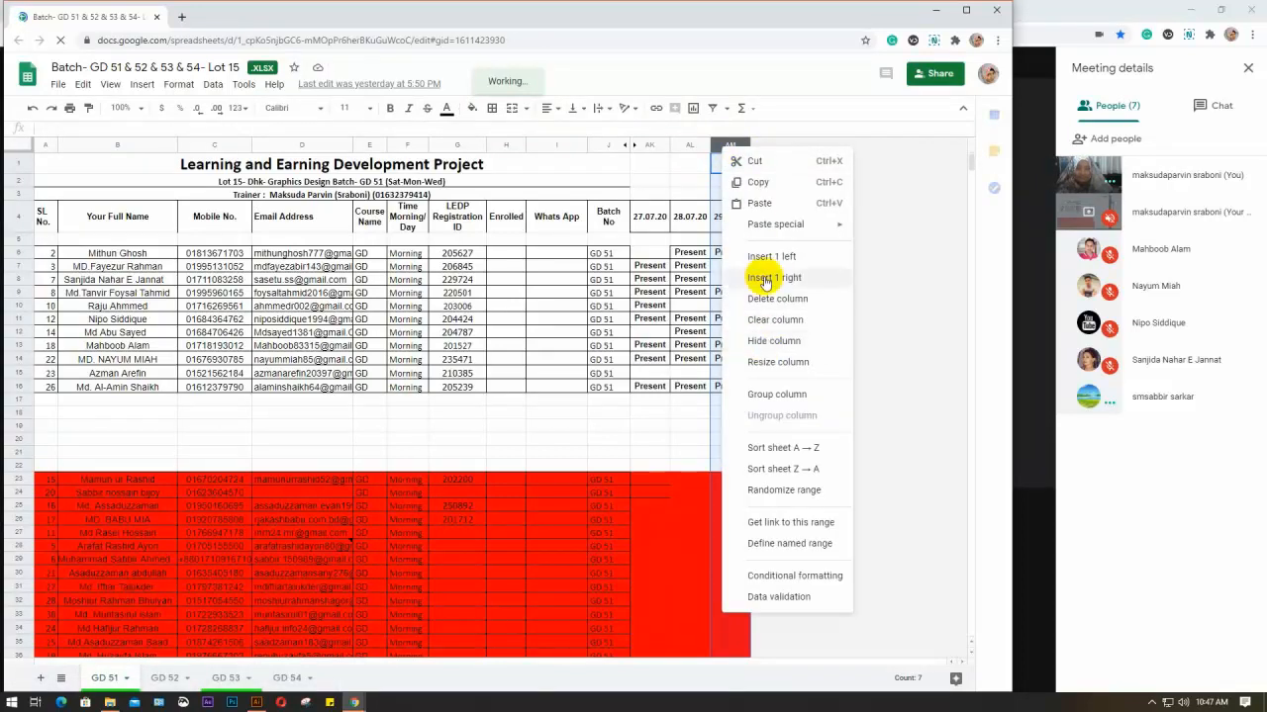
pyautogui.click(765, 280)
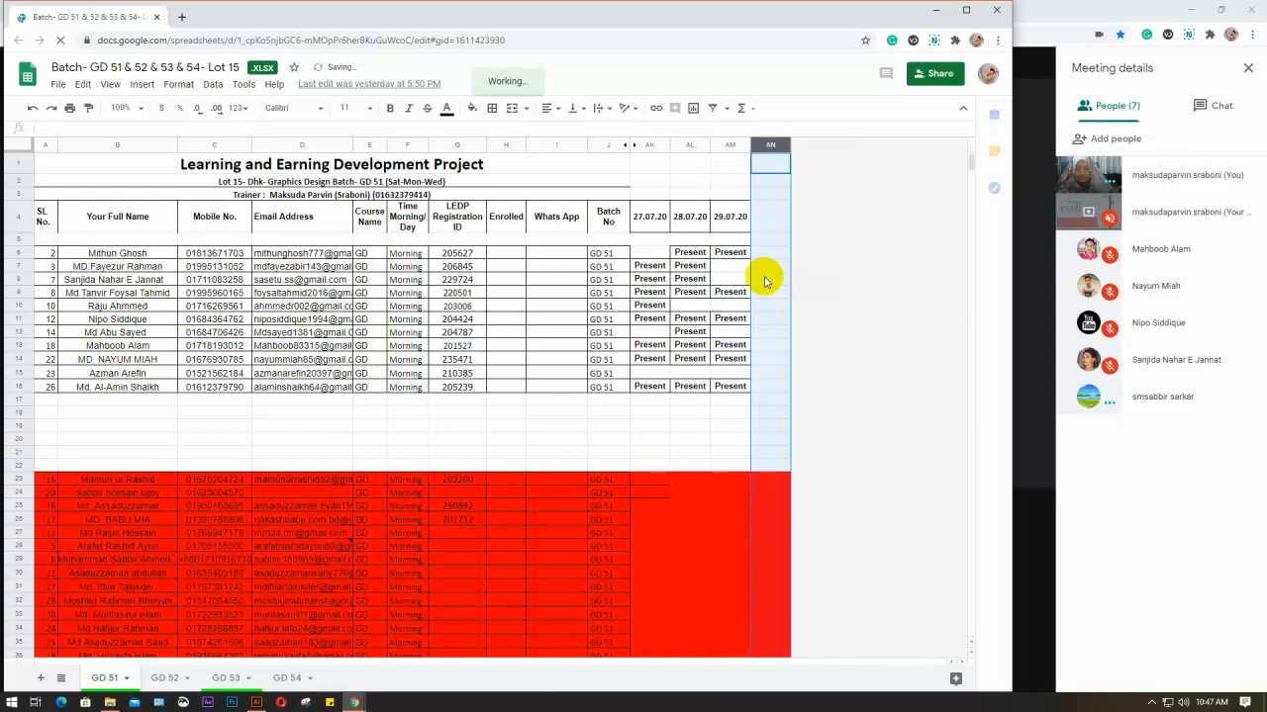
# Step: Copy the 29.07.20 date header from AM4 into cell AN4 of the new attendance column
pyautogui.click(727, 217)
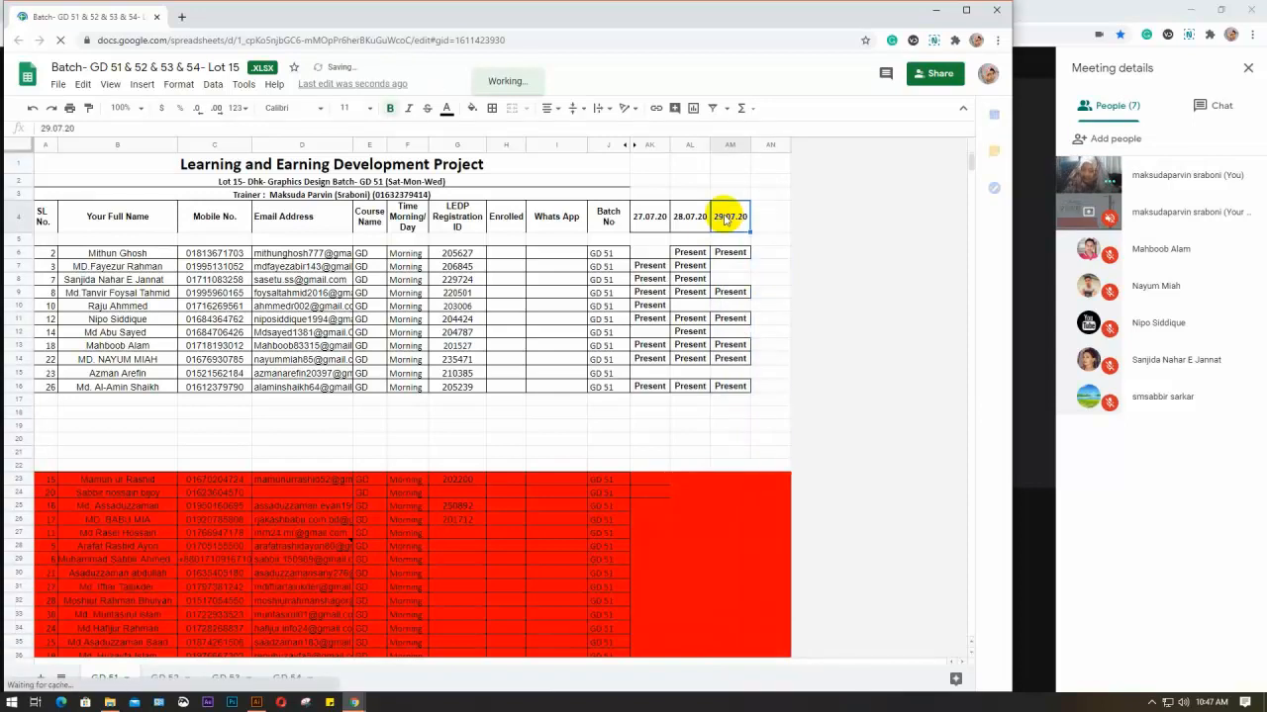
pyautogui.hotkey('ctrl', 'c')
pyautogui.click(769, 218)
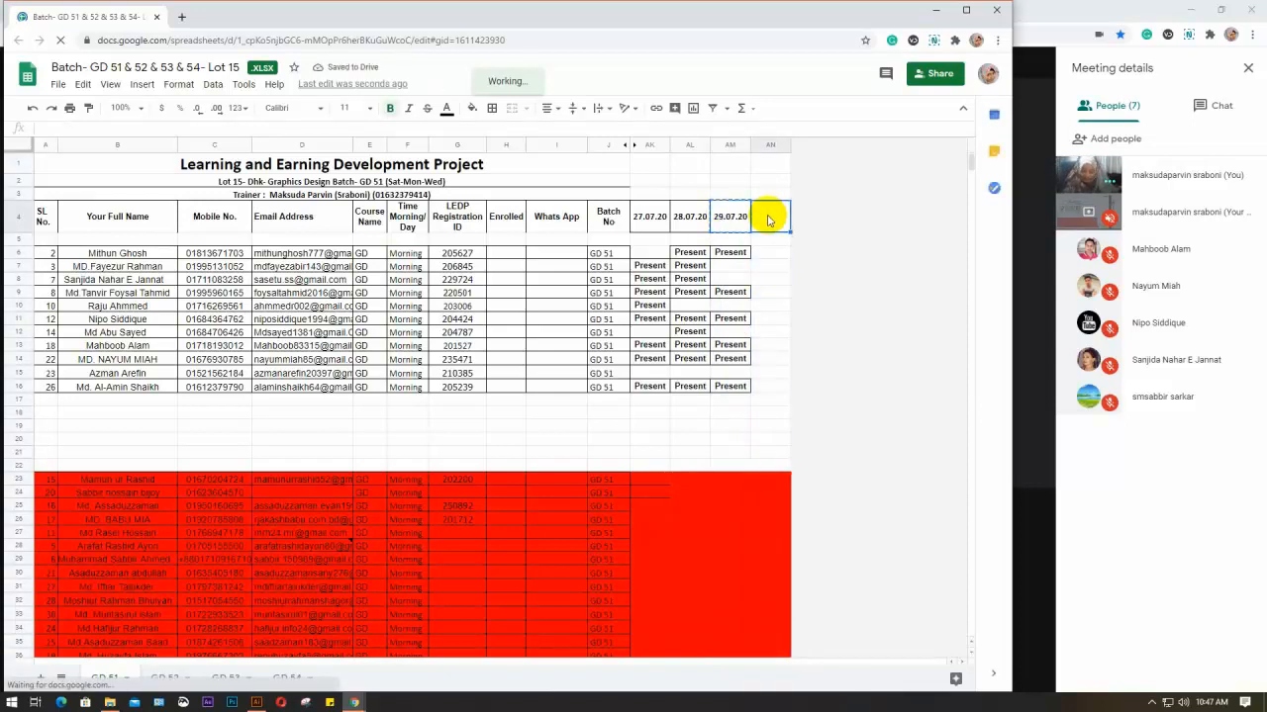
pyautogui.hotkey('ctrl', 'v')
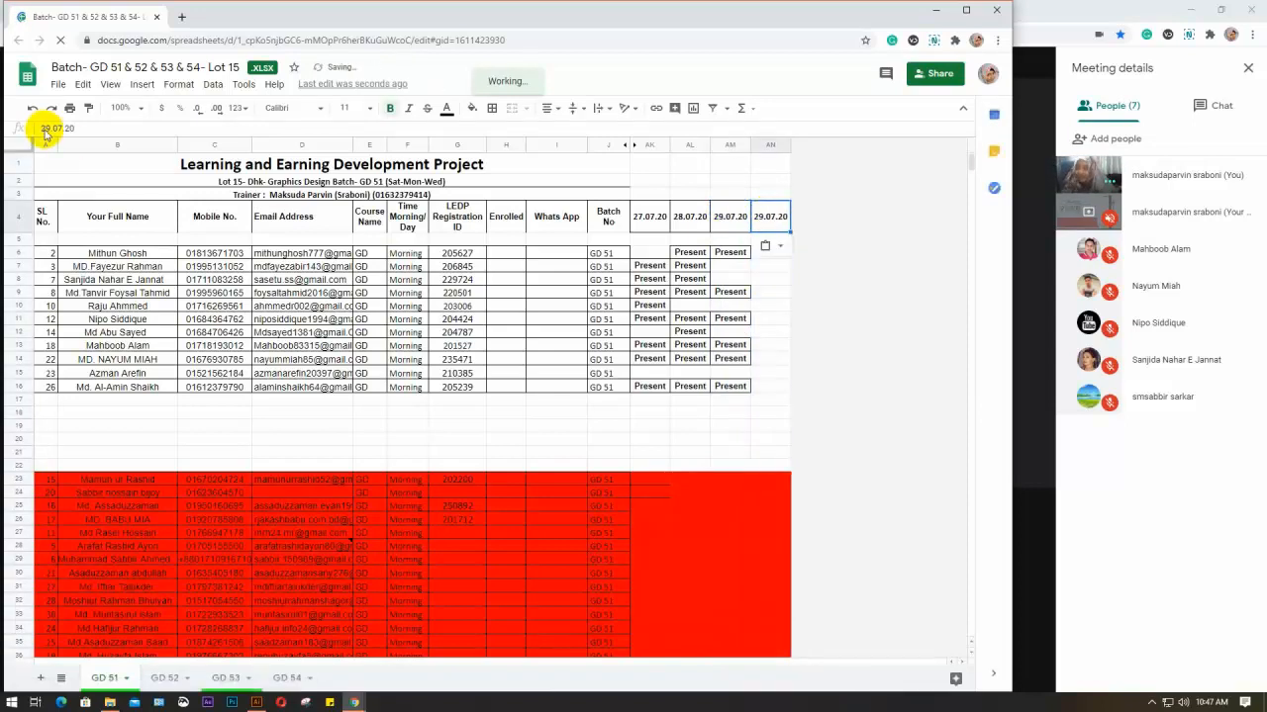
# Step: Change the date header in cell AN4 of the GD 51 sheet to 30.07.20
pyautogui.click(46, 130)
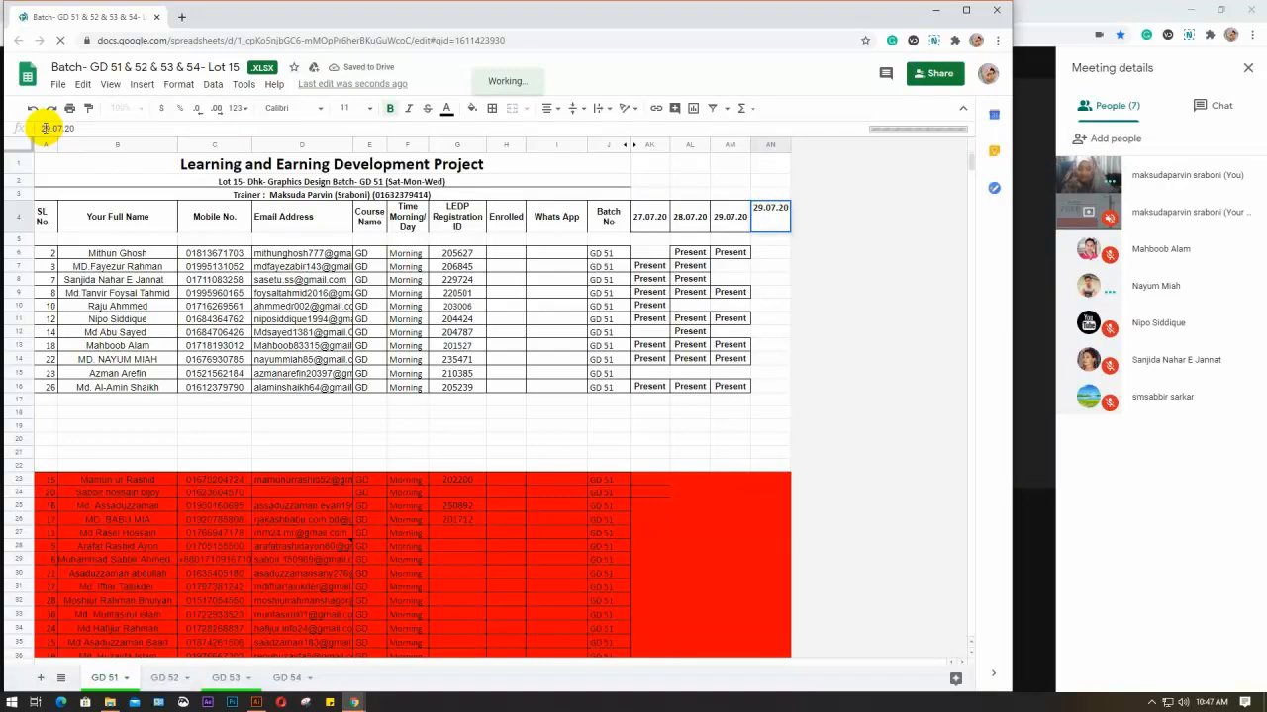
pyautogui.press('BackSpace')
pyautogui.press('BackSpace')
pyautogui.write('30')
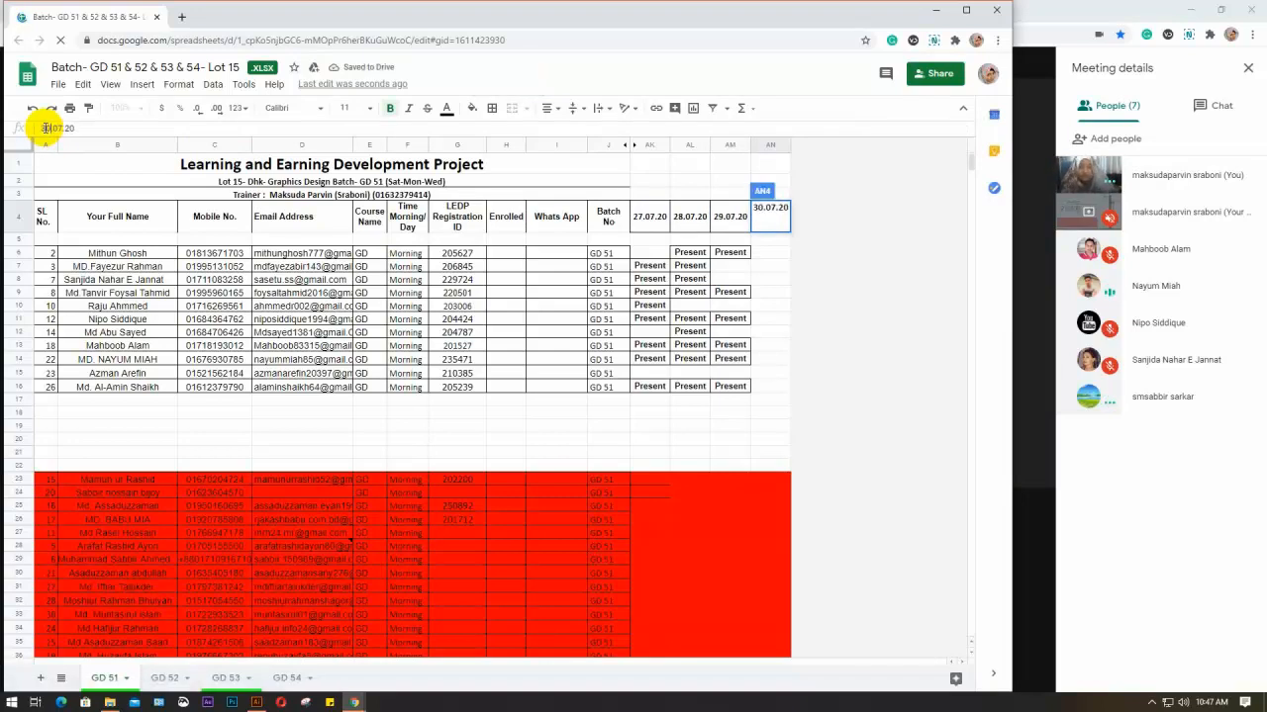
# Step: Copy the Present mark from AM6 into AN14 and AN13 of the 30.07.20 column
pyautogui.click(732, 254)
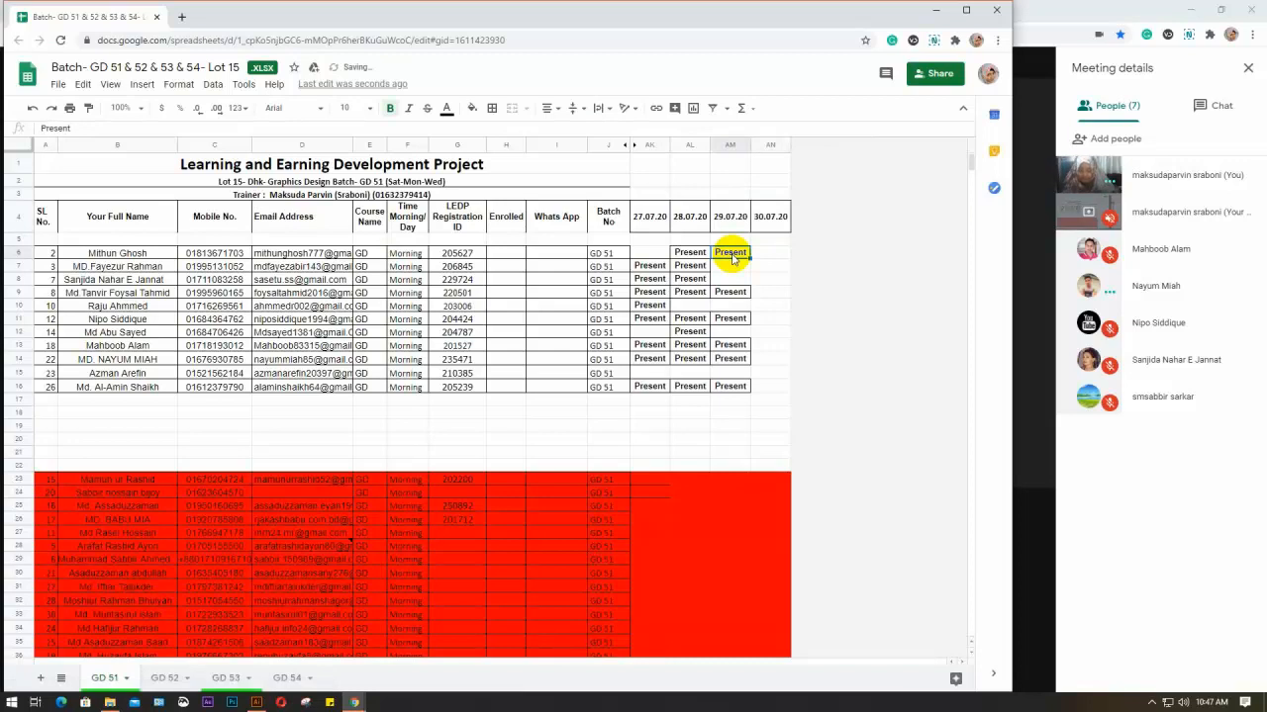
pyautogui.hotkey('ctrl', 'c')
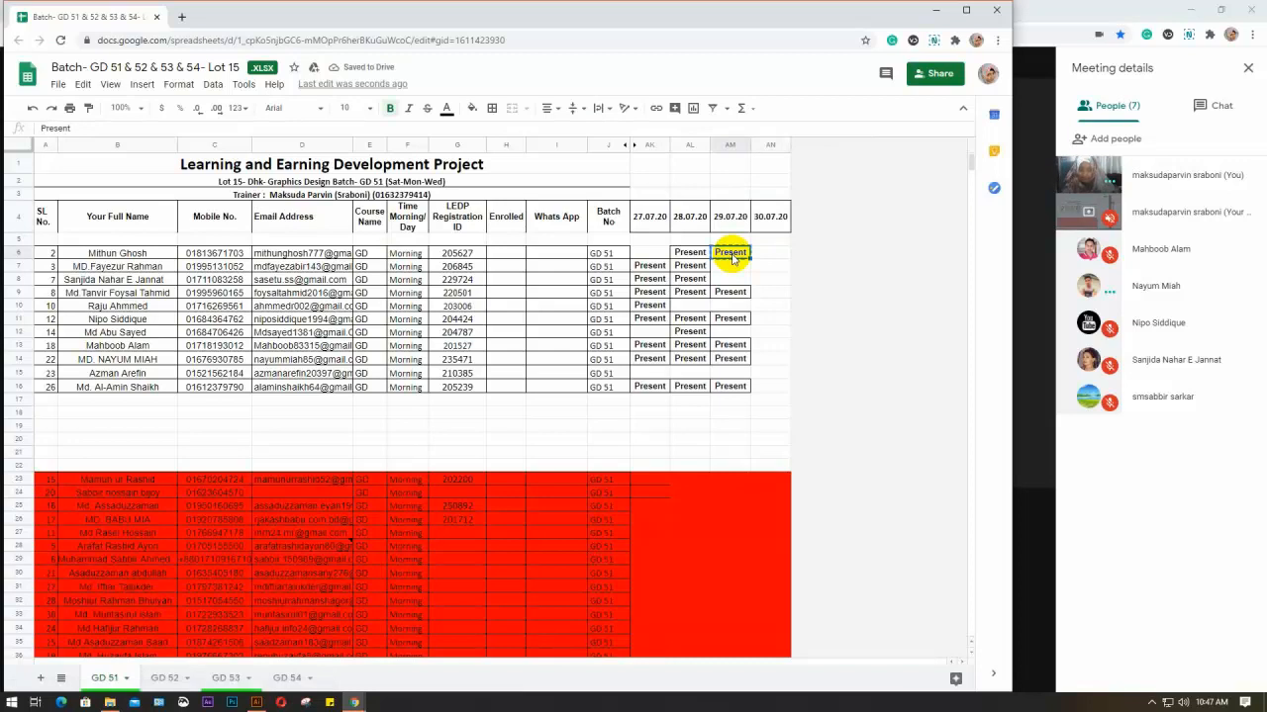
pyautogui.click(770, 387)
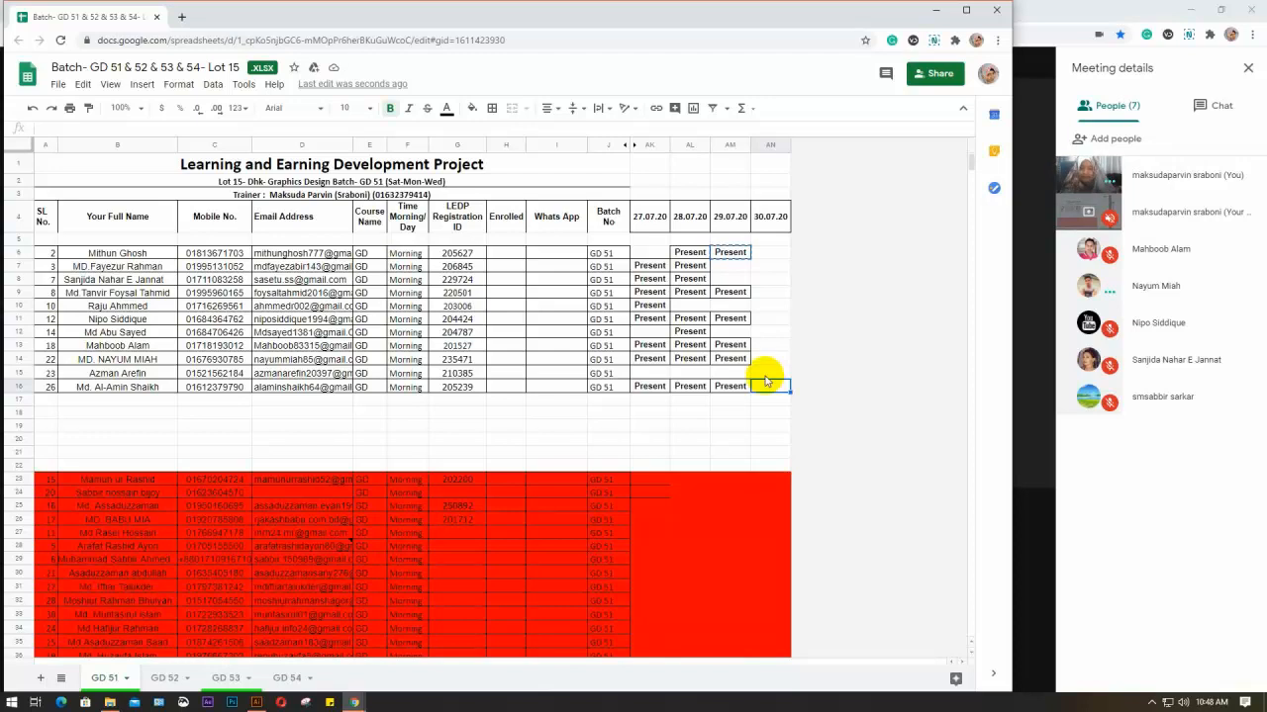
pyautogui.click(767, 376)
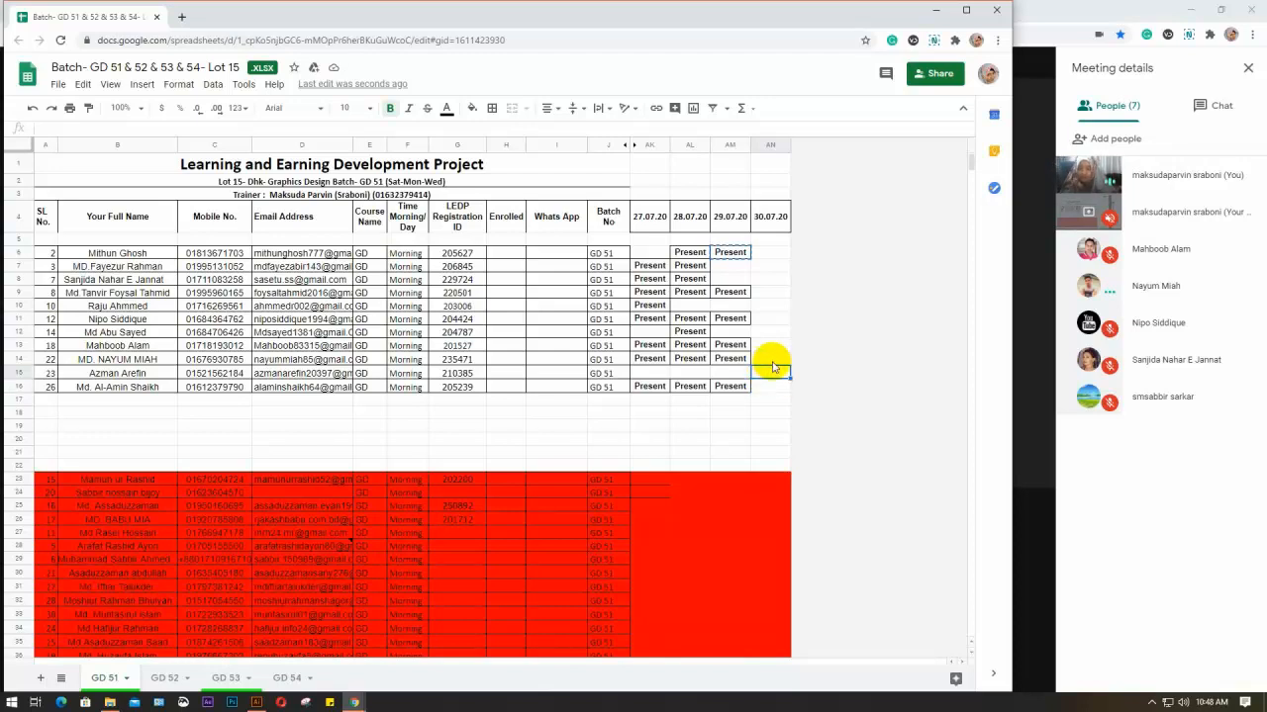
pyautogui.click(769, 360)
pyautogui.hotkey('ctrl', 'v')
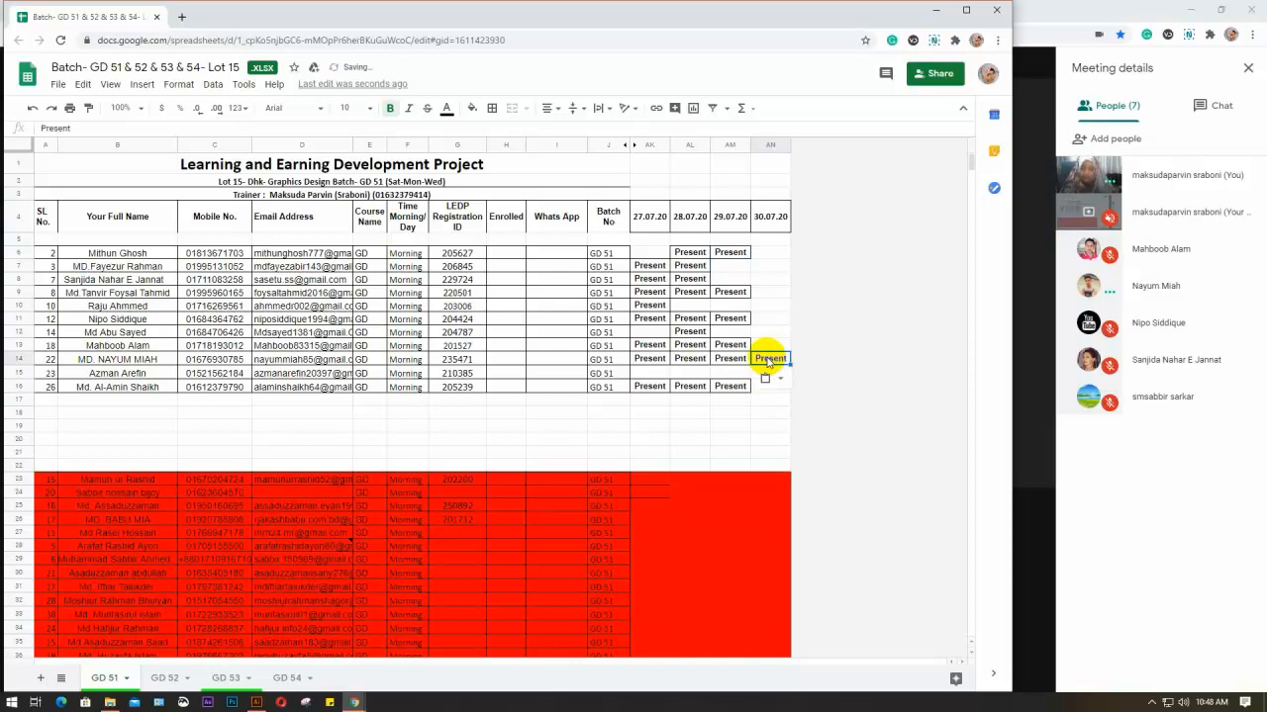
pyautogui.click(769, 348)
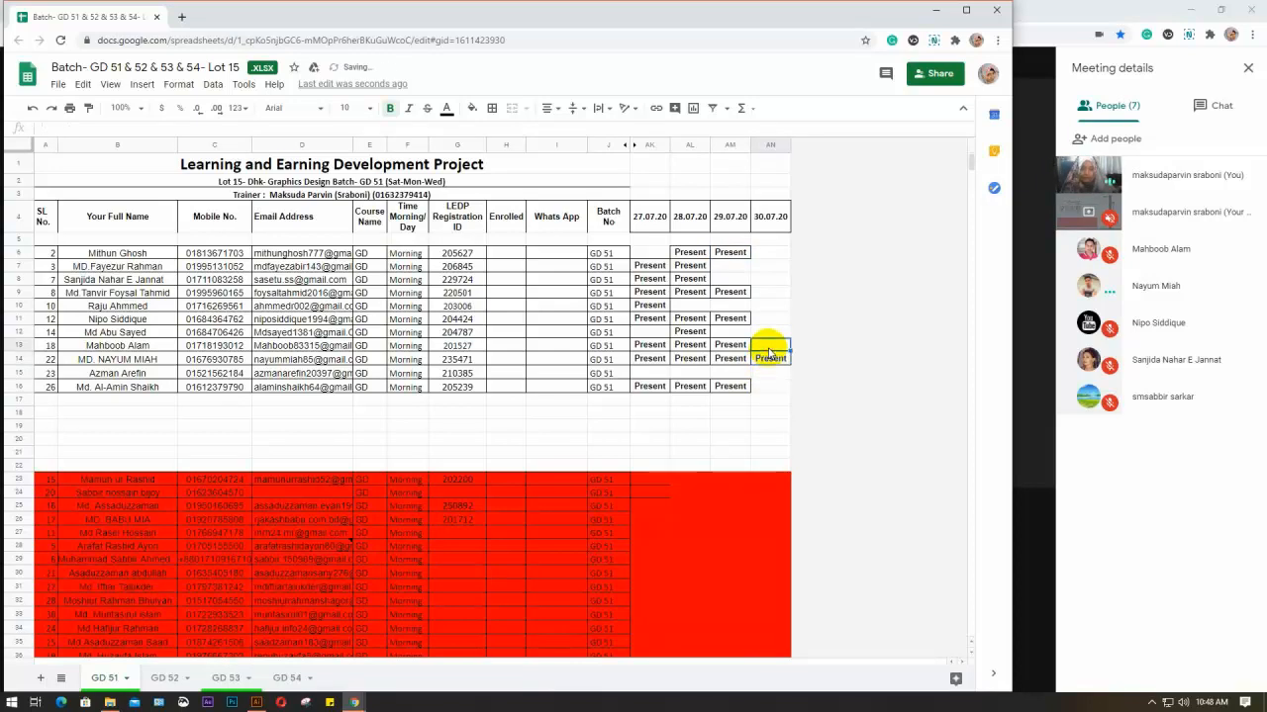
pyautogui.hotkey('ctrl', 'v')
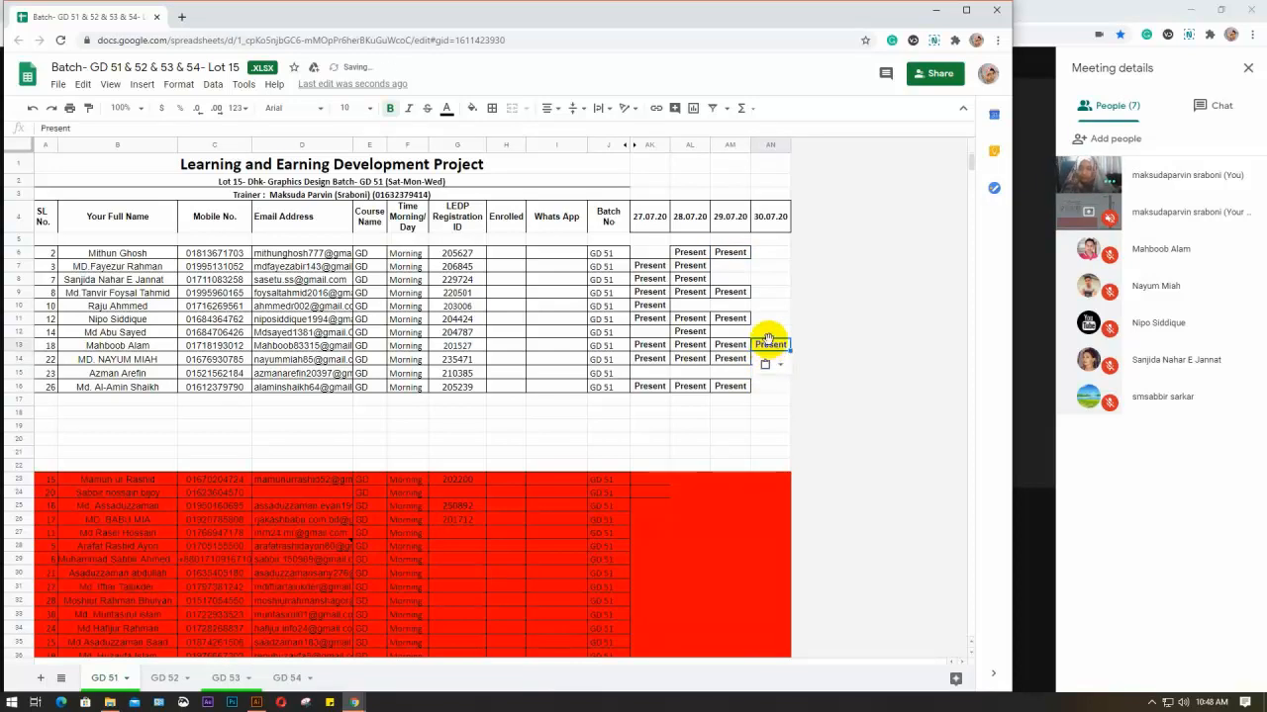
# Step: Paste the copied Present mark into AM12 of the 29.07.20 column
pyautogui.click(769, 336)
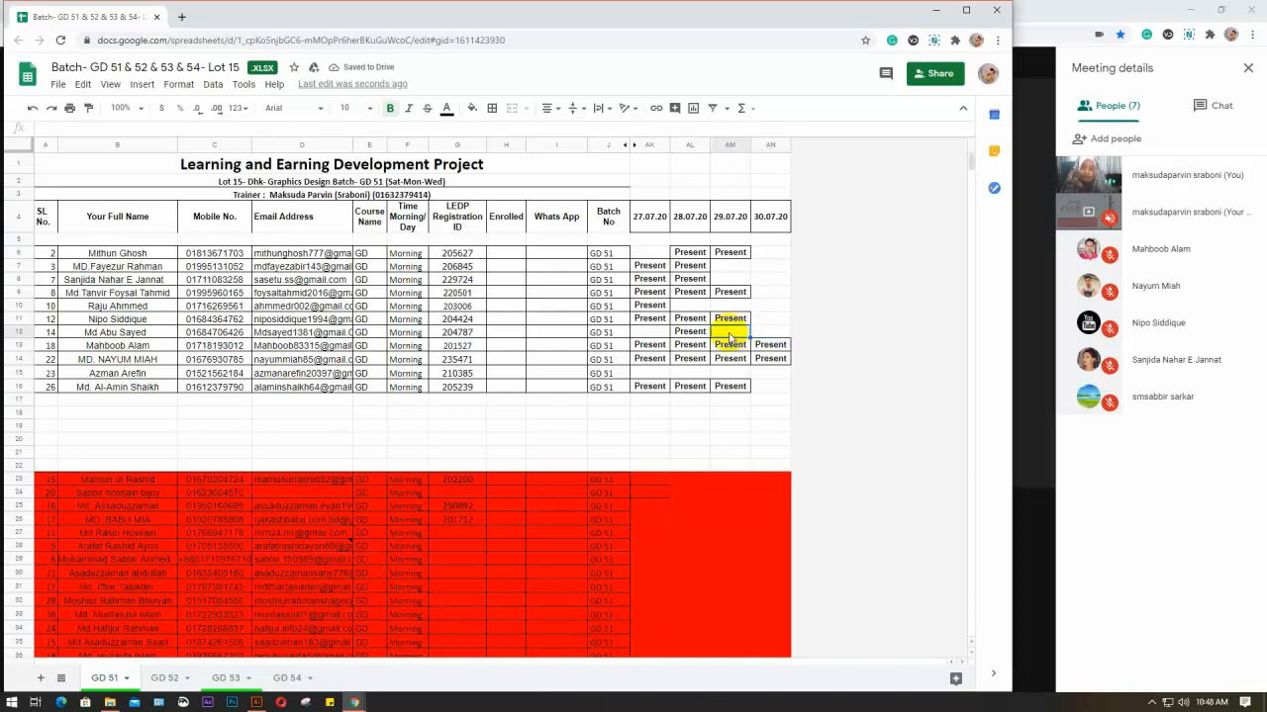
pyautogui.click(730, 336)
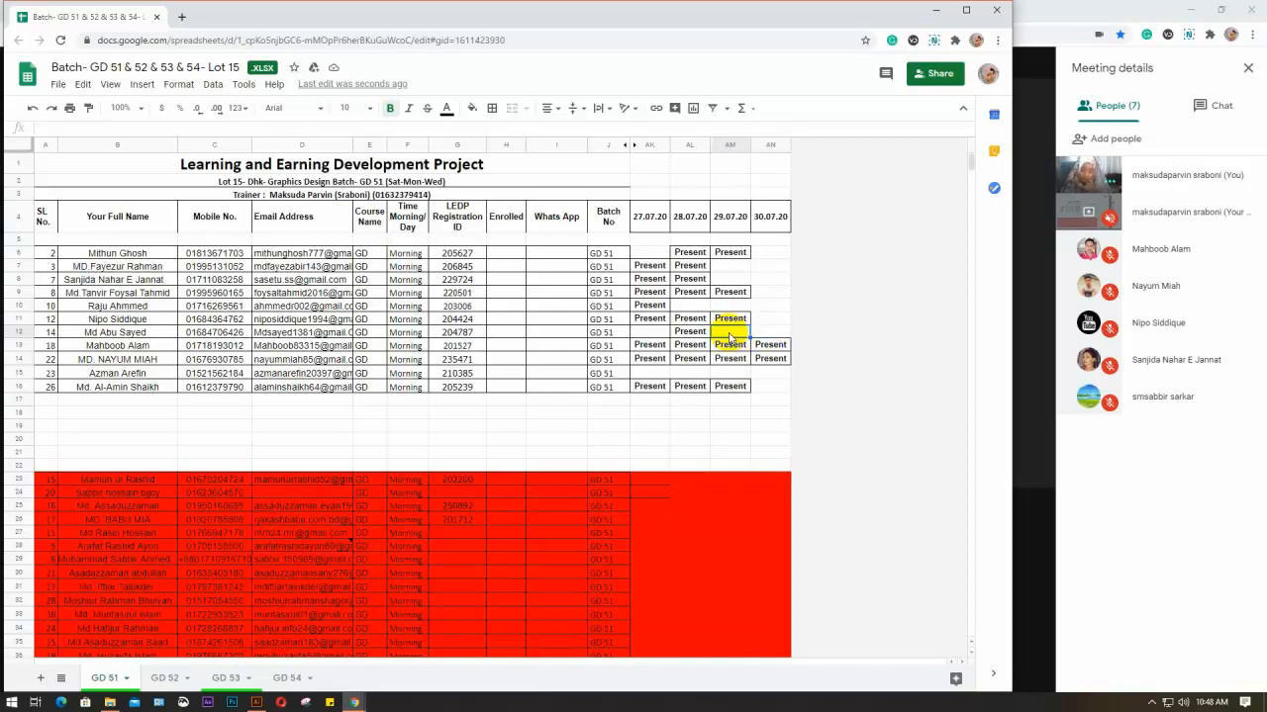
pyautogui.hotkey('ctrl', 'v')
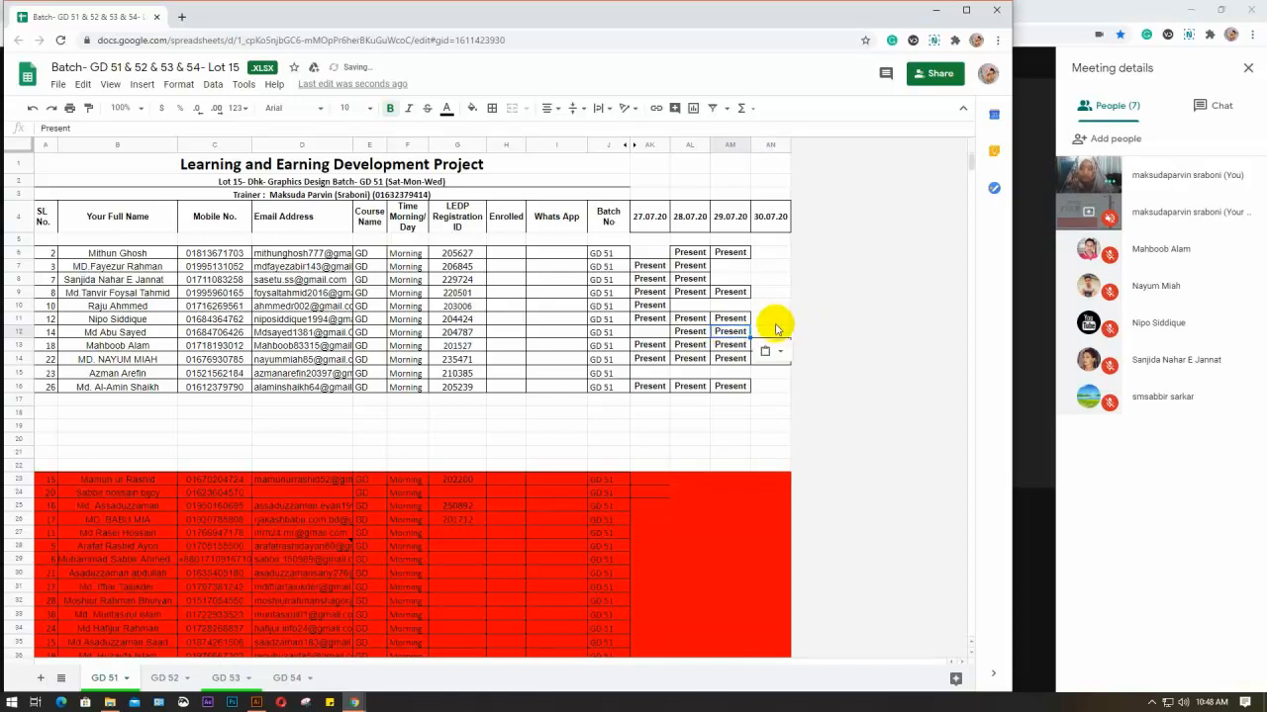
# Step: Paste the Present mark into AN11 and AN8 of the 30.07.20 column
pyautogui.click(769, 323)
pyautogui.hotkey('ctrl', 'v')
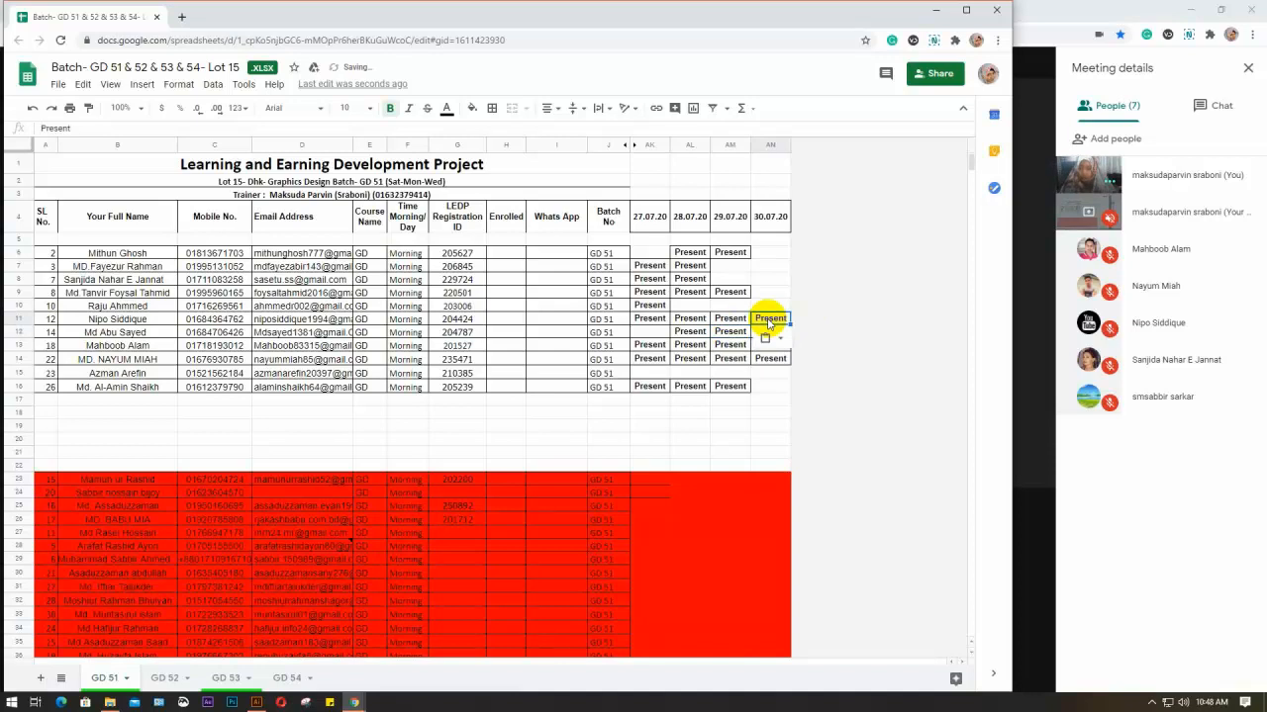
pyautogui.click(770, 306)
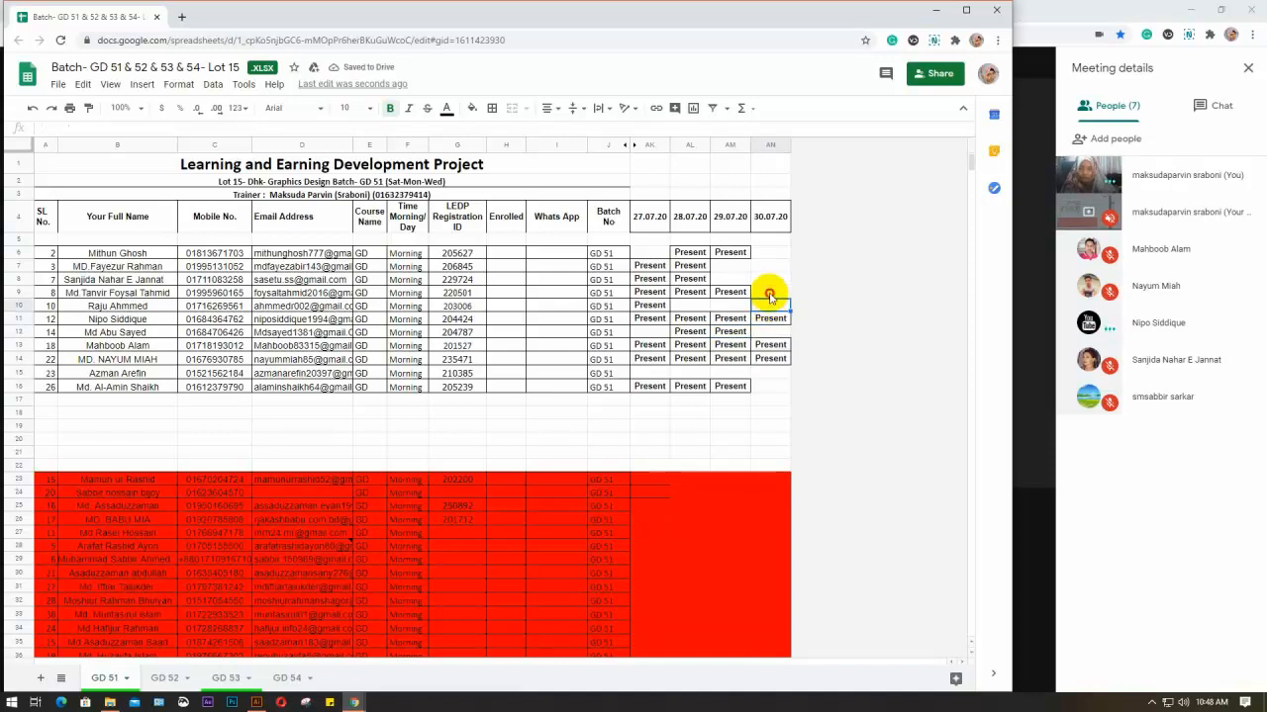
pyautogui.click(771, 295)
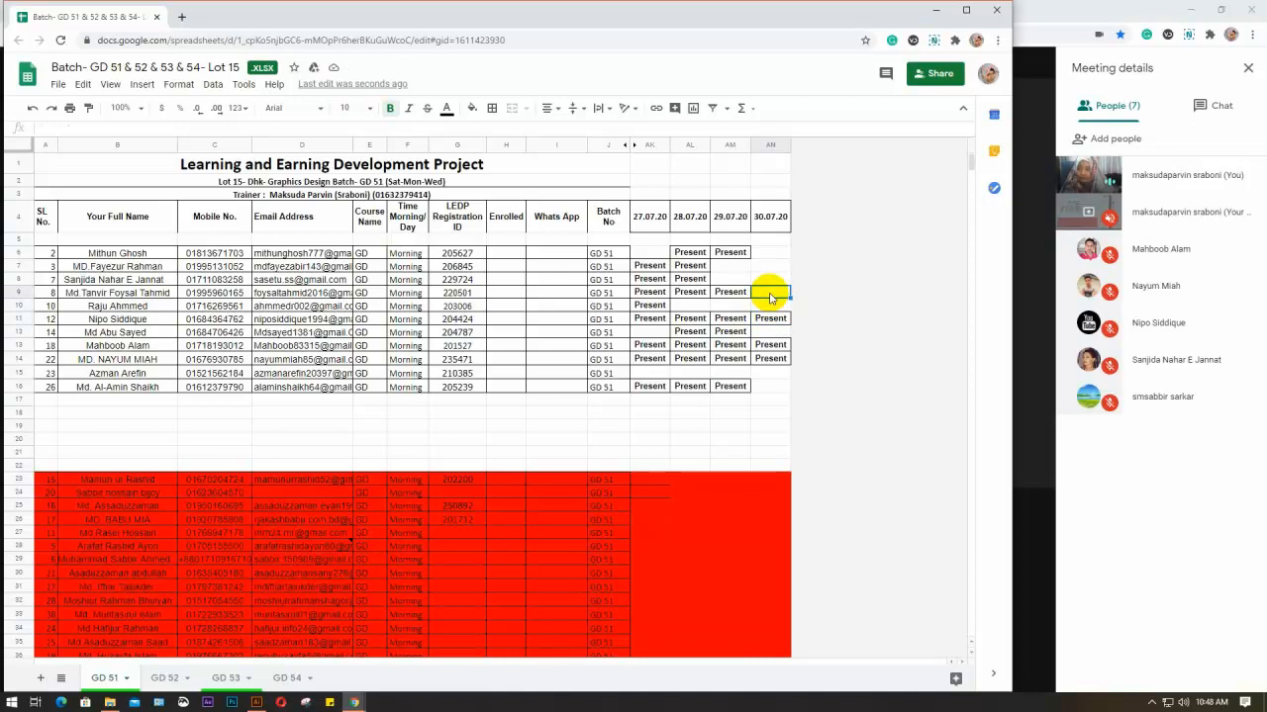
pyautogui.click(770, 282)
pyautogui.hotkey('ctrl', 'v')
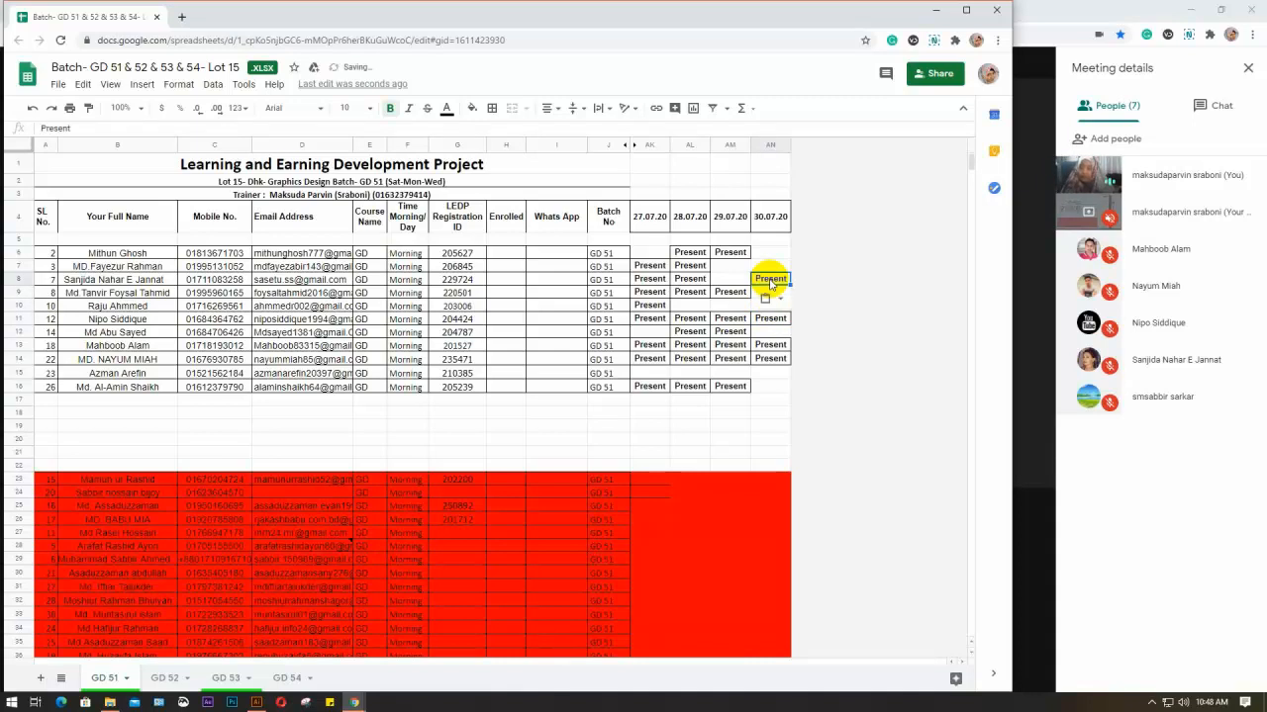
pyautogui.click(770, 267)
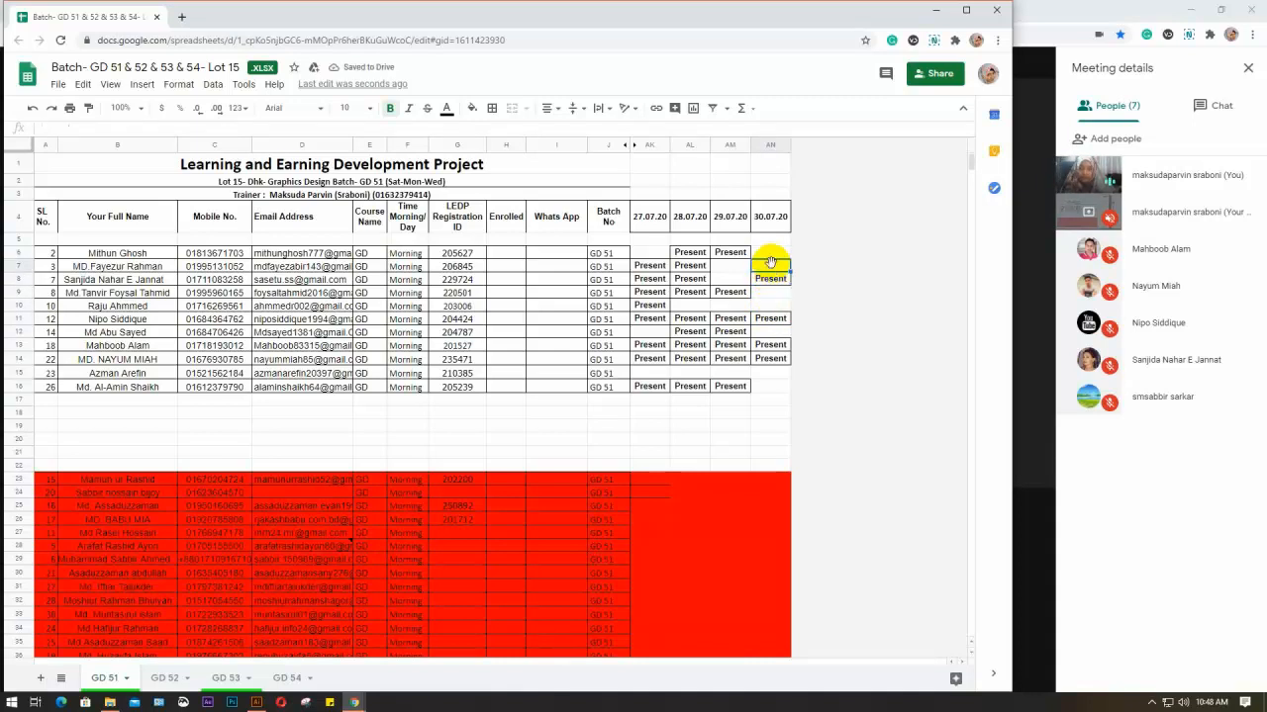
pyautogui.click(770, 255)
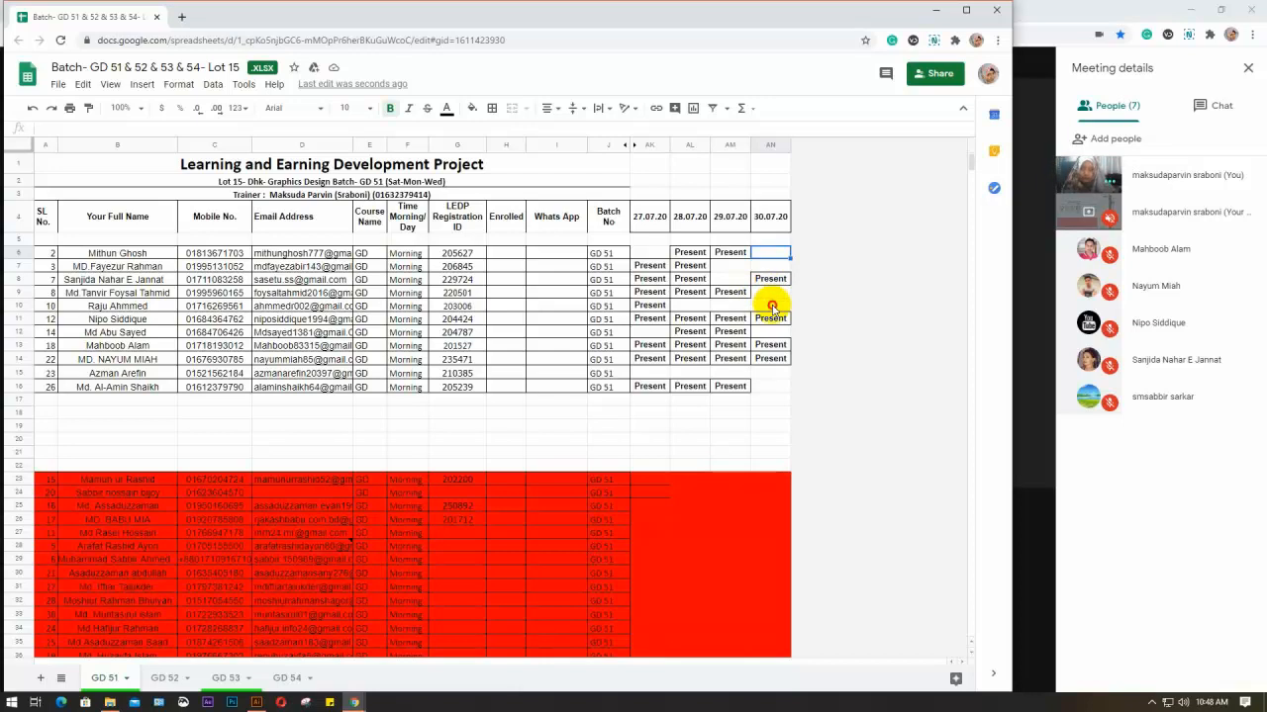
pyautogui.click(772, 307)
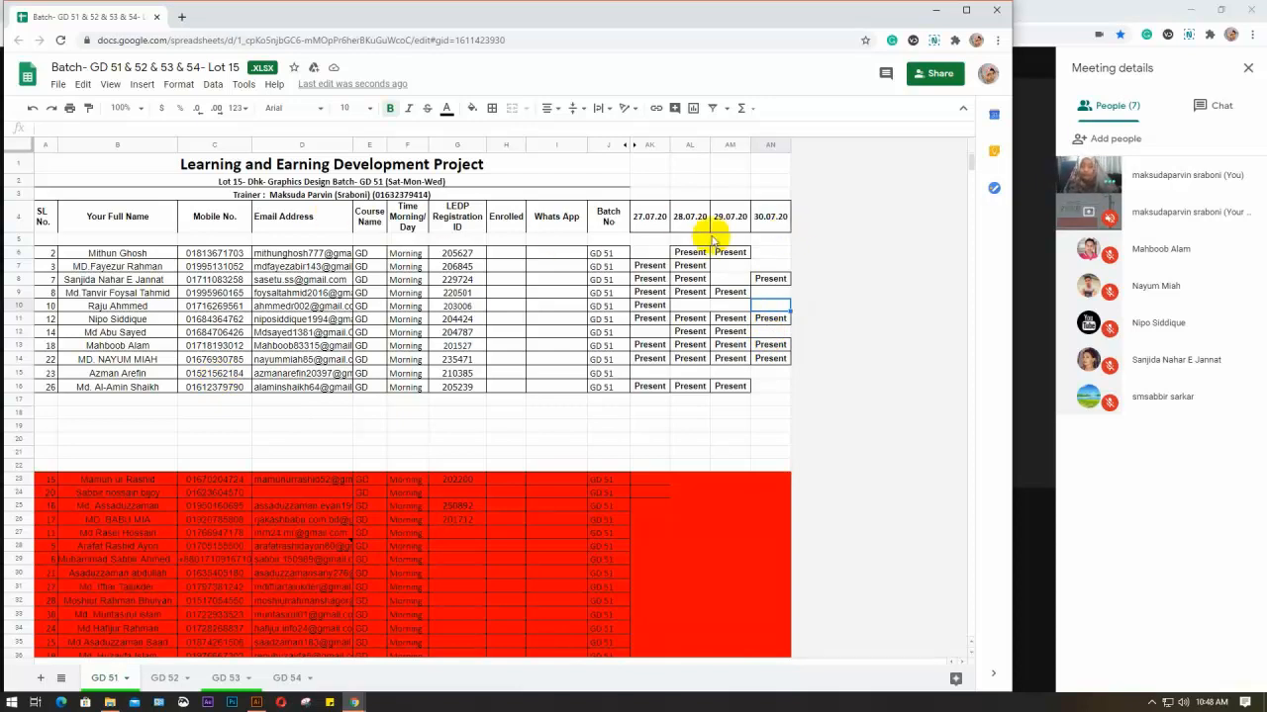
pyautogui.click(933, 16)
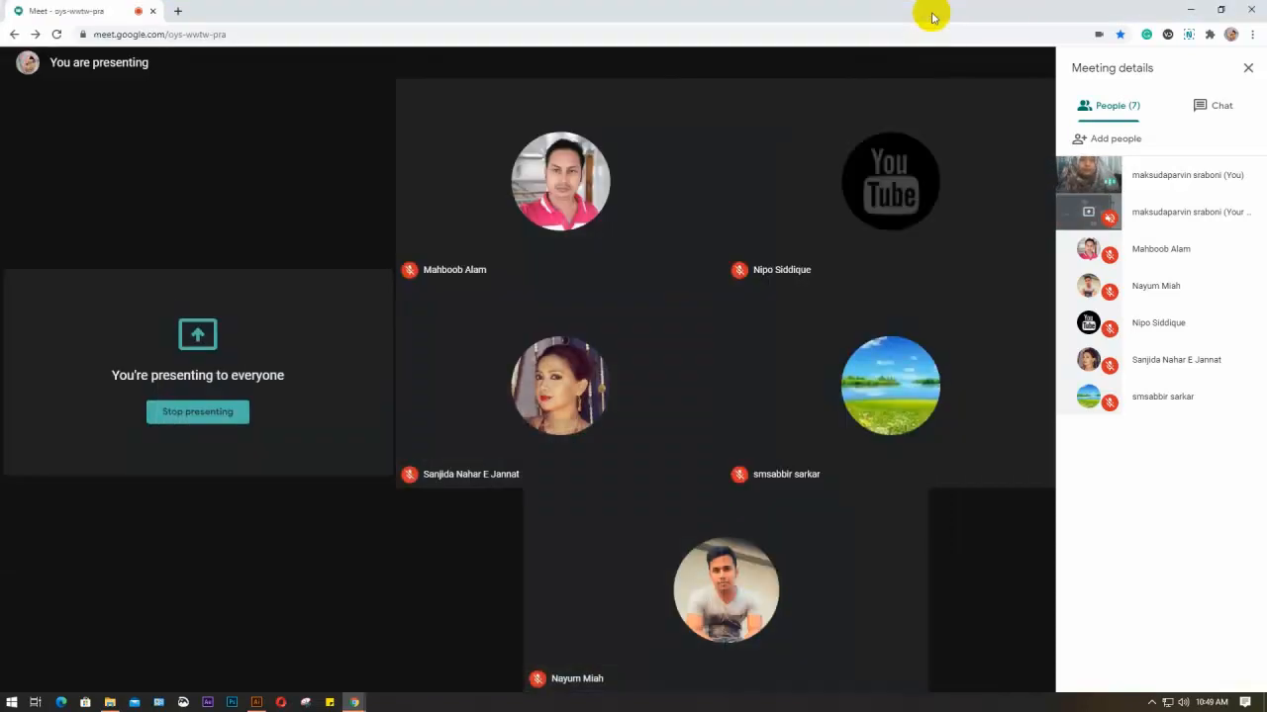
pyautogui.click(356, 703)
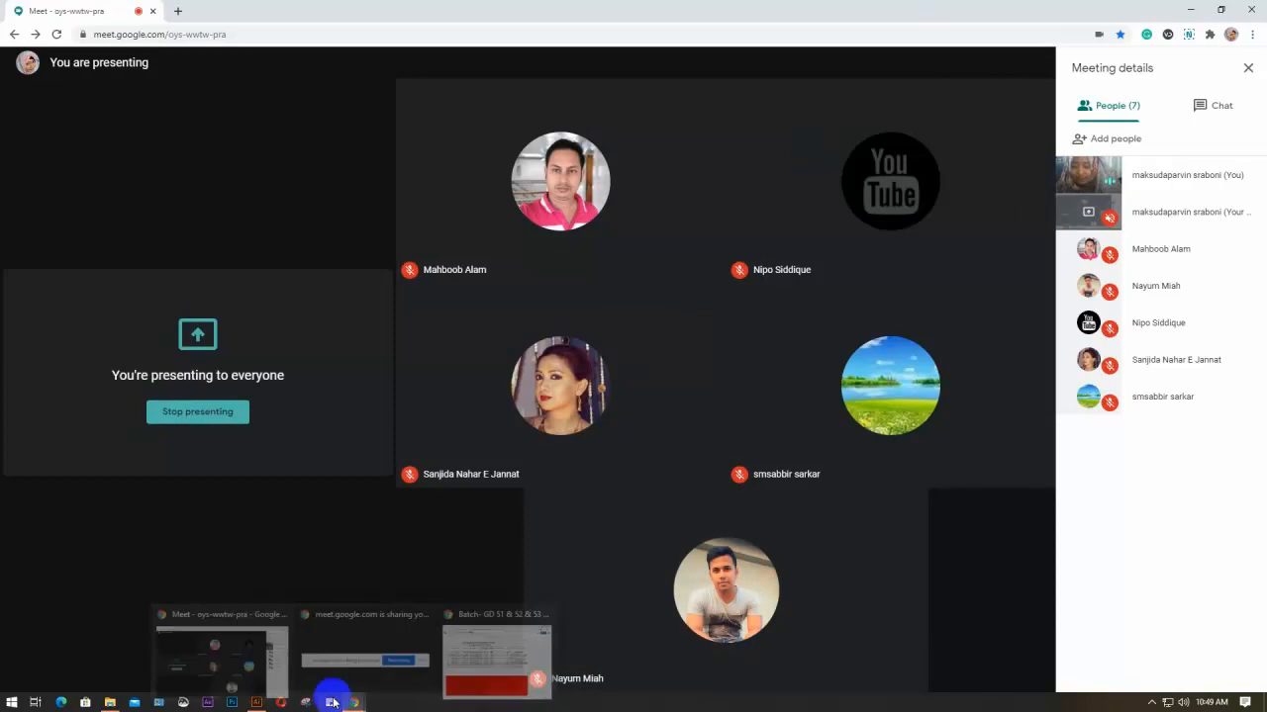
pyautogui.click(495, 648)
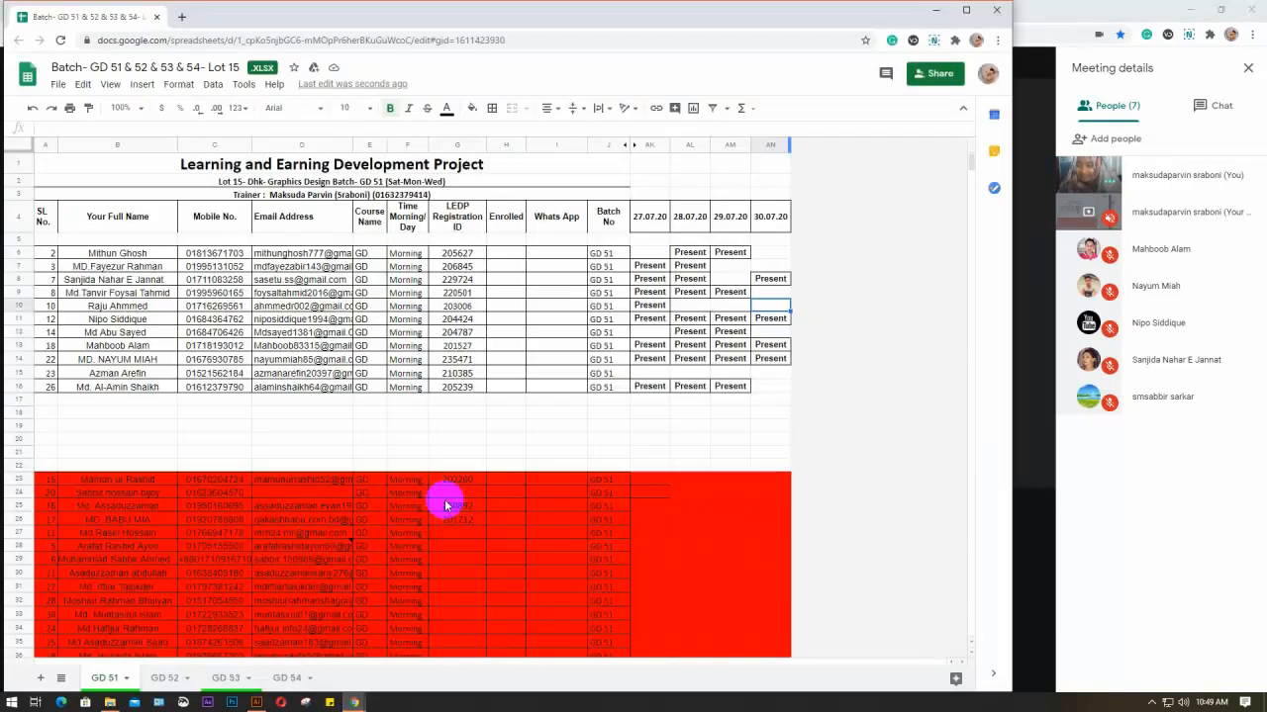
# Step: Insert one column to the right of the 29.07.20 attendance column on the GD 53 sheet
pyautogui.click(220, 680)
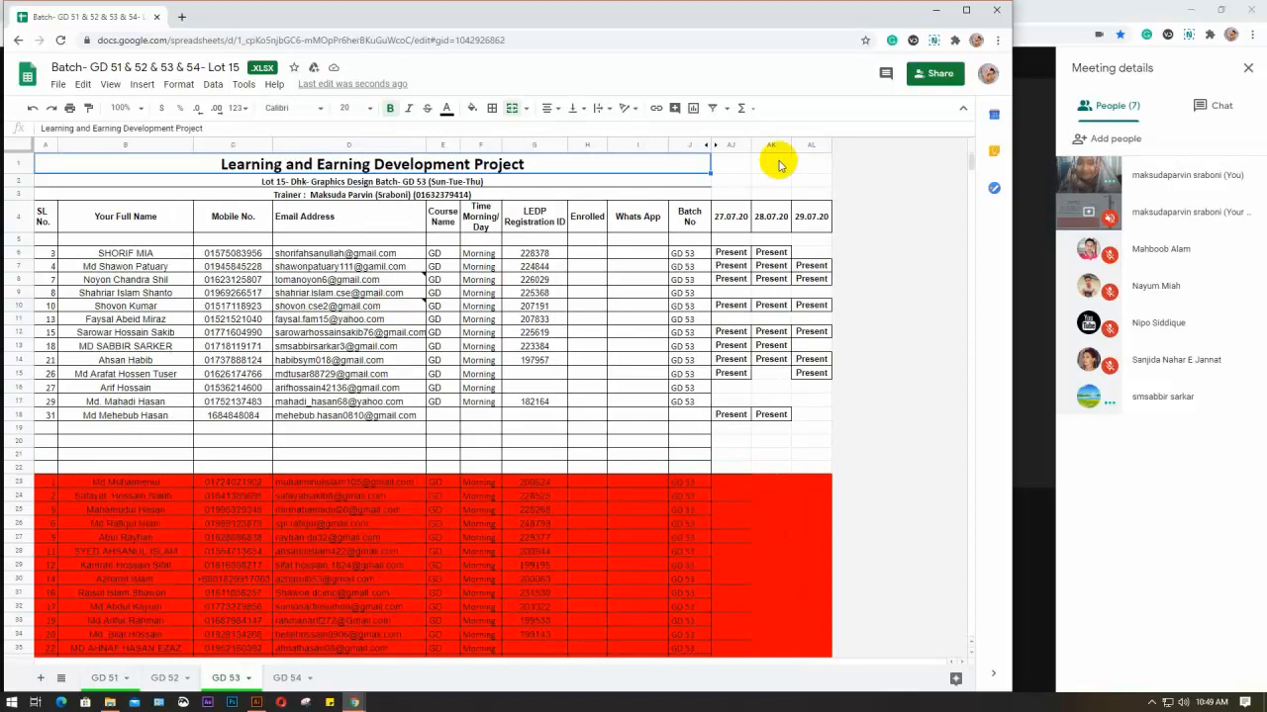
pyautogui.rightClick(801, 146)
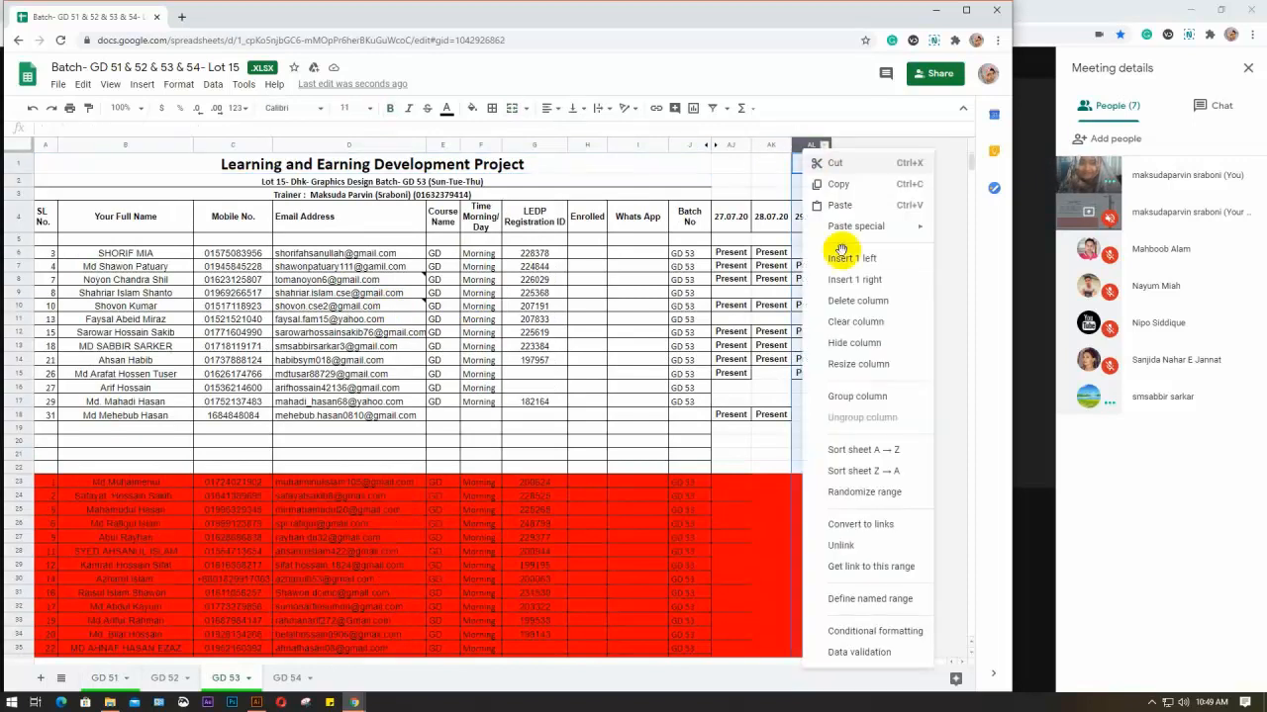
pyautogui.click(842, 279)
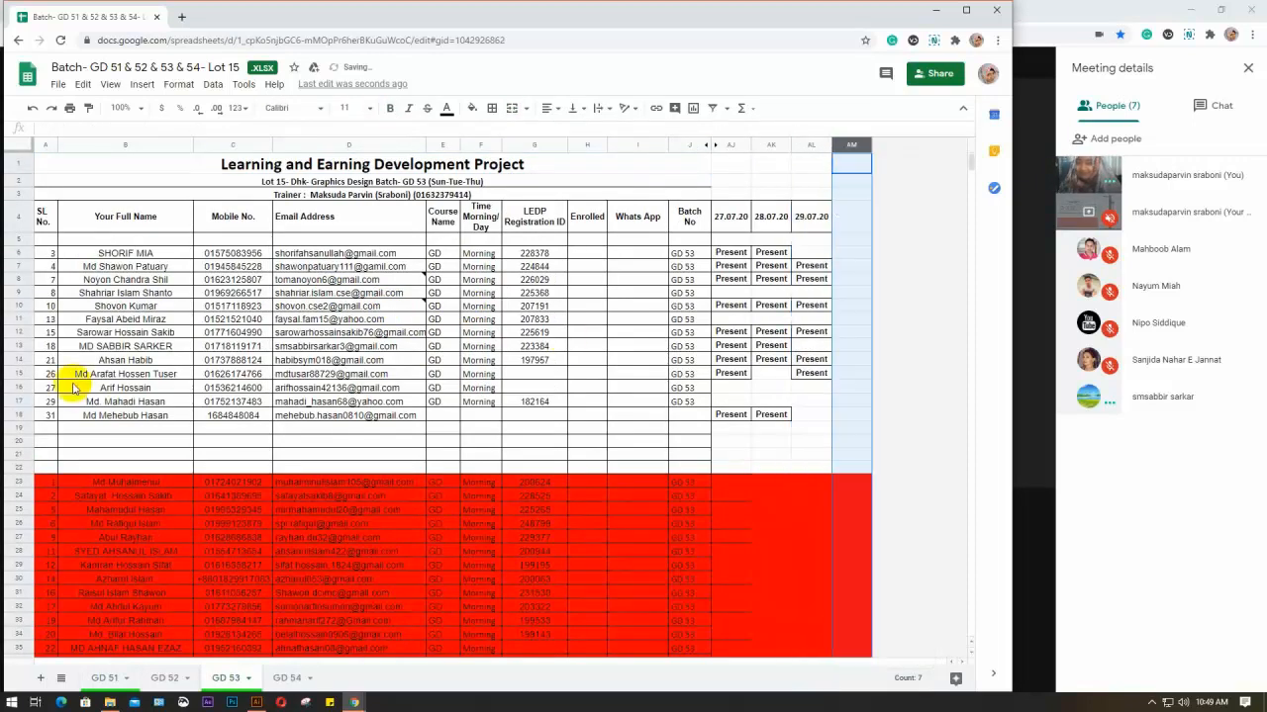
# Step: Enter Present in cell AM13 of the new attendance column on the GD 53 sheet
pyautogui.click(14, 345)
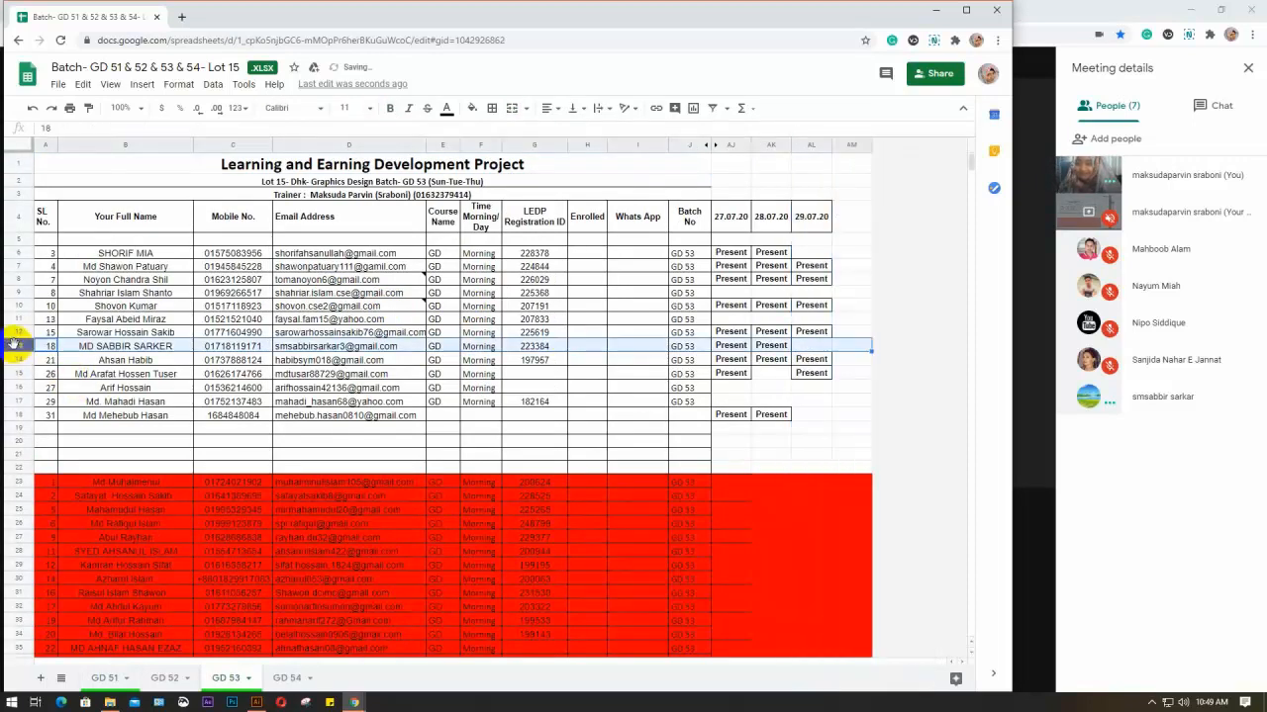
pyautogui.click(844, 347)
pyautogui.write('Present')
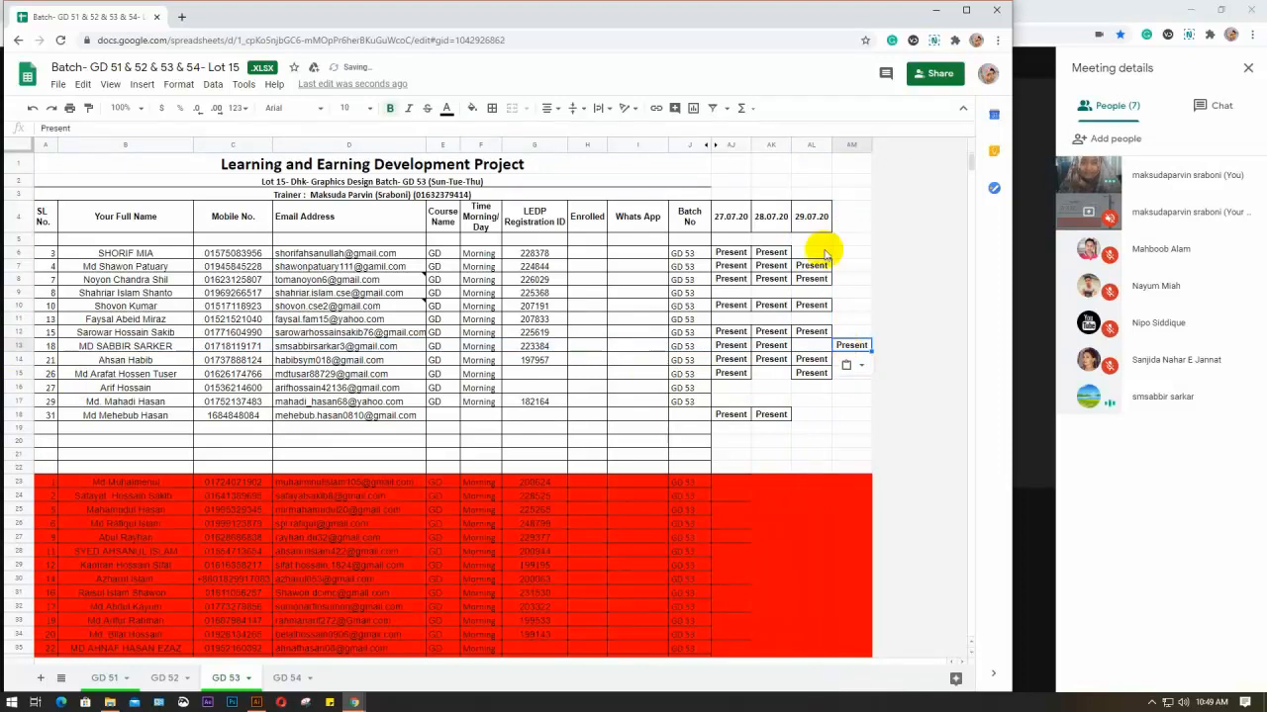
# Step: Copy the 30.07.20 date header from AN4 on the GD 51 sheet into AM4 on the GD 53 sheet
pyautogui.click(104, 678)
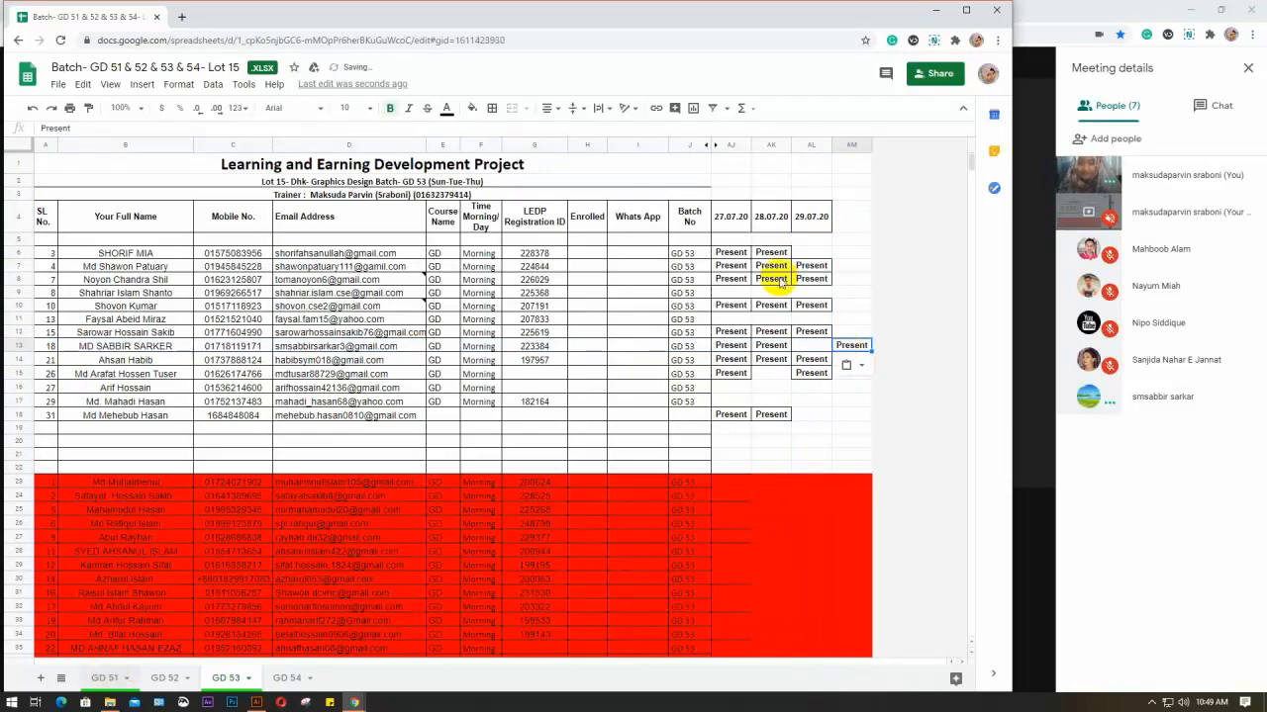
pyautogui.click(763, 222)
pyautogui.hotkey('ctrl', 'c')
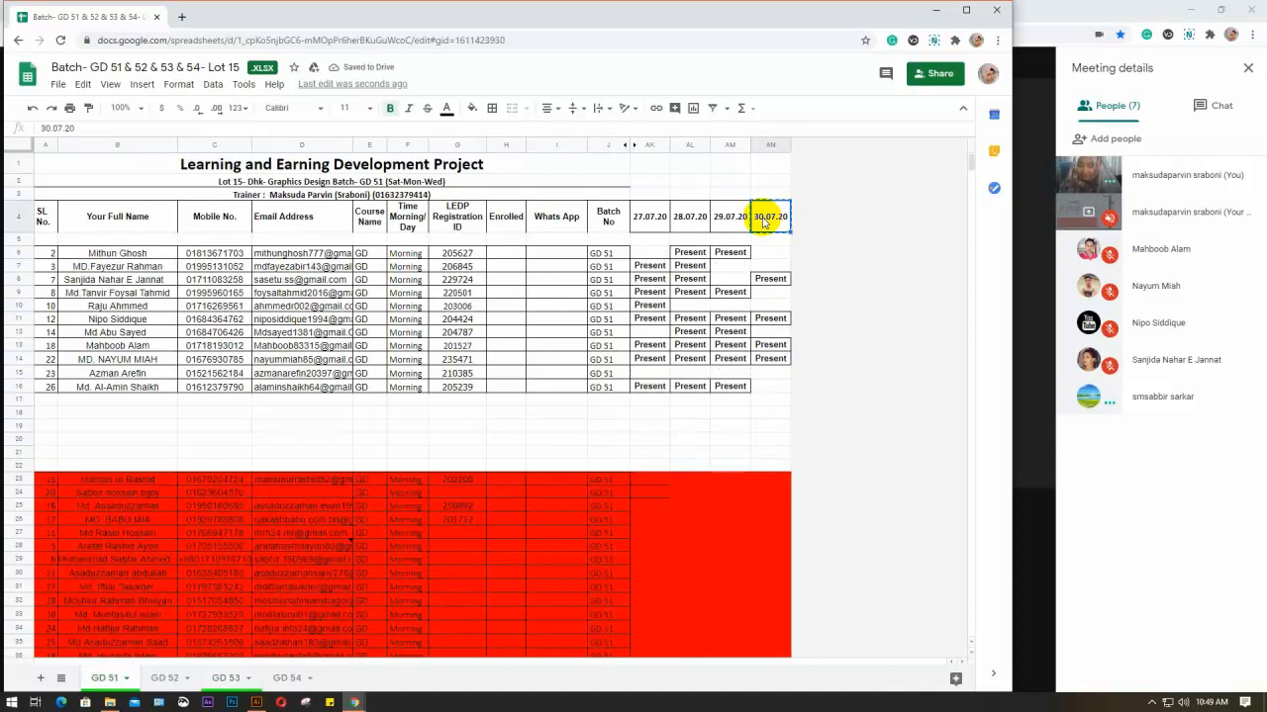
pyautogui.click(222, 678)
pyautogui.click(848, 223)
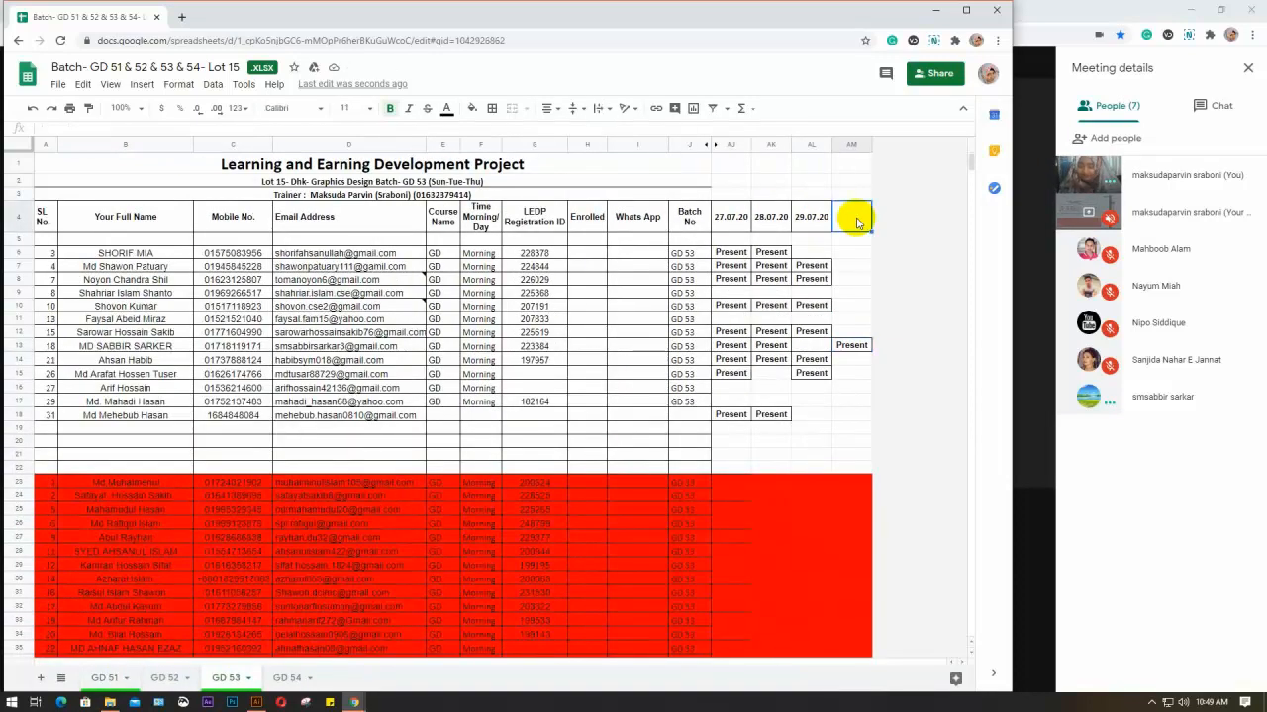
pyautogui.hotkey('ctrl', 'v')
# Step: On the GD 52 sheet, insert one column to the right of 29.07.20 and paste the 30.07.20 header into AN4
pyautogui.click(159, 679)
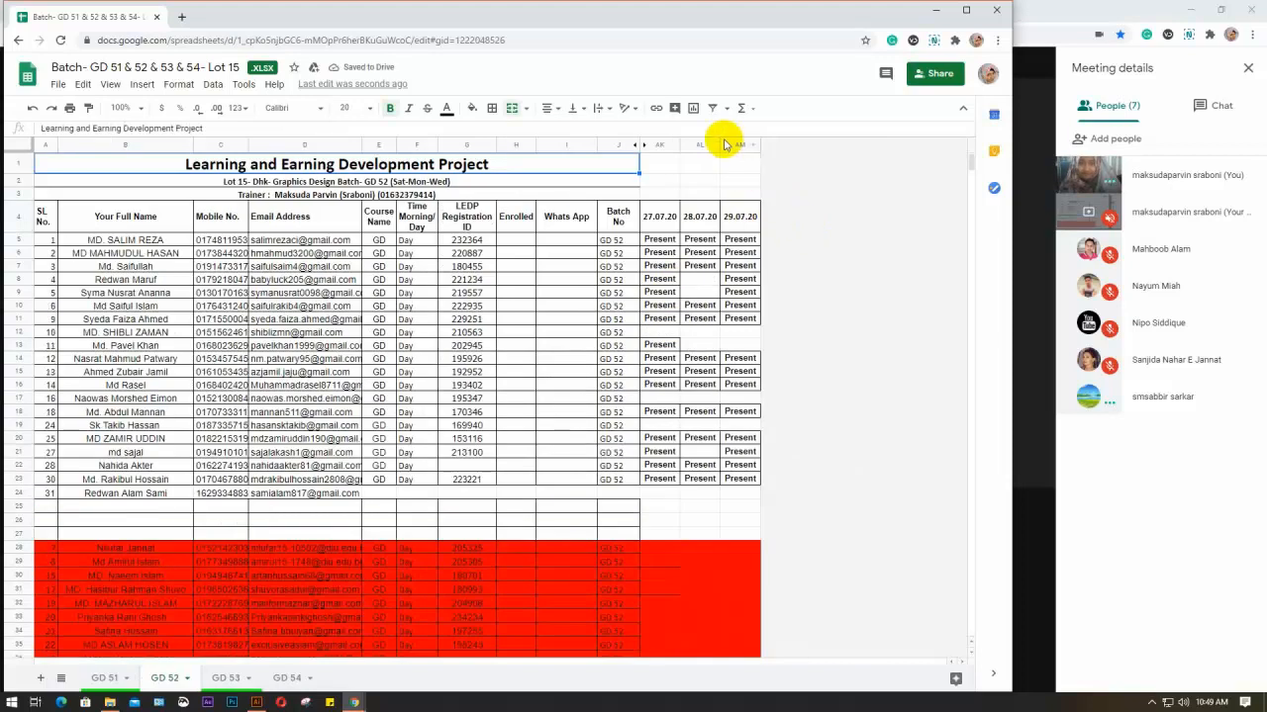
pyautogui.click(730, 145)
pyautogui.rightClick(731, 145)
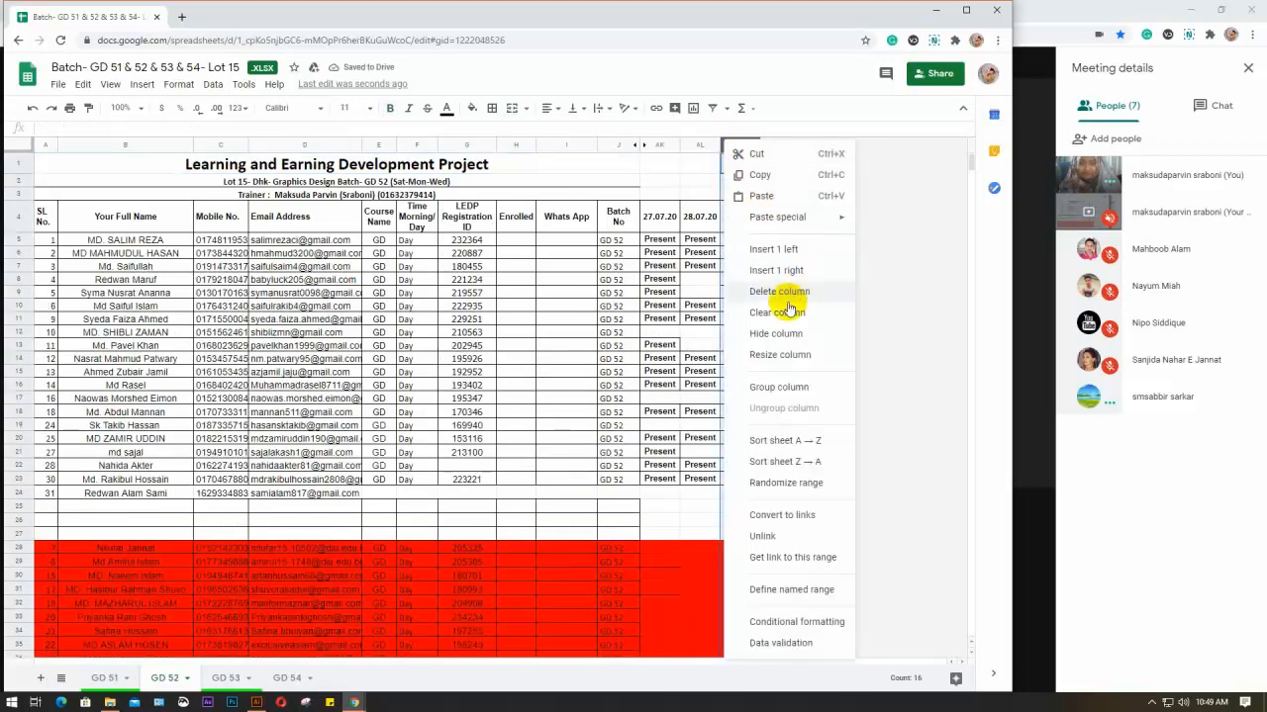
pyautogui.click(776, 271)
pyautogui.click(775, 219)
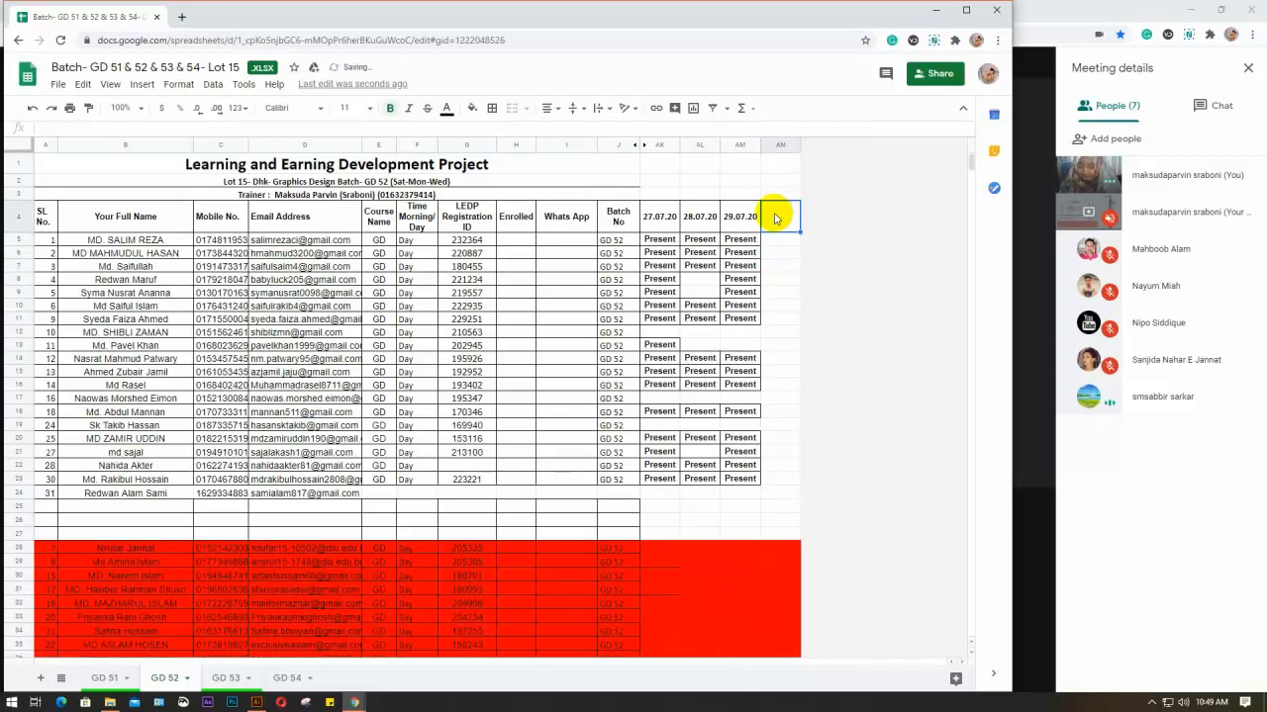
pyautogui.hotkey('ctrl', 'v')
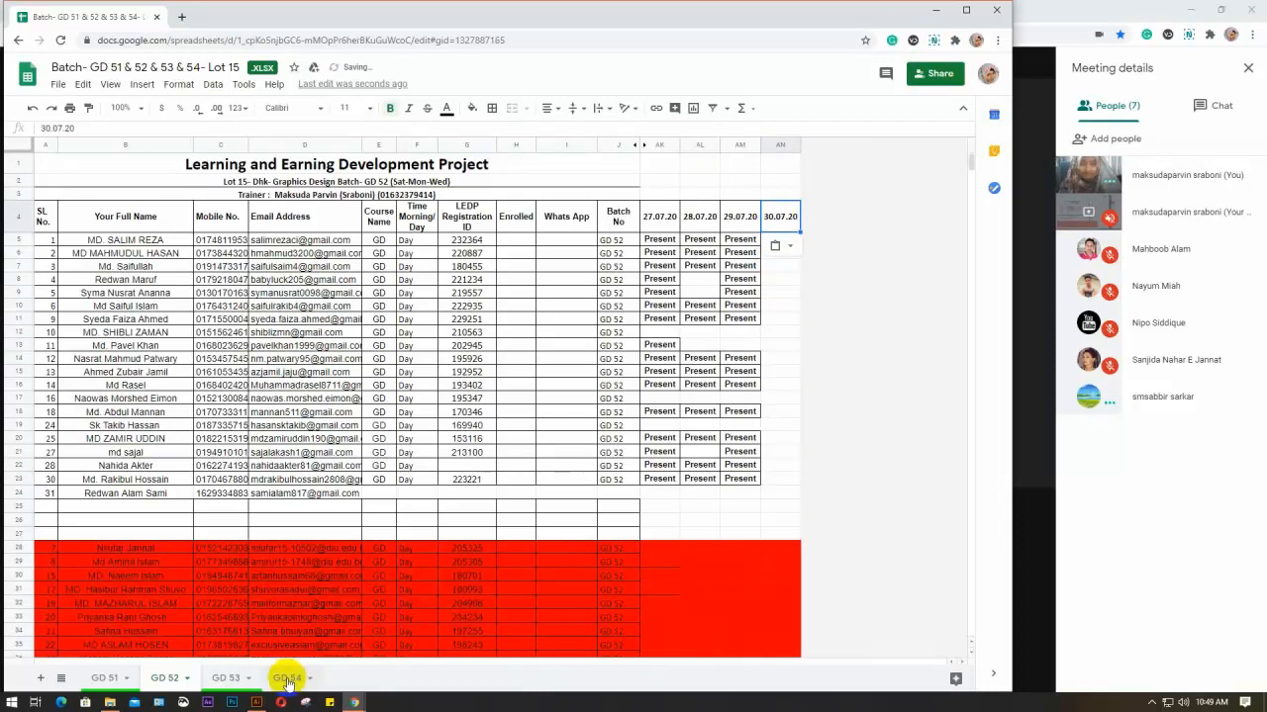
# Step: On the GD 54 sheet, insert one column to the right of the 29.07.20 attendance column and select its header cell AN4
pyautogui.click(287, 679)
pyautogui.click(726, 144)
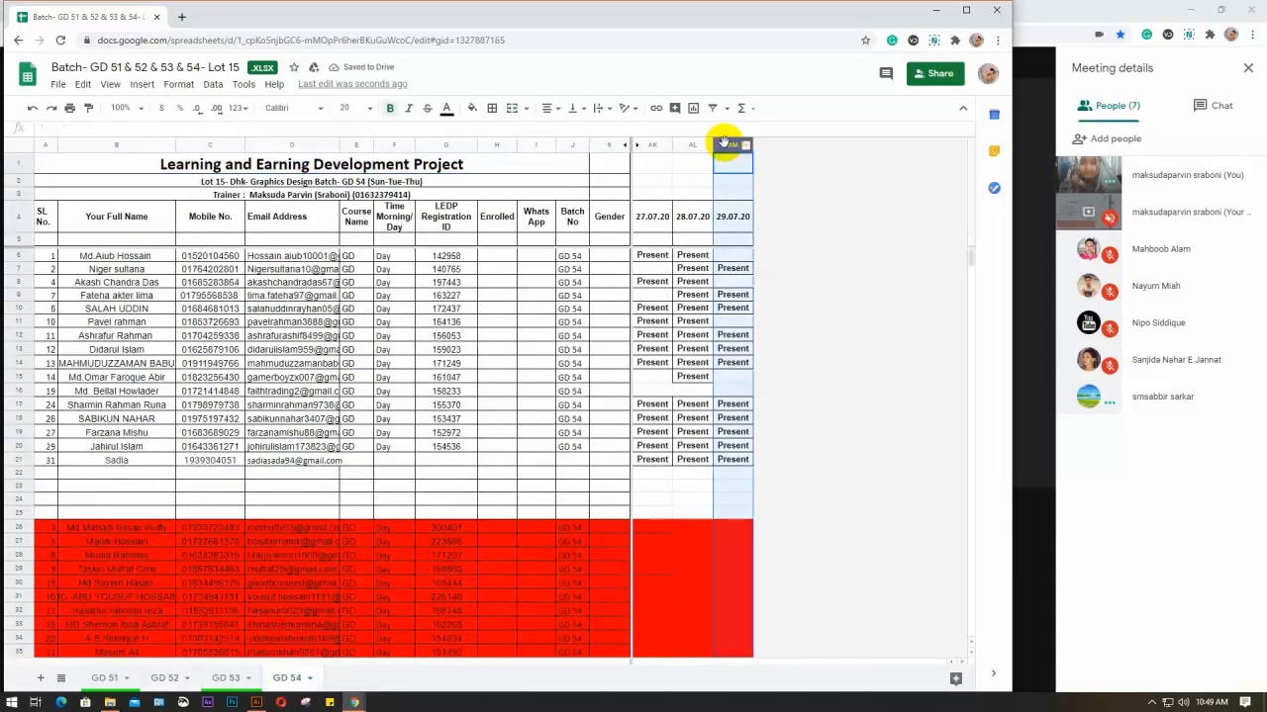
pyautogui.rightClick(727, 145)
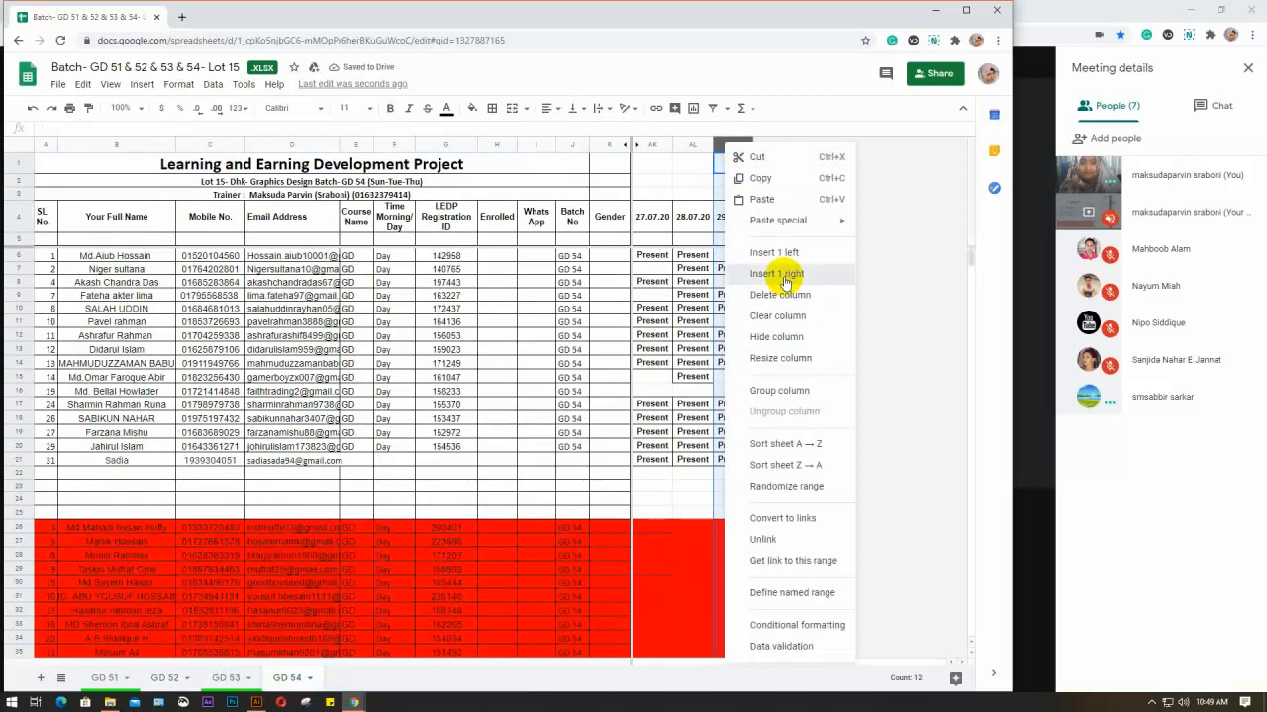
pyautogui.click(785, 274)
pyautogui.click(771, 226)
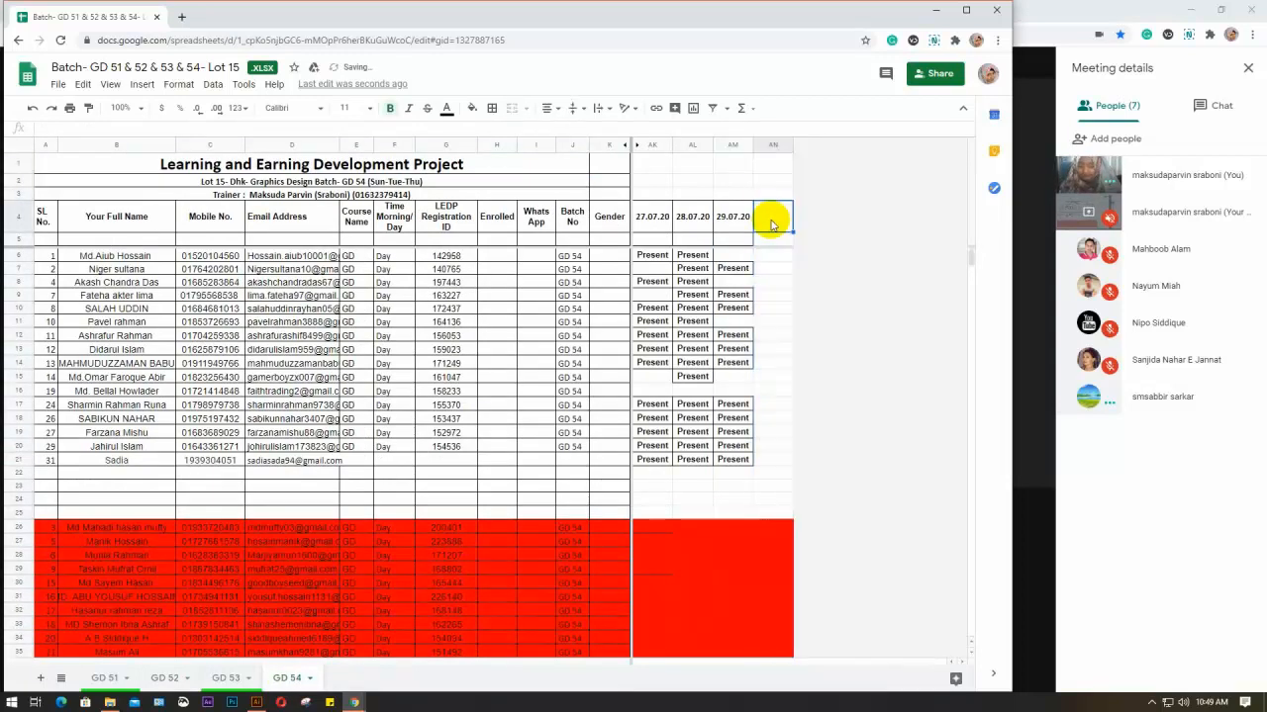
# Step: Minimise the spreadsheet, switch to Adobe Illustrator and close the floating Color controls
pyautogui.click(935, 12)
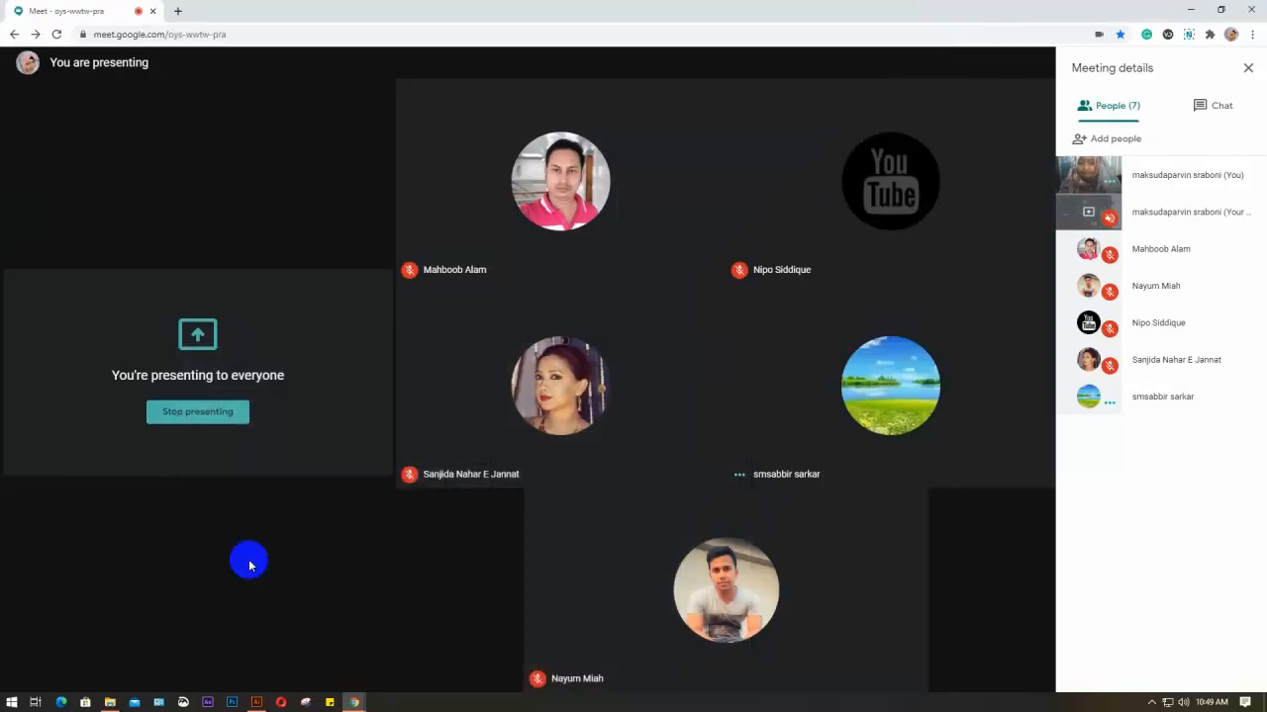
pyautogui.click(256, 702)
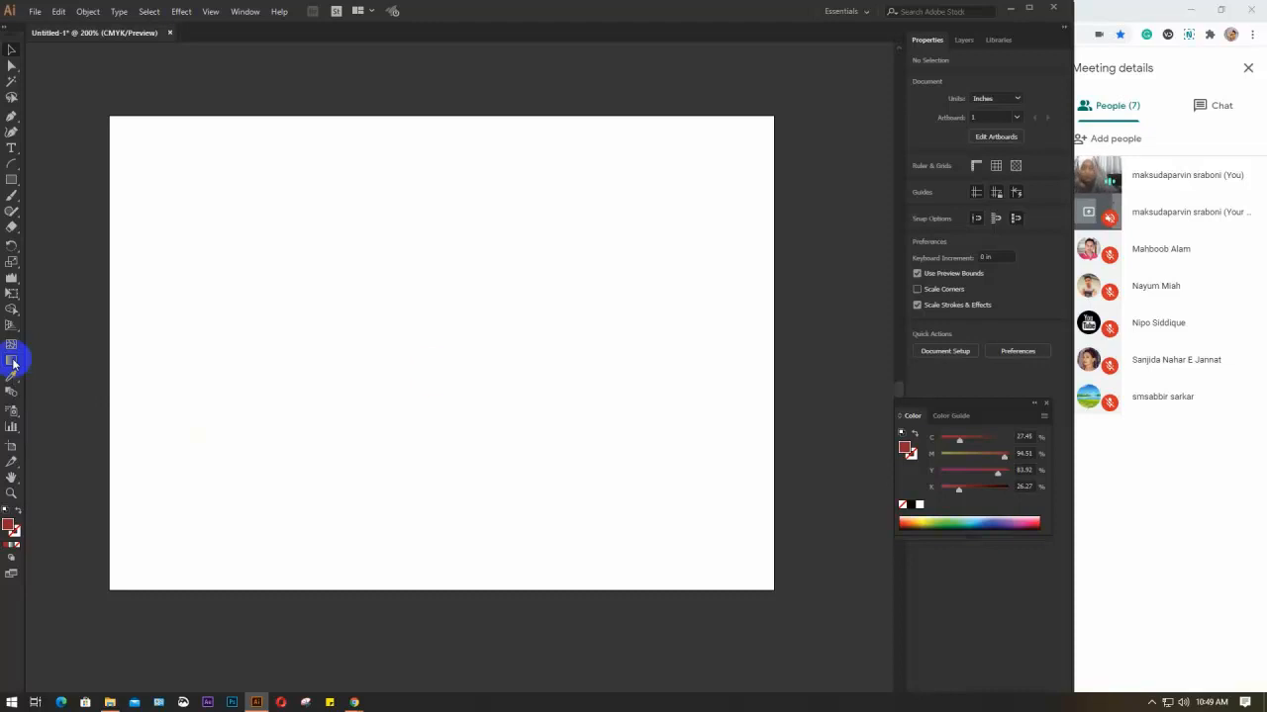
pyautogui.click(1045, 403)
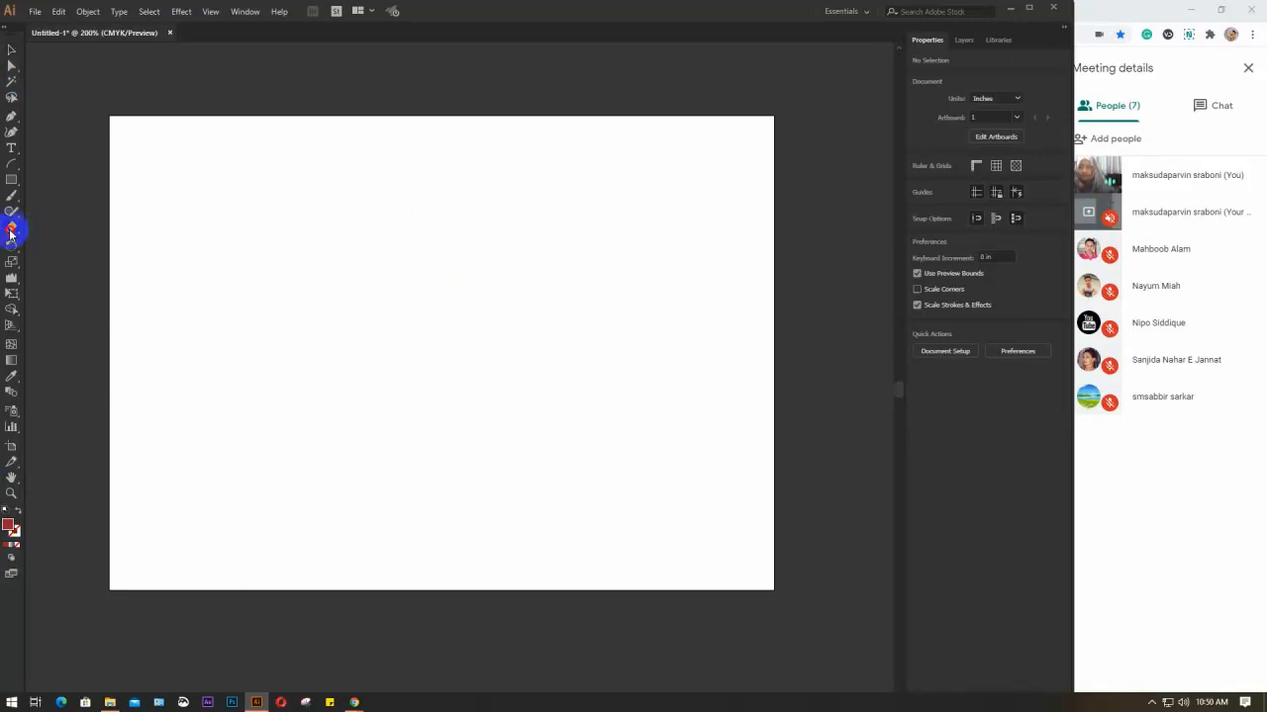
# Step: Examine the tool variants grouped with the Eraser and Shape Builder tools, and try selecting the Selection and Gradient tools
pyautogui.moveTo(12, 227)
pyautogui.mouseDown()
pyautogui.moveTo(76, 260)
pyautogui.moveTo(15, 201)
pyautogui.mouseUp()
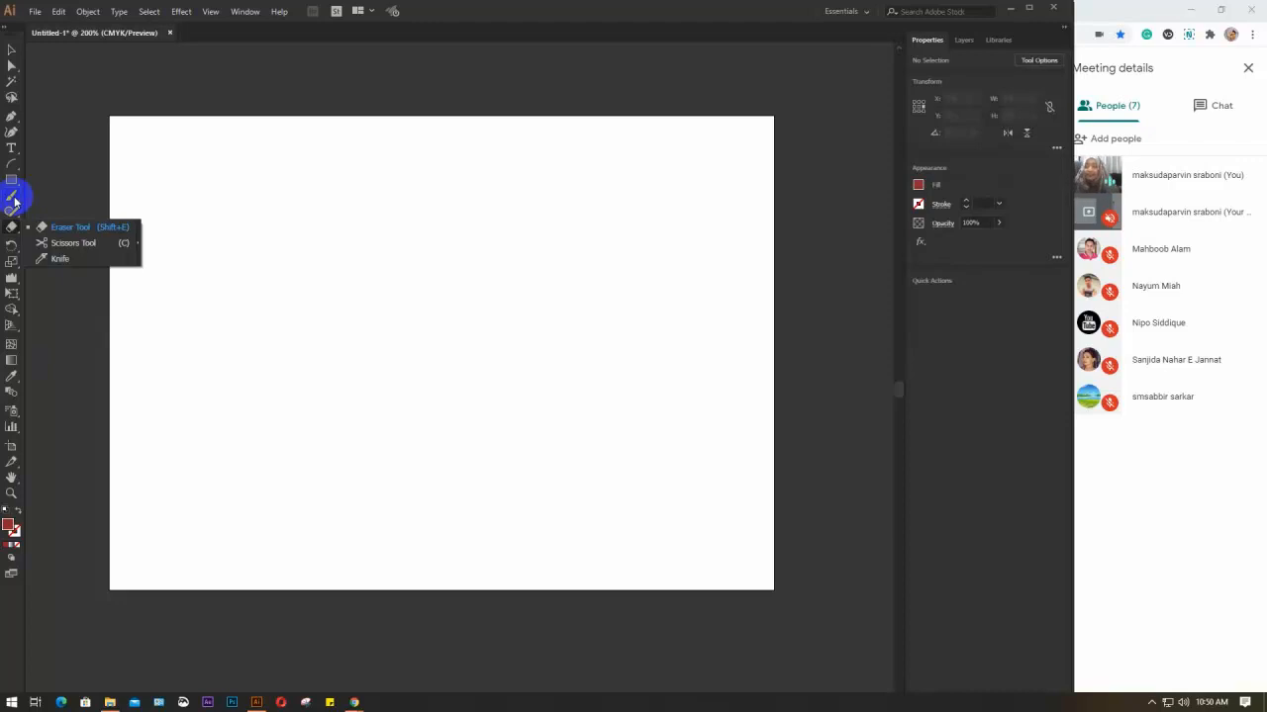
pyautogui.click(10, 51)
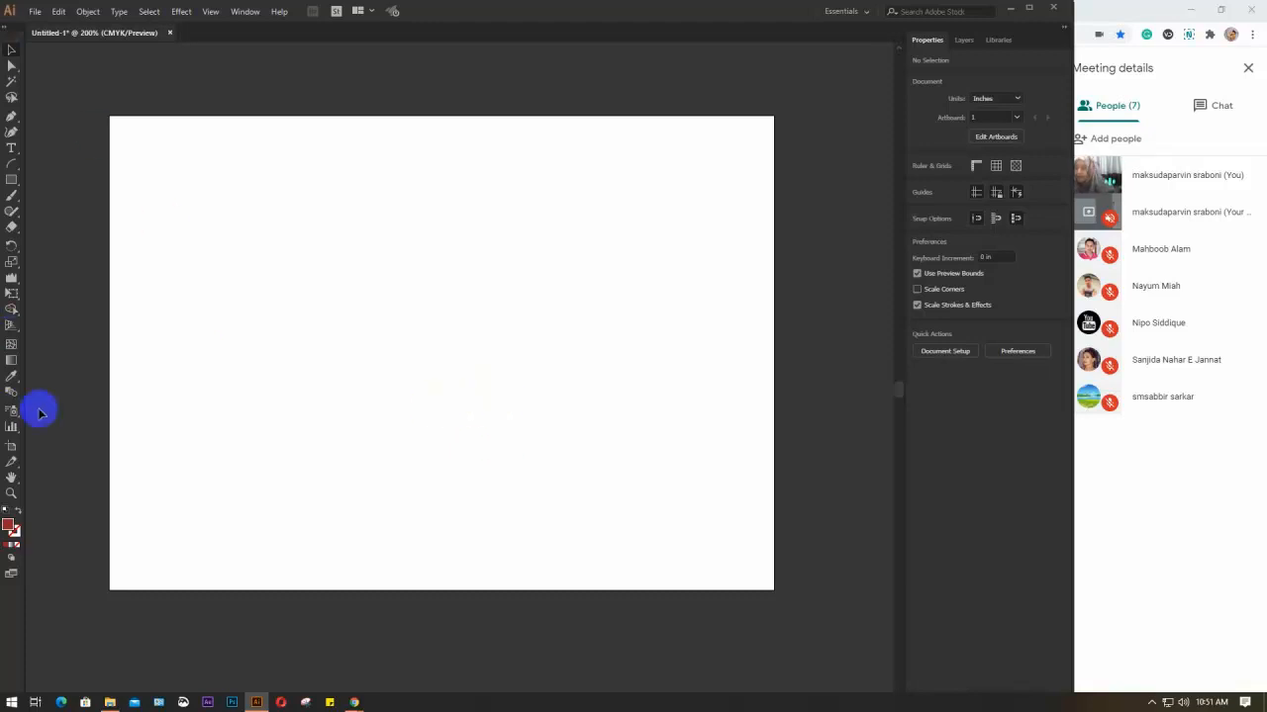
pyautogui.moveTo(11, 308); pyautogui.dragTo(89, 311)
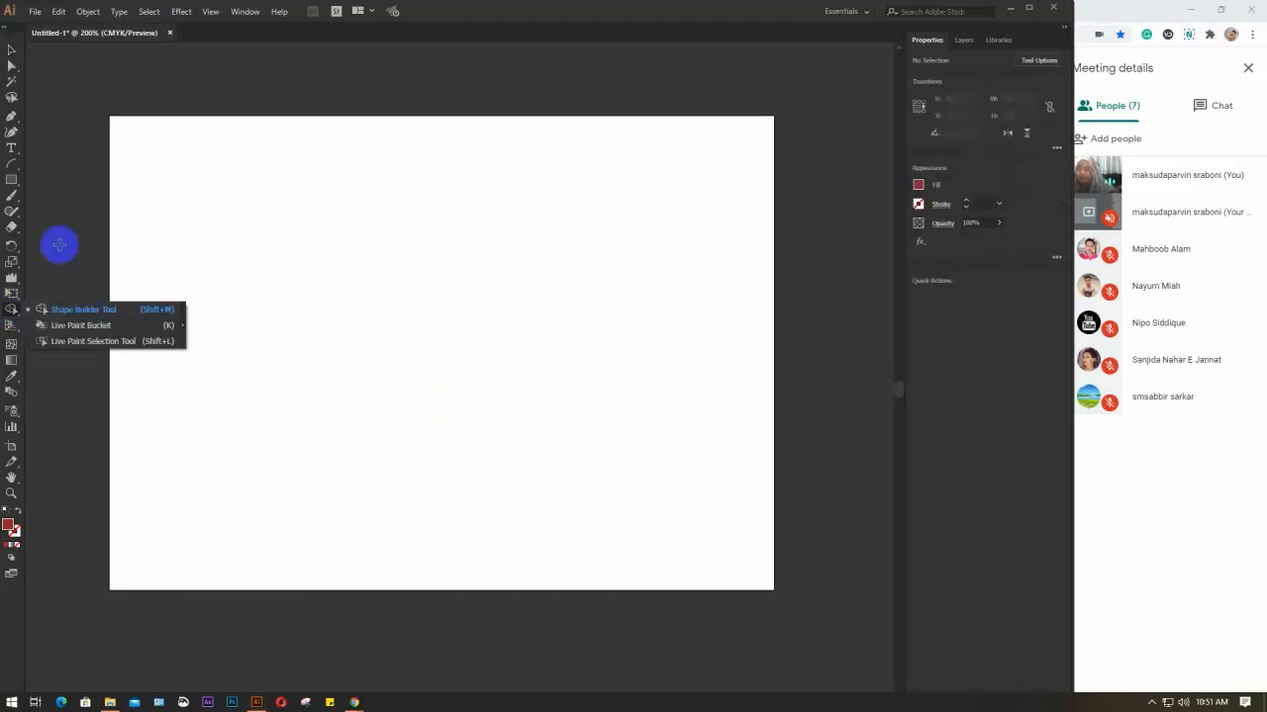
pyautogui.click(12, 49)
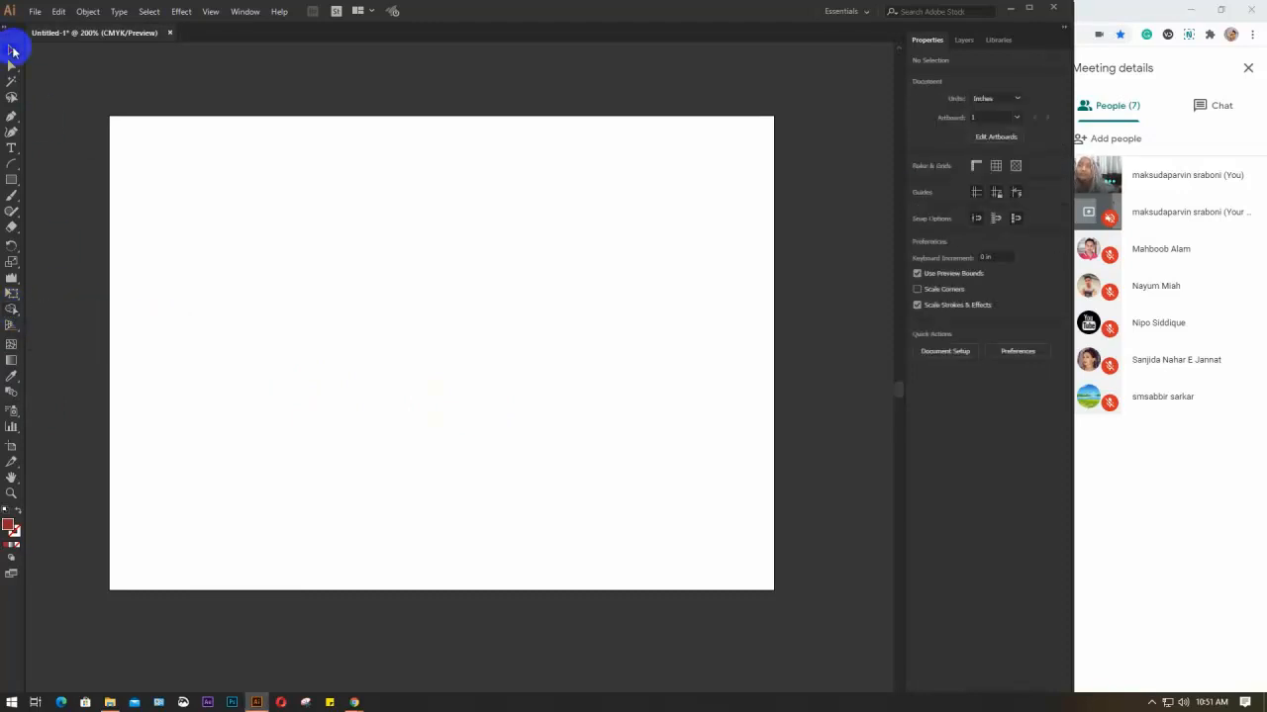
pyautogui.click(11, 359)
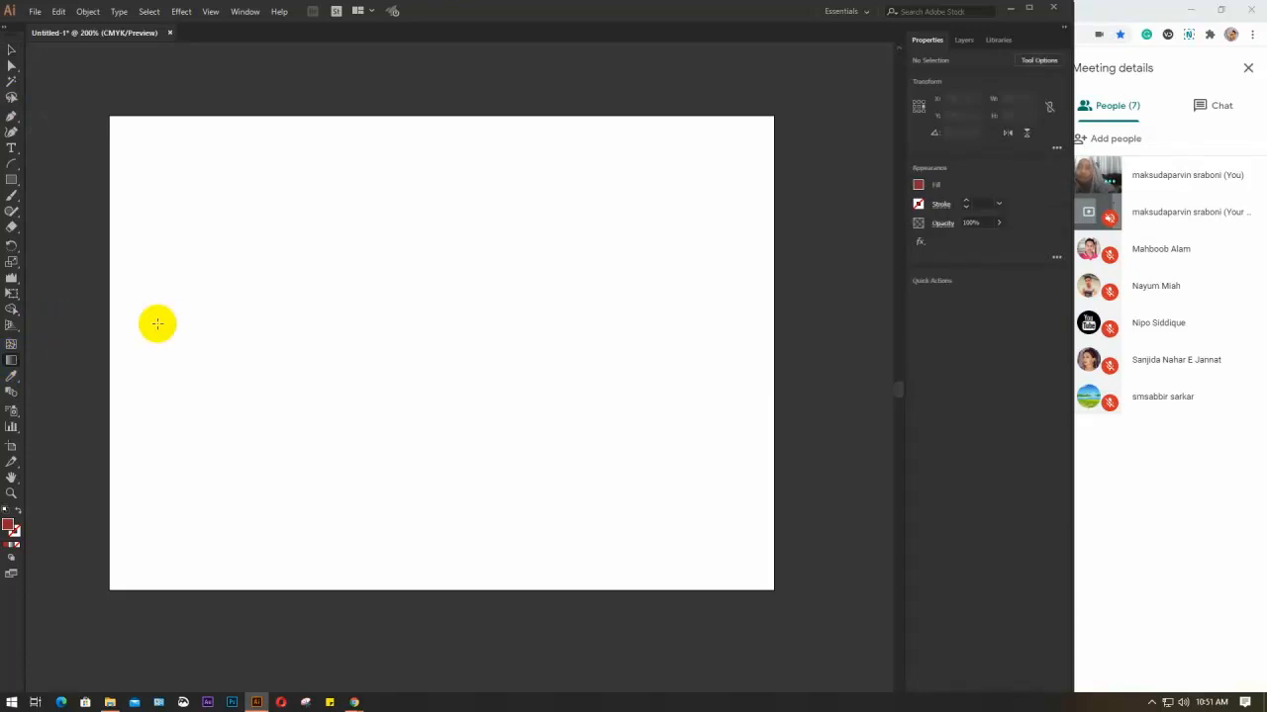
# Step: Draw a dark red rectangle about 3.29 by 1.67 in on the artboard and move it slightly nearer the artboard's centre
pyautogui.click(11, 180)
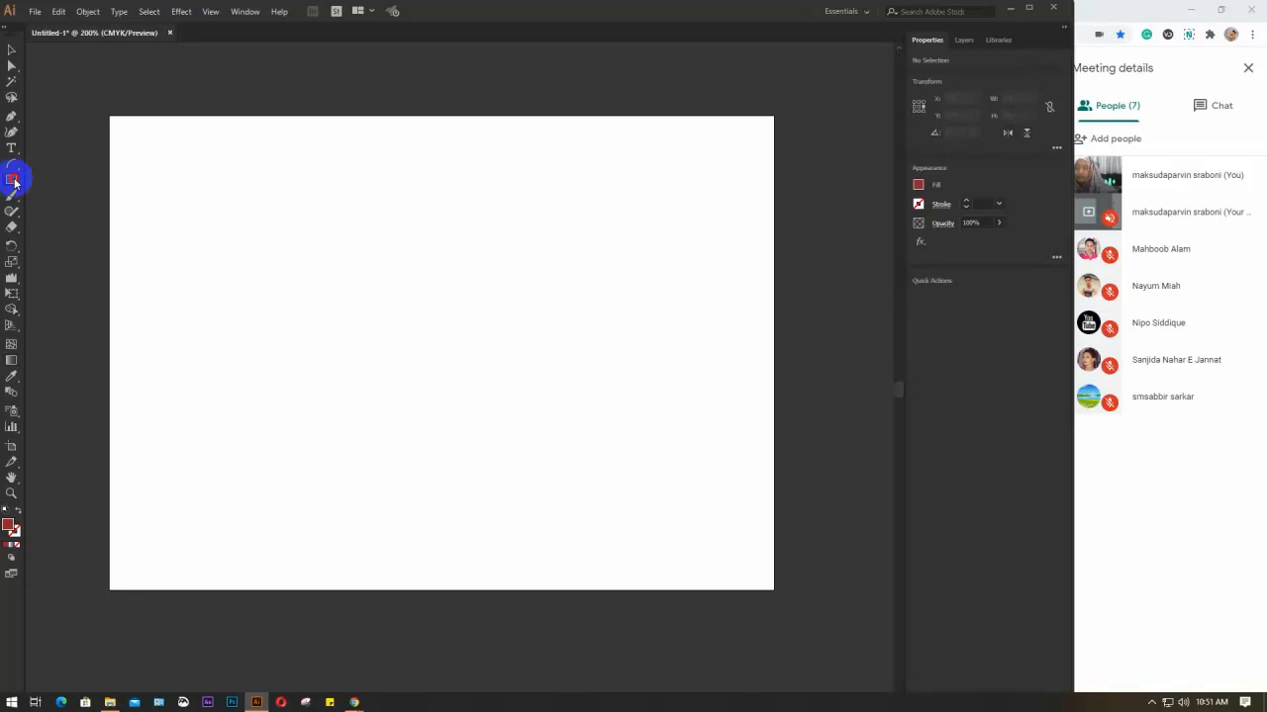
pyautogui.moveTo(14, 182); pyautogui.dragTo(81, 175)
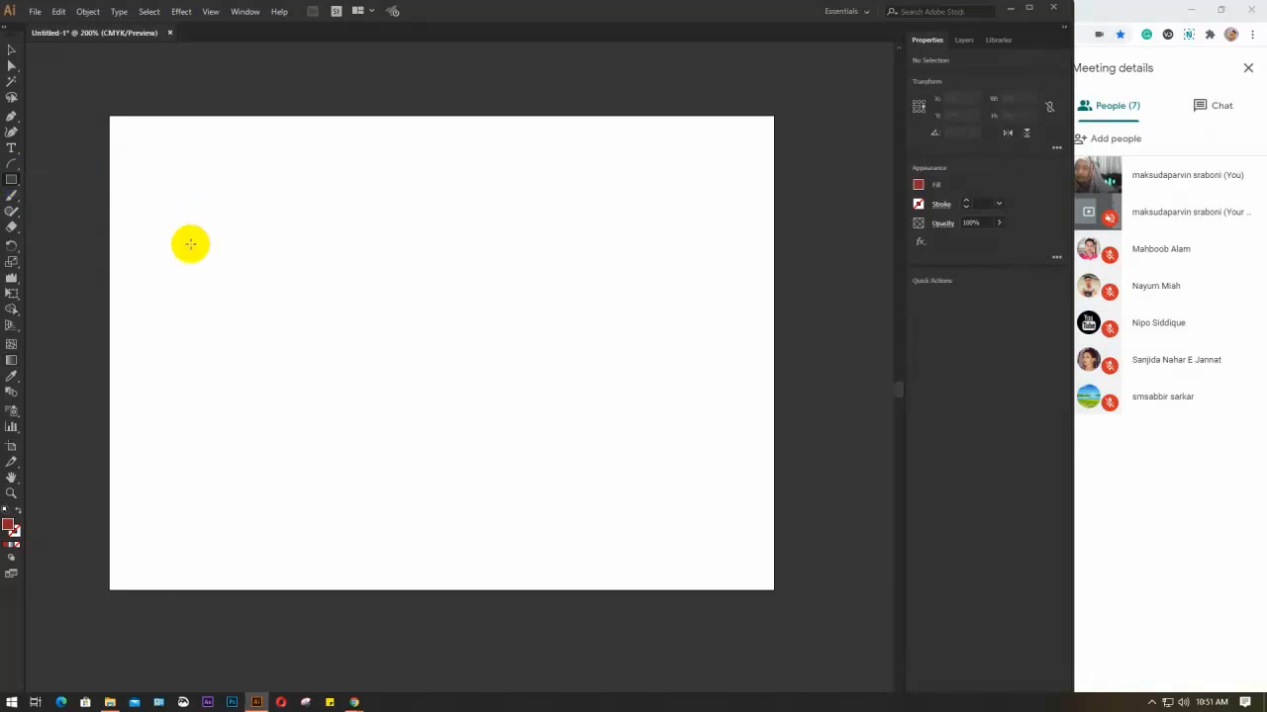
pyautogui.moveTo(190, 243)
pyautogui.mouseDown()
pyautogui.moveTo(362, 373)
pyautogui.moveTo(504, 401)
pyautogui.mouseUp()
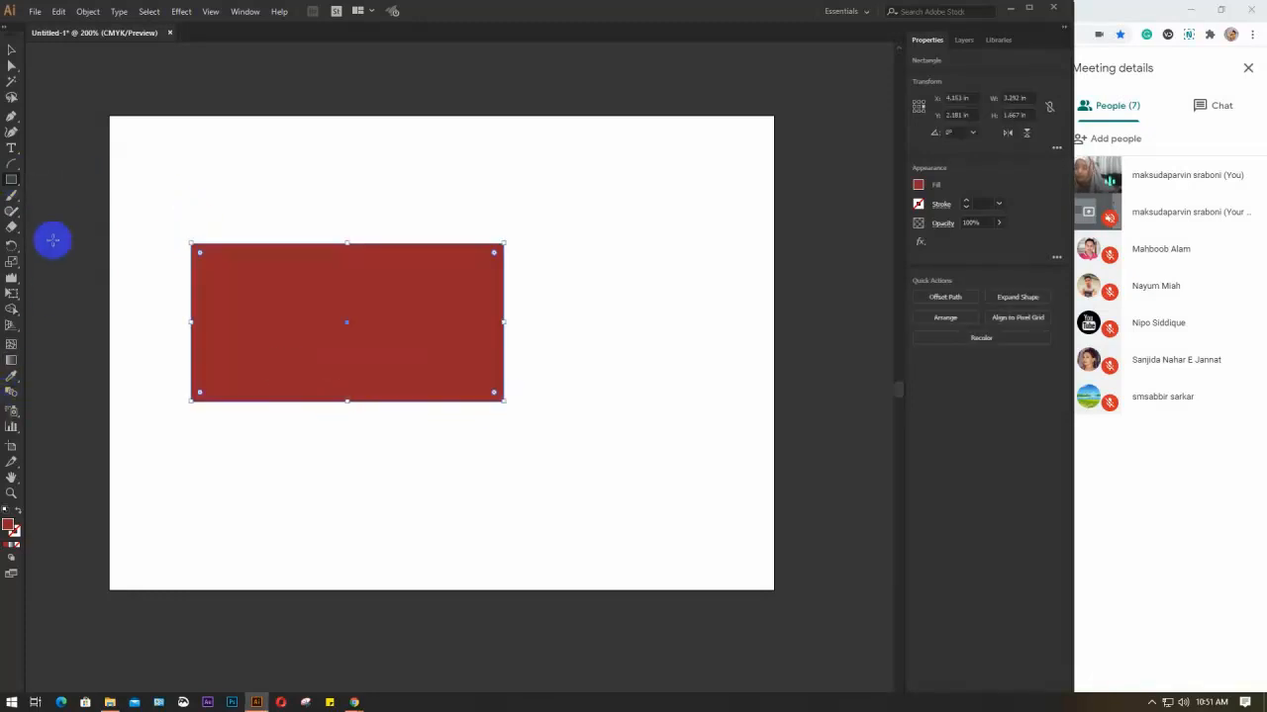
pyautogui.click(11, 50)
pyautogui.click(608, 294)
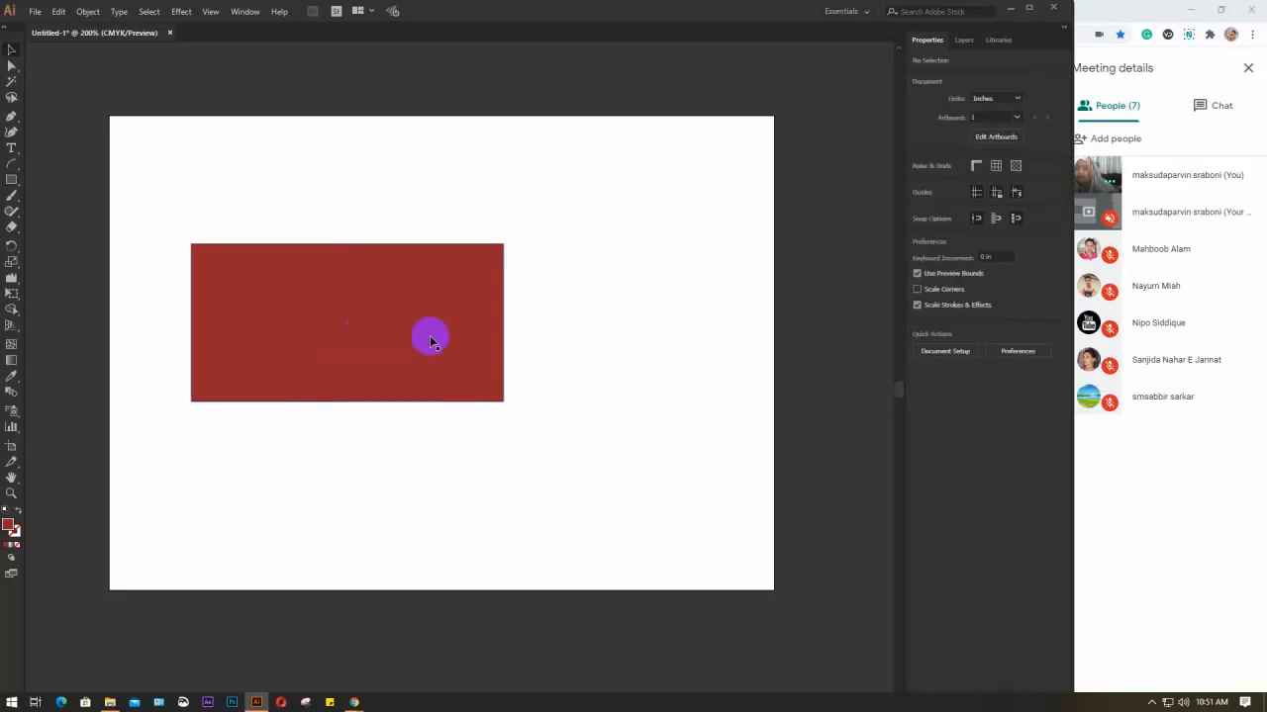
pyautogui.moveTo(402, 315); pyautogui.dragTo(443, 331)
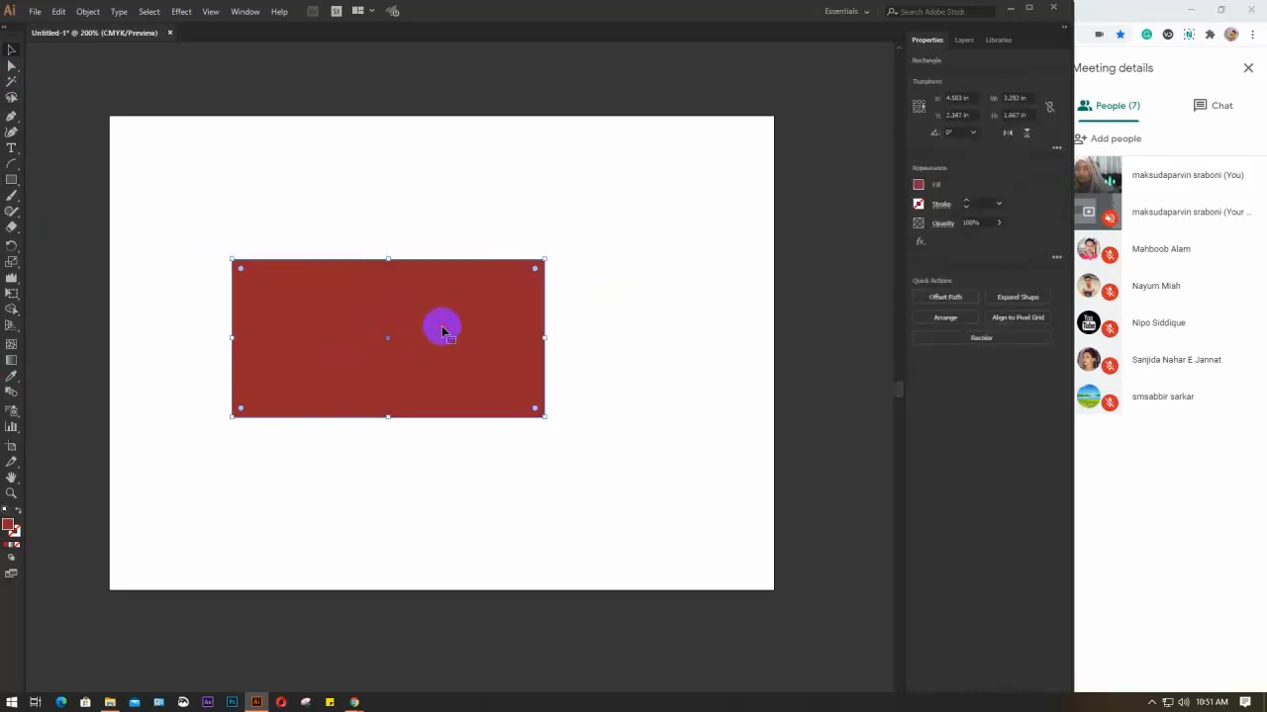
# Step: Try the Gradient tool across the red rectangle, and open and close the Gradient settings several times
pyautogui.click(10, 360)
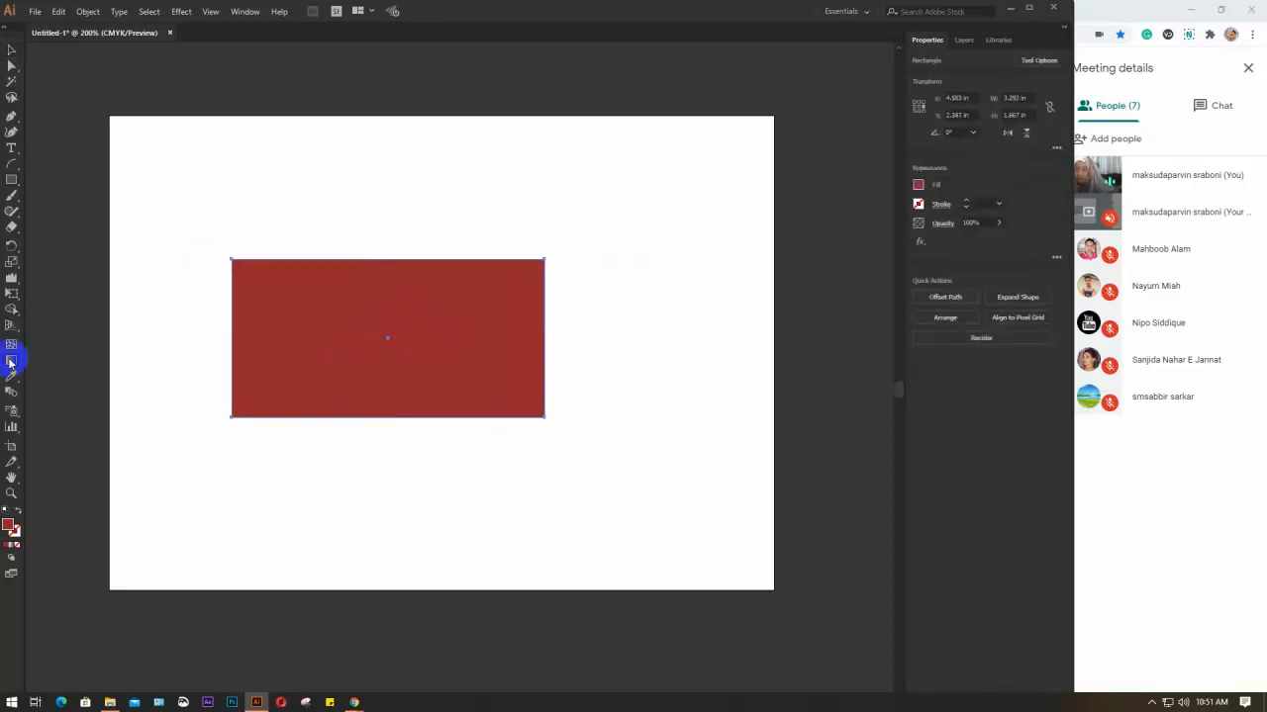
pyautogui.moveTo(303, 462); pyautogui.dragTo(455, 216)
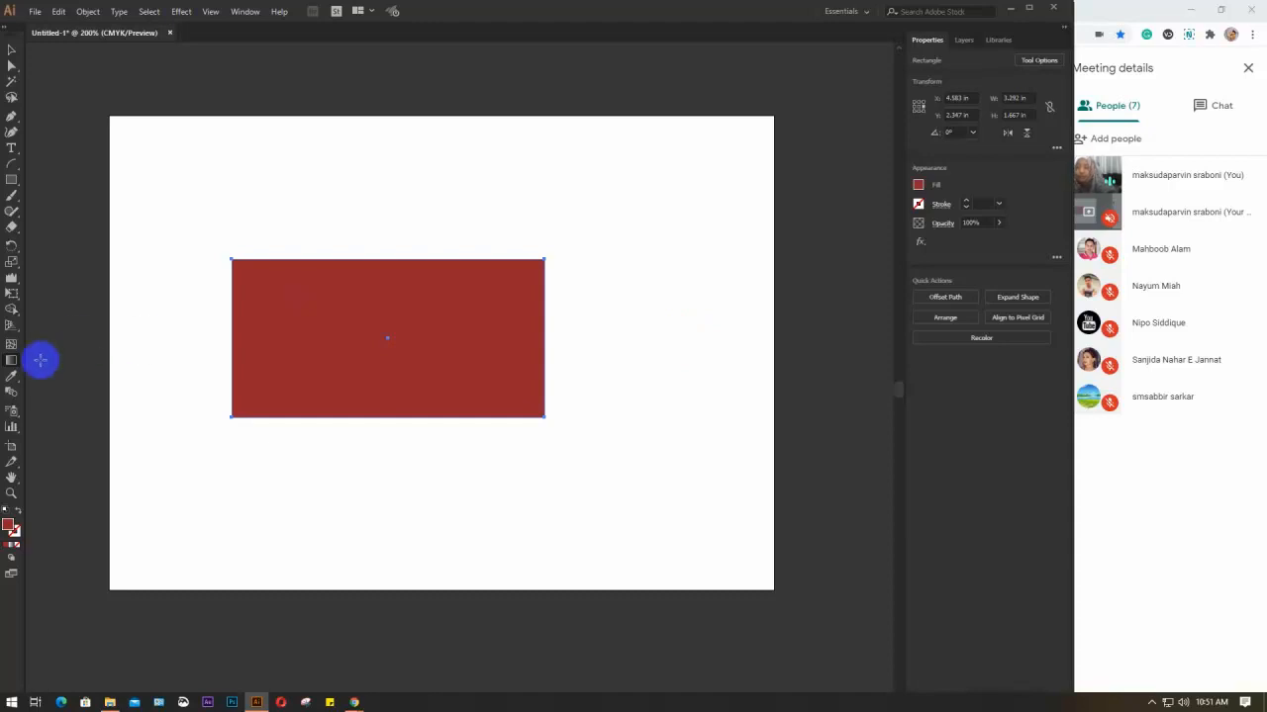
pyautogui.doubleClick(11, 362)
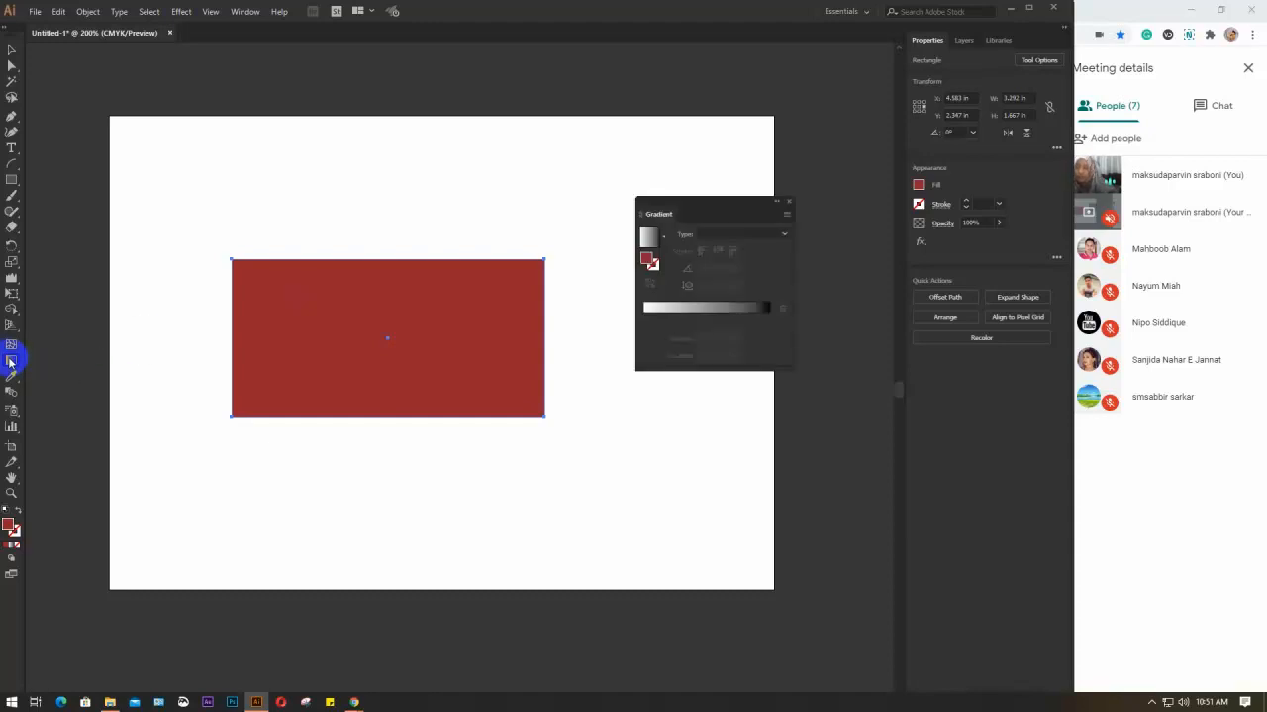
pyautogui.click(787, 202)
pyautogui.click(239, 12)
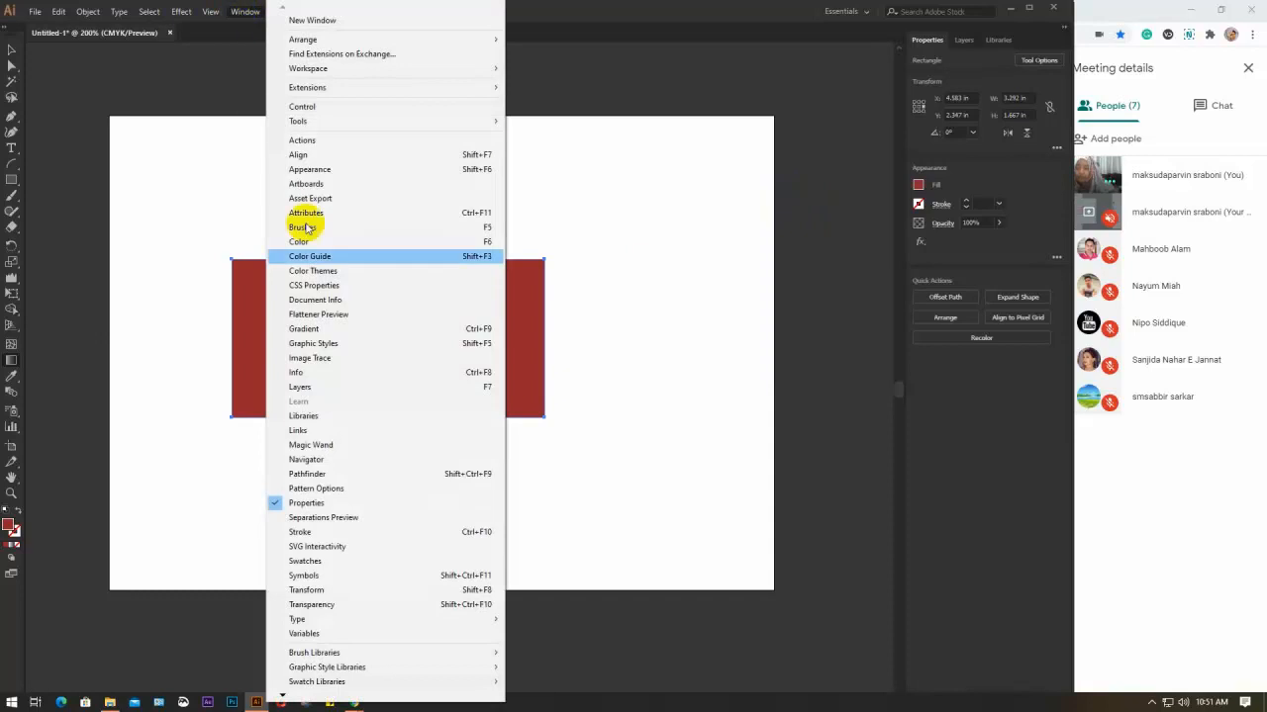
pyautogui.click(328, 335)
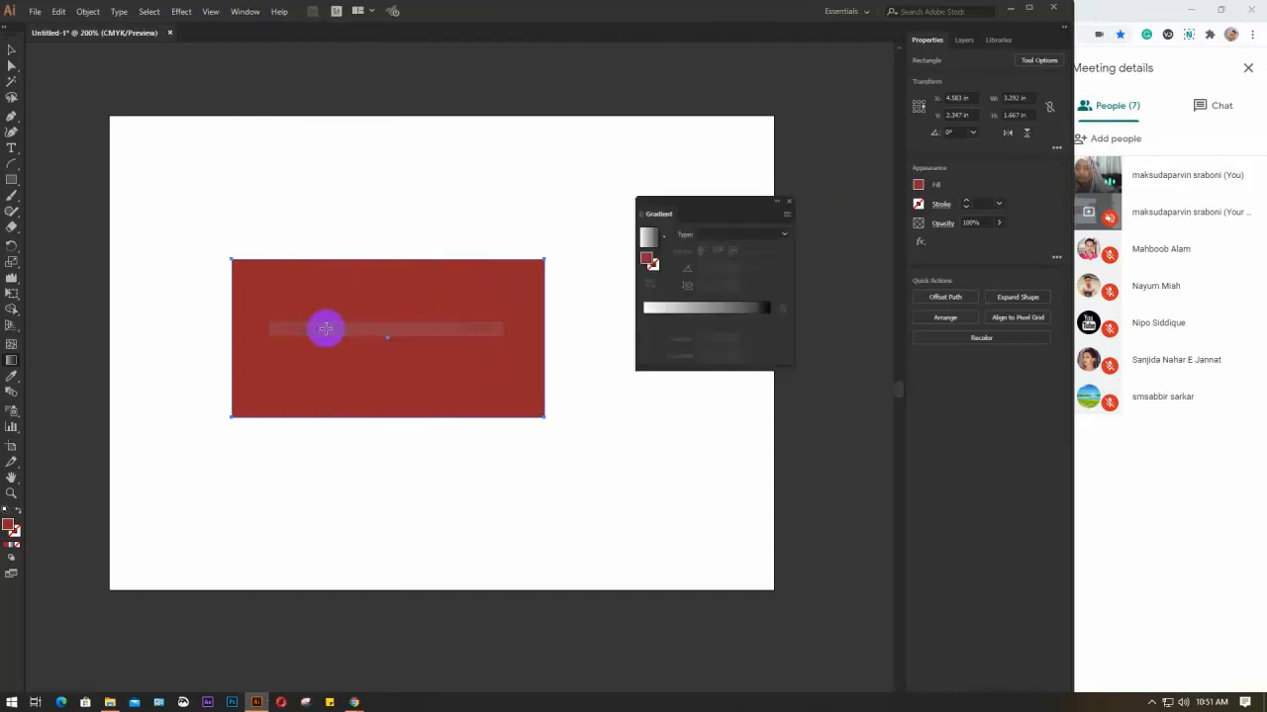
pyautogui.click(788, 202)
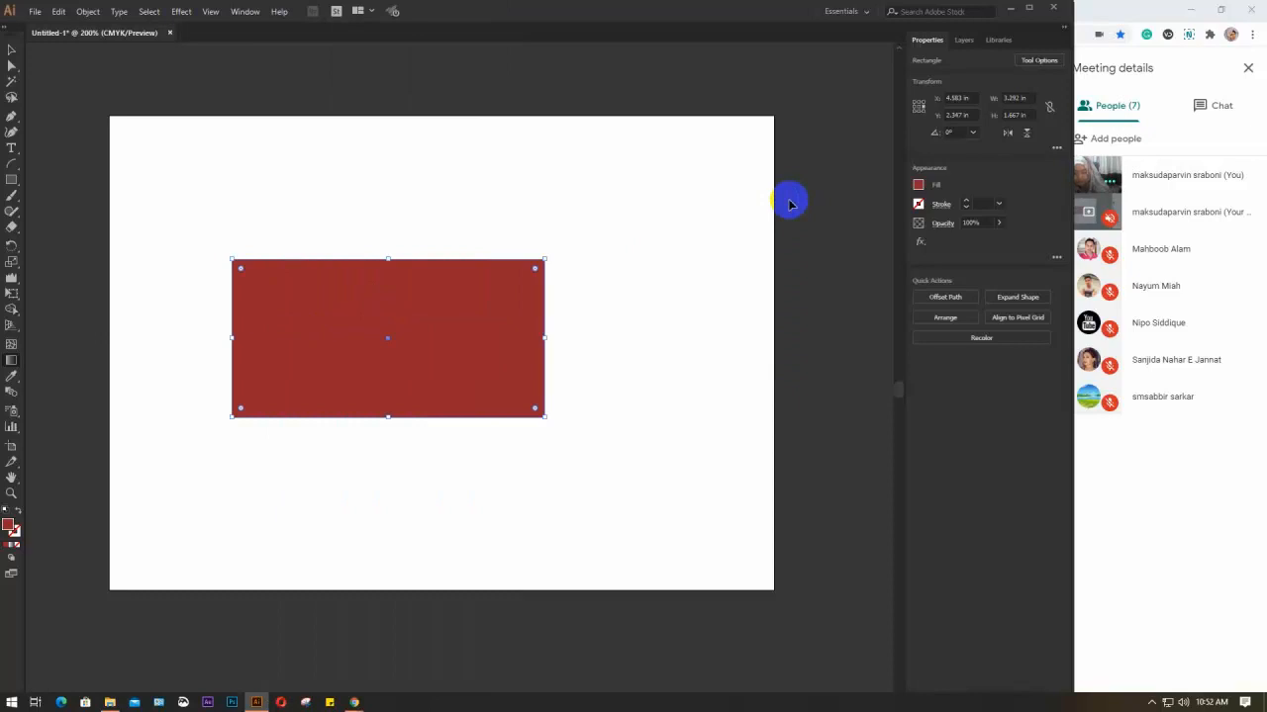
pyautogui.hotkey('ctrl', 'F9')
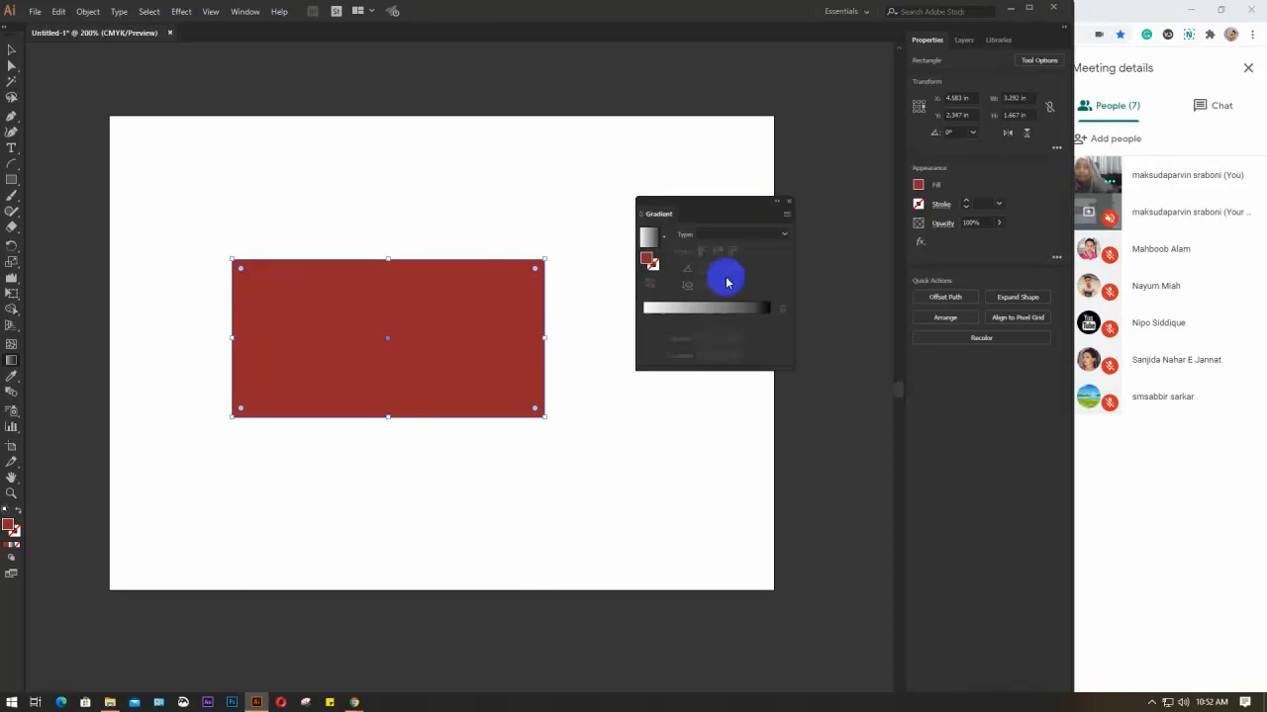
pyautogui.click(787, 201)
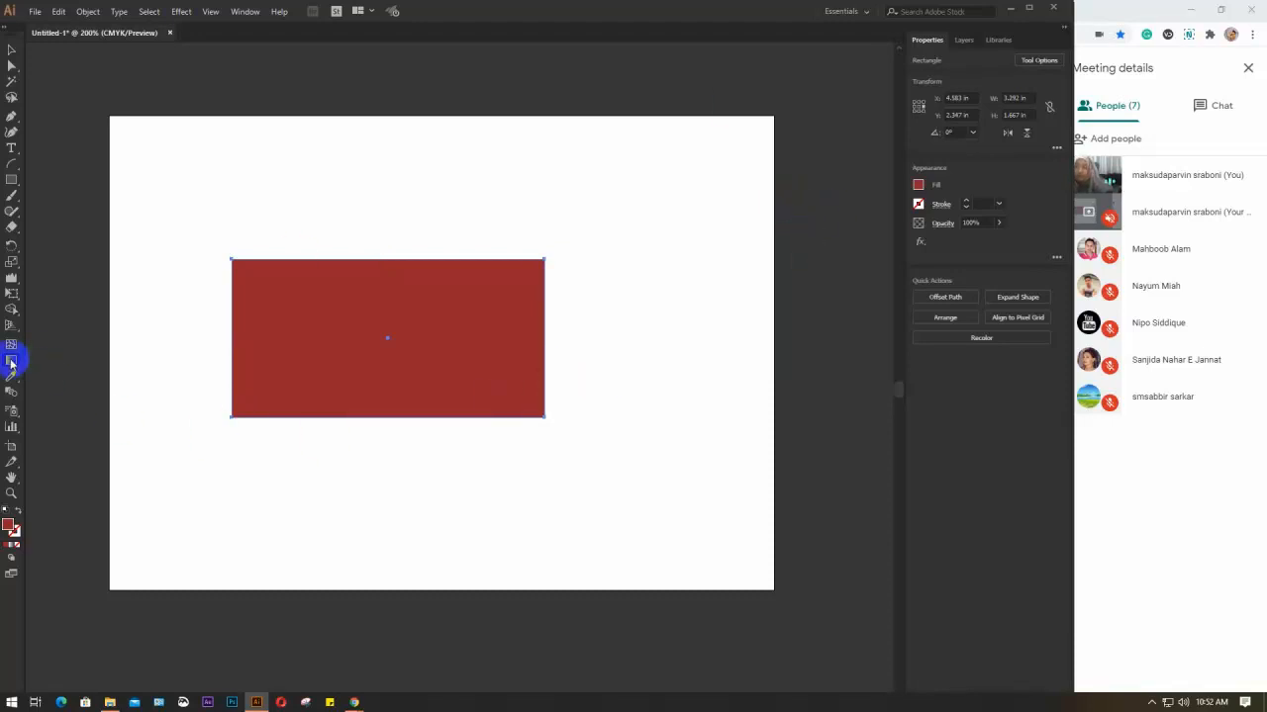
# Step: Open the Gradient settings, move them closer to the rectangle, and hide and restore their detailed options
pyautogui.click(1036, 59)
pyautogui.moveTo(730, 198); pyautogui.dragTo(695, 197)
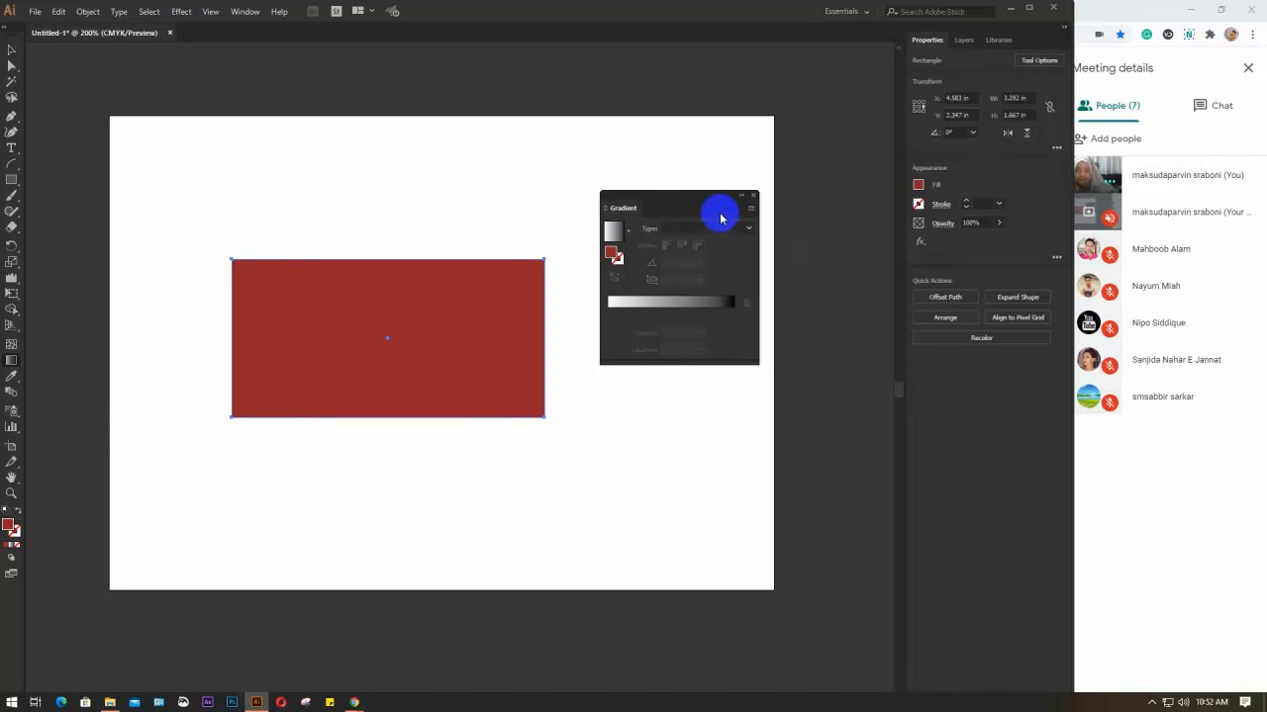
pyautogui.click(750, 207)
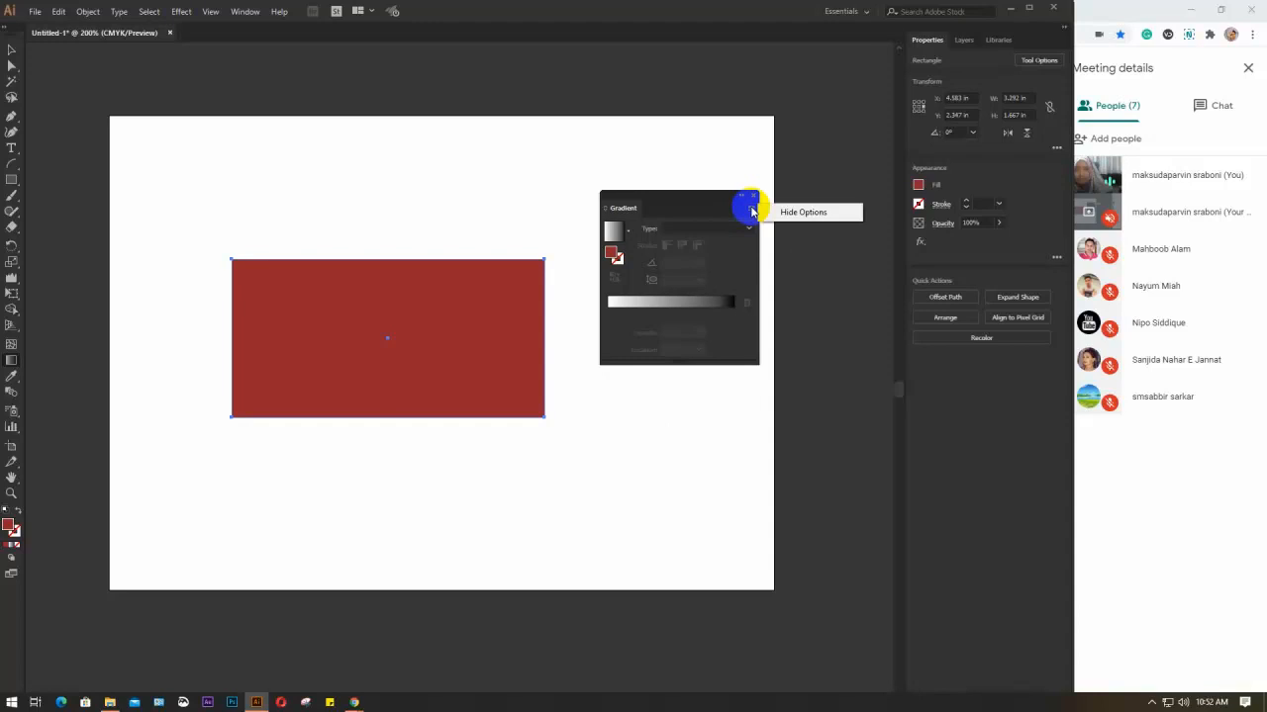
pyautogui.click(792, 214)
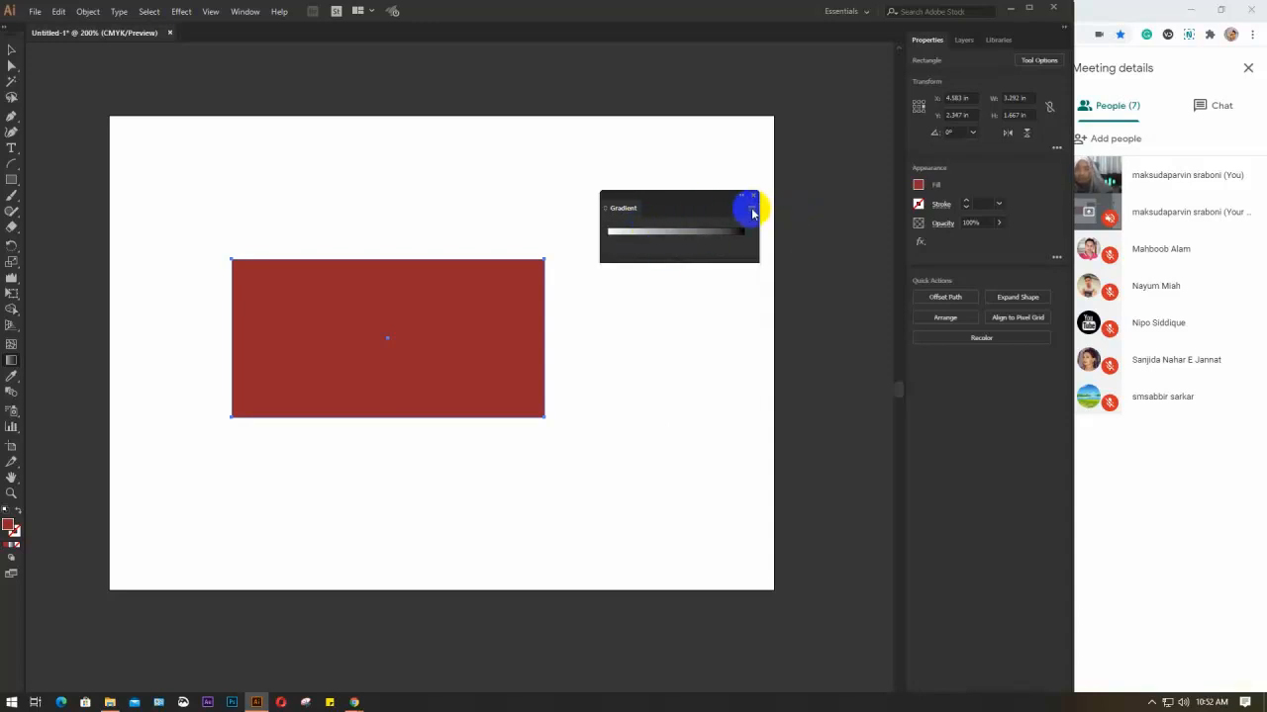
pyautogui.click(752, 211)
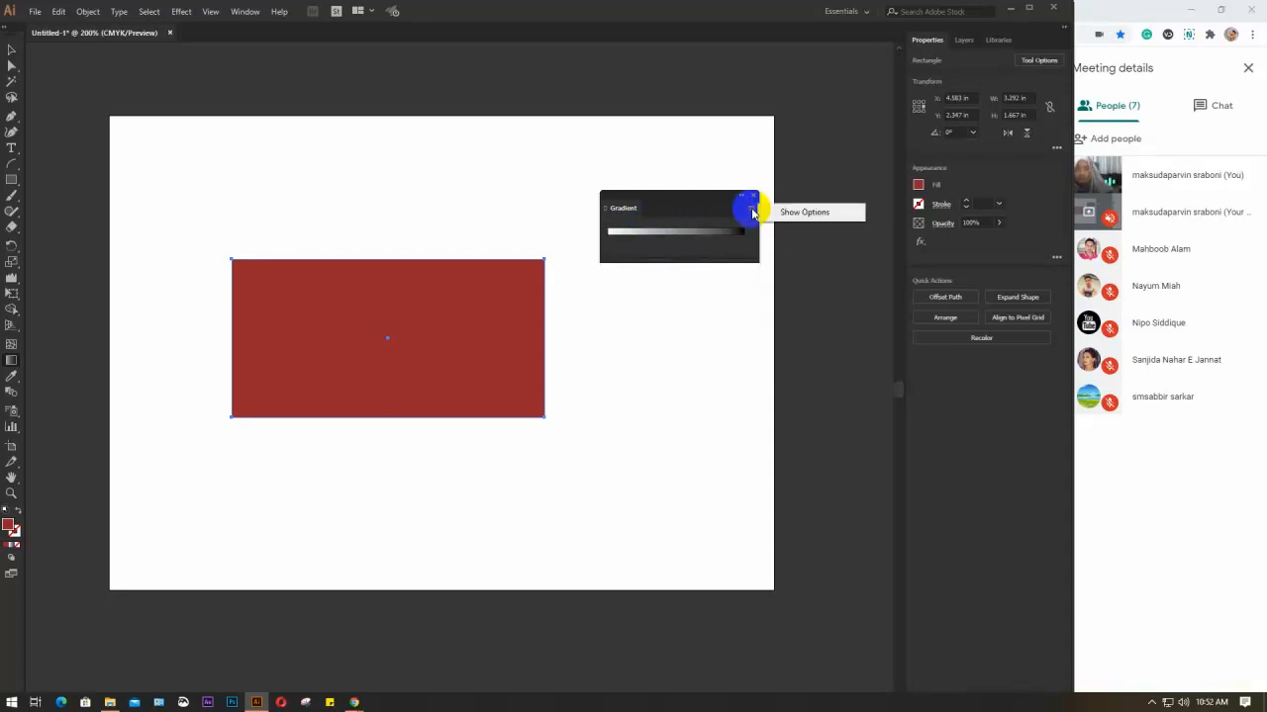
pyautogui.click(802, 210)
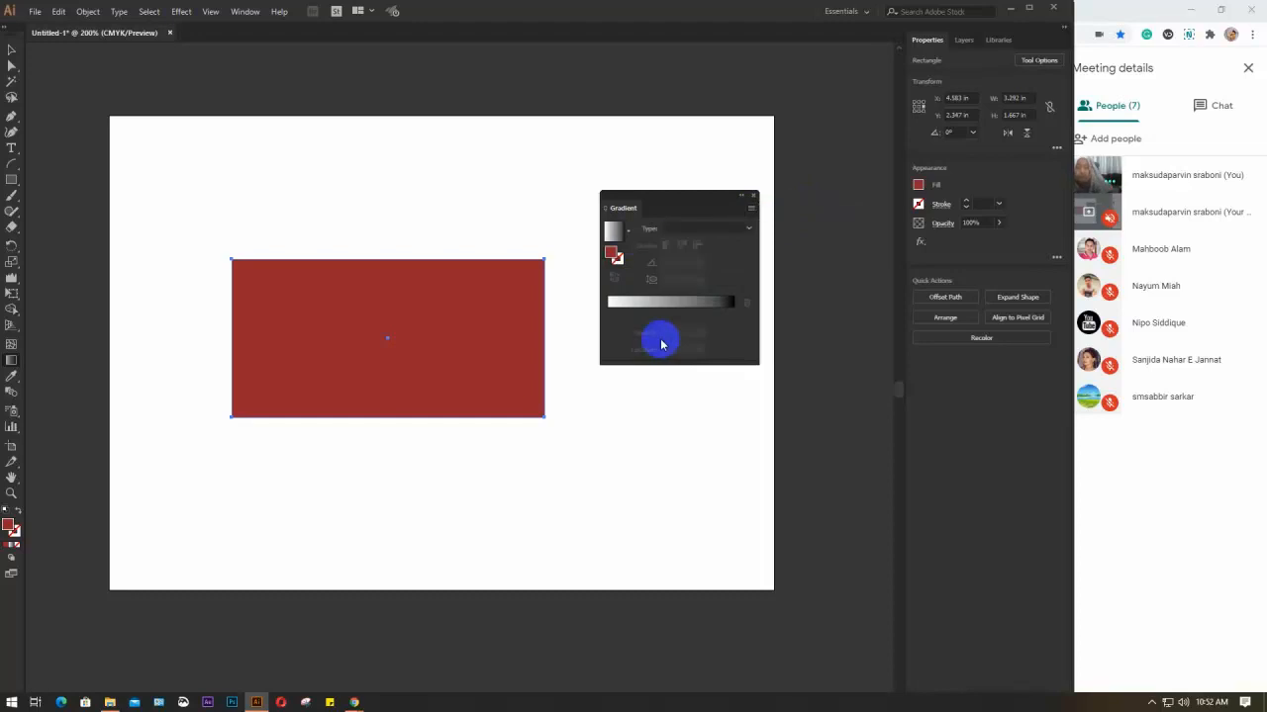
# Step: Browse the preset gradients and fill the rectangle with Sky, followed by White, Black
pyautogui.click(627, 231)
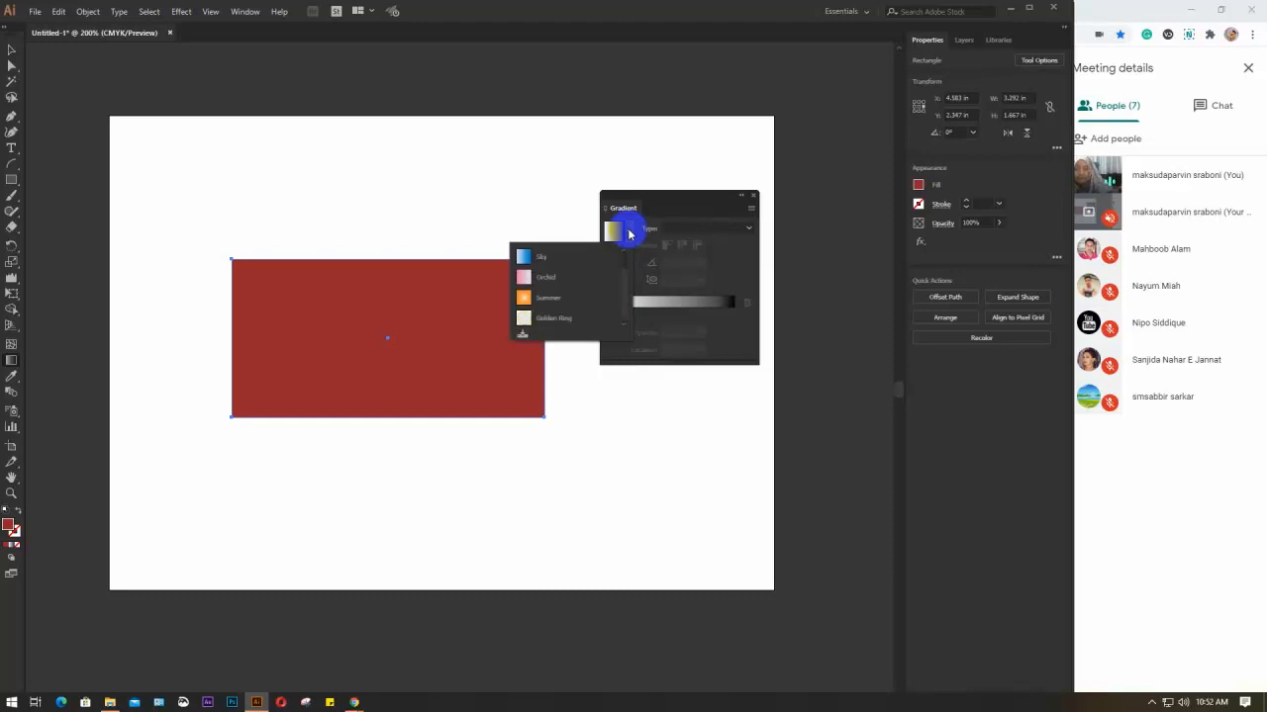
pyautogui.scroll(1, 584, 270)
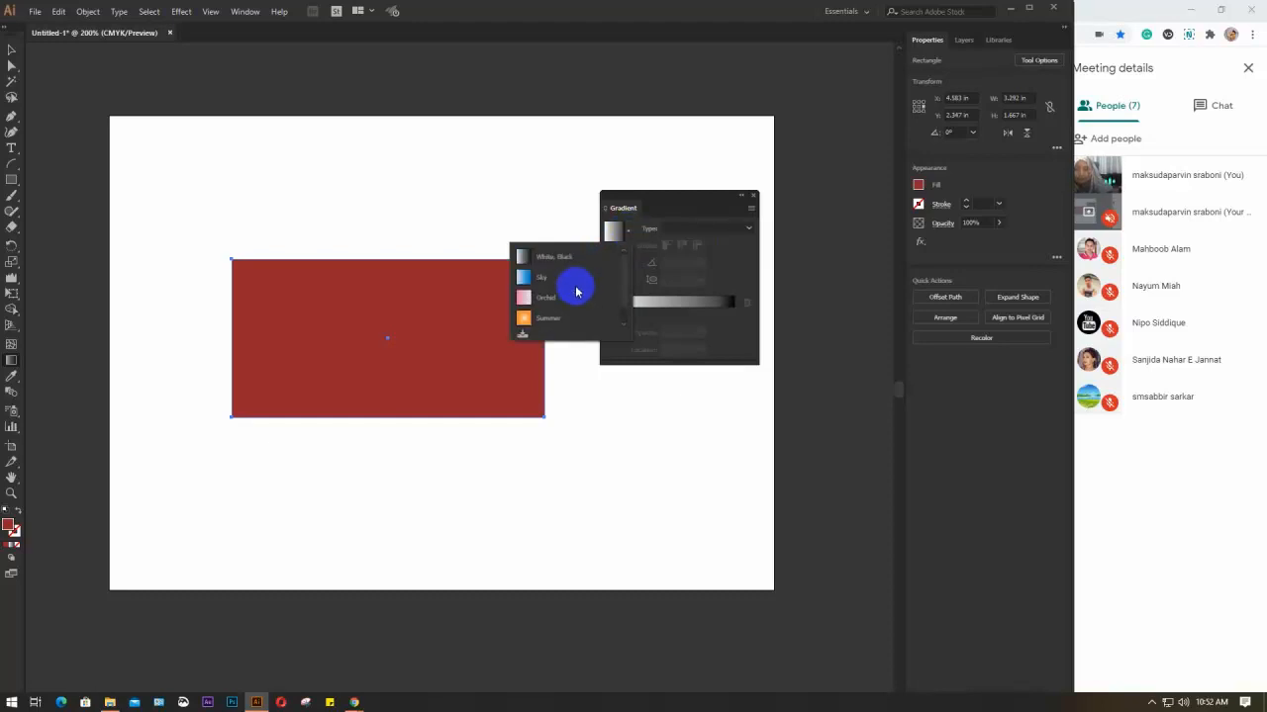
pyautogui.scroll(-1, 563, 310)
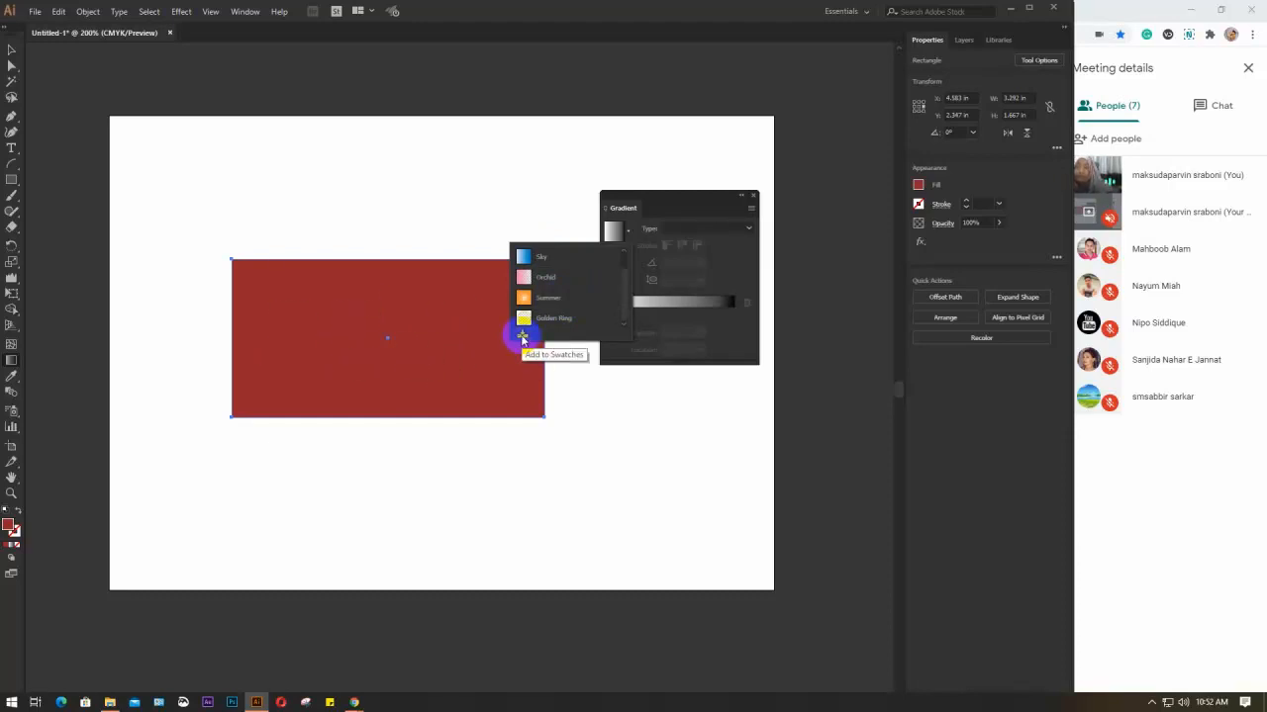
pyautogui.click(576, 257)
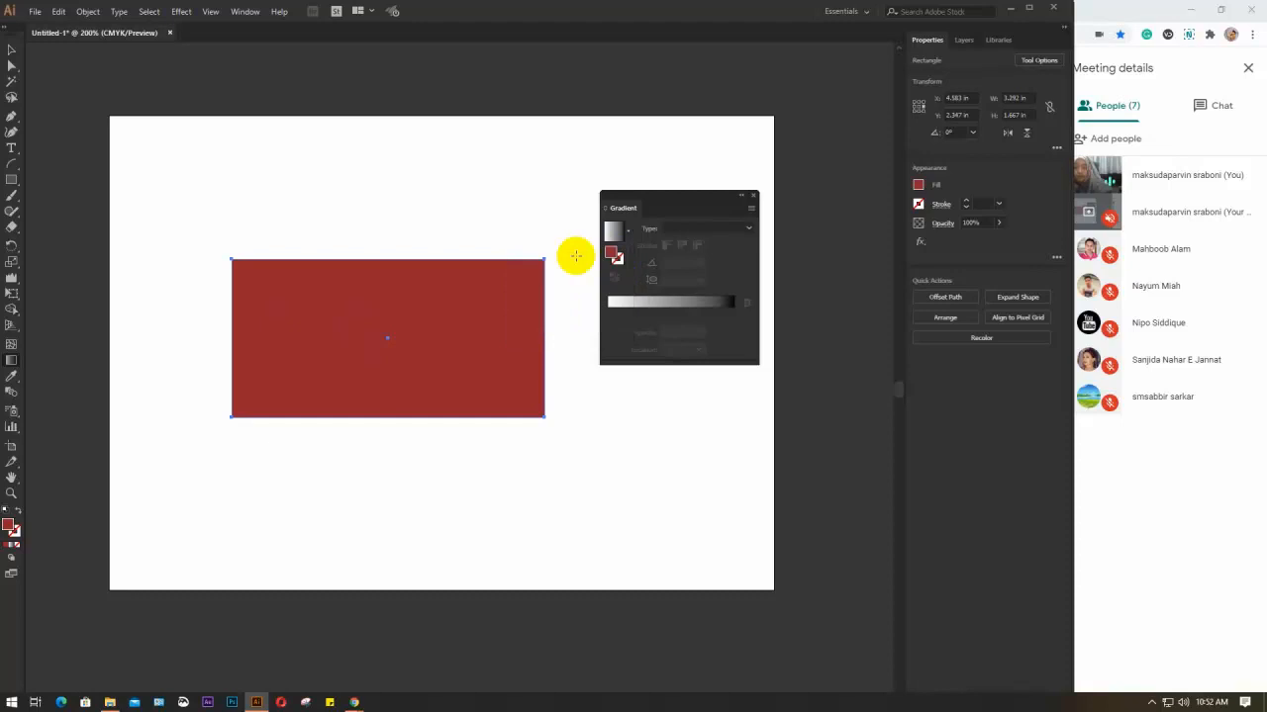
pyautogui.click(628, 229)
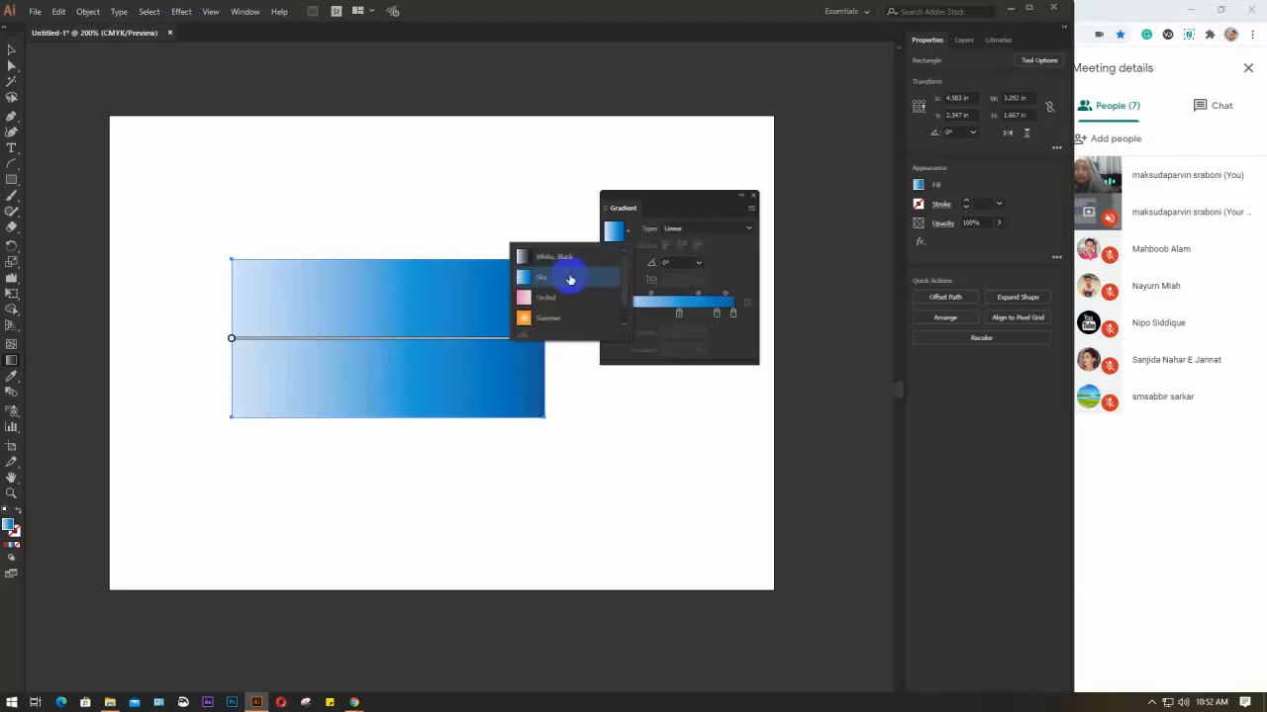
pyautogui.click(565, 259)
# Step: Try the Summer preset gradient on the rectangle and return its fill to White, Black
pyautogui.click(629, 234)
pyautogui.scroll(-1, 556, 295)
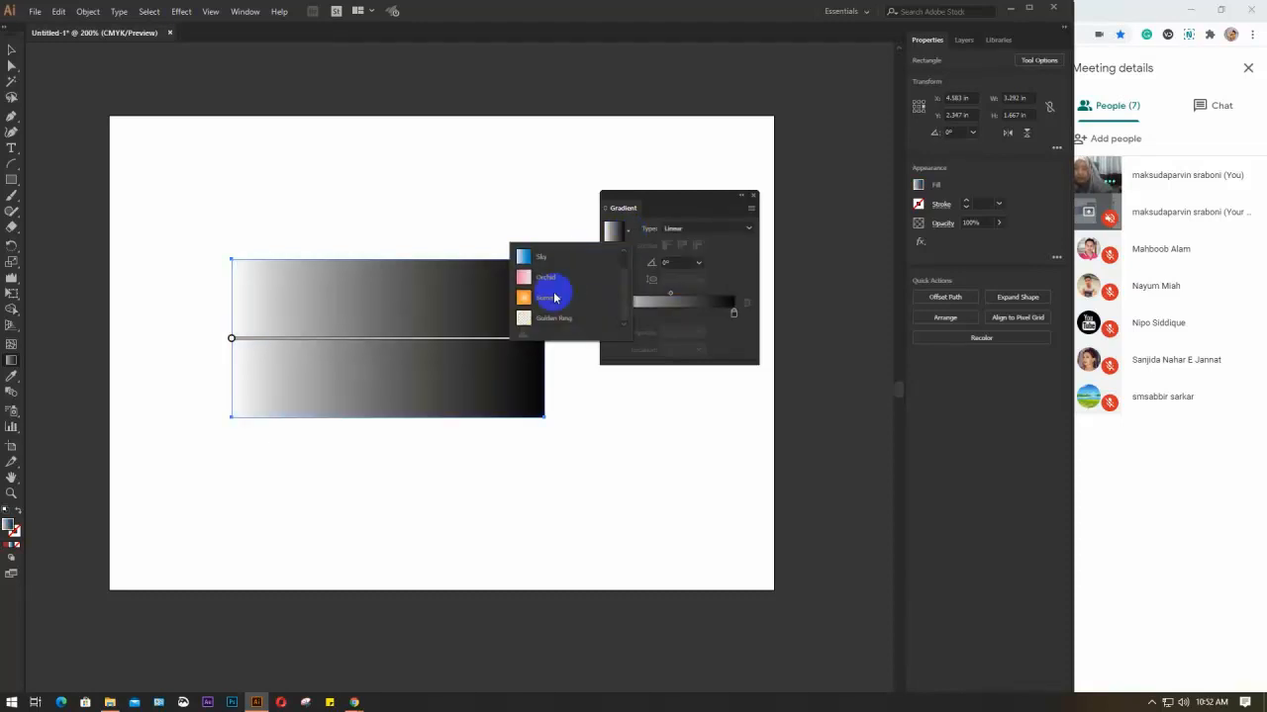
pyautogui.click(561, 296)
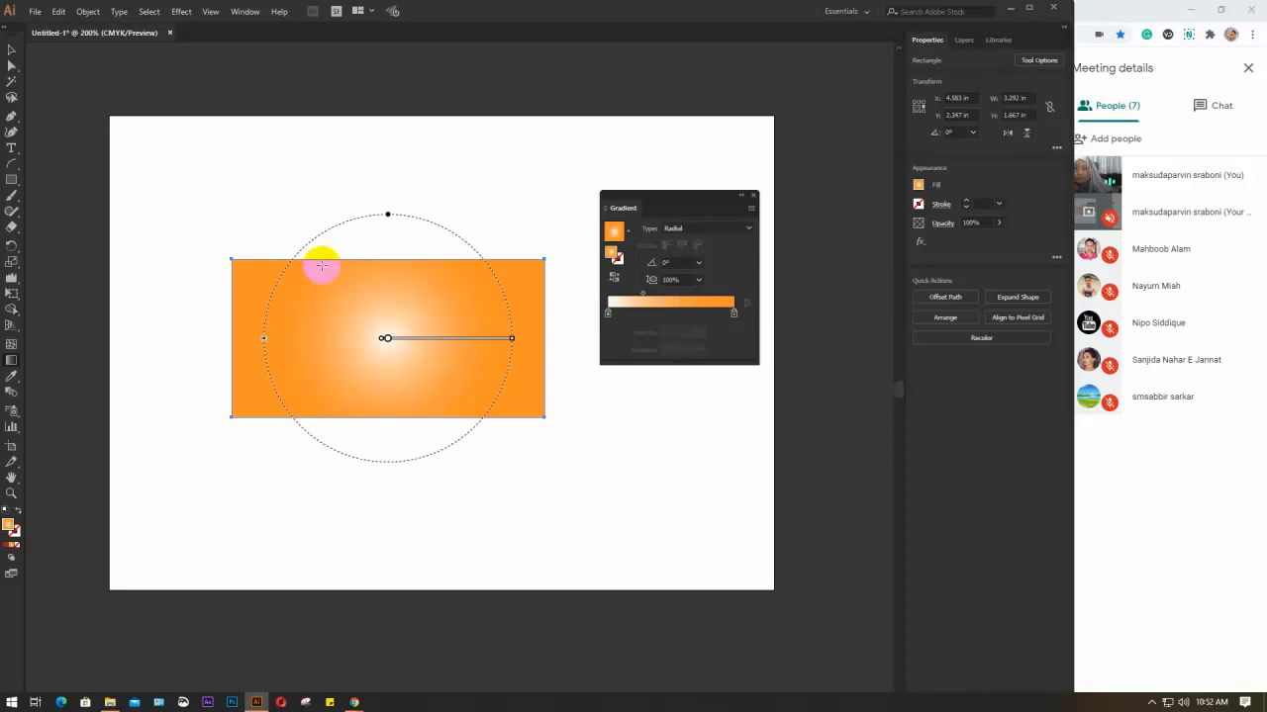
pyautogui.click(628, 232)
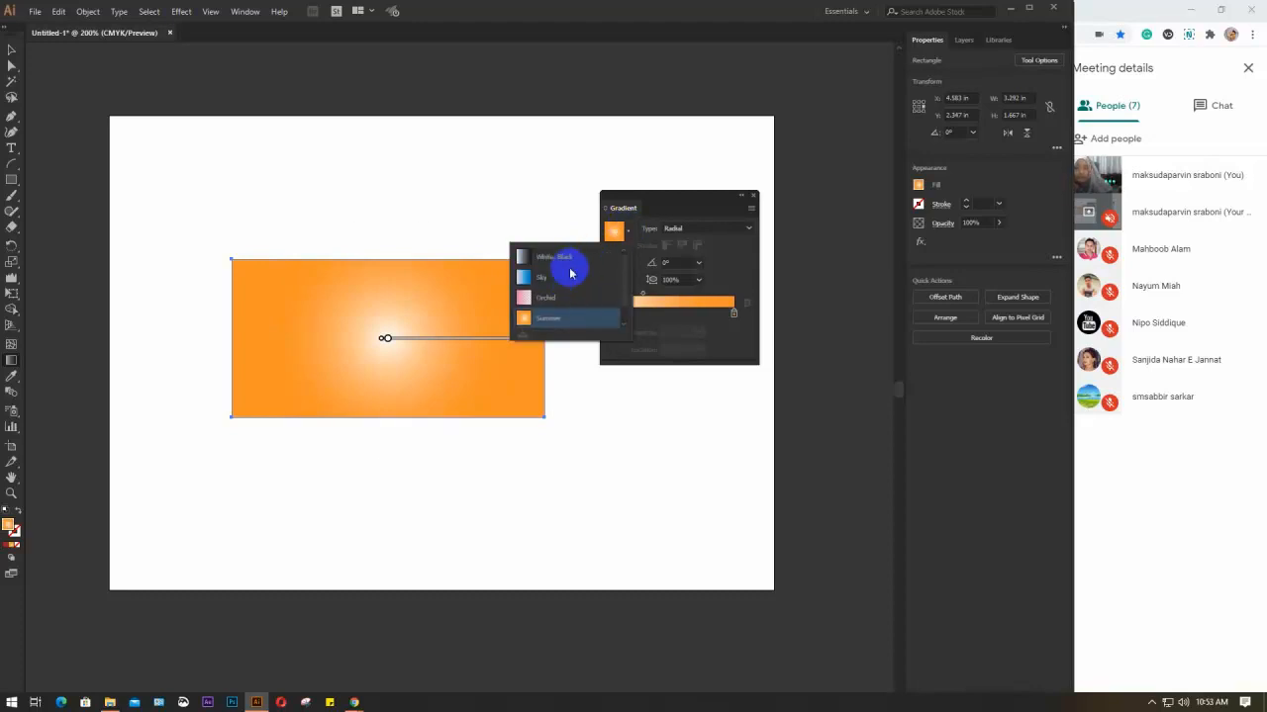
pyautogui.click(558, 257)
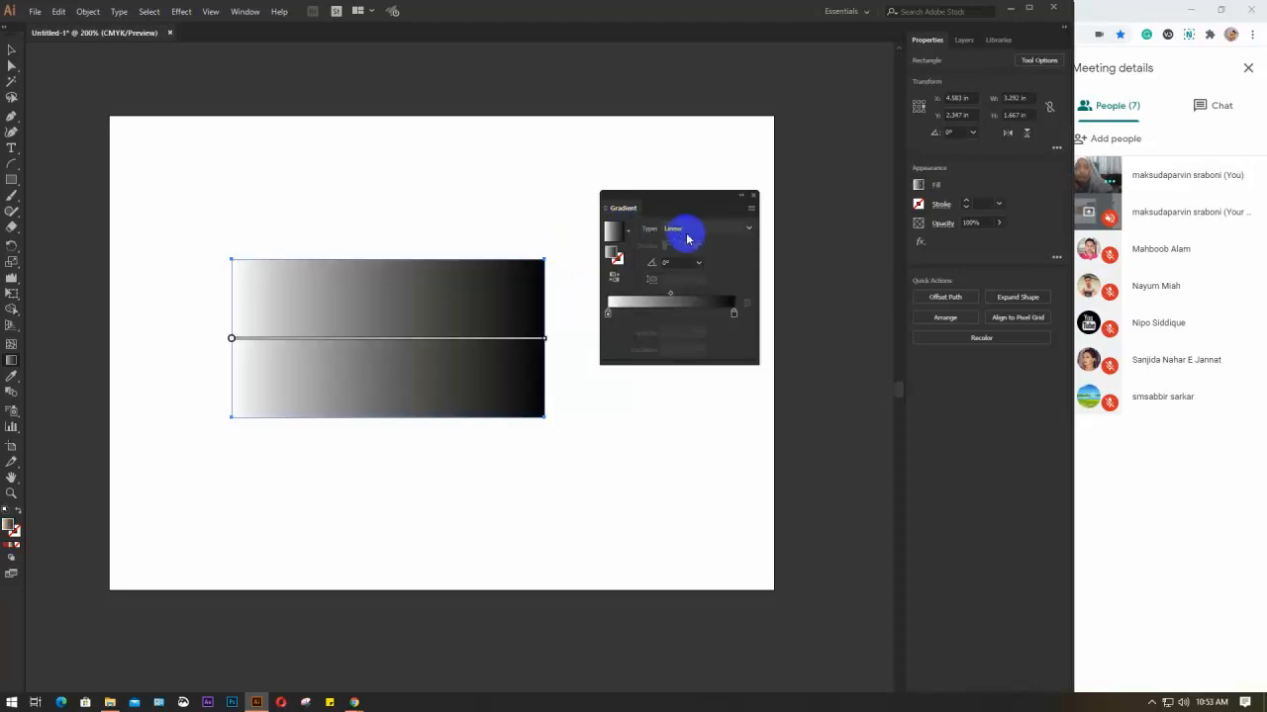
# Step: Switch the rectangle's gradient type to Radial and back to Linear
pyautogui.click(750, 231)
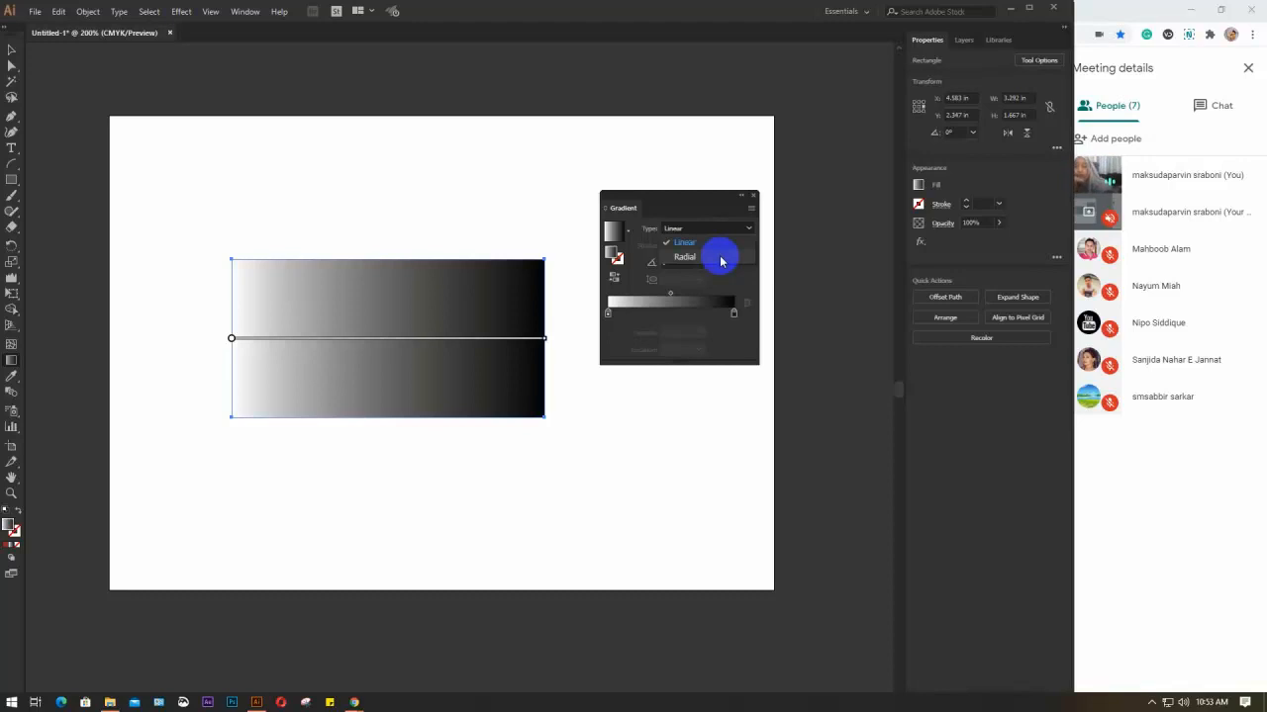
pyautogui.click(684, 257)
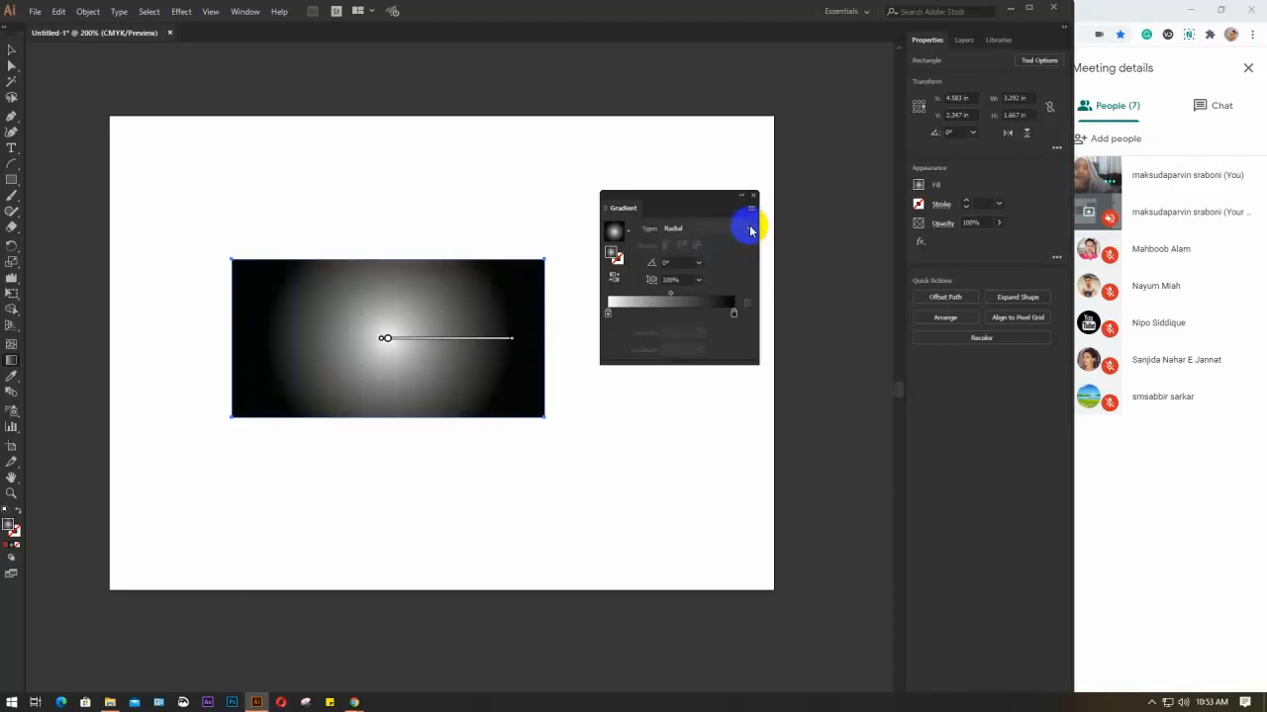
pyautogui.click(743, 228)
pyautogui.click(729, 247)
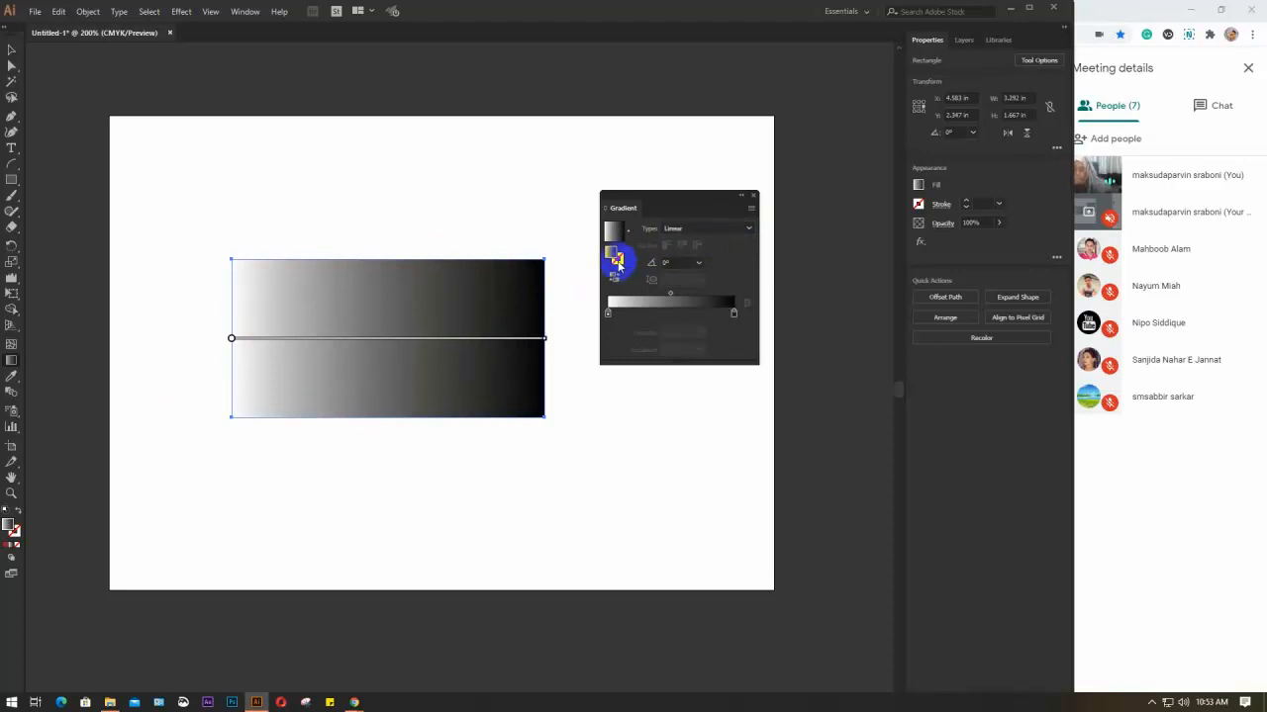
# Step: Make the stroke the target of the gradient settings and return the target to the fill
pyautogui.click(617, 260)
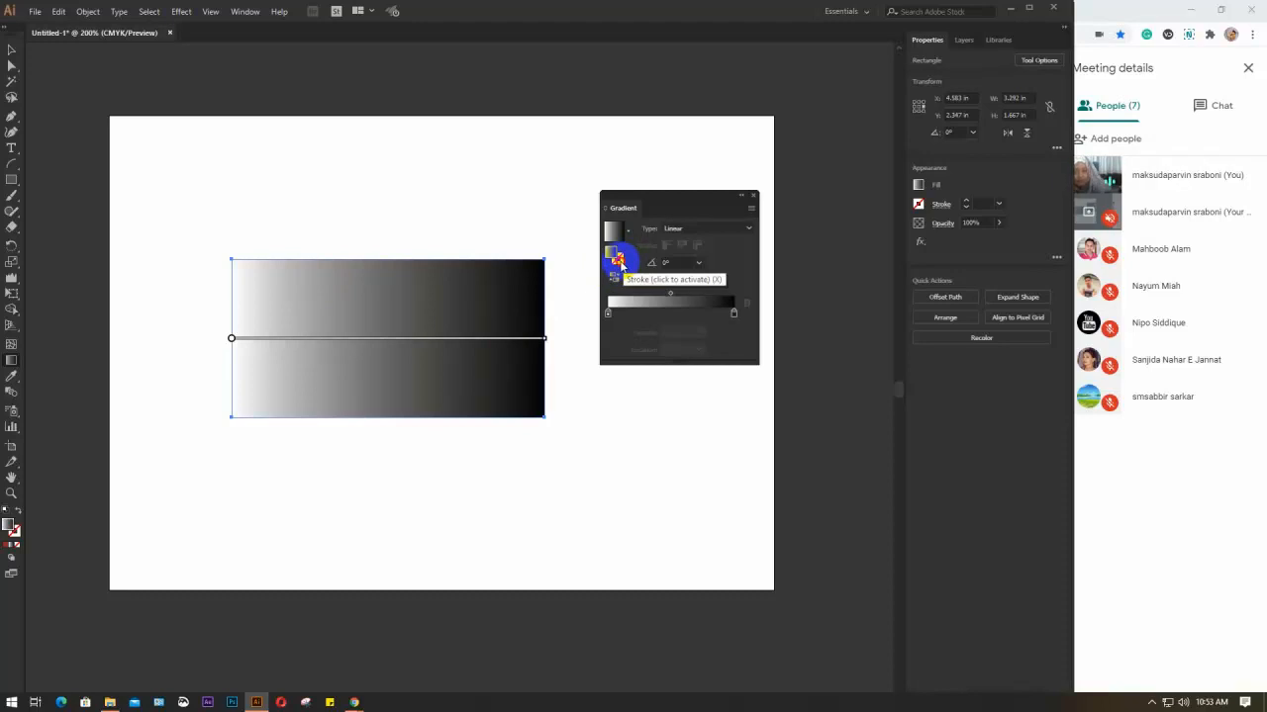
pyautogui.click(619, 261)
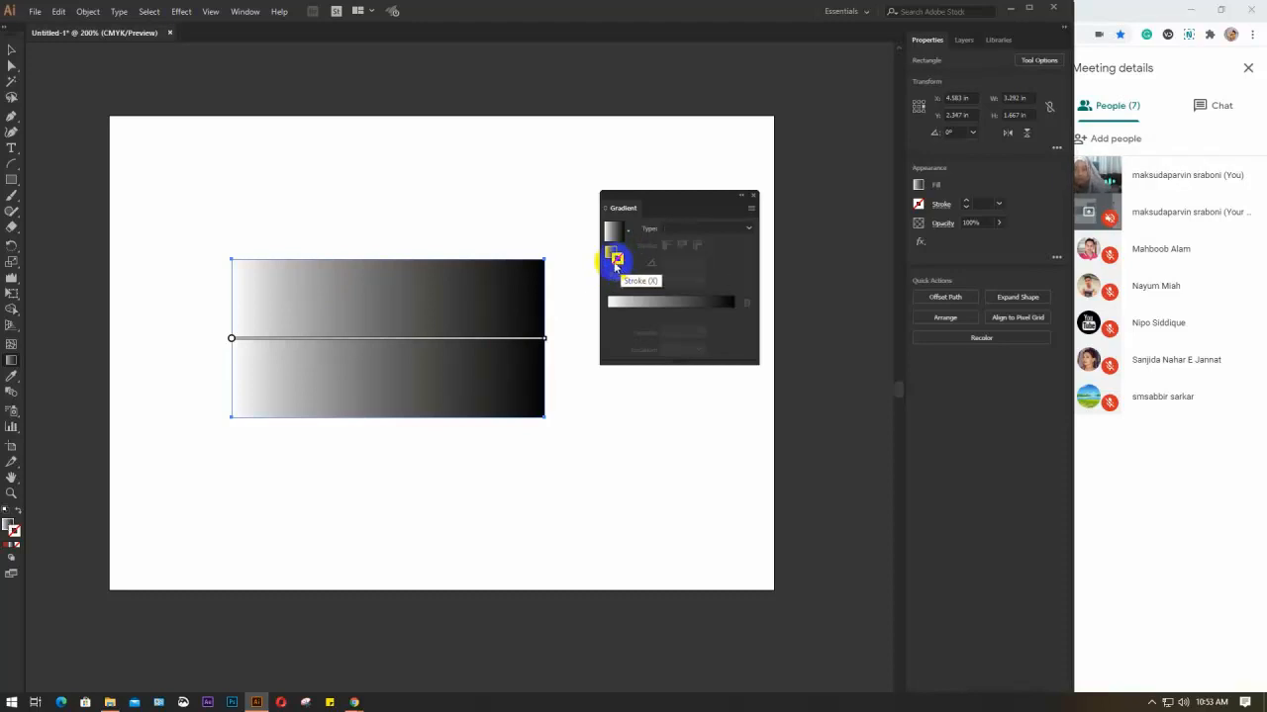
pyautogui.click(612, 253)
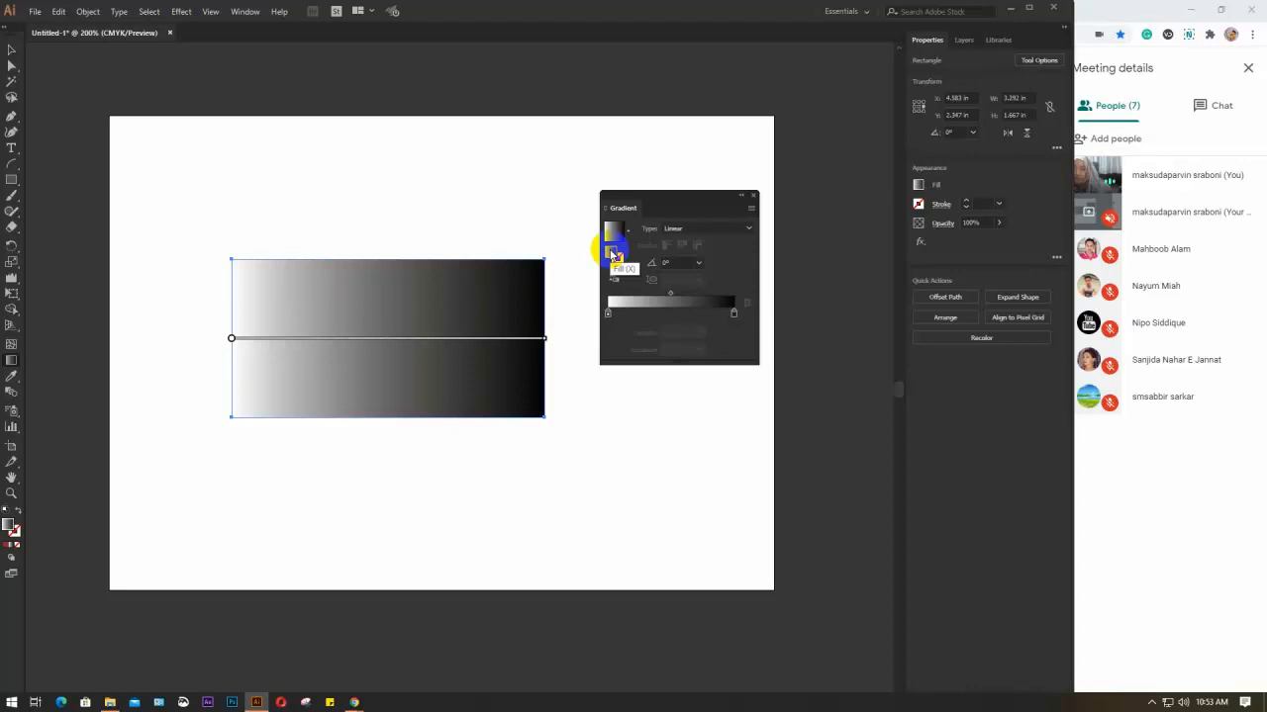
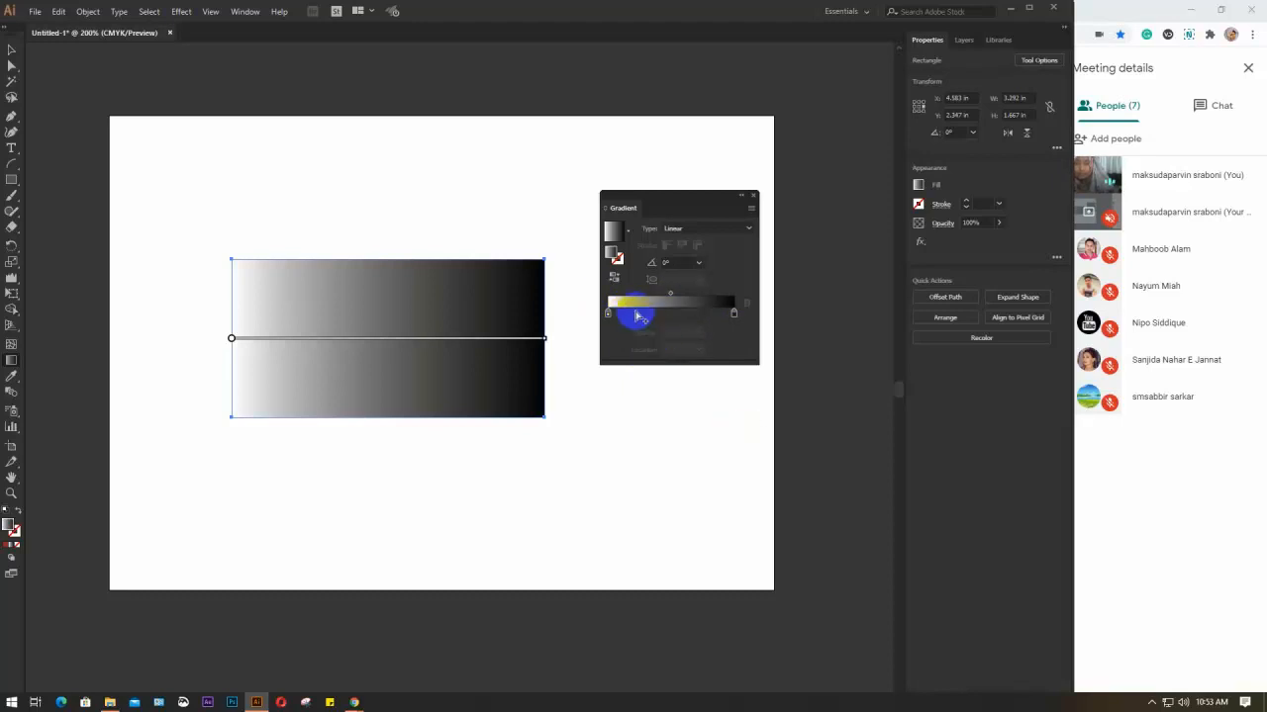
# Step: Add several colour stops along the gradient slider and delete the extras, keeping only those at about 22% and 71% between the ends
pyautogui.click(636, 315)
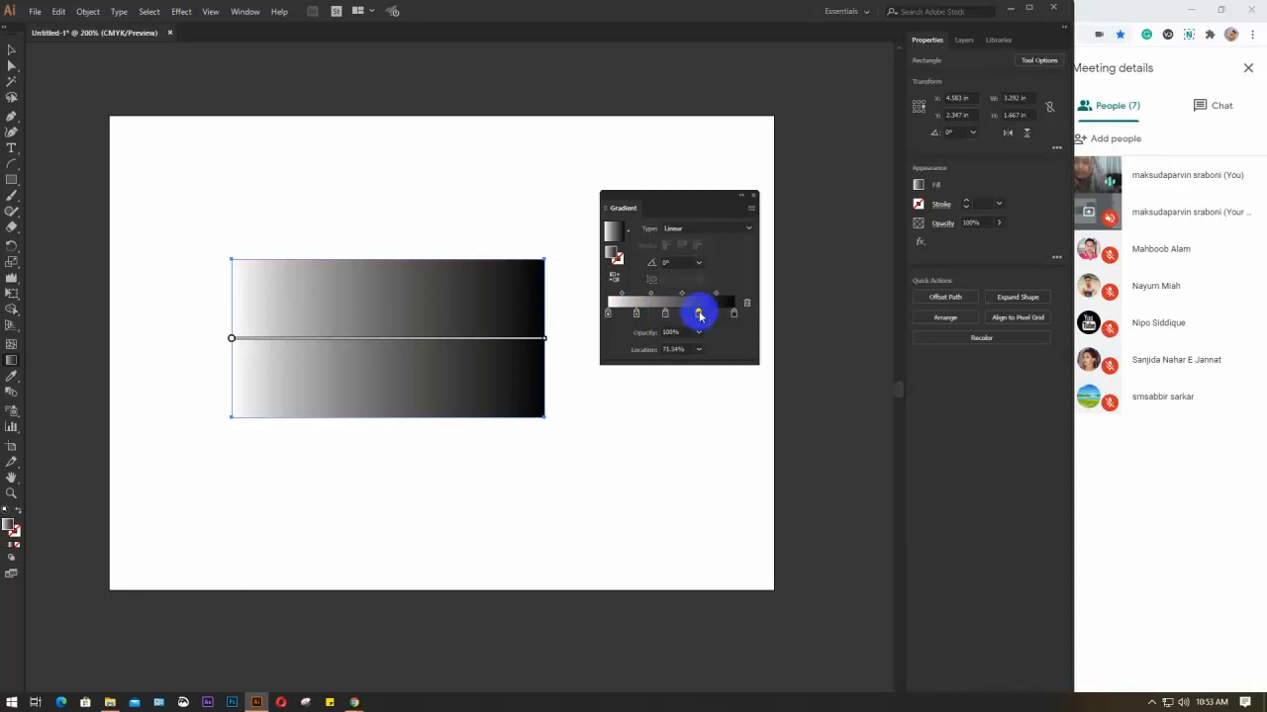
pyautogui.click(712, 314)
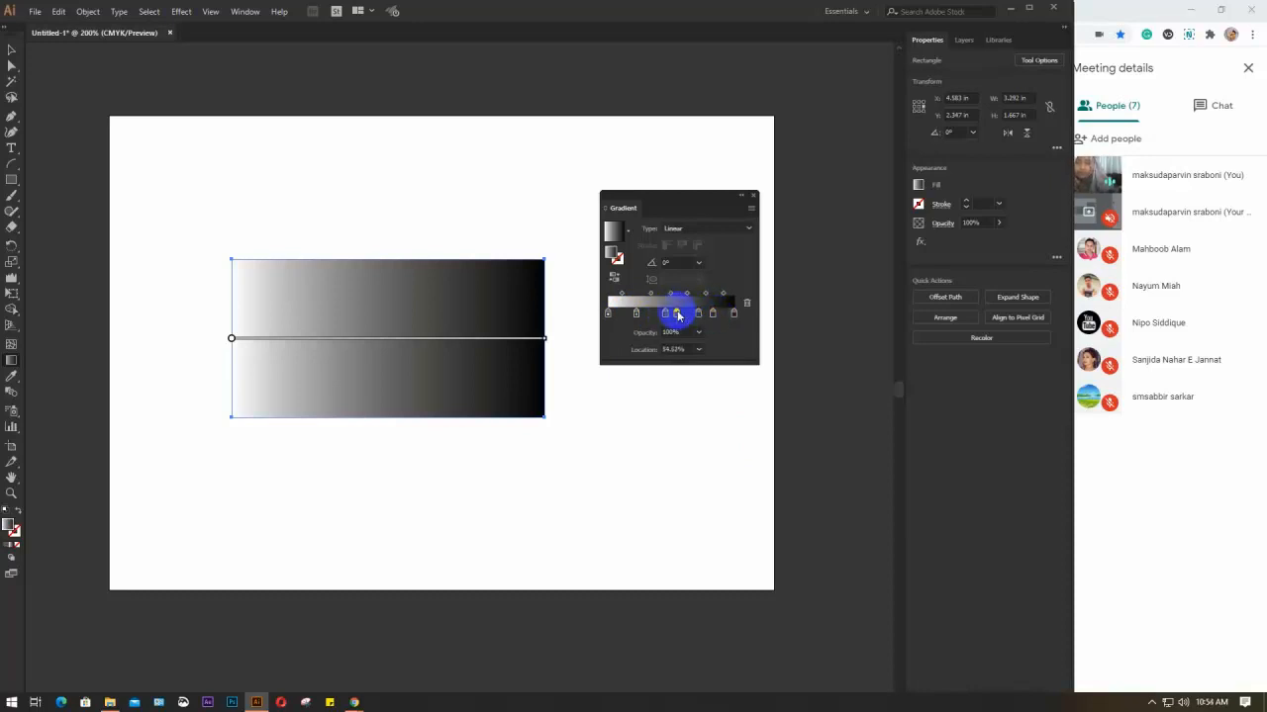
pyautogui.moveTo(678, 318); pyautogui.dragTo(679, 382)
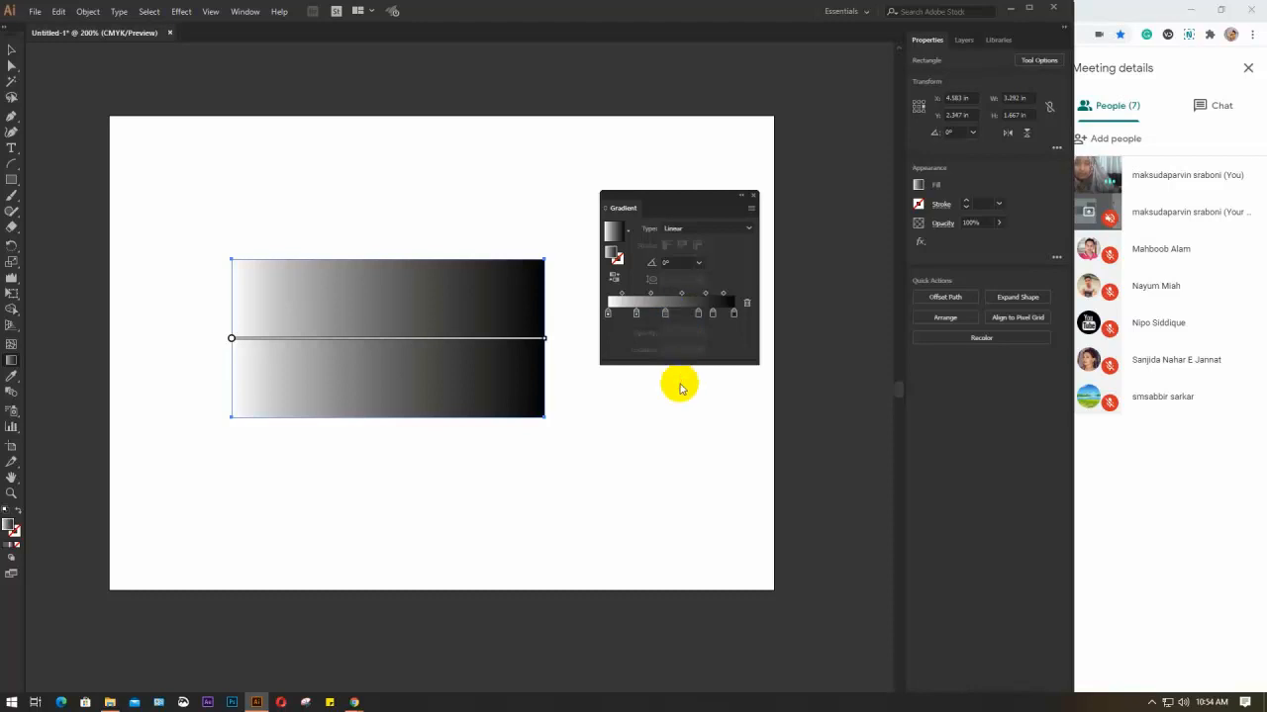
pyautogui.click(667, 319)
pyautogui.moveTo(667, 319); pyautogui.dragTo(743, 302)
pyautogui.click(697, 317)
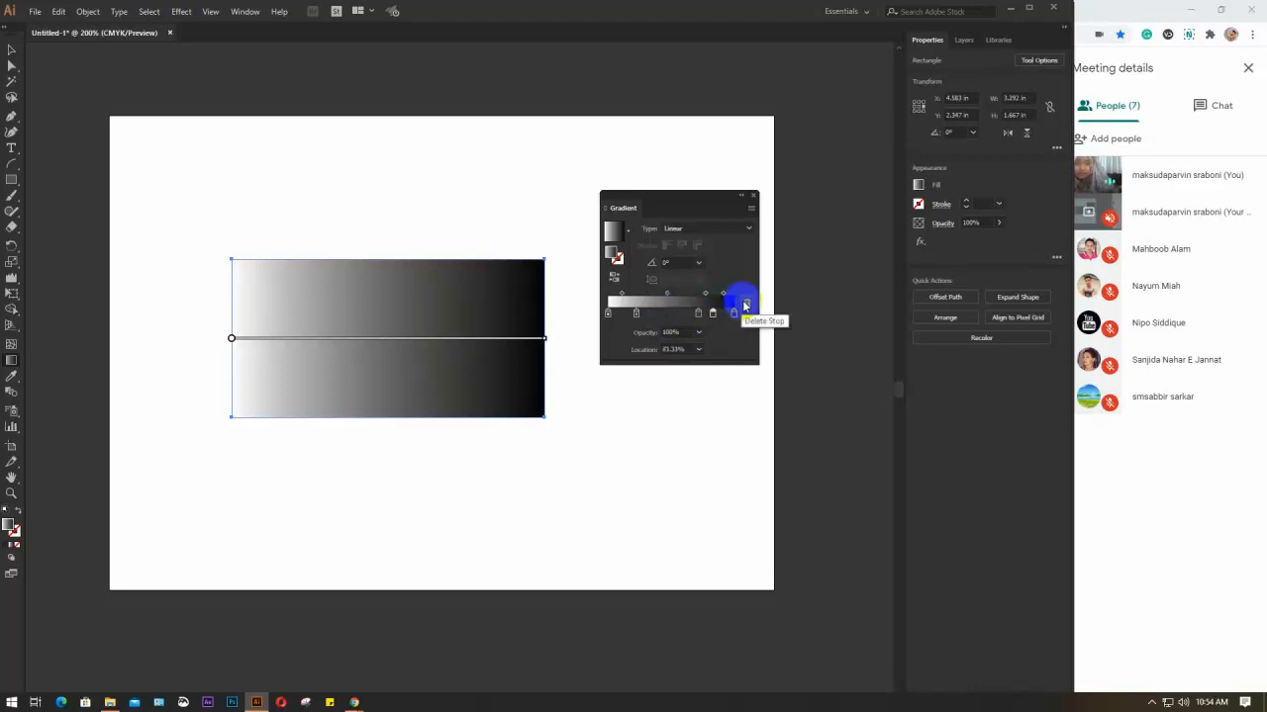
# Step: Select the gradient stop at about 22% and move it along the slider to about 33%
pyautogui.click(635, 314)
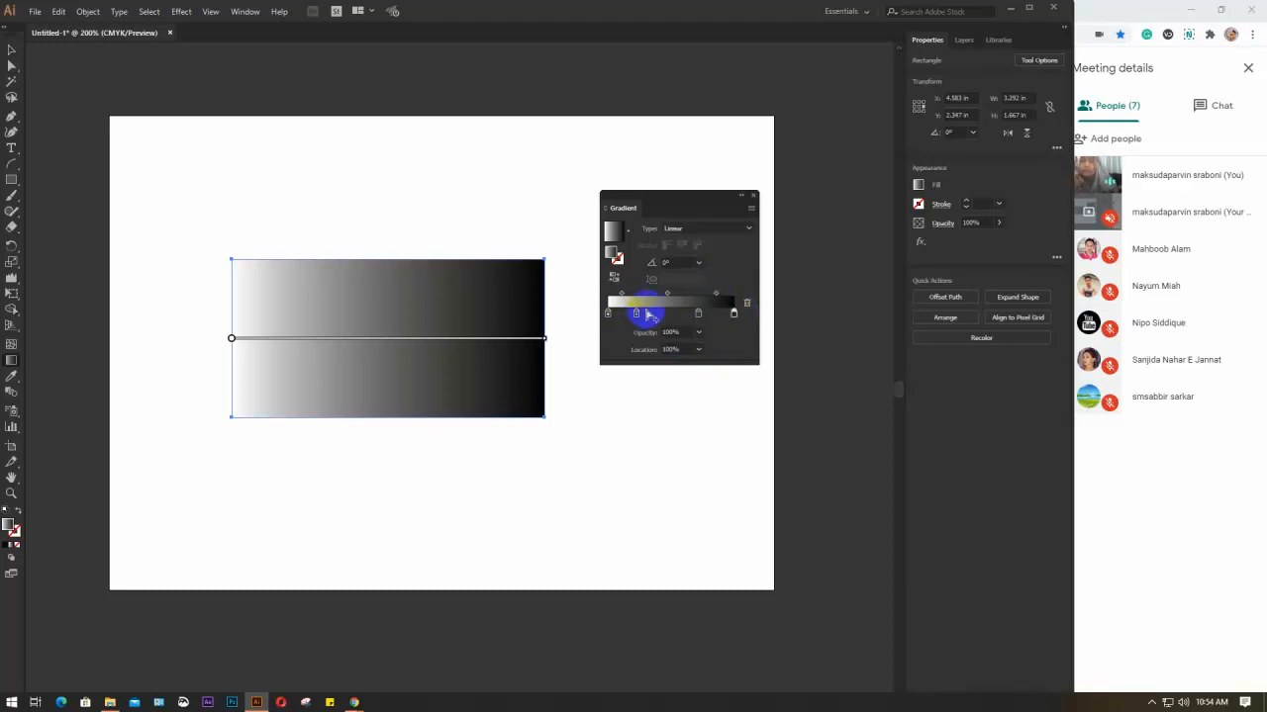
pyautogui.click(636, 316)
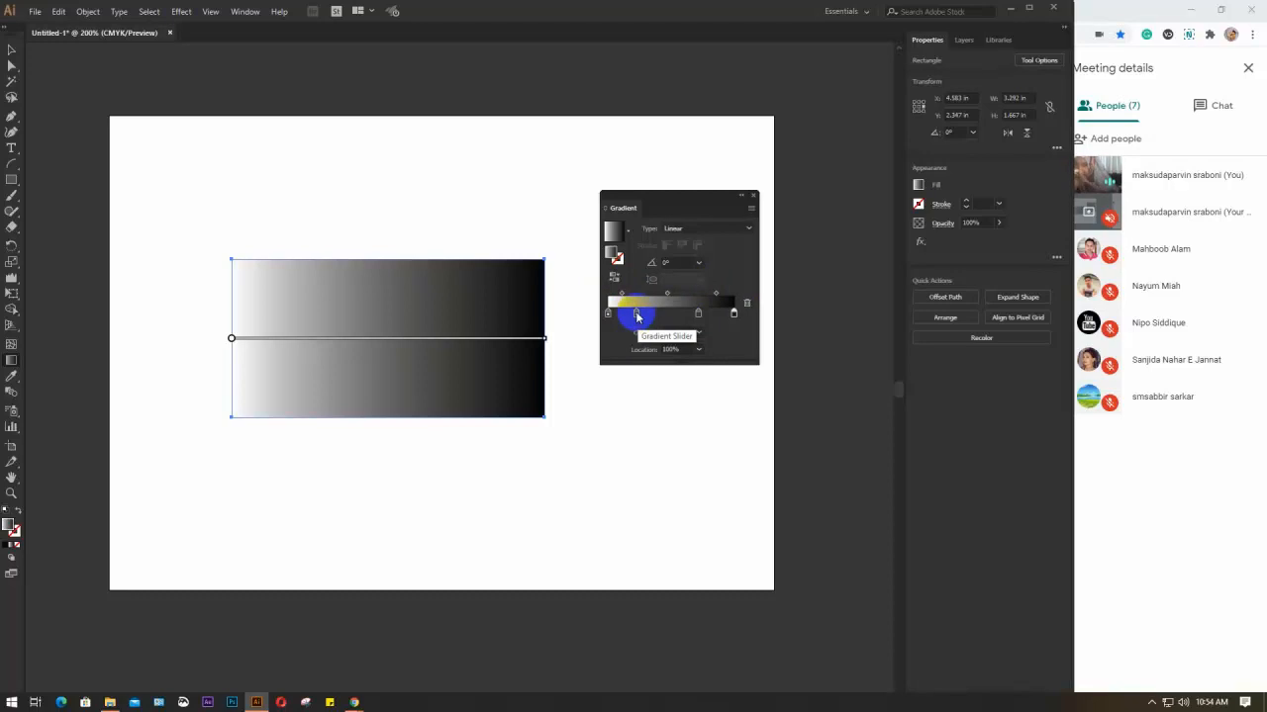
pyautogui.click(636, 316)
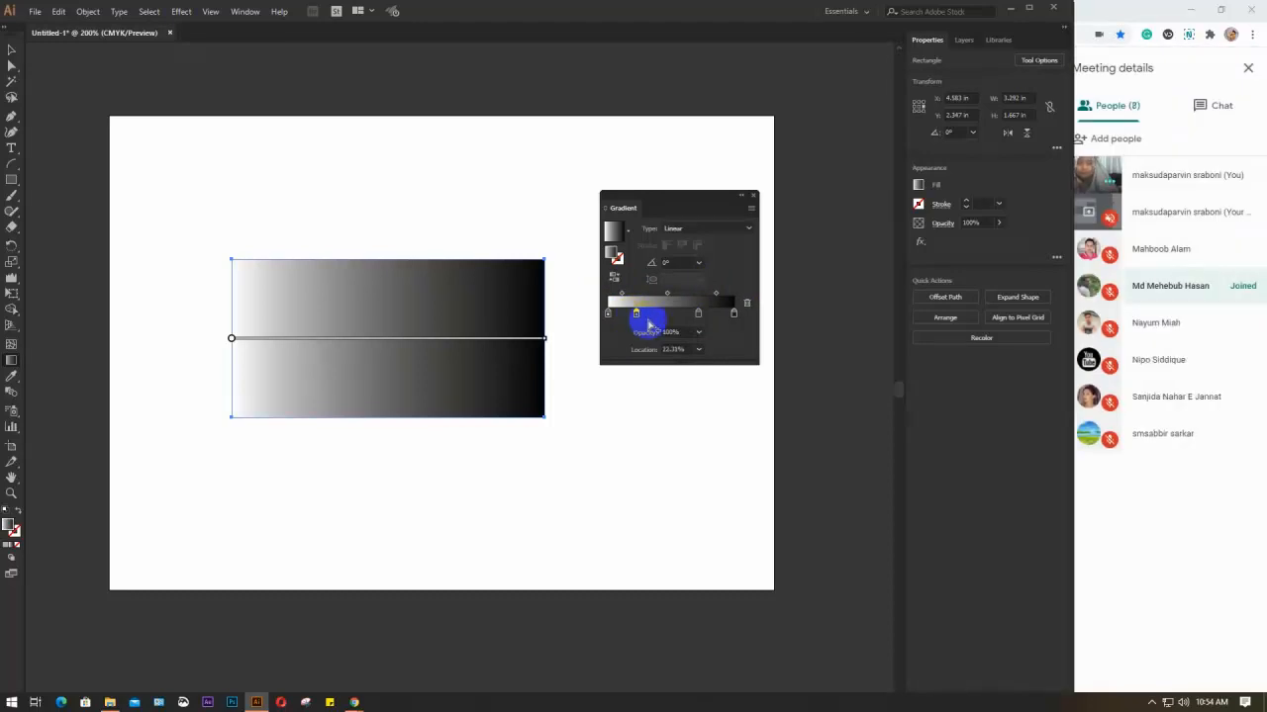
pyautogui.click(673, 350)
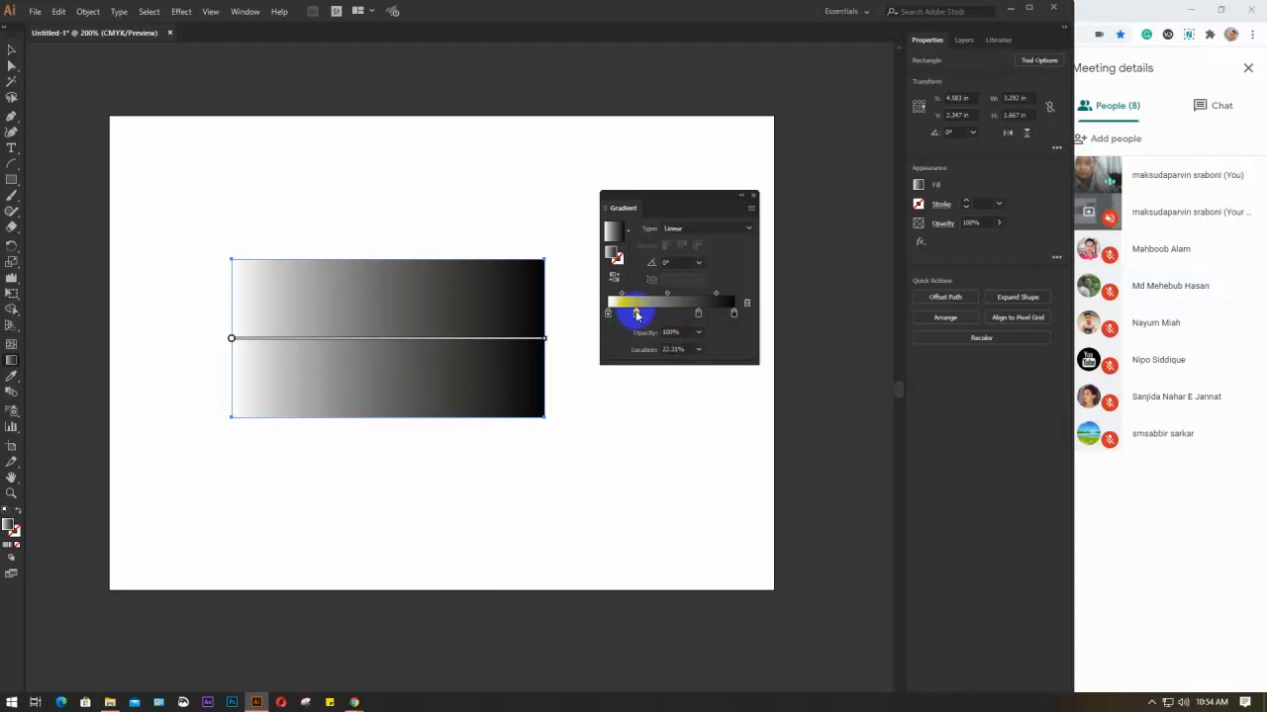
pyautogui.moveTo(637, 316)
pyautogui.mouseDown()
pyautogui.moveTo(650, 313)
pyautogui.moveTo(653, 344)
pyautogui.moveTo(650, 317)
pyautogui.mouseUp()
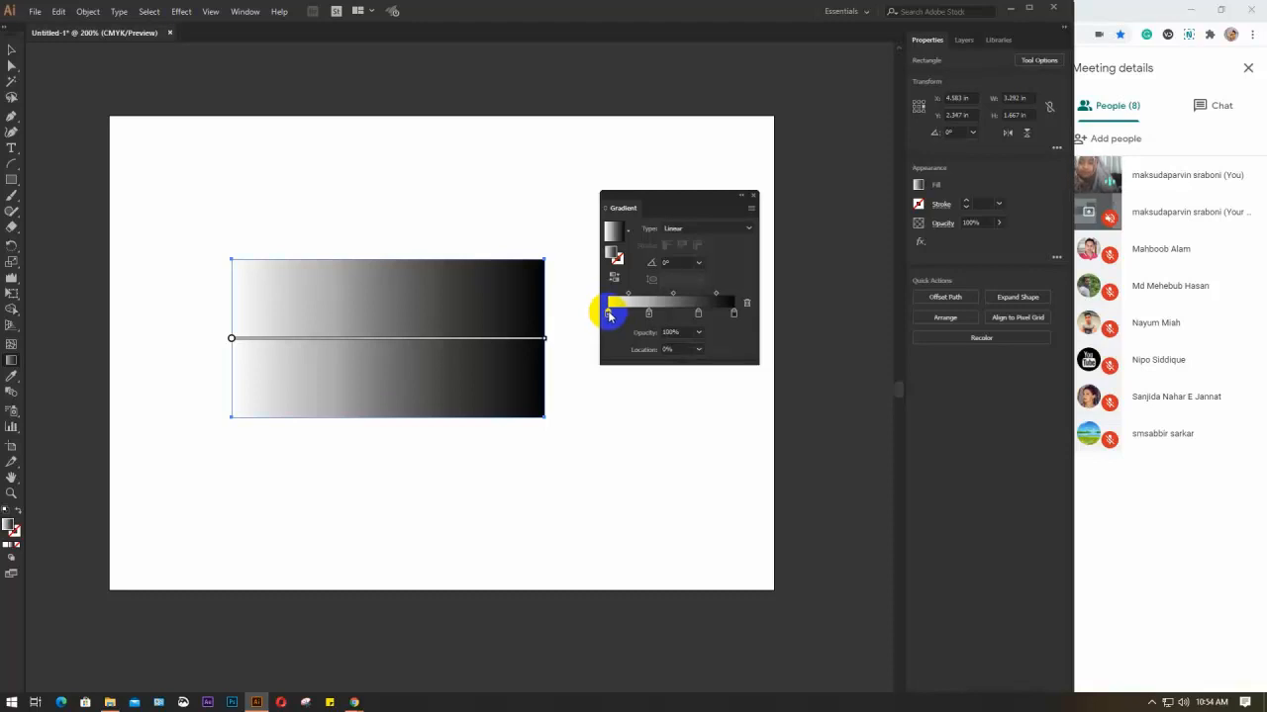
# Step: Recolour the white starting stop of the gradient to dark red from the colour spectrum
pyautogui.doubleClick(608, 319)
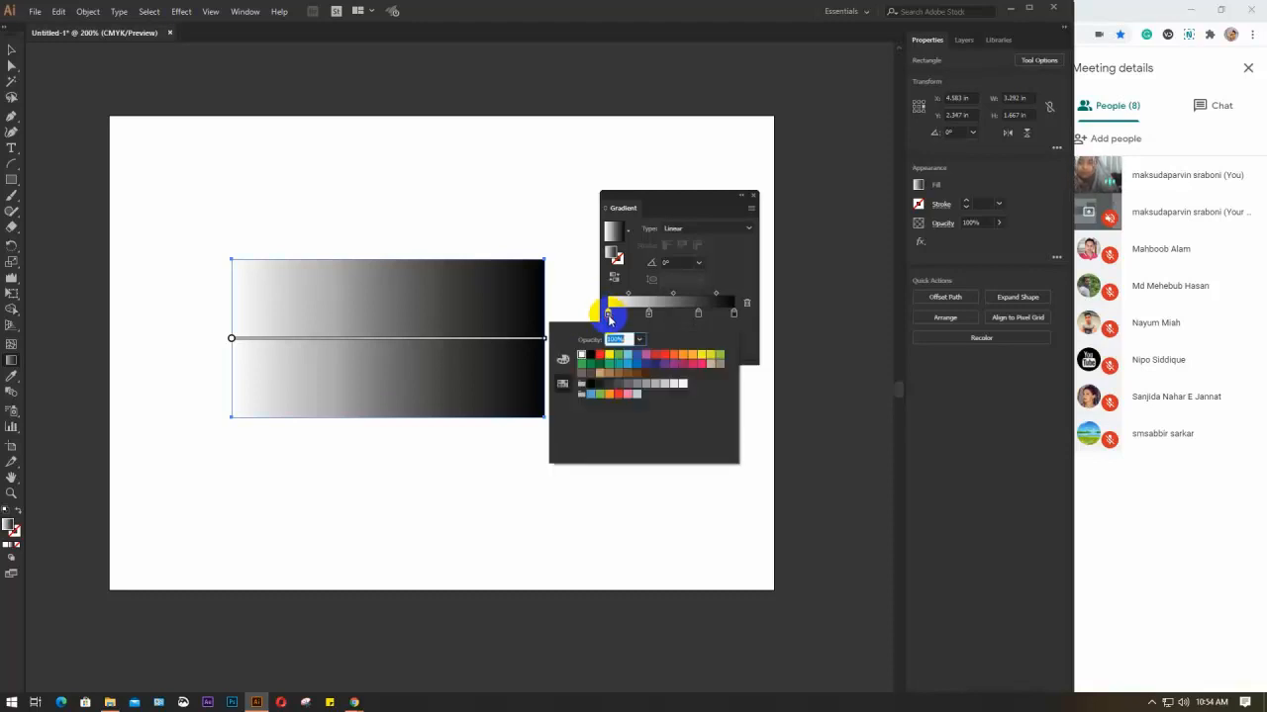
pyautogui.click(562, 361)
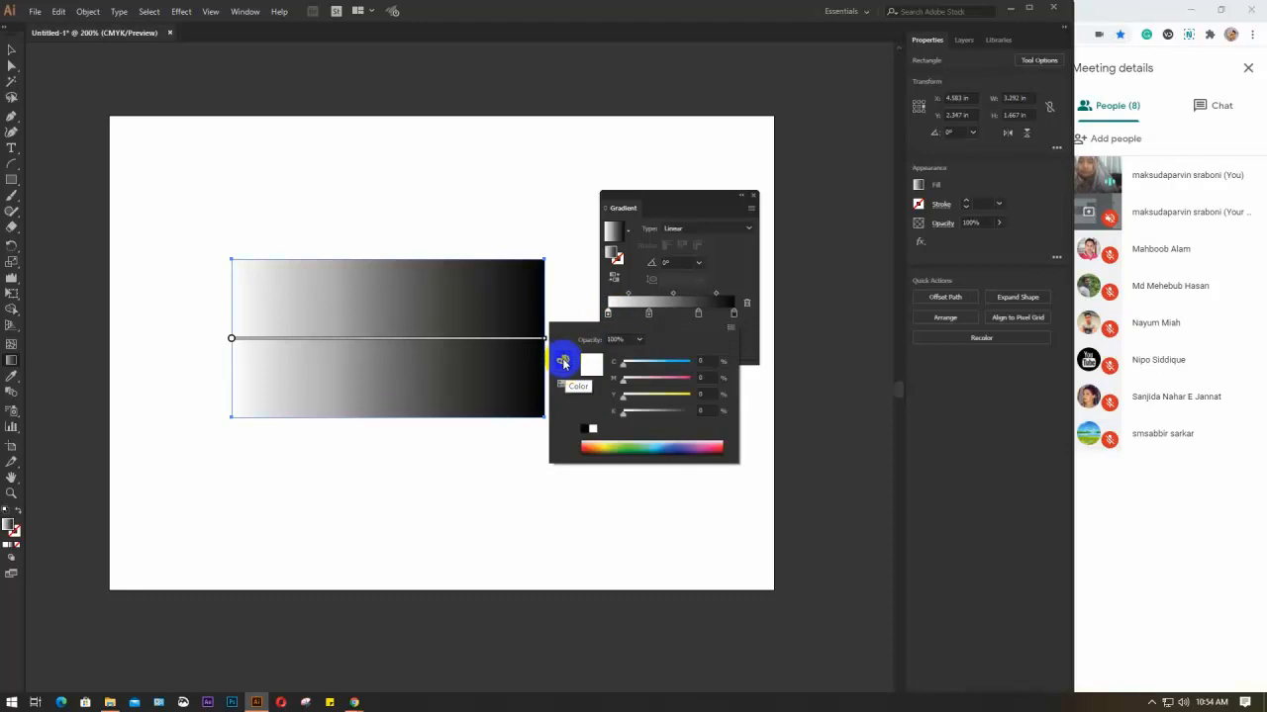
pyautogui.click(611, 443)
pyautogui.click(664, 447)
pyautogui.click(714, 448)
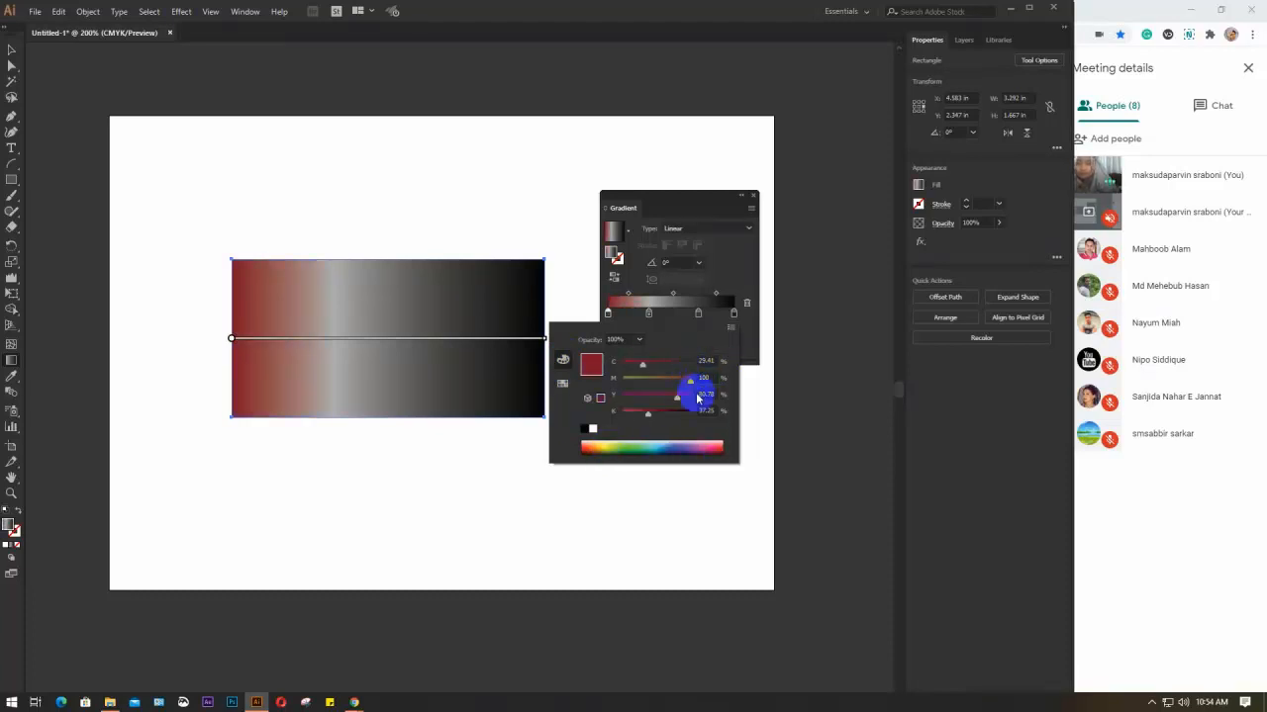
# Step: Look through the colour mode choices and the swatches available for the gradient's starting stop
pyautogui.click(730, 327)
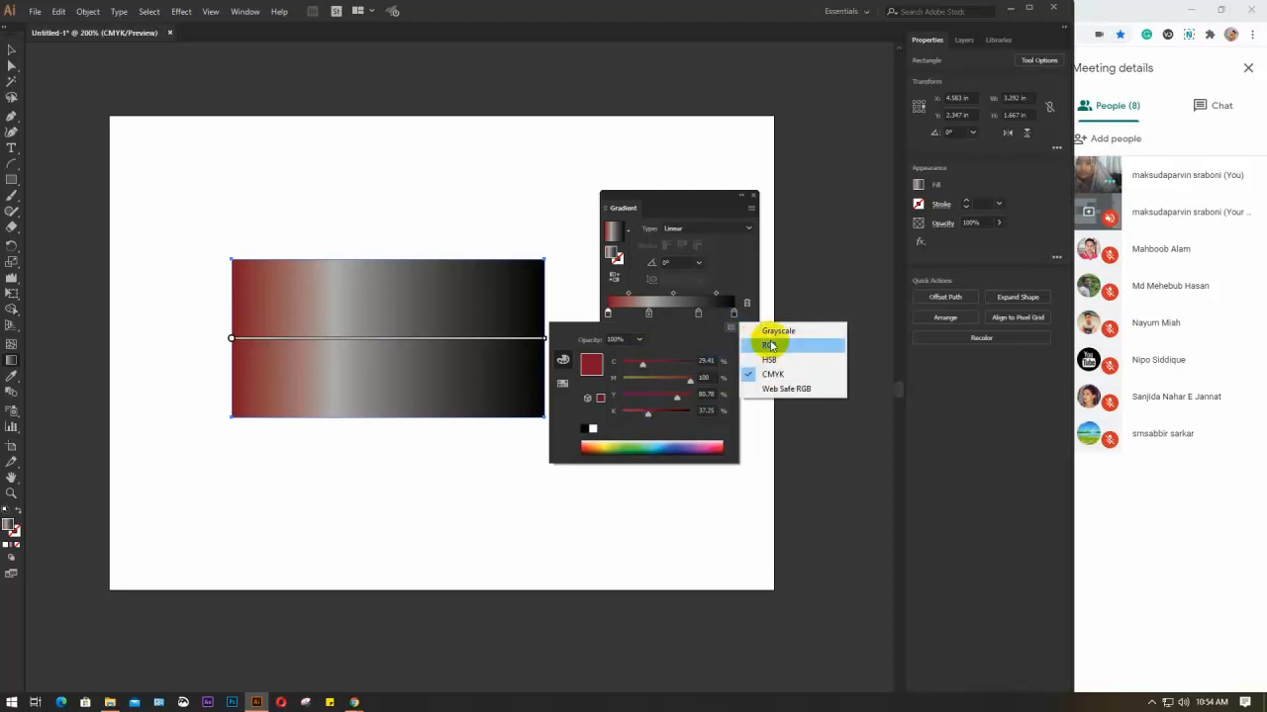
pyautogui.click(562, 384)
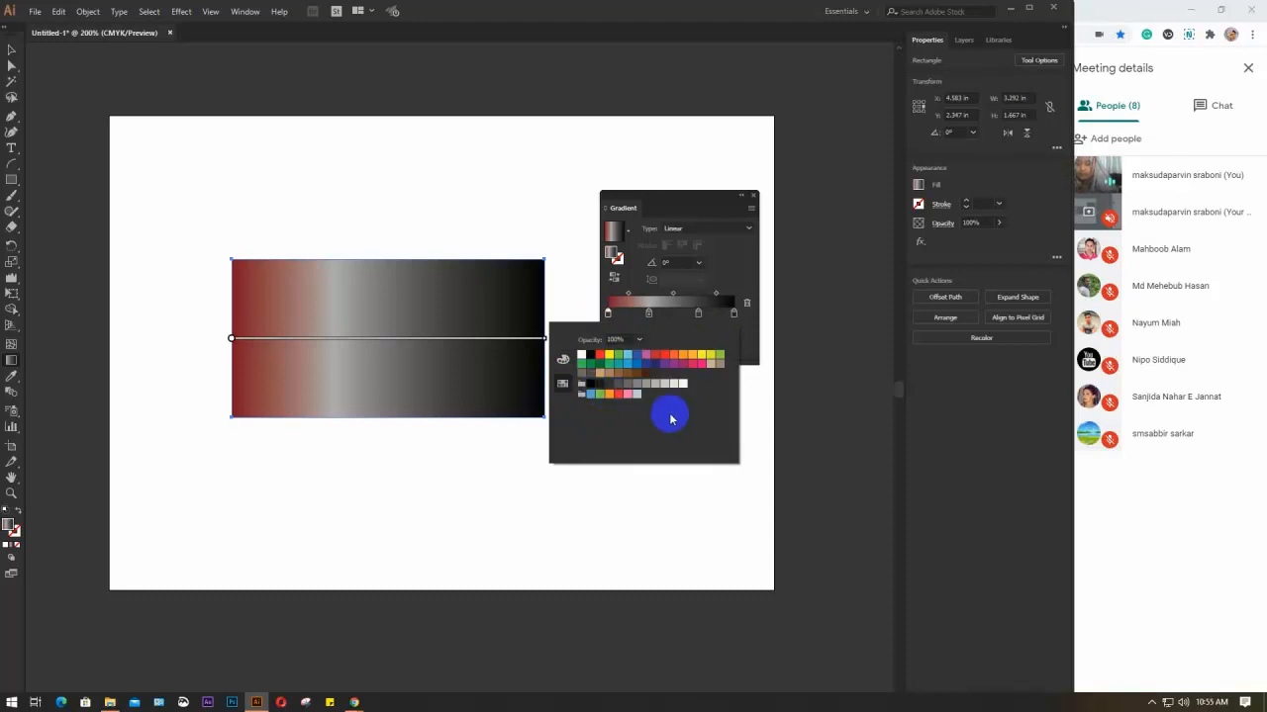
pyautogui.click(610, 315)
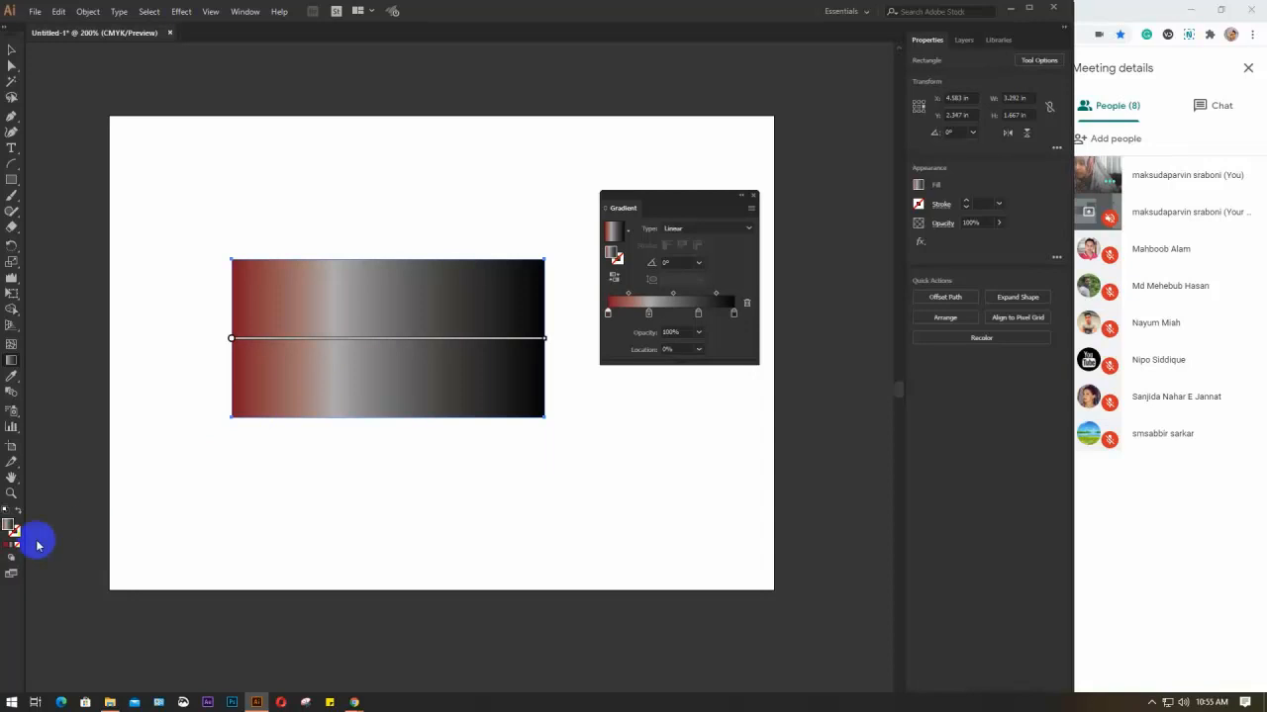
# Step: Set the gradient's starting stop to bright red, ff0000, in the Color Picker, moving the picker clear of the gradient settings
pyautogui.click(9, 526)
pyautogui.click(9, 527)
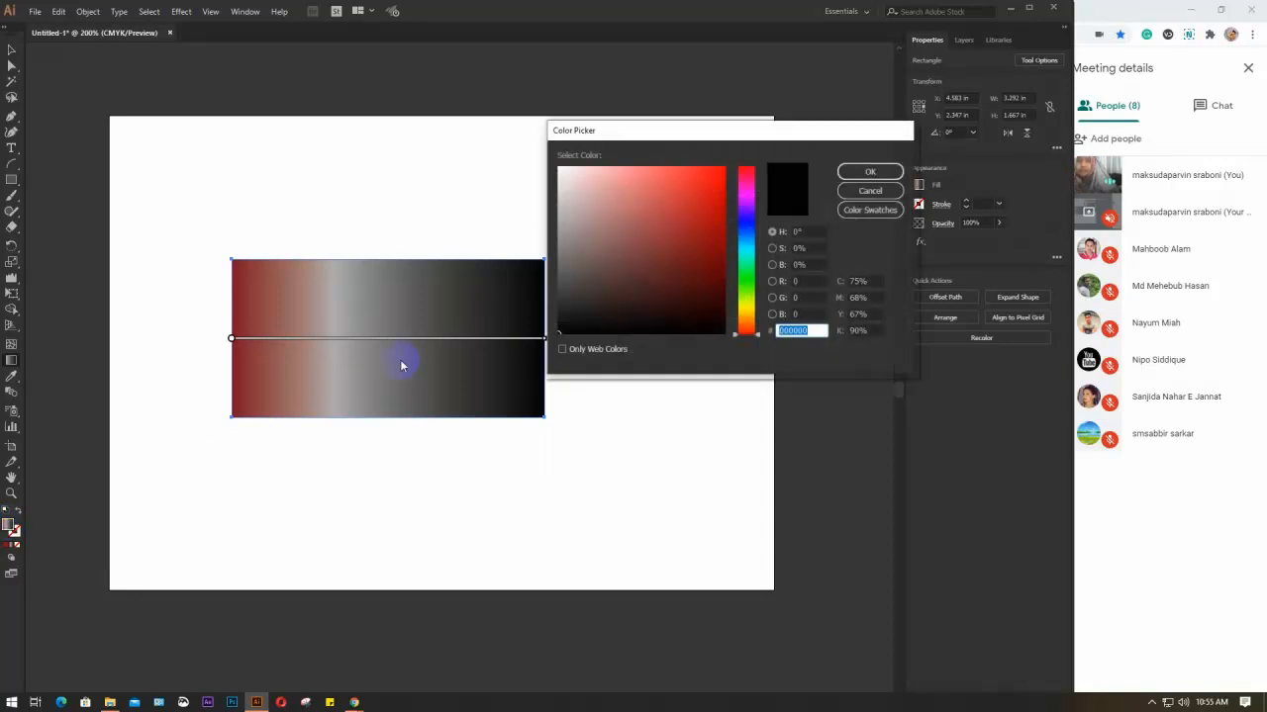
pyautogui.moveTo(708, 140); pyautogui.dragTo(685, 339)
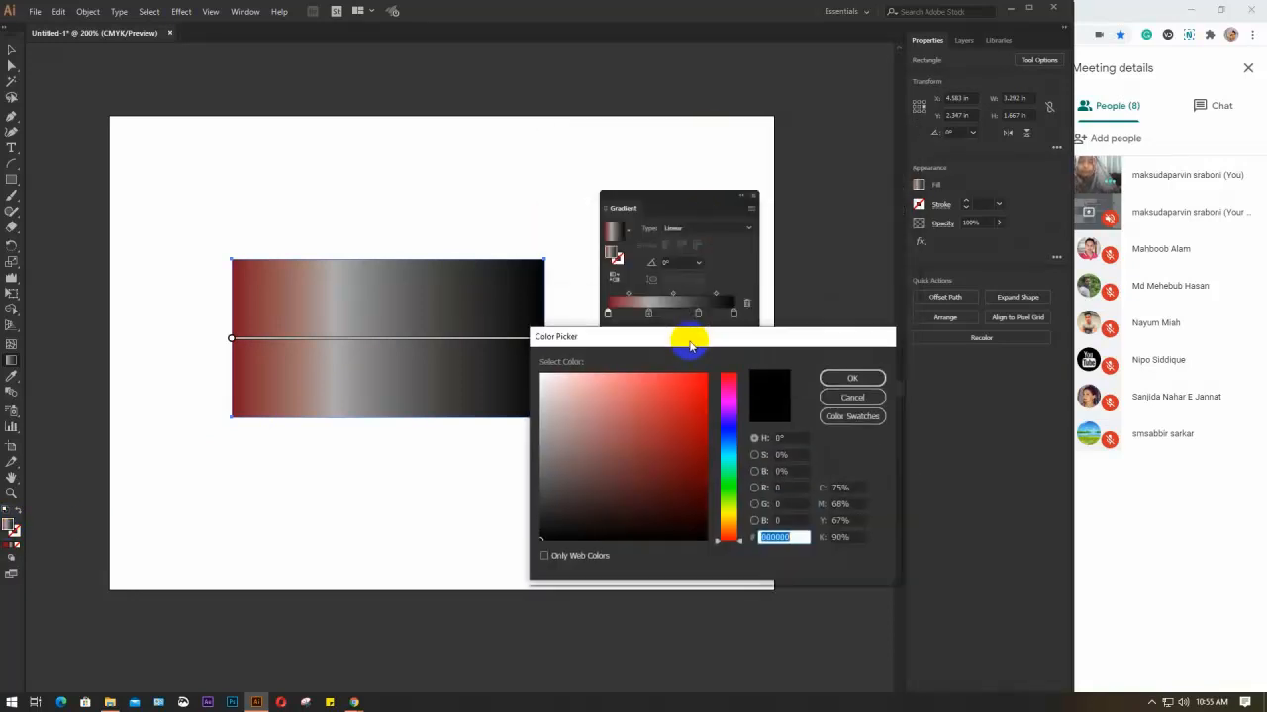
pyautogui.click(728, 374)
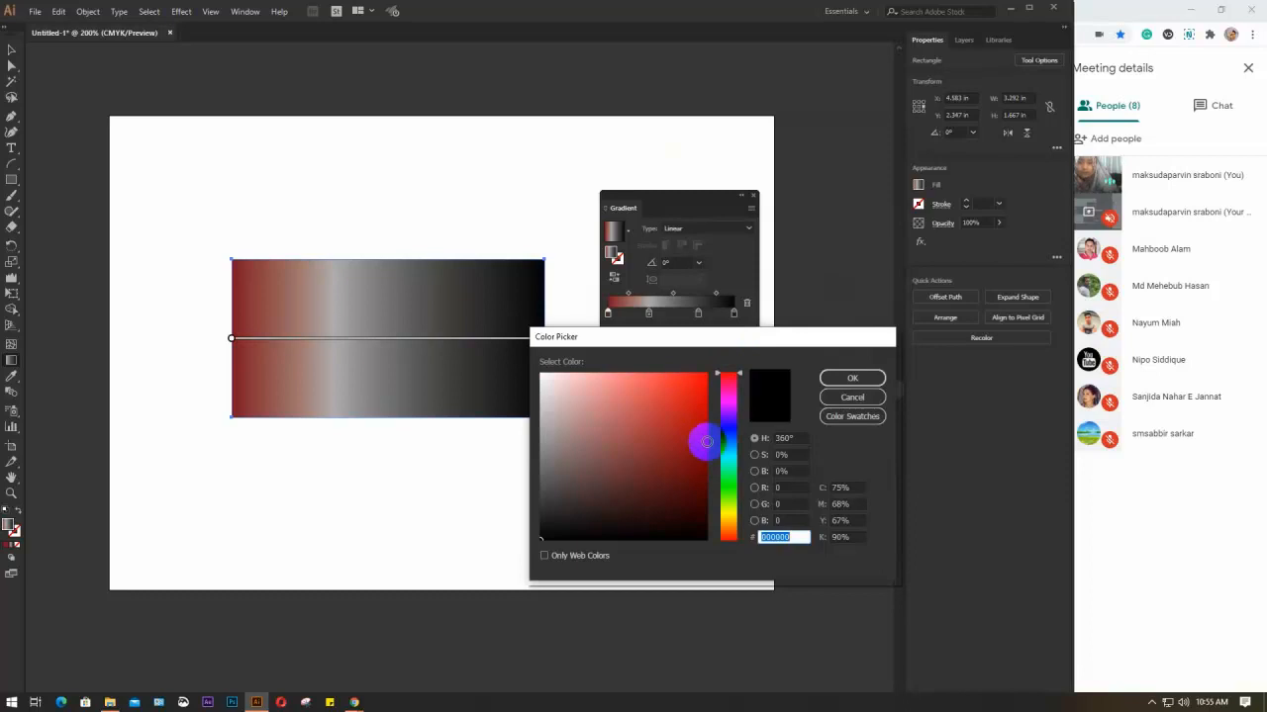
pyautogui.moveTo(684, 396); pyautogui.dragTo(723, 356)
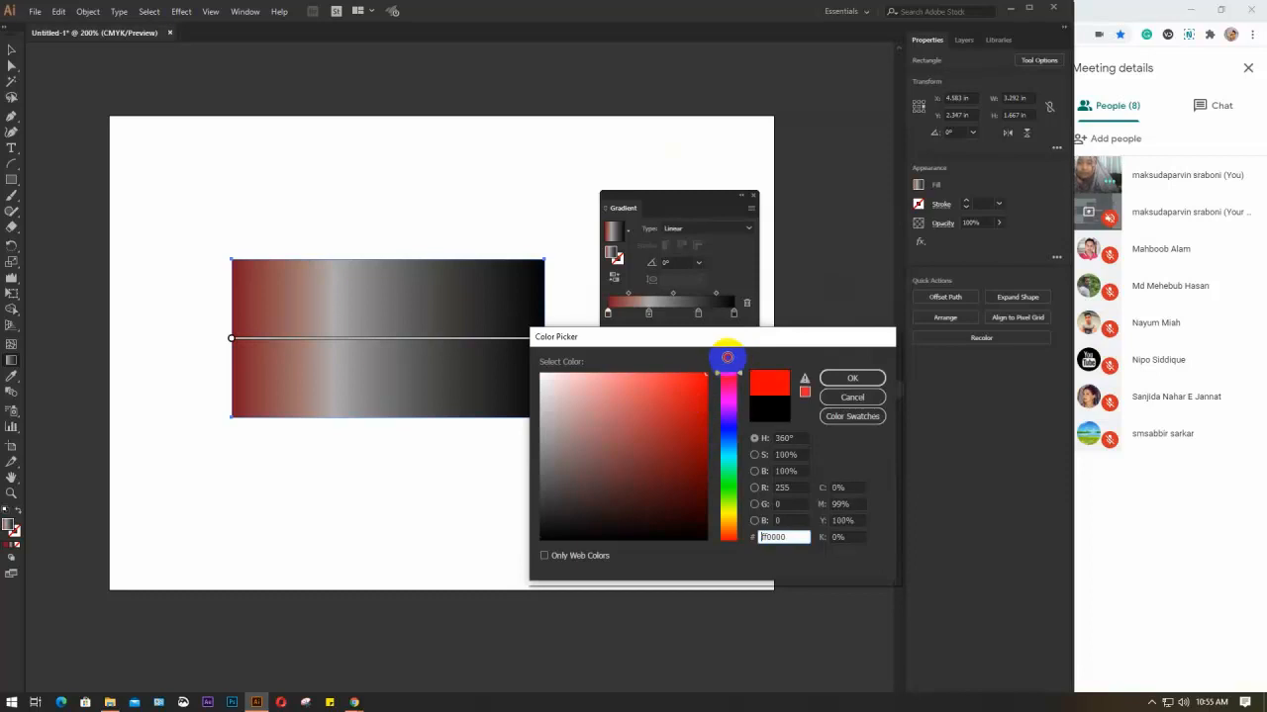
pyautogui.click(832, 378)
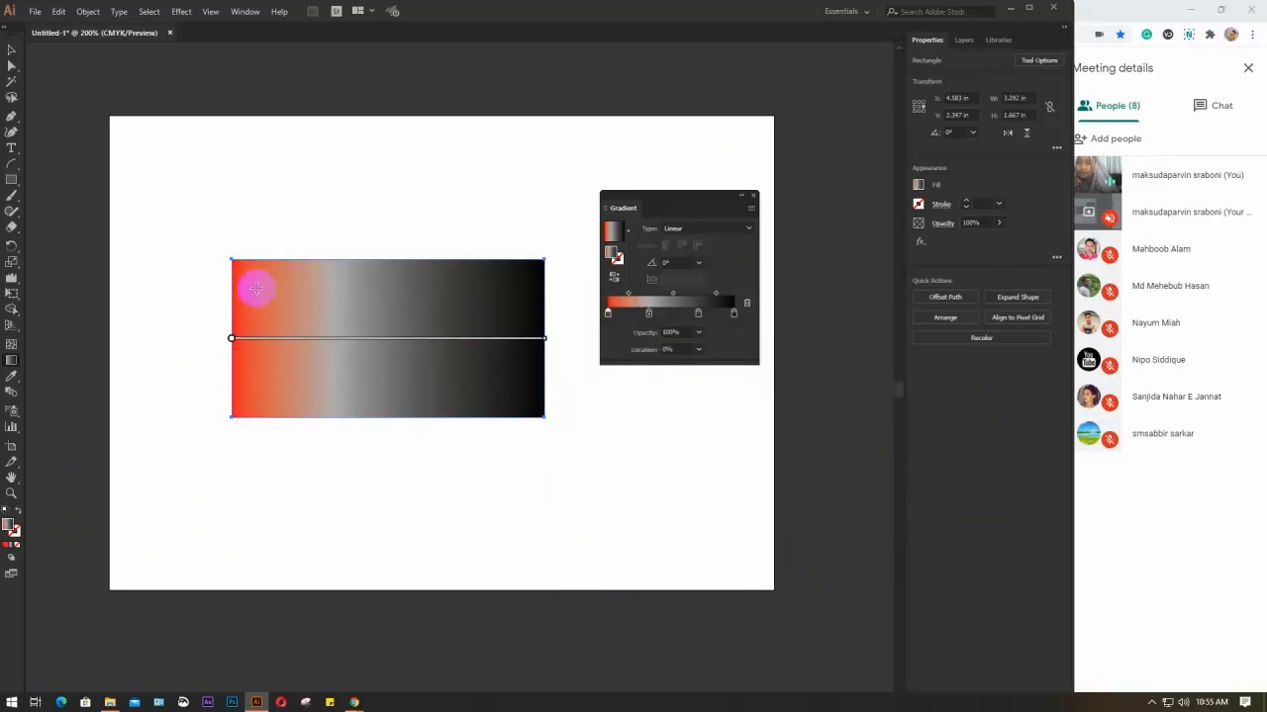
# Step: Recolour the gradient's second stop, at about 33%, to a light red in the Color Picker
pyautogui.click(649, 315)
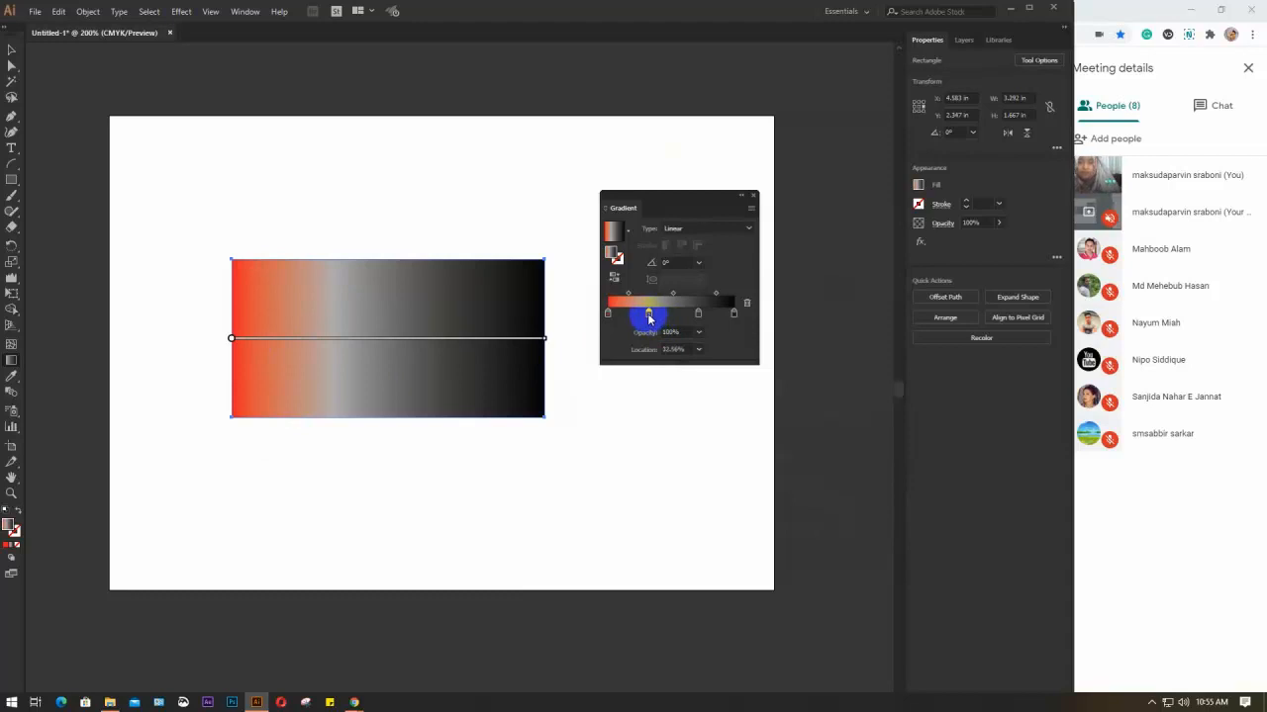
pyautogui.doubleClick(649, 315)
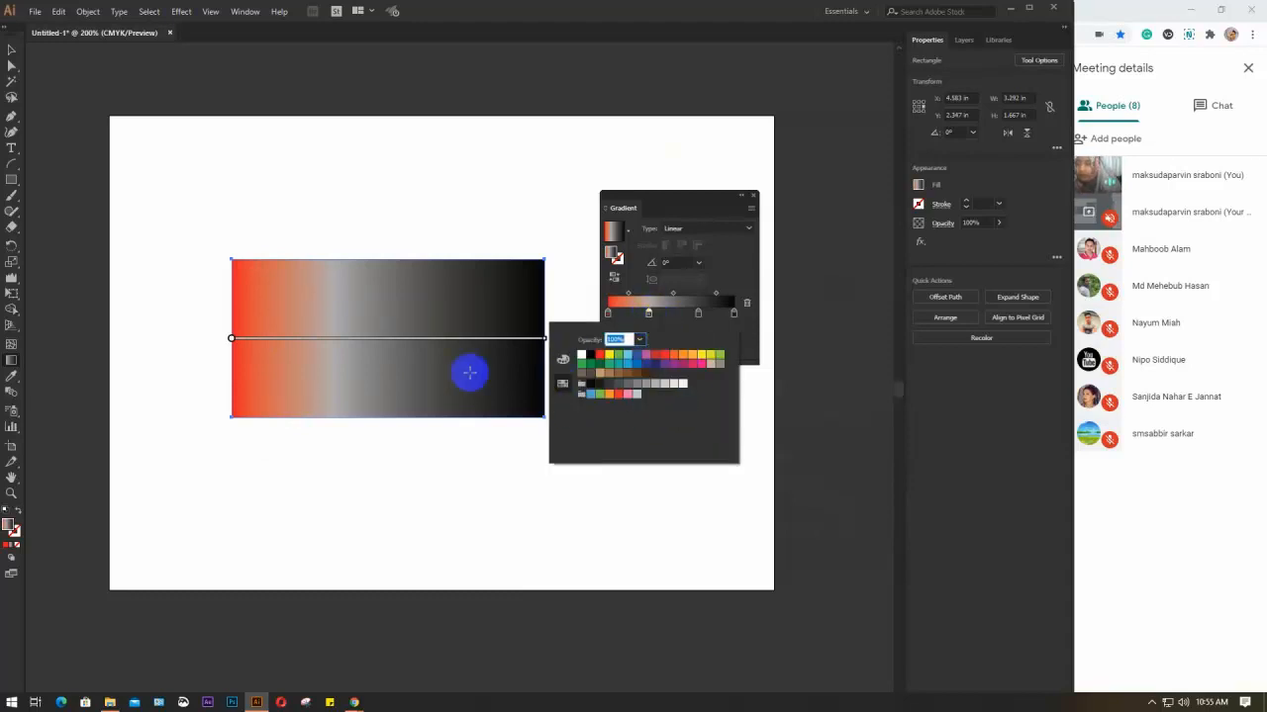
pyautogui.doubleClick(12, 528)
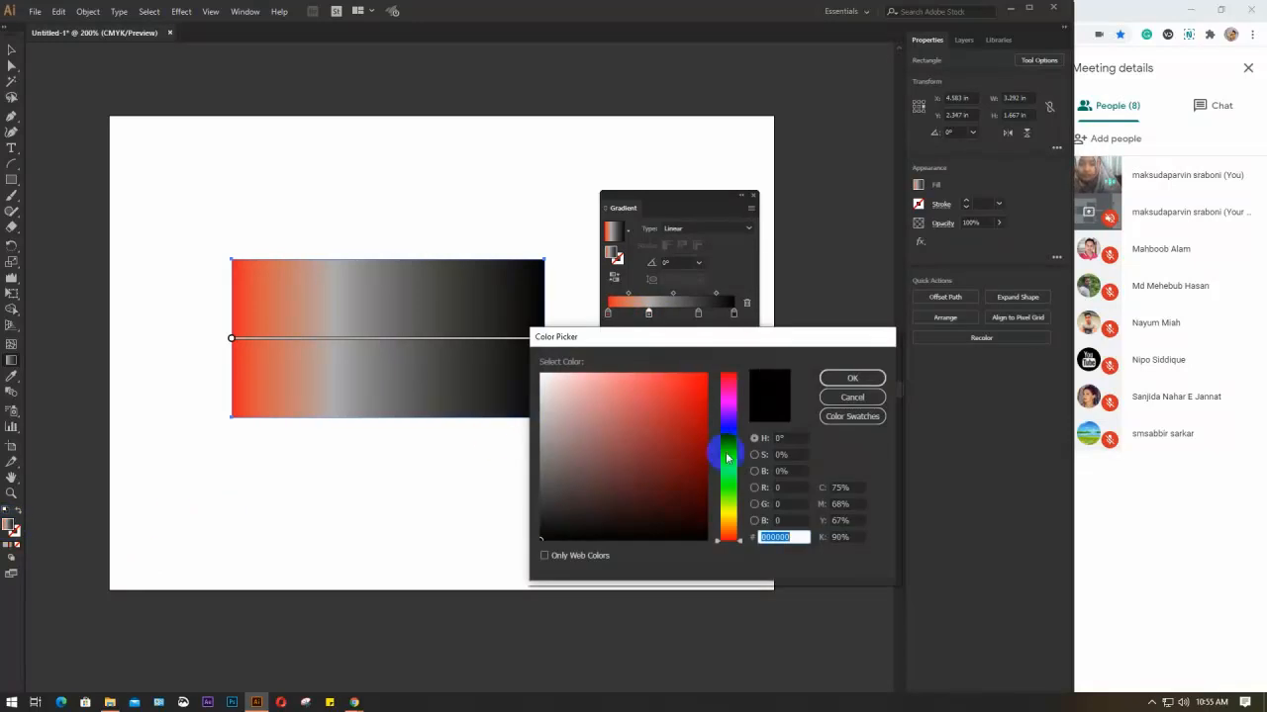
pyautogui.click(630, 377)
pyautogui.click(841, 378)
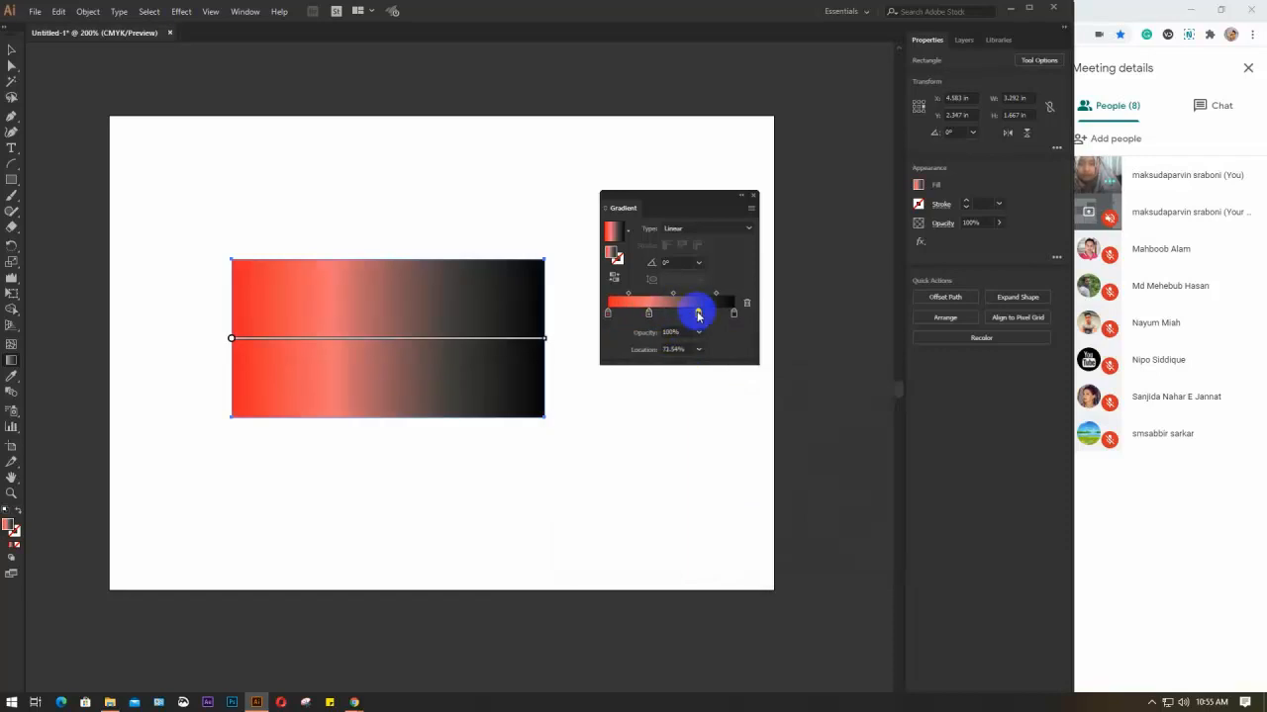
# Step: Recolour the gradient's third stop, at 71.54%, to bright red and its end stop to a darker red from the swatches
pyautogui.doubleClick(698, 315)
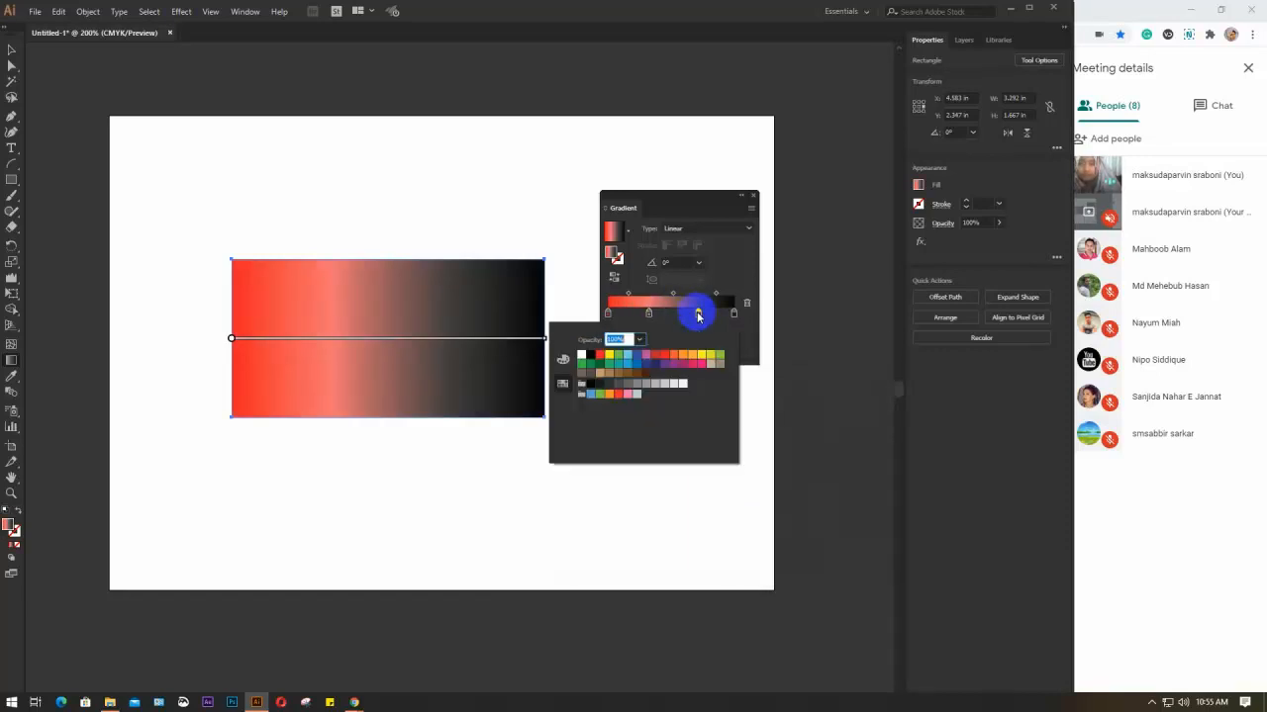
pyautogui.click(598, 355)
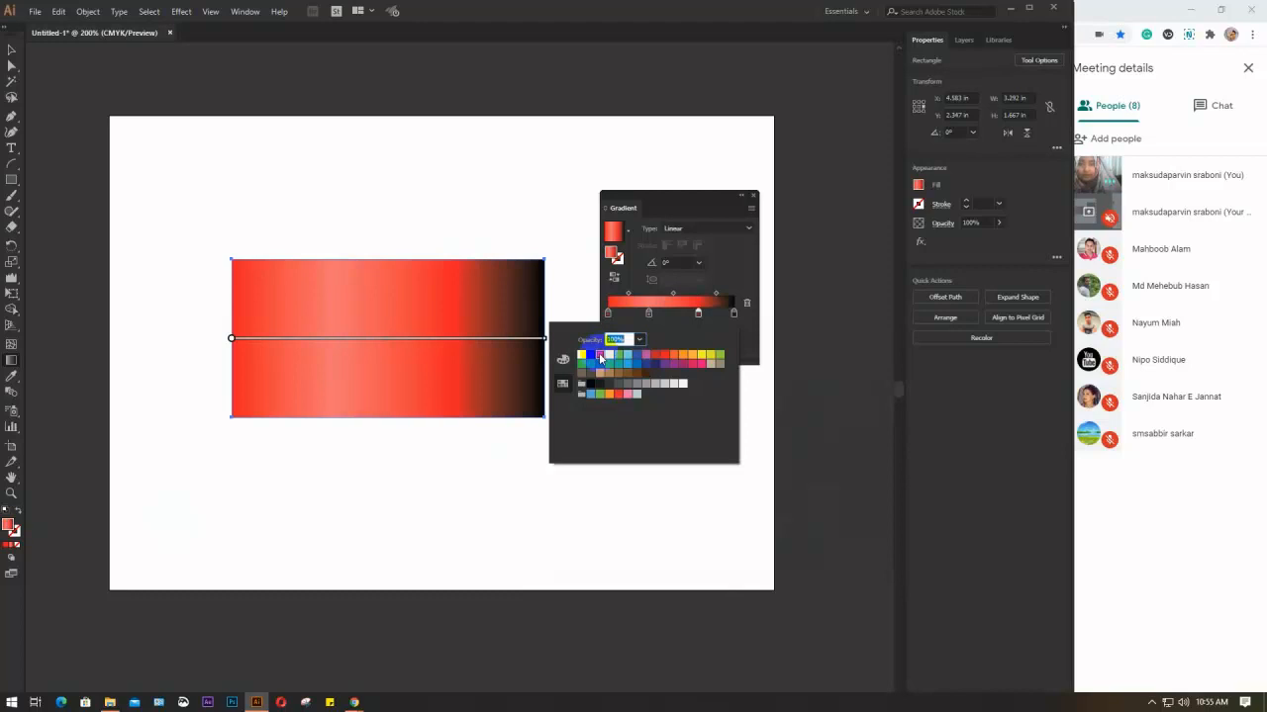
pyautogui.click(733, 313)
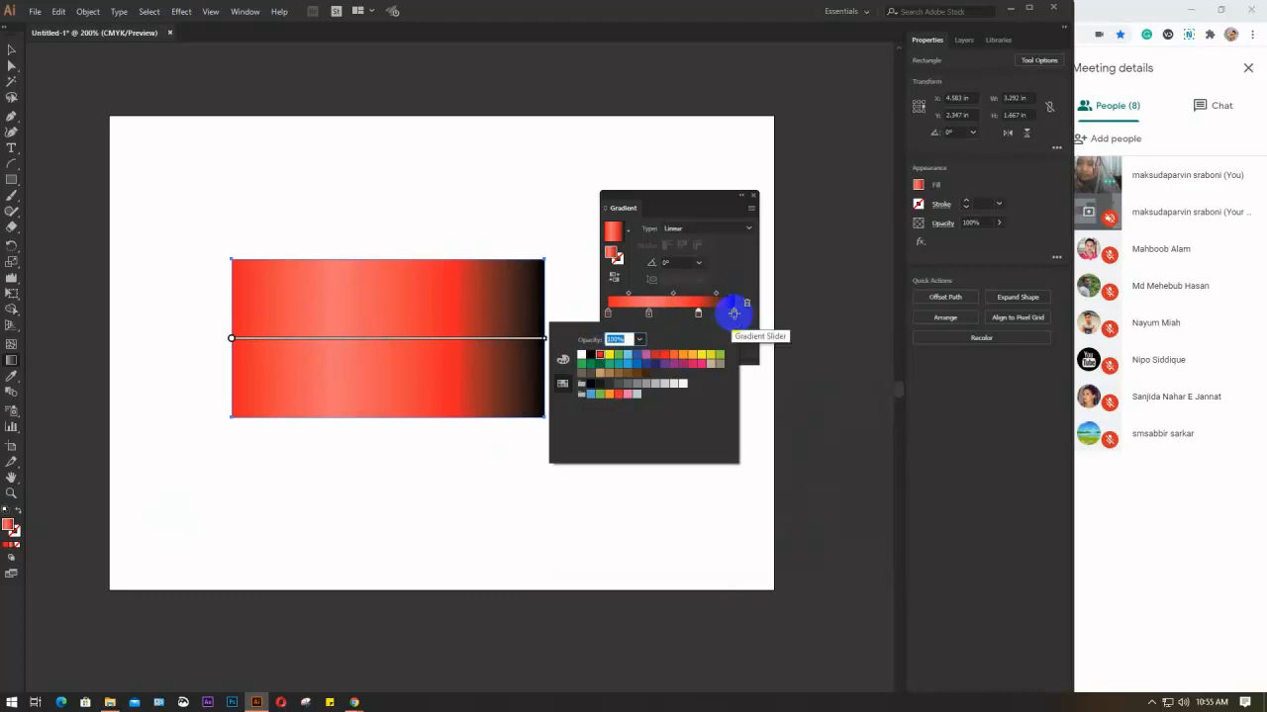
pyautogui.click(736, 315)
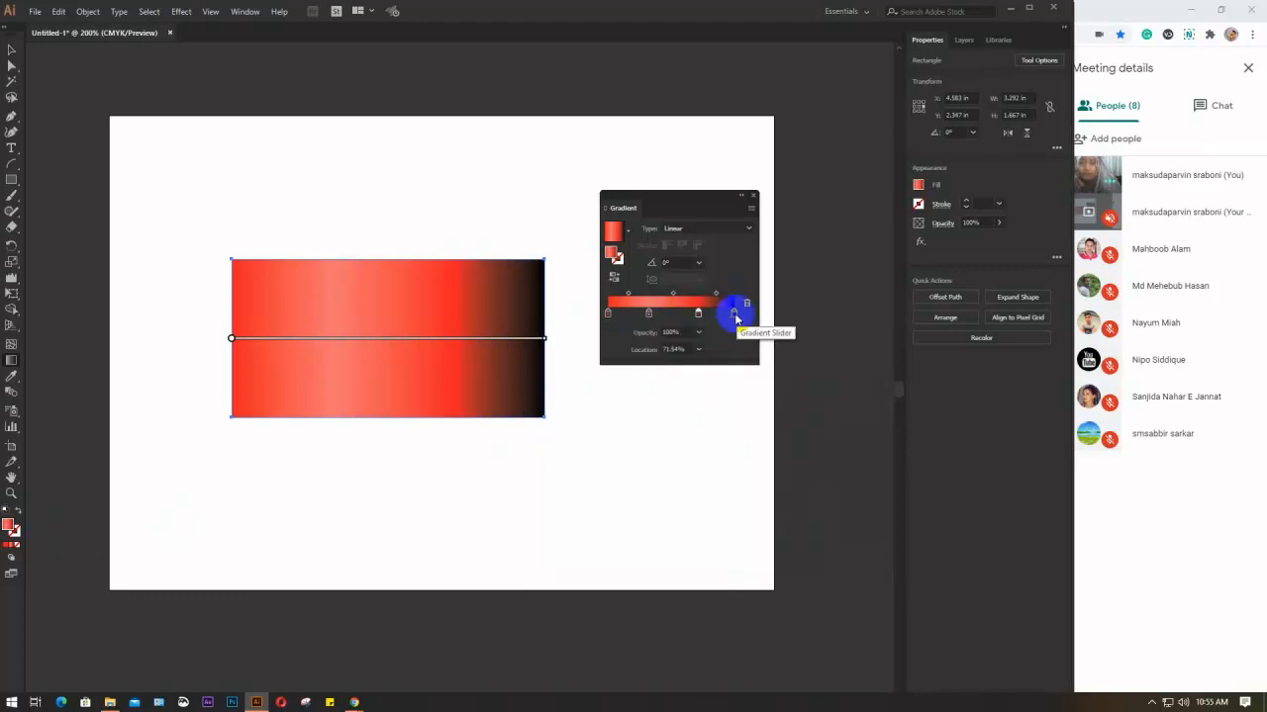
pyautogui.doubleClick(735, 315)
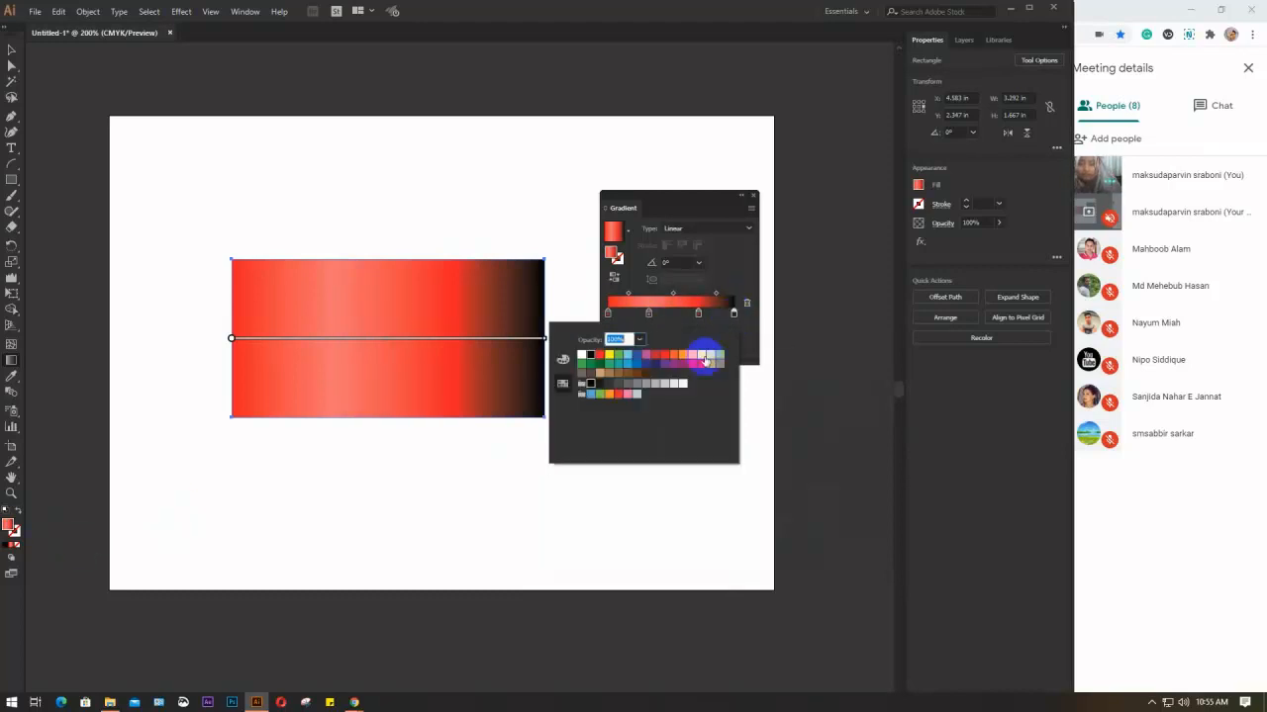
pyautogui.click(656, 355)
pyautogui.click(174, 256)
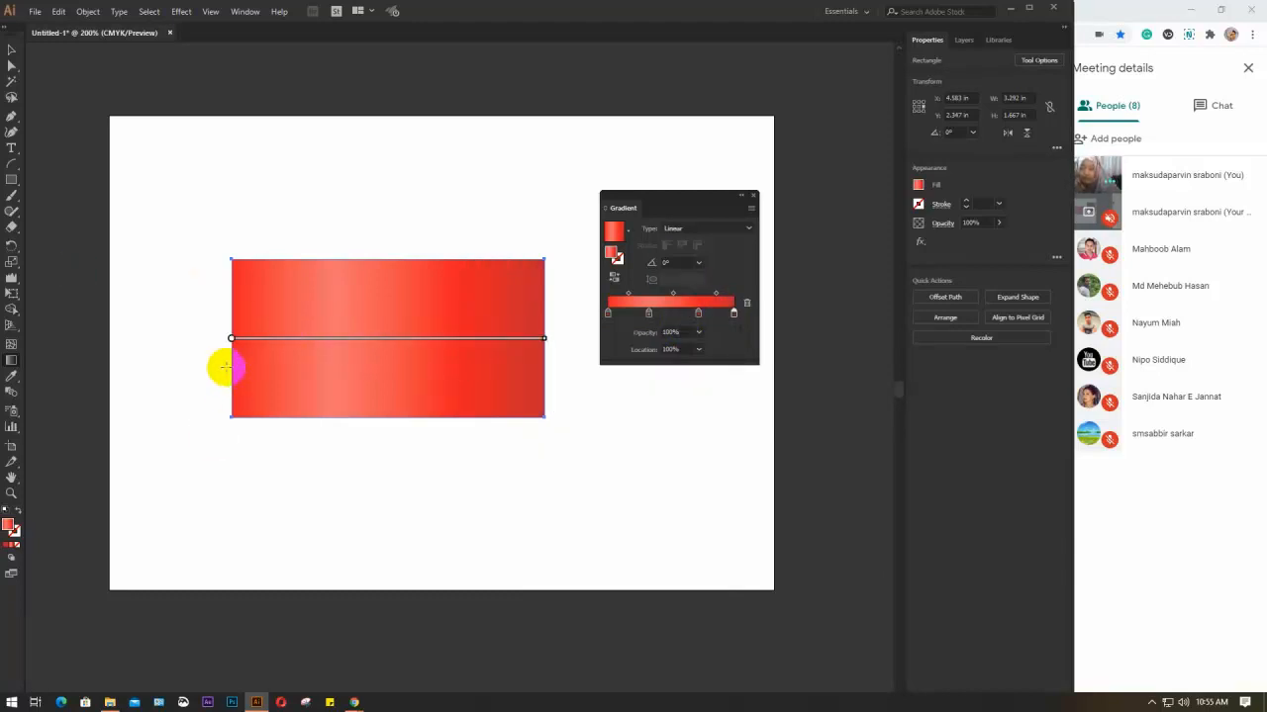
# Step: Stretch the gradient's end point far beyond the rectangle's side edge and bring it back to that edge
pyautogui.moveTo(228, 341)
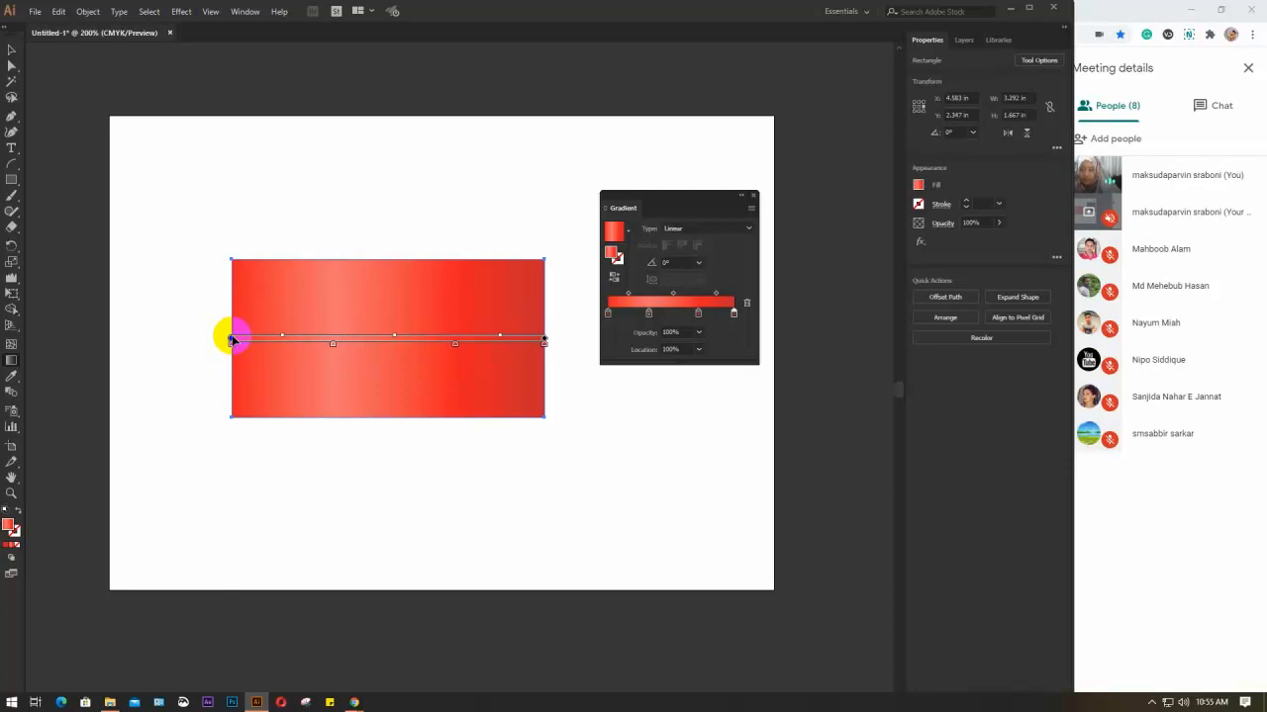
pyautogui.moveTo(230, 342)
pyautogui.mouseDown()
pyautogui.moveTo(187, 261)
pyautogui.moveTo(216, 359)
pyautogui.moveTo(231, 357)
pyautogui.moveTo(226, 343)
pyautogui.mouseUp()
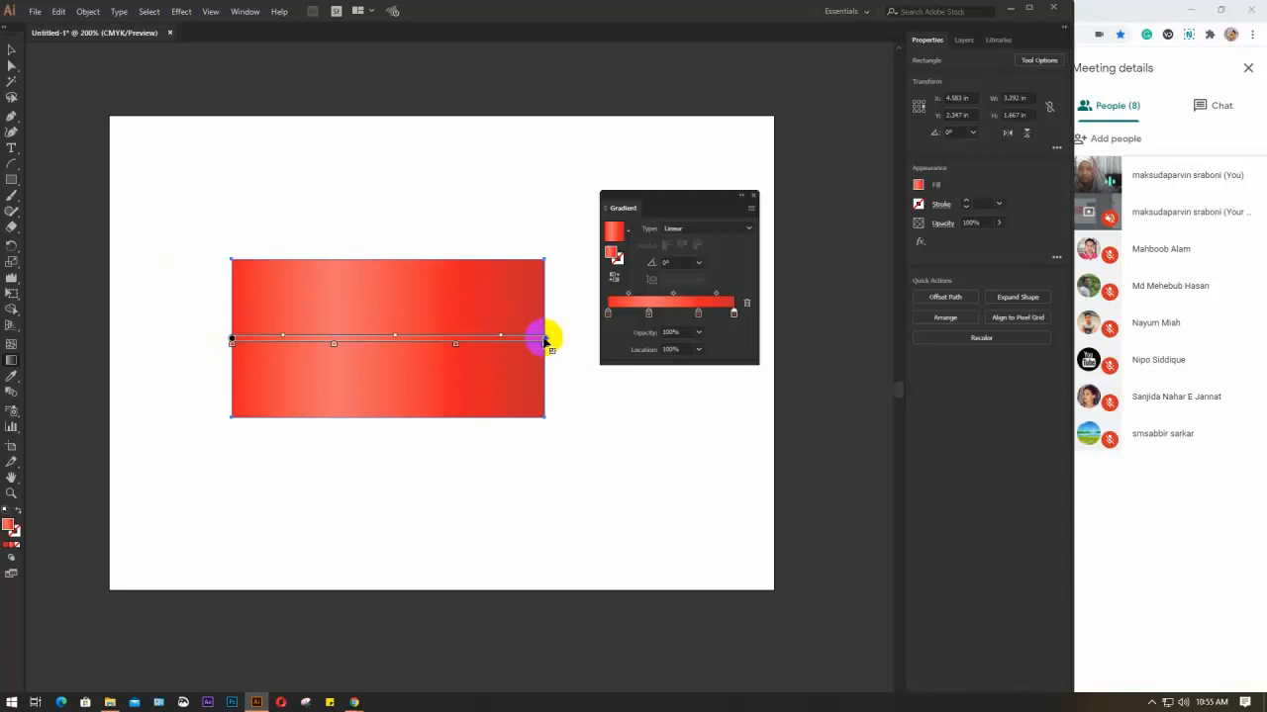
pyautogui.moveTo(544, 341)
pyautogui.mouseDown()
pyautogui.moveTo(839, 350)
pyautogui.moveTo(792, 356)
pyautogui.moveTo(785, 343)
pyautogui.mouseUp()
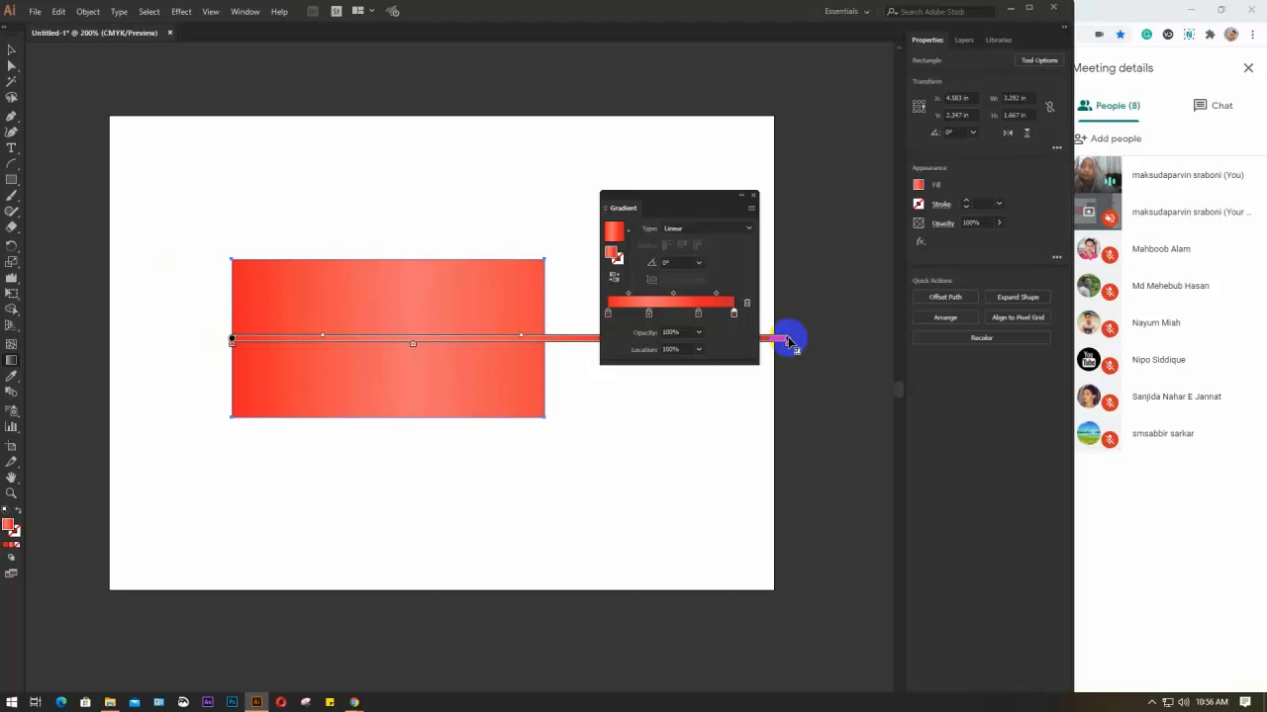
pyautogui.moveTo(783, 339)
pyautogui.mouseDown()
pyautogui.moveTo(577, 330)
pyautogui.moveTo(547, 342)
pyautogui.mouseUp()
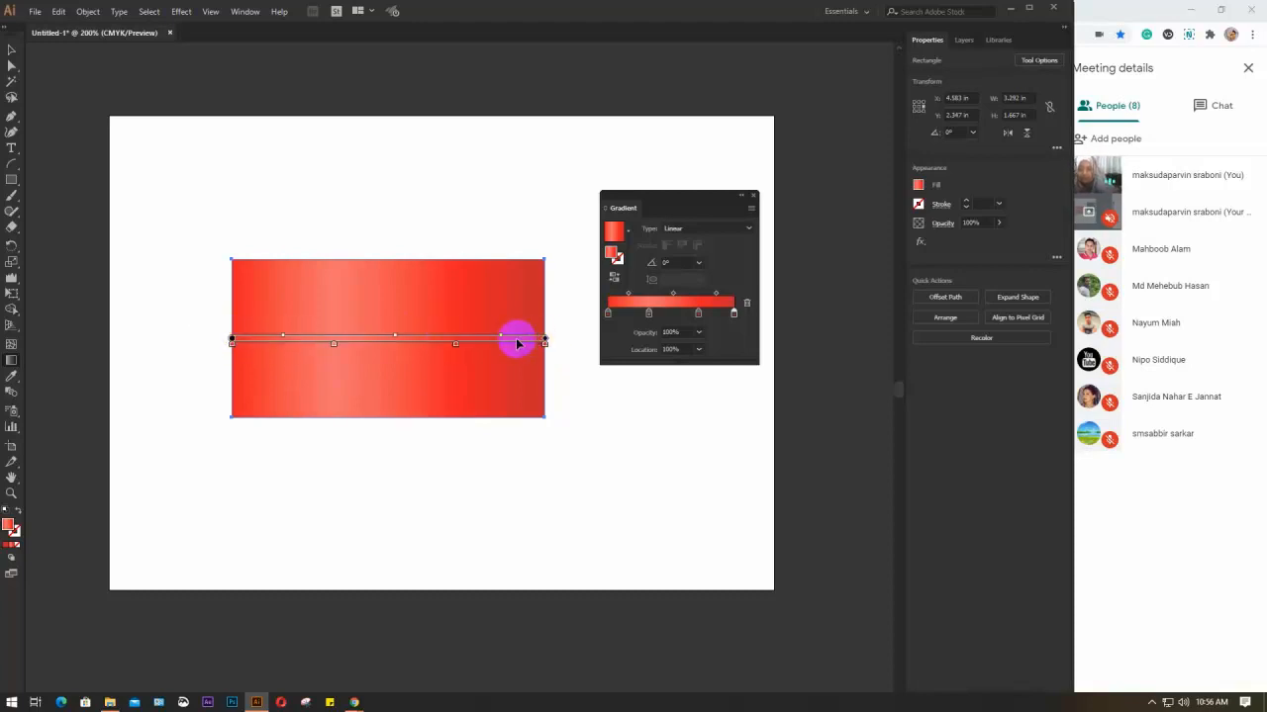
# Step: Move the gradient's light red stop closer to its starting end
pyautogui.click(605, 315)
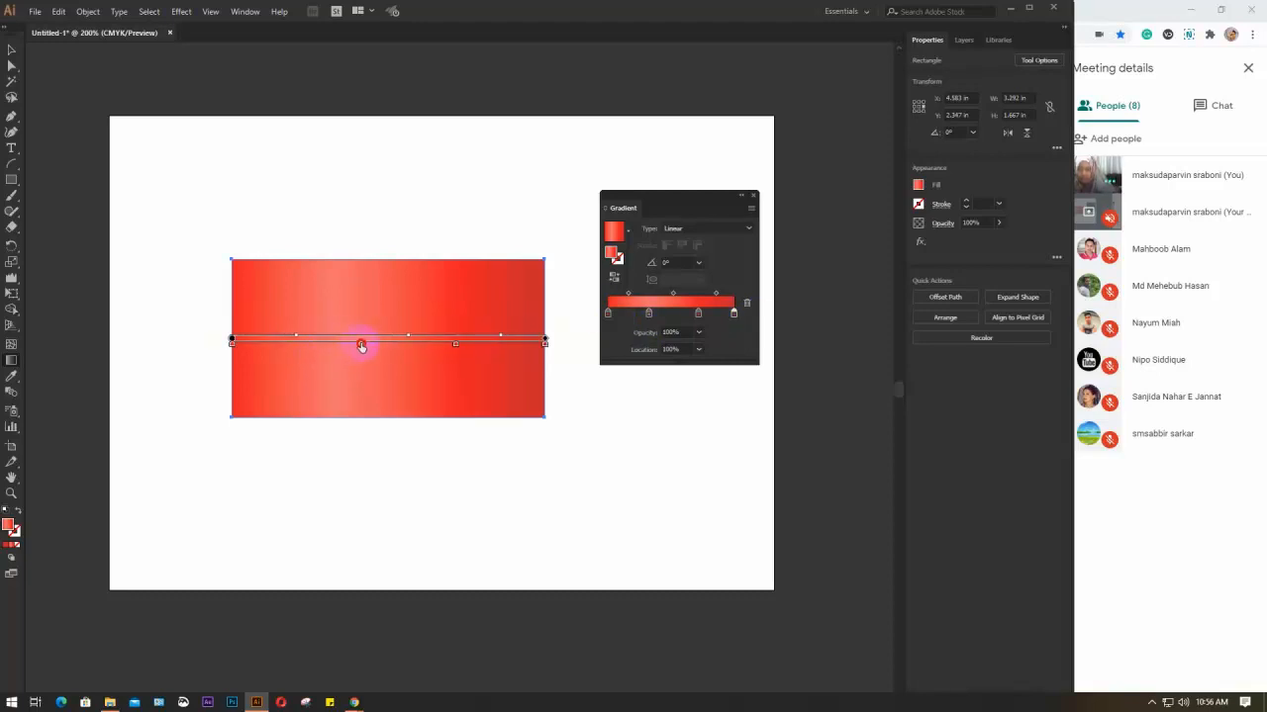
pyautogui.moveTo(305, 360); pyautogui.dragTo(304, 359)
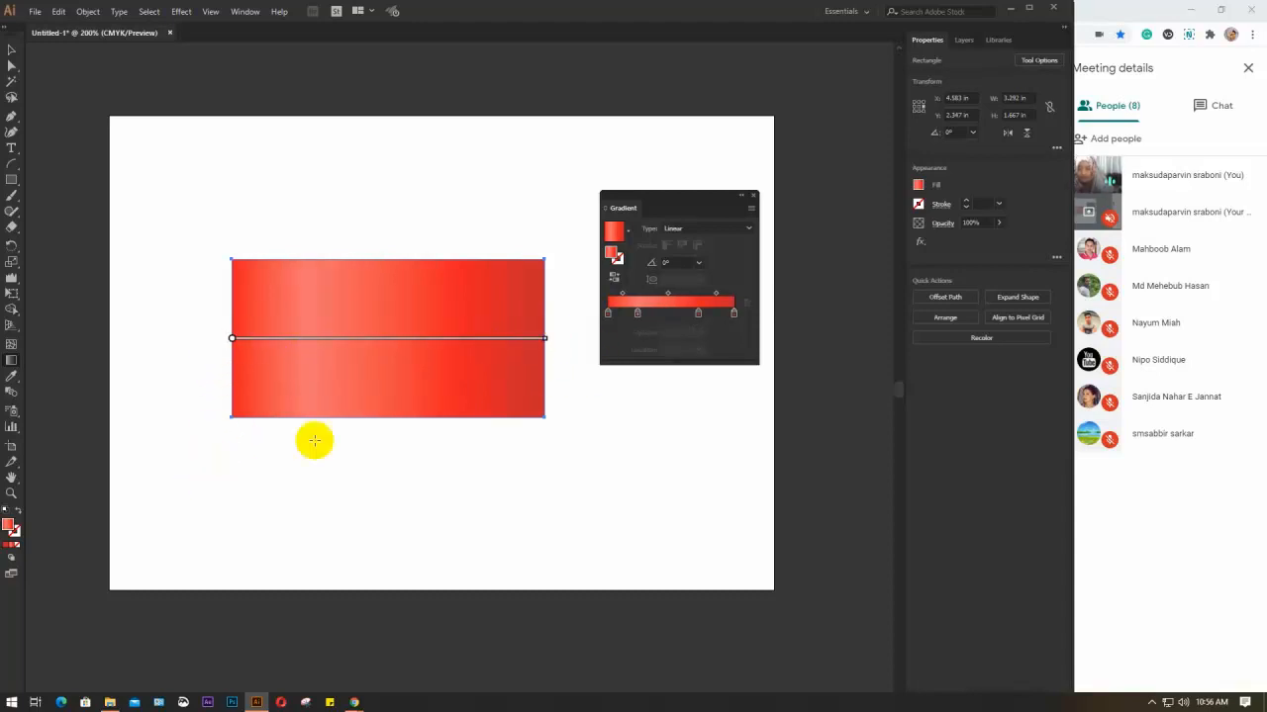
# Step: Redraw the gradient across the rectangle in various diagonal directions with the Gradient tool, ending at an angle of about -8°
pyautogui.moveTo(180, 448); pyautogui.dragTo(460, 230)
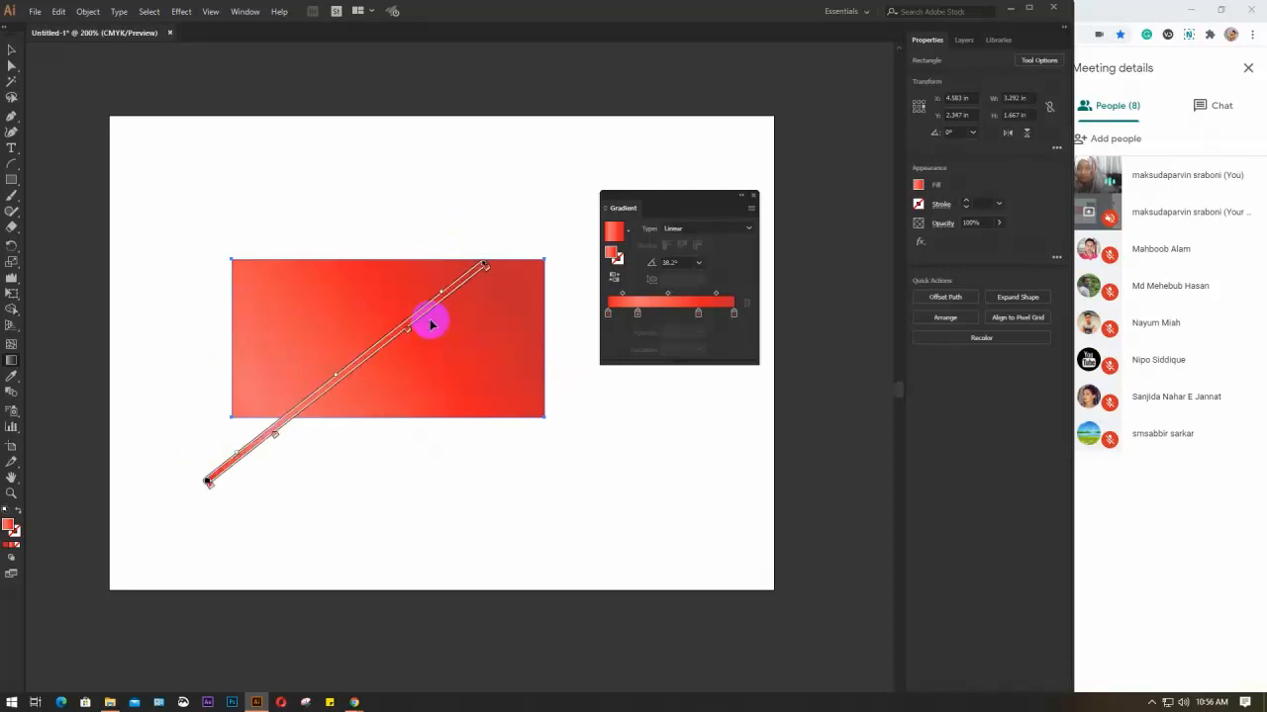
pyautogui.moveTo(198, 341); pyautogui.dragTo(365, 467)
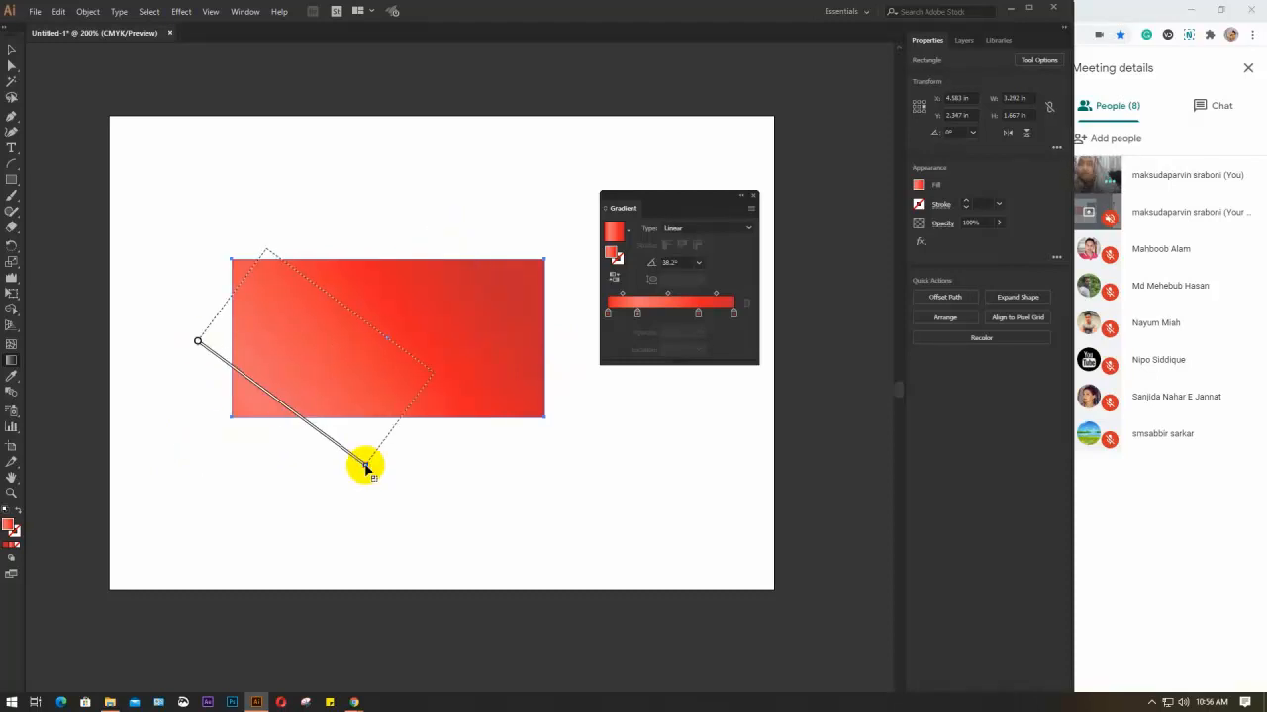
pyautogui.moveTo(365, 466); pyautogui.dragTo(365, 466)
pyautogui.moveTo(218, 297); pyautogui.dragTo(505, 426)
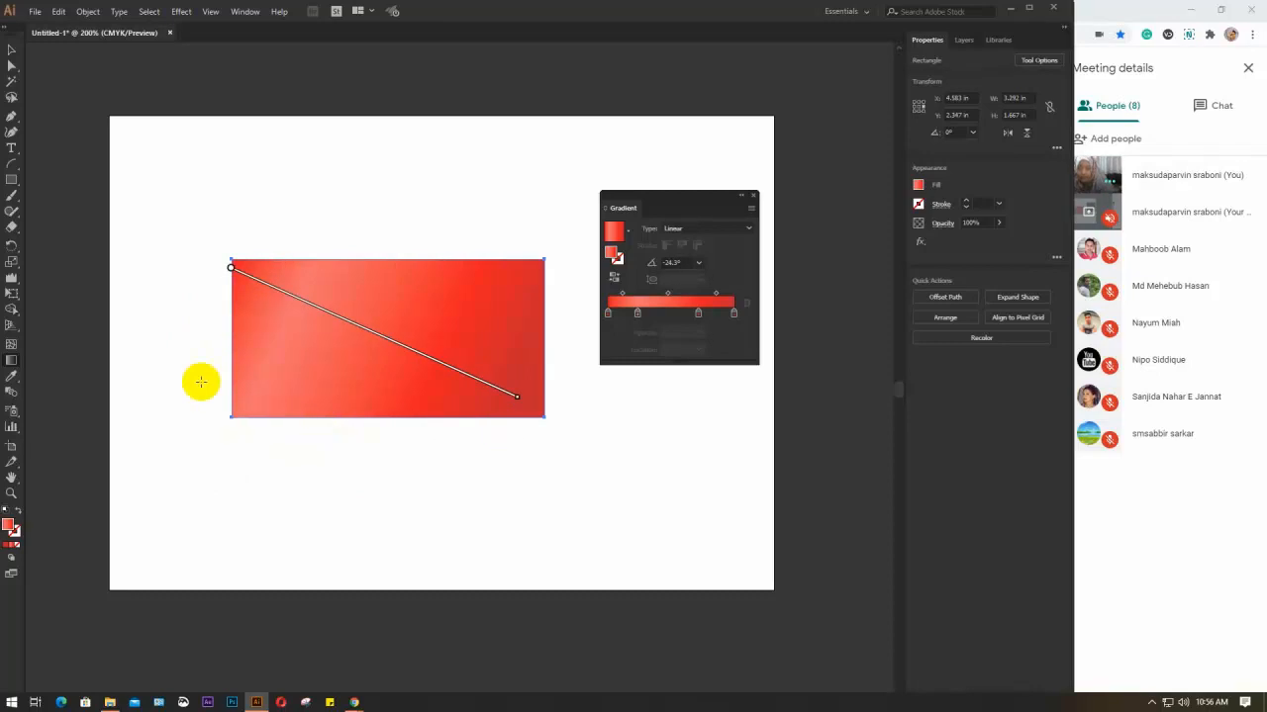
pyautogui.moveTo(201, 382); pyautogui.dragTo(465, 218)
pyautogui.moveTo(310, 450); pyautogui.dragTo(508, 201)
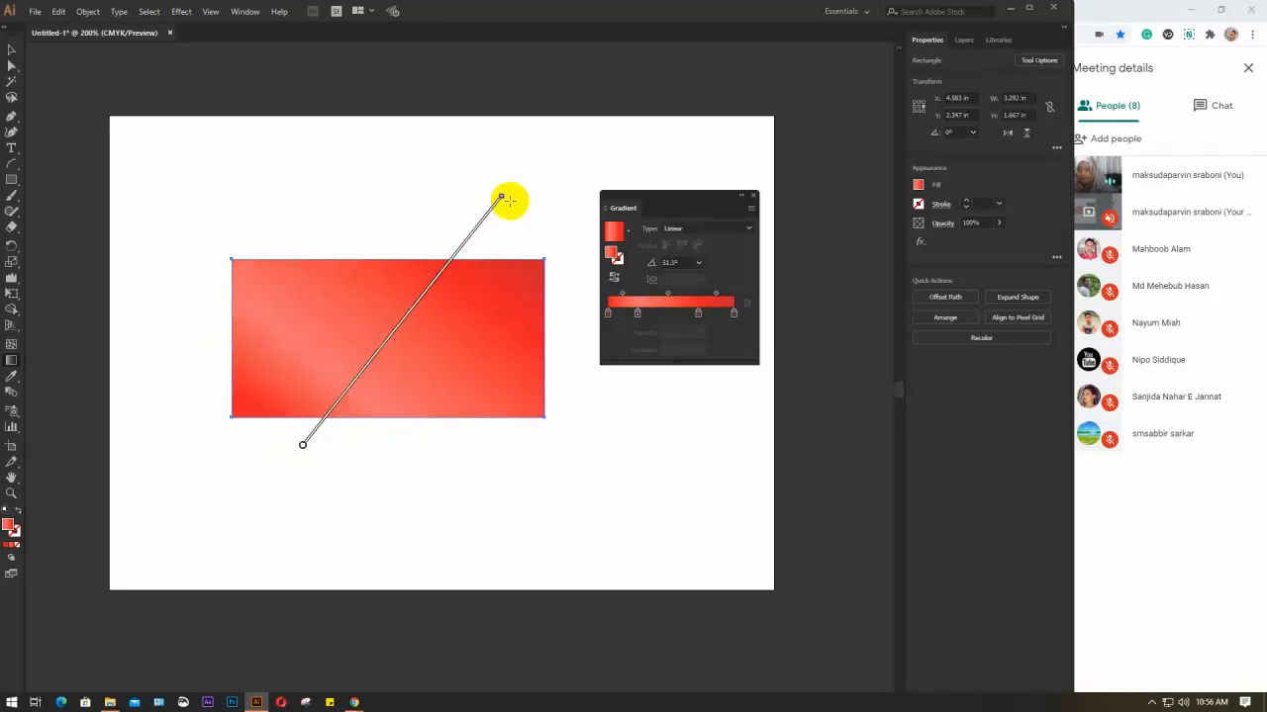
pyautogui.moveTo(582, 438); pyautogui.dragTo(356, 238)
pyautogui.moveTo(397, 472); pyautogui.dragTo(285, 293)
pyautogui.moveTo(175, 308); pyautogui.dragTo(702, 504)
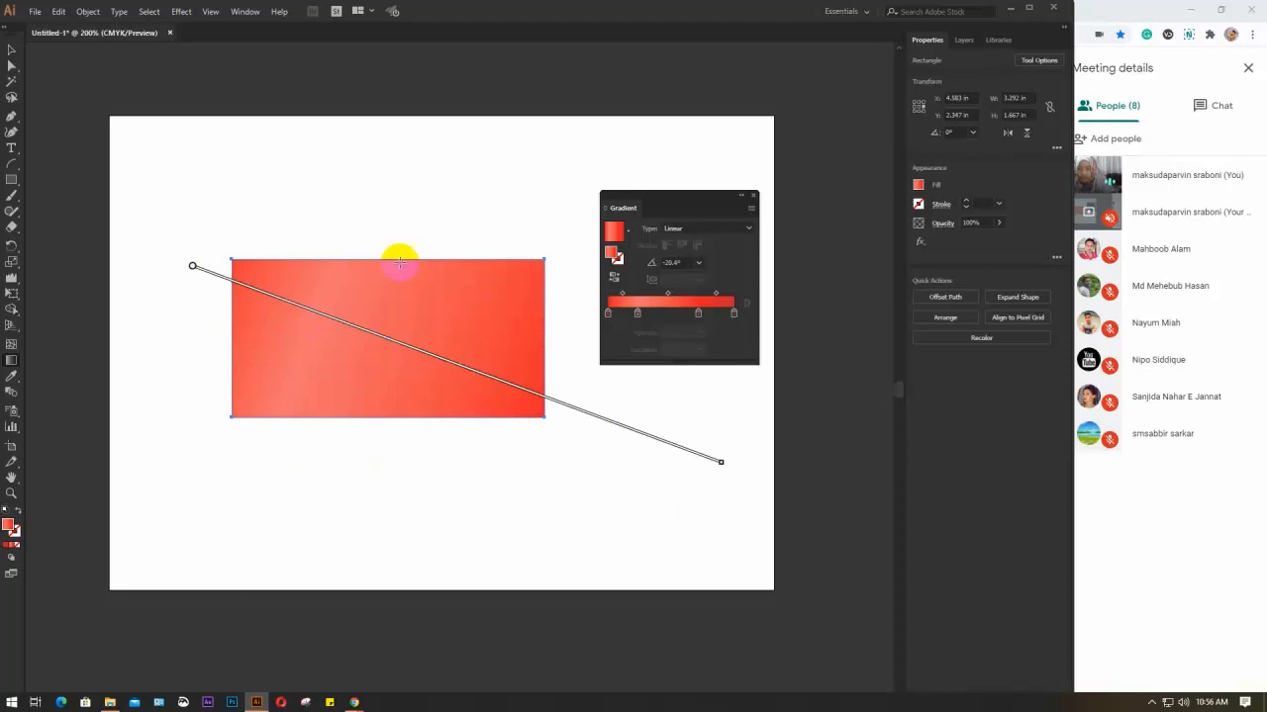
pyautogui.moveTo(208, 178); pyautogui.dragTo(546, 524)
pyautogui.moveTo(457, 201); pyautogui.dragTo(297, 465)
pyautogui.moveTo(203, 294); pyautogui.dragTo(591, 388)
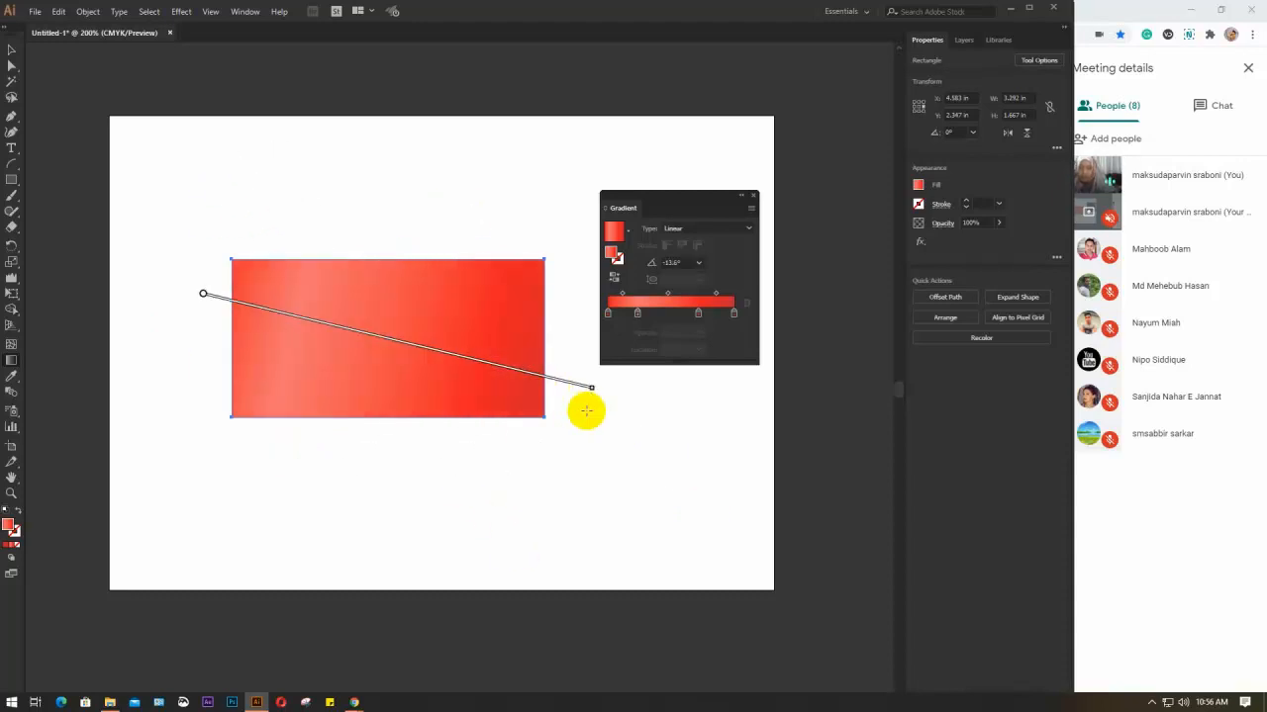
pyautogui.moveTo(232, 318); pyautogui.dragTo(567, 363)
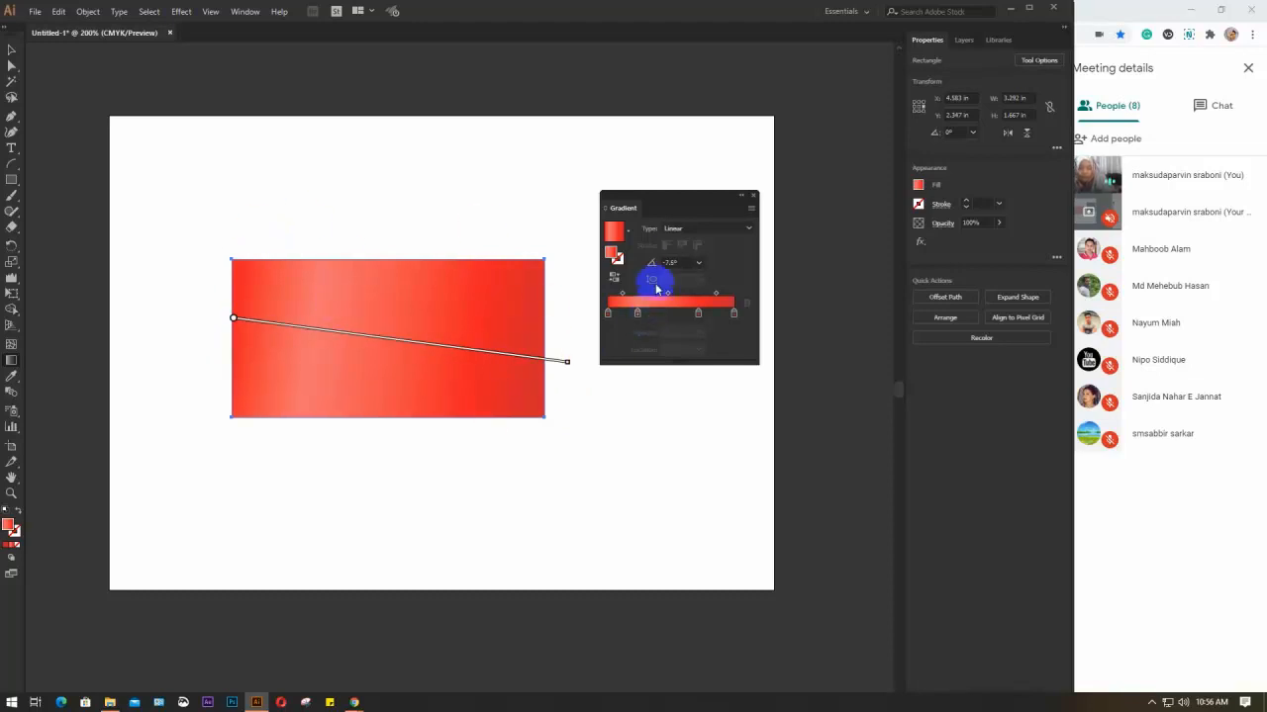
# Step: Save the rectangle's red gradient to the swatches and check for it in the list of saved gradients
pyautogui.click(630, 235)
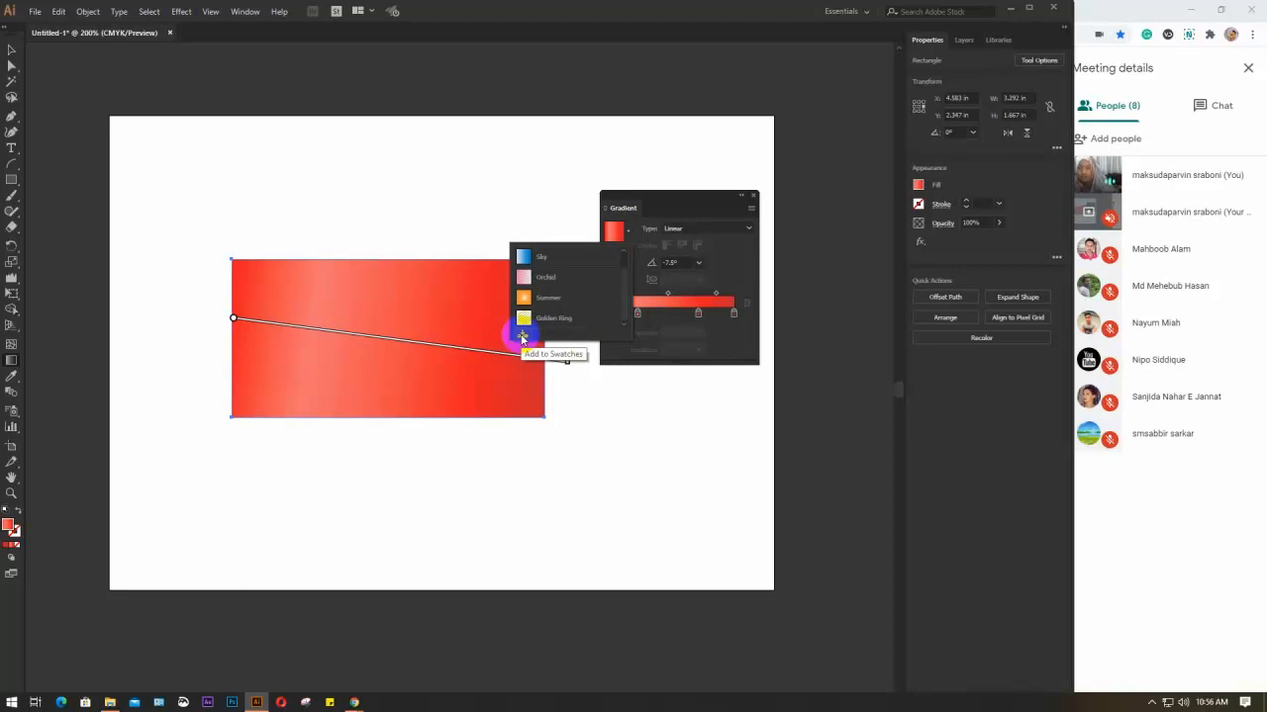
pyautogui.click(521, 337)
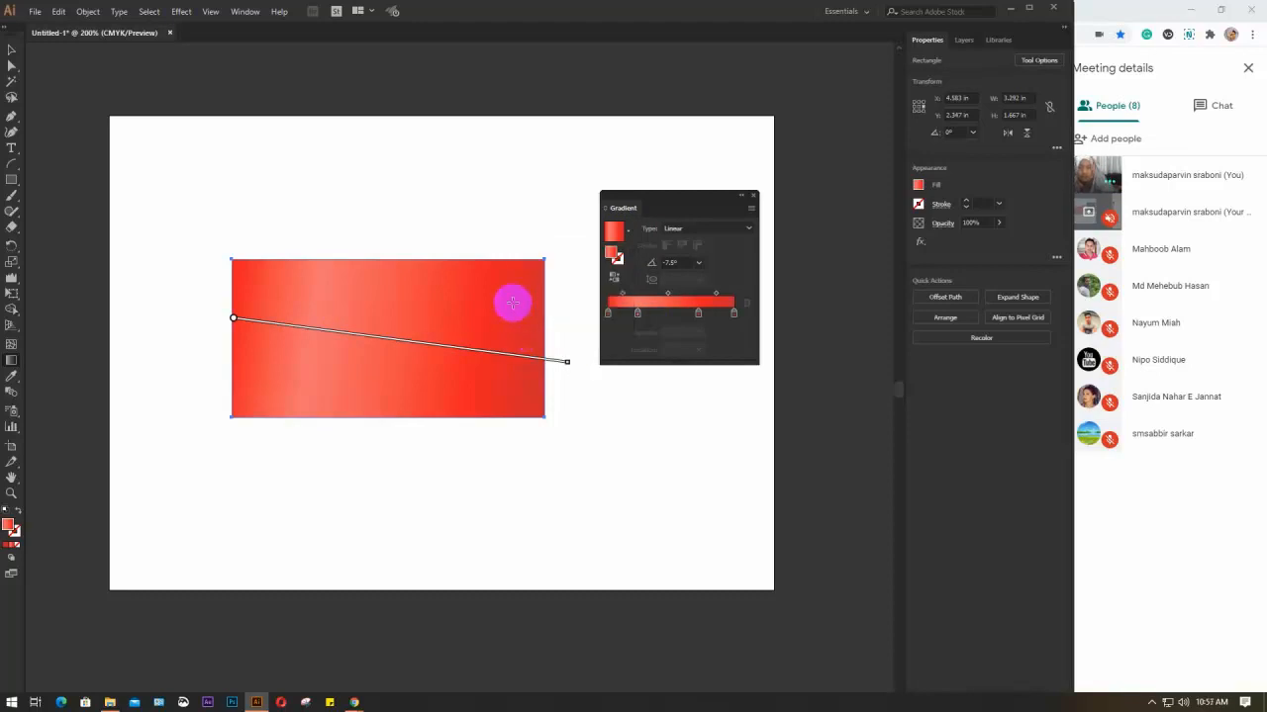
pyautogui.click(630, 238)
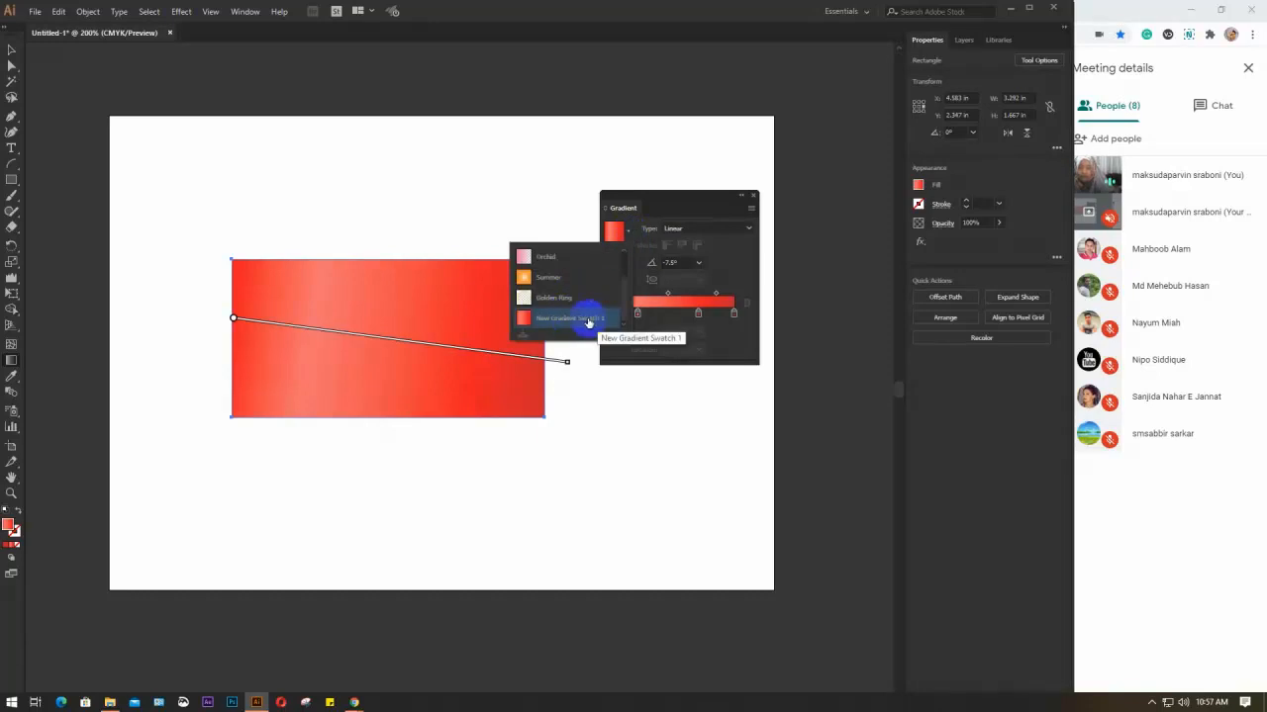
pyautogui.click(698, 199)
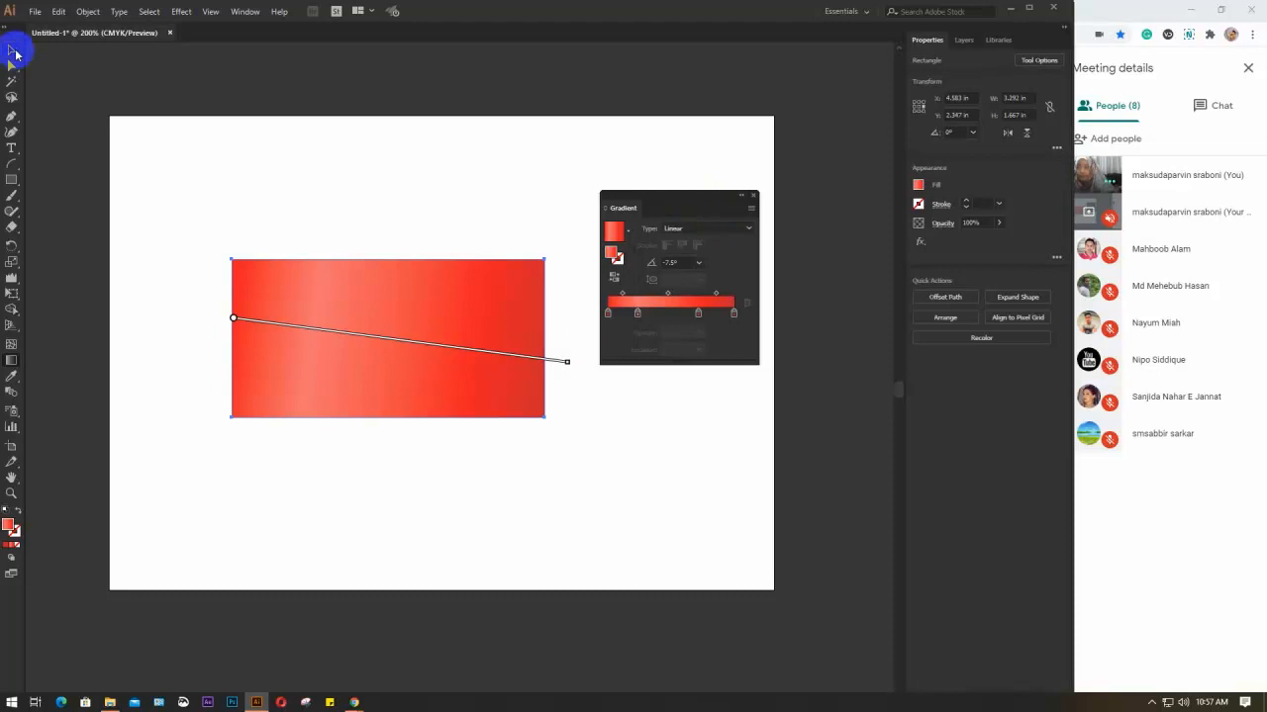
# Step: Move the gradient rectangle up near the artboard's upper edge and deselect it
pyautogui.click(11, 50)
pyautogui.moveTo(332, 332); pyautogui.dragTo(290, 191)
pyautogui.click(11, 179)
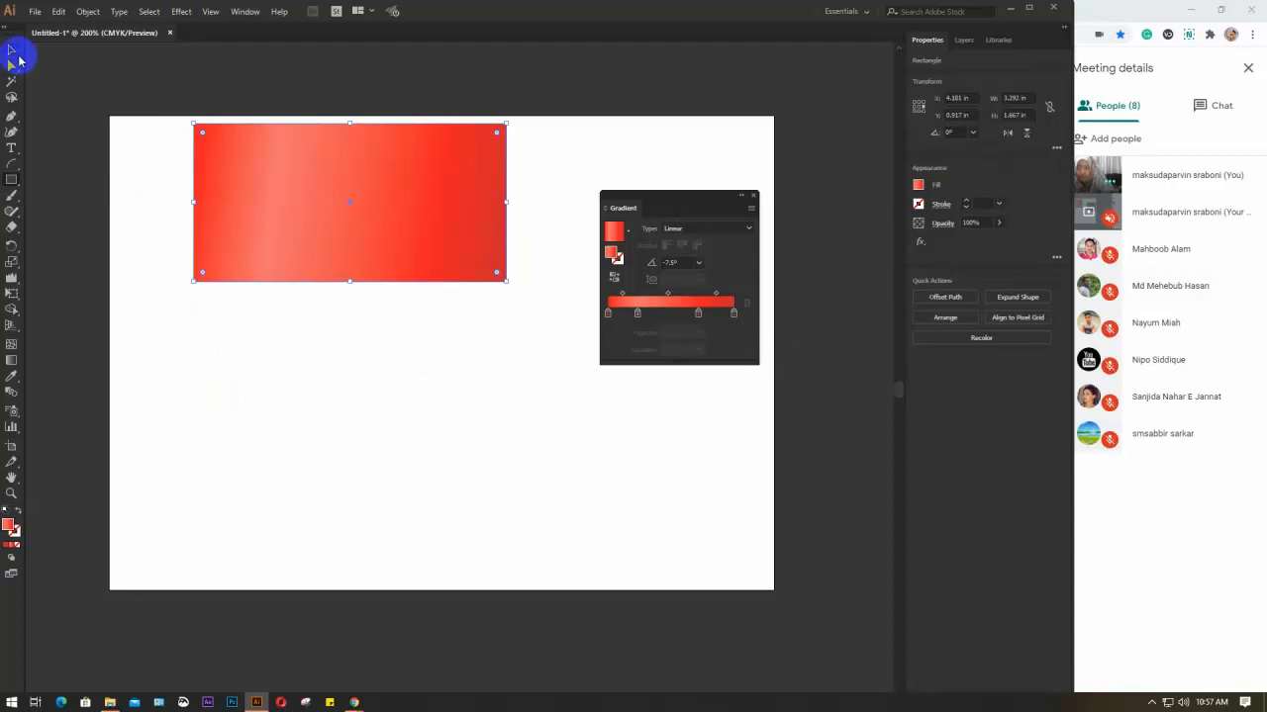
pyautogui.click(211, 298)
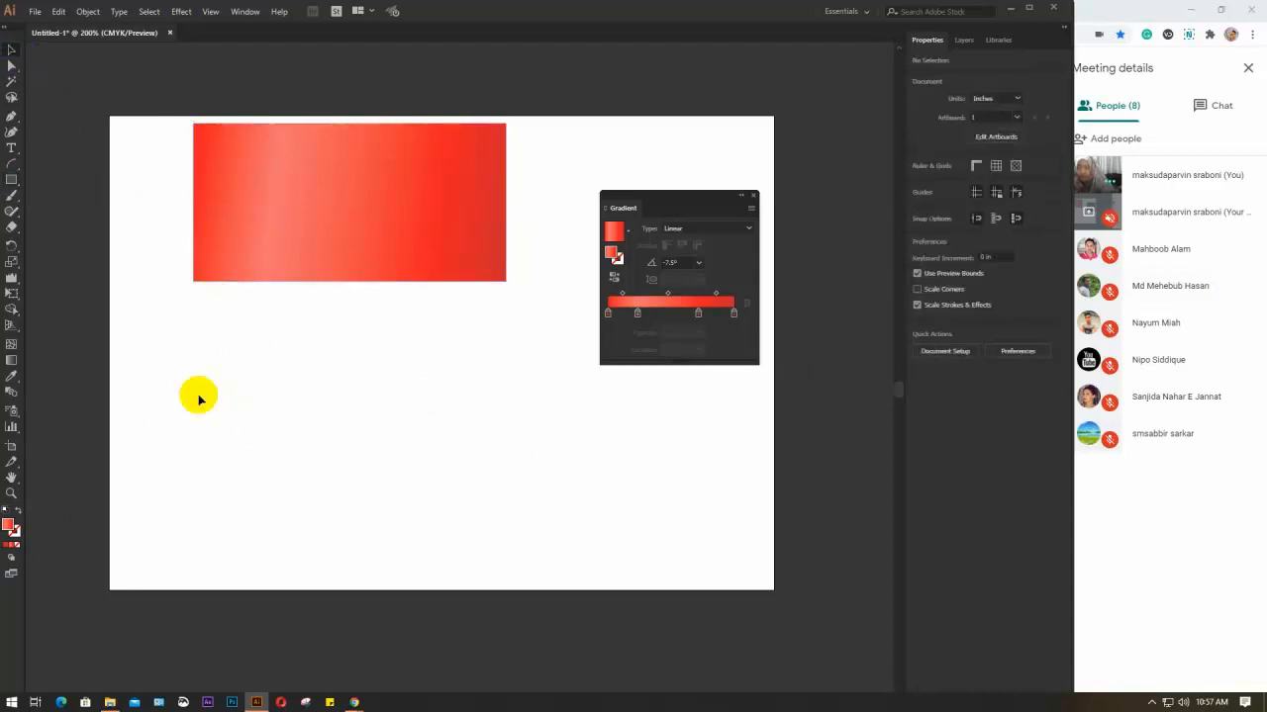
# Step: Draw a black-filled circle about 2.72 in across below the rectangle with the Ellipse tool
pyautogui.click(12, 179)
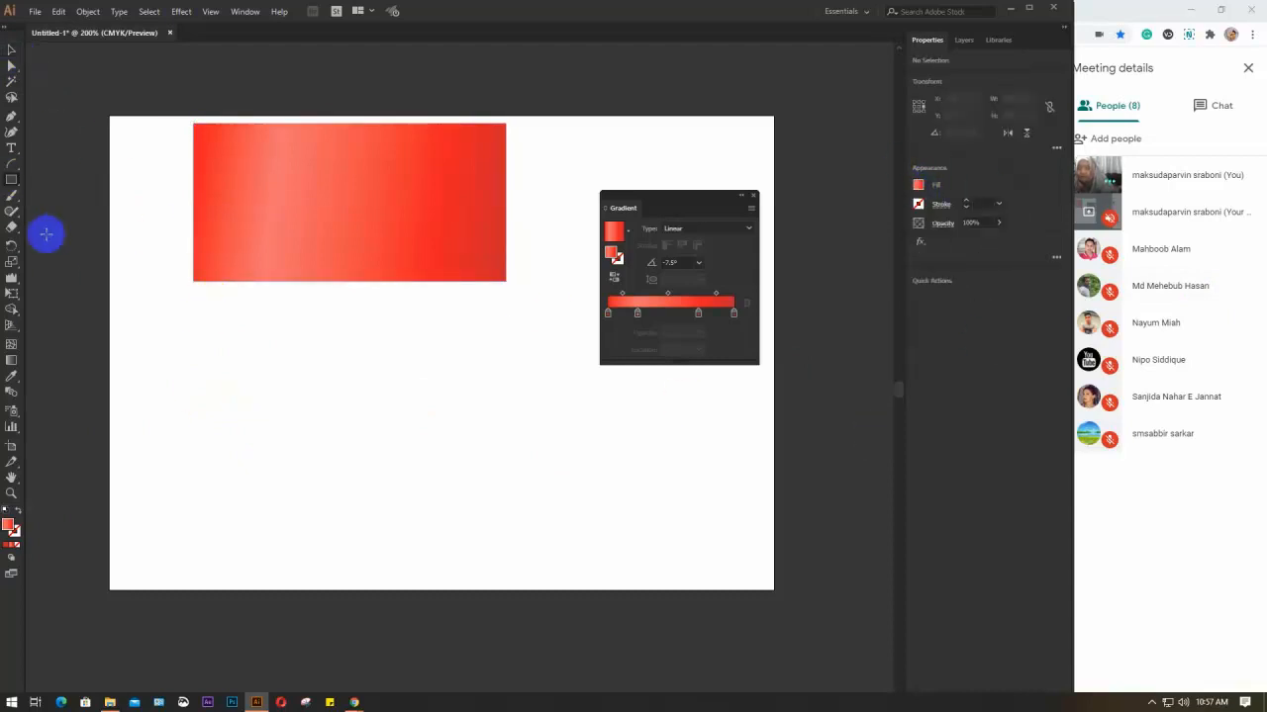
pyautogui.click(12, 180)
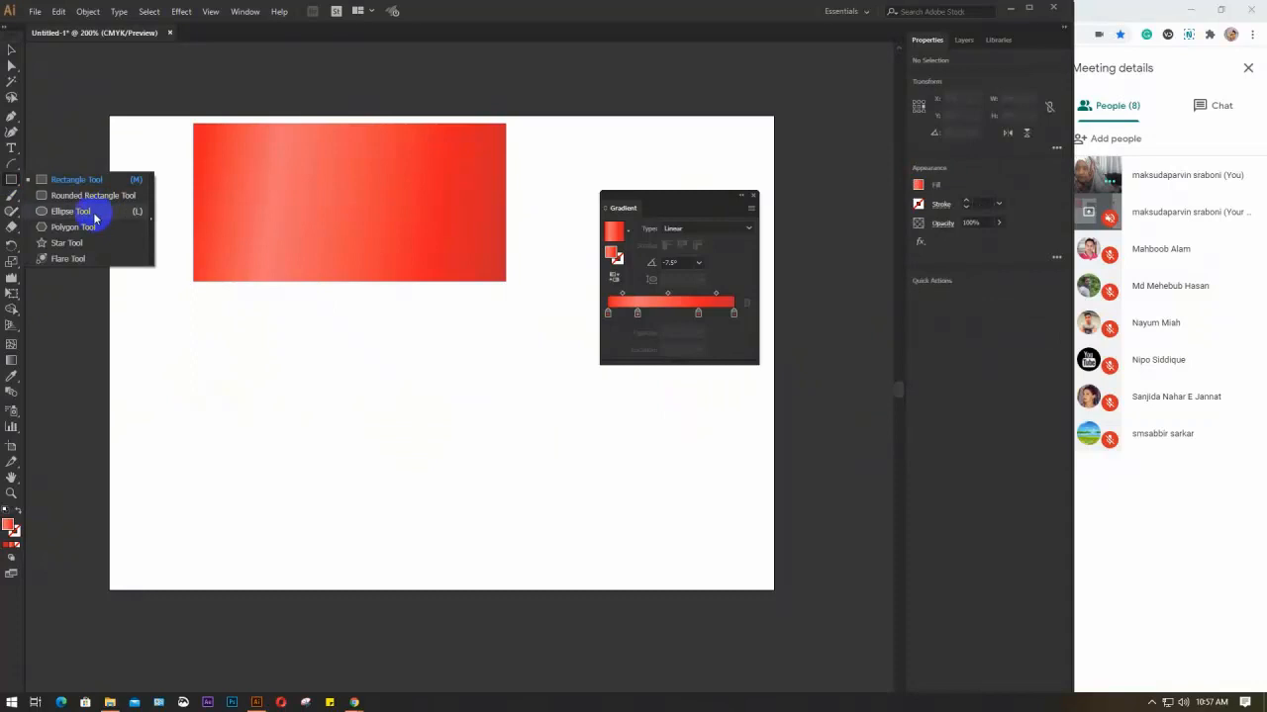
pyautogui.click(94, 217)
pyautogui.click(918, 186)
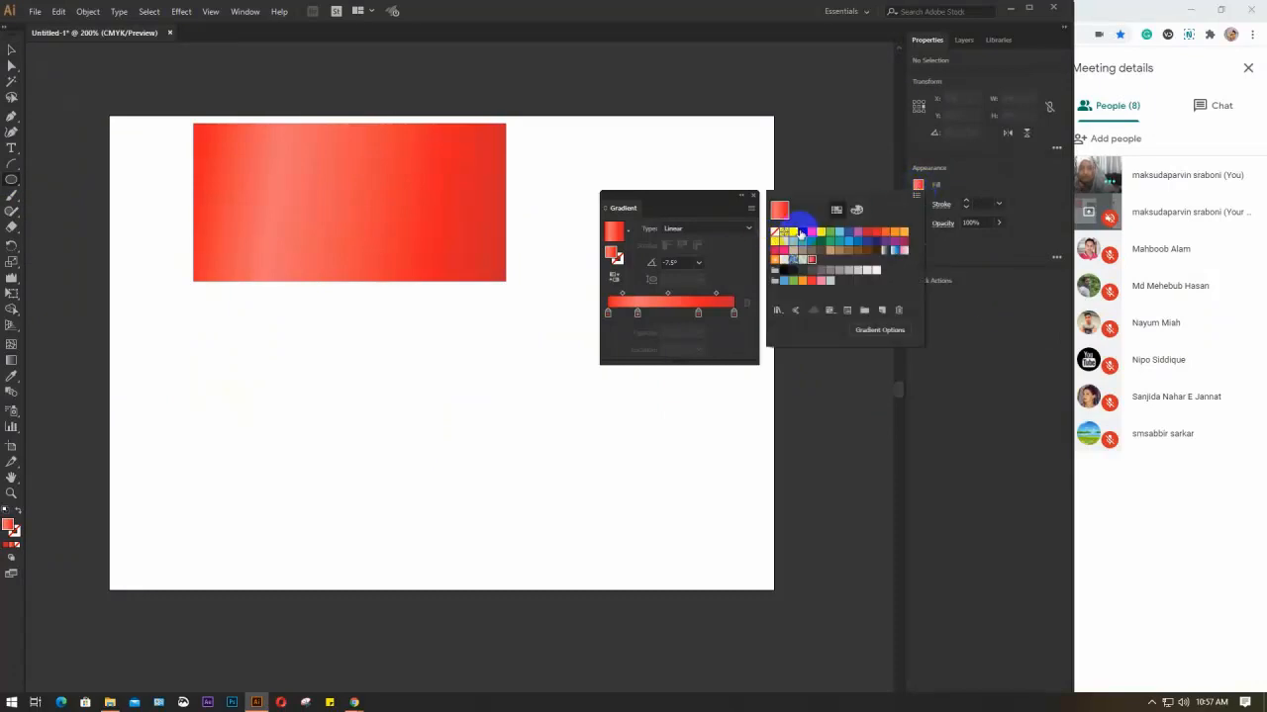
pyautogui.click(800, 233)
pyautogui.click(188, 381)
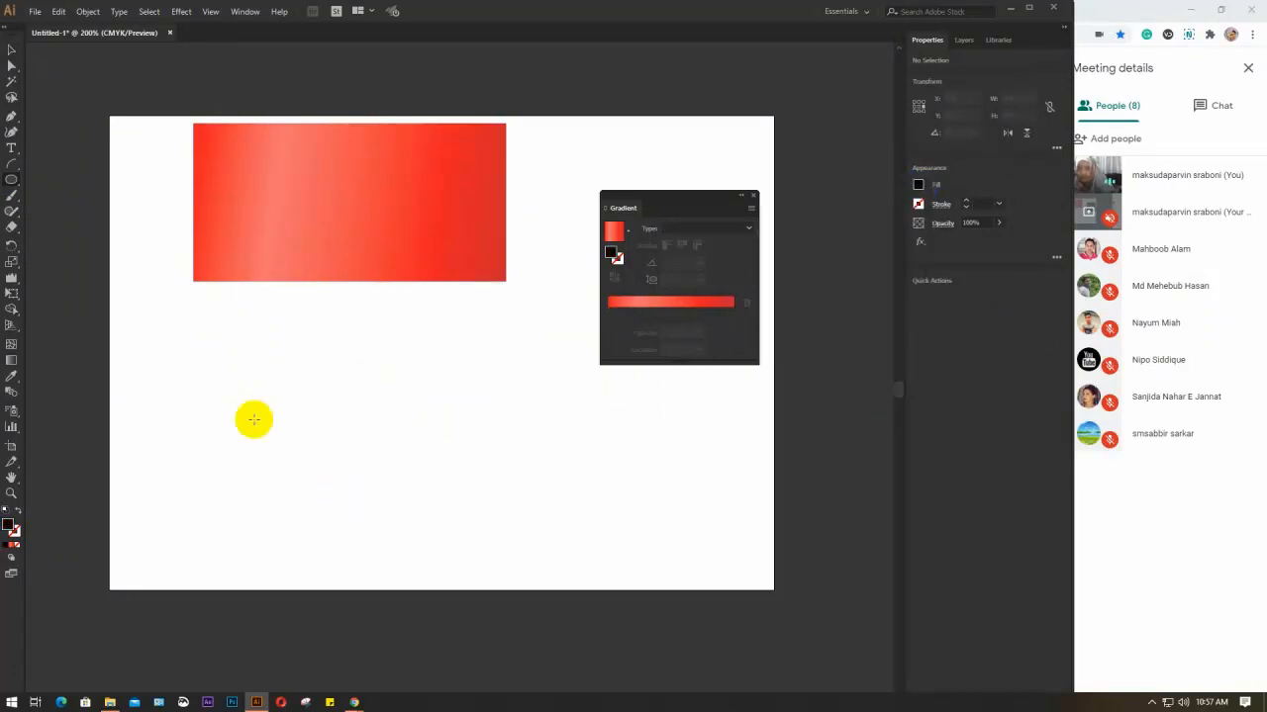
pyautogui.moveTo(228, 368); pyautogui.dragTo(476, 515)
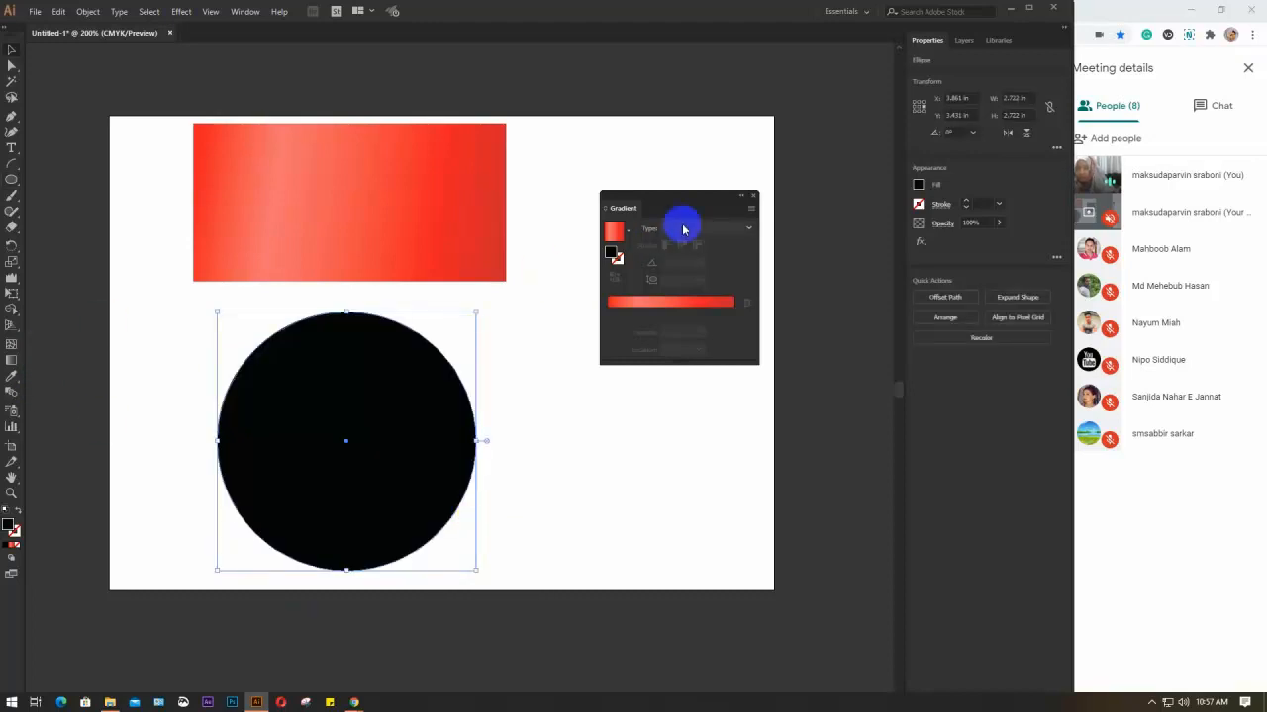
# Step: Fill the circle with the saved red gradient, New Gradient Swatch 1
pyautogui.click(11, 360)
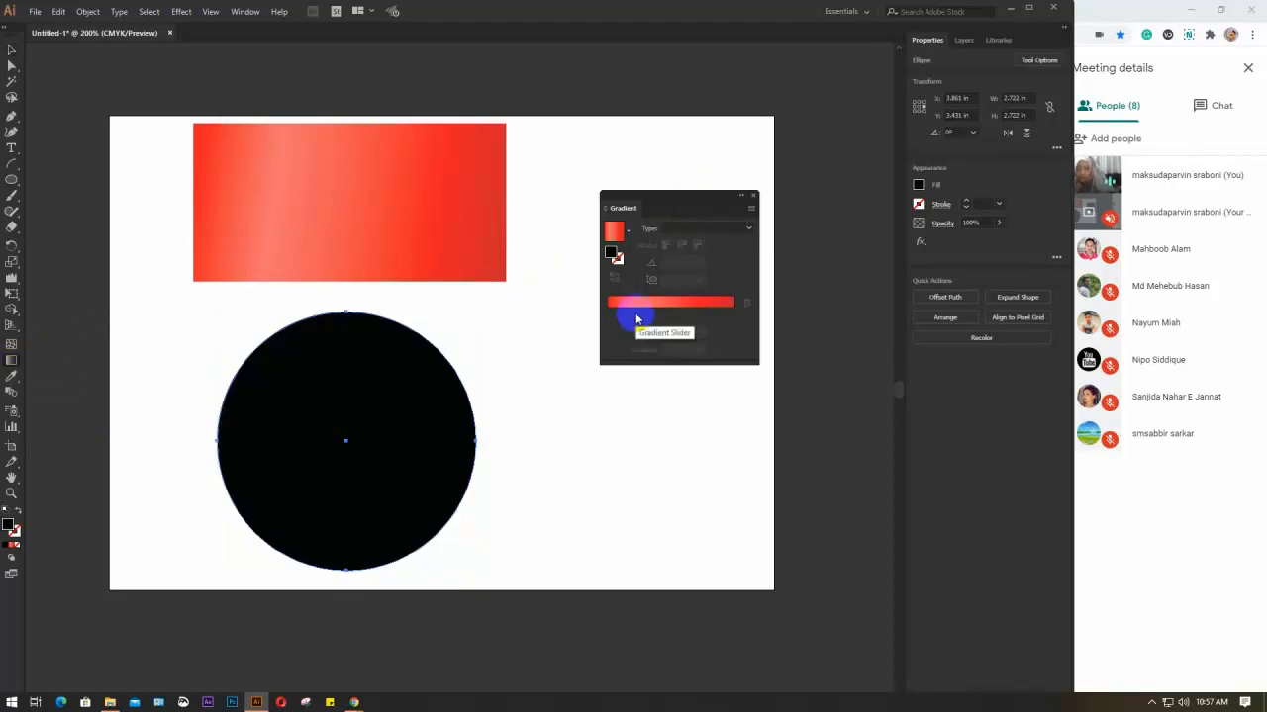
pyautogui.click(627, 233)
pyautogui.click(560, 319)
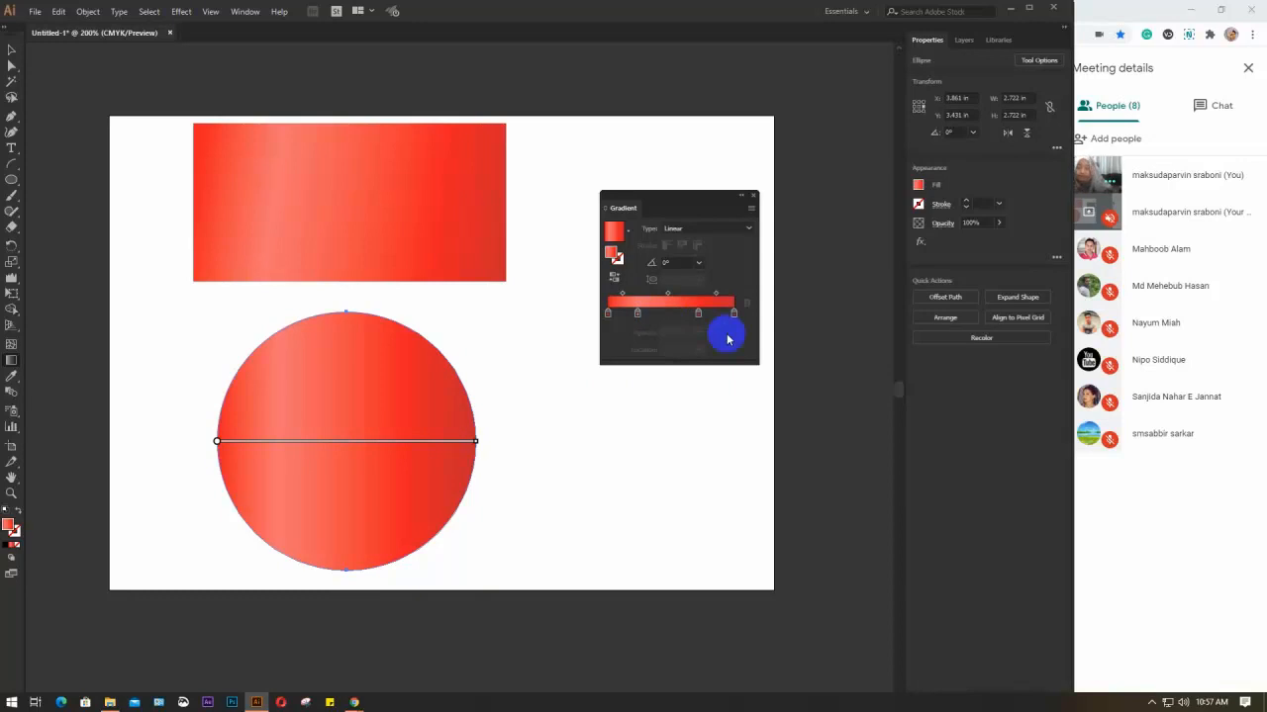
# Step: Redraw the circle's gradient in several directions with the Gradient tool, ending at an angle of about -116°
pyautogui.moveTo(255, 557); pyautogui.dragTo(425, 339)
pyautogui.moveTo(236, 376); pyautogui.dragTo(462, 510)
pyautogui.moveTo(426, 319); pyautogui.dragTo(297, 544)
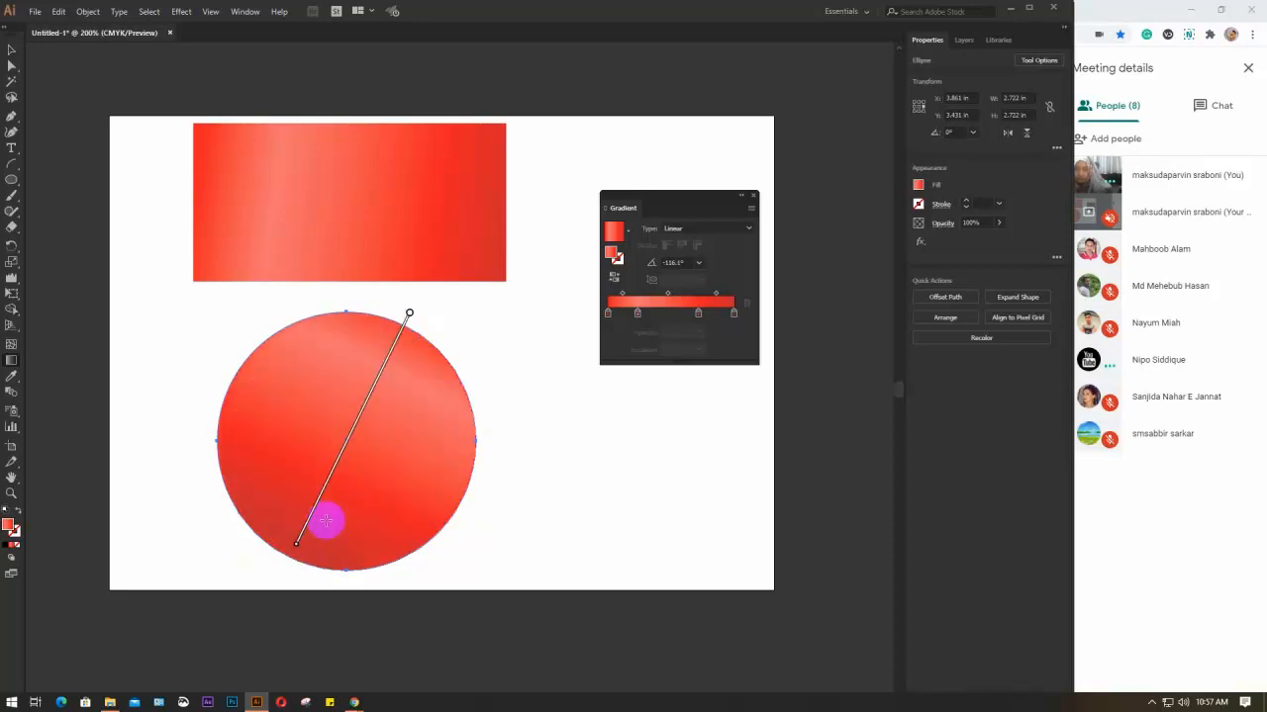
# Step: Recolour the circle's gradient by setting its starting stop to yellow and the stop at 71.54% to purple
pyautogui.click(607, 316)
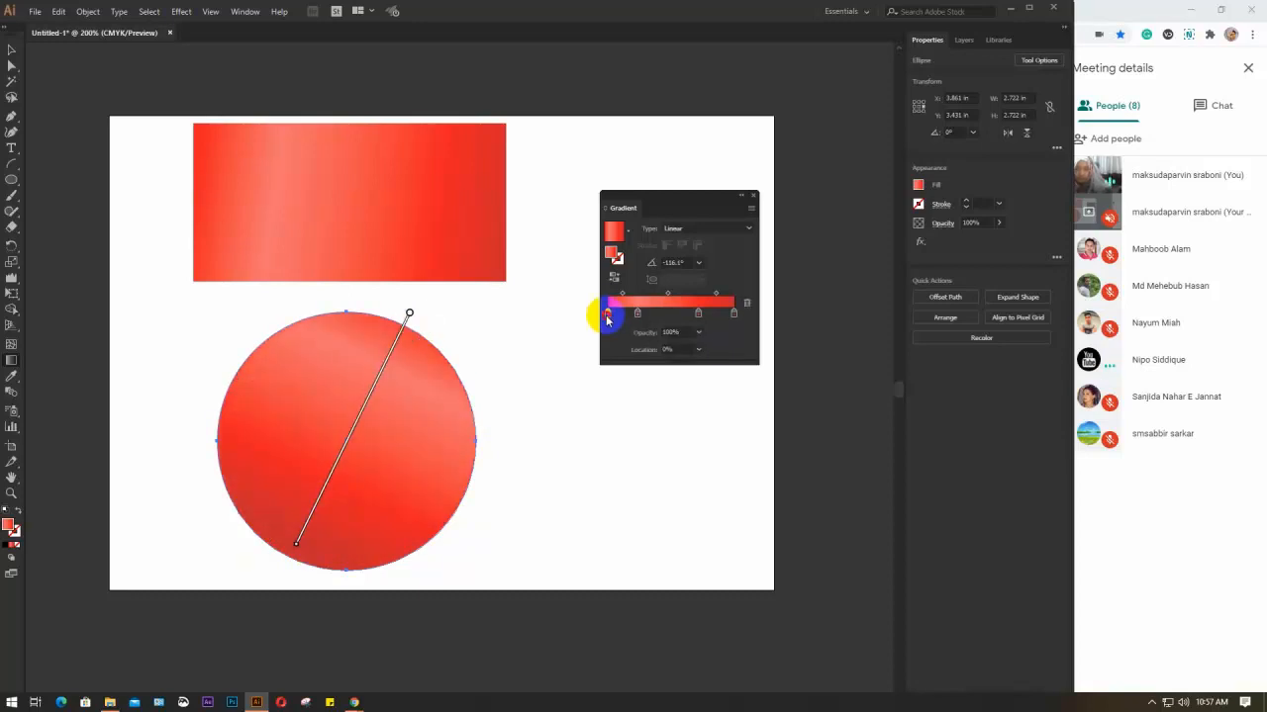
pyautogui.doubleClick(608, 315)
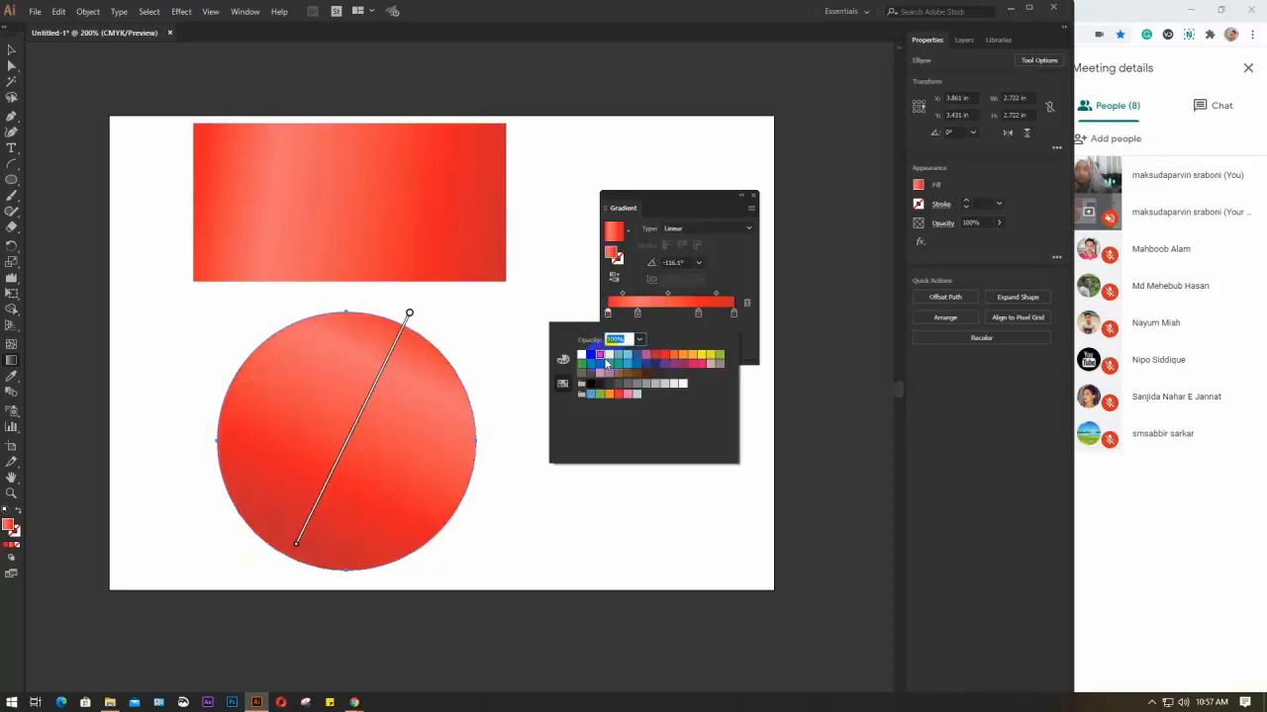
pyautogui.click(607, 357)
pyautogui.click(699, 315)
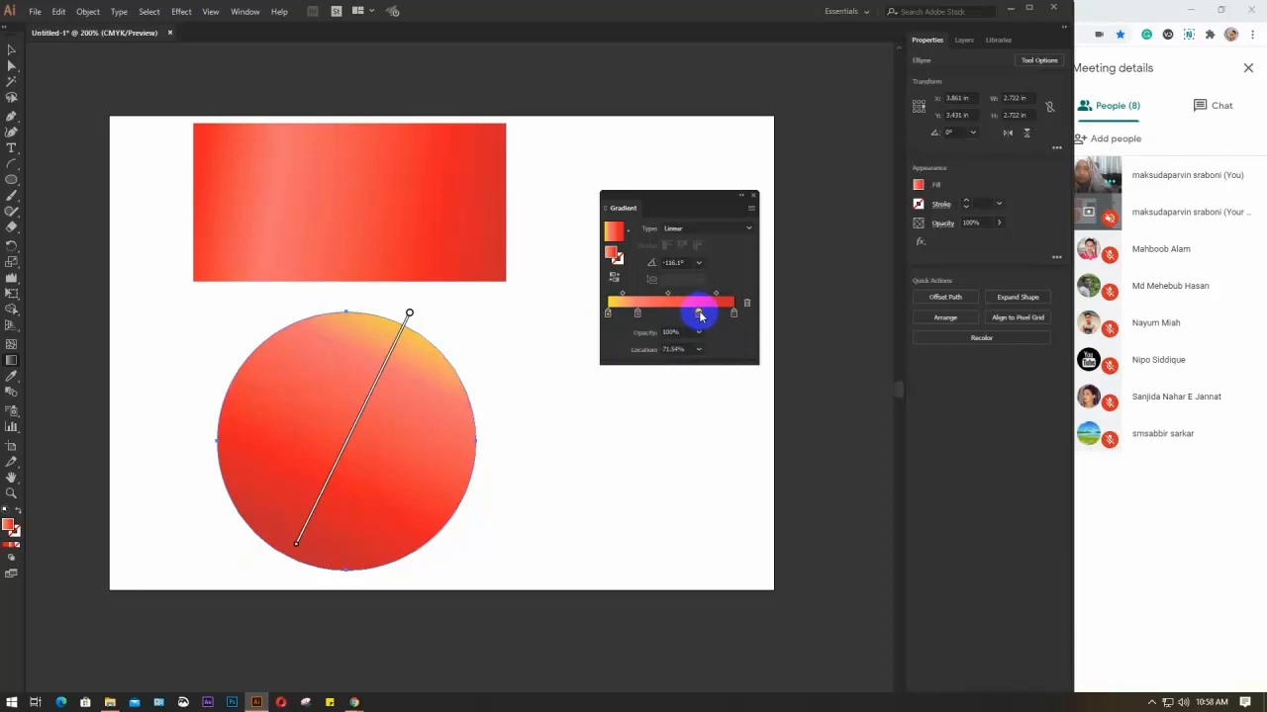
pyautogui.doubleClick(699, 315)
pyautogui.click(671, 363)
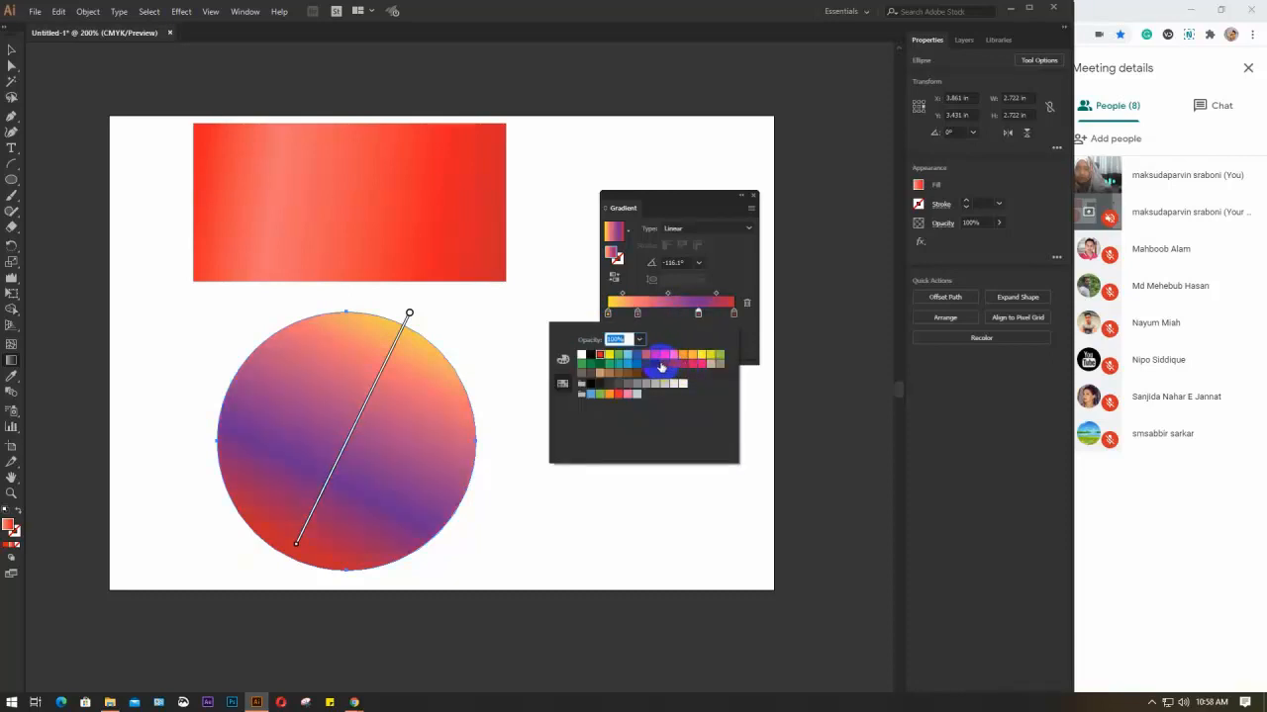
pyautogui.click(730, 315)
pyautogui.click(670, 318)
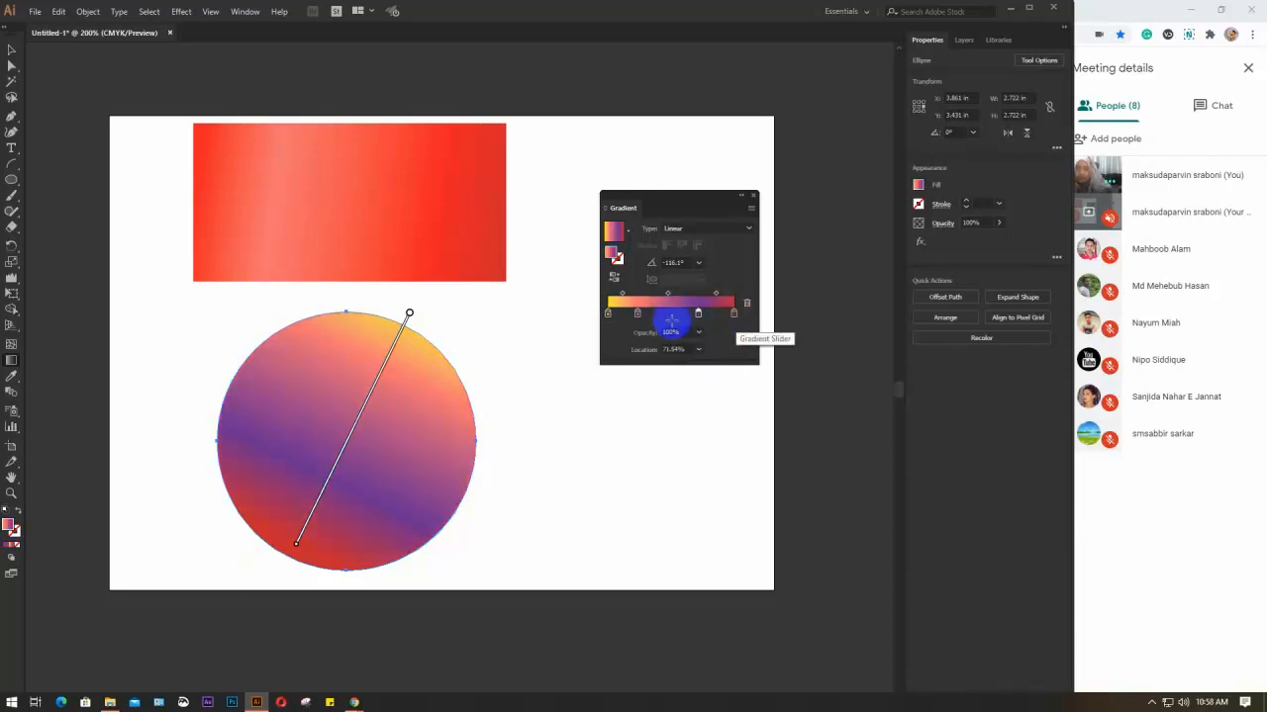
# Step: Redraw the circle's gradient in several directions with the Gradient tool, ending nearly horizontal at an angle of about 4°
pyautogui.moveTo(259, 323); pyautogui.dragTo(448, 582)
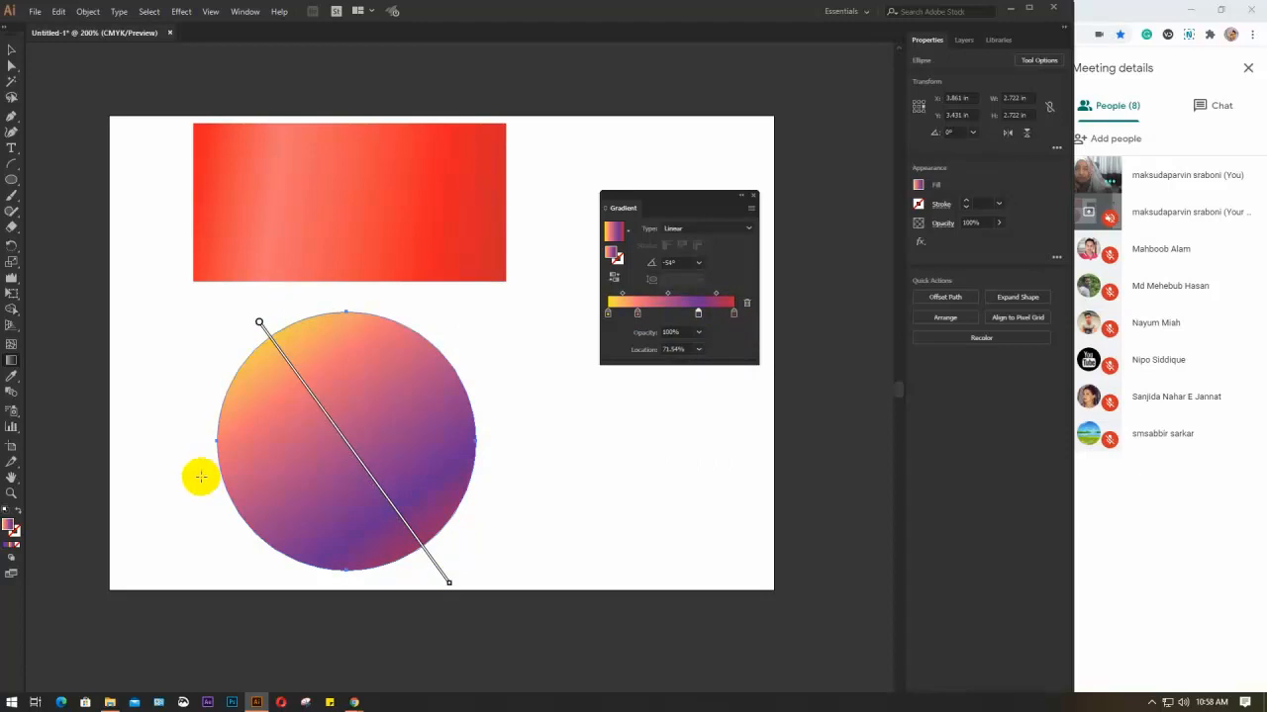
pyautogui.moveTo(195, 426); pyautogui.dragTo(629, 467)
pyautogui.moveTo(209, 391); pyautogui.dragTo(540, 514)
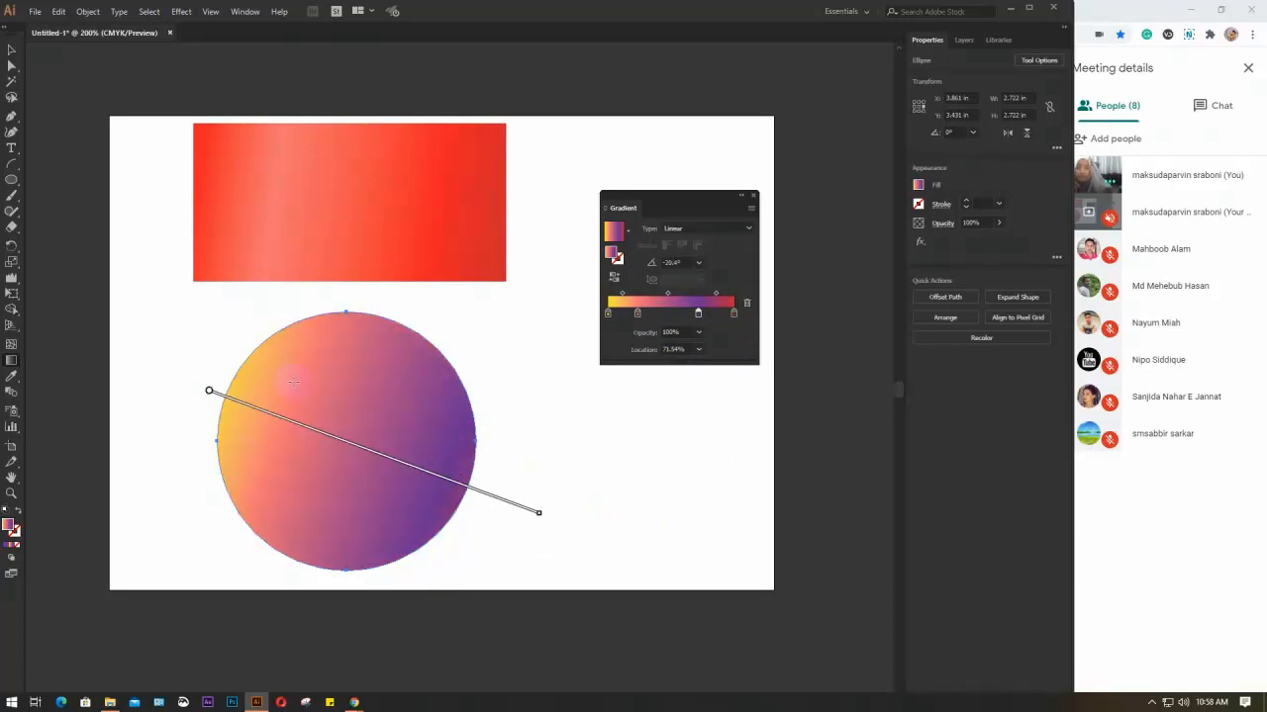
pyautogui.moveTo(218, 396); pyautogui.dragTo(555, 515)
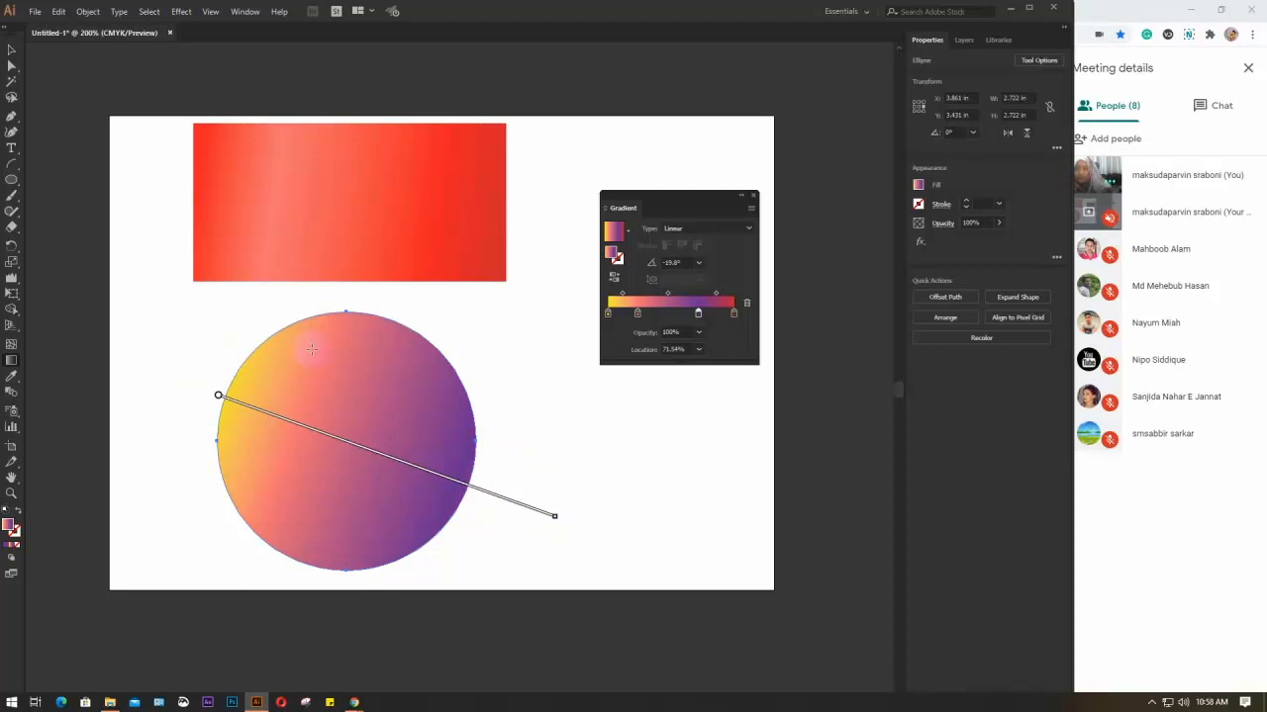
pyautogui.moveTo(266, 341); pyautogui.dragTo(475, 525)
pyautogui.moveTo(211, 524); pyautogui.dragTo(534, 501)
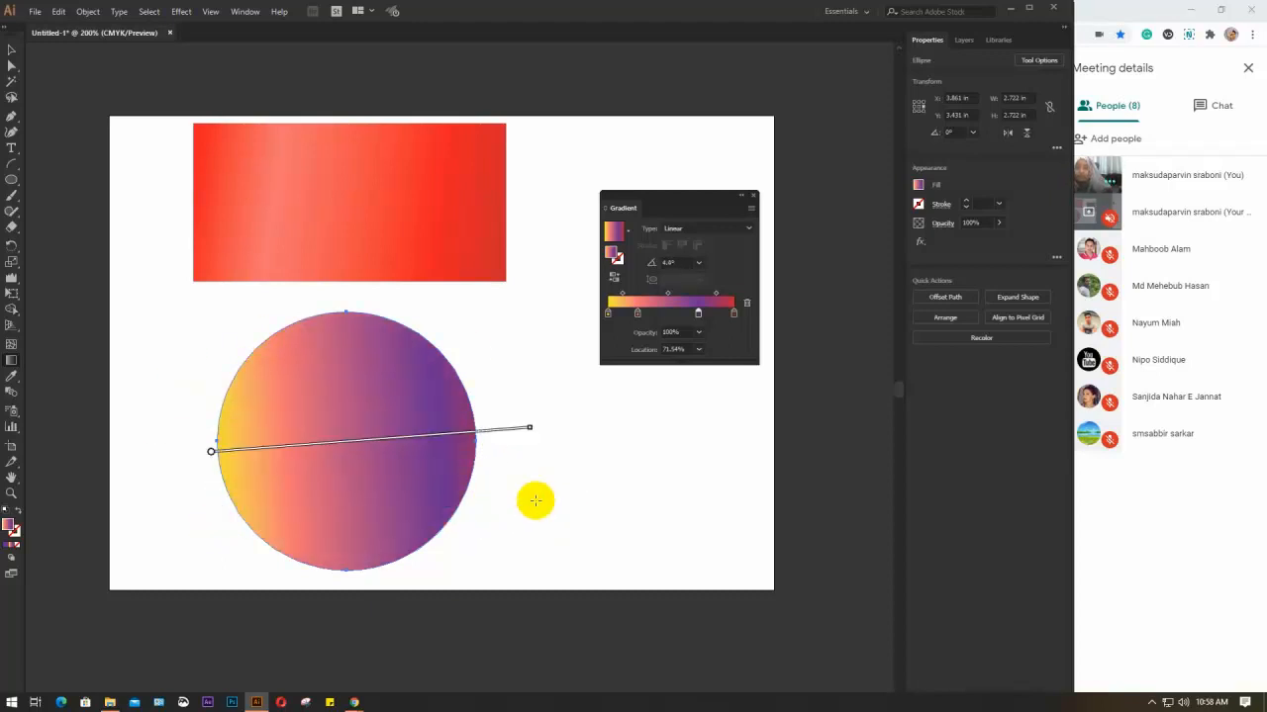
# Step: Apply the gradient to the circle's stroke and set the stroke weight to 12 pt
pyautogui.click(618, 260)
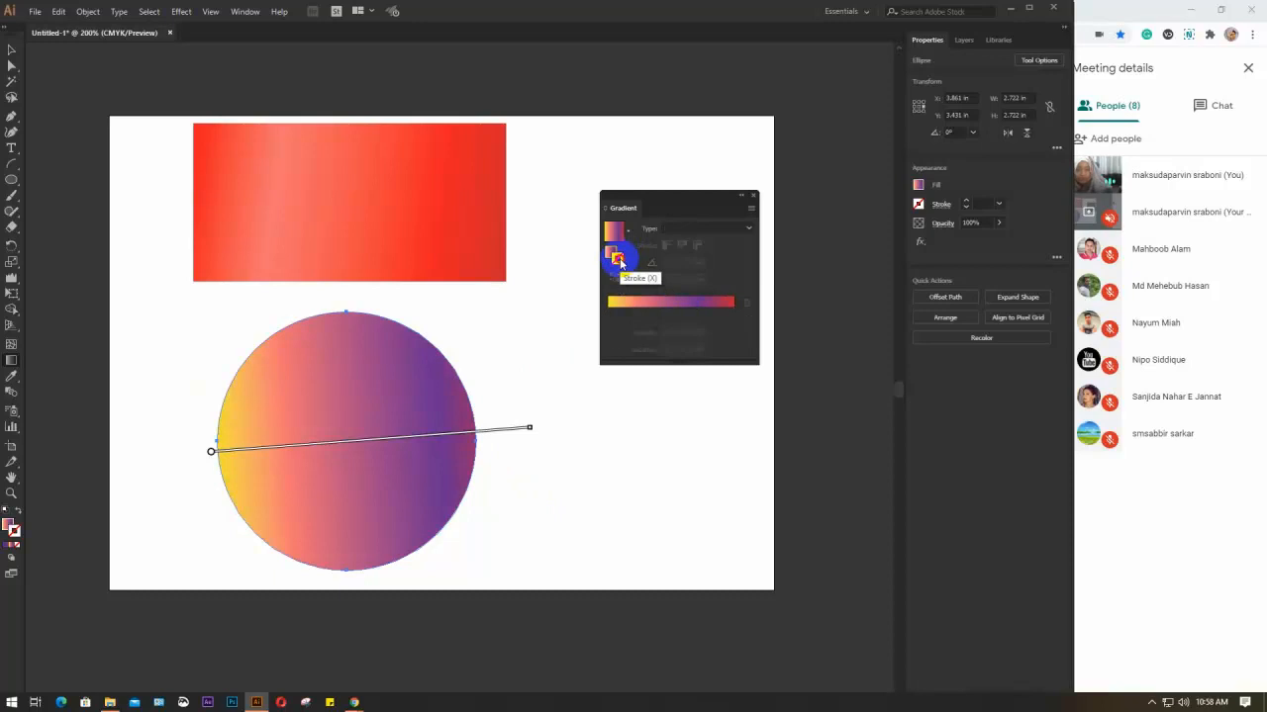
pyautogui.click(643, 319)
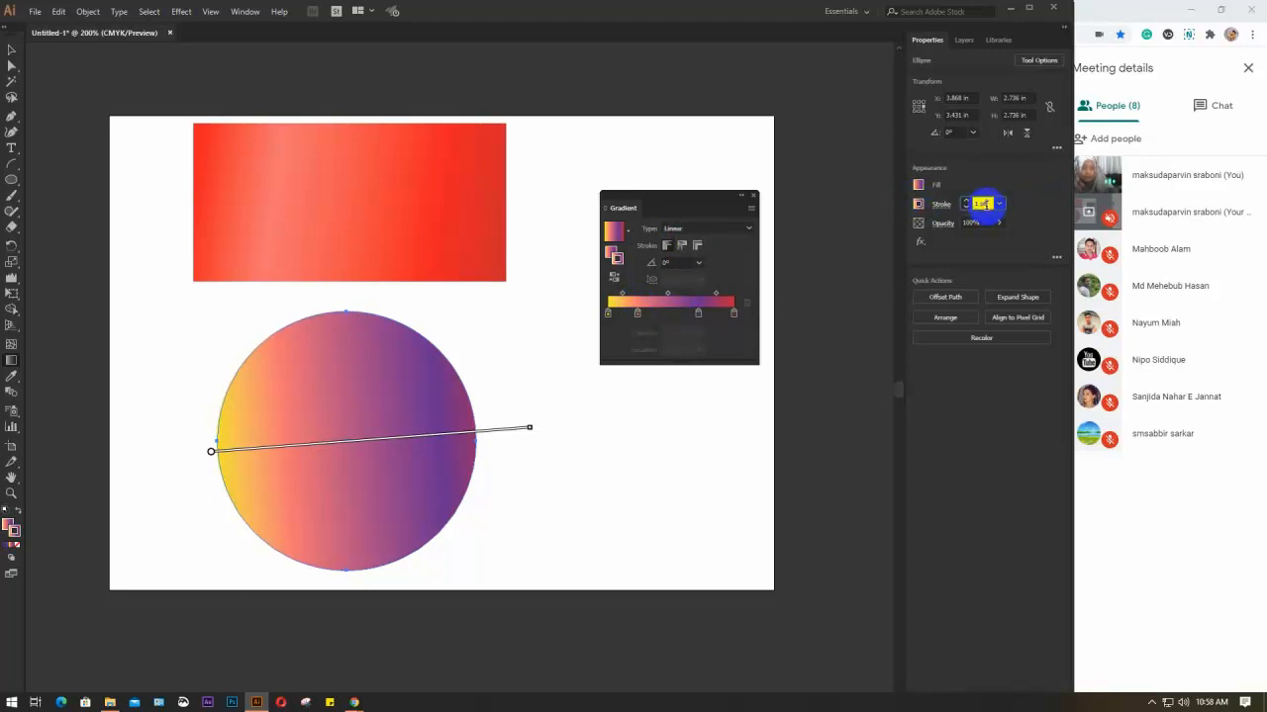
pyautogui.press('Up')
pyautogui.press('Up')
pyautogui.press('Up')
pyautogui.press('Up')
pyautogui.press('Up')
pyautogui.press('Up')
pyautogui.press('Up')
pyautogui.press('Up')
pyautogui.press('Up')
pyautogui.press('Up')
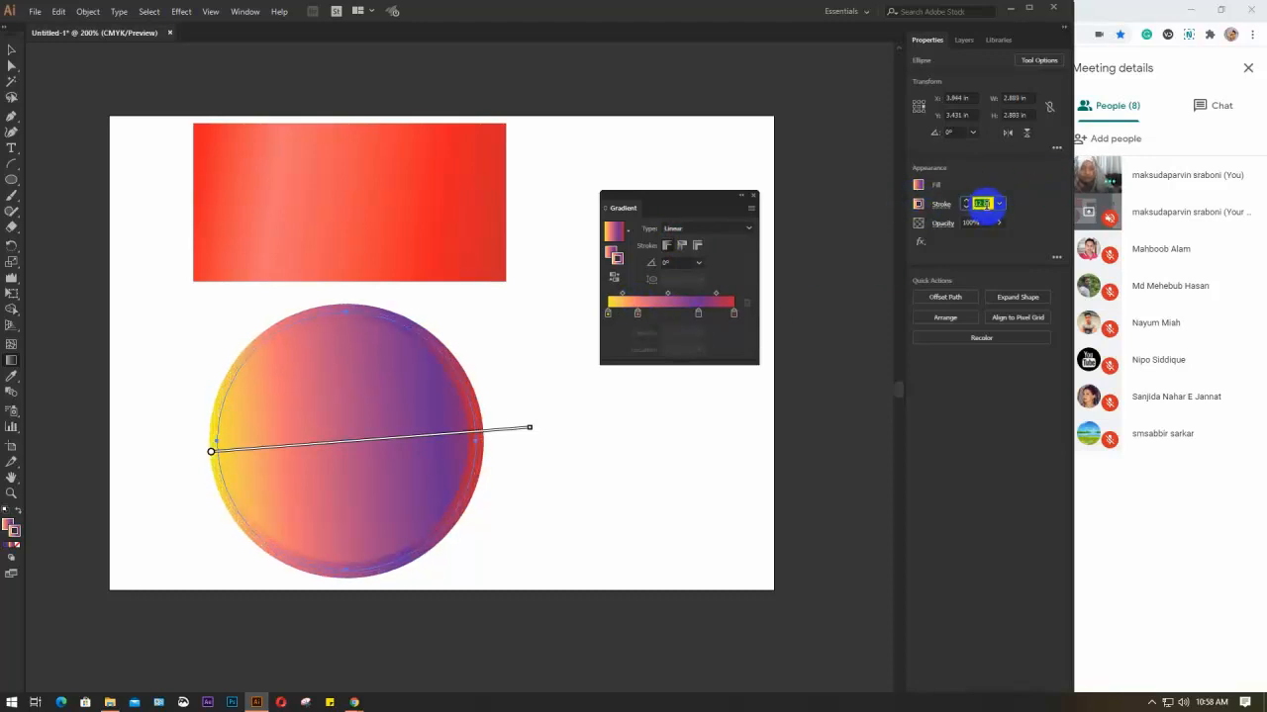
# Step: Remove the stroke gradient's two middle stops and set its starting stop to dark grey (R=51 G=51 B=51)
pyautogui.click(634, 315)
pyautogui.moveTo(639, 316); pyautogui.dragTo(641, 365)
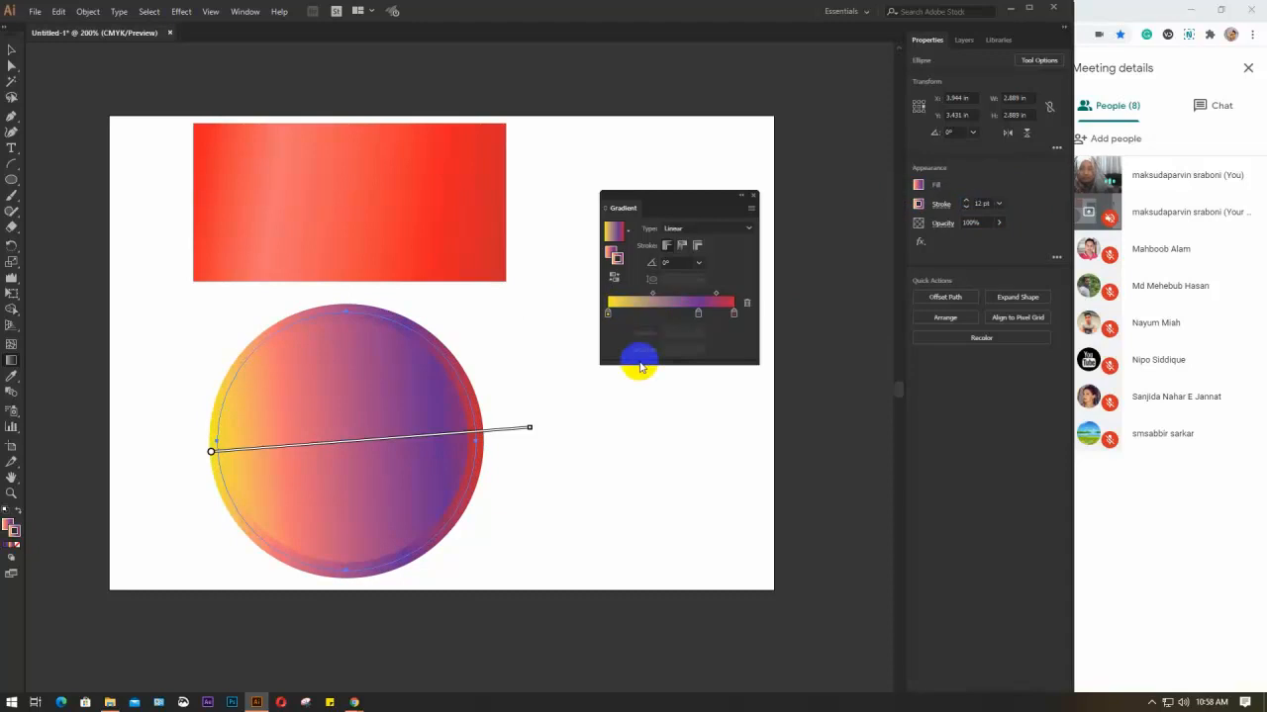
pyautogui.moveTo(699, 318); pyautogui.dragTo(698, 393)
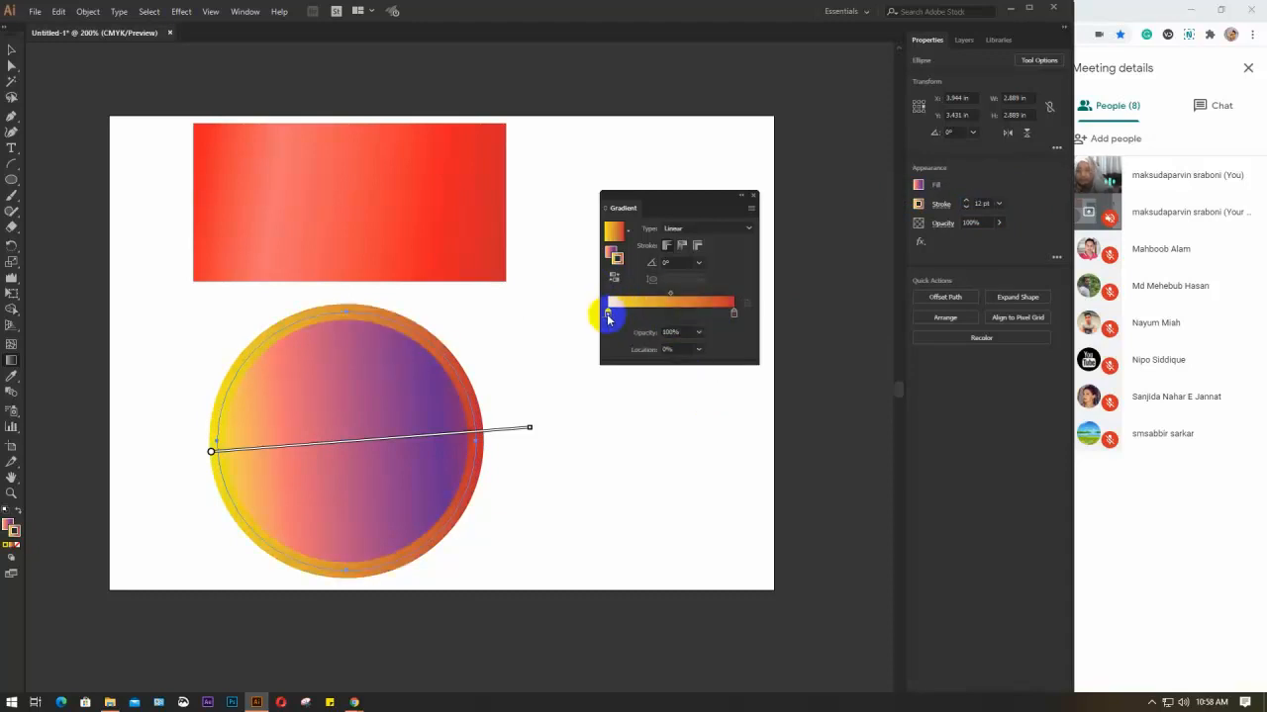
pyautogui.doubleClick(607, 315)
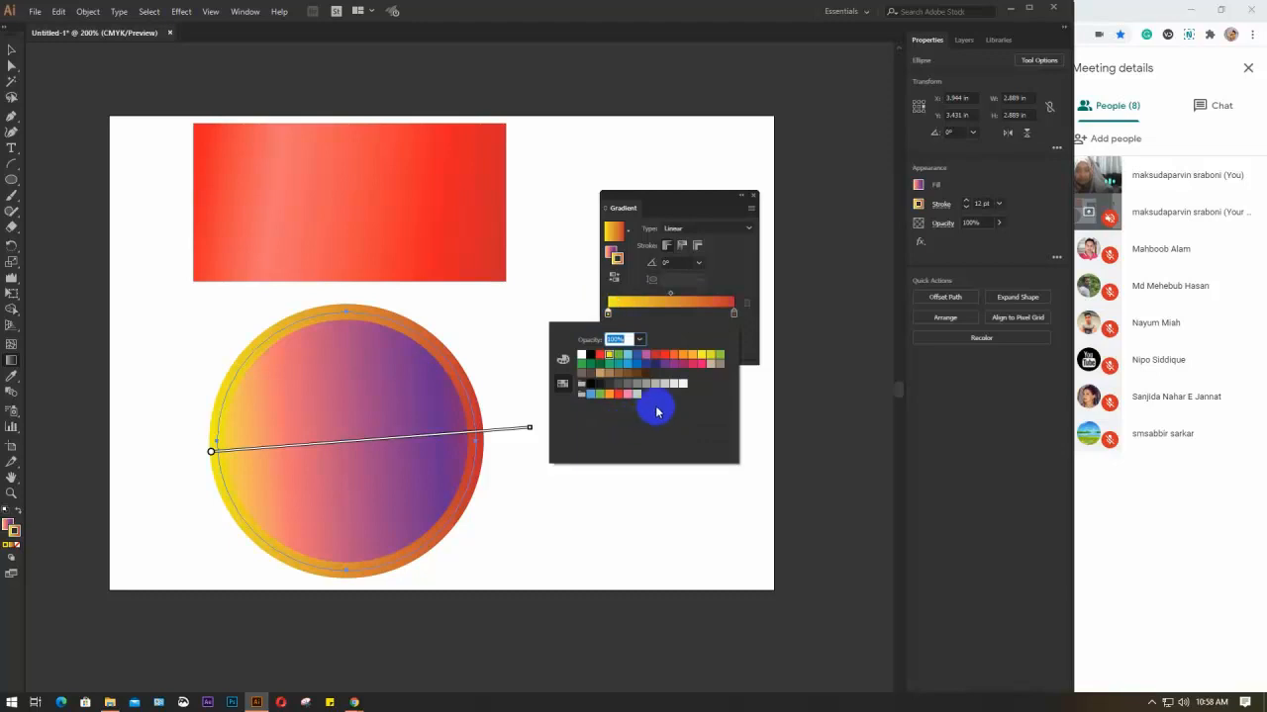
pyautogui.click(609, 383)
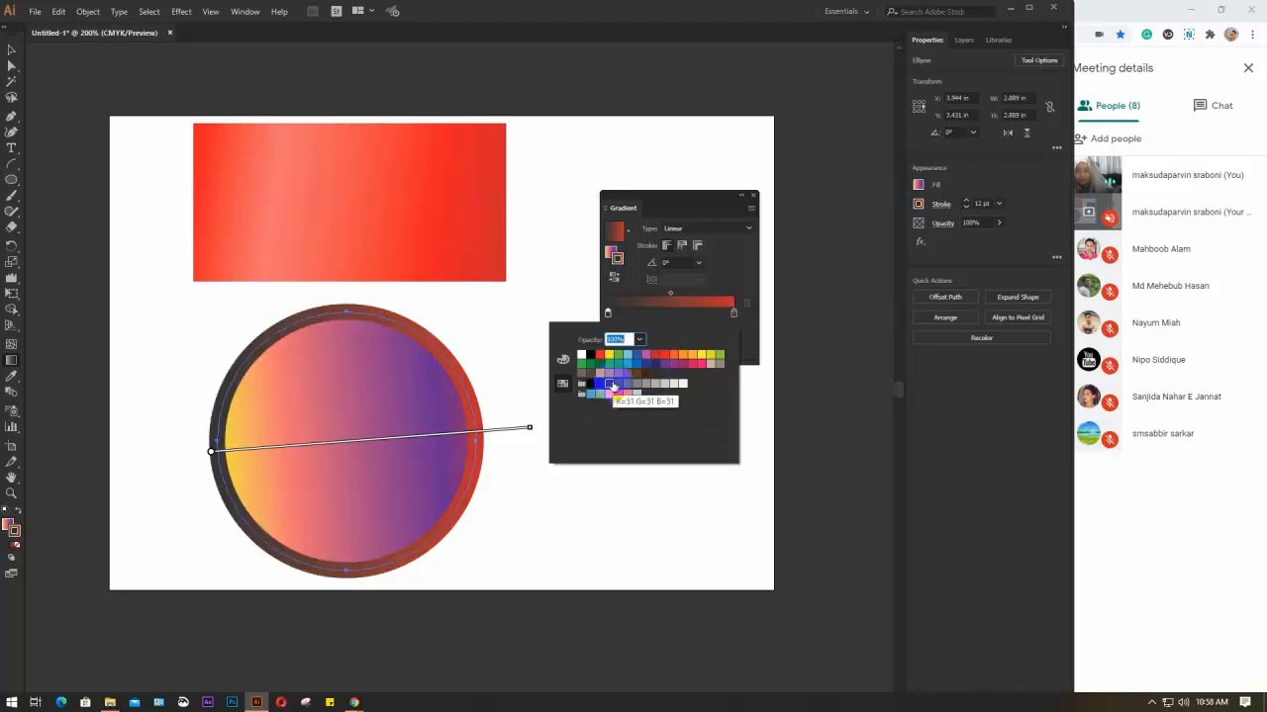
# Step: Add two middle stops to the stroke gradient, yellow at 37.69% and blue (R=41 G=171 B=226) nearer the red end
pyautogui.click(673, 318)
pyautogui.click(655, 315)
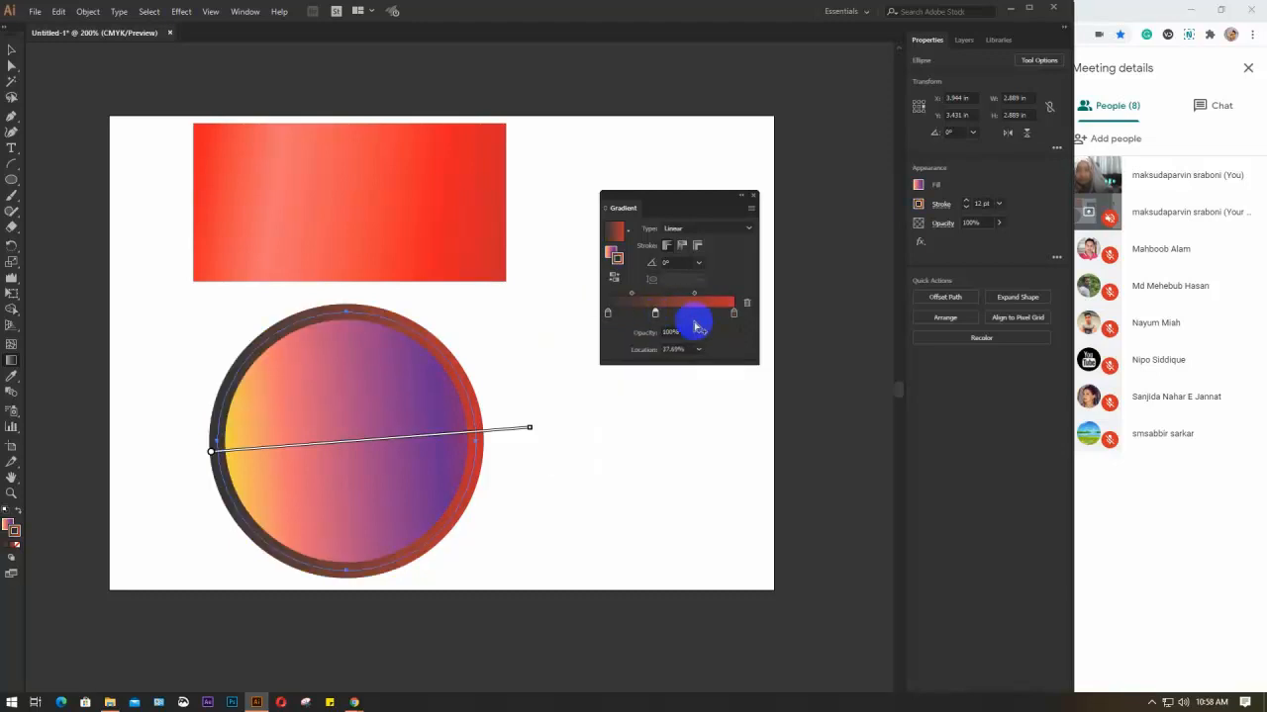
pyautogui.click(654, 316)
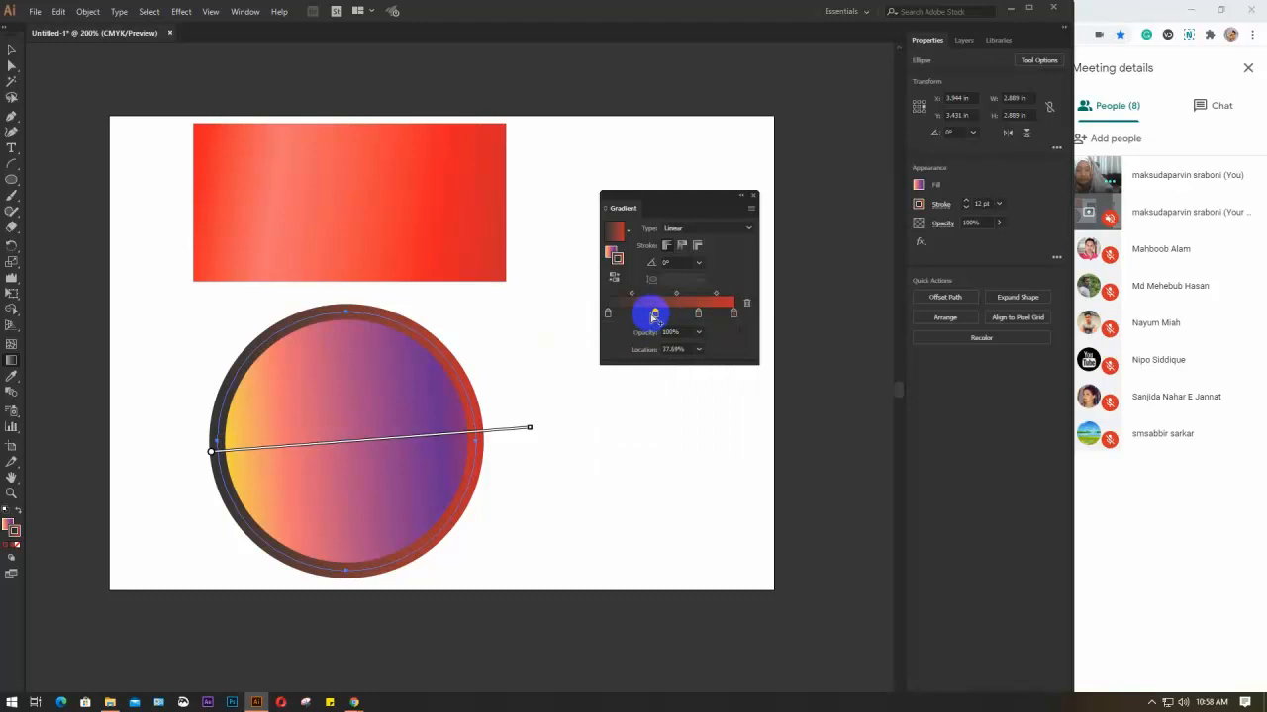
pyautogui.doubleClick(655, 315)
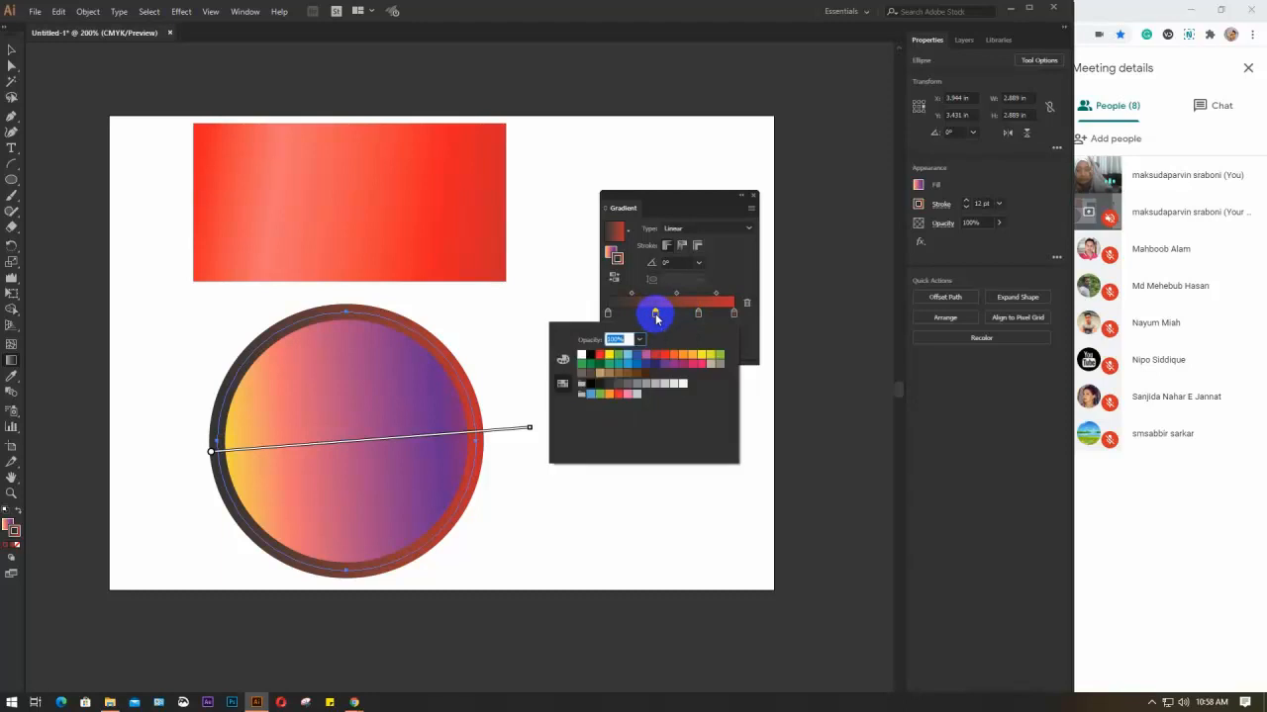
pyautogui.click(703, 357)
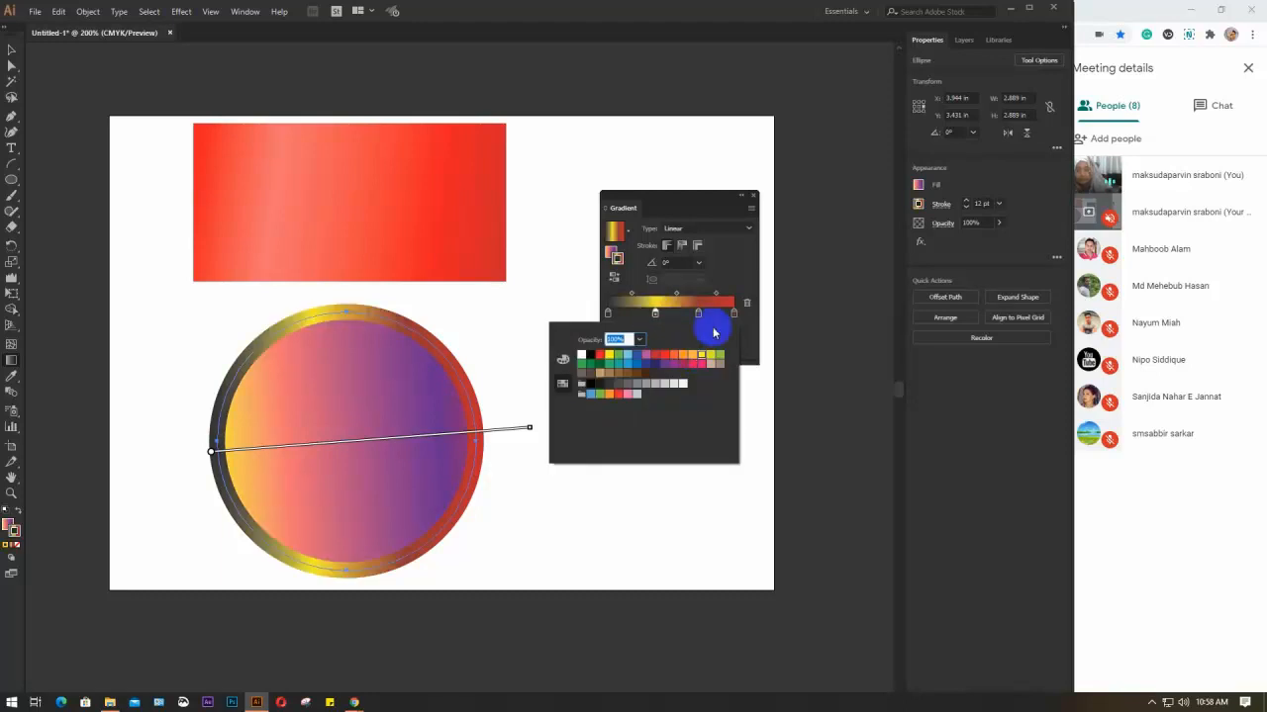
pyautogui.click(698, 315)
pyautogui.doubleClick(698, 314)
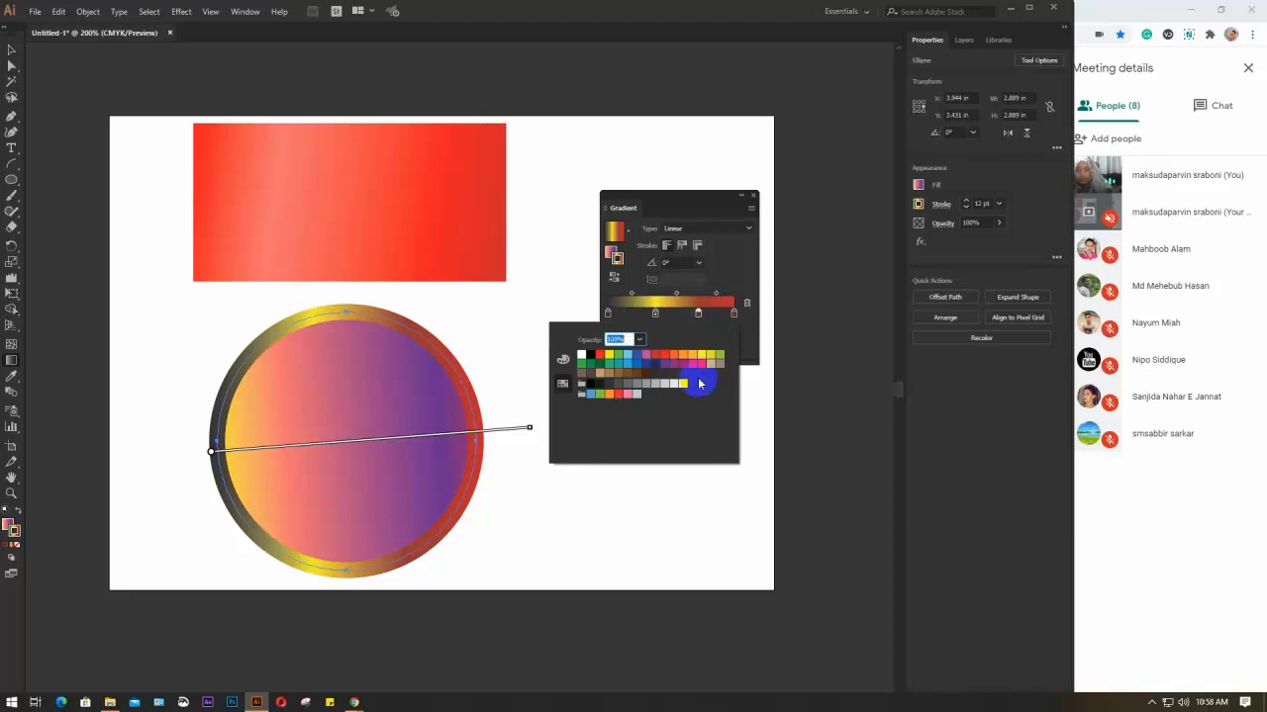
pyautogui.click(627, 363)
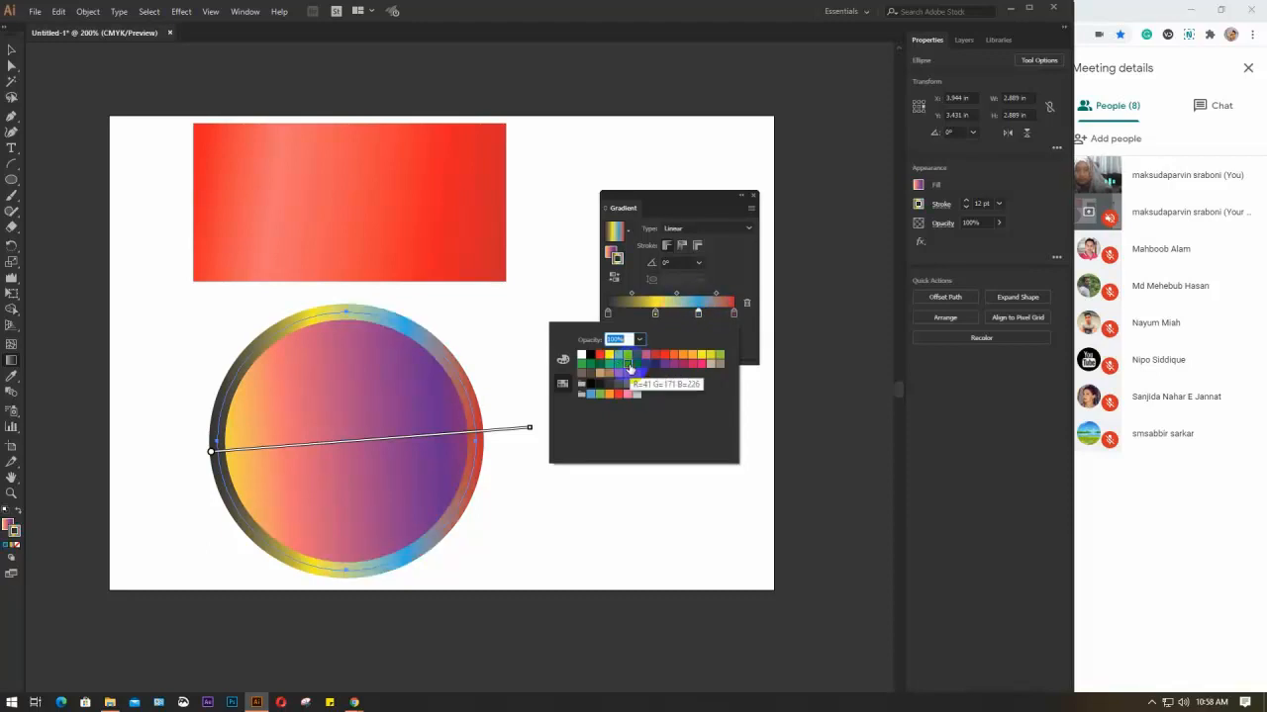
# Step: Replace the stroke gradient's red end stop with the blue one and move the yellow stop to 53.08%
pyautogui.moveTo(734, 317); pyautogui.dragTo(760, 345)
pyautogui.moveTo(698, 315)
pyautogui.mouseDown()
pyautogui.moveTo(741, 302)
pyautogui.moveTo(736, 313)
pyautogui.mouseUp()
pyautogui.moveTo(656, 317); pyautogui.dragTo(676, 315)
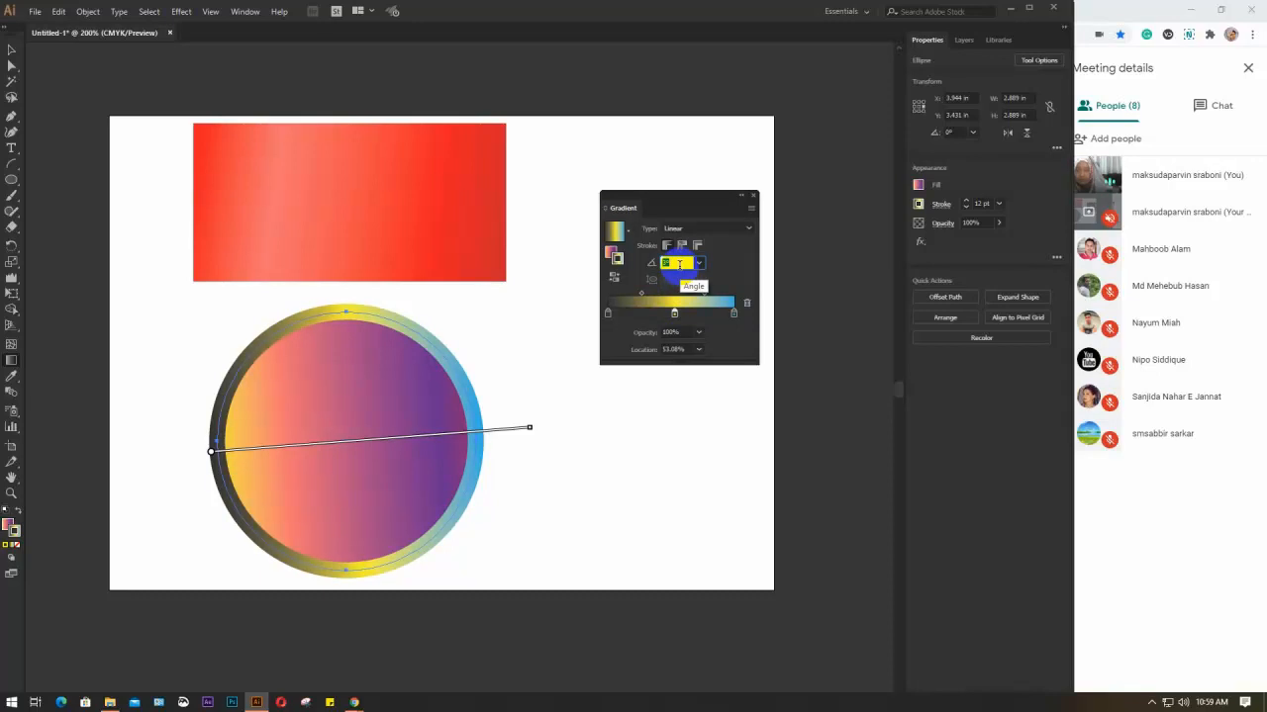
# Step: Increase the stroke gradient's angle until the gradient runs almost vertically around the circle
pyautogui.scroll(20, 679, 264)
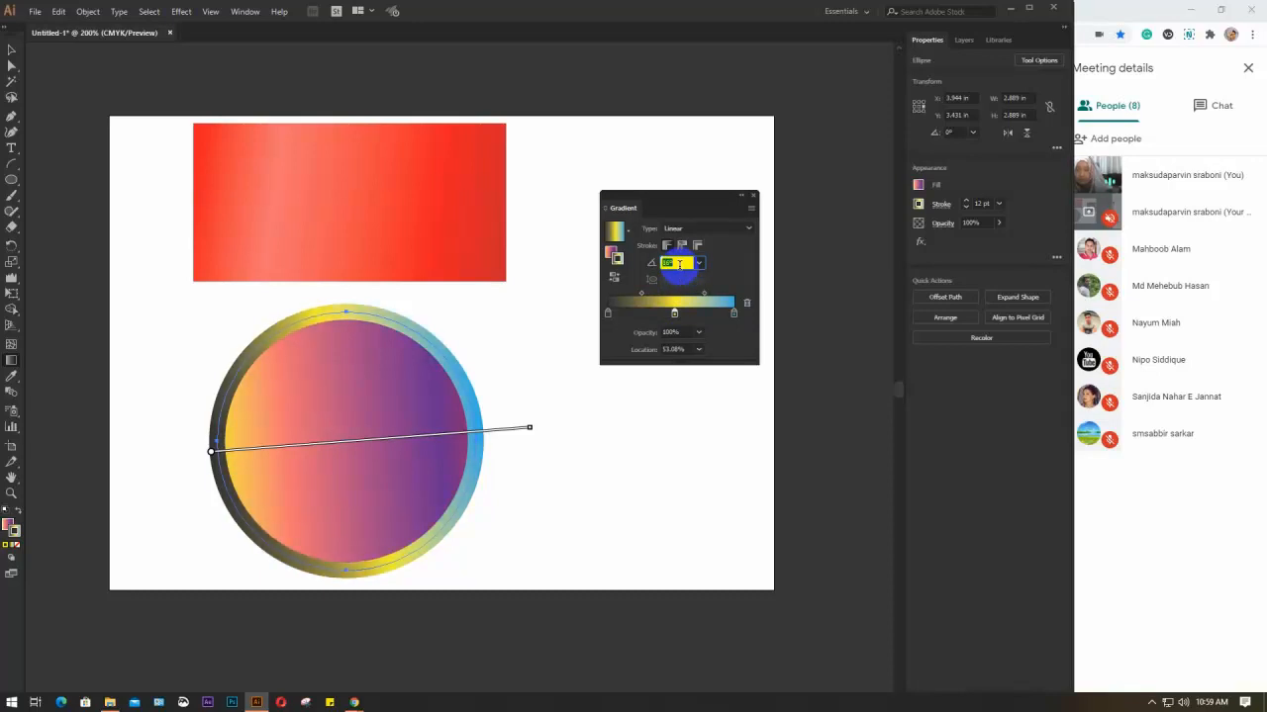
pyautogui.scroll(20, 679, 264)
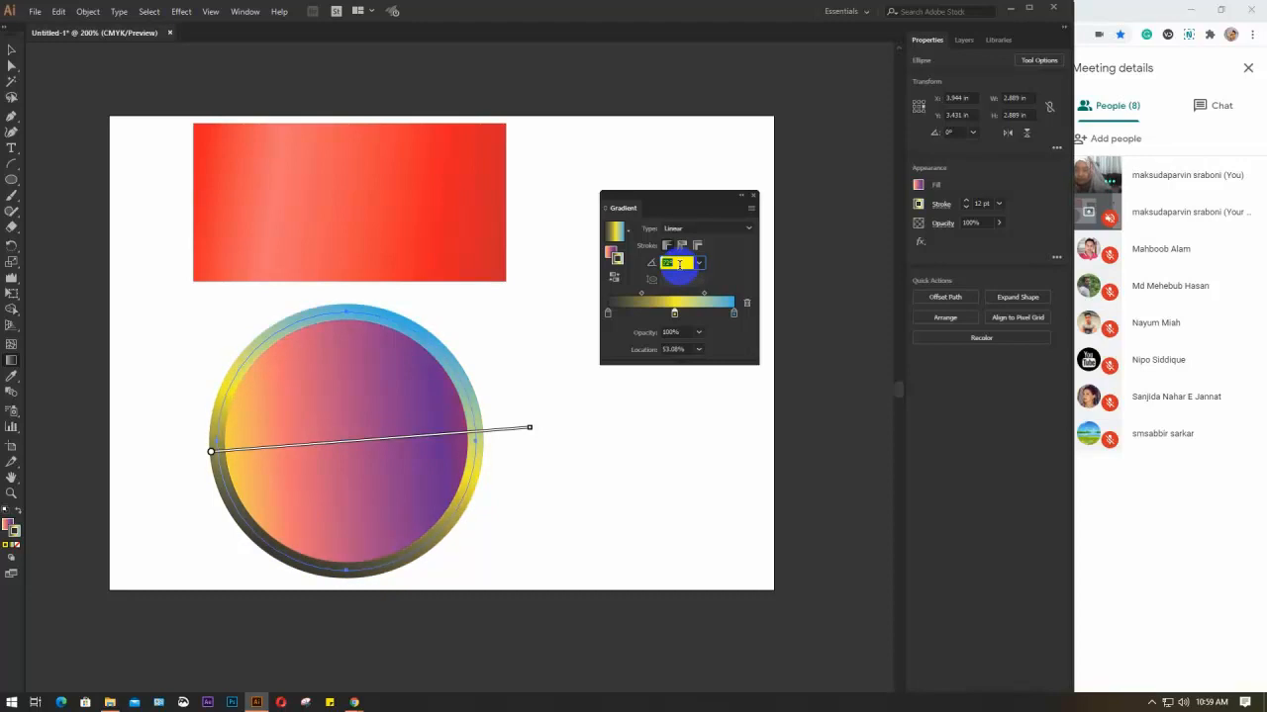
pyautogui.scroll(5, 679, 264)
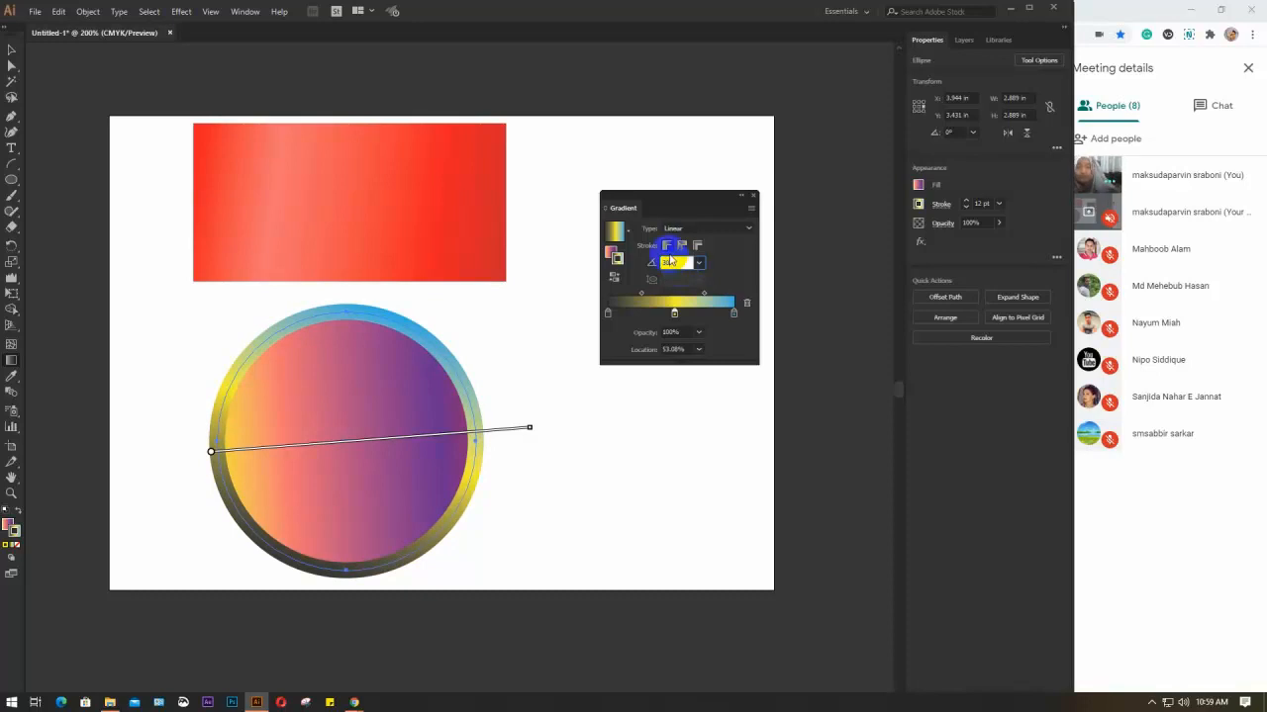
# Step: Switch the stroke gradient's type to Radial and return it to Linear
pyautogui.click(732, 229)
pyautogui.click(717, 259)
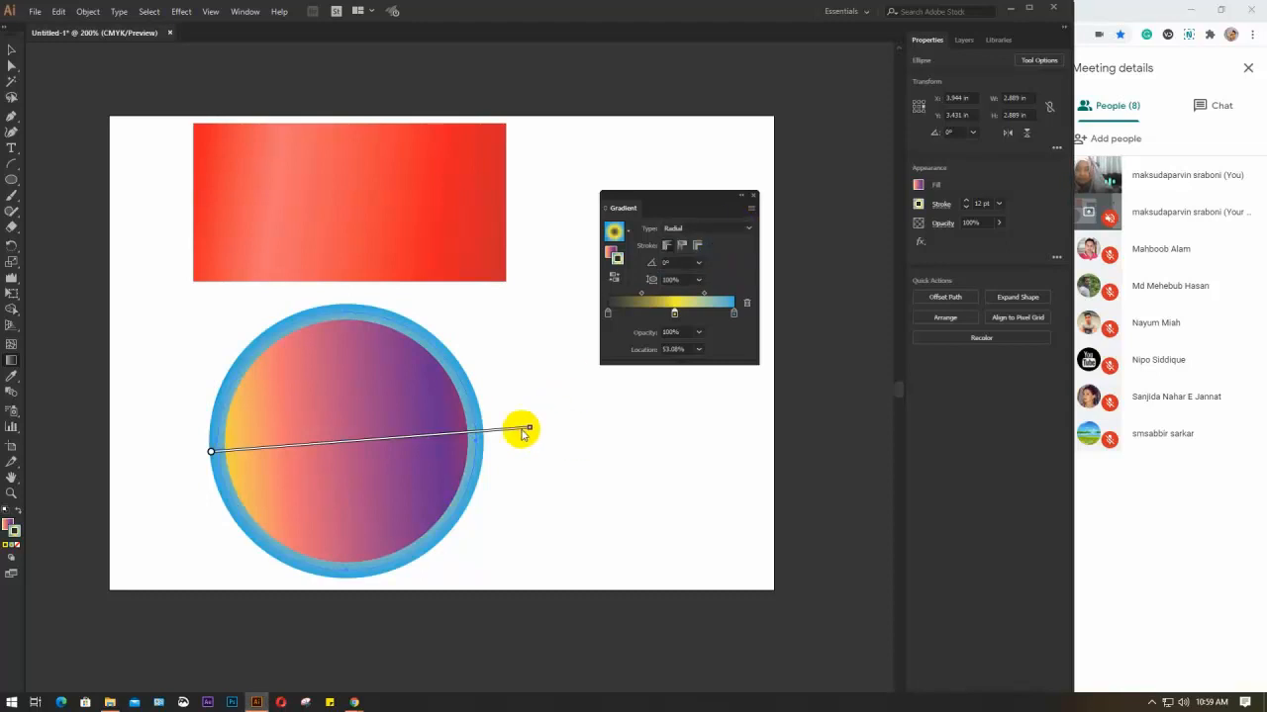
pyautogui.click(748, 228)
pyautogui.click(711, 245)
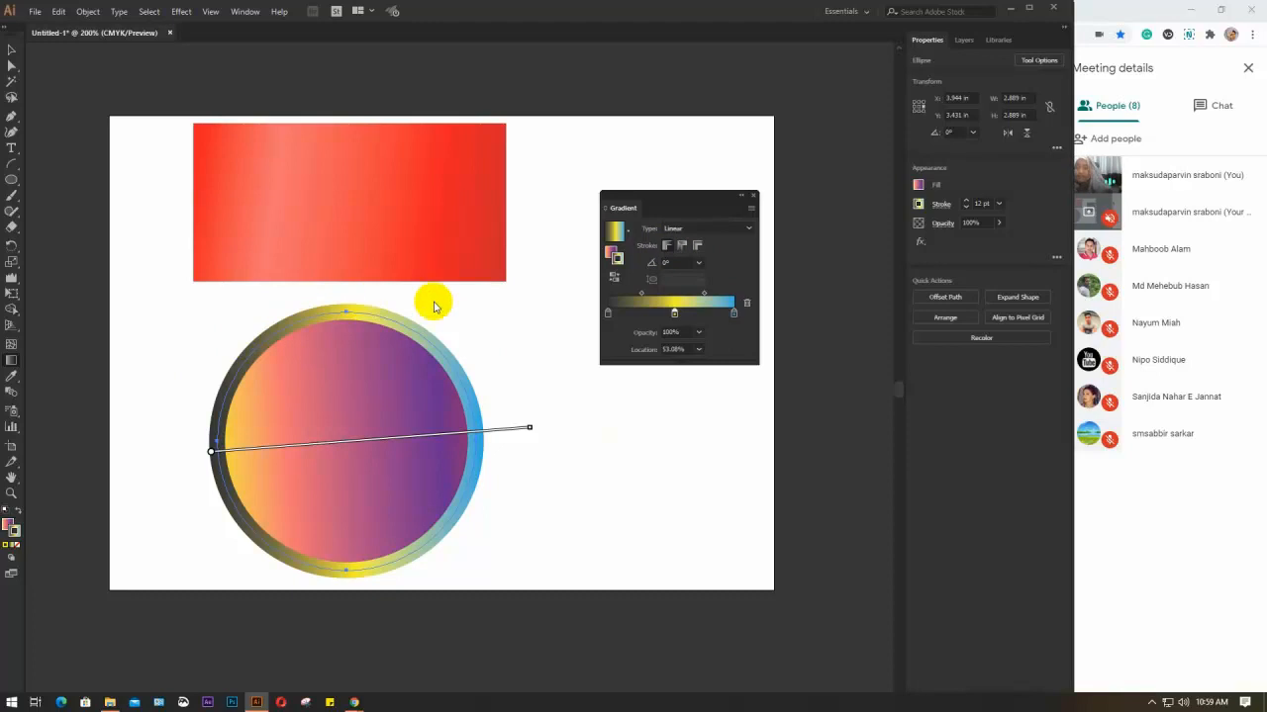
# Step: Try the gradient along the circle's stroke, settle on applying it across the stroke, and deselect the circle
pyautogui.click(682, 248)
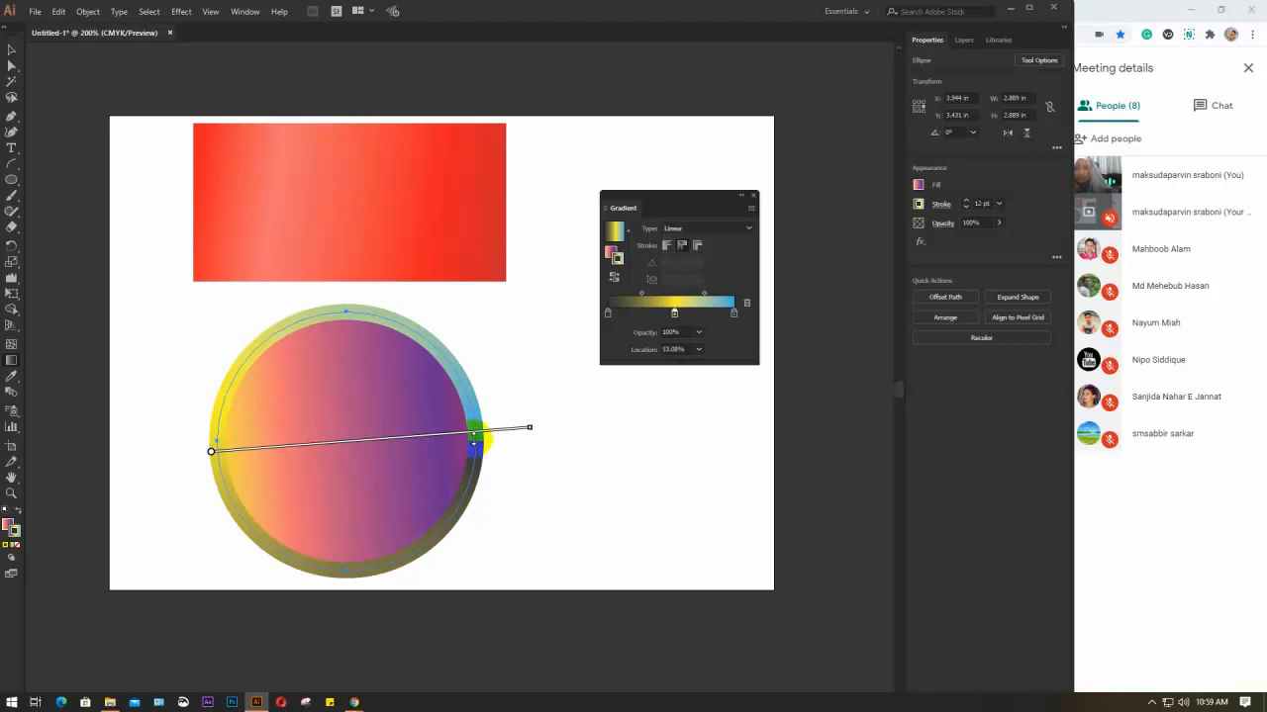
pyautogui.click(696, 247)
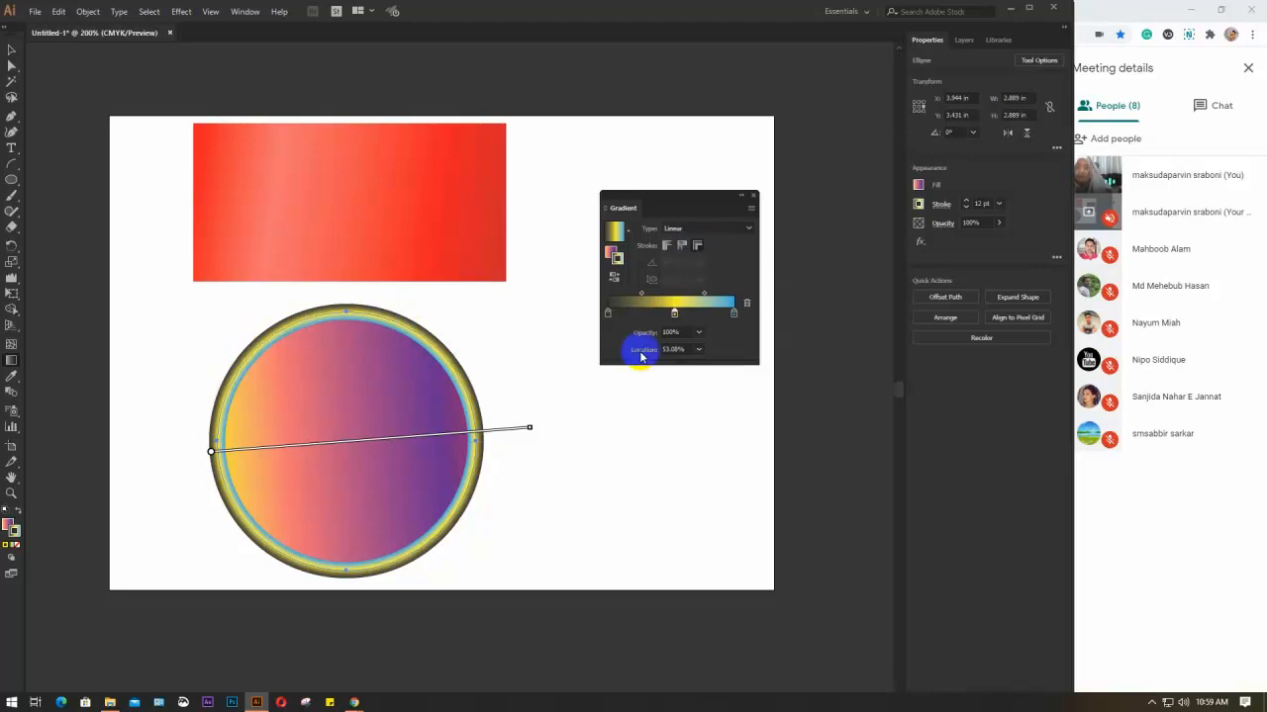
pyautogui.click(753, 199)
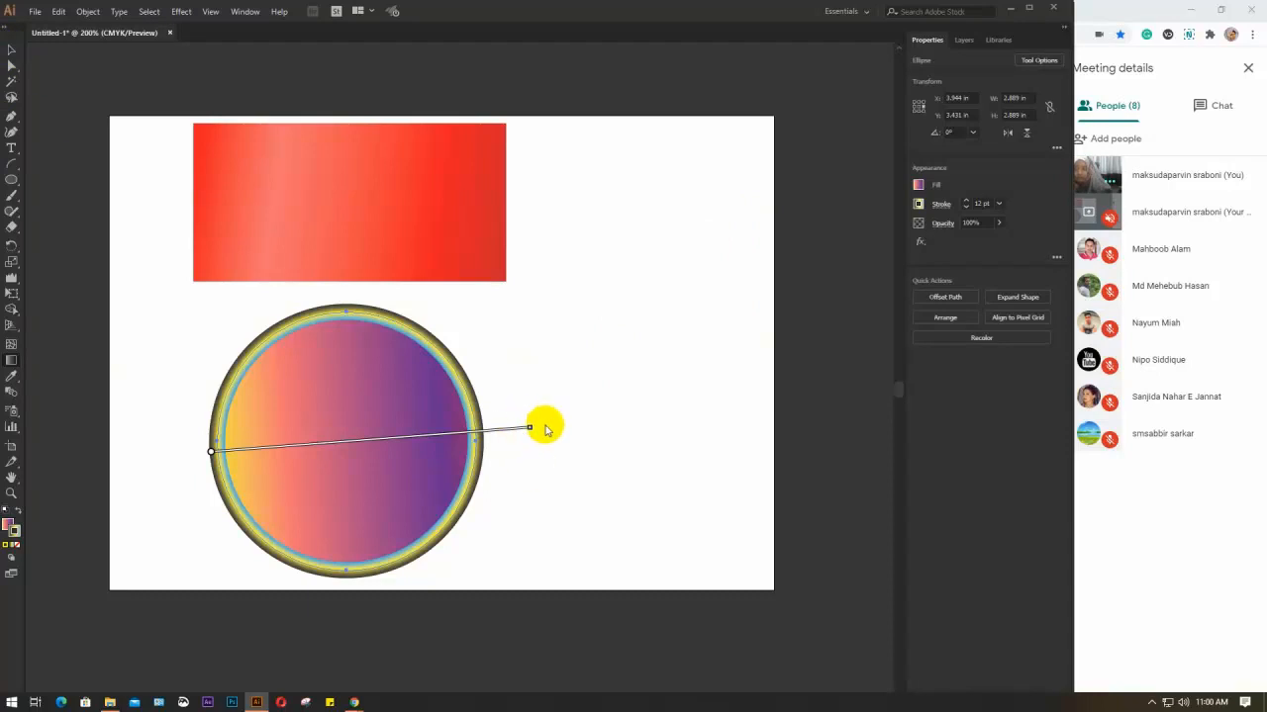
pyautogui.click(11, 48)
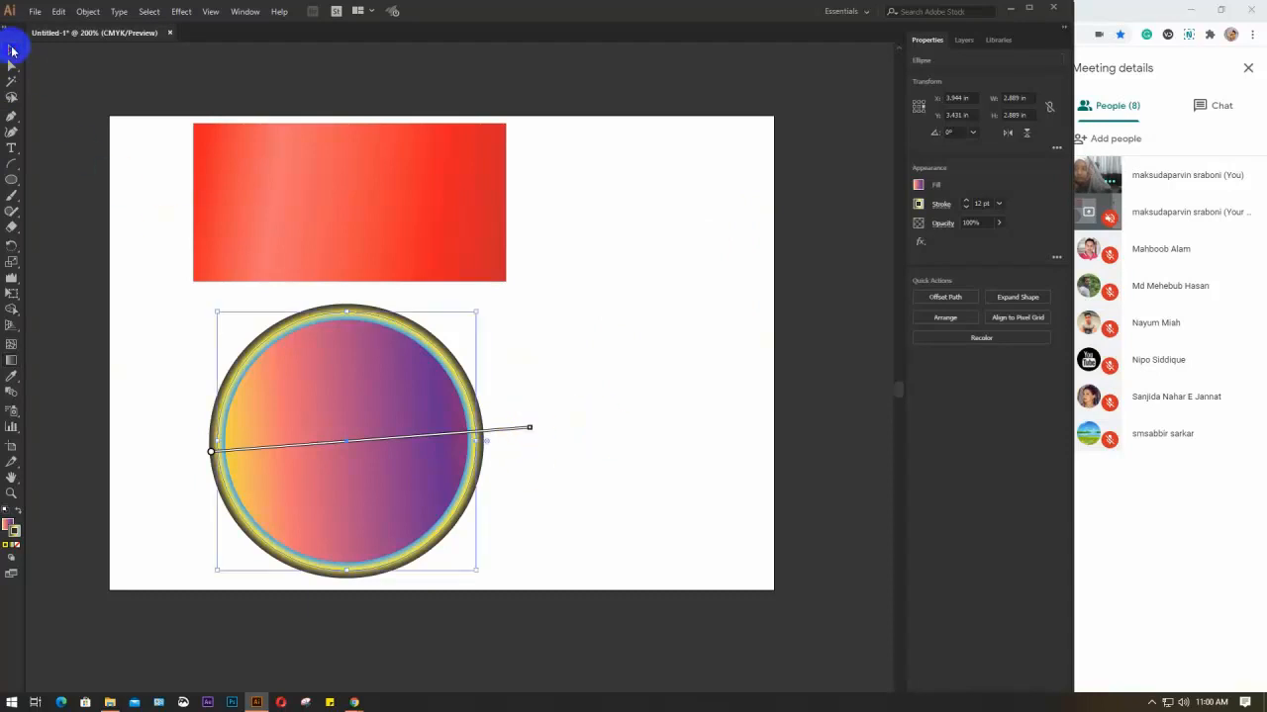
pyautogui.click(583, 350)
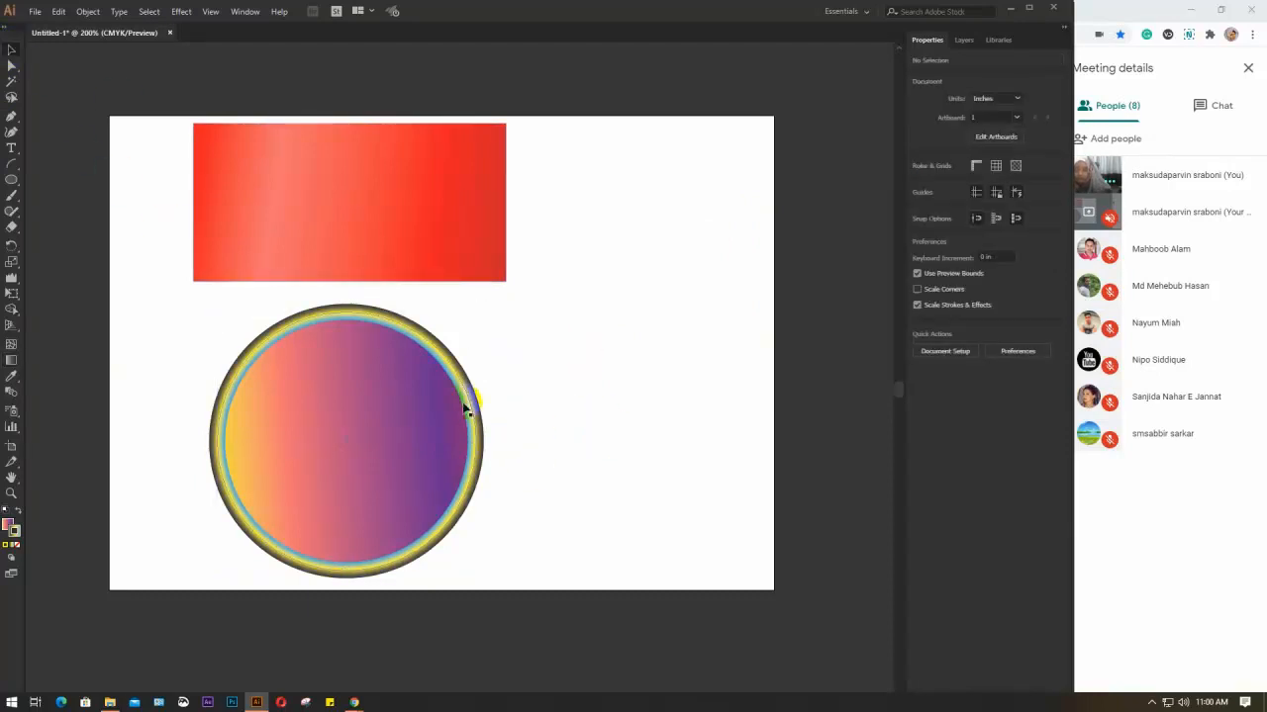
# Step: Move the circle to the artboard's lower-right area and delete both the circle and the rectangle
pyautogui.moveTo(466, 404); pyautogui.dragTo(651, 417)
pyautogui.moveTo(647, 178); pyautogui.dragTo(347, 507)
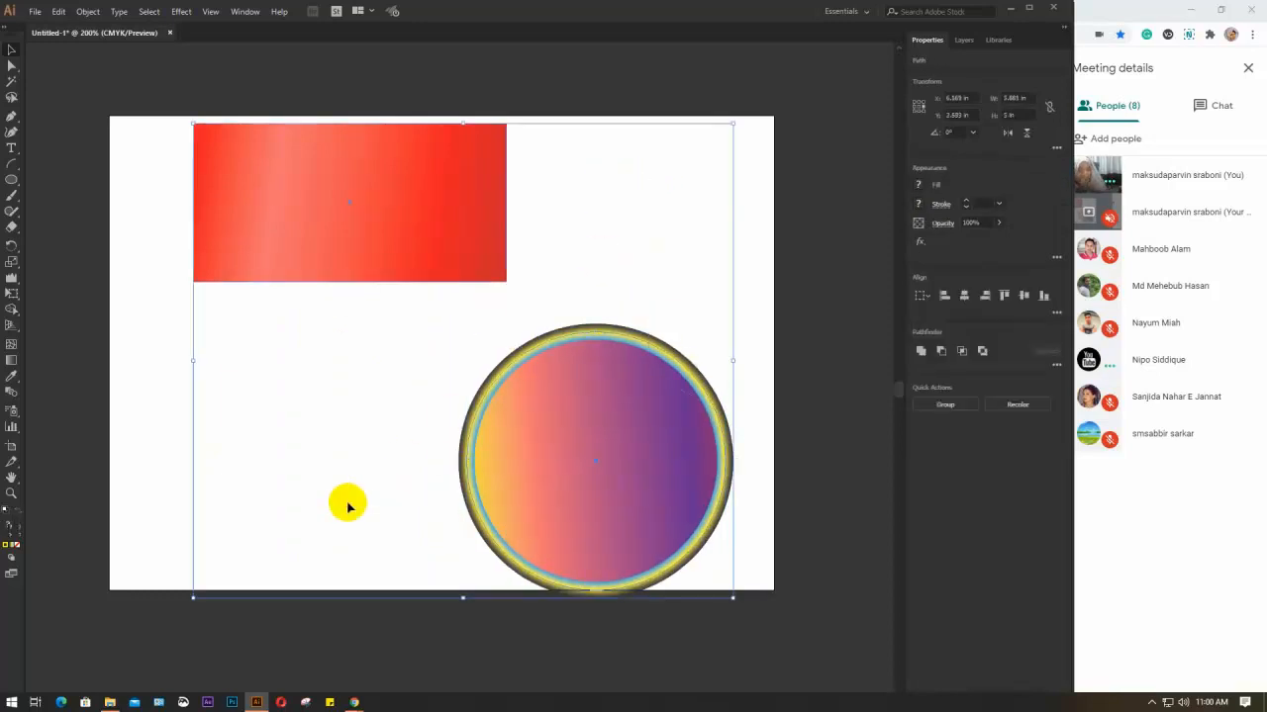
pyautogui.press('Delete')
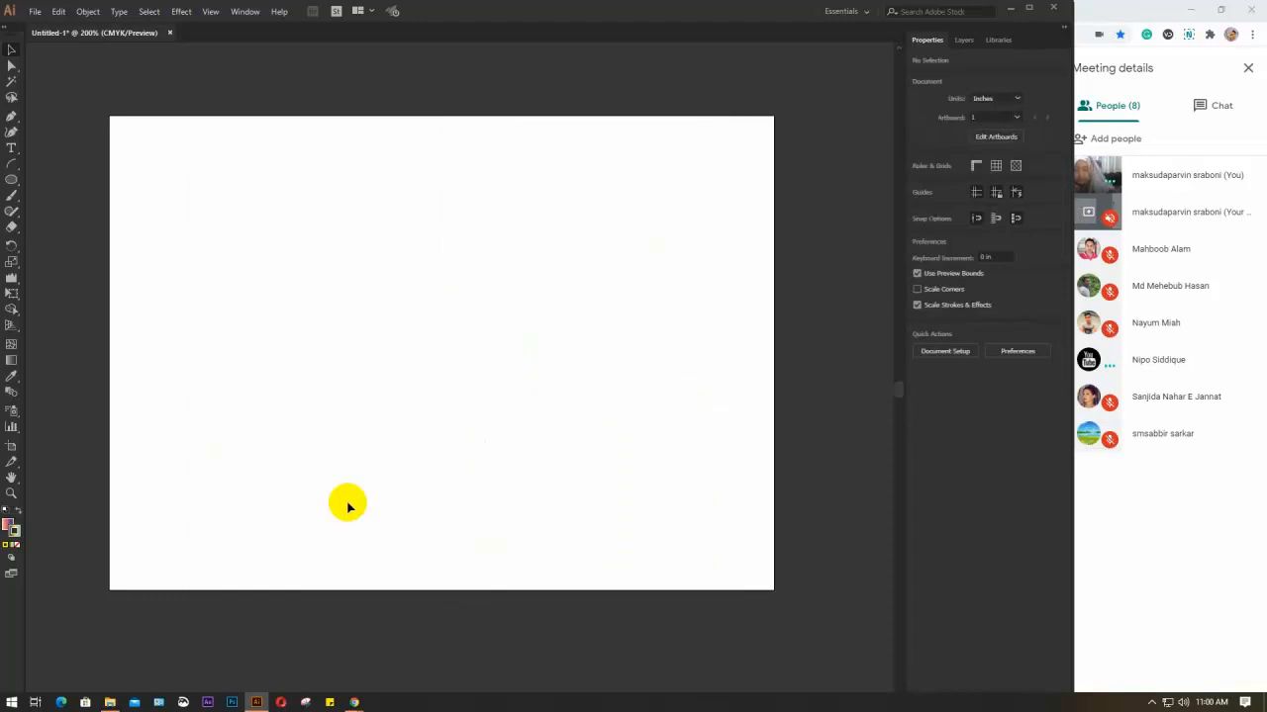
# Step: Close Illustrator without saving the changes to Untitled-1
pyautogui.click(1052, 7)
pyautogui.click(612, 400)
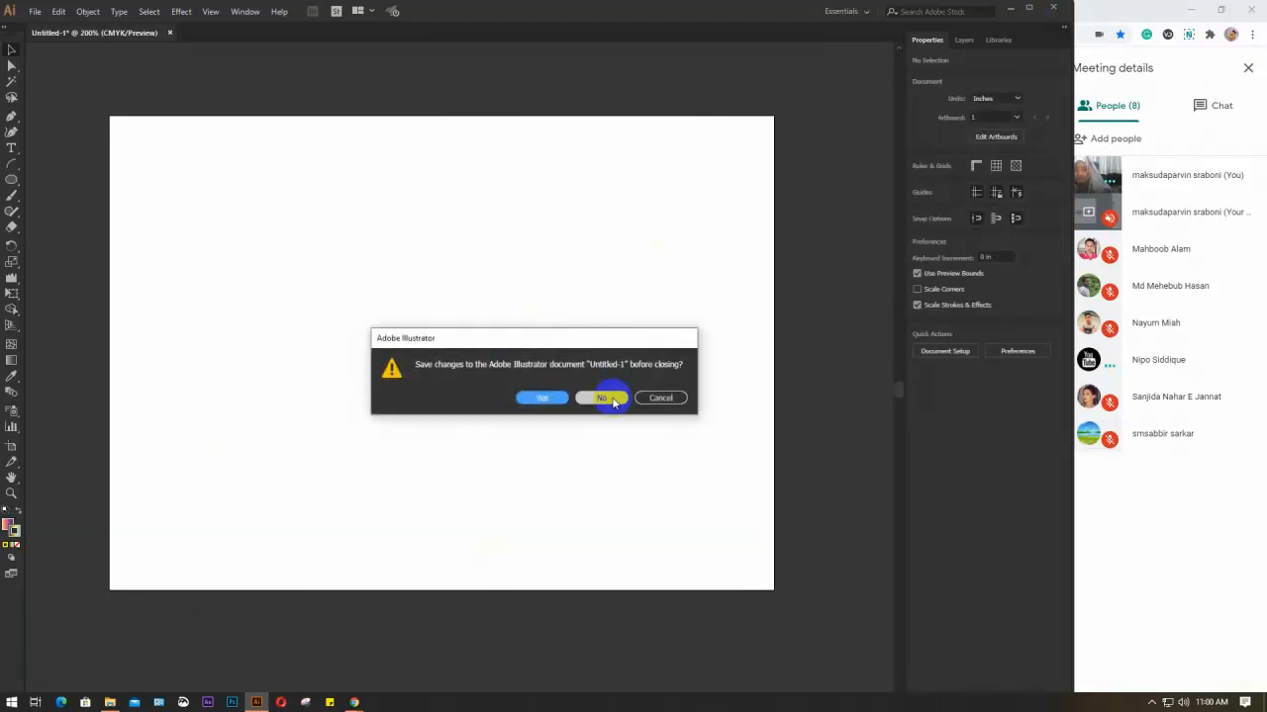